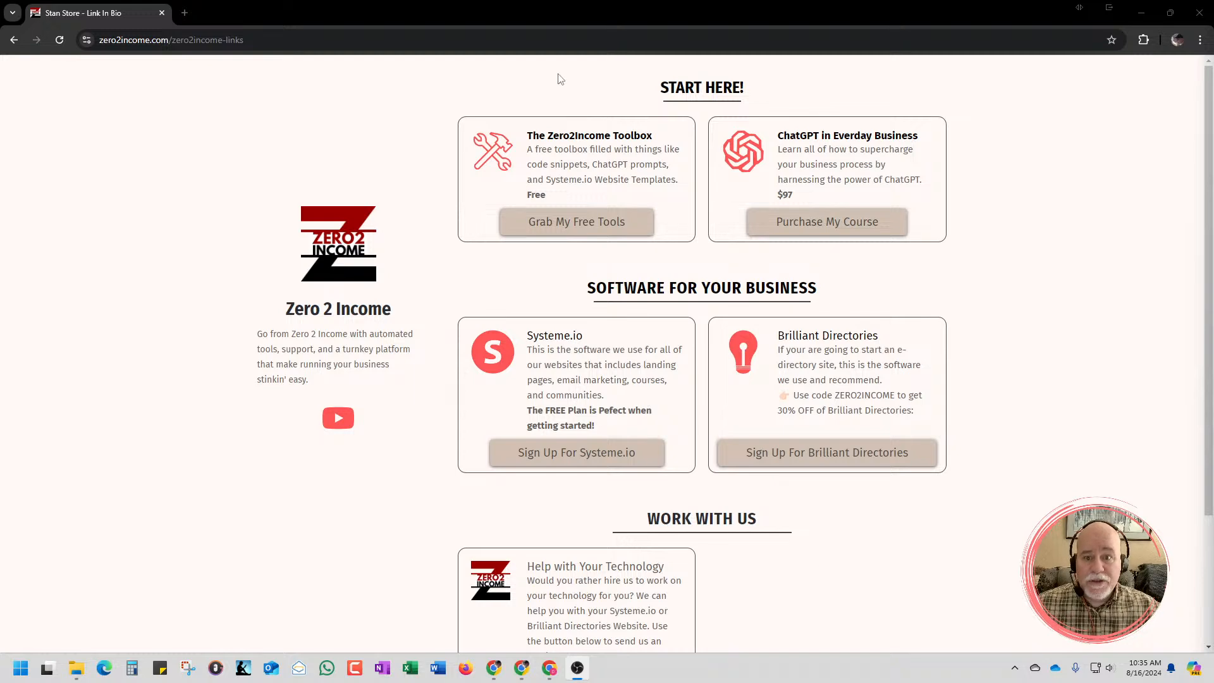
Move the Stan Store link-in-bio window aside to reveal the Zero2Income Toolbox page and look through its introduction and code snippets
left_click_drag(578, 21, 1213, 208)
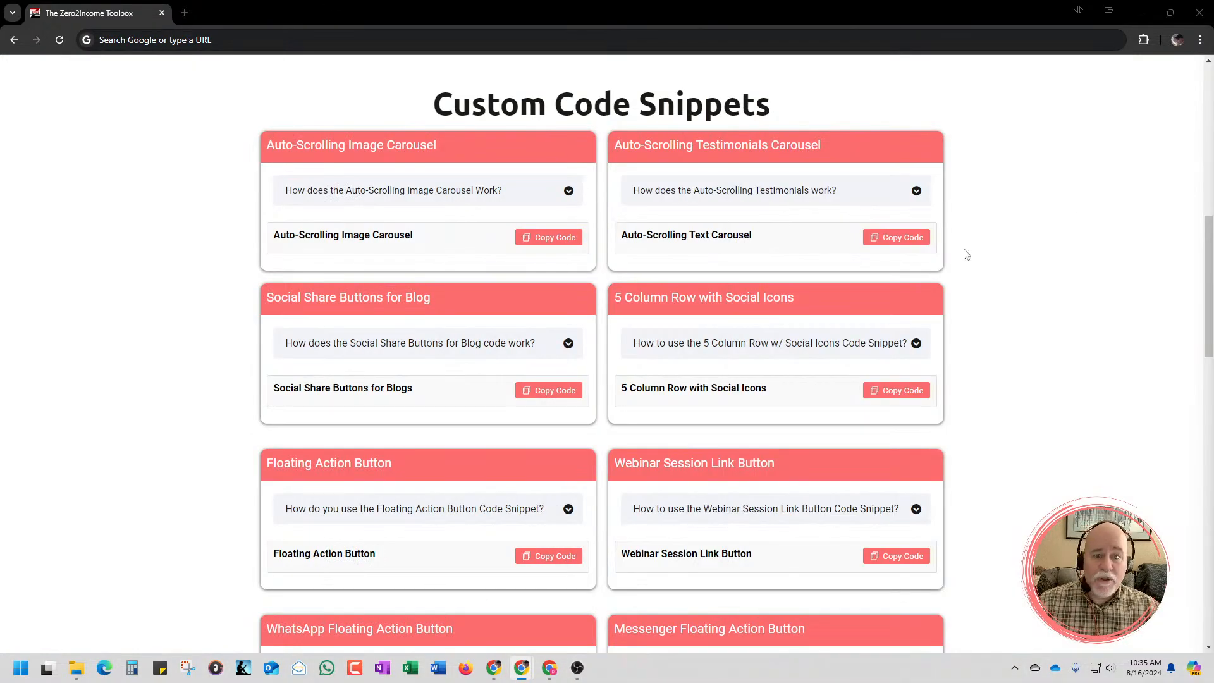
scroll(935, 271, "up", 10)
scroll(951, 273, "down", 1)
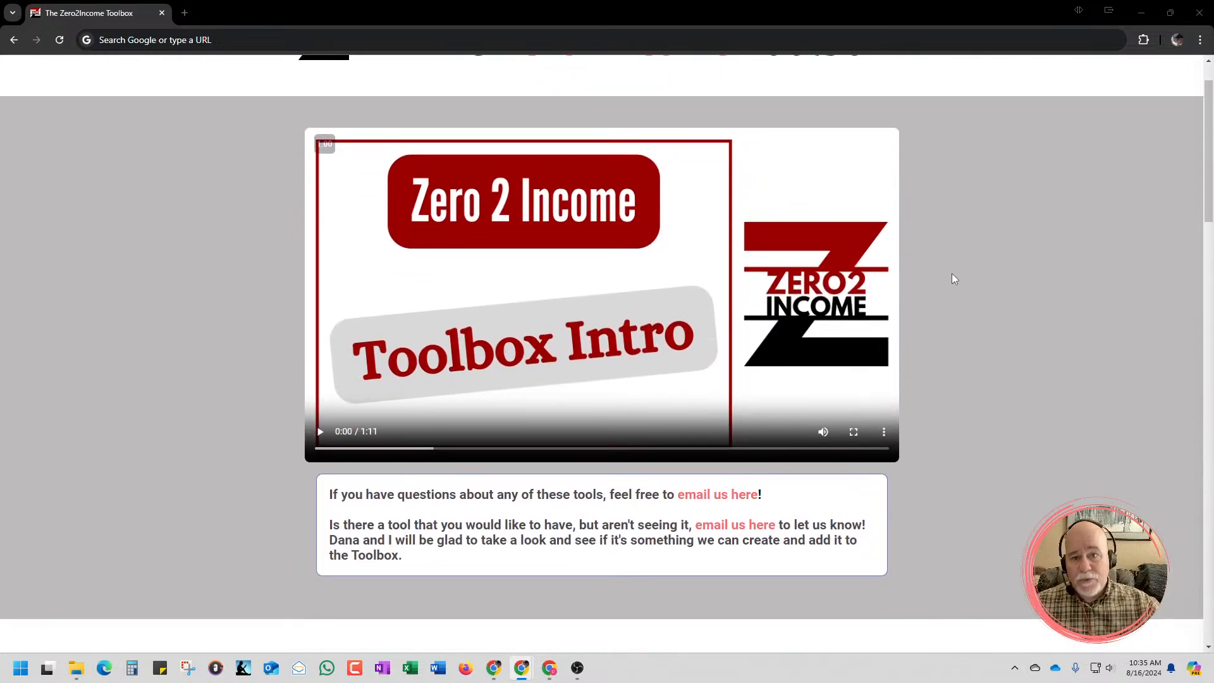
scroll(953, 279, "down", 7)
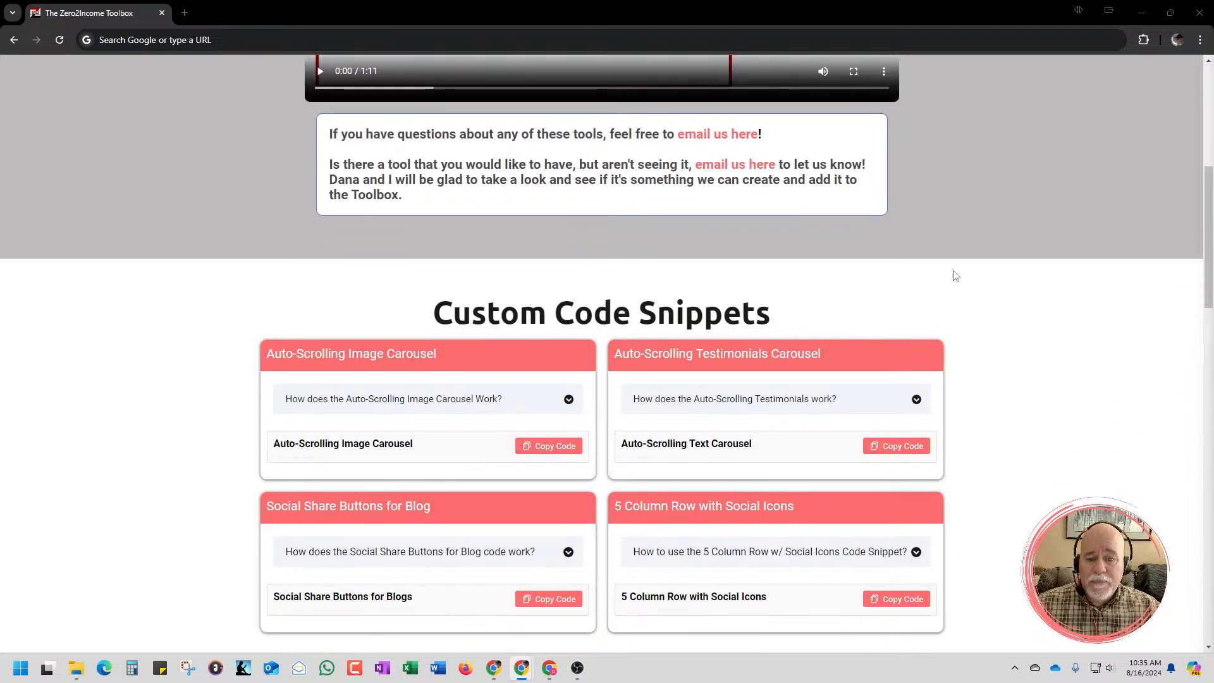
scroll(913, 313, "down", 4)
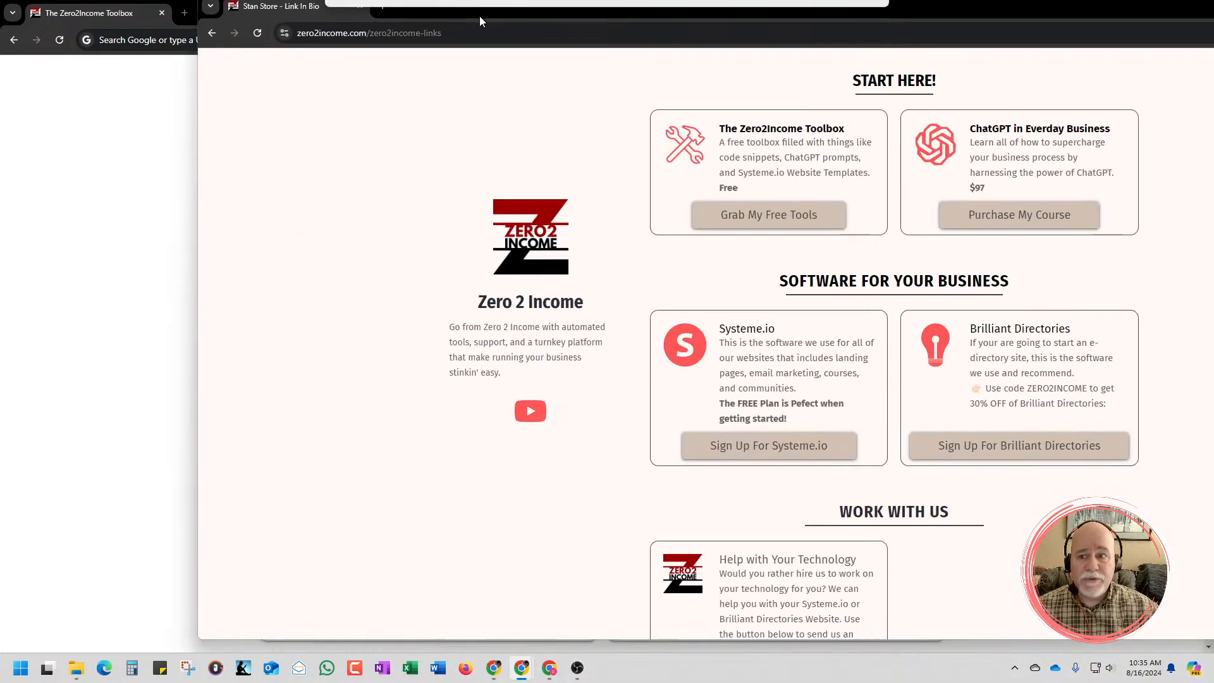
left_click_drag(480, 17, 394, 36)
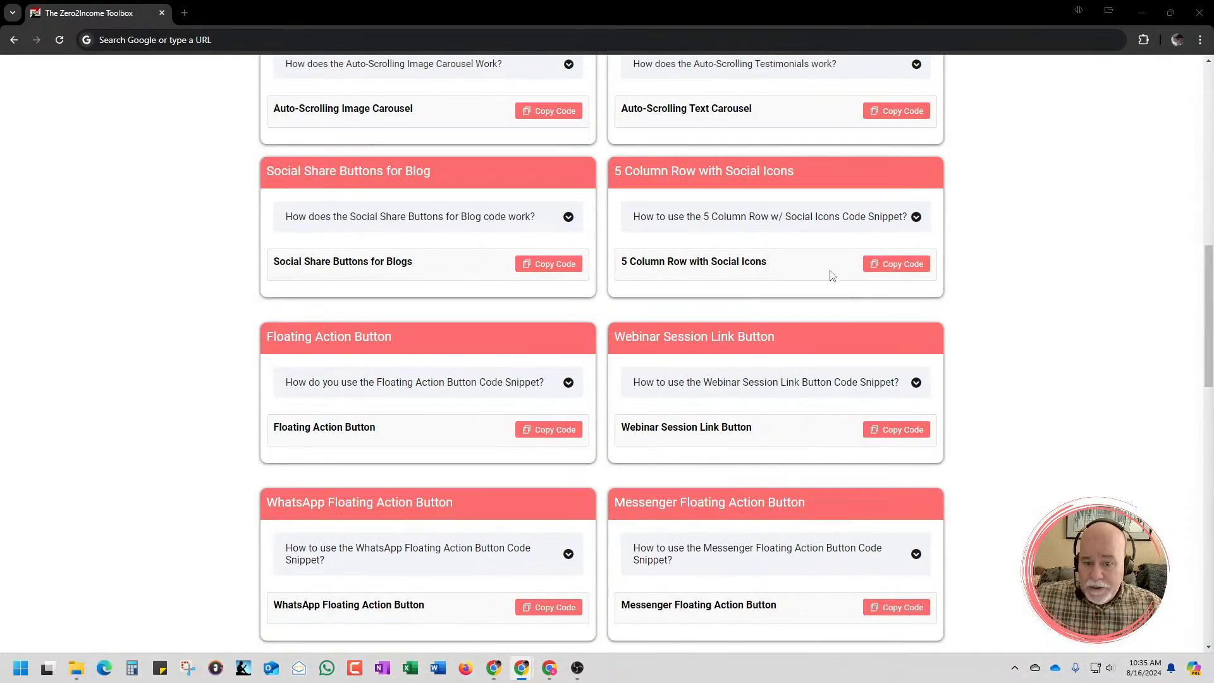
Copy the link address of "Grab My Free Stan Store Clone" in the Toolbox's Systeme.io Website Templates section
scroll(519, 274, "down", 1)
scroll(559, 401, "down", 5)
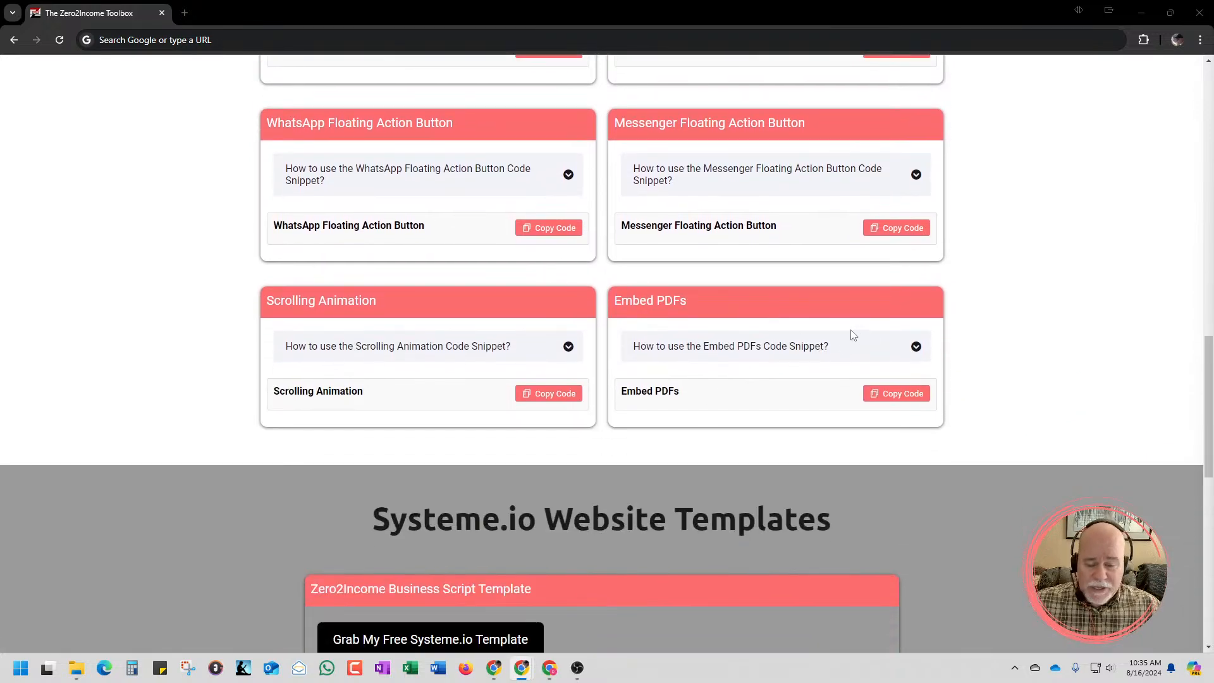
scroll(860, 334, "down", 3)
scroll(885, 335, "down", 1)
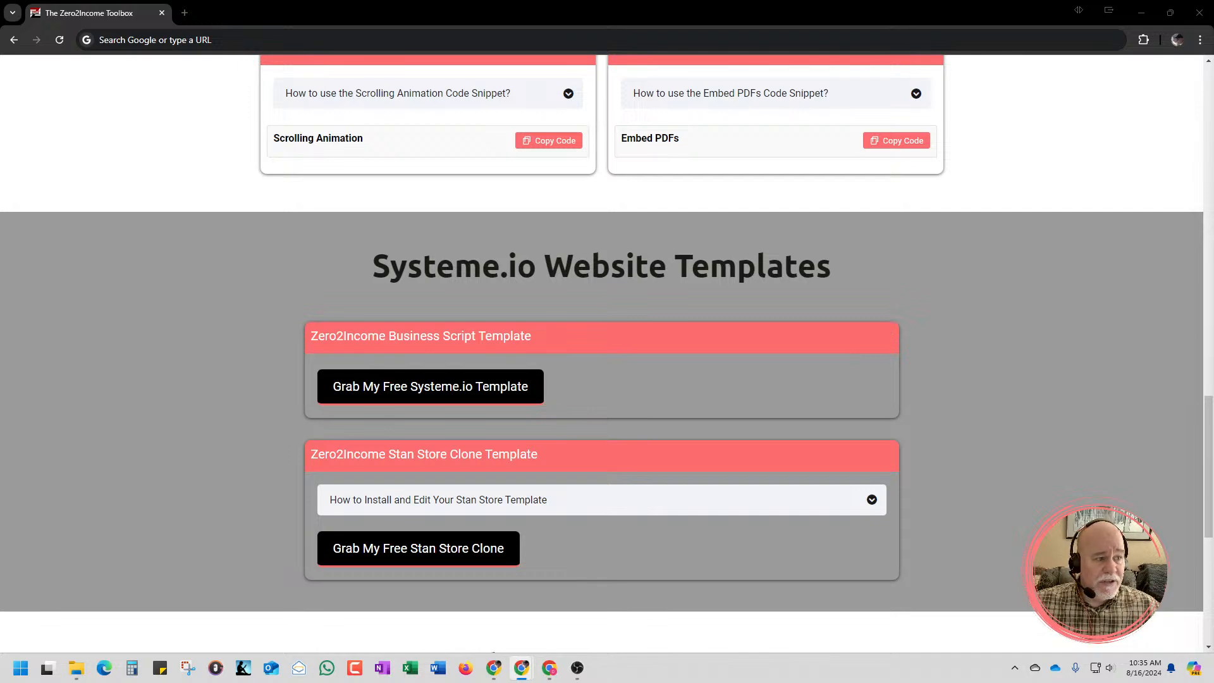
mouse_move(1213, 59)
left_mouse_down()
mouse_move(523, 55)
mouse_move(1119, 62)
mouse_move(1213, 34)
left_mouse_up()
scroll(499, 439, "down", 2)
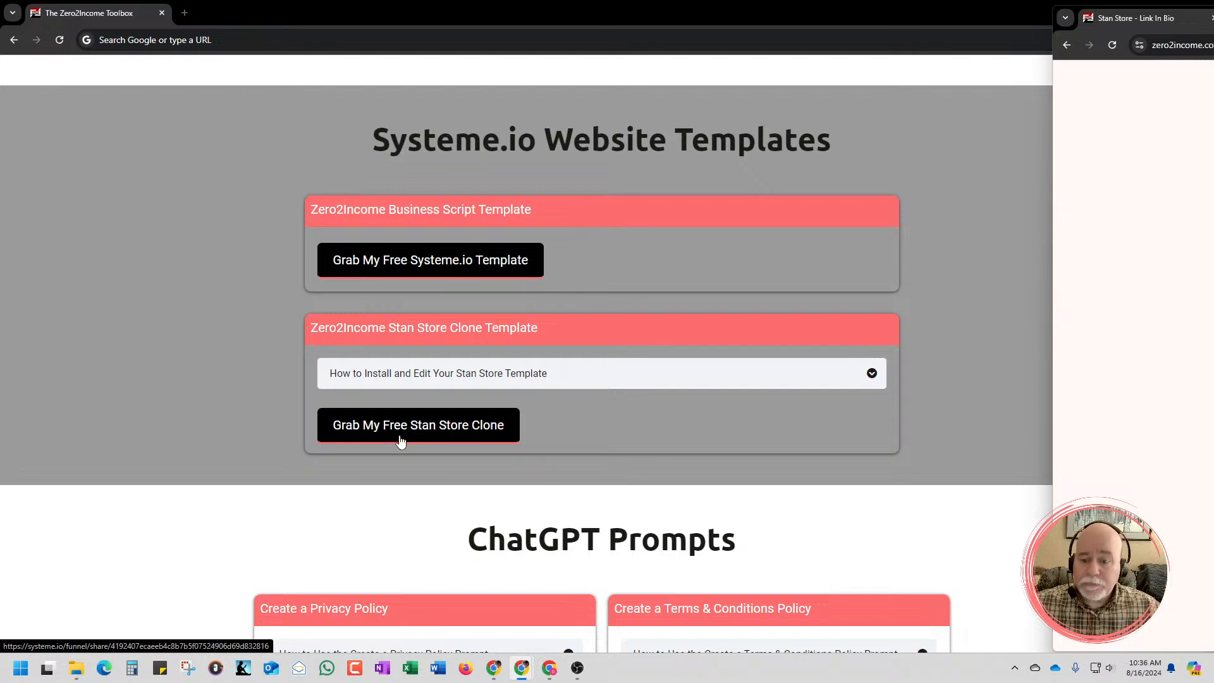
right_click(452, 432)
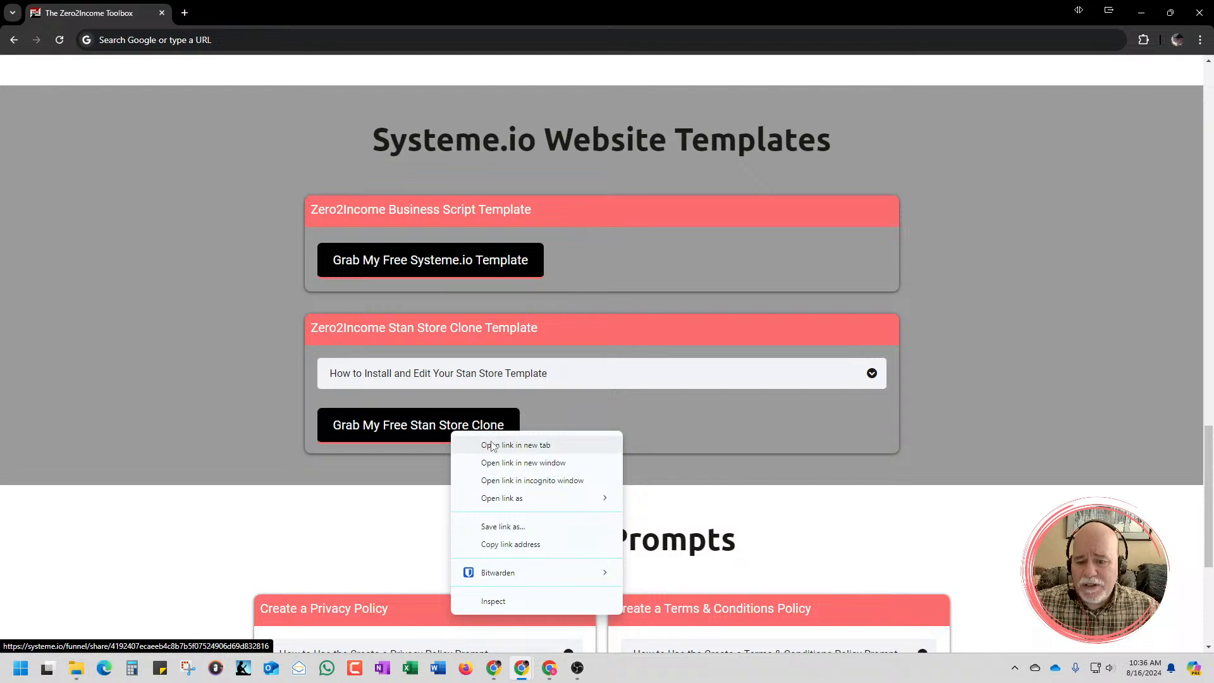
left_click(512, 548)
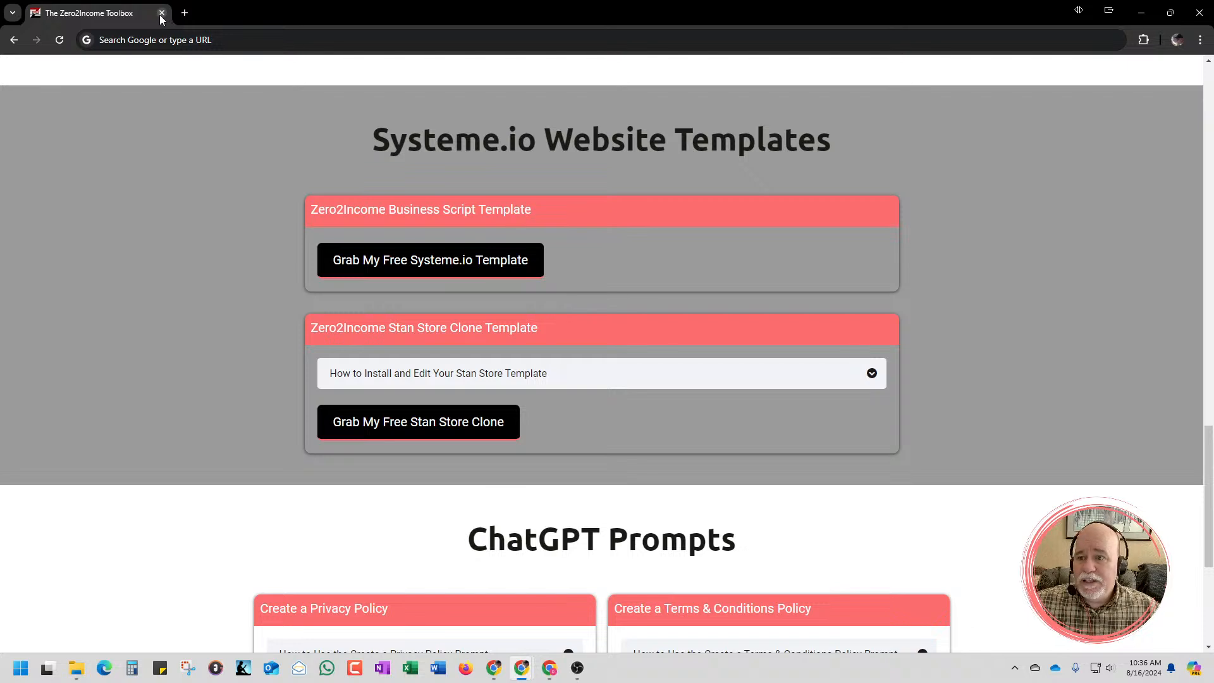
Replace the Zero2Income Toolbox tab with a blank new tab and keep the other browser windows off this screen
left_click(184, 13)
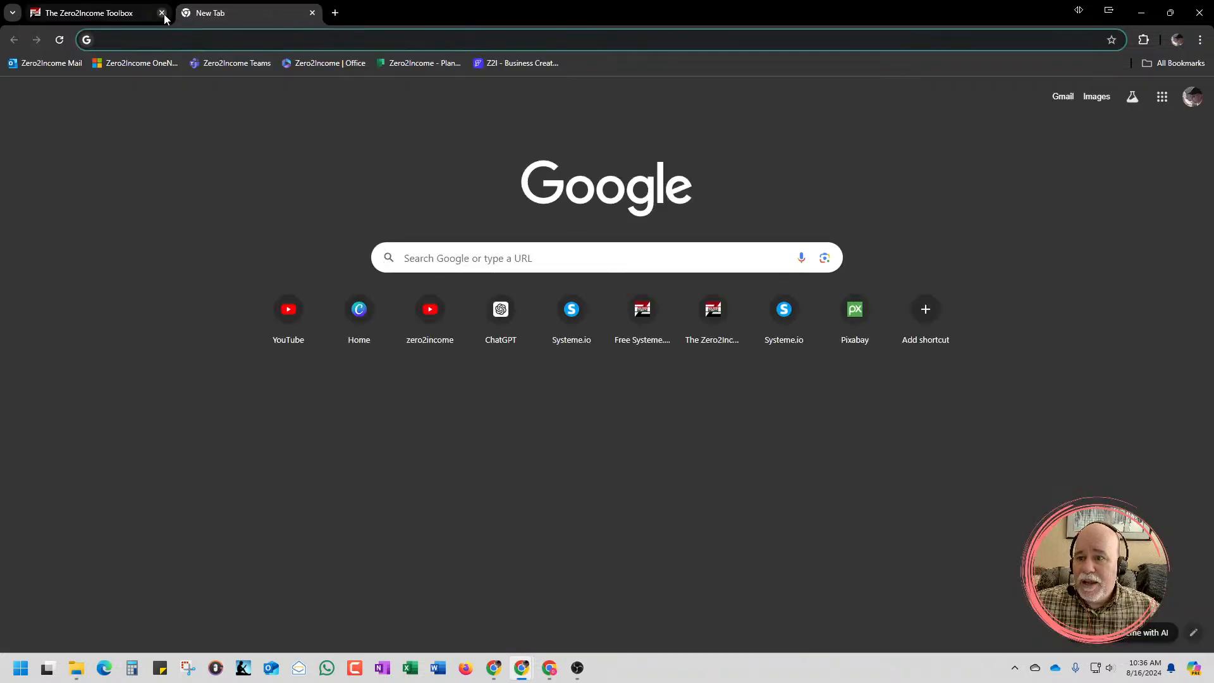
left_click(162, 12)
left_click_drag(1213, 14, 544, 127)
left_click_drag(354, 131, 1213, 341)
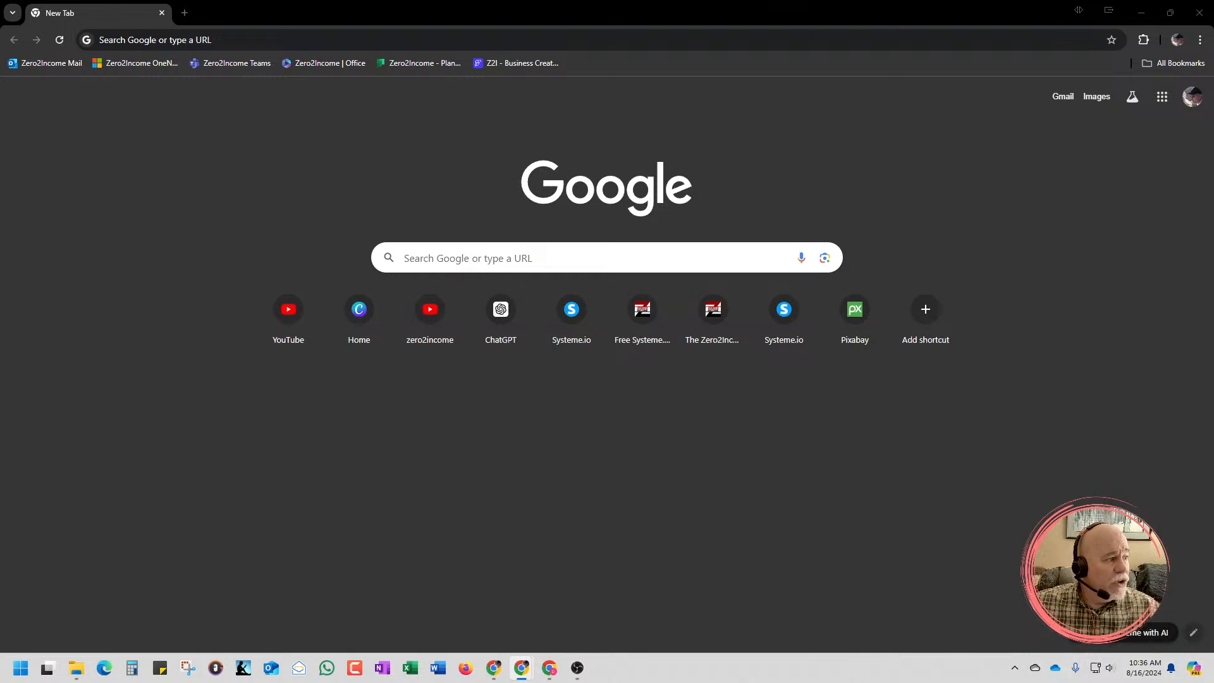
Bring the light-themed Chrome profile's window onto this screen and maximize it
key("super+shift+Left")
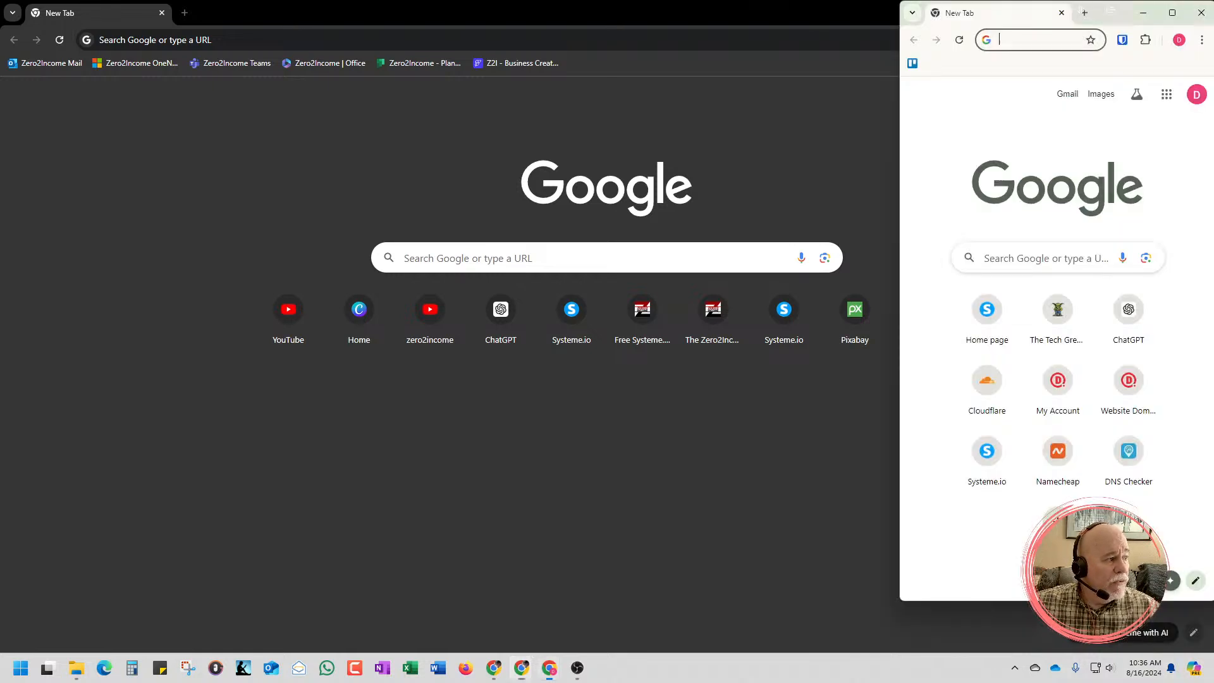
left_click(1167, 17)
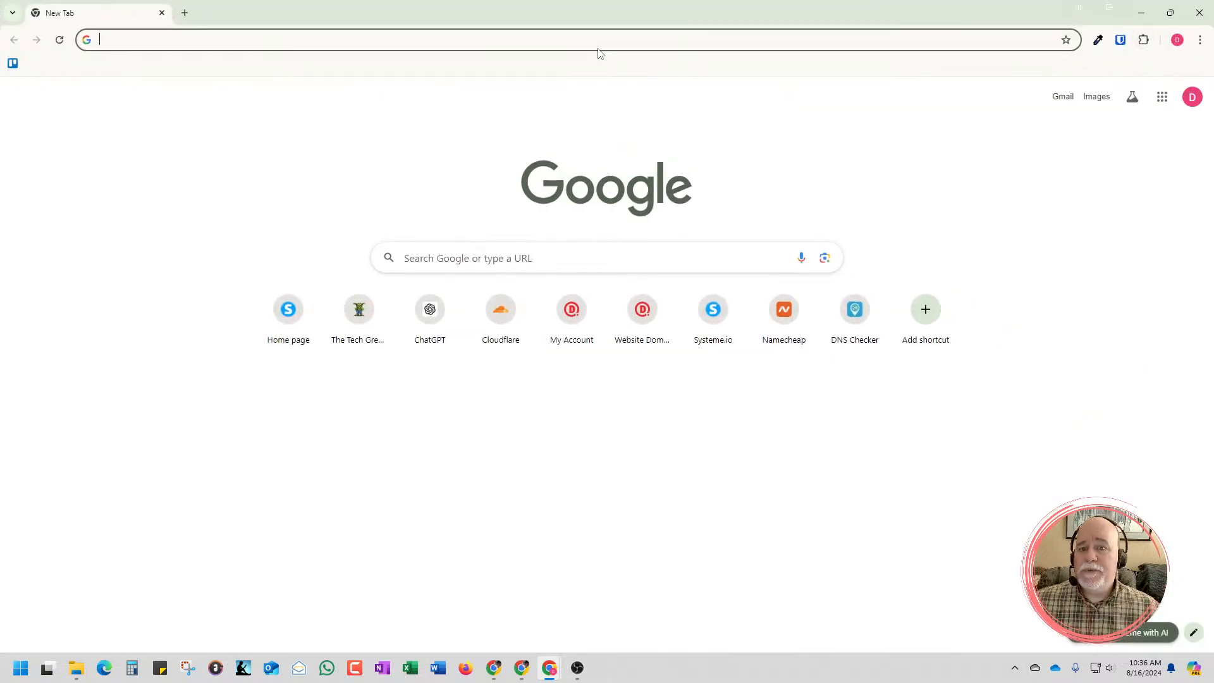
left_click_drag(651, 13, 632, 158)
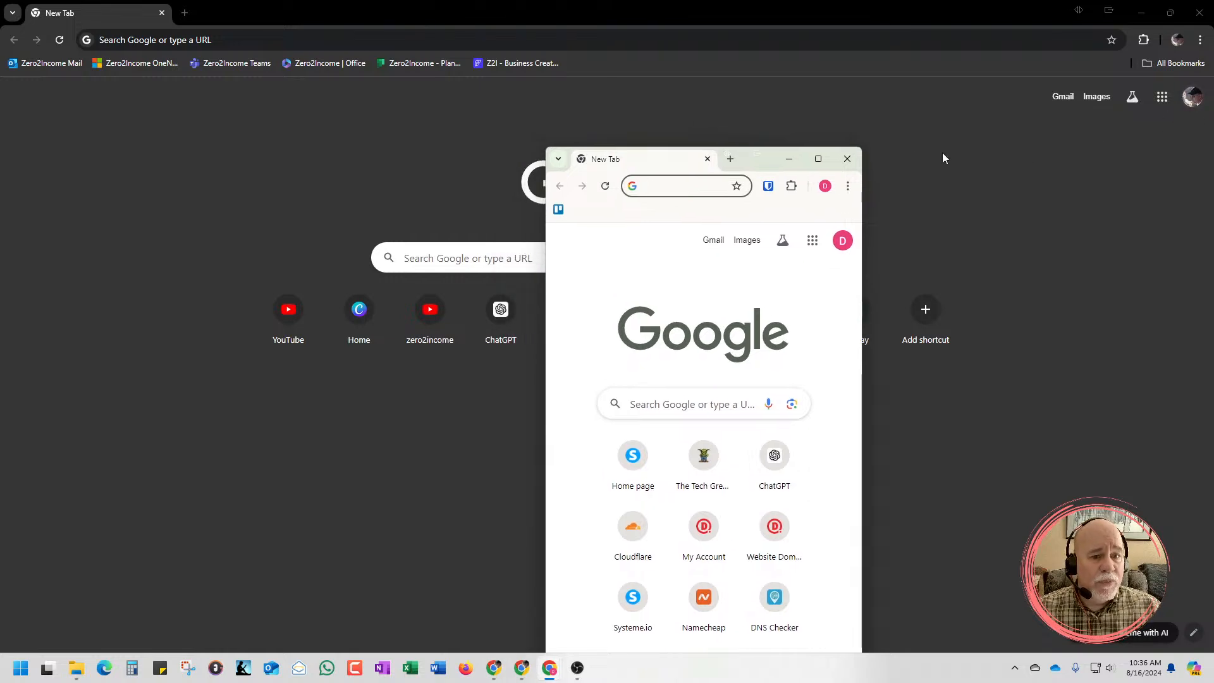
left_click(818, 159)
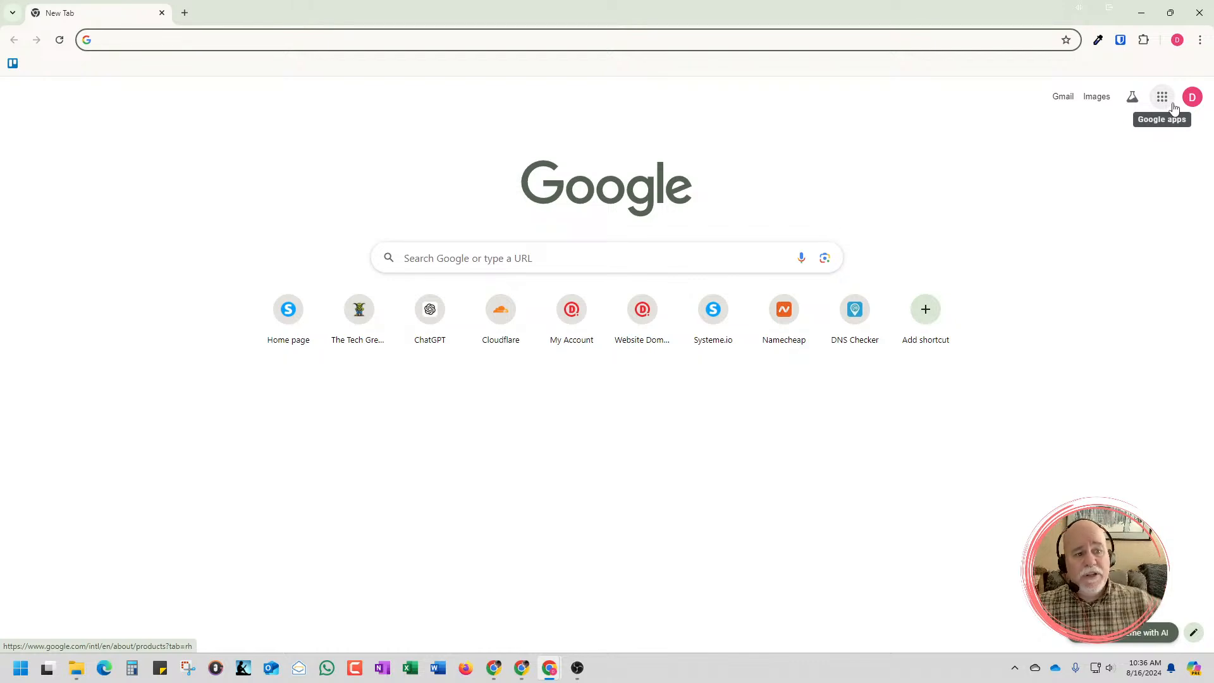
left_click_drag(939, 18, 1212, 25)
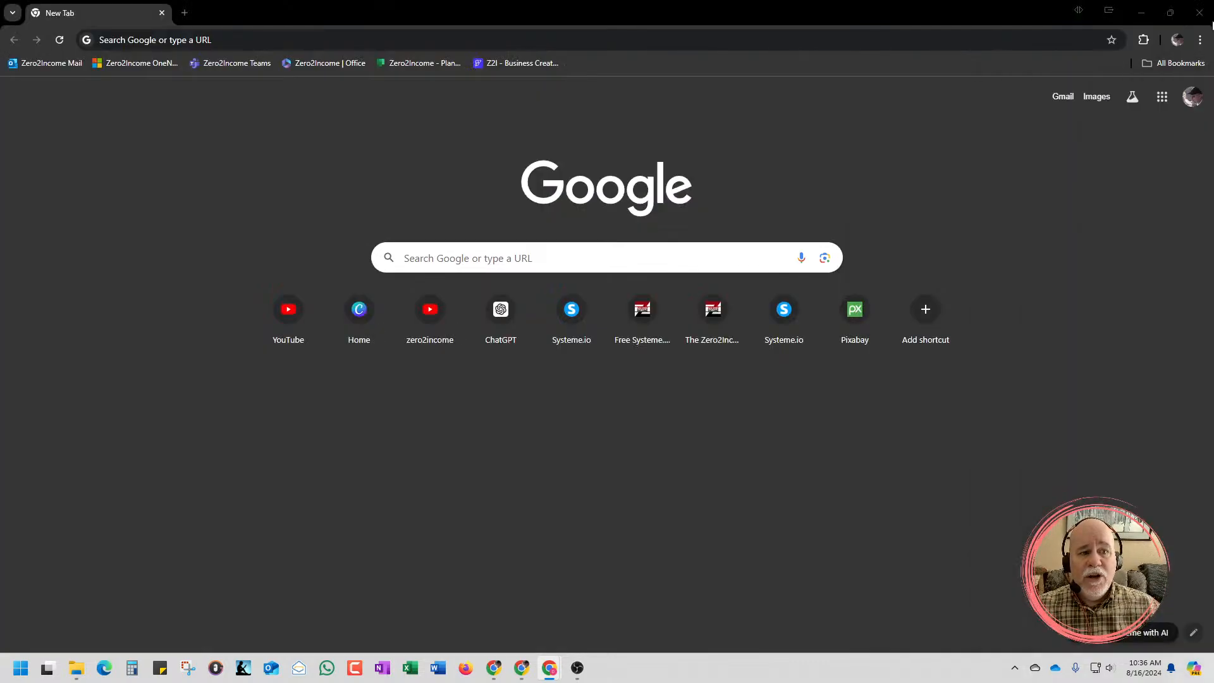
left_click_drag(1212, 112, 498, 55)
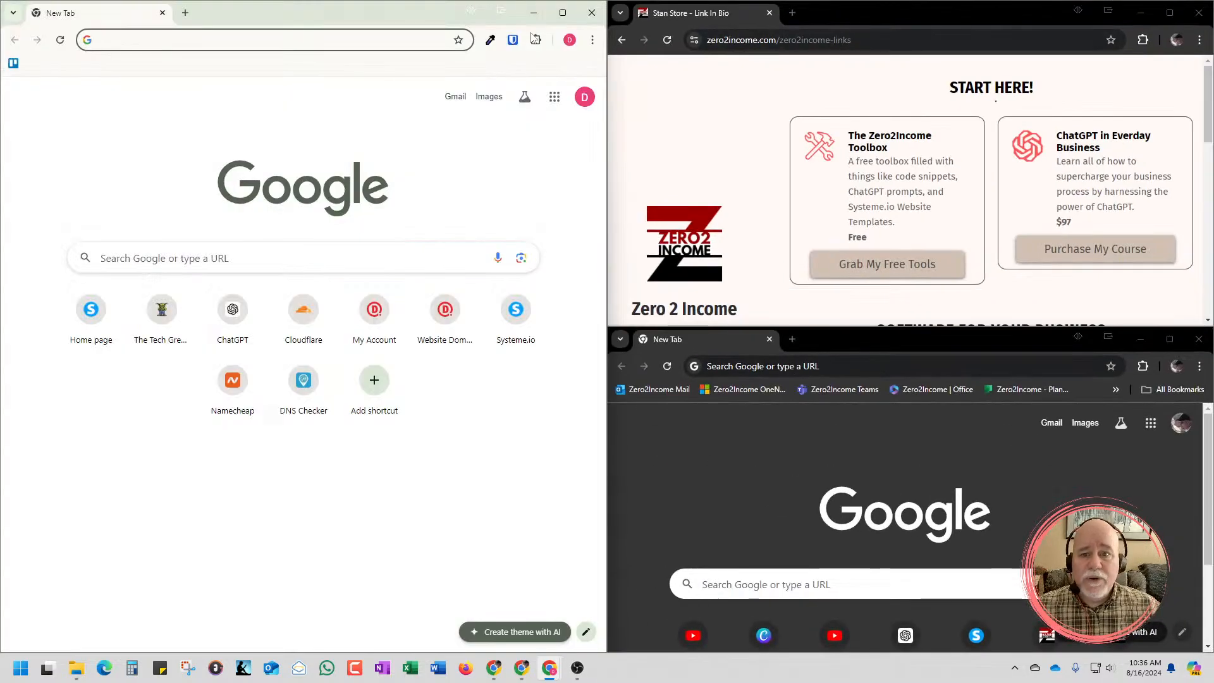
left_click(563, 13)
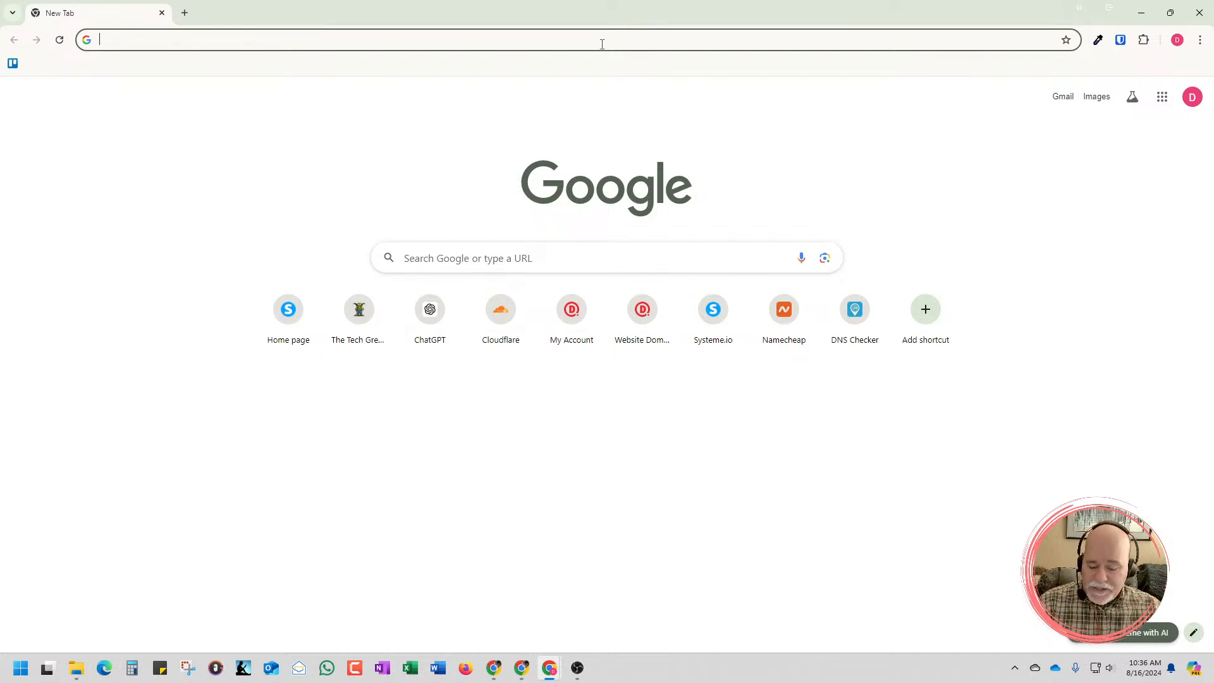
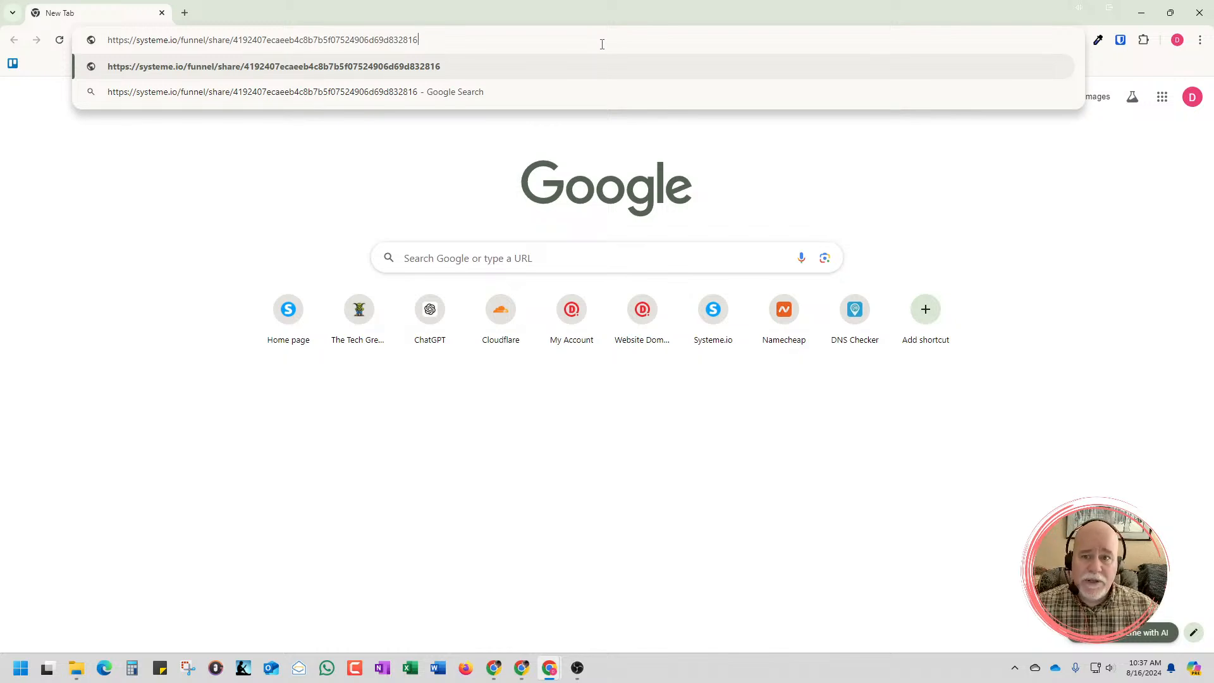
Load the copied Systeme.io share link to import the Stan Store template funnel, and return to the funnels list
key("Return")
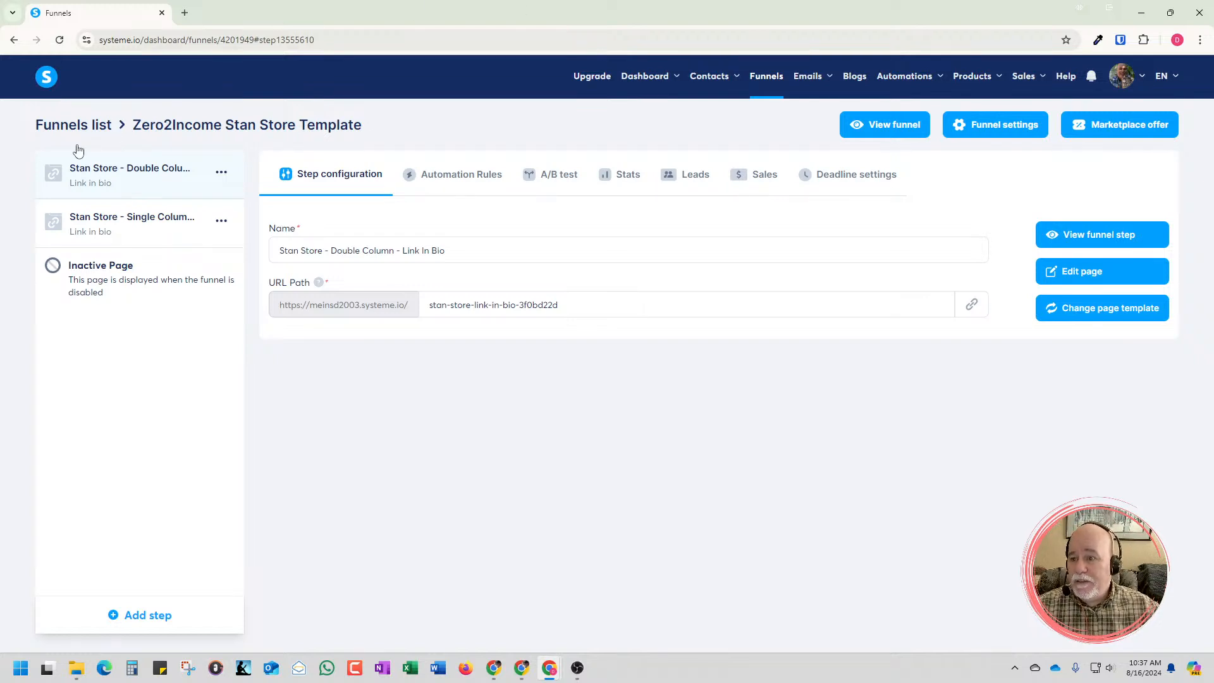
left_click(99, 127)
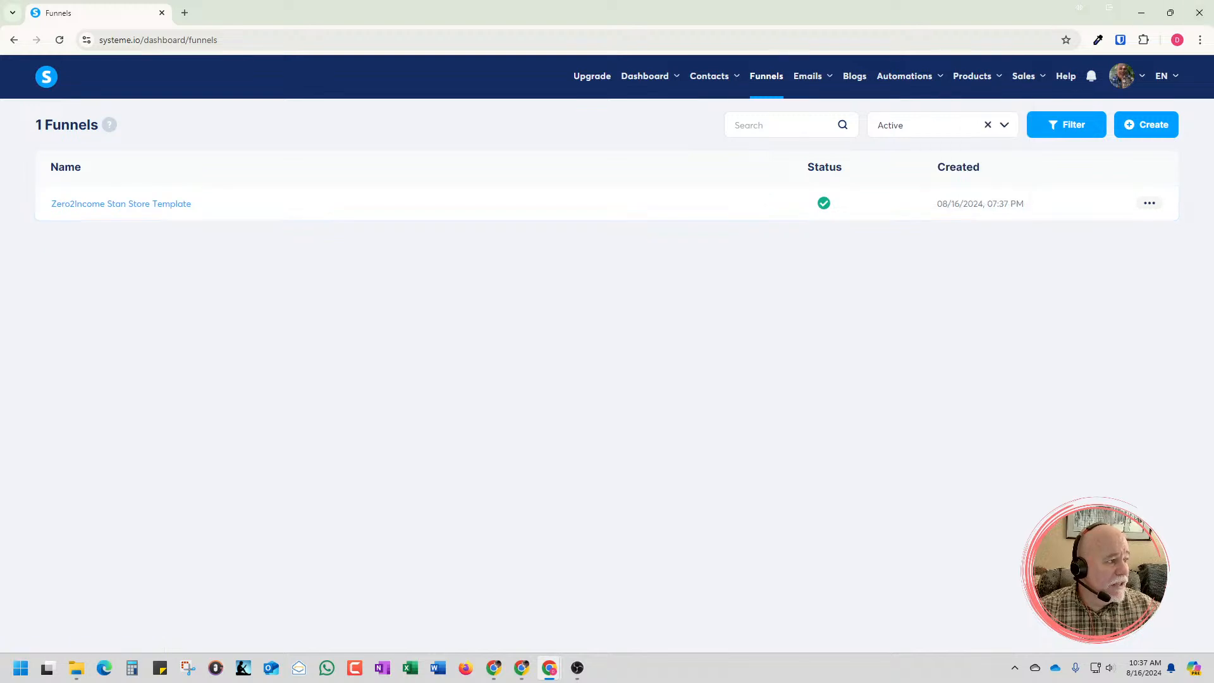
Open the Zero2Income Stan Store Template funnel and preview its Double Column link-in-bio page
key("alt+Tab")
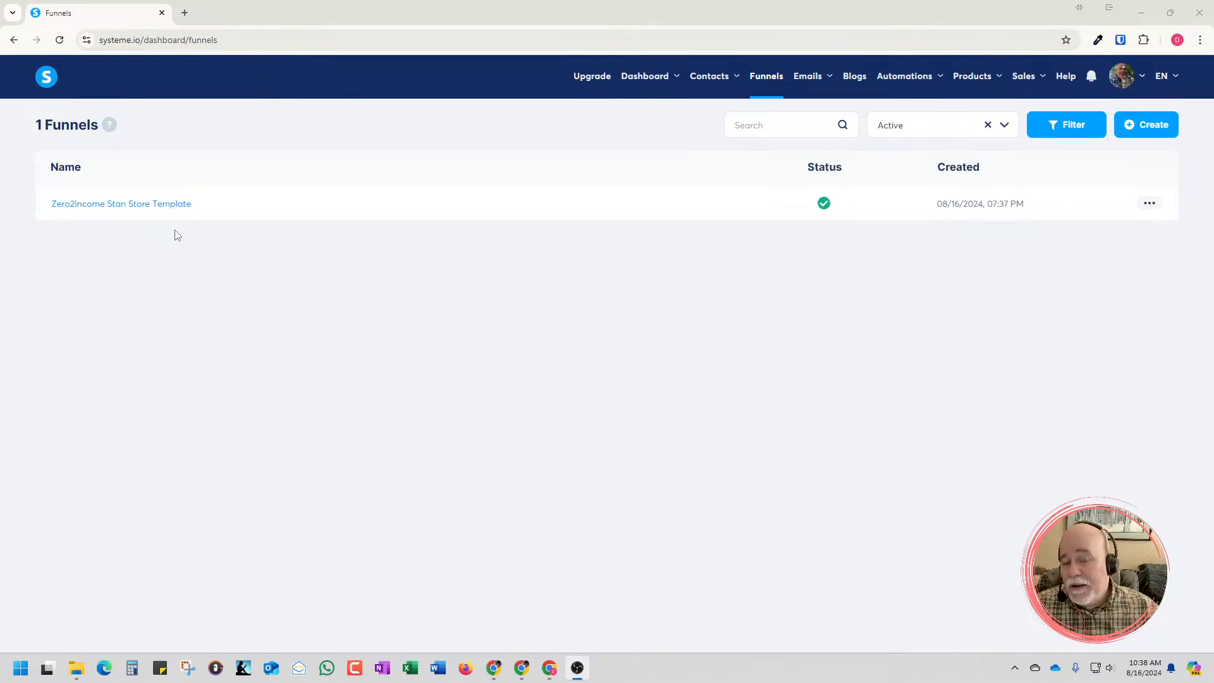
left_click(159, 206)
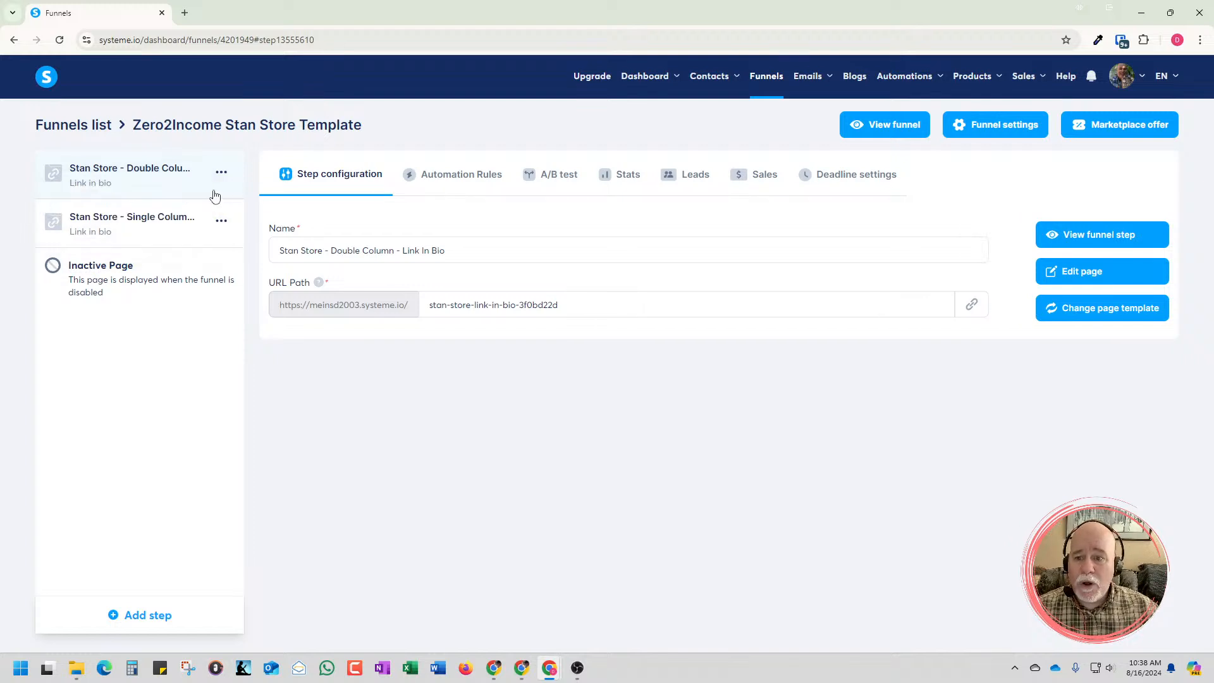
left_click(1091, 246)
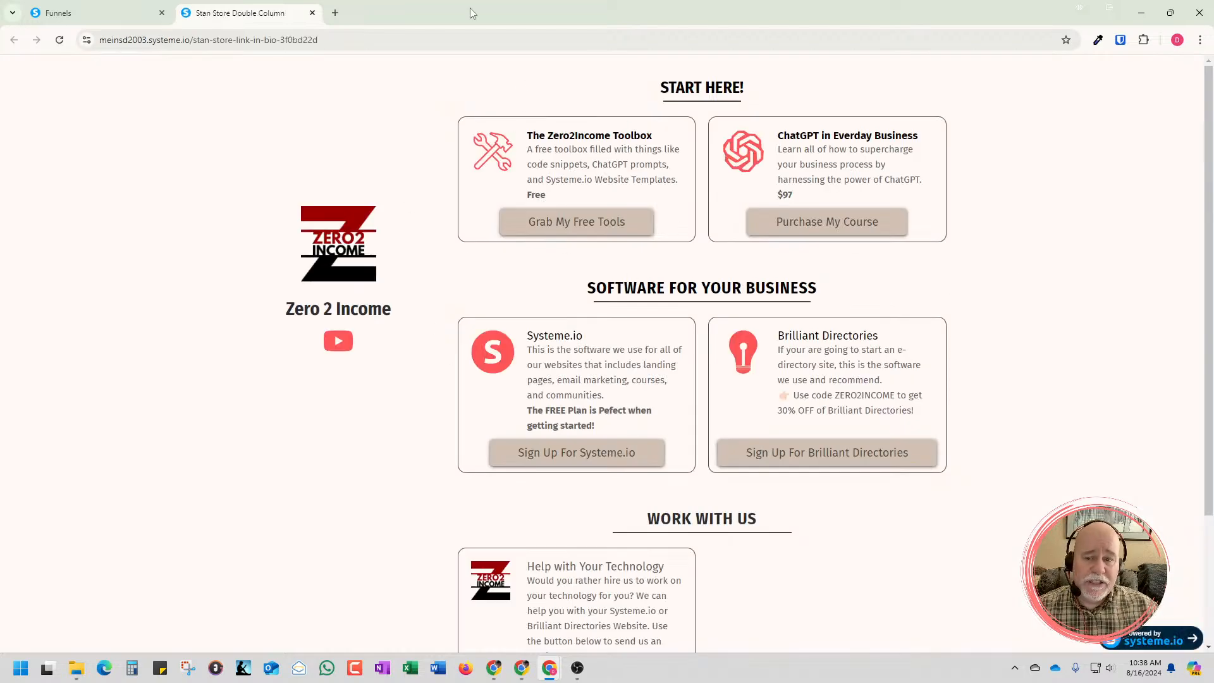
Search Google for "site:stan.store" in a new tab and browse the results for example stores
left_click(335, 13)
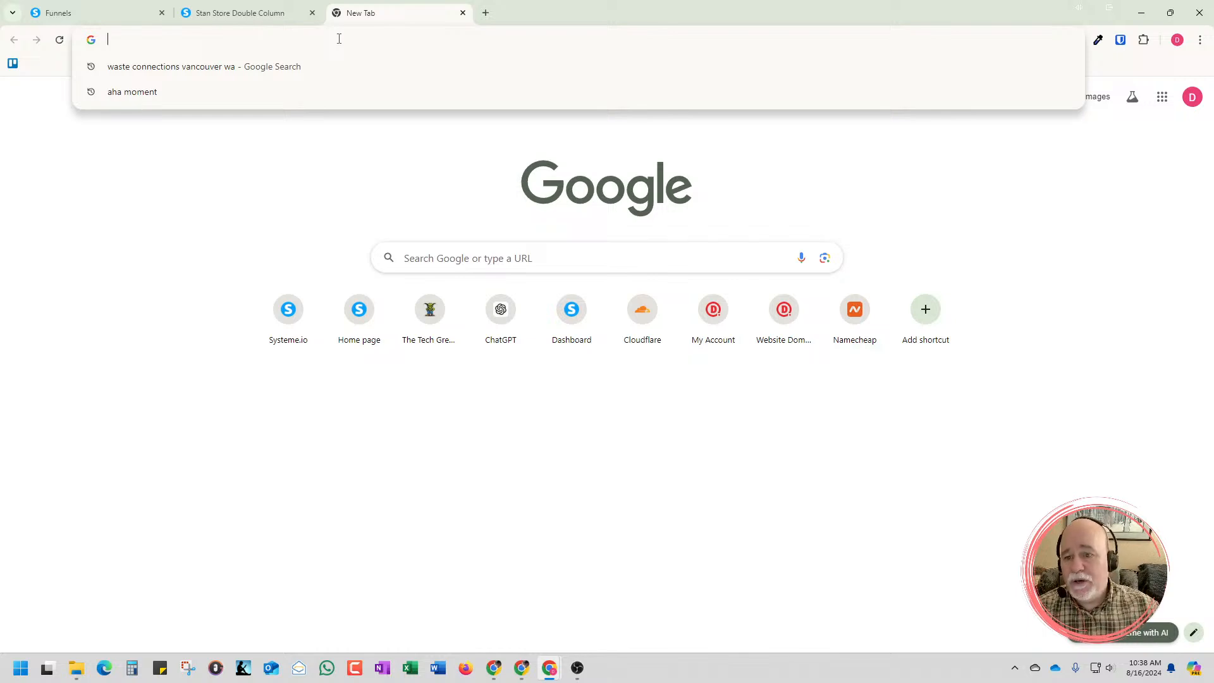
left_click(556, 259)
type("s")
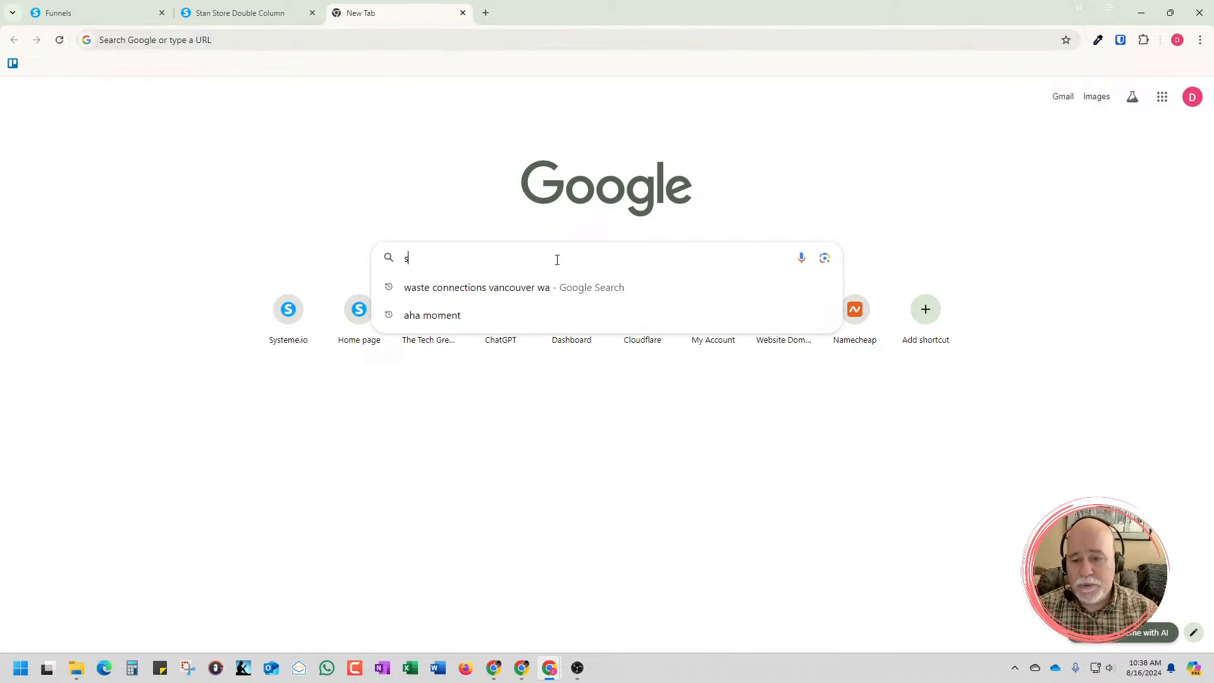
type("ite")
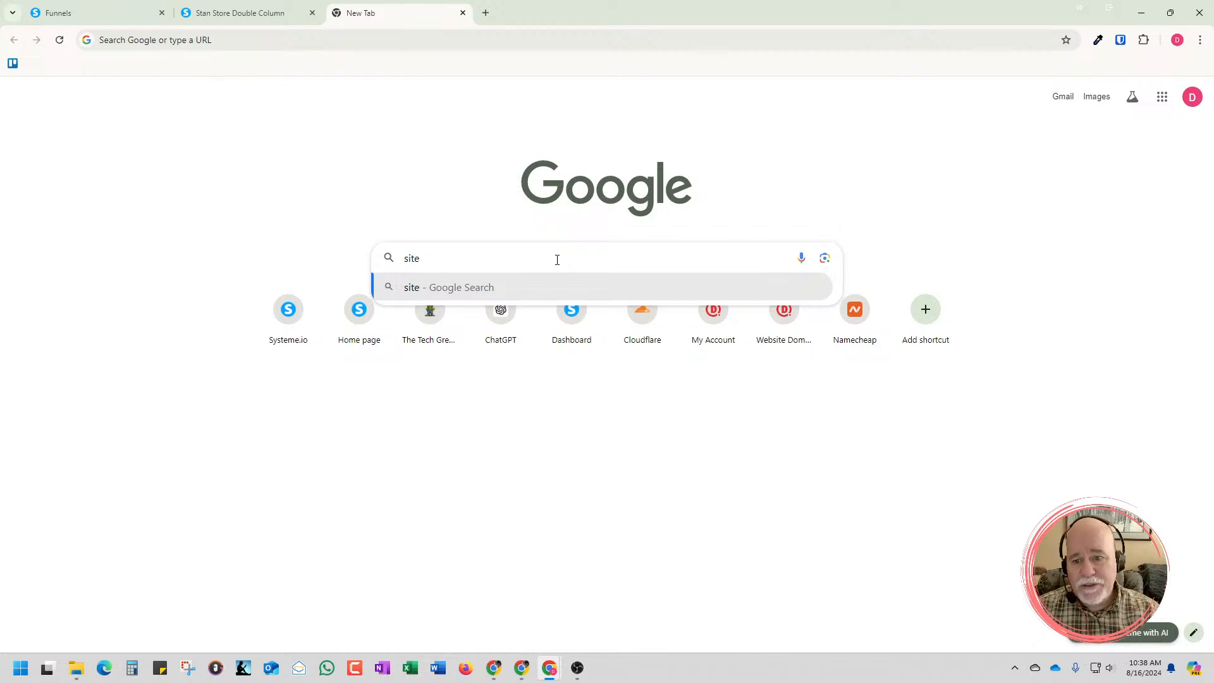
type(":")
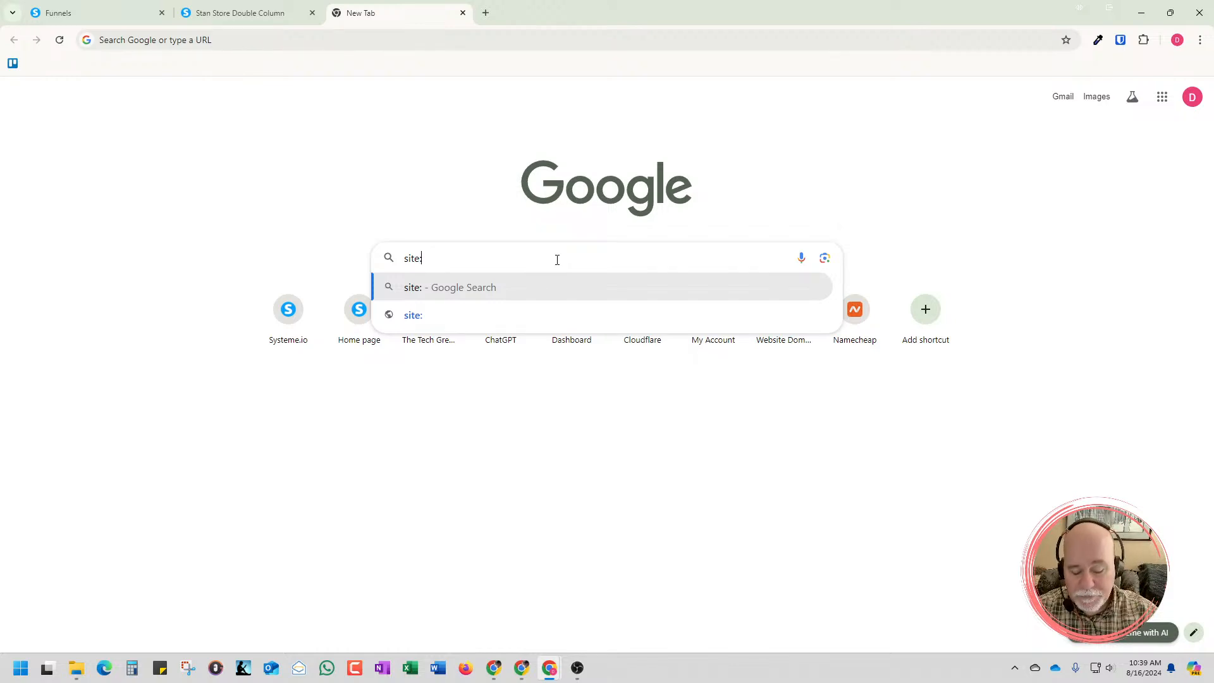
type("stan")
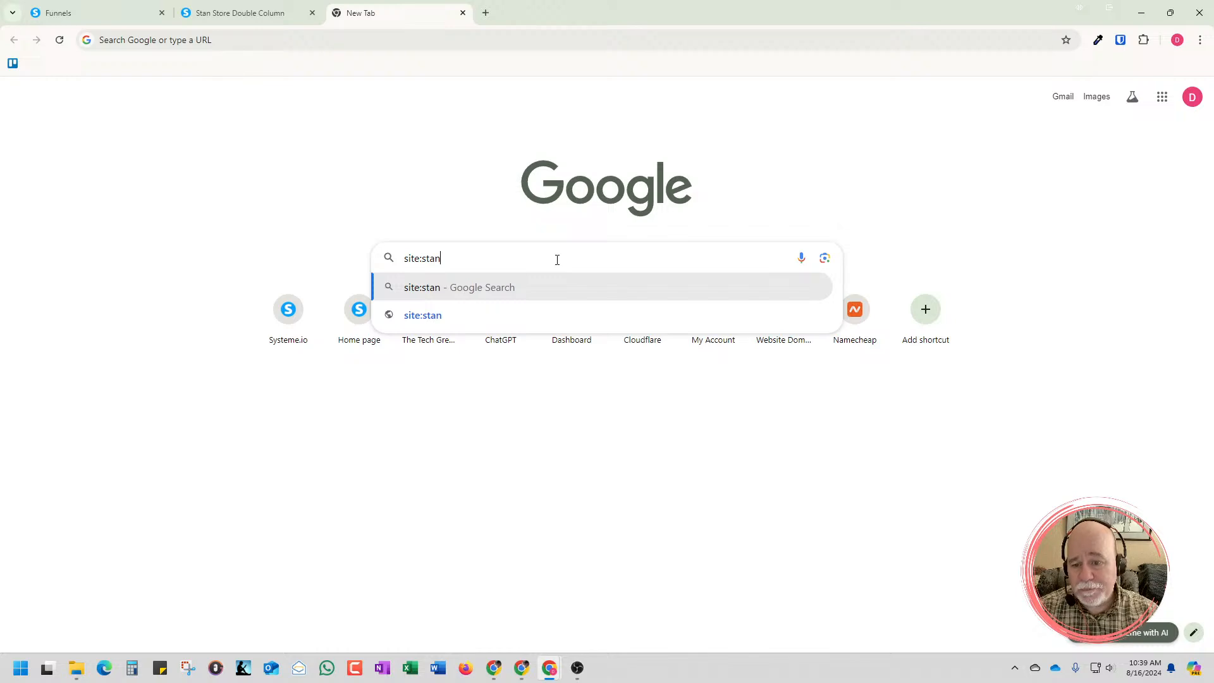
type(".store")
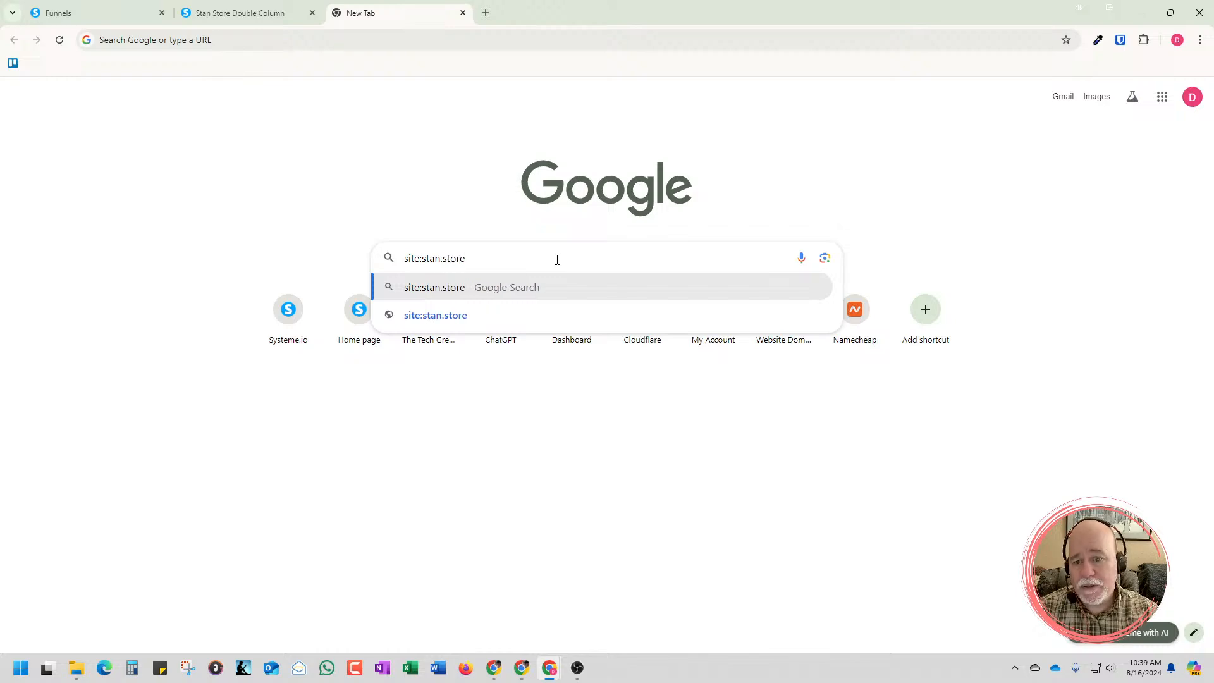
key("Return")
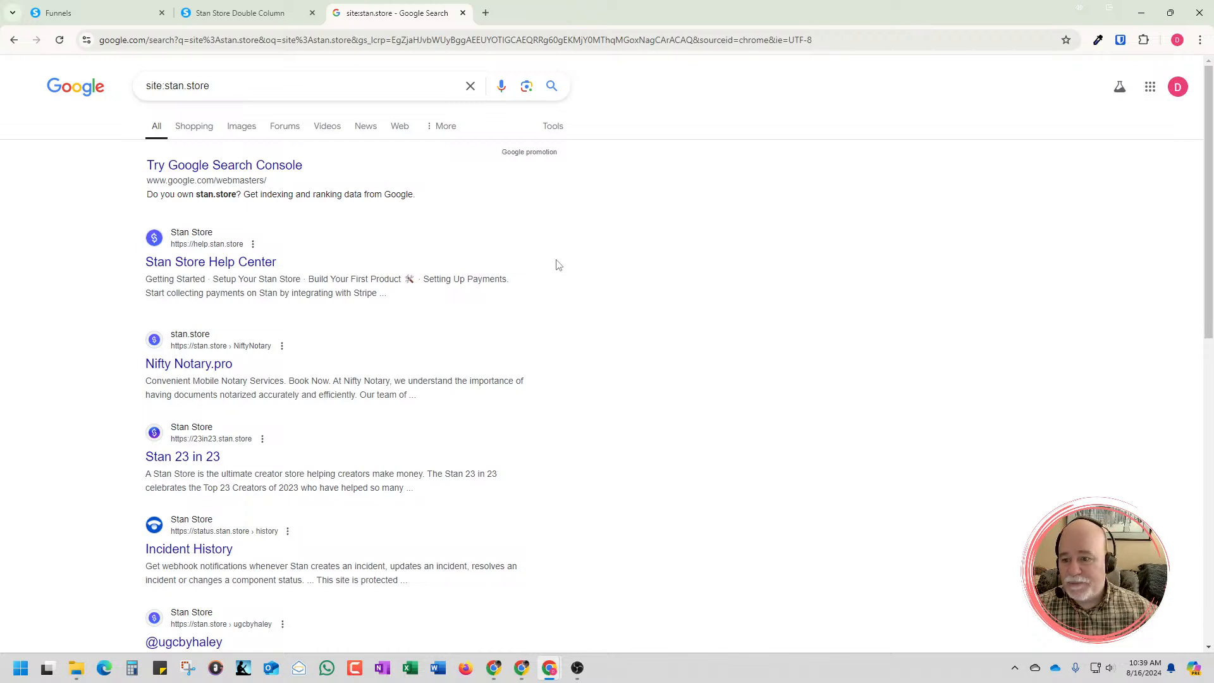
scroll(592, 305, "down", 2)
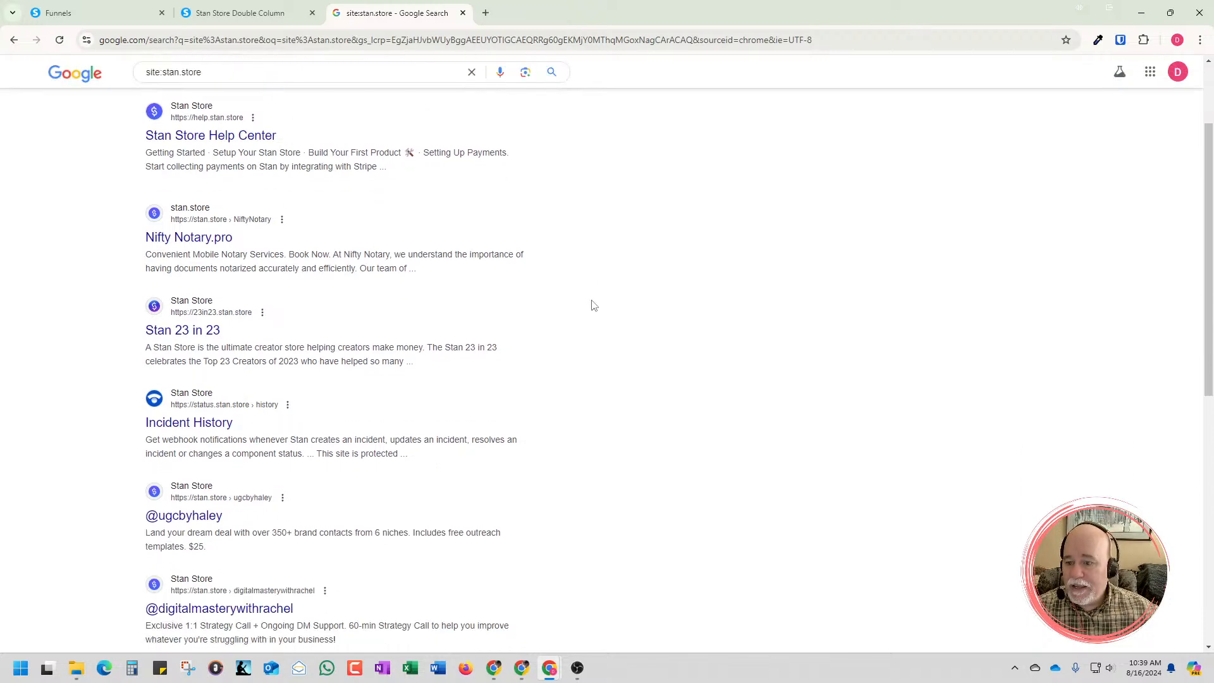
scroll(547, 320, "down", 2)
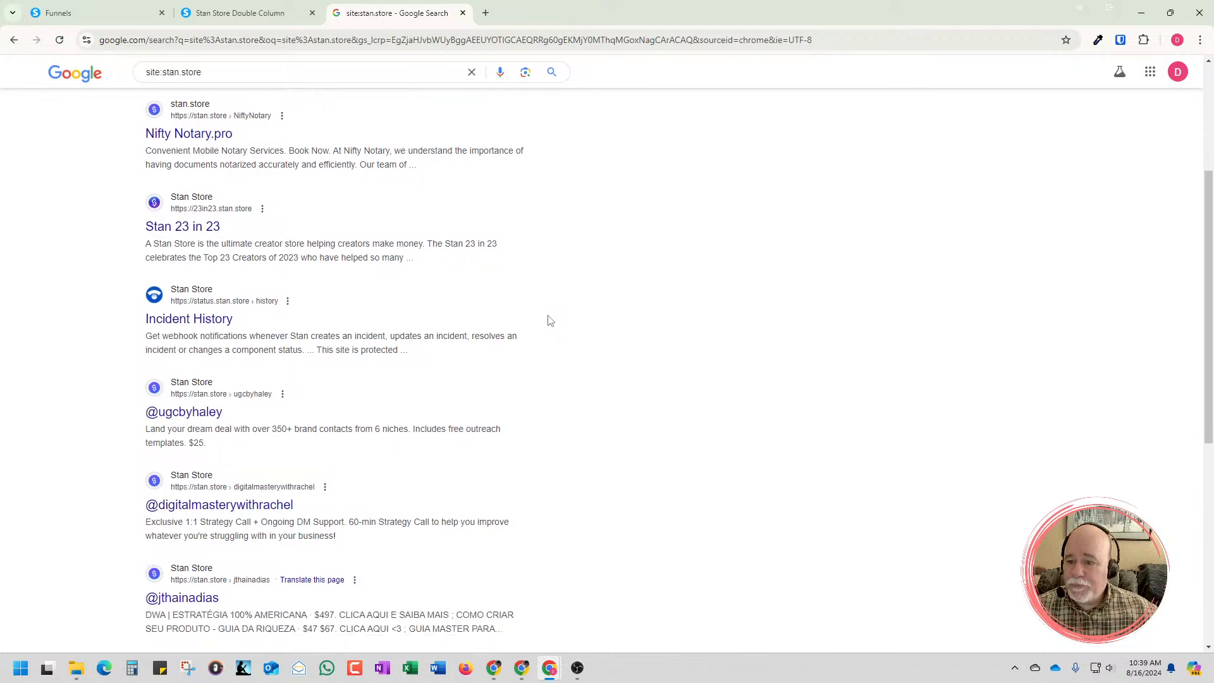
scroll(549, 320, "down", 3)
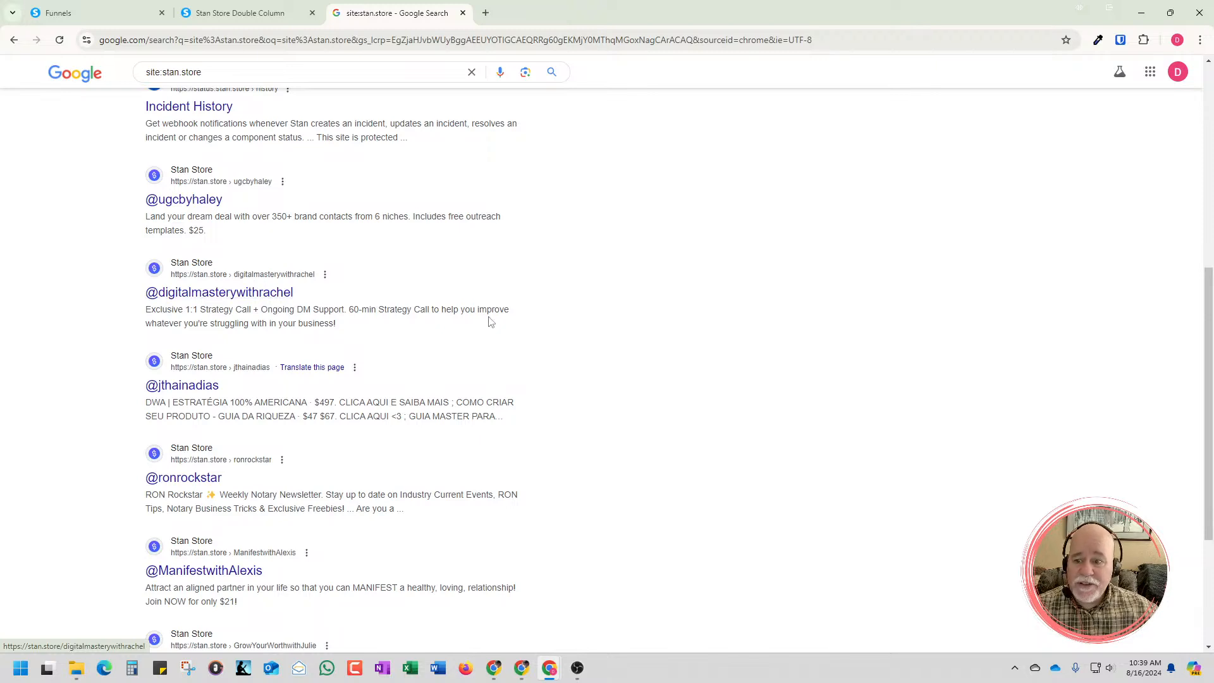
scroll(493, 321, "down", 3)
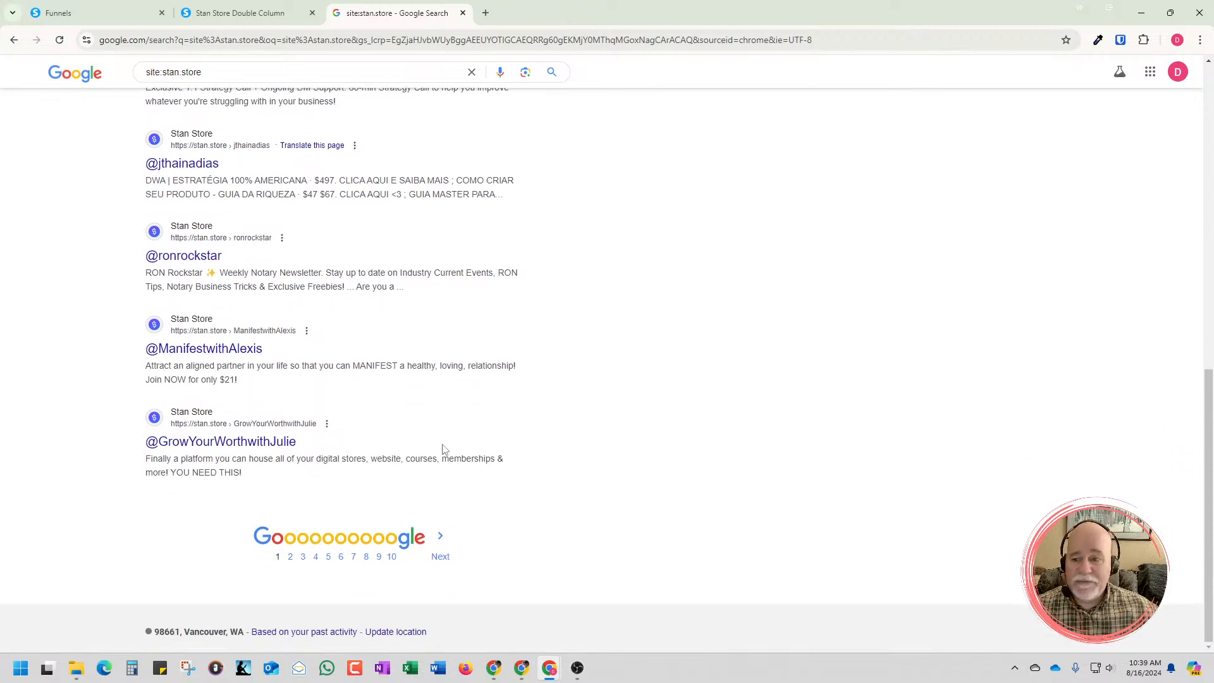
left_click(440, 556)
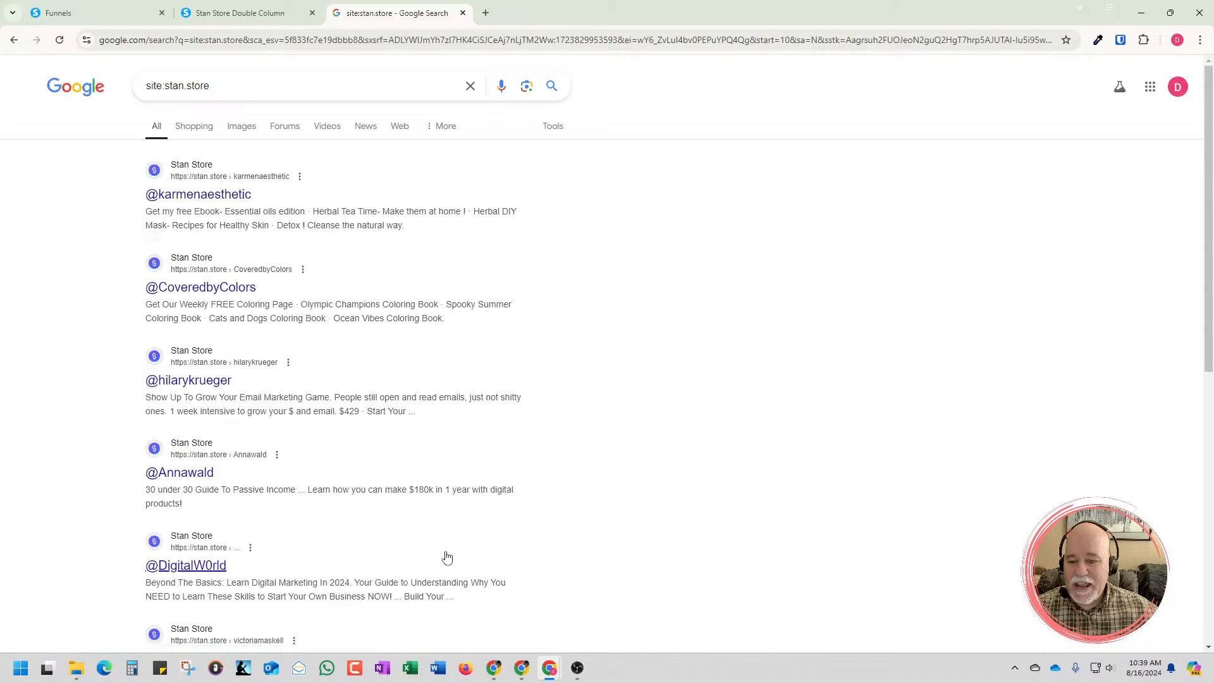
scroll(446, 561, "down", 8)
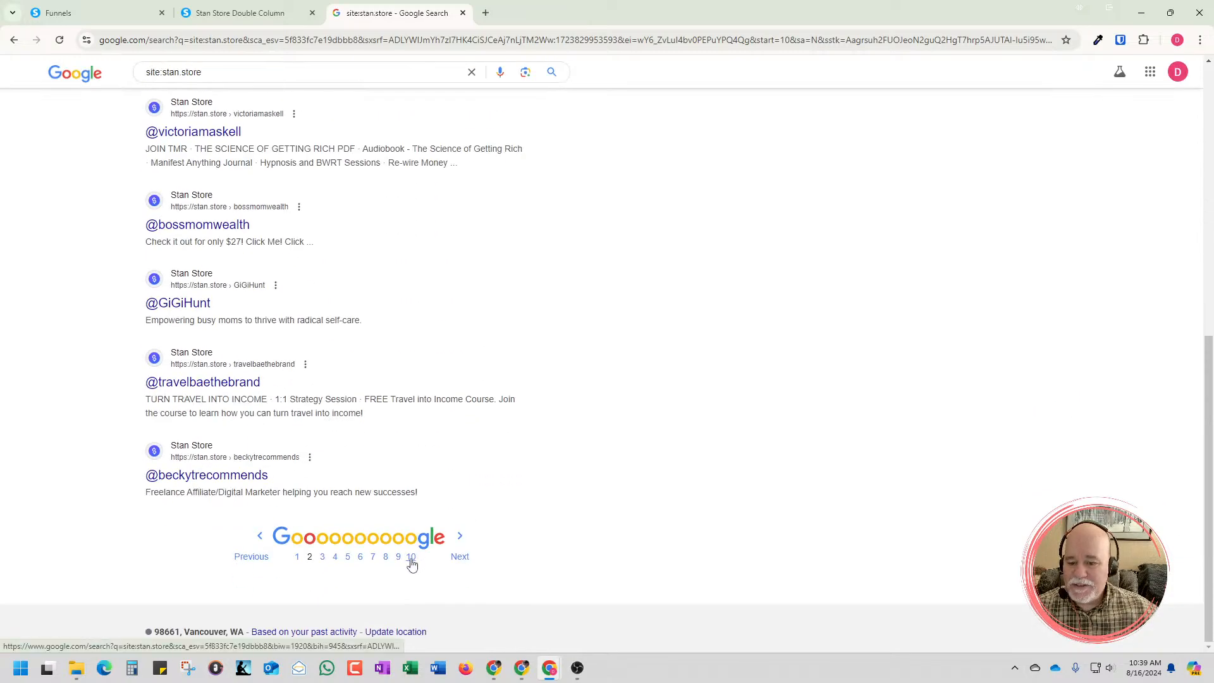
left_click(398, 561)
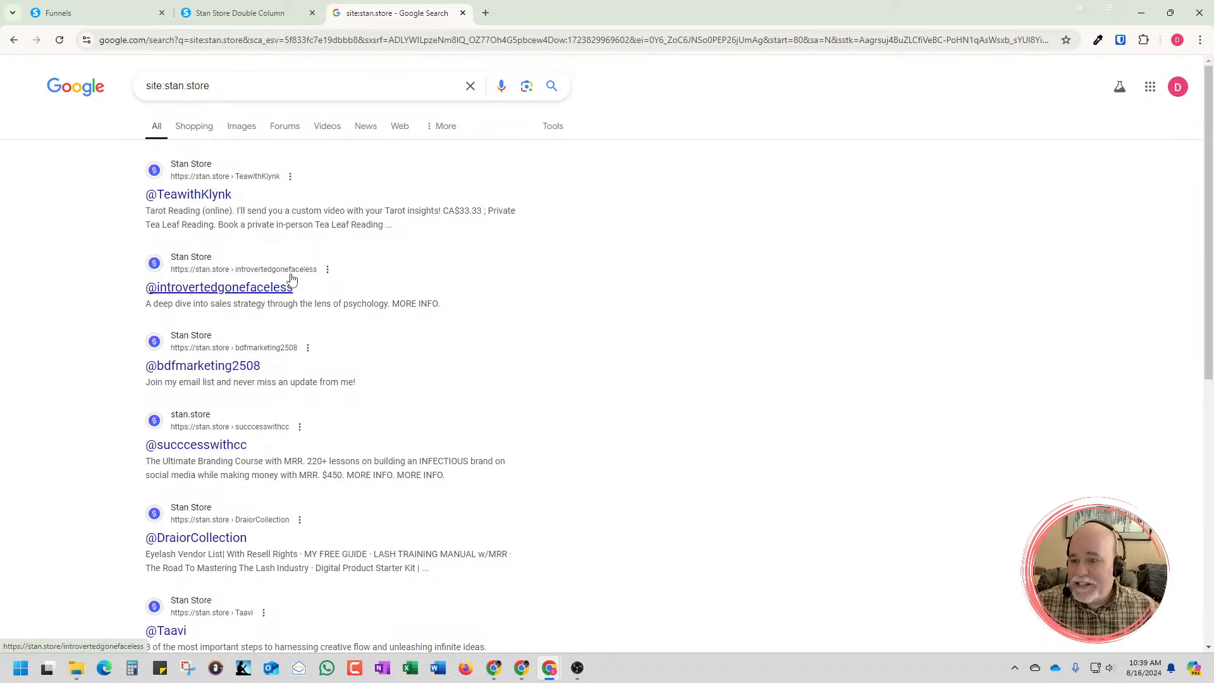
right_click(222, 198)
left_click(299, 216)
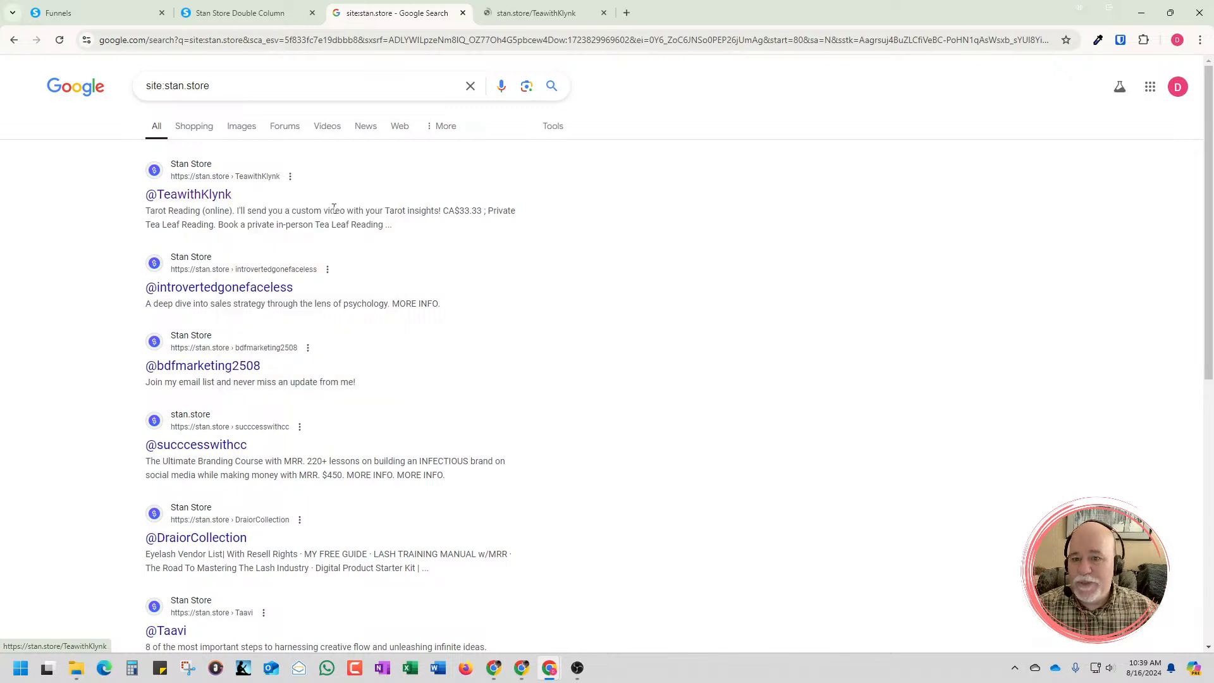
left_click(557, 3)
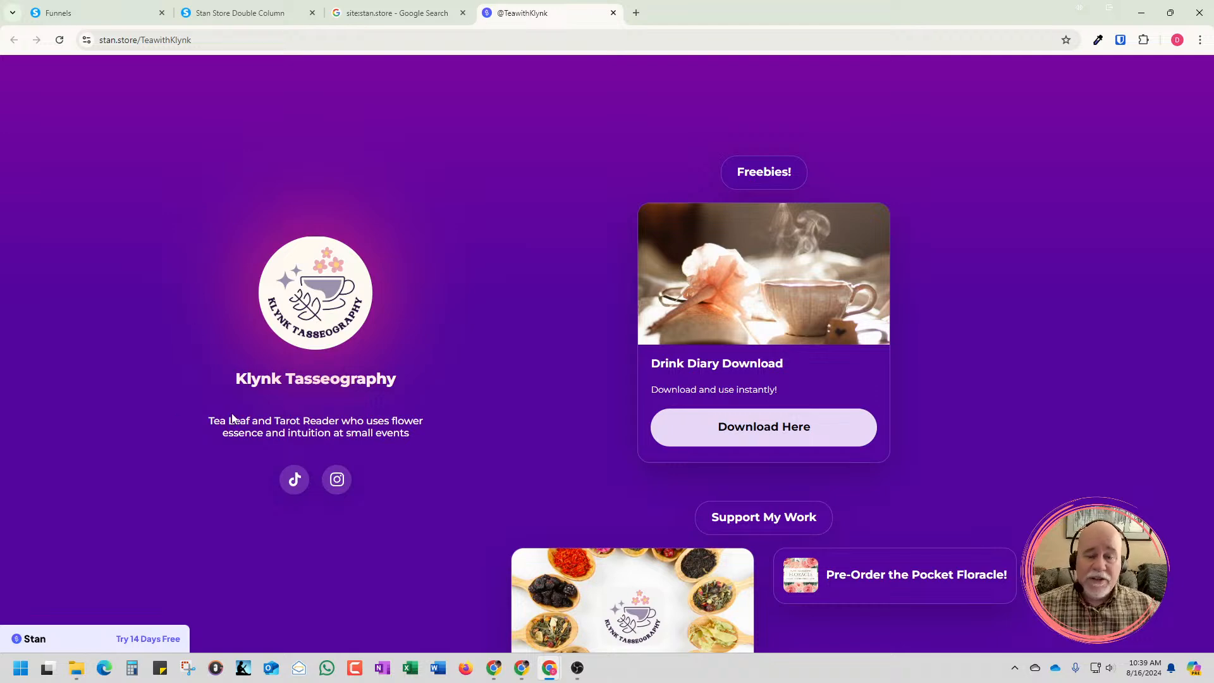
left_click(240, 13)
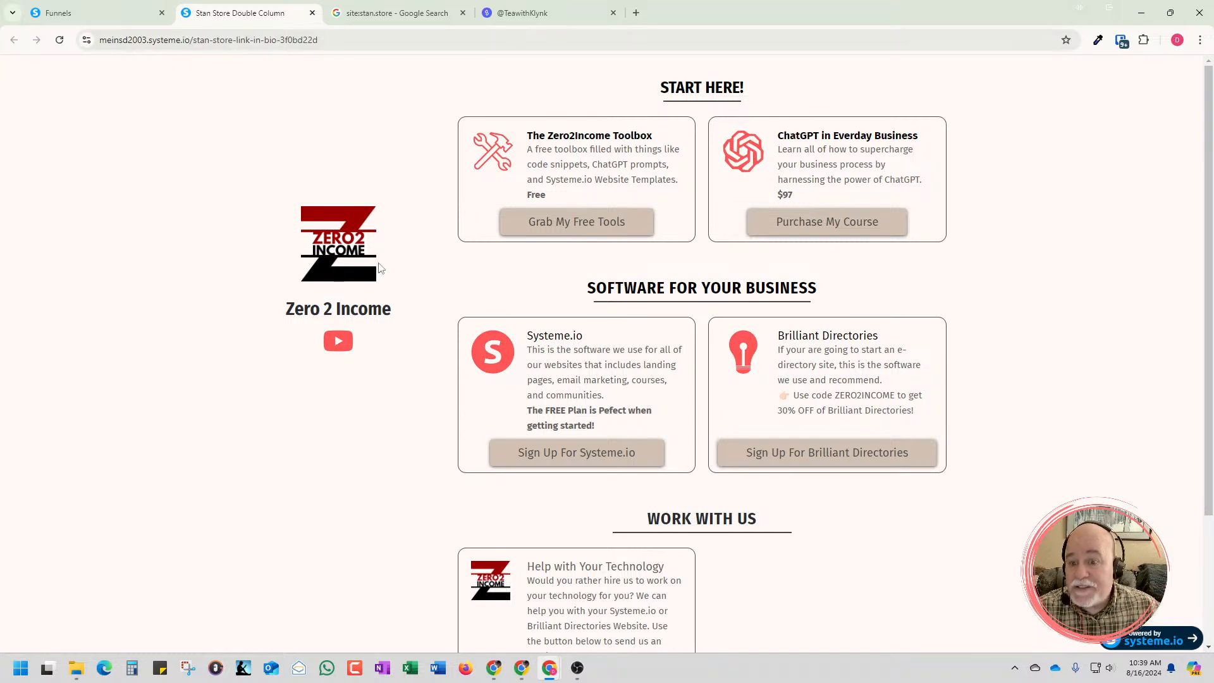
left_click(541, 14)
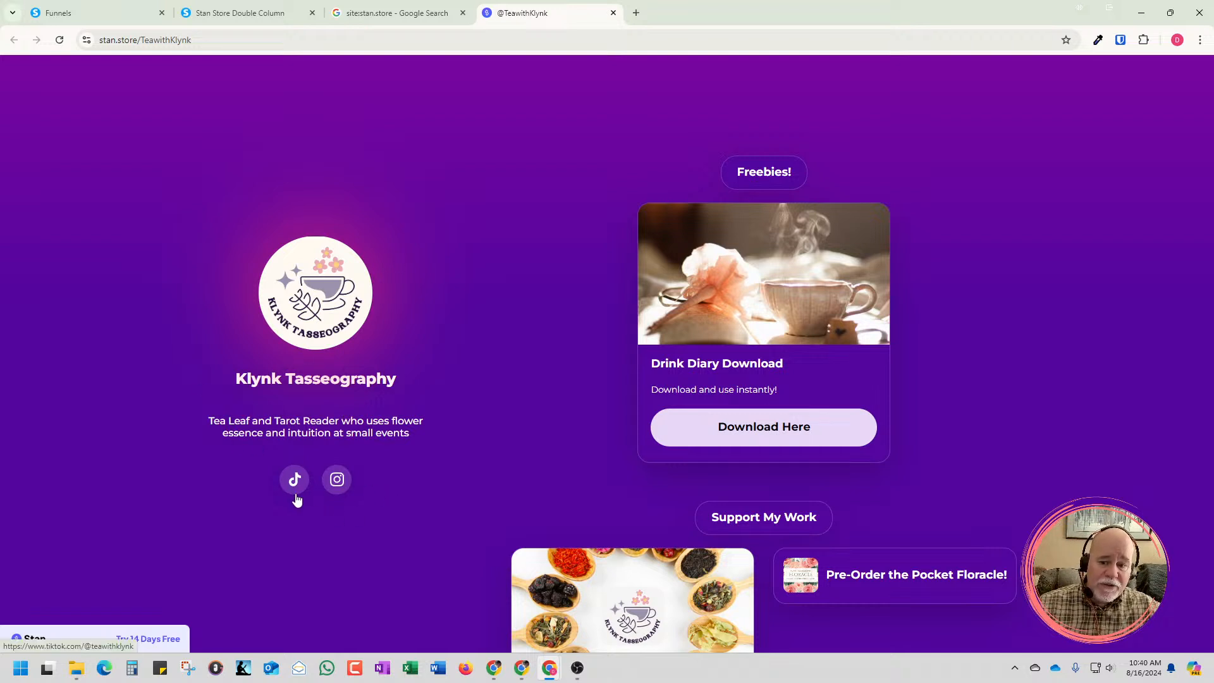
scroll(829, 190, "down", 15)
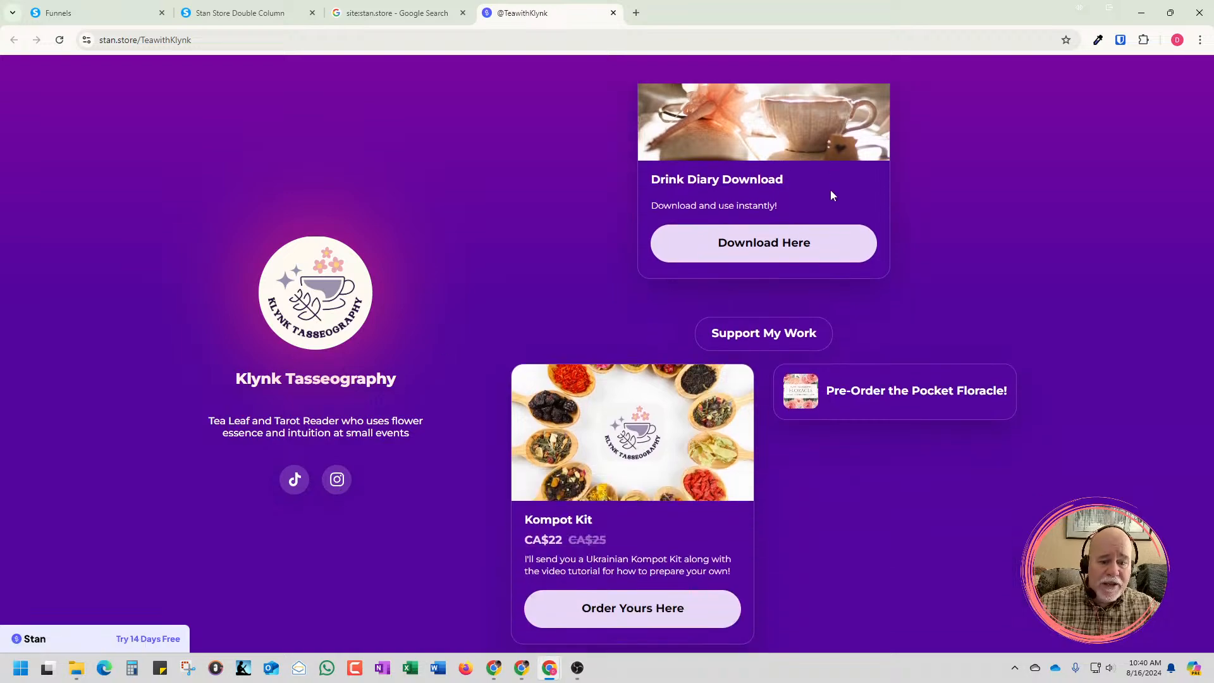
scroll(845, 388, "down", 4)
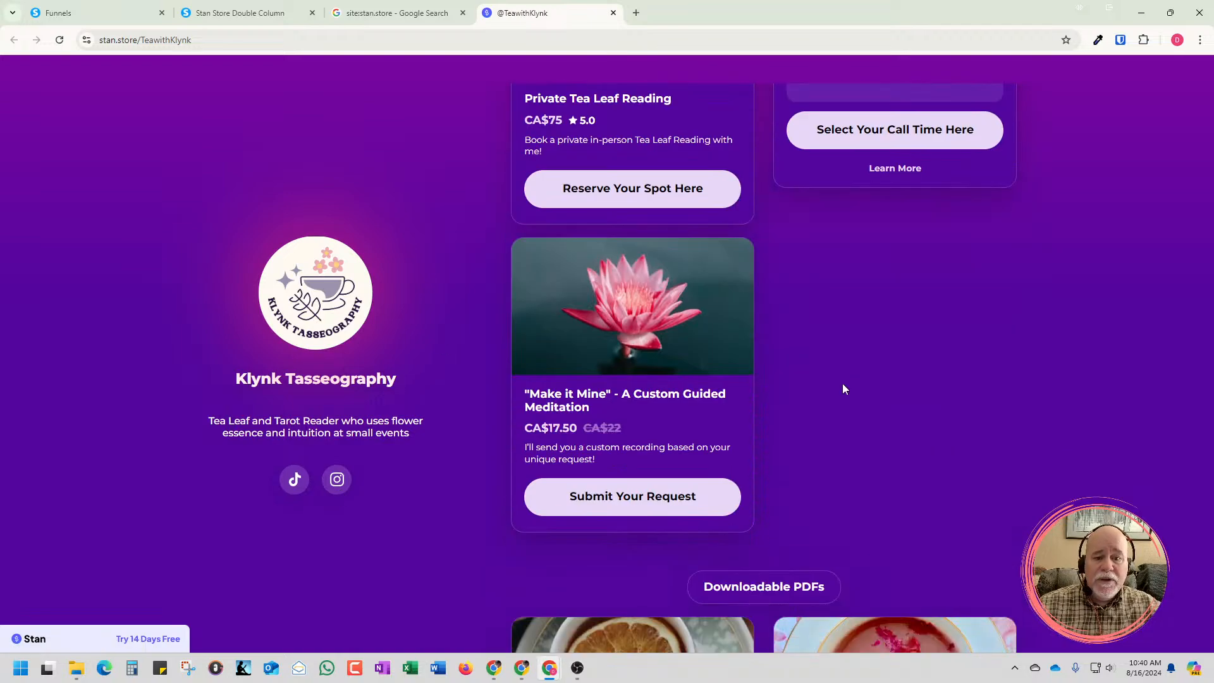
scroll(845, 388, "up", 8)
scroll(842, 383, "up", 2)
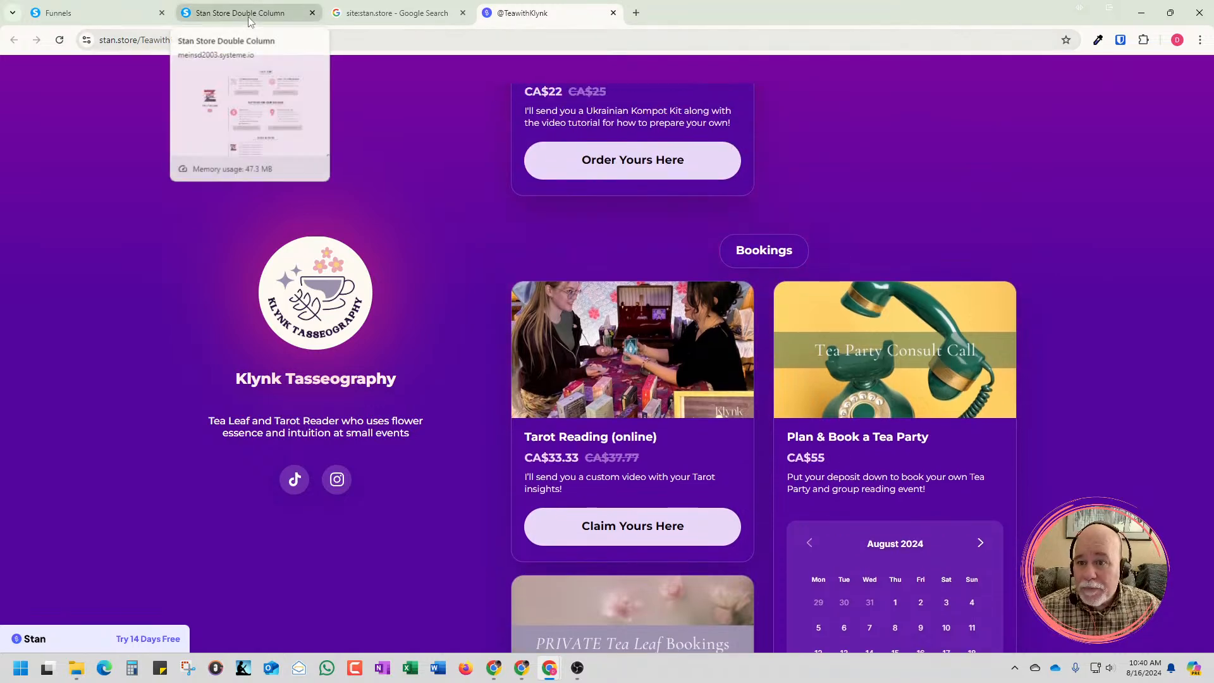
left_click(358, 19)
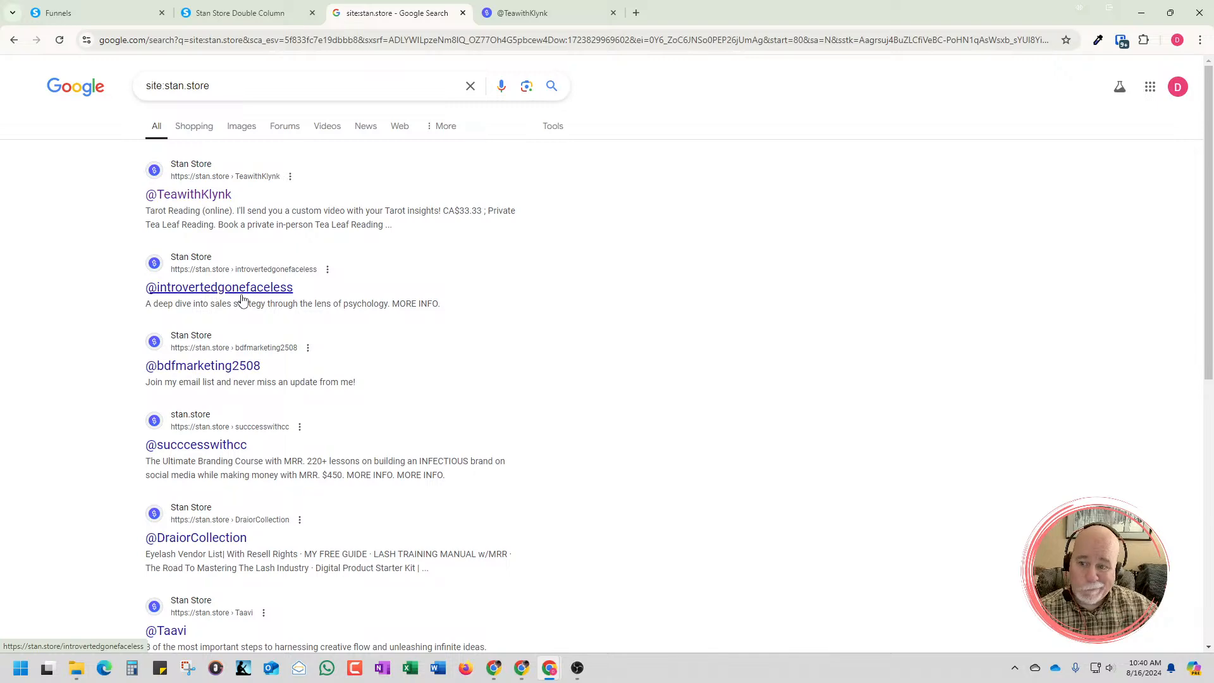
right_click(242, 297)
left_click(307, 307)
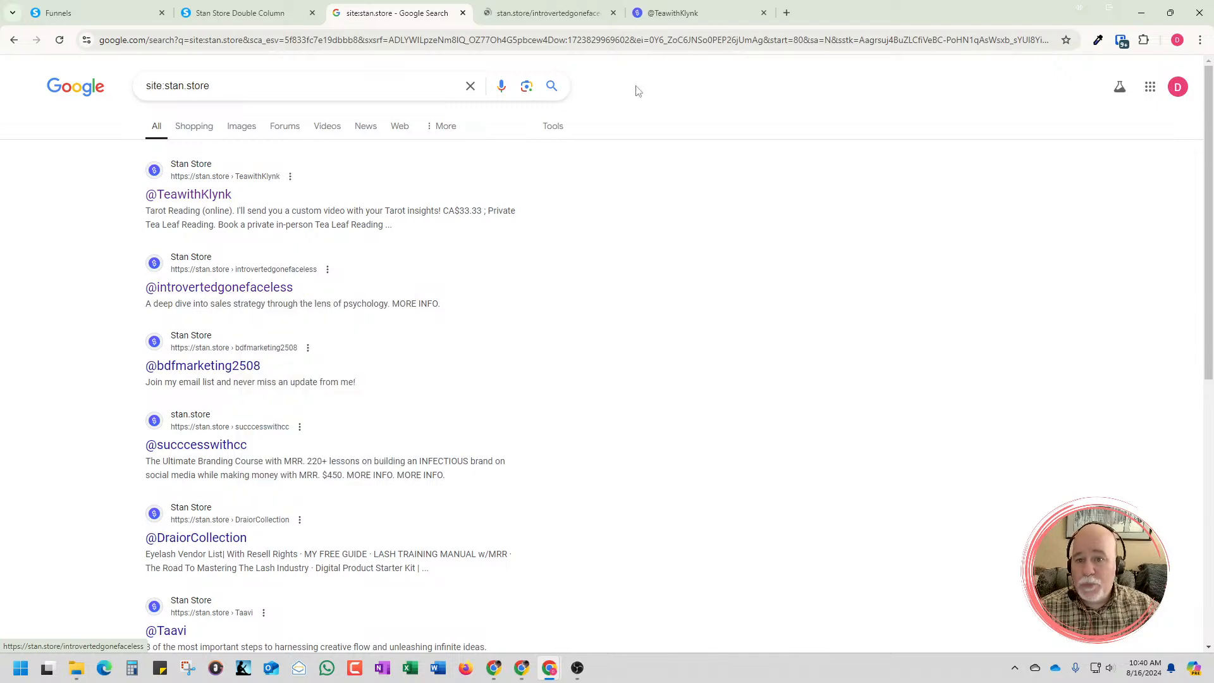
left_click(572, 15)
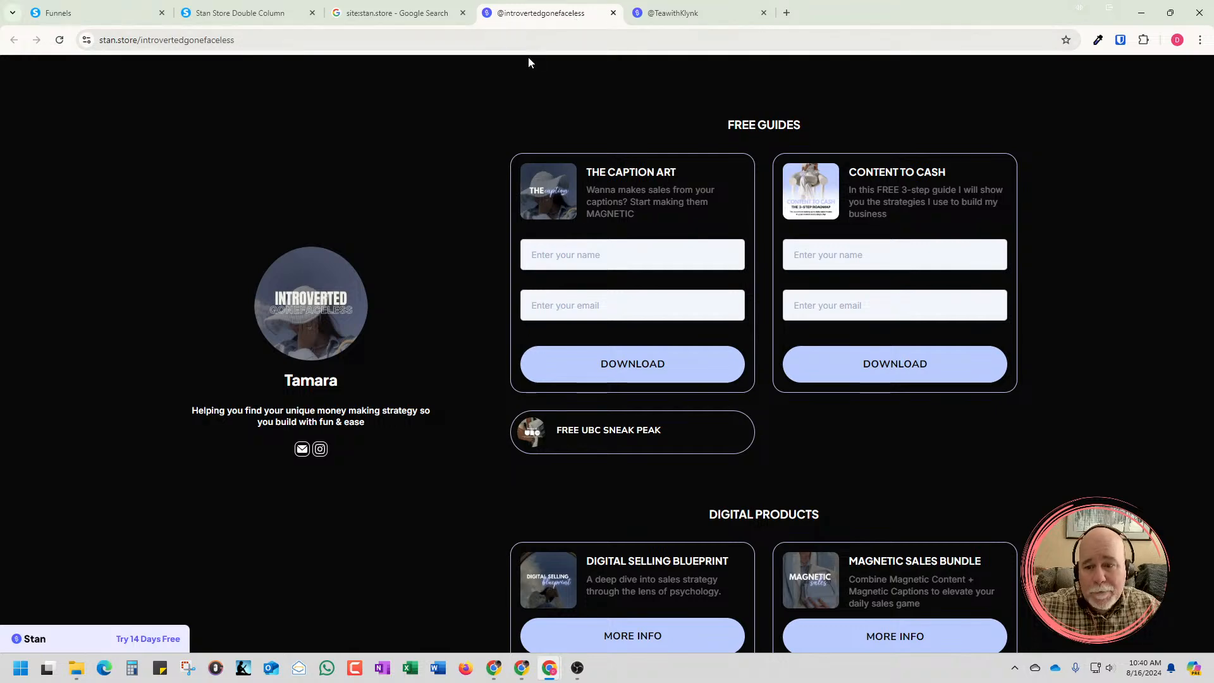
scroll(457, 233, "down", 1)
scroll(537, 434, "down", 8)
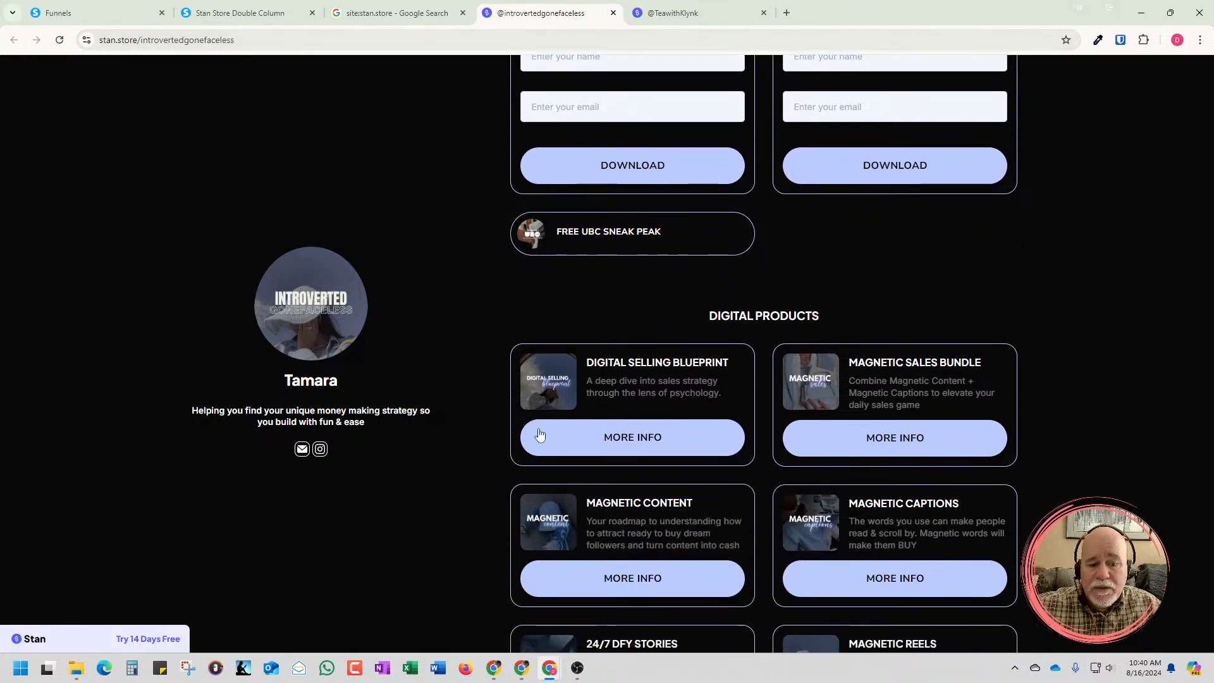
scroll(545, 434, "up", 9)
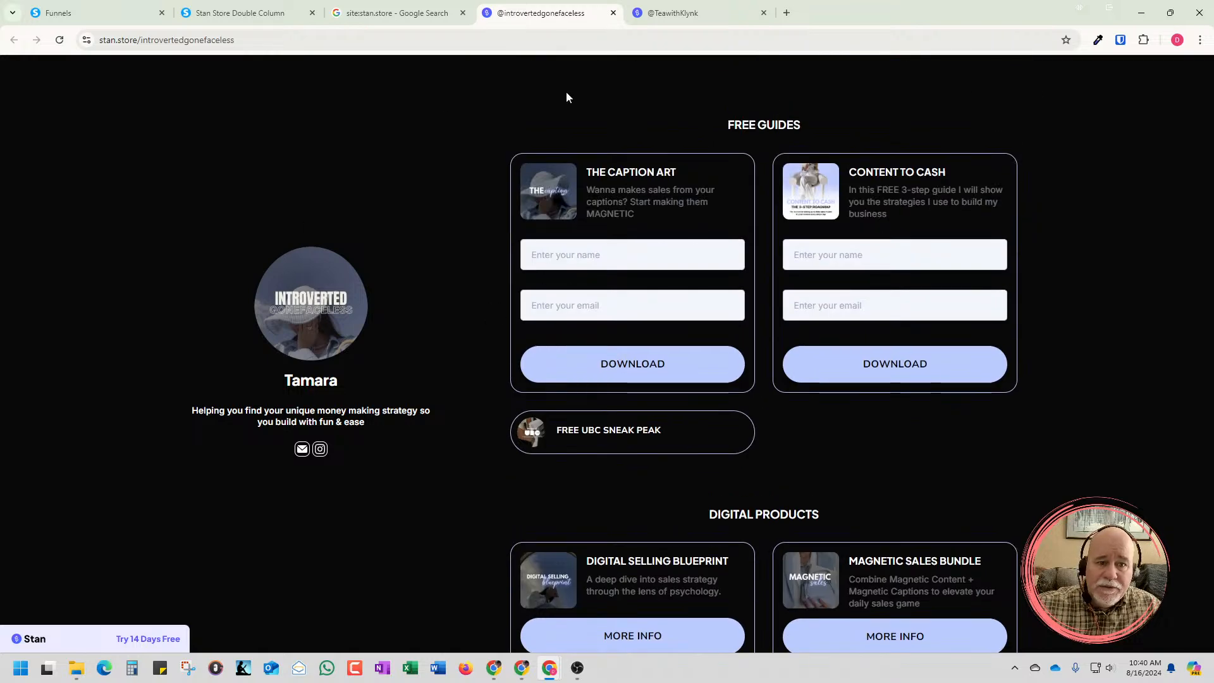
scroll(651, 293, "down", 4)
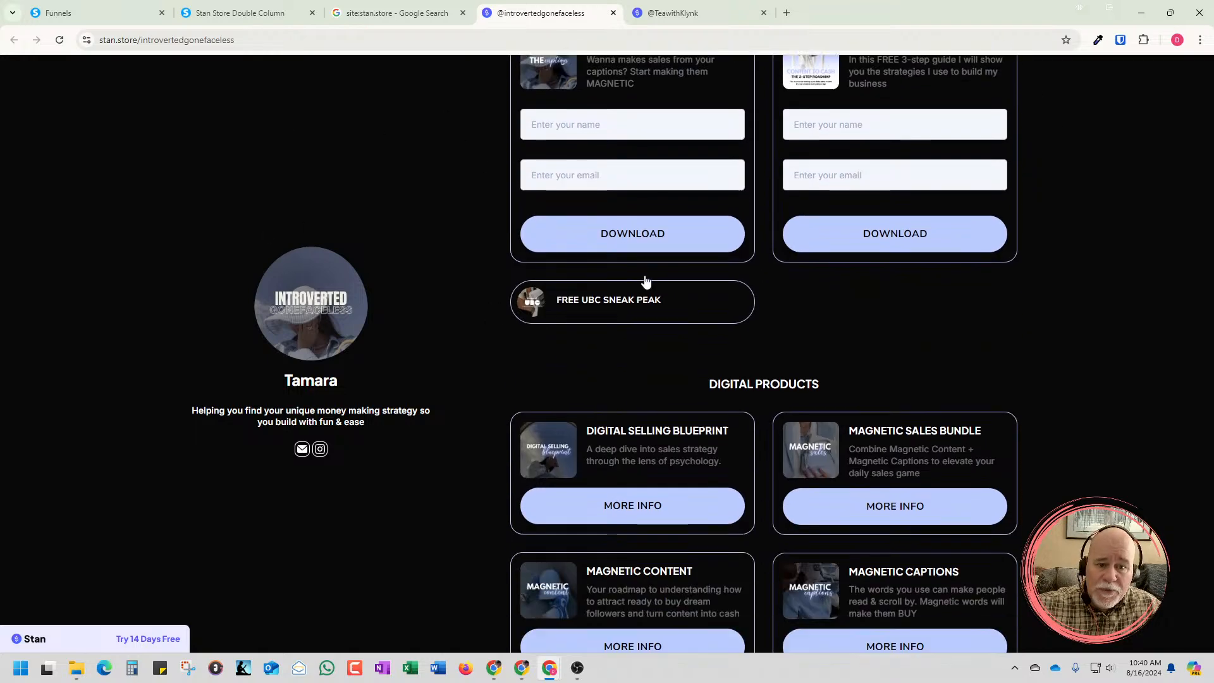
scroll(685, 306, "down", 1)
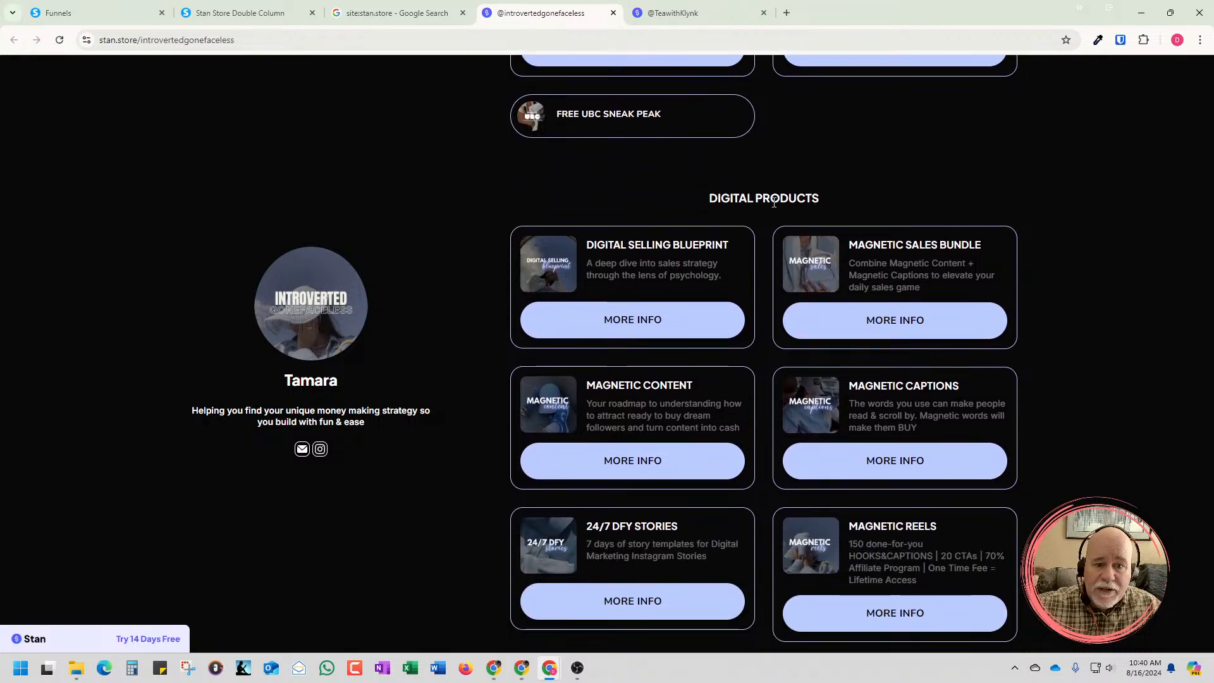
scroll(832, 533, "down", 5)
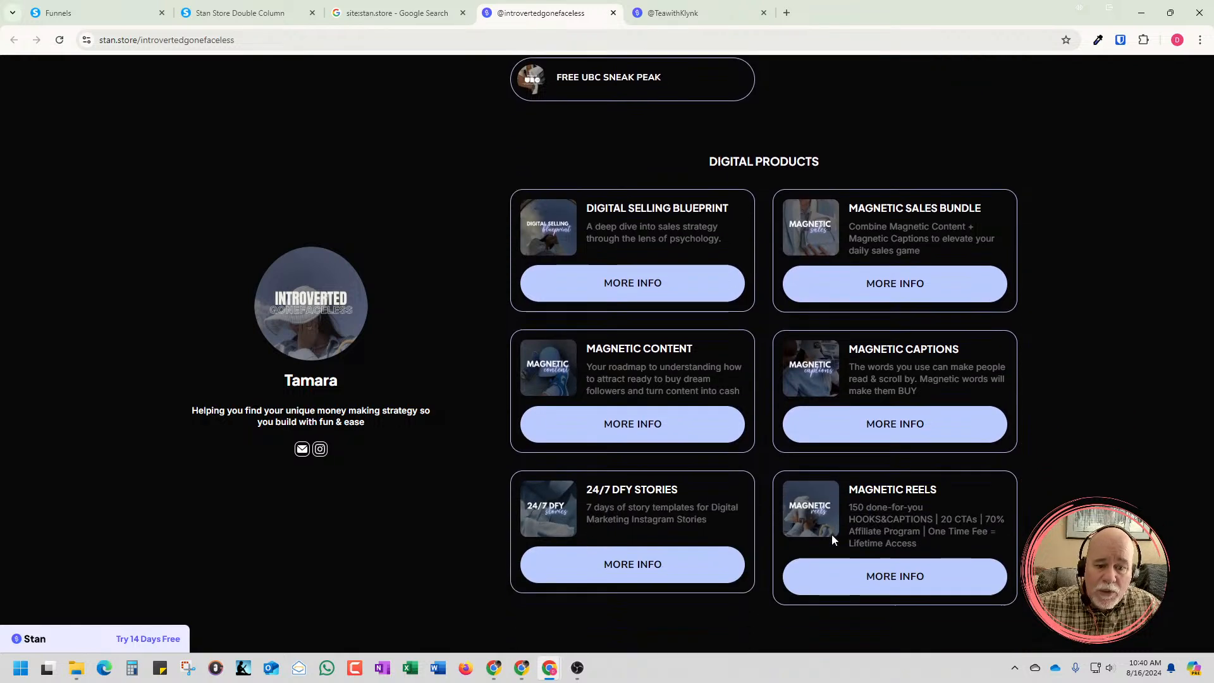
scroll(718, 525, "down", 3)
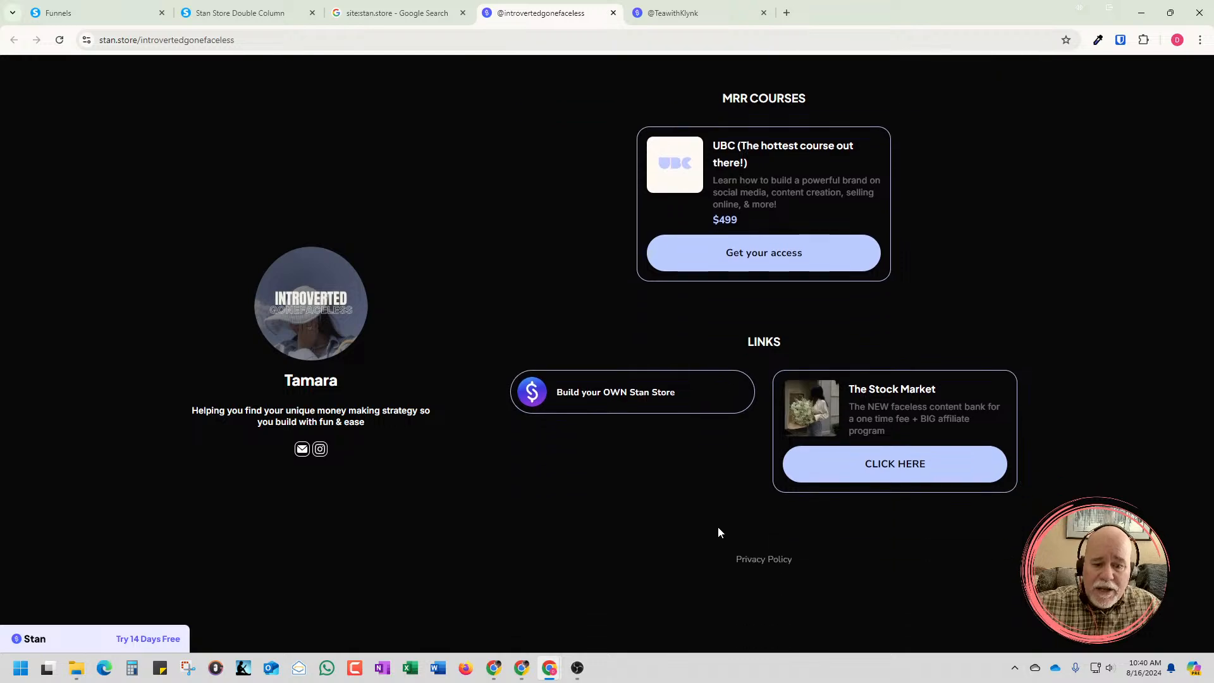
scroll(718, 526, "up", 14)
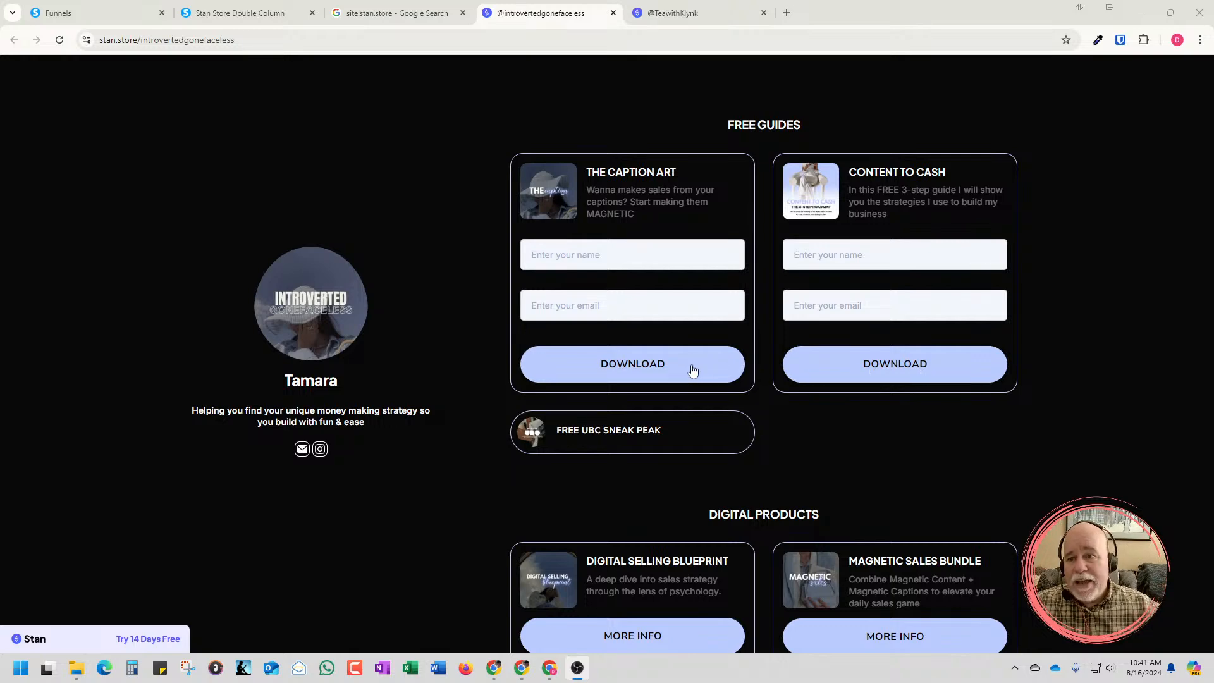
left_click(240, 13)
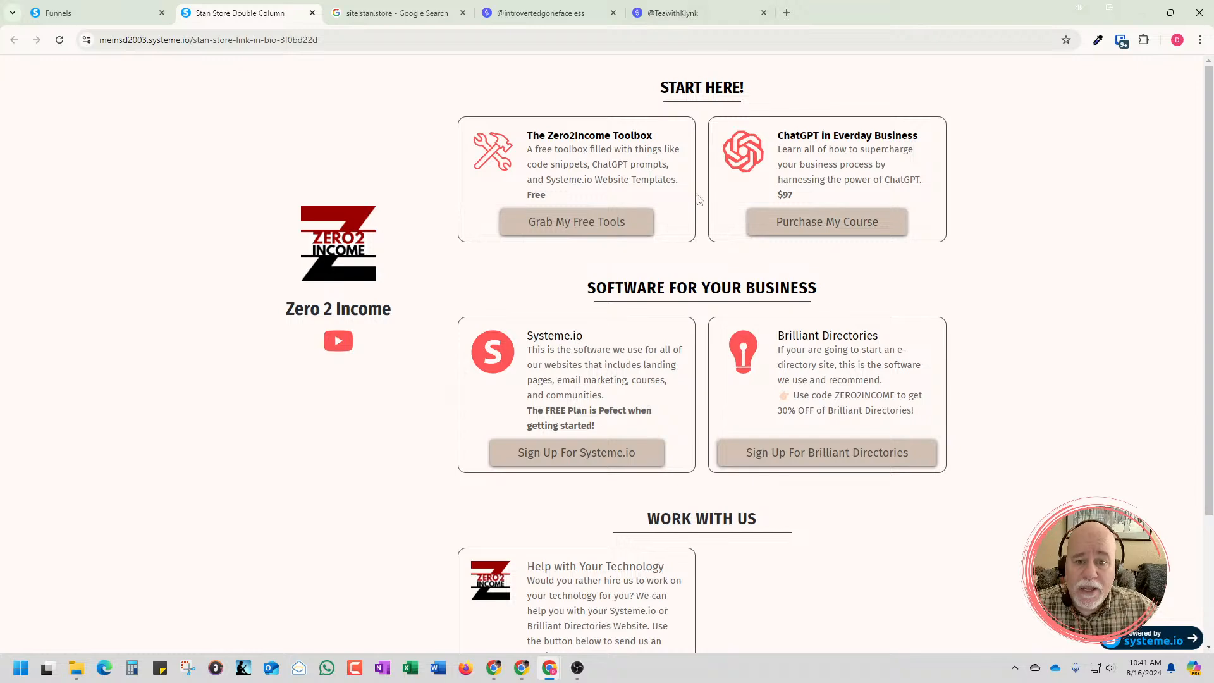
left_click(699, 23)
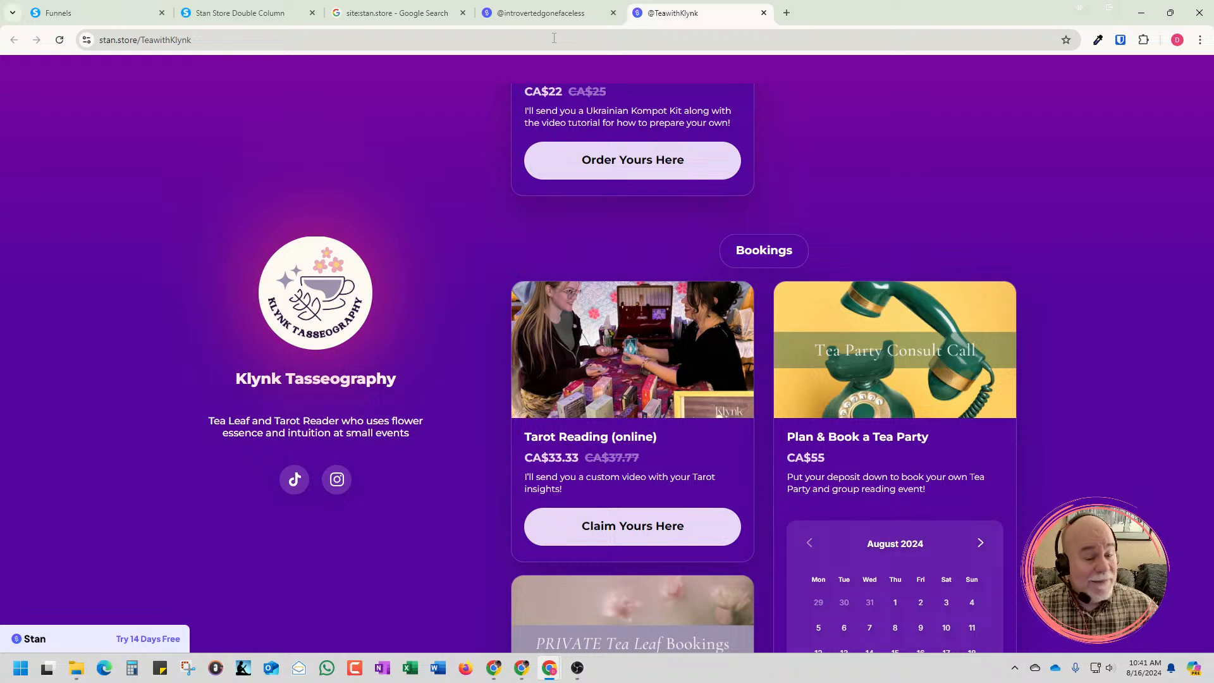
scroll(948, 200, "down", 3)
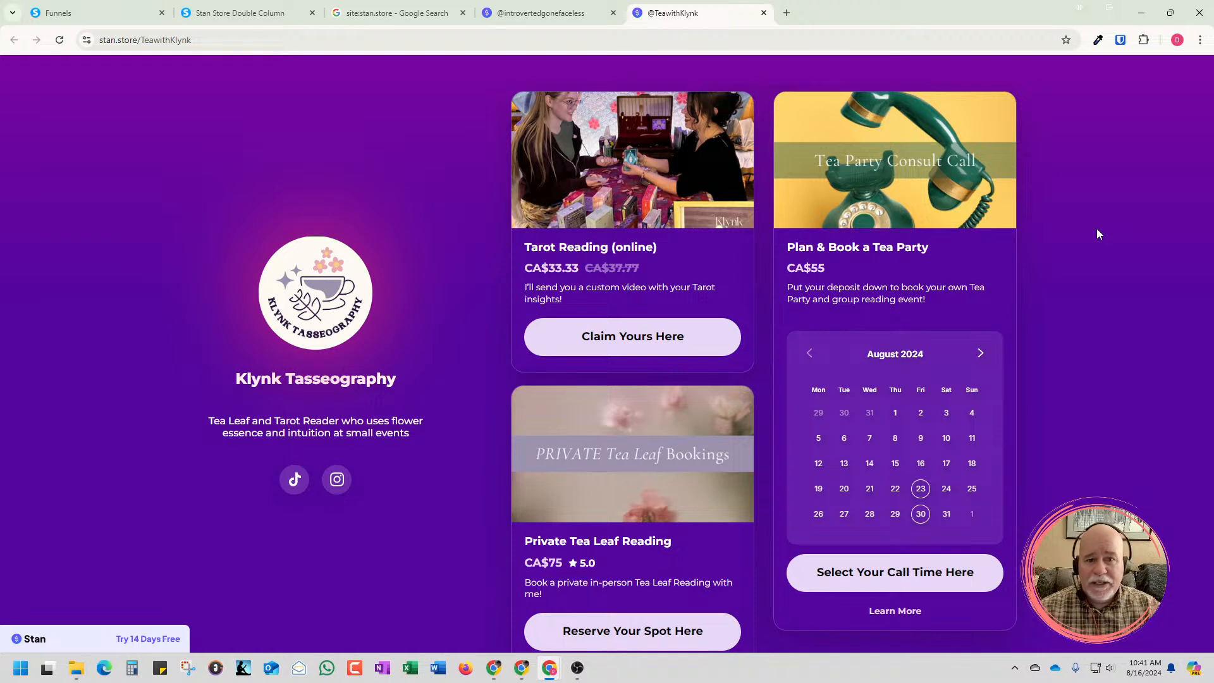
Load the stan.store homepage in a new tab
left_click(786, 12)
type("s")
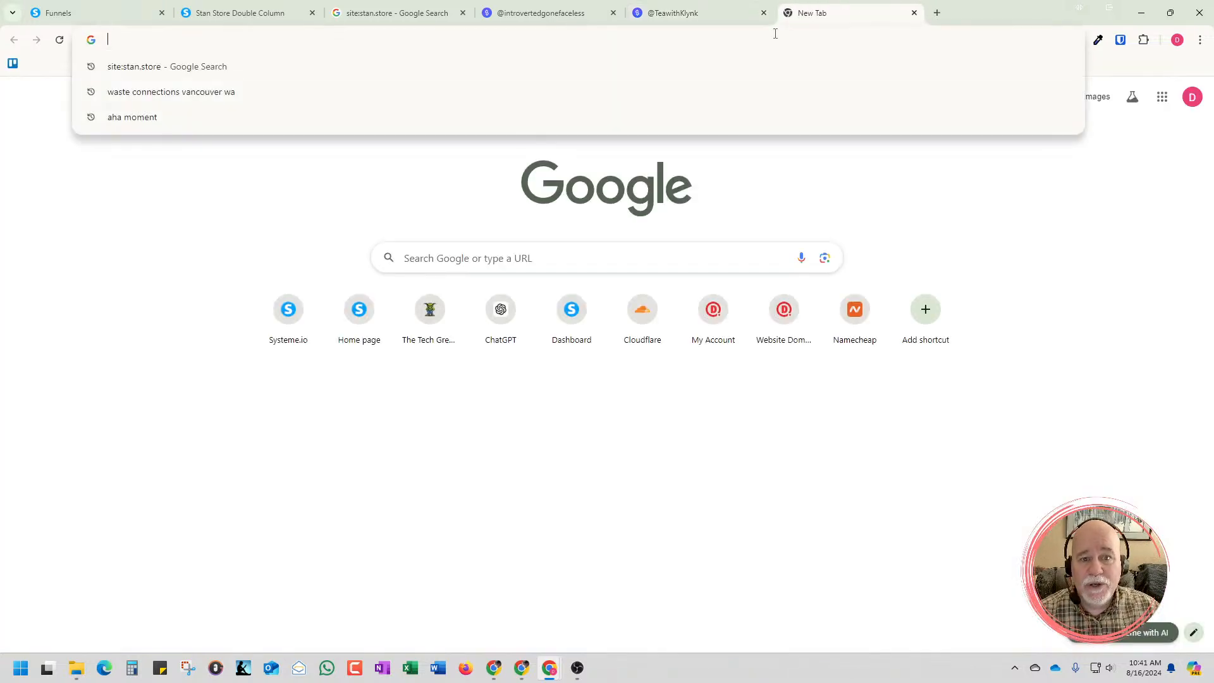
type("tan")
type(".store")
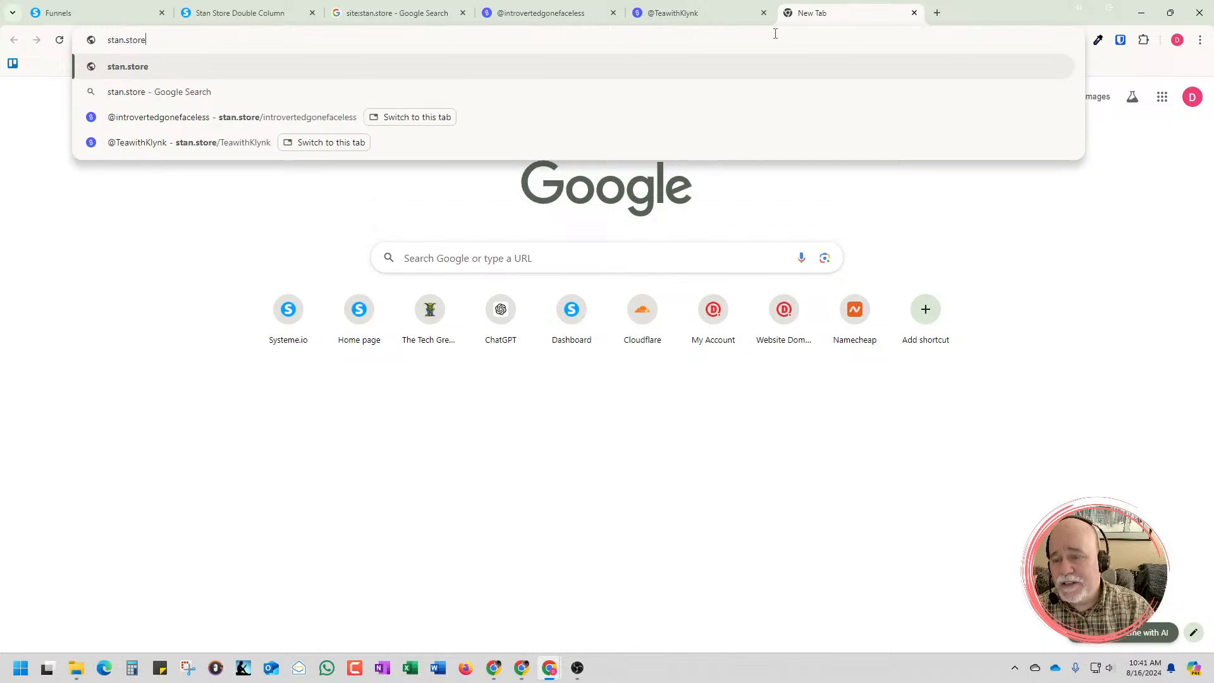
key("Return")
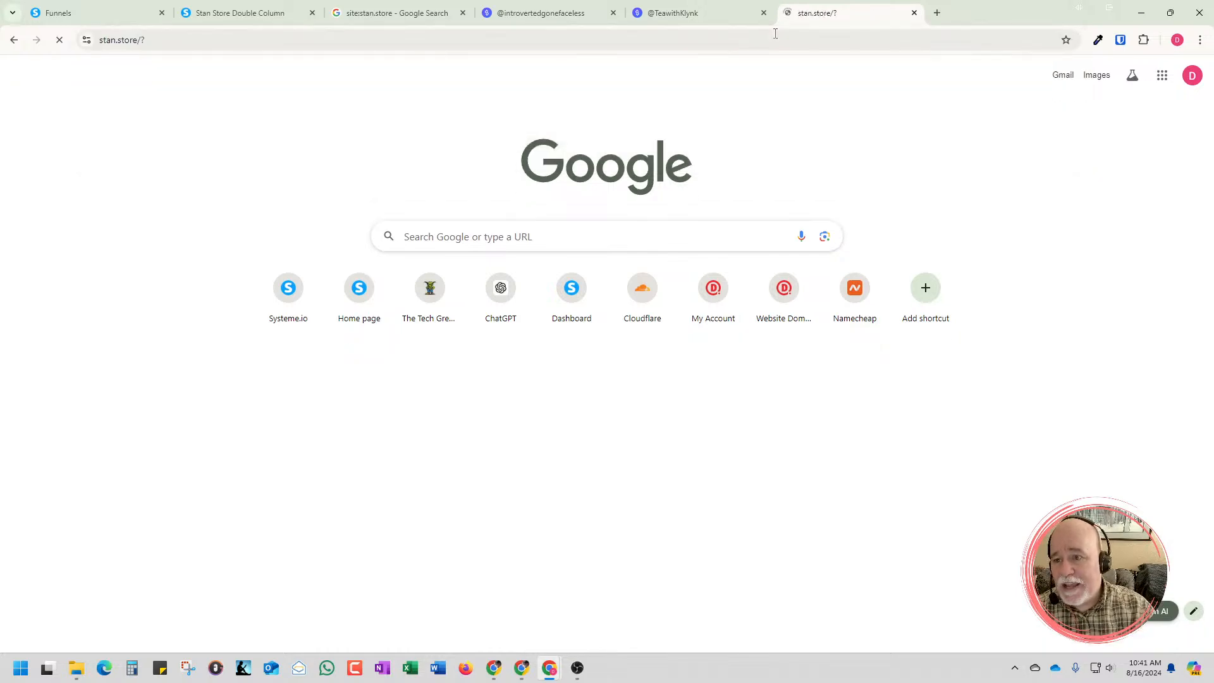
left_click(681, 20)
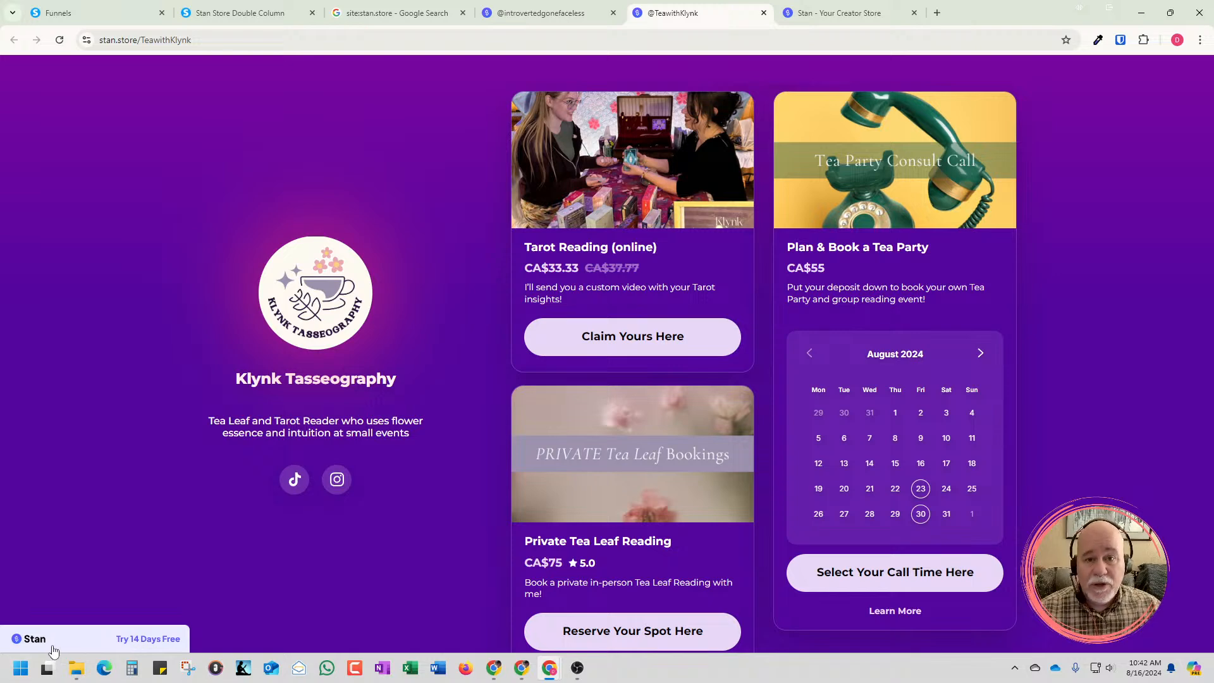
left_click(842, 23)
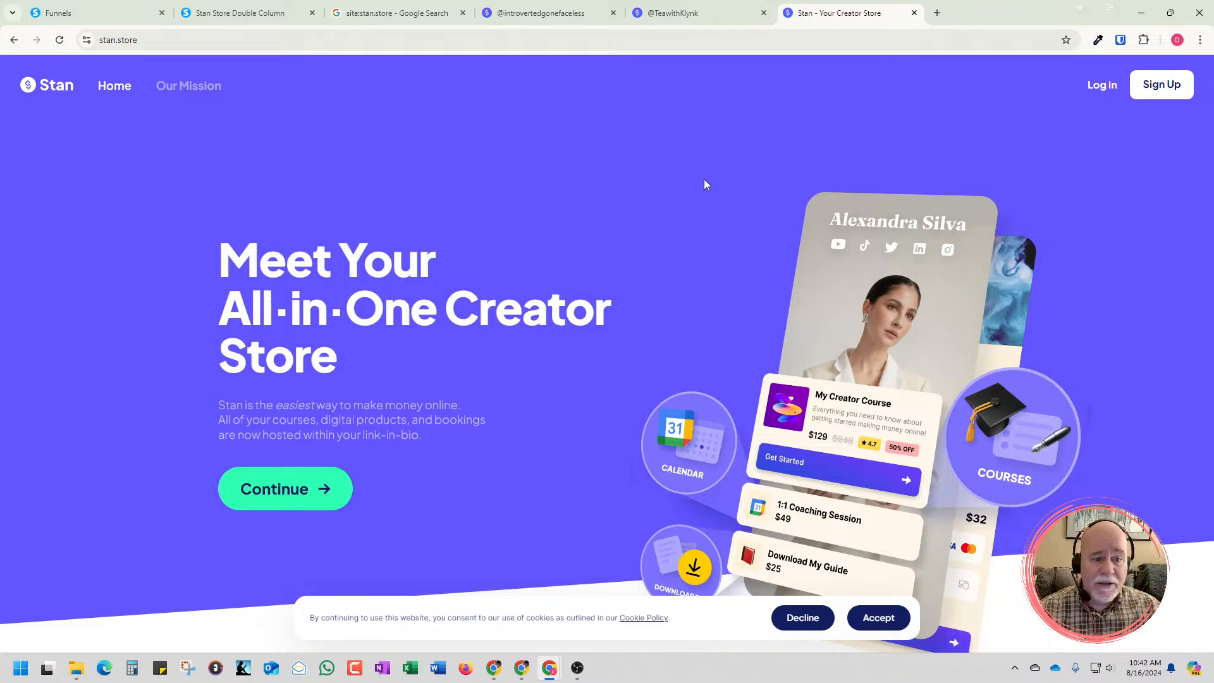
scroll(704, 180, "down", 7)
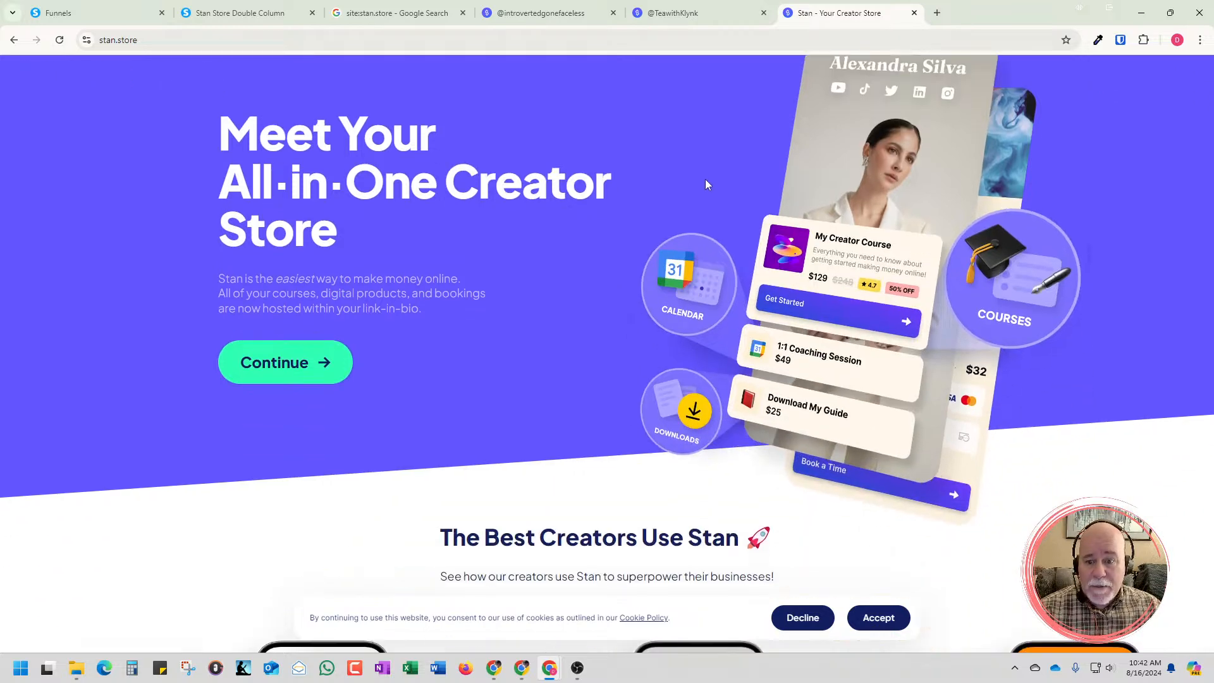
scroll(706, 183, "down", 6)
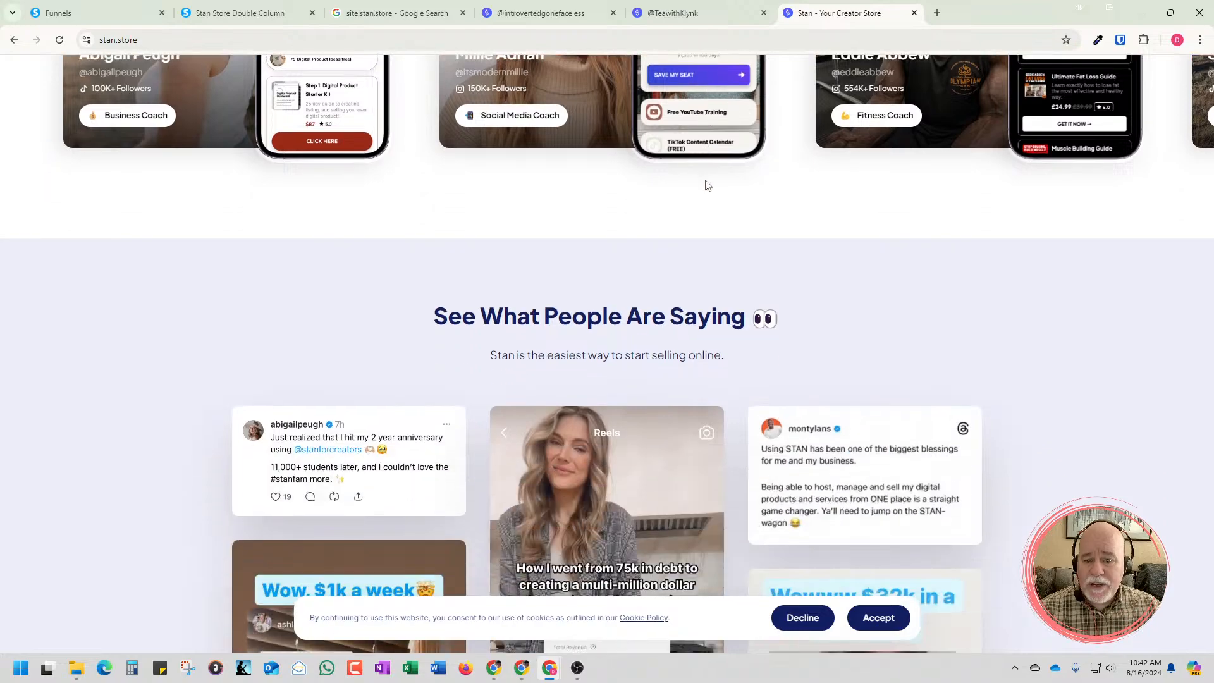
scroll(706, 184, "up", 12)
scroll(704, 179, "up", 1)
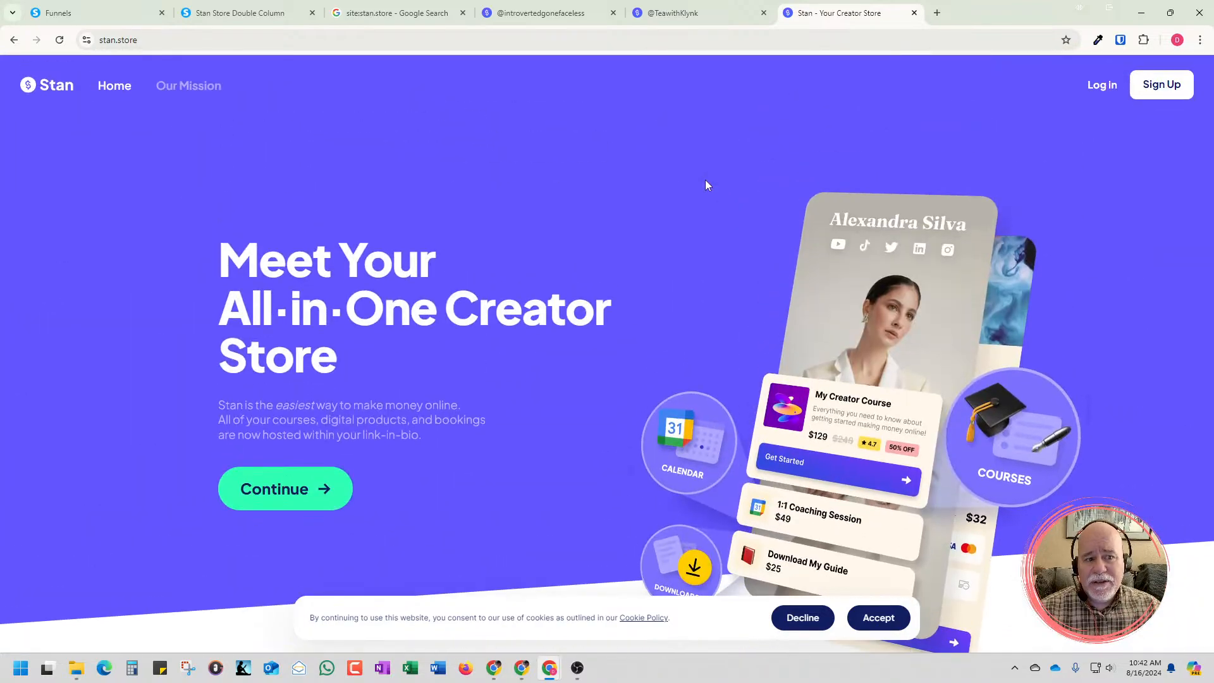
scroll(173, 119, "down", 12)
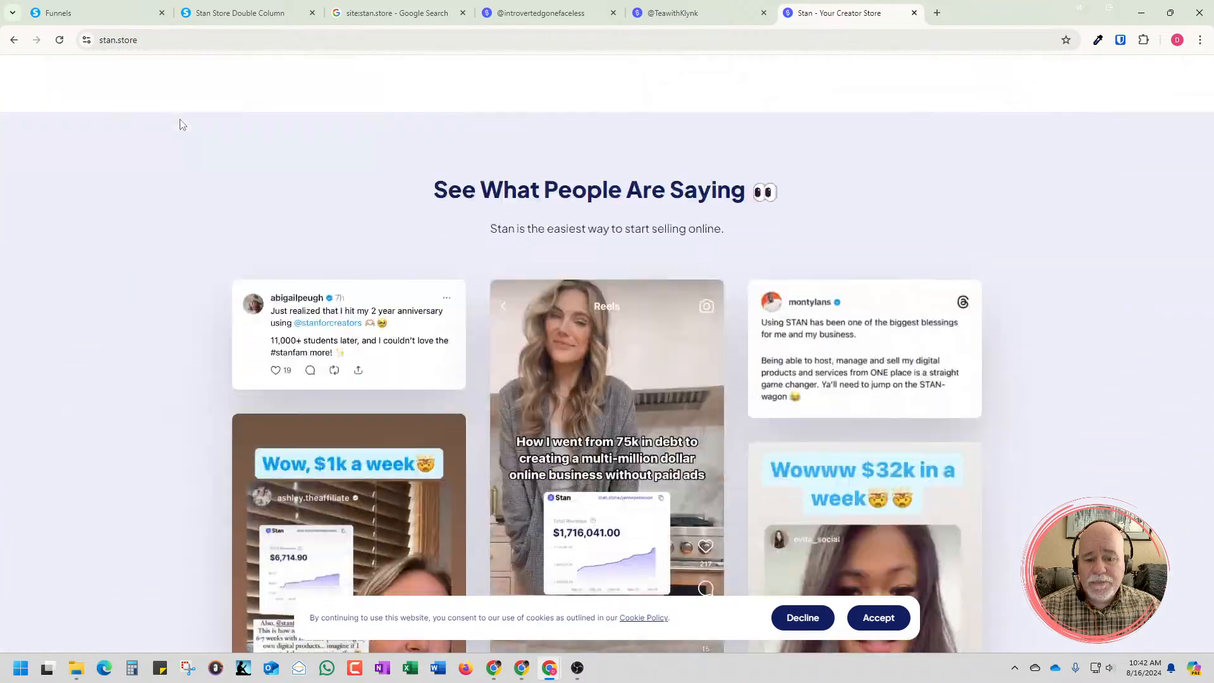
scroll(179, 145, "down", 12)
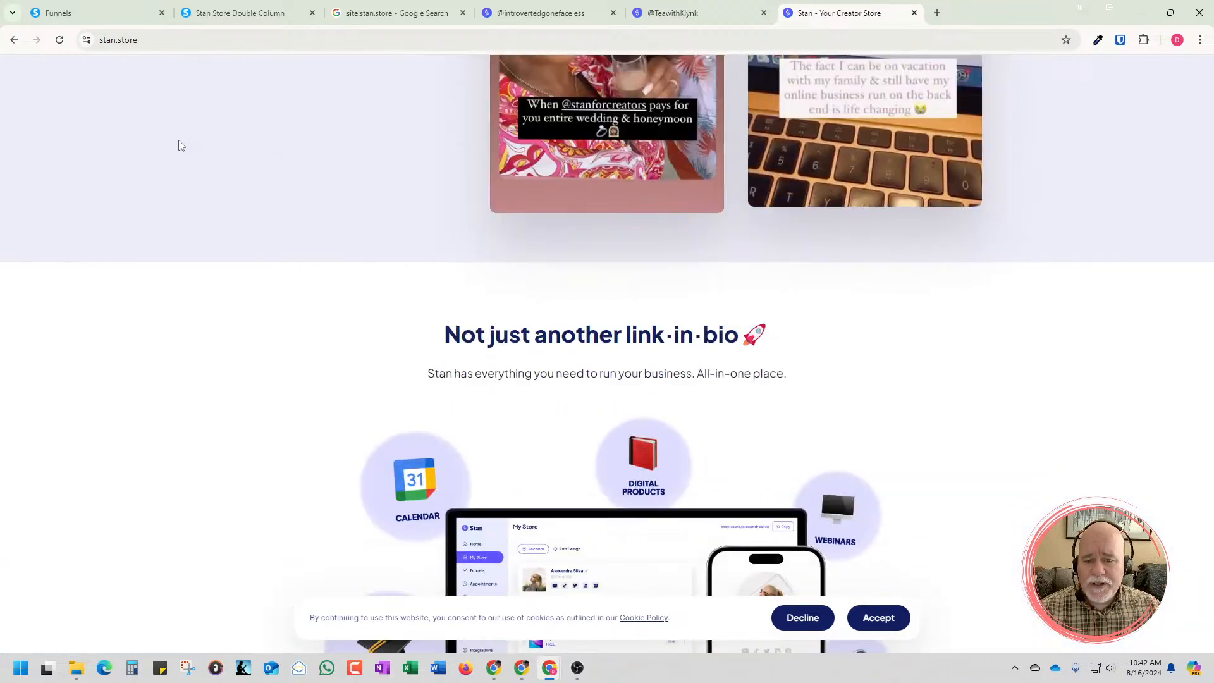
scroll(180, 145, "down", 10)
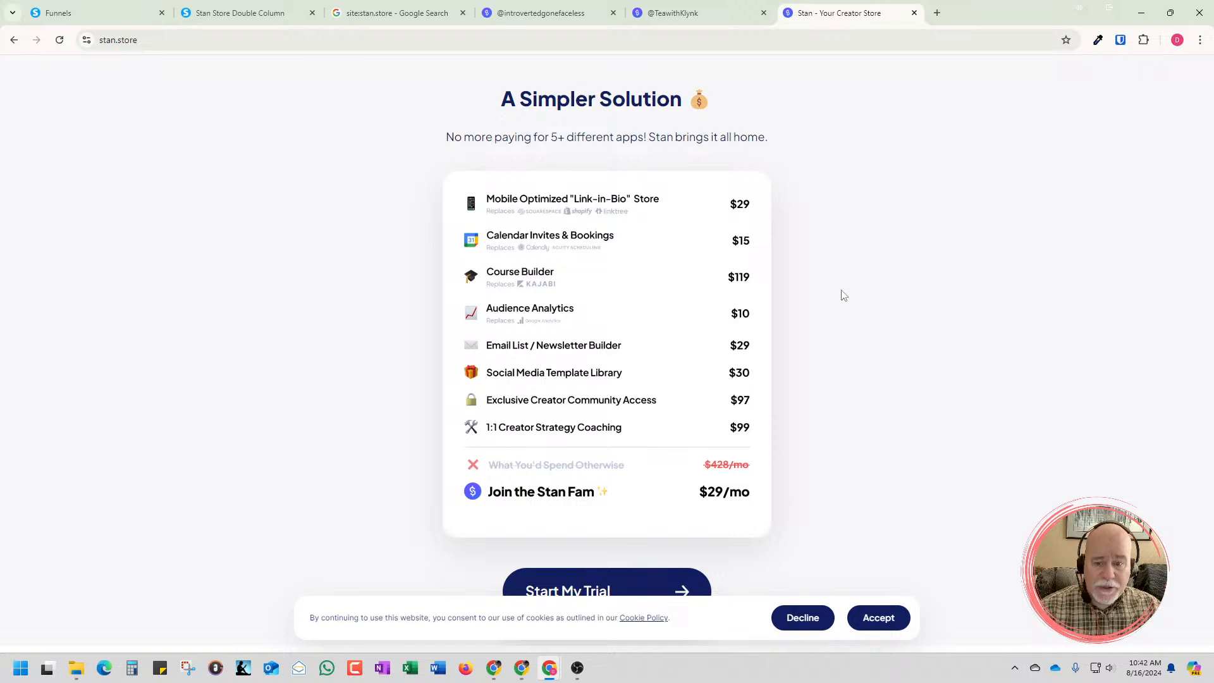
Close the Stan homepage and return to the site:stan.store search results
scroll(841, 295, "up", 1)
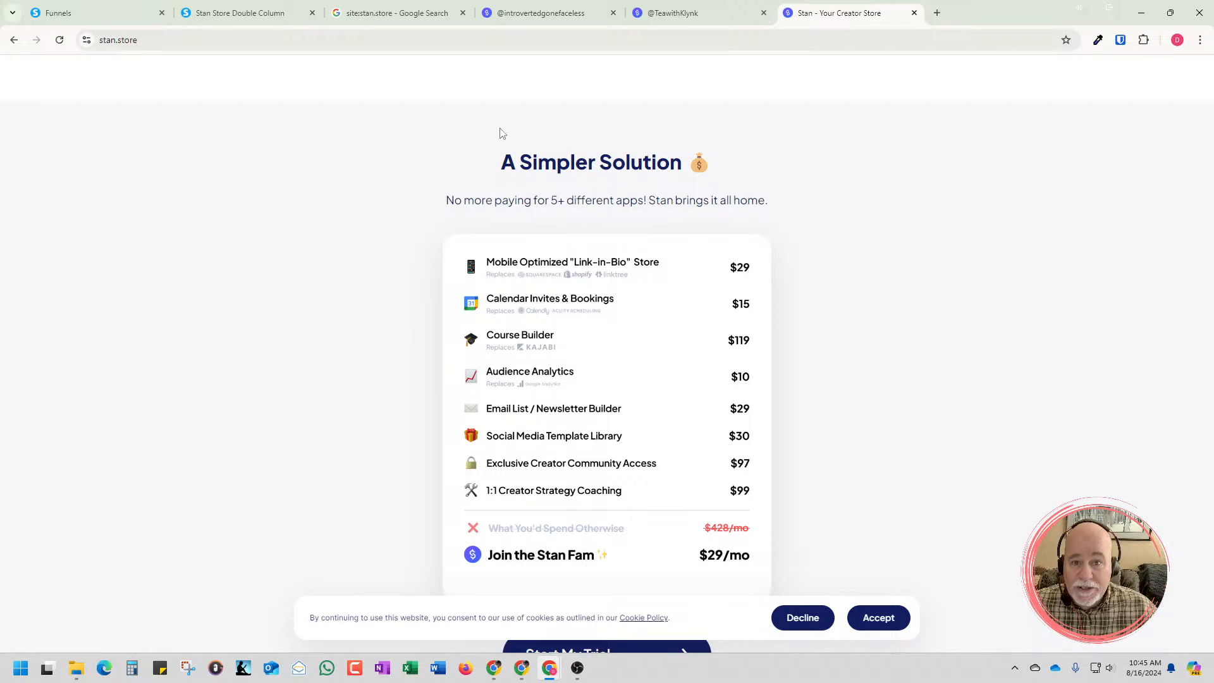
left_click(914, 12)
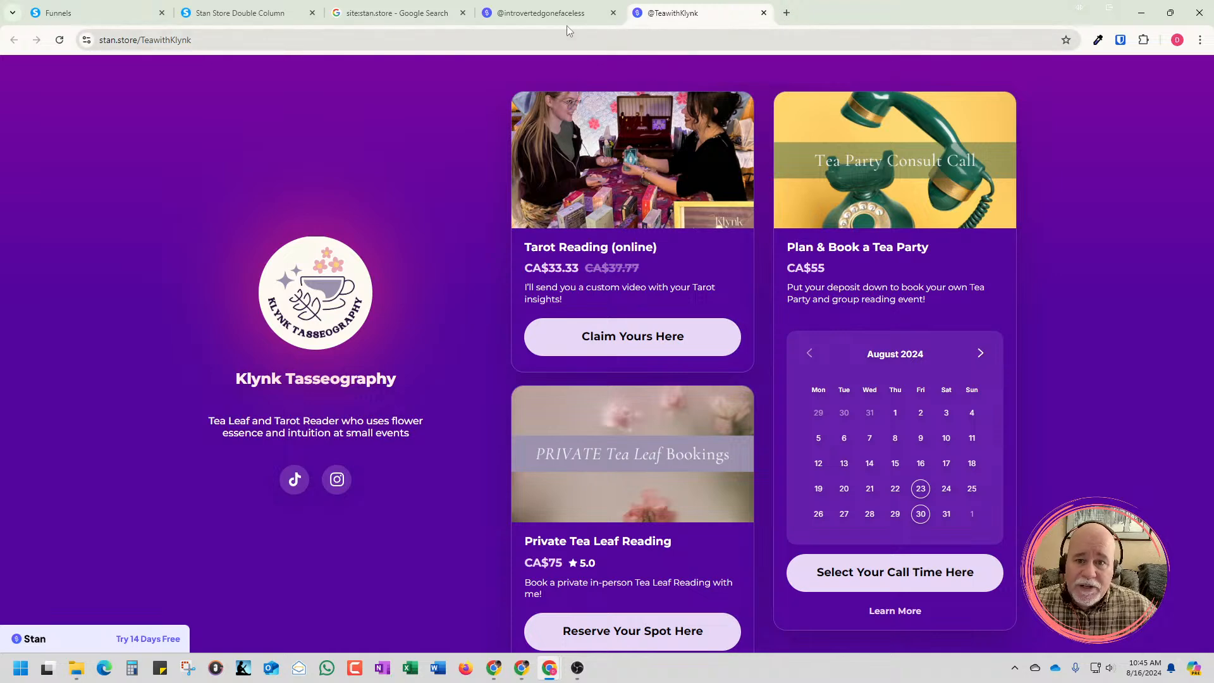
left_click(419, 17)
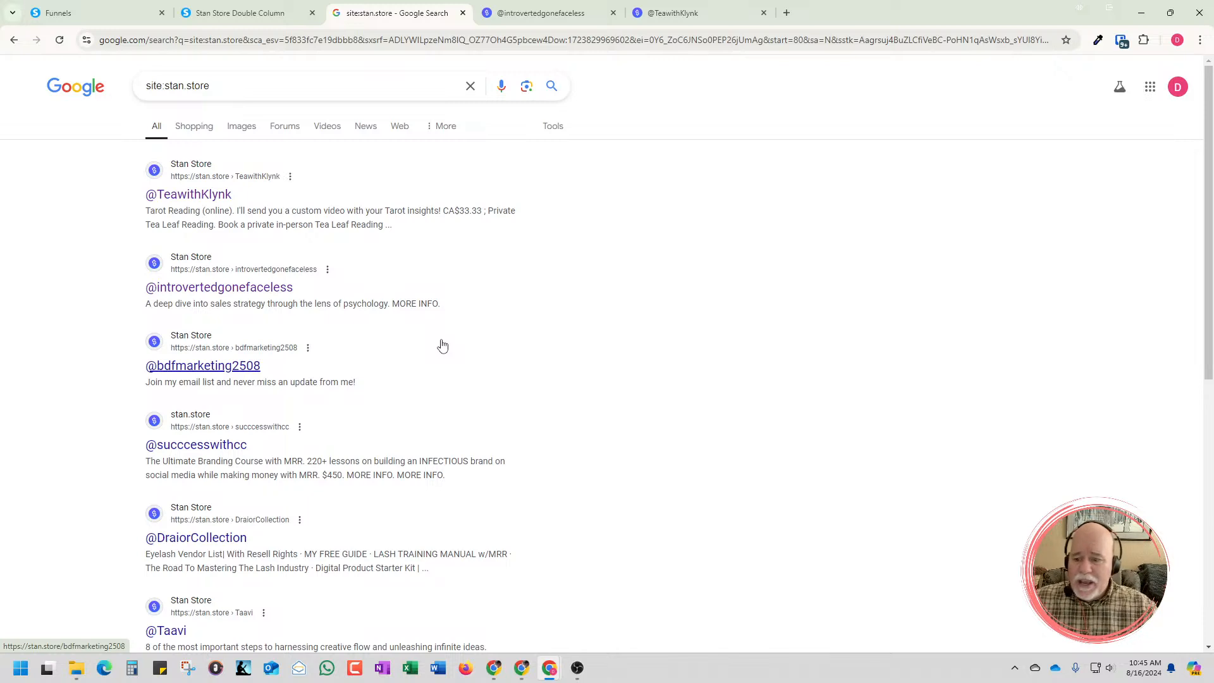
Open the search result about harnessing creative flow in a new tab and examine the store's guide form, course, booking and music sections
scroll(442, 346, "down", 3)
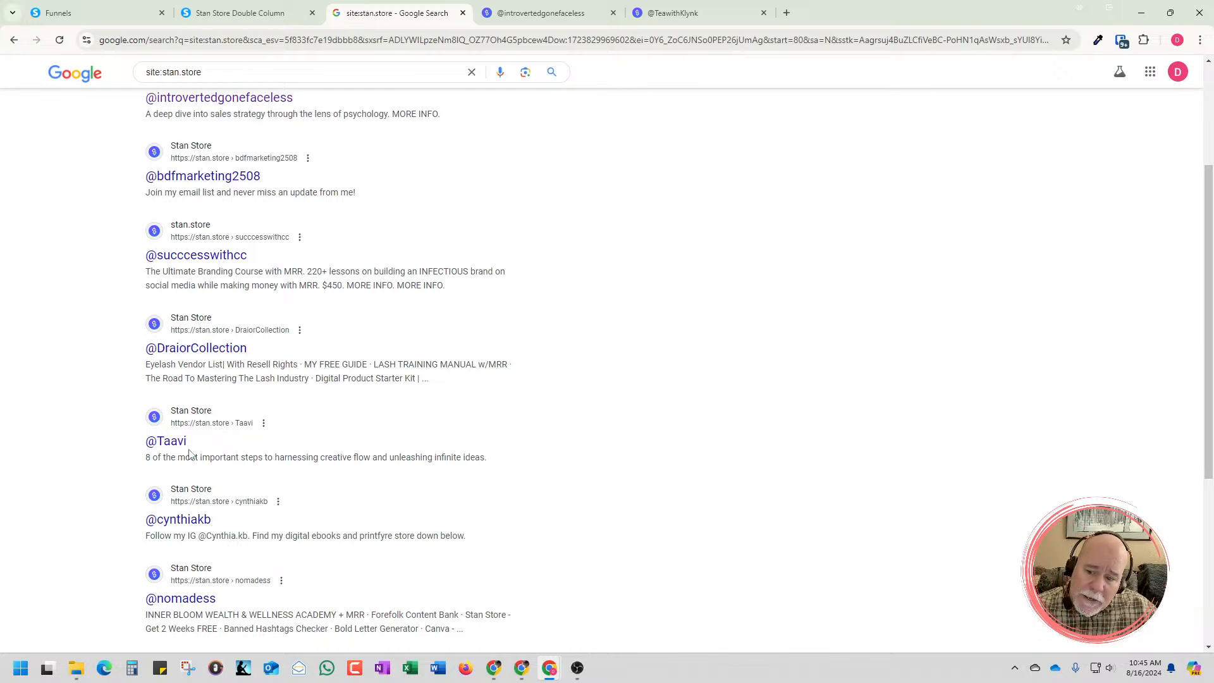
right_click(180, 445)
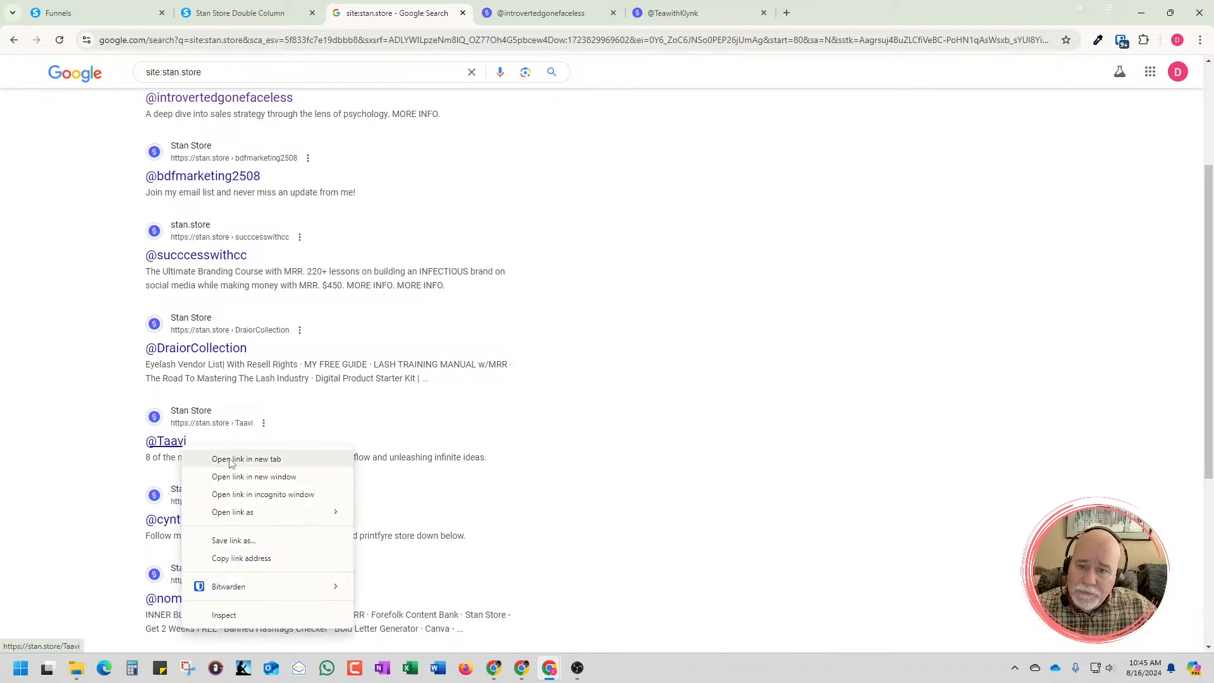
left_click(231, 459)
key("ctrl+Tab")
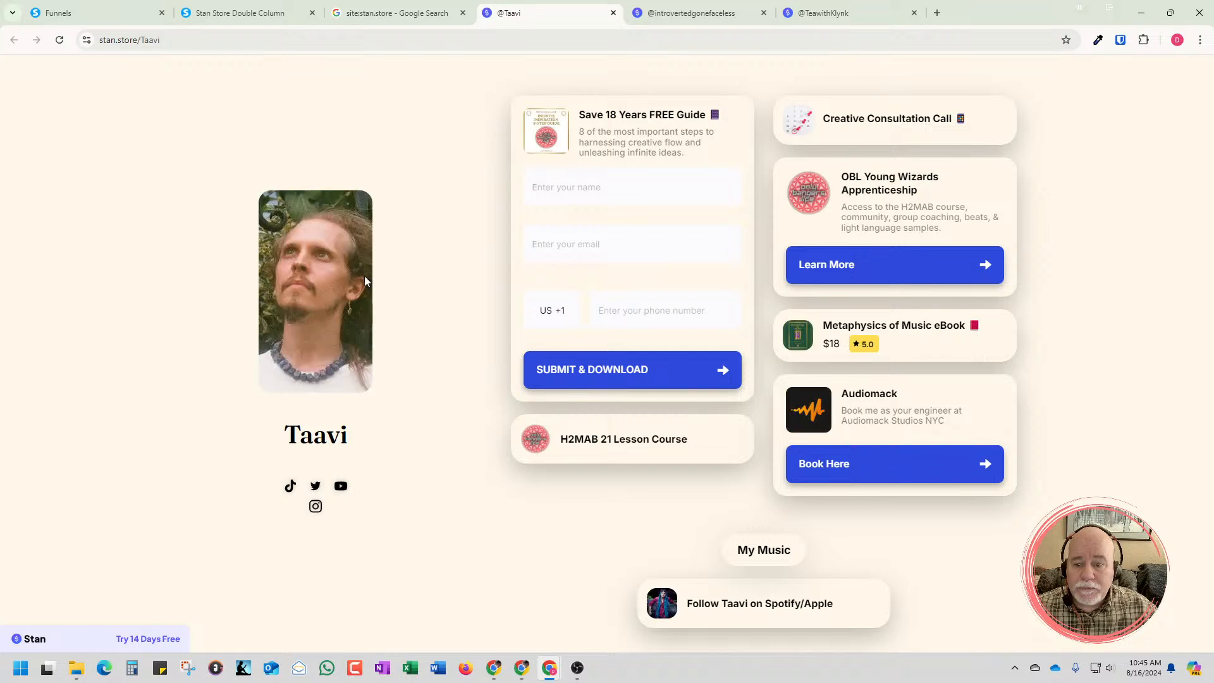
scroll(509, 427, "down", 2)
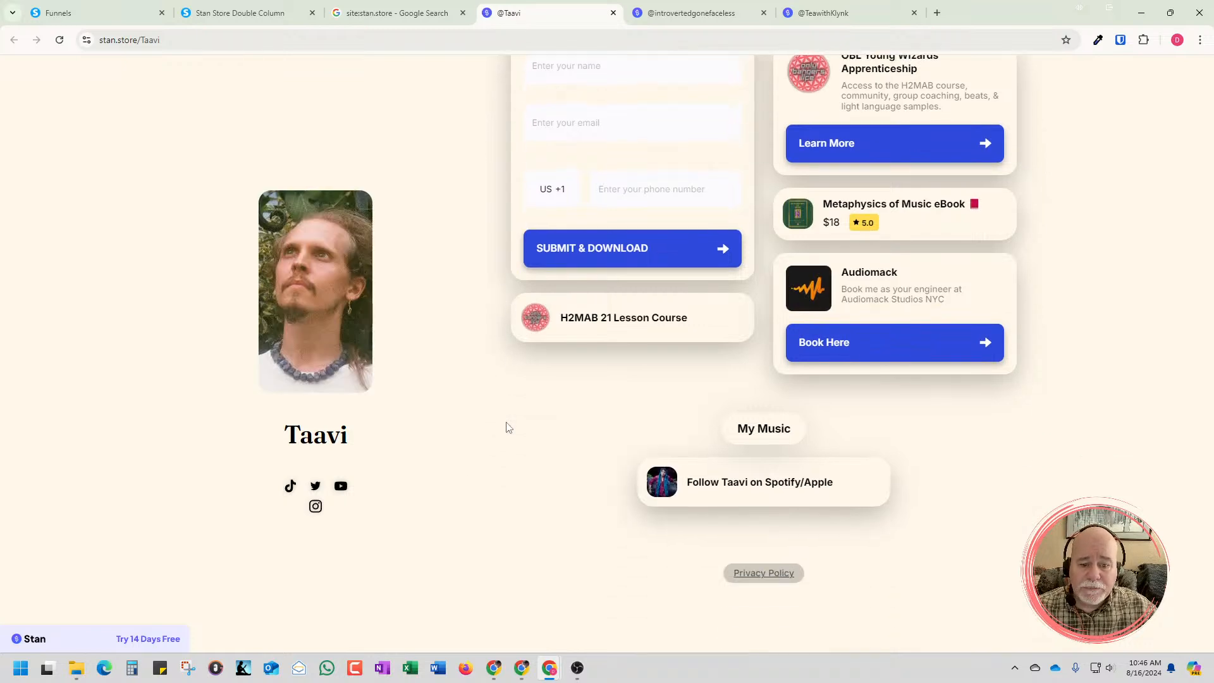
scroll(508, 428, "up", 2)
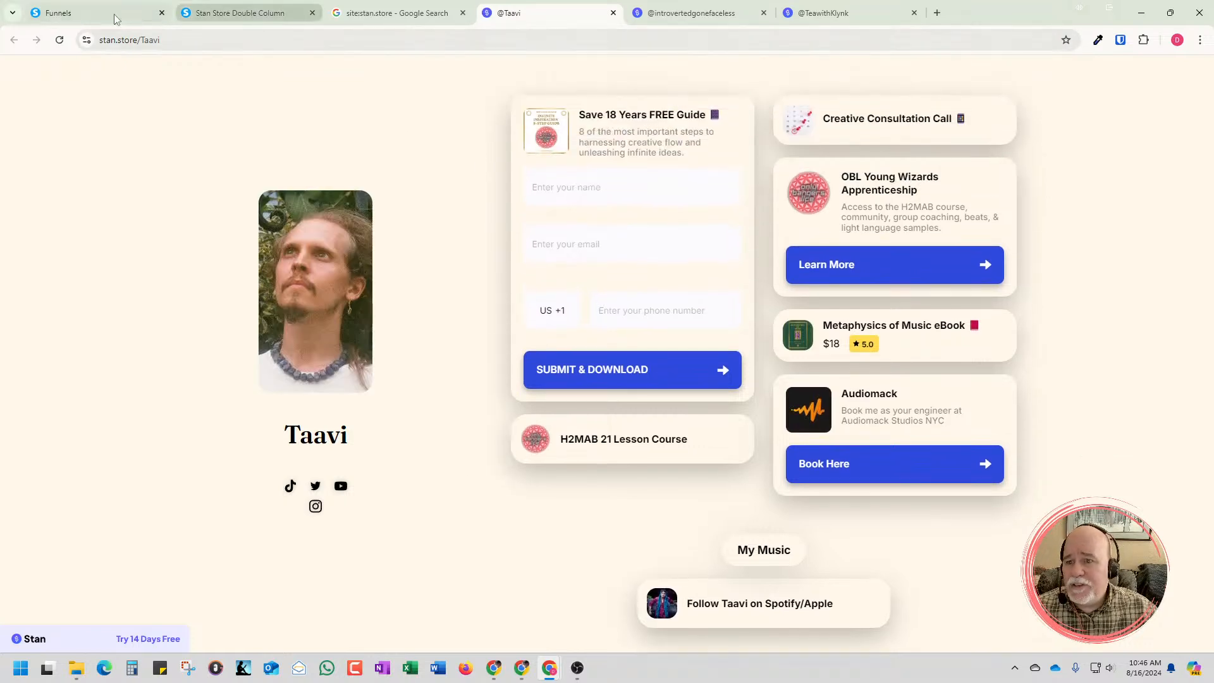
Preview the Single Column step of the Zero2Income Stan Store Template funnel and review its sections down to Work With Us
left_click(95, 12)
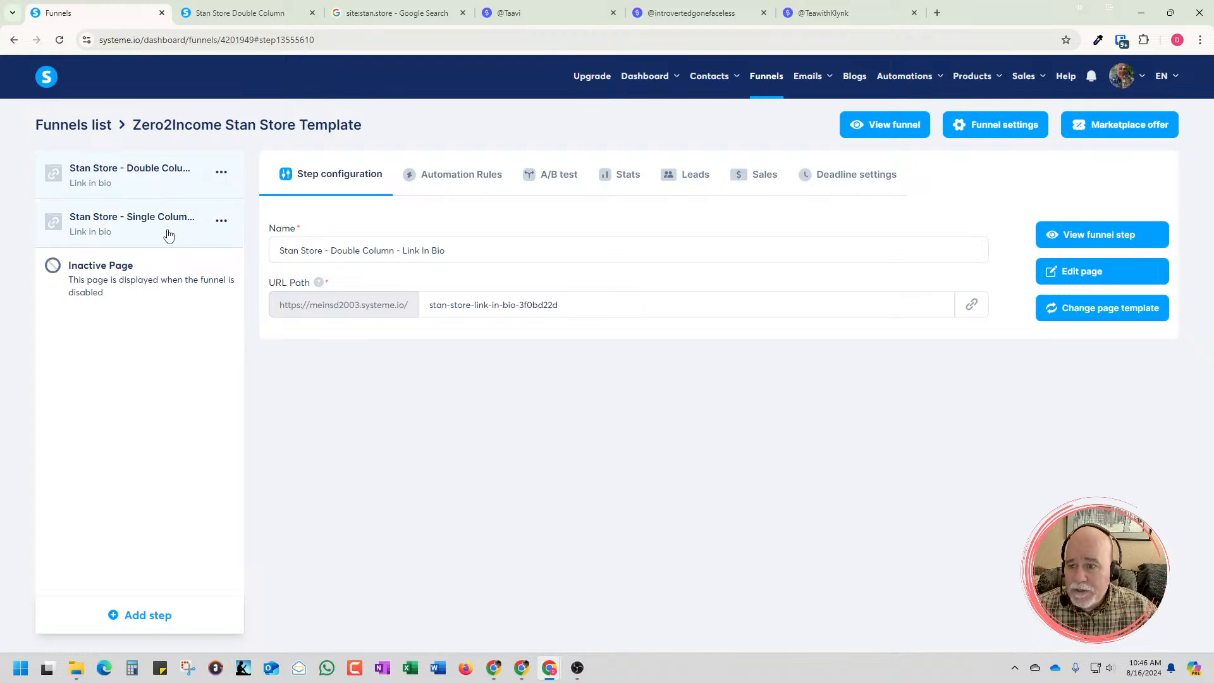
left_click(168, 235)
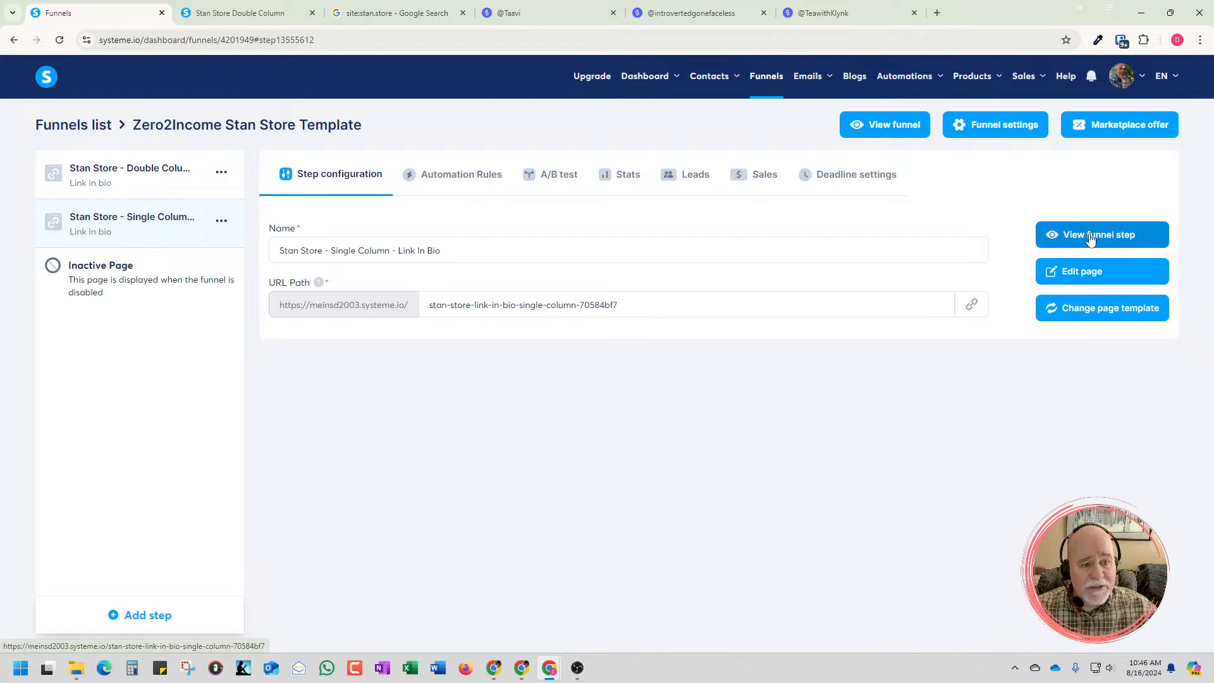
left_click(1090, 239)
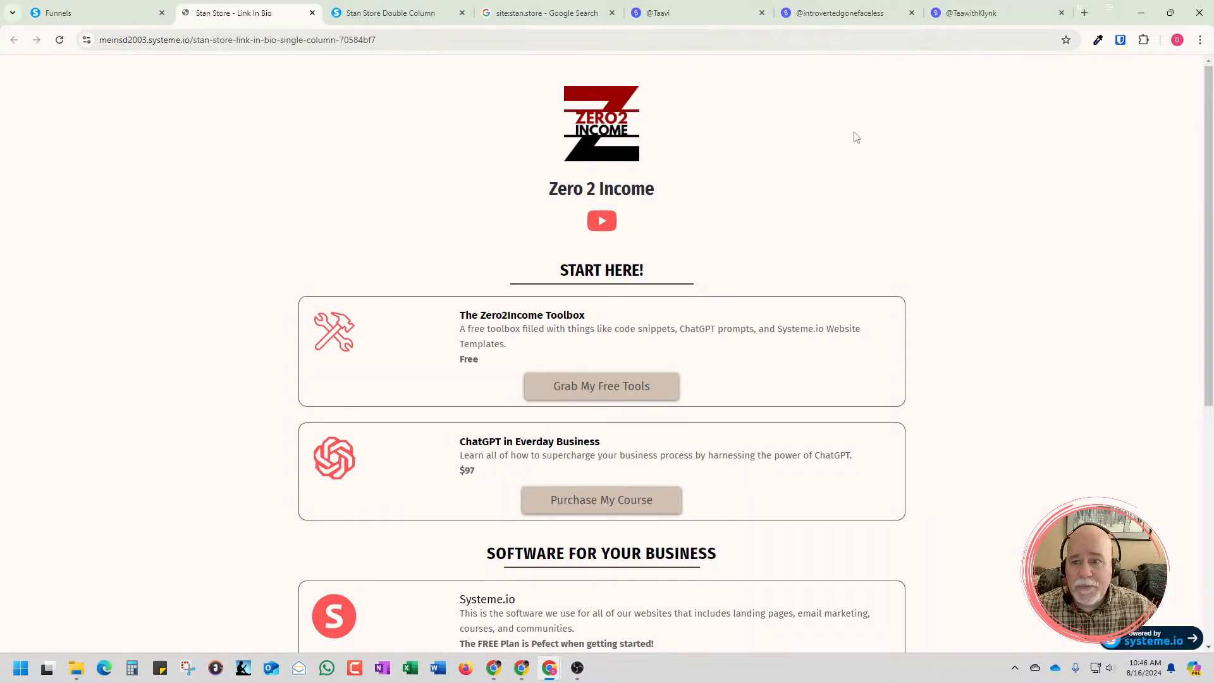
scroll(756, 131, "down", 6)
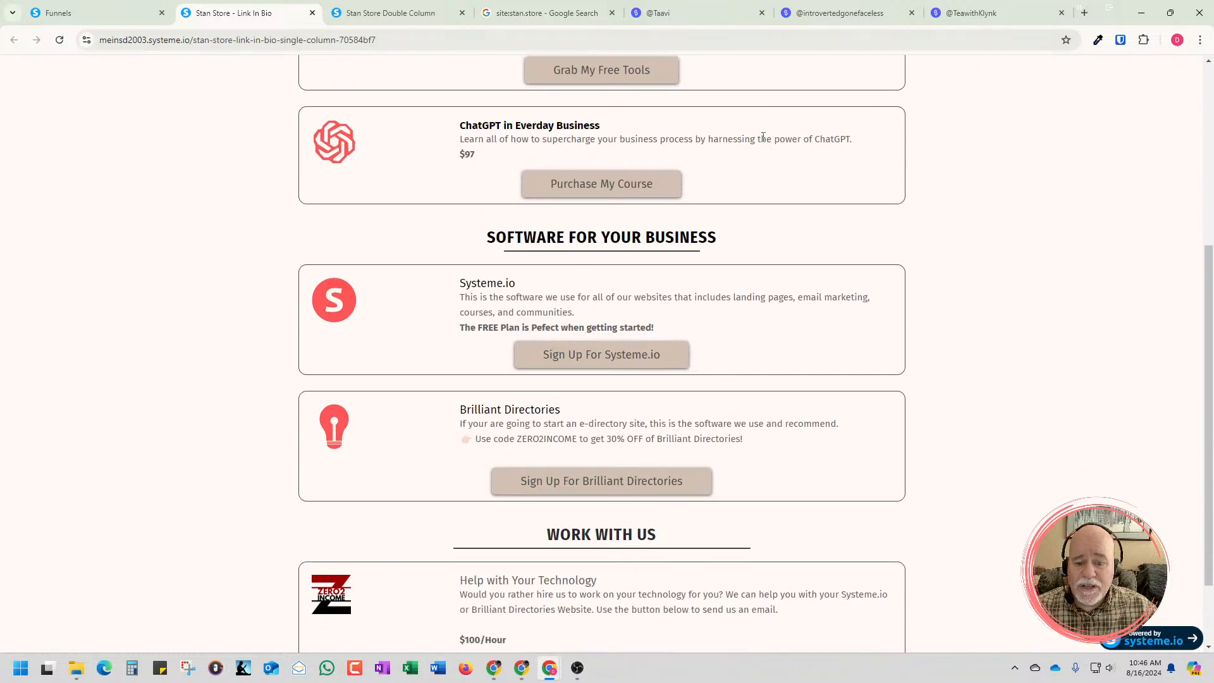
scroll(765, 143, "up", 3)
scroll(765, 143, "up", 3)
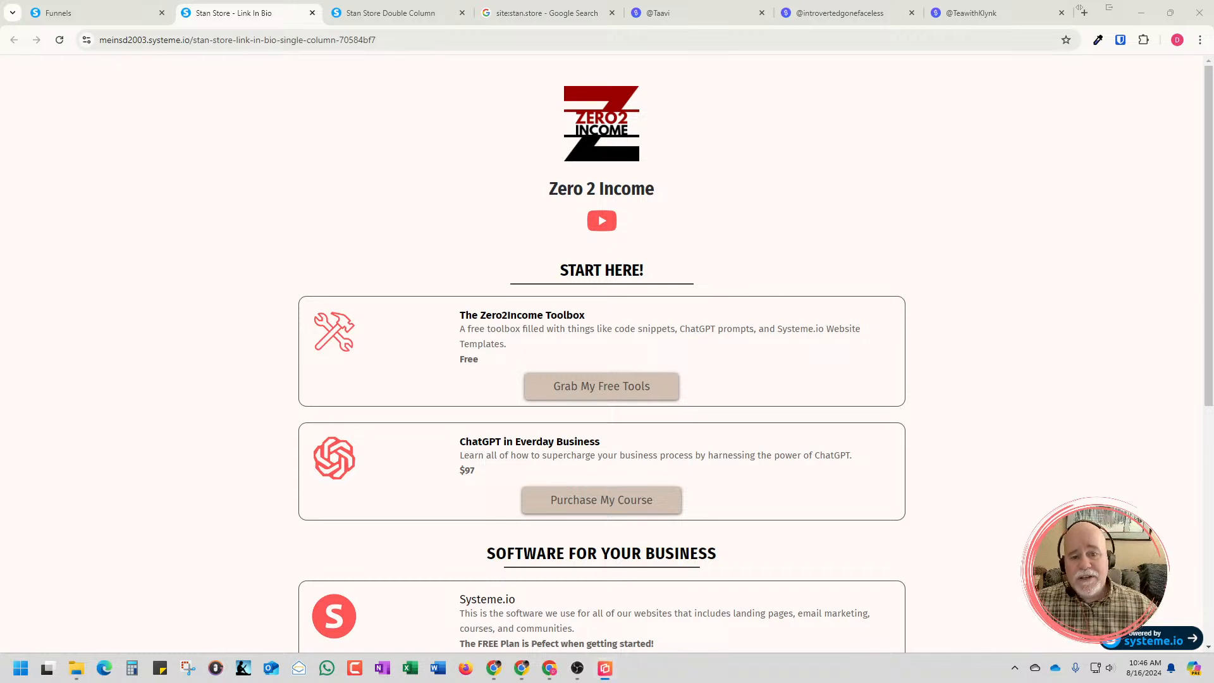
Inspect the single-column page with the developer tools and check its layout as an iPad Mini at 100% zoom
right_click(986, 306)
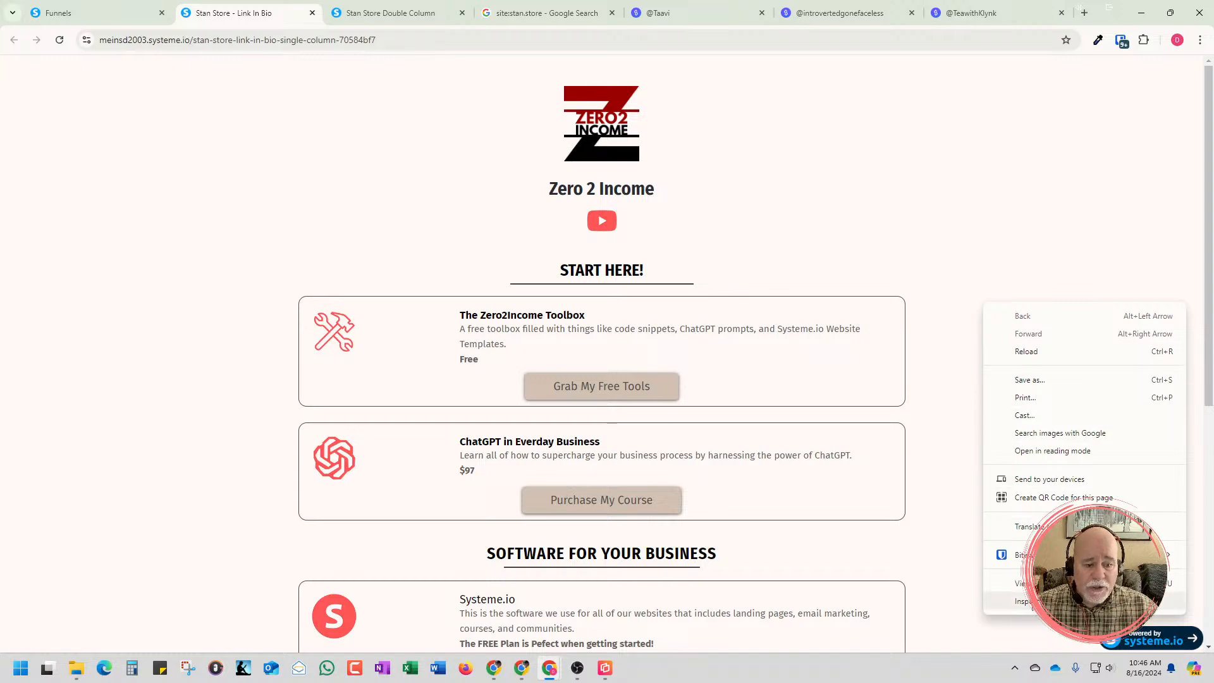
left_click(1024, 601)
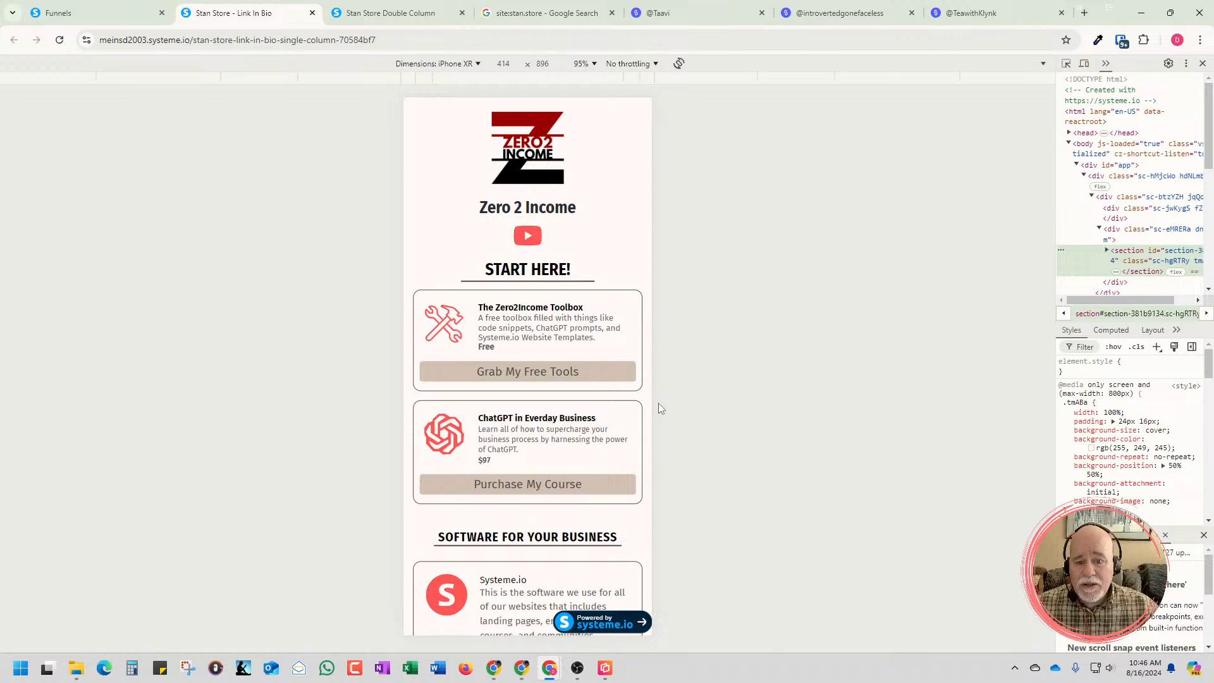
left_click(478, 64)
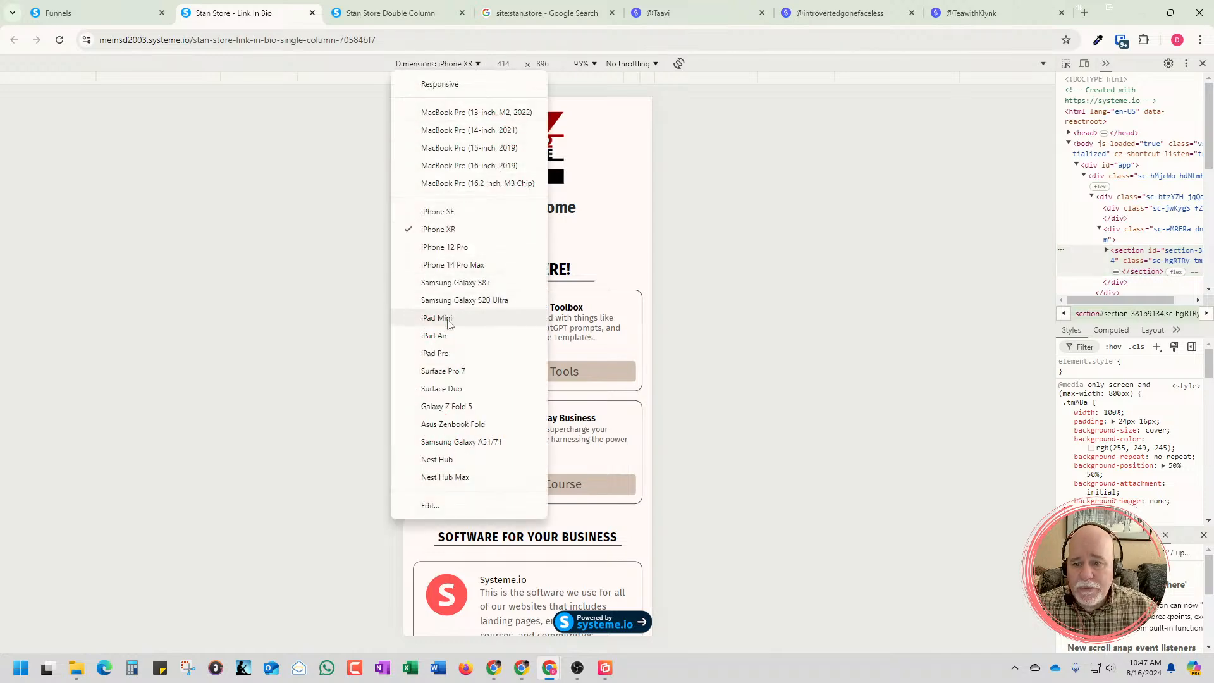
left_click(445, 318)
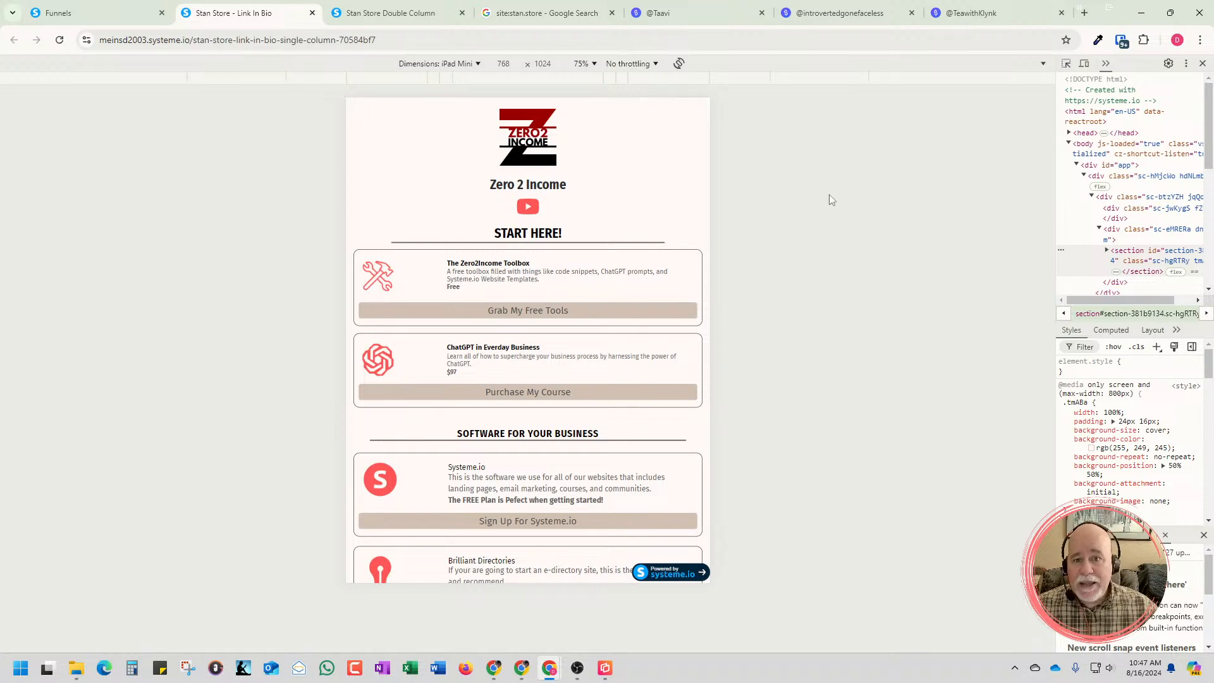
left_click(597, 62)
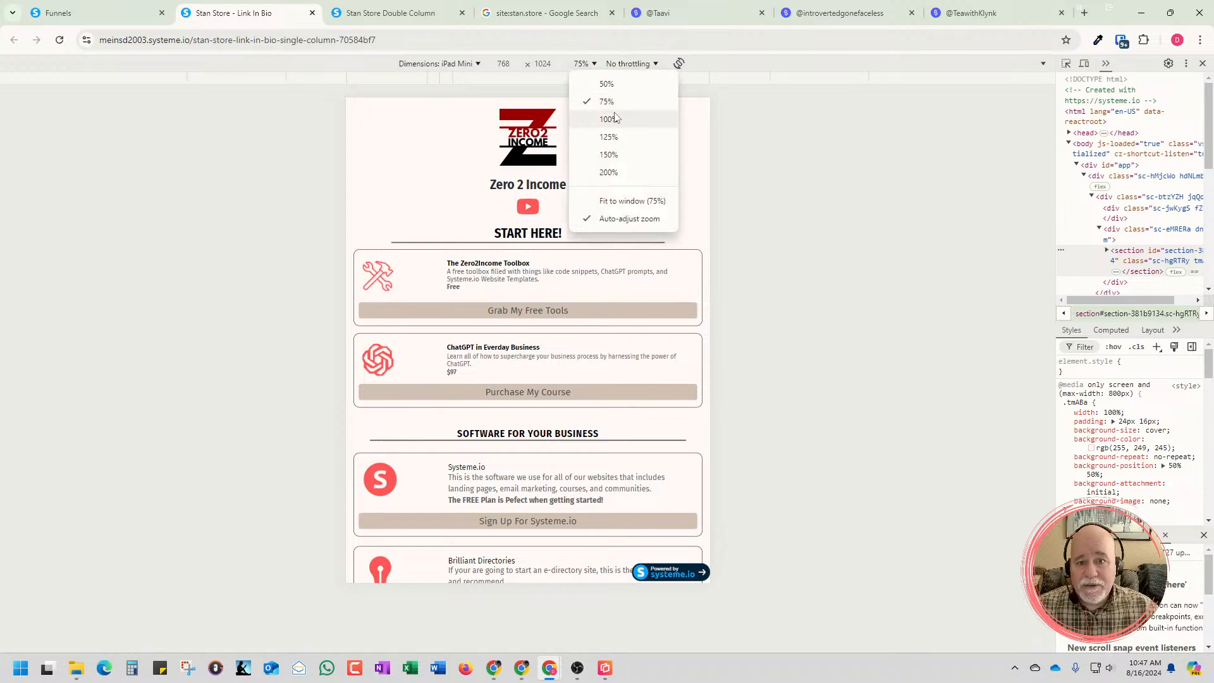
left_click(614, 117)
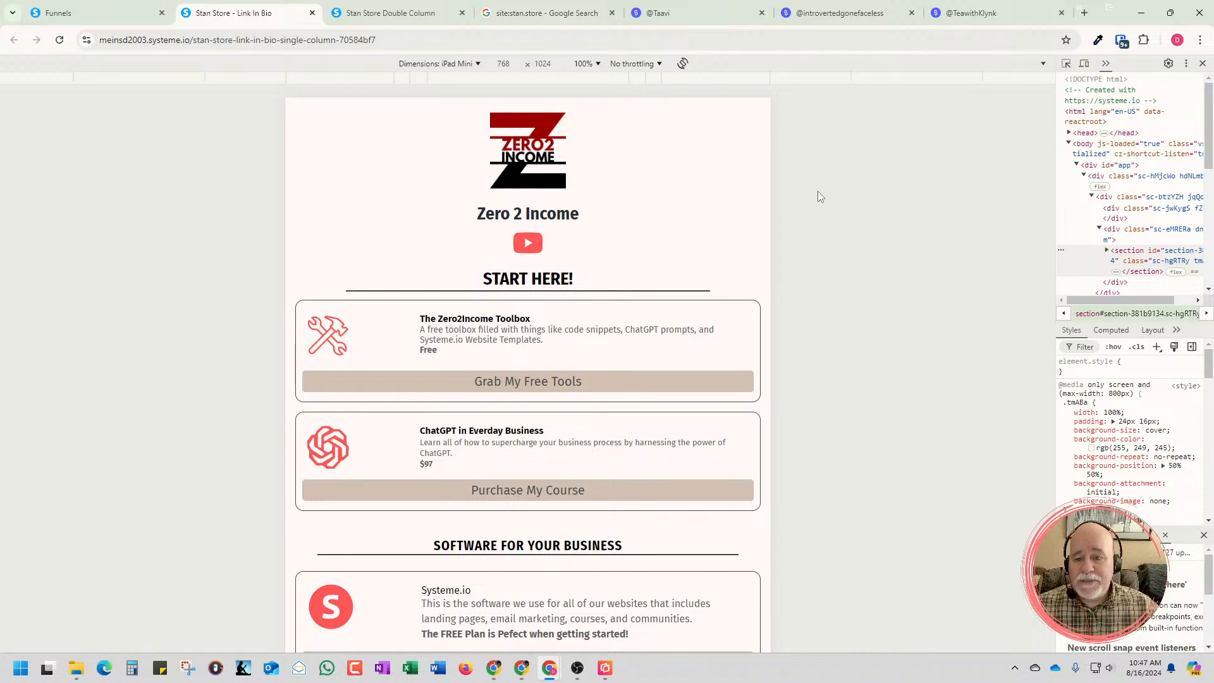
scroll(752, 230, "down", 3)
scroll(752, 230, "down", 2)
scroll(752, 230, "up", 5)
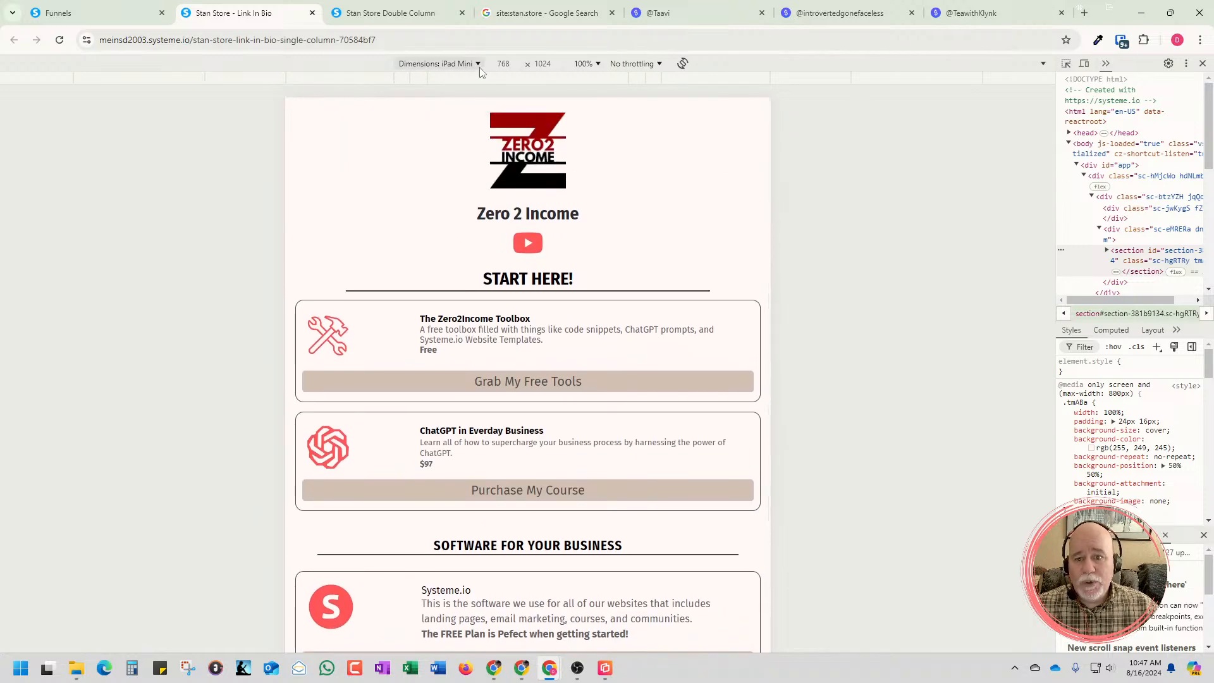
Switch the single-column page's emulated device to Nest Hub and check its layout
left_click(478, 64)
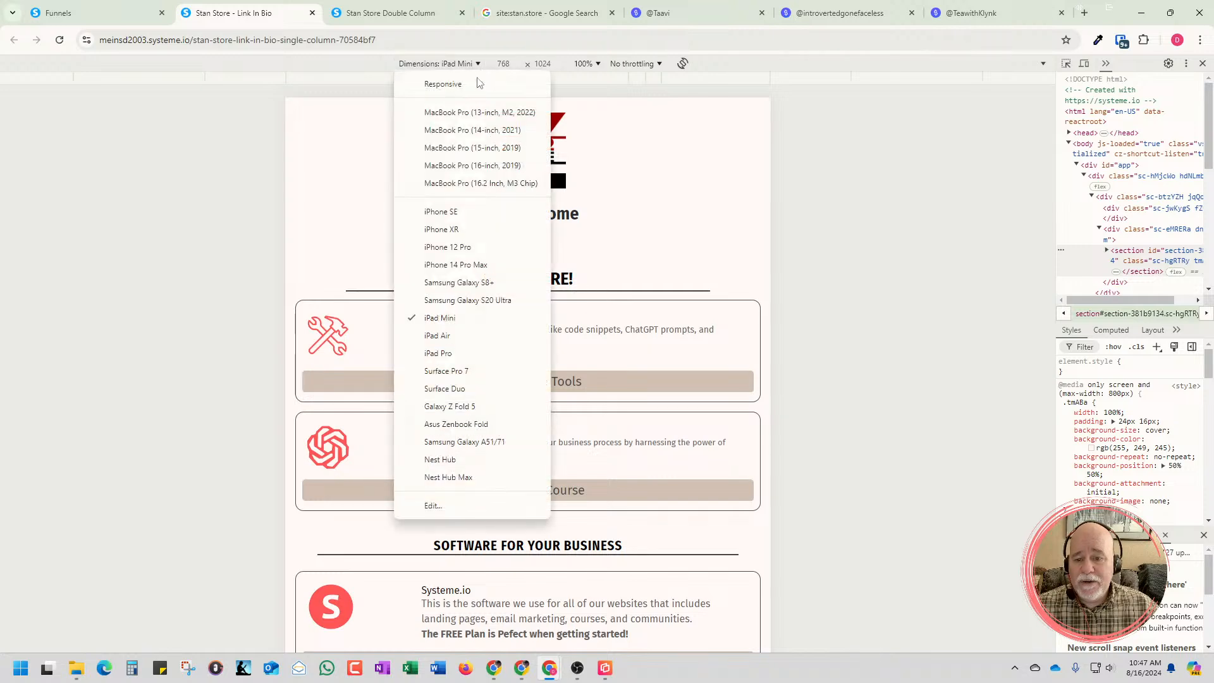
left_click(451, 460)
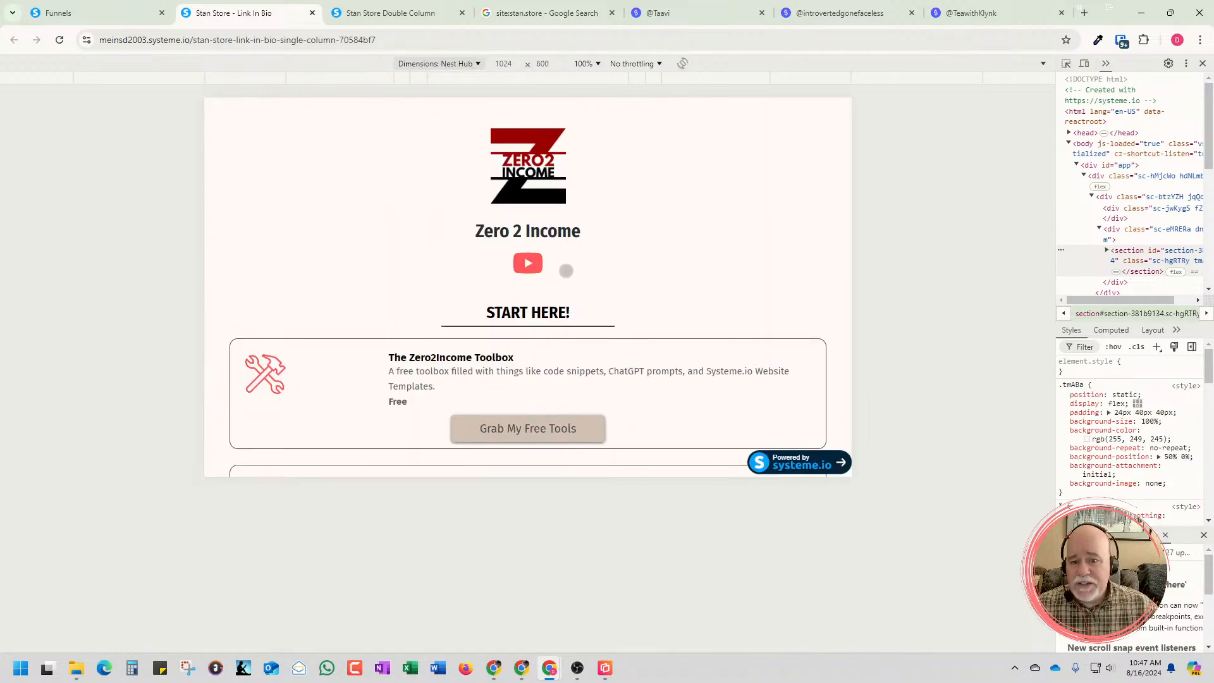
scroll(569, 279, "down", 5)
scroll(578, 286, "down", 5)
scroll(580, 286, "up", 10)
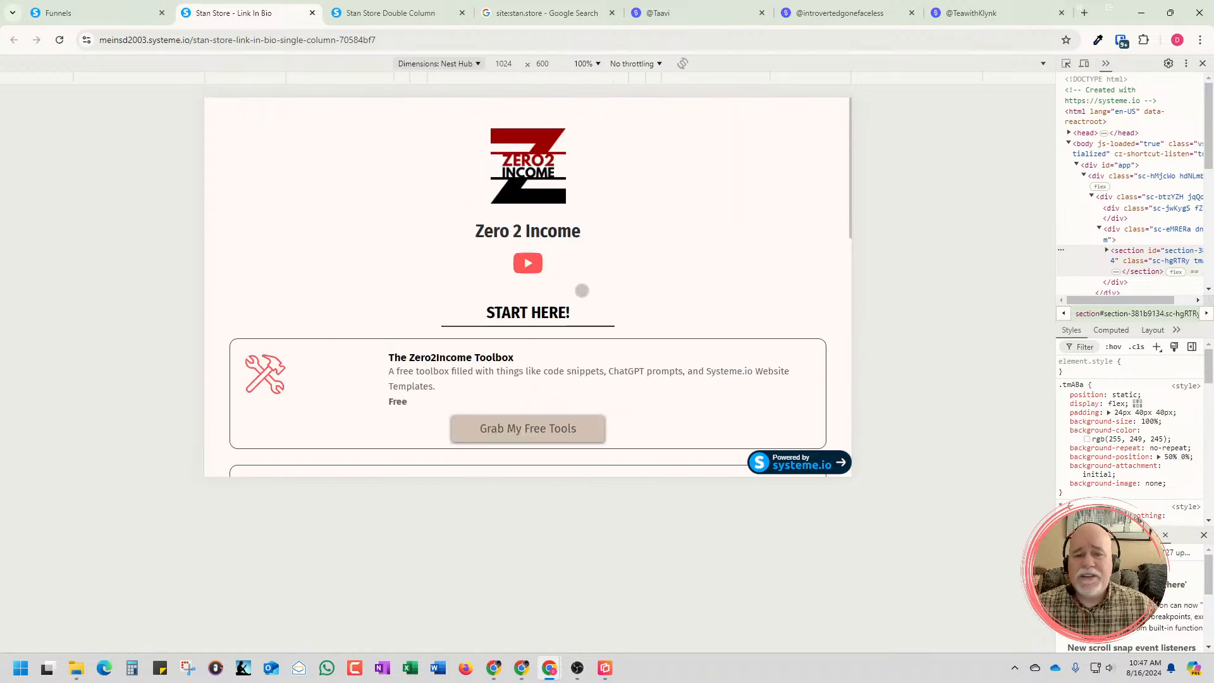
Inspect the Double Column template preview with the developer tools and check its layout at the Nest Hub dimensions
left_click(423, 15)
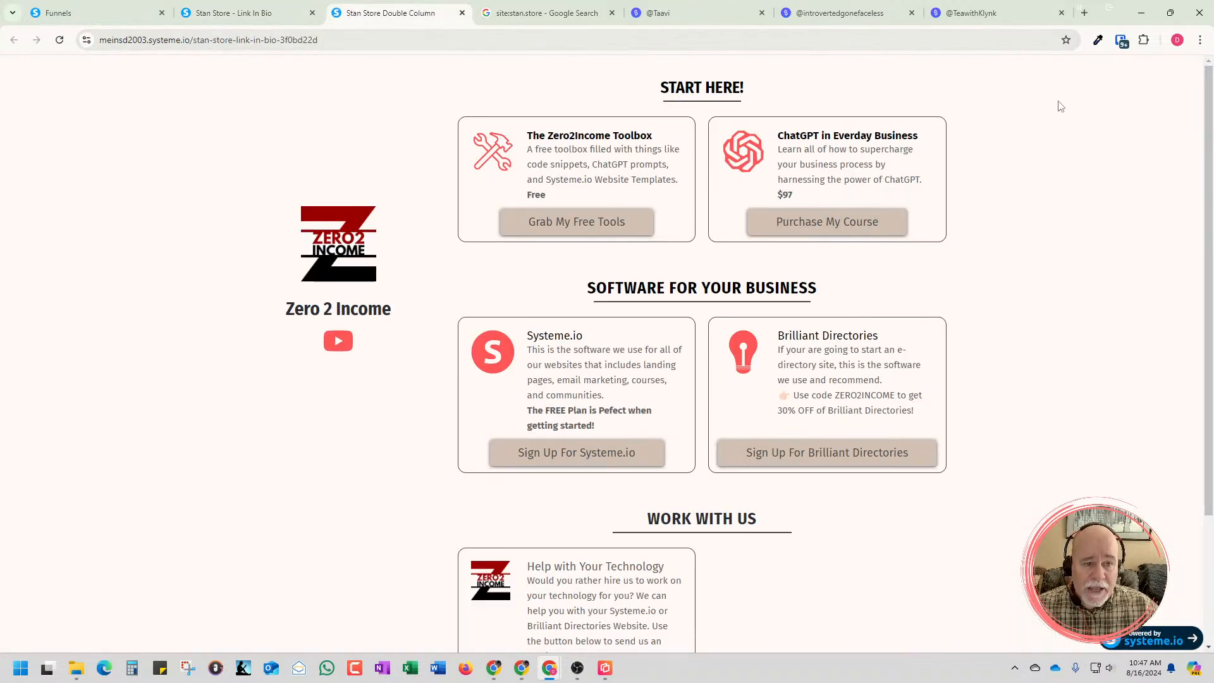
right_click(823, 174)
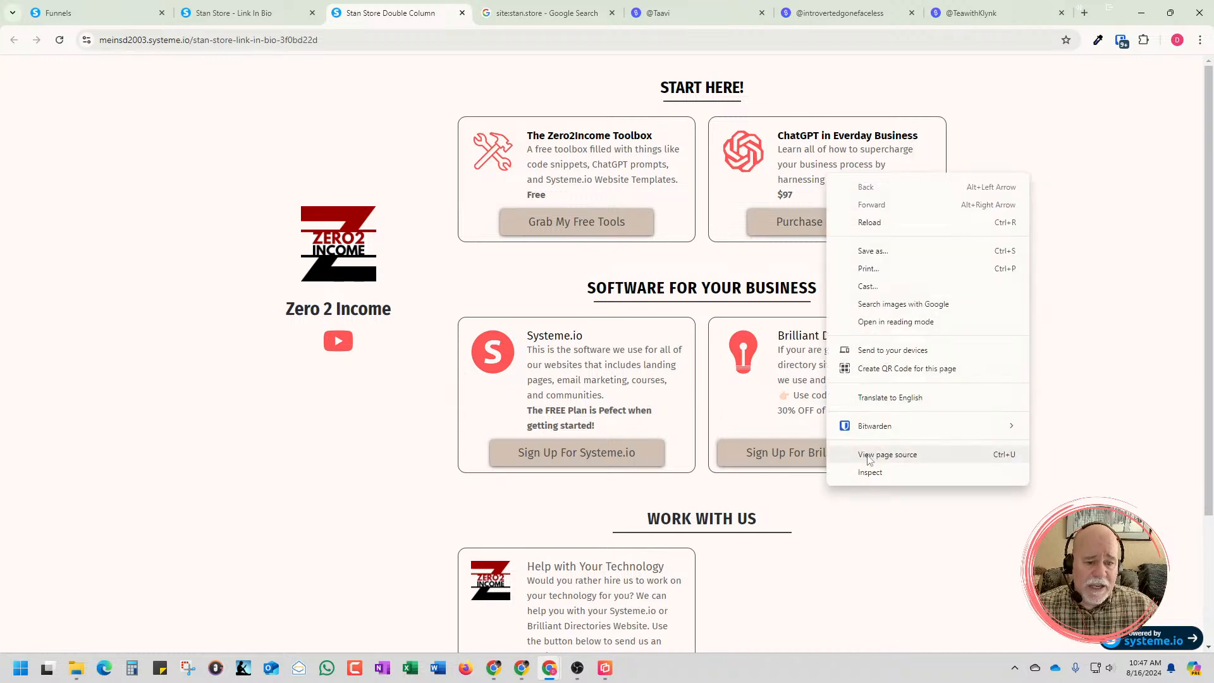
left_click(872, 474)
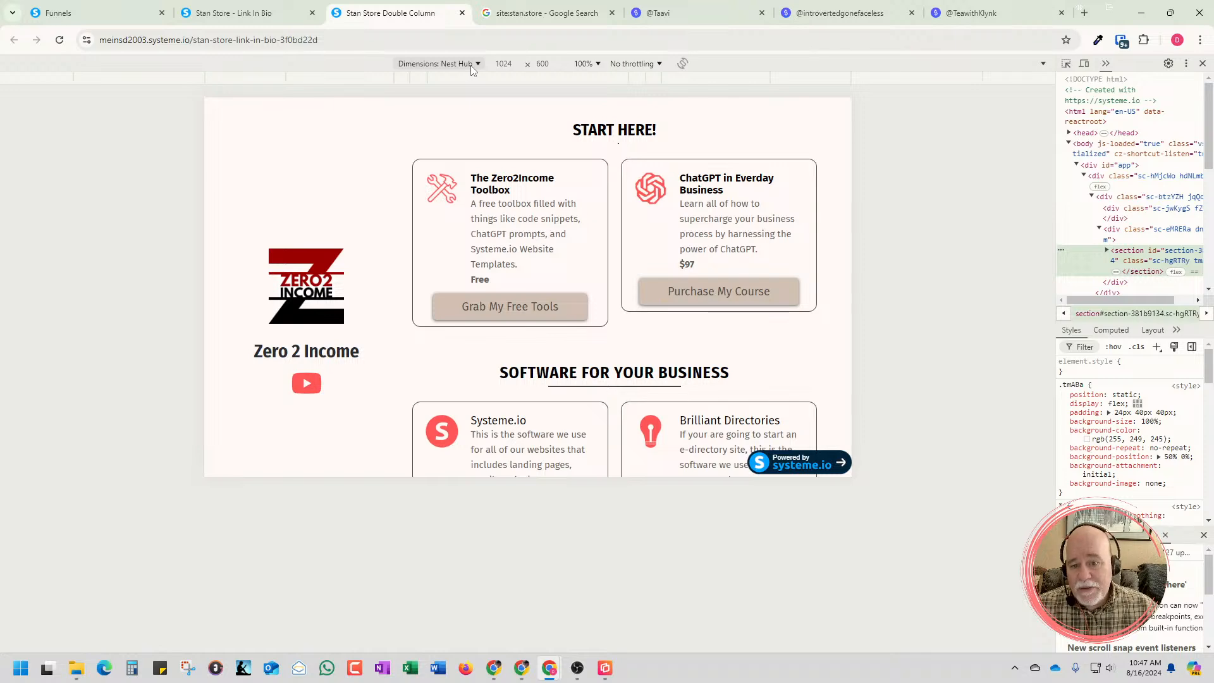
scroll(699, 282, "down", 4)
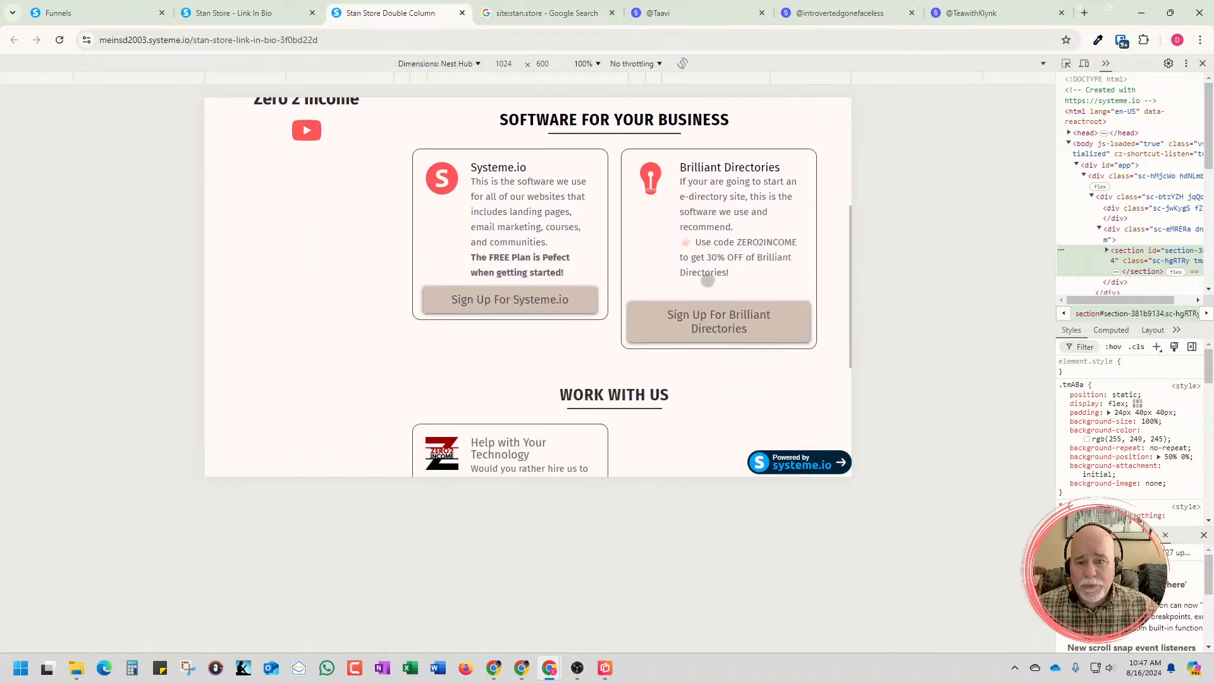
scroll(704, 278, "up", 3)
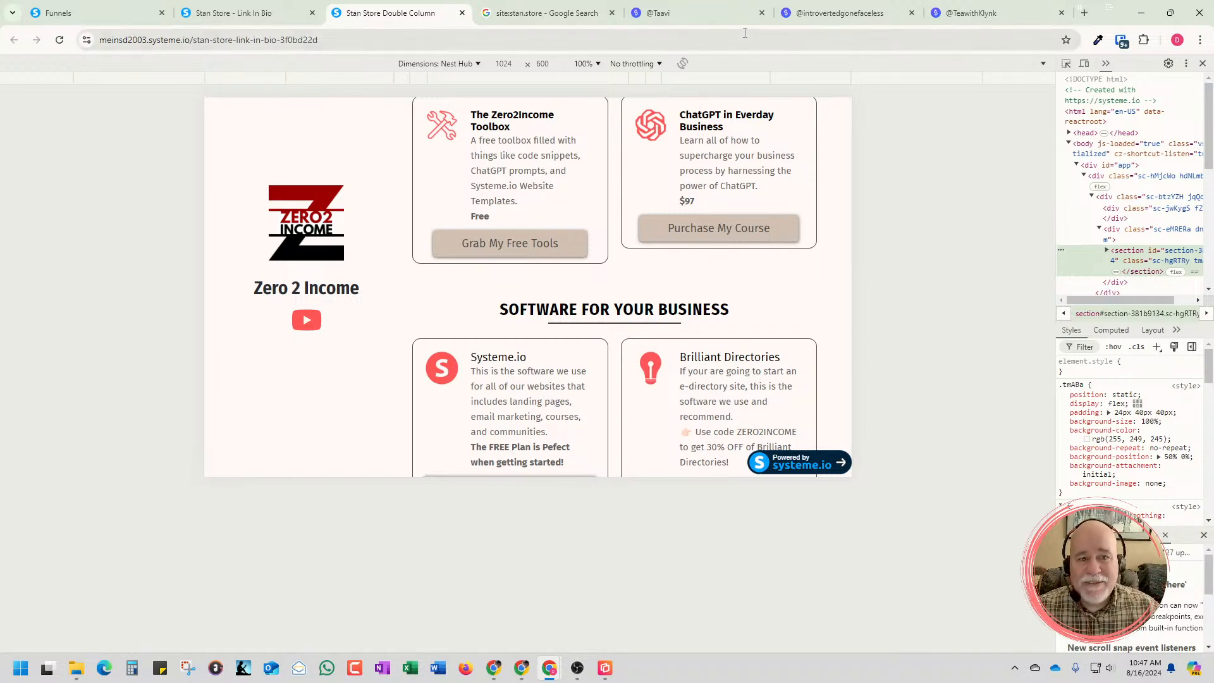
left_click(842, 15)
scroll(810, 404, "down", 7)
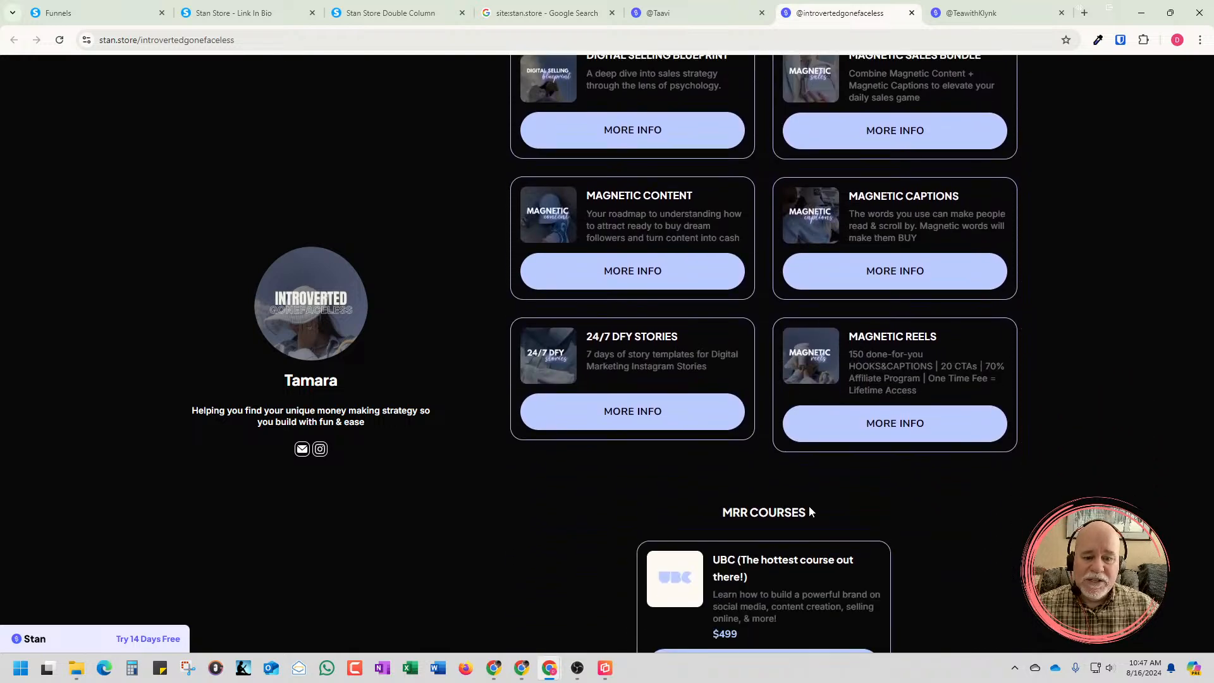
scroll(810, 506, "down", 3)
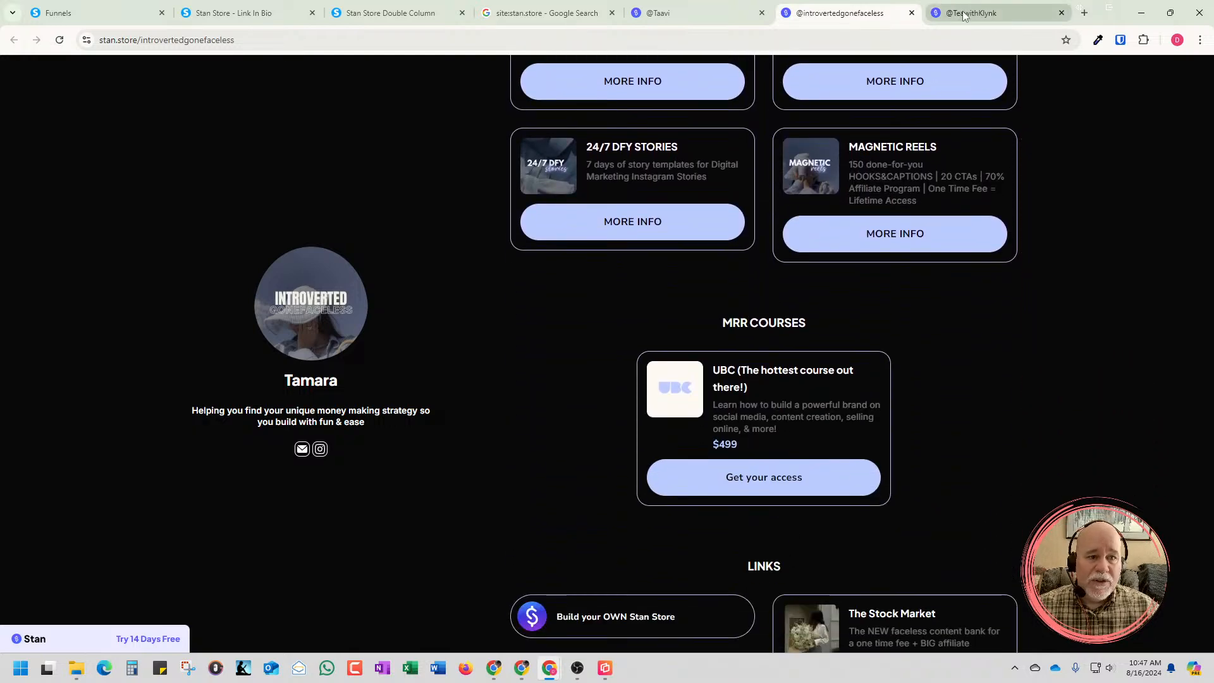
left_click(962, 11)
scroll(822, 177, "down", 2)
scroll(708, 232, "down", 14)
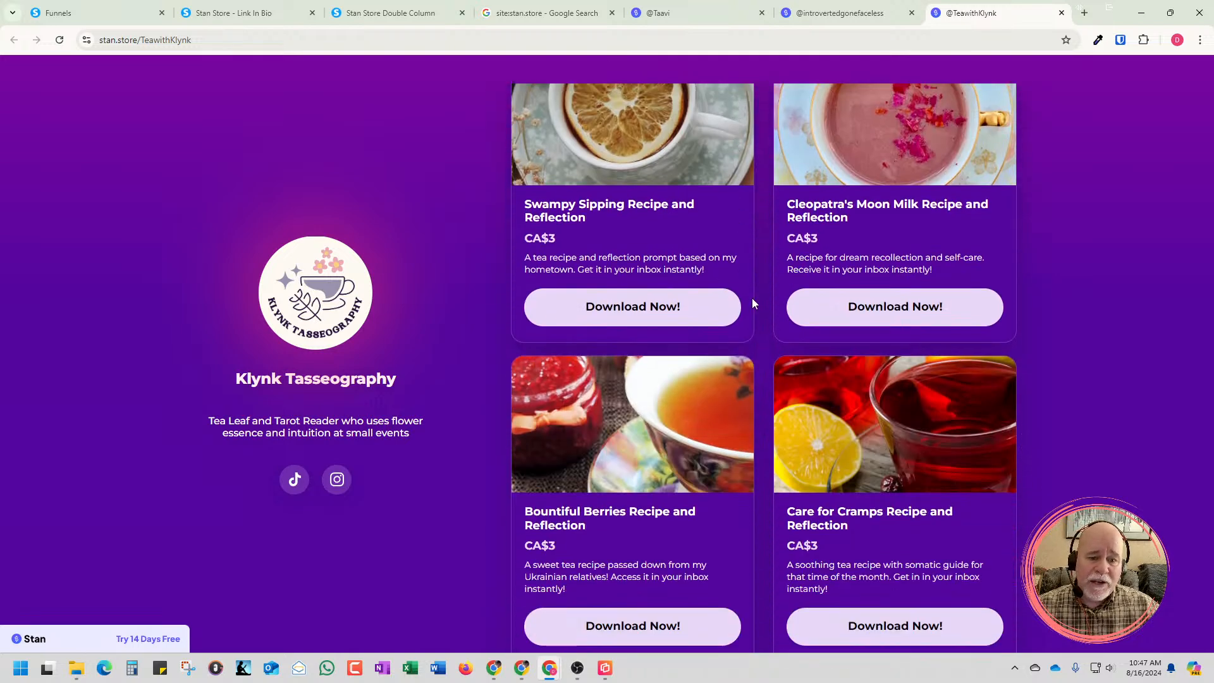
scroll(752, 297, "down", 4)
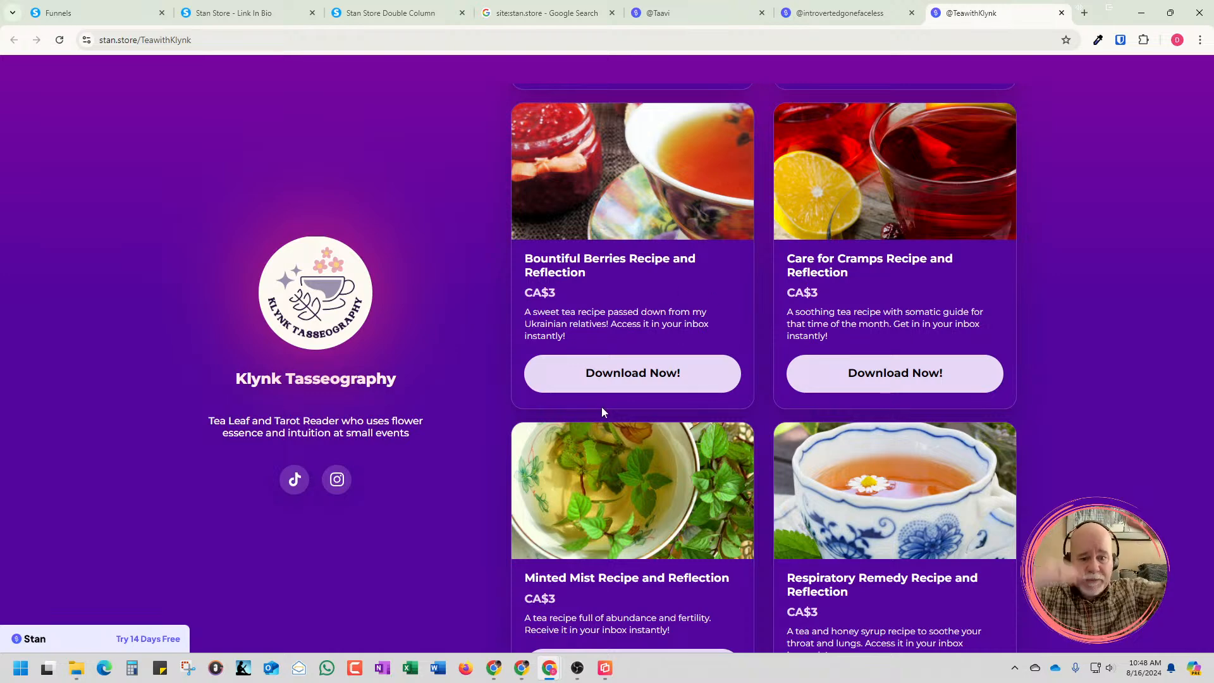
left_click(840, 23)
left_click(660, 13)
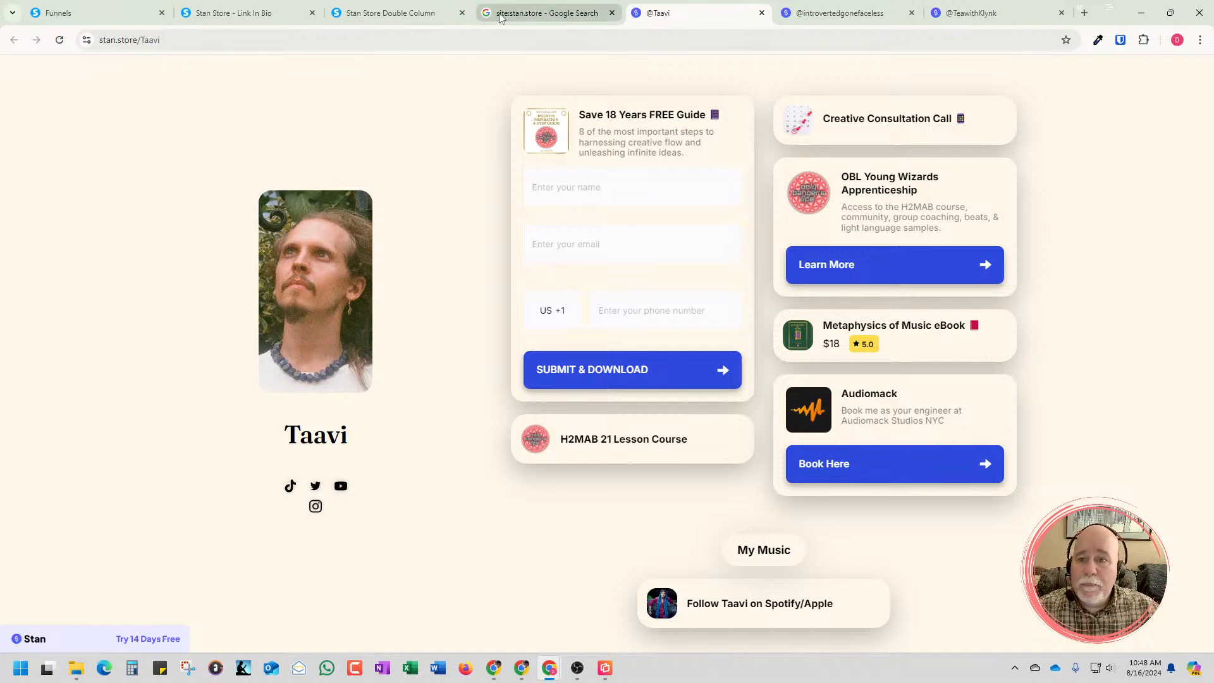
Preview the Double Column page at iPad Mini dimensions with 100% zoom
left_click(436, 13)
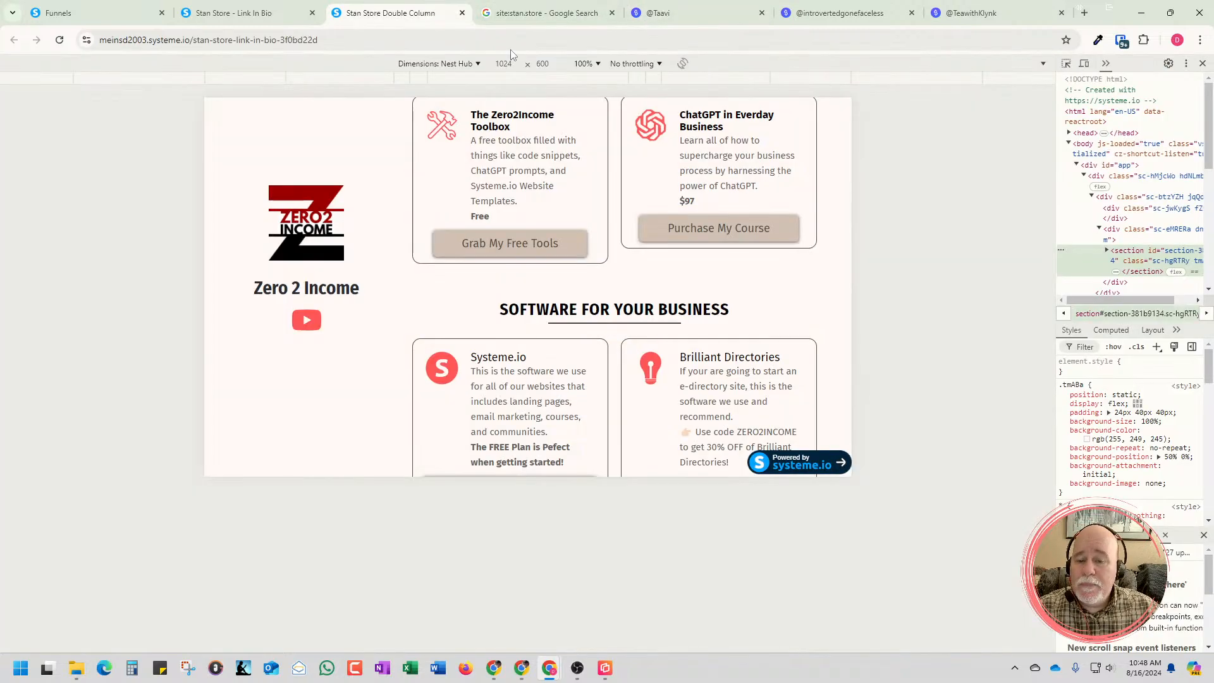
left_click(472, 65)
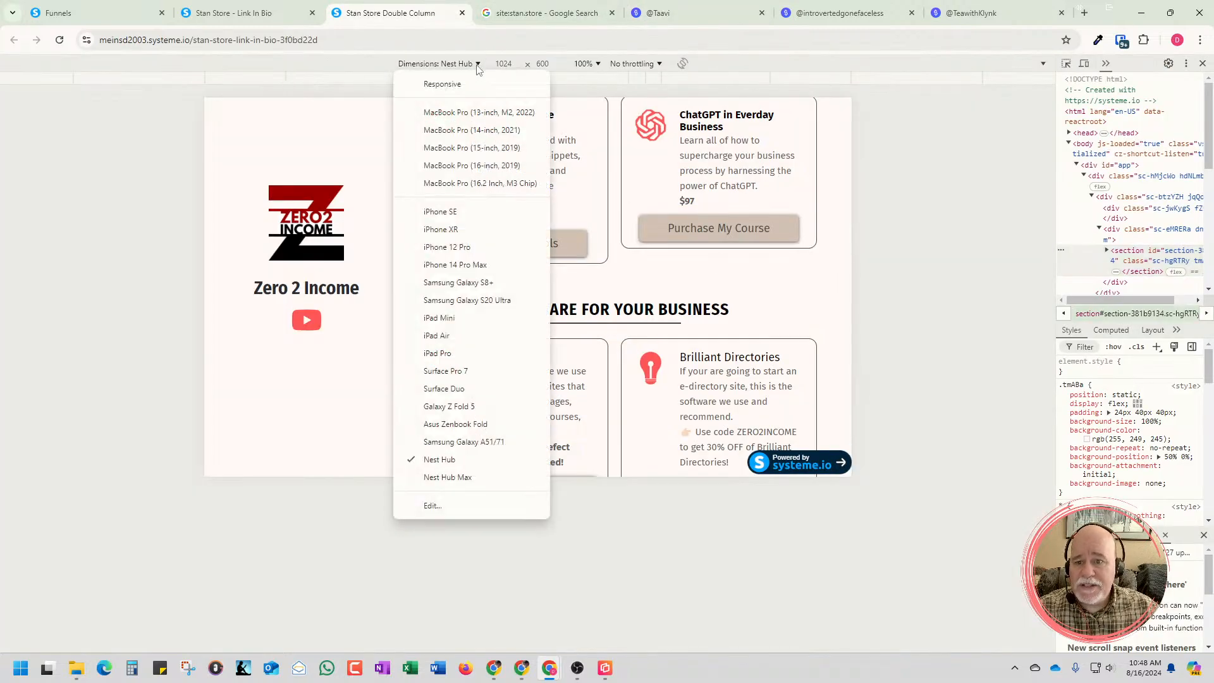
left_click(466, 322)
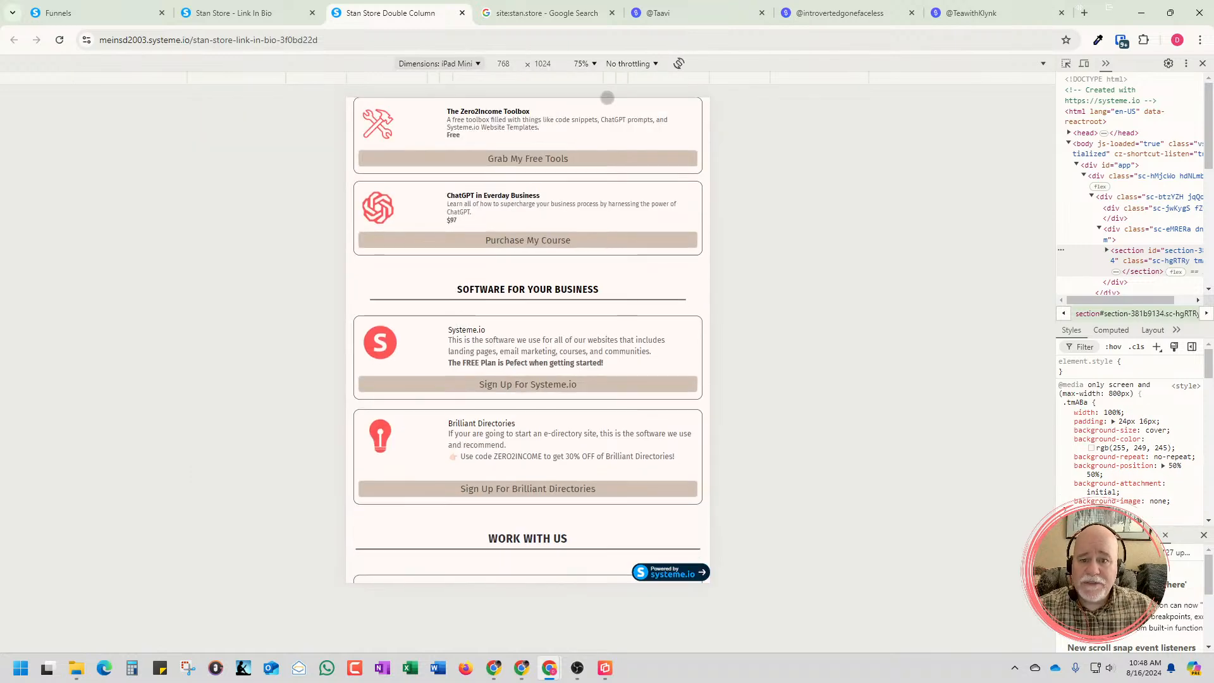
left_click(584, 63)
left_click(608, 119)
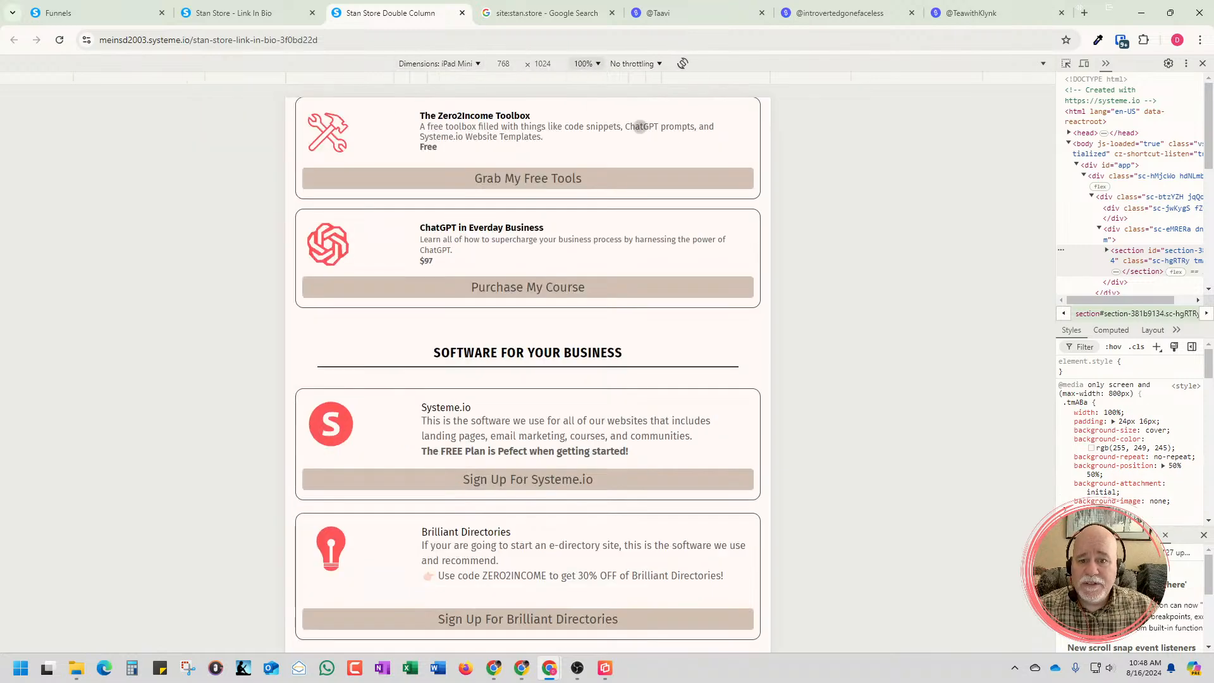
Switch the Double Column preview to iPad Air at 100% zoom and check how the product boxes fit and scroll
left_click(472, 64)
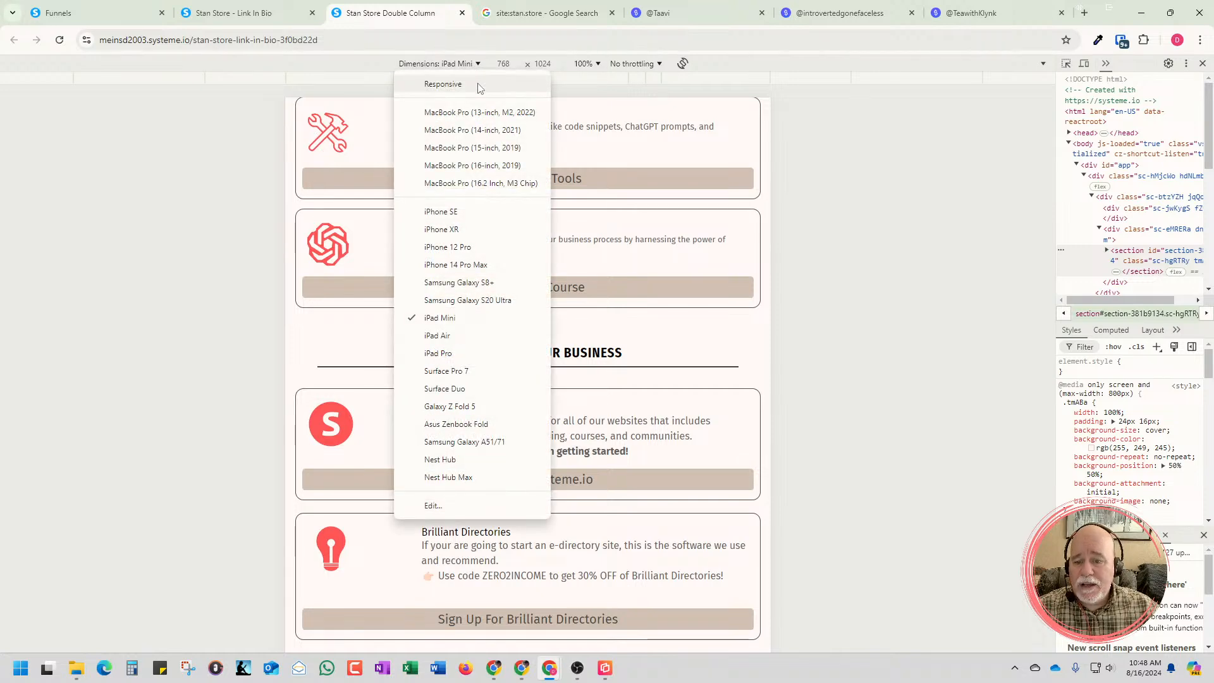
left_click(467, 334)
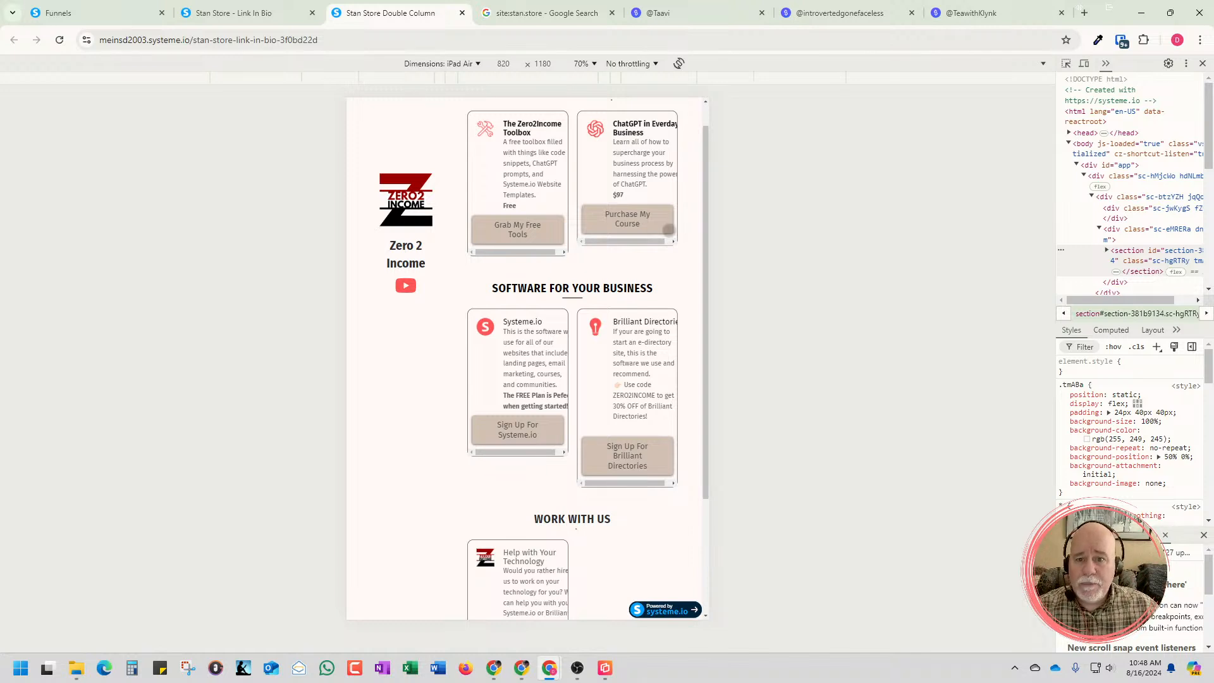
left_click(588, 64)
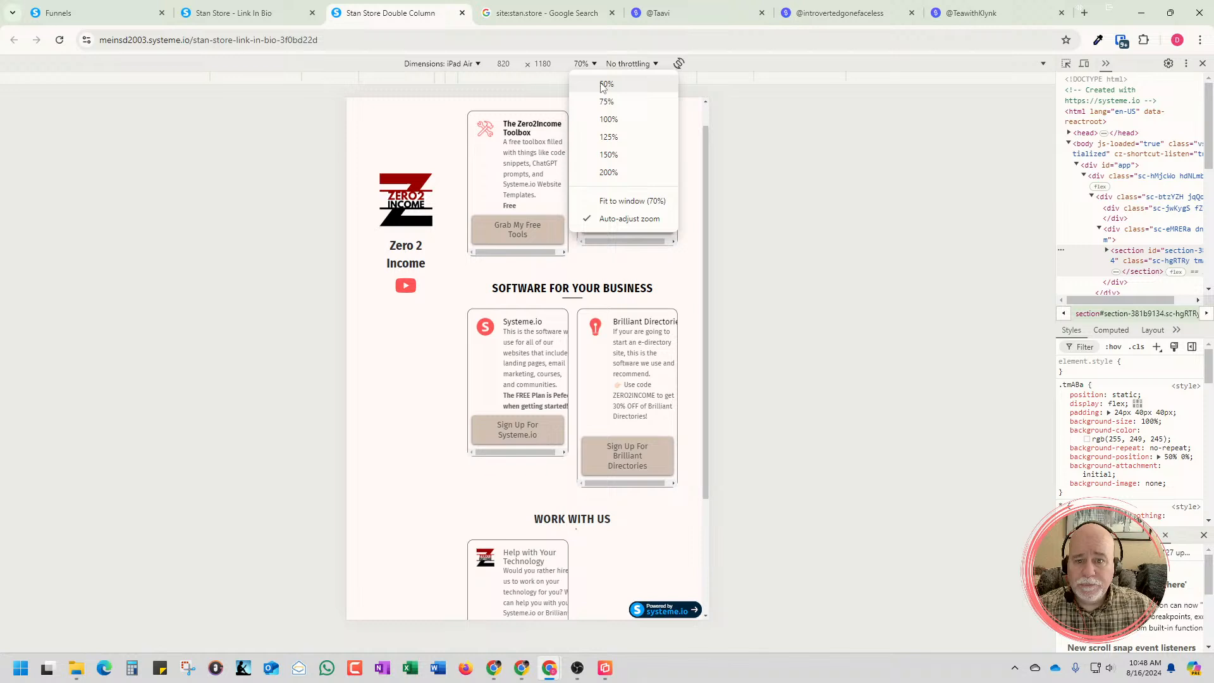
left_click(608, 119)
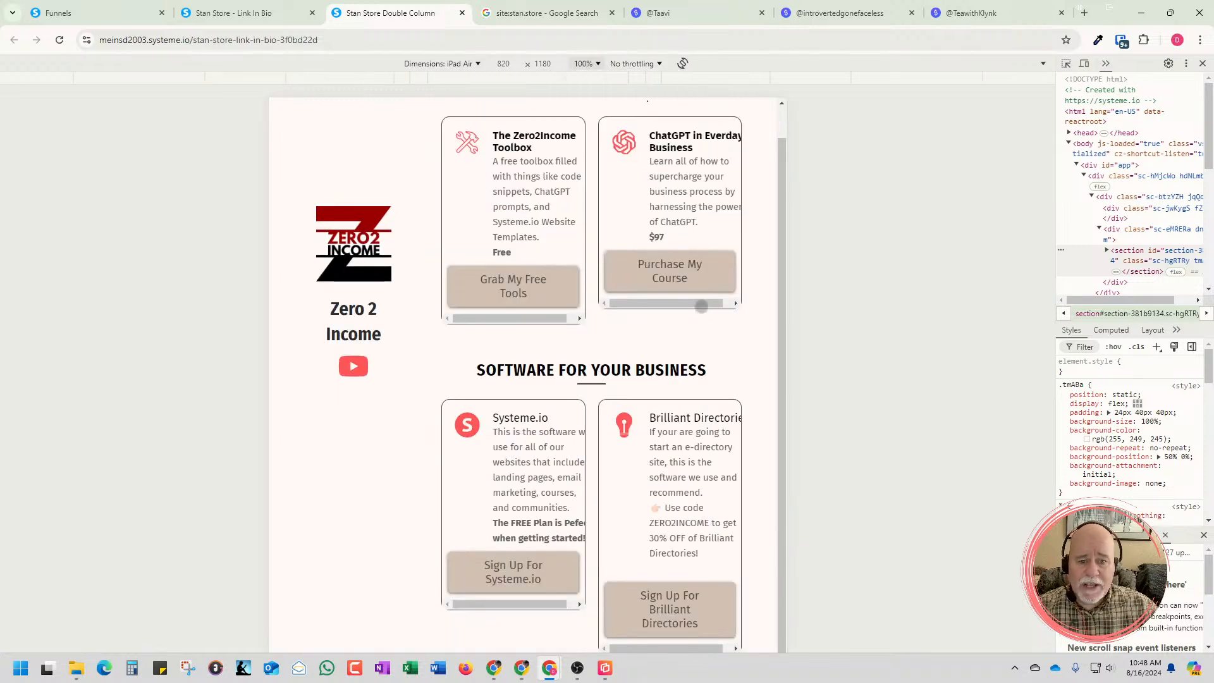
left_click_drag(699, 307, 630, 309)
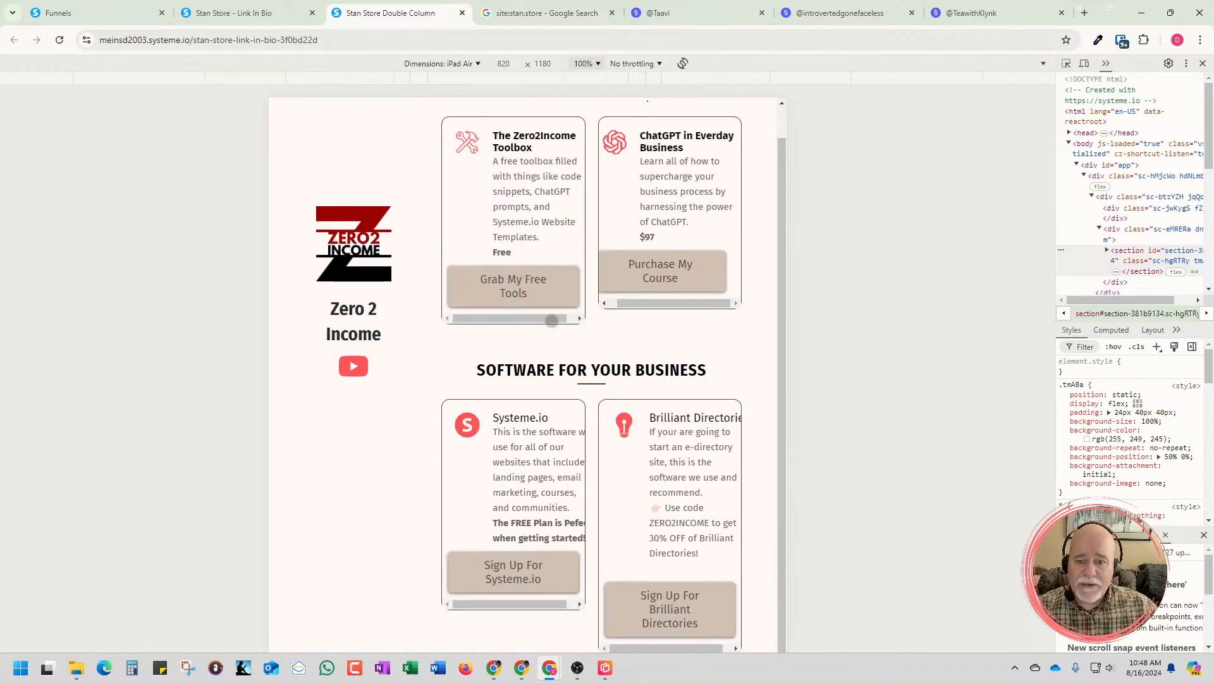
left_click_drag(550, 328, 564, 323)
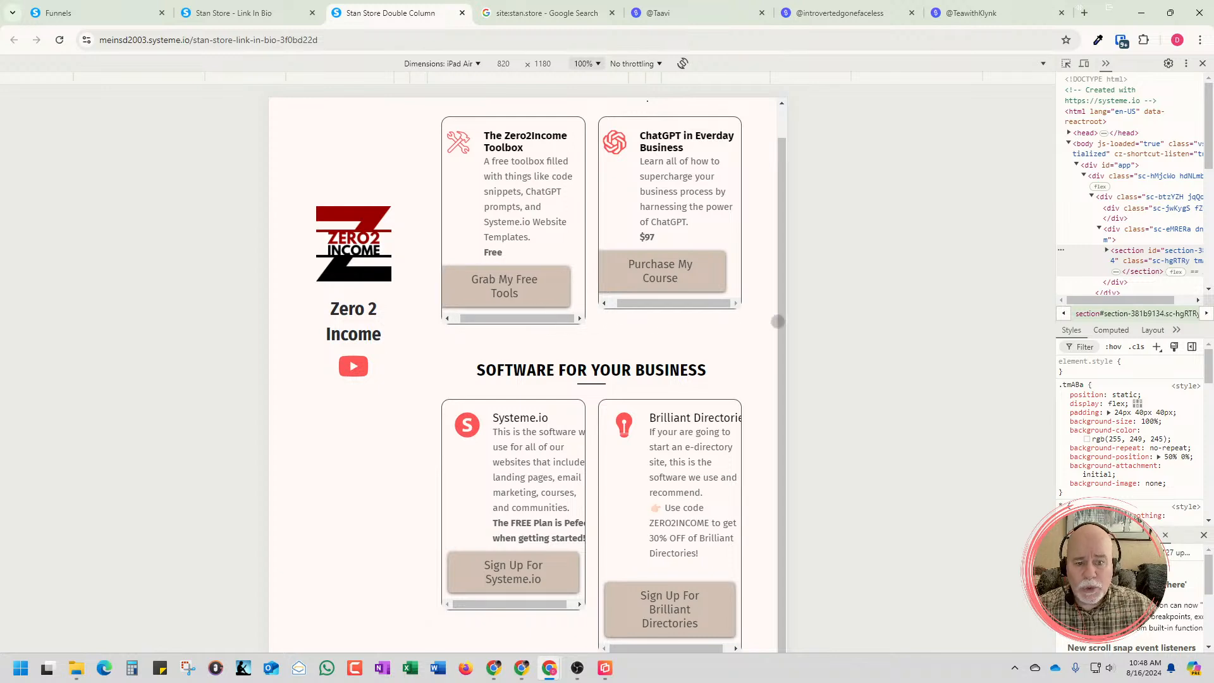
scroll(725, 387, "down", 2)
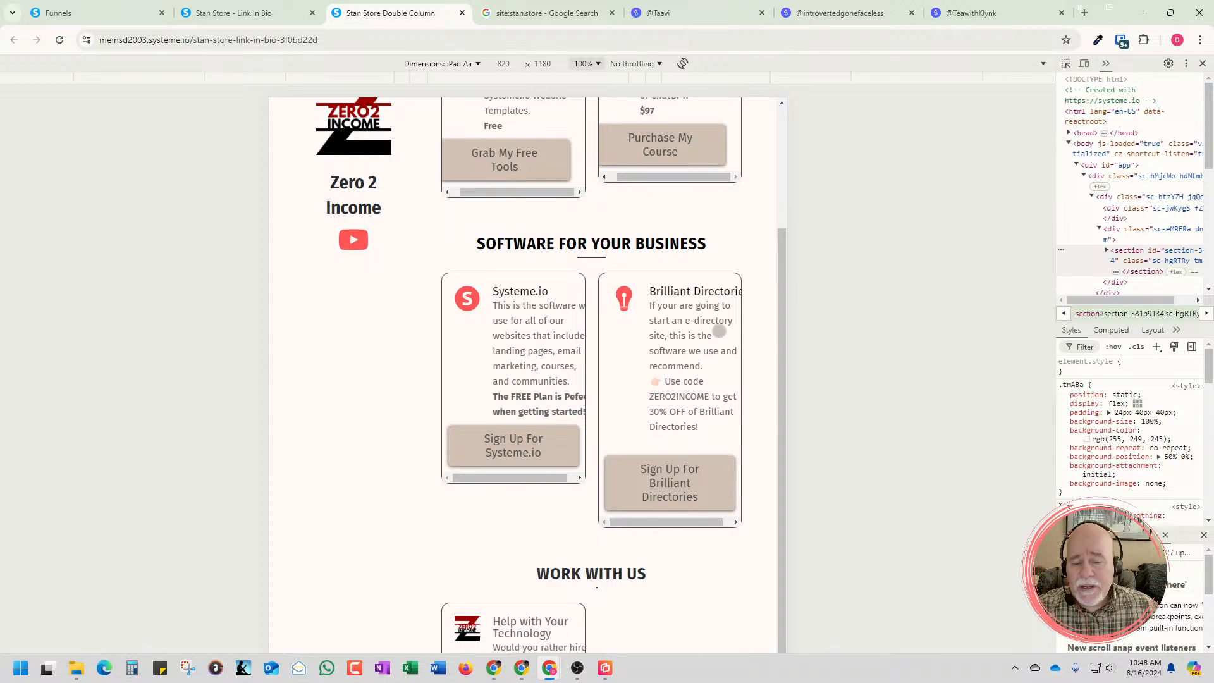
scroll(723, 331, "down", 2)
scroll(723, 330, "up", 4)
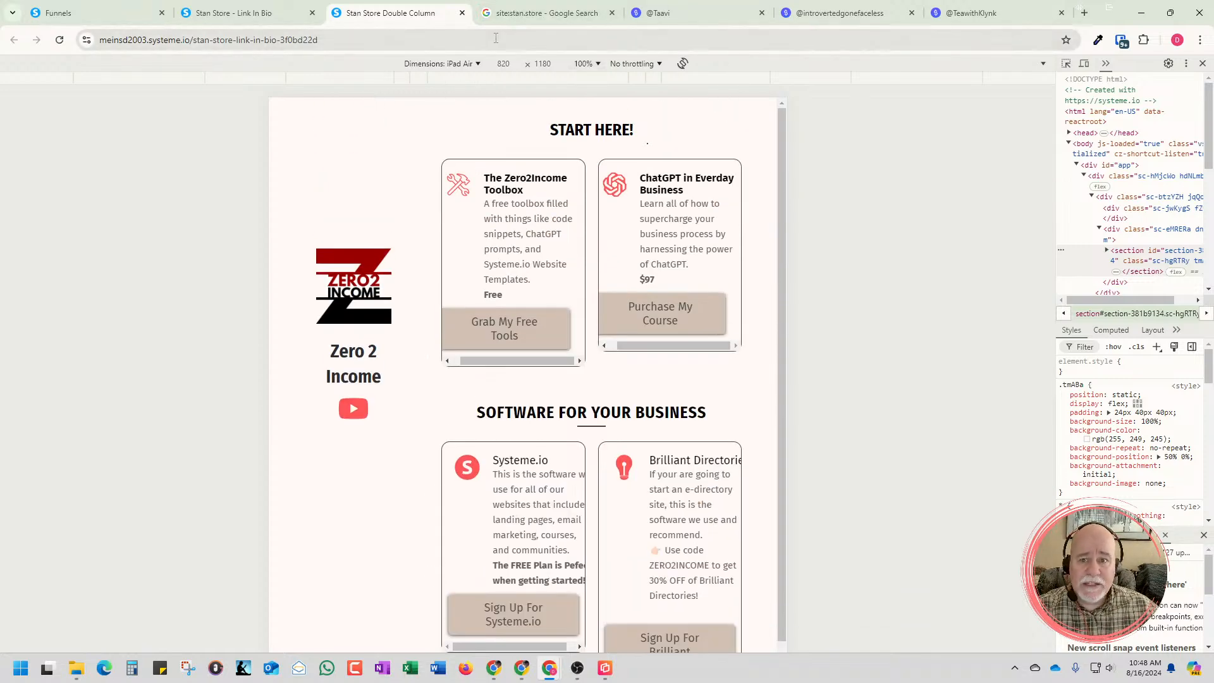
Preview the single-column page at iPad Air dimensions and check its layout
left_click(243, 21)
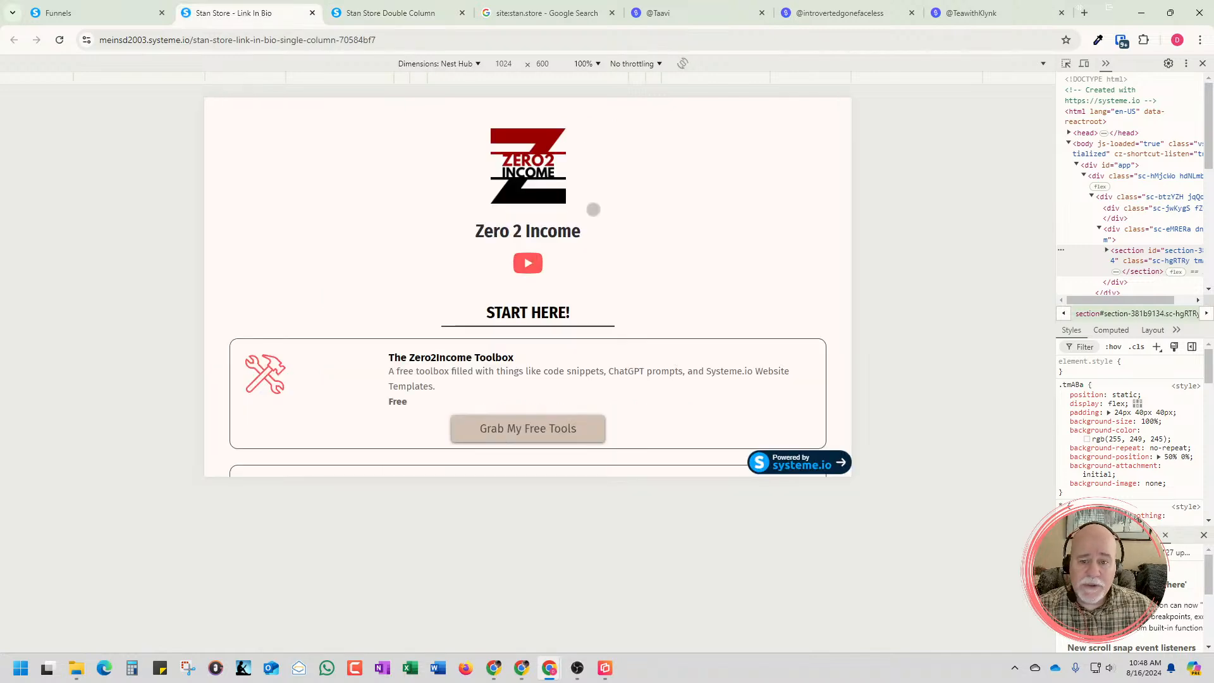
scroll(607, 221, "down", 2)
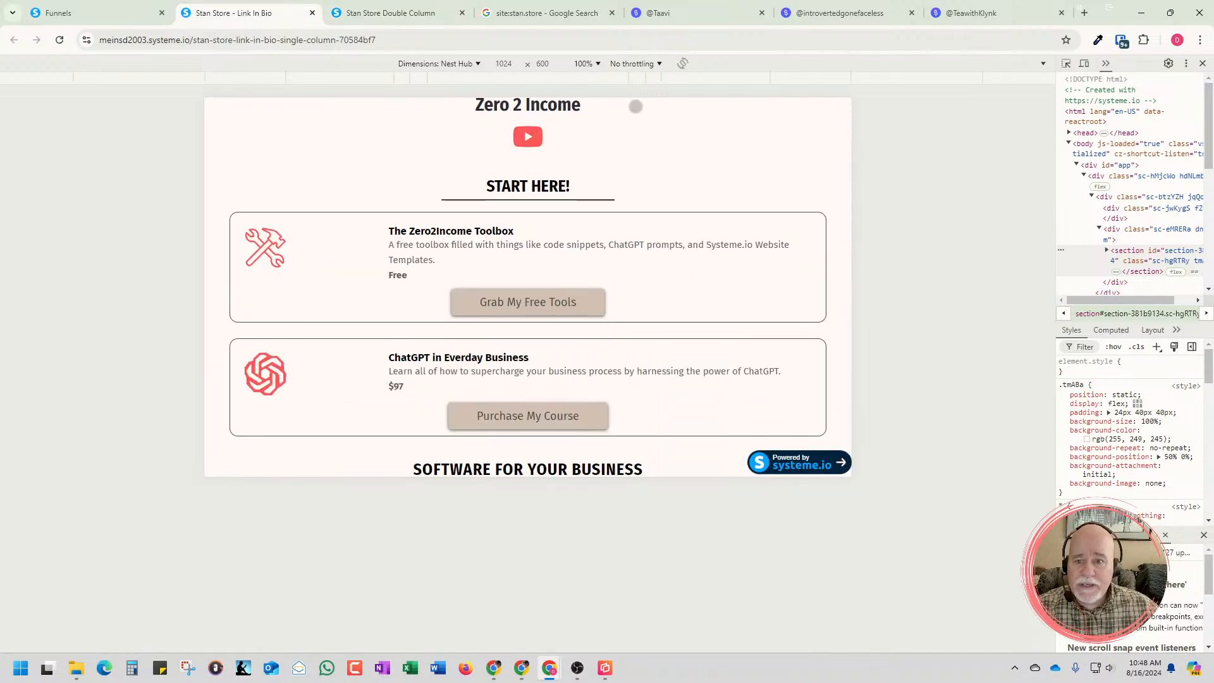
left_click(478, 64)
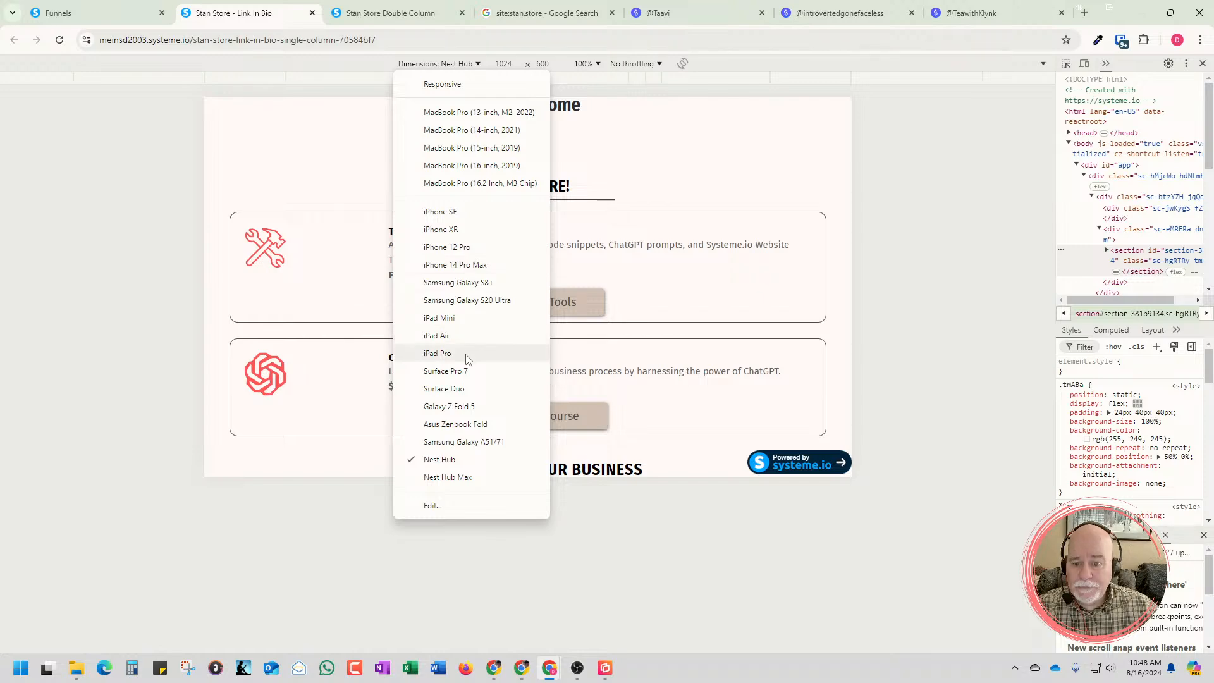
left_click(460, 335)
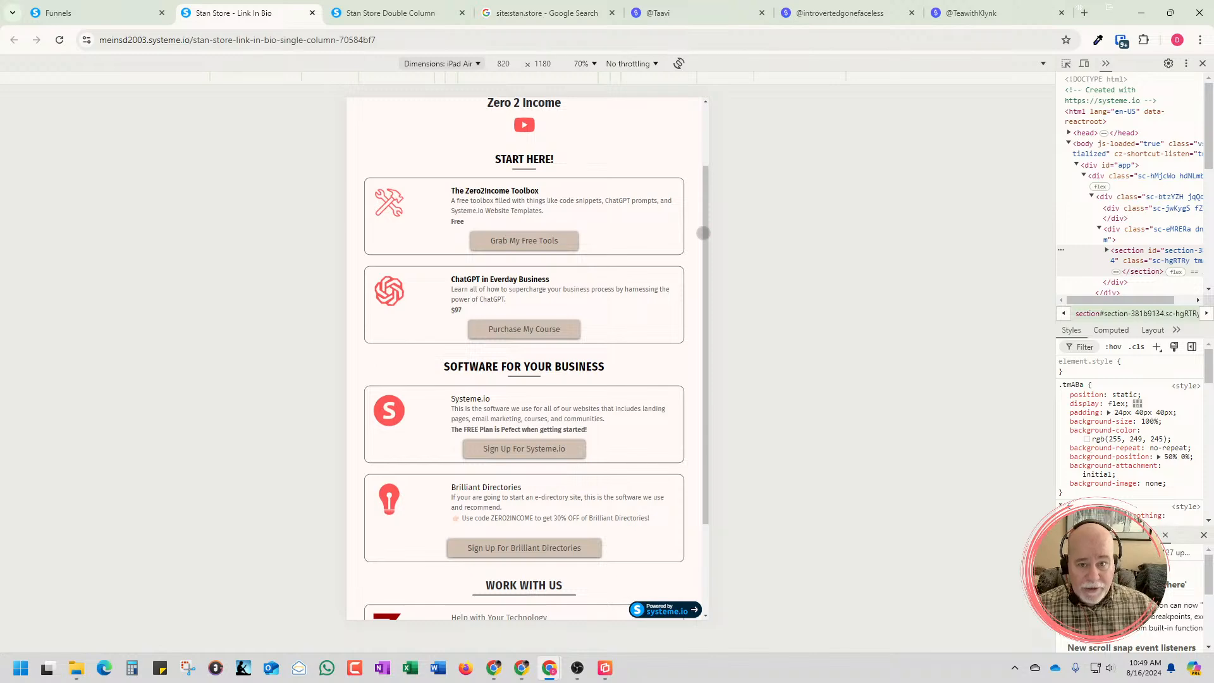
Compare the creative flow Stan Store page with the double- and single-column template previews
left_click(711, 18)
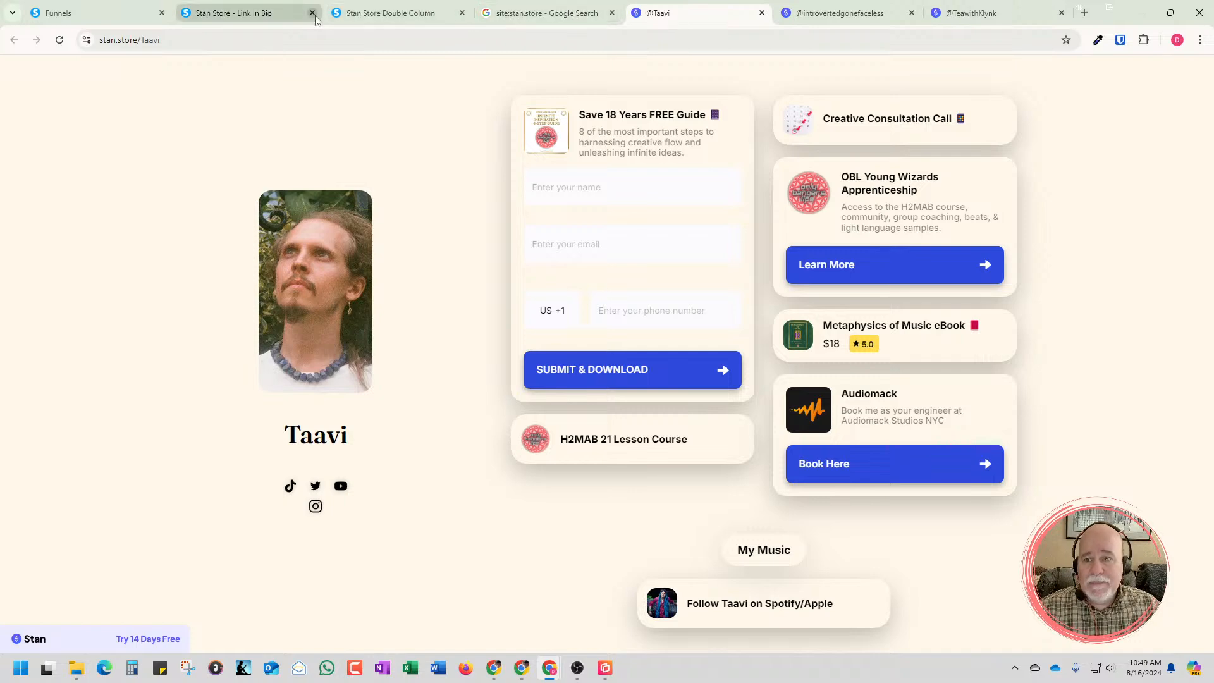
left_click(364, 25)
left_click(292, 13)
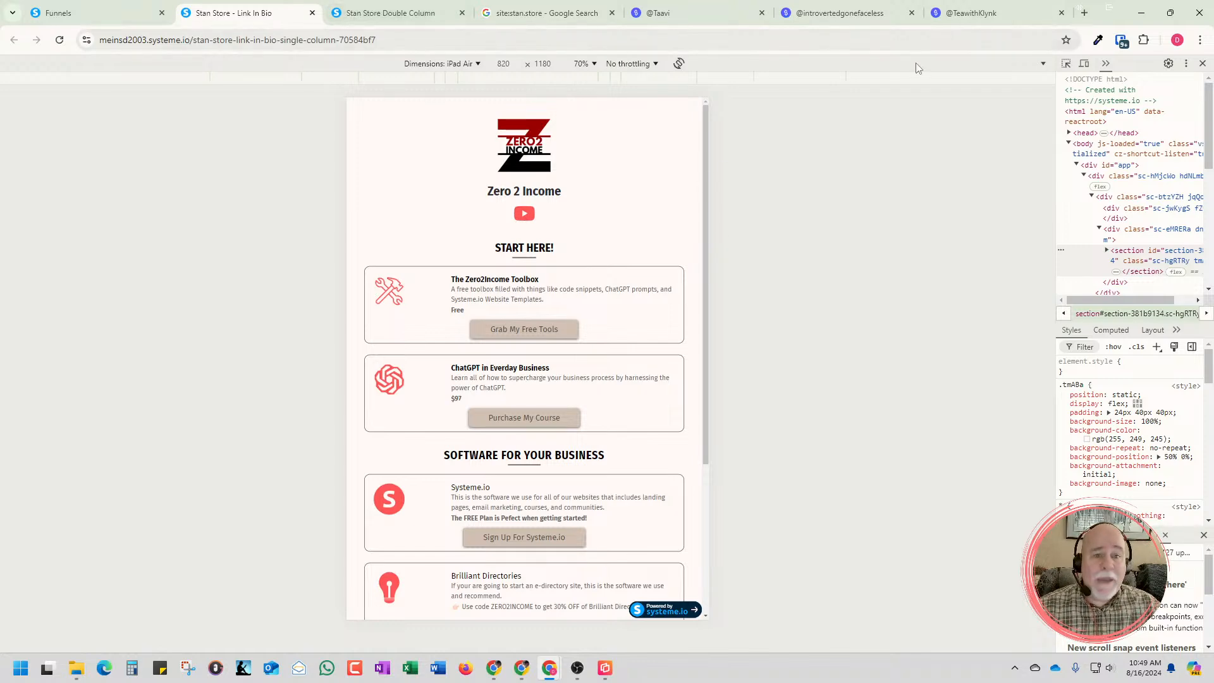
Reopen the Zero2Income Stan Store Template from the funnels list and review its Double Column and Single Column steps
left_click(72, 14)
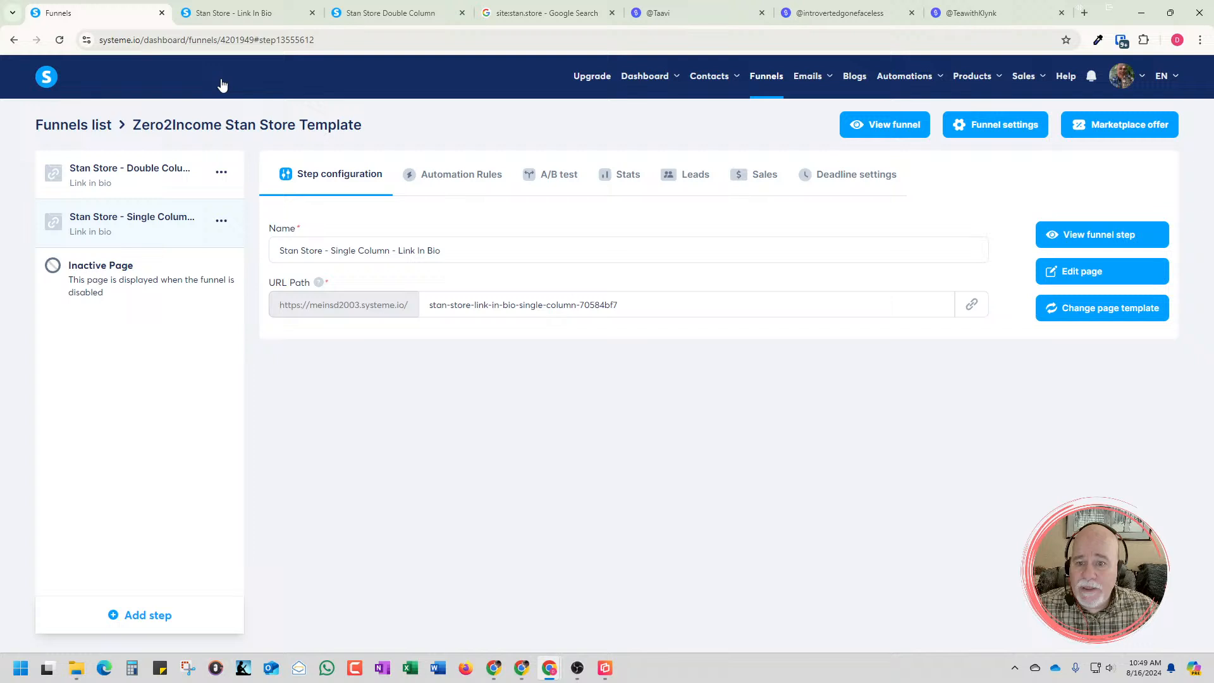
left_click(81, 127)
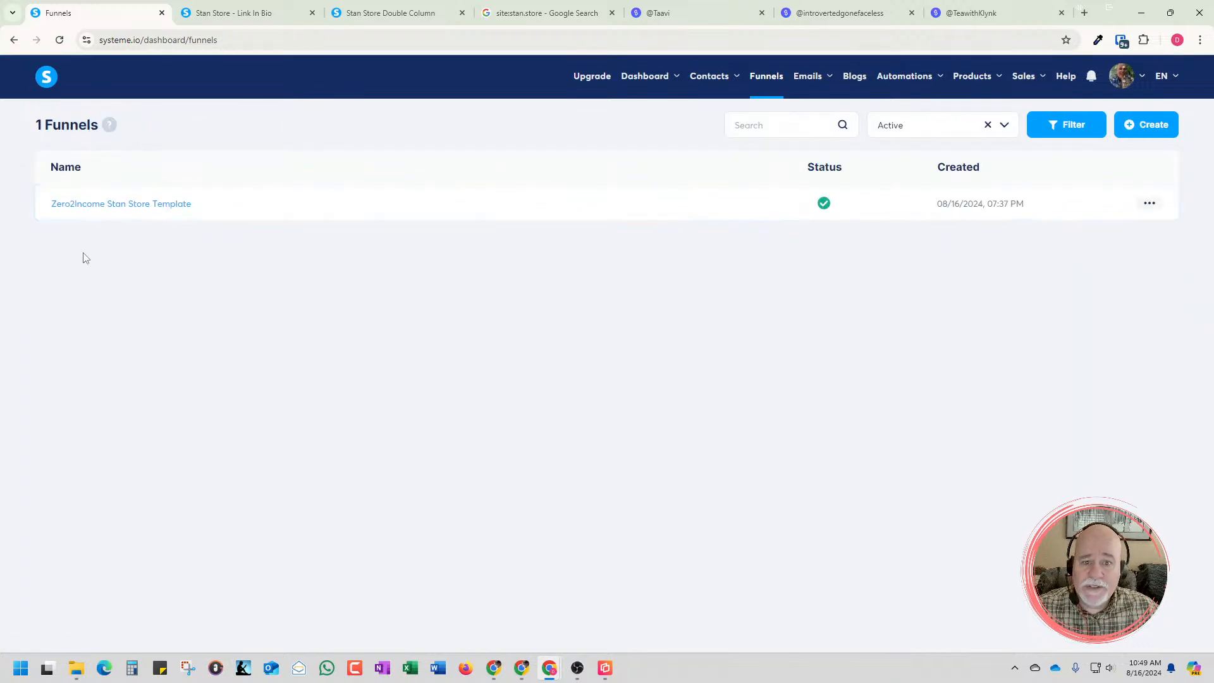
left_click(156, 205)
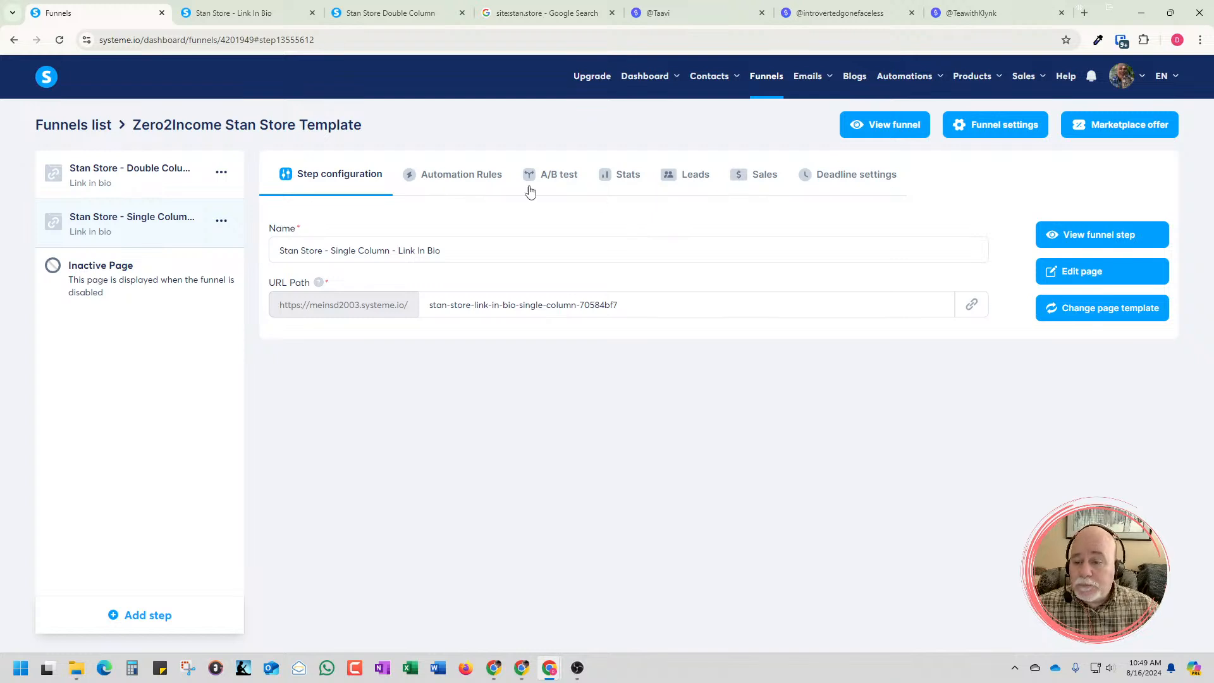
left_click(180, 183)
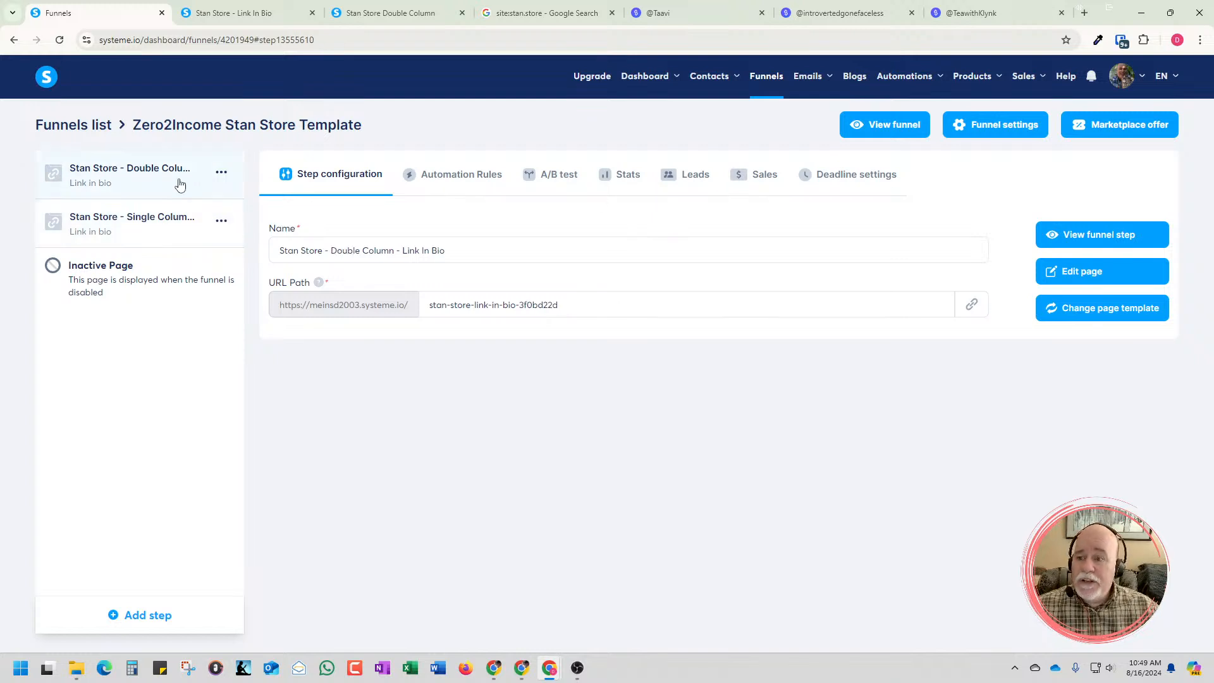
left_click(164, 232)
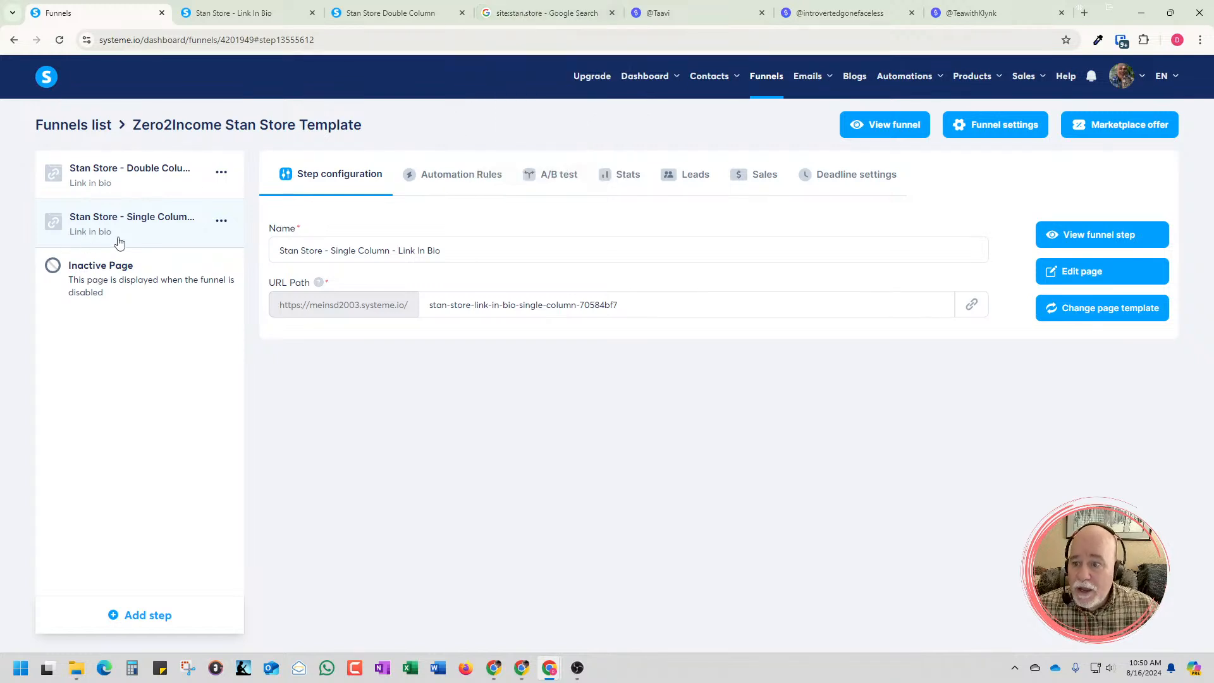
Open the Single Column page in the page editor and look at its section settings
left_click(1067, 273)
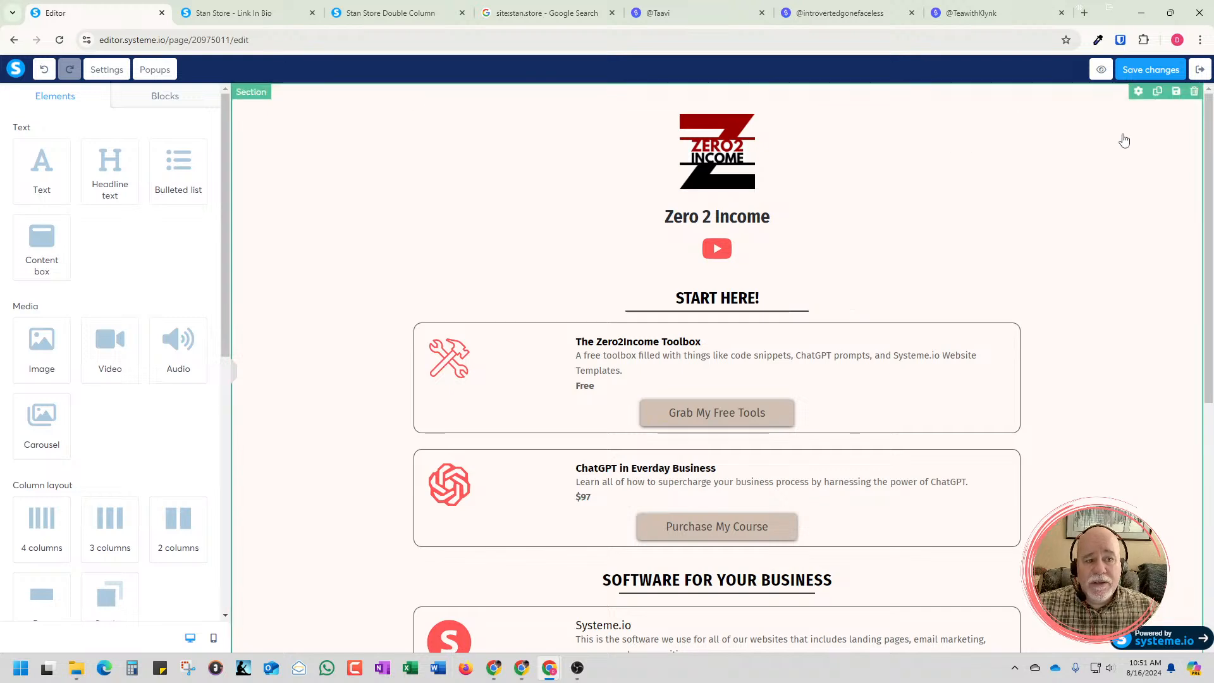
left_click(1138, 92)
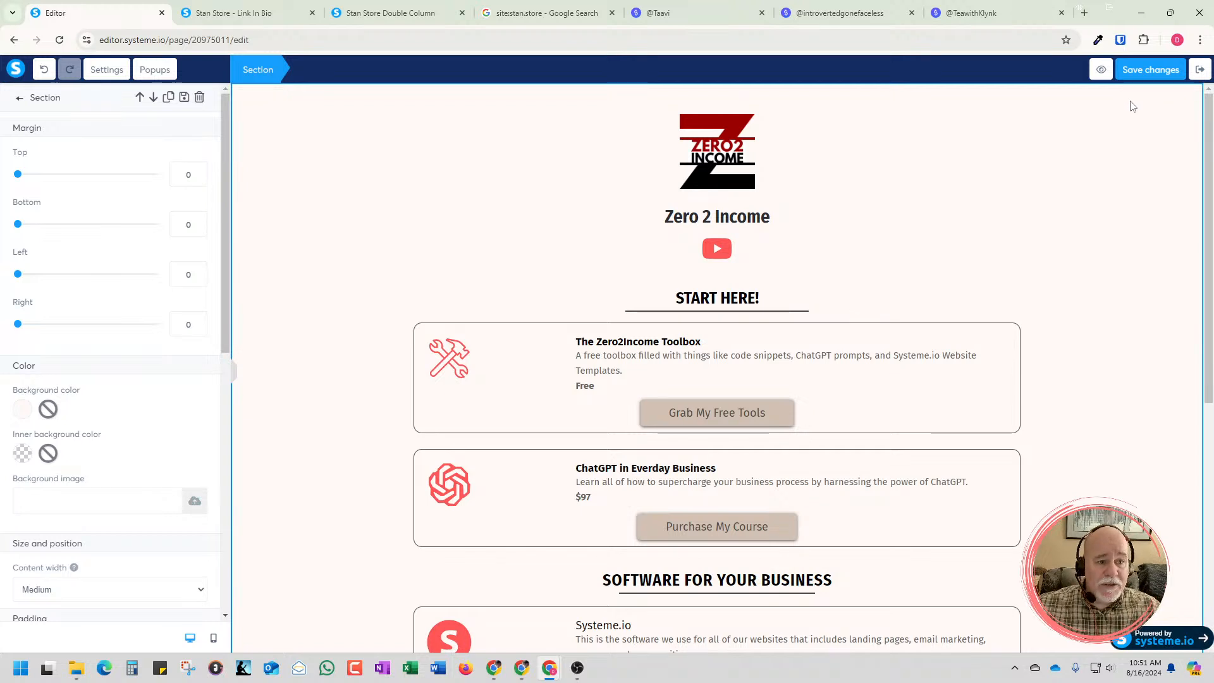
left_click(1071, 144)
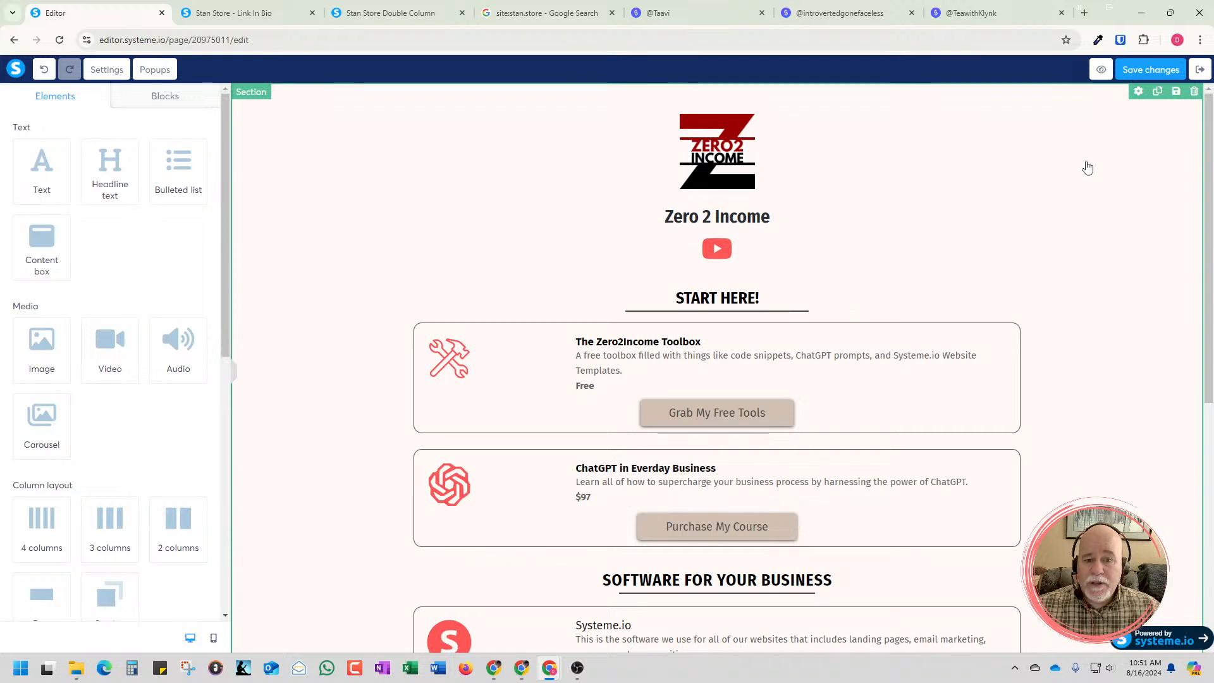
Set the main section's background color to the default gray 9B9B9B
left_click(327, 284)
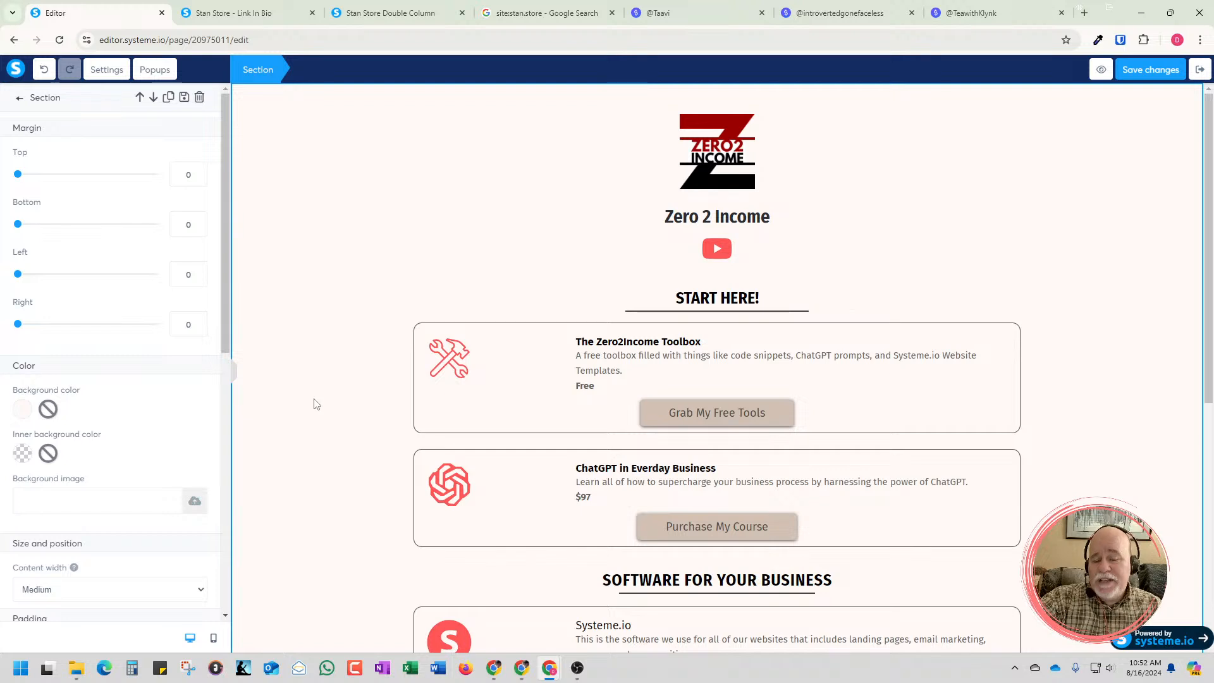
left_click(22, 411)
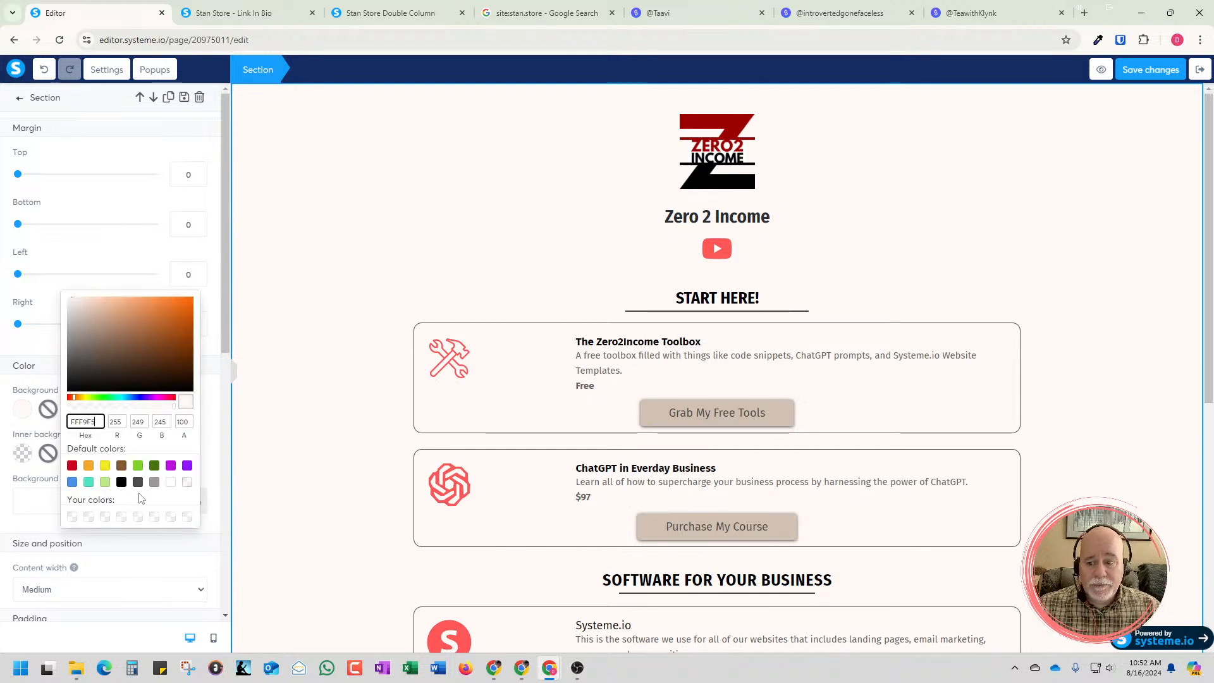
left_click(154, 482)
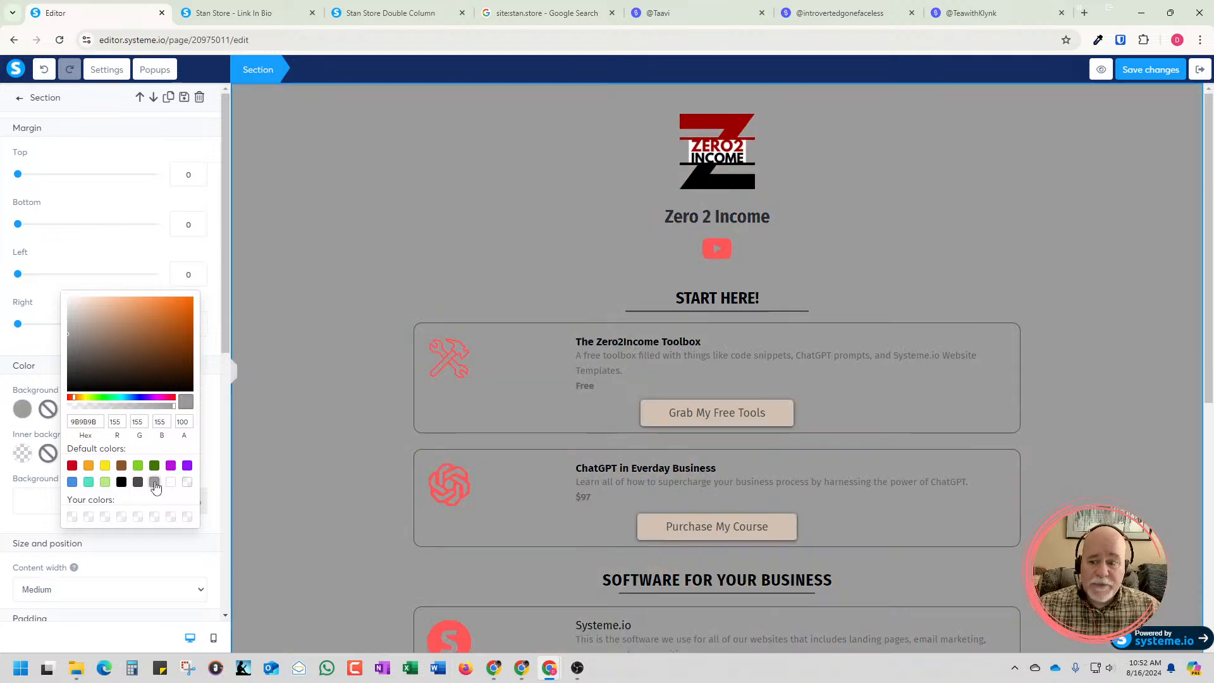
left_click(94, 421)
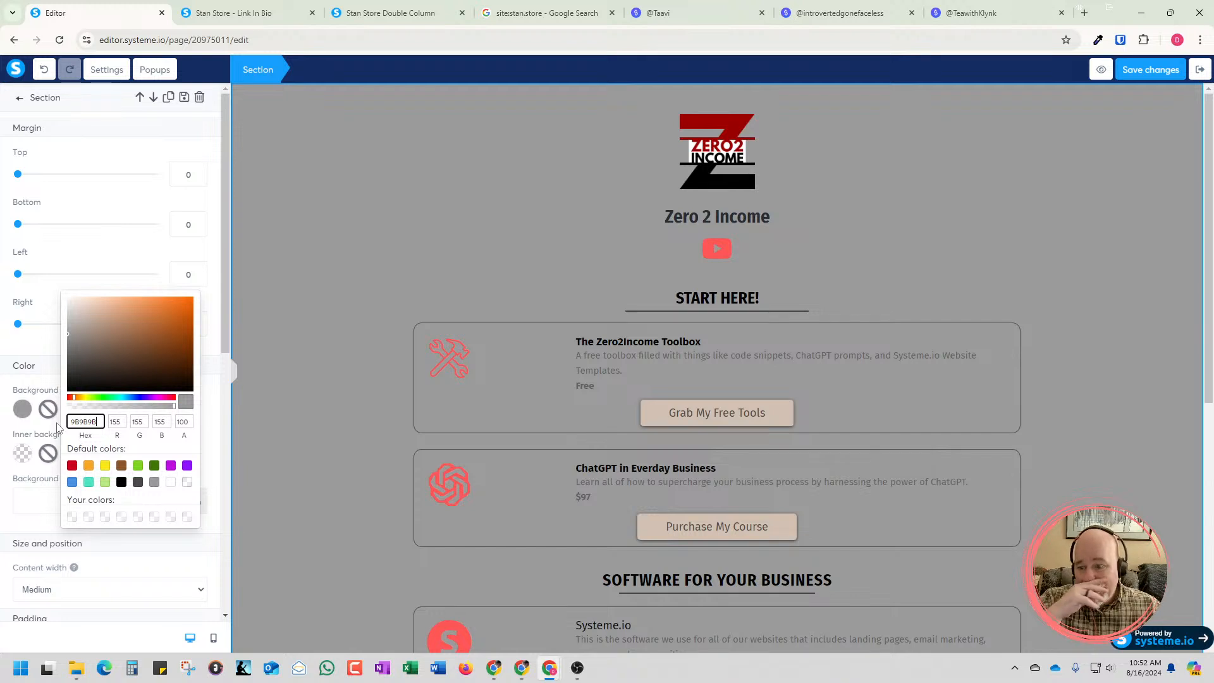
double_click(69, 422)
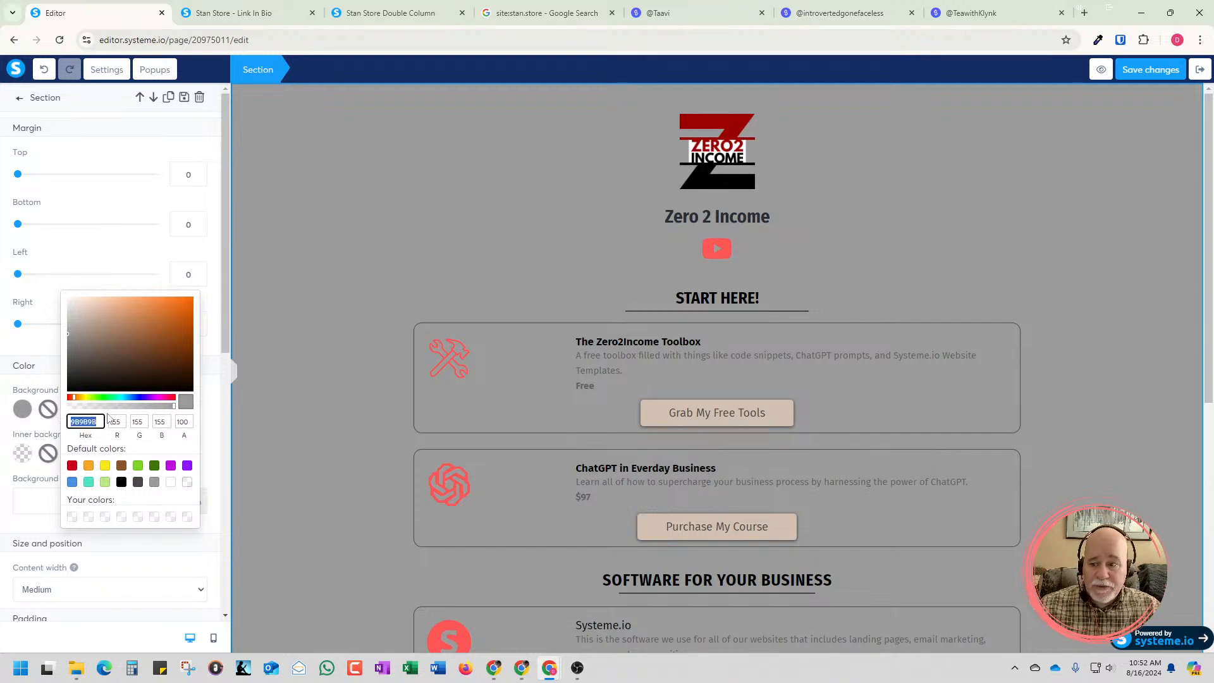
Try custom background shades on the main section, from orange DB8348 through brown 6E5544 to gray-brown 726D6A
left_click(152, 310)
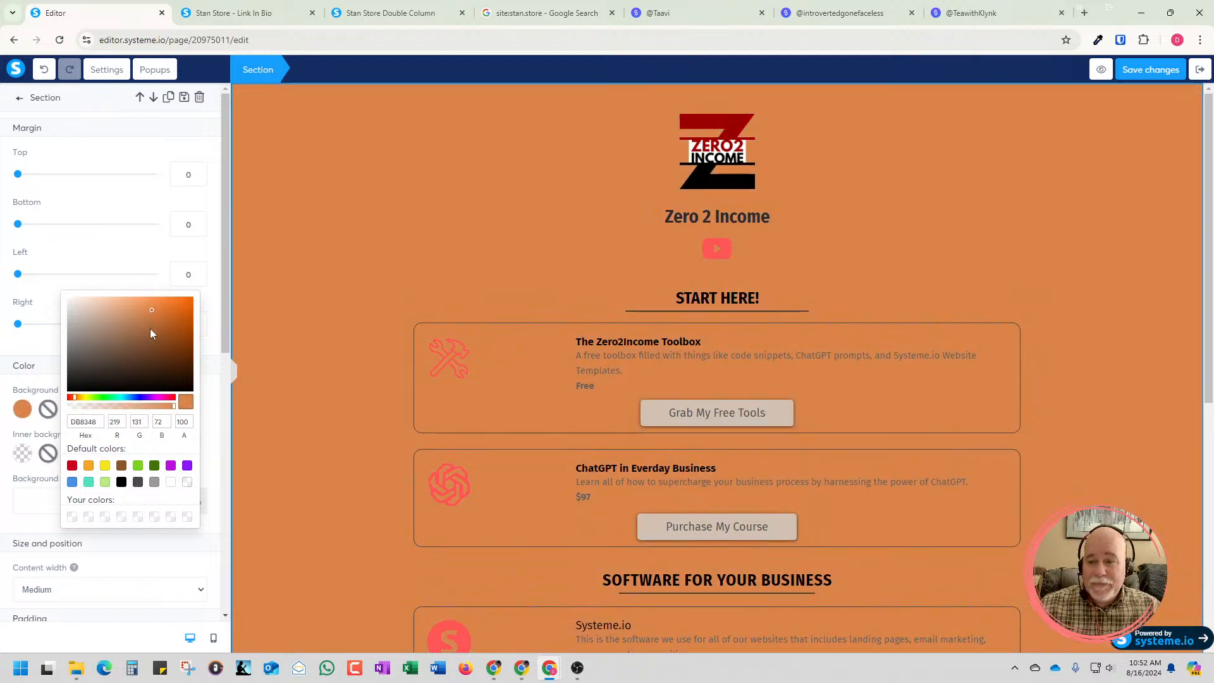
left_click(115, 351)
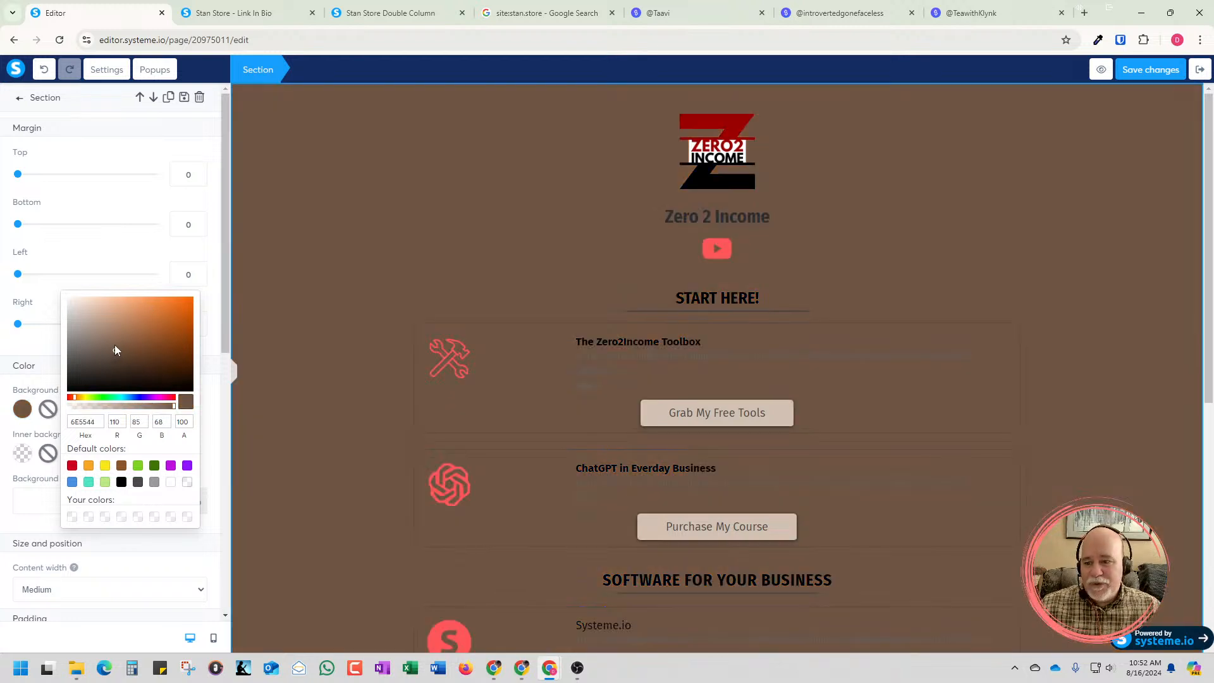
left_click(93, 350)
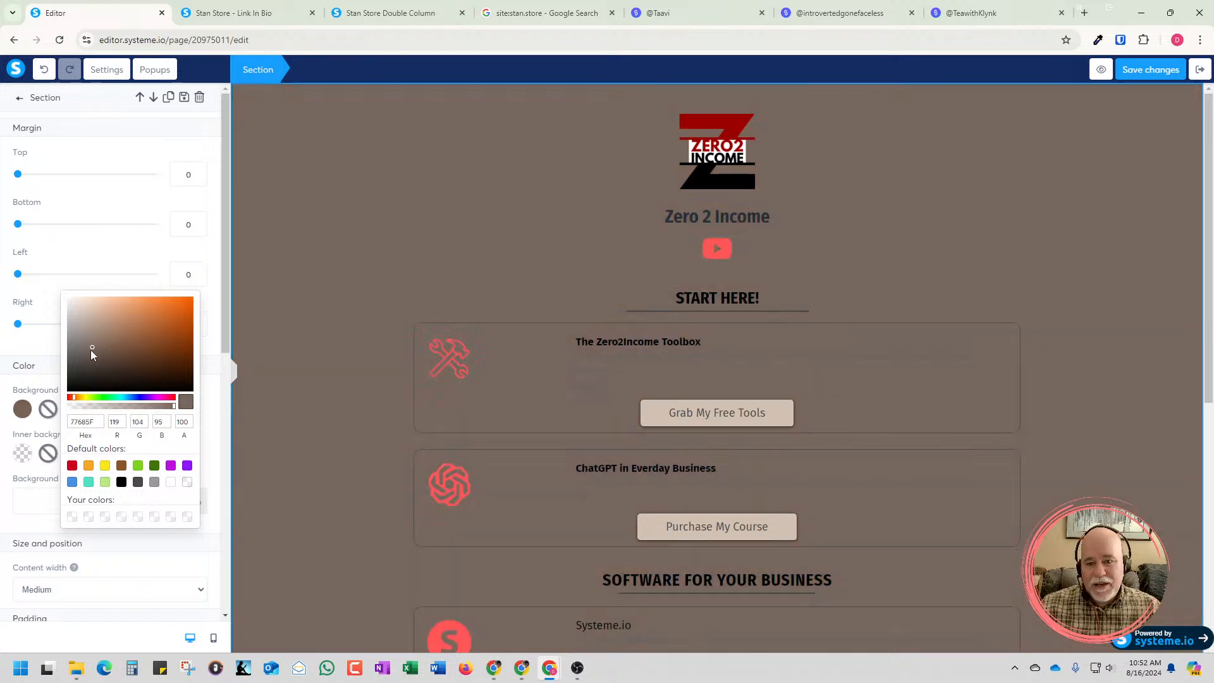
left_click(88, 351)
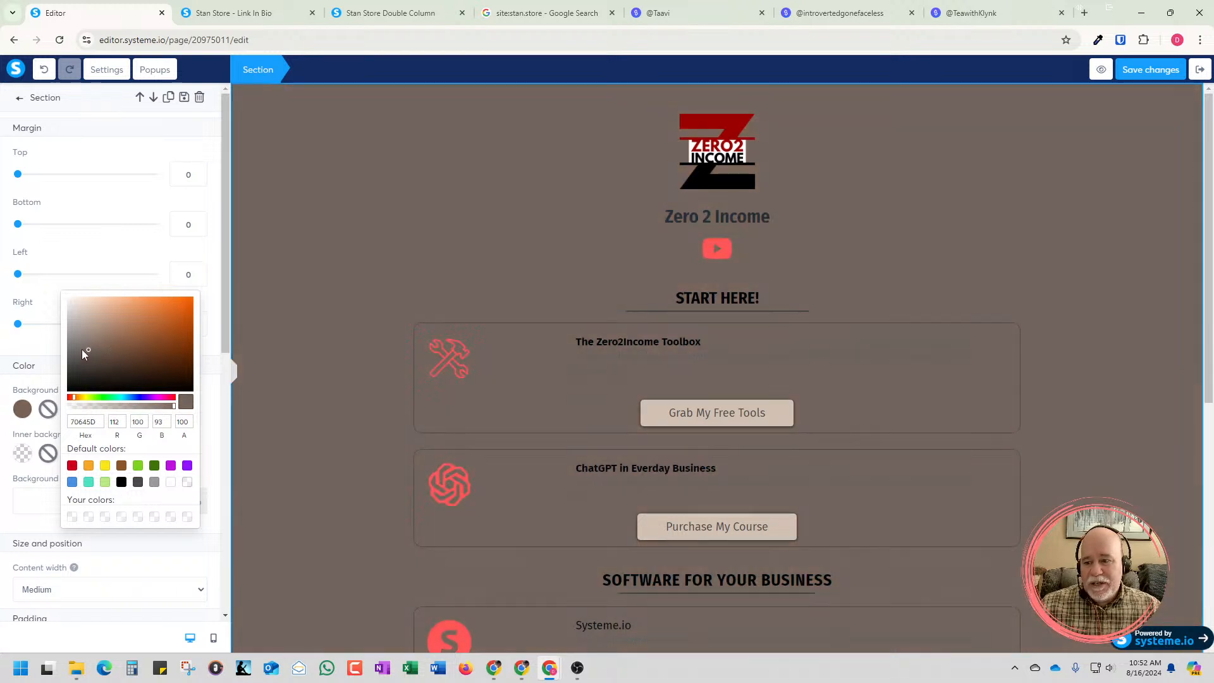
left_click(81, 349)
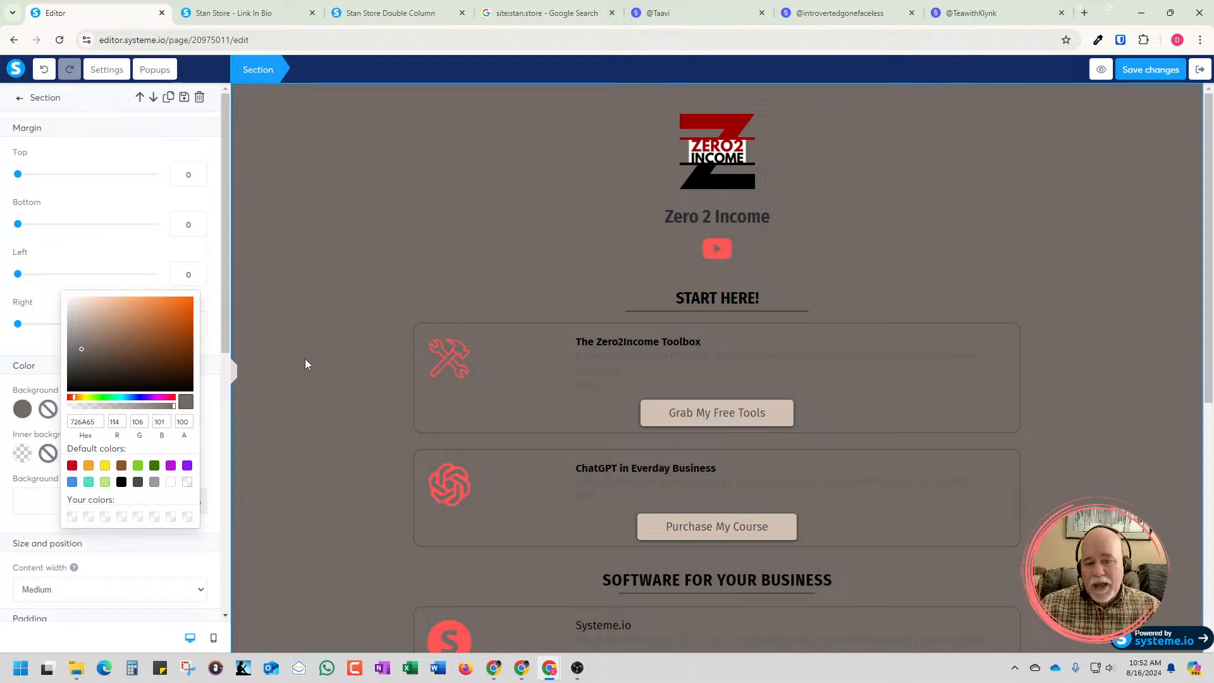
left_click(77, 351)
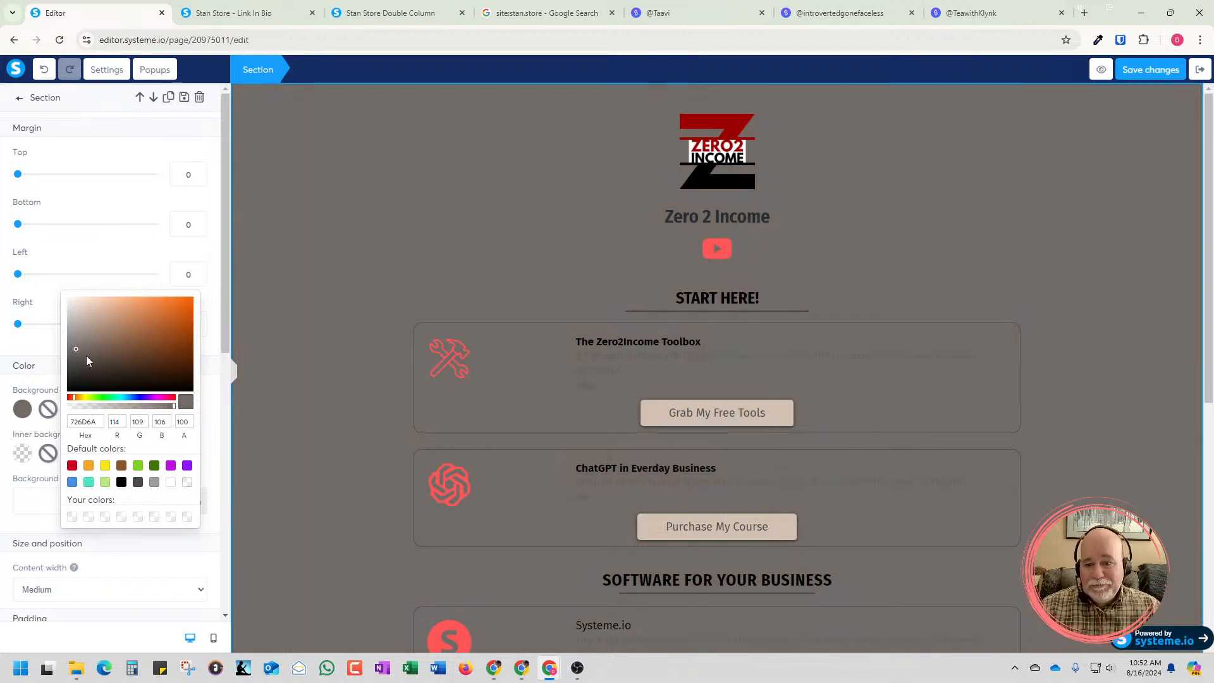
Return the main section's background to the default gray 9B9B9B and look over the page
left_click(153, 483)
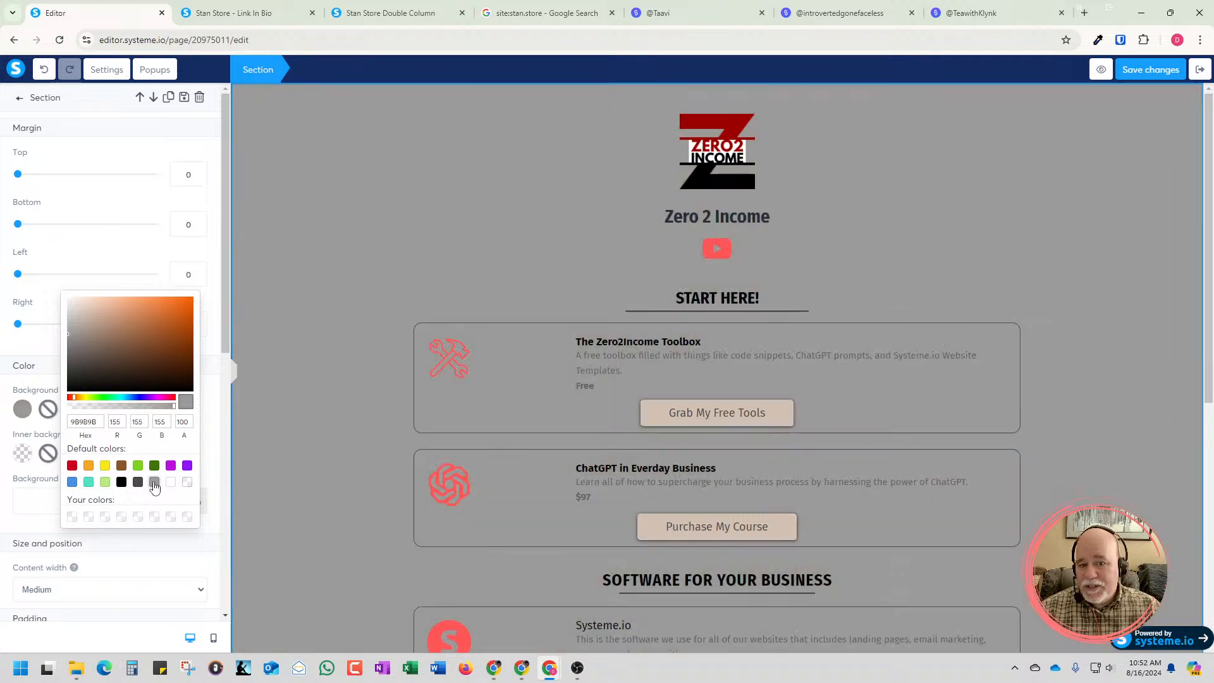
left_click(268, 405)
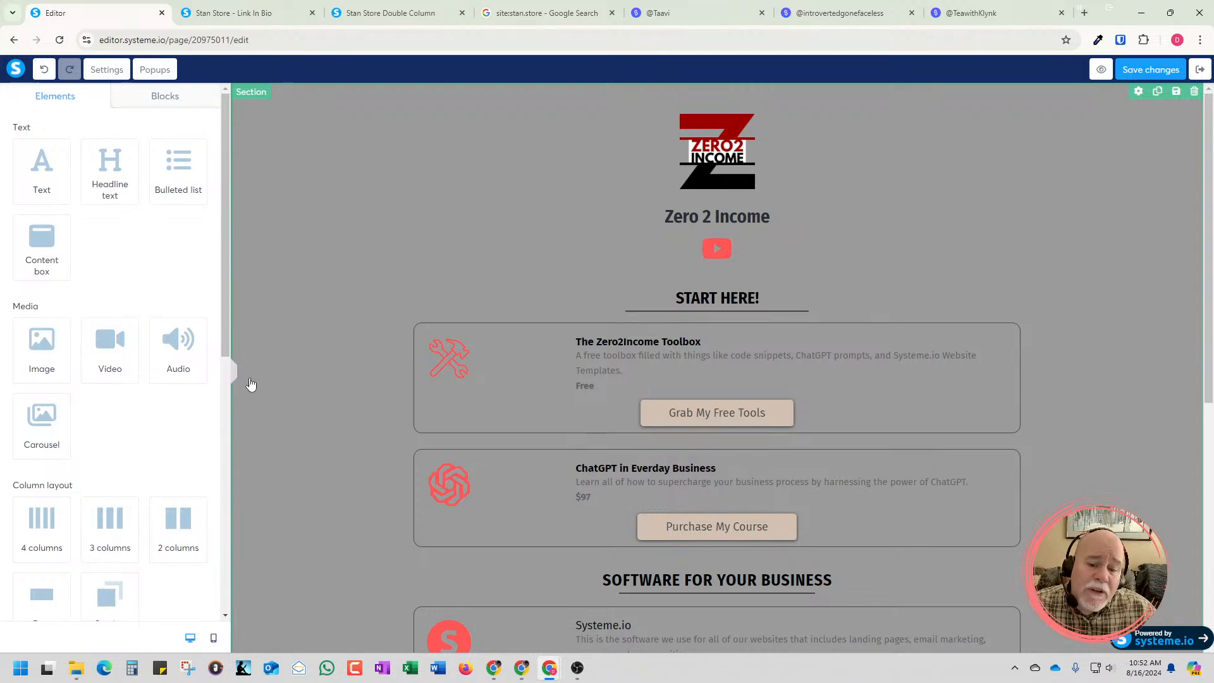
scroll(289, 411, "down", 7)
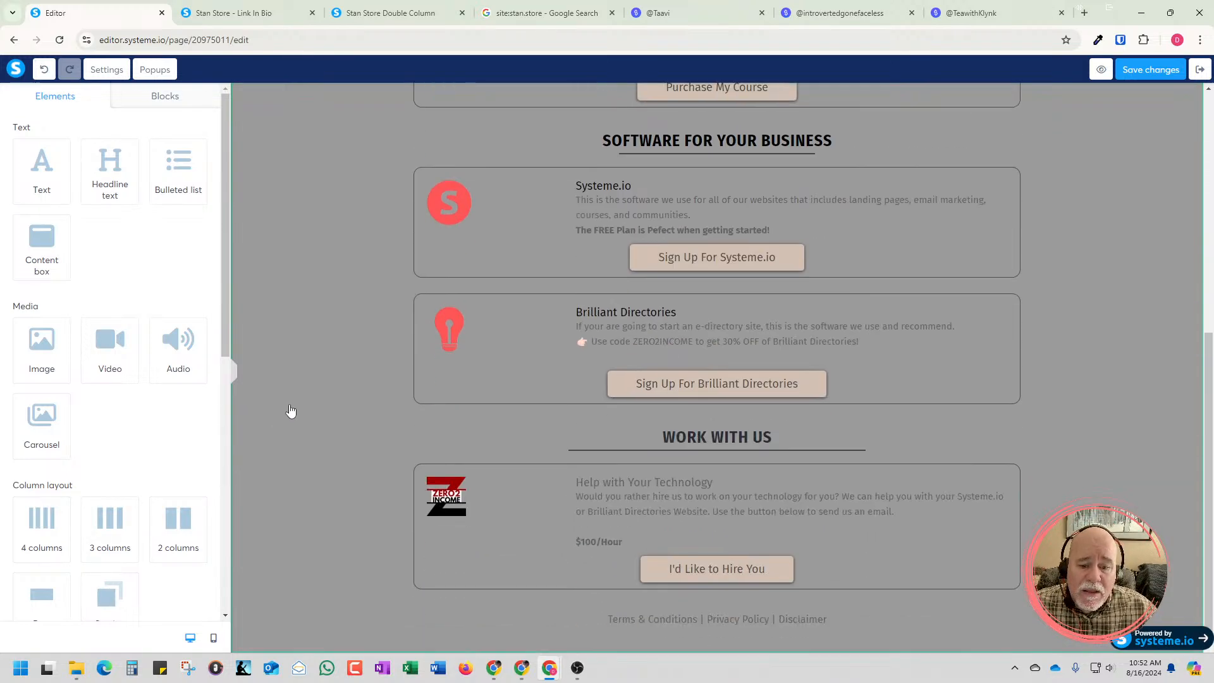
scroll(290, 411, "up", 7)
Try red E23737 as the main section's inner background color and clear it again
left_click(316, 404)
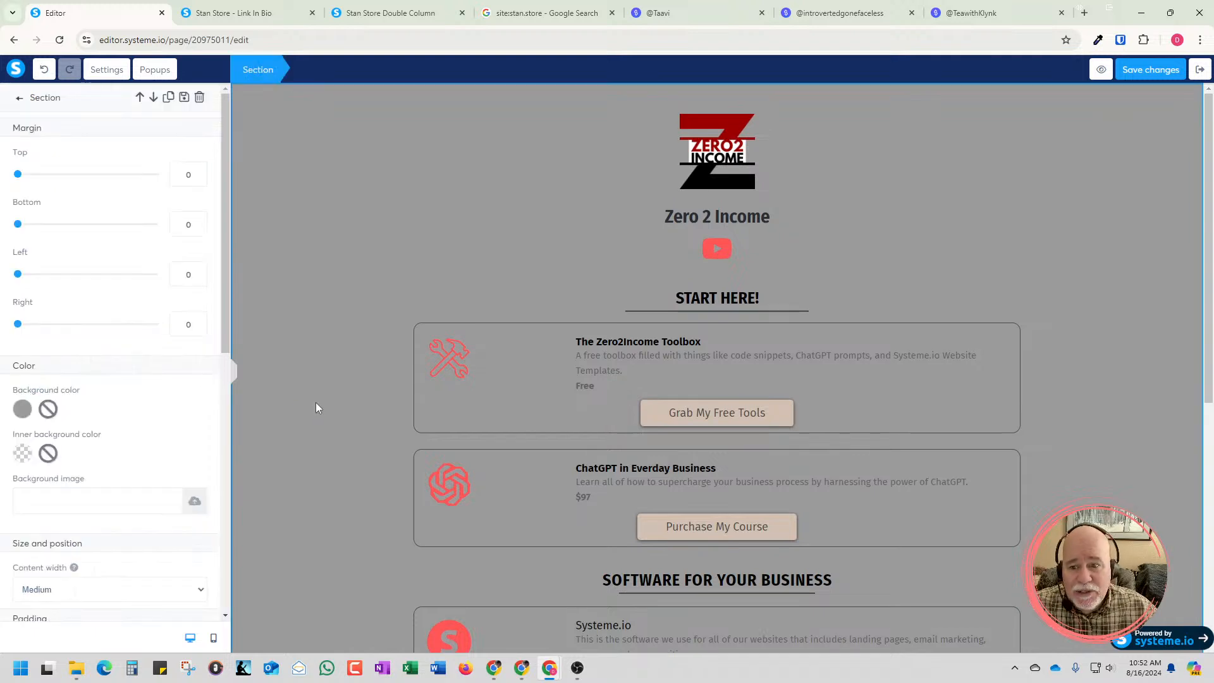
left_click(24, 460)
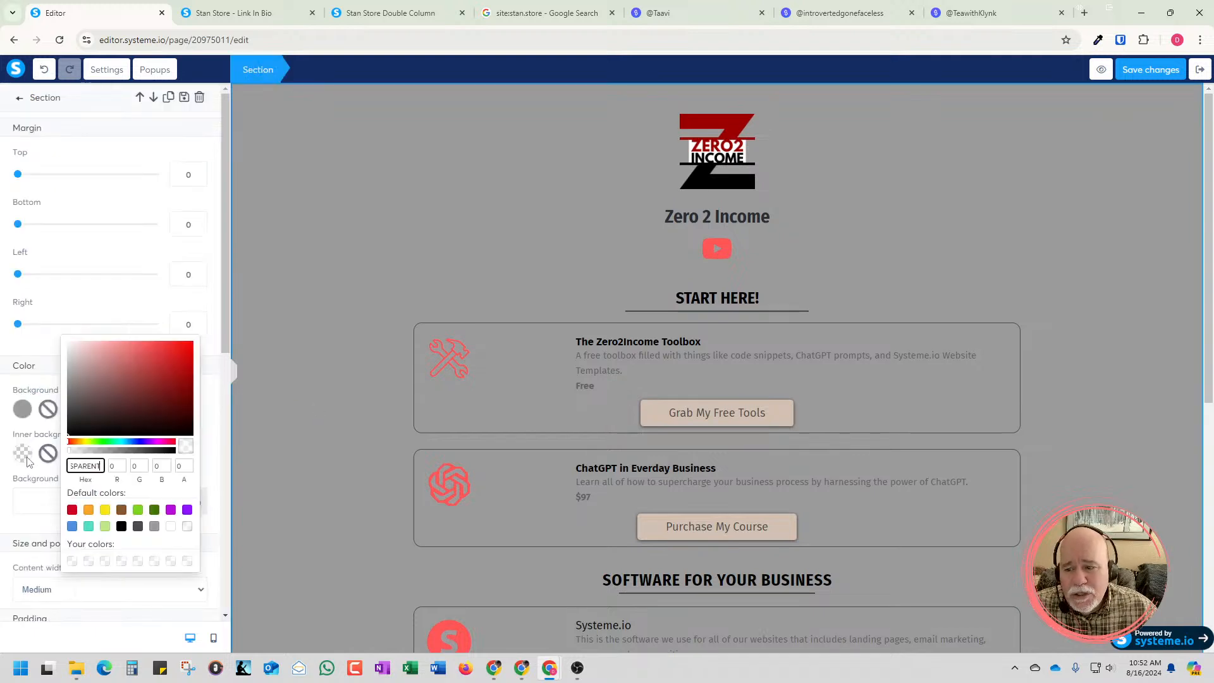
left_click(161, 351)
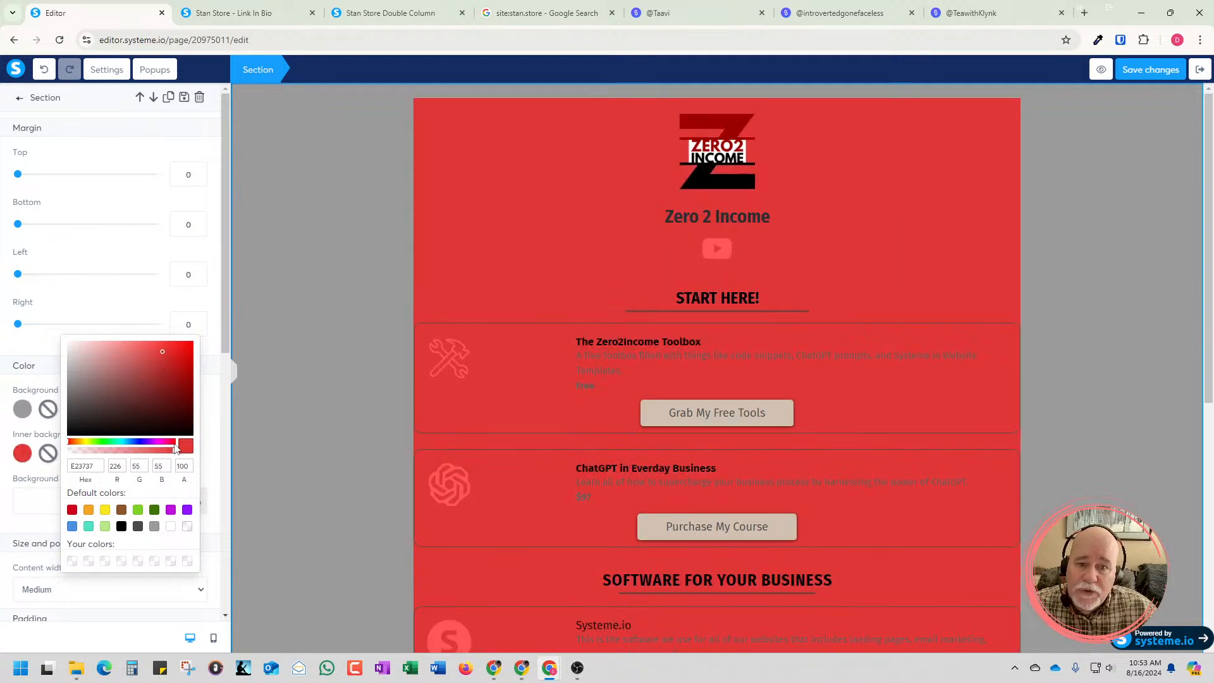
left_click(237, 499)
left_click(279, 378)
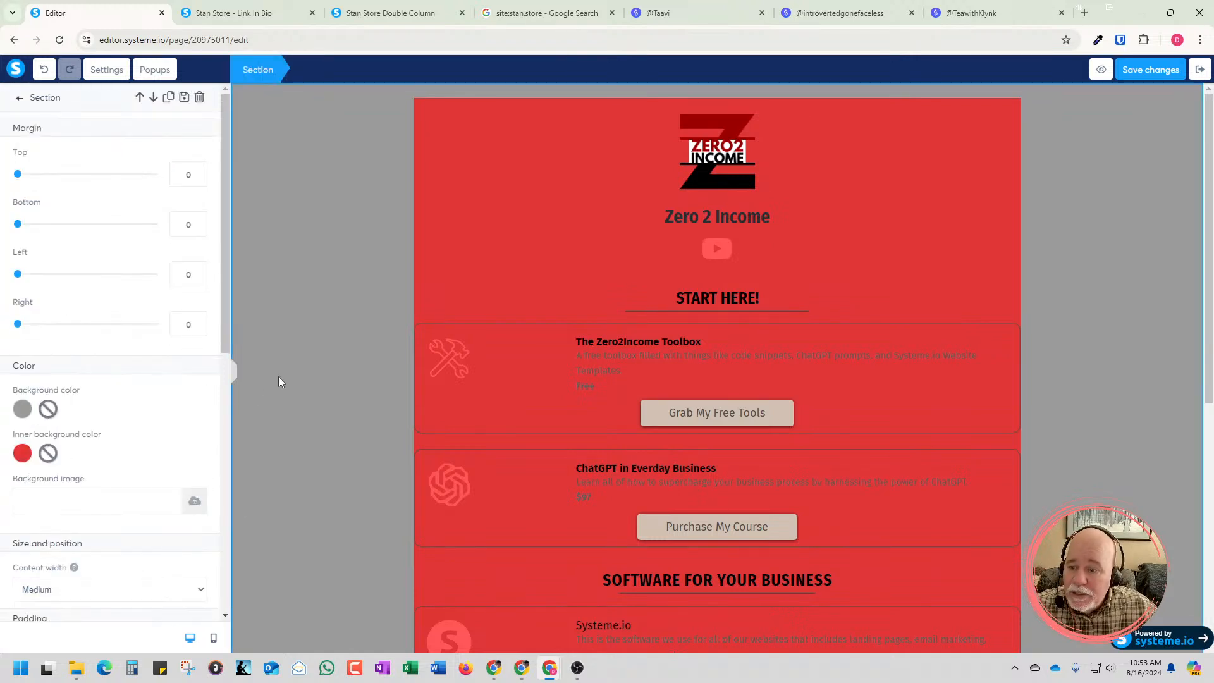
left_click(48, 453)
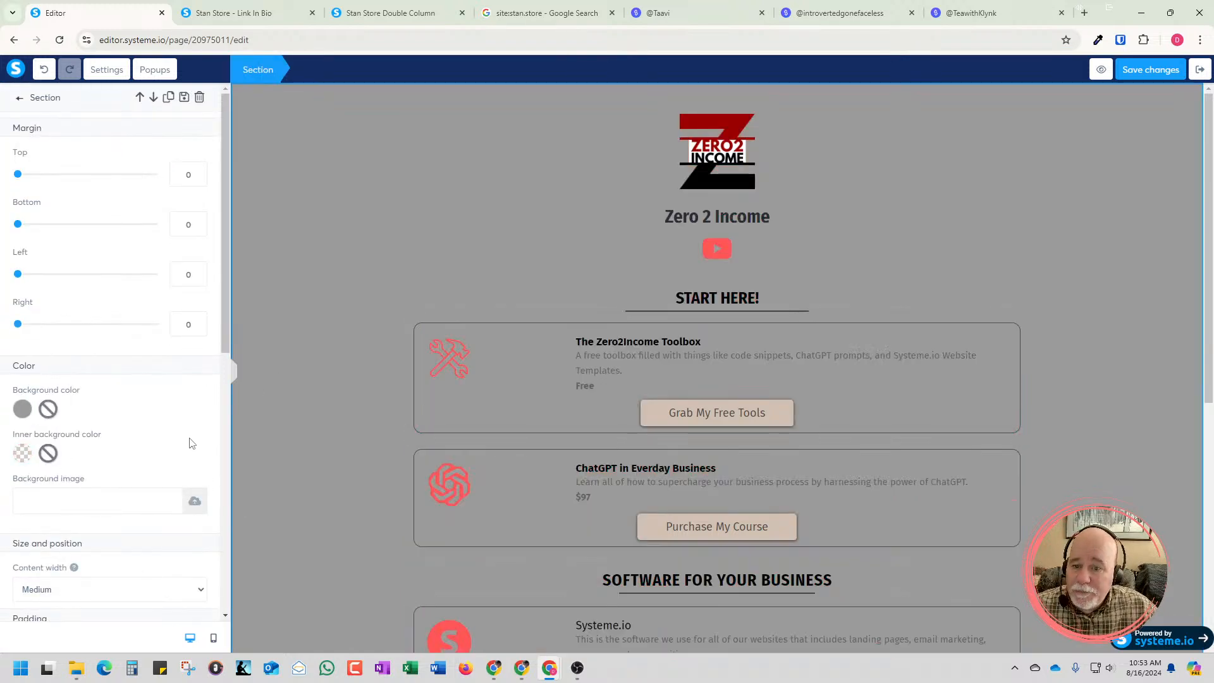
Deselect the section and view the page with the editor sidebar collapsed before expanding it again
scroll(191, 443, "down", 2)
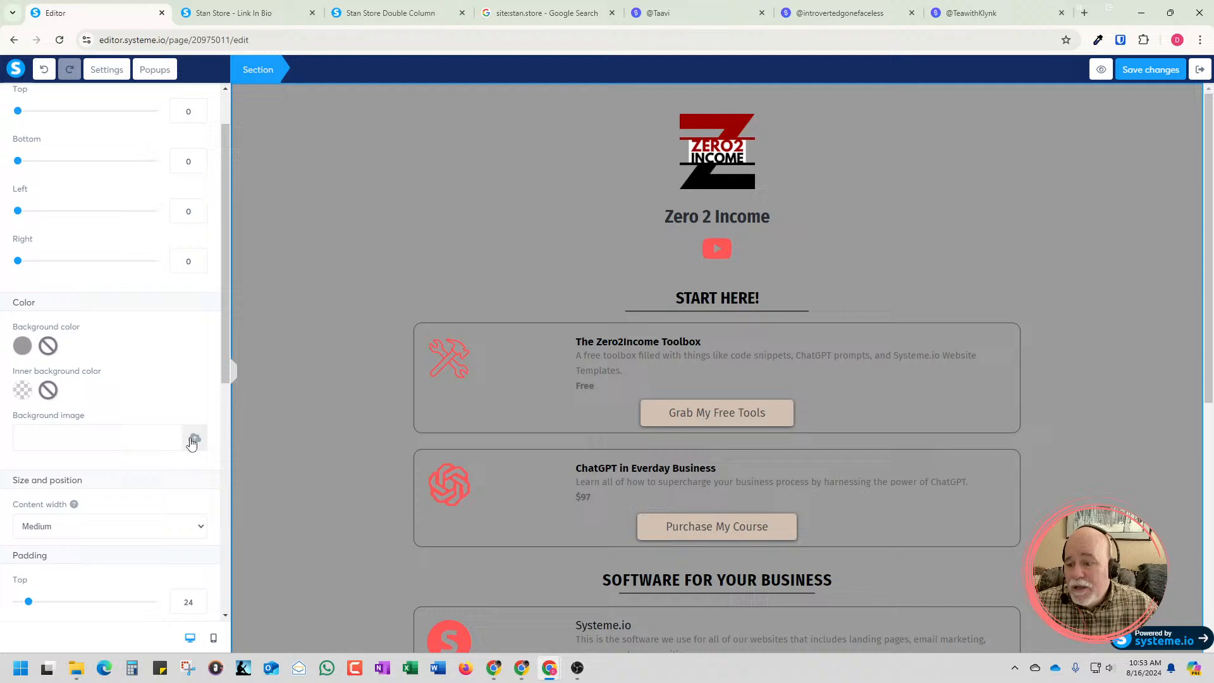
left_click(269, 401)
left_click(235, 374)
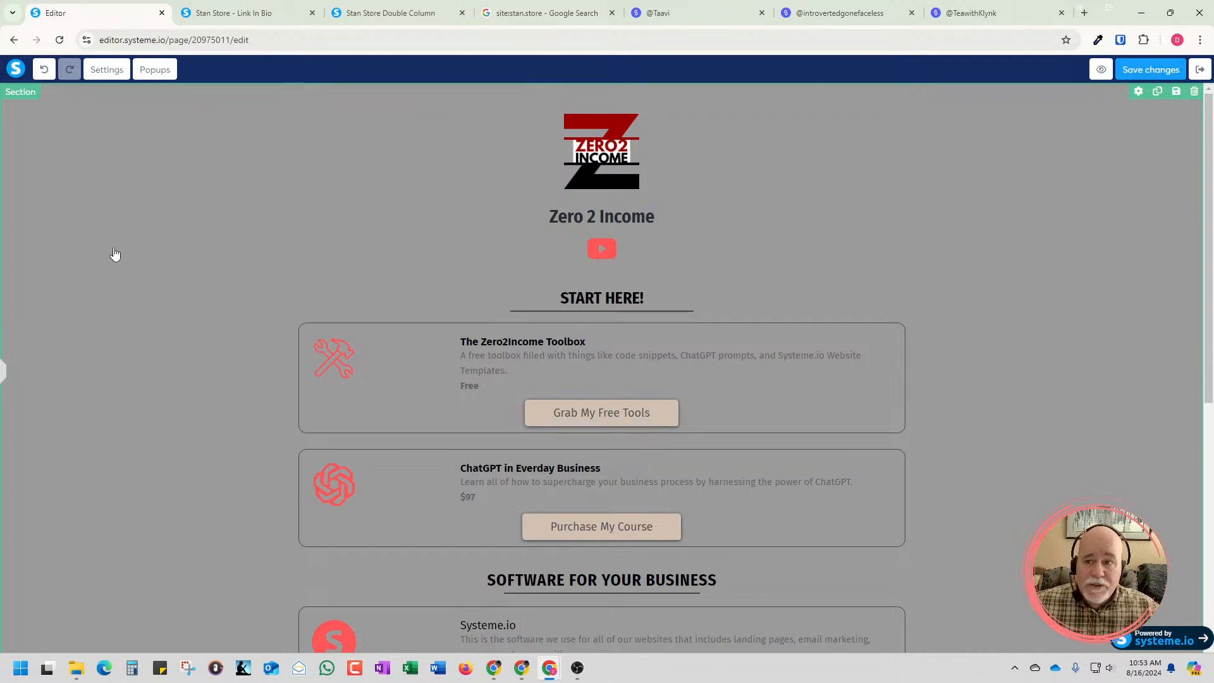
left_click(7, 379)
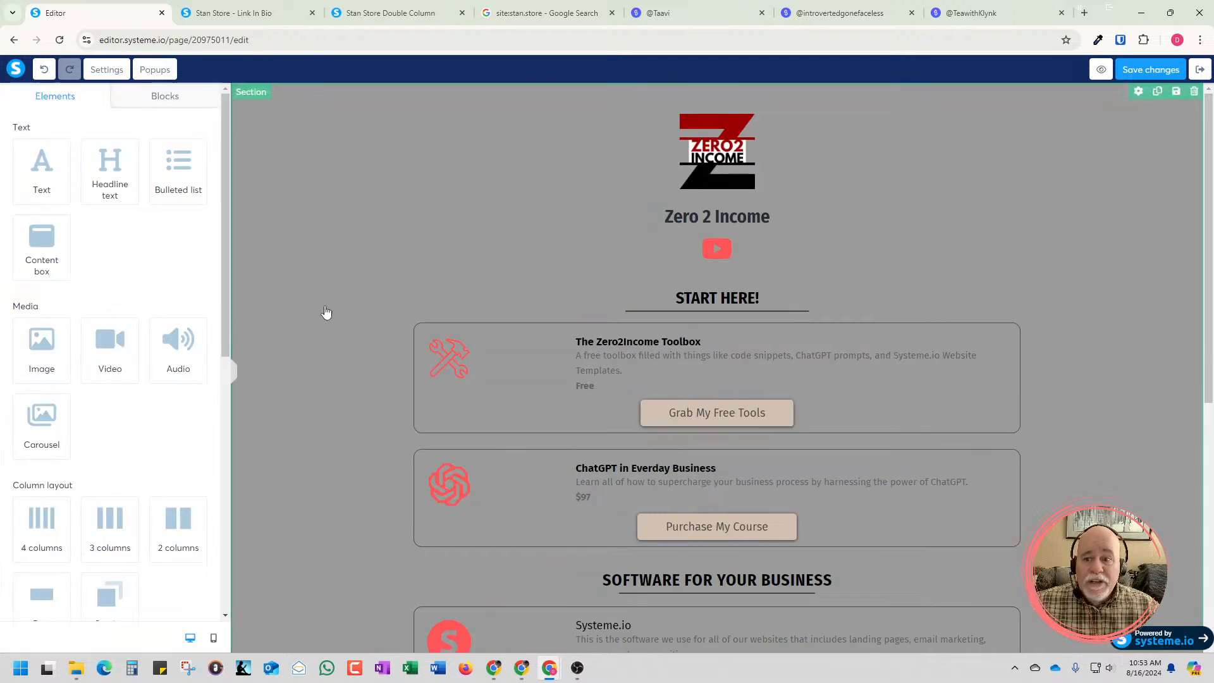
Try the Full page content width on the main section and view it with the sidebar collapsed
left_click(268, 322)
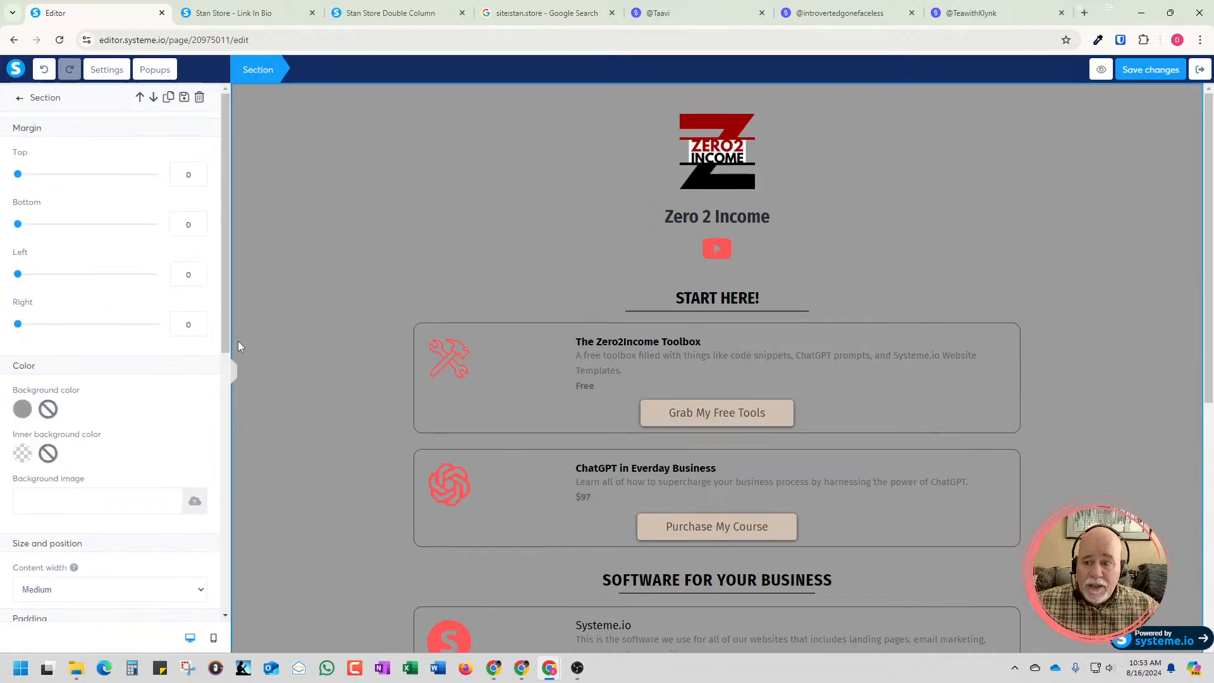
scroll(99, 430, "down", 3)
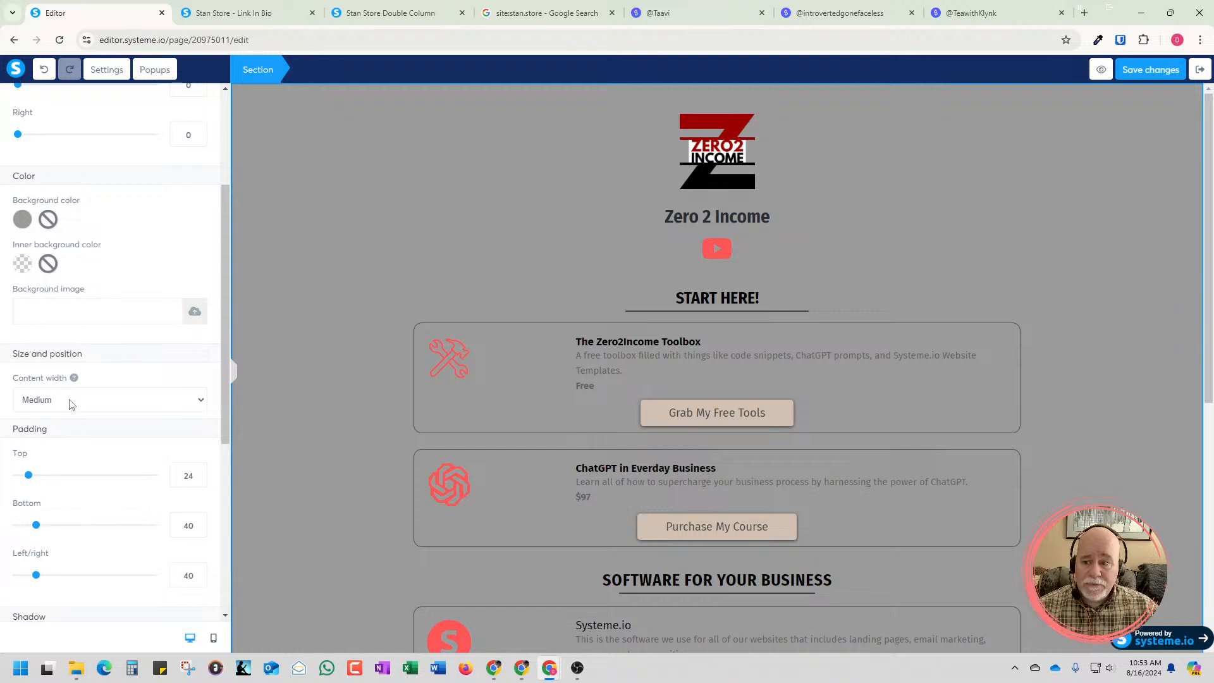
left_click(69, 405)
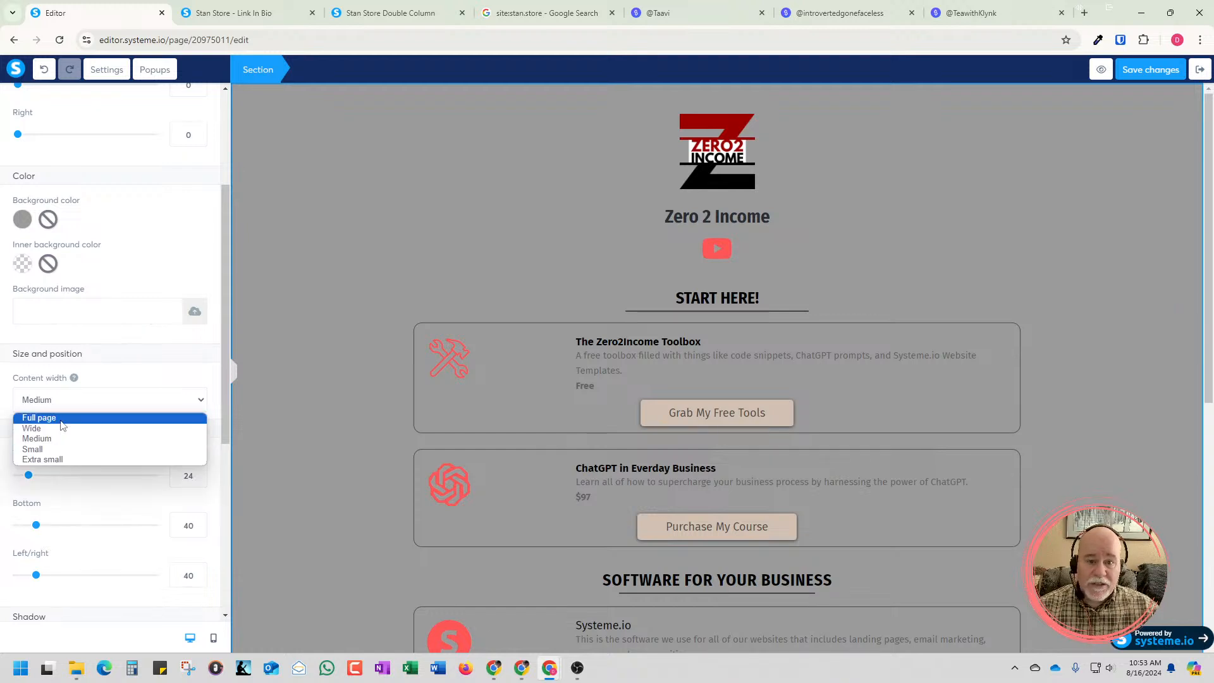
left_click(67, 418)
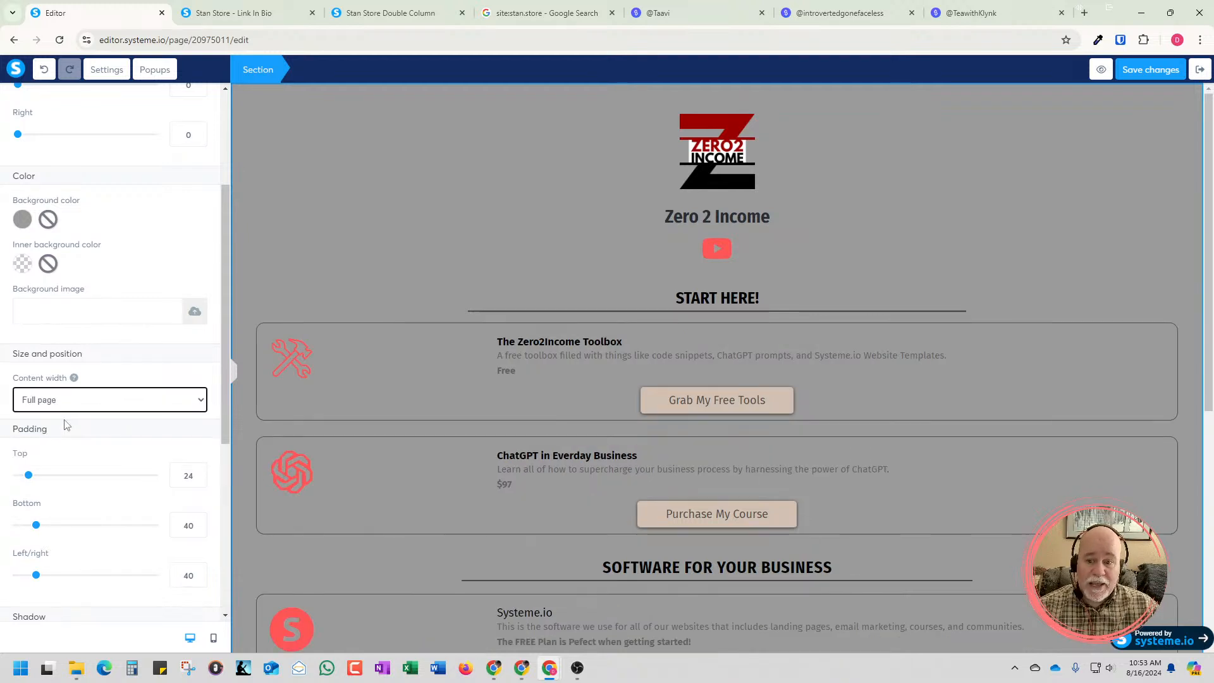
left_click(234, 374)
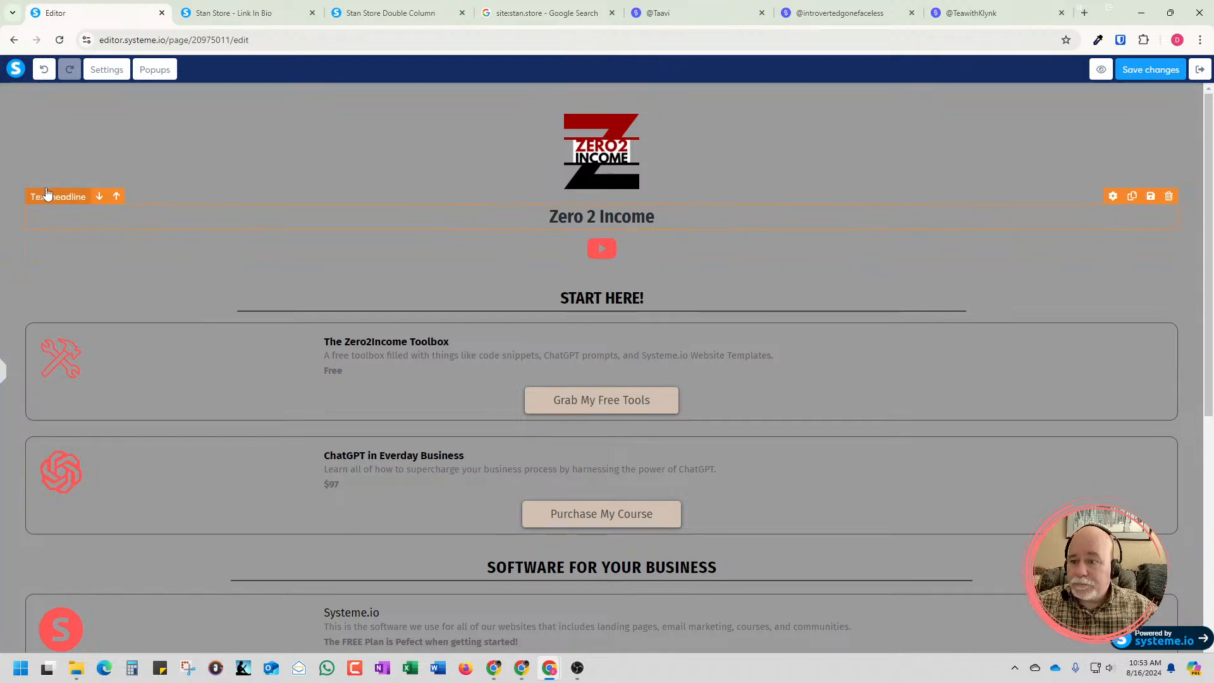
Try the Wide content width on the main section and view it without the sidebar
left_click(17, 167)
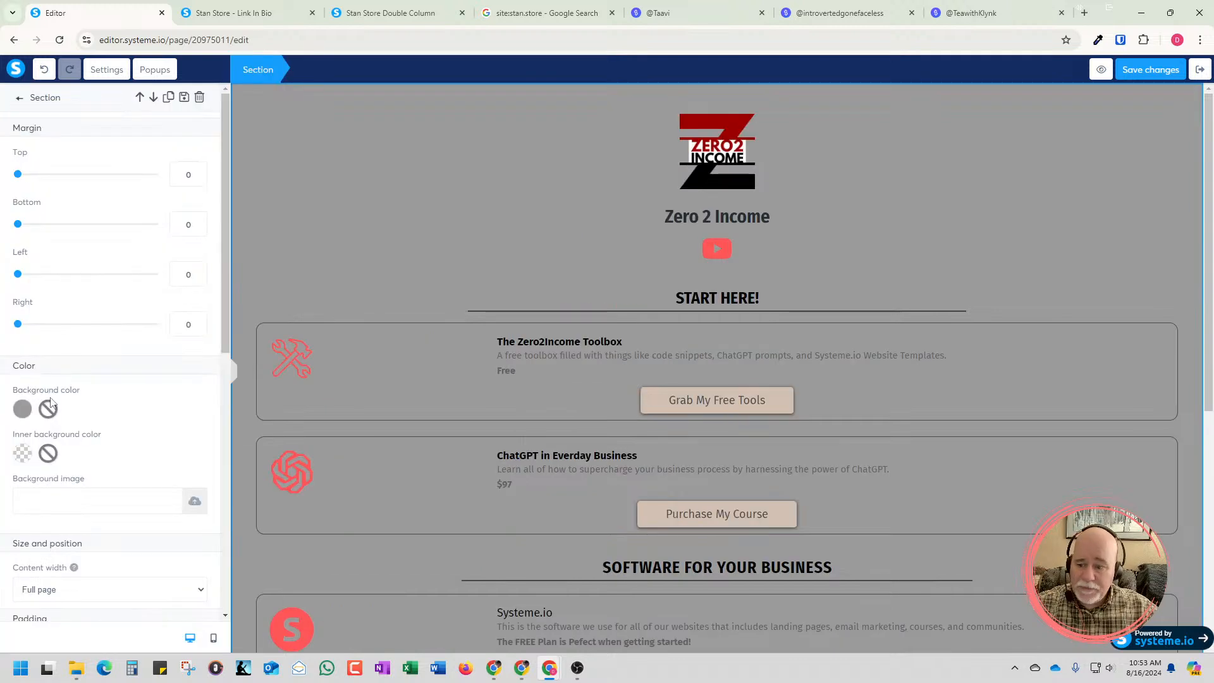
scroll(57, 436, "down", 2)
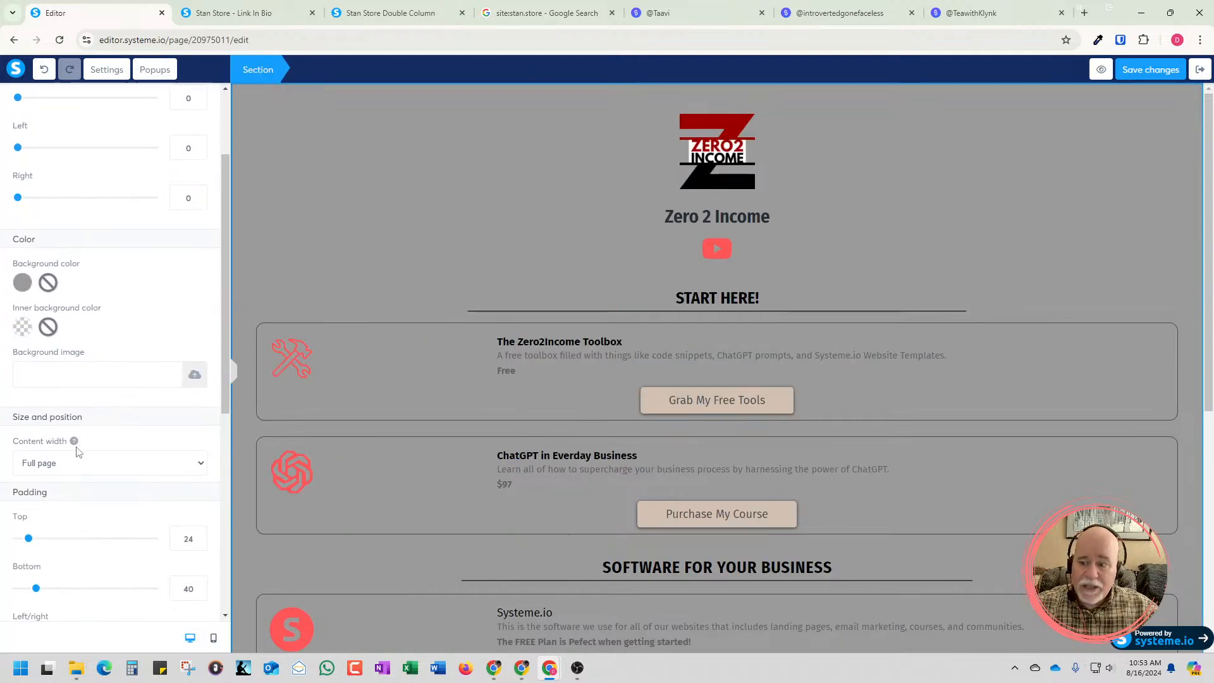
left_click(204, 465)
left_click(172, 492)
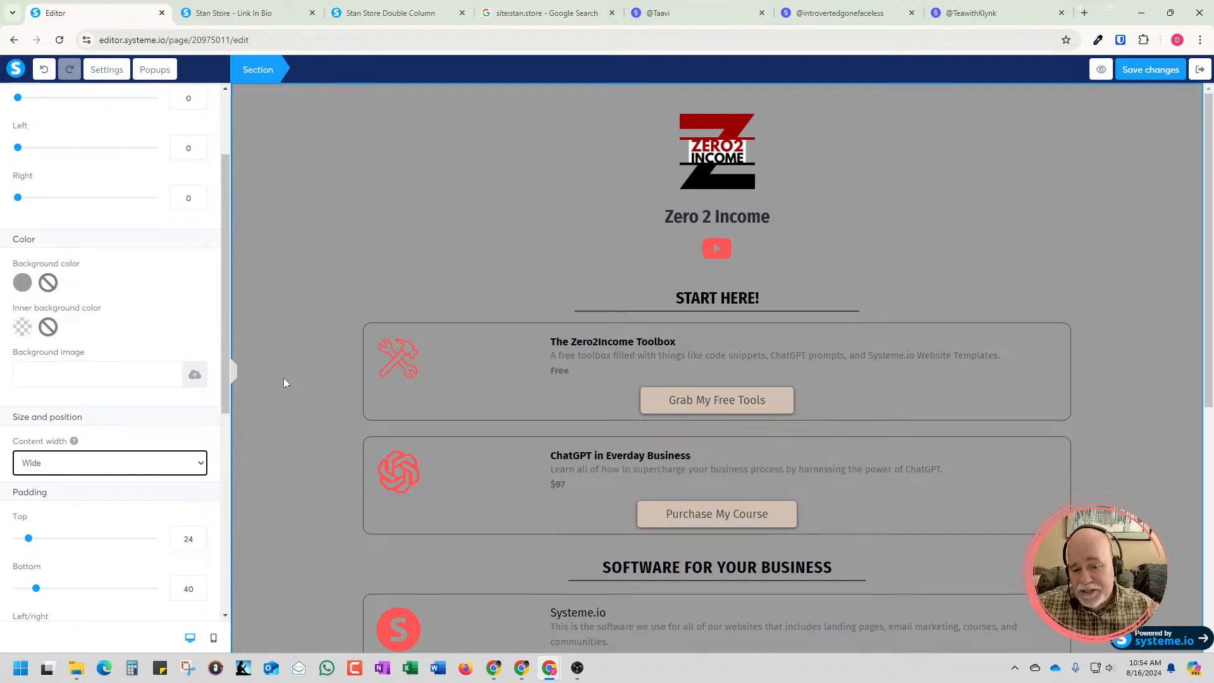
left_click(233, 373)
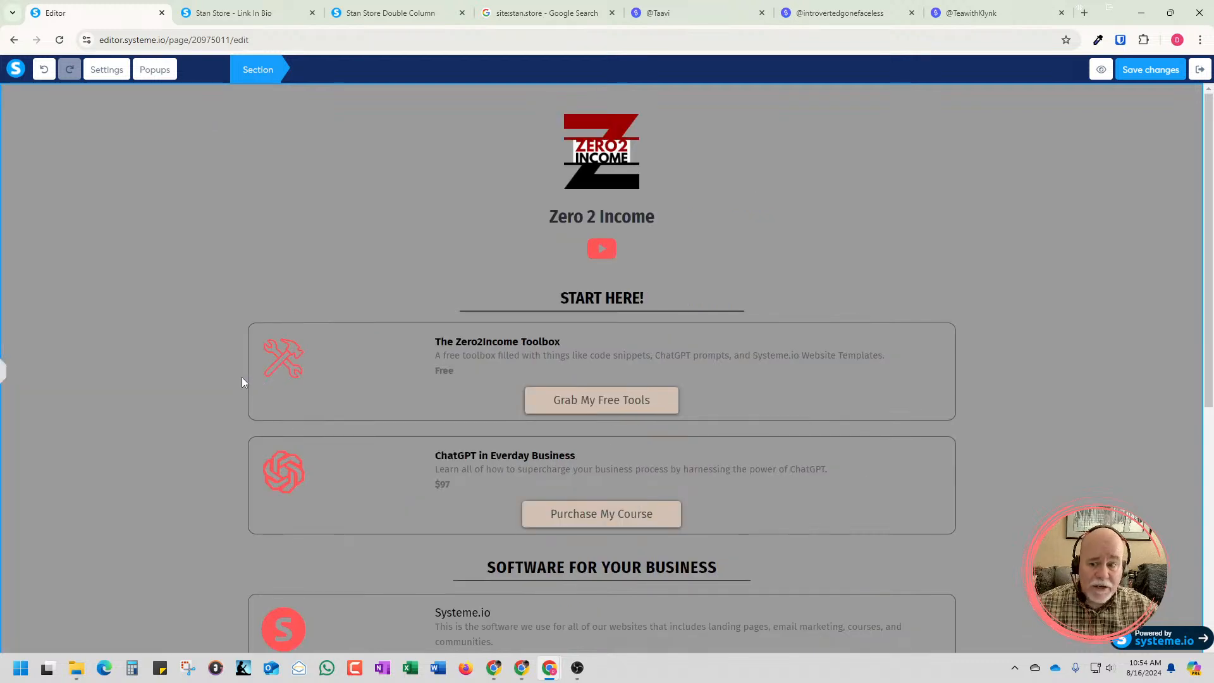
Reopen the main section's settings and switch its content width to Medium
left_click(204, 366)
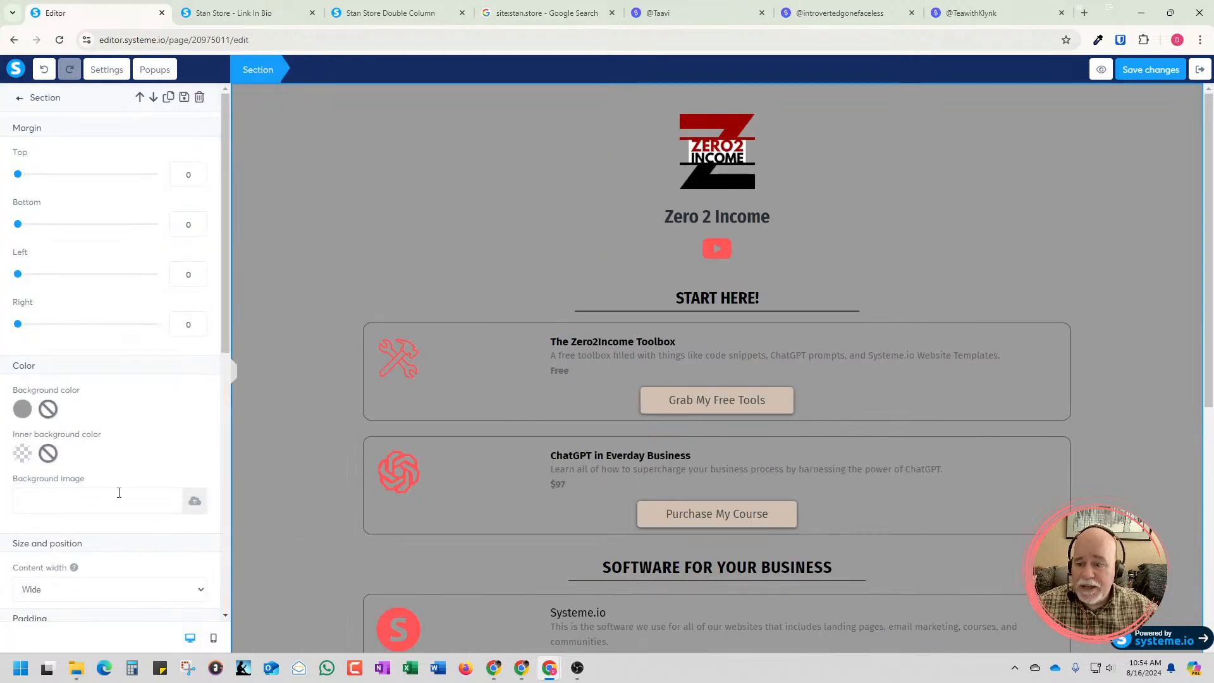
scroll(119, 493, "down", 2)
left_click(149, 466)
left_click(117, 509)
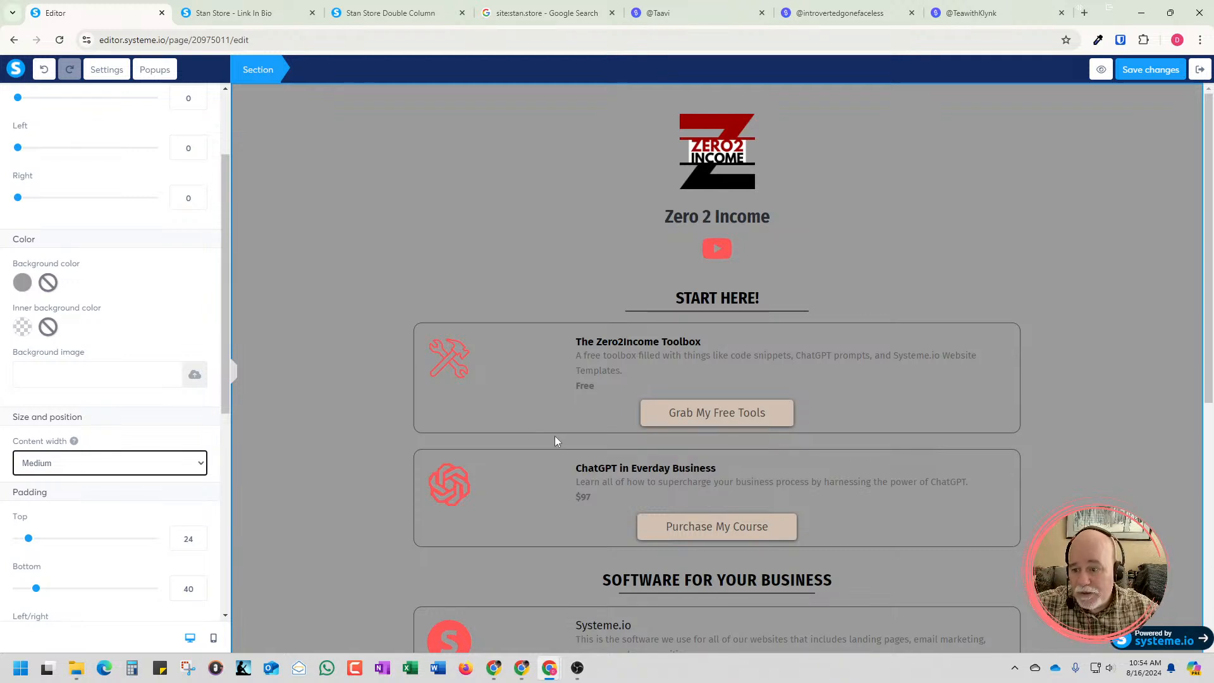
Try the Small and Extra small content widths on the main section
left_click(192, 462)
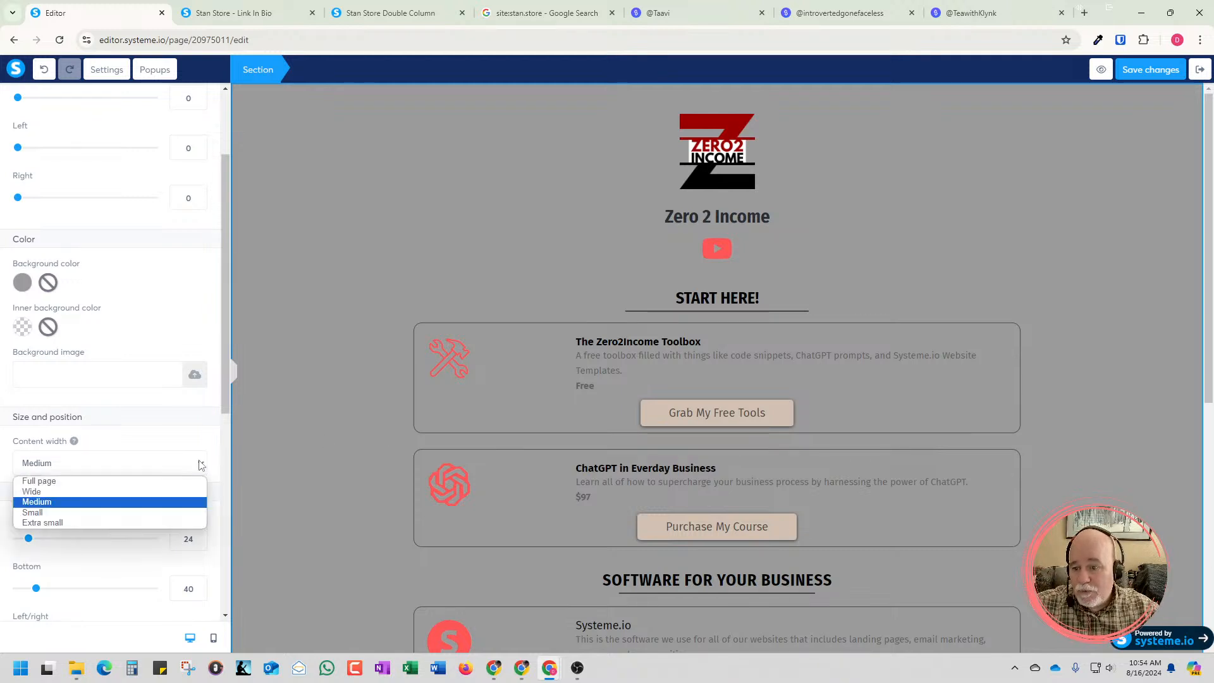
left_click(169, 517)
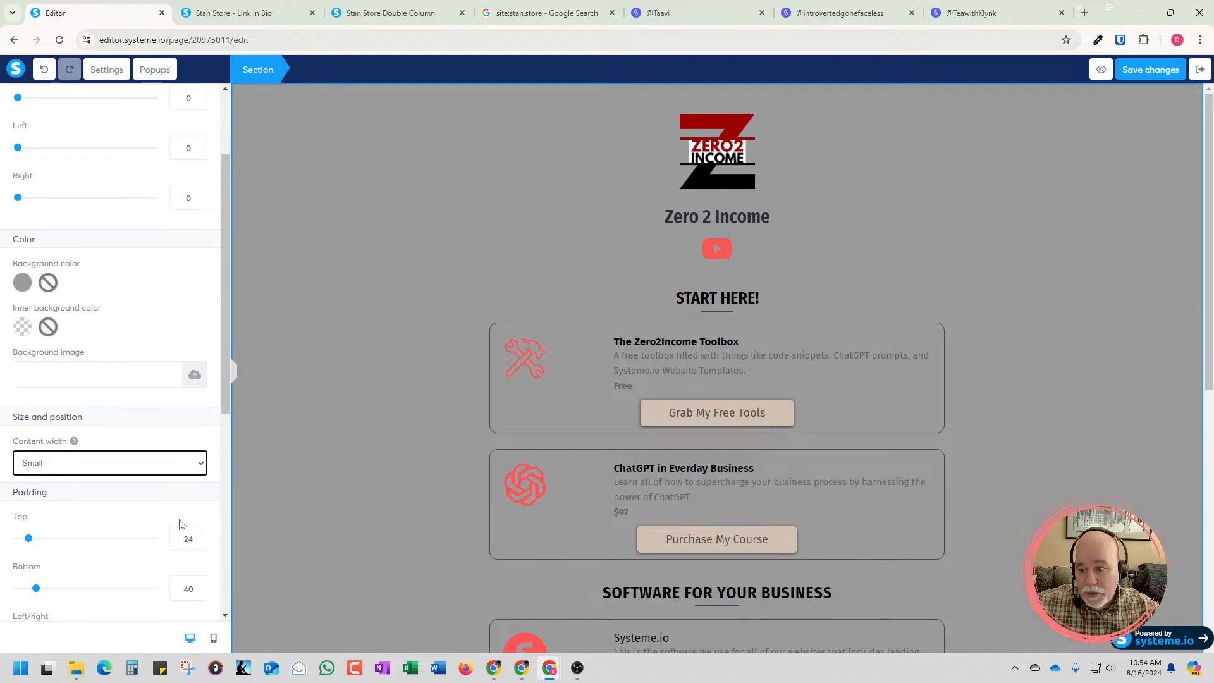
left_click(201, 471)
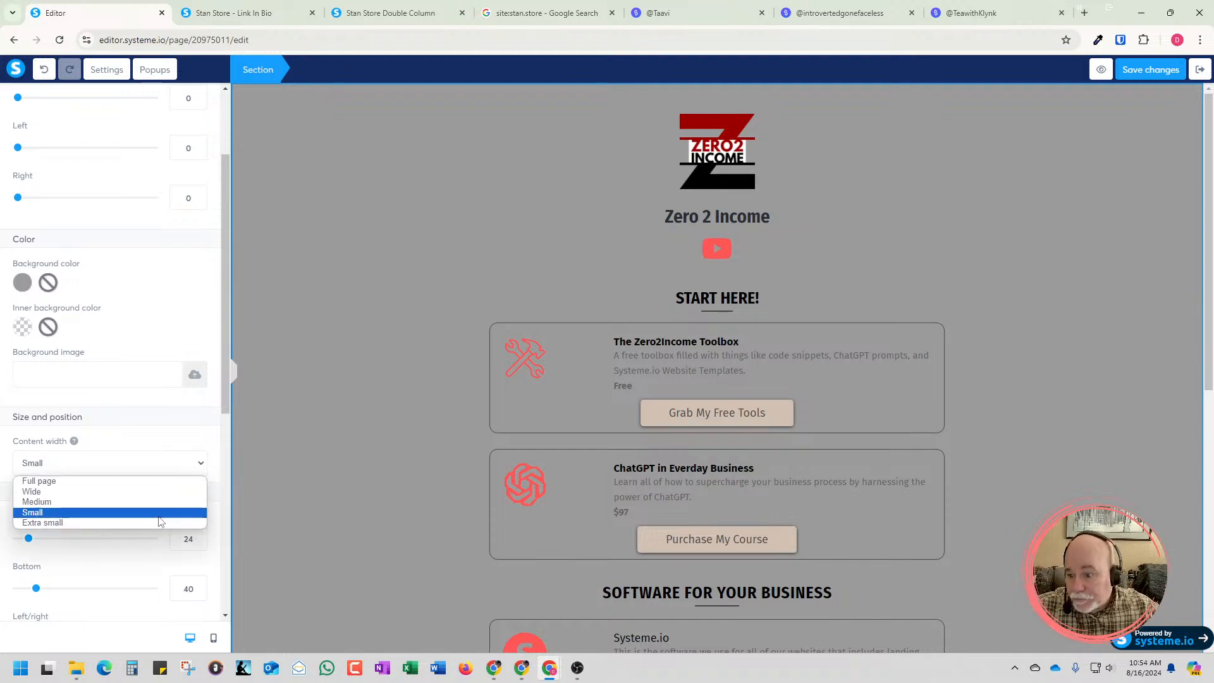
left_click(160, 523)
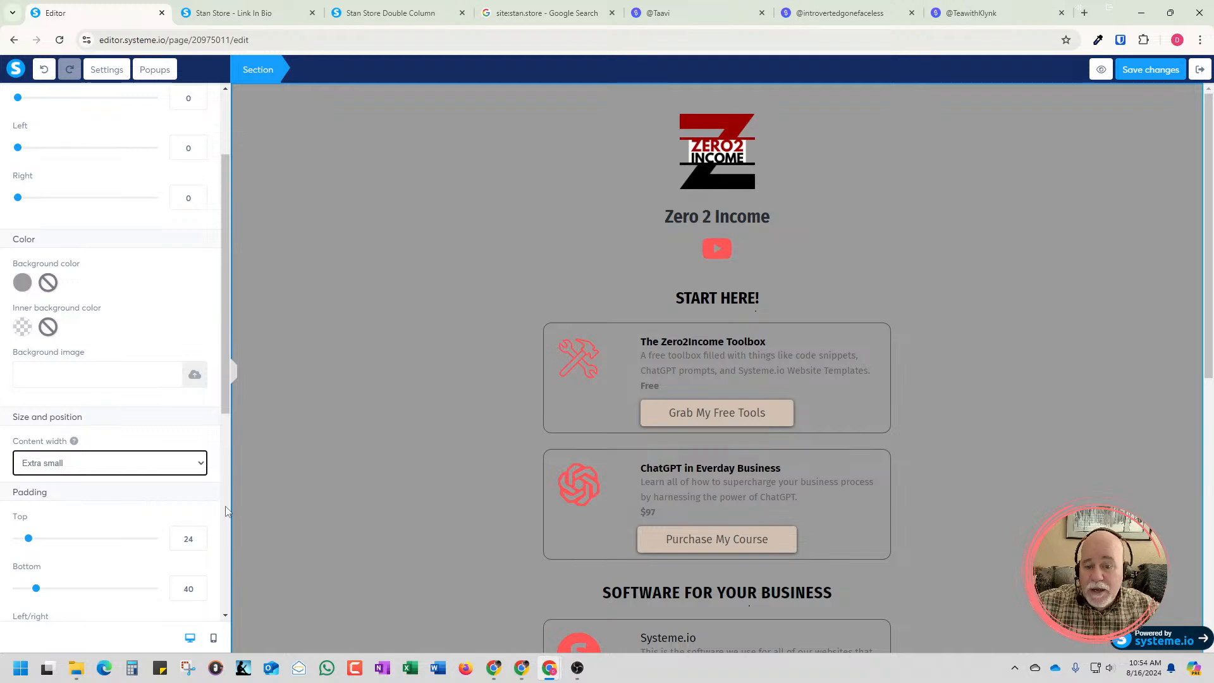
Set the main section's content width to Medium and deselect the section
left_click(200, 471)
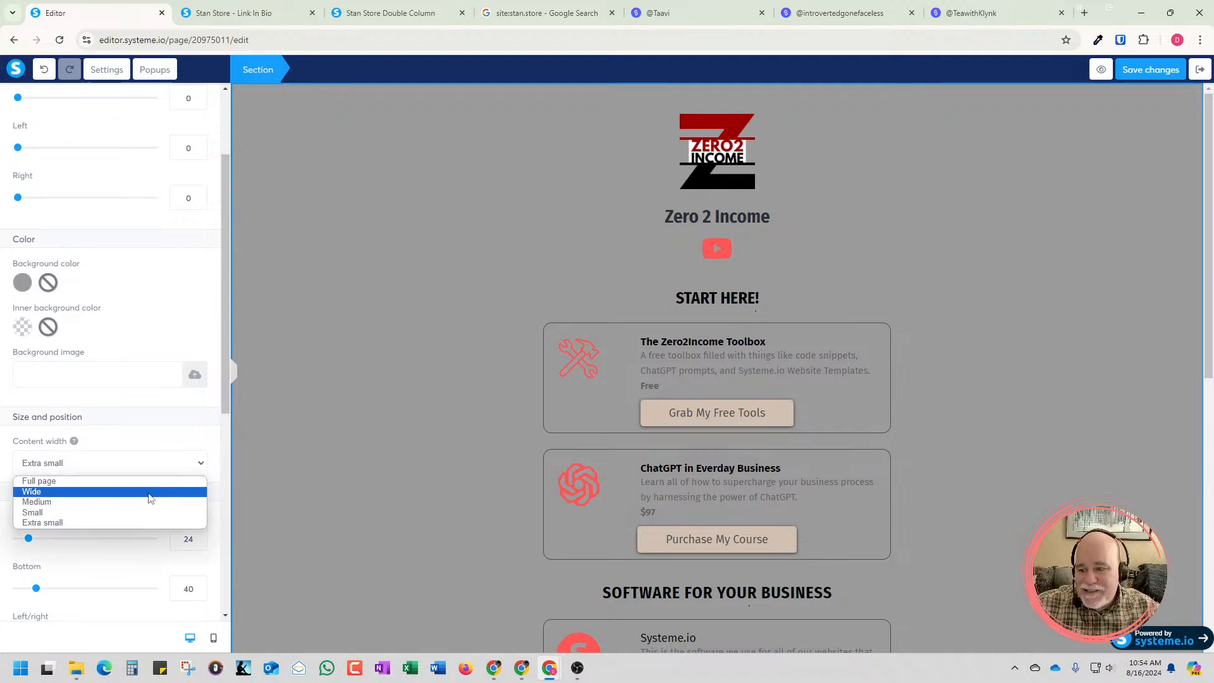
left_click(150, 502)
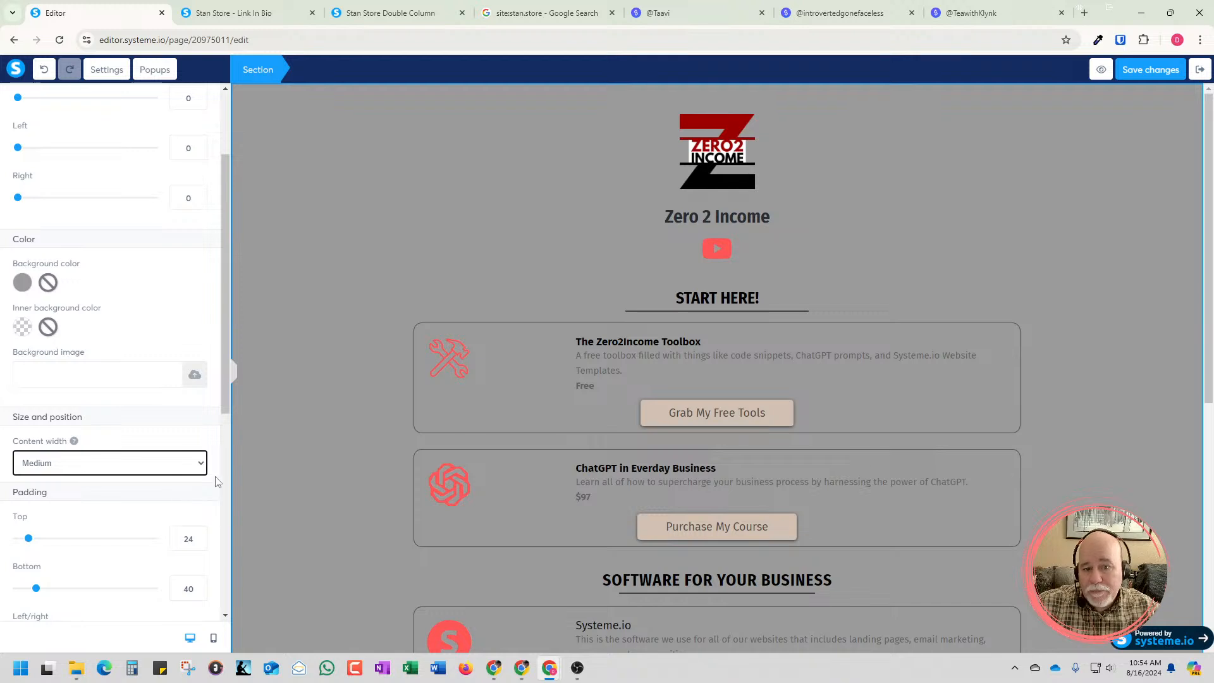
left_click(269, 383)
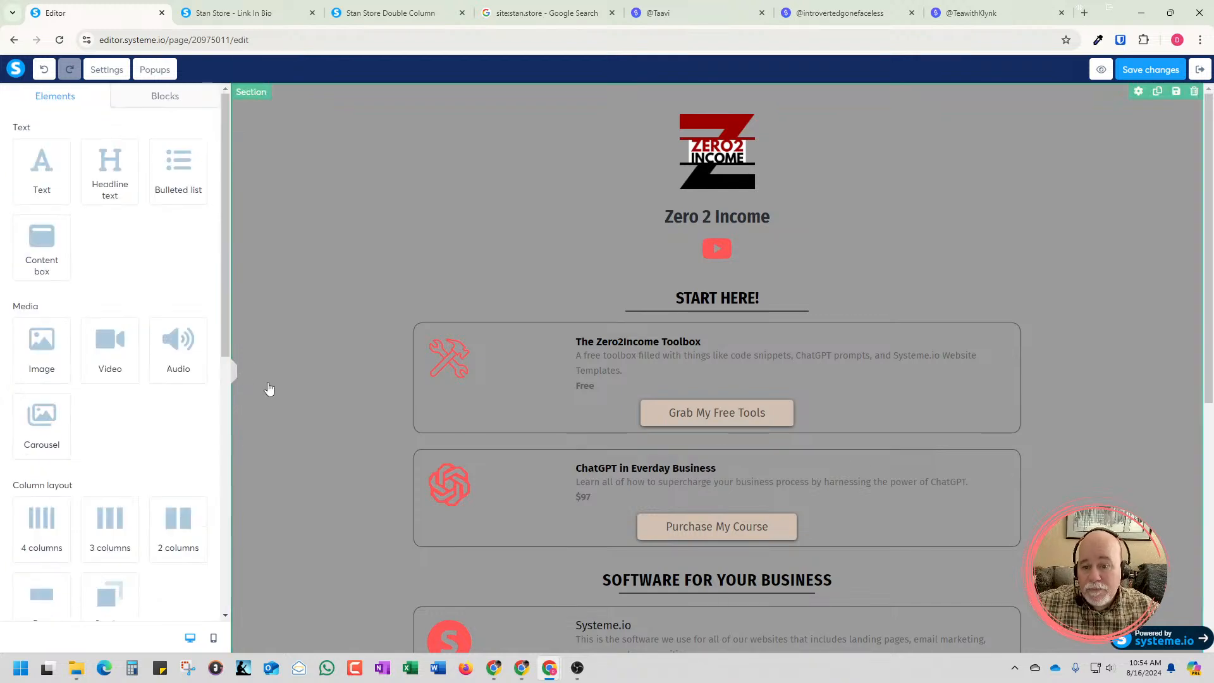
Review the single-column page in the editor from the header down to the footer links
scroll(272, 390, "down", 1)
scroll(272, 390, "down", 6)
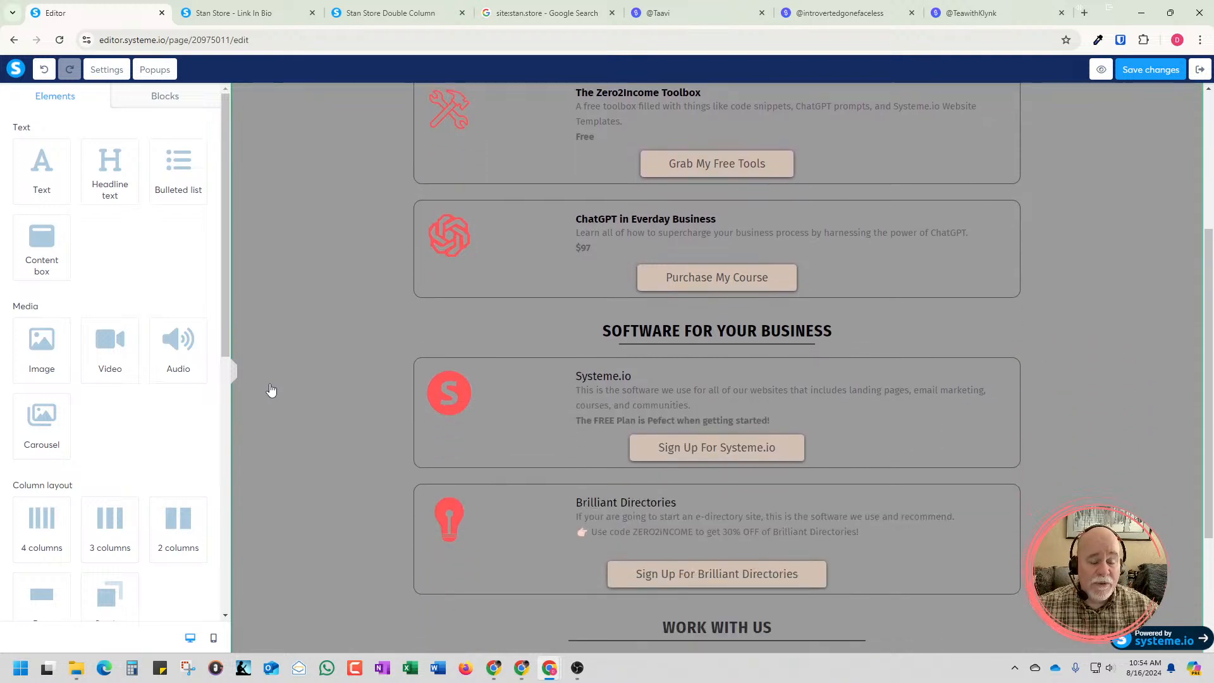
scroll(271, 389, "down", 1)
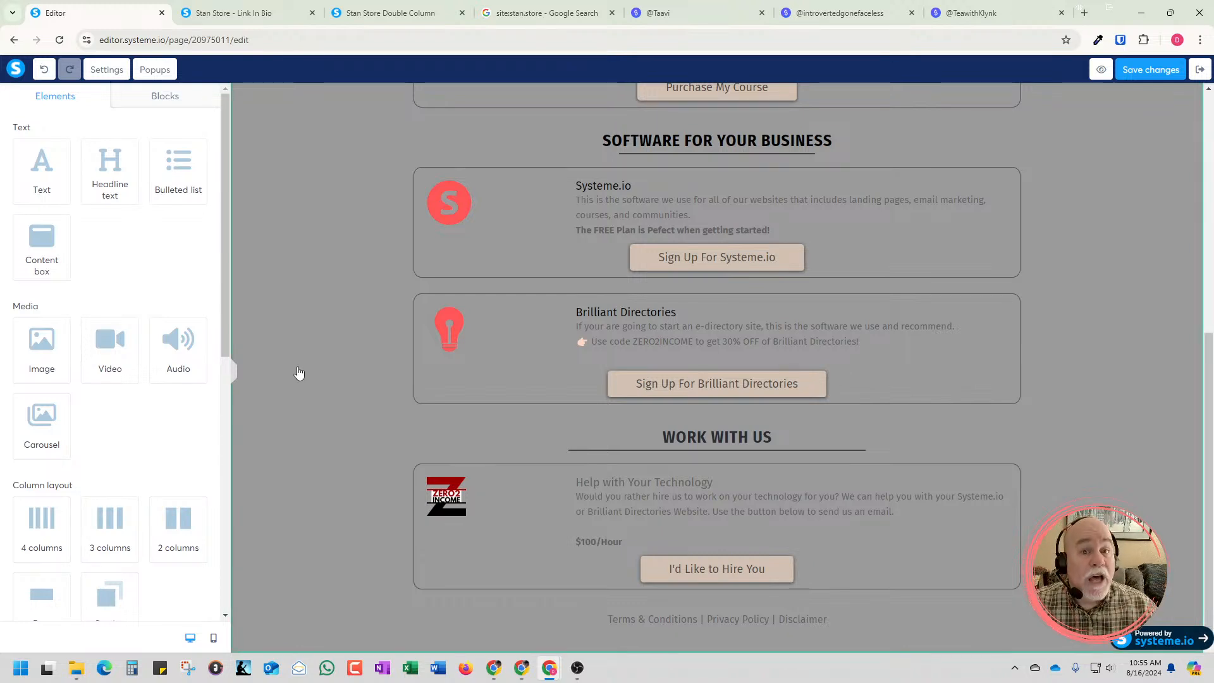
scroll(287, 390, "up", 4)
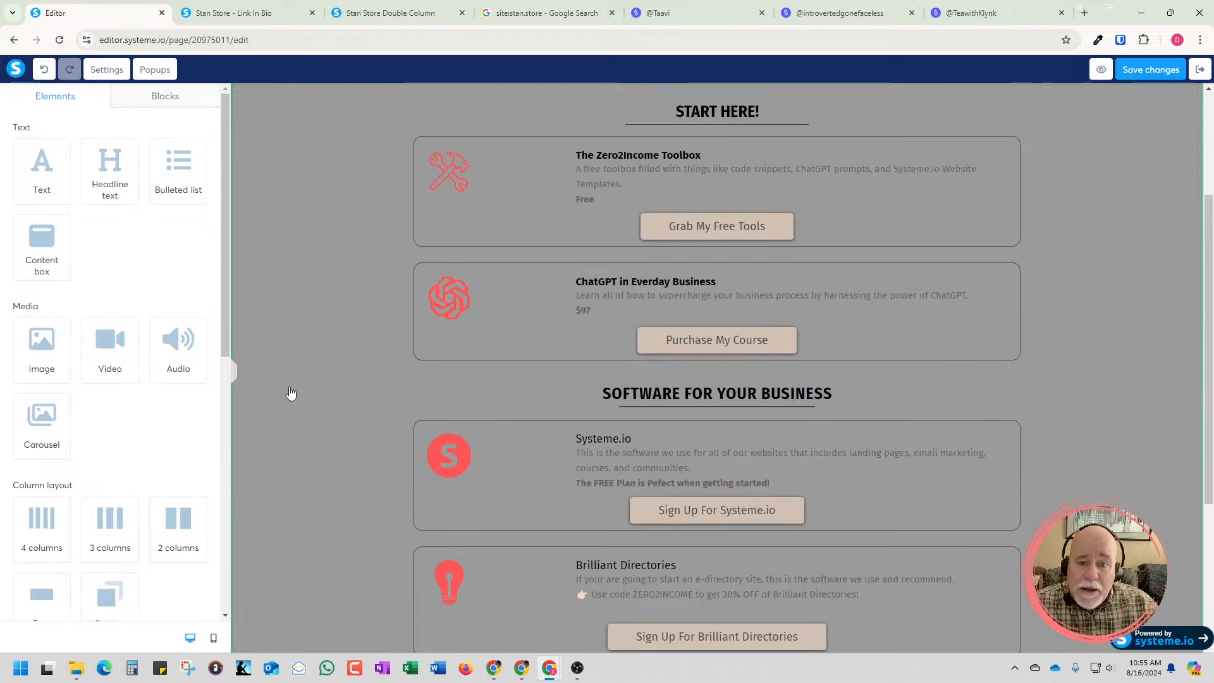
scroll(290, 393, "up", 3)
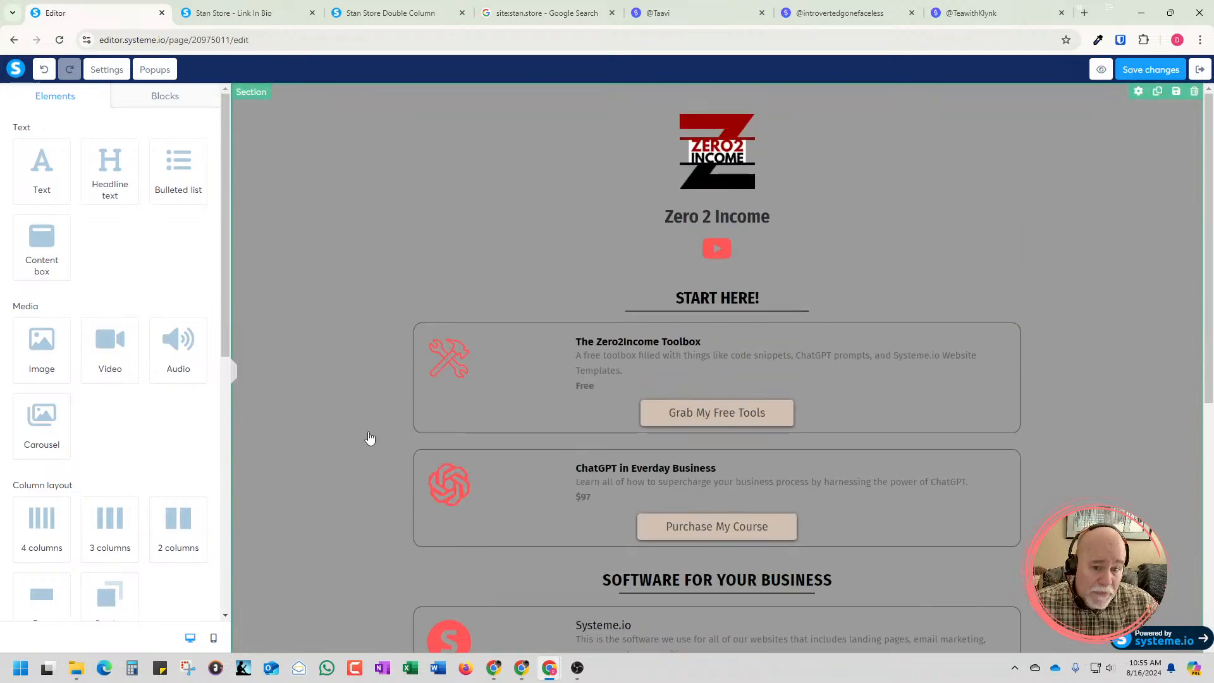
scroll(1055, 302, "down", 1)
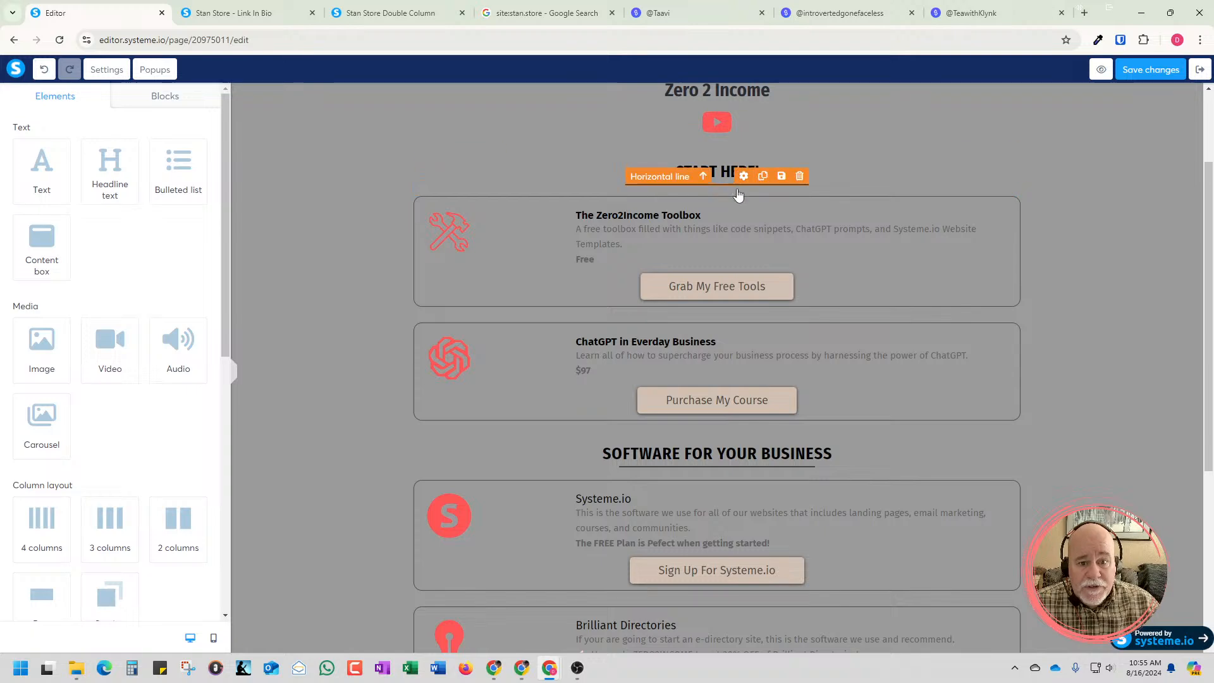
scroll(715, 482, "down", 1)
scroll(737, 446, "up", 3)
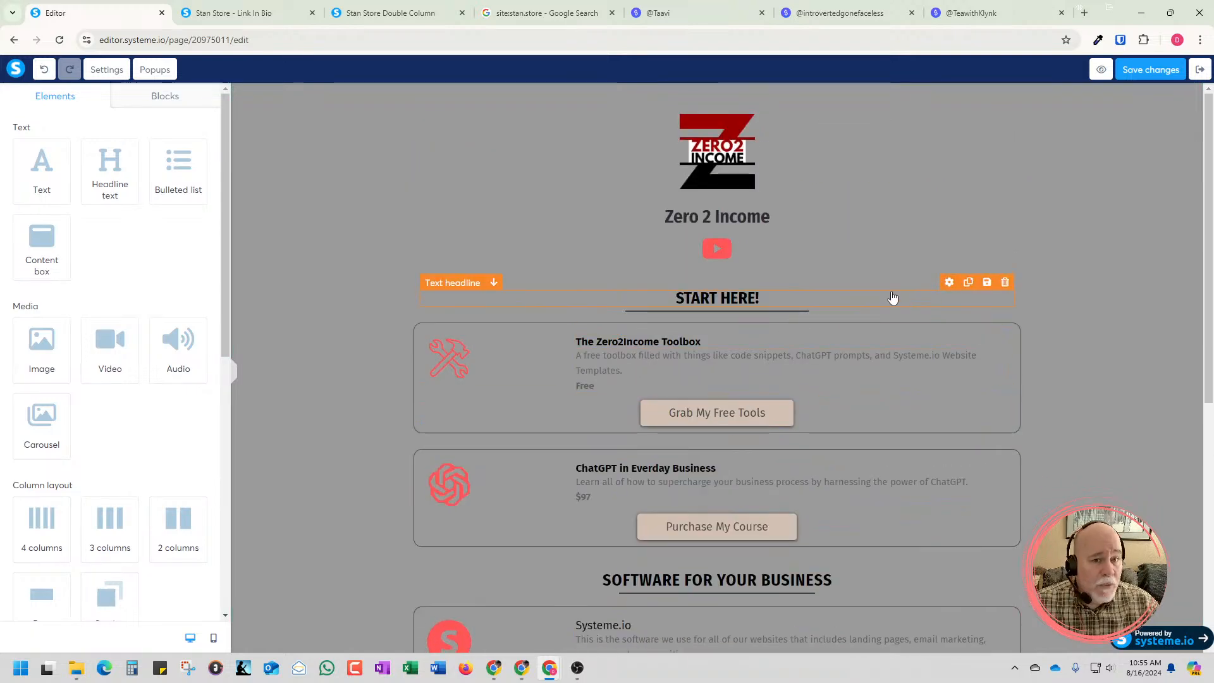
Look over the TeawithKlynk Stan Store page up to its Freebies section and return to the page editor
left_click(969, 13)
scroll(1018, 186, "up", 15)
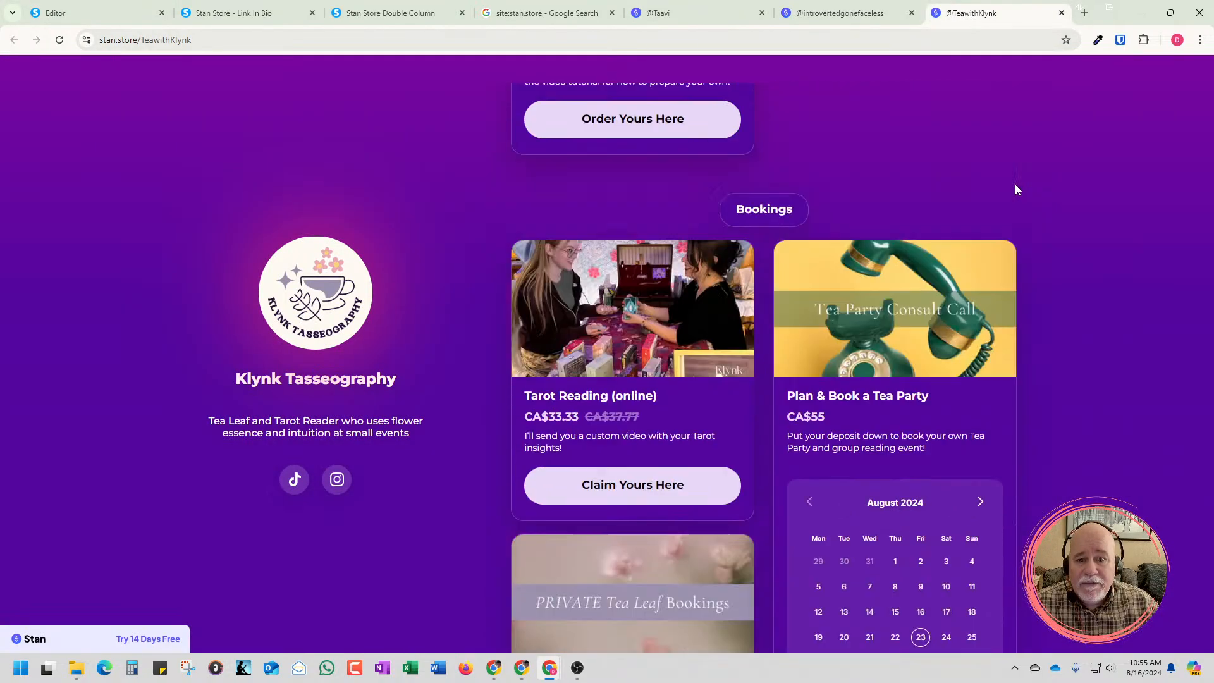
scroll(1016, 189, "up", 3)
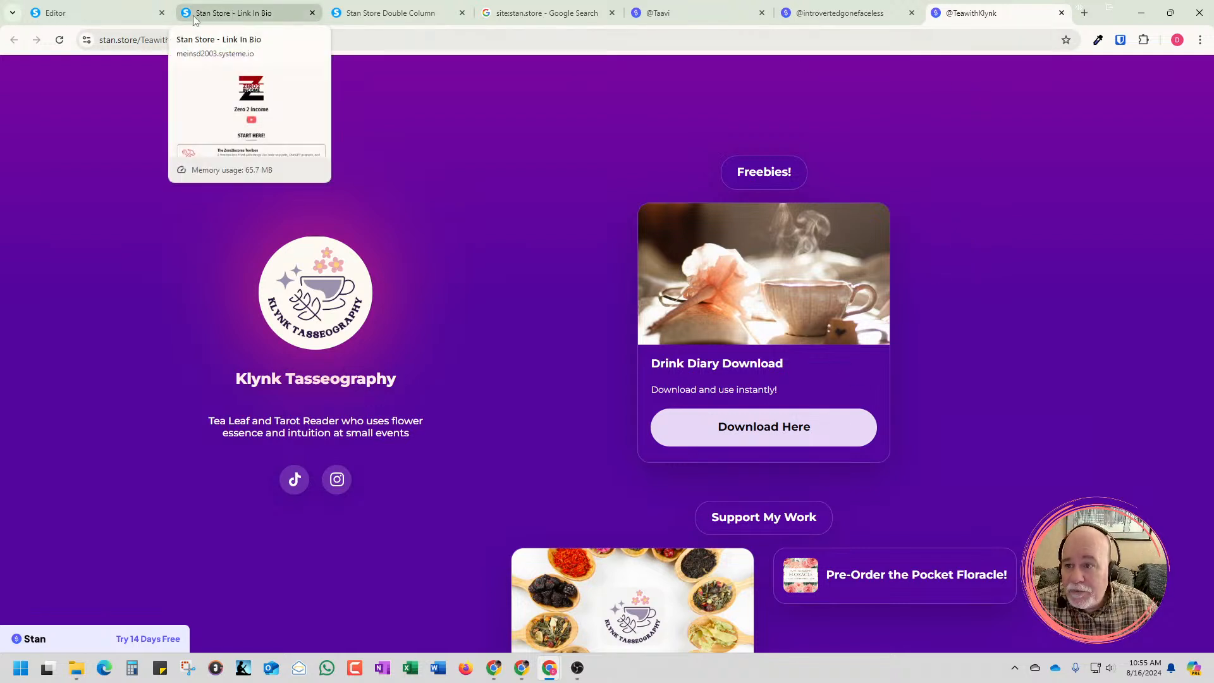
left_click(125, 16)
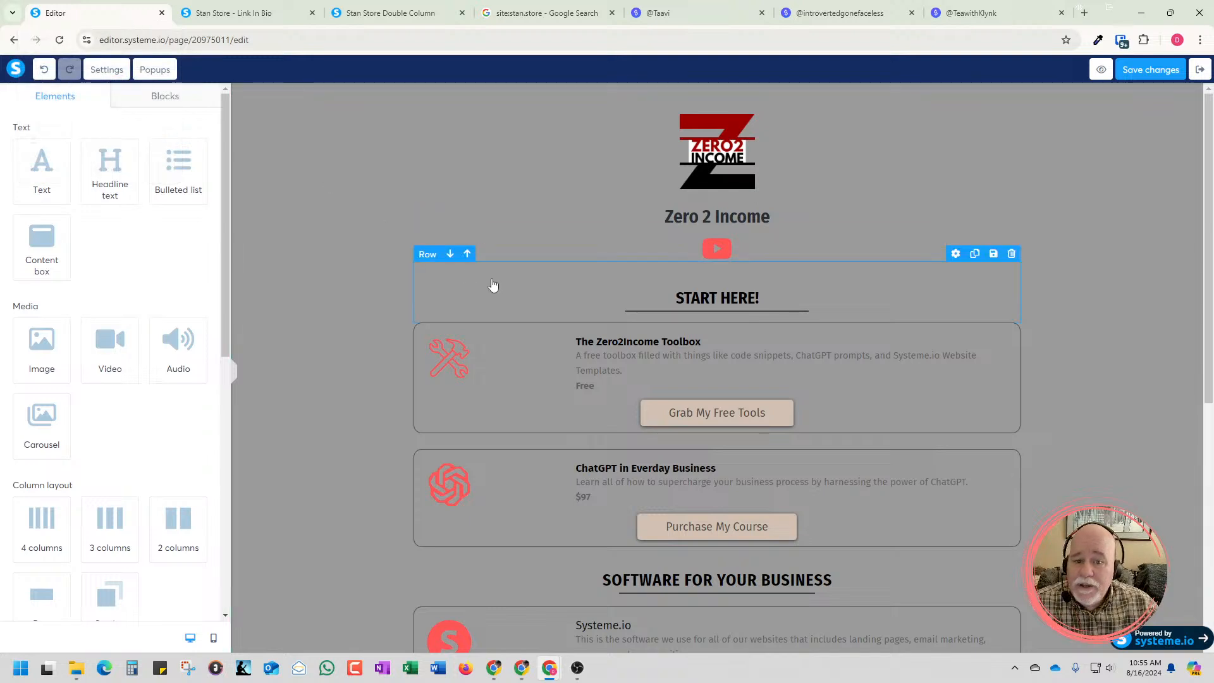
Inspect the link settings of the Grab My Free Tools button and show the published single-column page without the developer tools
left_click(764, 419)
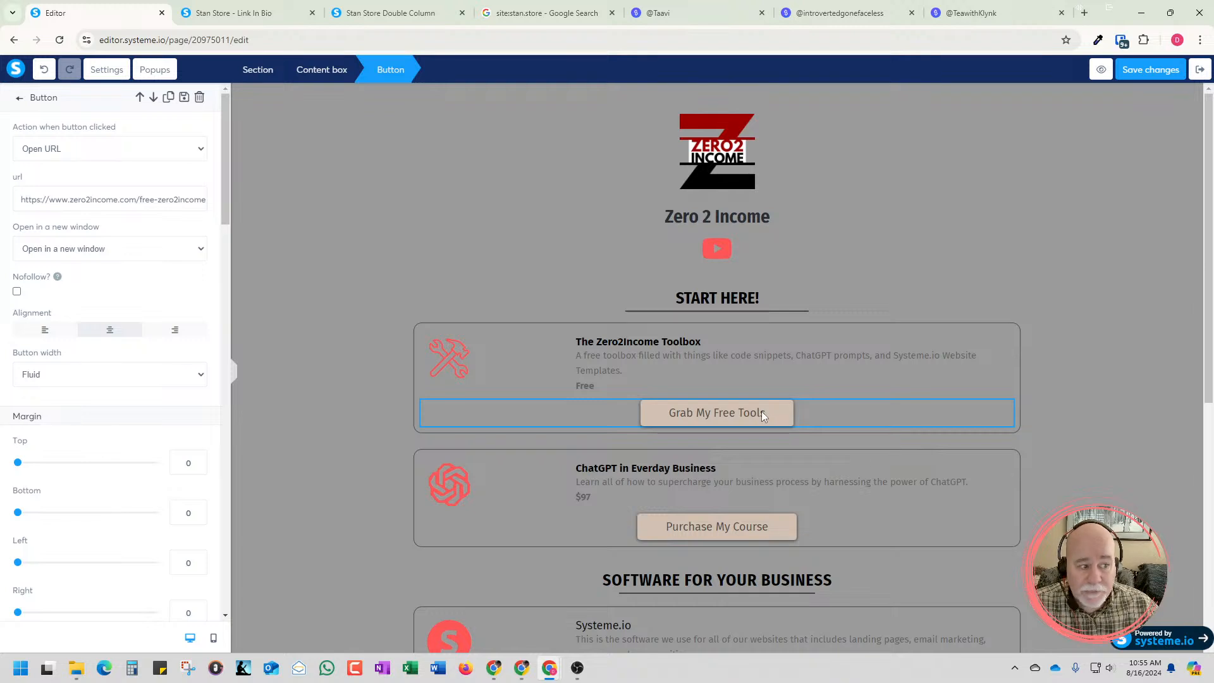
left_click(763, 418)
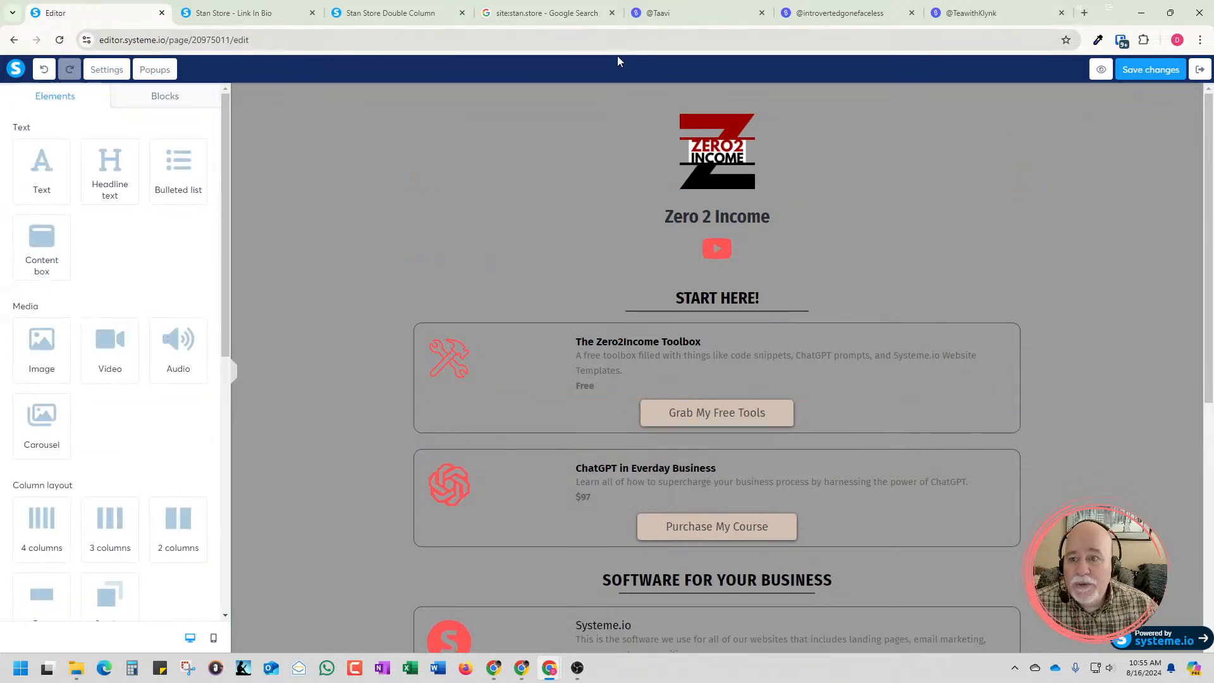
left_click(251, 14)
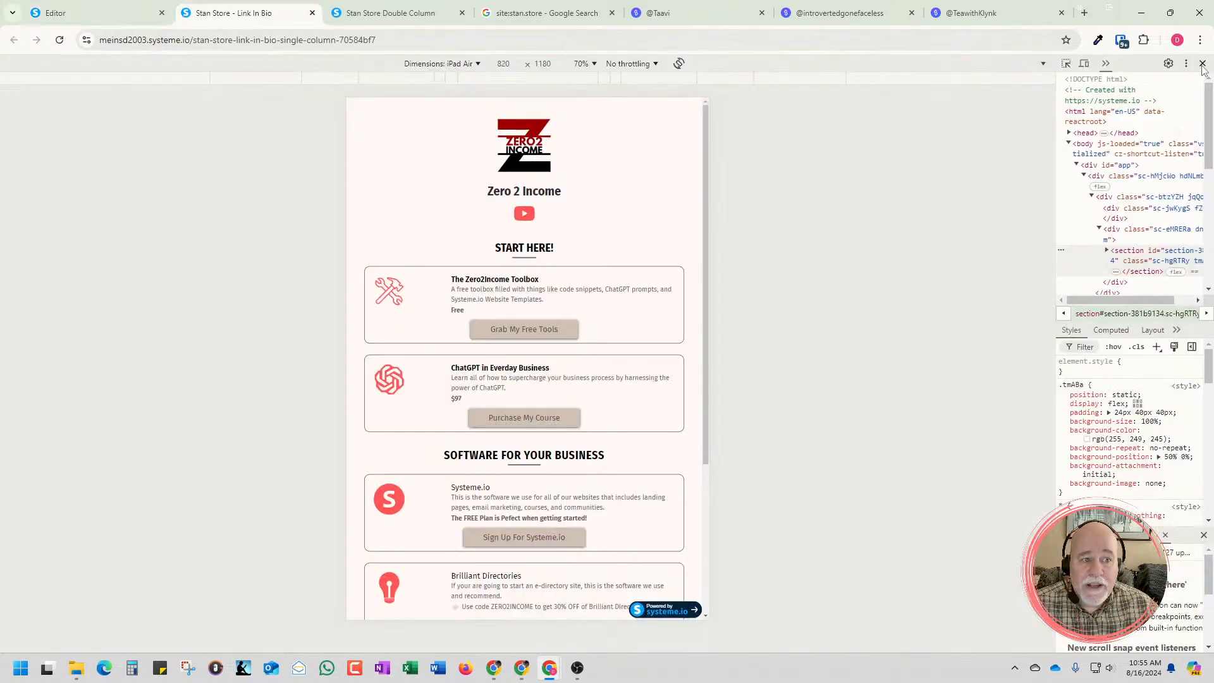
left_click(1202, 64)
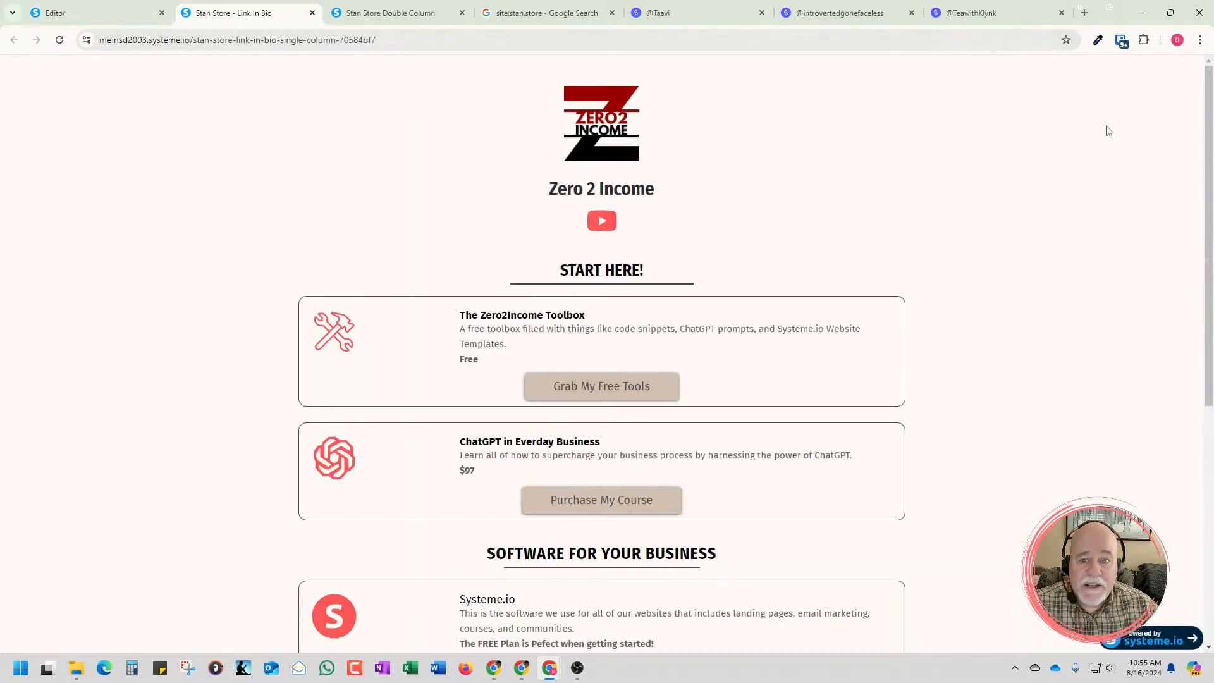
Test the Grab My Free Tools button, check the toolbox sign-up page and its web address, and close that page
left_click(606, 393)
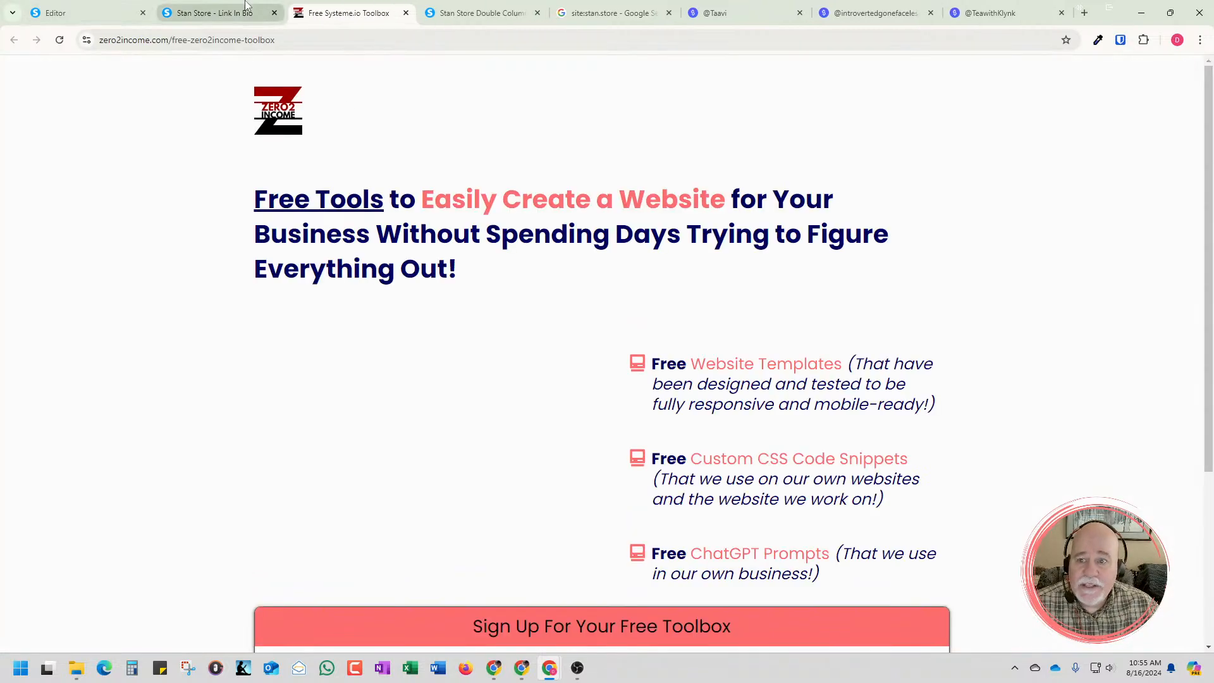
scroll(468, 347, "down", 4)
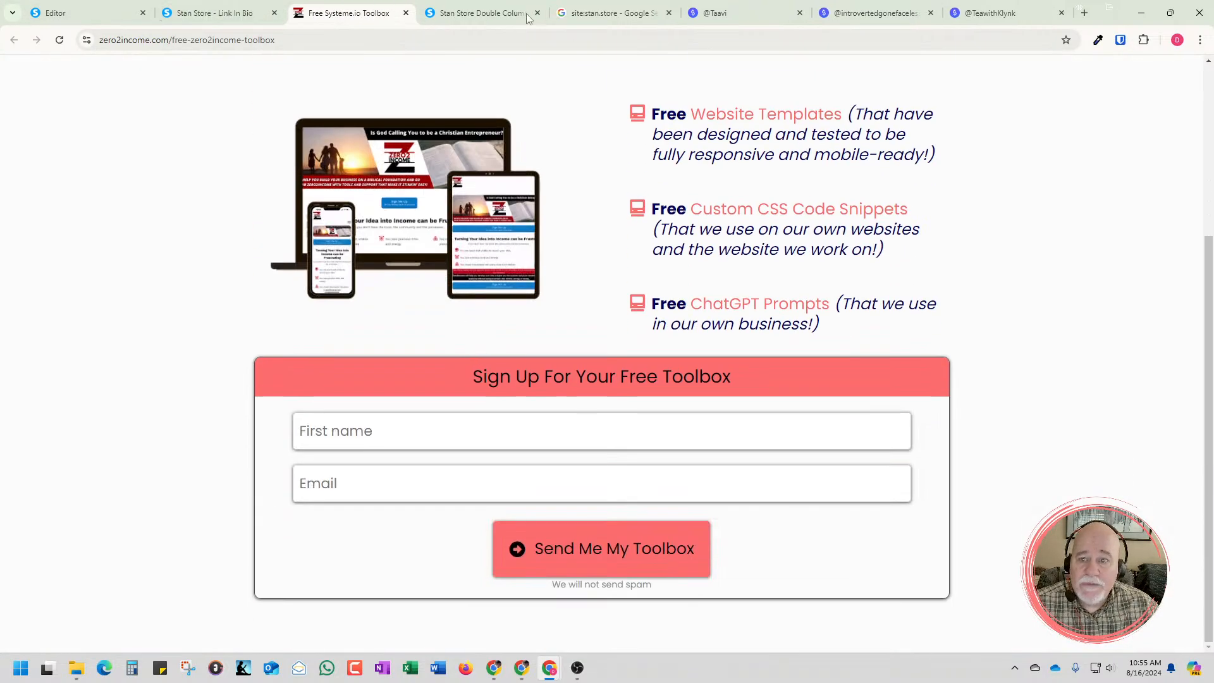
left_click(386, 39)
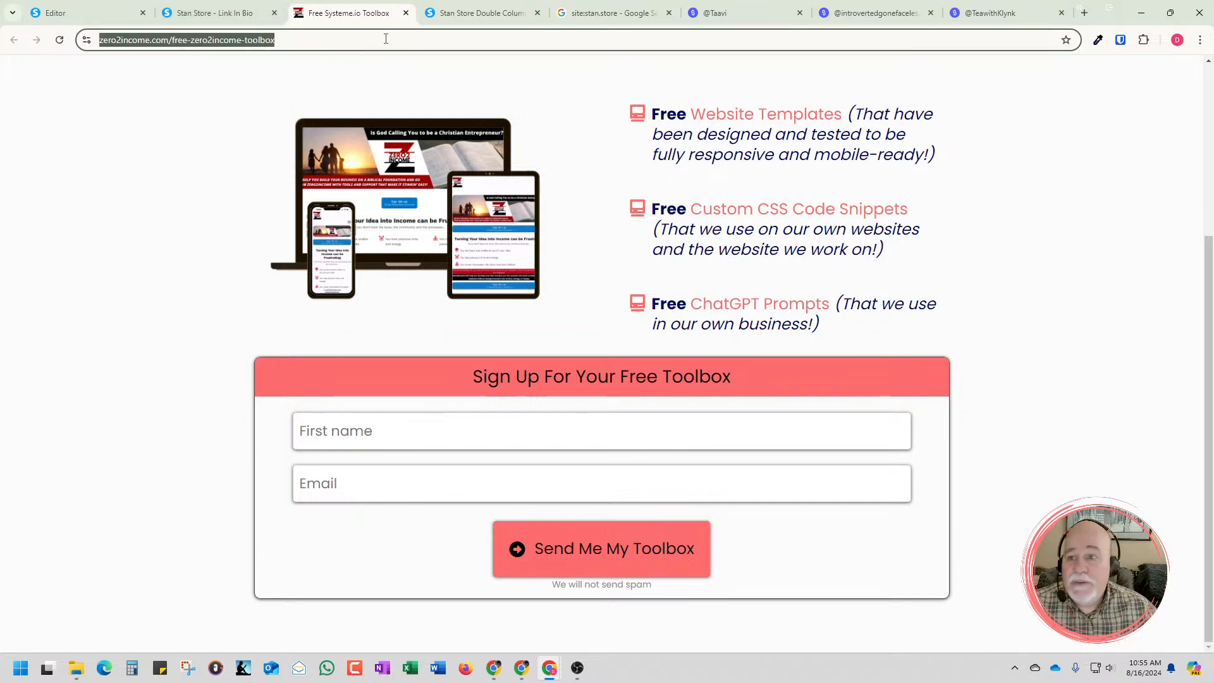
left_click(406, 13)
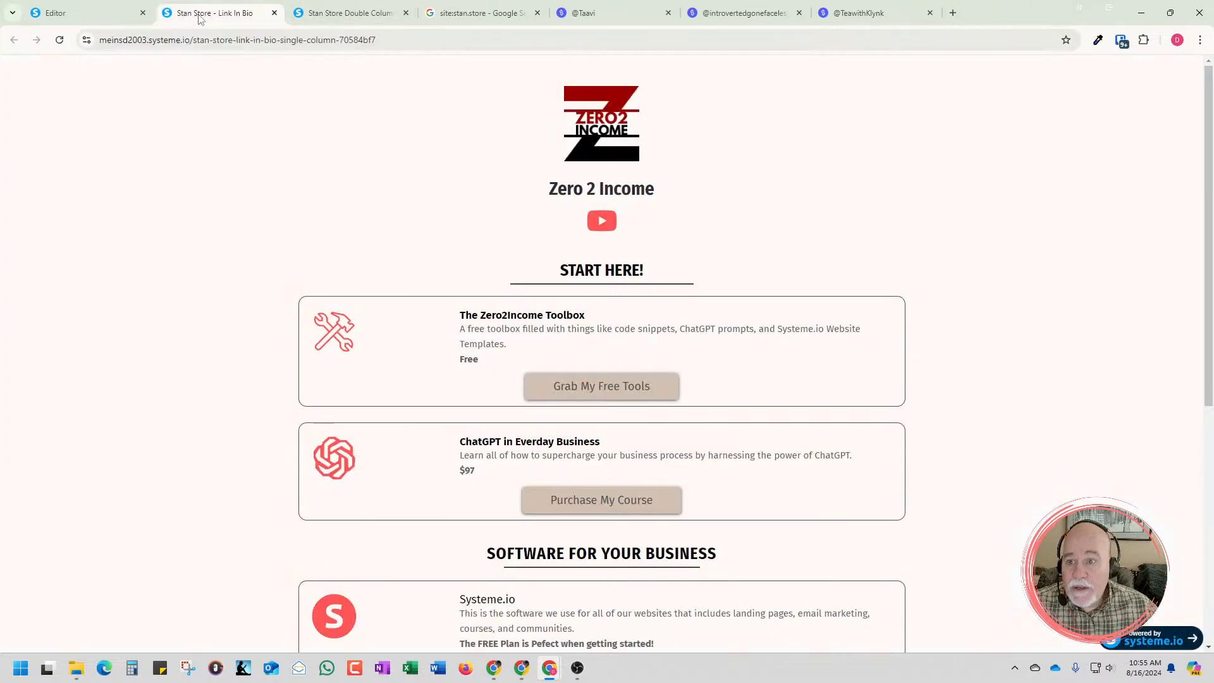
Compare the offers on the published single-column page with the free guide forms on the introvertedgonefaceless Stan Store page
scroll(484, 190, "down", 2)
scroll(482, 217, "down", 1)
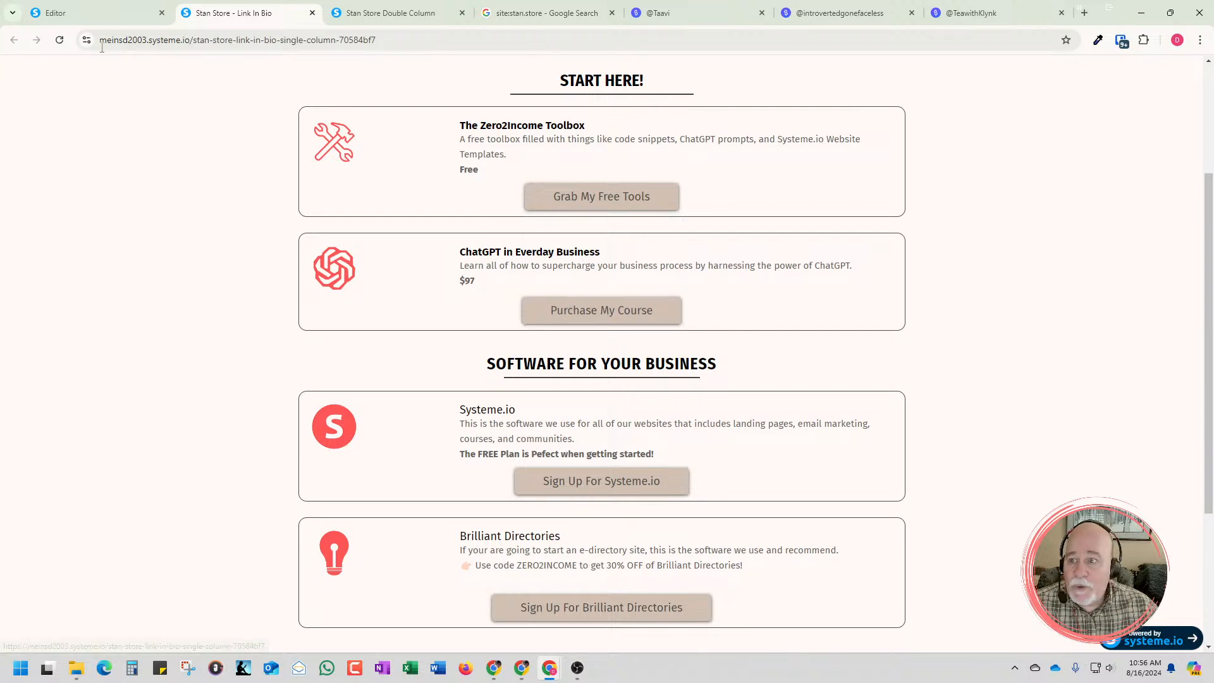
left_click(821, 14)
scroll(726, 178, "up", 5)
scroll(725, 178, "up", 5)
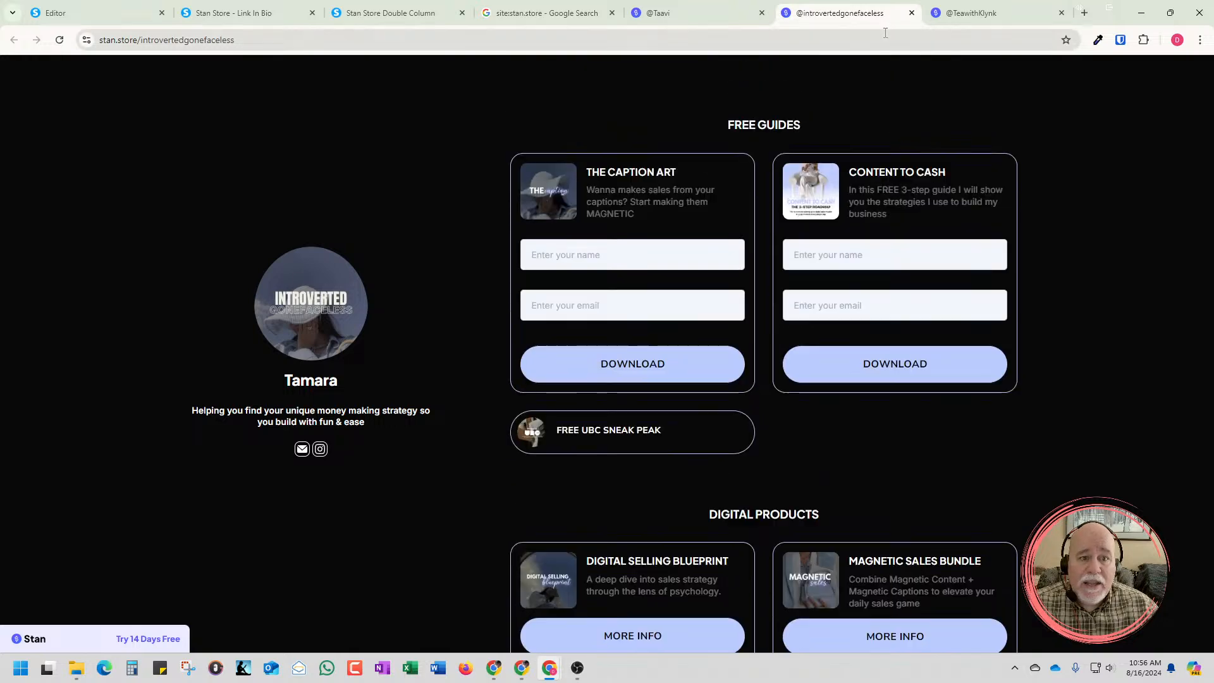
Examine the image cards in the Freebies and Support My Work sections of the TeawithKlynk Stan Store page
left_click(971, 12)
scroll(910, 113, "down", 3)
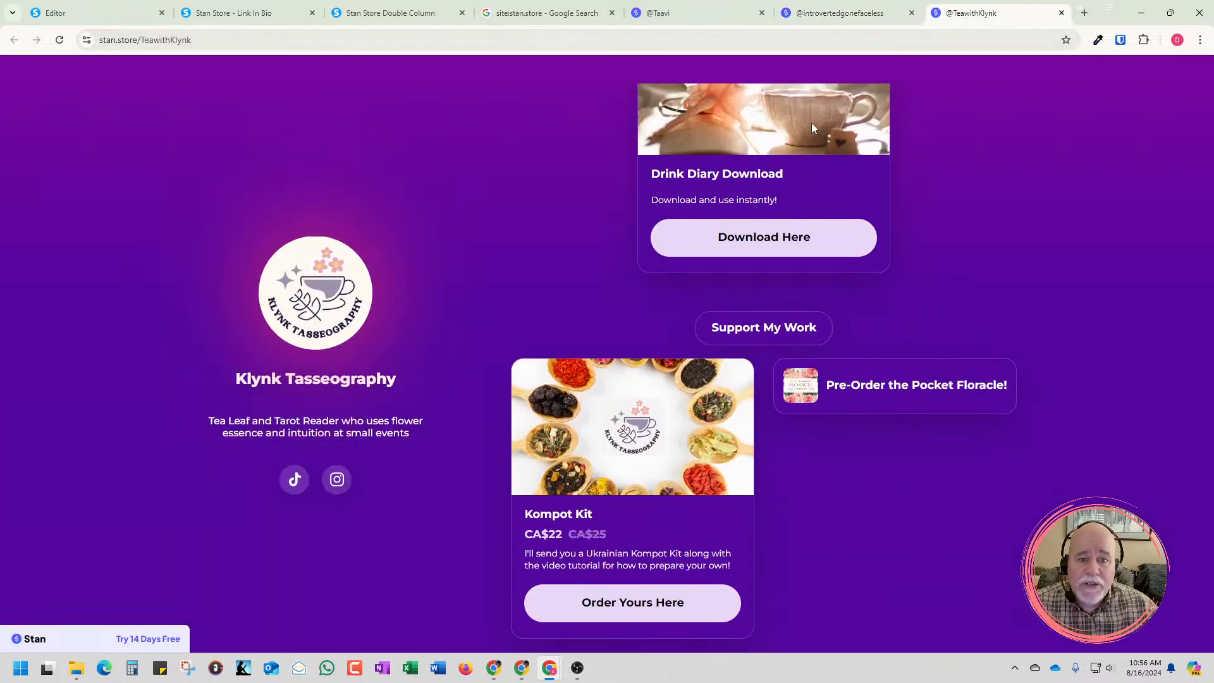
scroll(815, 127, "up", 3)
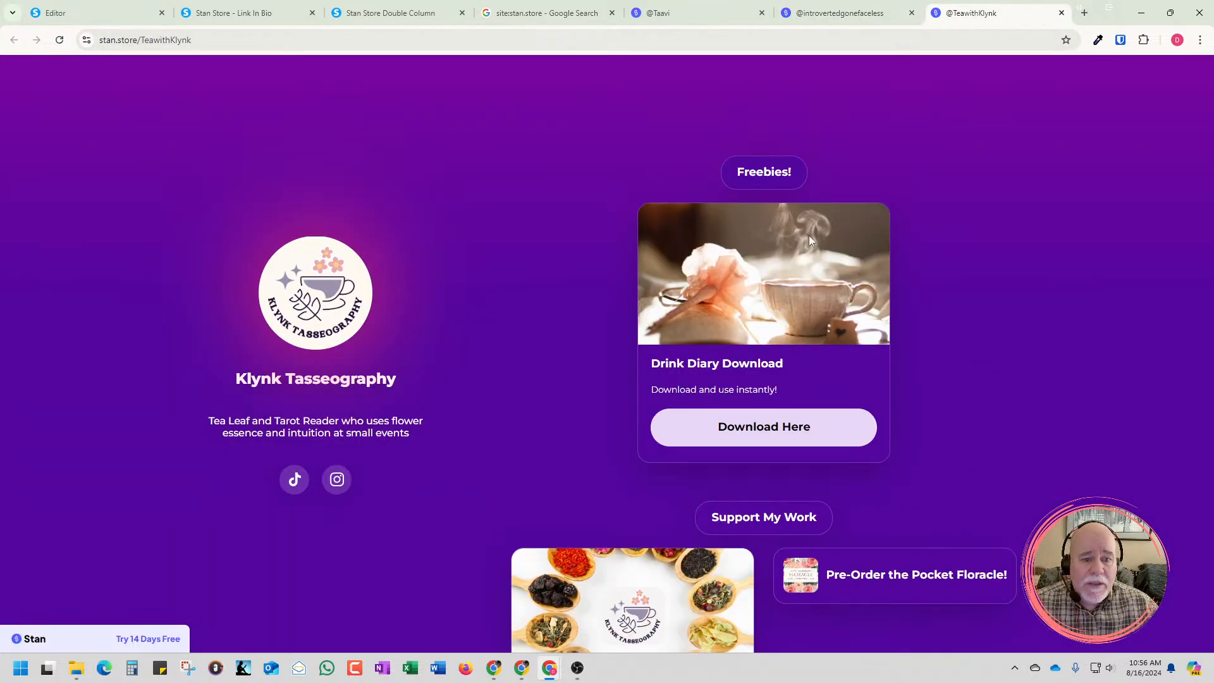
scroll(818, 290, "down", 3)
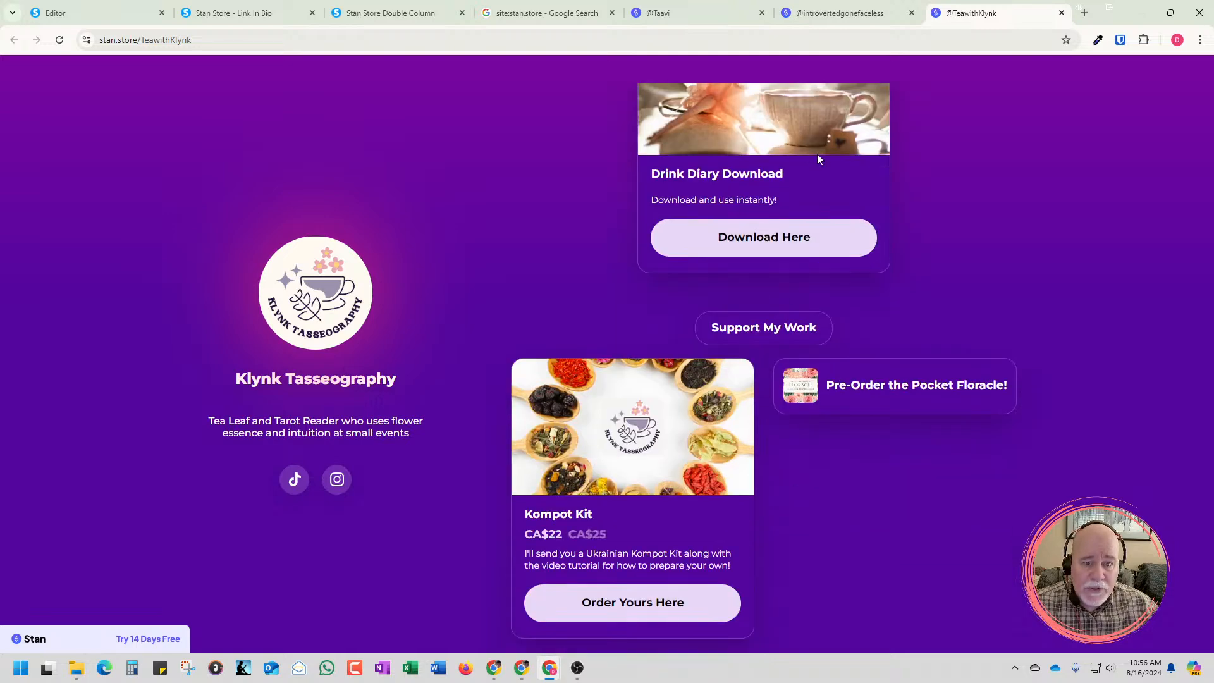
scroll(818, 155, "up", 3)
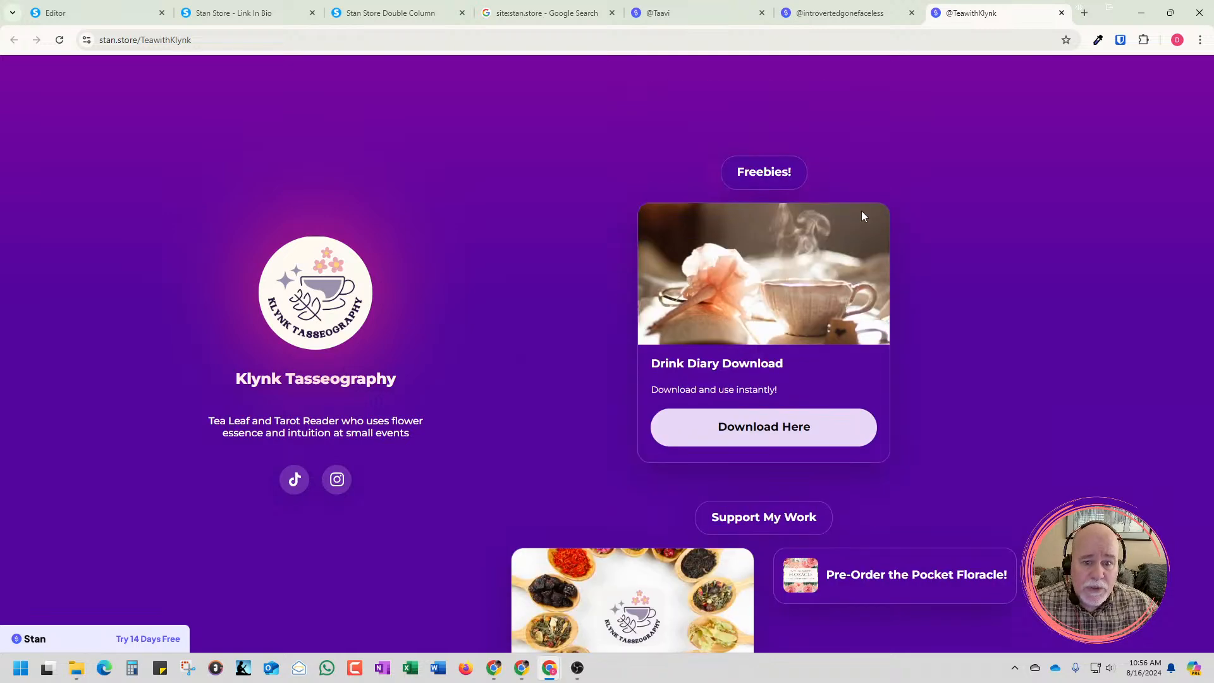
Return to the page editor and inspect the image settings of the tools icon in the Zero2Income Toolbox card
left_click(394, 21)
left_click(289, 20)
left_click(130, 21)
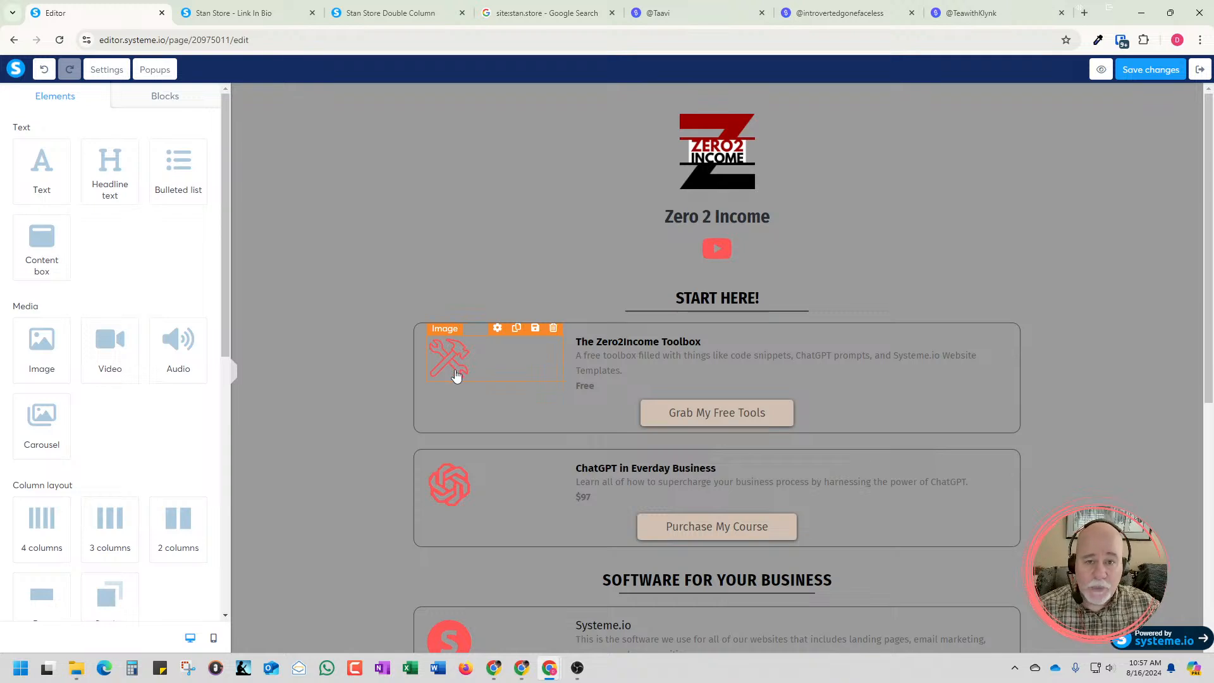
left_click(457, 369)
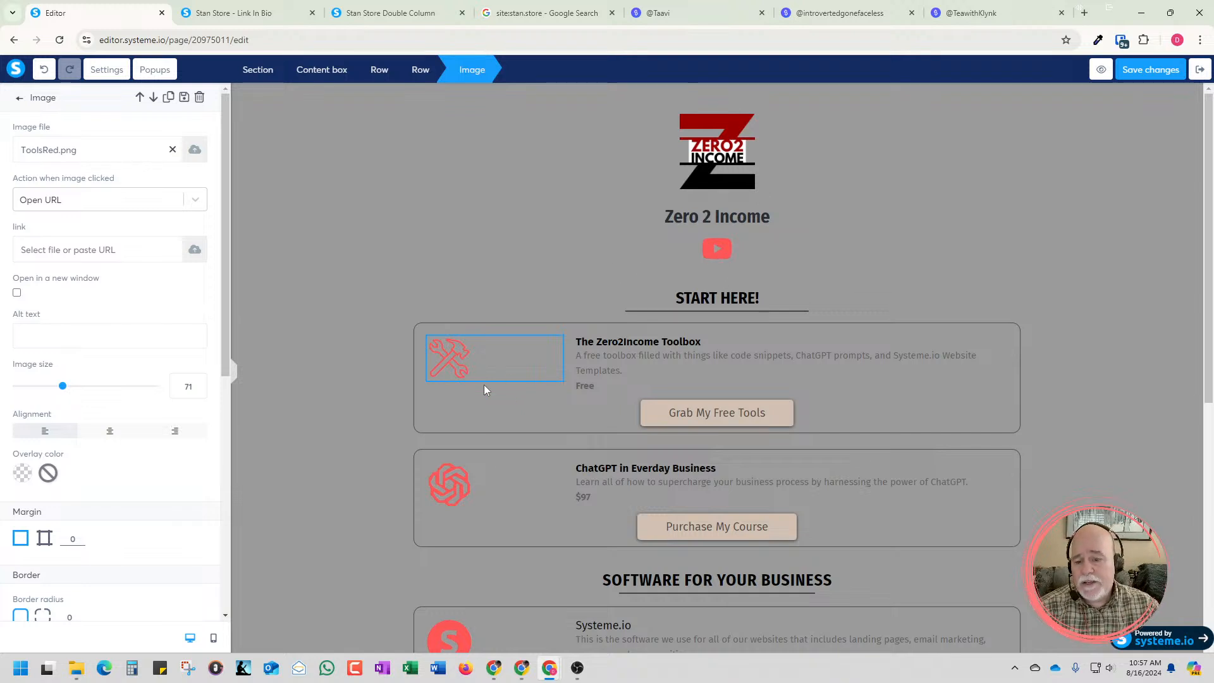
left_click(354, 546)
Inspect the image settings of the Brilliant Directories icon, deselect it and return to the start of the page
scroll(366, 531, "down", 2)
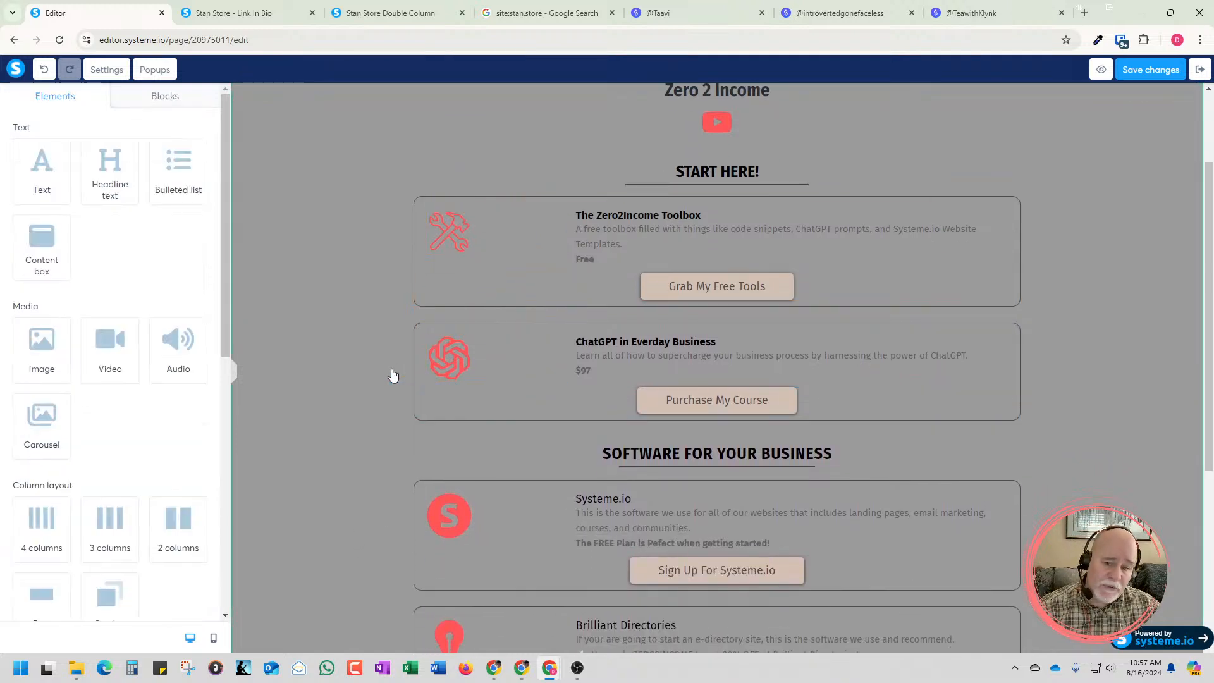
scroll(431, 422, "down", 5)
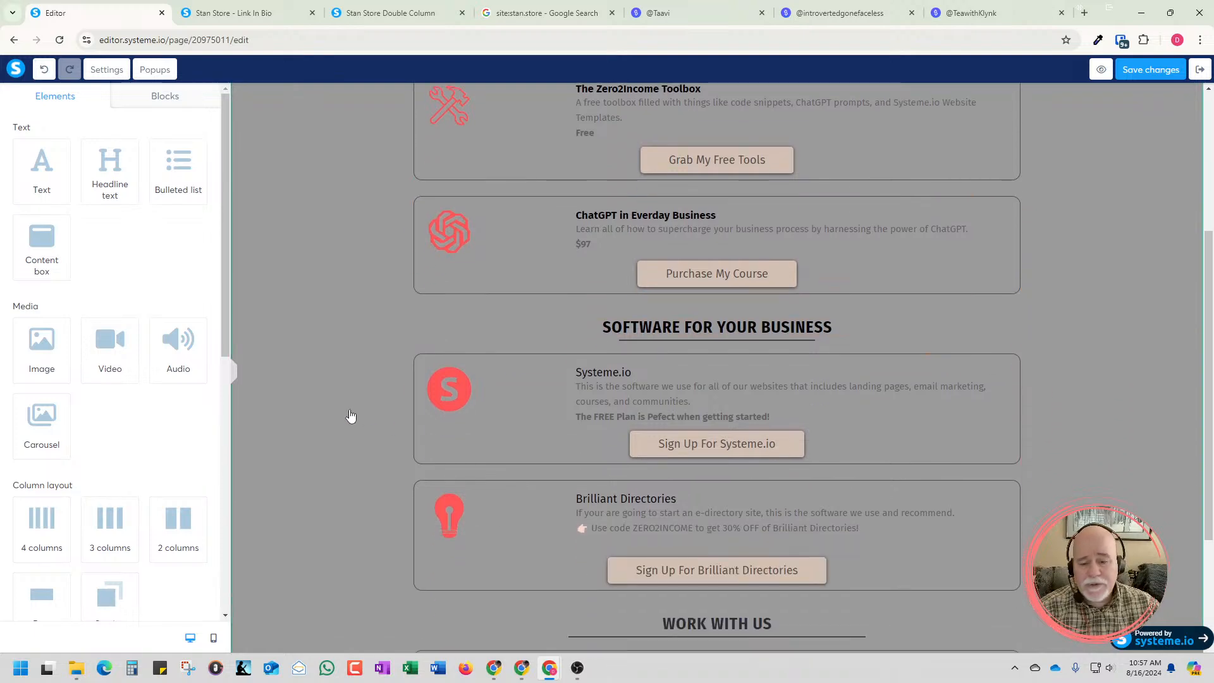
scroll(416, 436, "up", 2)
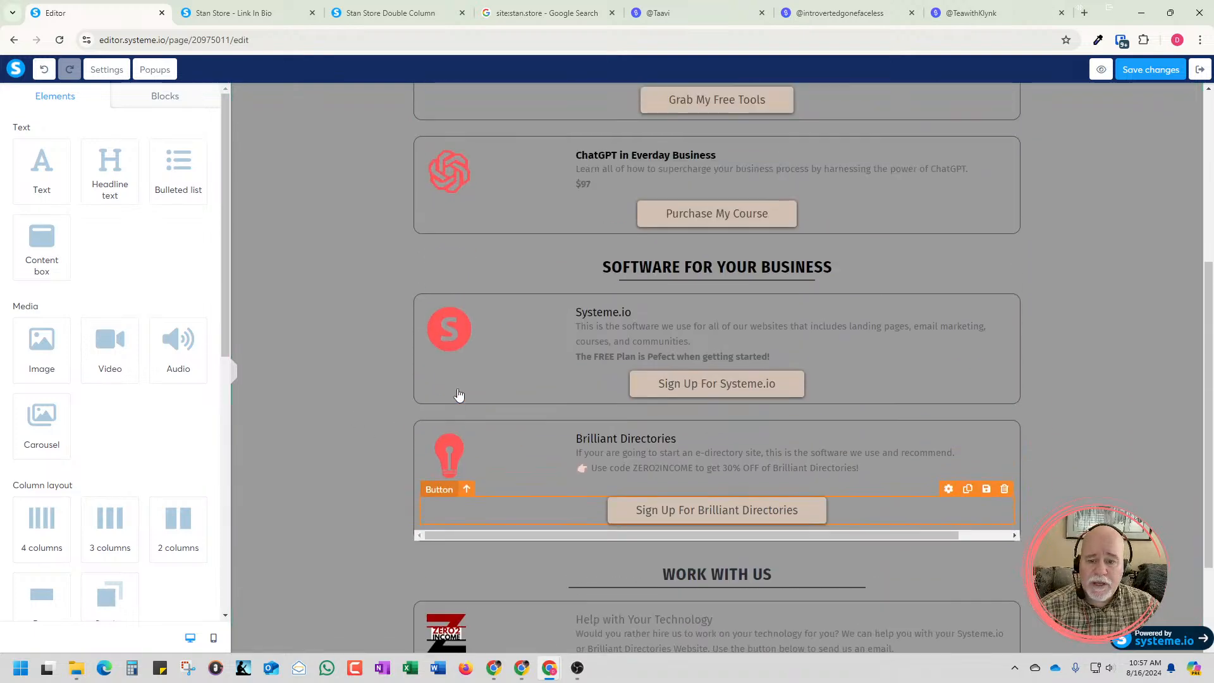
left_click(455, 446)
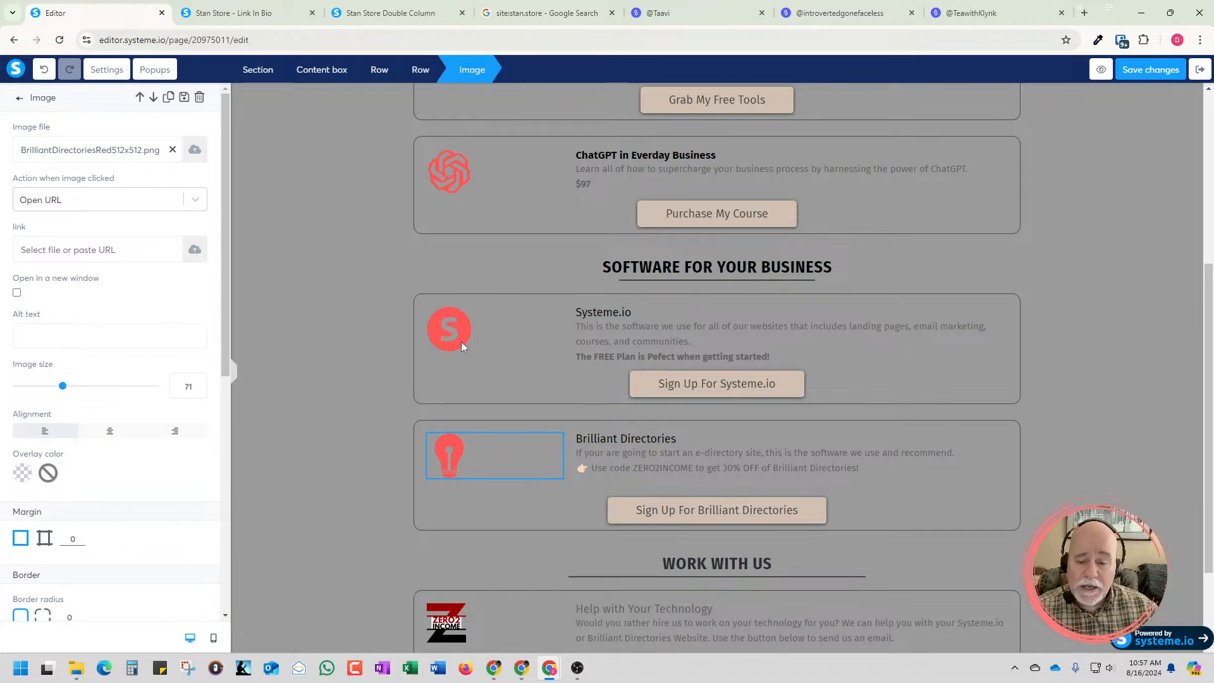
left_click(389, 355)
scroll(388, 356, "up", 4)
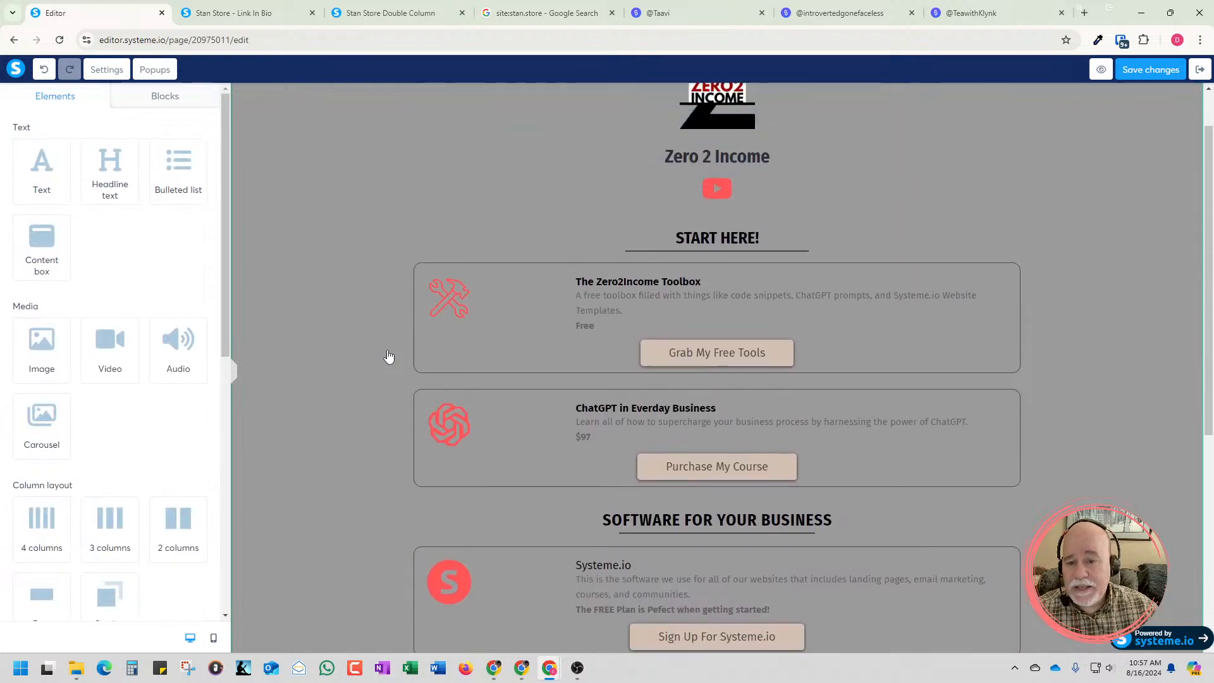
scroll(388, 355, "up", 1)
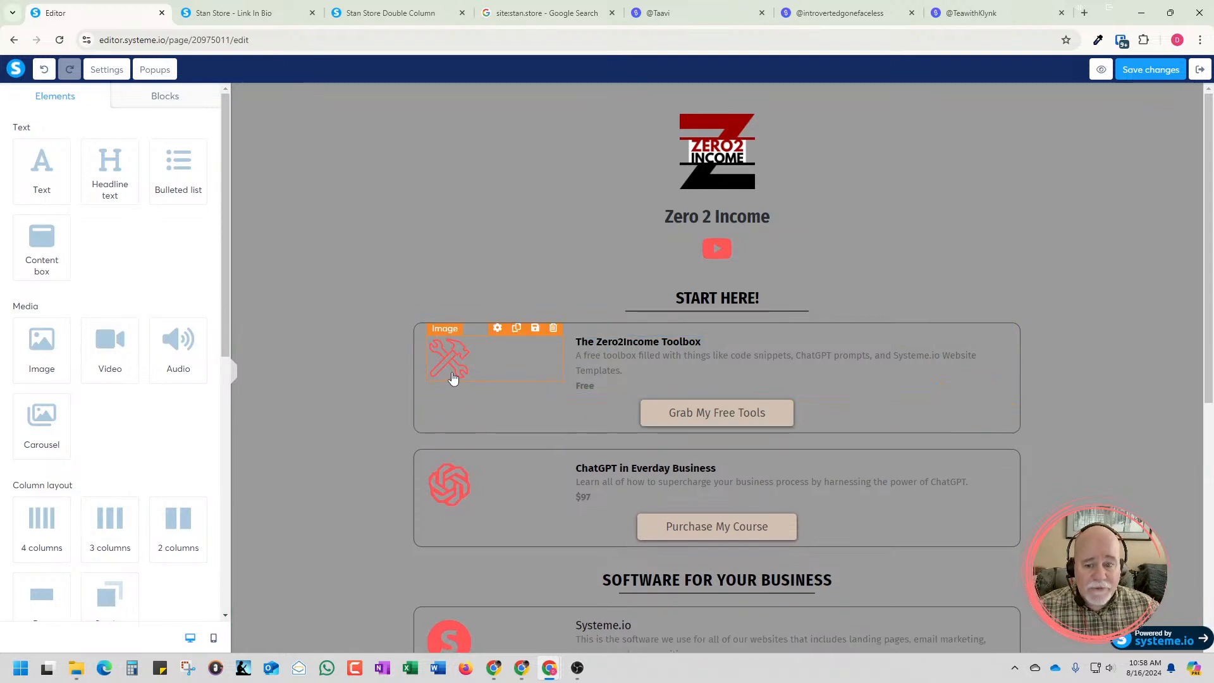
Search the computer for "phot" and launch Adobe Photoshop Elements 15
scroll(436, 408, "down", 4)
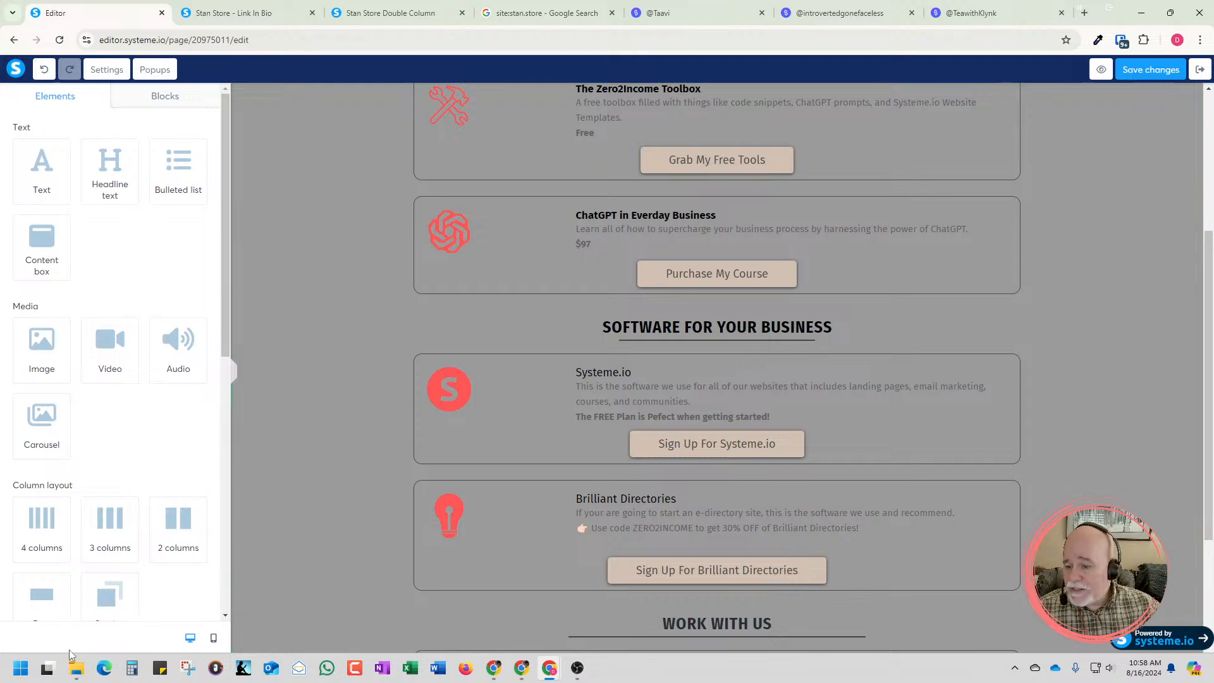
left_click(16, 670)
type("phot")
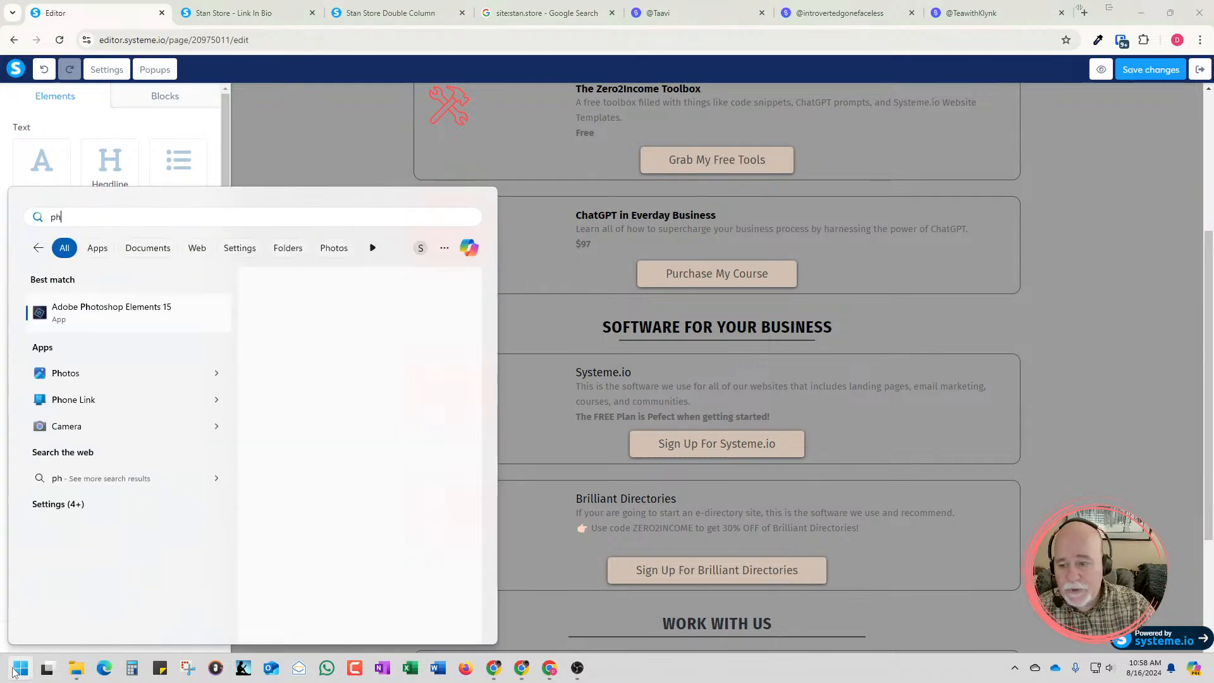
left_click(166, 316)
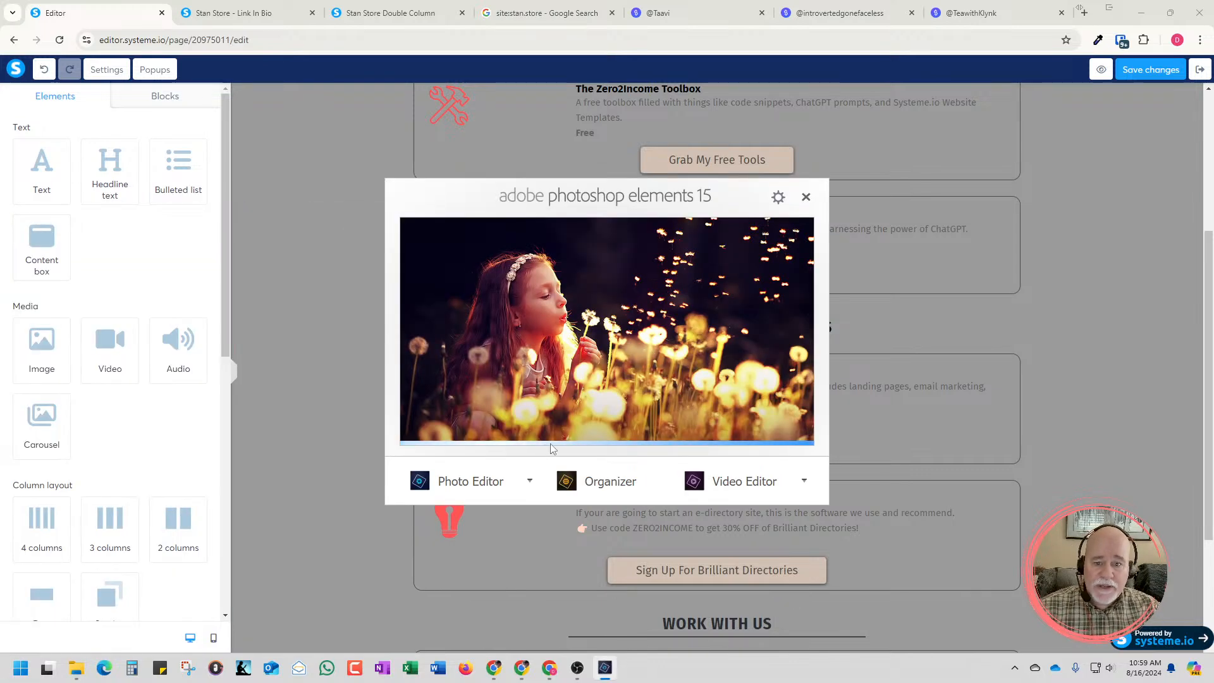
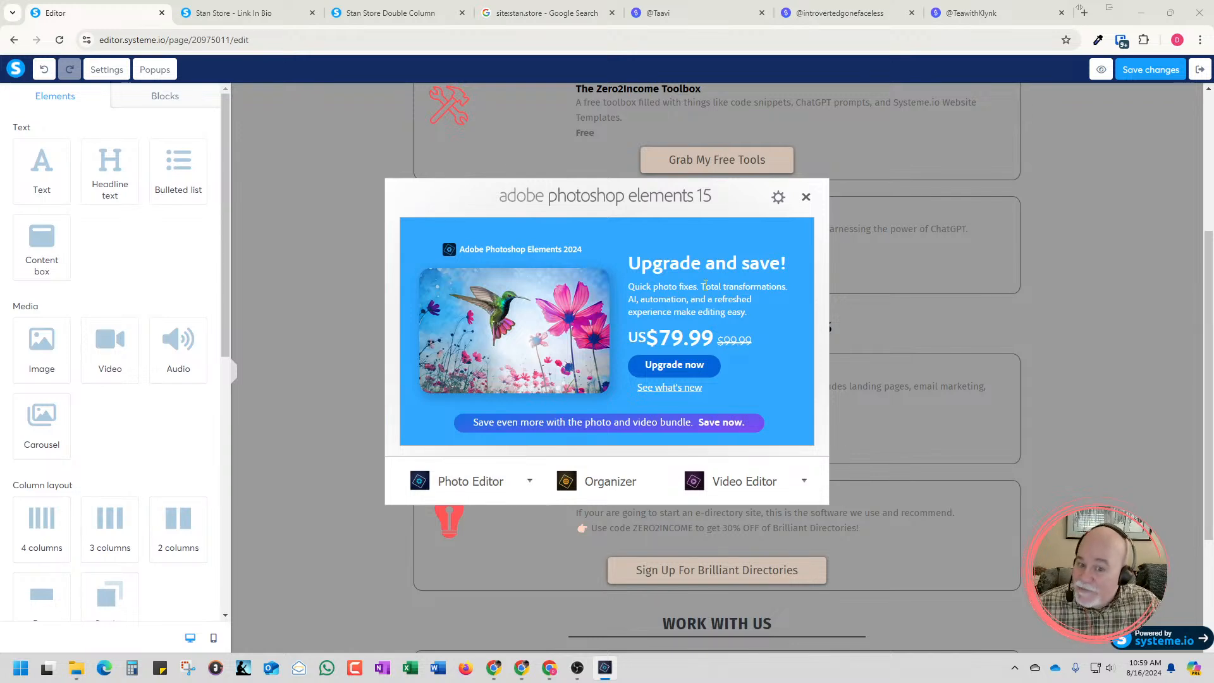
Start the Photo Editor and open the Tools Red image from the Icons for Websites - YouTube folder in File Explorer
left_click(461, 482)
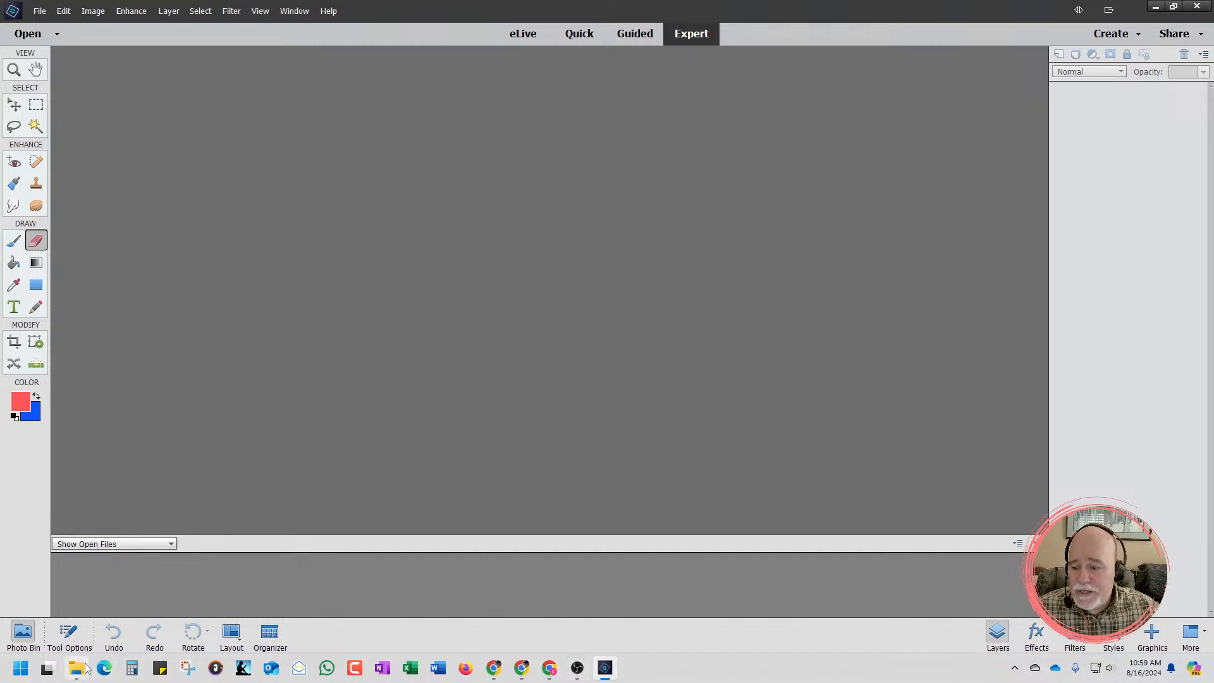
mouse_move(77, 668)
left_click(88, 572)
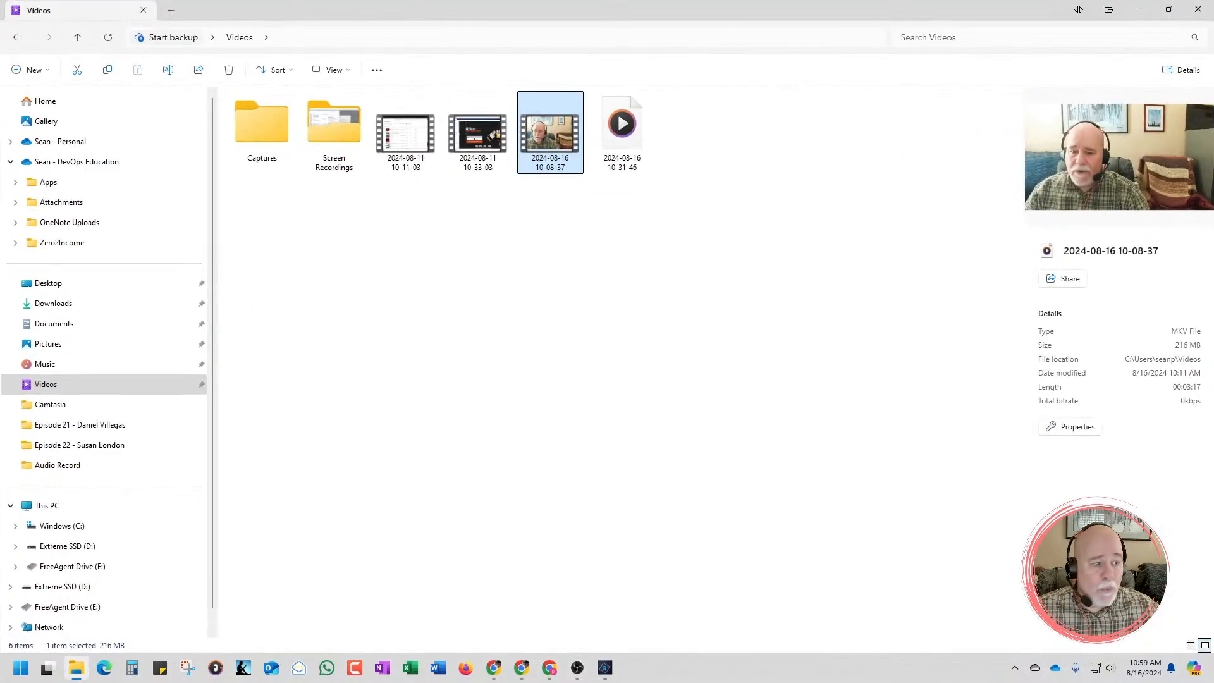
left_click_drag(793, 11, 1213, 32)
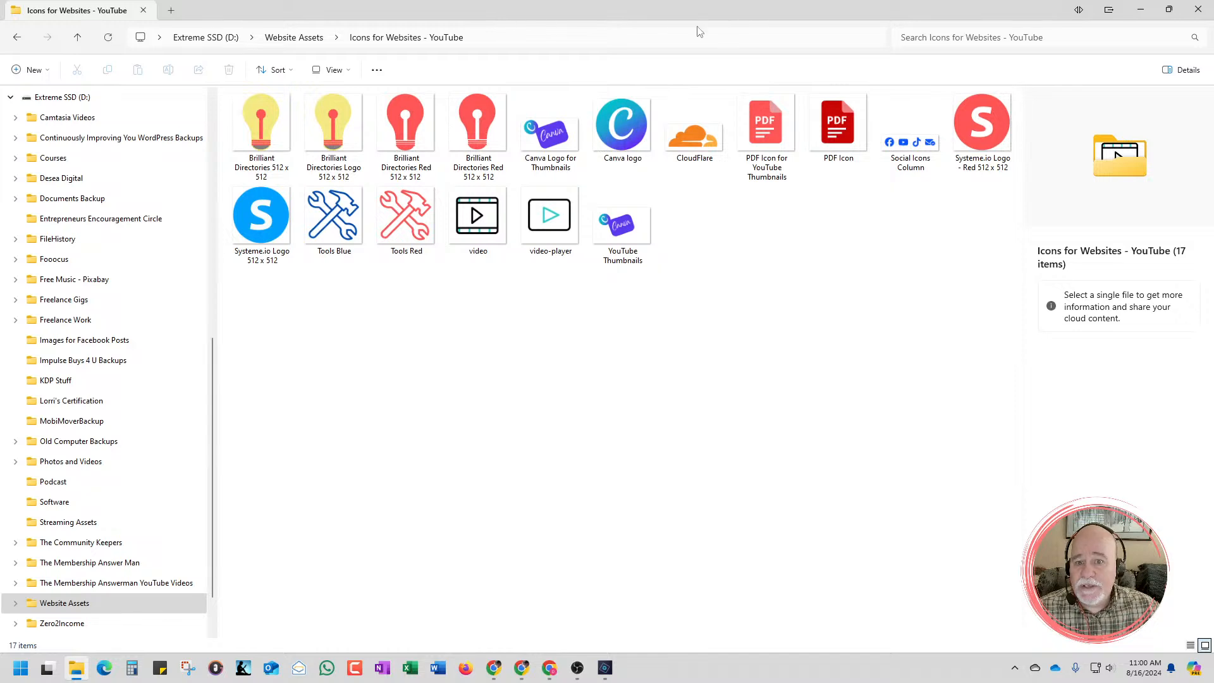
left_click_drag(637, 25, 881, 56)
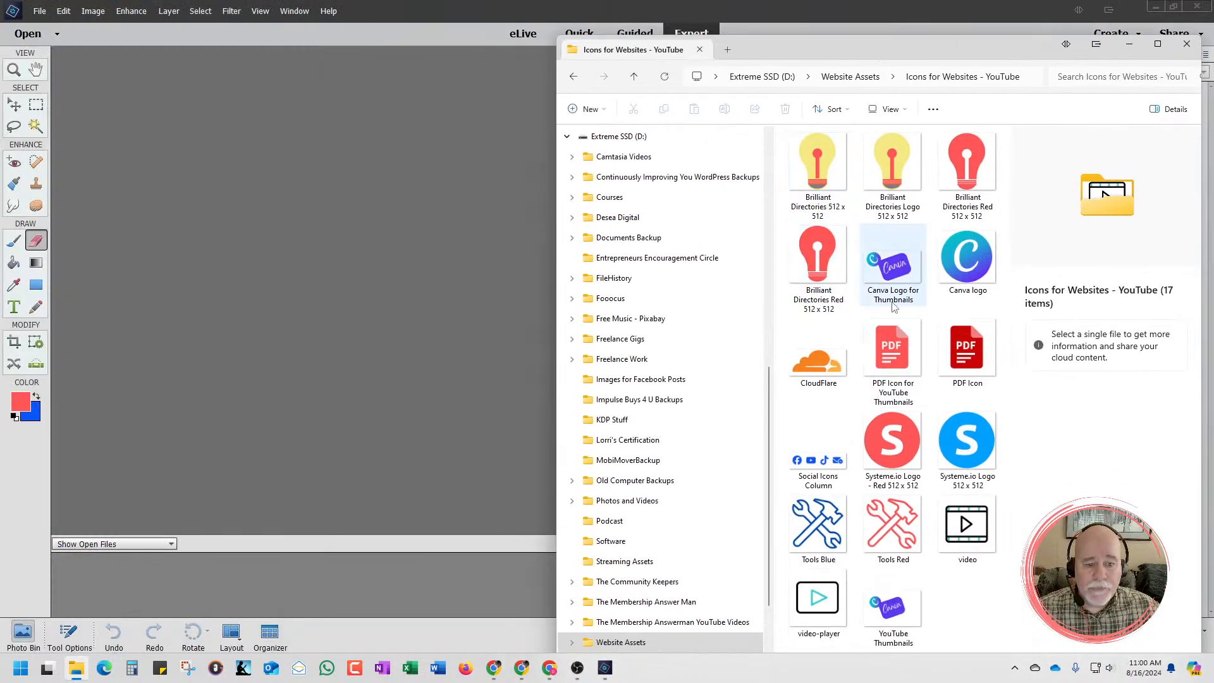
left_click_drag(892, 525, 415, 369)
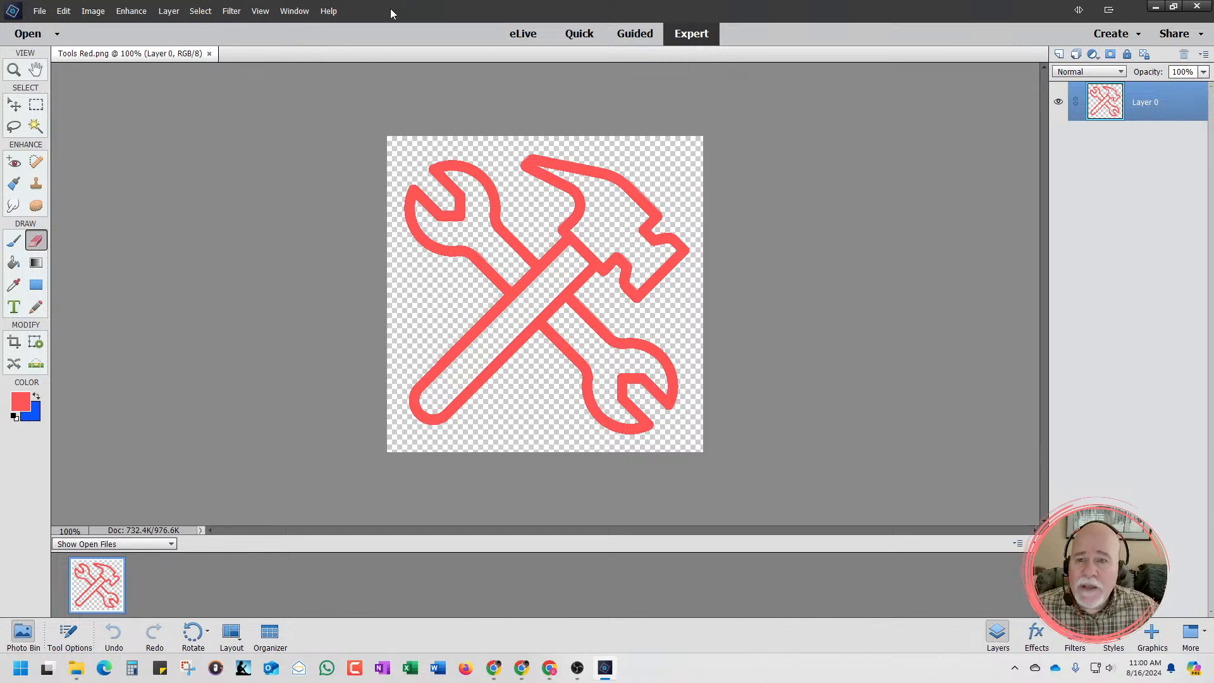
Return to the Systeme.io page editor and copy the tan color of the Grab My Free Tools button with ColorZilla
left_click_drag(392, 11, 1213, 35)
left_click_drag(972, 48, 1213, 48)
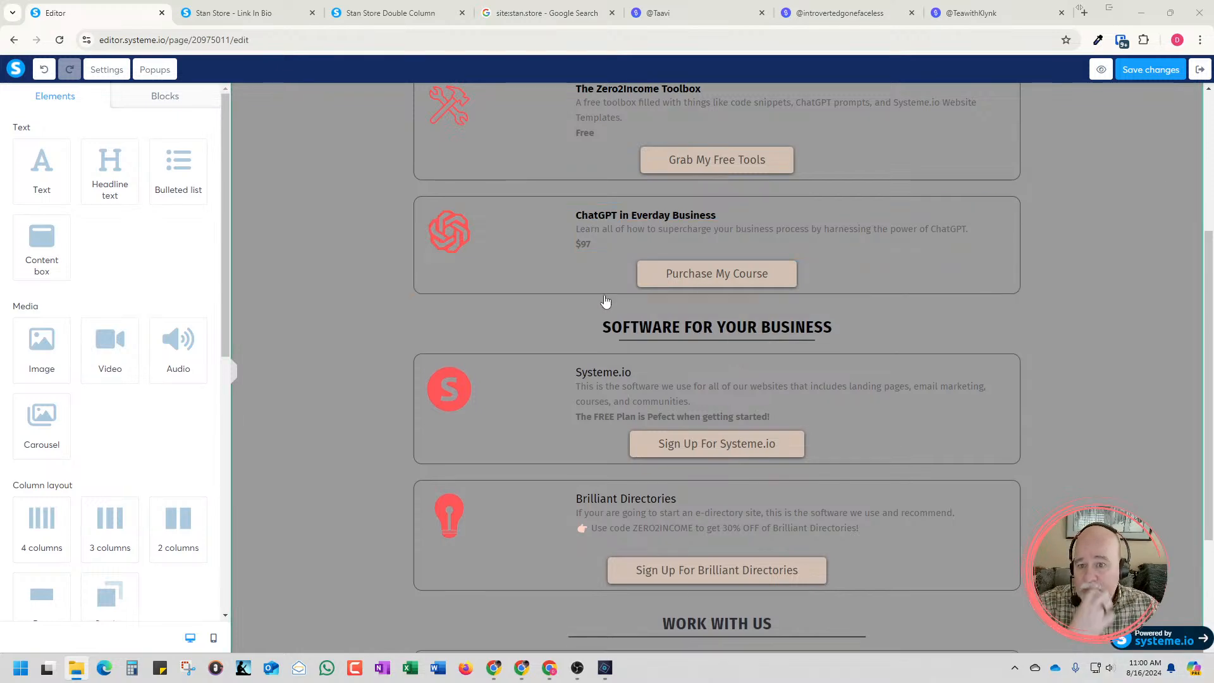
scroll(505, 365, "up", 4)
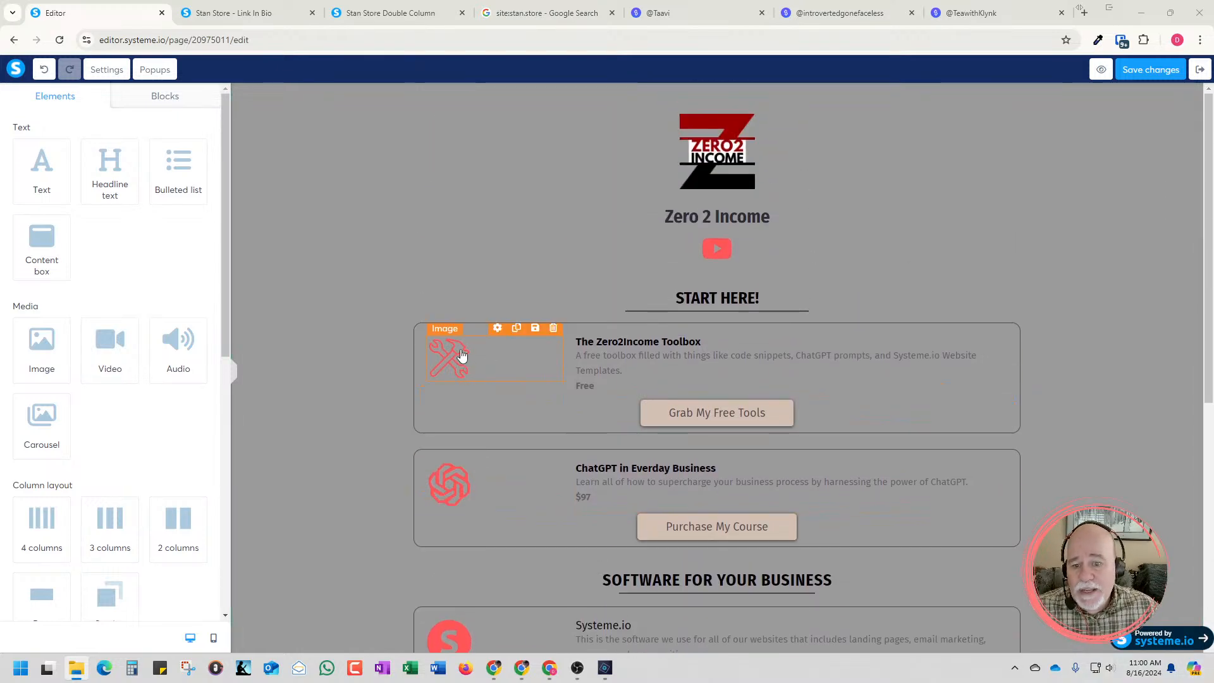
scroll(303, 424, "down", 3)
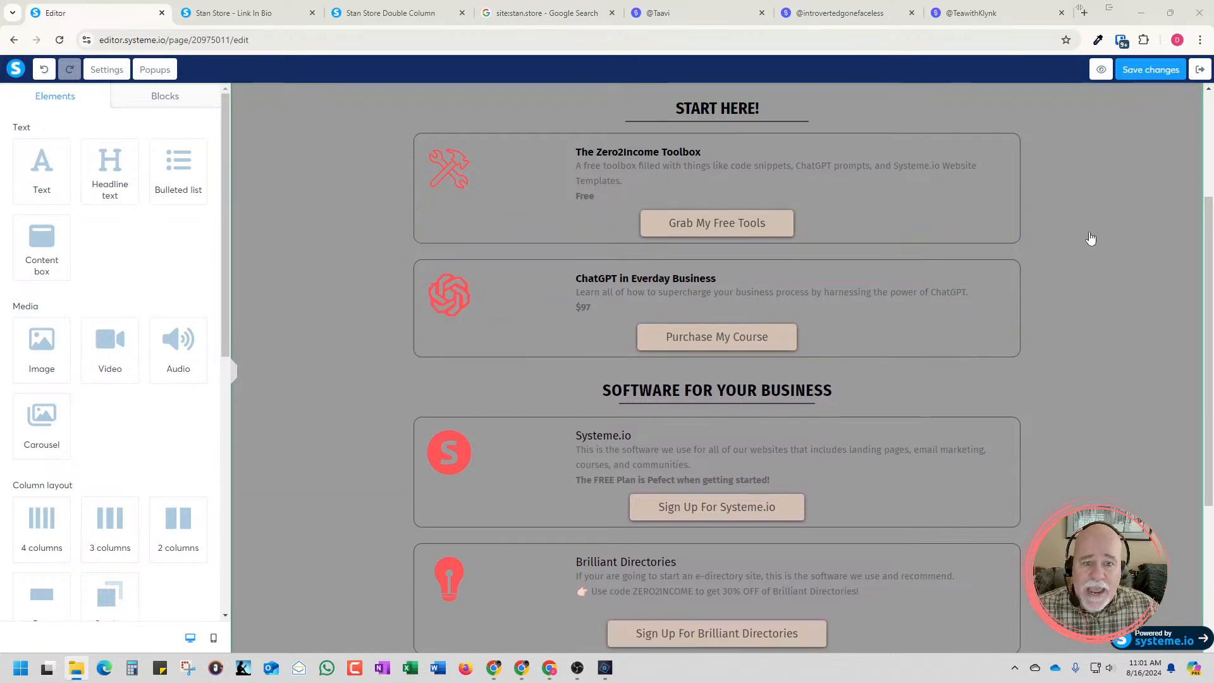
scroll(948, 304, "up", 3)
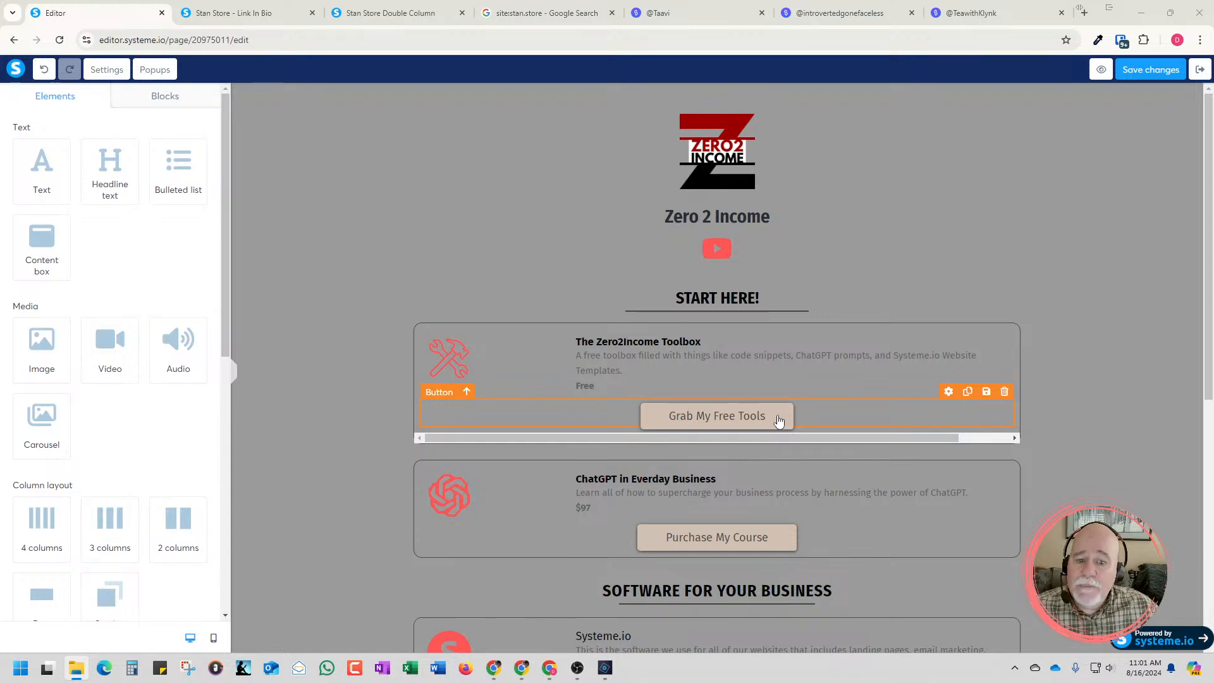
left_click(1098, 41)
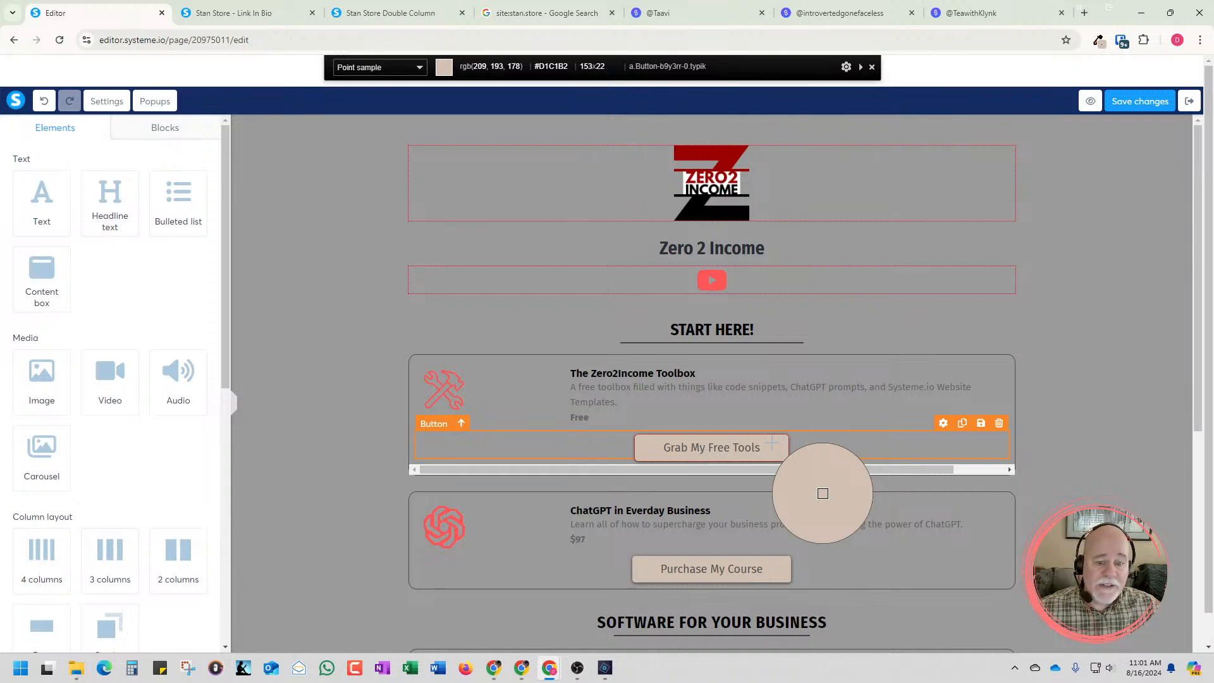
left_click(822, 493)
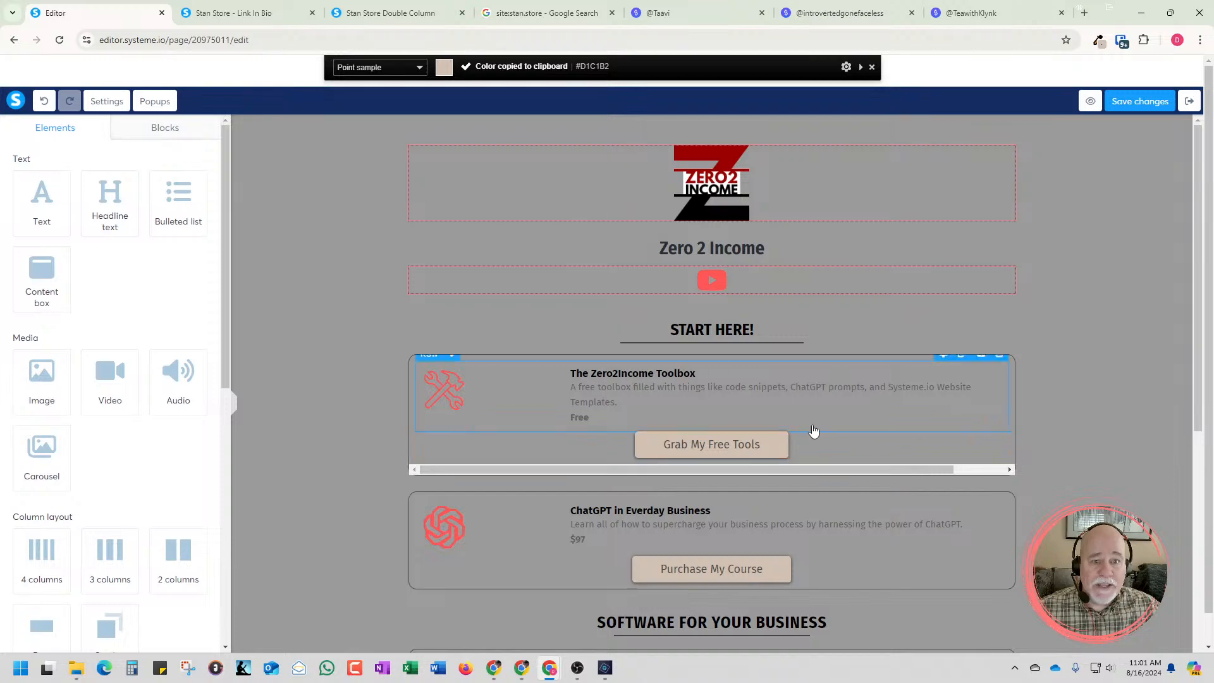
Switch to Photoshop Elements, swap the foreground and background colors, and set the foreground color to D1C1B2
left_click_drag(1213, 272, 961, 1)
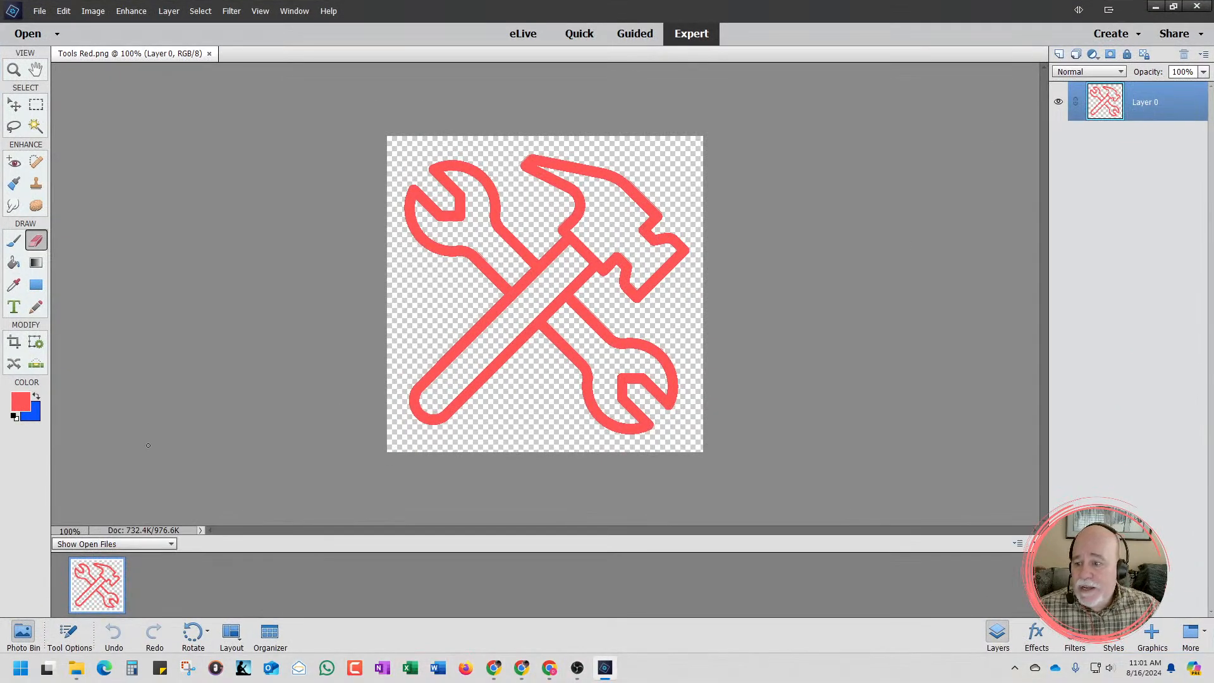
left_click(36, 397)
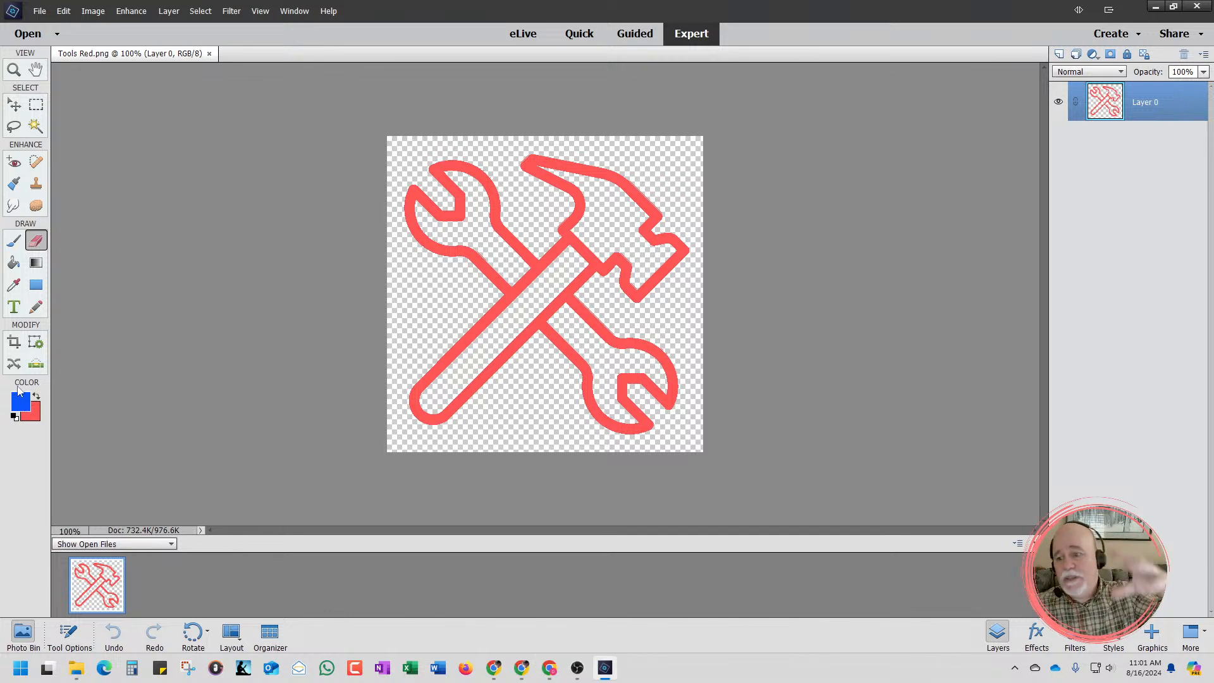
left_click(27, 405)
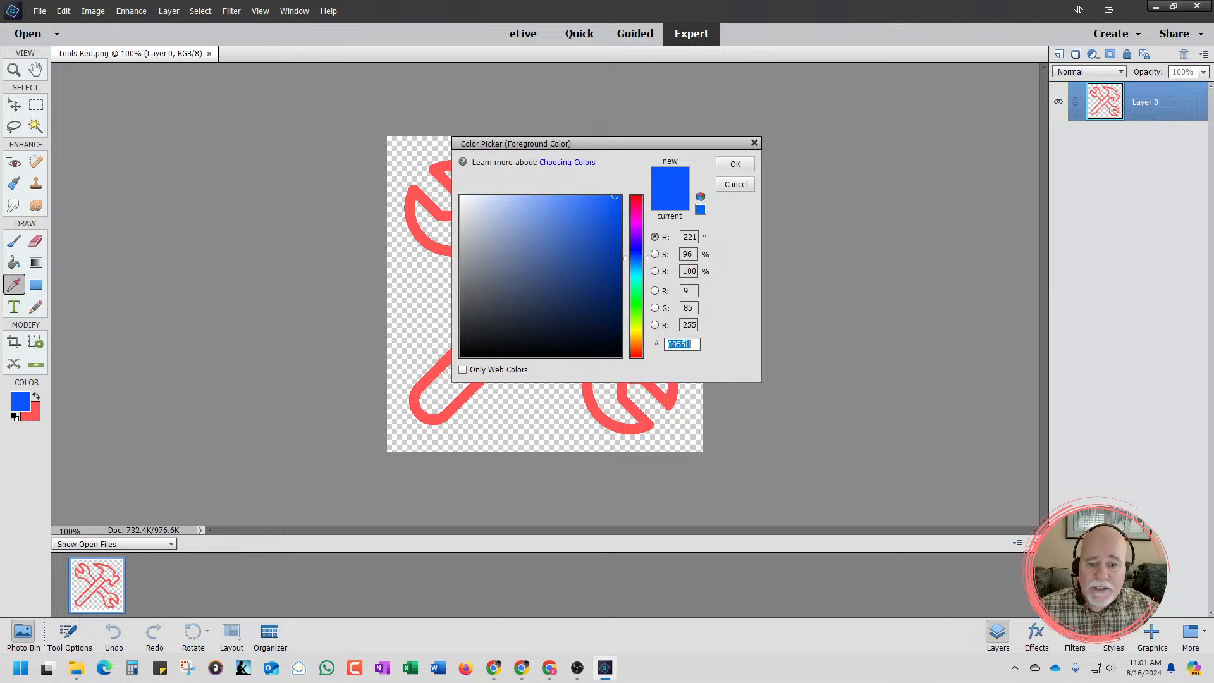
key("BackSpace")
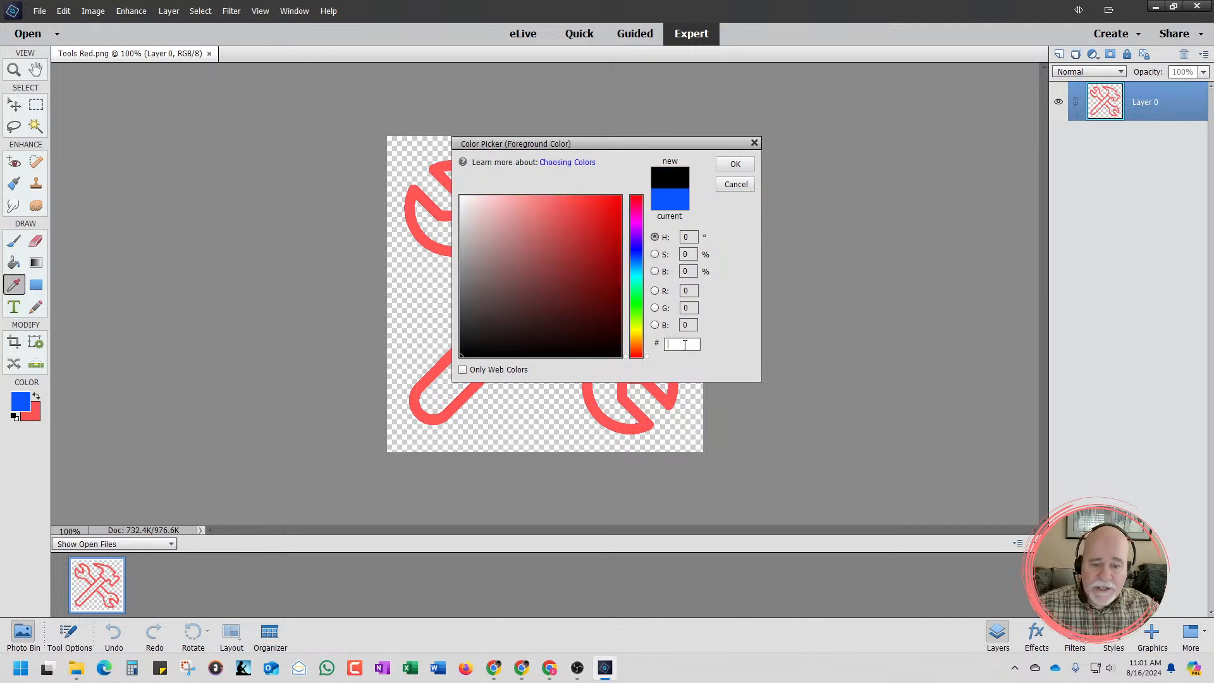
type("D1C1B2")
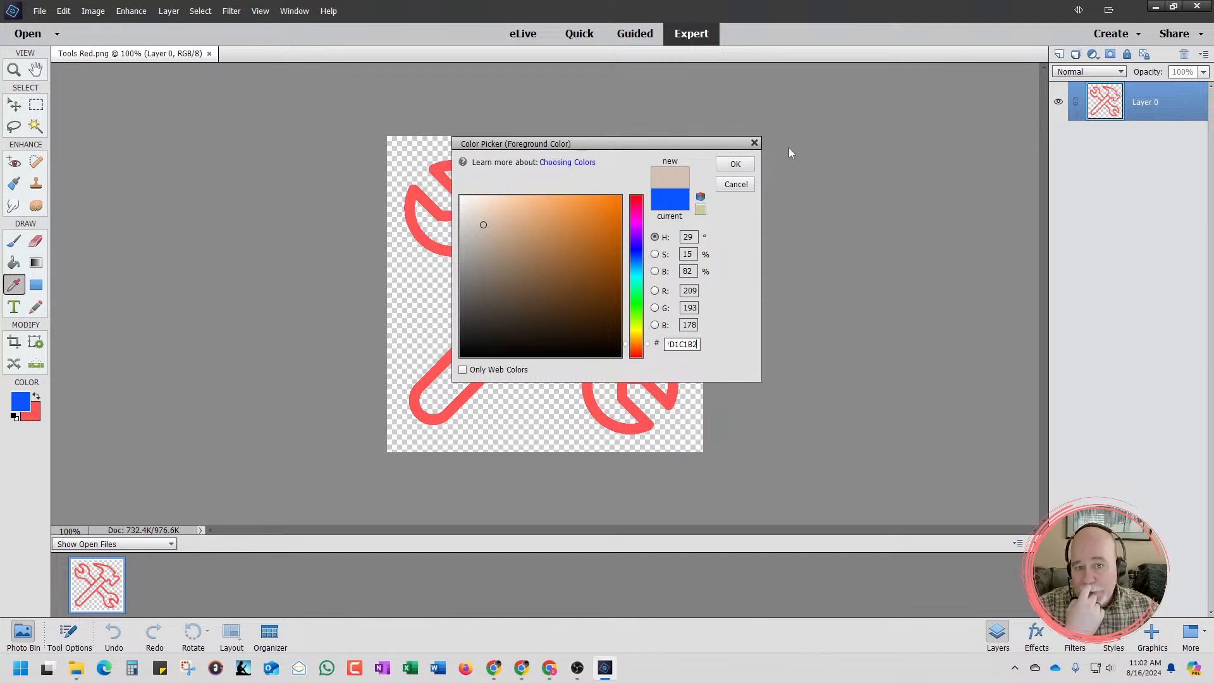
left_click(735, 165)
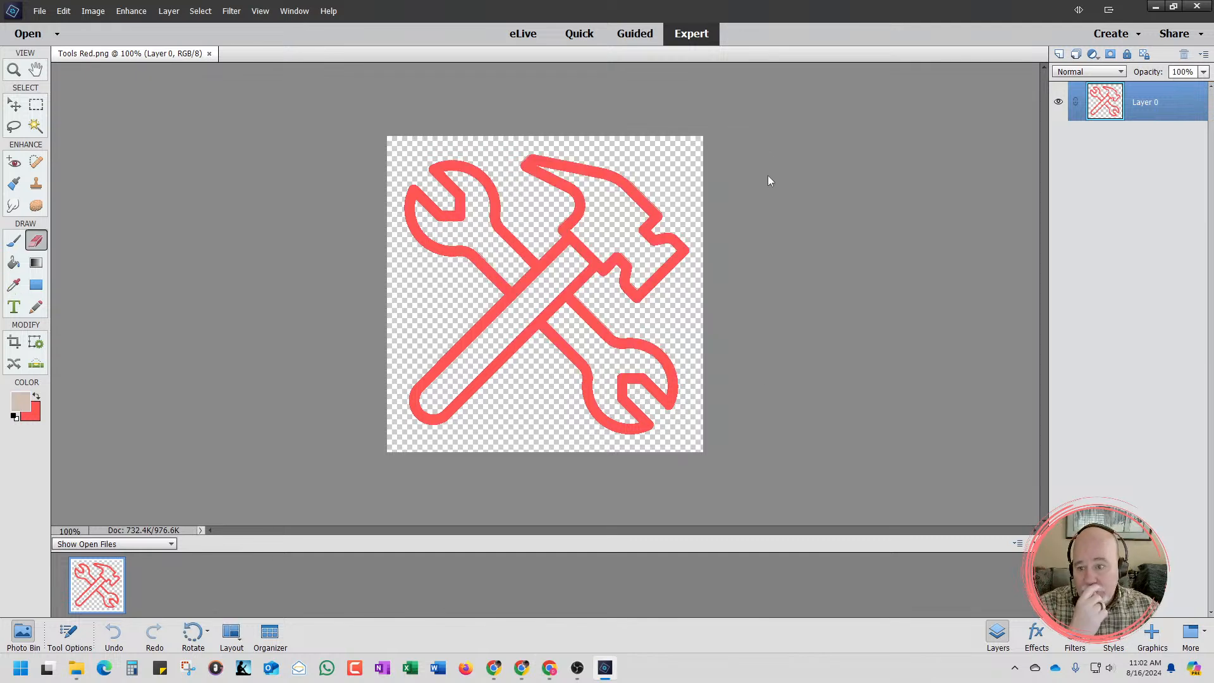
Select the red outline of the tools icon with the Magic Wand and extend the selection to similar pixels
left_click(36, 128)
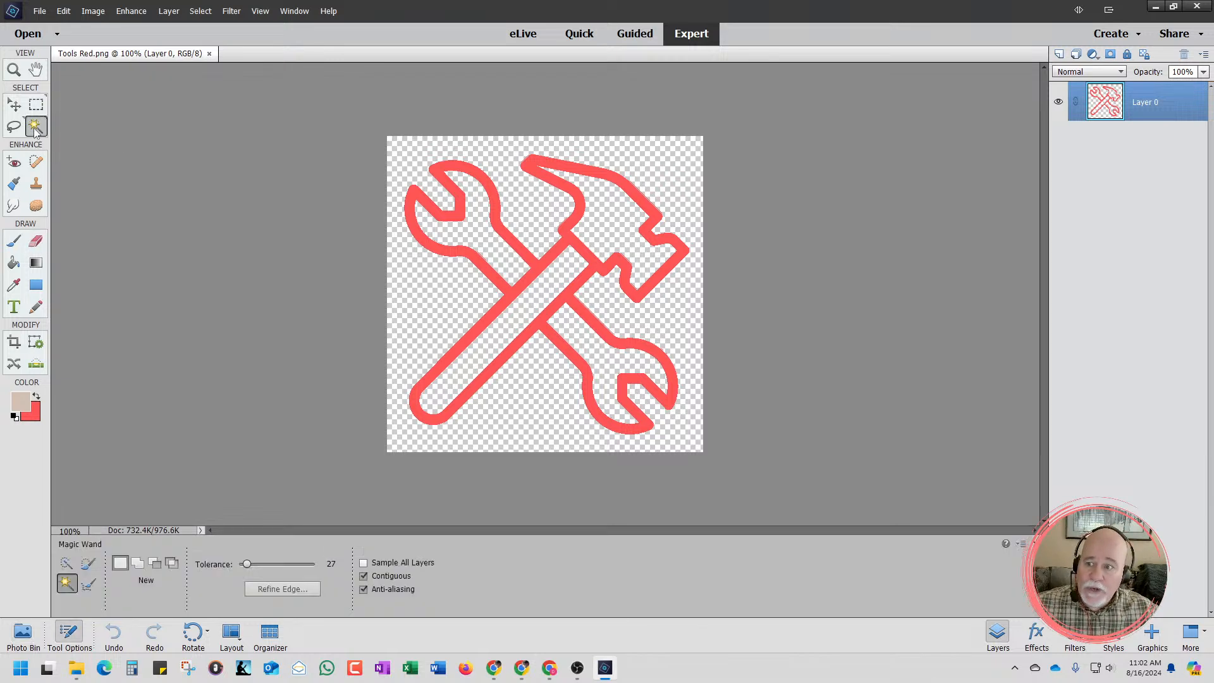
left_click(475, 256)
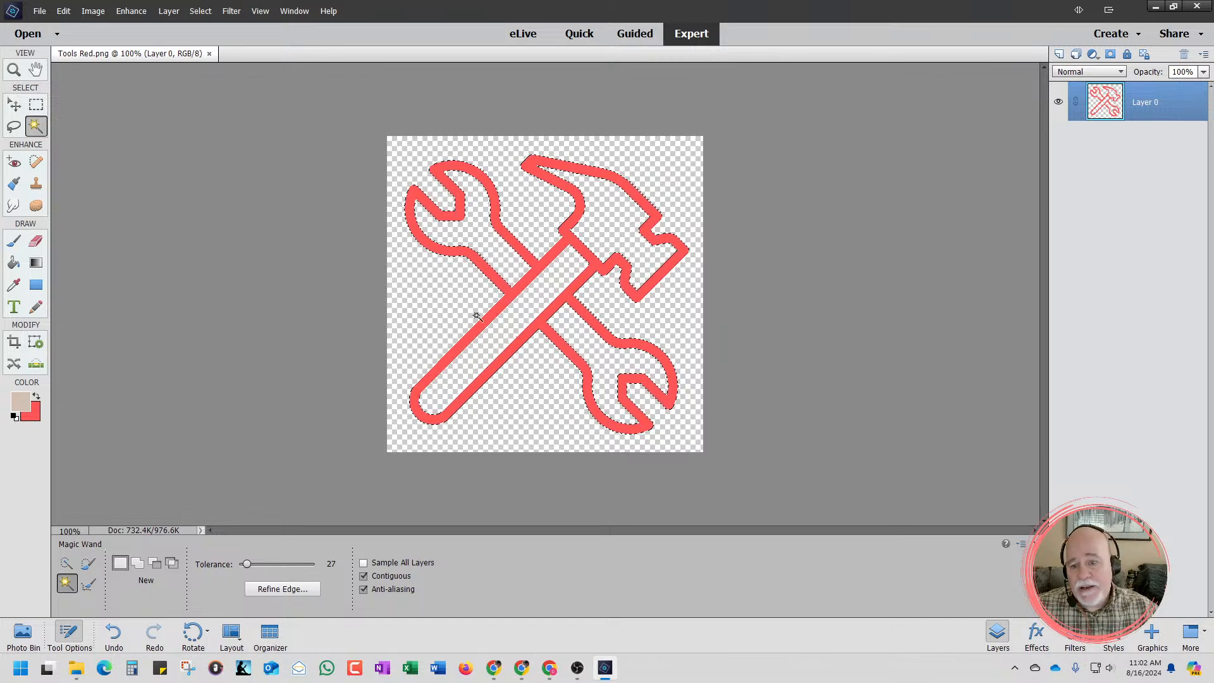
right_click(500, 286)
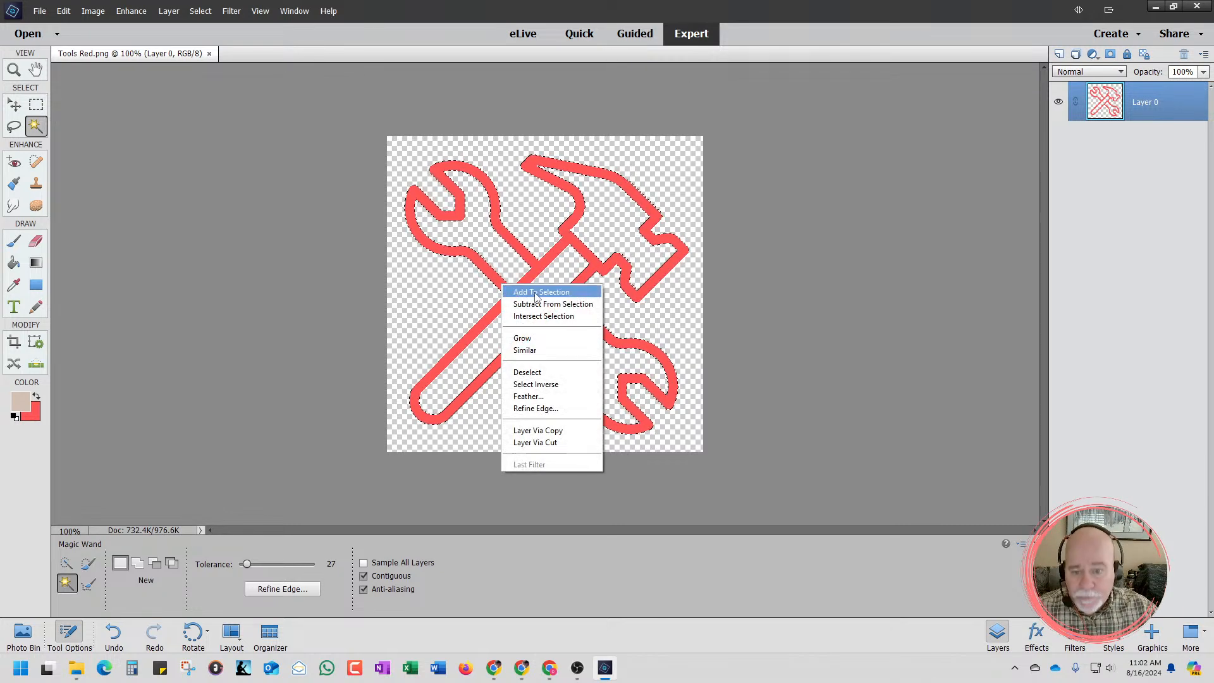
left_click(541, 351)
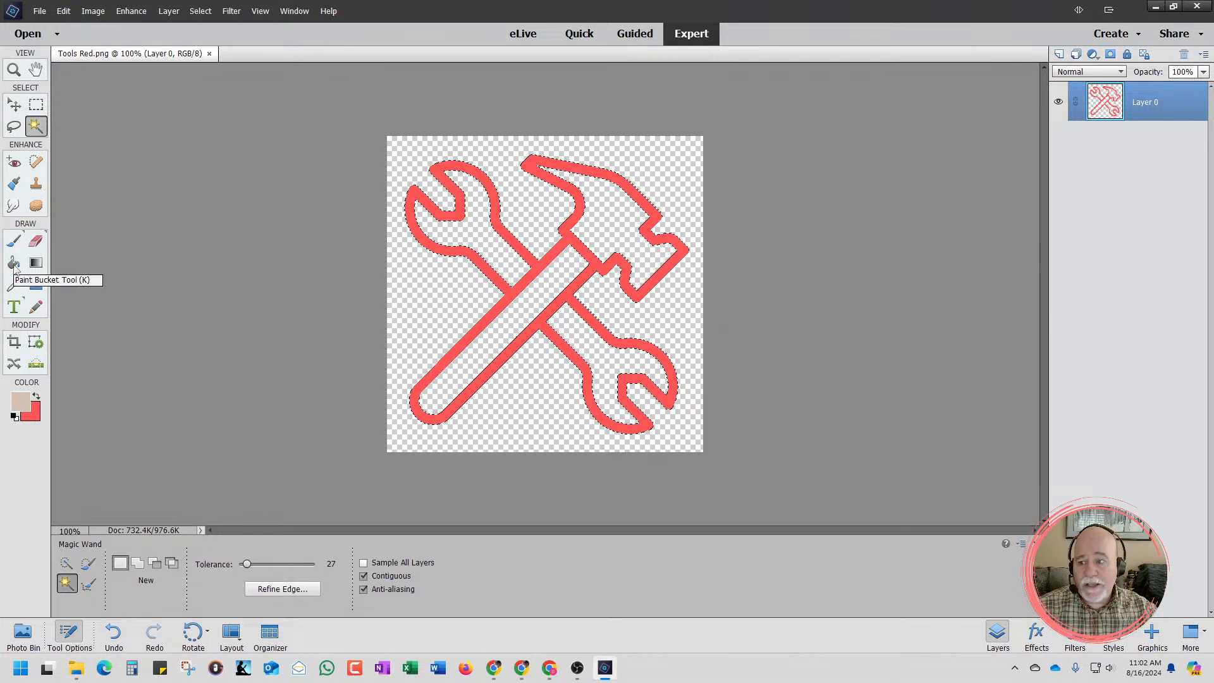
Fill the selected outline with the tan foreground color using the Paint Bucket, and deselect it
left_click(14, 263)
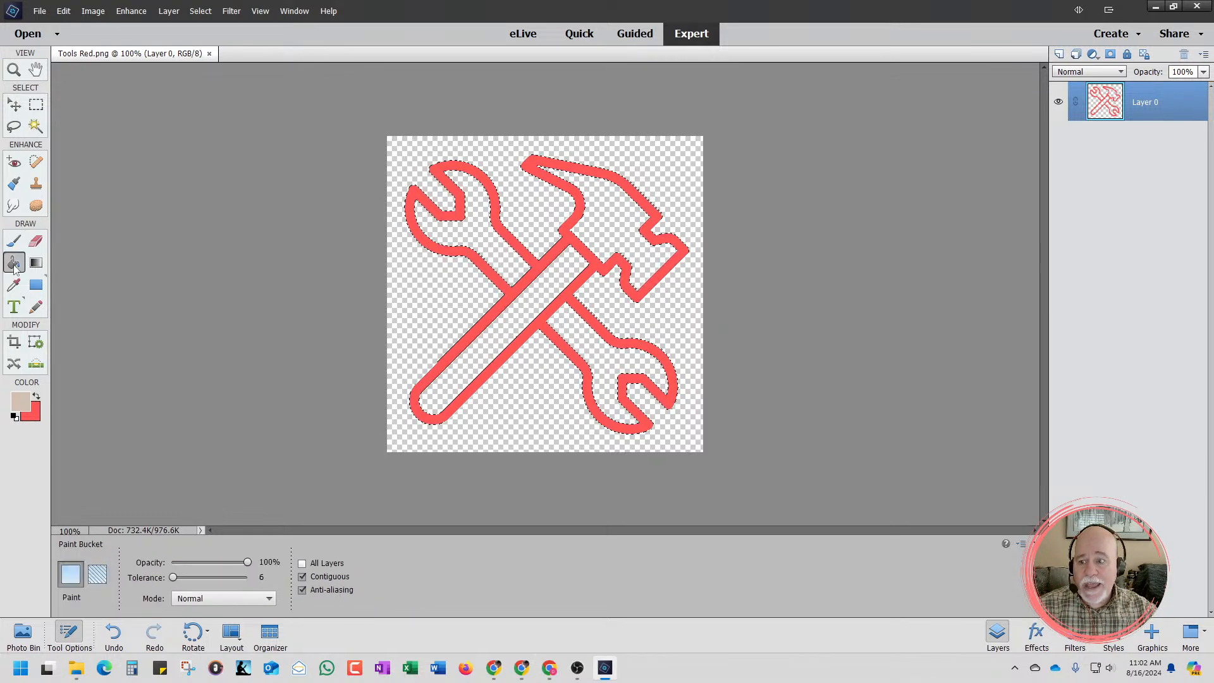
left_click(488, 272)
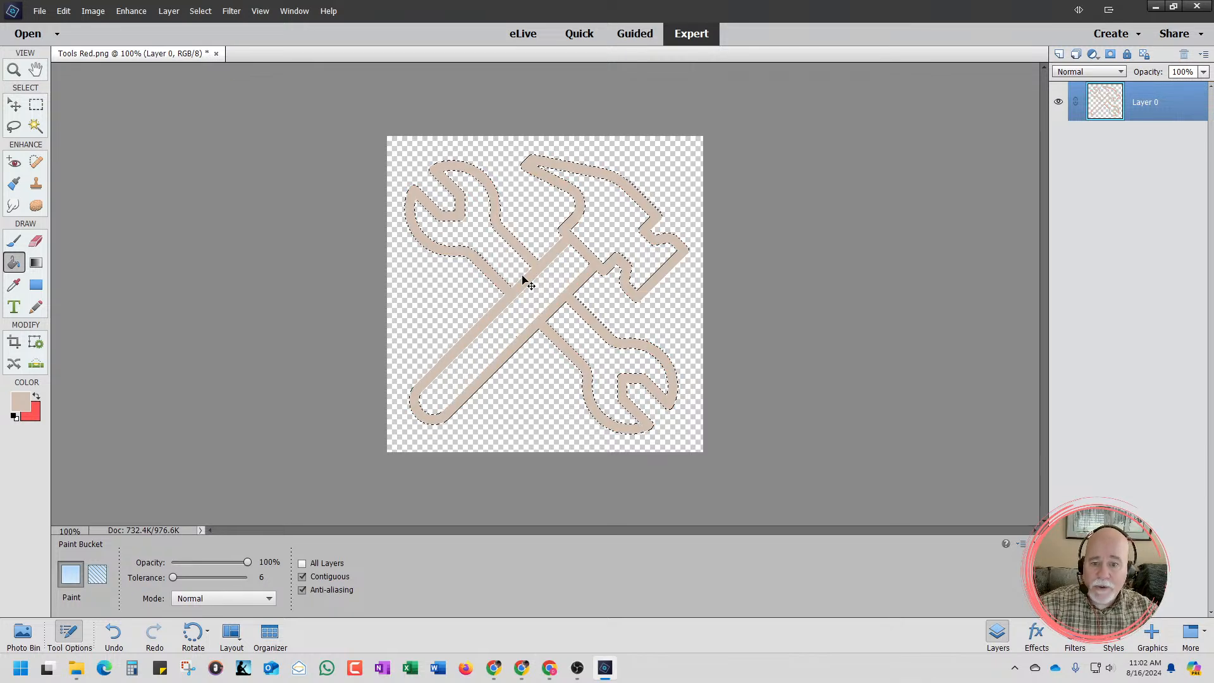
key("ctrl+d")
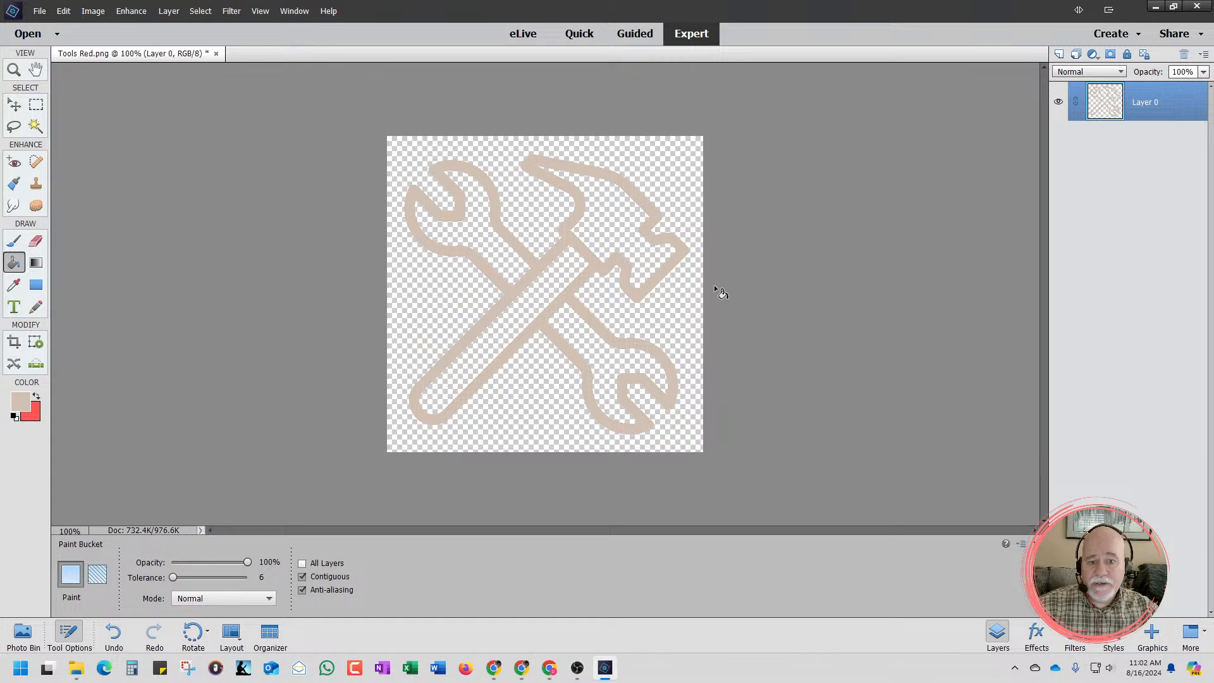
Save the recolored icon as a PNG copy named Tools Tan in the Icons for Websites - YouTube folder
left_click(39, 11)
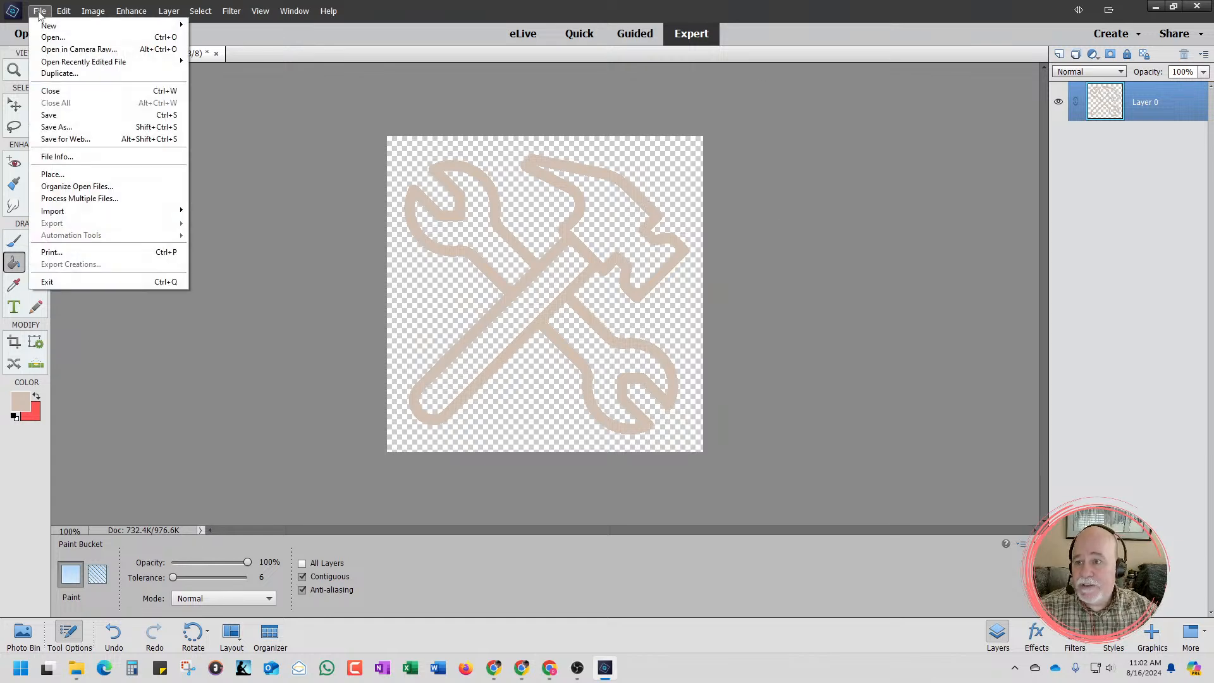
left_click(69, 127)
left_click(186, 276)
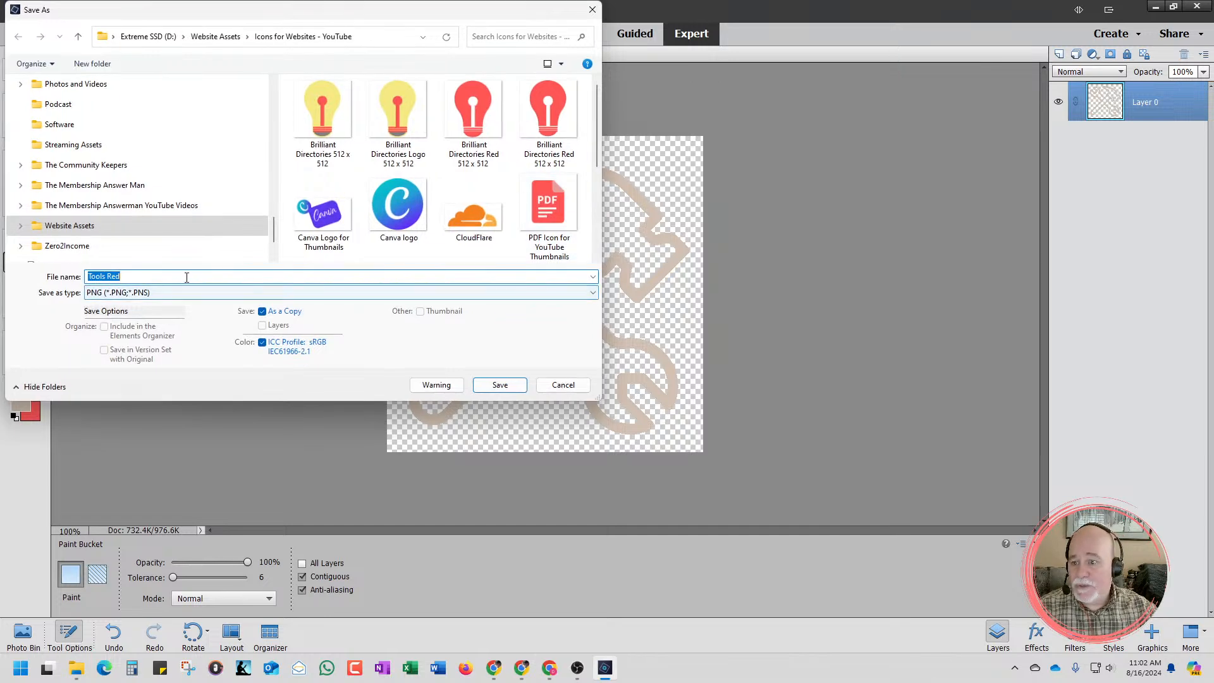
key("BackSpace")
key("BackSpace")
key("BackSpace")
key("BackSpace")
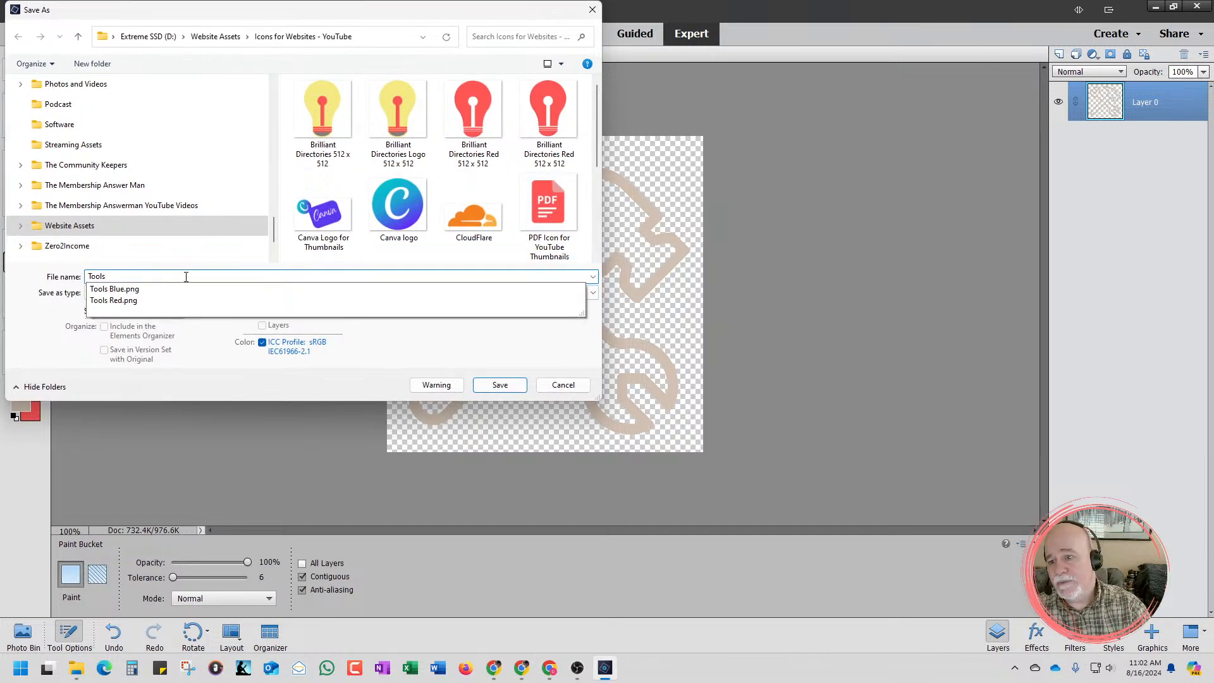
type("Tan")
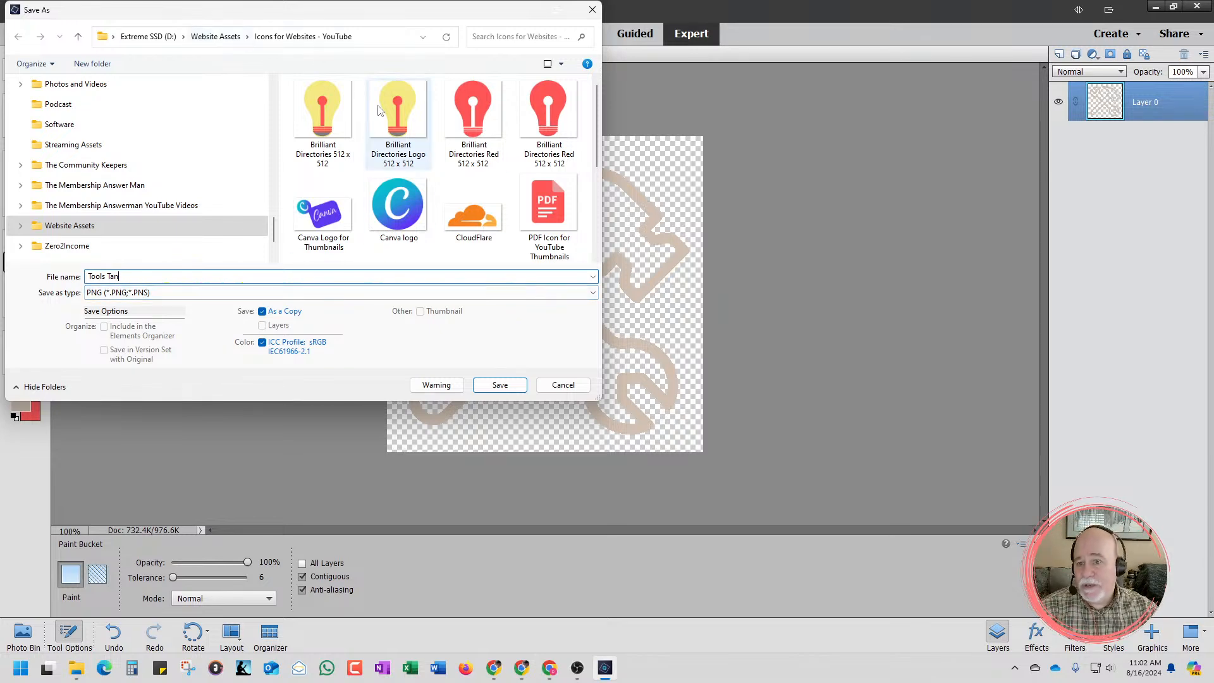
left_click(500, 385)
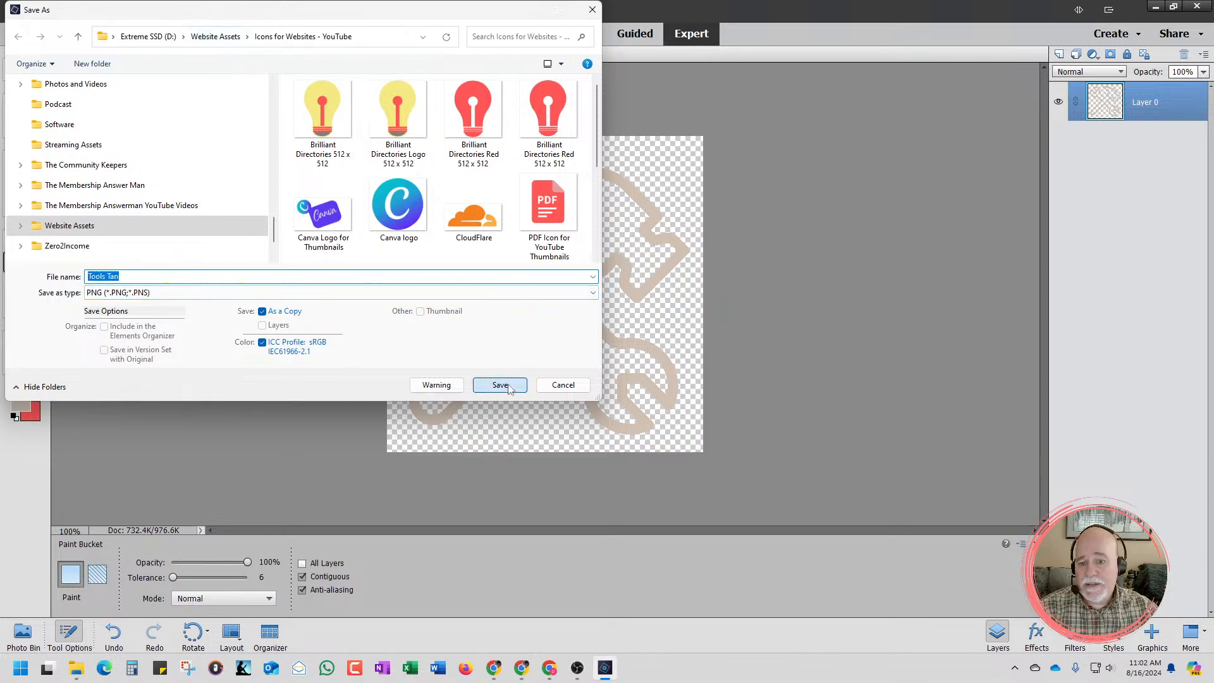
left_click(647, 210)
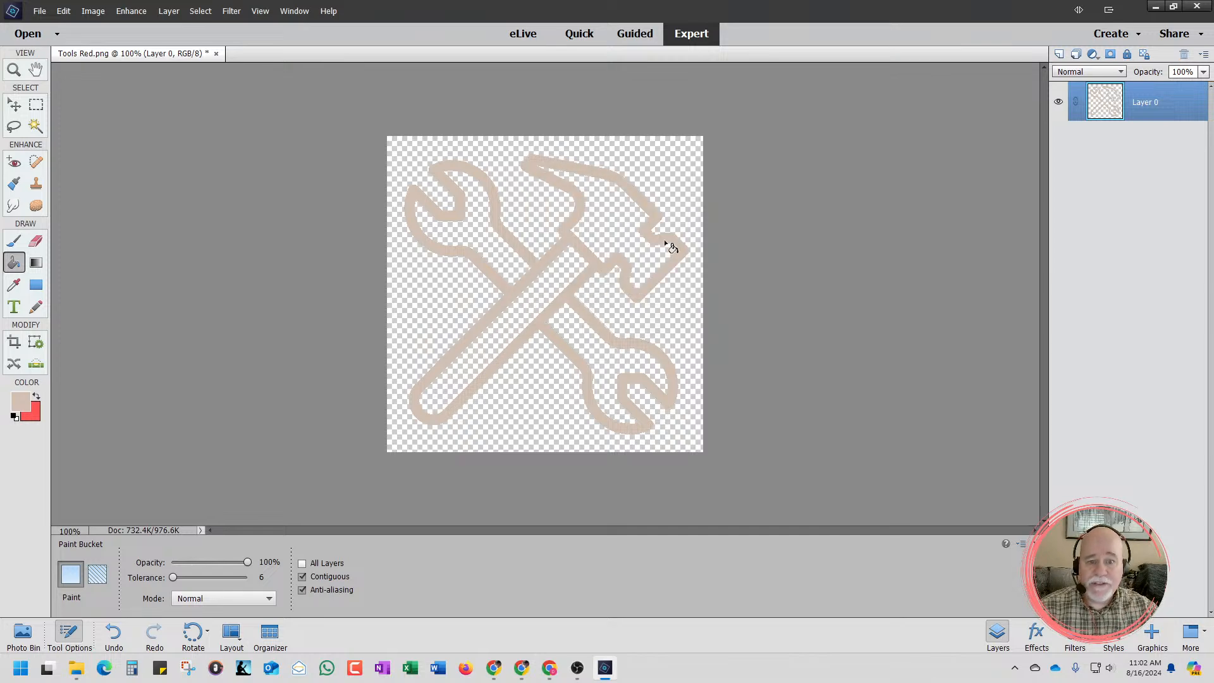
Return to the Systeme.io page editor and open the image settings of the tools icon in the Zero2Income Toolbox card
left_click(1157, 9)
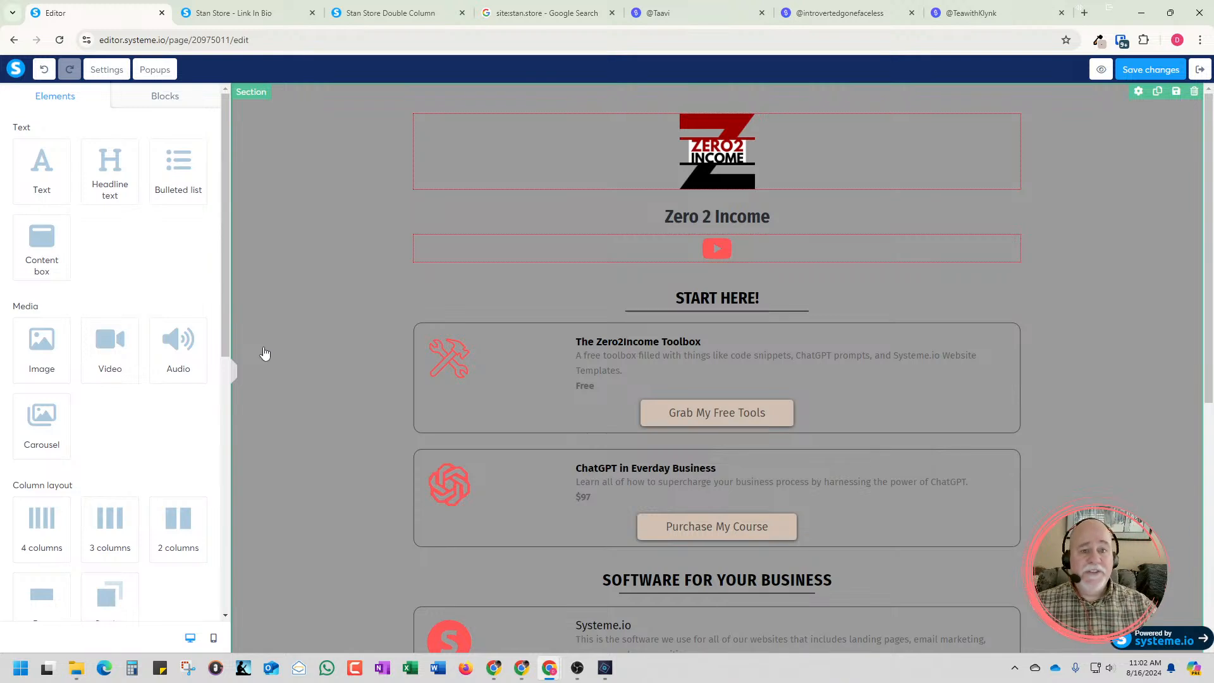
left_click(442, 372)
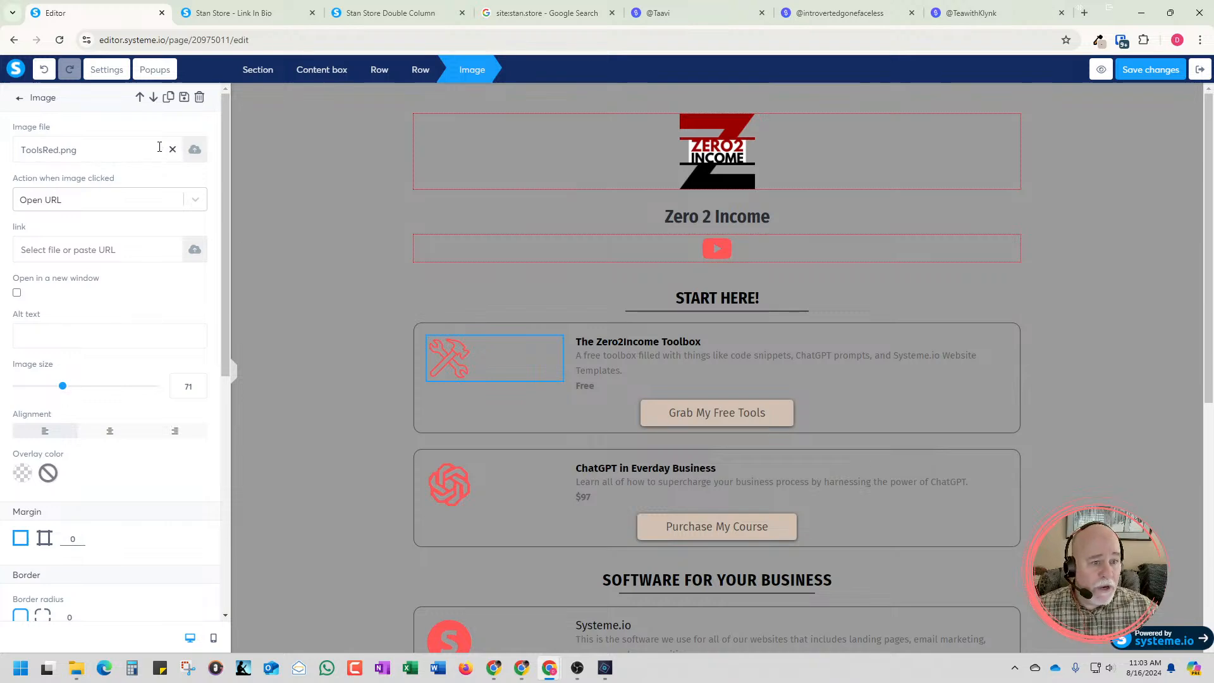
Examine the product card images on the TeawithKlynk Stan Store page from Freebies down to Bookings
left_click(966, 13)
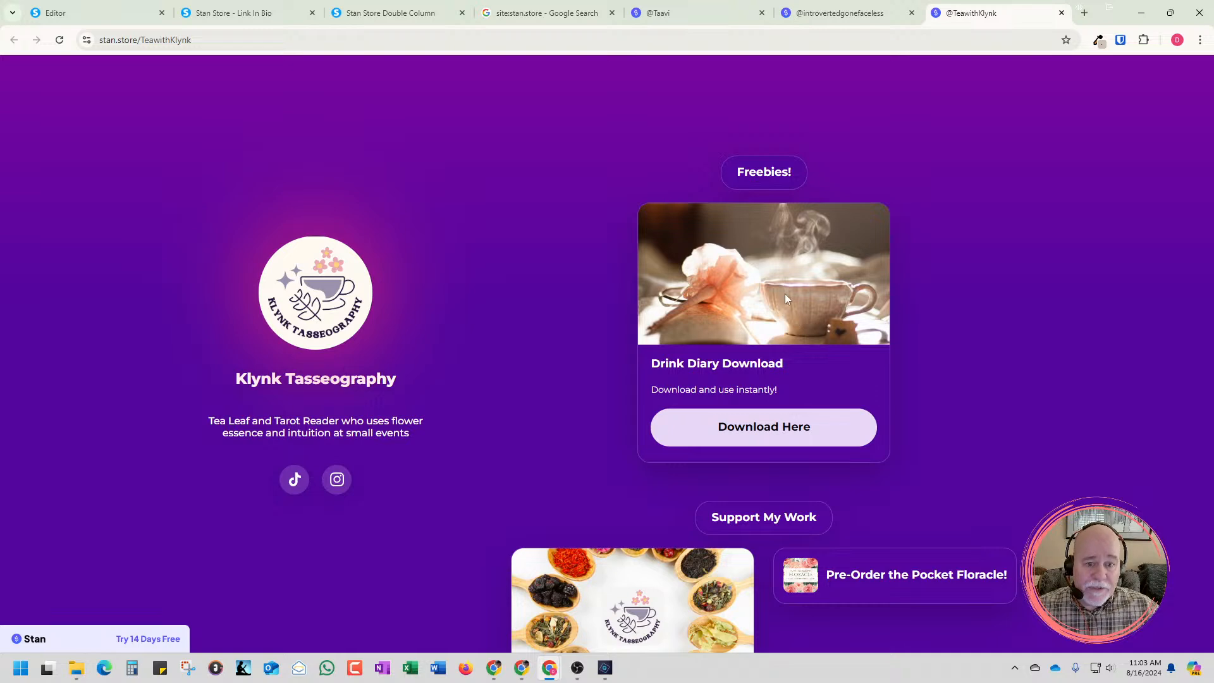
scroll(784, 293, "down", 4)
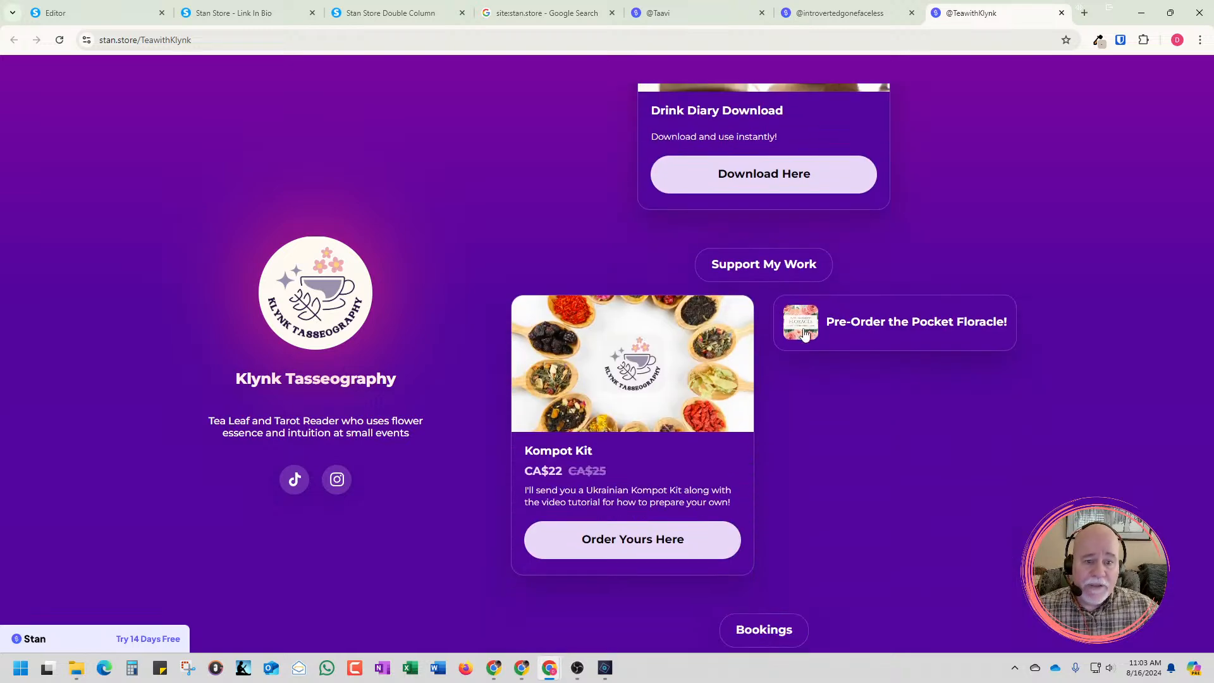
scroll(802, 333, "down", 6)
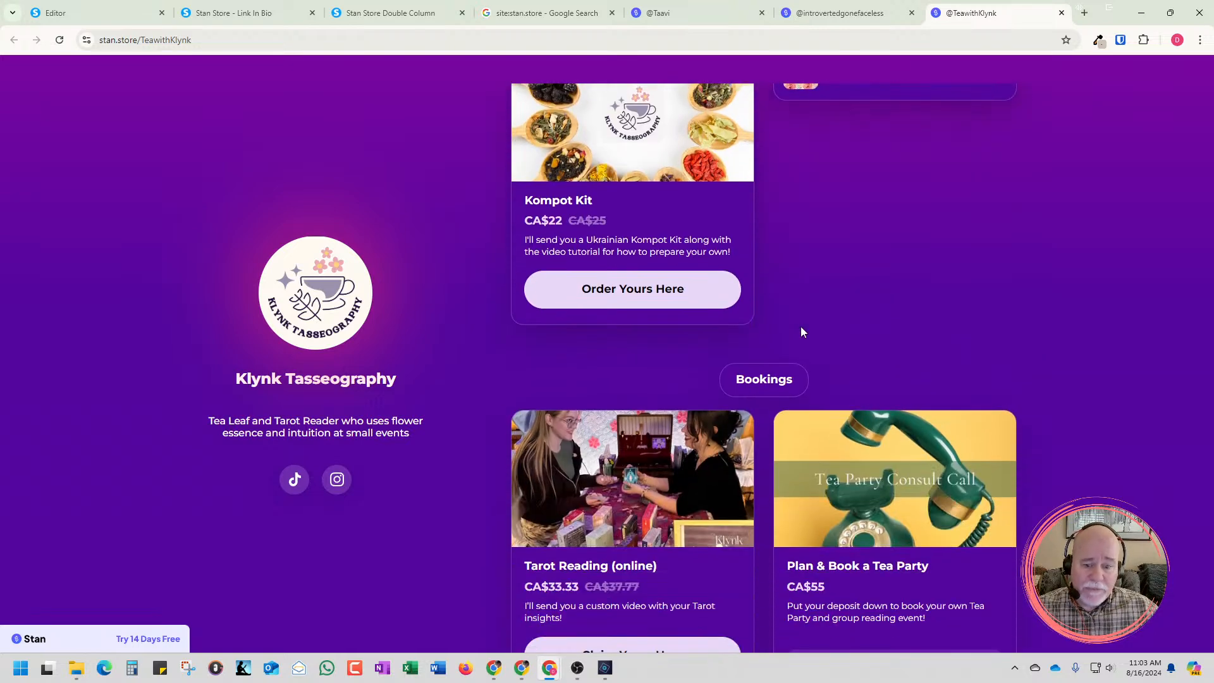
Return to the Systeme.io page editor and remove the red tools image file from the Zero2Income Toolbox card
scroll(836, 103, "up", 5)
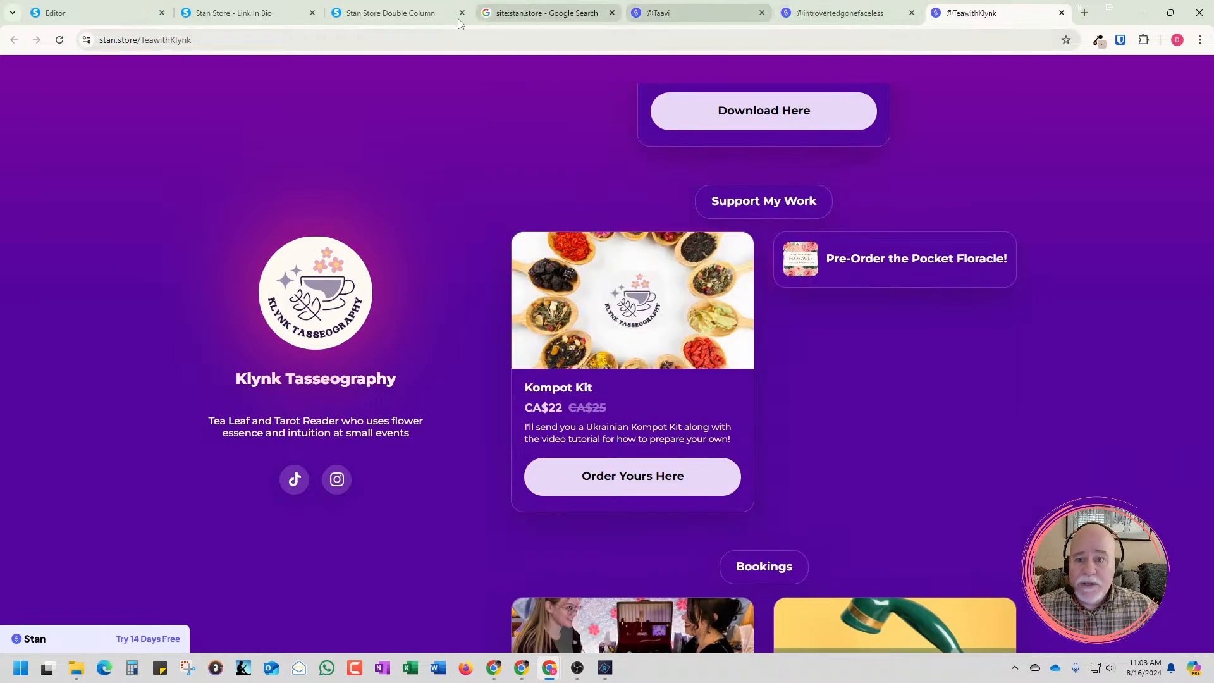
left_click(111, 19)
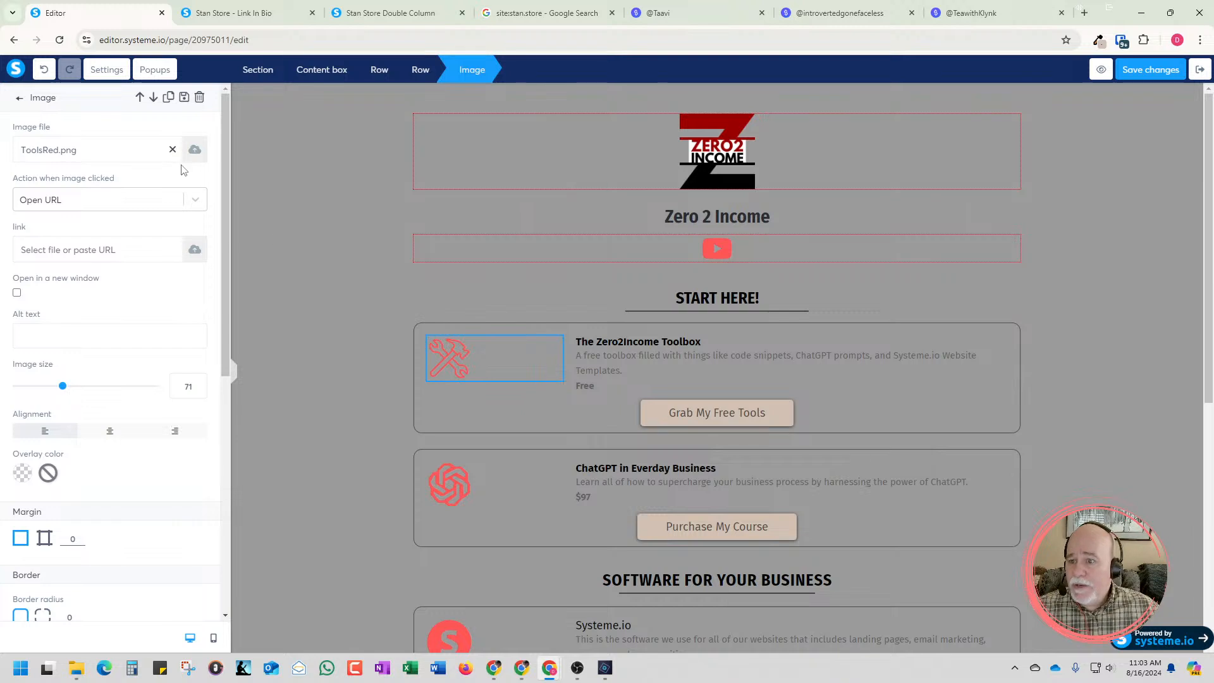
left_click(172, 150)
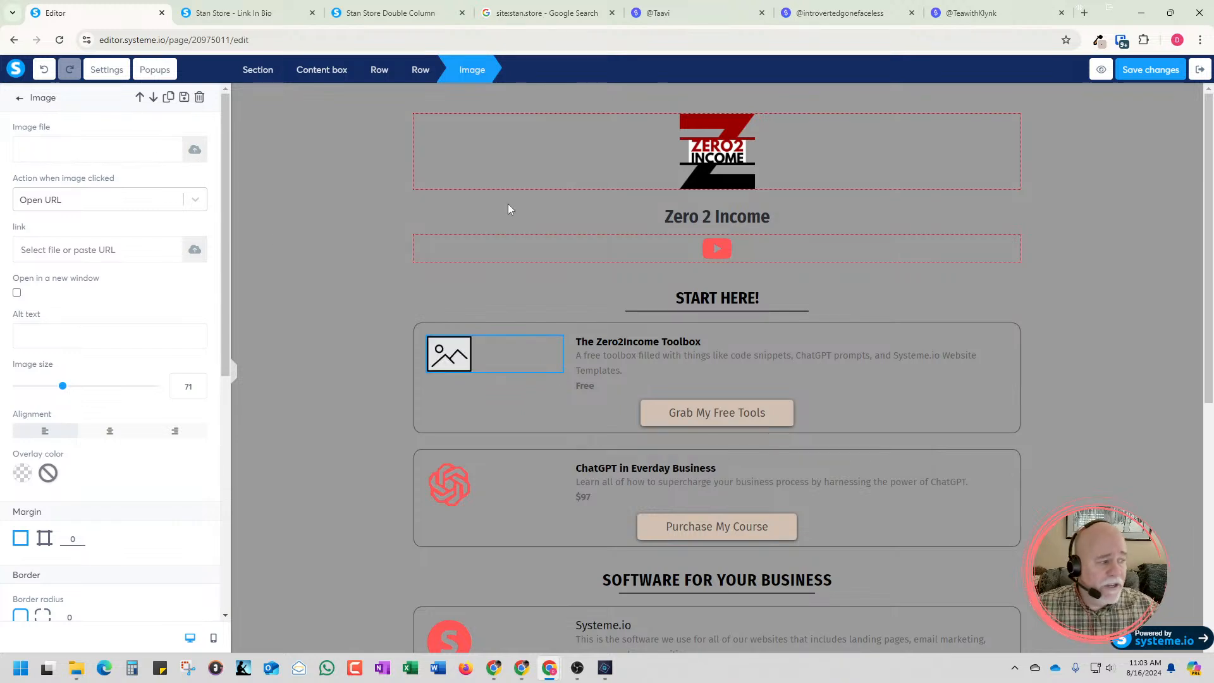
Start a new image file upload and browse to D:\Website Assets\Icons for Websites - YouTube
key("alt+Tab")
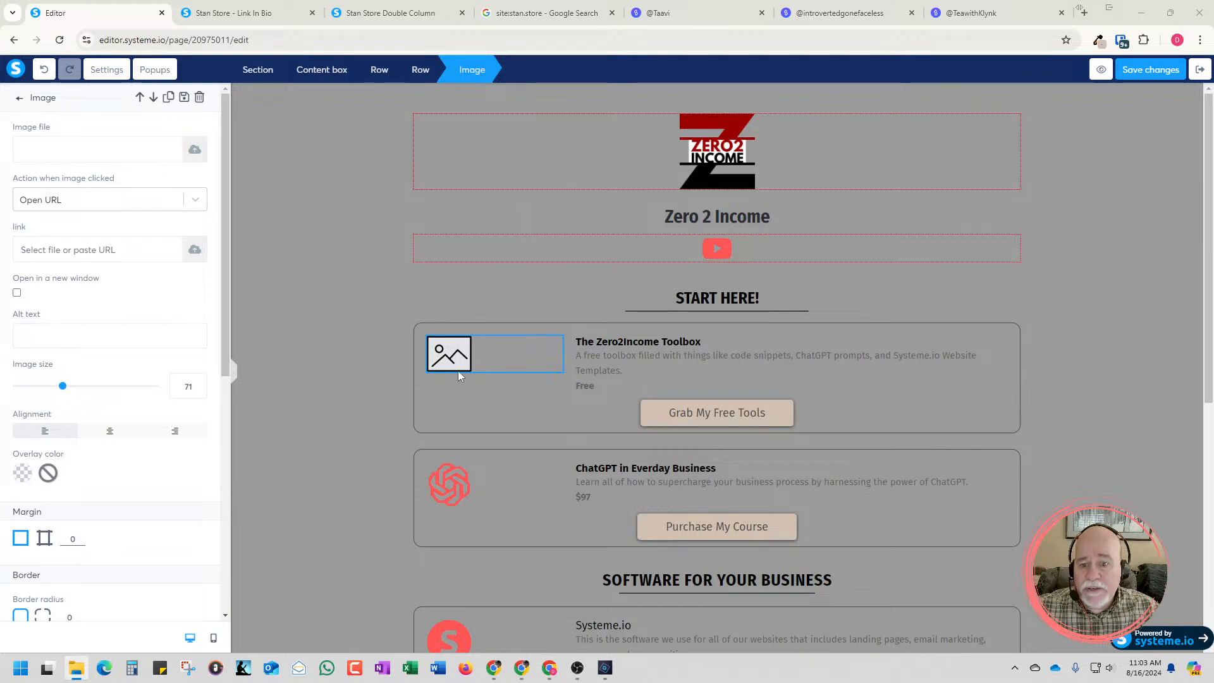
left_click(194, 149)
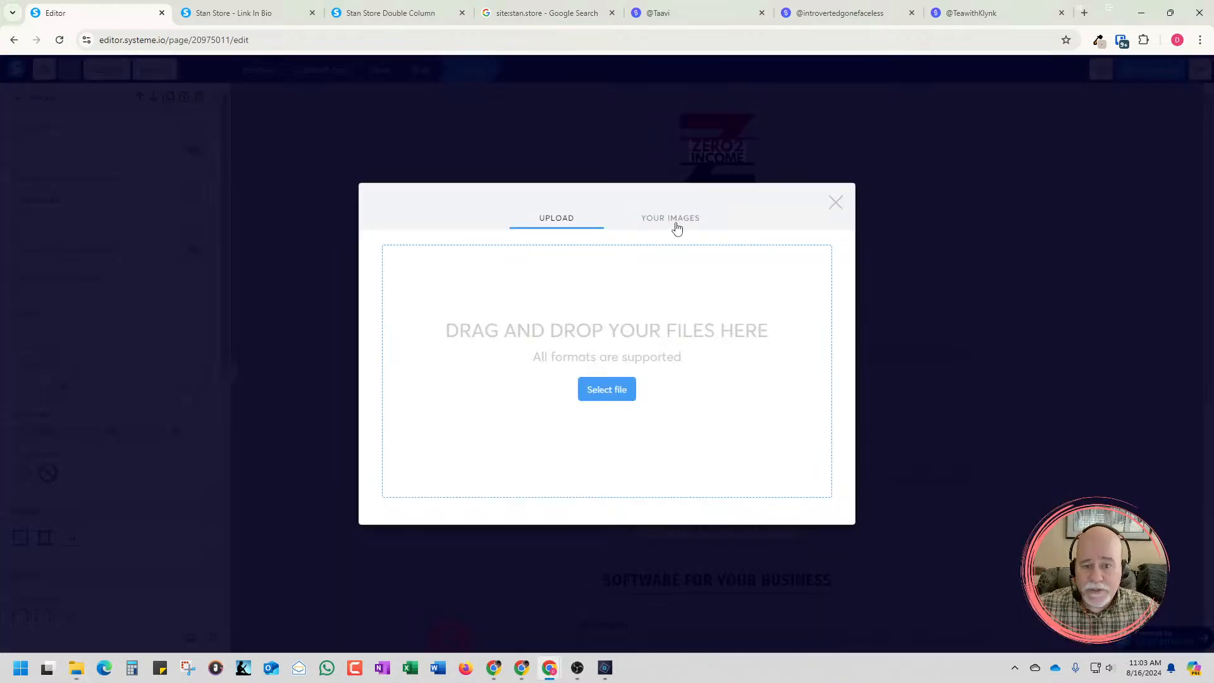
left_click(601, 390)
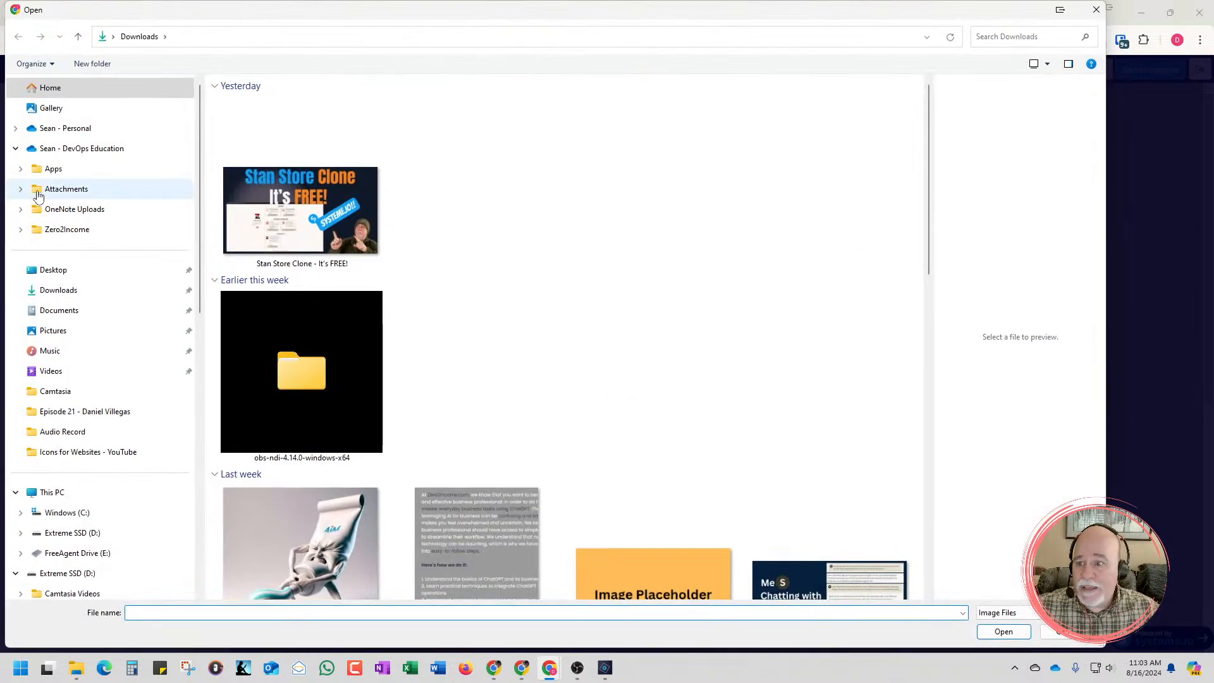
left_click(68, 290)
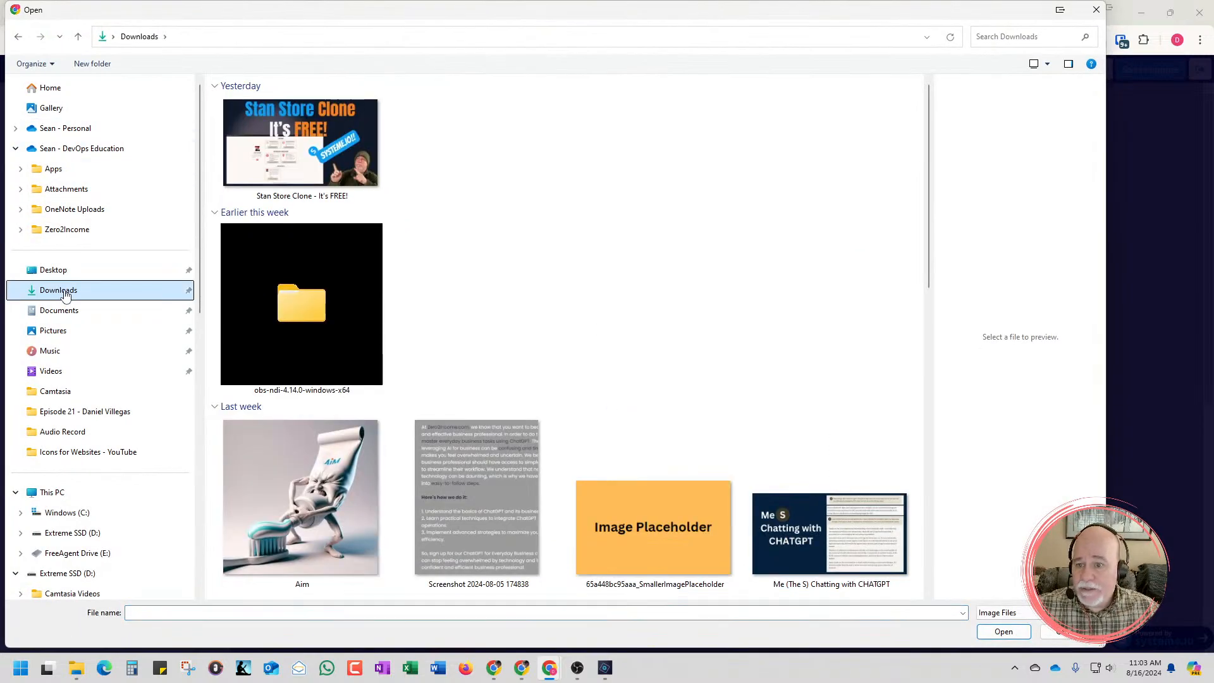
left_click_drag(1213, 146, 443, 3)
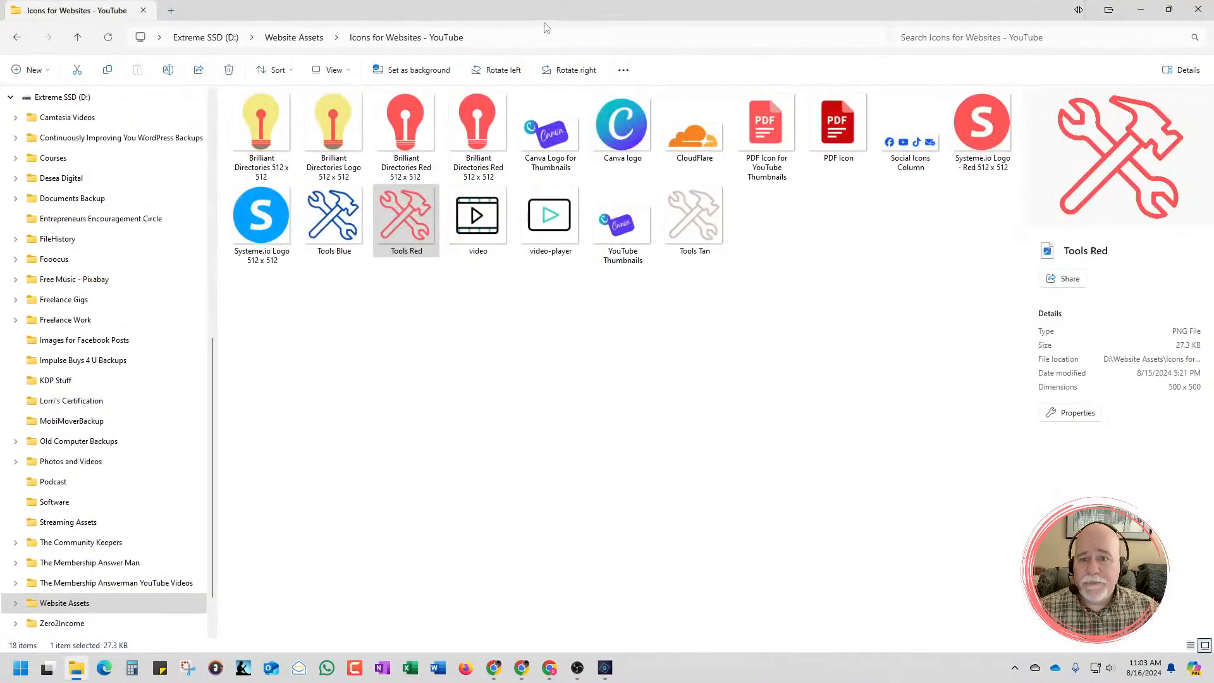
left_click(490, 38)
key("ctrl+c")
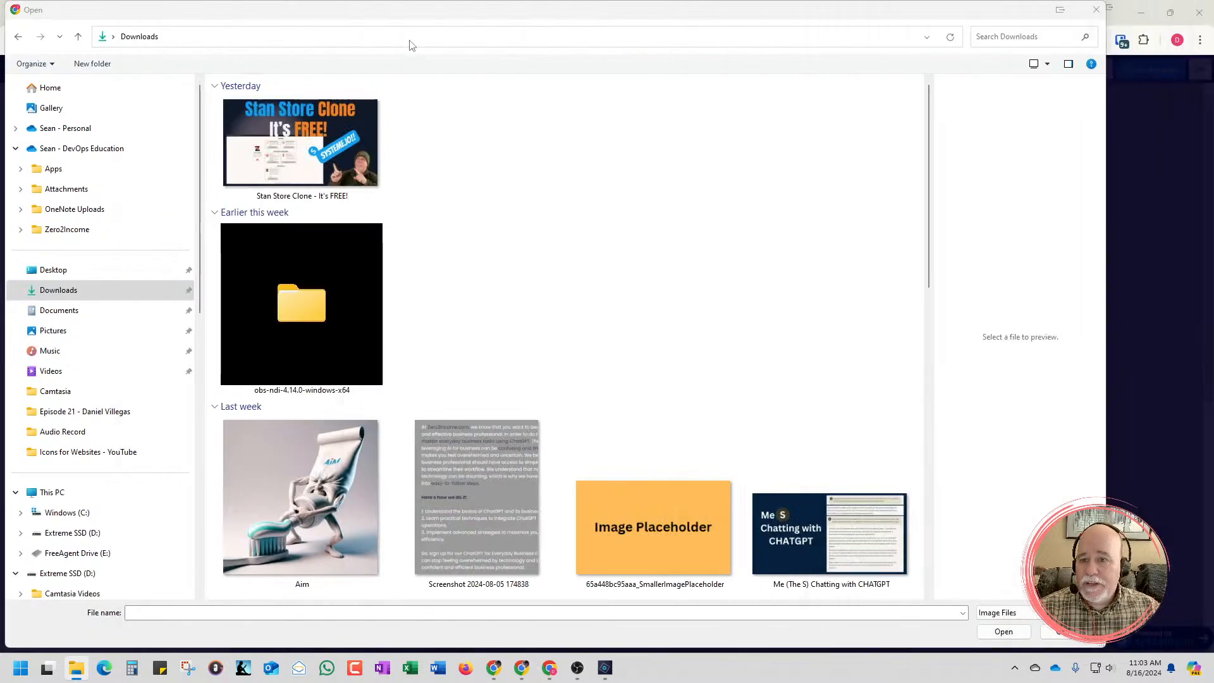
left_click(413, 39)
key("ctrl+v")
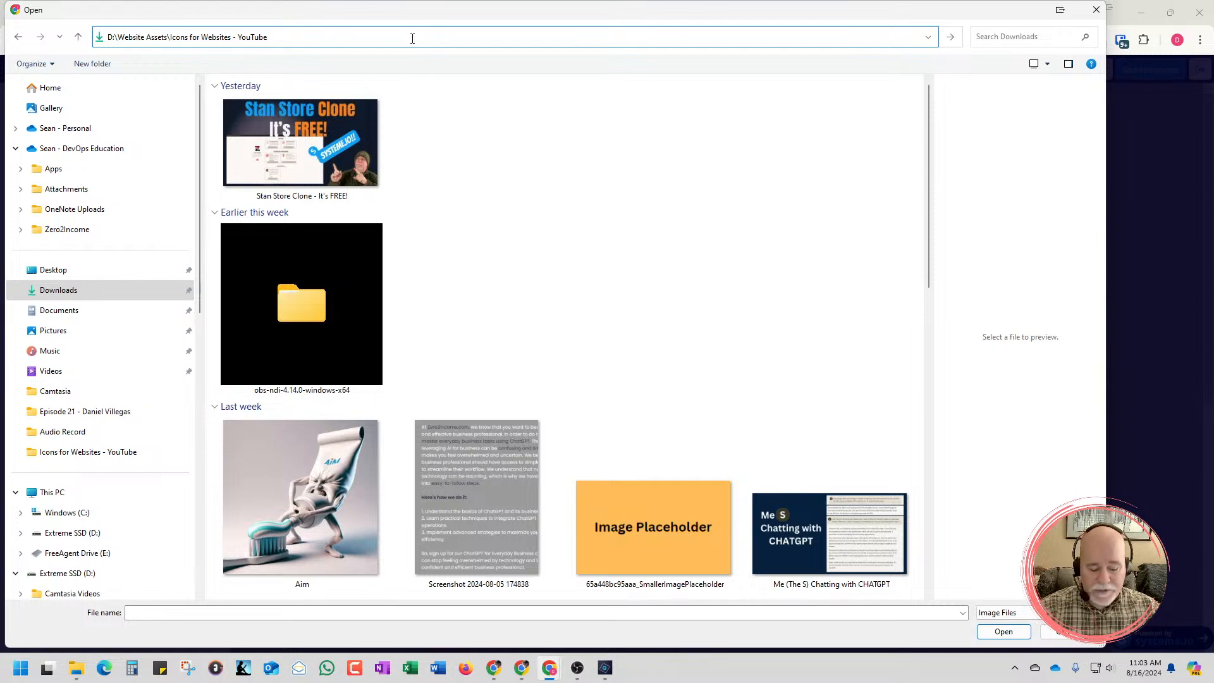
key("Return")
Upload the Tools Tan icon and insert it as the image in the Zero2Income Toolbox card
left_click(543, 229)
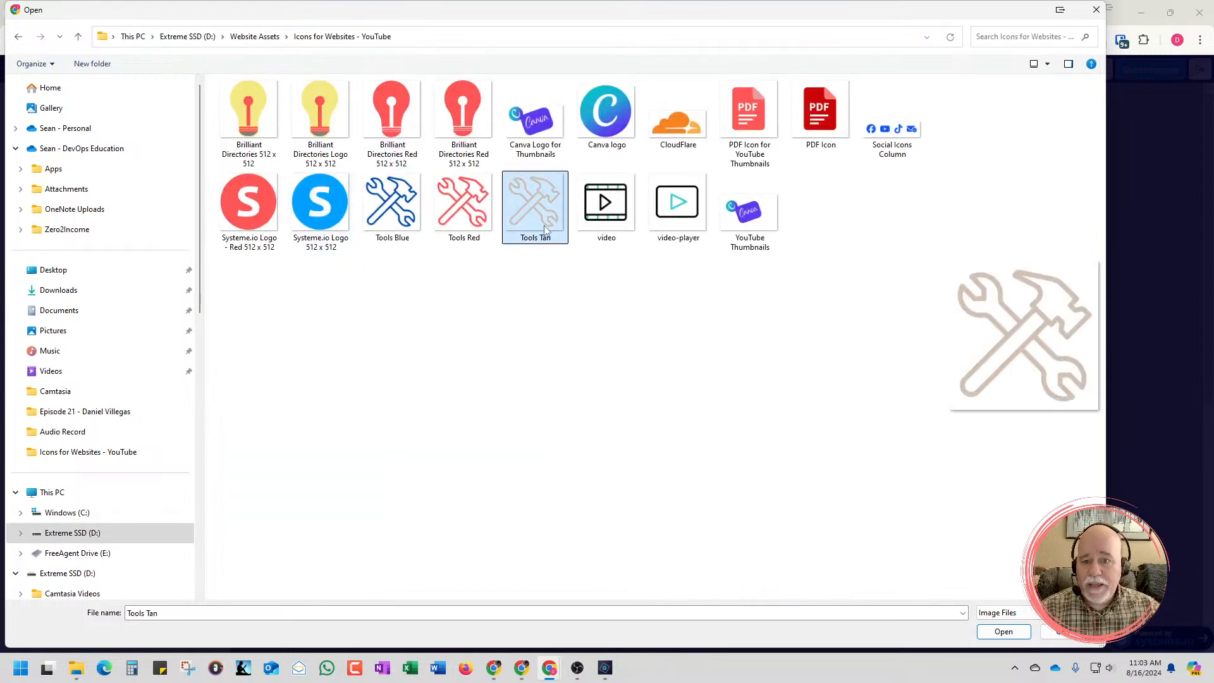
left_click(998, 630)
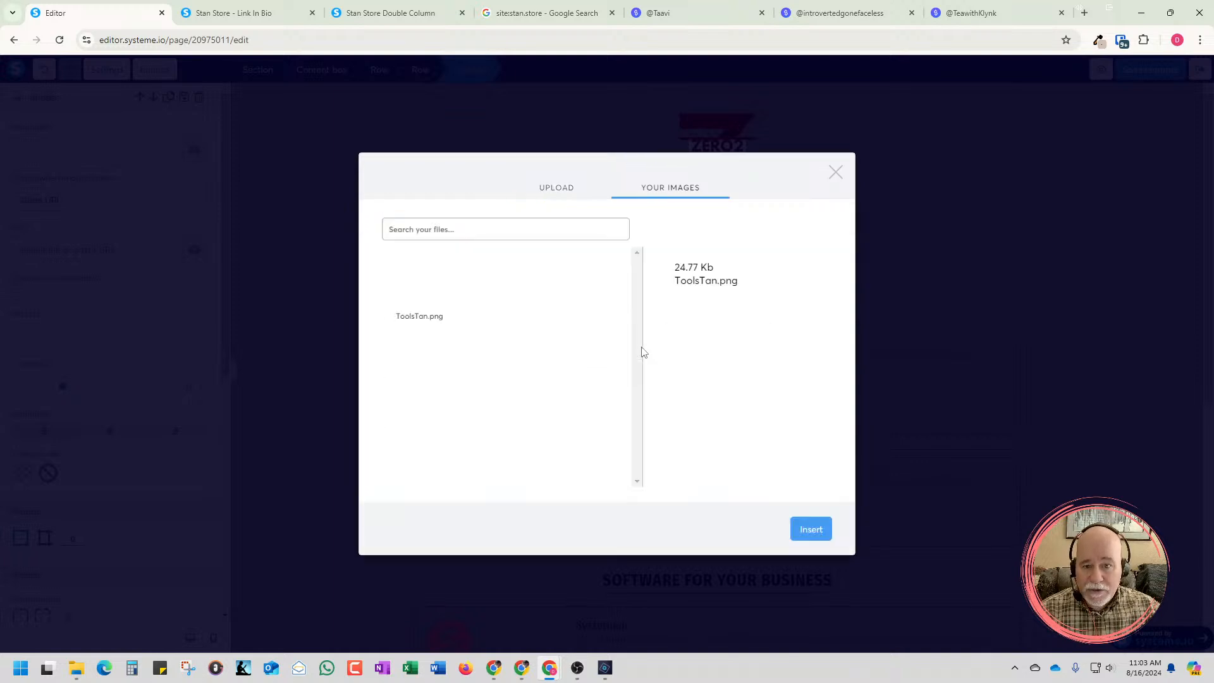
left_click(815, 526)
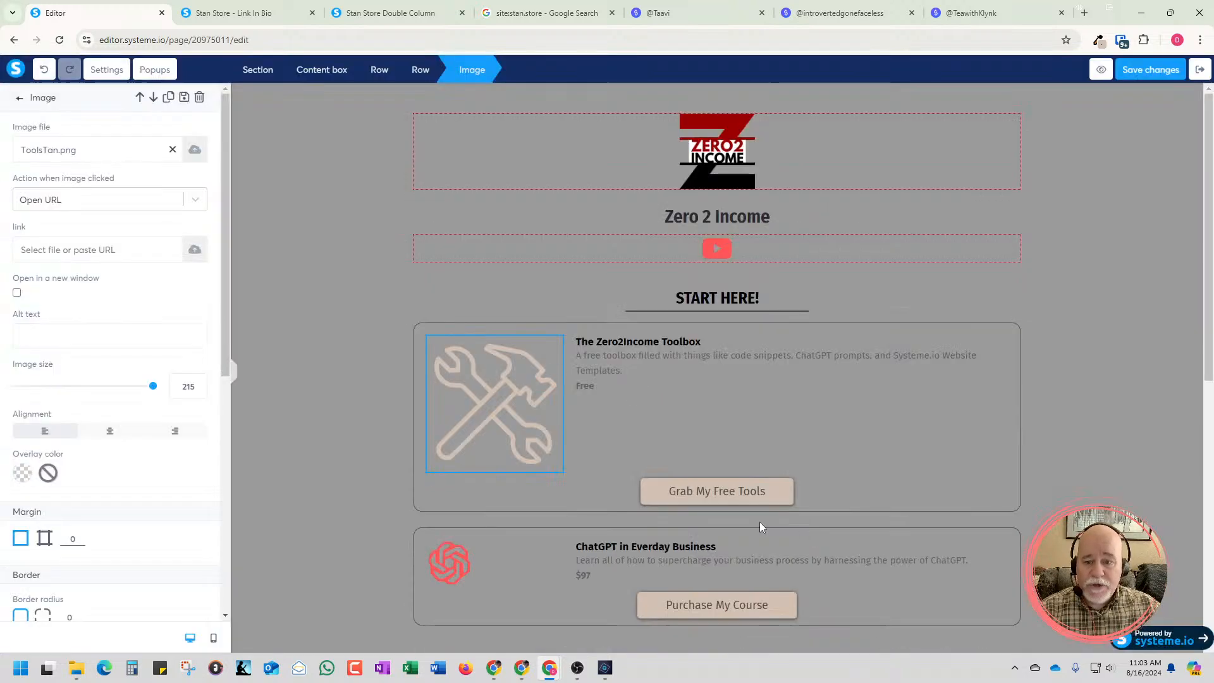
left_click(1132, 384)
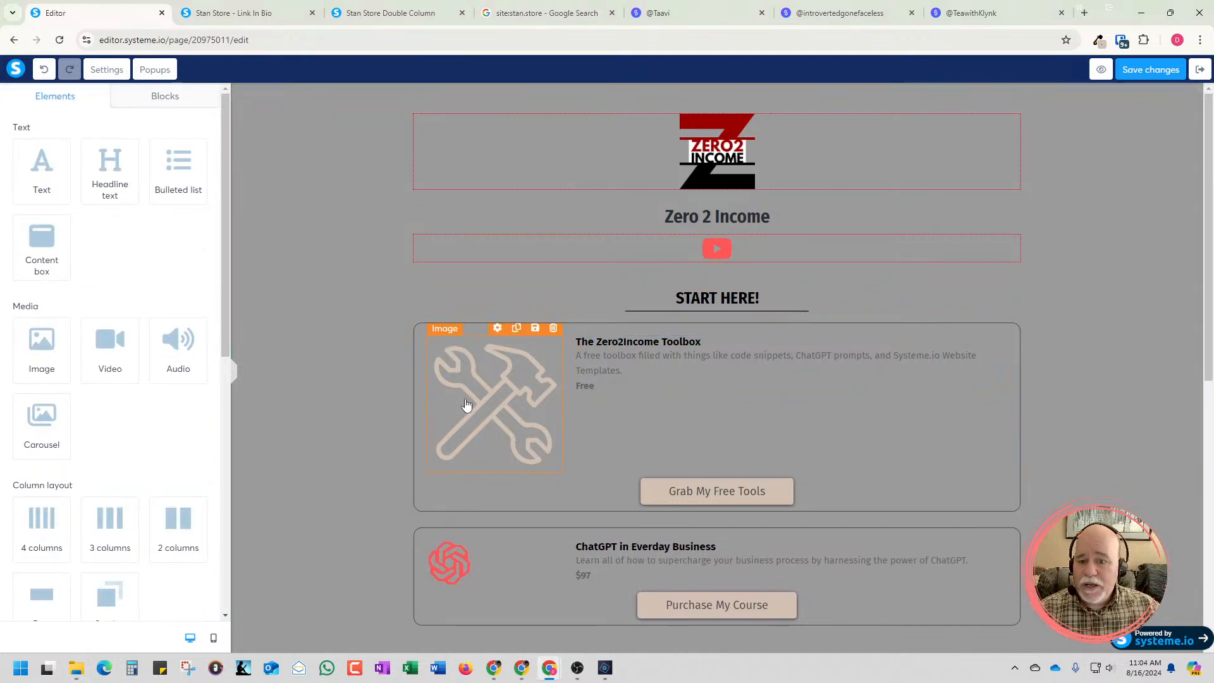
Compare the tan tools image in the toolbox card with the product card images on the TeawithKlynk Stan Store page
scroll(506, 291, "down", 2)
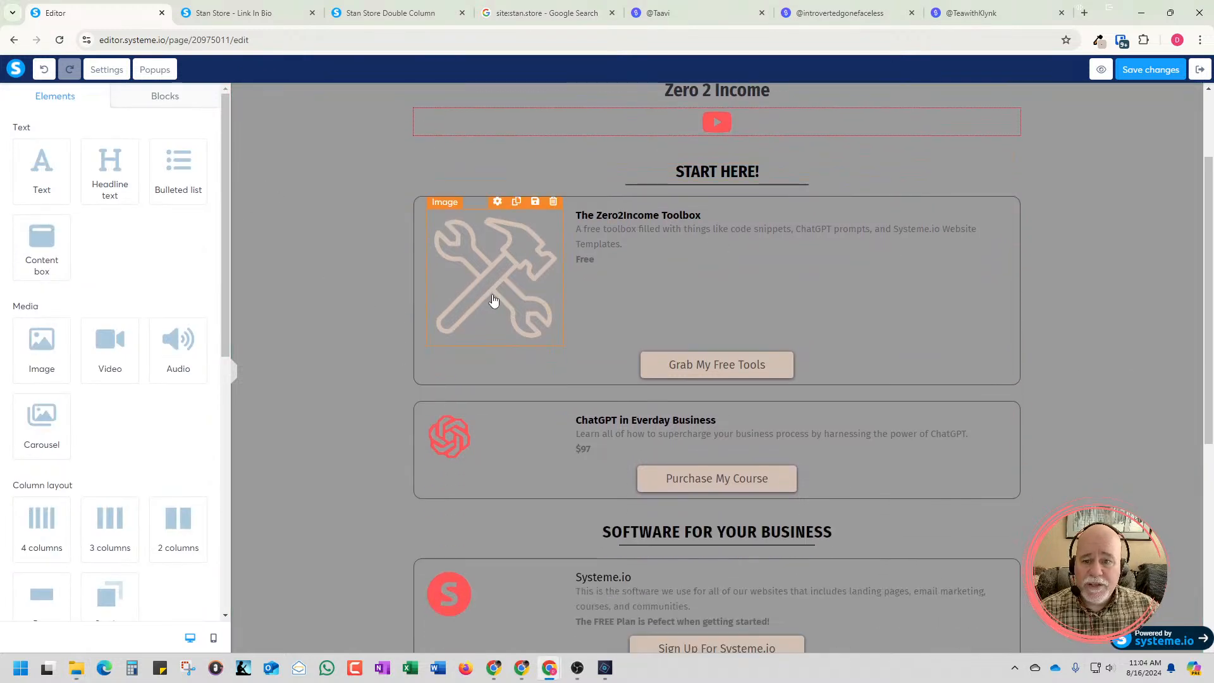
left_click(495, 303)
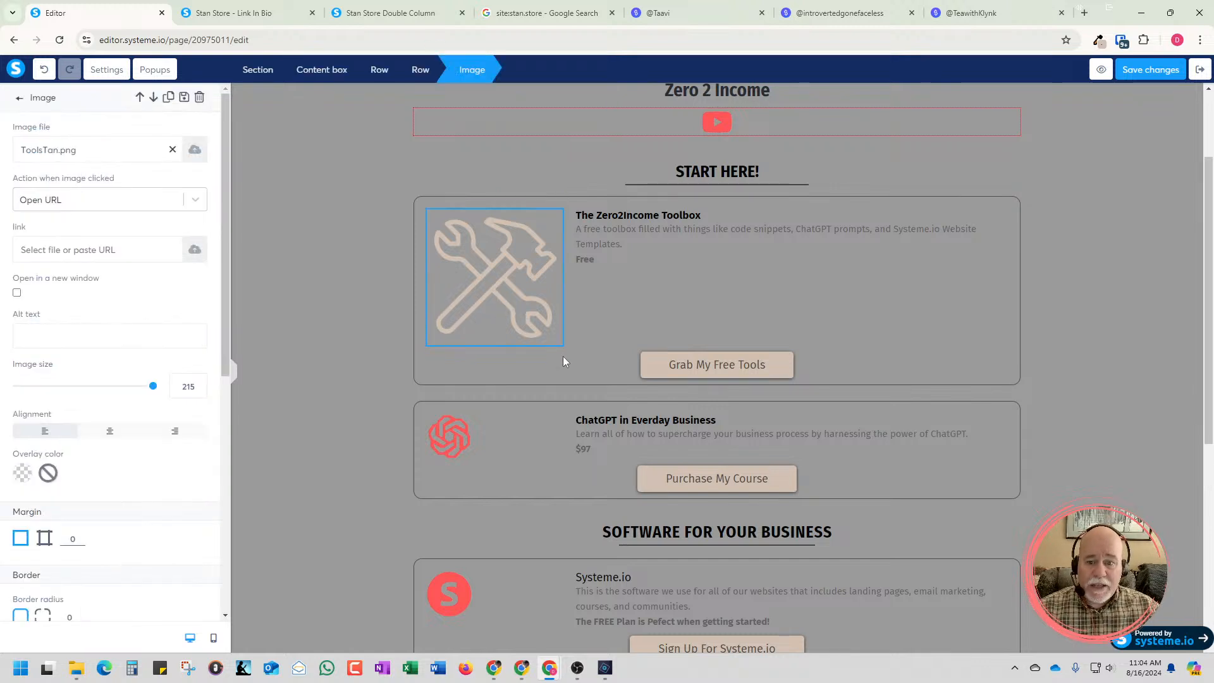
left_click(1011, 17)
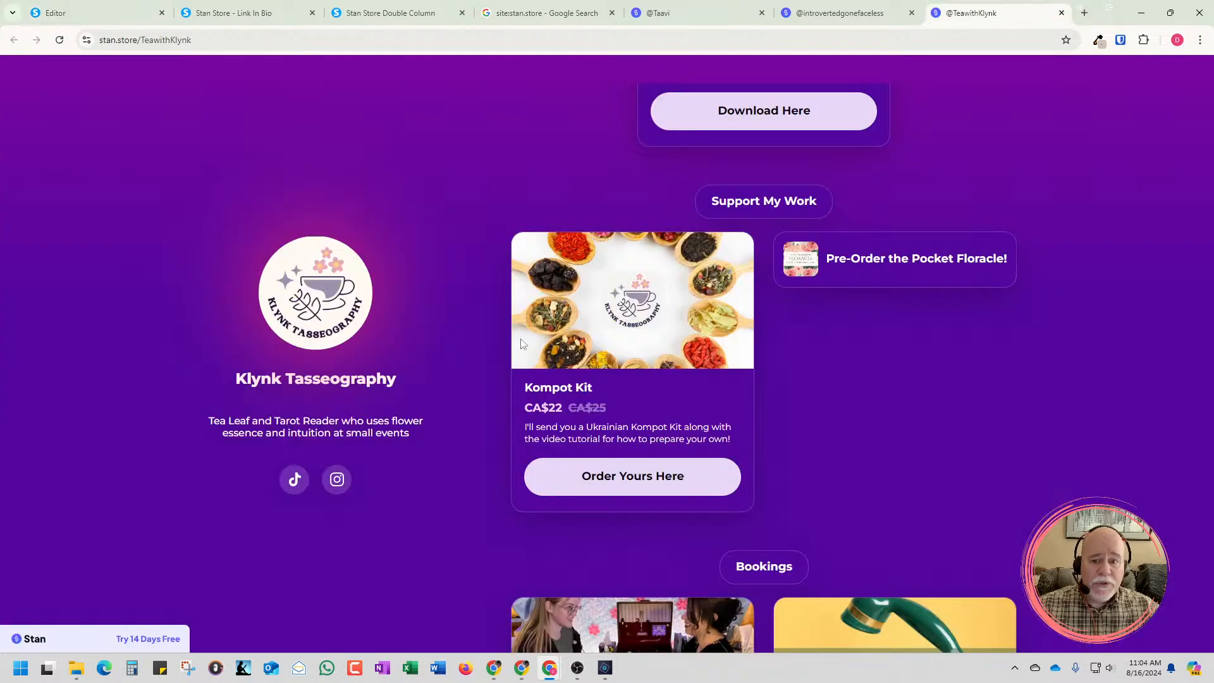
left_click(101, 14)
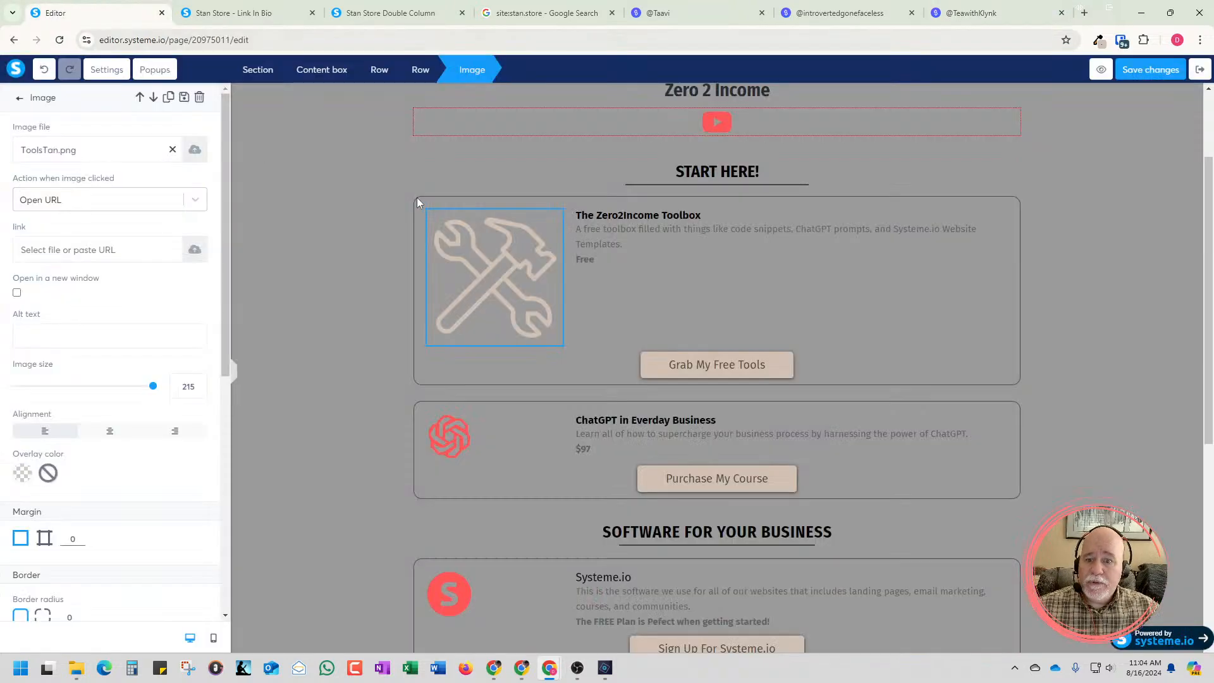
key("Escape")
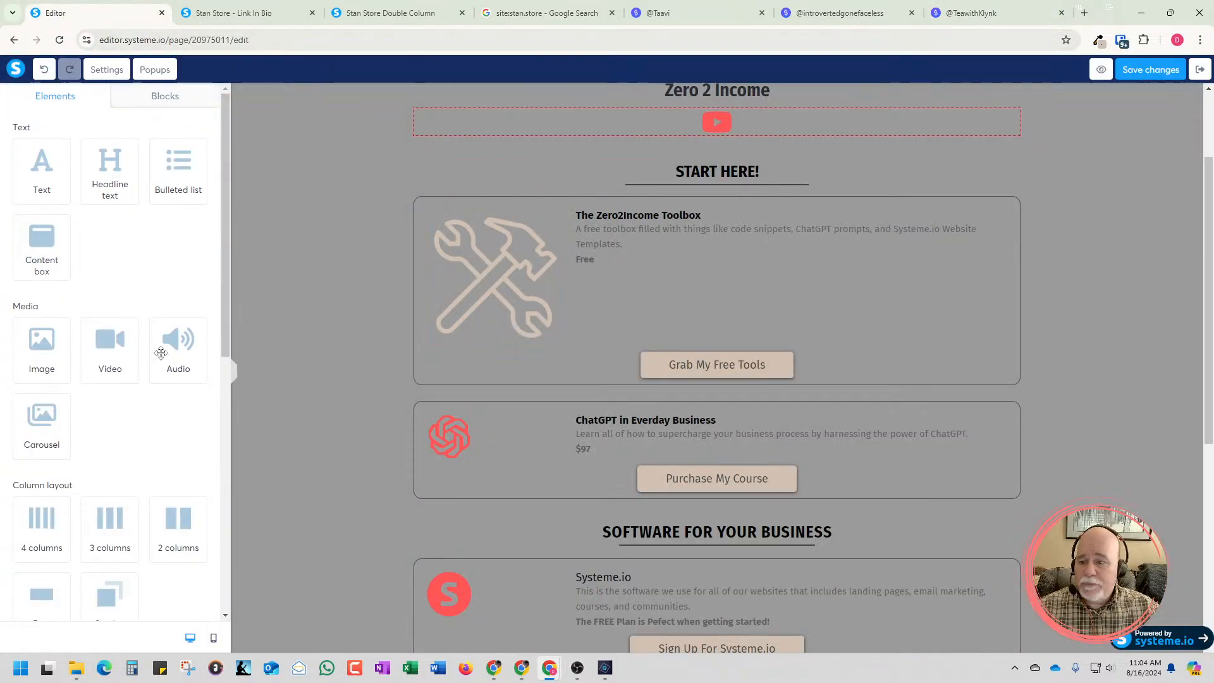
left_click_drag(223, 320, 248, 363)
Set the image size of the tan tools icon in the toolbox card to 500 and deselect it
left_click(493, 314)
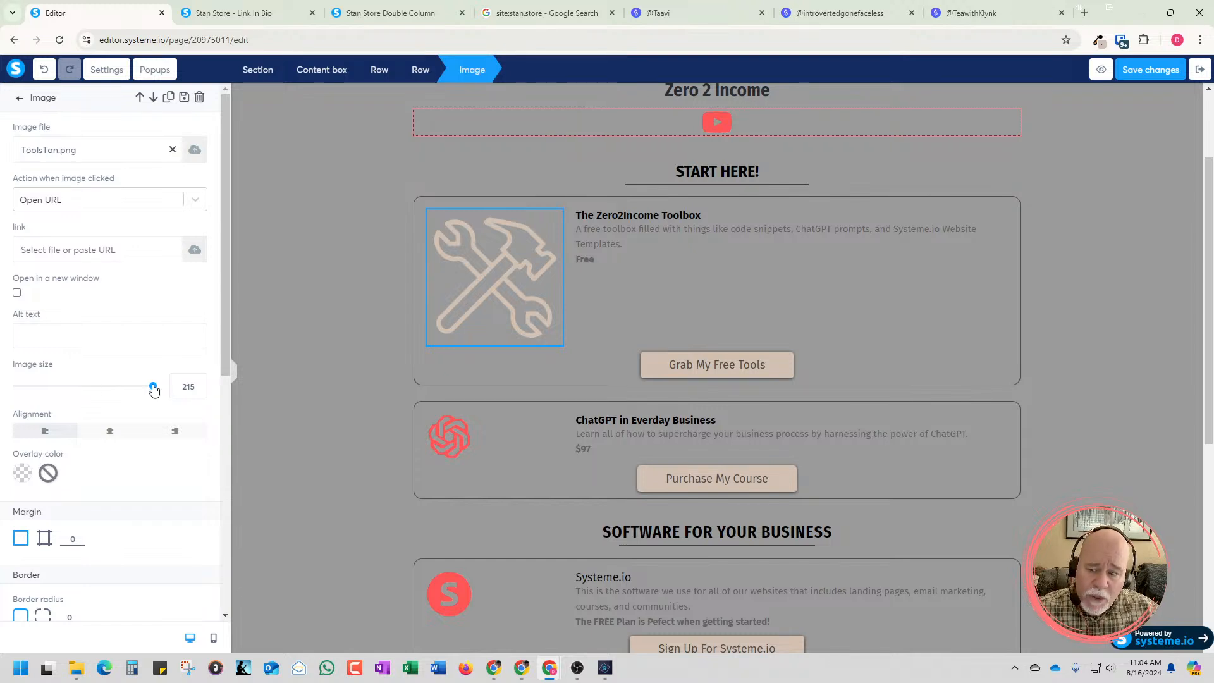
left_click(199, 384)
left_click(199, 383)
left_click(199, 384)
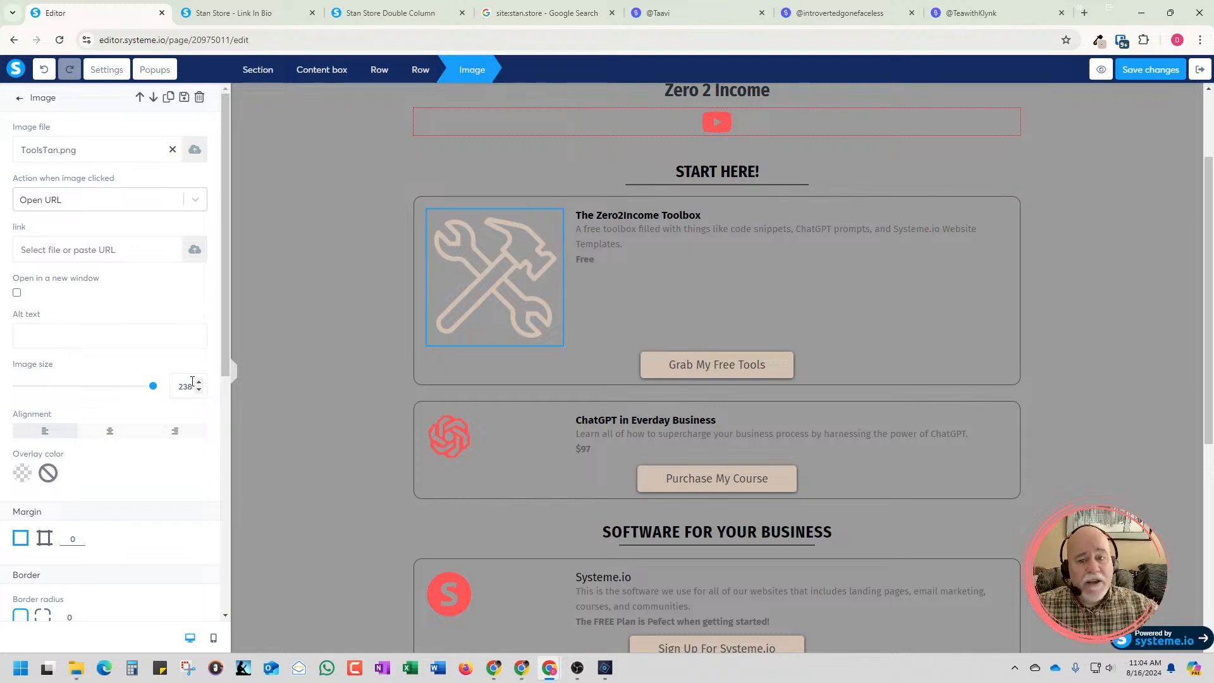
double_click(183, 386)
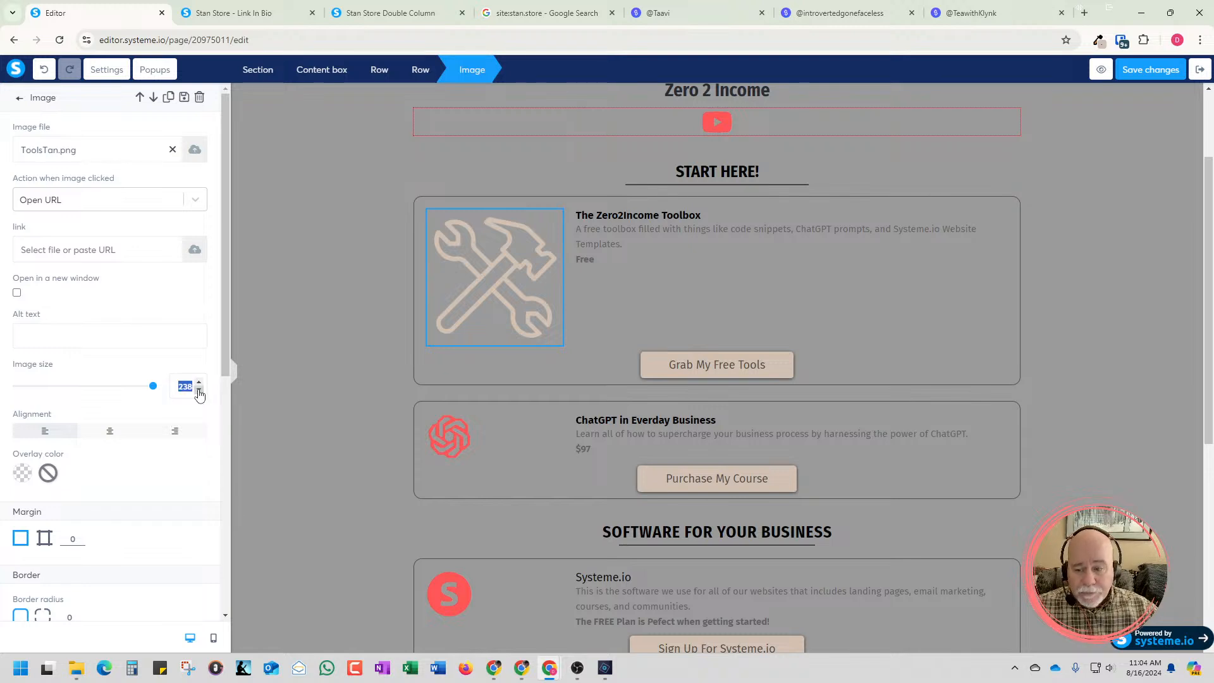
type("500")
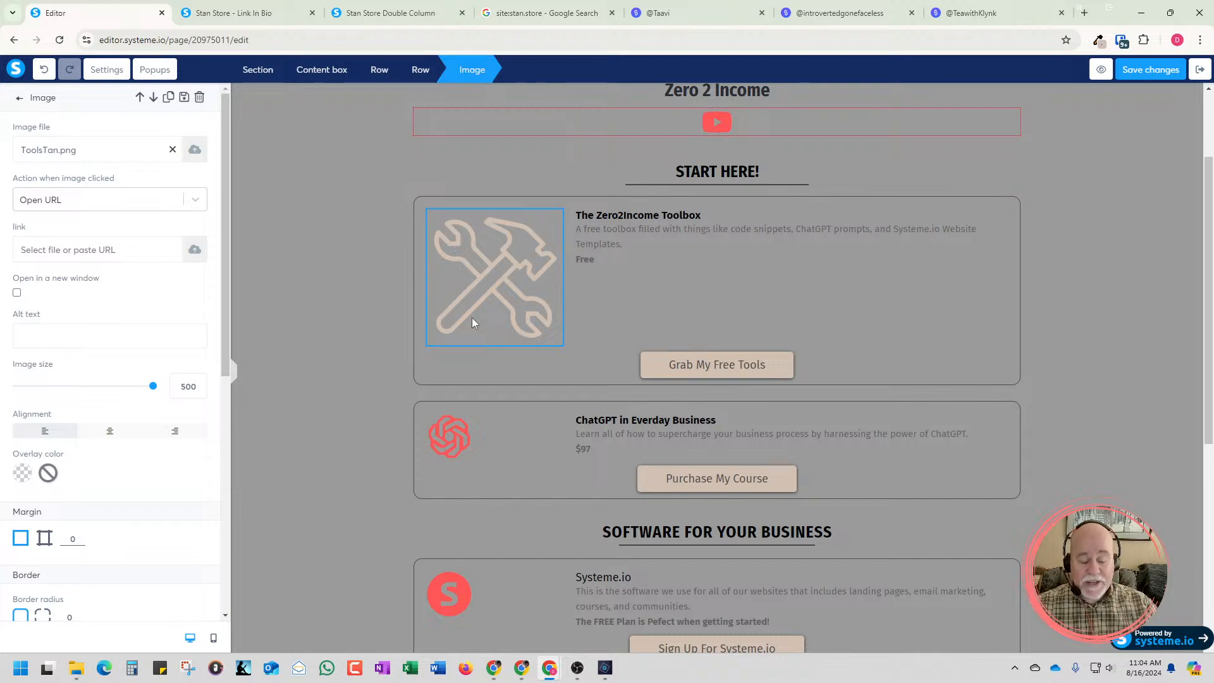
left_click(371, 325)
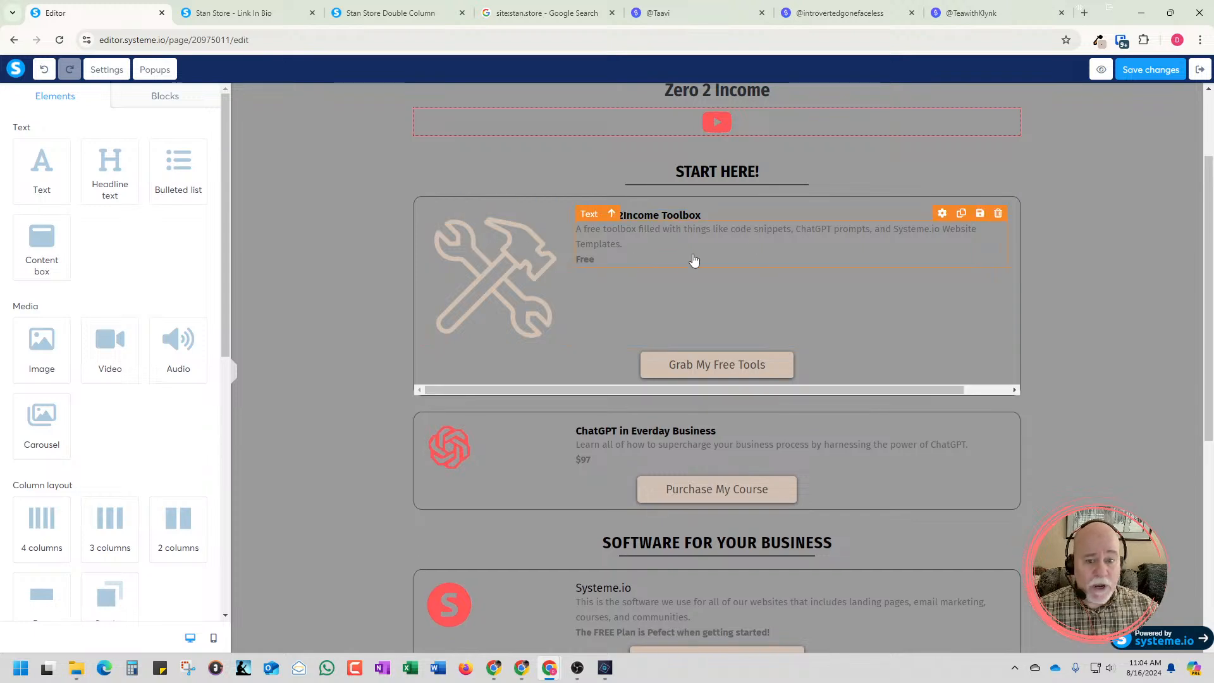
Search Google for pixabay in a new browser tab and open the Pixabay photography page on Pexels
left_click(1084, 12)
left_click(975, 49)
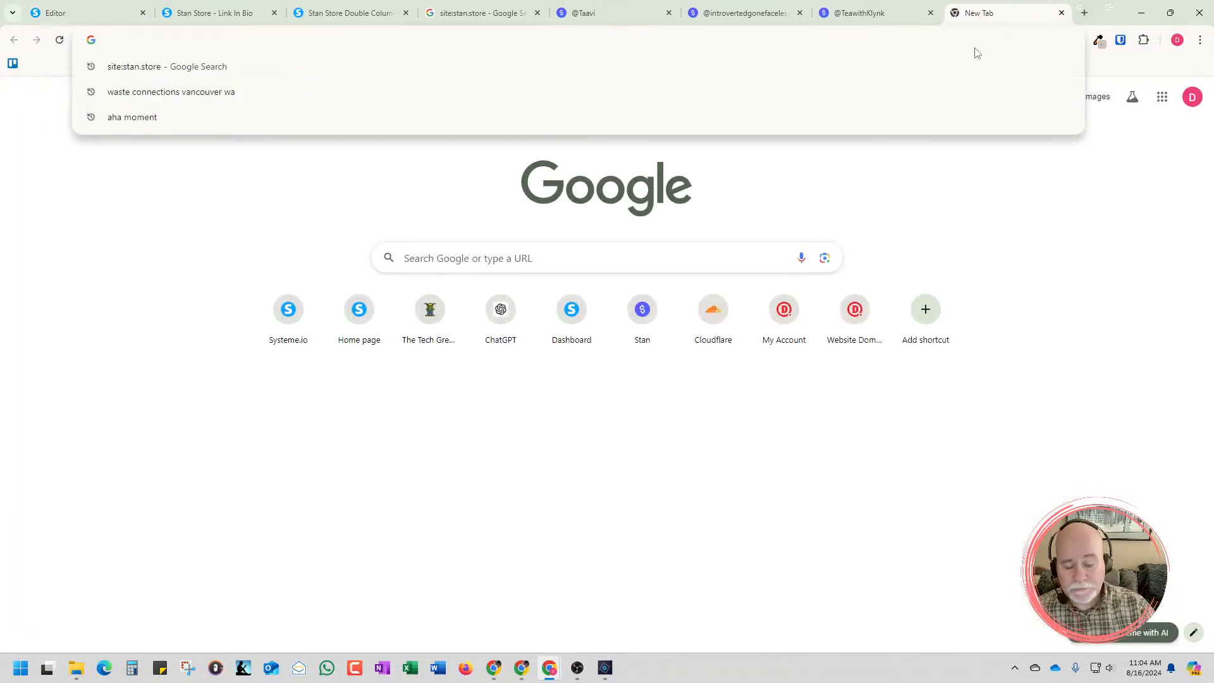
type("pixabay")
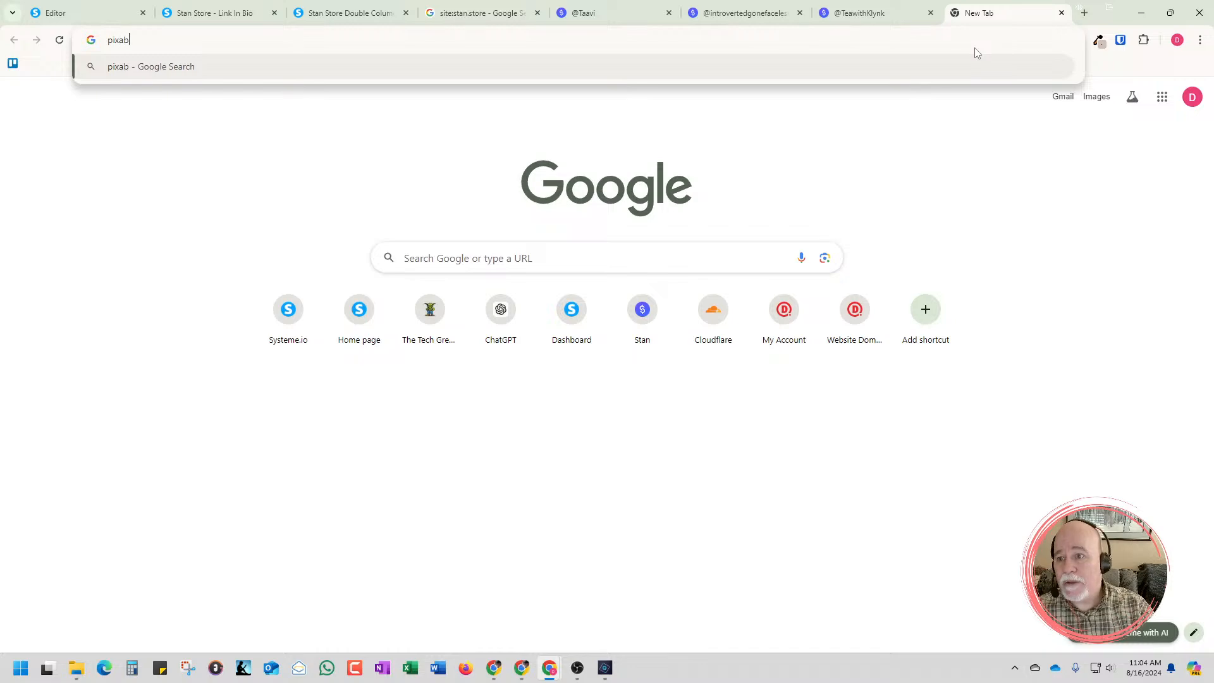
key("Return")
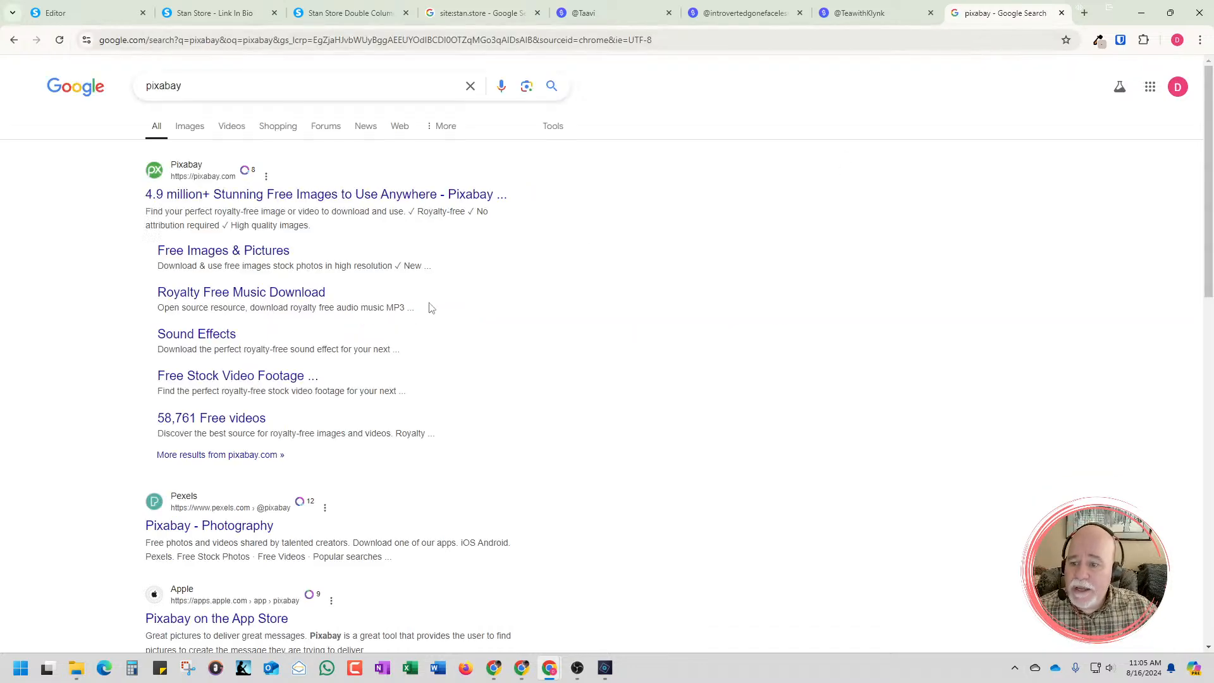
left_click(235, 528)
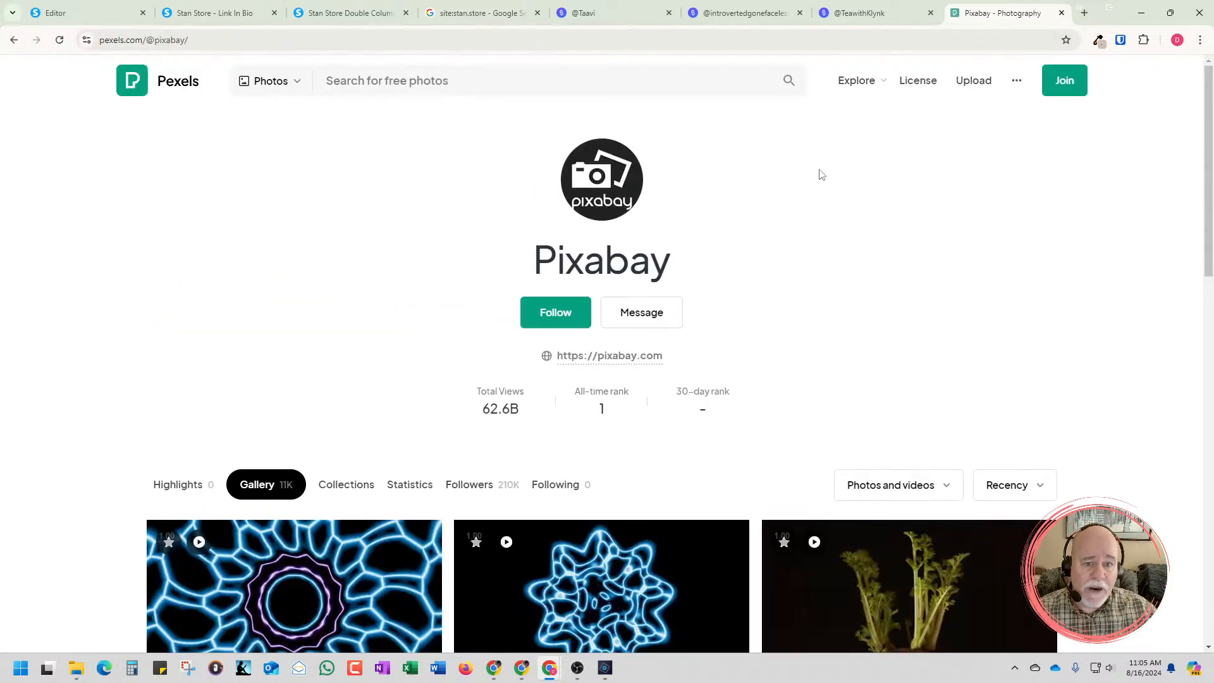
Search Pexels for Toolbox photos
left_click(557, 85)
type("Toolbox")
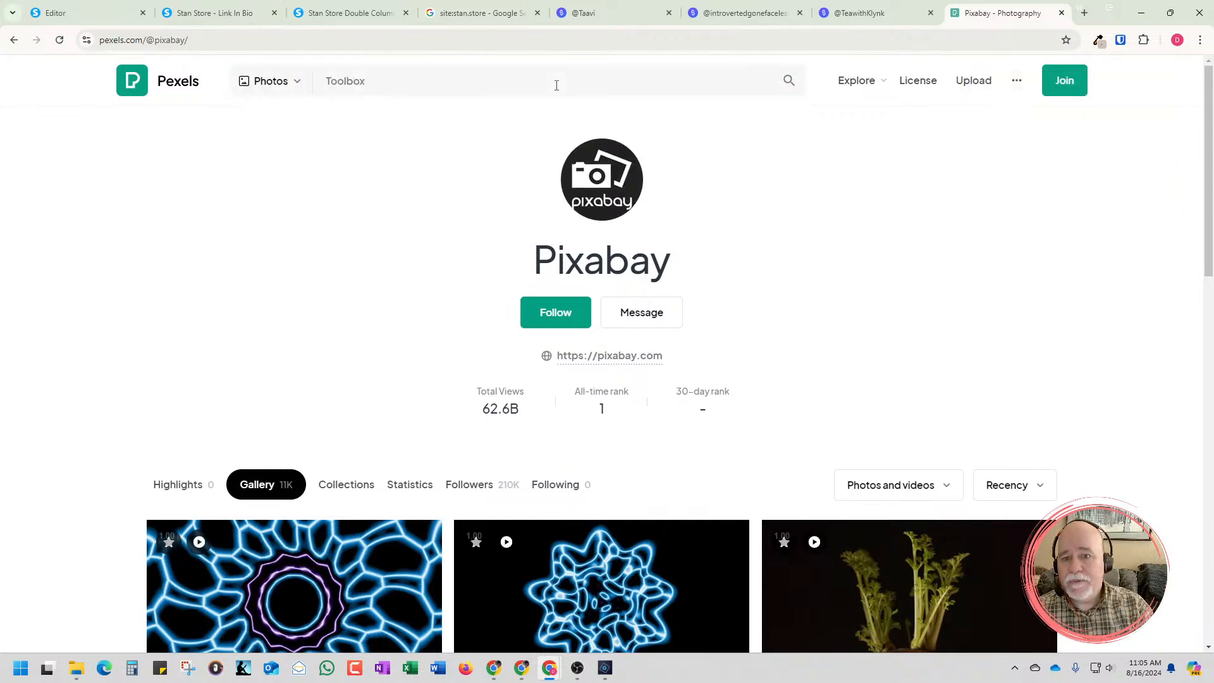
key("Return")
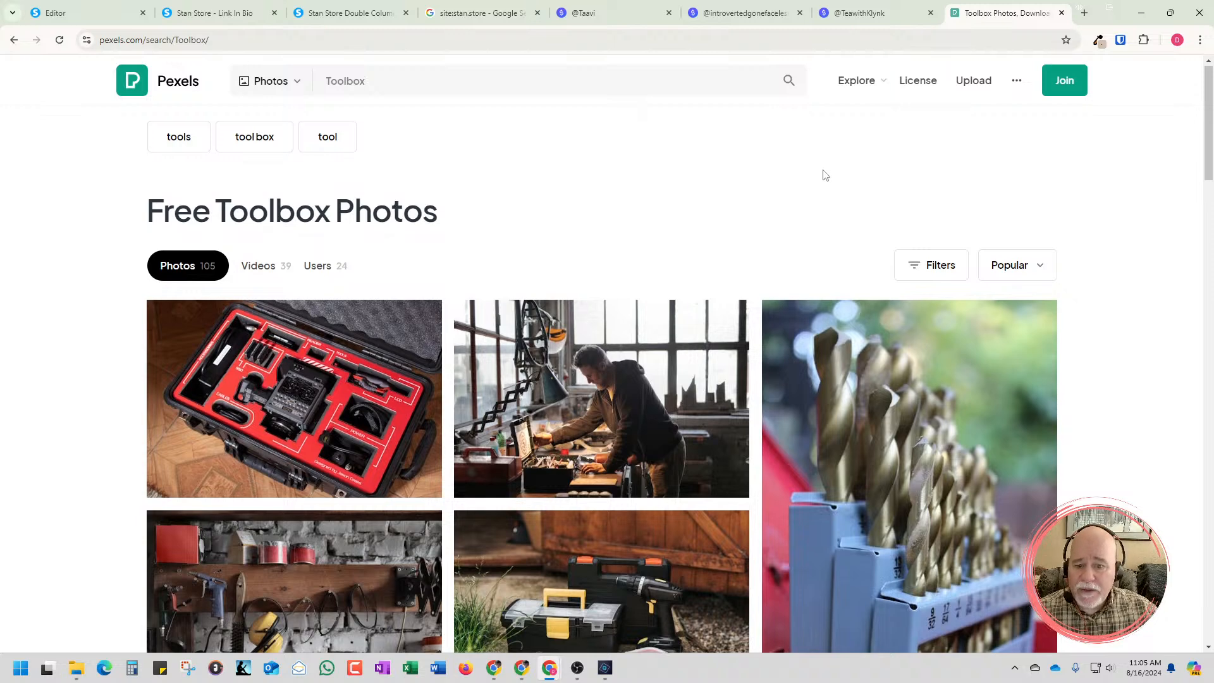
Find the photo of plastic toy tools on a pegboard in the Toolbox results and download it for free
scroll(821, 177, "down", 4)
scroll(816, 182, "down", 4)
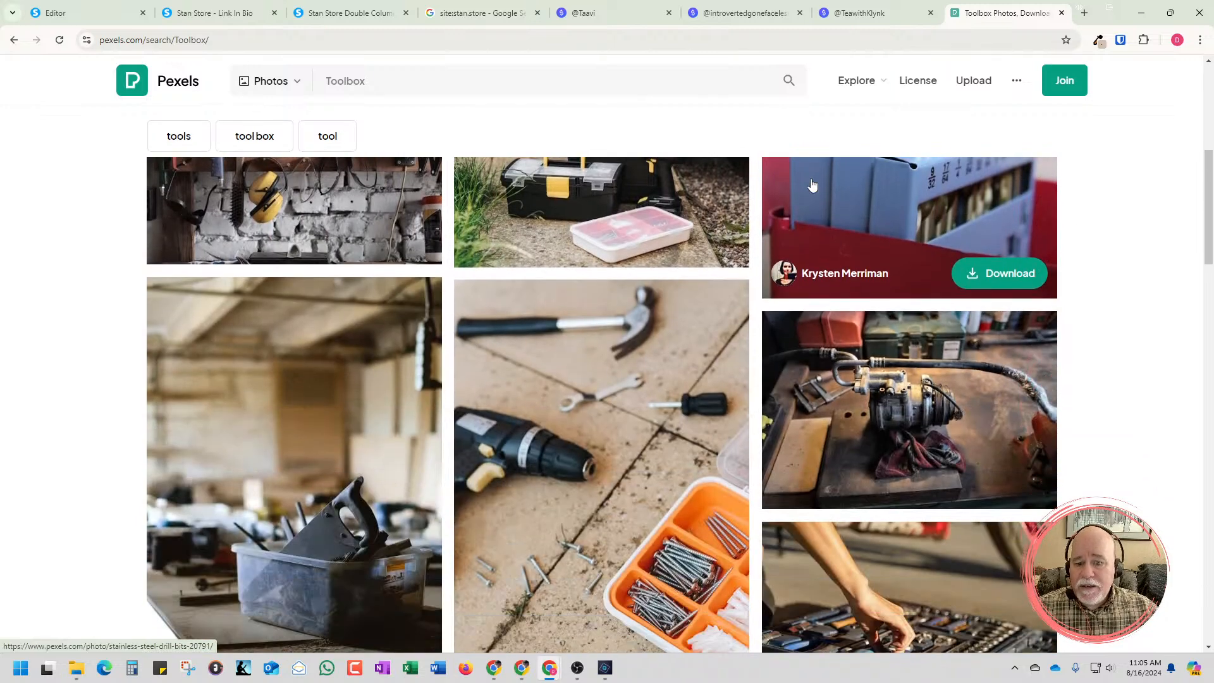
scroll(812, 184, "up", 2)
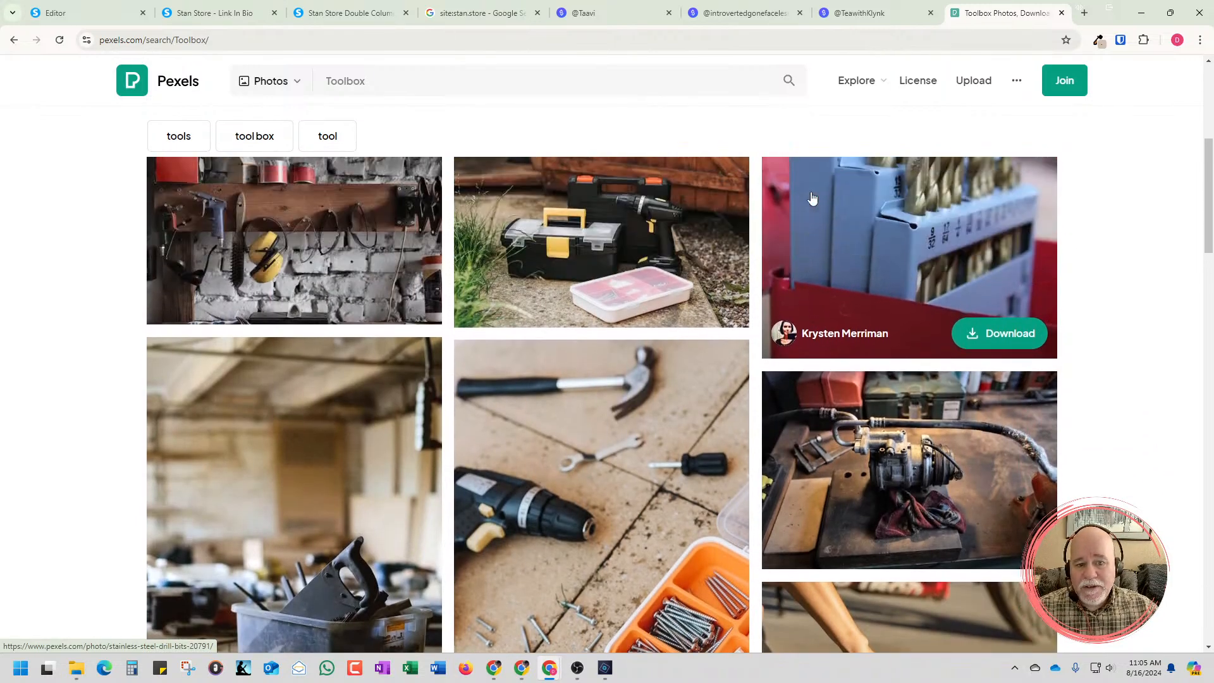
scroll(822, 240, "down", 3)
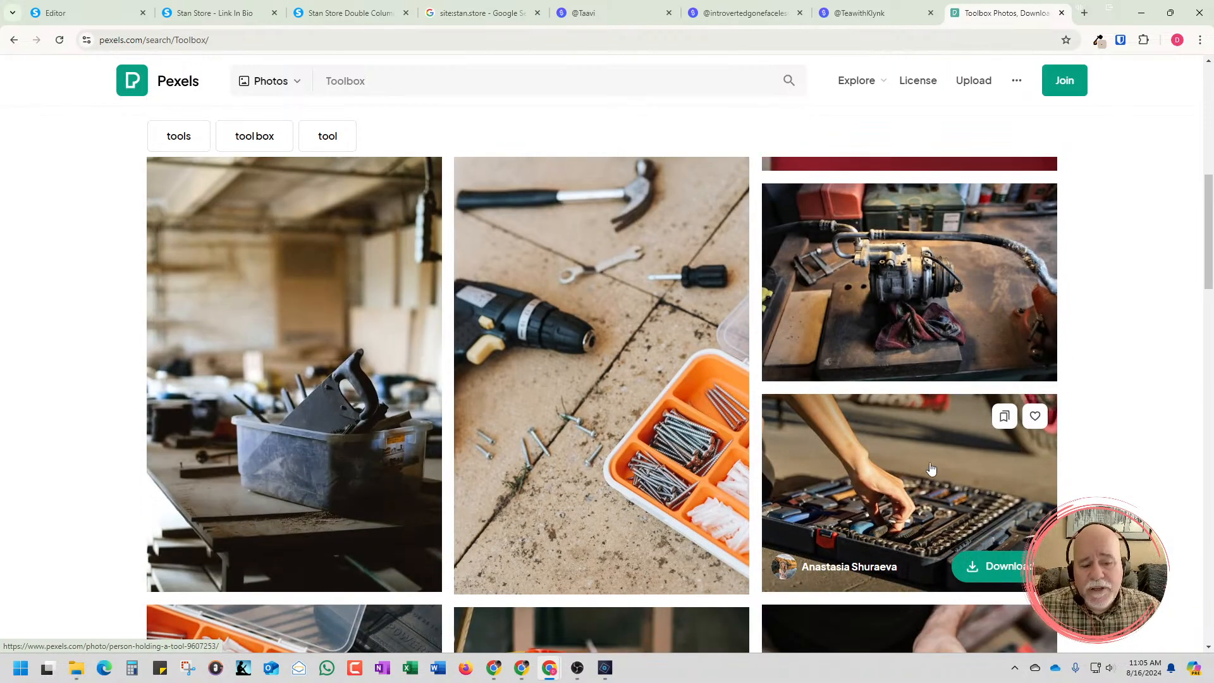
scroll(1063, 468, "down", 2)
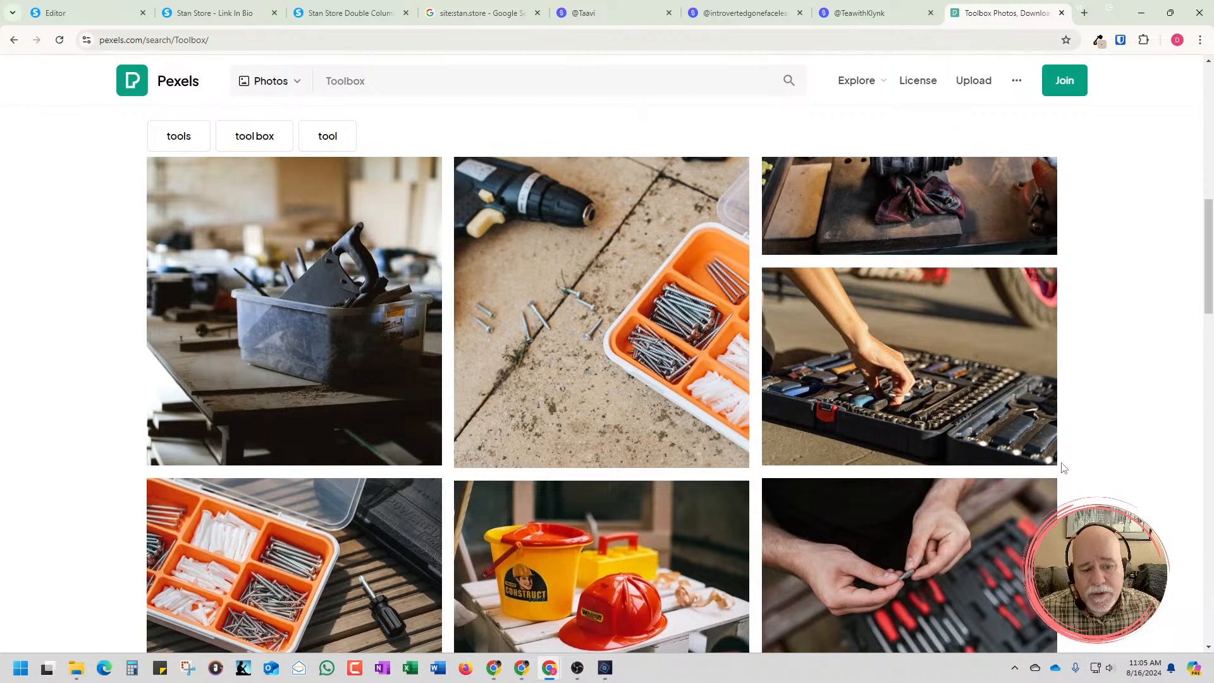
scroll(1145, 390, "down", 2)
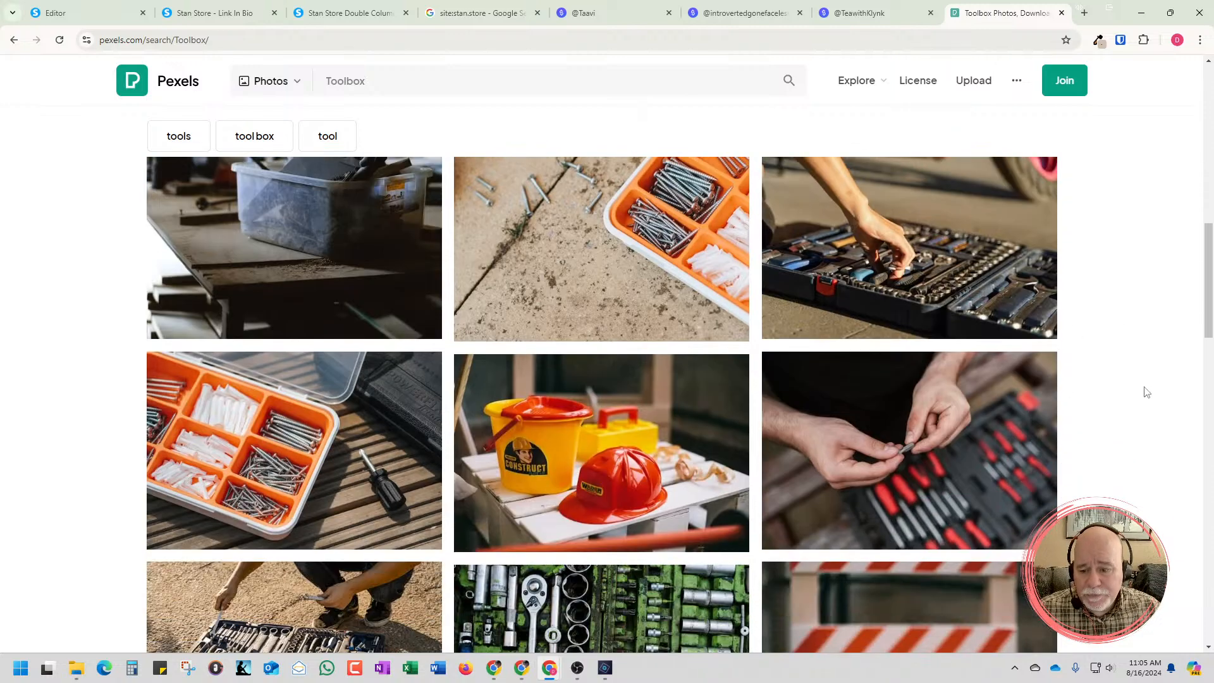
scroll(1146, 392, "down", 2)
scroll(1145, 392, "down", 2)
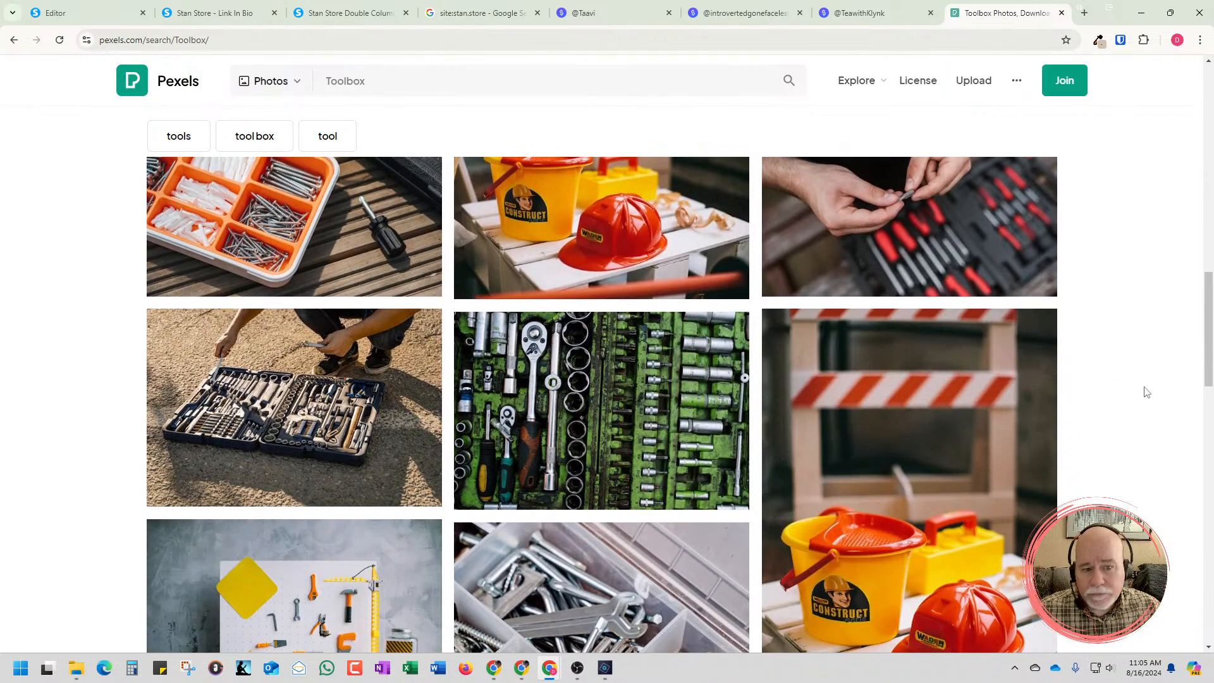
scroll(1144, 392, "up", 4)
scroll(1100, 430, "down", 3)
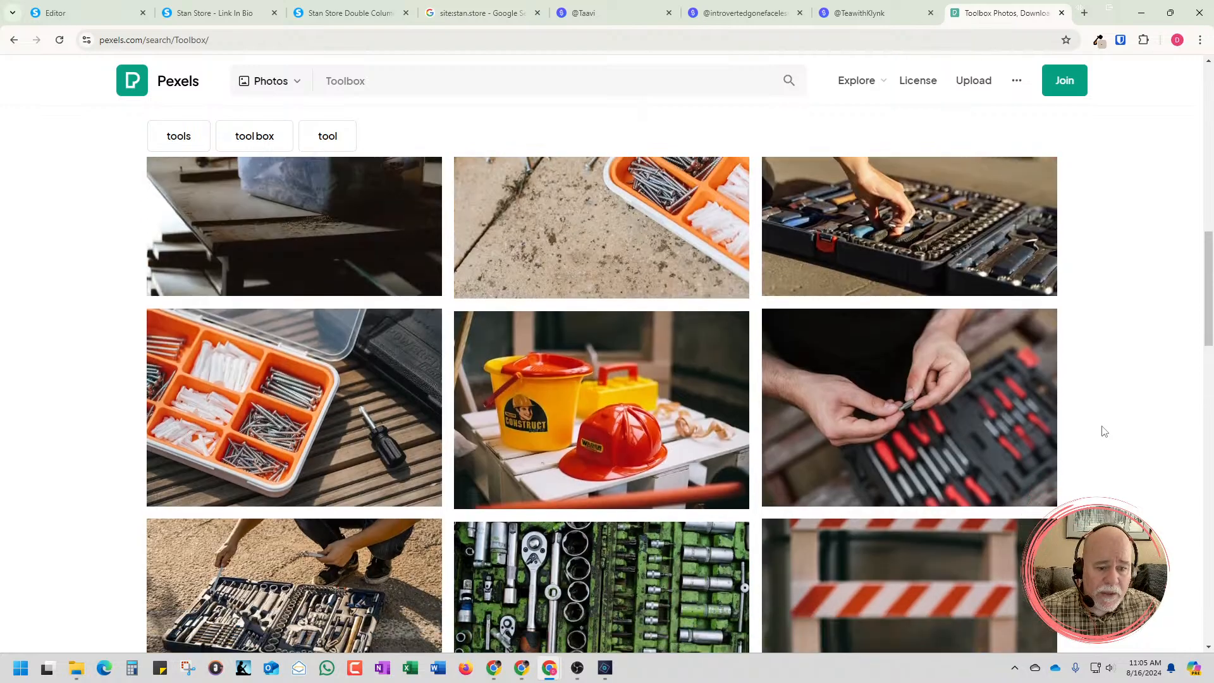
scroll(1104, 431, "down", 7)
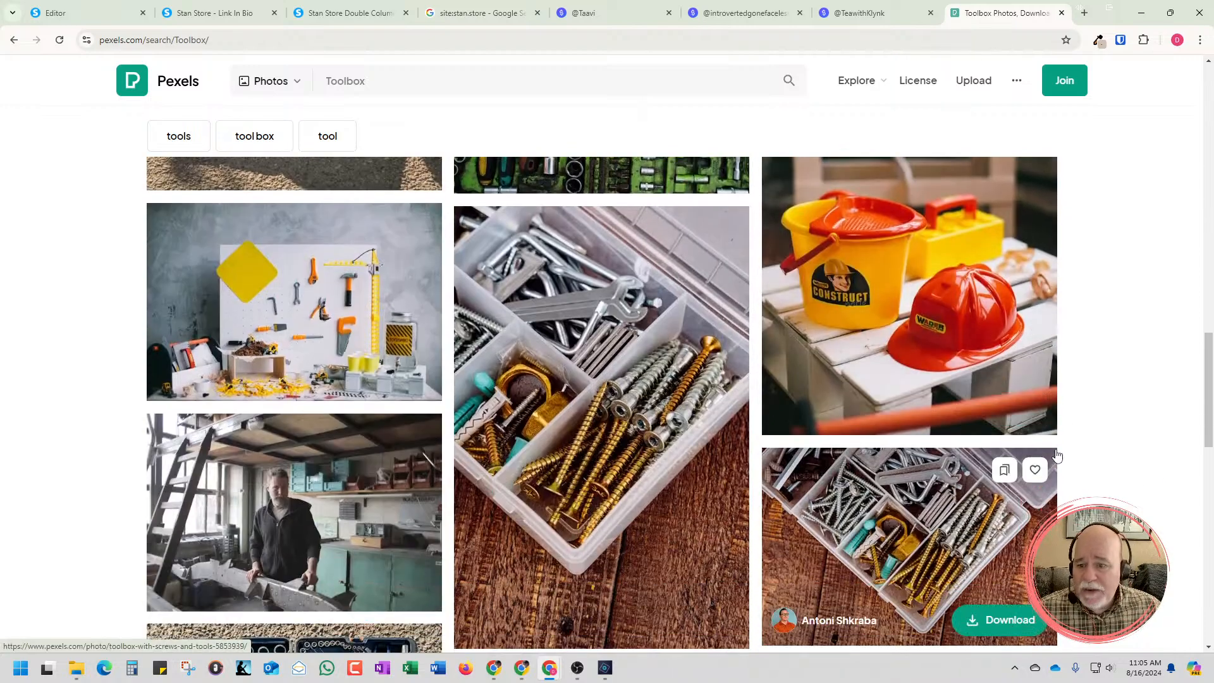
scroll(1062, 450, "up", 3)
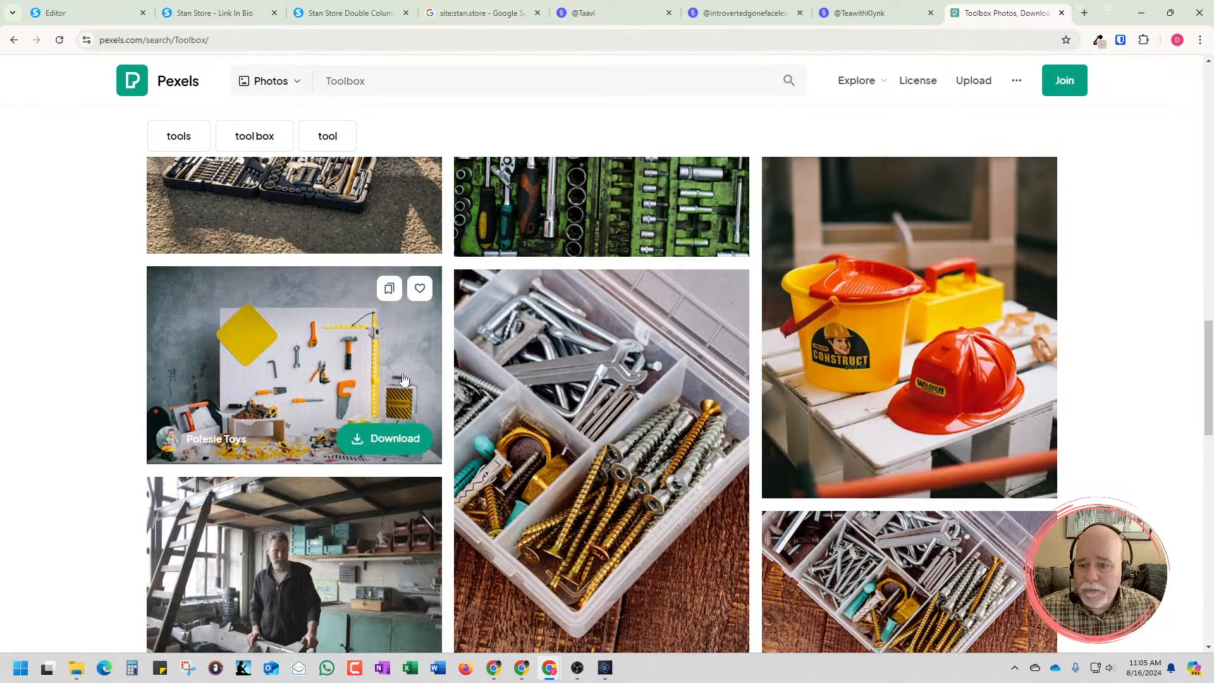
left_click(319, 366)
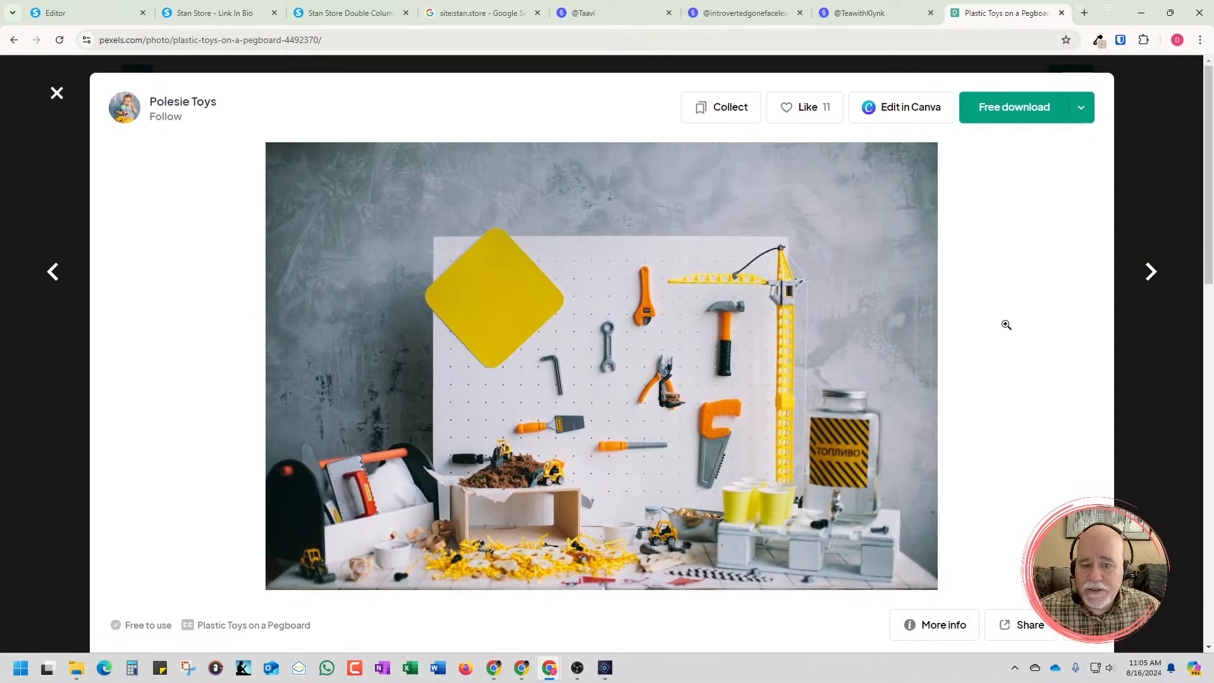
left_click(1015, 123)
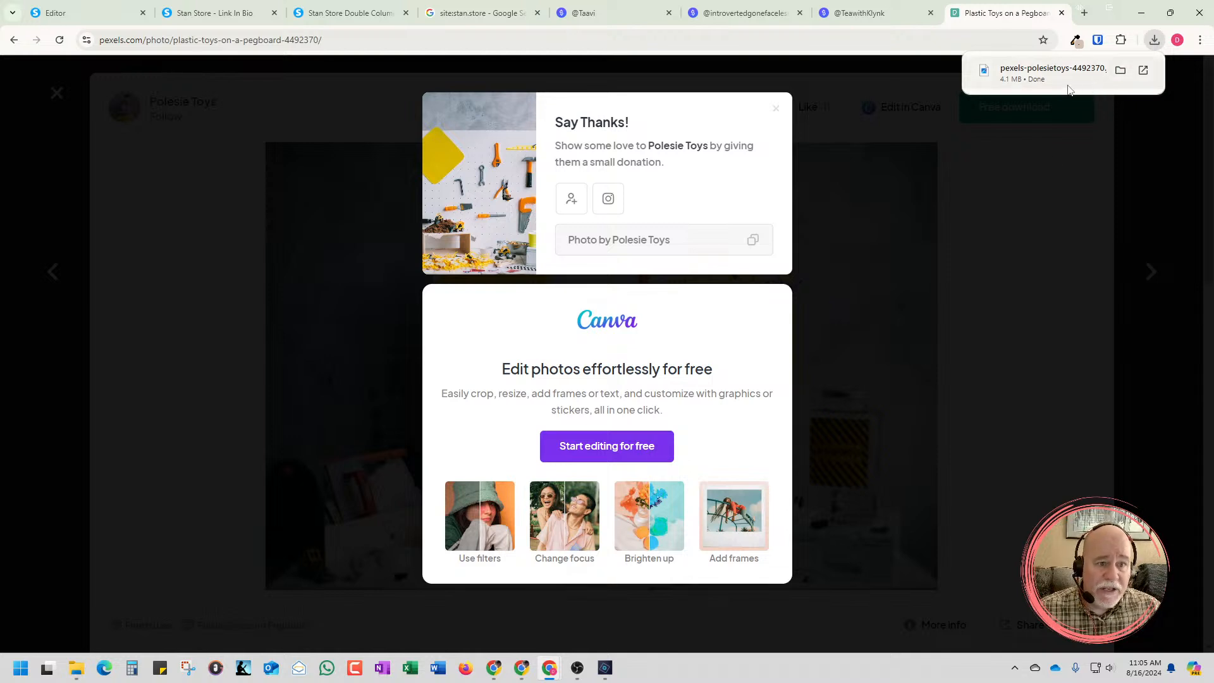
Return to the Systeme.io editor and remove ToolsTan.png from the image in the Zero2Income Toolbox card
left_click(78, 14)
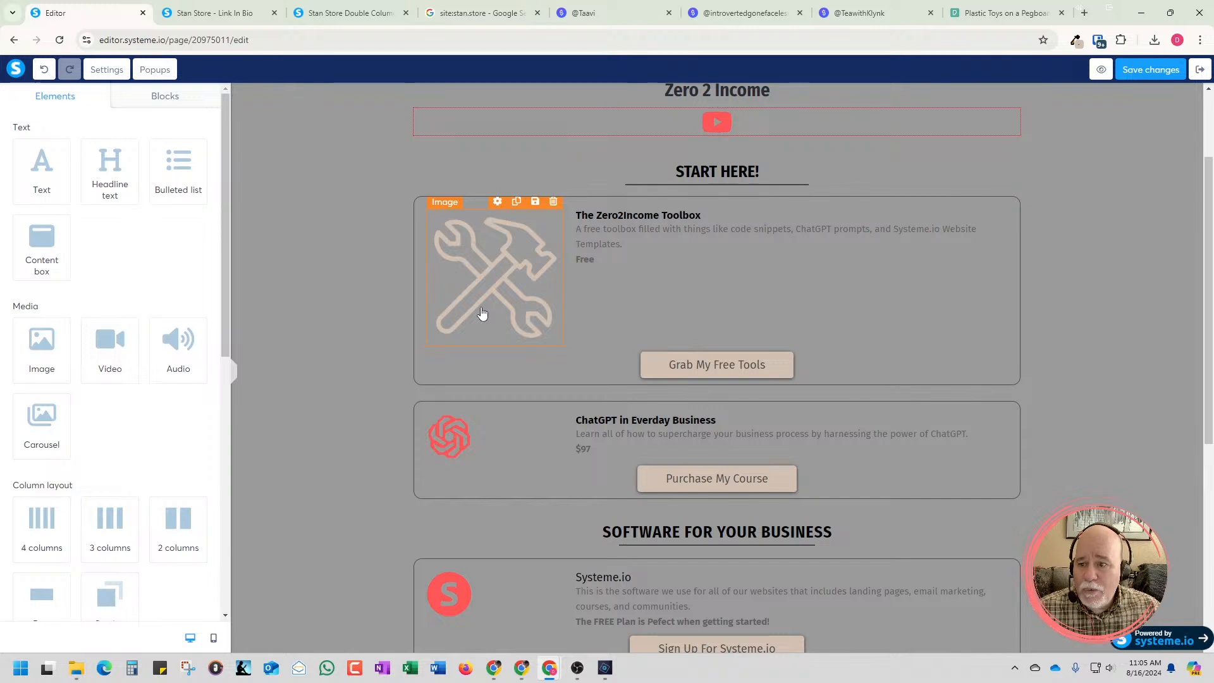
left_click(483, 317)
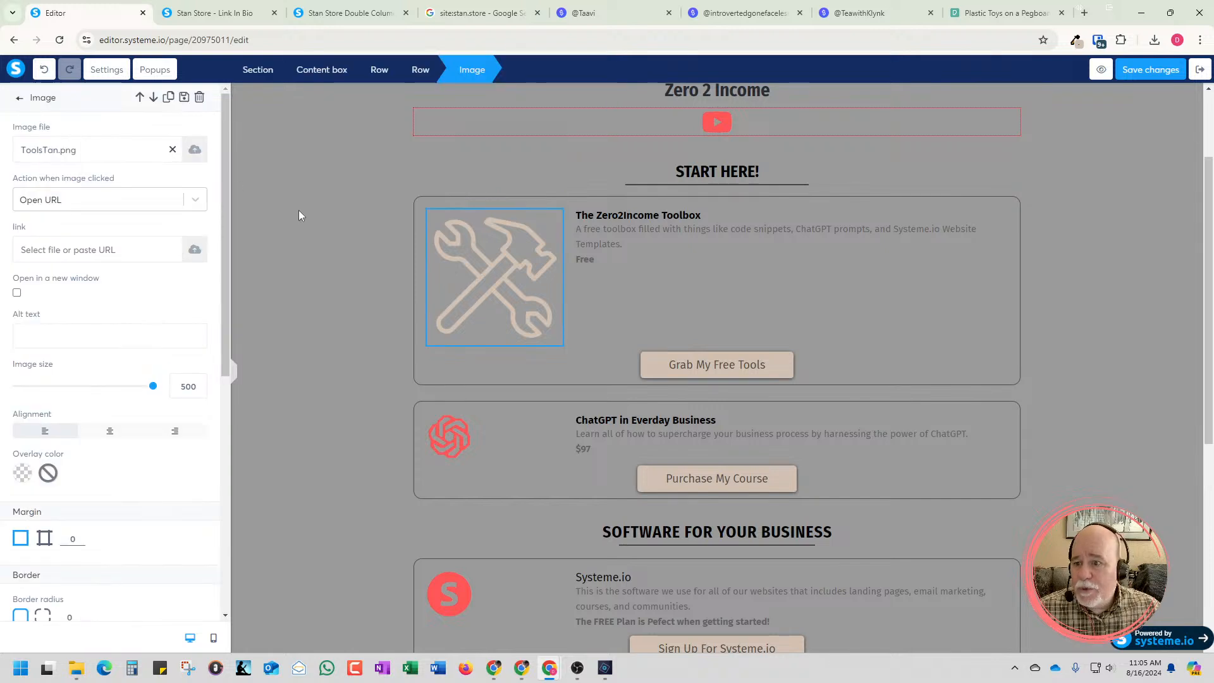
left_click(173, 150)
Upload pexels-polesietoys-4492370 from the Downloads folder and insert it as the toolbox card's image
left_click(194, 150)
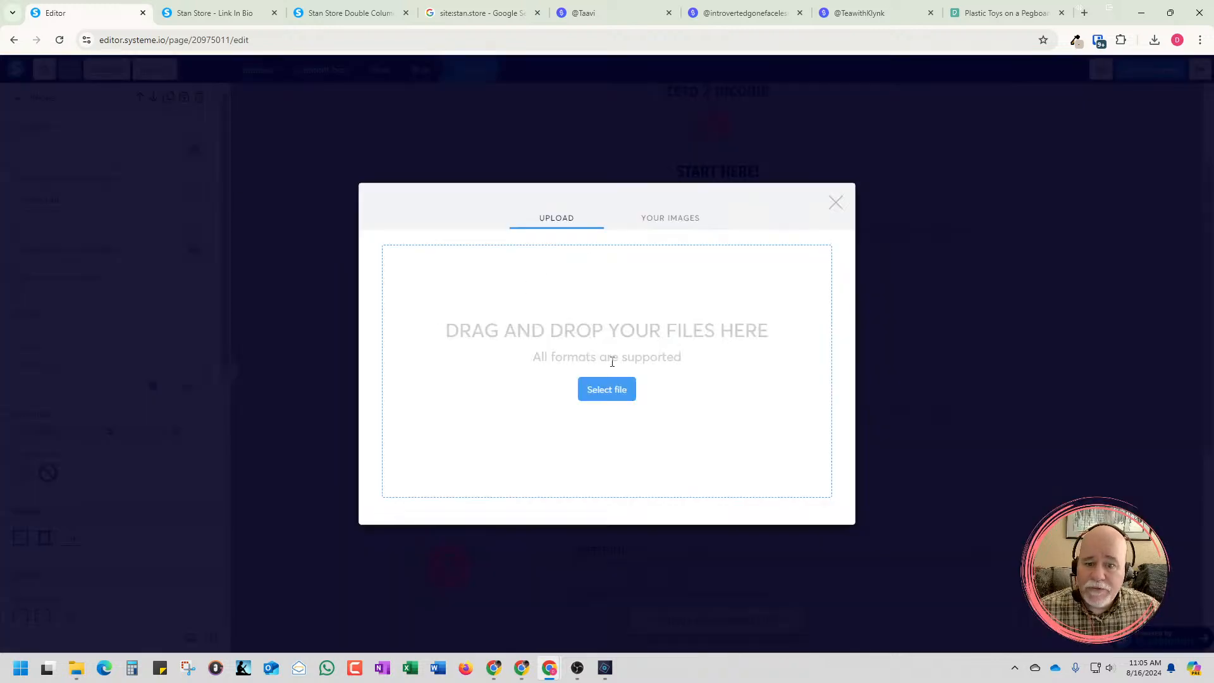
left_click(606, 390)
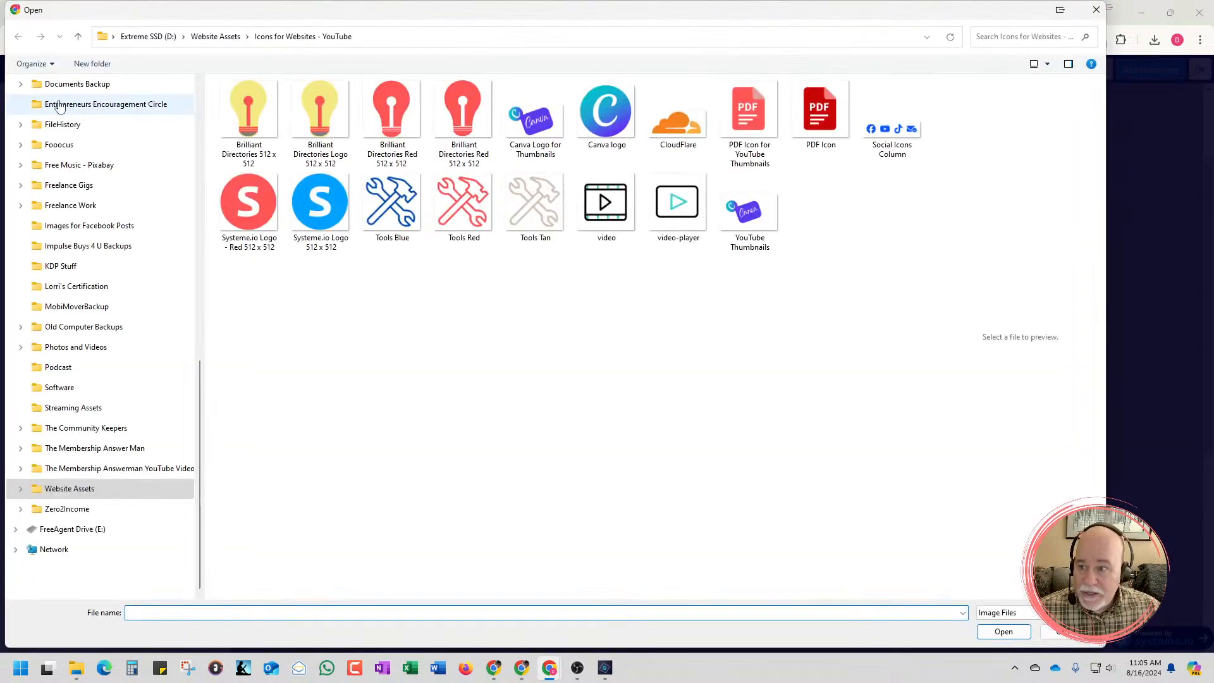
scroll(67, 388, "up", 10)
left_click(73, 292)
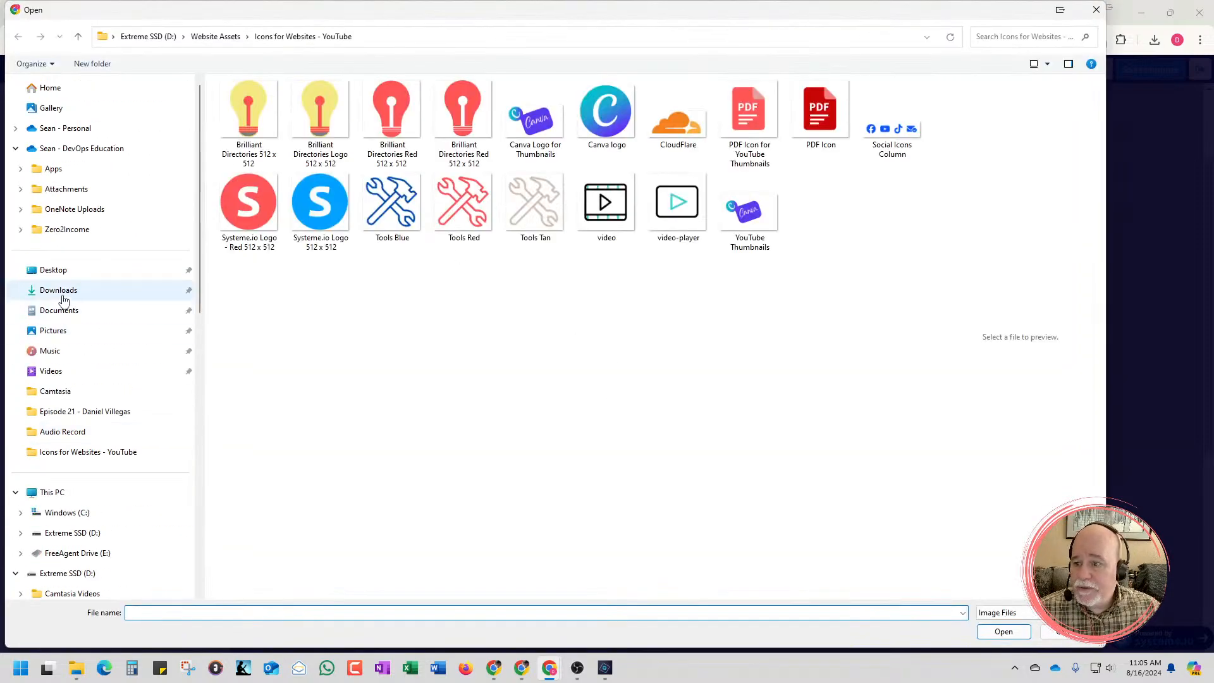
left_click(301, 203)
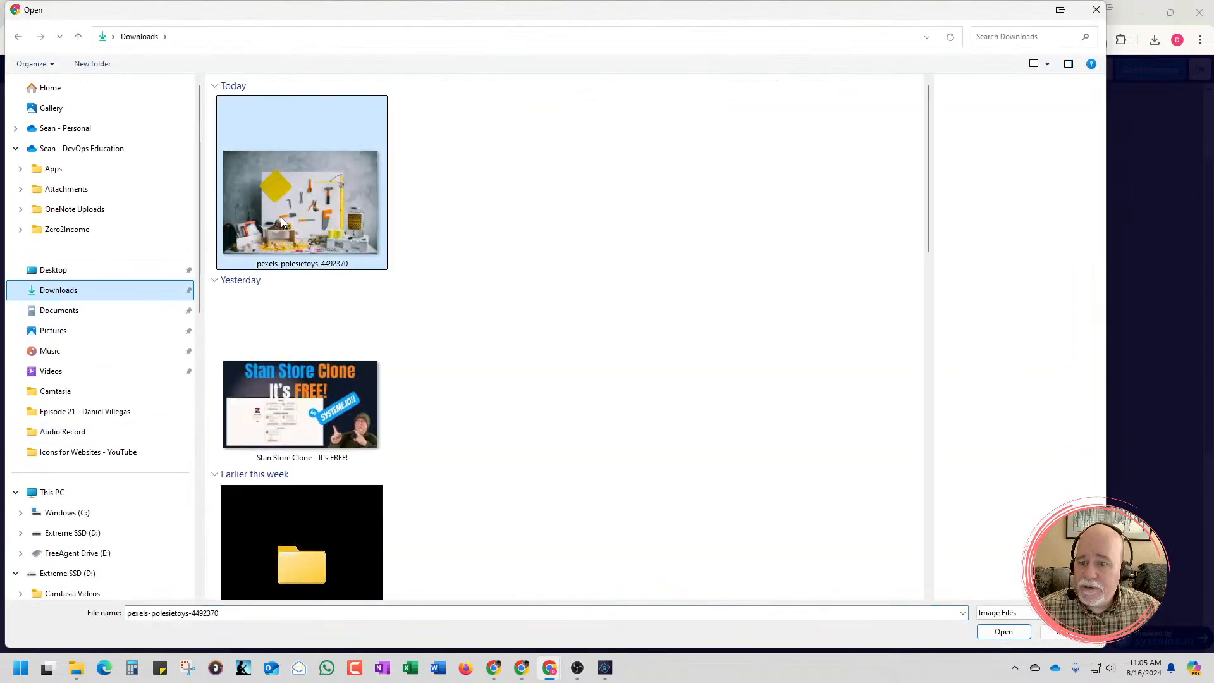
left_click(990, 630)
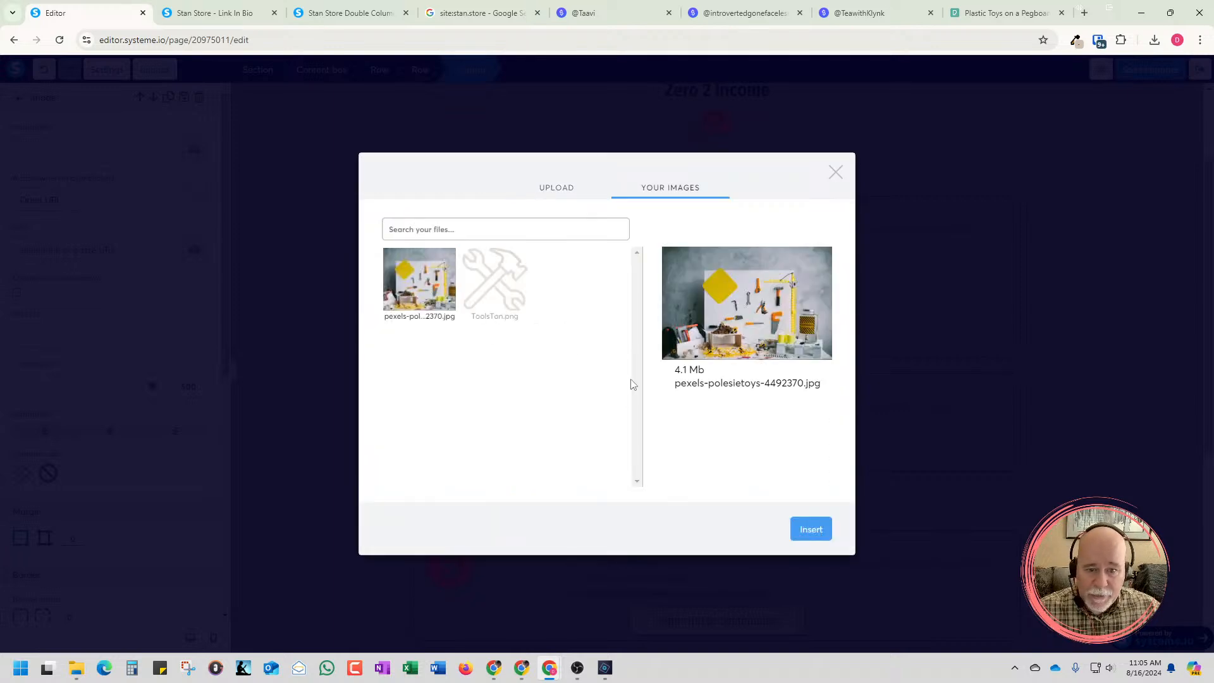
left_click(811, 530)
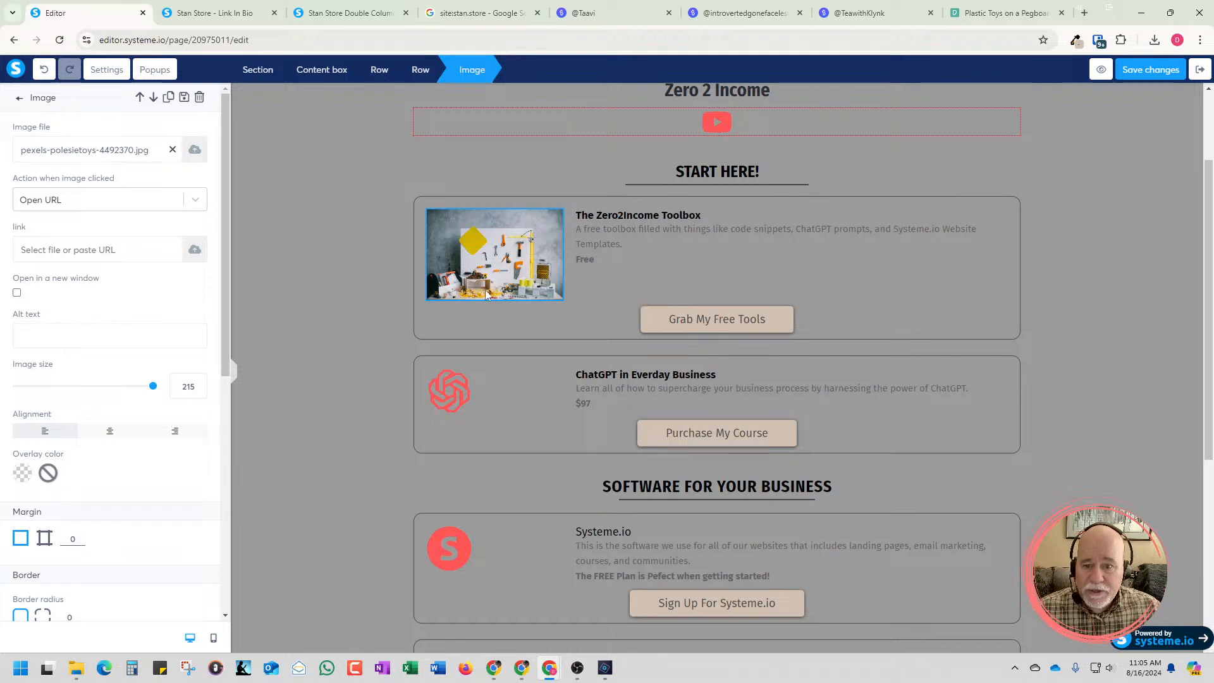
Try image sizes between 198 and 269 on the toolbox card's pegboard photo, return it to 215 and deselect it
left_click(200, 382)
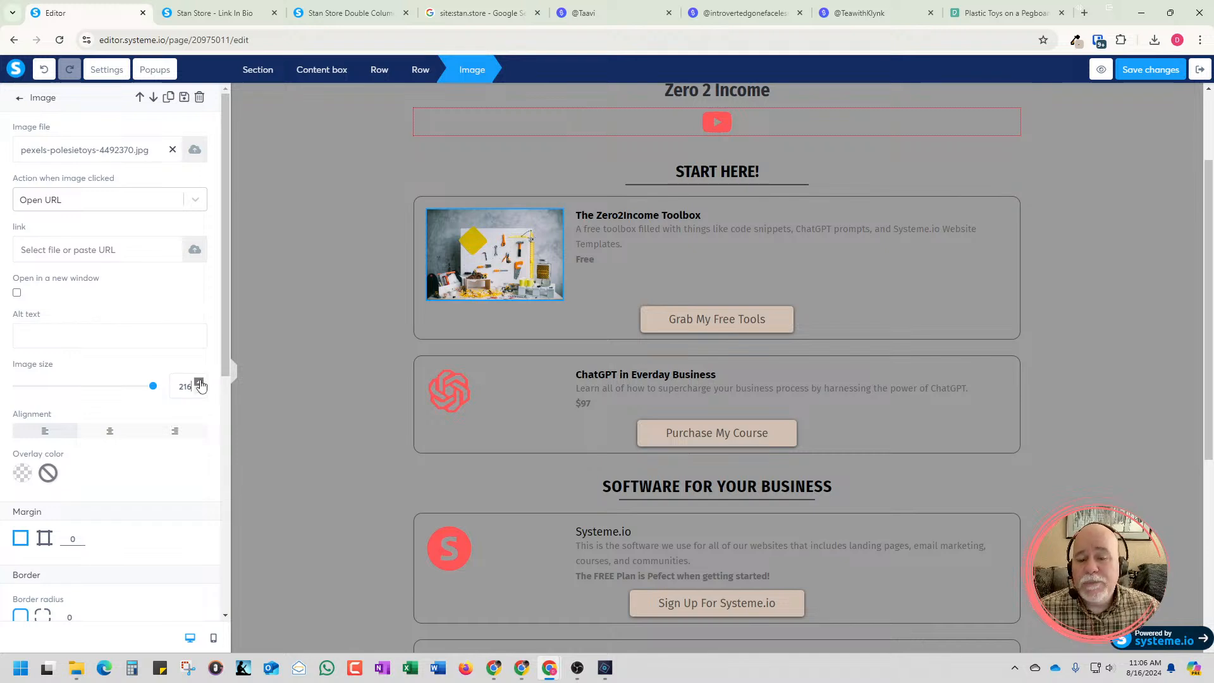
left_click(199, 382)
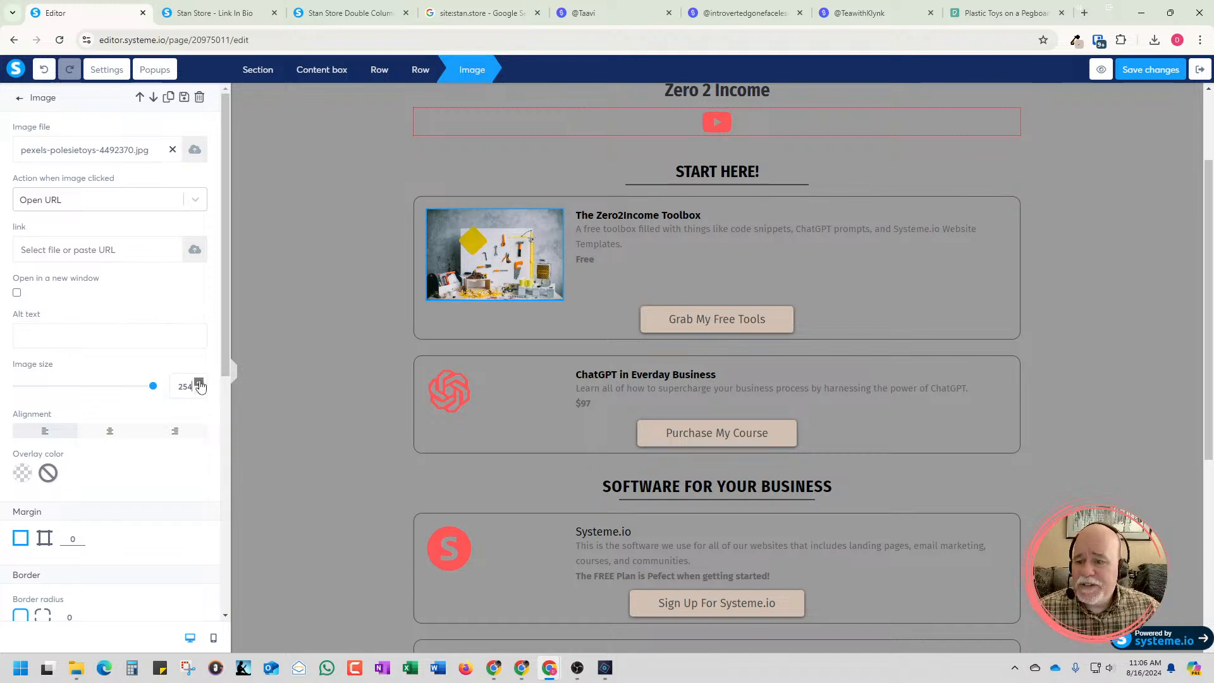
left_click(199, 384)
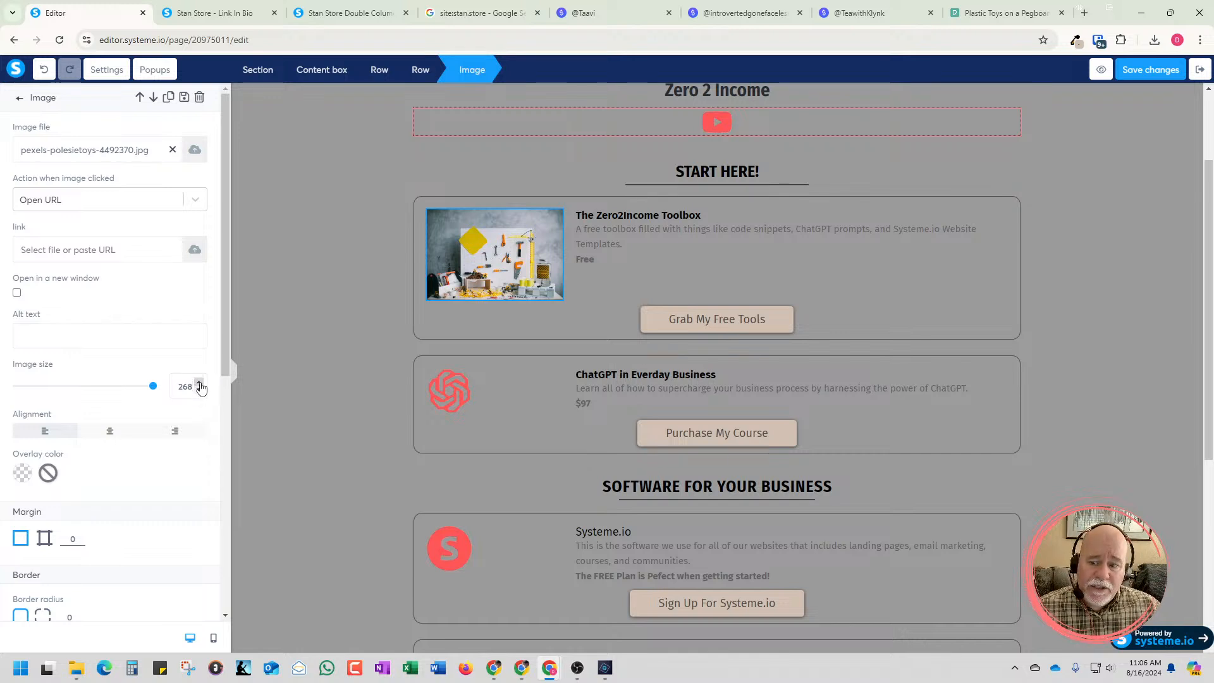
left_click(199, 383)
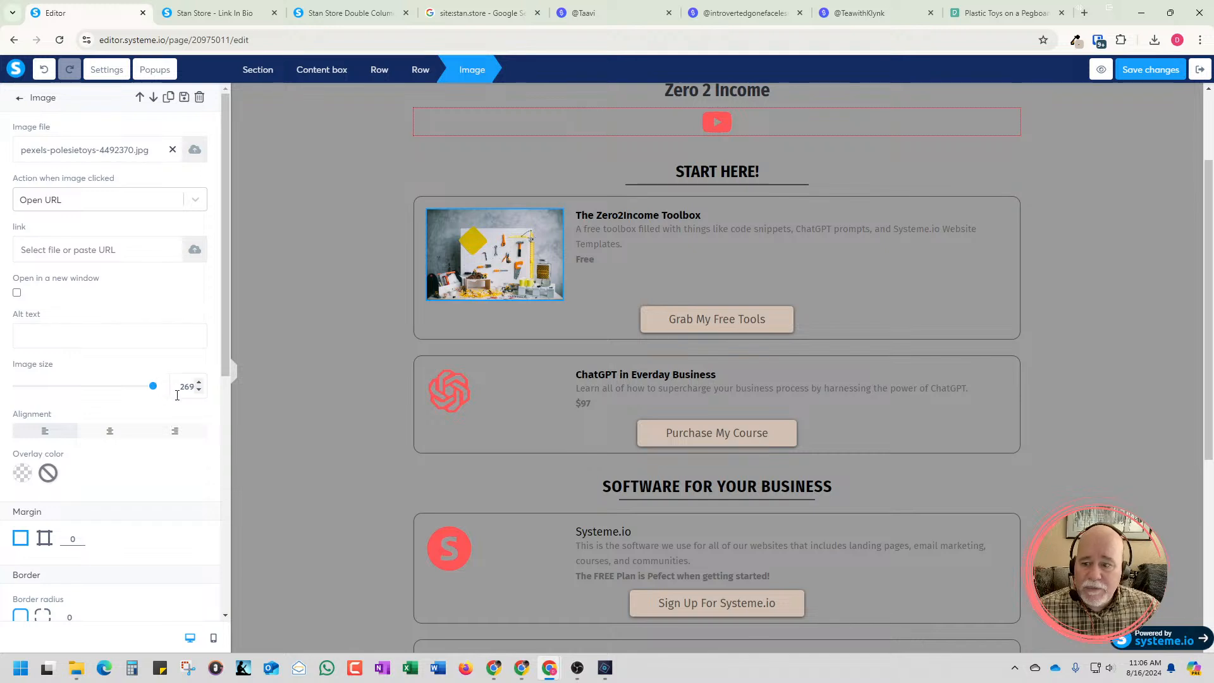
left_click_drag(153, 387, 151, 387)
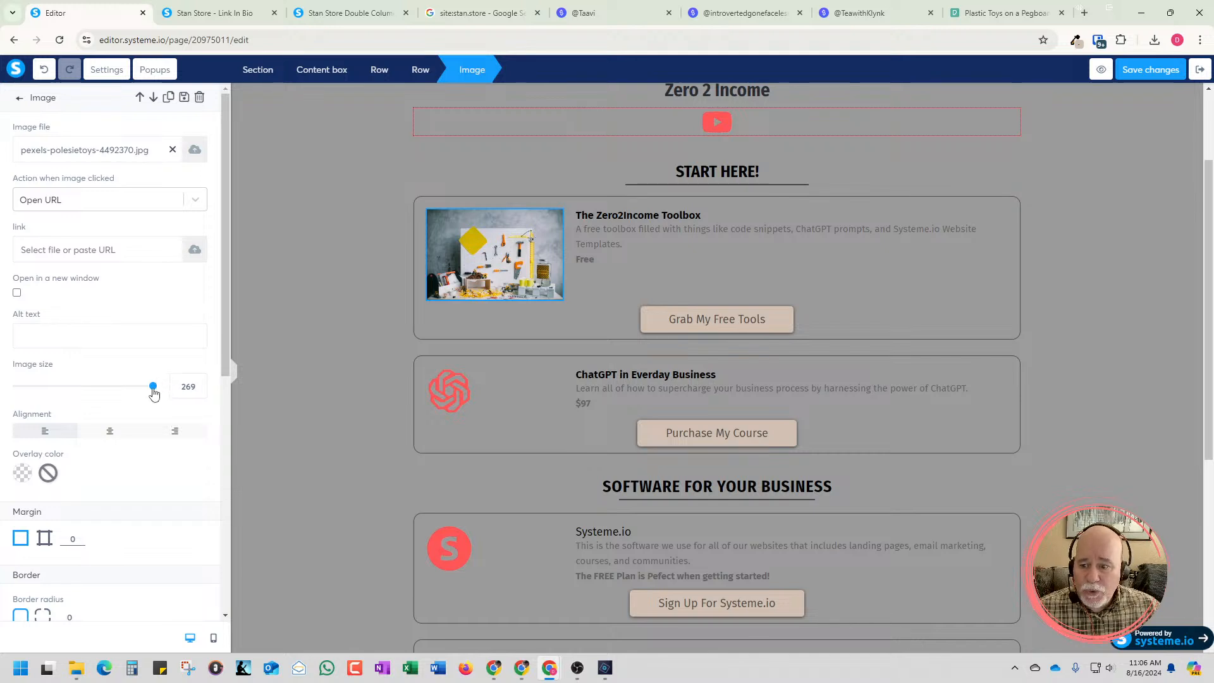
left_click(200, 392)
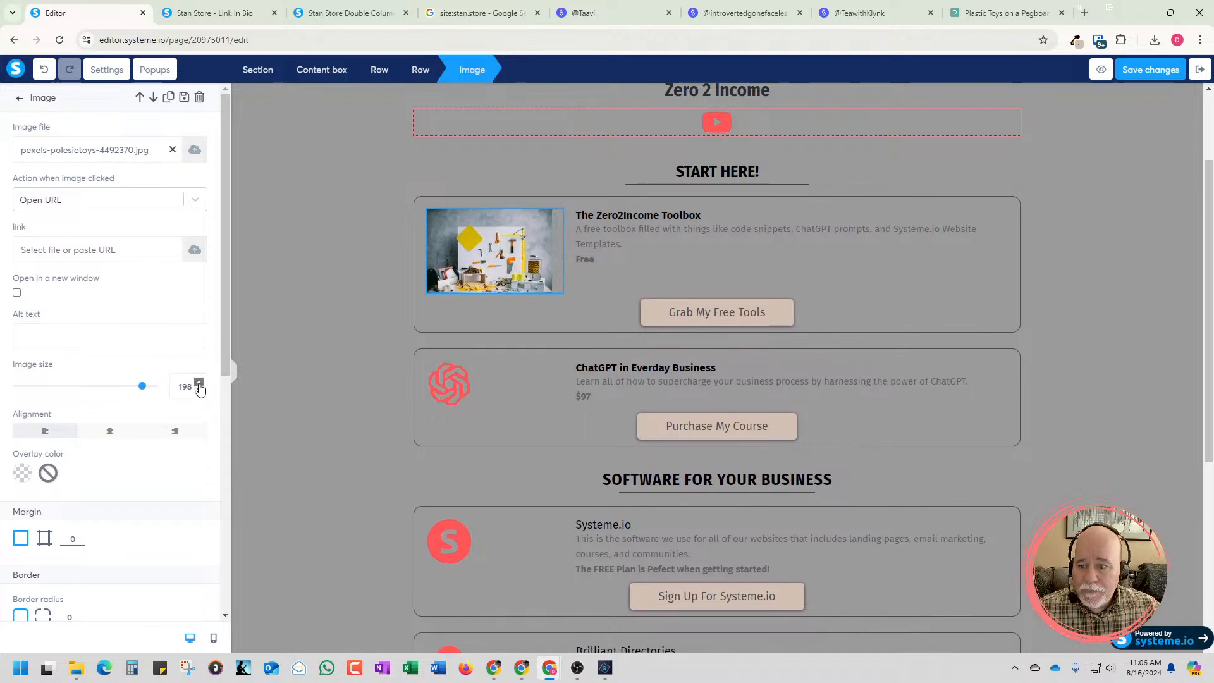
left_click_drag(143, 386, 153, 385)
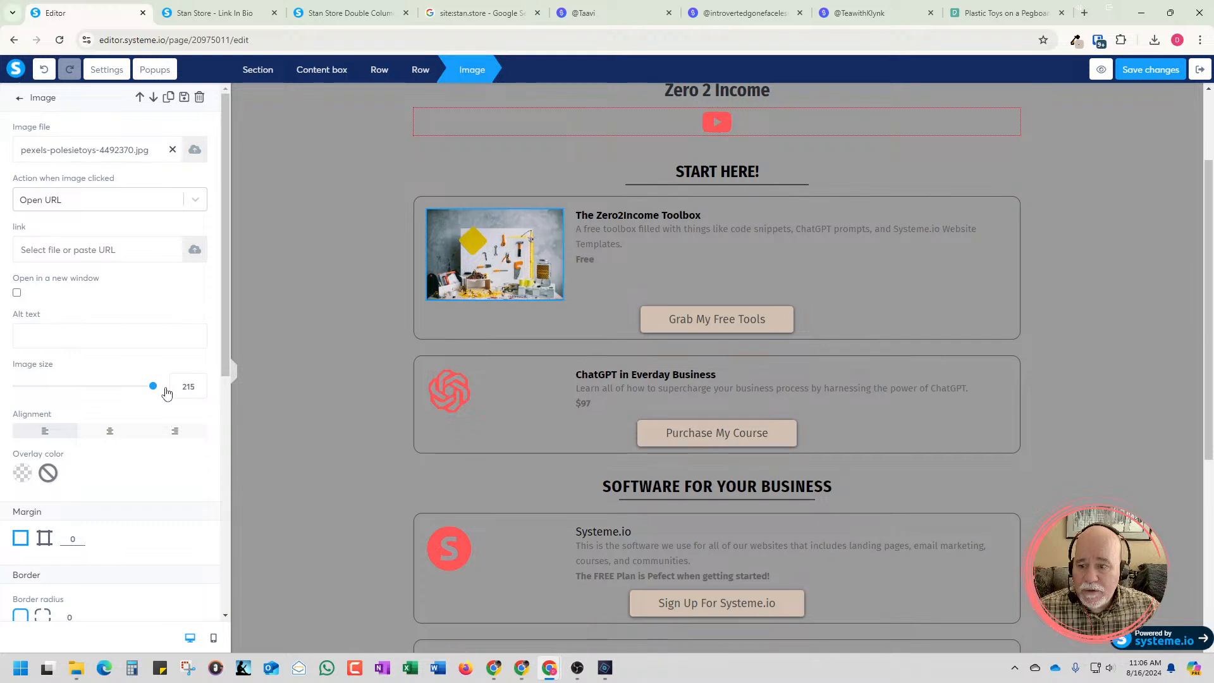
left_click(556, 294)
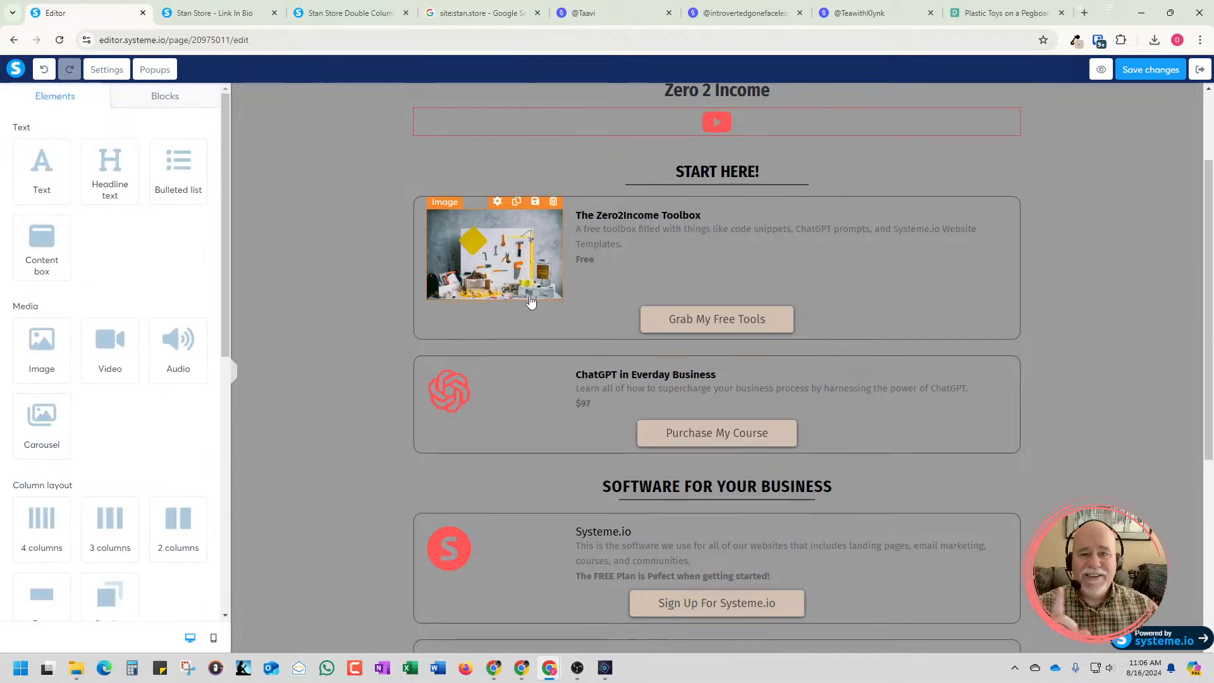
Set the content width of the page's main section to Wide and deselect the section
scroll(371, 301, "up", 2)
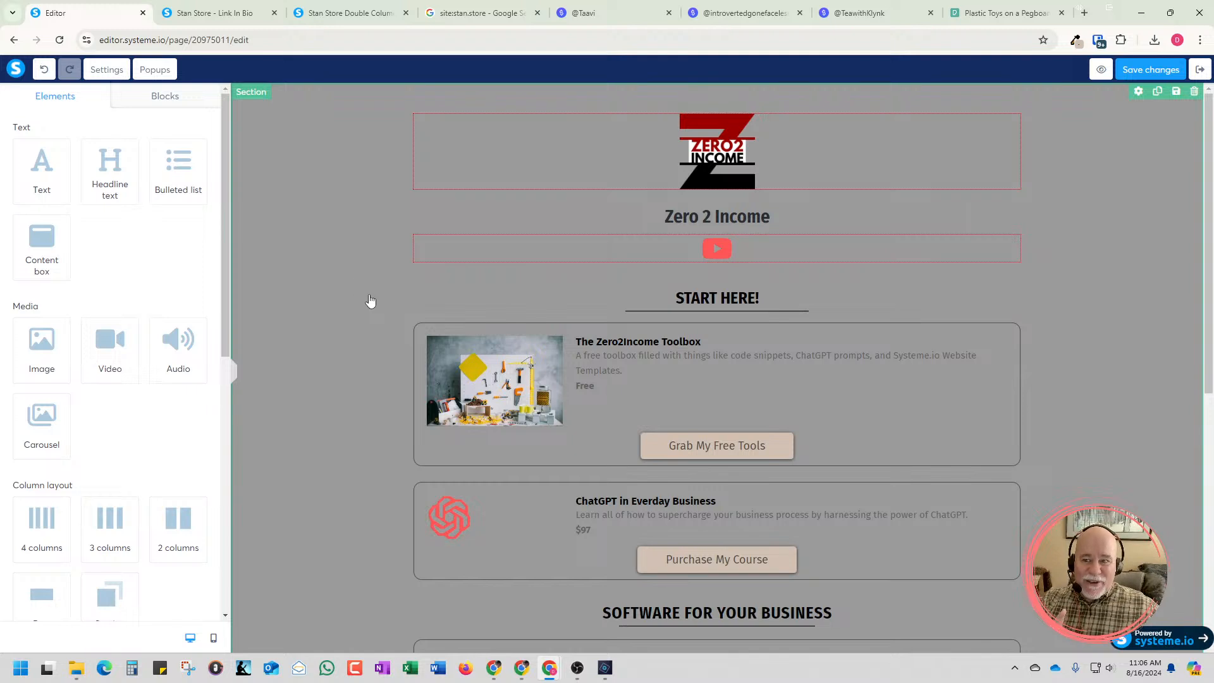
left_click(275, 155)
scroll(114, 506, "down", 2)
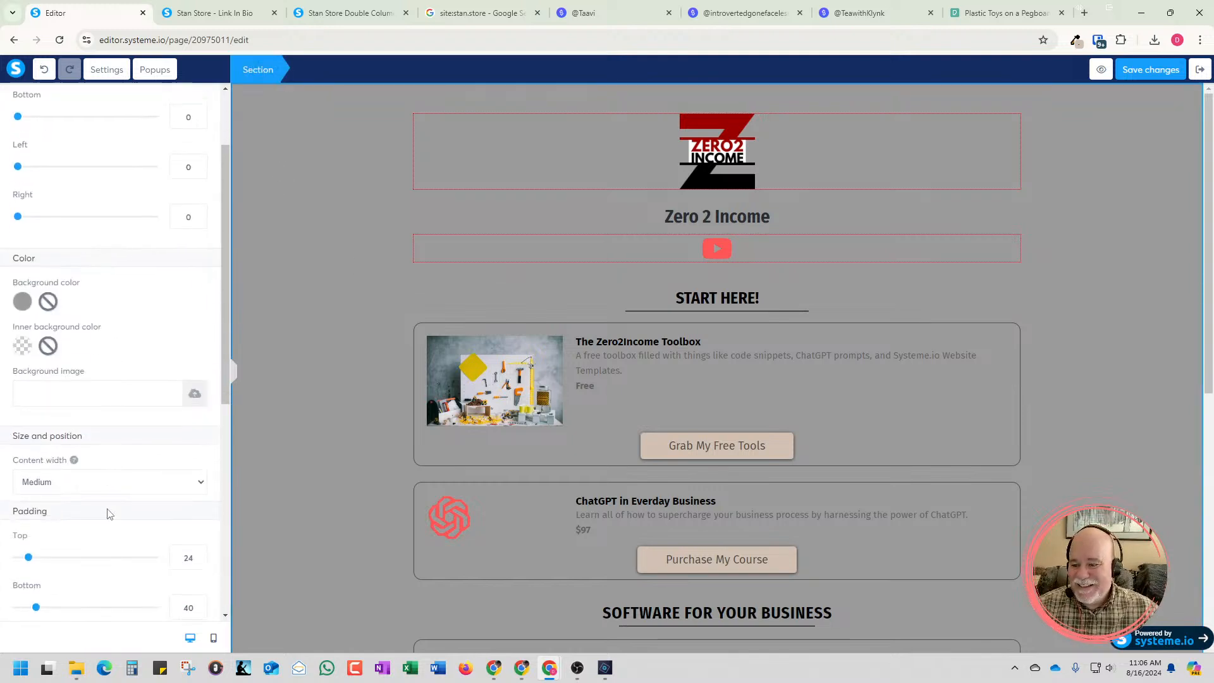
left_click(196, 465)
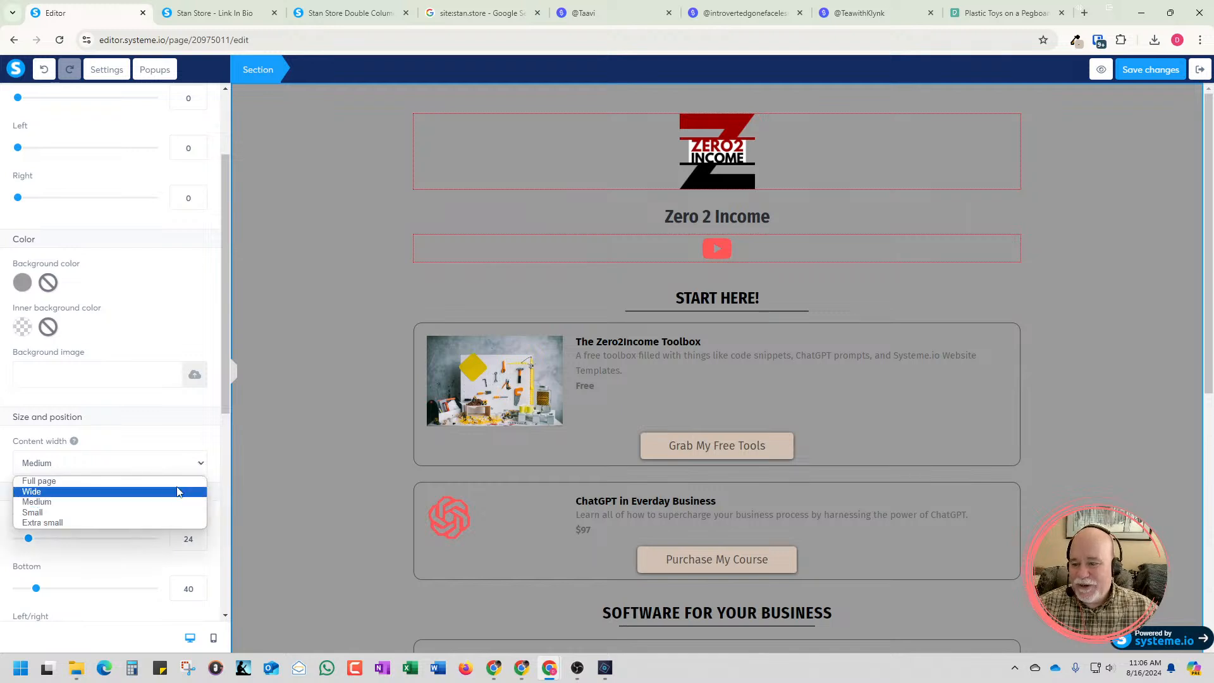
left_click(180, 491)
key("Escape")
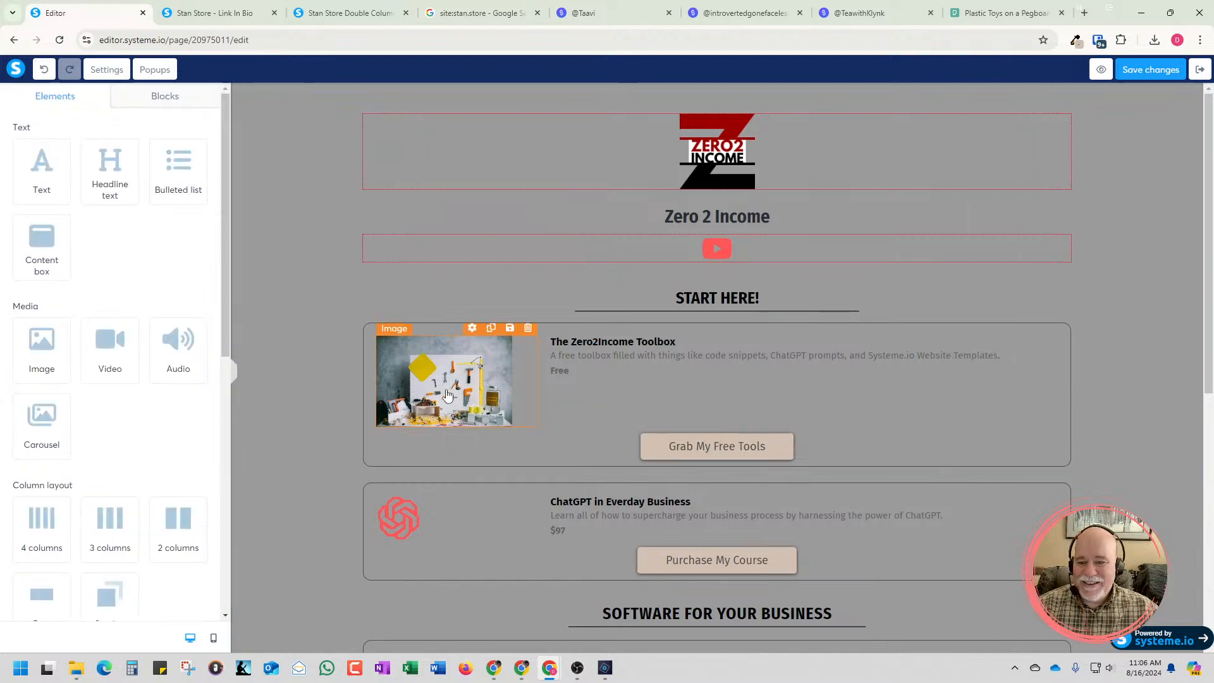
Enlarge the pegboard photo in the Zero2Income Toolbox card to an image size of 264
left_click(433, 410)
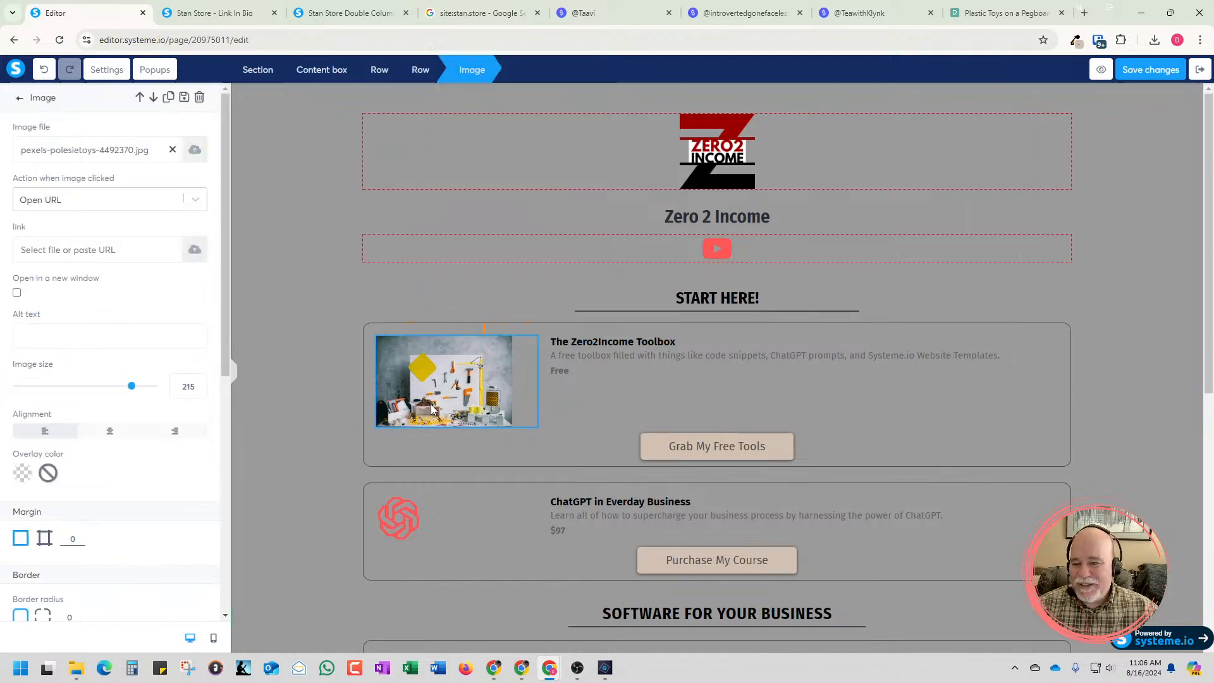
left_click(200, 383)
left_click_drag(199, 383, 199, 383)
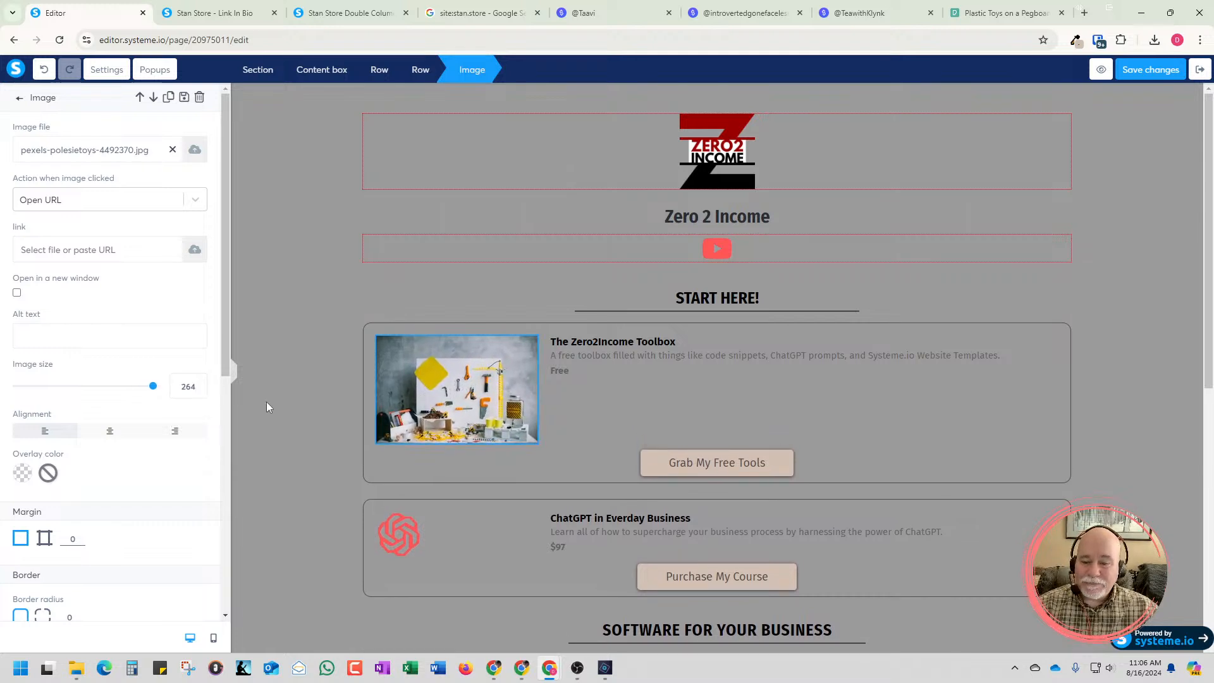
Increase the image size of the pegboard photo in the Zero2Income Toolbox card to 289 and deselect it
left_click(200, 383)
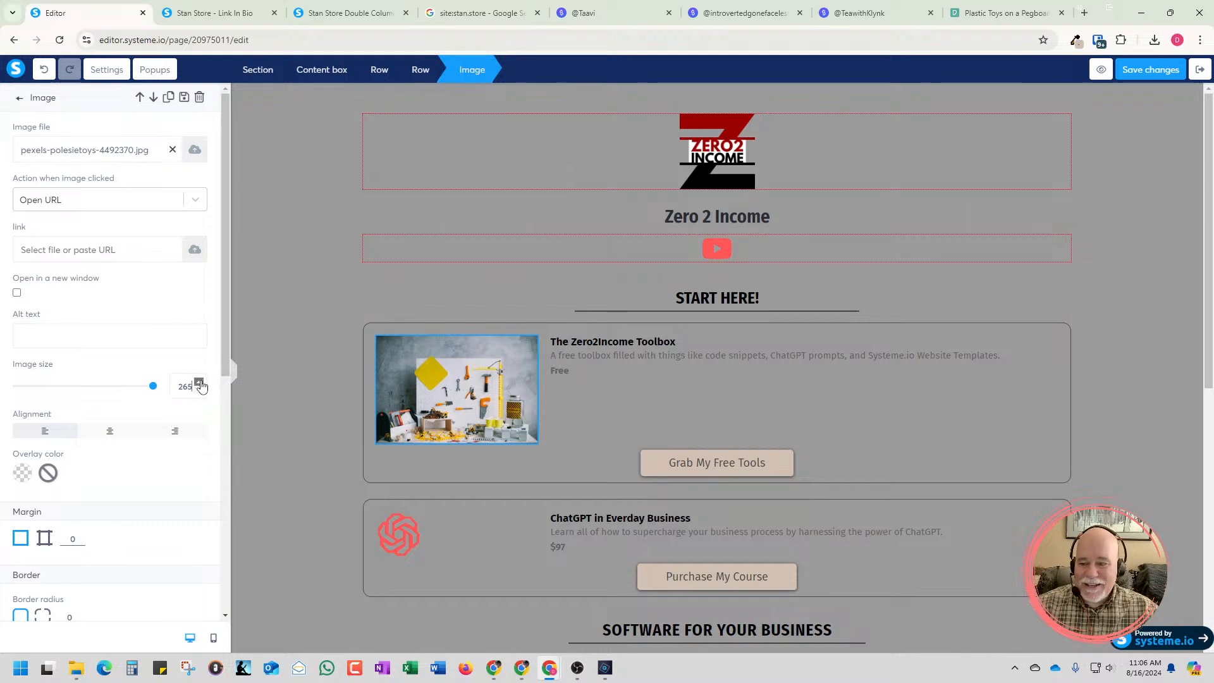
left_click_drag(201, 385, 200, 383)
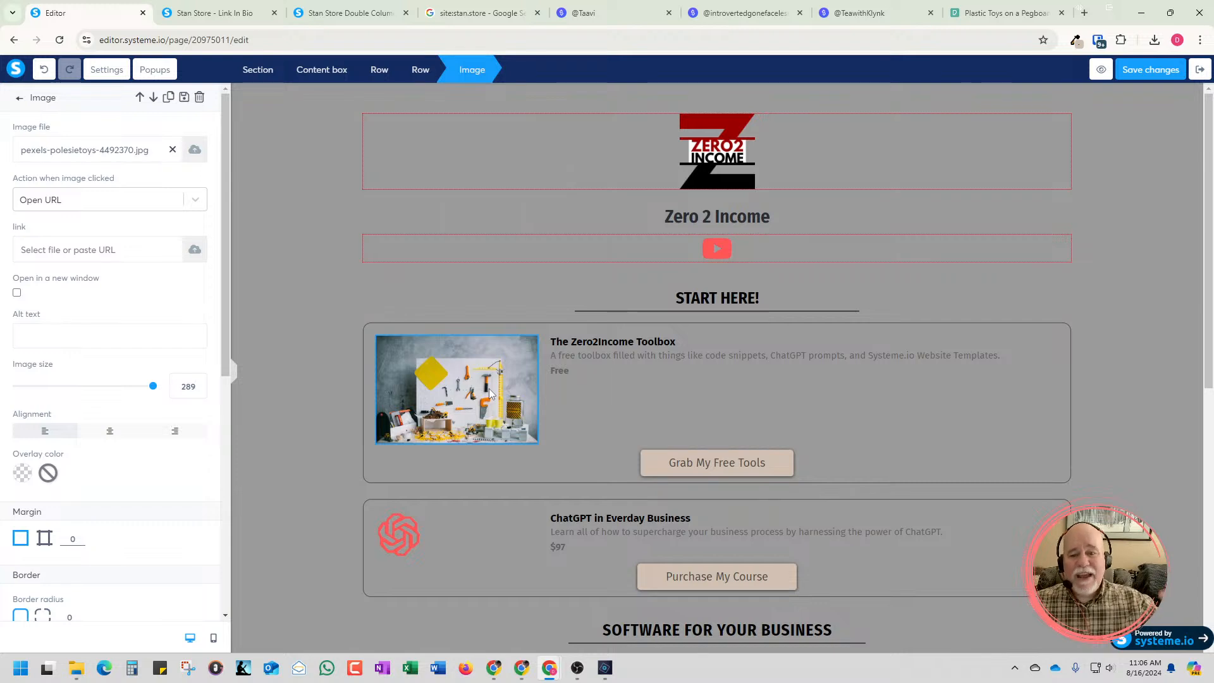
left_click(264, 267)
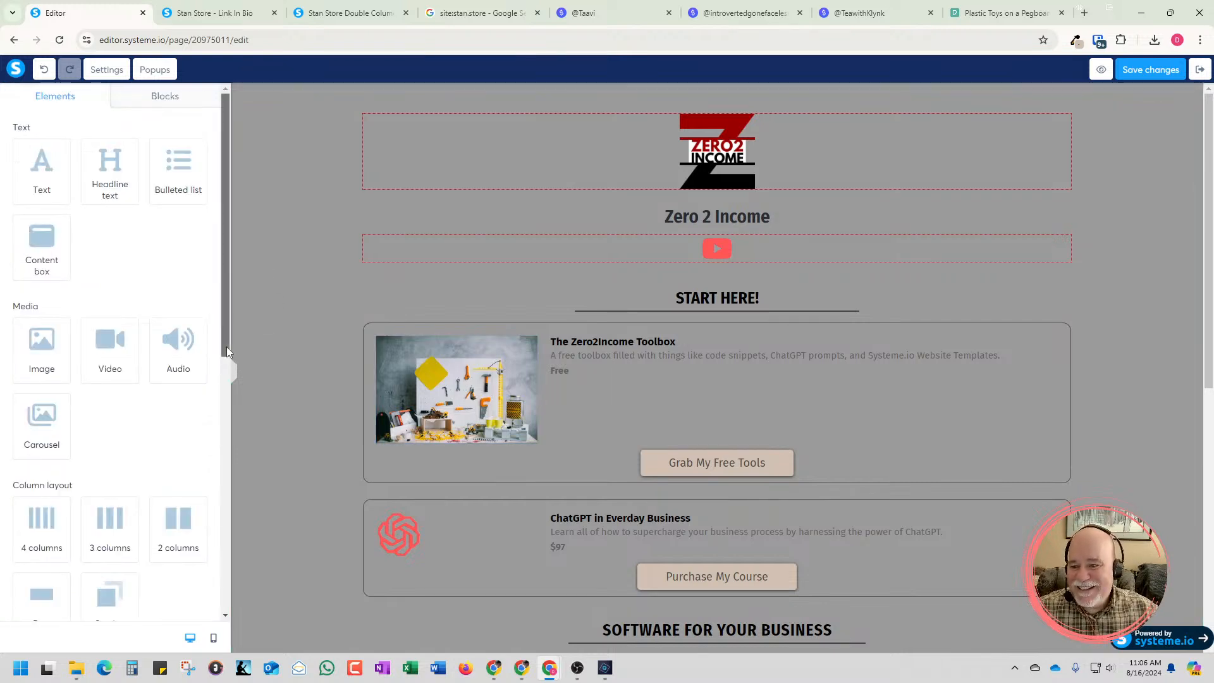
Try the Full page content width on the page's main section
left_click(279, 329)
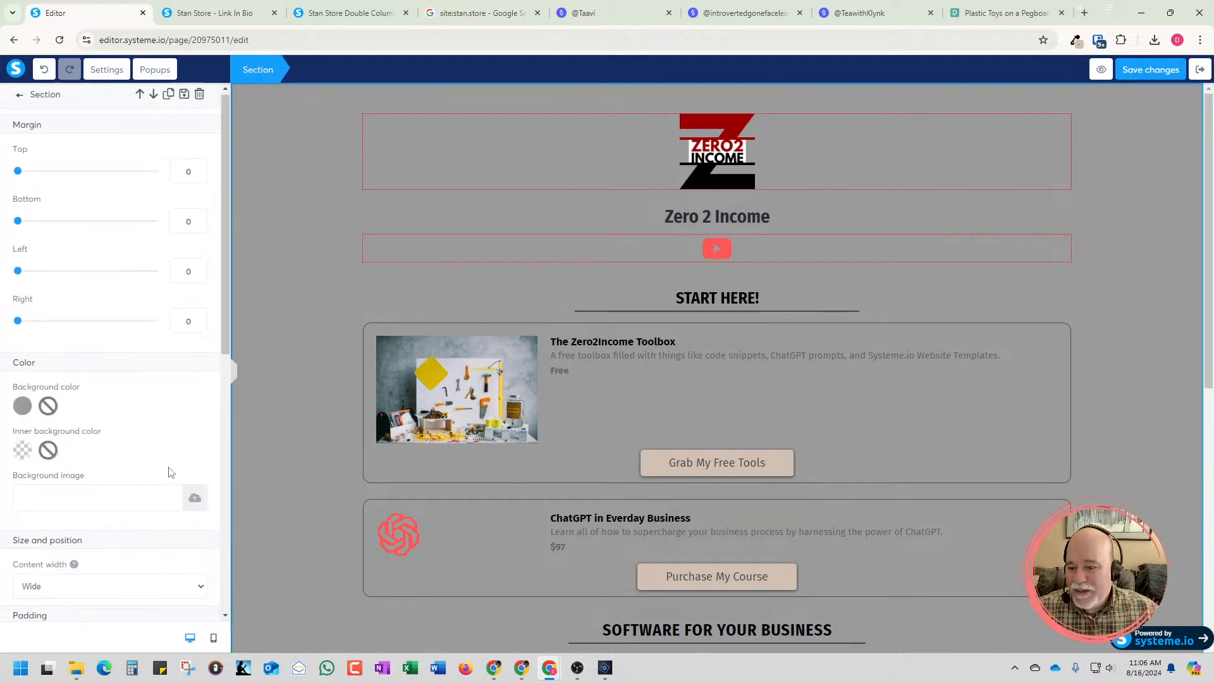
scroll(168, 471, "down", 2)
left_click(201, 466)
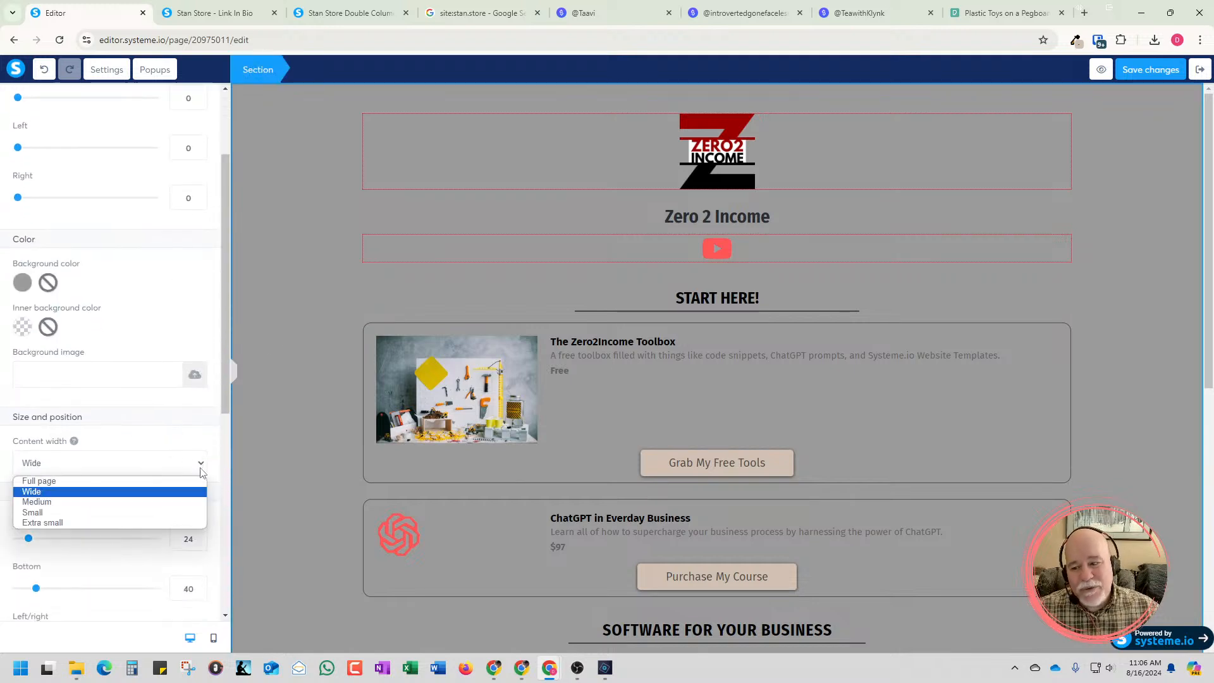
left_click(186, 482)
left_click(354, 424)
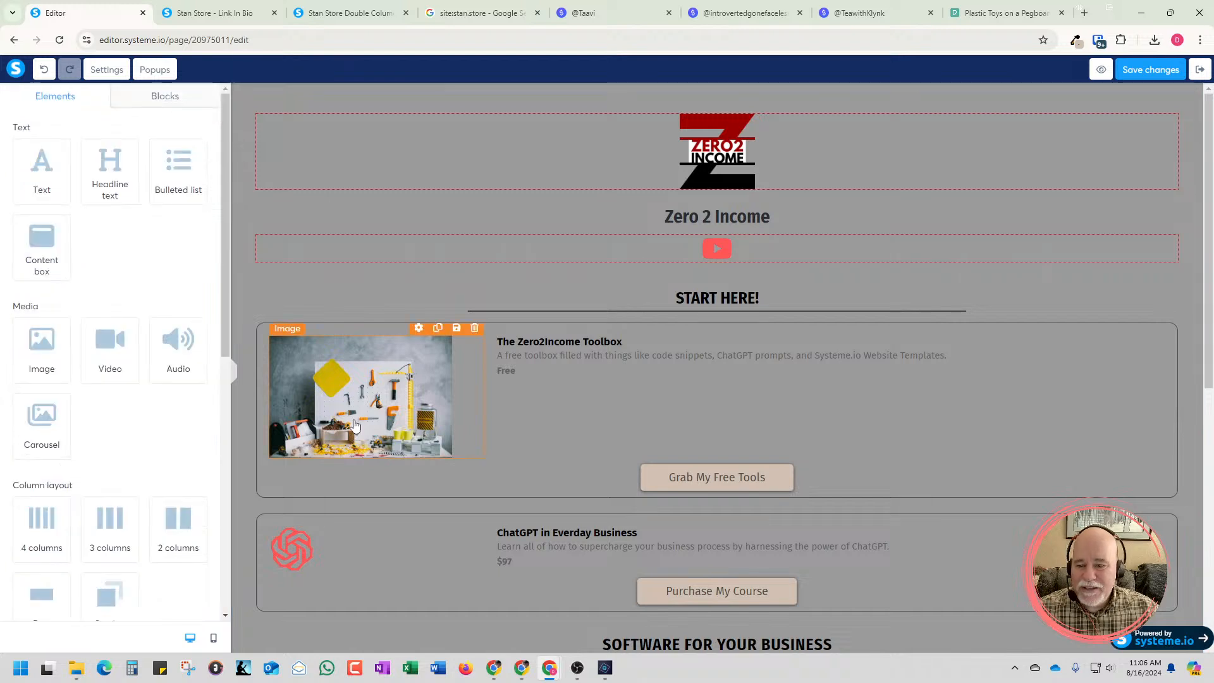
Enlarge the toolbox card's pegboard photo to an image size of 339 and deselect it
left_click(379, 428)
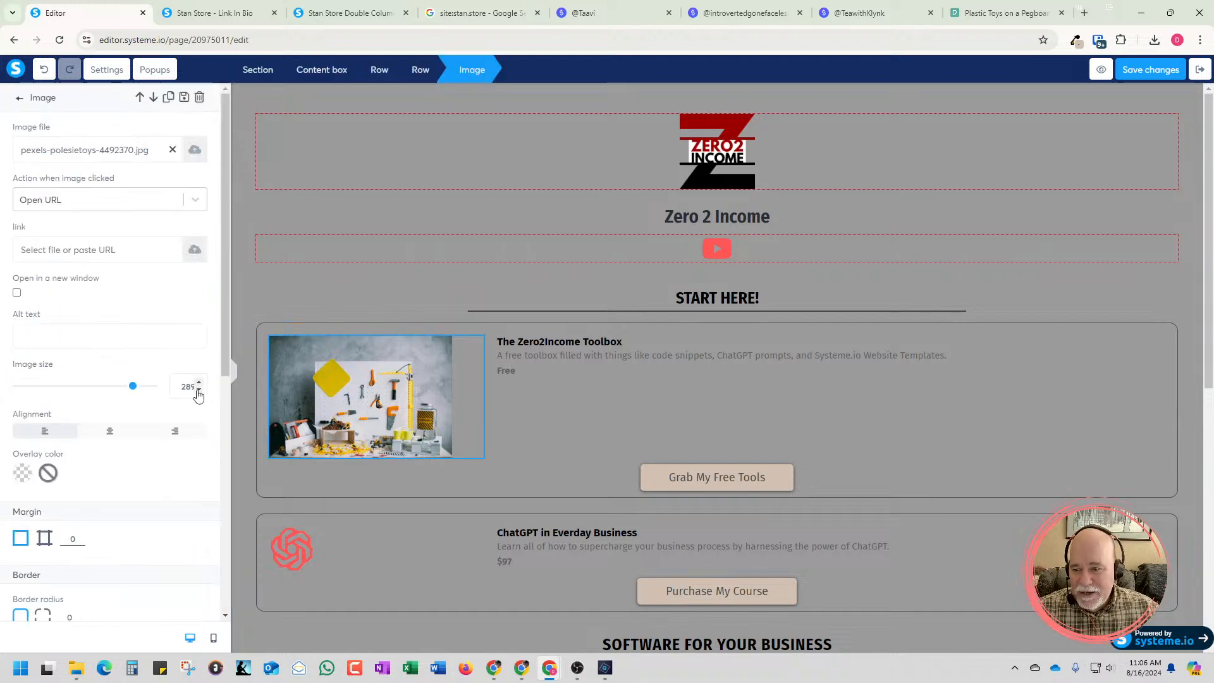
left_click_drag(132, 385, 153, 386)
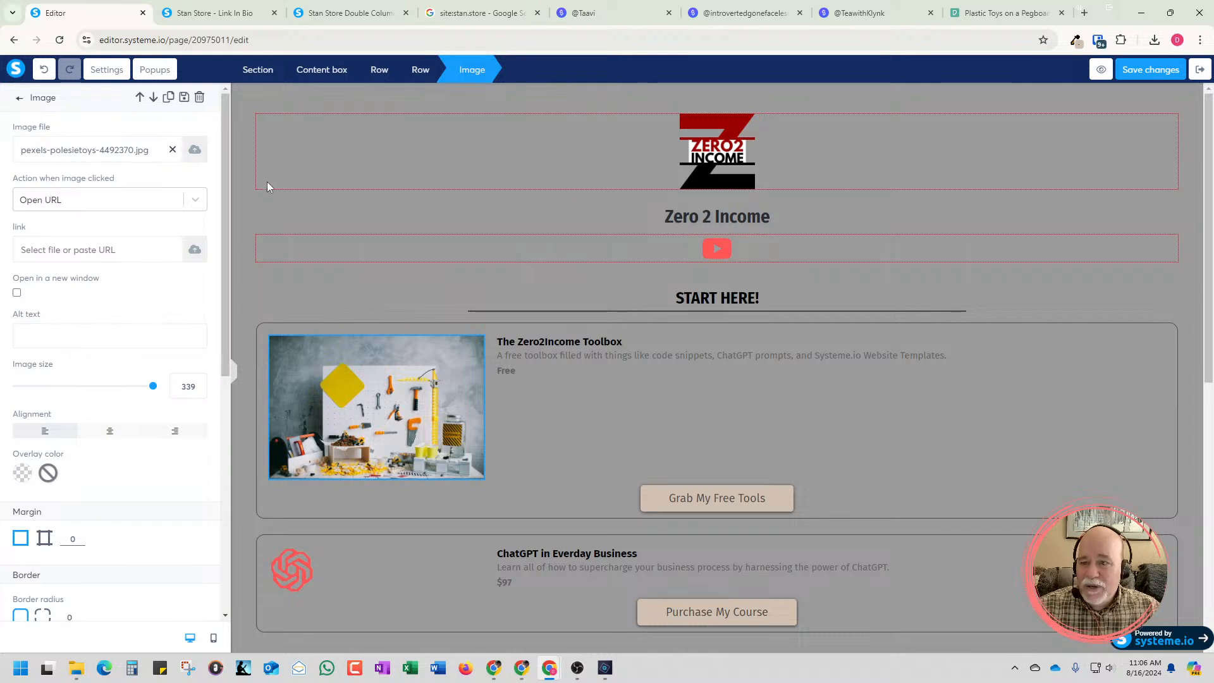
left_click(248, 196)
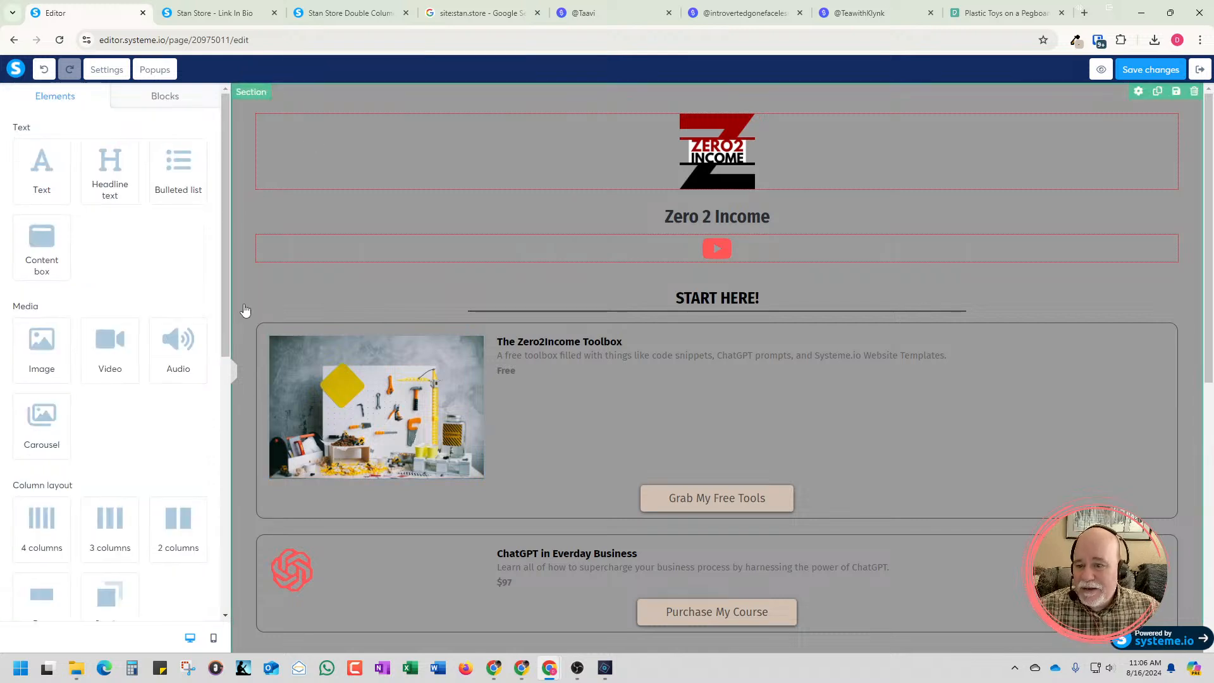
Set the main section's content width back to Wide and deselect the section
scroll(188, 351, "down", 4)
left_click(190, 339)
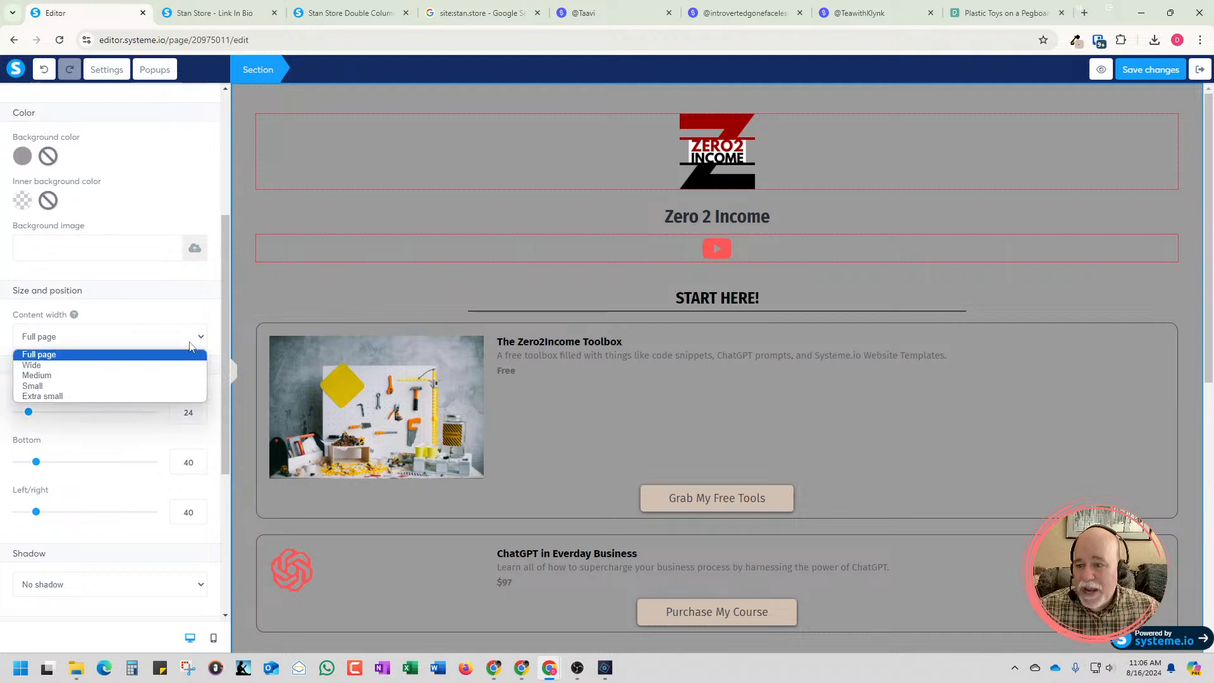
left_click(163, 366)
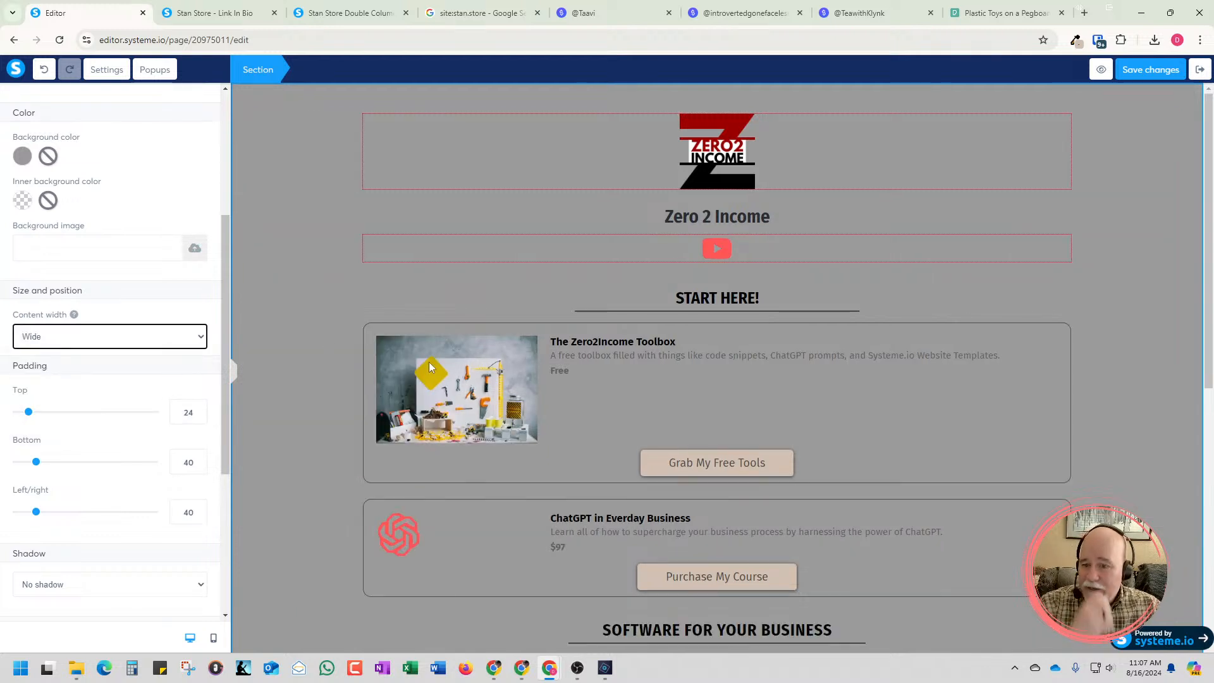
left_click(313, 335)
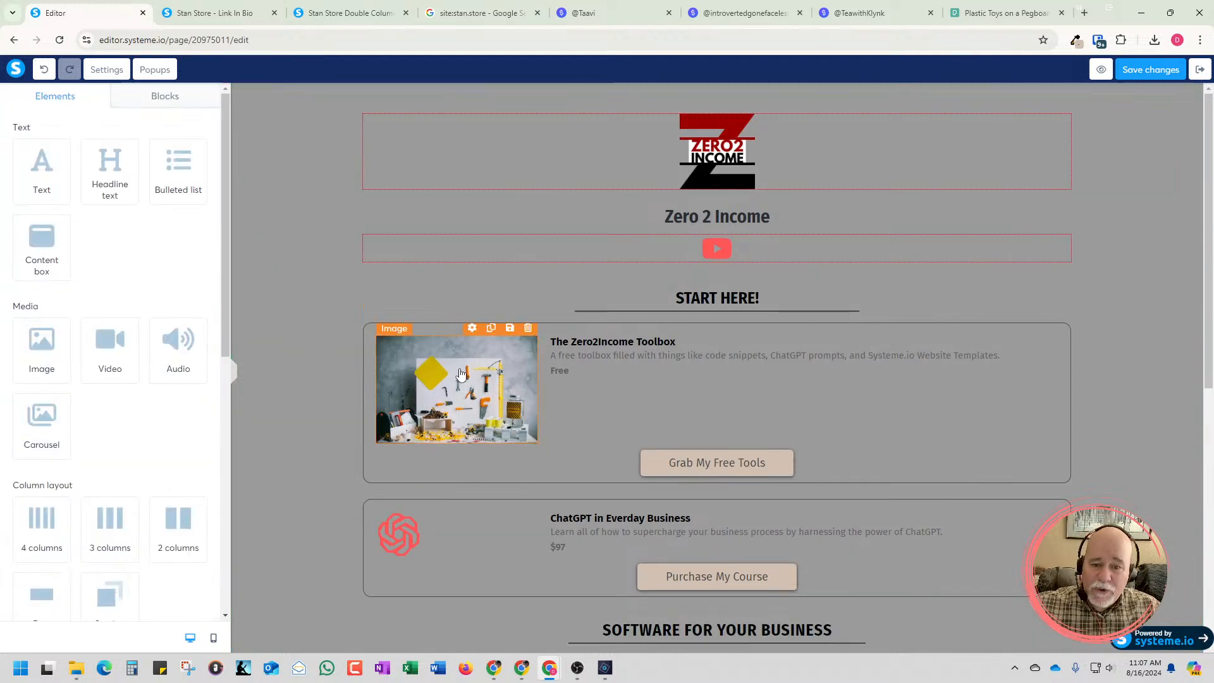
left_click(549, 409)
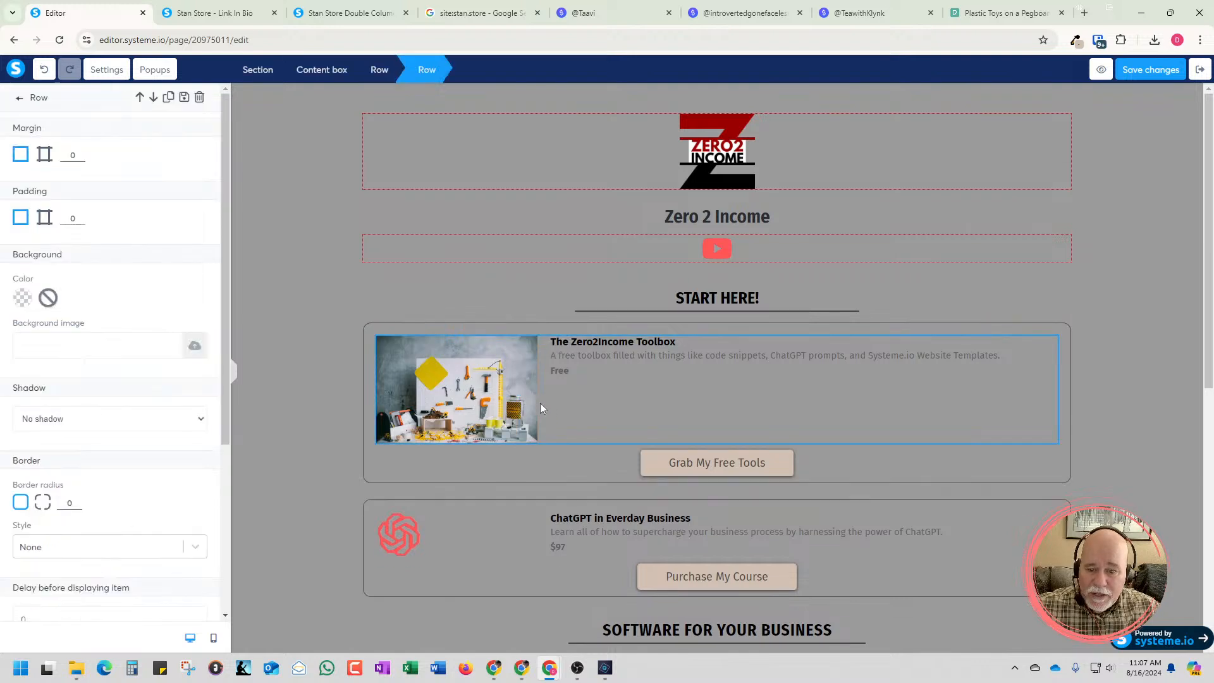
left_click(540, 400)
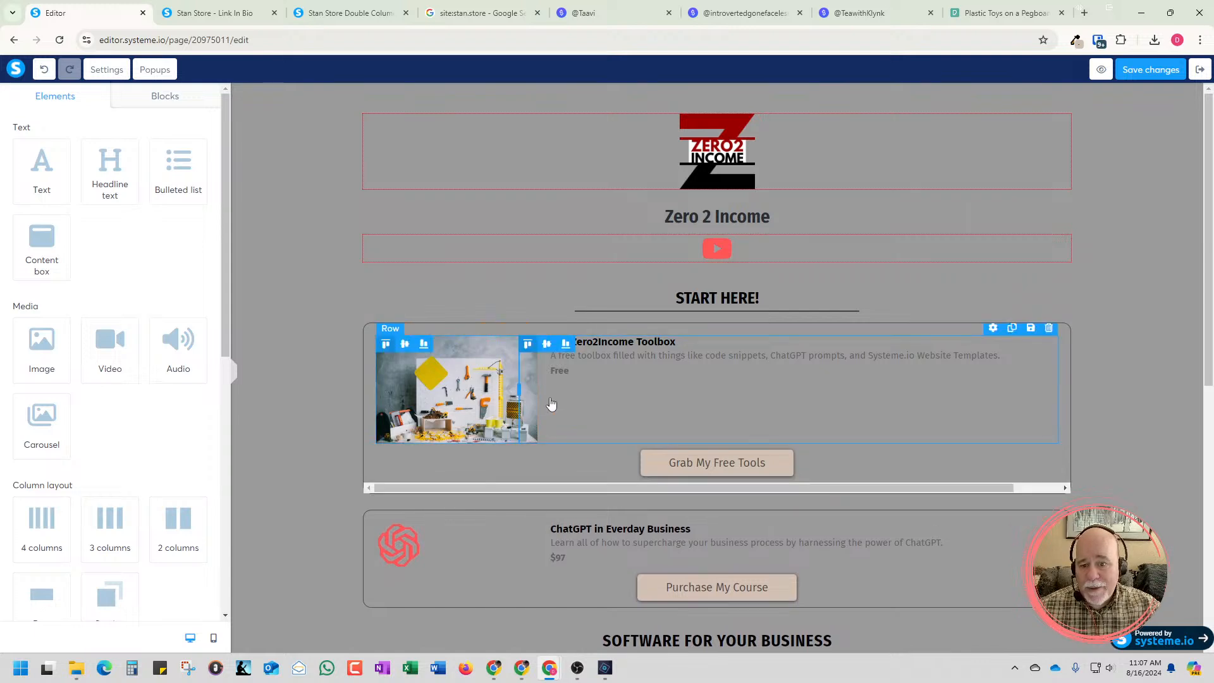
left_click(648, 365)
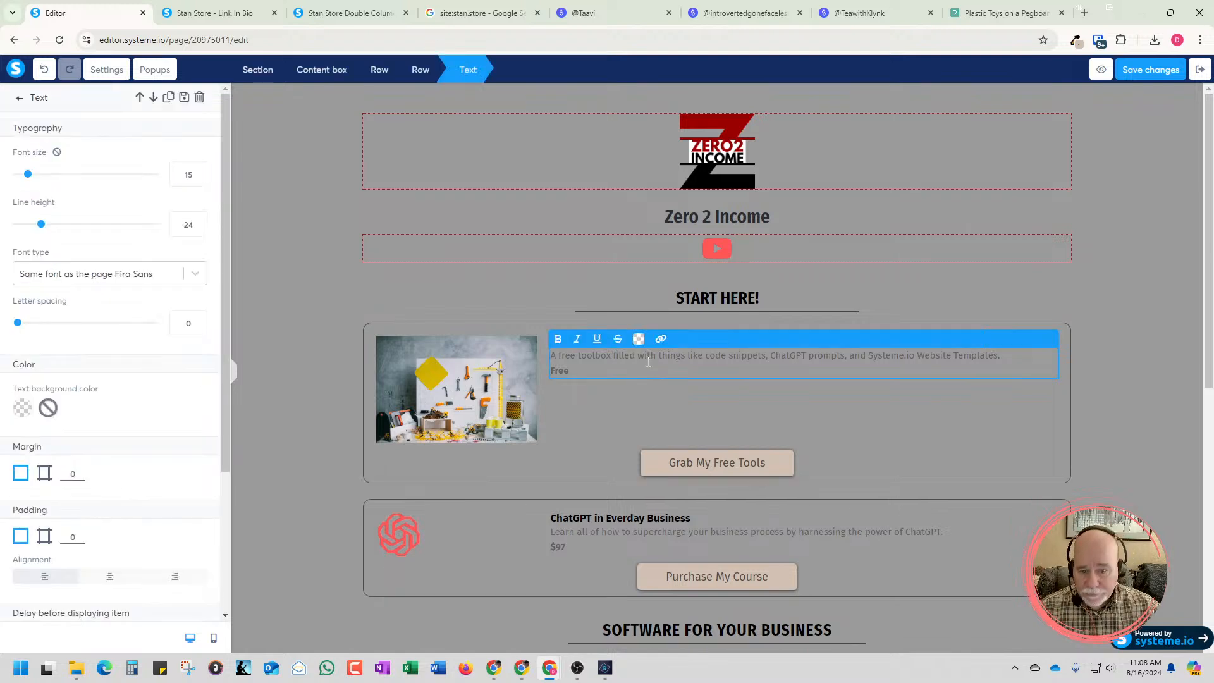
left_click(585, 431)
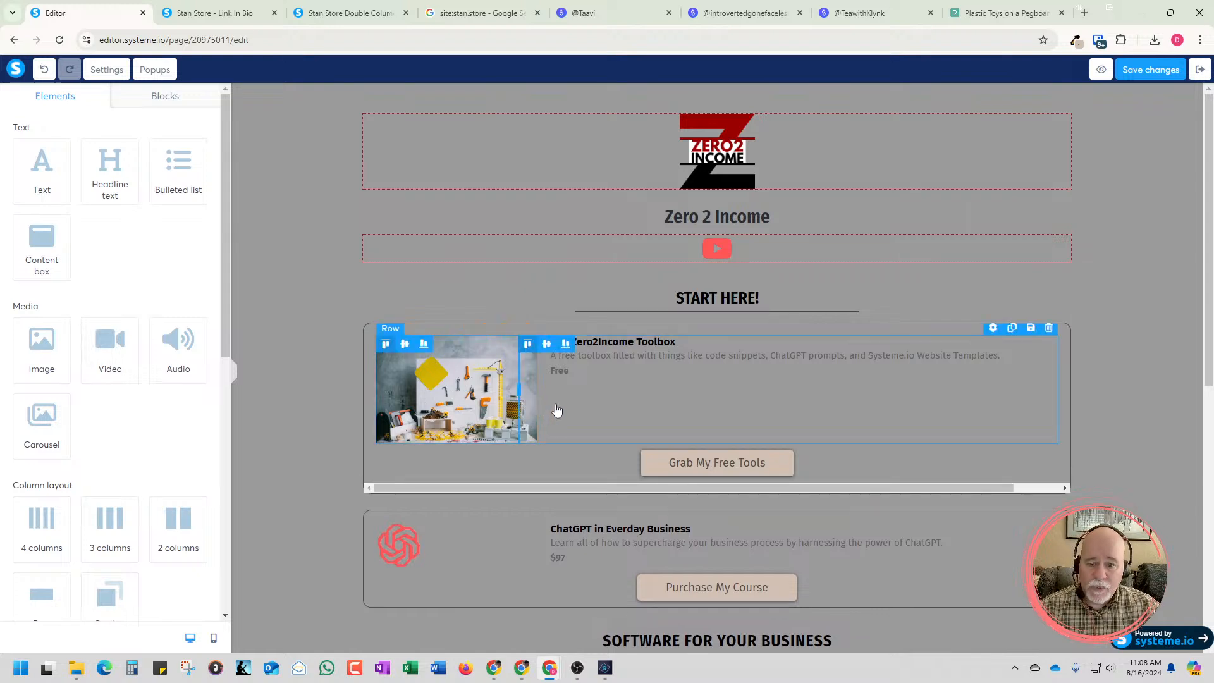
Hide the pegboard photo on desktop and widen the image column of the toolbox card's row
left_click(512, 403)
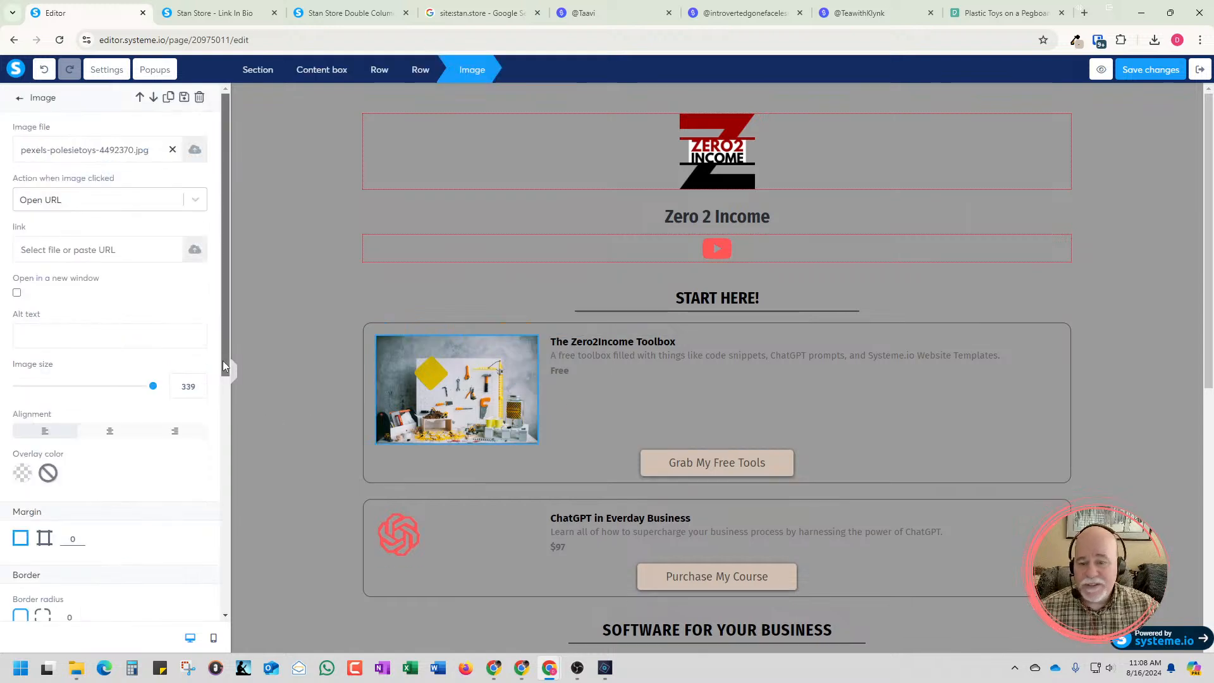
left_click_drag(222, 361, 223, 626)
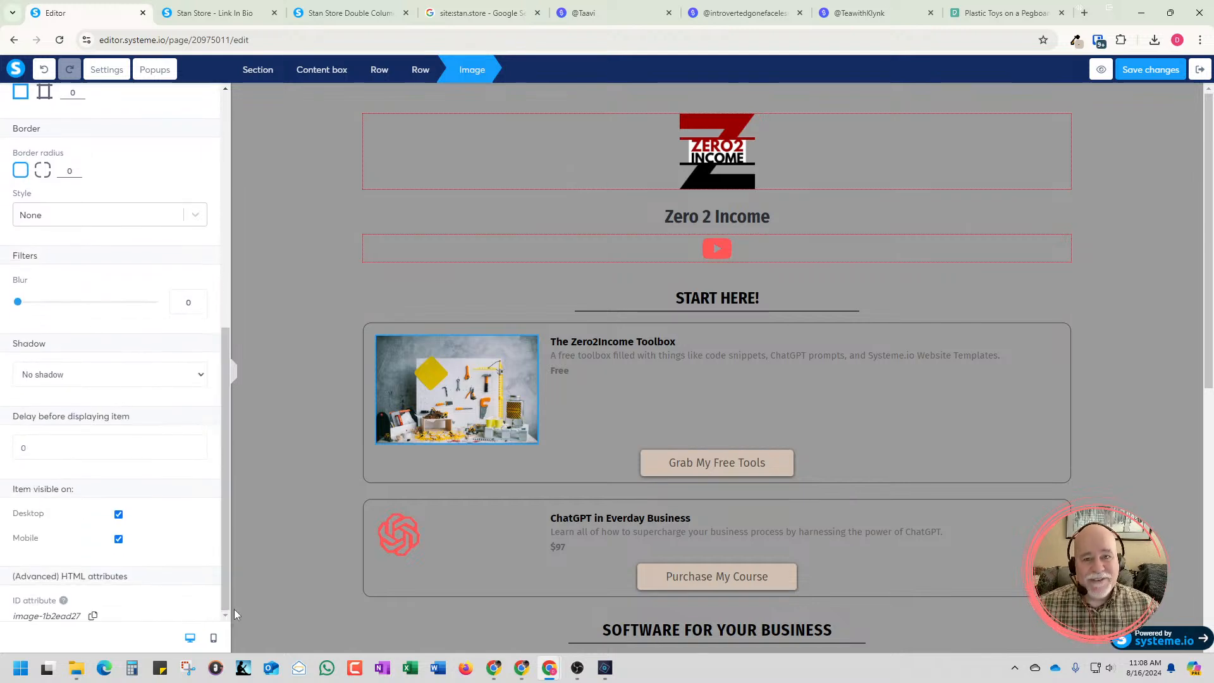
left_click(118, 514)
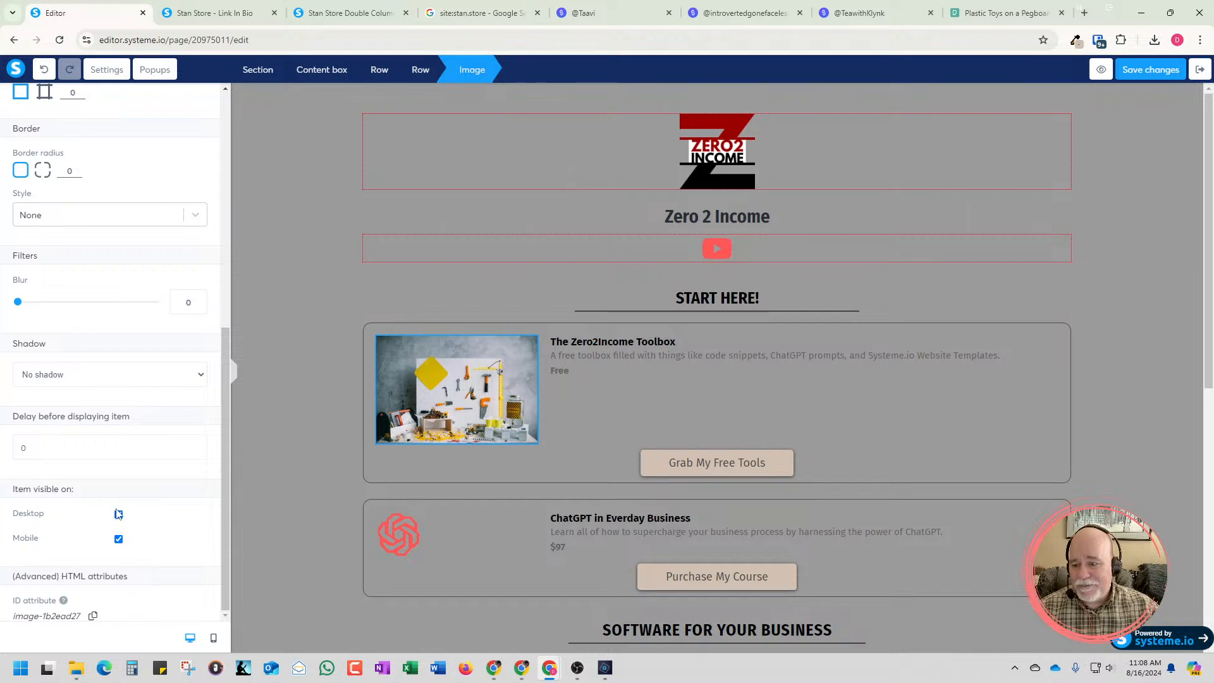
left_click(505, 396)
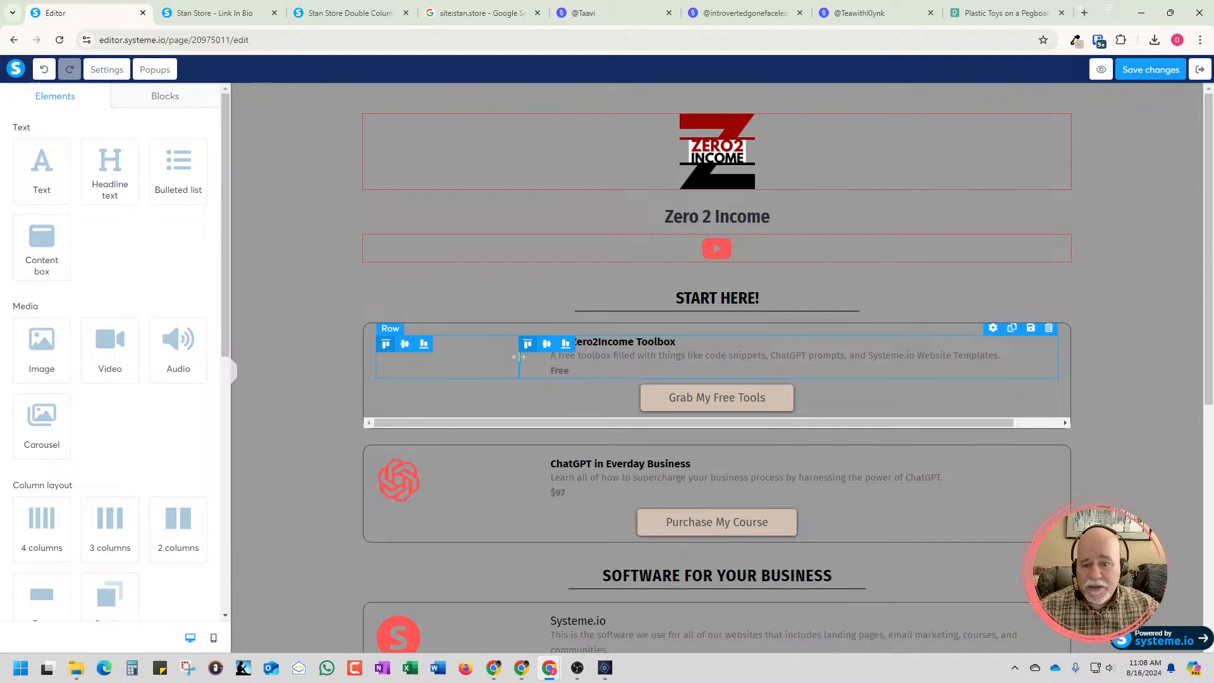
left_click_drag(519, 356, 560, 367)
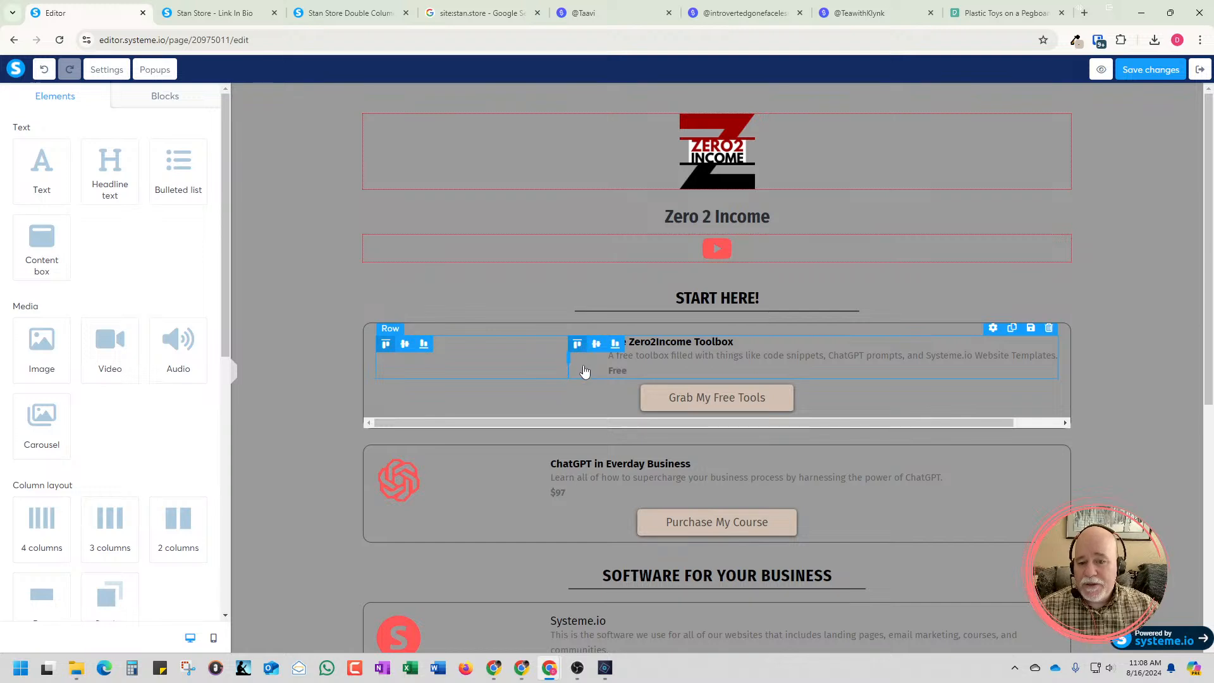
Make the pegboard photo visible on desktop again from the mobile view, and return to the desktop view
left_click(214, 638)
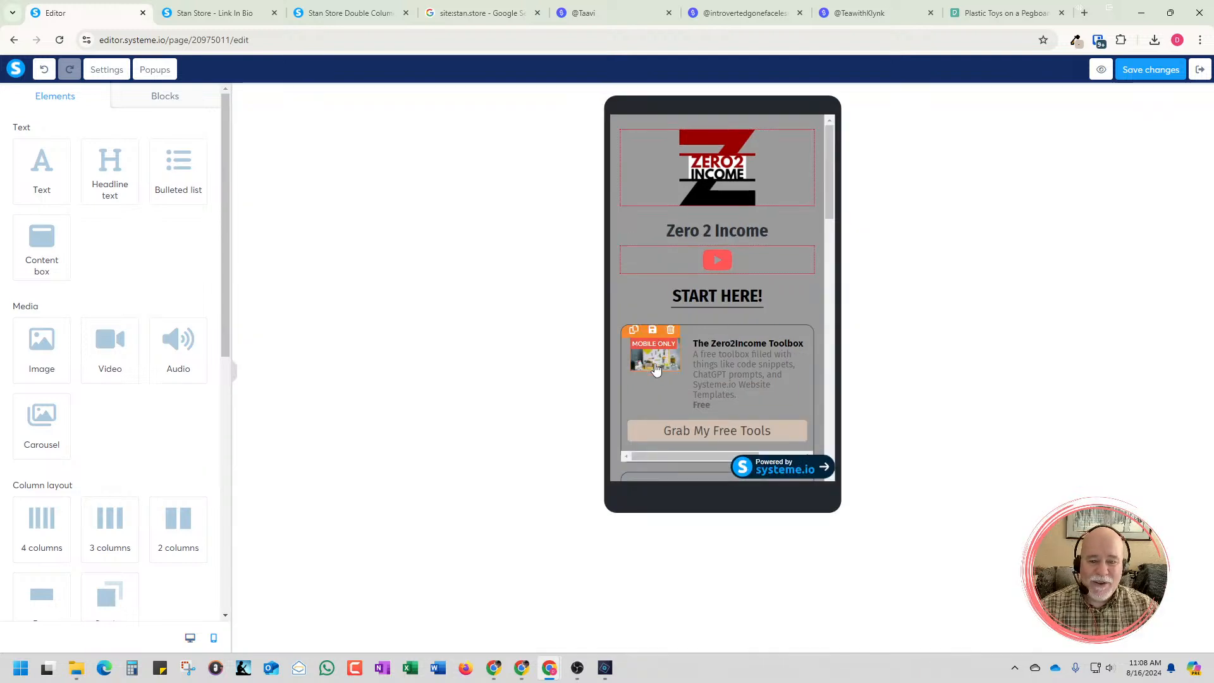
left_click(656, 370)
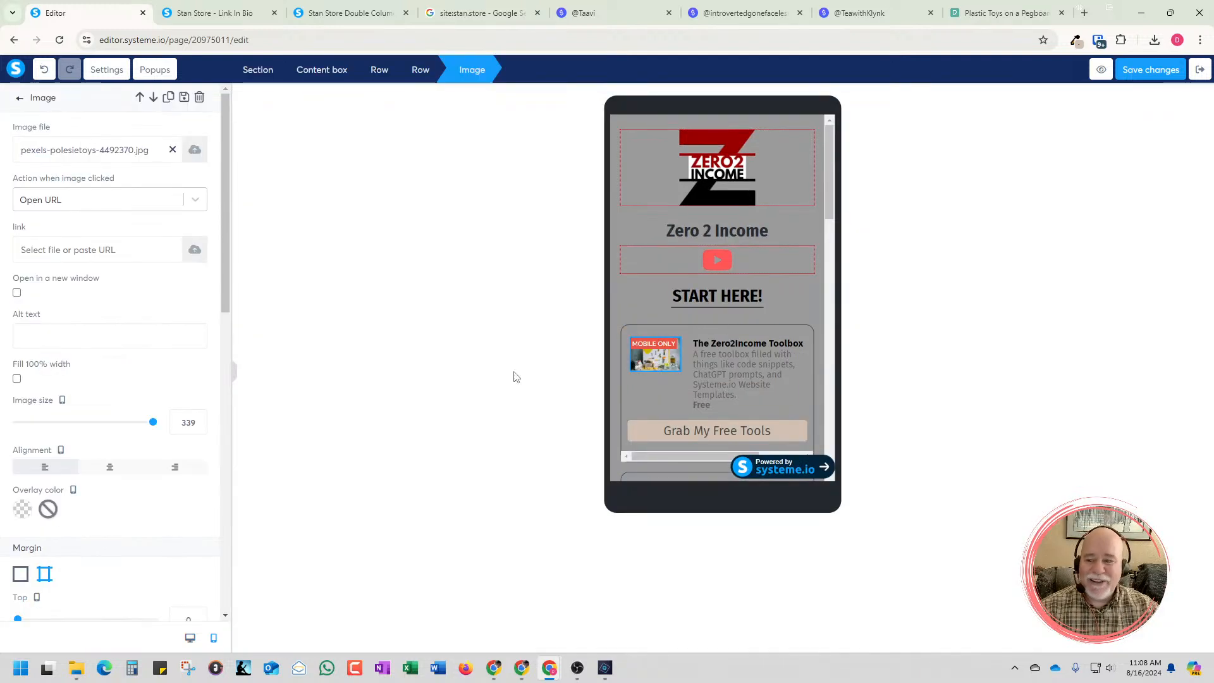
scroll(151, 499, "down", 6)
scroll(127, 490, "down", 6)
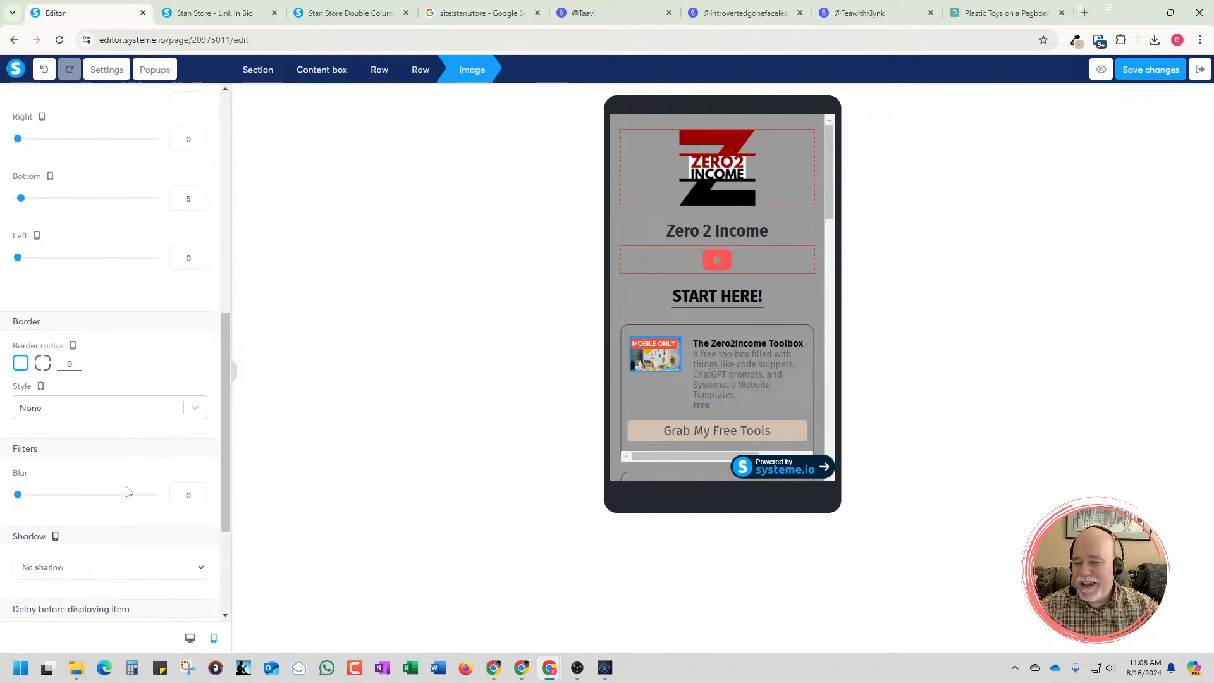
left_click(118, 515)
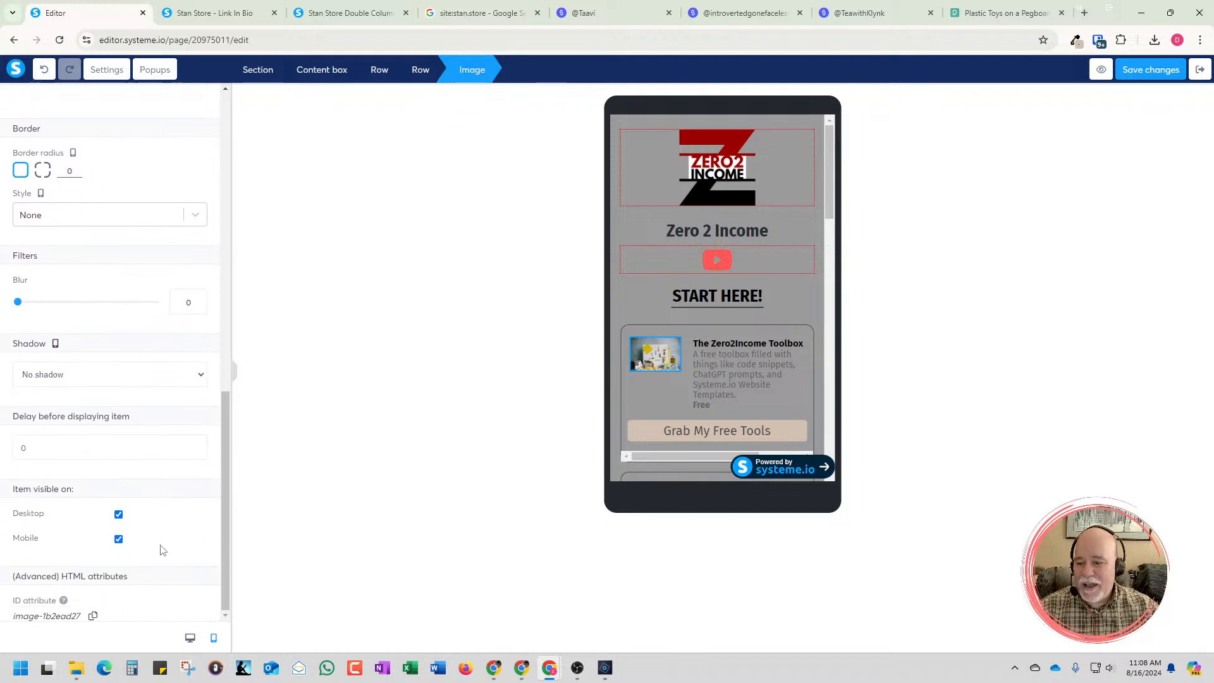
left_click(190, 637)
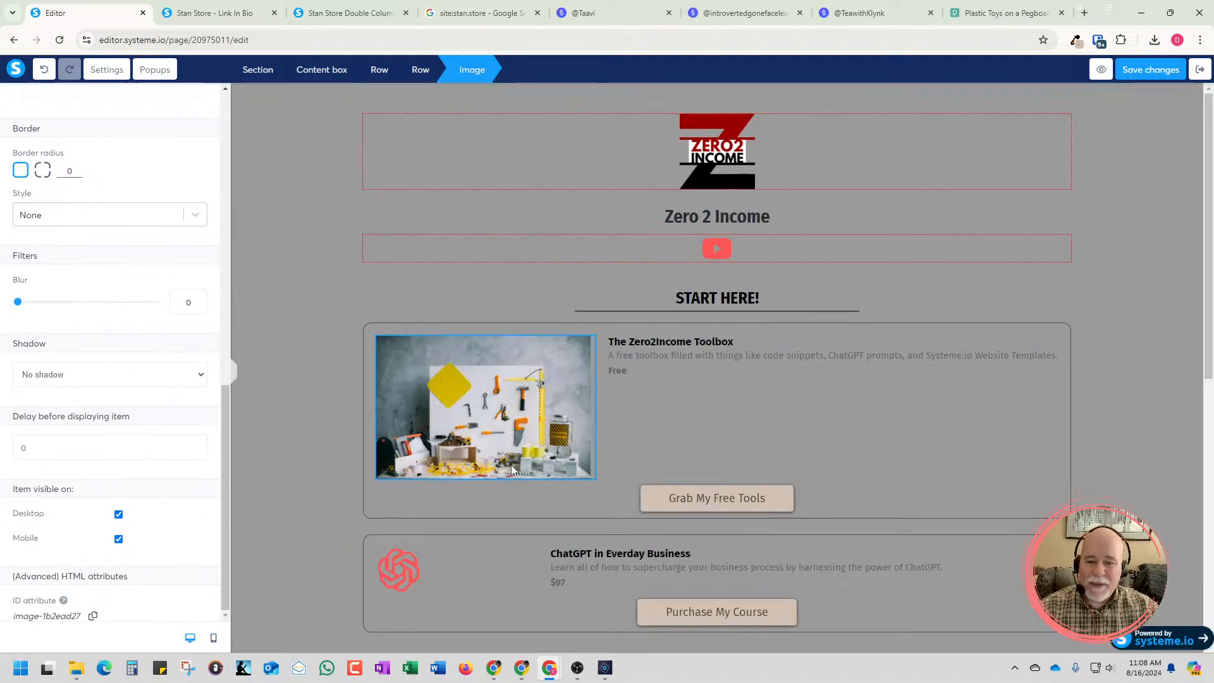
Enlarge the pegboard photo to an image size of 346 in its widened column and deselect it
left_click(507, 452)
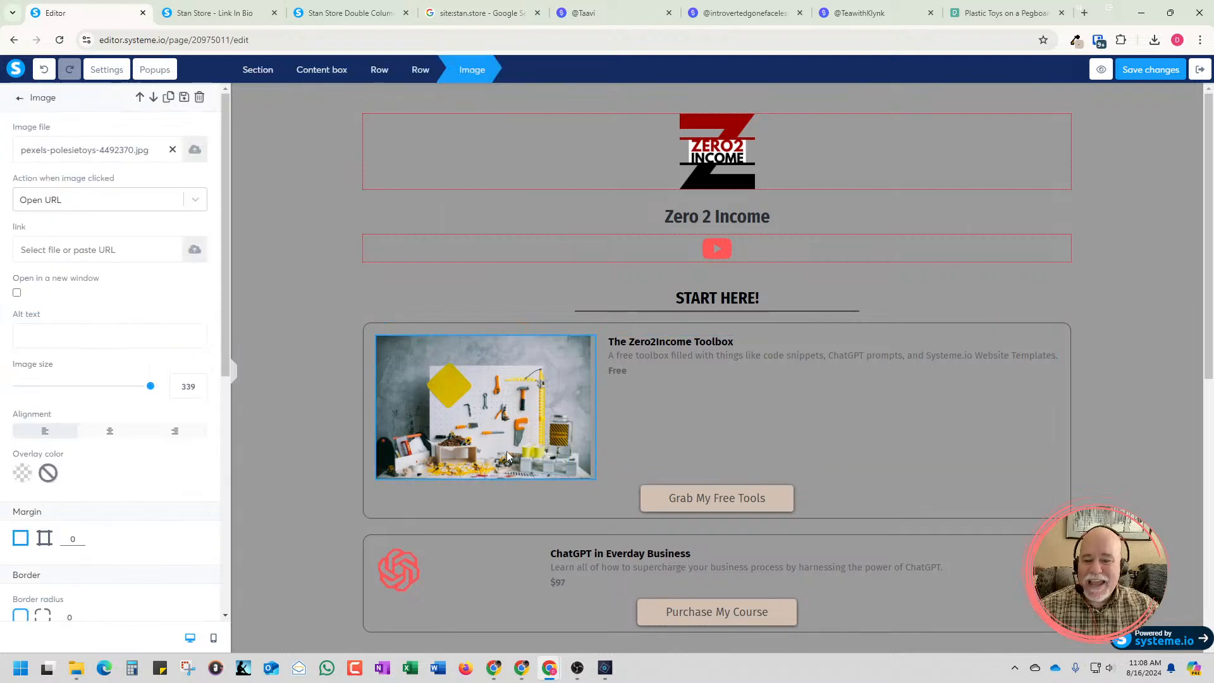
left_click_drag(151, 386, 154, 387)
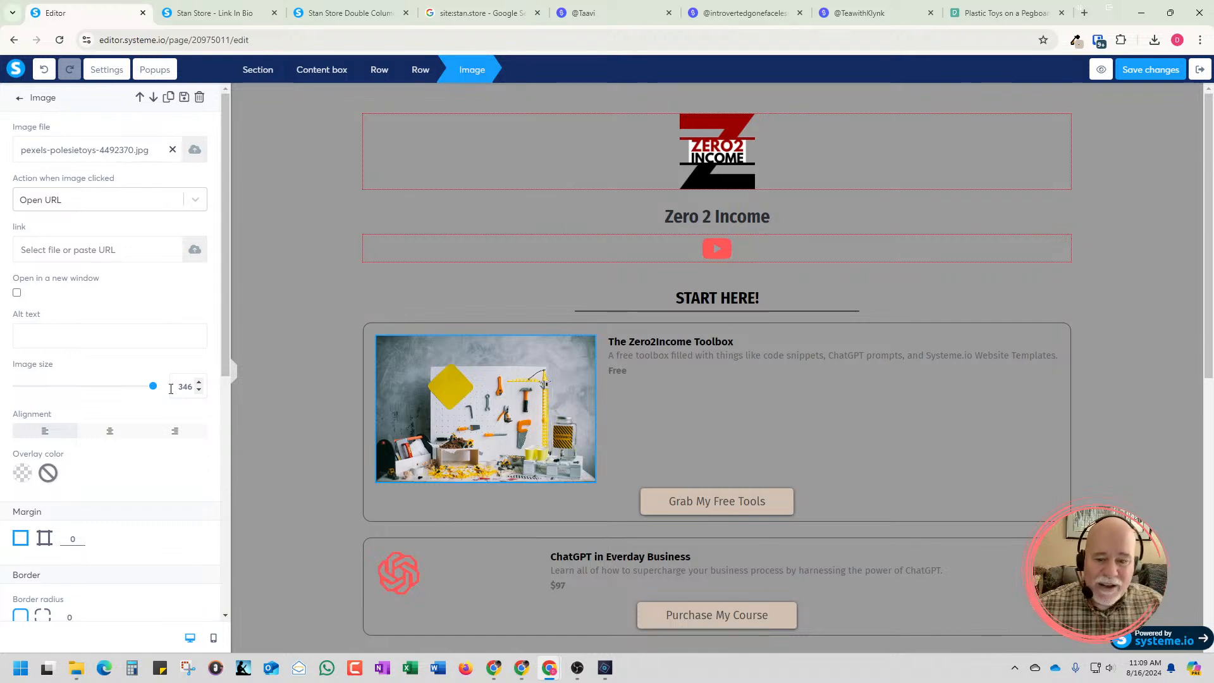
left_click(693, 434)
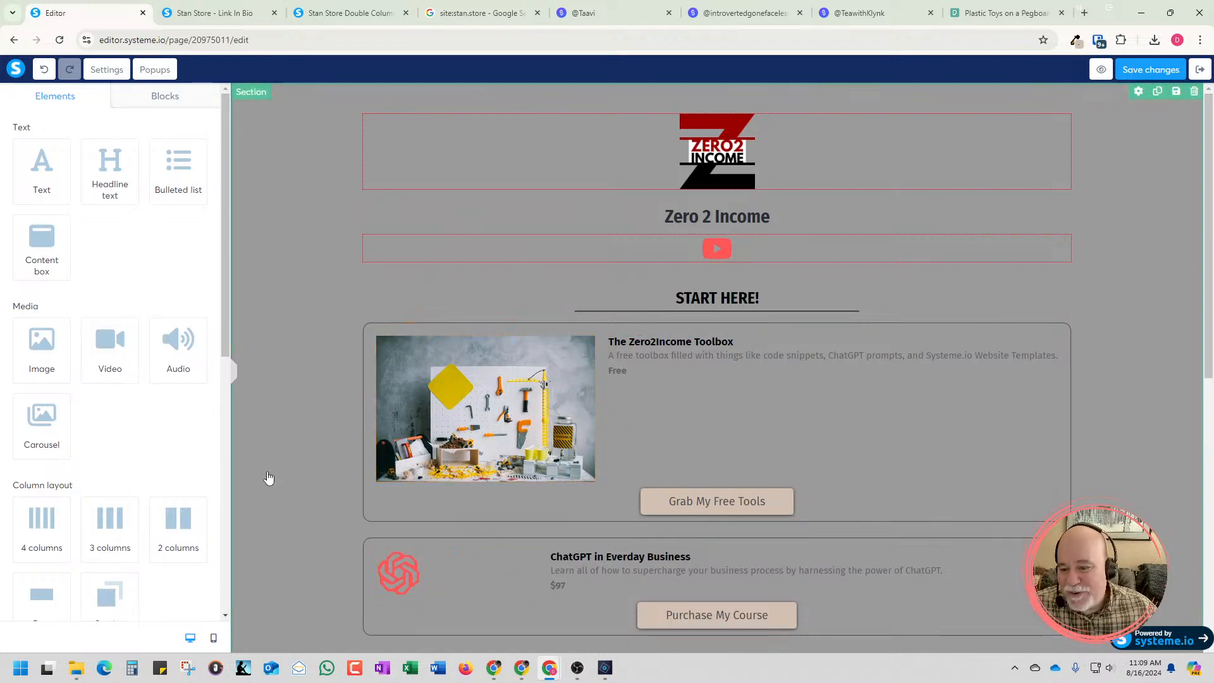
Hide the pegboard photo on desktop once more and widen its column to about half of the toolbox card's row
left_click(463, 419)
scroll(189, 379, "down", 10)
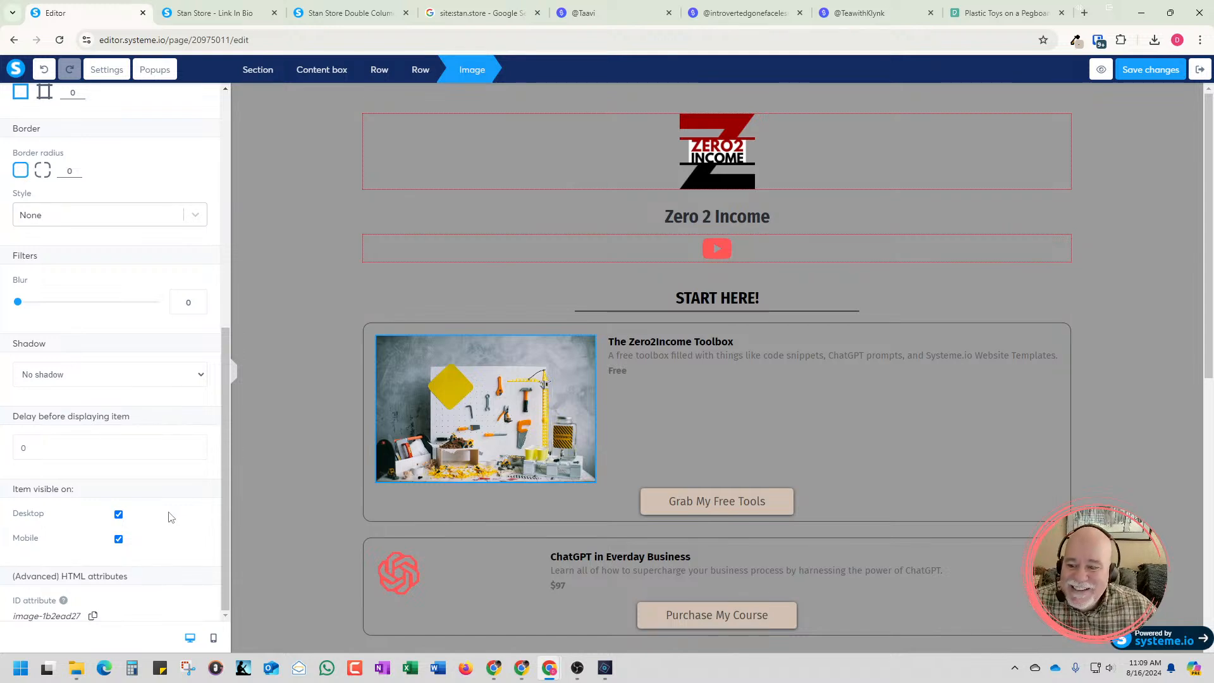
left_click(118, 514)
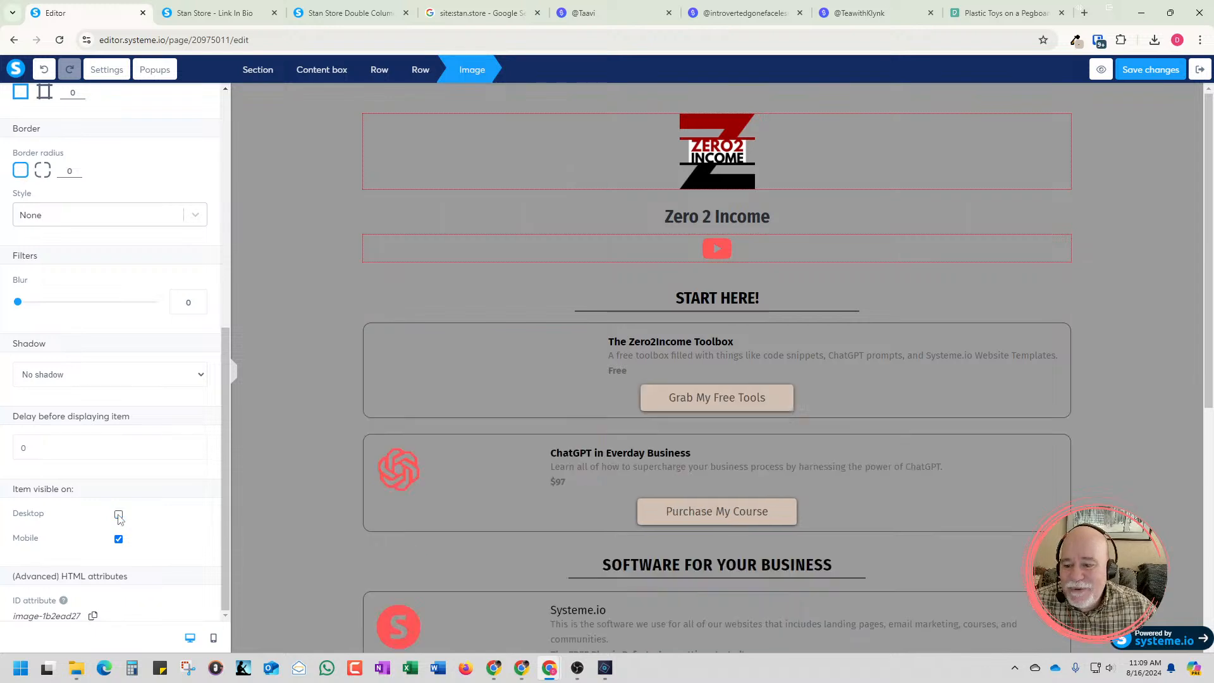
left_click(534, 398)
left_click(567, 368)
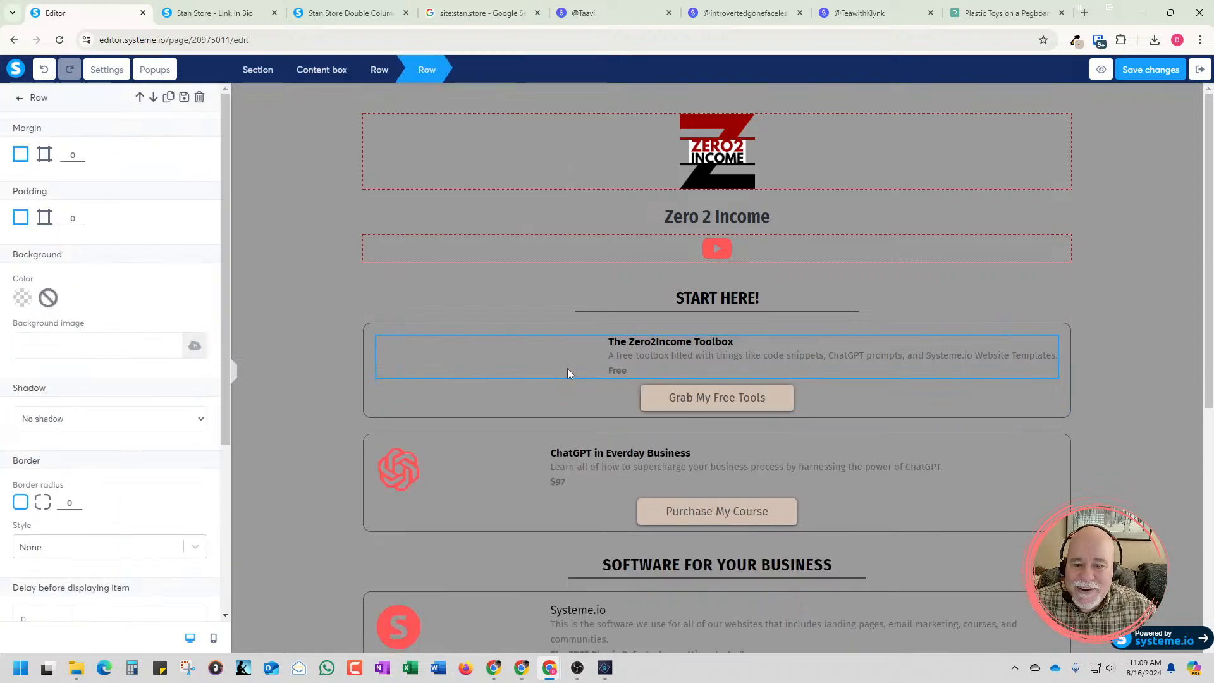
left_click(573, 367)
left_click_drag(572, 365, 646, 368)
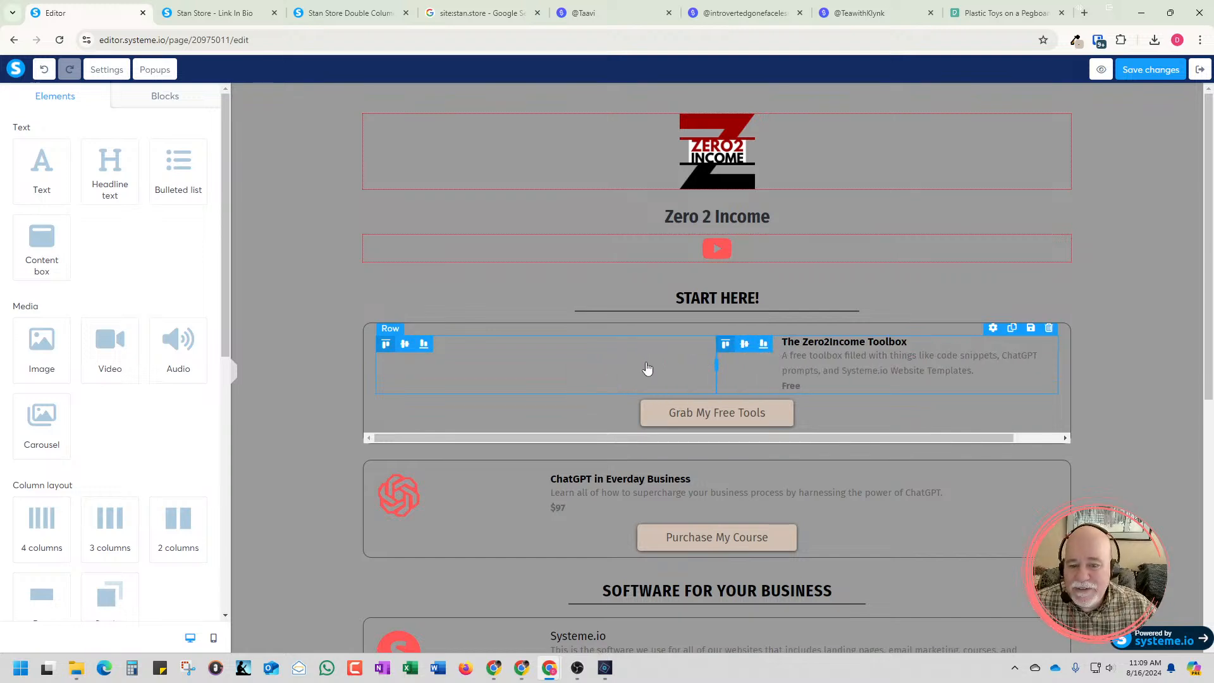
Examine the toolbox card's column proportions and text wrapping in the mobile view
left_click(213, 638)
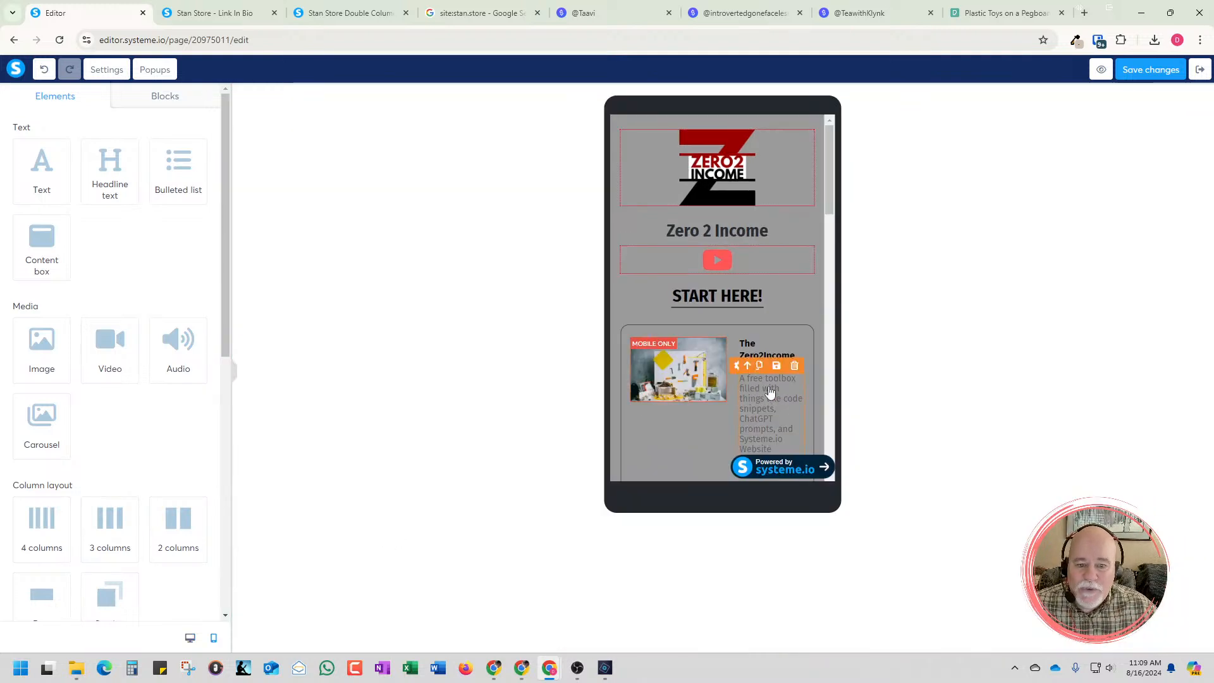
scroll(766, 393, "down", 2)
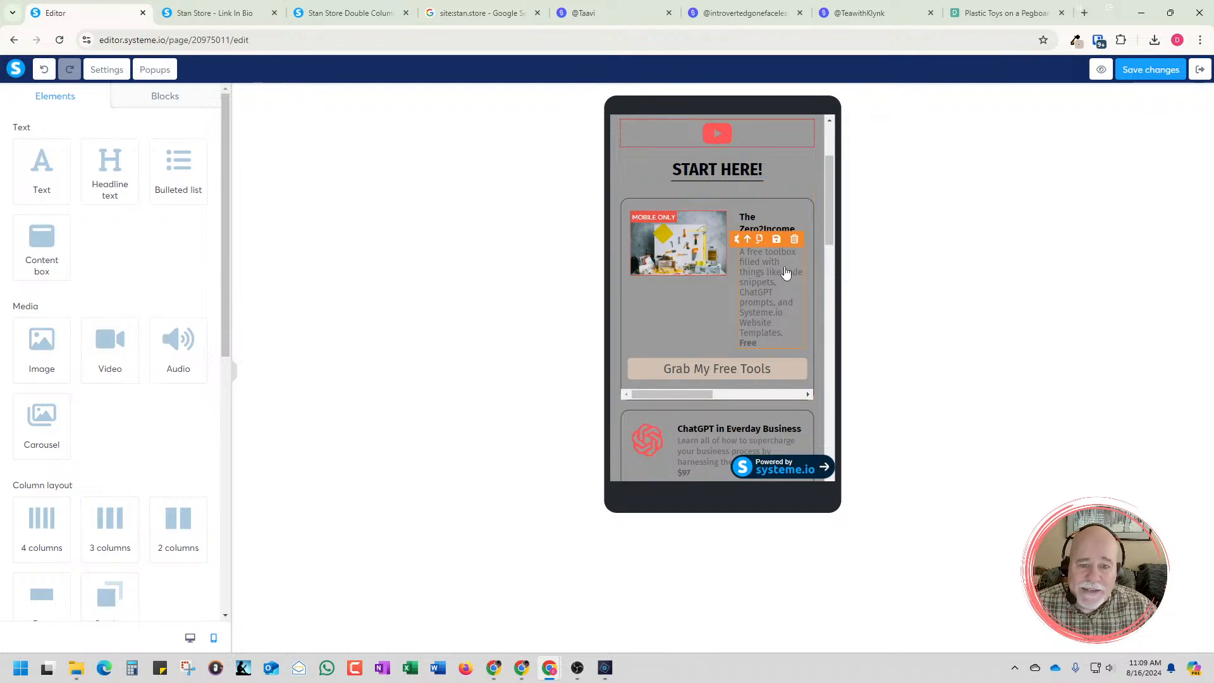
Allow the toolbox card's photo and text row to stack vertically on mobile devices, and deselect the row
scroll(782, 276, "up", 2)
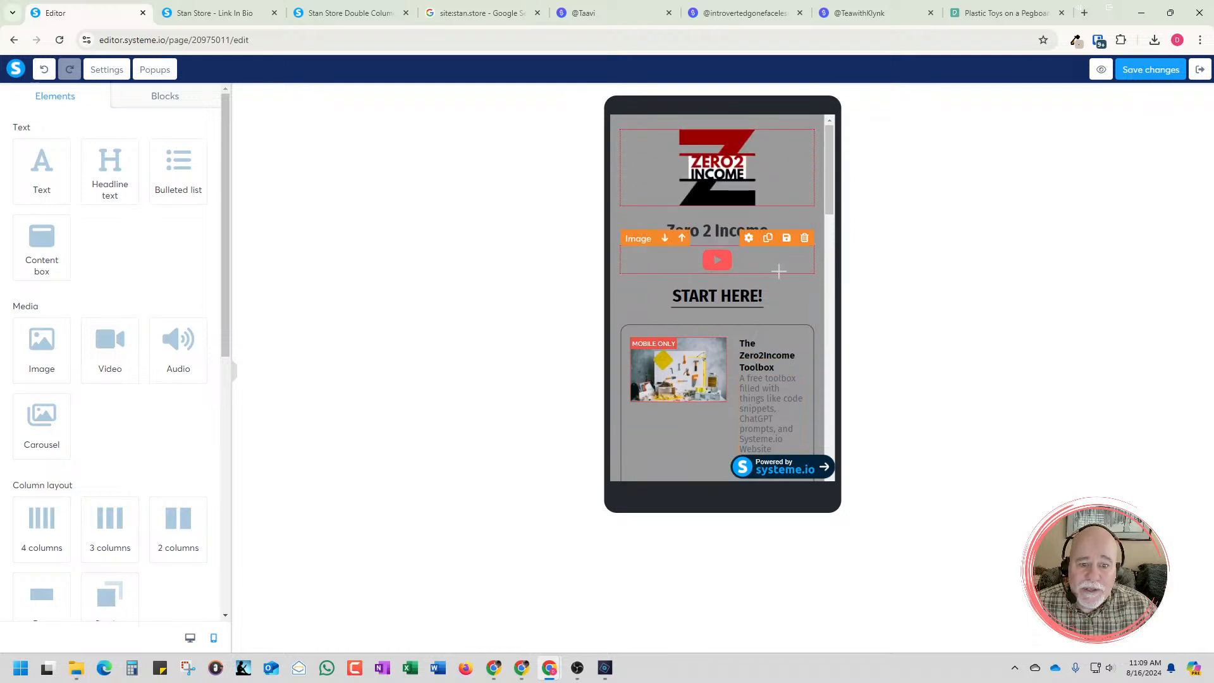
scroll(782, 276, "down", 2)
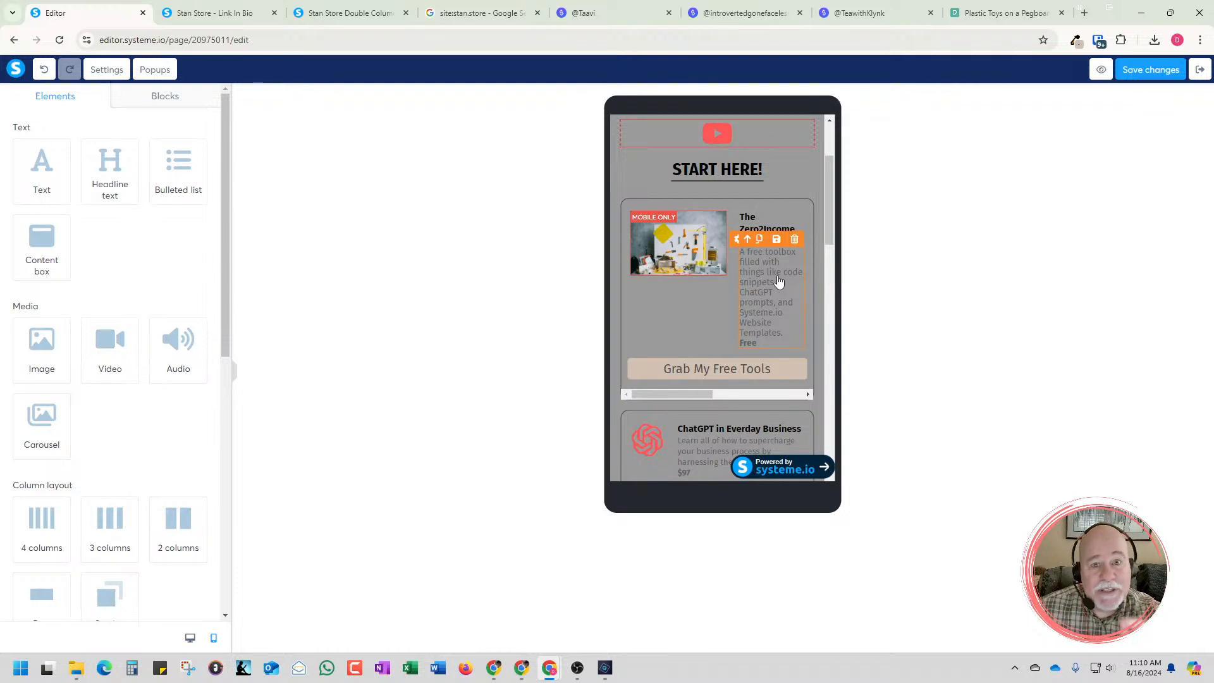
left_click(667, 324)
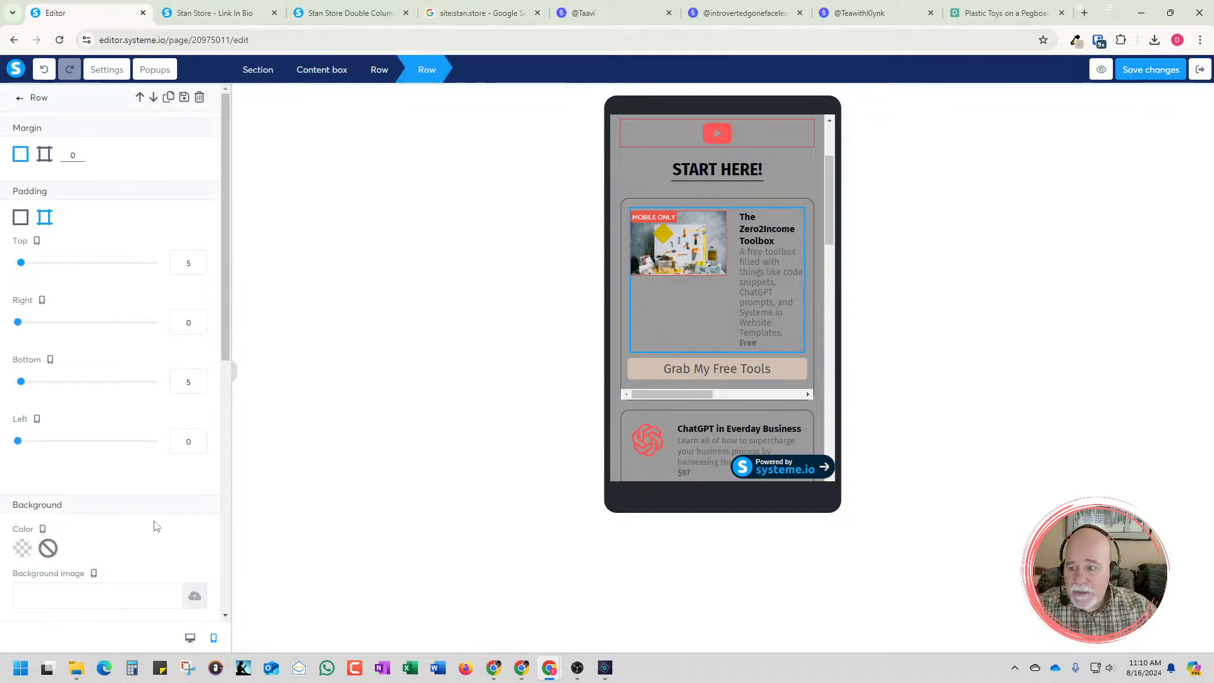
scroll(156, 526, "down", 2)
scroll(156, 526, "down", 6)
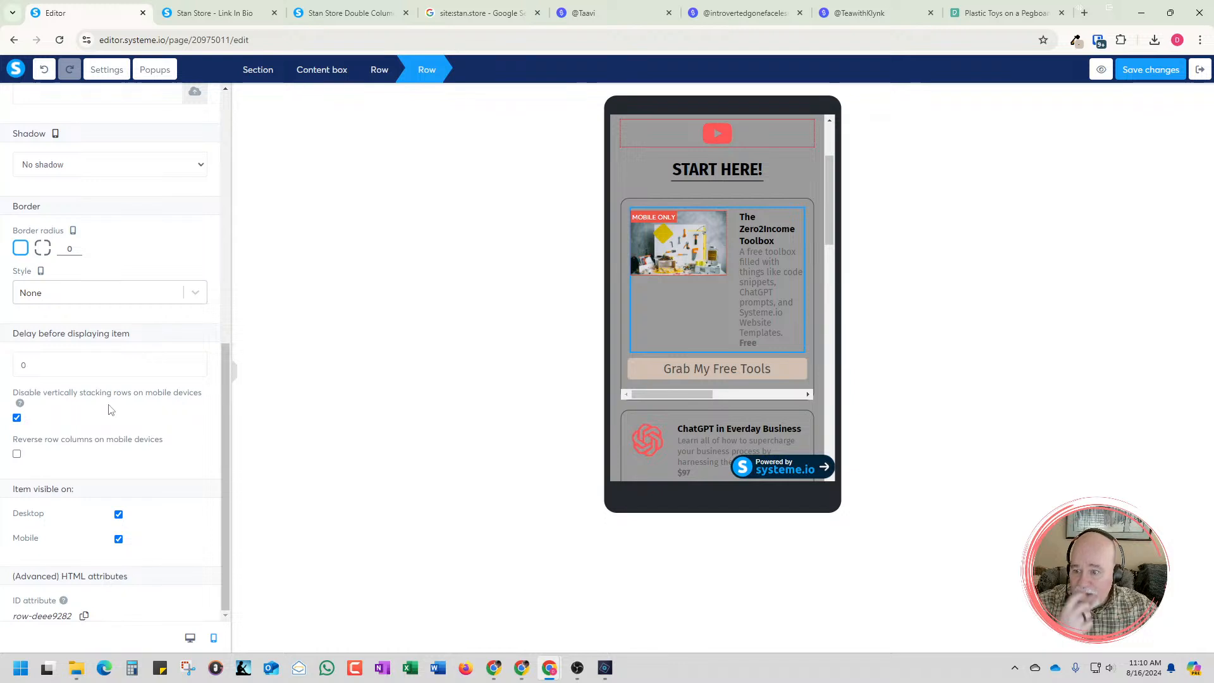
left_click(17, 418)
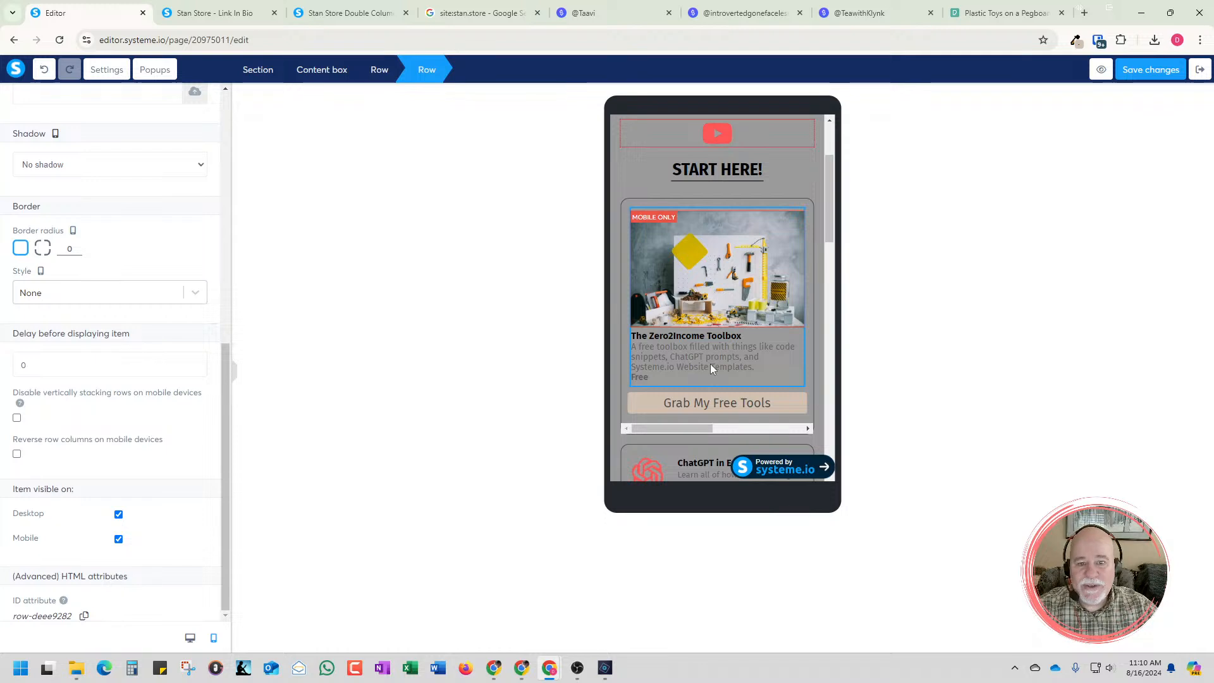
left_click(833, 247)
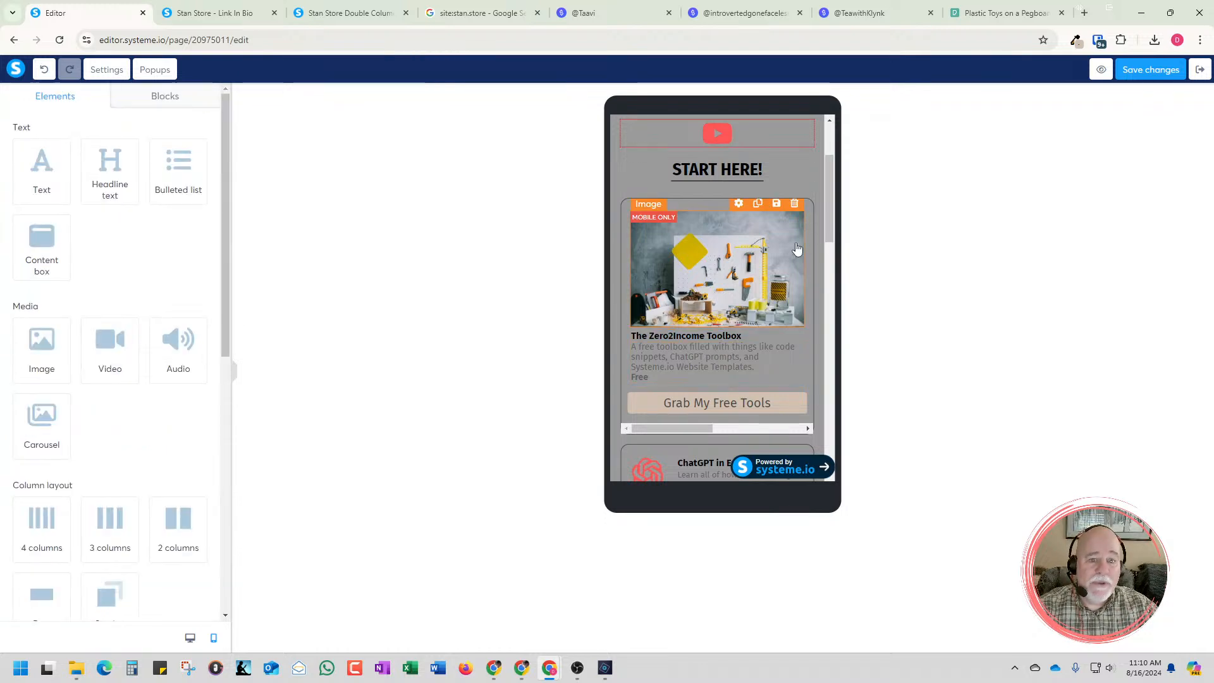
Make the pegboard photo visible on desktop as well as mobile, and return to the desktop view
left_click_drag(829, 218, 829, 234)
left_click(752, 229)
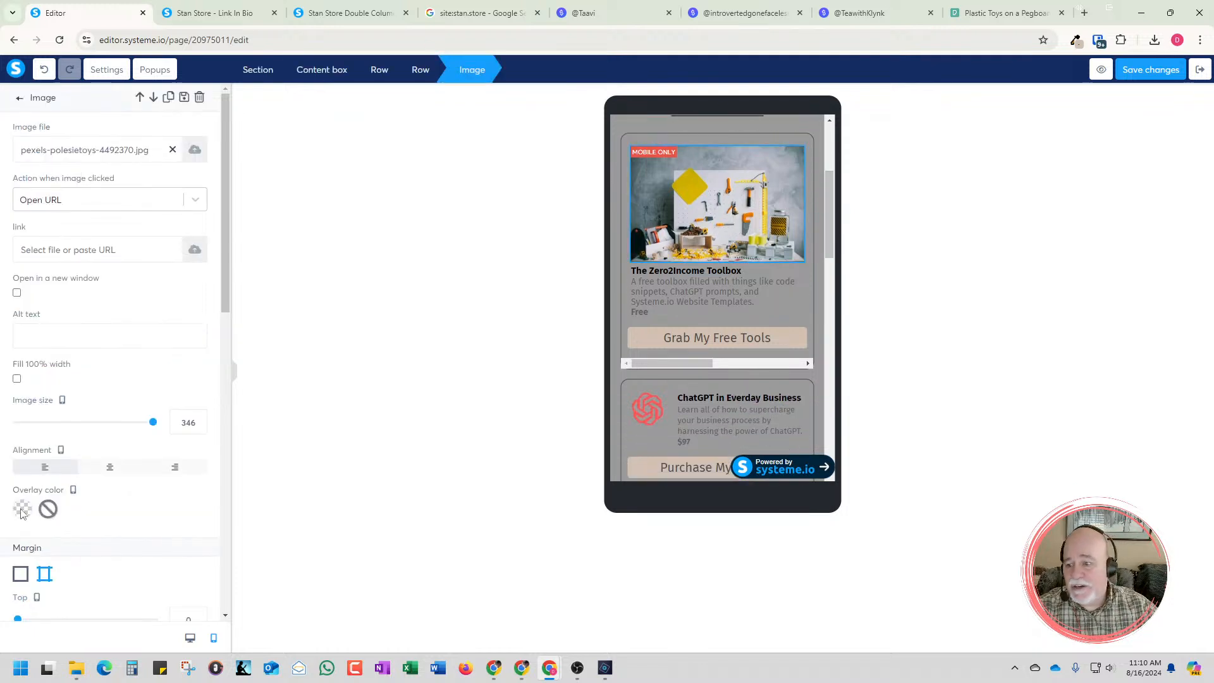
scroll(45, 512, "down", 2)
scroll(76, 379, "down", 4)
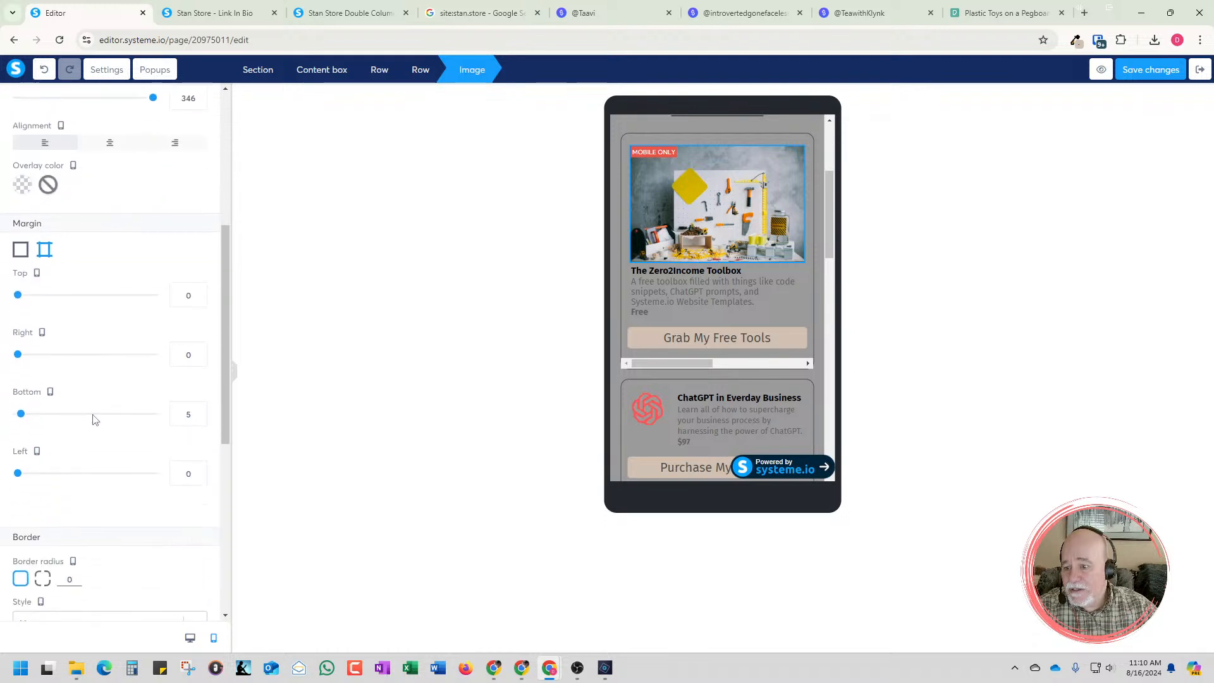
scroll(61, 519, "down", 5)
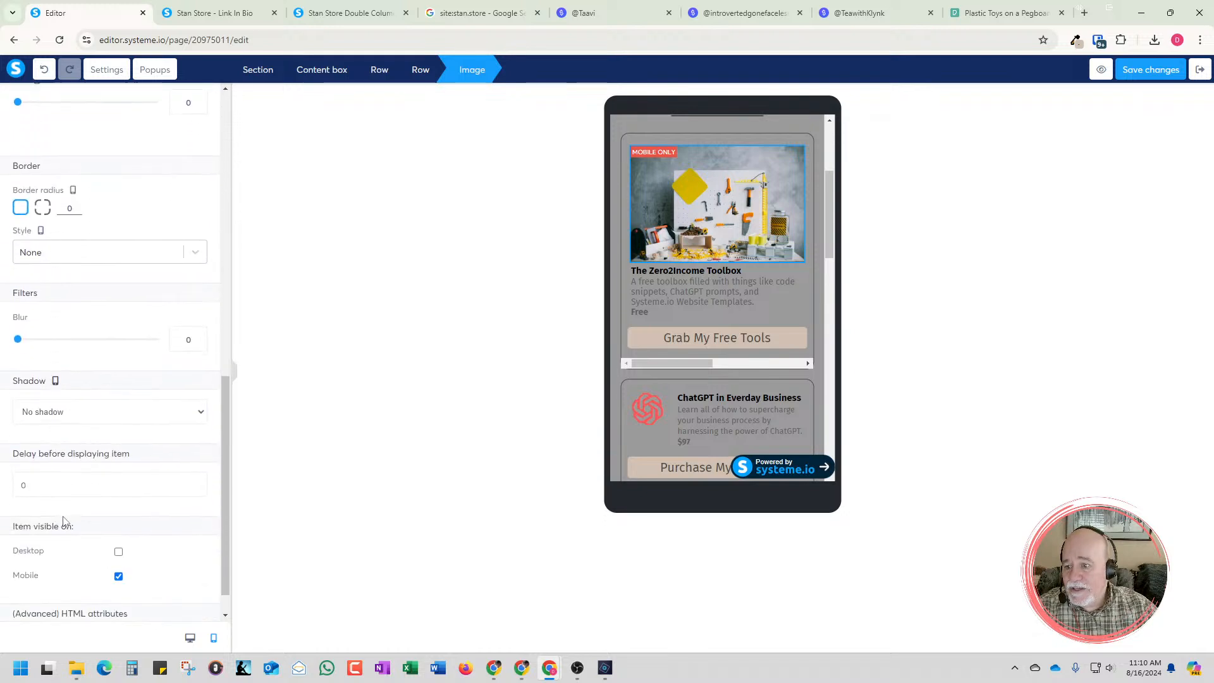
left_click(118, 514)
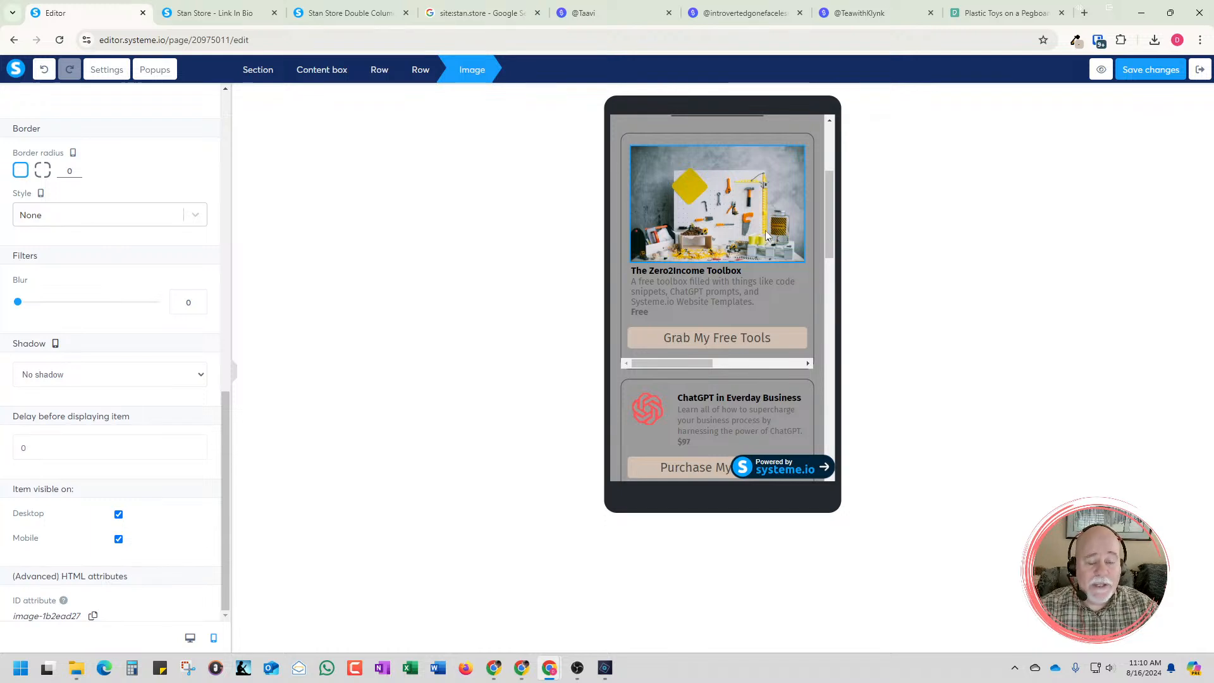
left_click(189, 639)
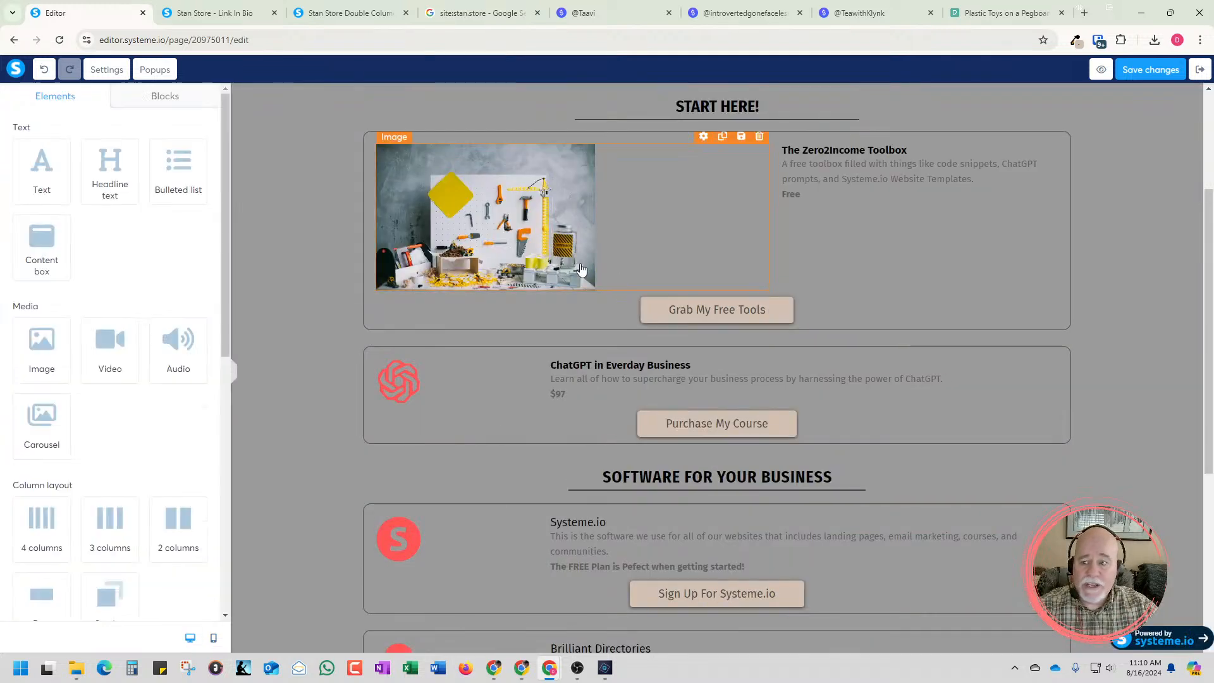
Enlarge the pegboard photo to an image size of 604 so it nearly fills its column
left_click(556, 276)
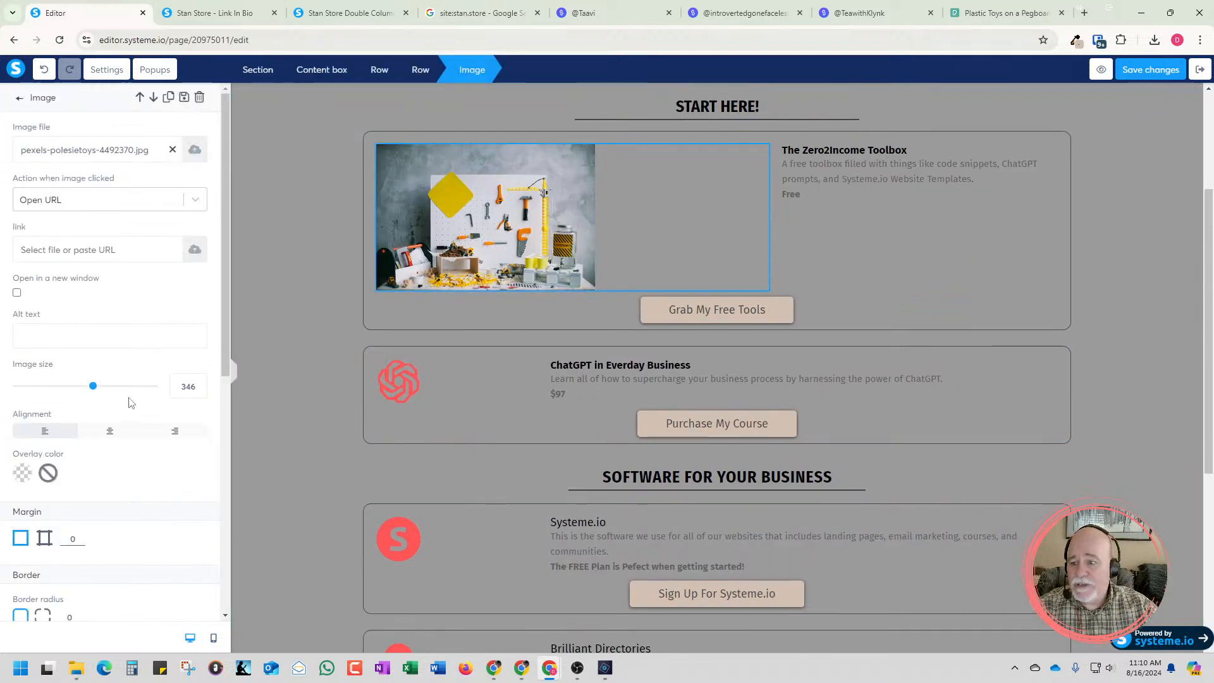
left_click_drag(93, 393, 177, 393)
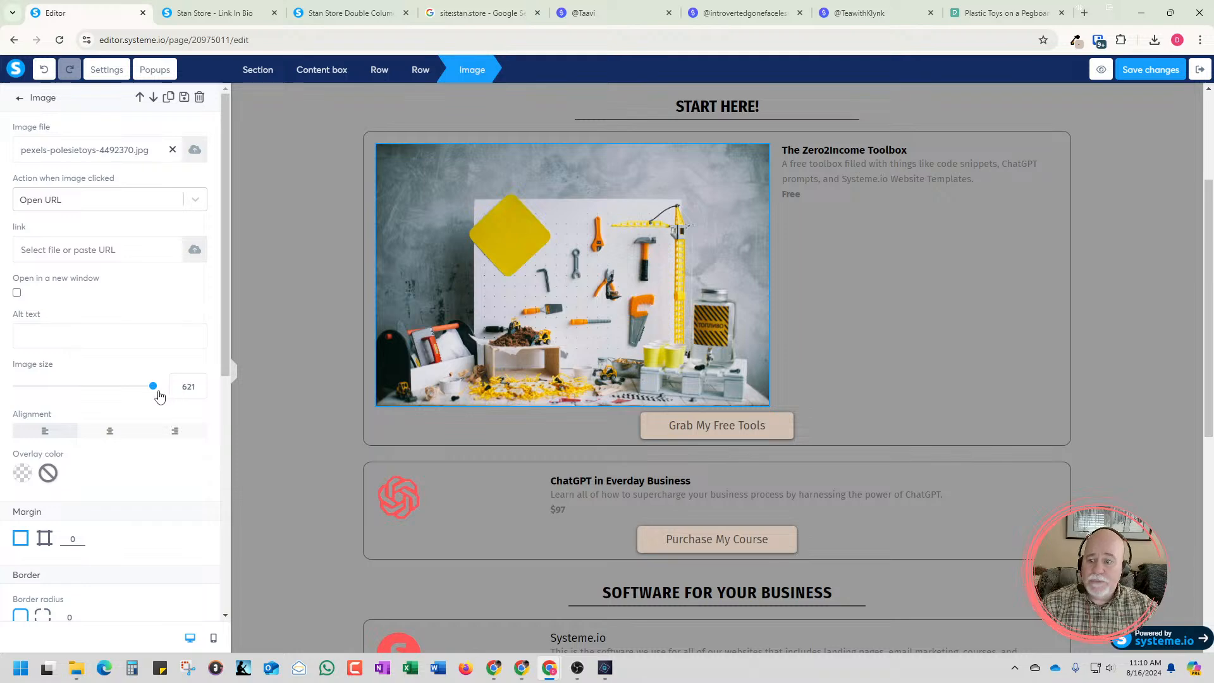
left_click_drag(154, 393, 149, 394)
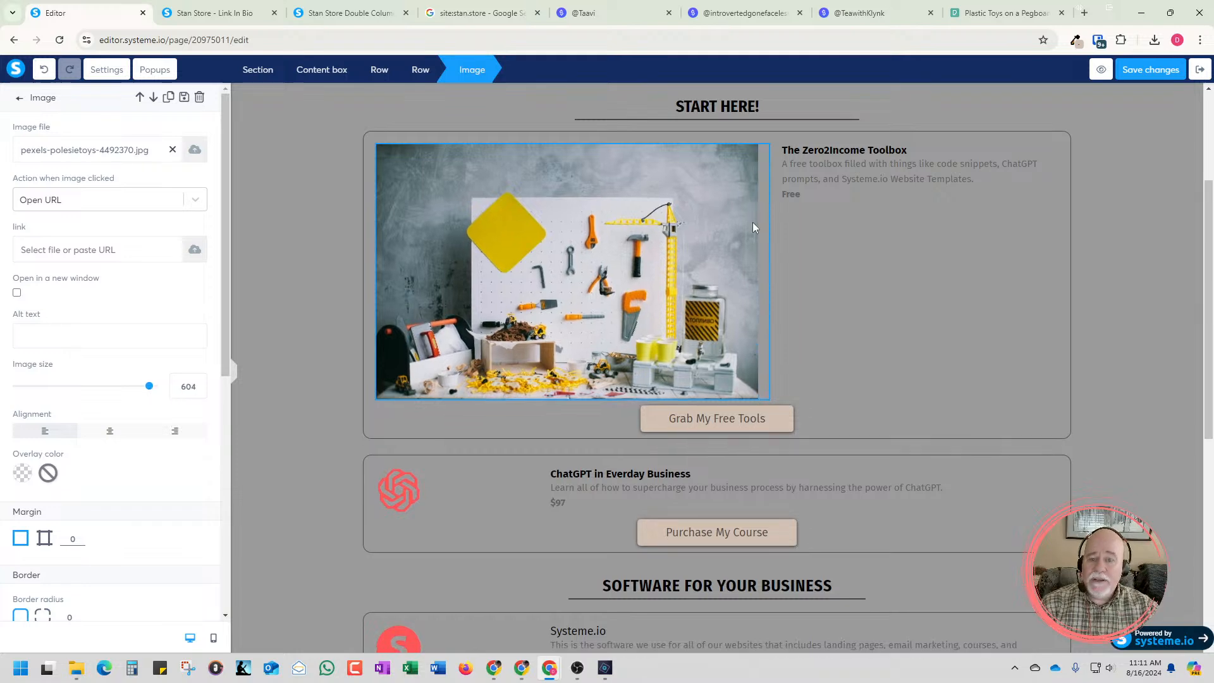
Compare the enlarged photo with the card images on the TeawithKlynk Stan store, returning to the Systeme.io editor
left_click(882, 14)
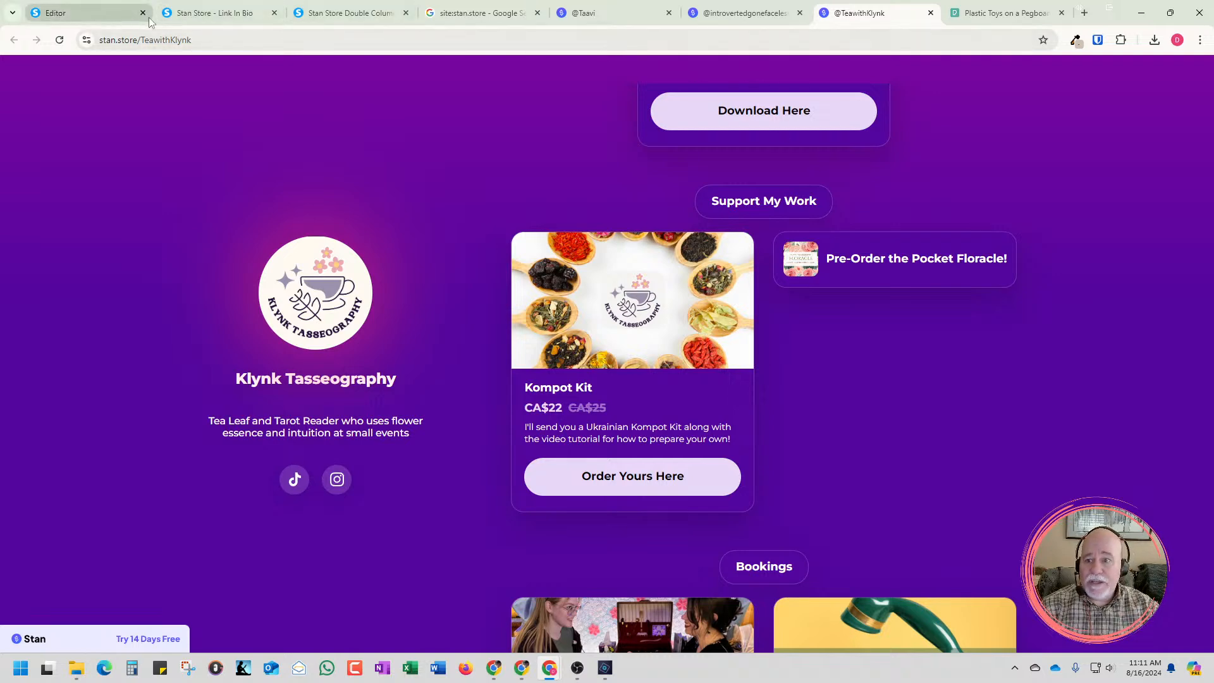
left_click(95, 14)
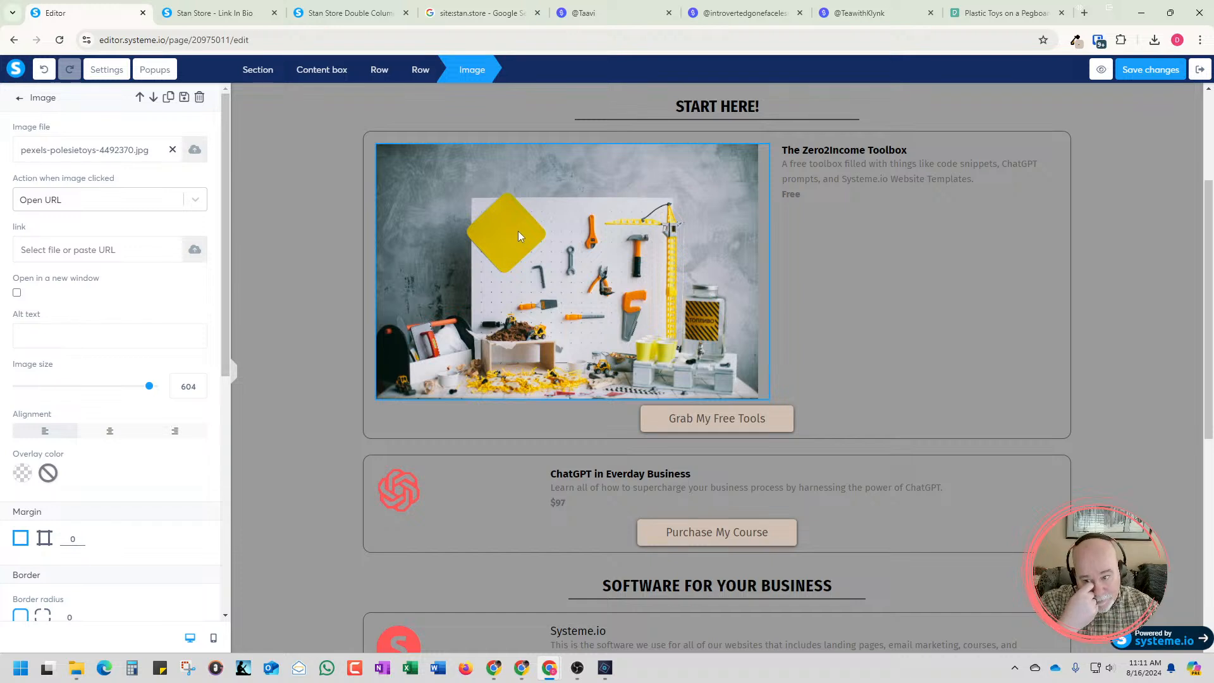
left_click(955, 236)
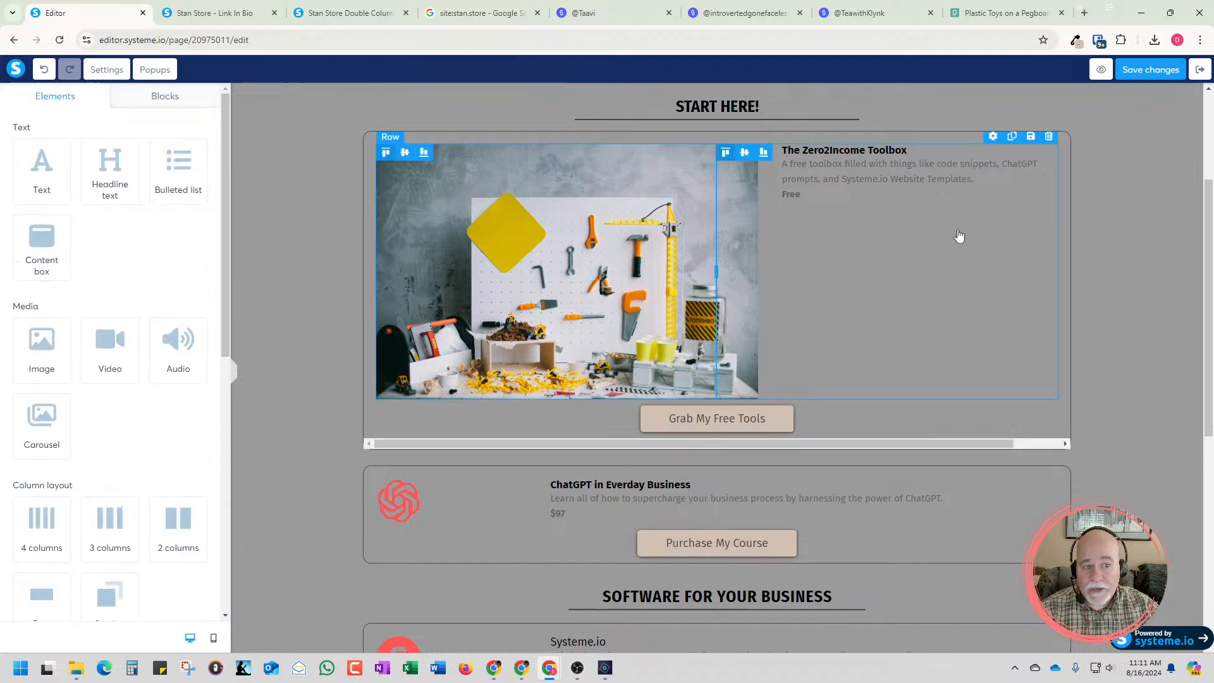
Round the pegboard photo's two upper corners with individual border radii of 145, and deselect the photo
left_click(411, 198)
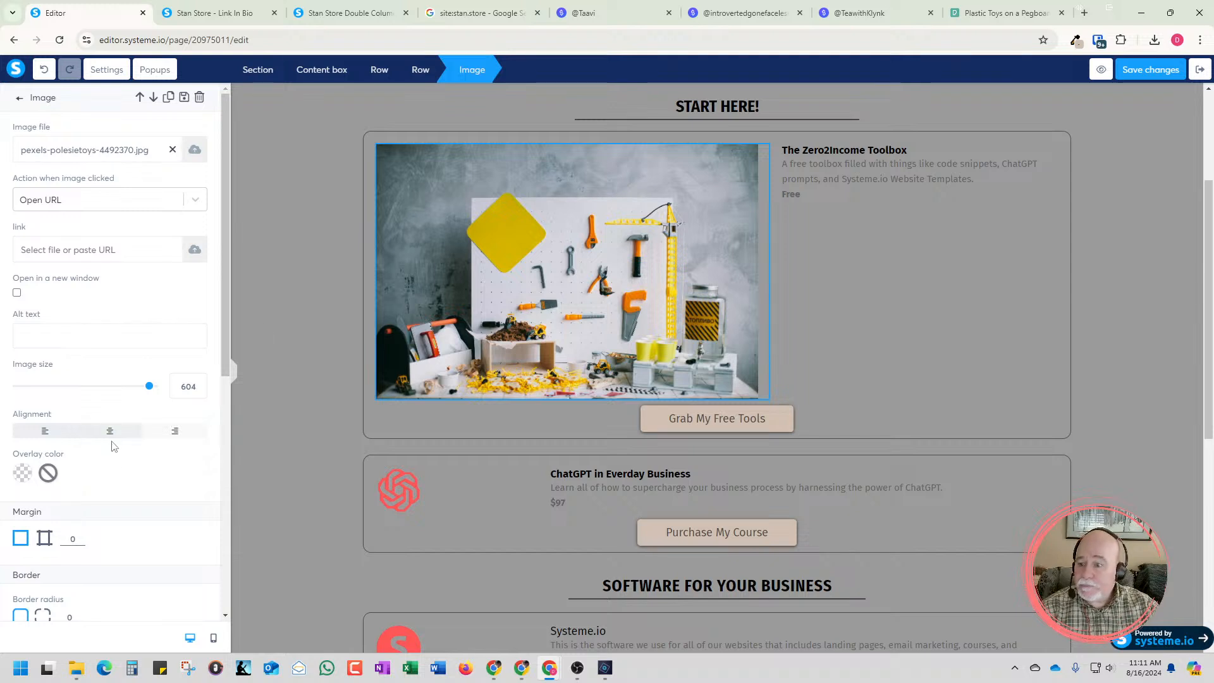
scroll(116, 466, "down", 2)
scroll(116, 470, "down", 1)
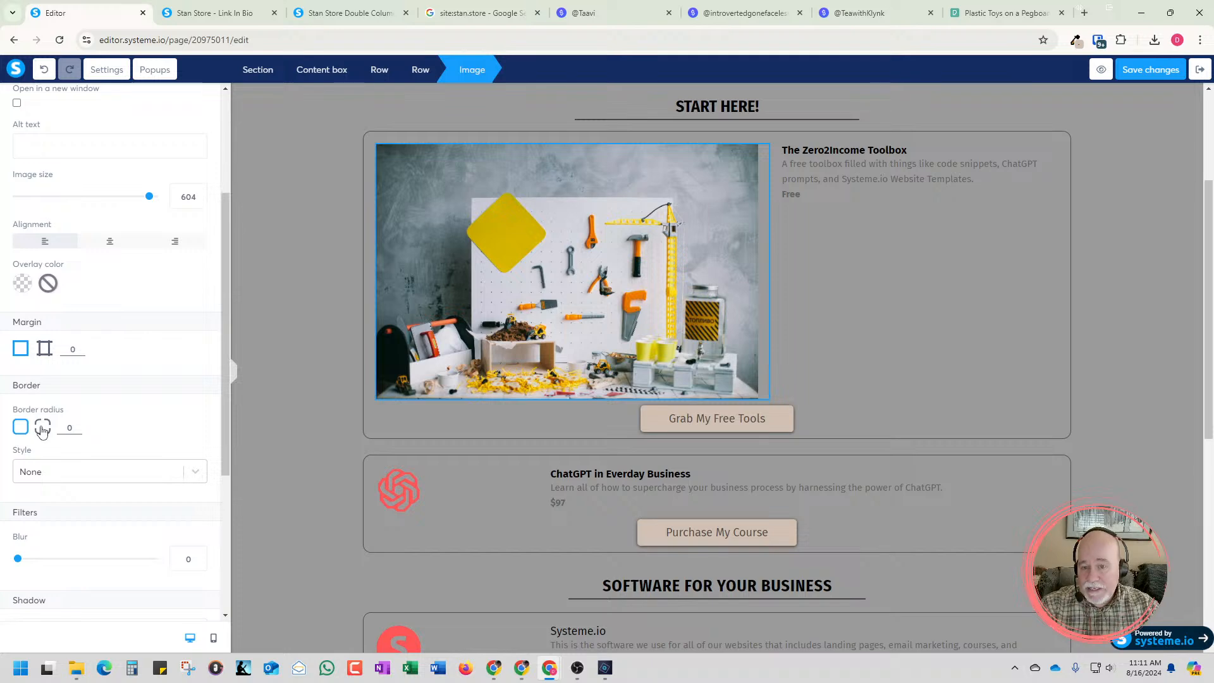
left_click(43, 429)
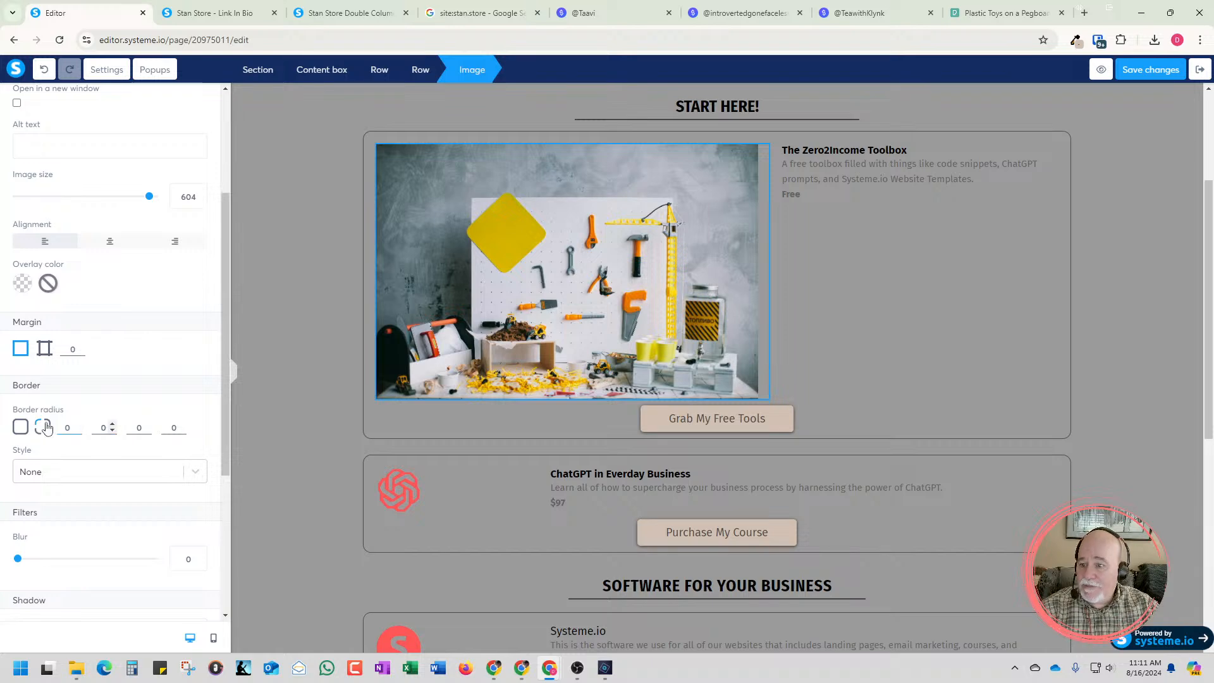
left_click(77, 425)
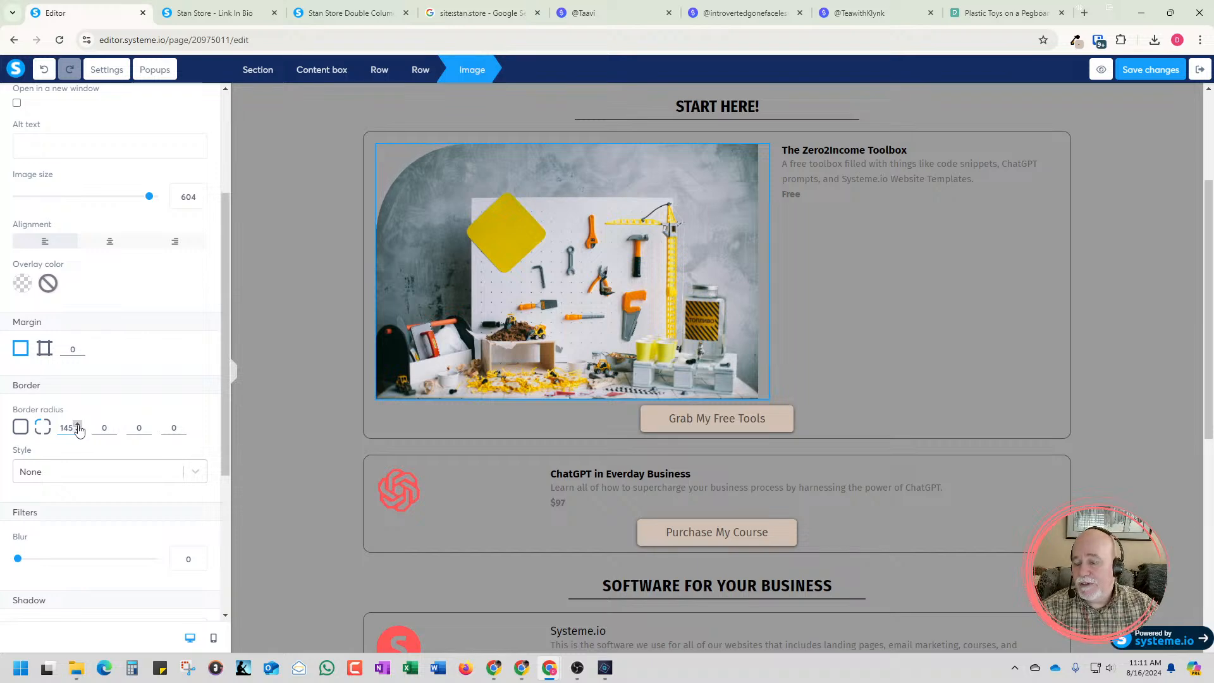
left_click(104, 428)
type("1")
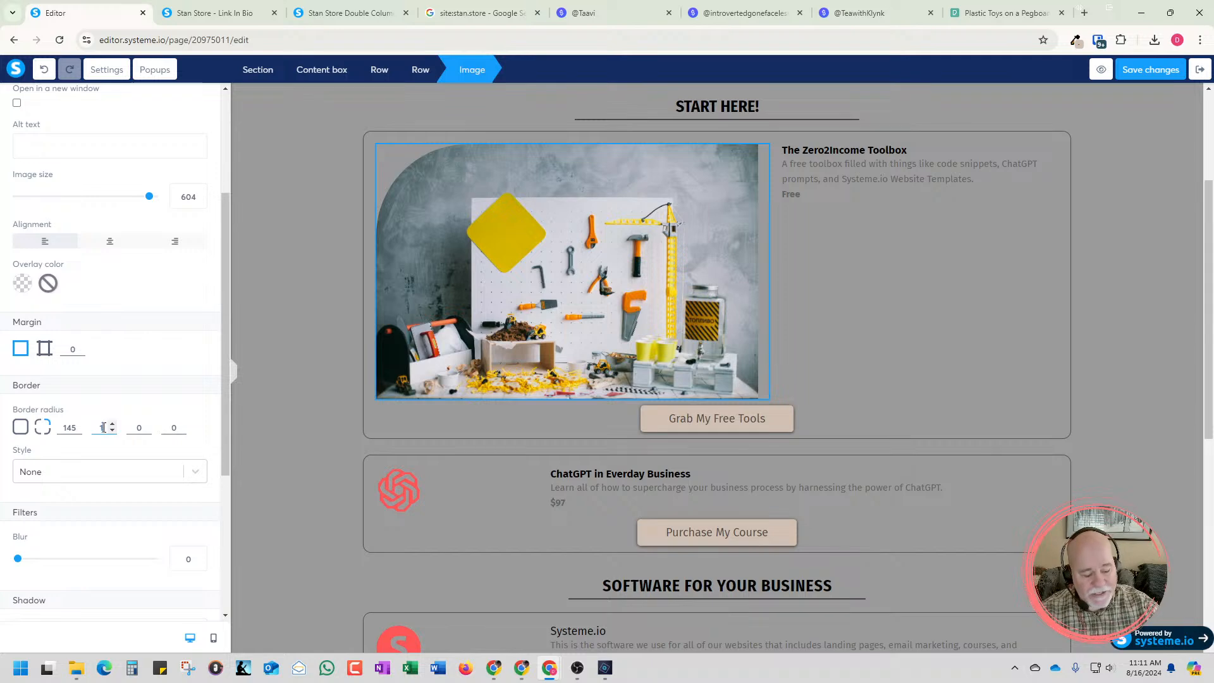
type("45")
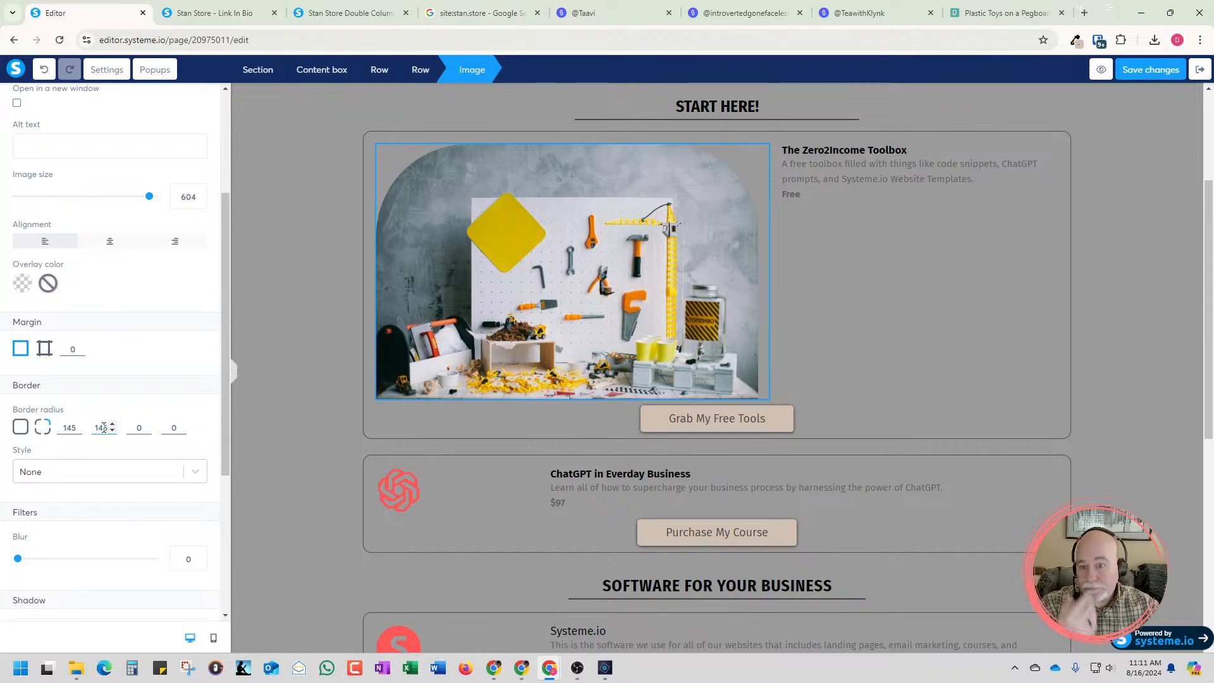
left_click(935, 259)
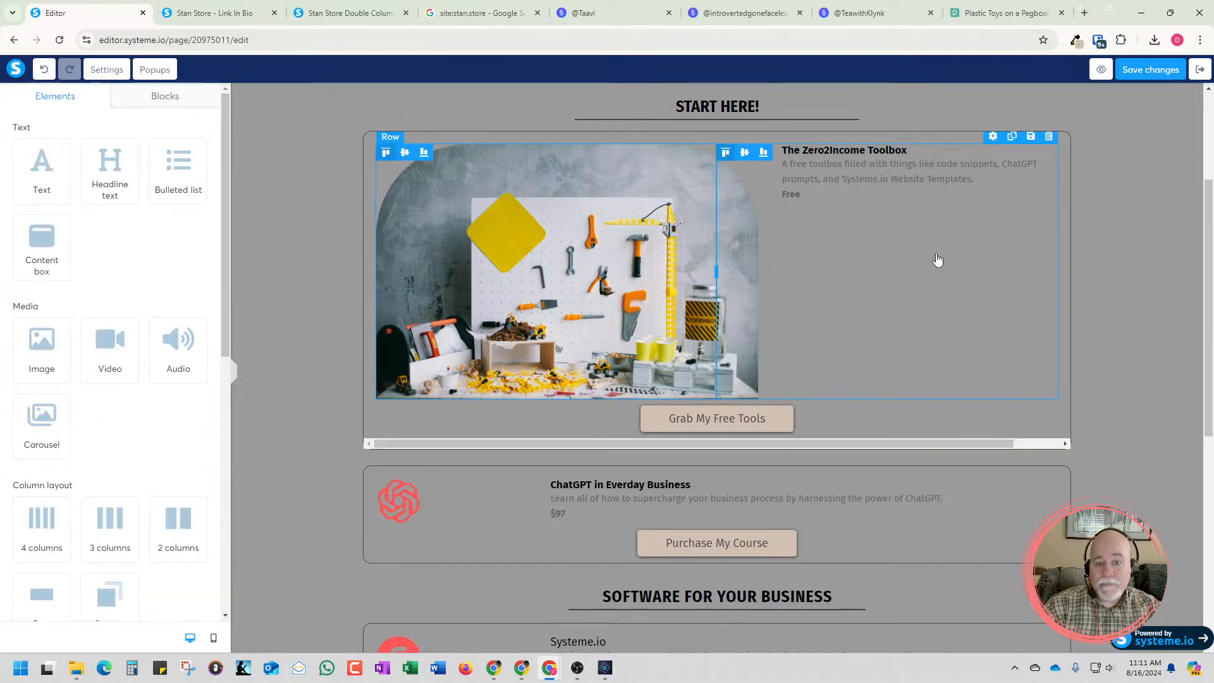
left_click(1117, 259)
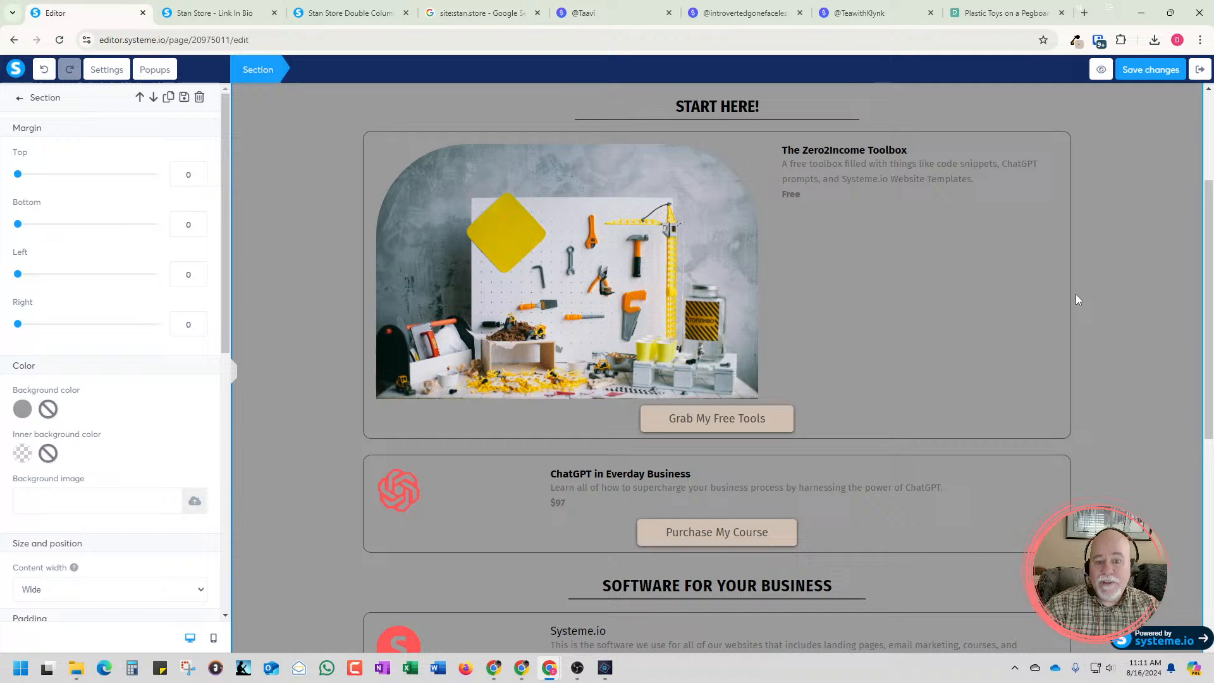
Examine the card images and layouts across the TeawithKlynk Stan store, and return to the Systeme.io editor
left_click(856, 15)
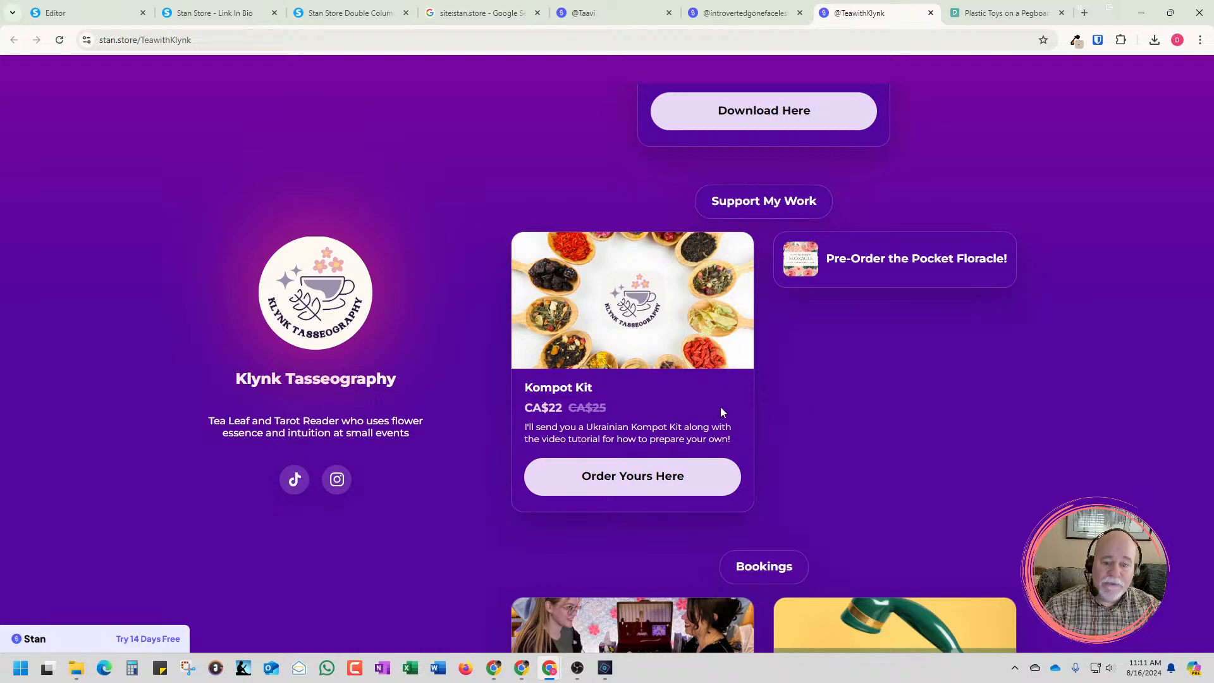
scroll(890, 414, "down", 10)
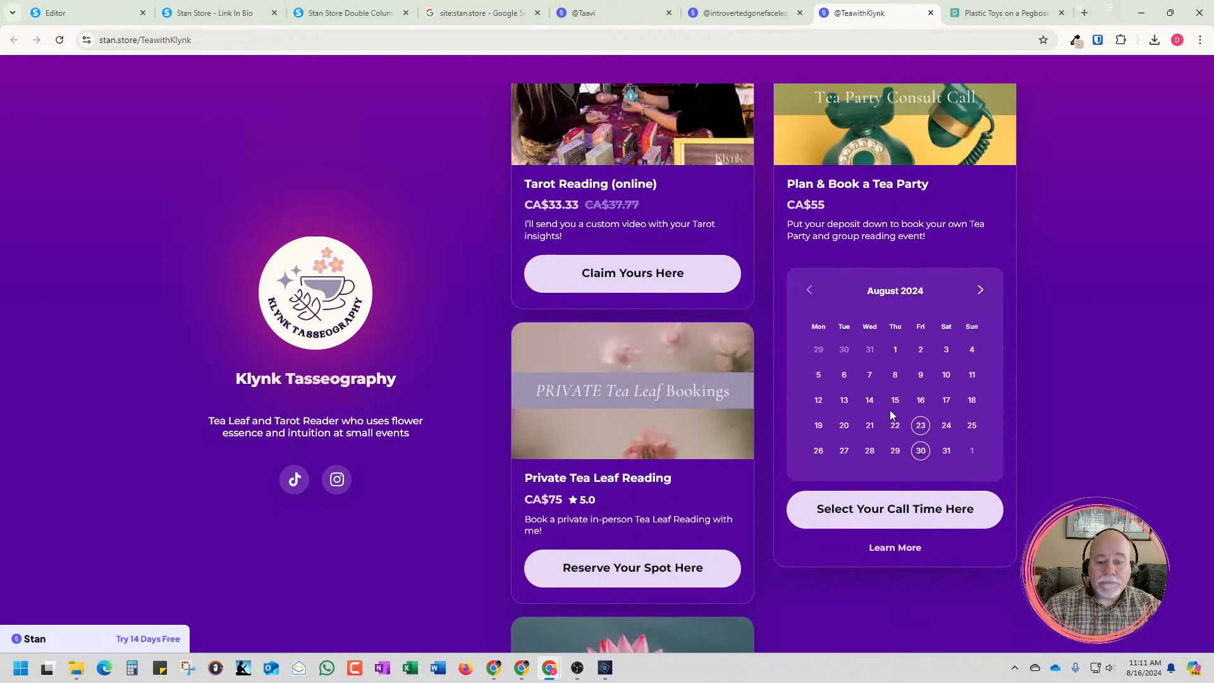
scroll(861, 412, "down", 4)
scroll(852, 415, "down", 7)
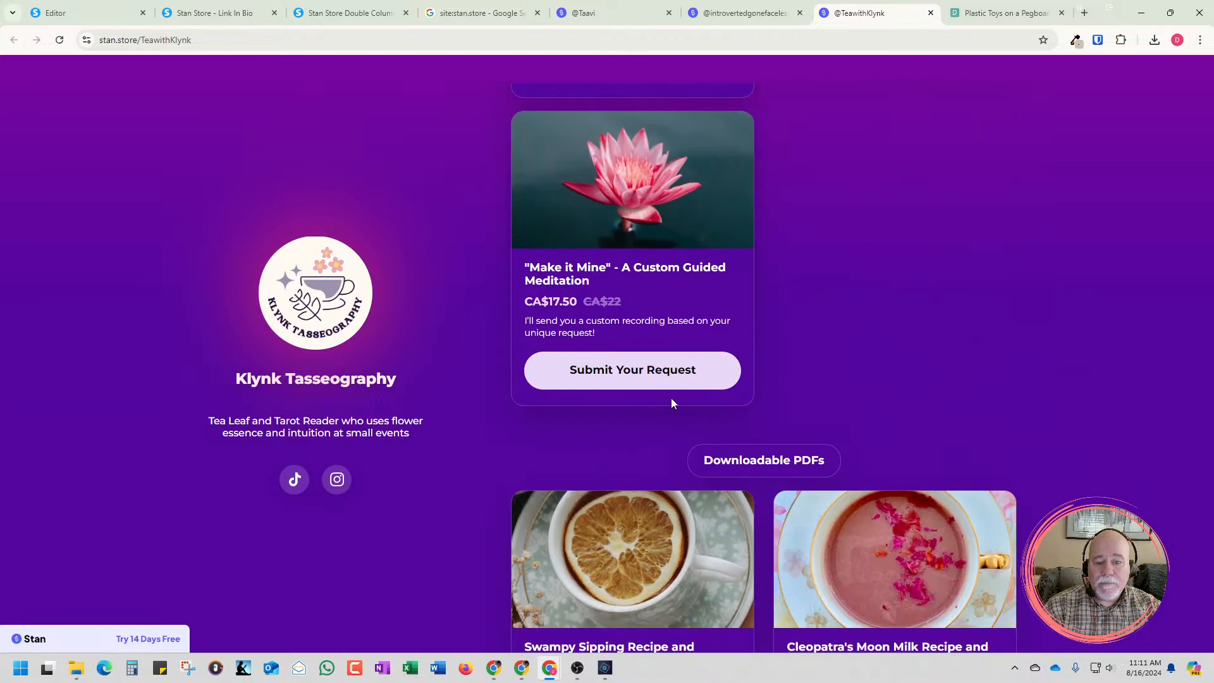
scroll(843, 316, "down", 12)
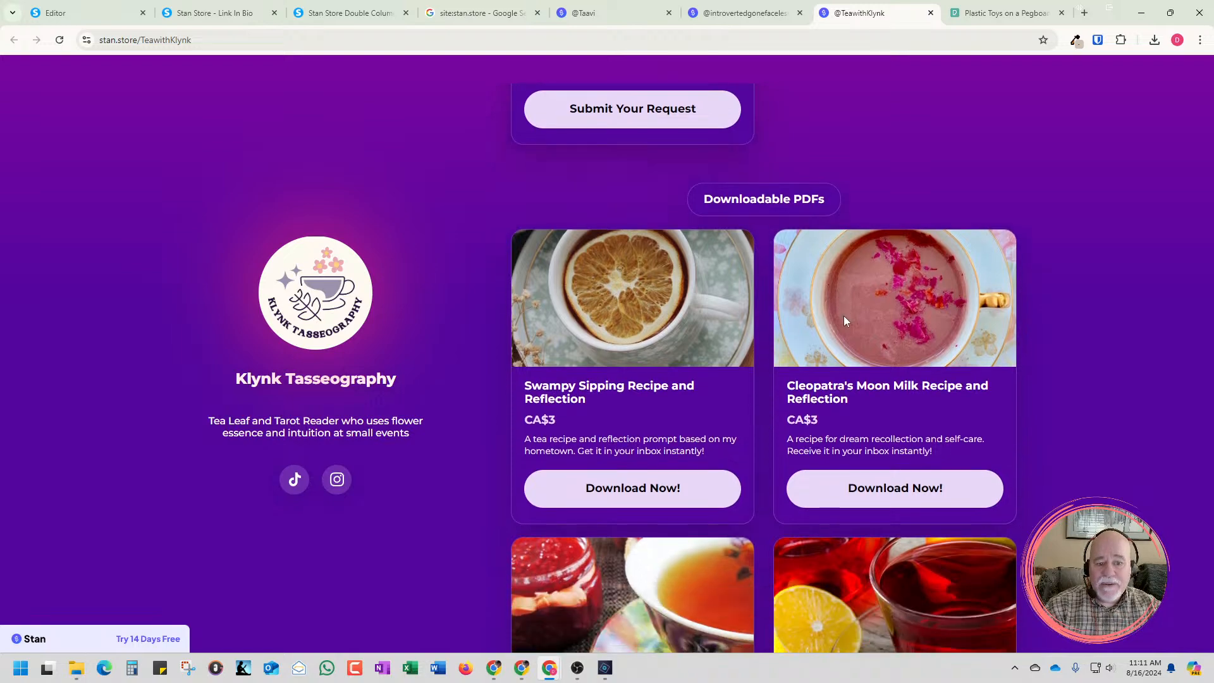
scroll(859, 340, "down", 2)
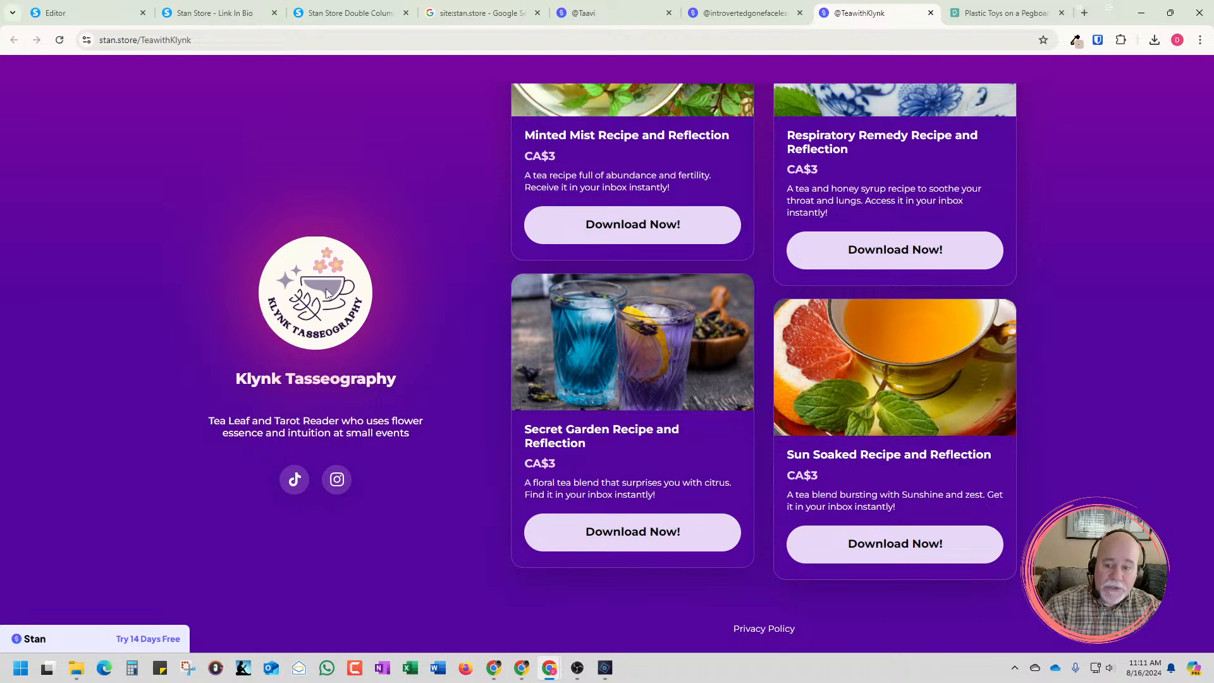
left_click(101, 21)
Set the border radius of the pegboard photo's lower-right corner to 145
scroll(191, 432, "down", 4)
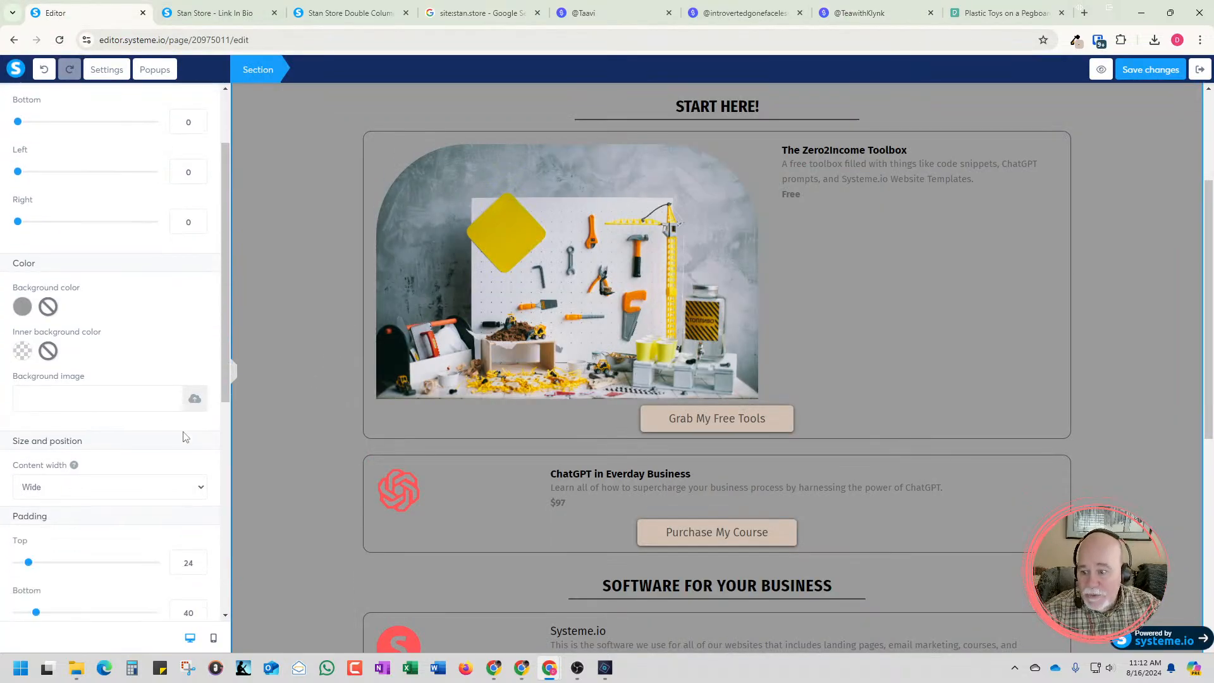
left_click(387, 348)
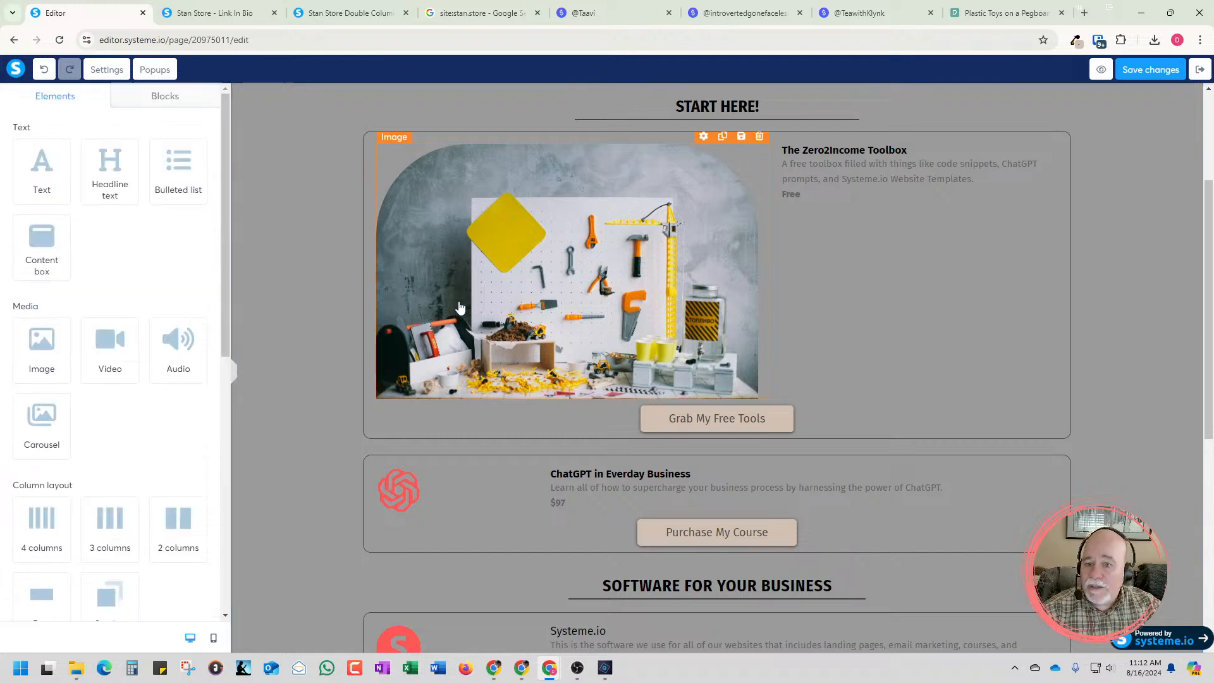
left_click(511, 279)
scroll(204, 341, "down", 5)
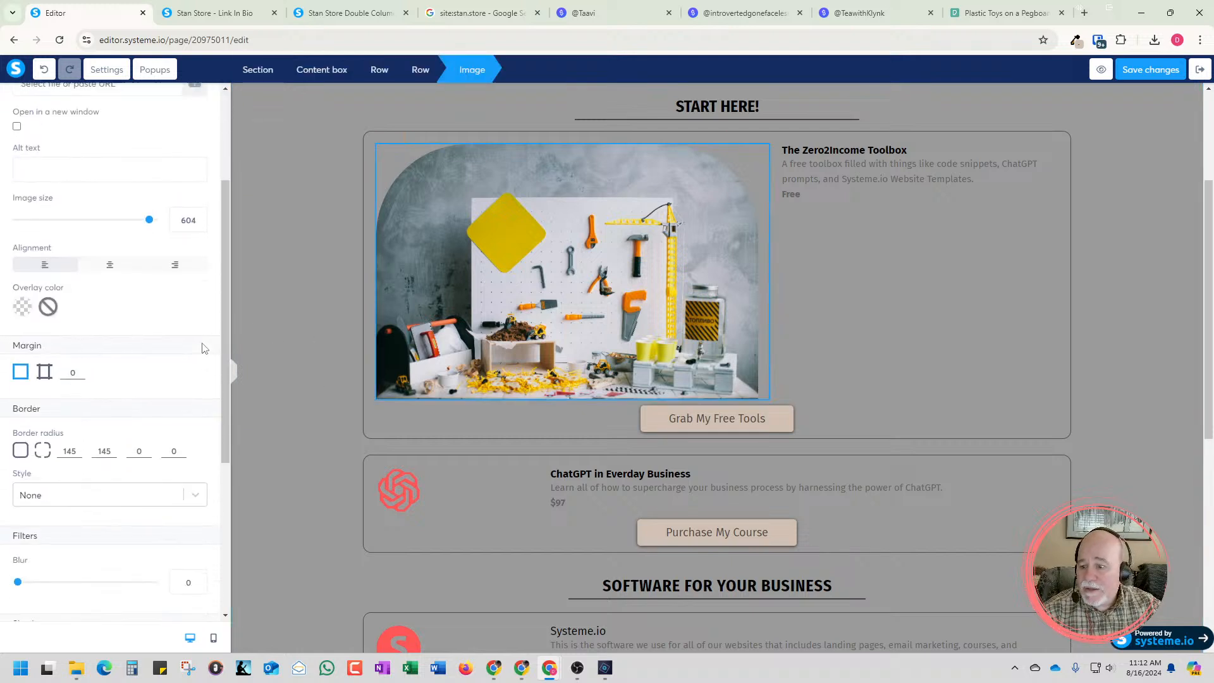
double_click(134, 301)
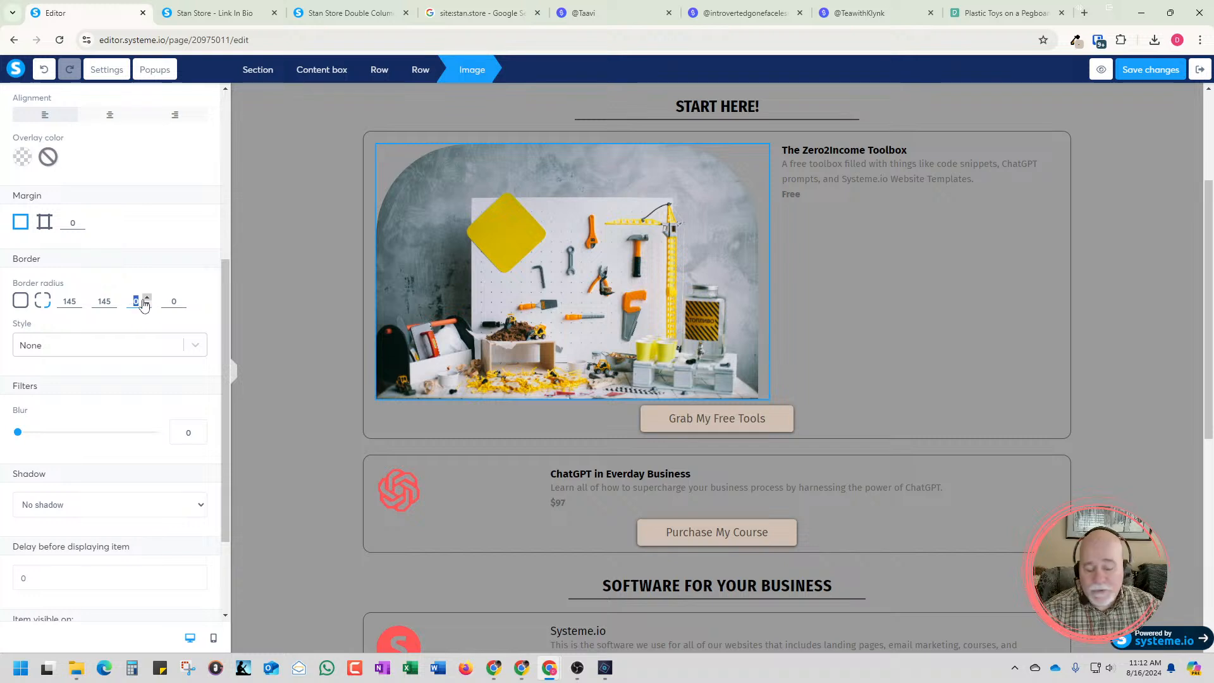
type("145")
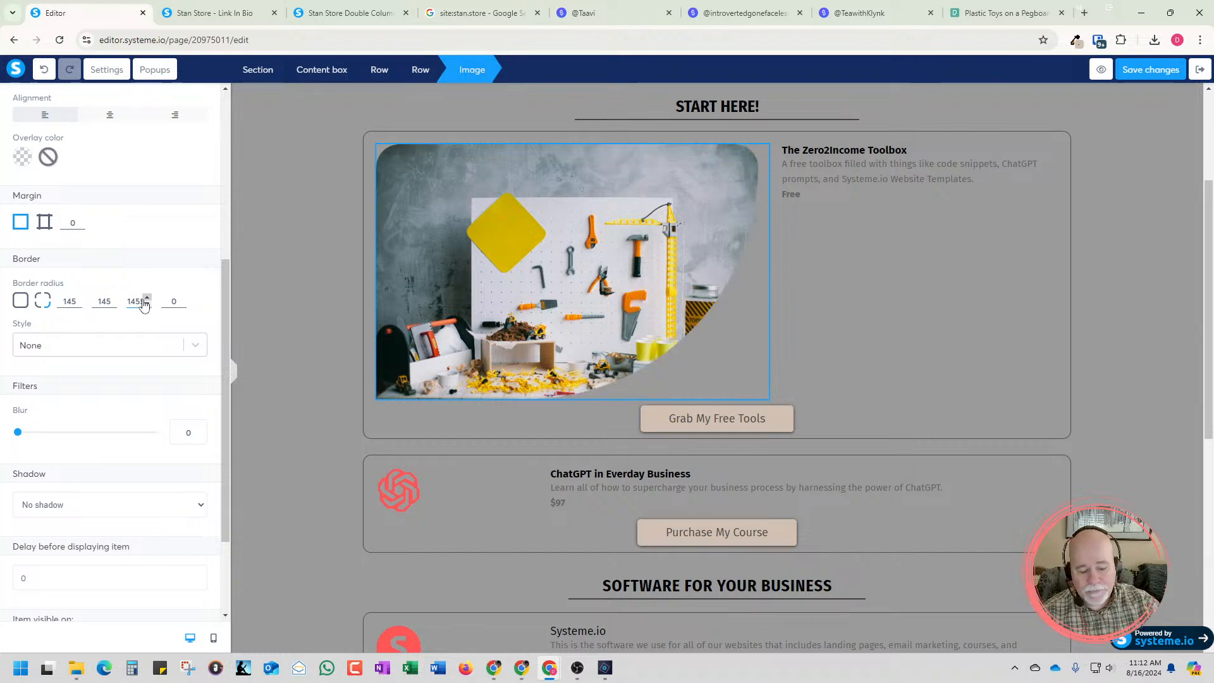
Set a uniform border radius of 240 on the pegboard photo, and increase its upper-left corner alone to 250
left_click(22, 303)
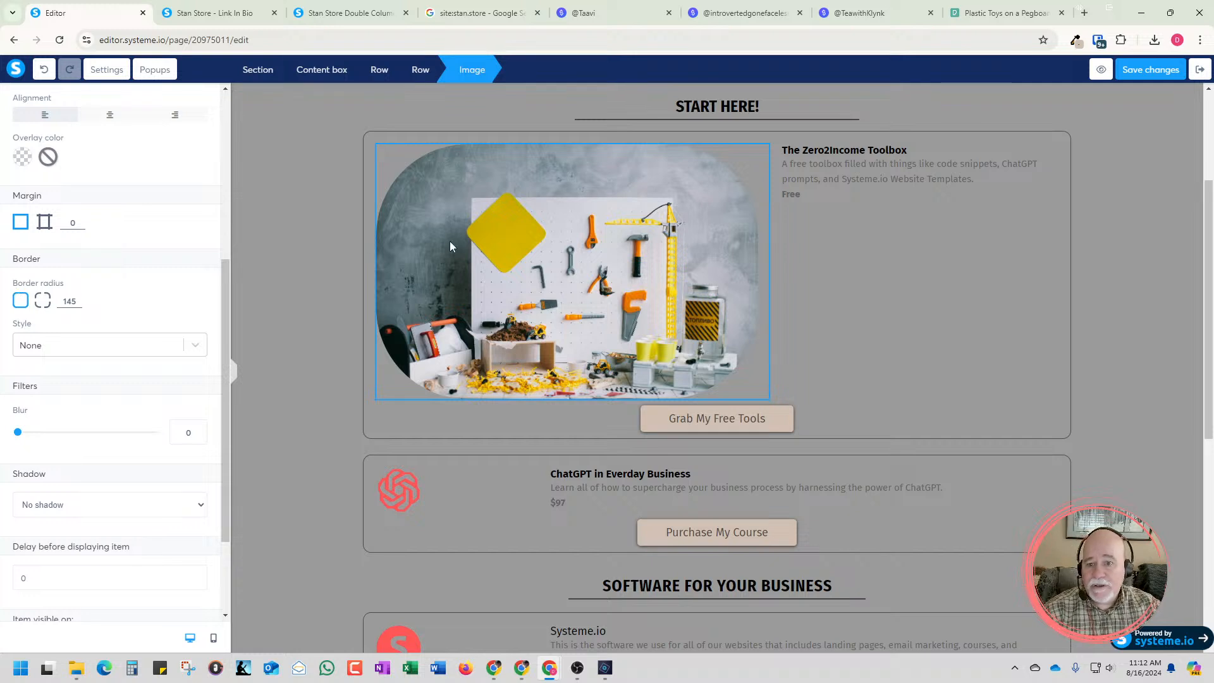
left_click(77, 299)
left_click(77, 299)
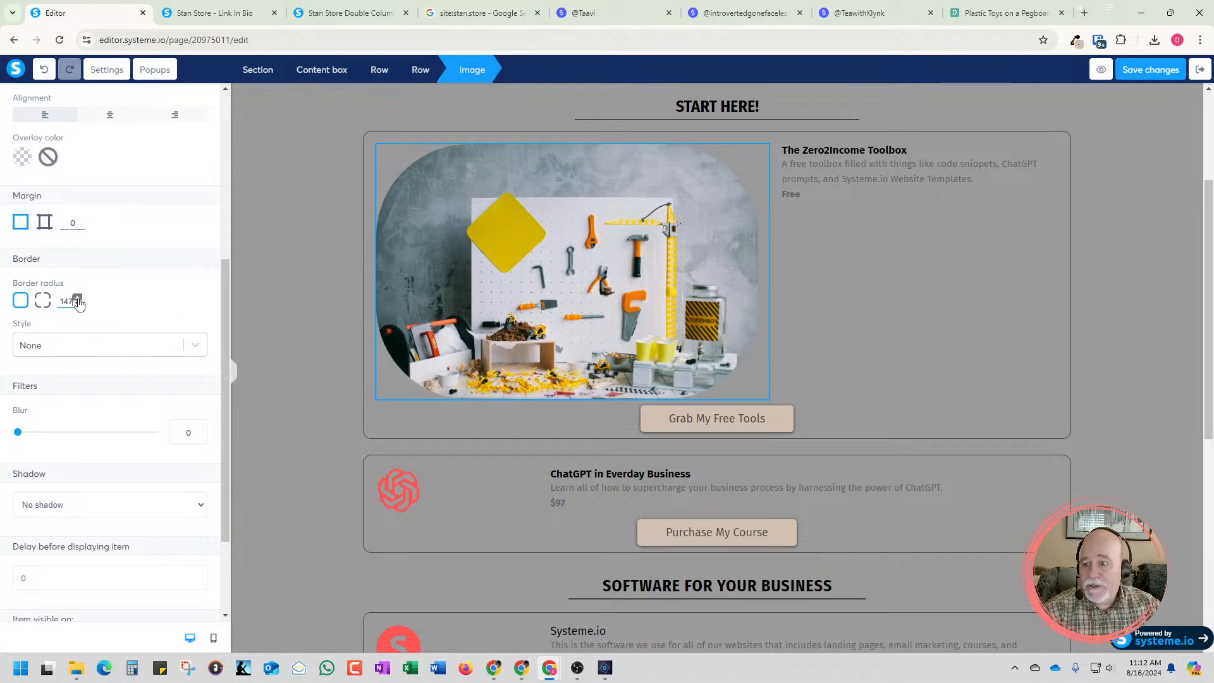
left_click_drag(77, 299, 77, 299)
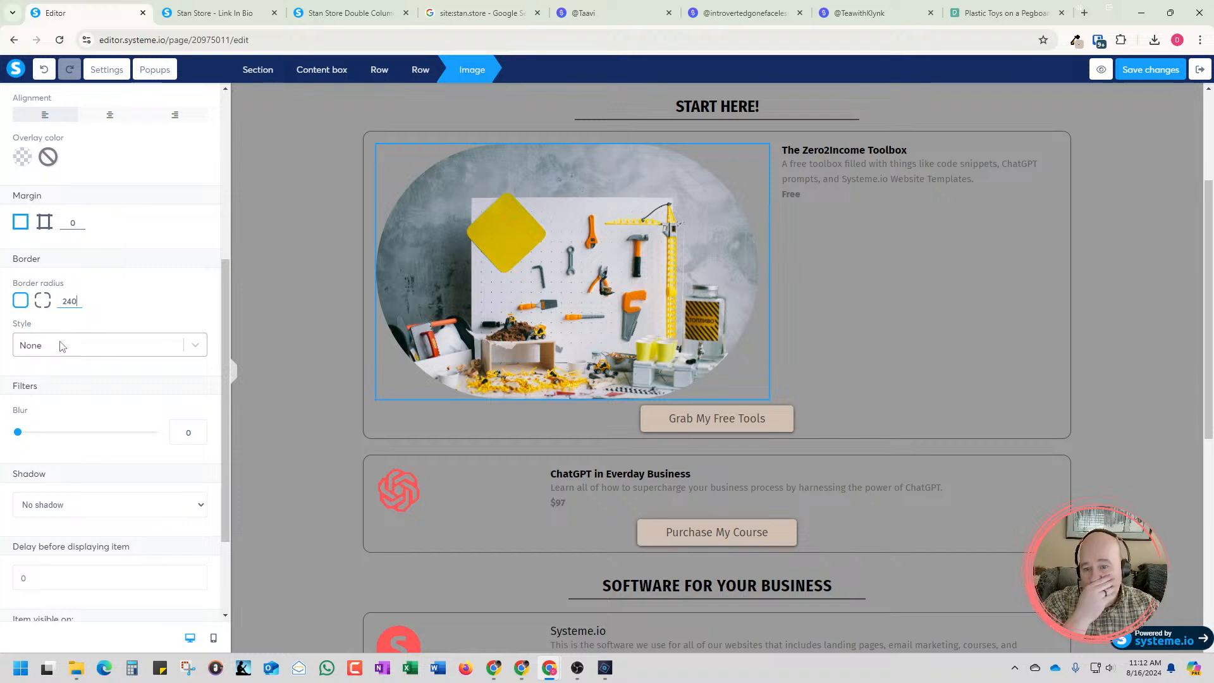
left_click(43, 301)
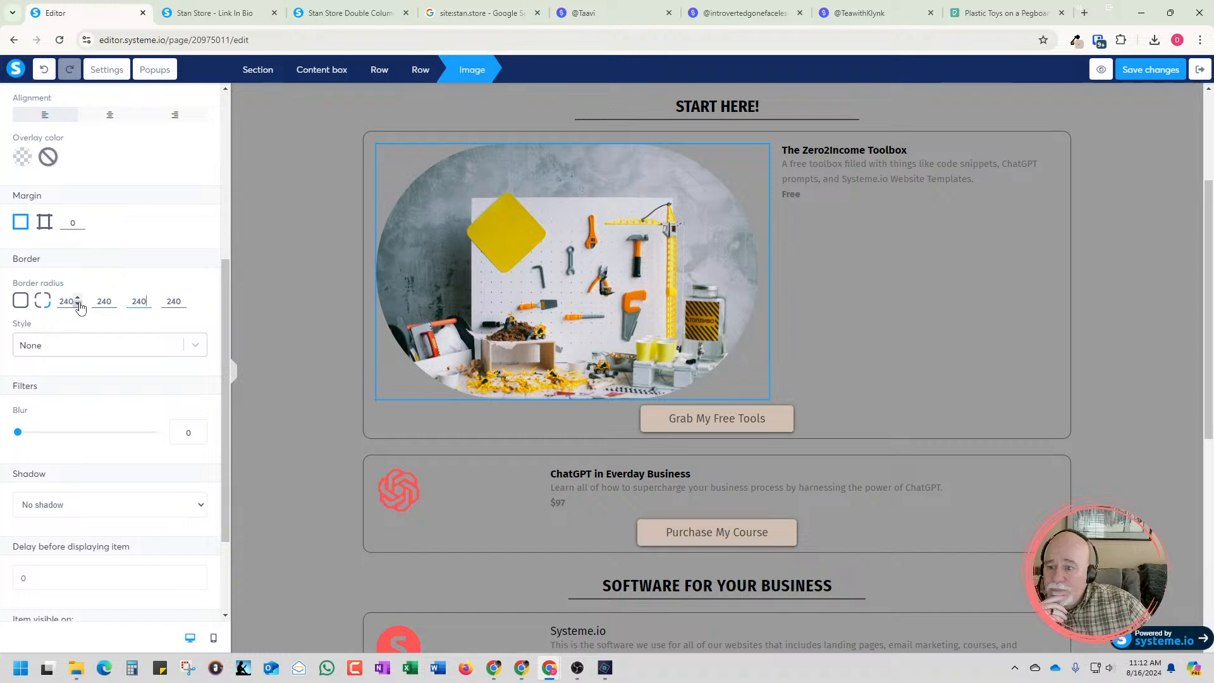
left_click_drag(77, 299, 77, 299)
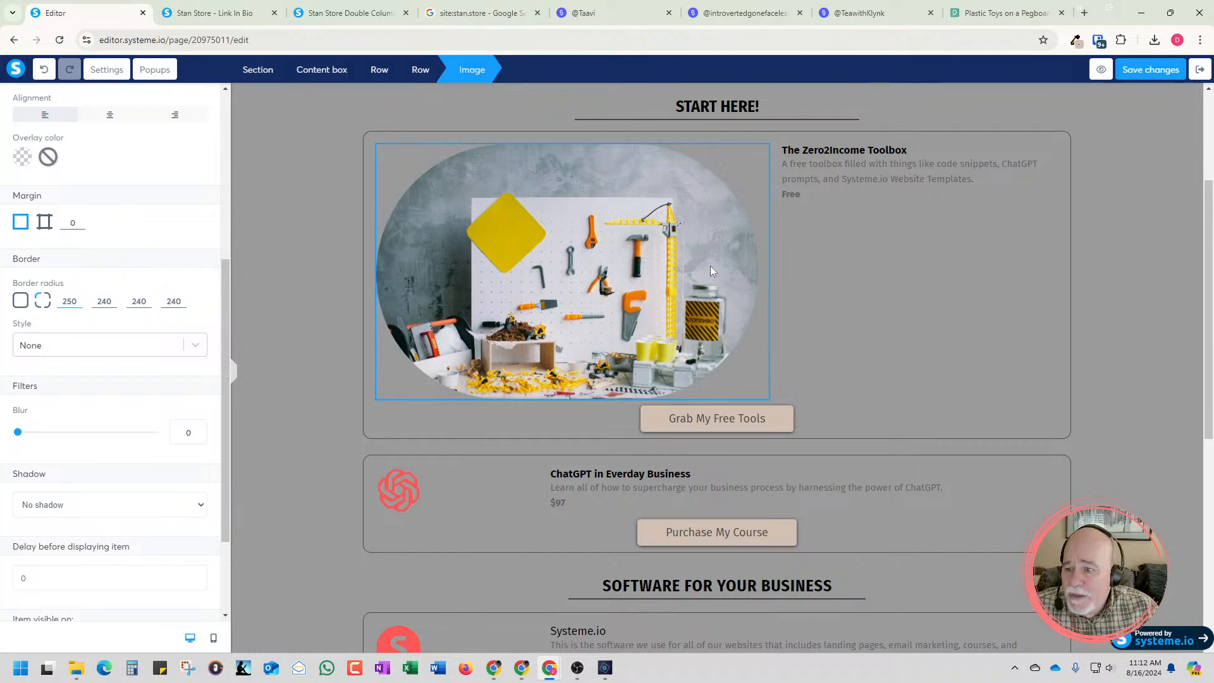
left_click(194, 345)
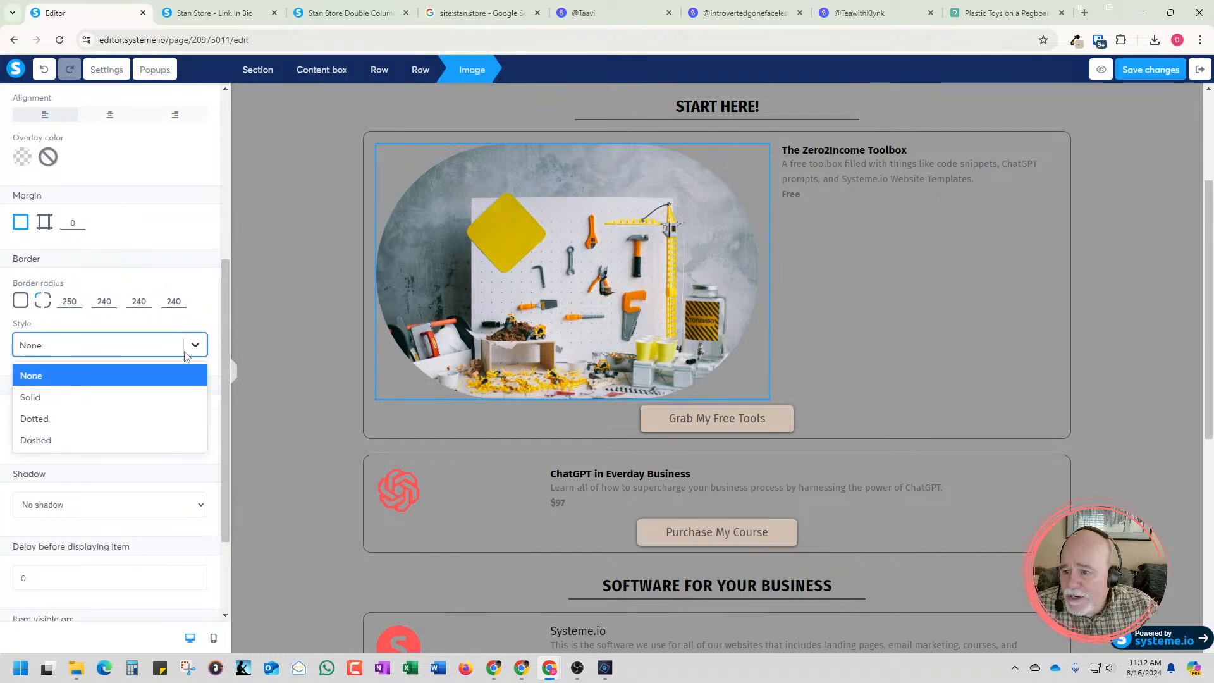
left_click(194, 287)
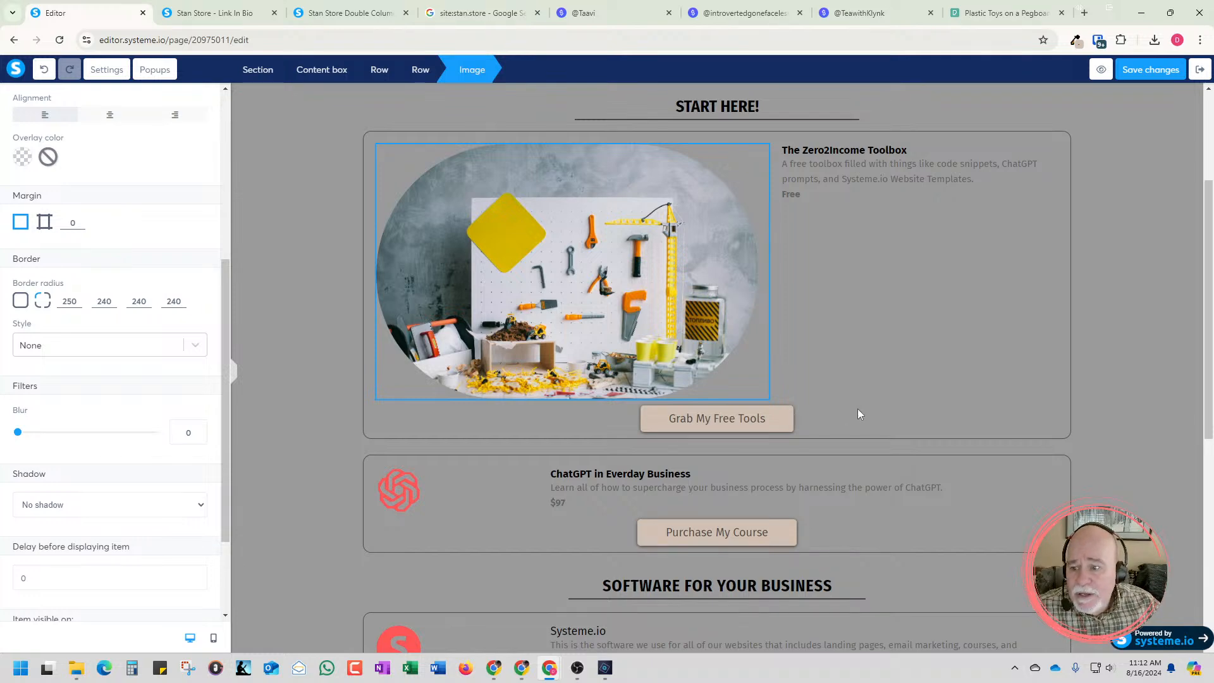
left_click(685, 355)
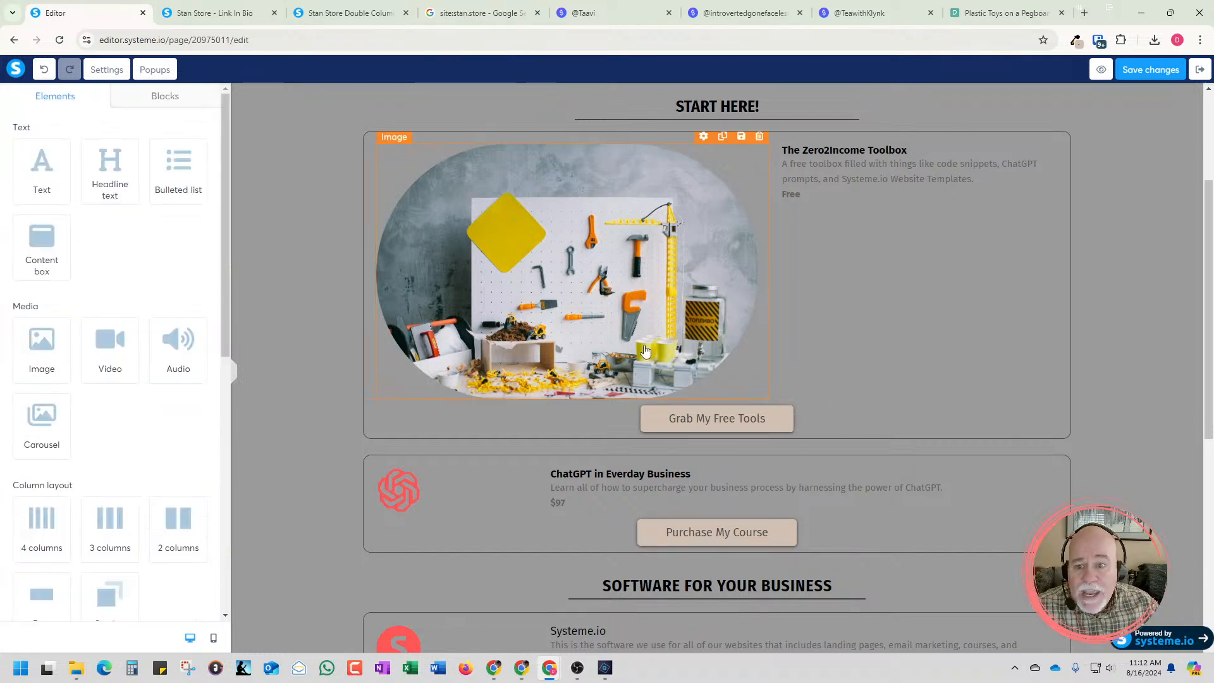
left_click(628, 296)
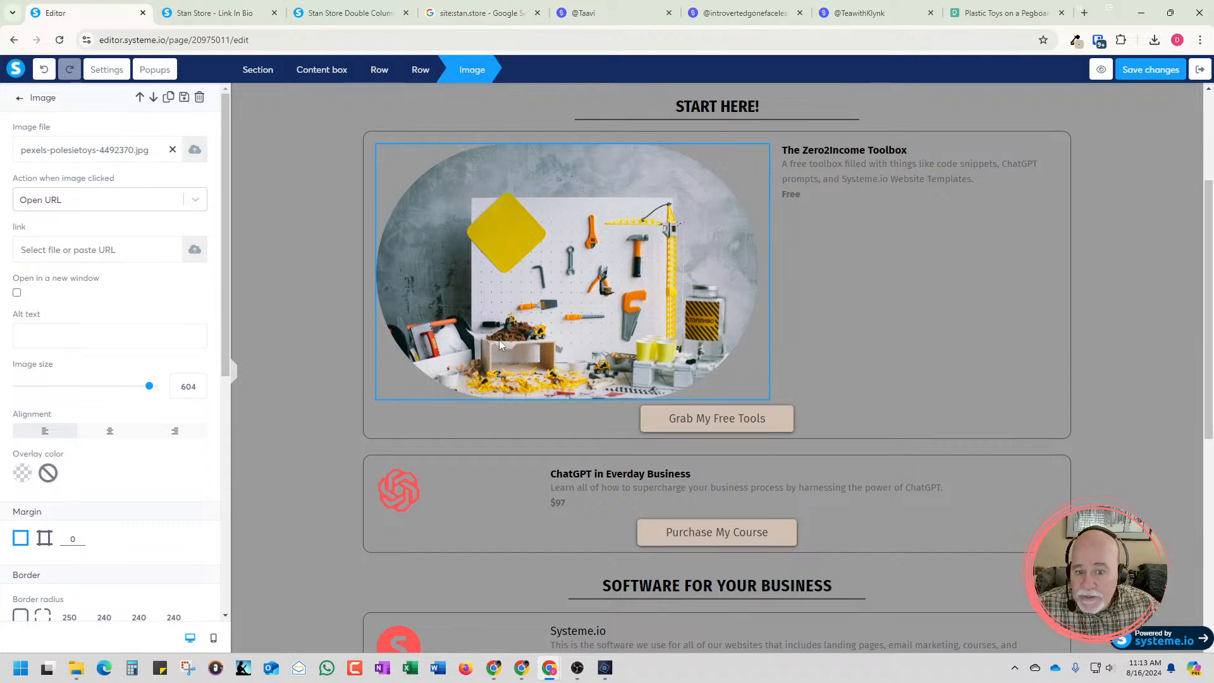
left_click(794, 357)
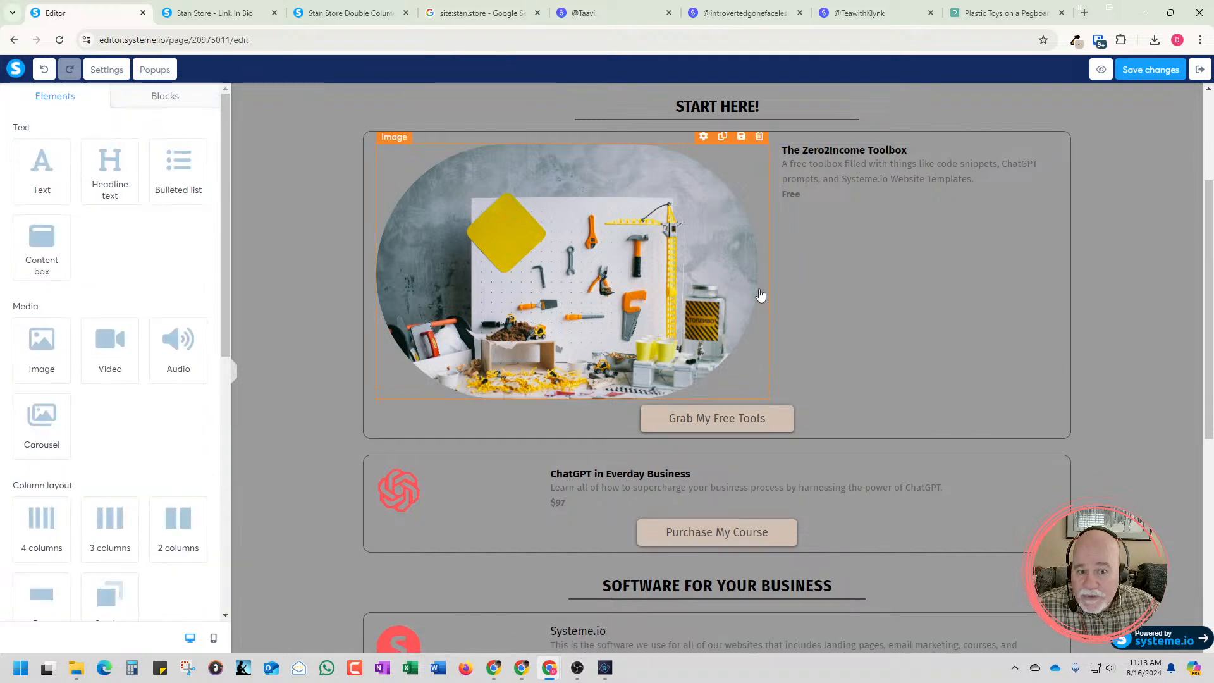
left_click(806, 314)
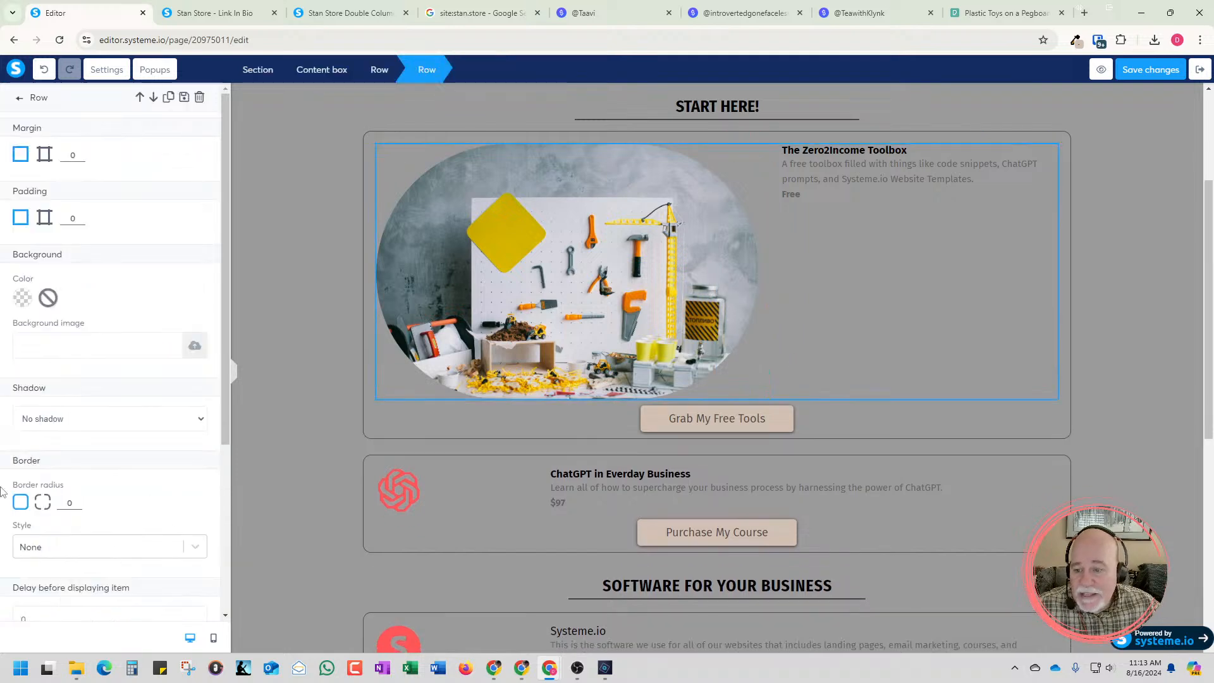
left_click(488, 330)
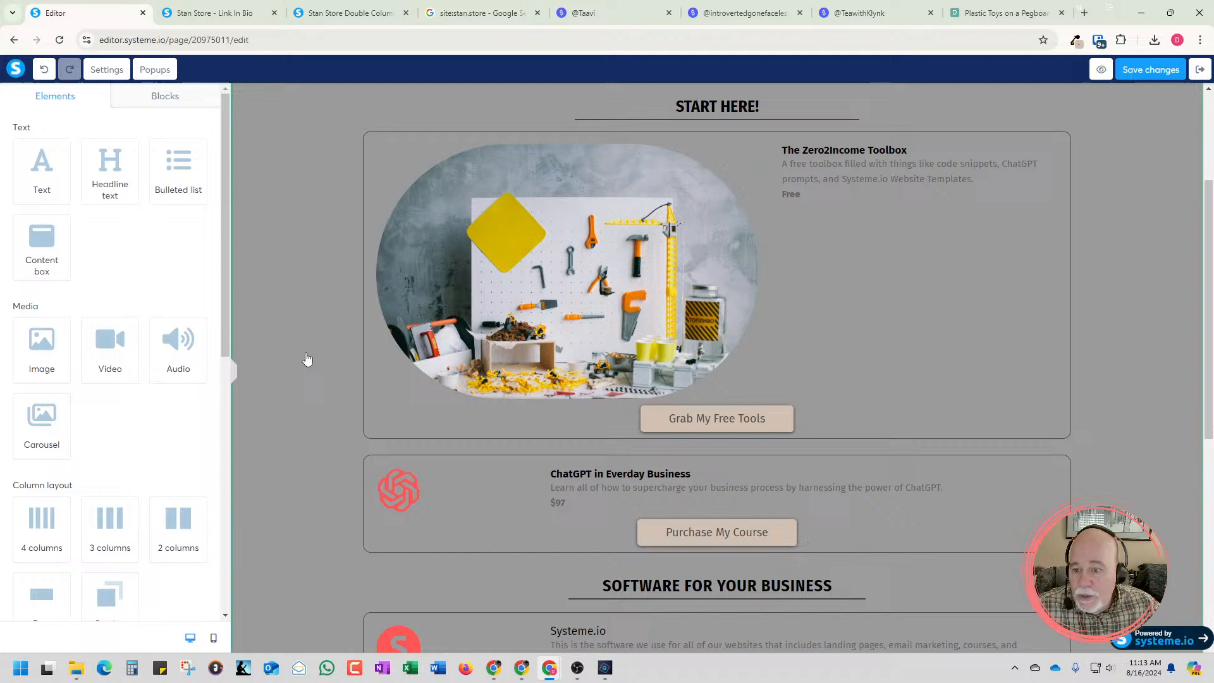
Hide the pegboard photo on desktop, and narrow the image column of the Zero2Income Toolbox row so the text column widens
left_click(448, 329)
scroll(210, 420, "down", 4)
scroll(210, 420, "down", 3)
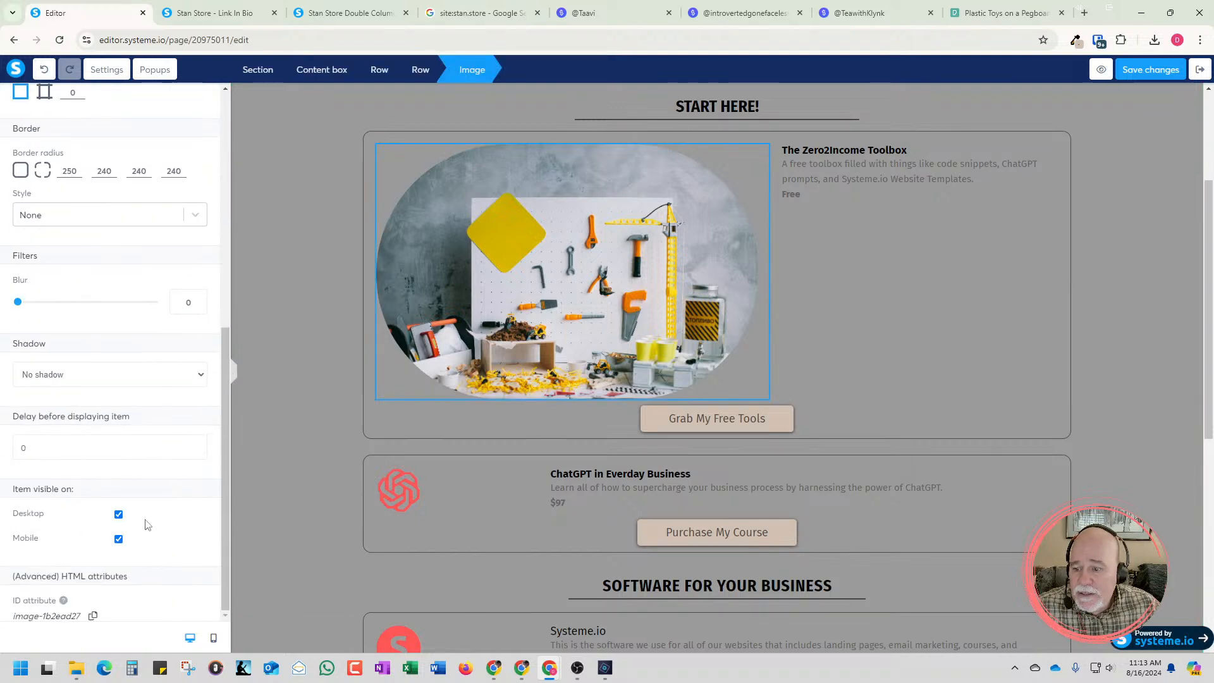
left_click(118, 515)
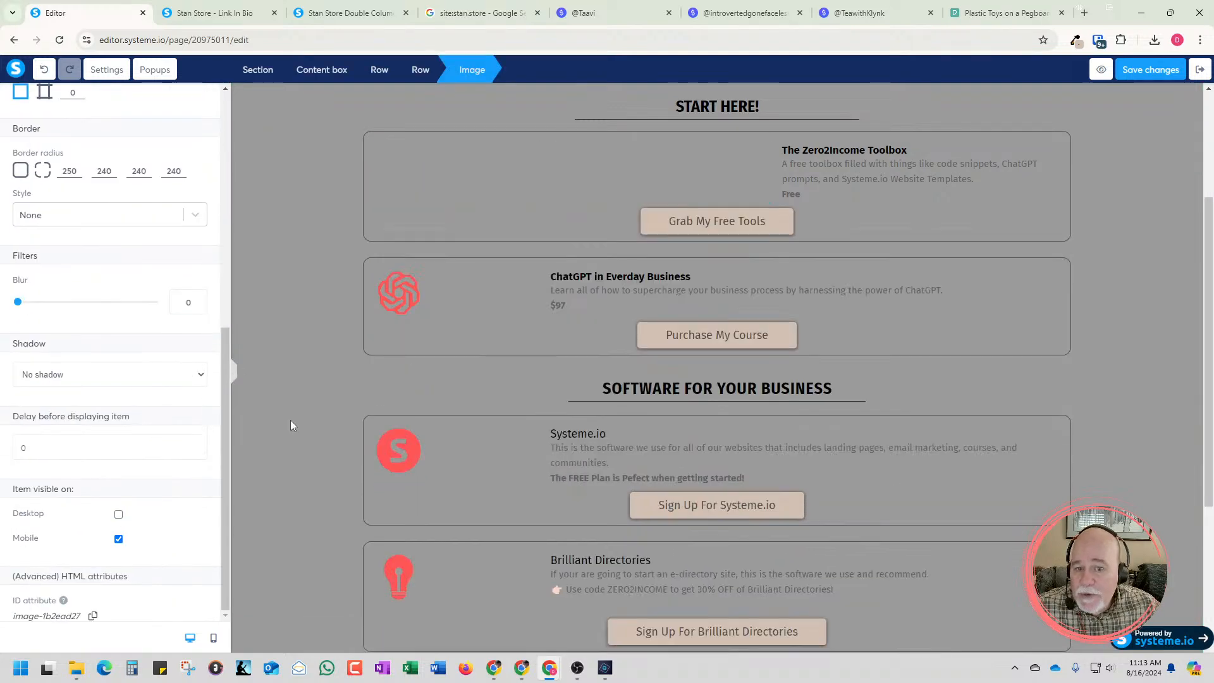
left_click(594, 216)
left_click(596, 178)
left_click(706, 179)
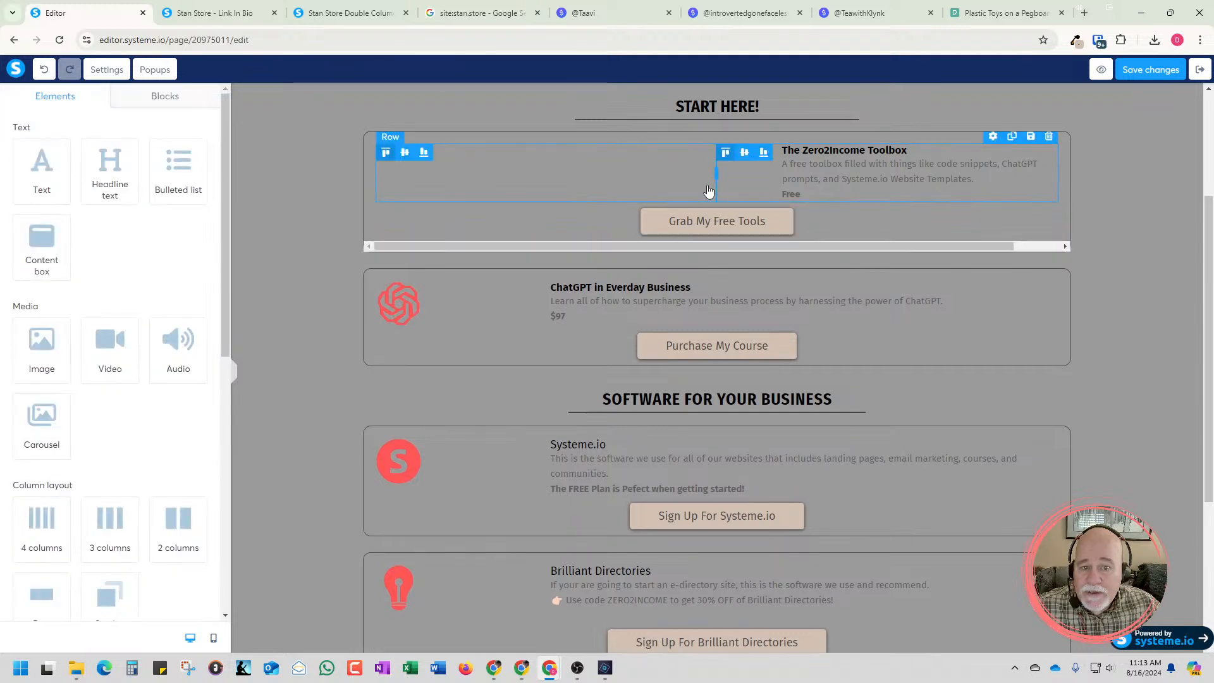
left_click_drag(714, 177, 647, 182)
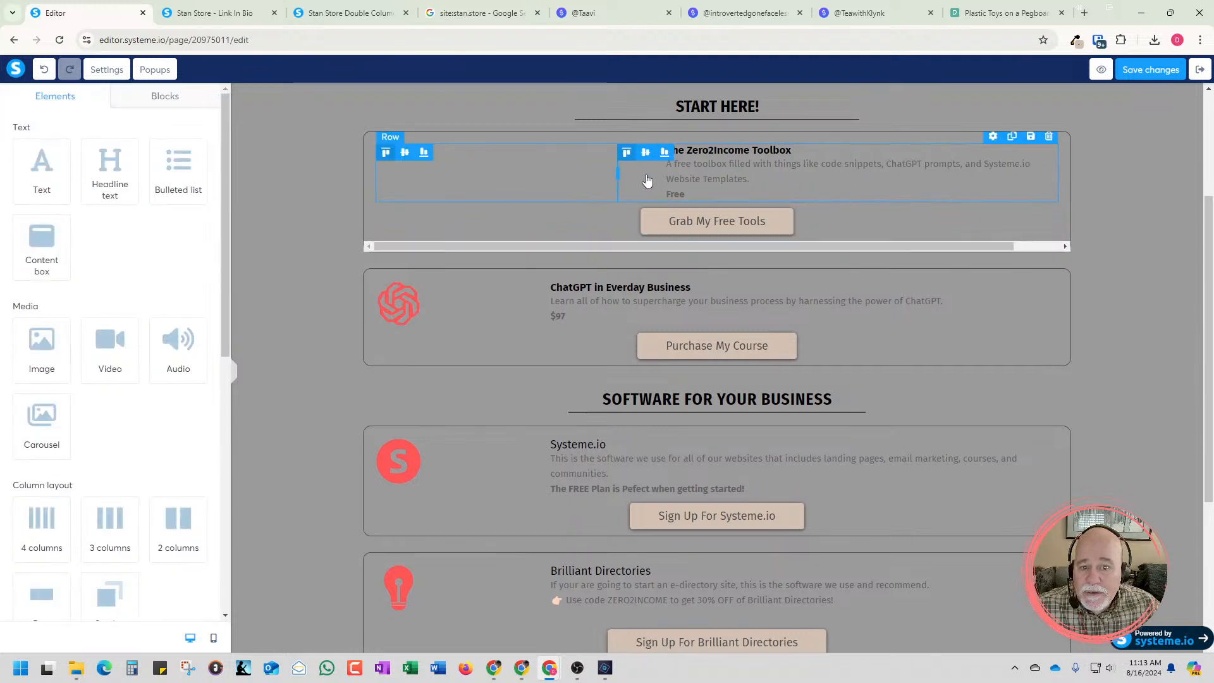
Make the pegboard photo visible on desktop again from the mobile view, and return to the desktop view
left_click(213, 638)
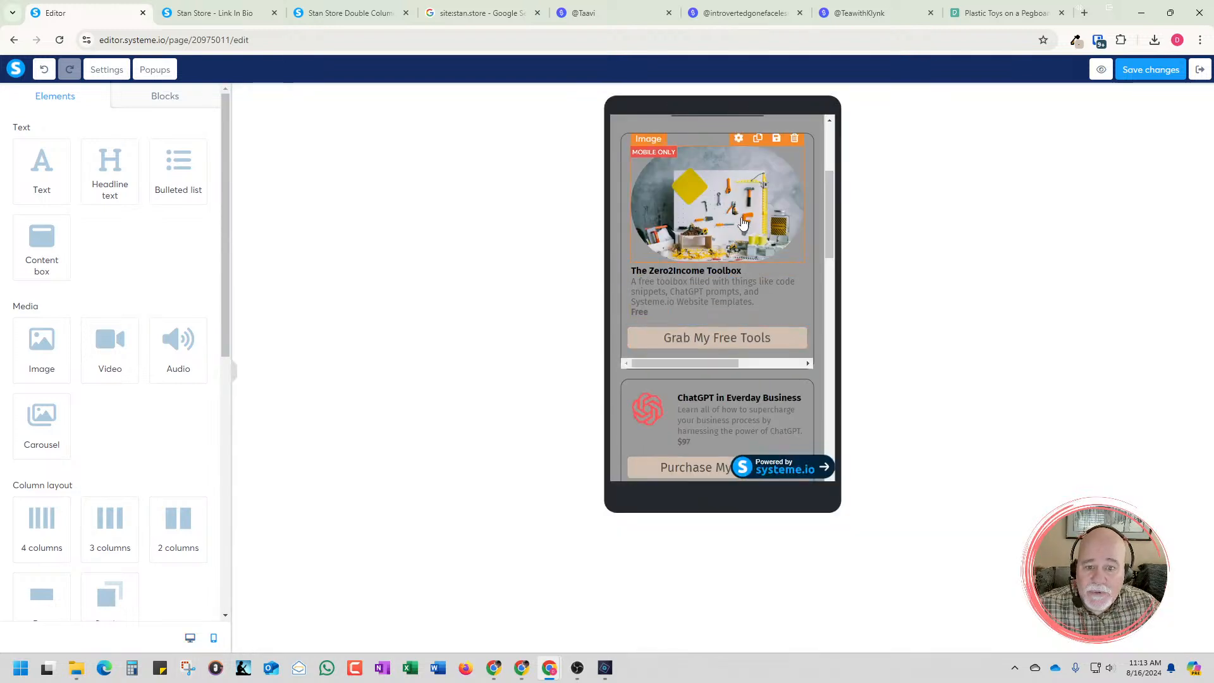
left_click(743, 224)
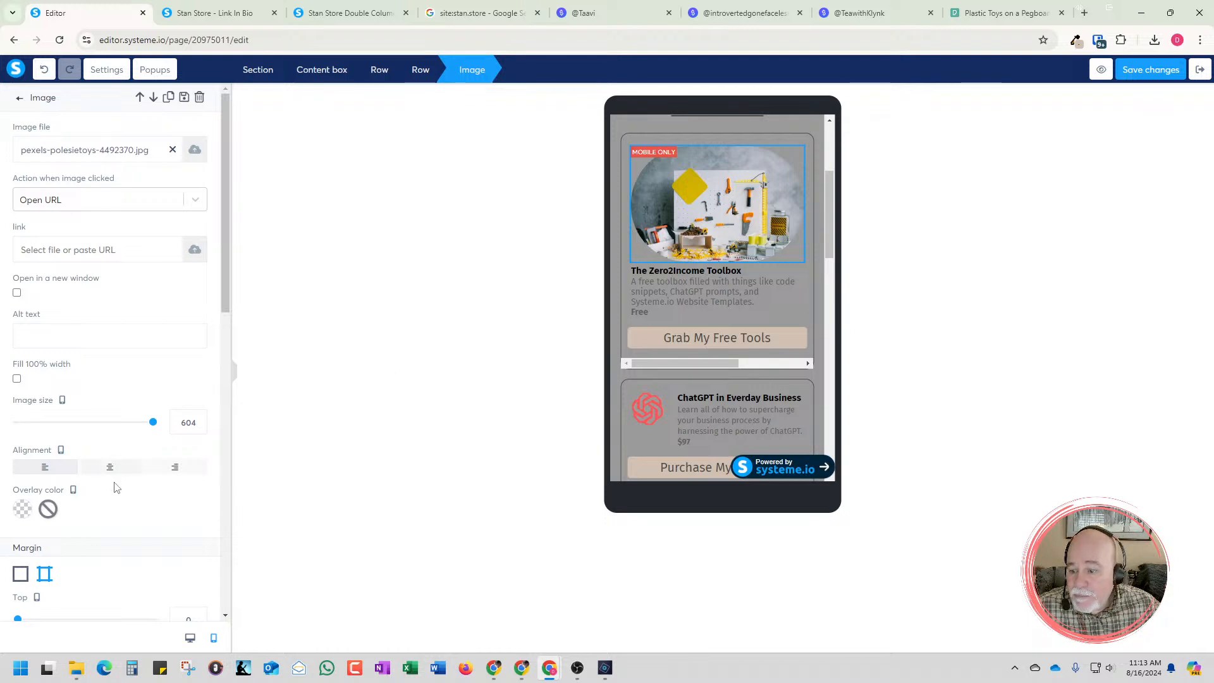
scroll(97, 556, "down", 5)
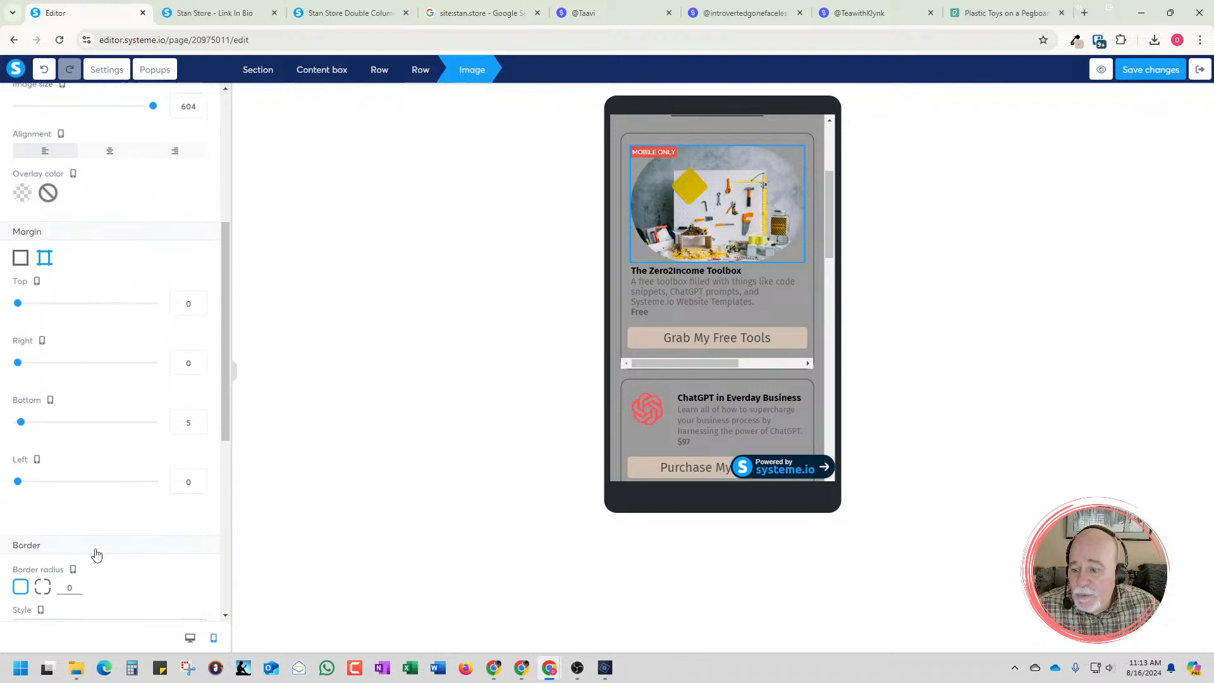
scroll(97, 554, "down", 7)
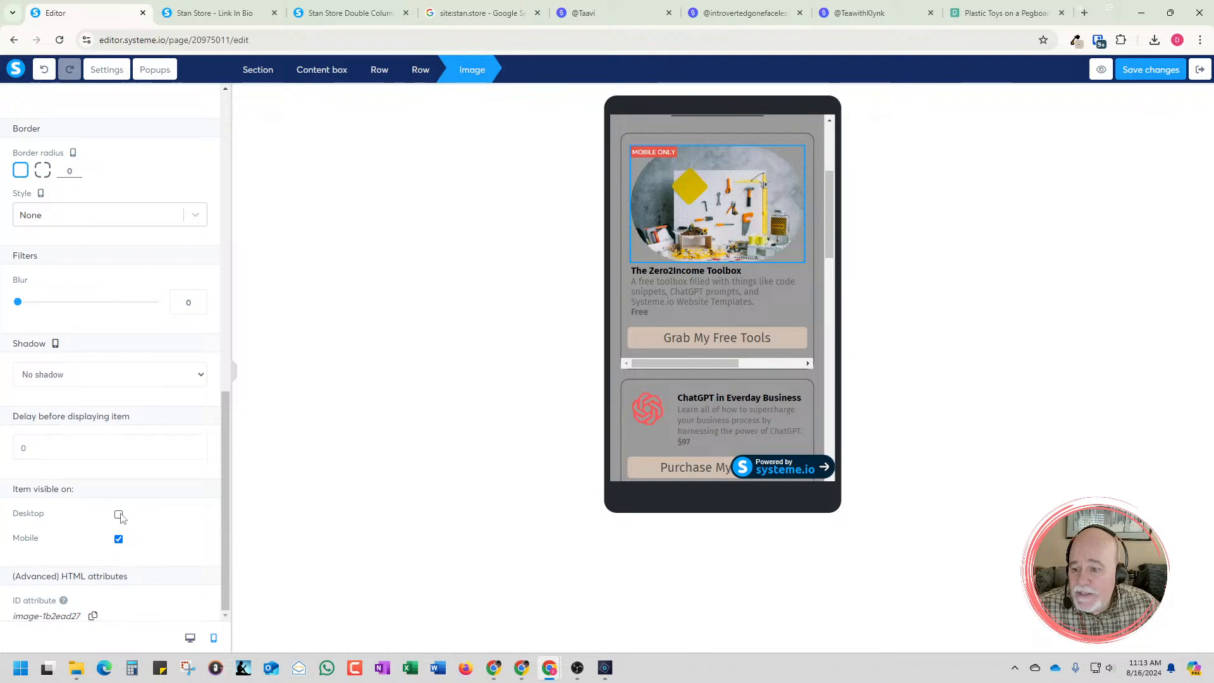
left_click(119, 515)
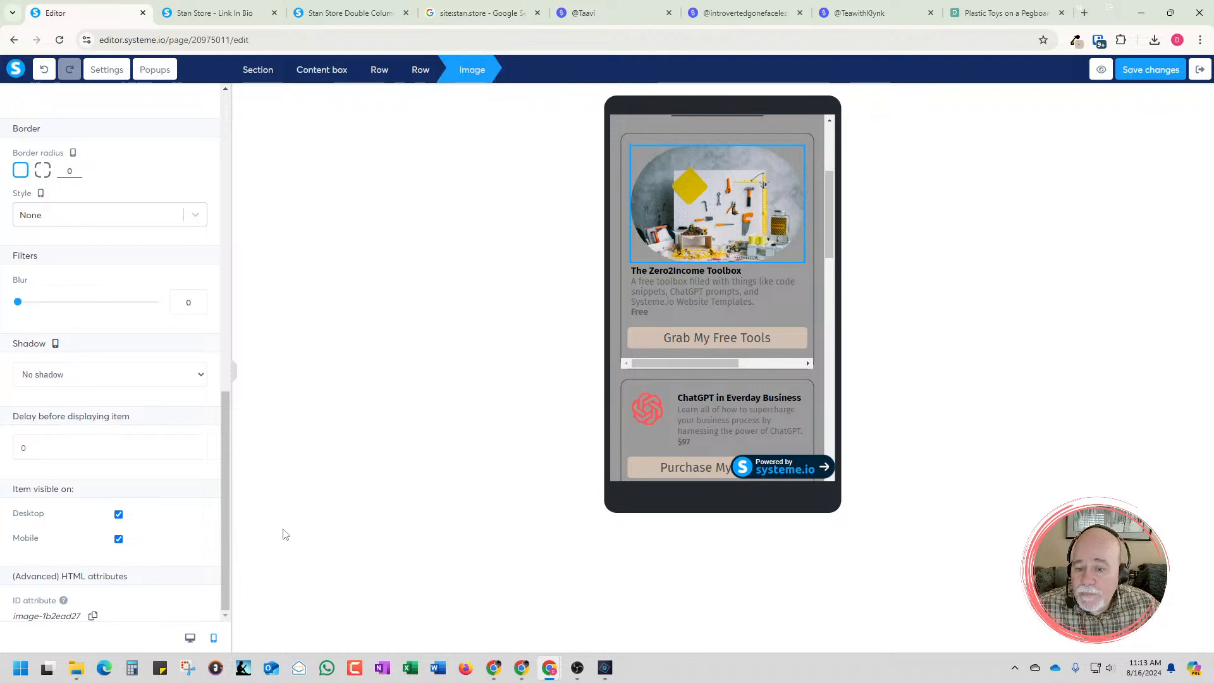
left_click(189, 635)
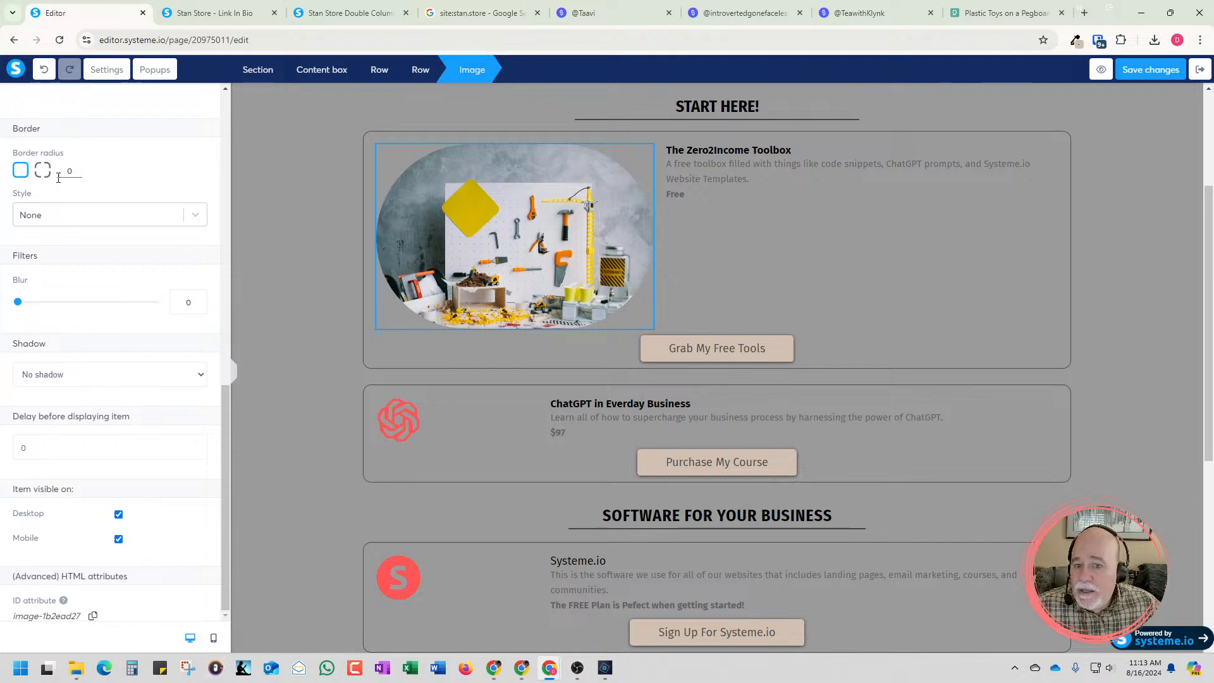
Reduce the image size of the pegboard photo in the Zero2Income Toolbox card to 289
left_click(474, 237)
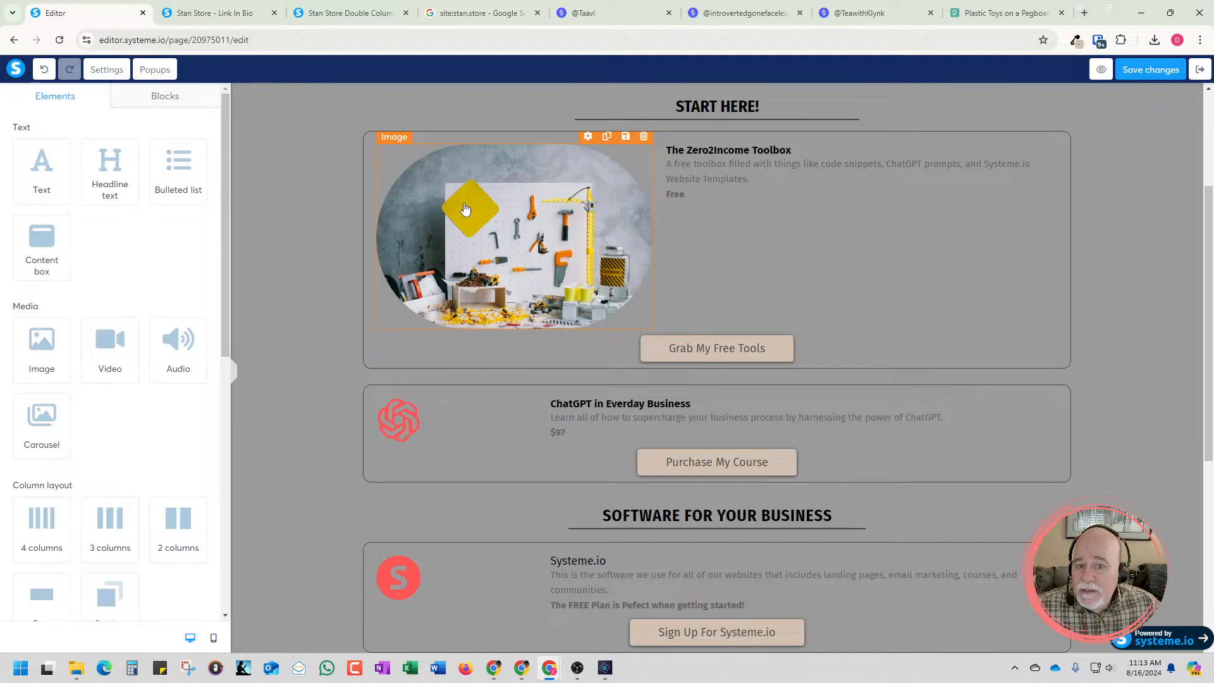
left_click(521, 225)
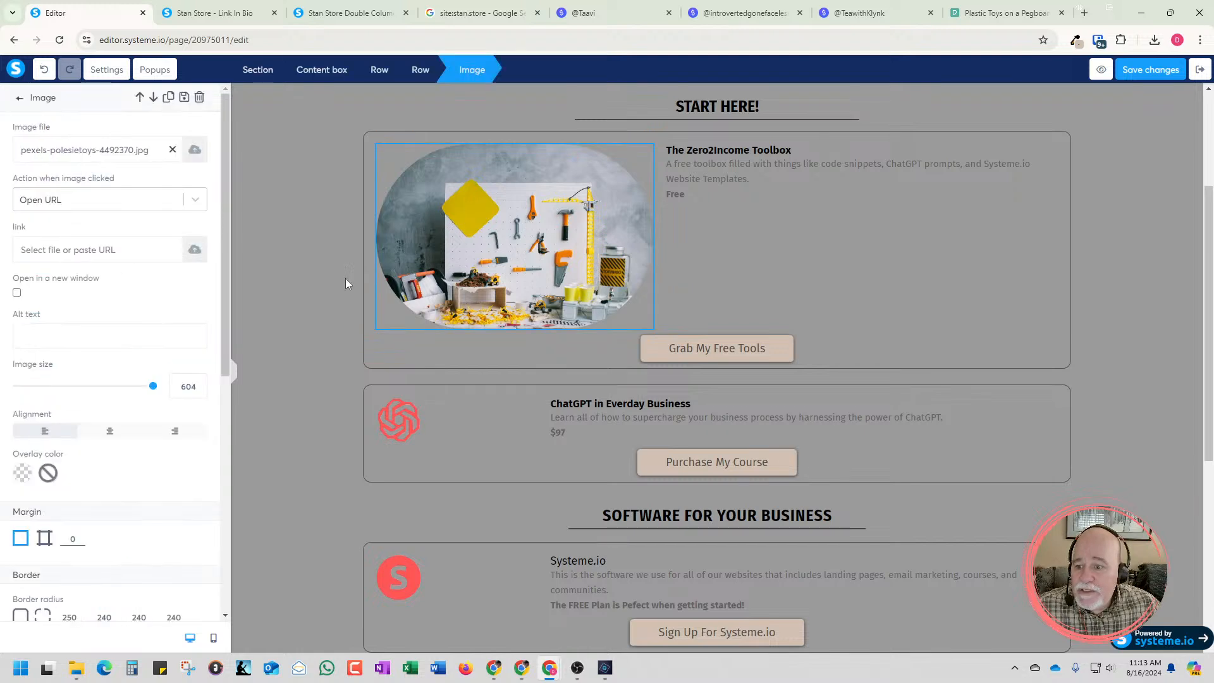
left_click_drag(153, 386, 108, 397)
Switch the pegboard photo back to one uniform border radius of 250 for all corners
scroll(88, 494, "down", 3)
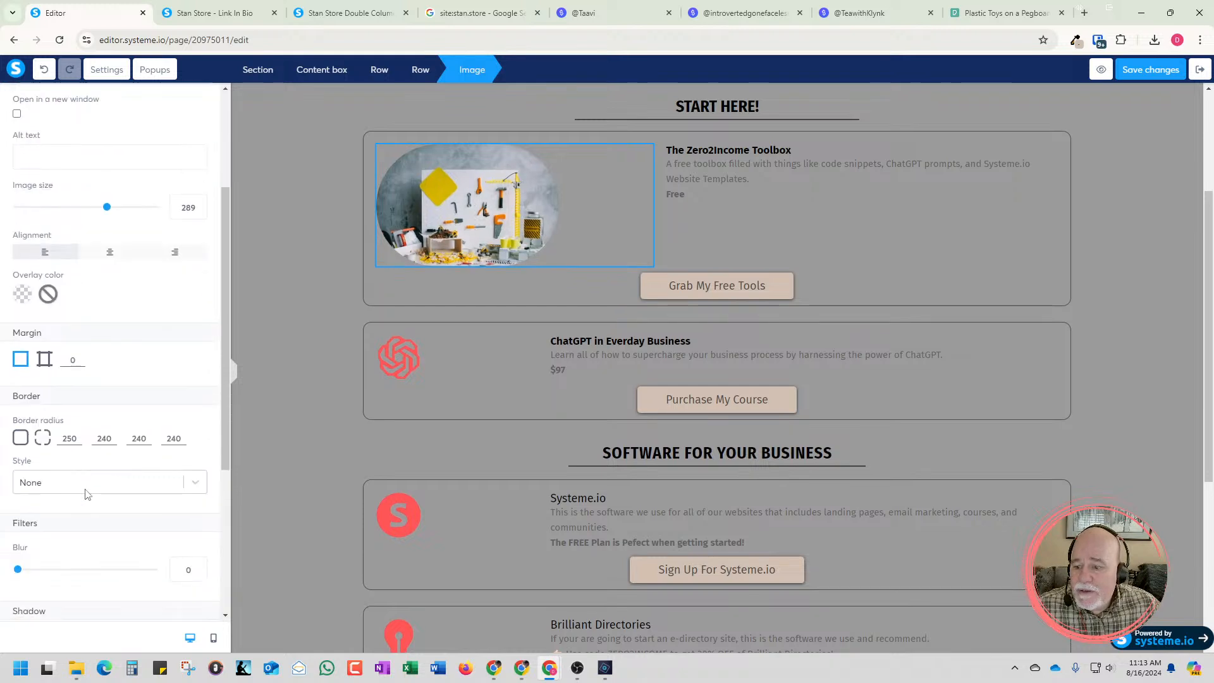
double_click(76, 428)
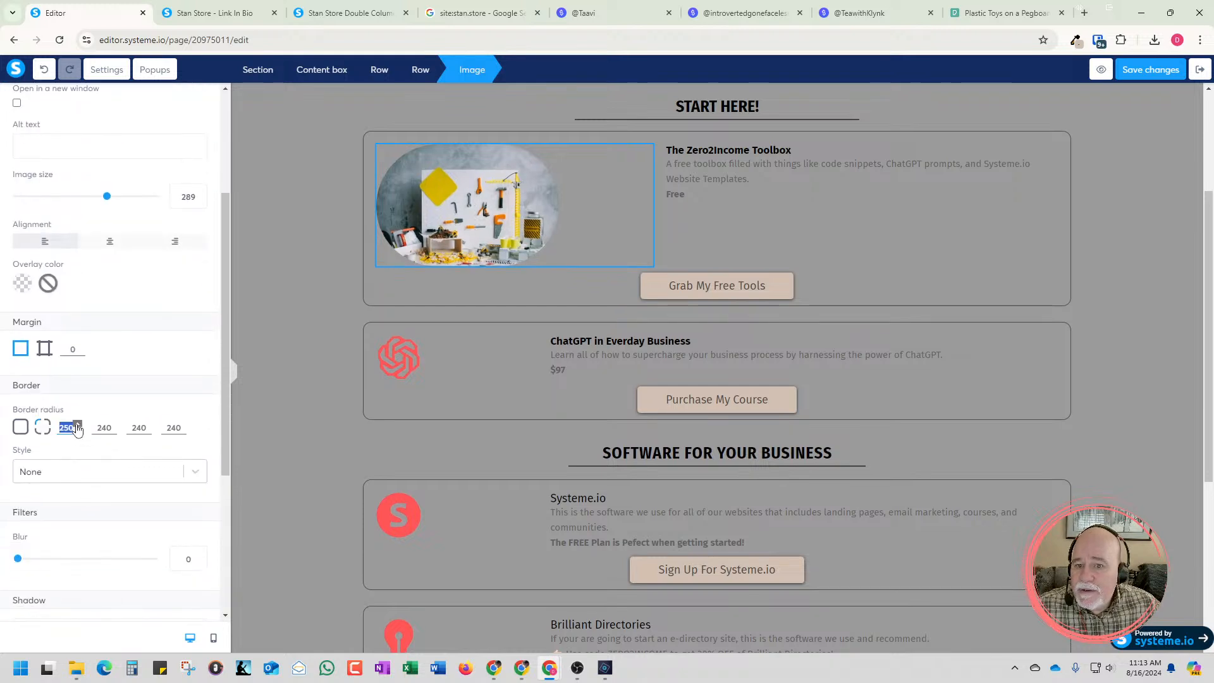
left_click(77, 433)
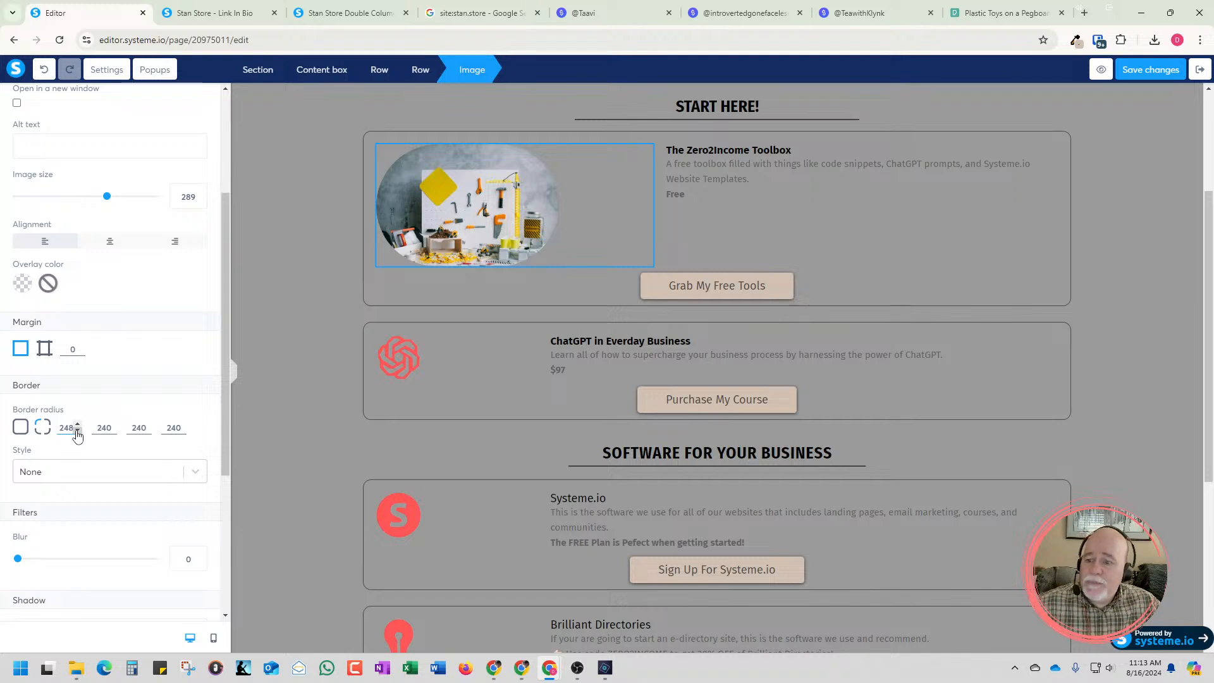
left_click(20, 427)
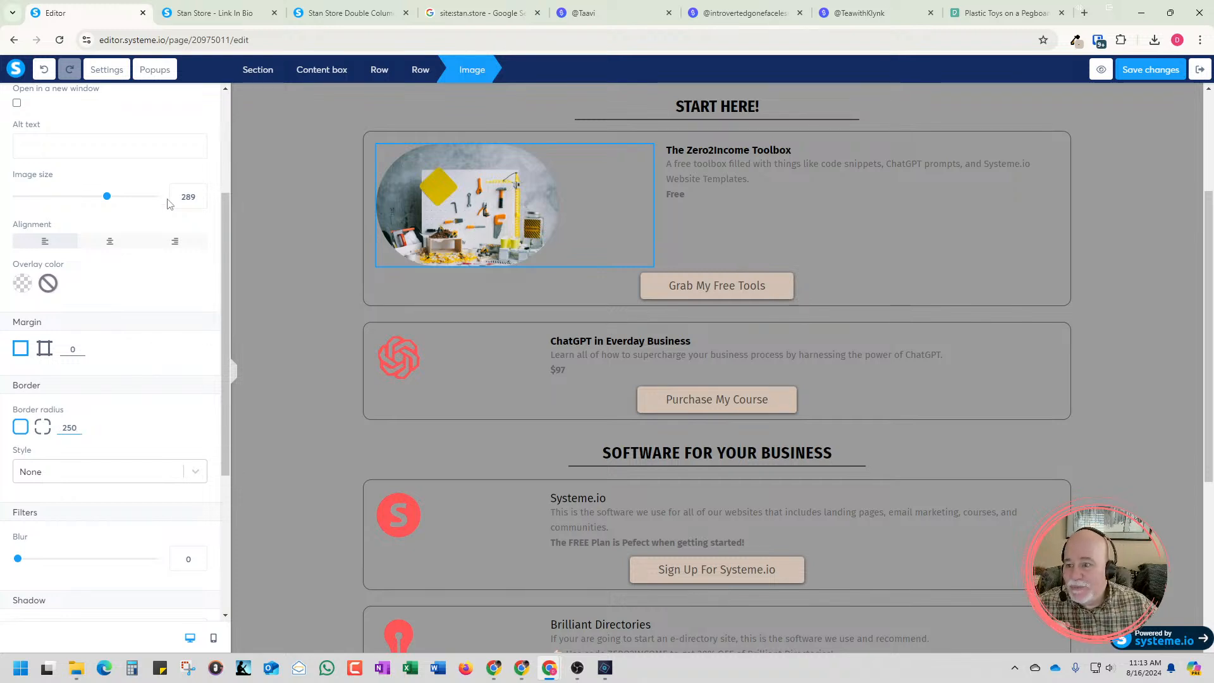
Reduce the pegboard photo's image size to 274 and center it in its column
left_click_drag(107, 196, 102, 197)
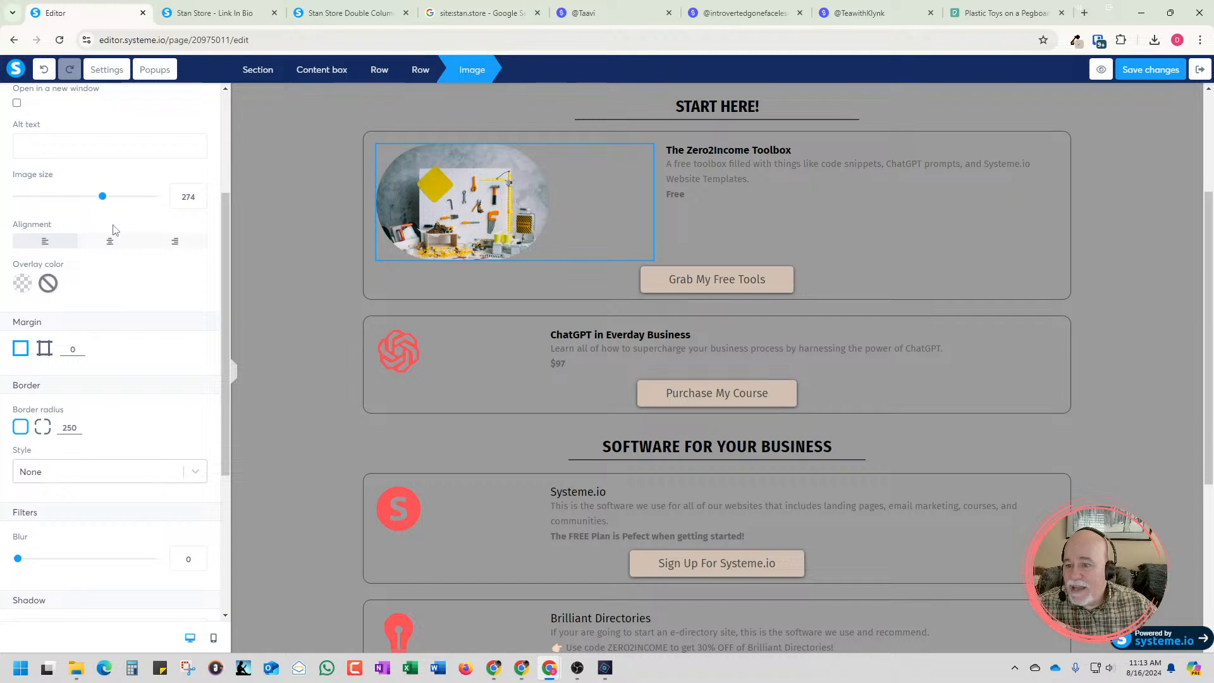
left_click(111, 241)
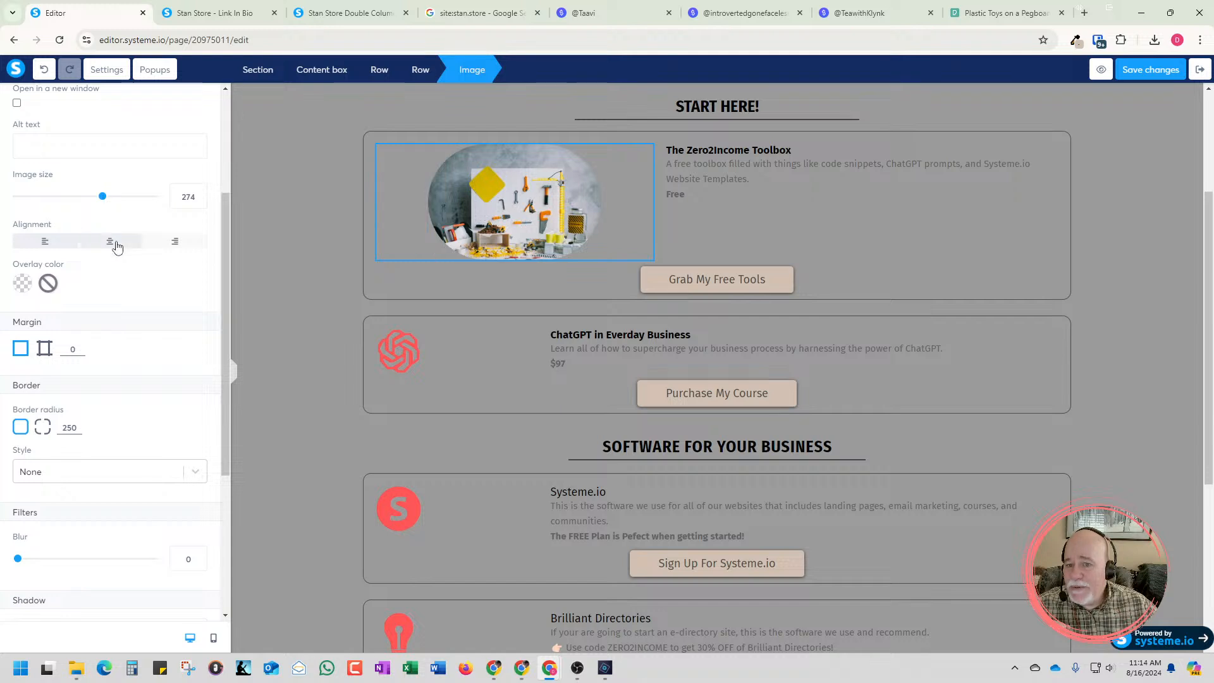
double_click(80, 428)
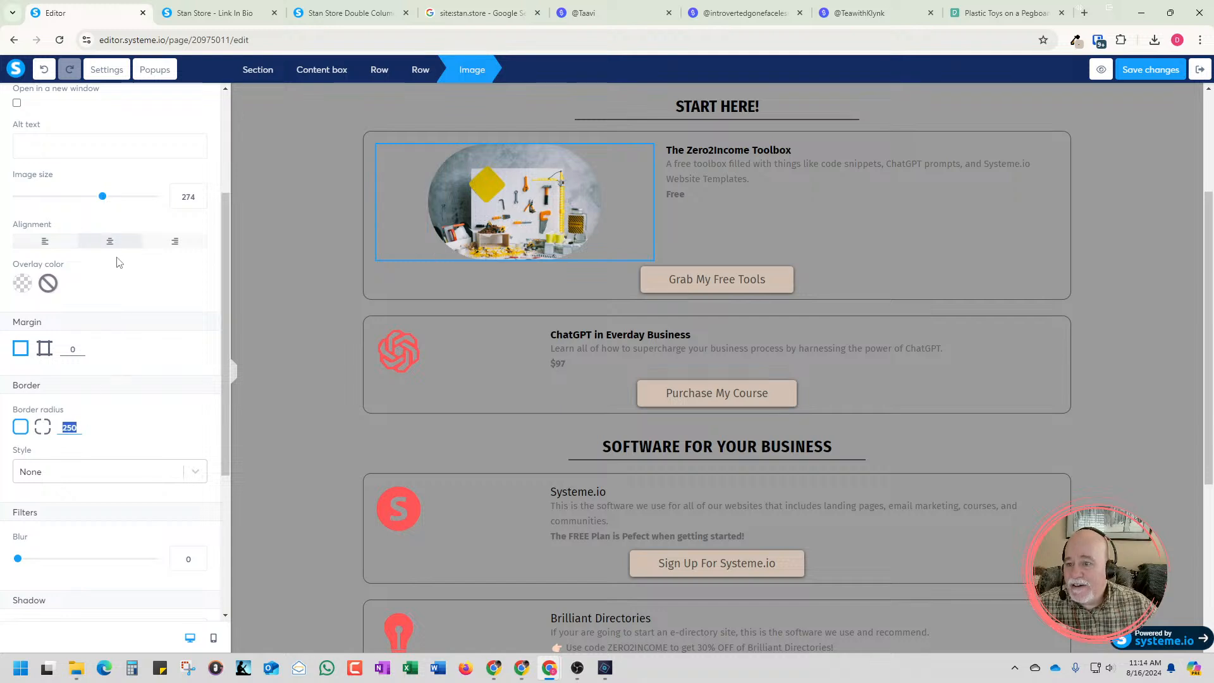
Try the pegboard photo at size 438 with right alignment, and return it to centered at size 291
left_click_drag(104, 205, 176, 223)
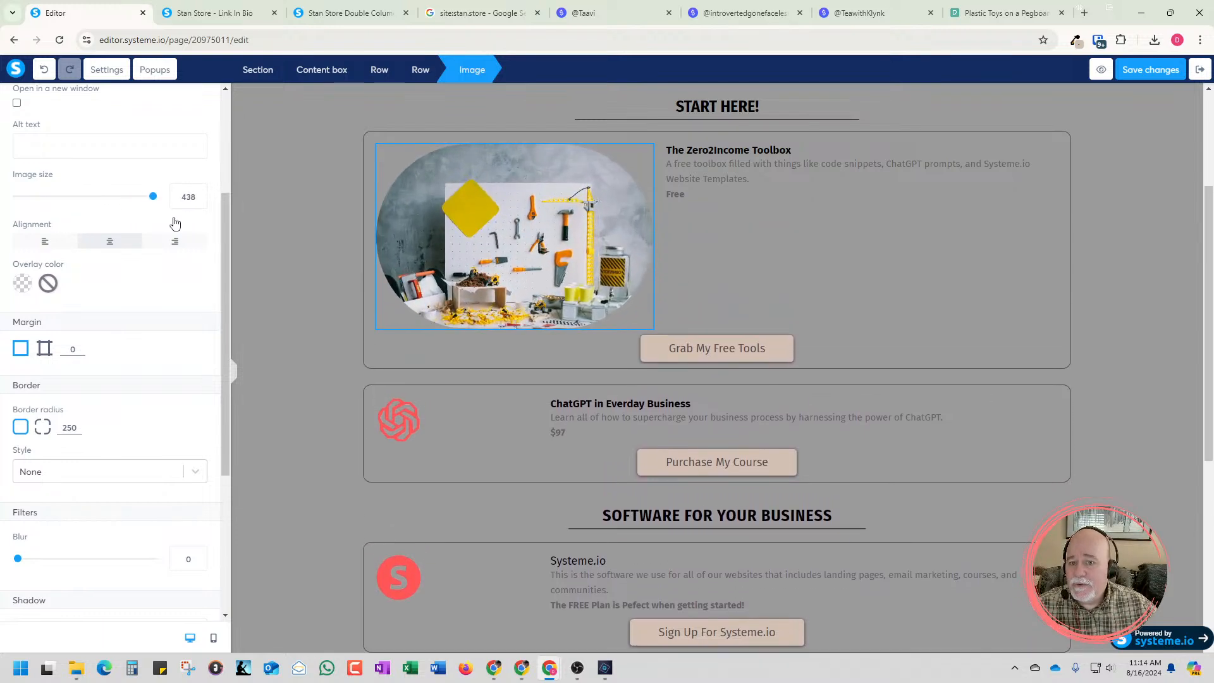
scroll(177, 222, "down", 1)
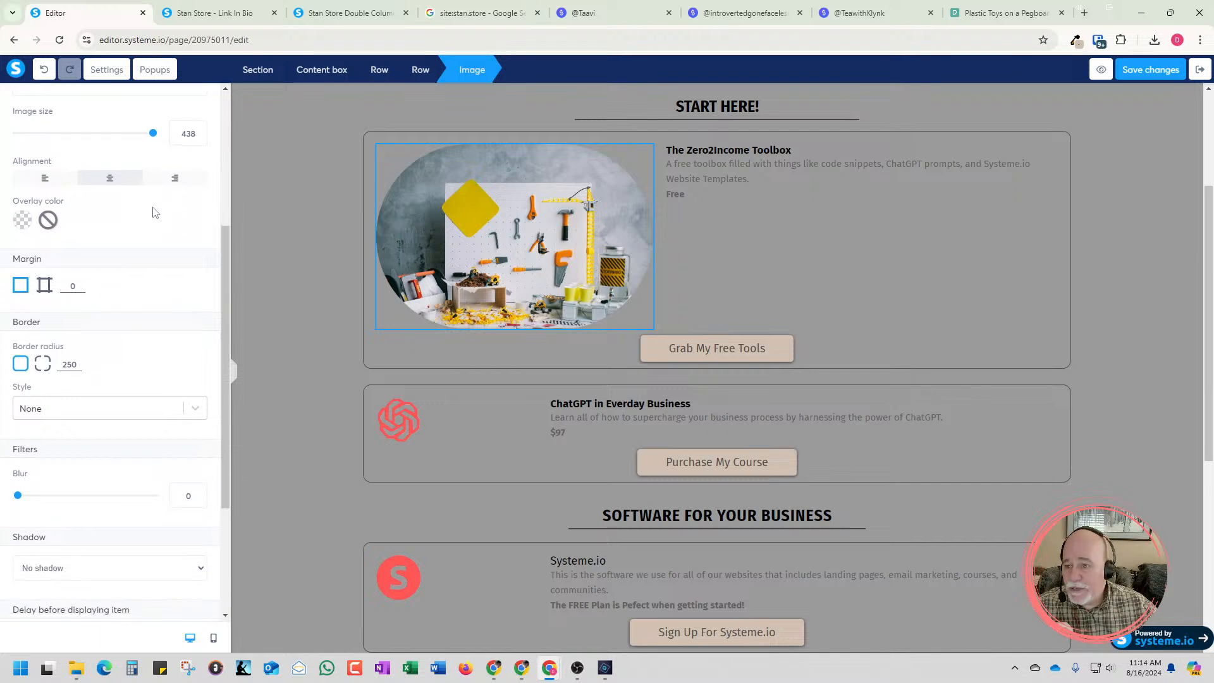
left_click(175, 178)
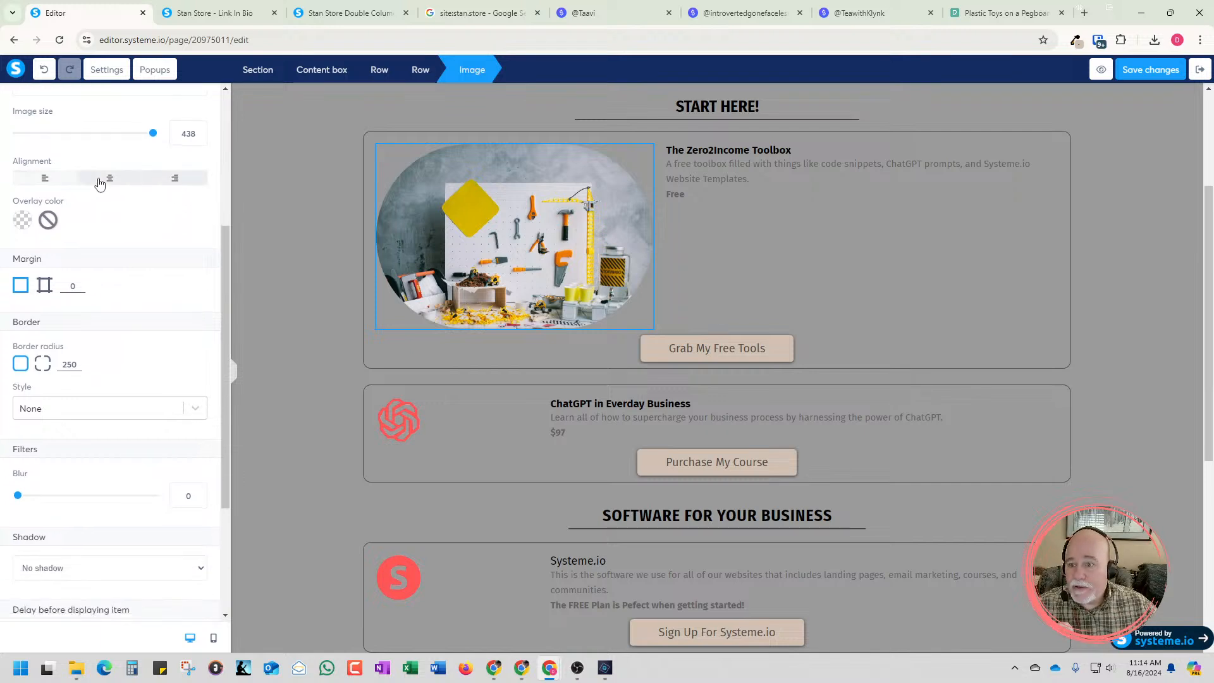
left_click(105, 181)
left_click_drag(153, 139, 109, 143)
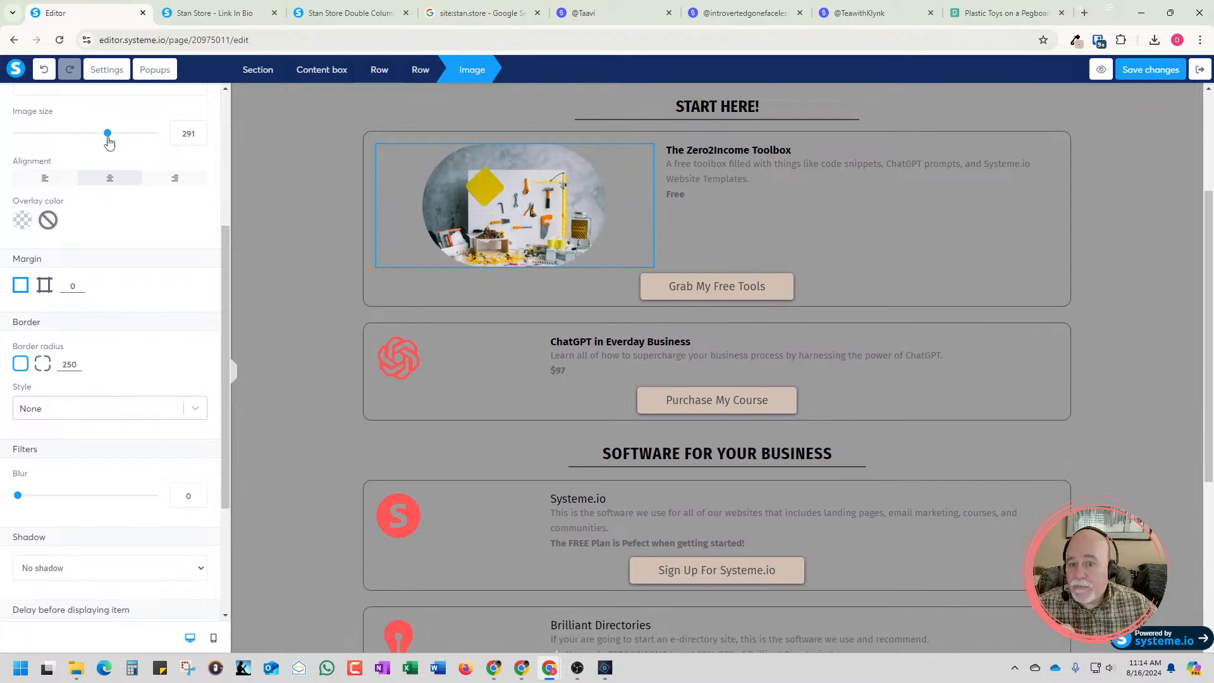
Add a Raw HTML element above the pegboard photo in the Zero2Income Toolbox card
scroll(106, 271, "down", 3)
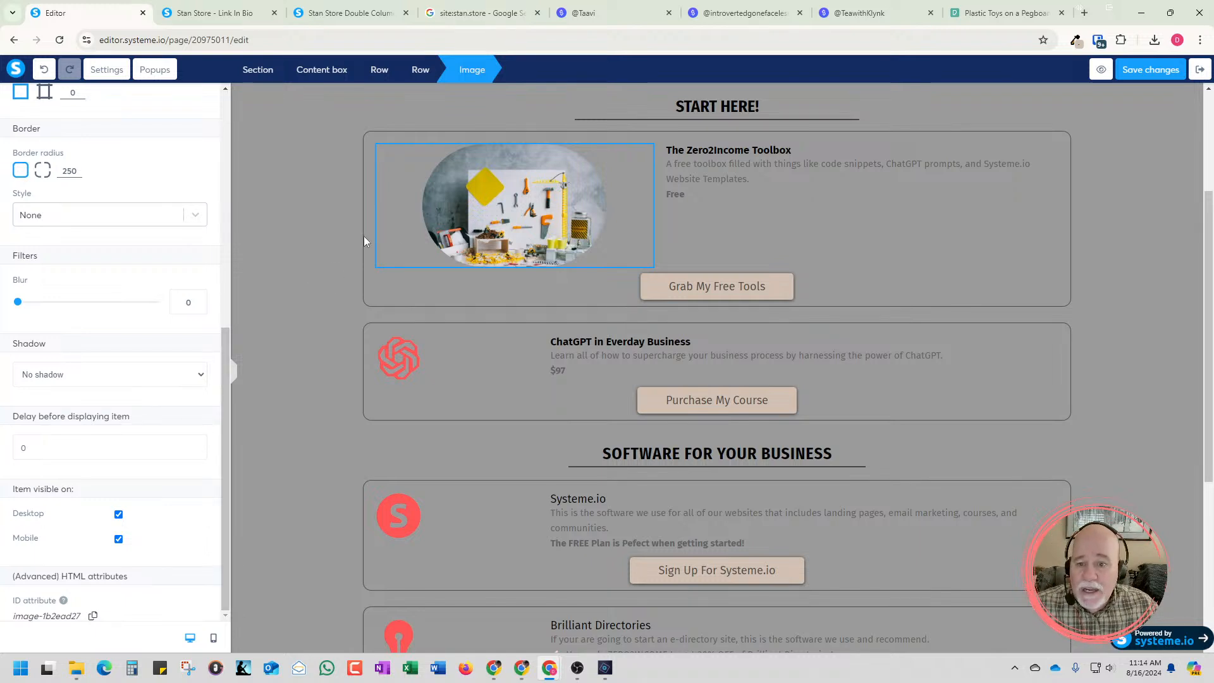
left_click(483, 220)
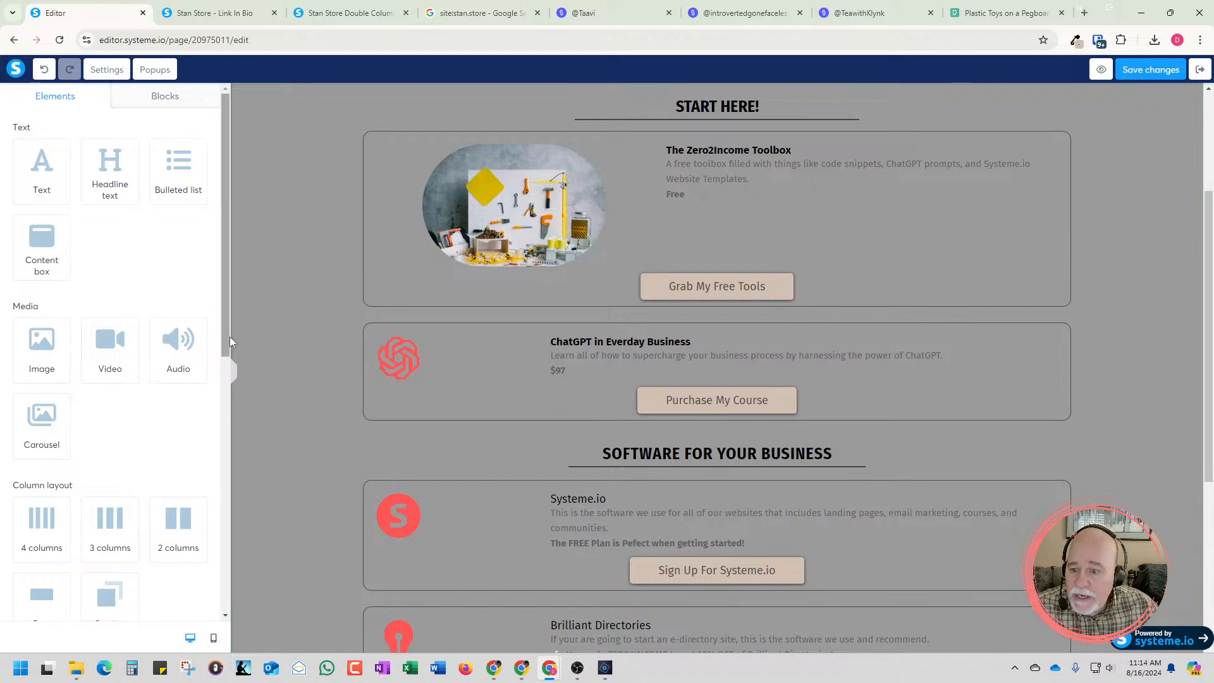
left_click_drag(226, 342, 226, 594)
left_click_drag(42, 548, 527, 177)
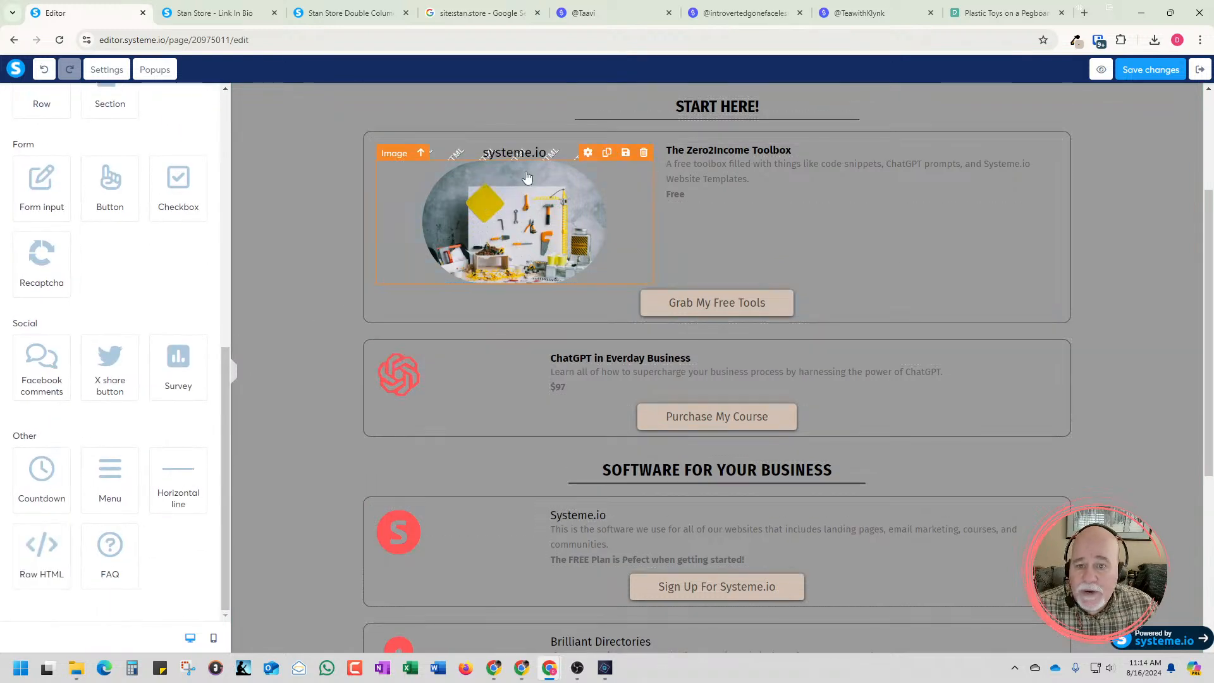
Copy the ID attribute of the pegboard photo in the Zero2Income Toolbox card
left_click(546, 226)
left_click(546, 226)
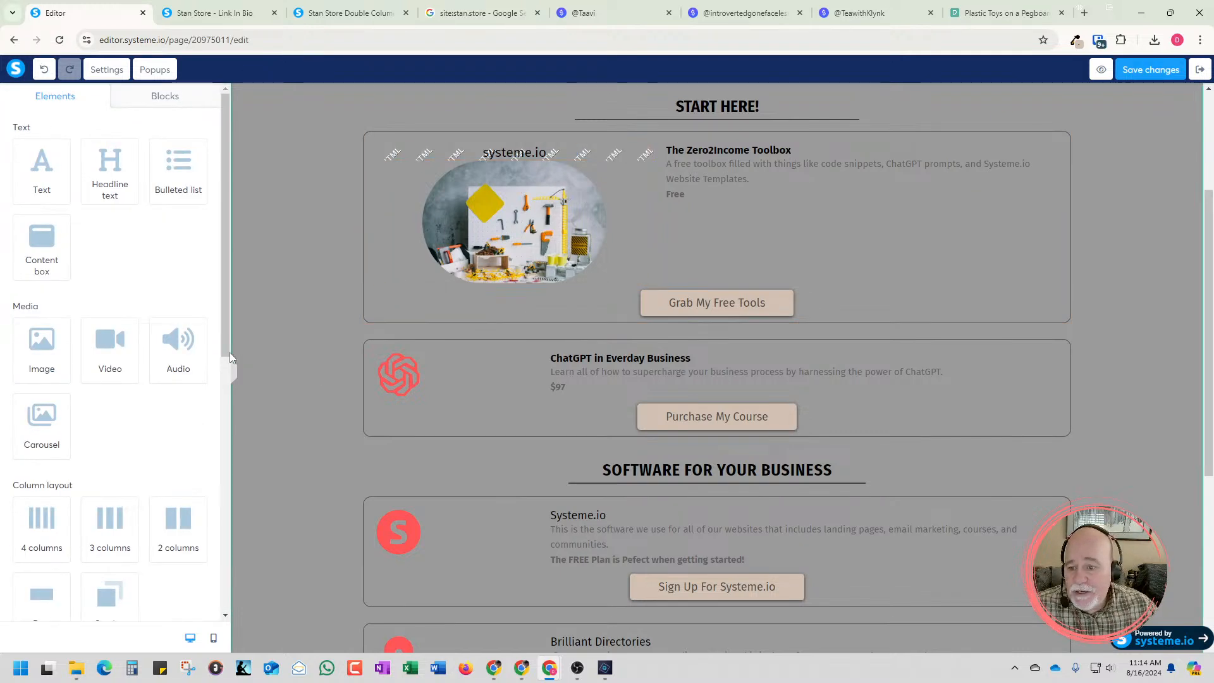
left_click_drag(226, 350, 294, 624)
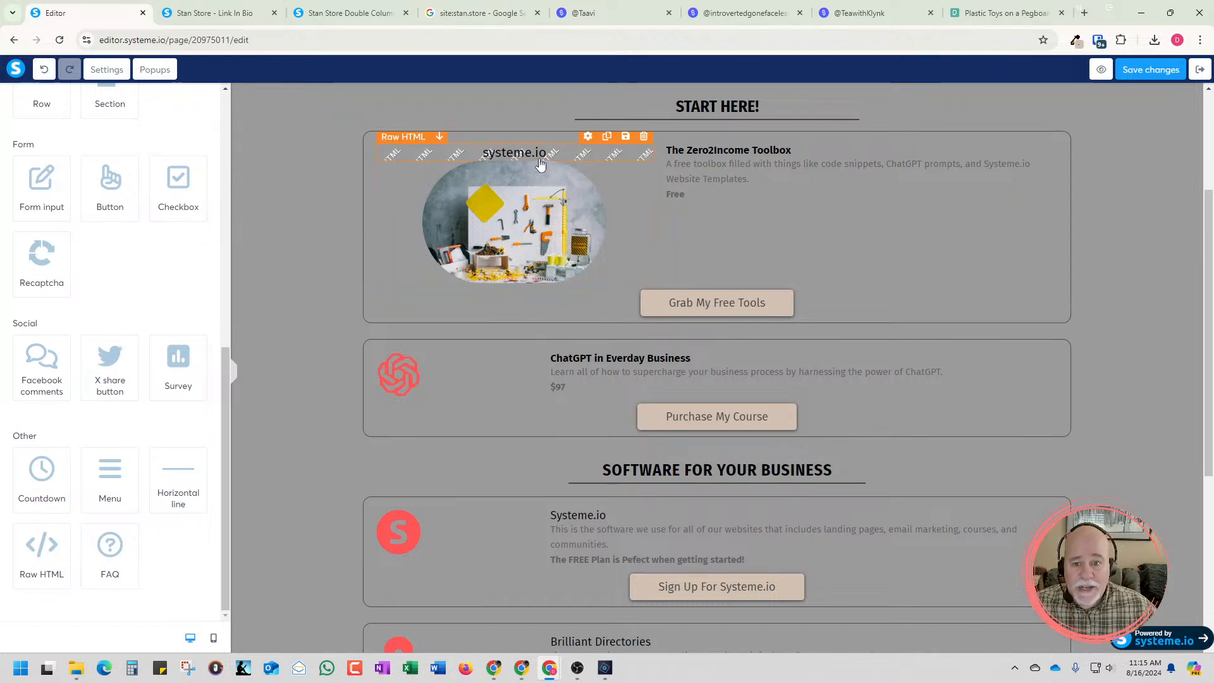
left_click(528, 207)
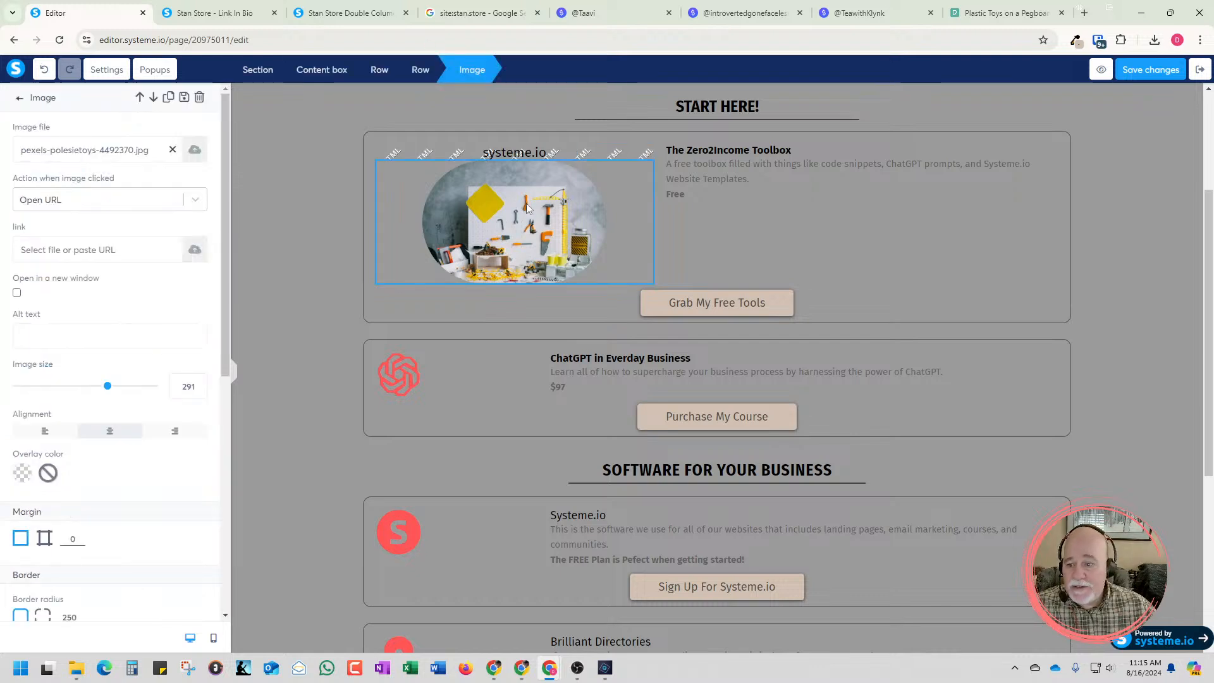
scroll(176, 354, "down", 10)
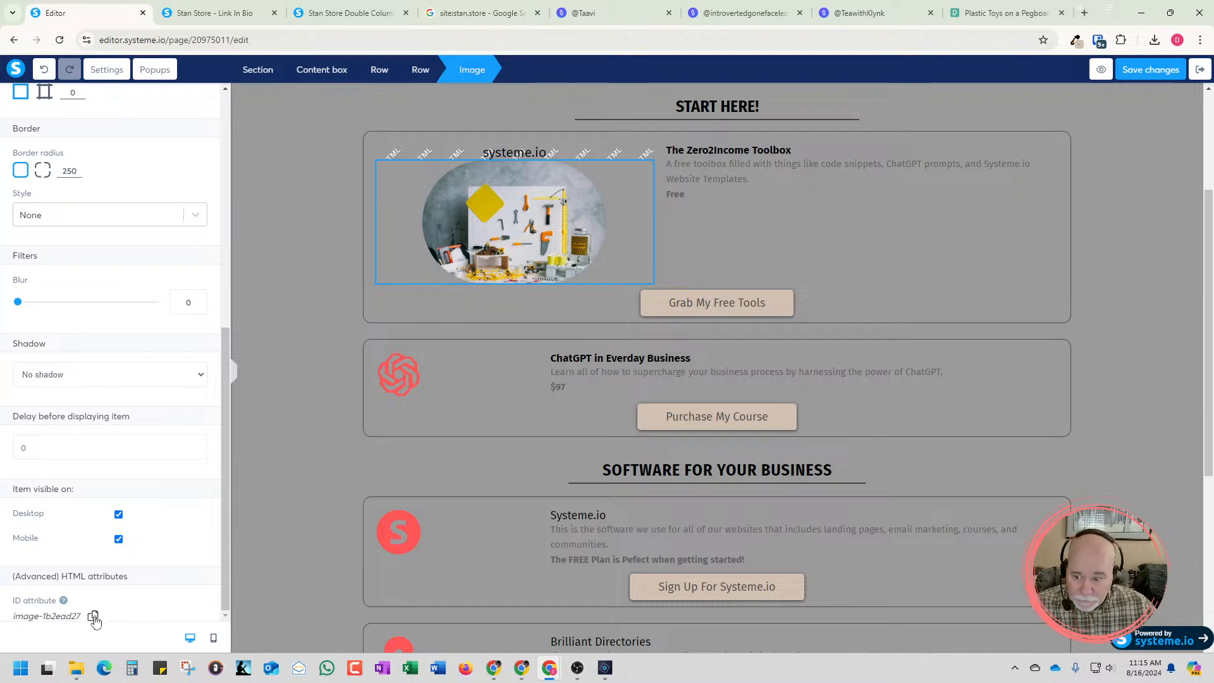
Replace the Raw HTML element's default heading code with an empty style block
left_click(497, 158)
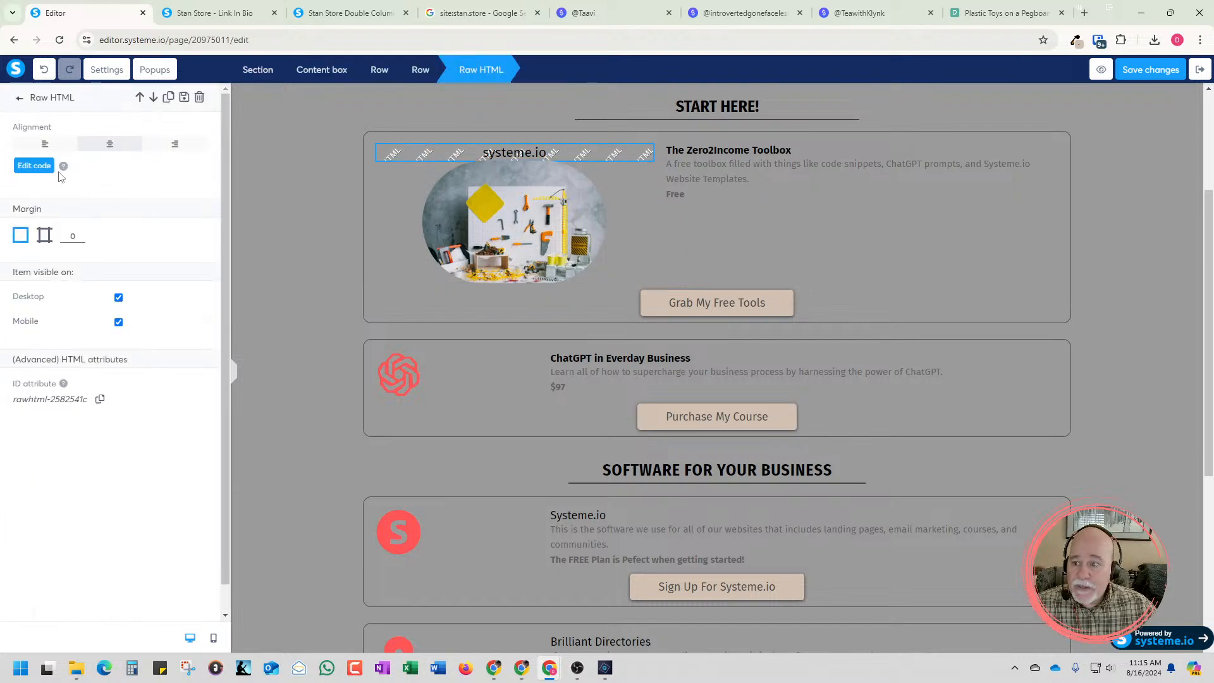
left_click(40, 173)
key("End")
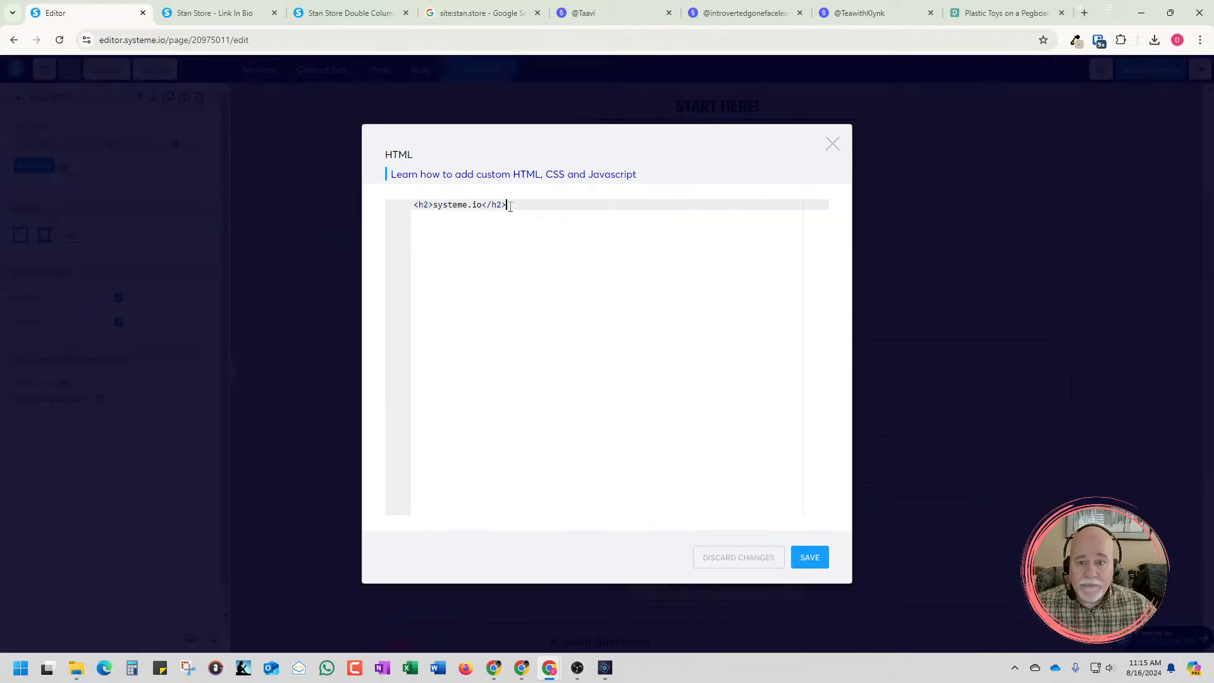
key("shift+Home")
type("<styl")
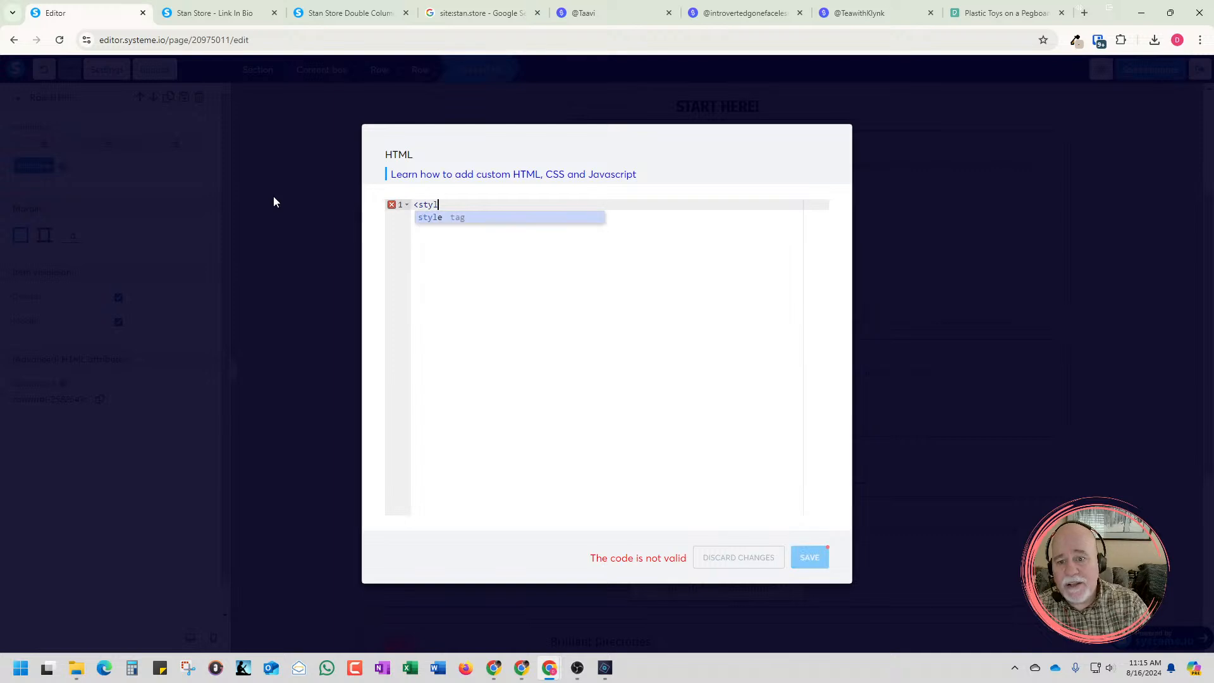
type("e>")
key("Return")
key("Return")
key("Return")
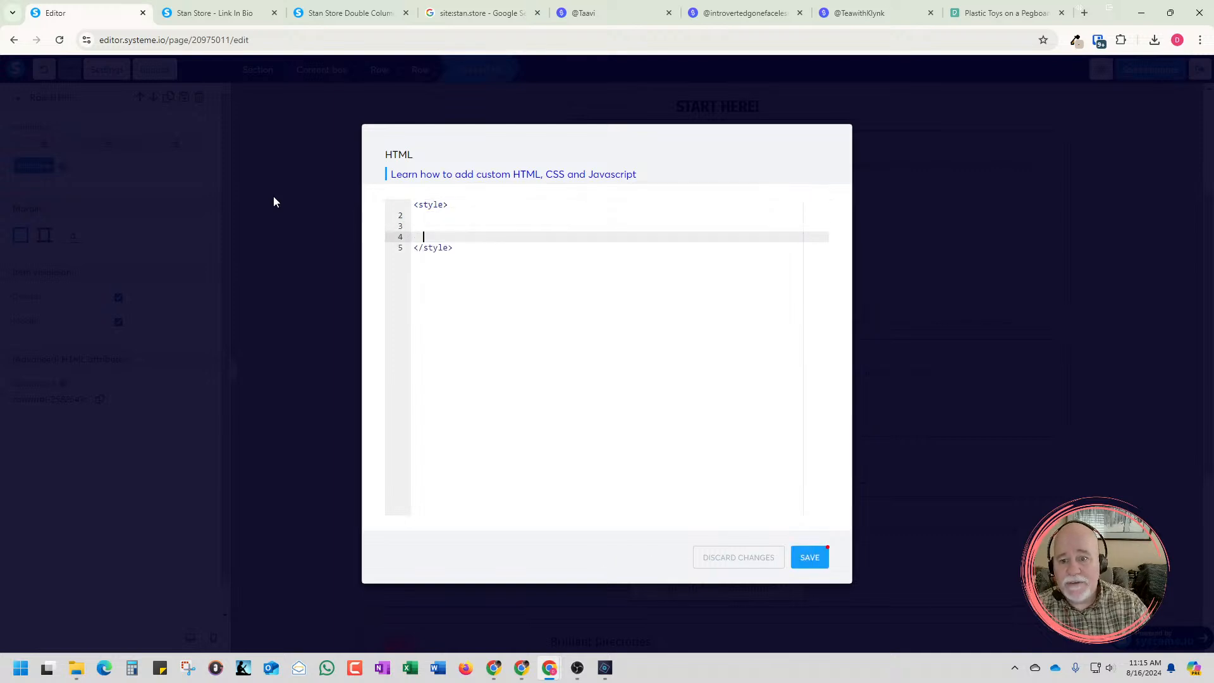
key("Up")
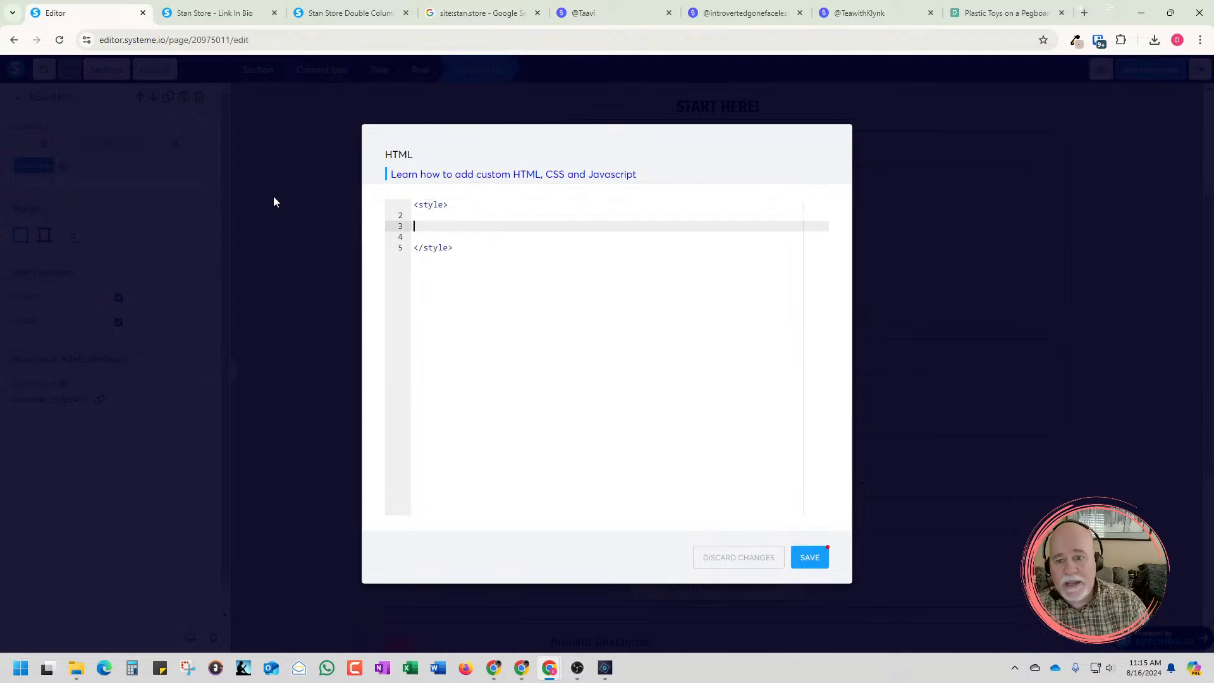
key("BackSpace")
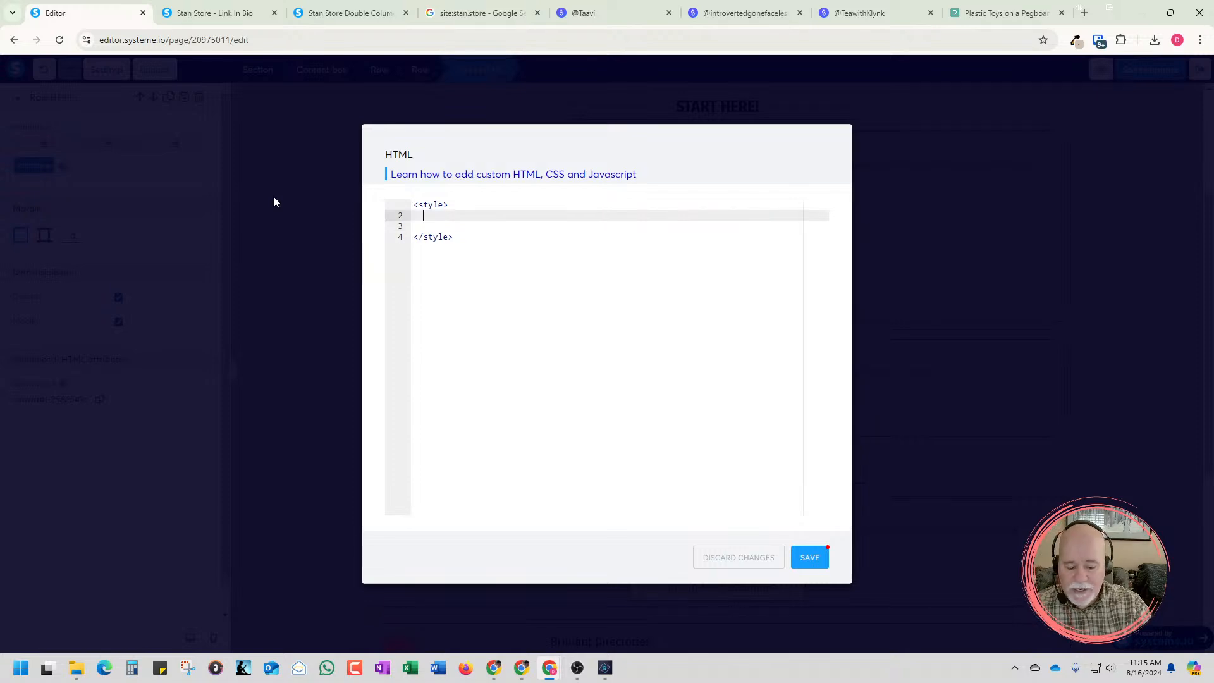
Paste the image ID image-1b2ead27 inside the style block and save the HTML code
key("ctrl+3")
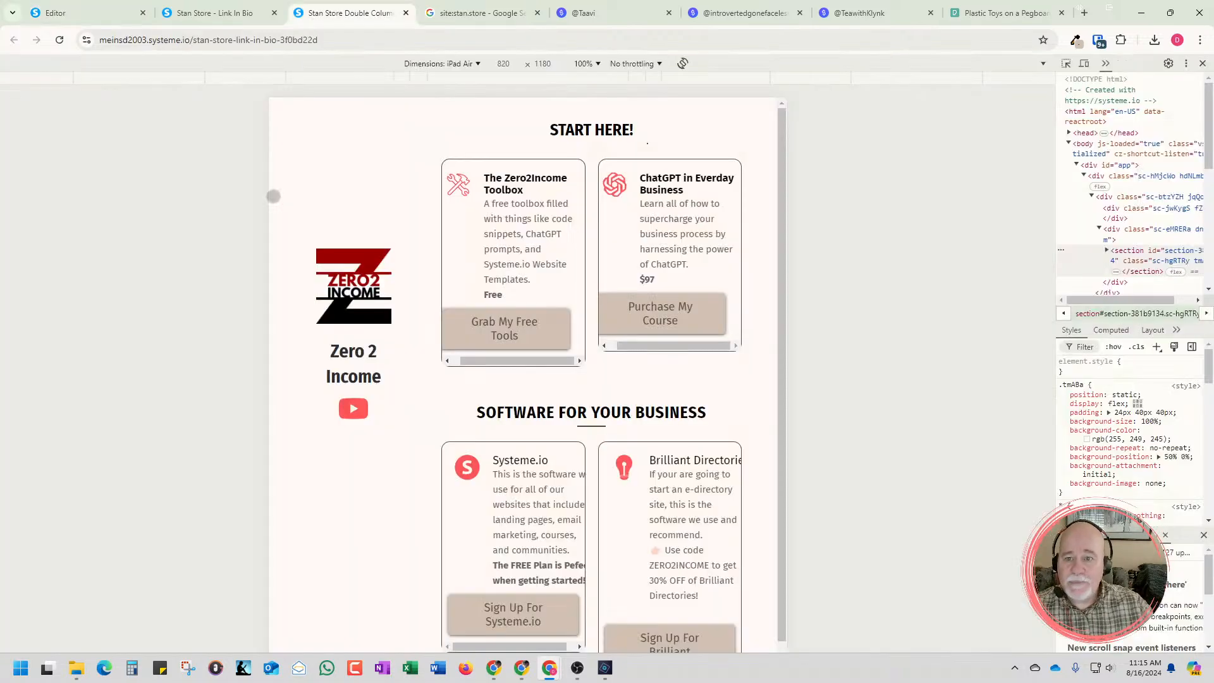
left_click(112, 11)
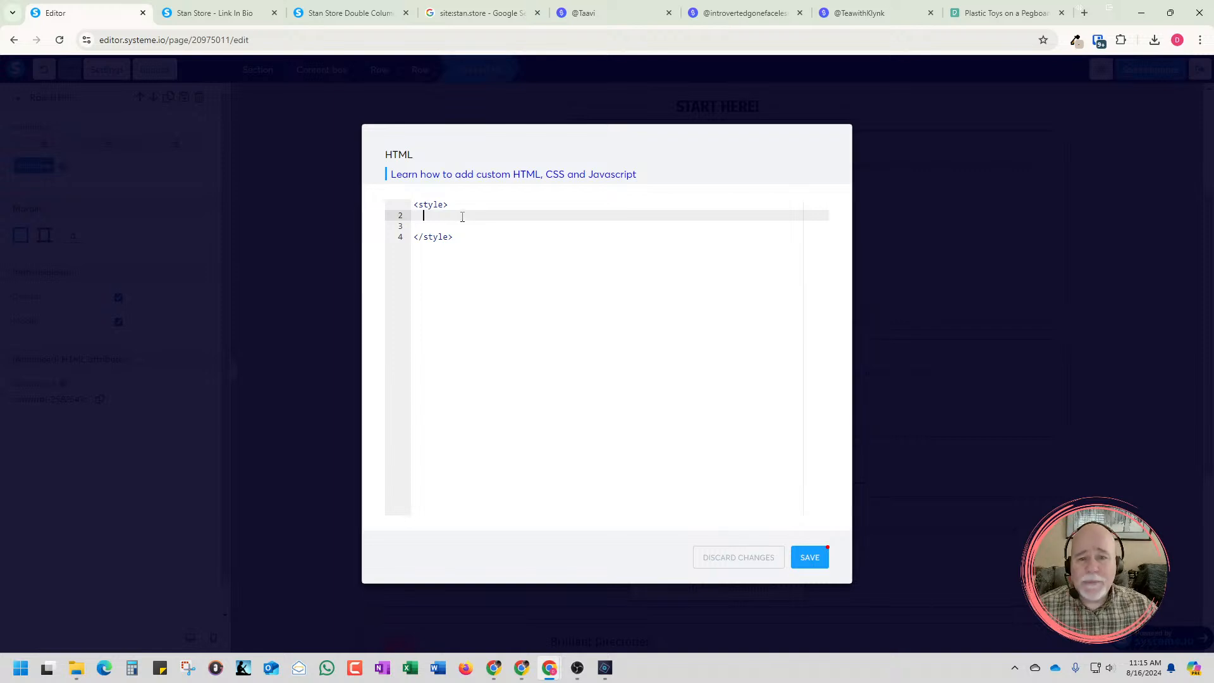
type("image-1b2ead27")
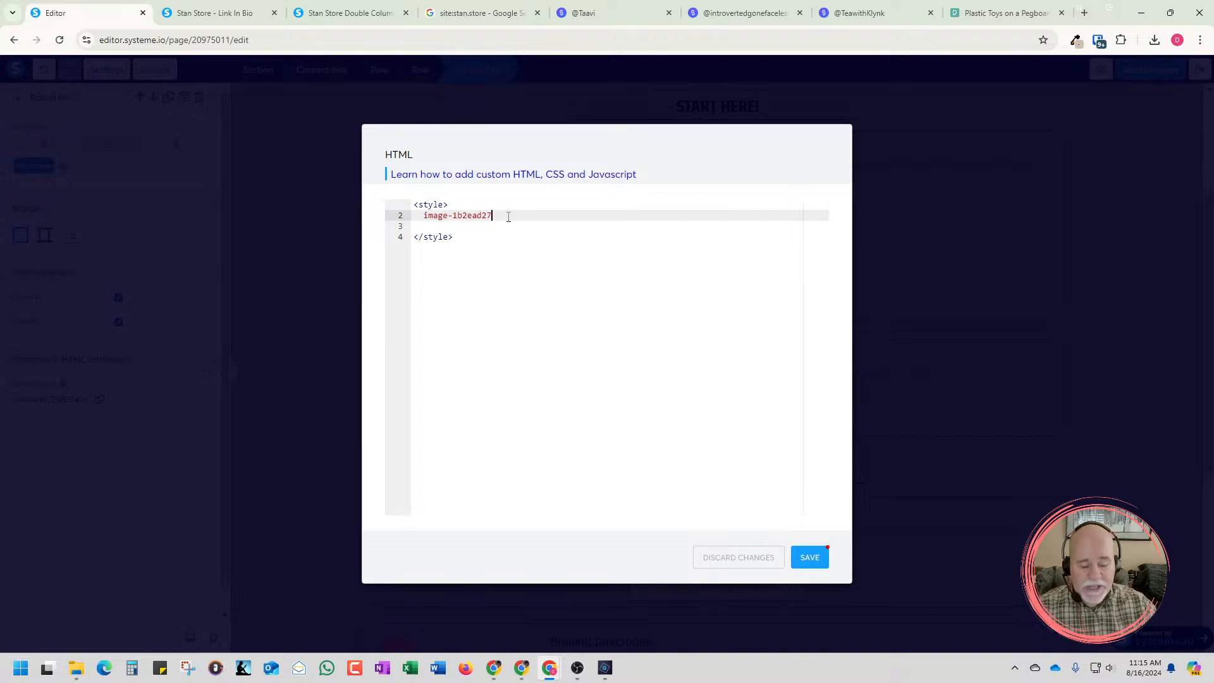
key("Return")
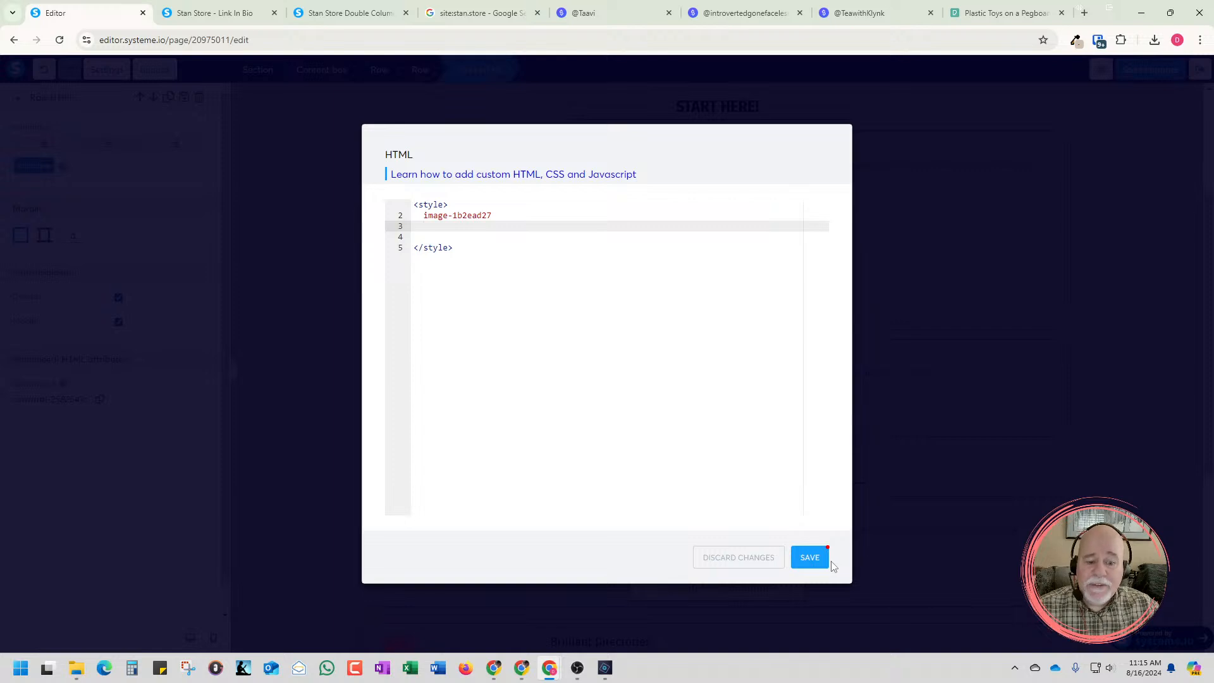
left_click(814, 560)
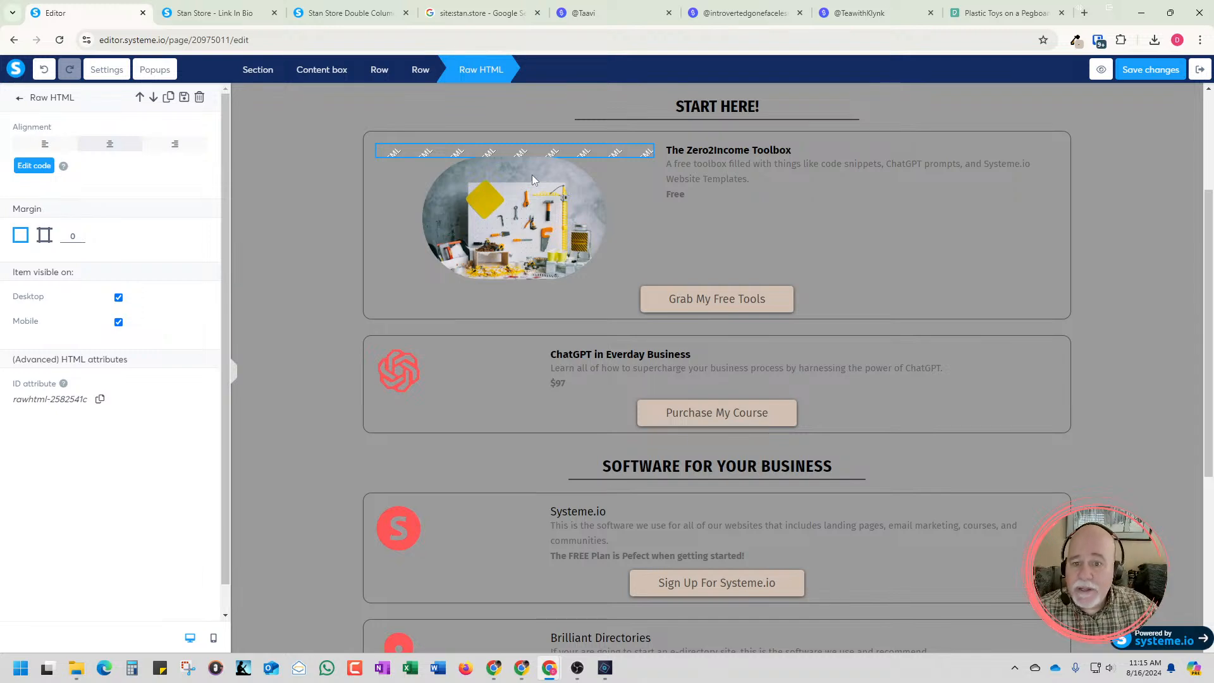
Delete the Raw HTML element above the pegboard photo and confirm the deletion
left_click(558, 152)
left_click(644, 137)
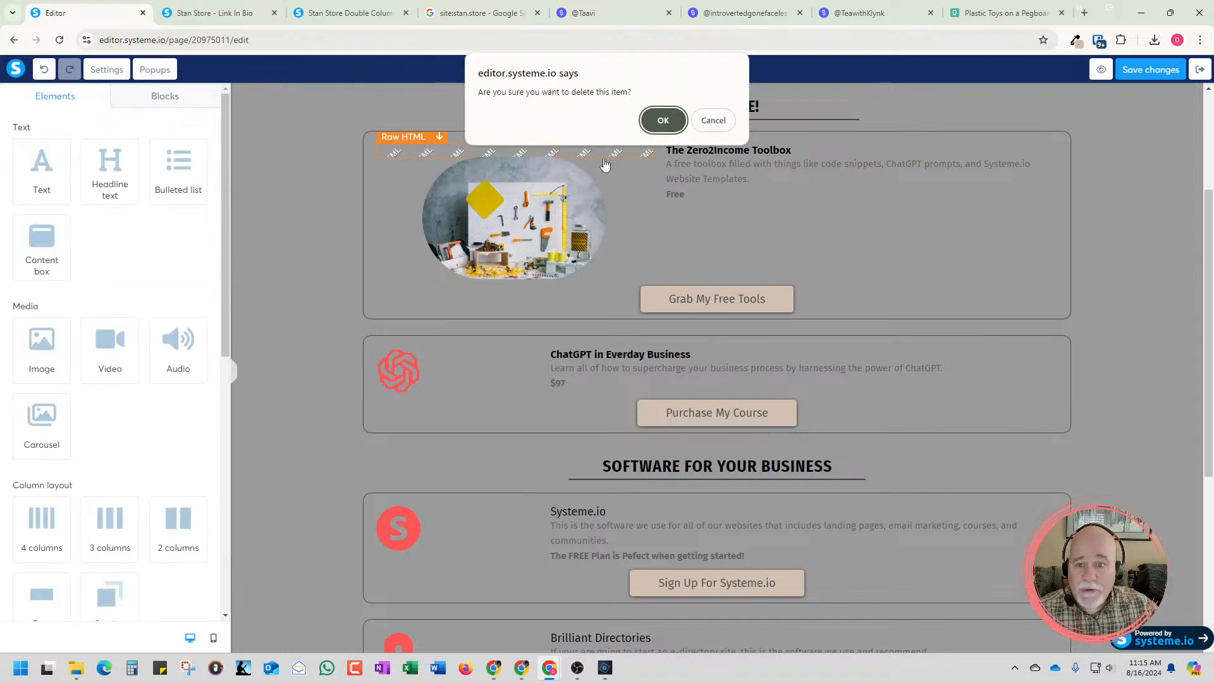
left_click(661, 120)
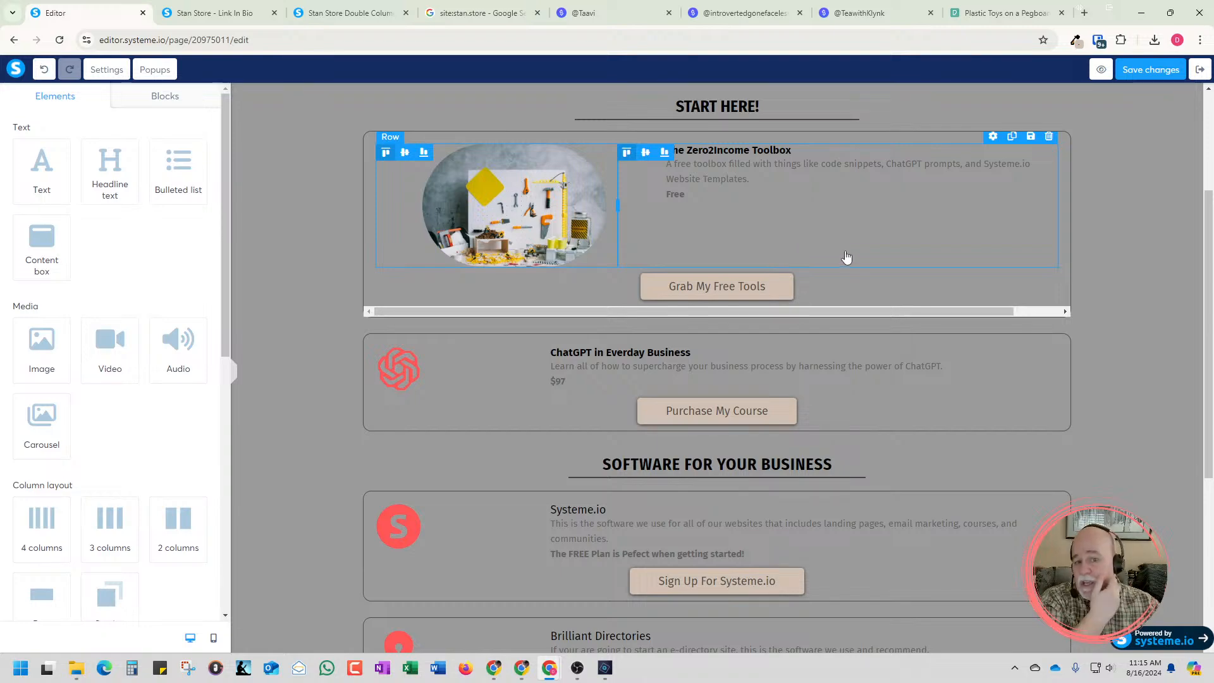
Examine the product cards, booking calendar and downloadable PDF sections on the TeawithKlynk Stan Store page
left_click(858, 13)
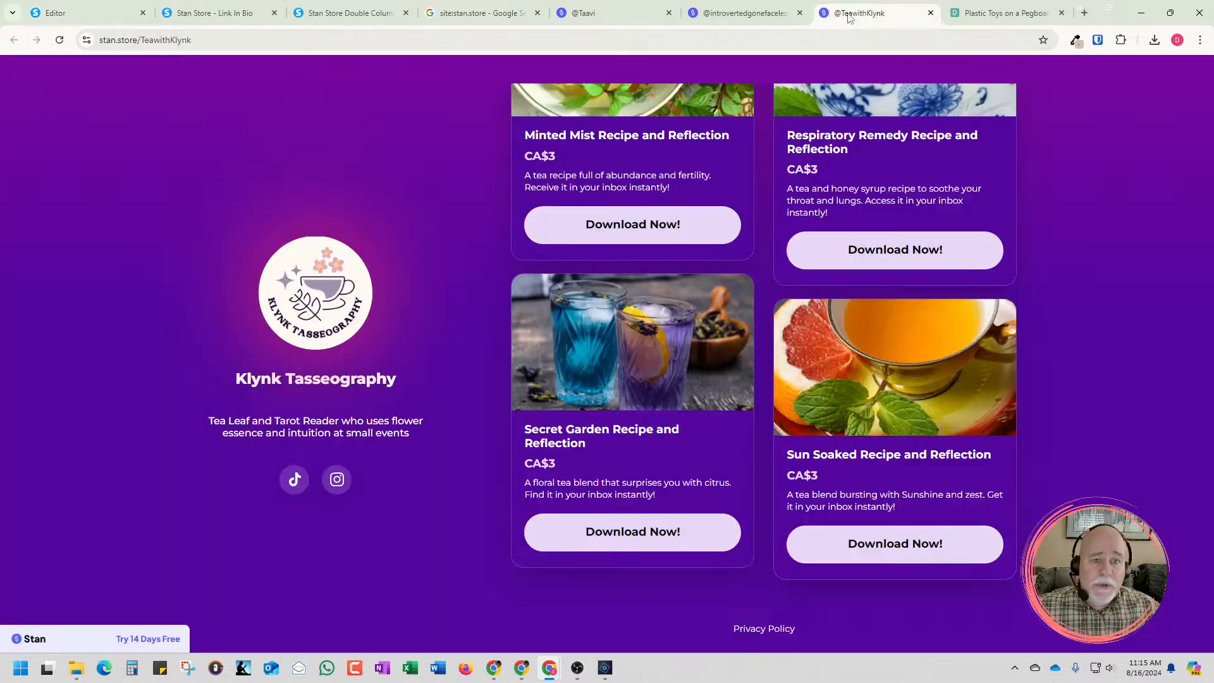
scroll(764, 380, "up", 8)
scroll(806, 224, "up", 10)
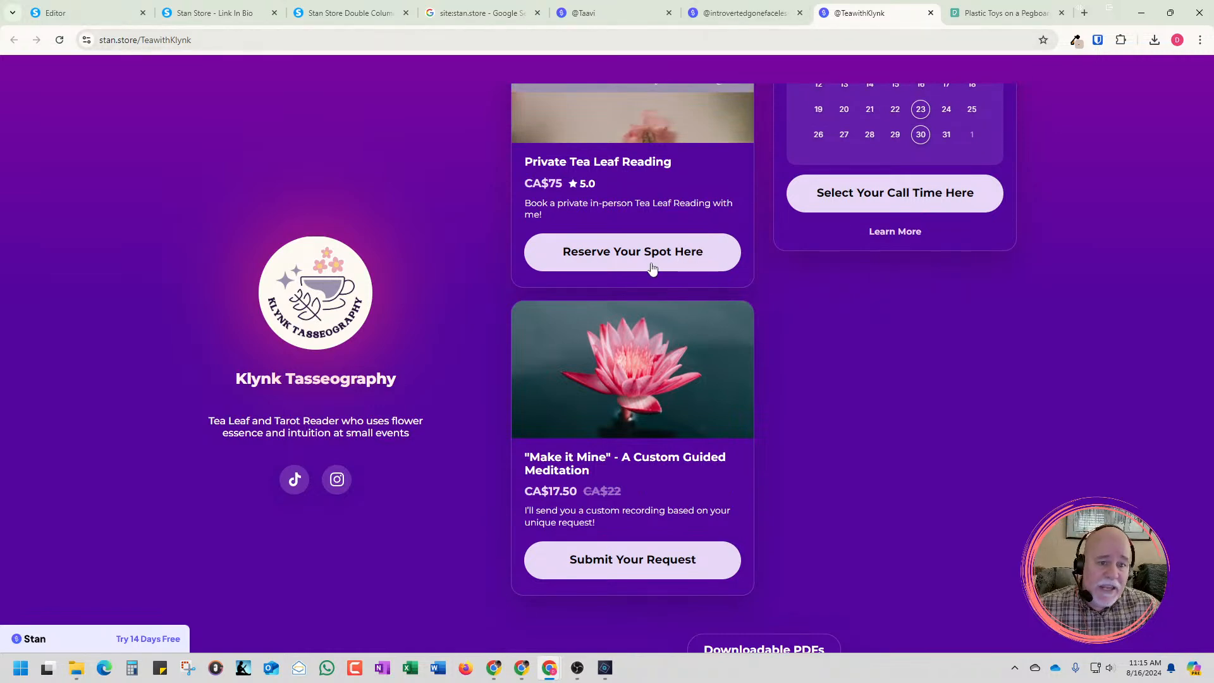
scroll(675, 273, "up", 3)
scroll(676, 274, "up", 4)
scroll(688, 277, "down", 1)
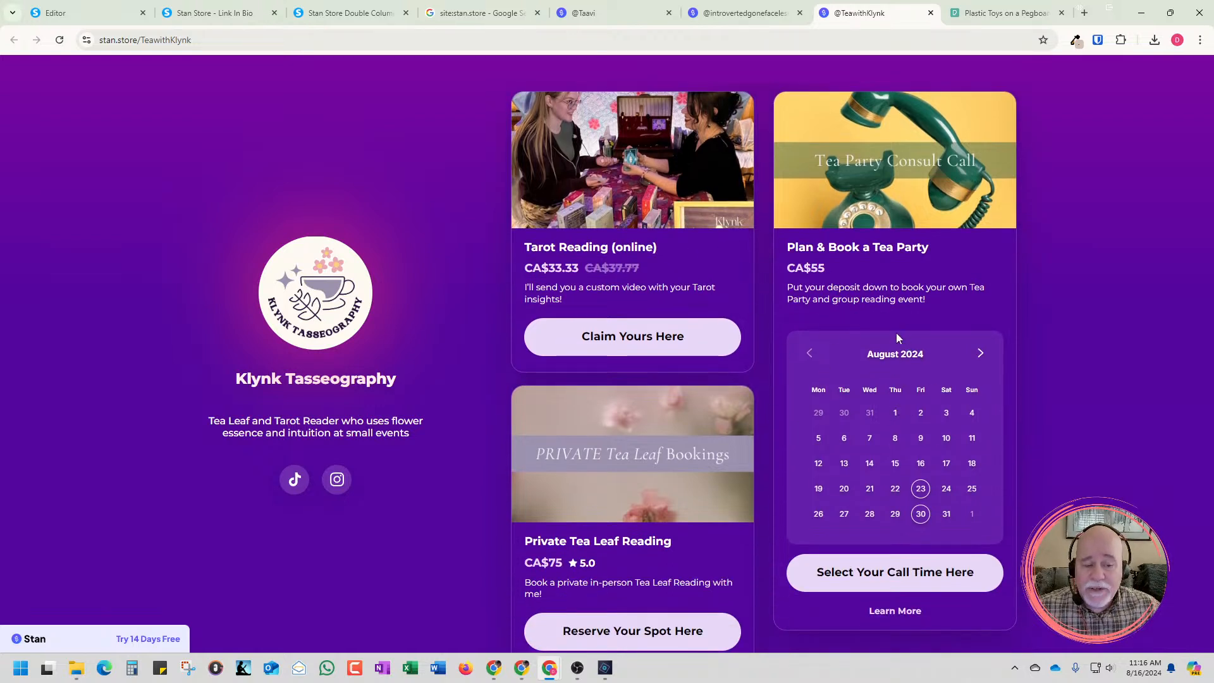
scroll(896, 337, "down", 2)
scroll(897, 338, "up", 2)
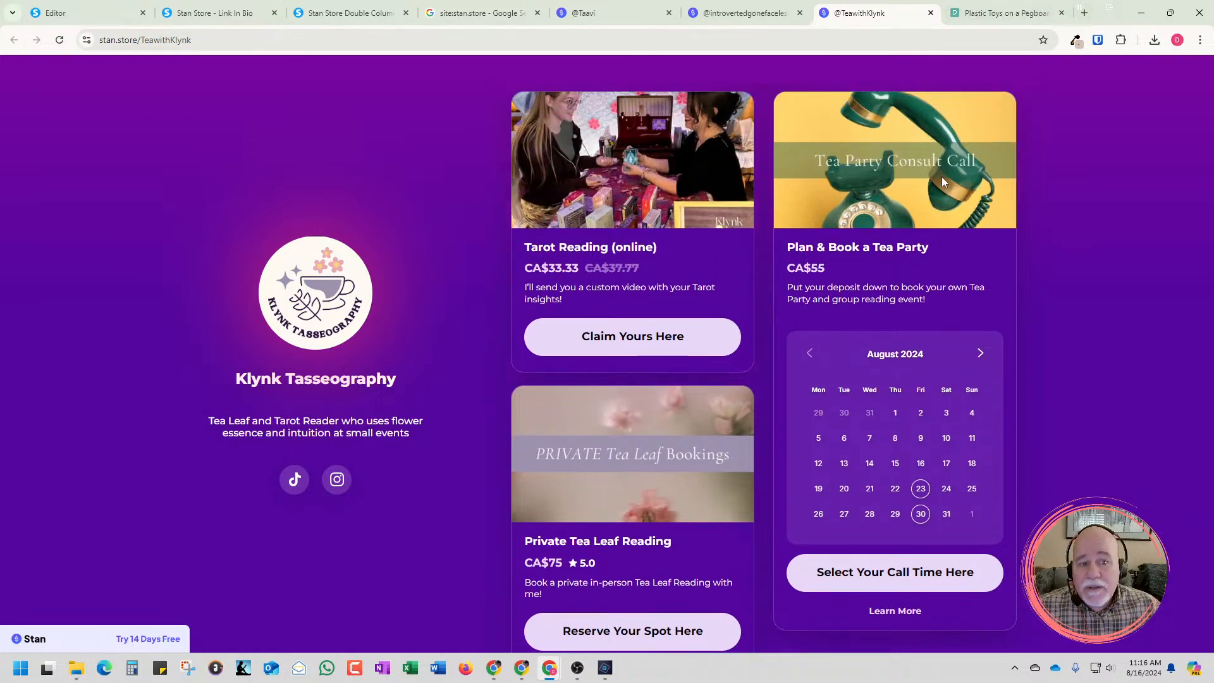
scroll(843, 442, "down", 3)
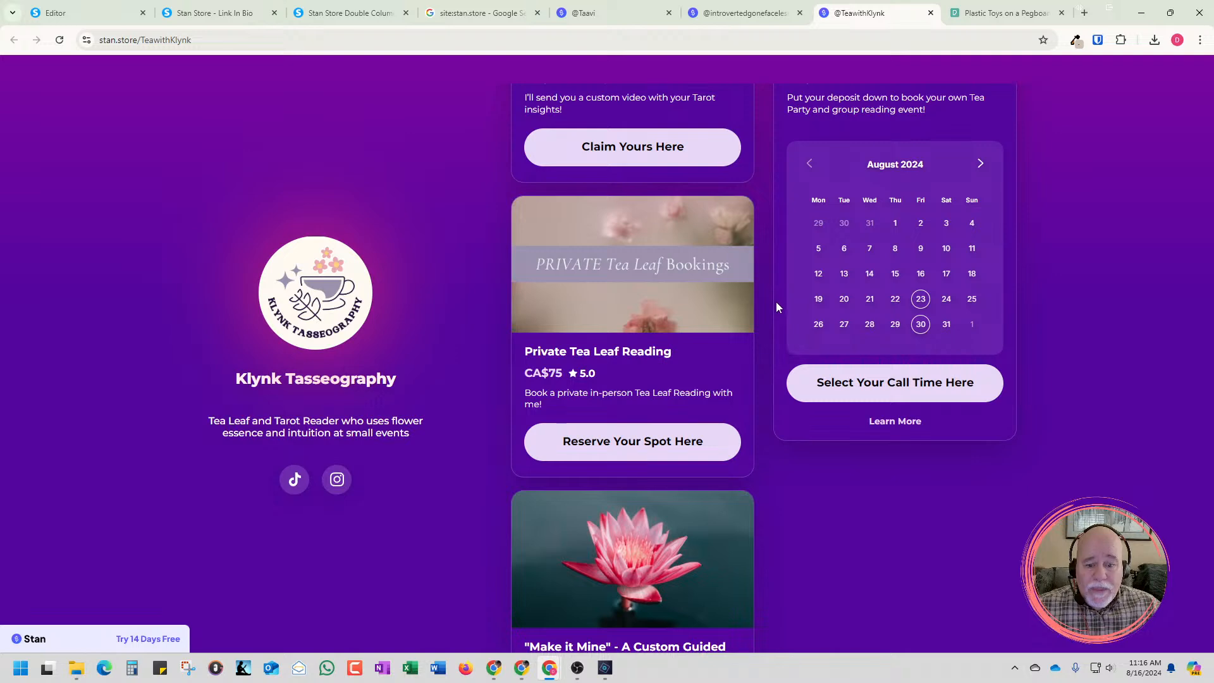
scroll(776, 302, "up", 5)
scroll(787, 318, "up", 3)
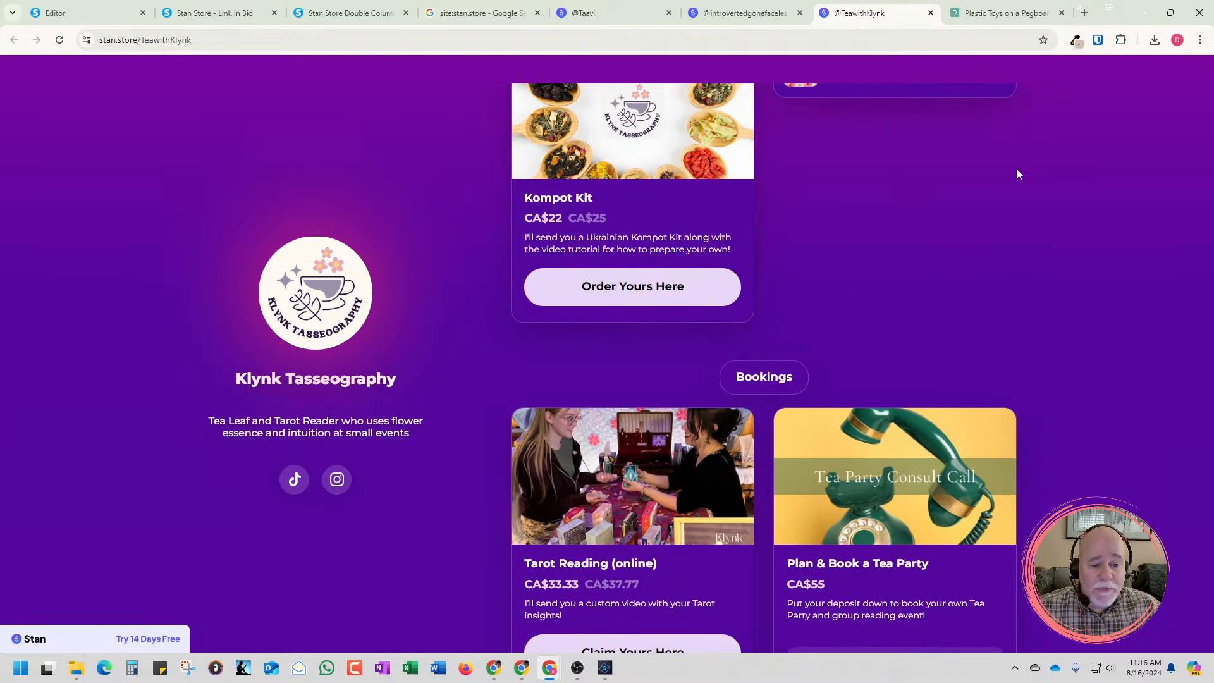
scroll(1015, 183, "down", 7)
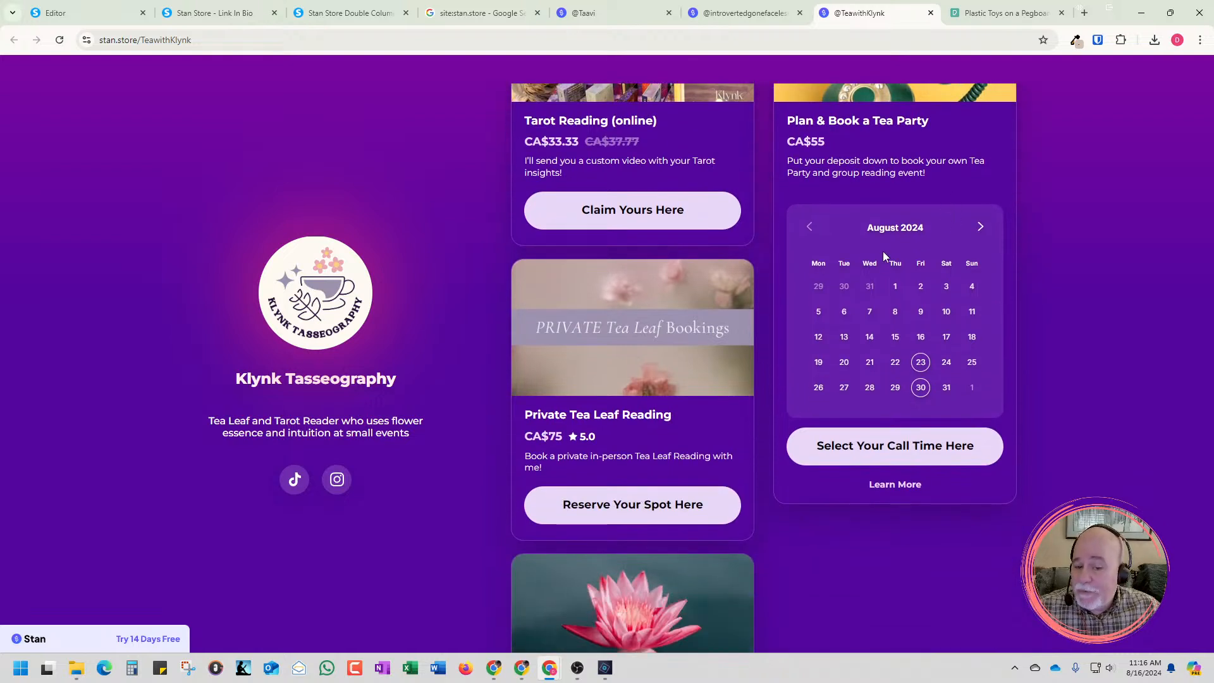
scroll(883, 260, "down", 6)
scroll(886, 266, "down", 4)
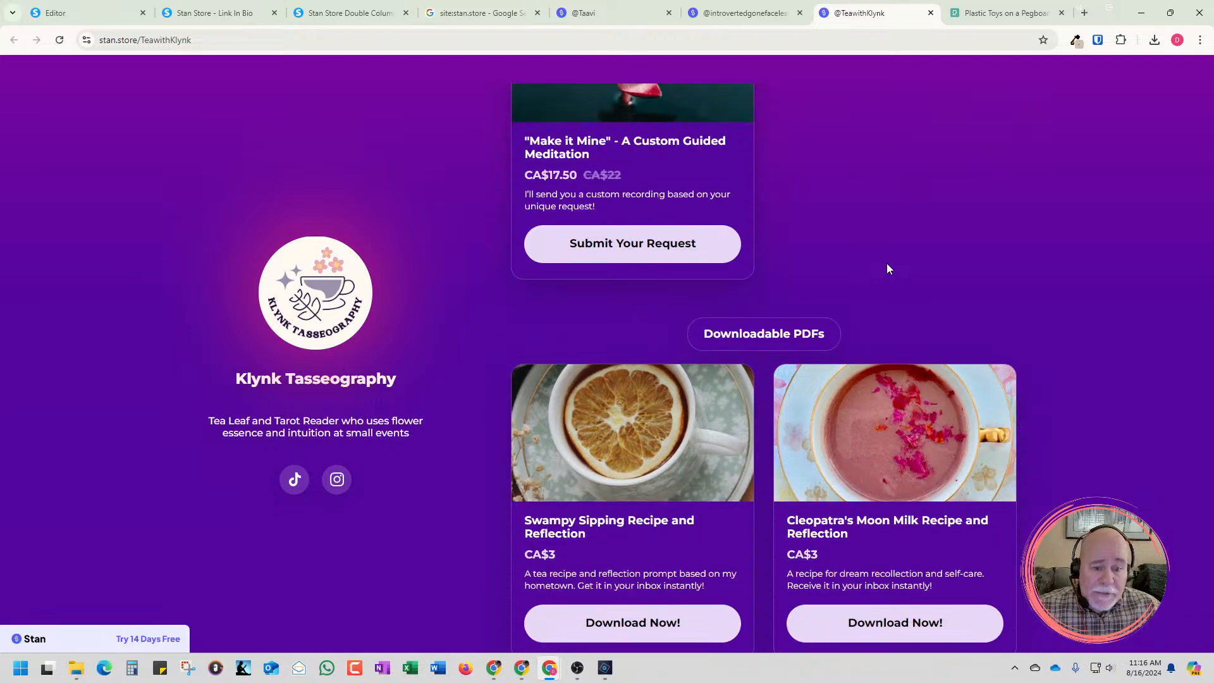
scroll(887, 265, "up", 8)
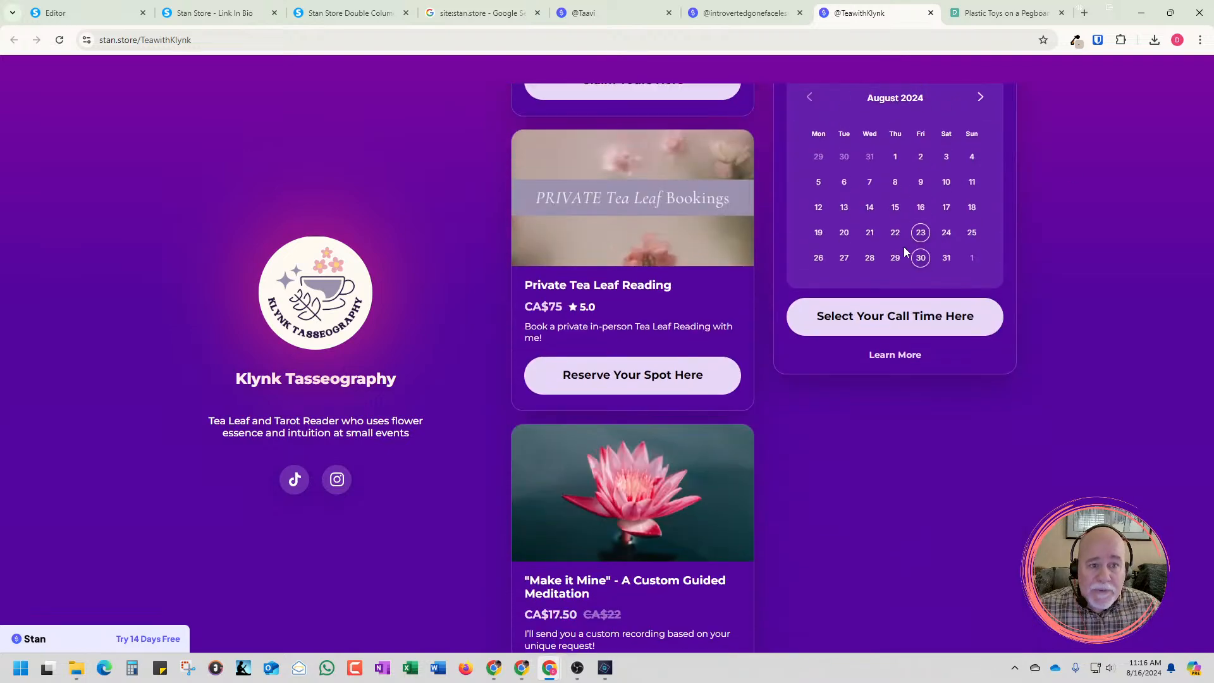
Open setmore.com in a new tab and start its free sign-up
left_click(1085, 13)
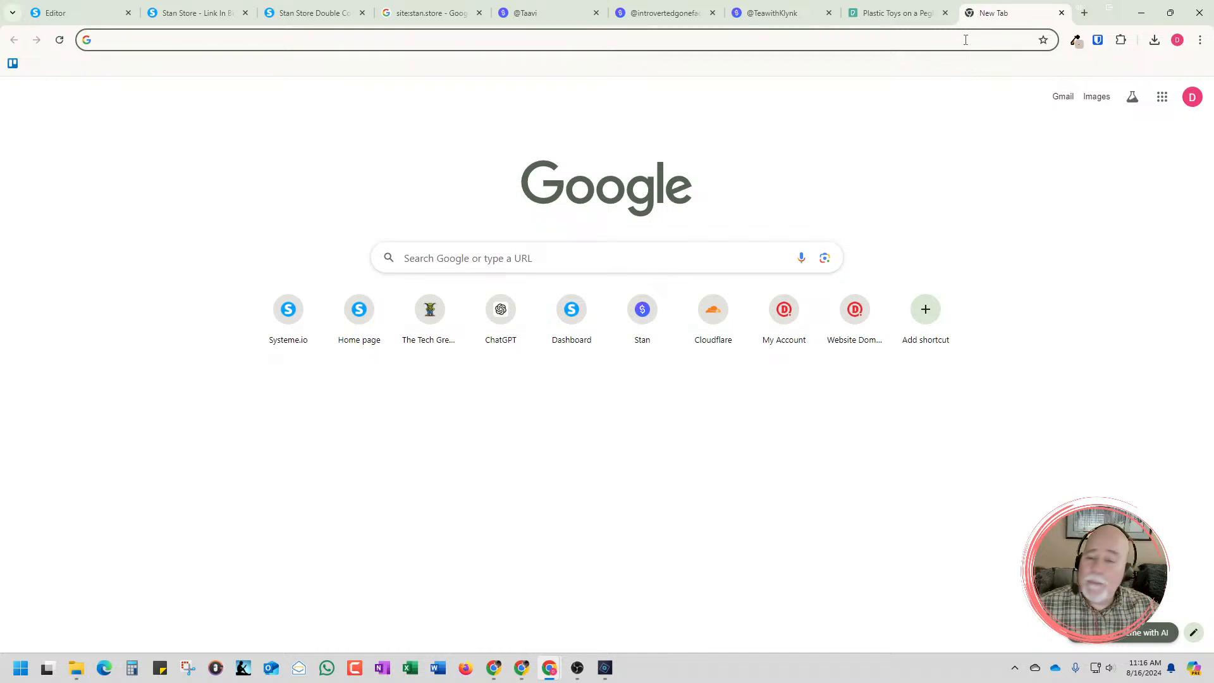
left_click(963, 42)
type("s")
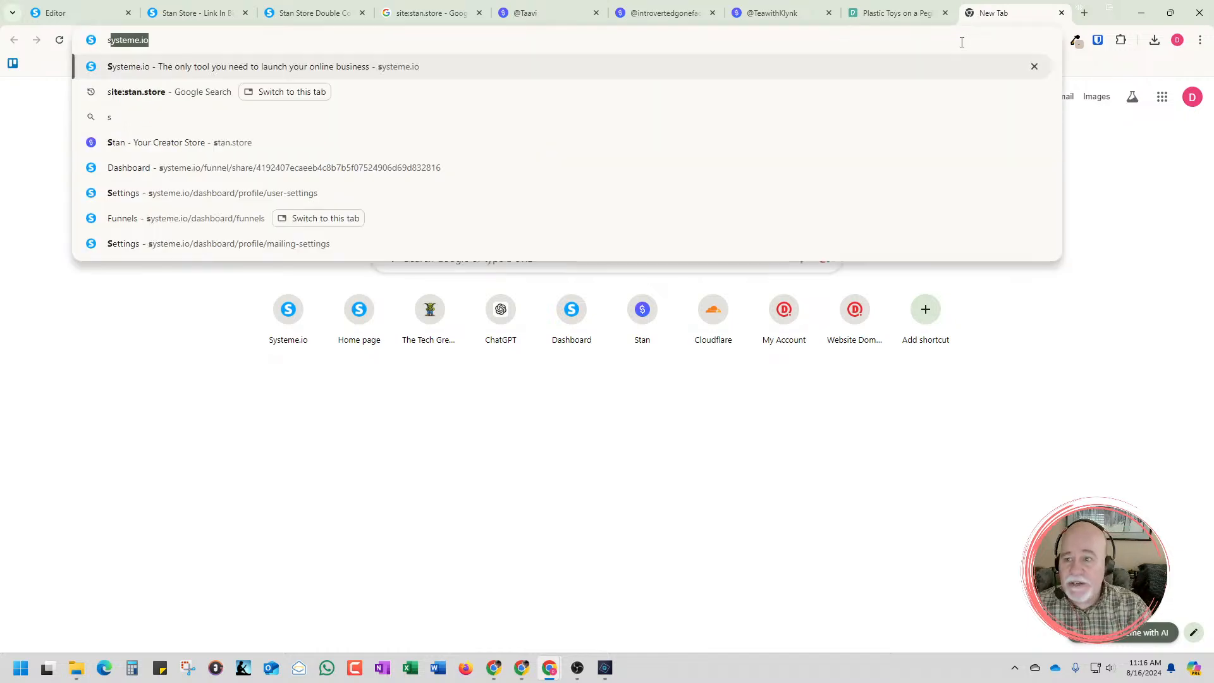
type("etmore.com")
key("Return")
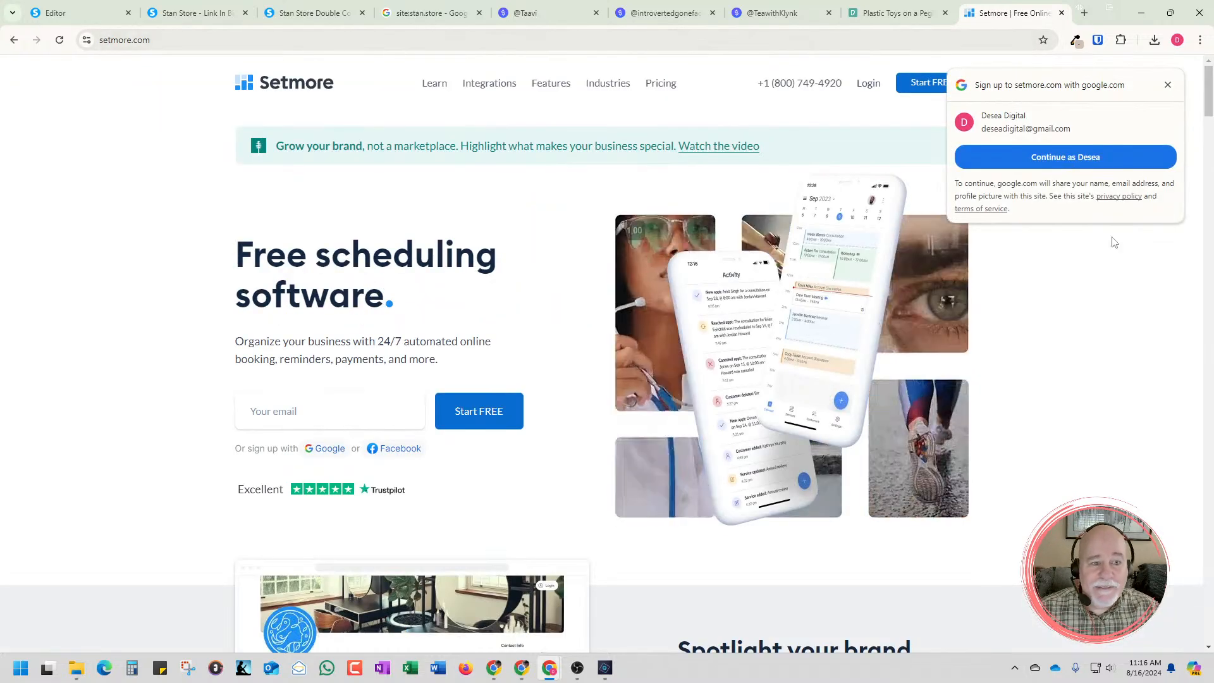
left_click(917, 80)
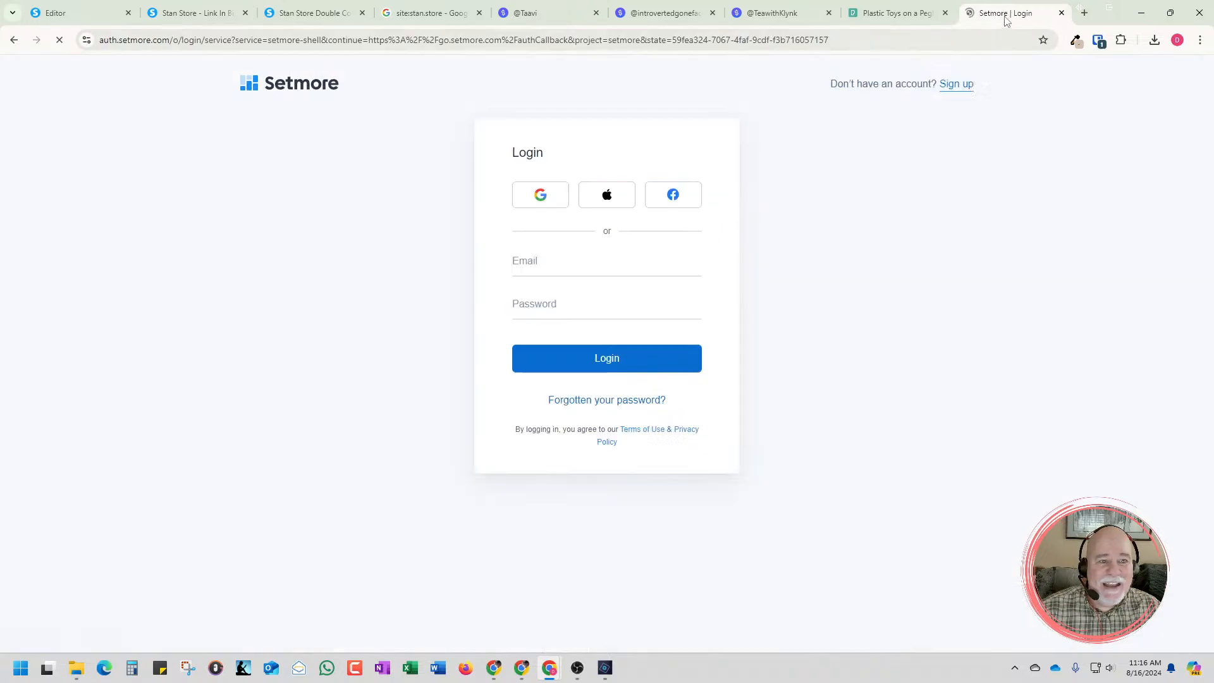
Close the Setmore login tab and bring the signed-in Setmore calendar window into view
left_click(1061, 13)
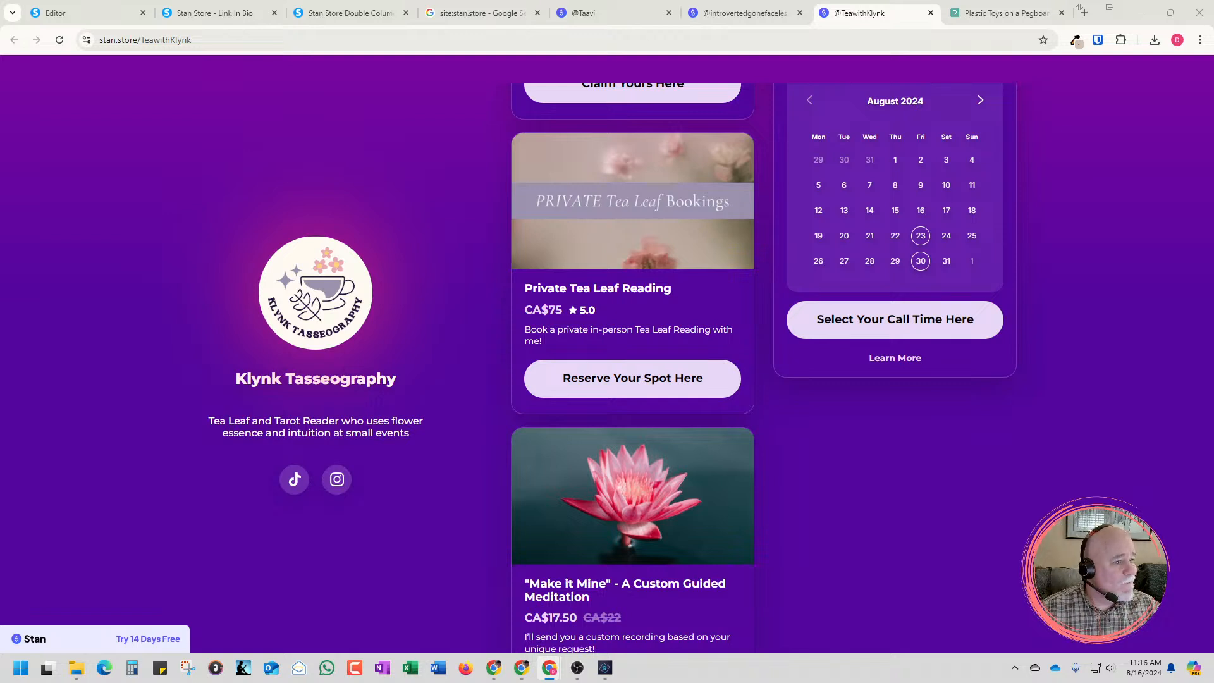
left_click_drag(1213, 13, 809, 1)
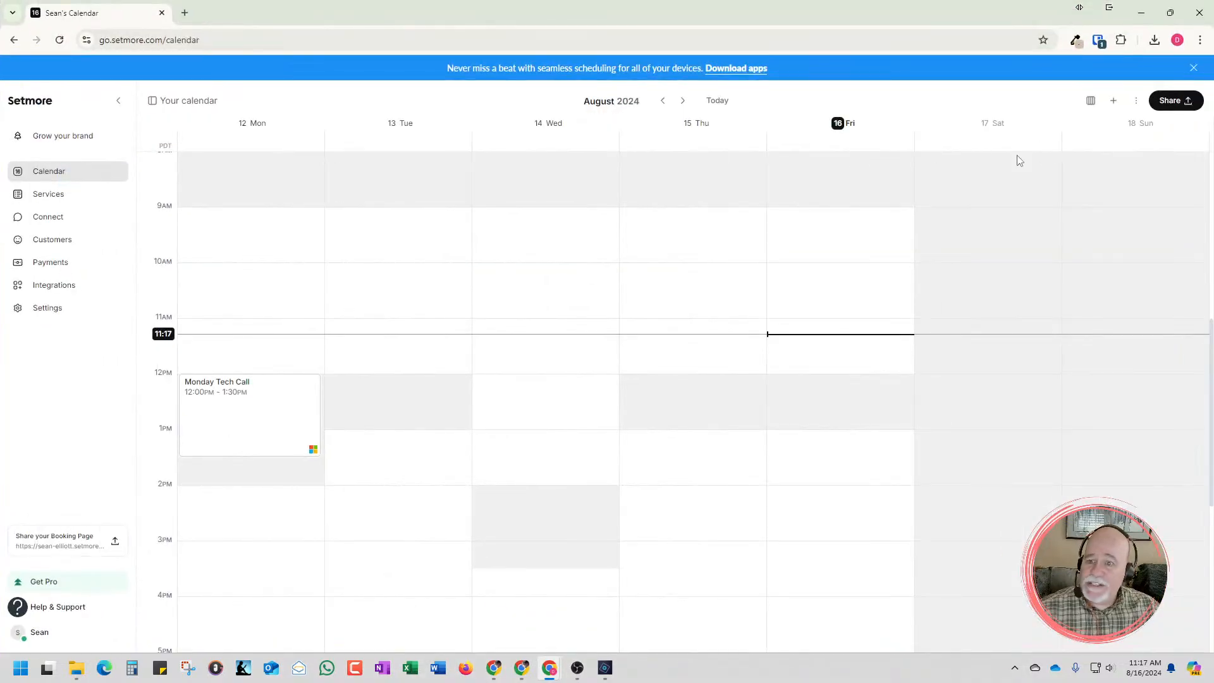
Copy the shareable booking page link from the Setmore calendar
scroll(1024, 158, "up", 8)
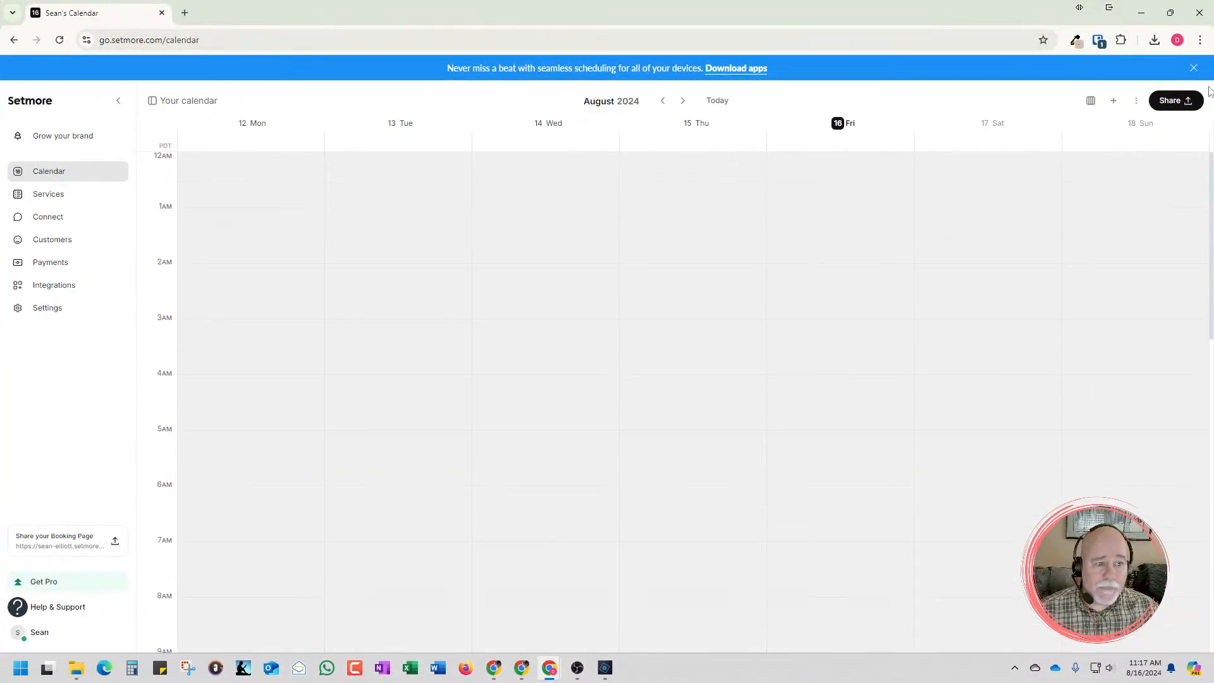
left_click(1184, 100)
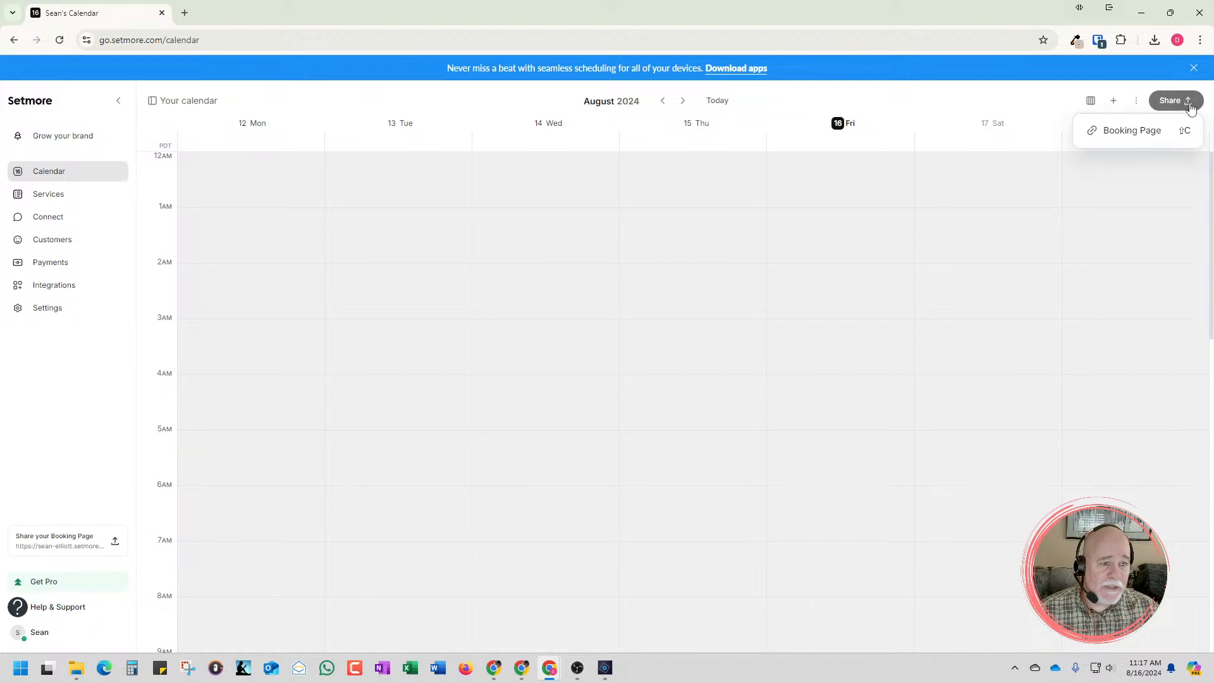
left_click(1132, 130)
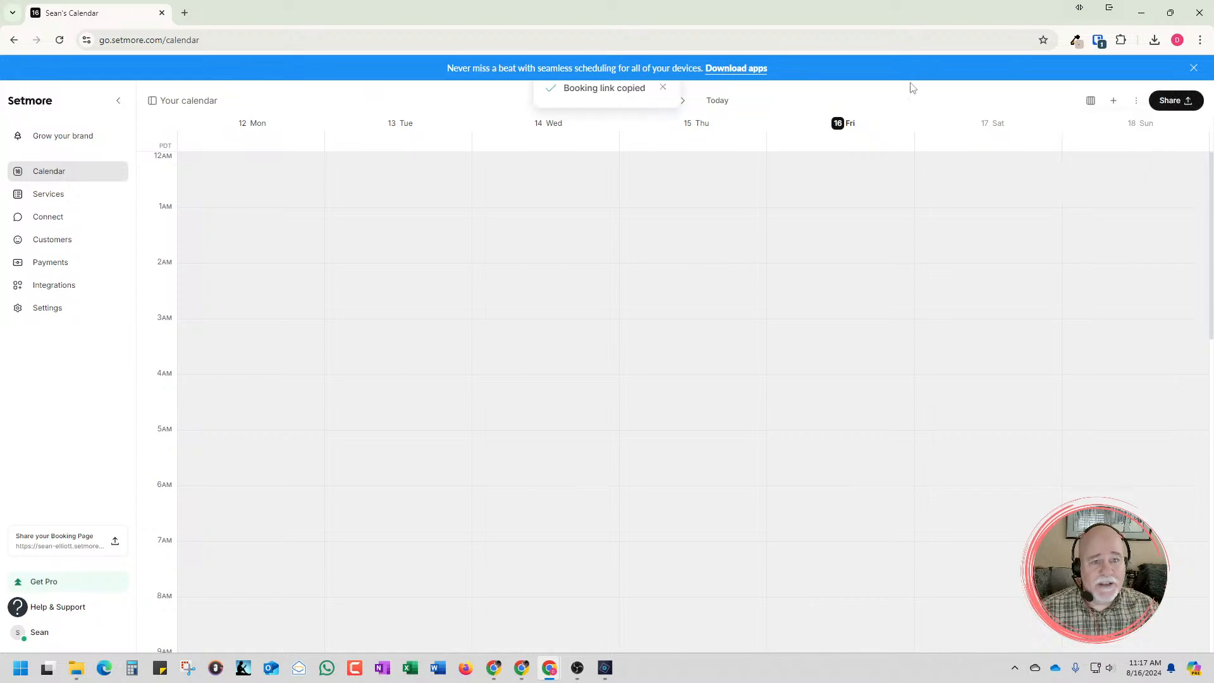
Open the copied booking link in a new tab and view the available times for the 1 Hour Meeting service
left_click(184, 13)
key("ctrl+v")
left_click(301, 66)
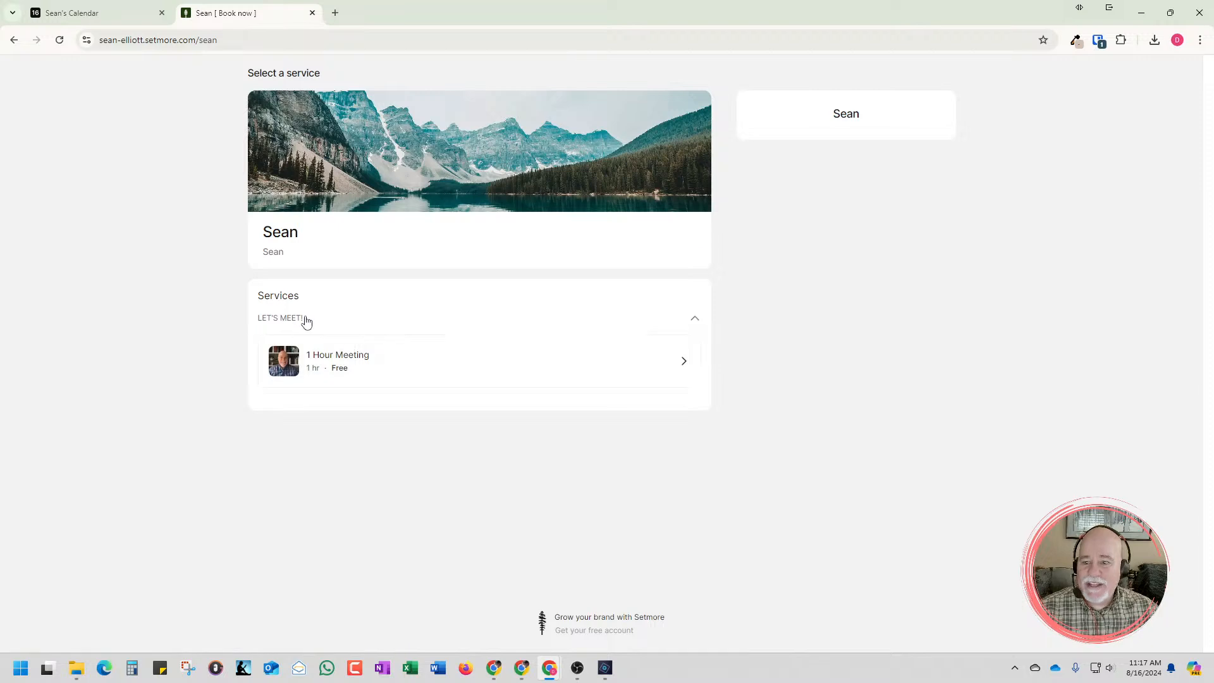
left_click(361, 376)
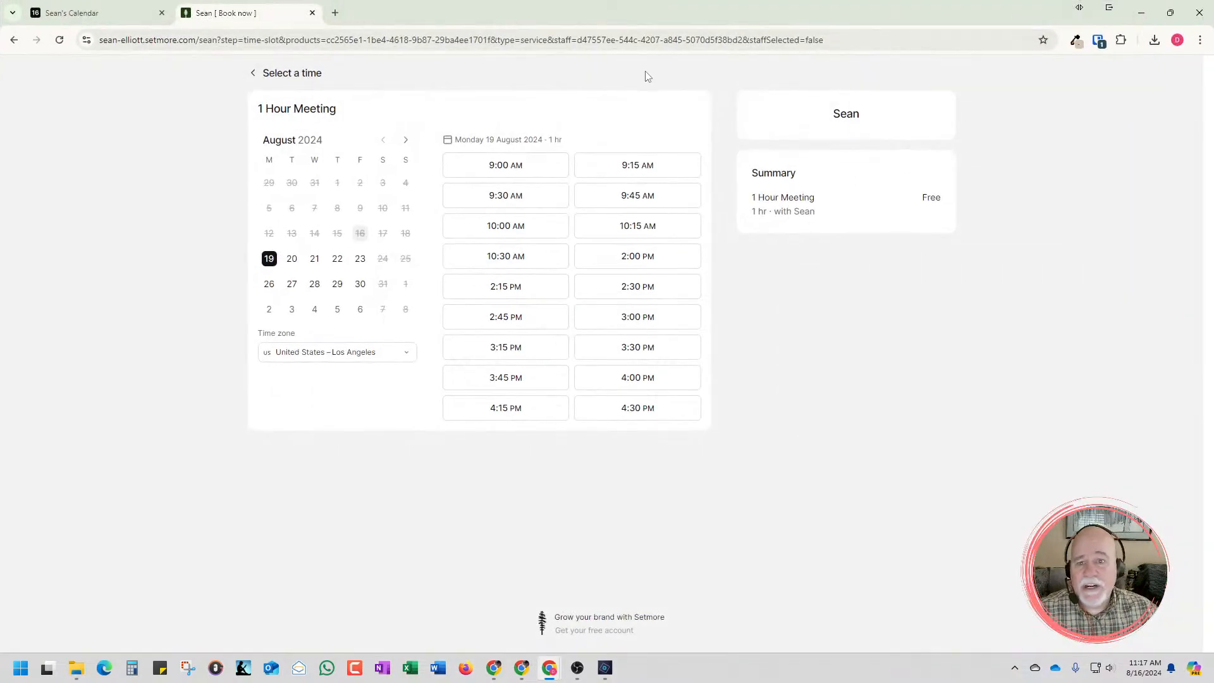
Switch back to the Systeme.io page editor and bring the Work With Us section into view
left_click(75, 19)
left_click(203, 39)
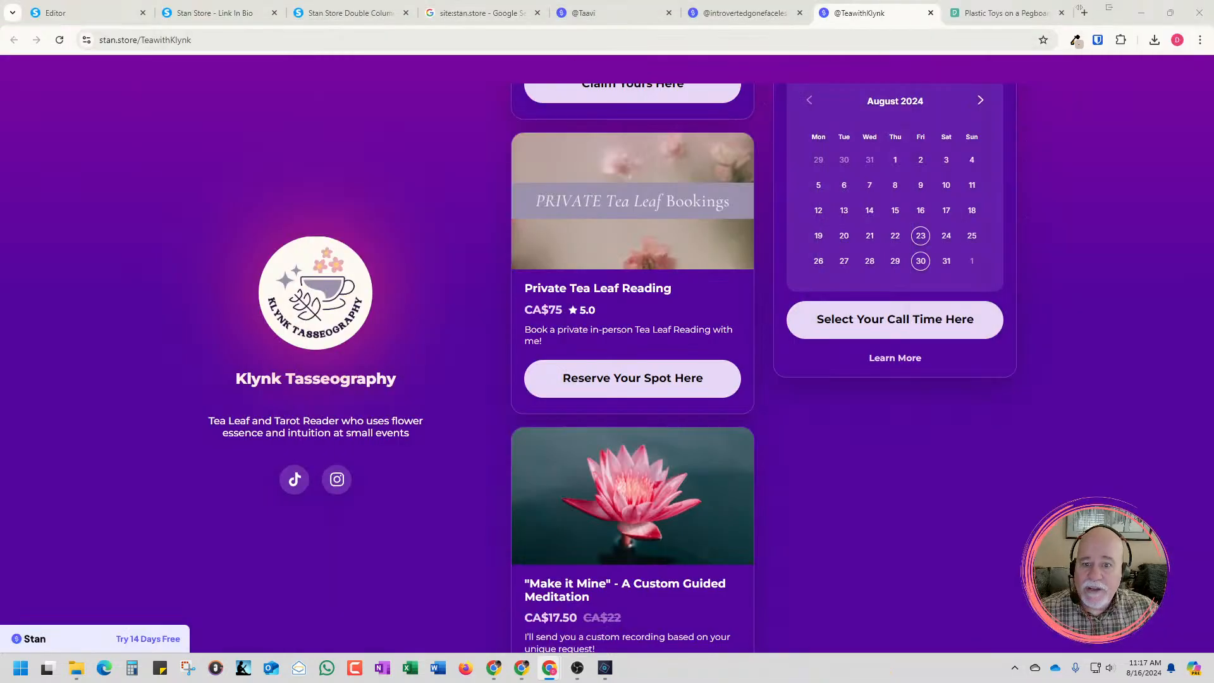
left_click(56, 13)
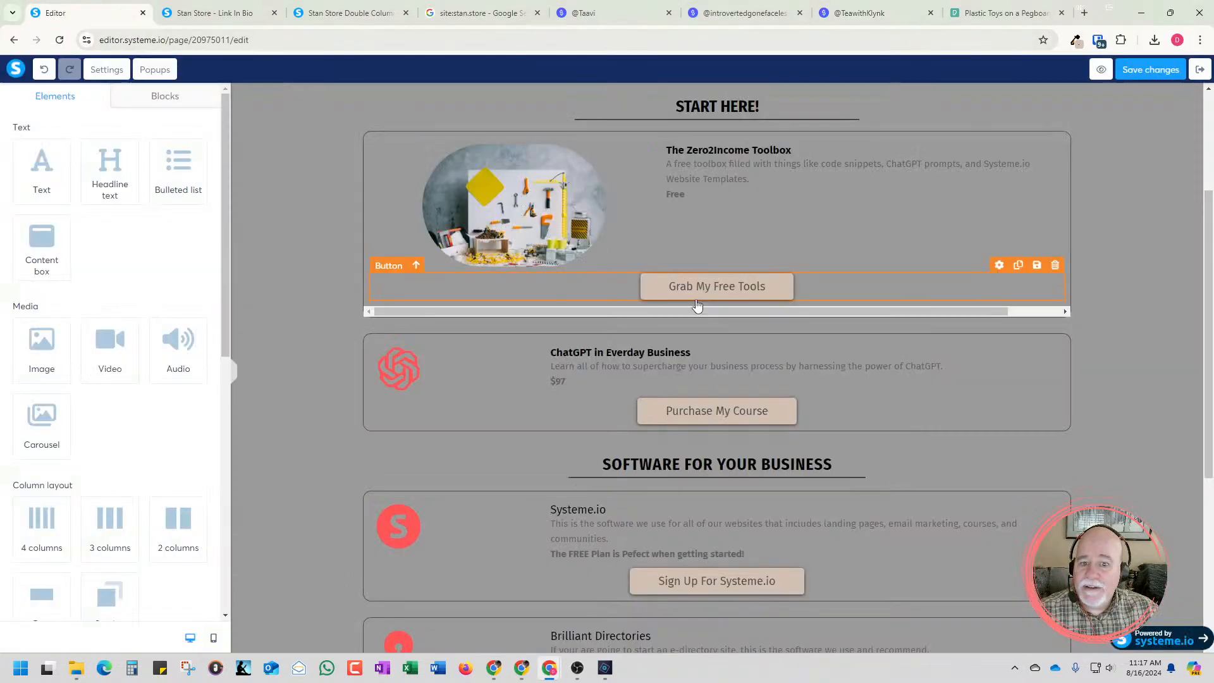
scroll(942, 273, "down", 5)
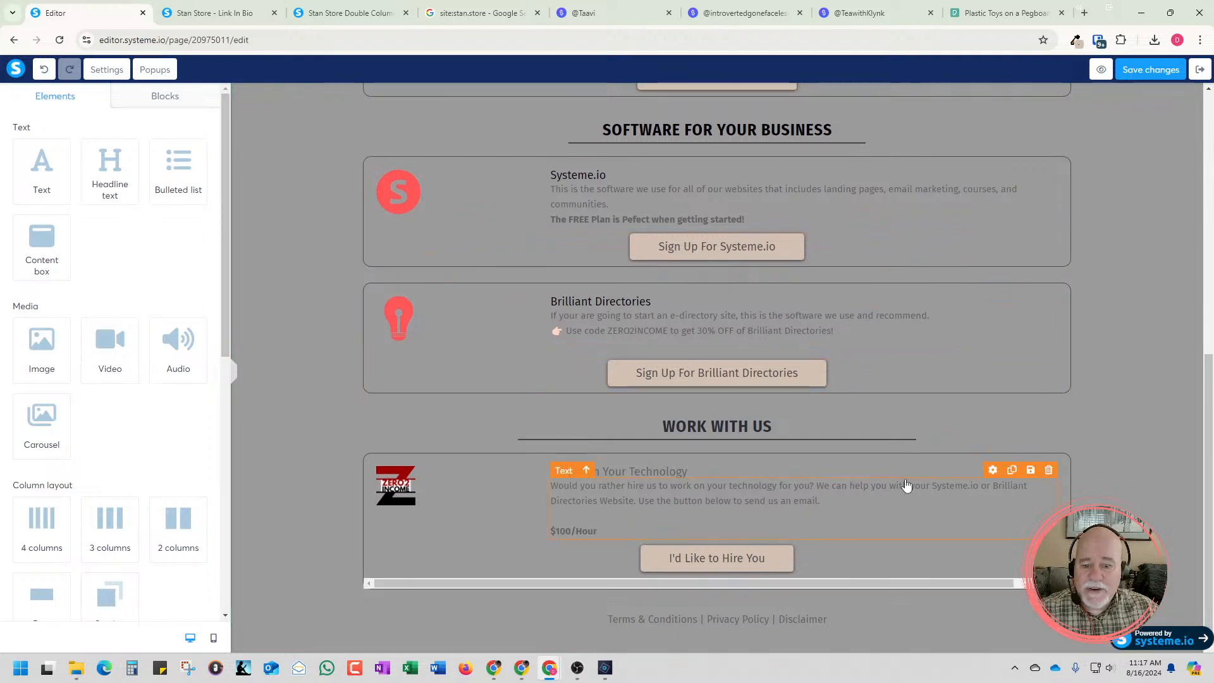
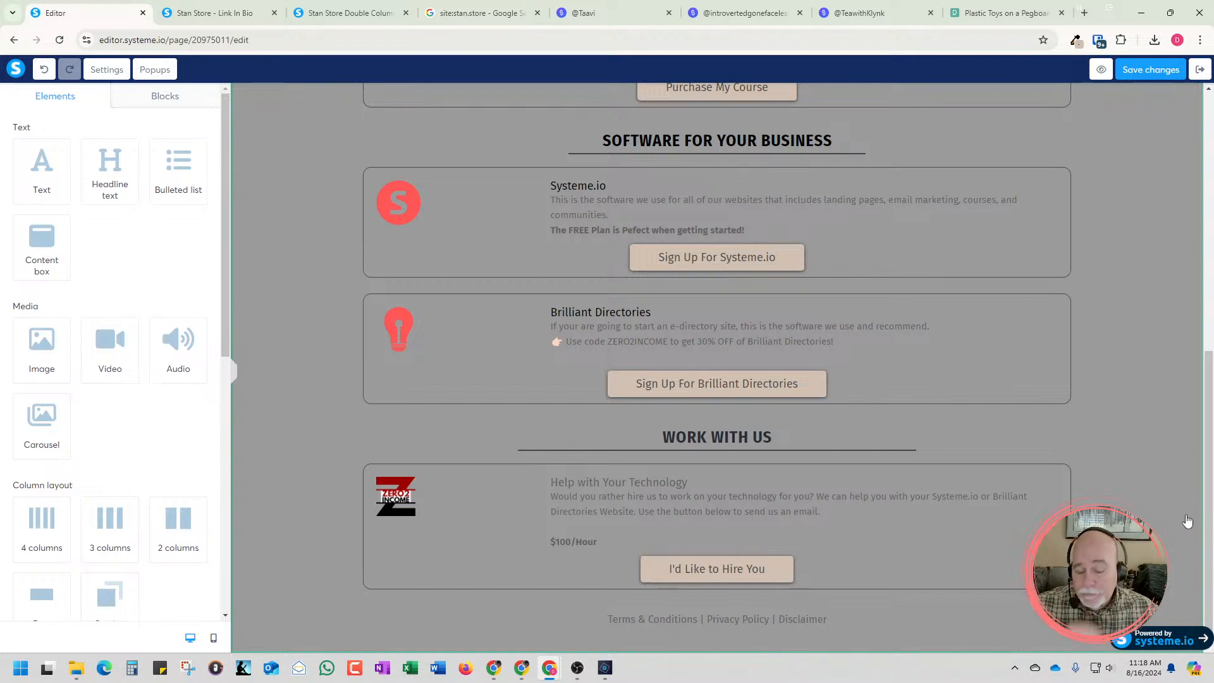
Test the I'd Like to Hire You button on the live Stan Store page and highlight the subject of the email draft it opens
scroll(758, 556, "down", 1)
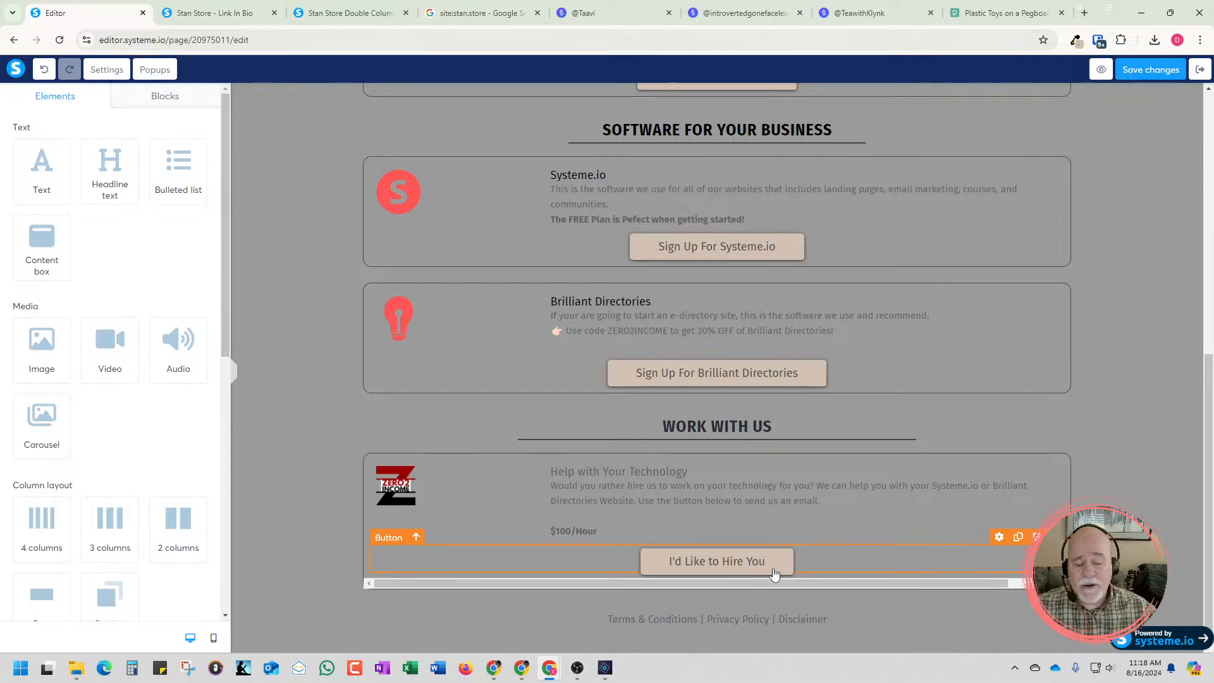
left_click(774, 572)
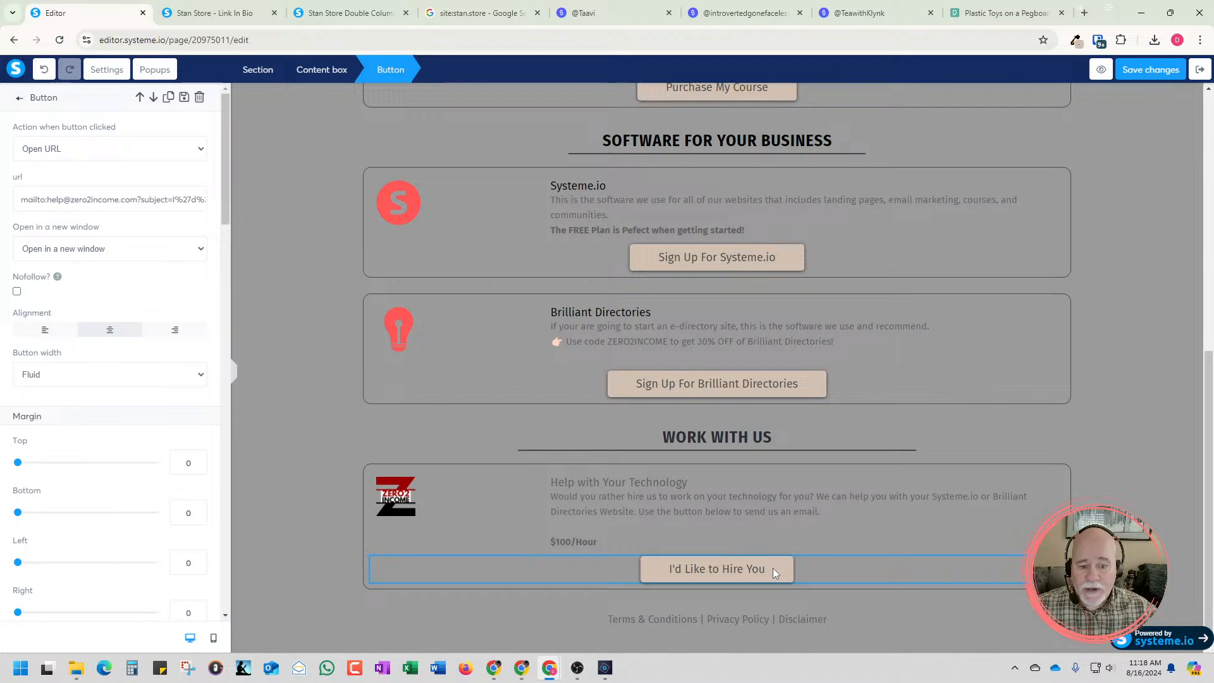
left_click(209, 12)
scroll(656, 359, "down", 3)
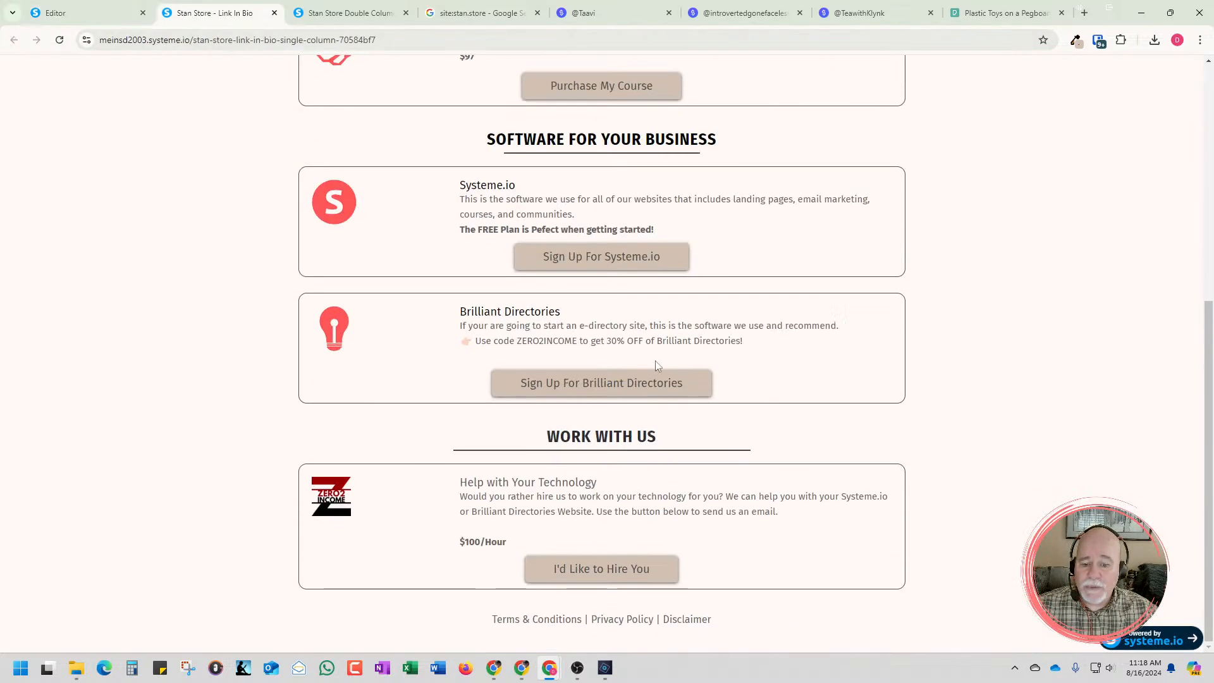
left_click(632, 574)
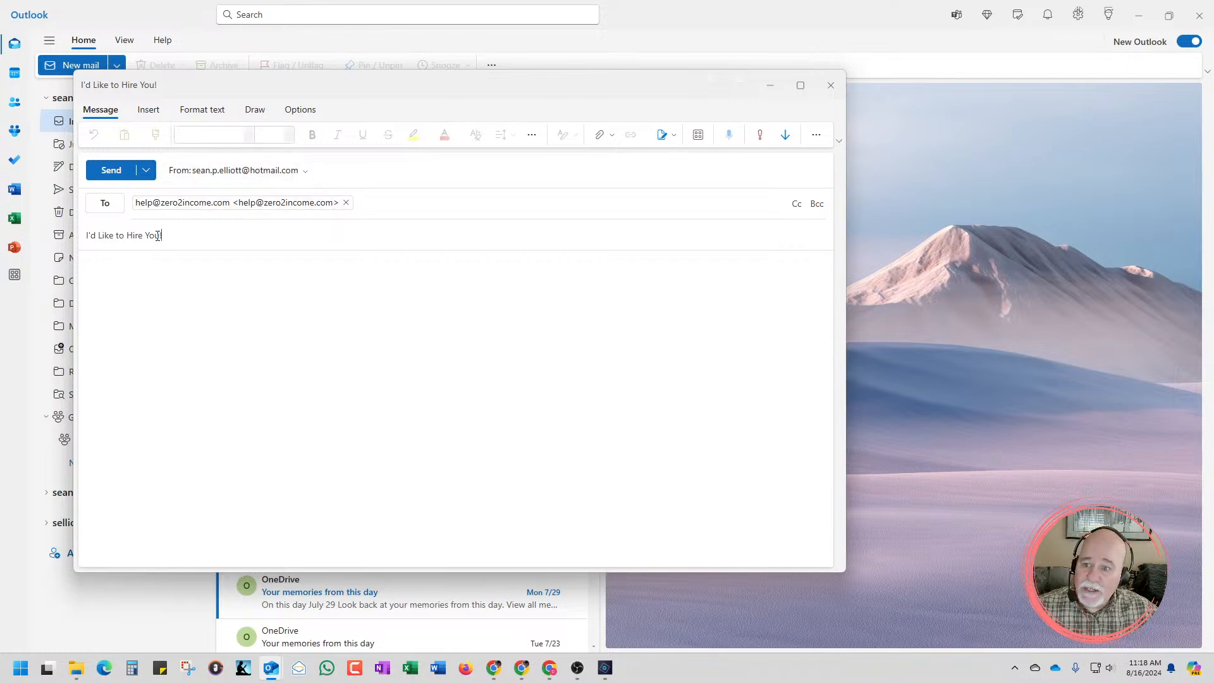
left_click_drag(163, 236, 82, 237)
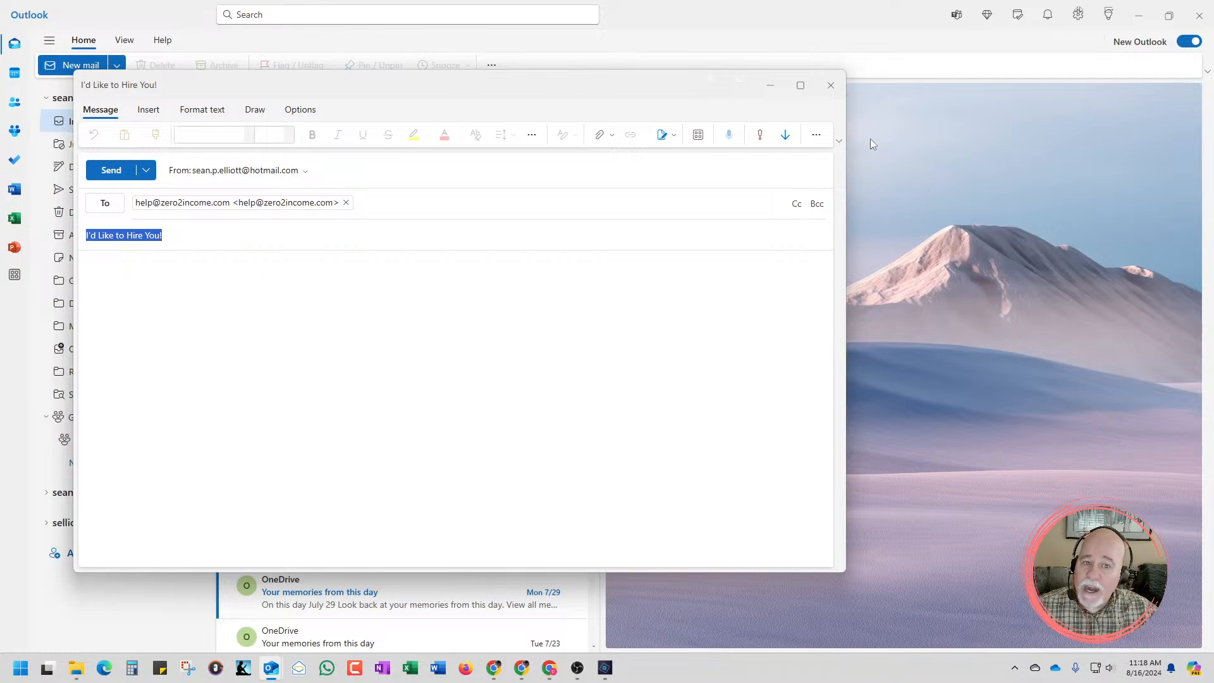
Close the email draft and Outlook to return to the Systeme.io page editor
left_click(829, 88)
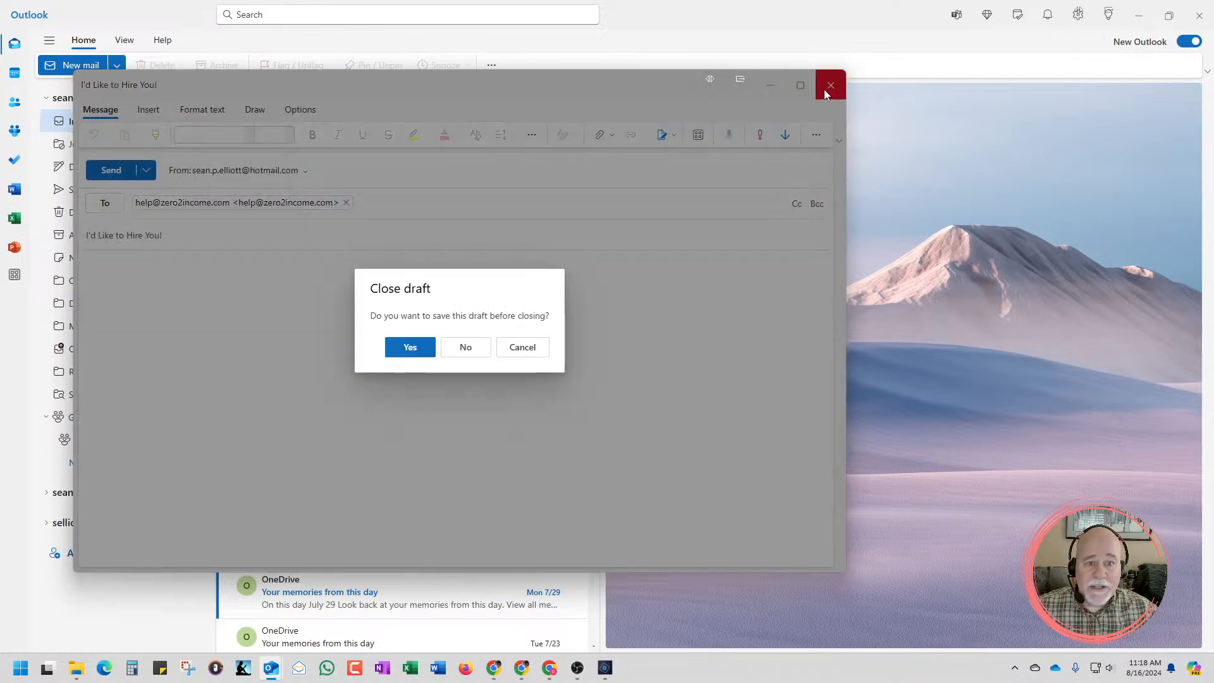
left_click(517, 347)
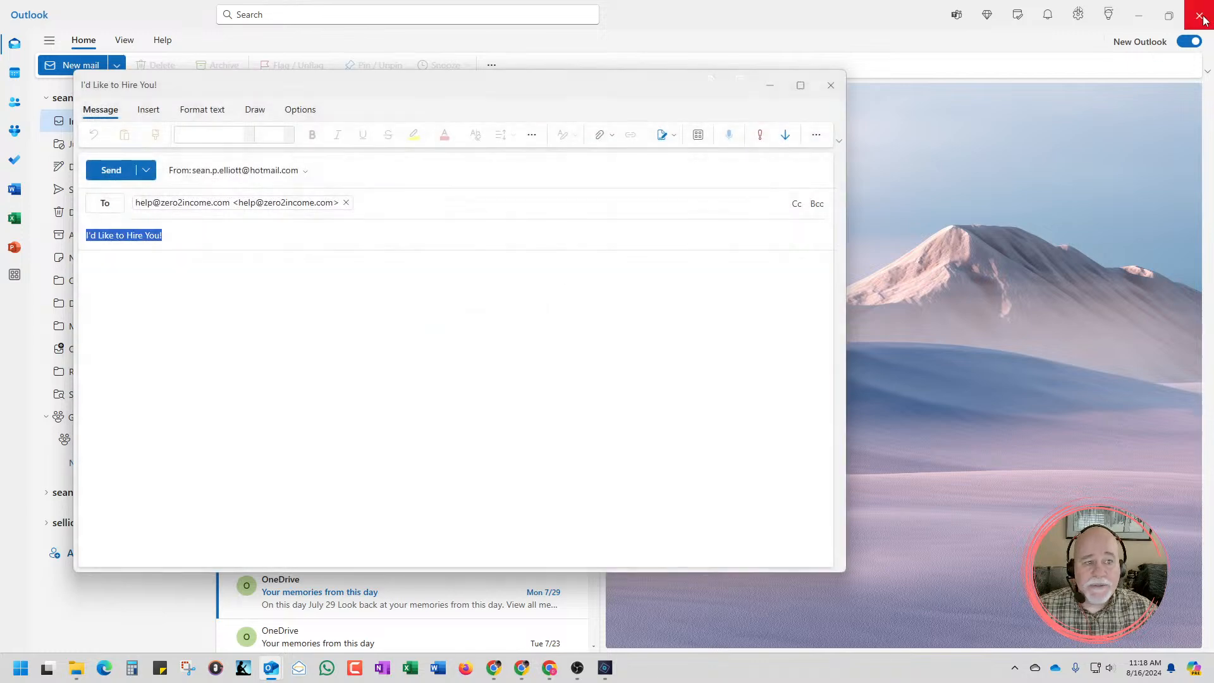
left_click(830, 85)
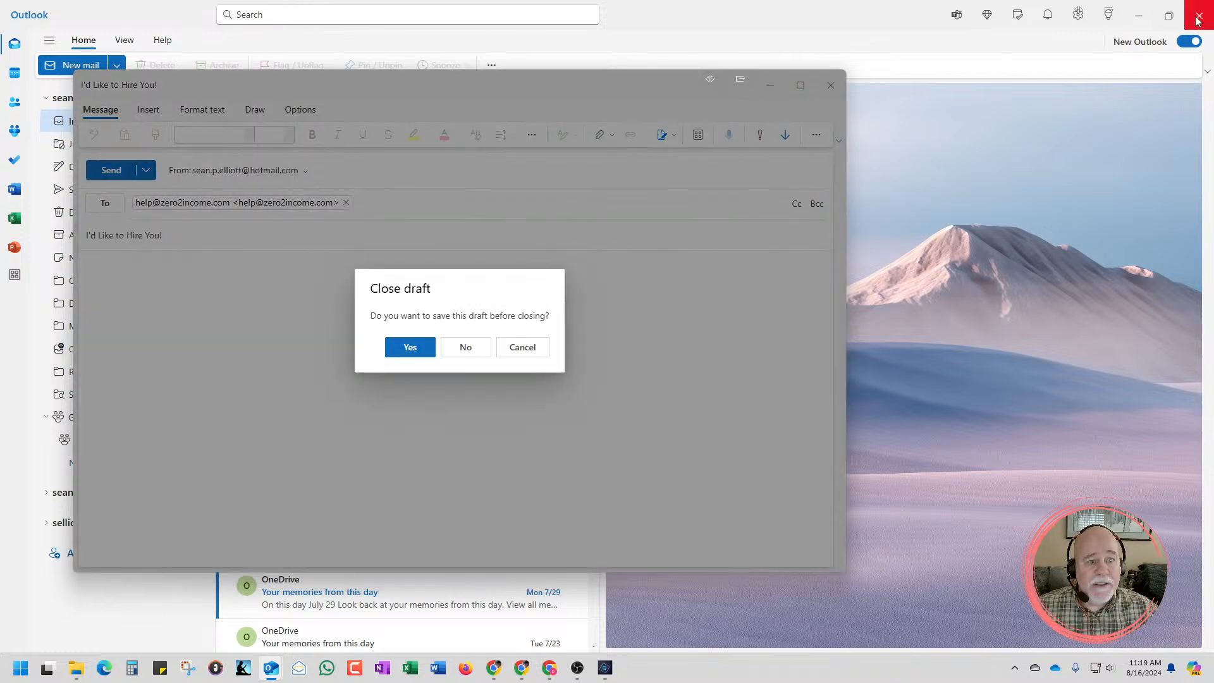
left_click(422, 347)
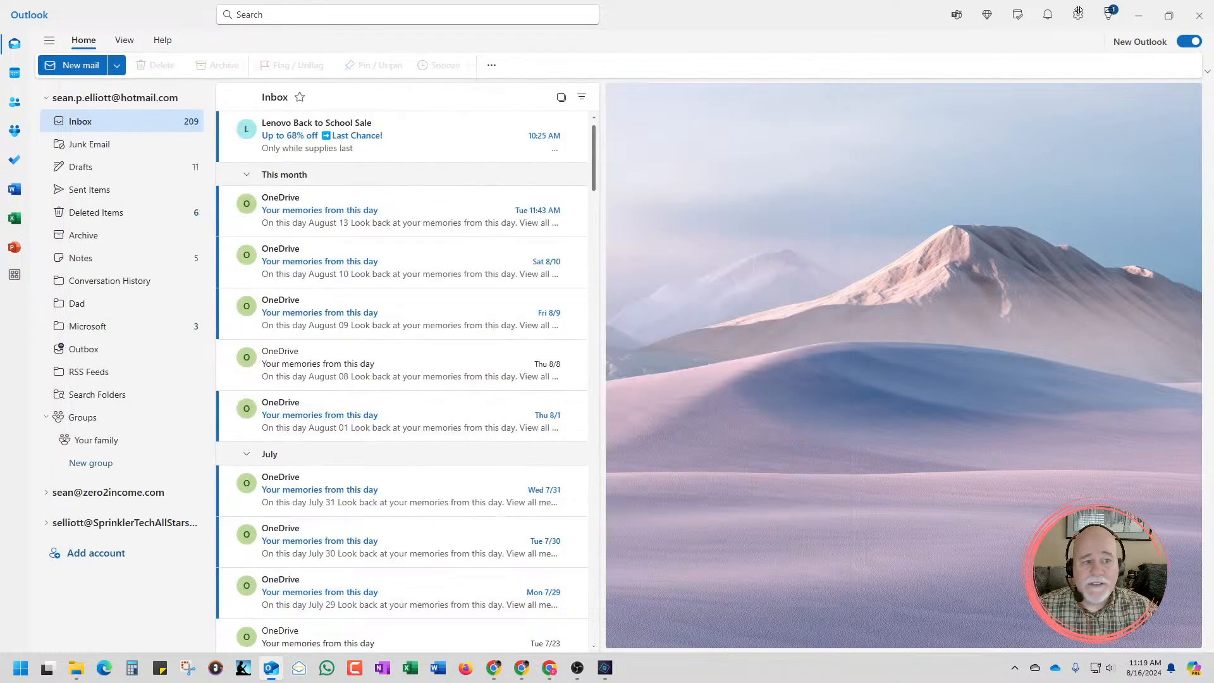
left_click(1201, 21)
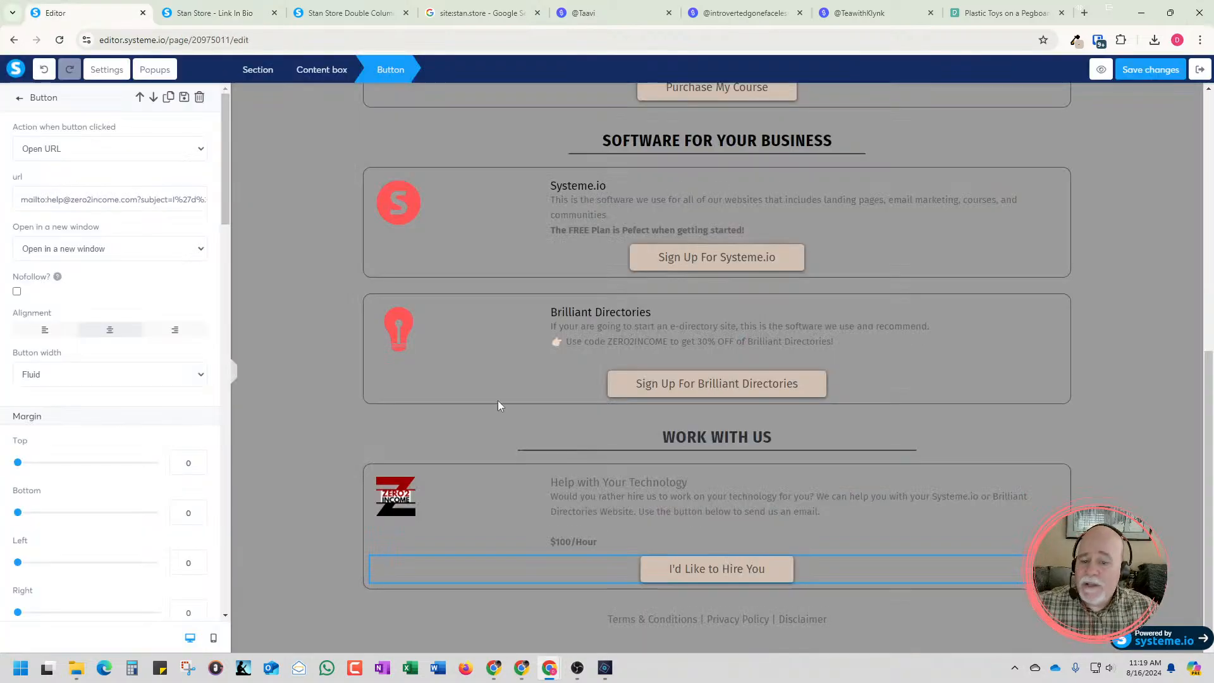
Select the I'd Like to Hire You button and choose Open URL as its click action
left_click(689, 566)
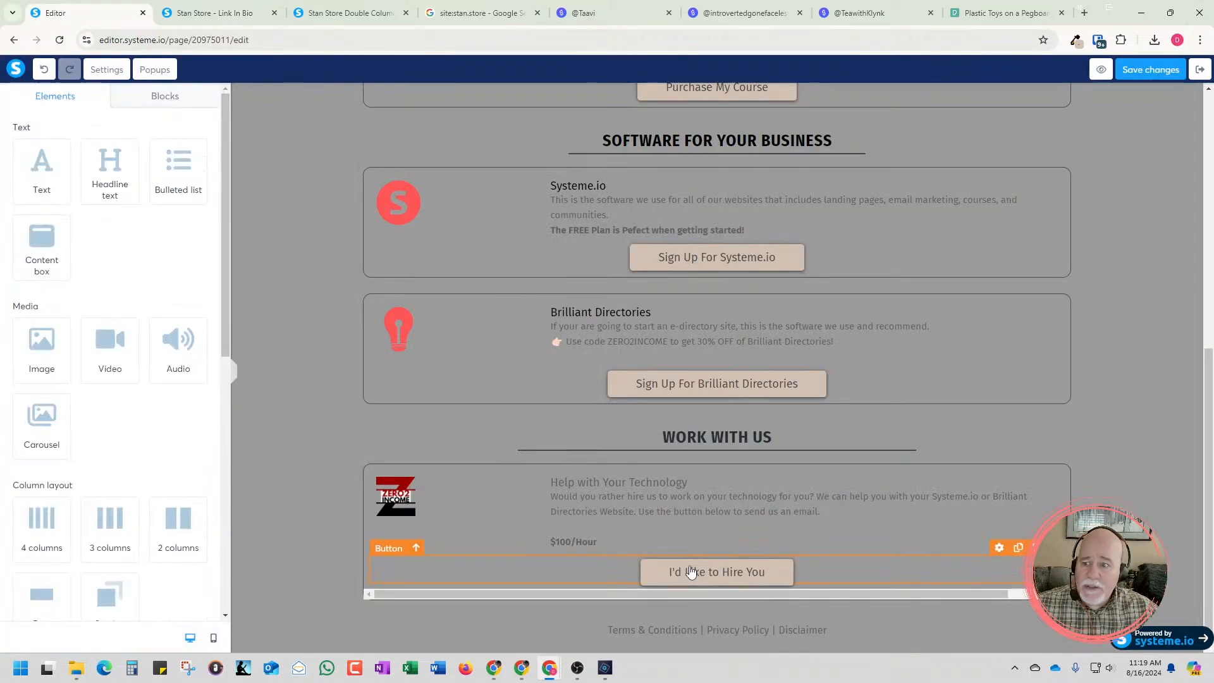
left_click(690, 572)
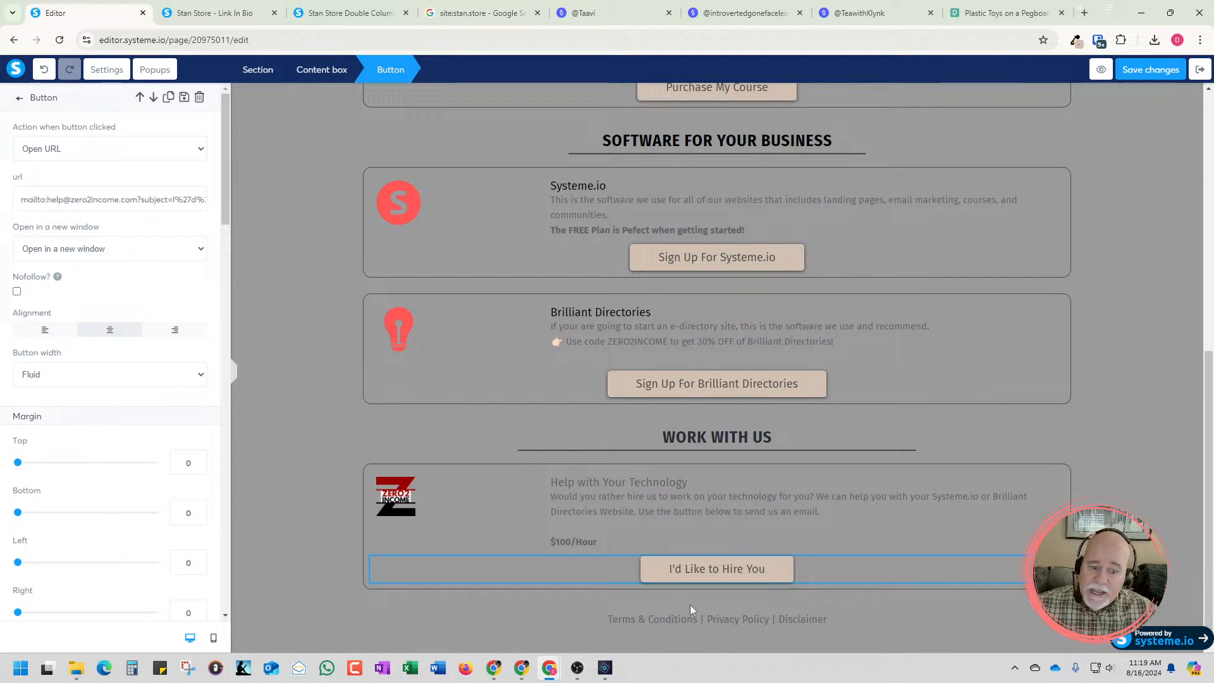
left_click(95, 152)
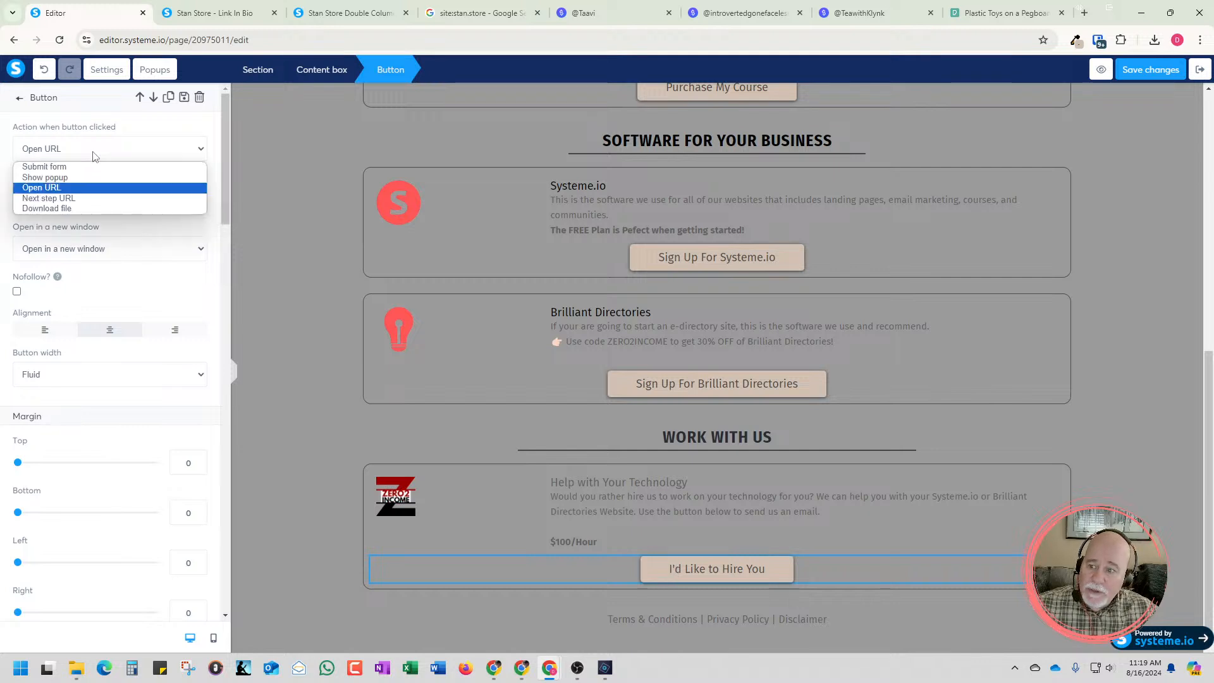
left_click(66, 188)
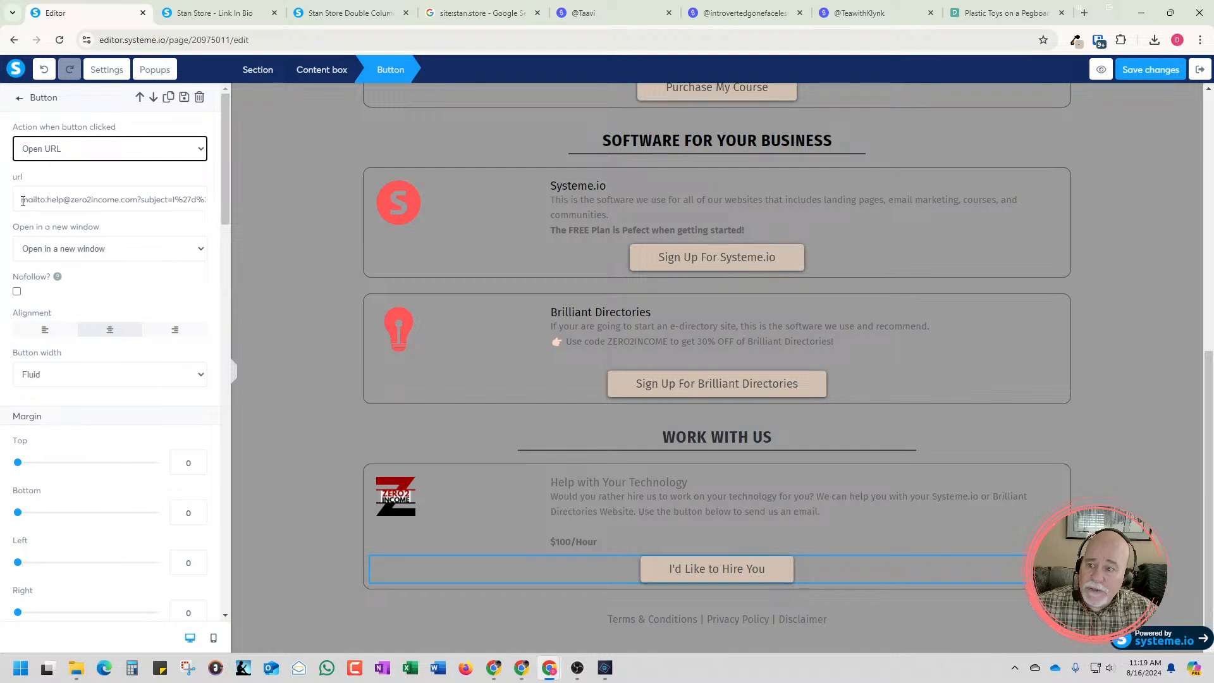
Examine the mailto prefix, email address and subject parameter in the button's URL
left_click_drag(23, 201, 45, 203)
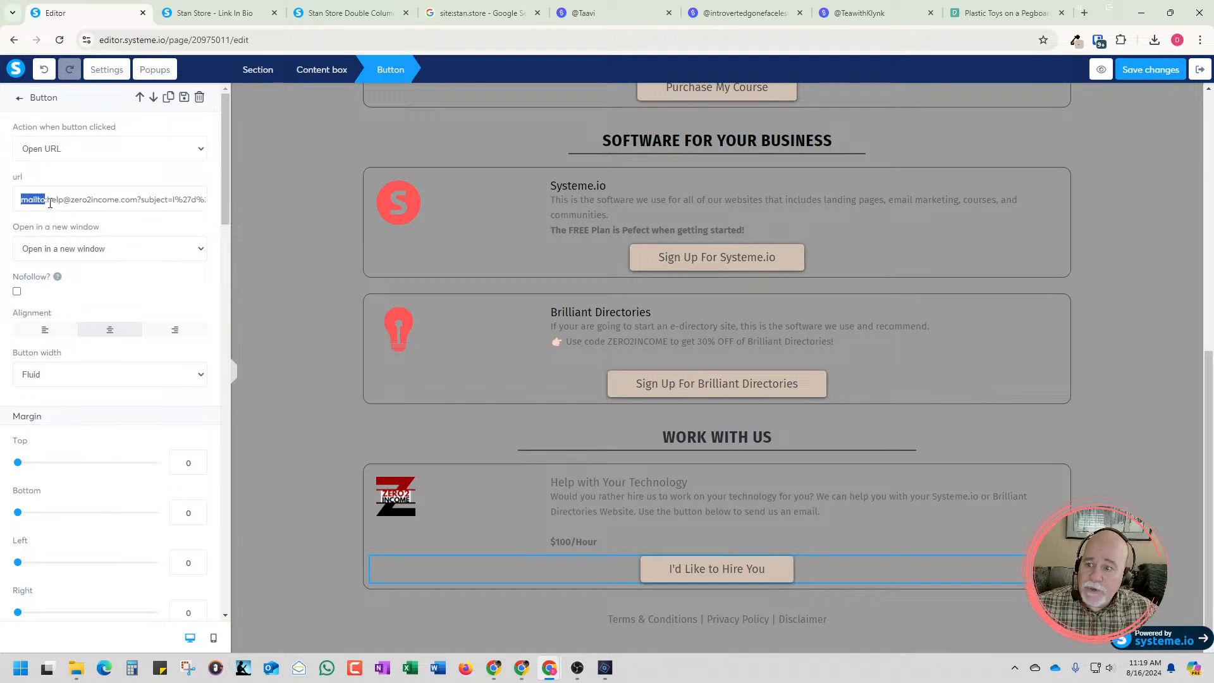
left_click(48, 204)
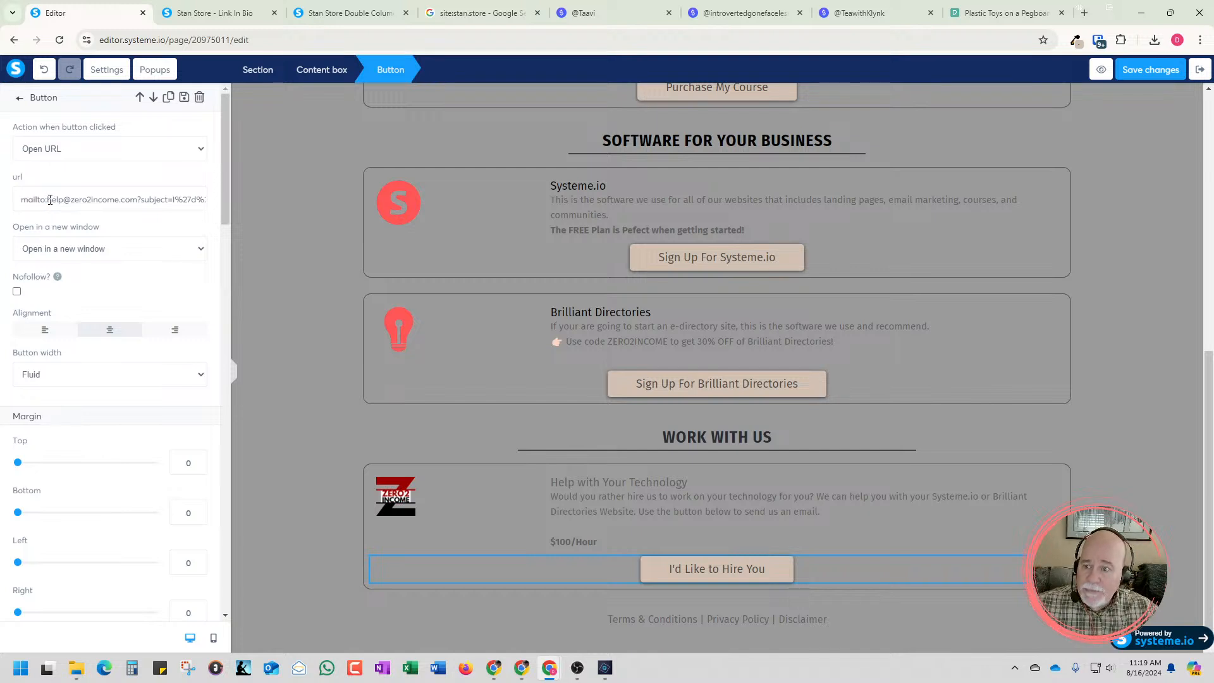
left_click_drag(49, 200, 140, 202)
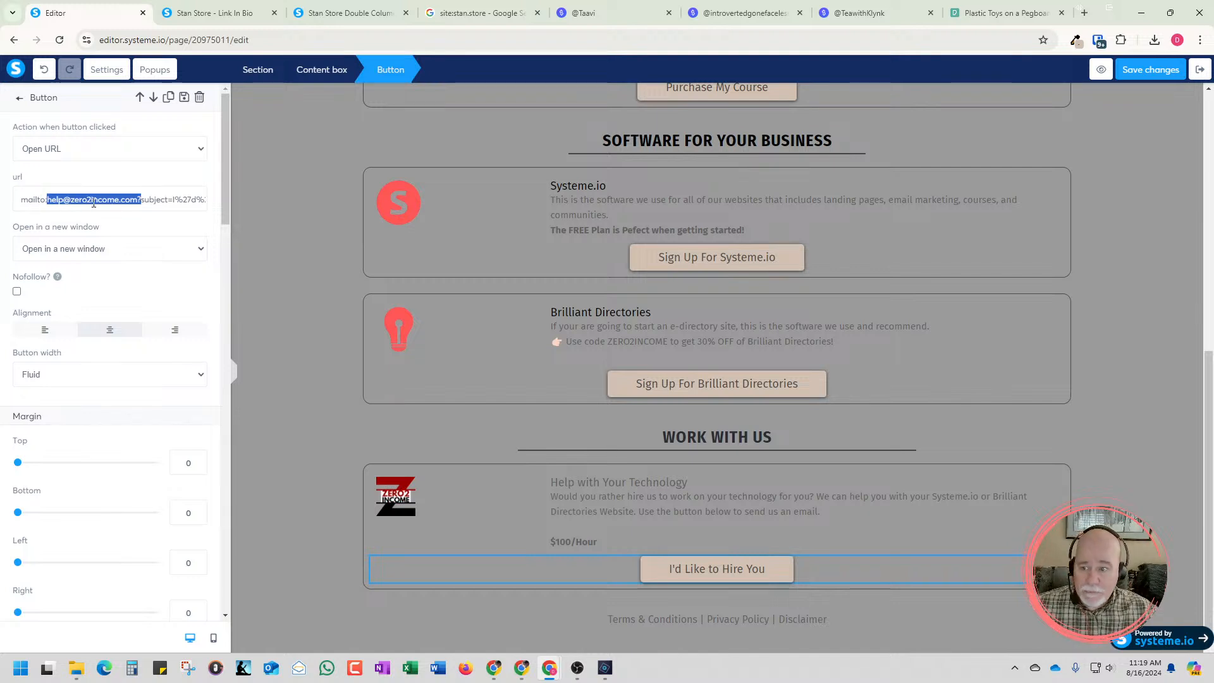
left_click(145, 200)
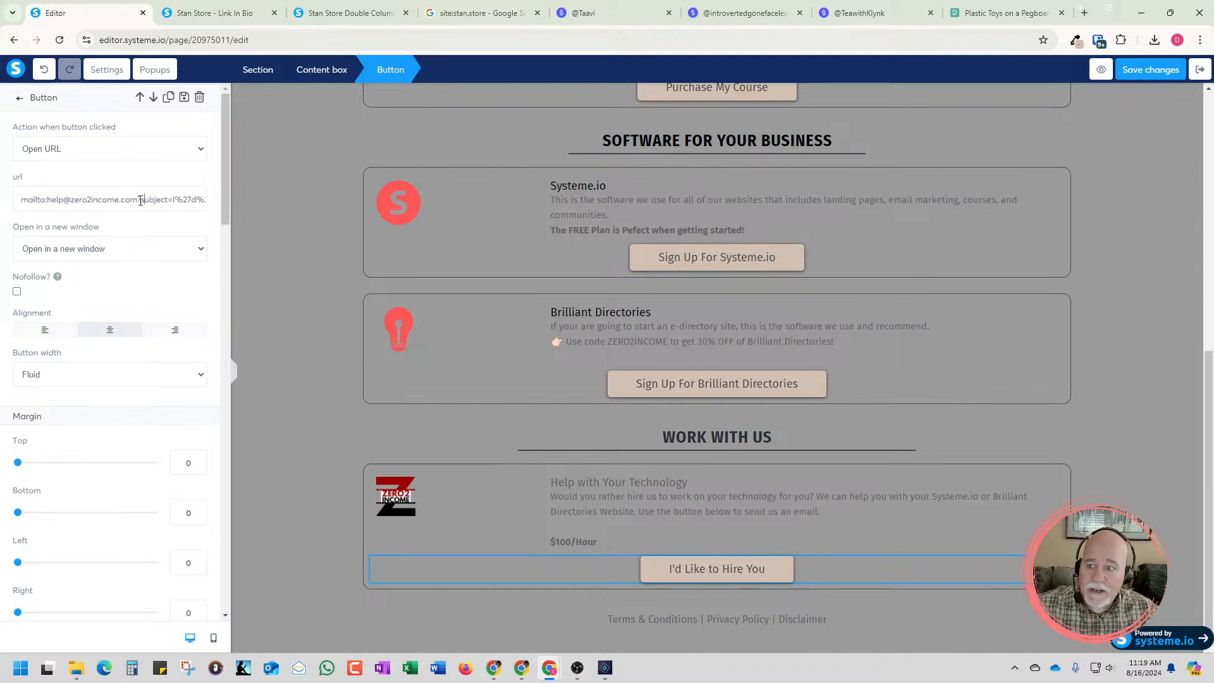
left_click_drag(140, 200, 173, 200)
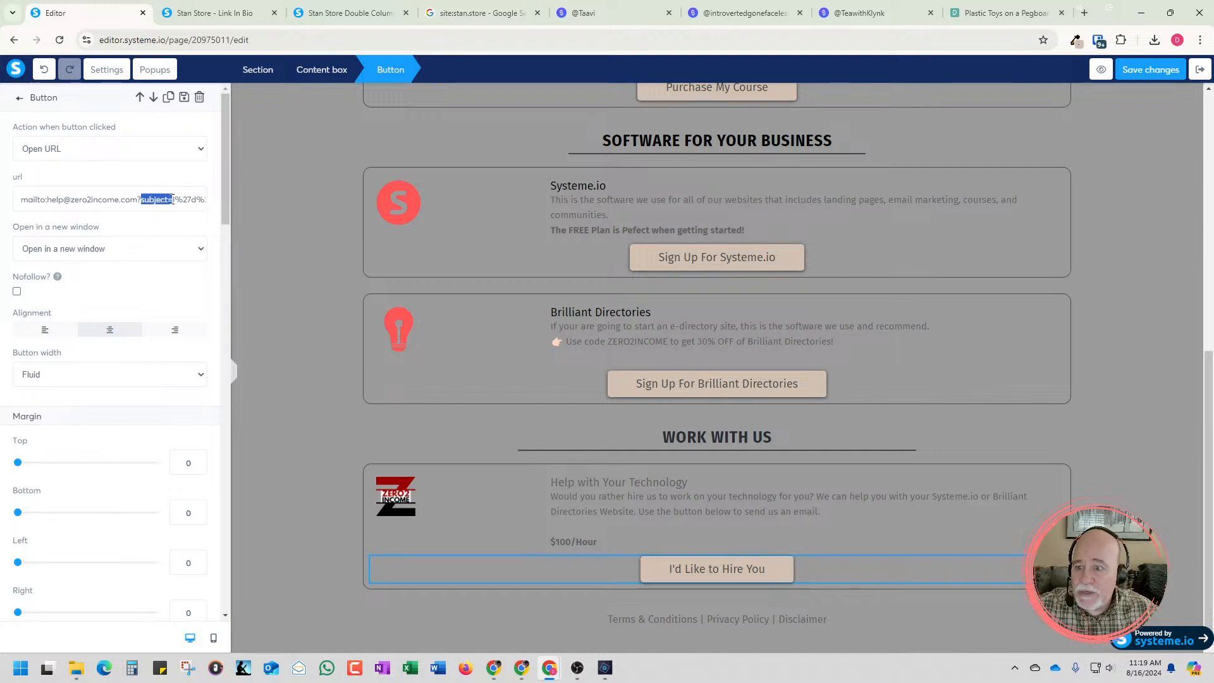
left_click(176, 202)
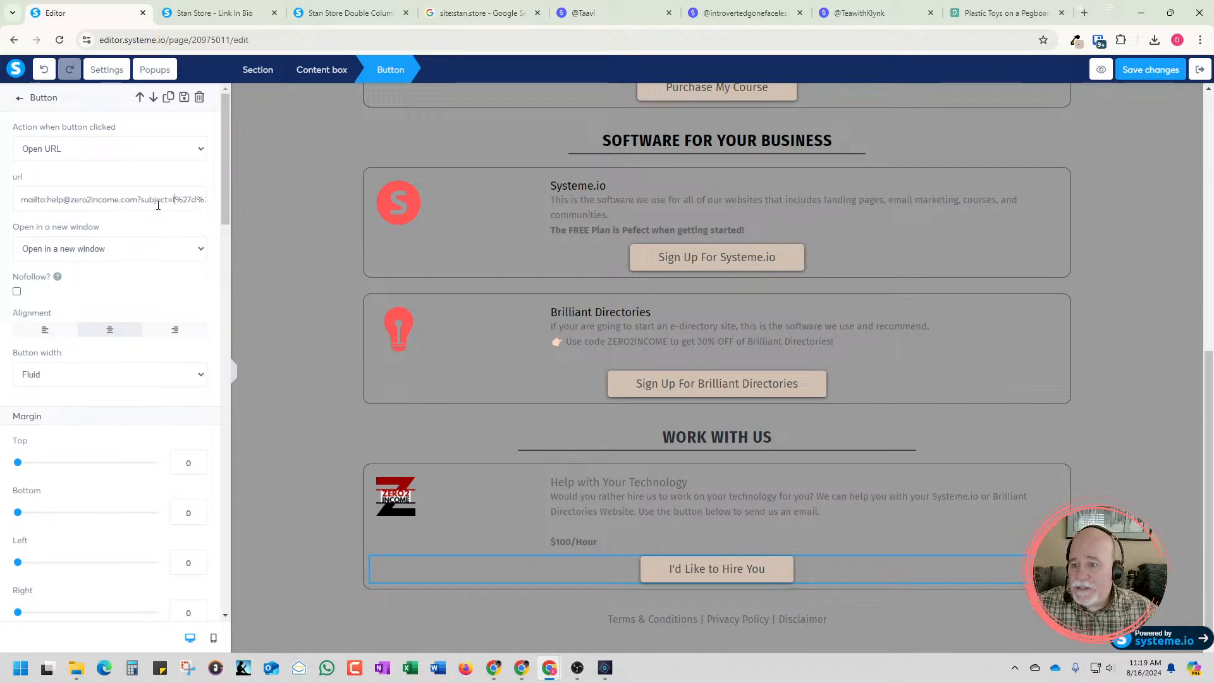
Copy the button's full mailto URL and paste it into a new blank document in Notepad
triple_click(51, 198)
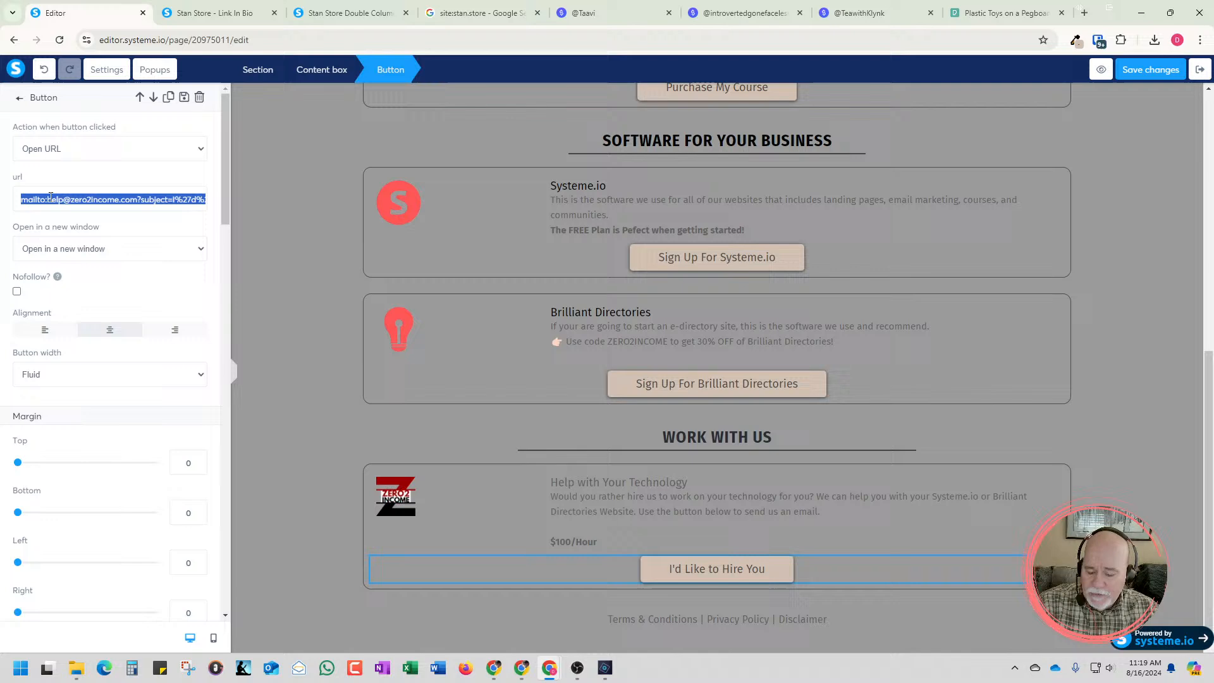
left_click(24, 675)
type("note")
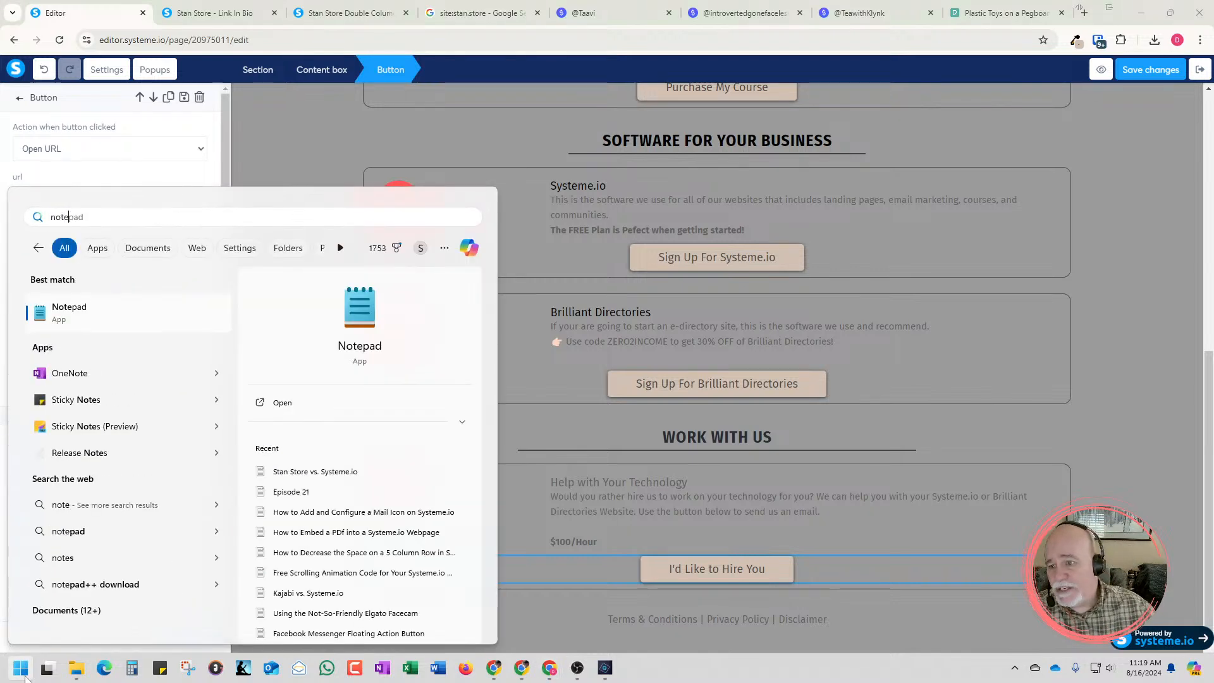
type("pad")
key("Return")
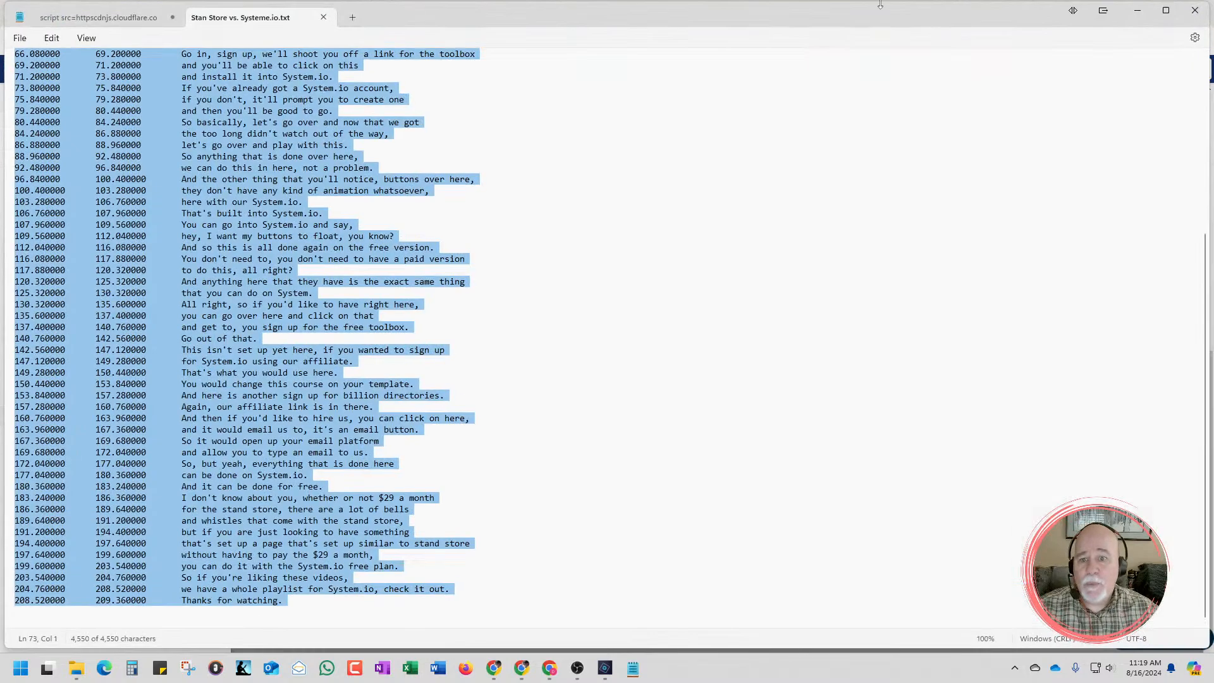
left_click(355, 17)
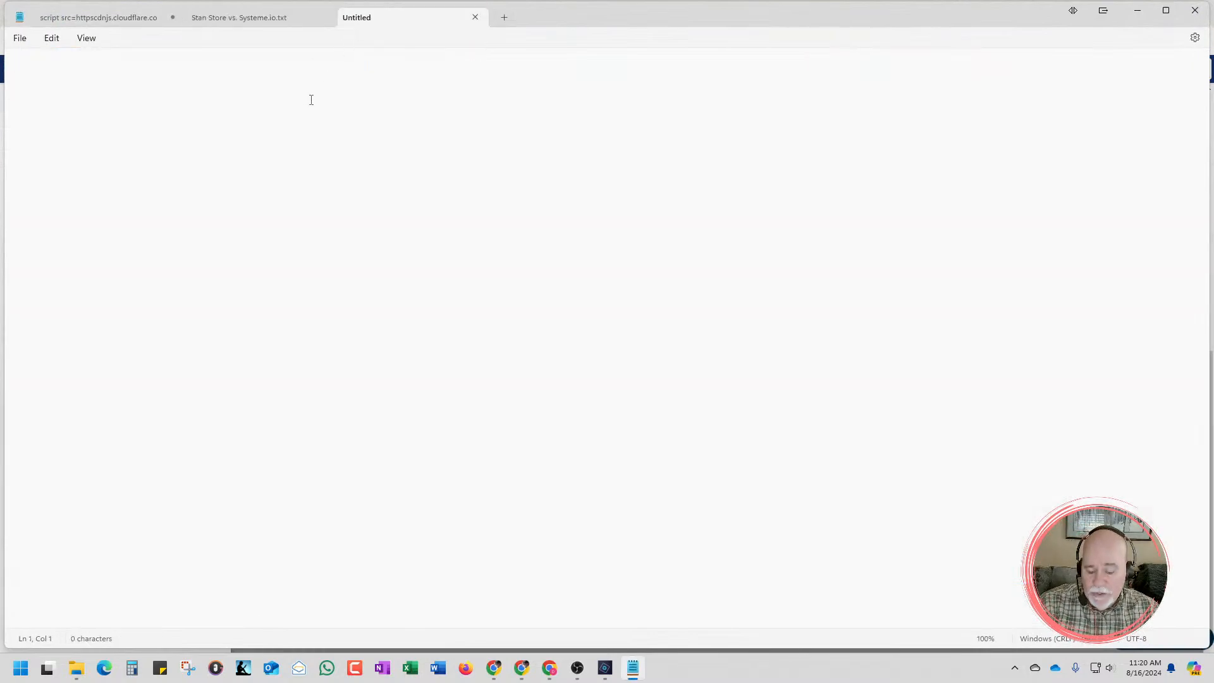
key("ctrl+v")
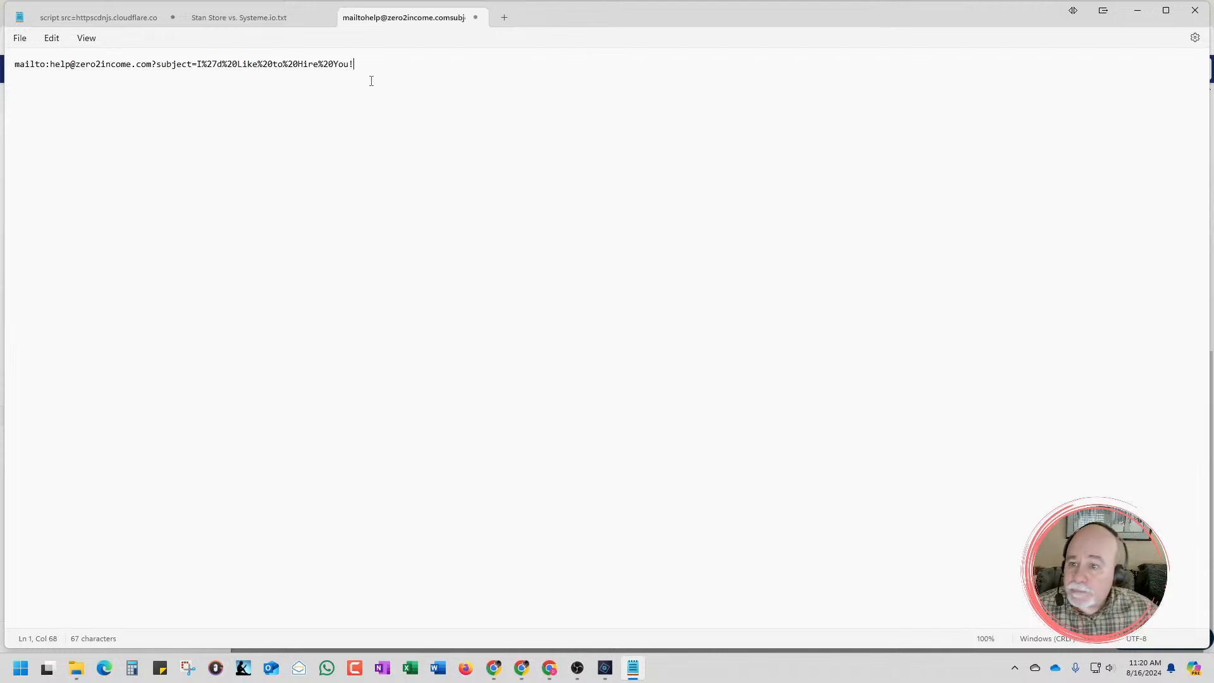
Enlarge the pasted mailto link and highlight the email address in it
scroll(467, 231, "up", 12)
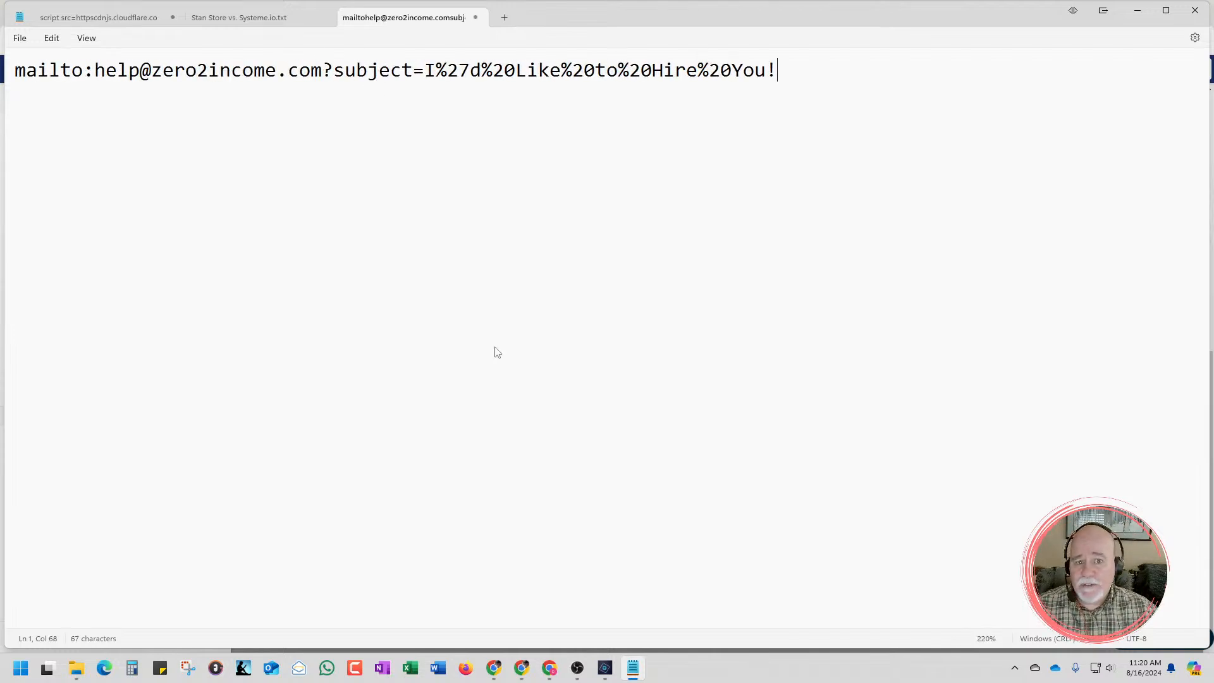
scroll(497, 352, "up", 7)
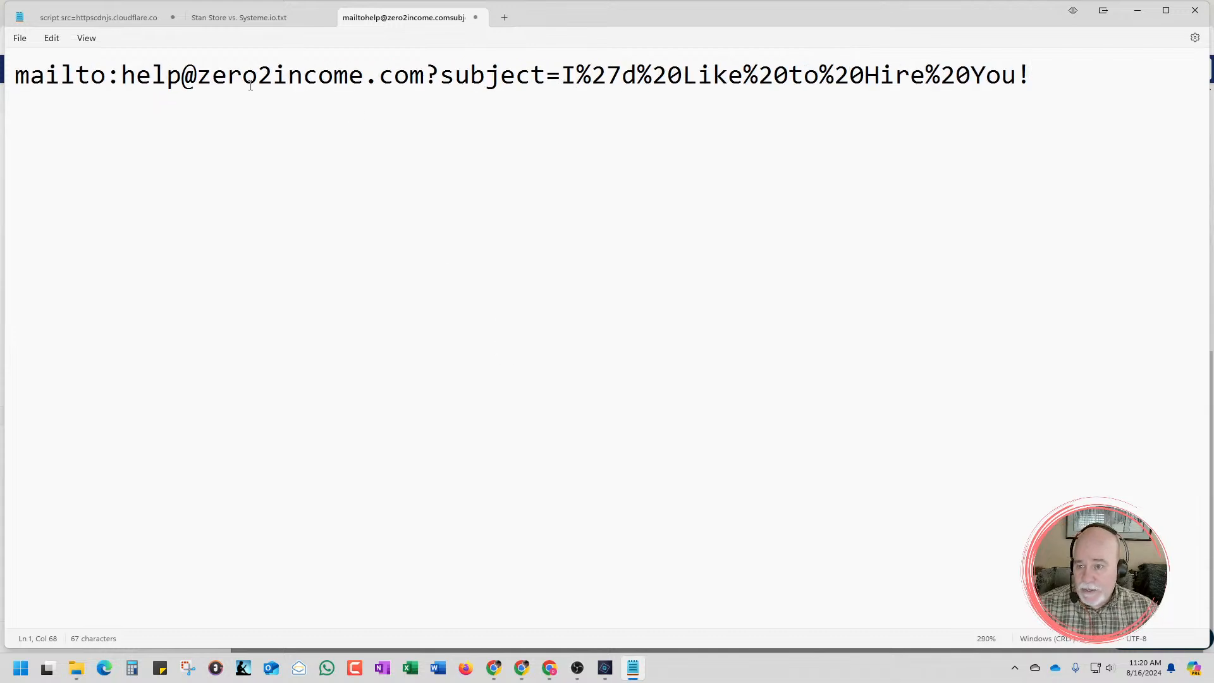
left_click_drag(425, 77, 120, 81)
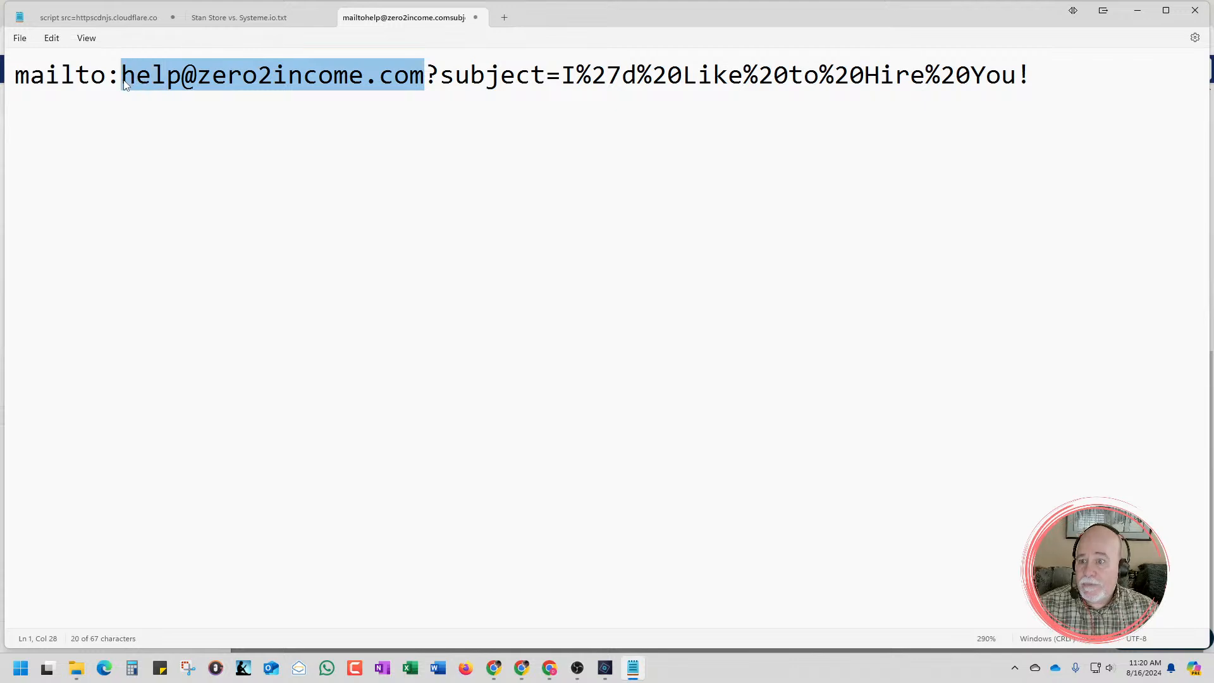
left_click(168, 116)
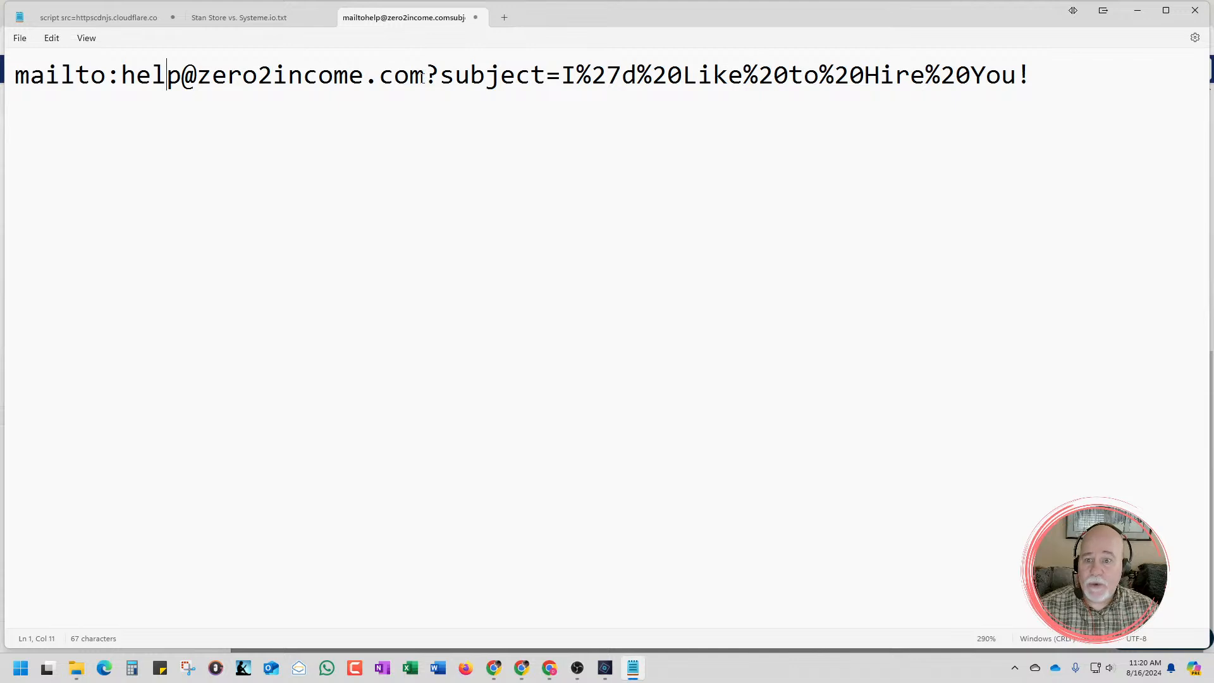
left_click_drag(423, 77, 119, 77)
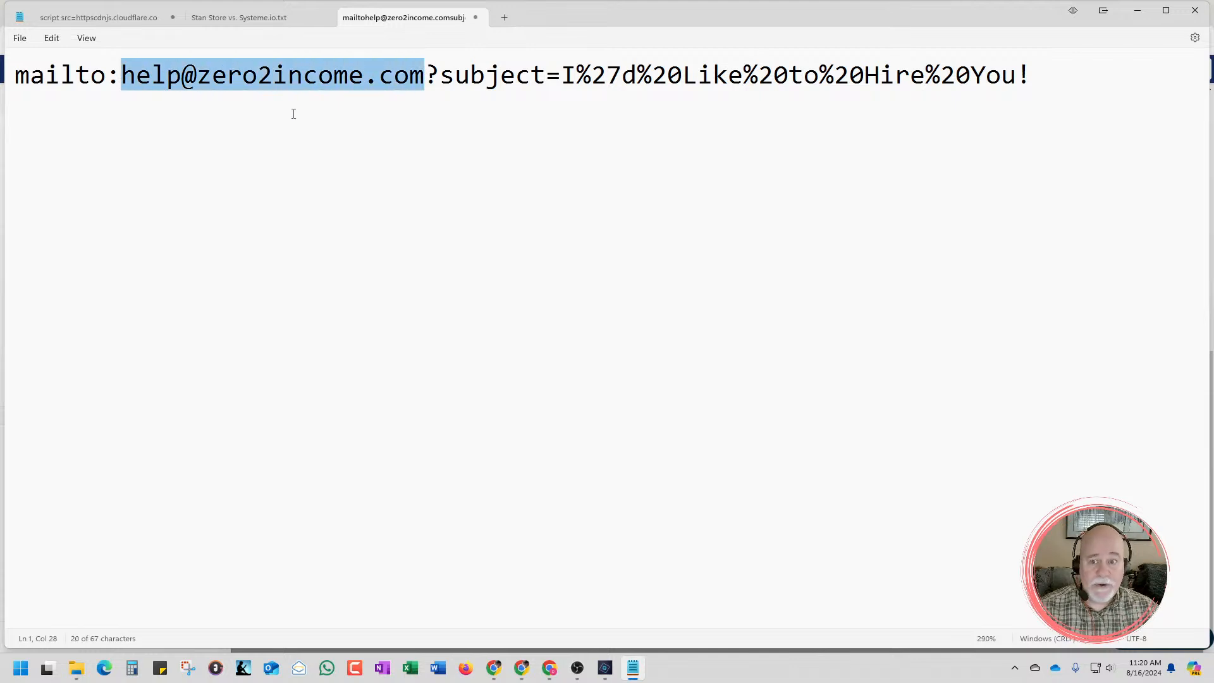
left_click(384, 129)
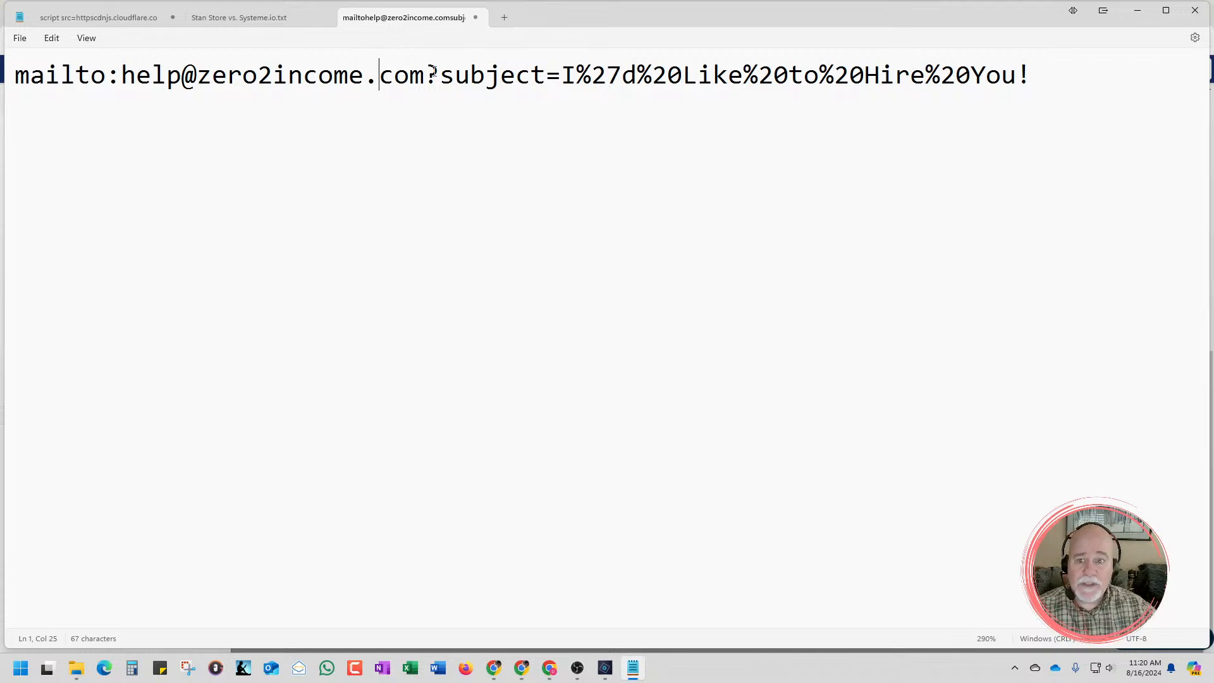
Delete everything from ?subject= onward in the mailto link, and restore the removed text
left_click_drag(425, 76, 1048, 96)
key("ctrl+c")
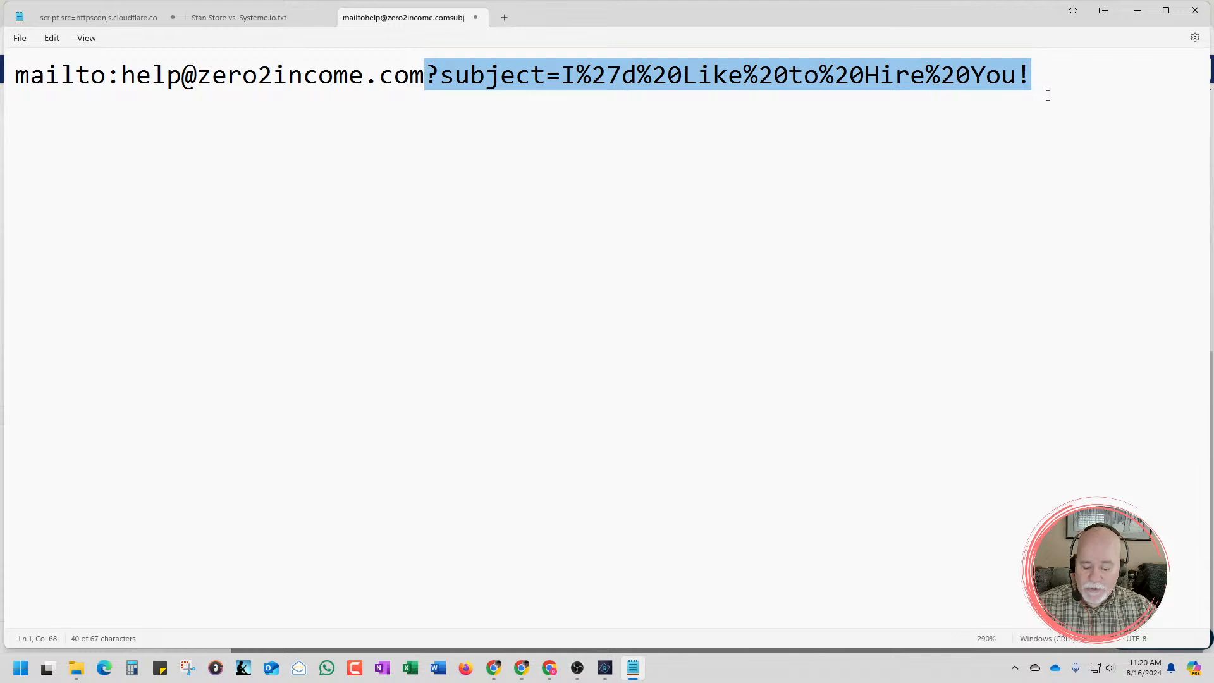
key("Delete")
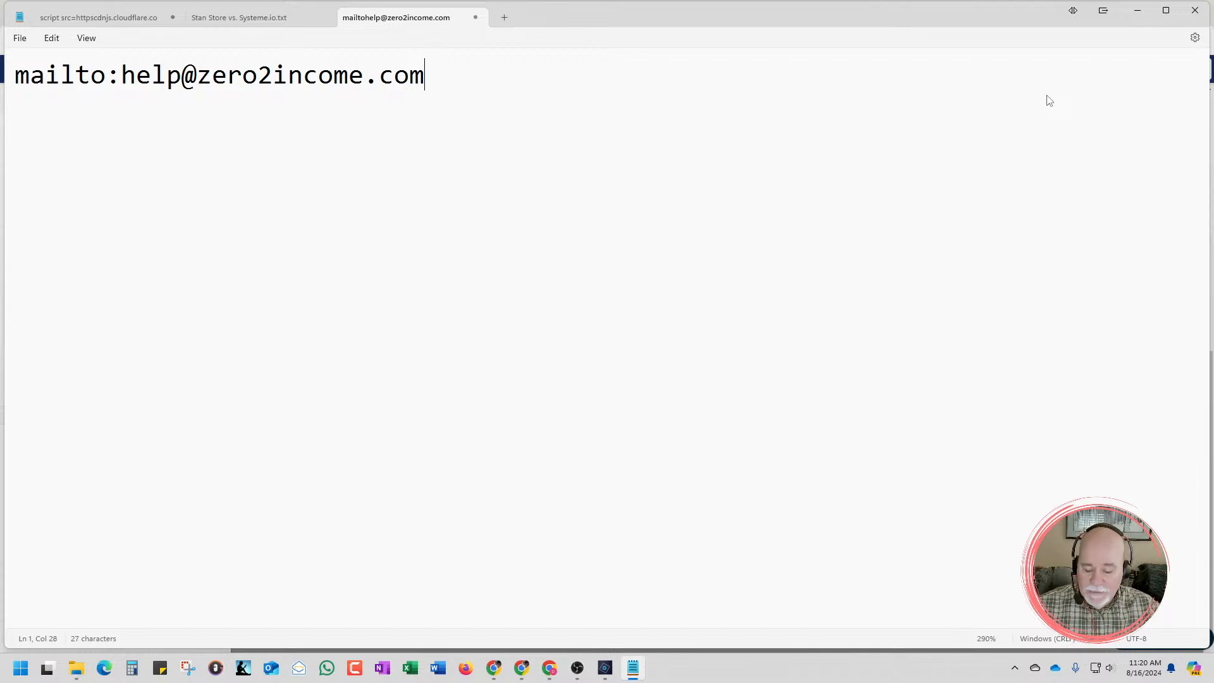
key("ctrl+v")
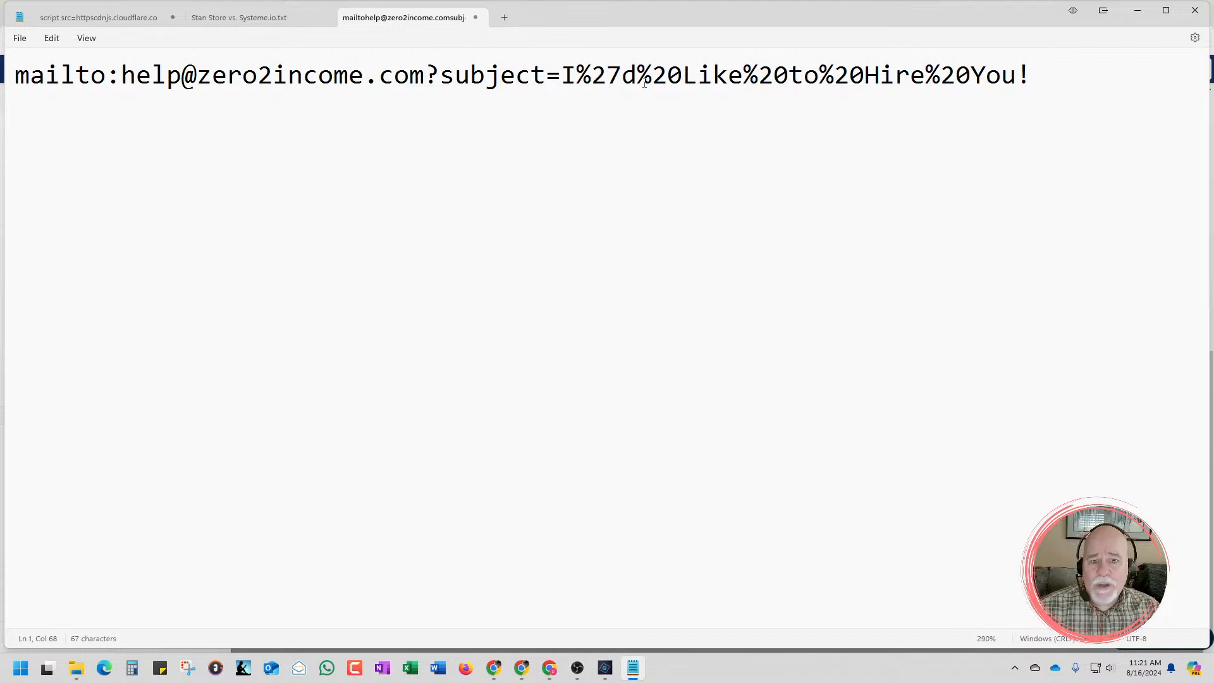
Examine the encoded characters in the mailto link's subject text, from %27 and %20 to the whole phrase
left_click_drag(683, 76, 600, 88)
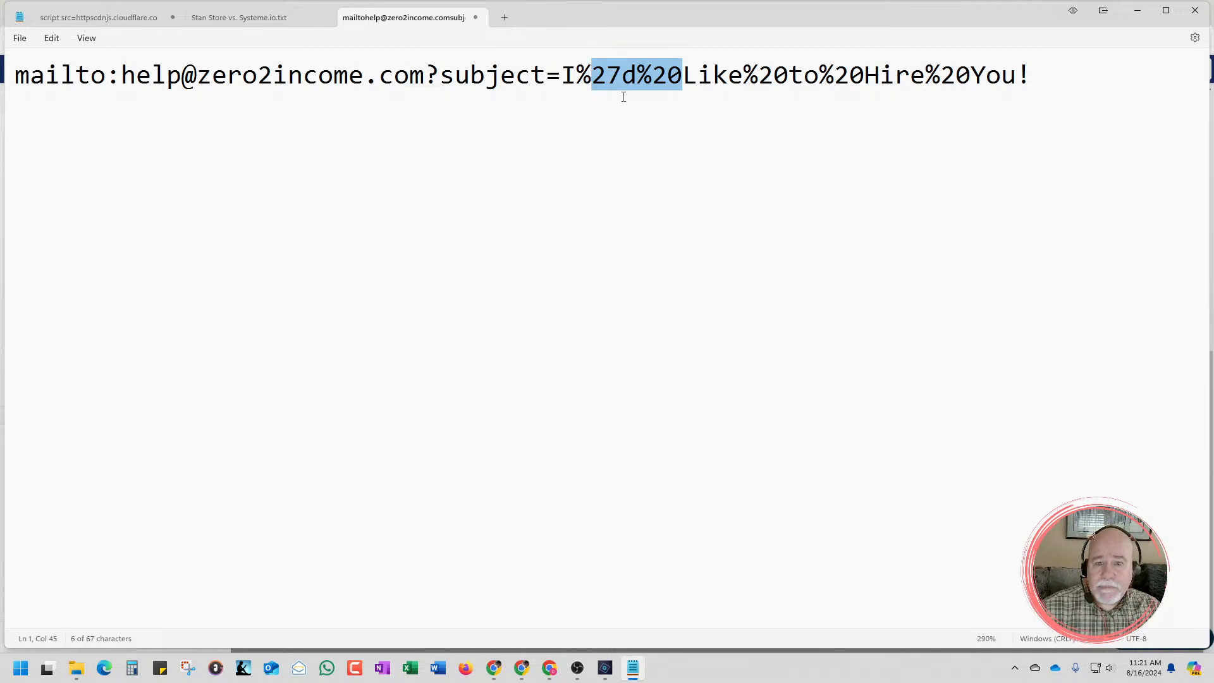
left_click(626, 88)
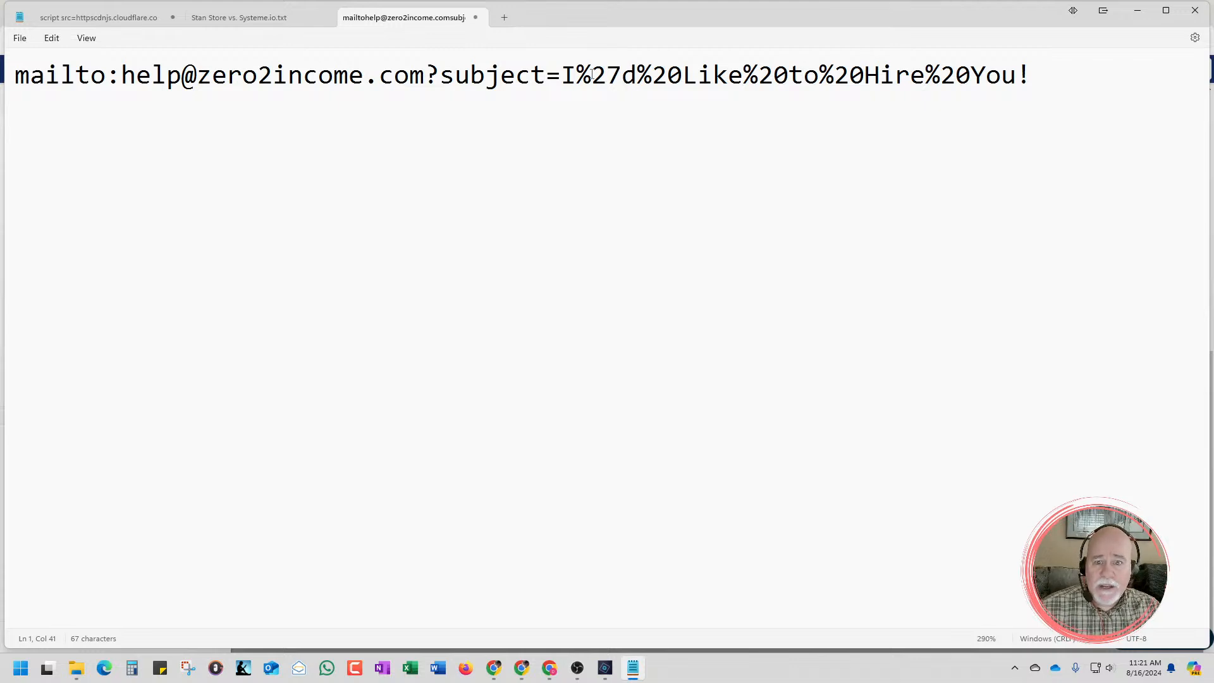
left_click_drag(592, 76, 619, 82)
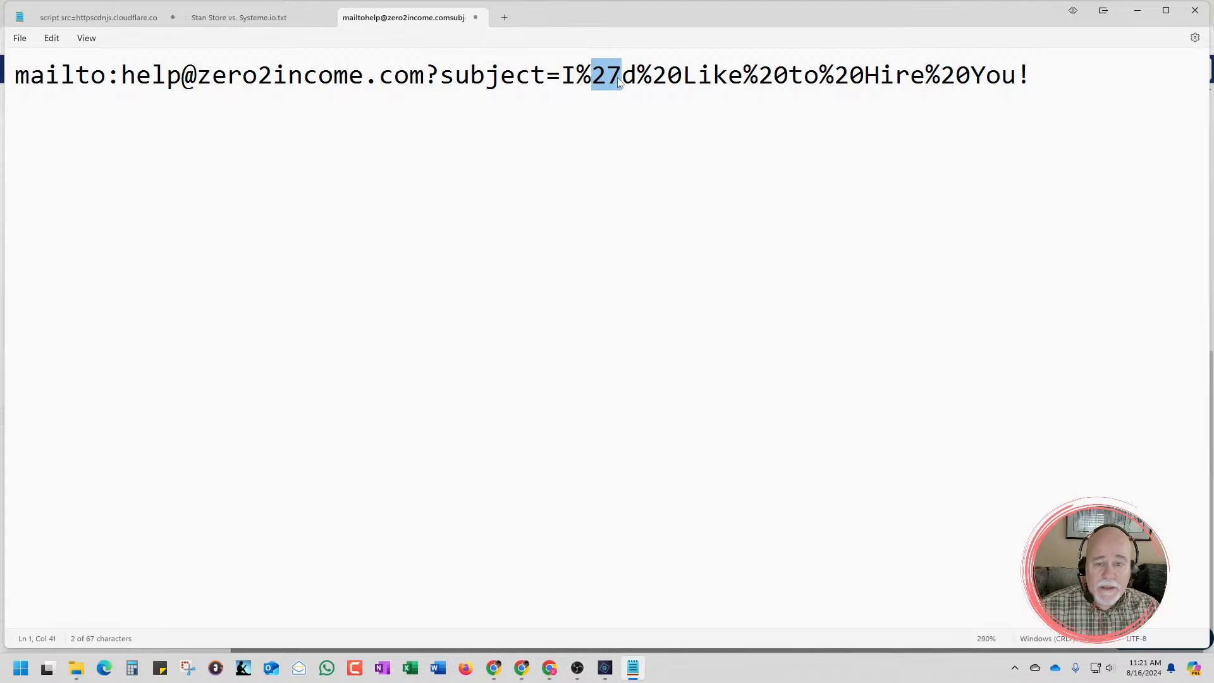
left_click(620, 82)
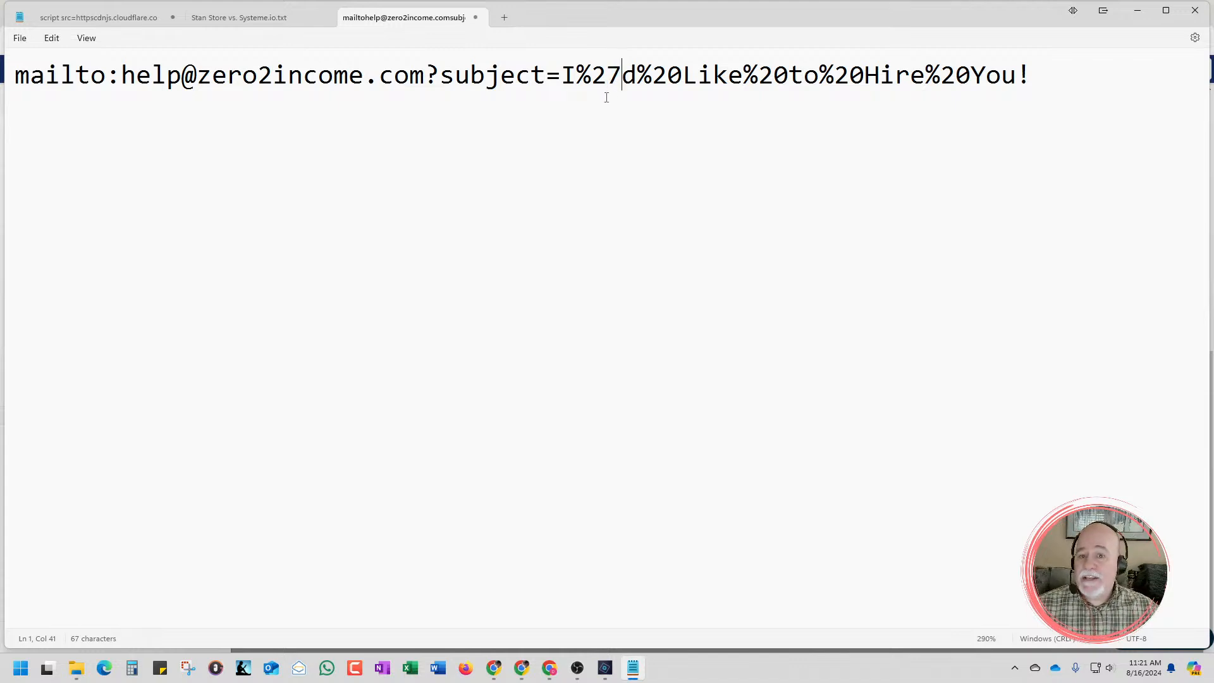
left_click_drag(560, 75, 1017, 95)
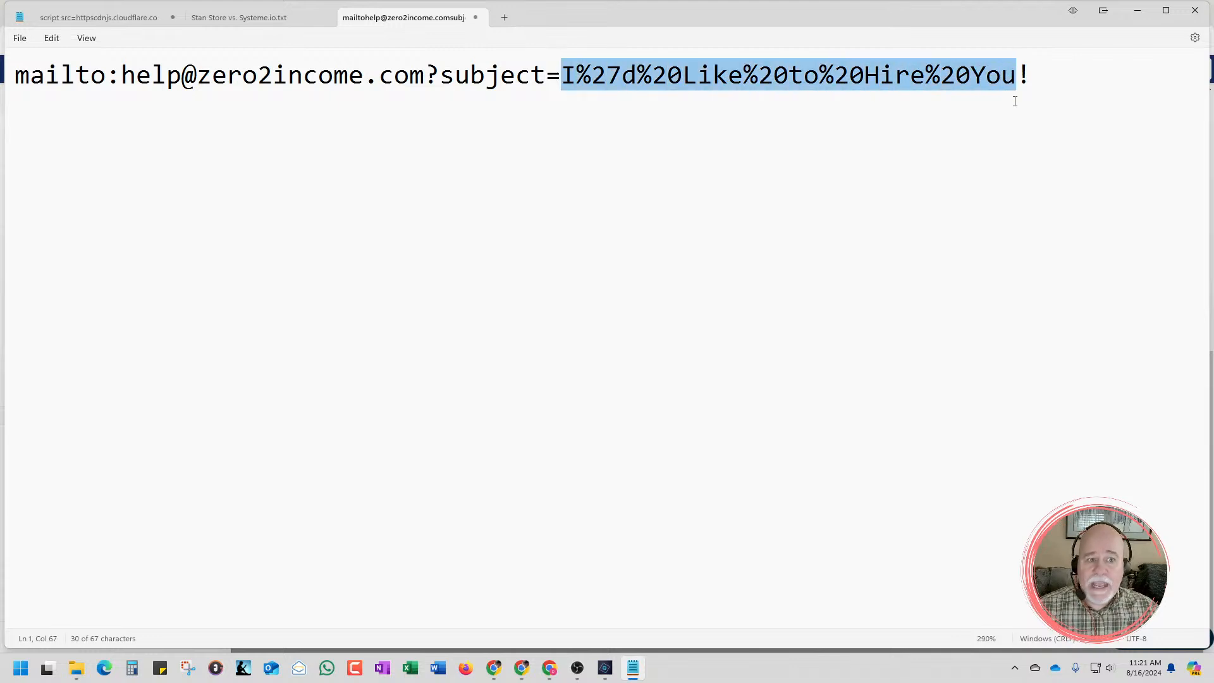
left_click(1016, 102)
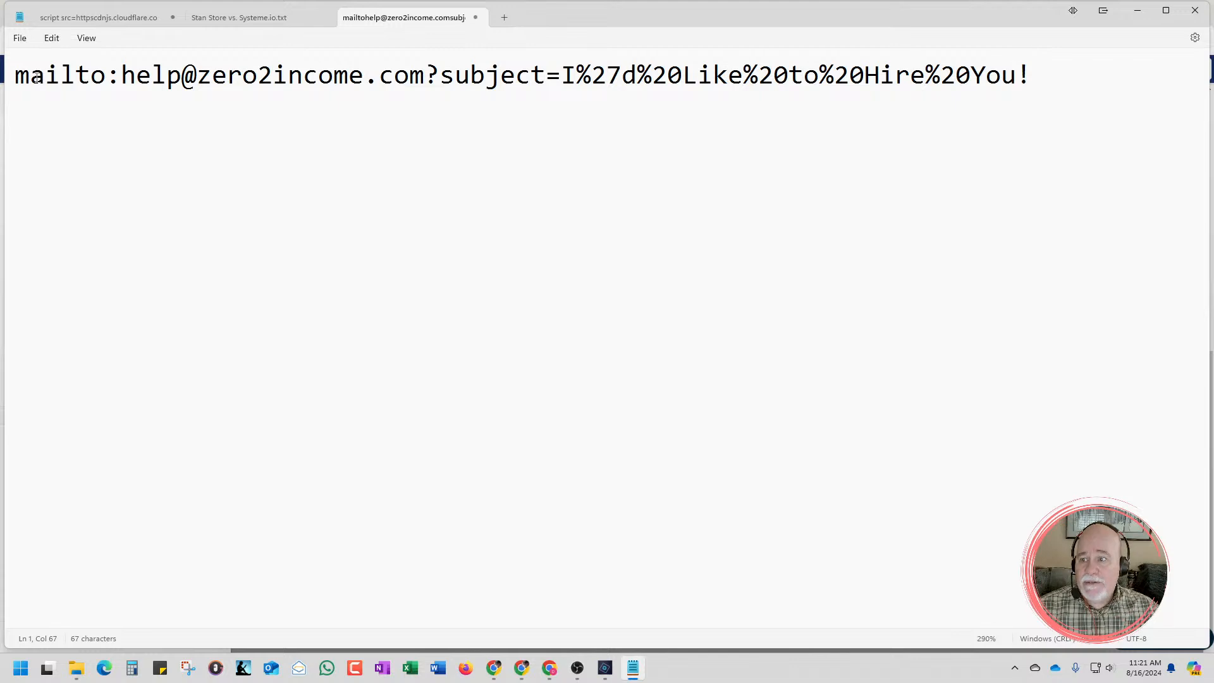
Highlight the full mailto link, and its mailto: prefix with the email address excluding the subject parameter
left_click_drag(15, 74, 1033, 106)
left_click(1033, 106)
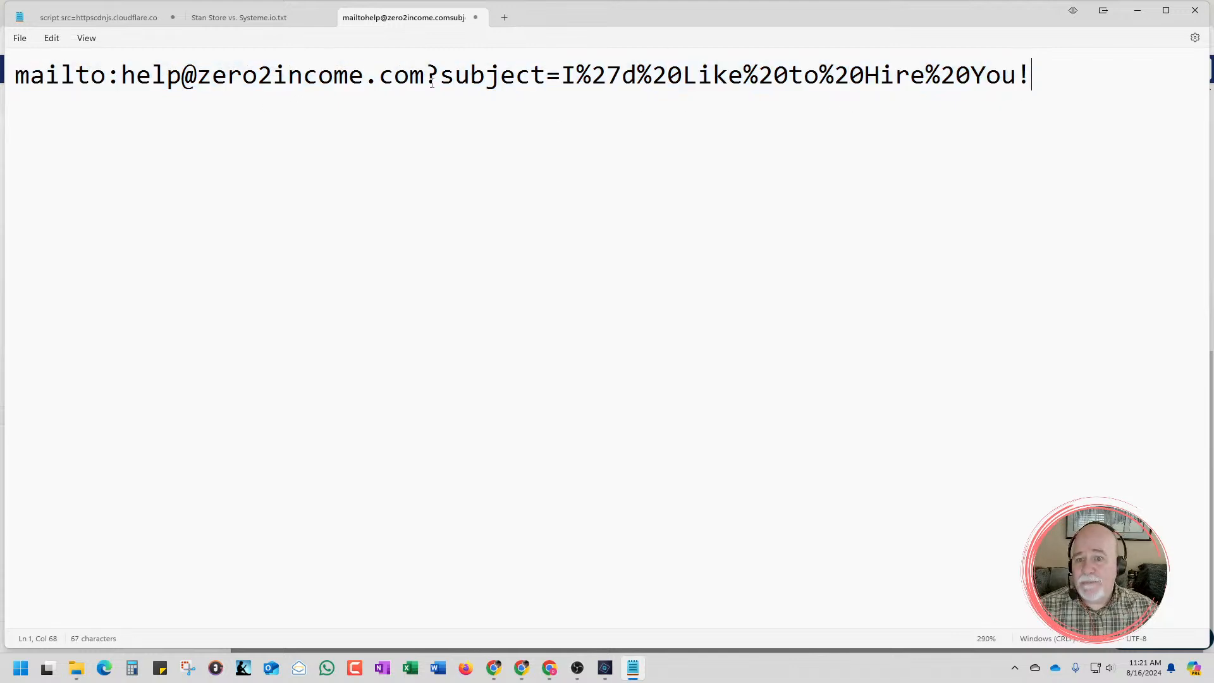
left_click_drag(426, 79, 2, 87)
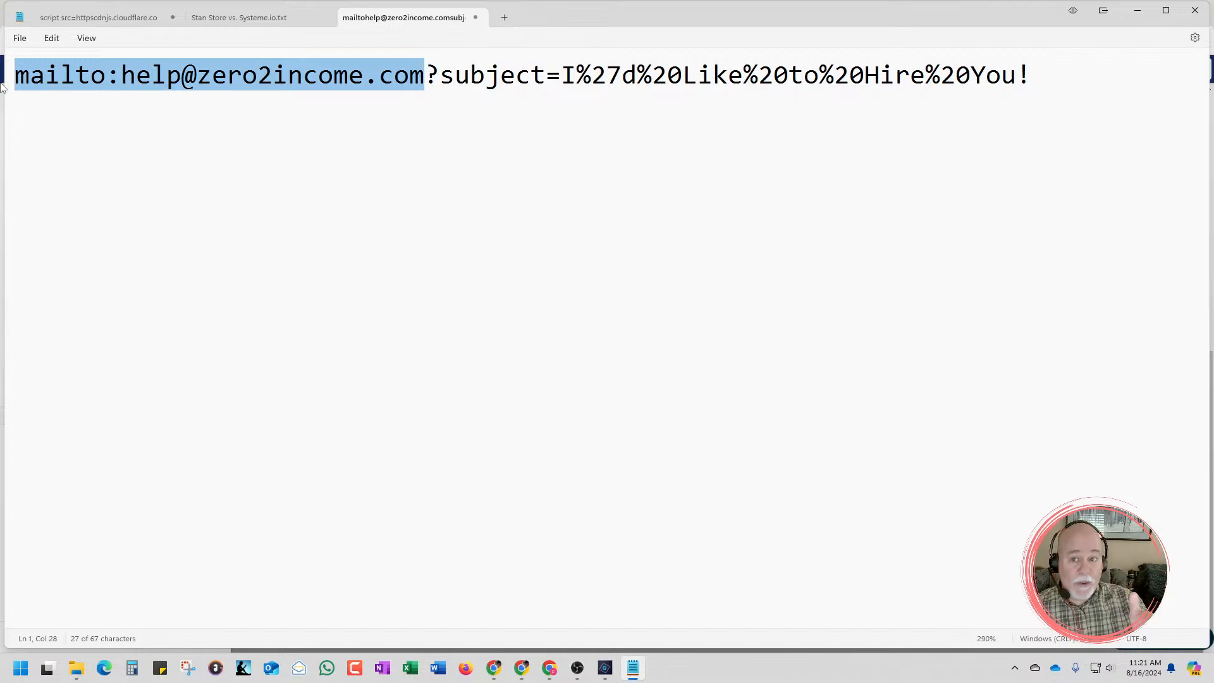
Switch to Chrome, open ChatGPT in a new browser tab and stay logged out
double_click(547, 18)
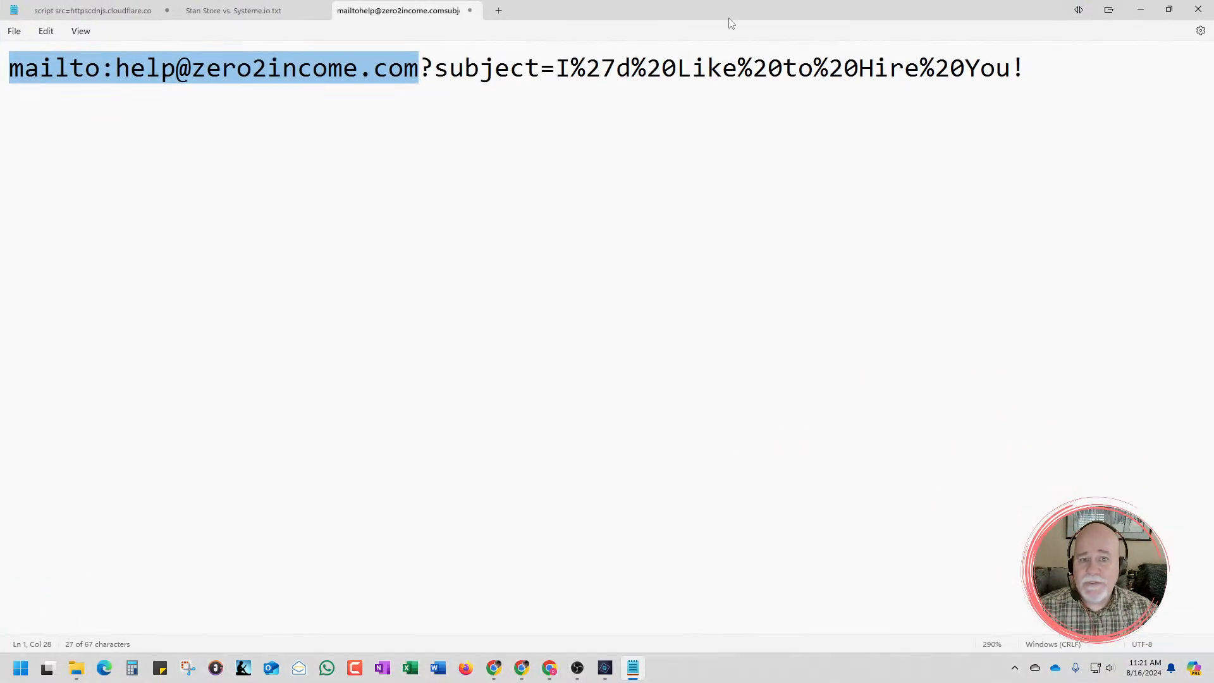
left_click_drag(729, 18, 1213, 16)
left_click(1085, 13)
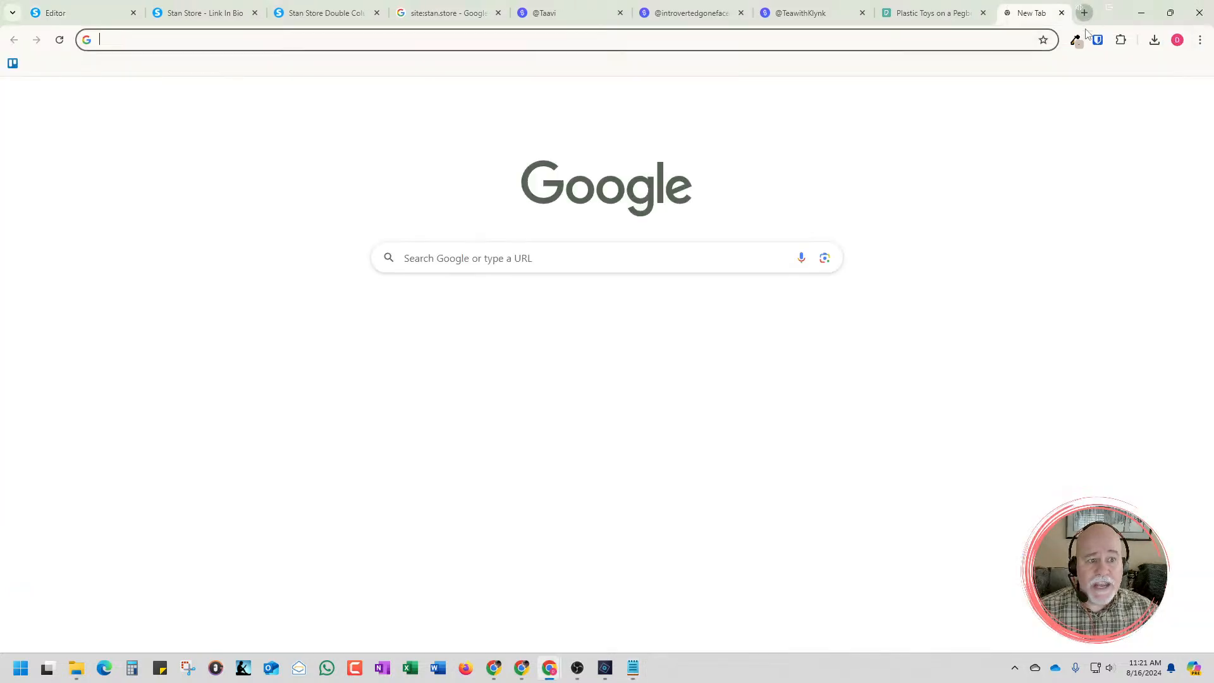
left_click(991, 42)
type("ch")
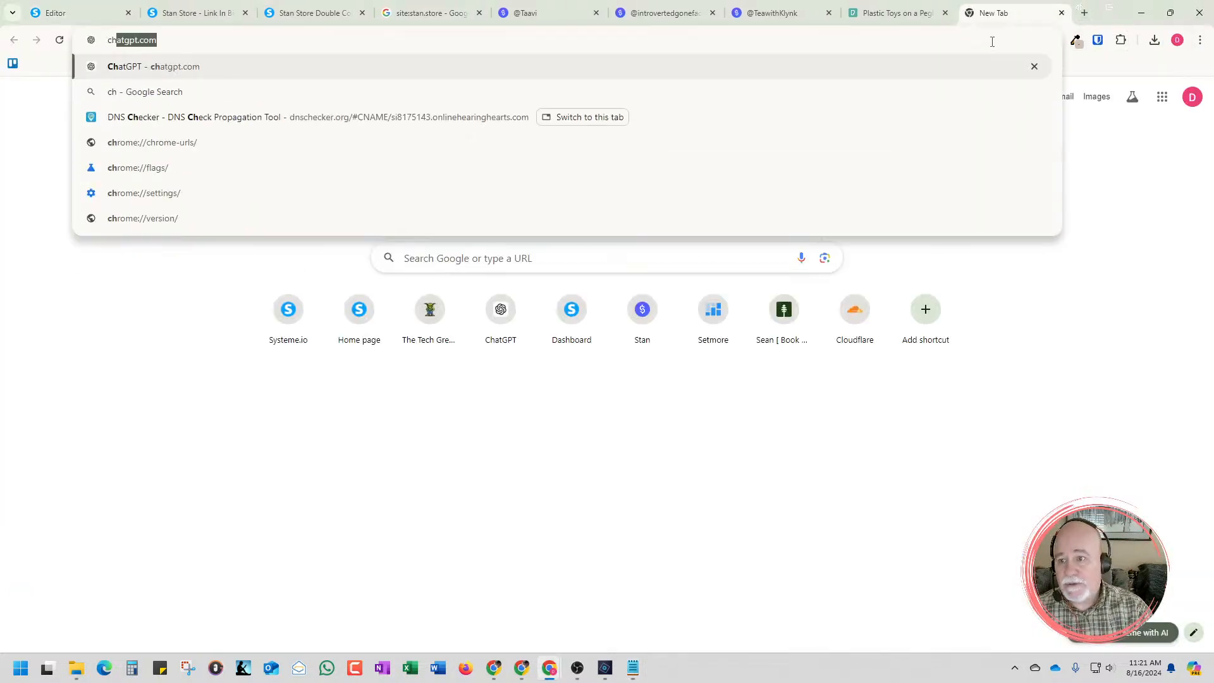
key("Return")
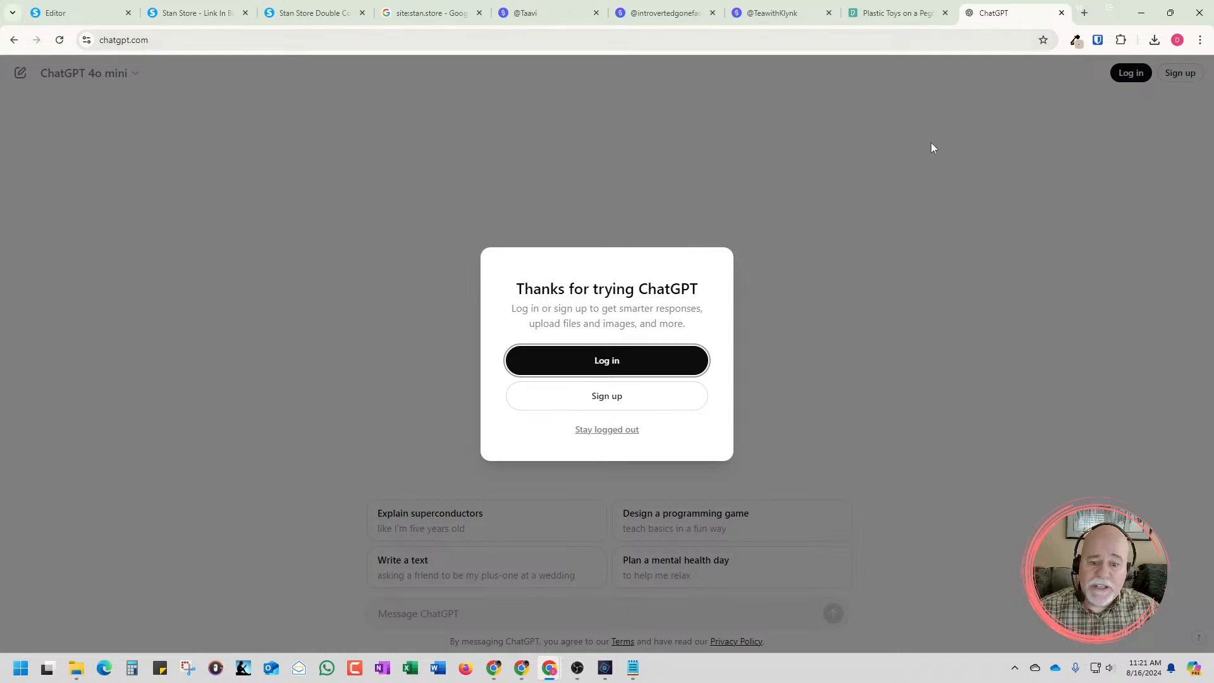
left_click(629, 431)
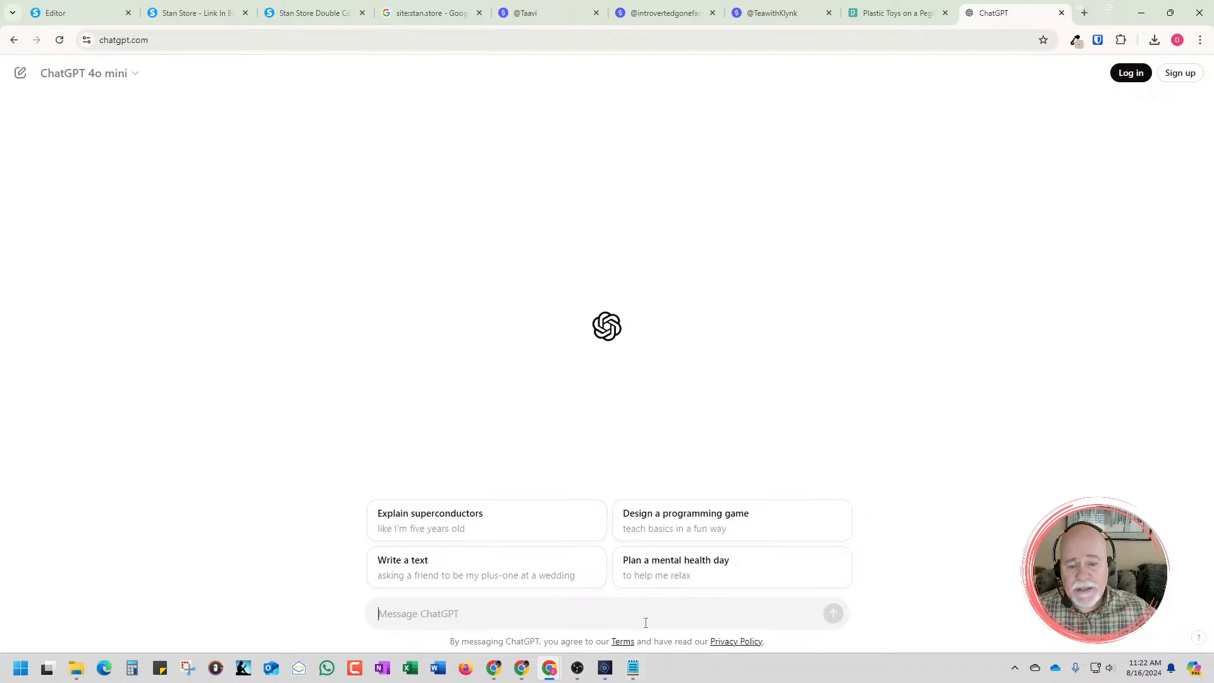
Start a ChatGPT message reading "Hey, I would like help creating a mailto link that sends an email"
key("ctrl+plus")
key("ctrl+plus")
key("ctrl+plus")
key("ctrl+plus")
key("ctrl+plus")
key("ctrl+plus")
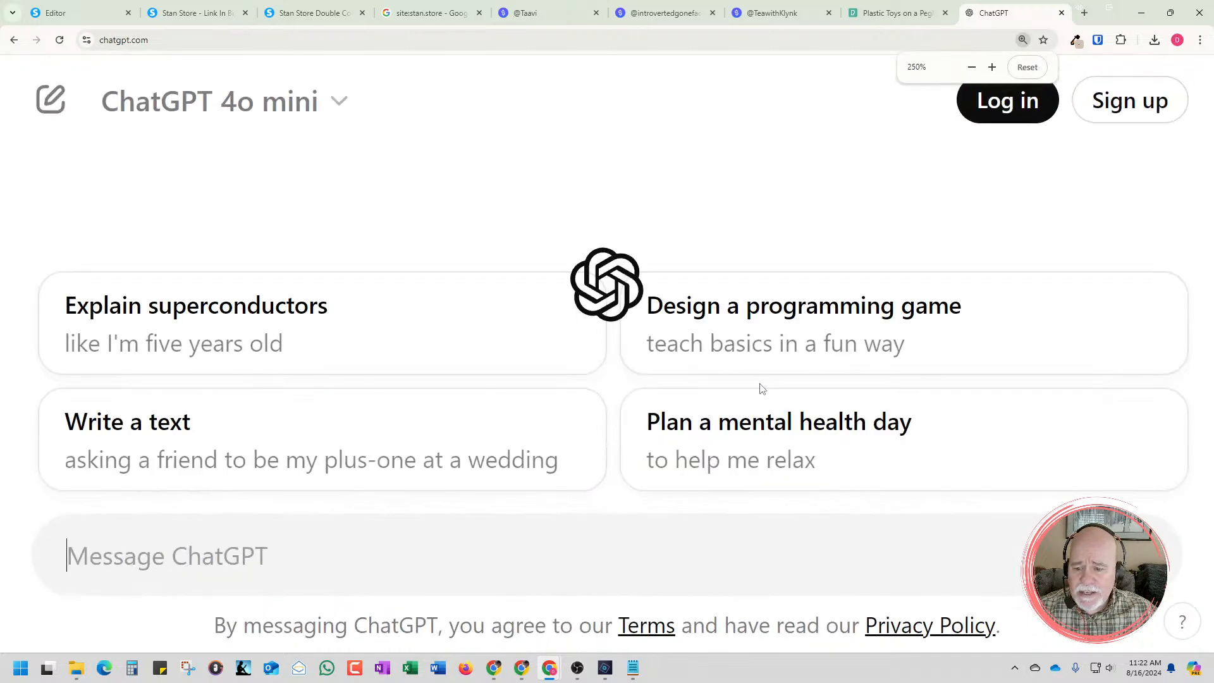
key("ctrl+minus")
key("ctrl+plus")
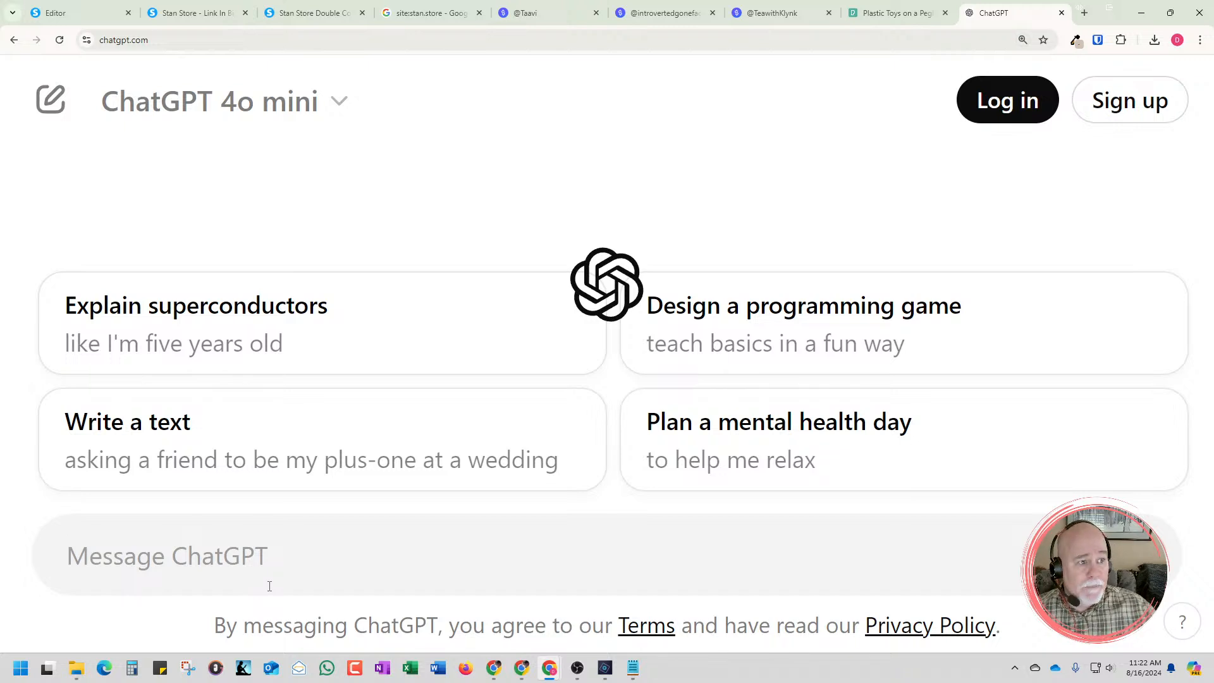
type("Hey,")
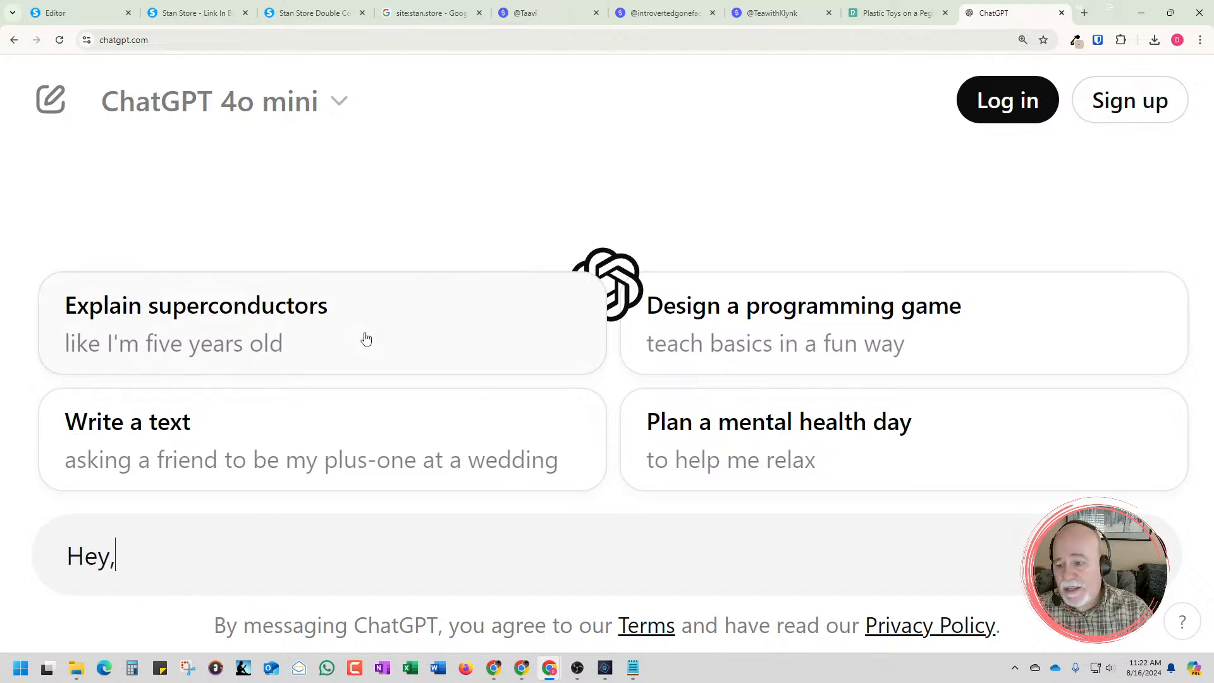
type(" I would like ")
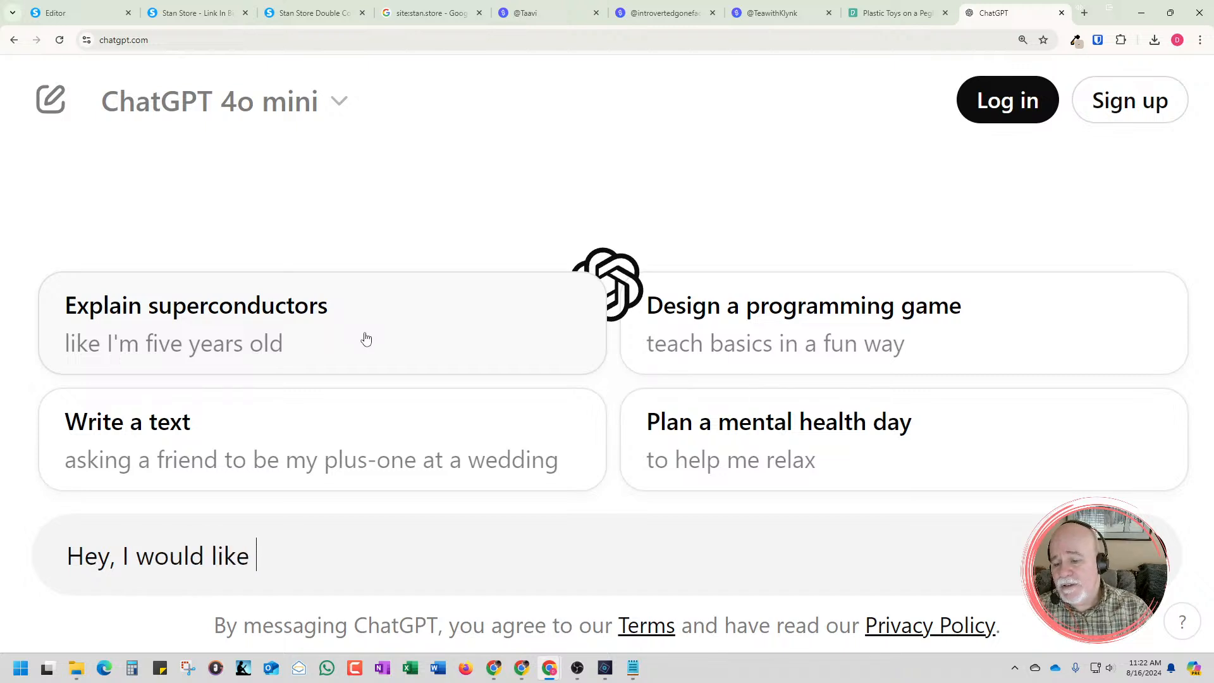
type("help cre")
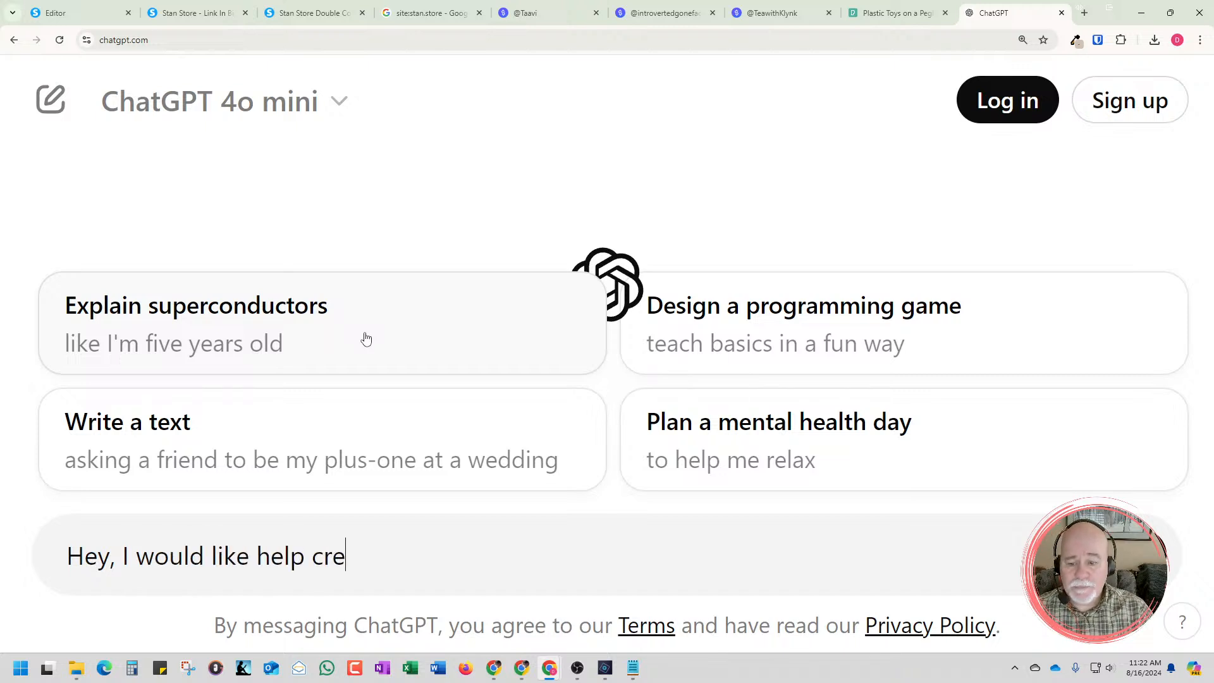
type("ating a mailto l")
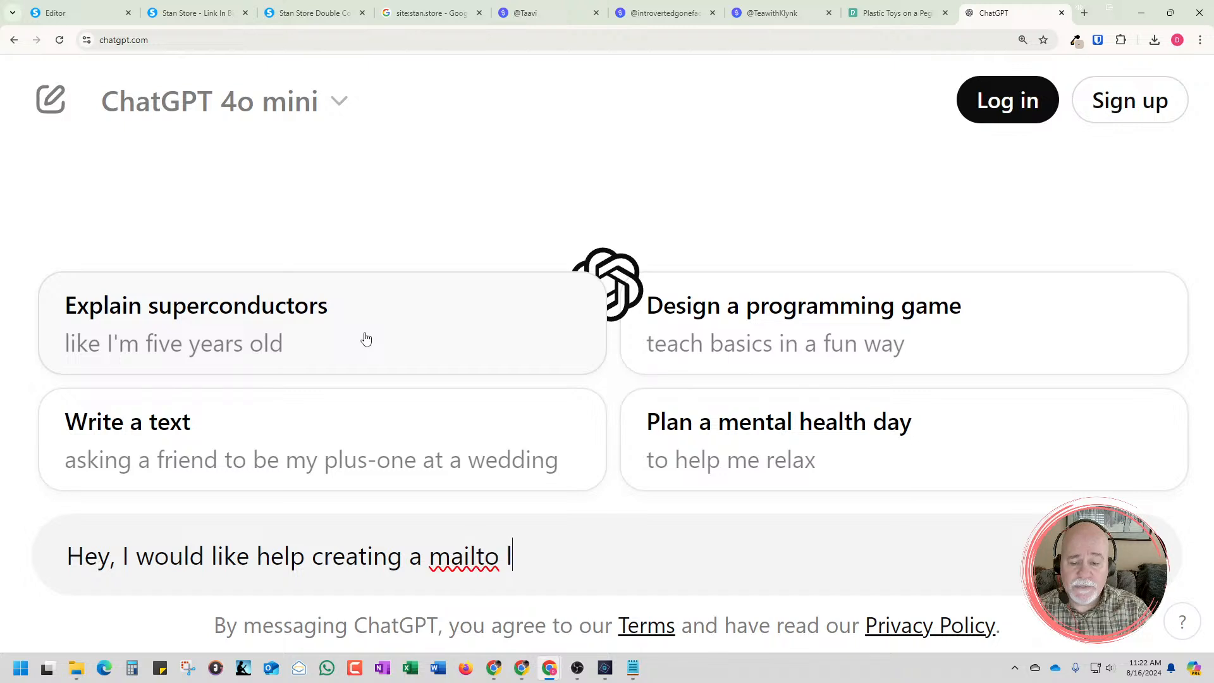
type("ink for")
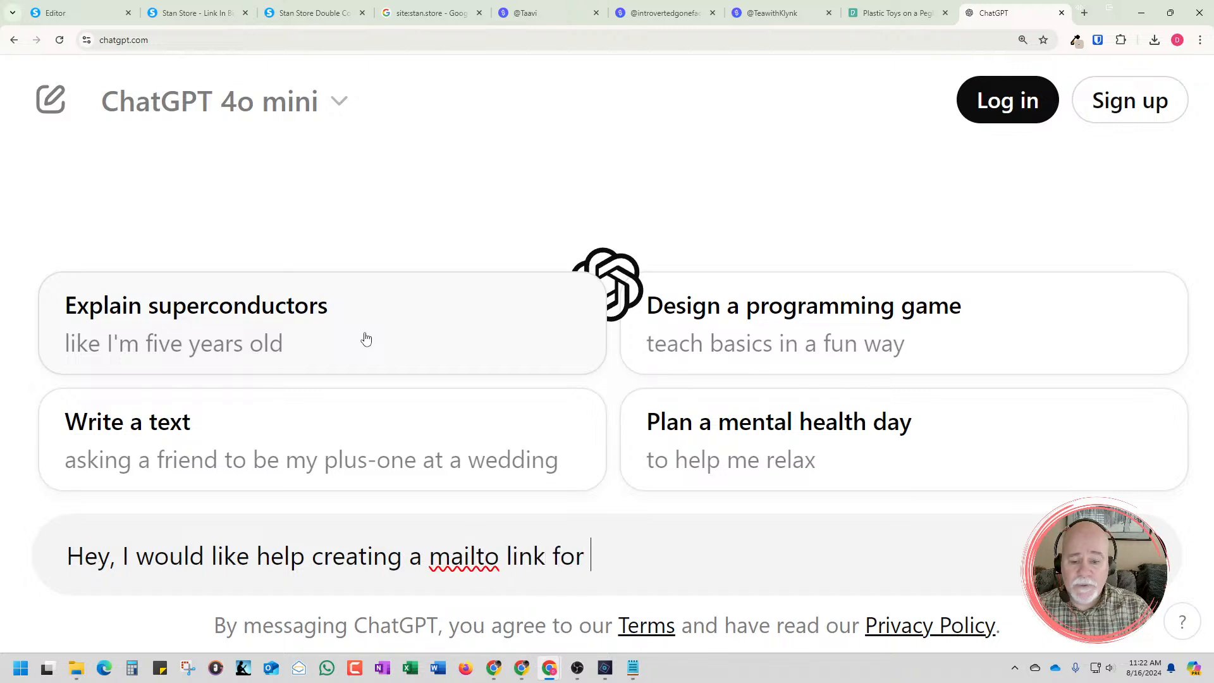
key("BackSpace")
key("BackSpace")
key("BackSpace")
key("BackSpace")
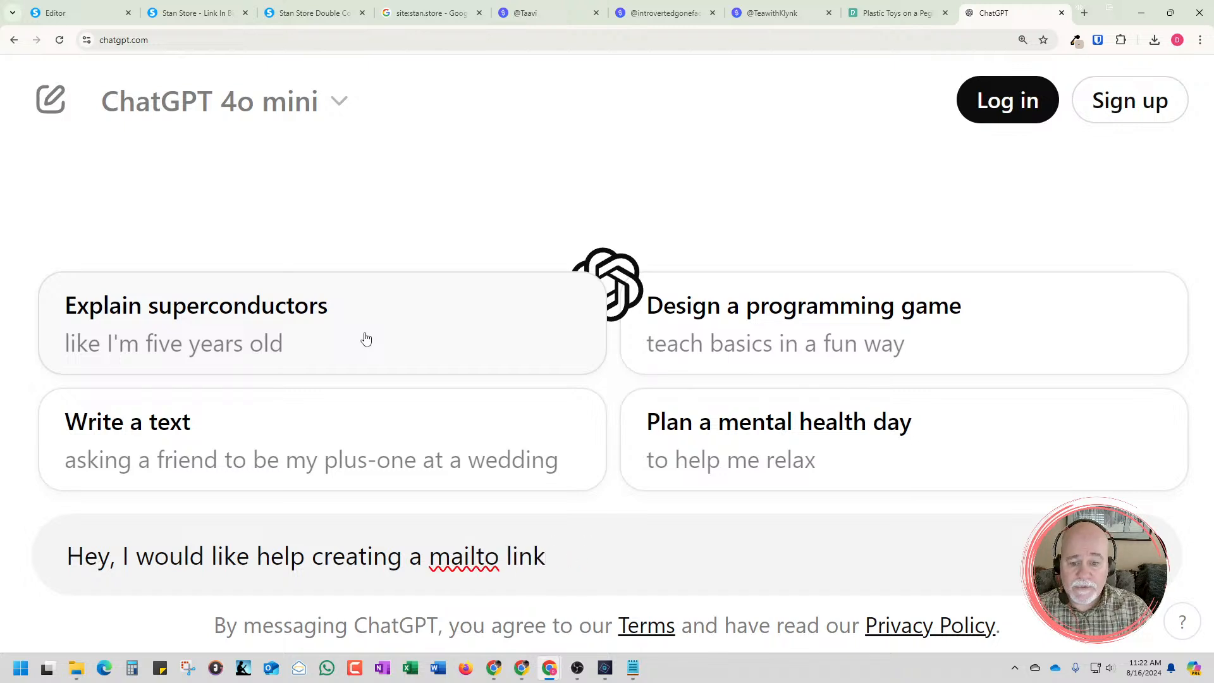
type("that sends a")
key("BackSpace")
type("ends ")
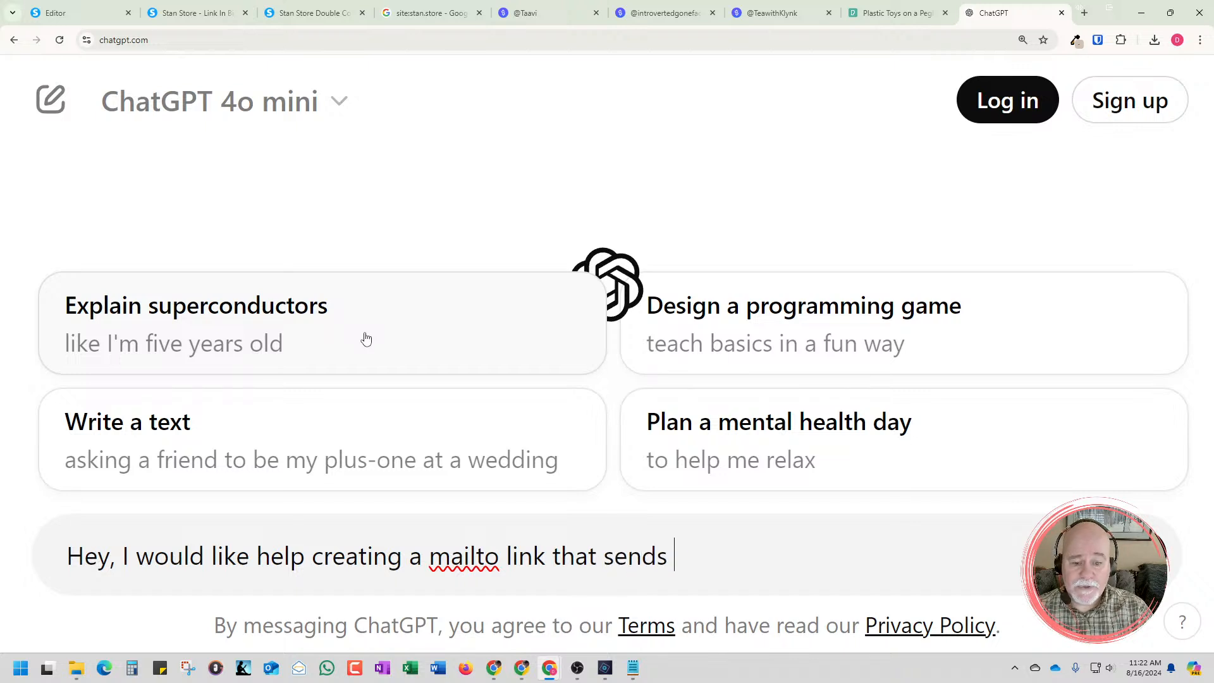
type("an email to")
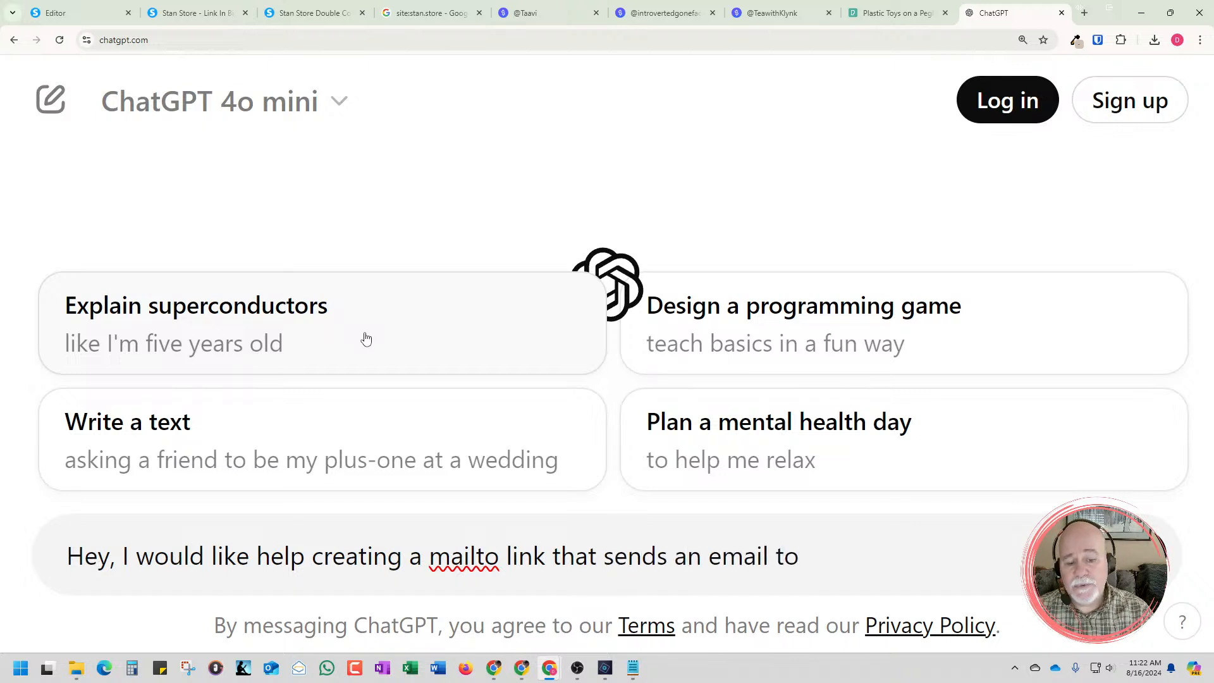
type(" johndo")
Add the sample recipient's email address to the ChatGPT message as the mailto link's destination
key("BackSpace")
key("BackSpace")
key("BackSpace")
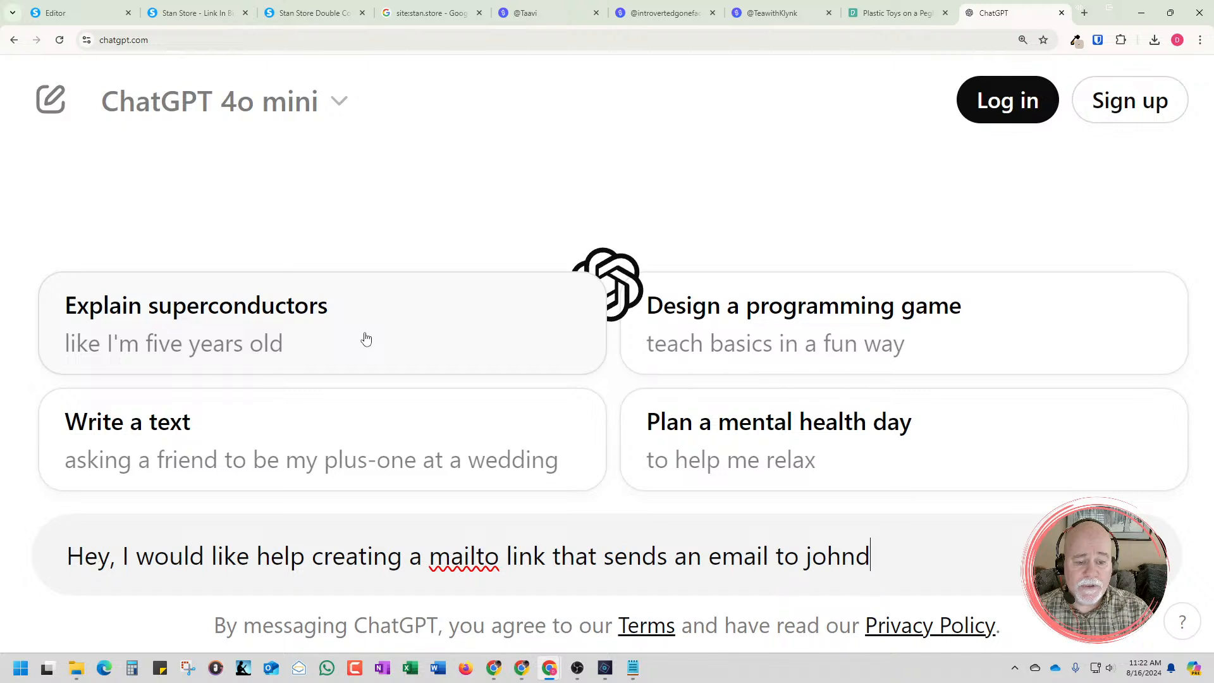
type("n.dop")
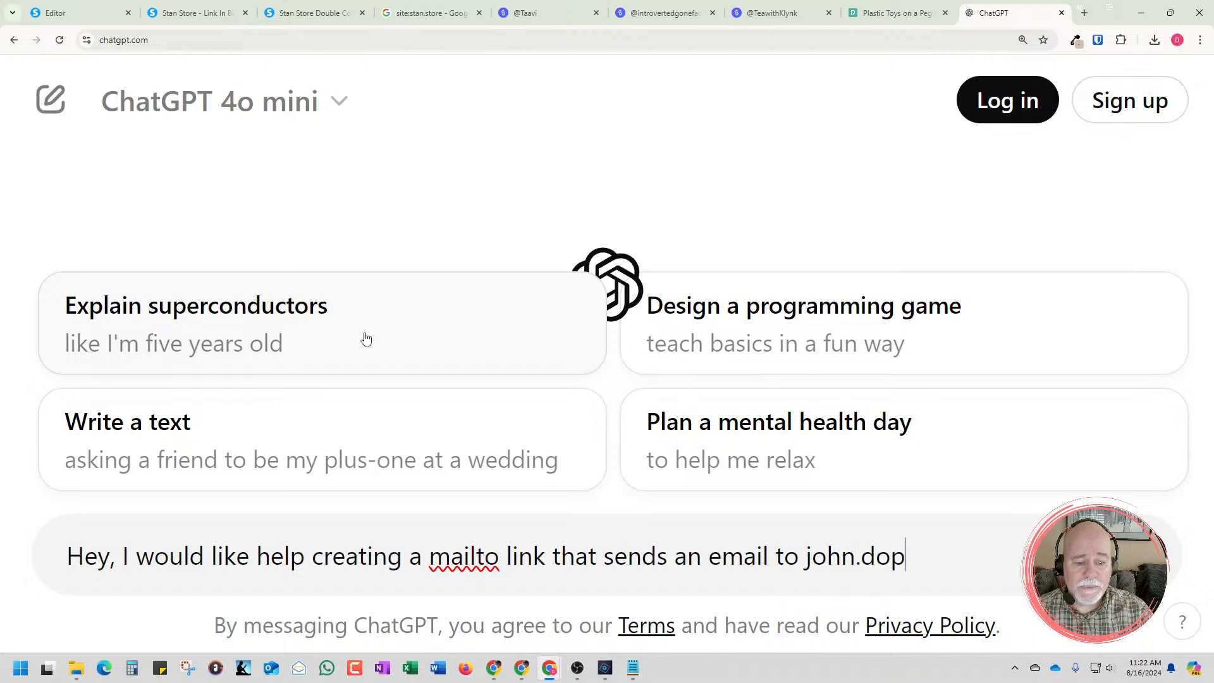
key("BackSpace")
type("e@")
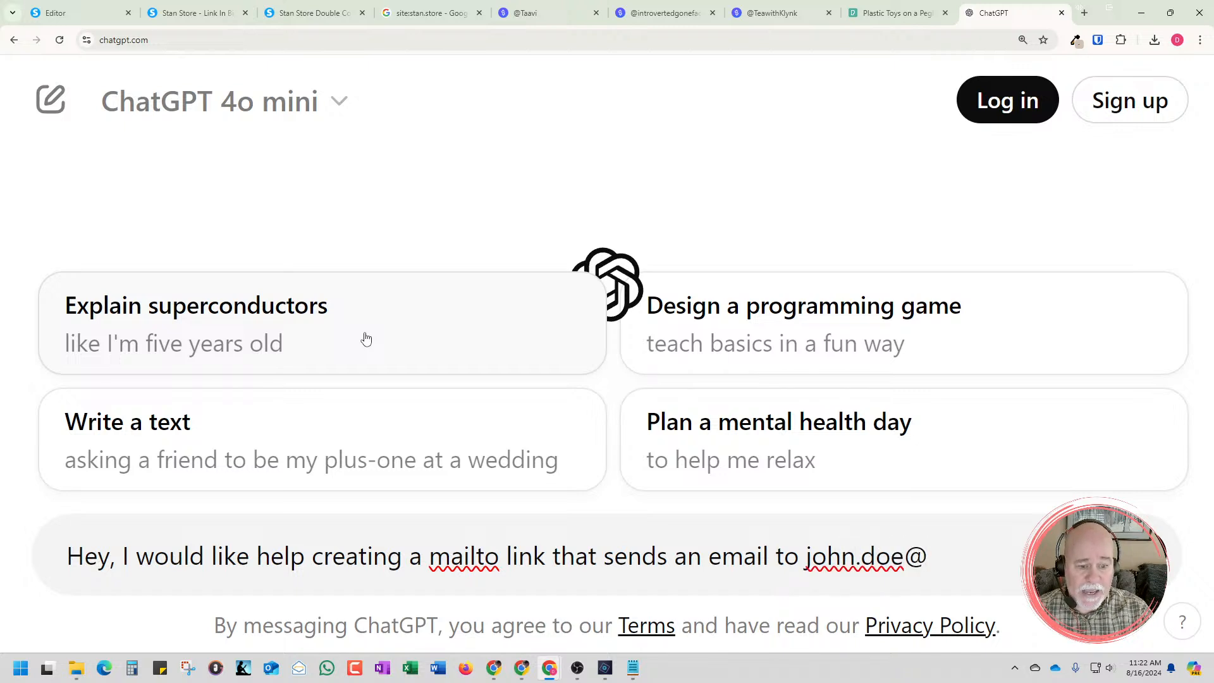
type("mydoma")
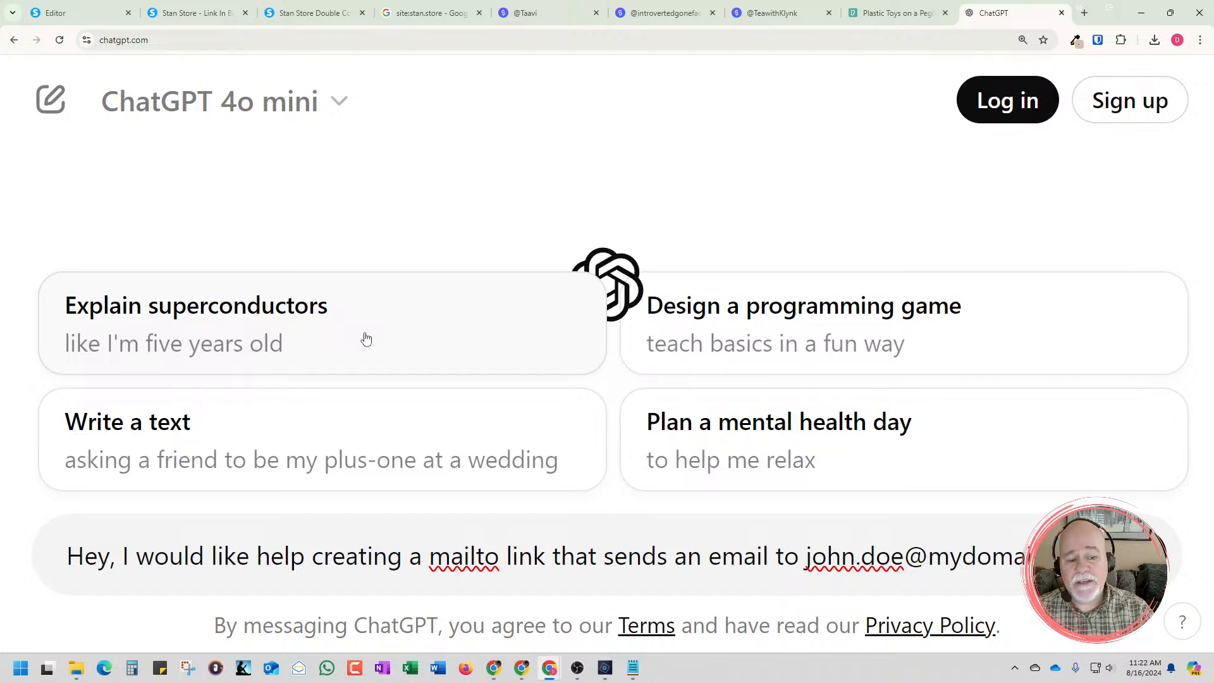
type(".com")
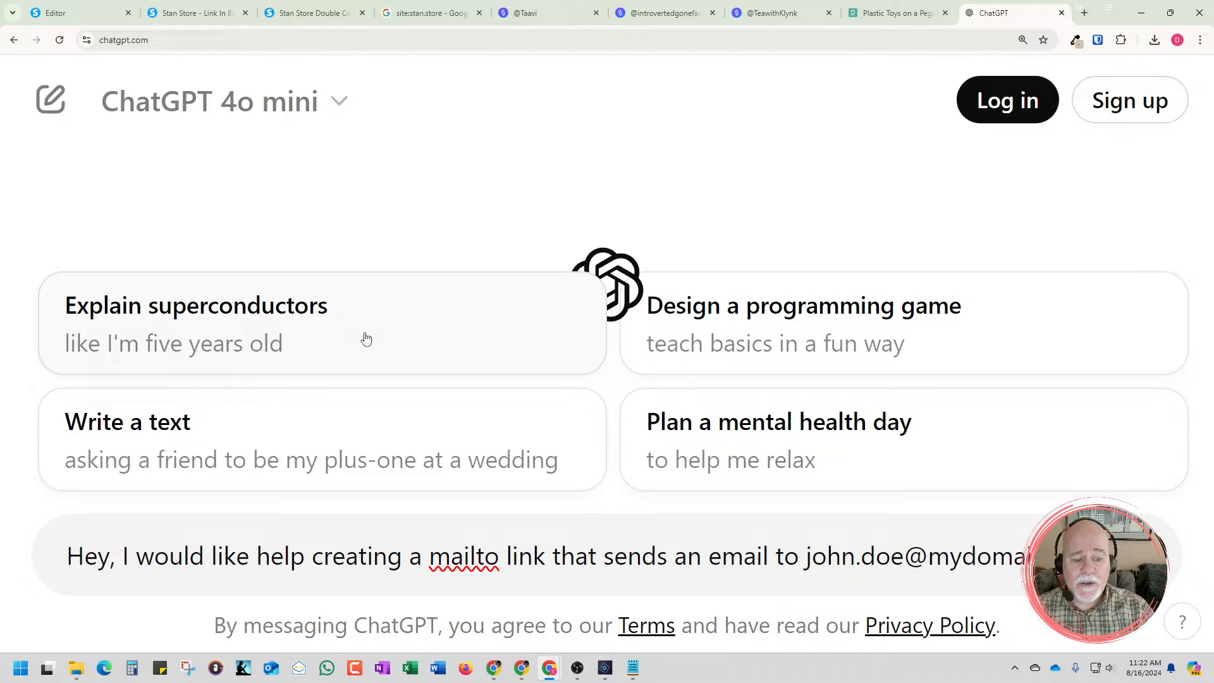
type(" and I would like")
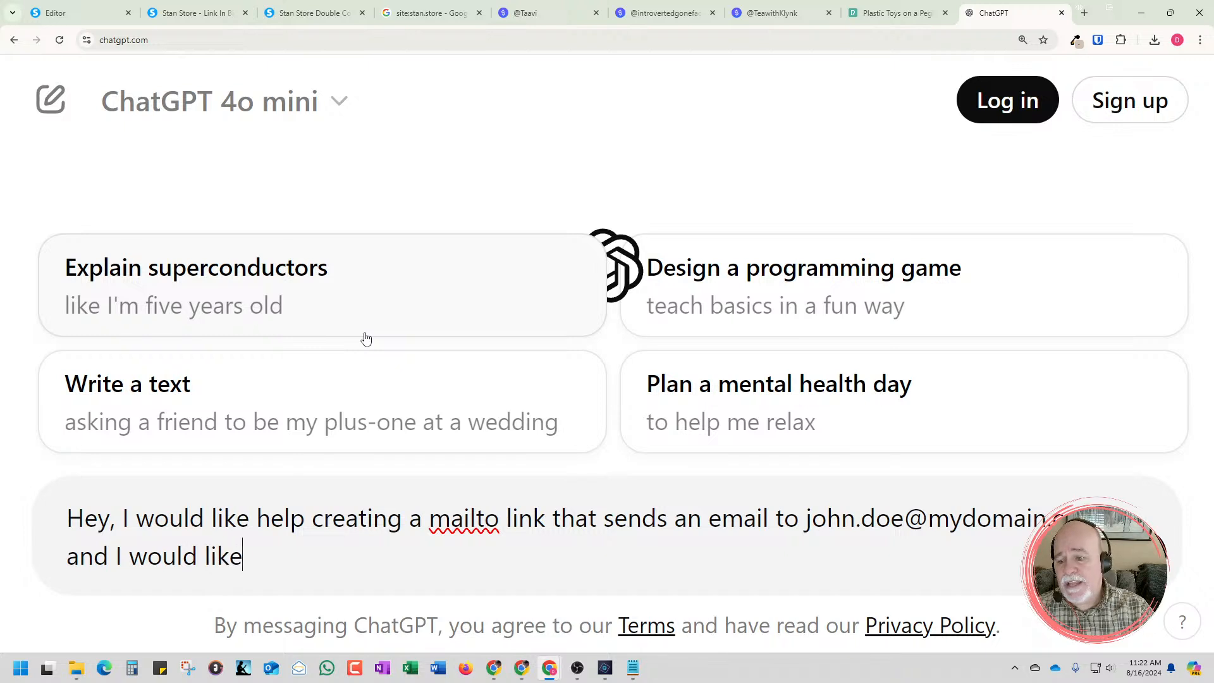
type(" the subject to ")
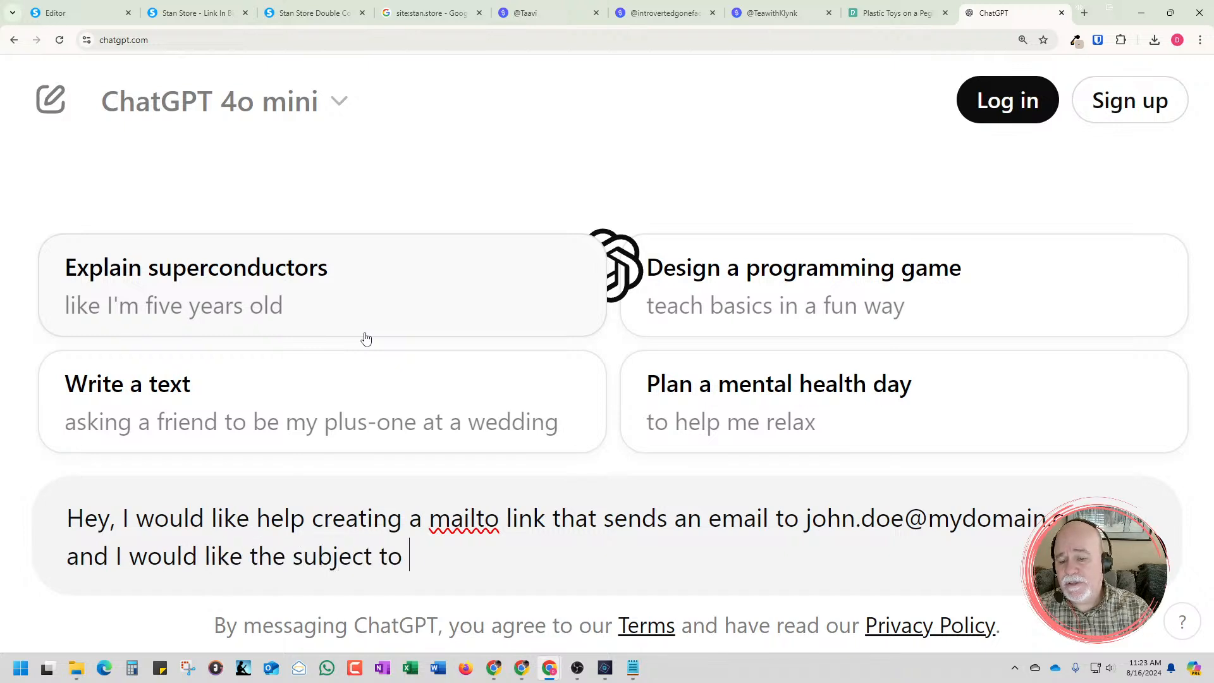
type("be \"Hell")
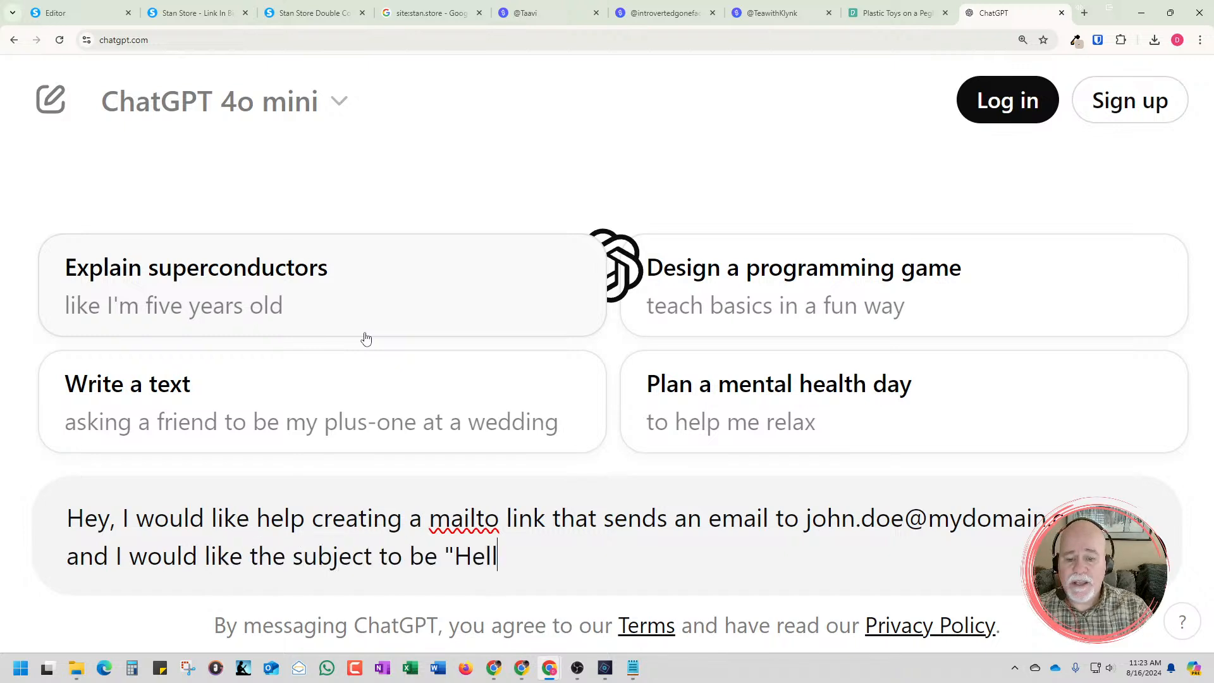
type("o fr")
Extend the message with "and I would like the subject to be "Hello from your home page!""
key("BackSpace")
key("BackSpace")
type("F")
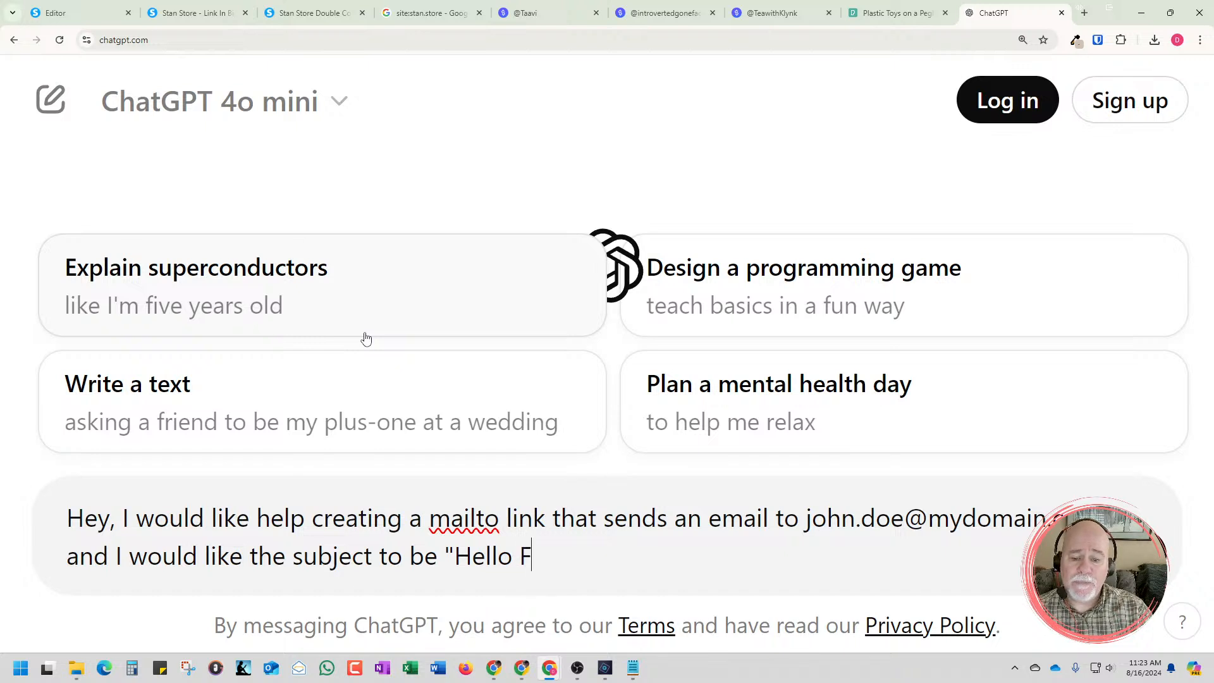
key("BackSpace")
type("fo")
key("BackSpace")
type("rom ")
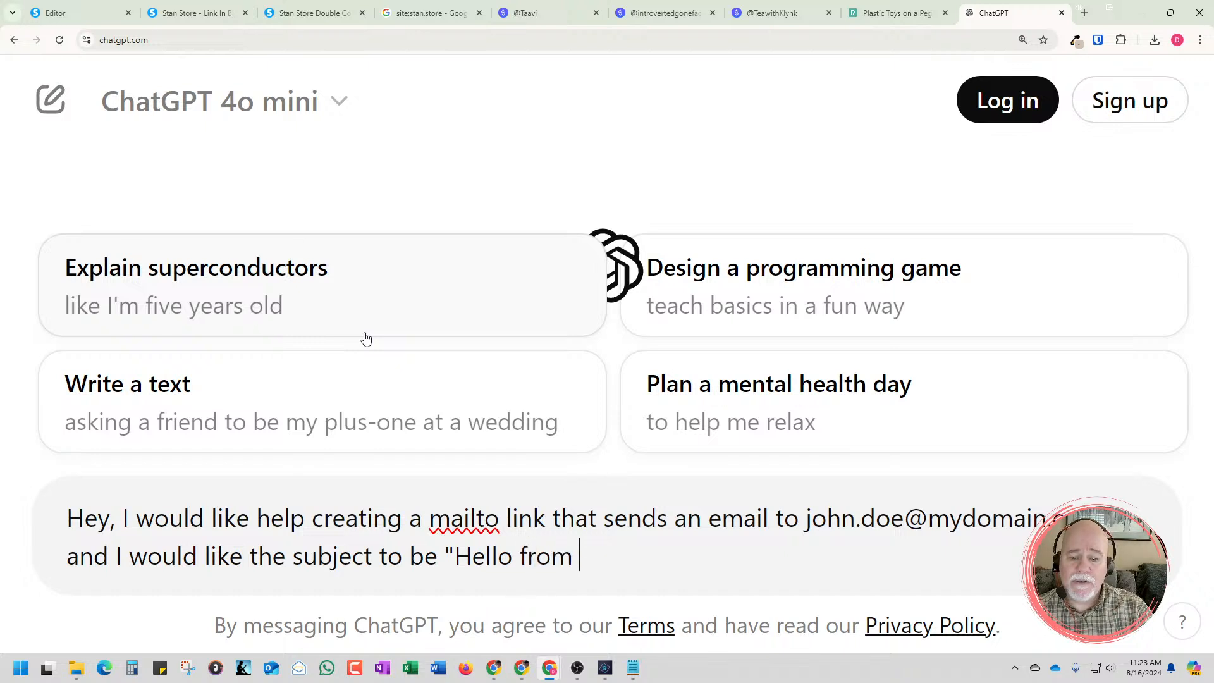
type("your home ")
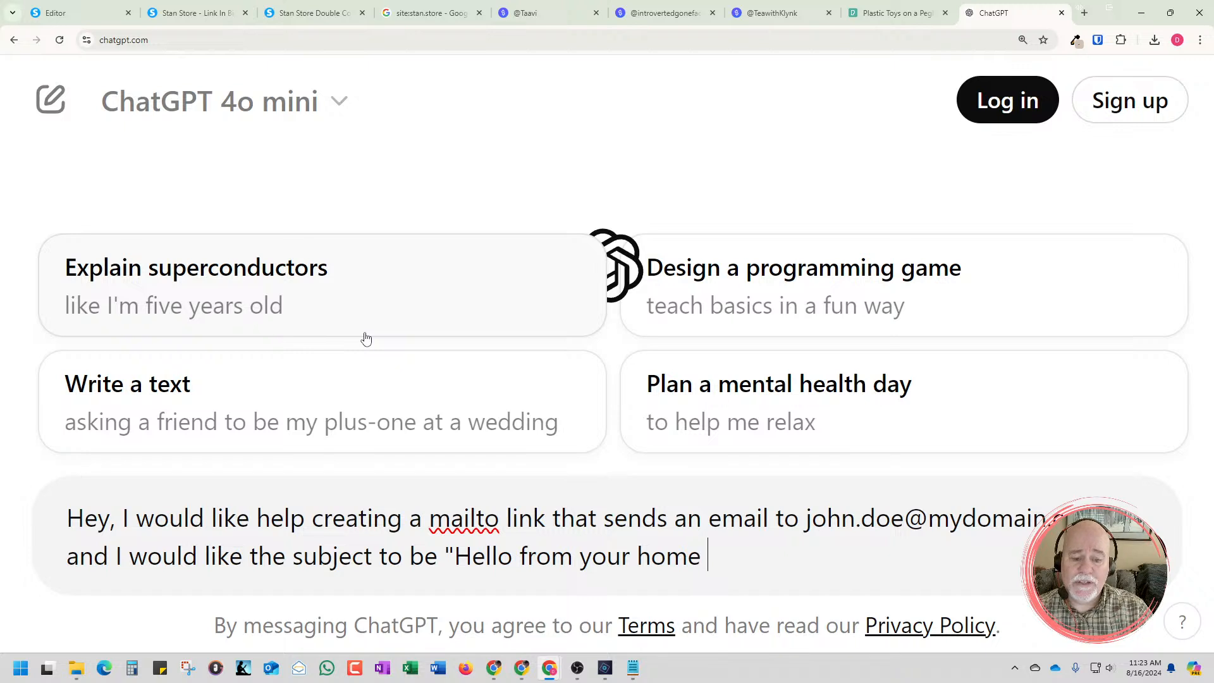
type("page!\"")
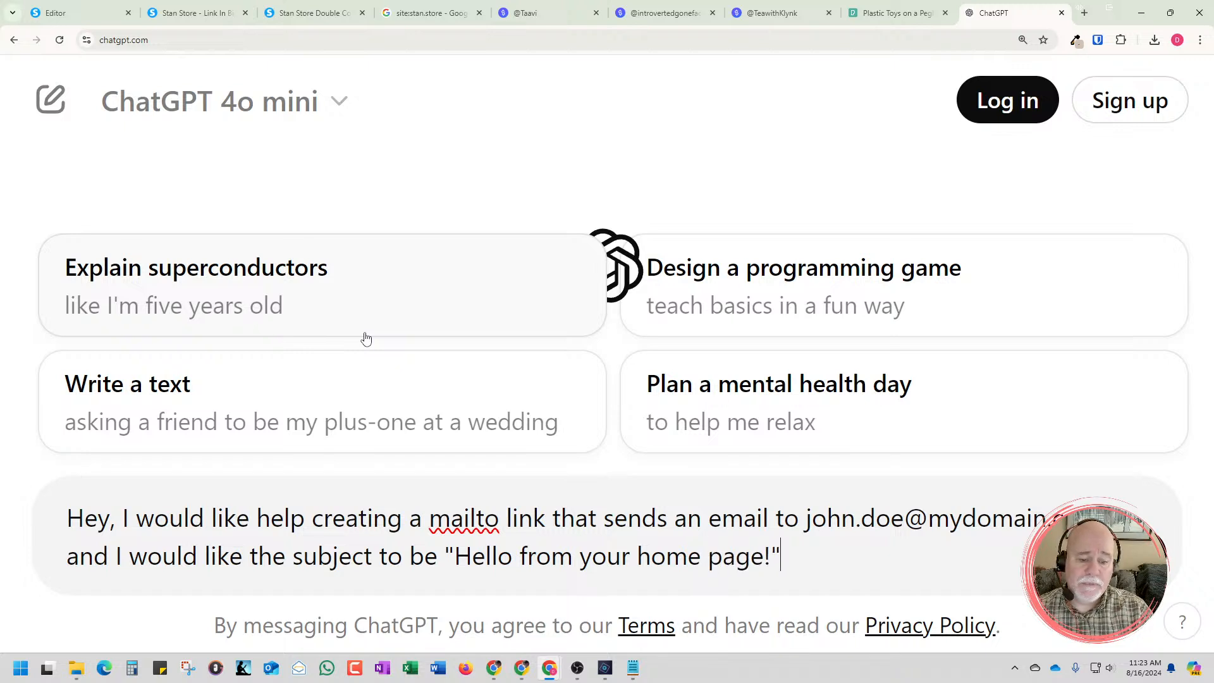
type(".")
End the ChatGPT message with a period, send it, and copy the HTML mailto code from the reply
key("Return")
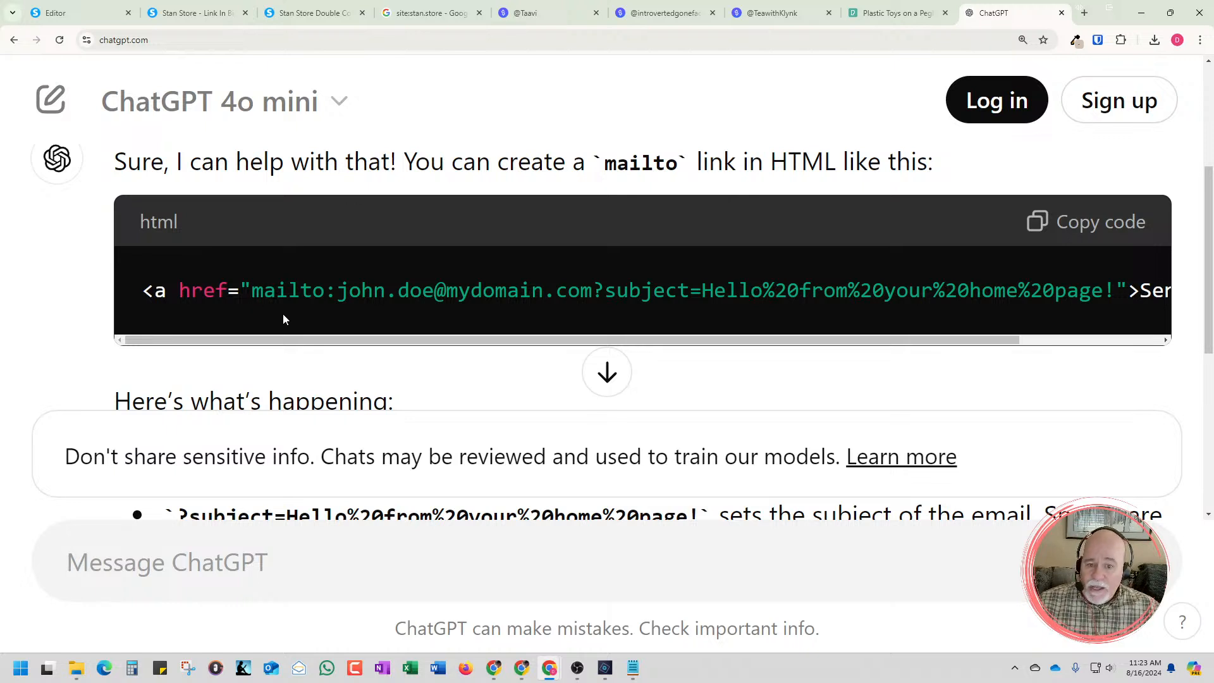
left_click_drag(607, 340, 187, 332)
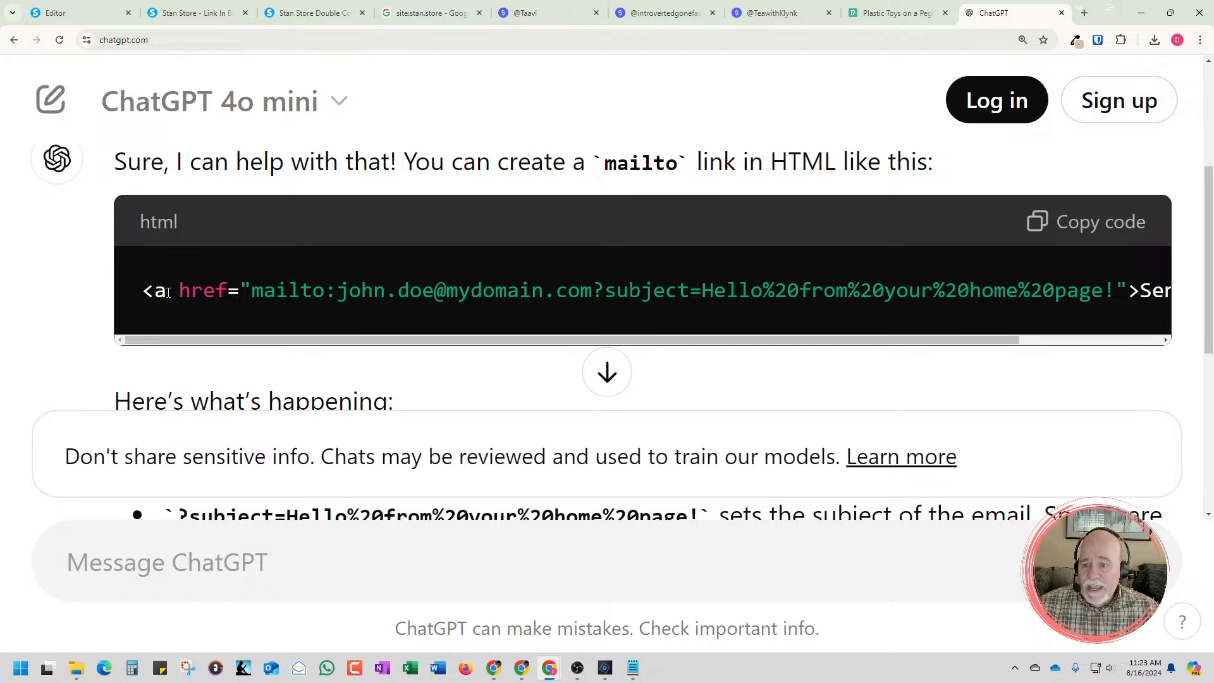
left_click_drag(251, 297, 531, 297)
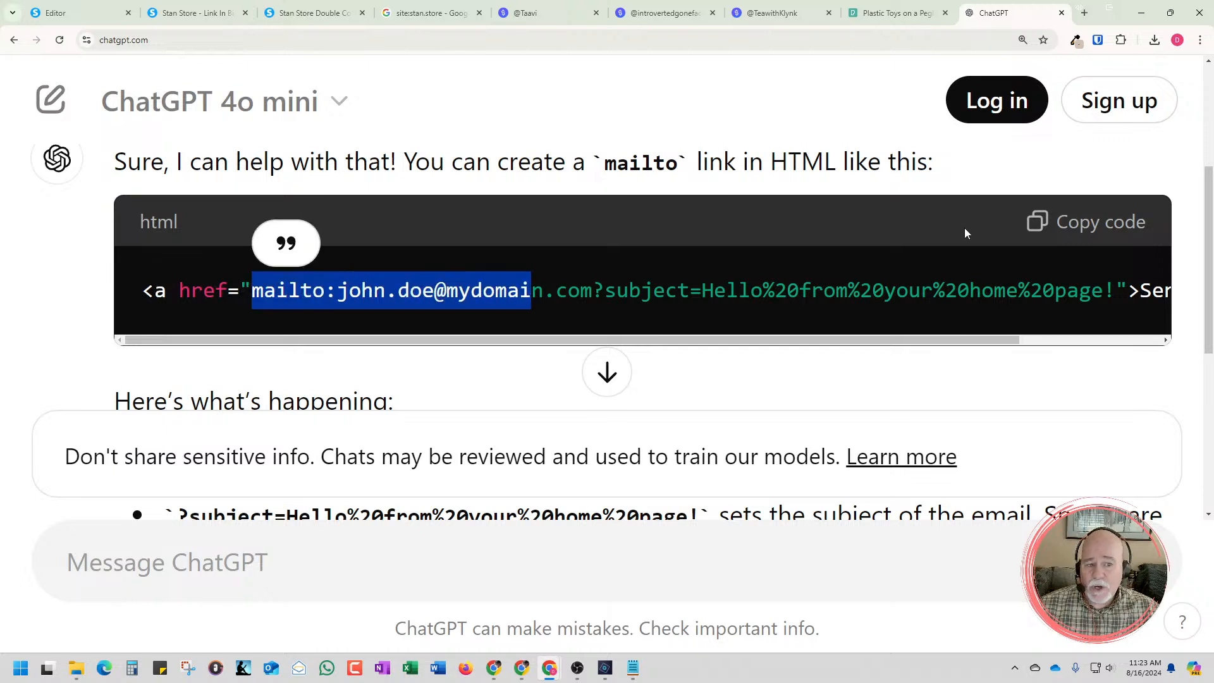
left_click(1075, 236)
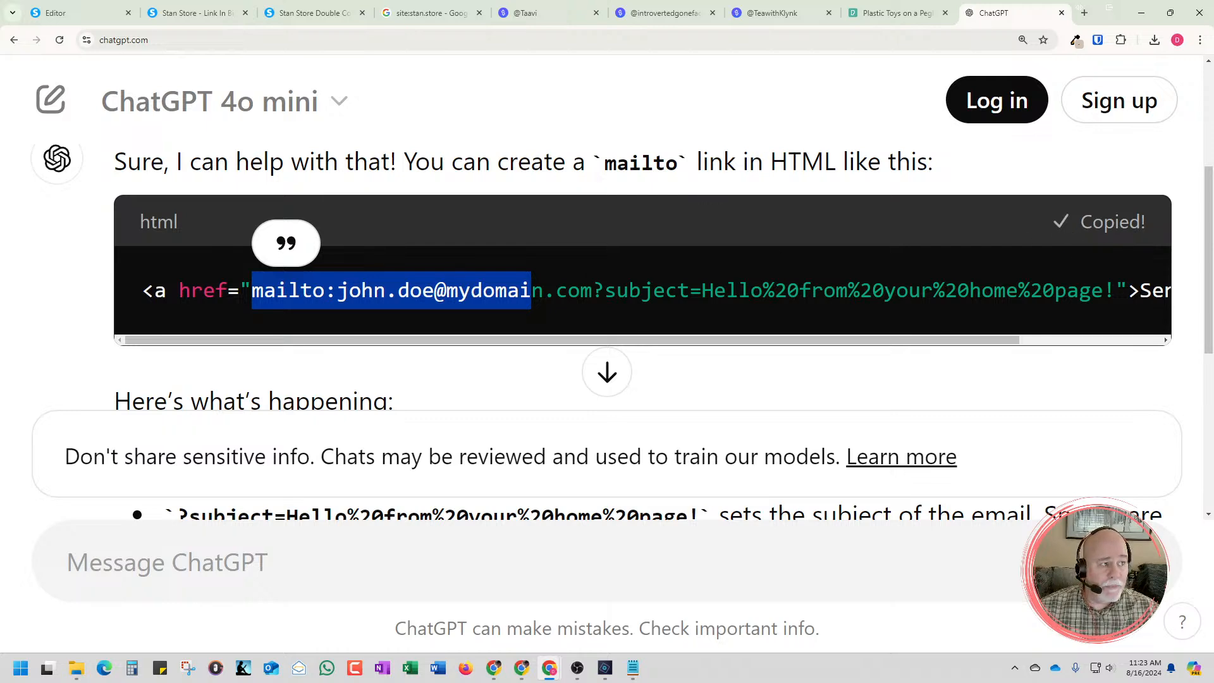
Switch to Notepad and paste the copied HTML code below the existing mailto link, leaving one blank line between them
key("alt+Tab")
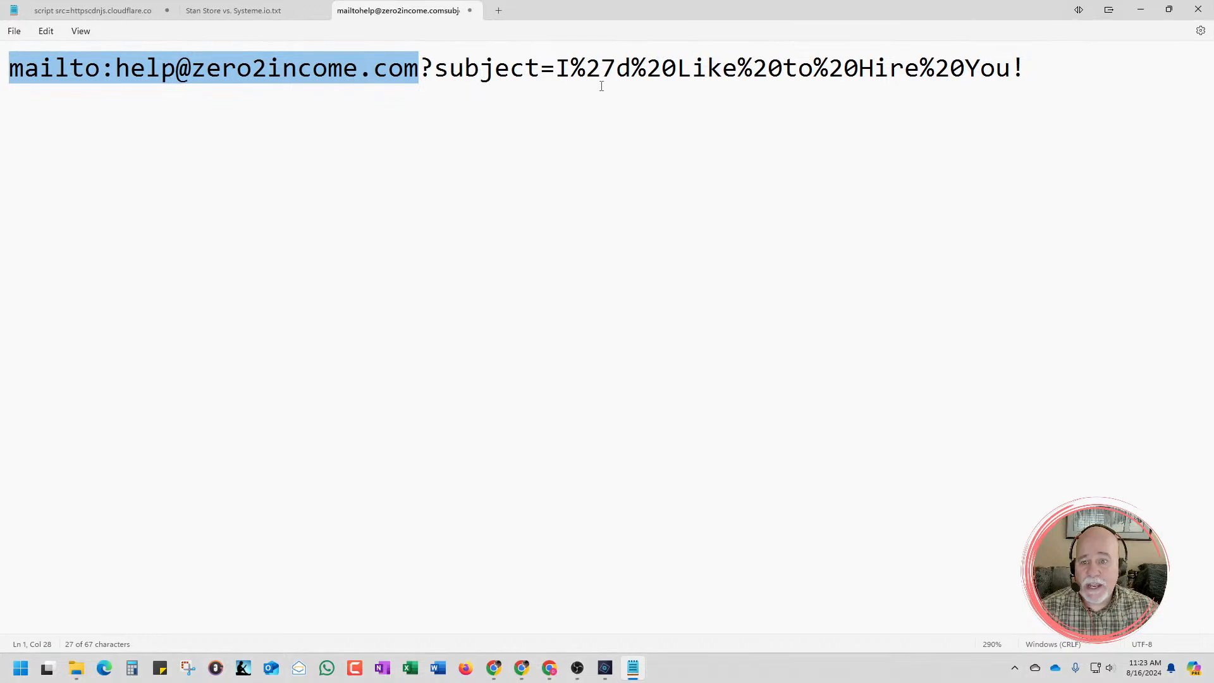
left_click(1024, 68)
key("Return")
key("Return")
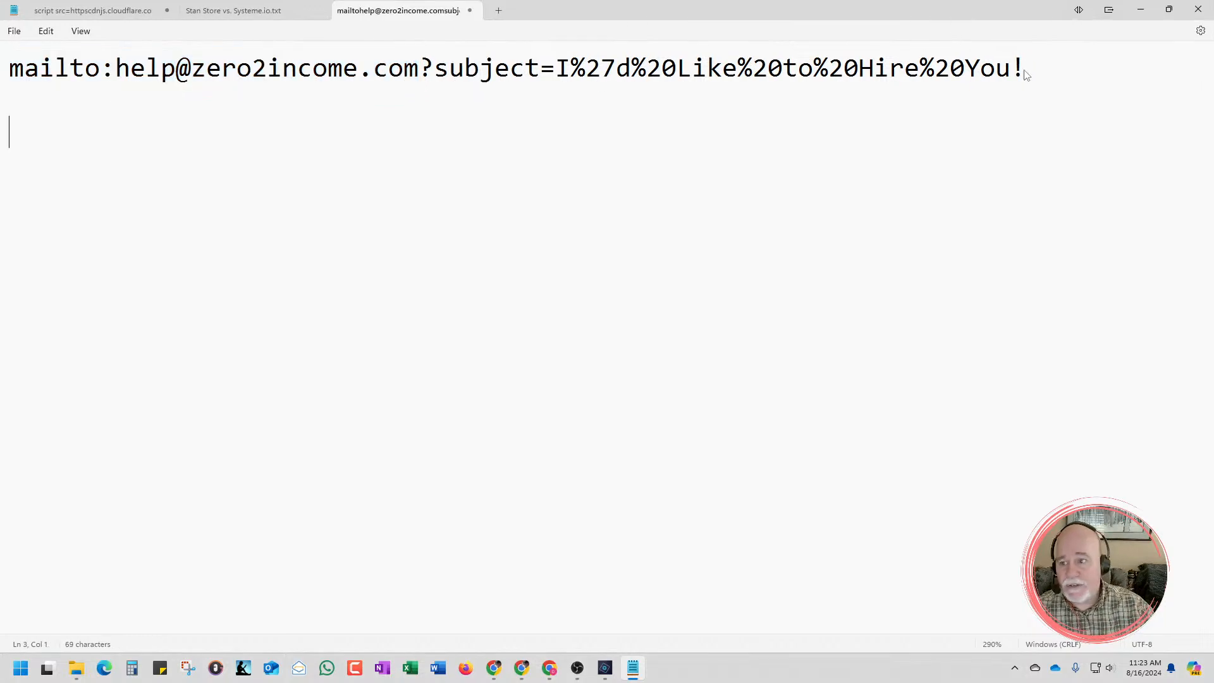
key("ctrl+v")
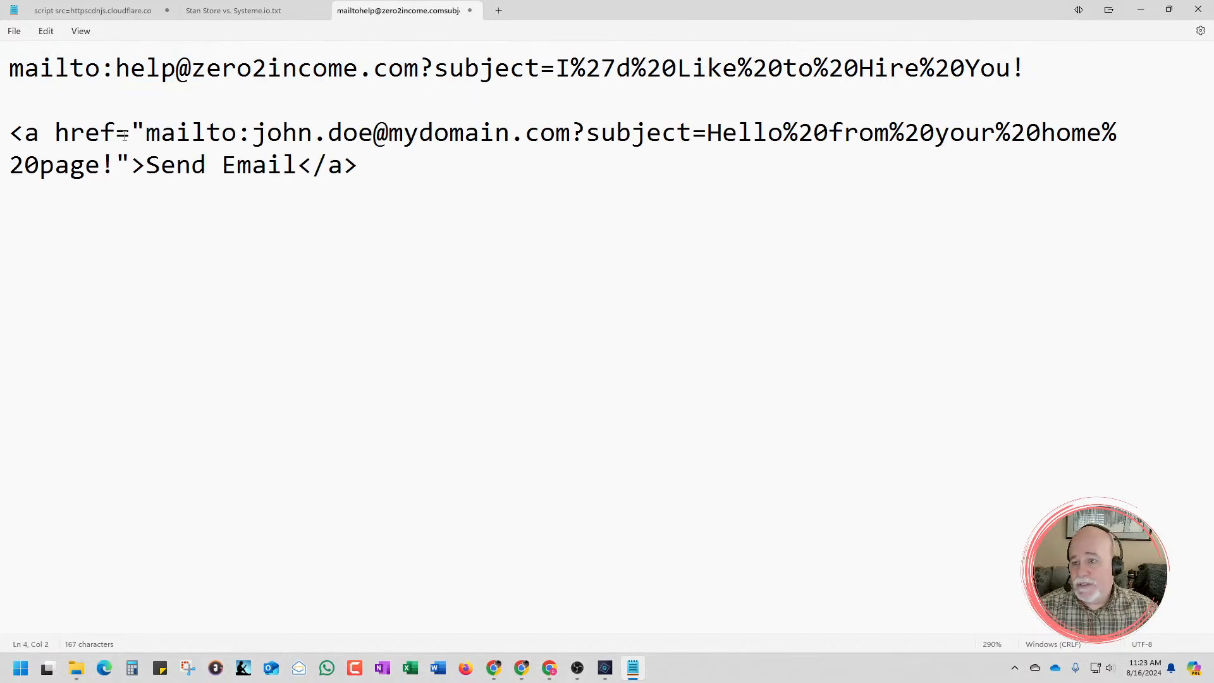
Strip the opening anchor markup and the trailing ">Send Email</a> from the pasted code, keeping only the mailto address and subject
left_click_drag(144, 132, 2, 132)
key("Delete")
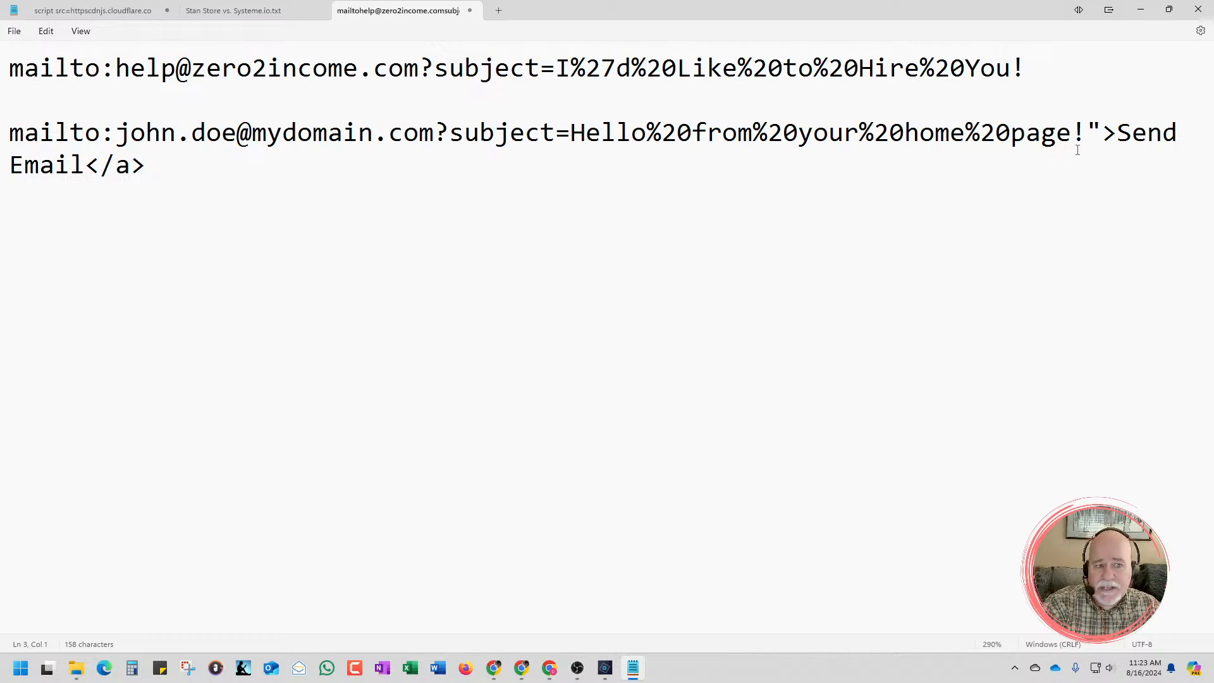
left_click_drag(1088, 131, 1164, 197)
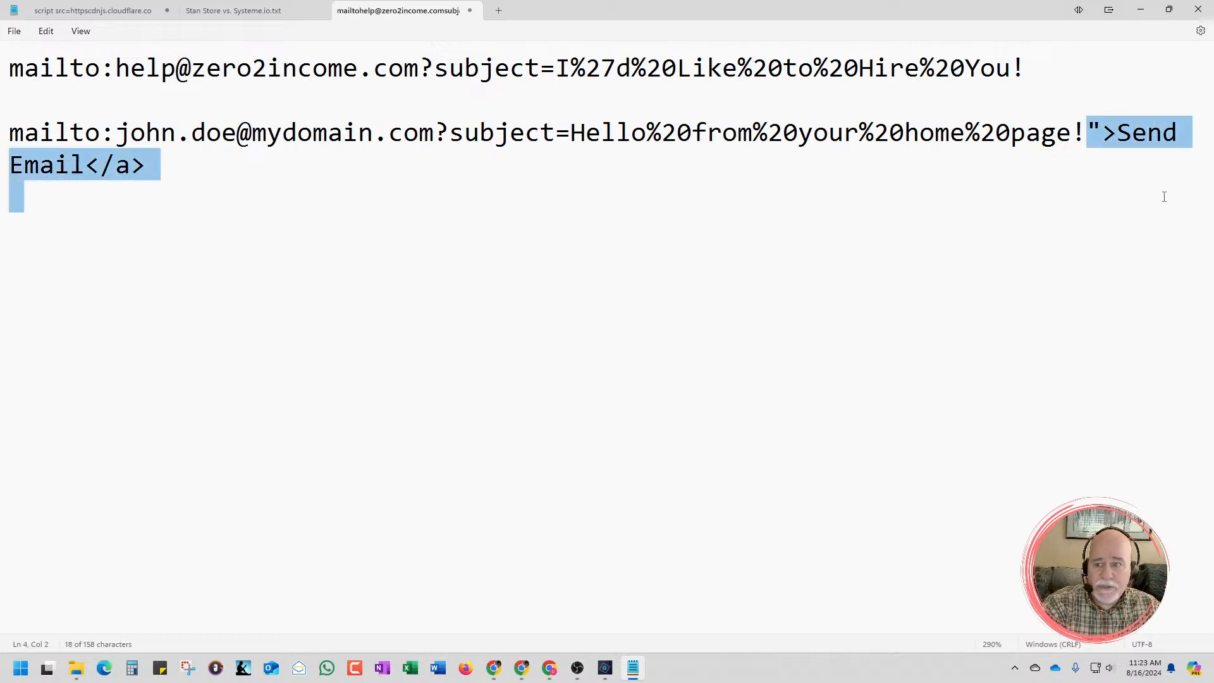
key("BackSpace")
left_click_drag(1137, 133, 4, 151)
Switch back to ChatGPT in Chrome and copy only the link inside the href quotes, from "mailto:" through "page!"
left_click_drag(584, 14, 1213, 95)
left_click(270, 309)
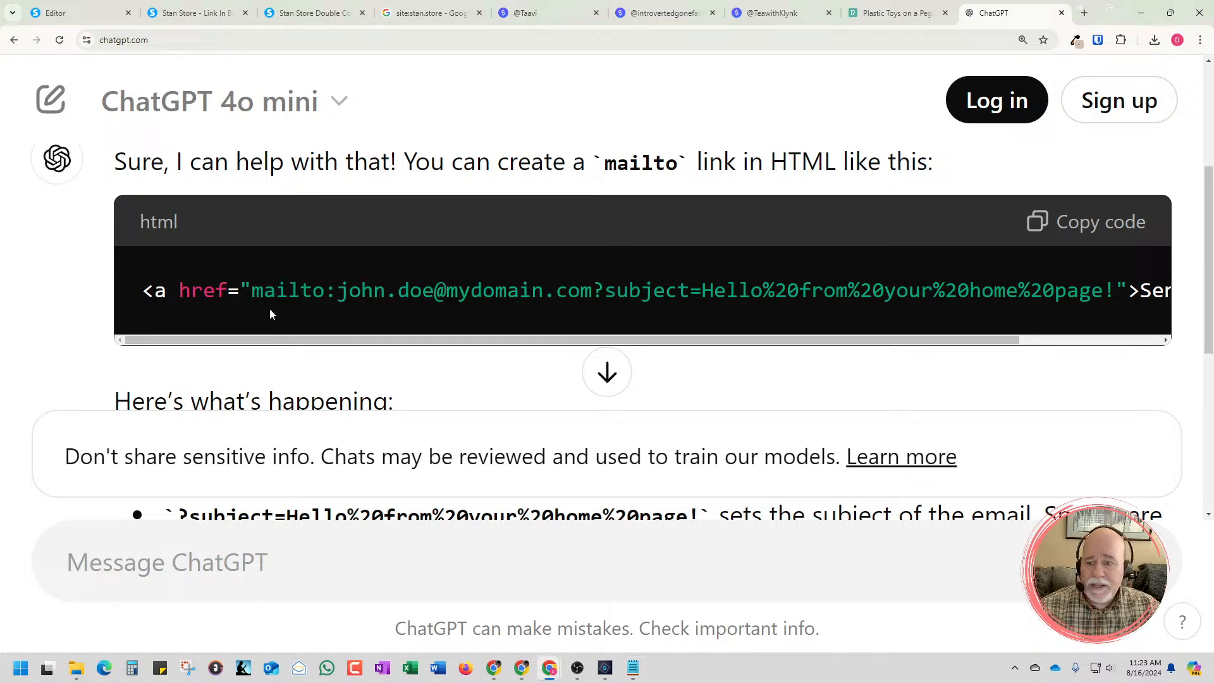
left_click_drag(253, 292, 991, 309)
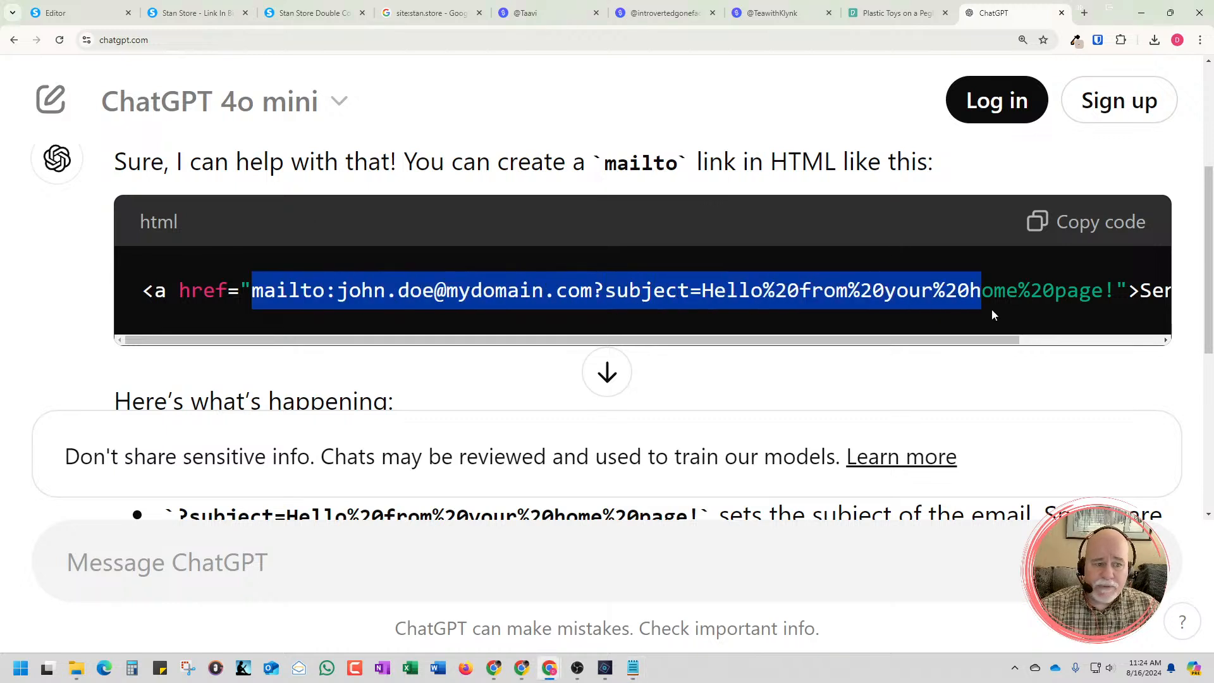
left_click_drag(1113, 305, 1113, 302)
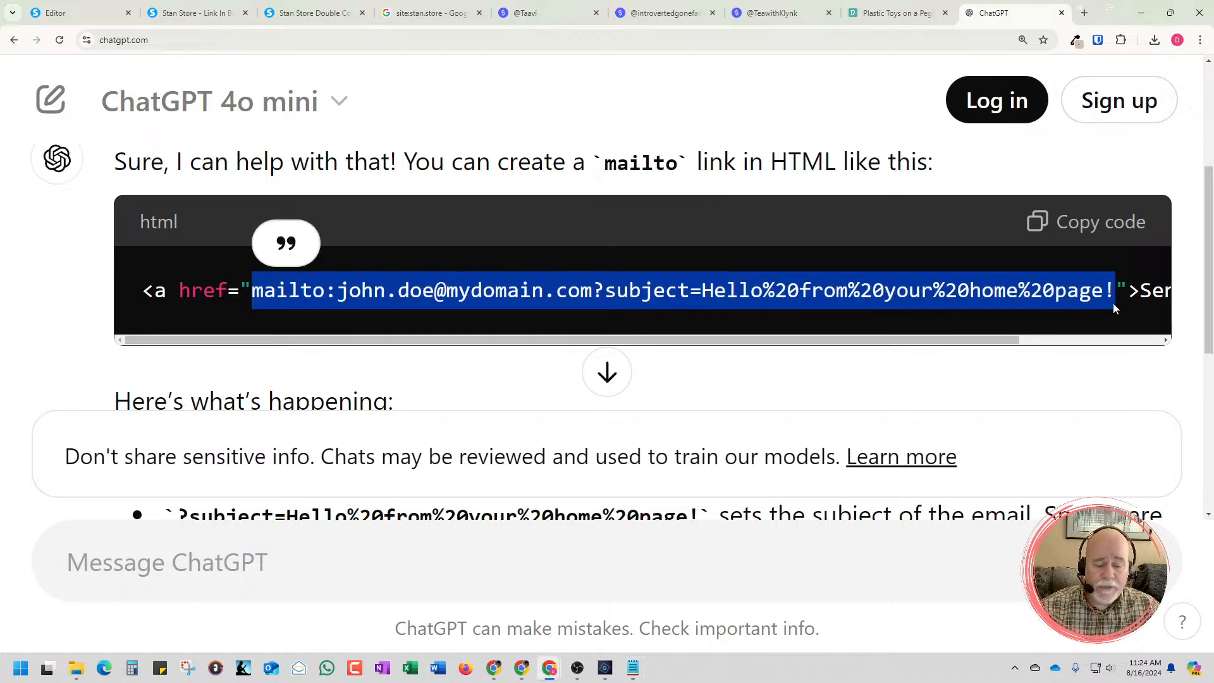
In the Systeme.io editor, replace the "I'd Like to Hire You" button's URL with the copied mailto link and save the changes
left_click(109, 14)
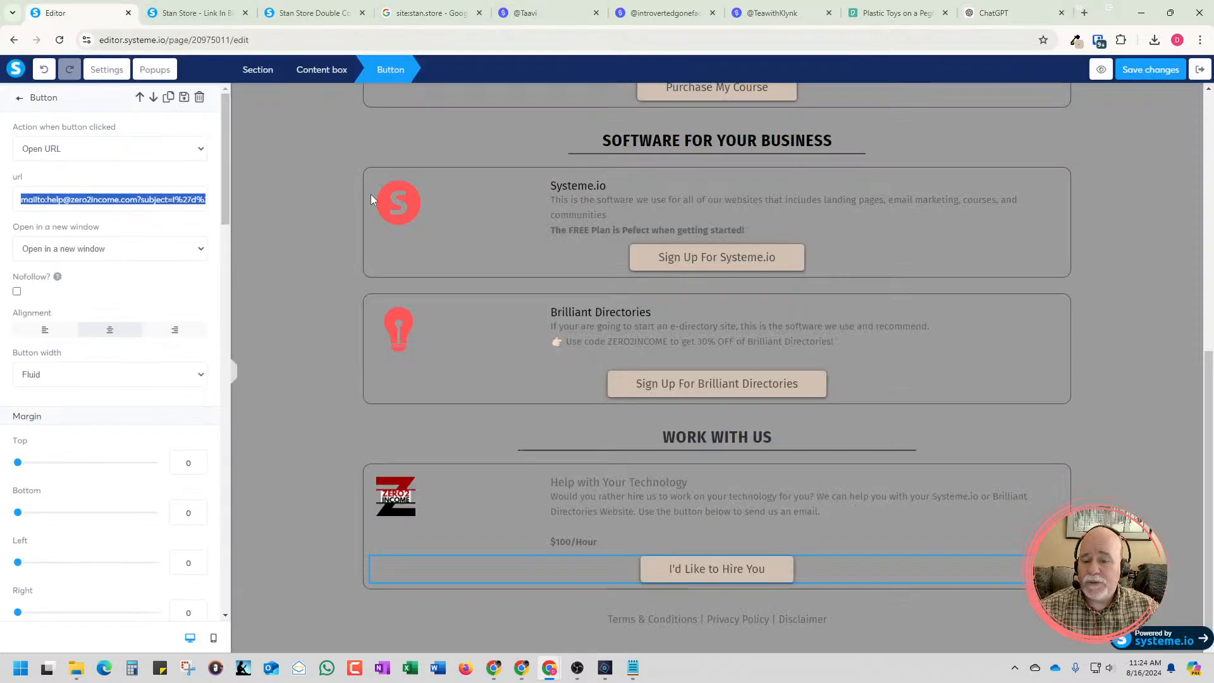
triple_click(133, 201)
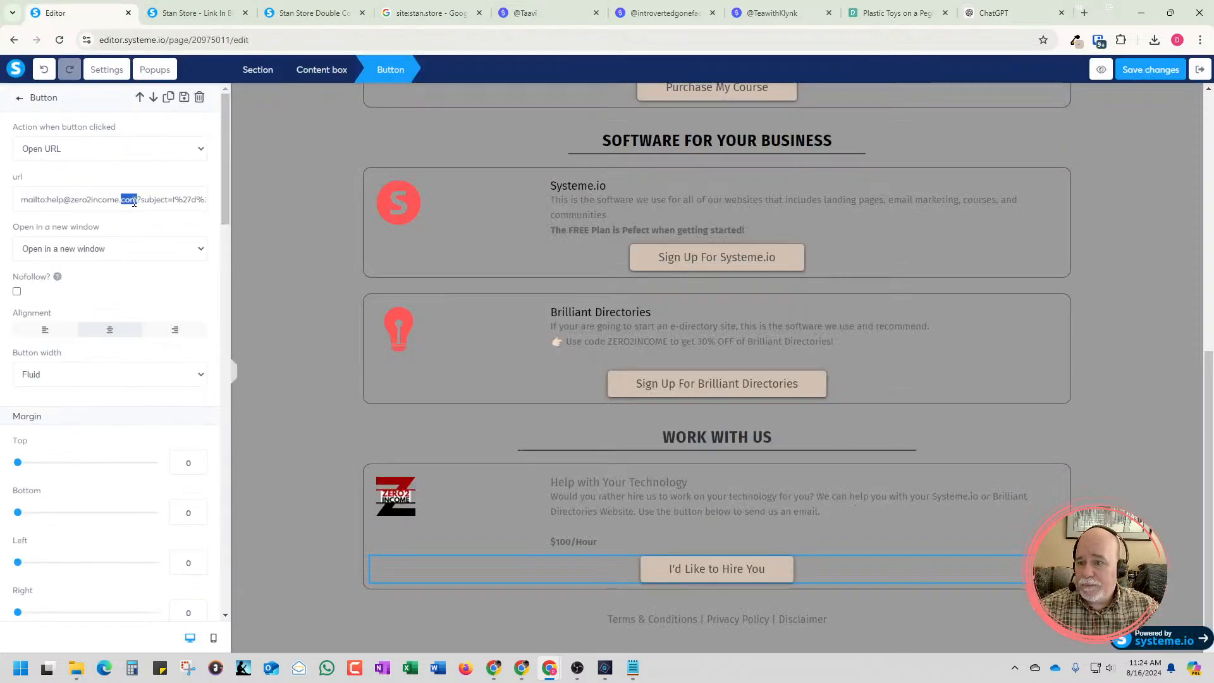
key("BackSpace")
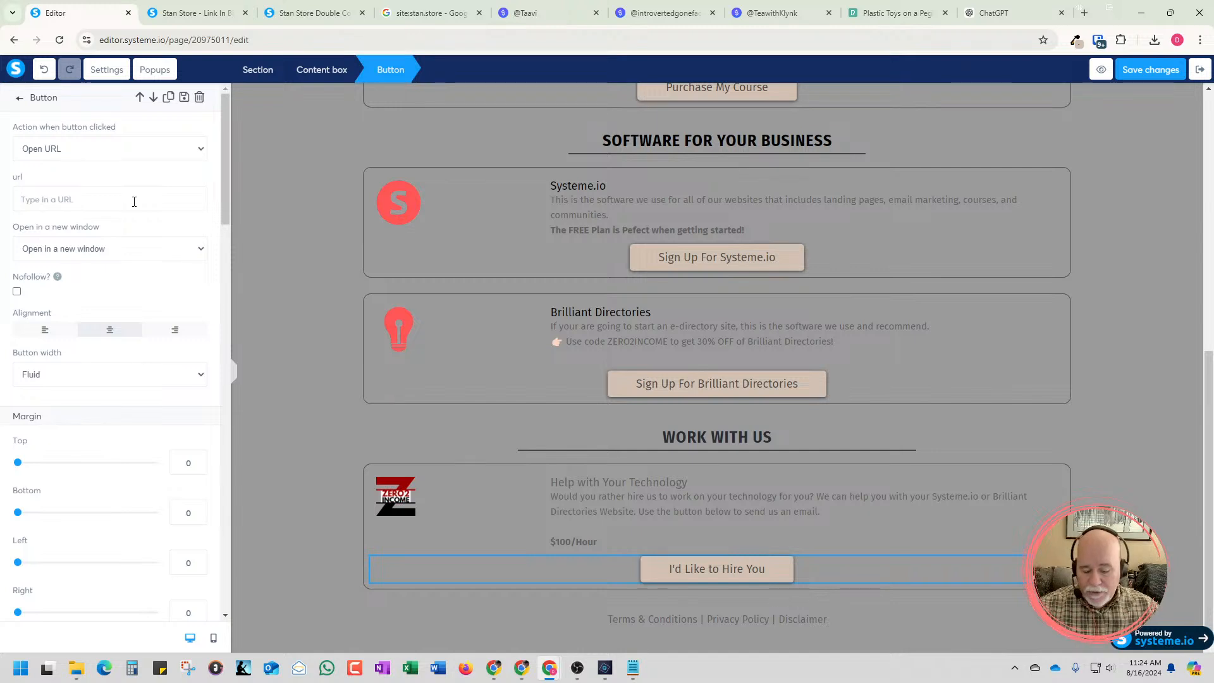
key("ctrl+v")
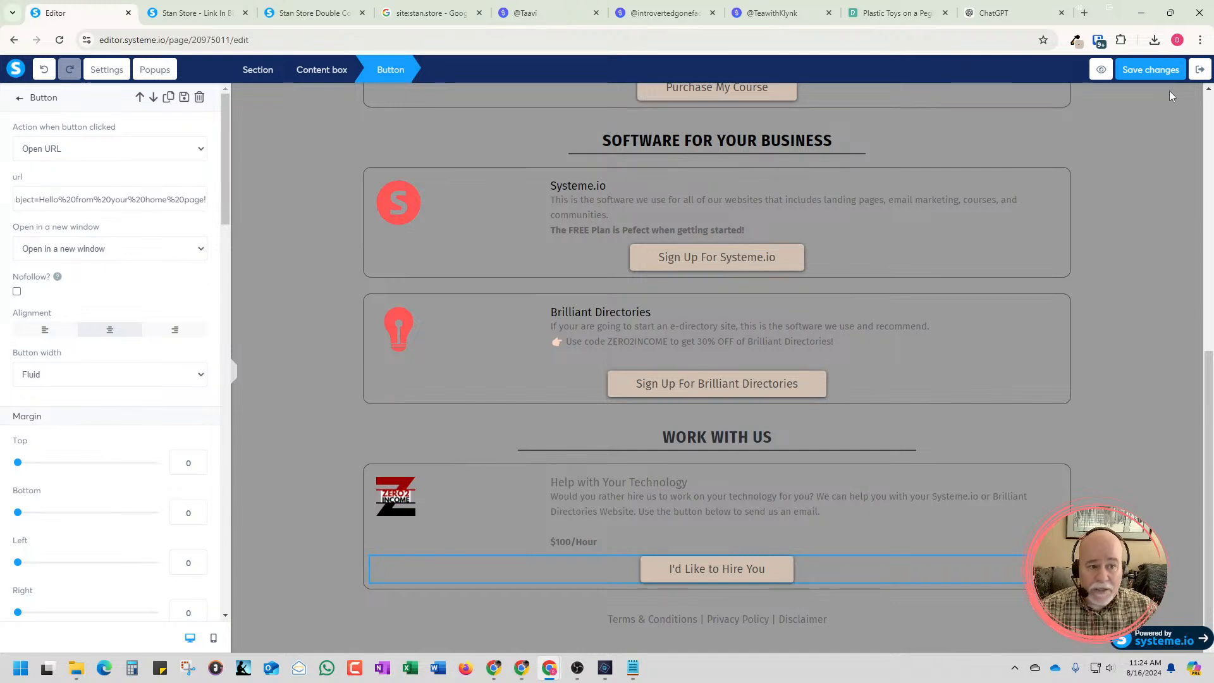
left_click(1156, 76)
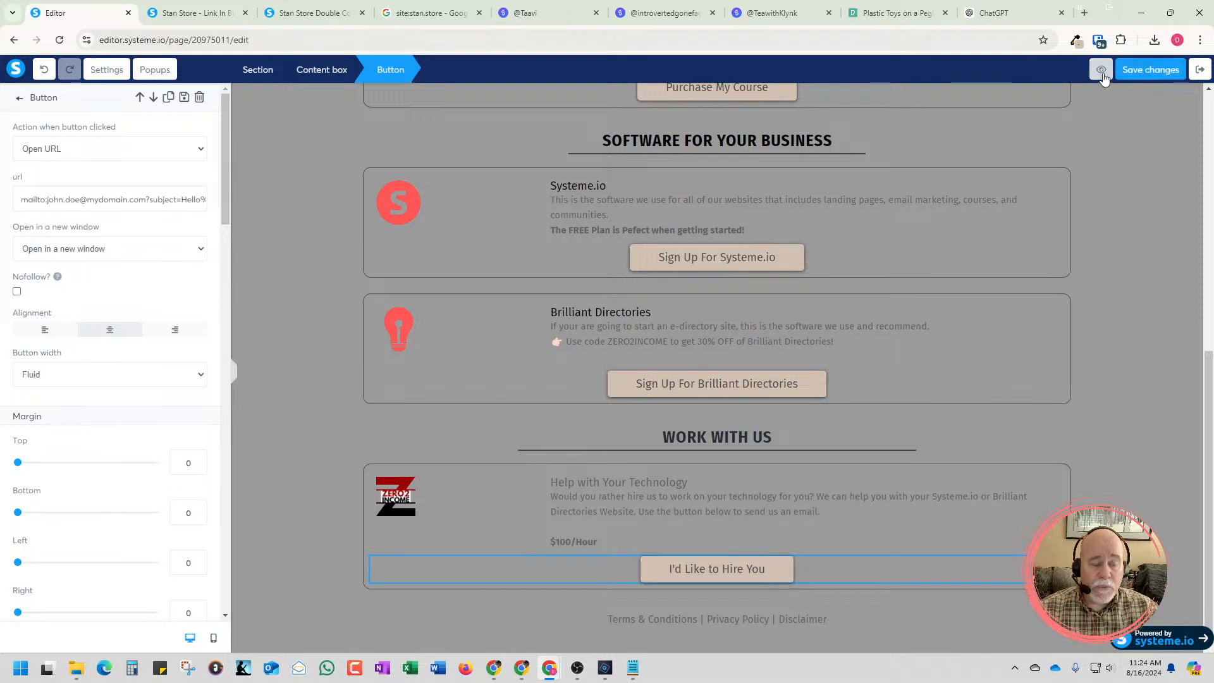
Preview the page, dismiss the preview-mode notice and test the "I'd Like to Hire You" button
left_click(1102, 74)
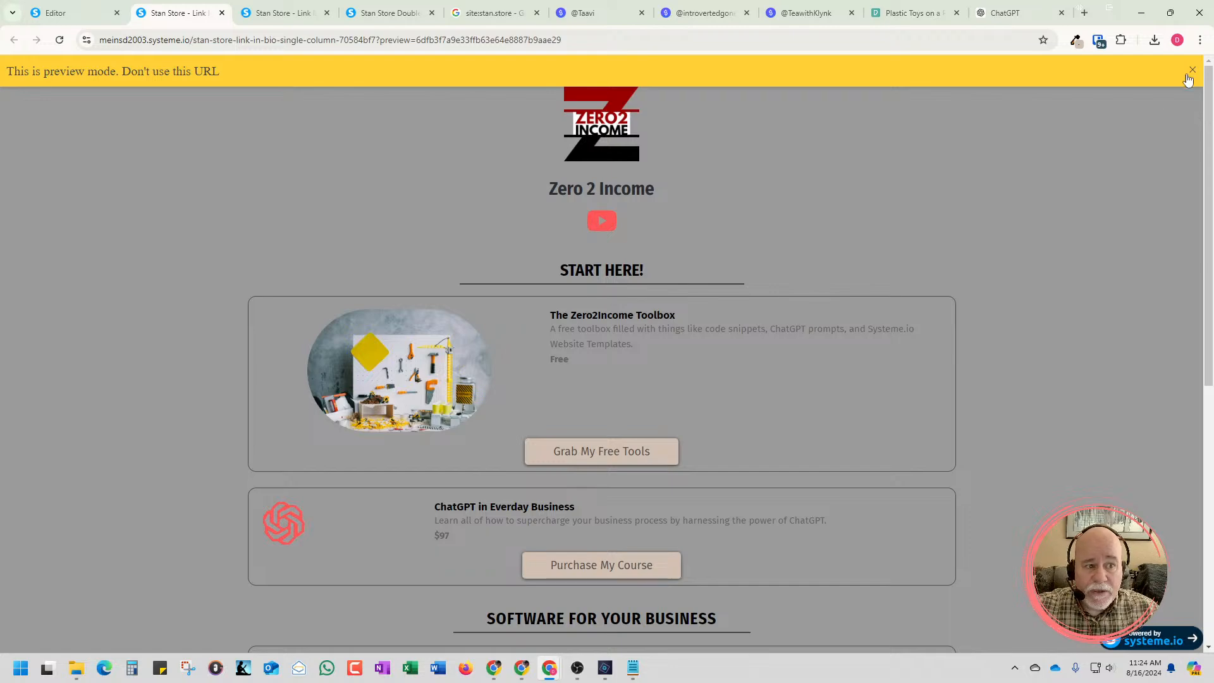
left_click(1192, 69)
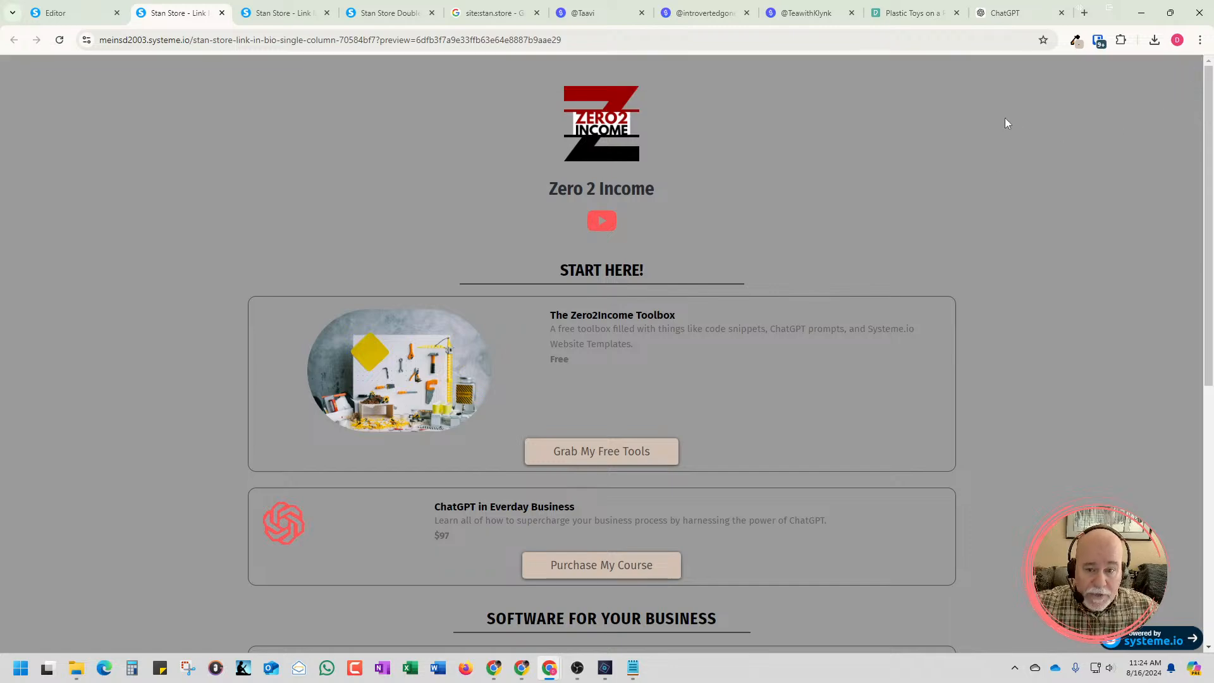
scroll(907, 169, "down", 8)
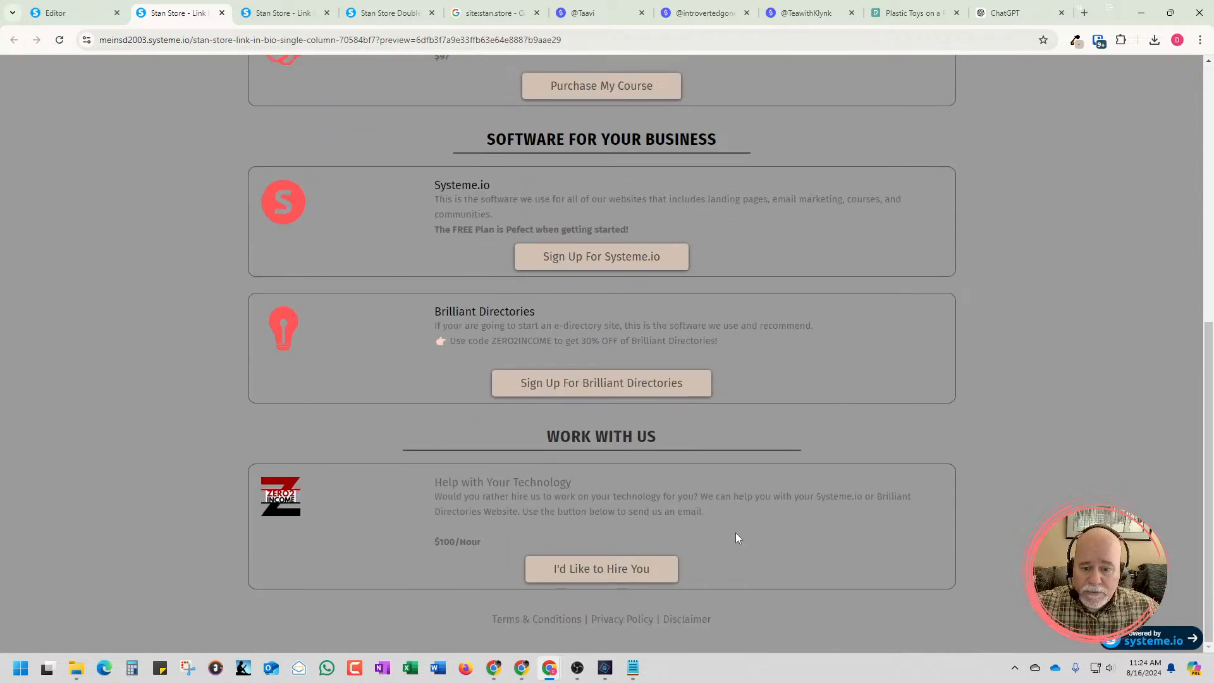
left_click(613, 581)
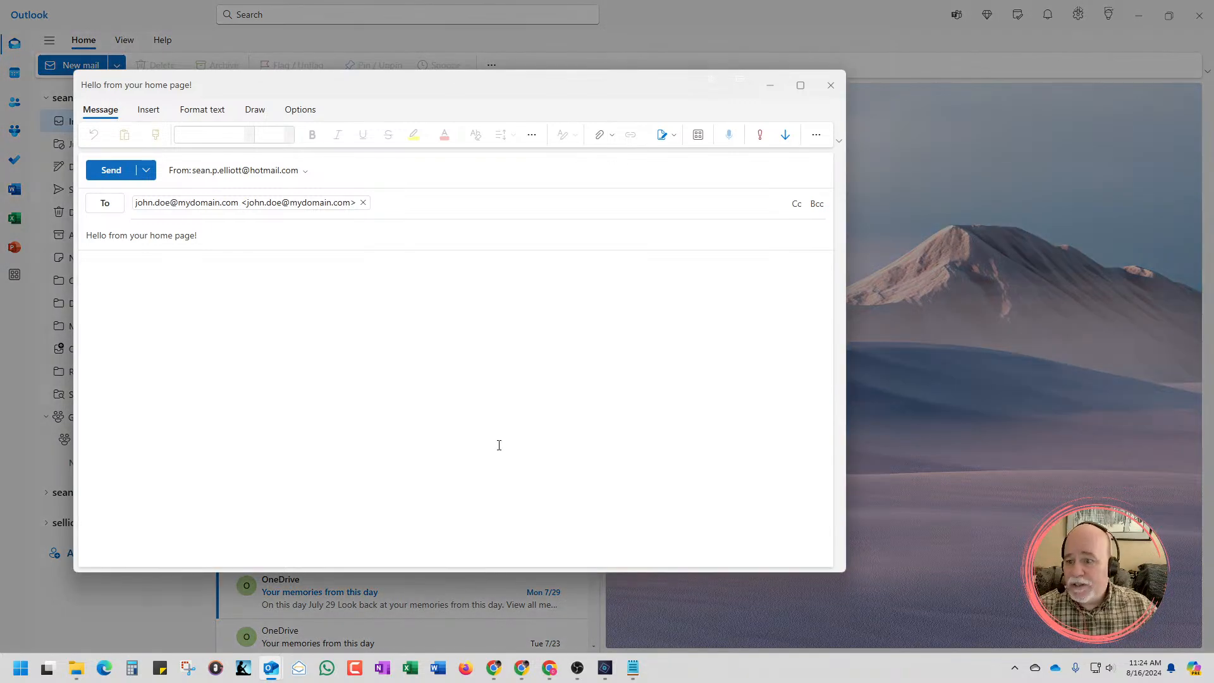
Write "Hey what's up knucklehead. Just wanted to say." as the body of the test email in Outlook
left_click_drag(190, 238, 170, 238)
left_click(125, 270)
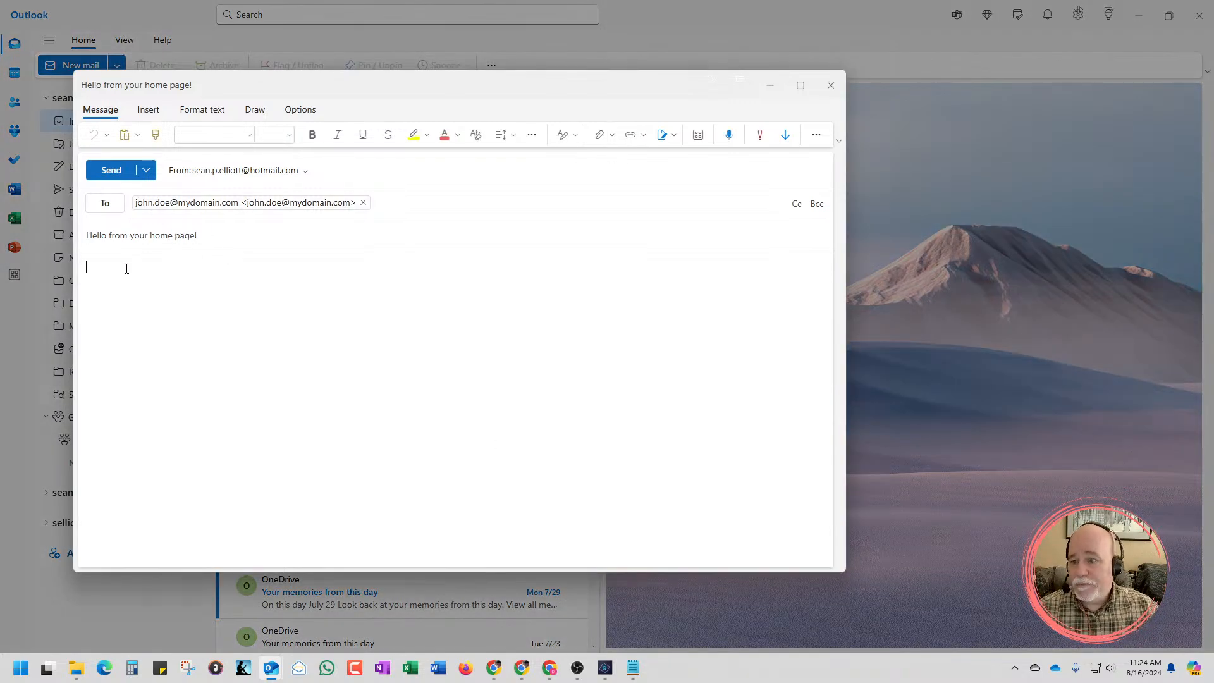
type("Hey what")
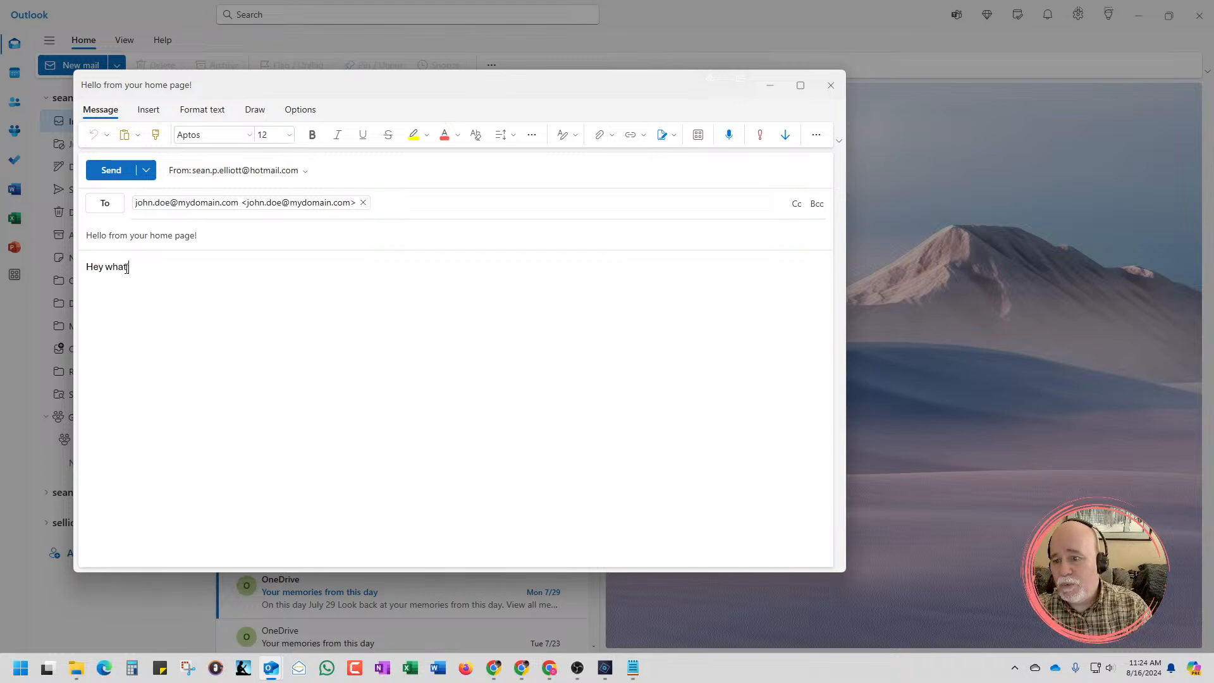
type("'s up knu")
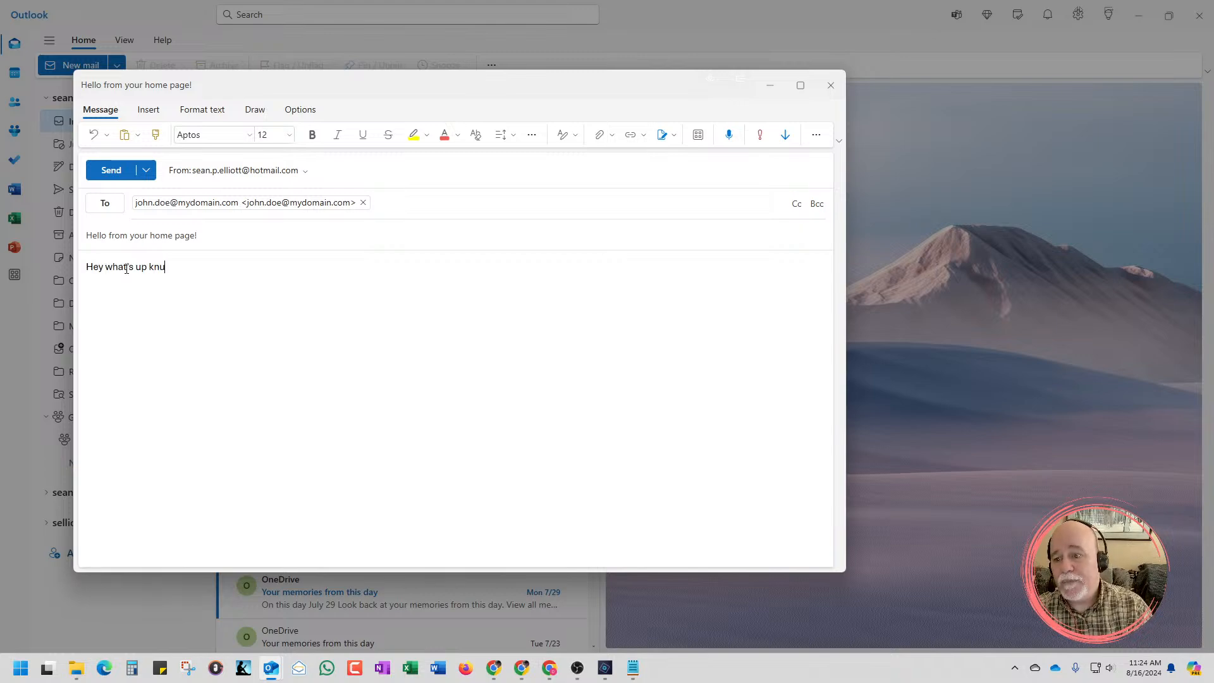
type("ckleh")
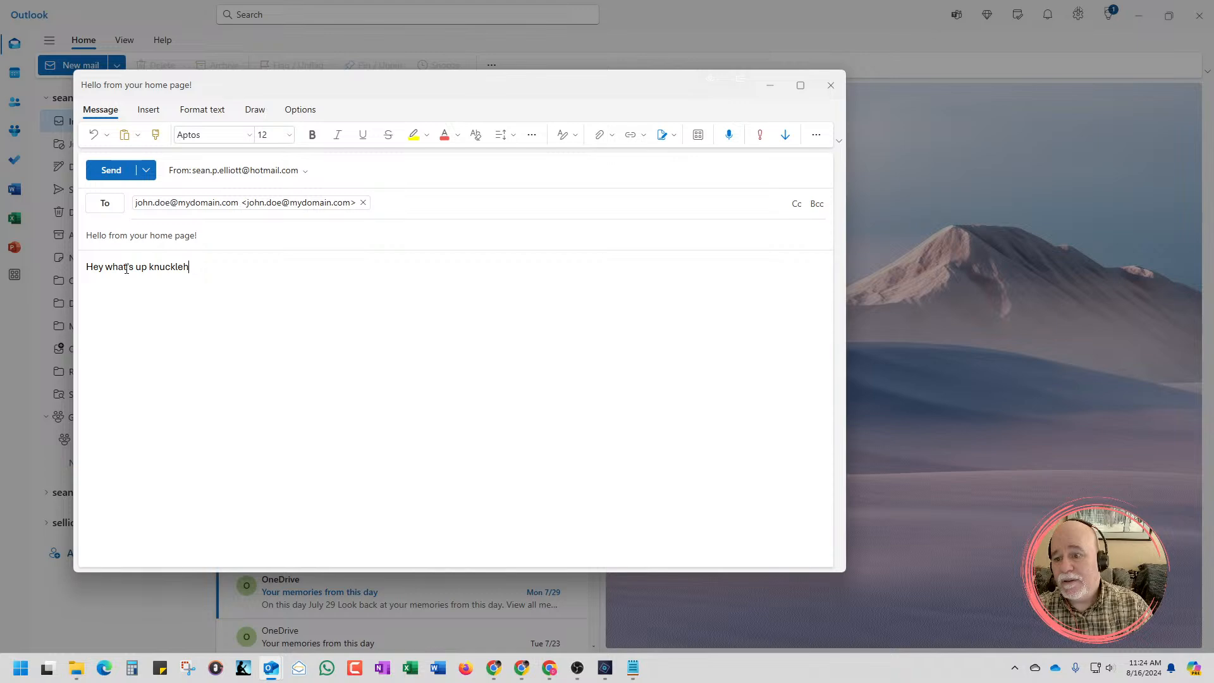
type("ead. Just ww")
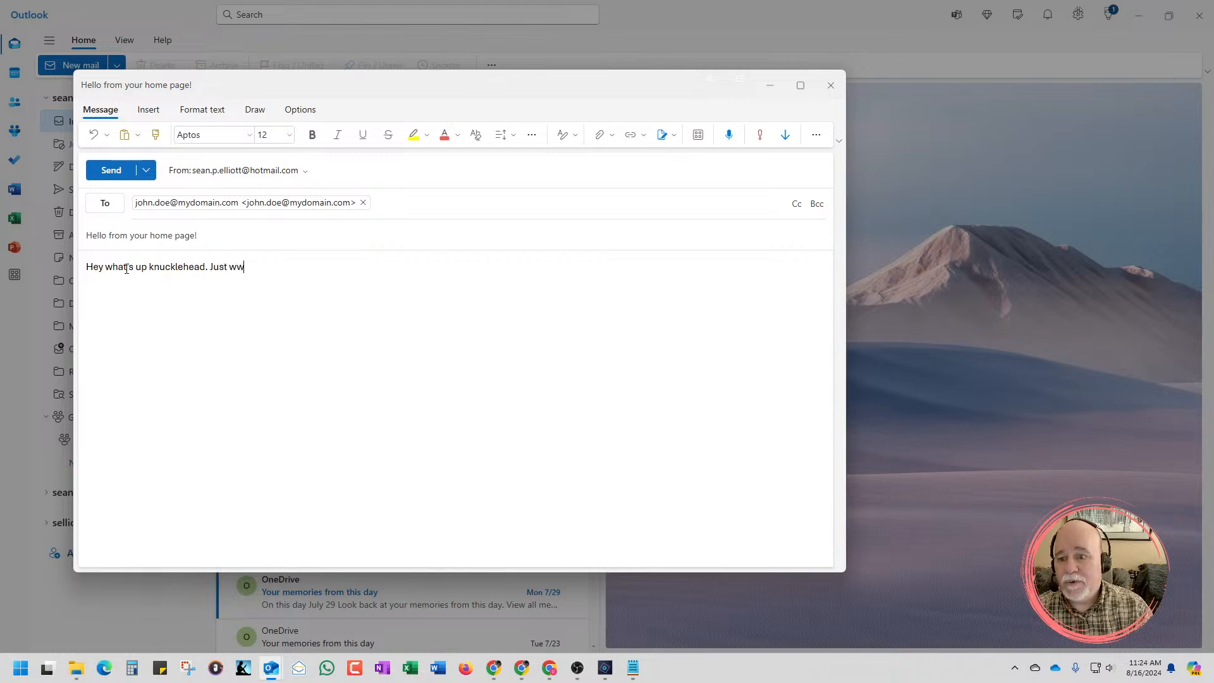
key("BackSpace")
type("anted to sh")
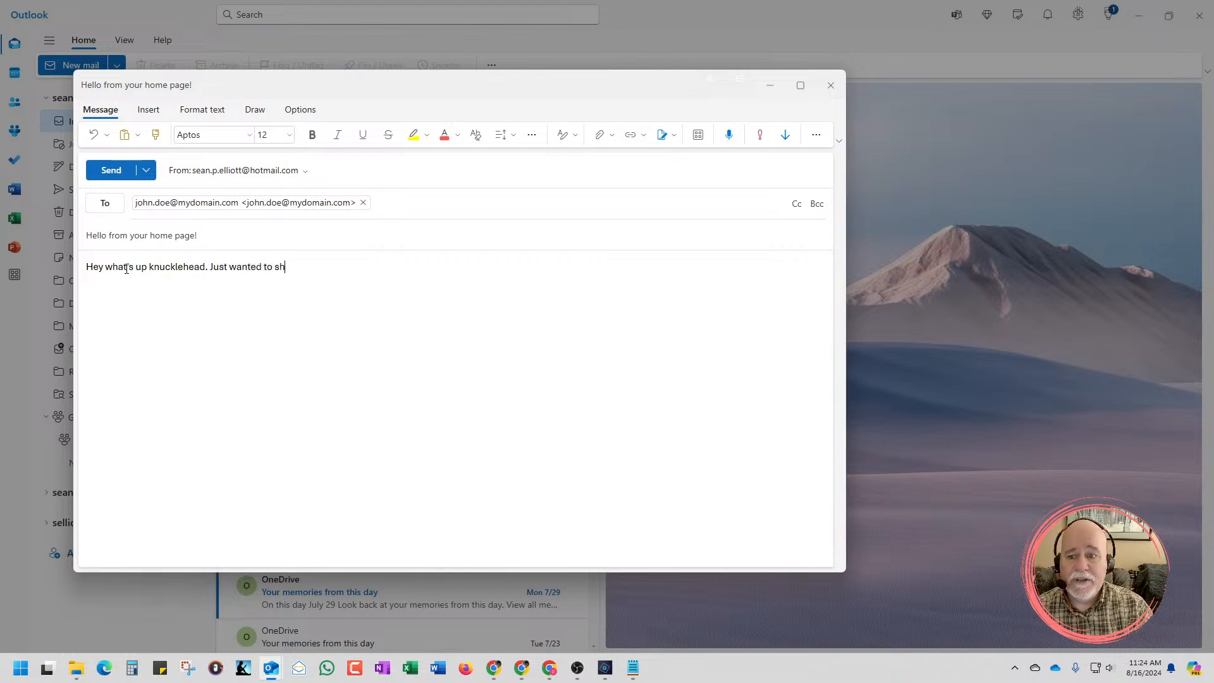
key("BackSpace")
type("ay.")
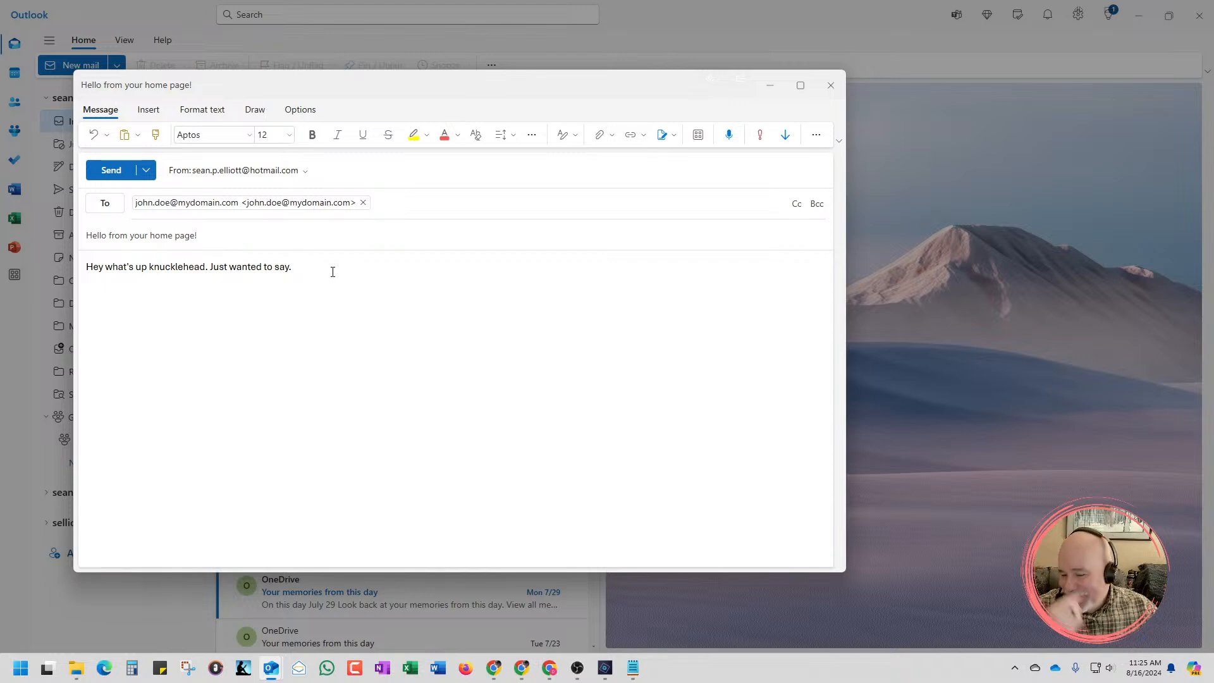
Close the test email without sending it and switch back to the page preview in Chrome
left_click_drag(326, 269, 39, 268)
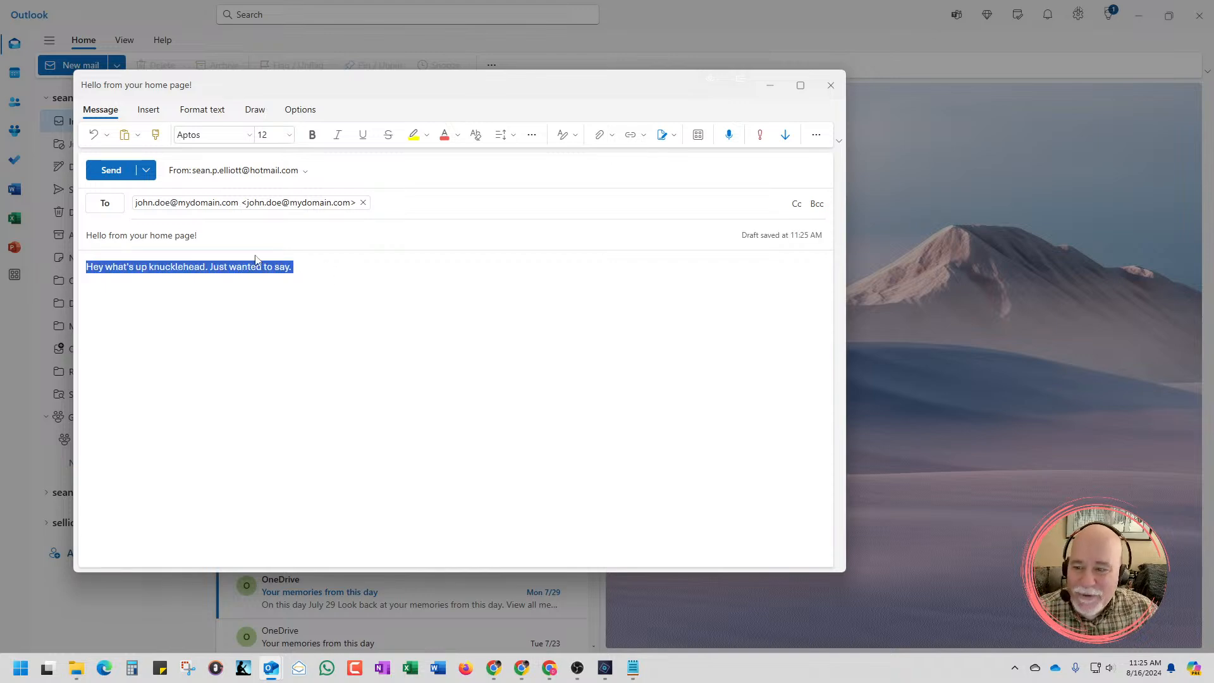
left_click(841, 90)
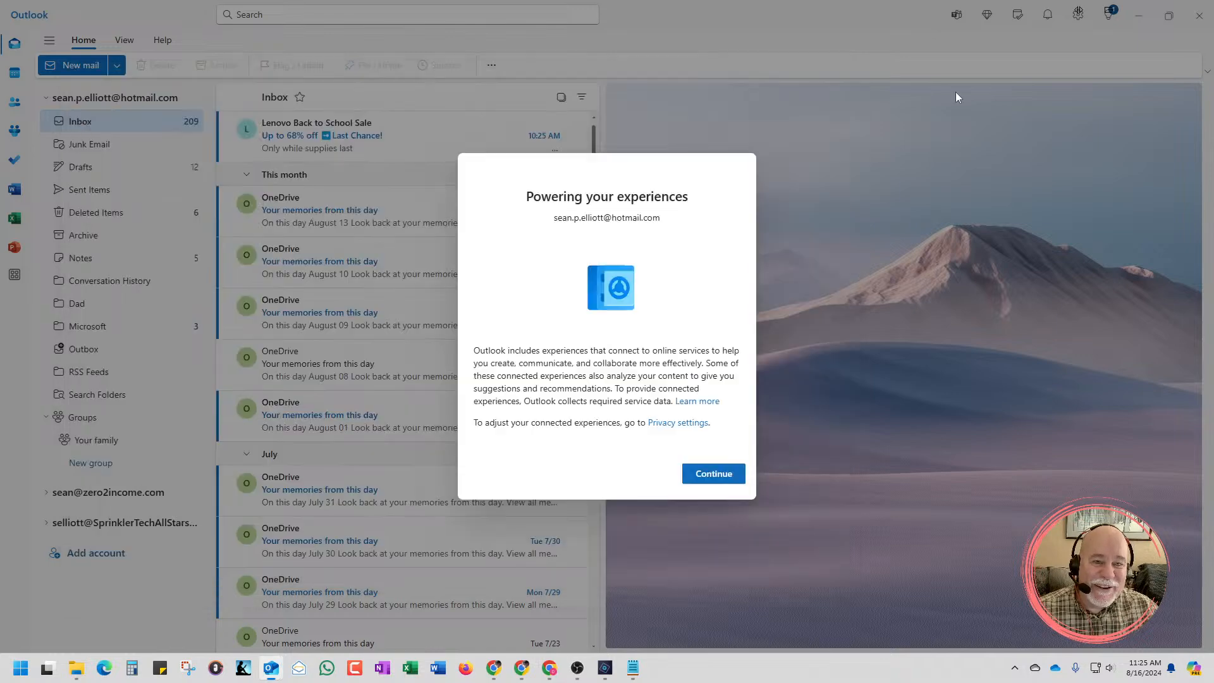
key("alt+Tab")
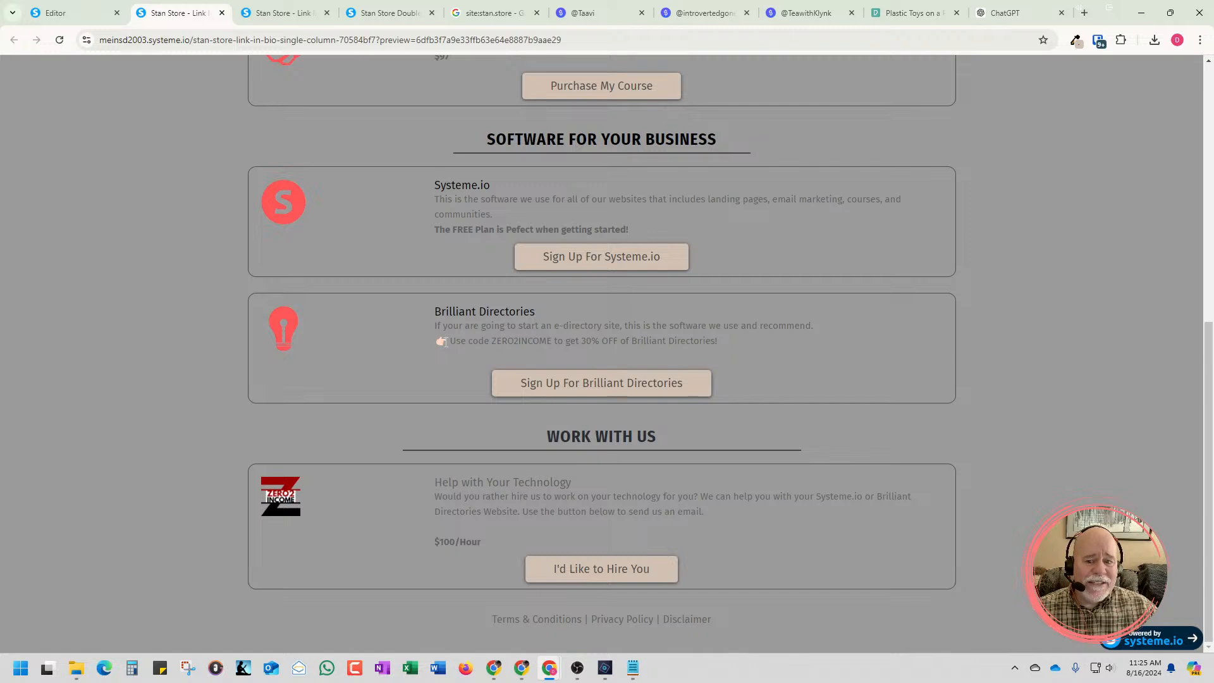
Review the previewed page, from the pointing-hand emoji in the Brilliant Directories offer up to the Start Here section
left_click_drag(445, 342, 435, 343)
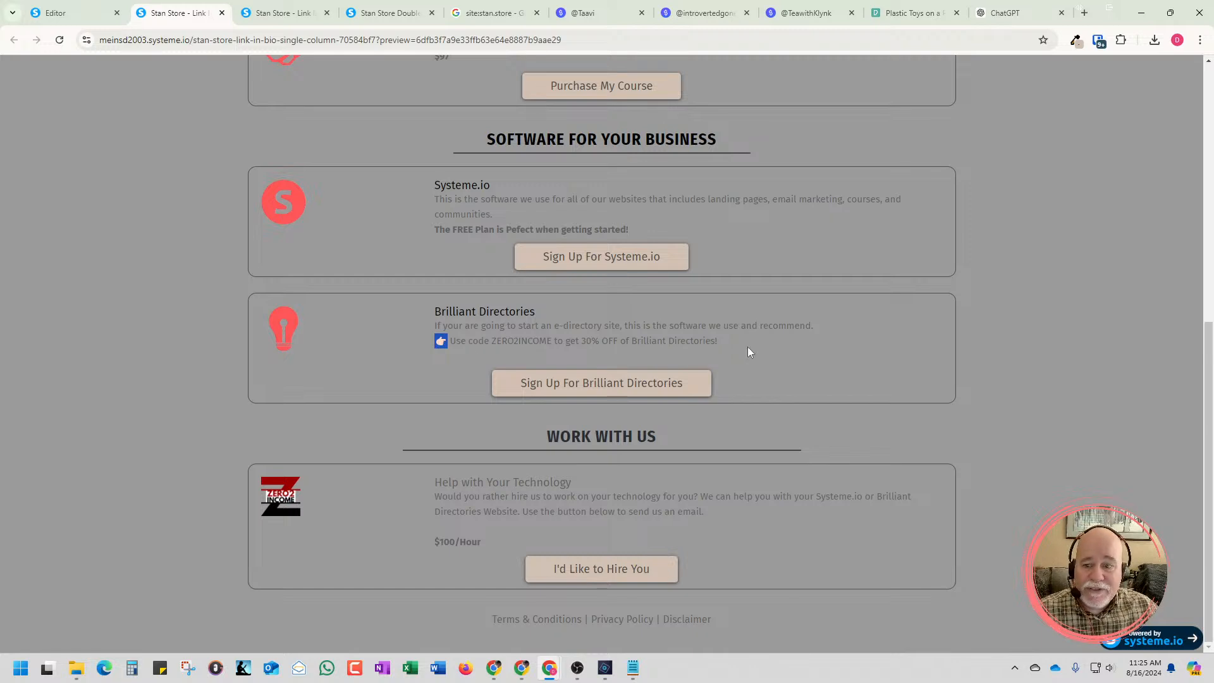
left_click(772, 347)
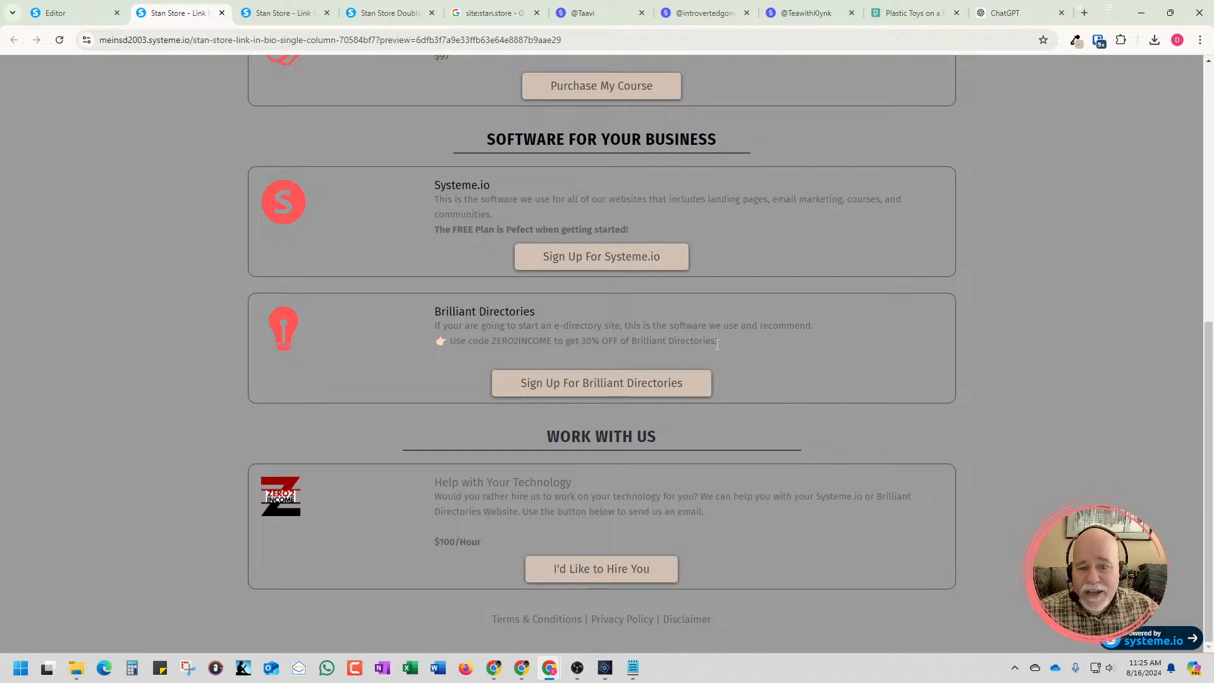
scroll(728, 330, "up", 2)
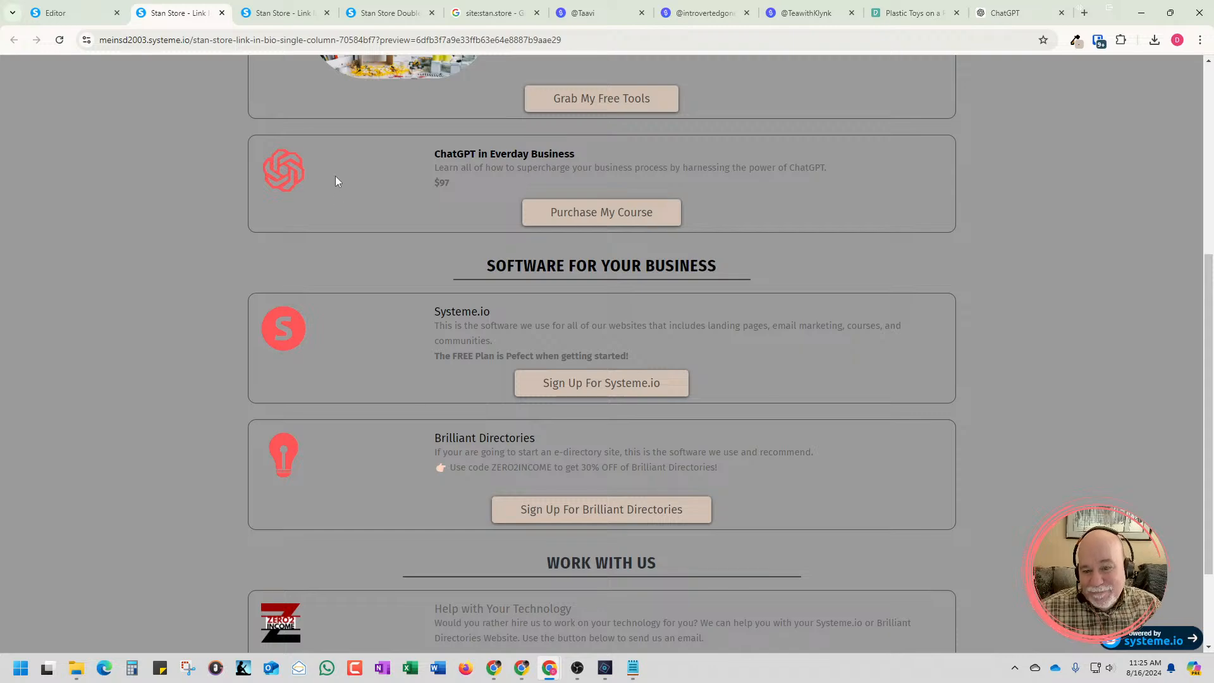
scroll(325, 290, "up", 5)
scroll(441, 304, "down", 1)
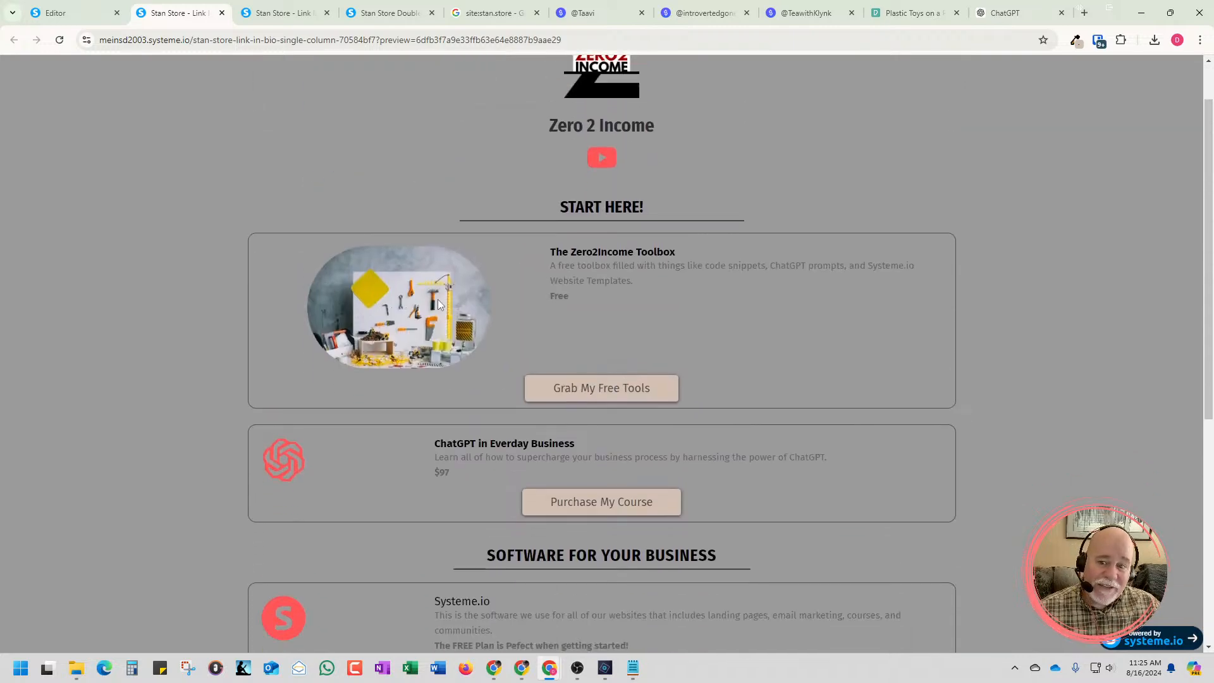
Return from the preview to the page editor and review the sections from the logo to "Work With Us"
scroll(453, 306, "down", 2)
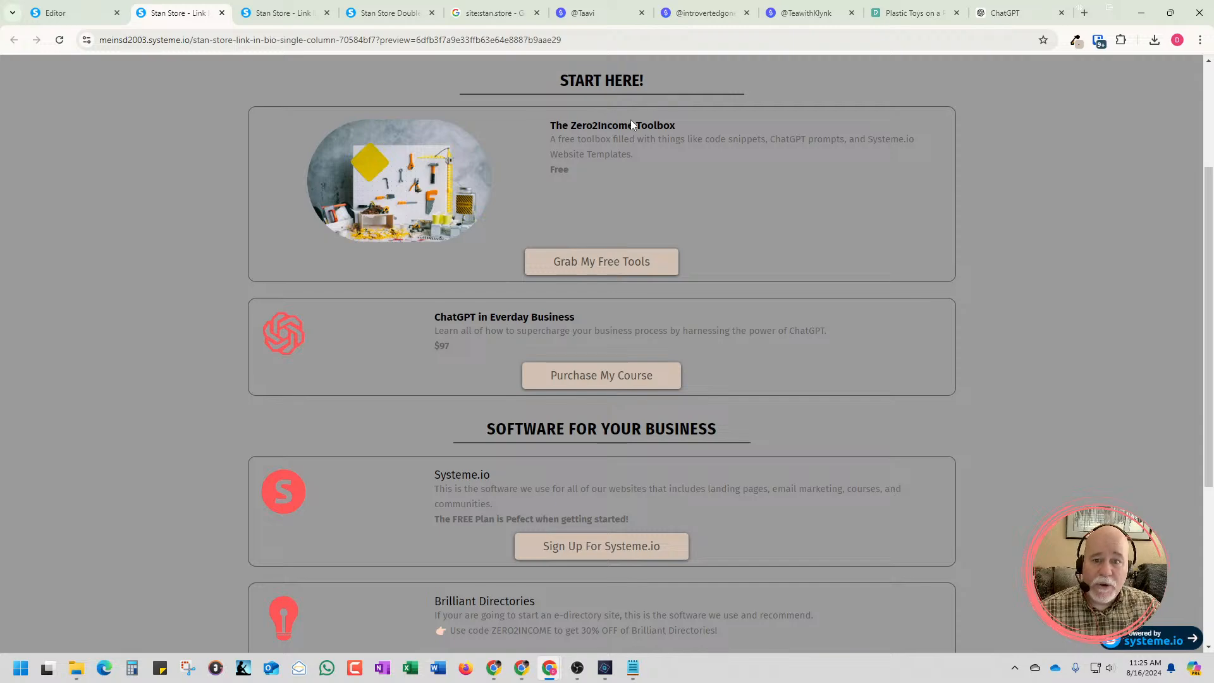
left_click(76, 13)
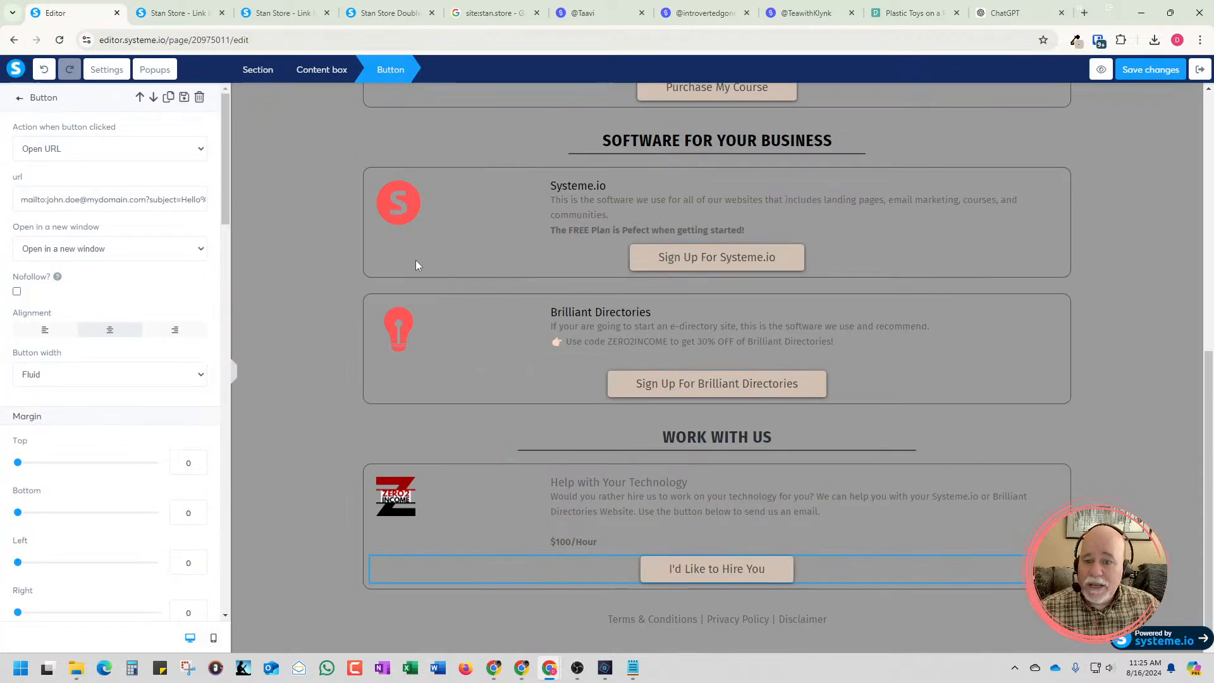
left_click(336, 295)
scroll(333, 301, "up", 8)
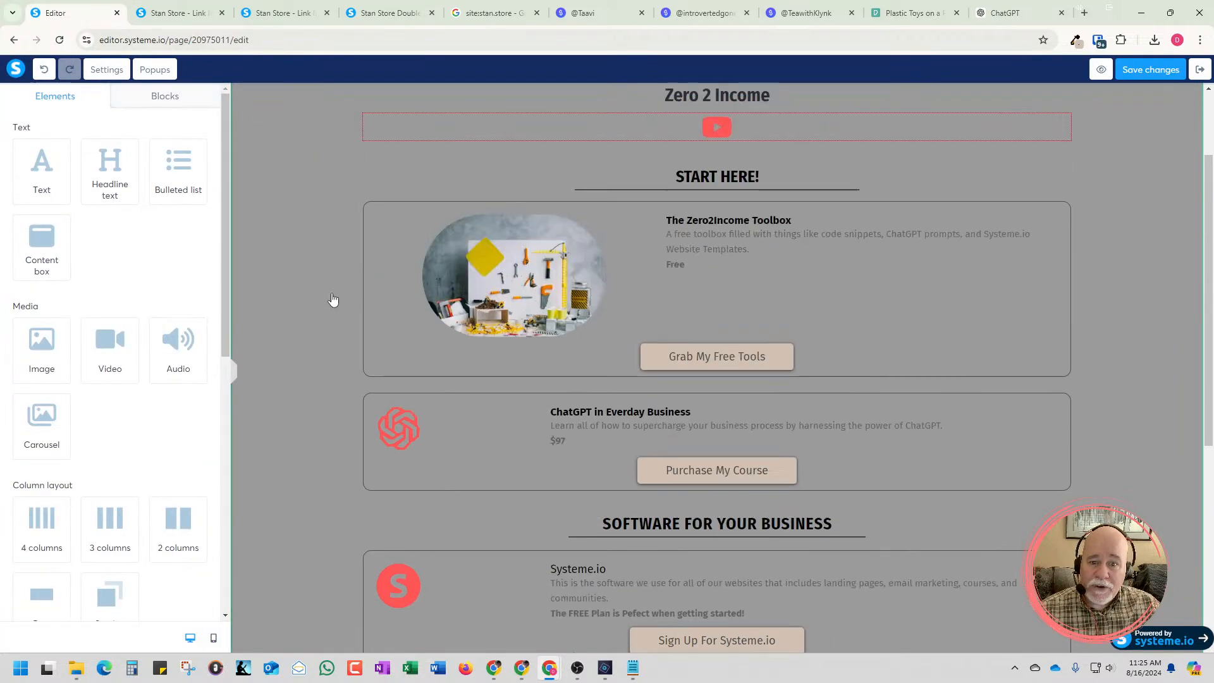
scroll(408, 323, "down", 1)
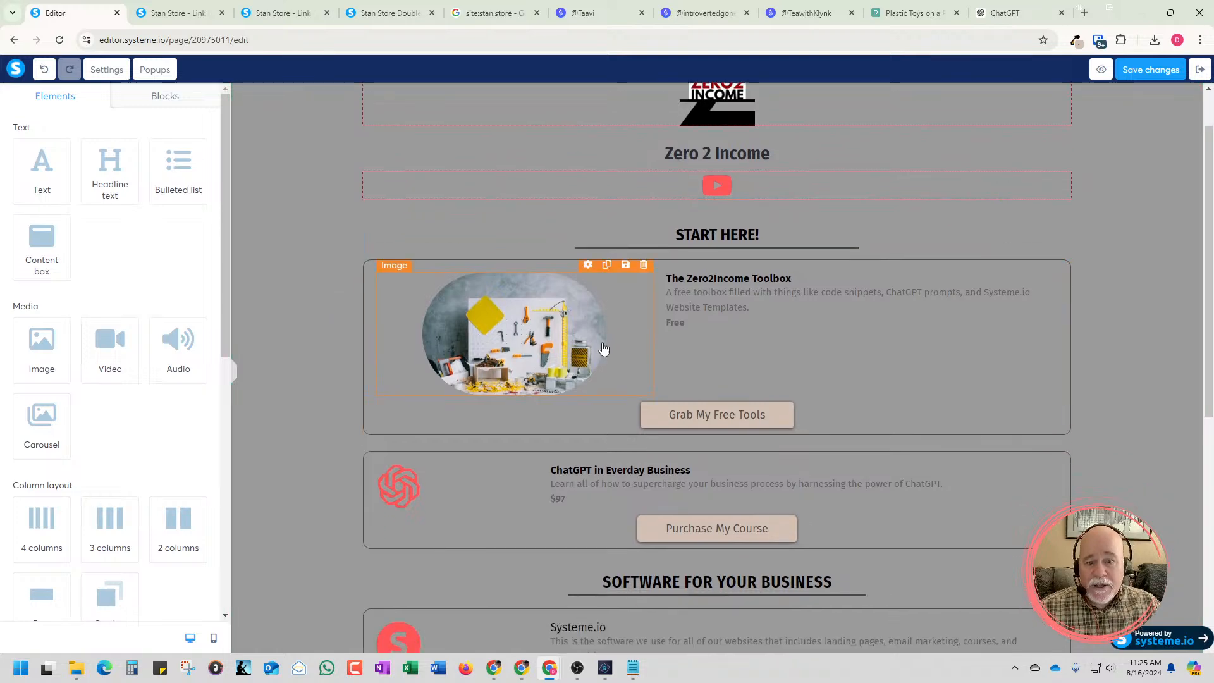
scroll(601, 351, "down", 2)
scroll(774, 272, "down", 5)
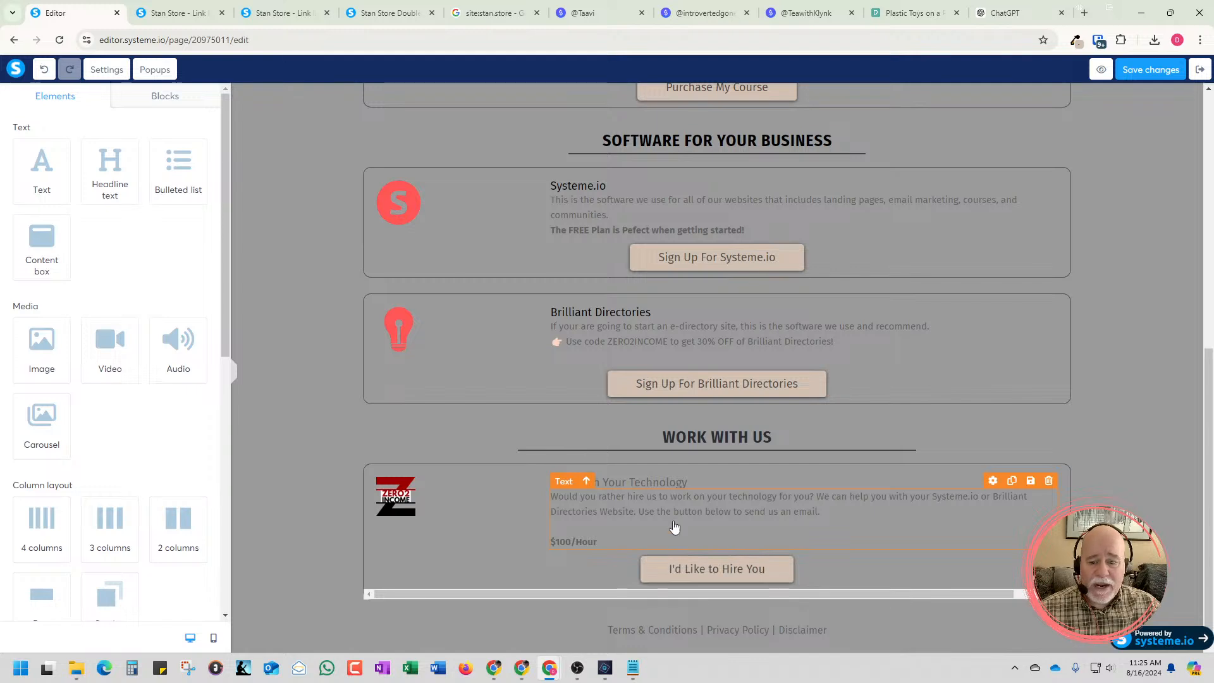
Open the settings of the "I'd Like to Hire You" button and highlight the domain in its mailto URL
left_click_drag(230, 347, 229, 606)
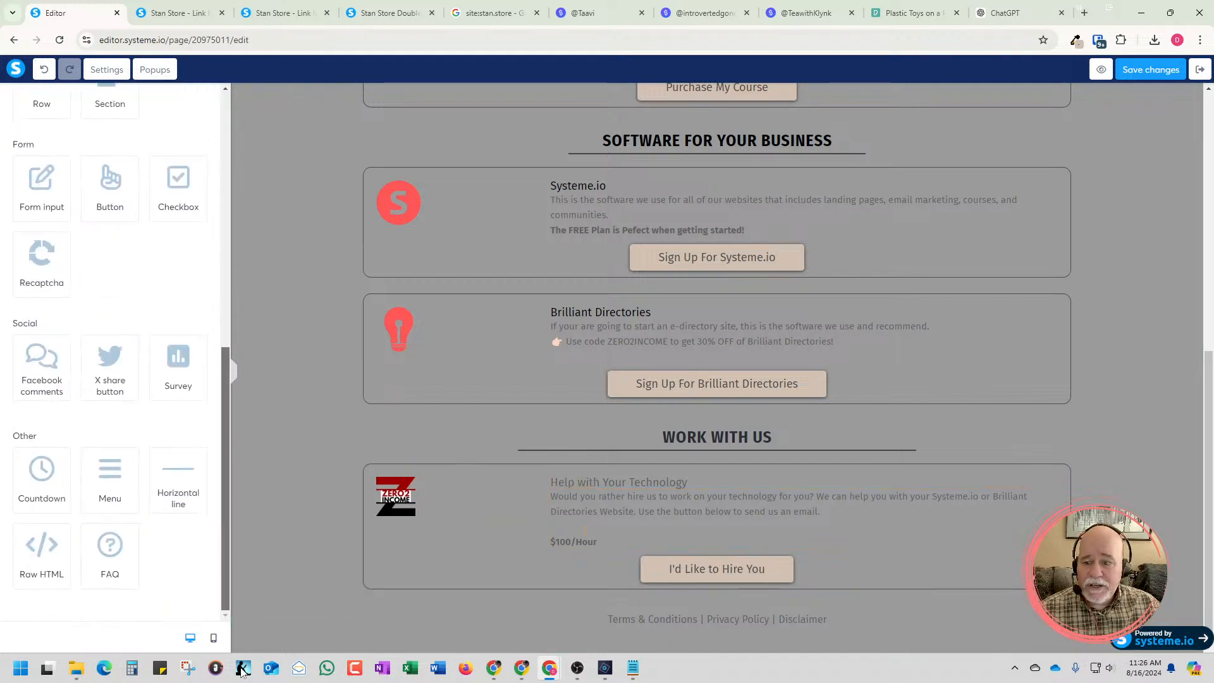
left_click(732, 575)
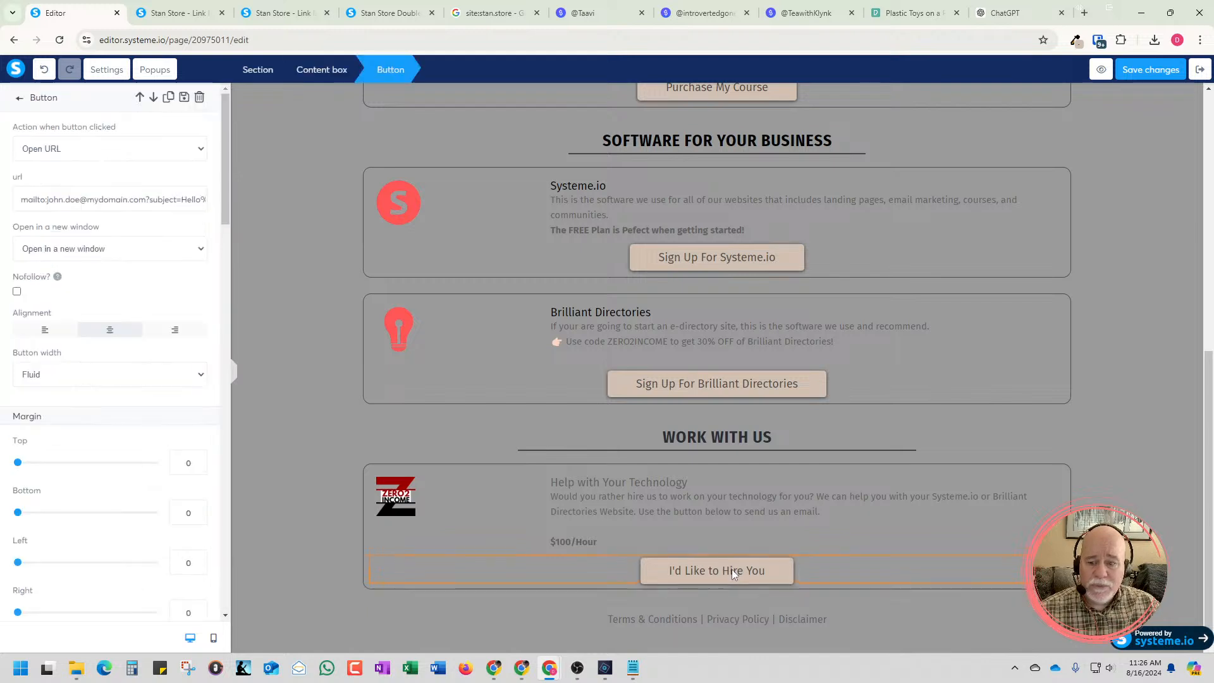
double_click(110, 201)
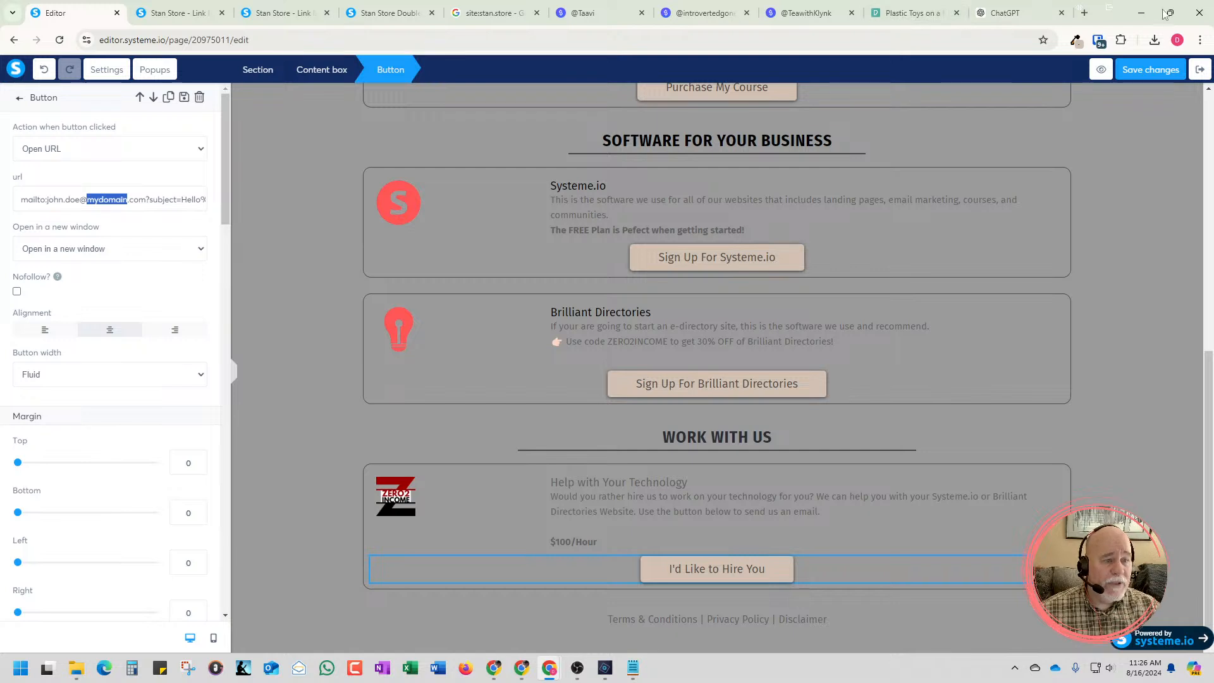
Switch to the Pexels photo page, dismiss the Say Thanks dialog and go back to the Toolbox photo results
left_click(935, 19)
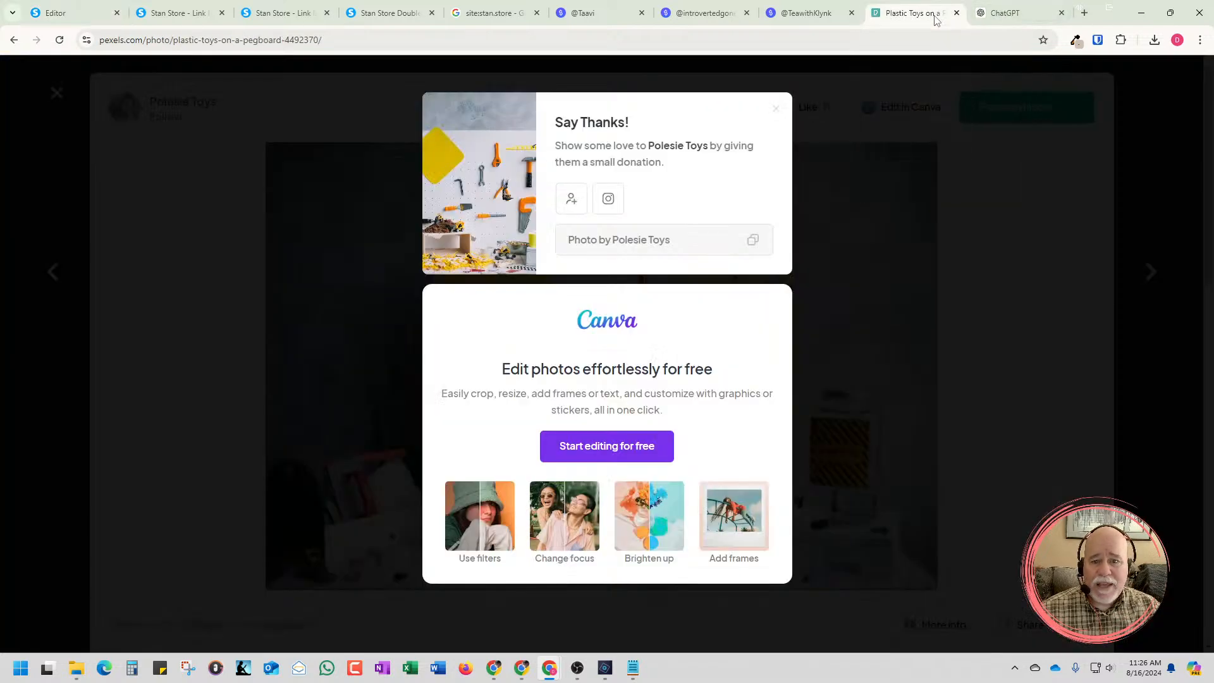
left_click(777, 111)
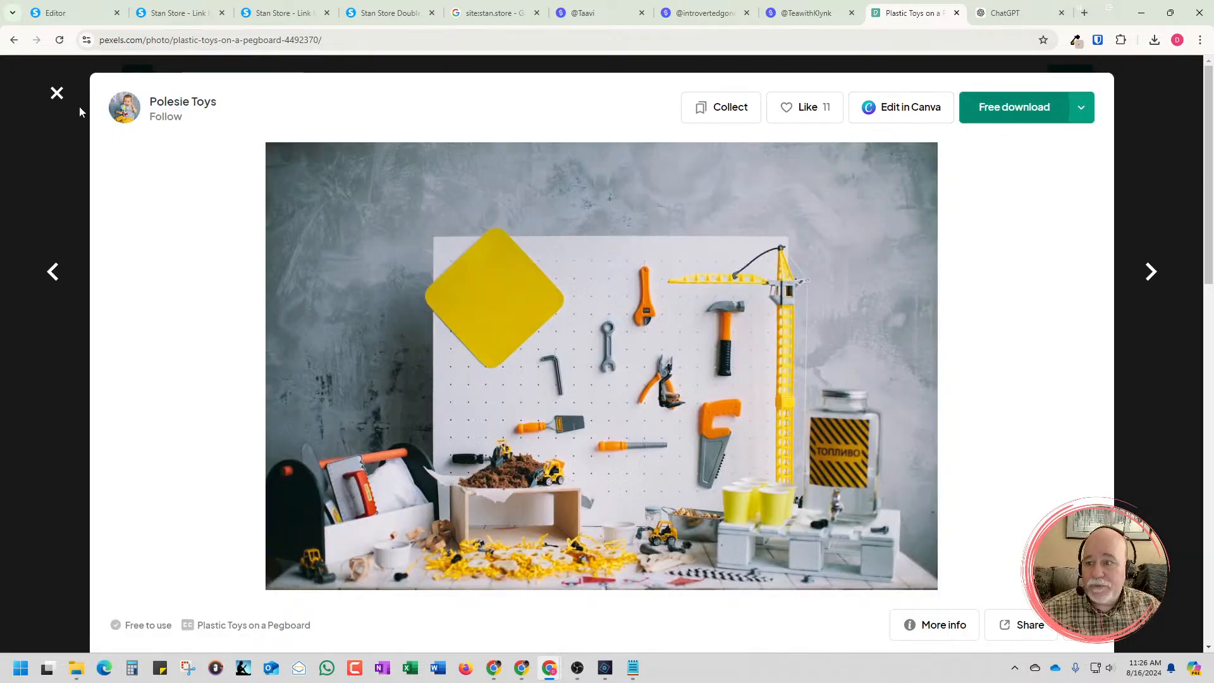
left_click(63, 95)
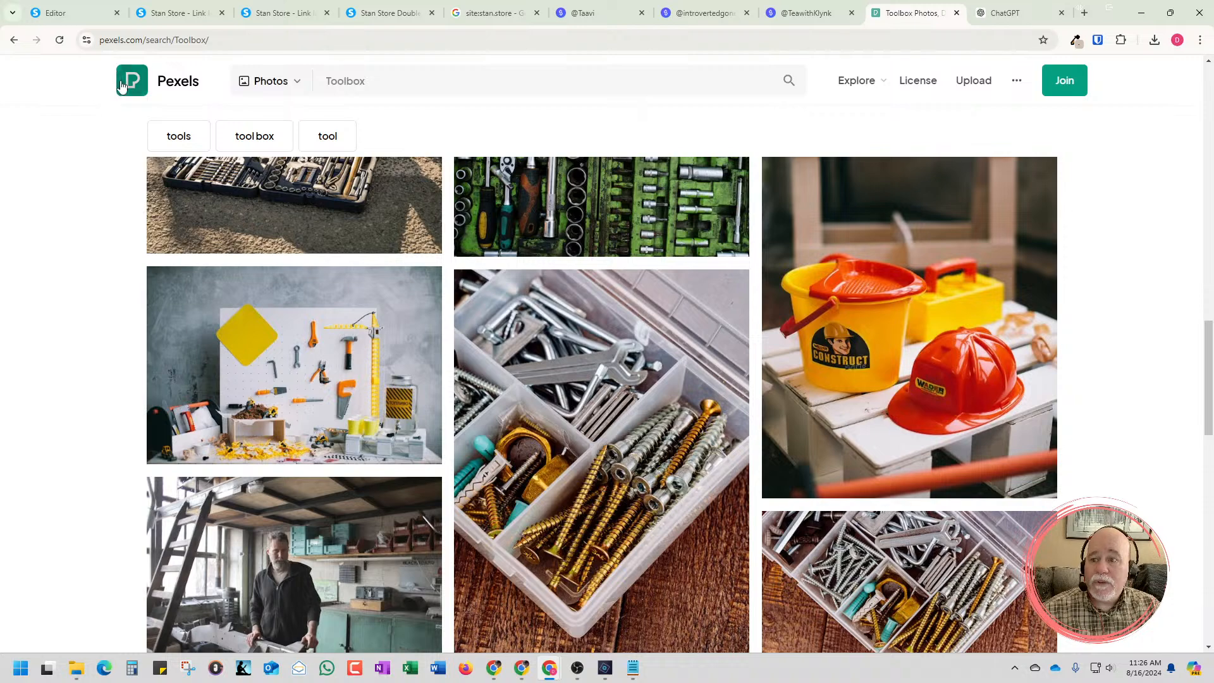
left_click(13, 41)
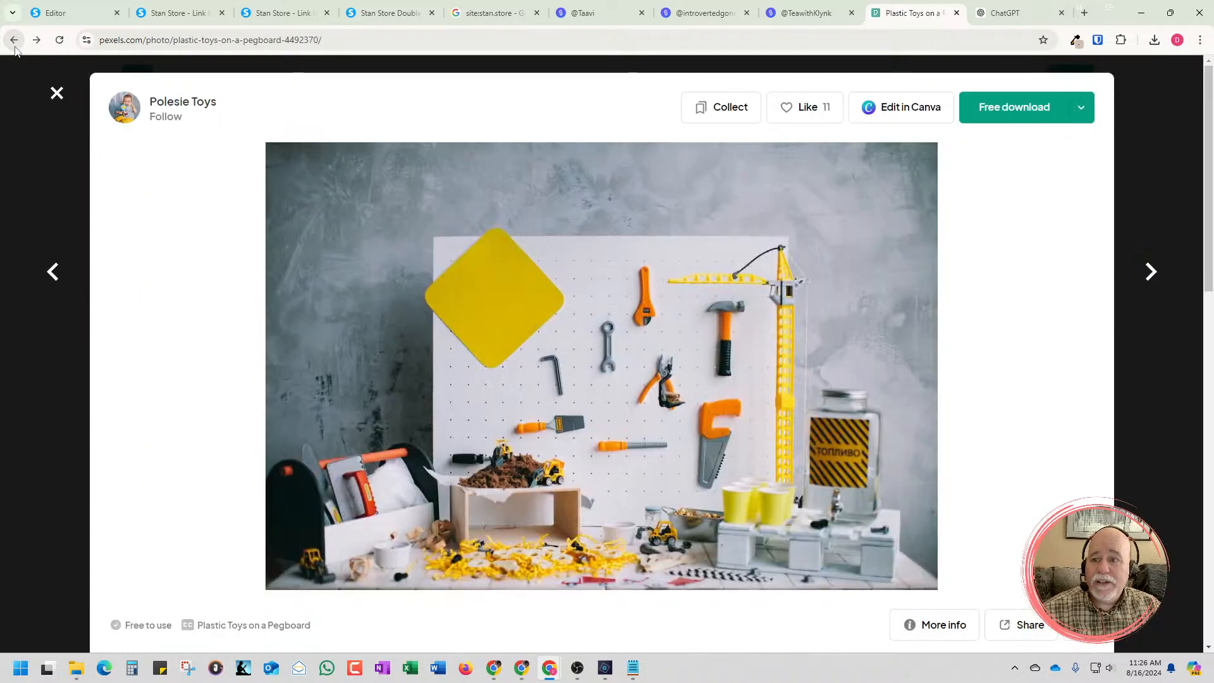
left_click(56, 95)
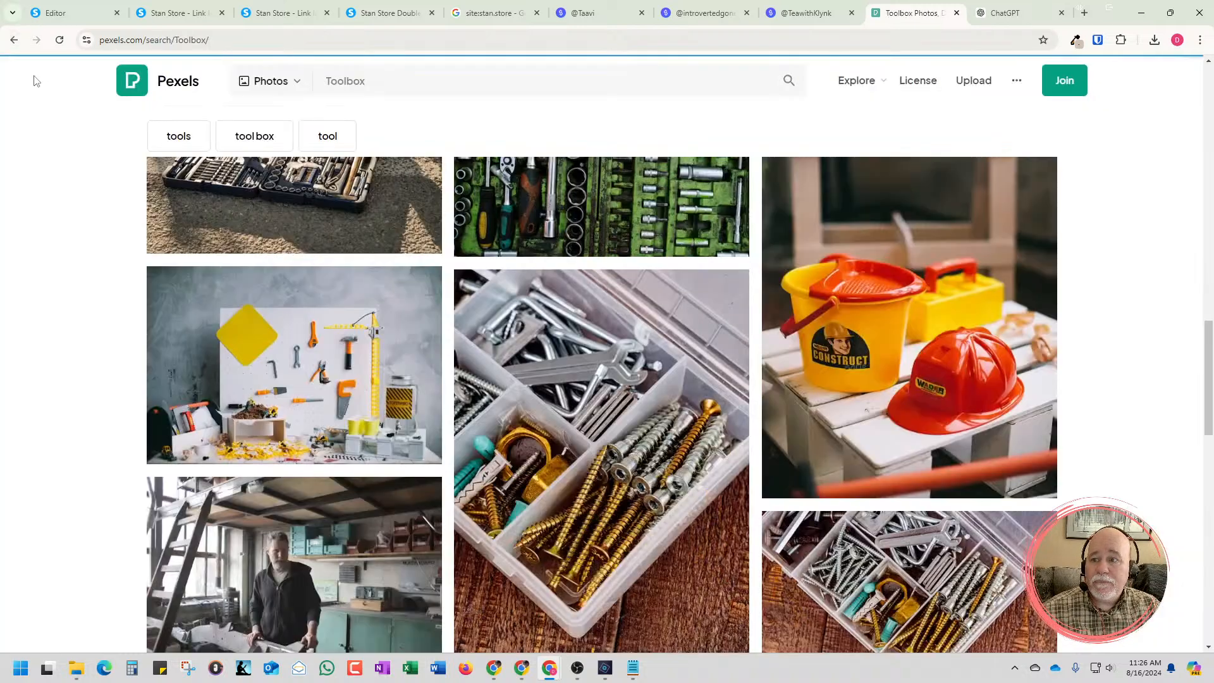
left_click(14, 41)
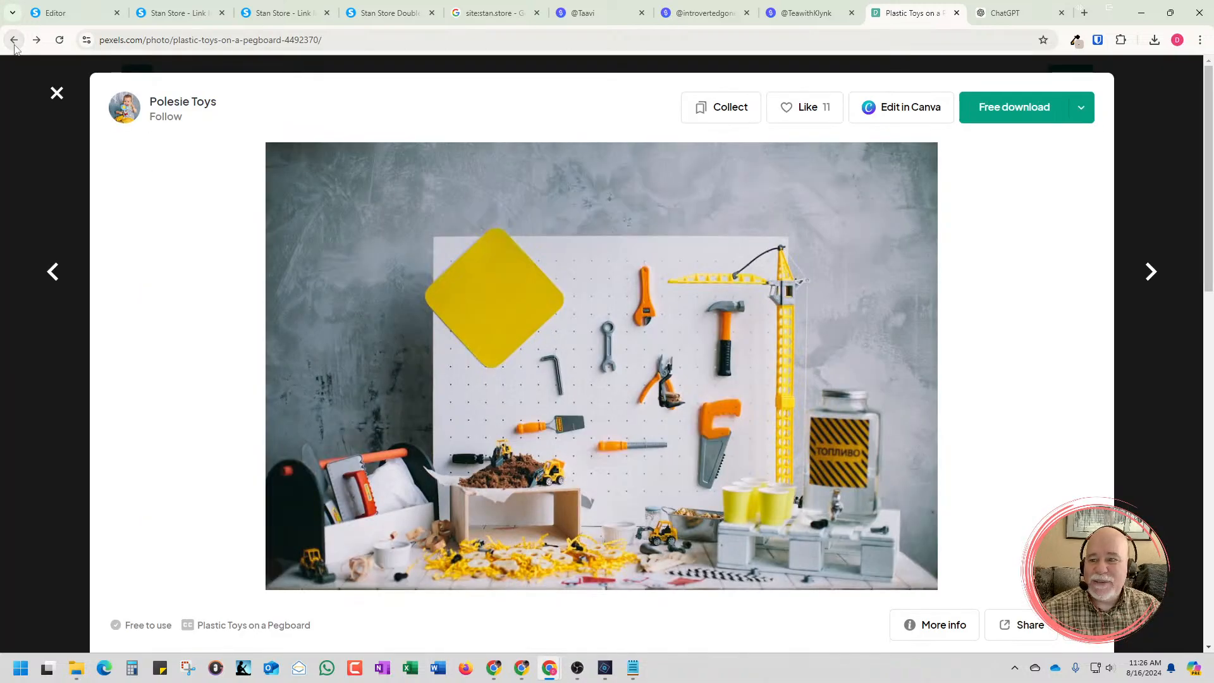
left_click(13, 41)
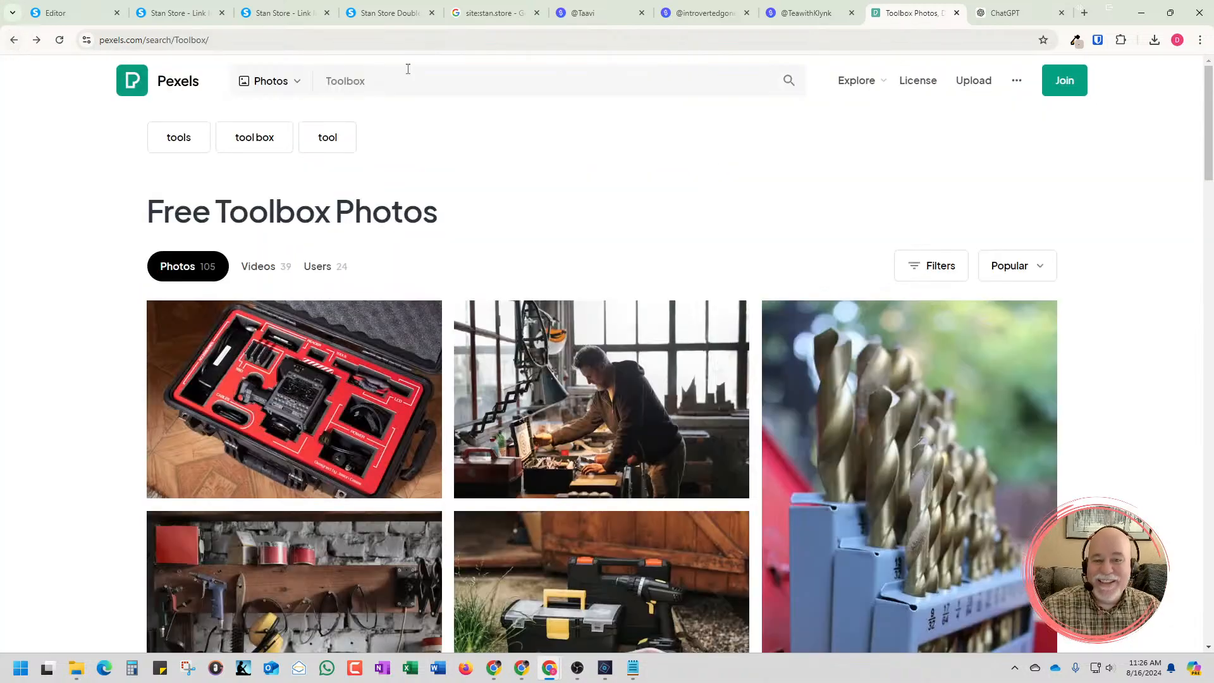
Go back from the Pexels toolbox photos to the Google results for pixabay and examine the Pixabay and Pexels listings
scroll(848, 217, "down", 5)
scroll(848, 222, "up", 5)
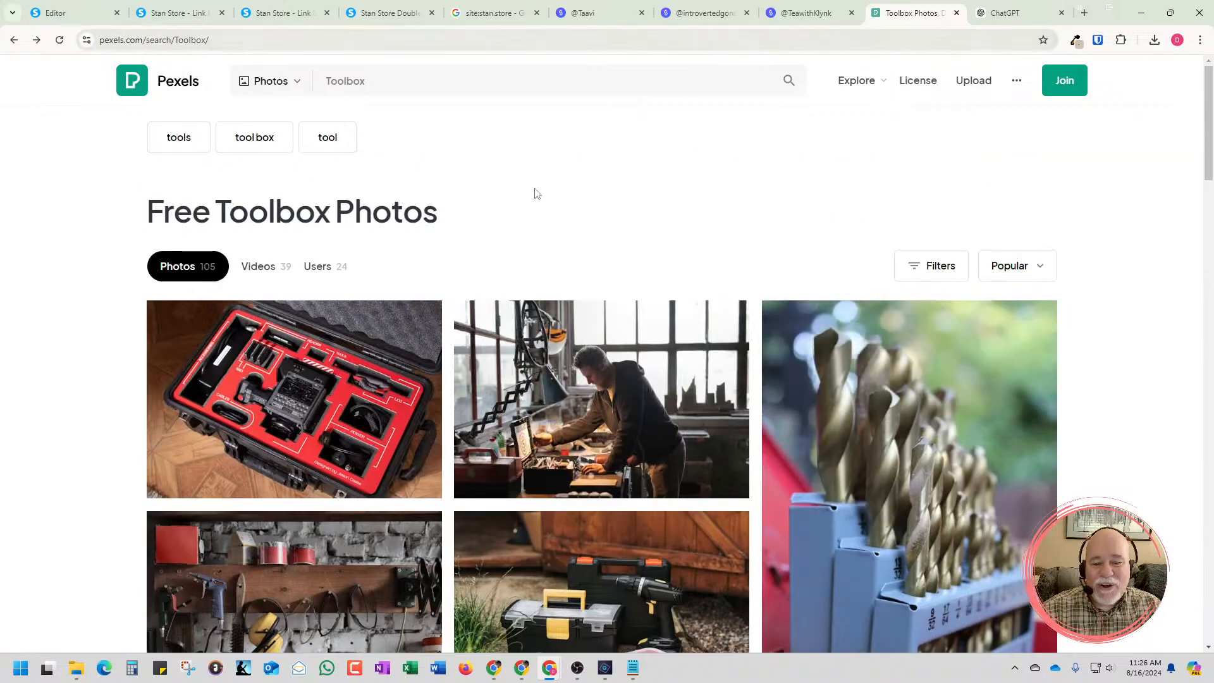
scroll(220, 143, "down", 2)
left_click(14, 40)
left_click(14, 39)
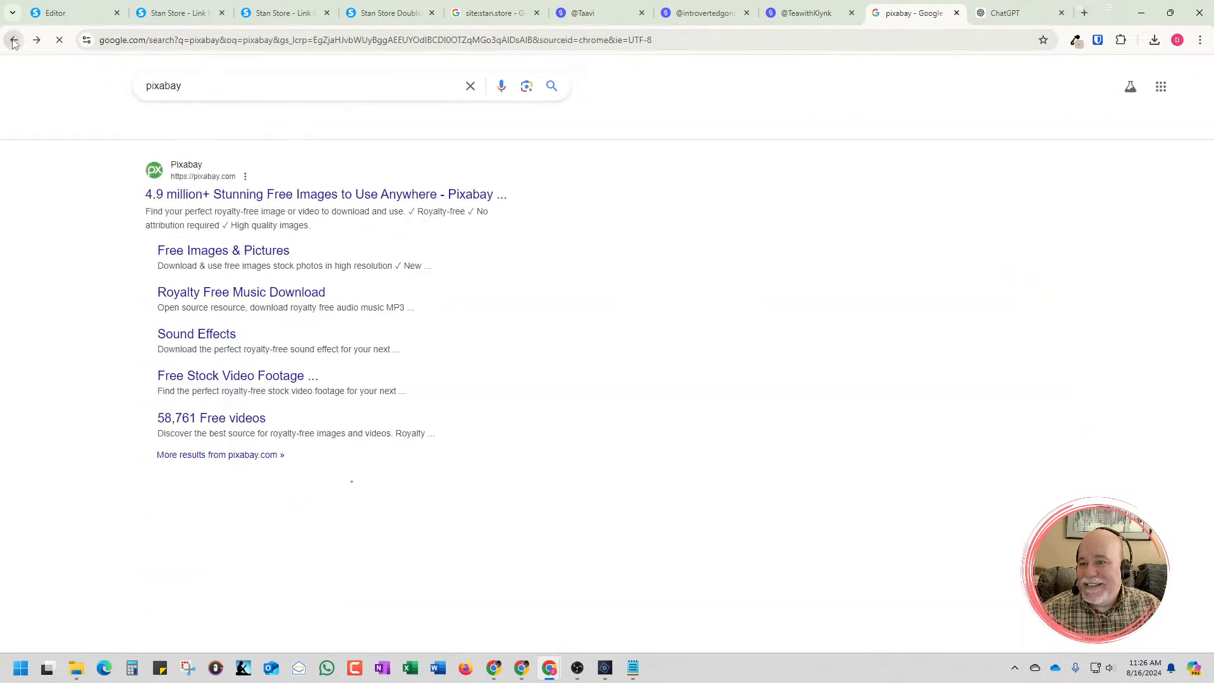
left_click(36, 40)
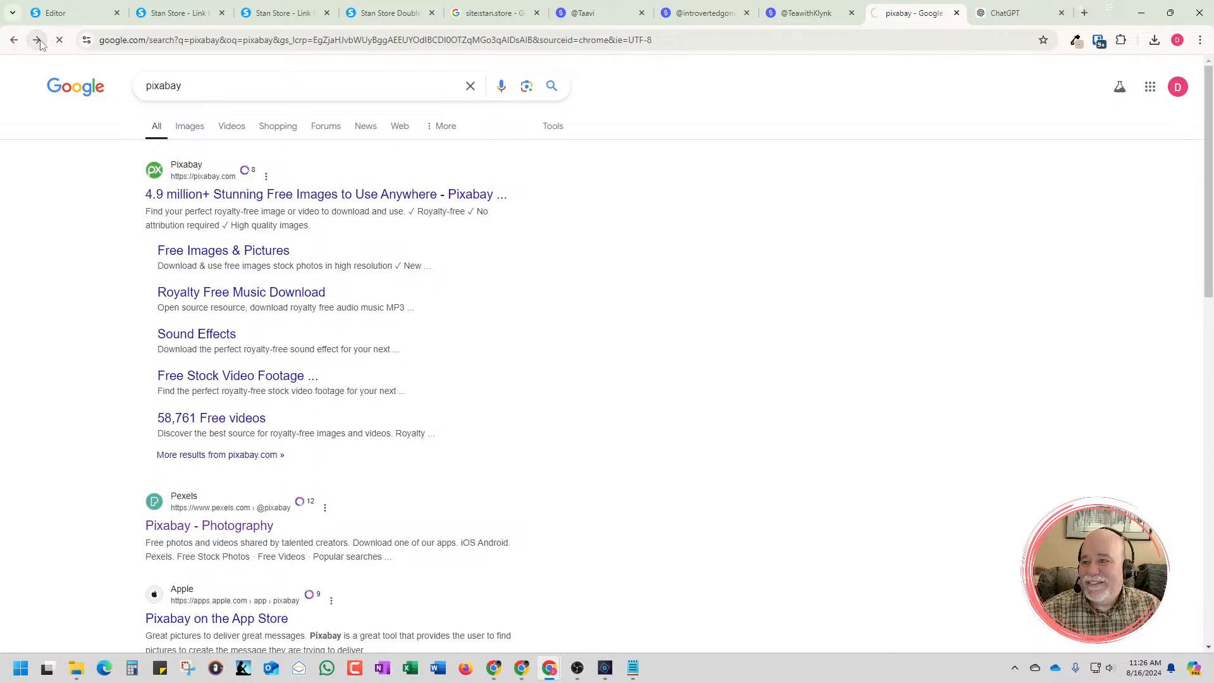
left_click(37, 41)
left_click(14, 39)
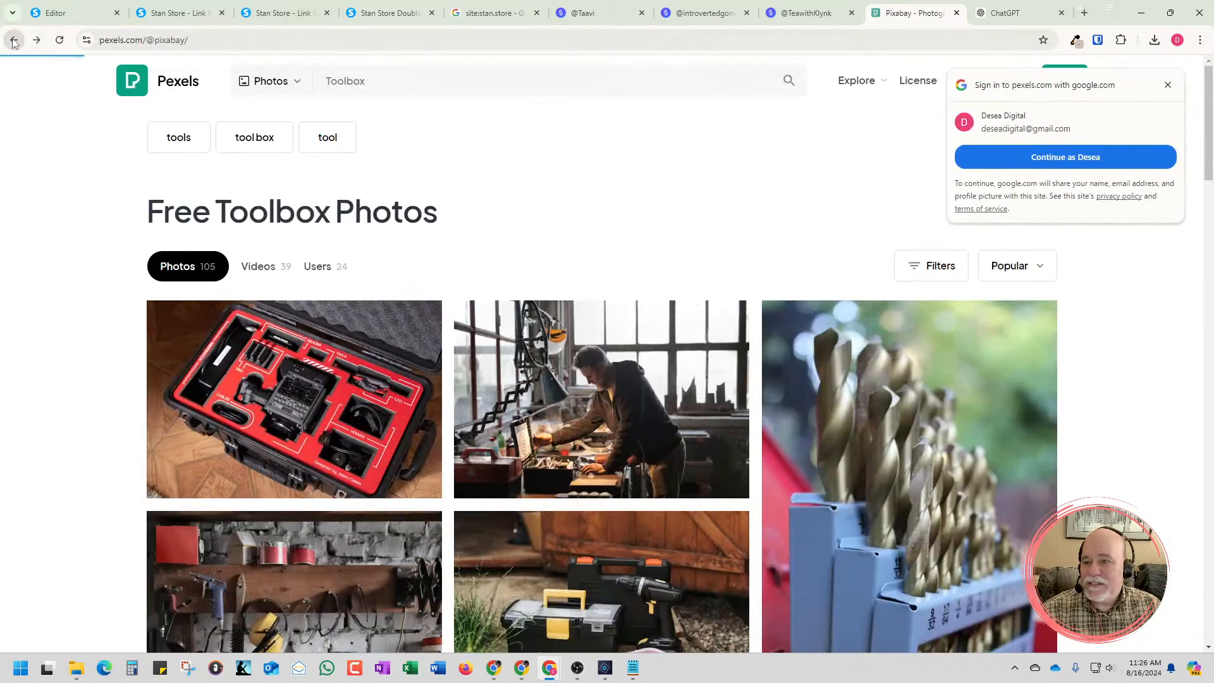
left_click(14, 40)
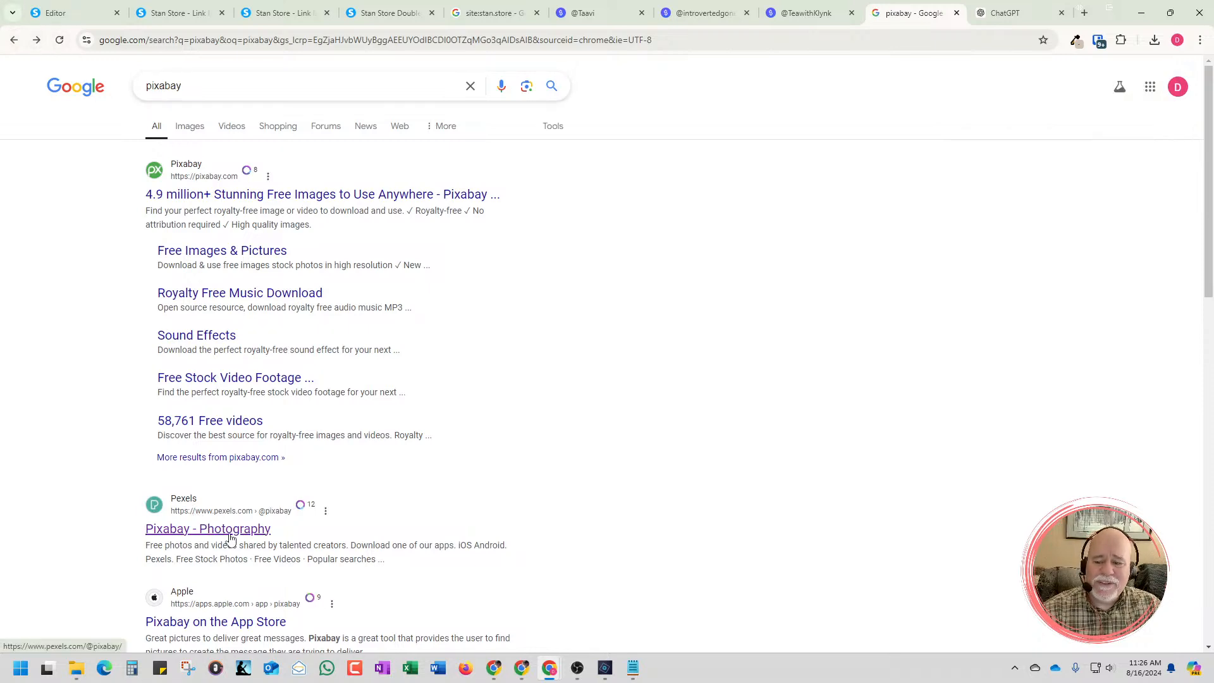
scroll(230, 537, "down", 1)
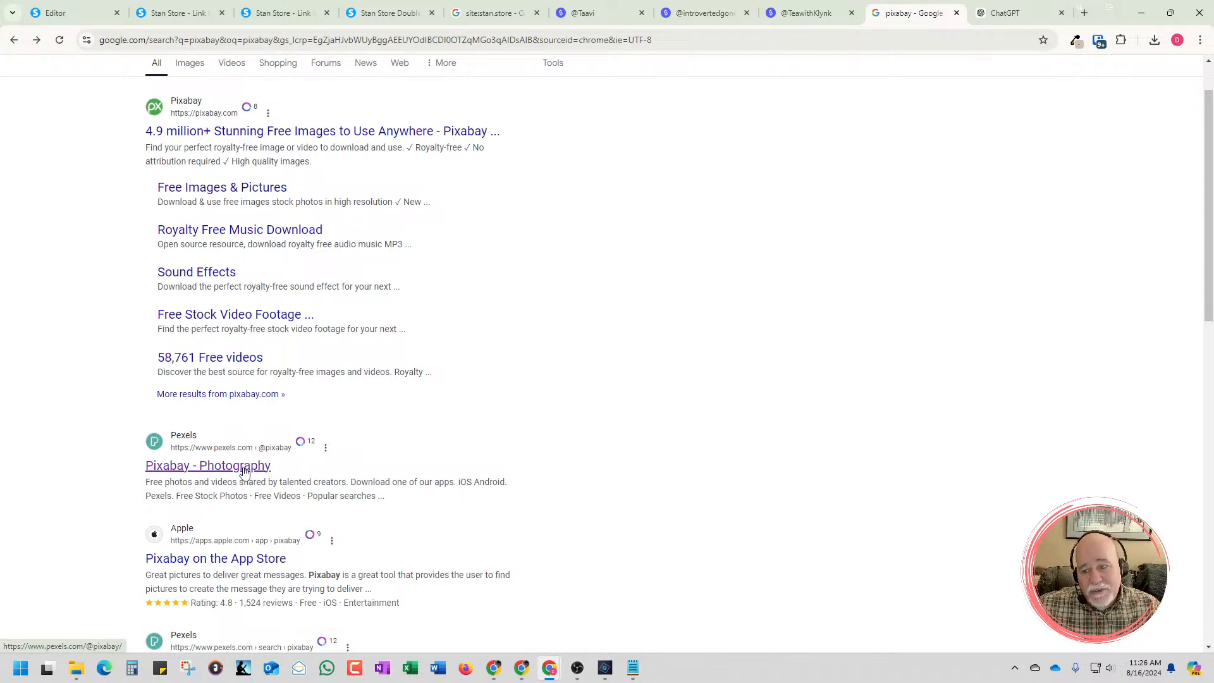
scroll(253, 471, "down", 3)
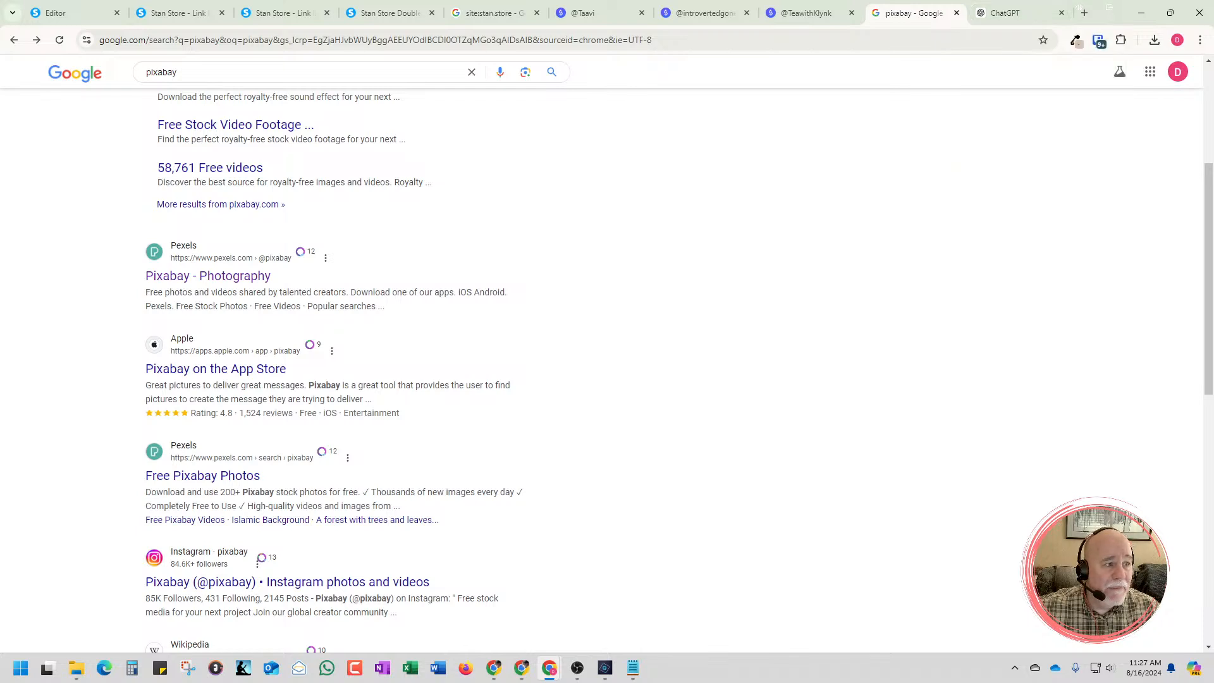
Bring the Setmore calendar window into view and copy its Booking Page link
left_click(1084, 13)
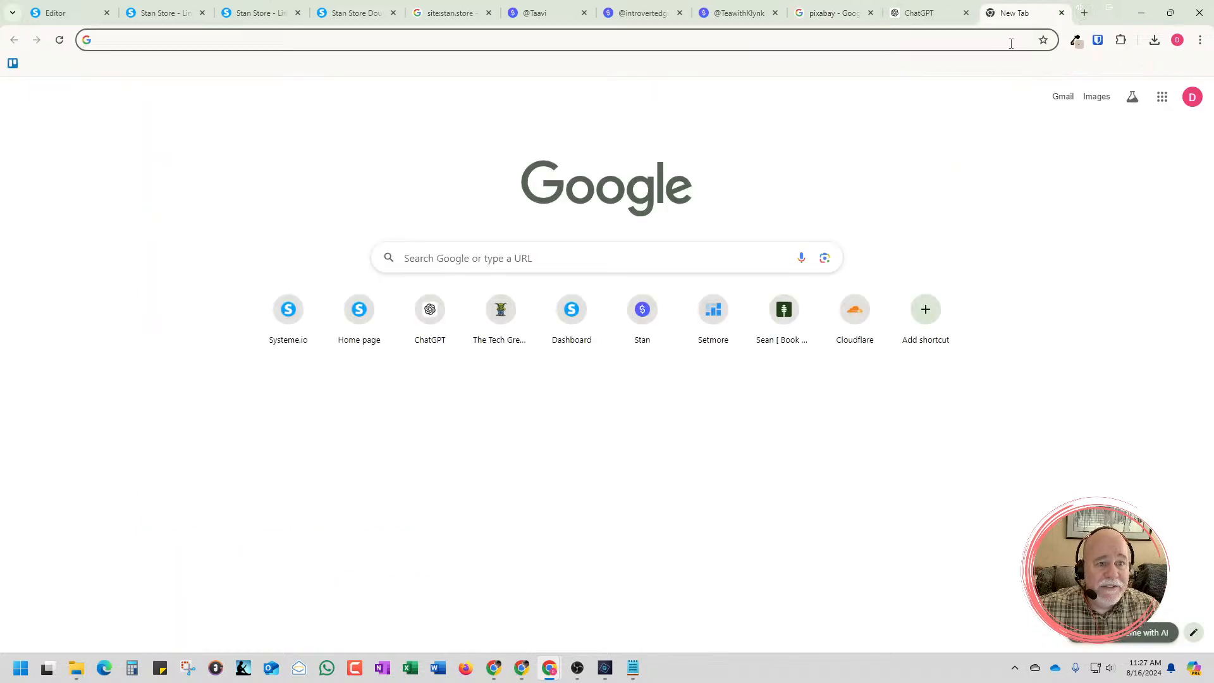
mouse_move(554, 672)
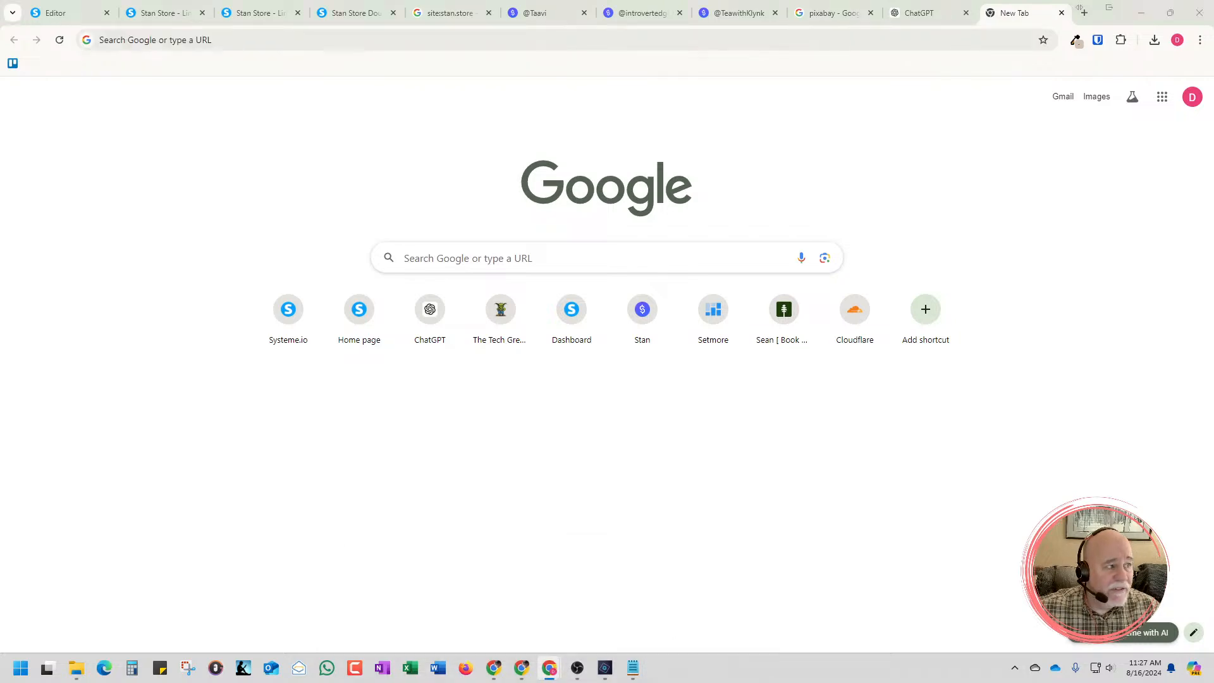
left_click_drag(1213, 63, 935, 0)
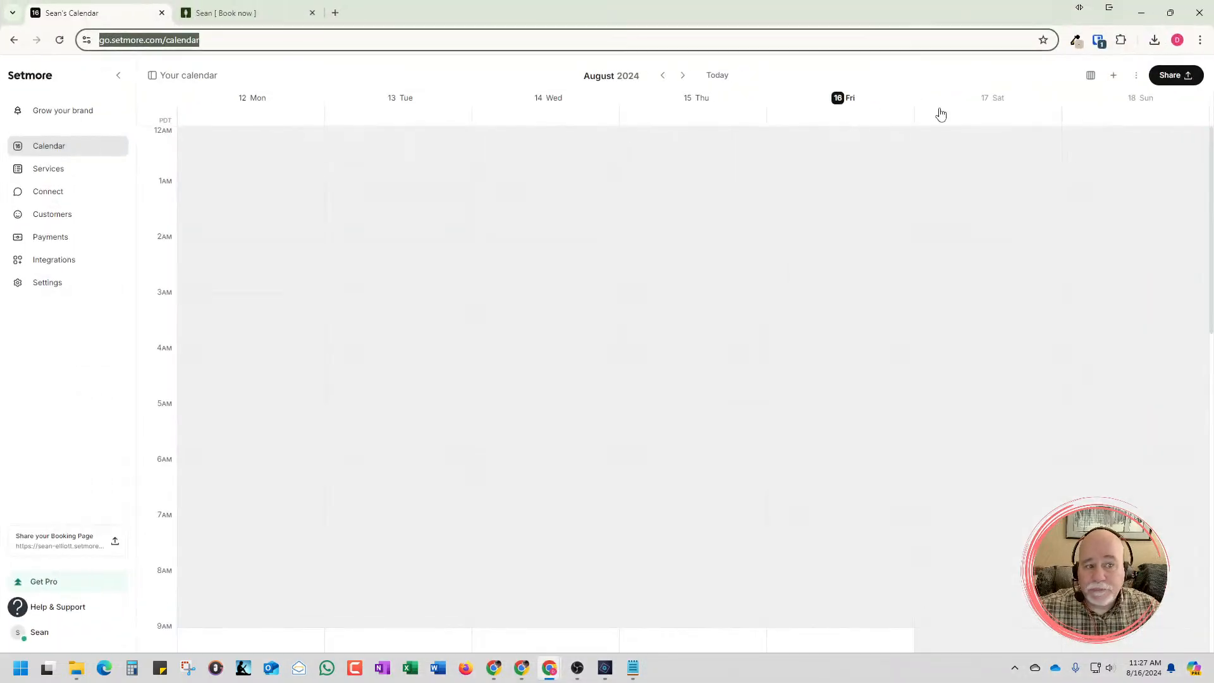
left_click(1177, 75)
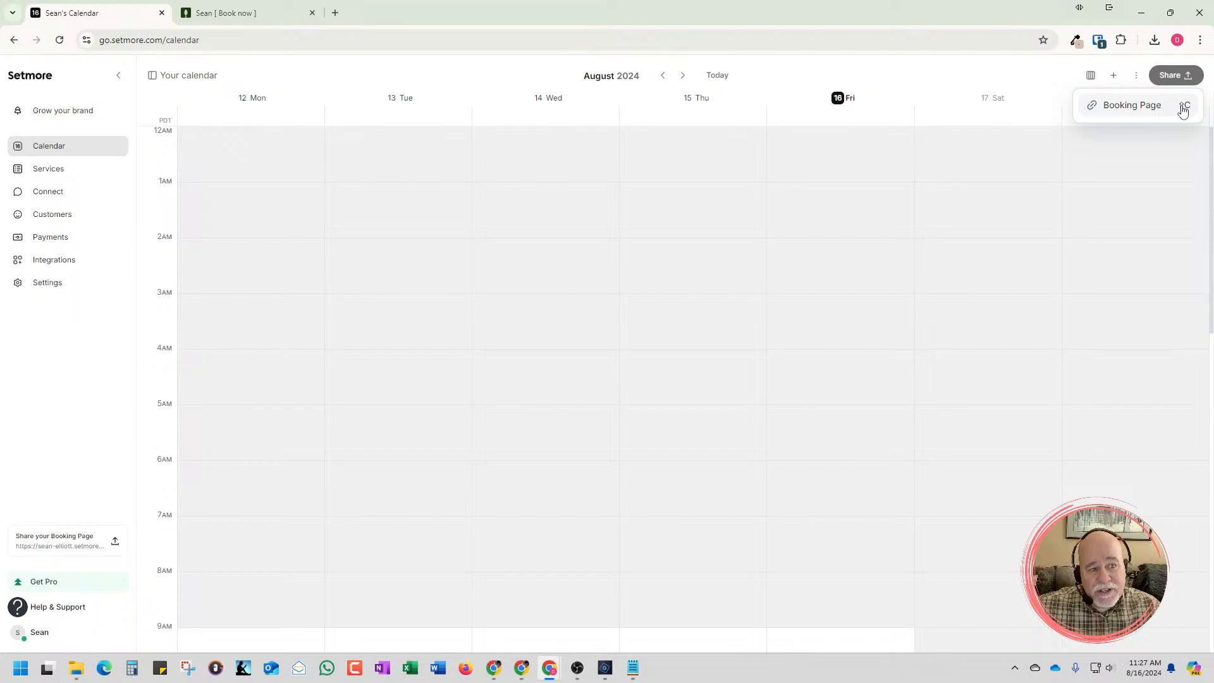
left_click(1182, 108)
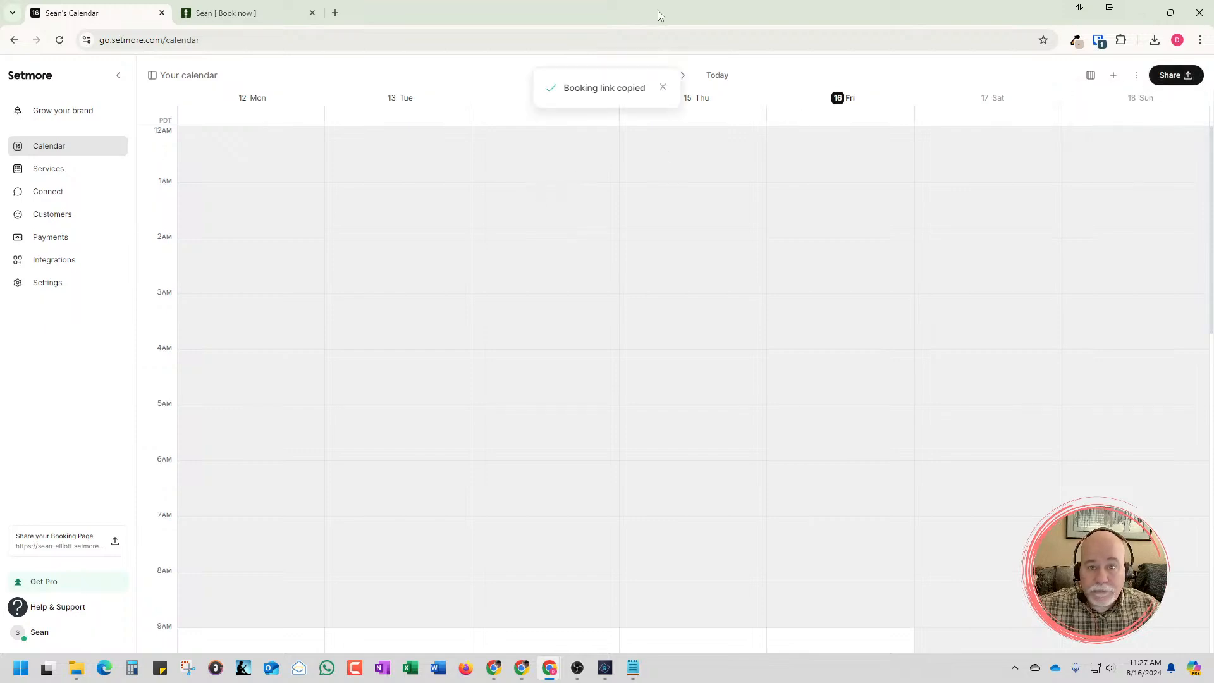
left_click_drag(658, 16, 1213, 19)
In the Systeme.io editor, replace the hire button's mailto URL with the copied Setmore booking link and save the page
left_click(68, 16)
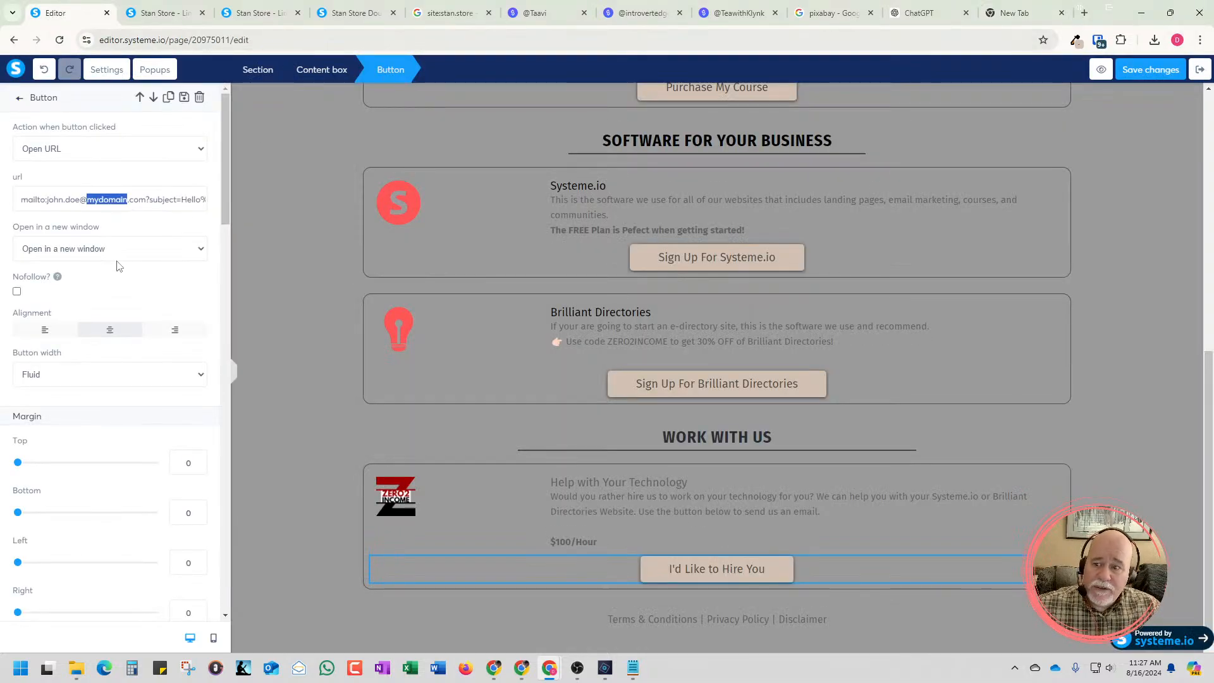
triple_click(127, 199)
key("BackSpace")
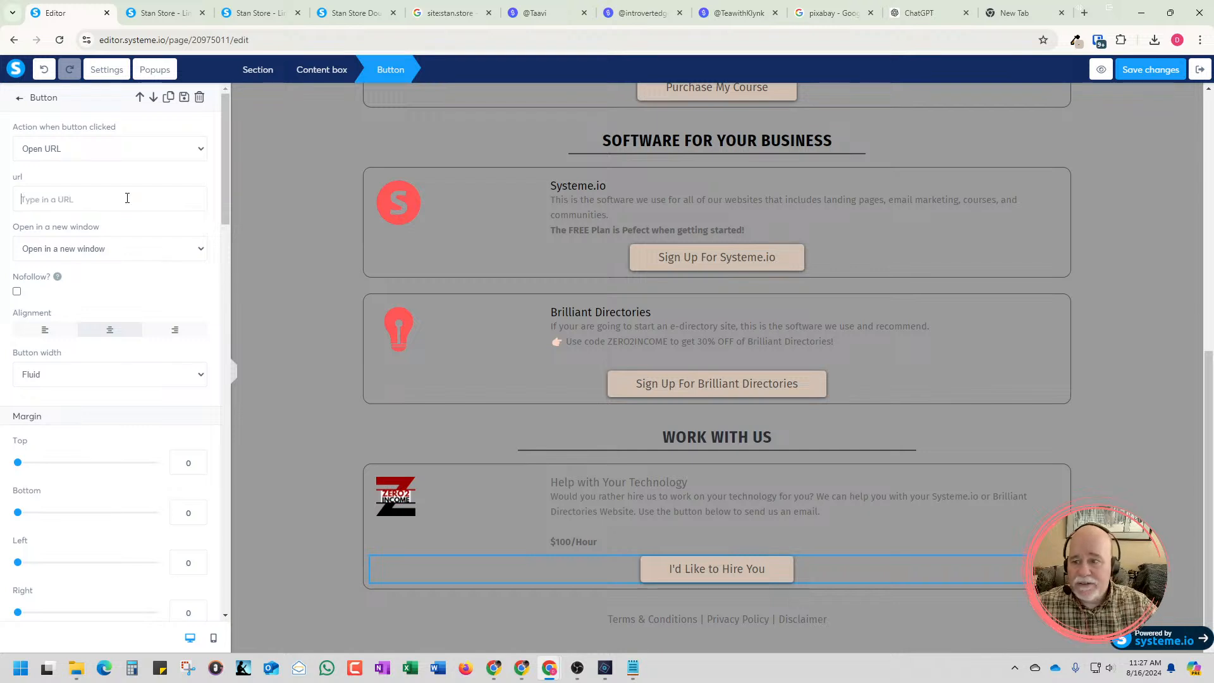
key("ctrl+v")
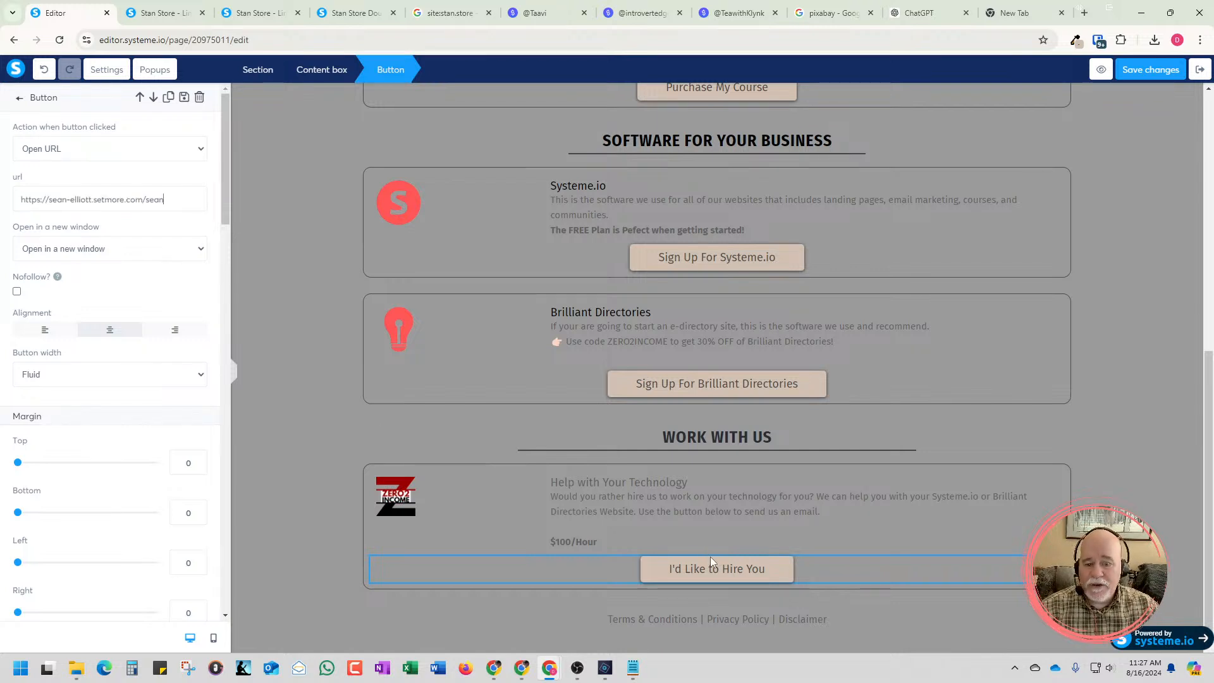
left_click(1140, 81)
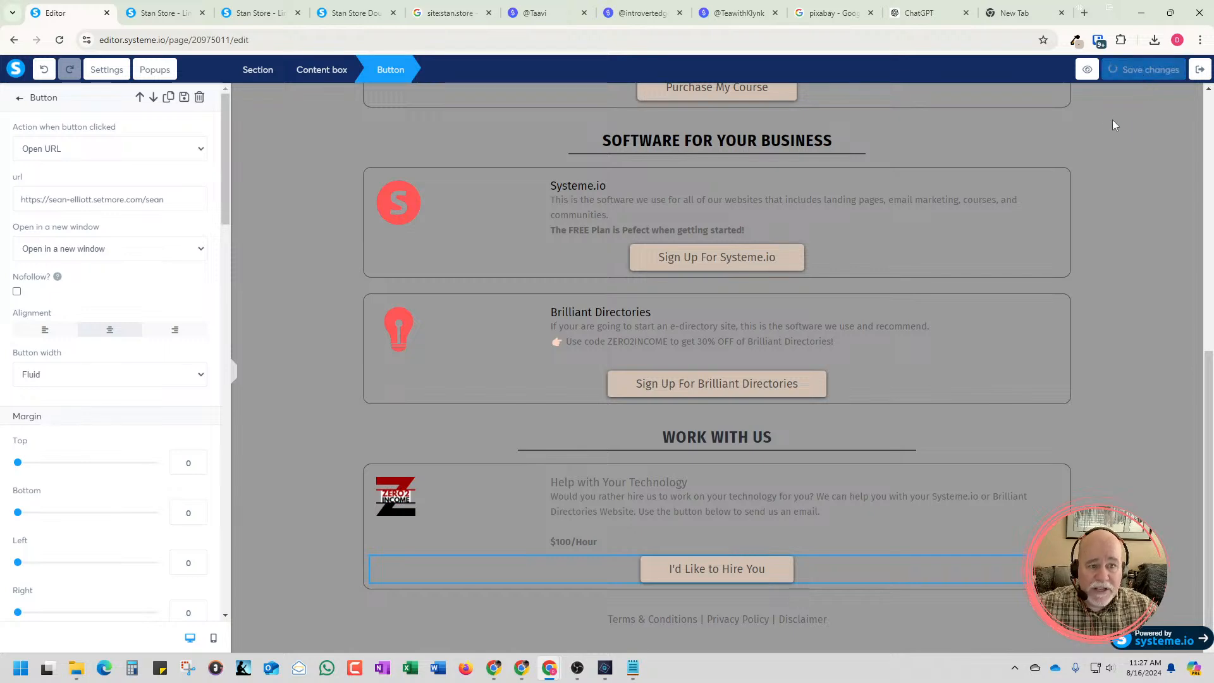
Preview the page, test the "I'd Like to Hire You" button and choose the 1 Hour Meeting service on the booking page
left_click(1092, 74)
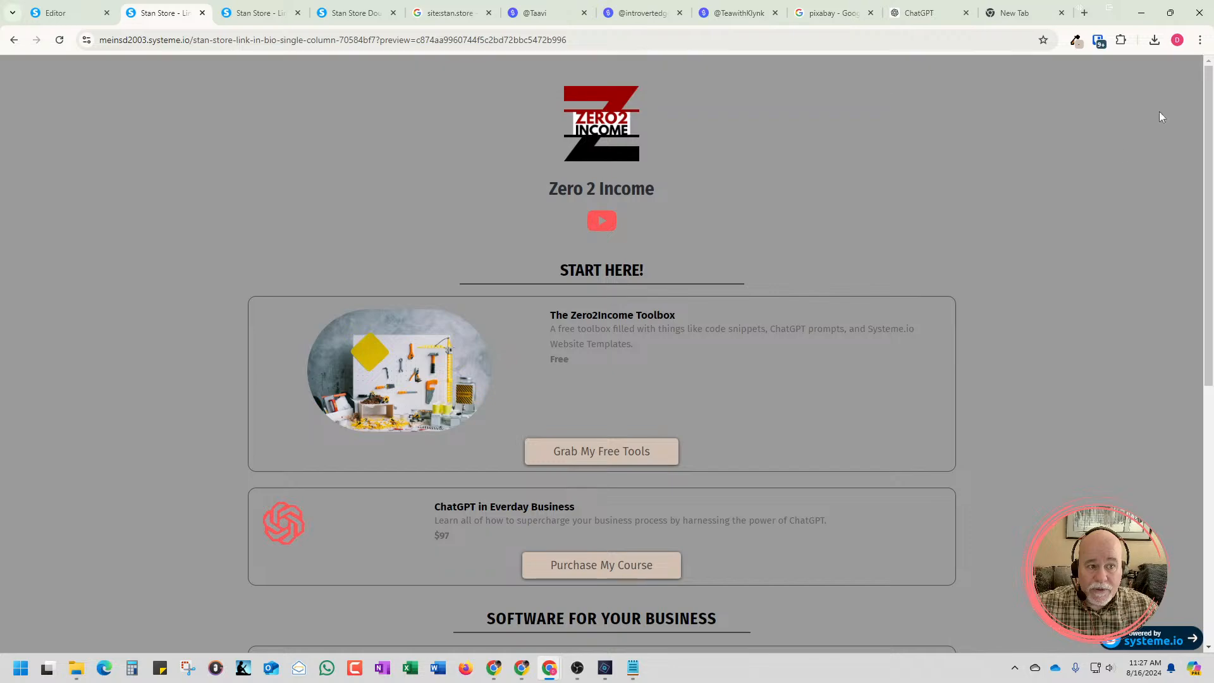
scroll(1037, 211, "down", 8)
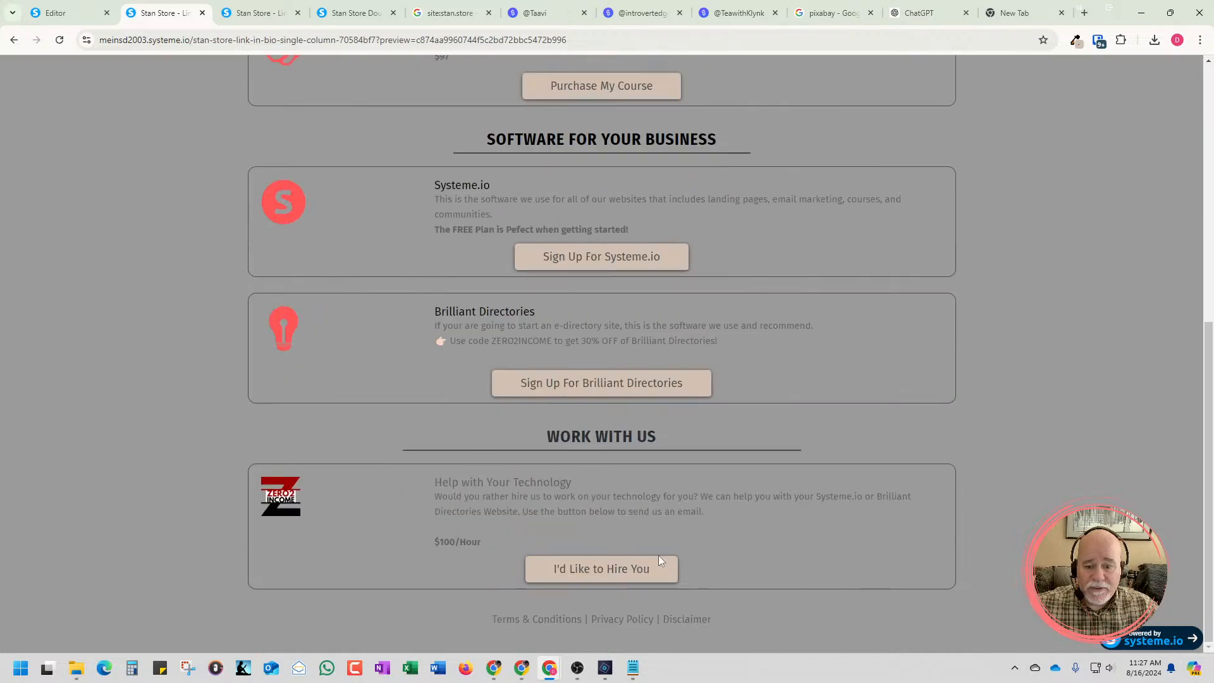
left_click(617, 570)
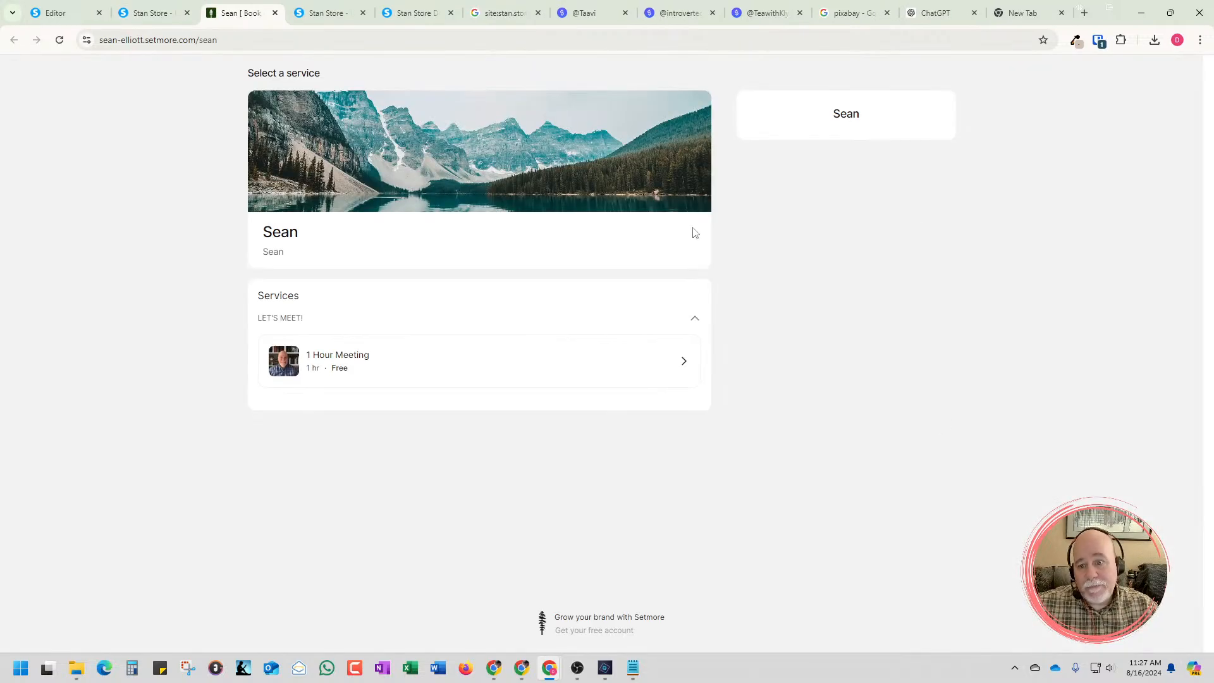
left_click(492, 367)
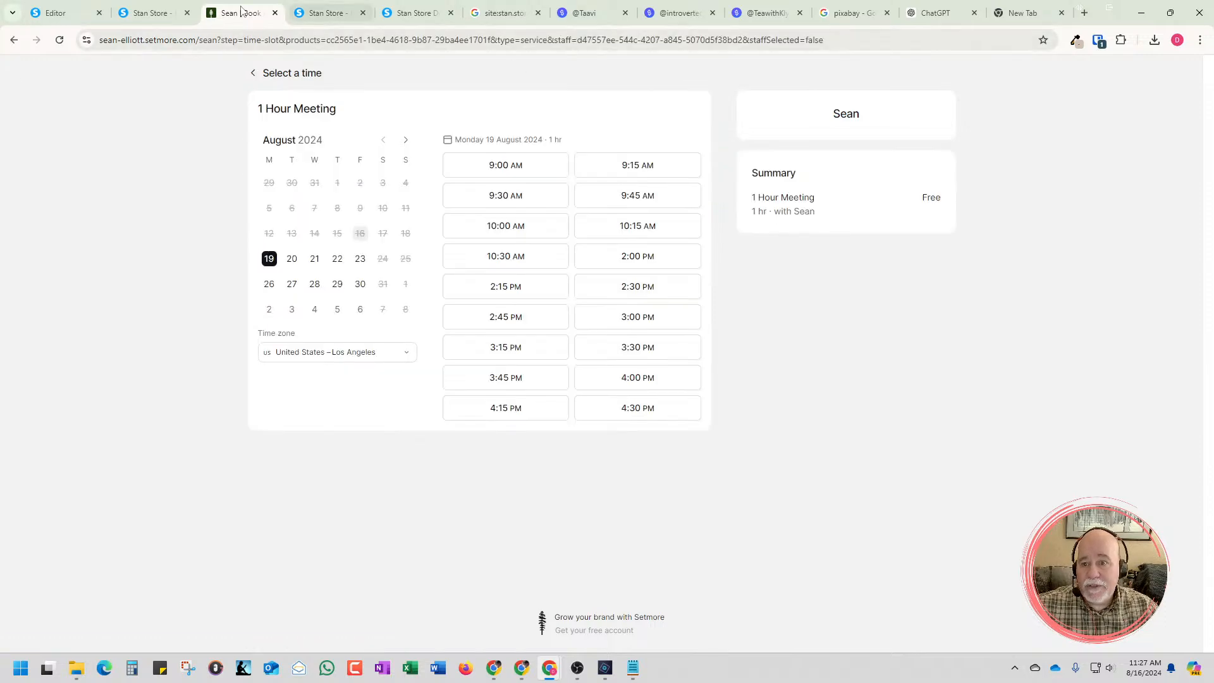
Close the booking page, look over the clone's sections in the editor and examine the TeawithKlynk Stan store down to its downloadable PDFs
left_click(275, 13)
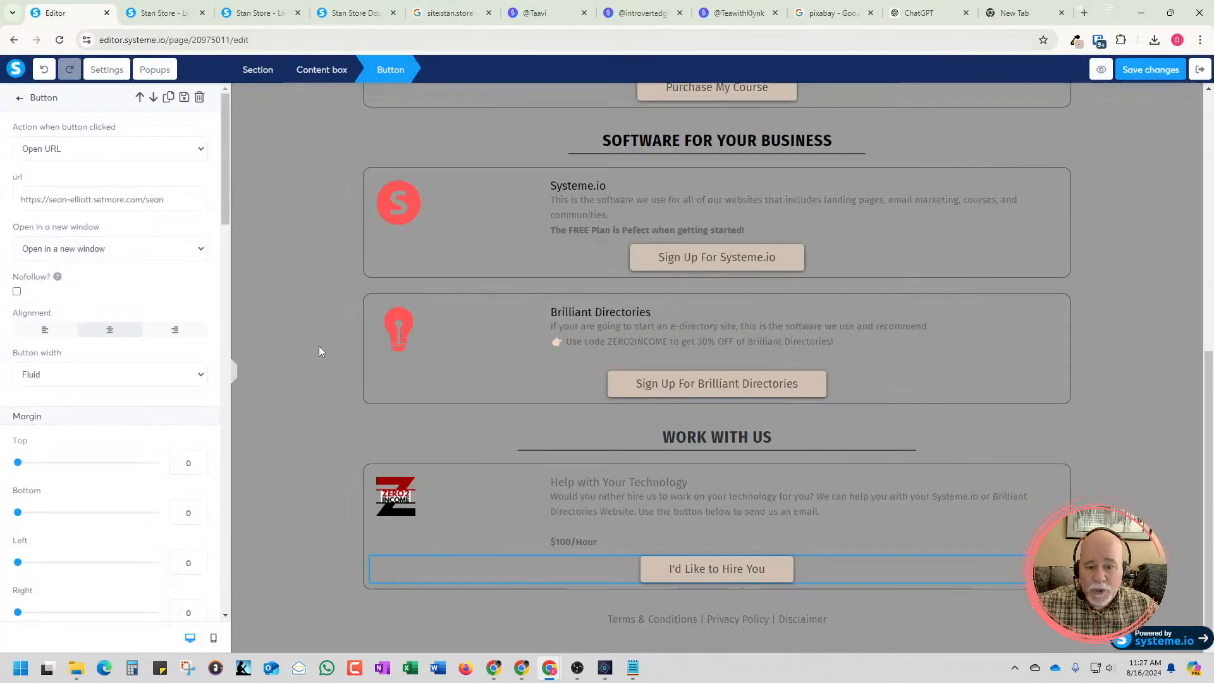
left_click(353, 375)
scroll(341, 357, "up", 4)
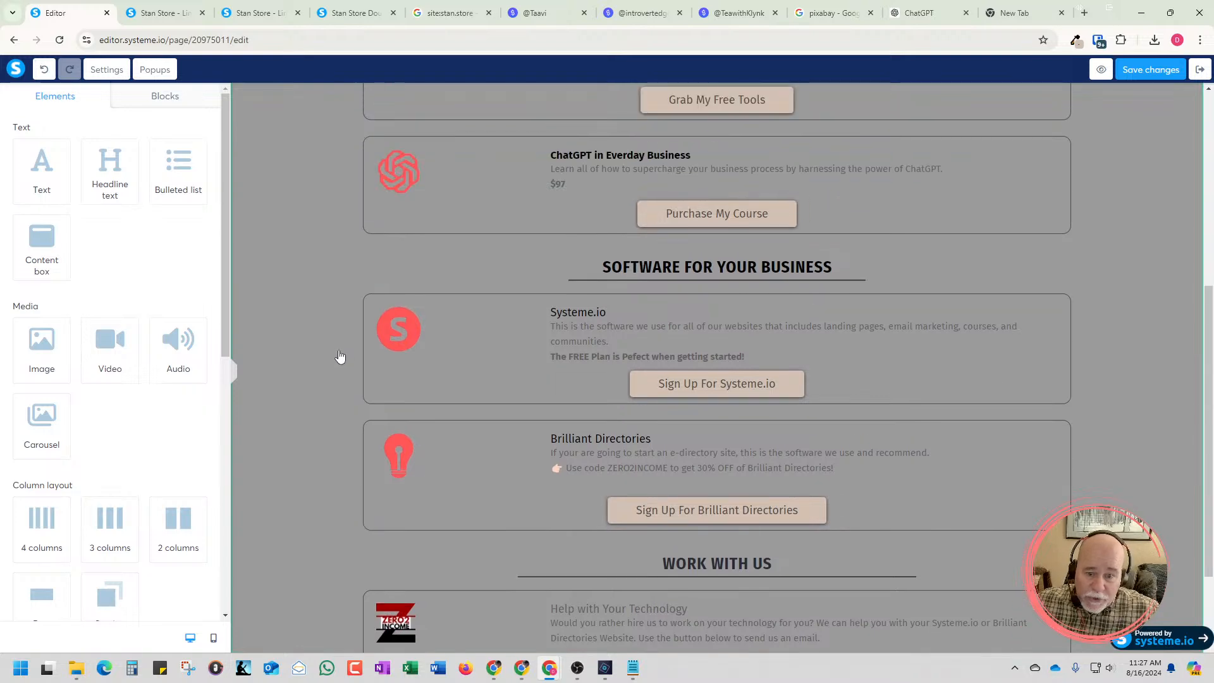
scroll(341, 354, "up", 3)
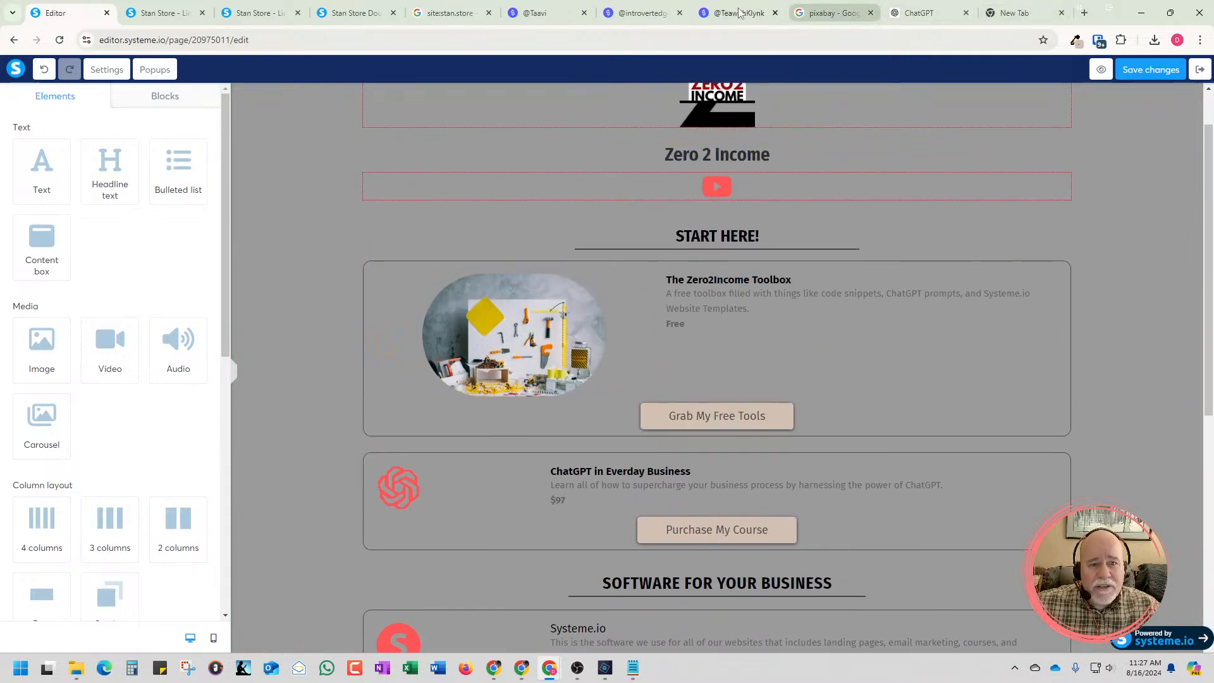
left_click(738, 13)
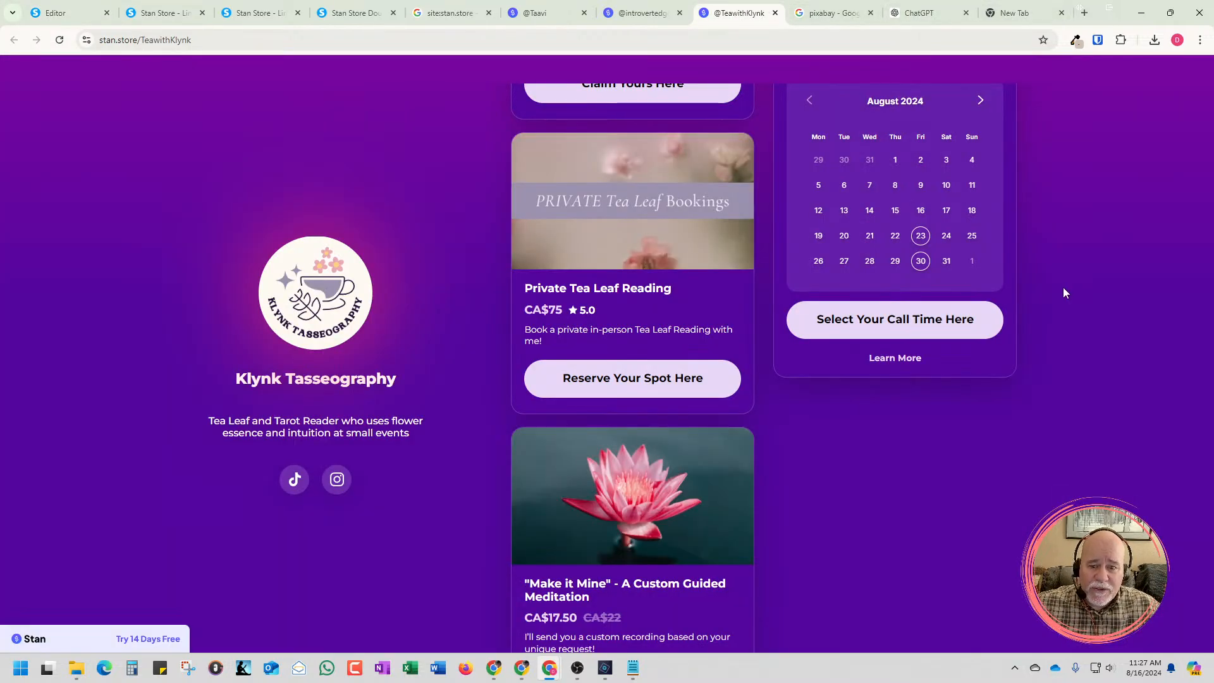
scroll(733, 354, "down", 6)
scroll(737, 377, "down", 10)
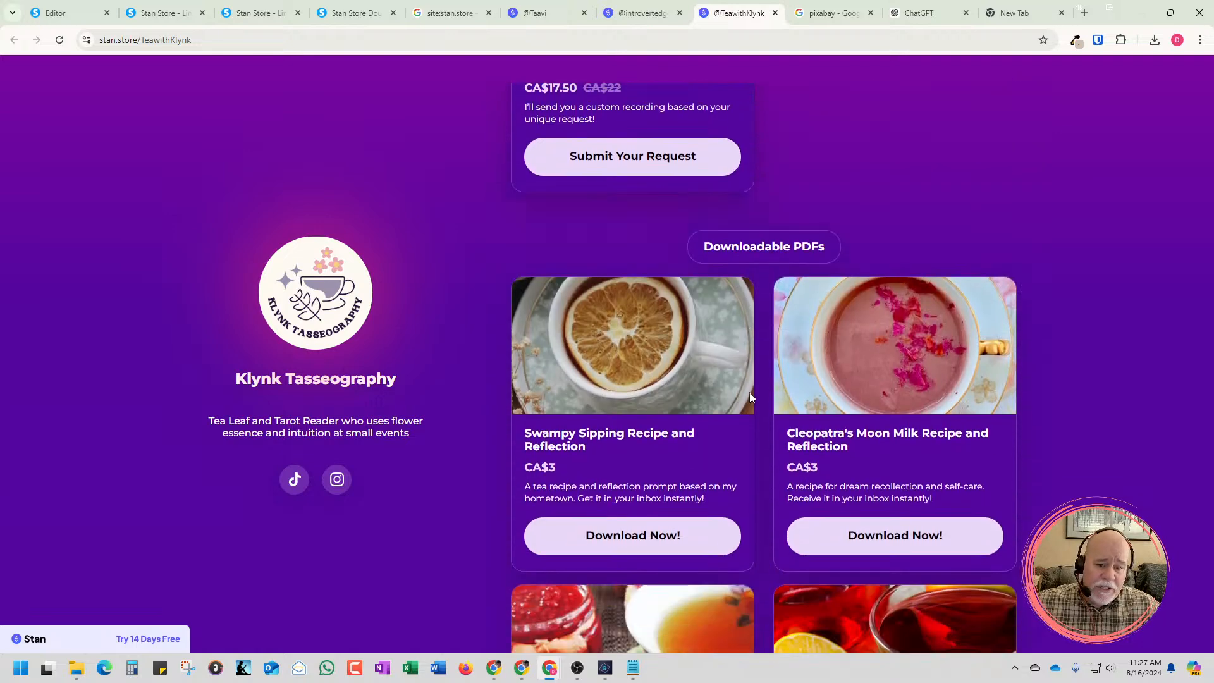
scroll(746, 404, "down", 8)
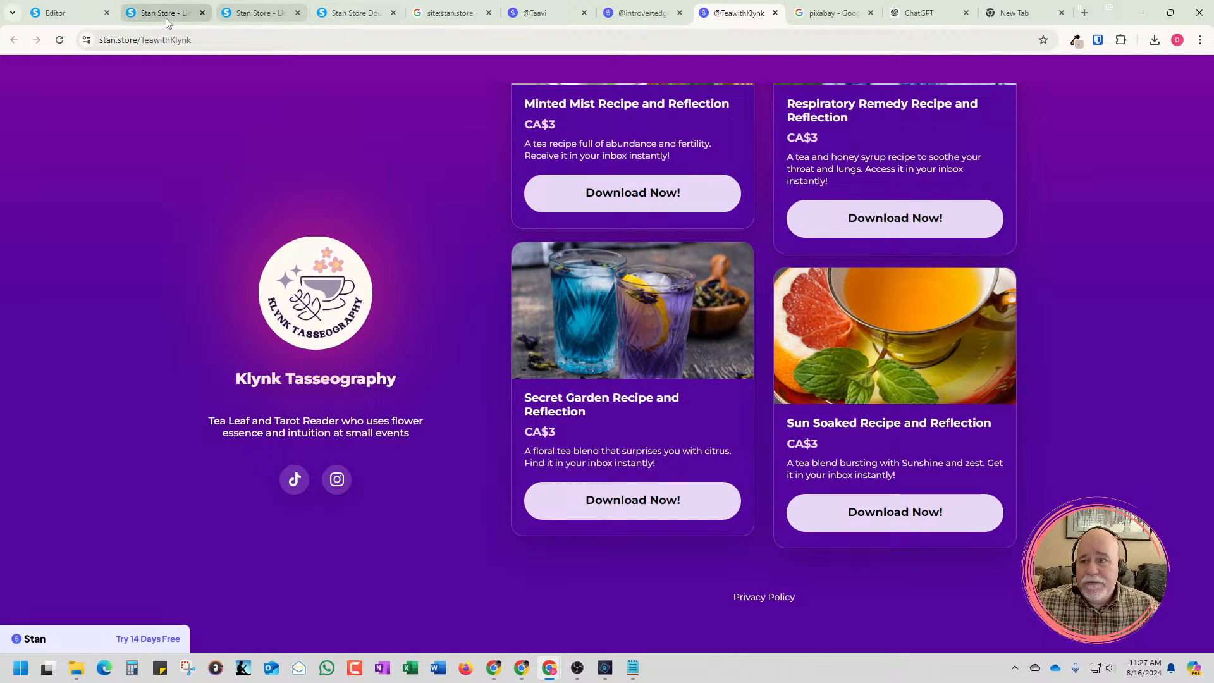
Return to the Systeme.io editor and review the offer buttons from Grab My Free Tools down to I'd Like to Hire You
left_click(144, 17)
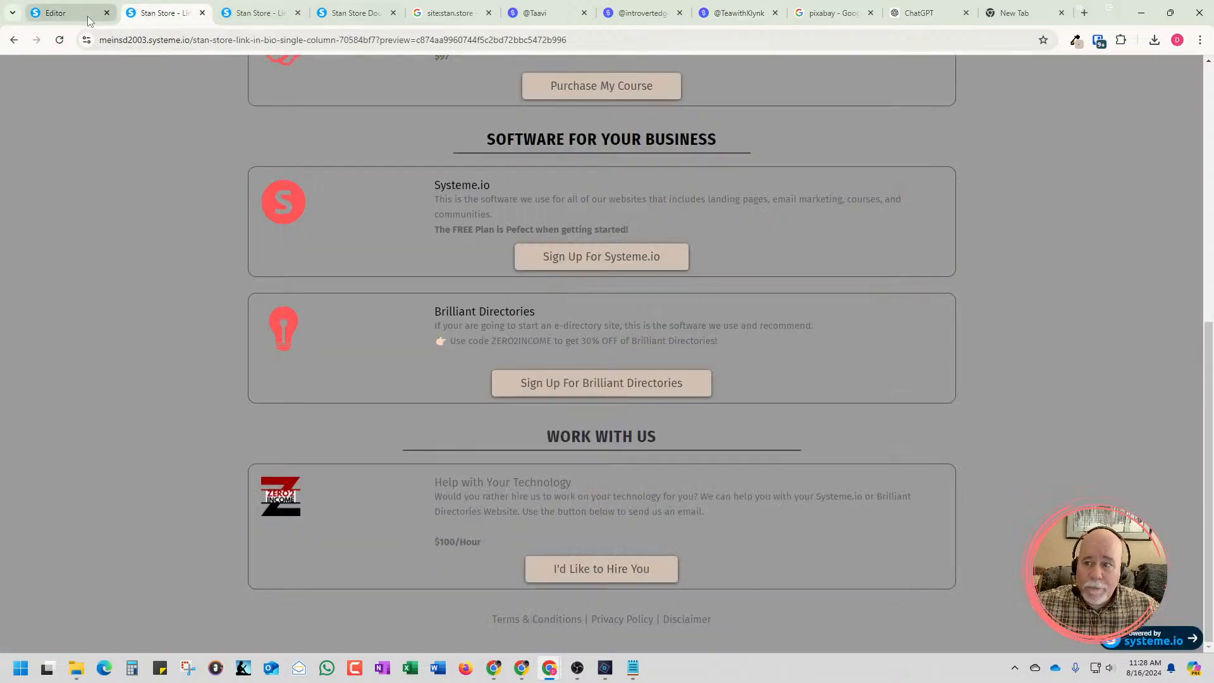
left_click(57, 13)
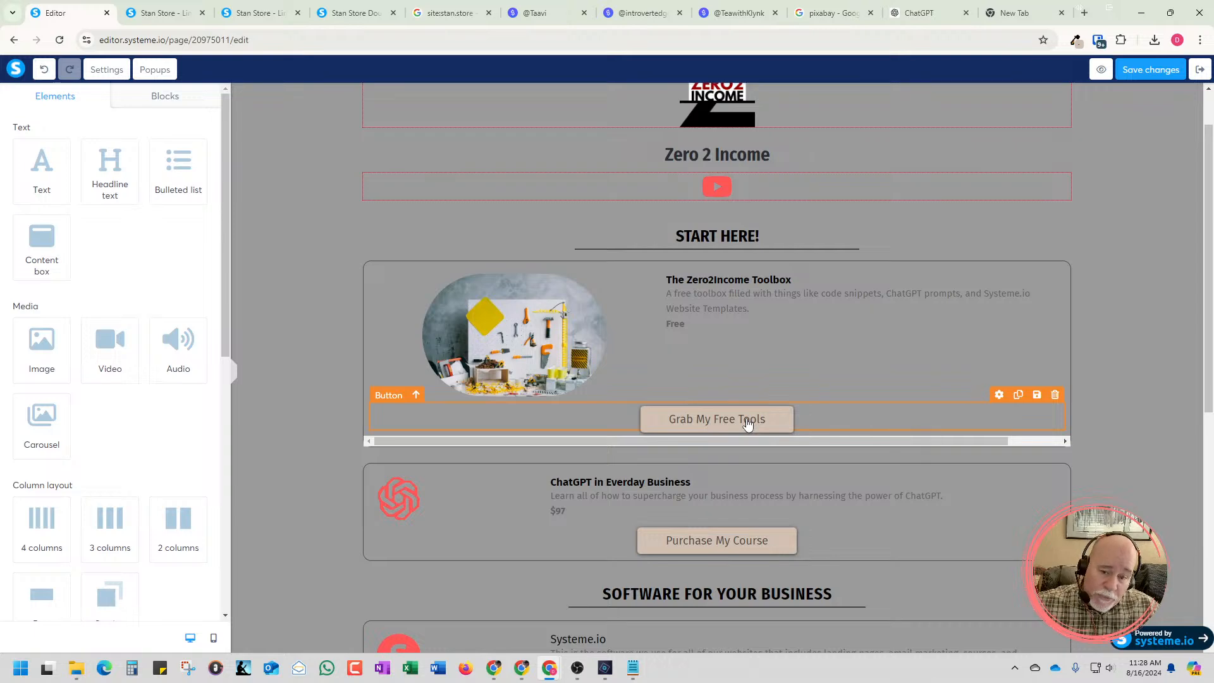
scroll(747, 423, "down", 3)
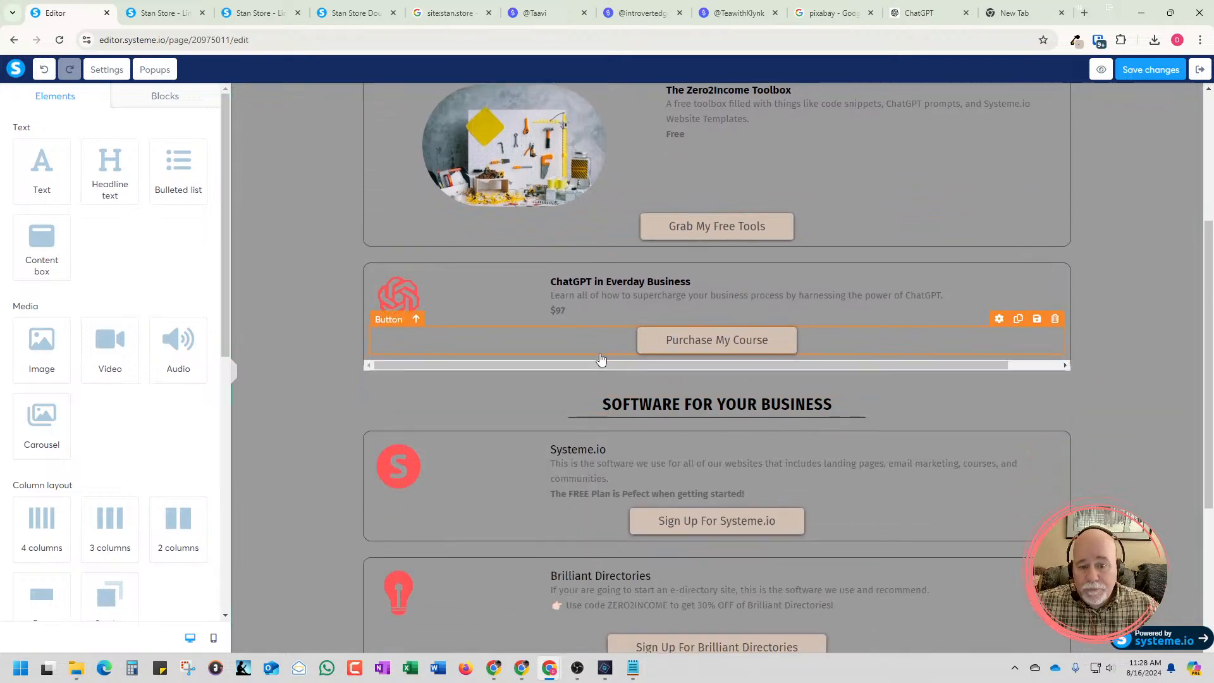
scroll(597, 359, "down", 4)
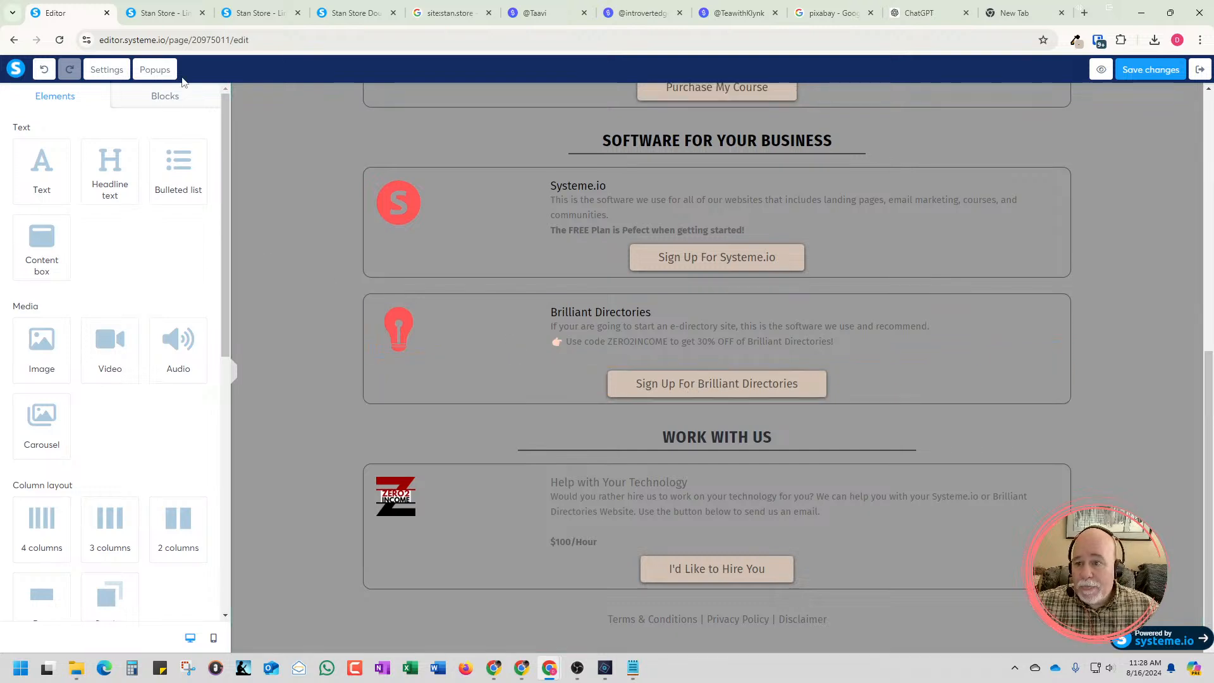
In a duplicate of the editor tab, exit to the Zero2Income Stan Store Template funnel and copy the Double Column step's URL
right_click(72, 17)
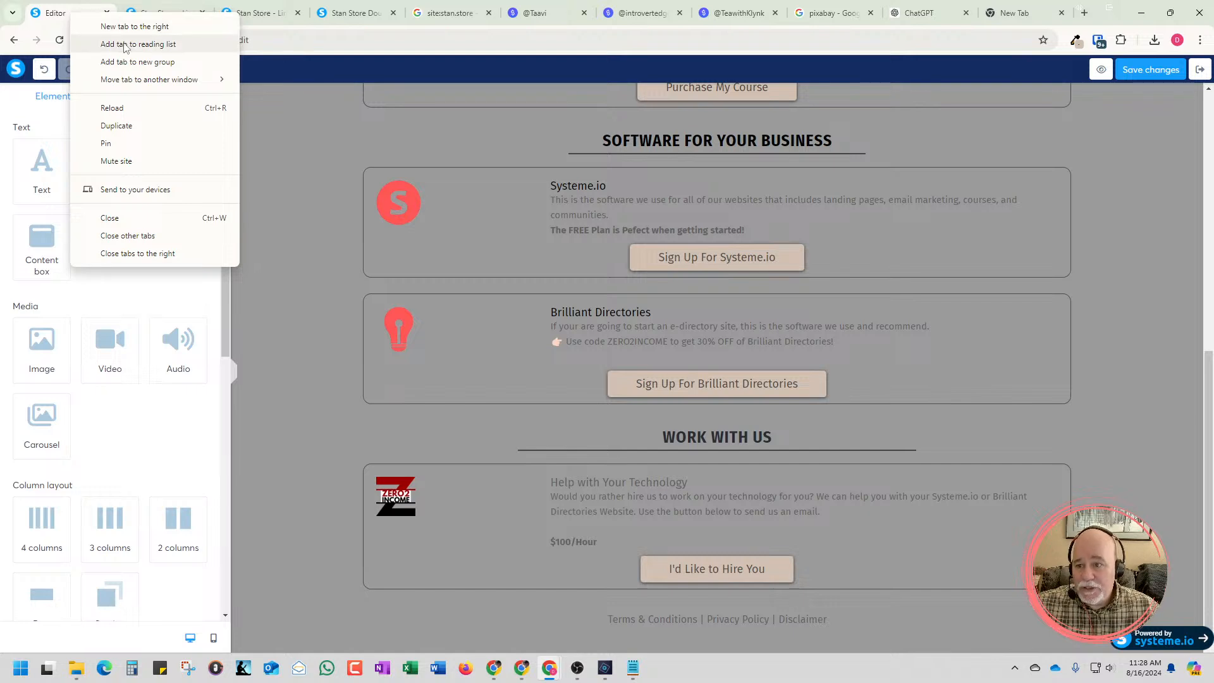
left_click(114, 126)
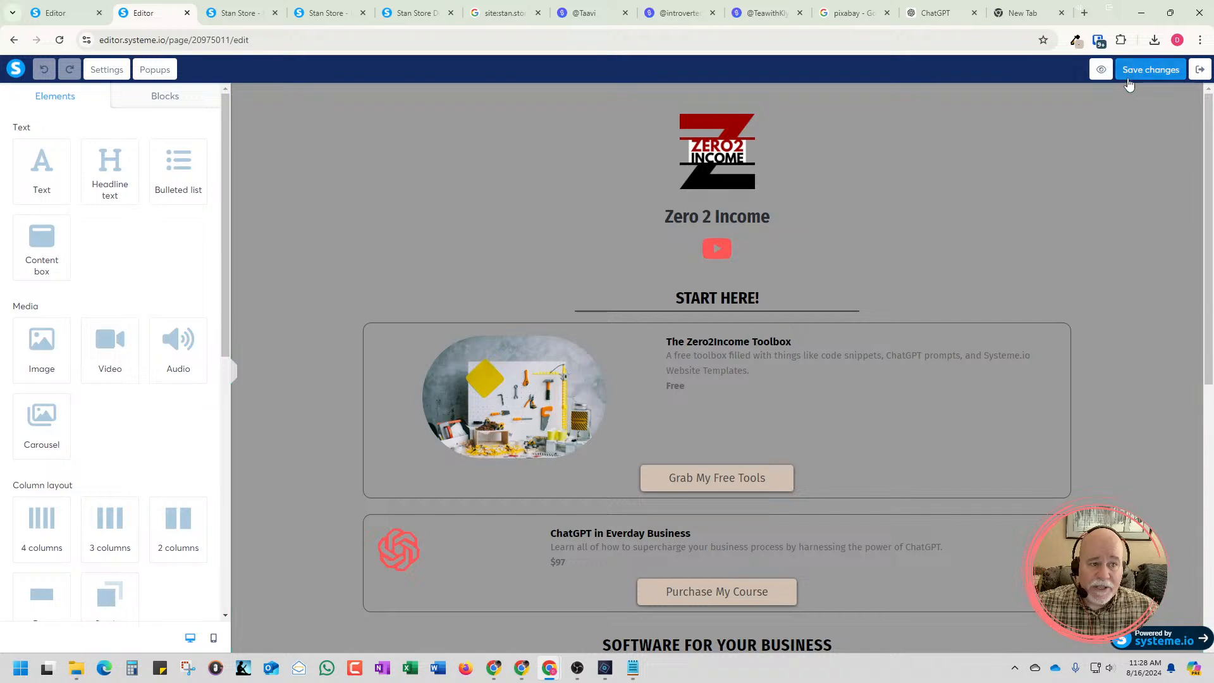
left_click(1200, 71)
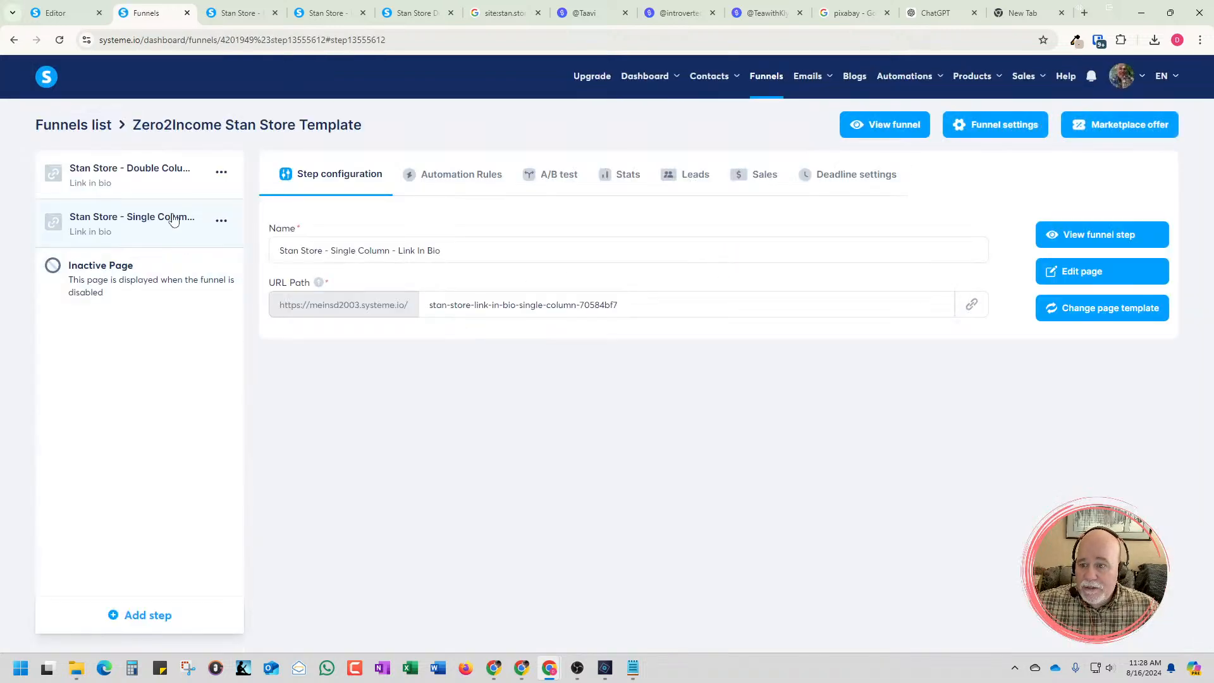
left_click(90, 129)
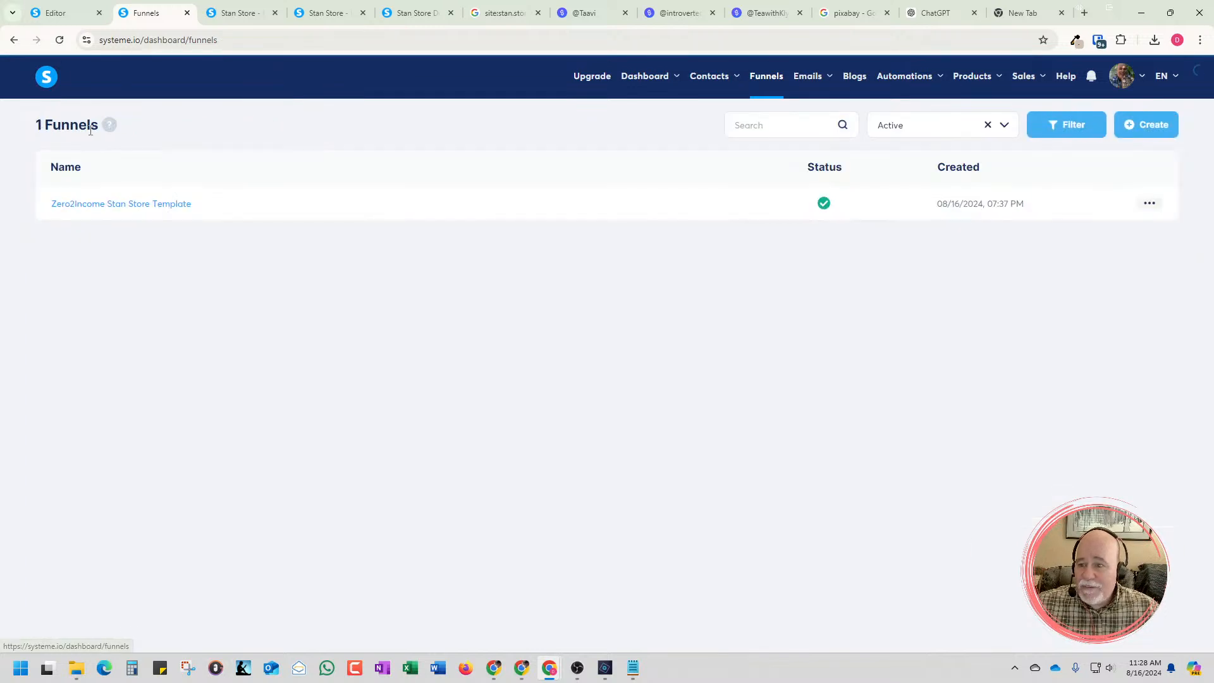
left_click(111, 204)
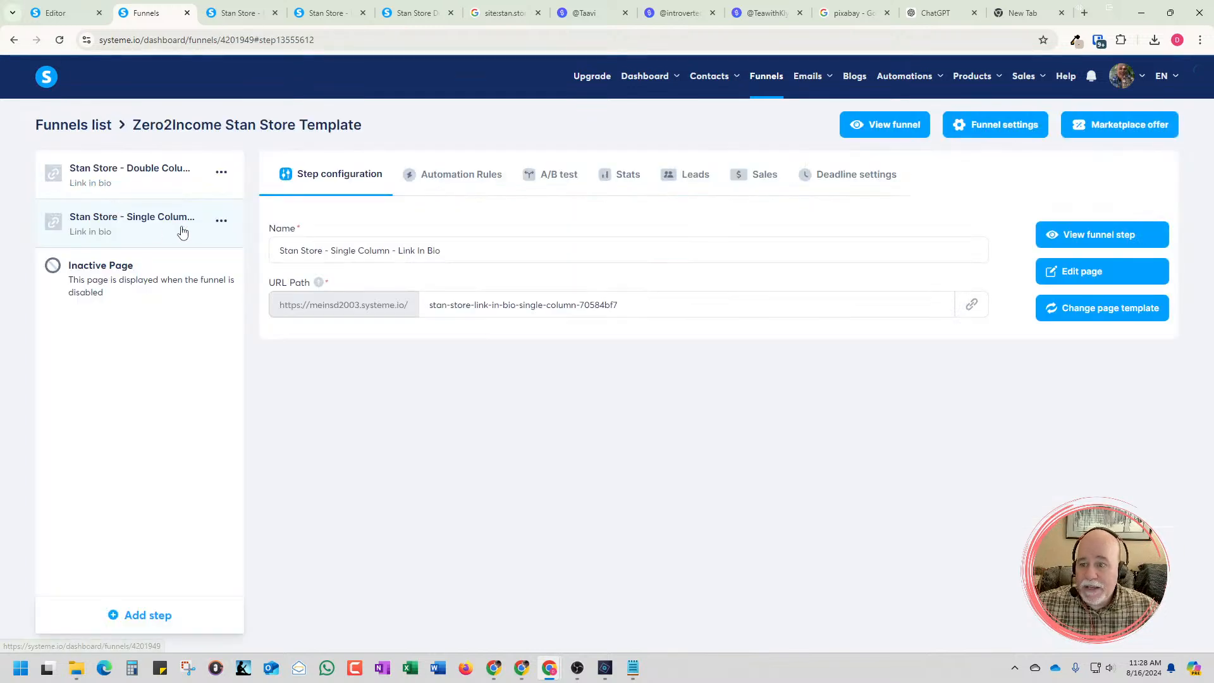
left_click(124, 185)
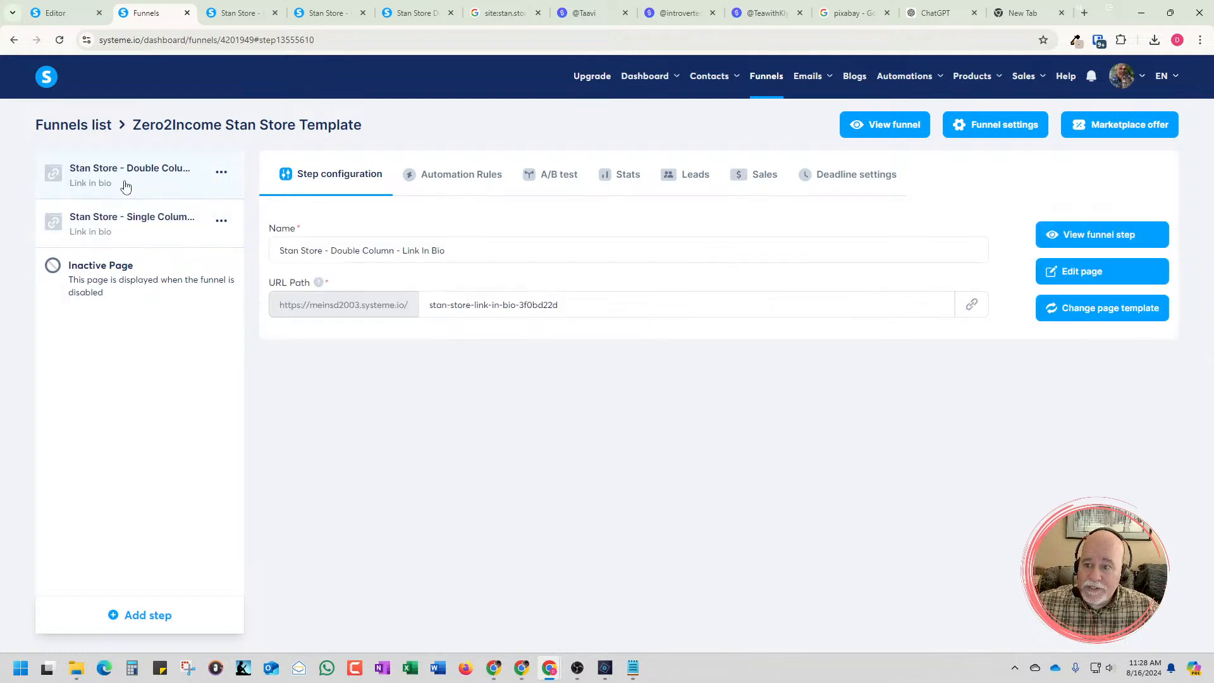
left_click(971, 306)
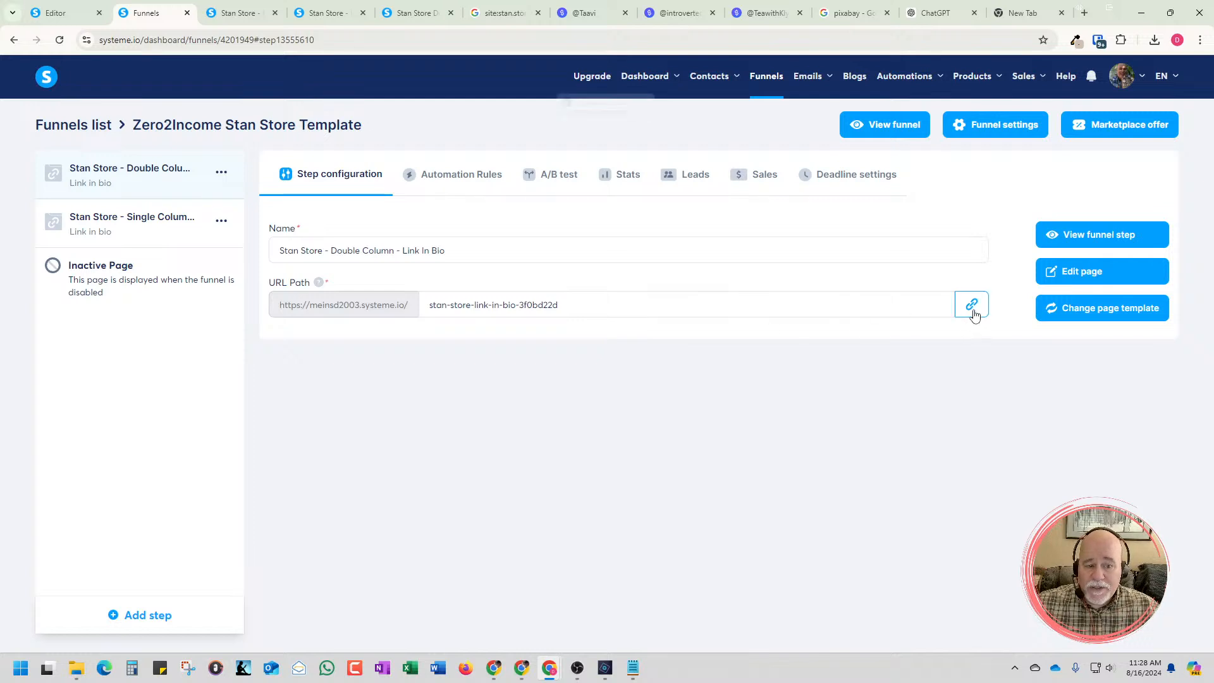
Replace the Sign Up For Brilliant Directories button's URL with the copied Double Column page link and save the page
left_click(55, 14)
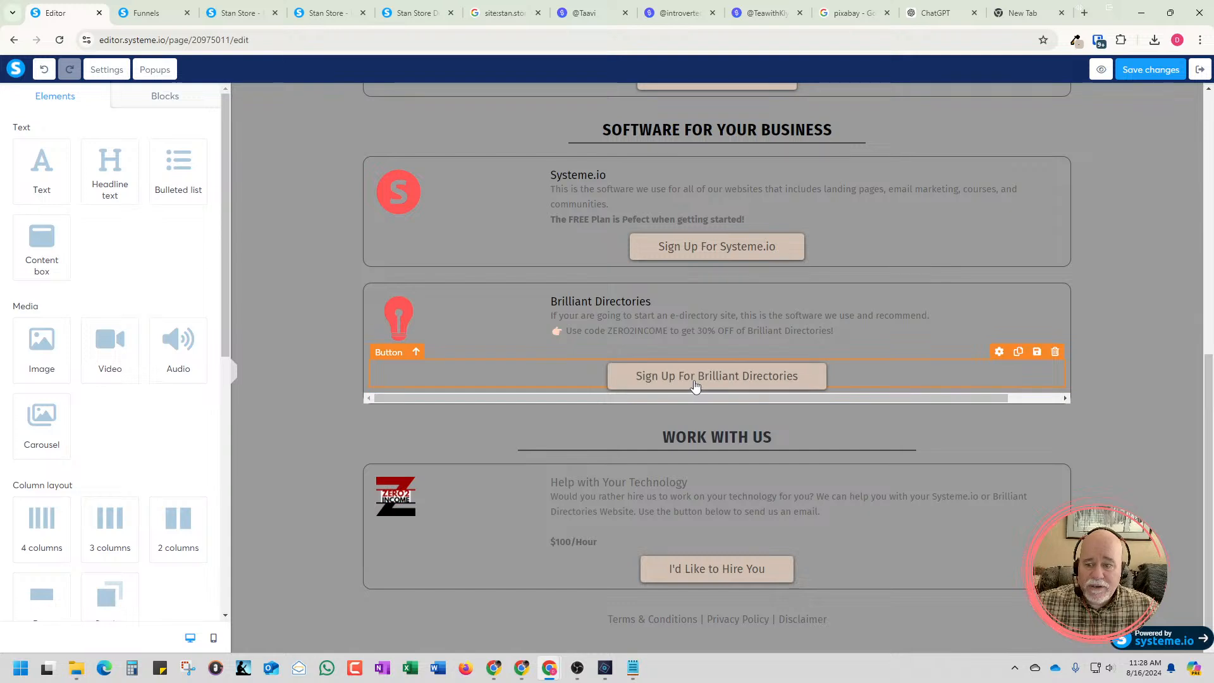
left_click(538, 381)
left_click_drag(165, 206, 3, 199)
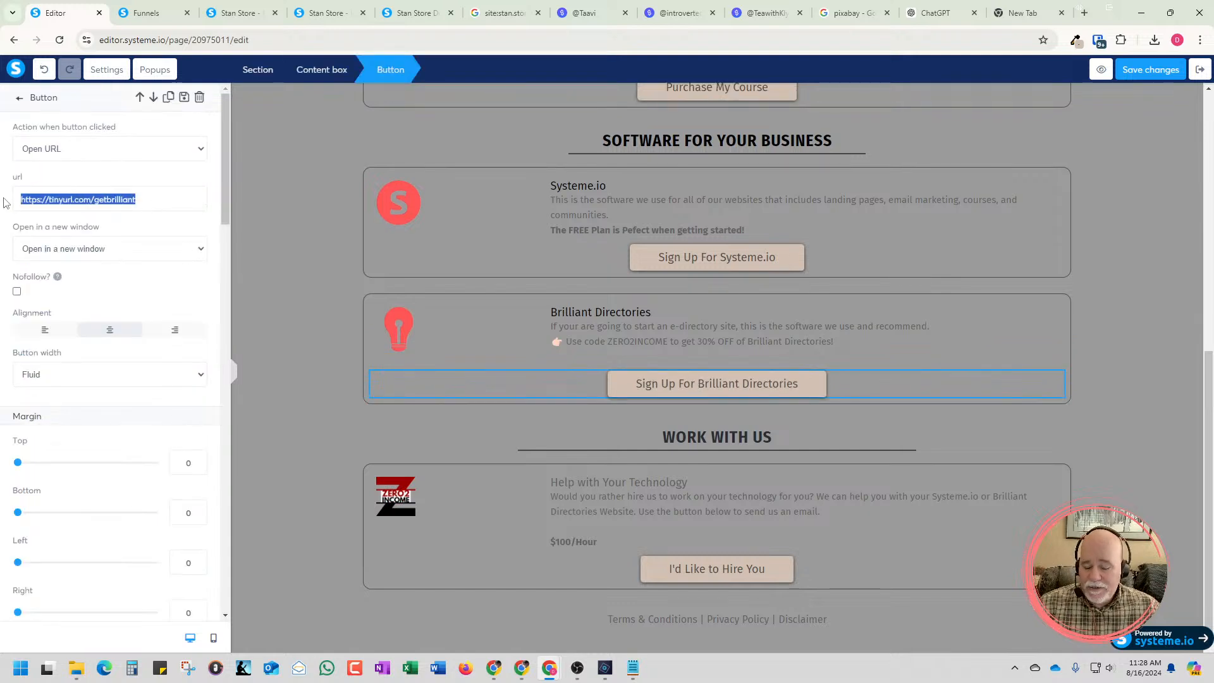
key("ctrl+v")
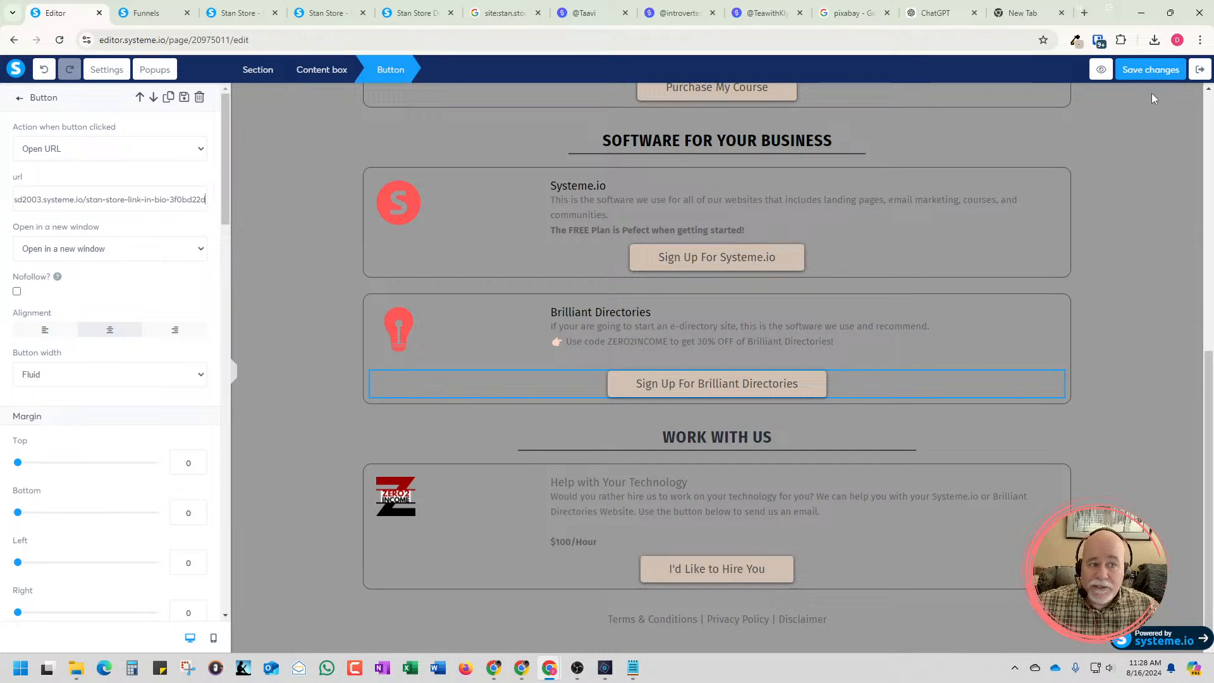
left_click(1143, 70)
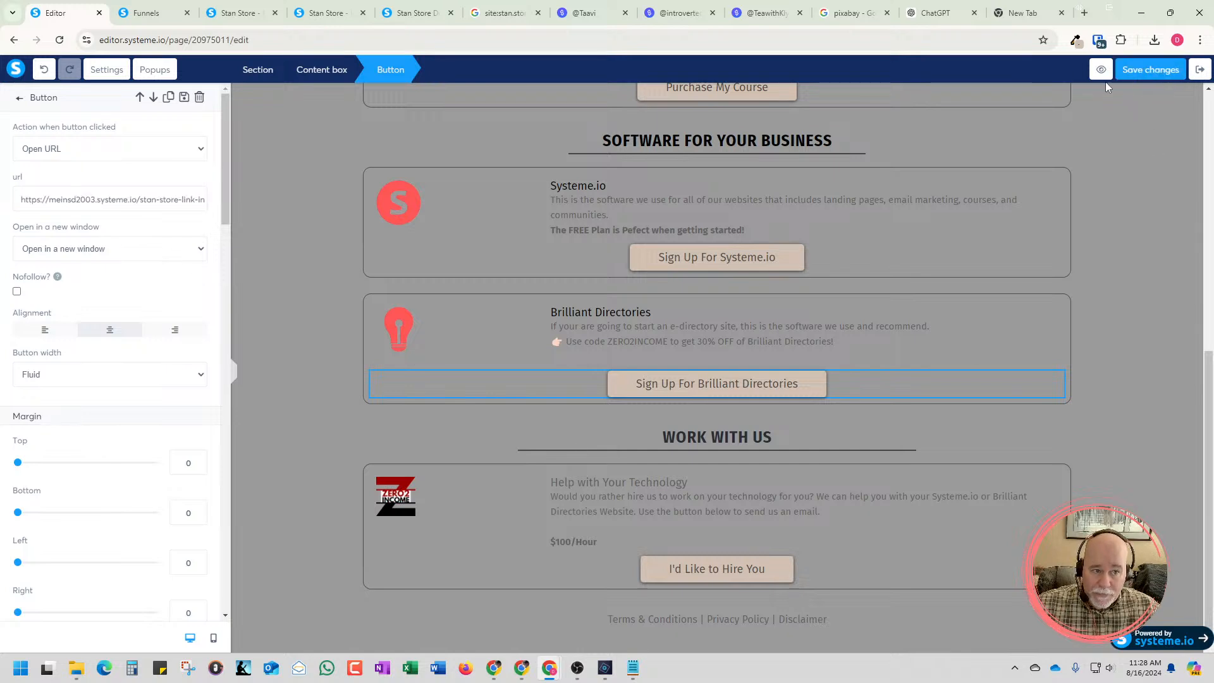
Preview the single-column page, test the Sign Up For Brilliant Directories button and return to the editor
left_click(1103, 74)
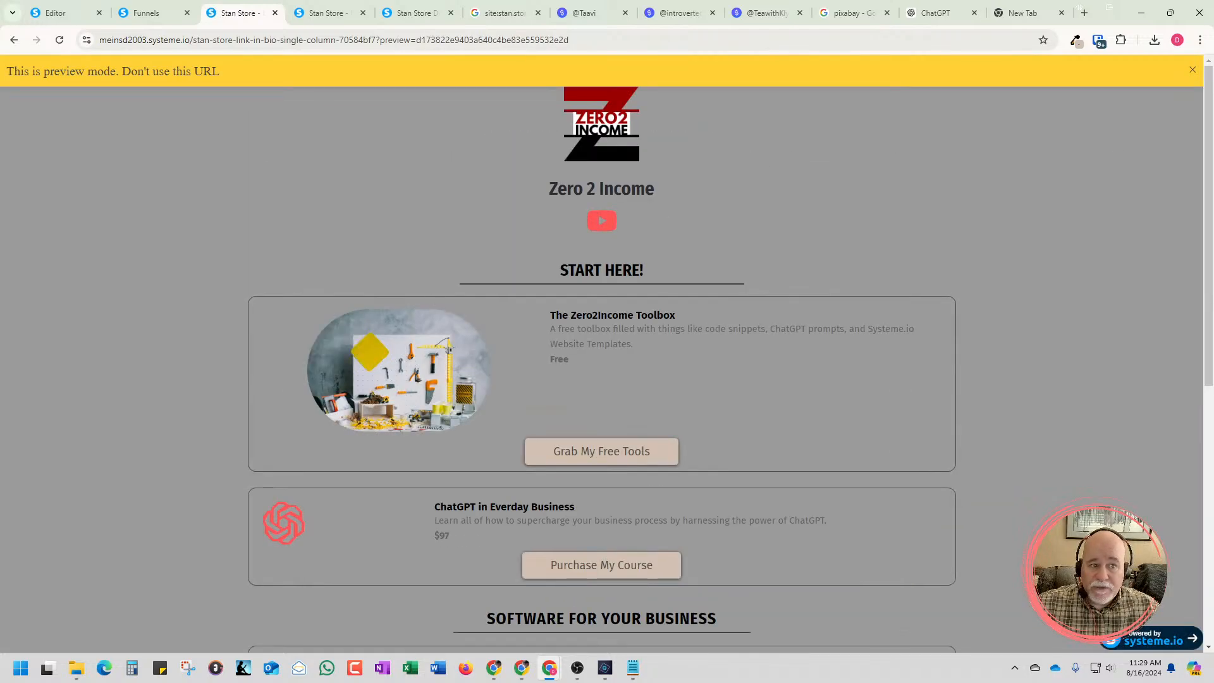
left_click(1192, 69)
scroll(957, 174, "down", 7)
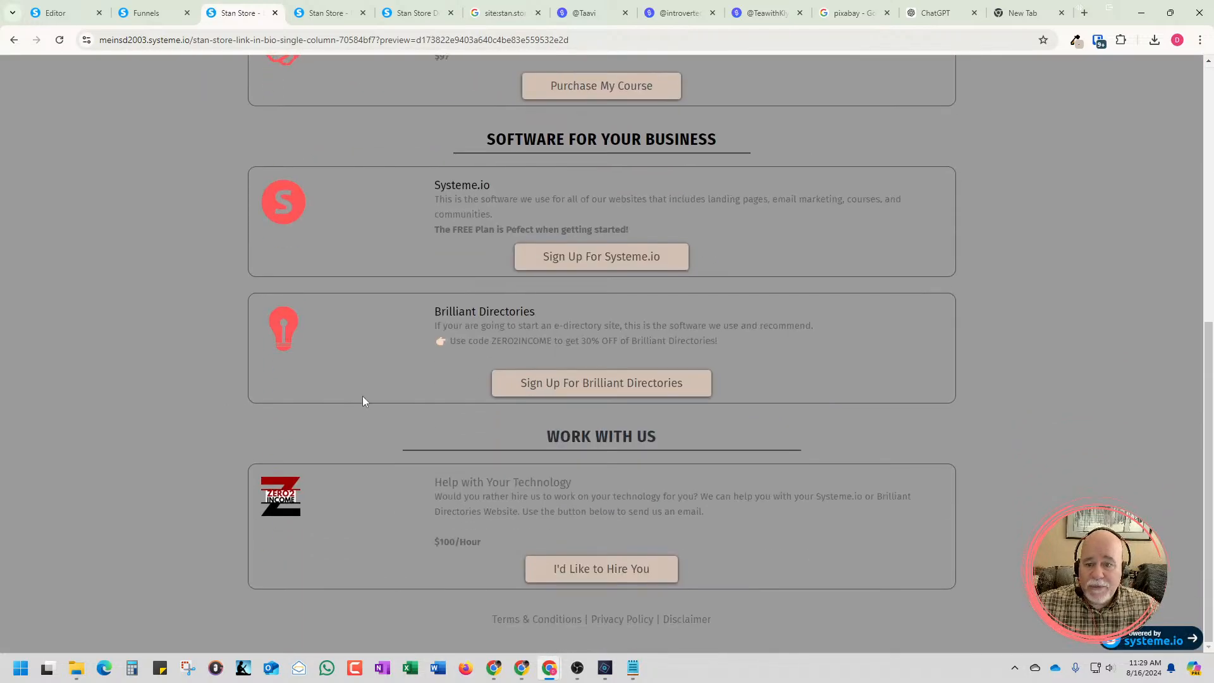
left_click(568, 386)
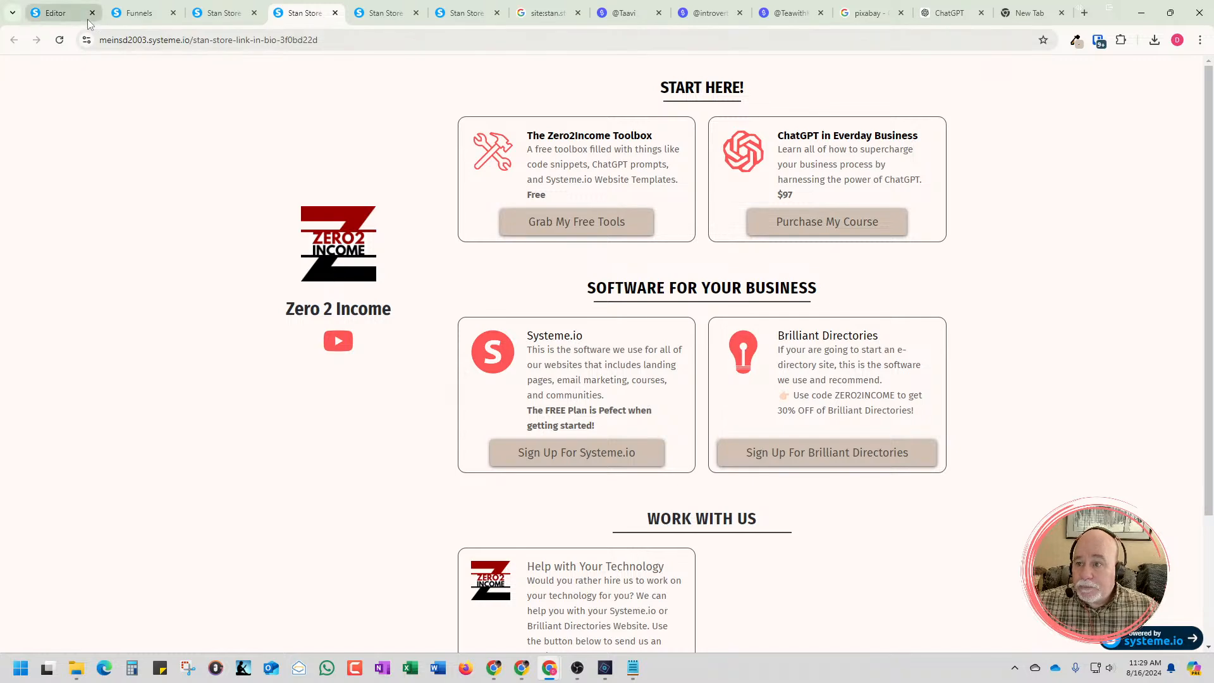
left_click(226, 21)
left_click(138, 18)
left_click(63, 13)
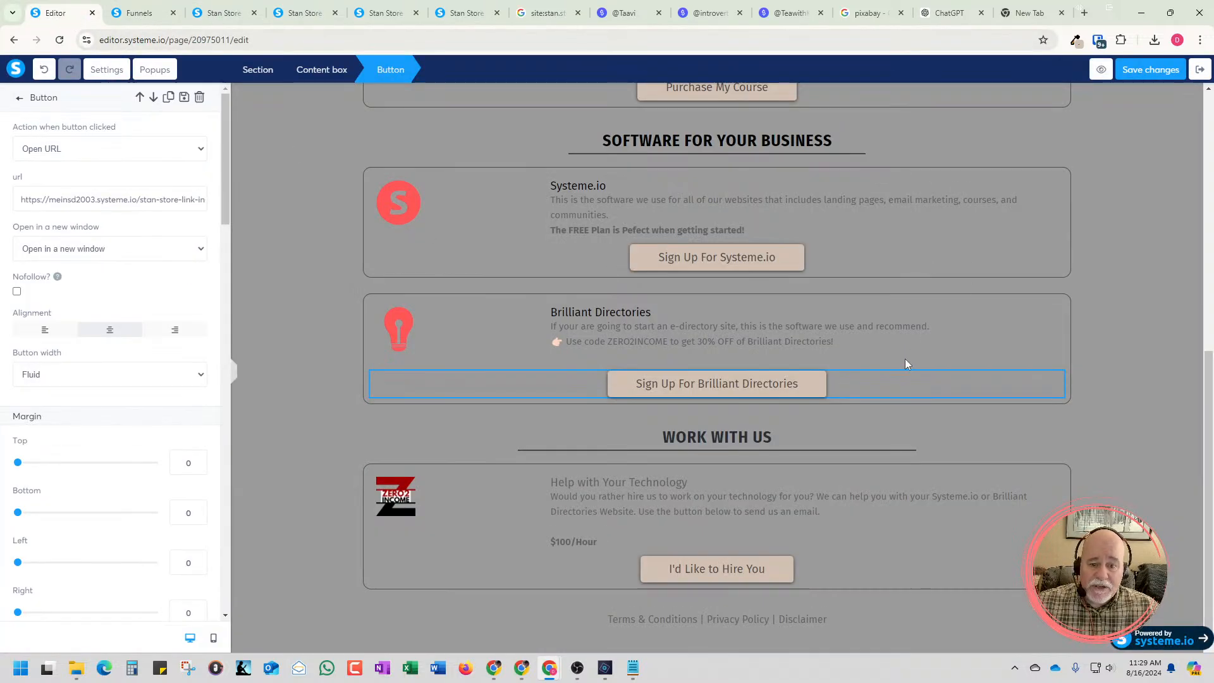
Set the Sign Up For Brilliant Directories button's background color to the default orange F5A623
left_click(779, 385)
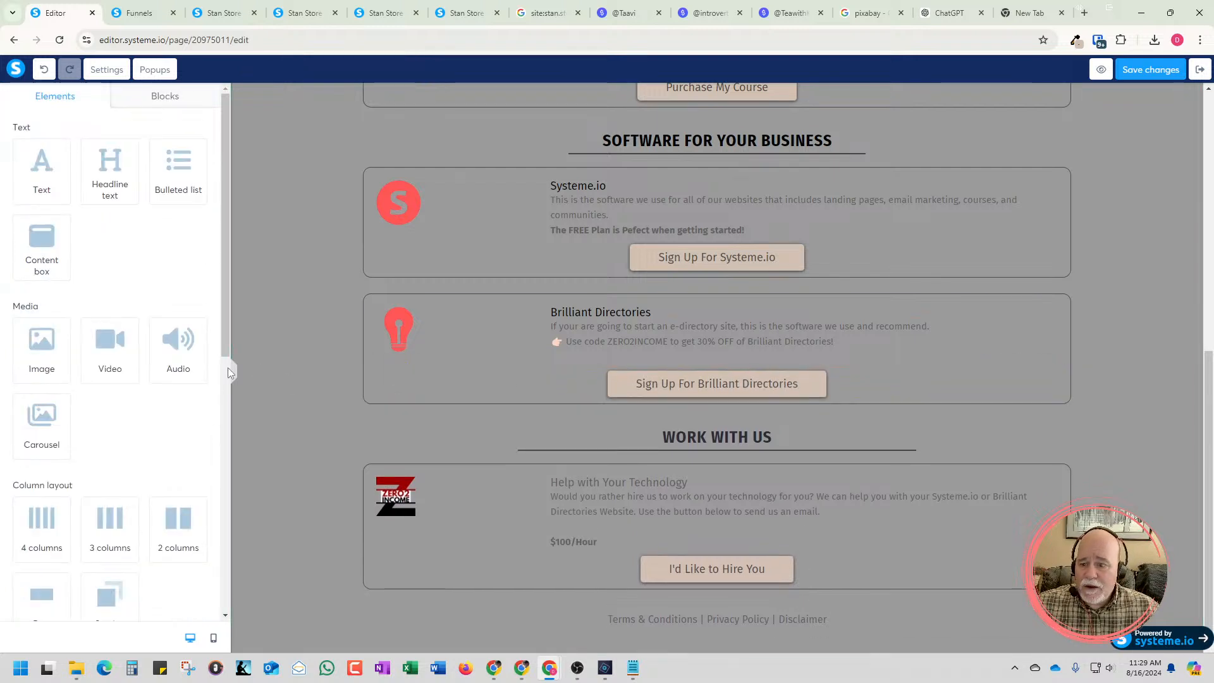
left_click(671, 386)
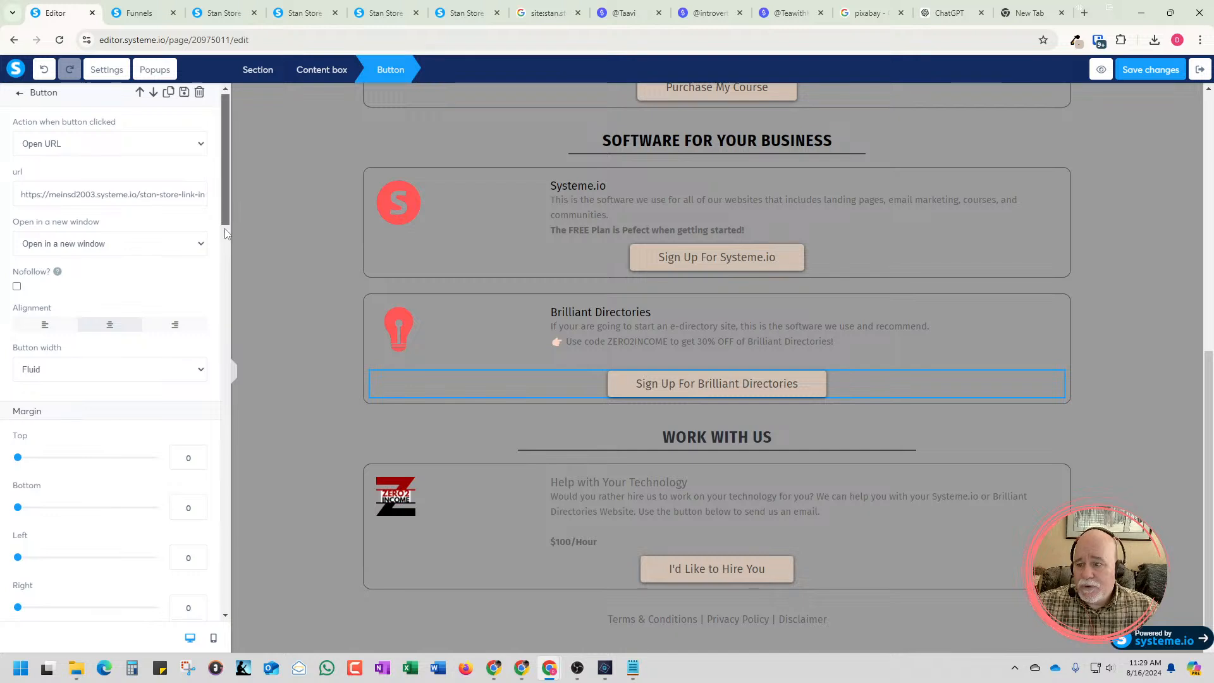
left_click_drag(225, 234, 211, 355)
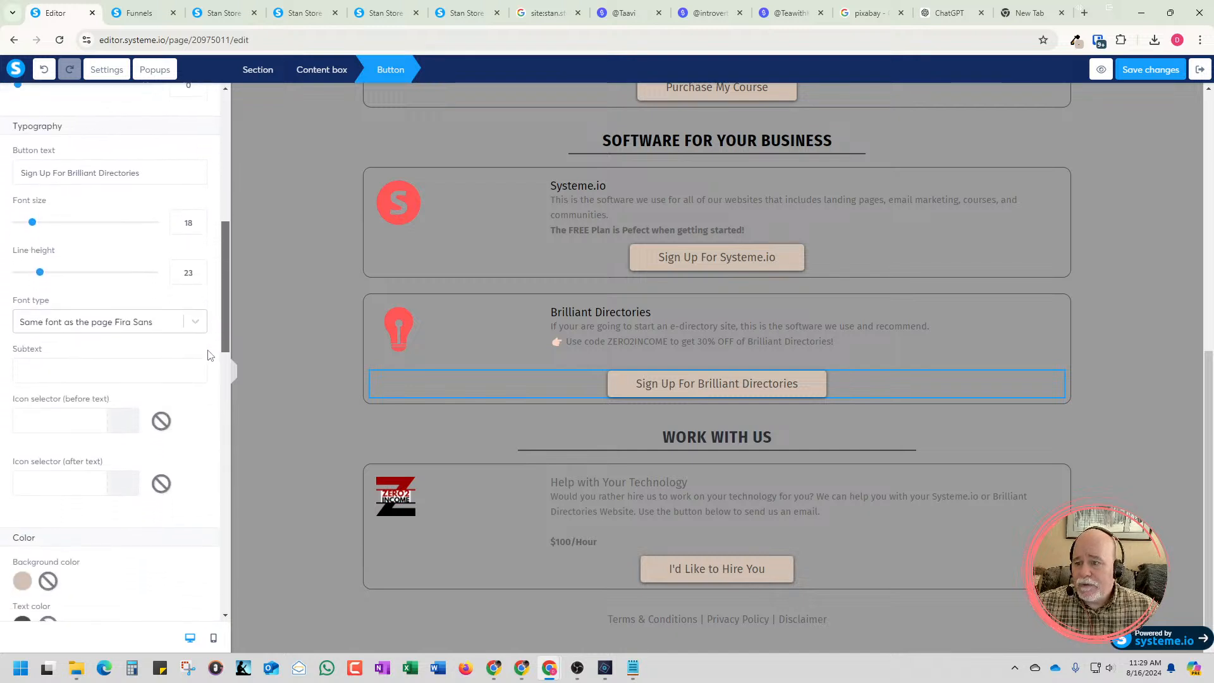
scroll(92, 382, "down", 4)
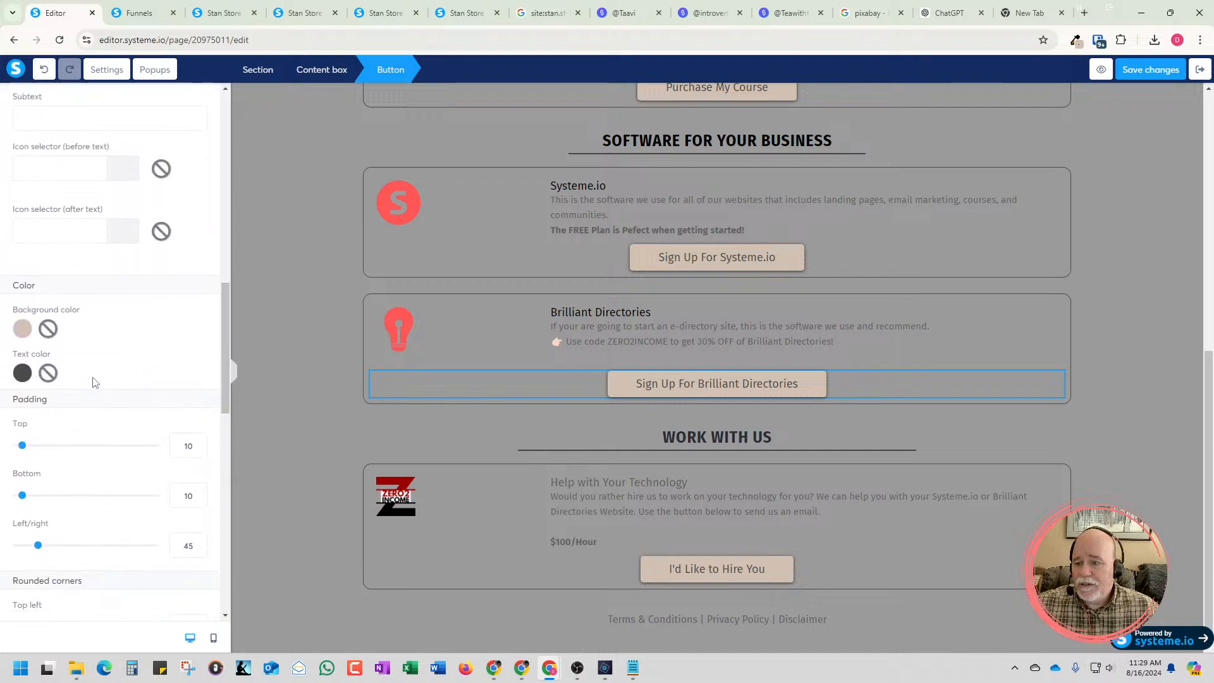
left_click(25, 331)
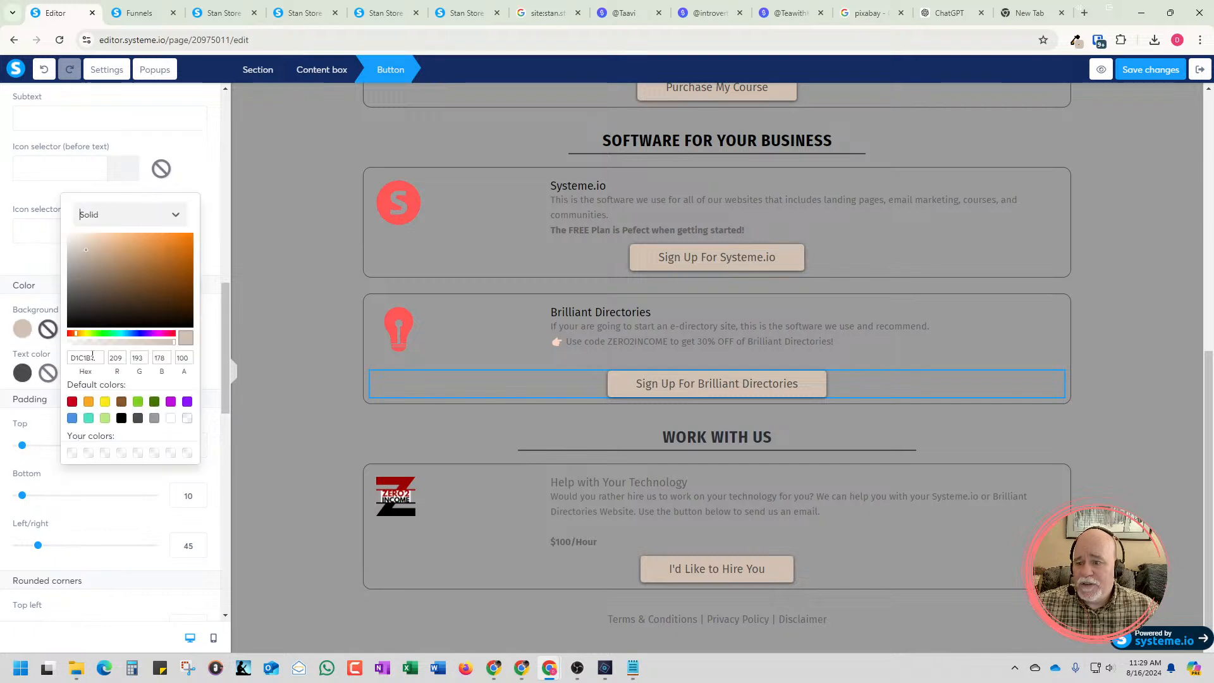
left_click(88, 402)
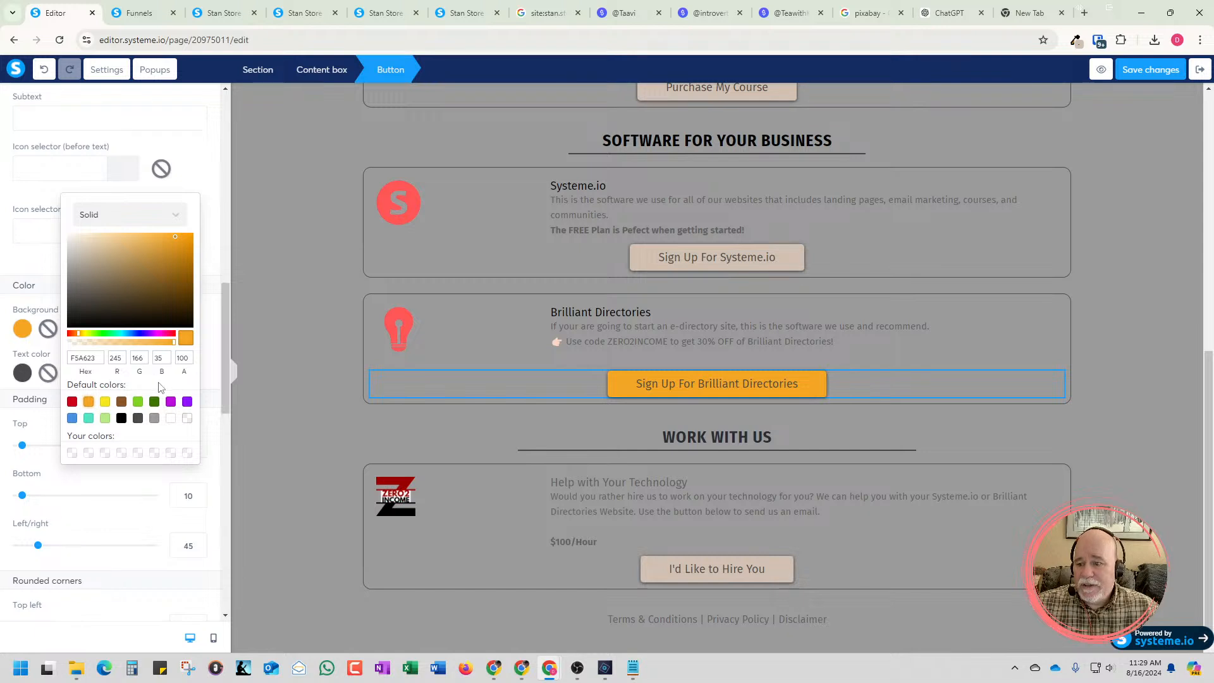
Change the Brilliant Directories button's text color to white, then adjust it to the off-white shade FAF2F2
left_click(22, 378)
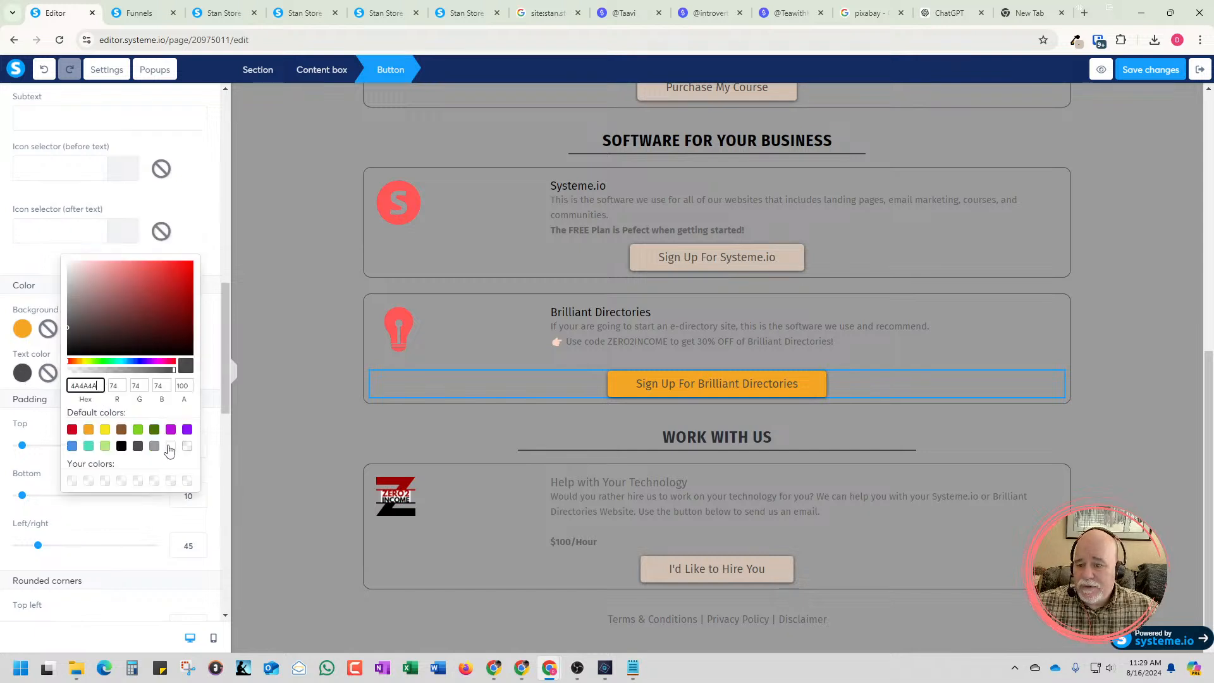
left_click(171, 446)
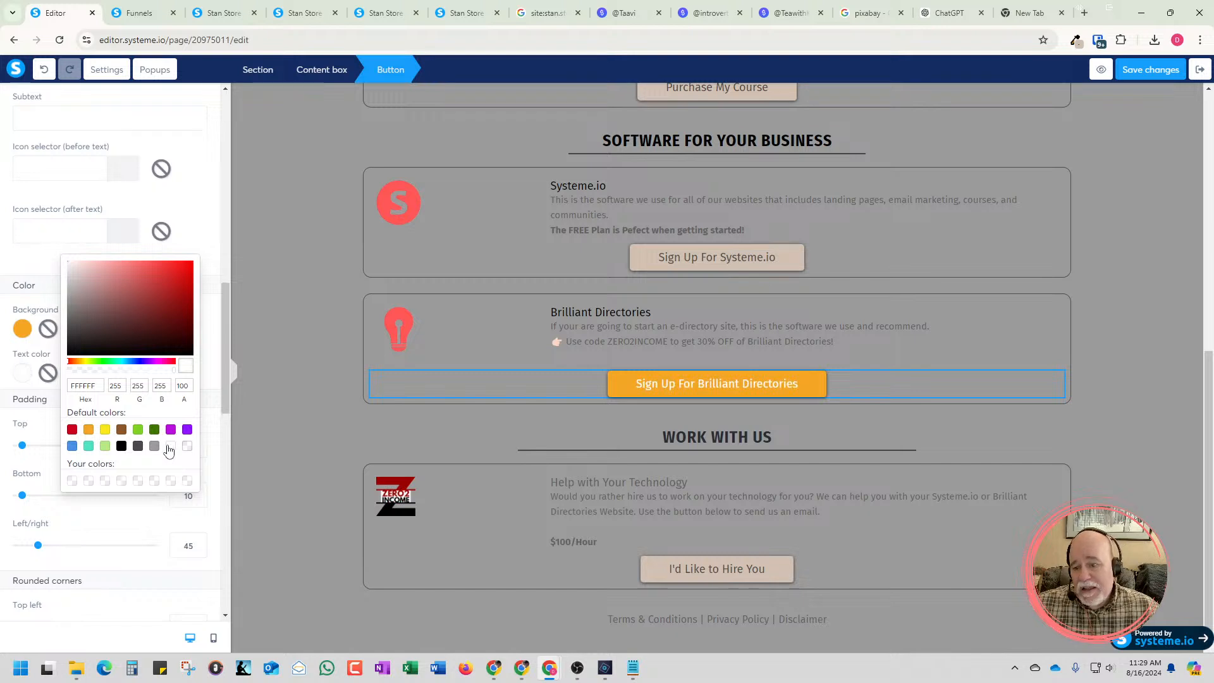
left_click(69, 265)
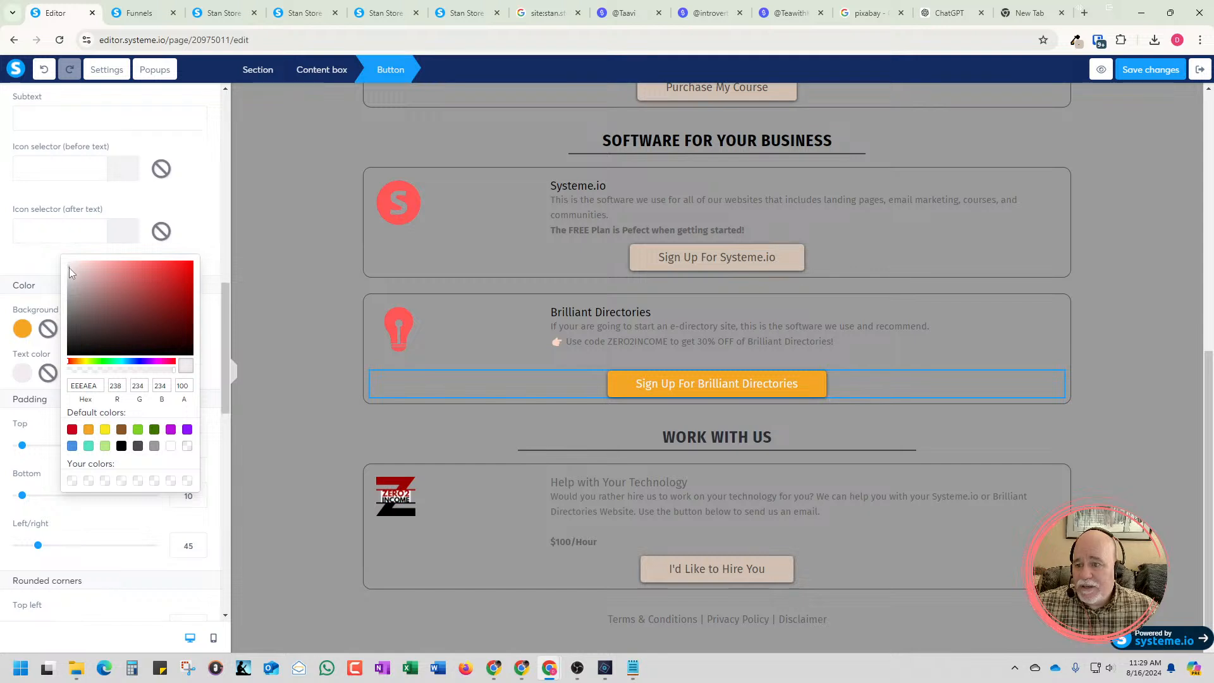
mouse_move(68, 282)
left_mouse_down()
mouse_move(66, 294)
mouse_move(70, 262)
left_mouse_up()
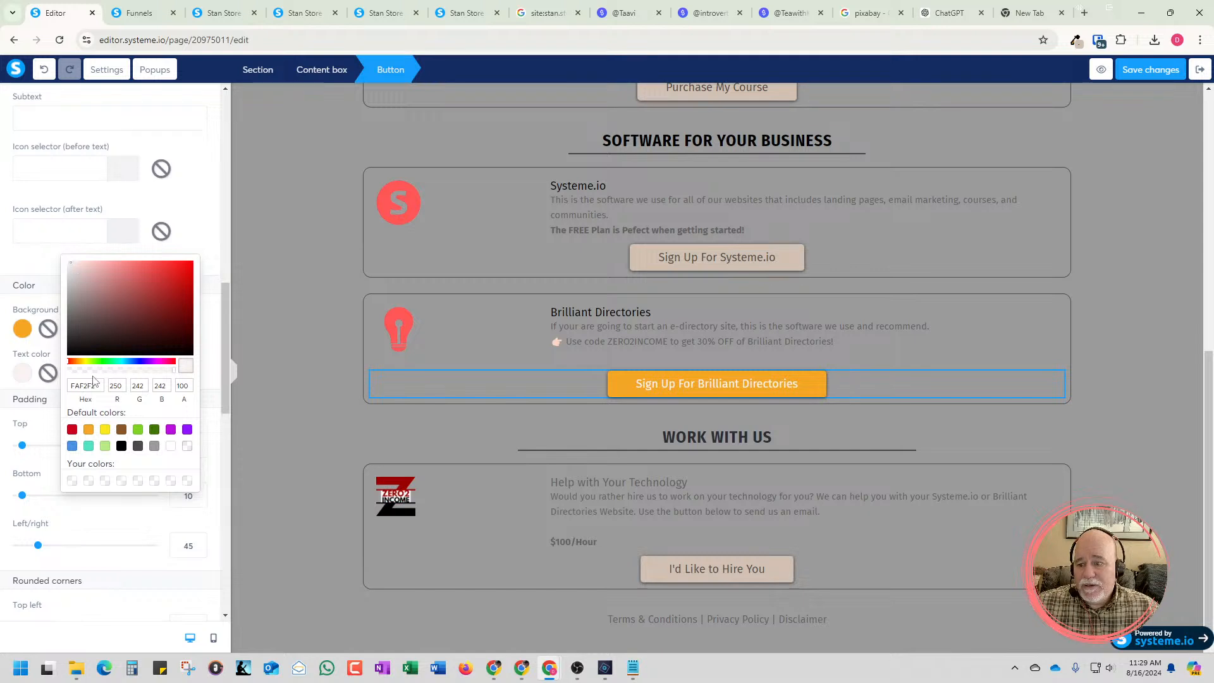
Set the Sign Up For Brilliant Directories button's text color to white FFFFFF and its top margin to 12
left_click(171, 446)
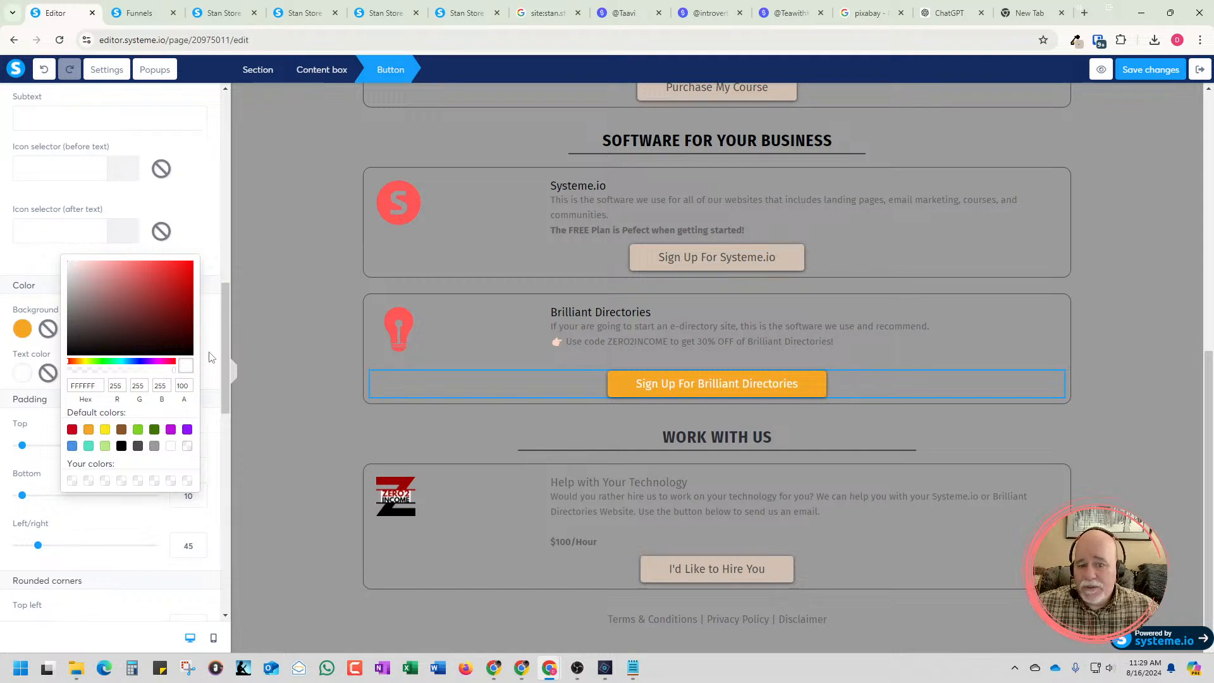
left_click(282, 400)
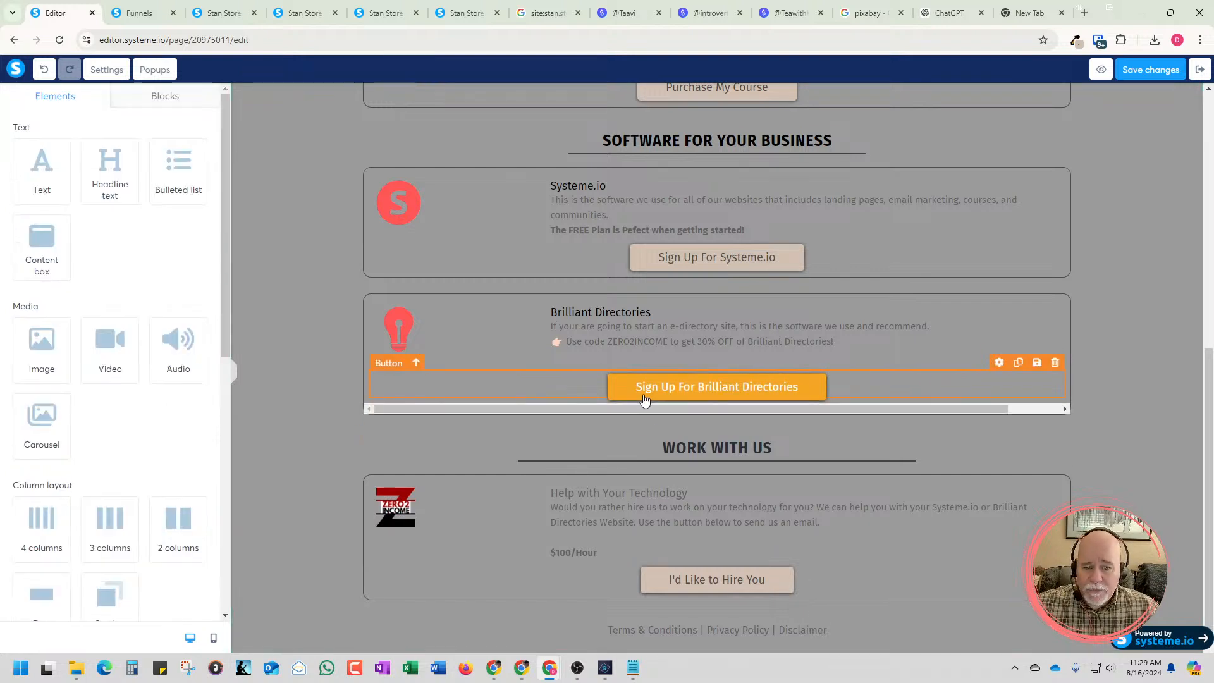
left_click(624, 395)
scroll(19, 372, "down", 3)
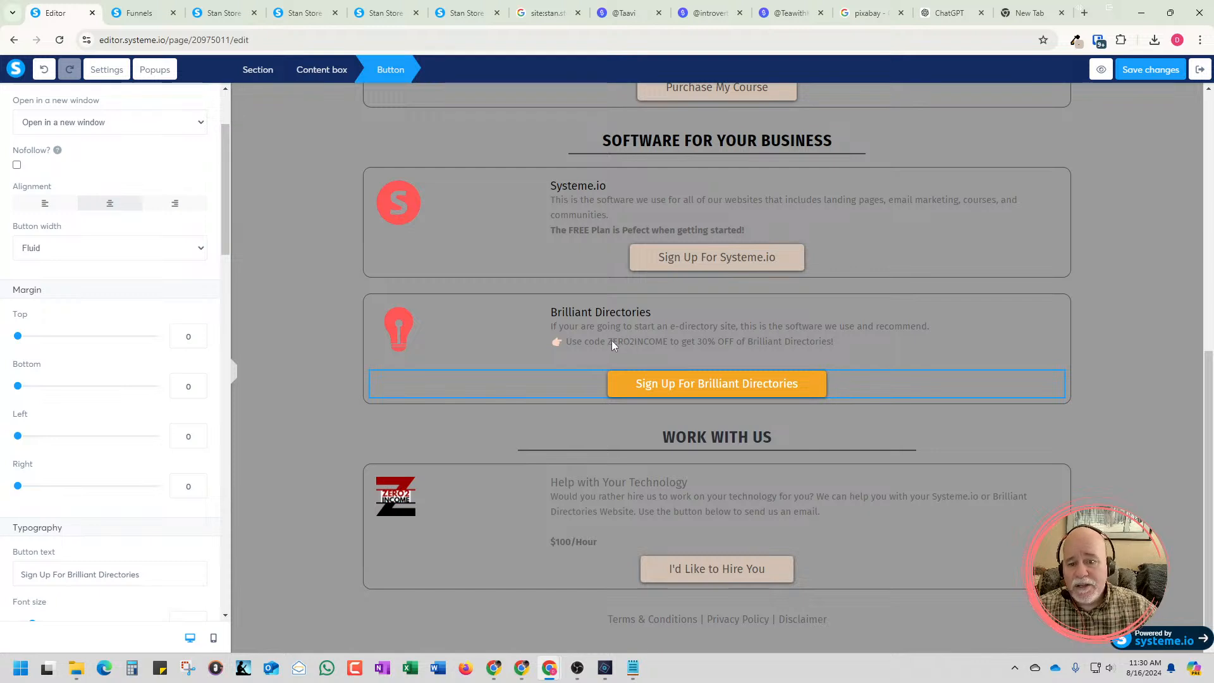
left_click(198, 334)
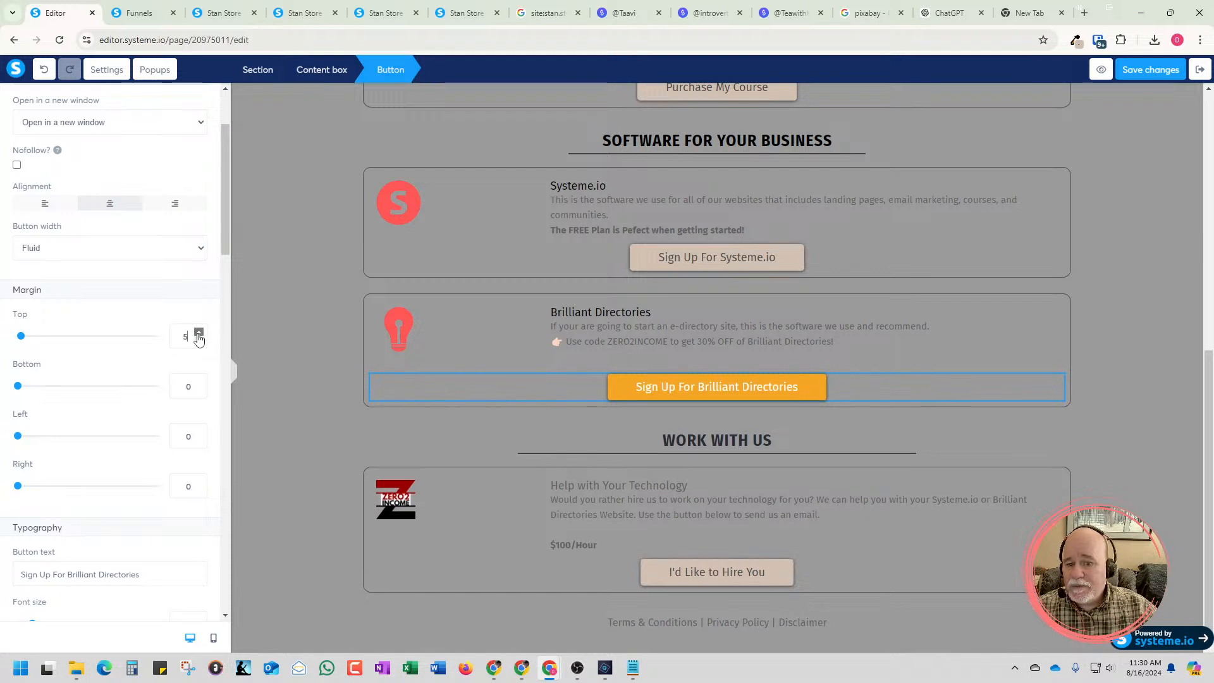
Reduce the Sign Up For Brilliant Directories button's left/right padding to 0, then adjust it to 27
scroll(218, 313, "down", 5)
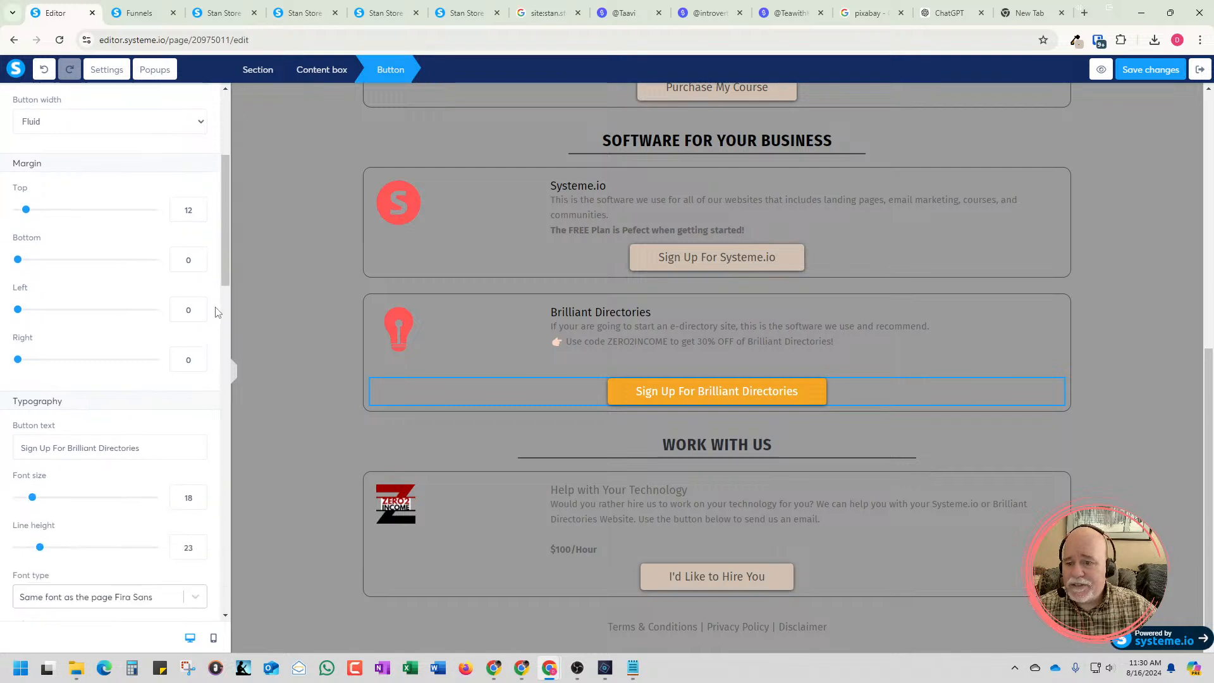
scroll(218, 319, "down", 6)
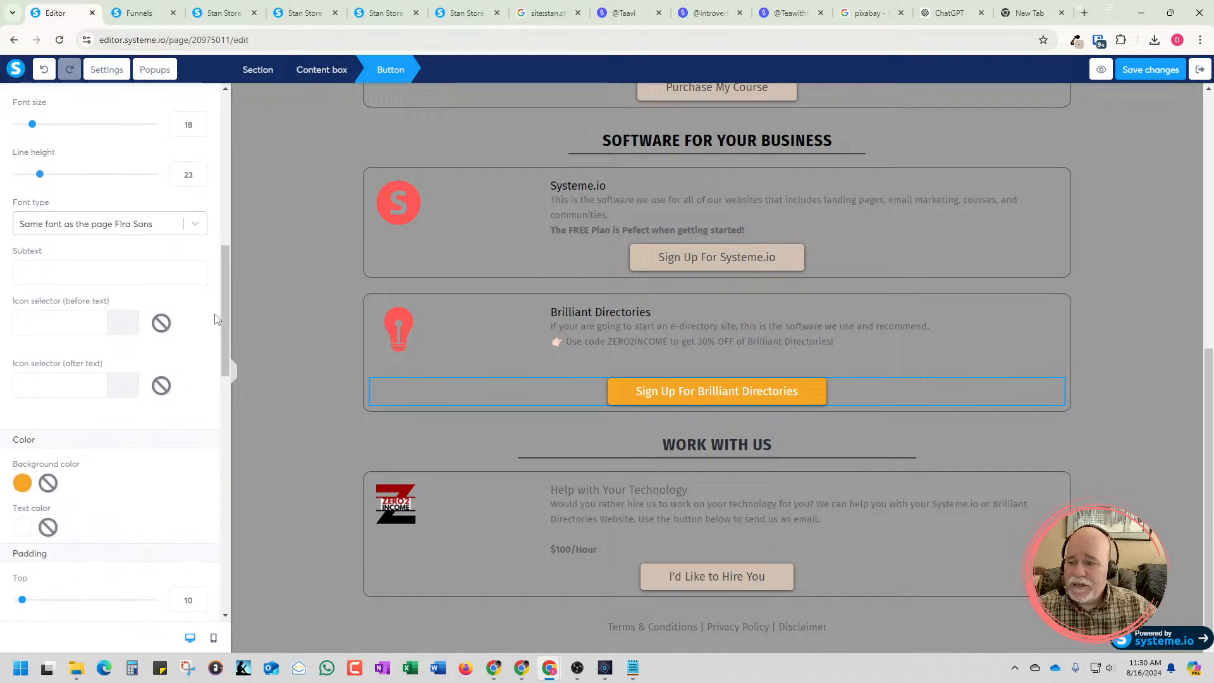
scroll(219, 323, "down", 2)
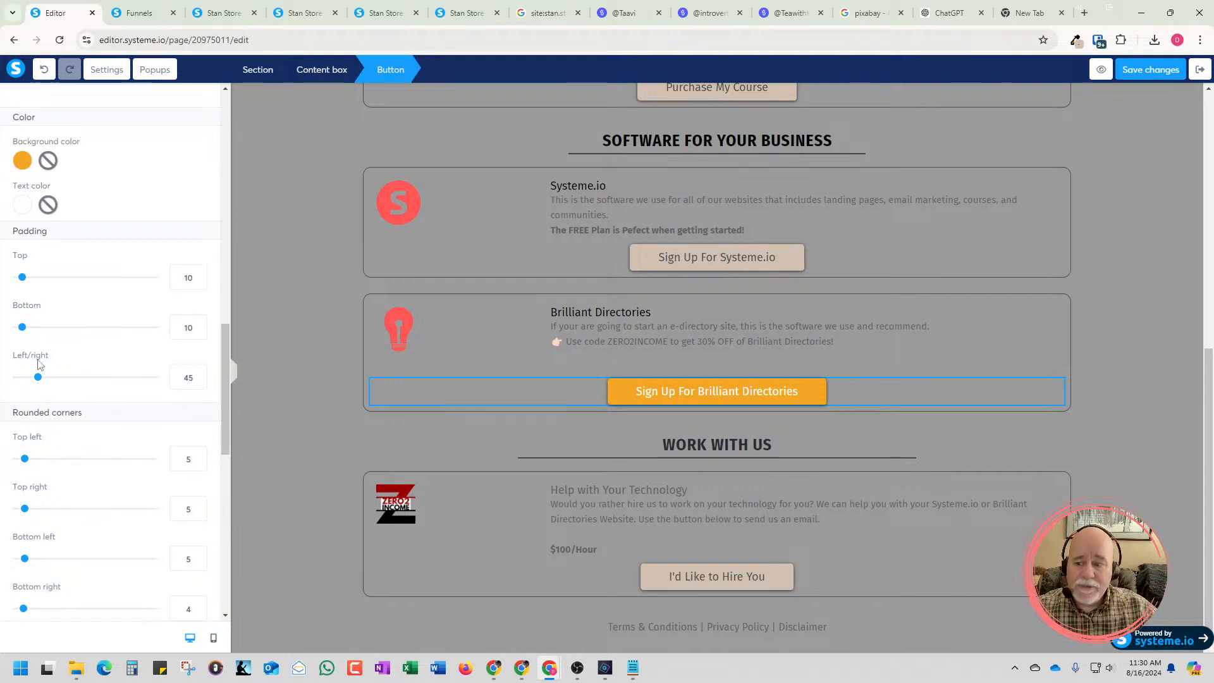
left_click_drag(36, 377, 3, 392)
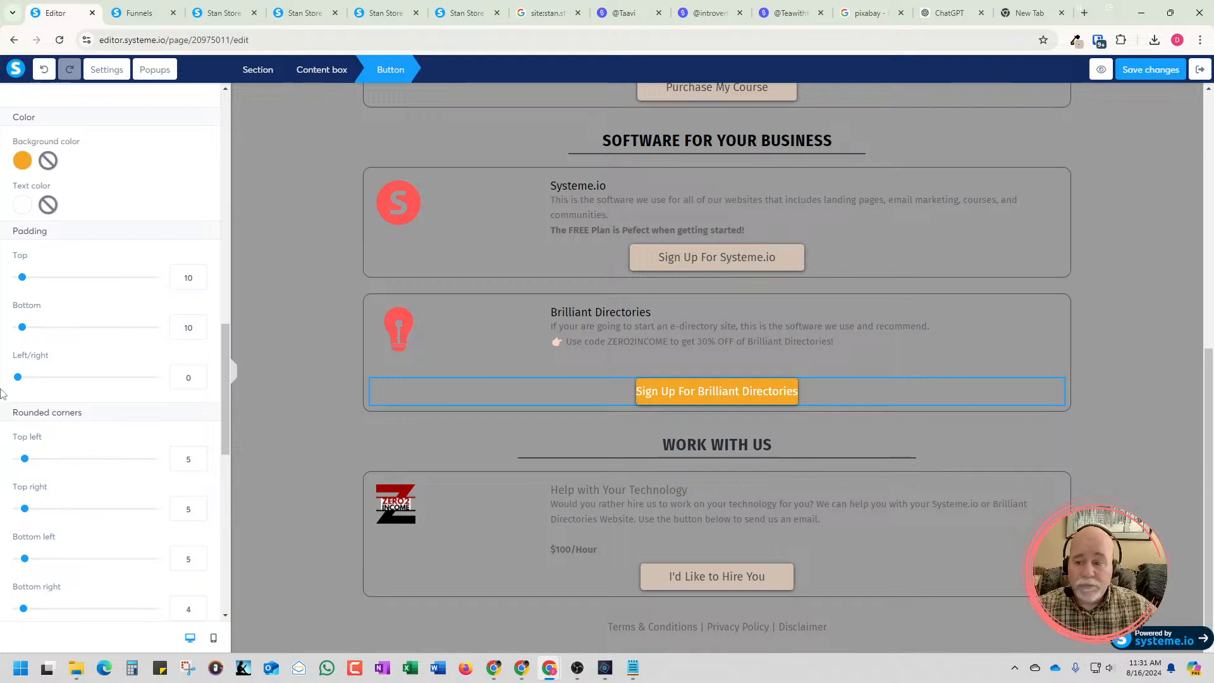
left_click_drag(18, 377, 30, 379)
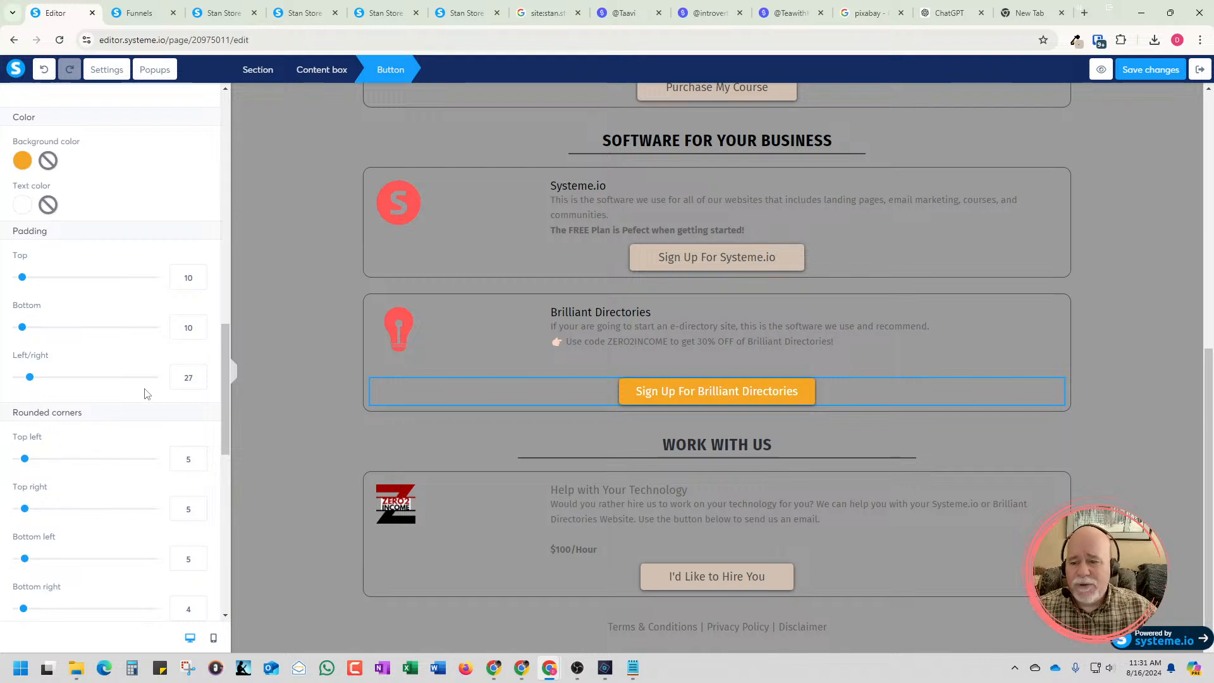
Set the Sign Up For Brilliant Directories button's top and bottom padding to 25 and deselect it
left_click(199, 273)
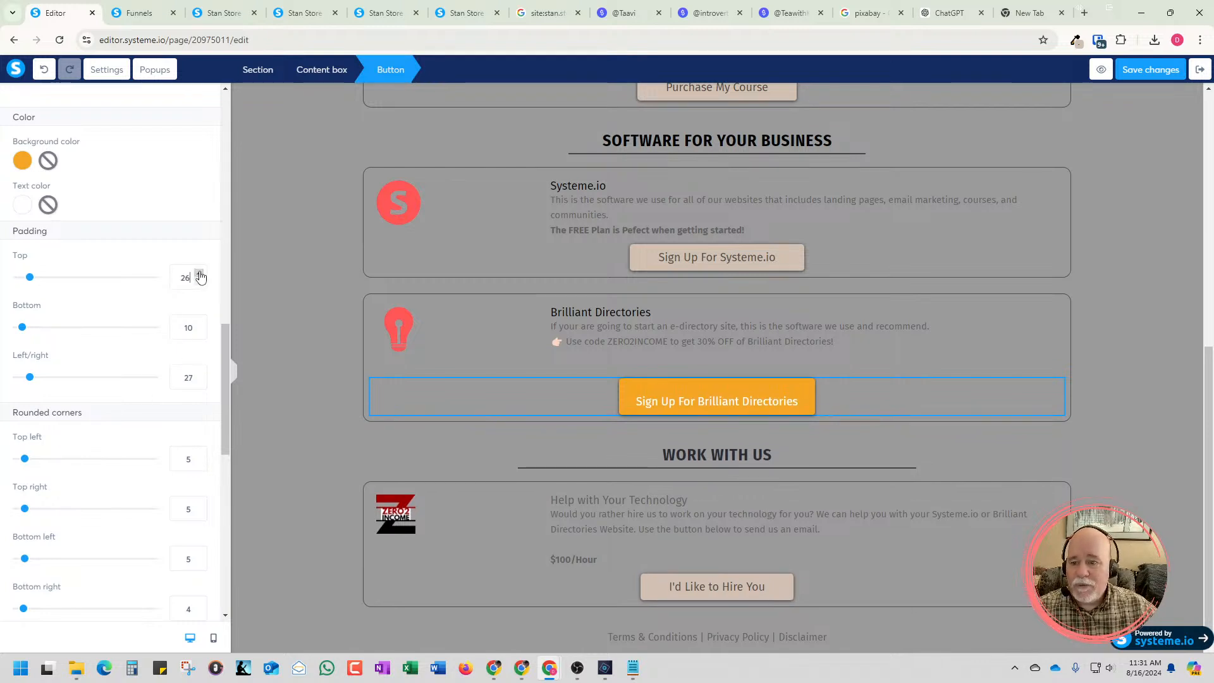
left_click(200, 281)
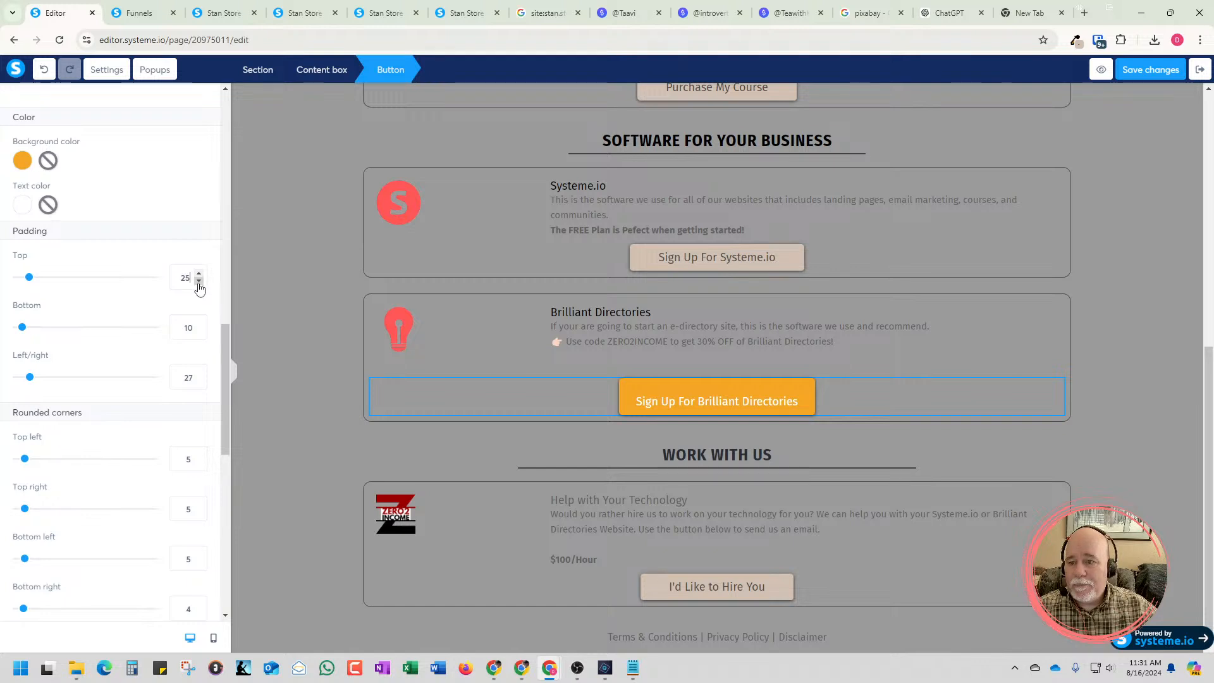
double_click(185, 327)
type("25")
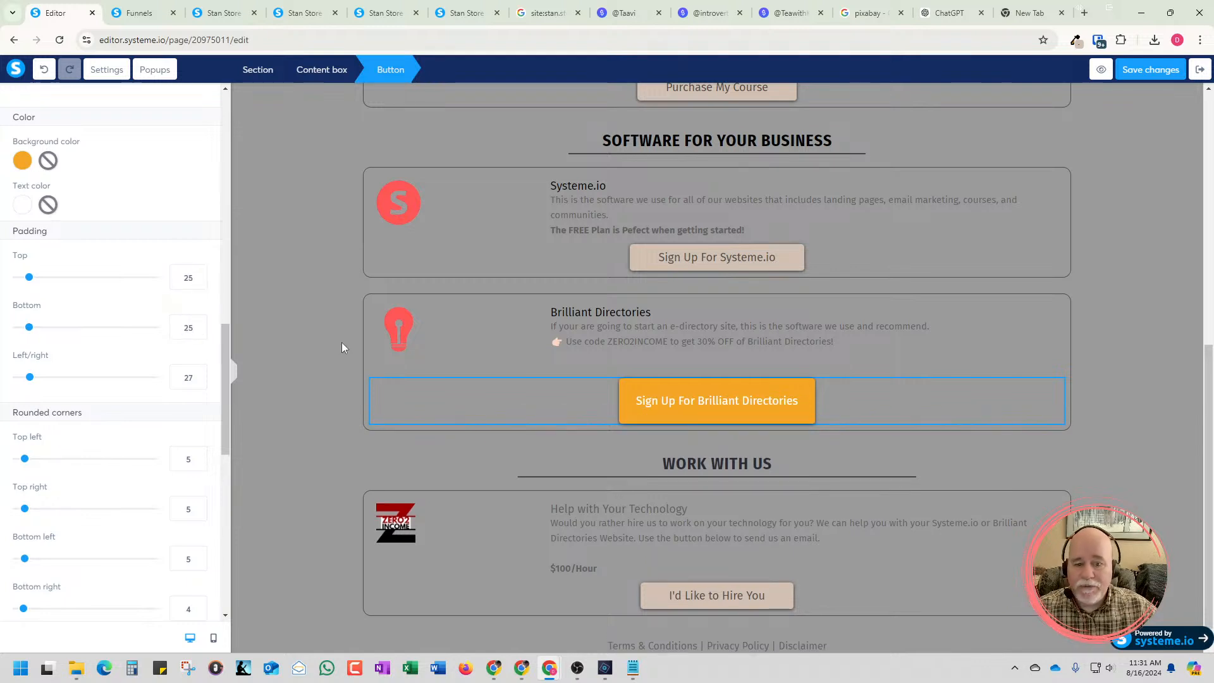
left_click(337, 367)
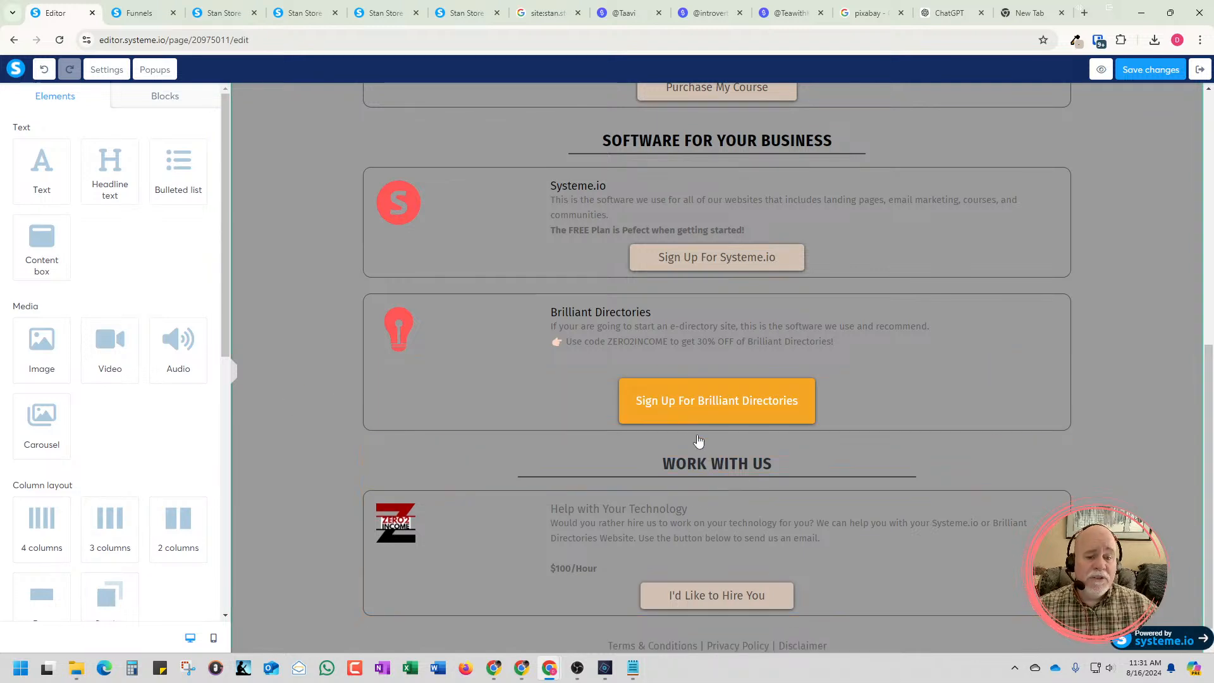
Reselect the Sign Up For Brilliant Directories button and open the selector for an icon before its text
left_click(679, 425)
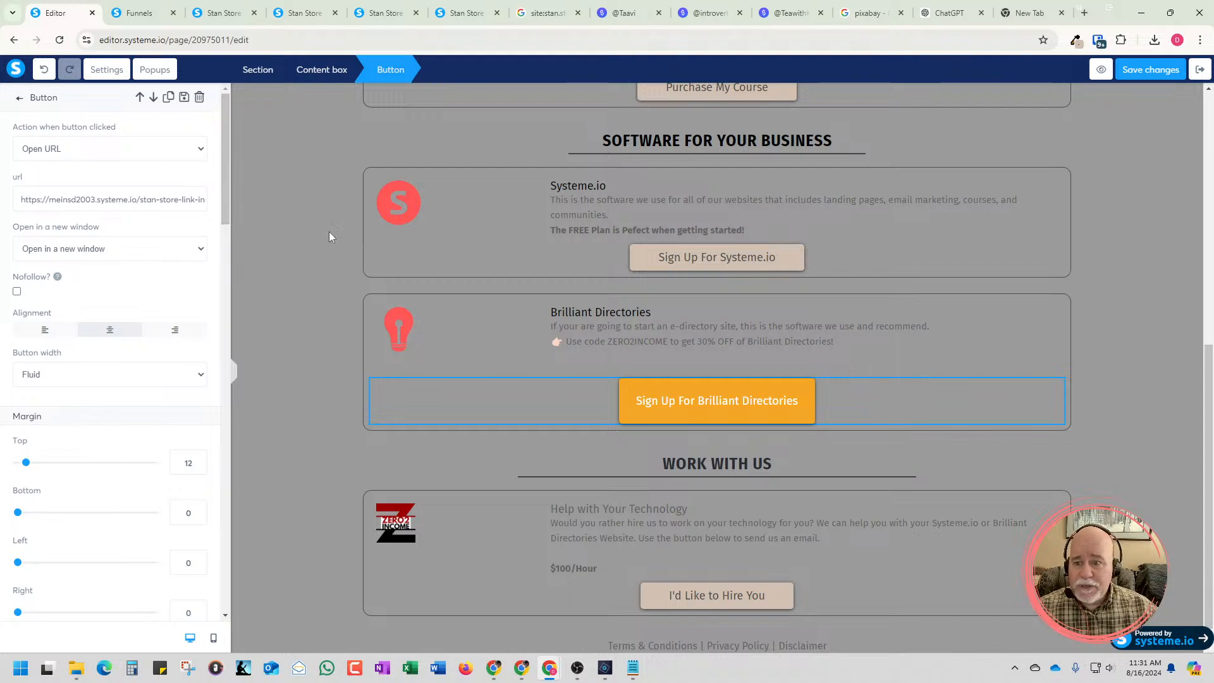
left_click(644, 412)
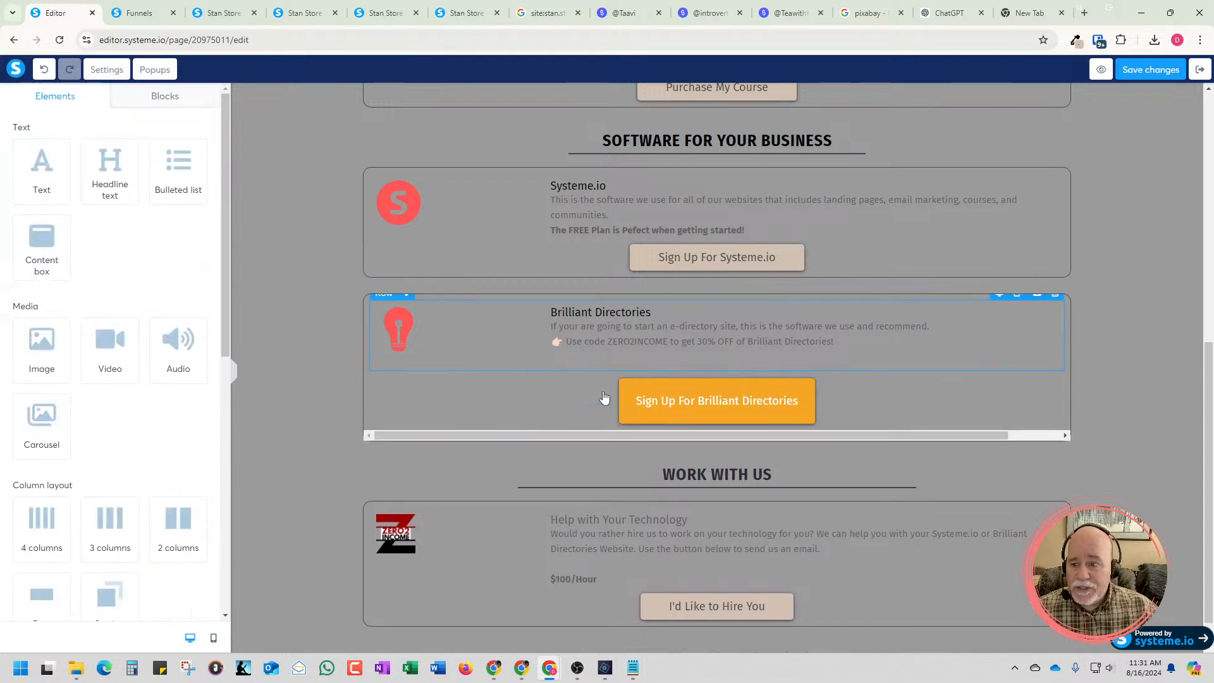
left_click(668, 421)
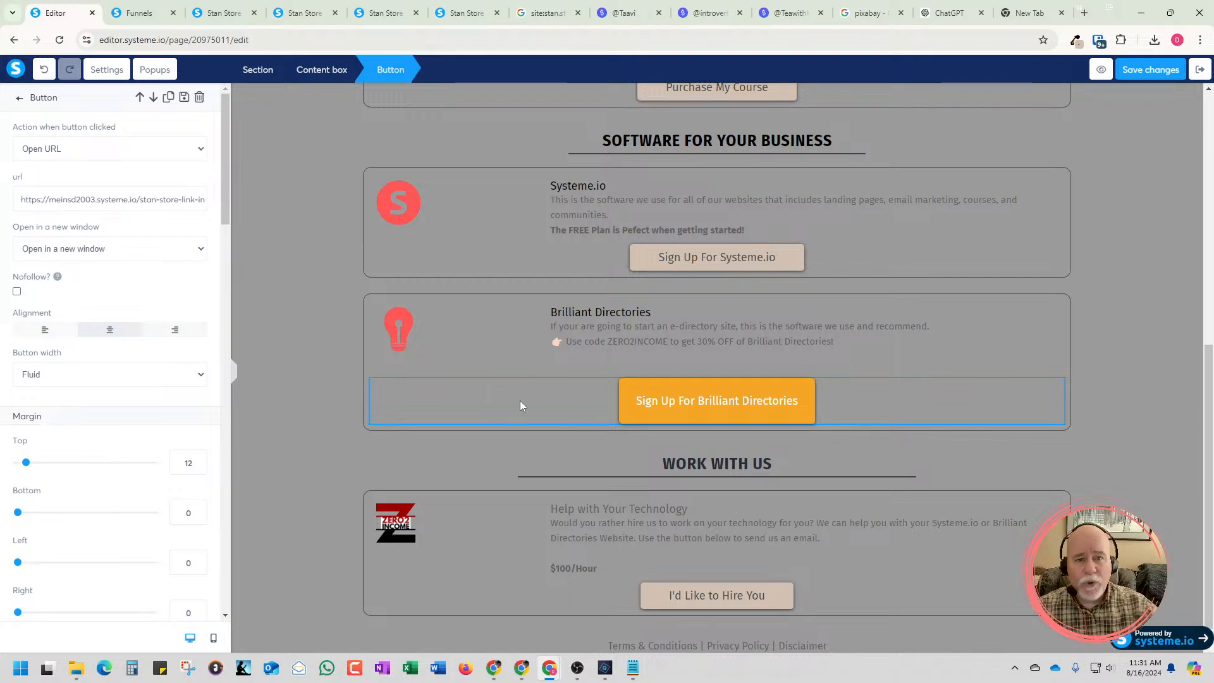
scroll(193, 365, "down", 6)
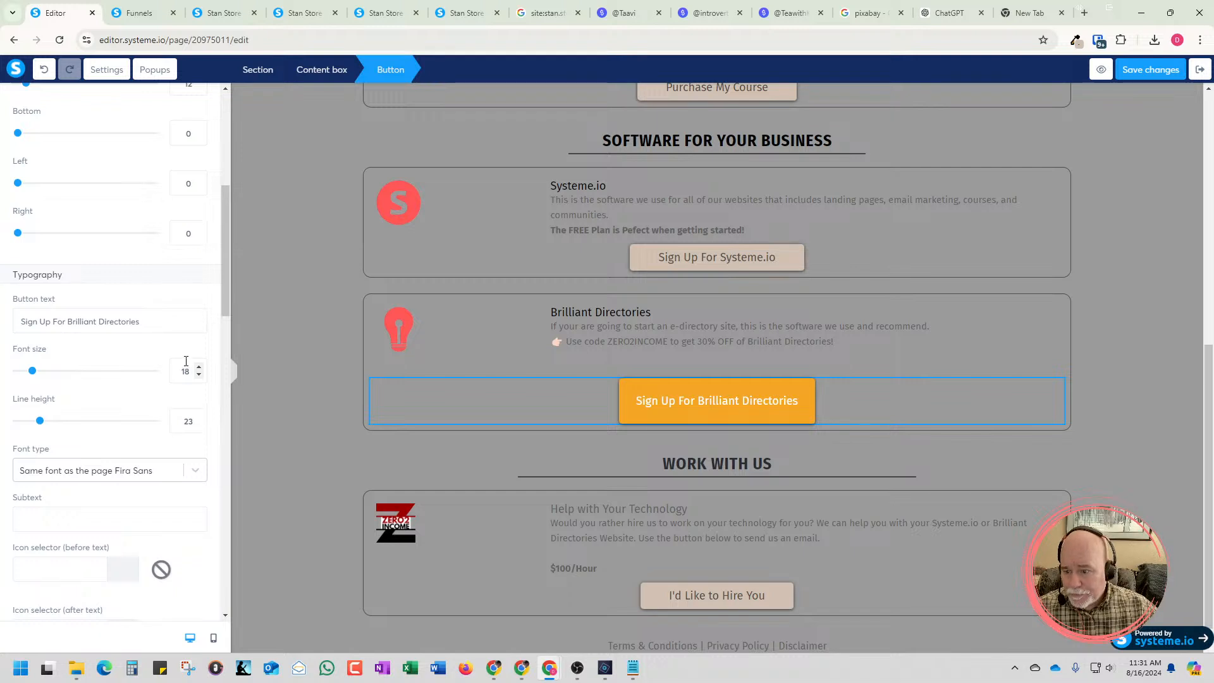
scroll(131, 408, "down", 1)
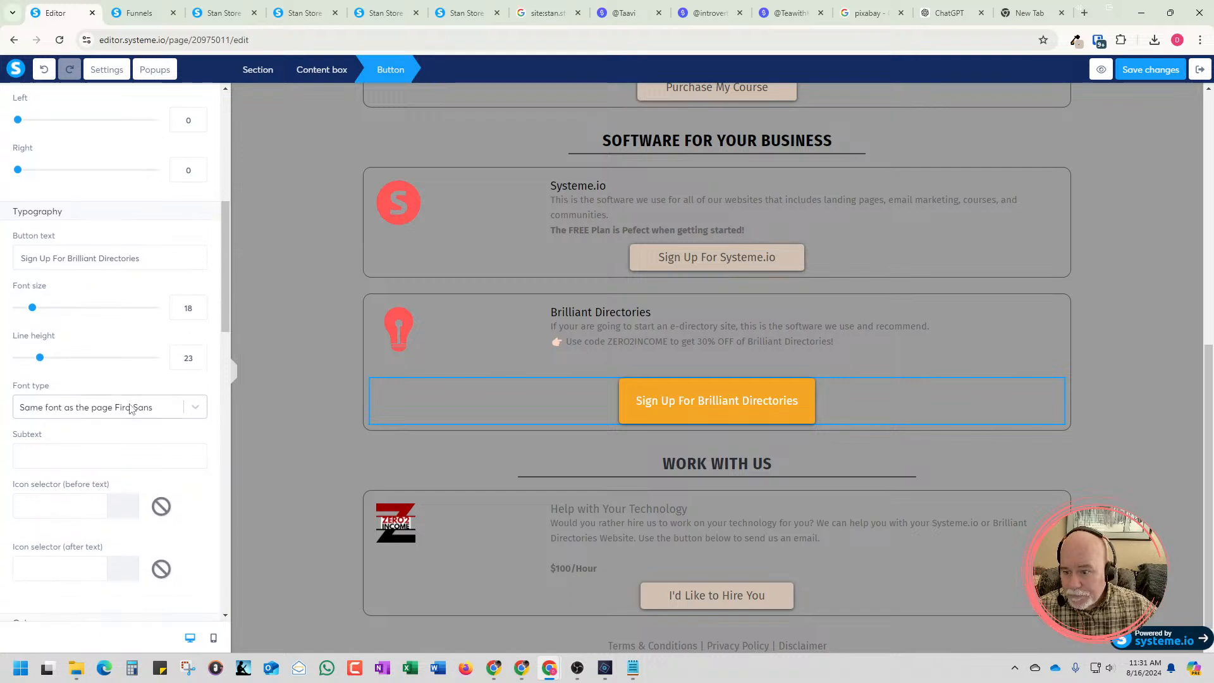
left_click(90, 508)
scroll(90, 511, "down", 6)
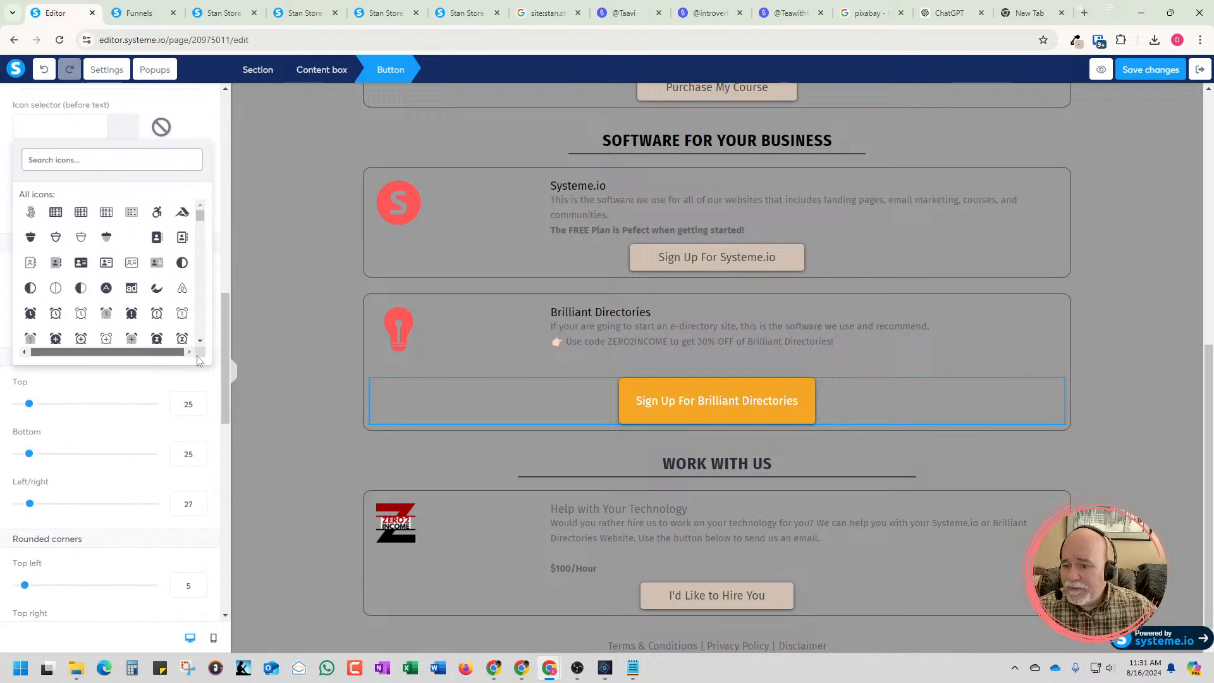
scroll(84, 334, "up", 2)
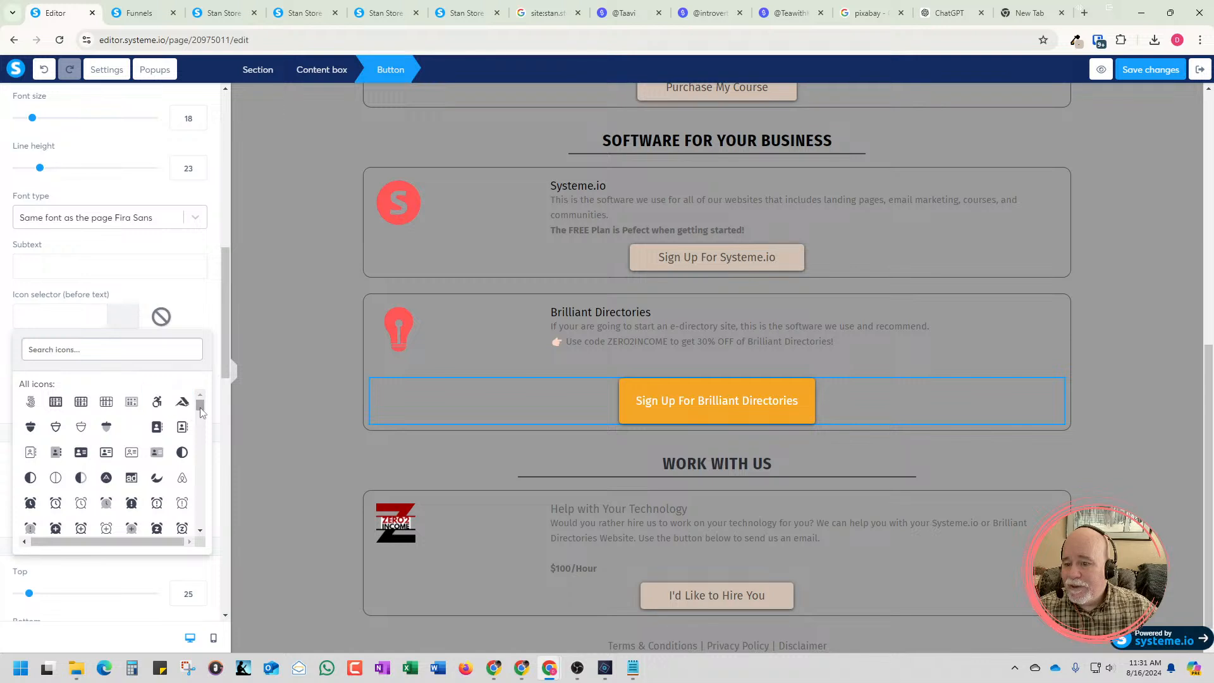
mouse_move(200, 405)
left_mouse_down()
mouse_move(206, 541)
mouse_move(209, 399)
left_mouse_up()
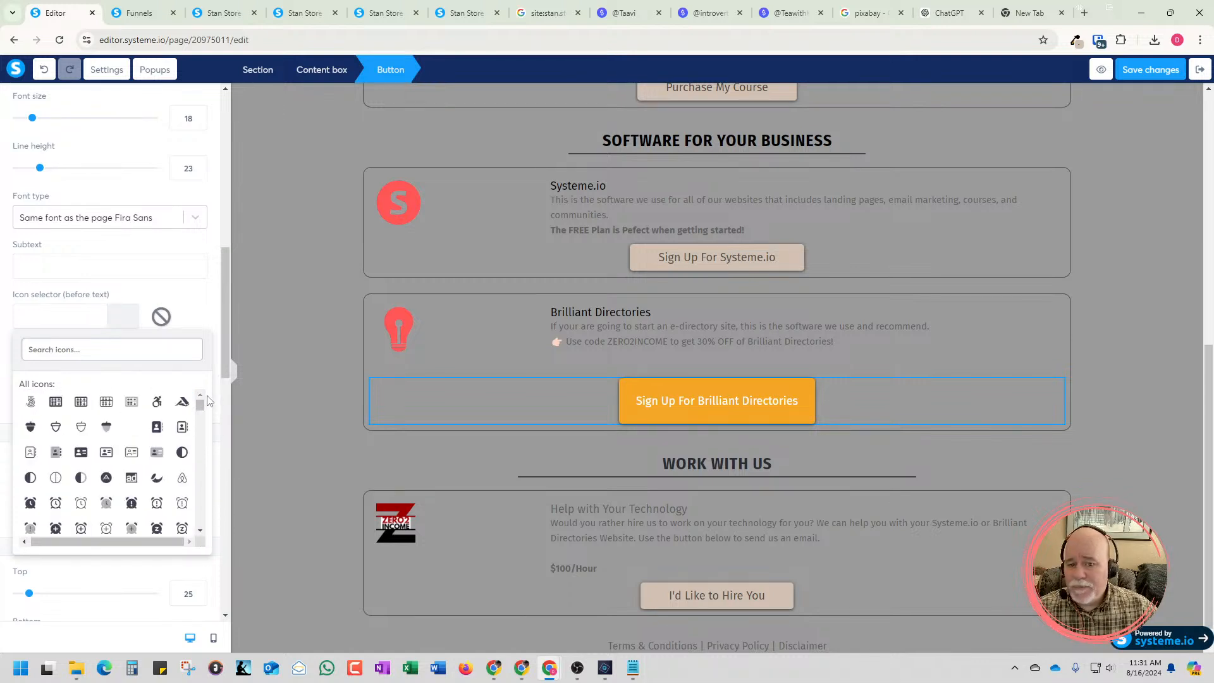
Search the before-text icon library for "sign", "signup" and "sign up"
left_click(96, 352)
type("sign")
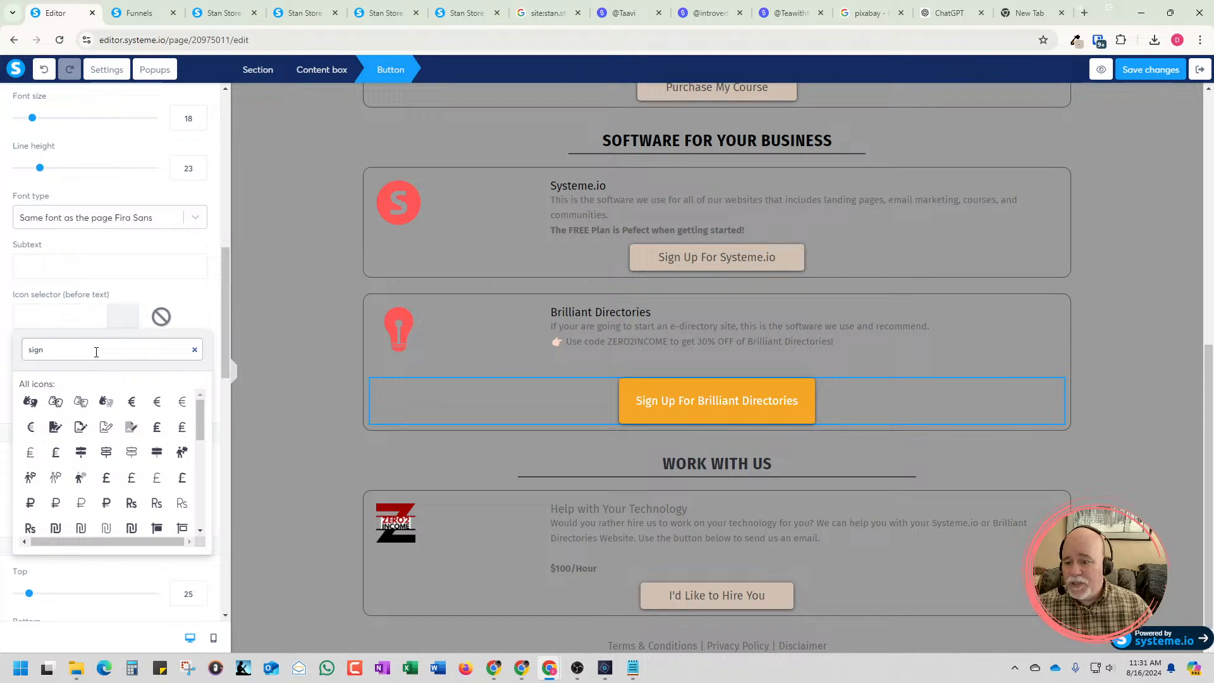
type("up")
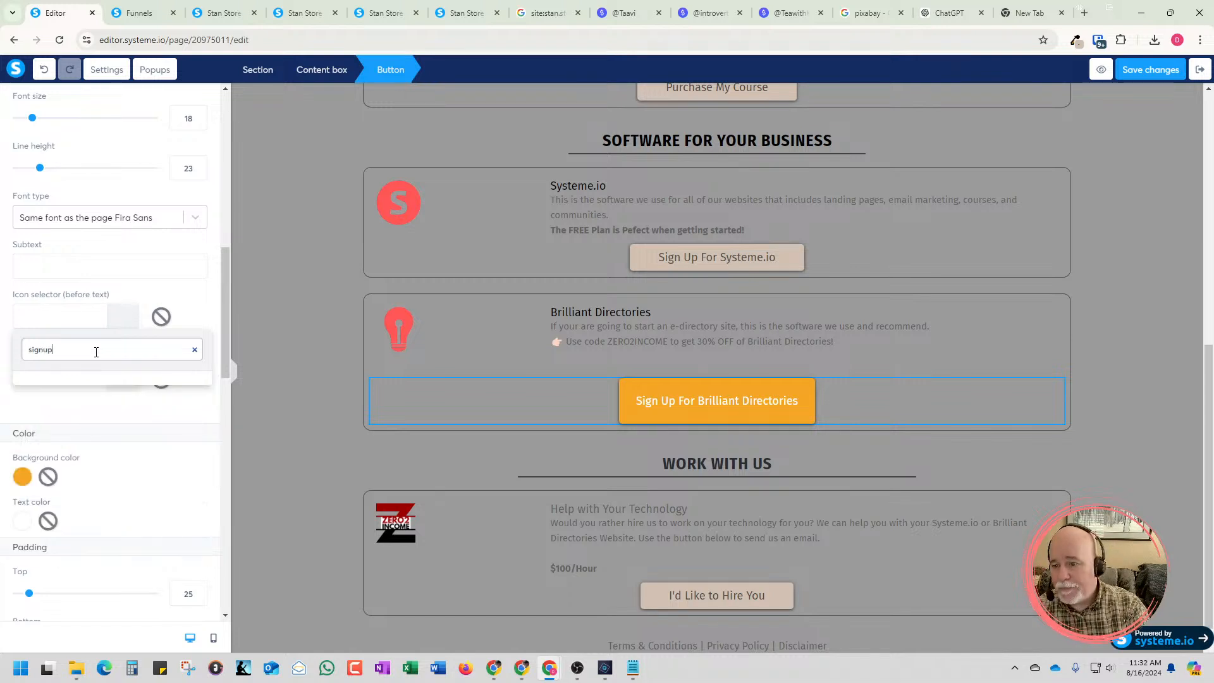
key("BackSpace")
key("BackSpace")
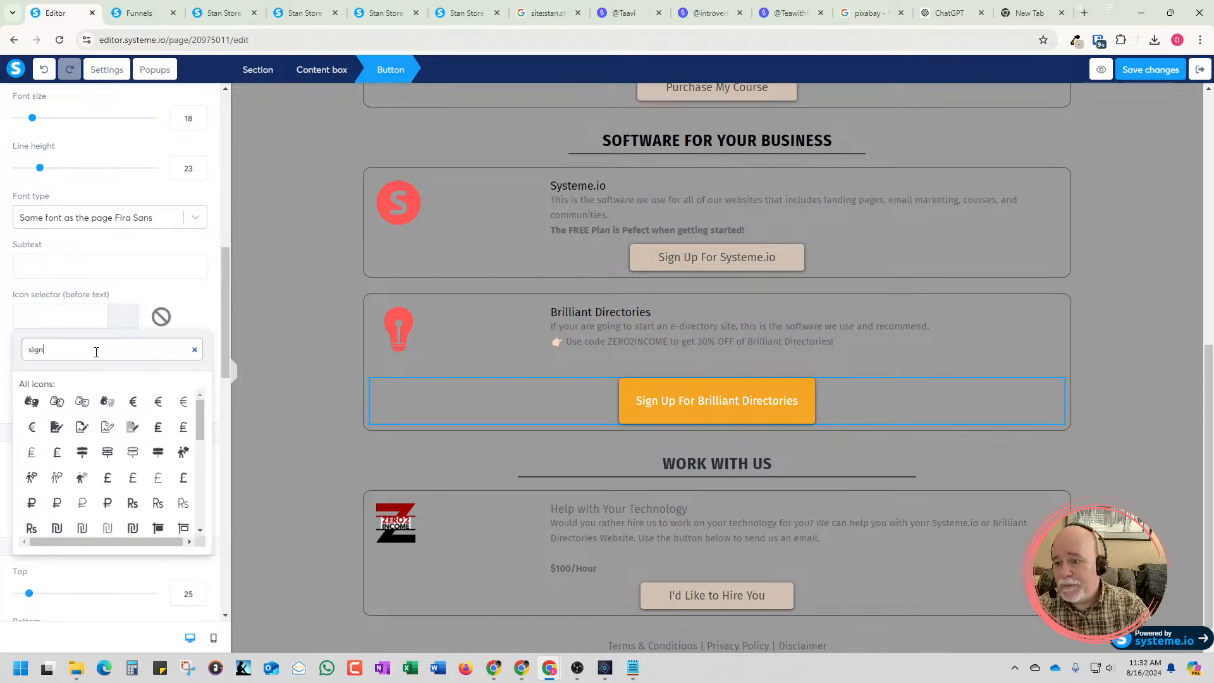
type("up")
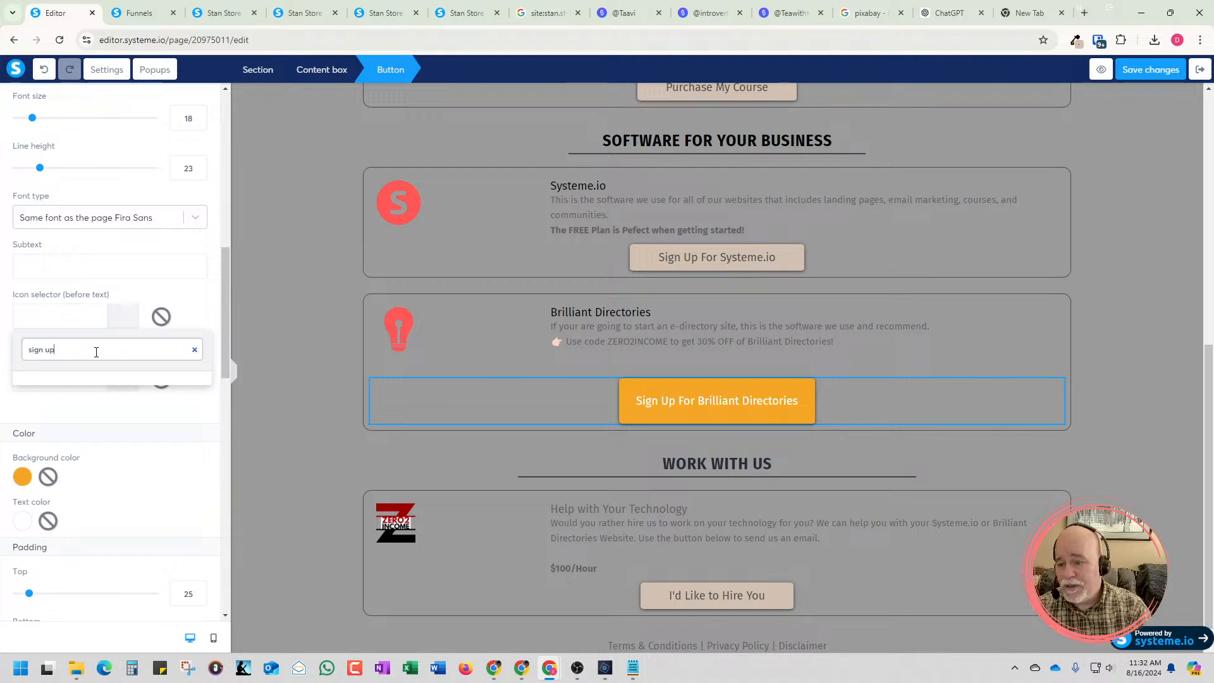
key("BackSpace")
key("BackSpace")
key("BackSpace")
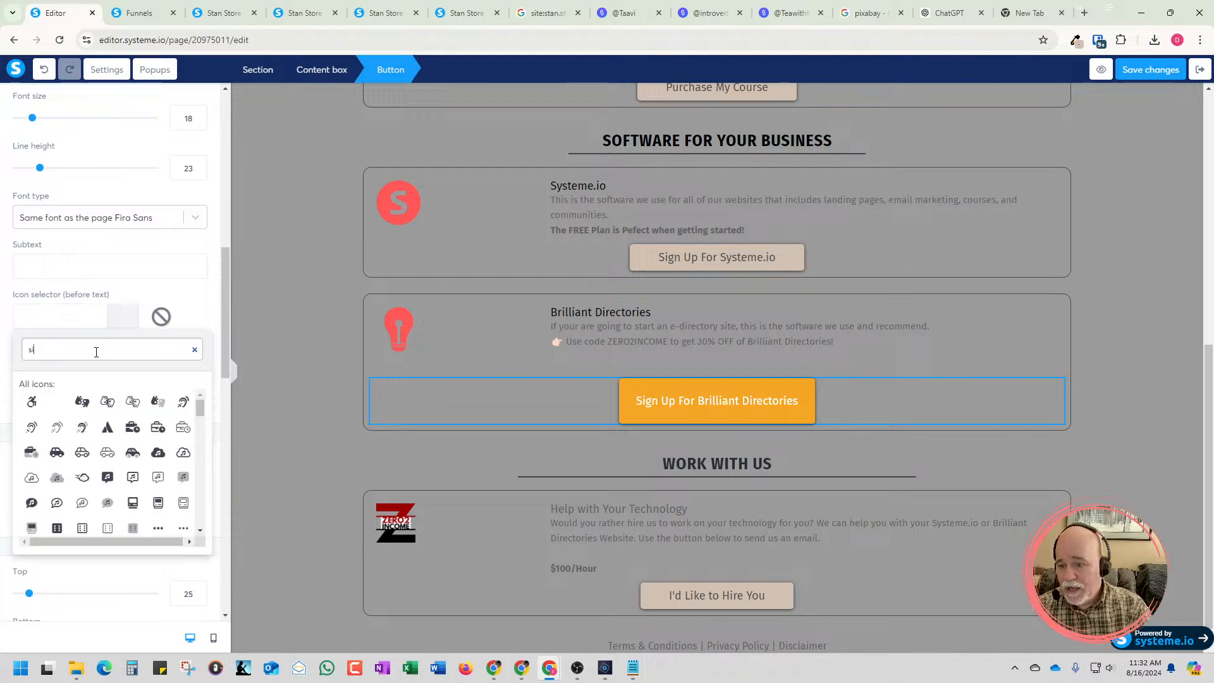
Search the before-text icon library for "purchase" and "buy"
key("BackSpace")
type("pu")
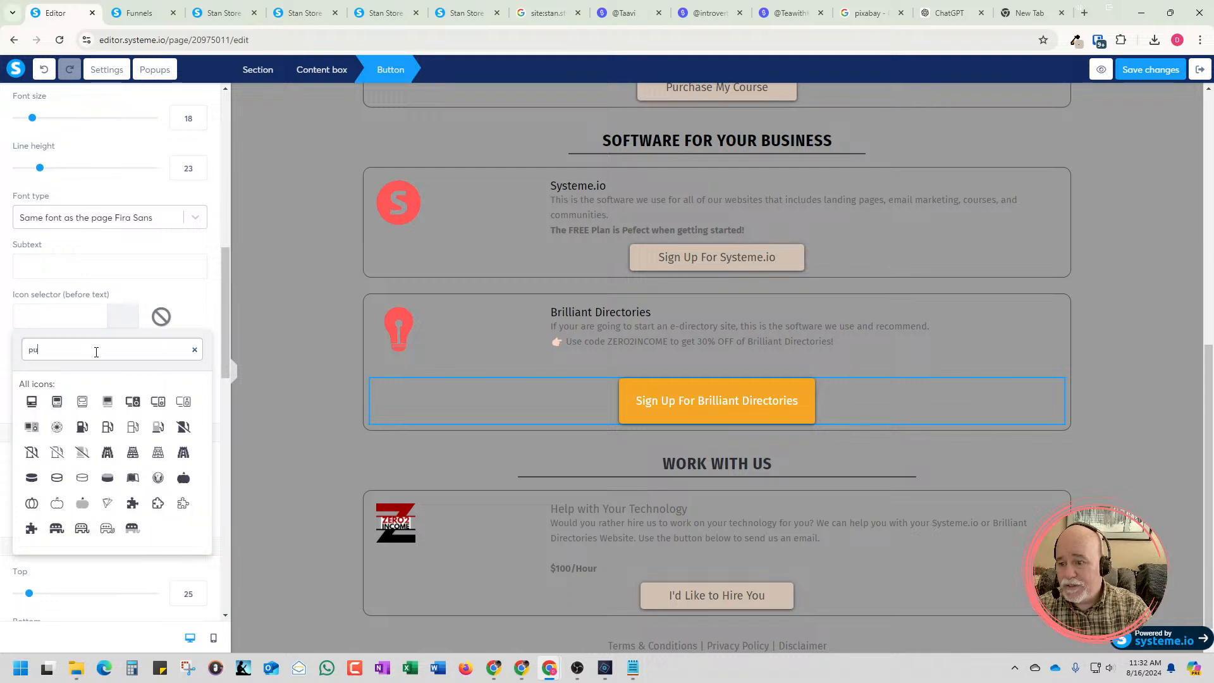
type("rc")
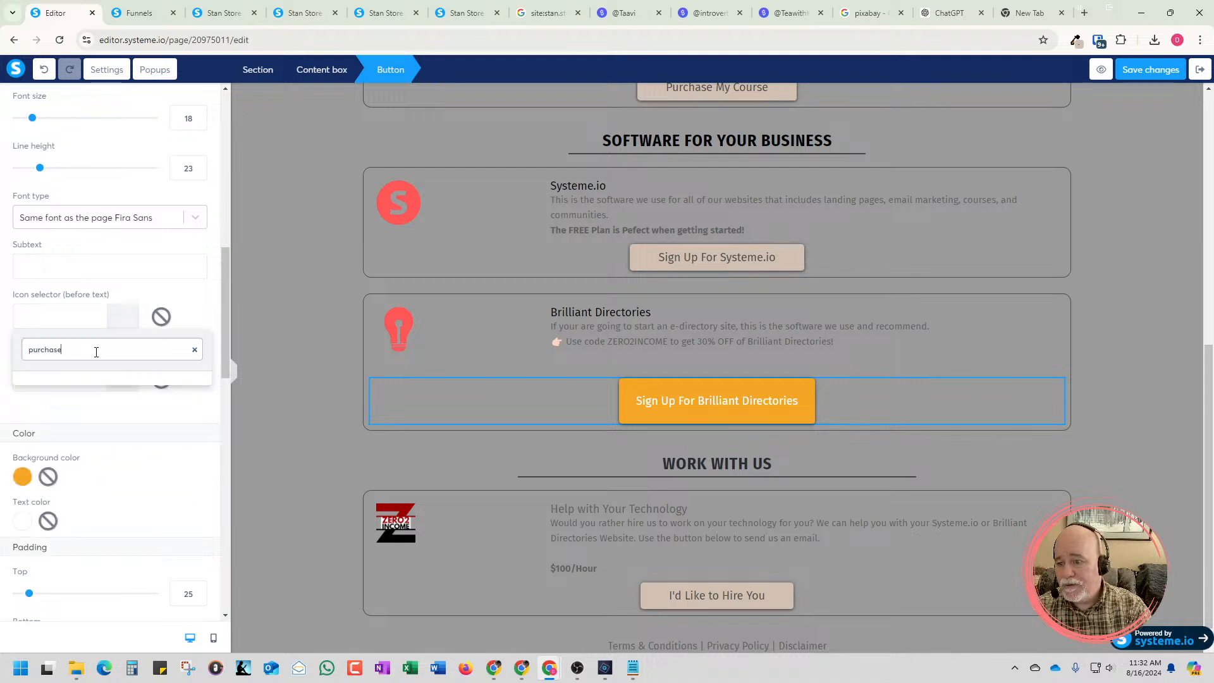
type("has")
key("ctrl+a")
type("buy")
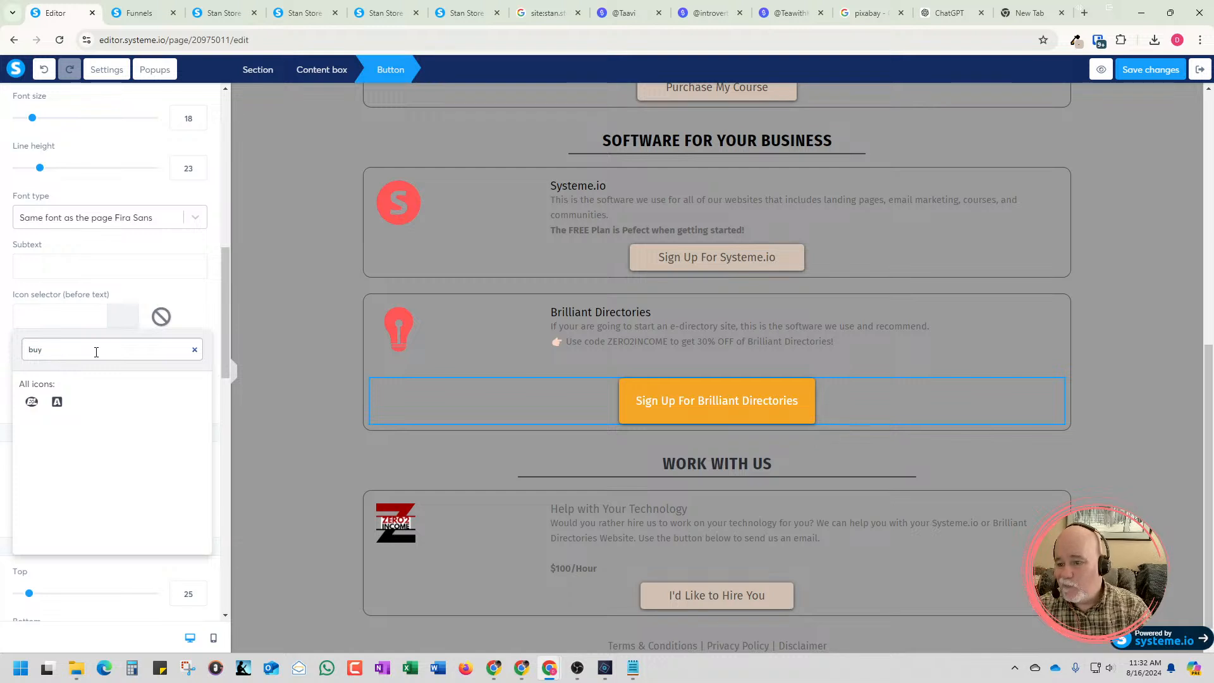
key("BackSpace")
key("BackSpace")
key("BackSpace")
type("buy")
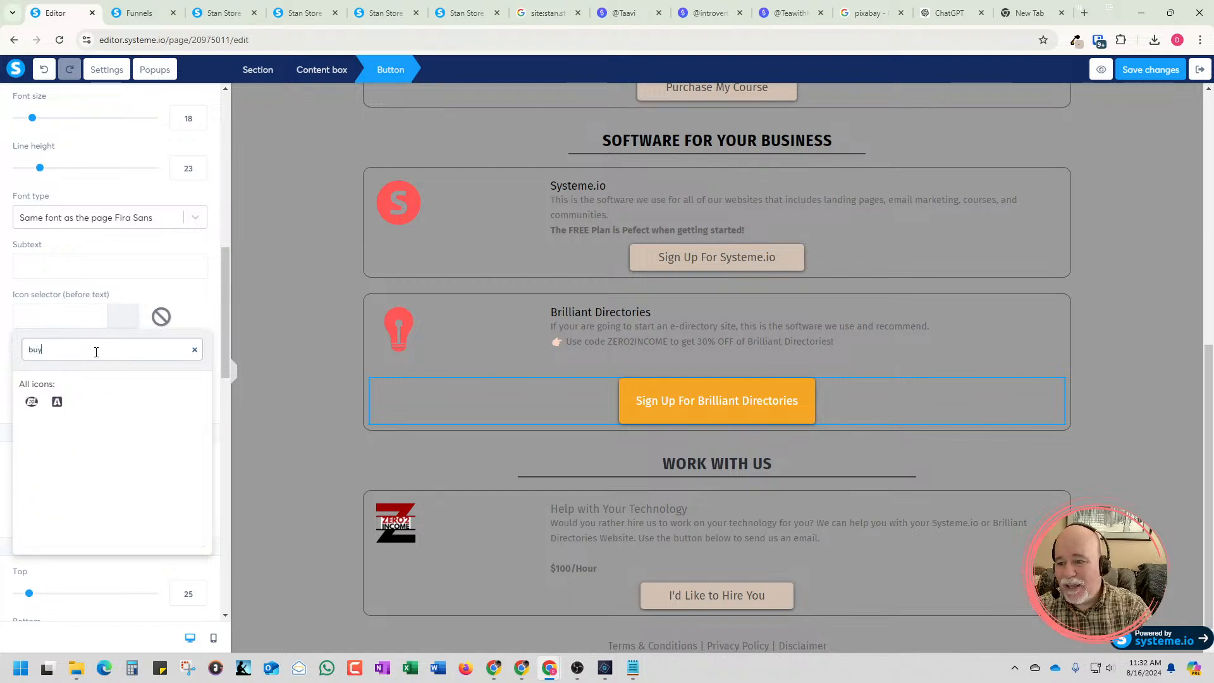
Search the icons for "sign" and add the sign-out icon before the Sign Up For Brilliant Directories button text
left_click_drag(68, 349, 2, 359)
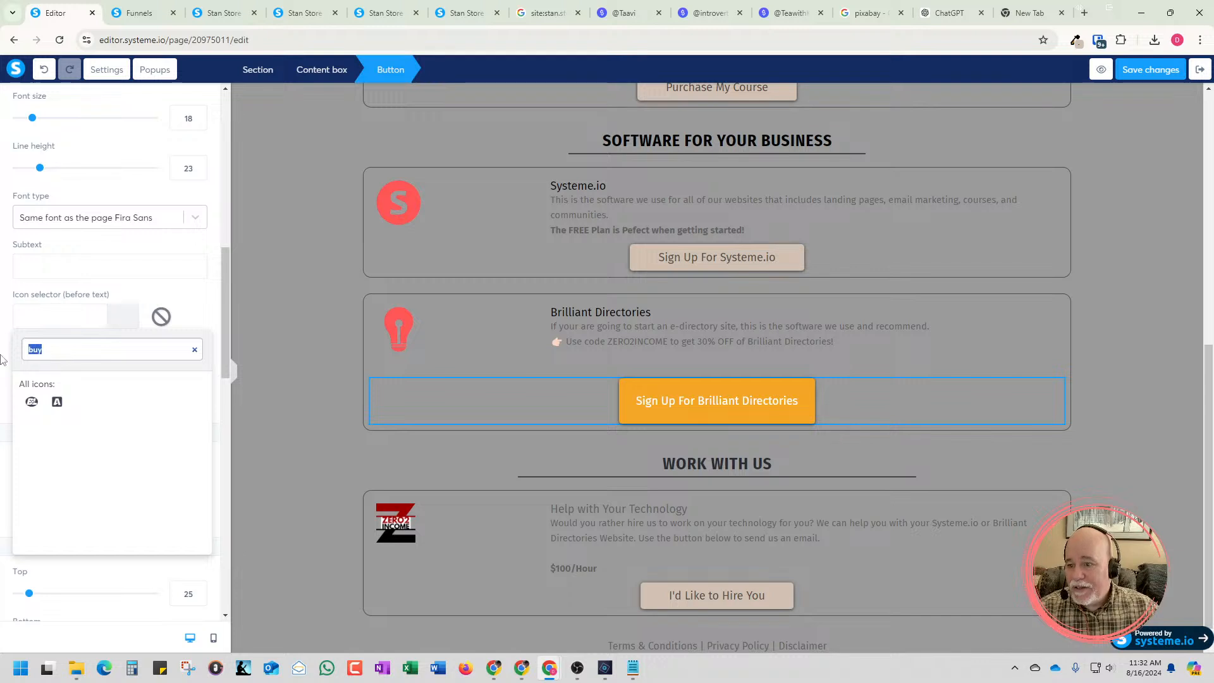
key("BackSpace")
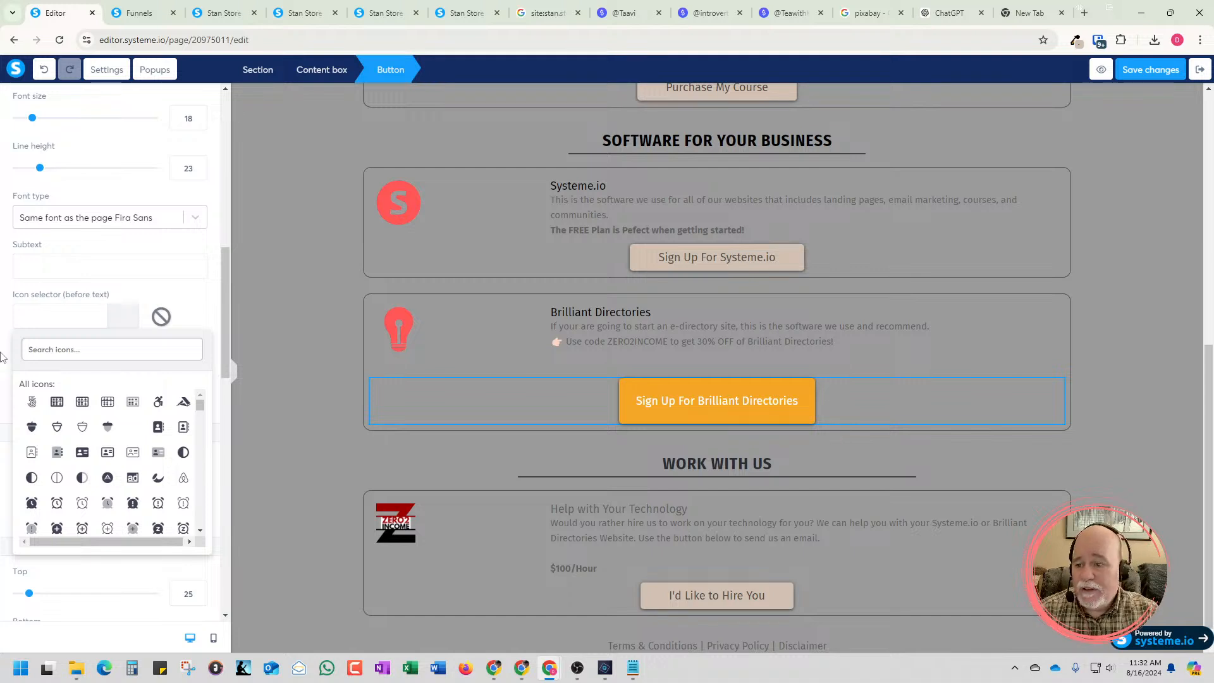
type("sign")
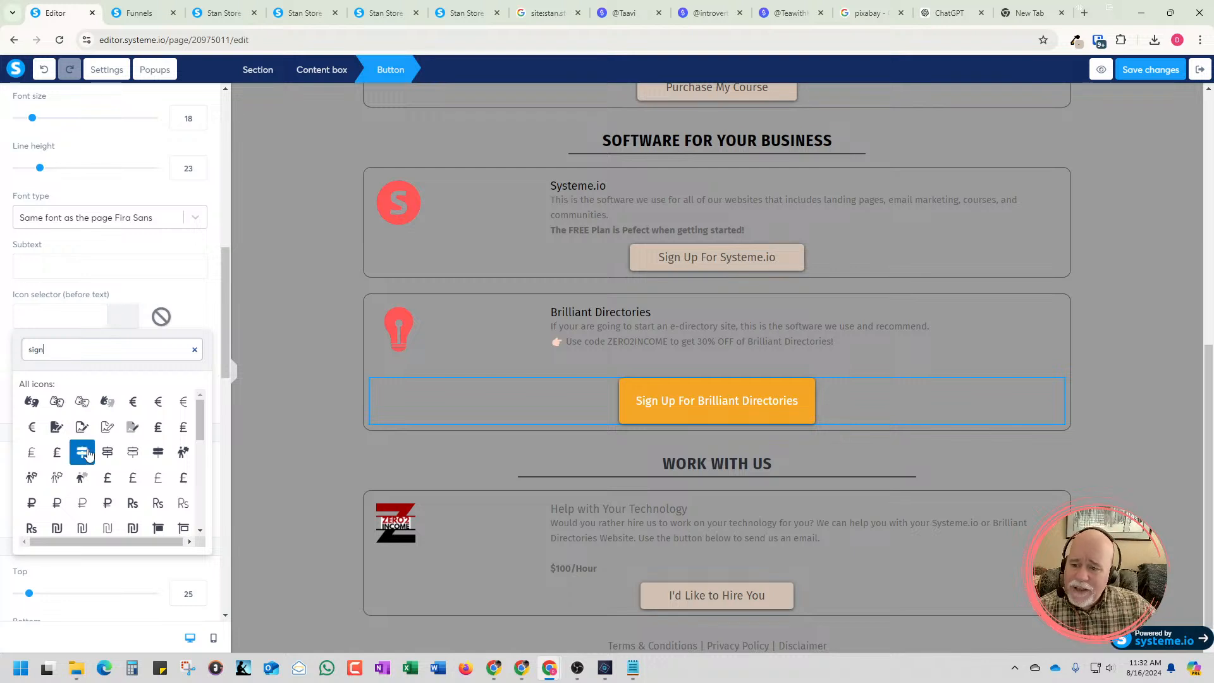
scroll(98, 435, "down", 2)
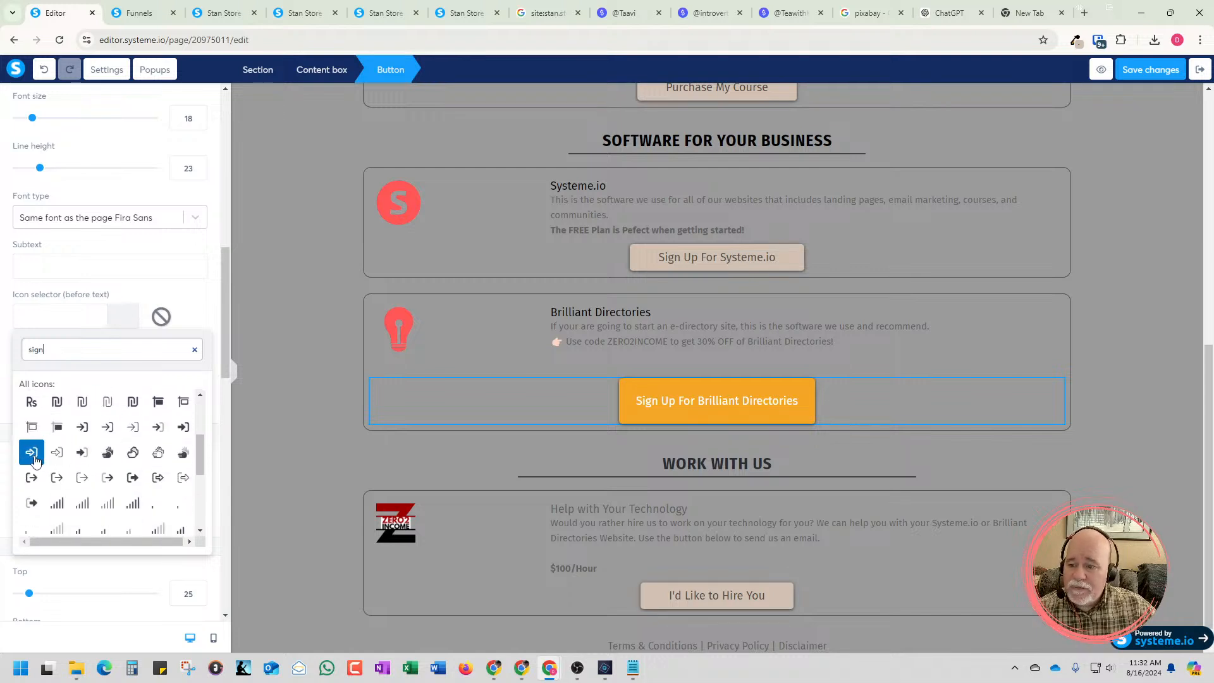
left_click(32, 477)
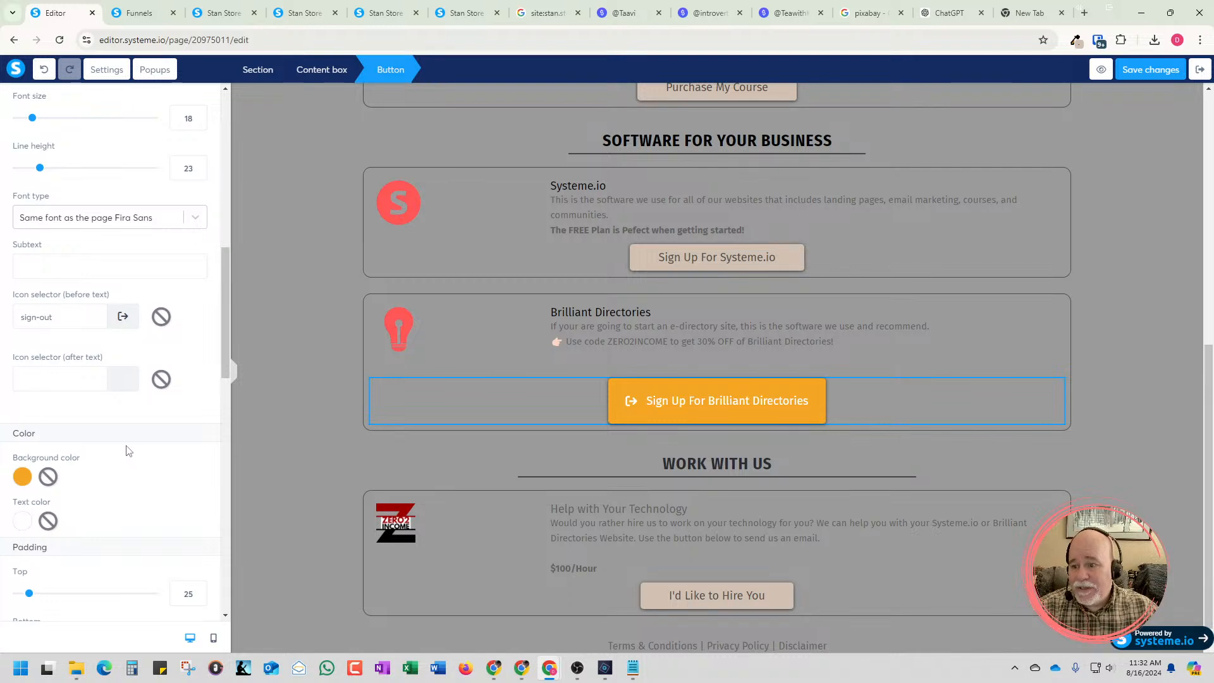
Remove the icon before the Sign Up For Brilliant Directories button text, then search "sign" and add the sign-out icon again
left_click(161, 318)
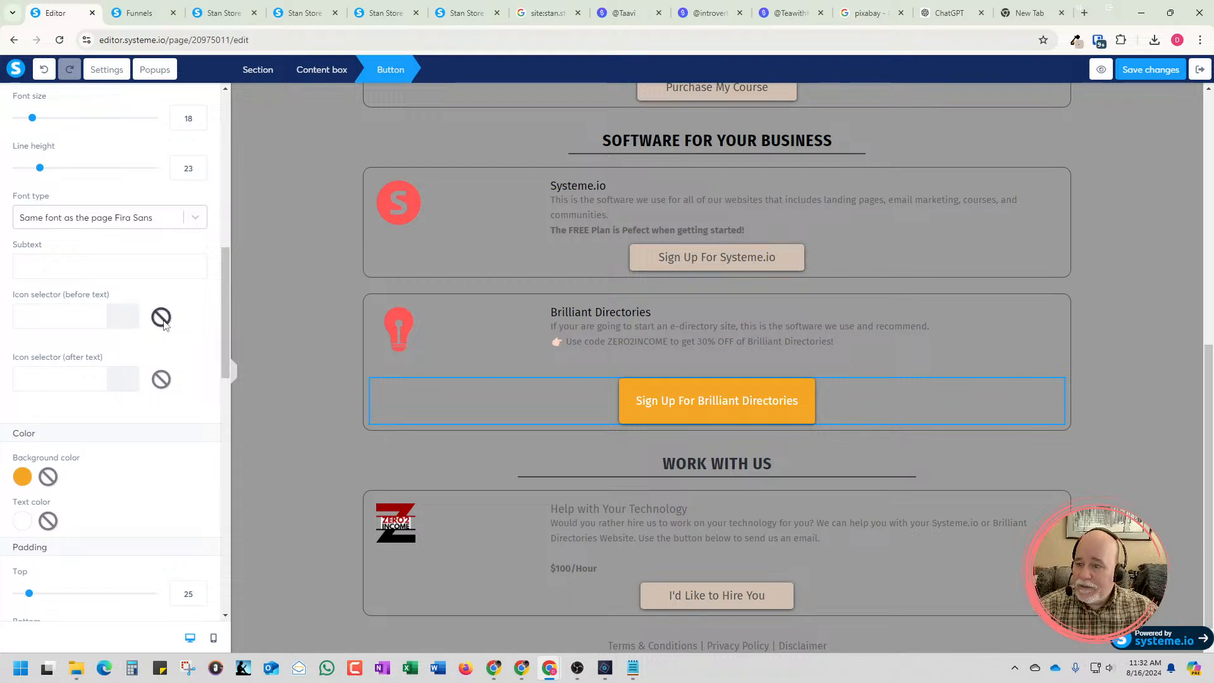
left_click(86, 323)
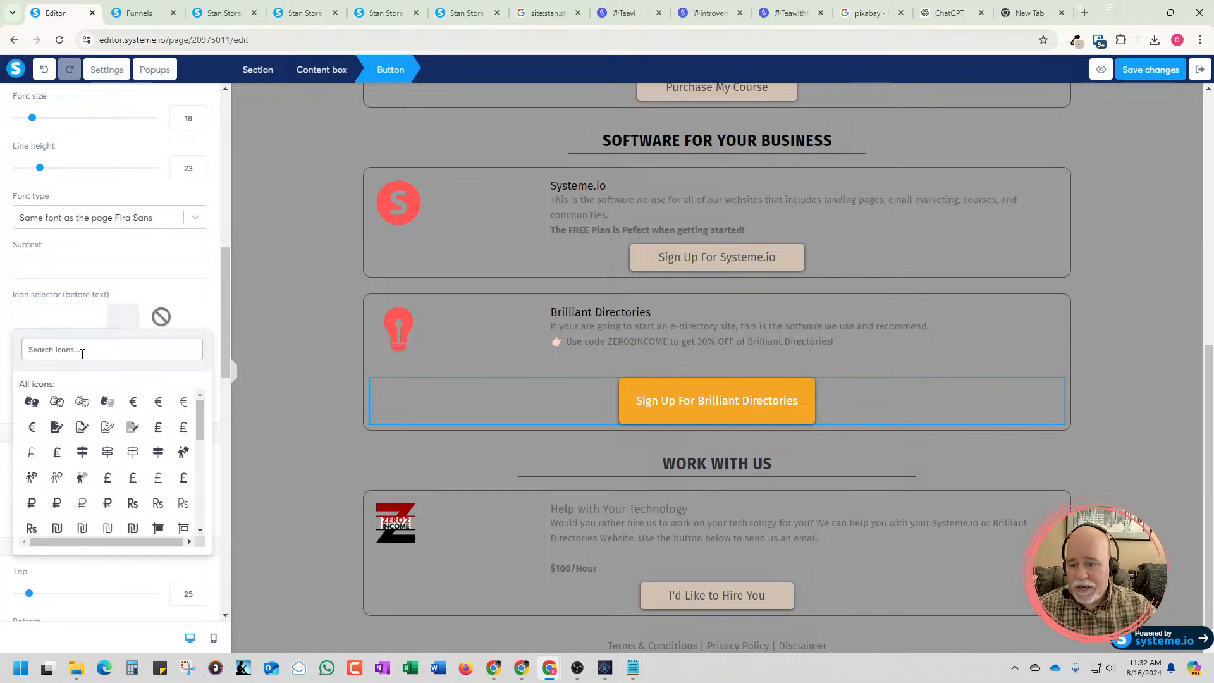
type("sign")
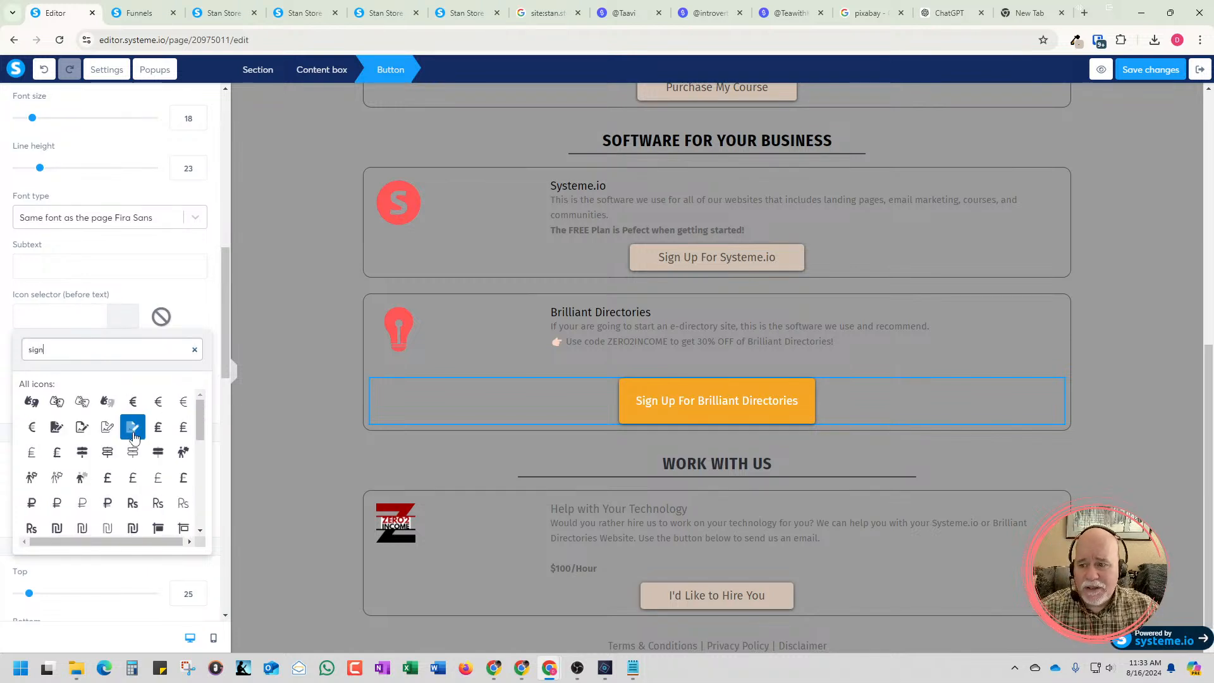
scroll(133, 436, "down", 2)
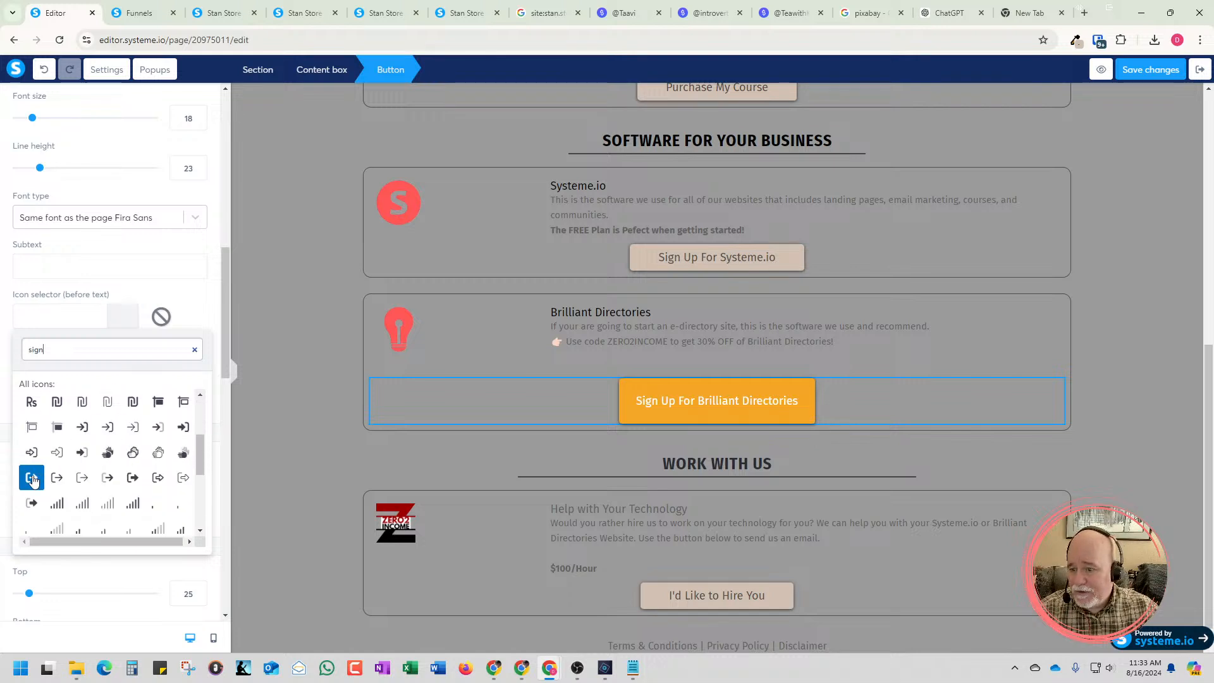
left_click(32, 478)
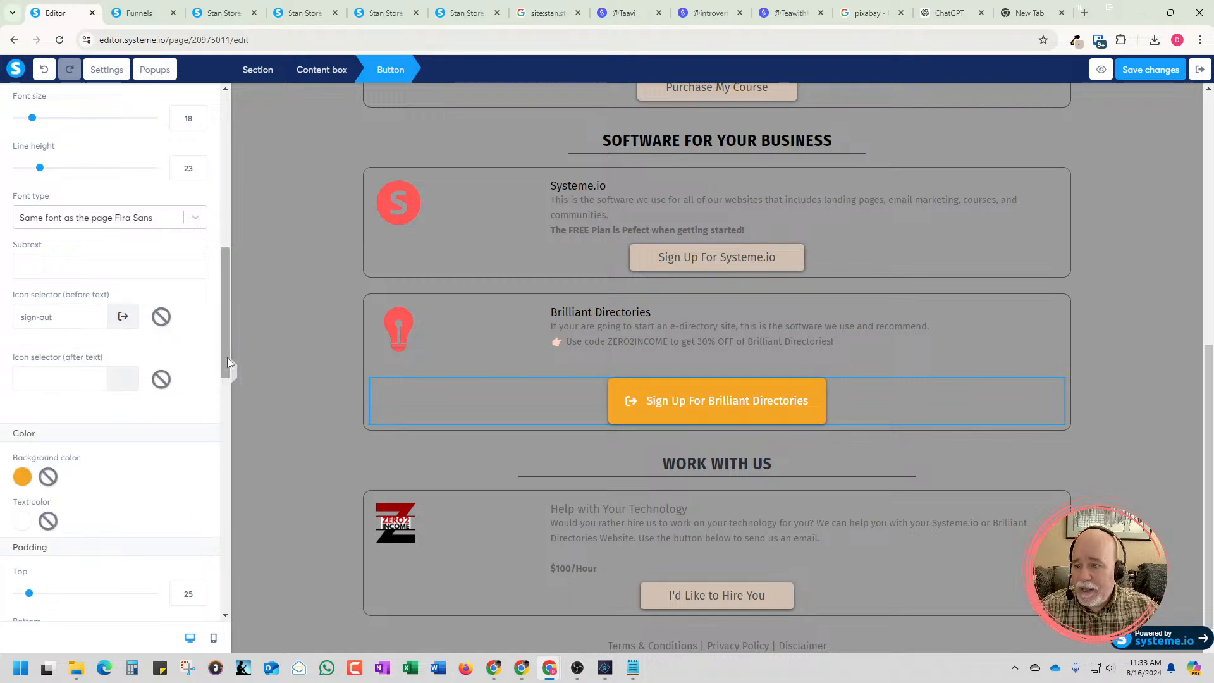
Bring up the button's hover effect settings, close the Funnels browser tab and return to the page editor
left_click_drag(227, 356, 208, 528)
scroll(208, 531, "down", 1)
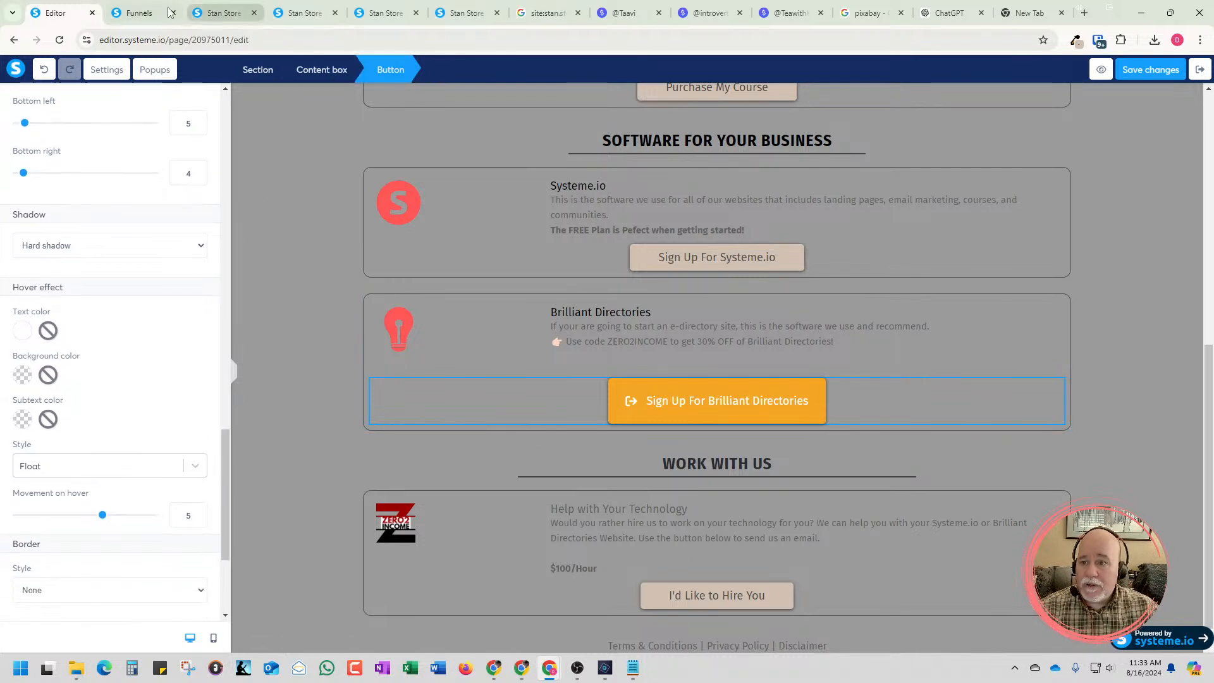
left_click(146, 15)
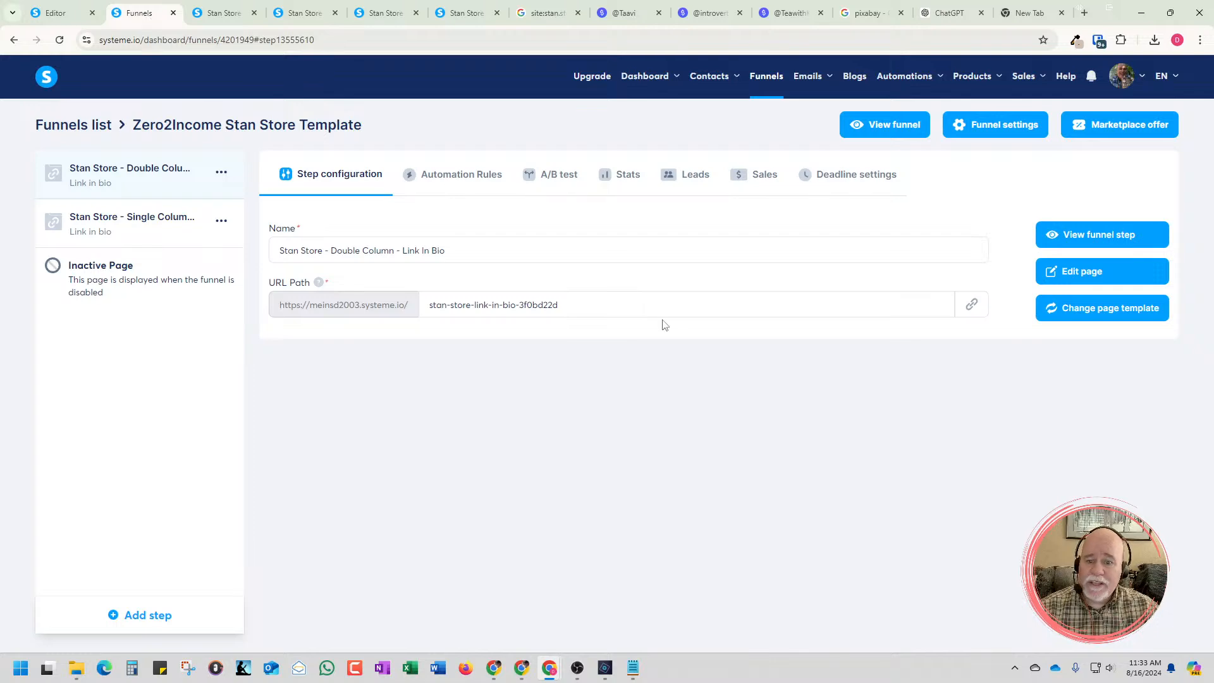
left_click(173, 13)
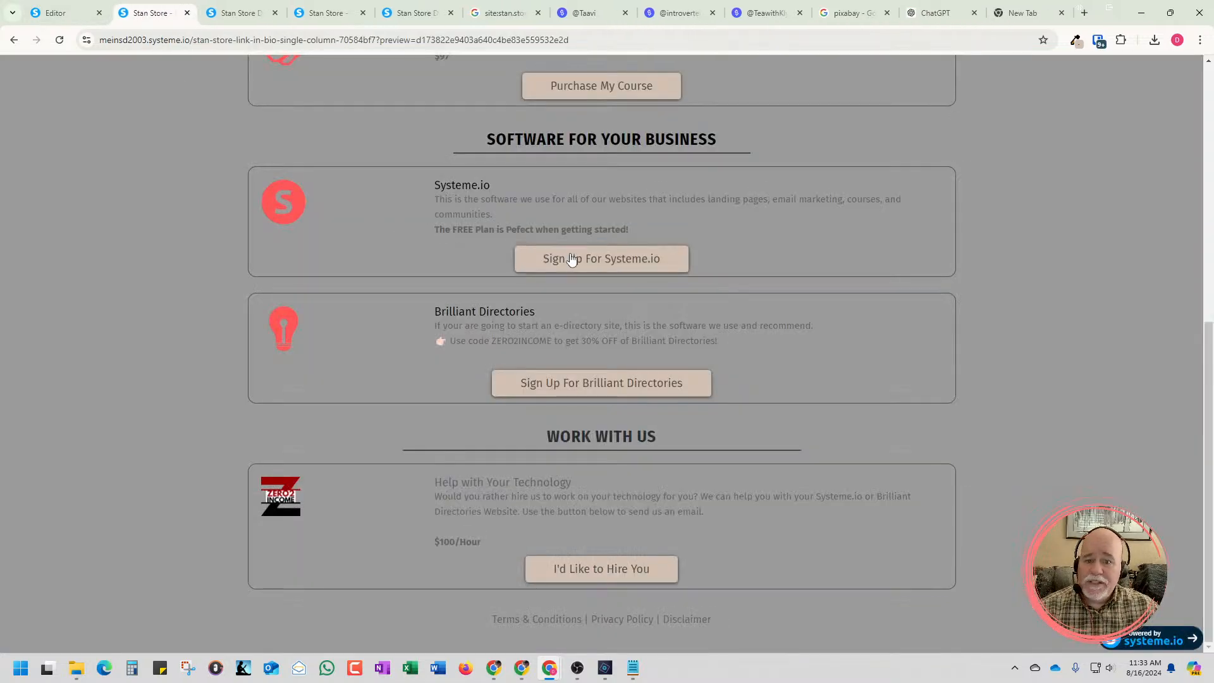
left_click(72, 19)
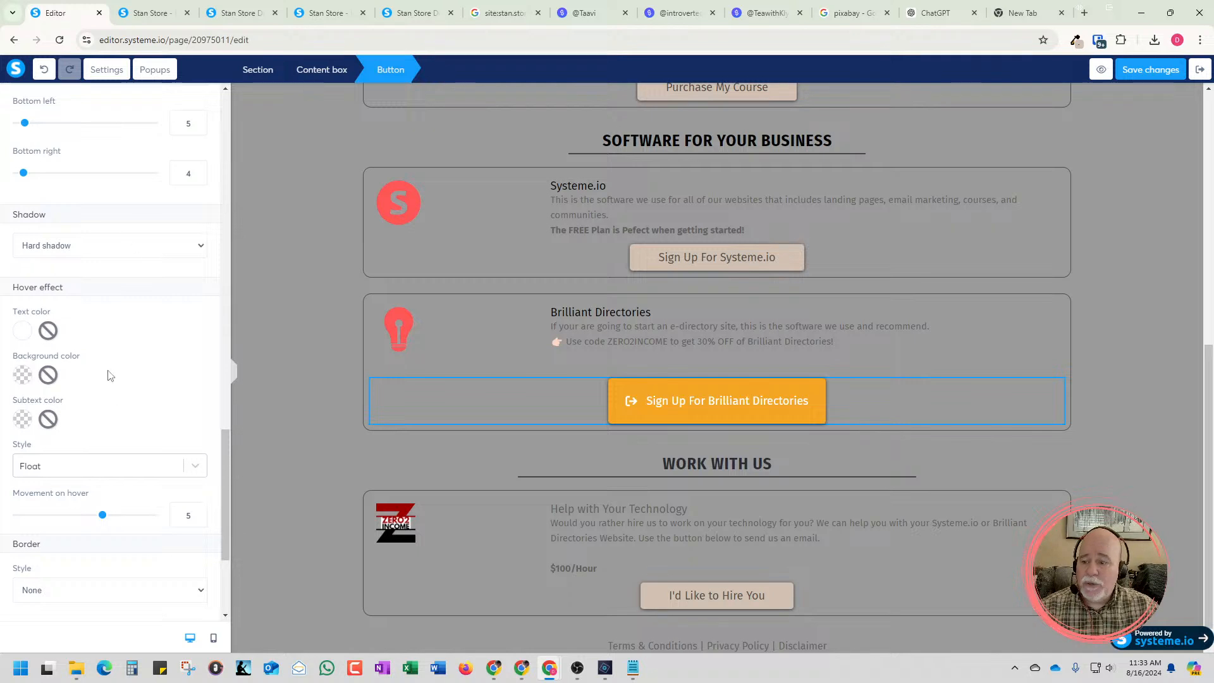
Set the Sign Up For Brilliant Directories button's hover effect style to Zoom and save the page
left_click(193, 468)
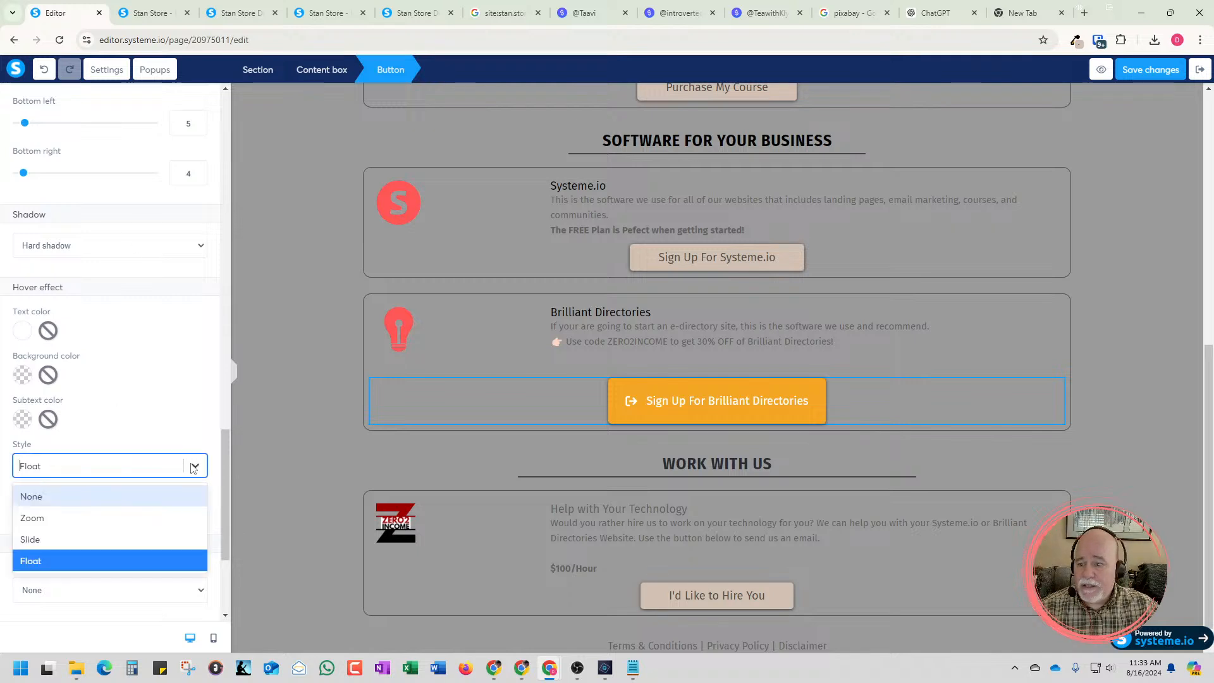
left_click(121, 515)
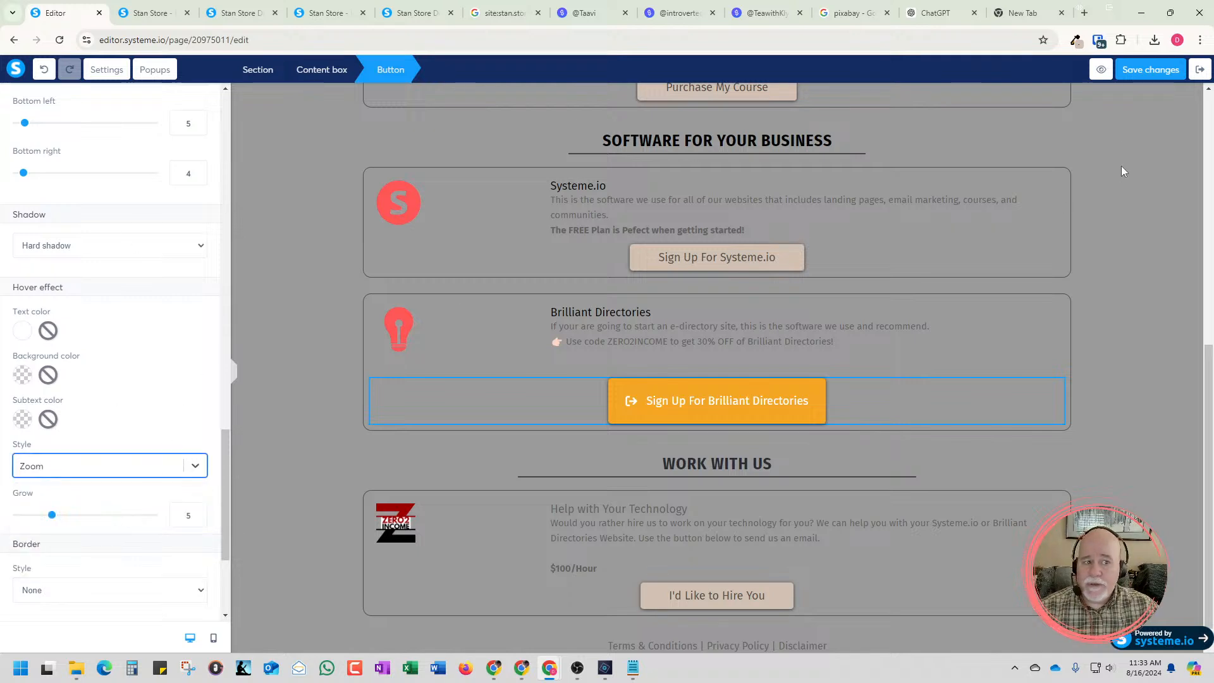
left_click(1144, 77)
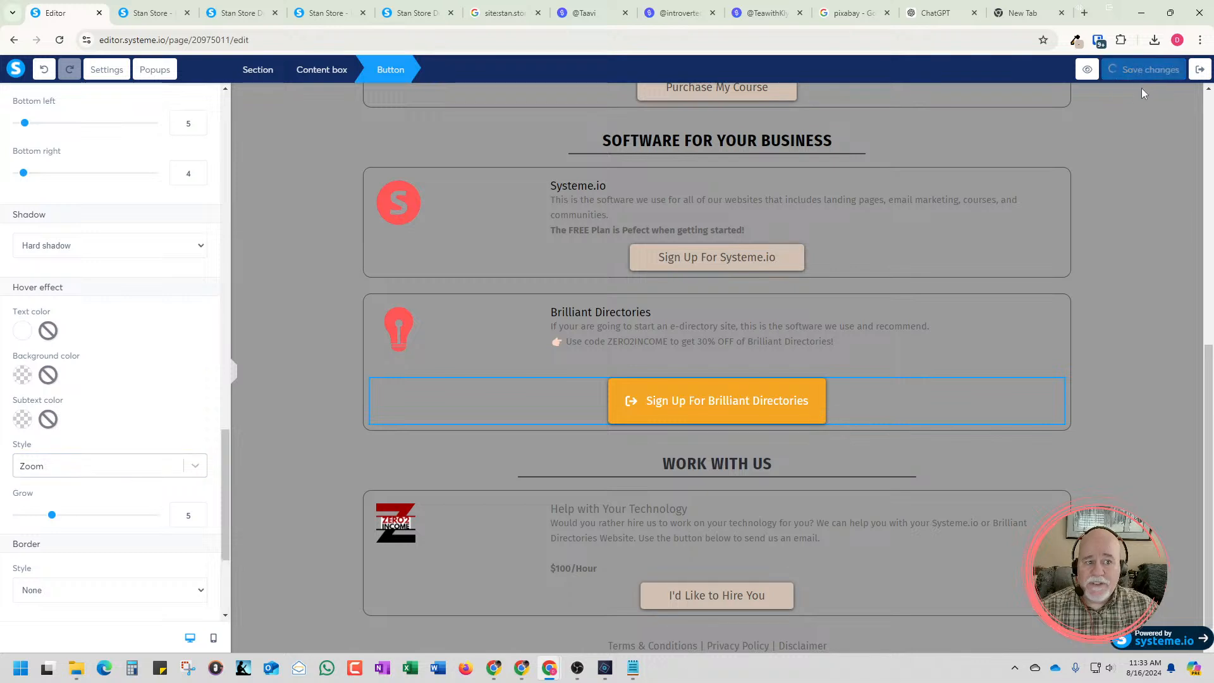
Preview the page, dismiss the preview notice and test the Zoom hover effect on the Brilliant Directories button
left_click(1091, 72)
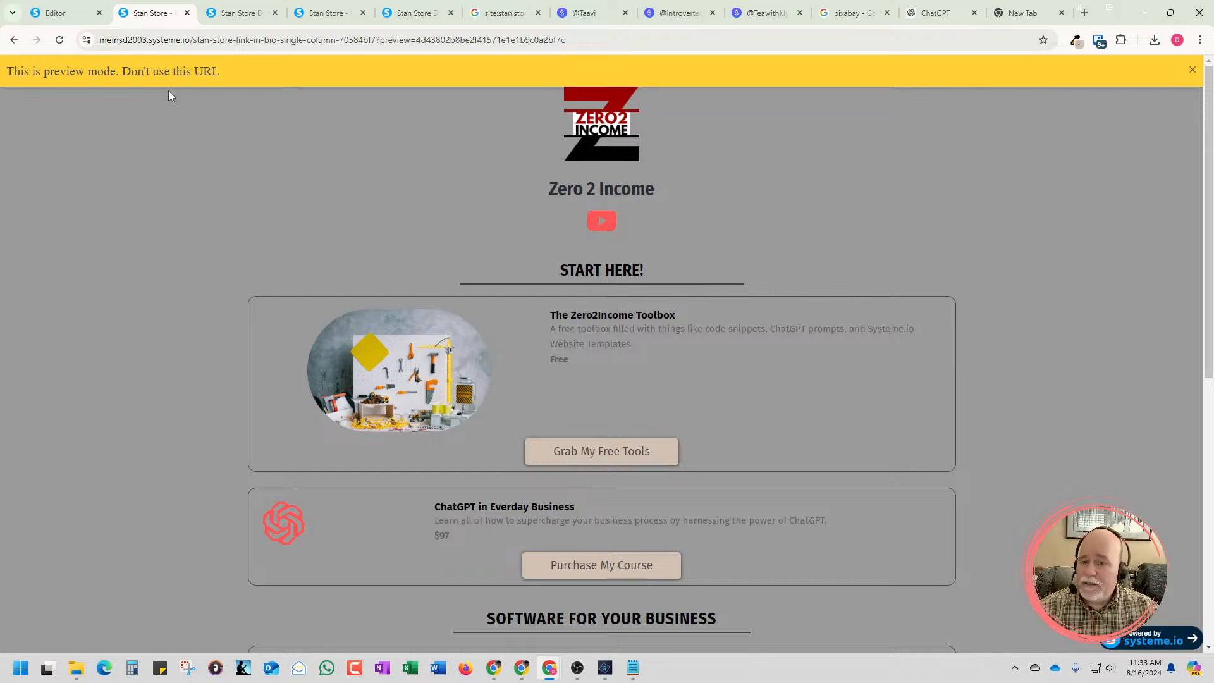
left_click(1193, 71)
scroll(798, 207, "down", 4)
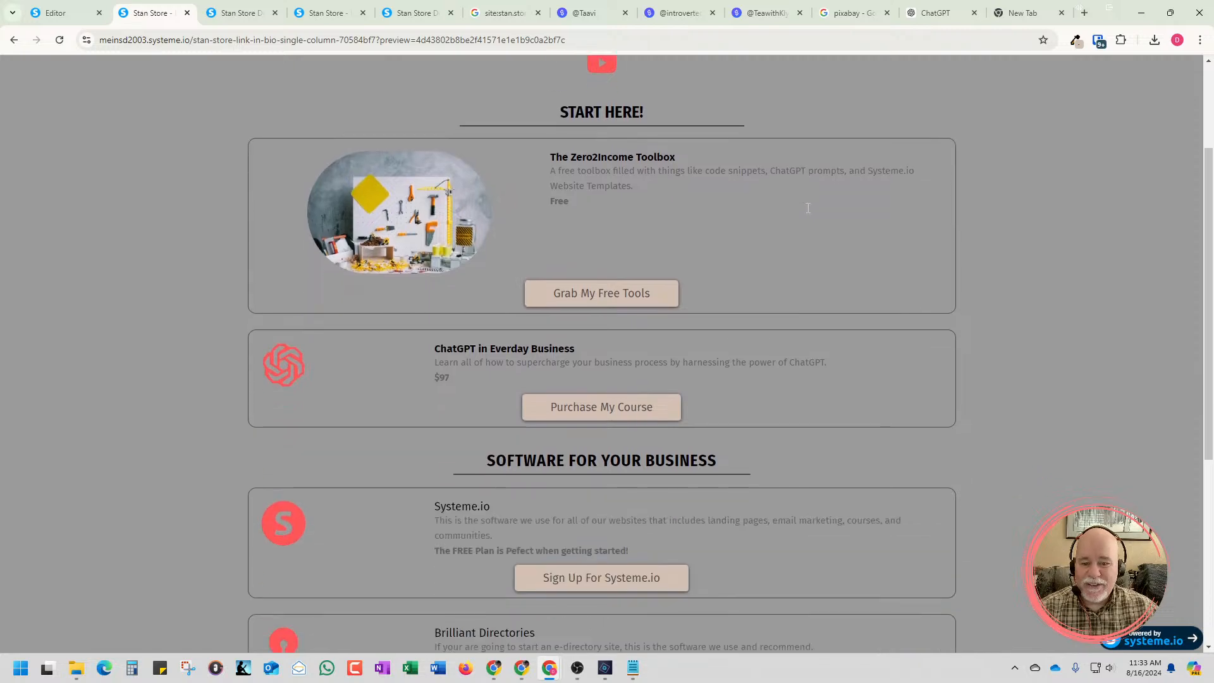
scroll(831, 209, "down", 4)
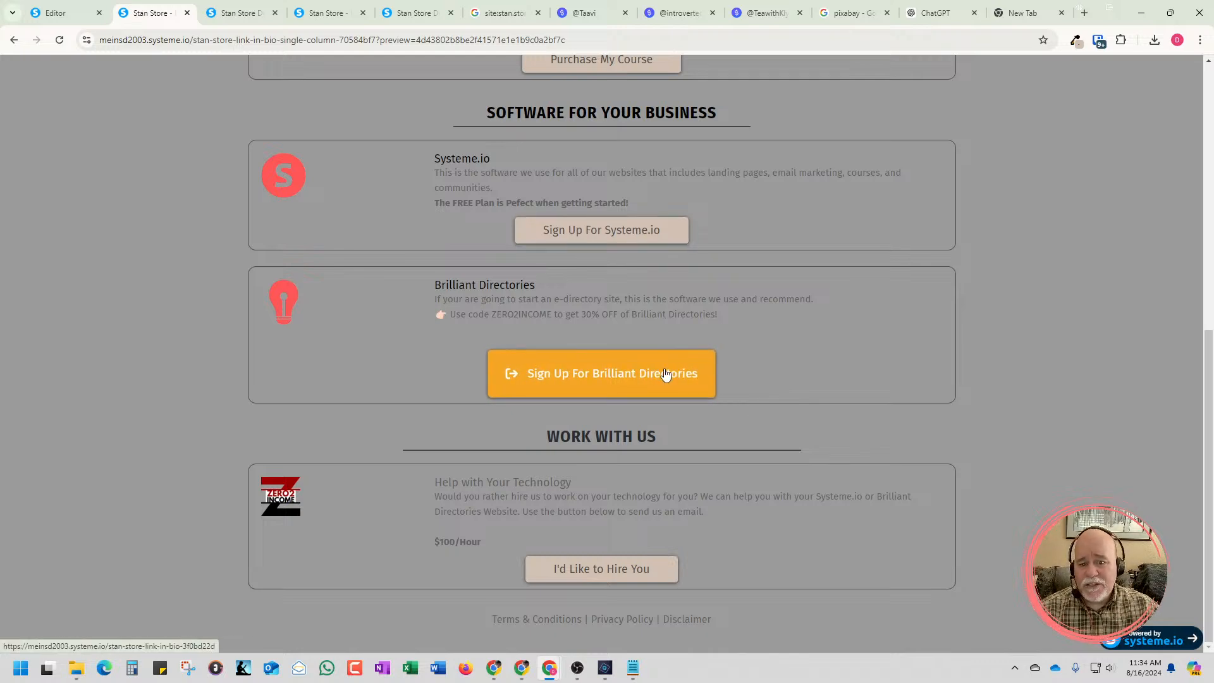
Return to the editor and set the Brilliant Directories button's hover effect style to Slide
left_click(56, 12)
left_click(147, 468)
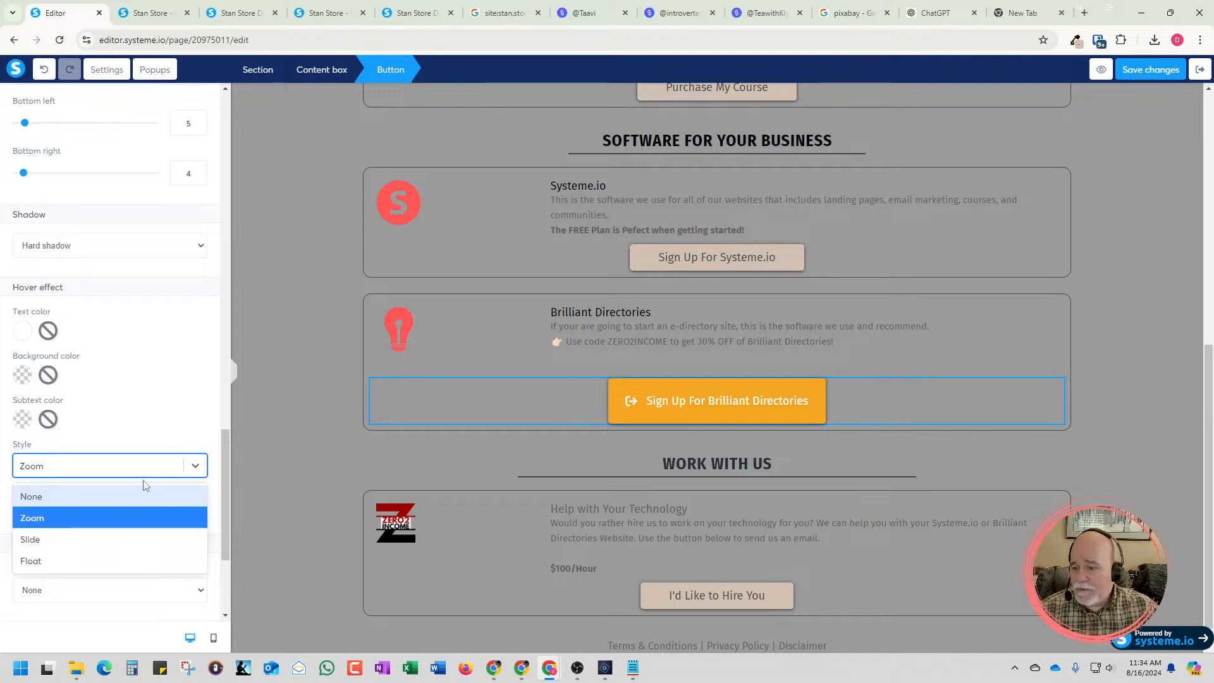
left_click(137, 539)
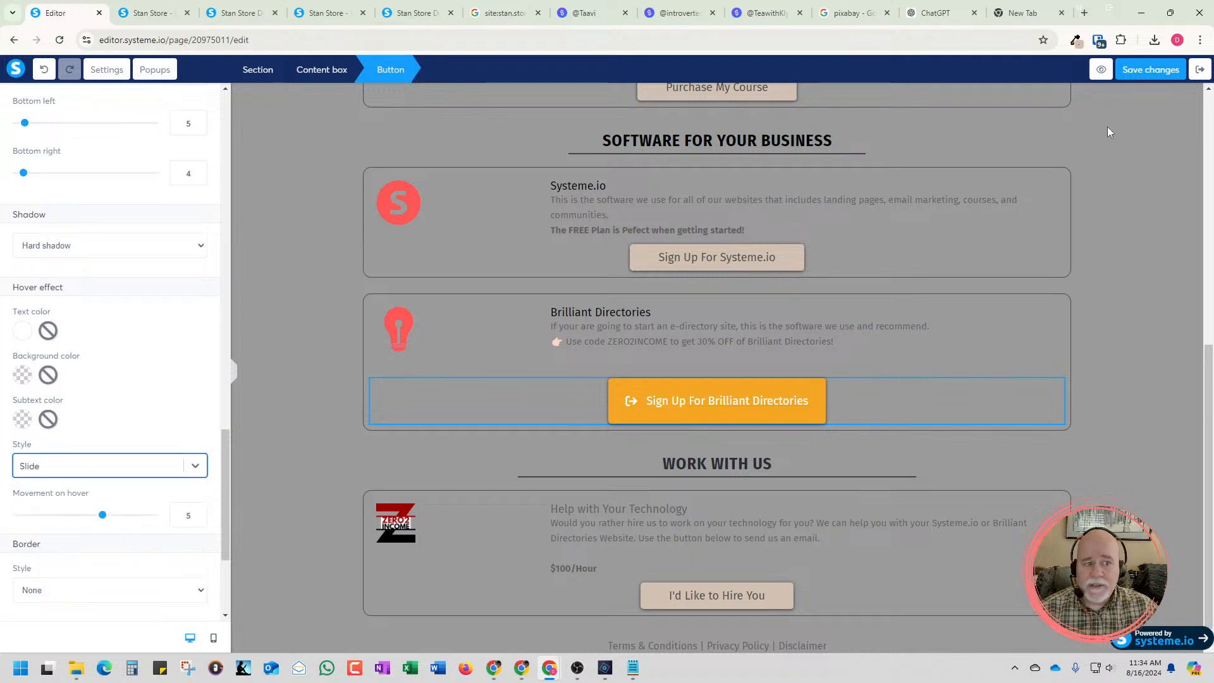
Preview the page and test the Slide hover effect on the Sign Up For Brilliant Directories button
left_click(1100, 71)
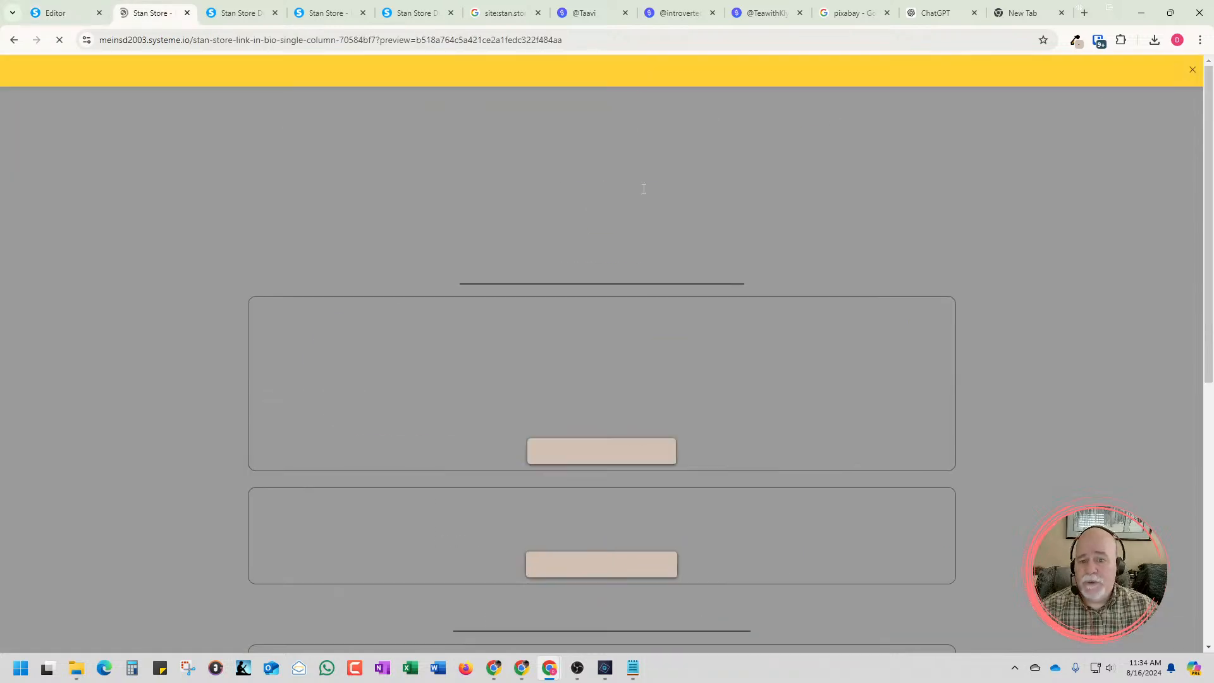
left_click(1192, 70)
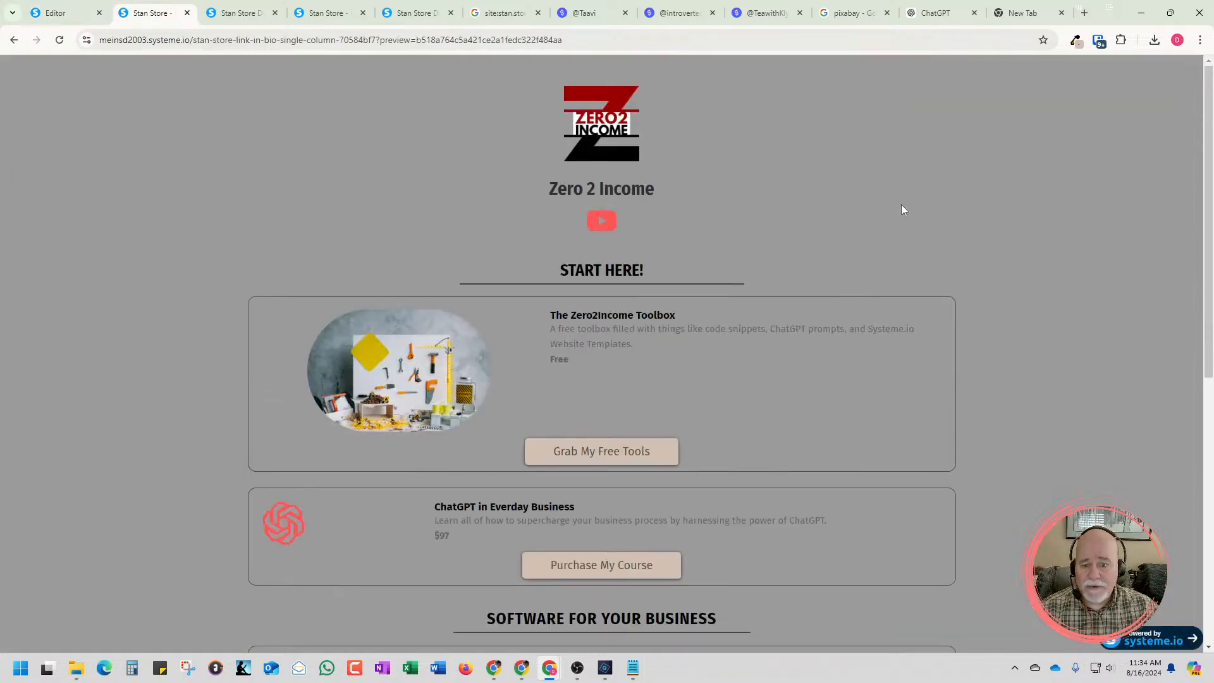
scroll(904, 204, "down", 7)
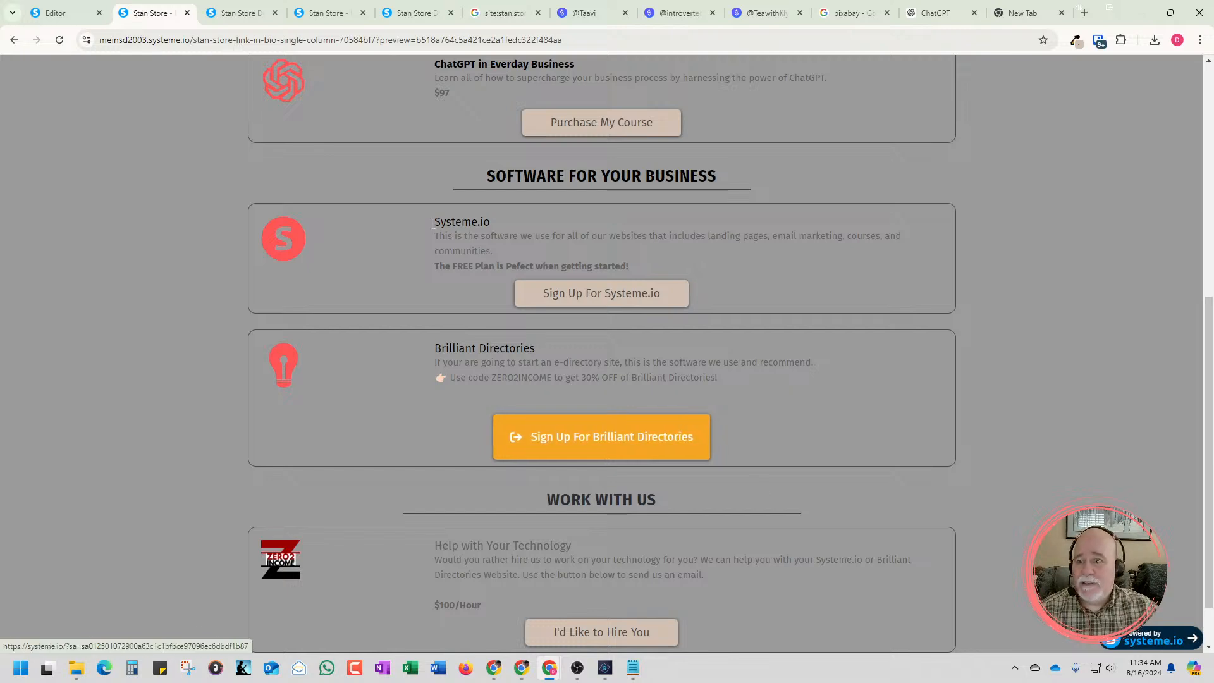
Return to the editor, set the Slide effect's movement on hover to 19 and save the page
left_click(60, 13)
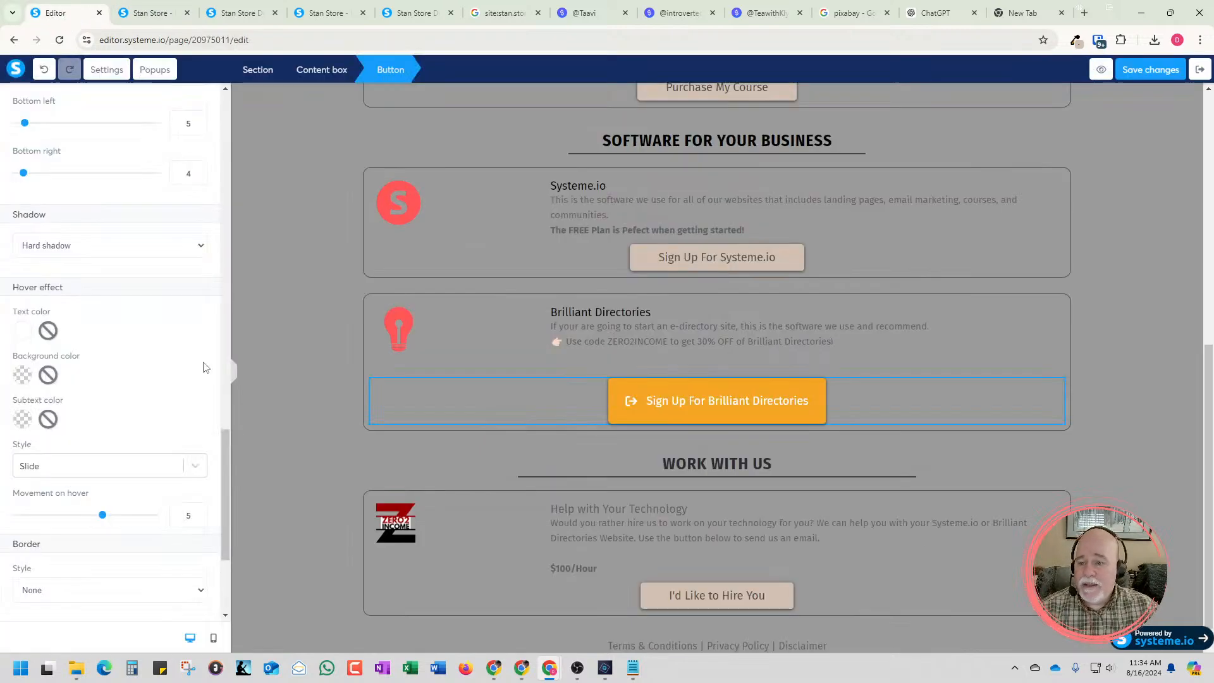
scroll(203, 366, "down", 2)
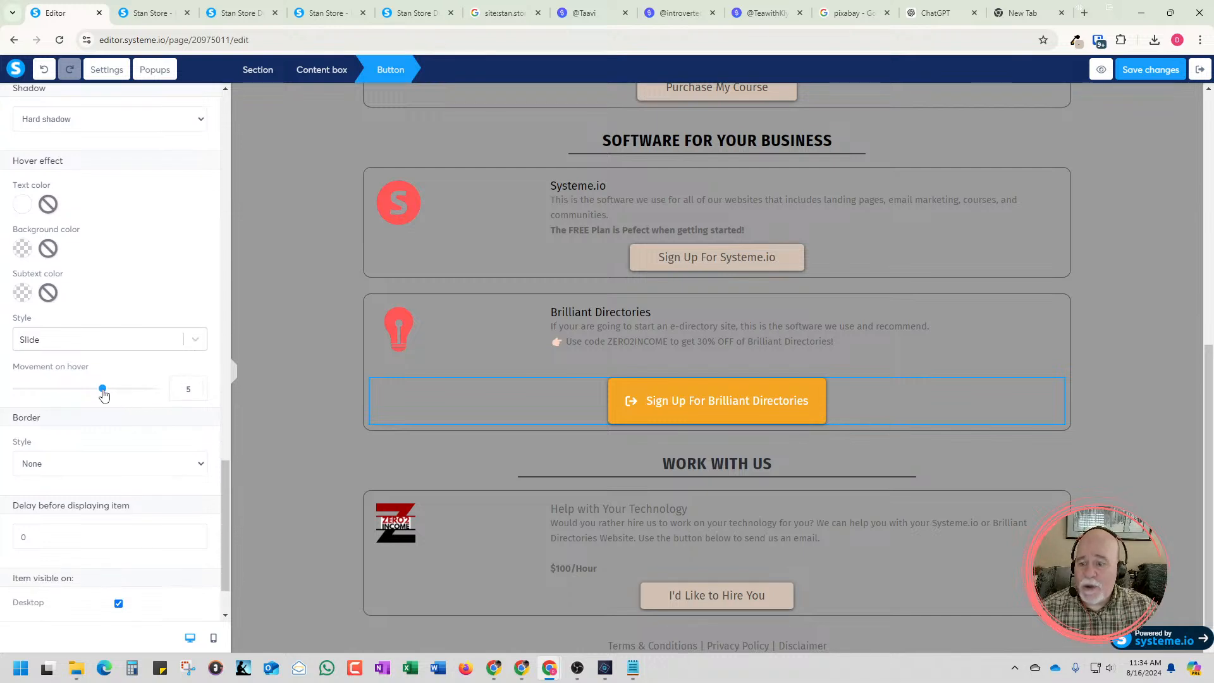
left_click_drag(103, 391, 152, 397)
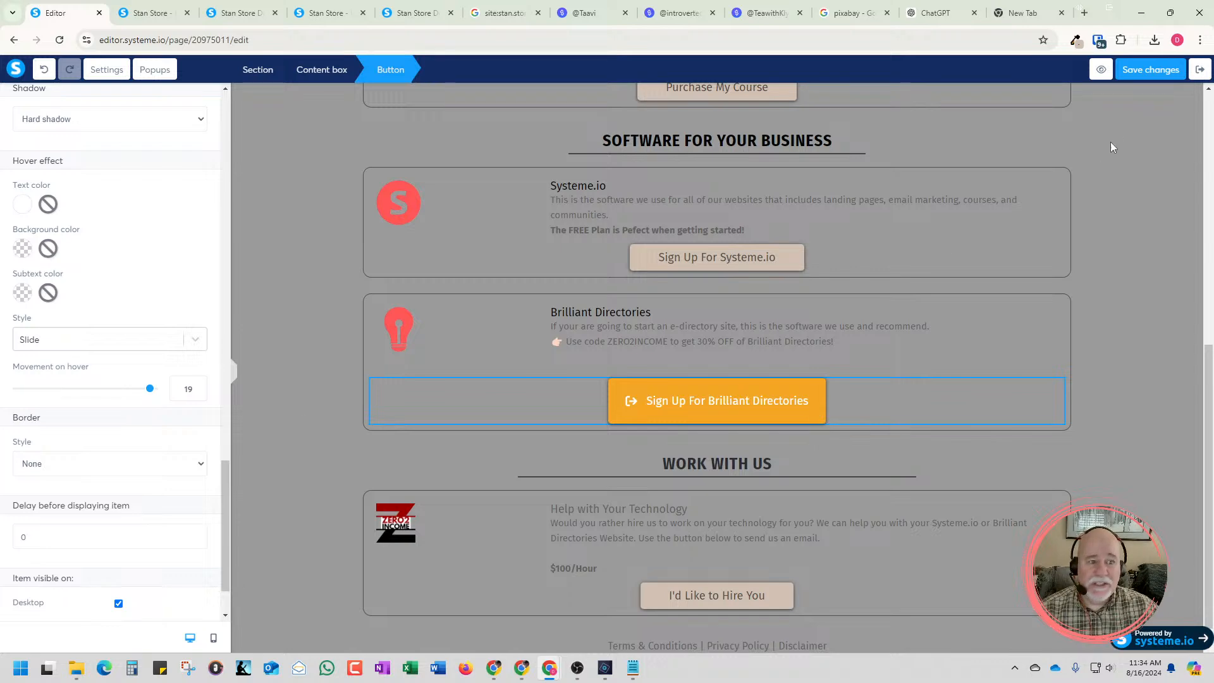
left_click(1142, 73)
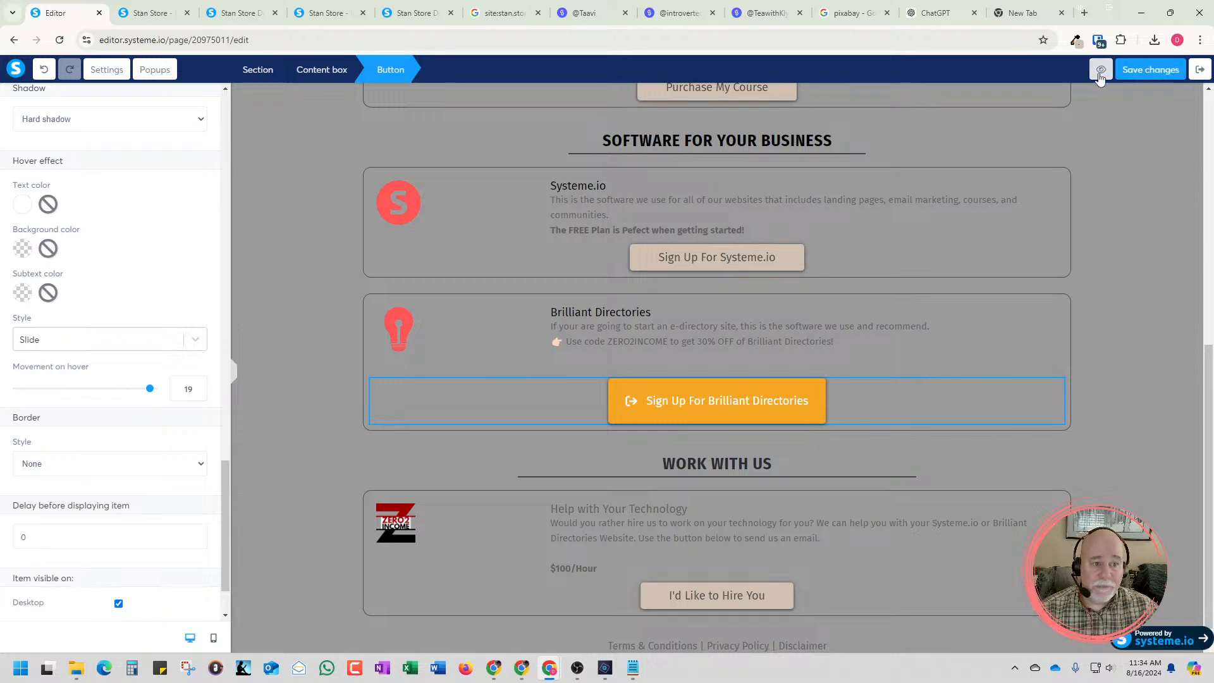
Preview the page and test the Brilliant Directories button's Slide hover effect with the increased movement
key("ctrl+Tab")
key("F5")
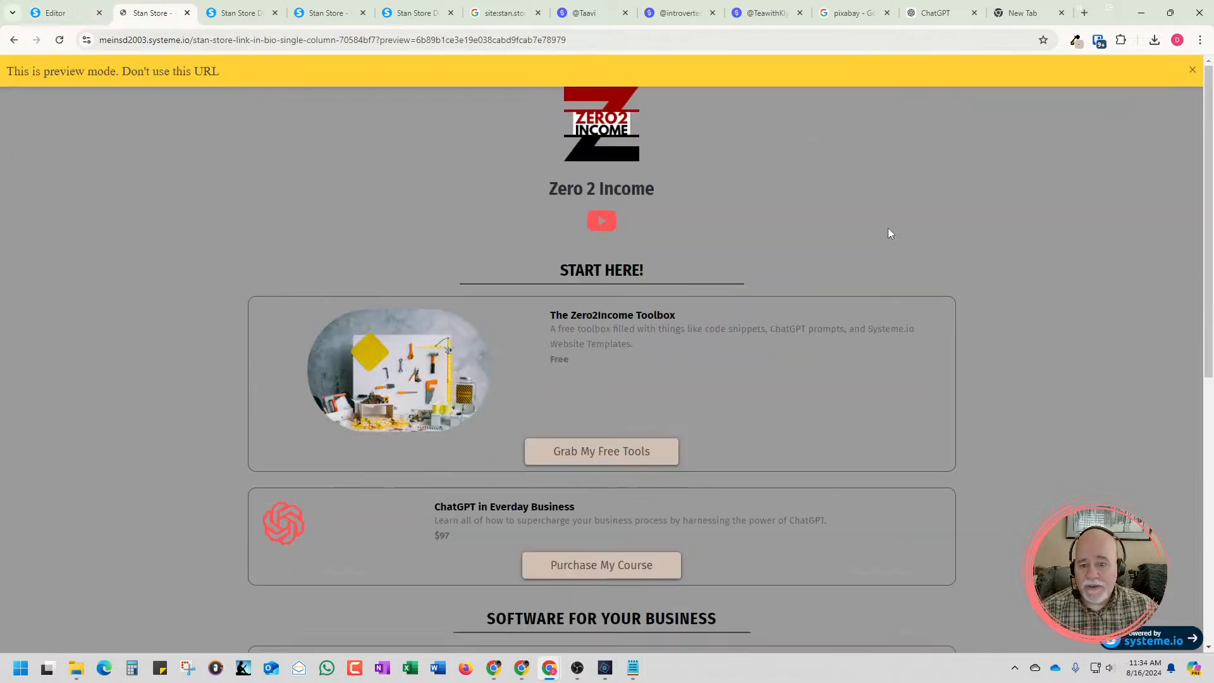
left_click(1189, 70)
scroll(998, 203, "down", 8)
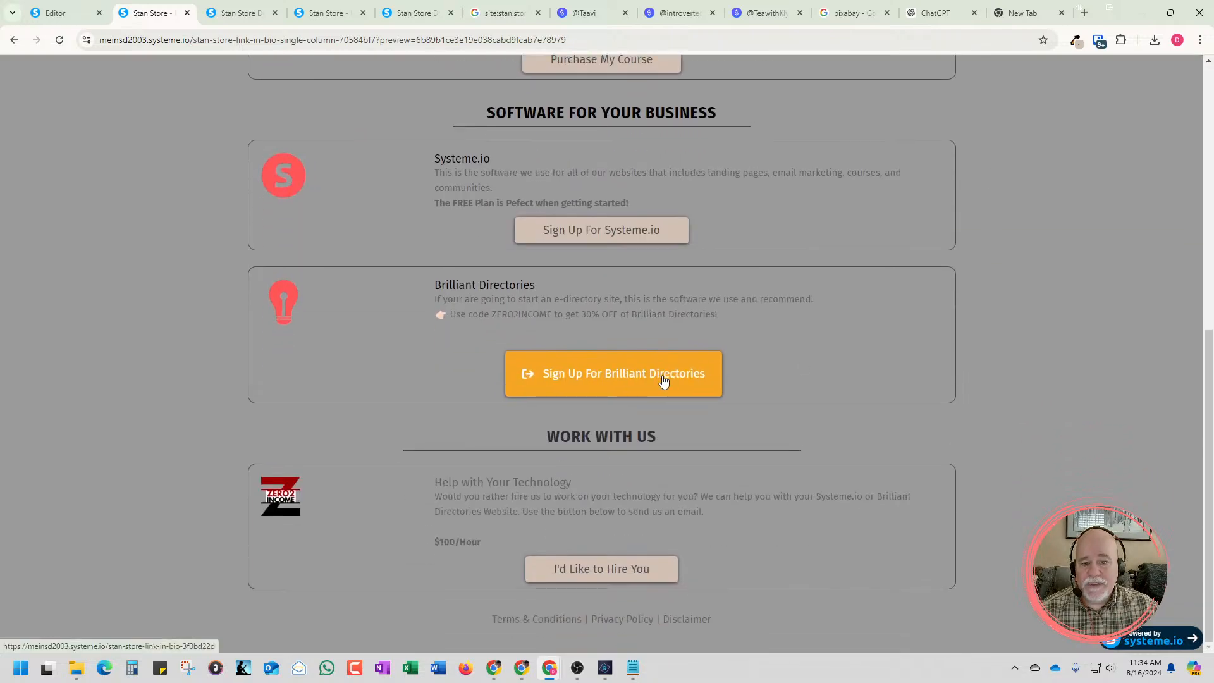
Set the Brilliant Directories button's hover effect style to Zoom with a Grow value of 20 and save the page
left_click(75, 15)
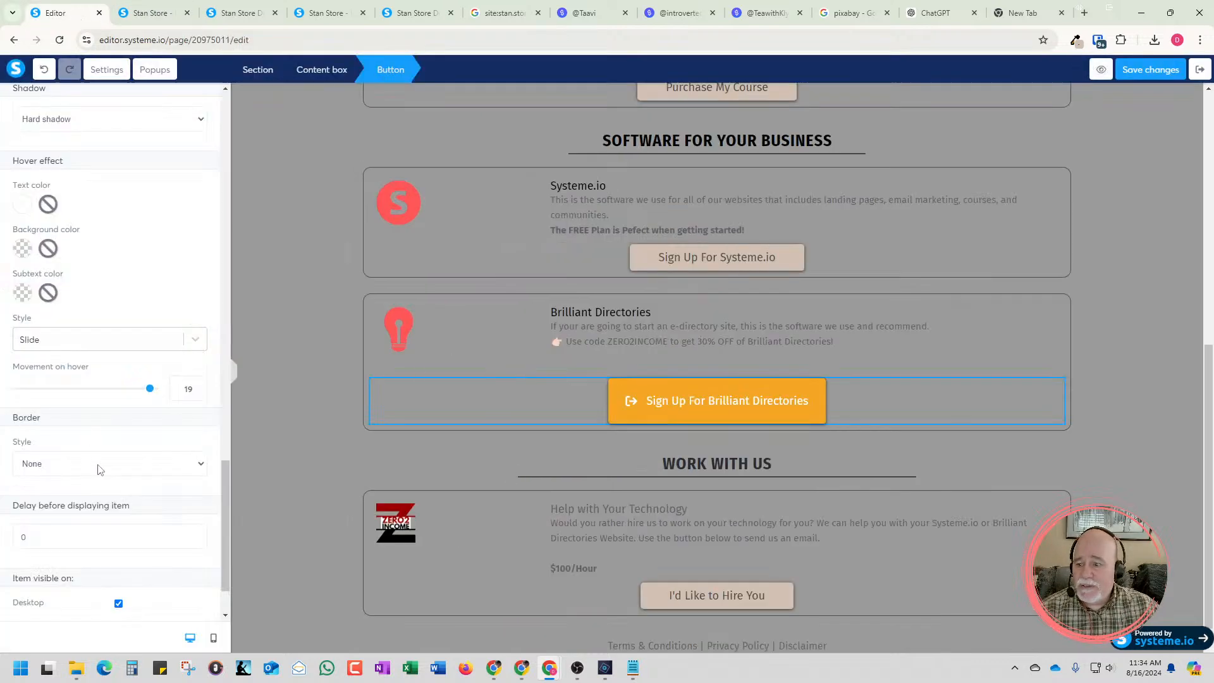
left_click(116, 345)
left_click(94, 391)
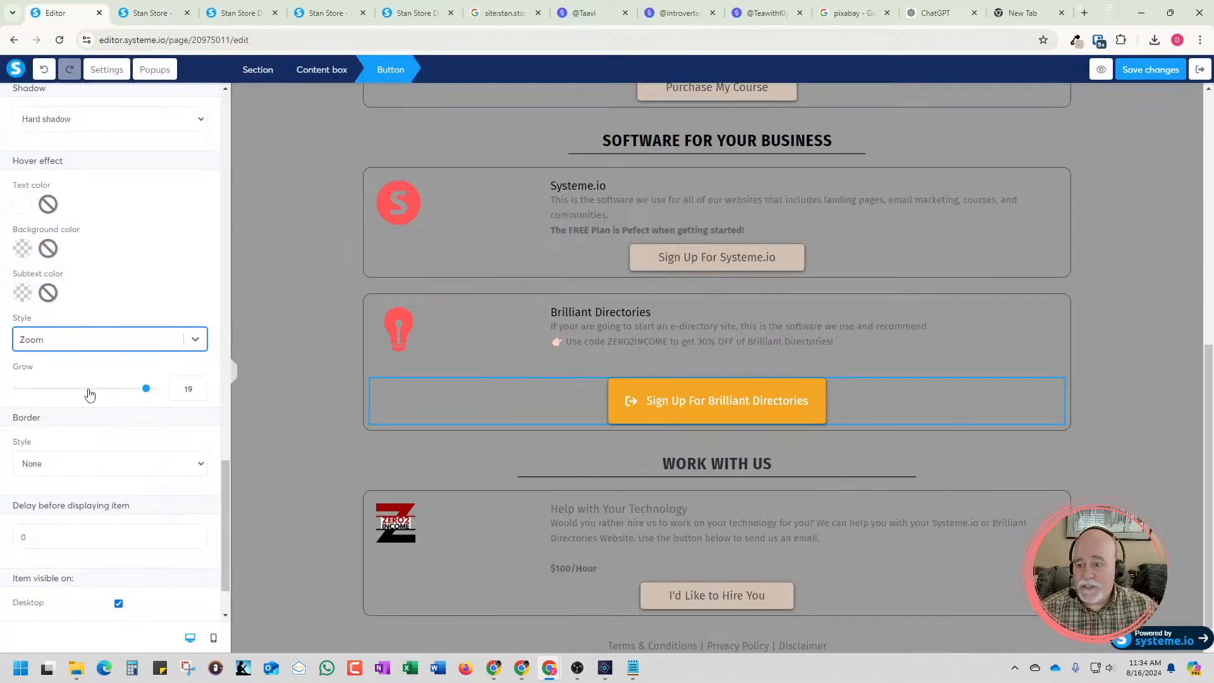
left_click_drag(145, 389, 156, 392)
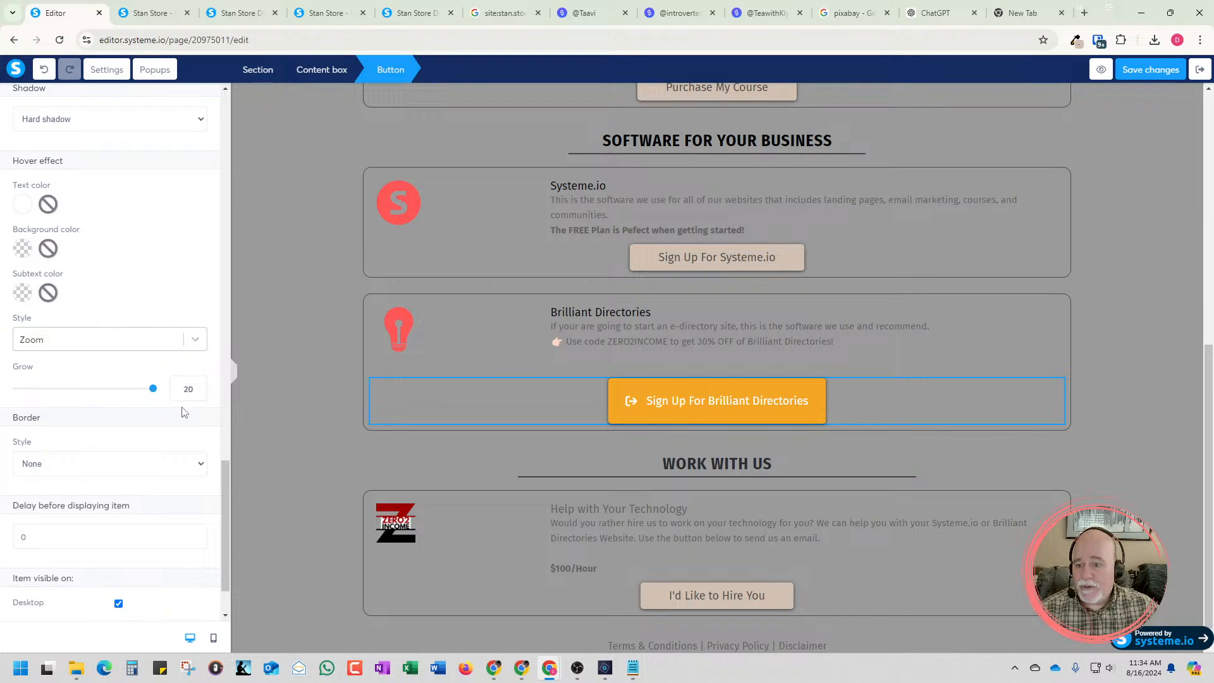
left_click(1131, 79)
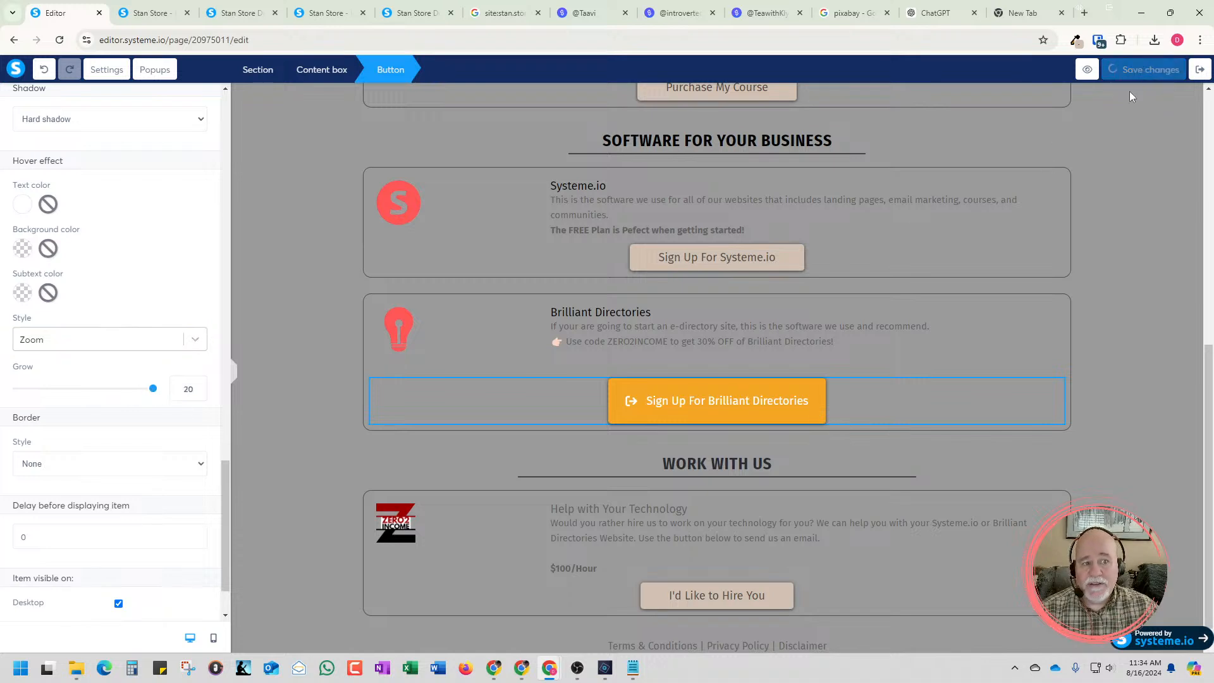
Preview the page and test the Brilliant Directories button's Zoom hover effect at the increased Grow value
left_click(1089, 72)
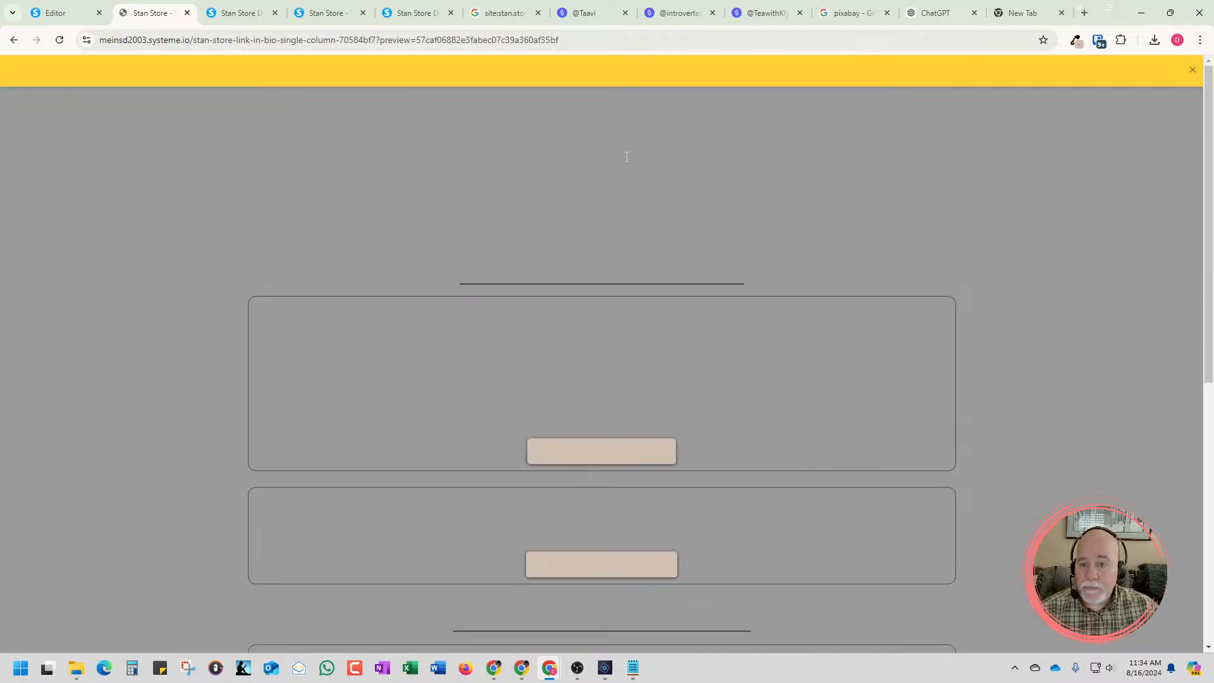
left_click(1192, 70)
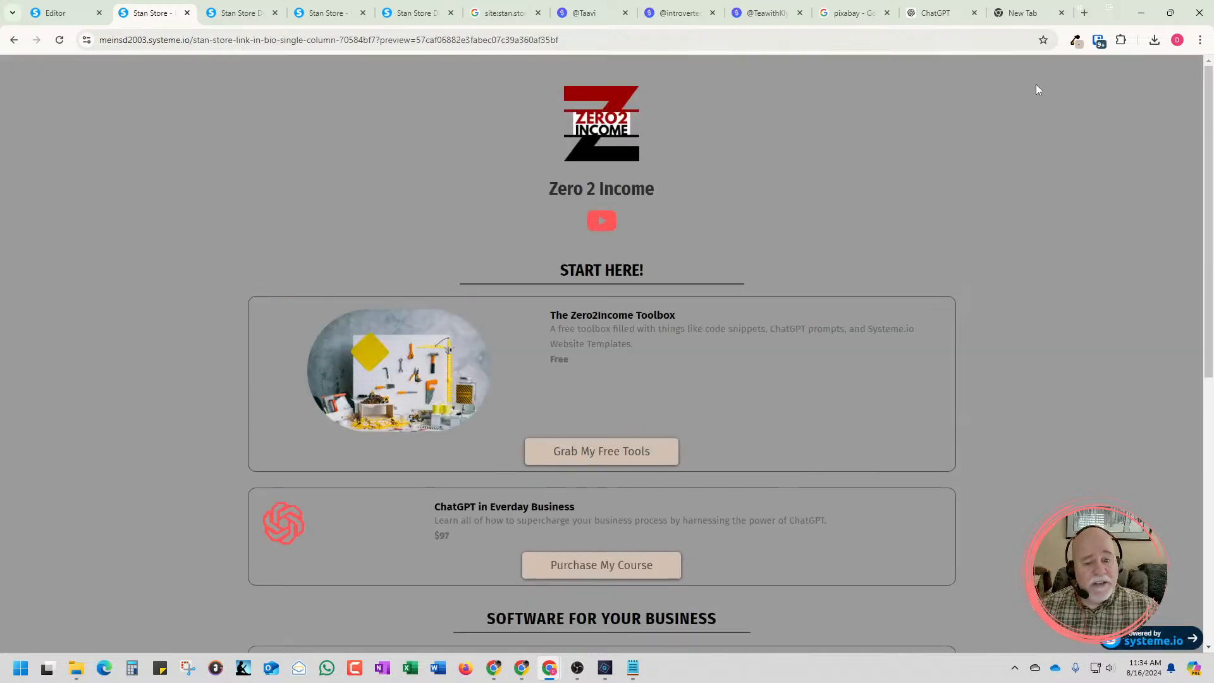
scroll(1037, 89, "down", 7)
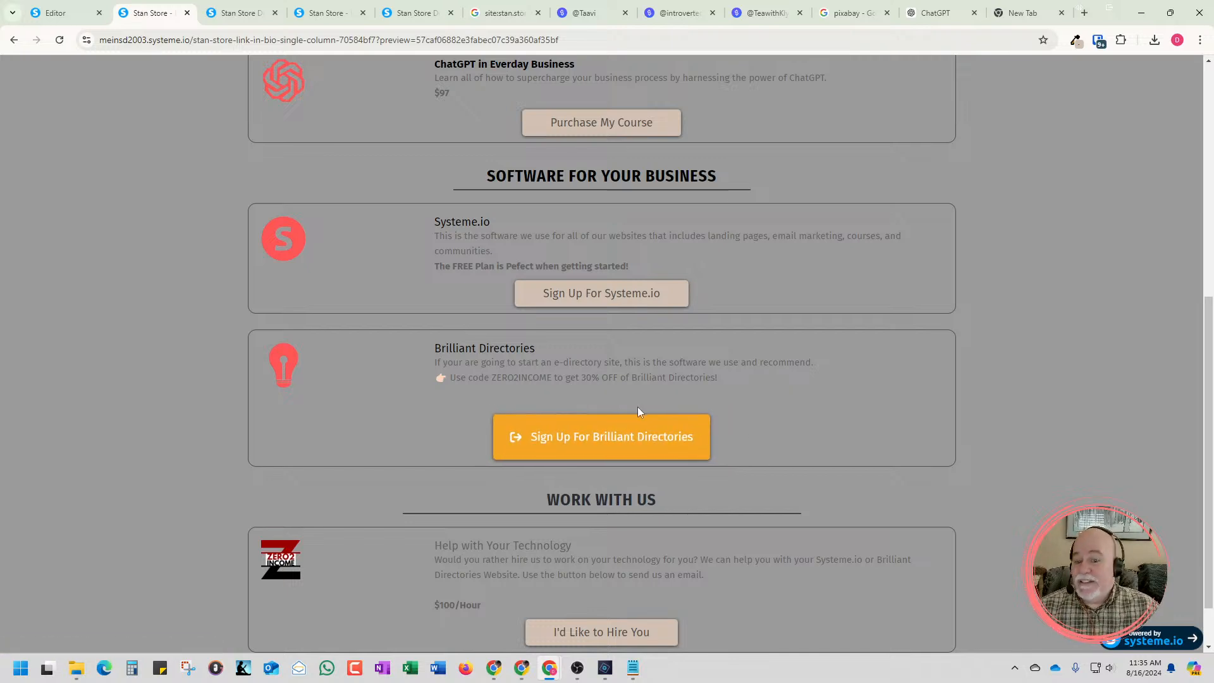
Return to the editor, reselect the Sign Up For Brilliant Directories button and review its available click actions without changing them
left_click(56, 13)
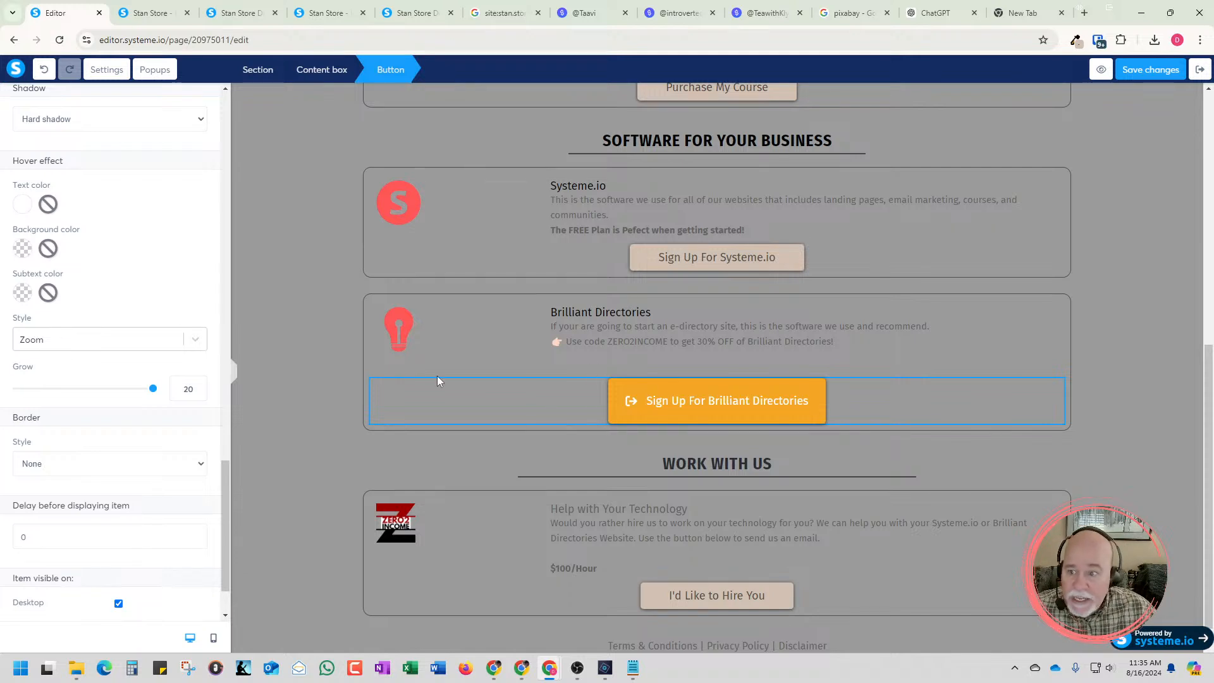
left_click(648, 408)
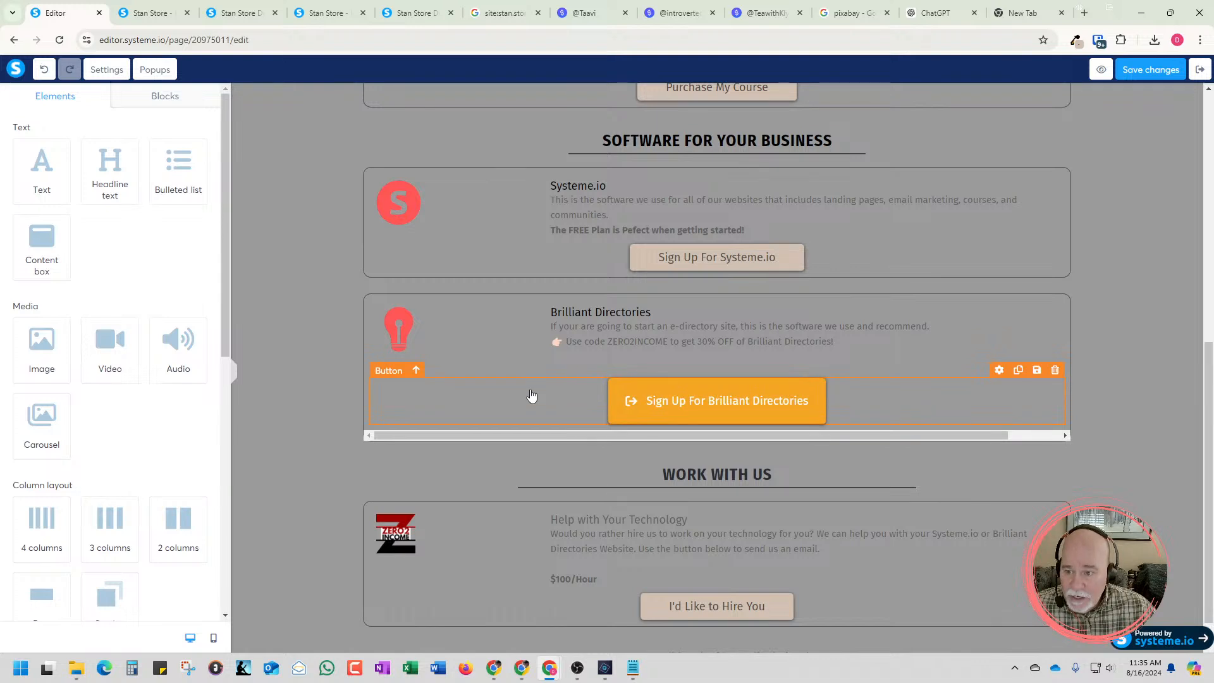
left_click(271, 289)
scroll(272, 288, "up", 1)
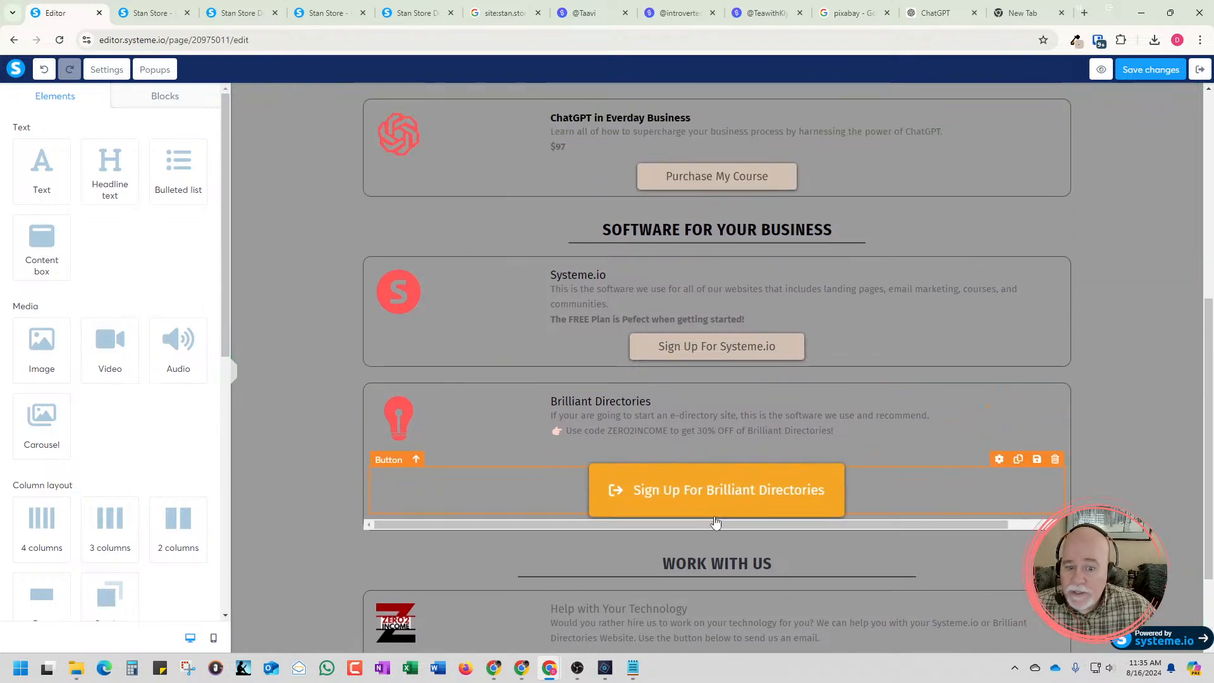
left_click(697, 498)
left_click(195, 157)
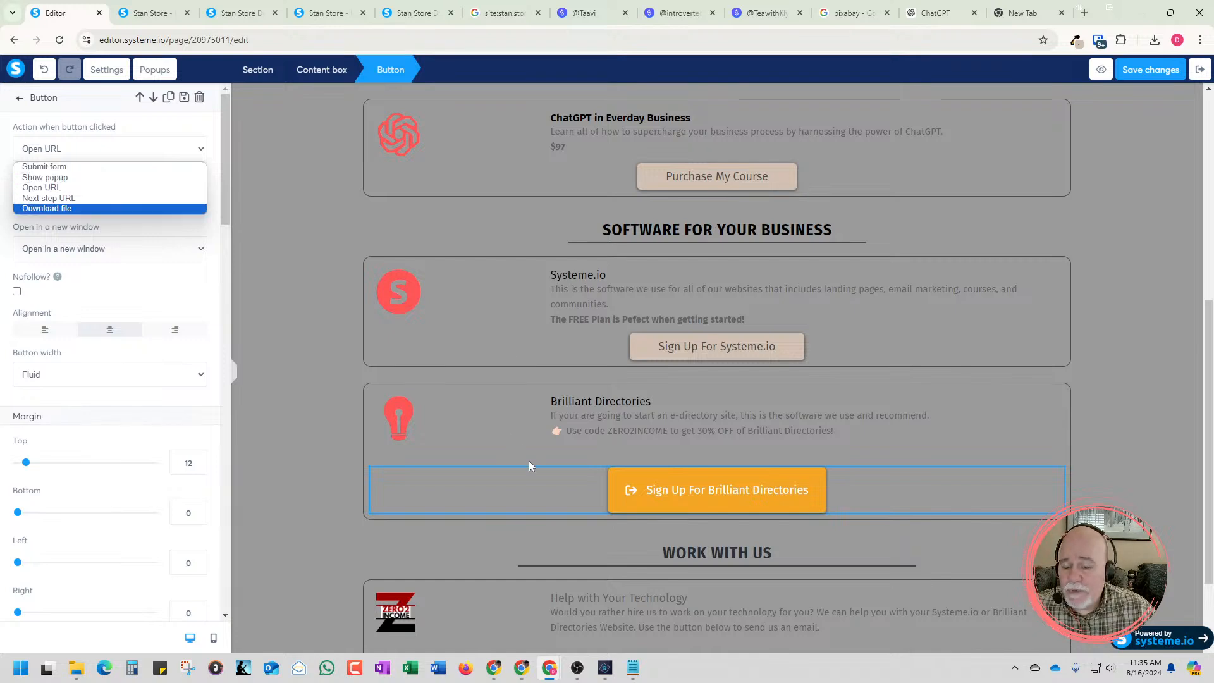
left_click(552, 470)
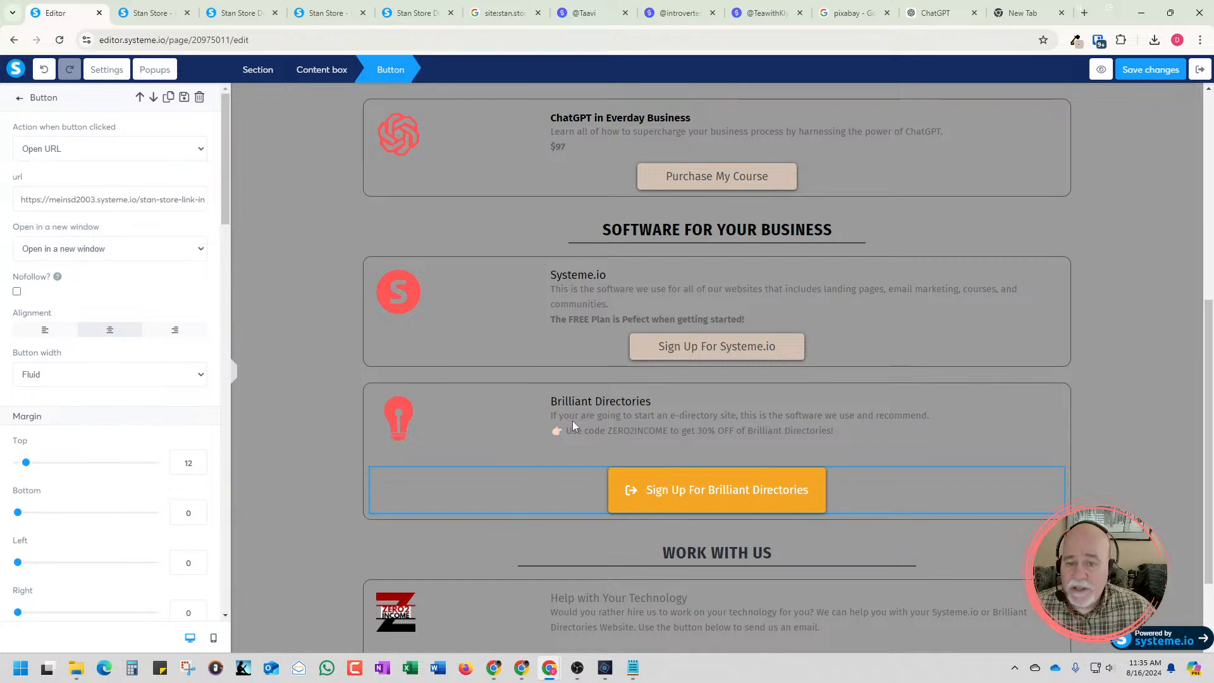
left_click(678, 13)
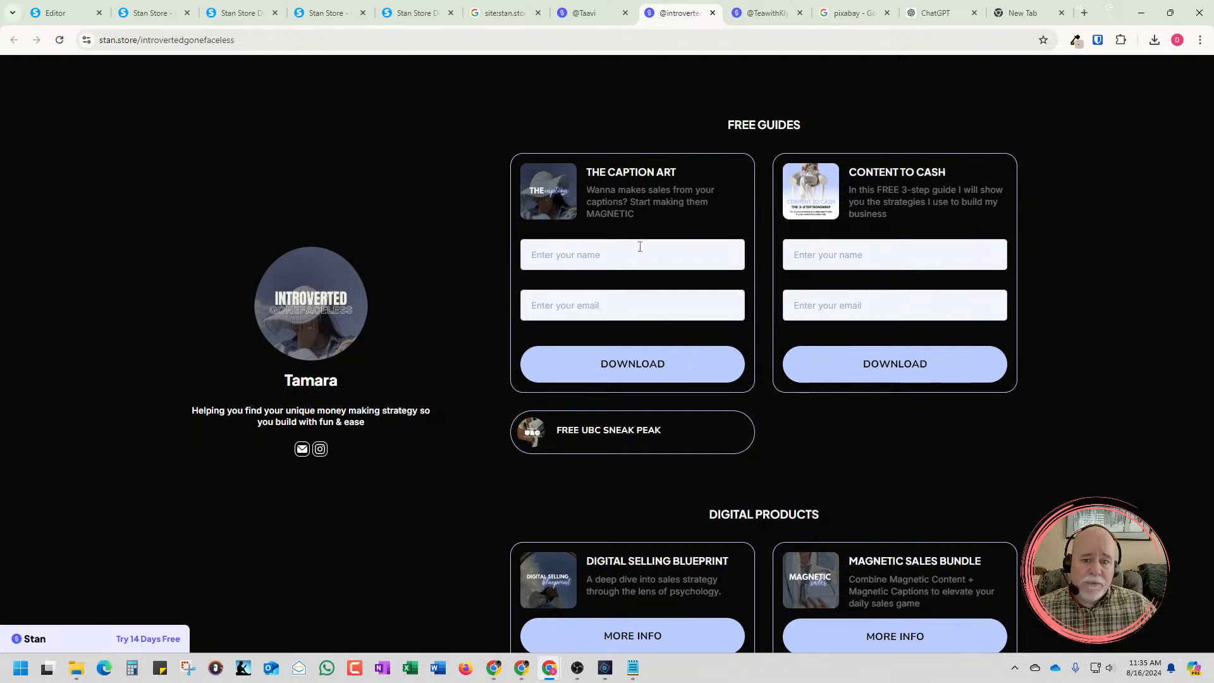
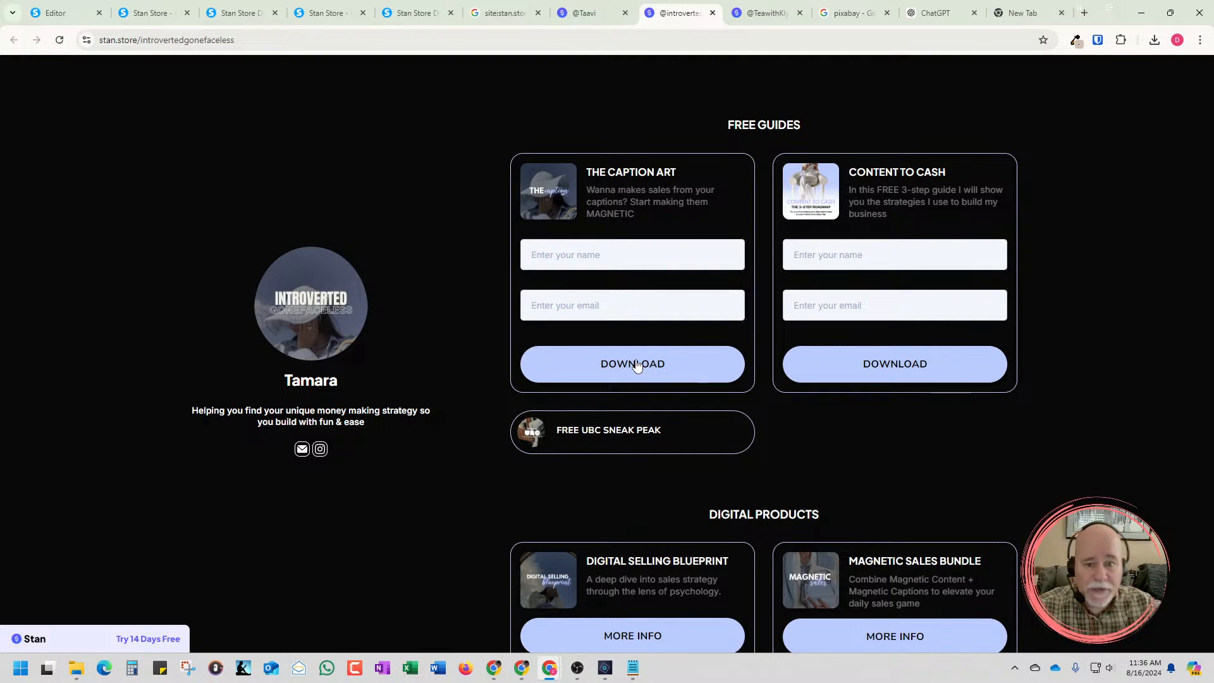
Switch back to the page editor and delete the toolbox photo from the Zero2Income Toolbox box
left_click(70, 12)
scroll(588, 321, "up", 6)
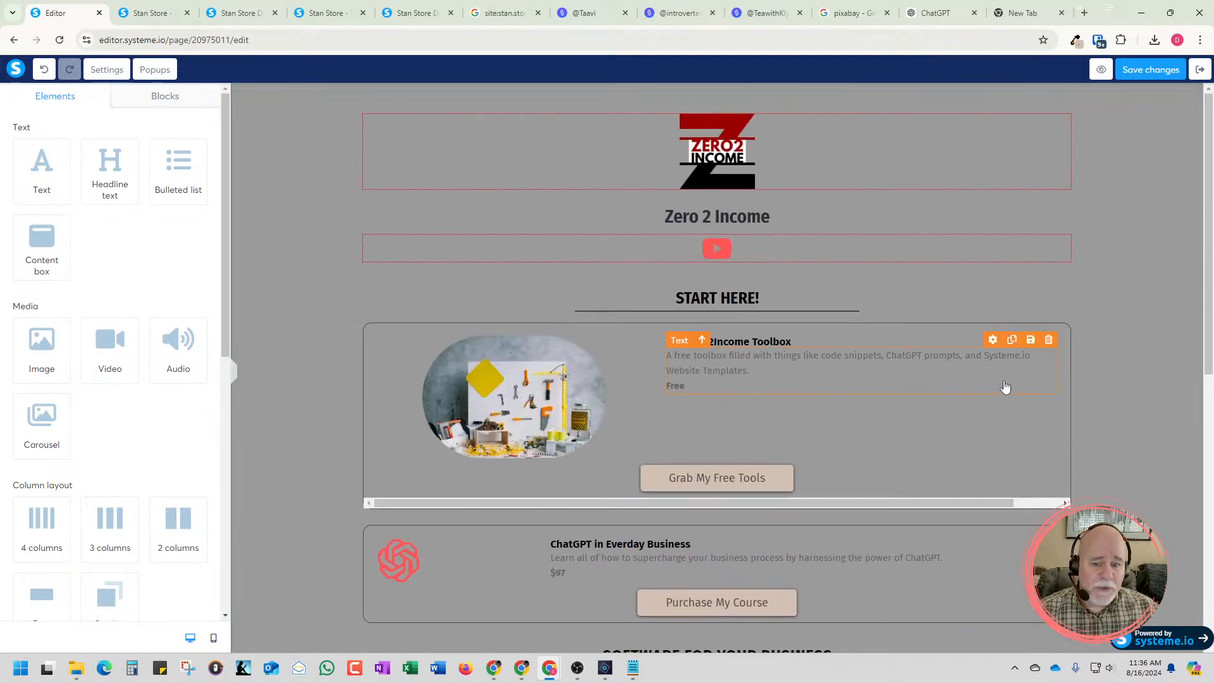
left_click(509, 423)
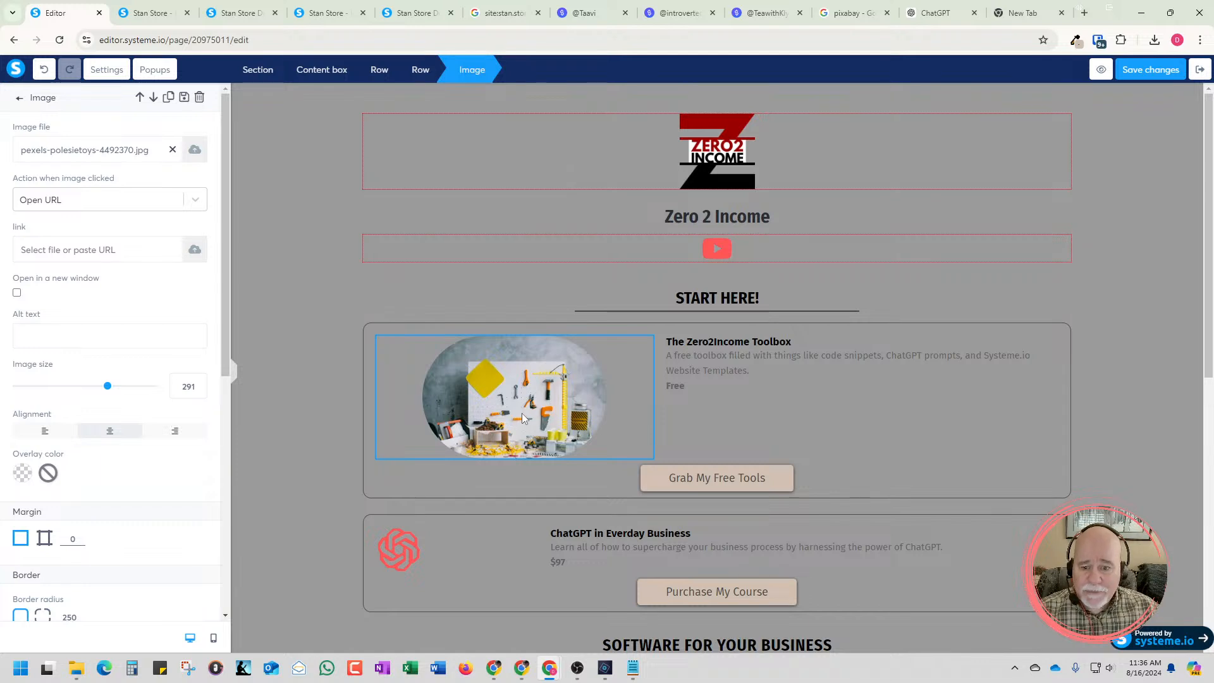
left_click(522, 414)
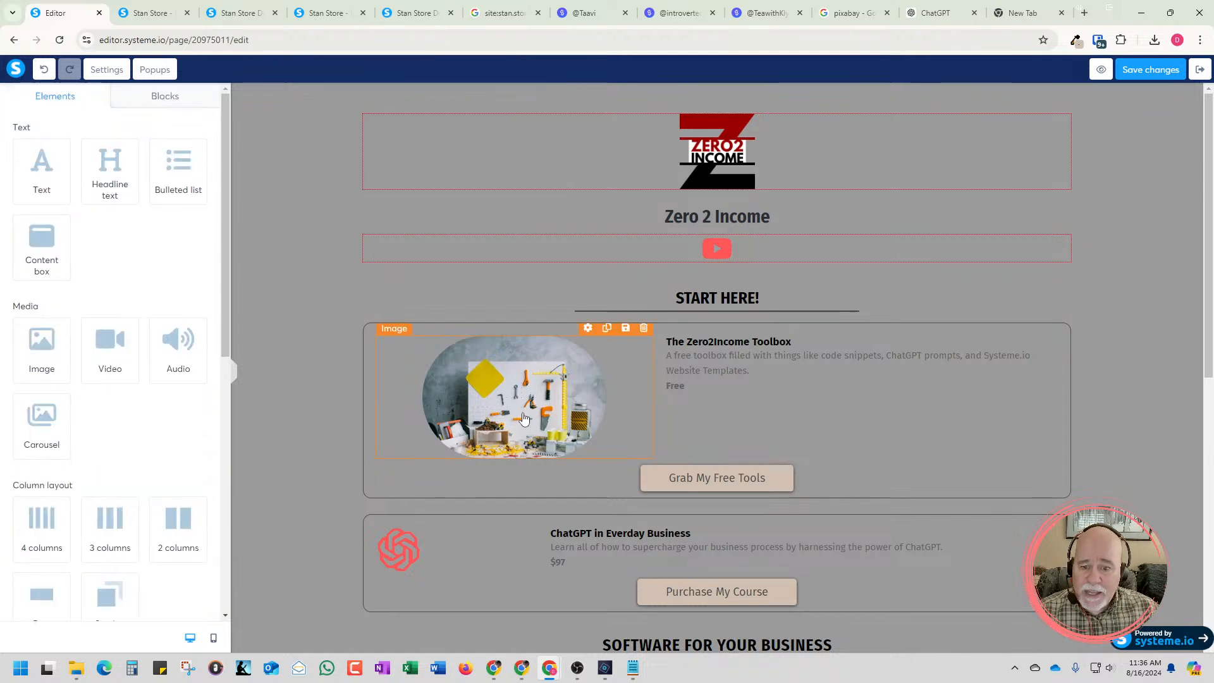
left_click(643, 328)
left_click(659, 120)
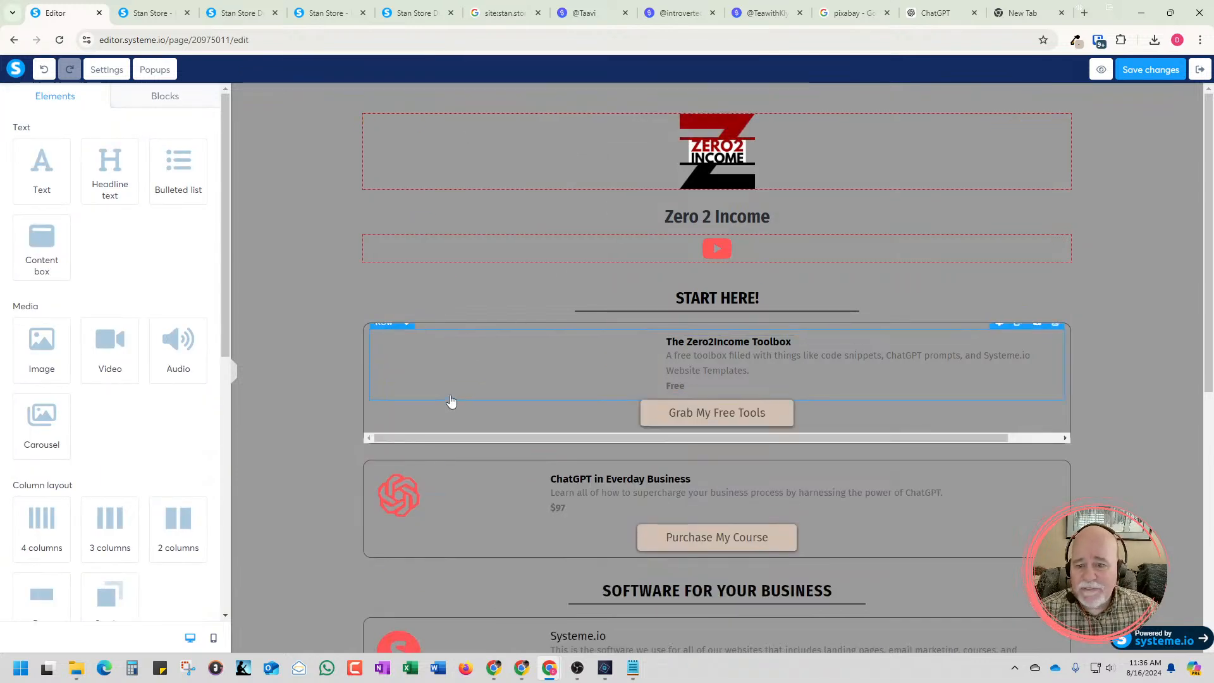
Add a new image element to the empty column beside the Zero2Income Toolbox text
left_click(445, 371)
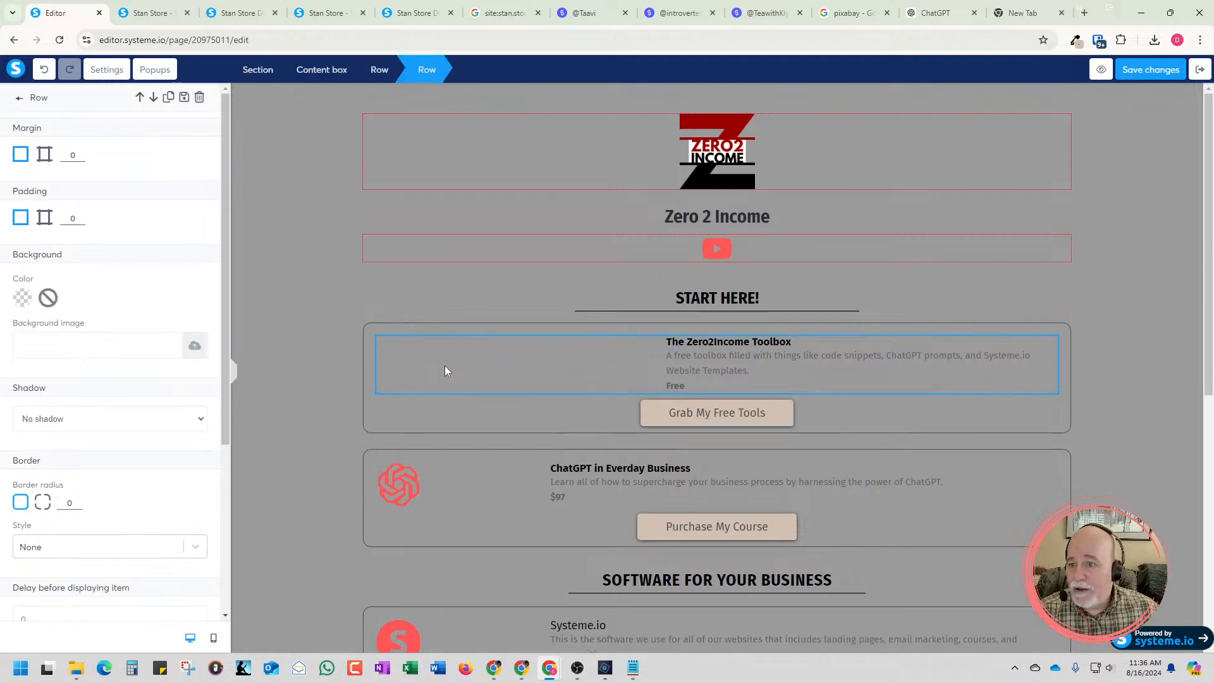
left_click(452, 373)
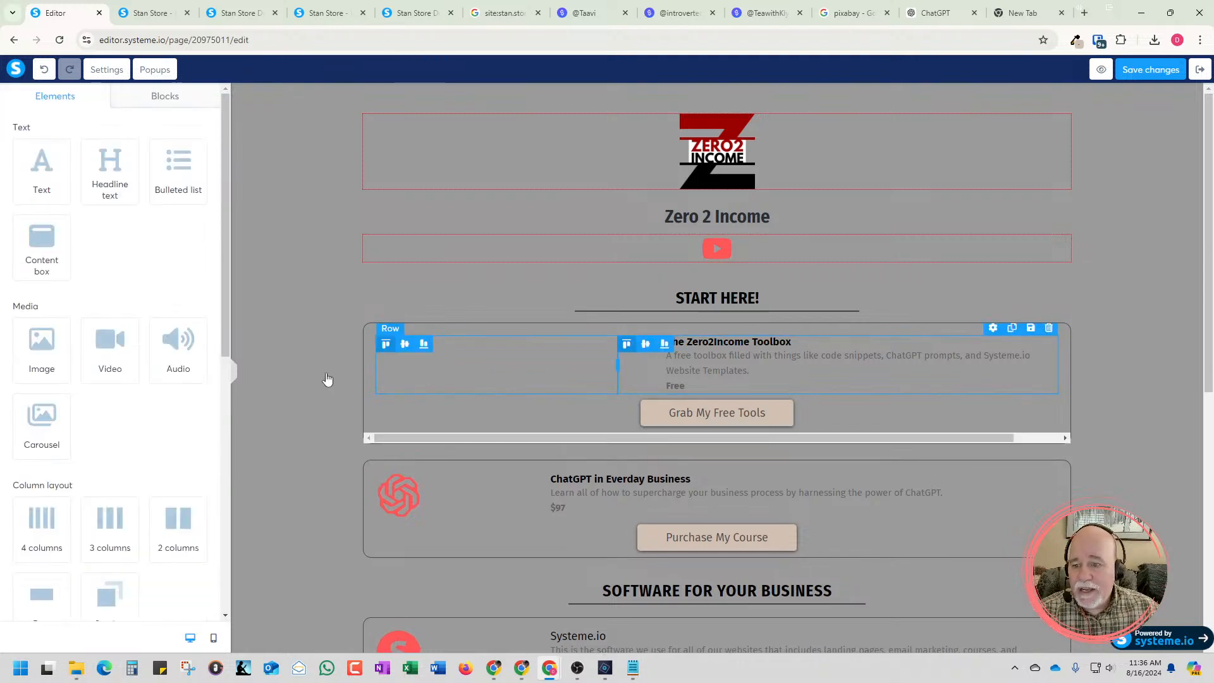
left_click_drag(222, 308, 239, 418)
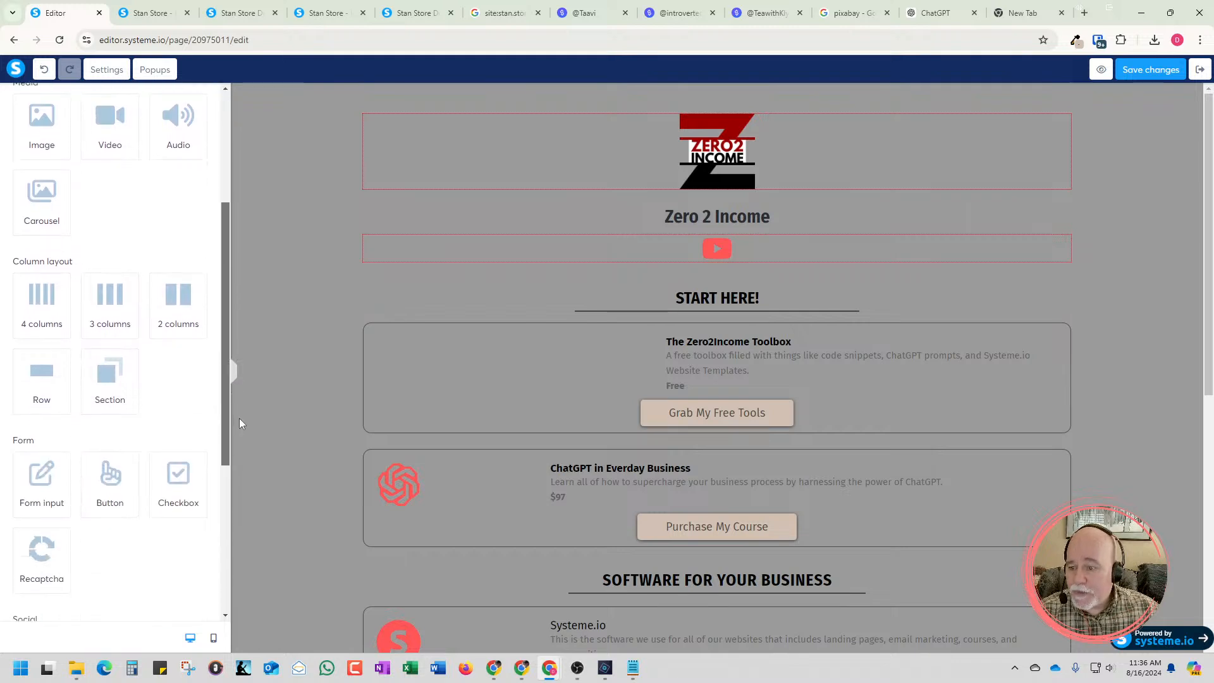
scroll(125, 430, "down", 3)
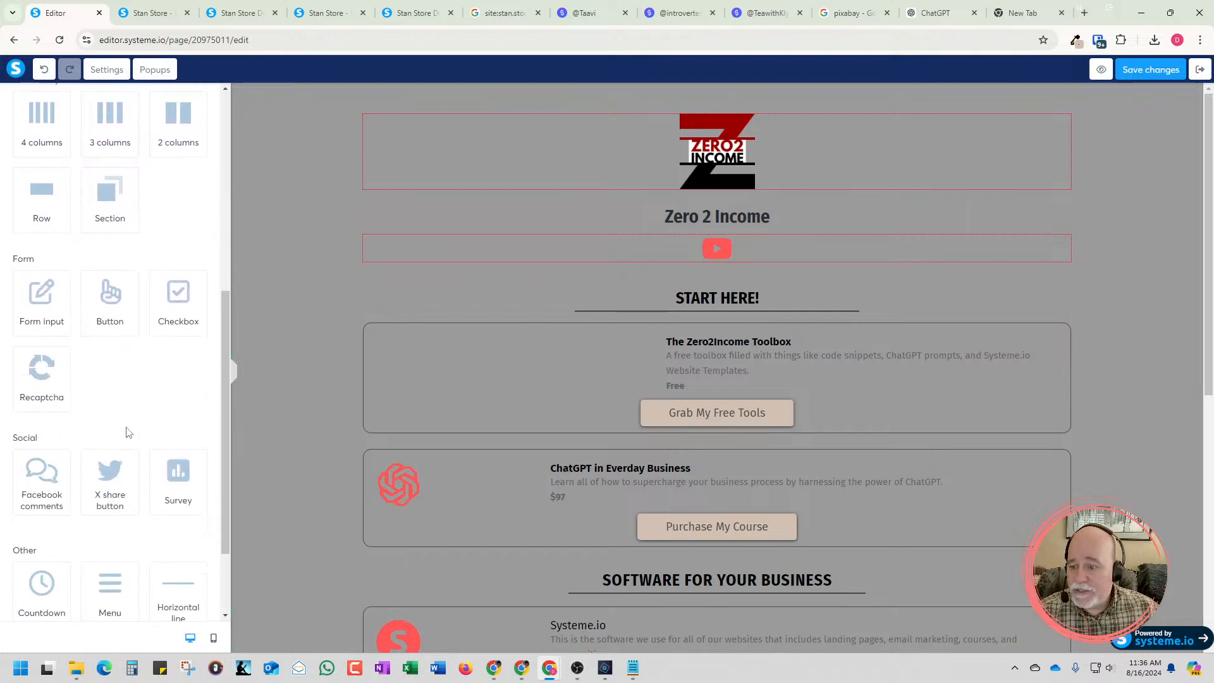
scroll(126, 432, "down", 2)
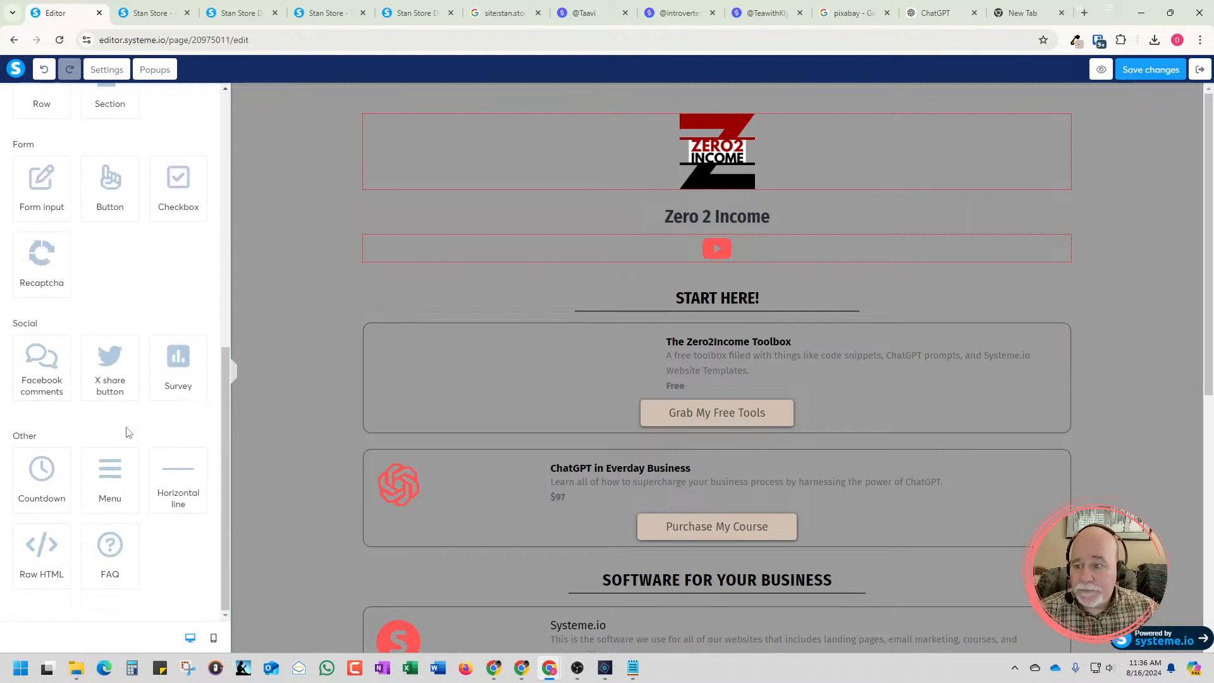
scroll(126, 432, "up", 5)
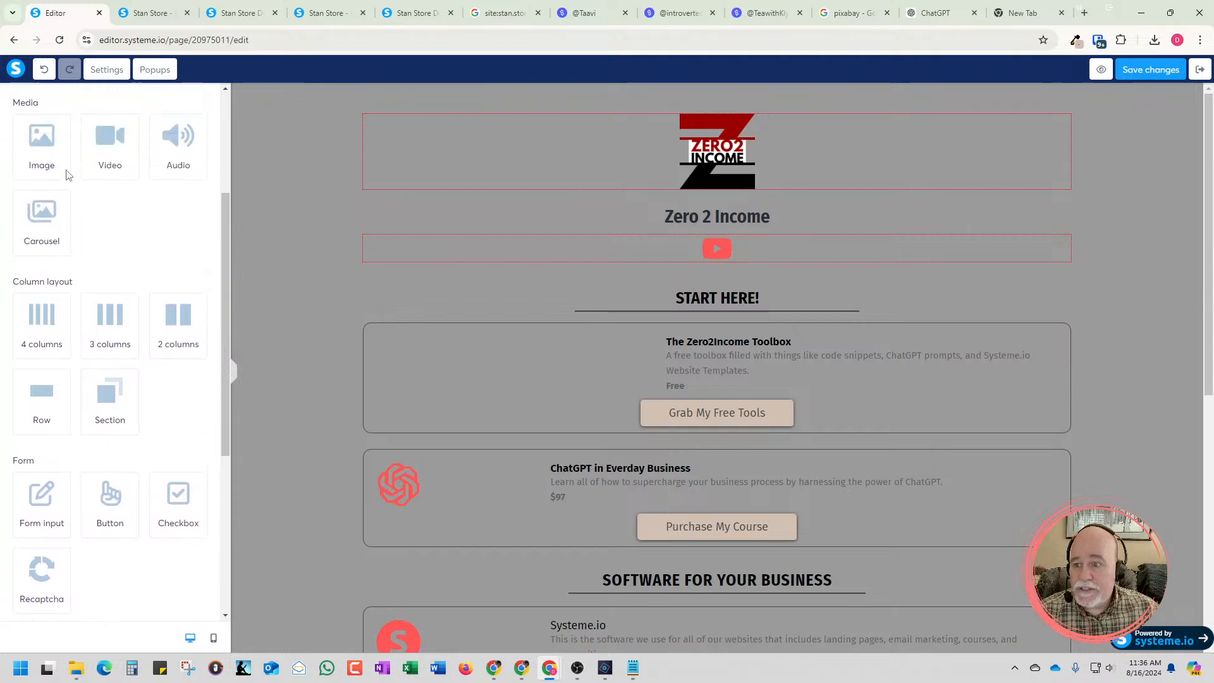
left_click_drag(68, 174, 442, 362)
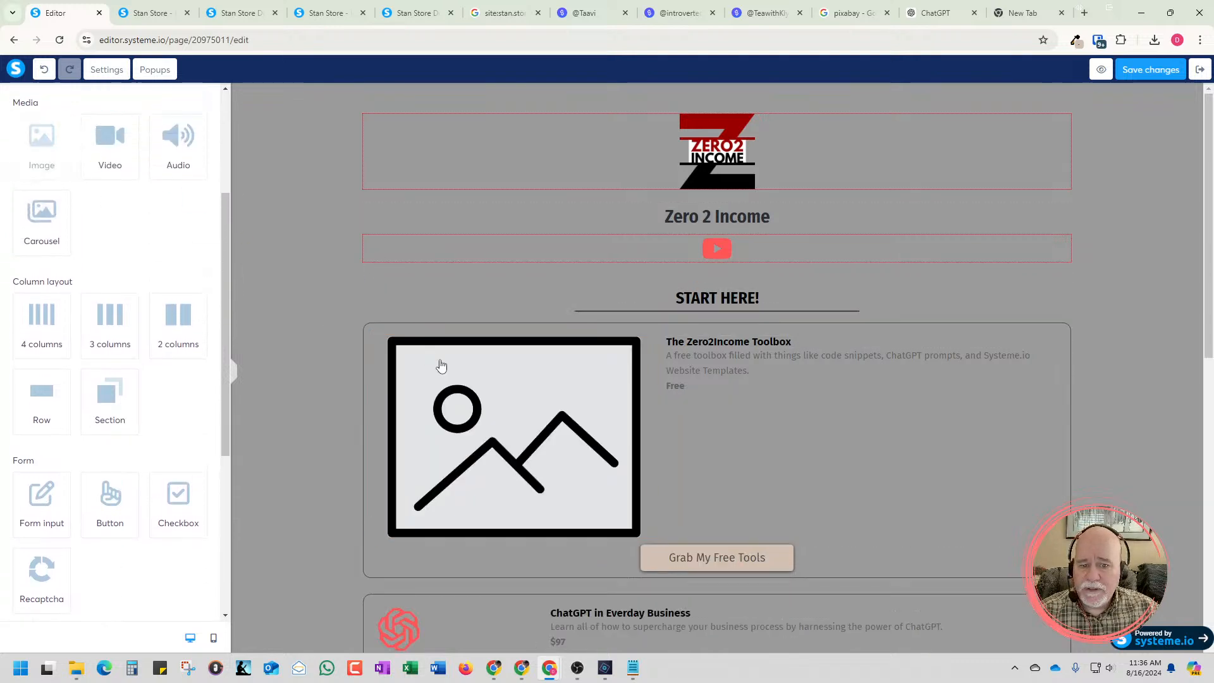
Fill the new image element with ToolsTan.png from the previously uploaded images
left_click(459, 388)
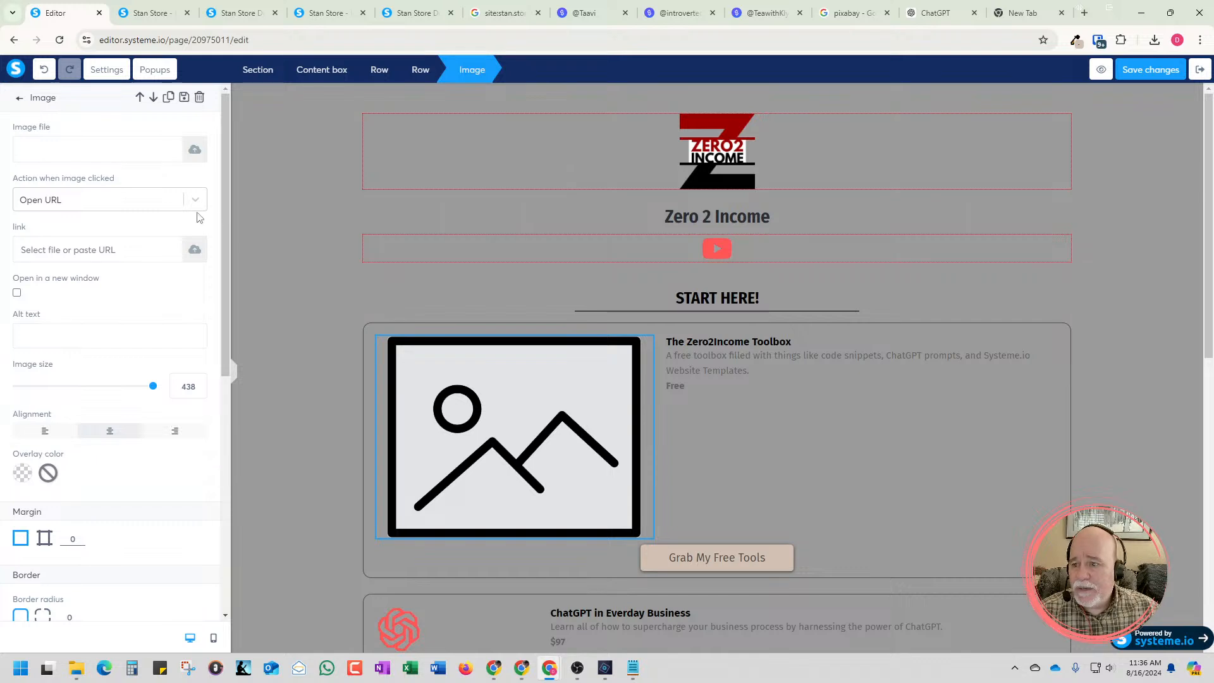
left_click(195, 149)
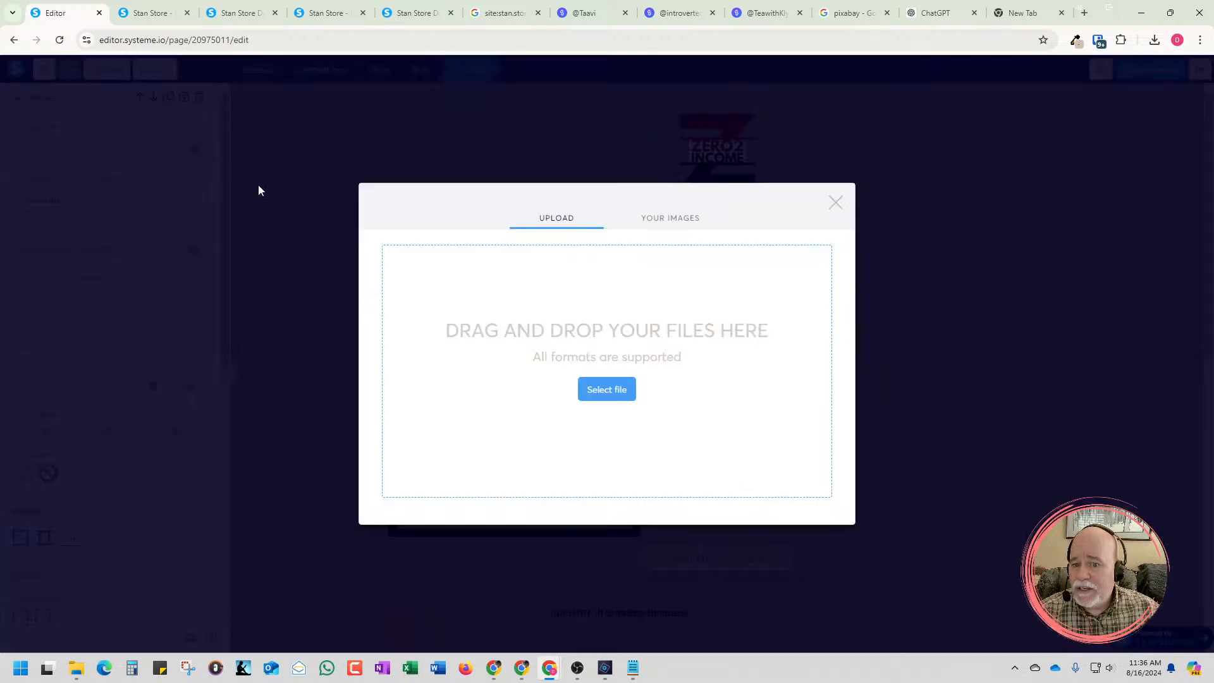
left_click(691, 221)
left_click(500, 278)
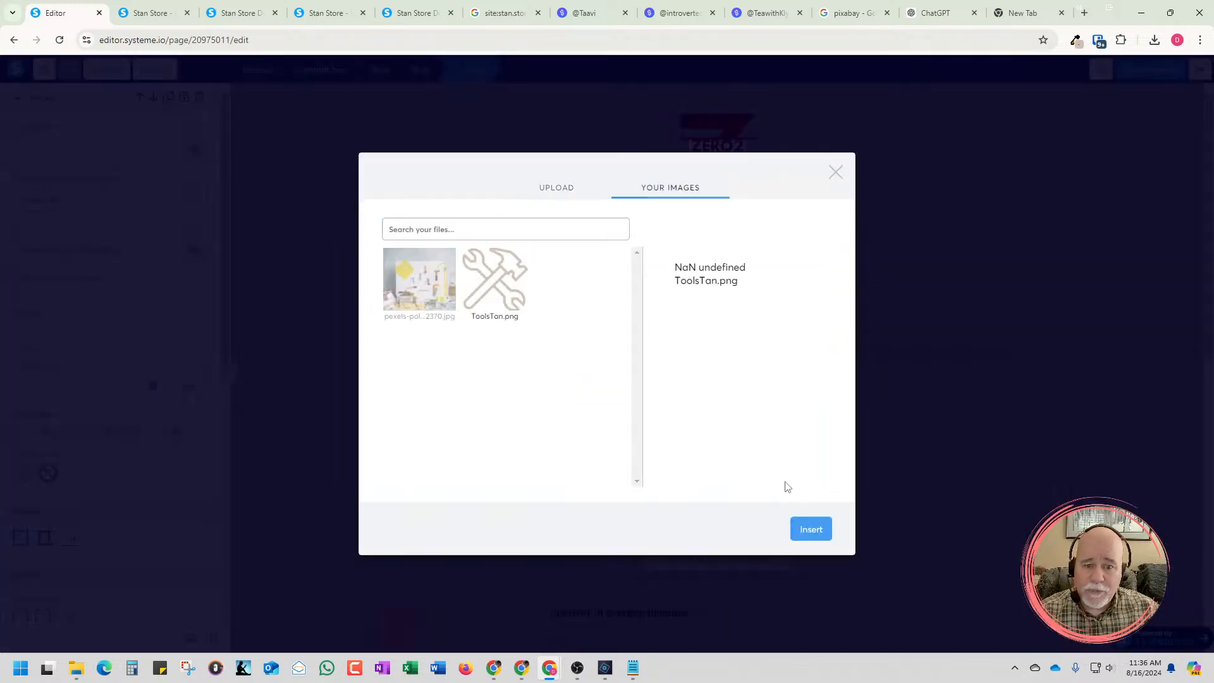
left_click(811, 529)
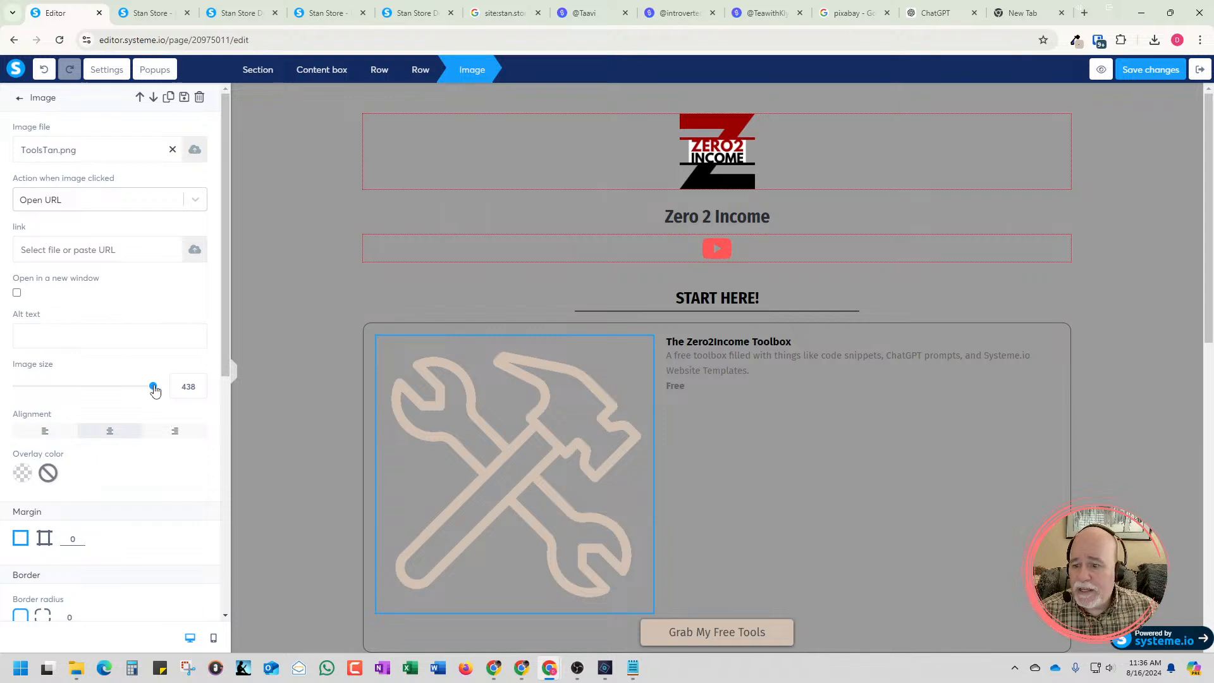
Set the tools icon's image size to 71 to match the ChatGPT logo in the box below
left_click_drag(153, 386, 65, 396)
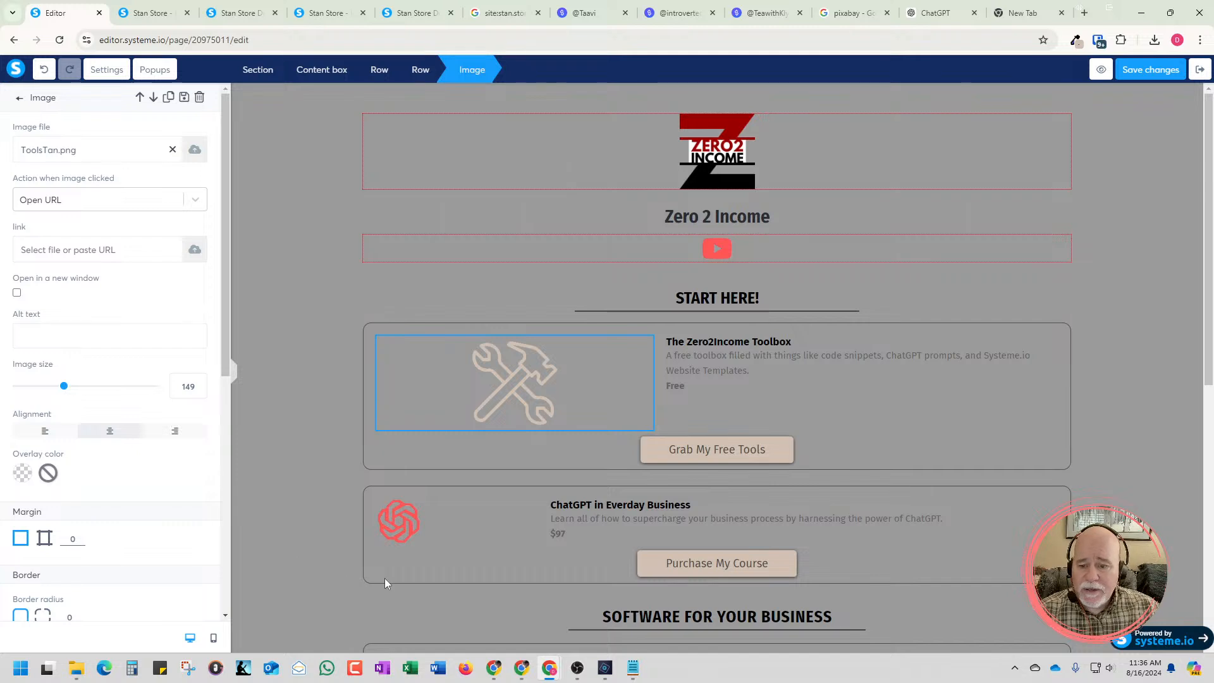
left_click(406, 532)
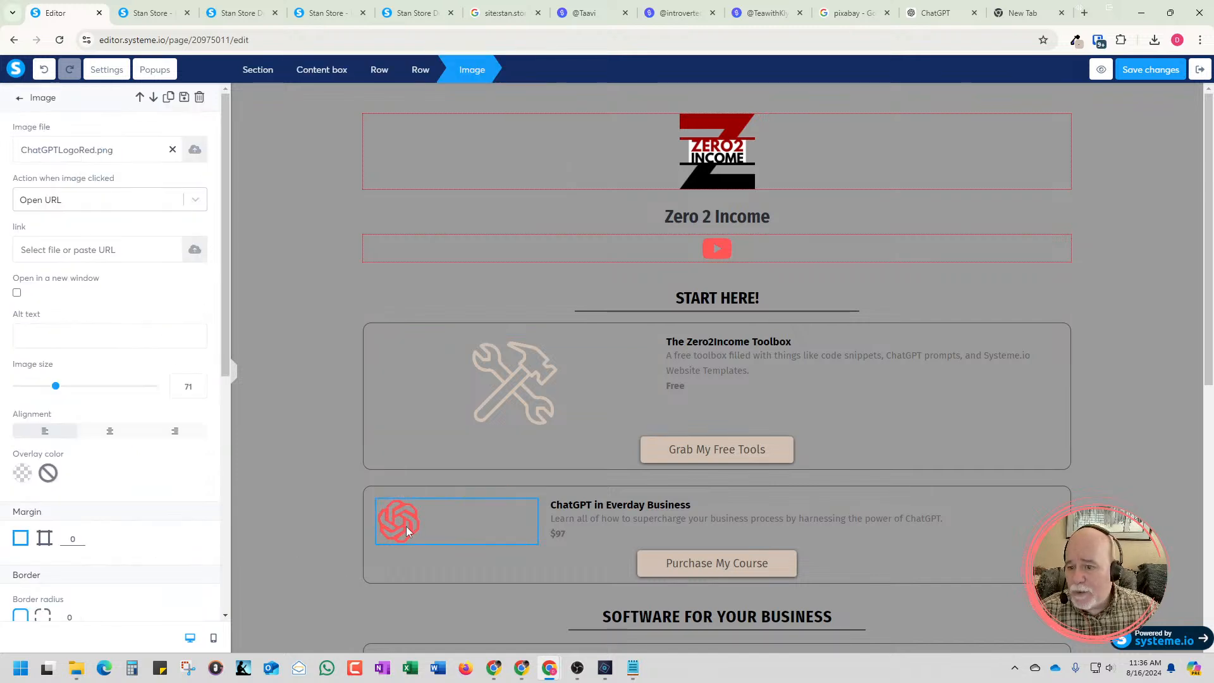
left_click(511, 402)
left_click(512, 404)
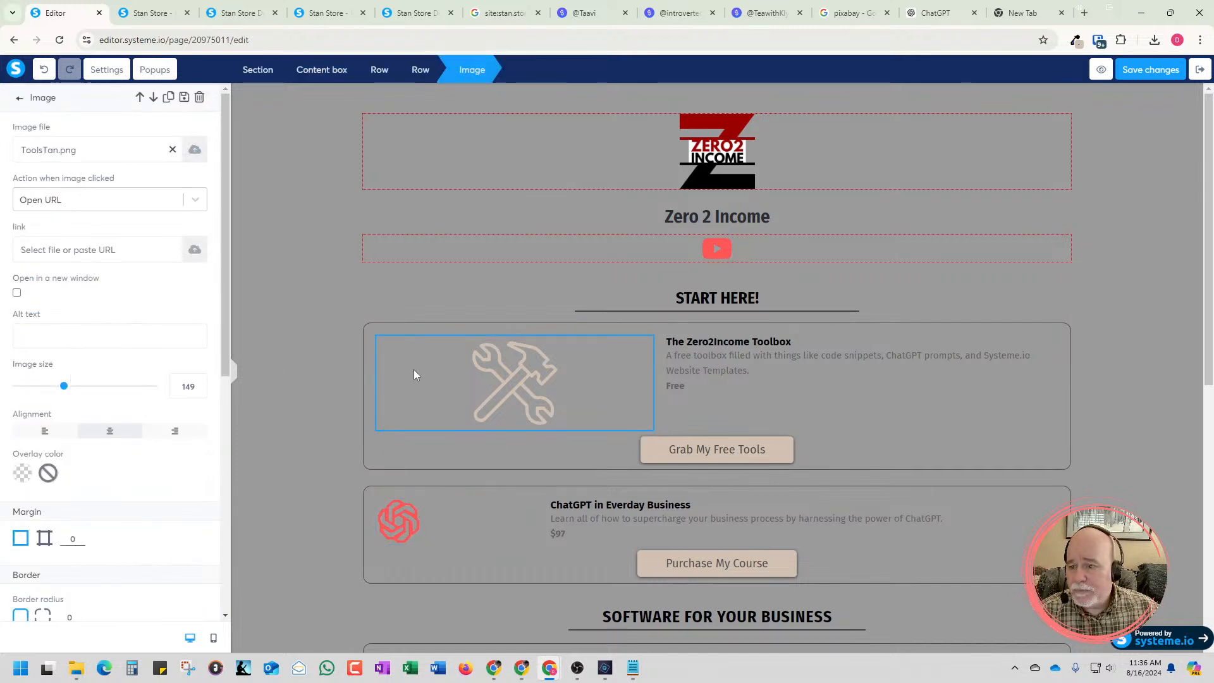
left_click(198, 382)
double_click(189, 386)
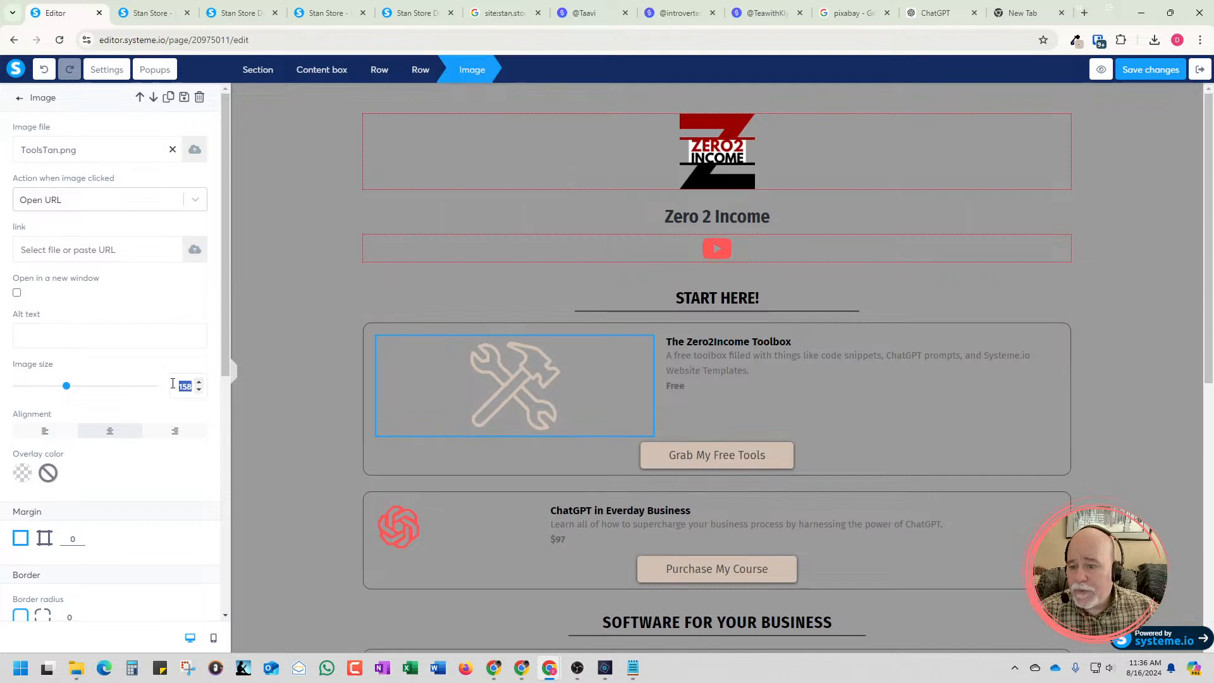
type("71")
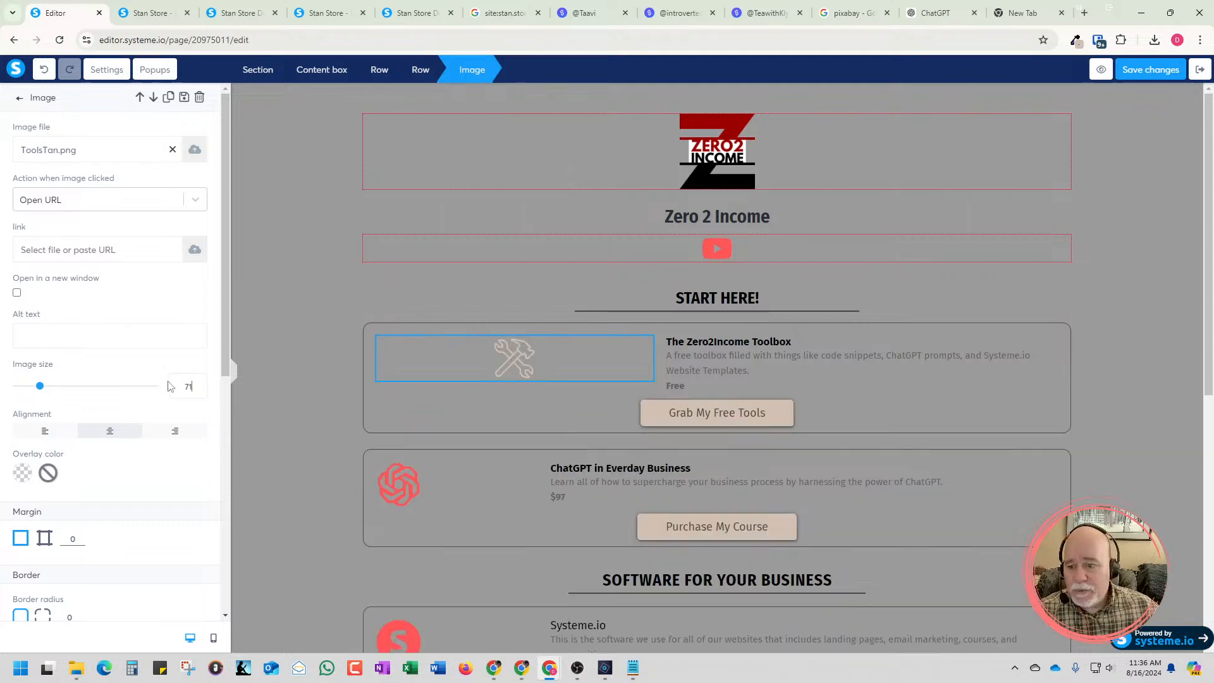
Align the tools icon to the left of its column
left_click(528, 421)
left_click(526, 376)
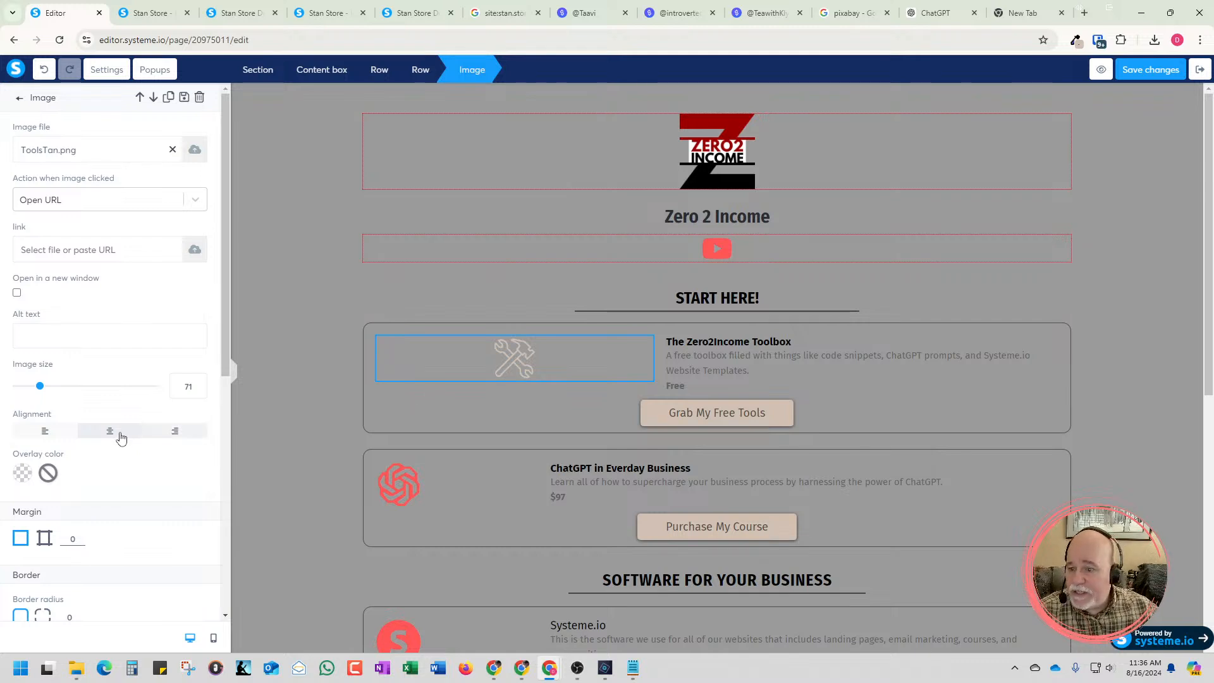
left_click(47, 435)
left_click(281, 376)
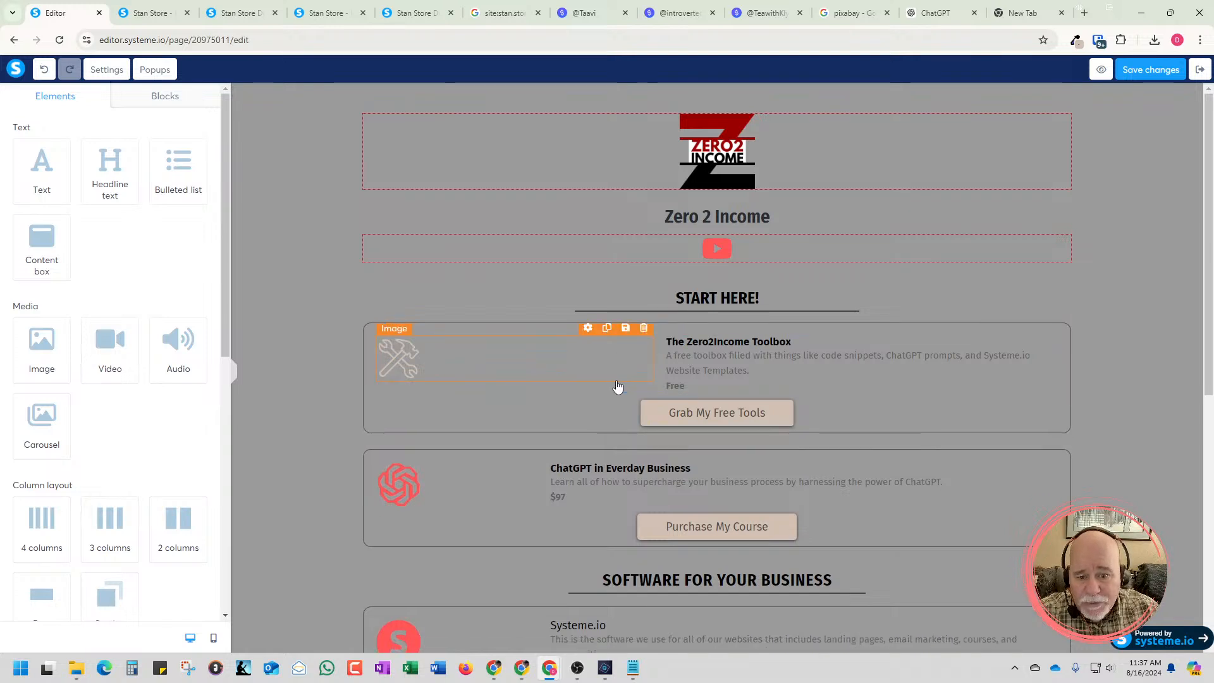
Narrow the Toolbox row's image column so its text lines up with the ChatGPT in Everyday Business text
left_click_drag(618, 385, 534, 383)
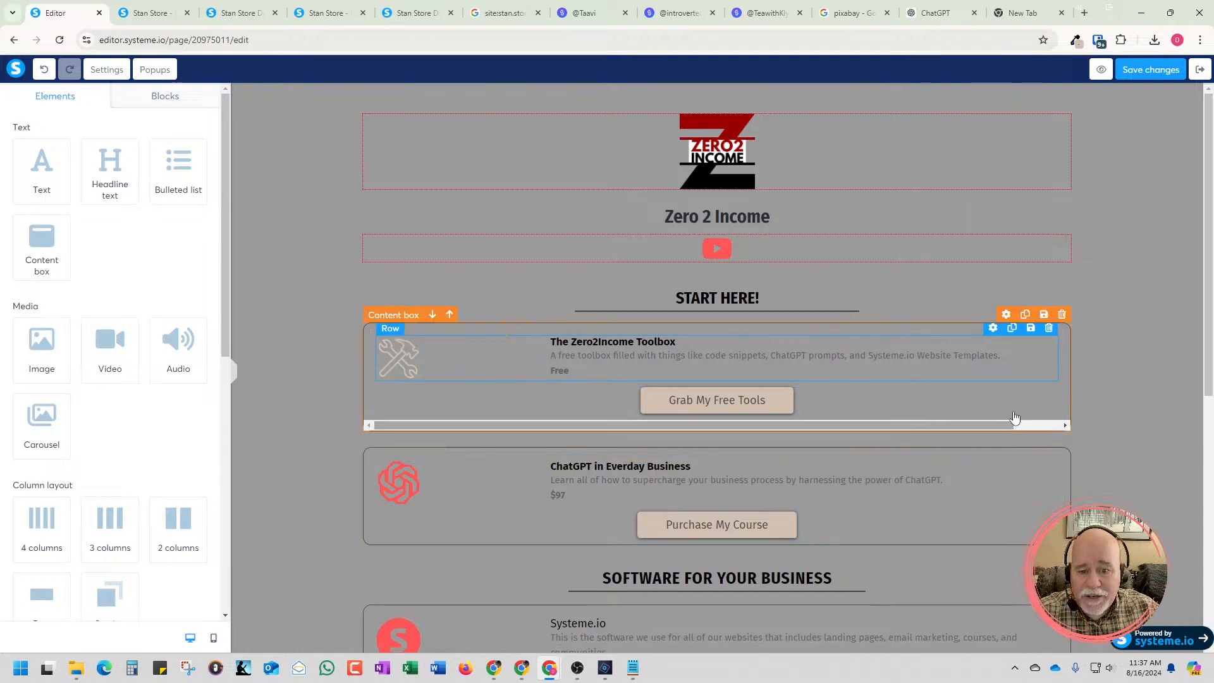
left_click(1135, 393)
left_click(1127, 393)
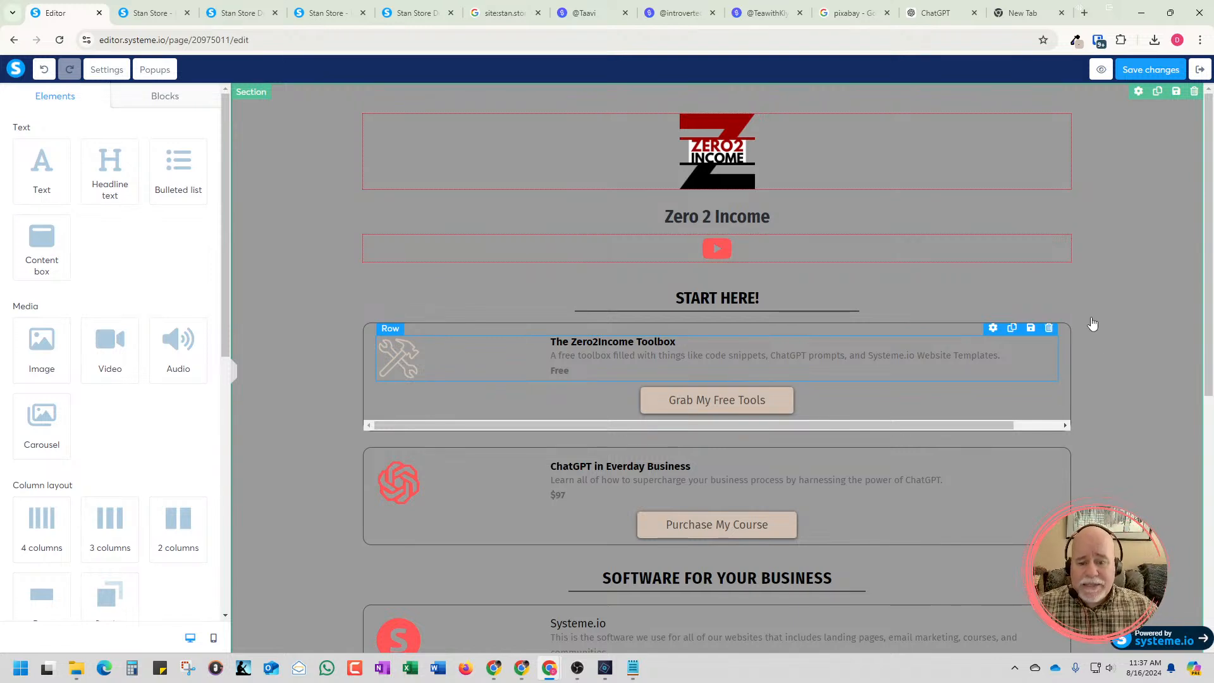
Select The Zero2Income Toolbox title, switch its padding to individual sides and try to reduce the left padding below 0
scroll(1062, 335, "down", 2)
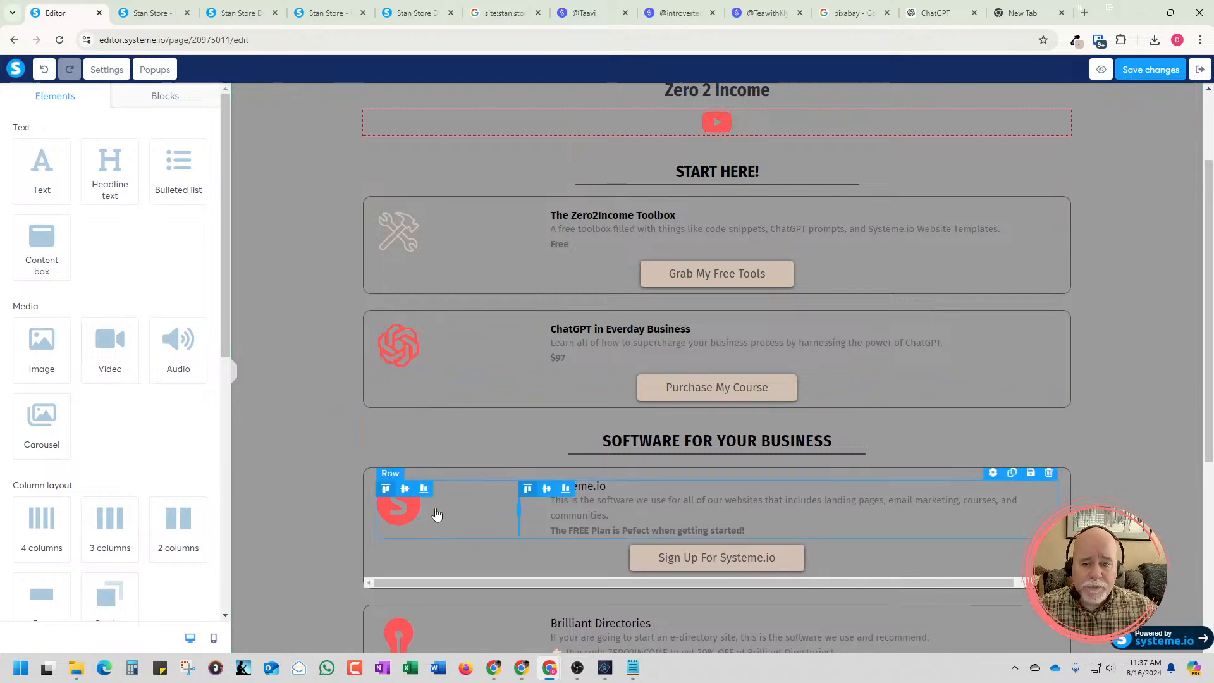
scroll(446, 506, "down", 4)
scroll(505, 328, "up", 5)
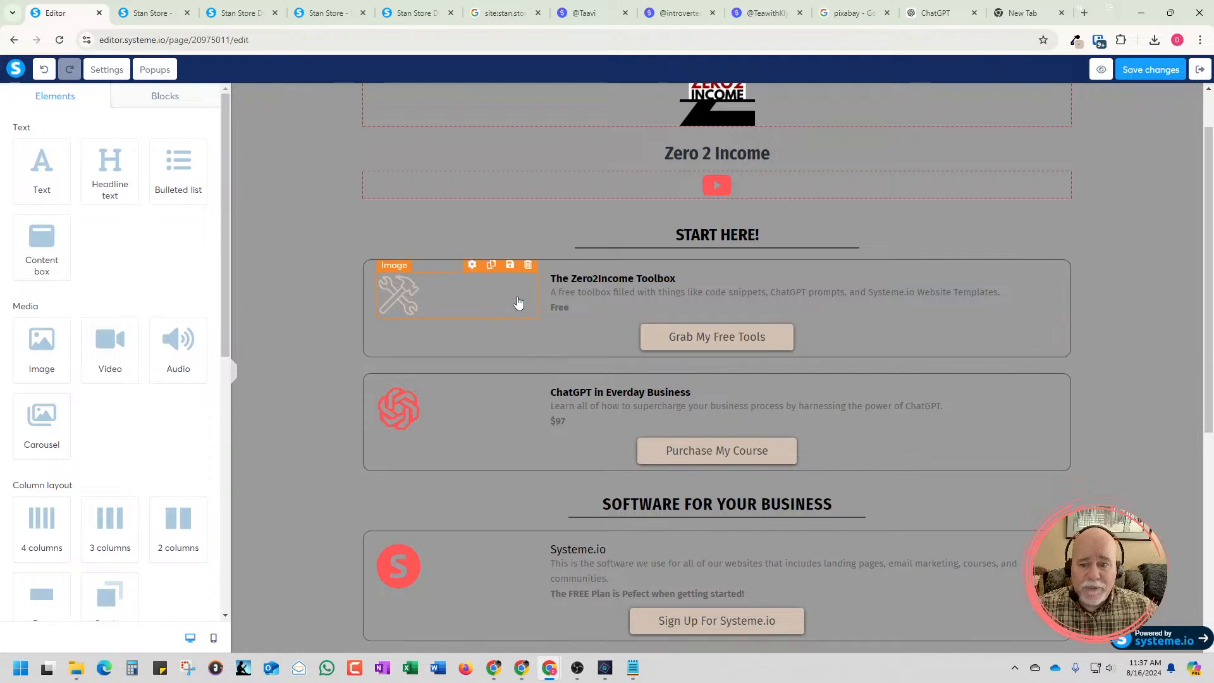
left_click(514, 301)
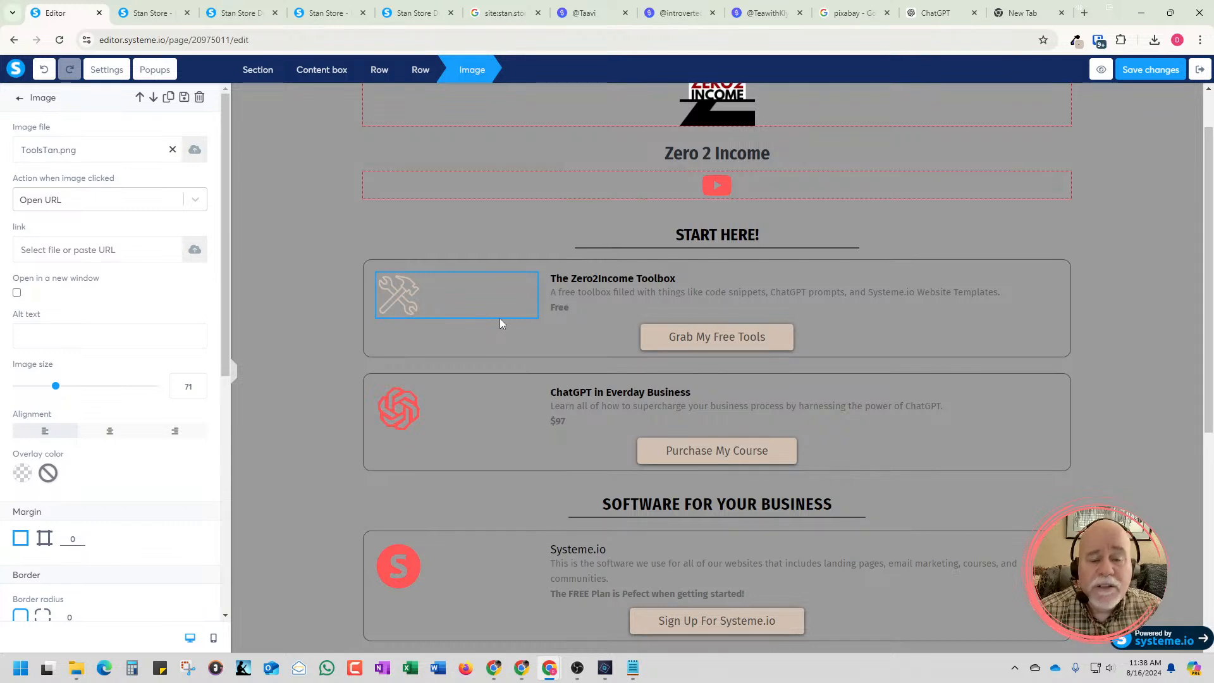
left_click(601, 280)
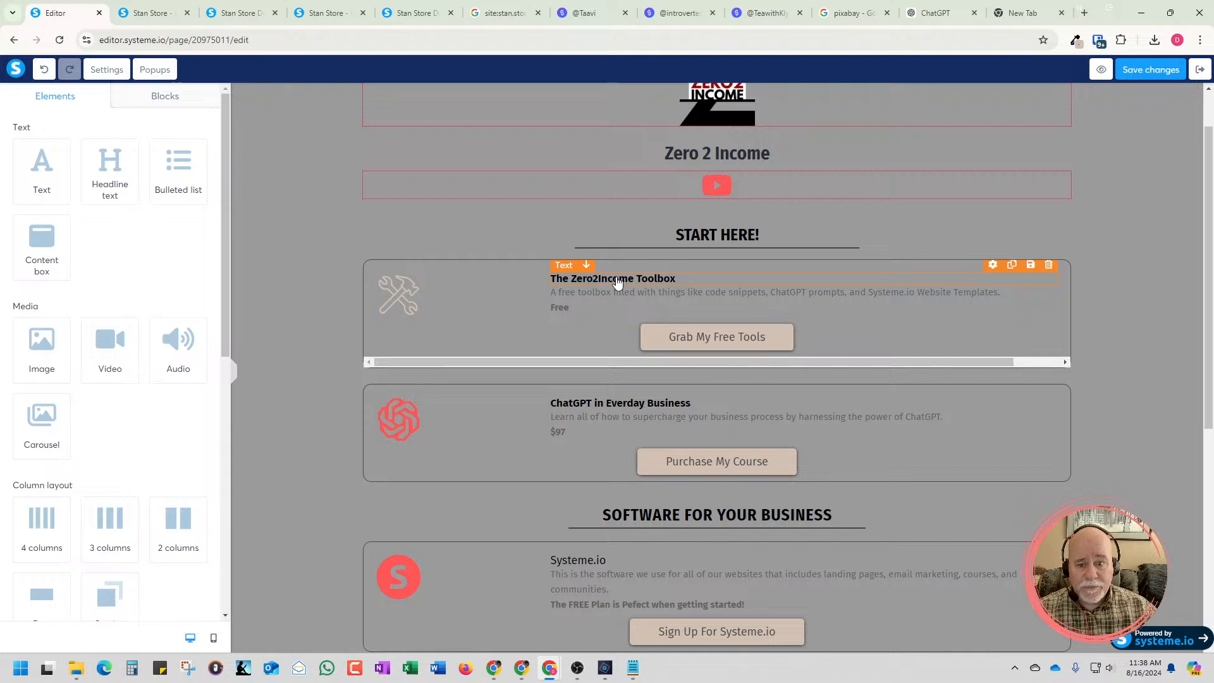
left_click(618, 282)
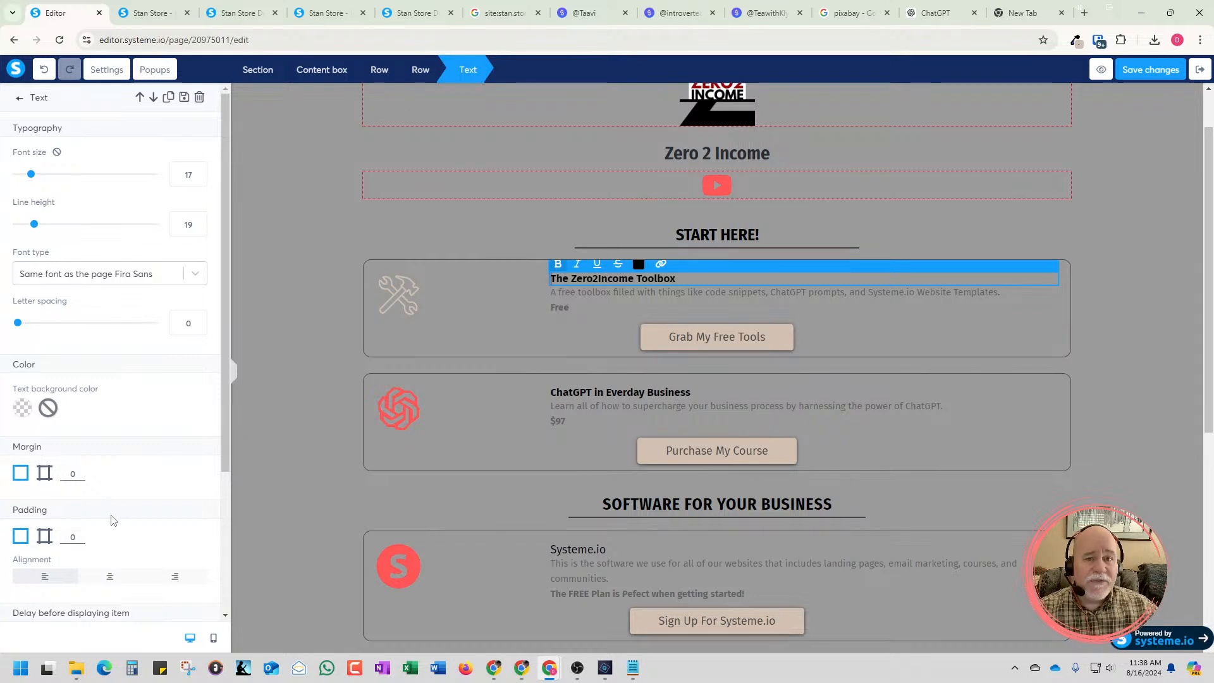
left_click(44, 539)
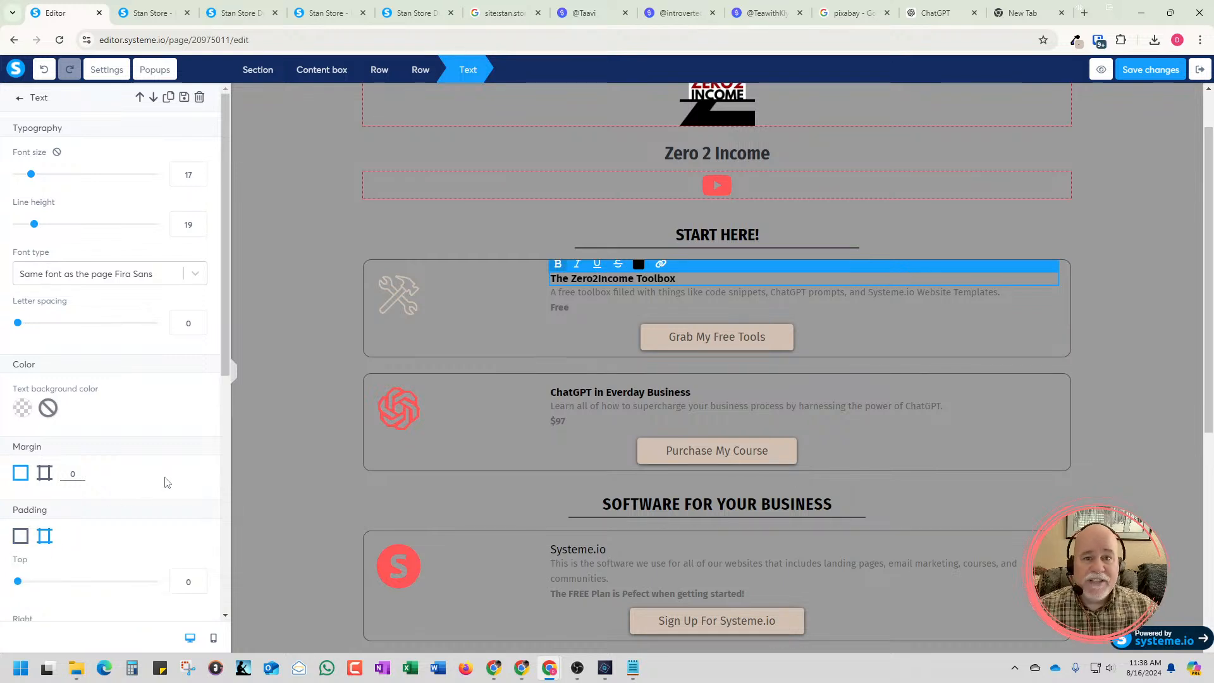
left_click_drag(225, 368, 229, 484)
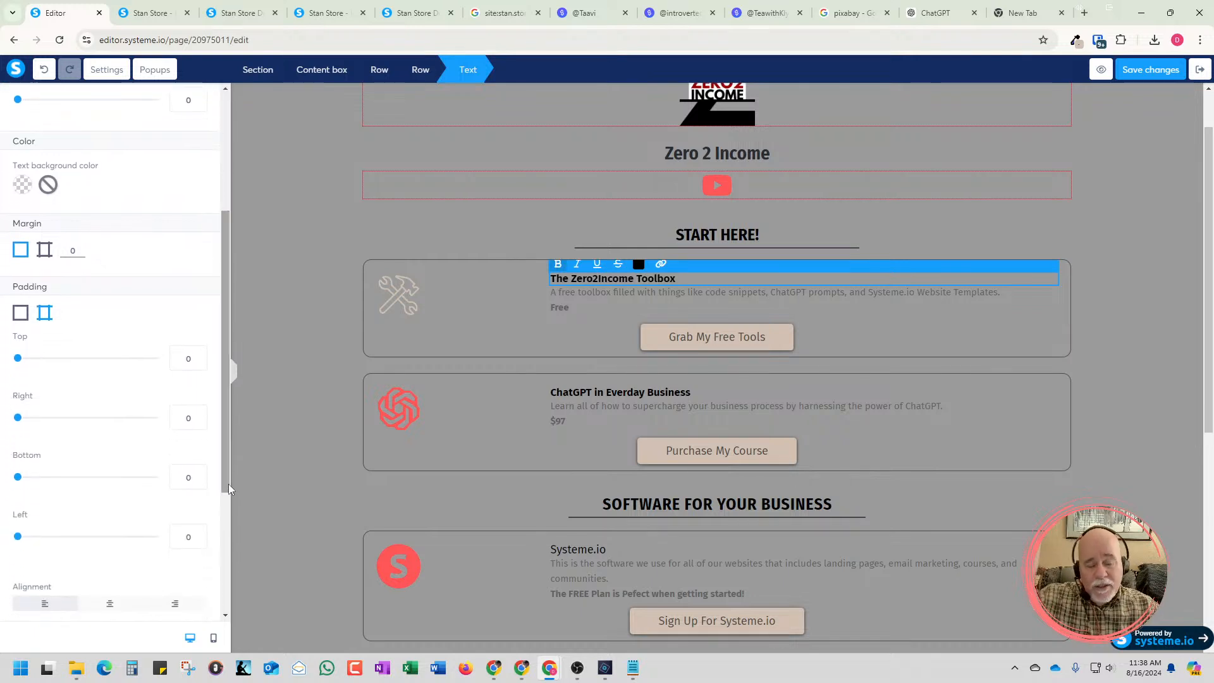
left_click(199, 539)
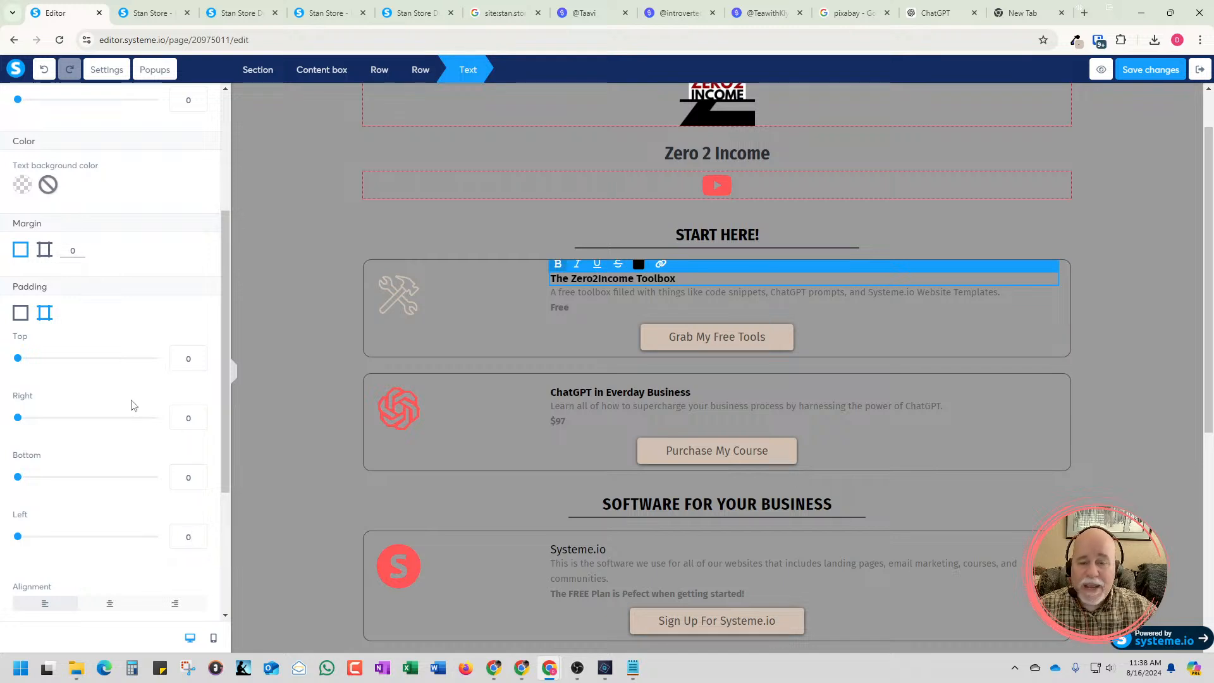
Switch the Toolbox title's margin to individual sides and set its left margin to -145
left_click(45, 256)
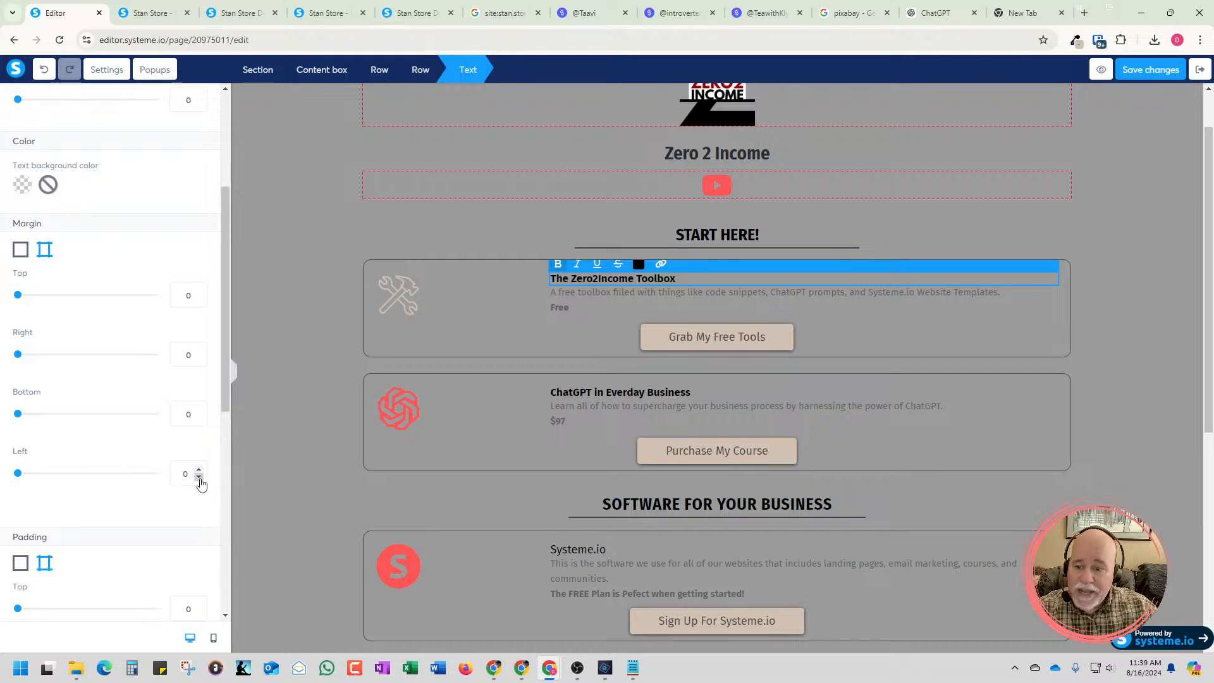
left_click_drag(199, 478, 200, 478)
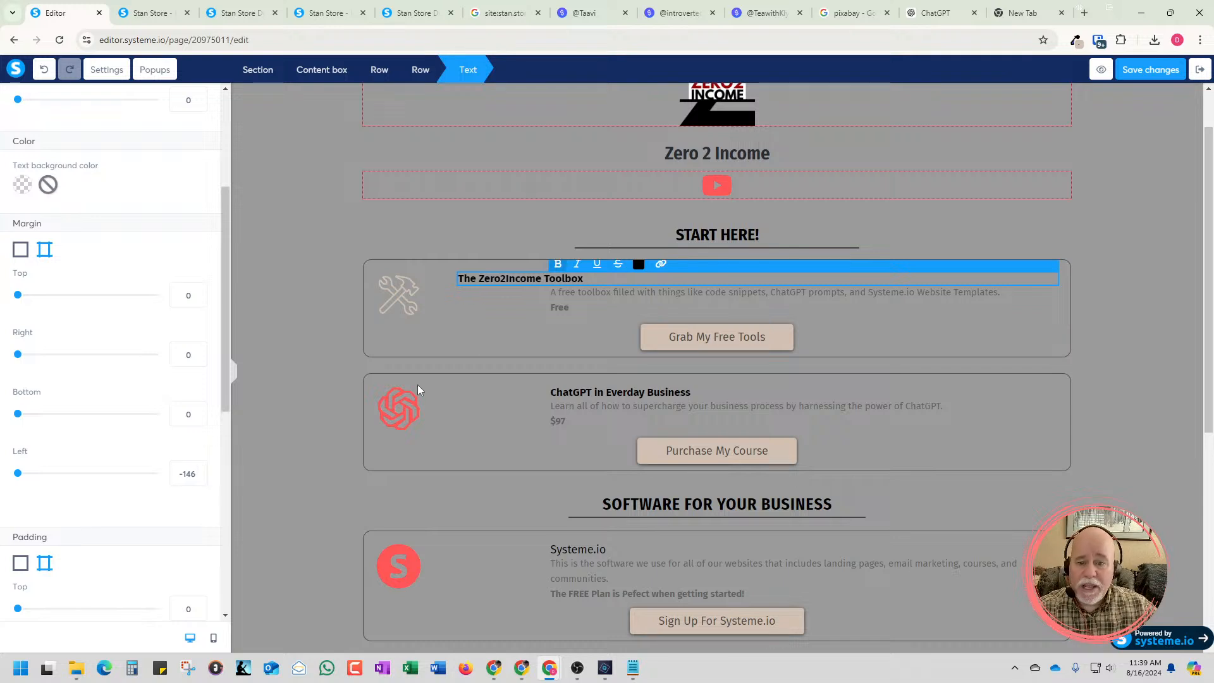
left_click(199, 477)
left_click(198, 470)
left_click(198, 471)
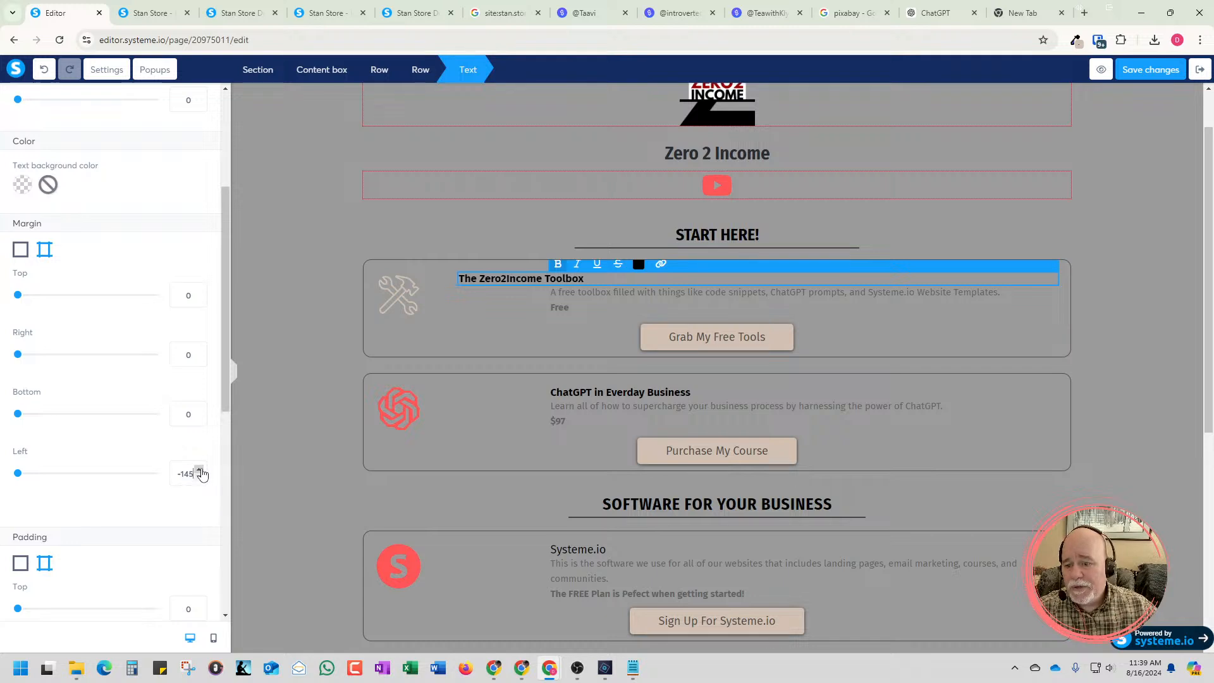
Switch the Toolbox description's margin to individual sides and set its left margin to -145
left_click(558, 307)
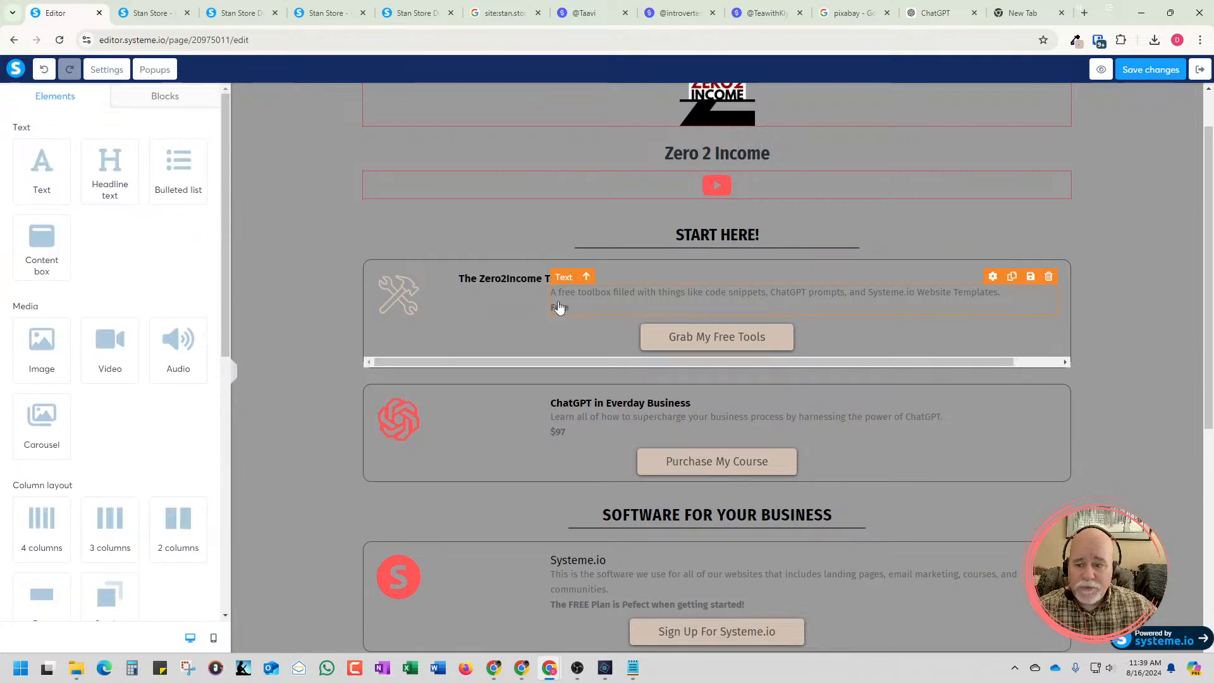
left_click(563, 300)
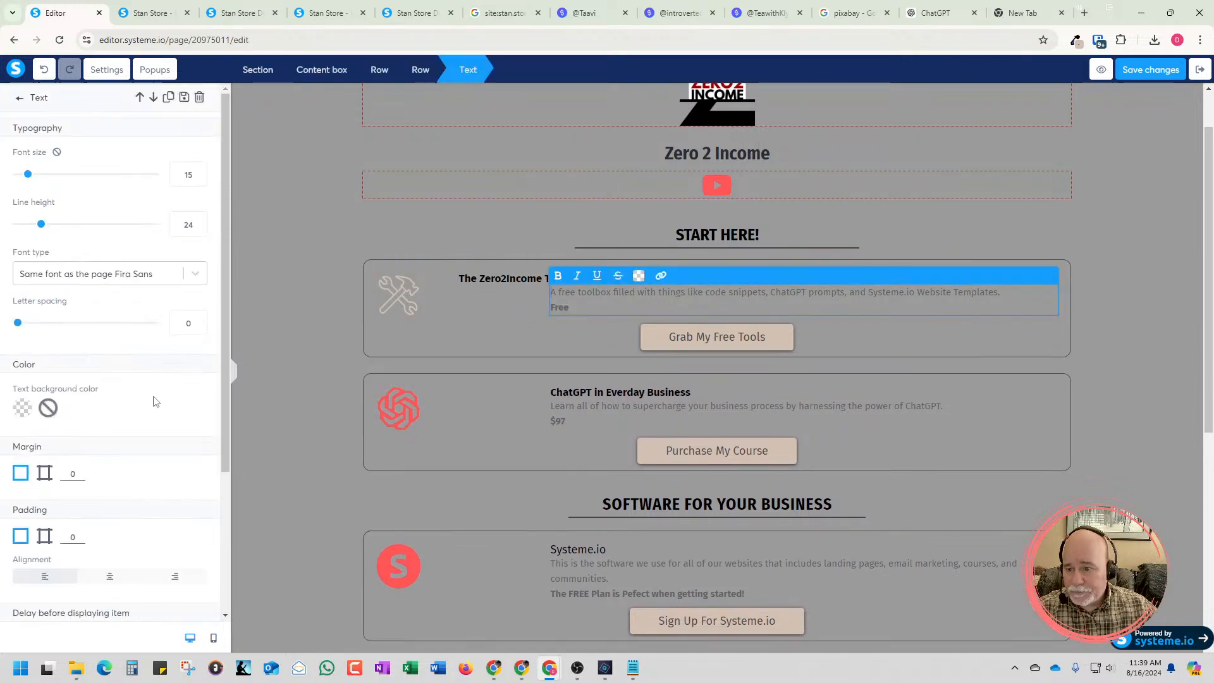
left_click(44, 480)
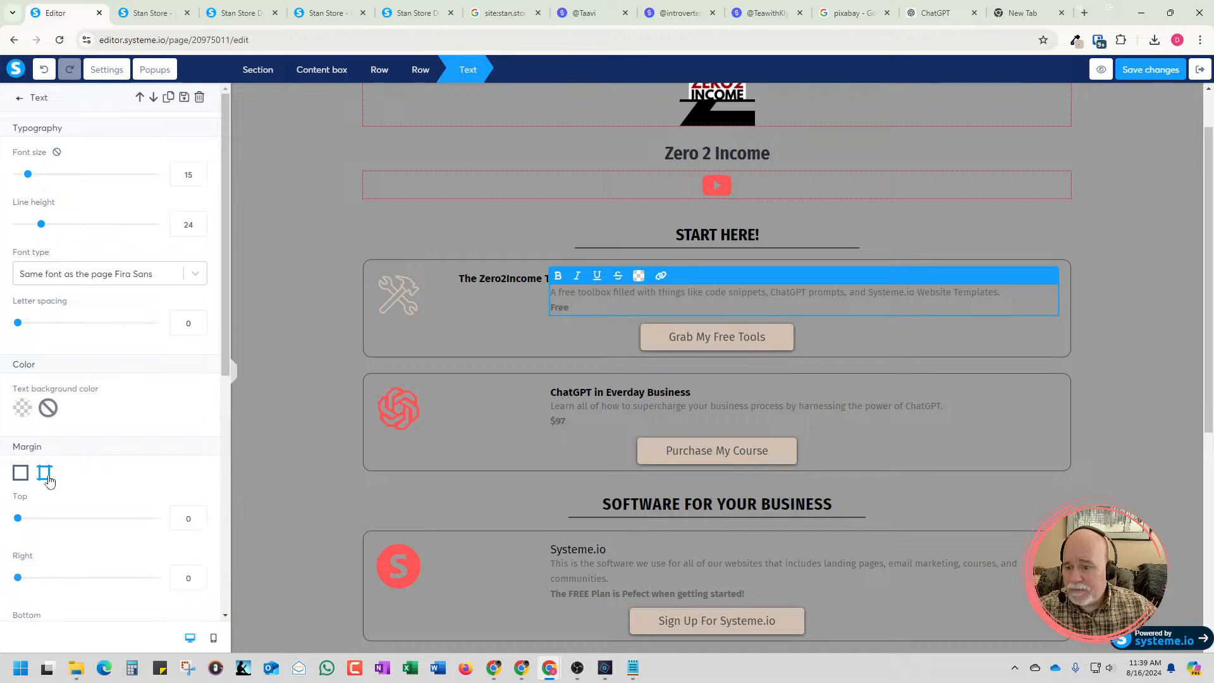
scroll(42, 536, "down", 2)
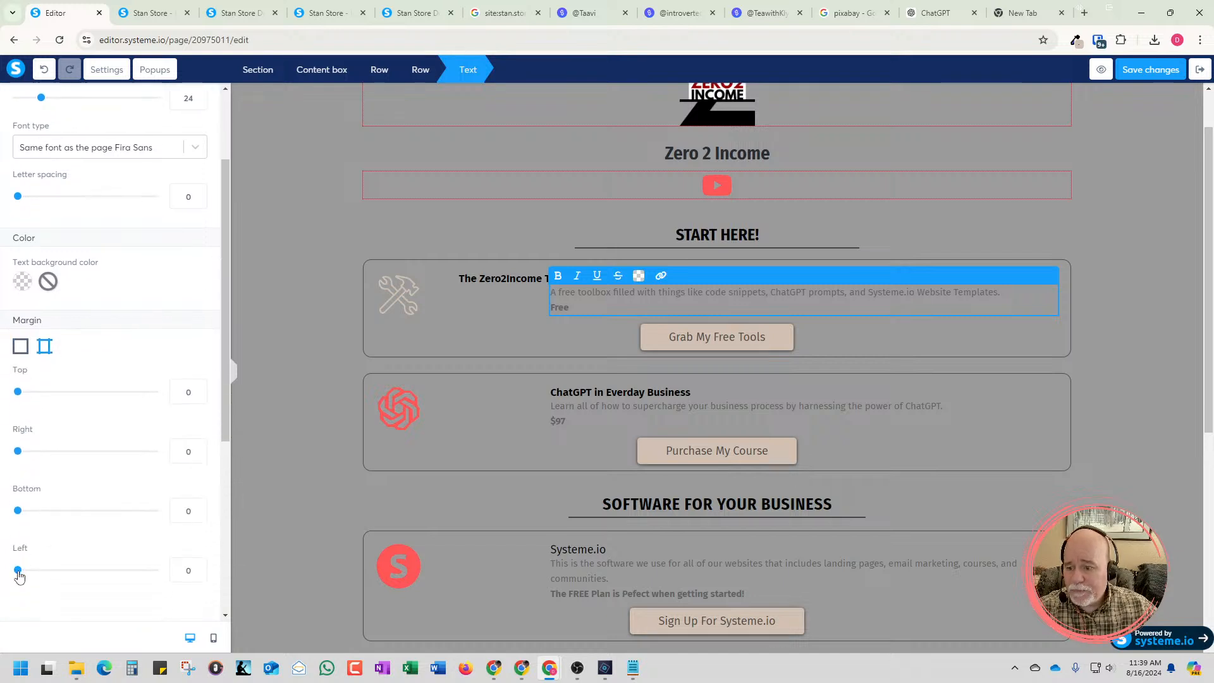
double_click(187, 572)
type("2")
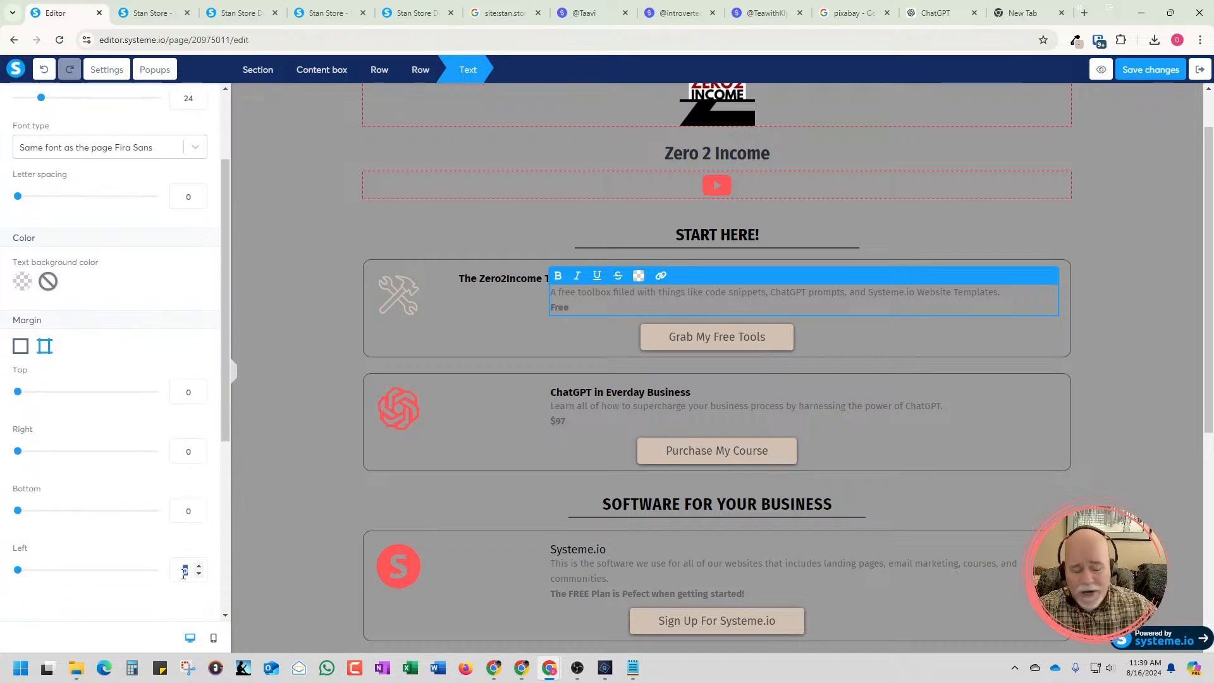
key("BackSpace")
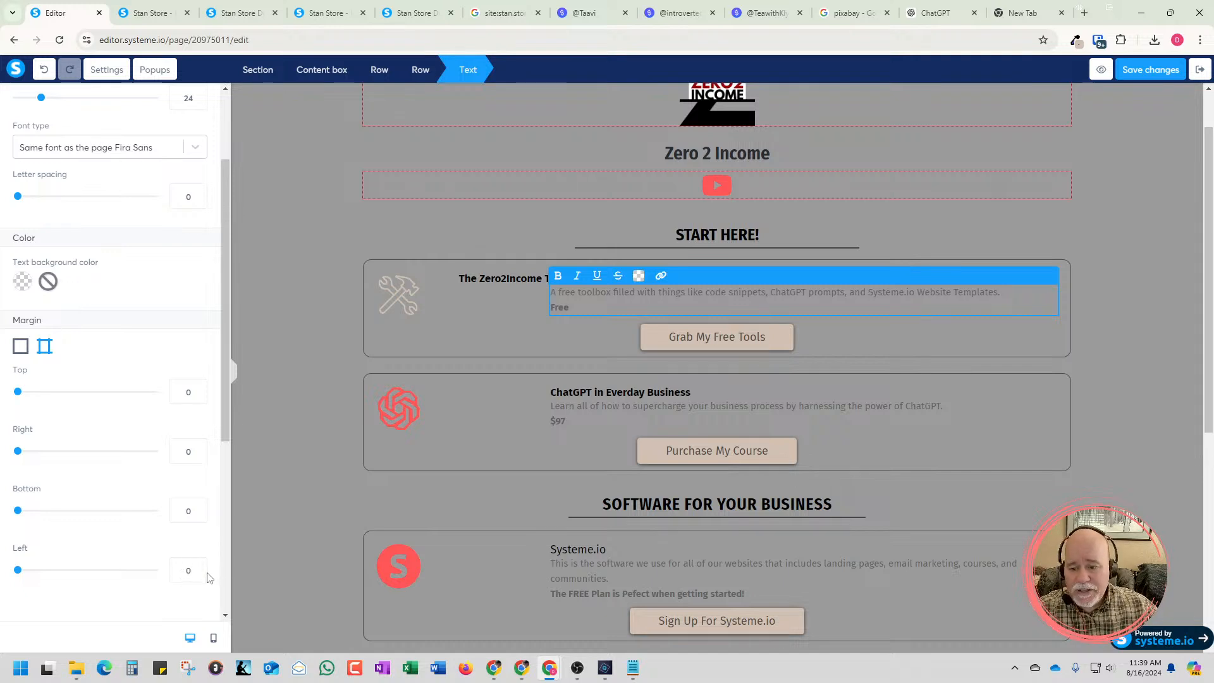
left_click(197, 575)
type("4")
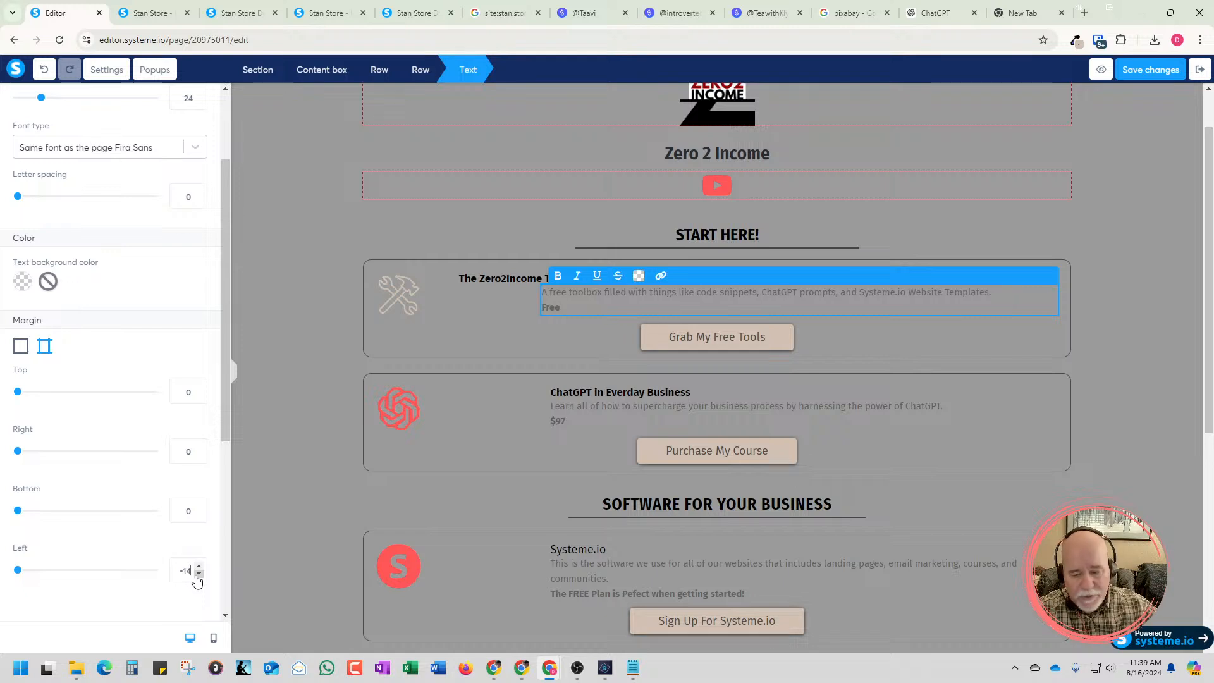
type("5")
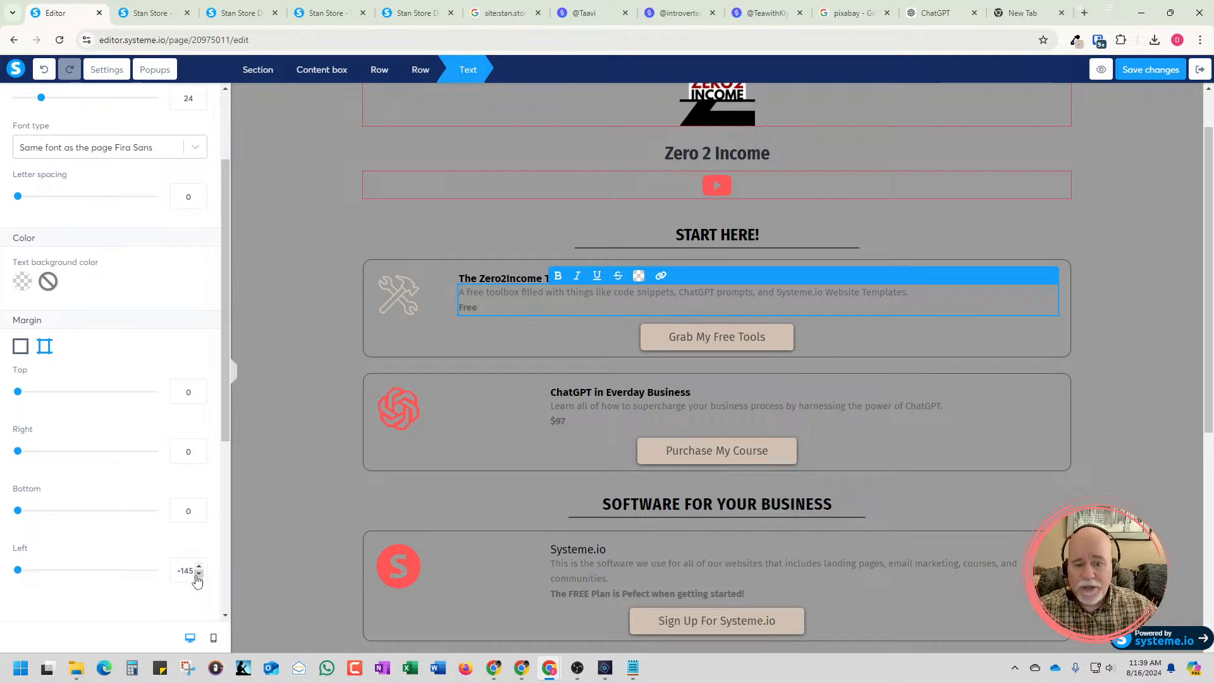
left_click(309, 495)
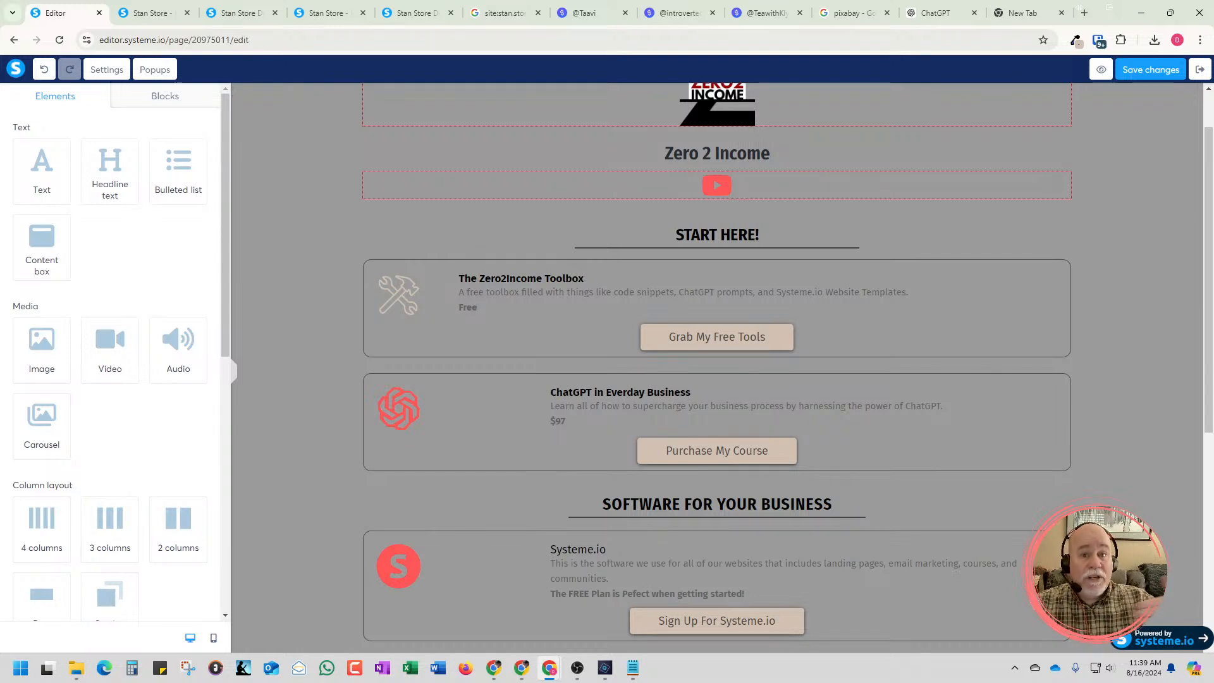
Check the Toolbox box in the mobile layout, return to the desktop layout and view the page without the side panel
left_click(214, 638)
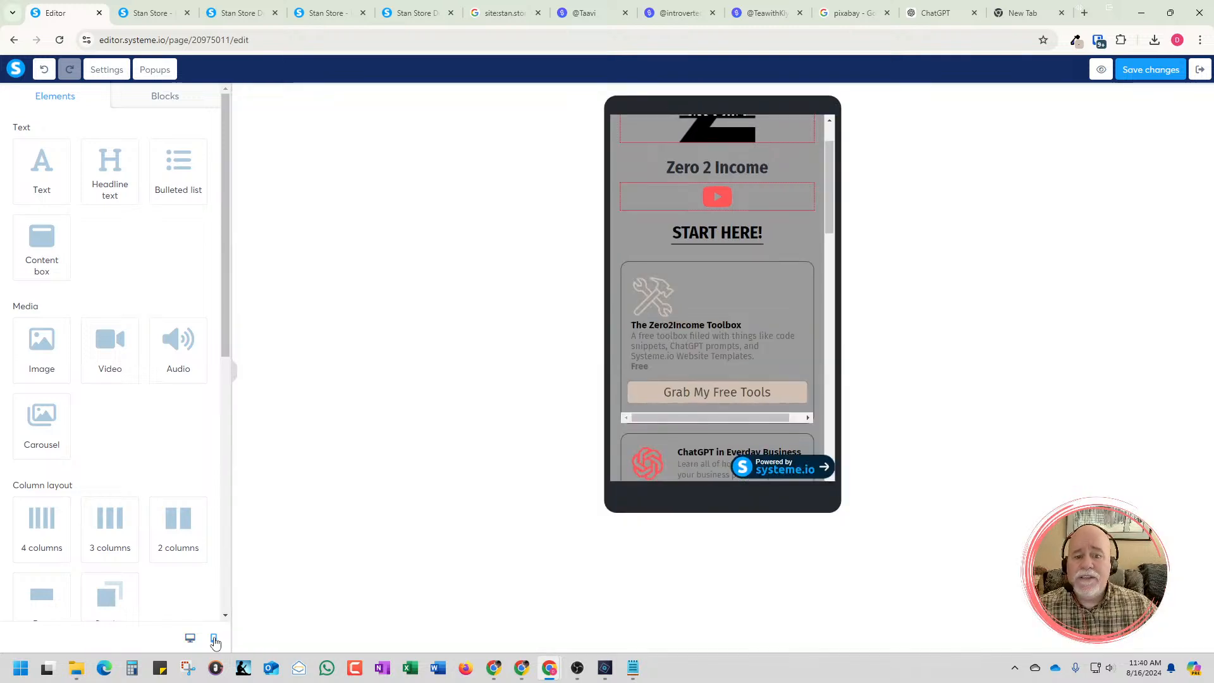
mouse_move(829, 222)
left_mouse_down()
mouse_move(829, 205)
mouse_move(831, 229)
left_mouse_up()
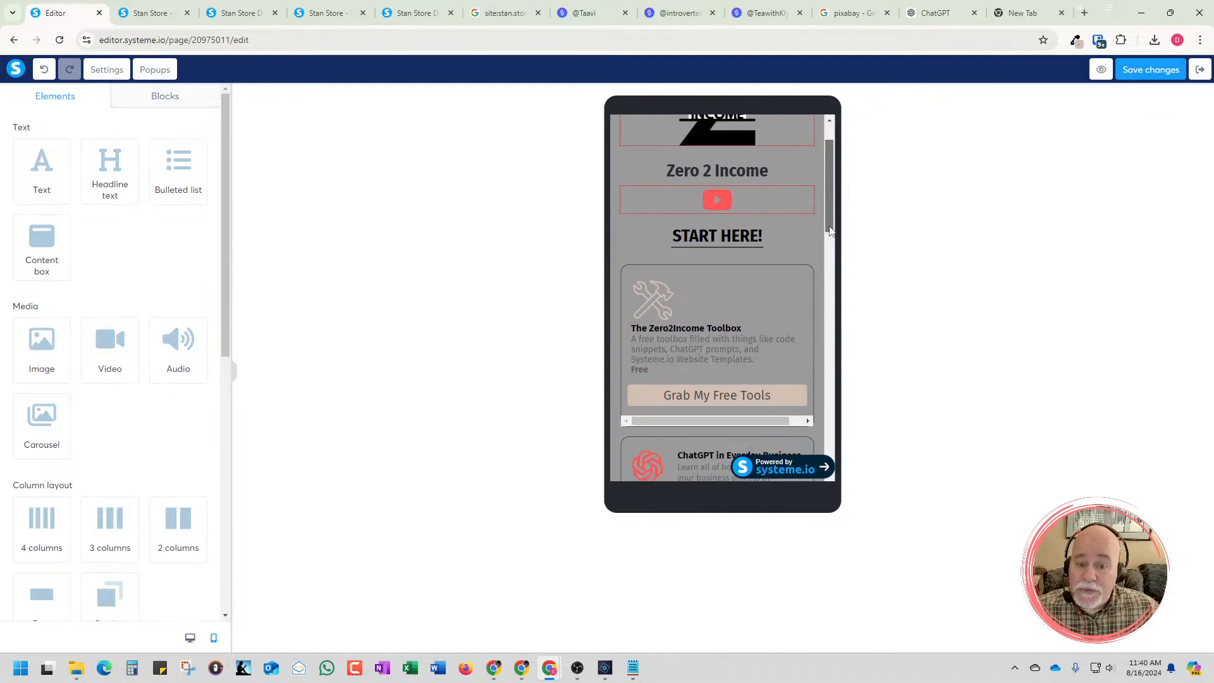
left_click_drag(829, 232, 830, 234)
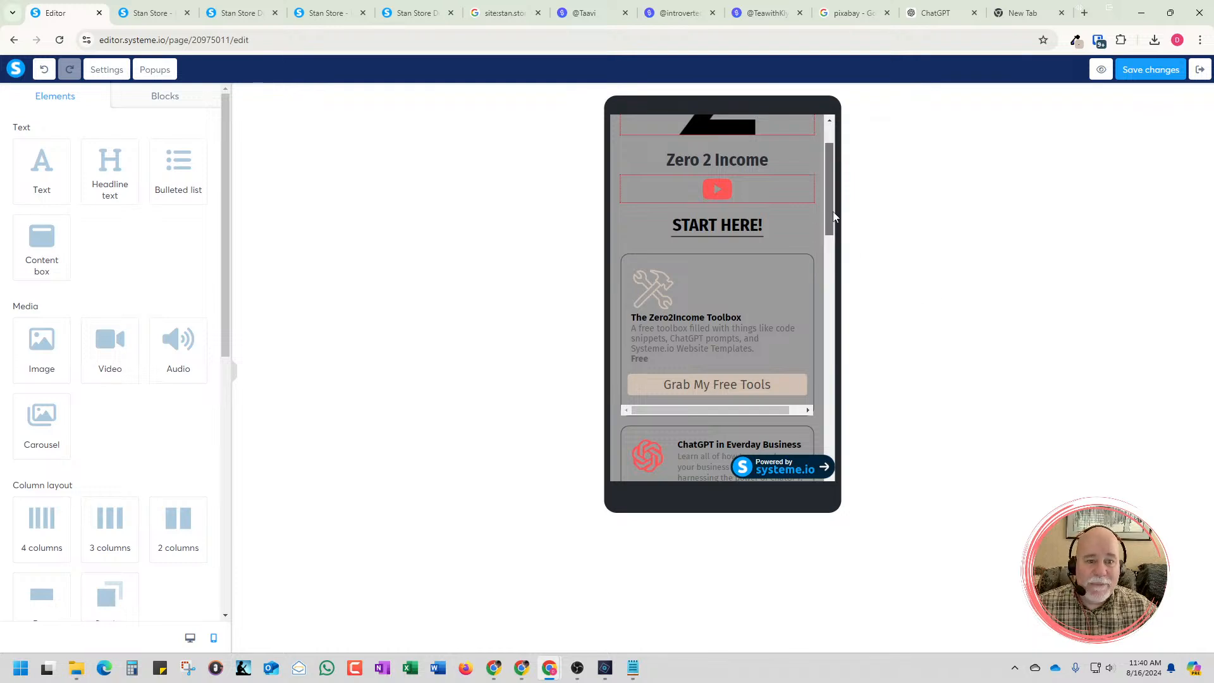
left_click_drag(833, 212, 832, 203)
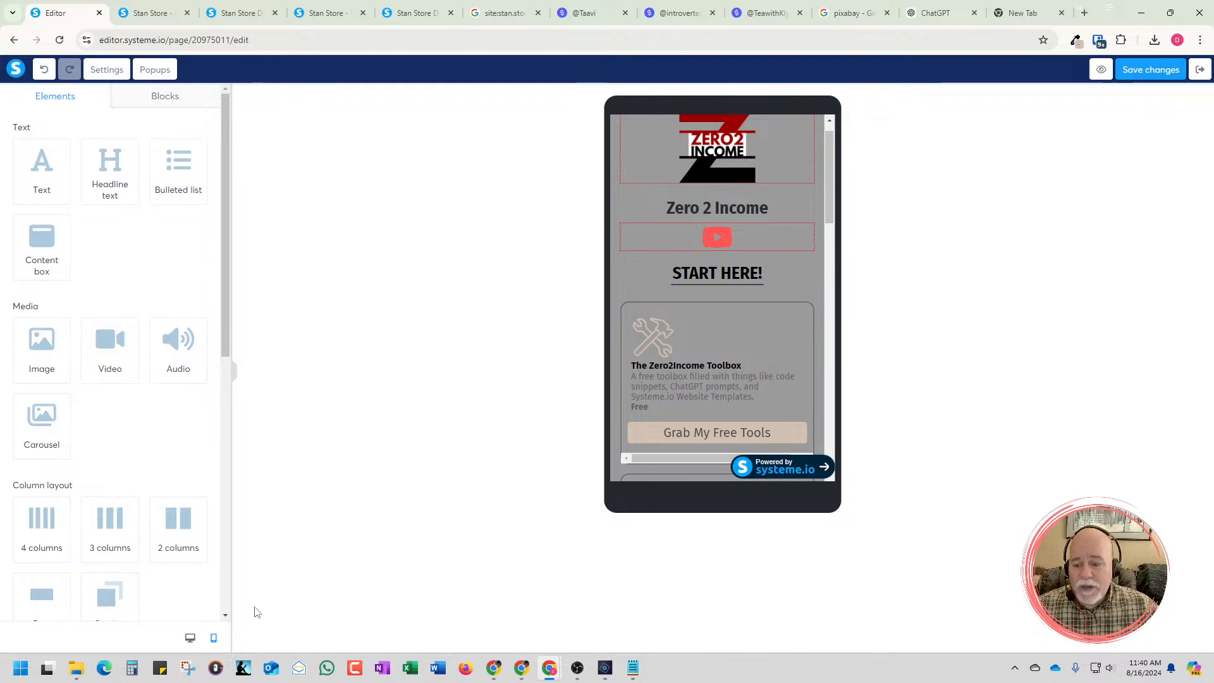
left_click(190, 640)
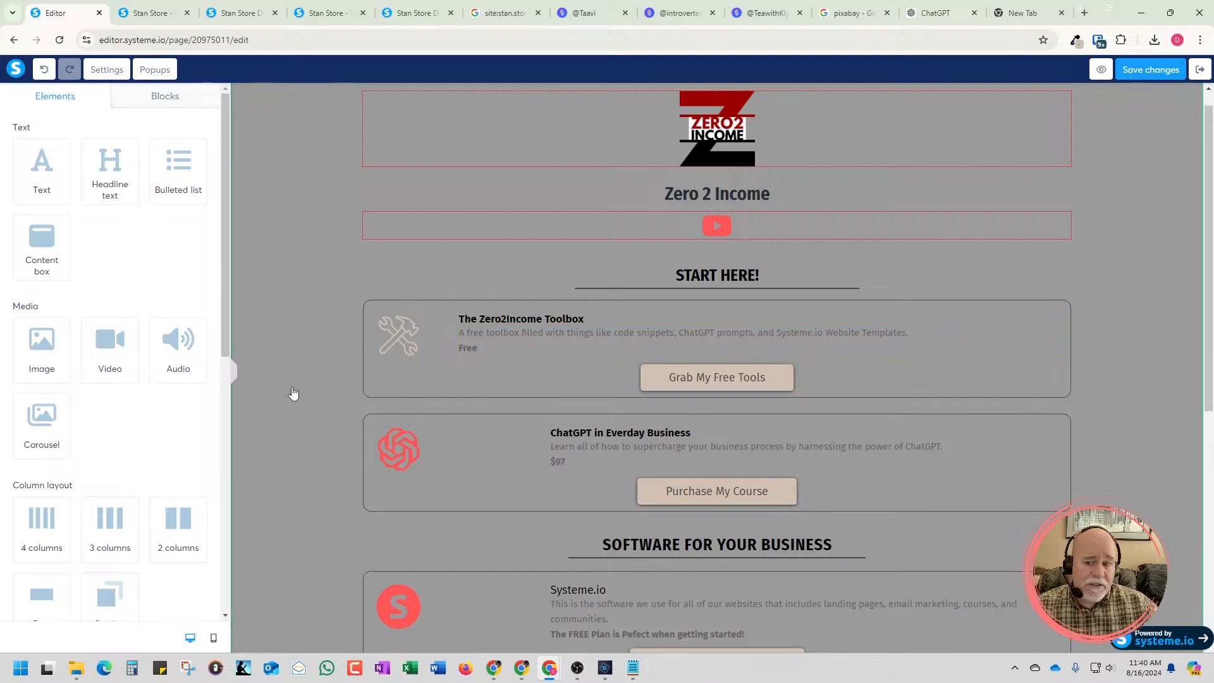
left_click(234, 378)
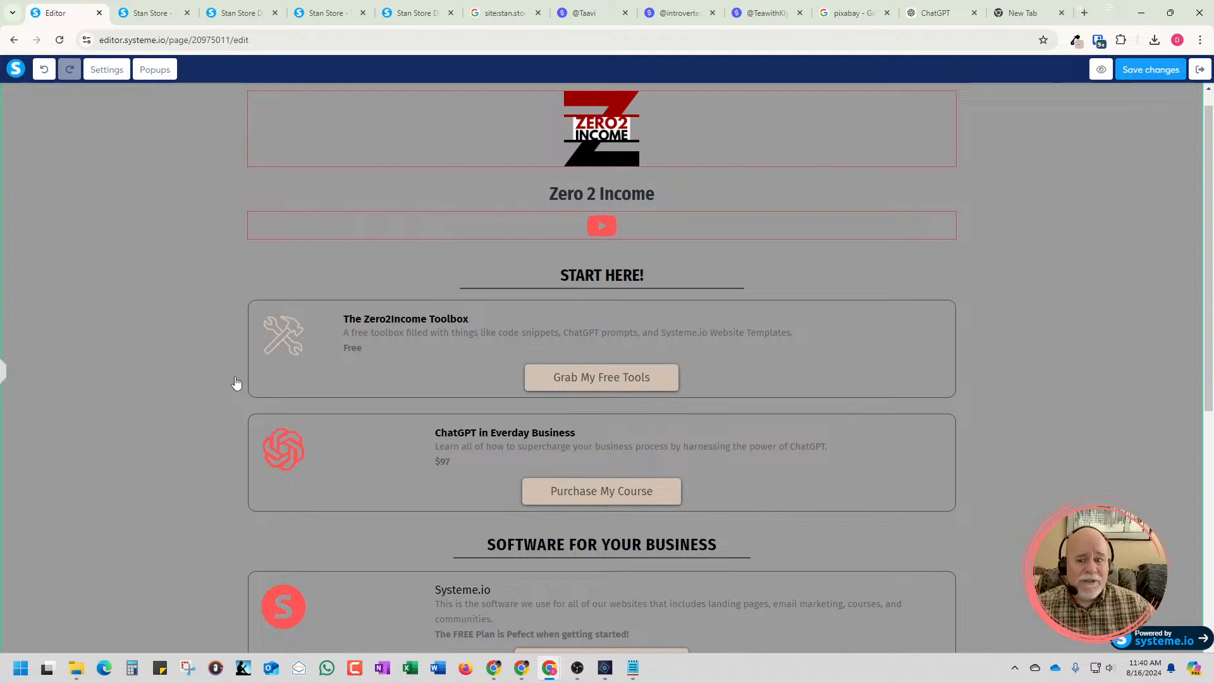
left_click(4, 377)
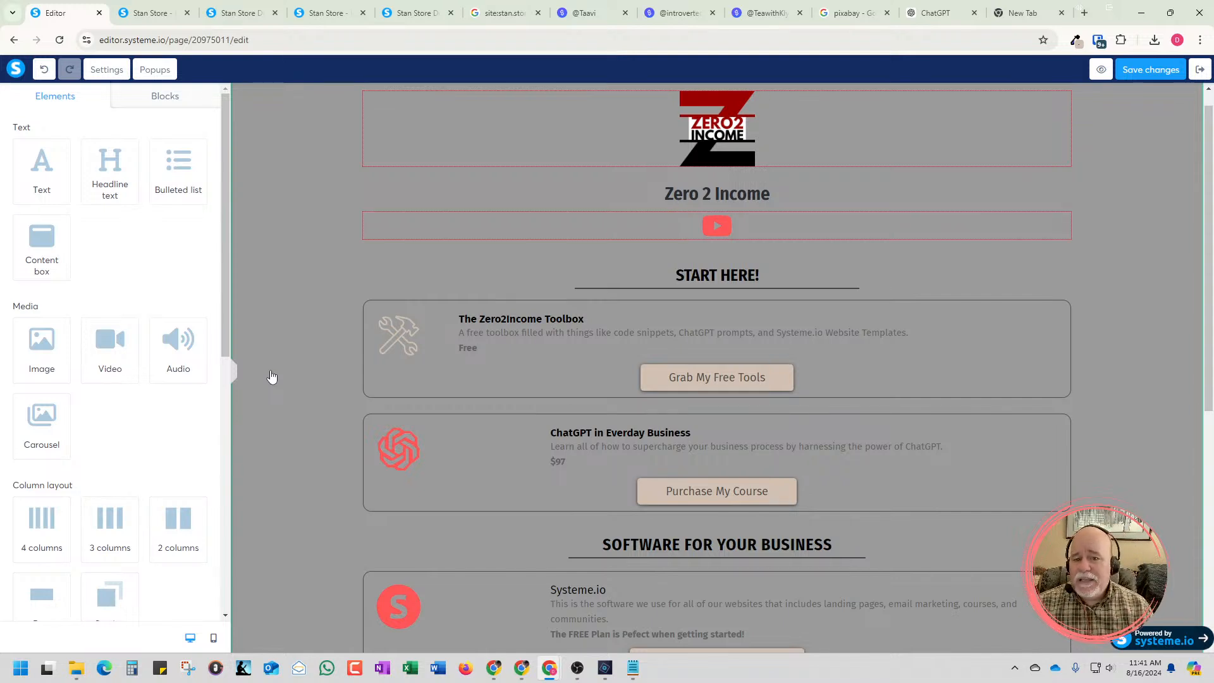
Undo the last margin change on the Toolbox description and redo it
left_click(44, 71)
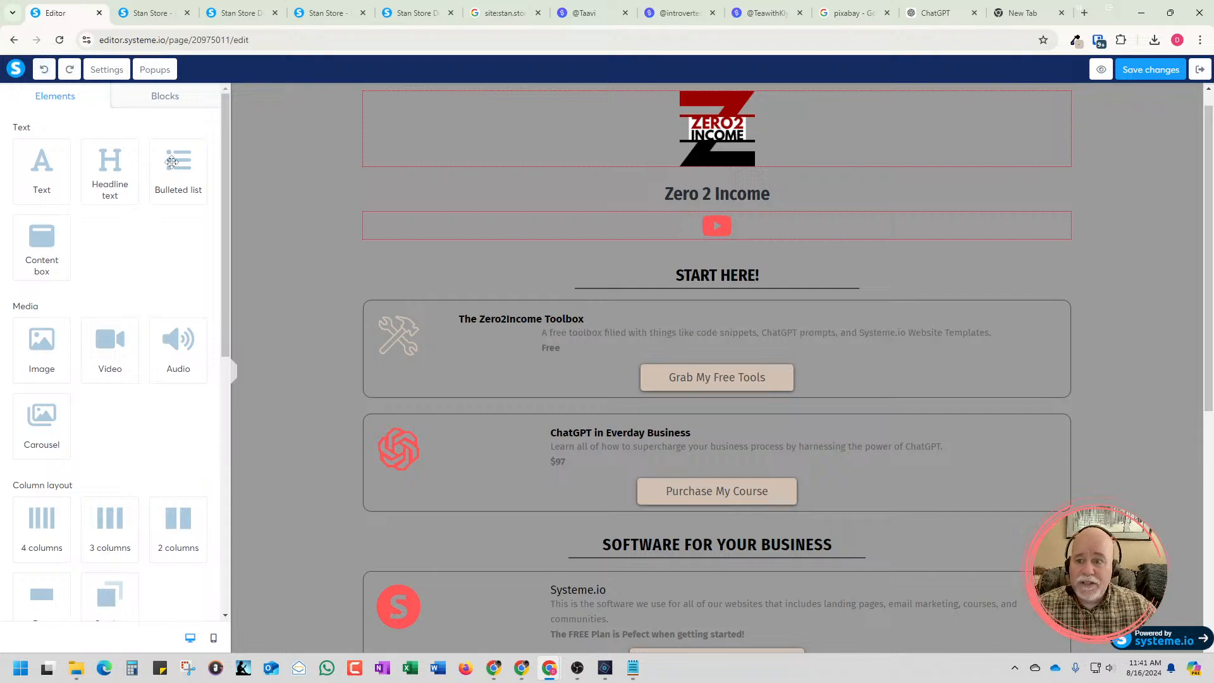
left_click(69, 69)
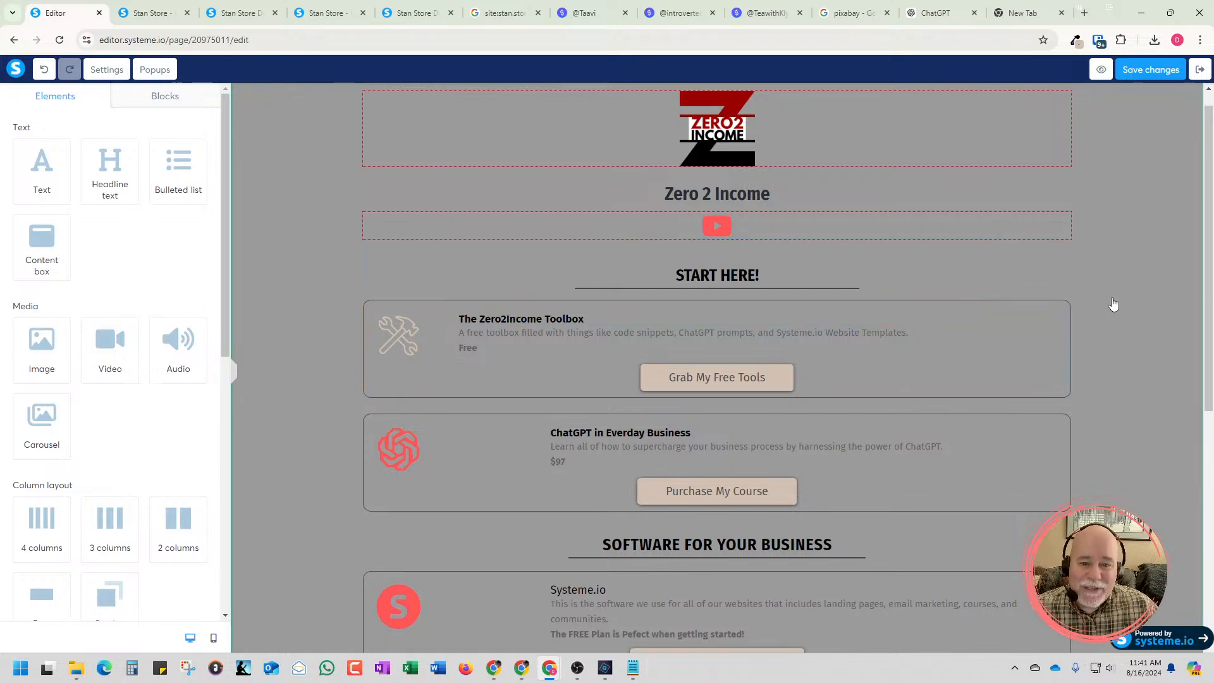
scroll(1045, 306, "down", 2)
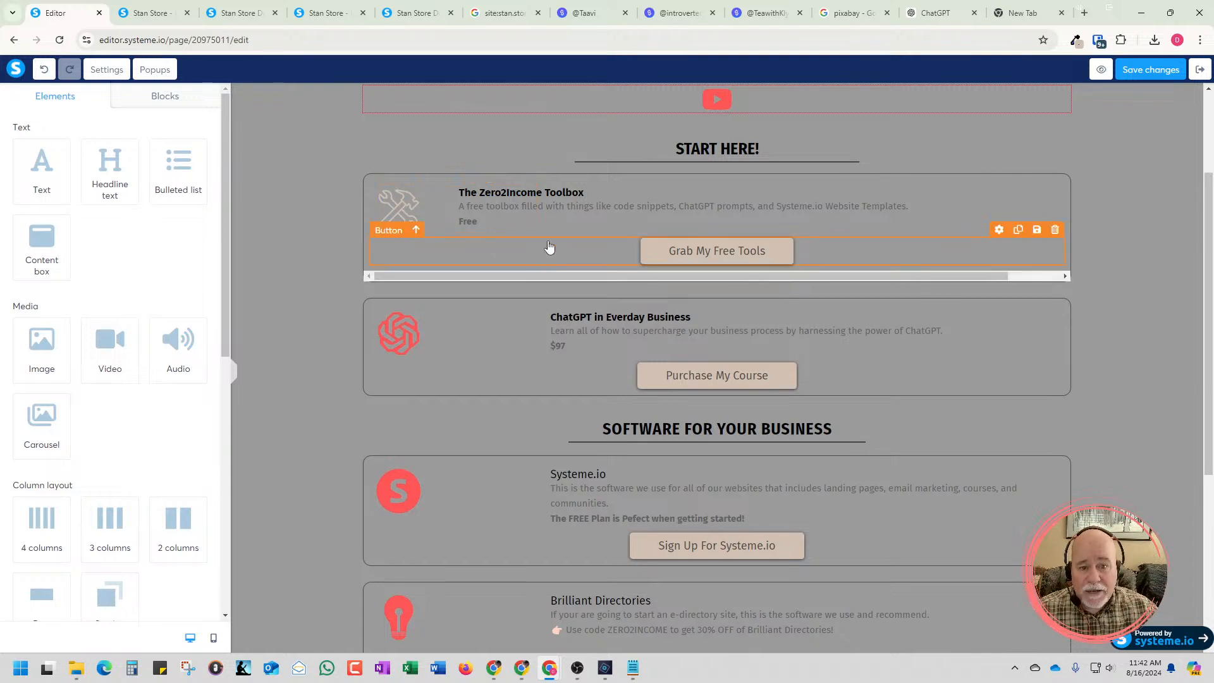
scroll(547, 247, "up", 2)
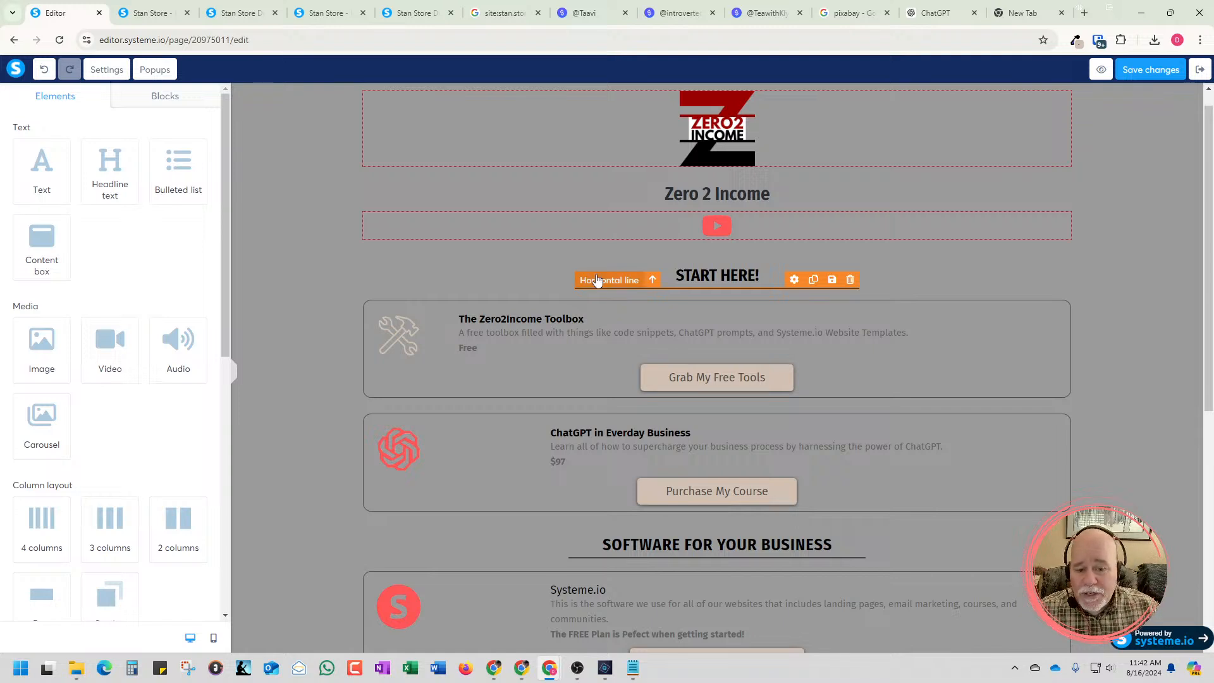
left_click(744, 148)
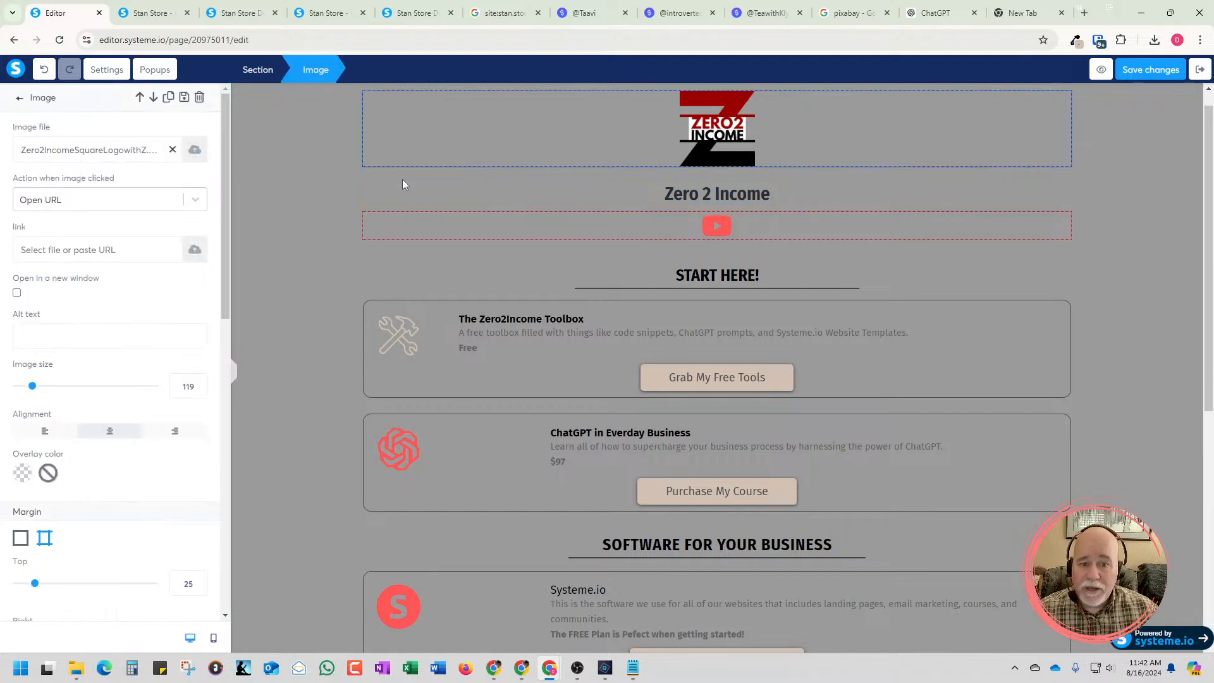
left_click(738, 247)
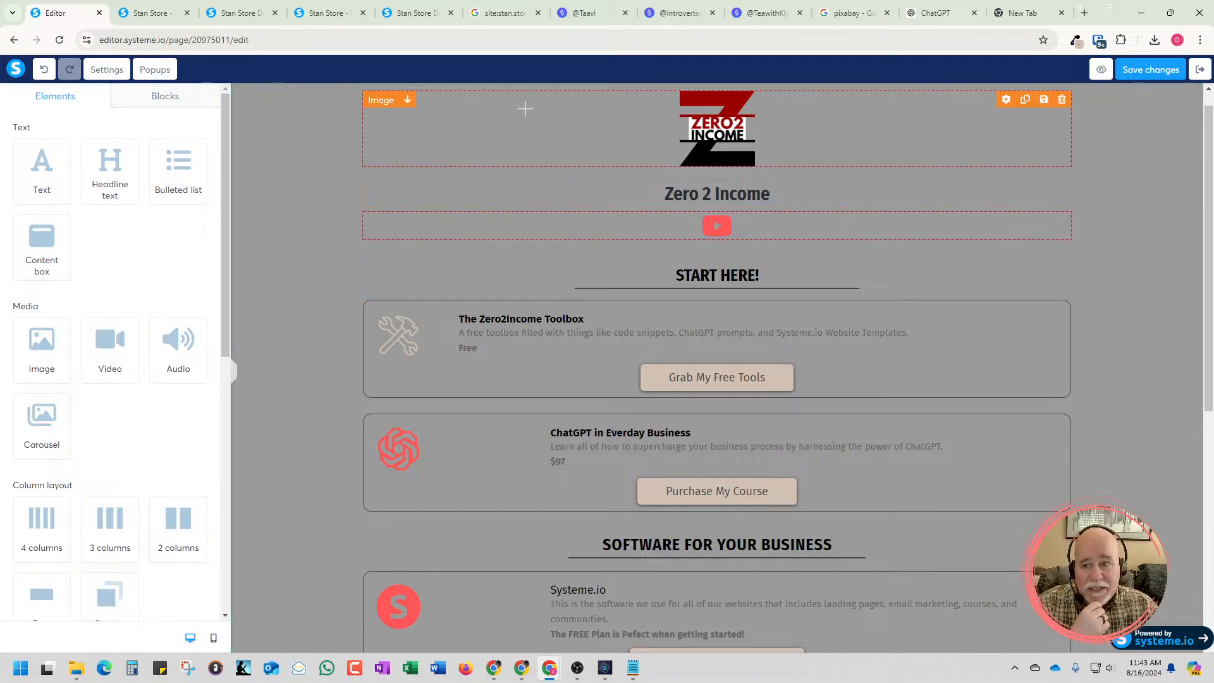
left_click(332, 114)
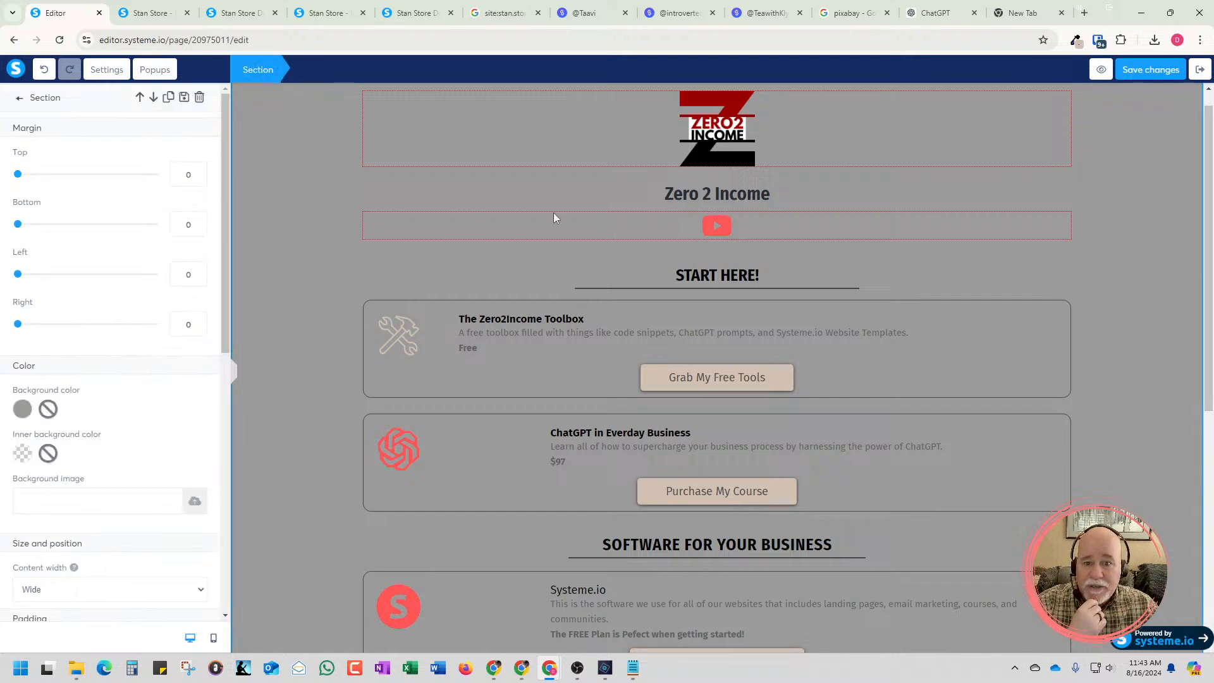
left_click(592, 222)
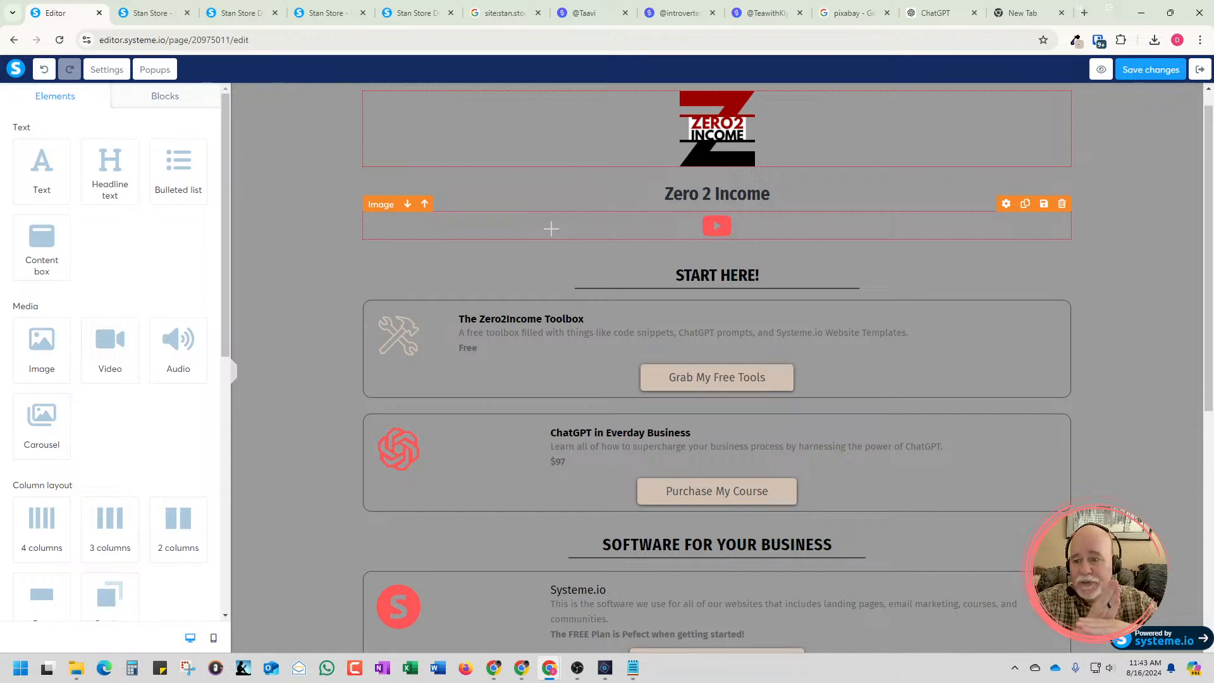
Save the changes to the page
left_click(1141, 73)
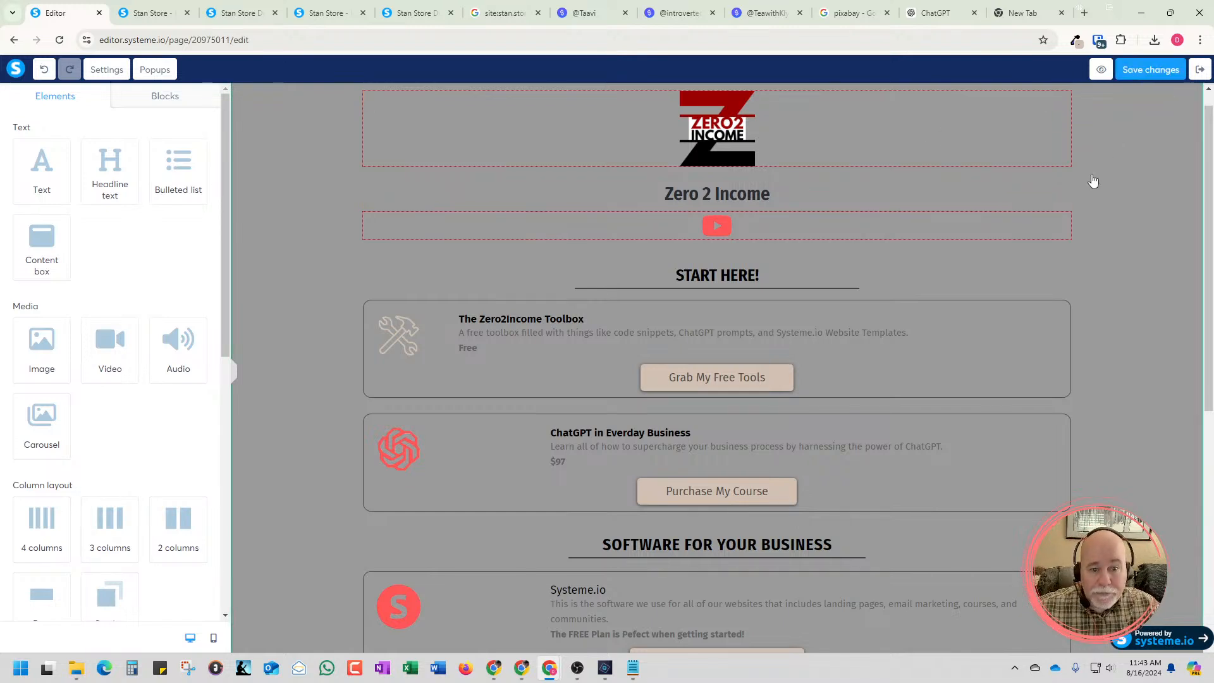
left_click(883, 232)
left_click(842, 256)
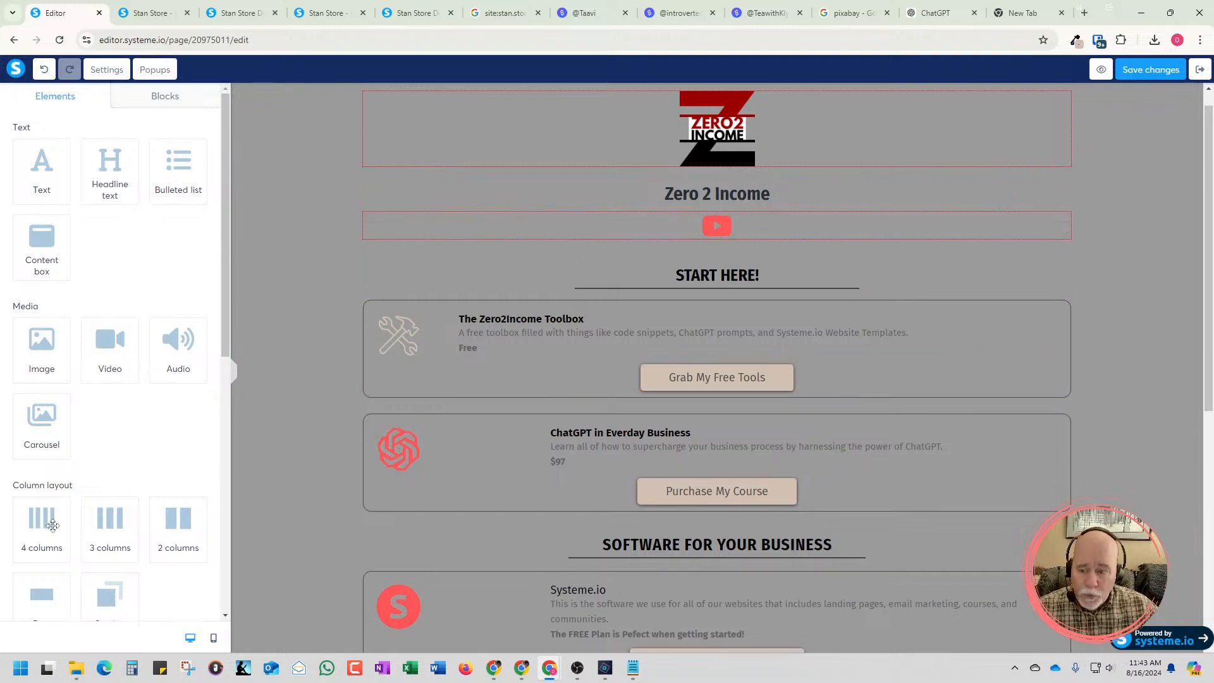
Add a four-column row directly below the YouTube icon under the Zero 2 Income heading
left_click_drag(42, 524, 684, 206)
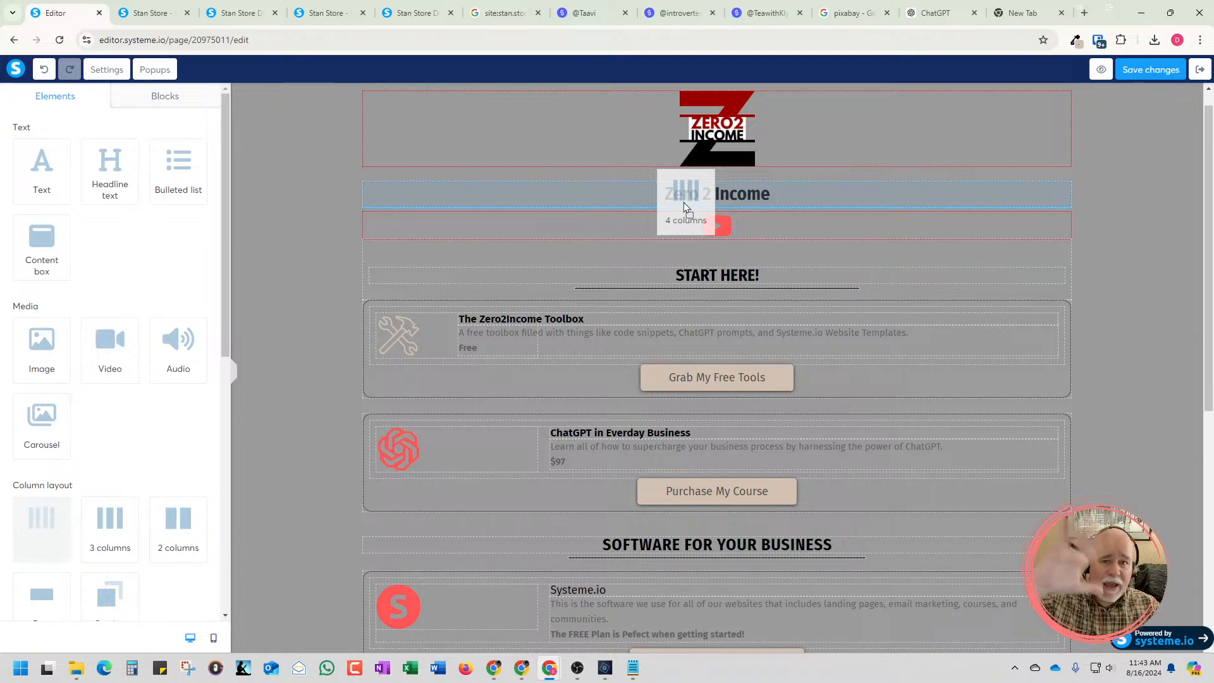
left_click_drag(683, 204, 684, 209)
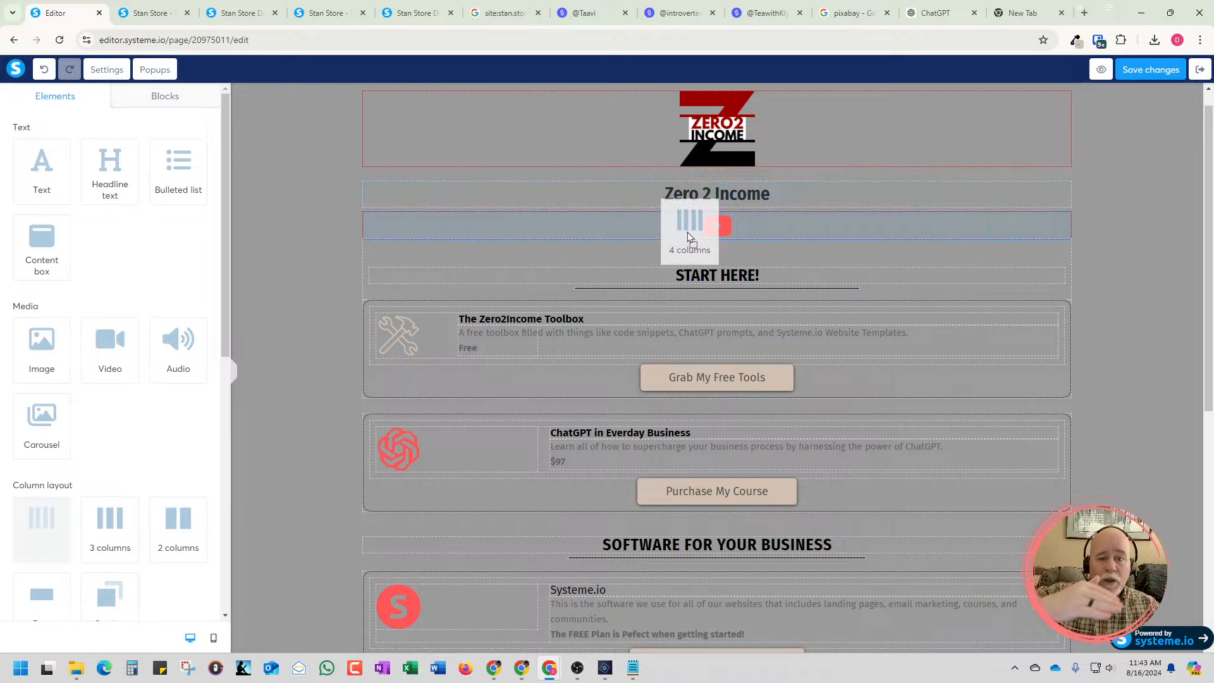
left_click_drag(688, 234, 687, 233)
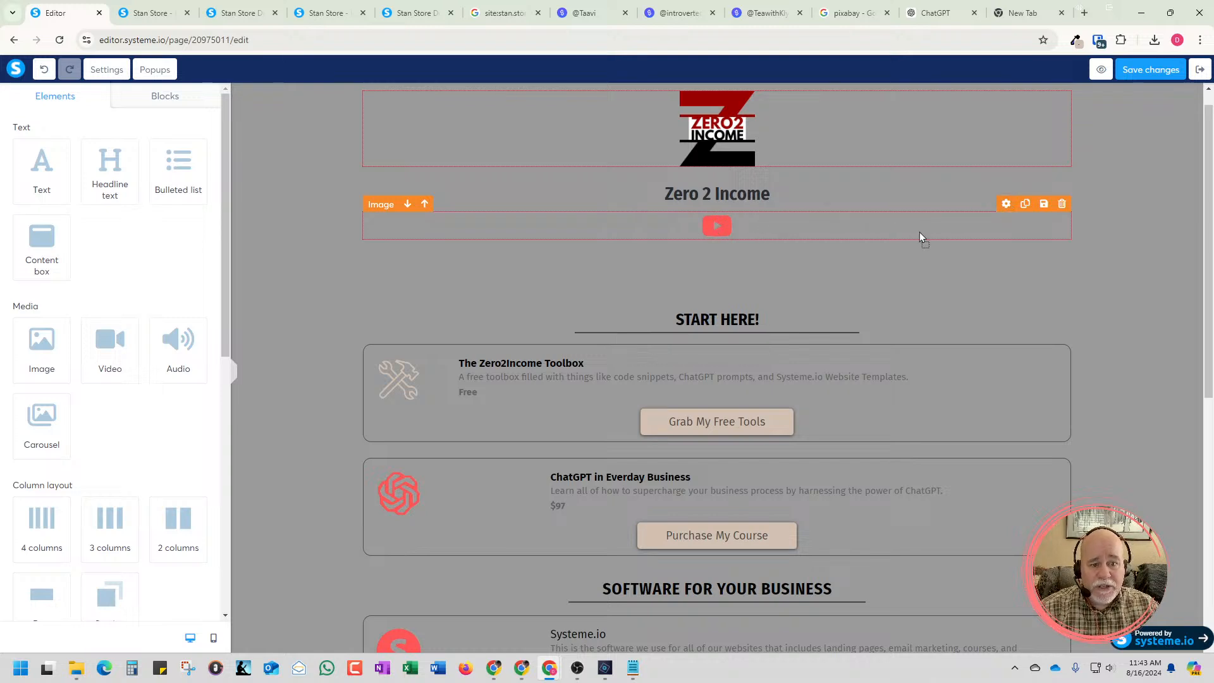
Move the YouTube icon into the first column of the new four-column row
left_click_drag(919, 233, 871, 218)
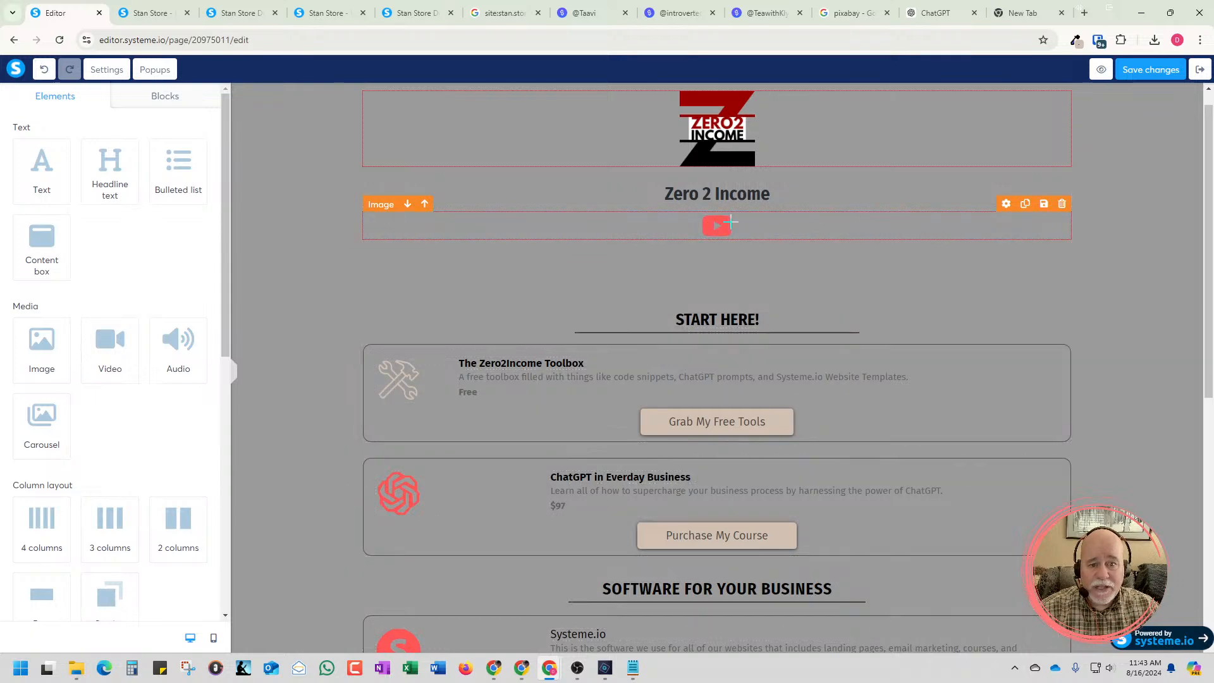
left_click_drag(728, 226, 484, 260)
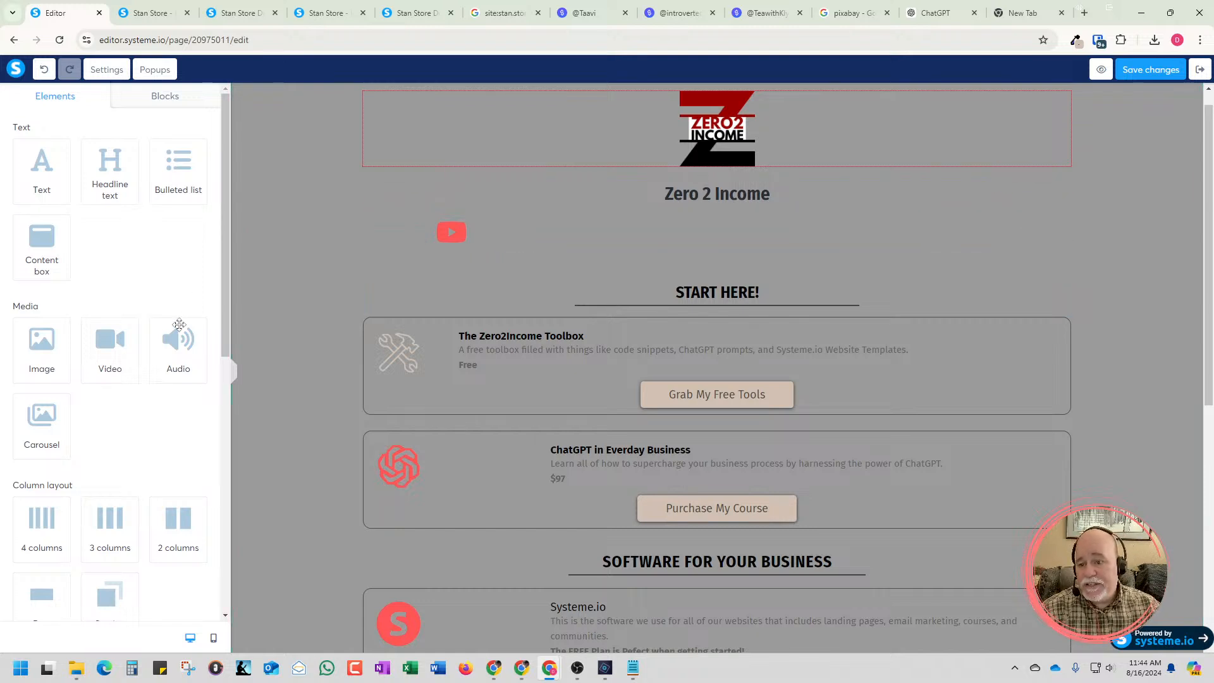
Add a Raw HTML element between the YouTube icon row and the START HERE! heading and open its settings
scroll(171, 375, "down", 2)
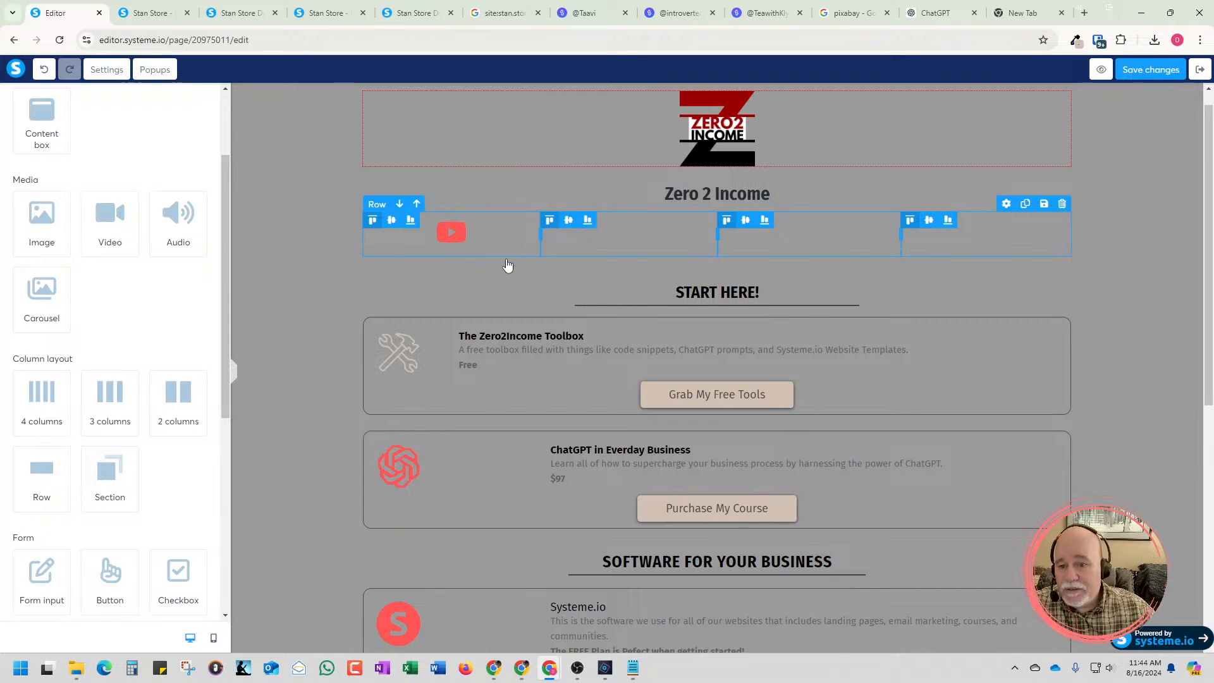
left_click_drag(224, 399, 222, 612)
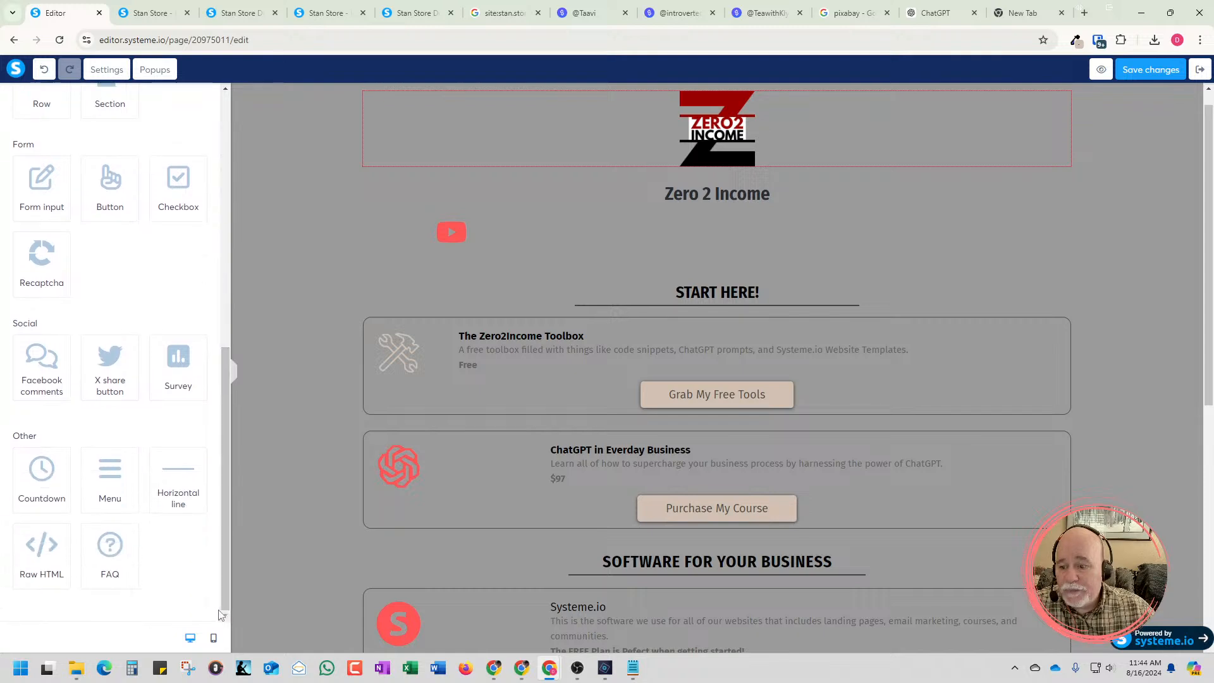
left_click_drag(44, 556, 553, 260)
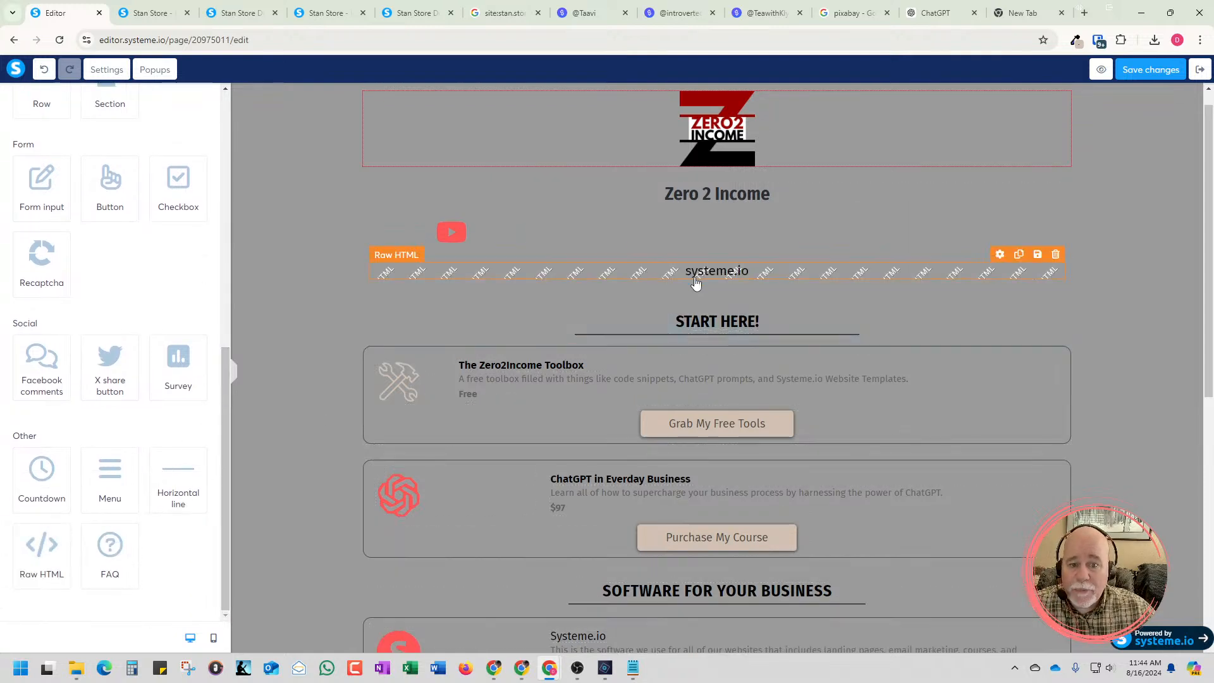
left_click(671, 278)
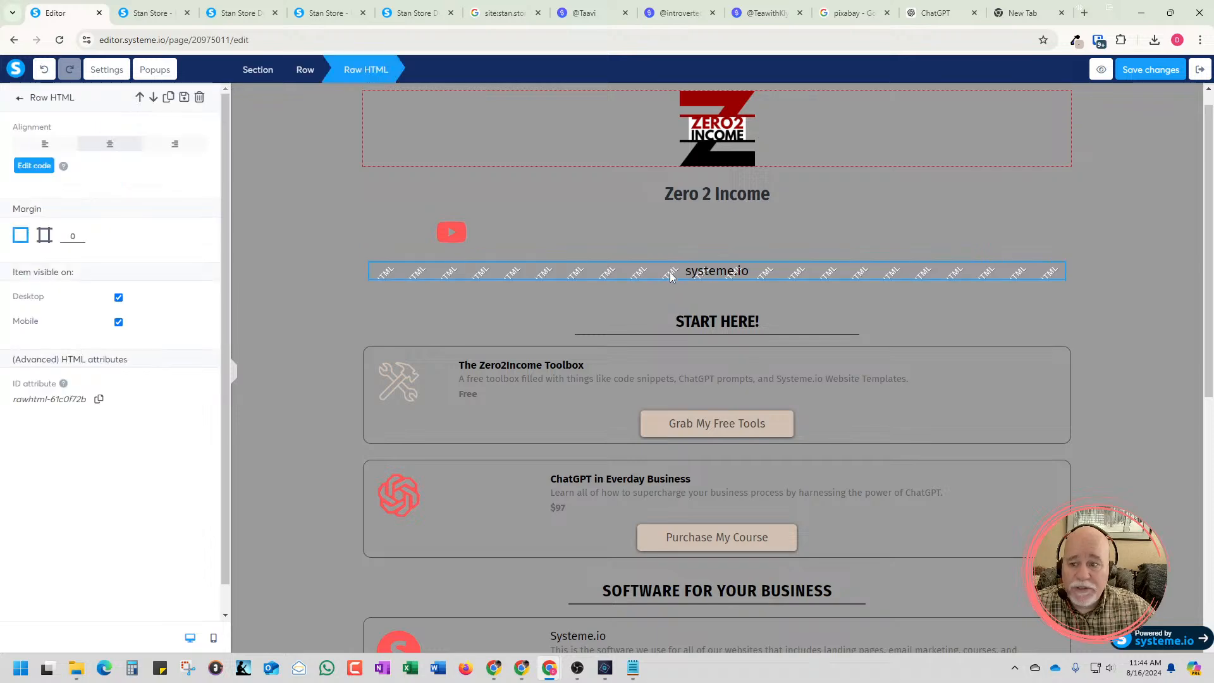
Delete the row with the Raw HTML element between the YouTube icon and the START HERE! heading
left_click(34, 166)
left_click(831, 143)
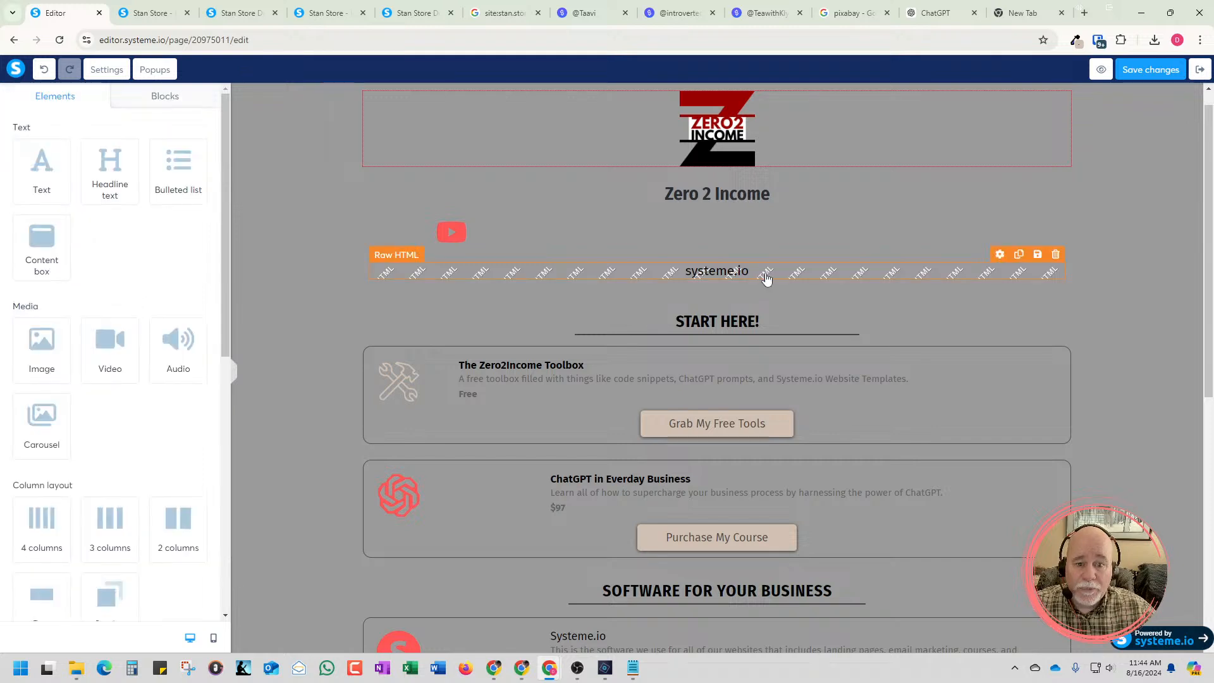
left_click(1061, 248)
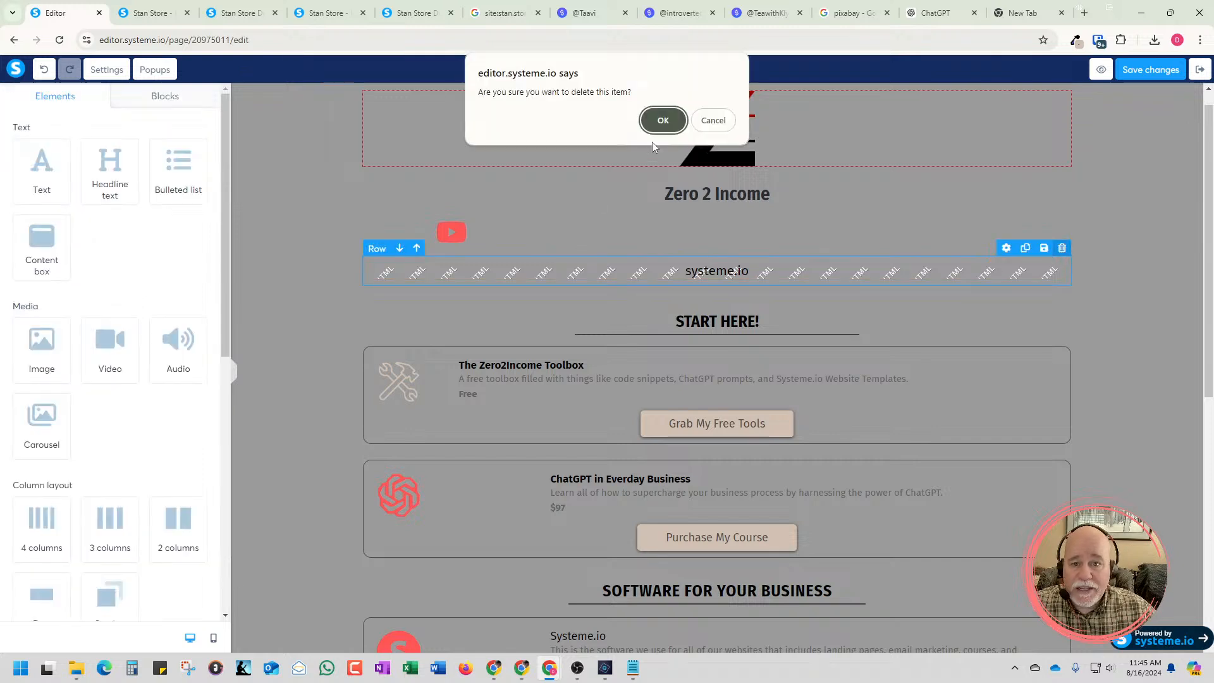
left_click(662, 120)
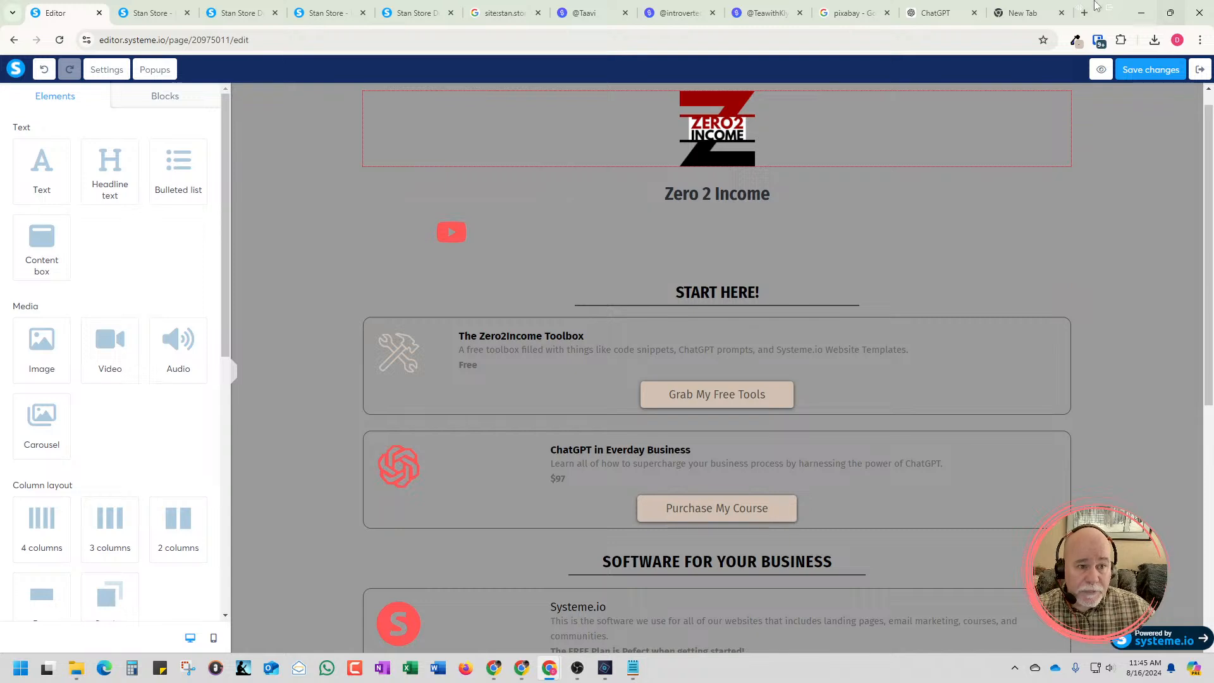
Open fontawesome.com in the empty browser tab
left_click(1021, 14)
left_click(920, 40)
type("fn")
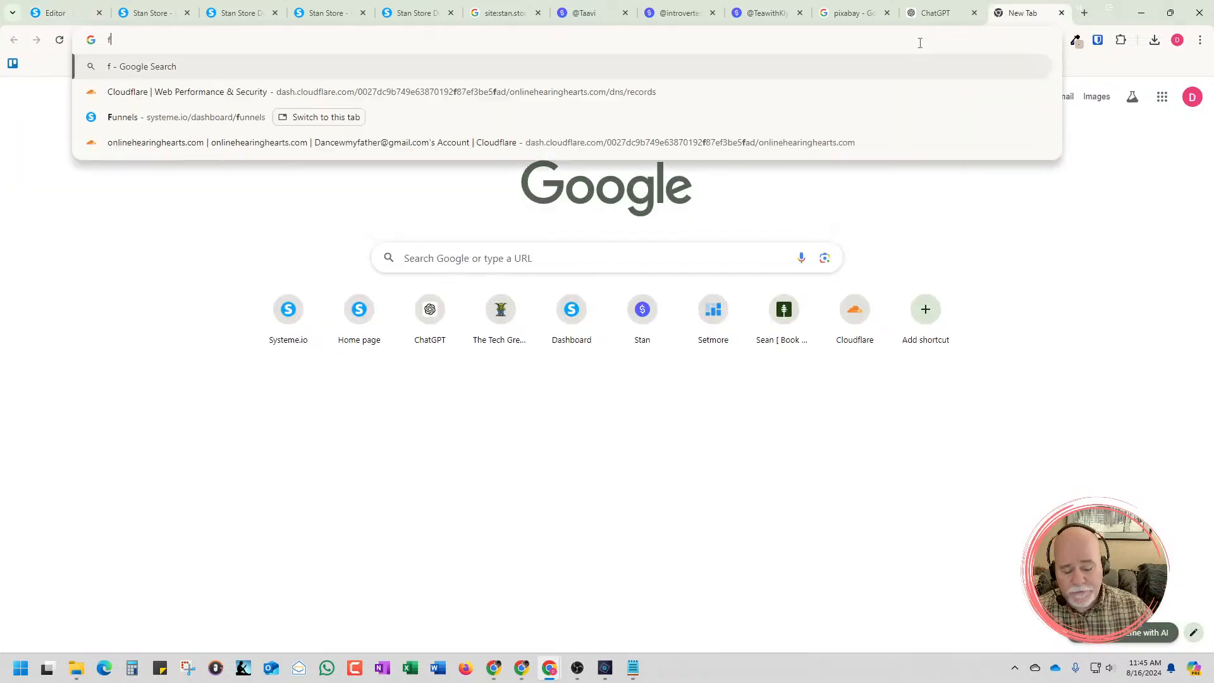
key("BackSpace")
type("onta")
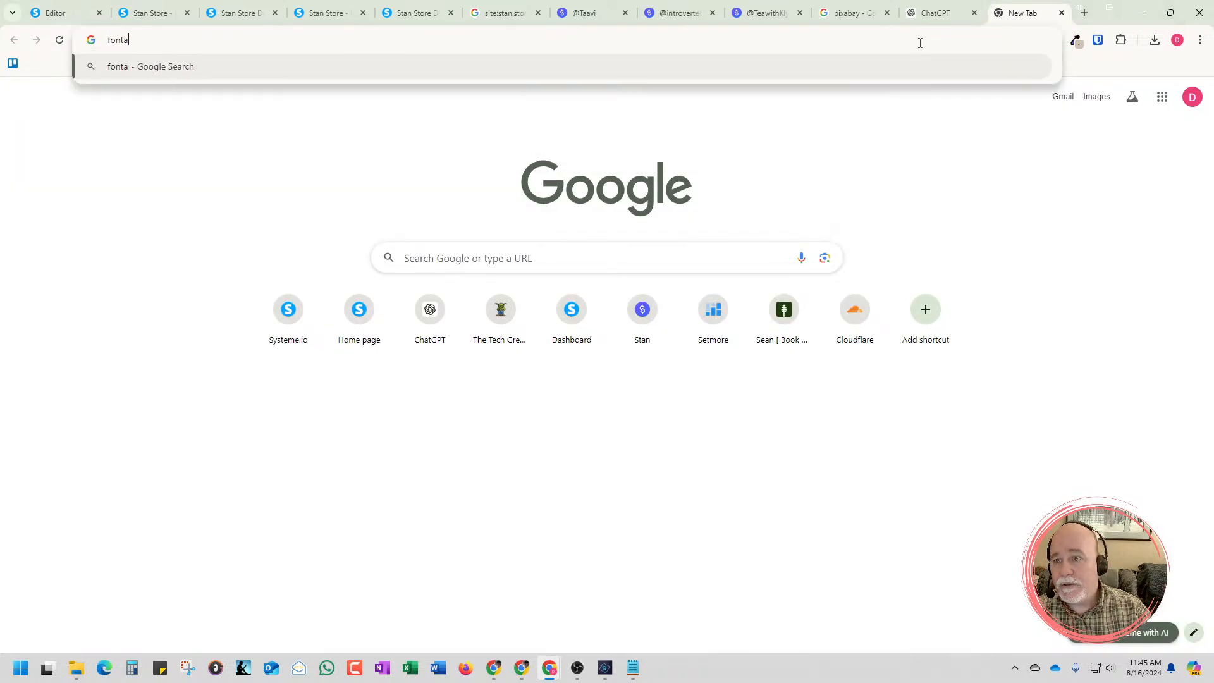
type("wesome.com")
key("Return")
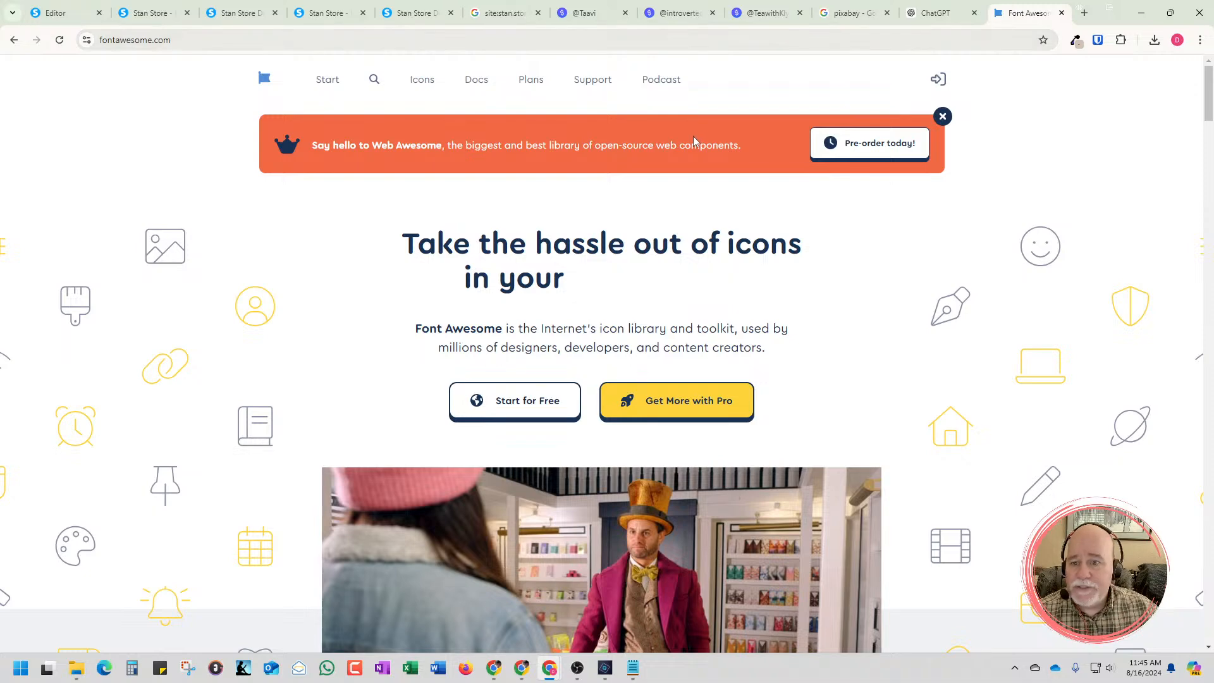
Search the icon library for Instagram and open the square-instagram icon, checking it against the YouTube icon on the page preview
left_click(374, 80)
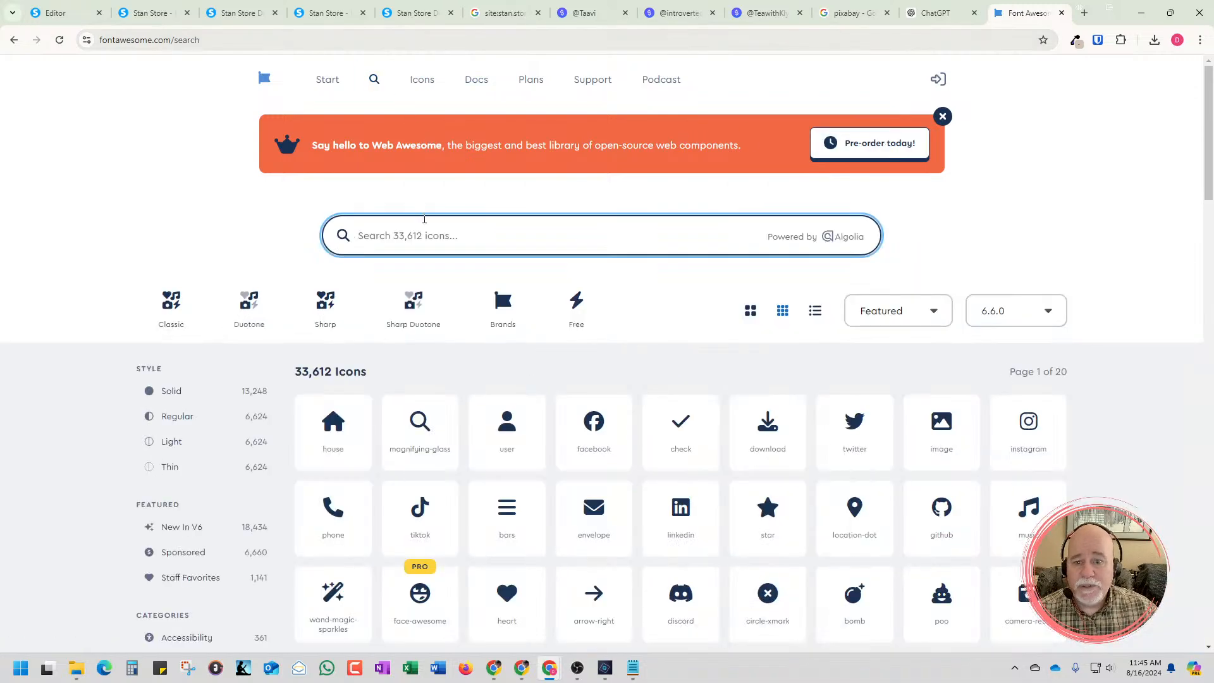
type("Instagram")
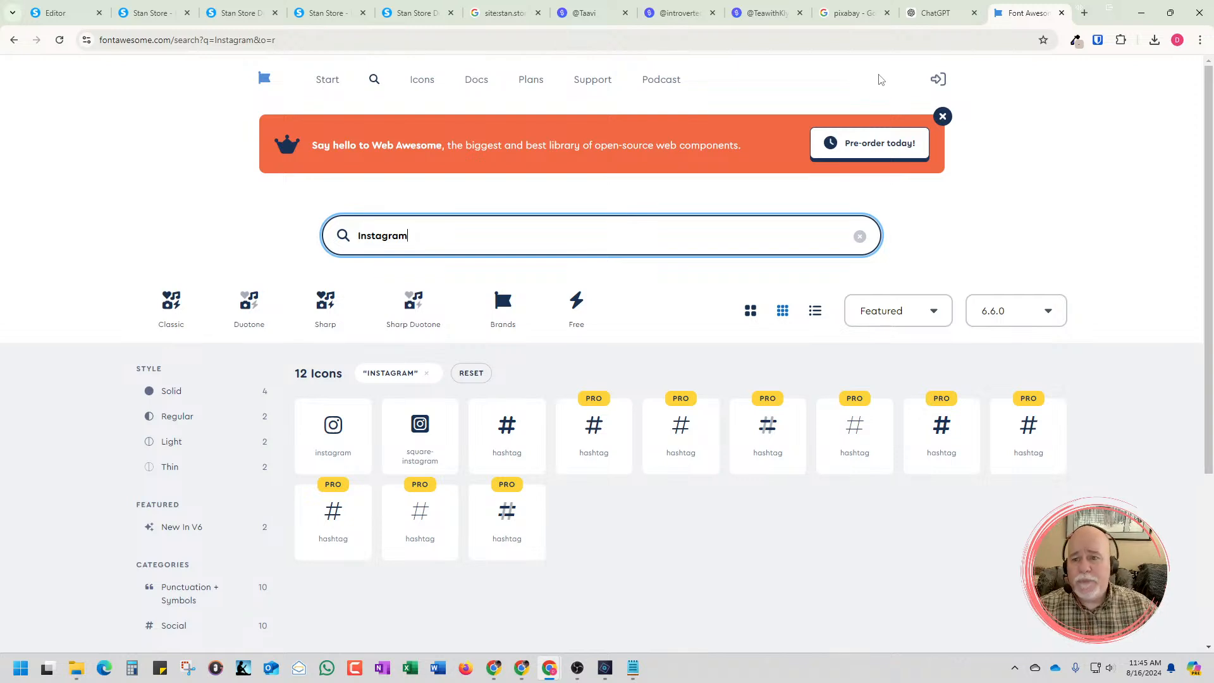
left_click(150, 13)
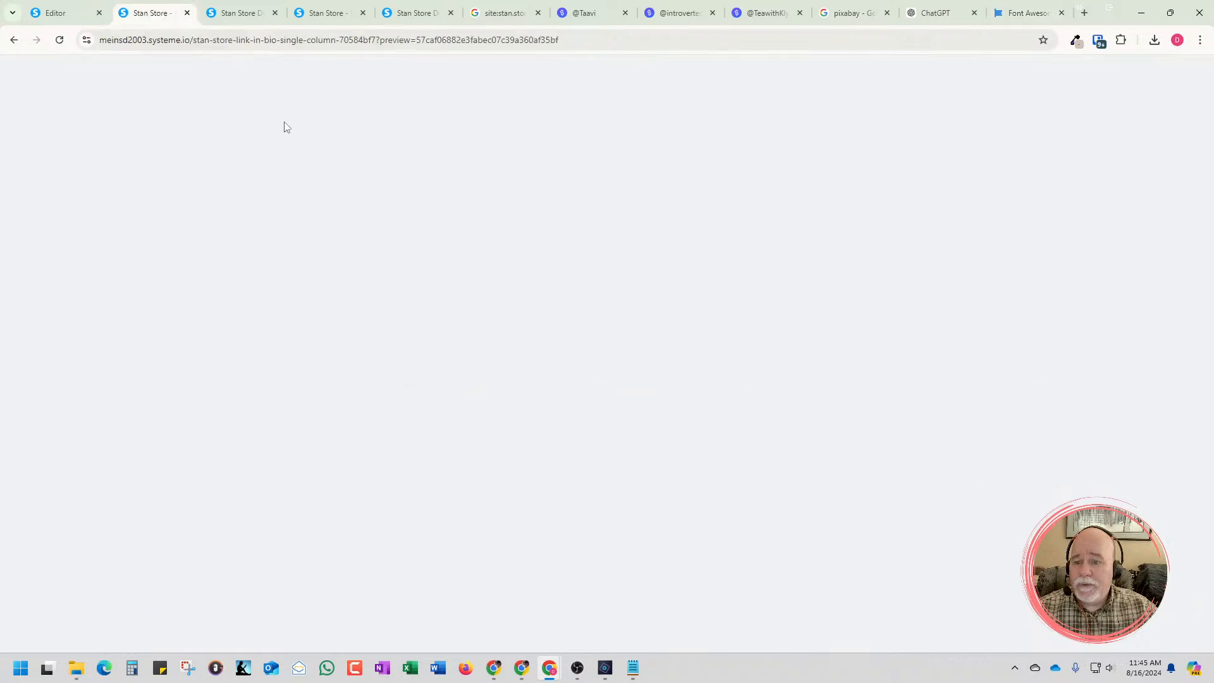
scroll(308, 213, "up", 6)
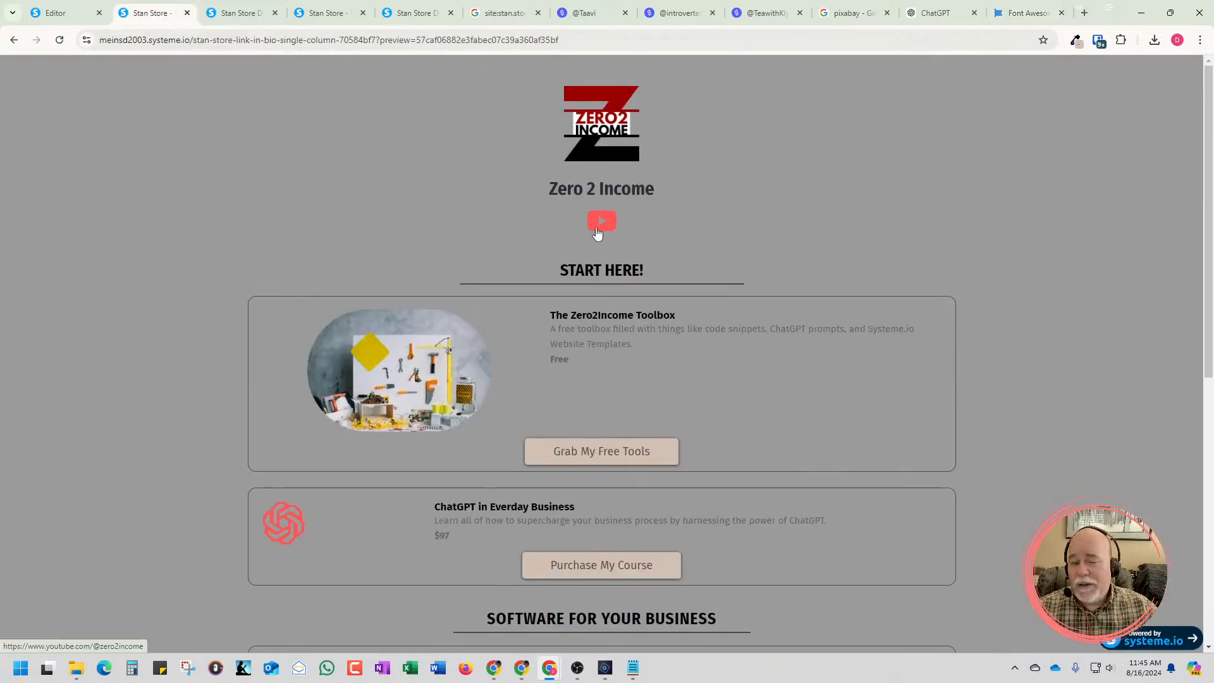
left_click(1020, 18)
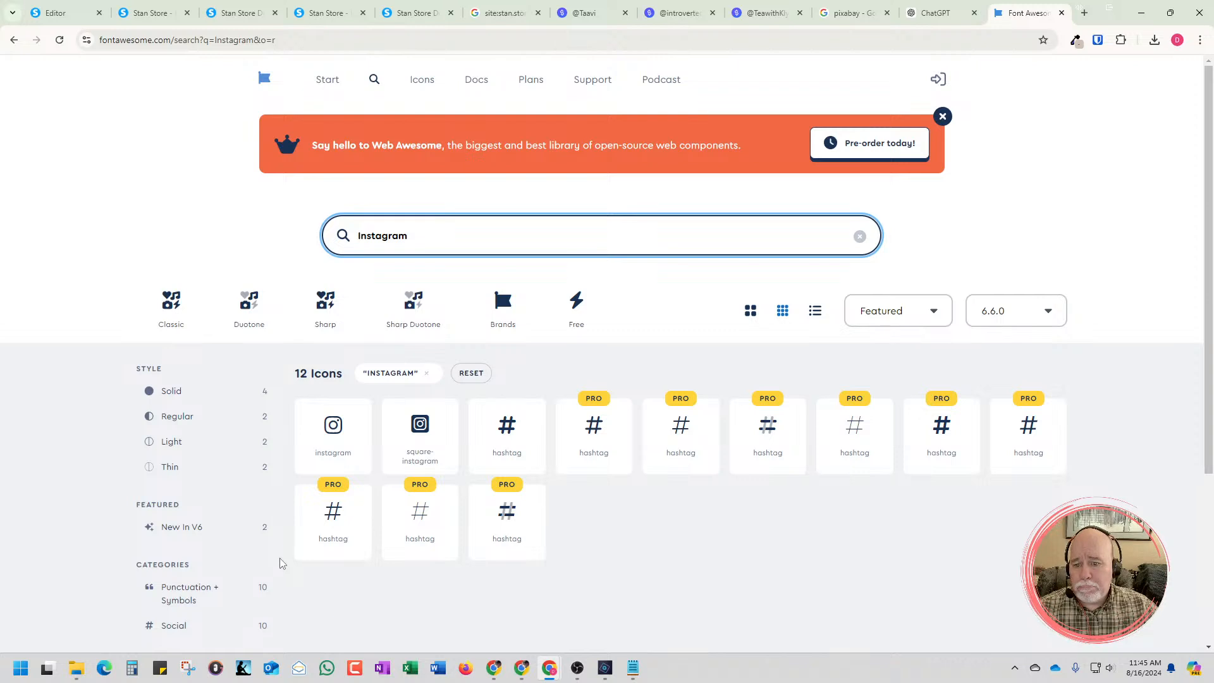
left_click(406, 445)
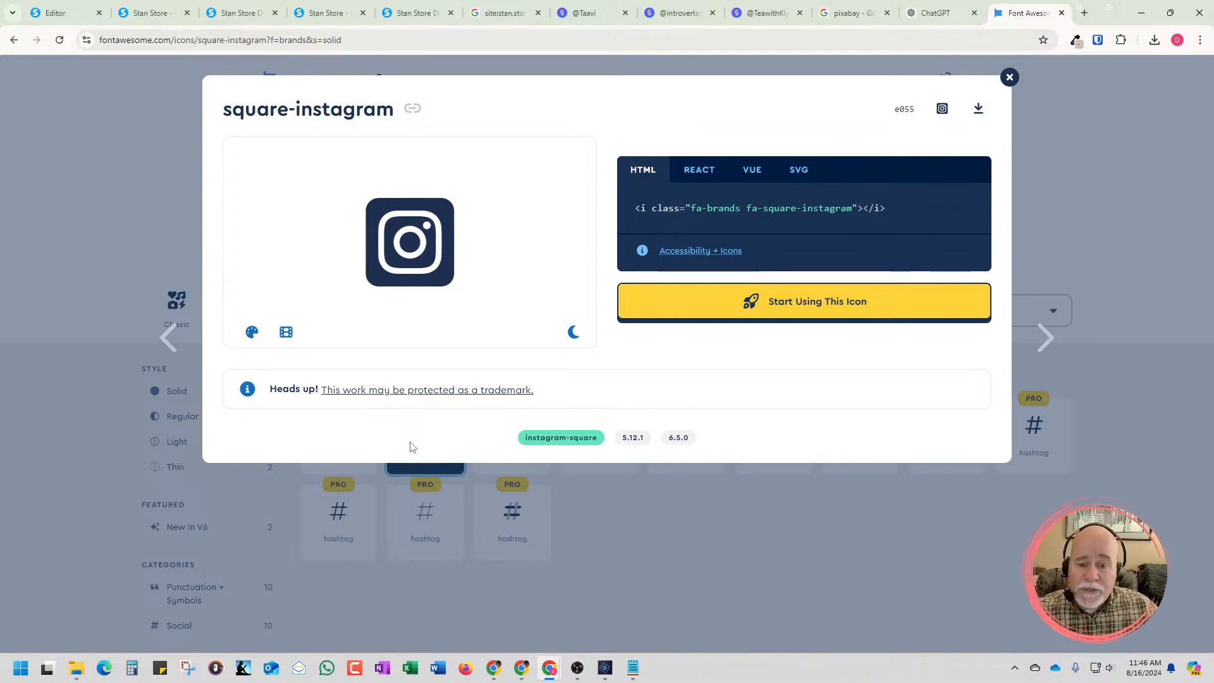
Sample the red of the YouTube icon on the page preview with the color picker to read its RGB values
left_click(144, 16)
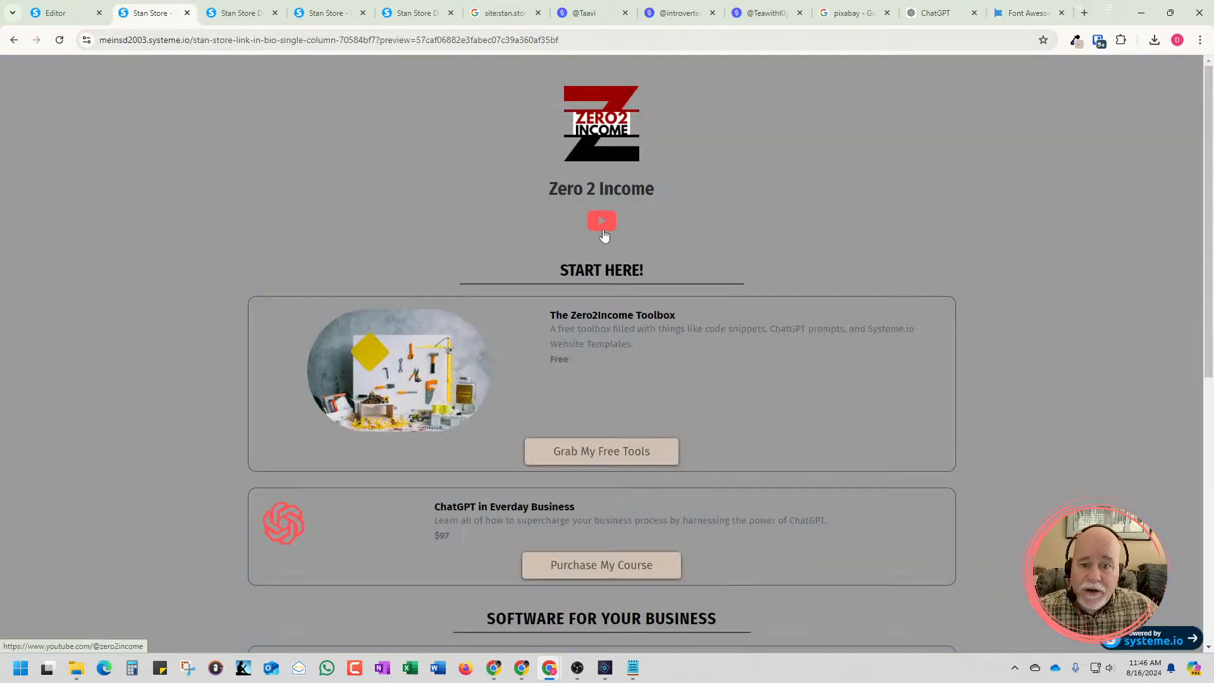
left_click(1075, 43)
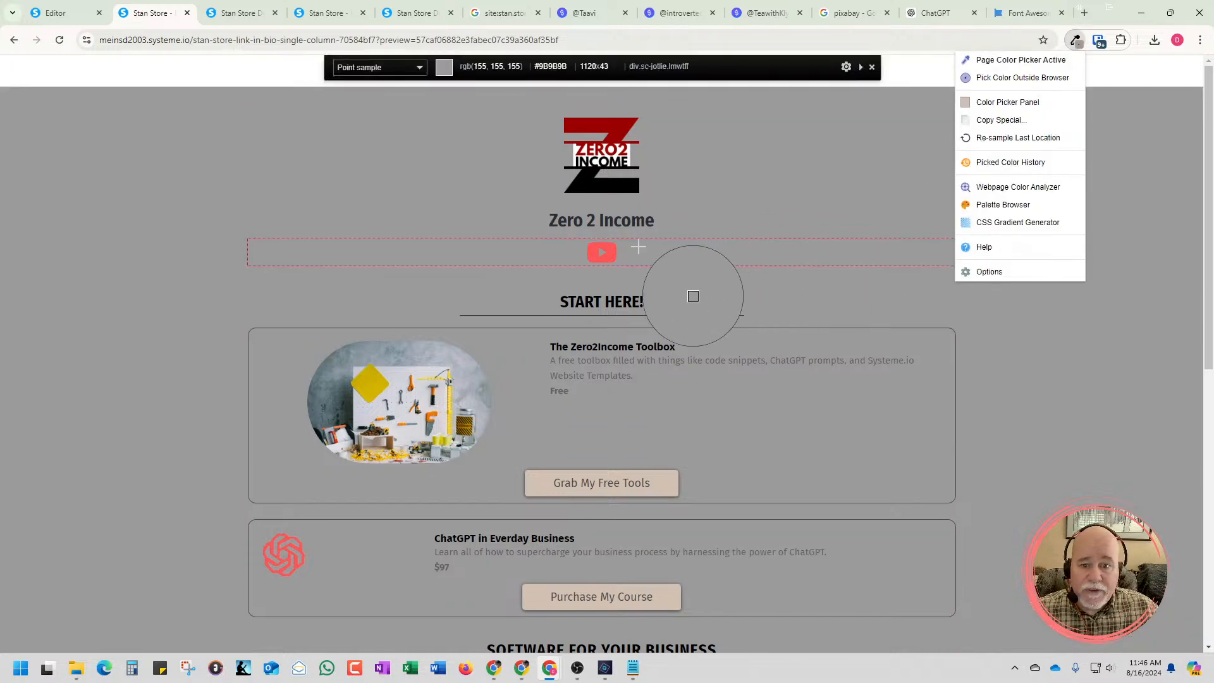
left_click(609, 254)
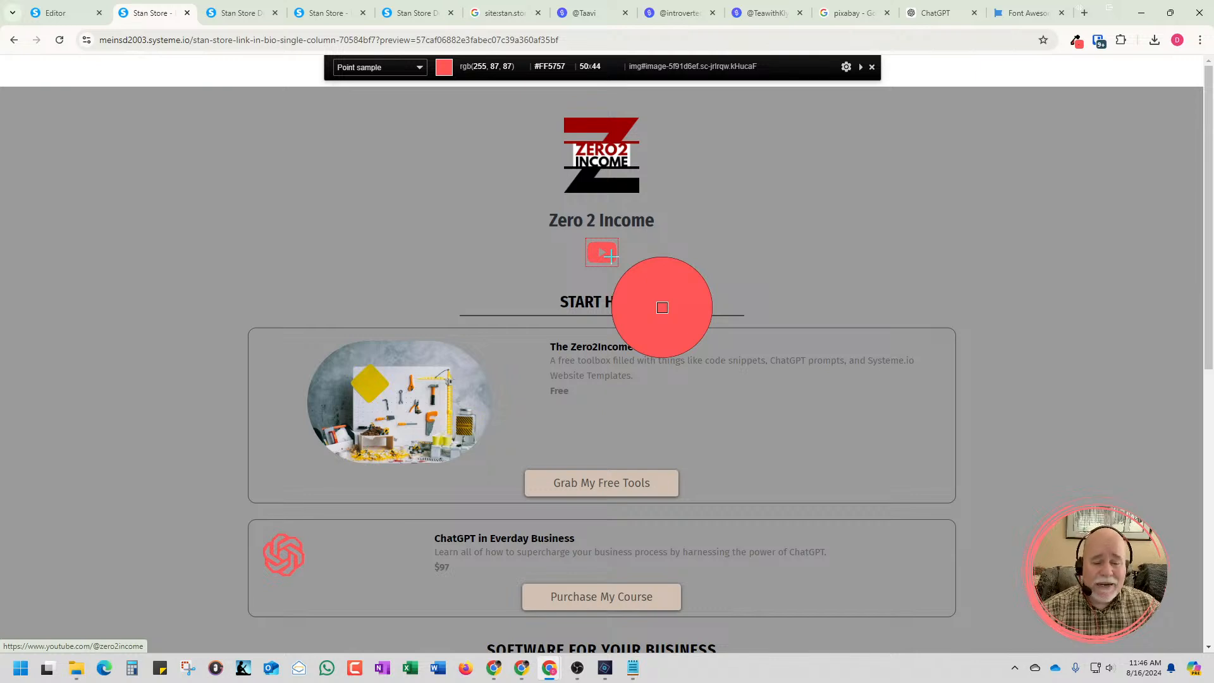
left_click(610, 254)
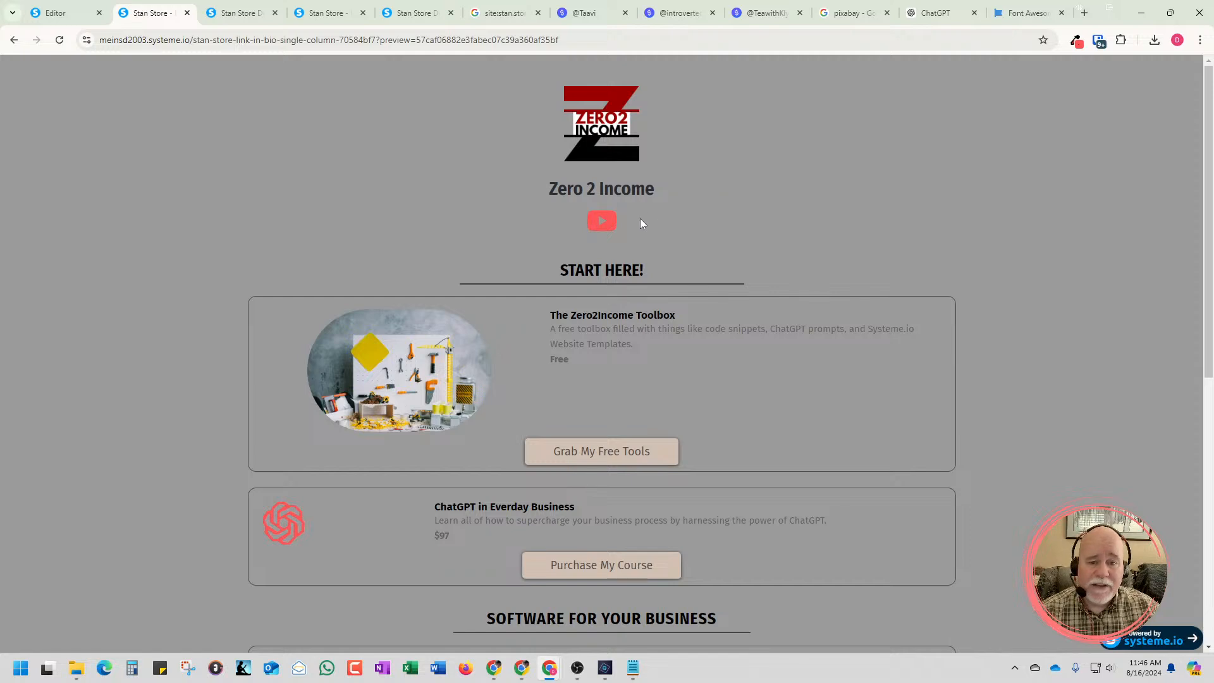
left_click(1075, 41)
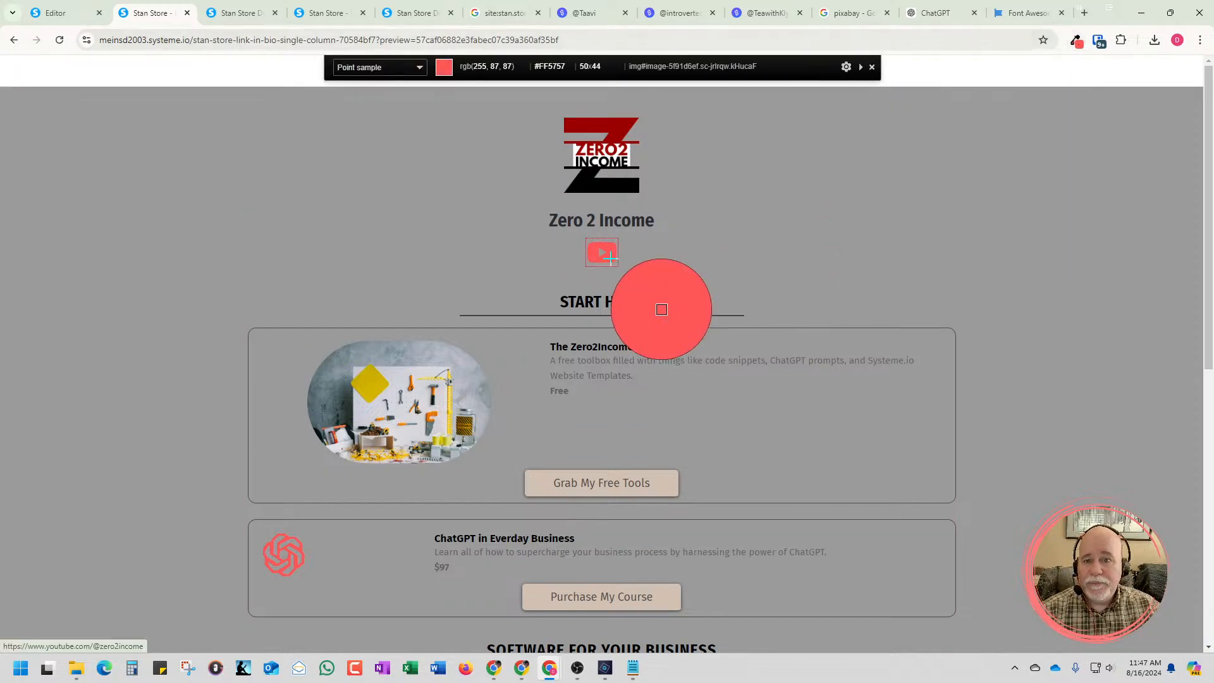
Give the square-instagram icon on Font Awesome a custom color of RGB 255, 87, 87
left_click(1028, 13)
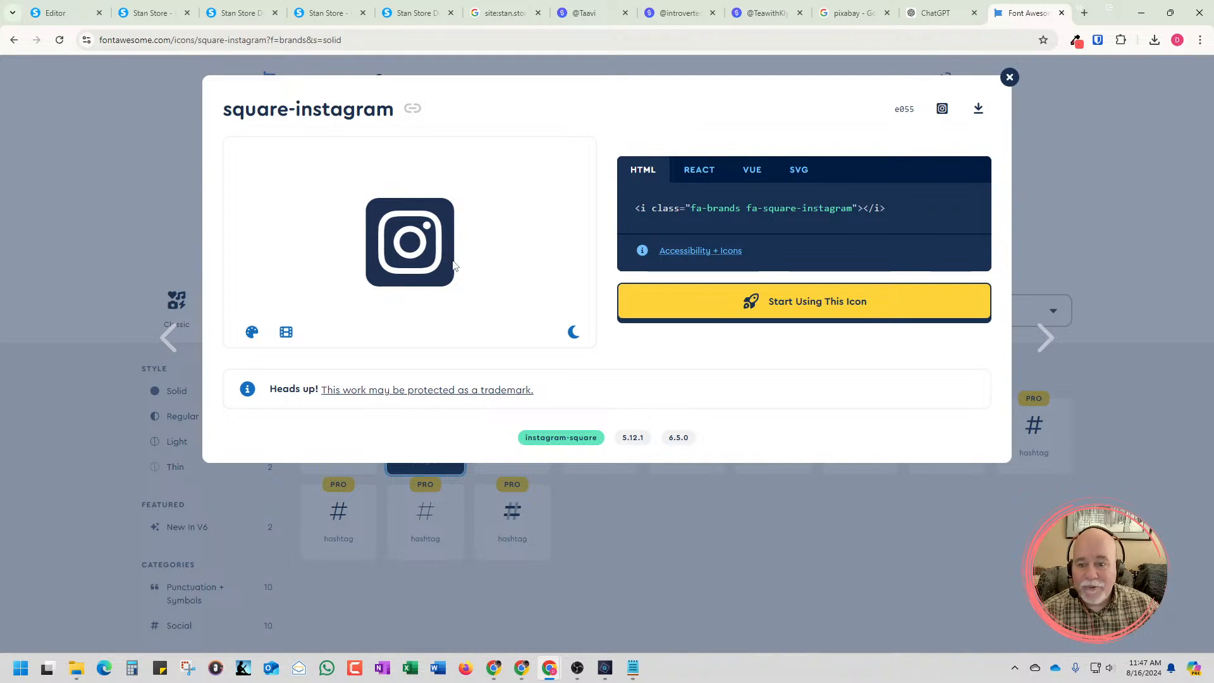
left_click(252, 335)
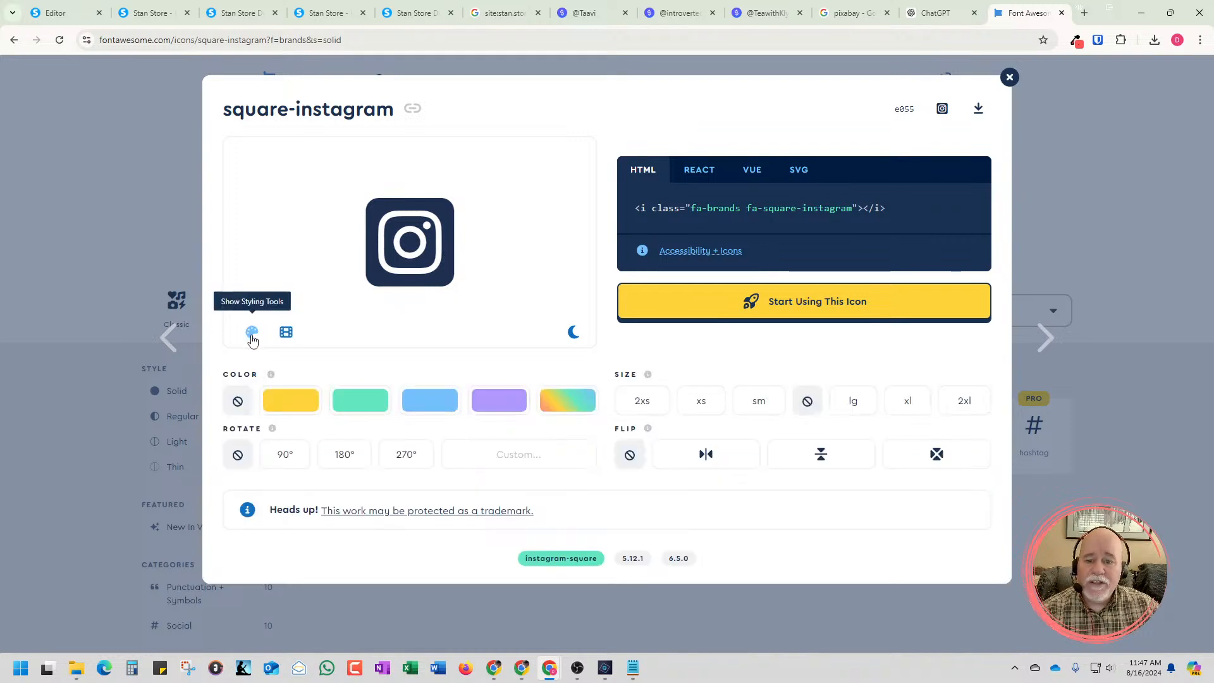
left_click(564, 405)
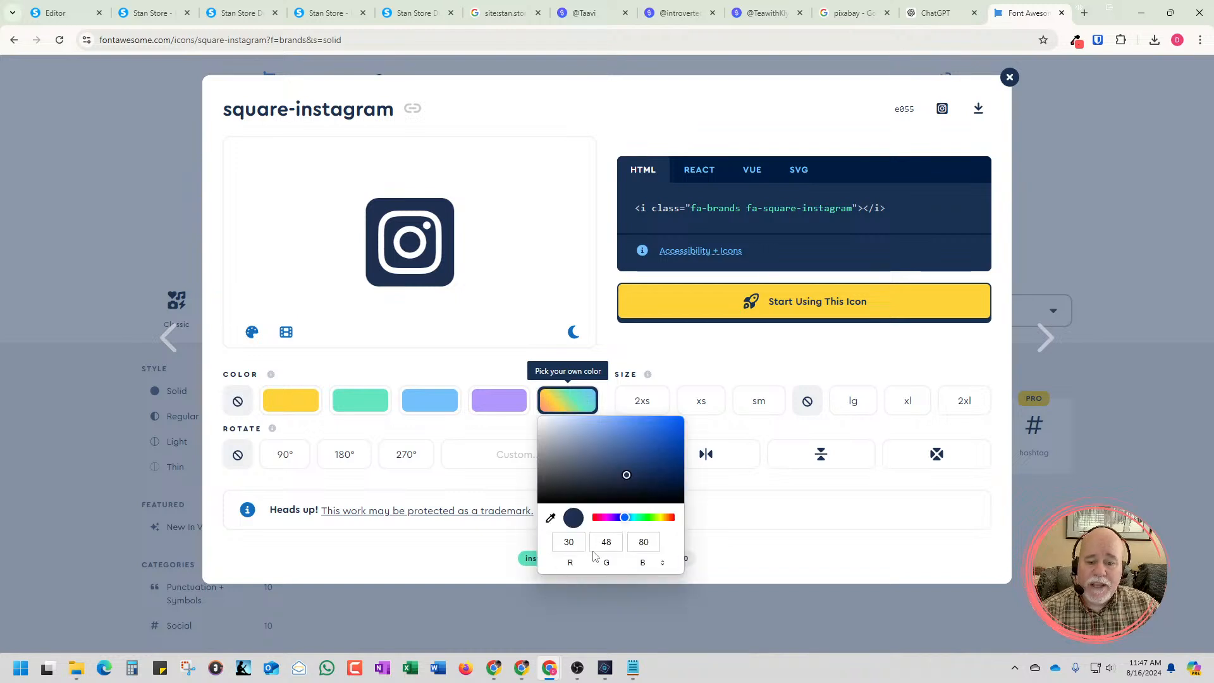
left_click(569, 542)
type("255")
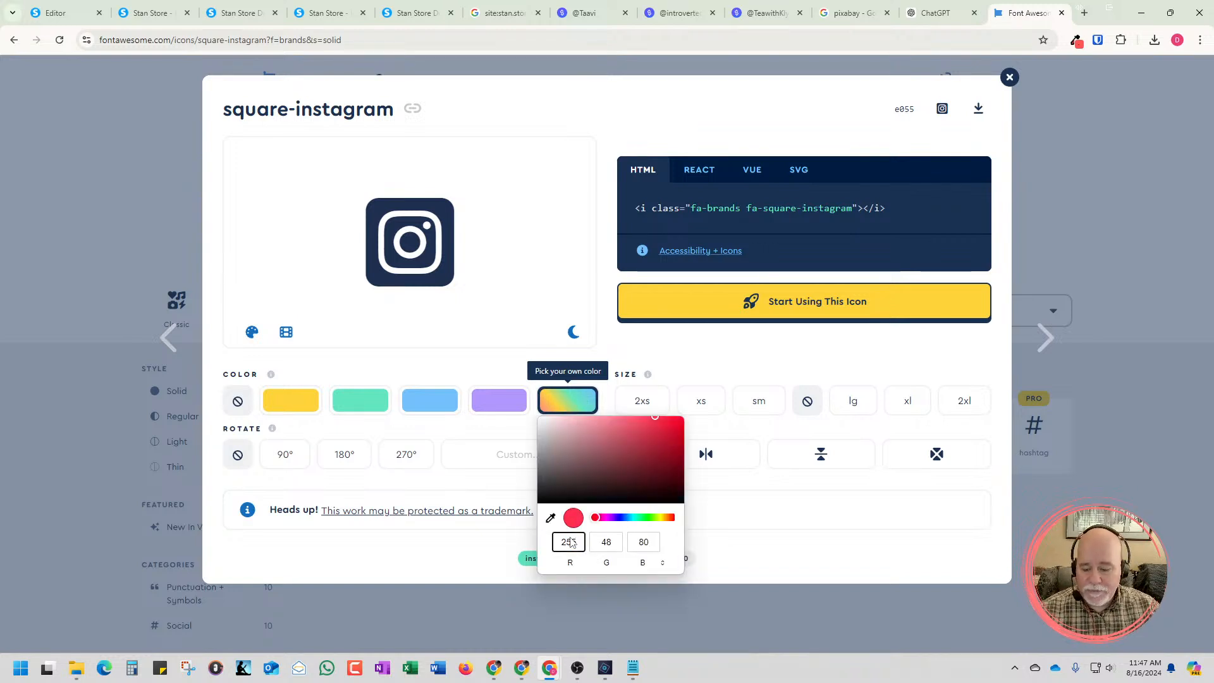
key("Tab")
type("87")
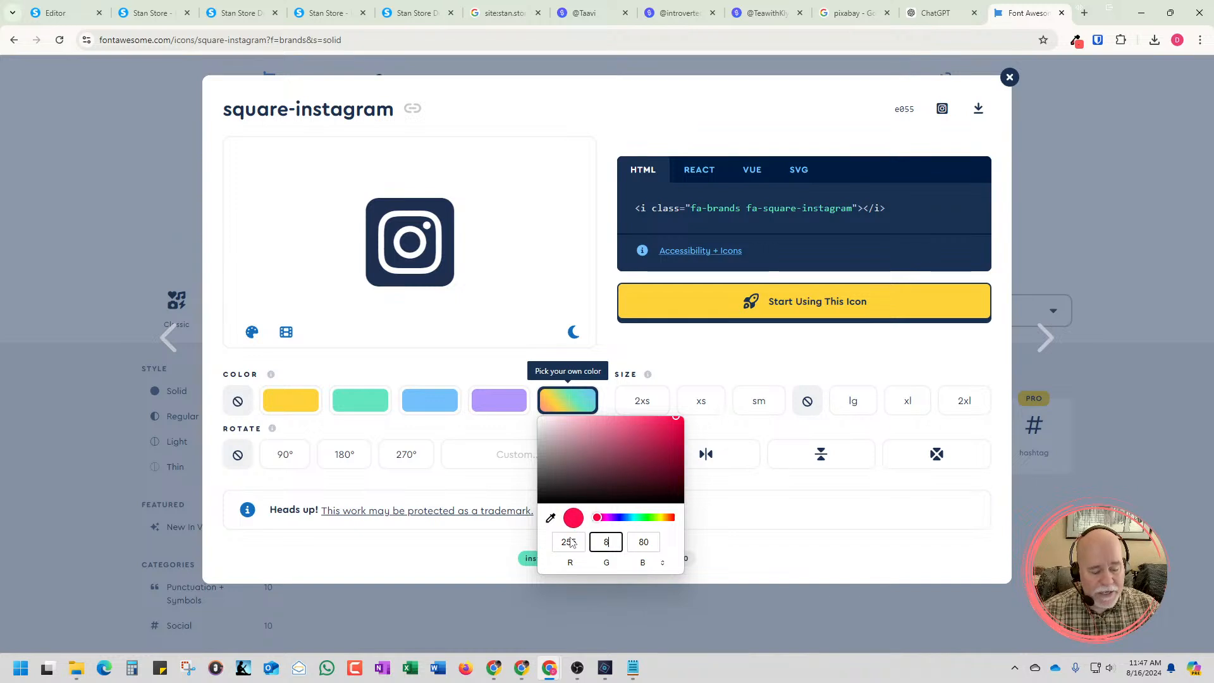
key("Tab")
type("87")
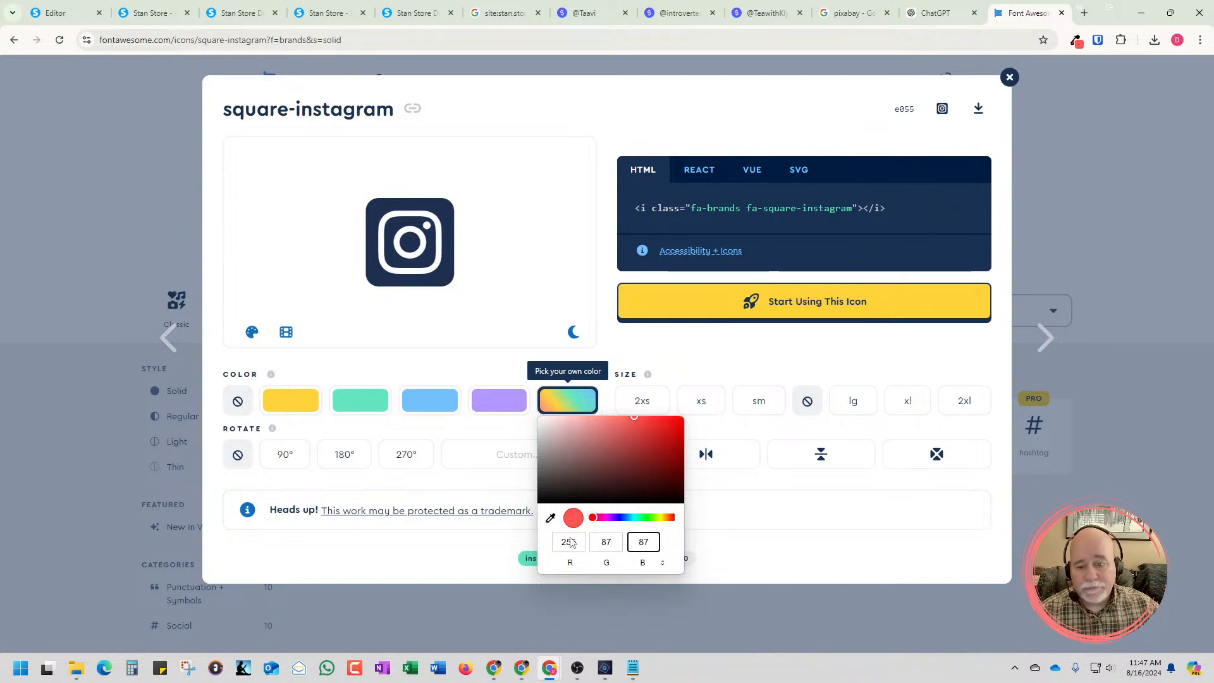
left_click(769, 573)
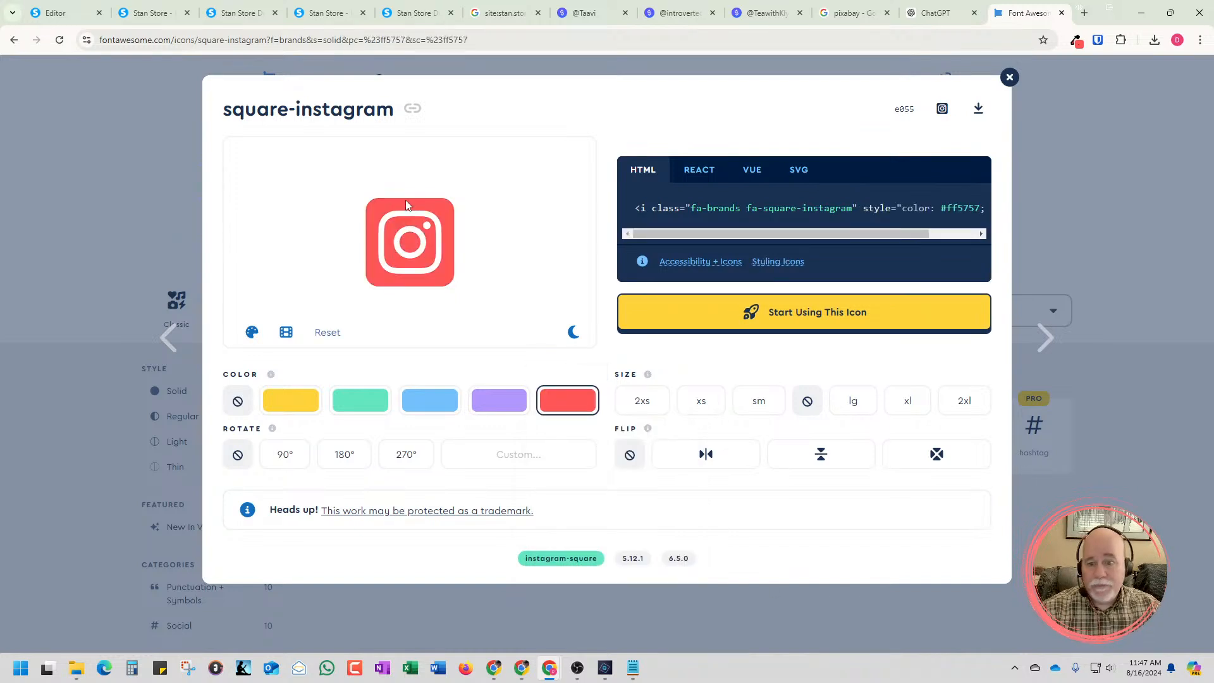
Download the recolored square-instagram icon as an SVG and show the file in its Downloads folder
left_click(800, 171)
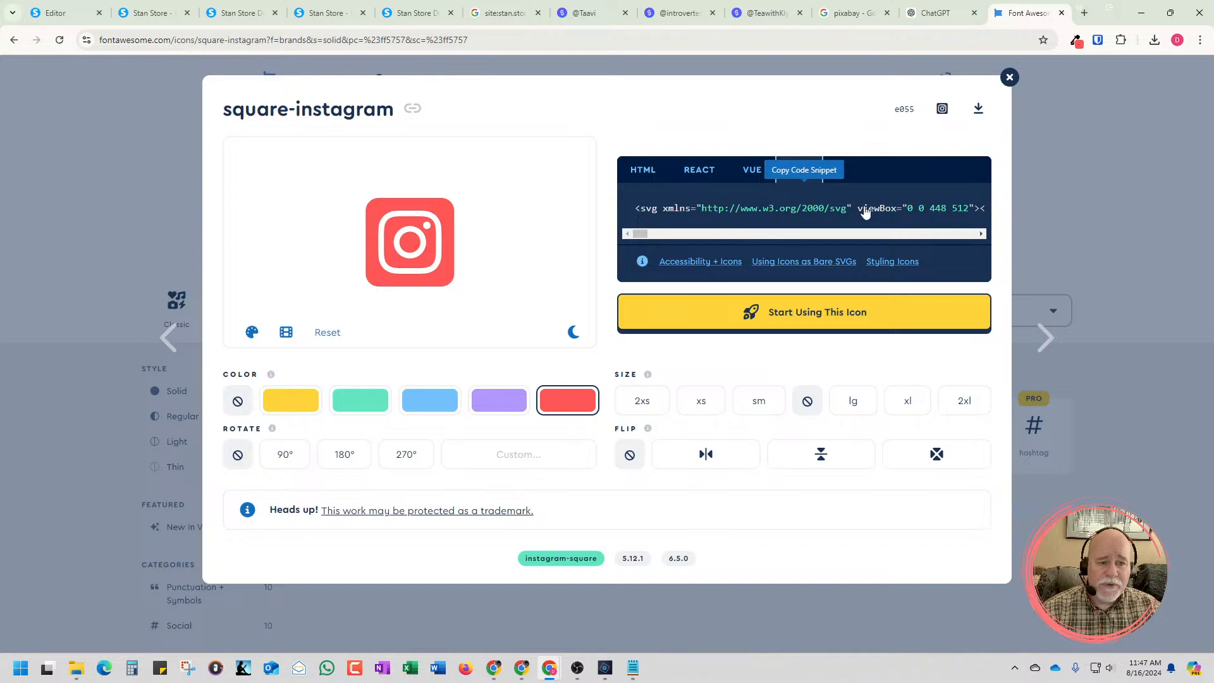
left_click(978, 111)
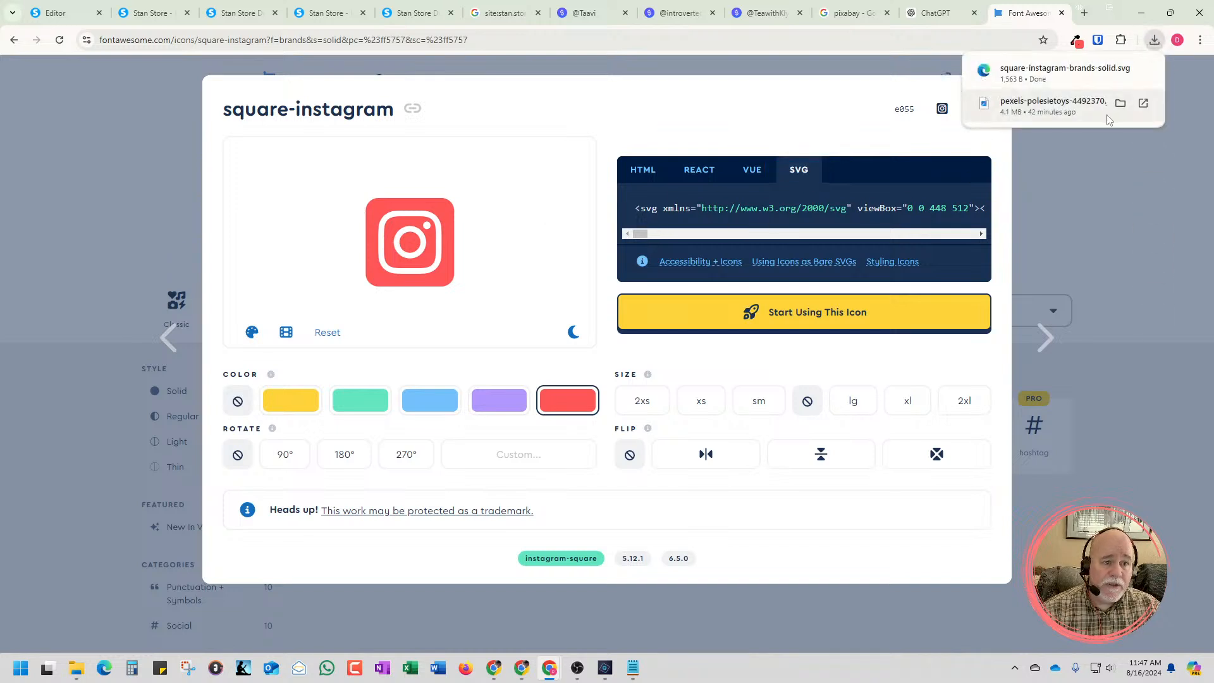
left_click(1120, 74)
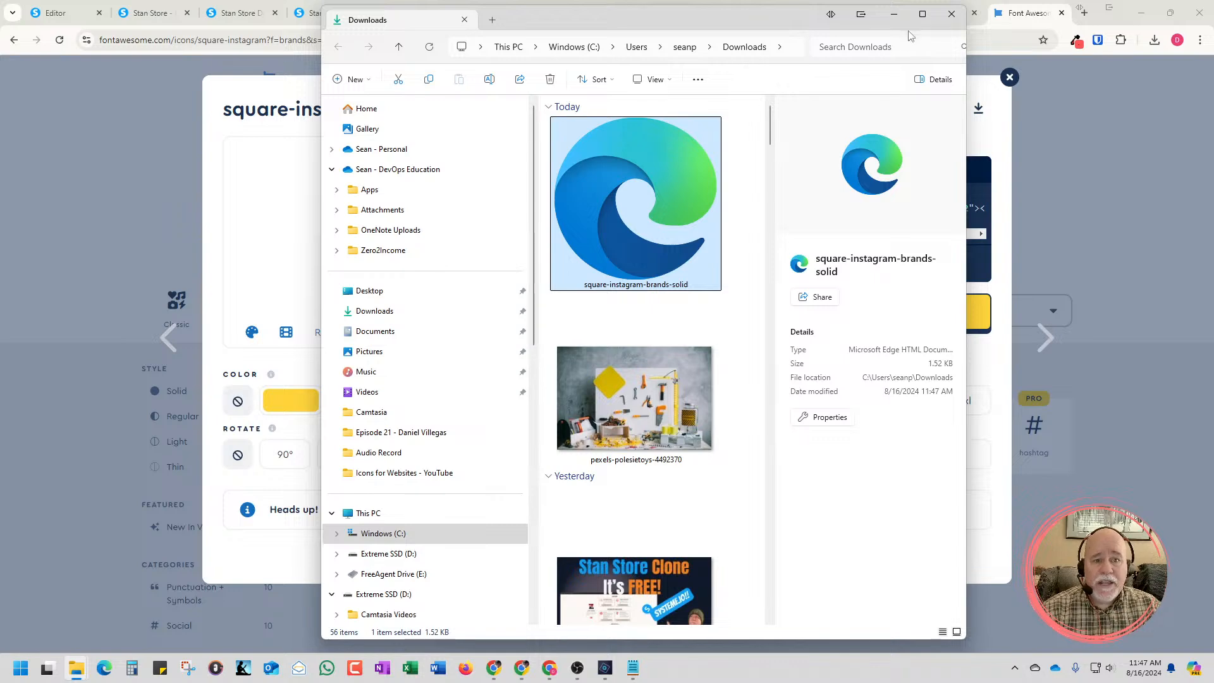
Rename the downloaded square-instagram-brands-solid file to "Instagram SVG - Red" and return to the Font Awesome page
left_click(922, 15)
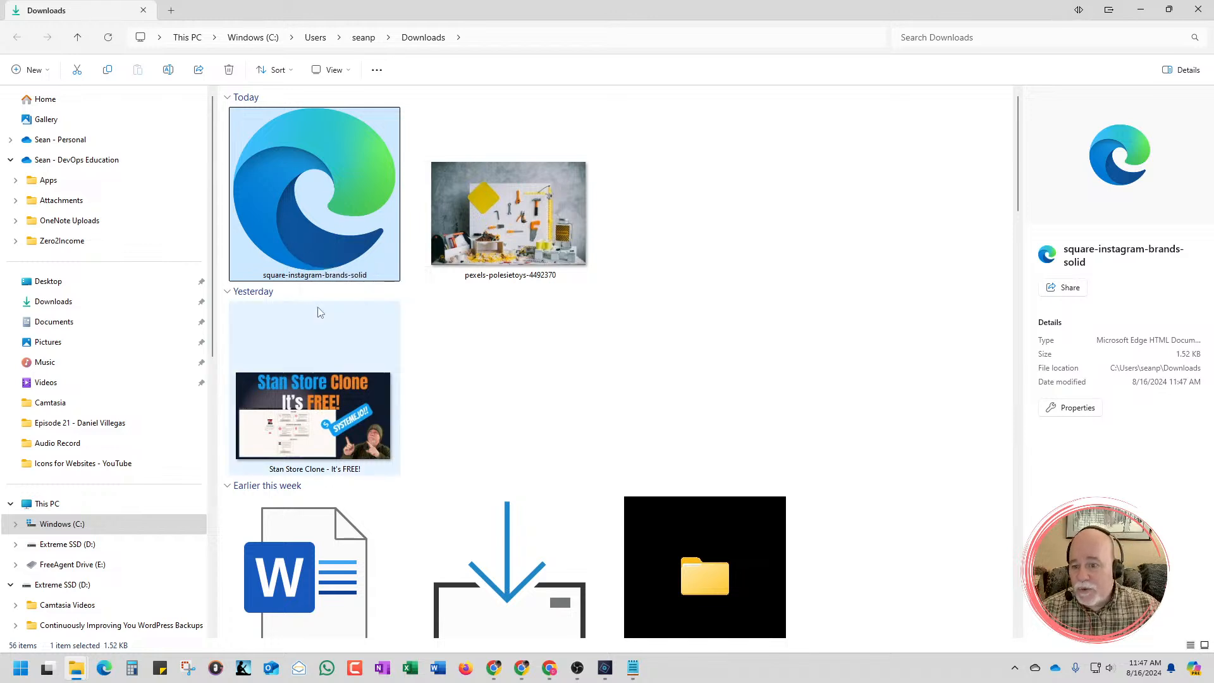
right_click(342, 282)
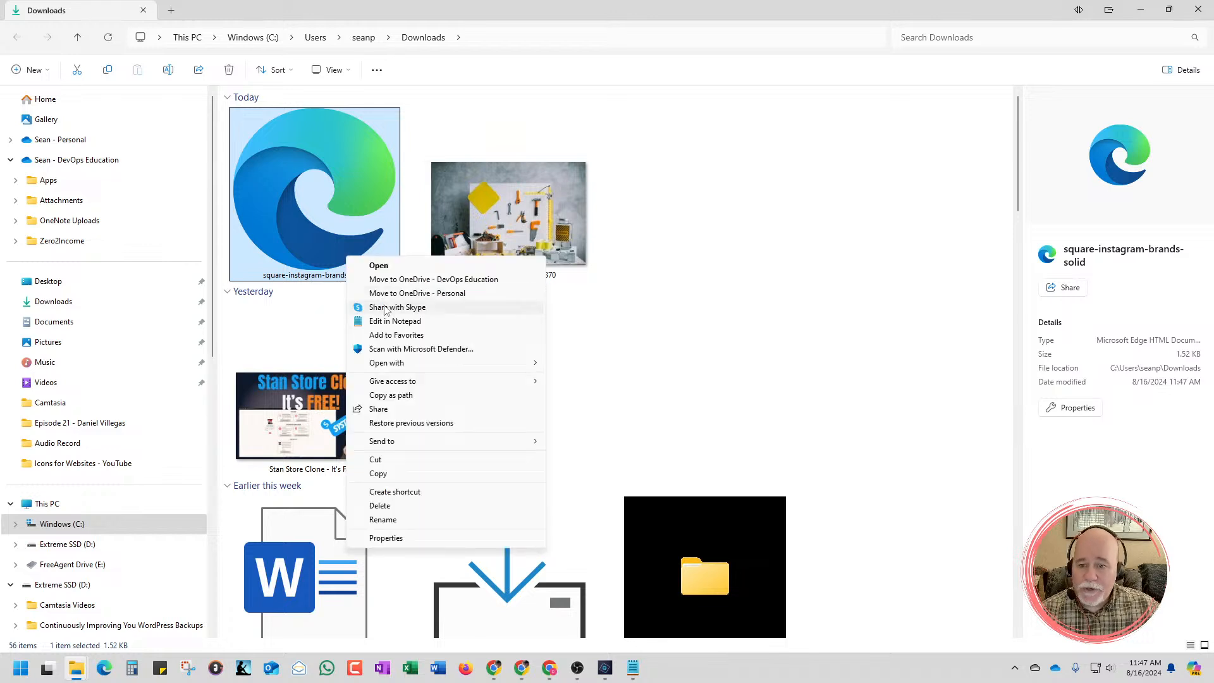
left_click(396, 519)
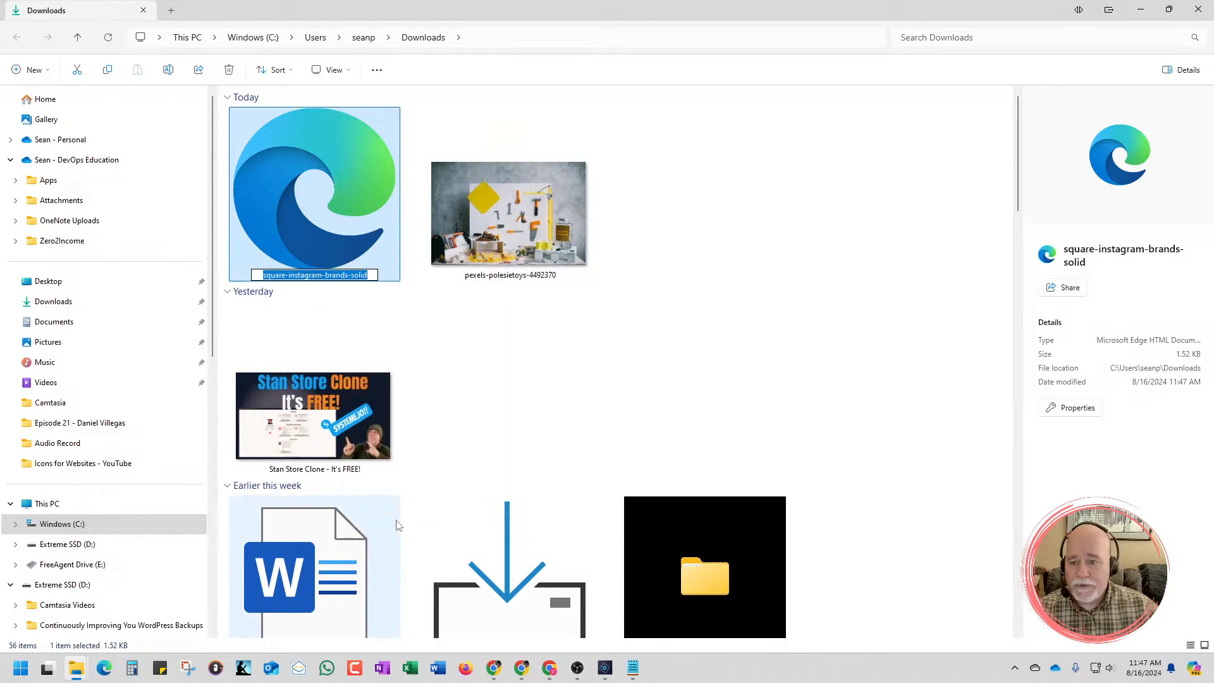
key("BackSpace")
type("Inst")
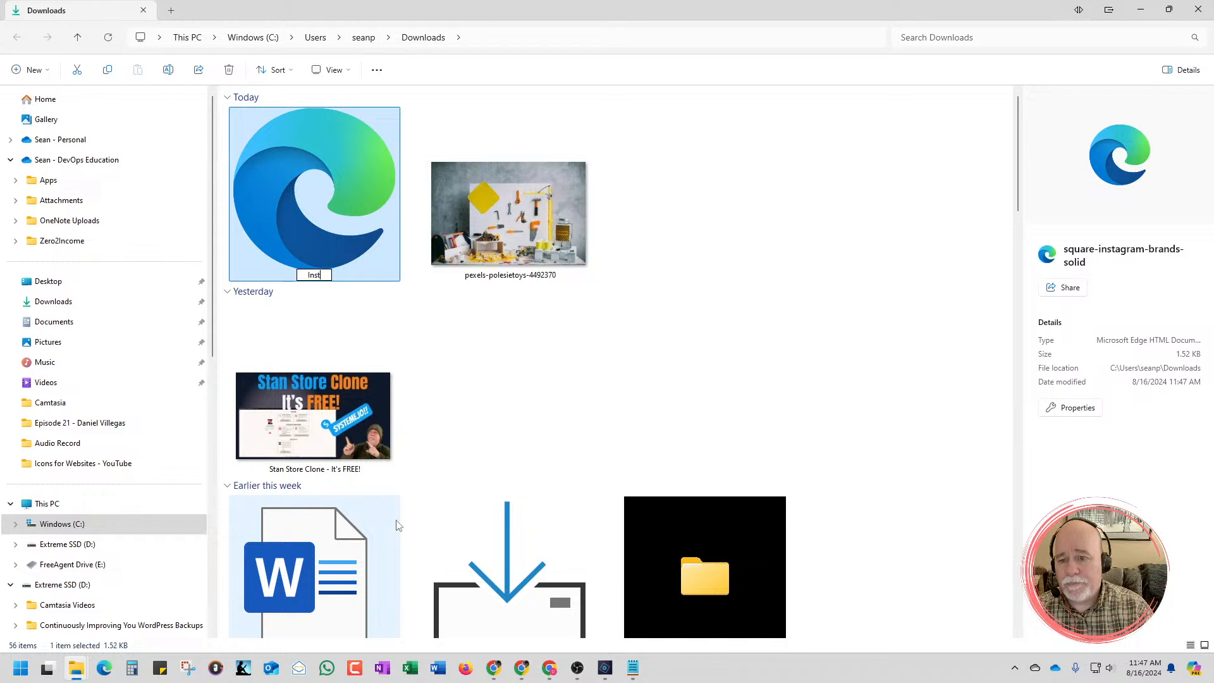
type("agram ")
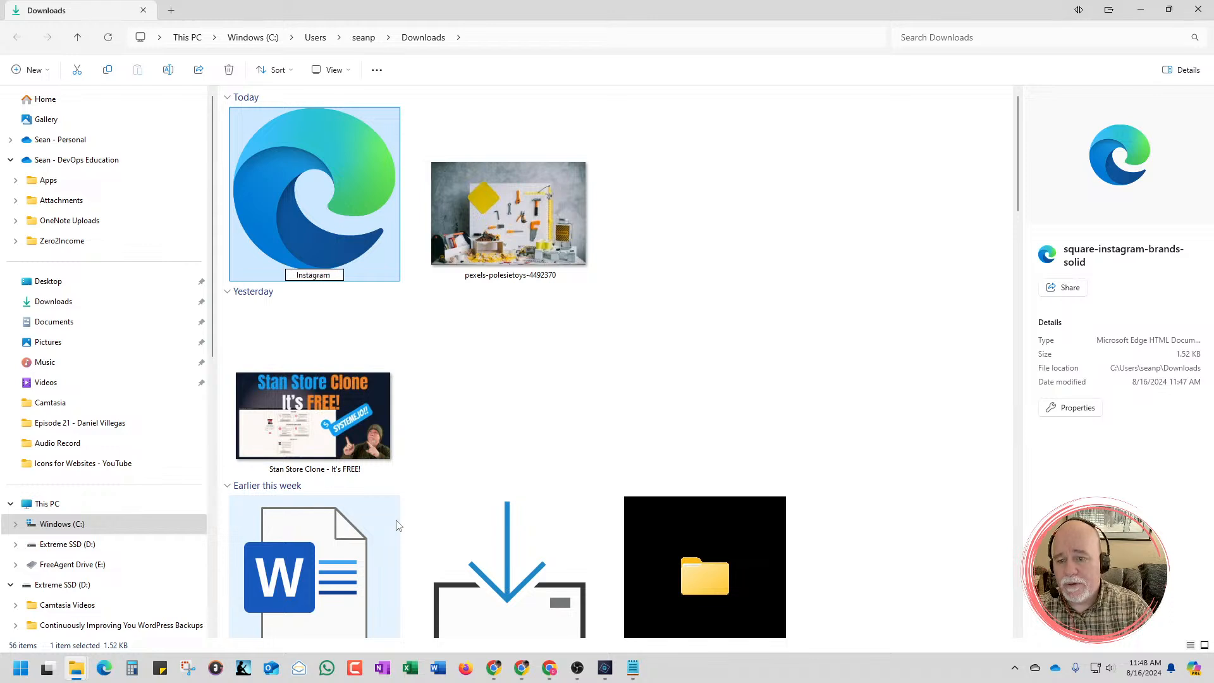
type("SVG - ")
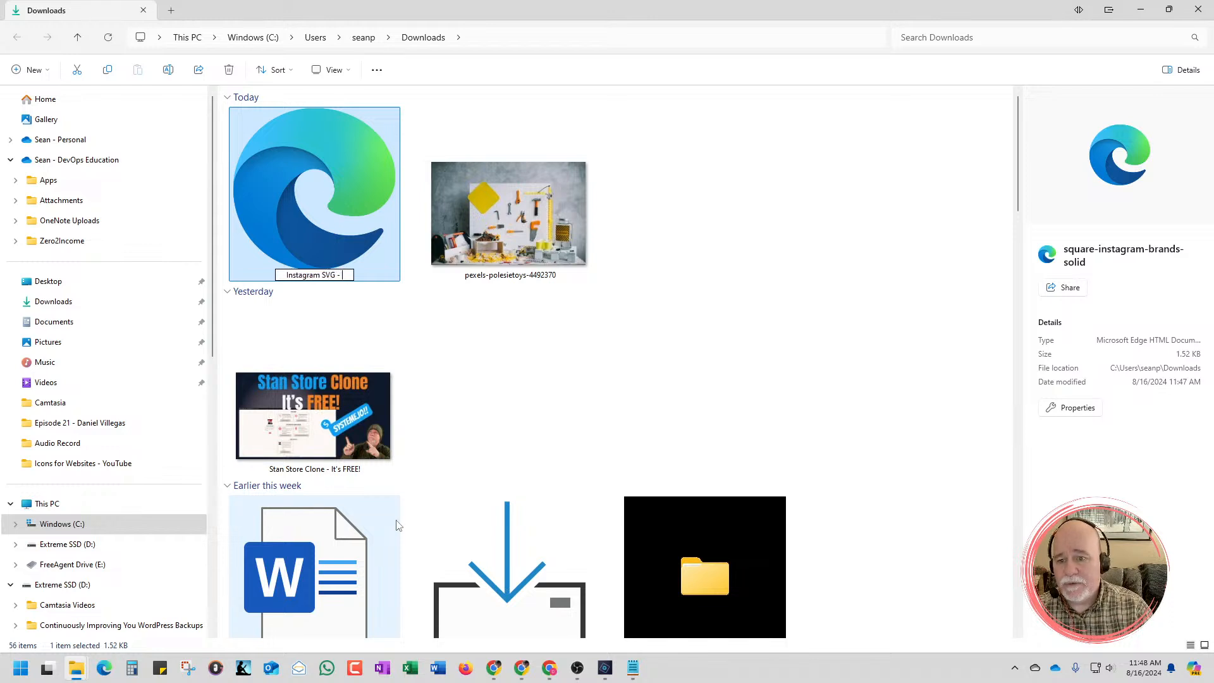
type("Red")
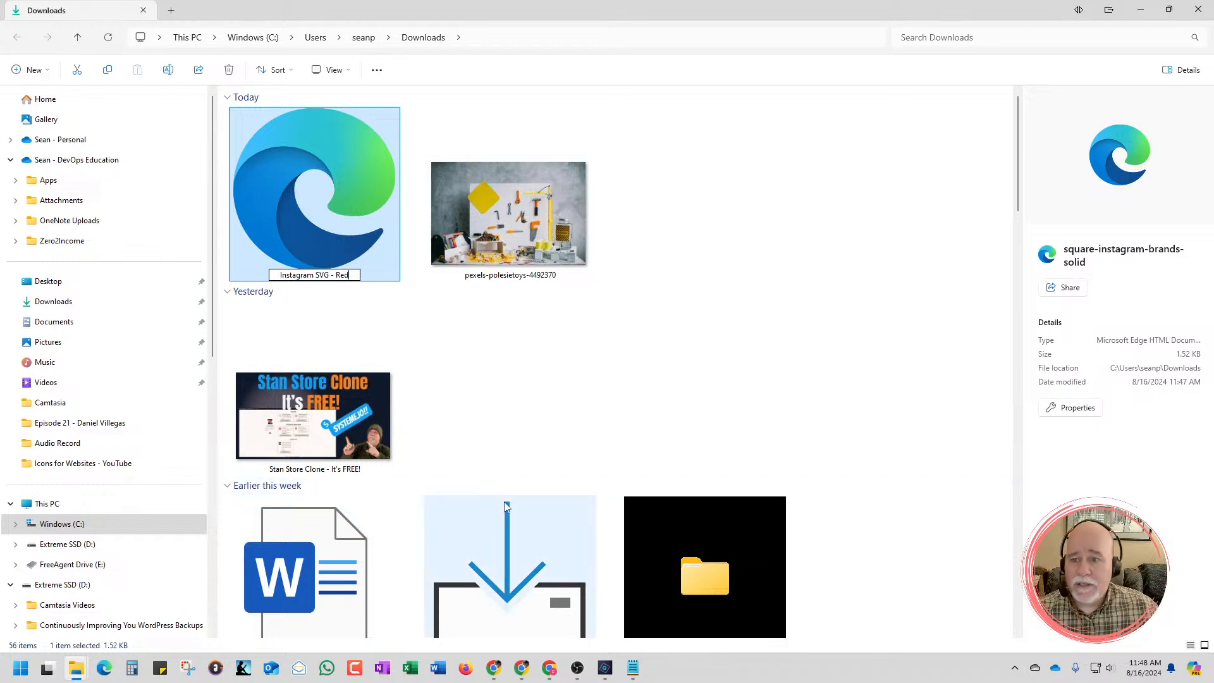
left_click(478, 382)
left_click_drag(657, 19, 1213, 25)
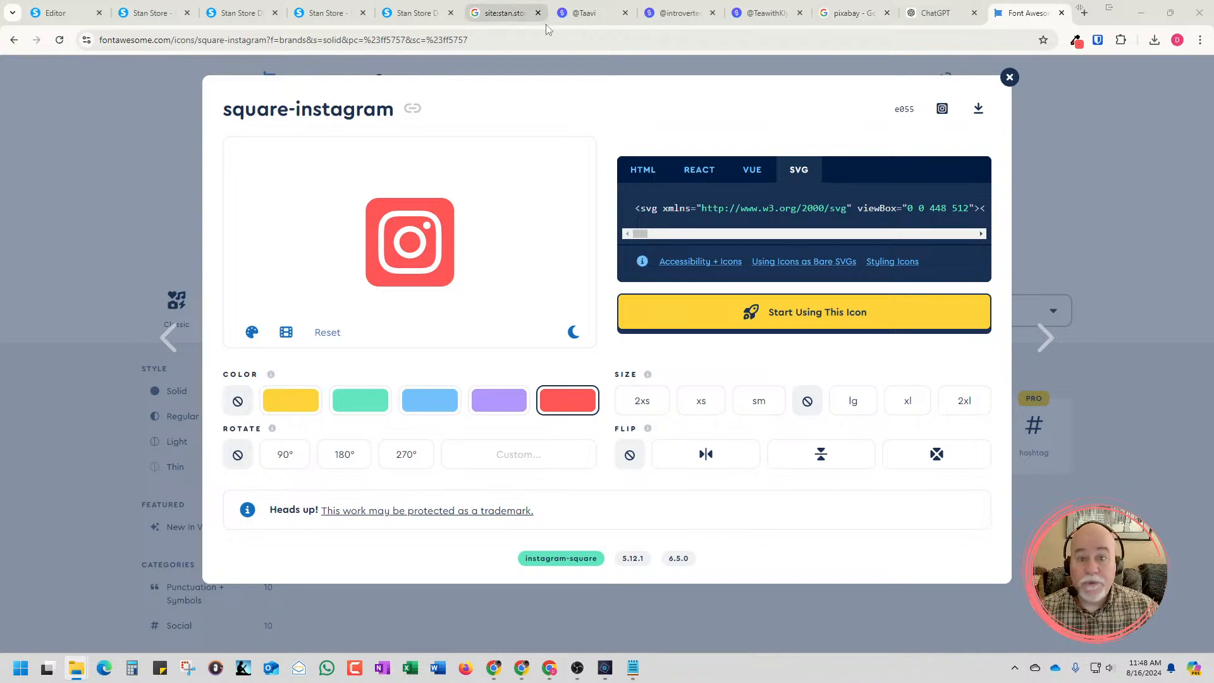
Return to the Systeme.io editor and add an image element to the second column of the social icon row
left_click(42, 12)
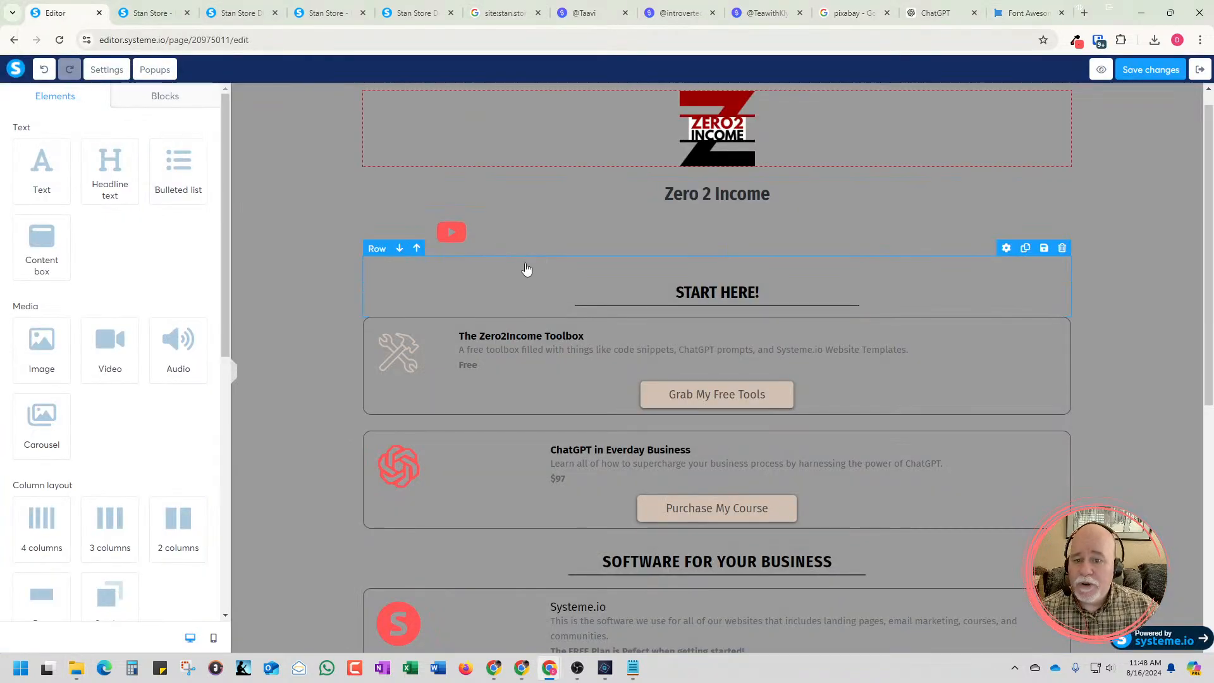
left_click(575, 244)
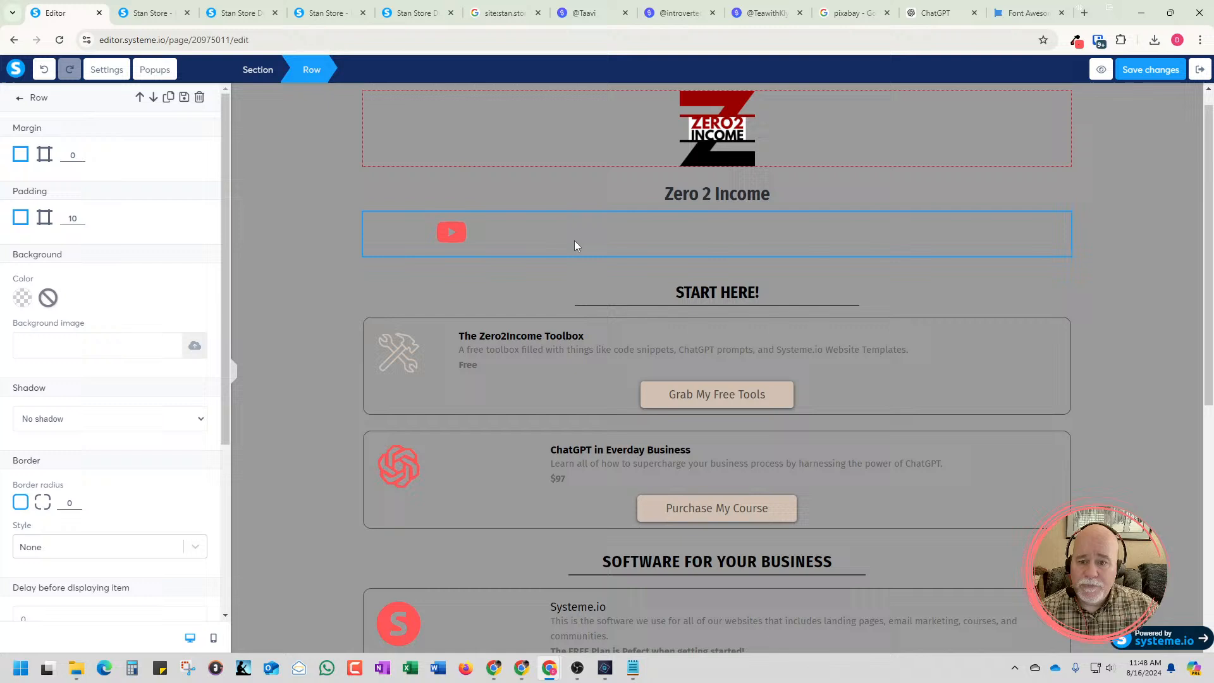
left_click(432, 233)
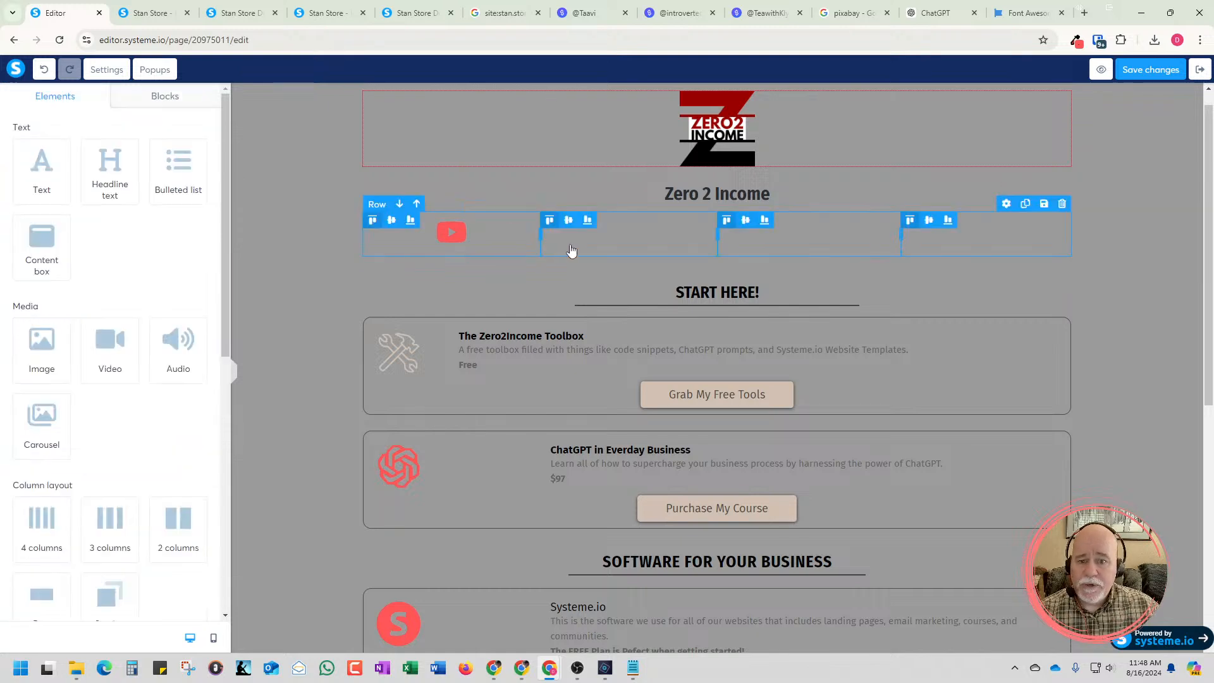
left_click(571, 250)
left_click(571, 245)
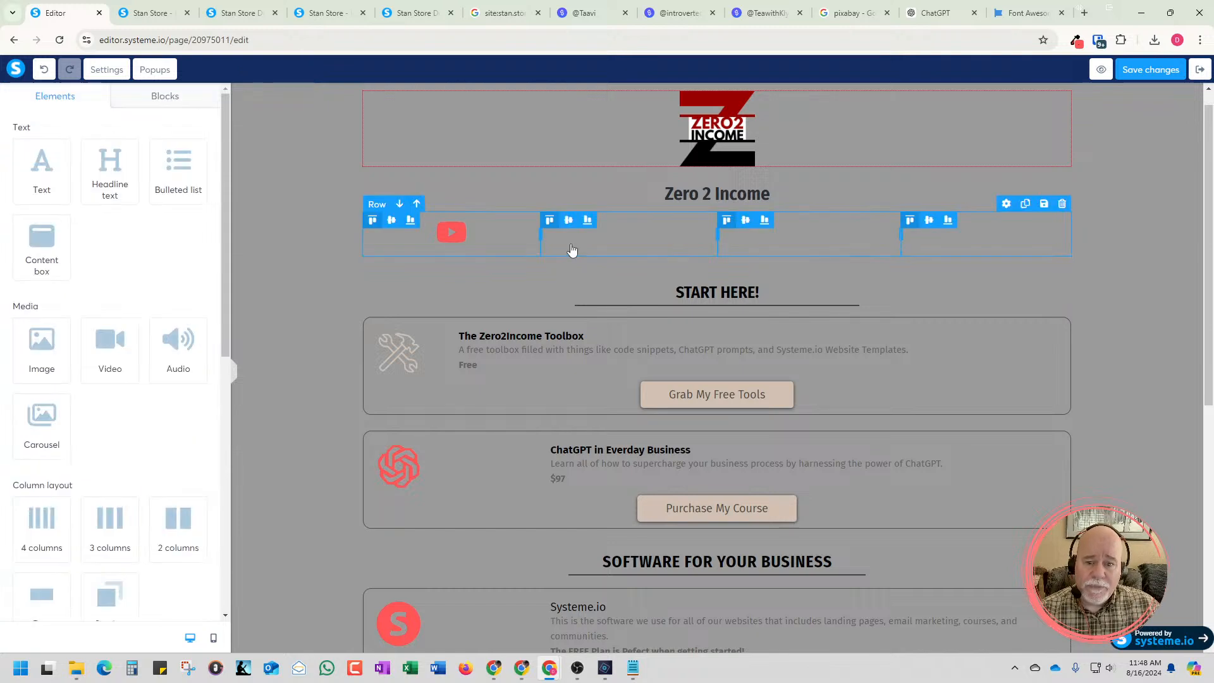
scroll(195, 325, "down", 3)
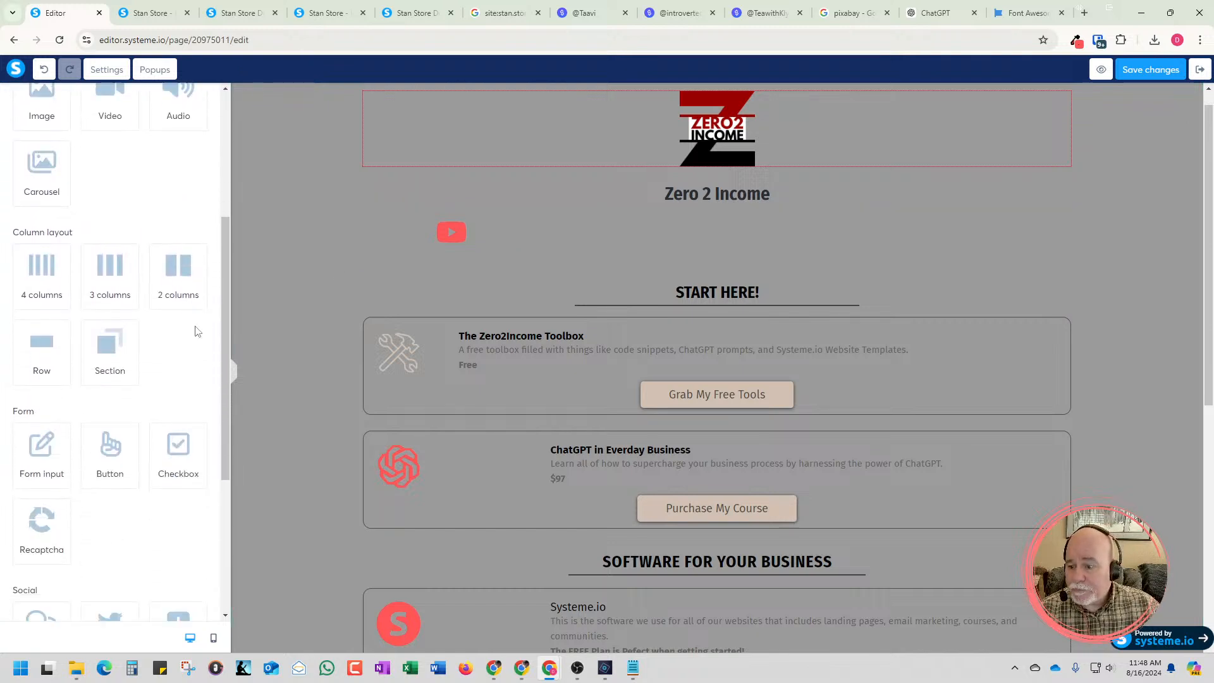
scroll(196, 325, "down", 4)
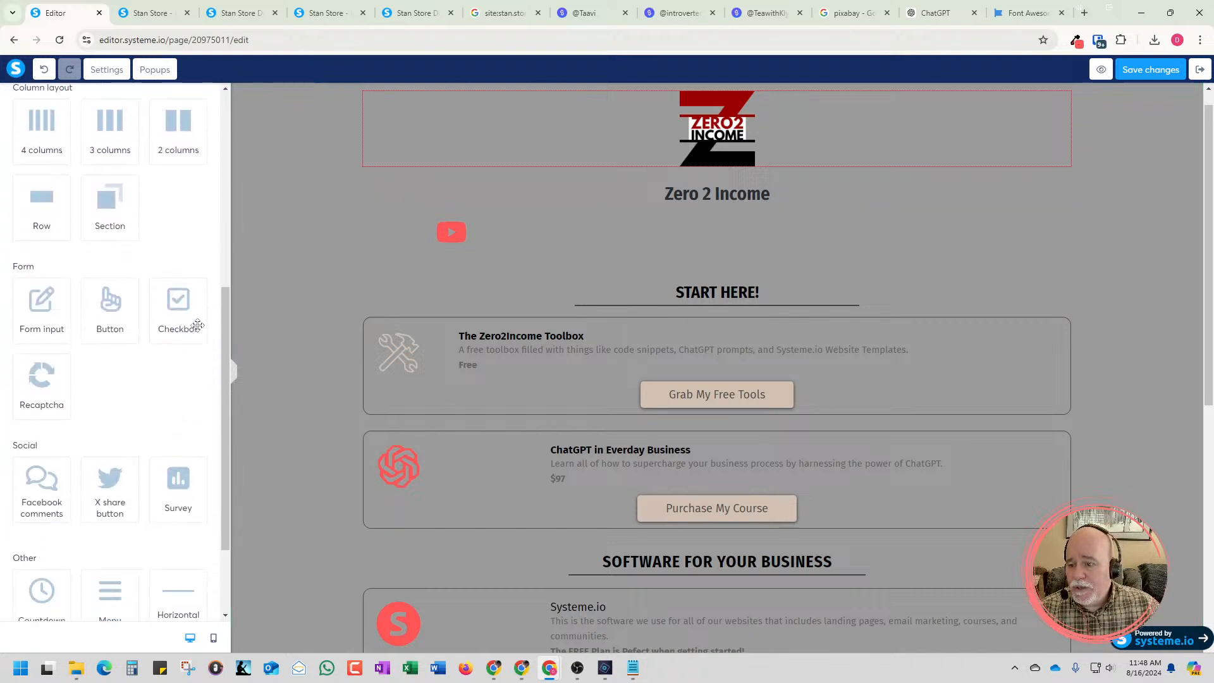
scroll(198, 330, "up", 6)
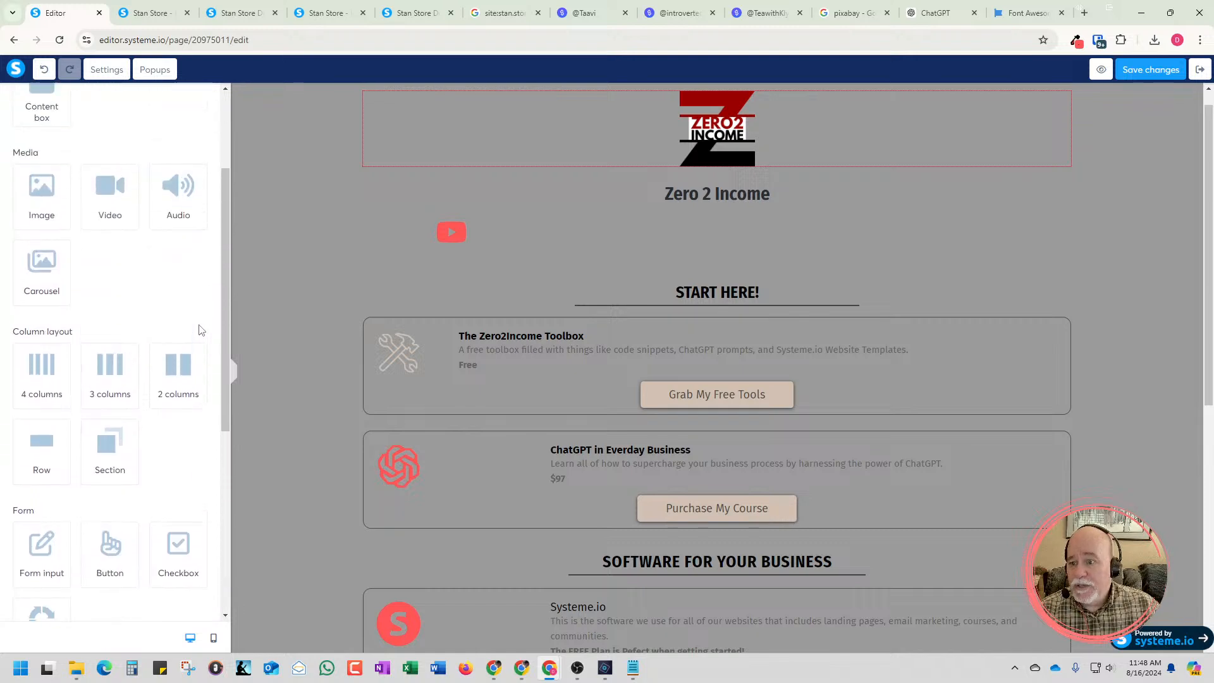
left_click_drag(41, 281, 565, 244)
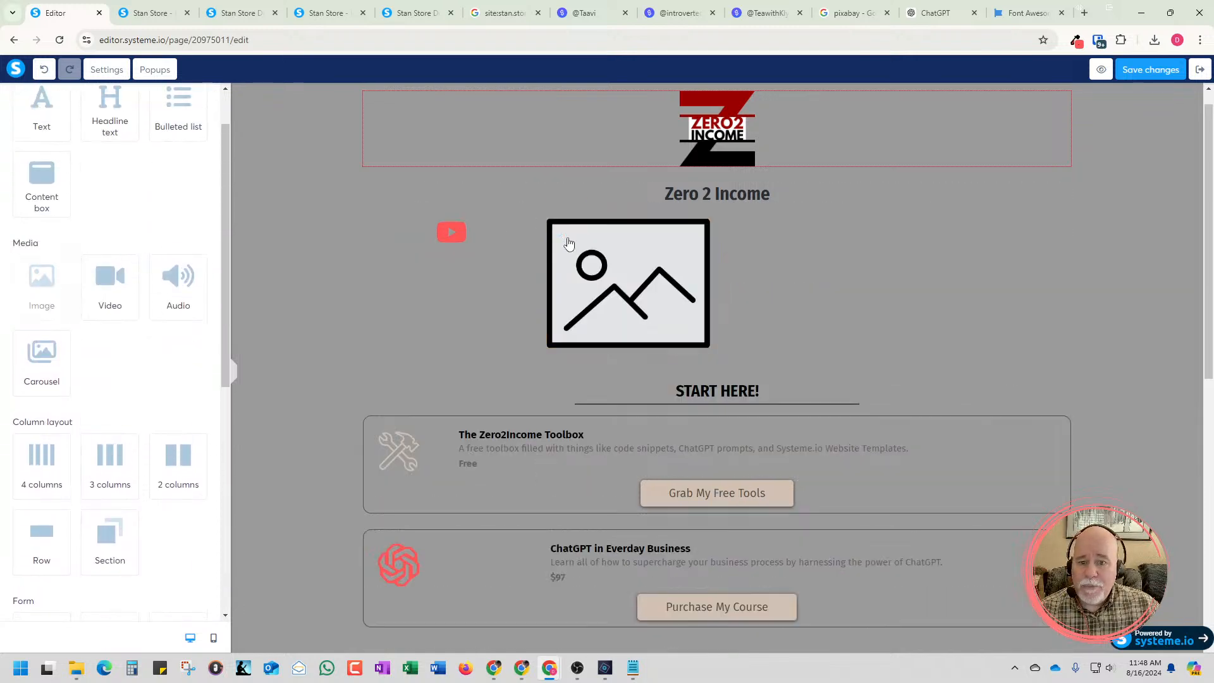
Duplicate the image placeholder and place the copies in the third and fourth columns of the social icon row
left_click_drag(525, 285, 725, 316)
left_click_drag(713, 412, 828, 256)
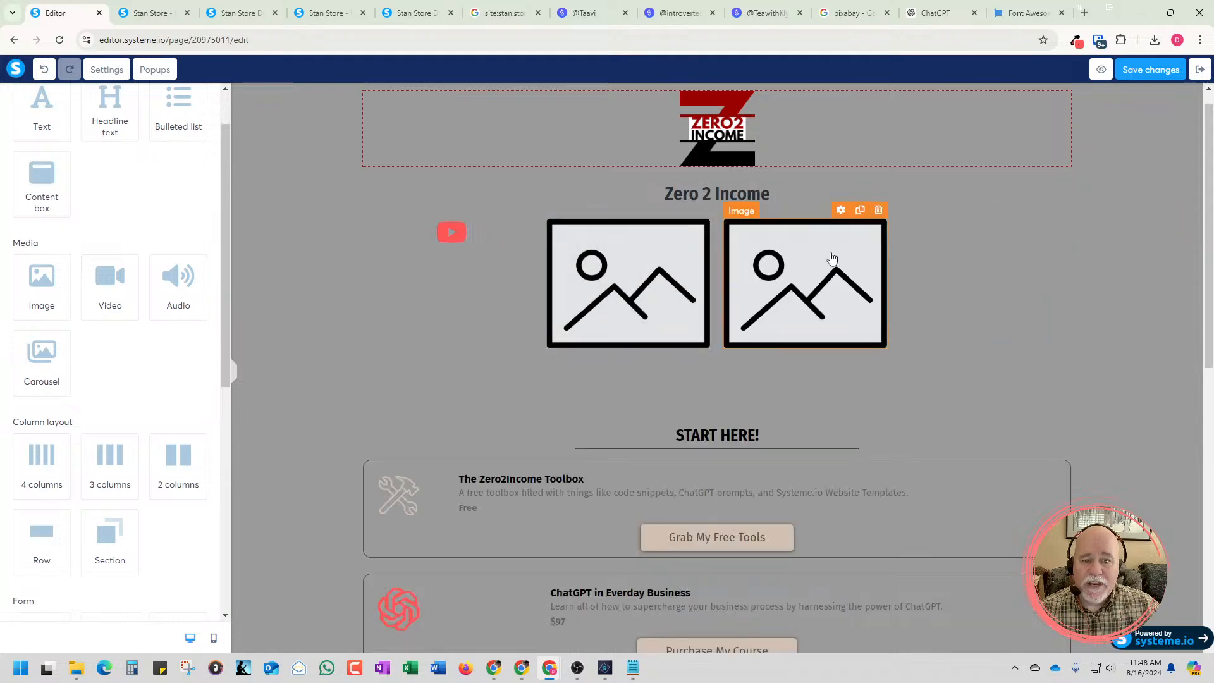
left_click(860, 211)
left_click_drag(858, 241, 1021, 225)
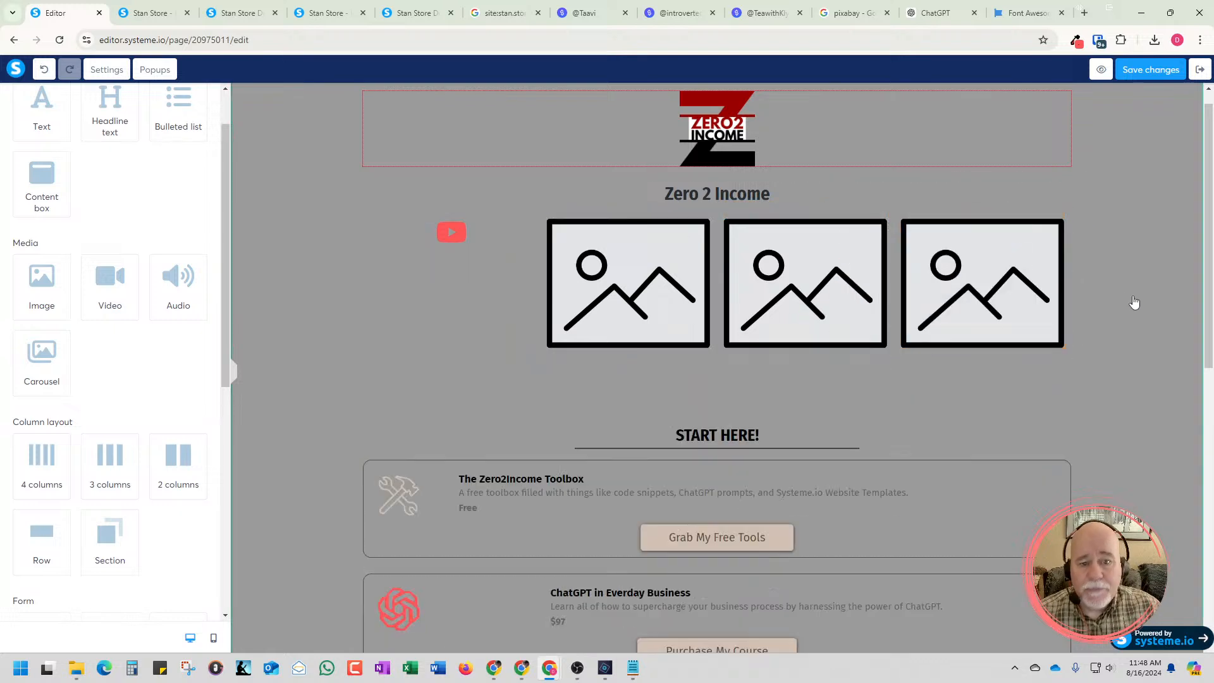
Upload the "Instagram SVG - Red" file from Downloads and insert it into the second column's image placeholder
left_click(659, 272)
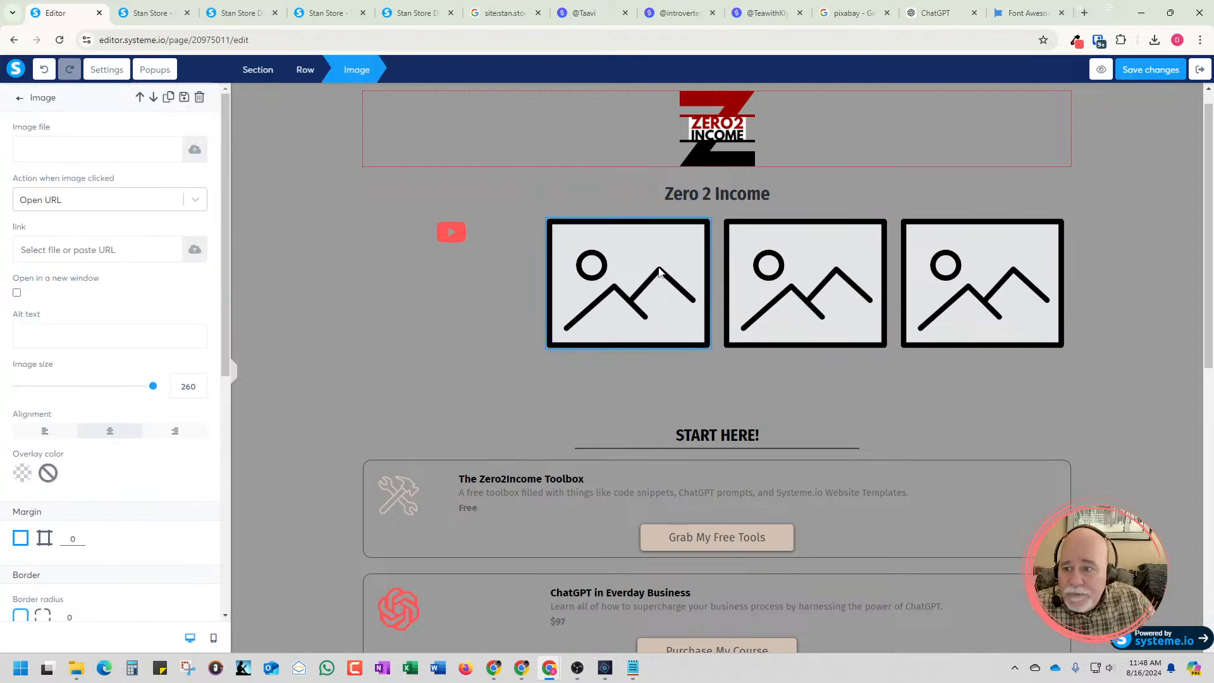
left_click(194, 151)
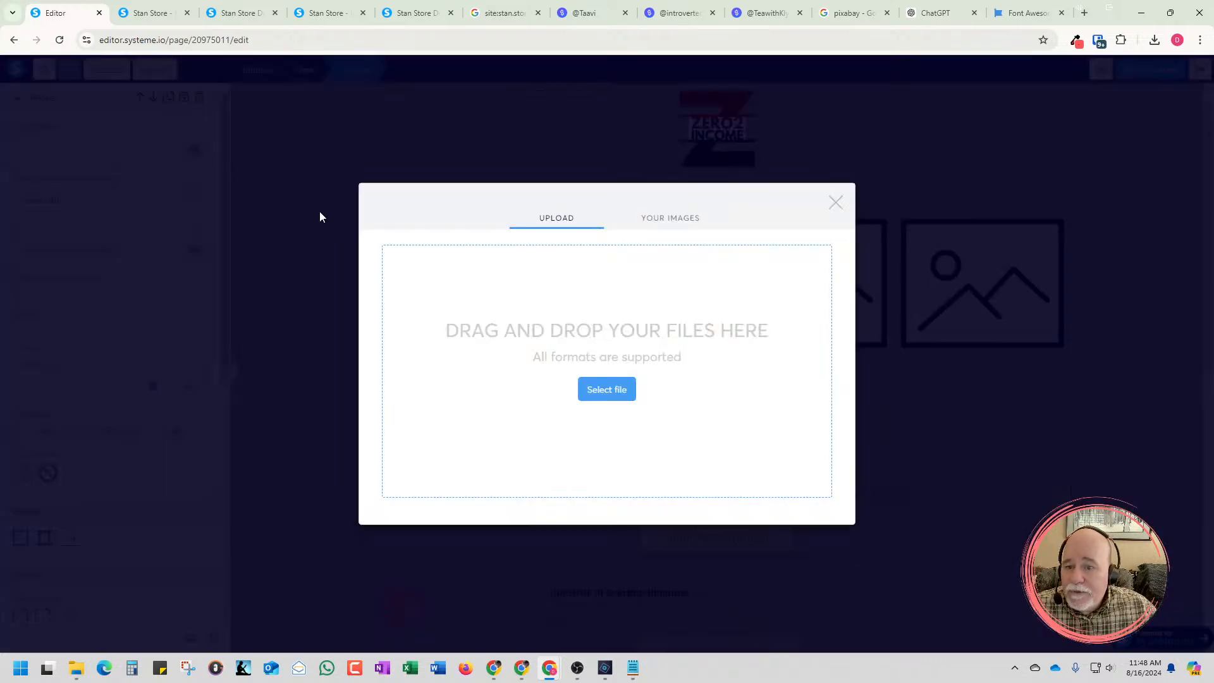
left_click(607, 389)
left_click(309, 172)
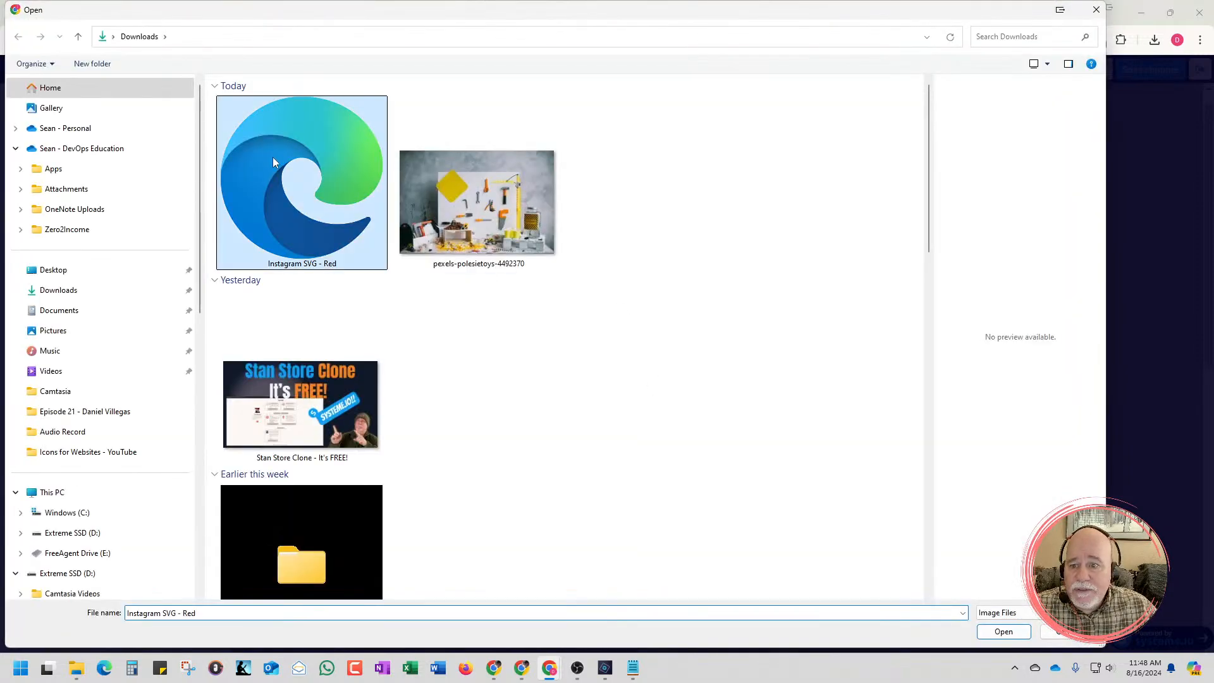
left_click(991, 634)
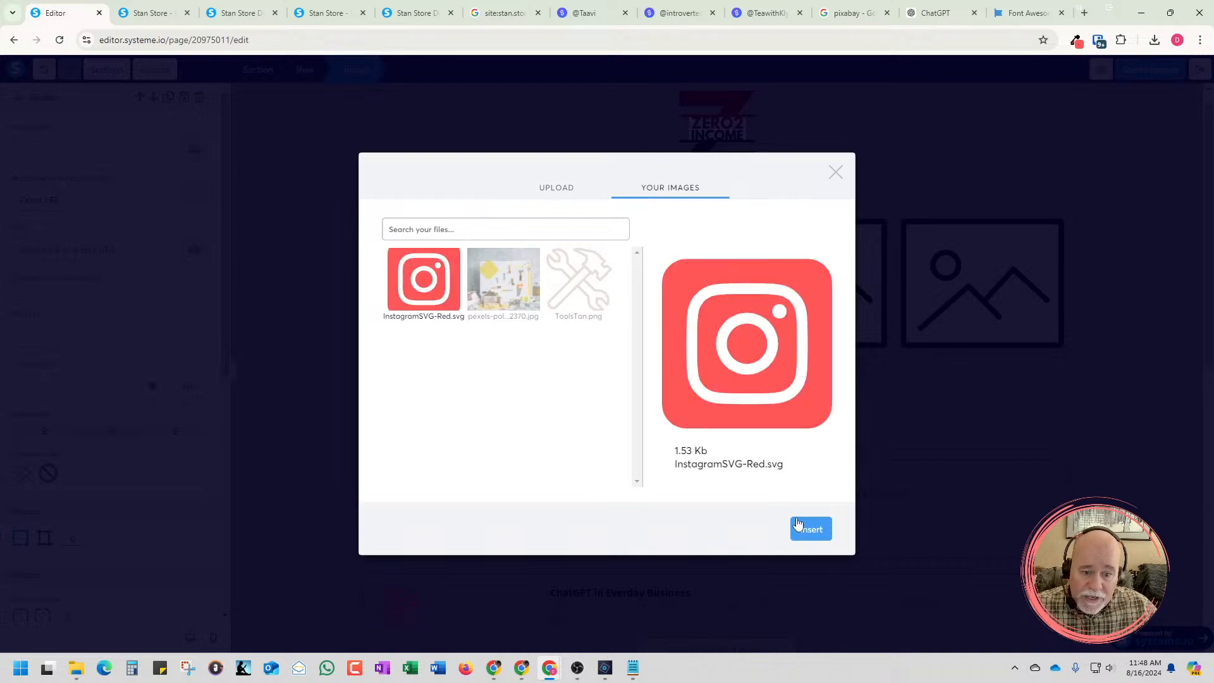
left_click(798, 524)
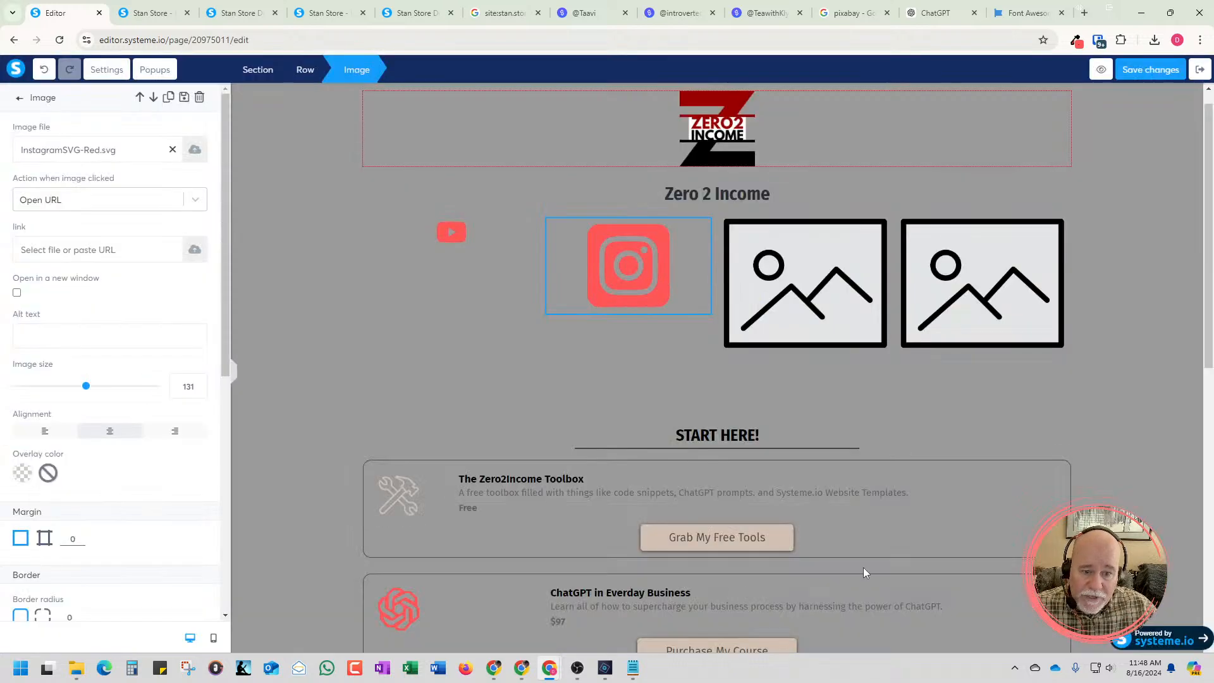
Check the YouTube icon's image size and set the Instagram icon's image size to 50
left_click(460, 242)
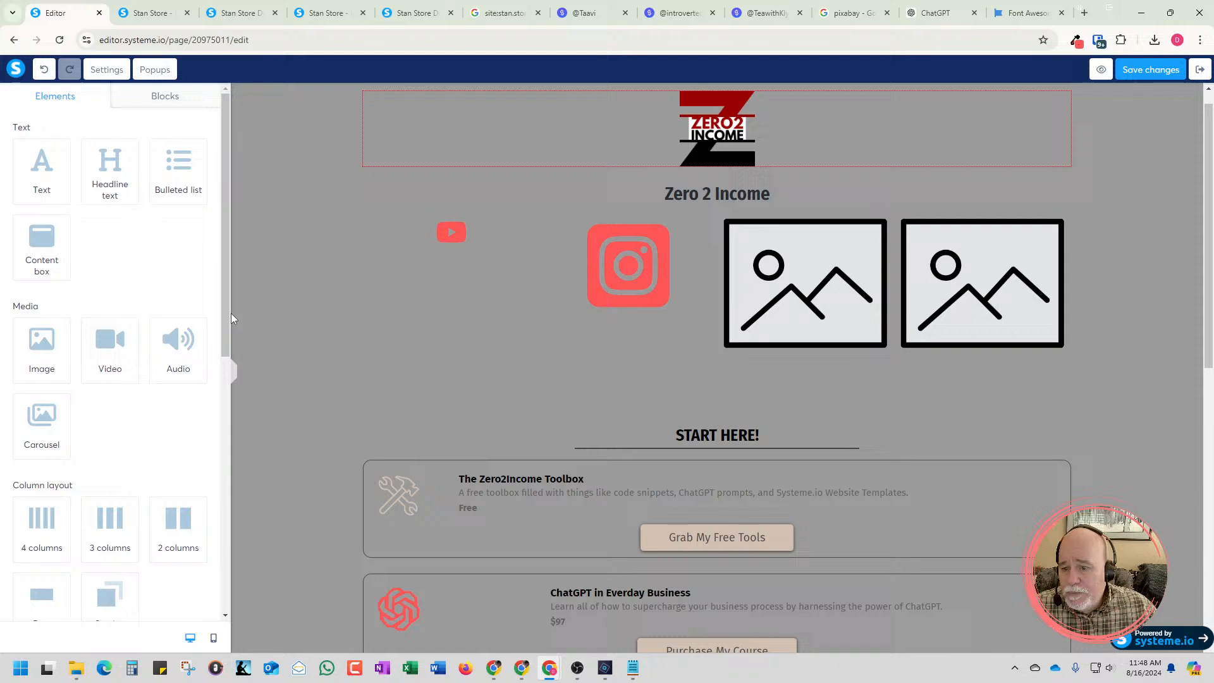
left_click(460, 238)
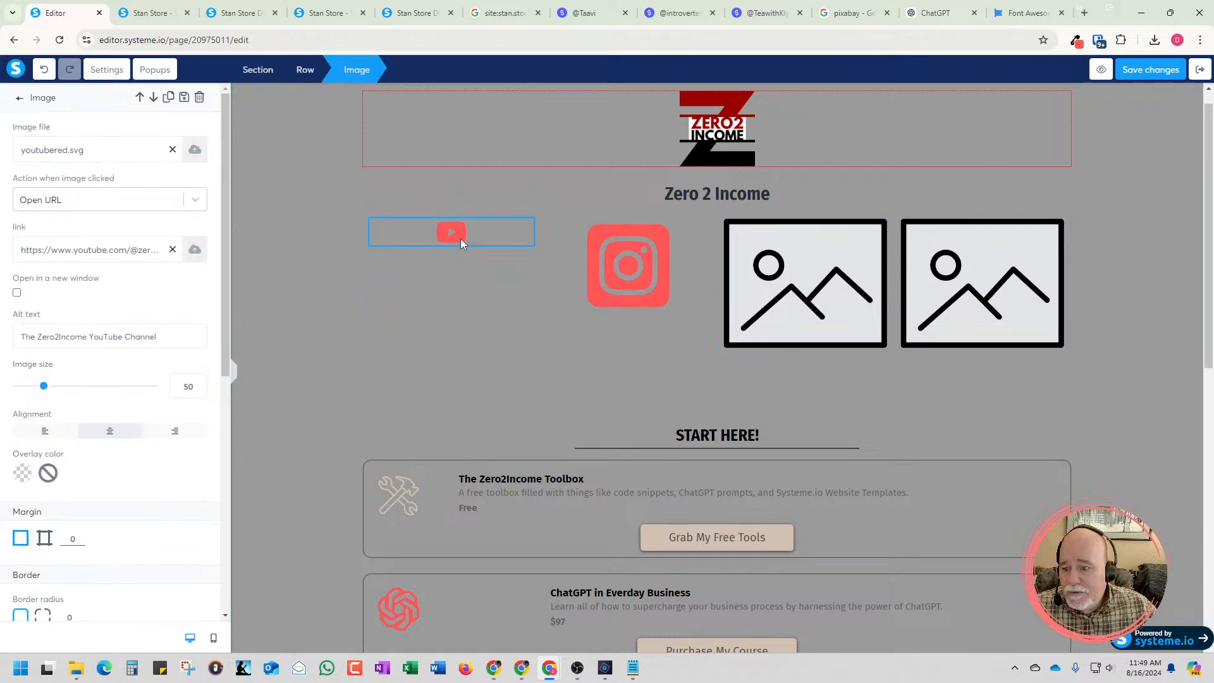
left_click(605, 282)
left_click(605, 281)
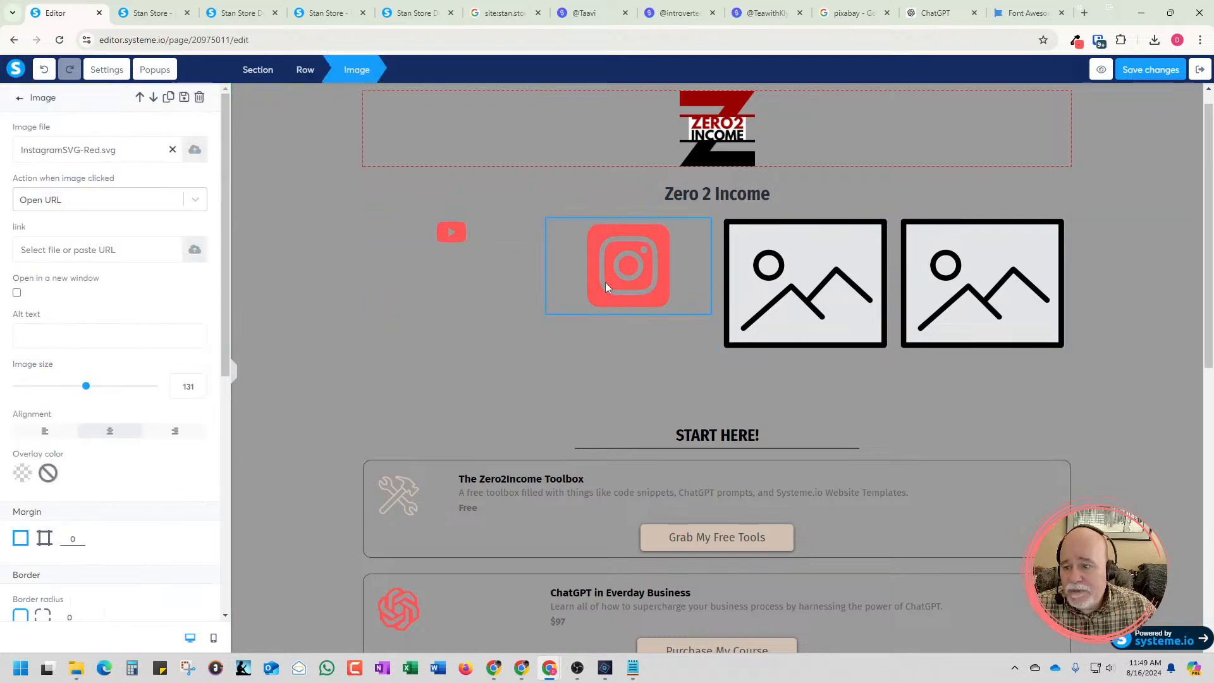
double_click(194, 387)
type("50")
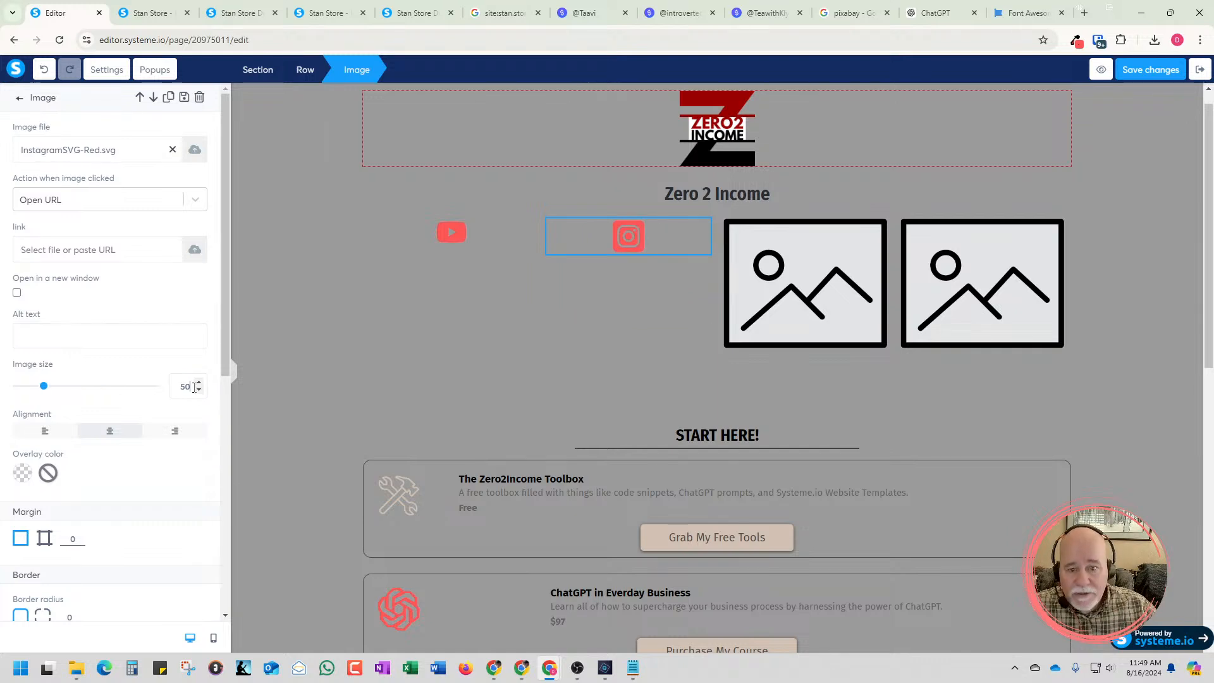
left_click(673, 386)
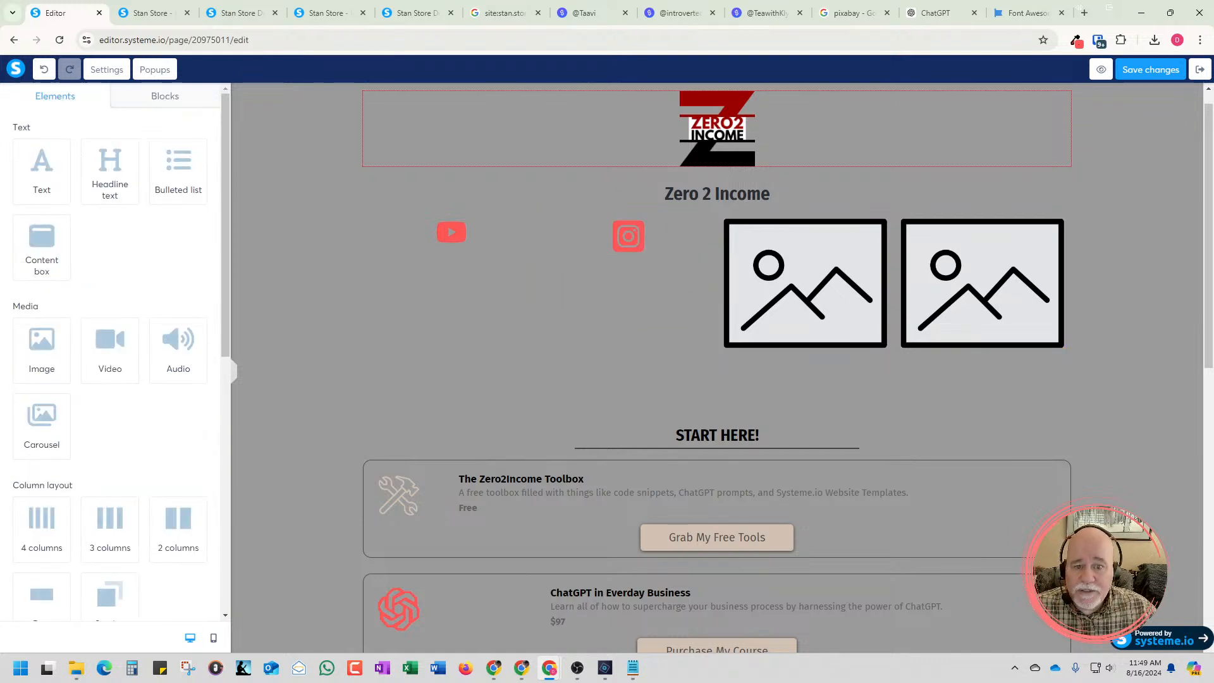
Compare the YouTube and Instagram icons' settings and reduce the Instagram icon's image size to about 40
left_click(1184, 234)
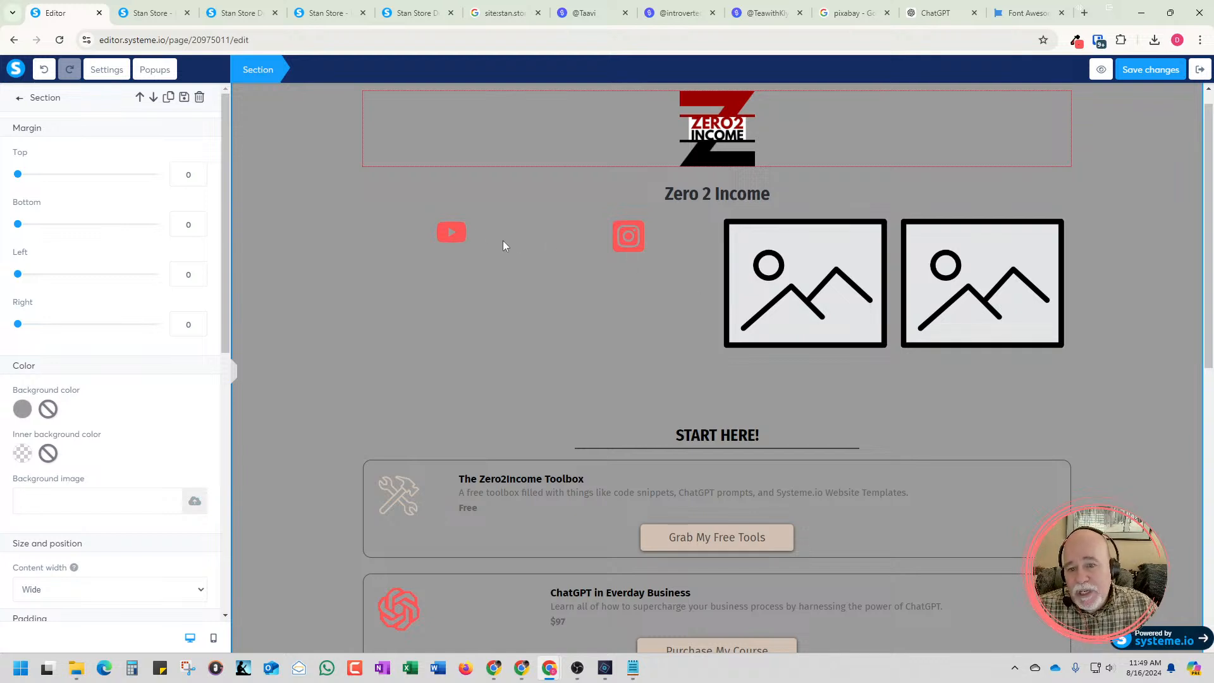
left_click(634, 243)
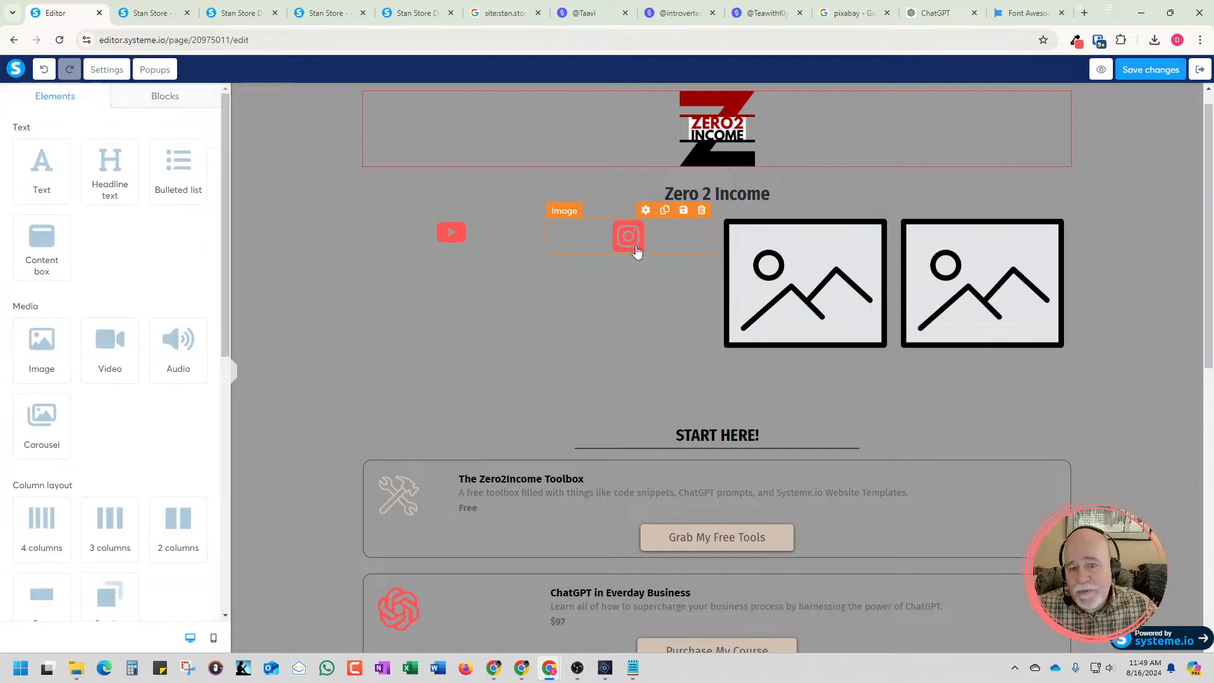
left_click(631, 240)
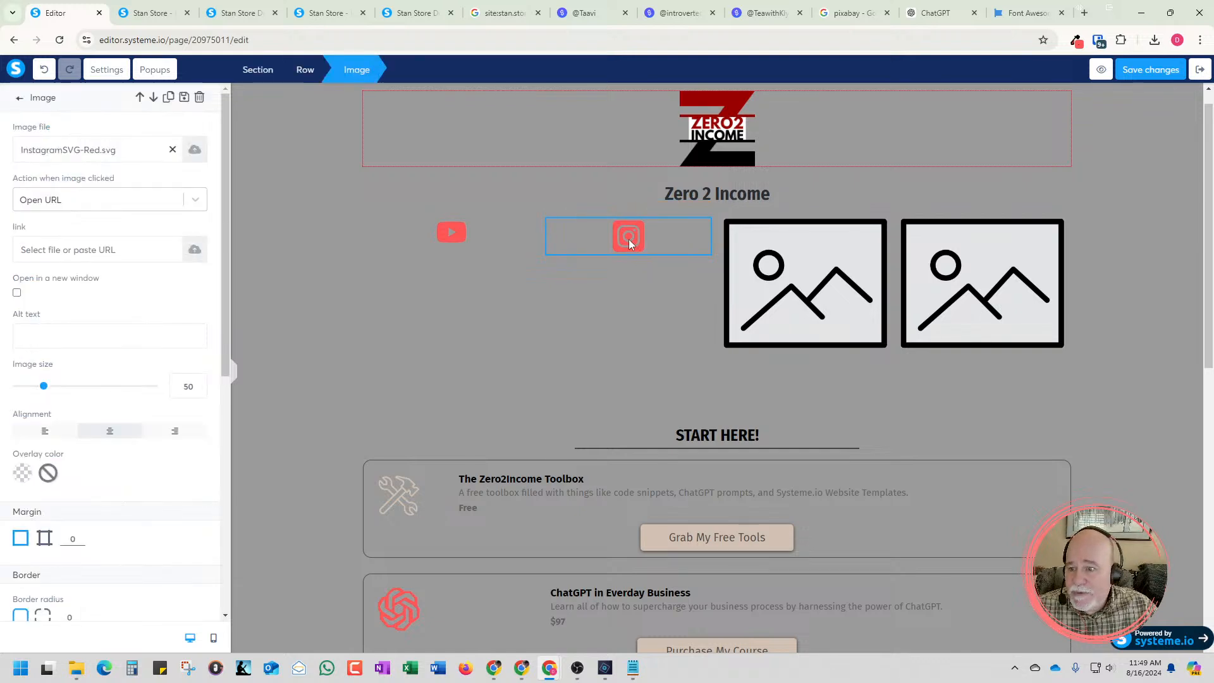
left_click(461, 237)
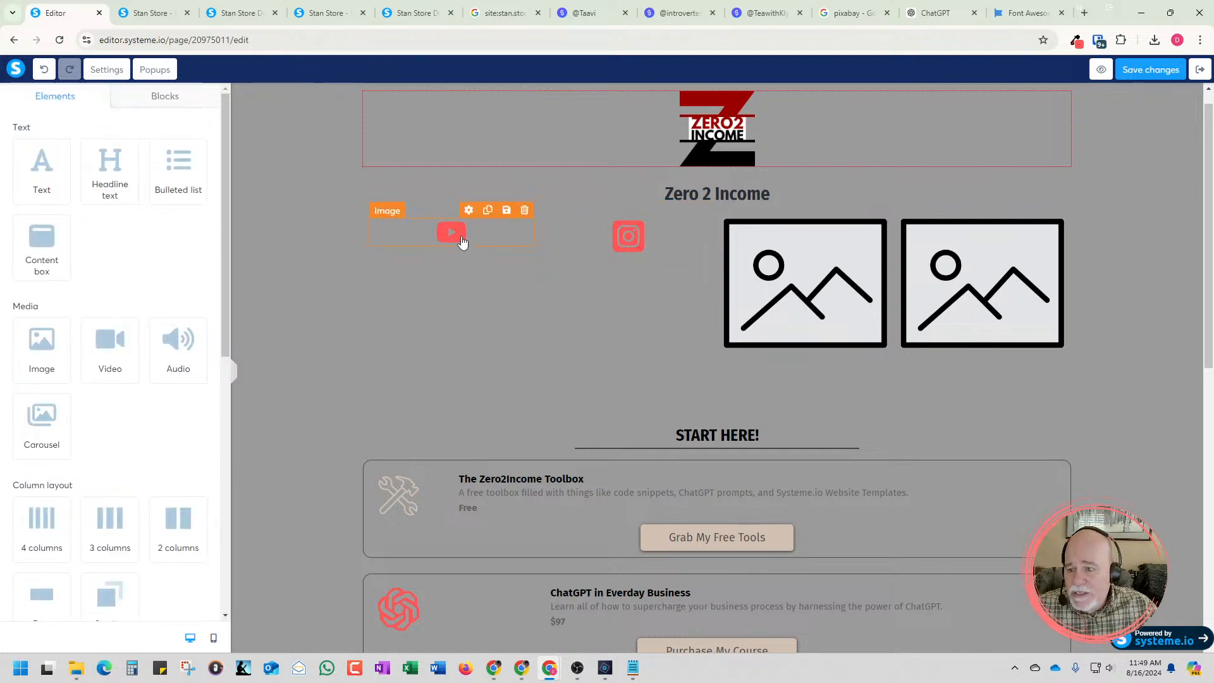
left_click(462, 238)
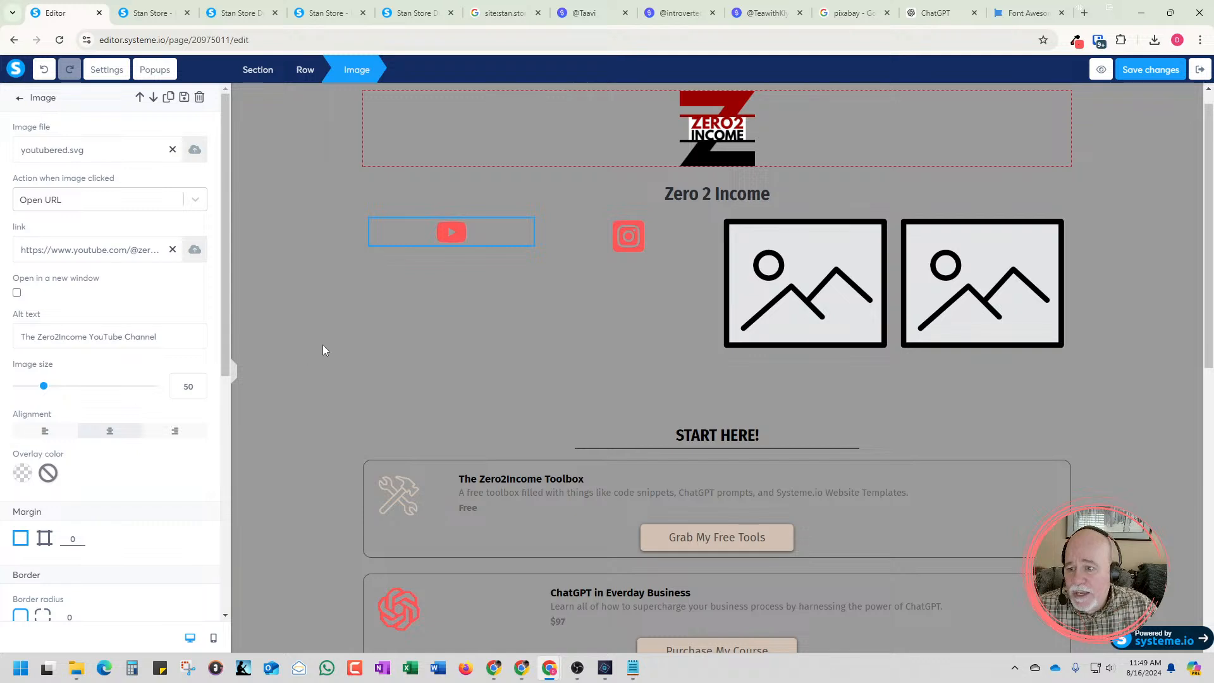
left_click(567, 279)
left_click(620, 251)
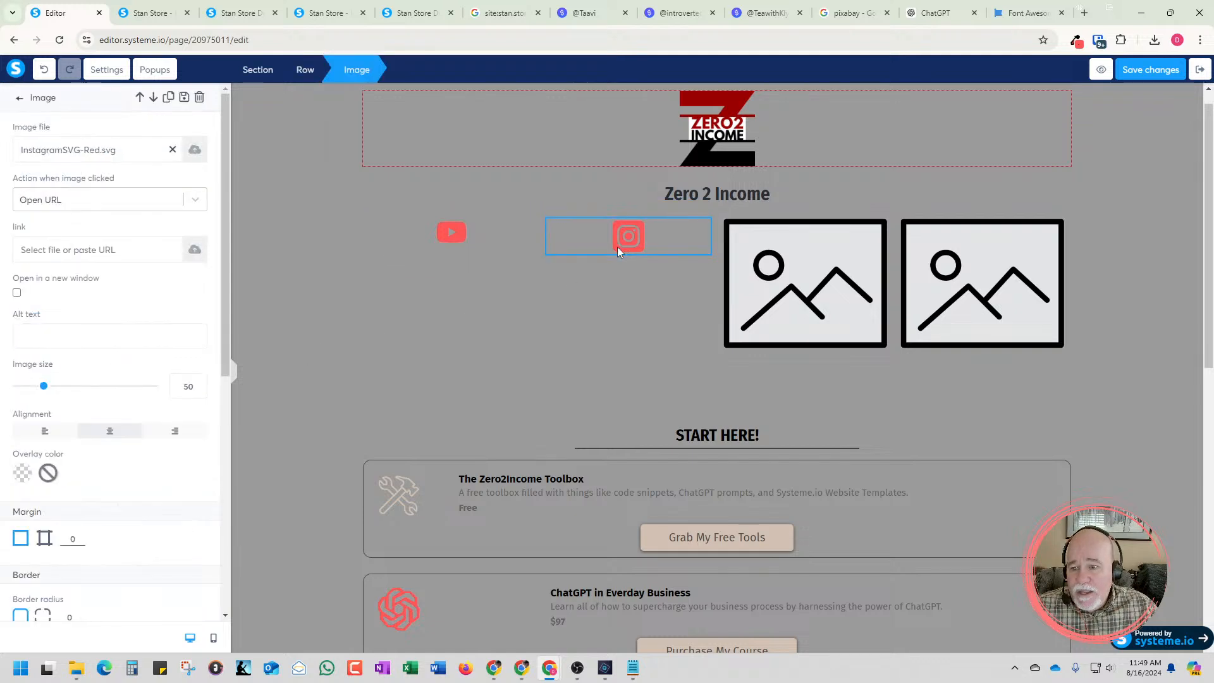
left_click(199, 390)
left_click(199, 390)
left_click(199, 390)
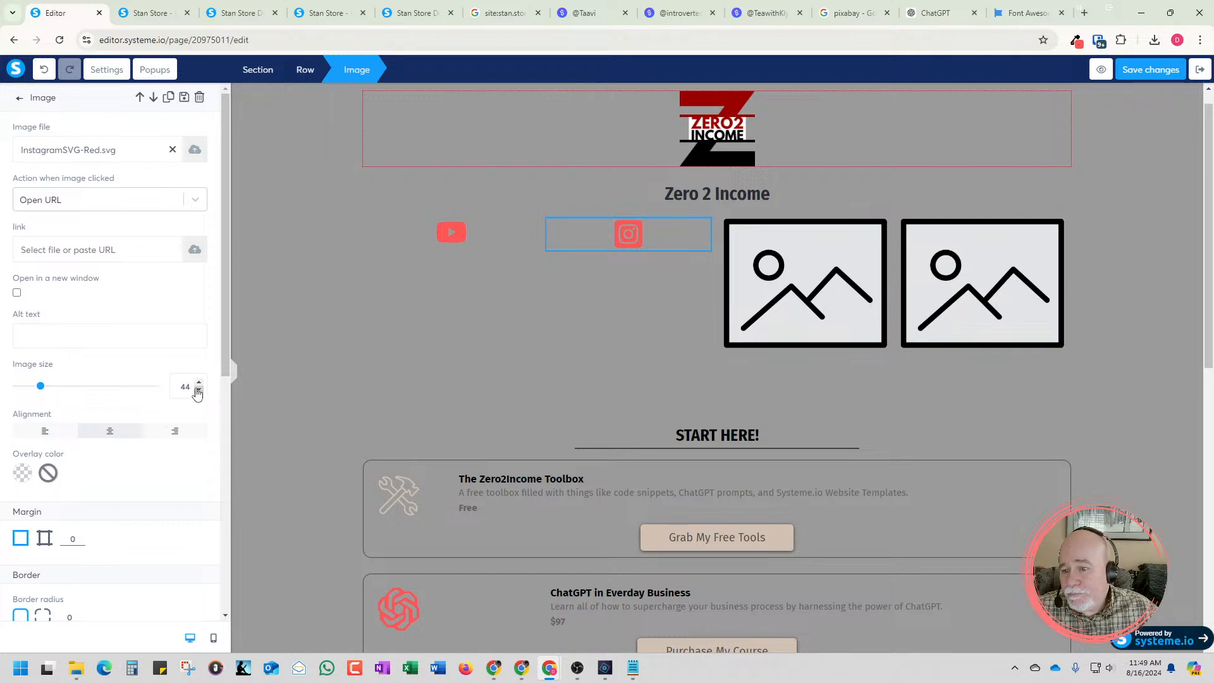
left_click(199, 391)
left_click(198, 390)
left_click(198, 390)
left_click(199, 390)
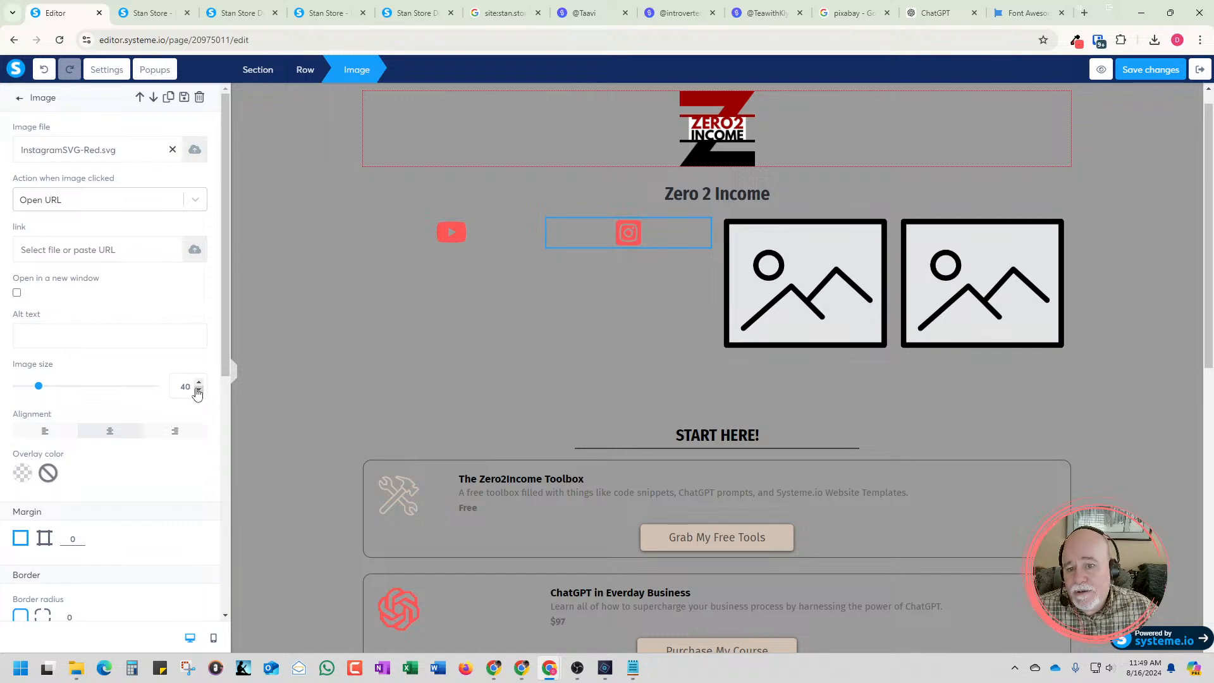
left_click(198, 390)
left_click(198, 390)
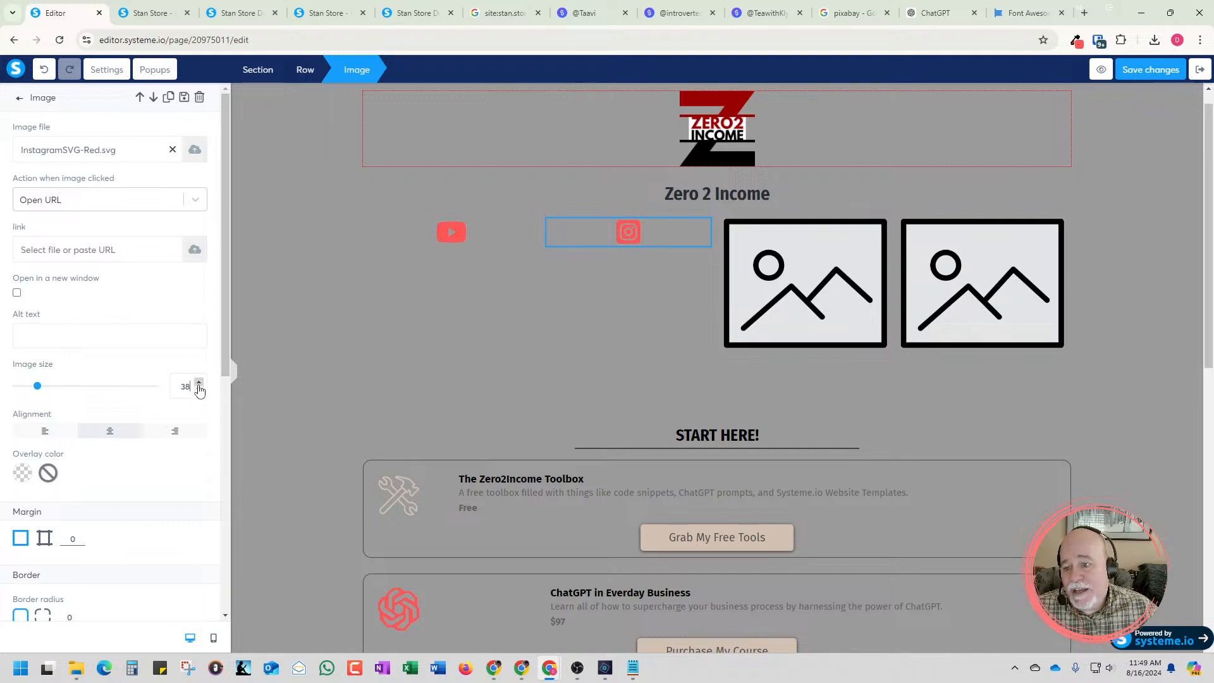
left_click(199, 390)
left_click(414, 379)
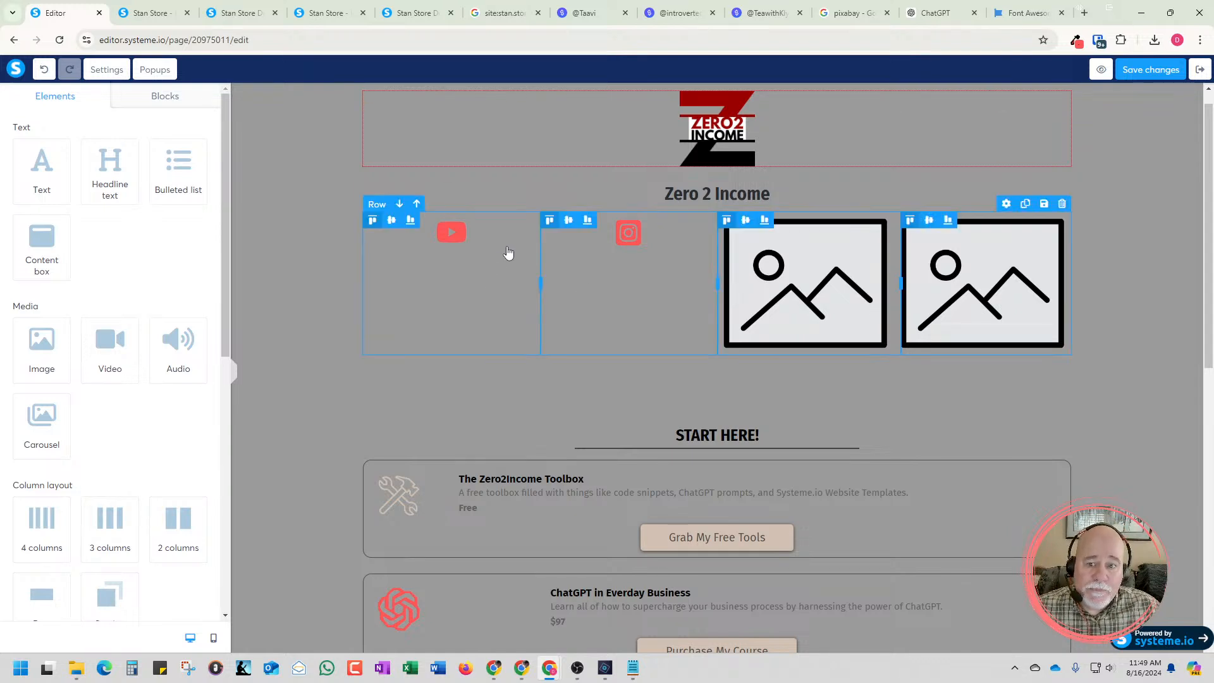
Switch to Font Awesome, close the square-instagram details, search for "Tik" and open the tiktok icon
left_click(1033, 16)
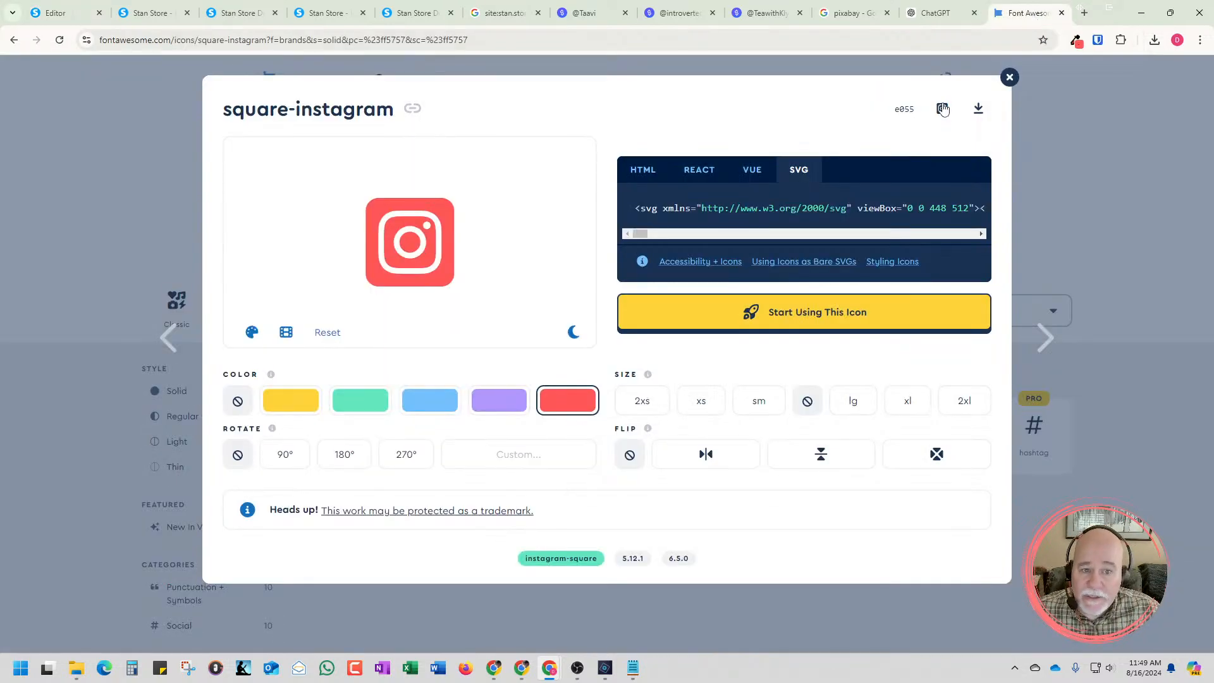
left_click(1009, 77)
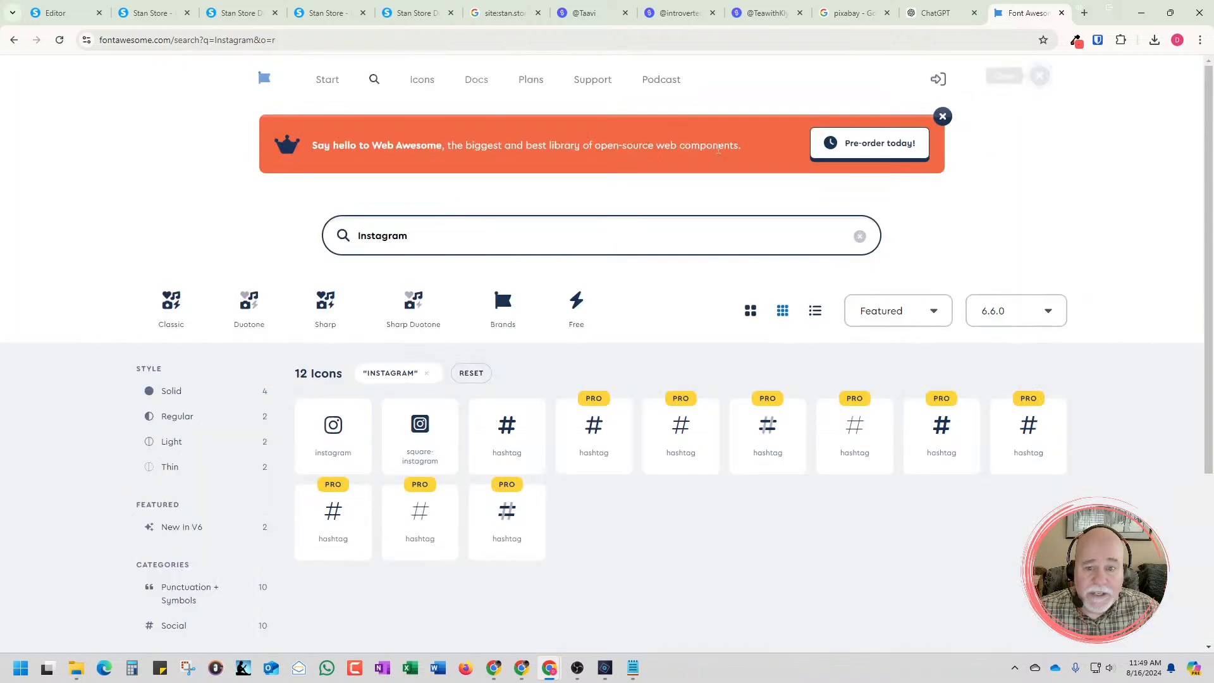
left_click_drag(512, 236, 327, 227)
type("Tik")
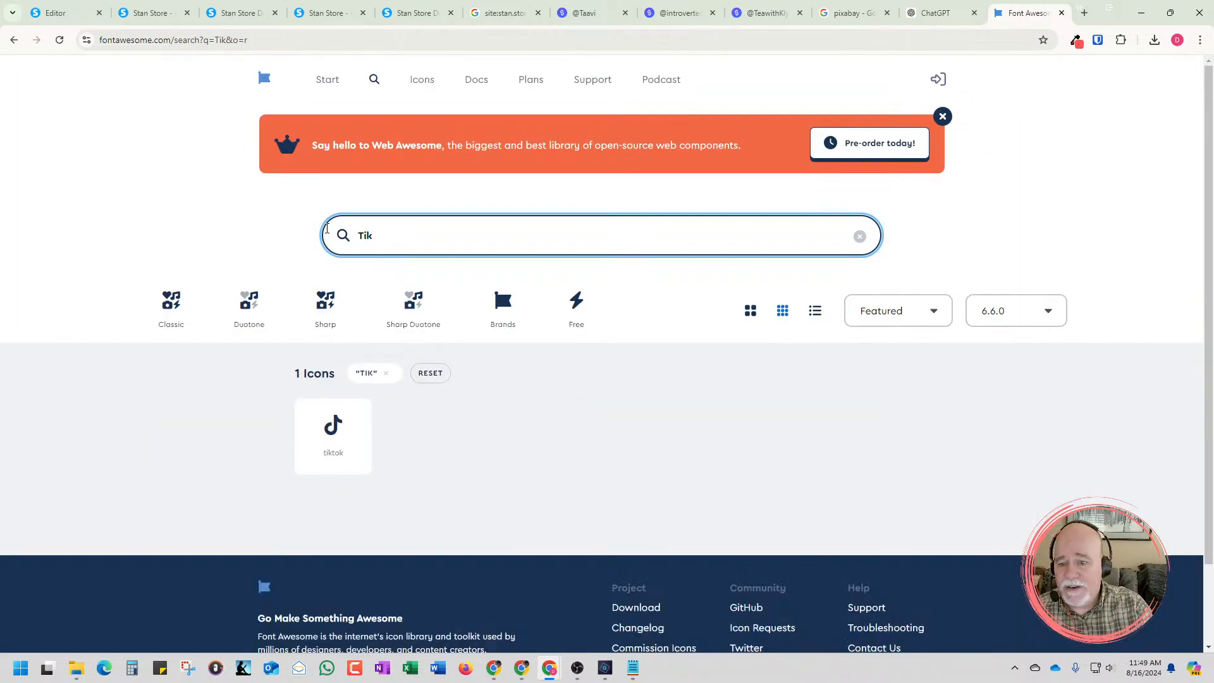
left_click(345, 433)
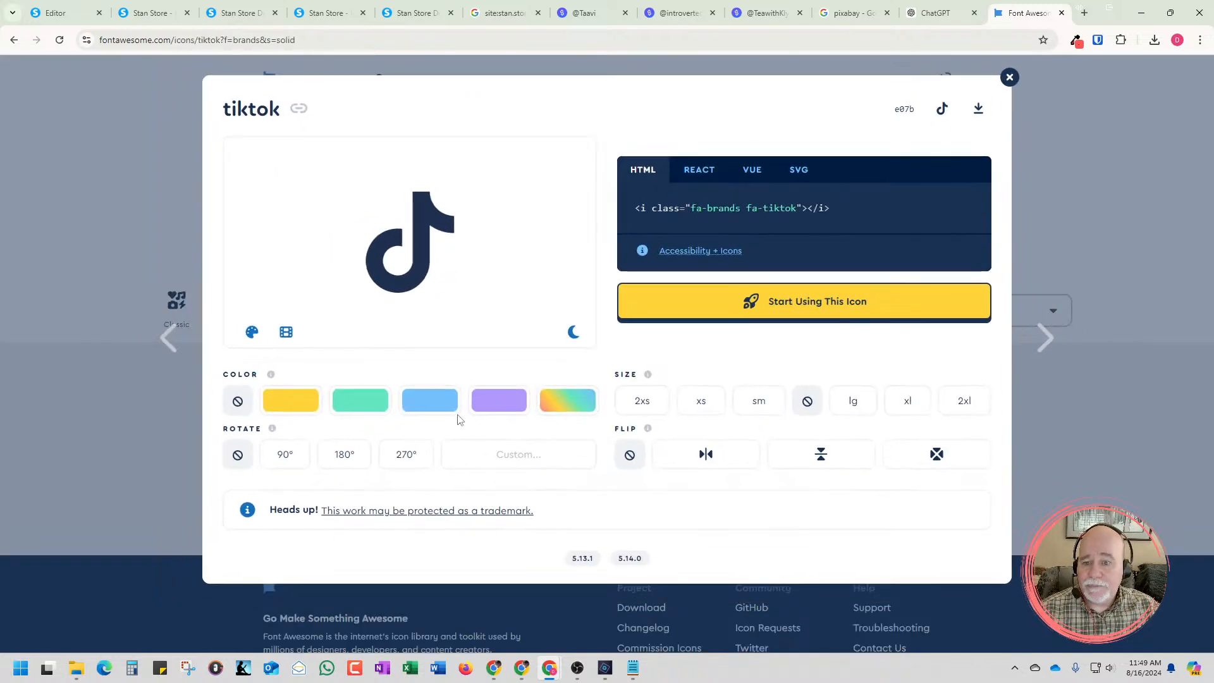
Set the tiktok icon's custom color to RGB 255, 87, 87 and download it as an SVG
left_click(556, 408)
left_click(555, 544)
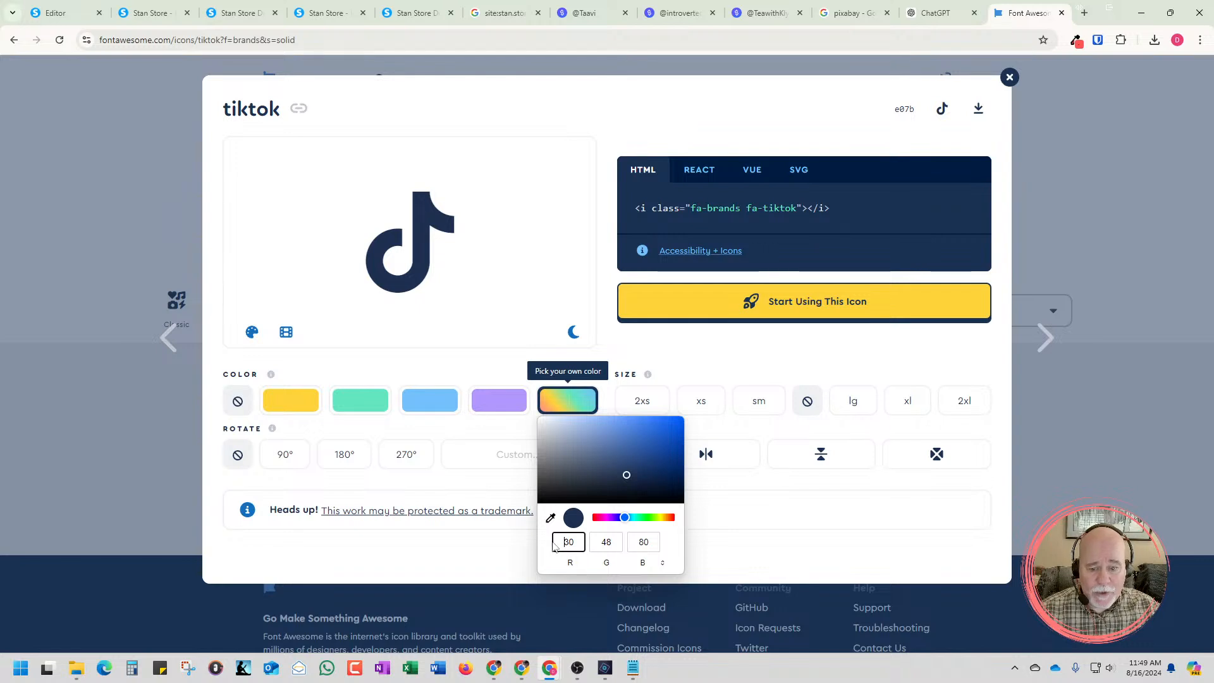
type("2")
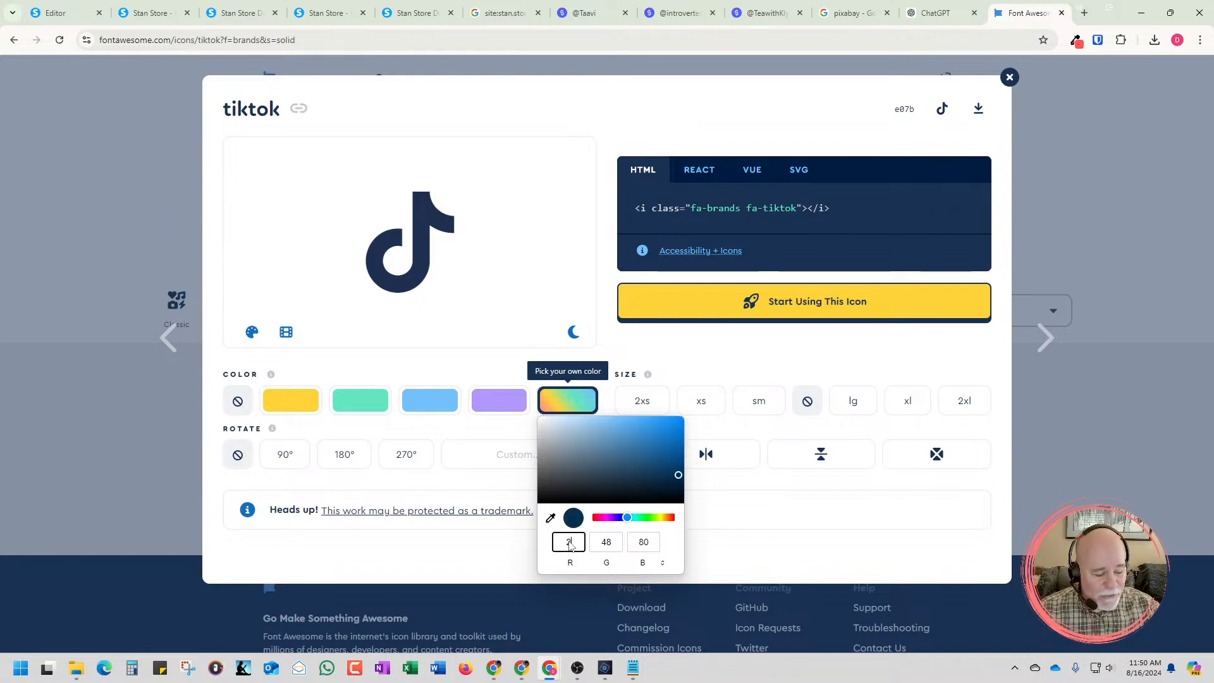
type("55")
key("Tab")
type("87")
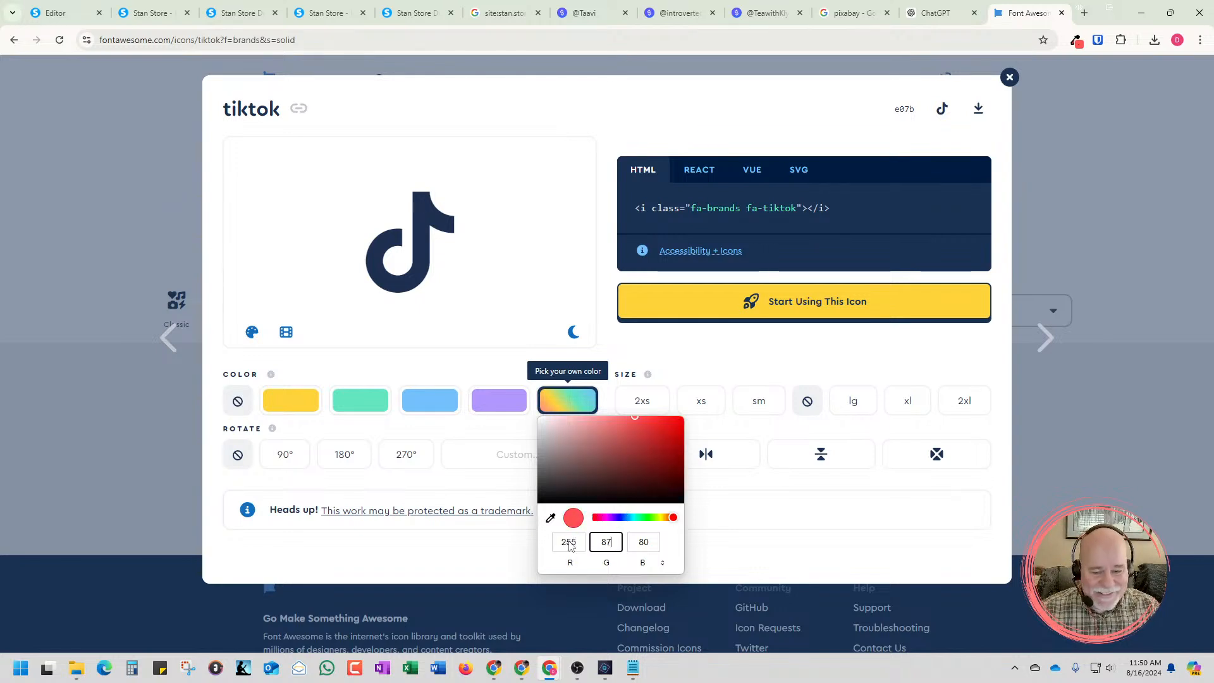
key("Tab")
type("87")
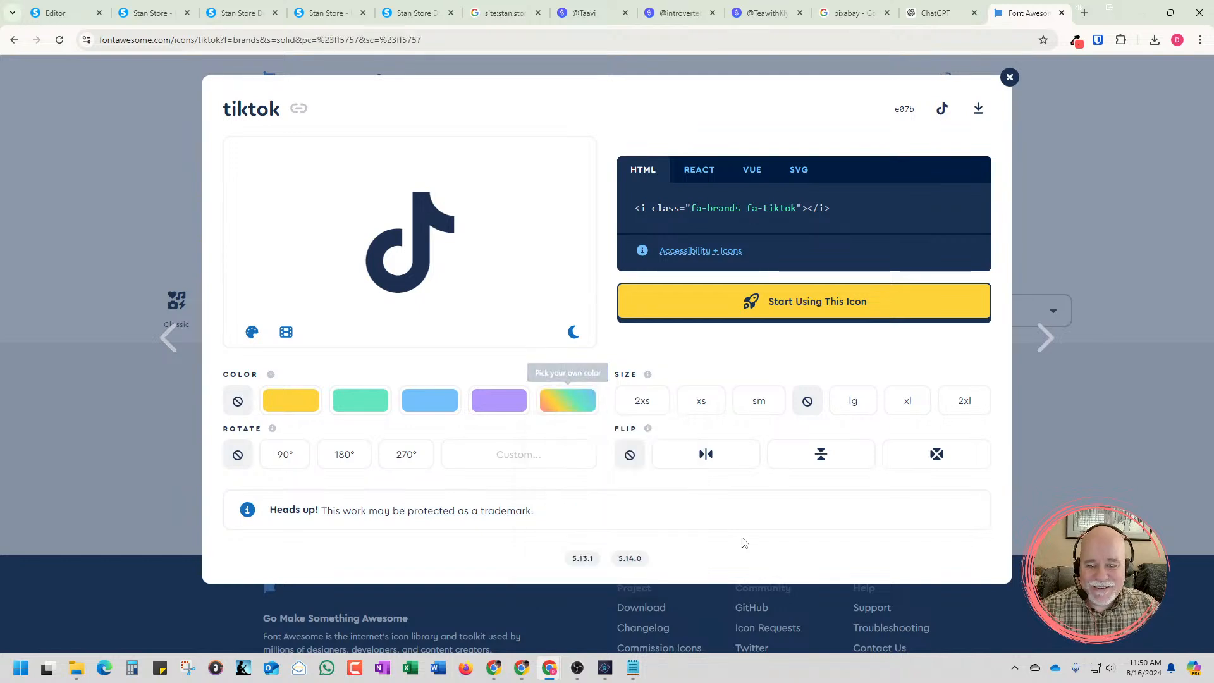
left_click(726, 535)
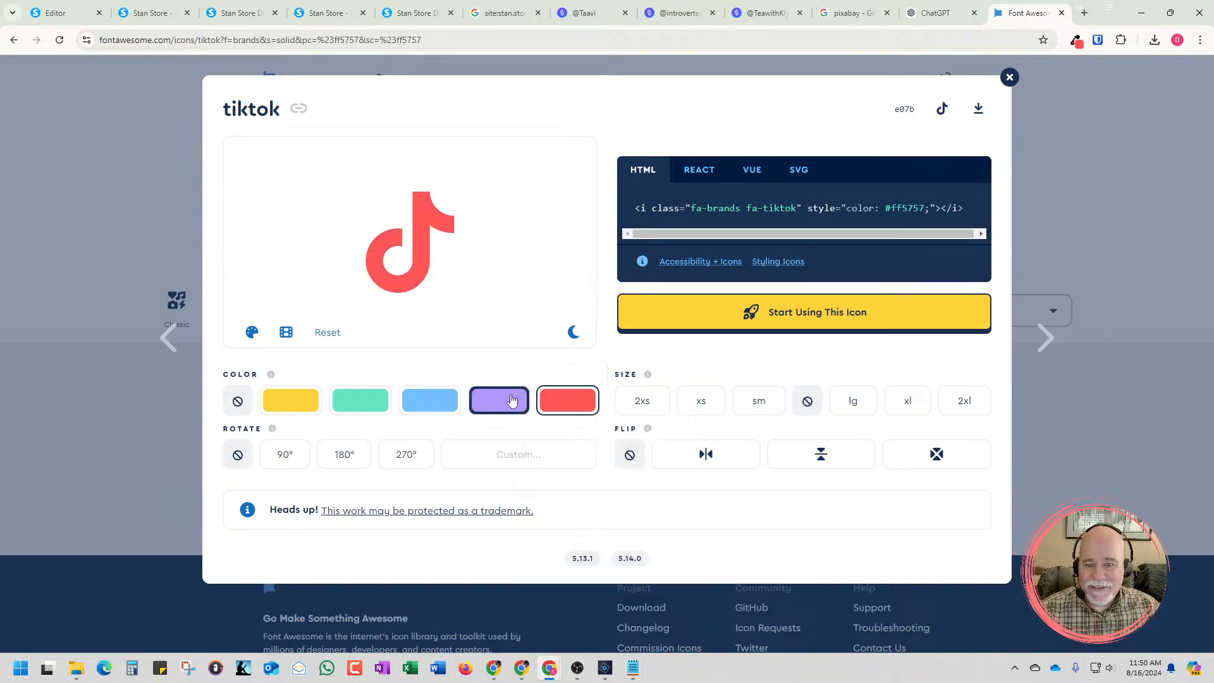
left_click(982, 113)
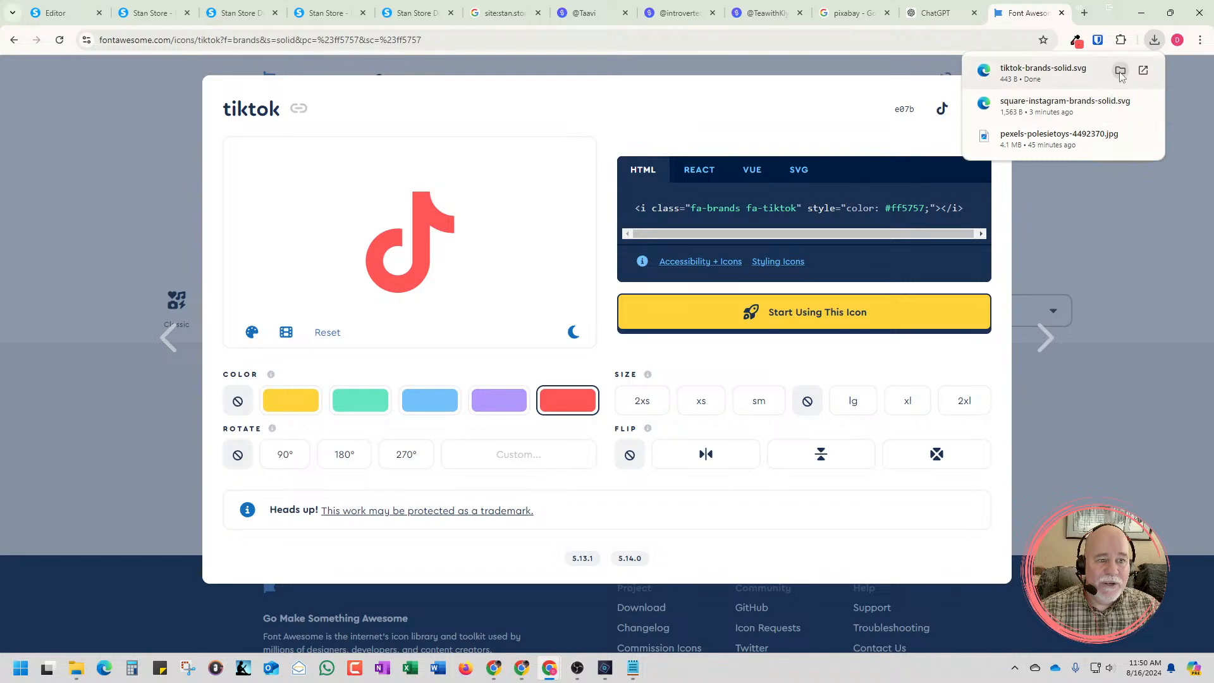
Show the downloaded tiktok-brands-solid file in the Downloads folder and rename it "TikTok SVG - Red"
left_click(1119, 74)
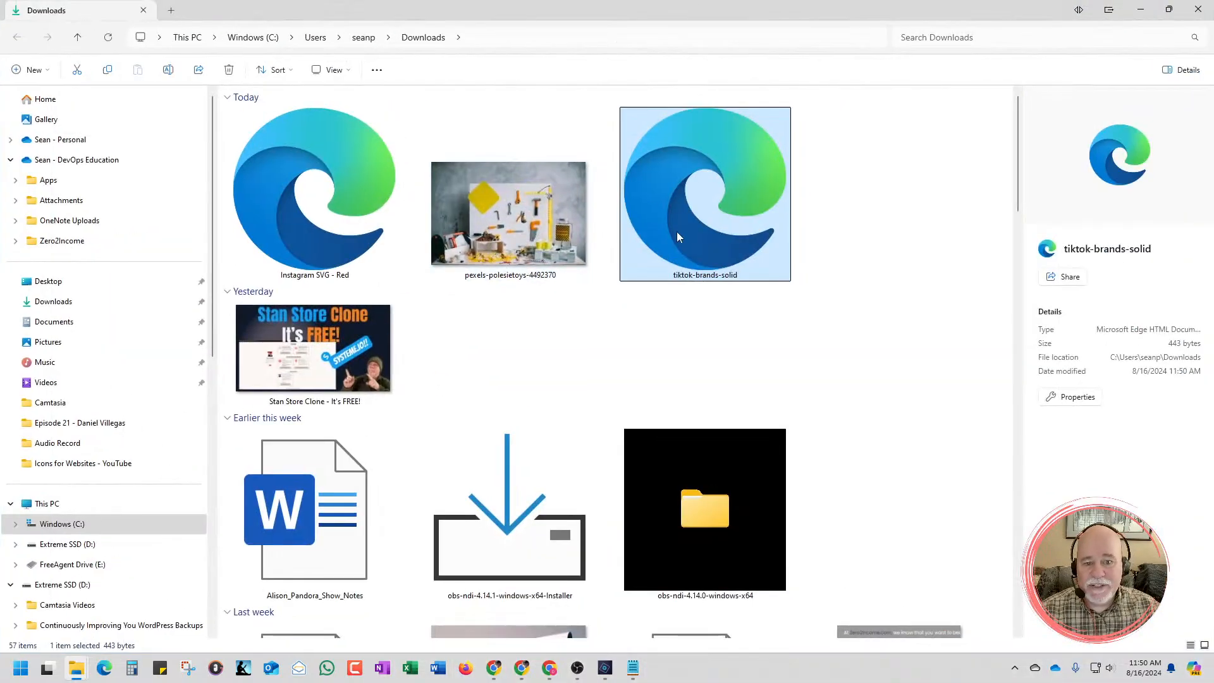
right_click(678, 236)
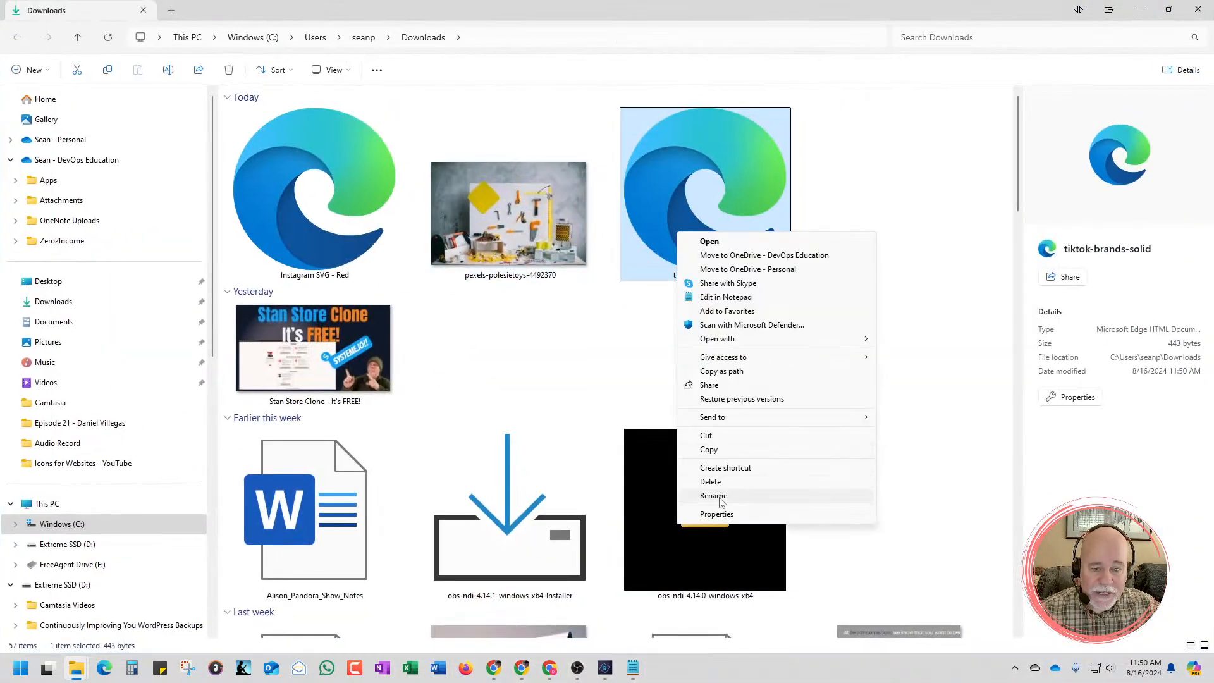
left_click(721, 497)
type("Tik")
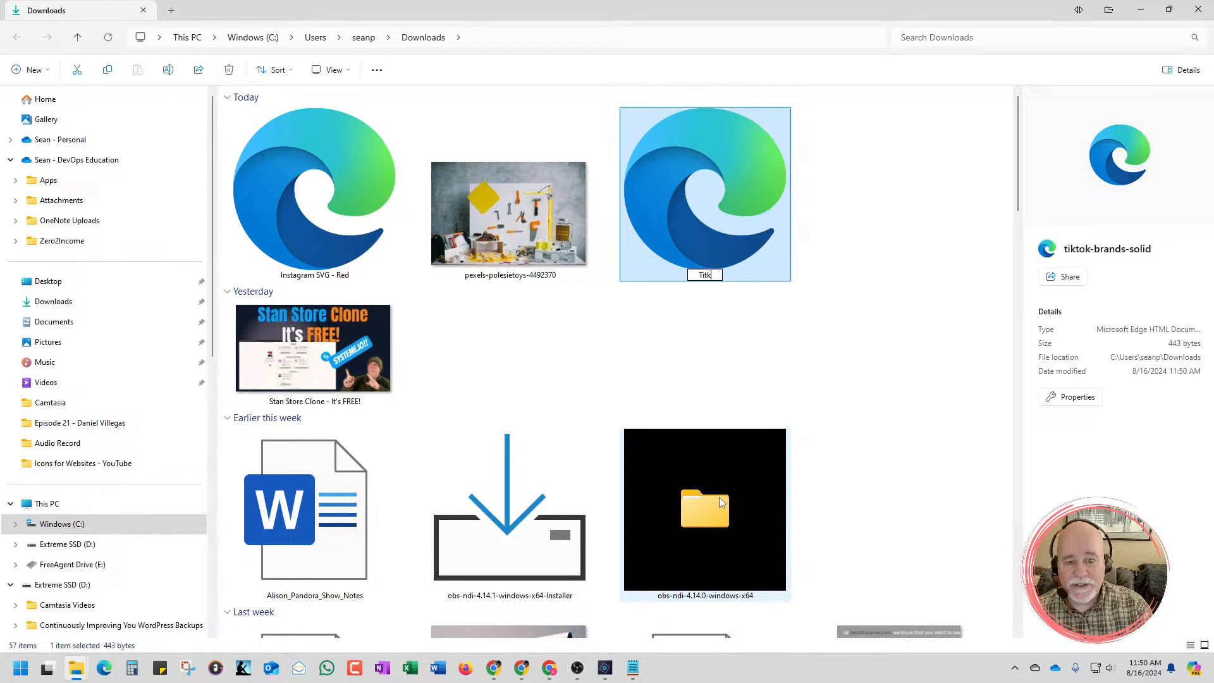
key("BackSpace")
type("kTok-")
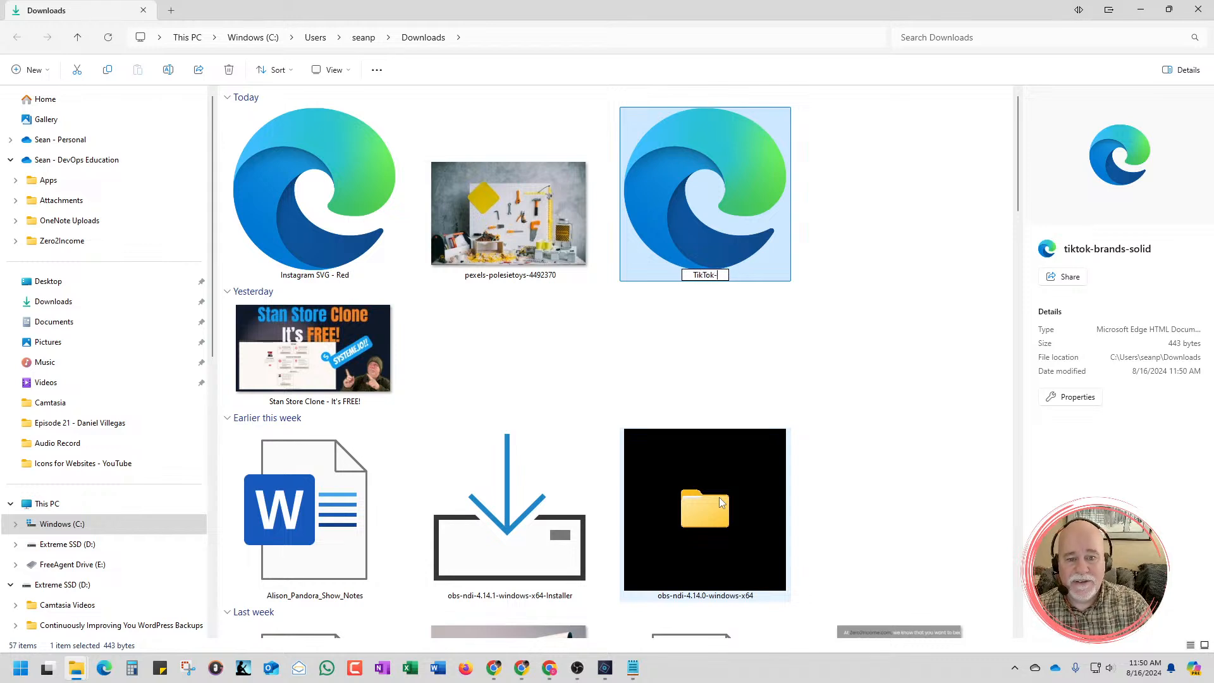
key("BackSpace")
type("SV")
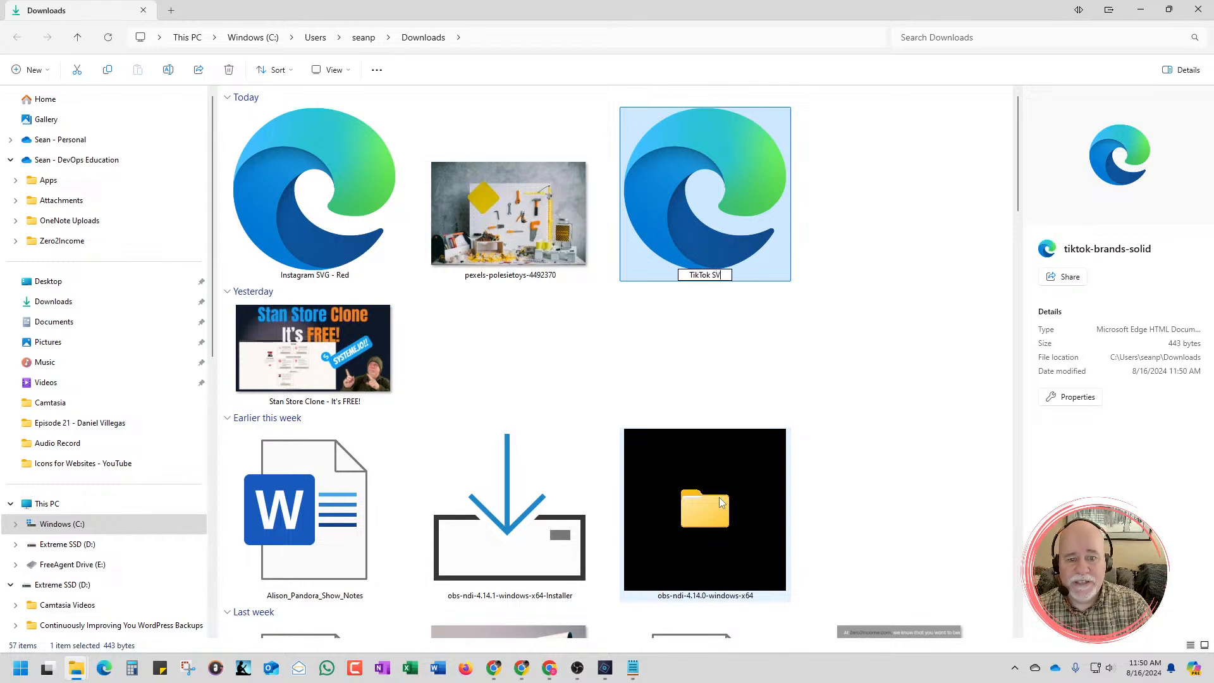
type("G - Red")
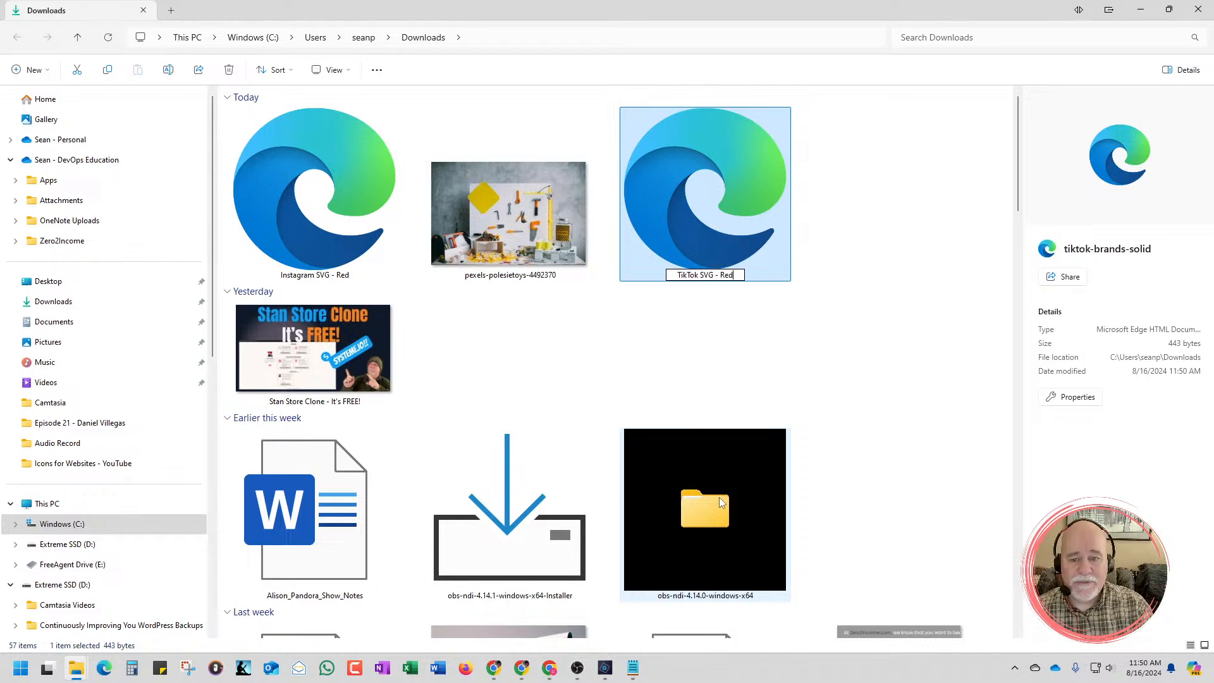
left_click(943, 453)
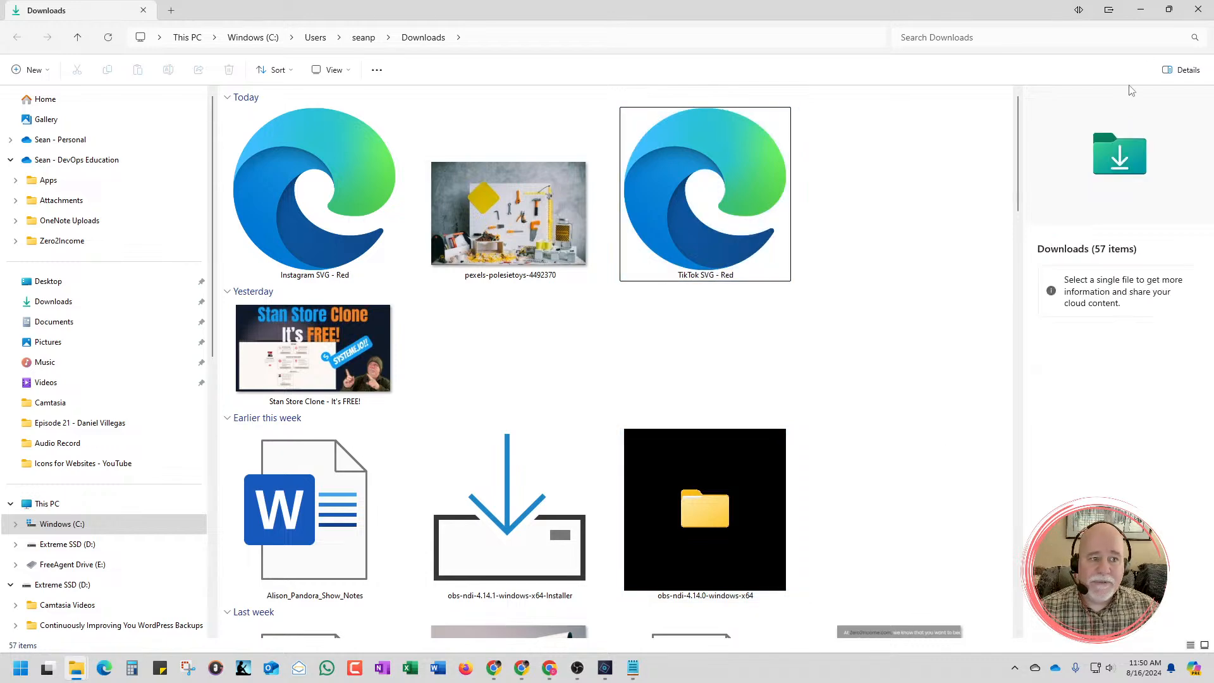
left_click(1139, 11)
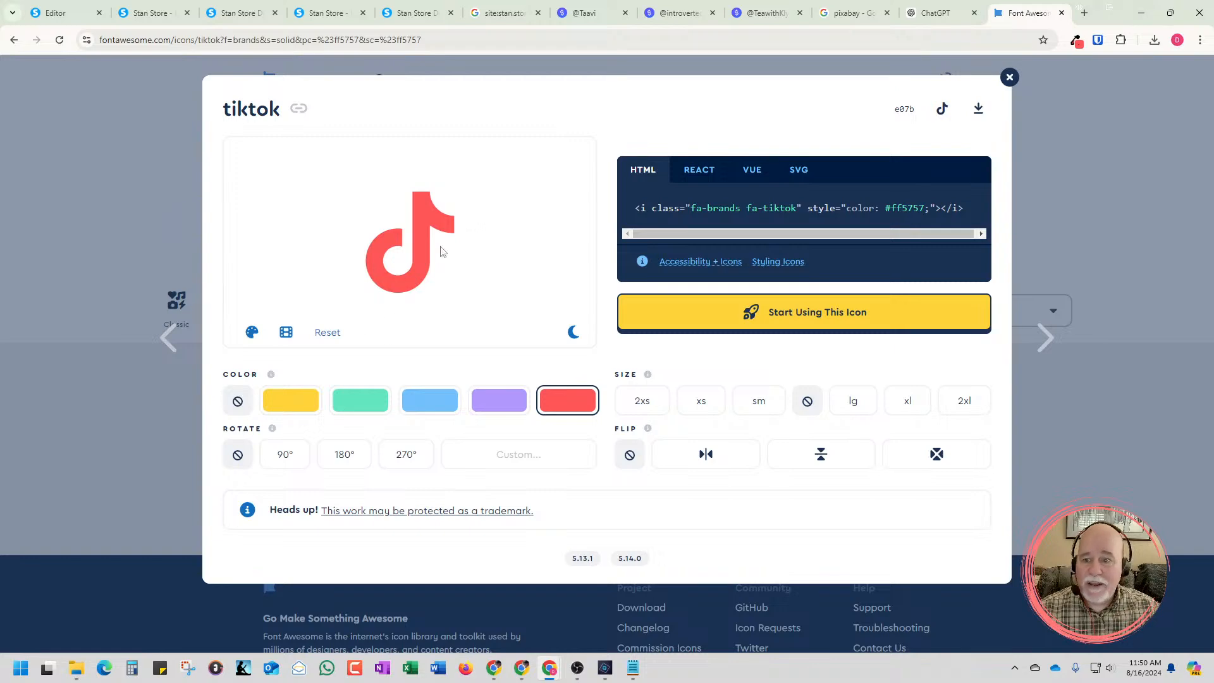
Close the tiktok details, return to the Systeme.io editor and insert the uploaded "TikTok SVG - Red" file into the third column's image placeholder
left_click(1008, 77)
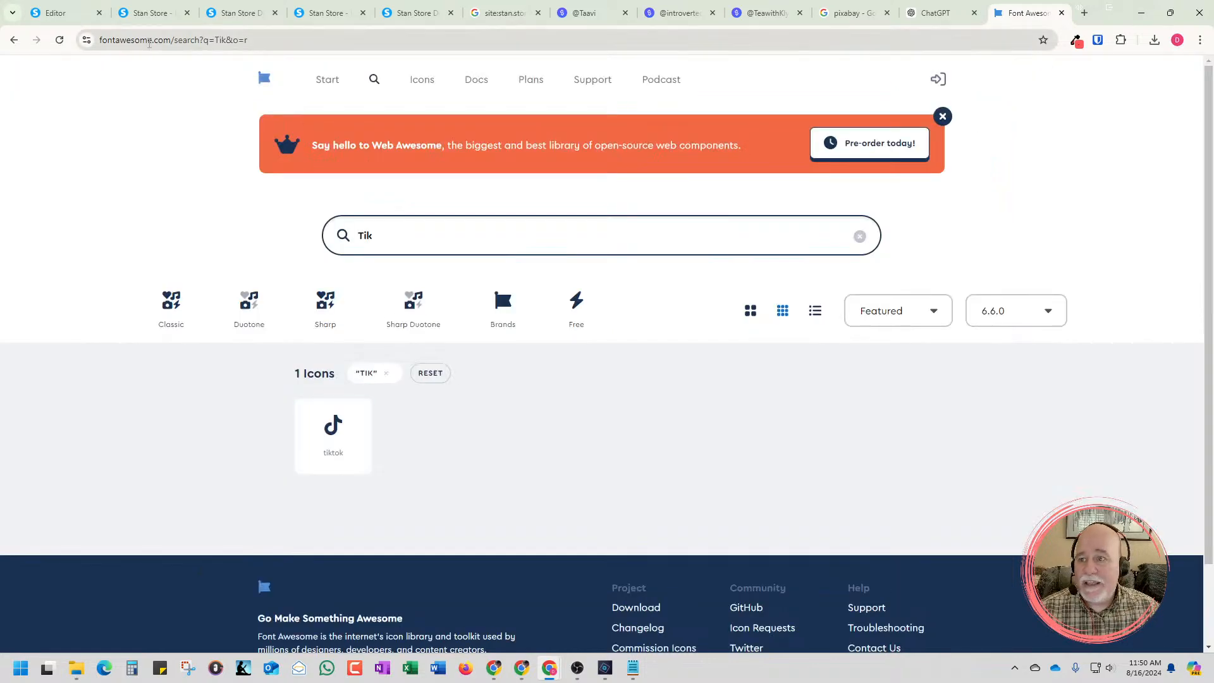
left_click(57, 13)
left_click(778, 292)
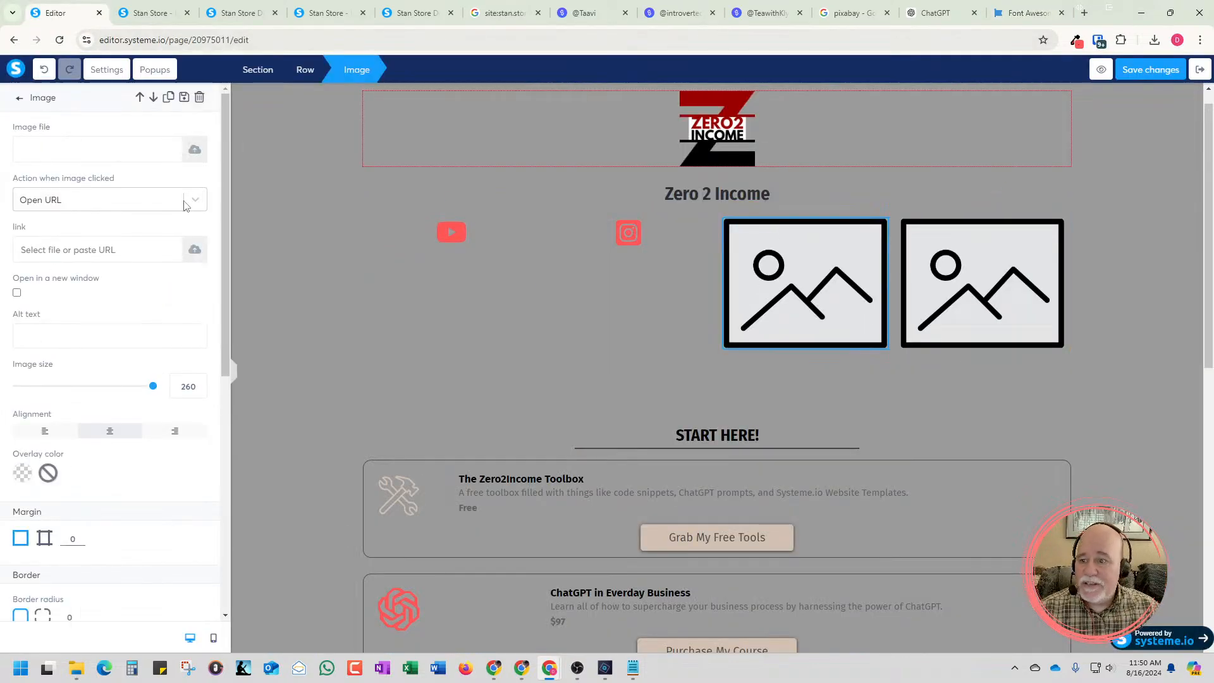
left_click(192, 151)
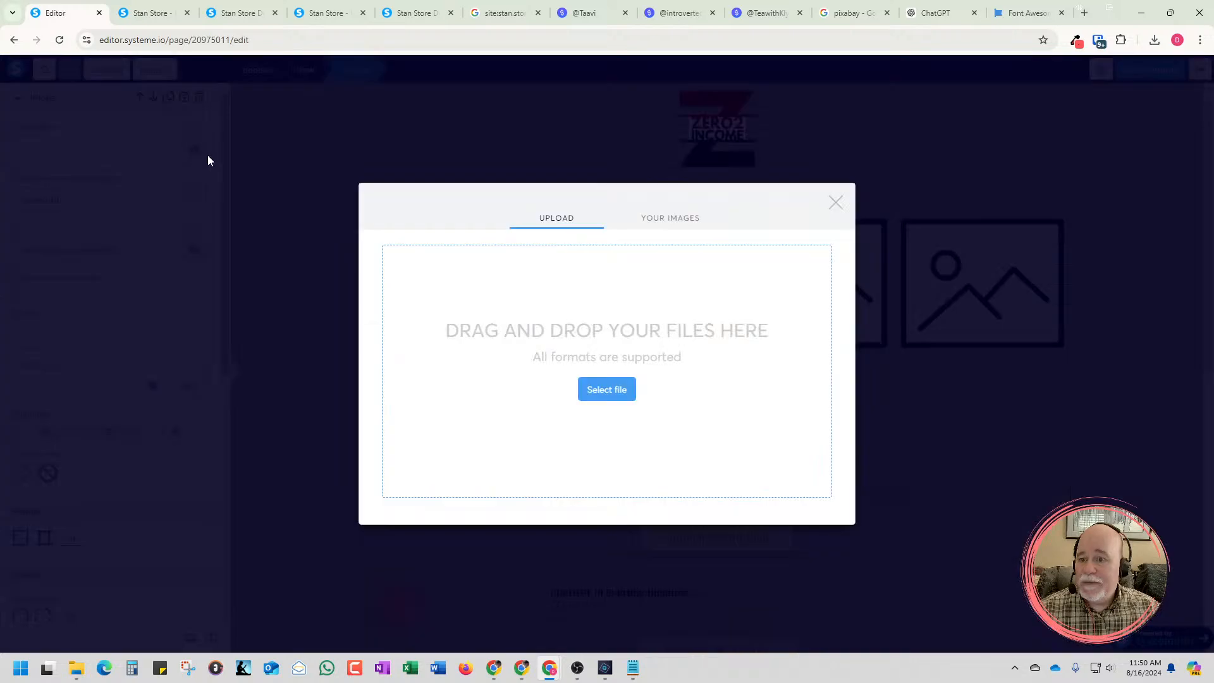
left_click(594, 389)
left_click(287, 253)
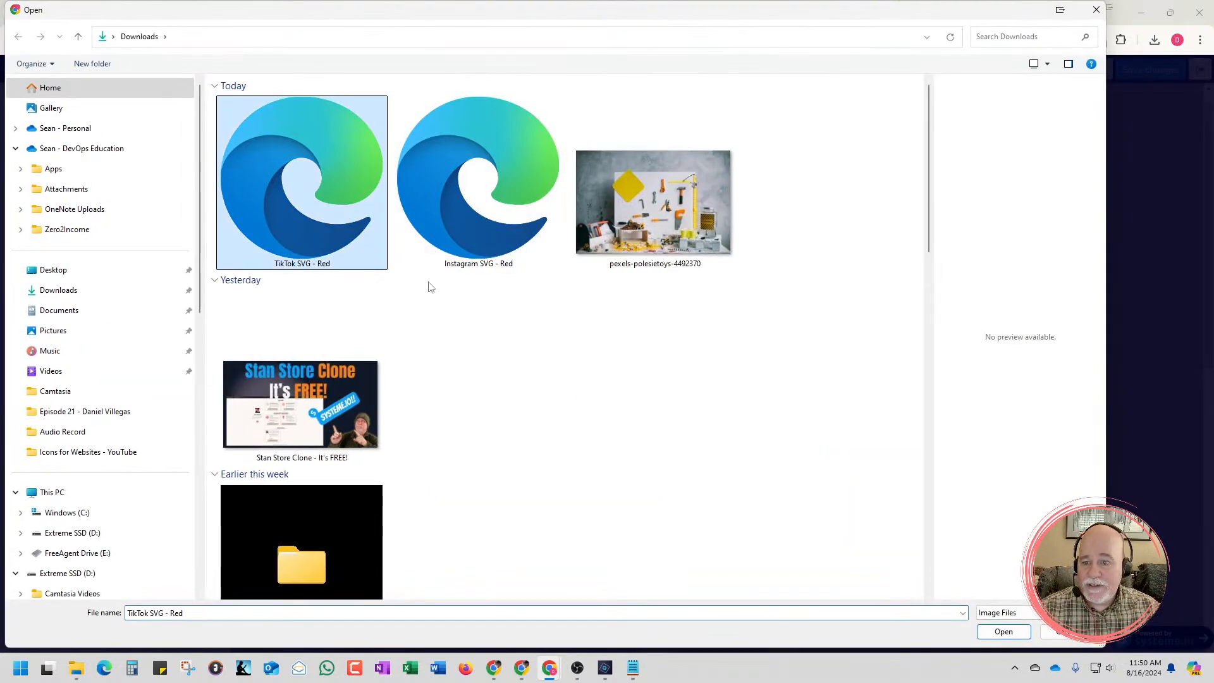
left_click(1002, 631)
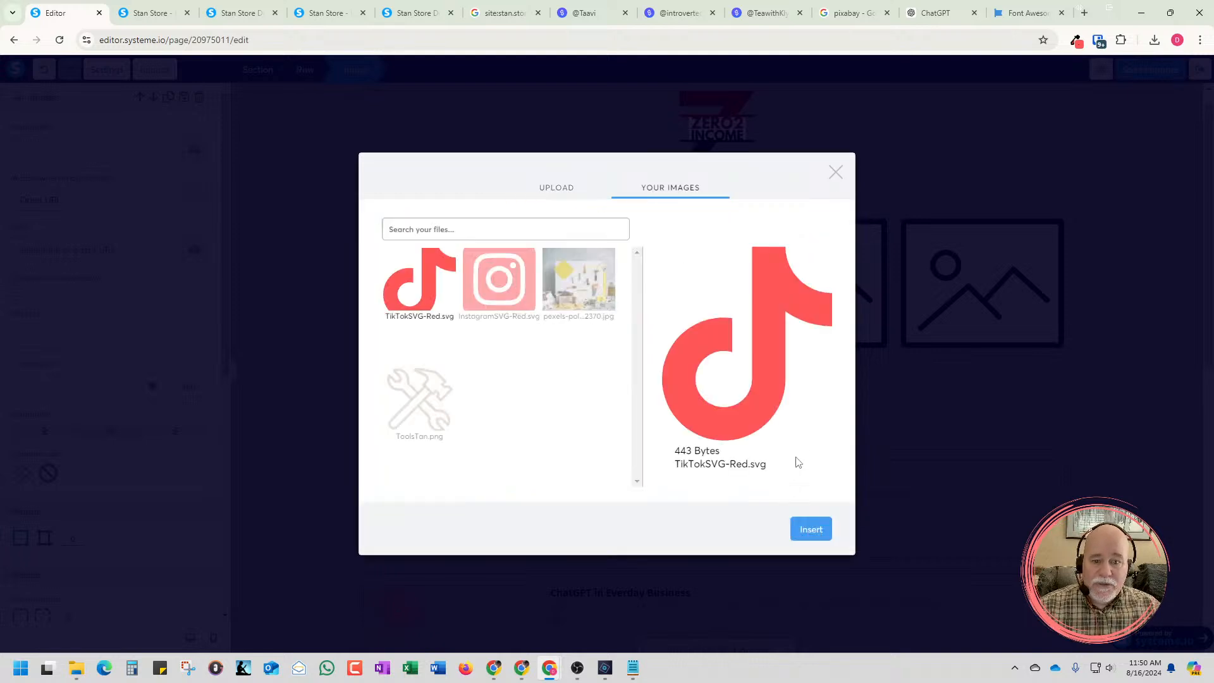
left_click(804, 530)
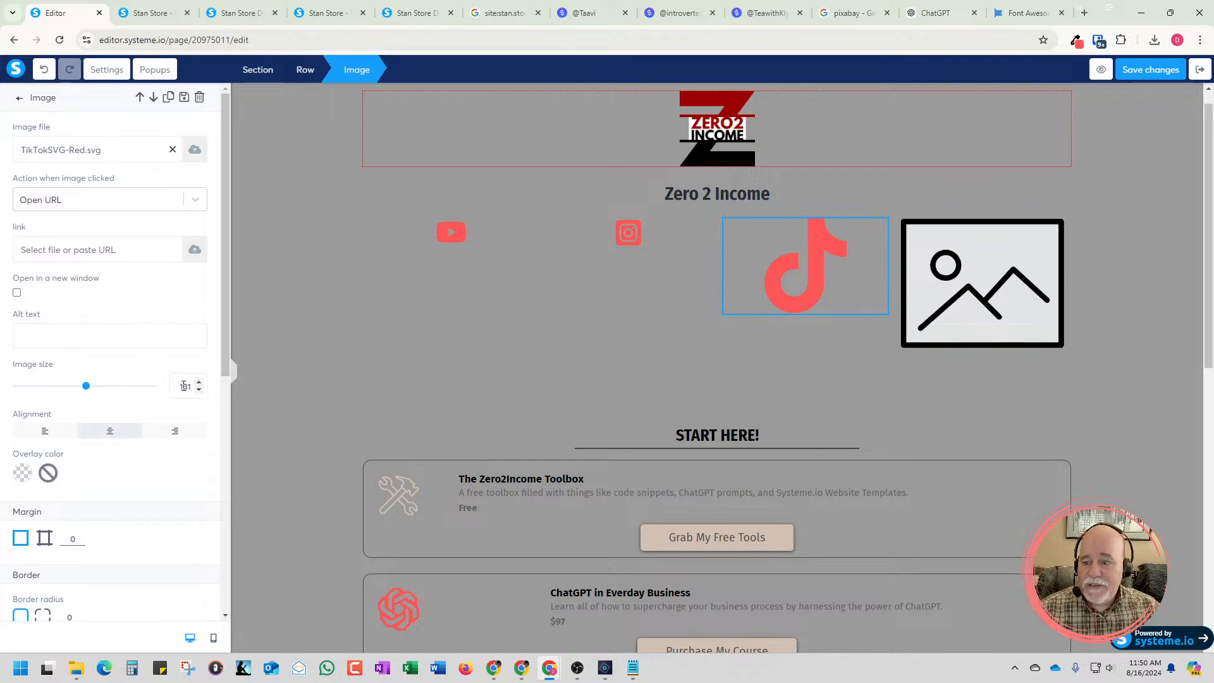
Set the TikTok icon's image size to 40 and deselect the image
type("260")
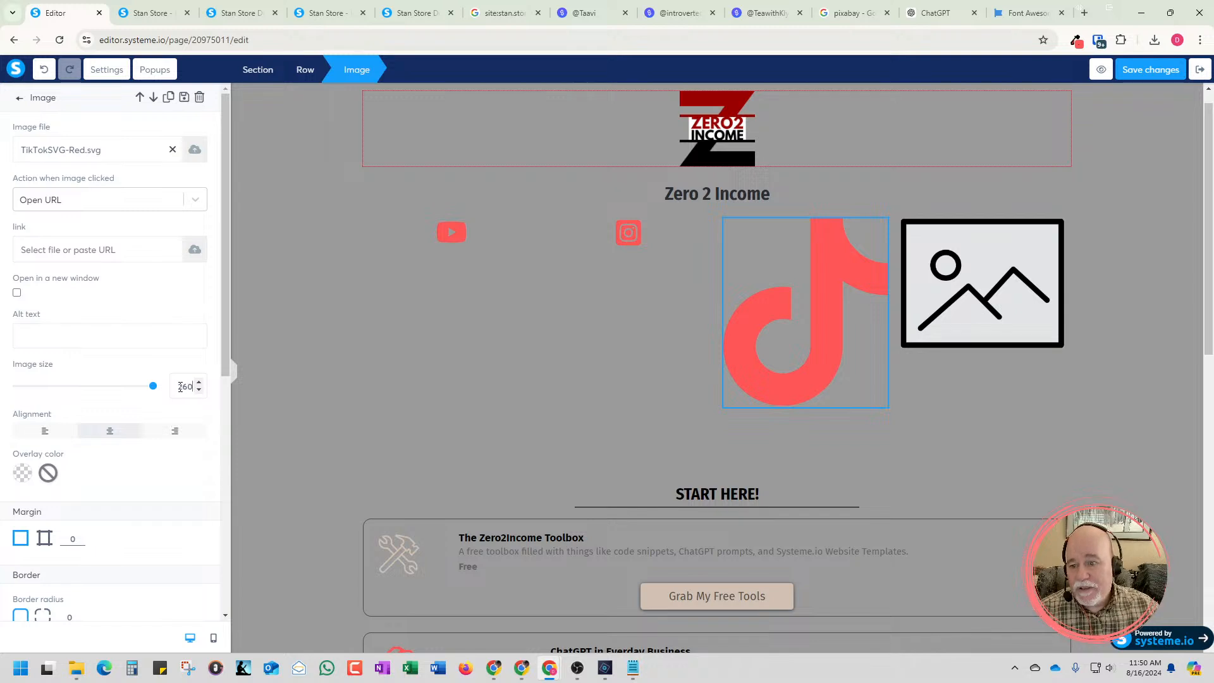
double_click(192, 387)
type("50")
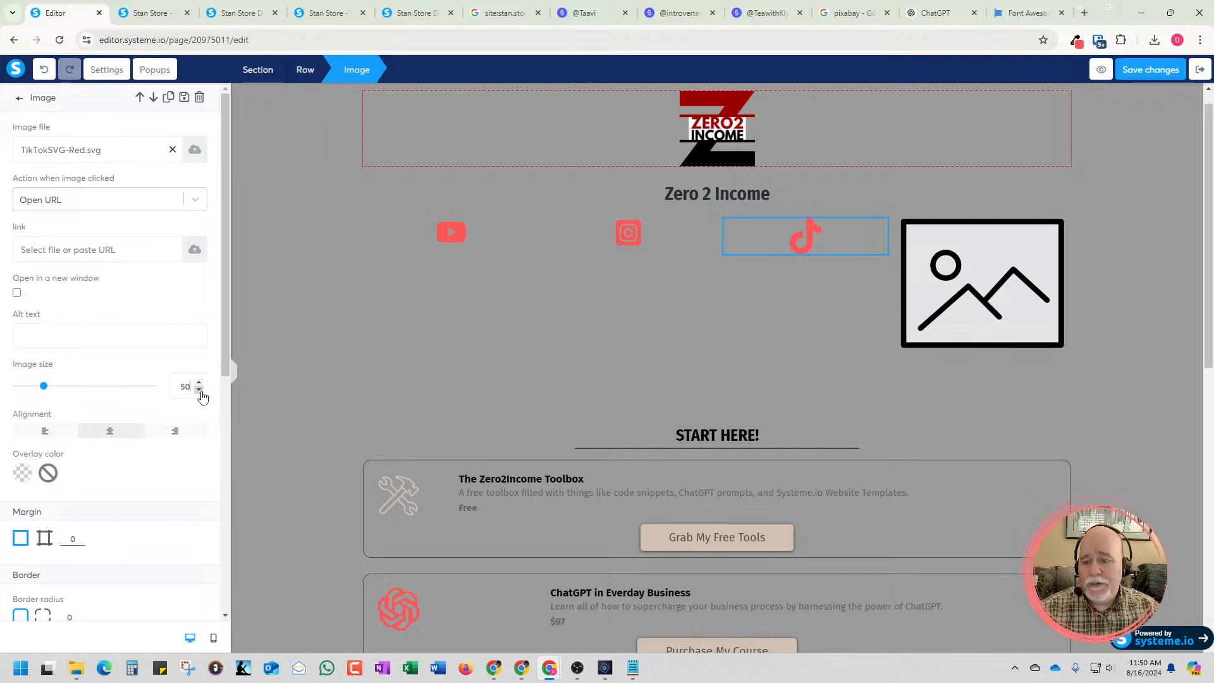
left_click_drag(203, 395, 200, 395)
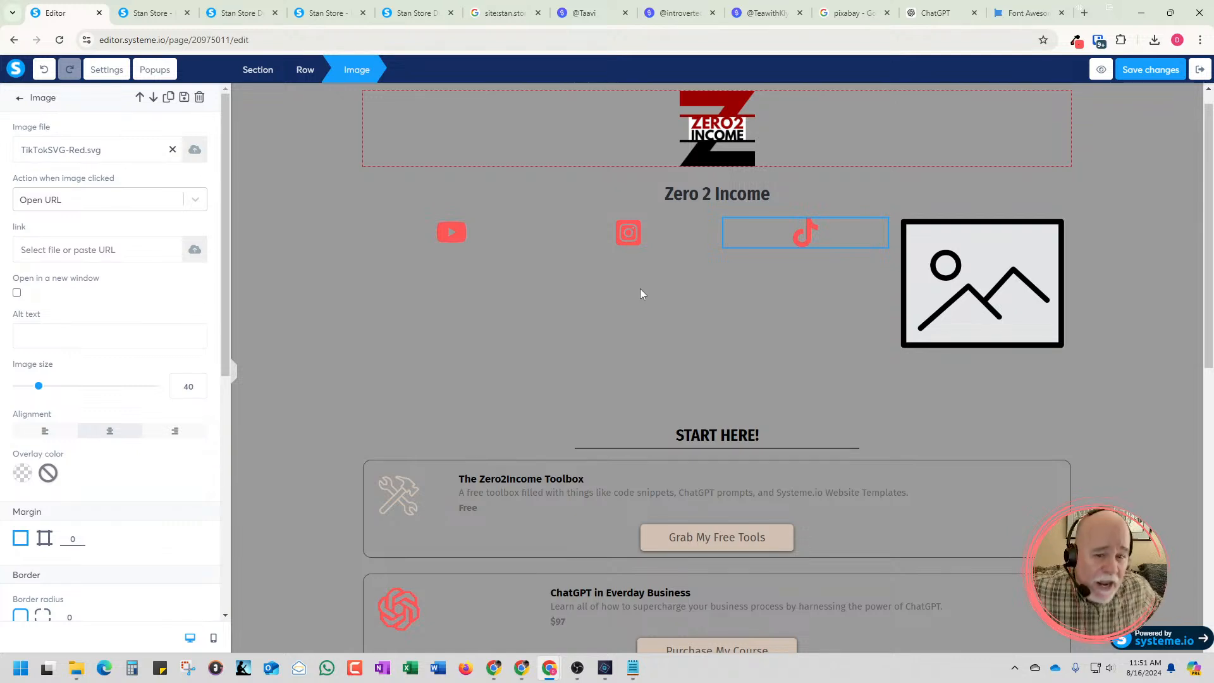
left_click(680, 299)
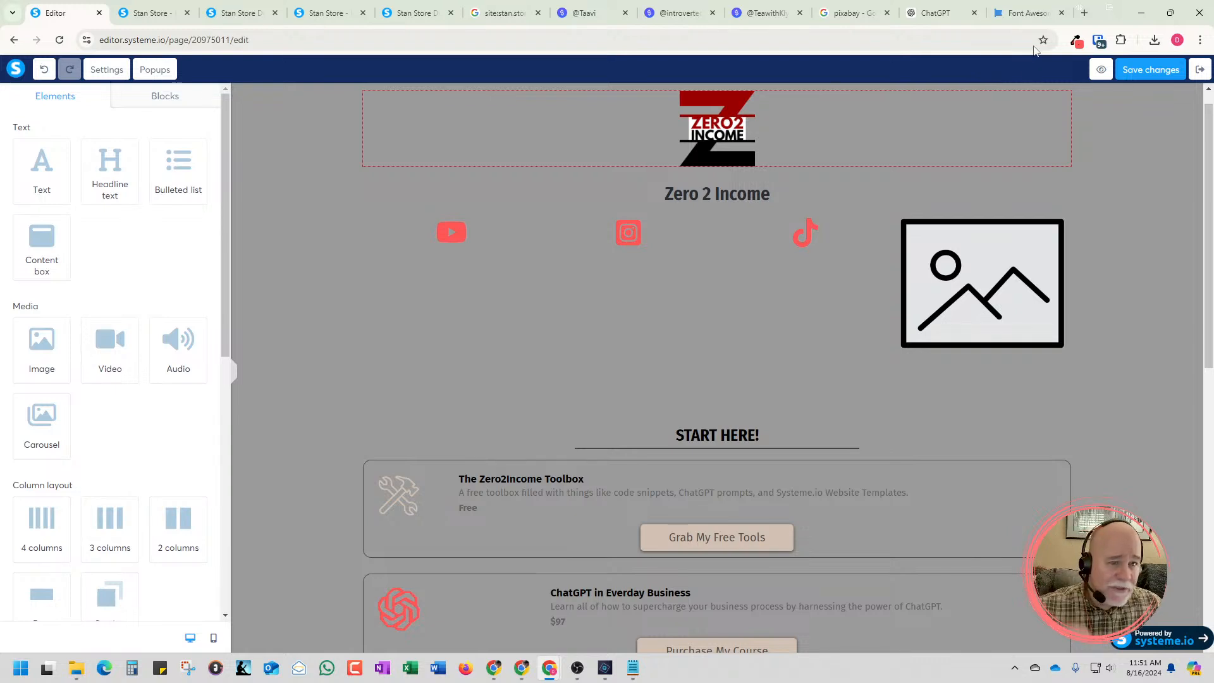
Switch to Font Awesome, search for "linkedin" and open the square linkedin icon
left_click(1028, 15)
left_click(333, 240)
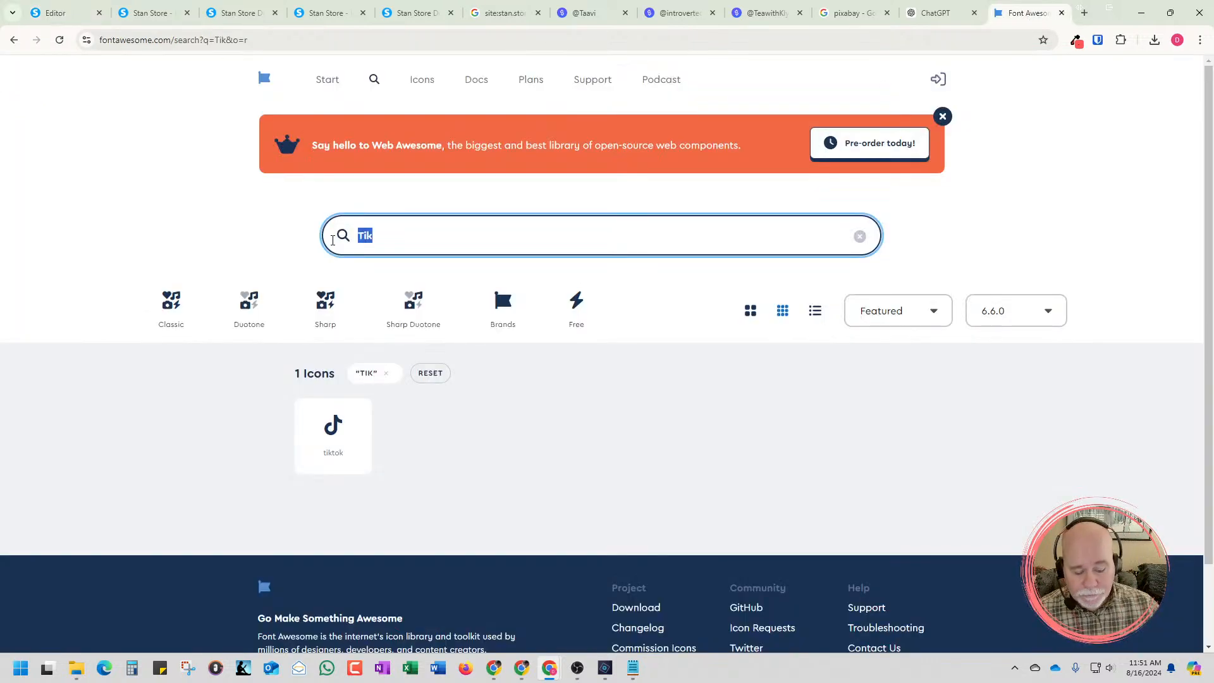
type("linkedin")
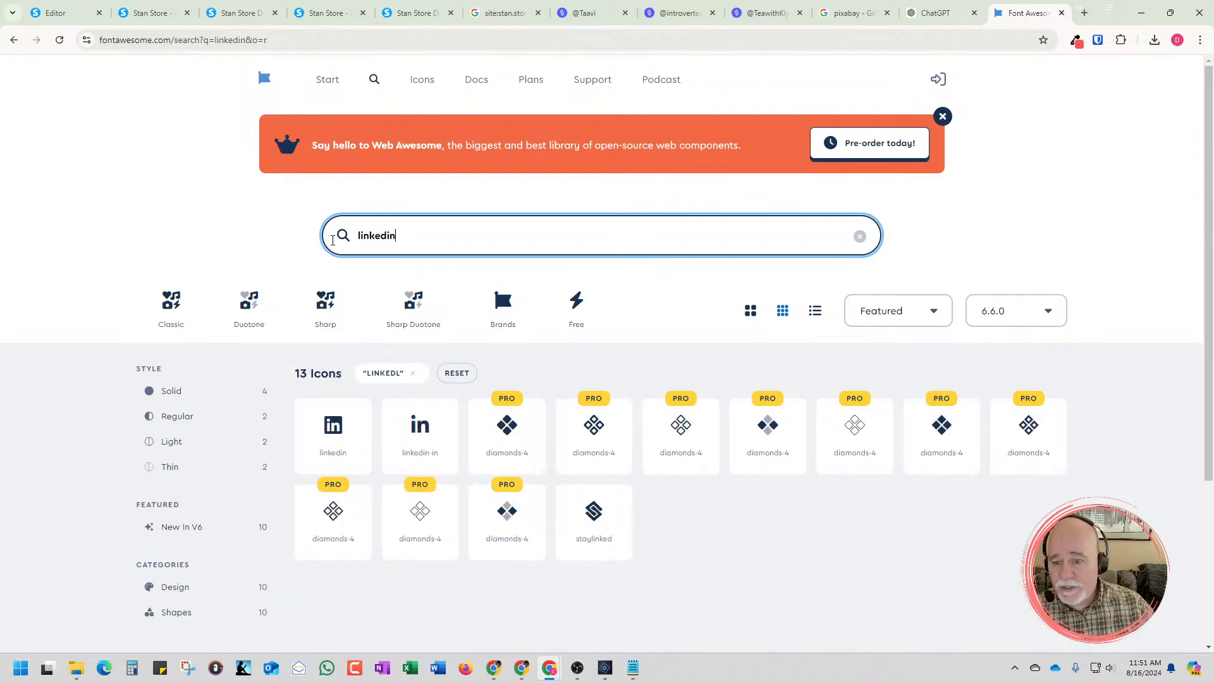
left_click(350, 427)
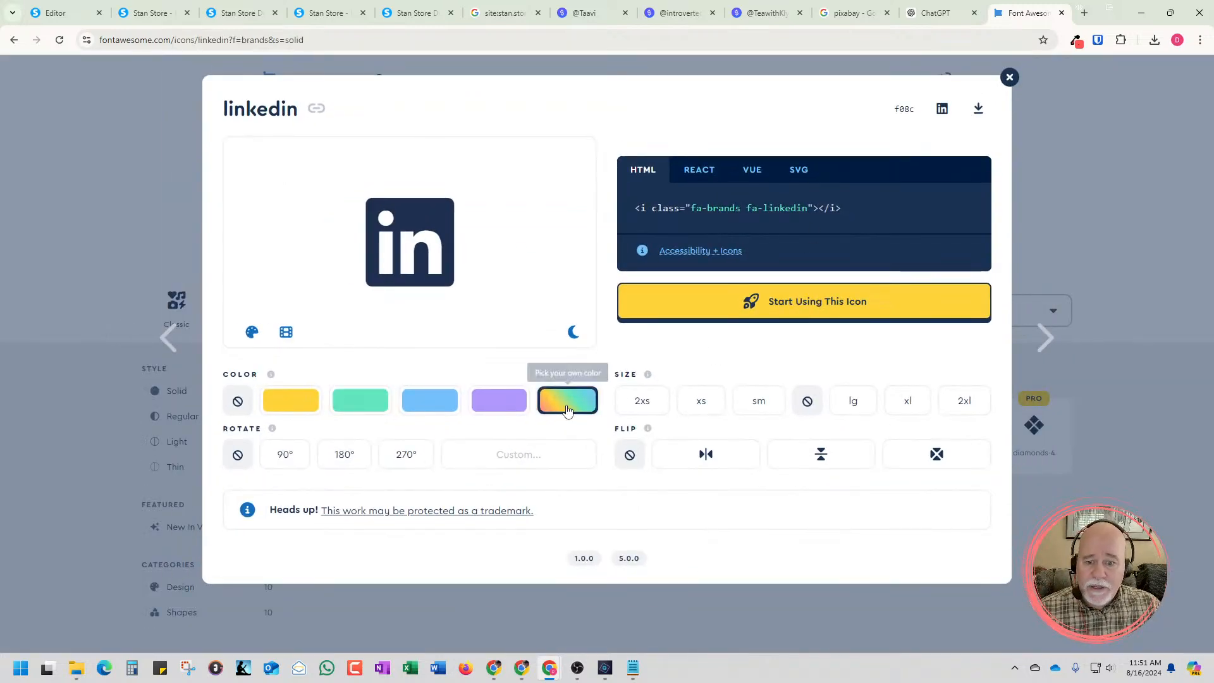
Set the linkedin icon's custom color to RGB 255, 87, 87 and download it as an SVG
left_click(567, 411)
double_click(574, 546)
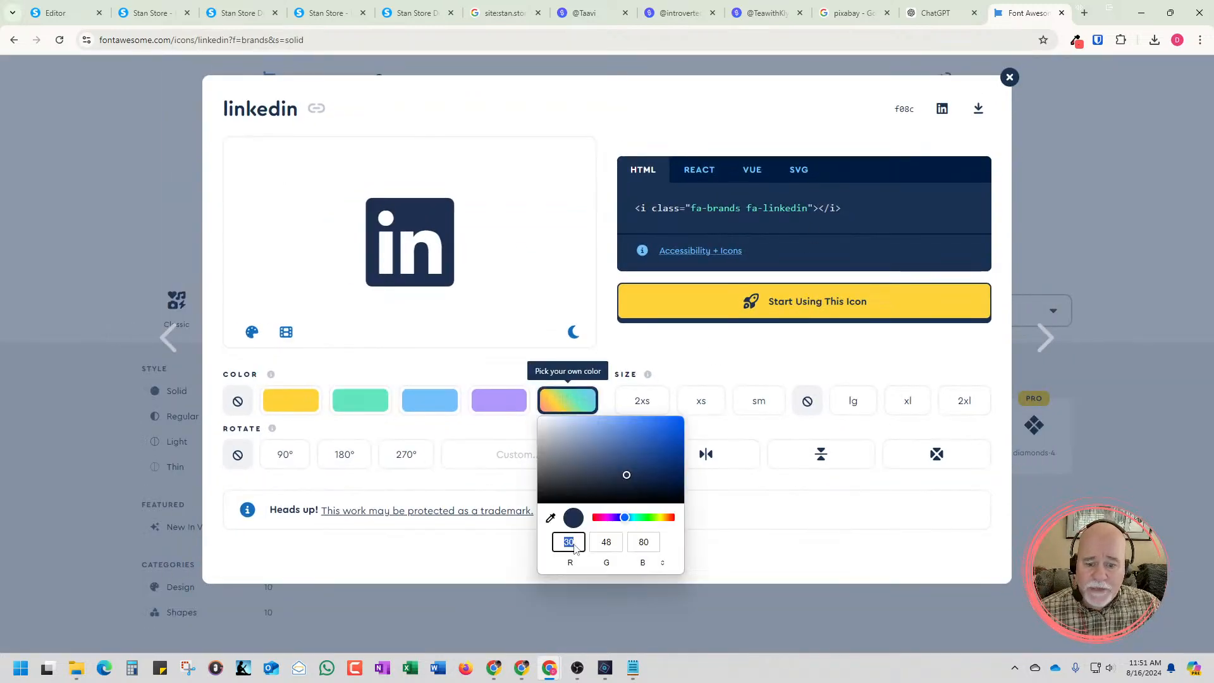
type("255")
key("Tab")
type("87")
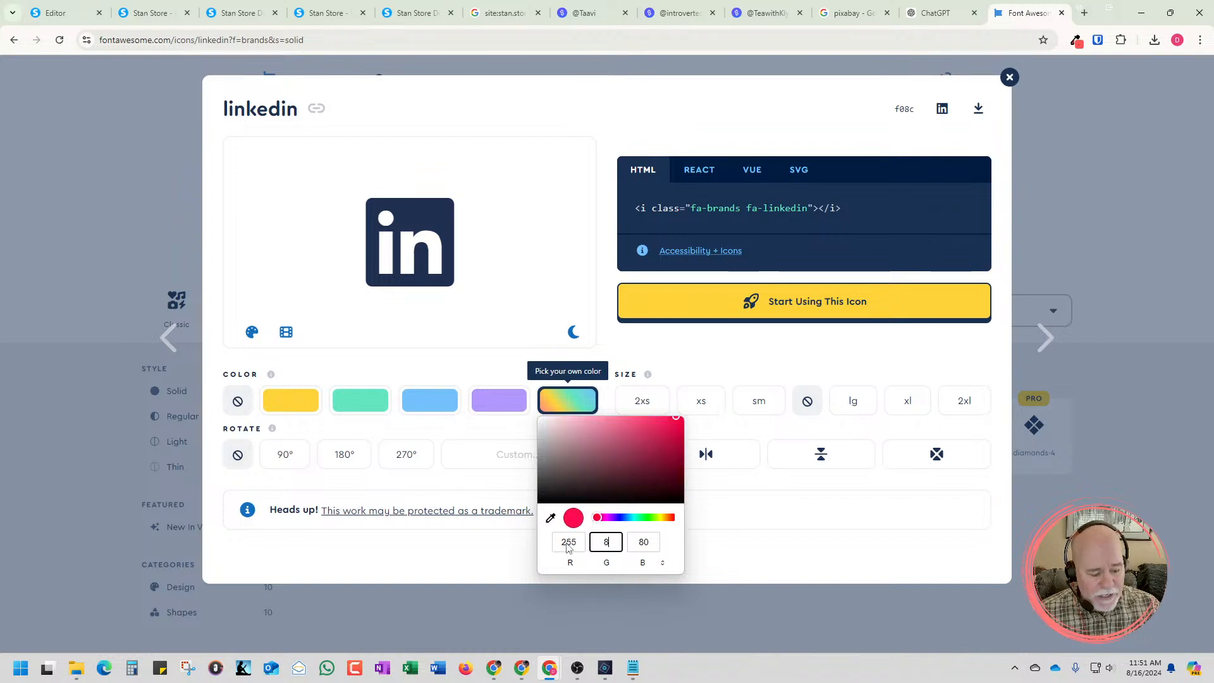
key("Tab")
type("87")
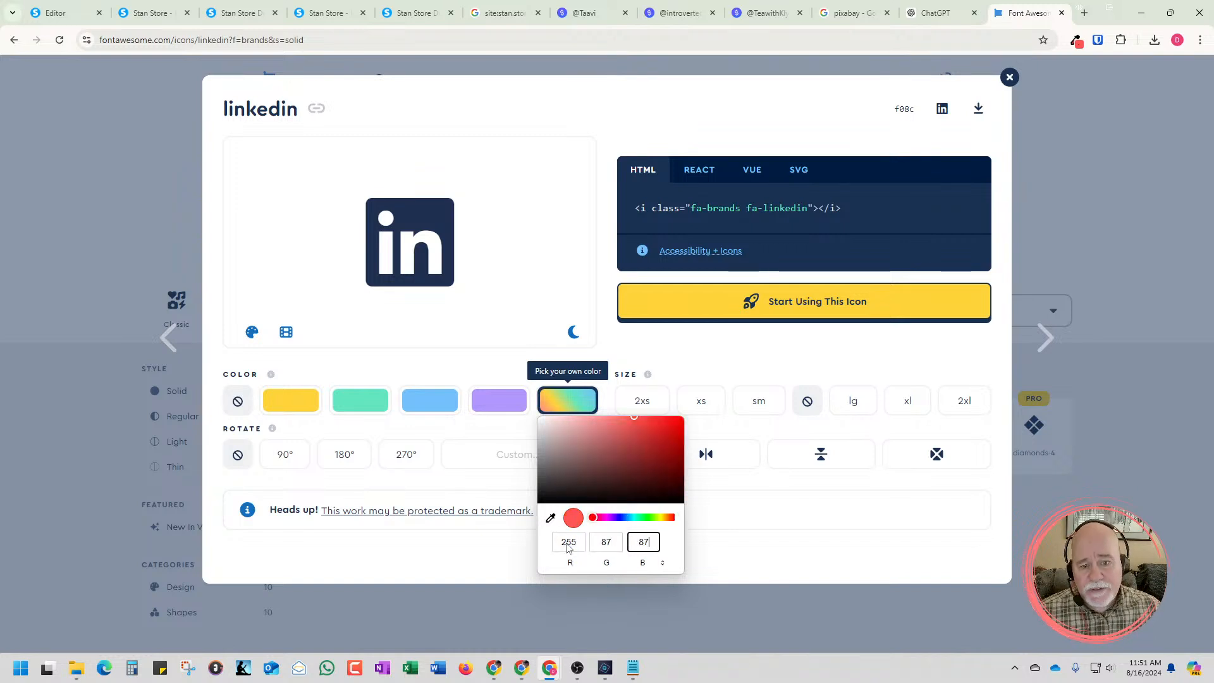
left_click(821, 587)
left_click(978, 113)
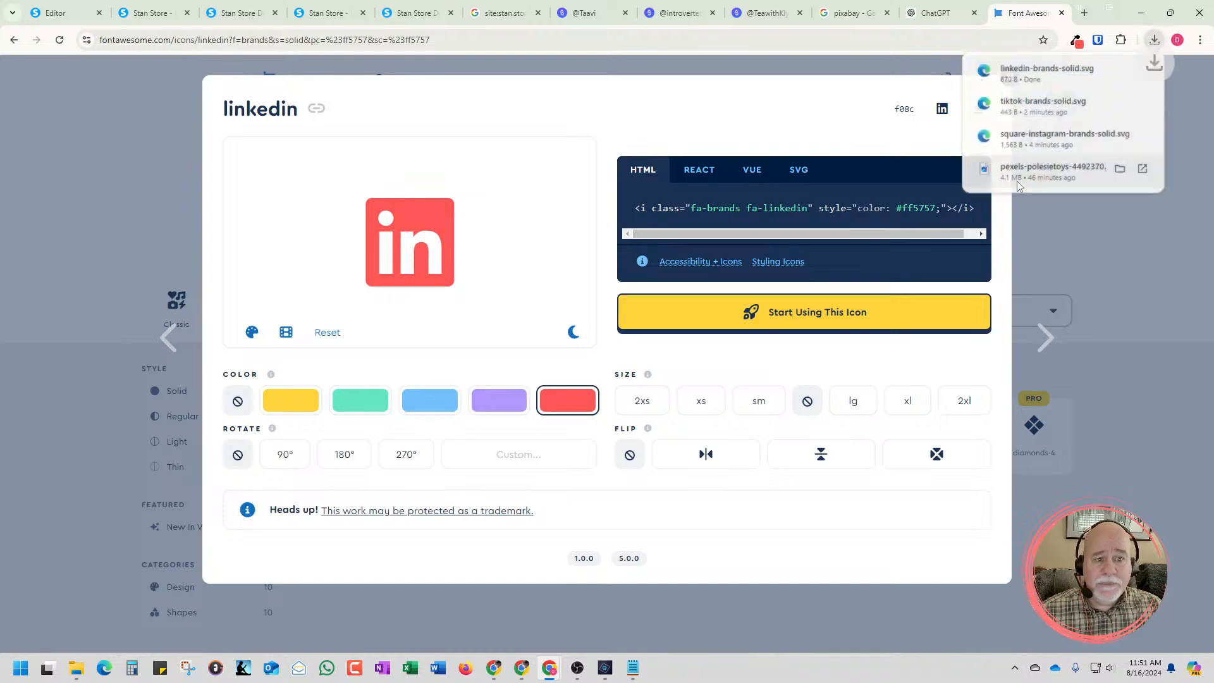
Show the downloaded linkedin-brands-solid file in the Downloads folder, then return to the Systeme.io editor
left_click(1125, 73)
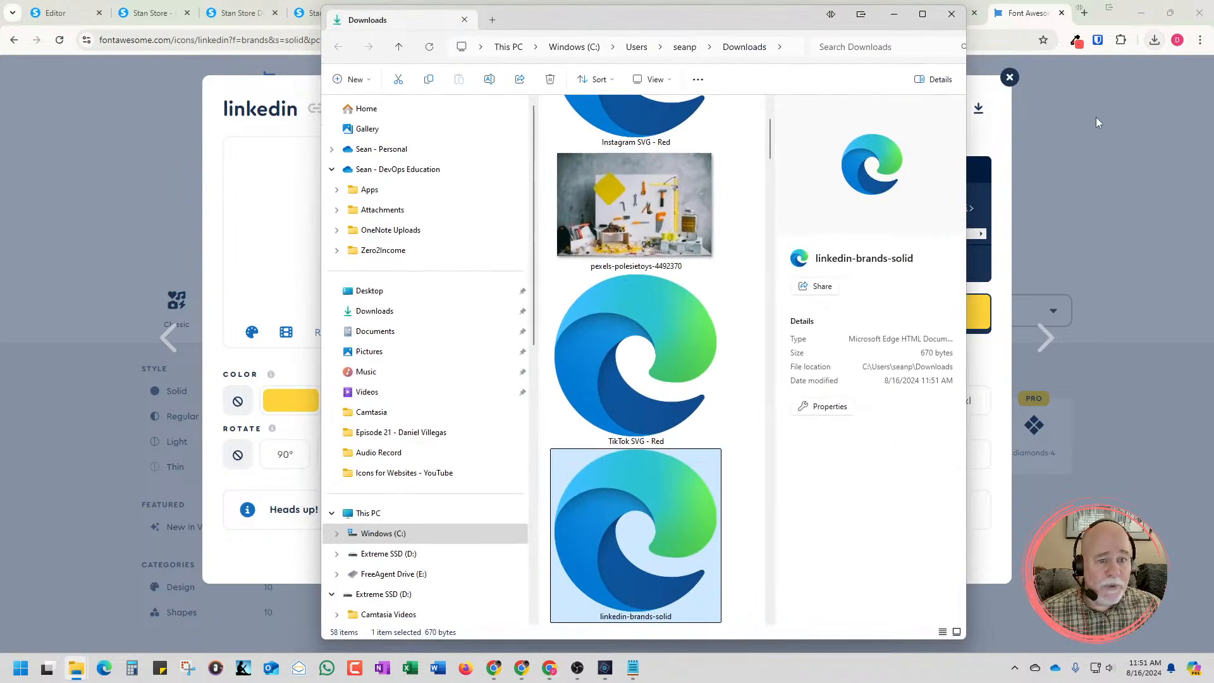
left_click(922, 14)
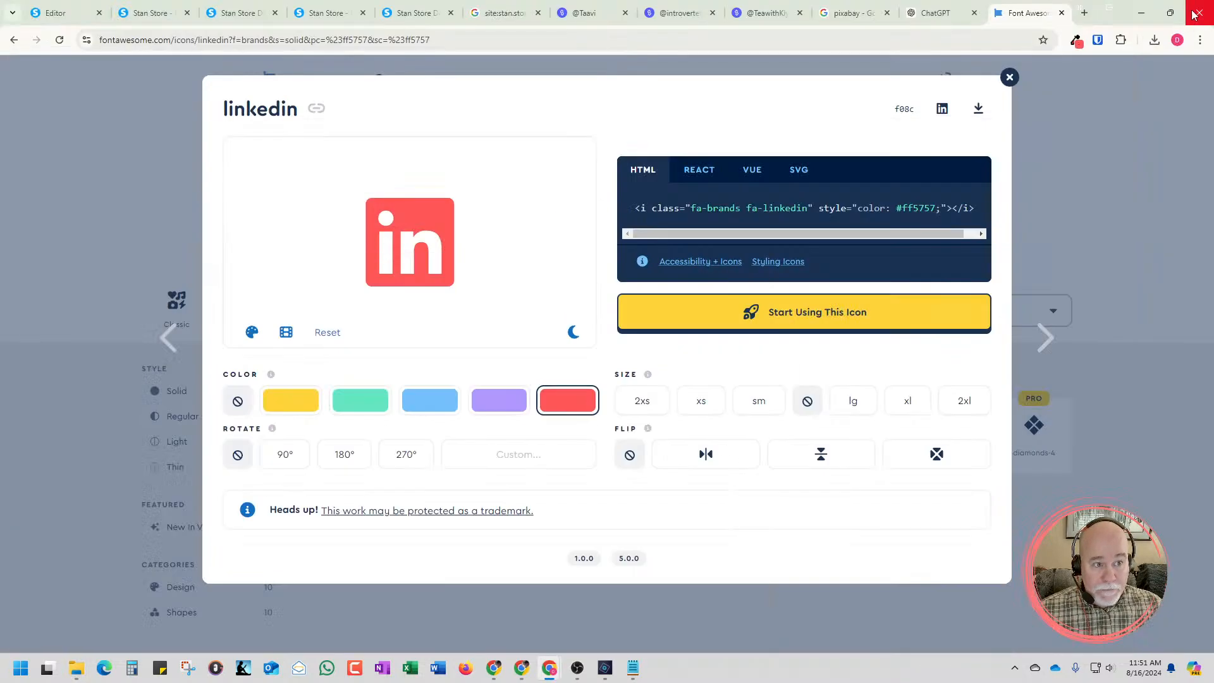
left_click(1140, 9)
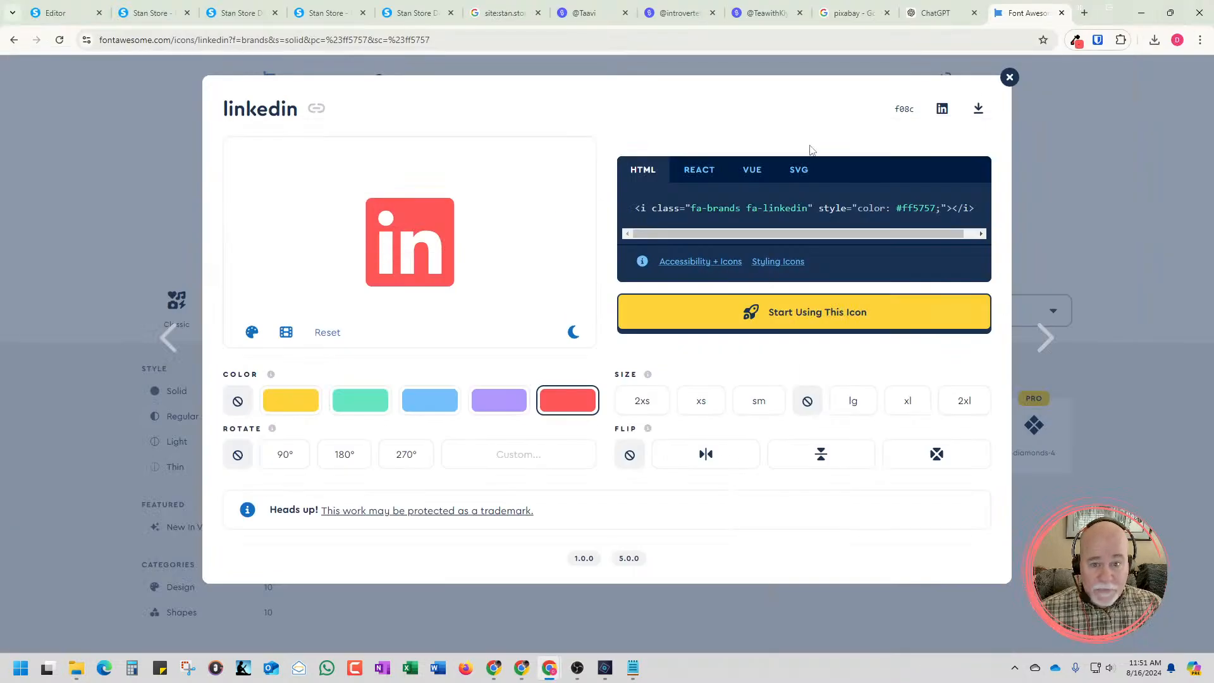
left_click(64, 12)
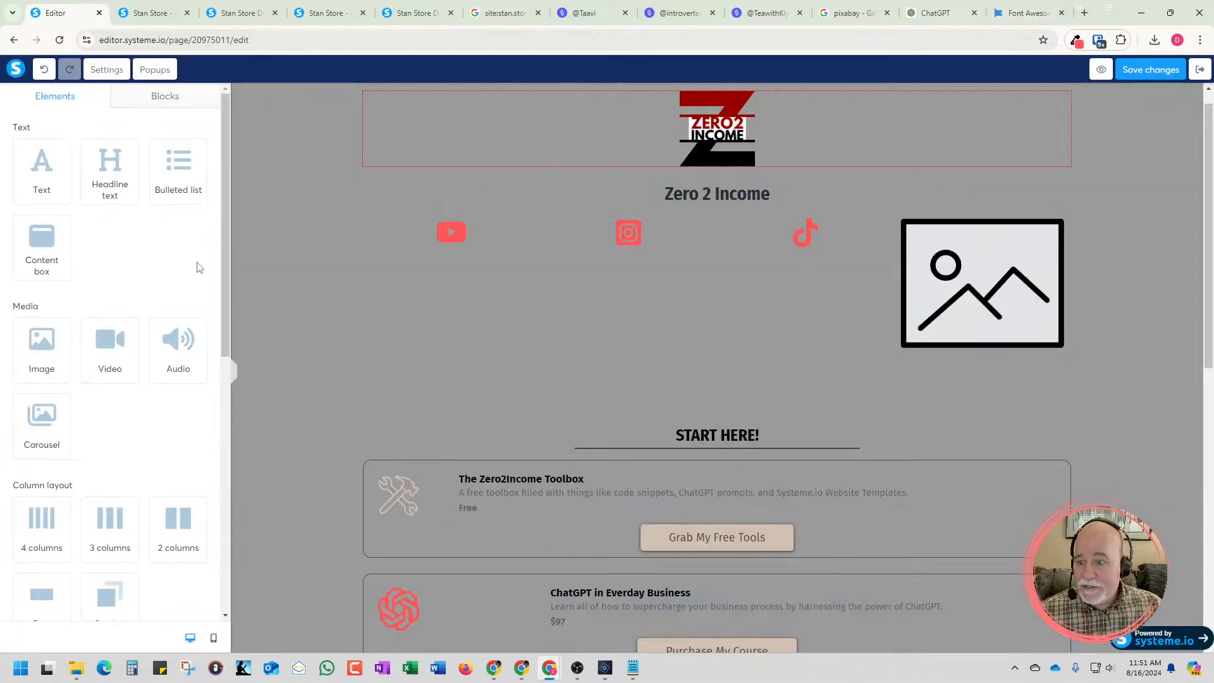
Upload linkedin-brands-solid from Downloads, insert it into the fourth column's image placeholder, and deselect the image
left_click(934, 265)
left_click(194, 150)
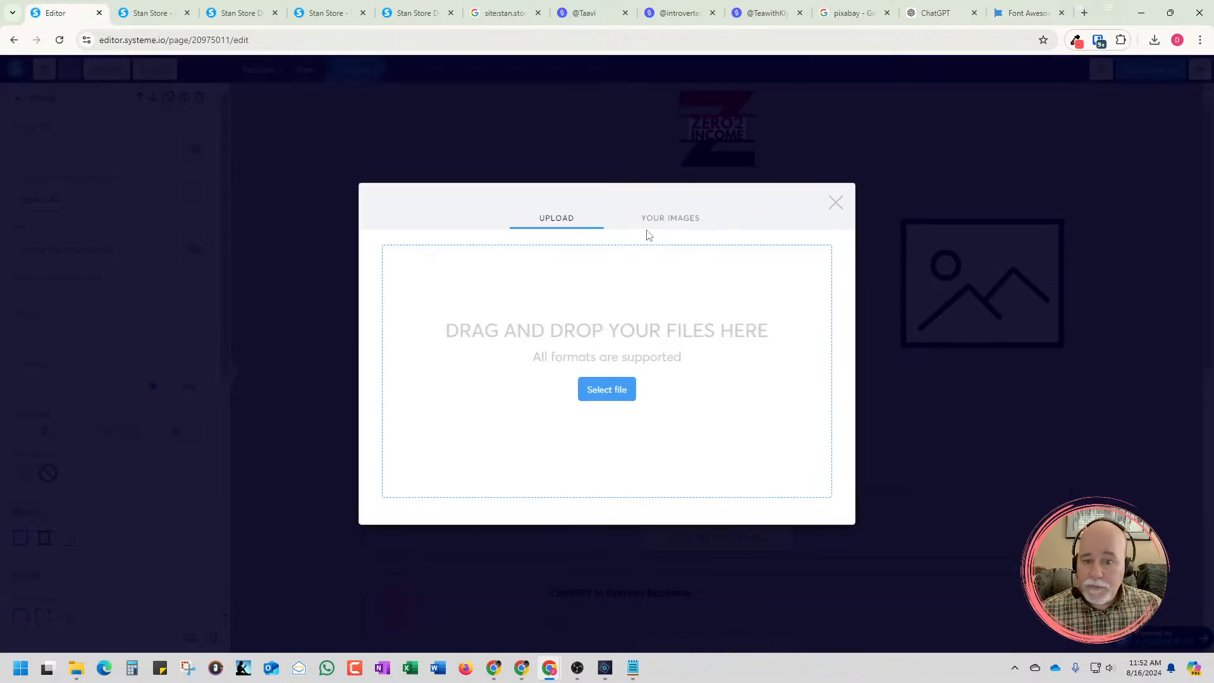
left_click(591, 392)
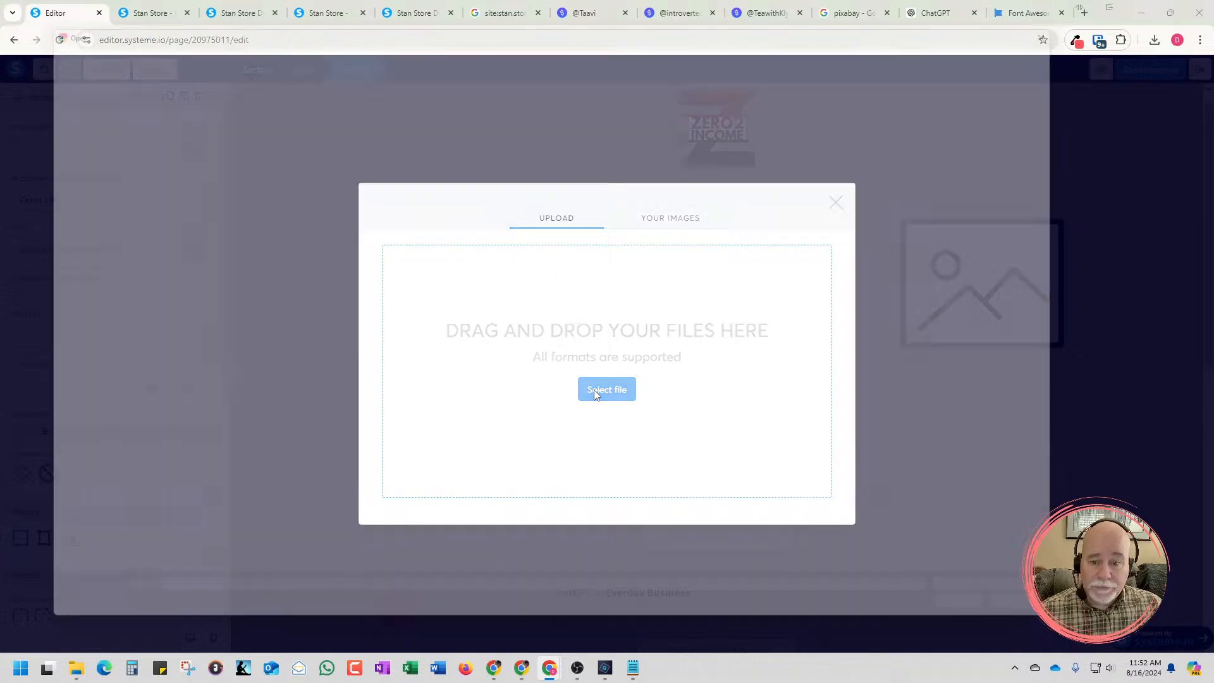
left_click(263, 198)
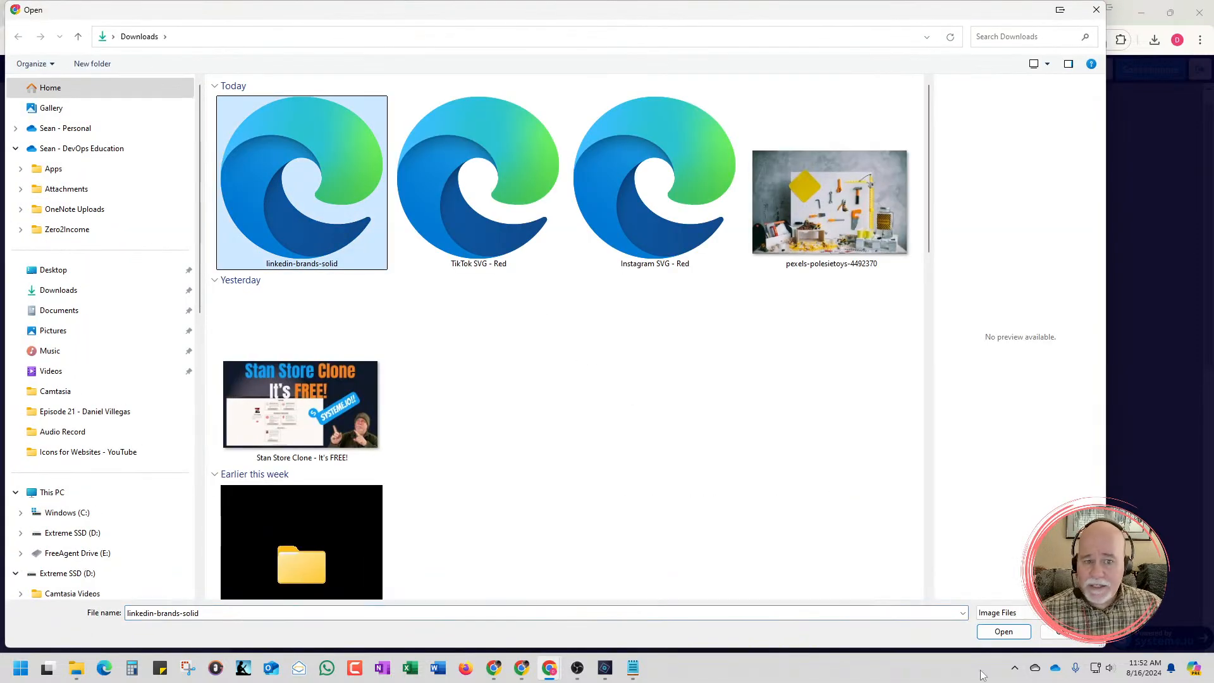
left_click(1013, 635)
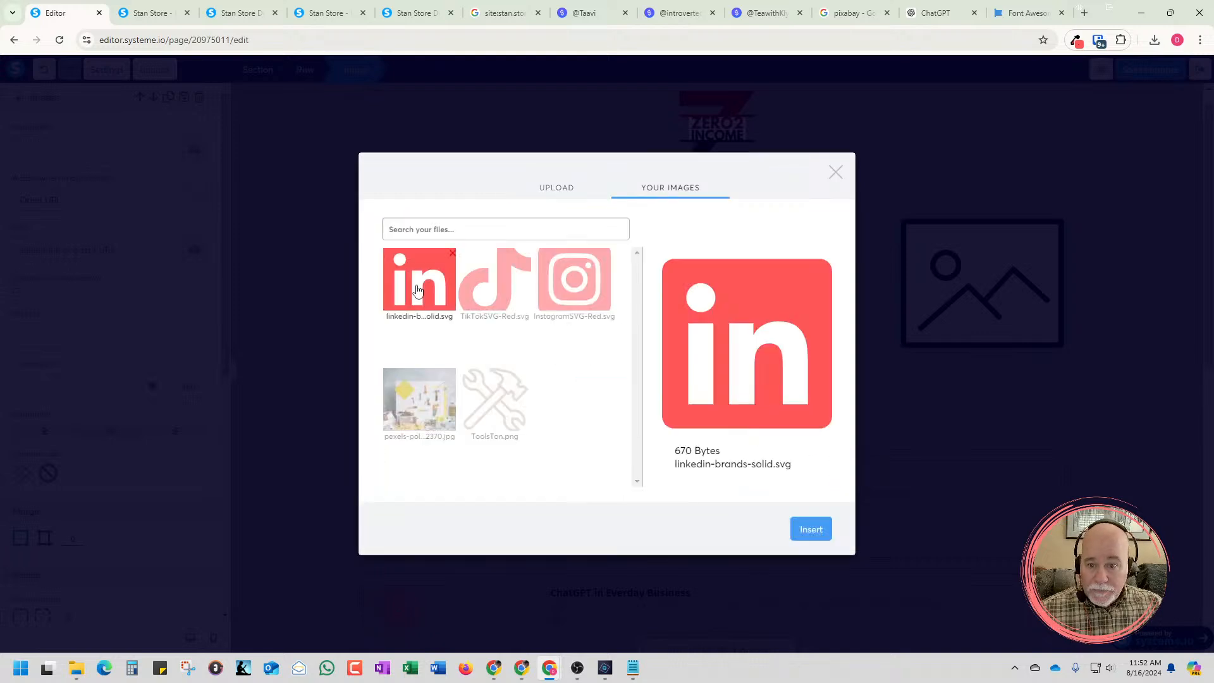
left_click(818, 528)
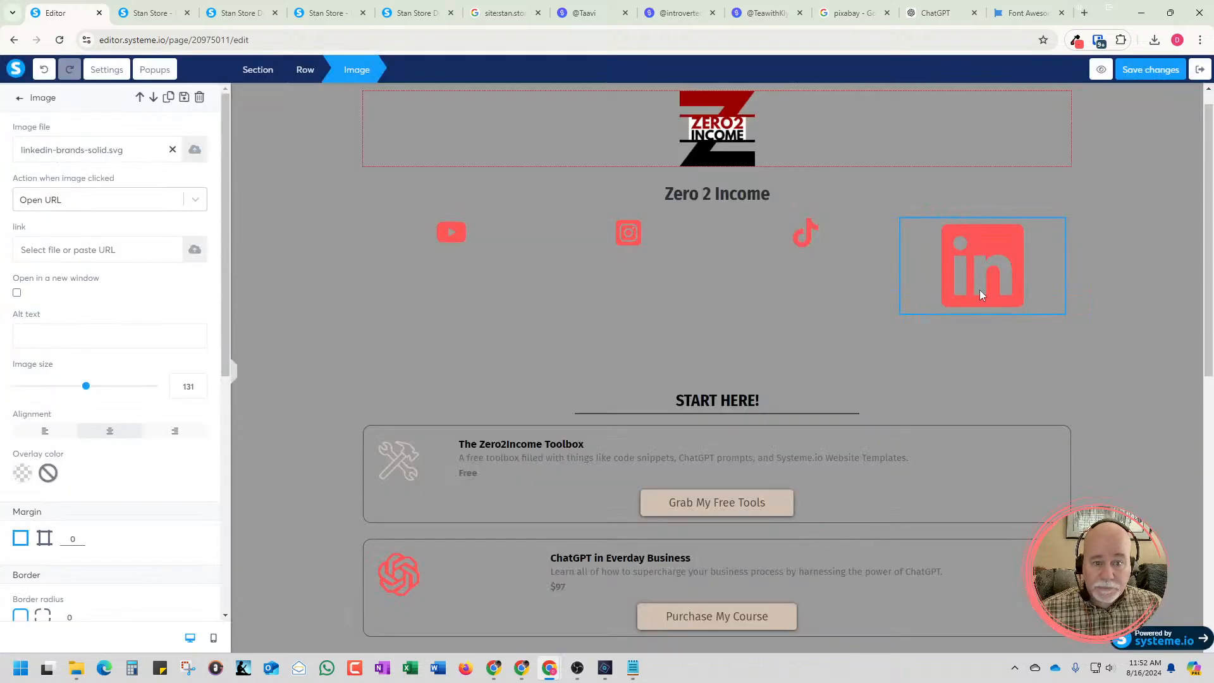
key("Escape")
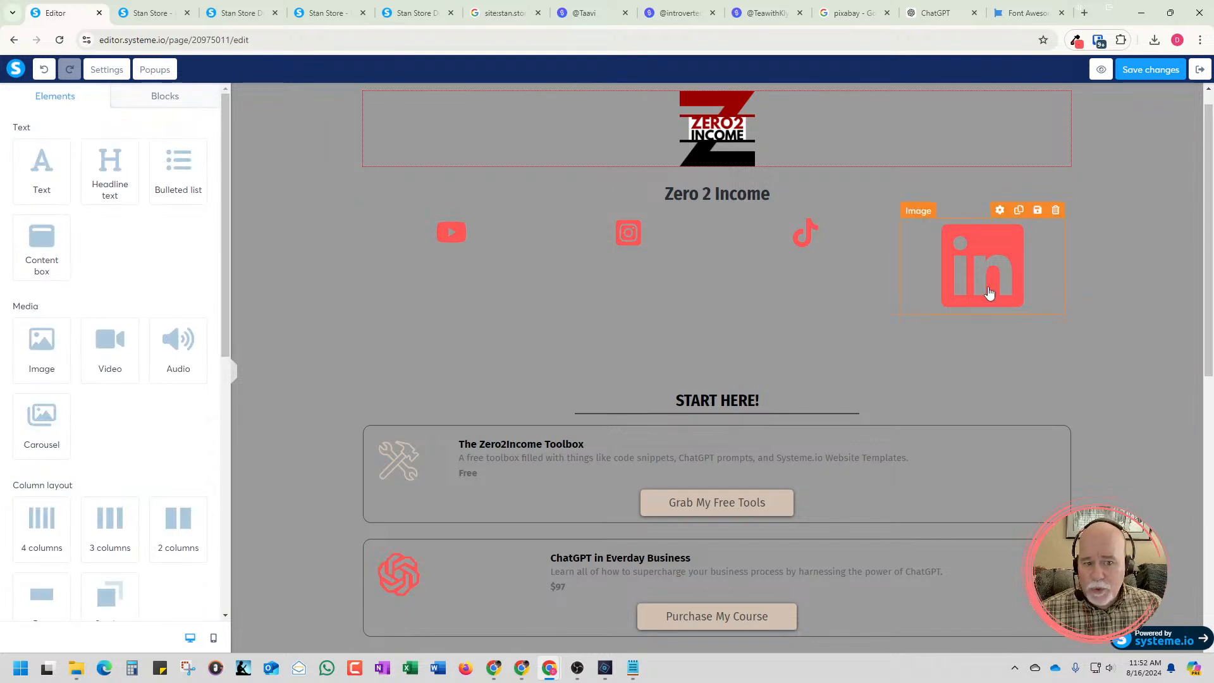
Set the LinkedIn icon's image size to 40 and deselect the image
left_click(991, 285)
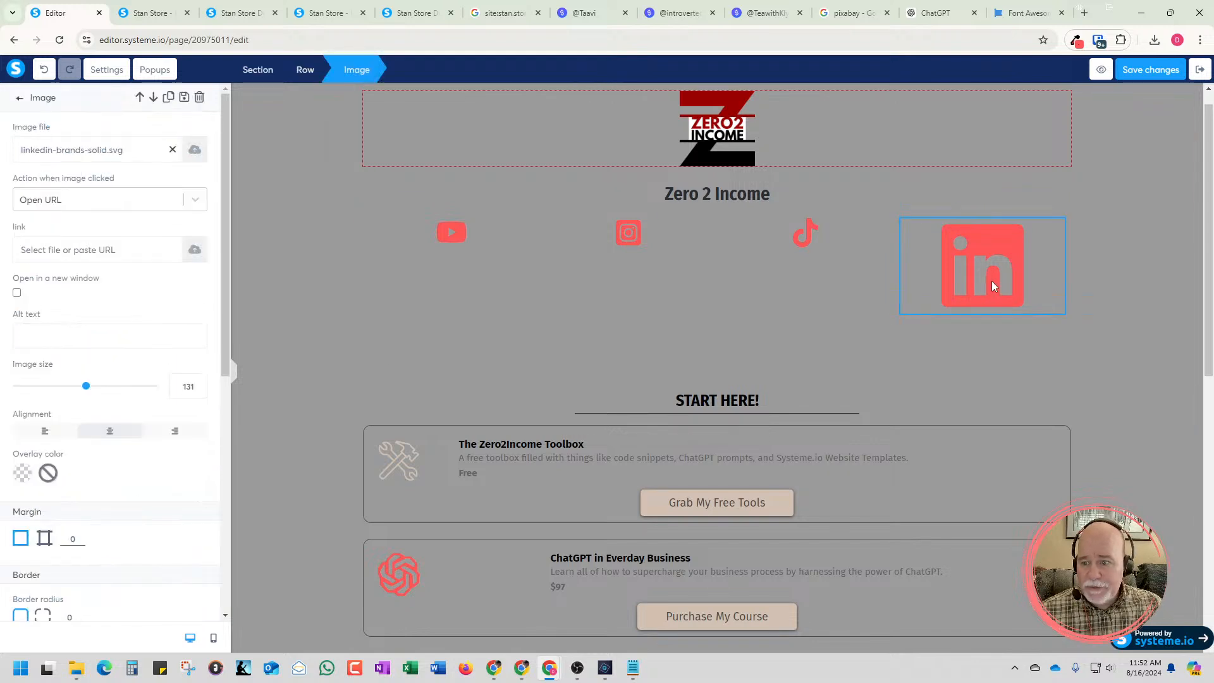
double_click(189, 388)
type("40")
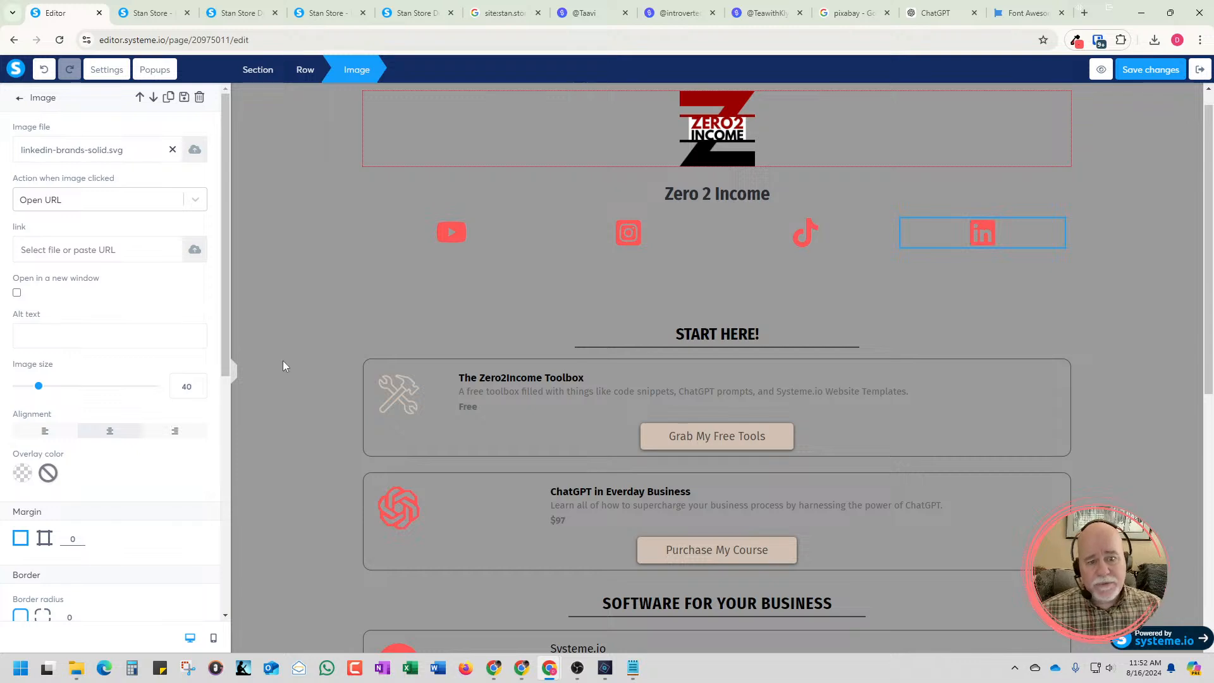
left_click(517, 329)
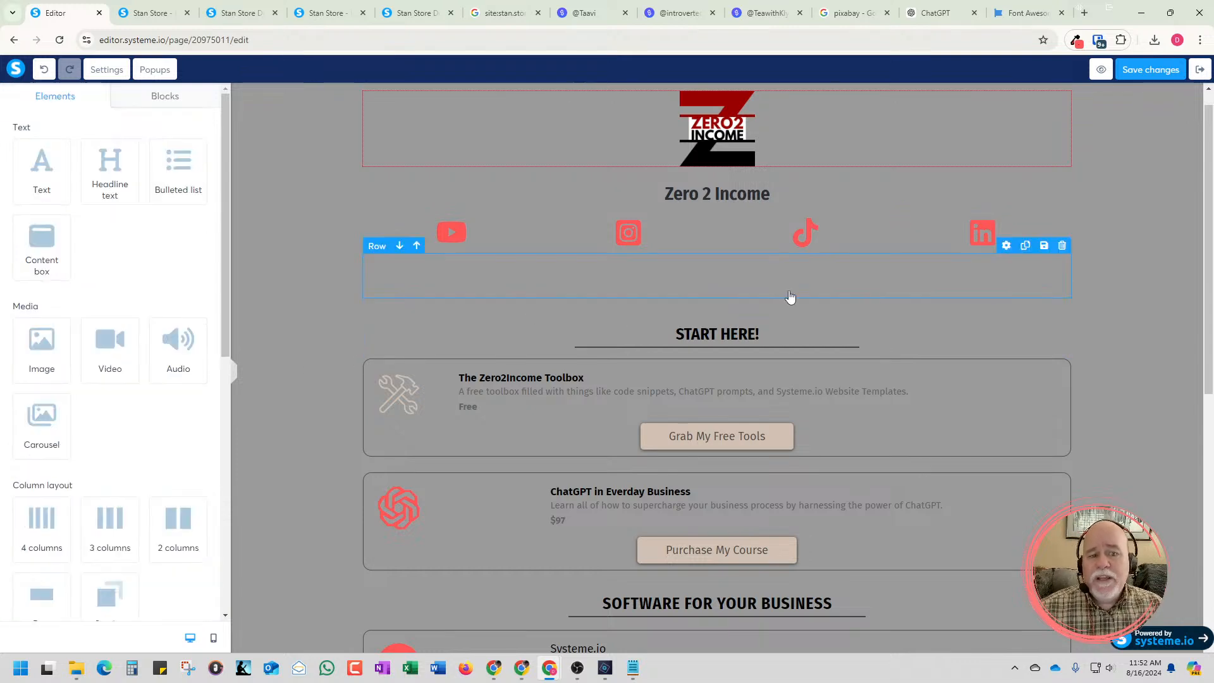
Save the page, preview the four social icons without the preview-mode banner, and return to the editor
left_click(1151, 79)
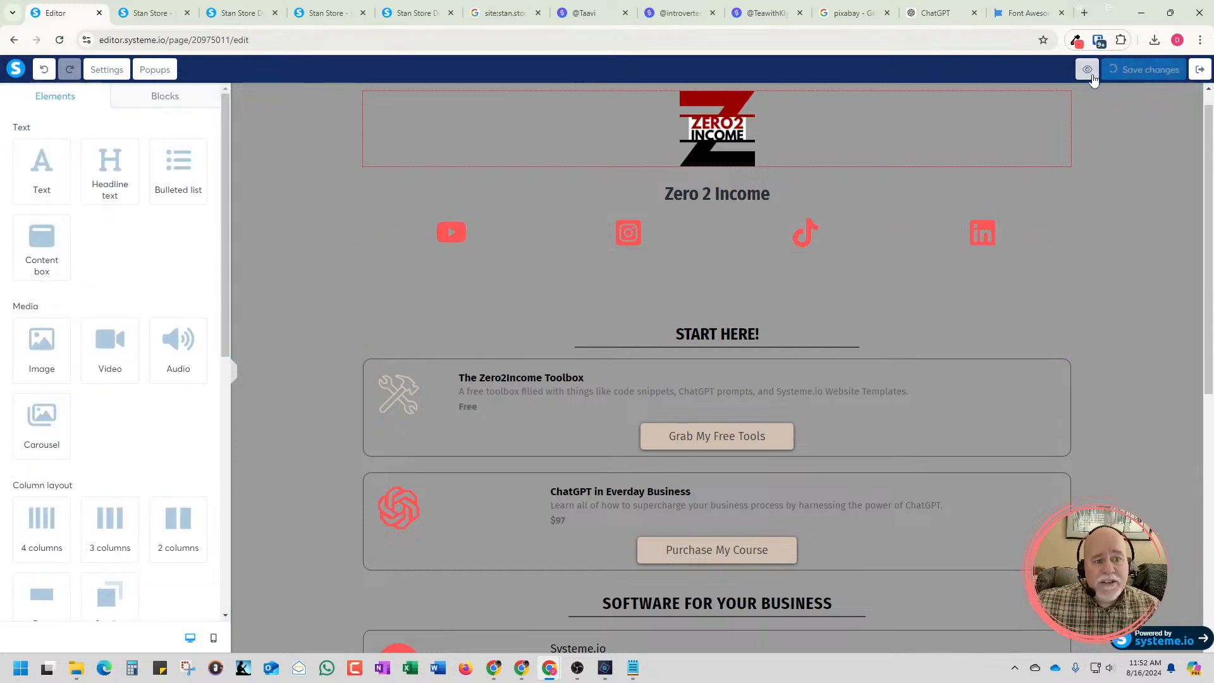
left_click(1098, 73)
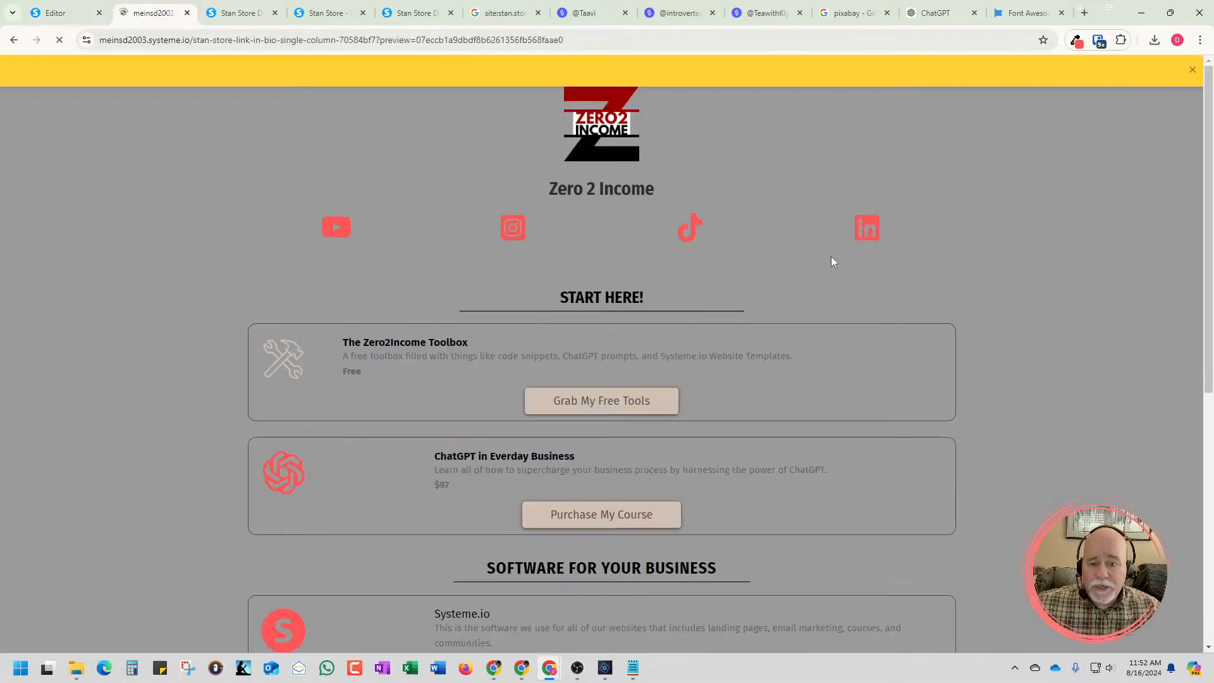
left_click(1191, 71)
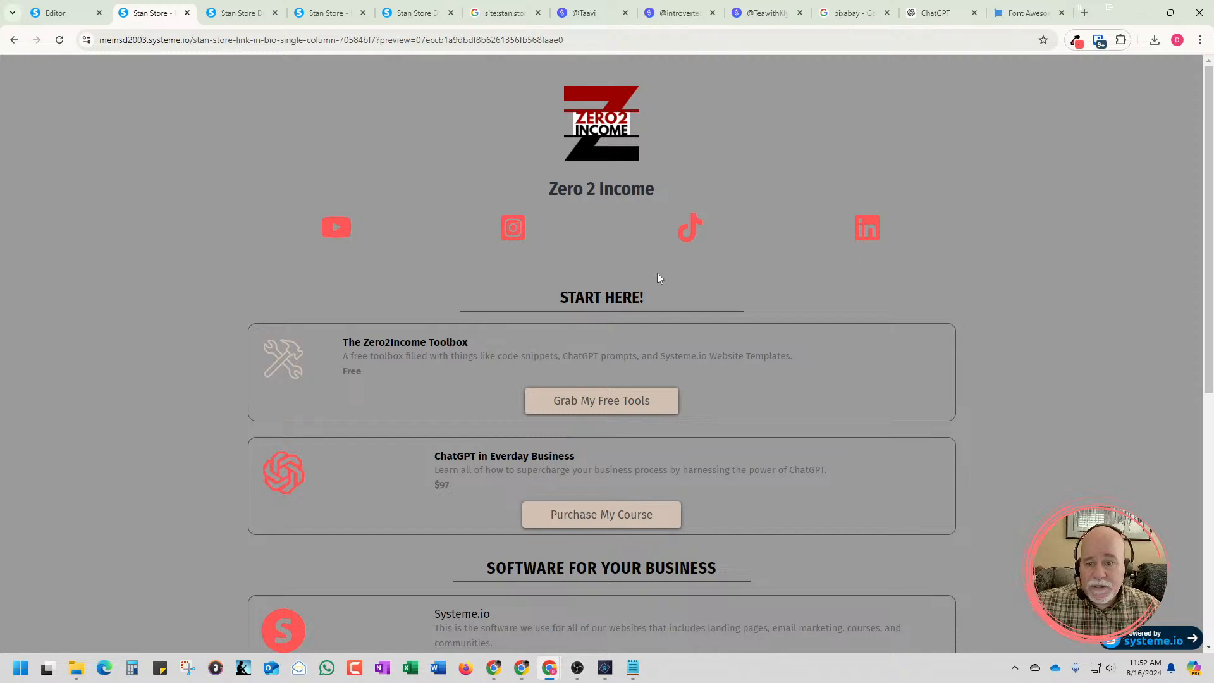
scroll(1055, 250, "down", 2)
scroll(1050, 257, "up", 2)
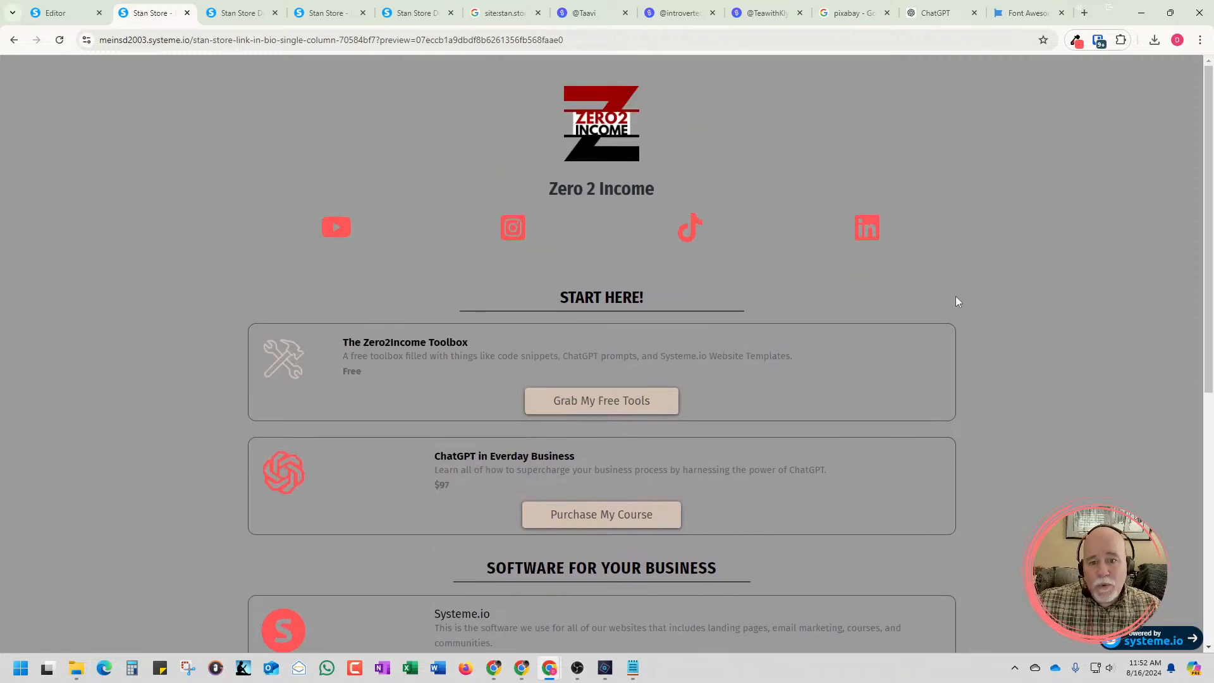
left_click(57, 12)
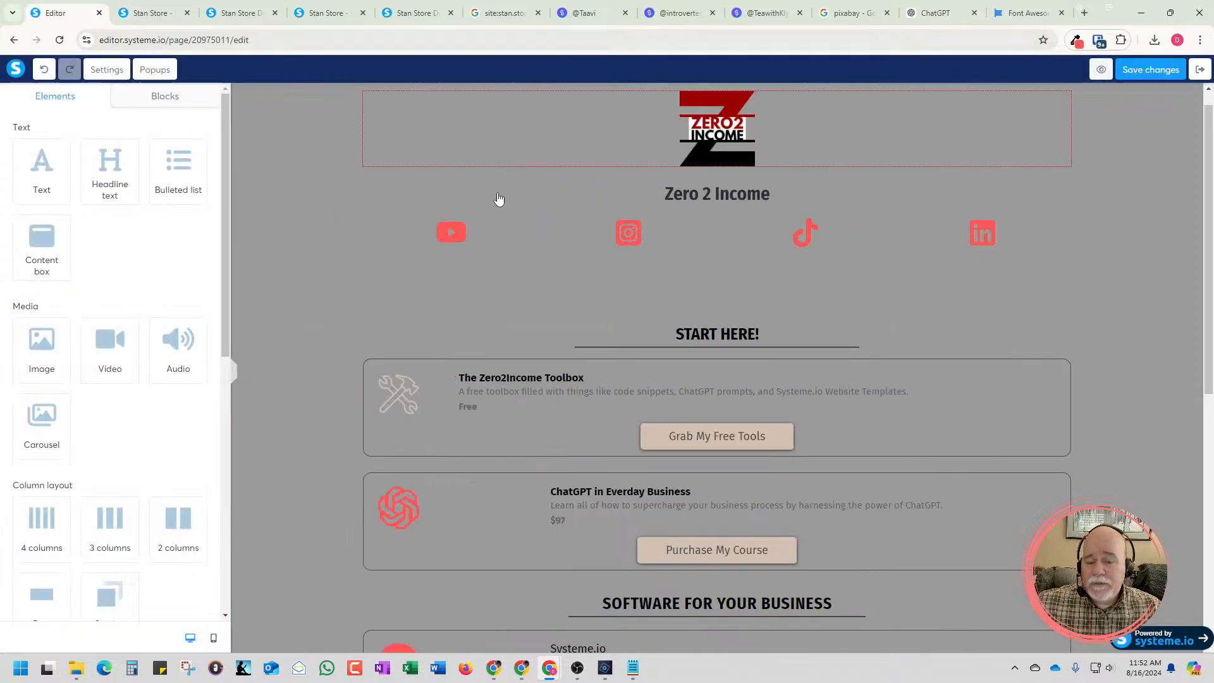
Switch the social icon row to individual side margins and set its right and left margins to 125
left_click(494, 252)
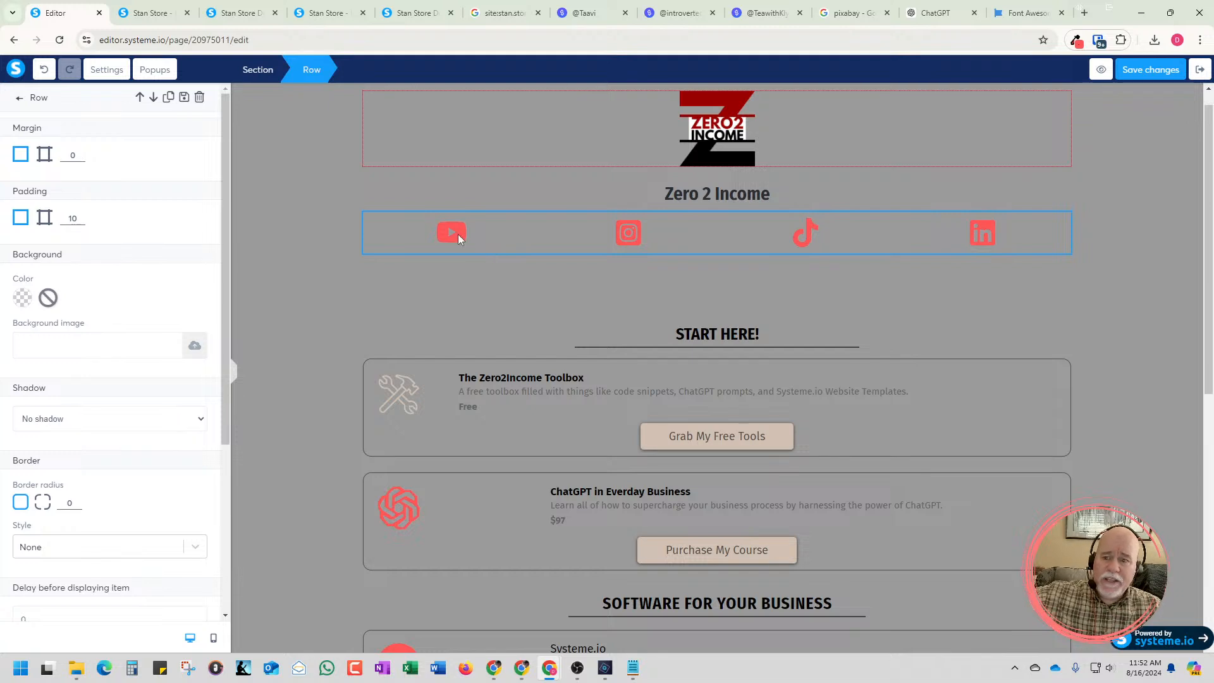
left_click(45, 156)
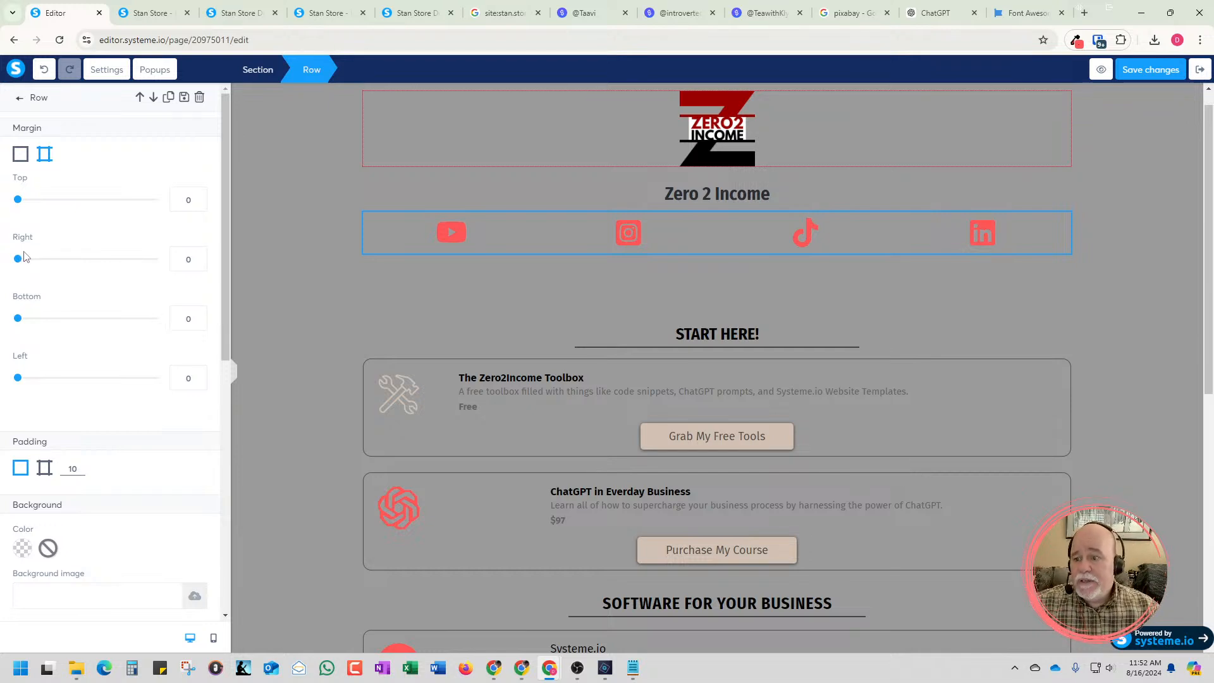
left_click_drag(19, 265, 87, 268)
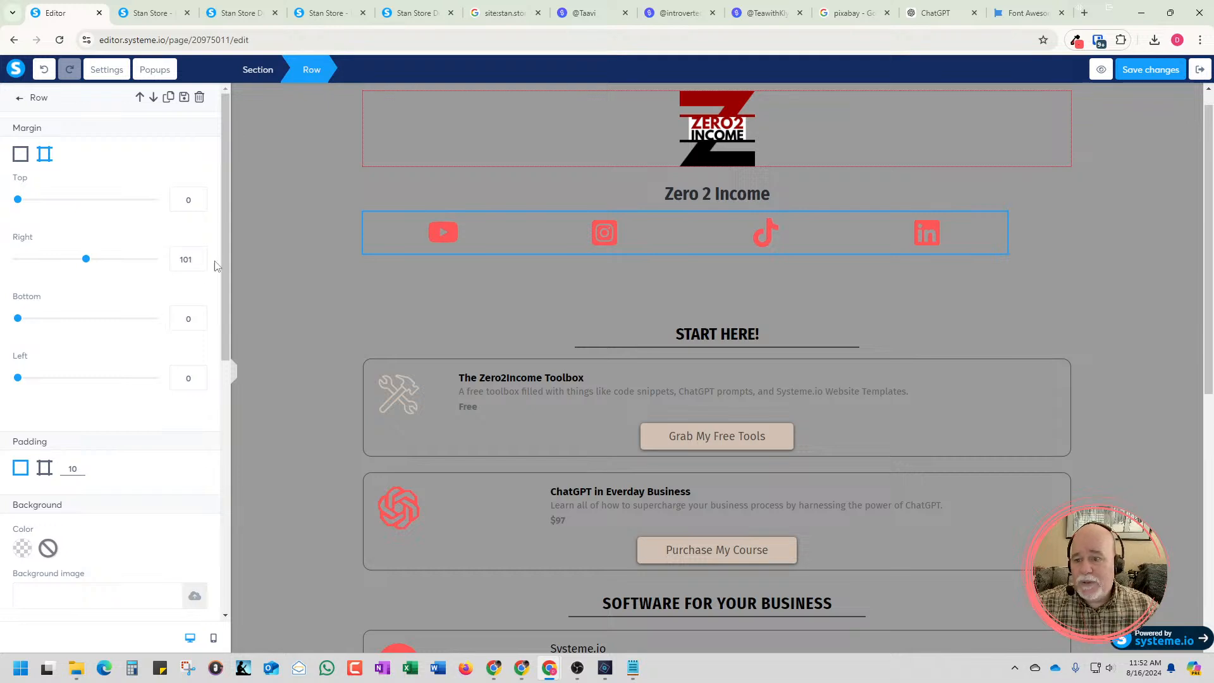
left_click(199, 256)
left_click(199, 256)
left_click(199, 256)
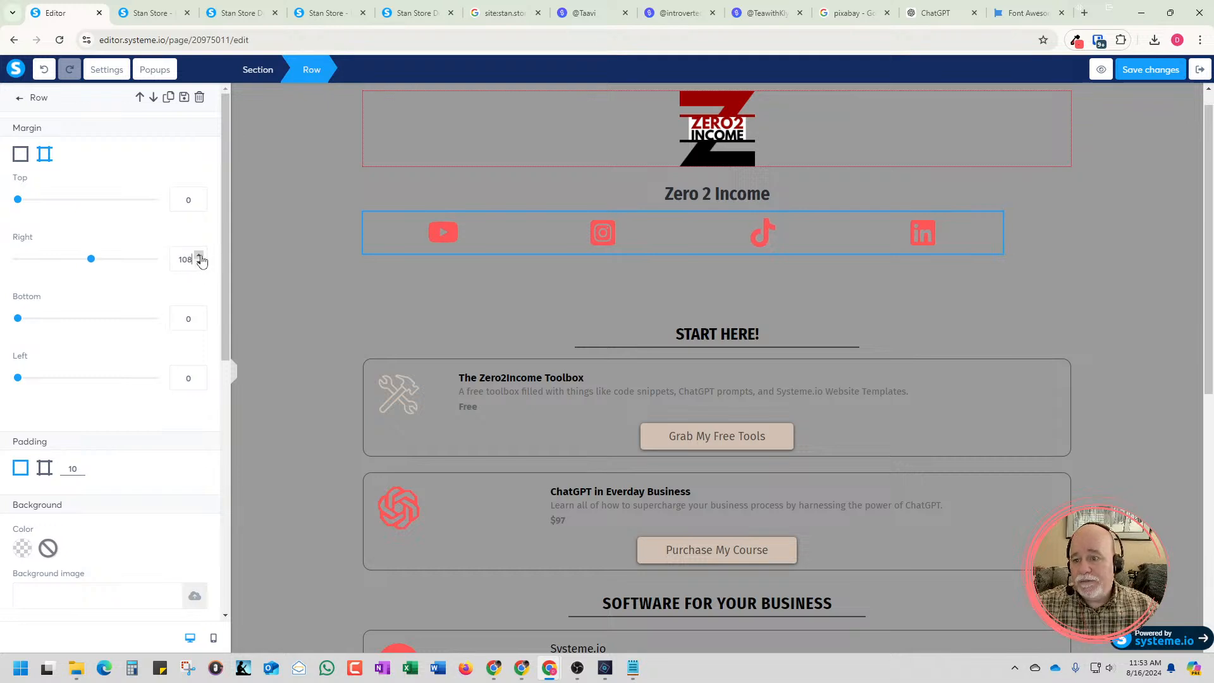
left_click(199, 256)
left_click(199, 256)
left_click(199, 256)
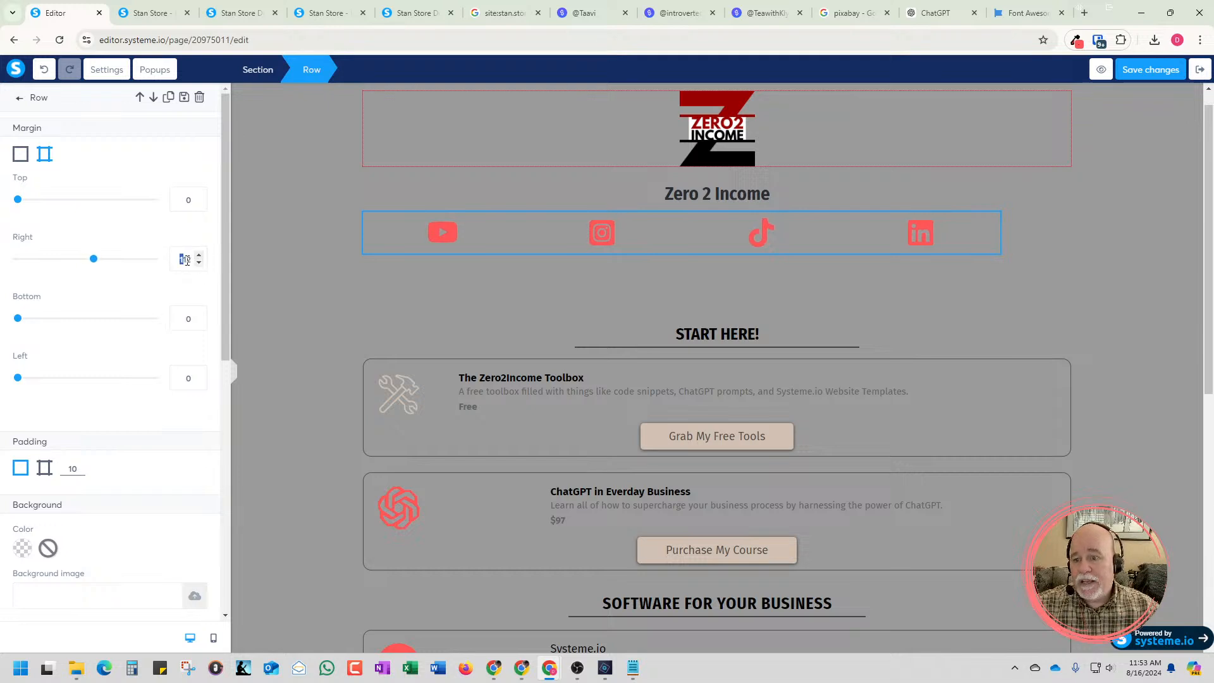
type("125")
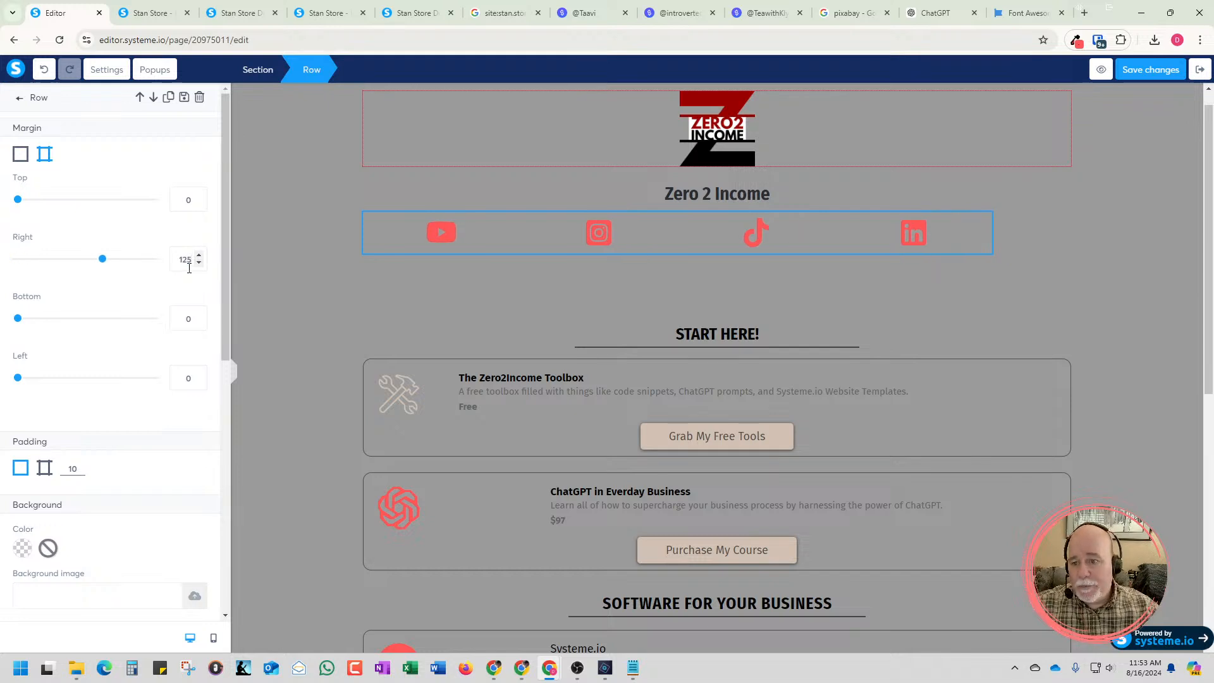
double_click(183, 379)
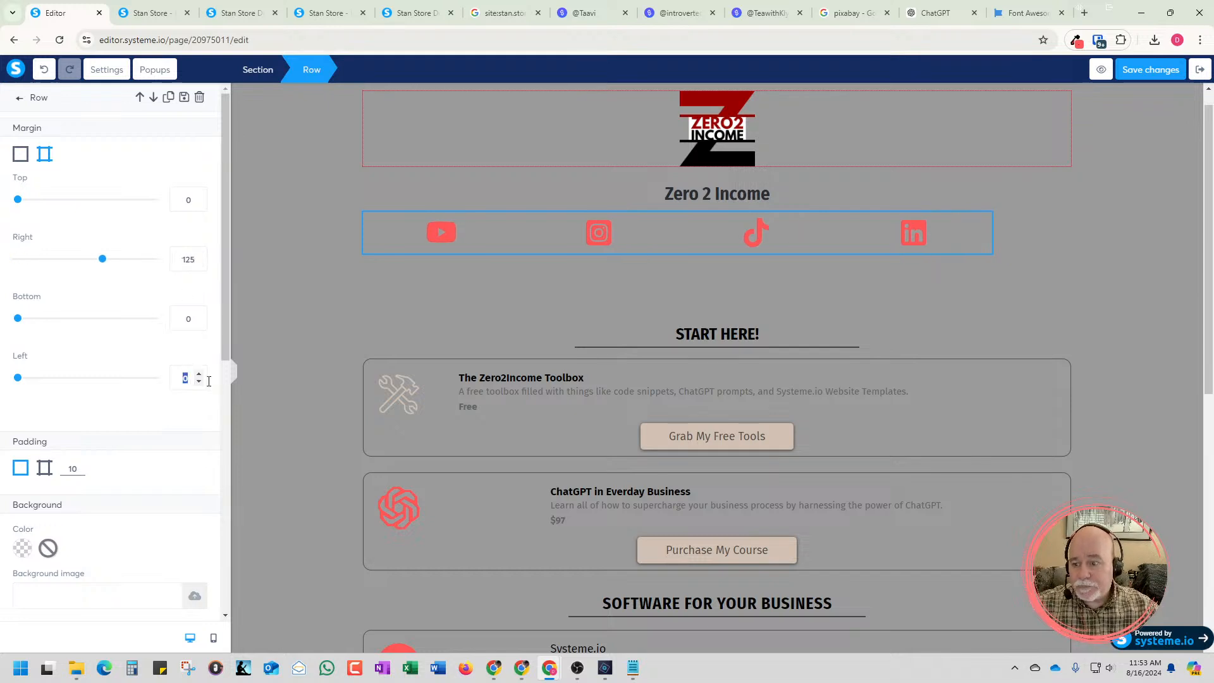
type("125")
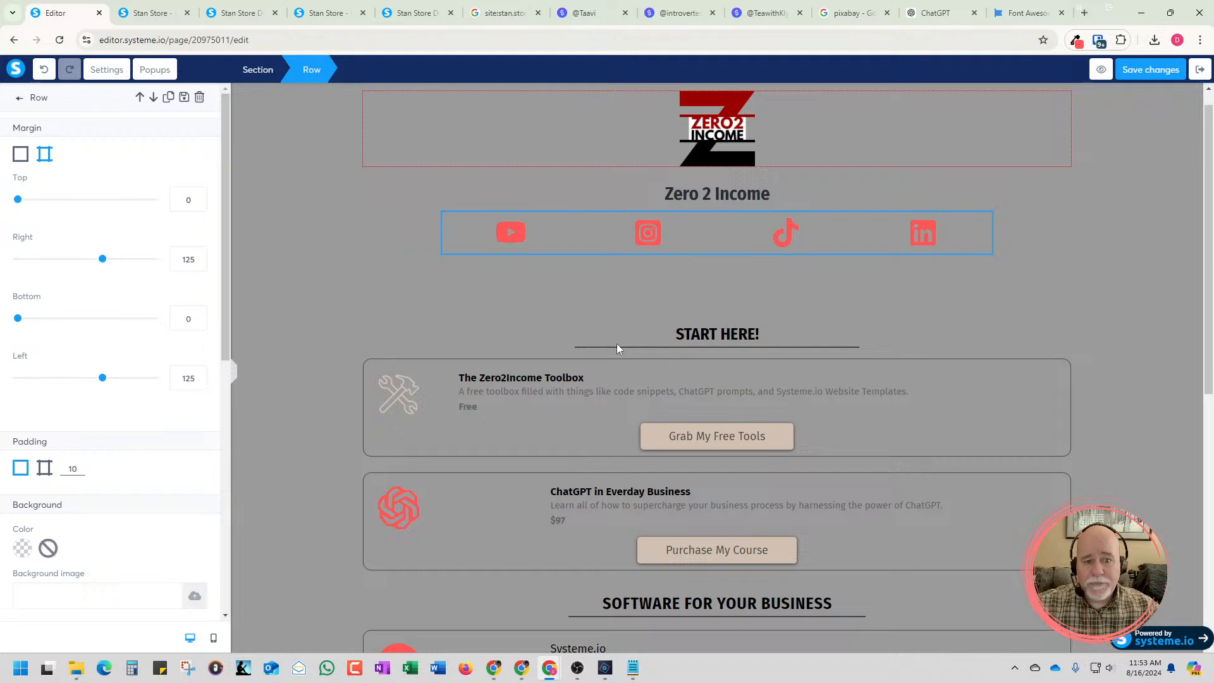
Set the social icon row's right and left margins to 150 and deselect the row
double_click(188, 263)
type("150")
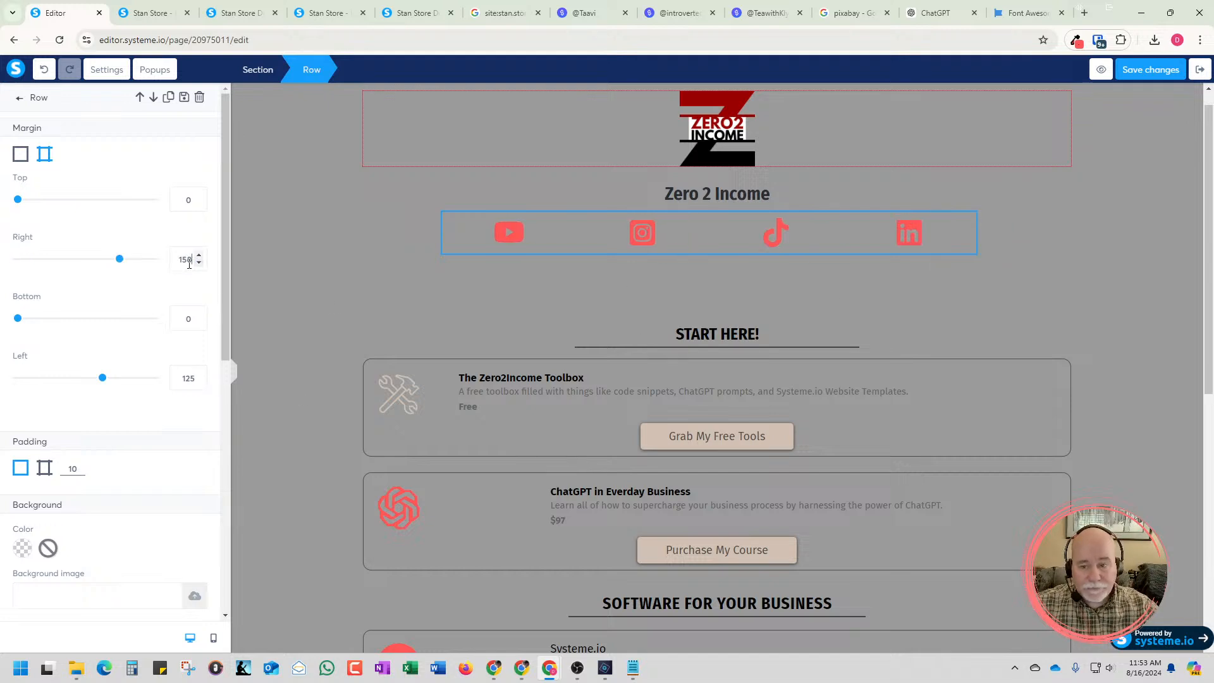
double_click(190, 378)
type("150")
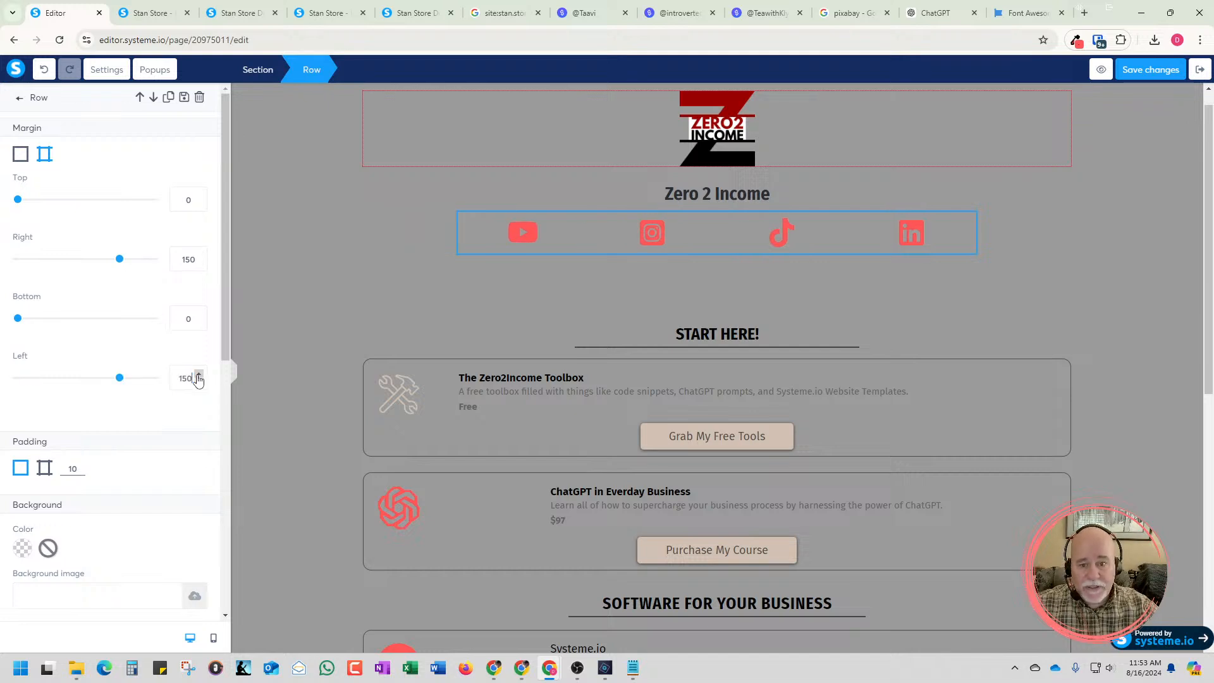
left_click(700, 283)
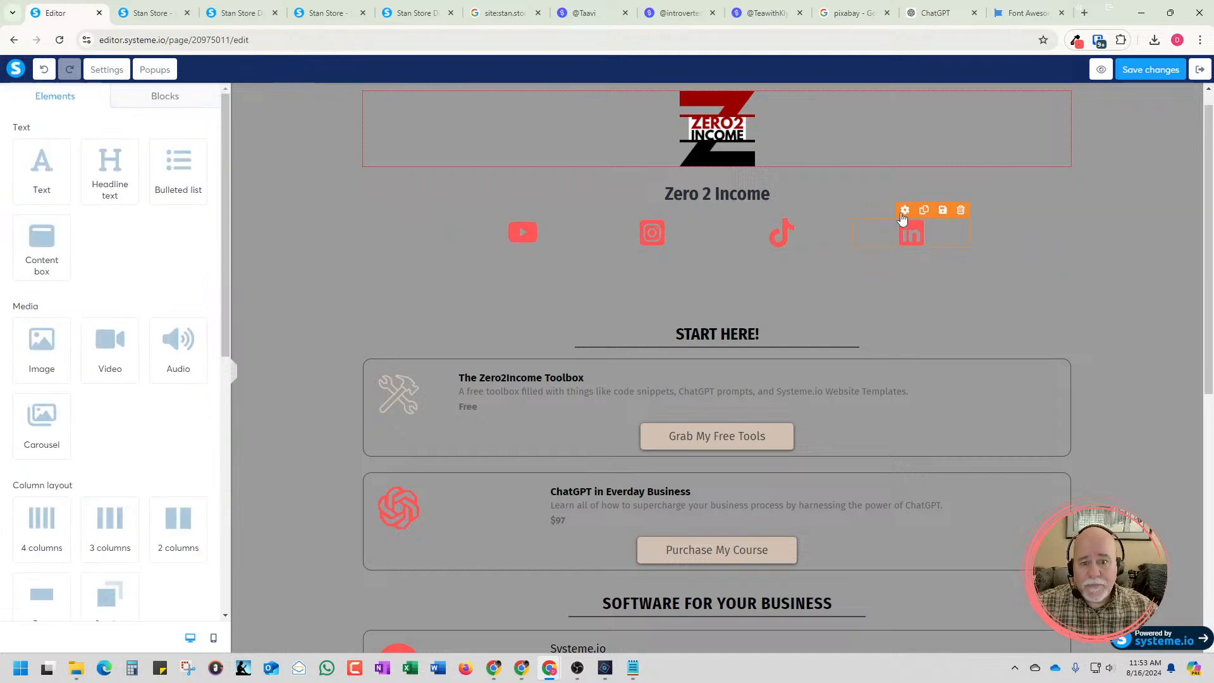
Save and preview the page to check the narrowed icon row, dismiss the preview-mode banner, and return to the editor
left_click(1100, 71)
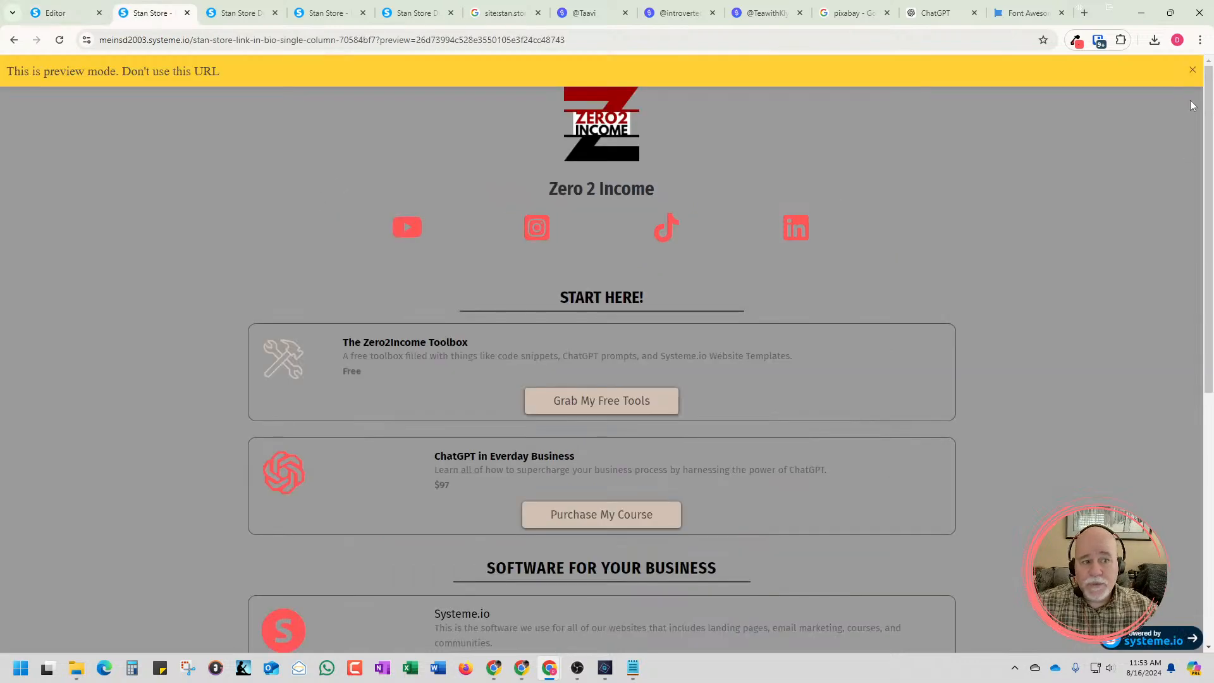
left_click(1191, 71)
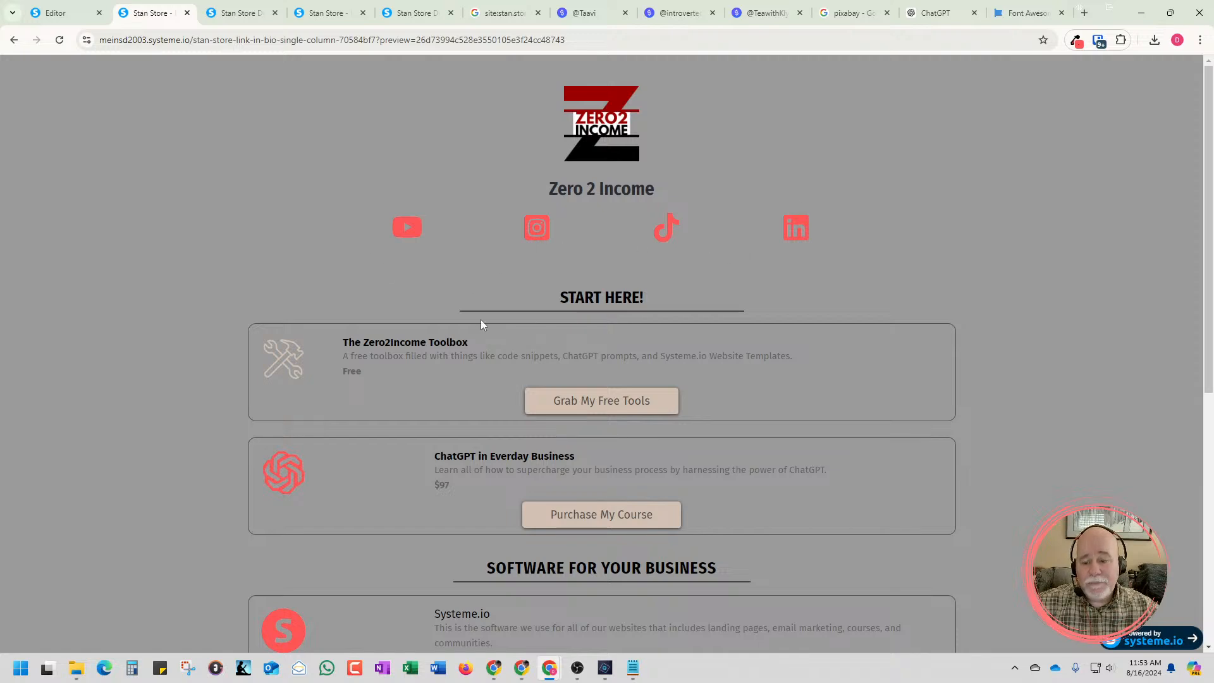
left_click(55, 13)
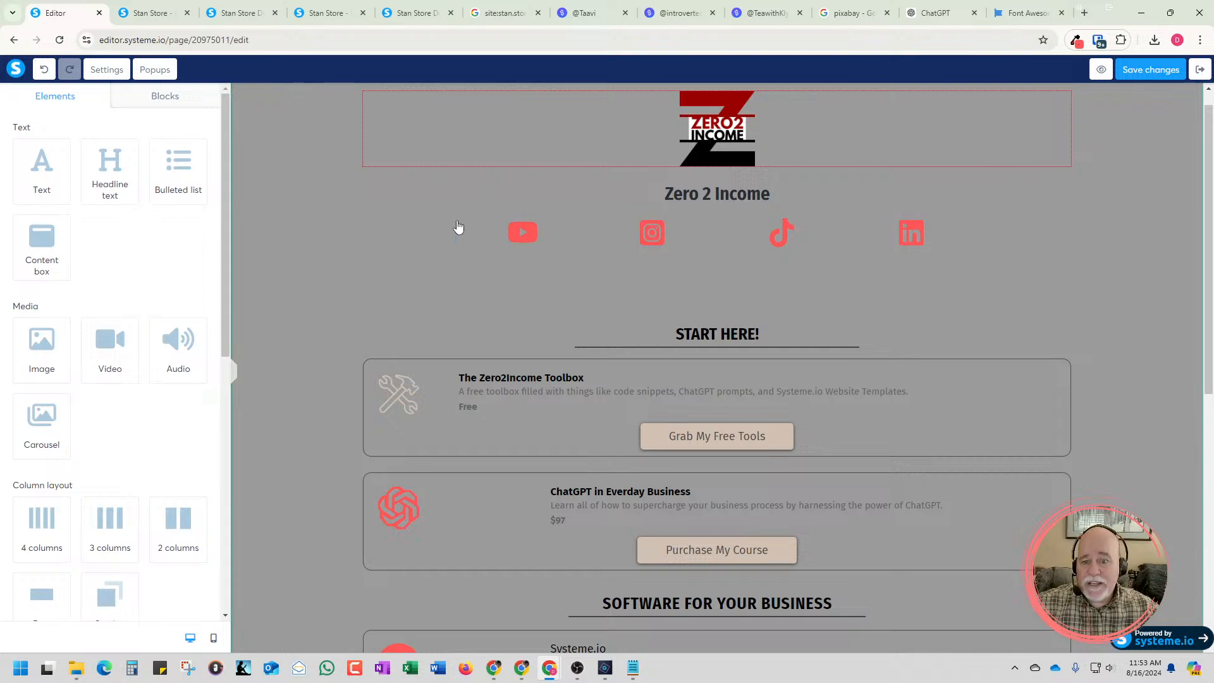
Set the social icon row's right and left margins to 200
left_click(462, 246)
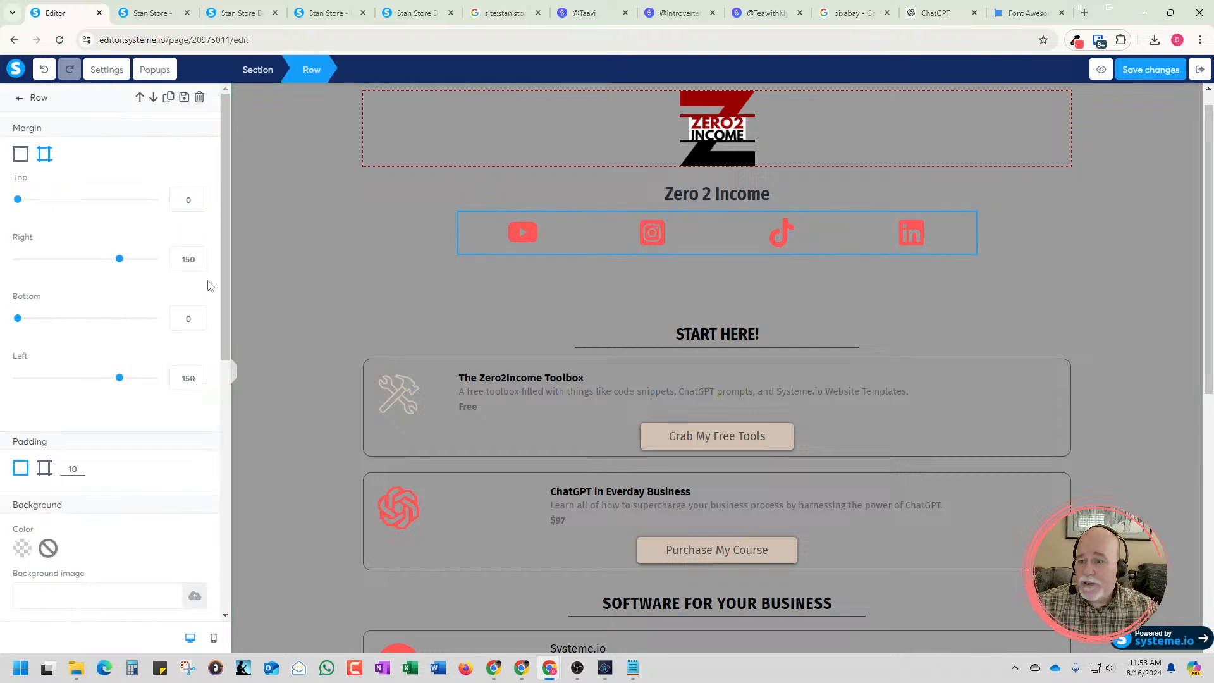
left_click_drag(180, 257, 201, 266)
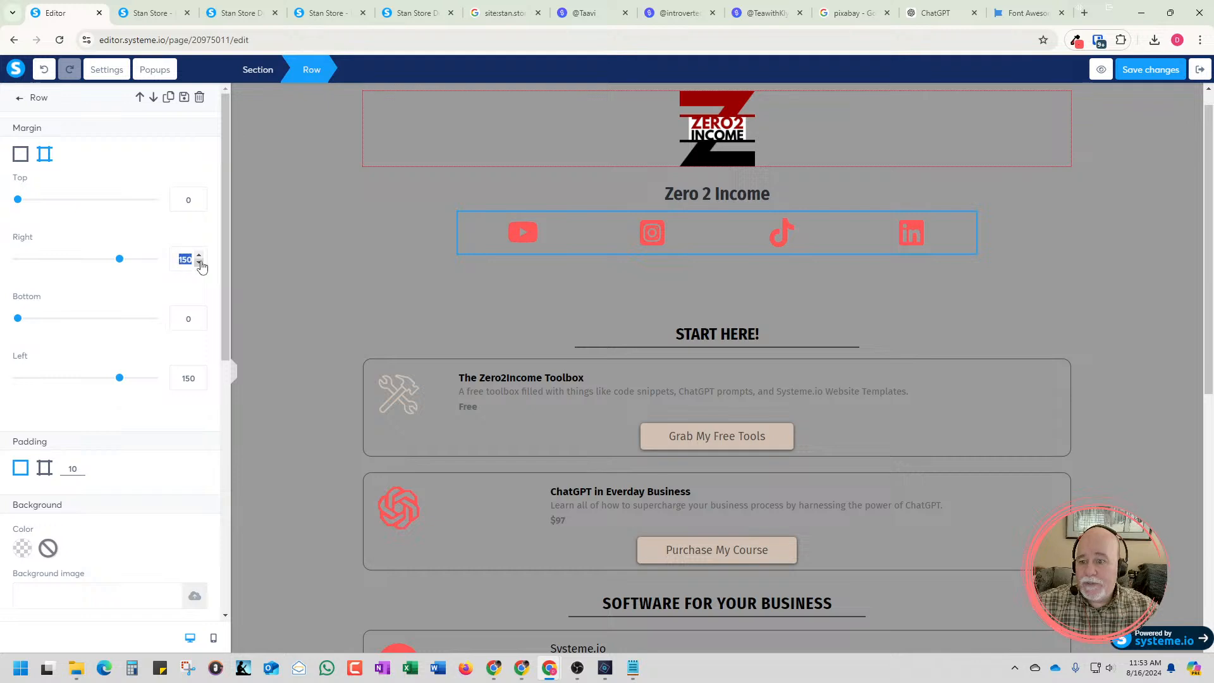
type("200")
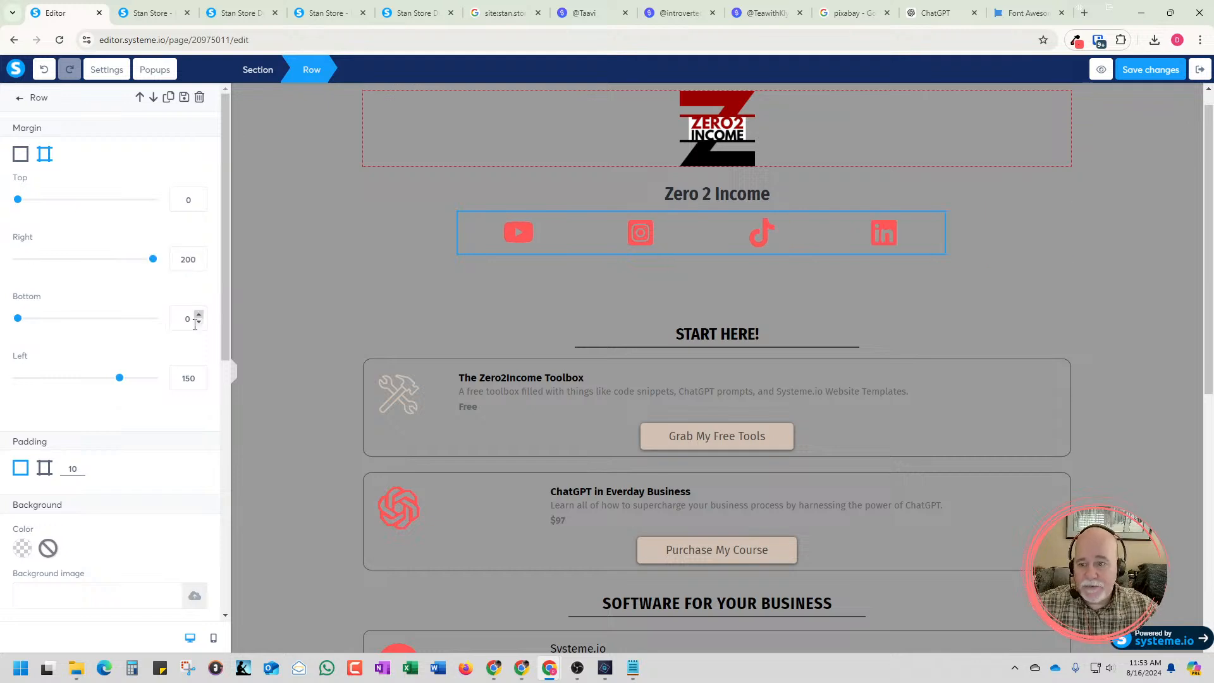
left_click_drag(179, 378, 198, 388)
type("200")
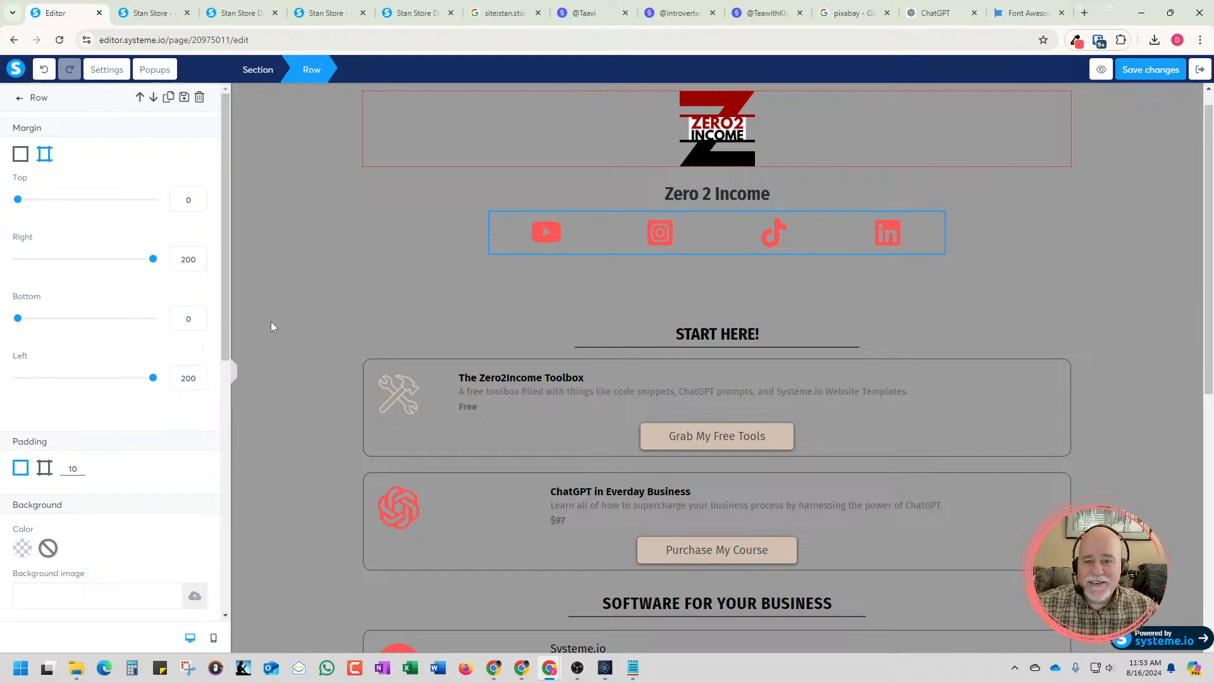
Set the social icon row's right and left margins to 275
double_click(177, 259)
type("275")
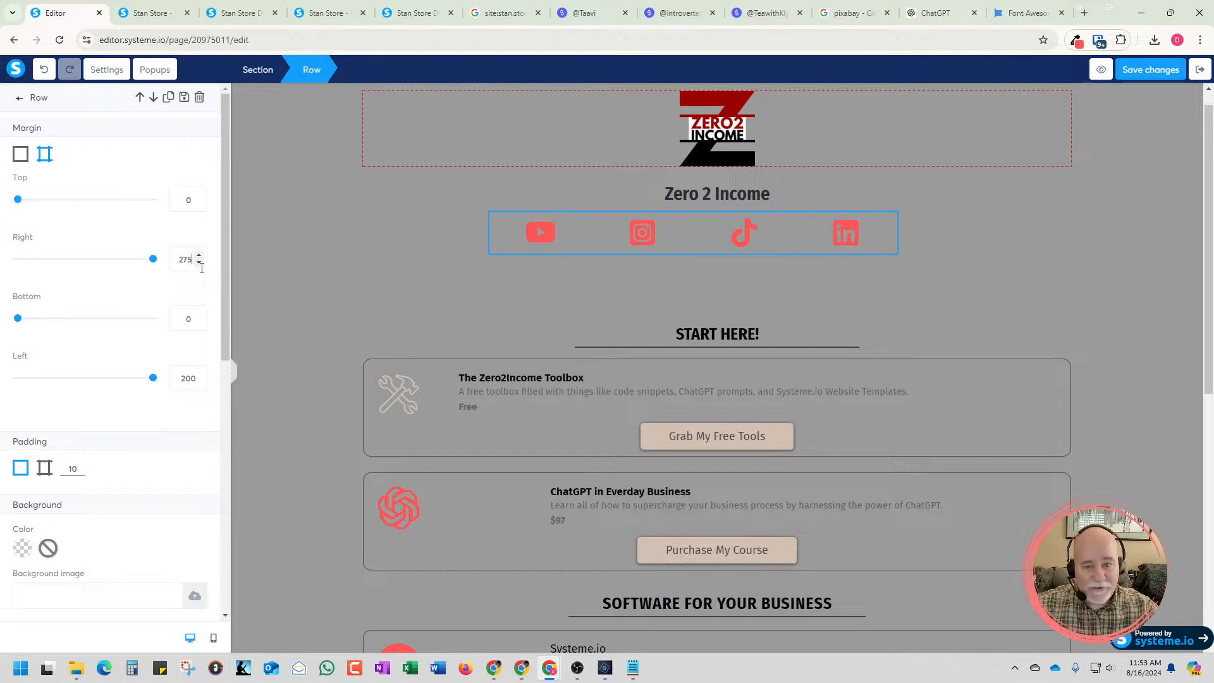
double_click(177, 378)
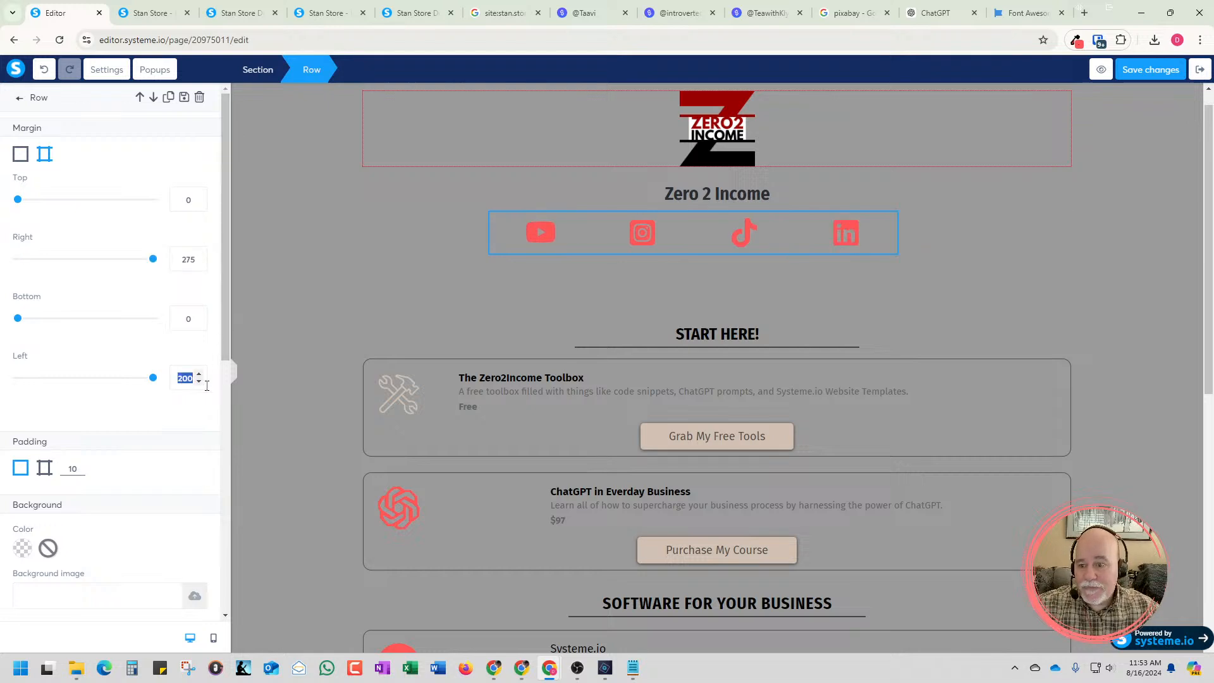
type("275")
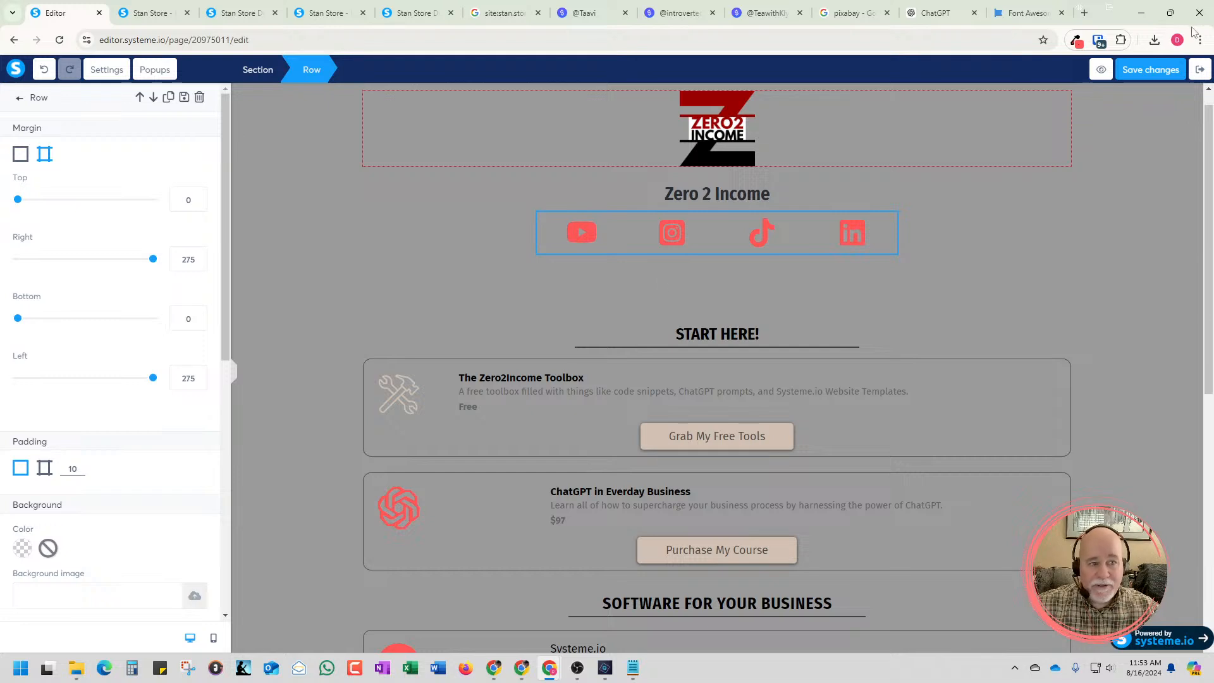
Save the page, deselect the social icon row, and switch the editor to the mobile view
left_click(1145, 70)
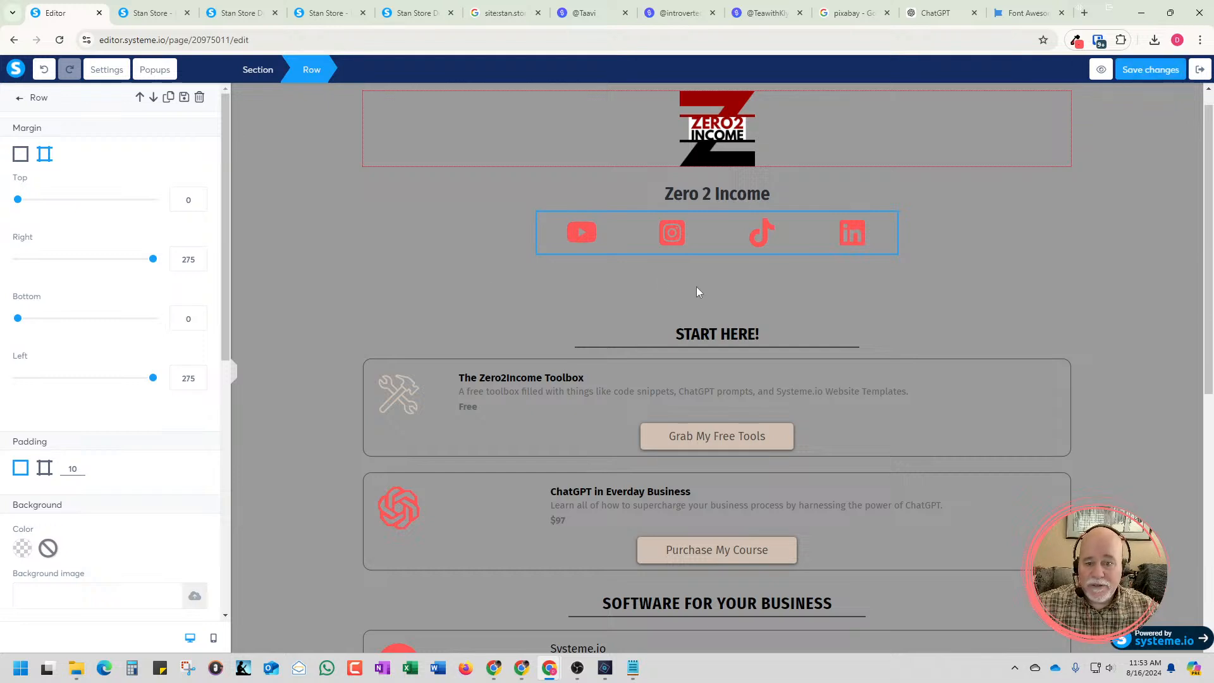
left_click(323, 425)
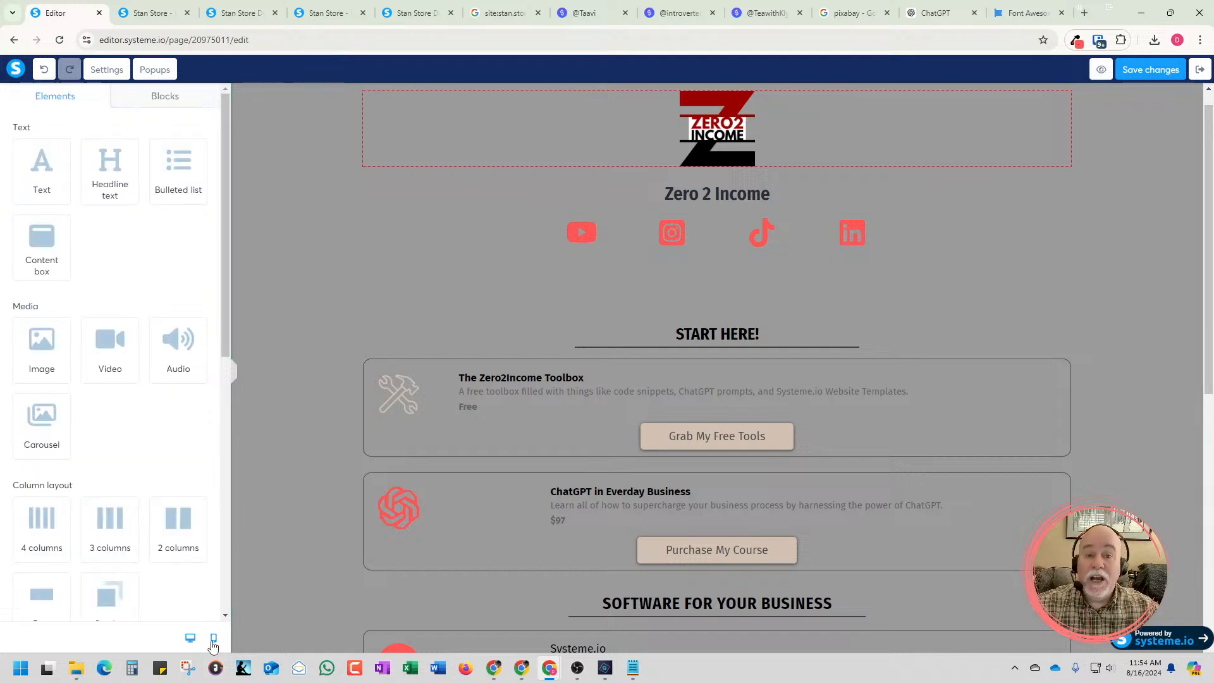
left_click(213, 638)
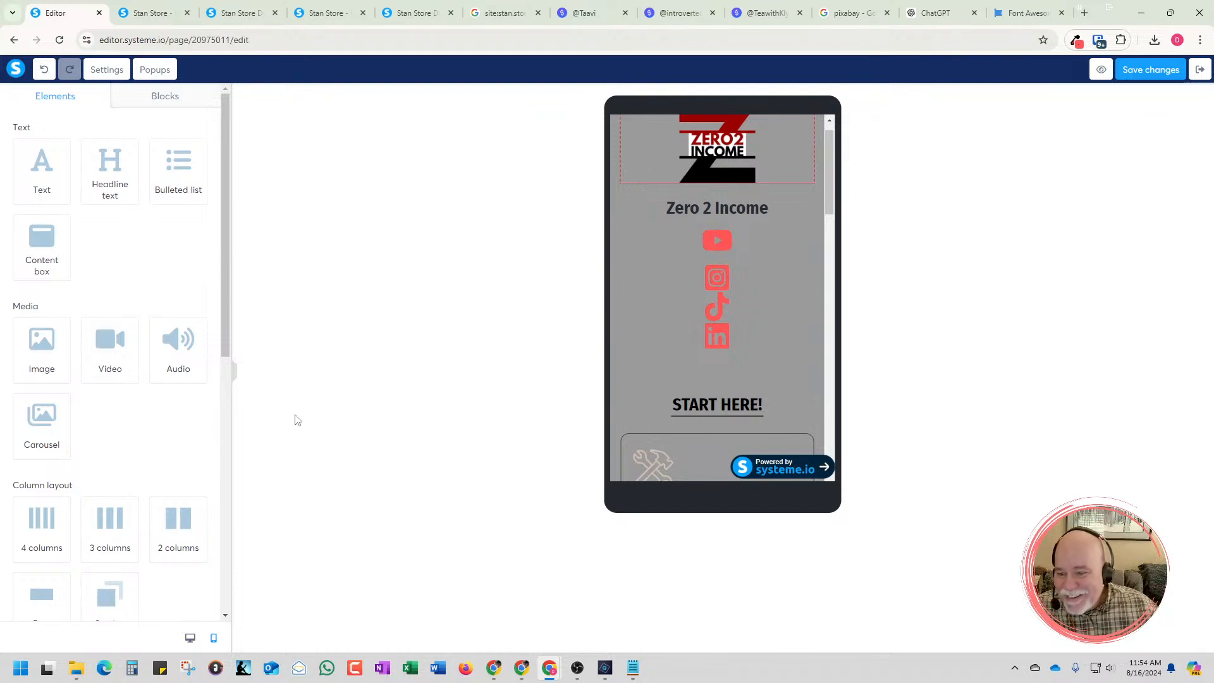
Disable vertical stacking on mobile devices for the social icon row and return to the desktop view
left_click(623, 236)
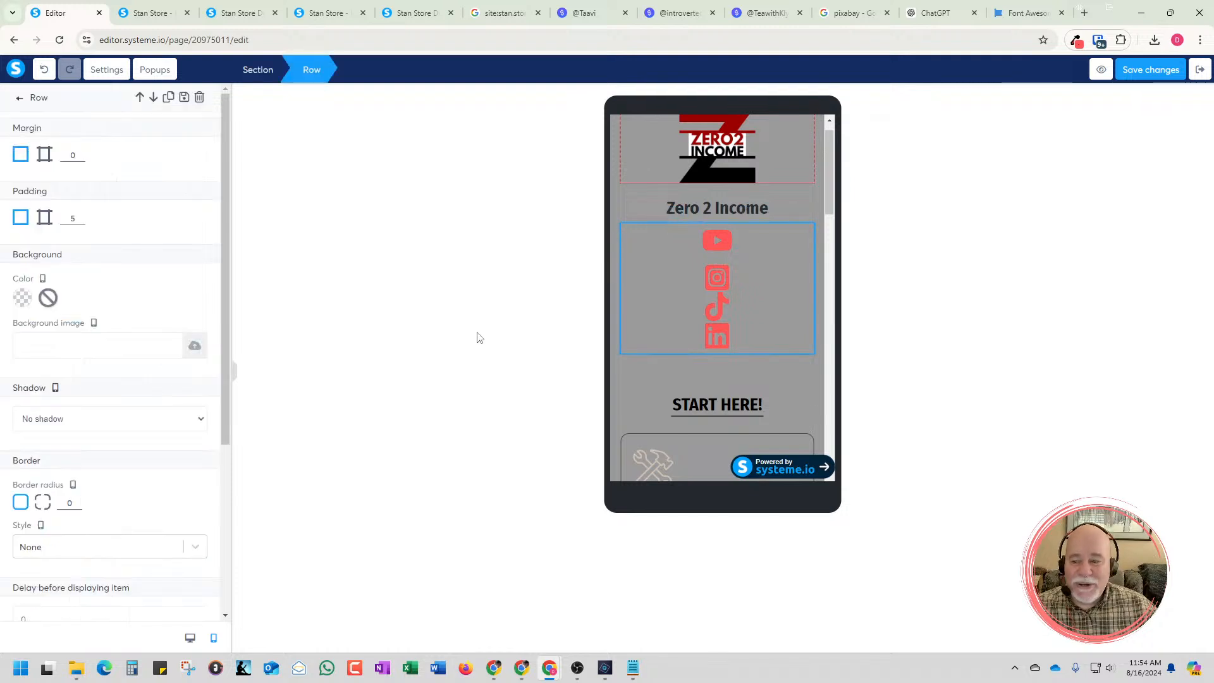
scroll(213, 422, "down", 1)
scroll(213, 421, "down", 3)
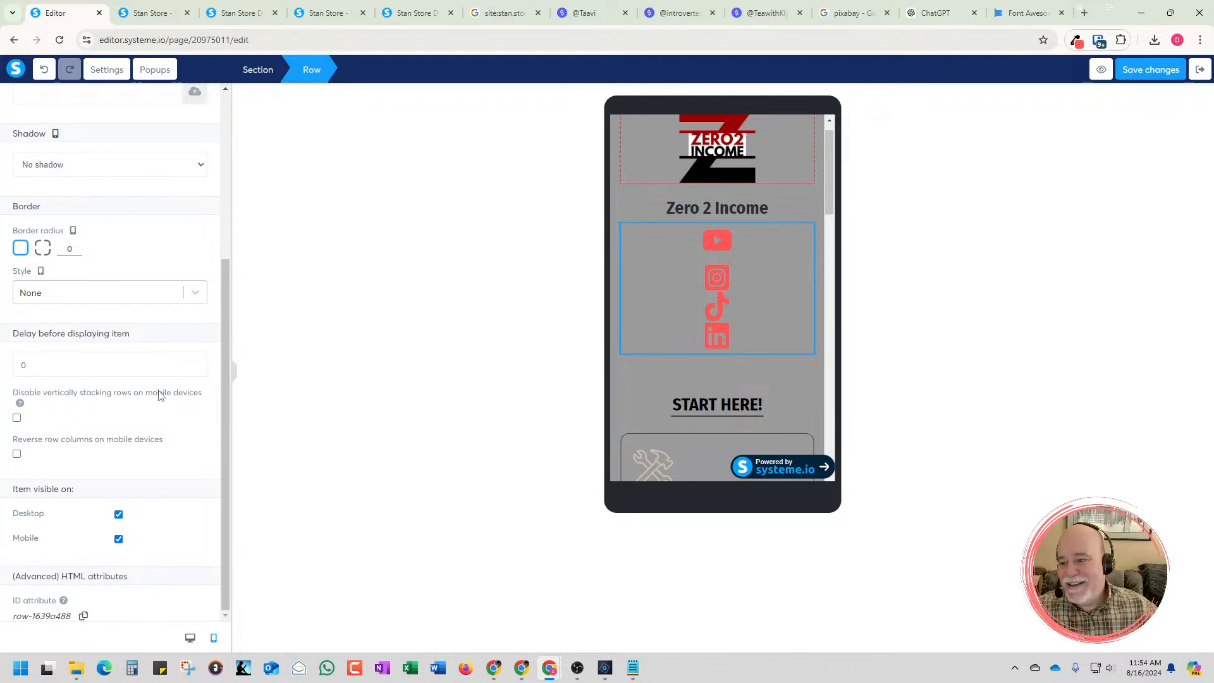
left_click(17, 419)
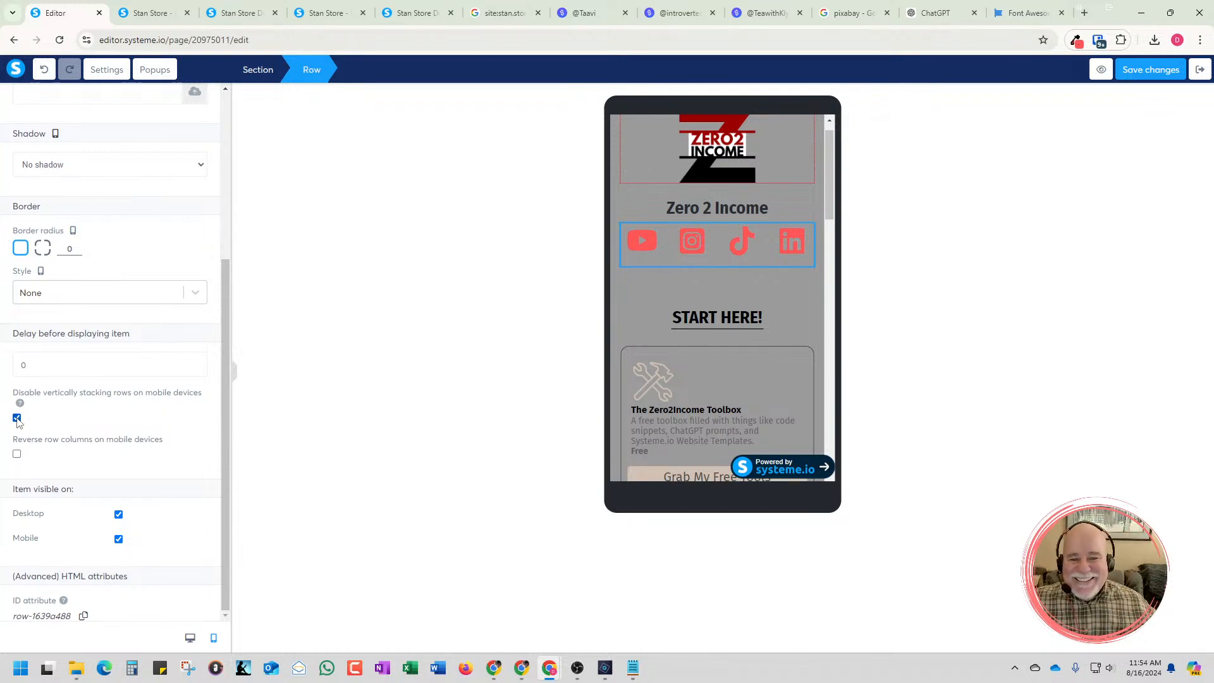
left_click(190, 639)
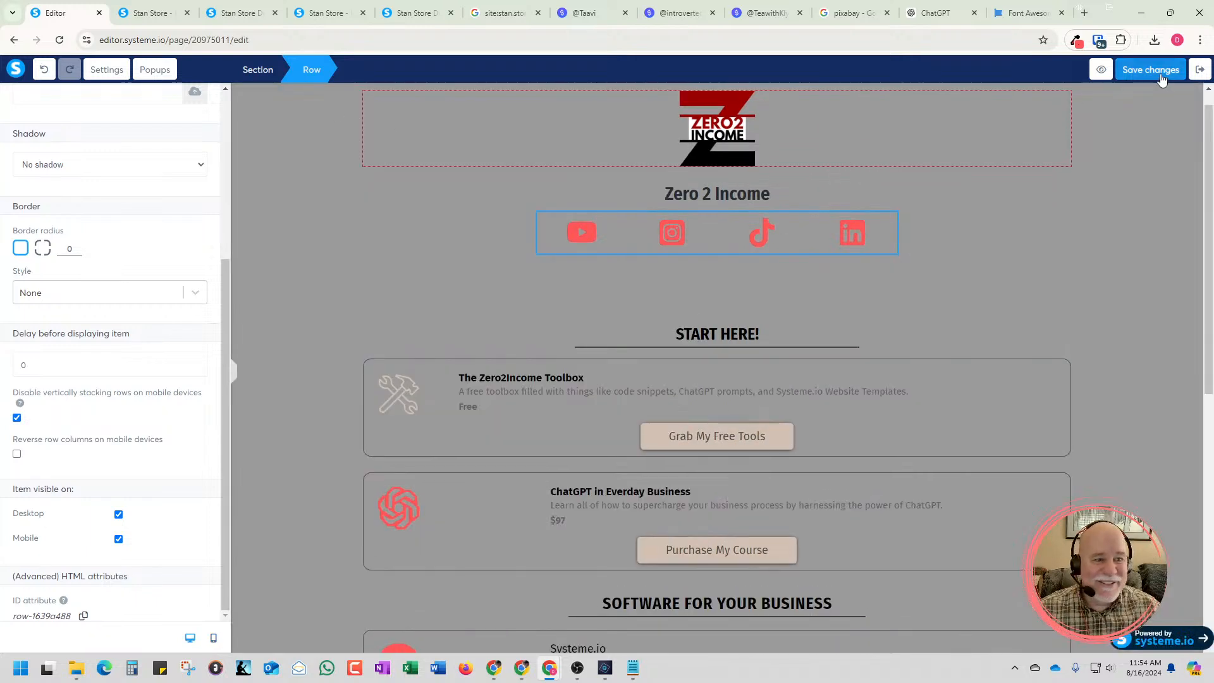
Preview the page, dismiss the preview-mode banner, check the social icon row's layout, and return to the editor
left_click(1100, 74)
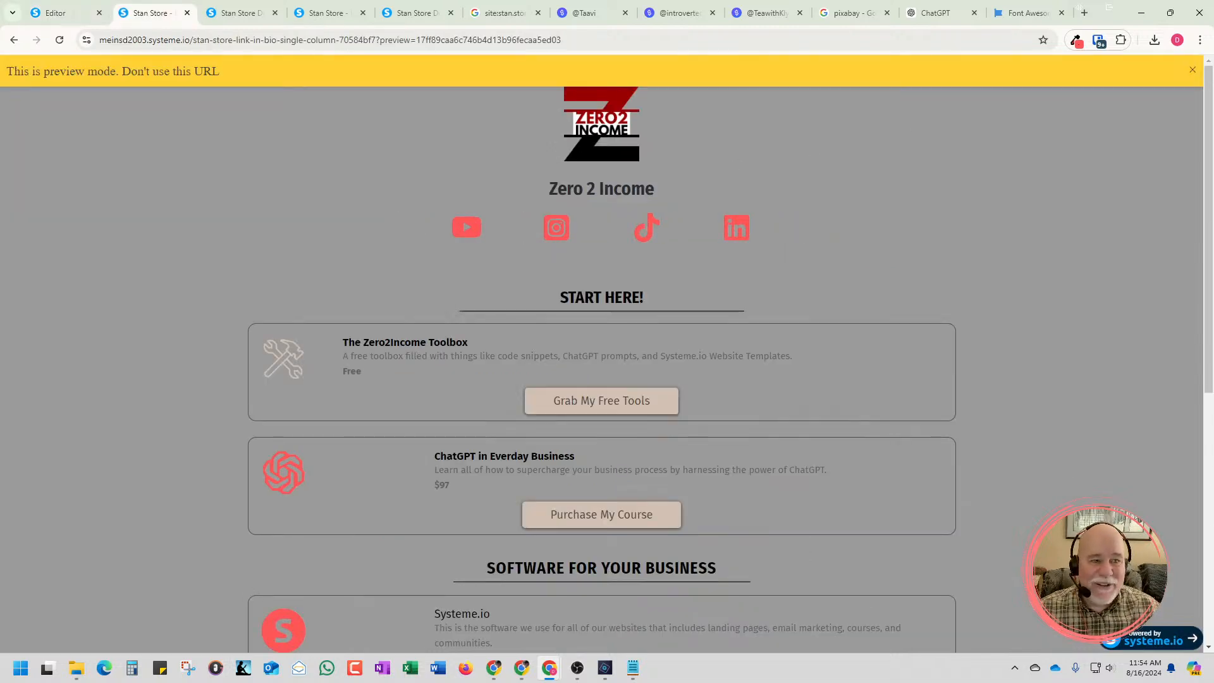
left_click(1193, 71)
scroll(1045, 201, "down", 1)
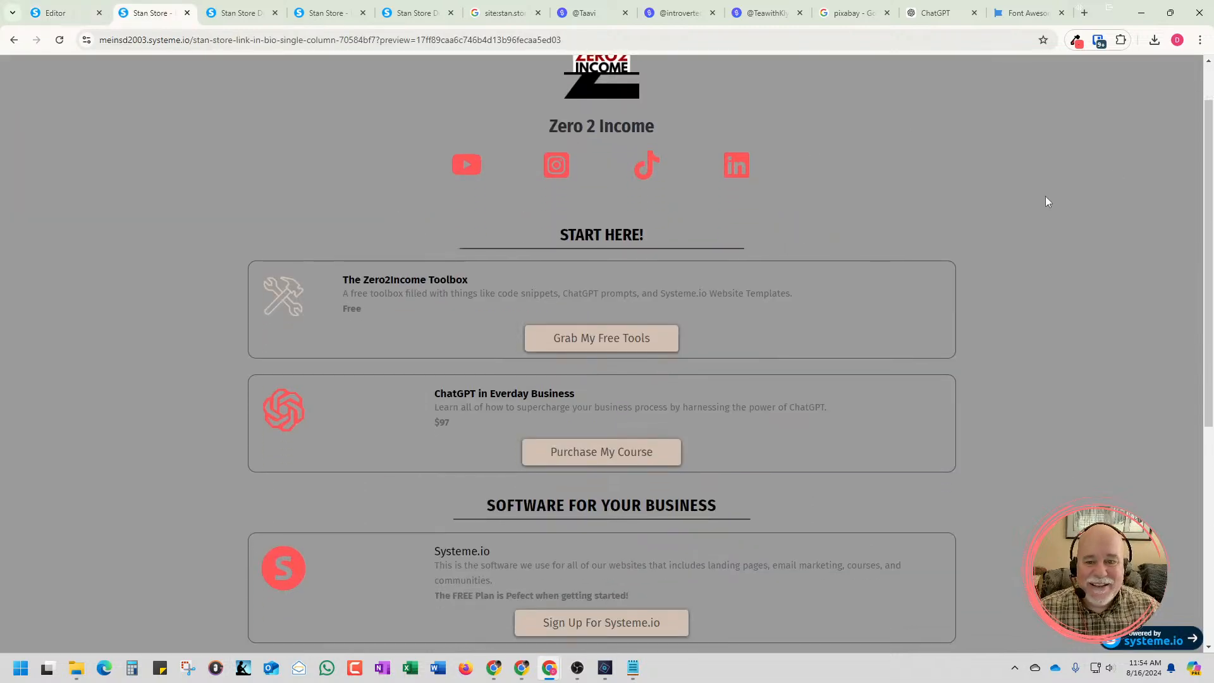
scroll(799, 179, "up", 1)
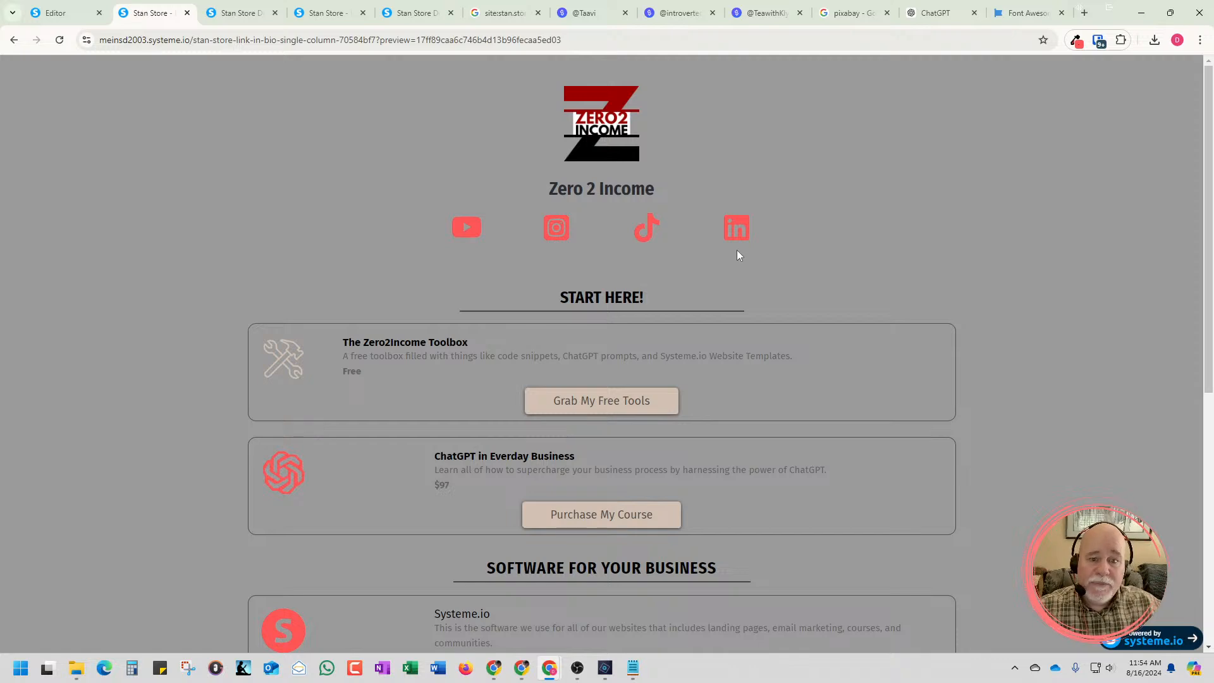
left_click(29, 19)
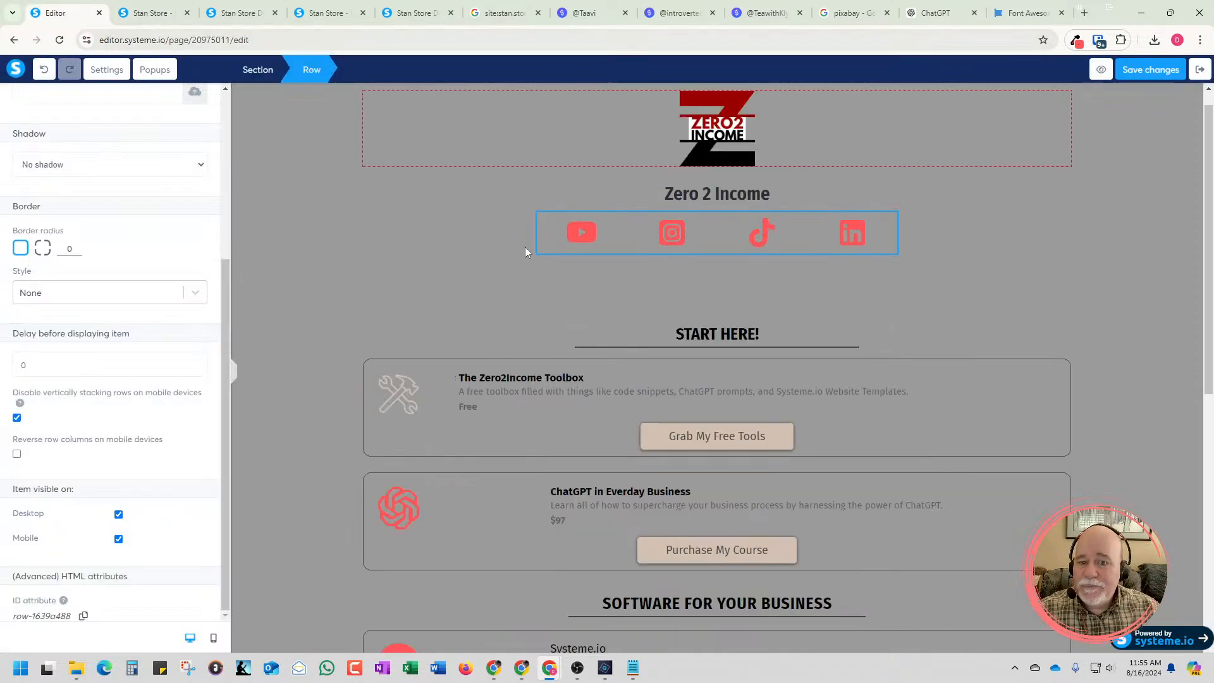
Set the social icon row's top margin to about 14, deselect the row, and save the page
left_click(552, 223)
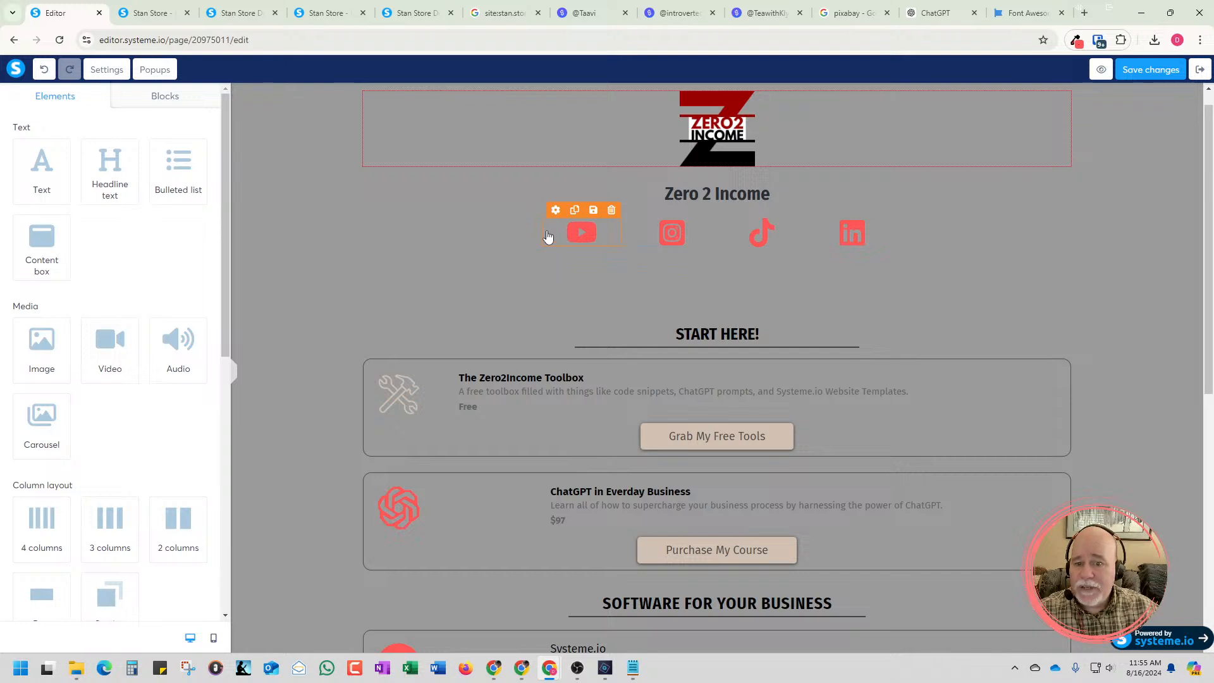
left_click(542, 237)
left_click(535, 240)
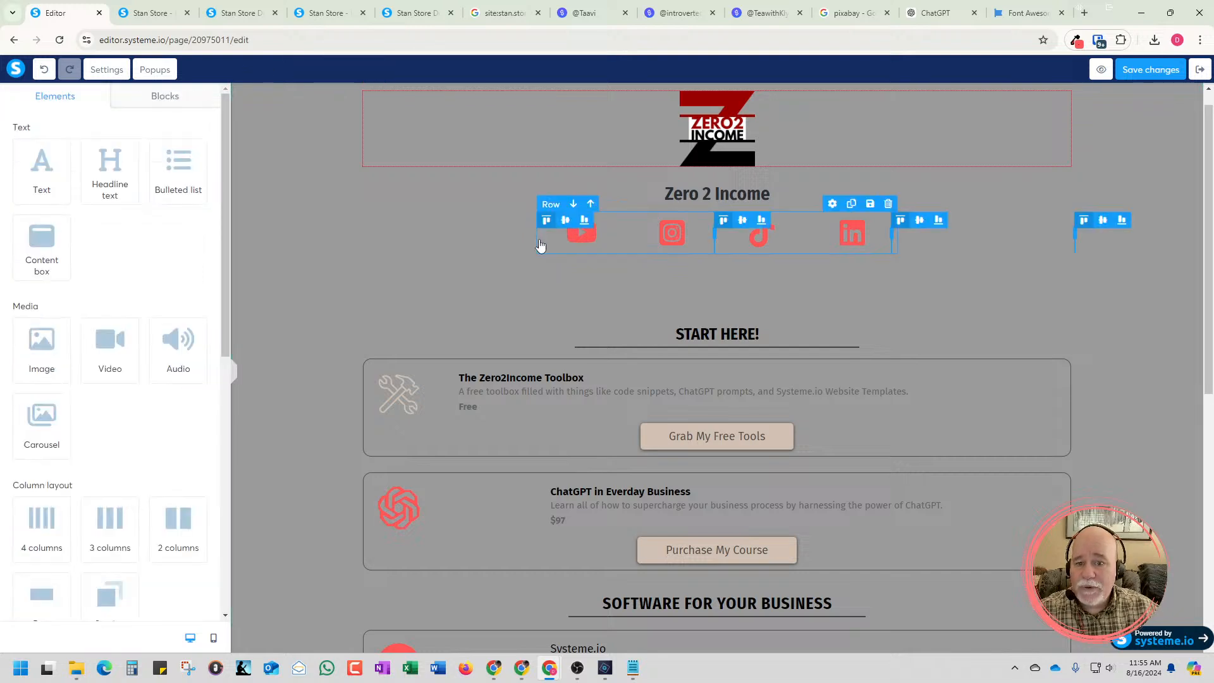
left_click(538, 246)
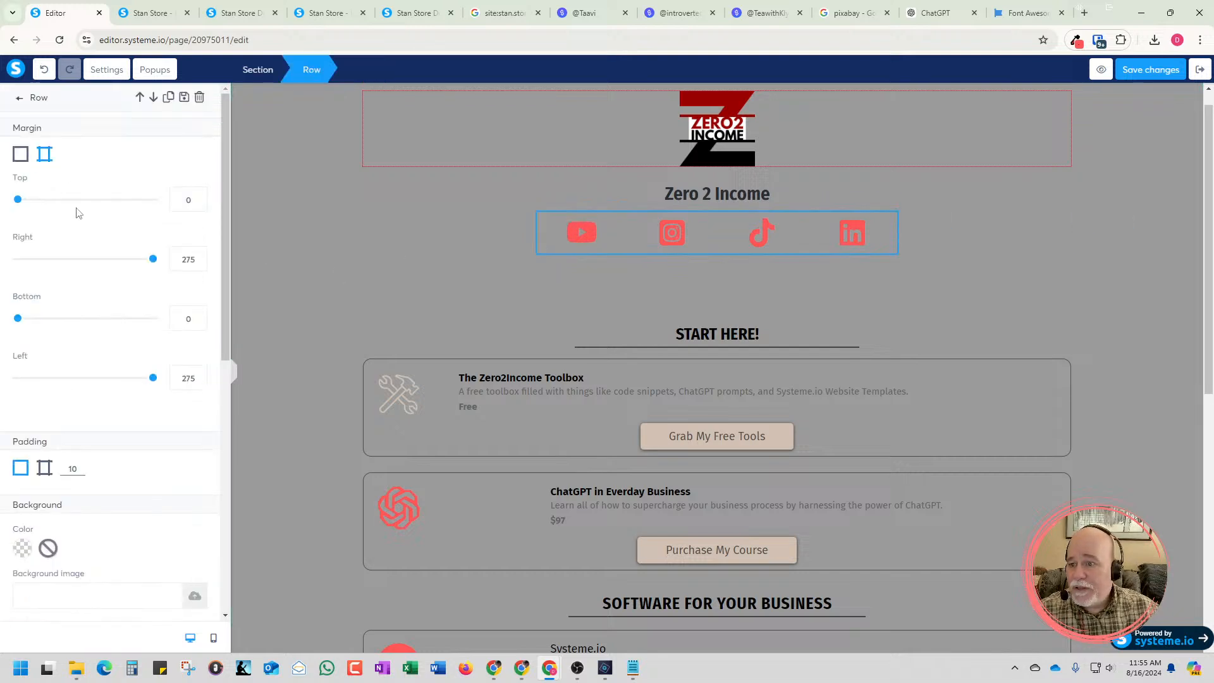
left_click_drag(21, 206, 27, 206)
left_click(199, 197)
left_click(200, 197)
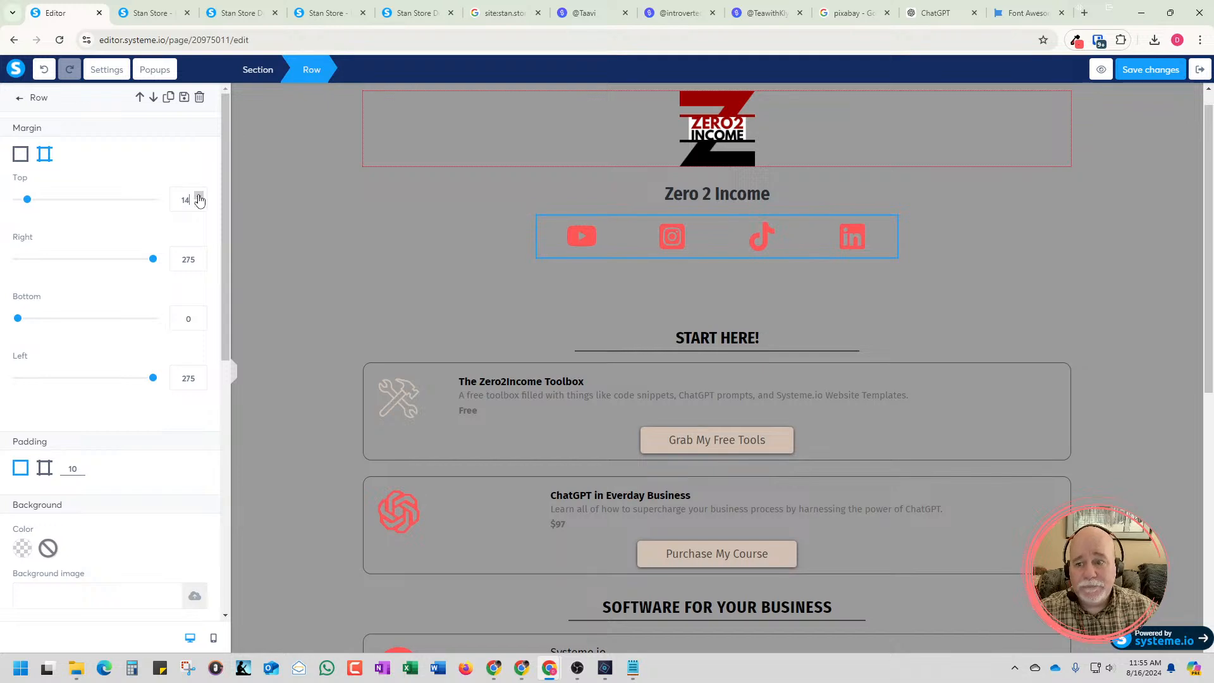
left_click(312, 231)
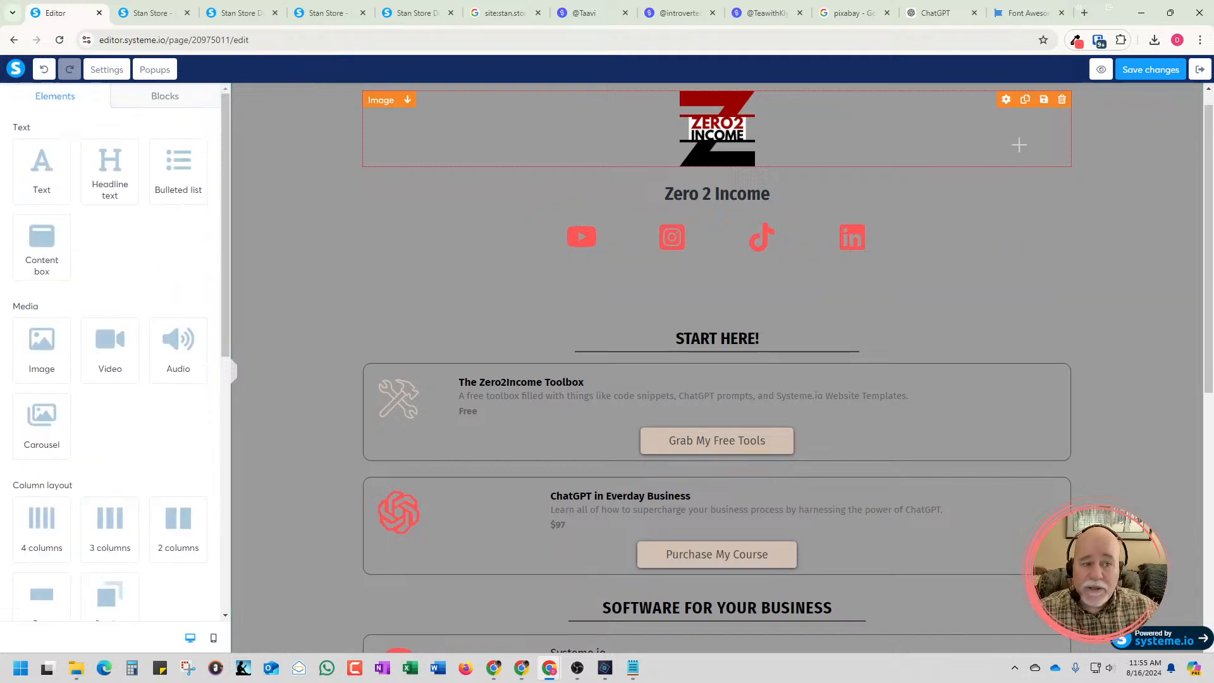
left_click(1150, 69)
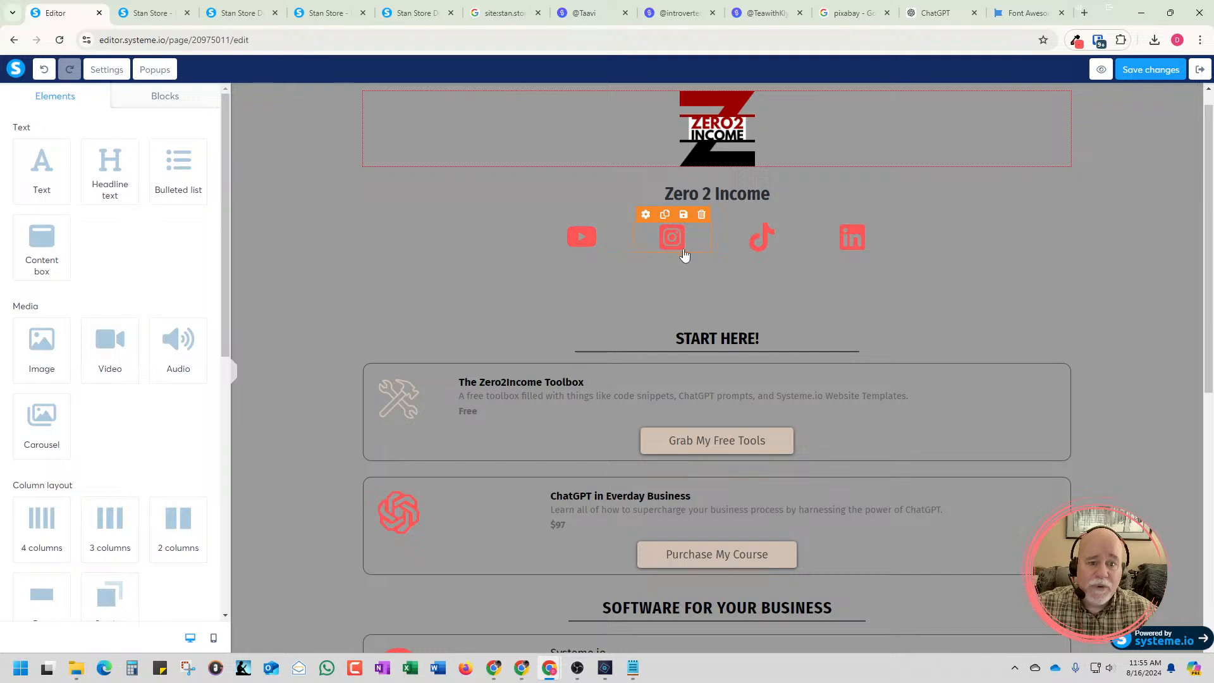
Inspect the YouTube icon's link, test it on the preview page, and go back to the preview without its banner
left_click(592, 250)
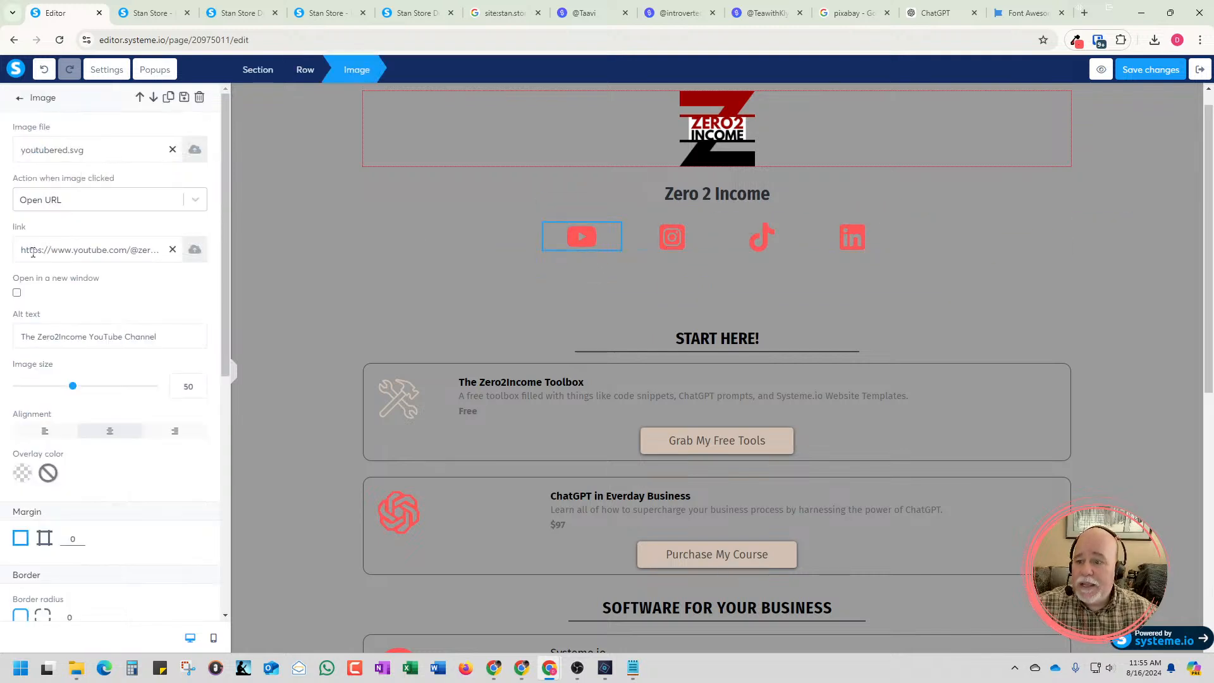
left_click_drag(24, 250, 166, 258)
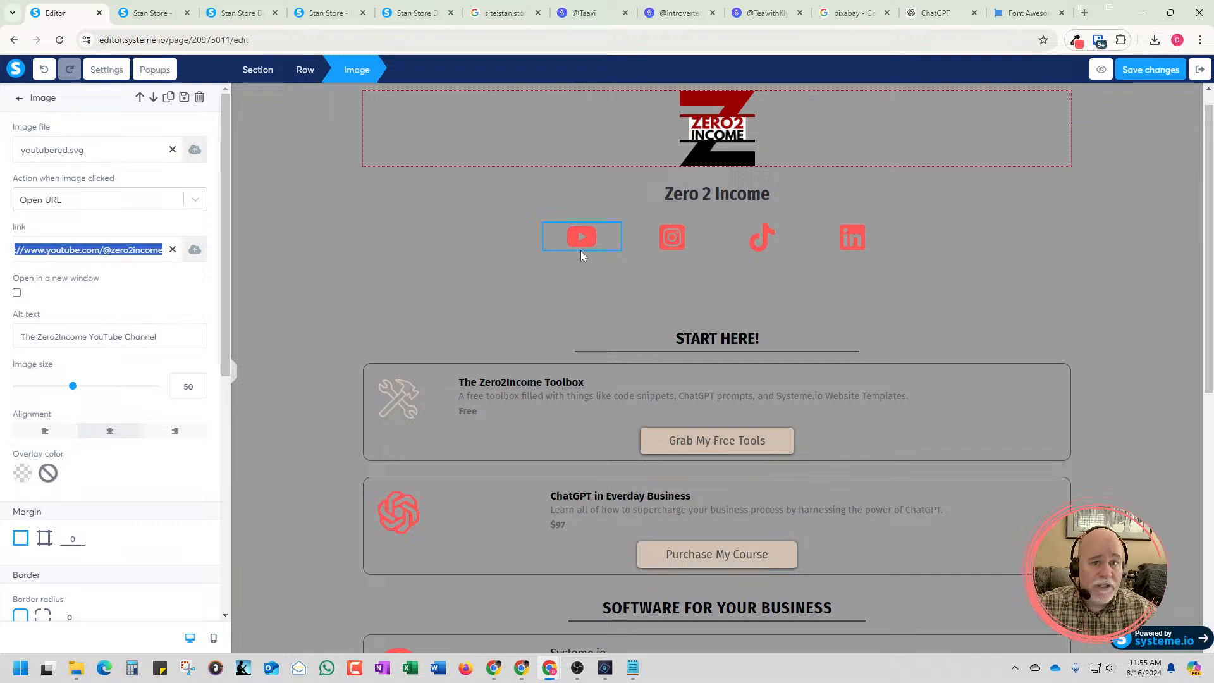
left_click(152, 12)
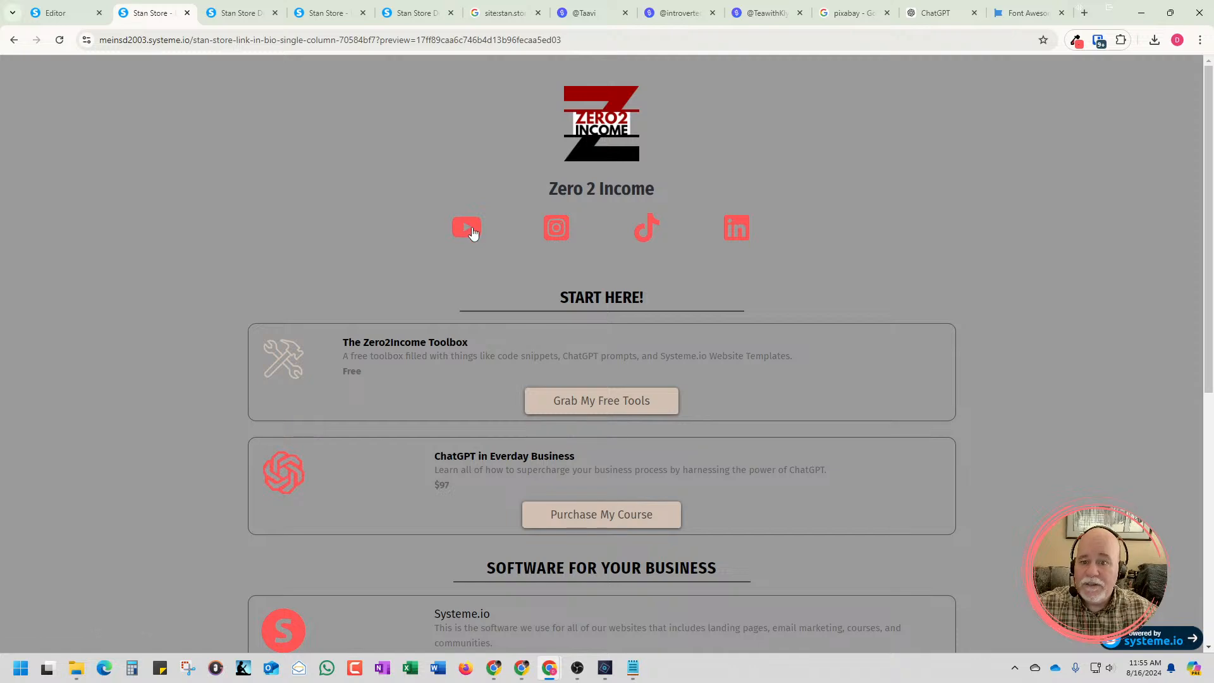
left_click(471, 231)
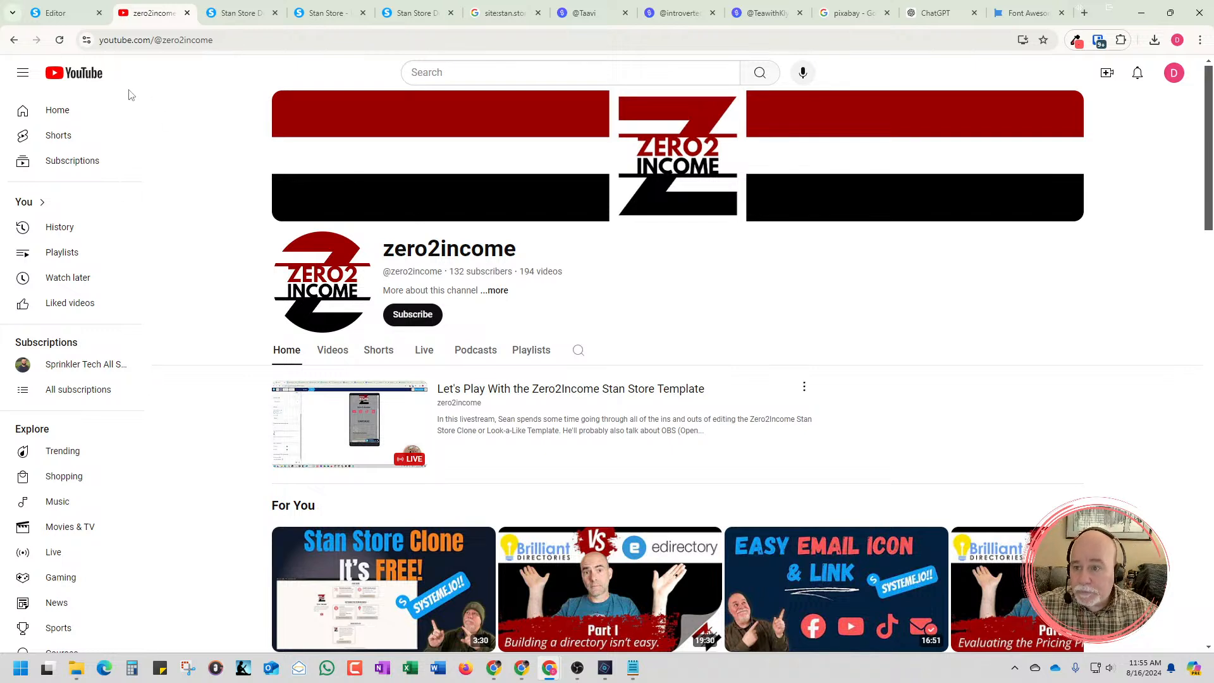
left_click(13, 41)
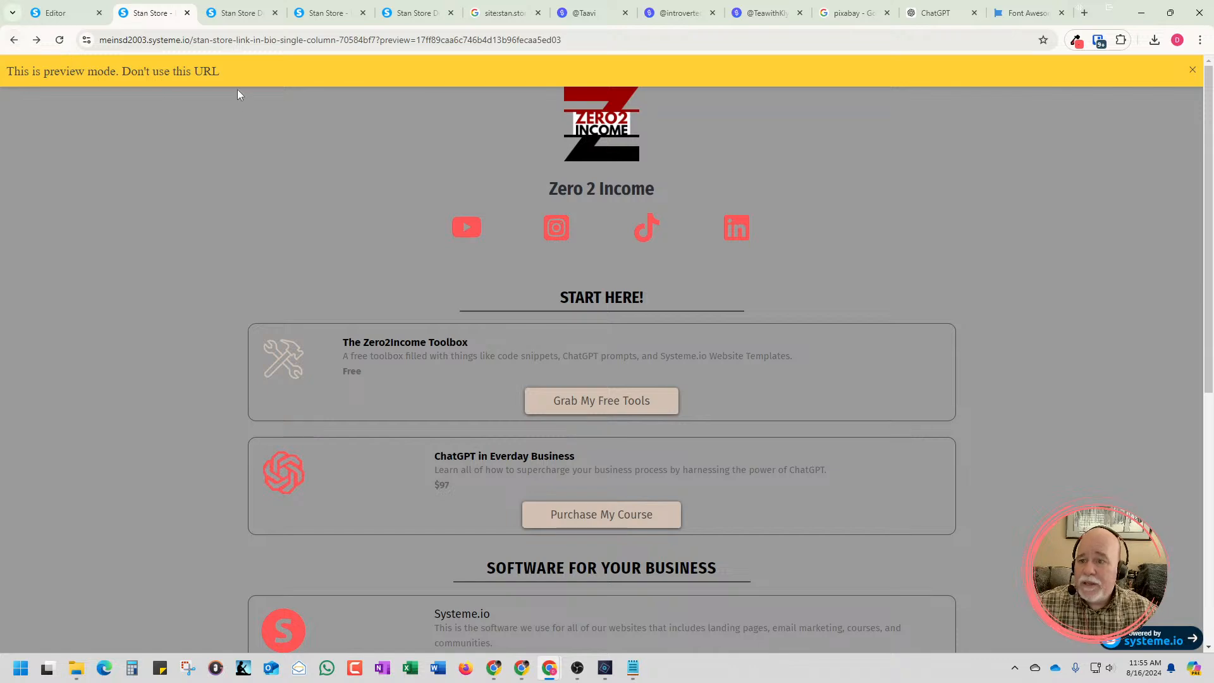
left_click(1190, 71)
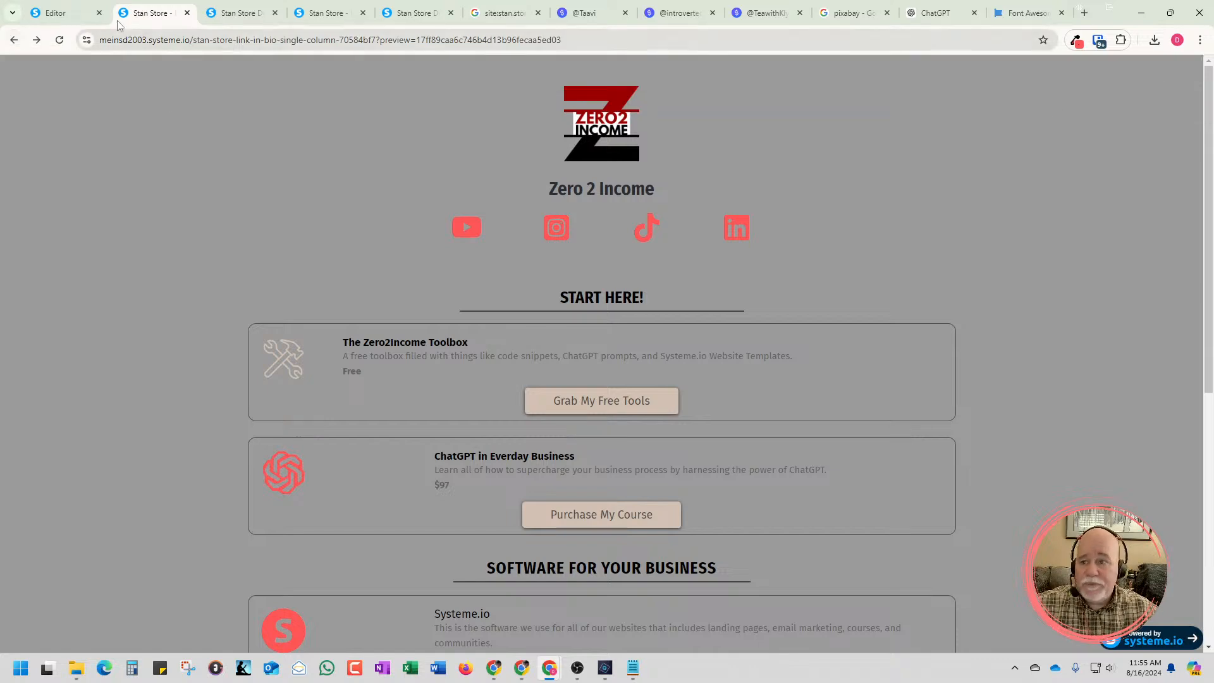
In the editor, set the YouTube icon's link to open in a new window
left_click(74, 15)
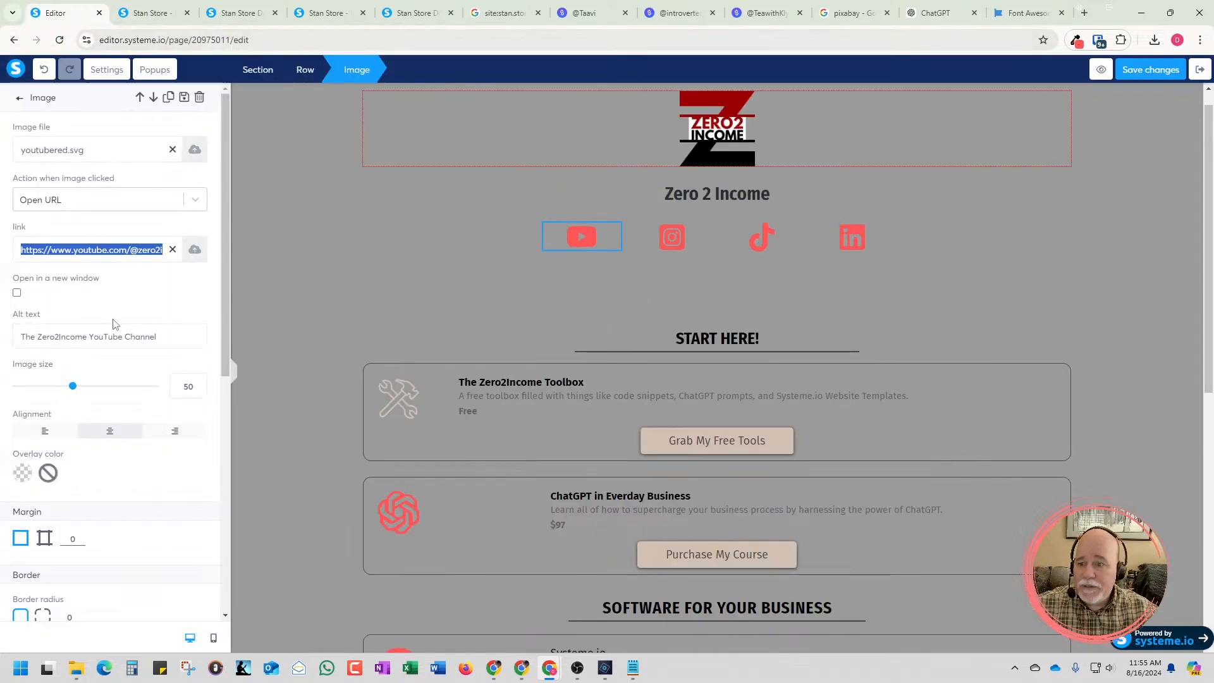
left_click(17, 293)
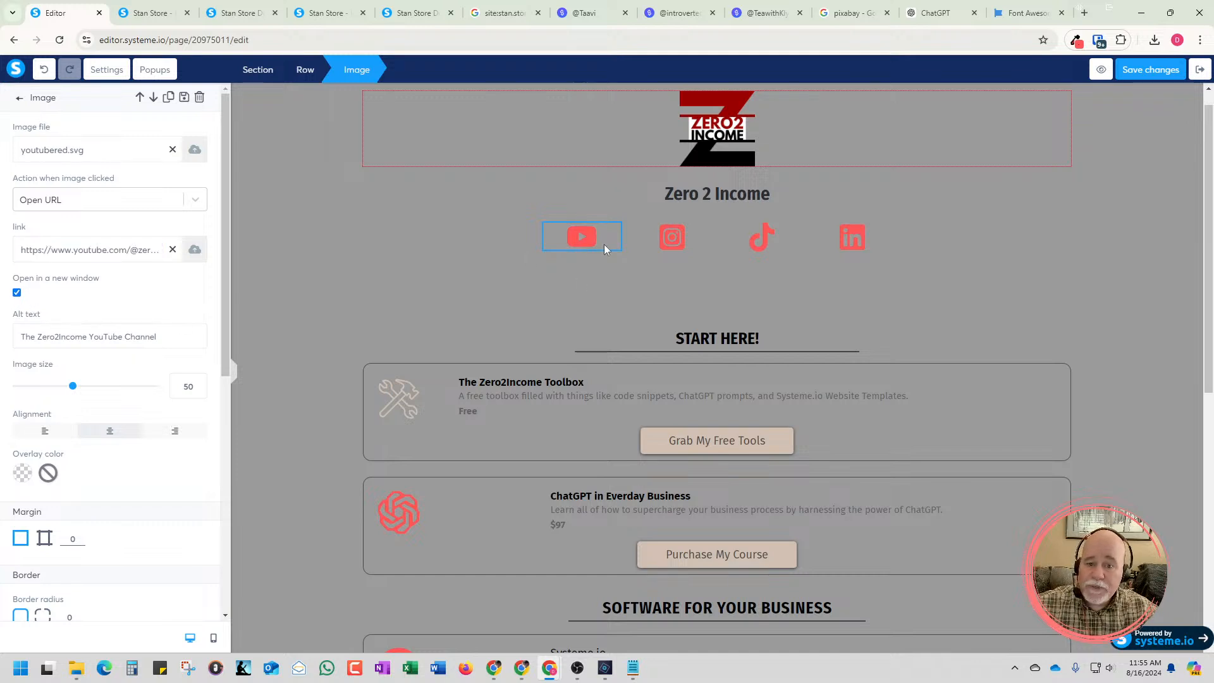
Give the Instagram icon the alt text "Zero2Income Instagram Channel" and deselect it
left_click(662, 256)
left_click(672, 246)
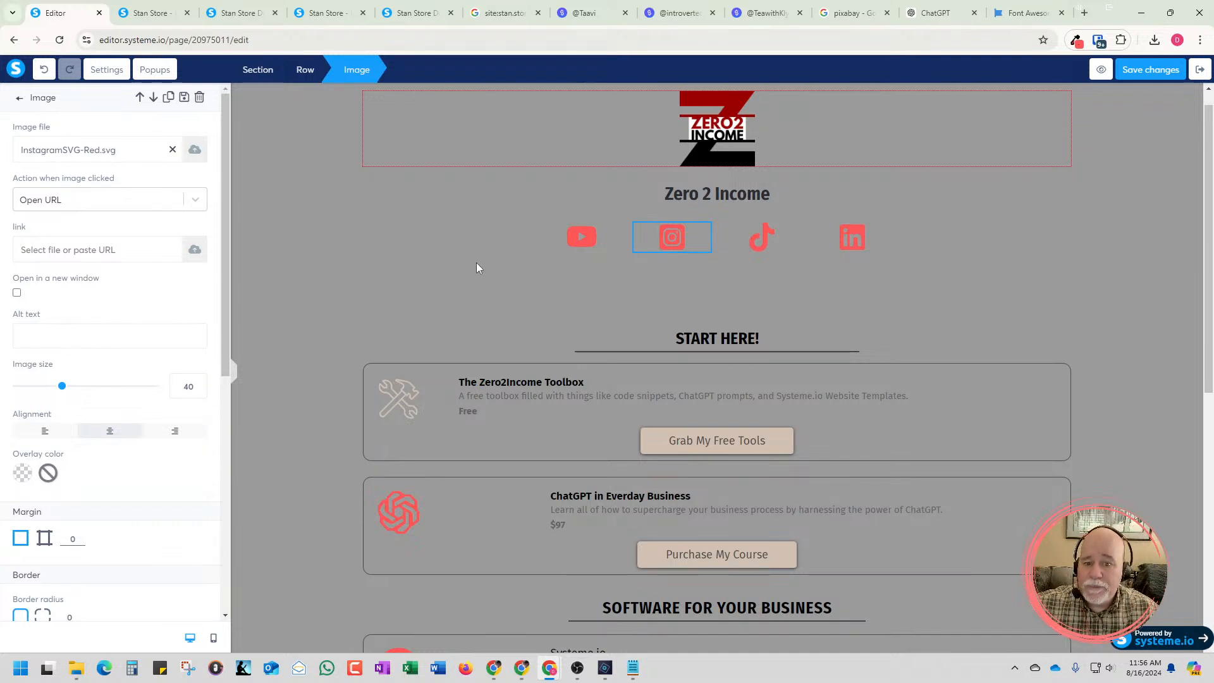
left_click(86, 335)
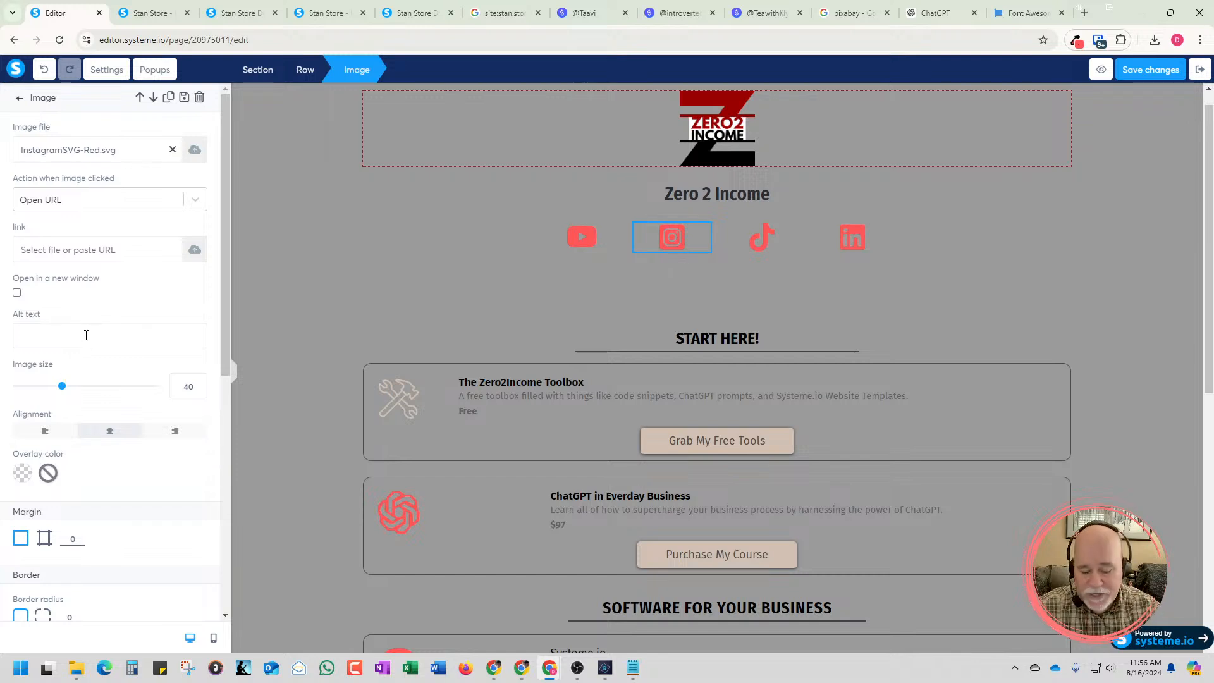
type("Zer")
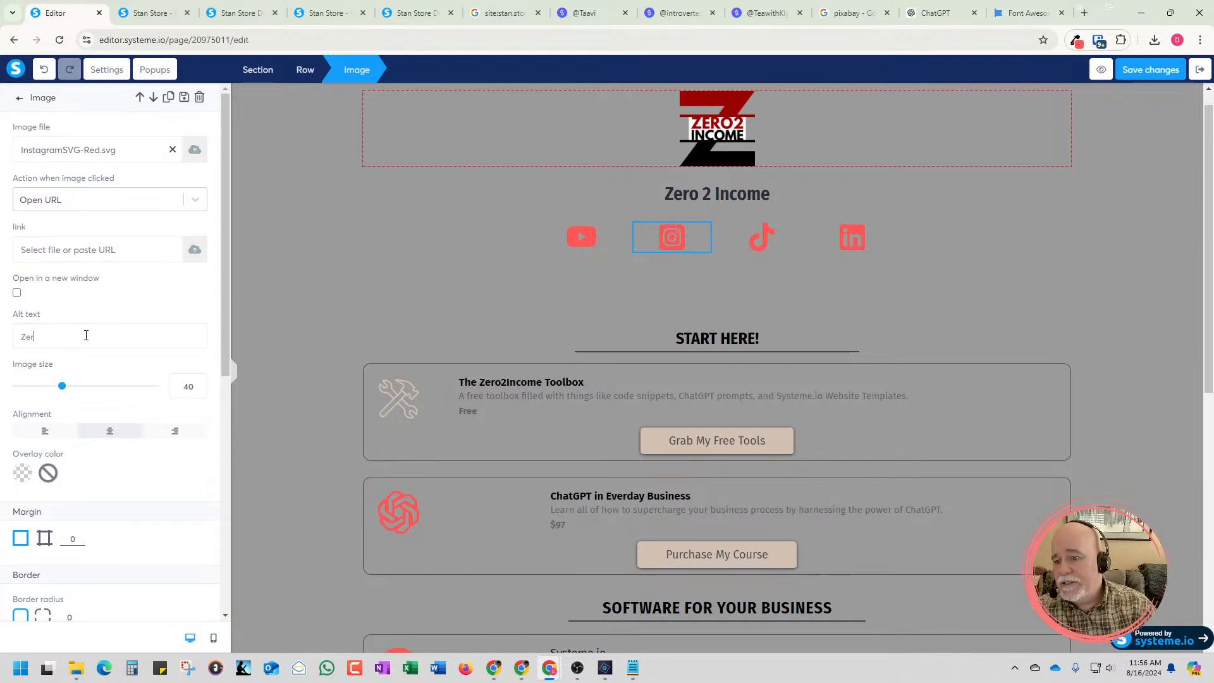
type("o2INcome")
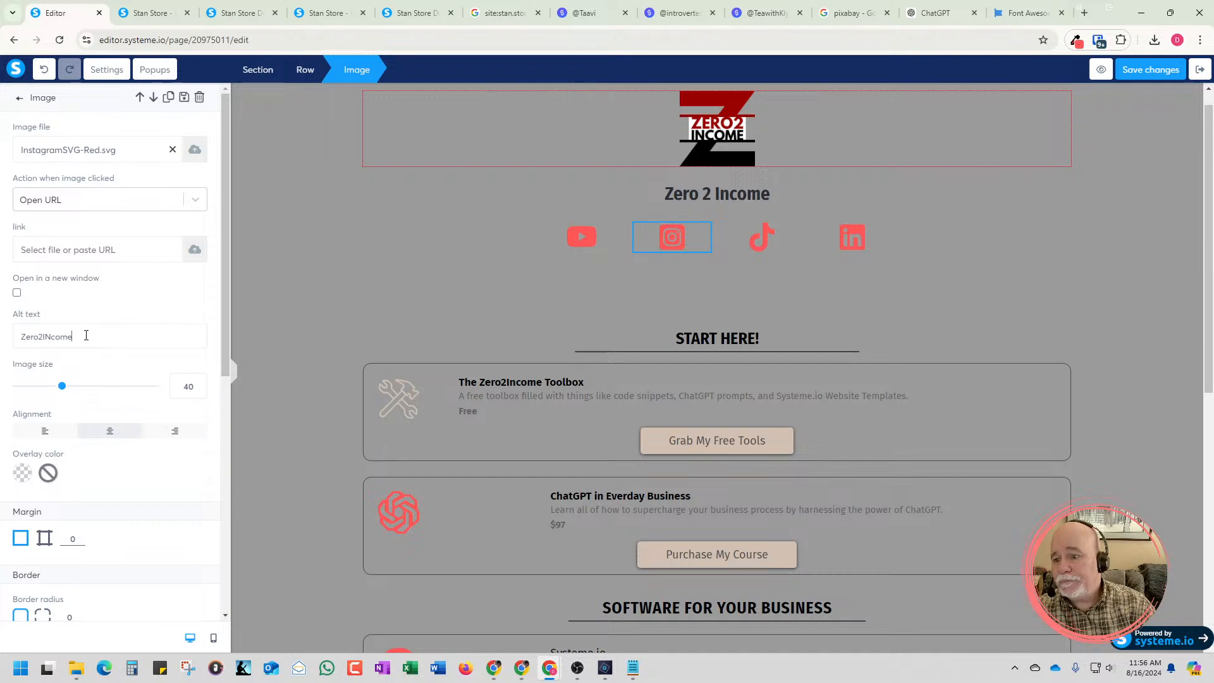
key("BackSpace")
key("BackSpace")
key("BackSpace")
key("BackSpace")
key("BackSpace")
type("ncome In")
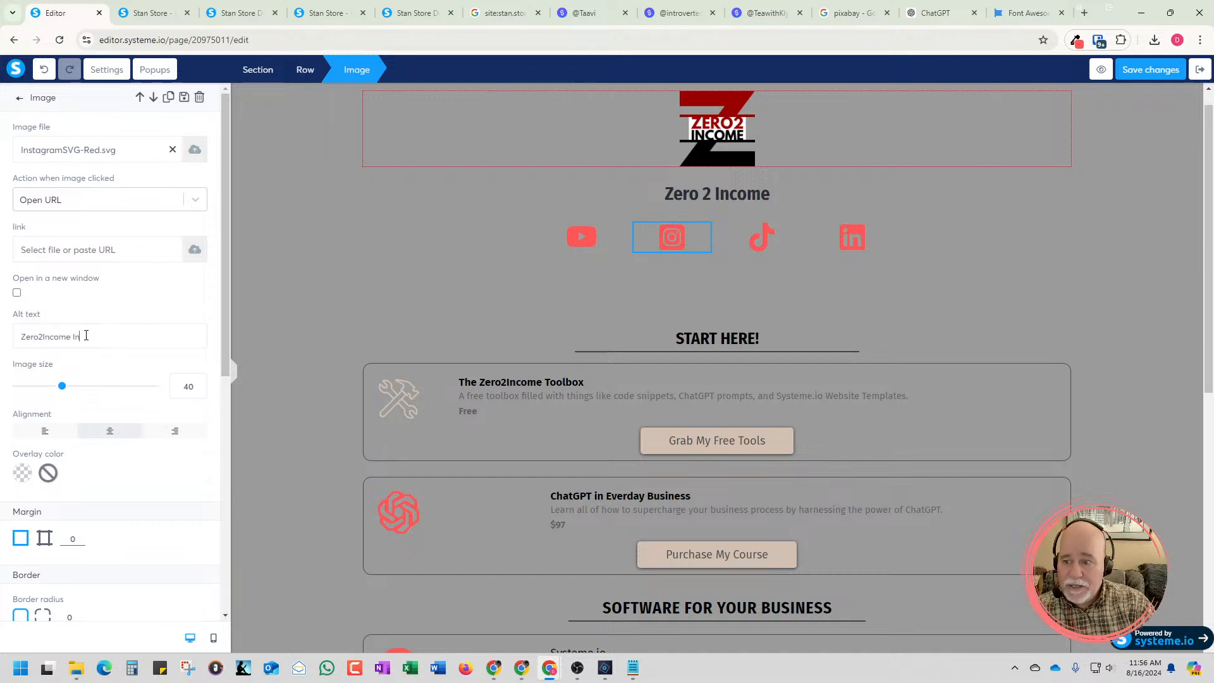
type("stagram Channel")
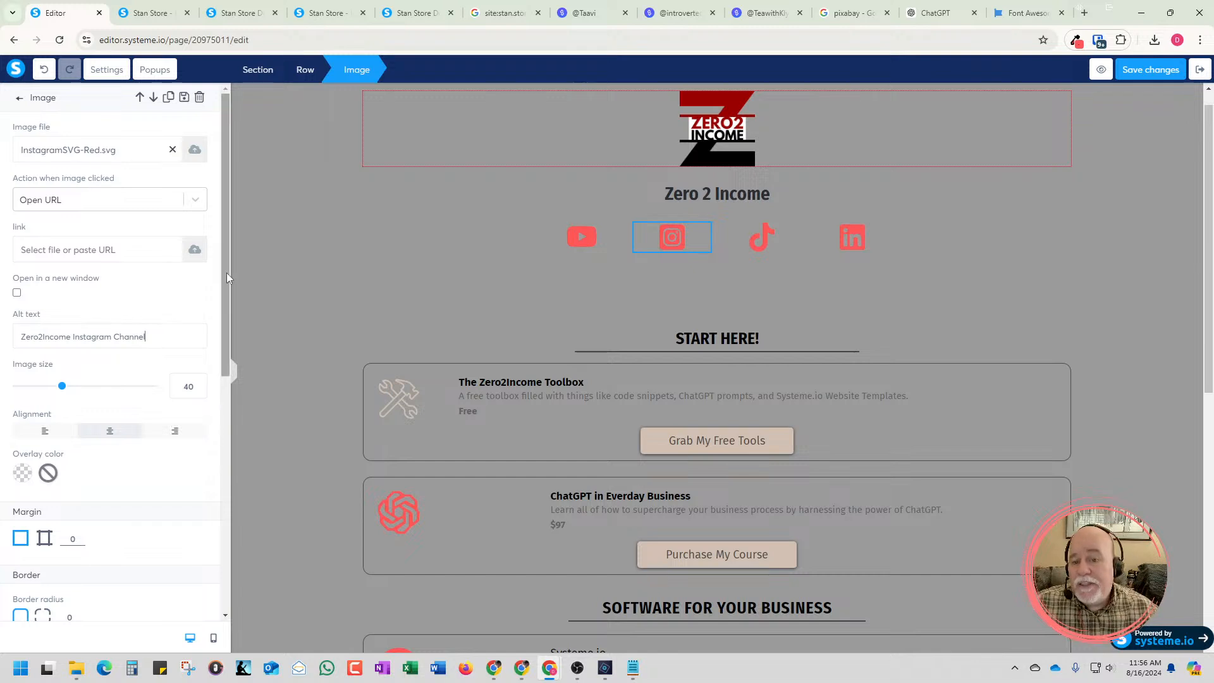
left_click(308, 280)
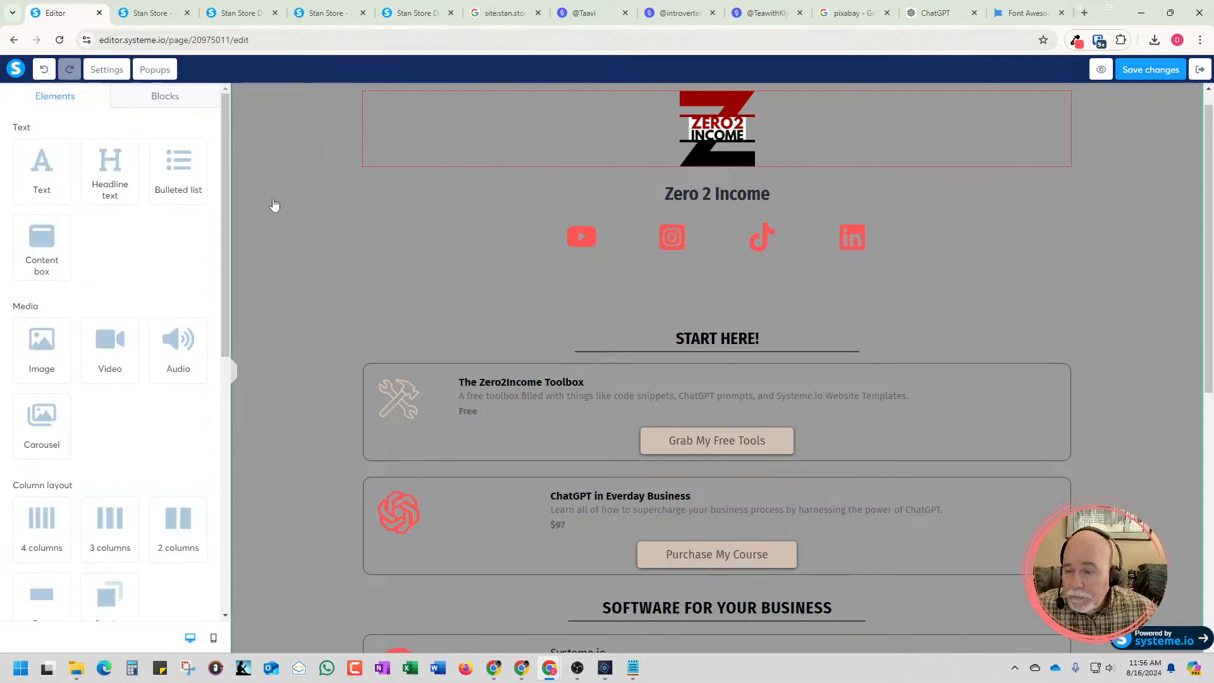
In the page settings, set the SEO title to "Zero2Income Stan Store - Link in Bio" and save the page
left_click(101, 74)
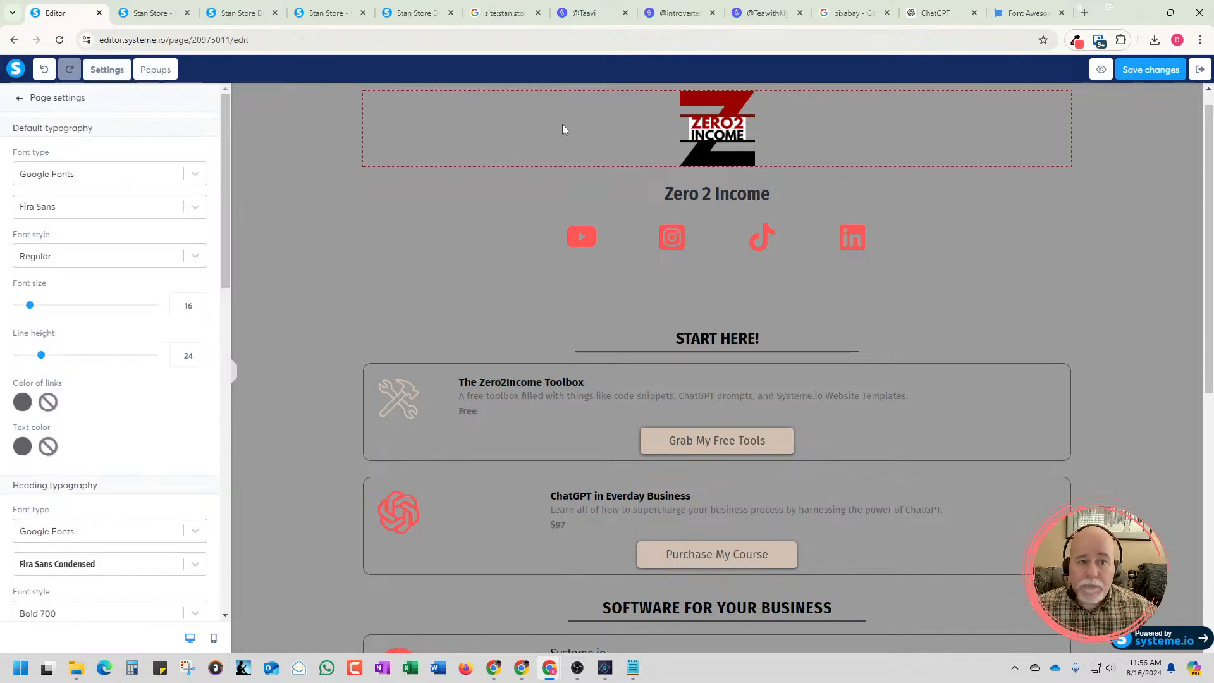
left_click(158, 21)
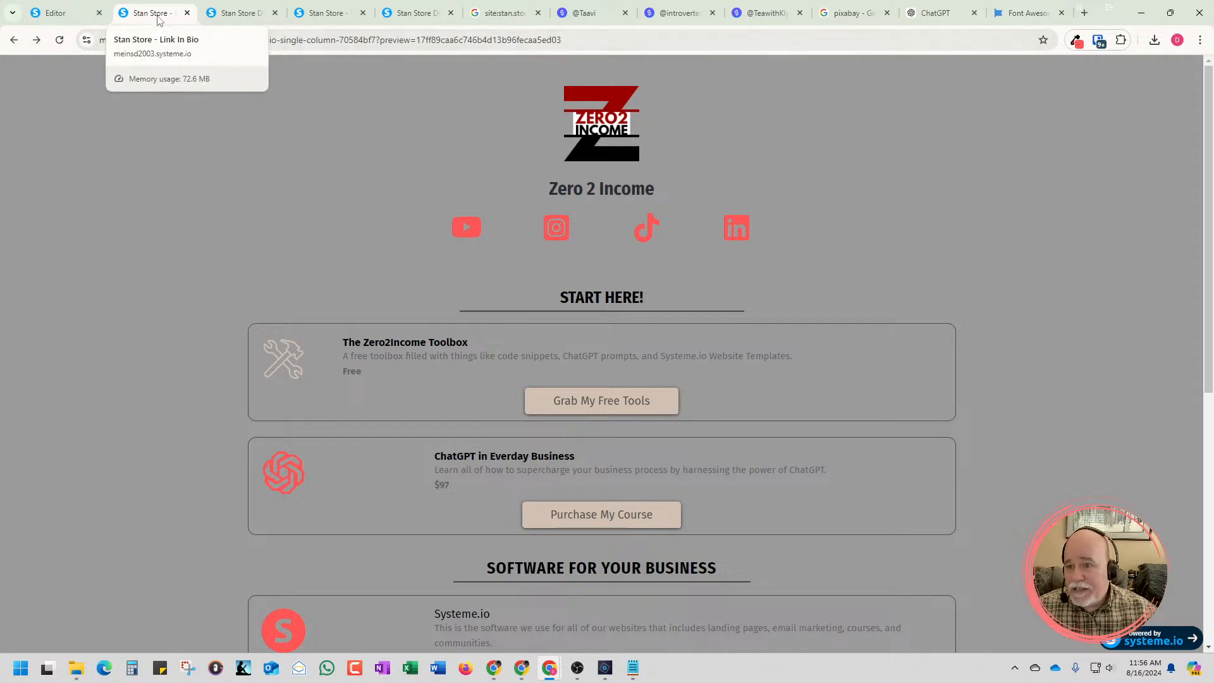
left_click(56, 14)
scroll(213, 305, "down", 6)
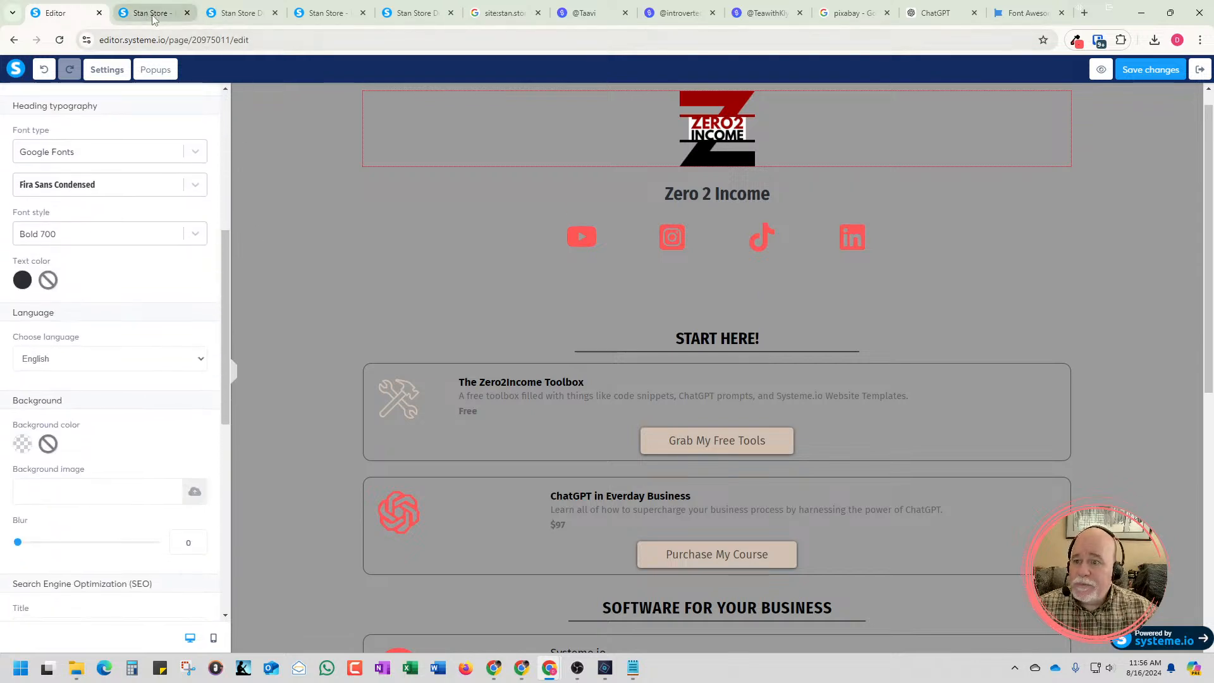
scroll(97, 325, "down", 2)
scroll(97, 326, "down", 2)
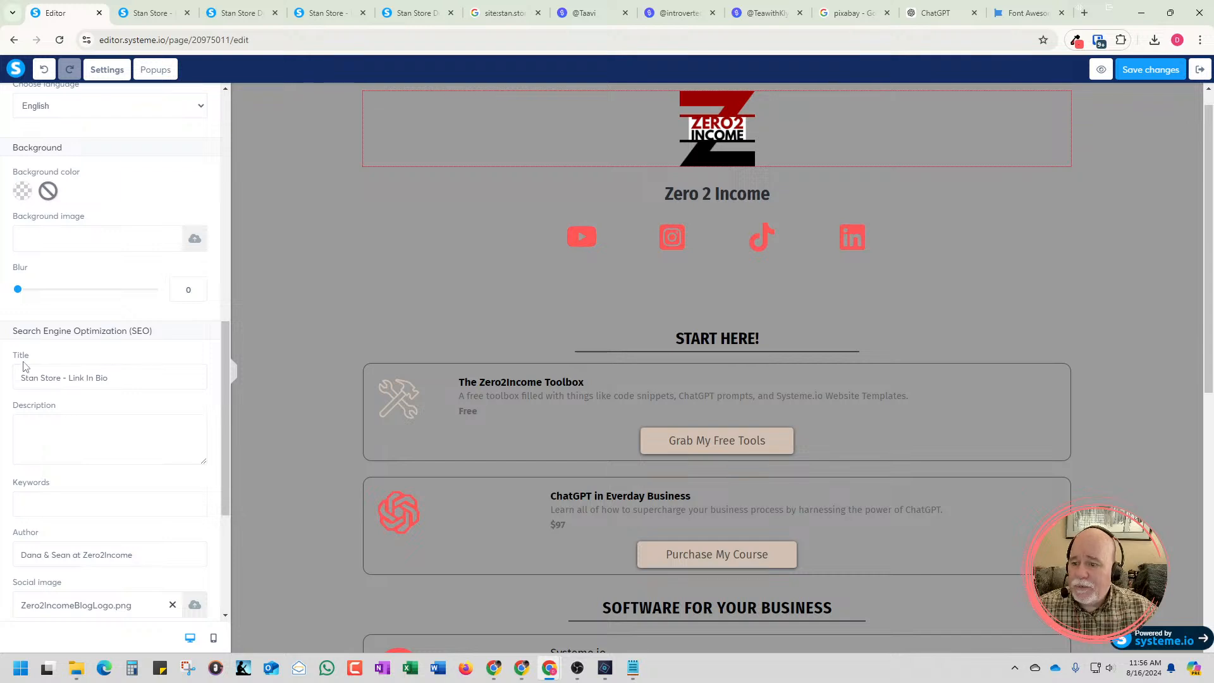
left_click_drag(115, 378, 19, 377)
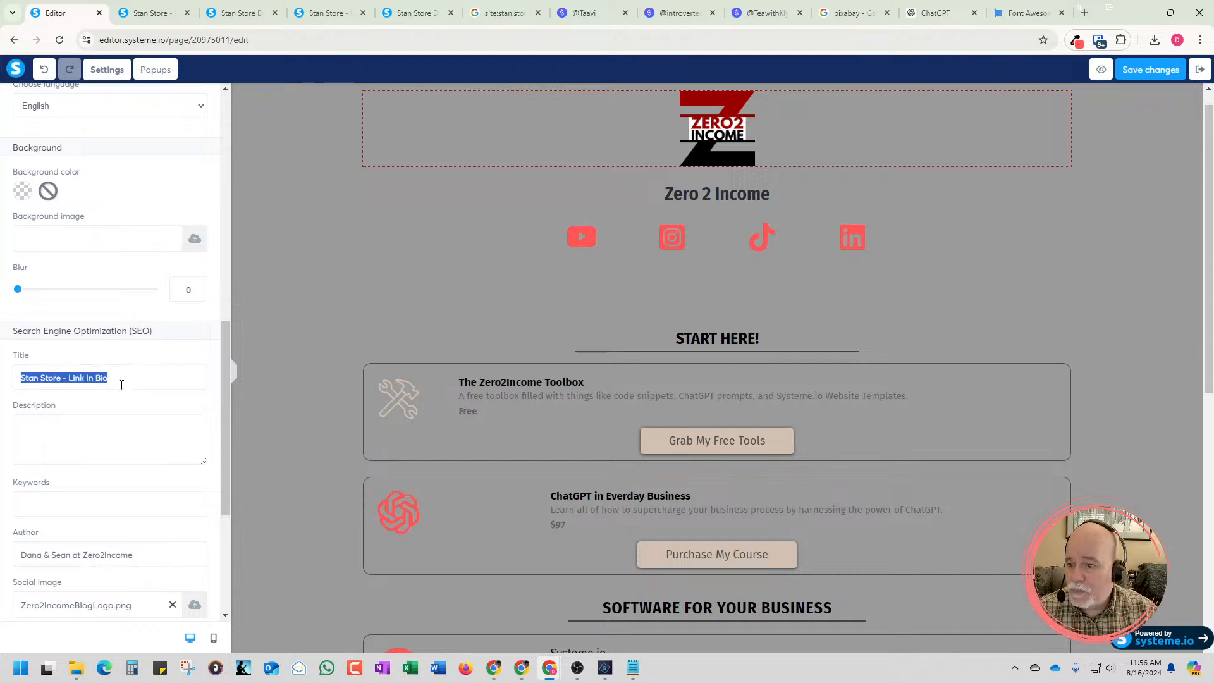
type("Zero")
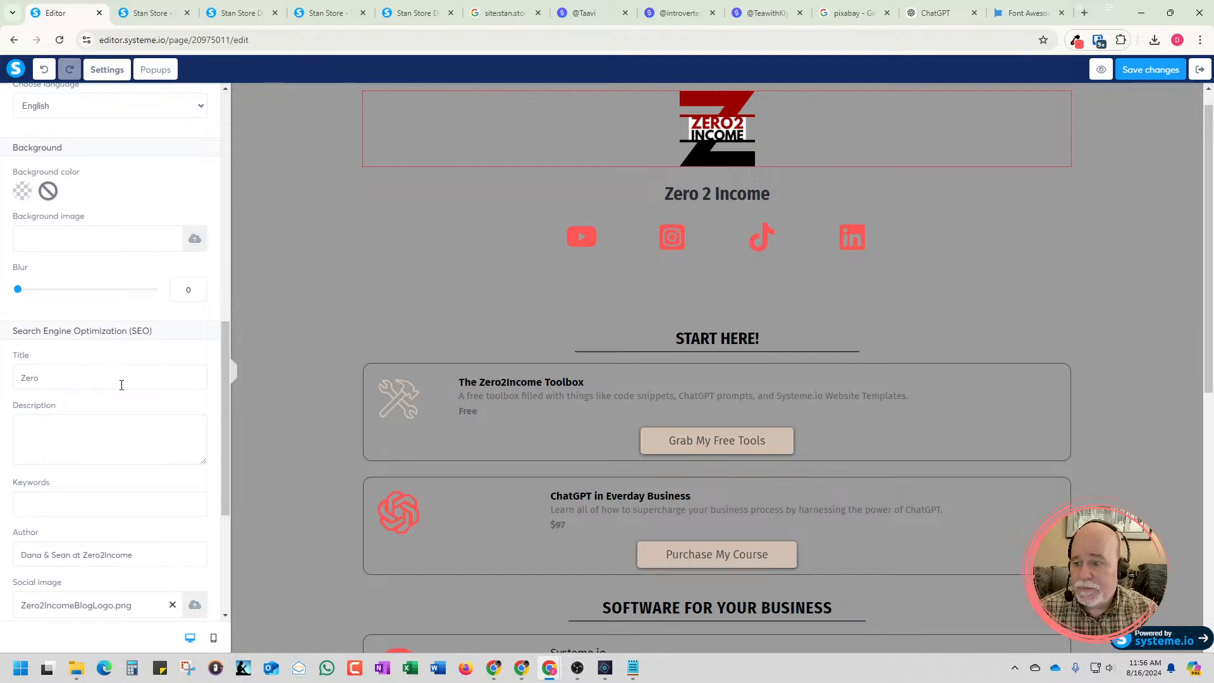
type("2Income Stan")
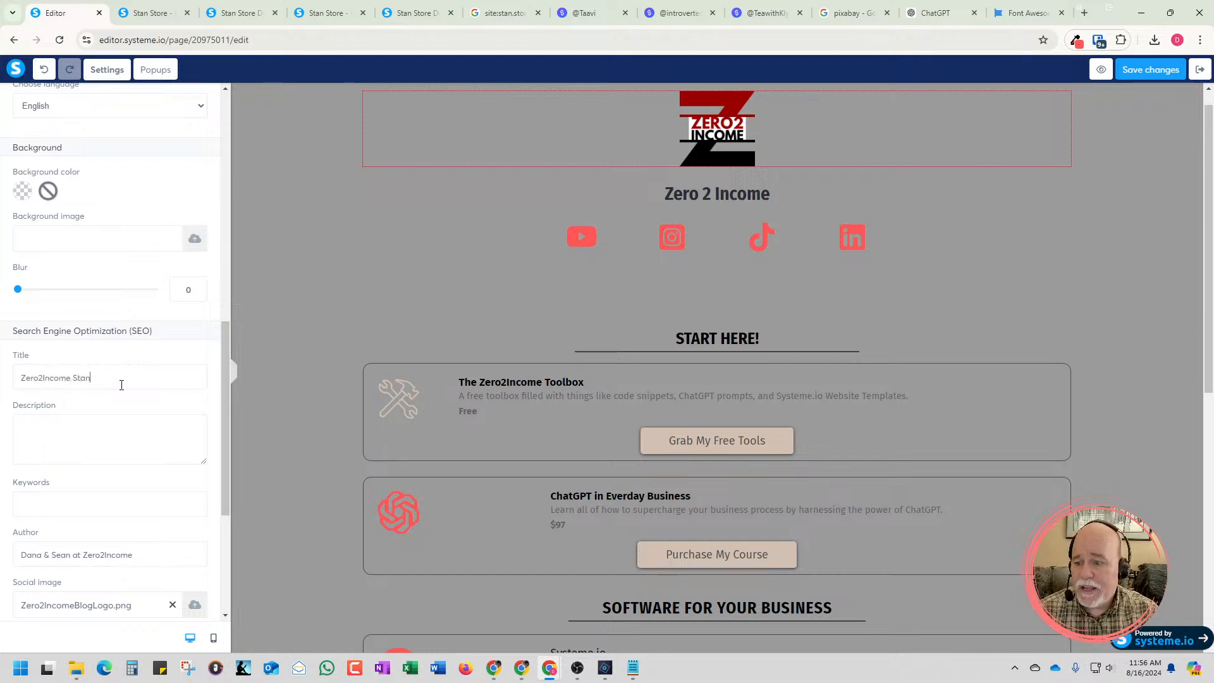
type(" Sto")
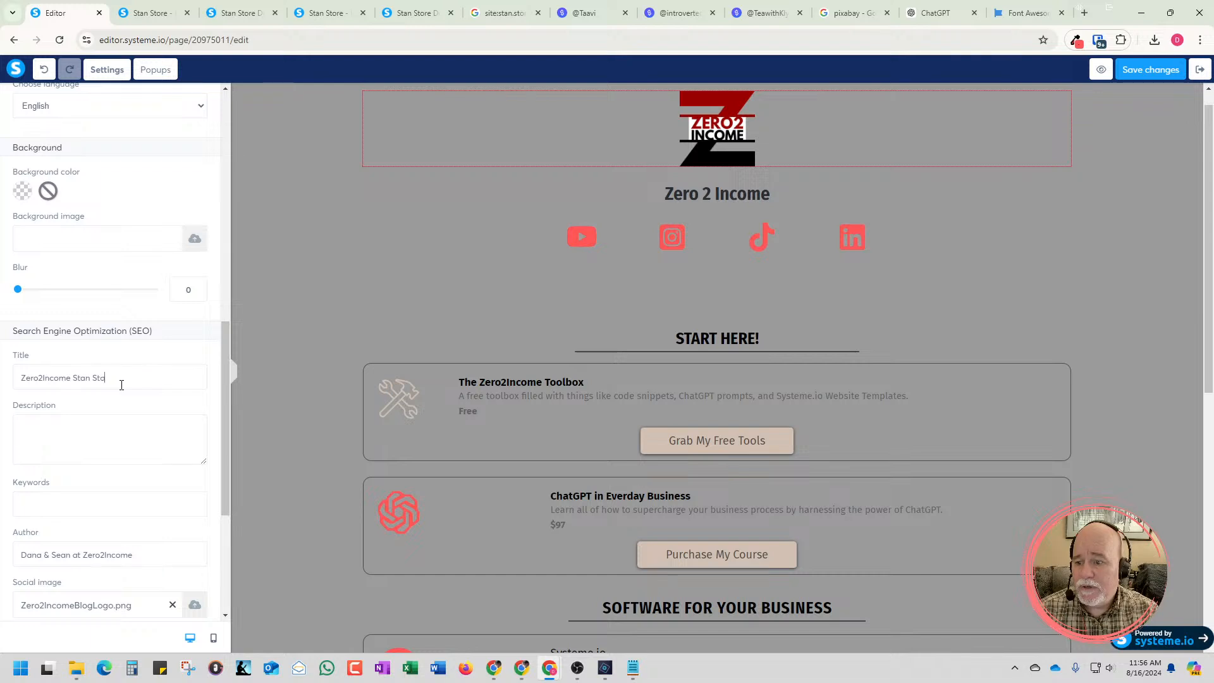
type("re - Link")
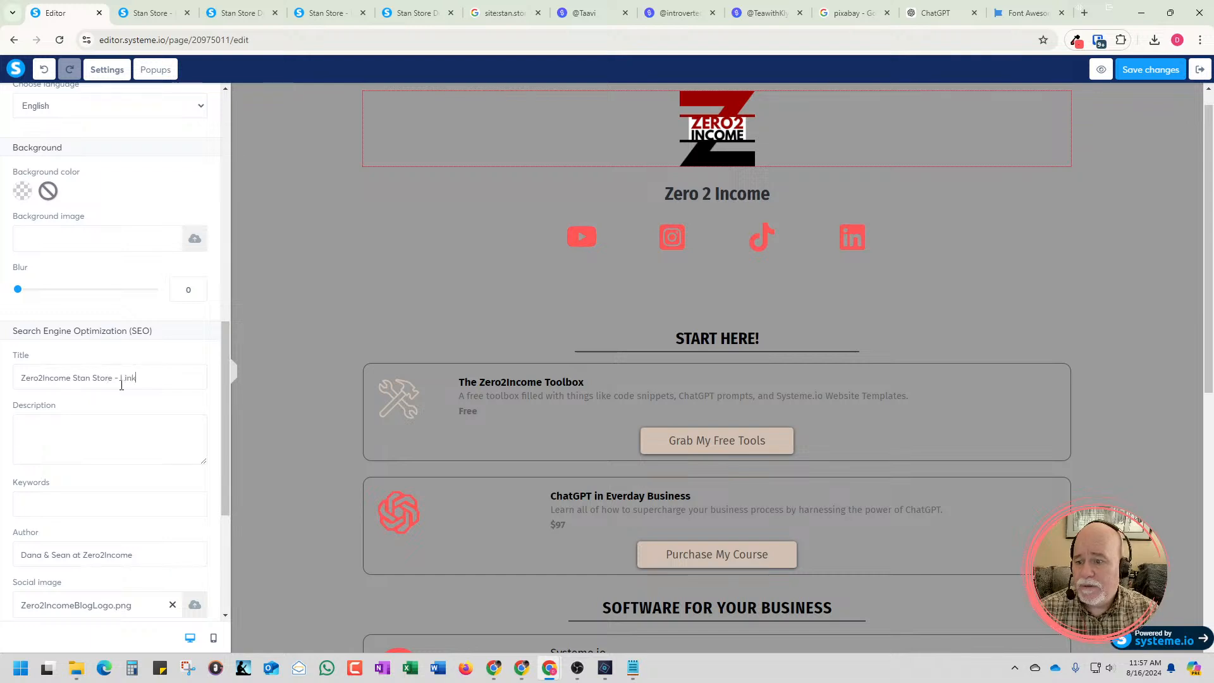
type(" in Bio")
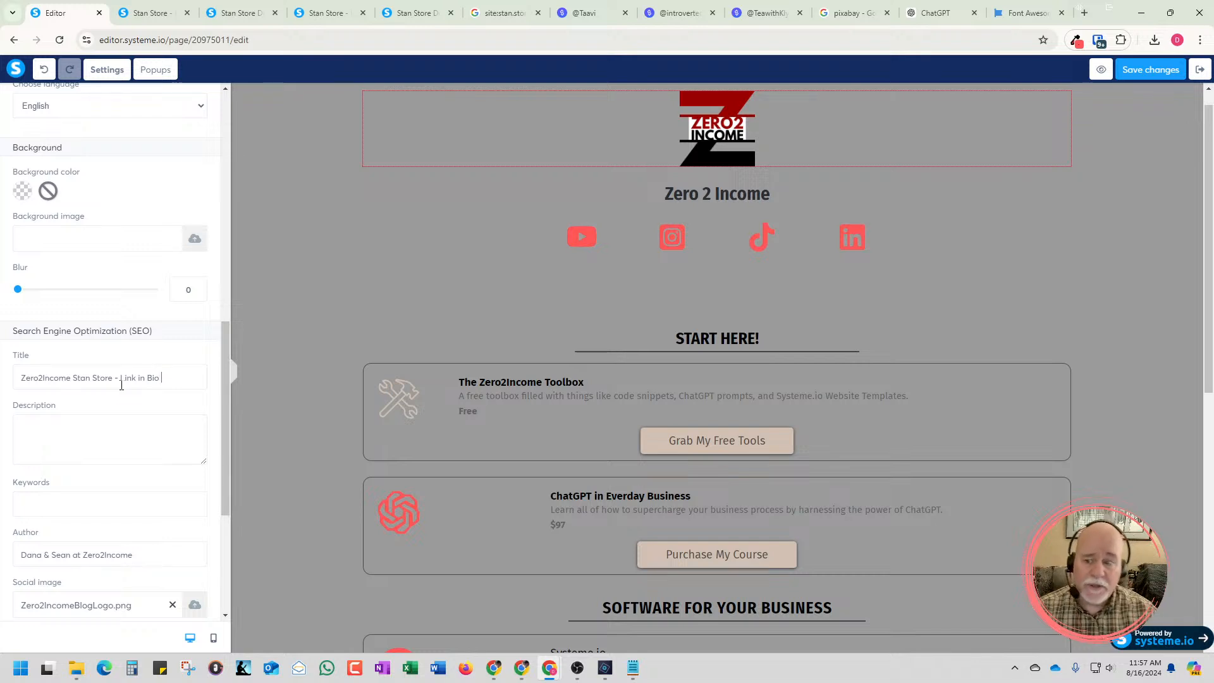
left_click(1149, 73)
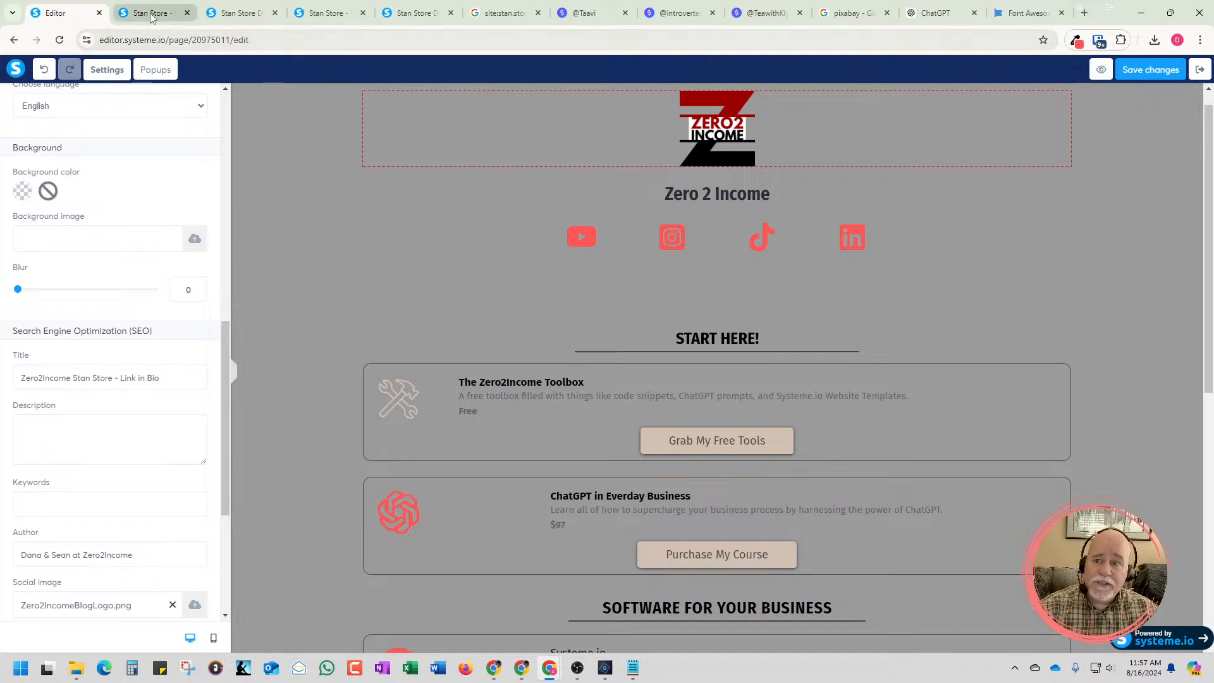
Open a fresh preview of the saved page, dismiss the preview banner, and review the product and software sections
left_click(1096, 67)
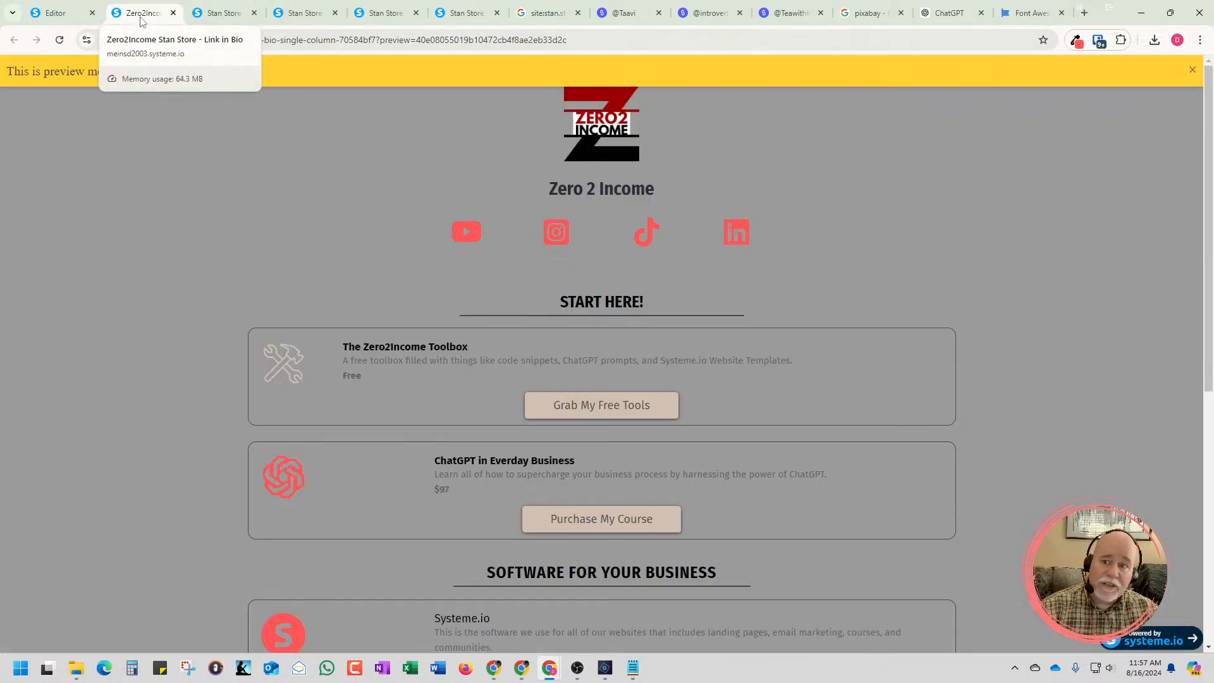
left_click(1191, 71)
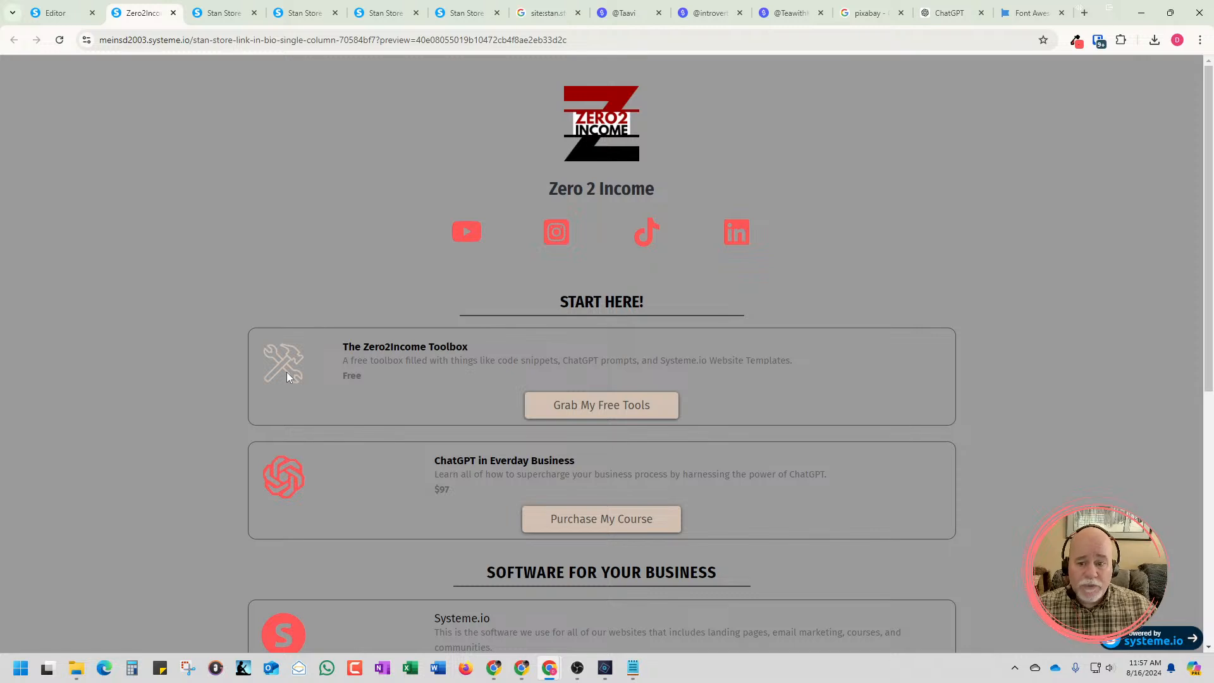
scroll(517, 378, "down", 3)
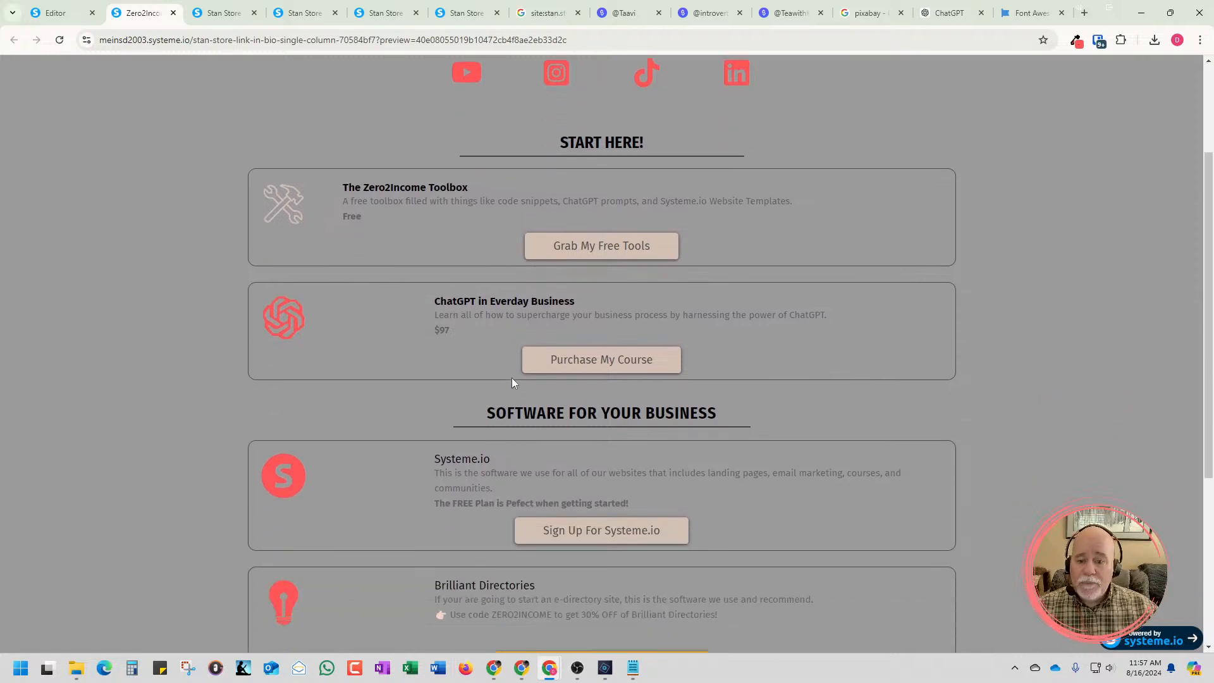
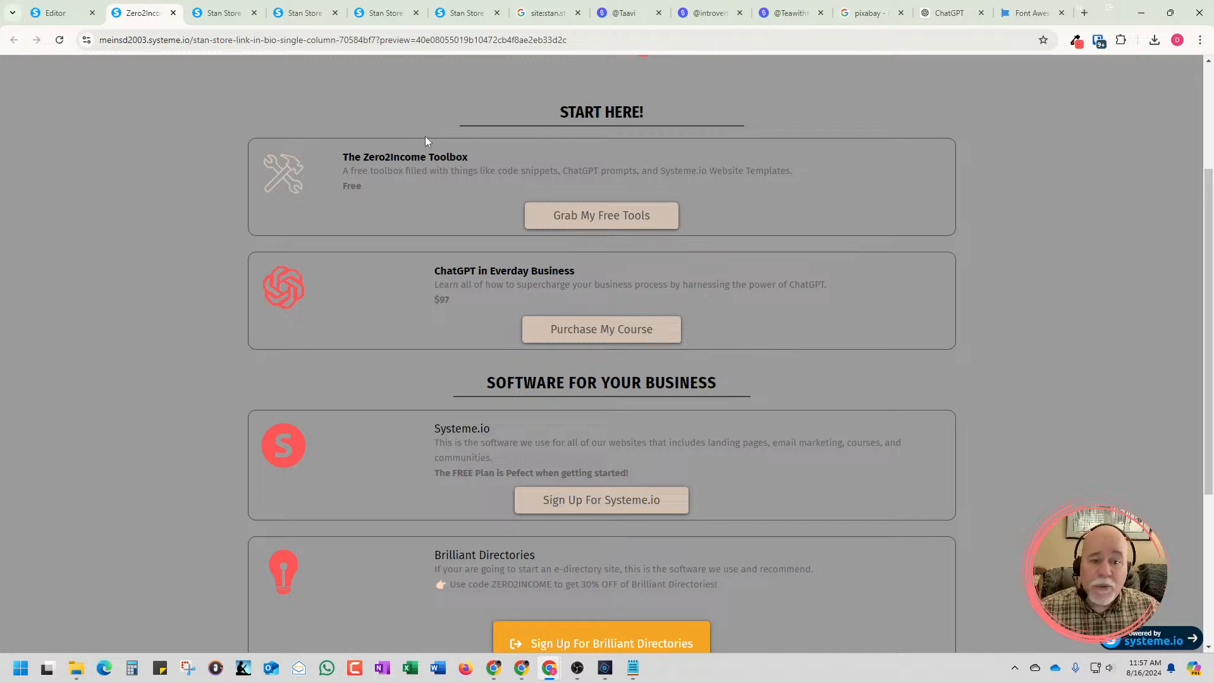
Switch back to the page editor and look through the available page elements, including the text, media, column layout, form and social groups
left_click(59, 13)
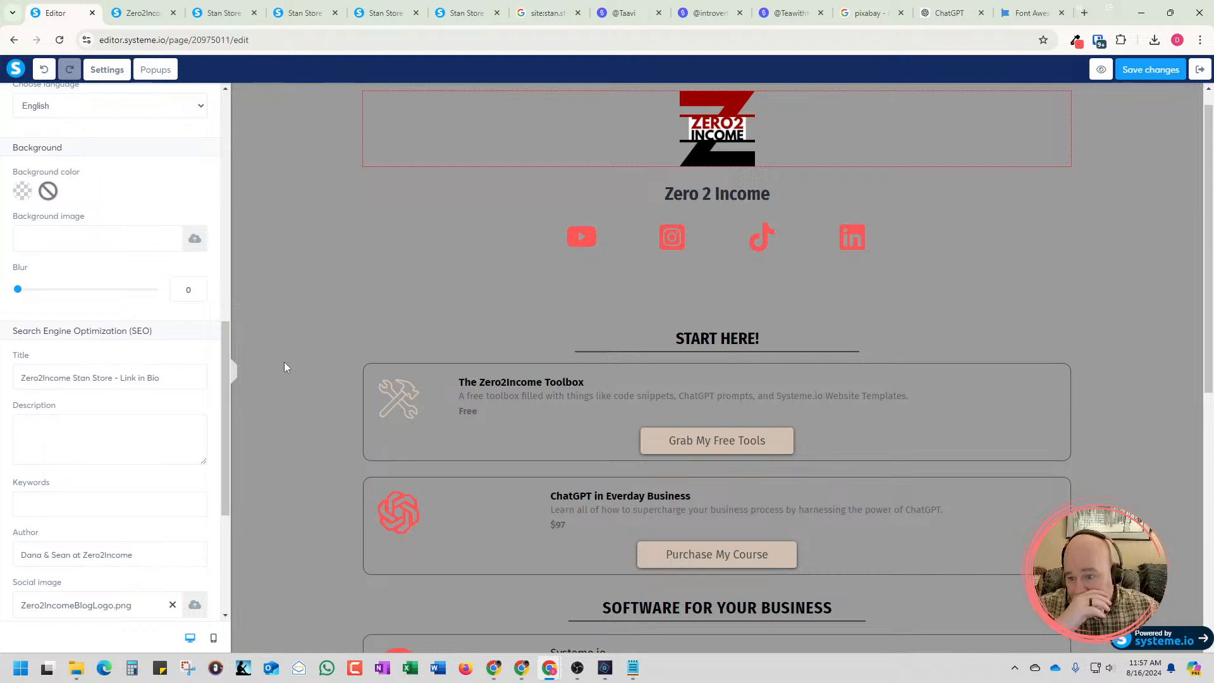
left_click(490, 417)
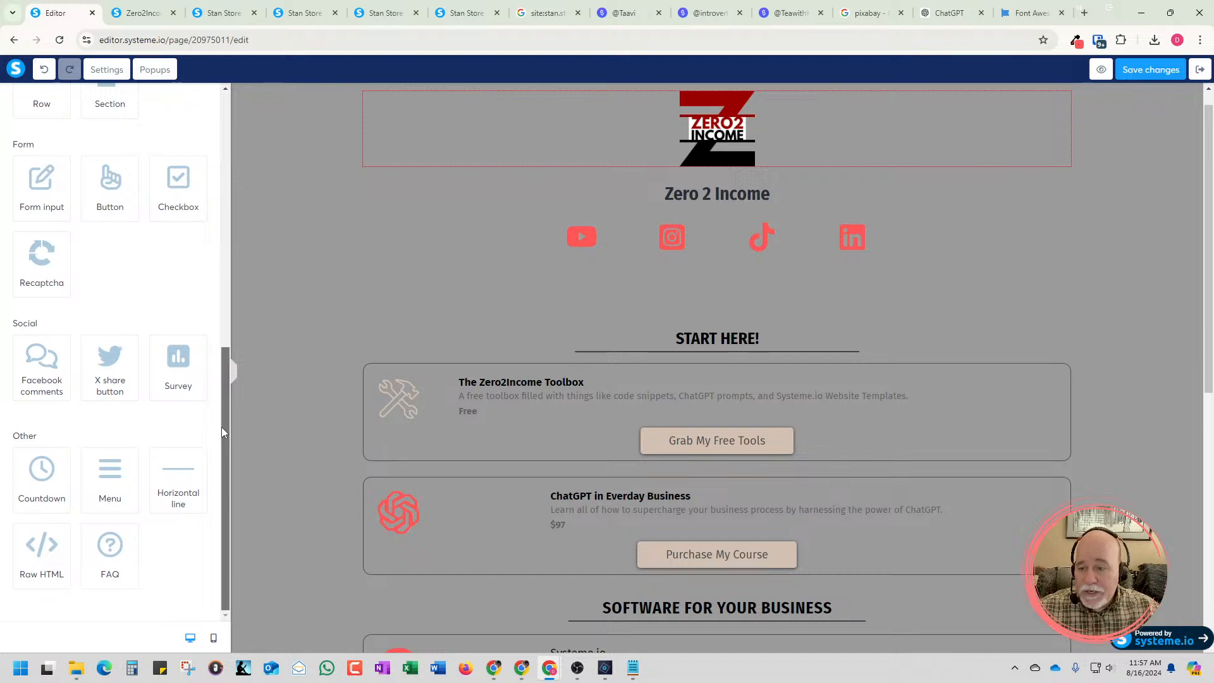
scroll(190, 379, "up", 1)
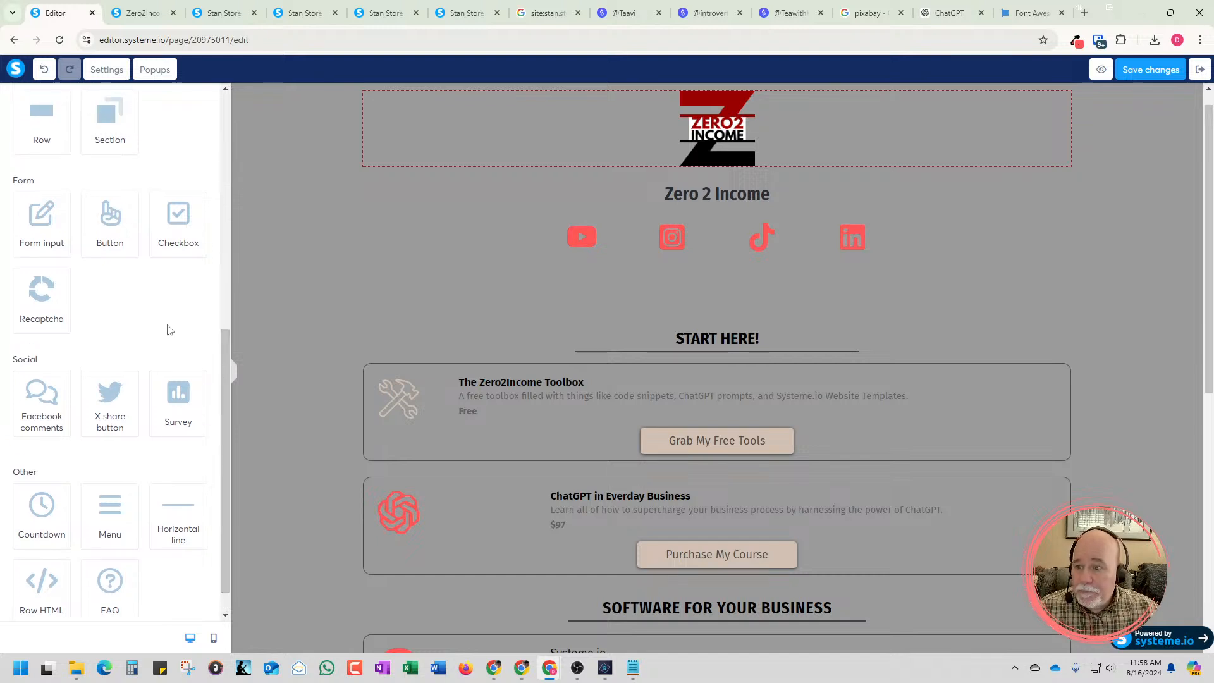
scroll(150, 313, "up", 2)
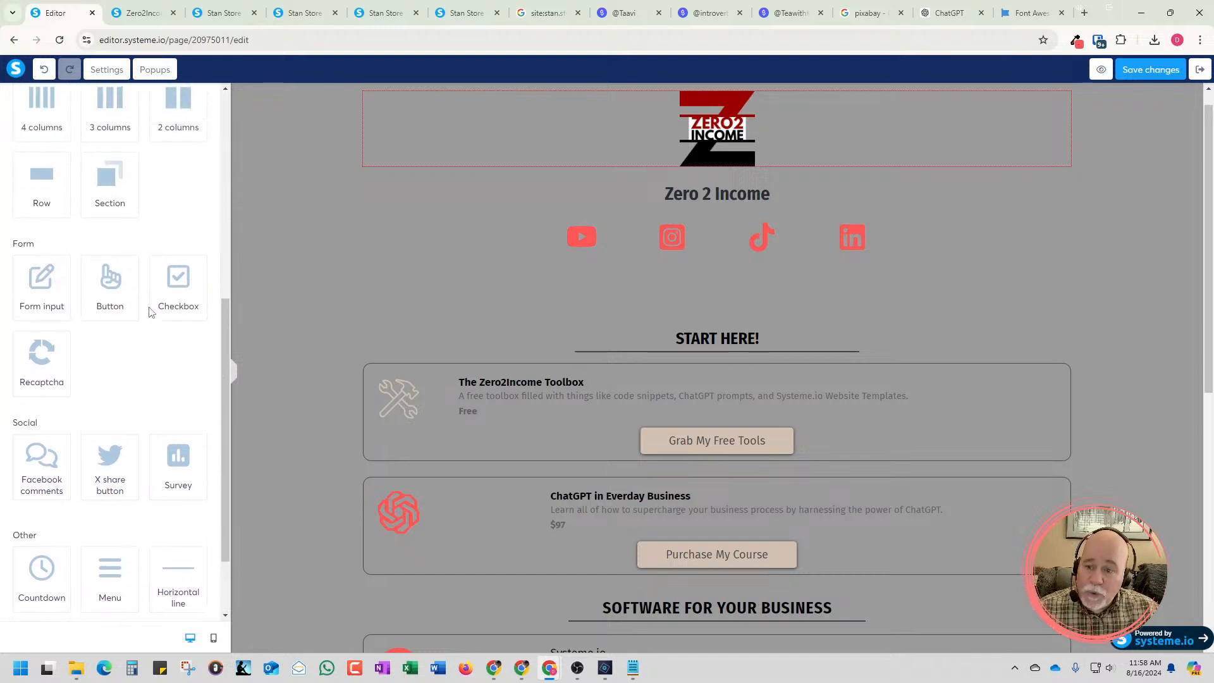
scroll(149, 317, "up", 3)
scroll(150, 318, "down", 3)
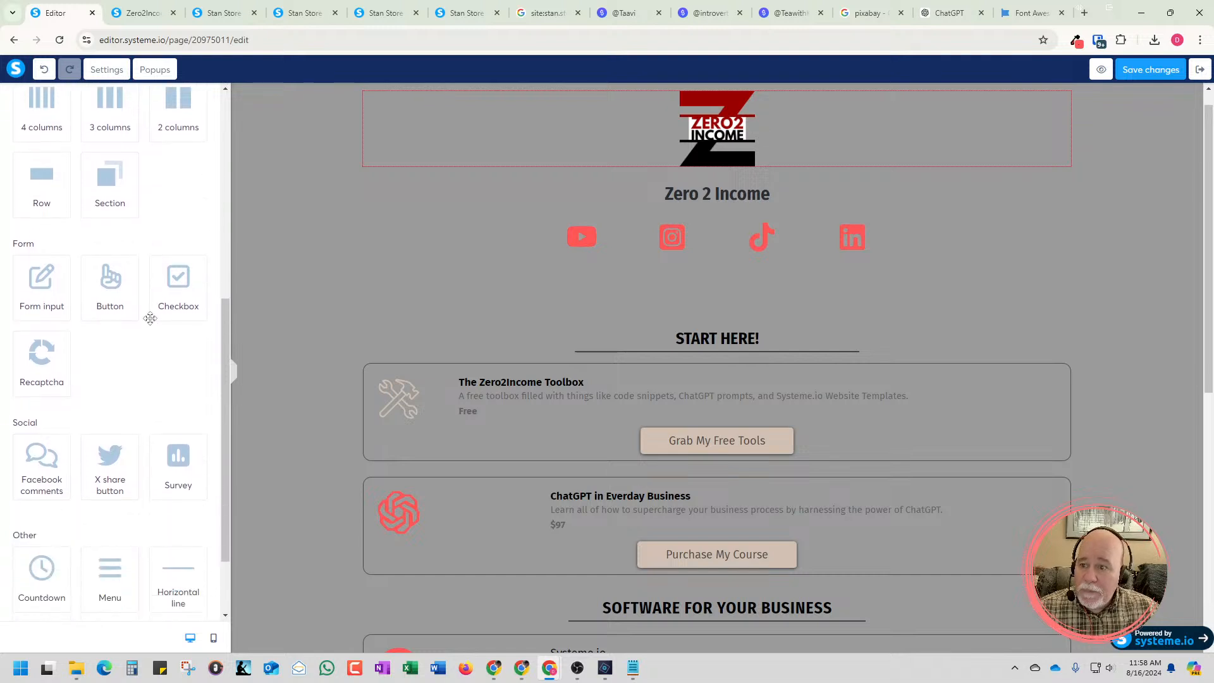
scroll(149, 318, "down", 2)
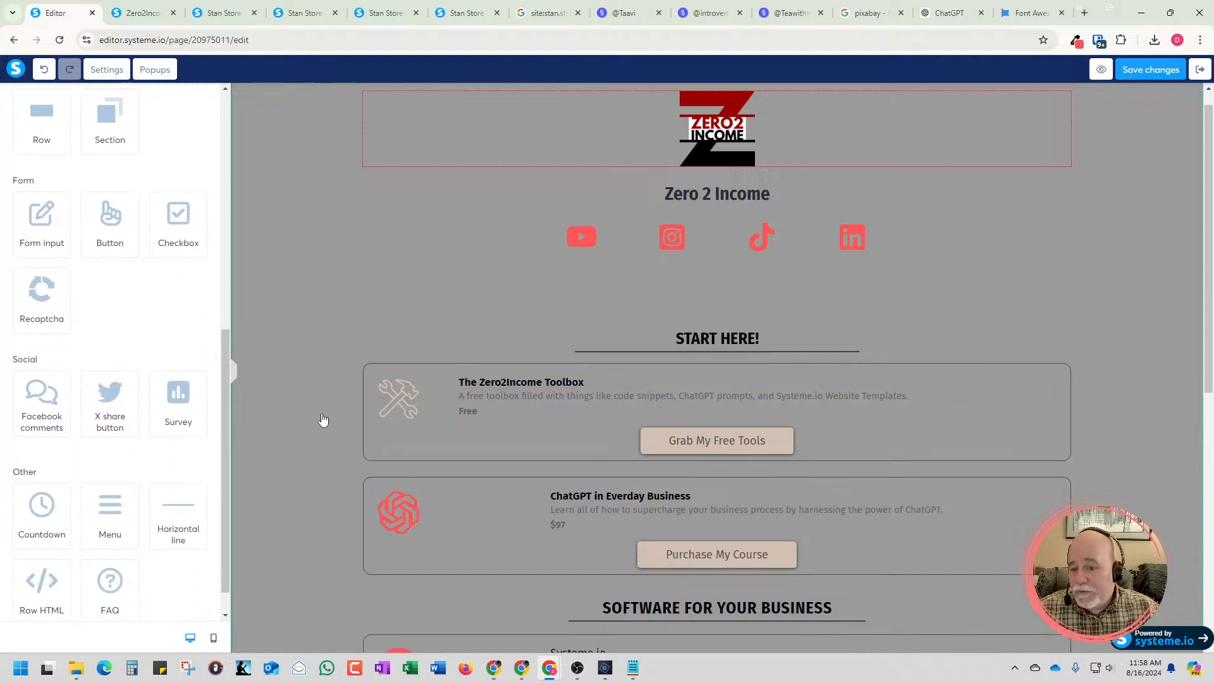
scroll(243, 410, "up", 1)
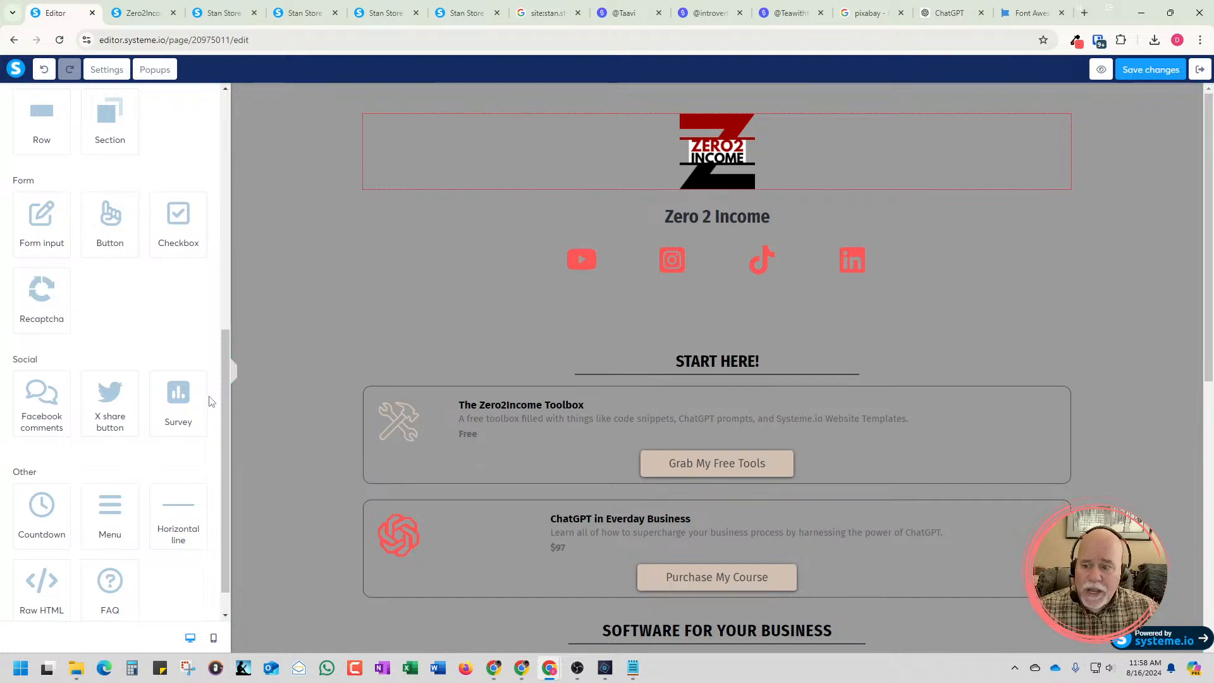
scroll(210, 402, "up", 10)
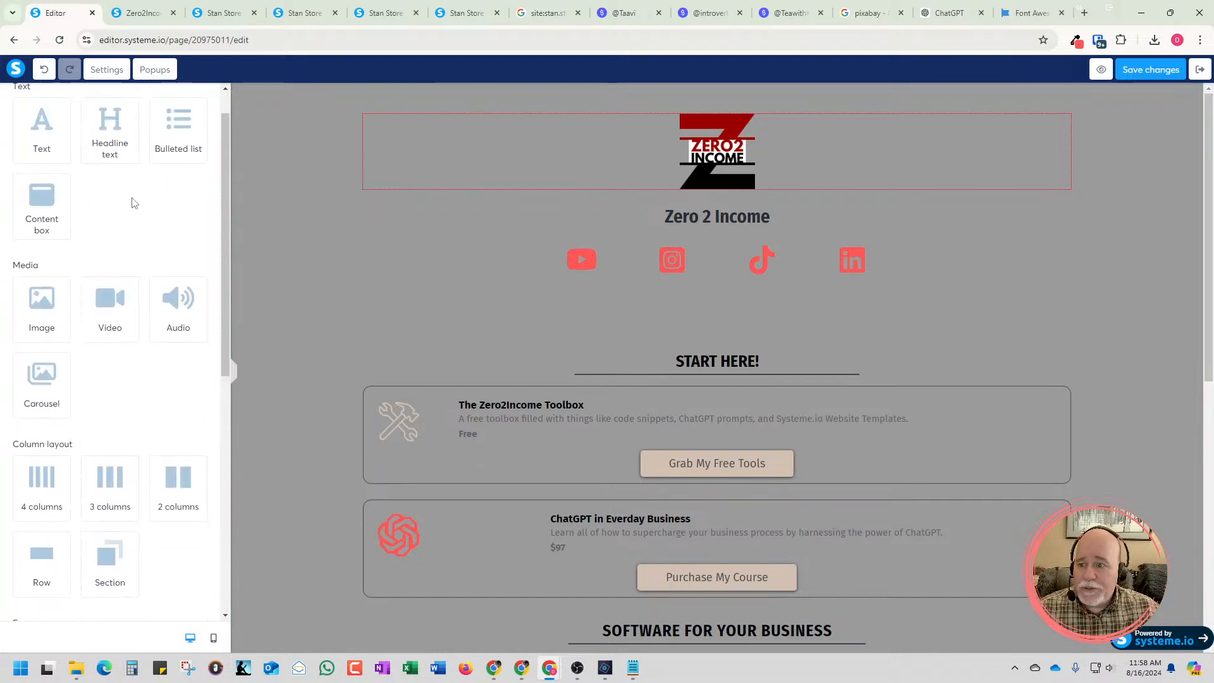
scroll(134, 203, "down", 7)
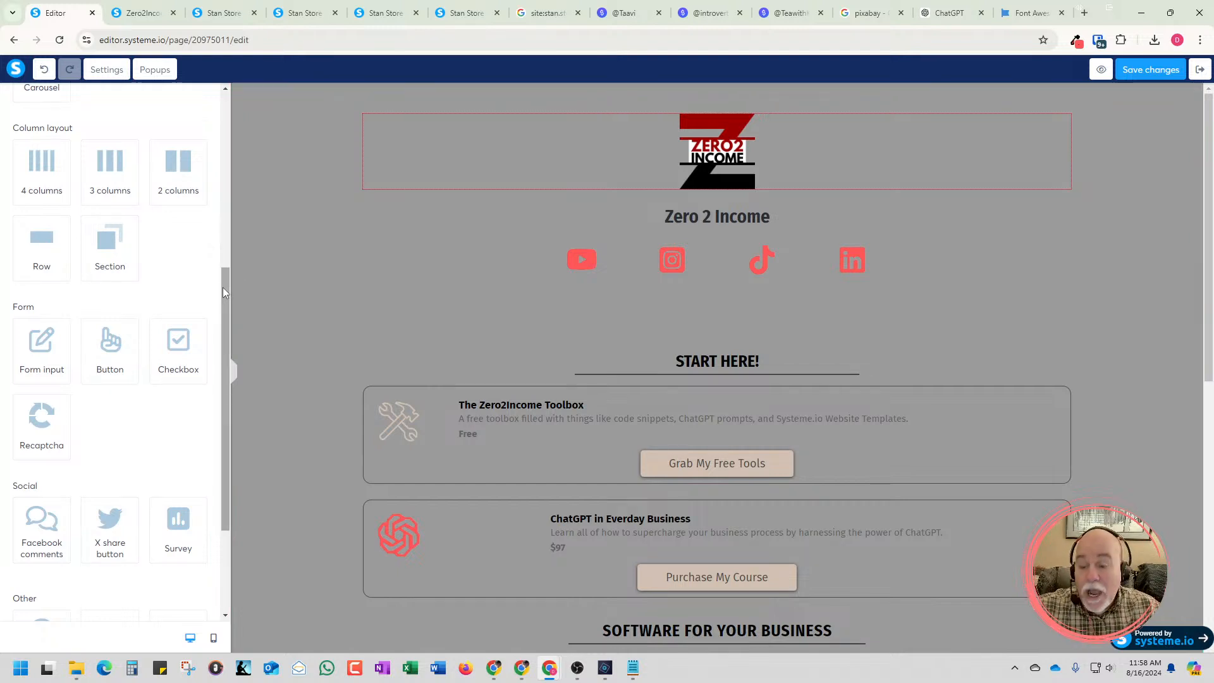
left_click_drag(222, 287, 226, 284)
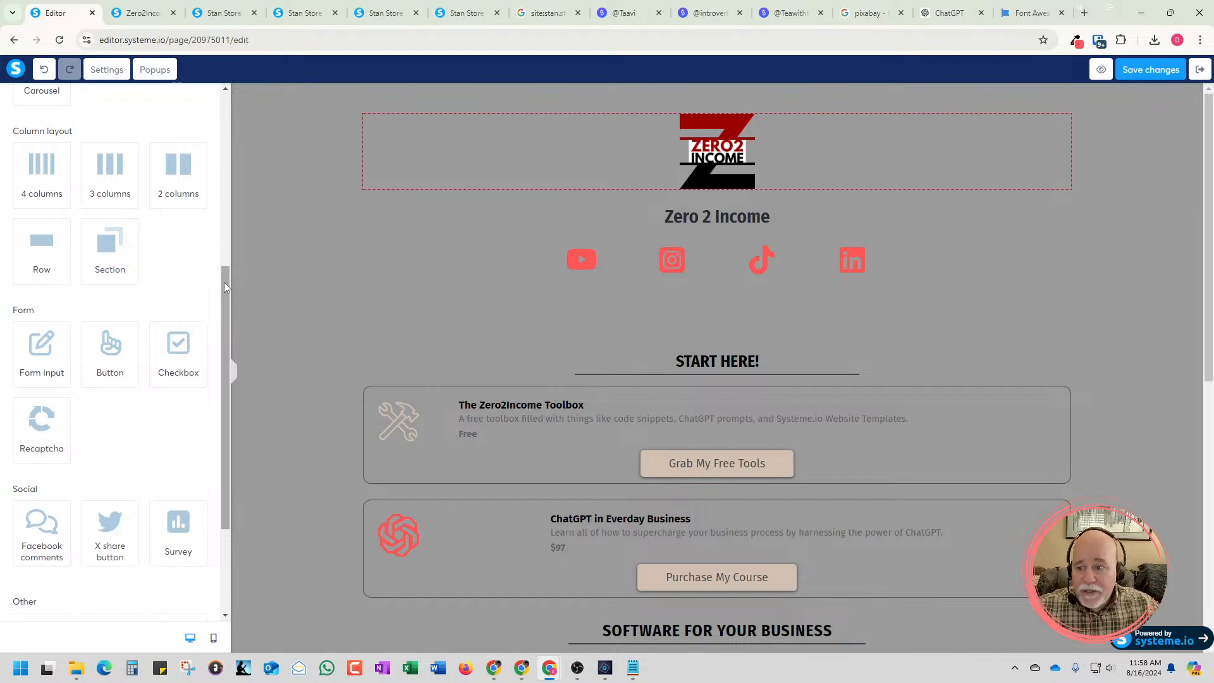
scroll(226, 206, "up", 5)
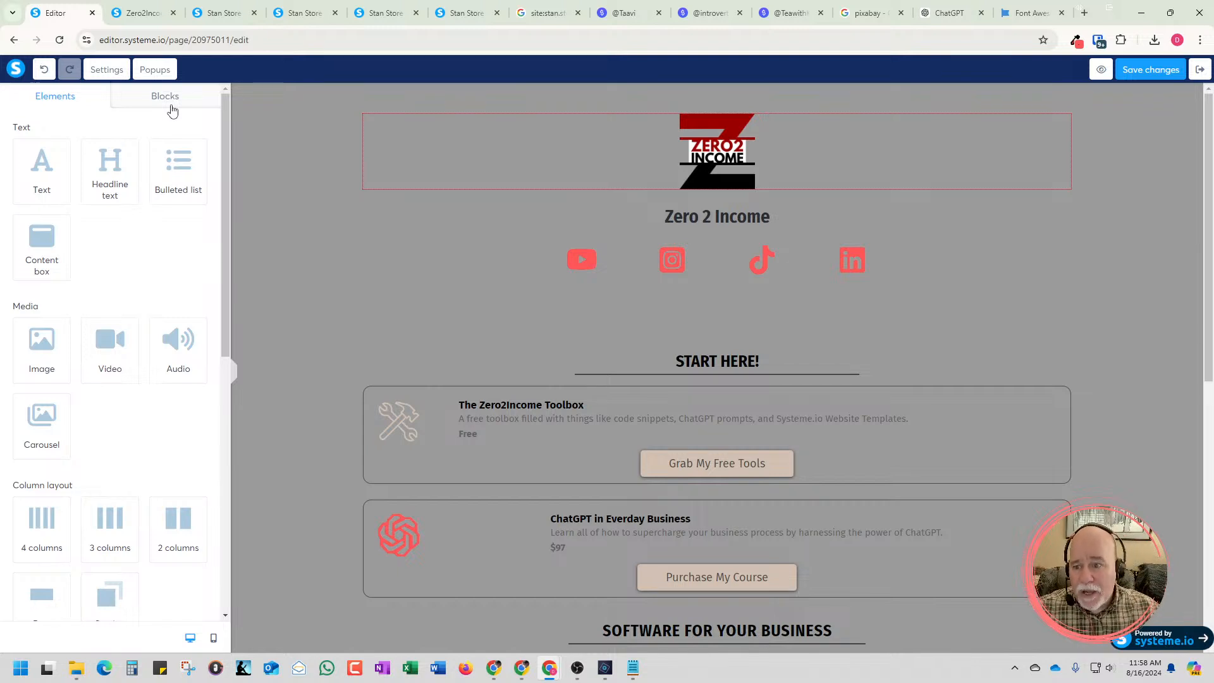
Insert the opt-in form block "Form on the left, video and bulleted list on the right" above the Zero2Income logo section
left_click(171, 106)
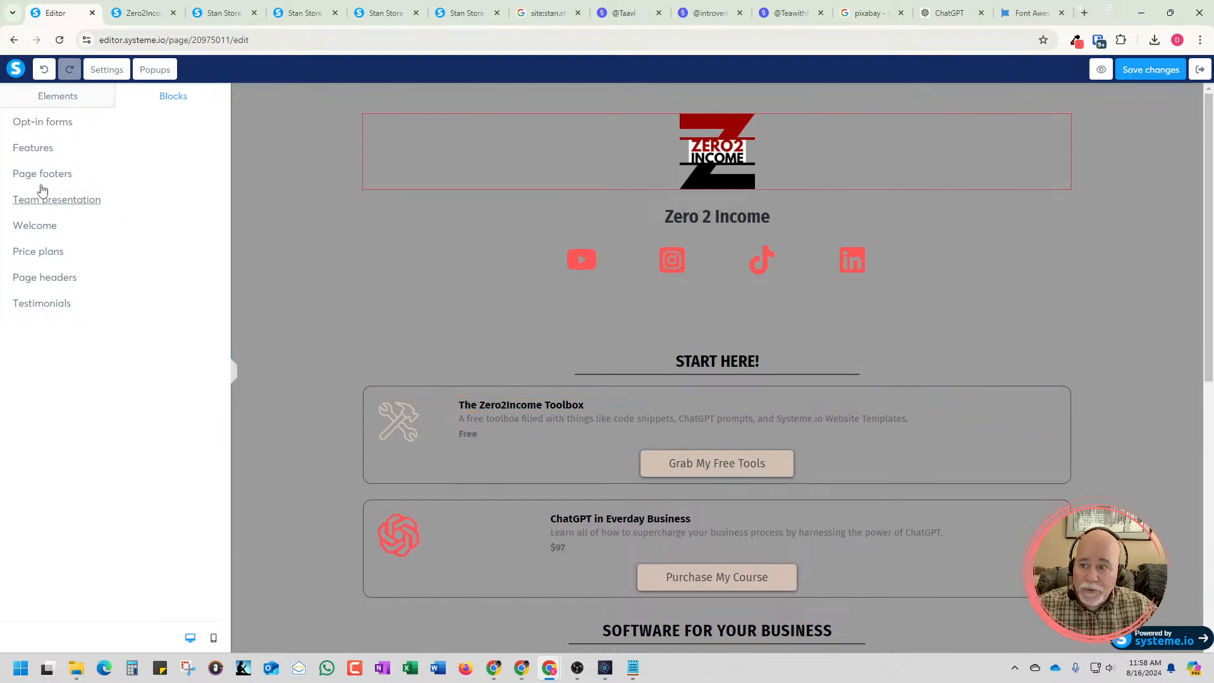
left_click(40, 122)
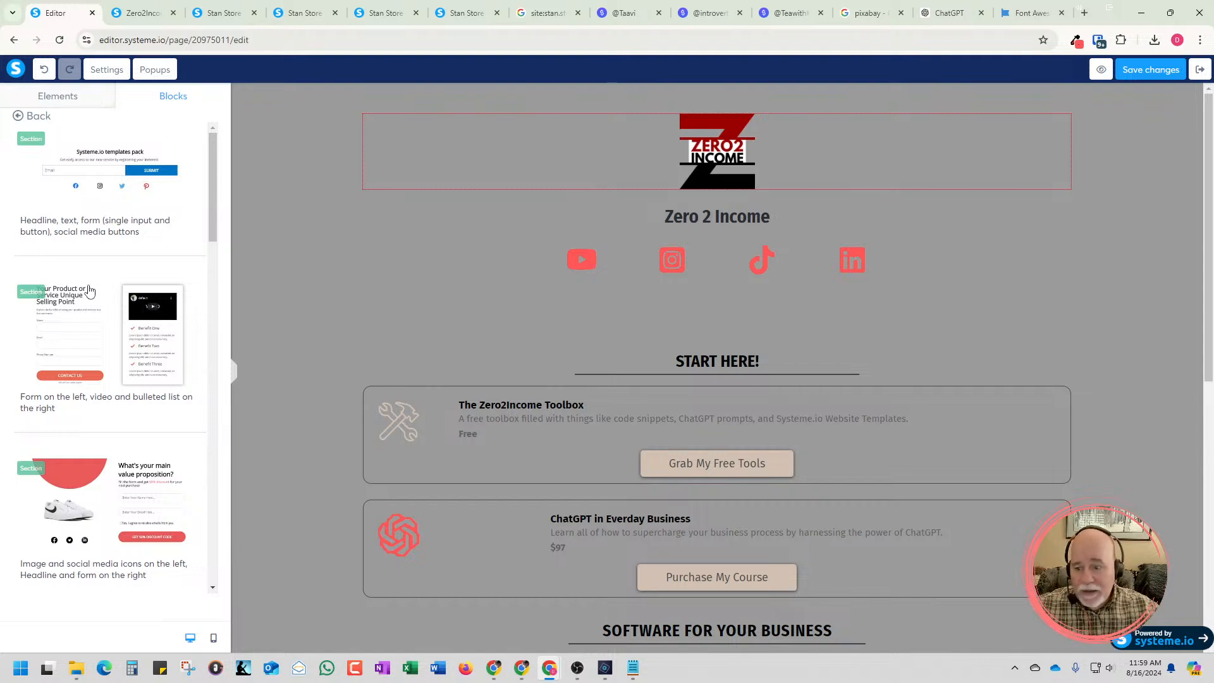
left_click_drag(89, 290, 573, 367)
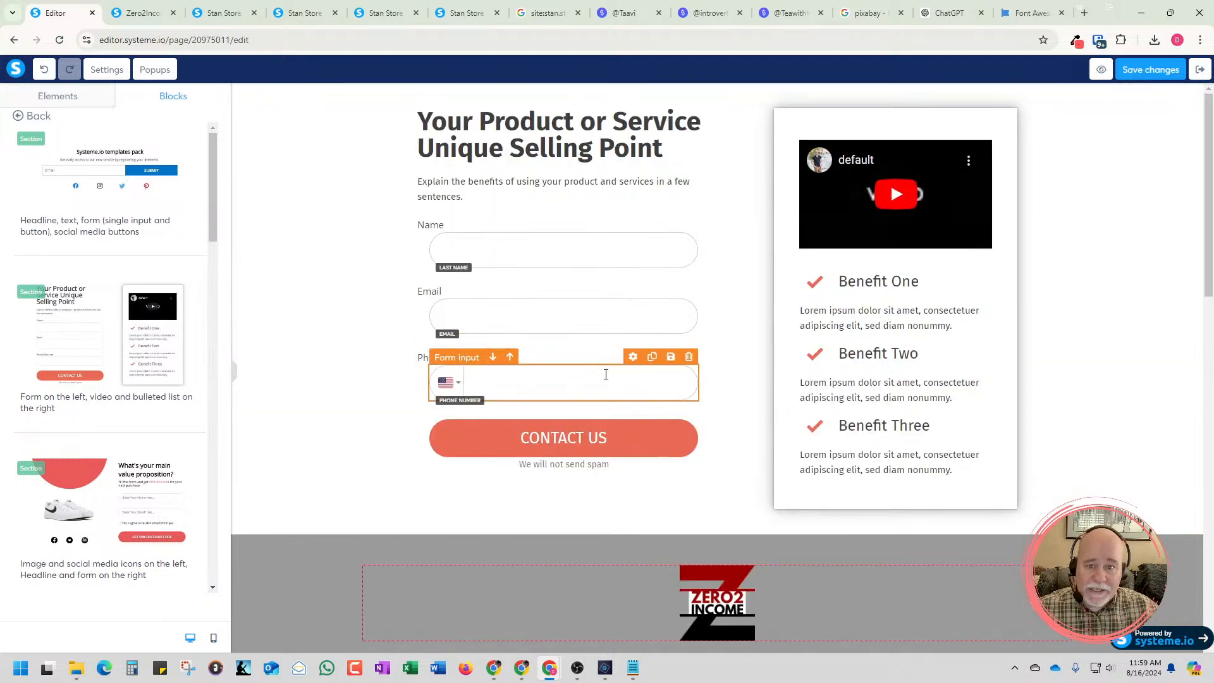
scroll(626, 392, "down", 15)
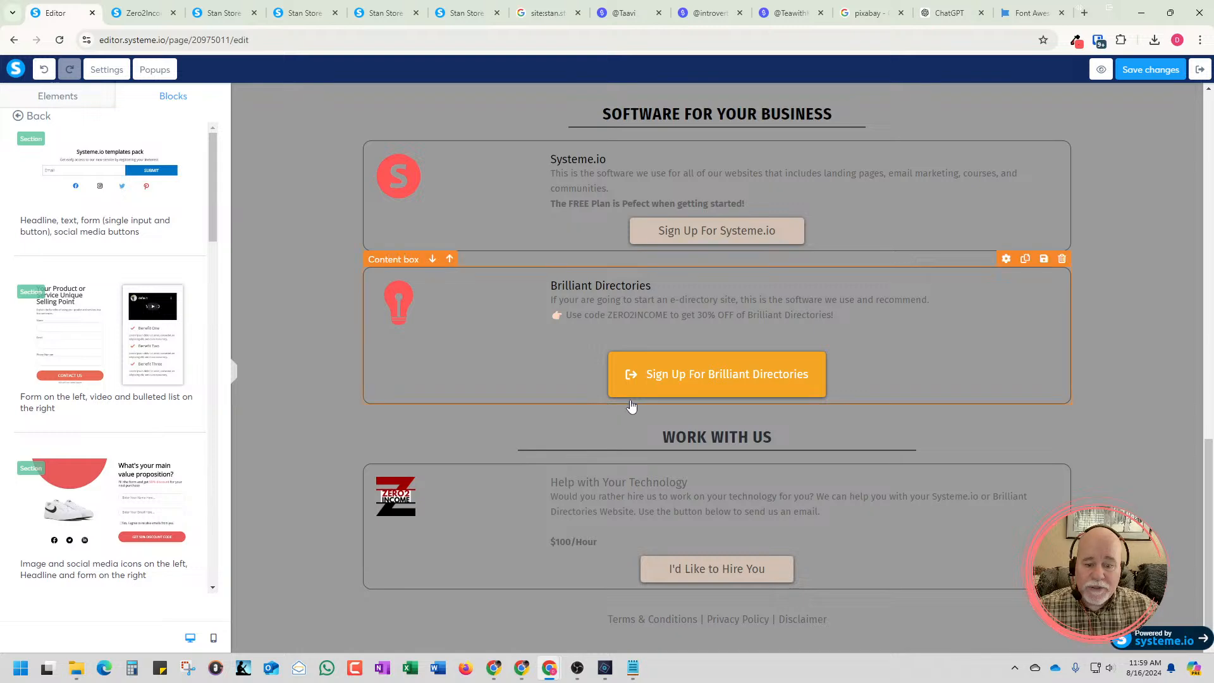
scroll(631, 398, "up", 15)
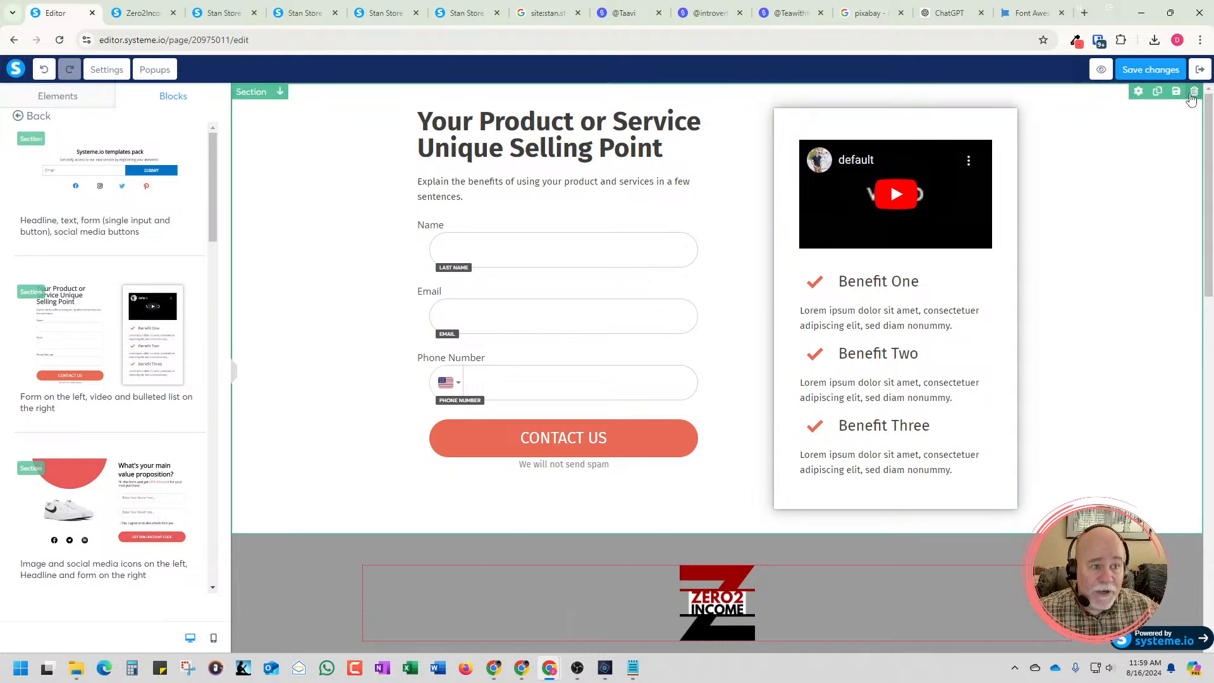
Delete the inserted opt-in form section from the page and browse the other opt-in form blocks
left_click(1193, 92)
left_click(672, 123)
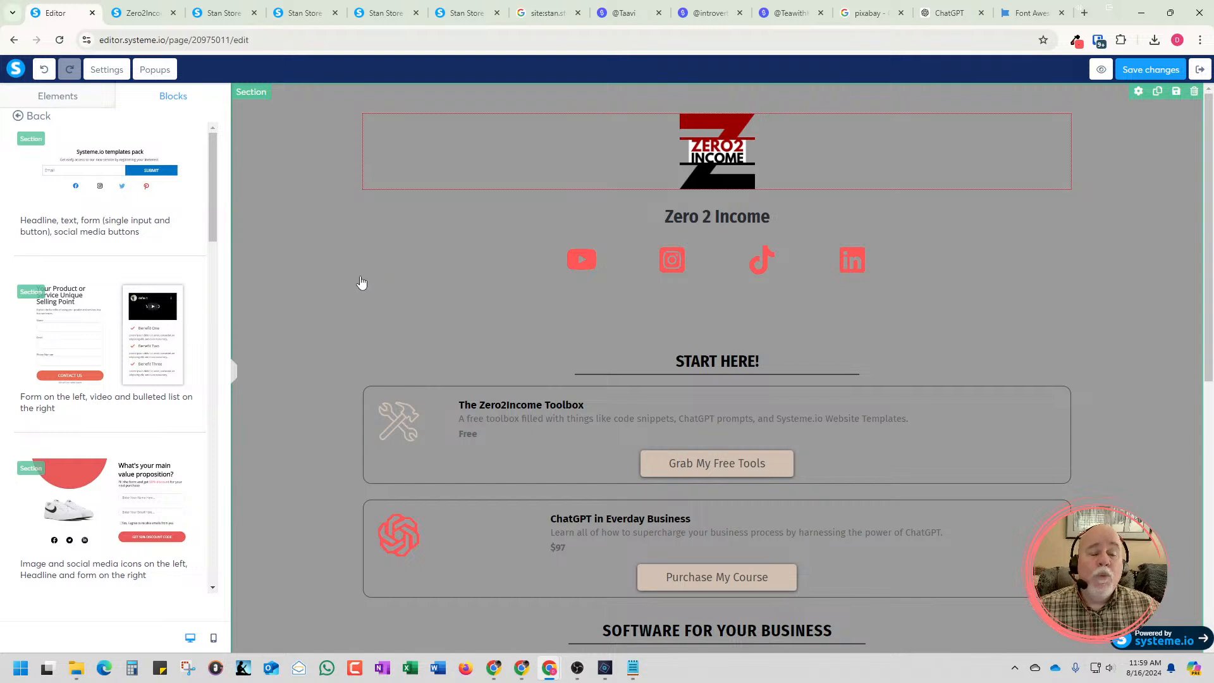
scroll(193, 442, "down", 8)
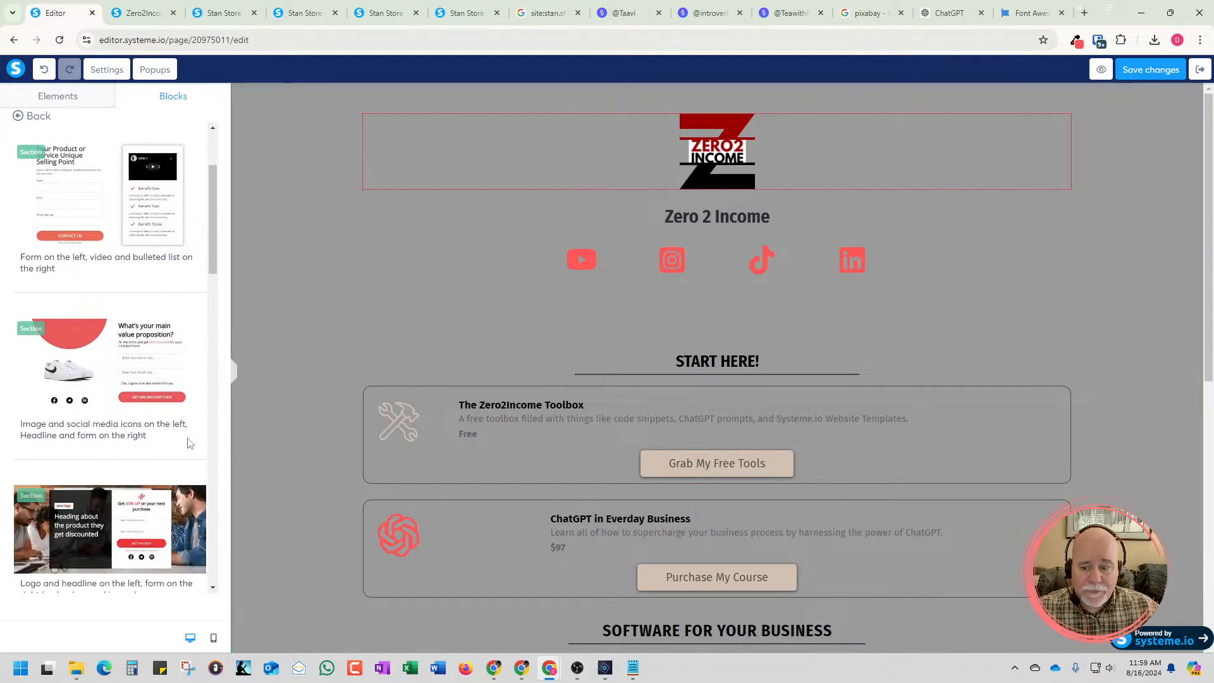
scroll(193, 443, "down", 1)
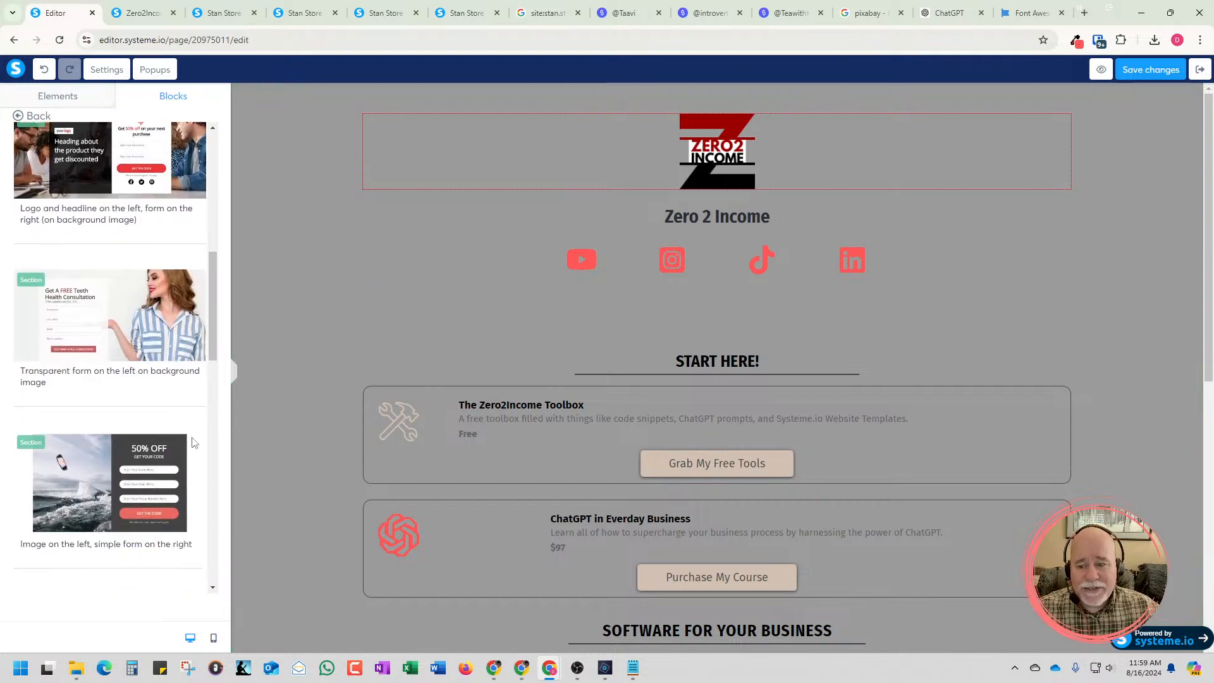
scroll(192, 442, "up", 1)
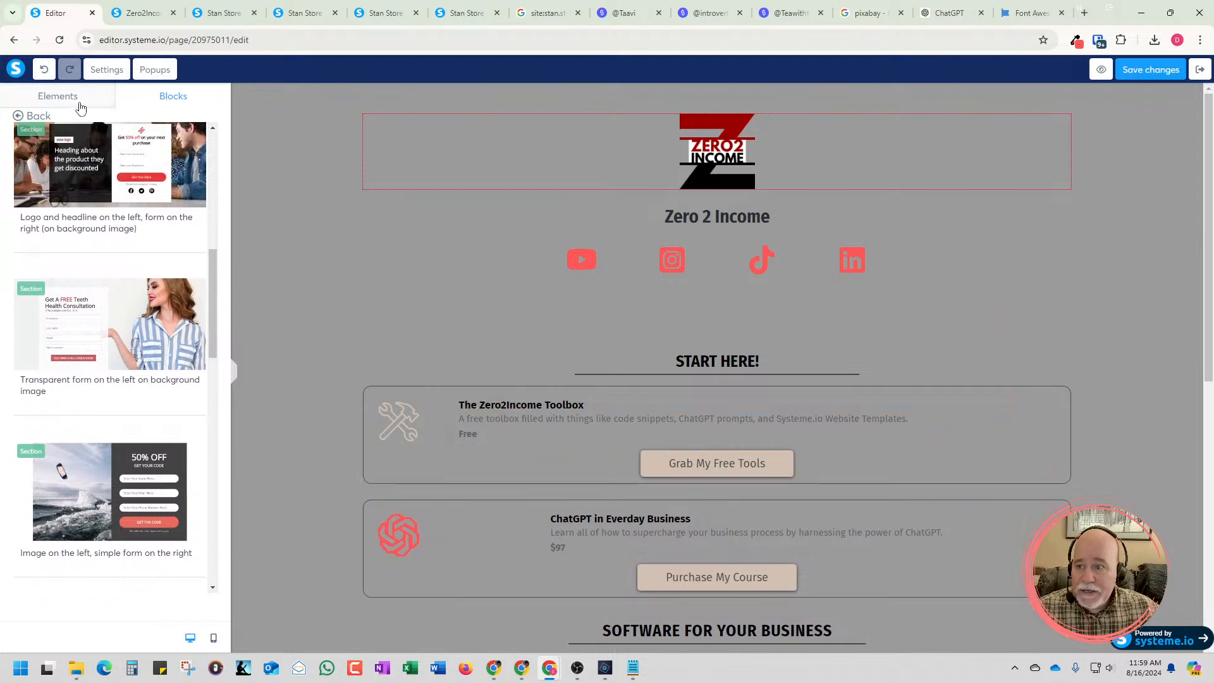
Add a form input element directly beneath "The Zero2Income Toolbox" title inside its content box
left_click(58, 96)
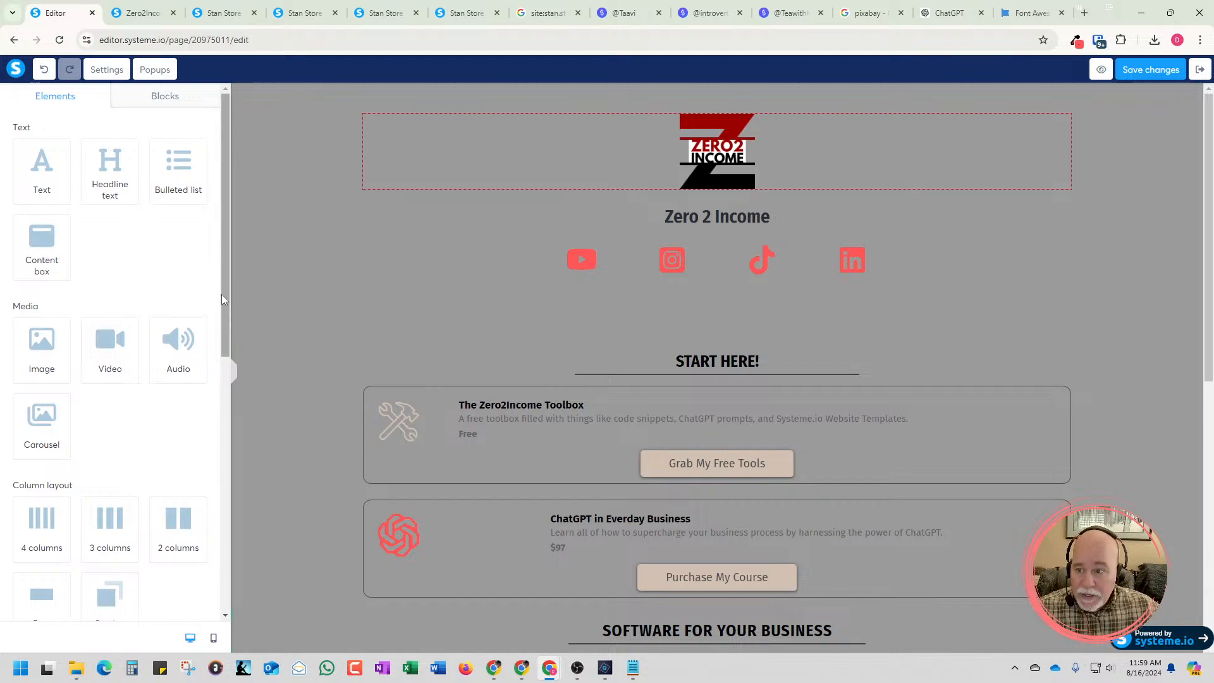
scroll(94, 350, "down", 1)
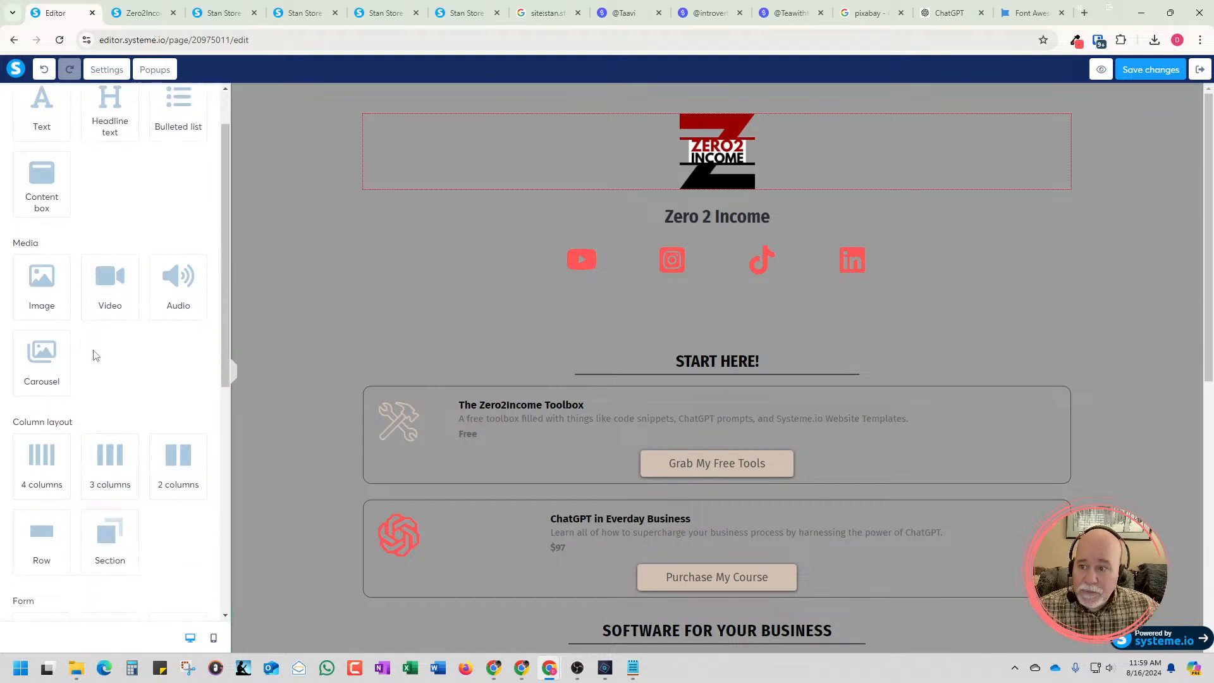
scroll(93, 355, "down", 4)
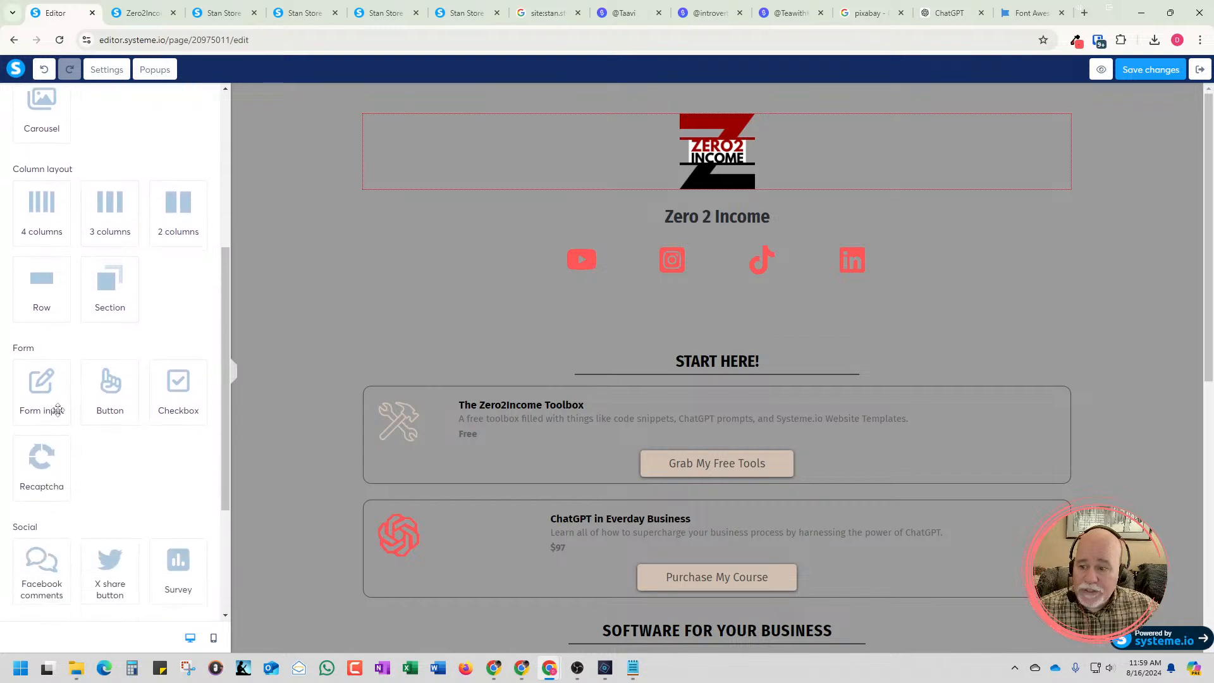
left_click_drag(48, 397, 572, 415)
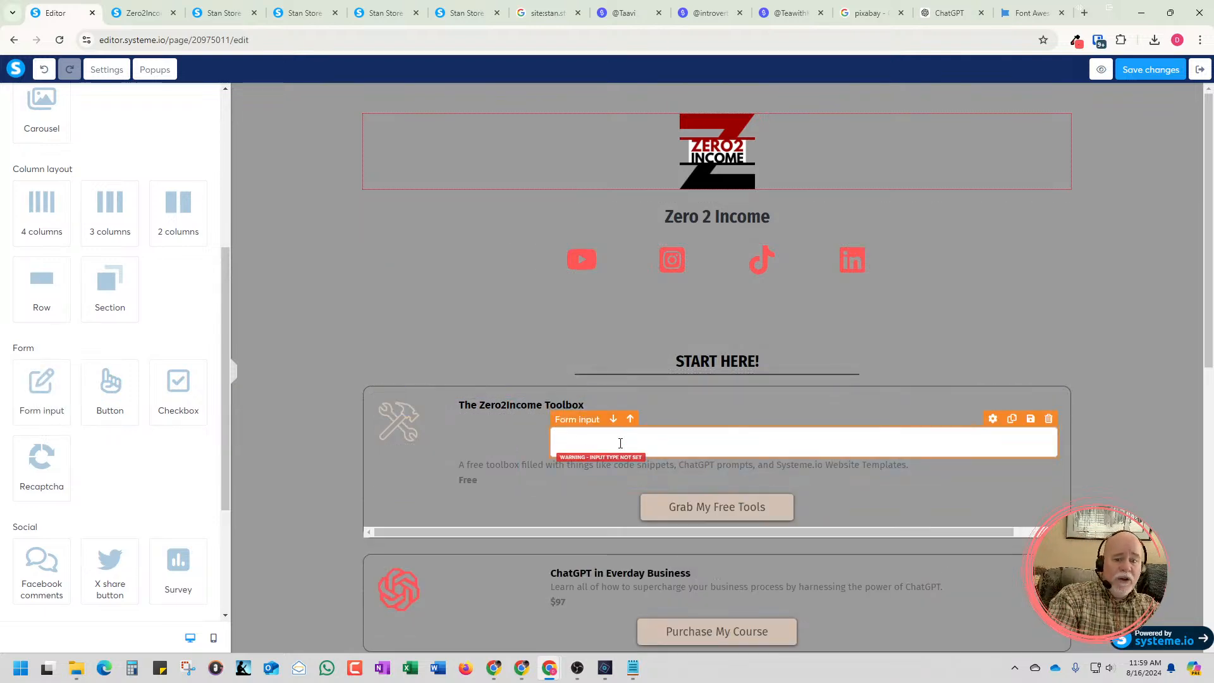
Check the margin settings of "The Zero2Income Toolbox" title text
left_click(509, 410)
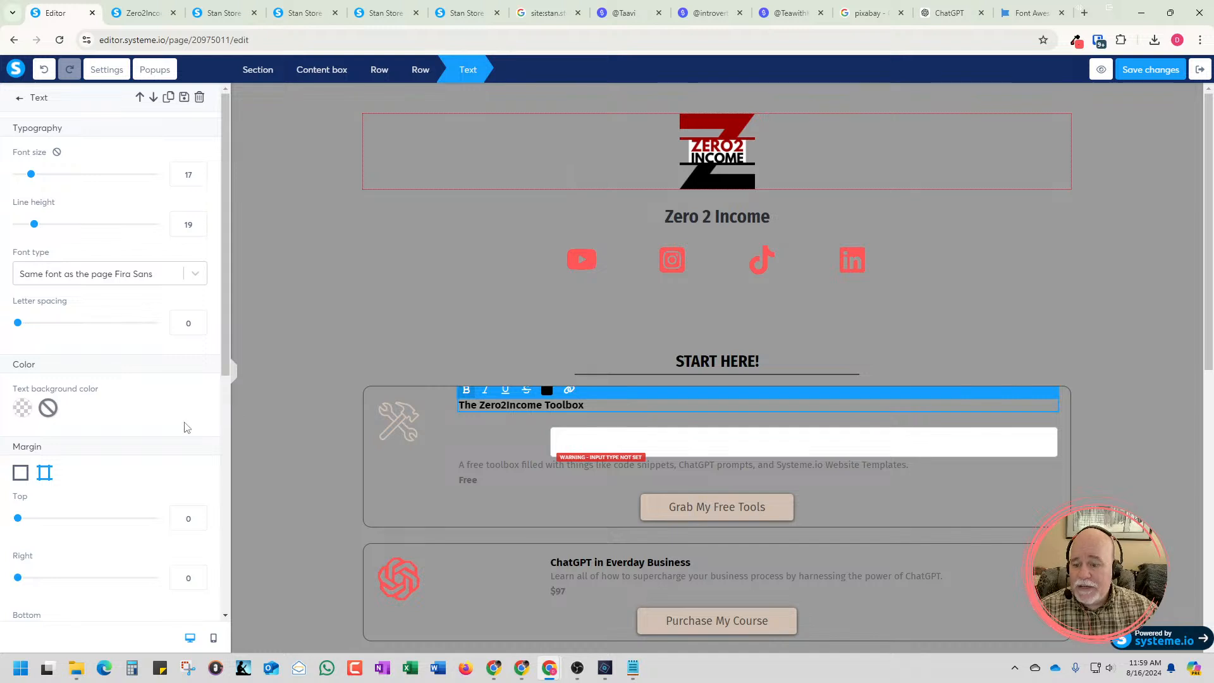
scroll(195, 426, "down", 3)
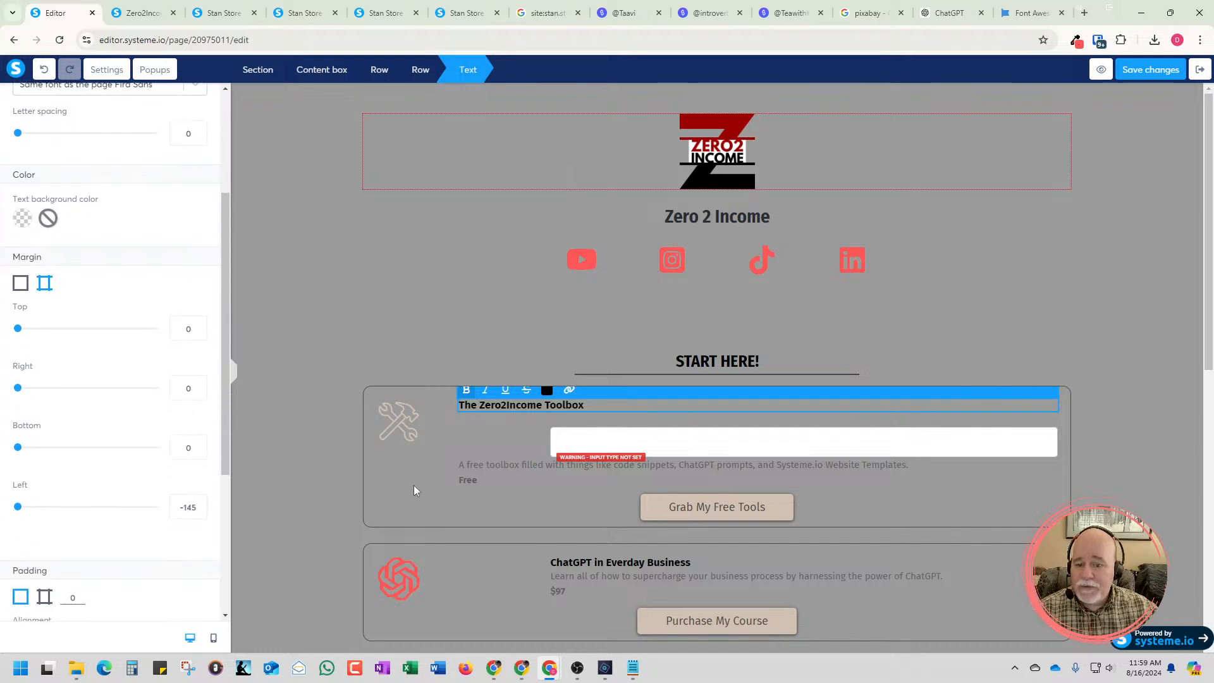
left_click(560, 448)
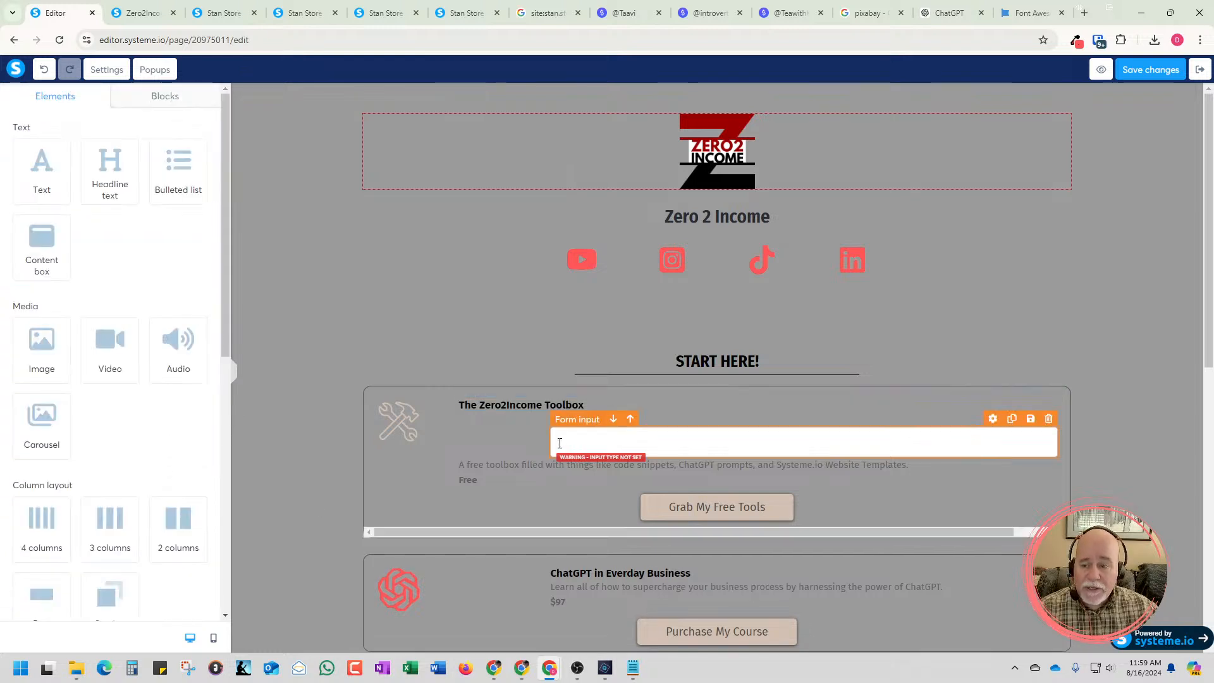
Set the top margin of the form input in the Toolbox content box to 10
left_click(715, 438)
scroll(151, 438, "down", 5)
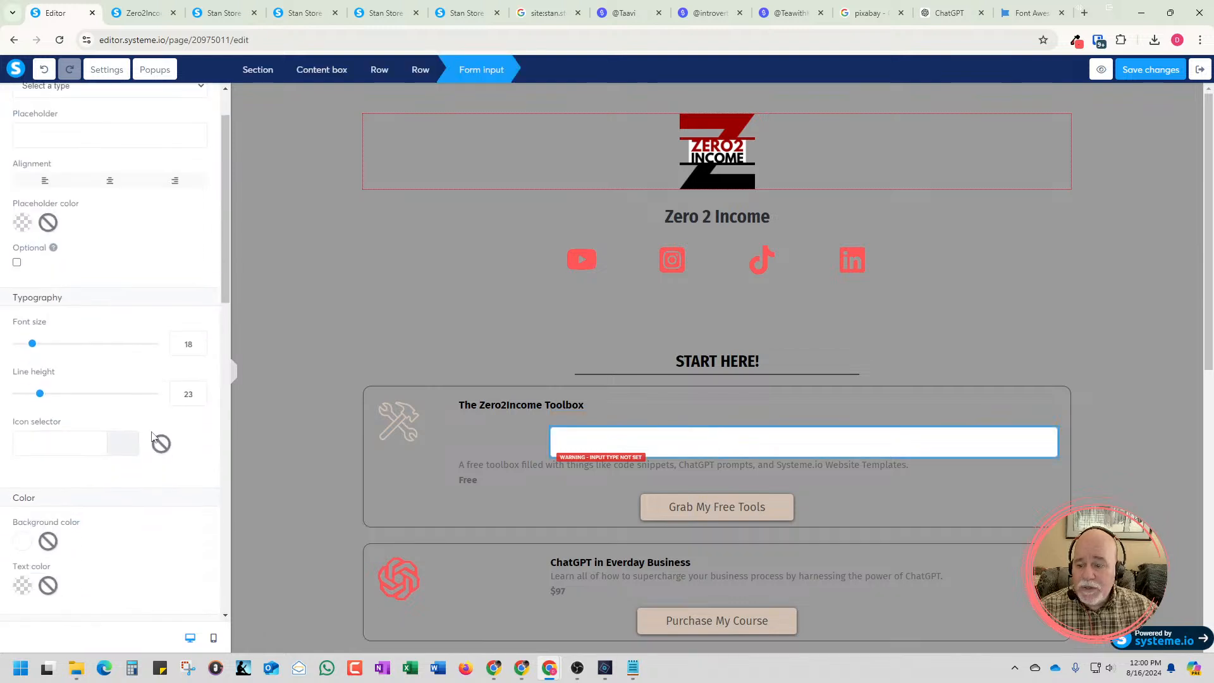
scroll(152, 436, "down", 1)
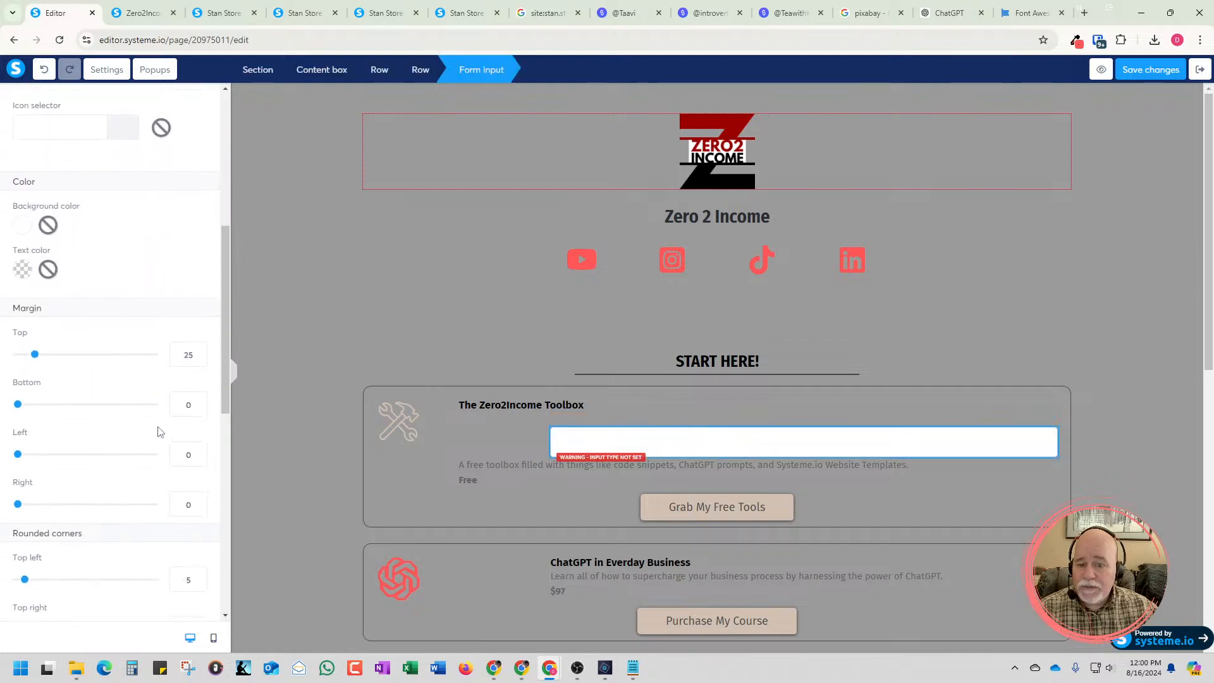
left_click(199, 358)
left_click(199, 358)
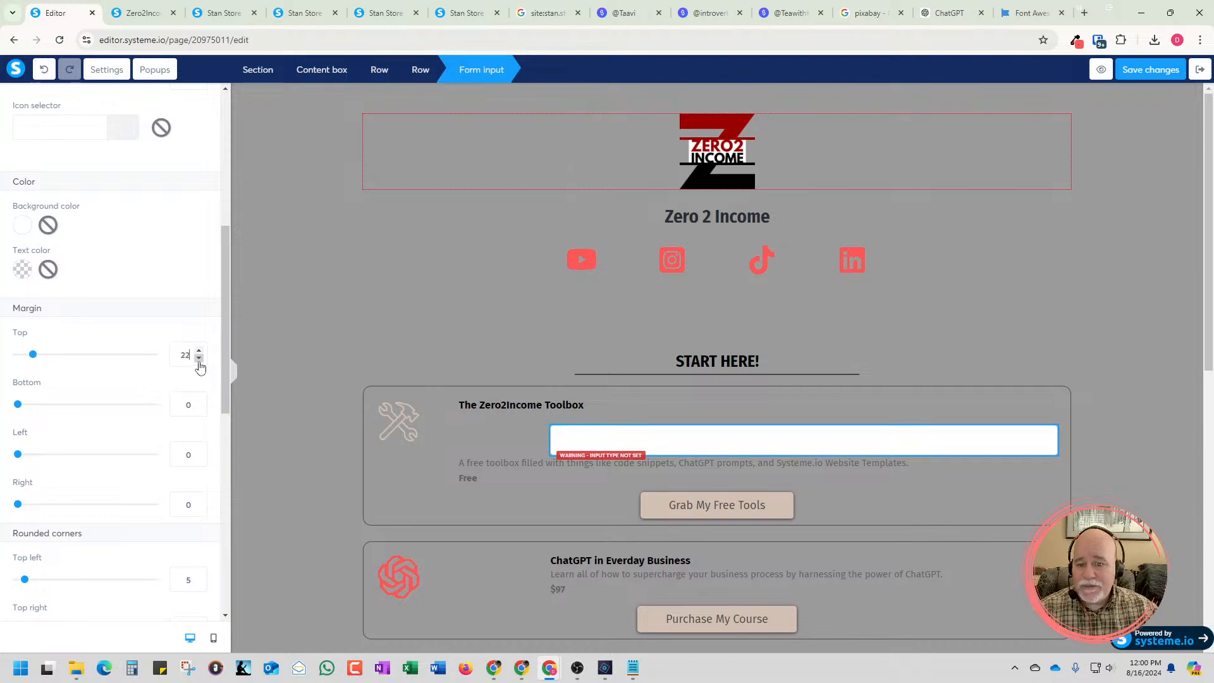
left_click(199, 358)
left_click(199, 358)
left_click(199, 358)
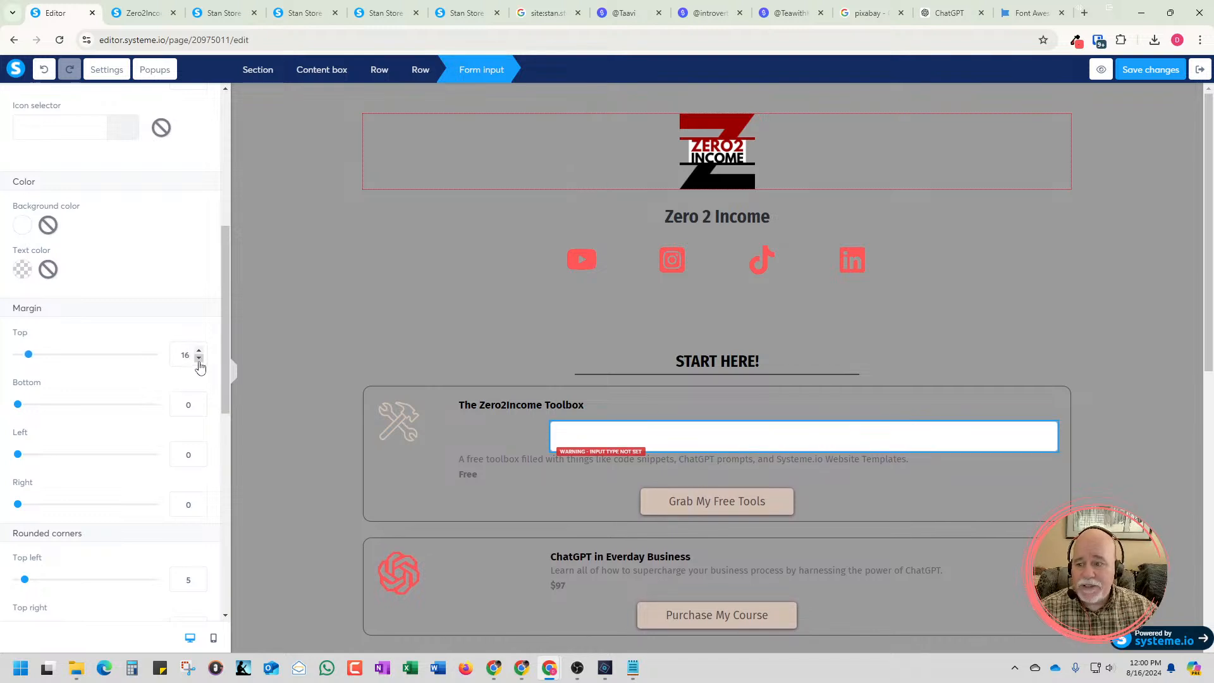
left_click(199, 358)
left_click(199, 358)
left_click(200, 357)
left_click(199, 358)
left_click(199, 358)
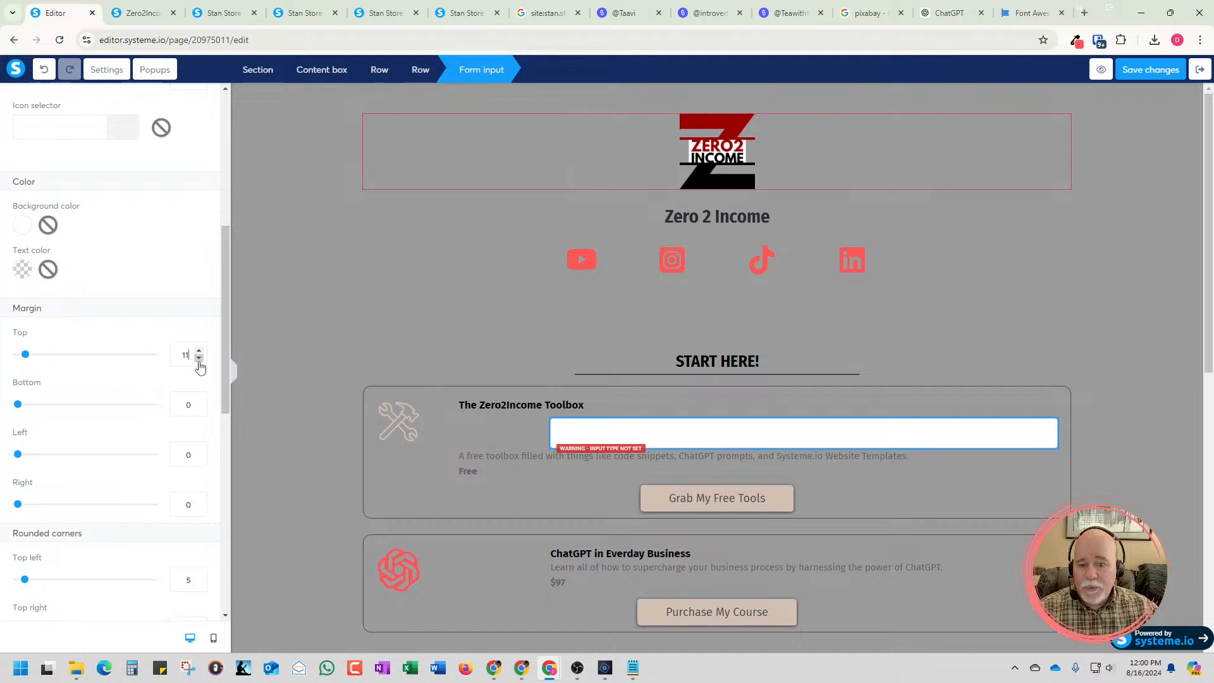
left_click(199, 358)
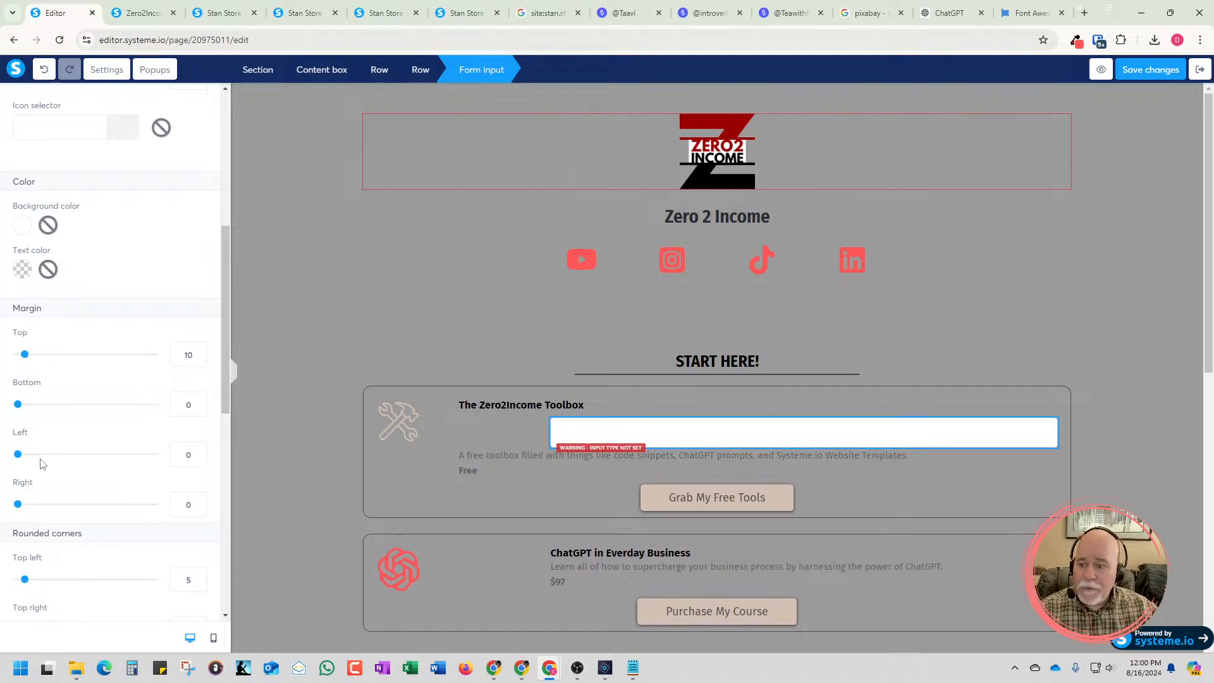
Set the left margin of the form input in the Toolbox content box to -45
left_click(198, 458)
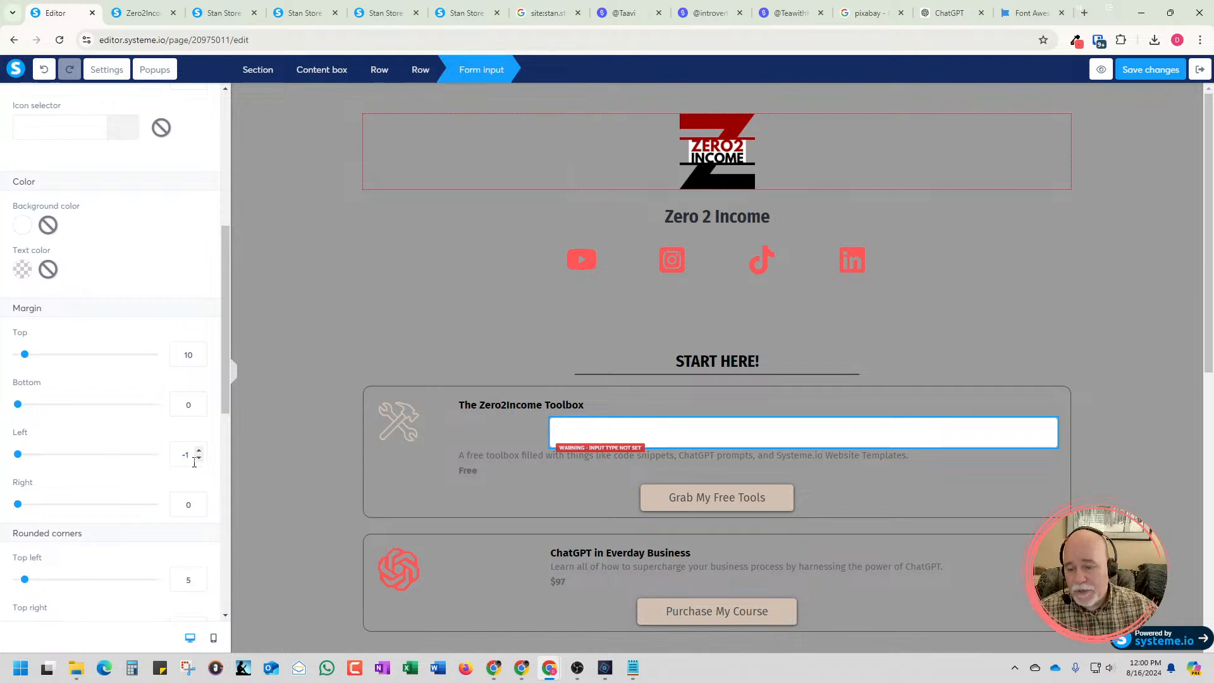
key("Up")
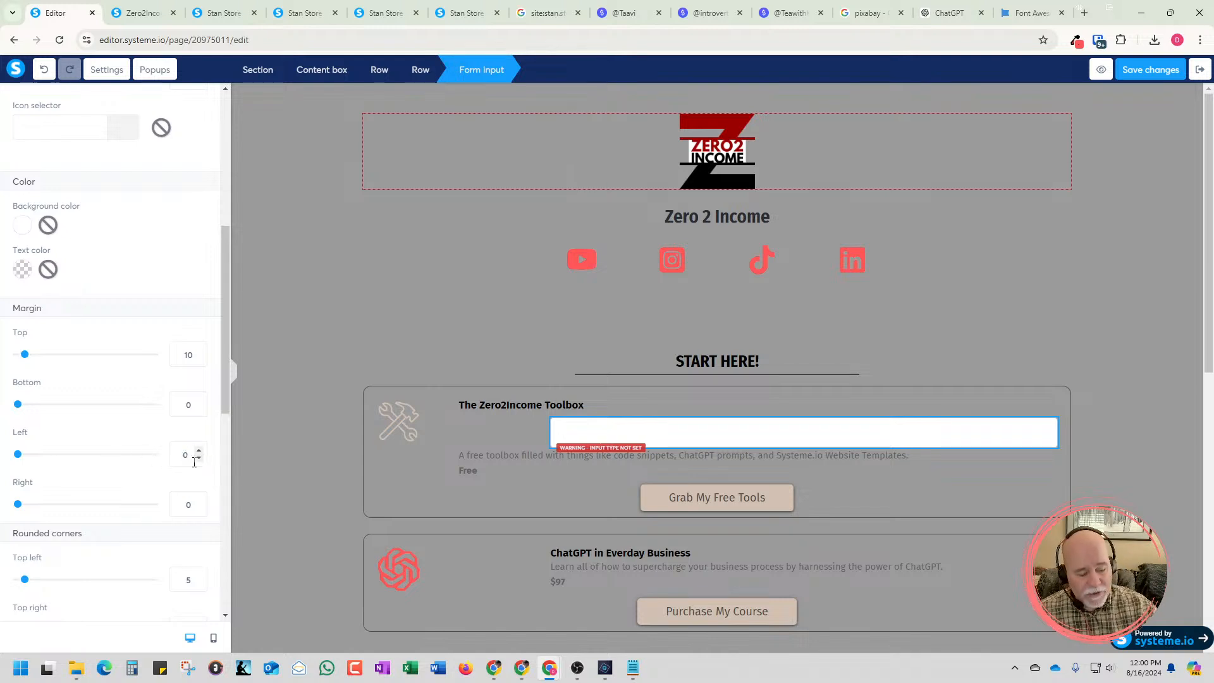
left_click(199, 458)
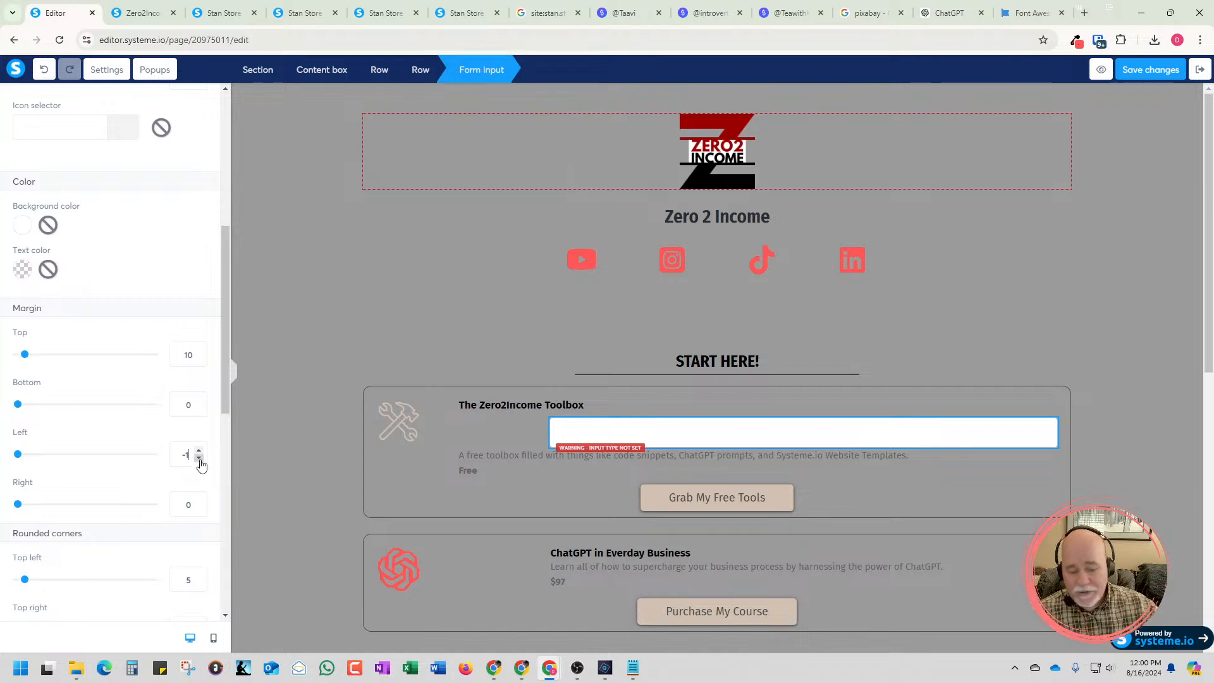
type("45")
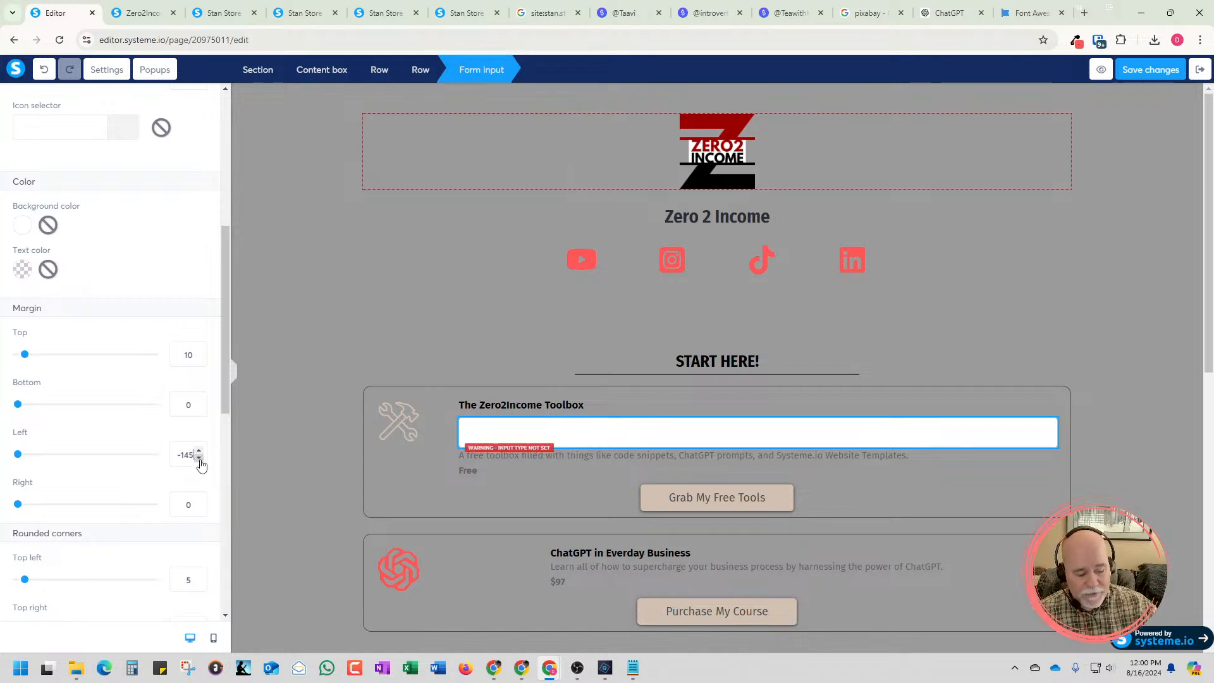
key("BackSpace")
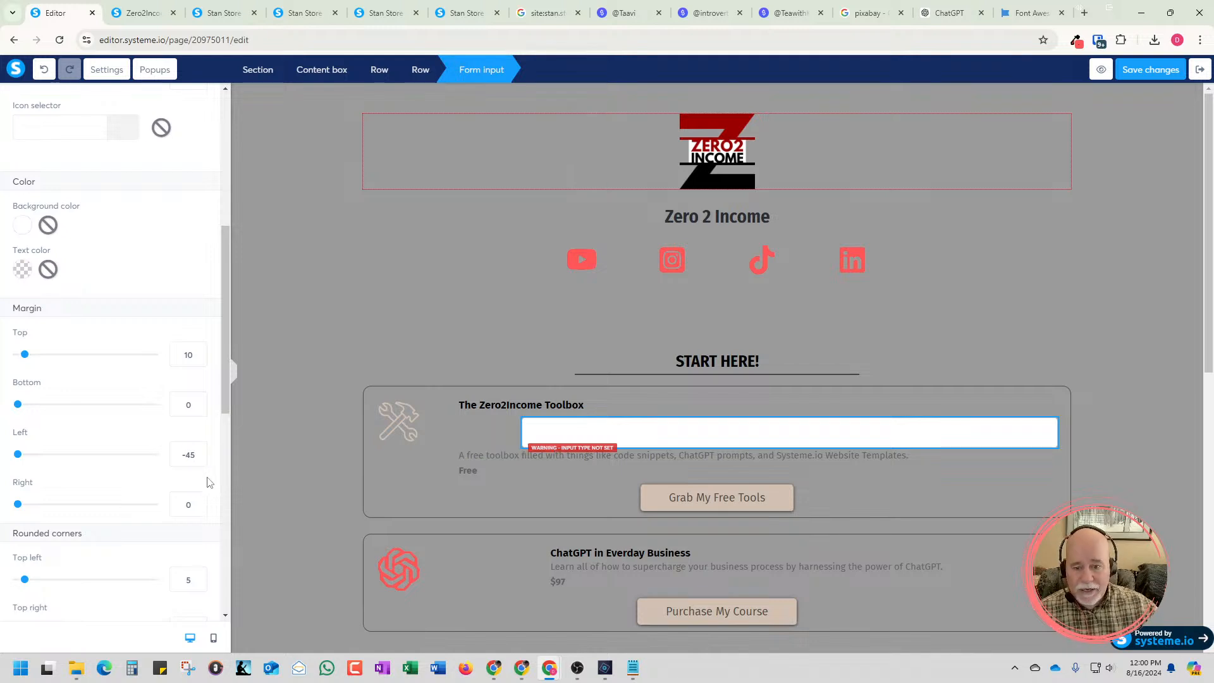
left_click(290, 488)
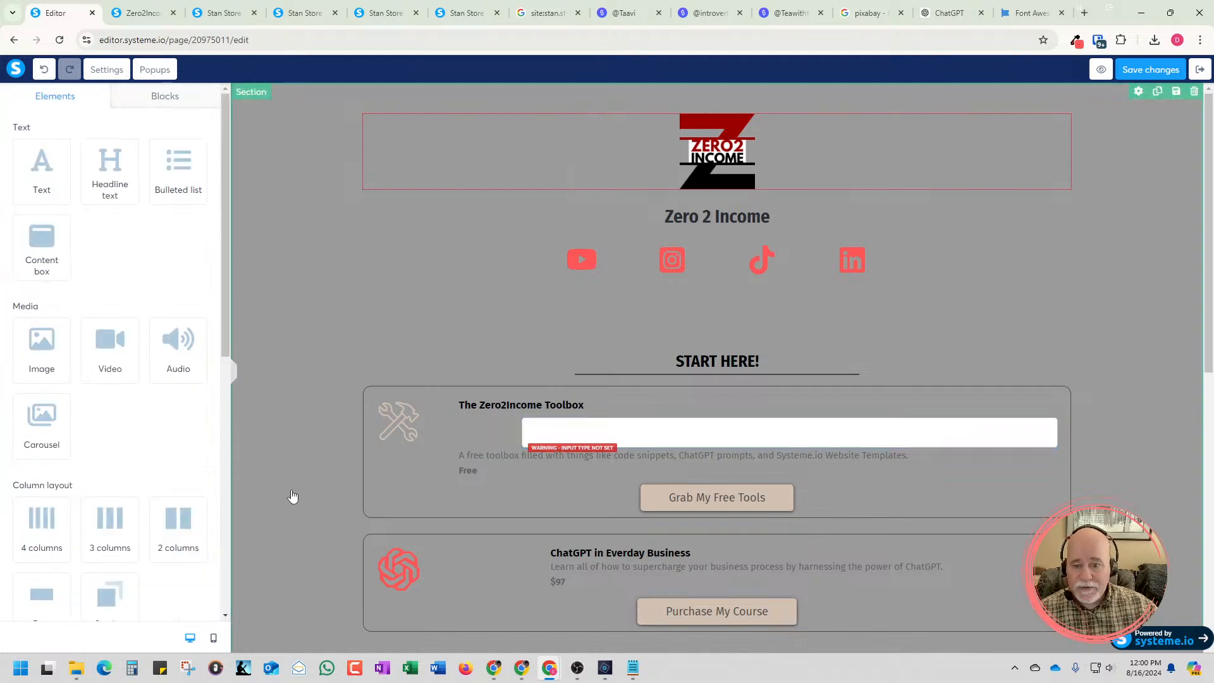
Set the left margin of the Toolbox form input to -146 so its edge lines up with the title text
left_click(528, 435)
left_click(538, 432)
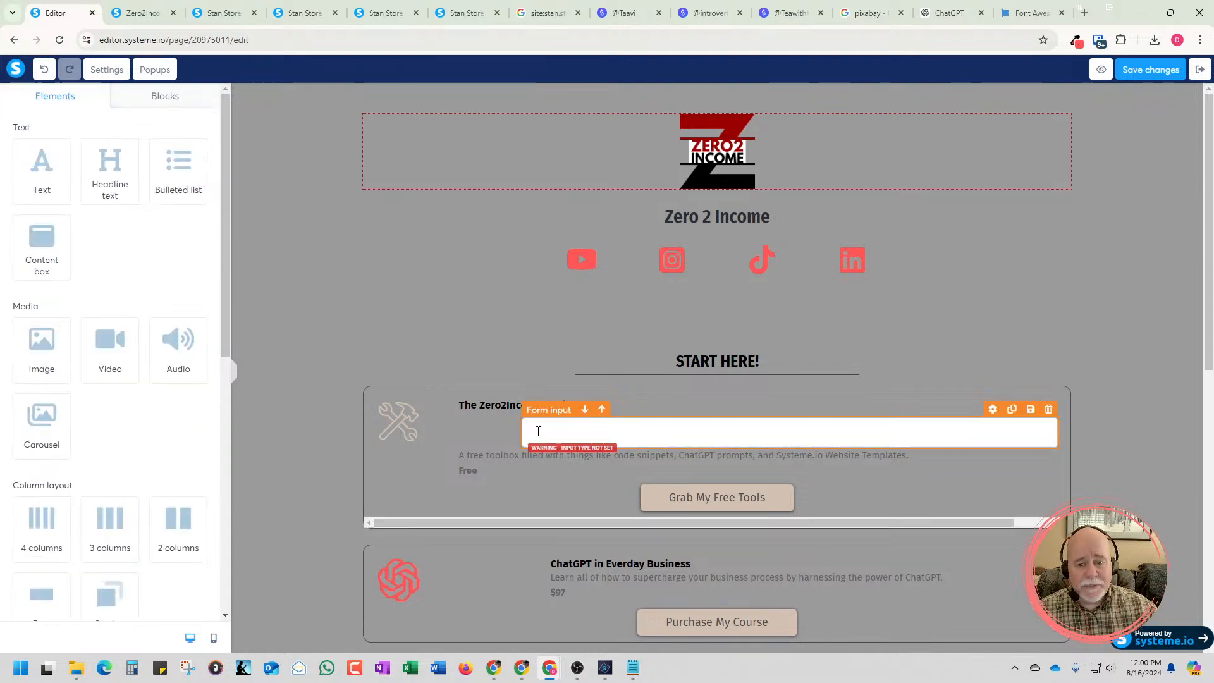
left_click(536, 430)
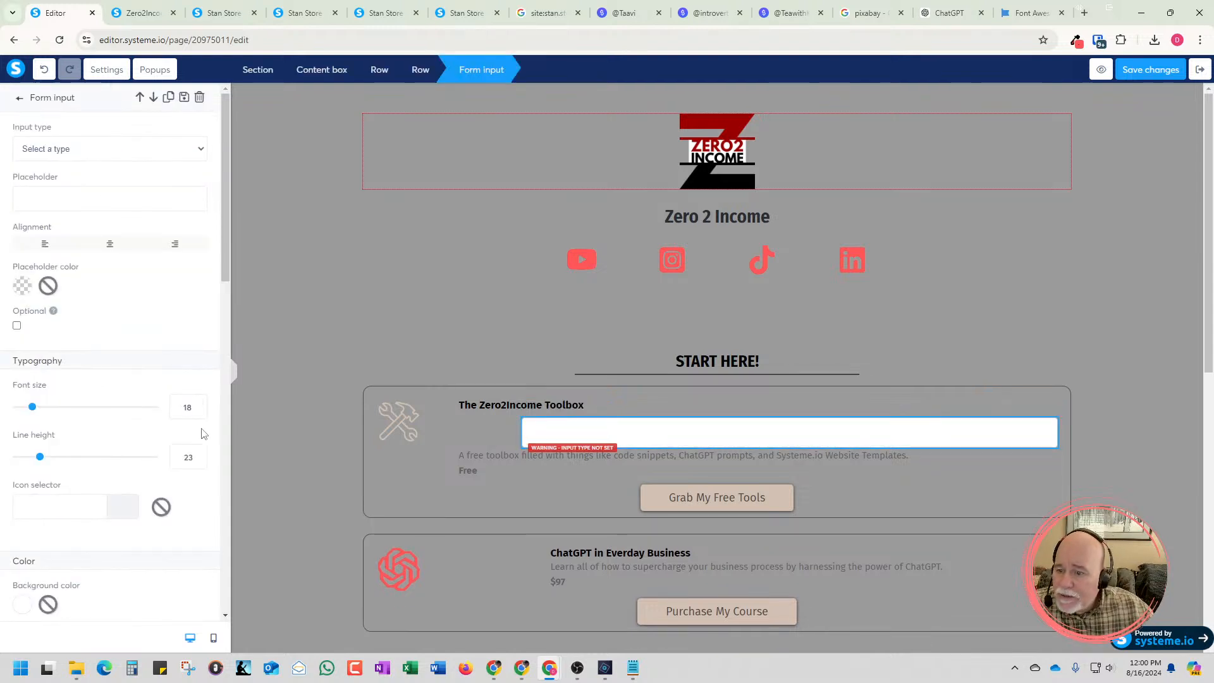
scroll(202, 417, "down", 1)
scroll(202, 434, "down", 6)
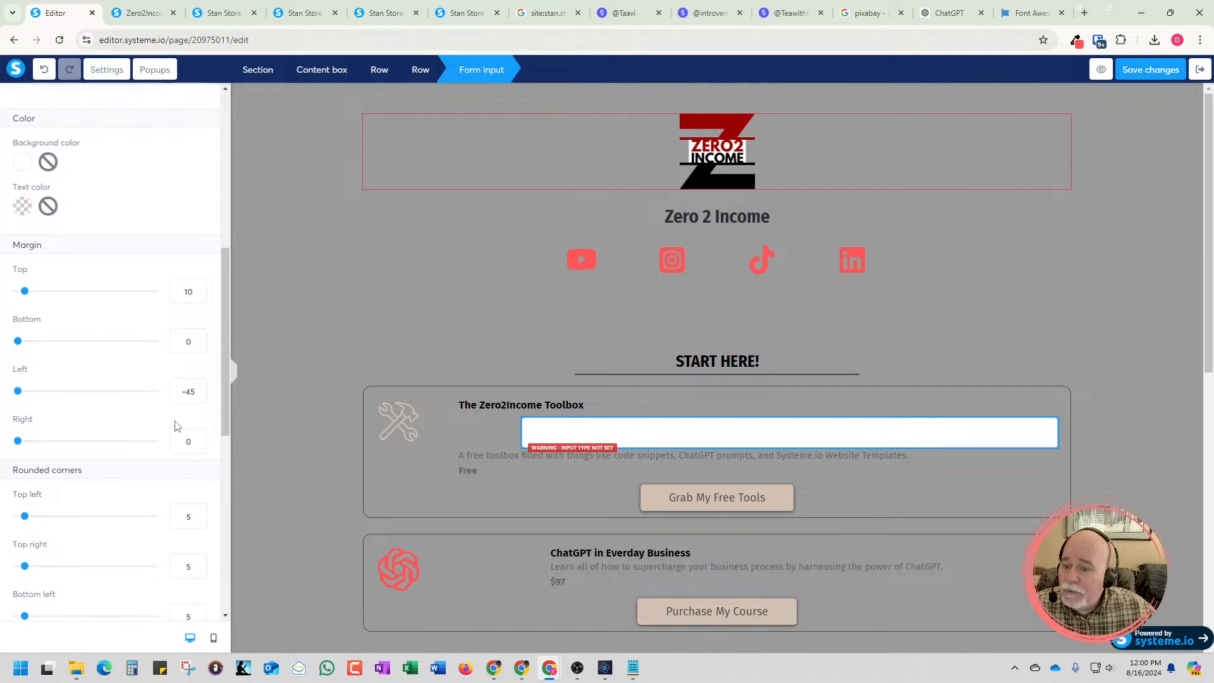
left_click(198, 395)
left_click(198, 395)
left_click(198, 395)
left_click(198, 395)
left_click_drag(199, 395, 199, 397)
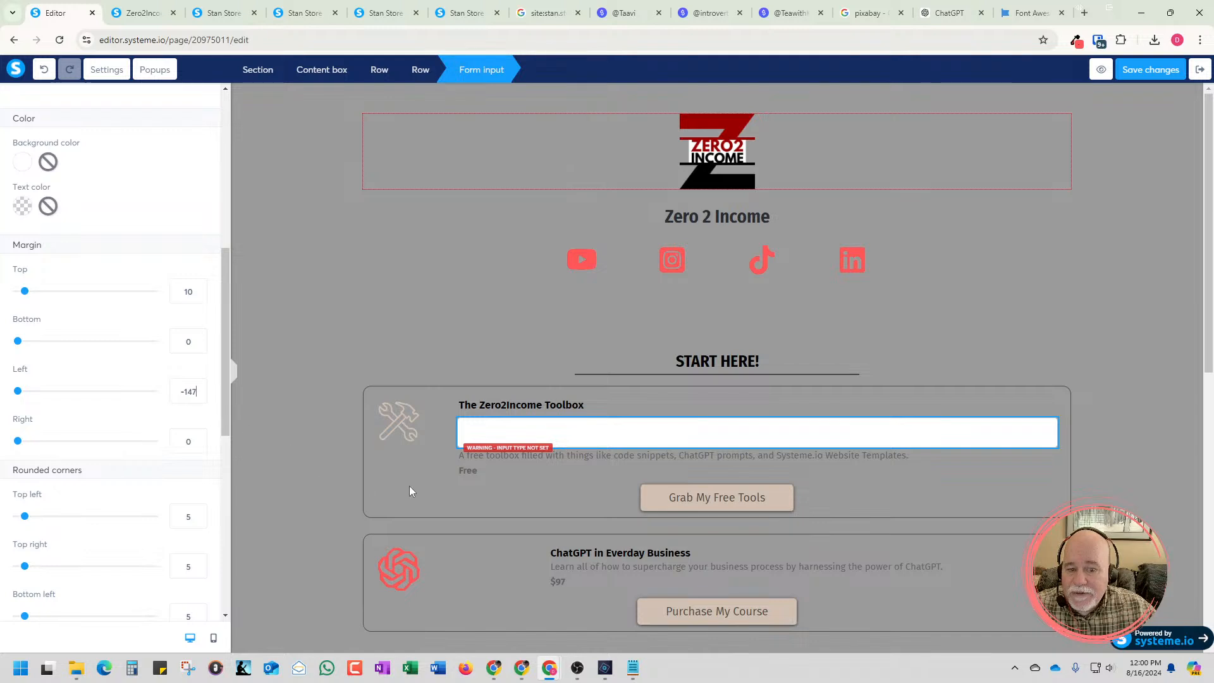
left_click(199, 395)
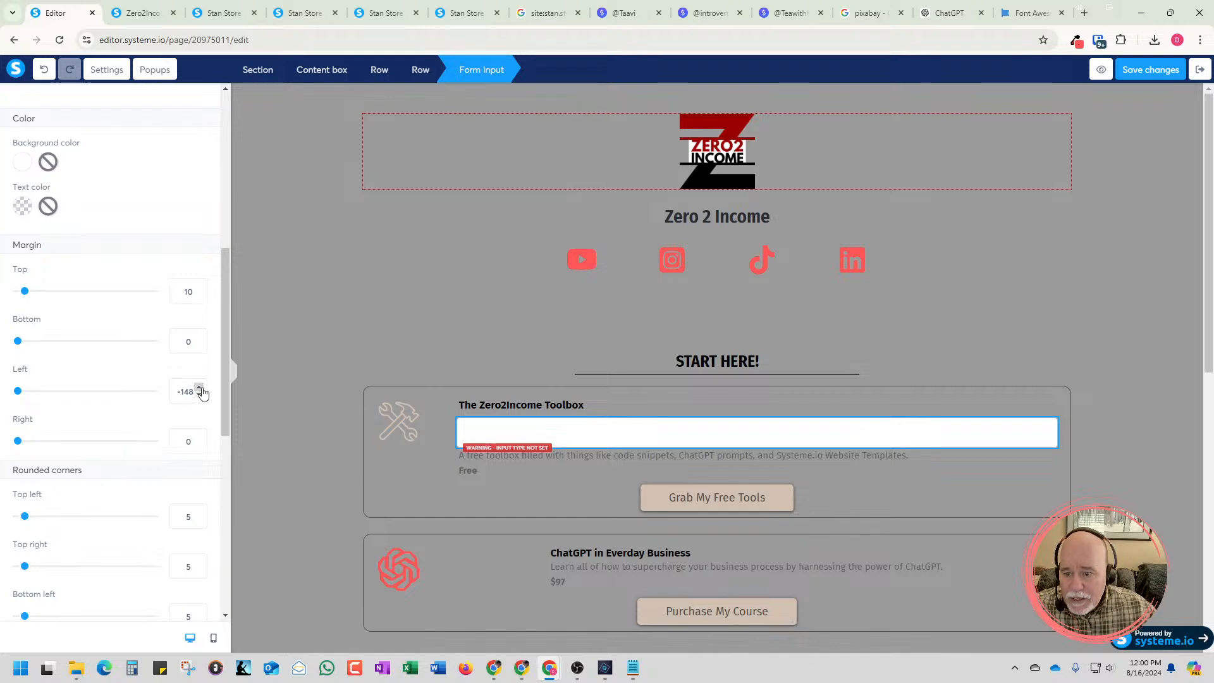
double_click(200, 388)
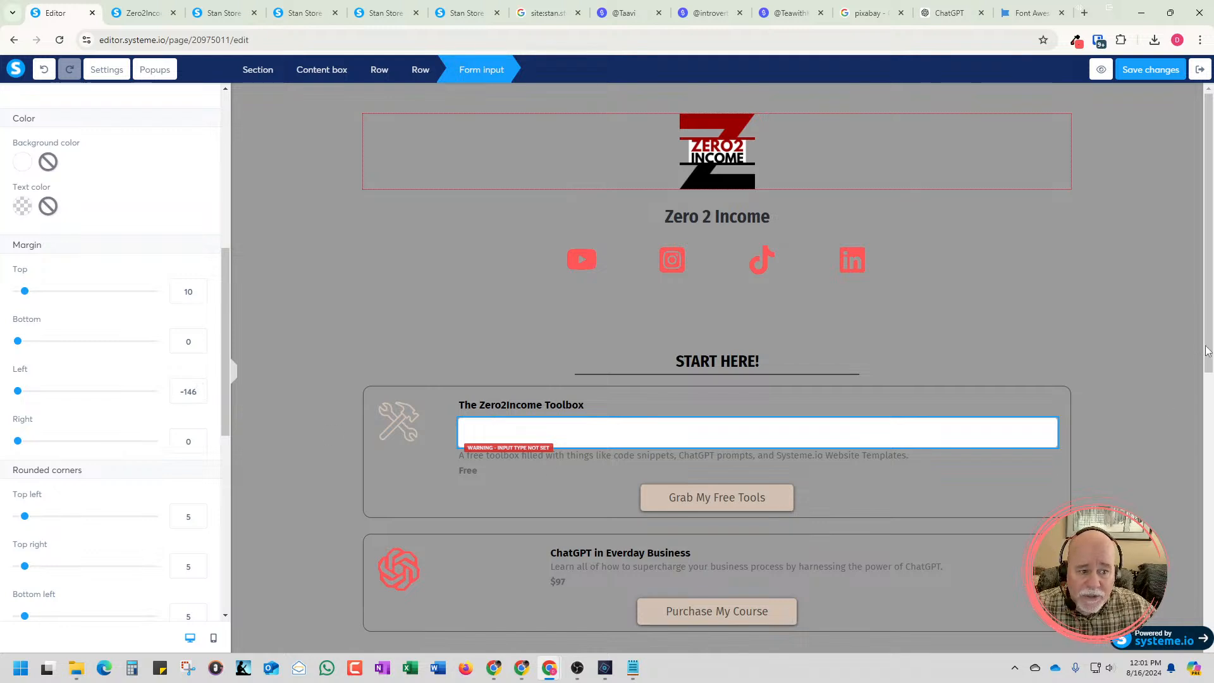
Look over the layout of the Toolbox form input and the content boxes below it on the page
left_click_drag(1208, 365, 1207, 453)
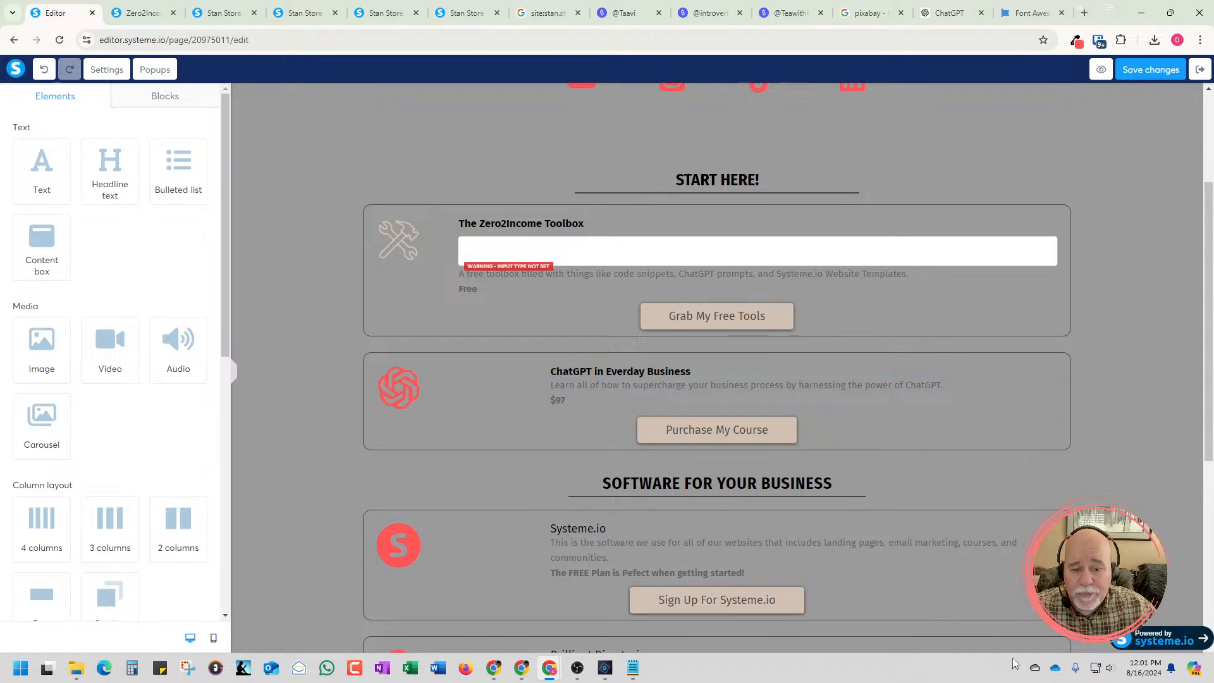
scroll(861, 531, "down", 6)
scroll(796, 495, "up", 8)
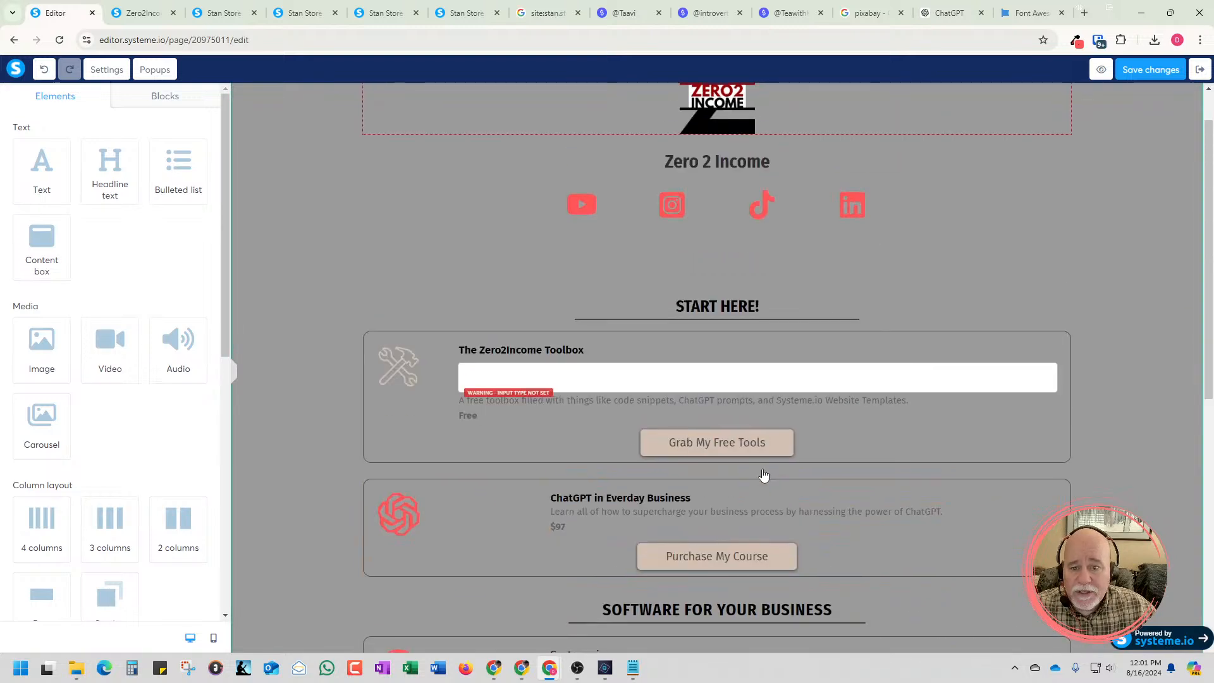
scroll(763, 475, "up", 1)
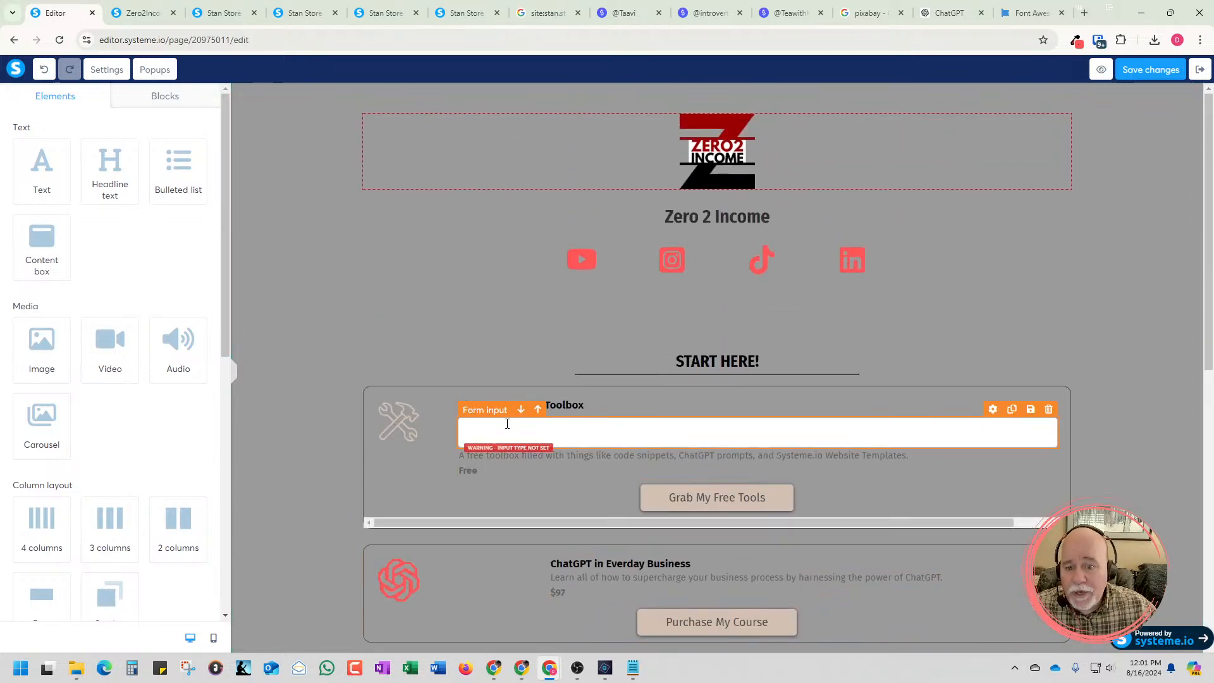
scroll(503, 442, "down", 4)
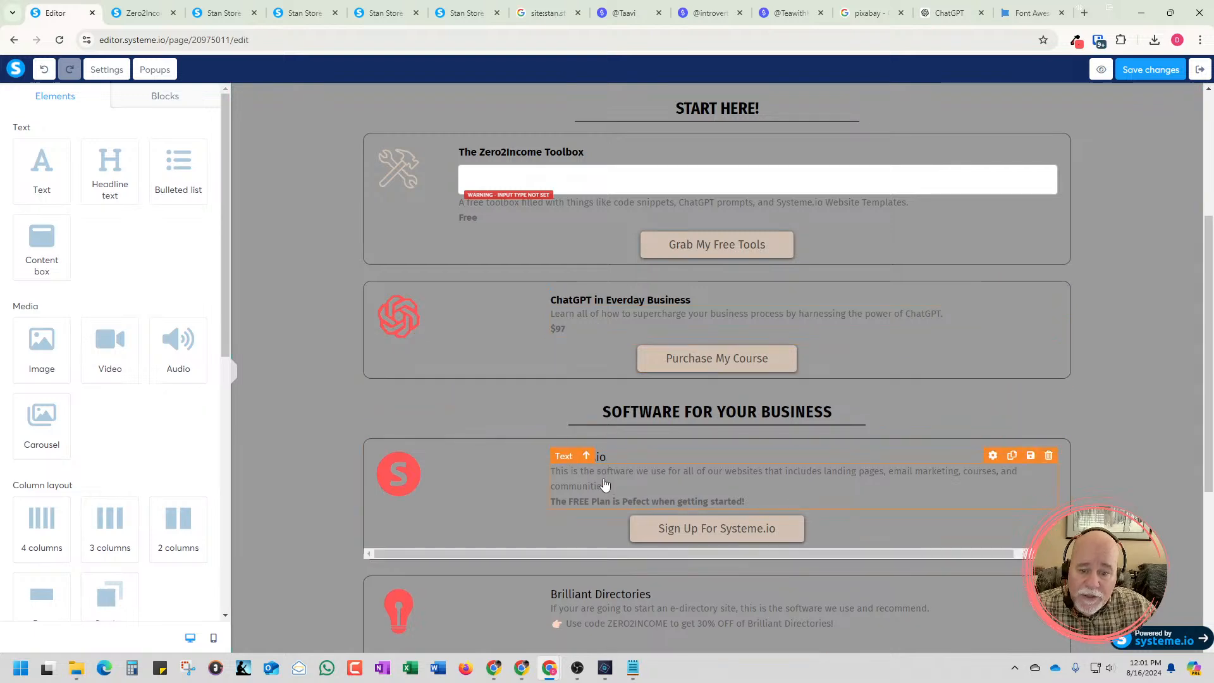
scroll(605, 485, "down", 3)
scroll(572, 417, "up", 4)
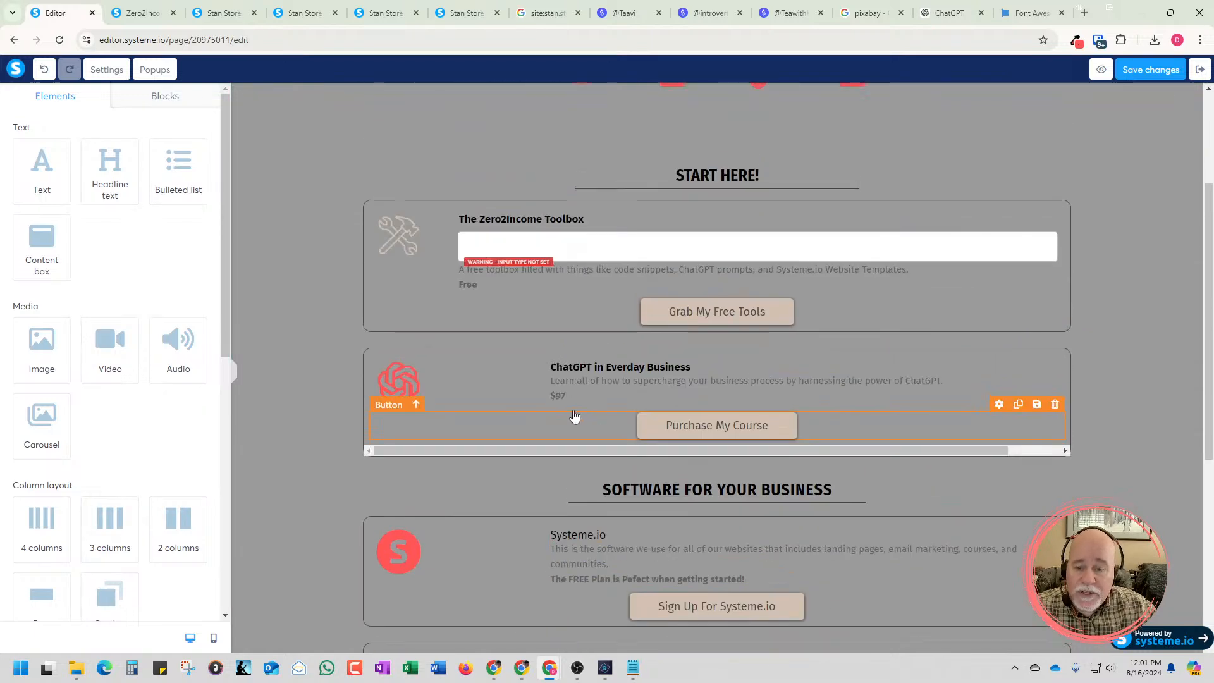
scroll(574, 415, "up", 3)
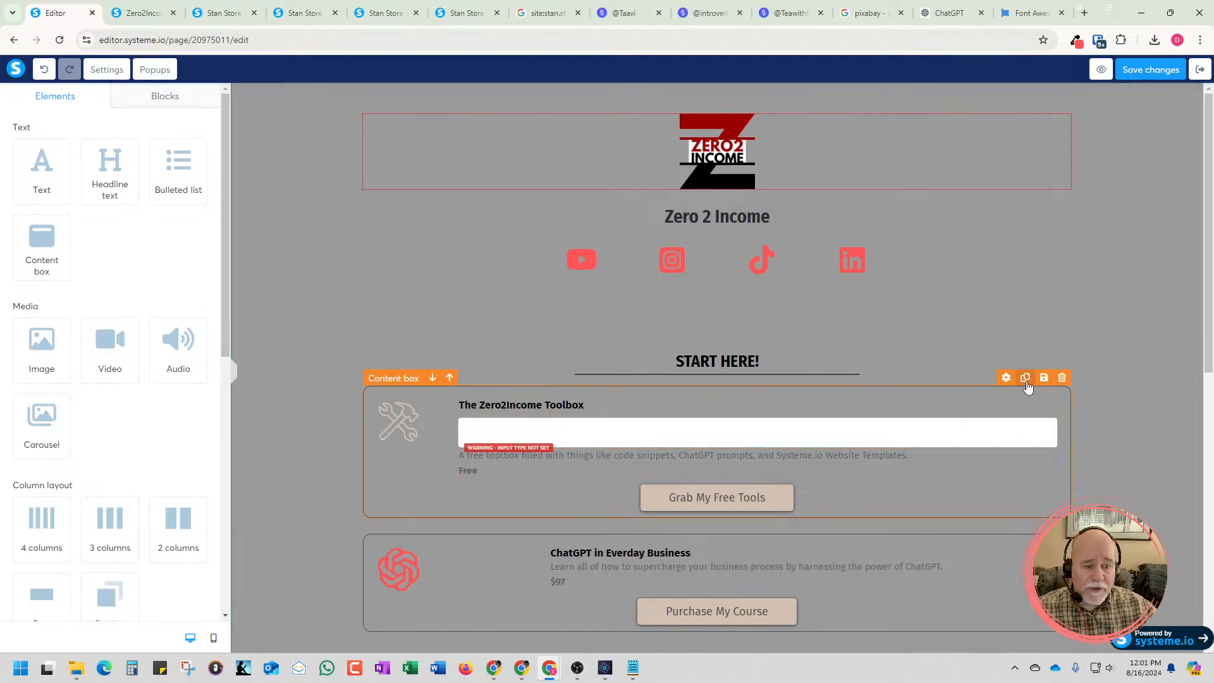
Duplicate the whole Zero2Income Toolbox content box, and delete the copy again
left_click(1025, 378)
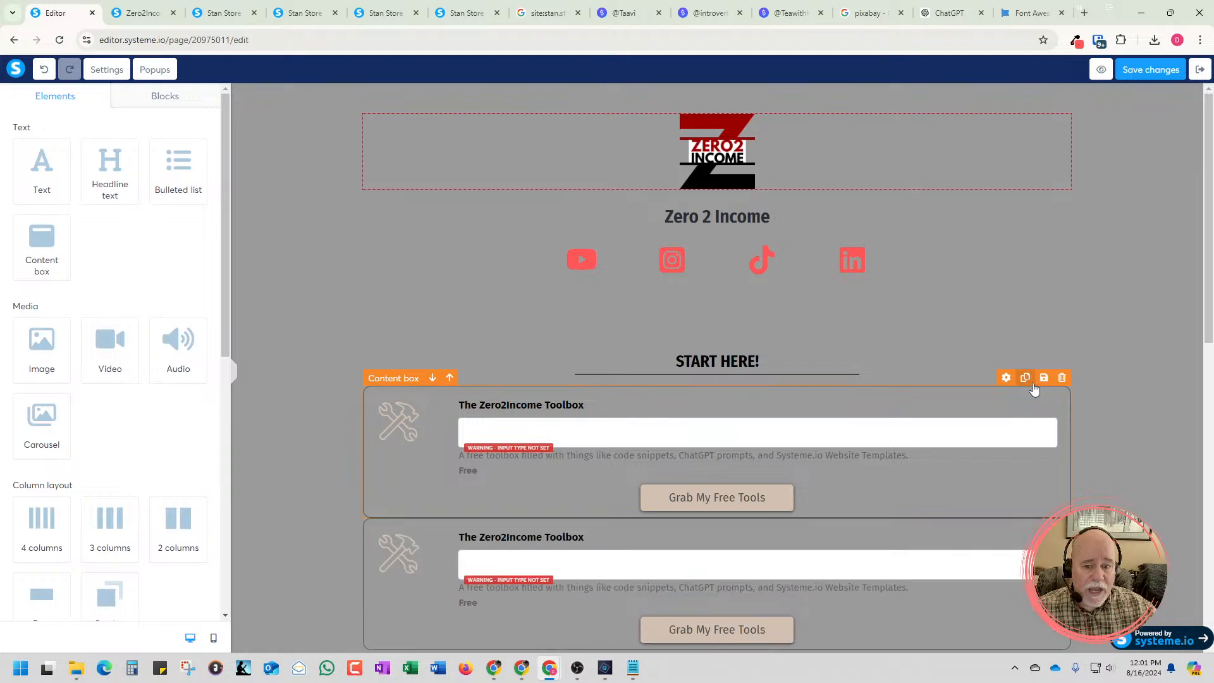
scroll(1119, 439, "down", 2)
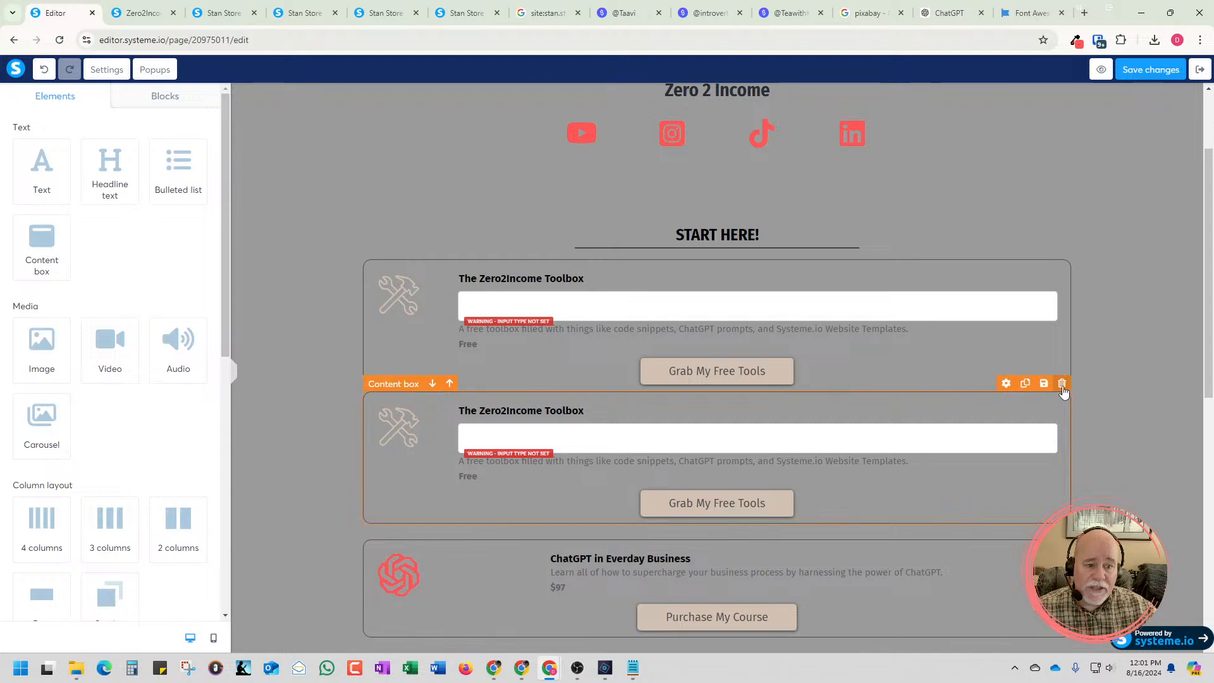
left_click(1062, 393)
key("Return")
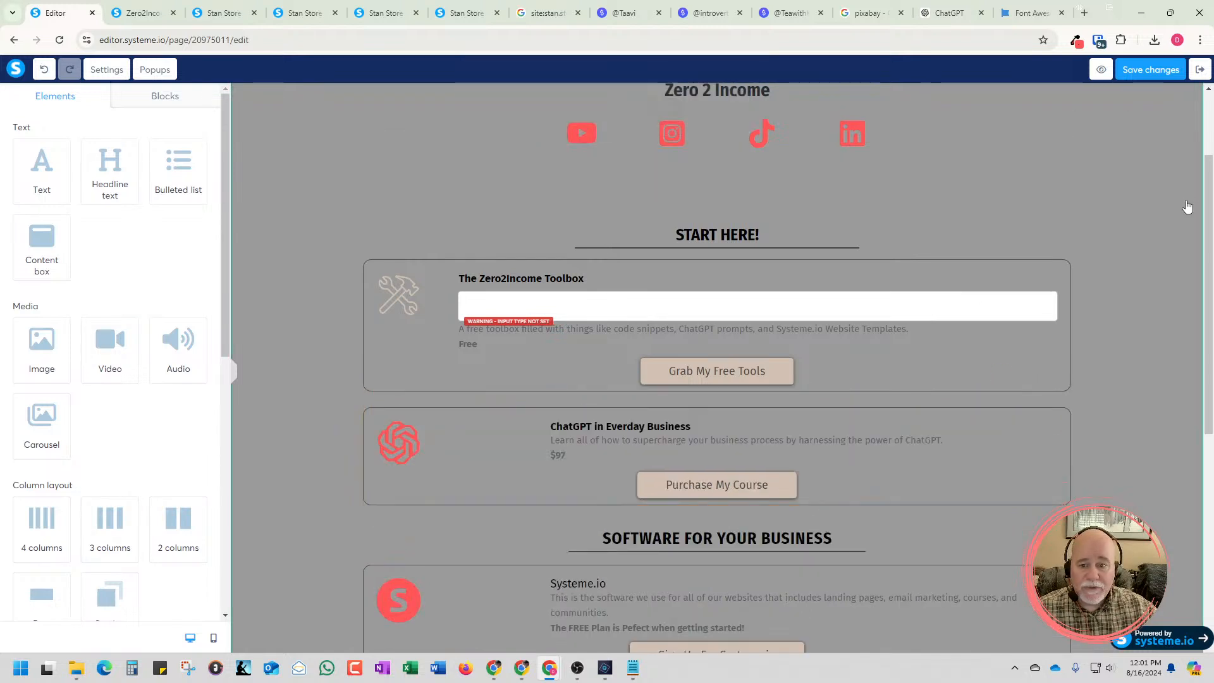
Set the input type of the form input in the Toolbox content box to First name
left_click(620, 305)
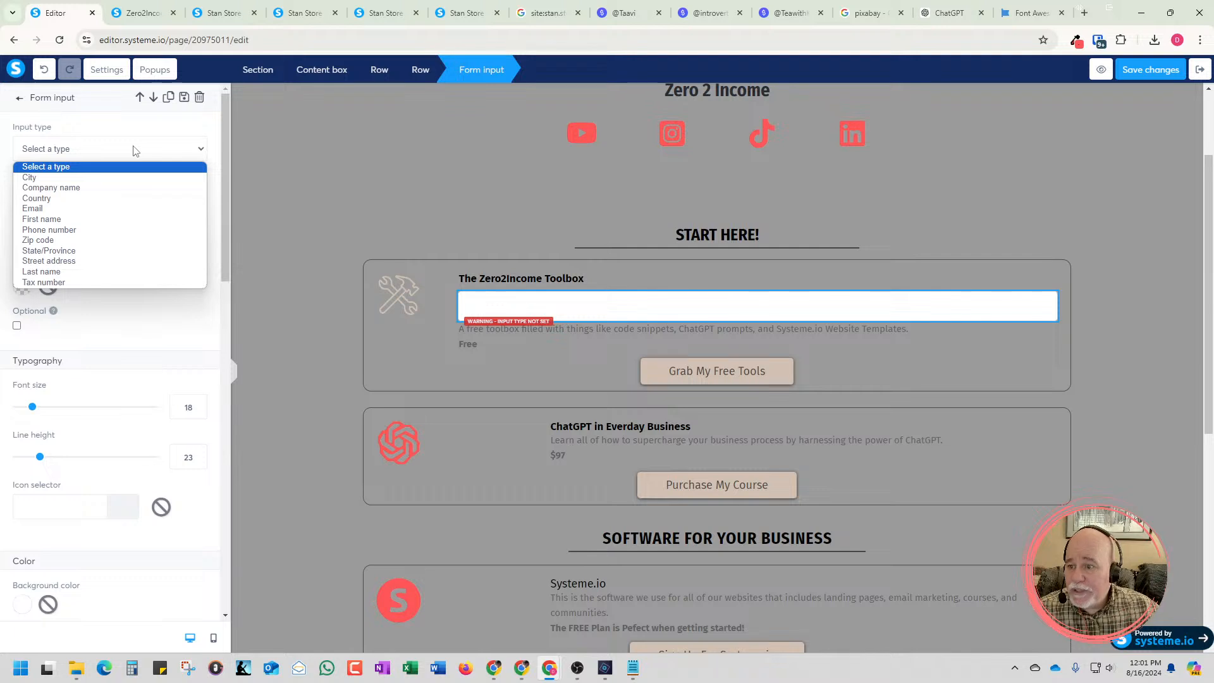
left_click(114, 219)
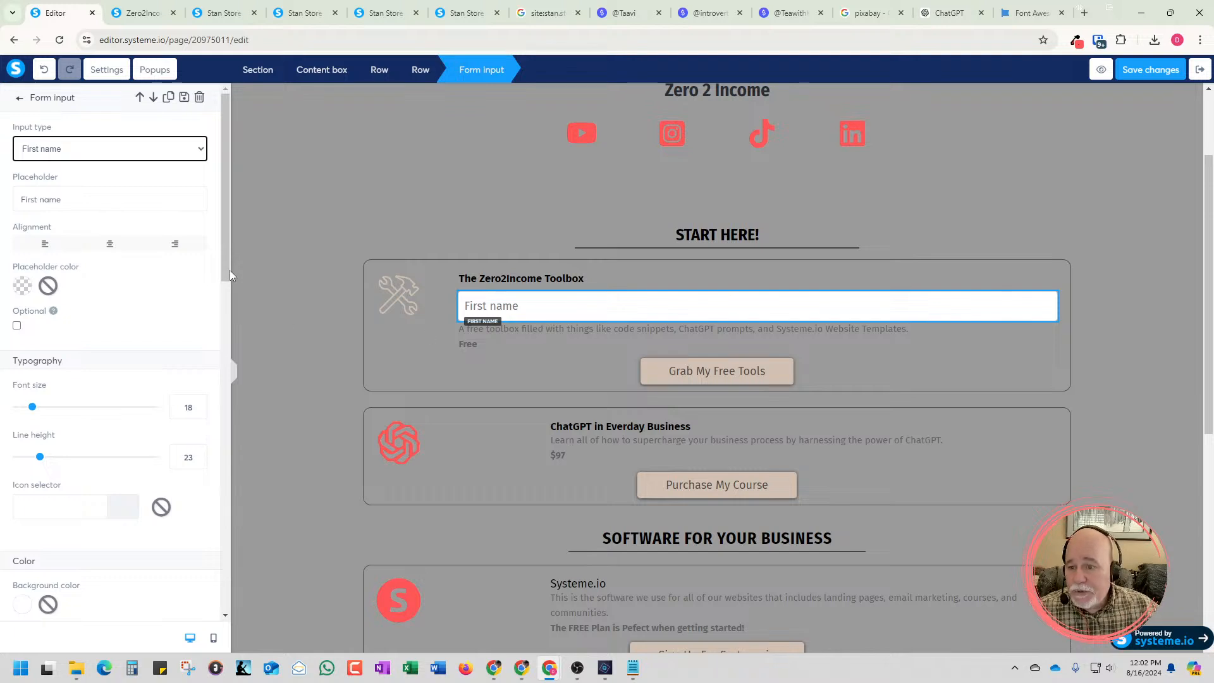
Add another blank form input beneath the First name field in the Toolbox box, and delete it again
left_click(18, 103)
scroll(100, 298, "down", 6)
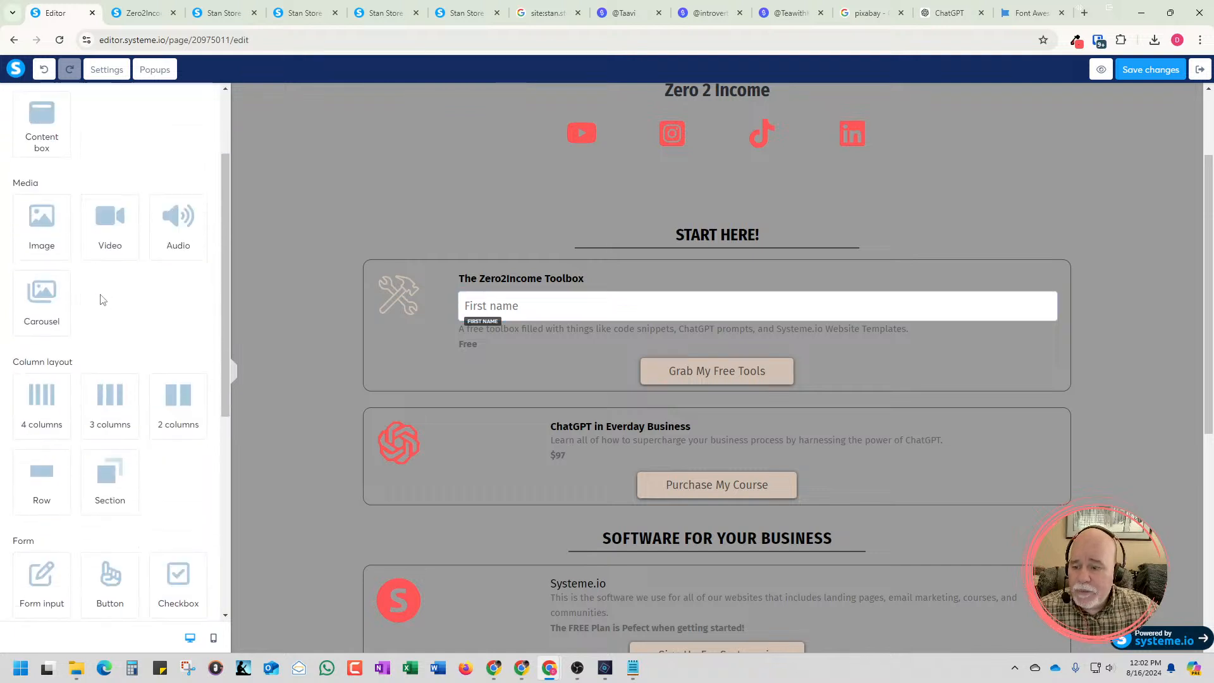
left_click_drag(41, 316, 571, 311)
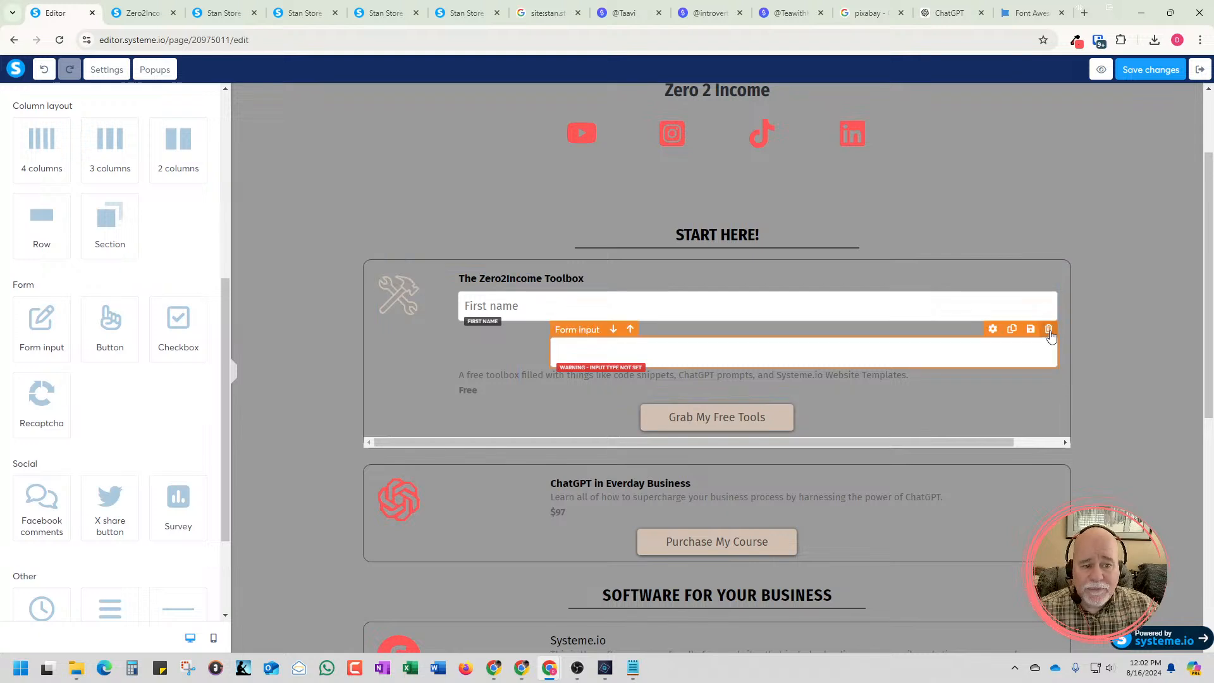
left_click(1048, 330)
left_click(662, 119)
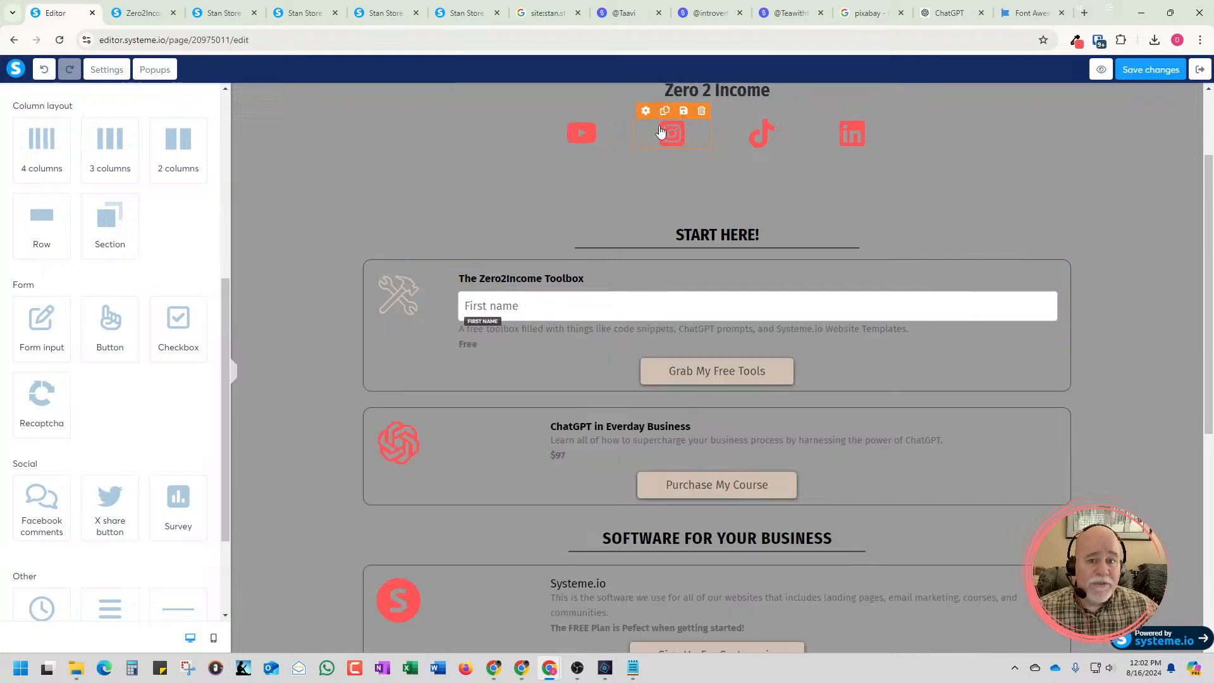
Duplicate the aligned First name form input twice within the Toolbox content box
left_click(1002, 303)
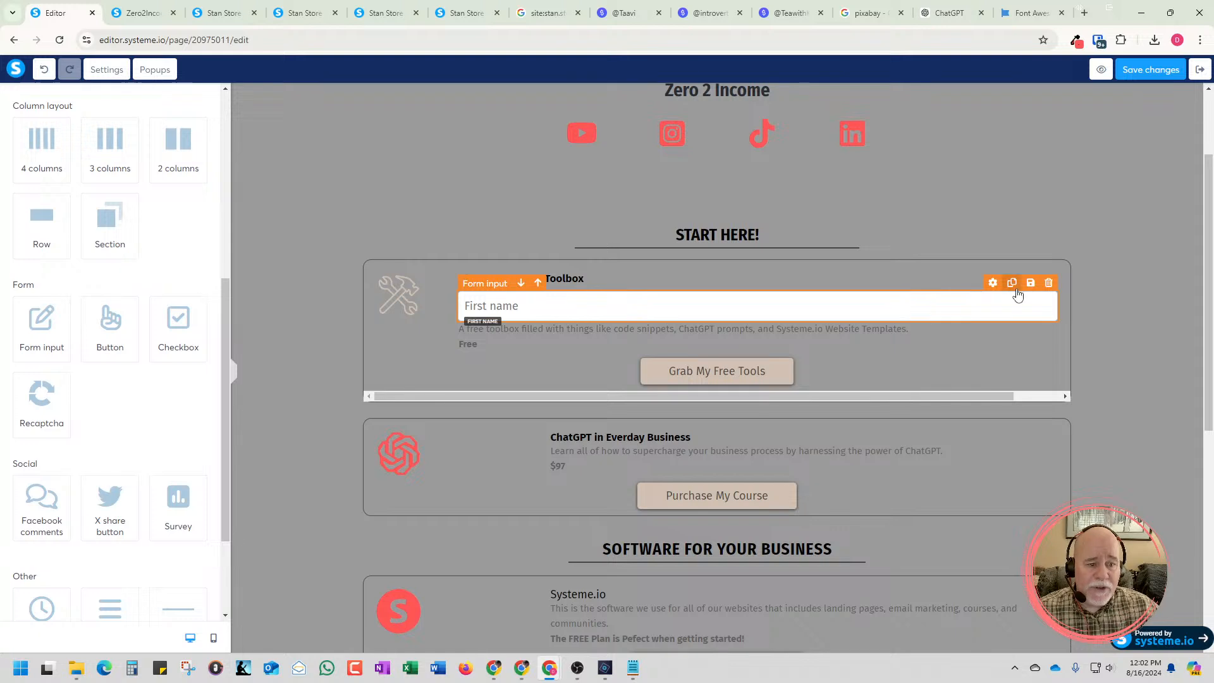
left_click(1011, 284)
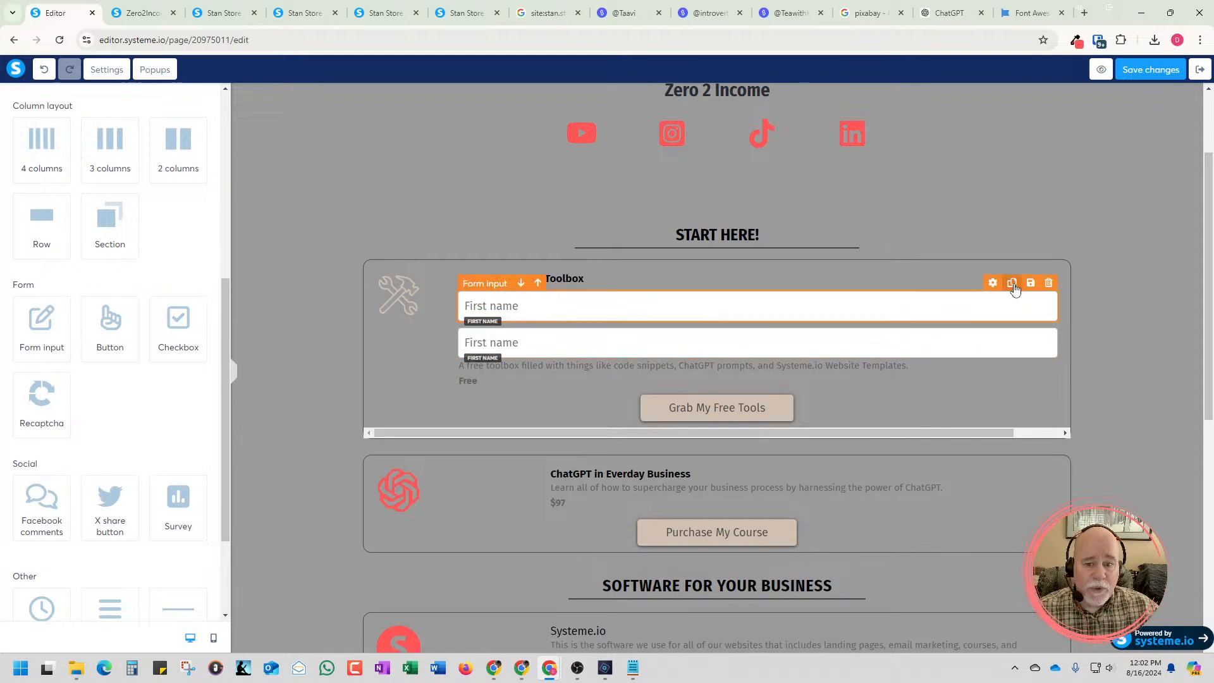
left_click(1011, 283)
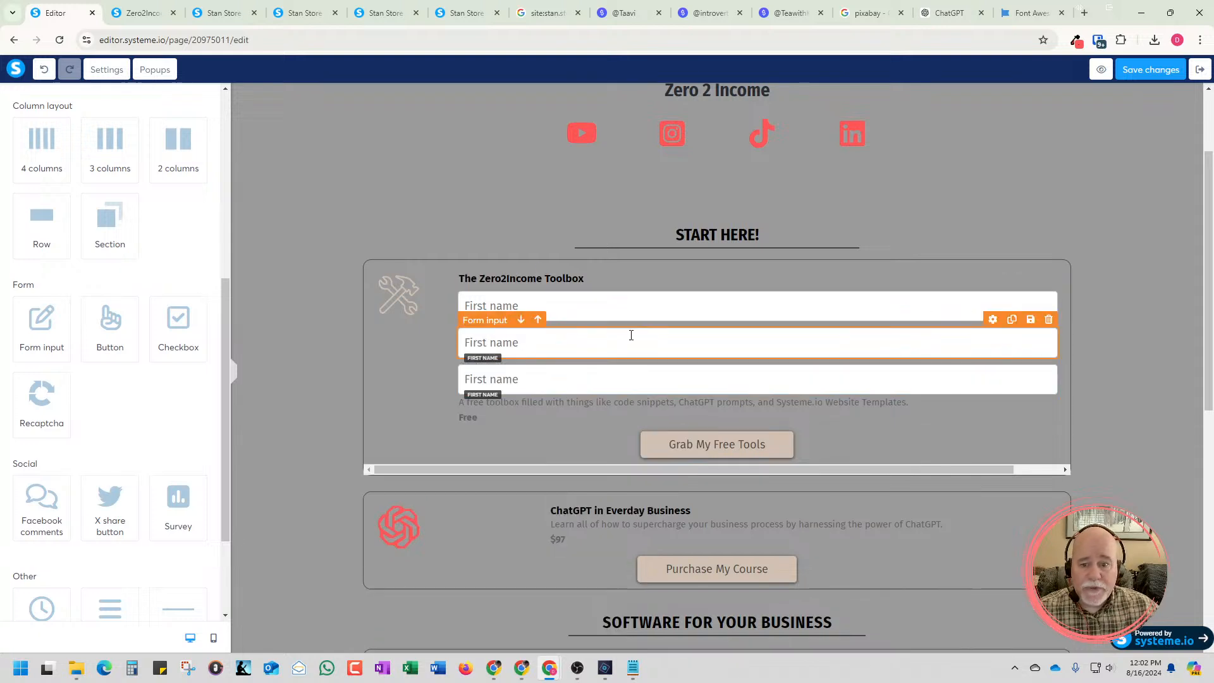
Change the input type of the second form input in the Toolbox box to Last name
left_click(517, 345)
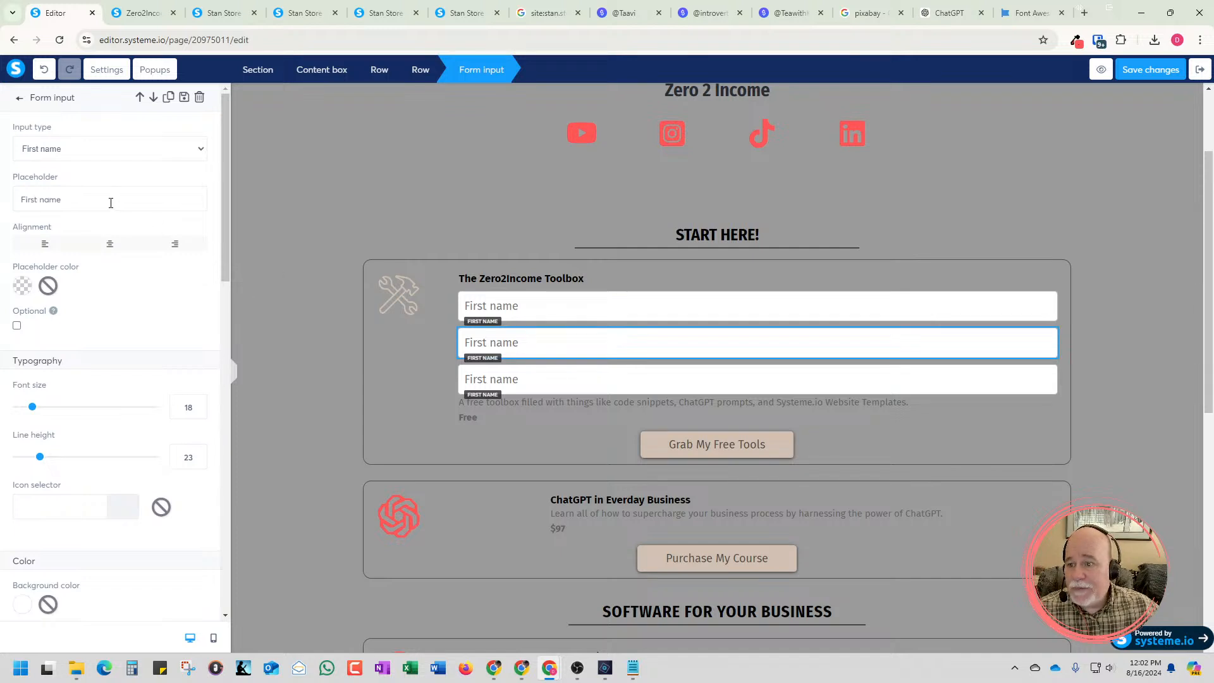
left_click(117, 153)
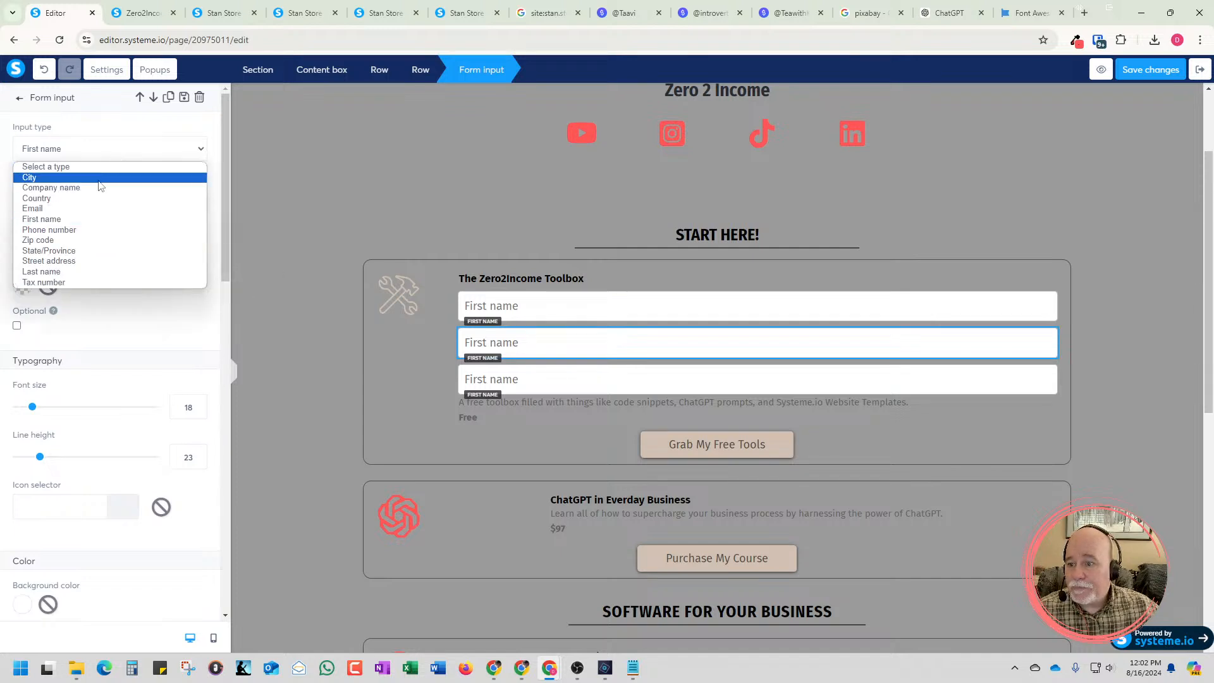
left_click(83, 273)
key("Escape")
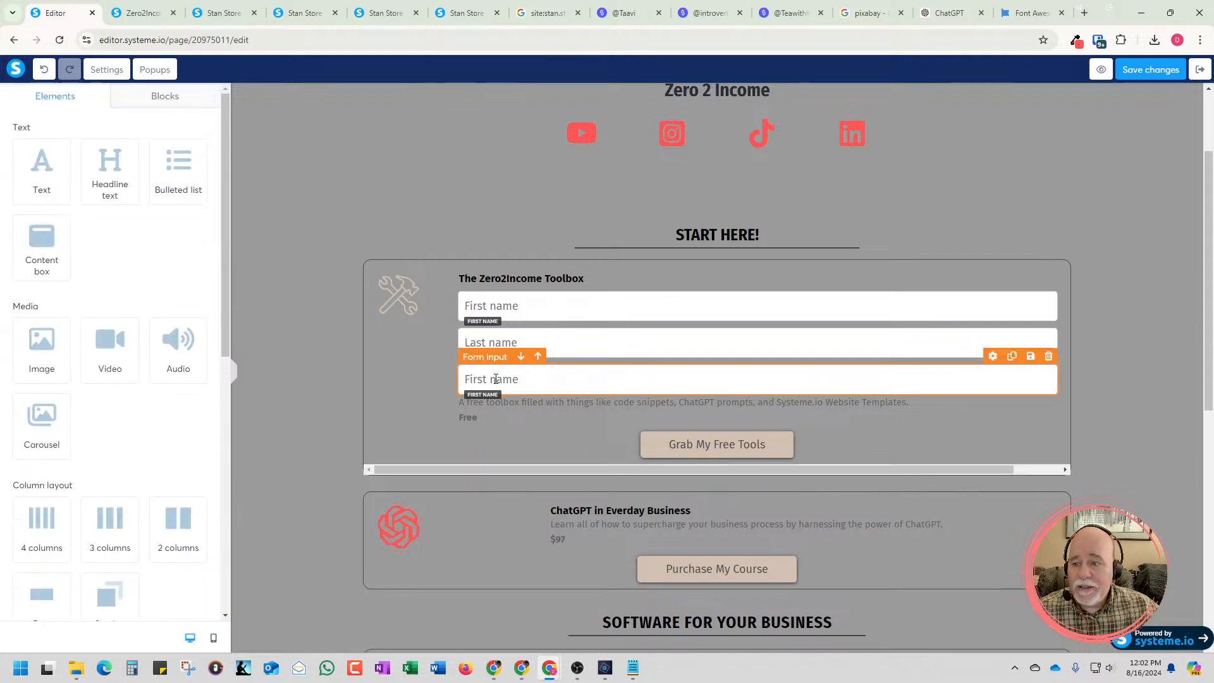
Change the input type of the third form input in the Toolbox box to Email
left_click(512, 379)
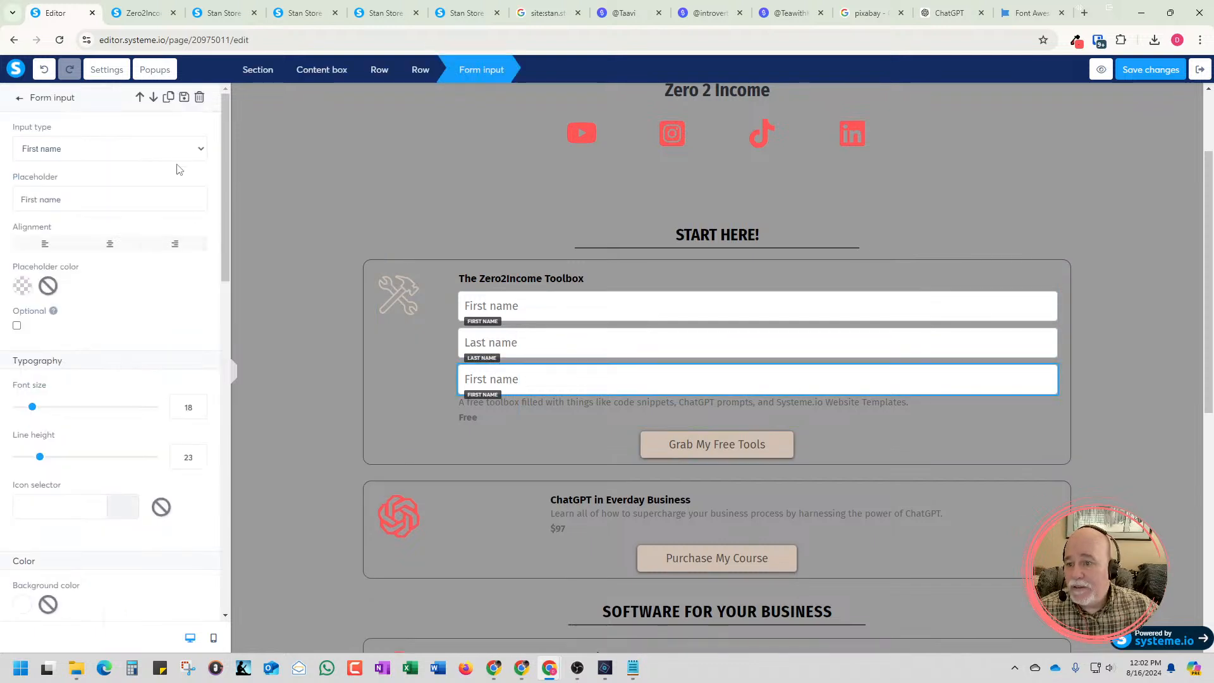
left_click(198, 150)
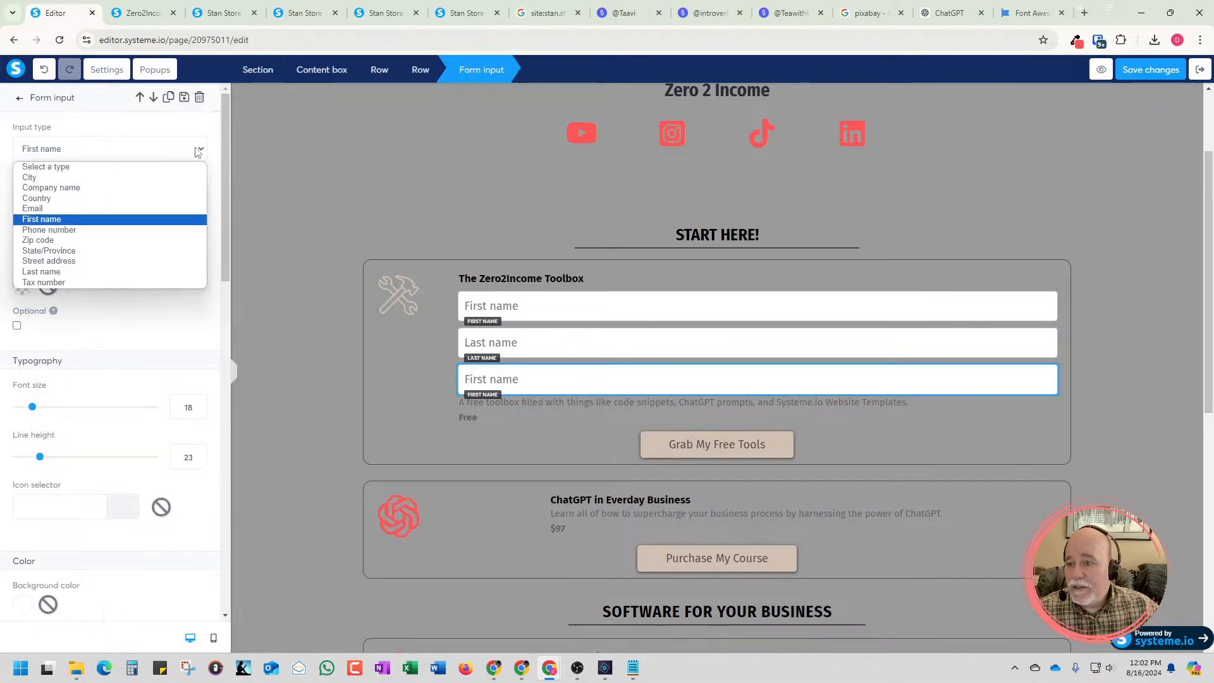
left_click(166, 217)
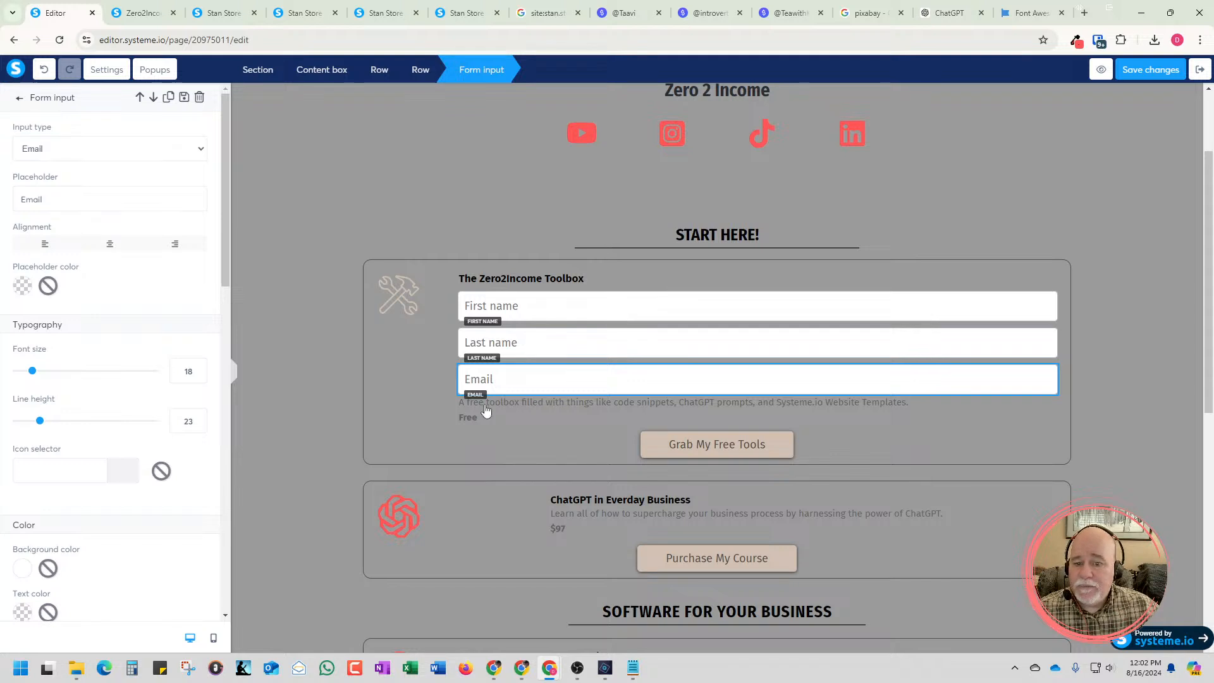
Move the Toolbox description text with its Free label above the First name input, directly under the box title
key("Escape")
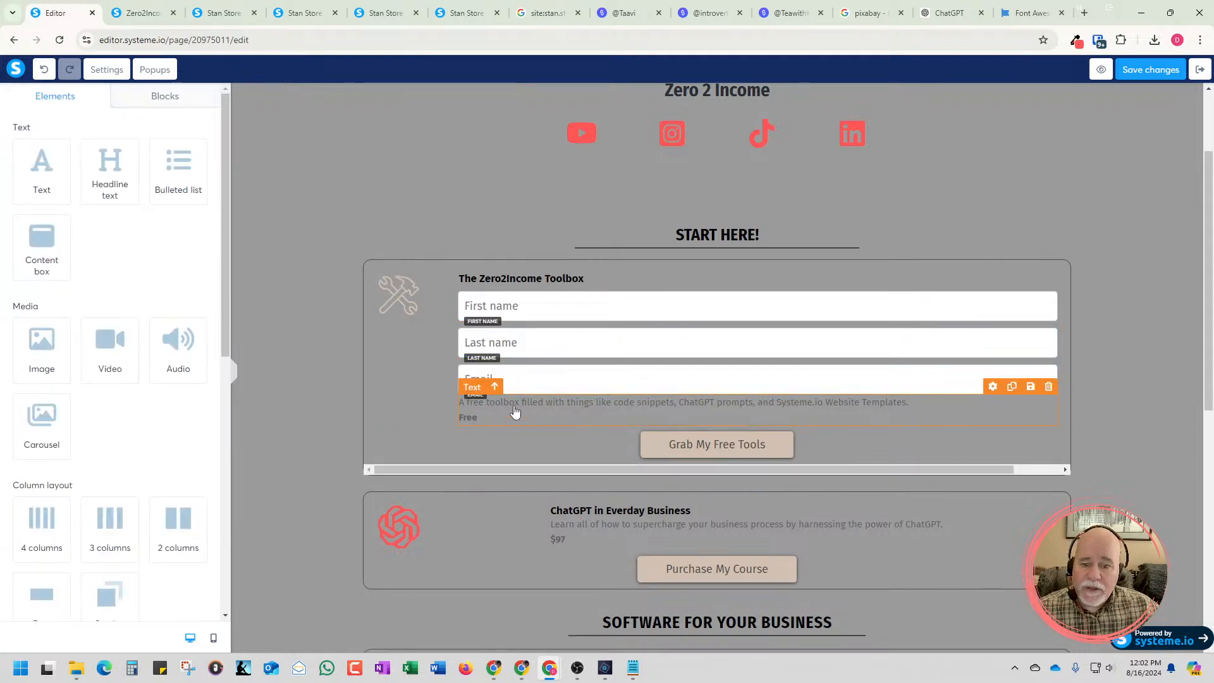
left_click_drag(514, 414, 520, 289)
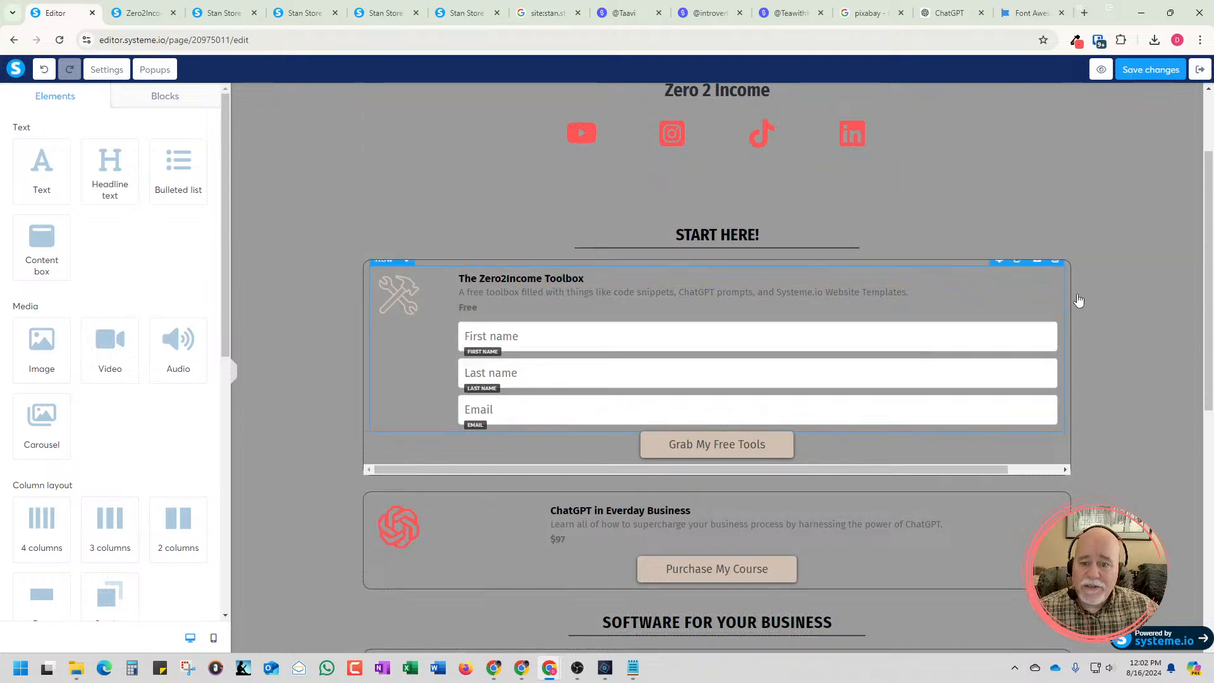
left_click(845, 290)
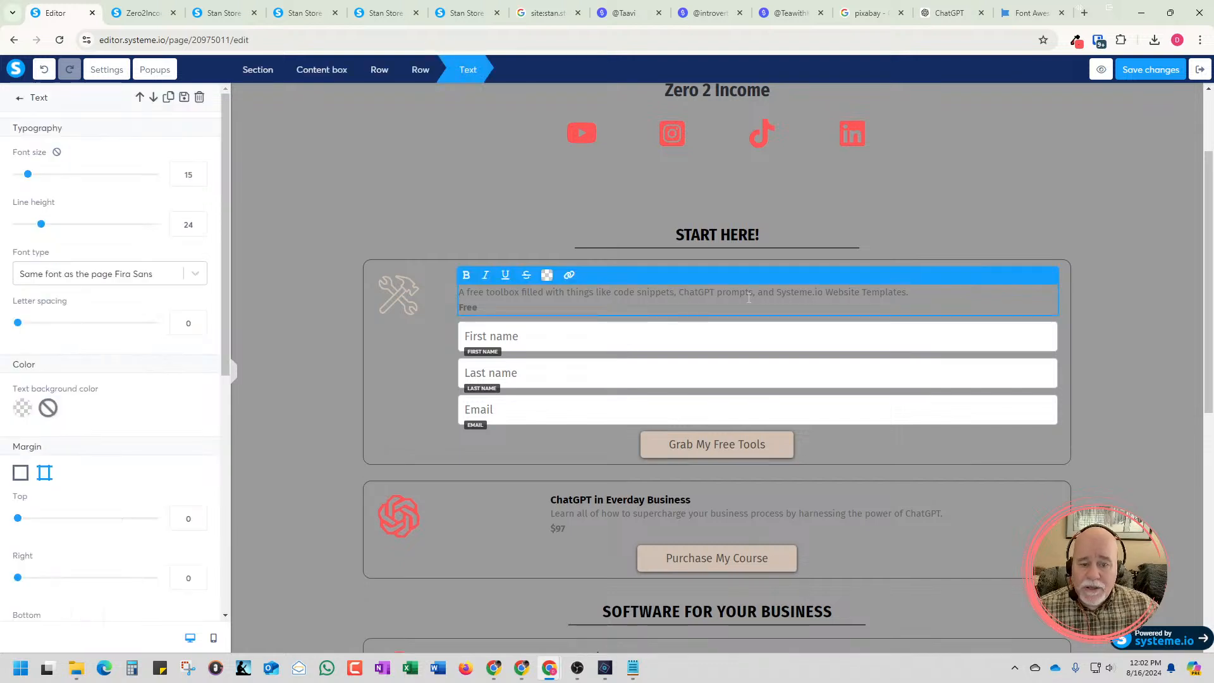
left_click(706, 347)
left_click(1117, 358)
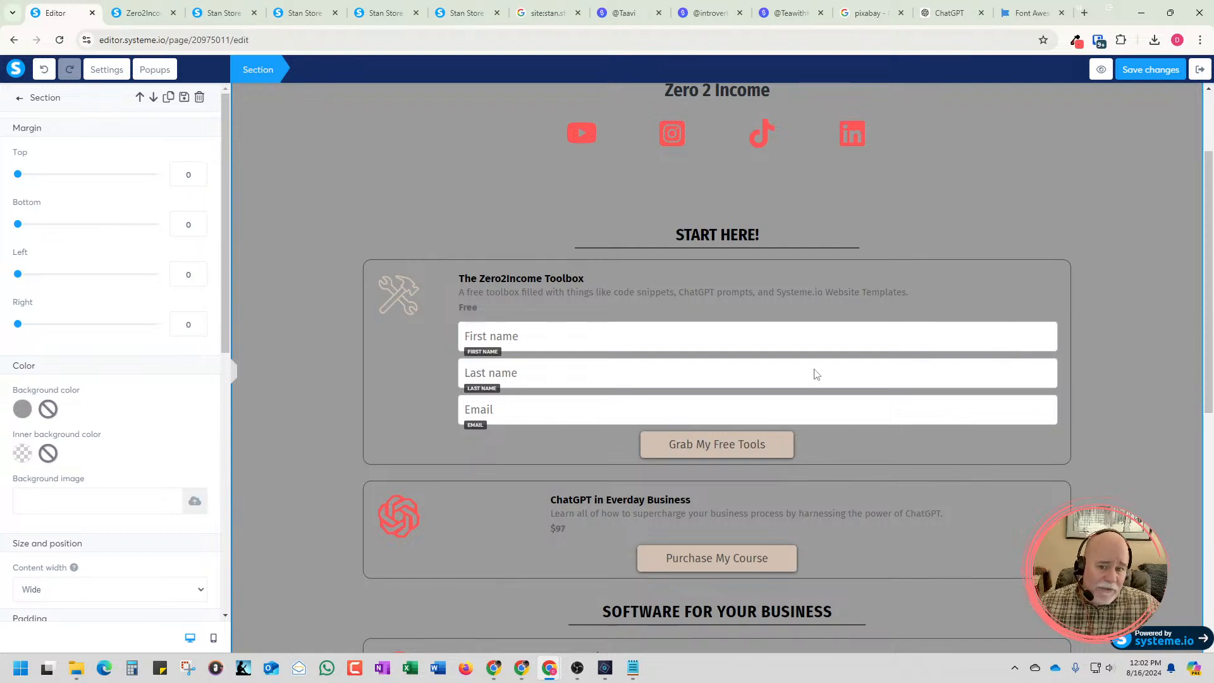
left_click(844, 340)
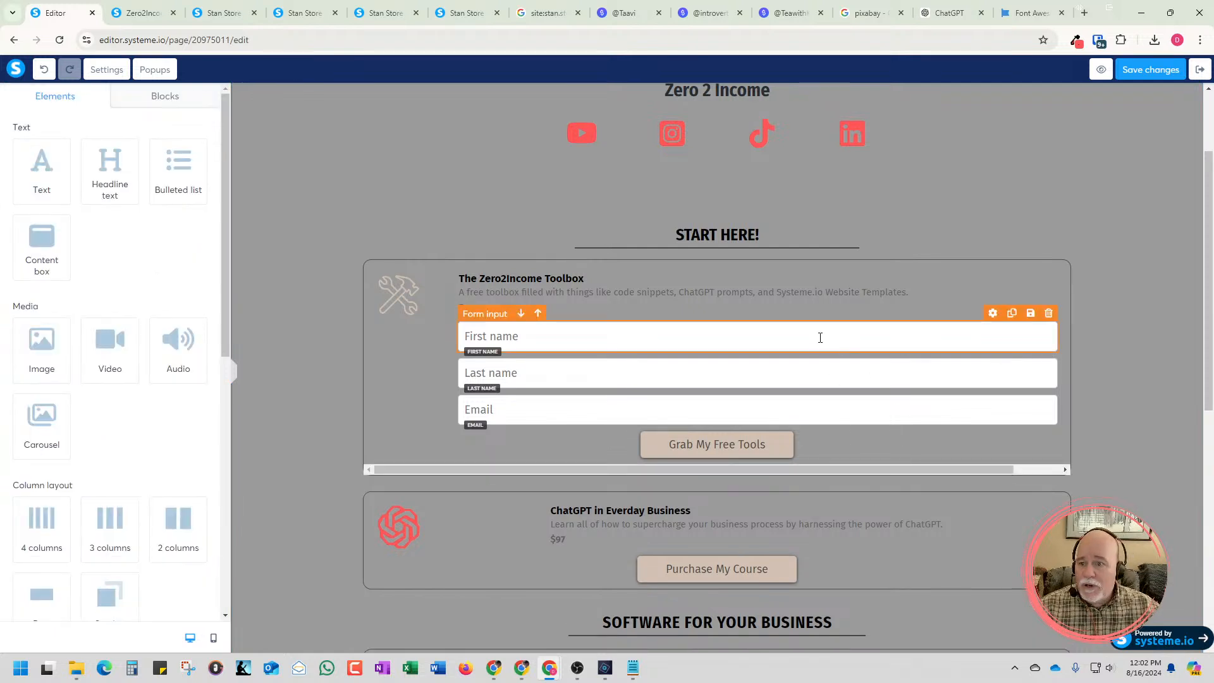
left_click(1119, 335)
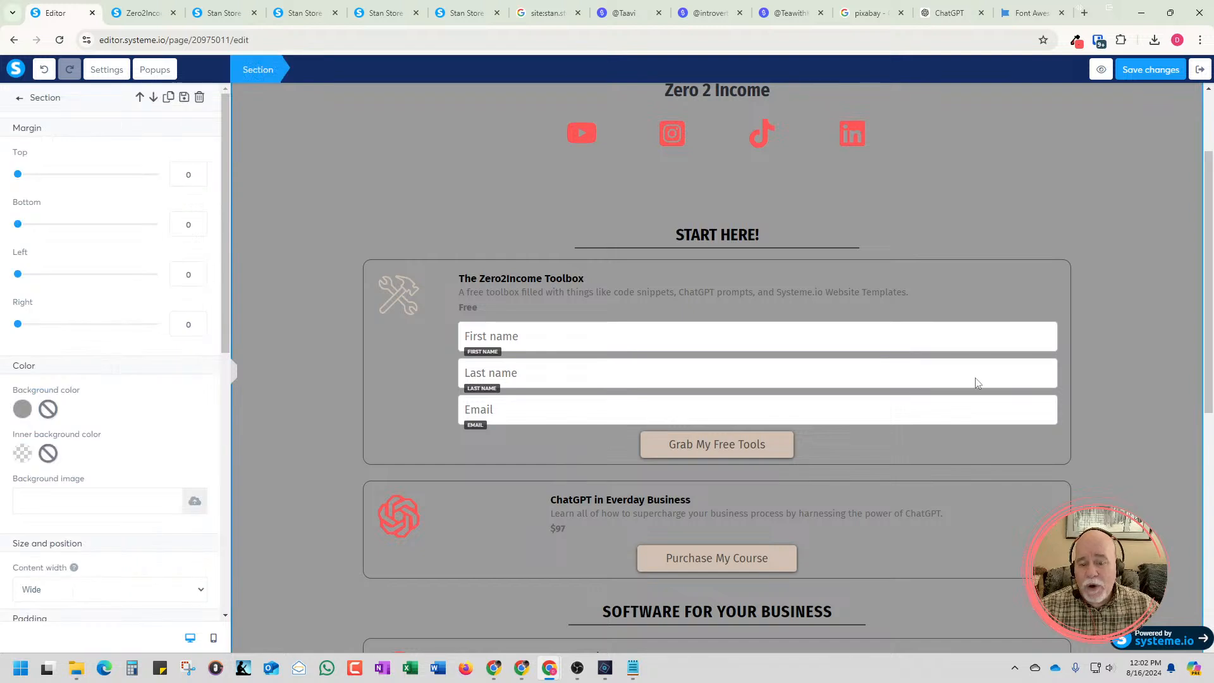
left_click(1032, 335)
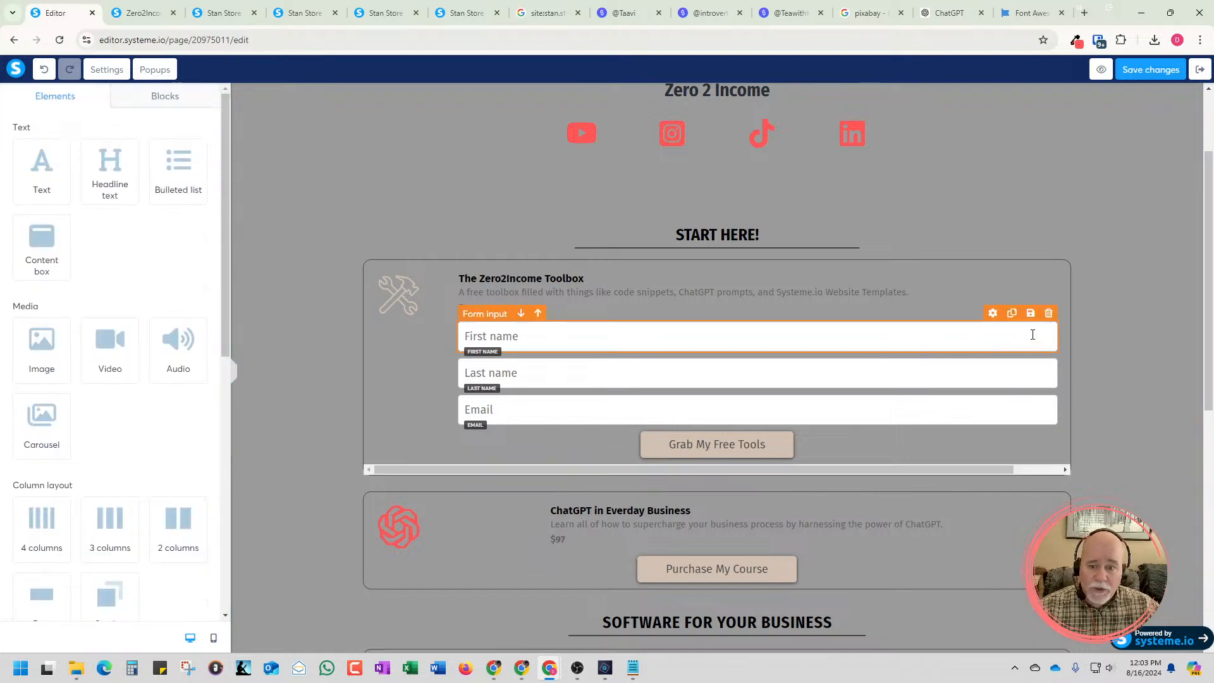
left_click(990, 335)
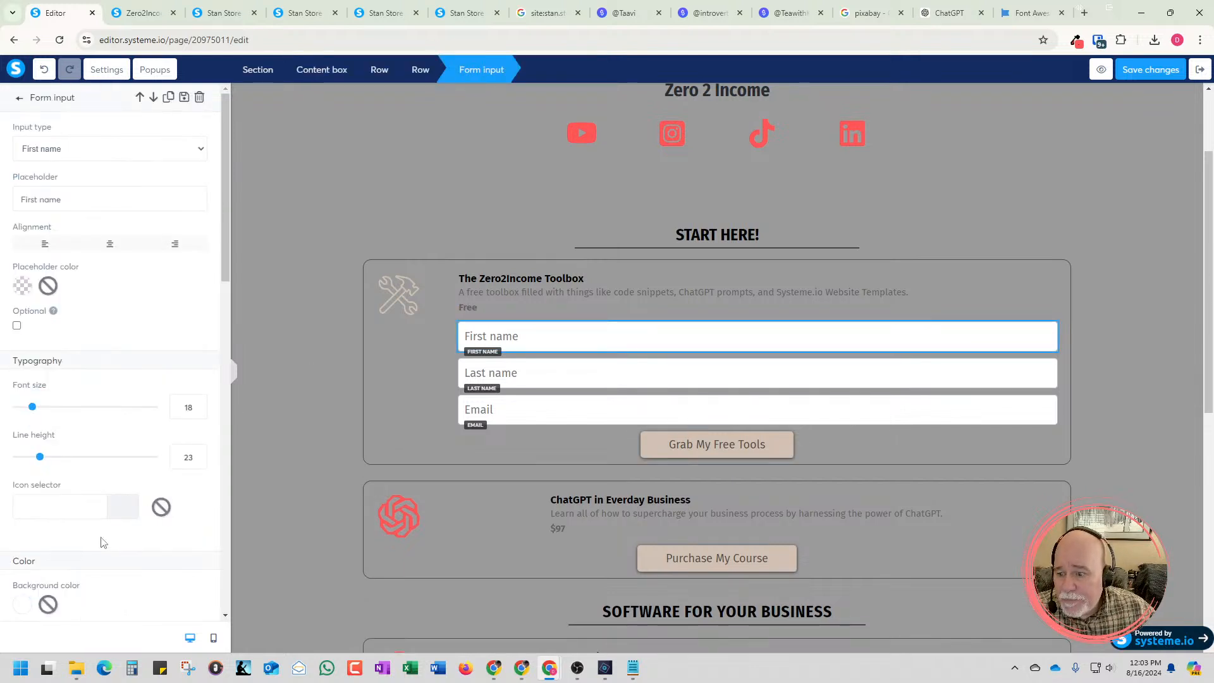
scroll(110, 528, "down", 2)
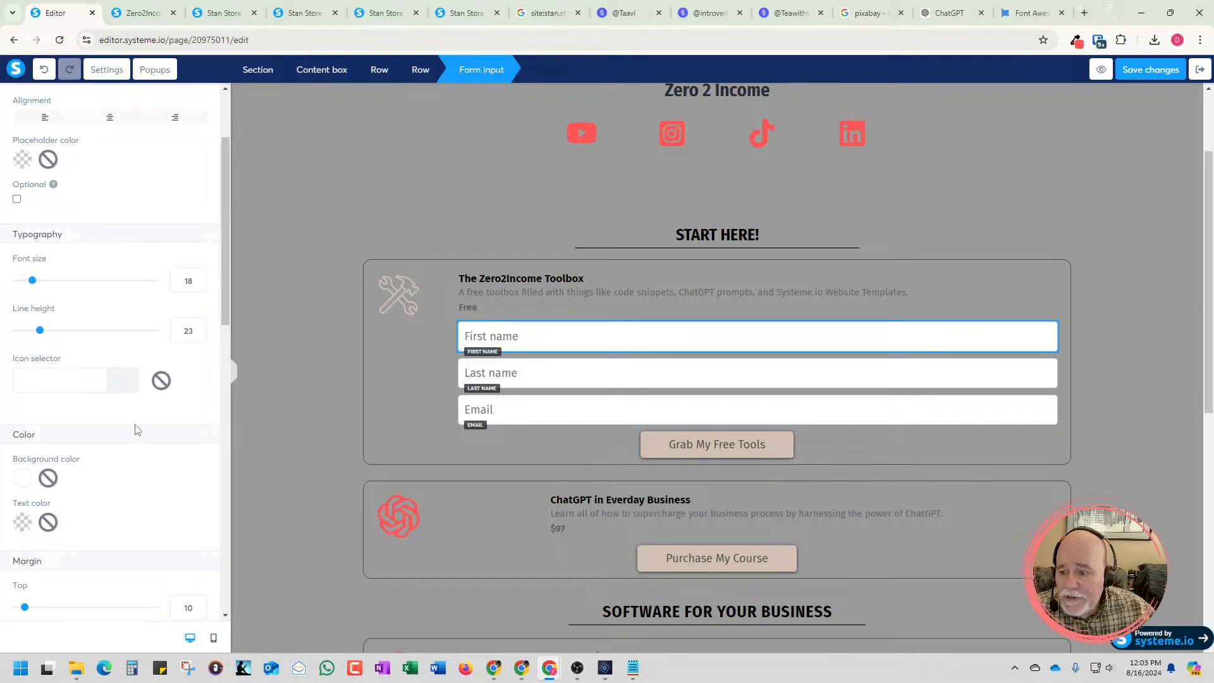
scroll(137, 430, "down", 1)
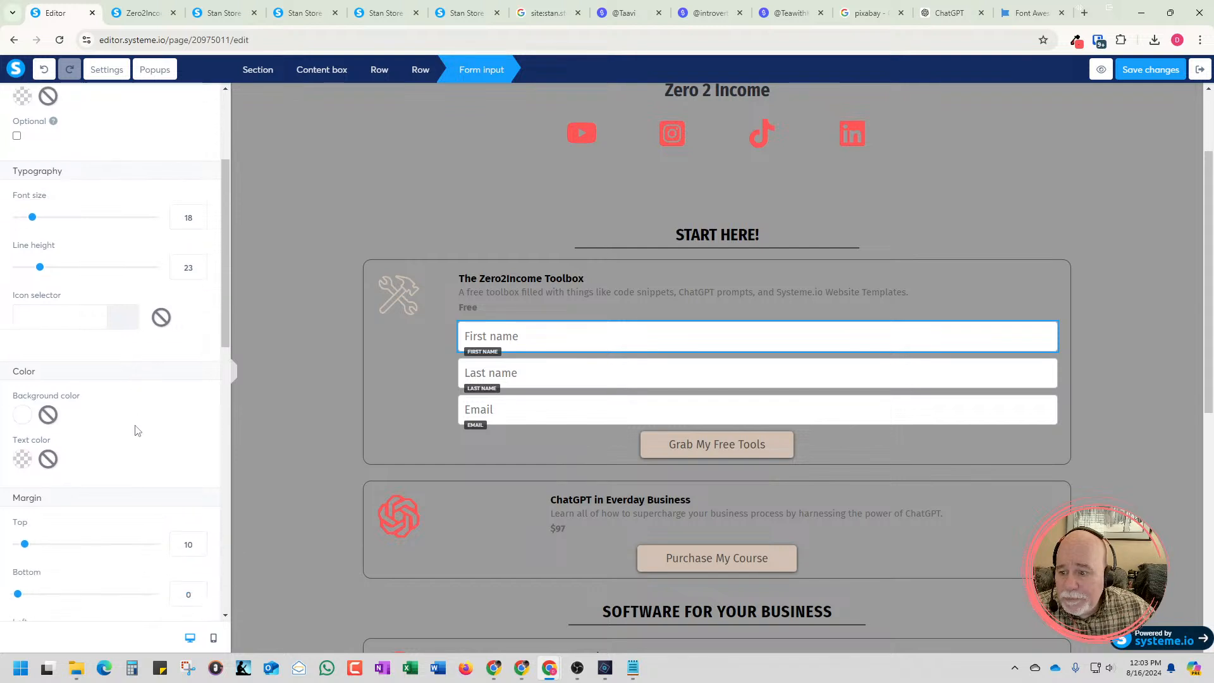
left_click(19, 419)
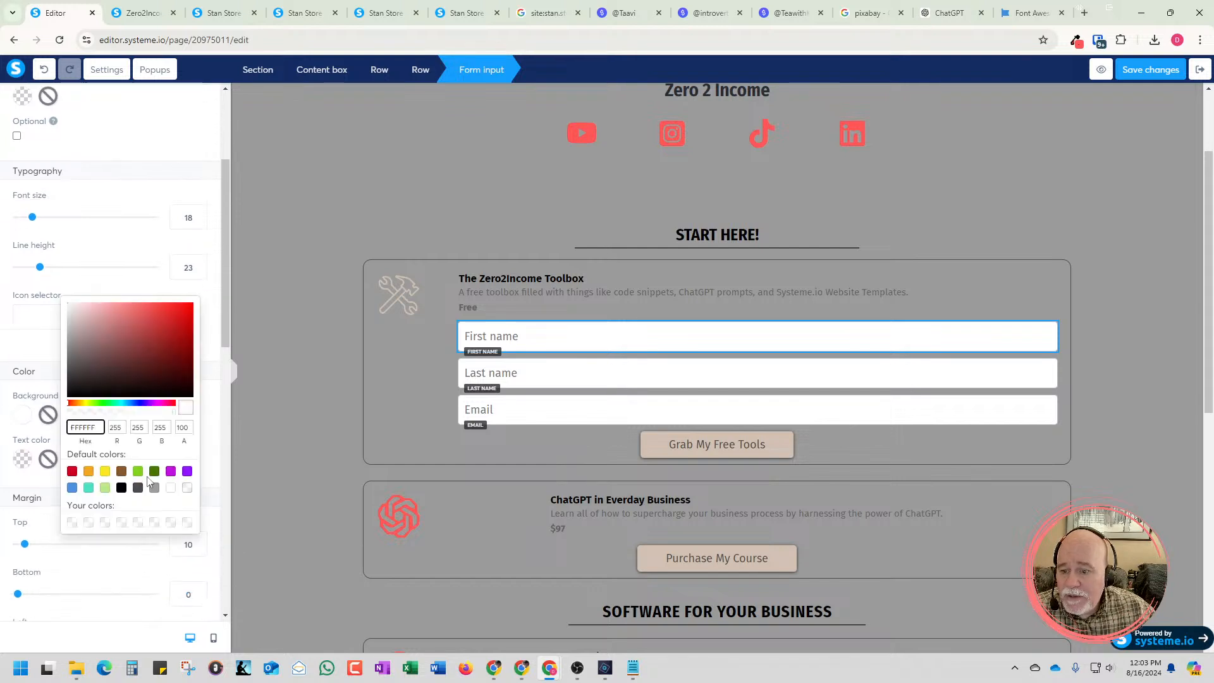
left_click(213, 411)
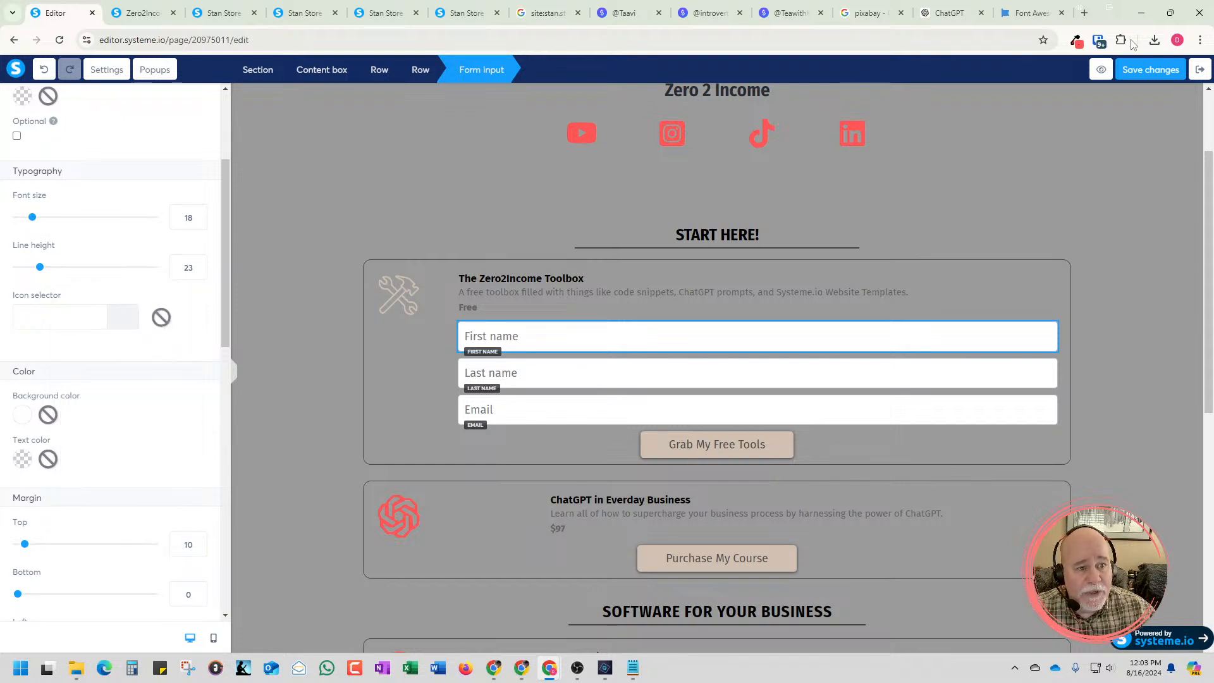
Sample the beige fill #D1C1B2 of the Grab My Free Tools button with the color picker extension
left_click(1075, 41)
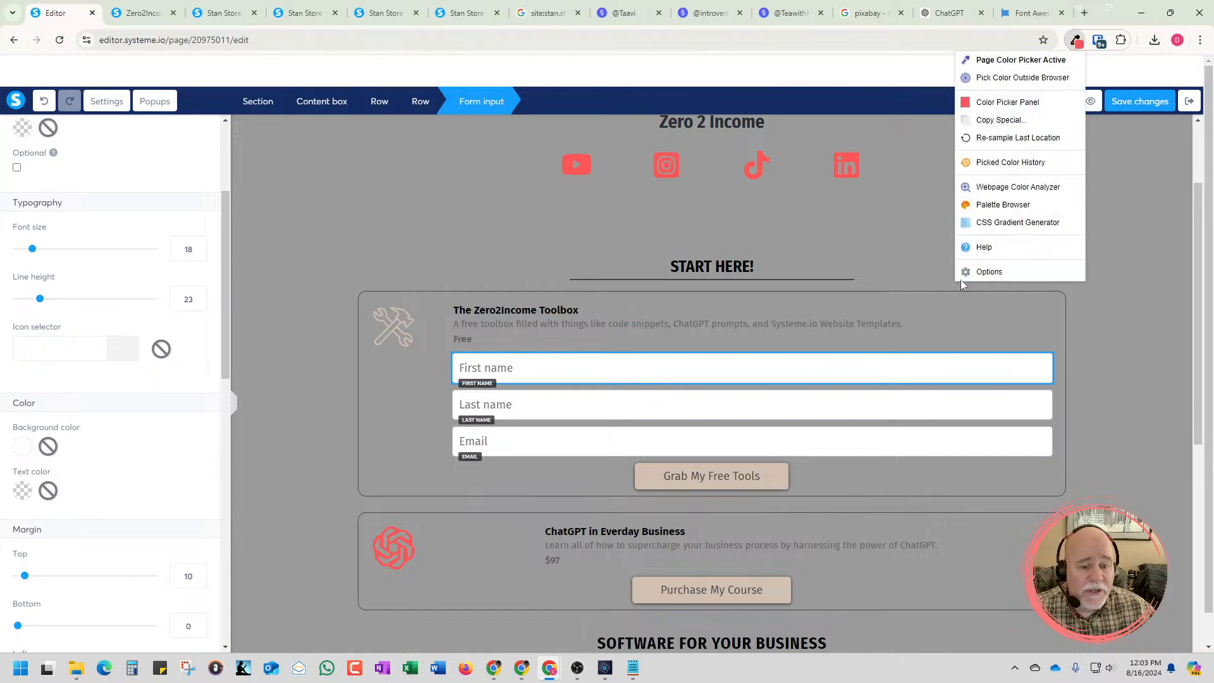
left_click(781, 474)
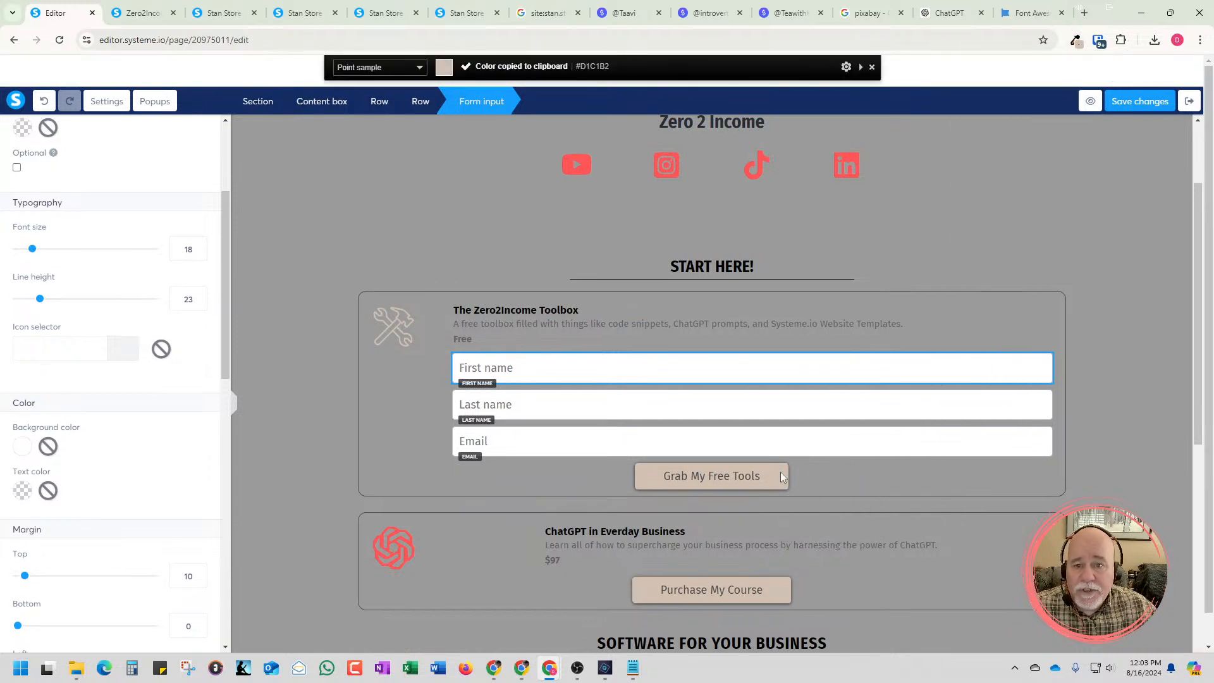
key("Escape")
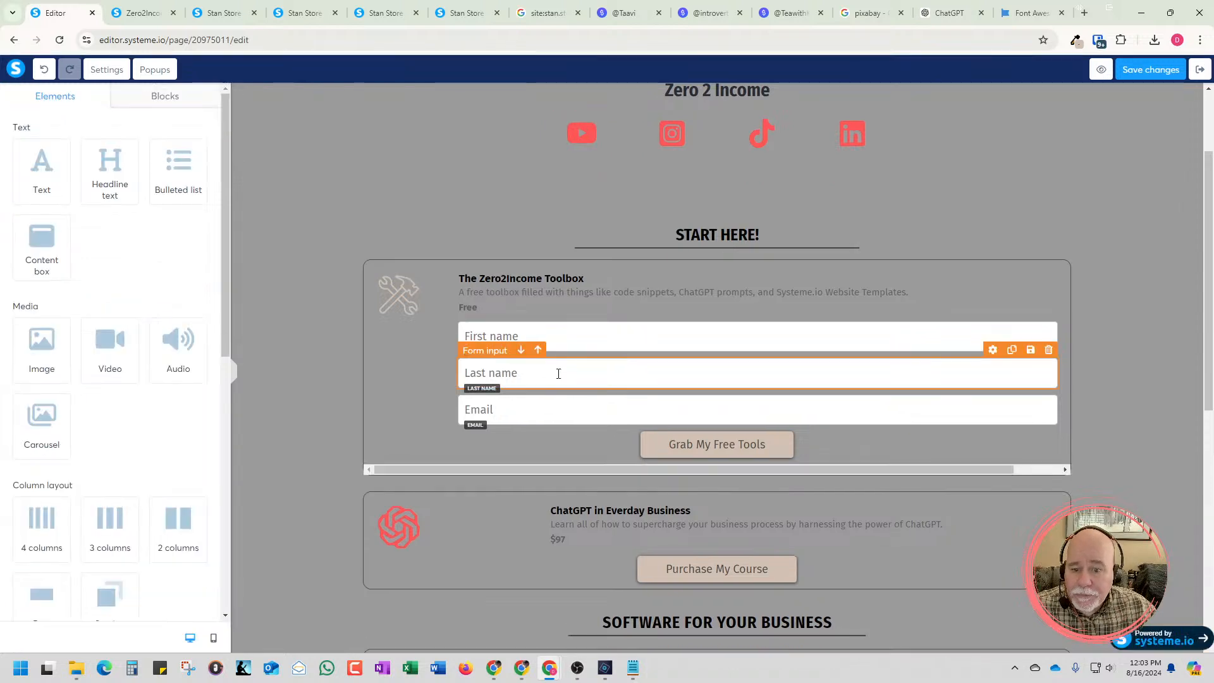
Set the background color of the First name form input to #D1C1B2
left_click(571, 342)
scroll(115, 378, "down", 3)
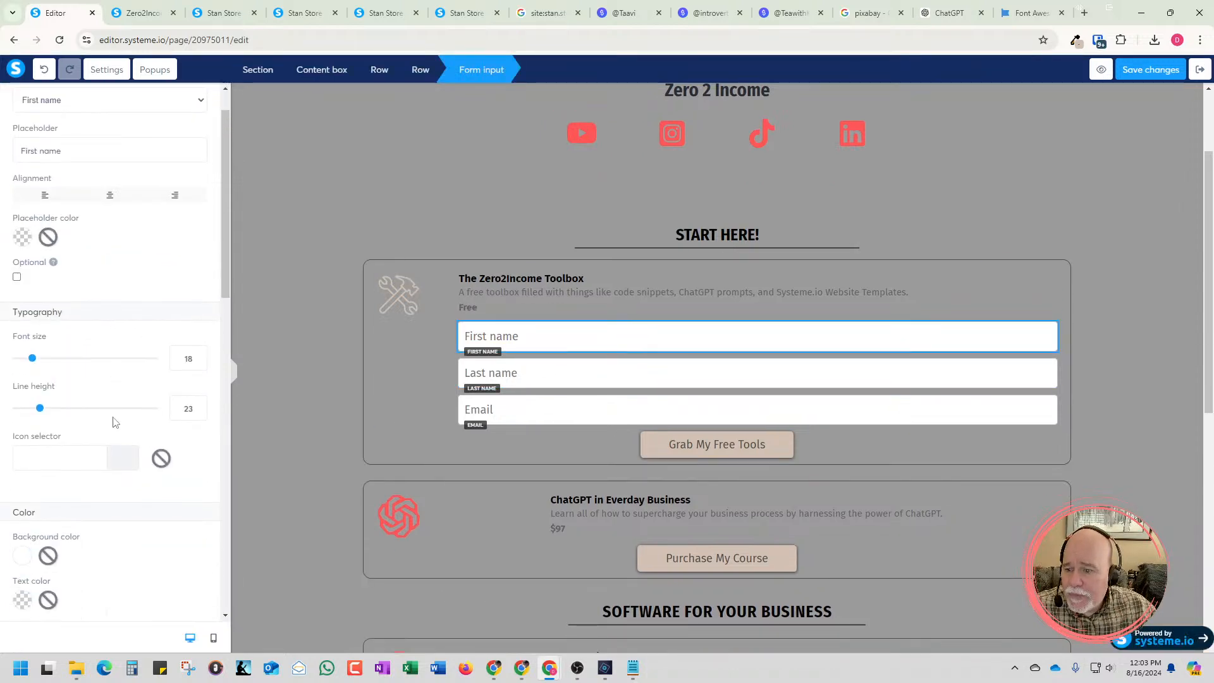
left_click(22, 478)
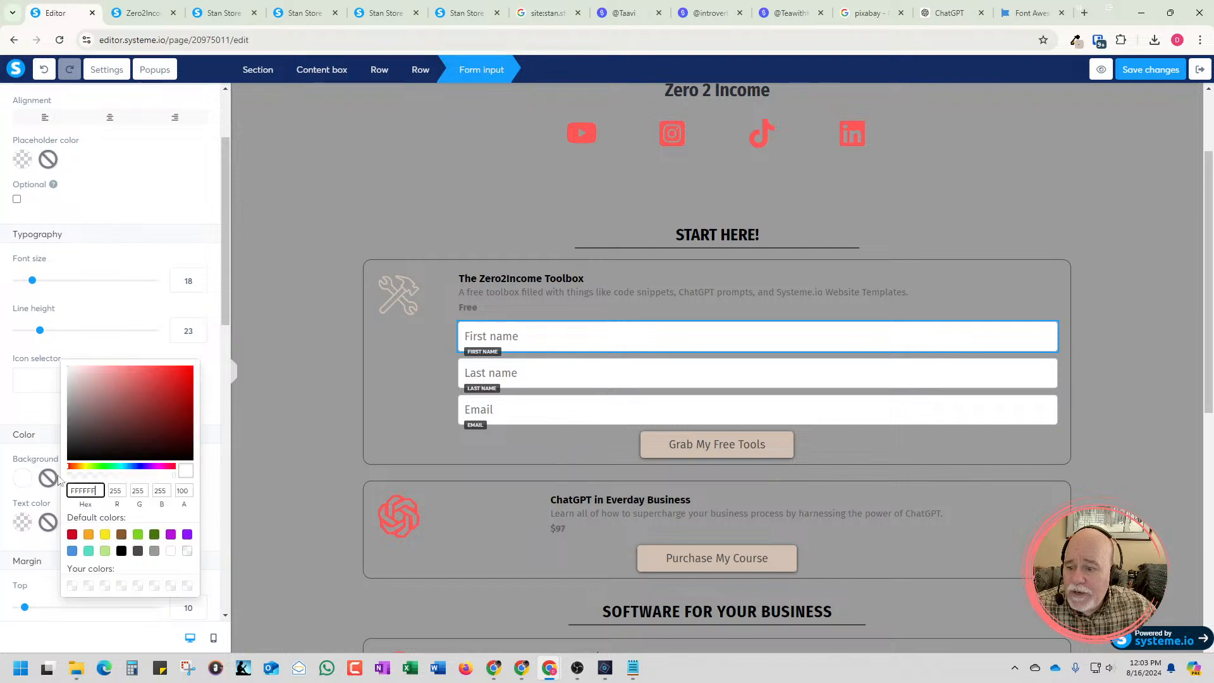
double_click(90, 496)
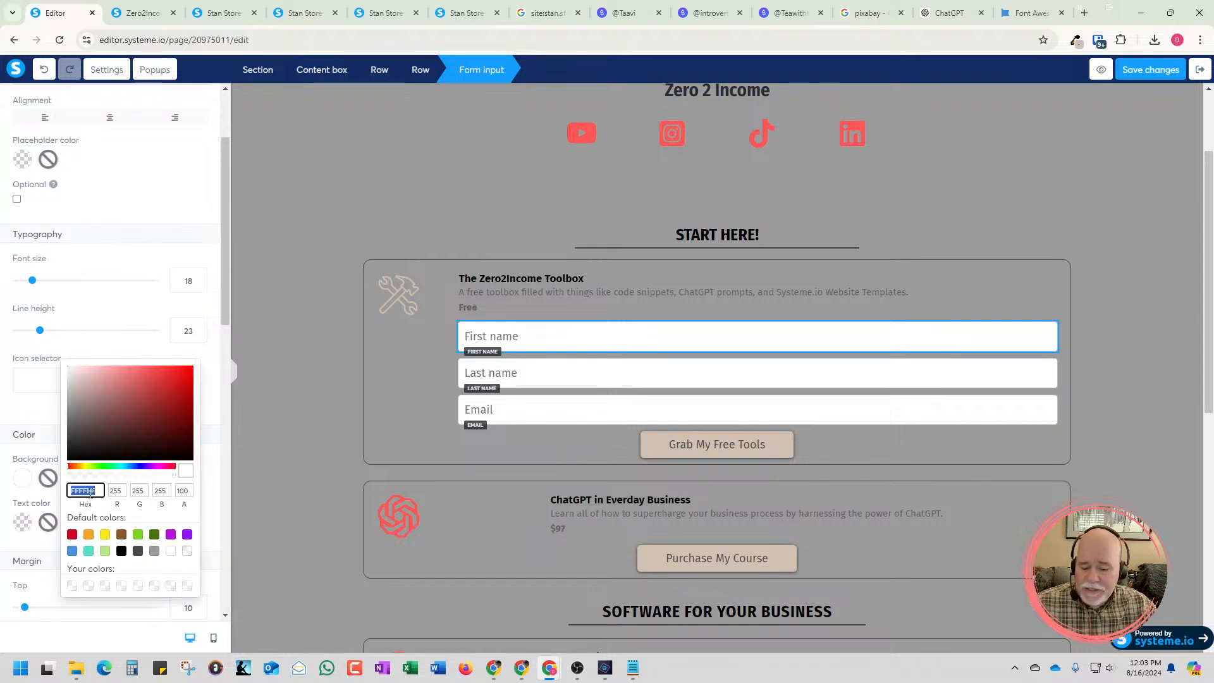
key("ctrl+v")
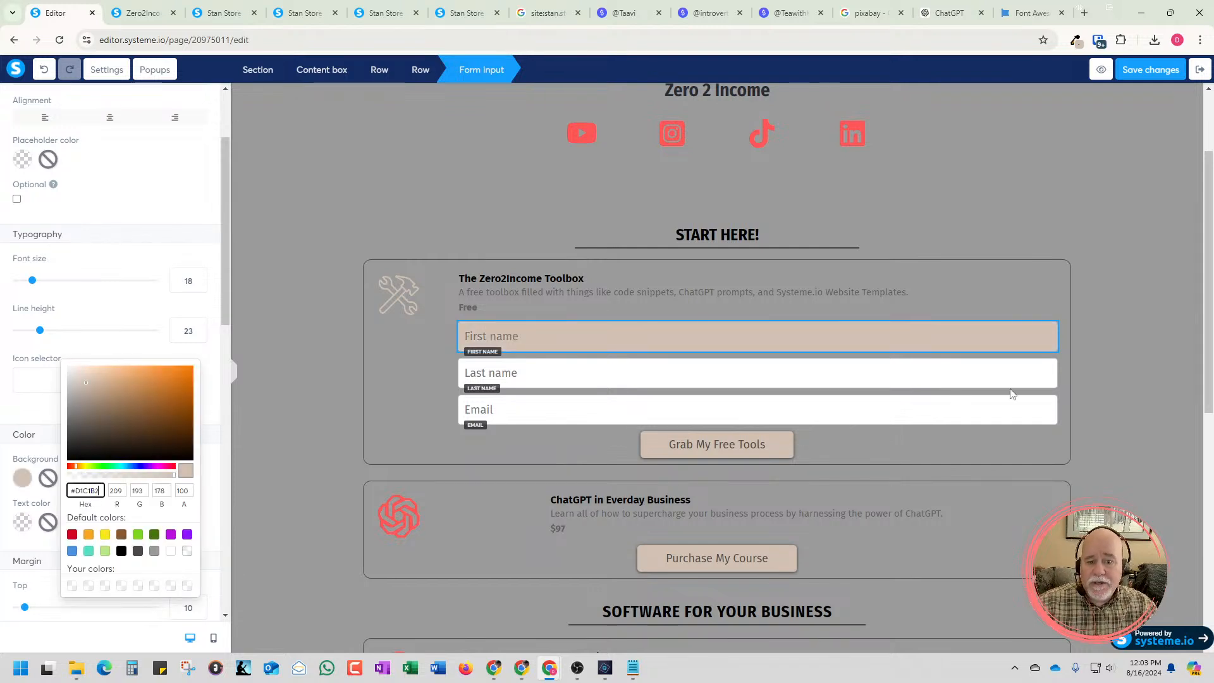
left_click(212, 320)
left_click(203, 390)
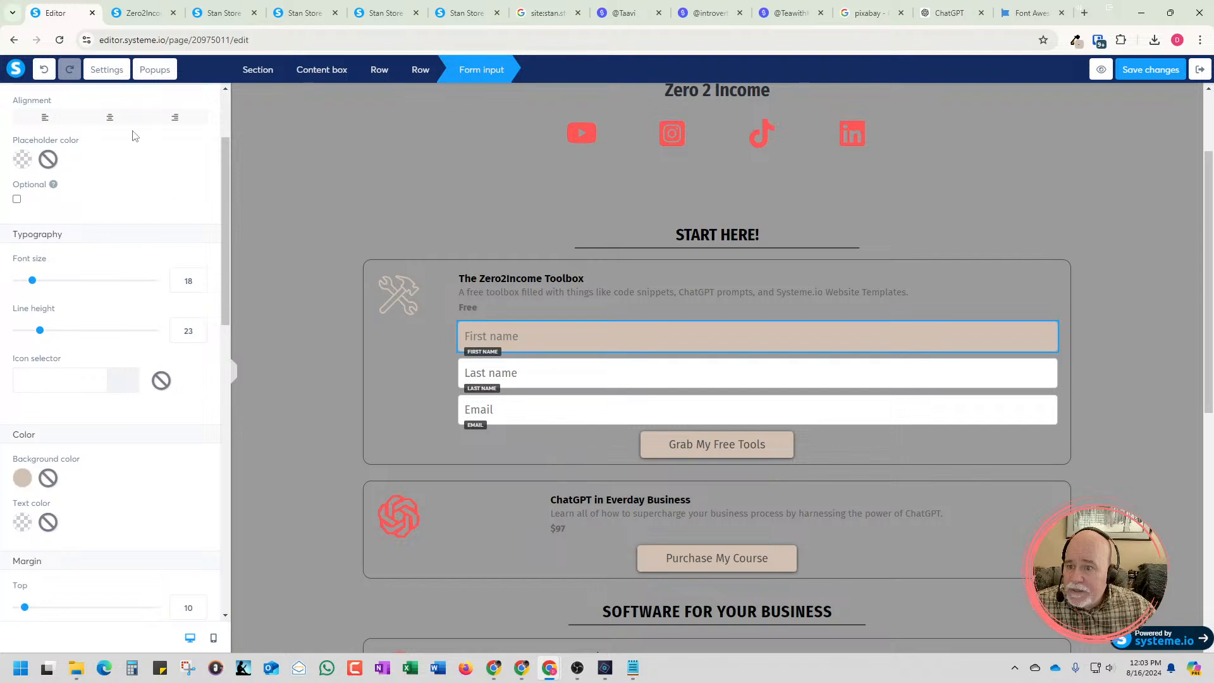
Try centering the First name input's placeholder text, and set its alignment back to left
left_click(107, 119)
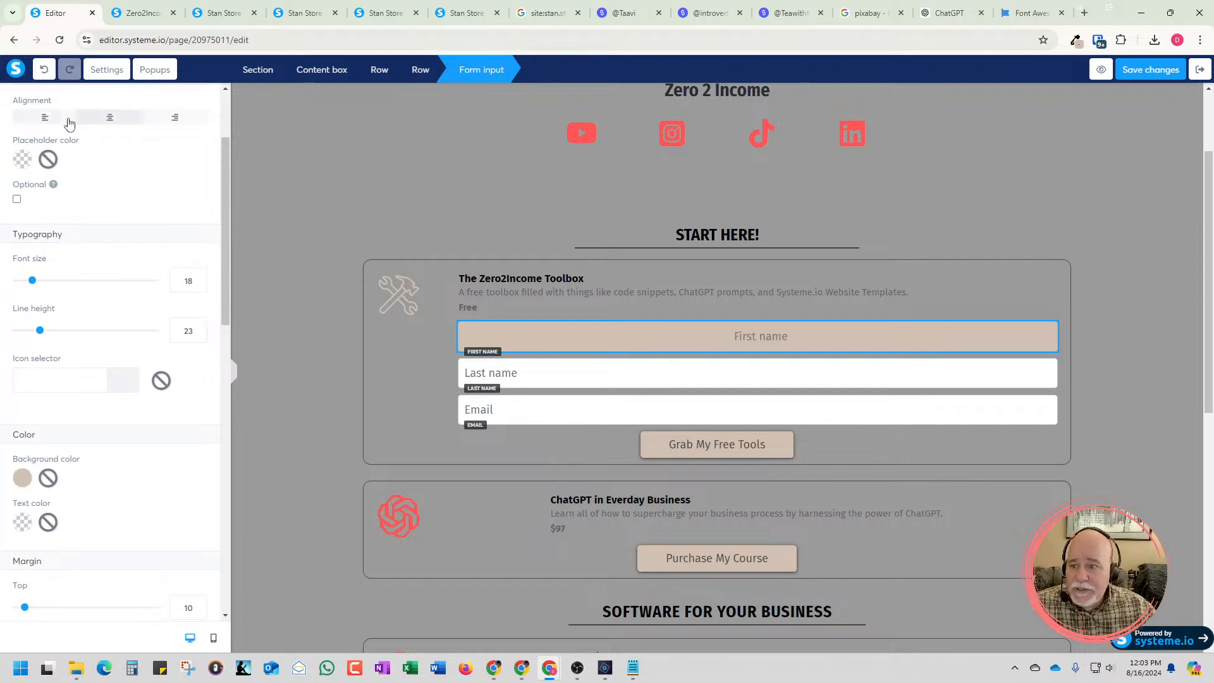
left_click(45, 120)
Apply the Hard shadow option to the First name form input
scroll(139, 216, "down", 4)
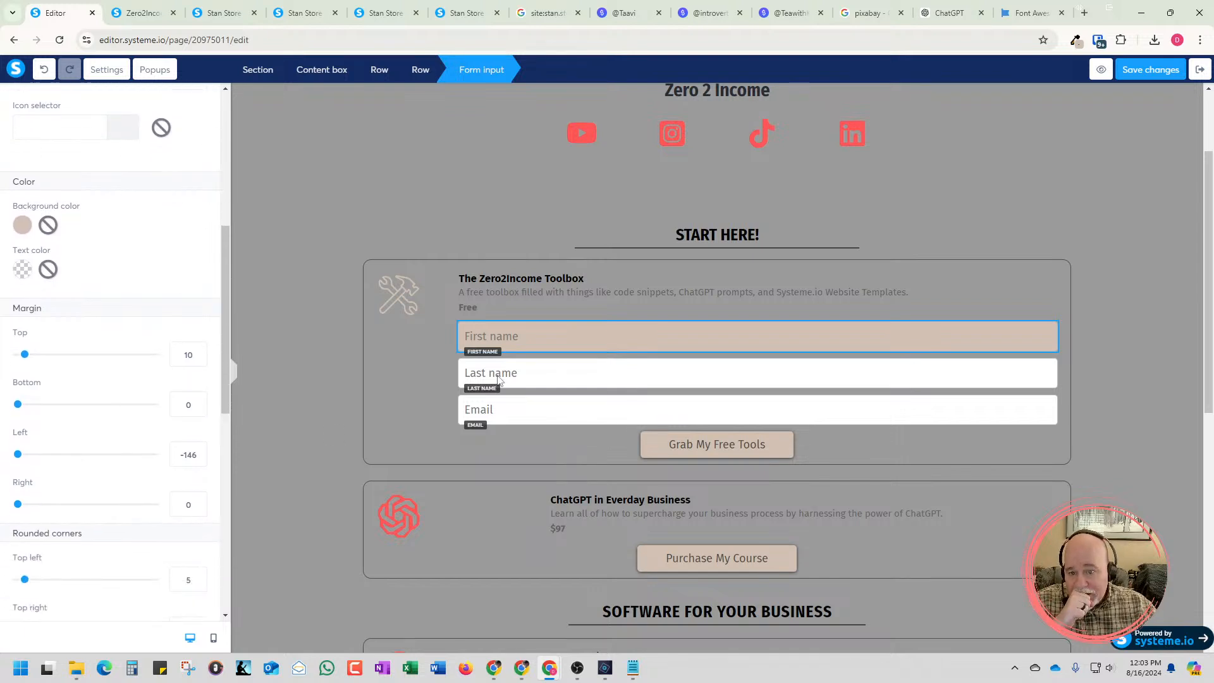
scroll(212, 412, "down", 2)
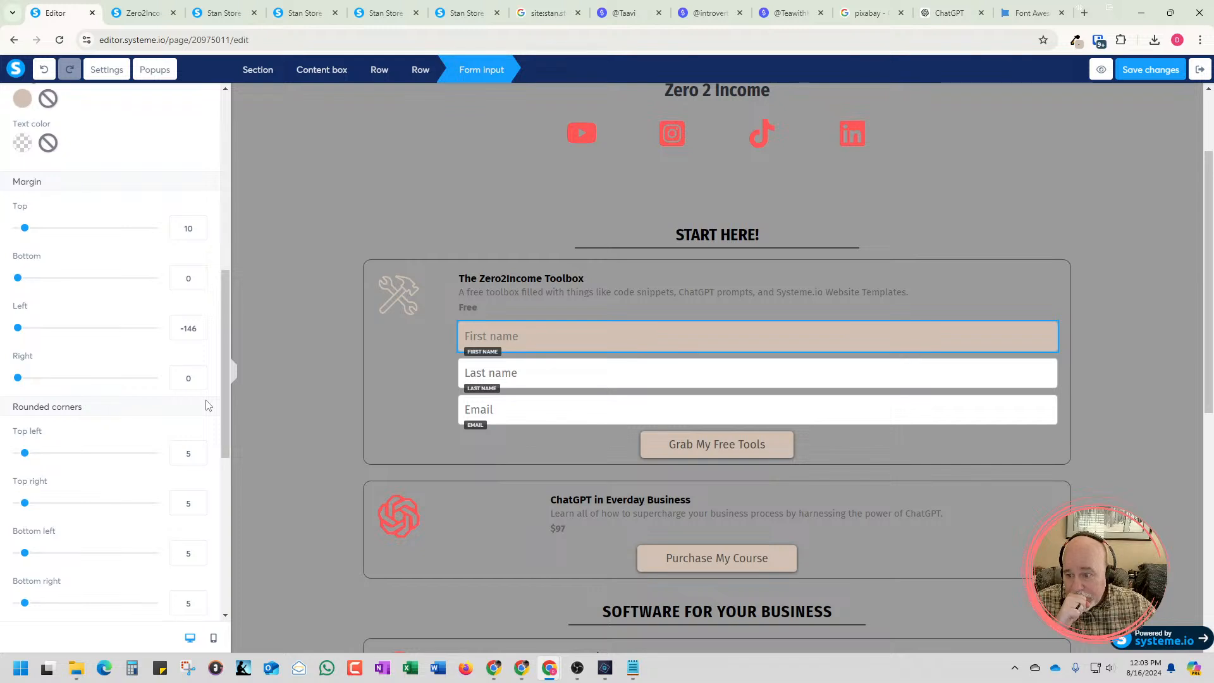
scroll(208, 405, "down", 3)
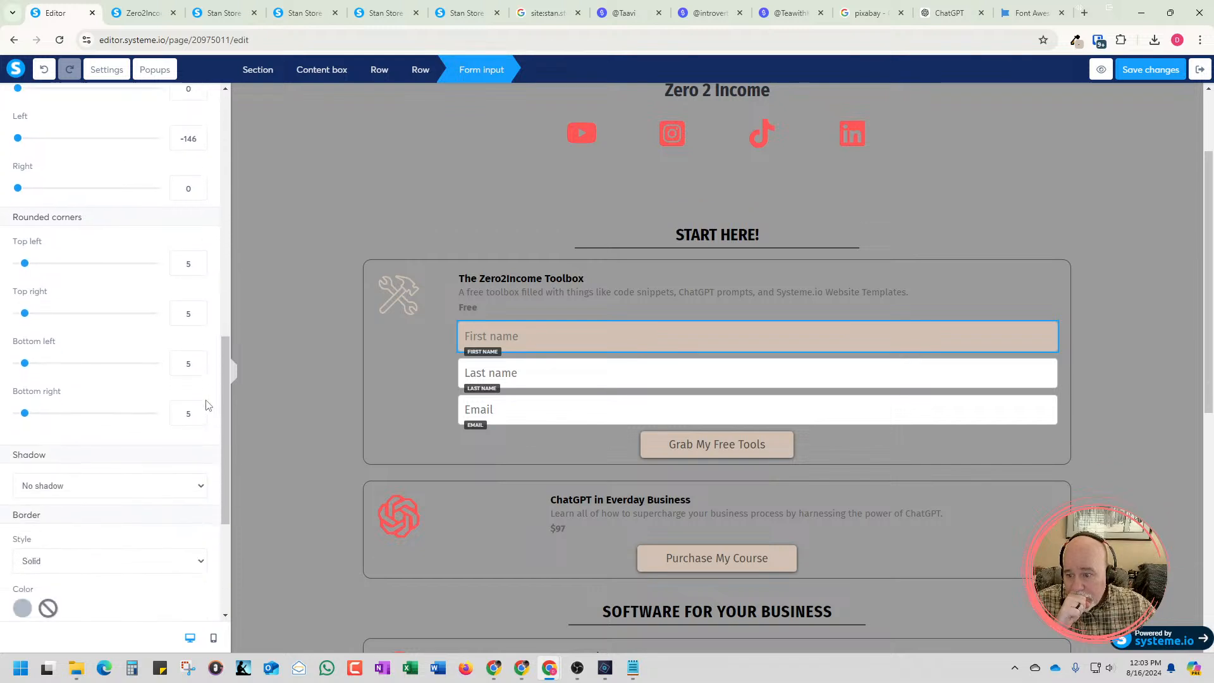
left_click(201, 489)
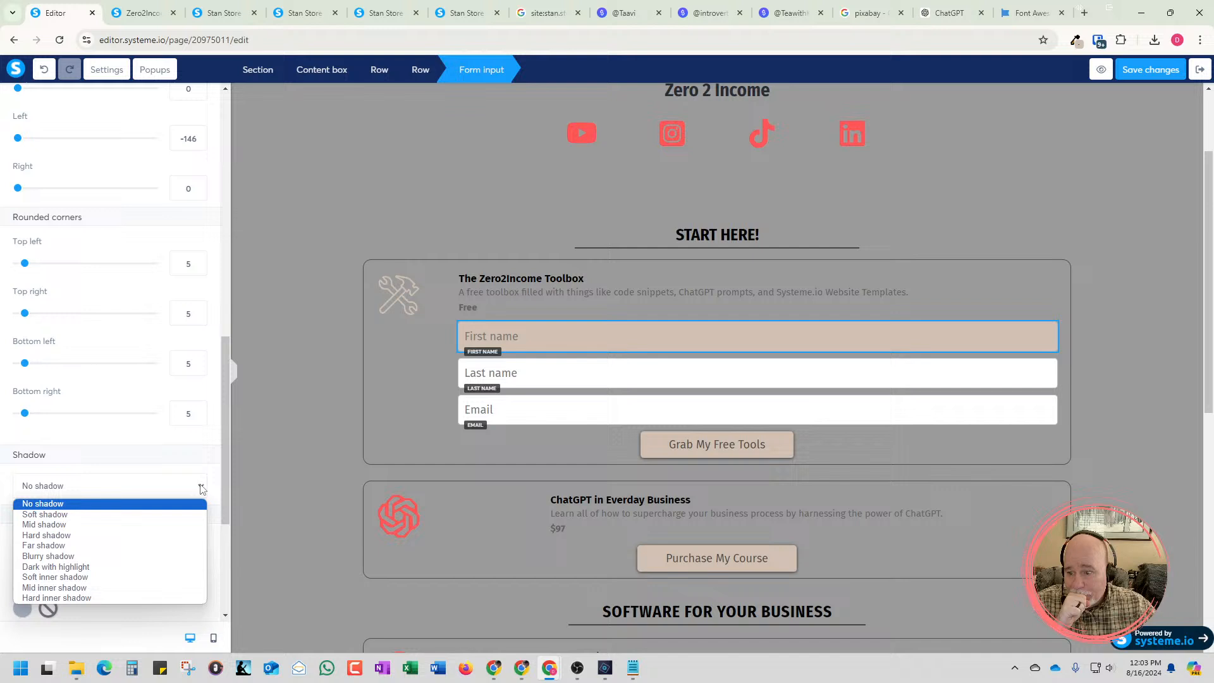
left_click(189, 536)
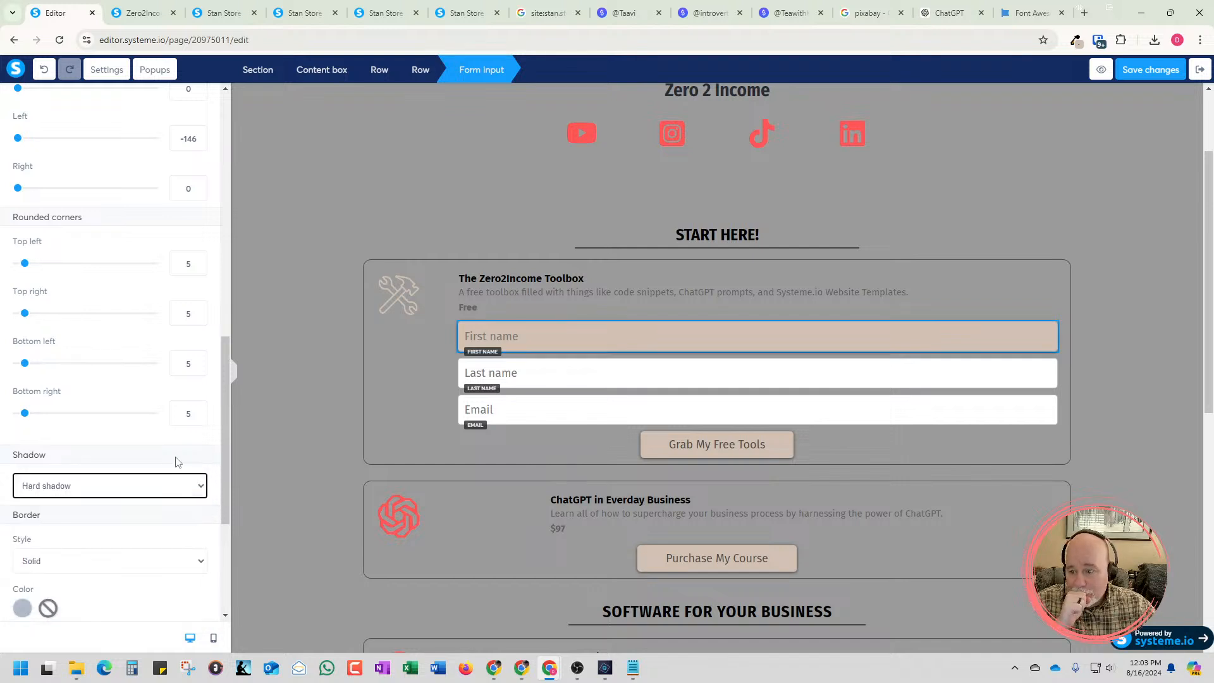
scroll(177, 462, "down", 2)
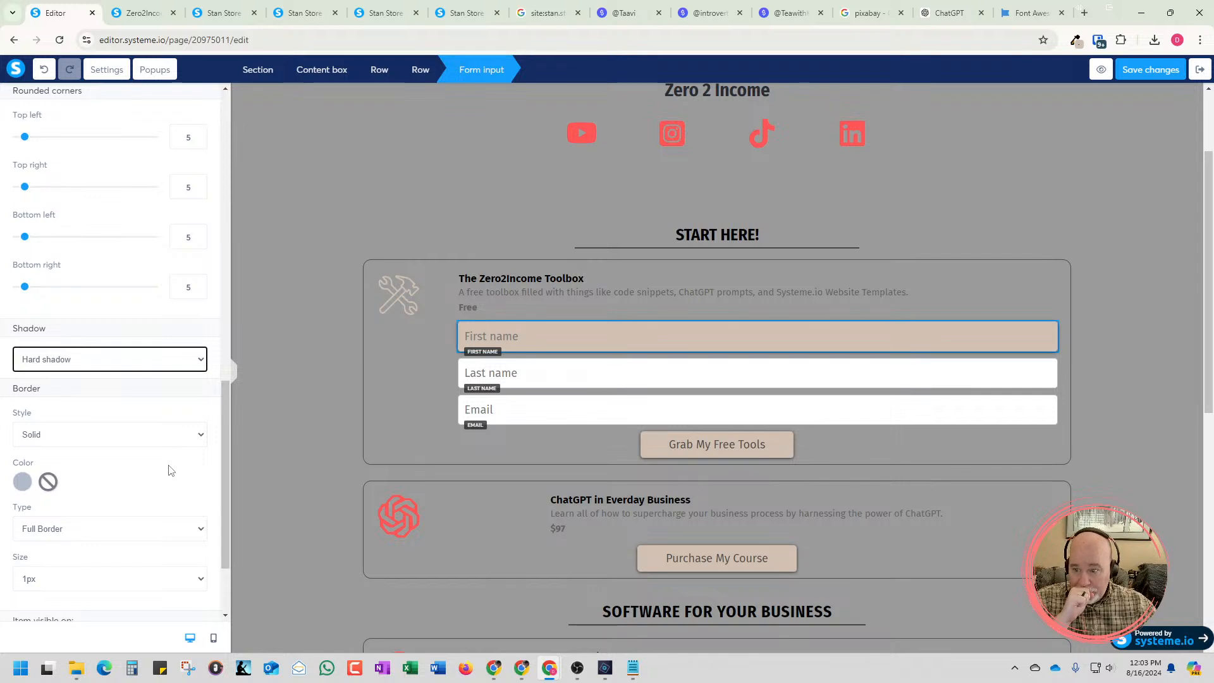
left_click(170, 467)
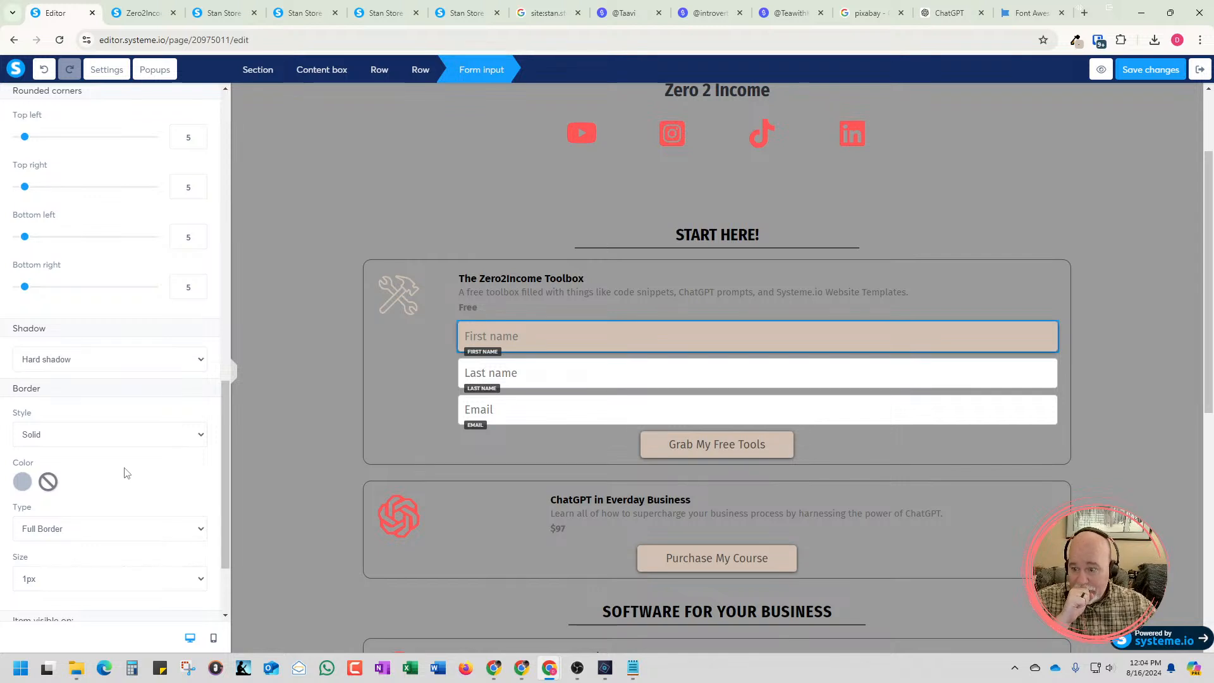
left_click(359, 432)
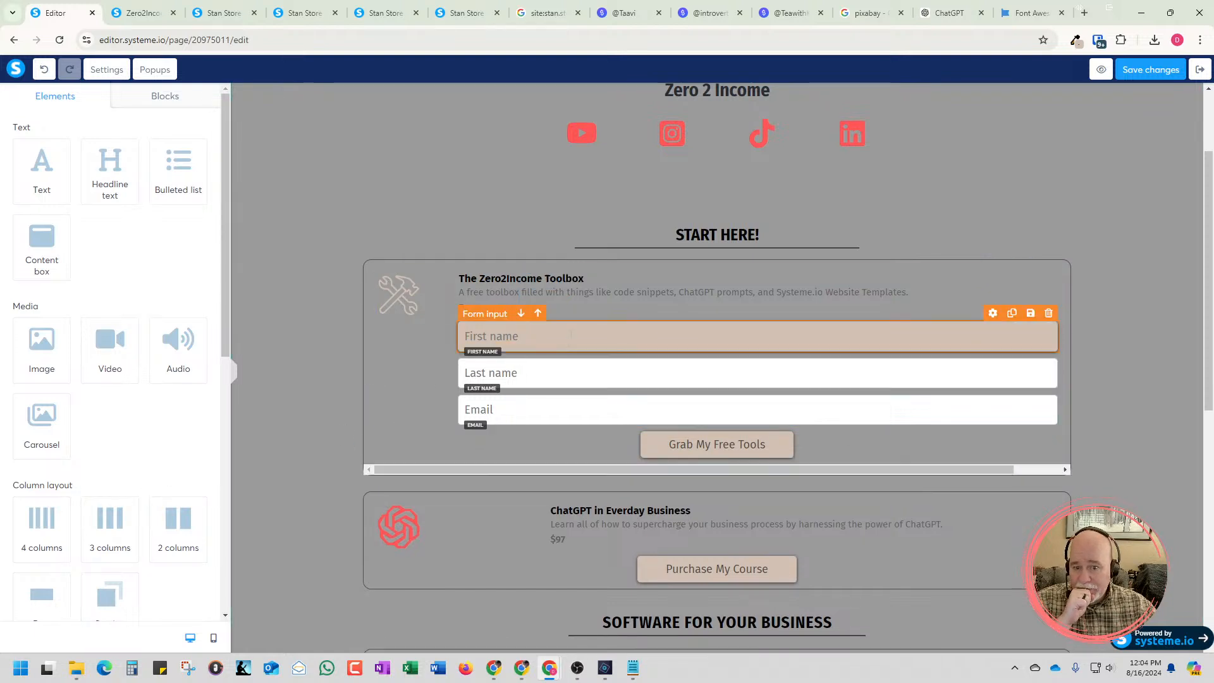
Set the First name input's border color to black (000000) with an alpha of 95
left_click(558, 343)
scroll(89, 565, "down", 8)
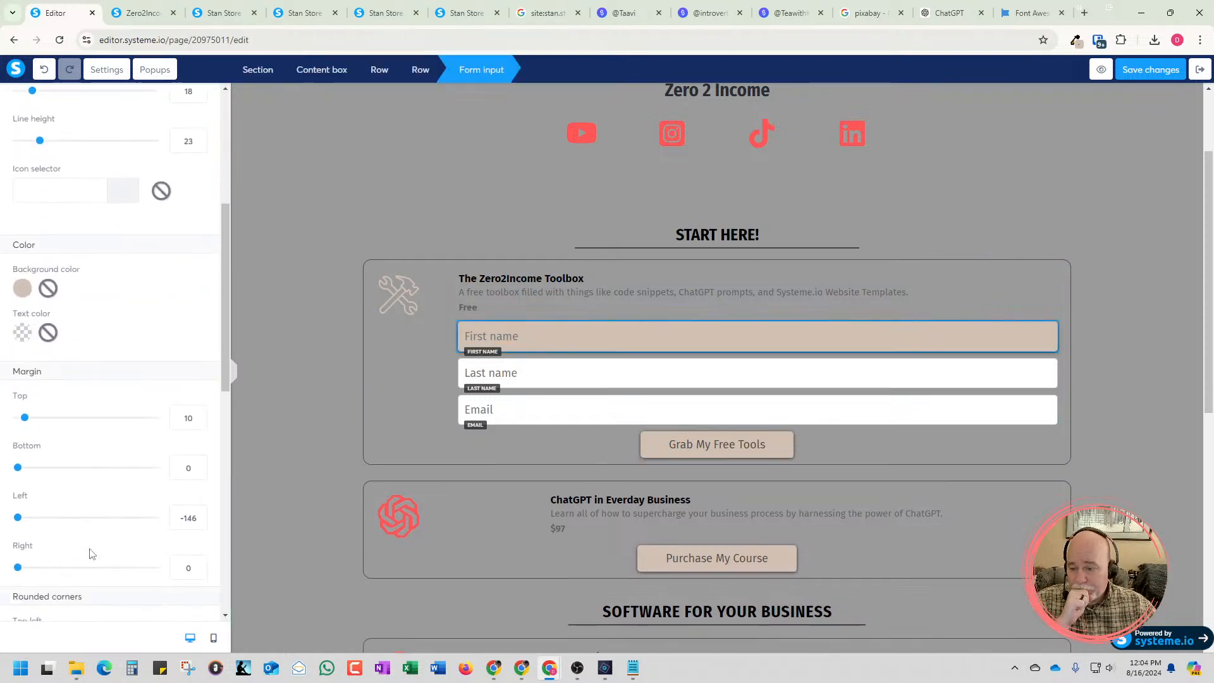
scroll(94, 550, "down", 5)
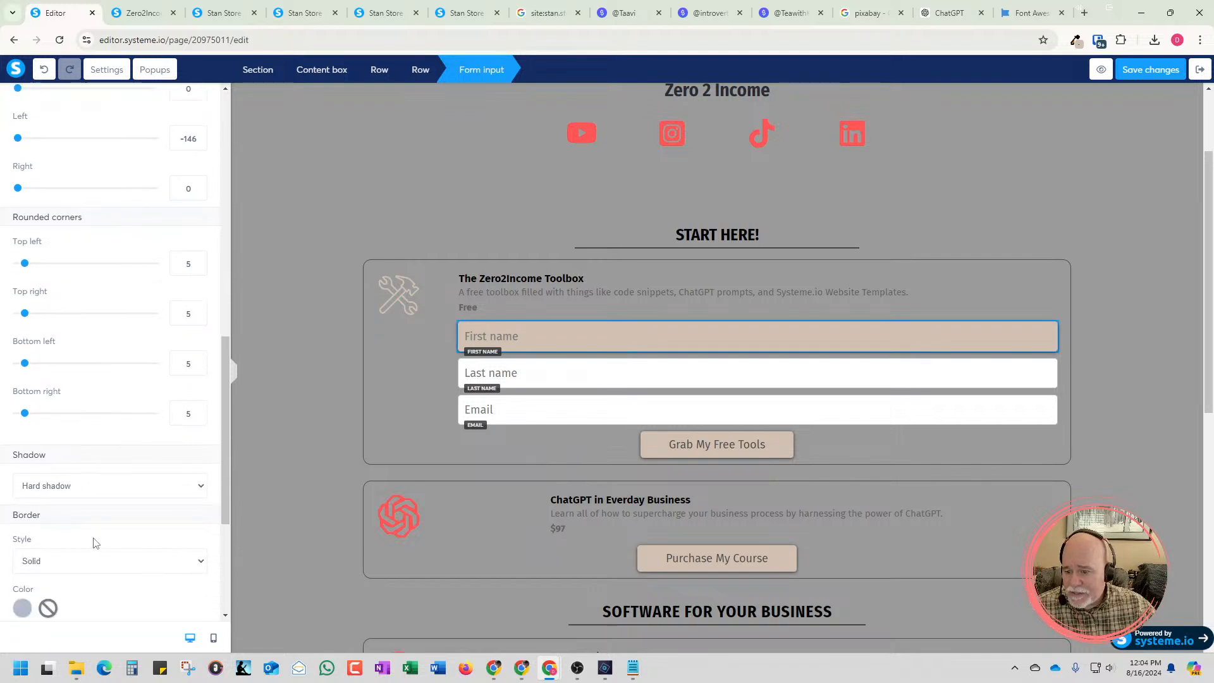
left_click(24, 485)
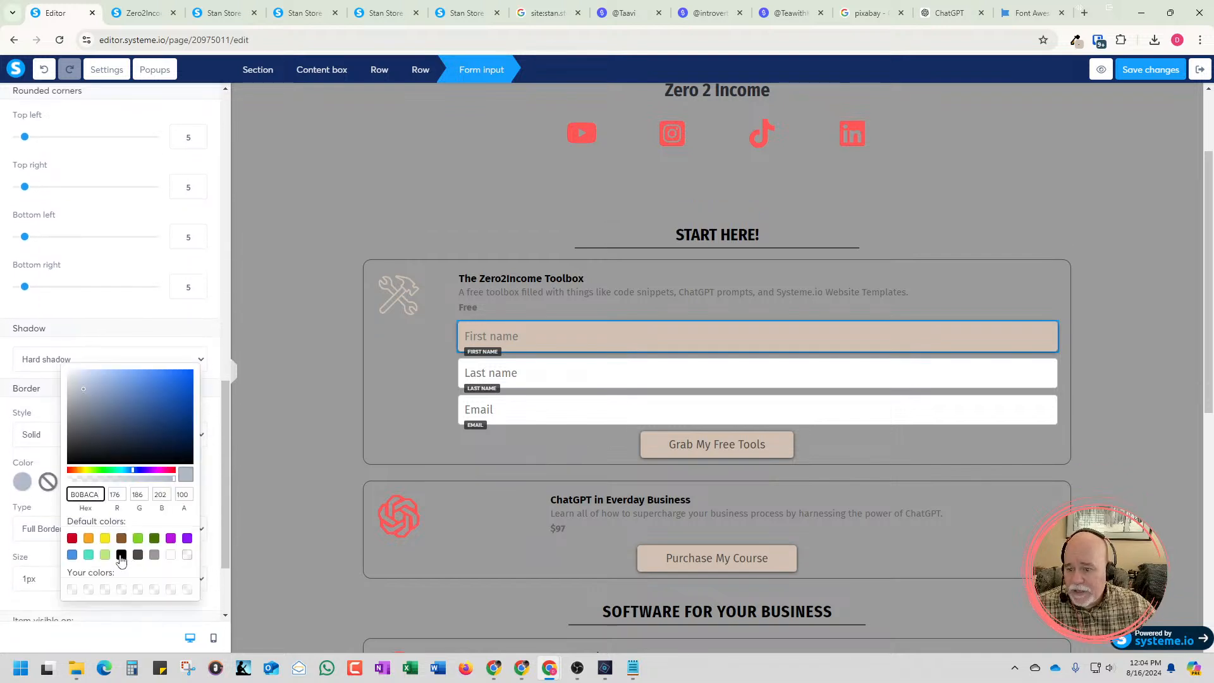
left_click(122, 556)
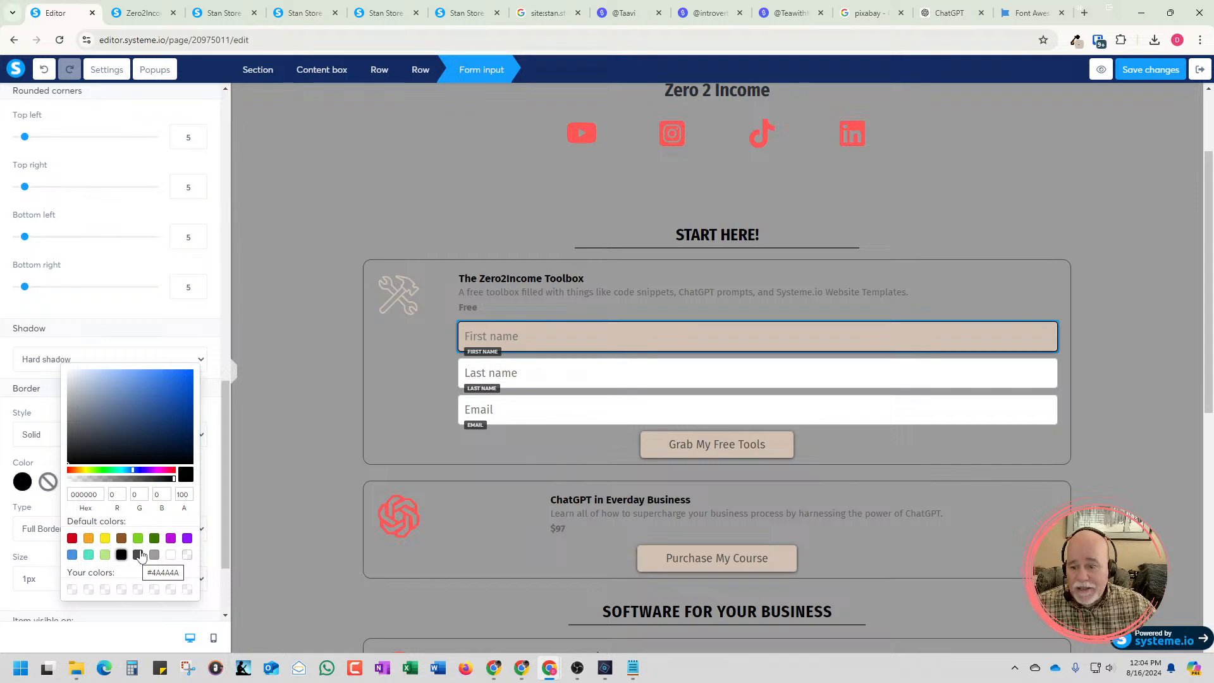
left_click(170, 479)
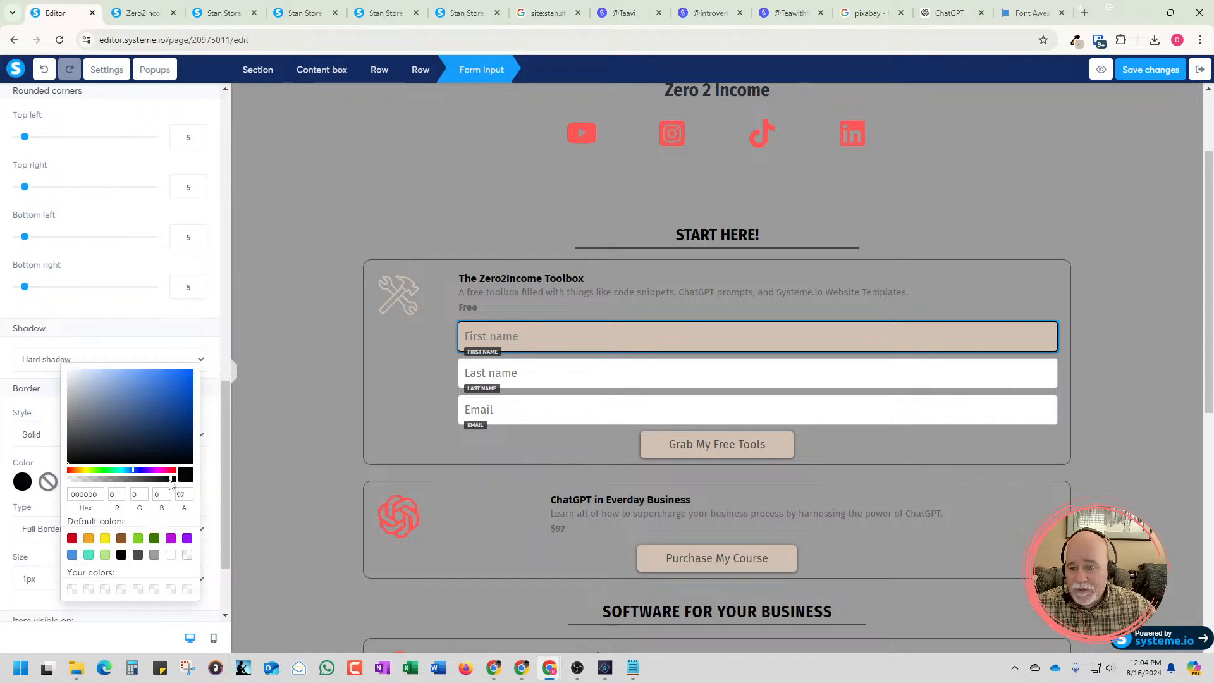
left_click_drag(170, 482, 170, 482)
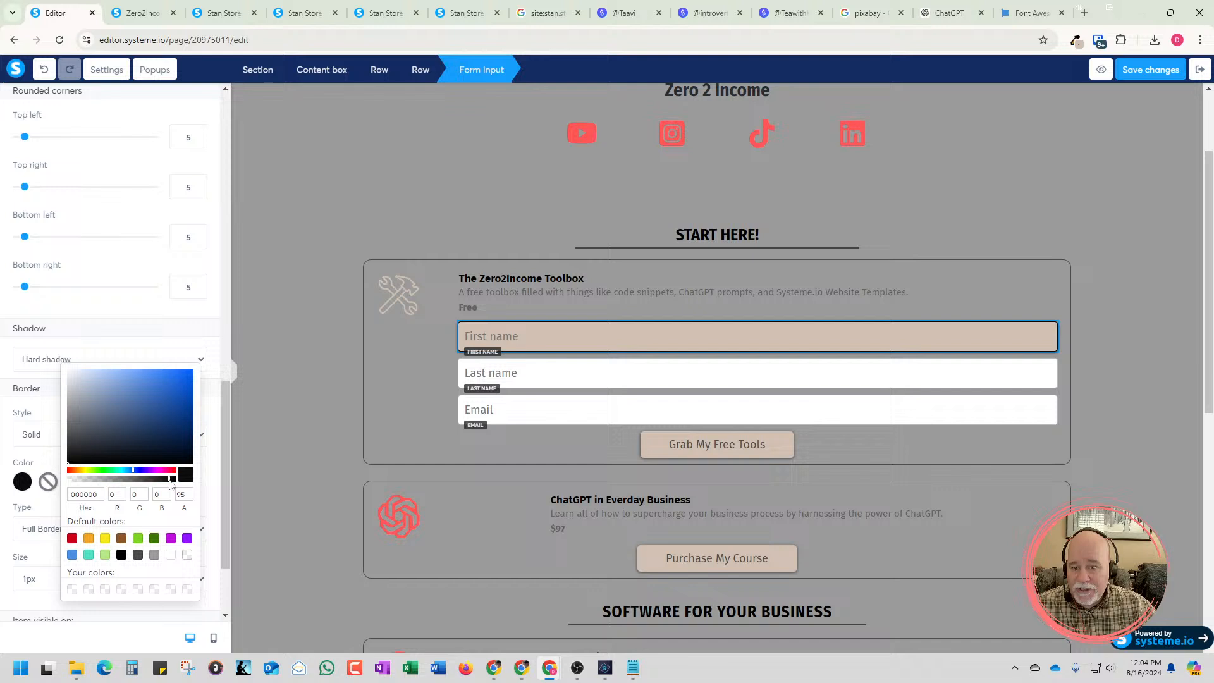
Look through the First name input's typography, color, margin, corner and border settings for a way to adjust its width
left_click(212, 474)
scroll(212, 474, "down", 2)
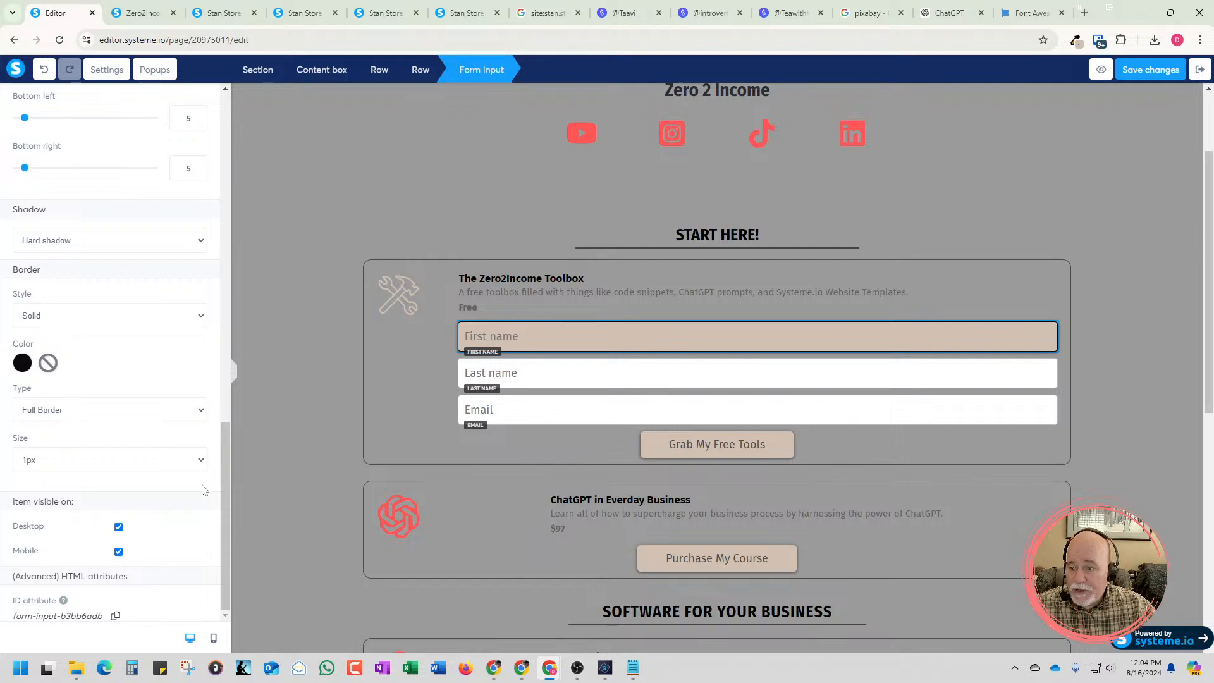
scroll(203, 490, "up", 5)
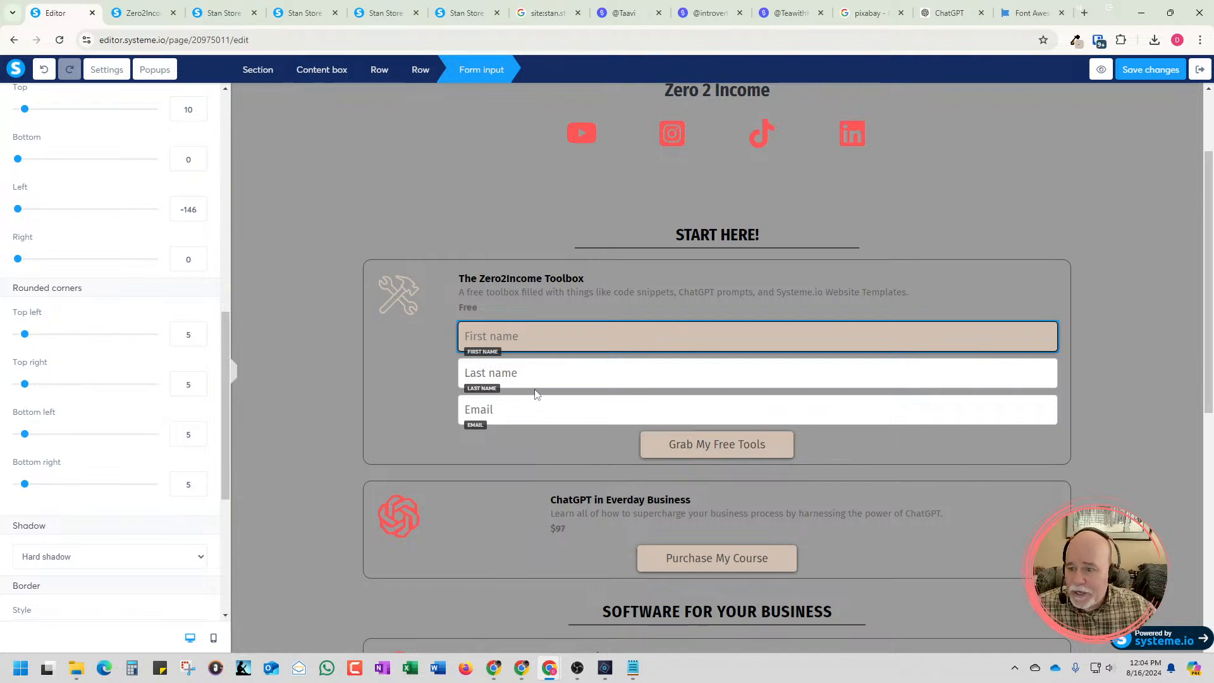
scroll(191, 416, "down", 2)
scroll(192, 415, "down", 4)
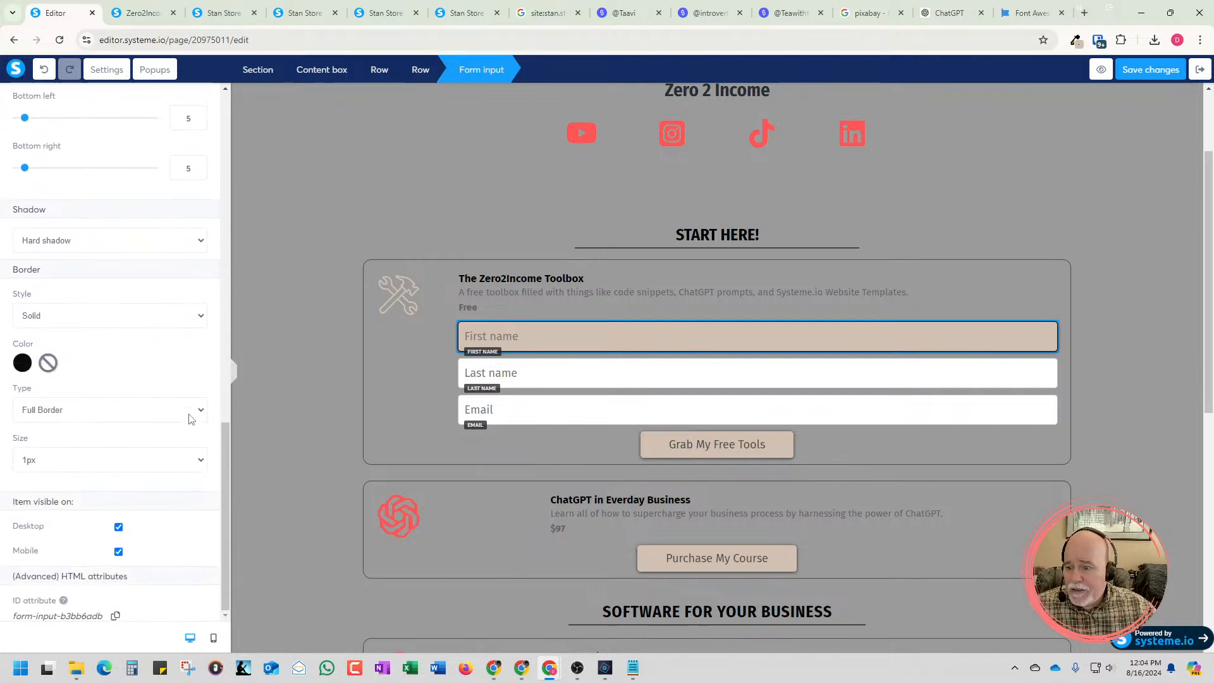
scroll(183, 443, "up", 15)
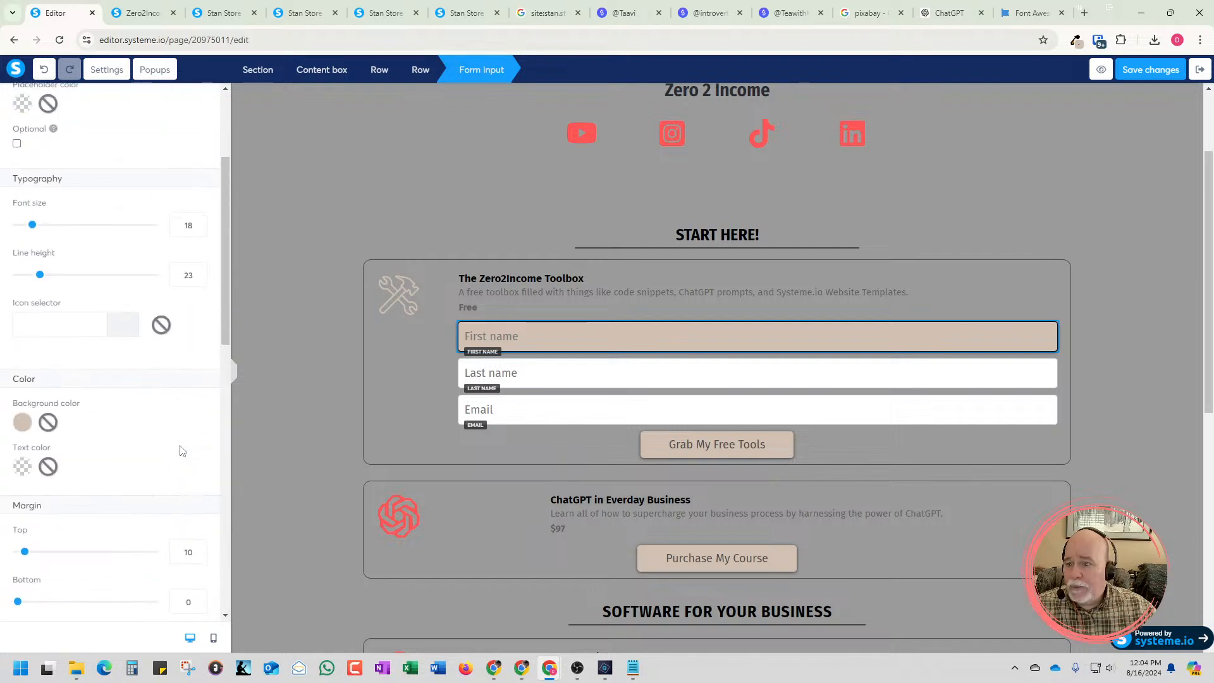
scroll(181, 448, "up", 3)
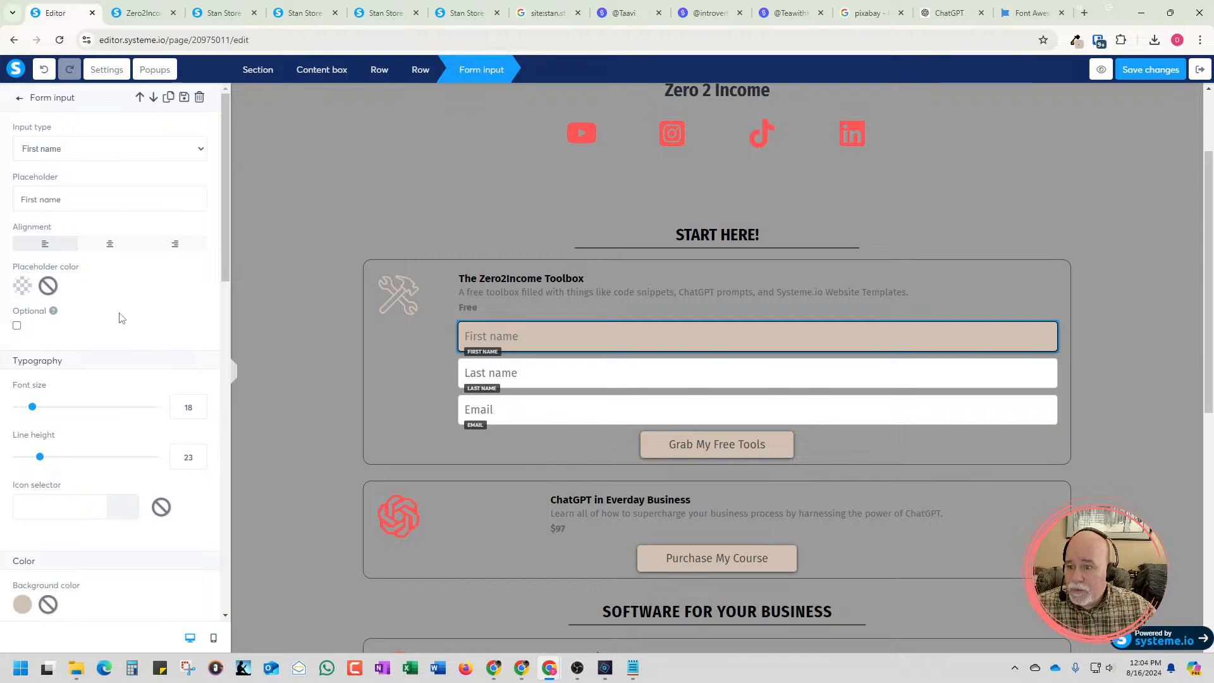
scroll(122, 317, "down", 3)
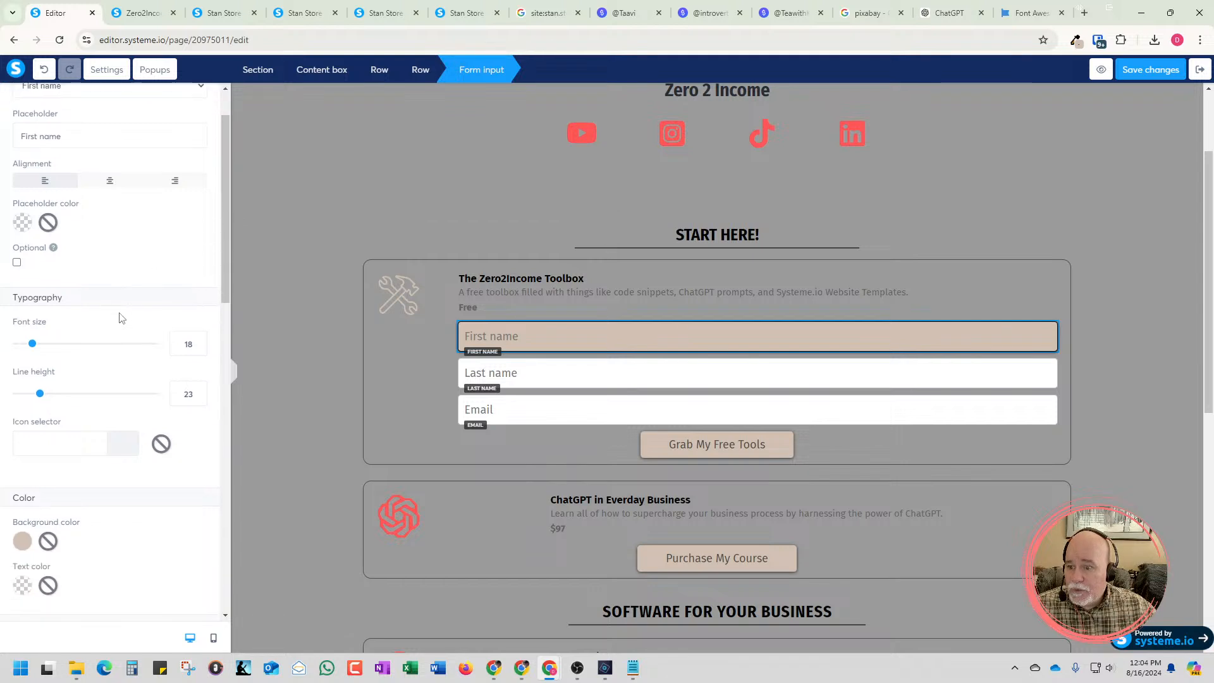
scroll(122, 320, "down", 4)
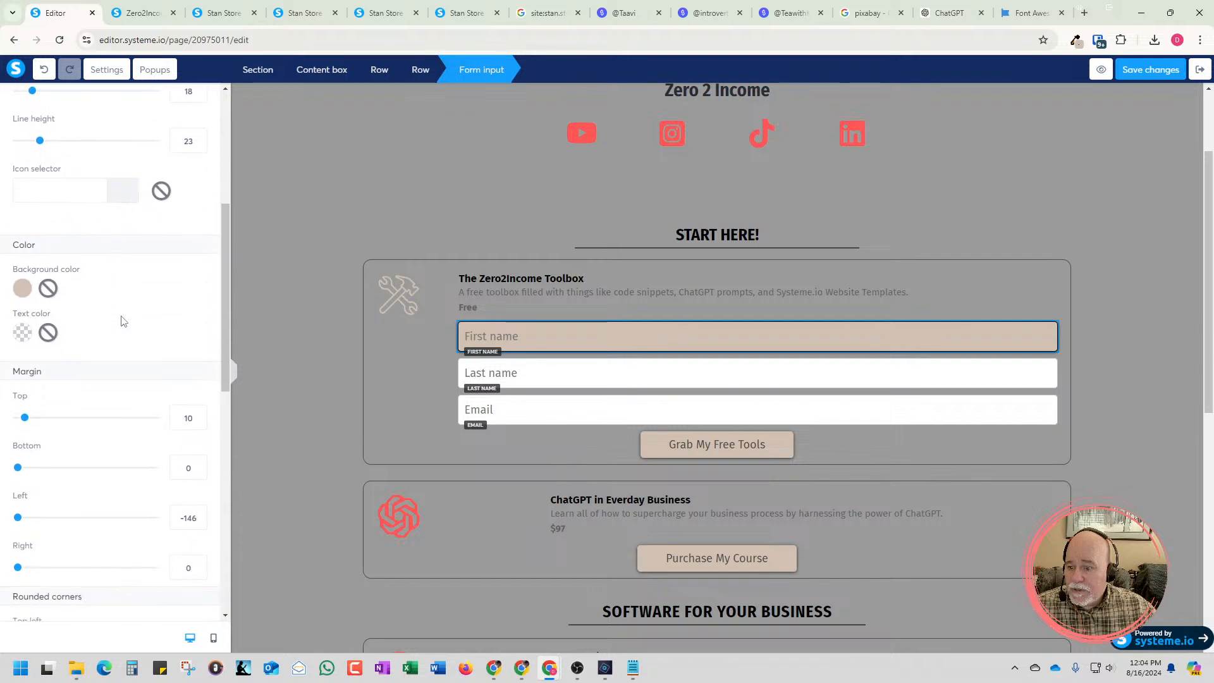
scroll(124, 323, "down", 1)
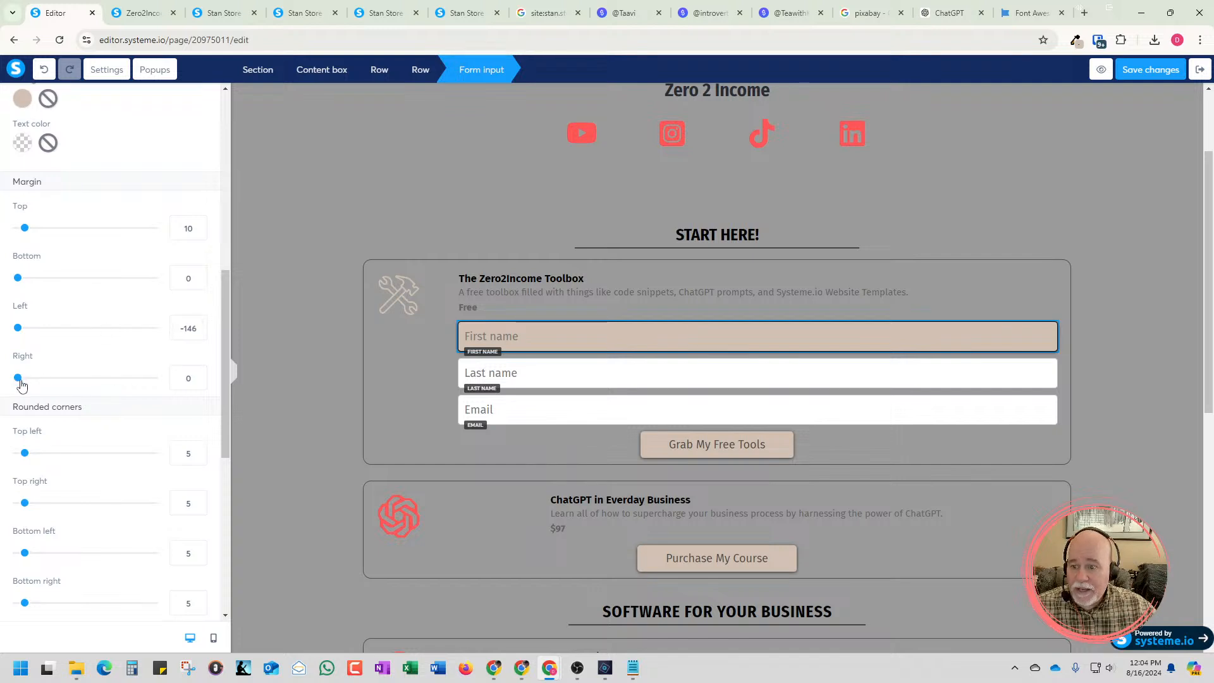
Set the First name form input's right margin to 300
mouse_move(18, 378)
left_mouse_down()
mouse_move(73, 387)
mouse_move(14, 379)
left_mouse_up()
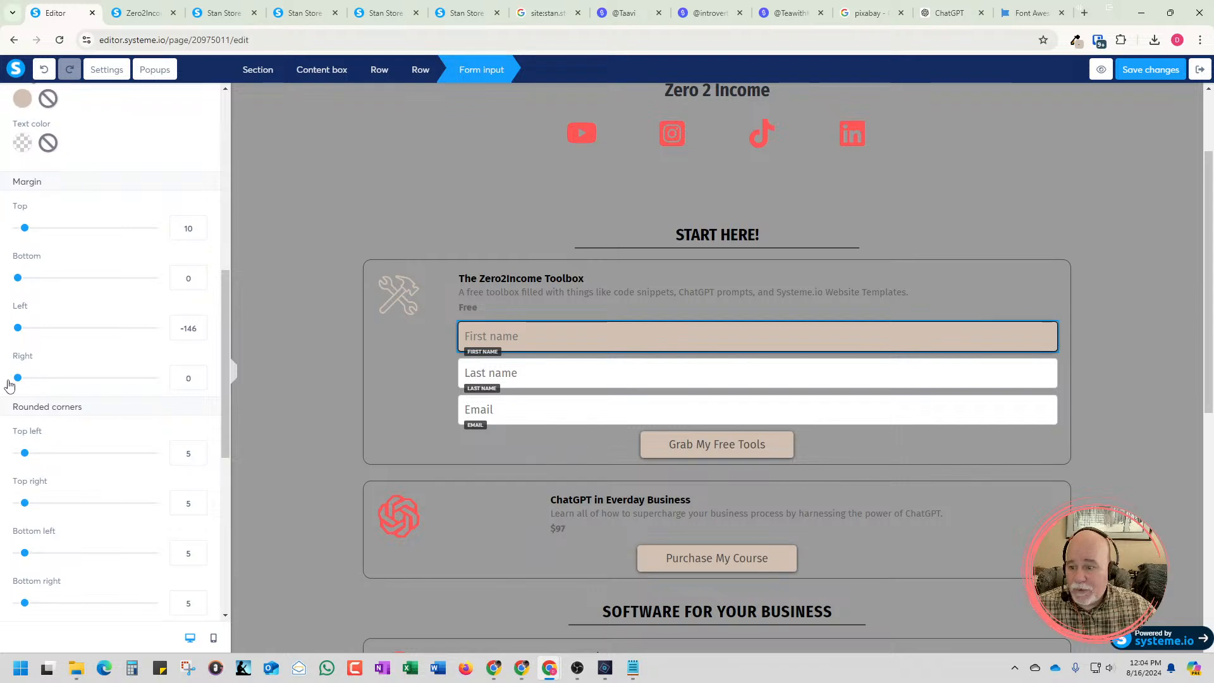
scroll(49, 398, "down", 1)
scroll(50, 398, "down", 6)
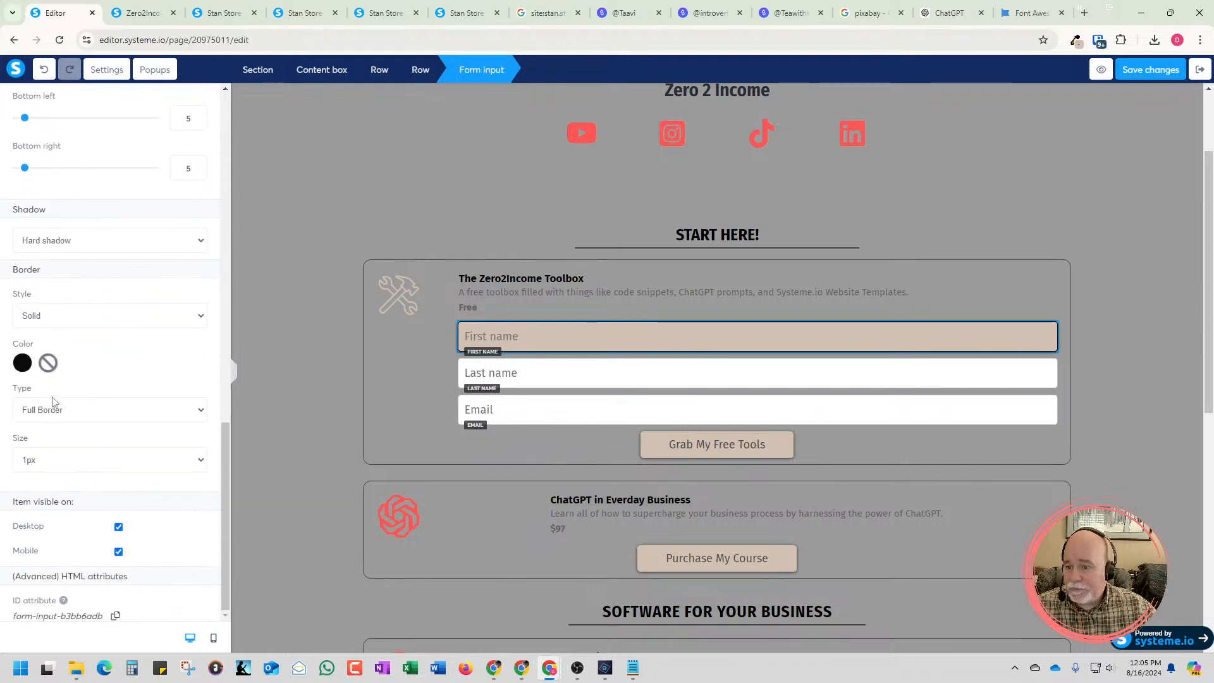
scroll(54, 401, "up", 5)
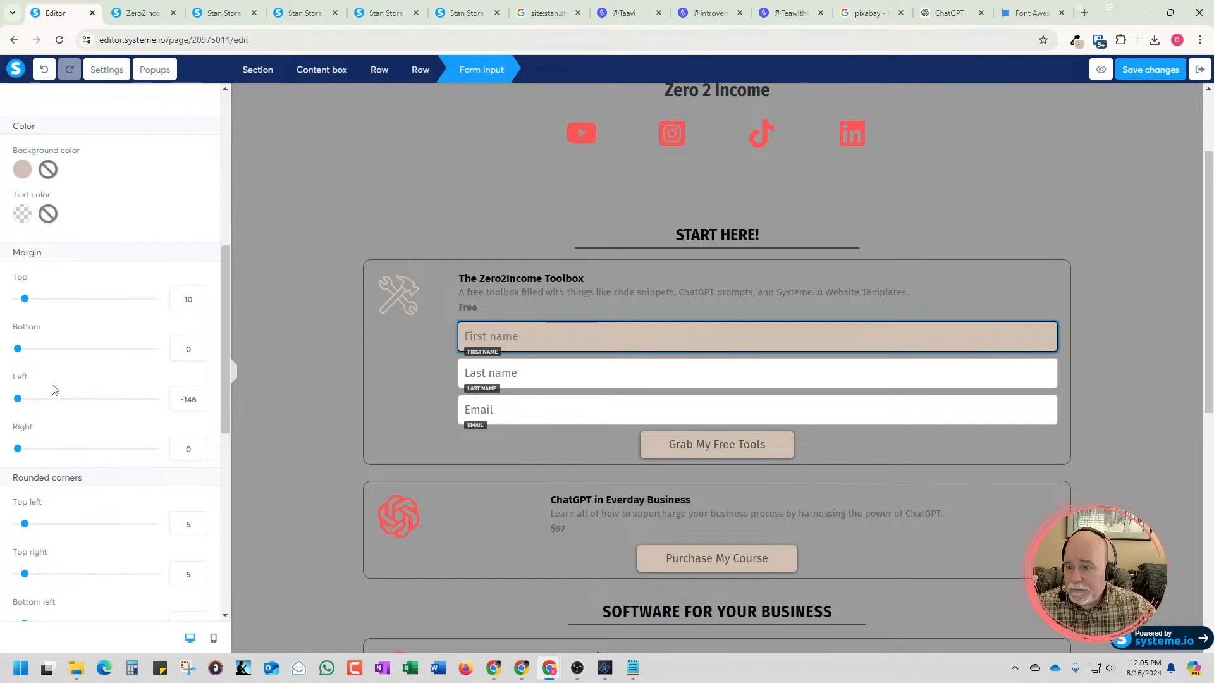
left_click_drag(18, 449, 203, 455)
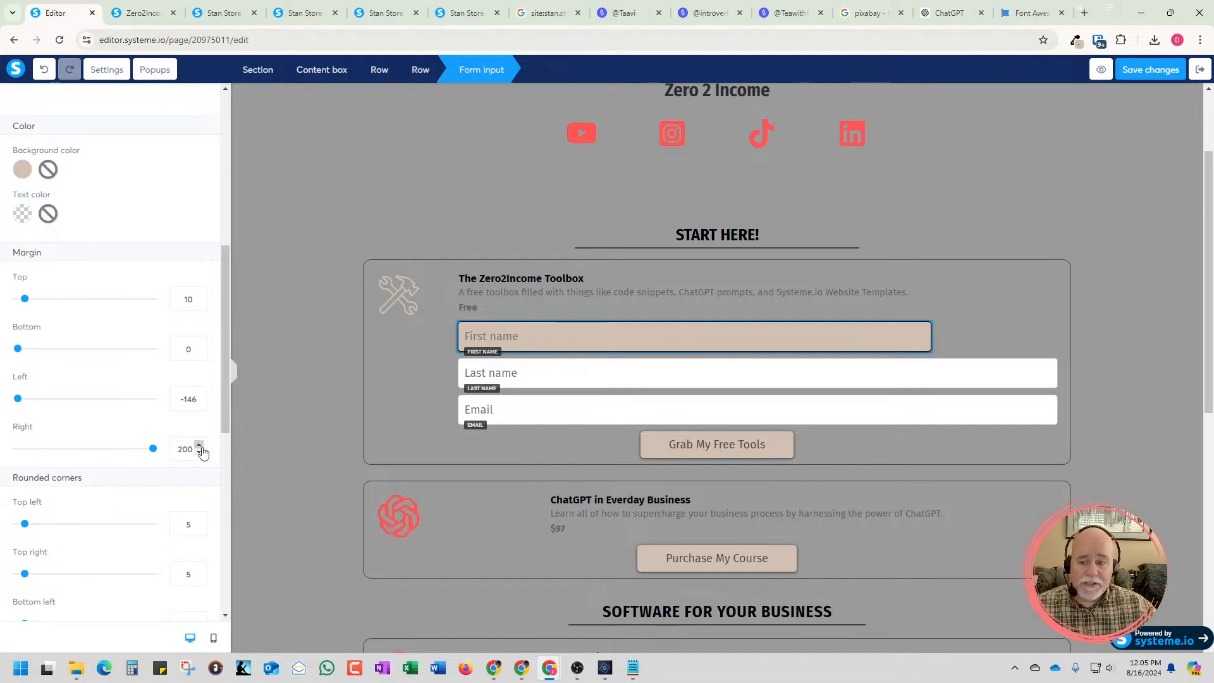
left_click_drag(200, 446, 199, 446)
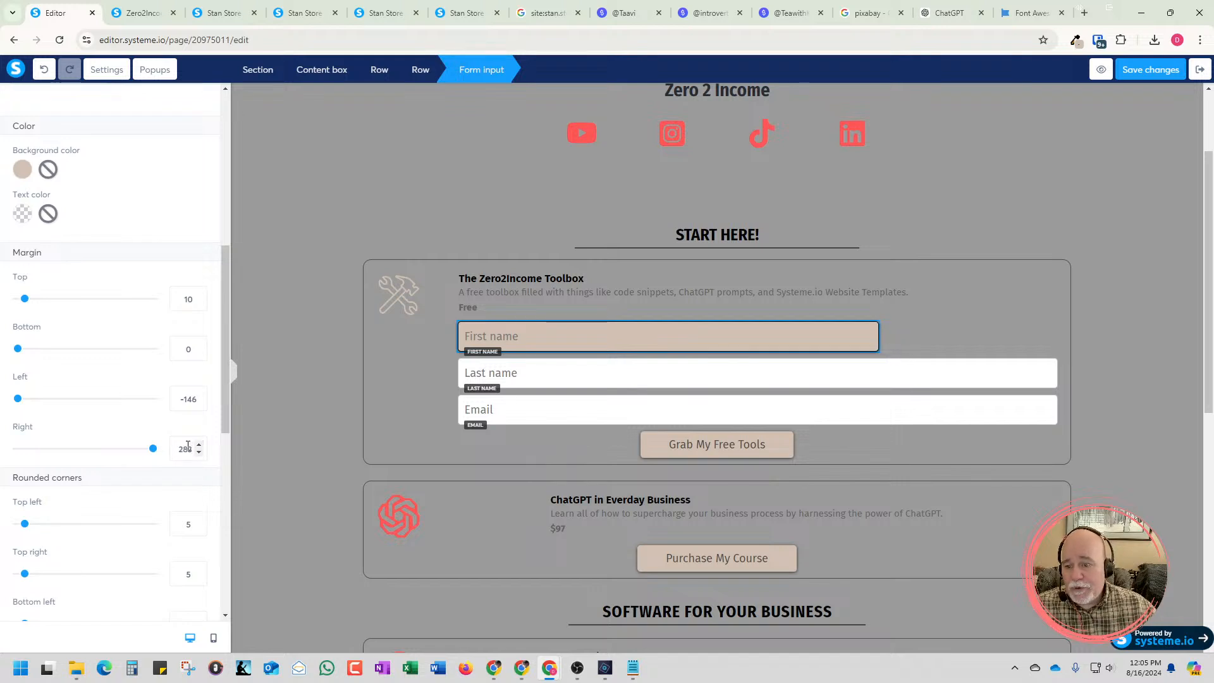
double_click(181, 448)
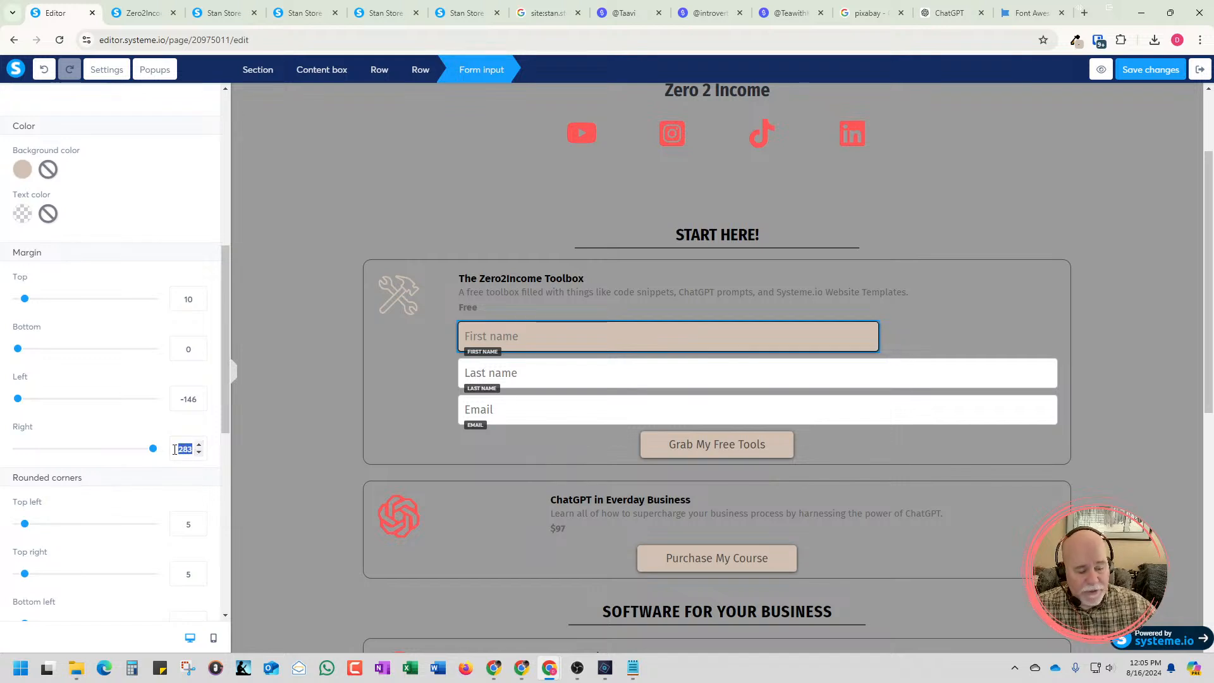
type("30")
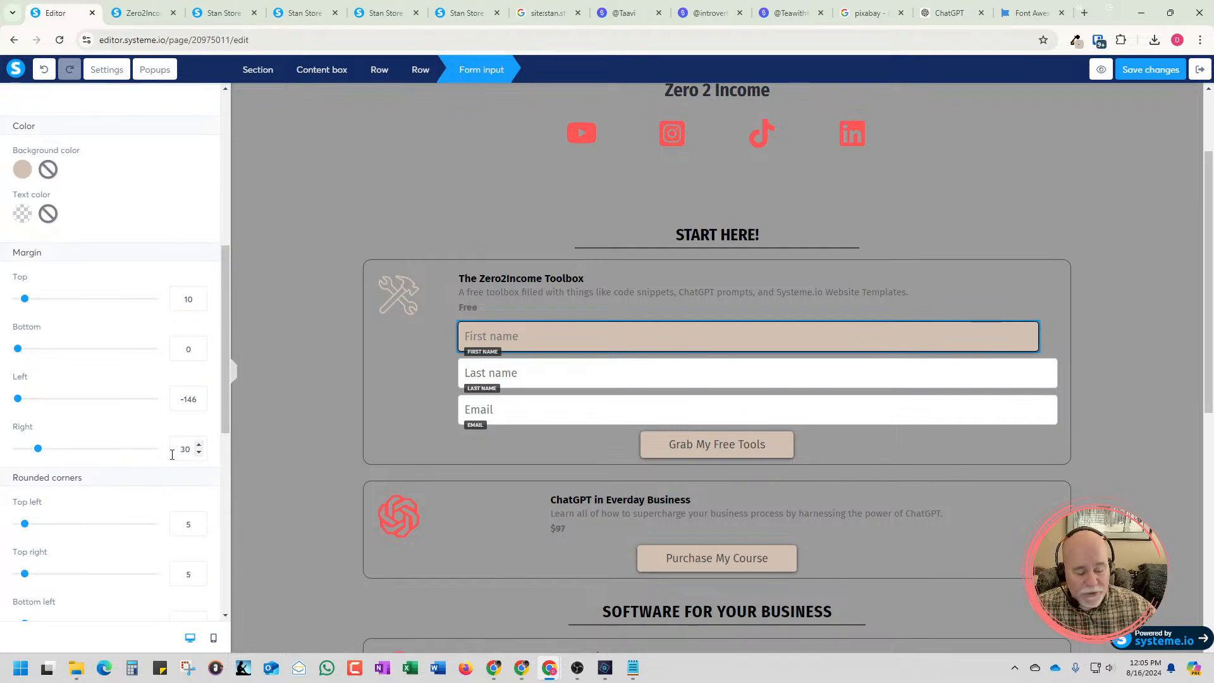
type("0")
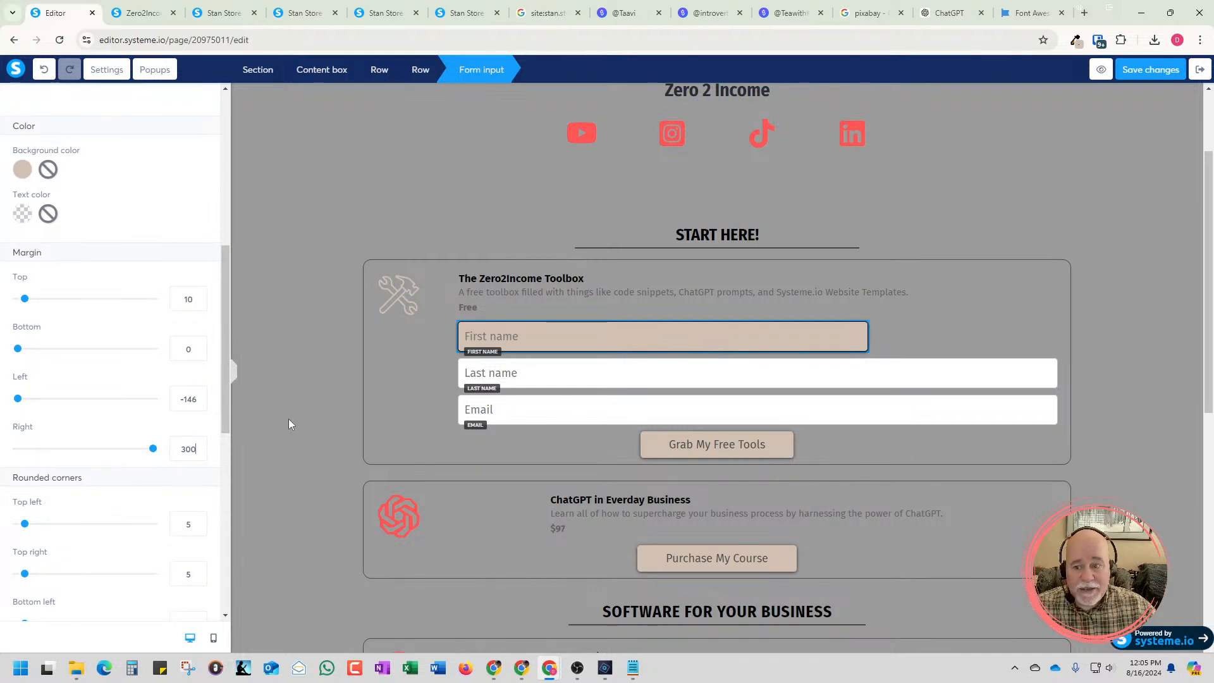
Delete the unstyled Last name and Email form inputs from the Toolbox box
left_click(621, 383)
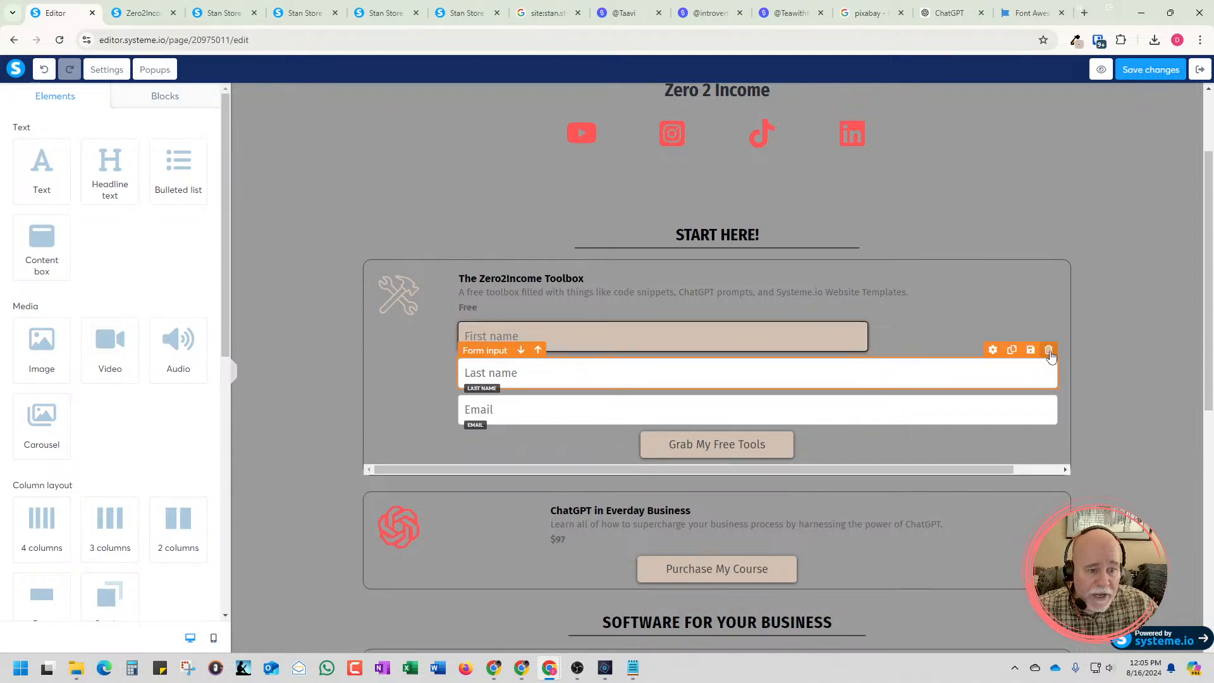
left_click(1048, 350)
left_click(659, 117)
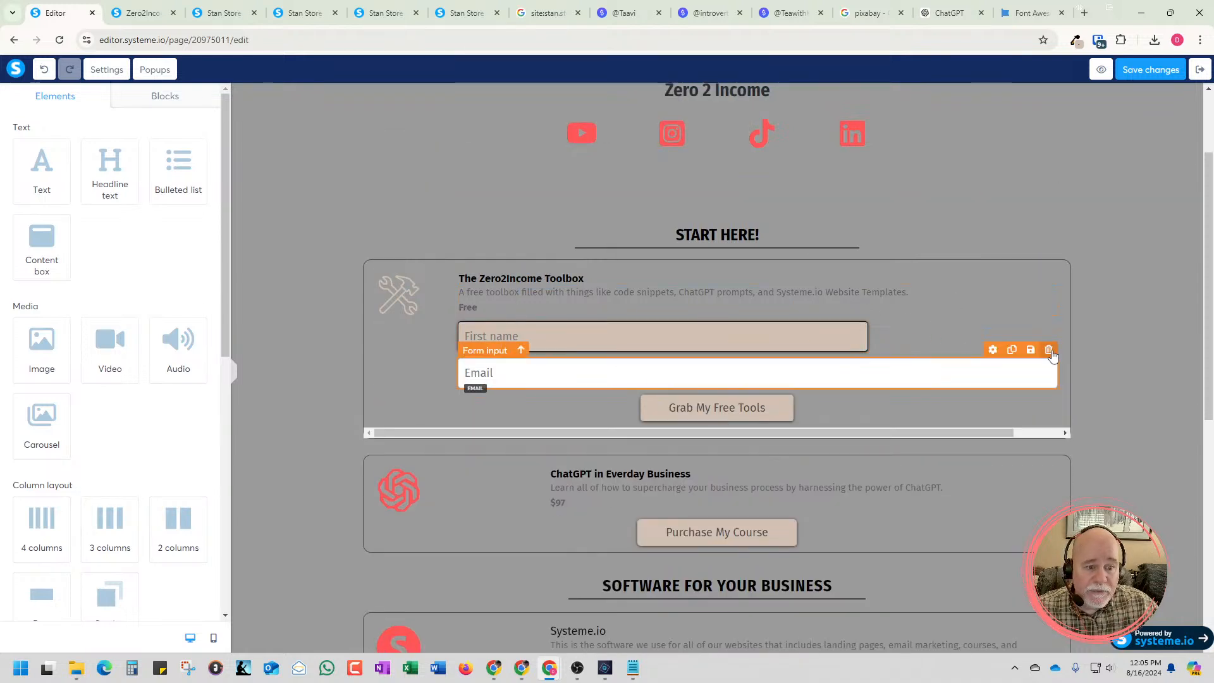
left_click(1048, 348)
left_click(663, 117)
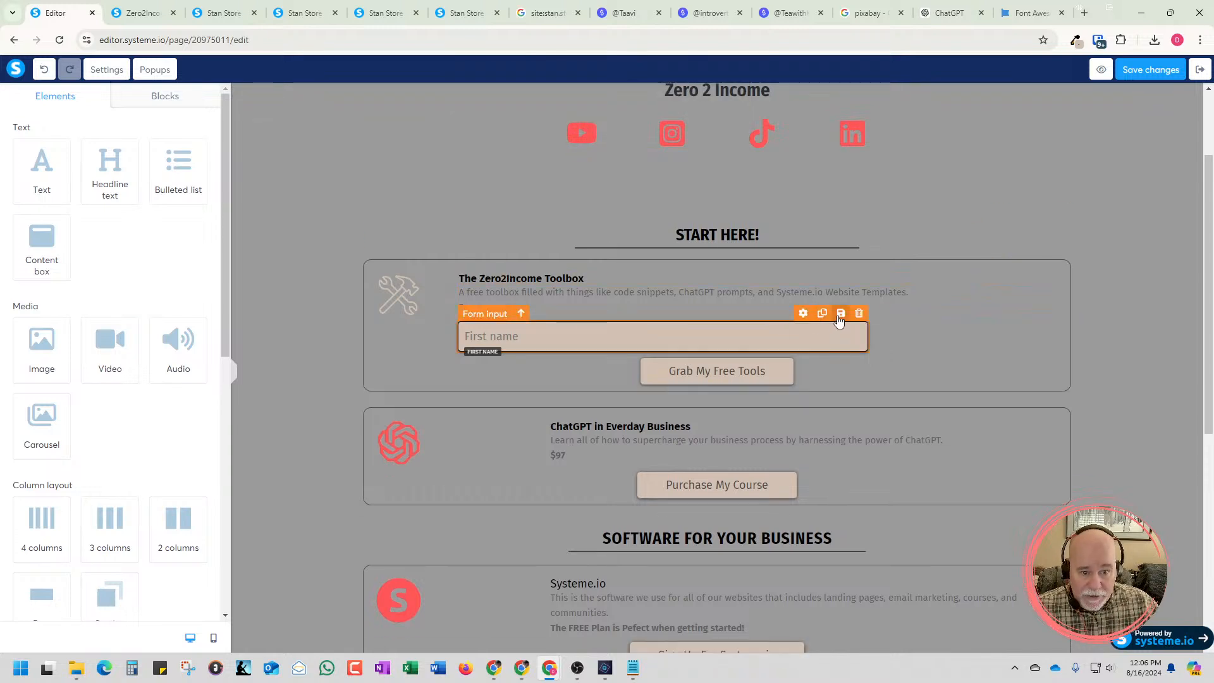
Duplicate the styled First name form input twice and set the middle copy's input type to Last name
left_click(823, 315)
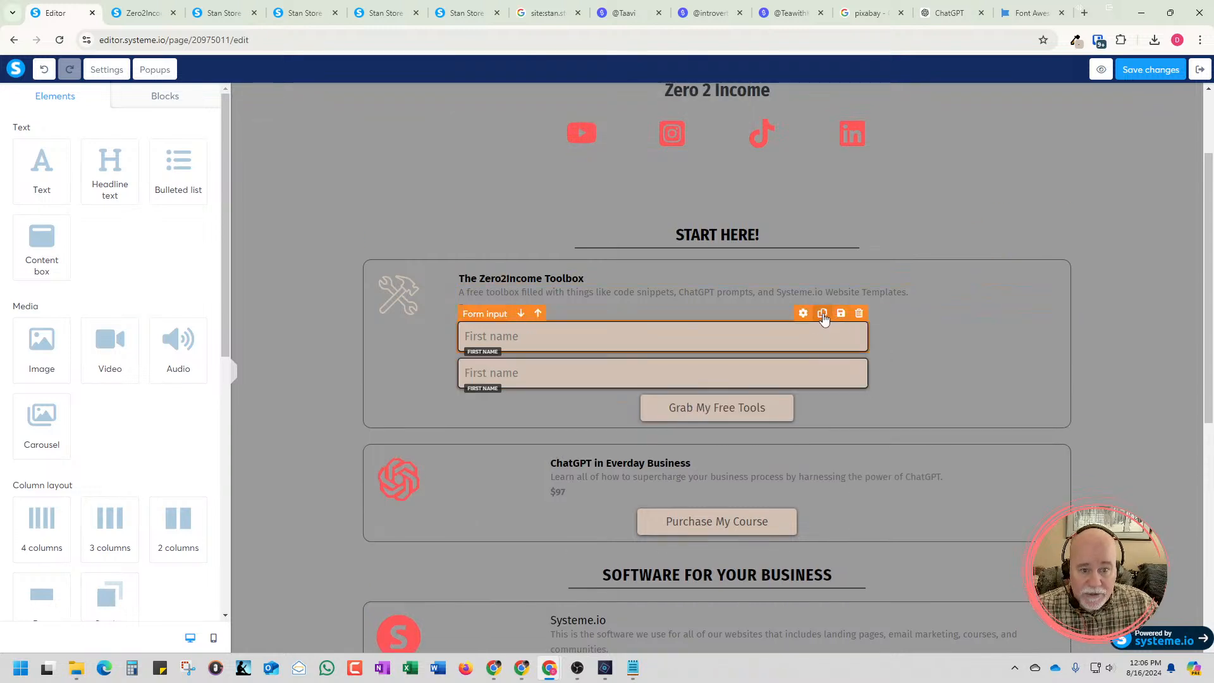
left_click(822, 314)
left_click(583, 385)
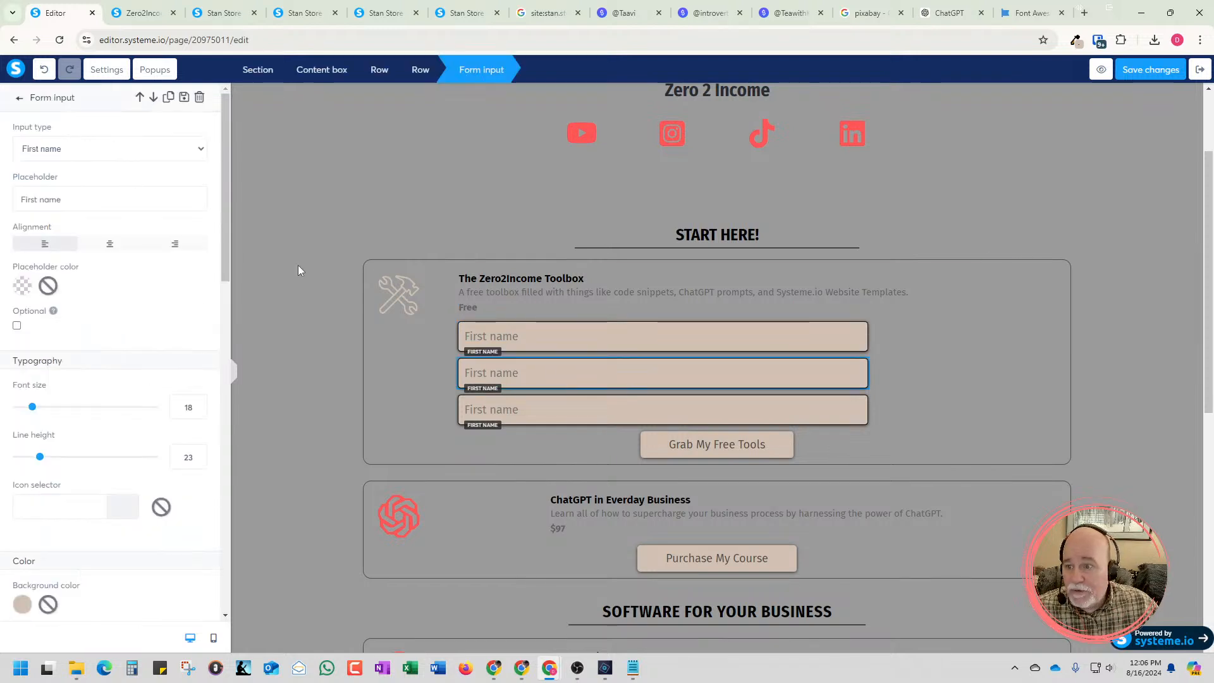
left_click(184, 149)
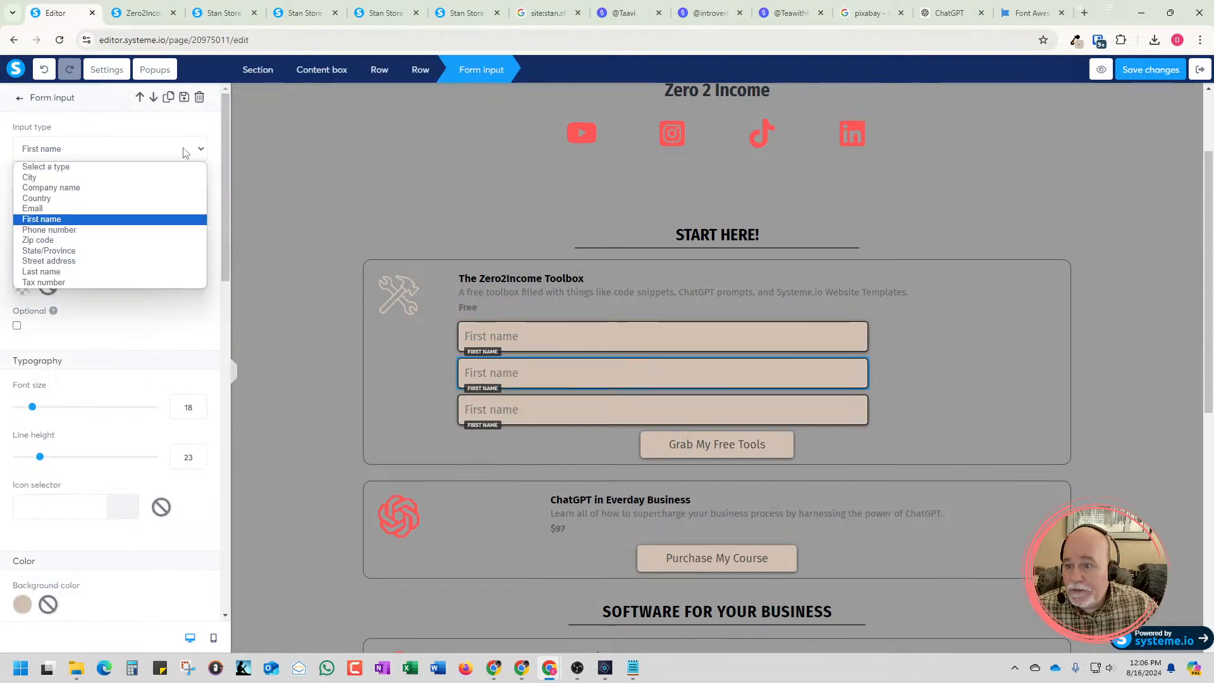
left_click(120, 272)
Set the input type of the lowest First name copy to Email
left_click(522, 409)
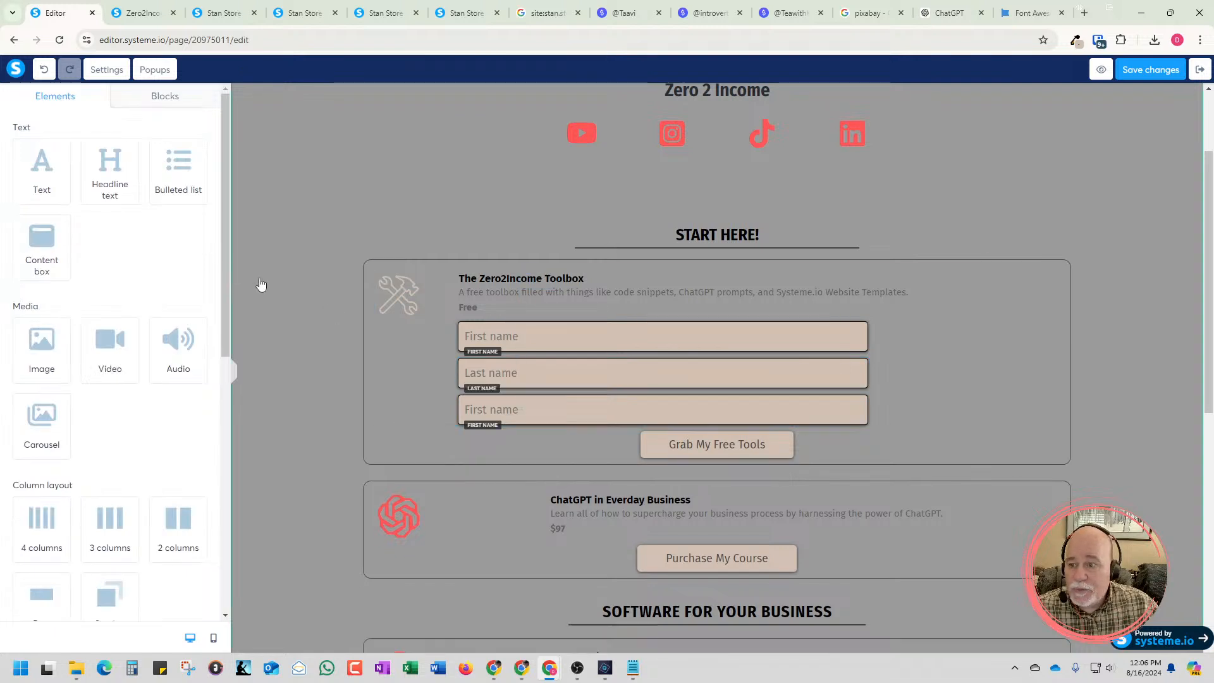
left_click(522, 409)
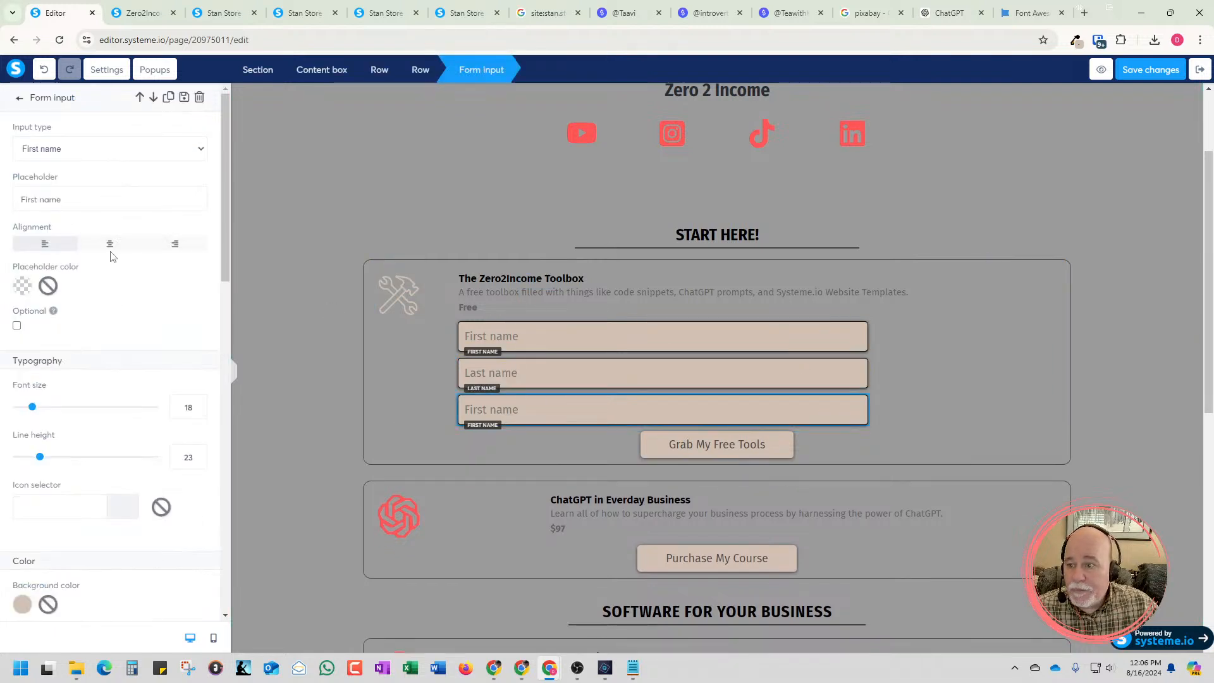
left_click(101, 149)
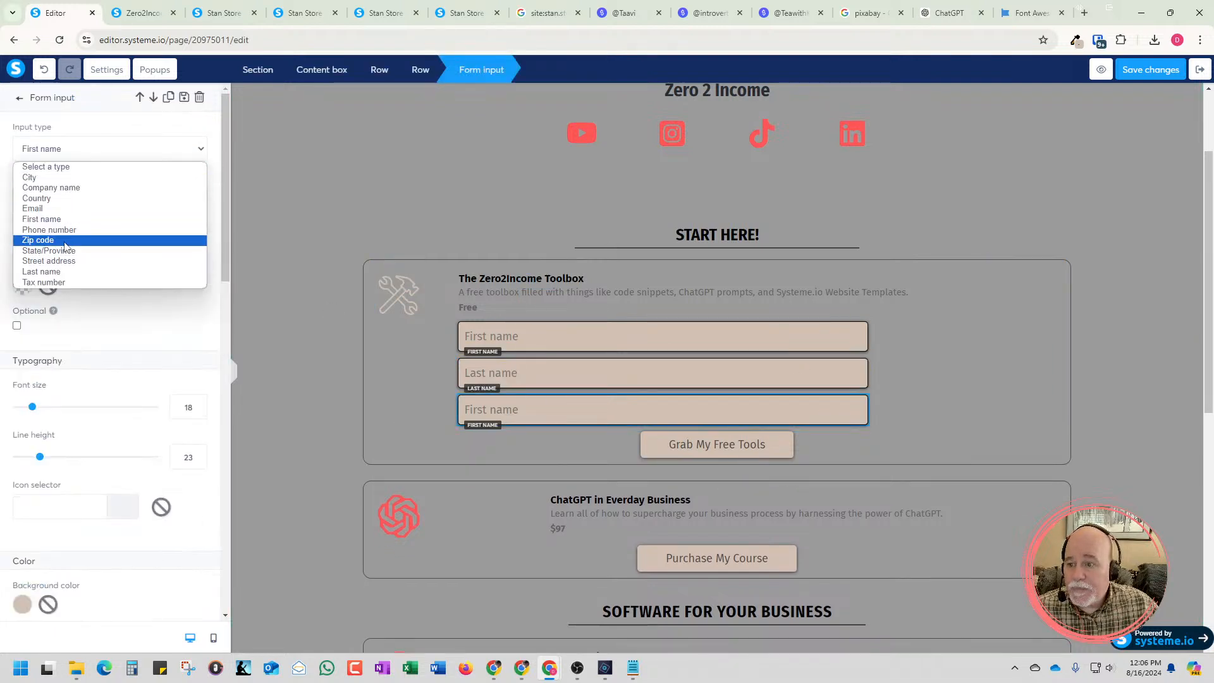
left_click(35, 209)
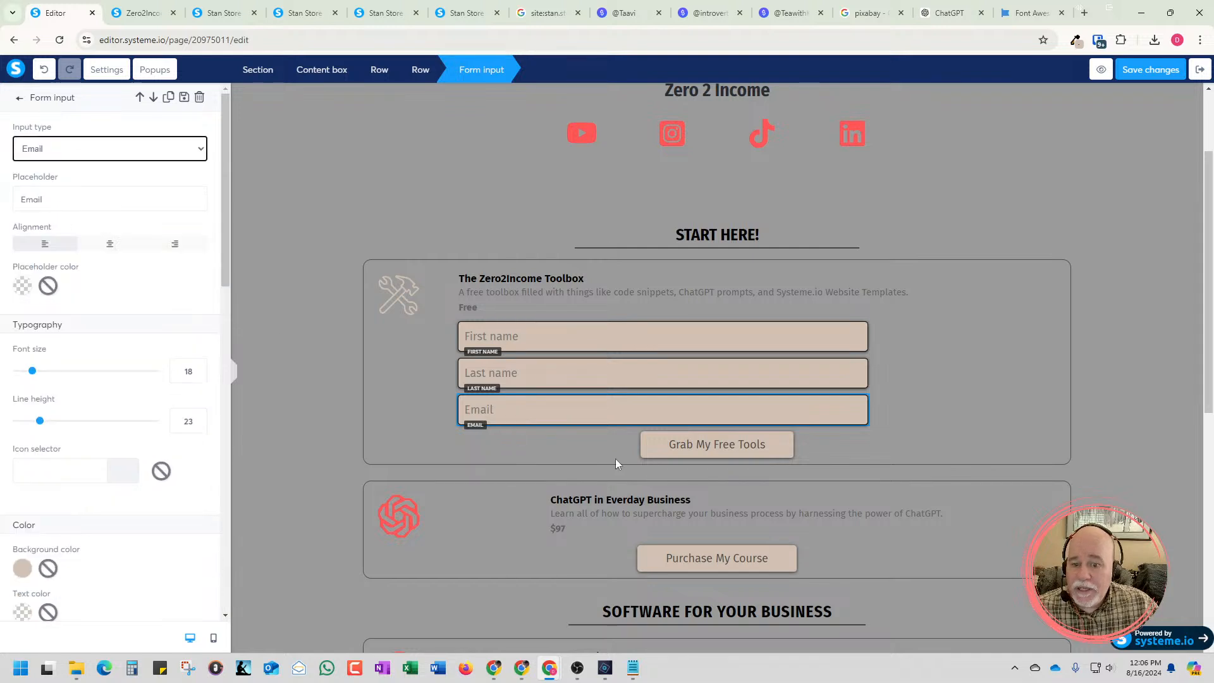
Set the Grab My Free Tools button's action to Submit form with No redirection after contact registration
left_click(688, 449)
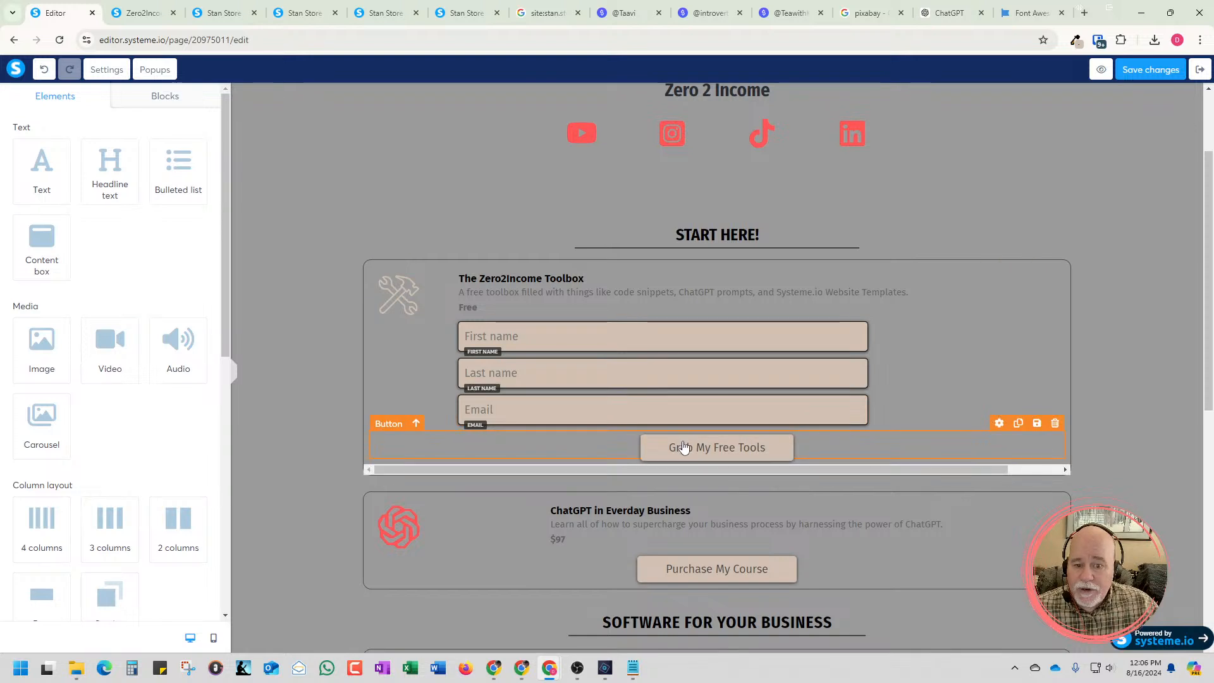
left_click(683, 445)
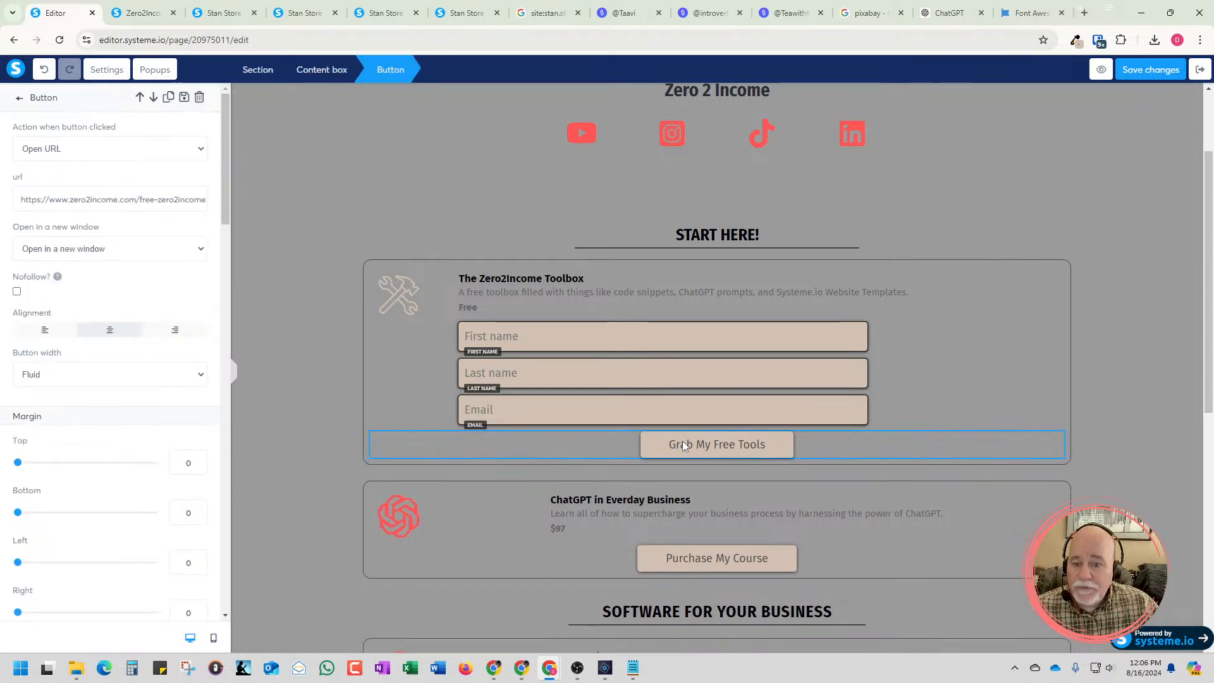
left_click(173, 154)
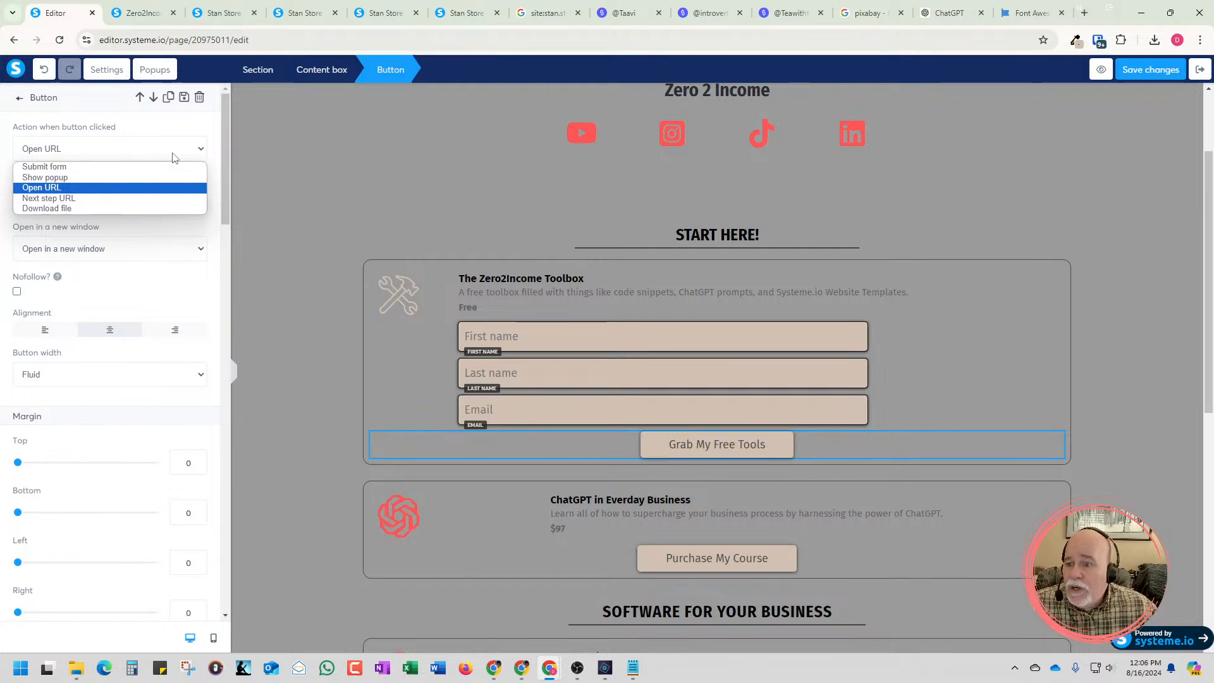
left_click(111, 168)
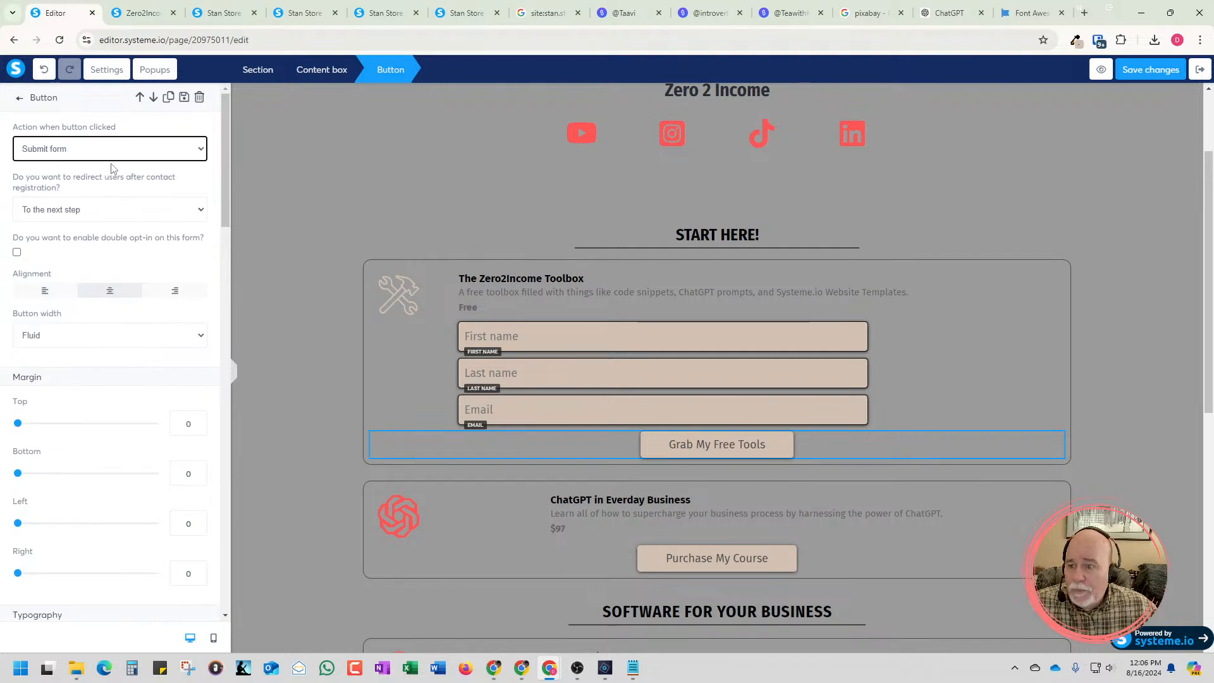
left_click(131, 218)
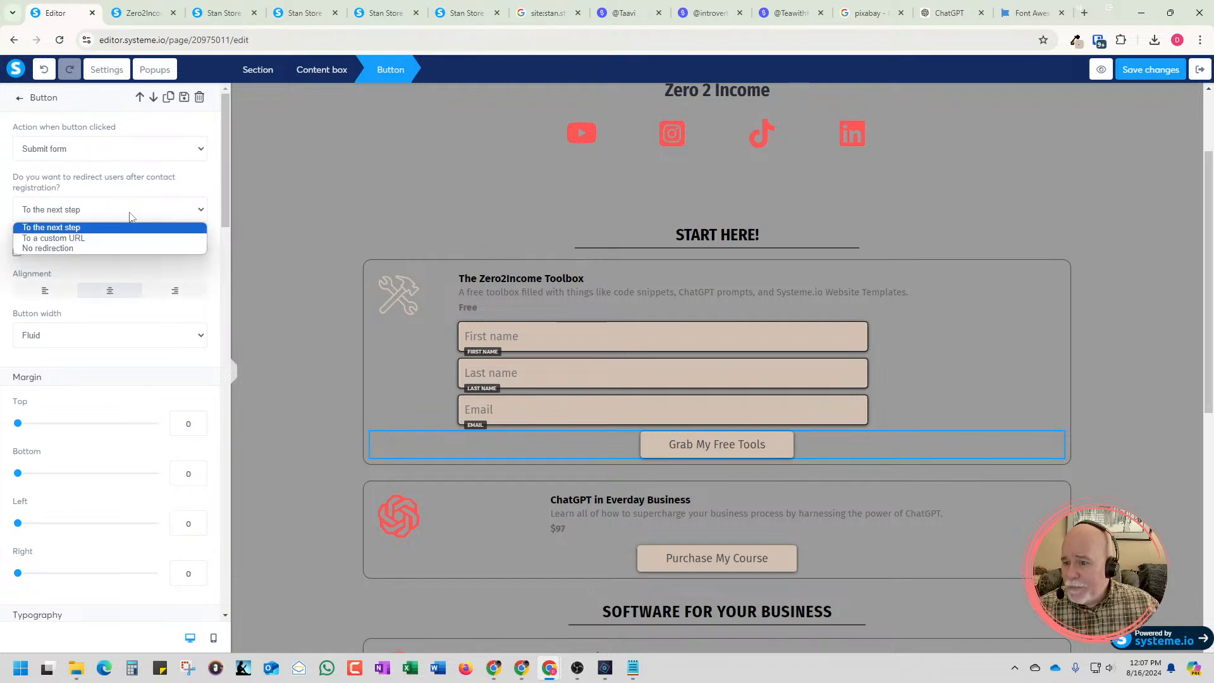
left_click(112, 251)
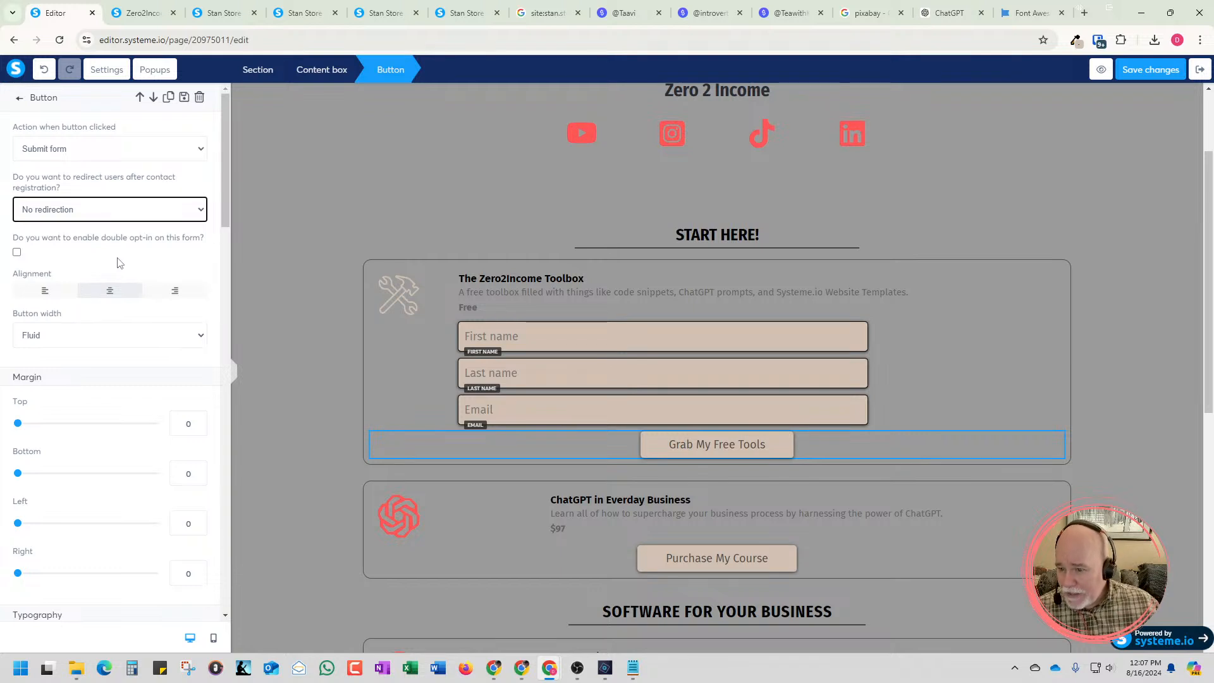
Set the Grab My Free Tools button to redirect to the next step after registration, and save and exit the page
scroll(109, 275, "down", 5)
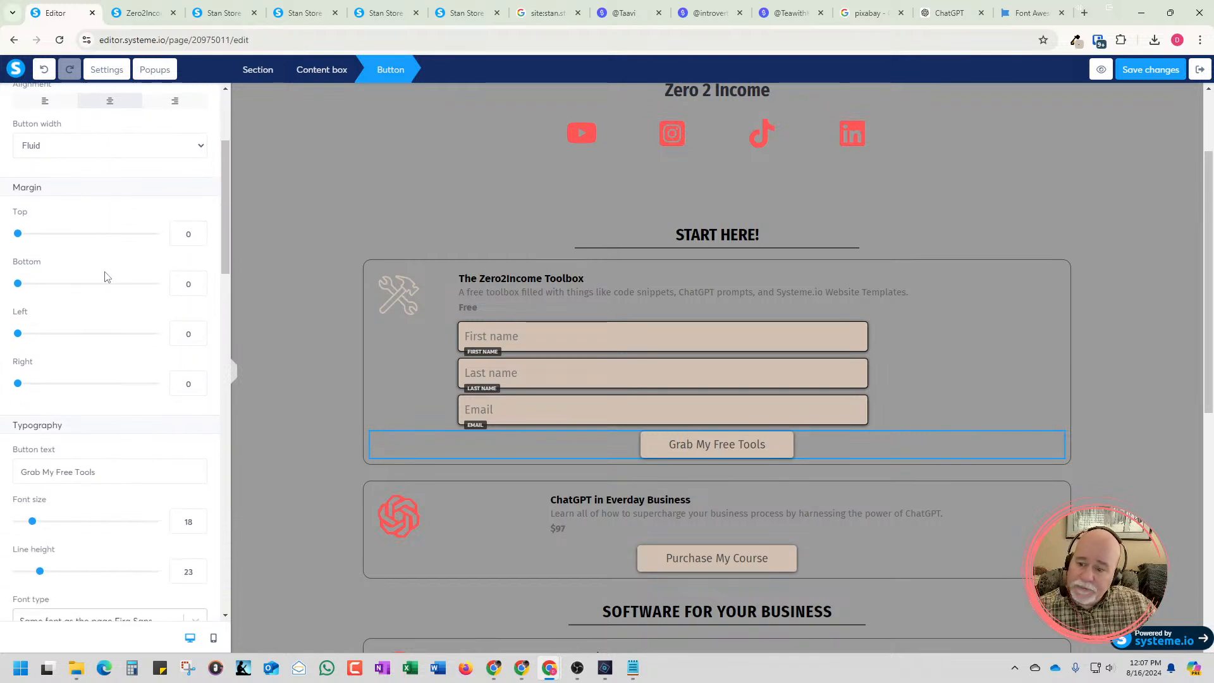
scroll(107, 276, "down", 2)
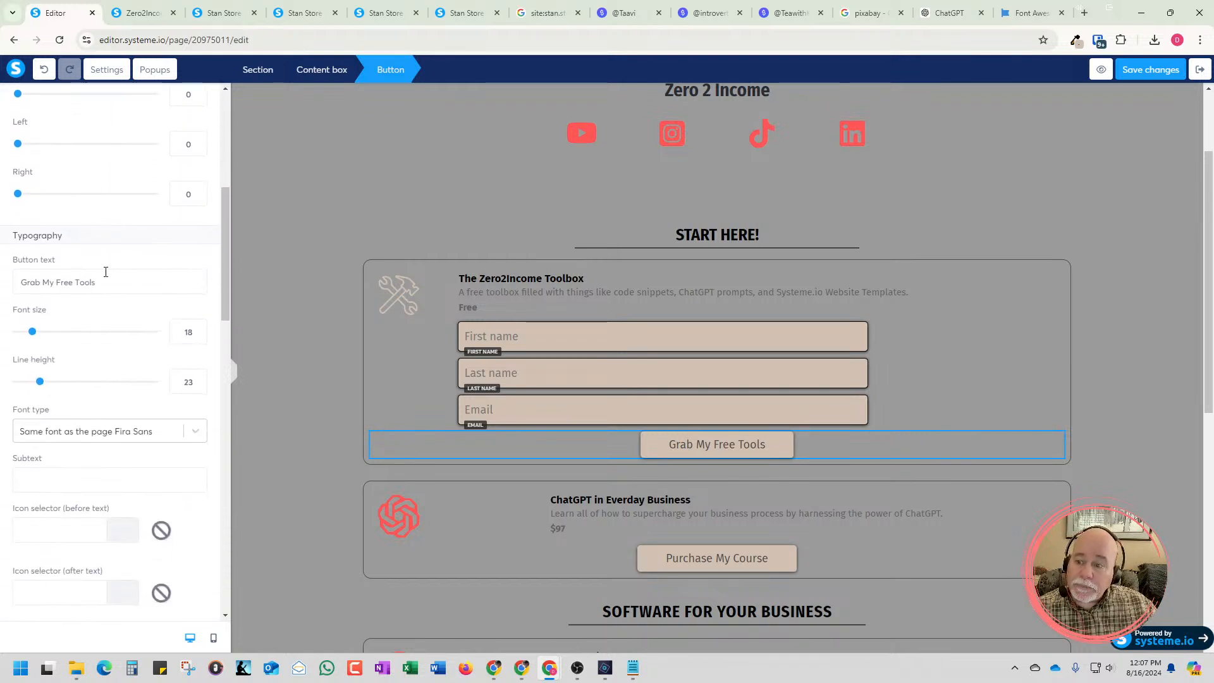
scroll(106, 274, "down", 6)
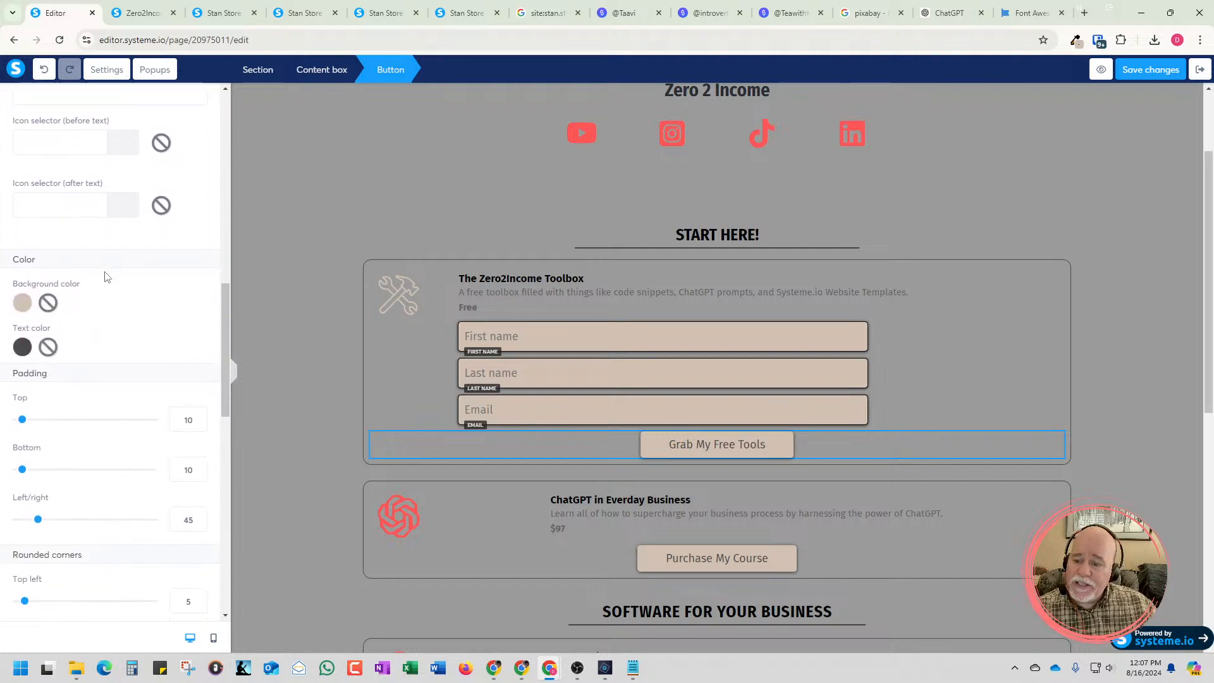
scroll(106, 277, "down", 10)
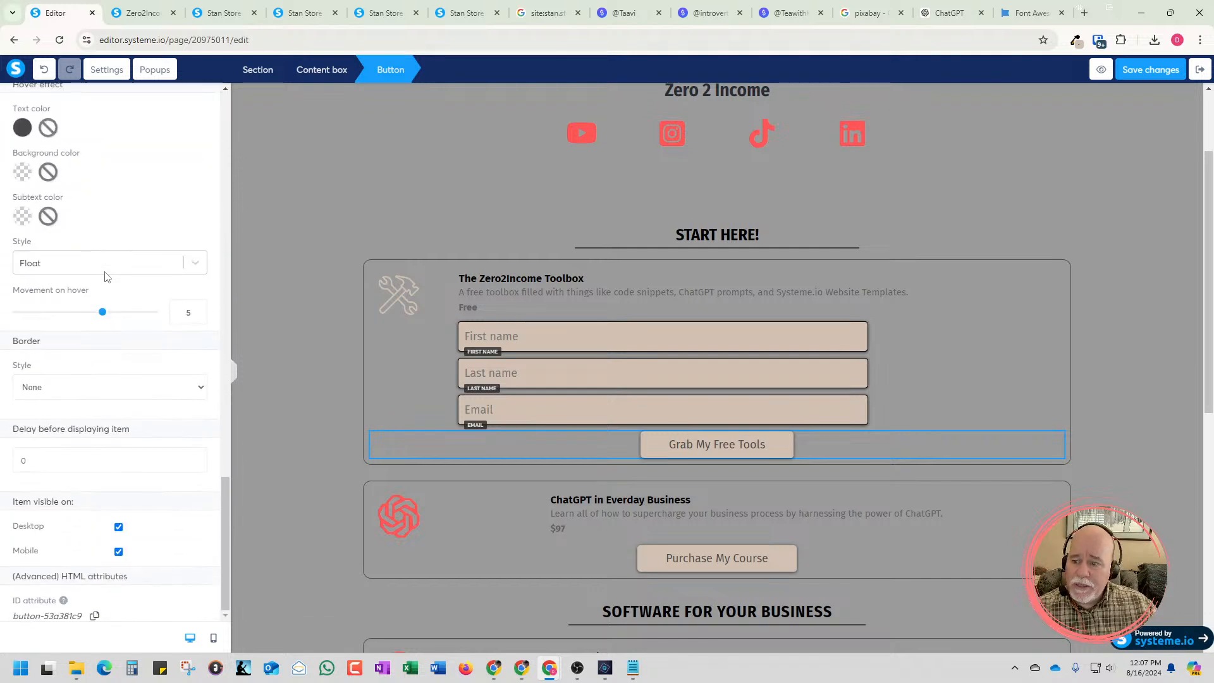
scroll(107, 276, "up", 15)
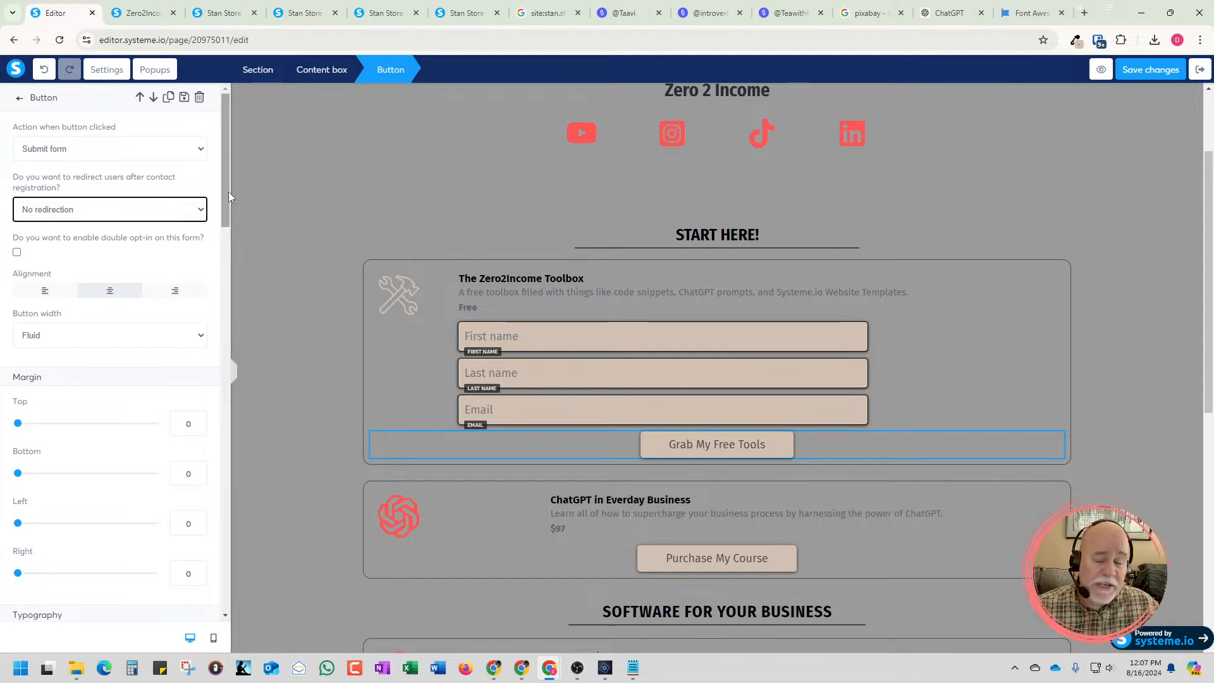
left_click(201, 210)
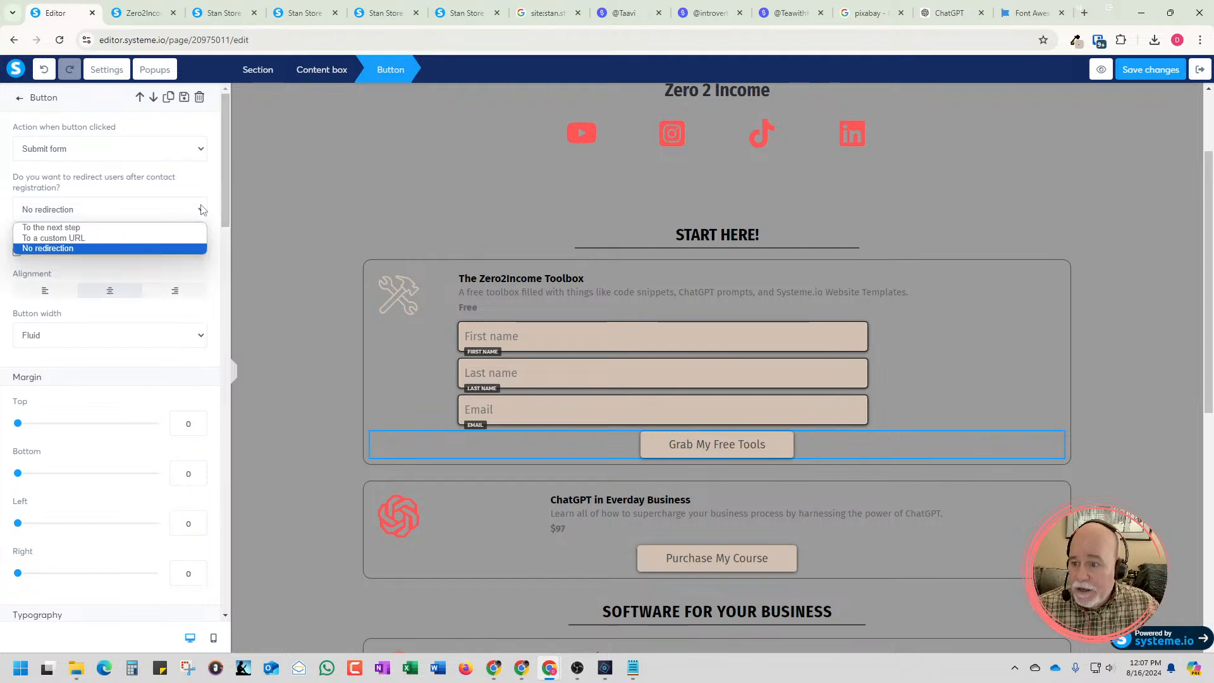
left_click(166, 228)
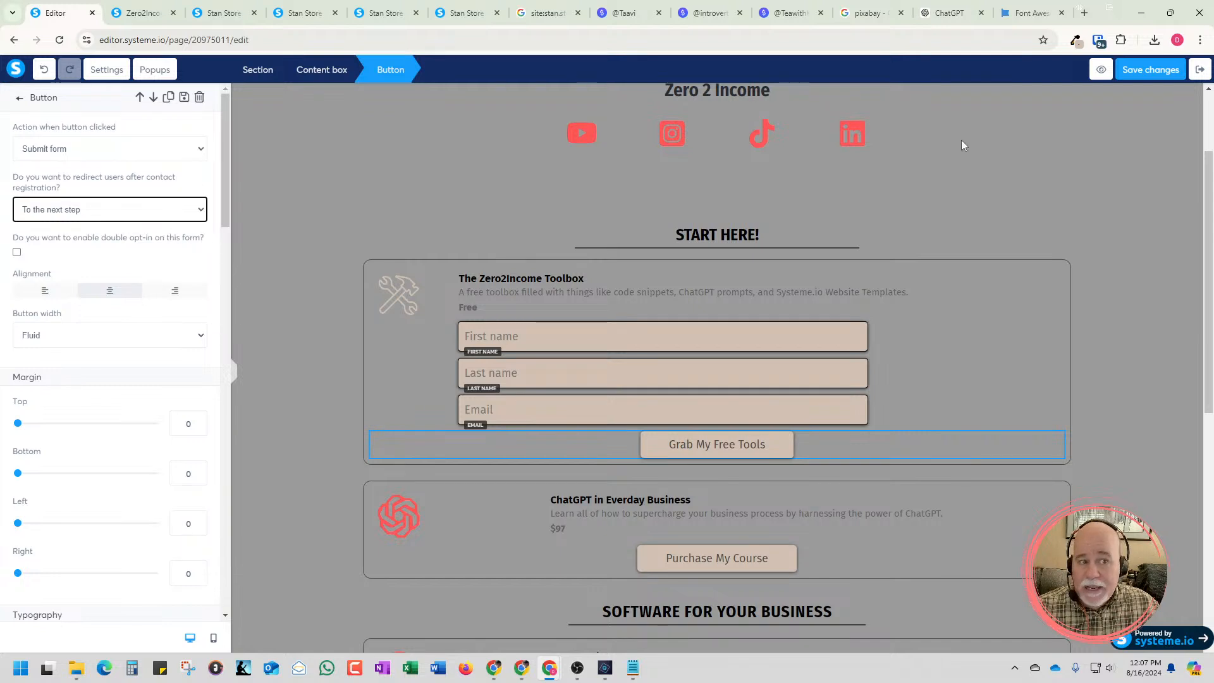
left_click(1151, 69)
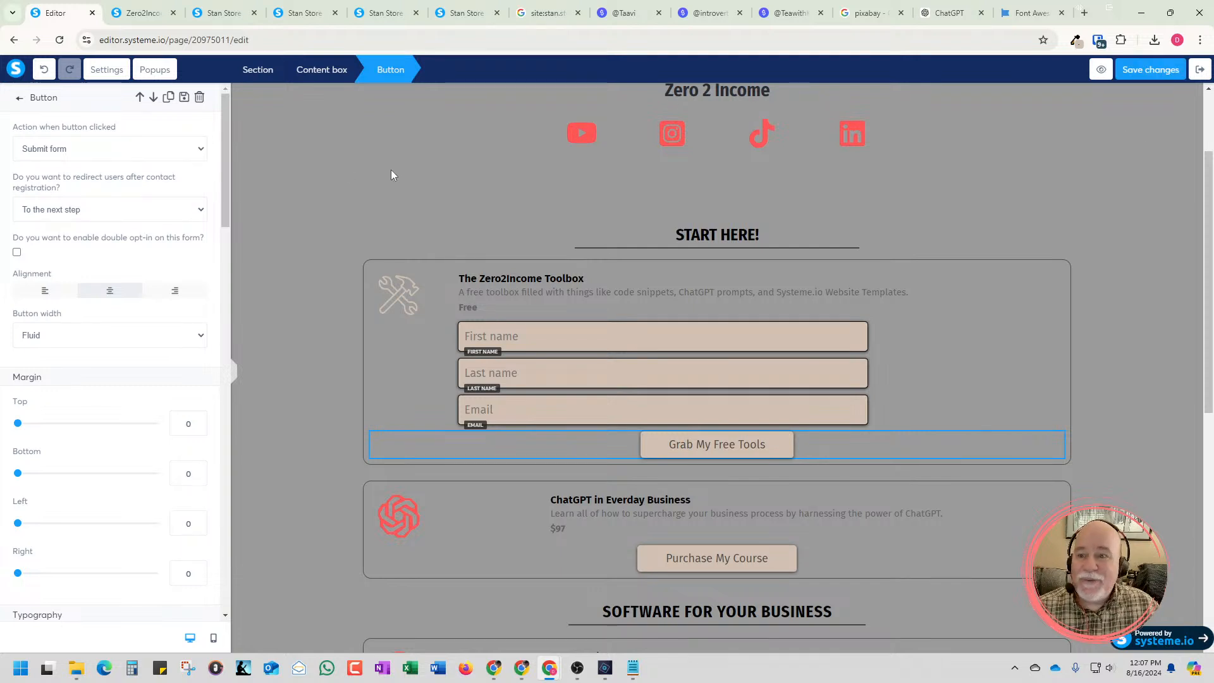
left_click(1200, 70)
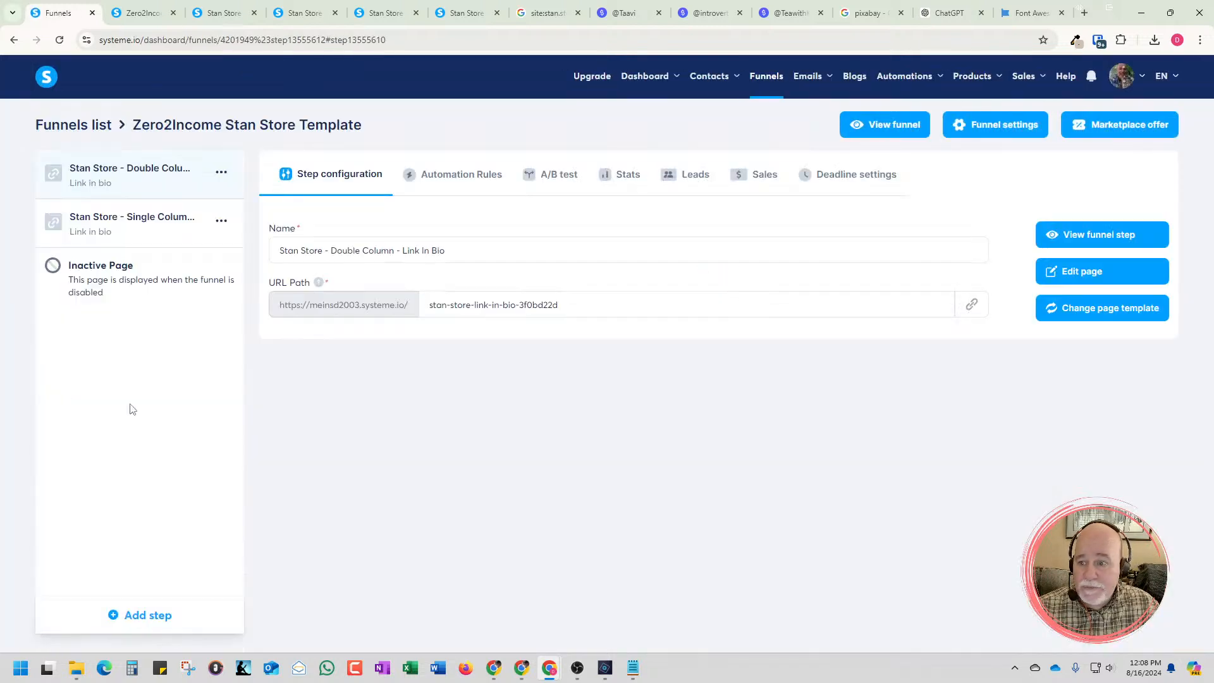
Start a new step in the Zero2Income Stan Store Template funnel and name it "Thank You For Signing Up!"
left_click(135, 616)
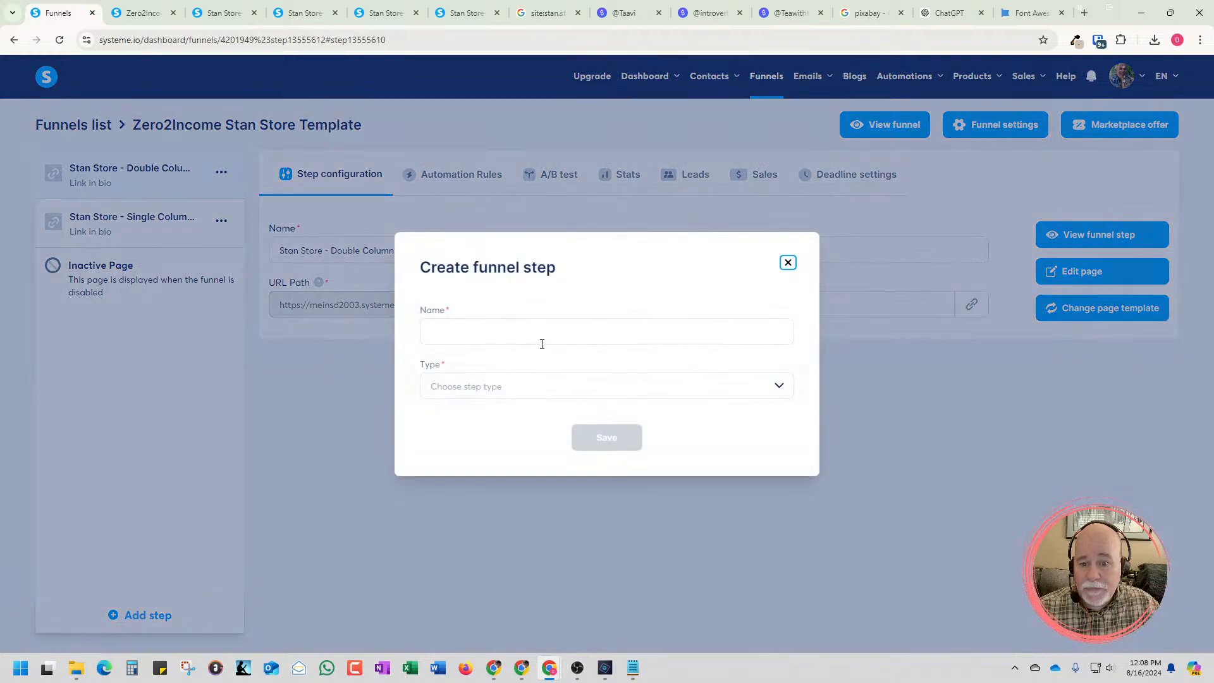
left_click(539, 332)
type("Thank ")
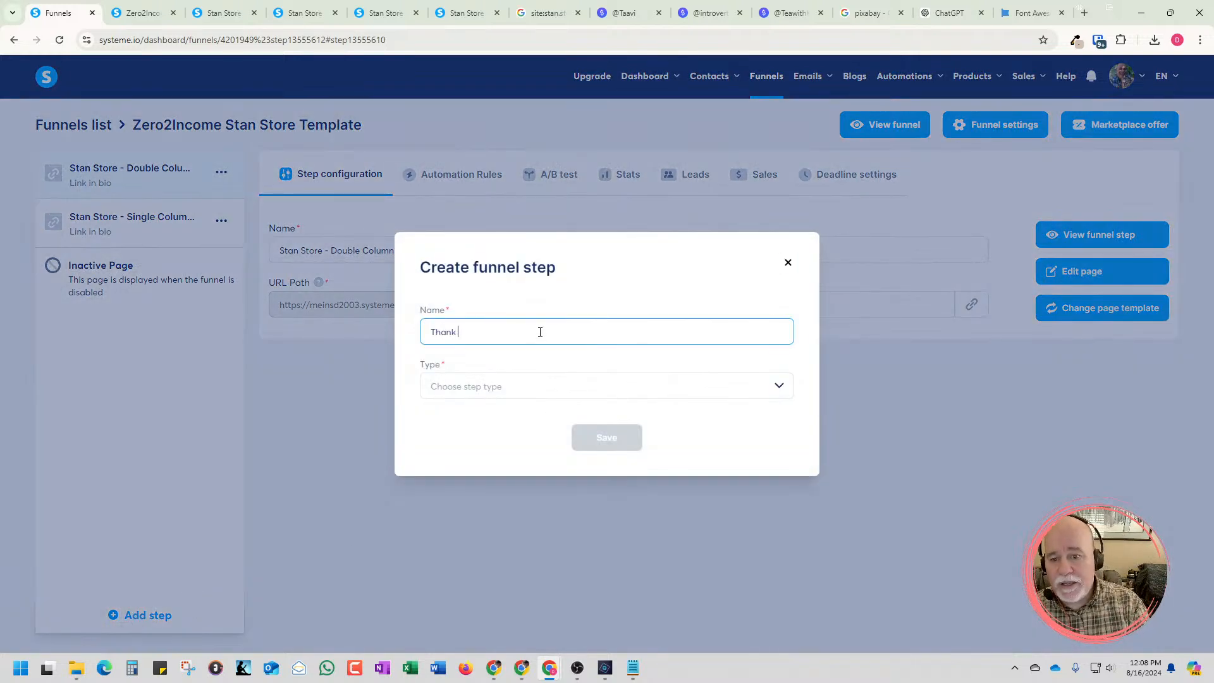
type("You F")
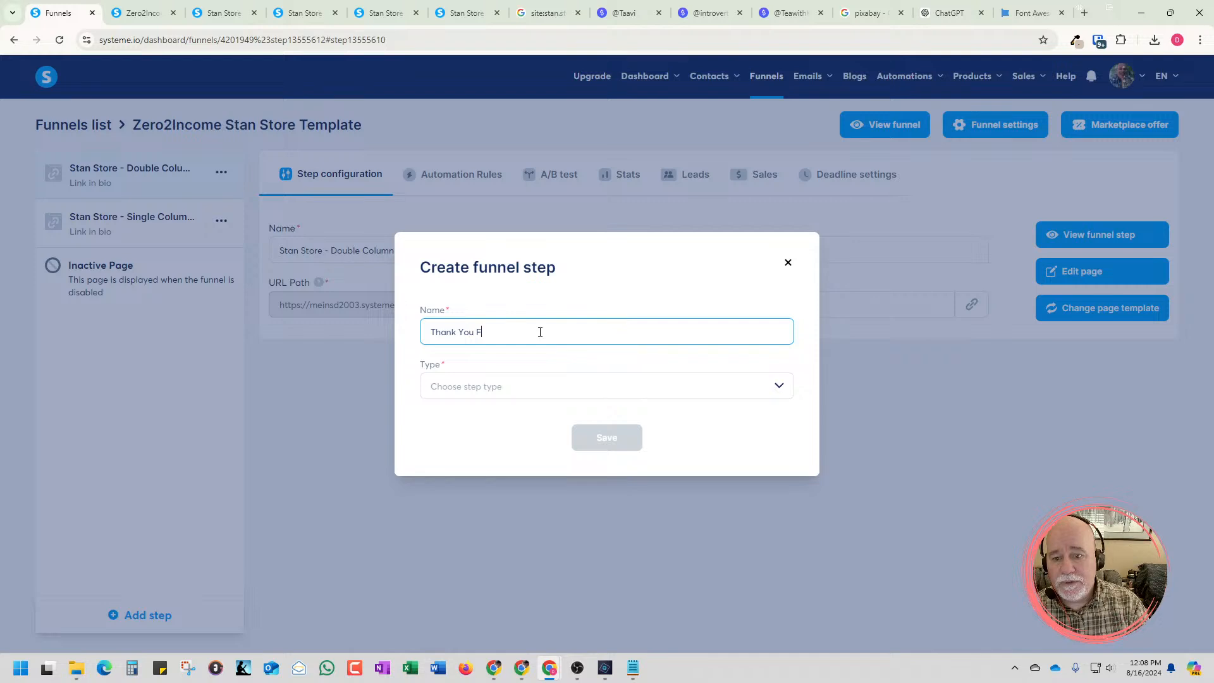
type("or Signing Up!")
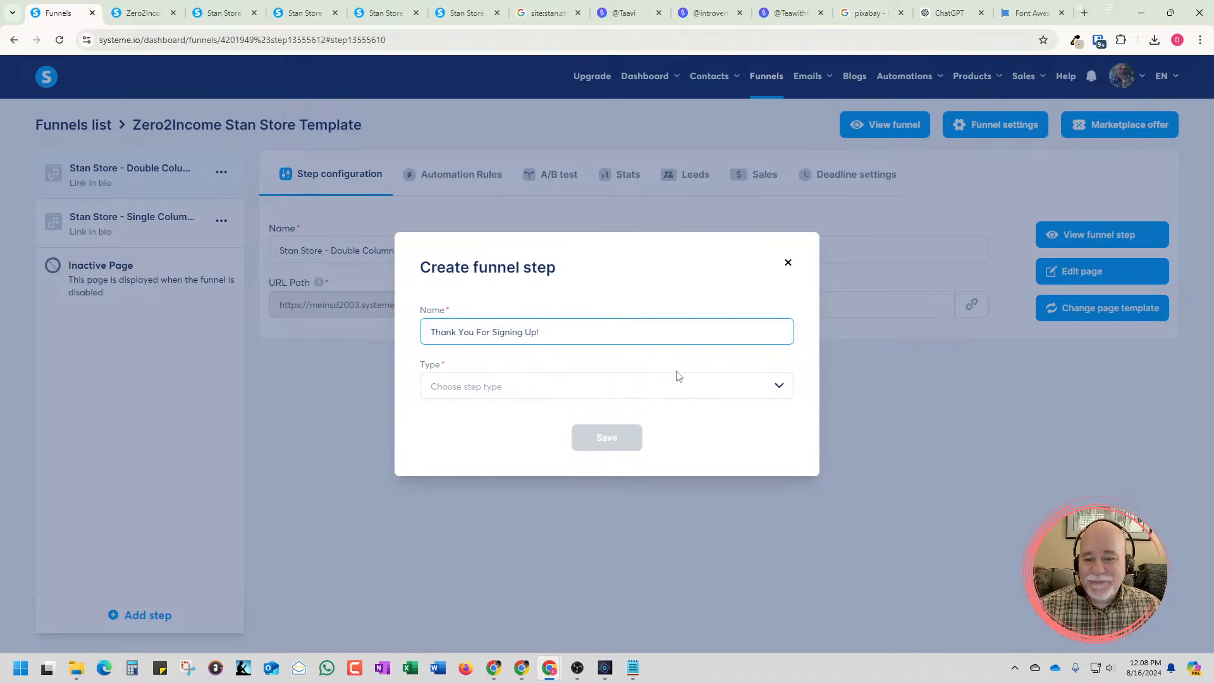
Set the new funnel step's type to Opt-in thank you page and save it
left_click(675, 389)
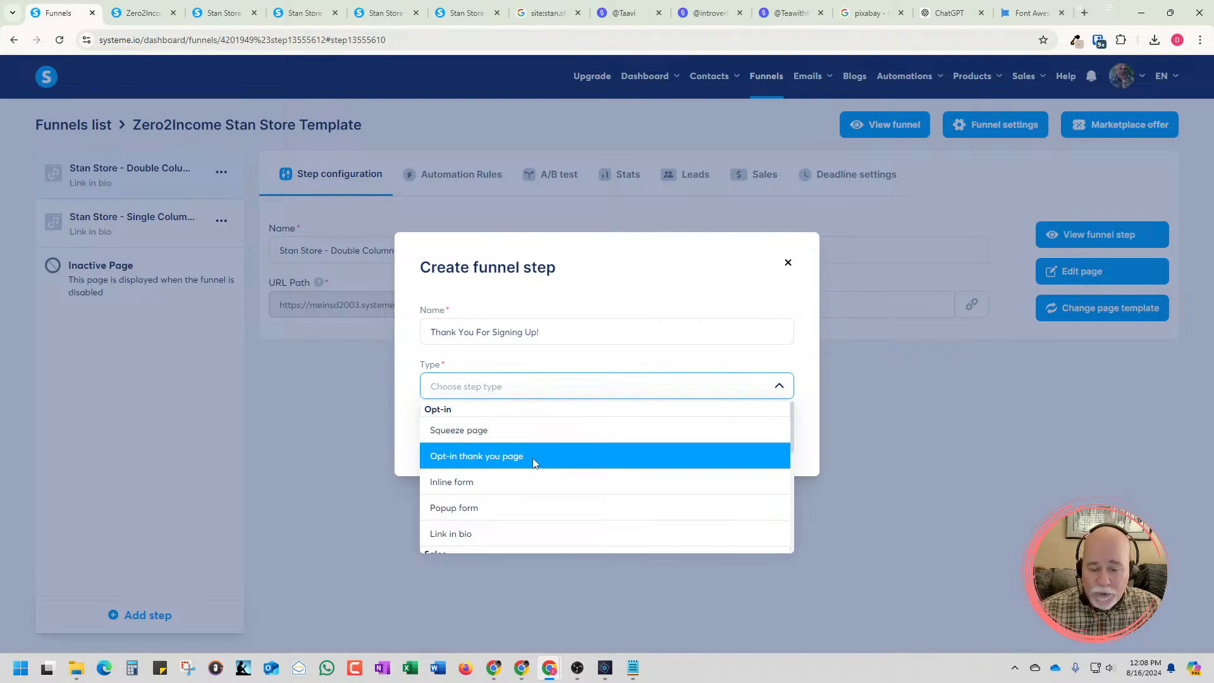
scroll(532, 457, "down", 5)
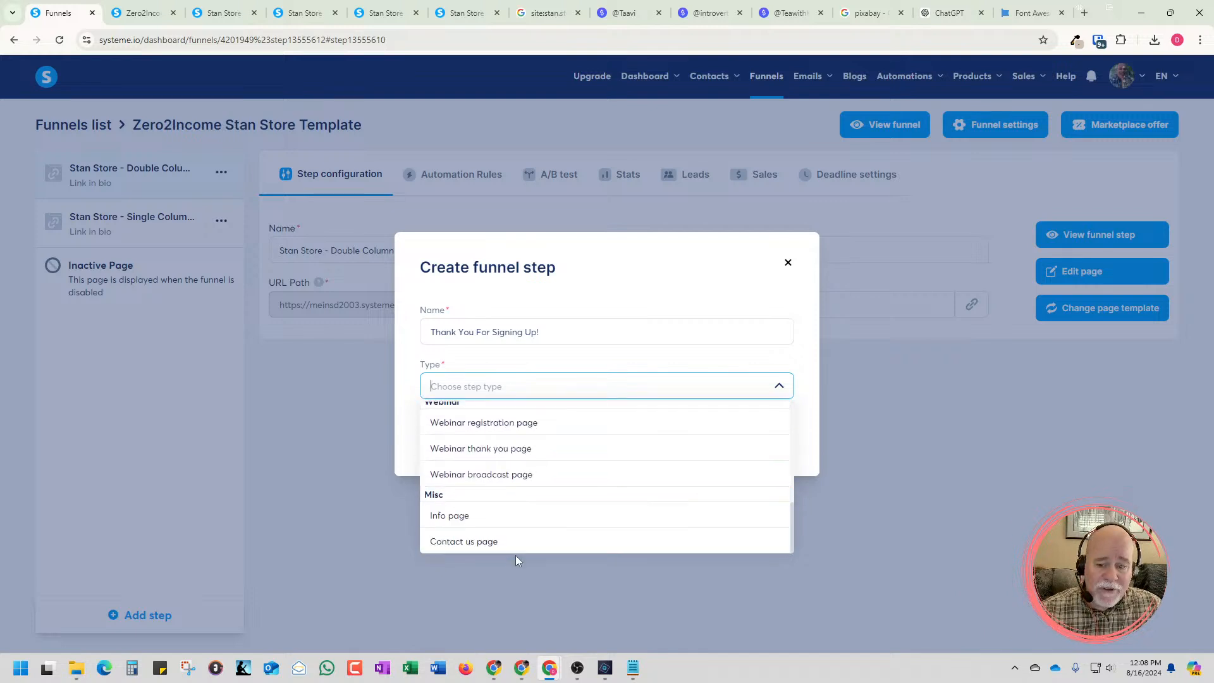
scroll(520, 531, "up", 1)
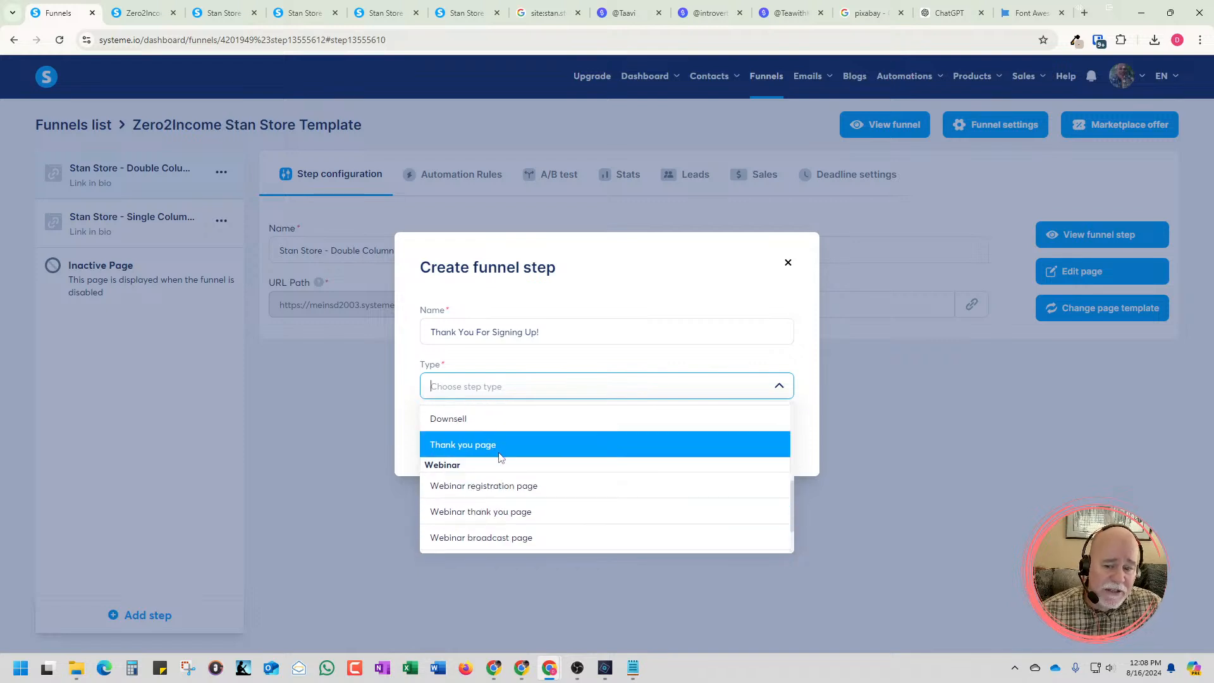
scroll(502, 458, "up", 3)
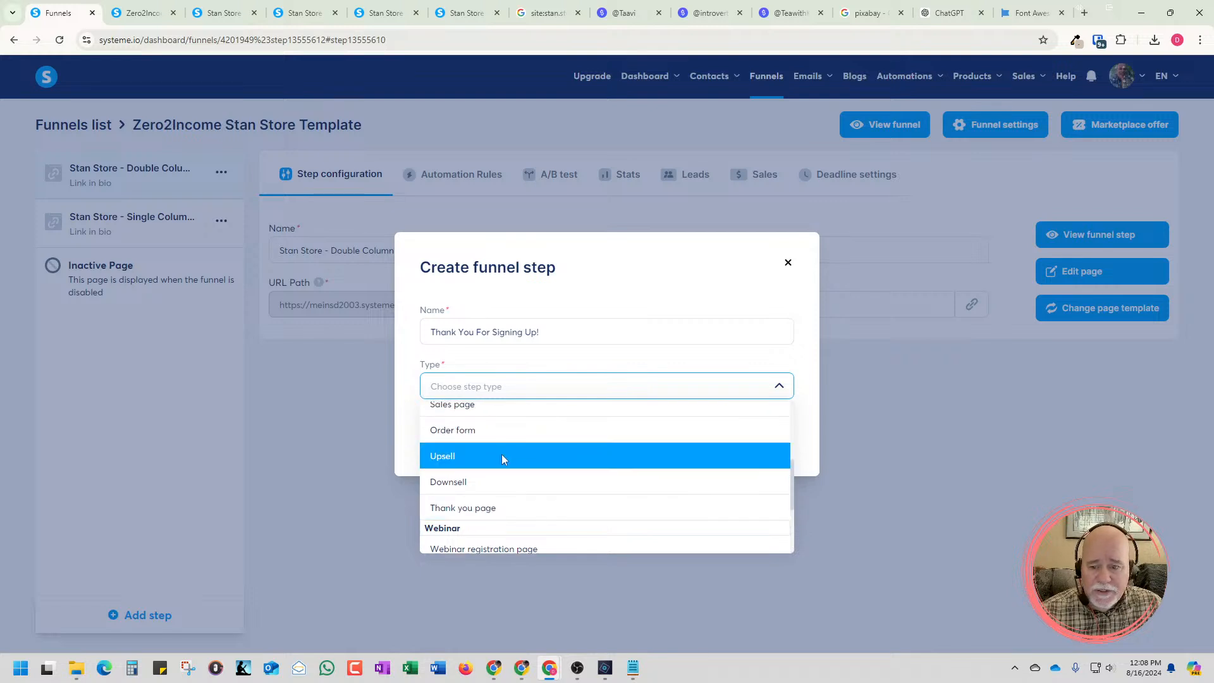
scroll(506, 465, "up", 2)
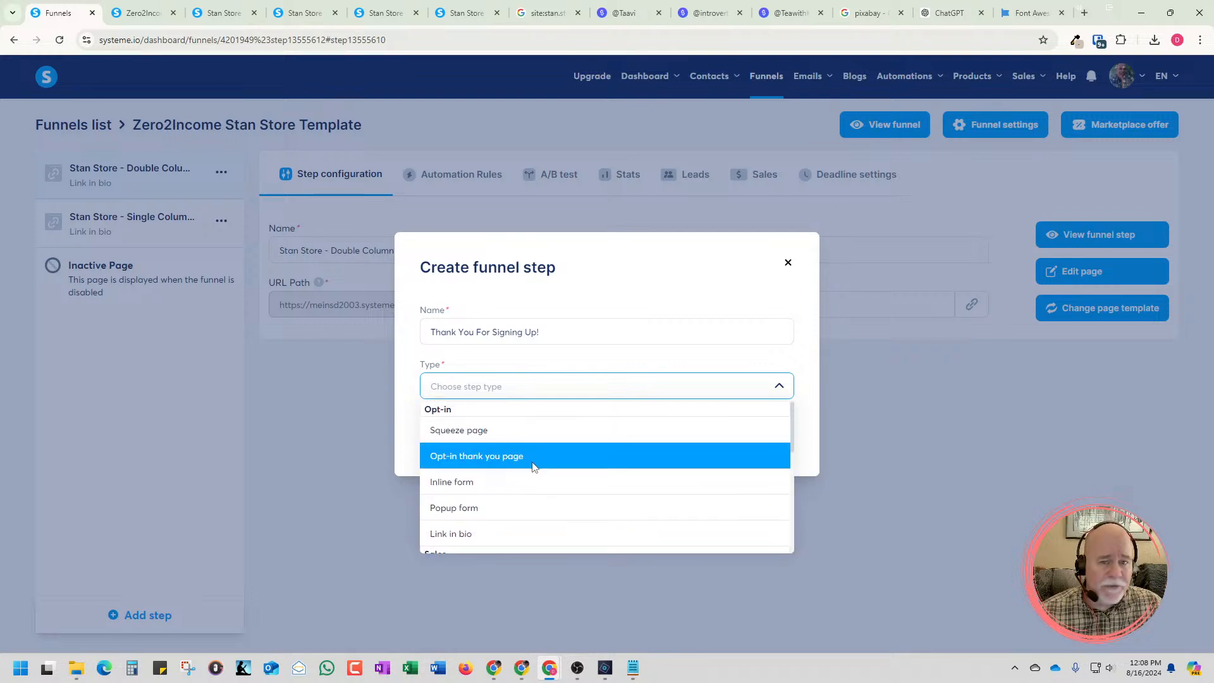
left_click(533, 466)
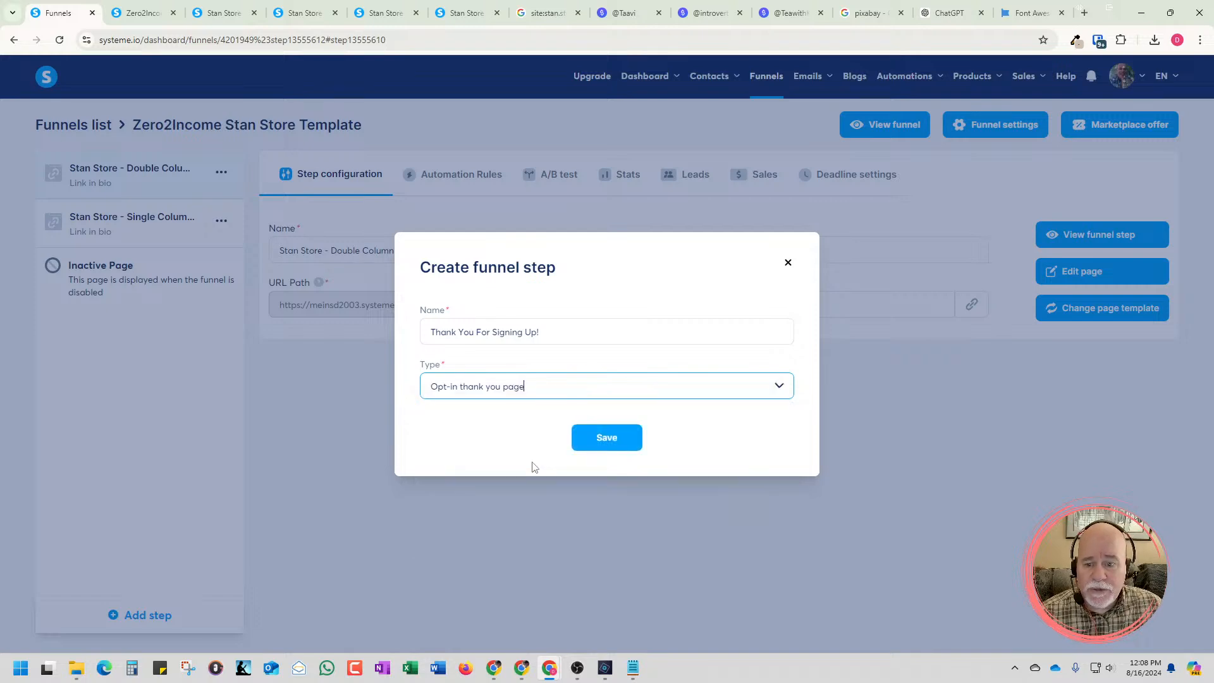
left_click(605, 439)
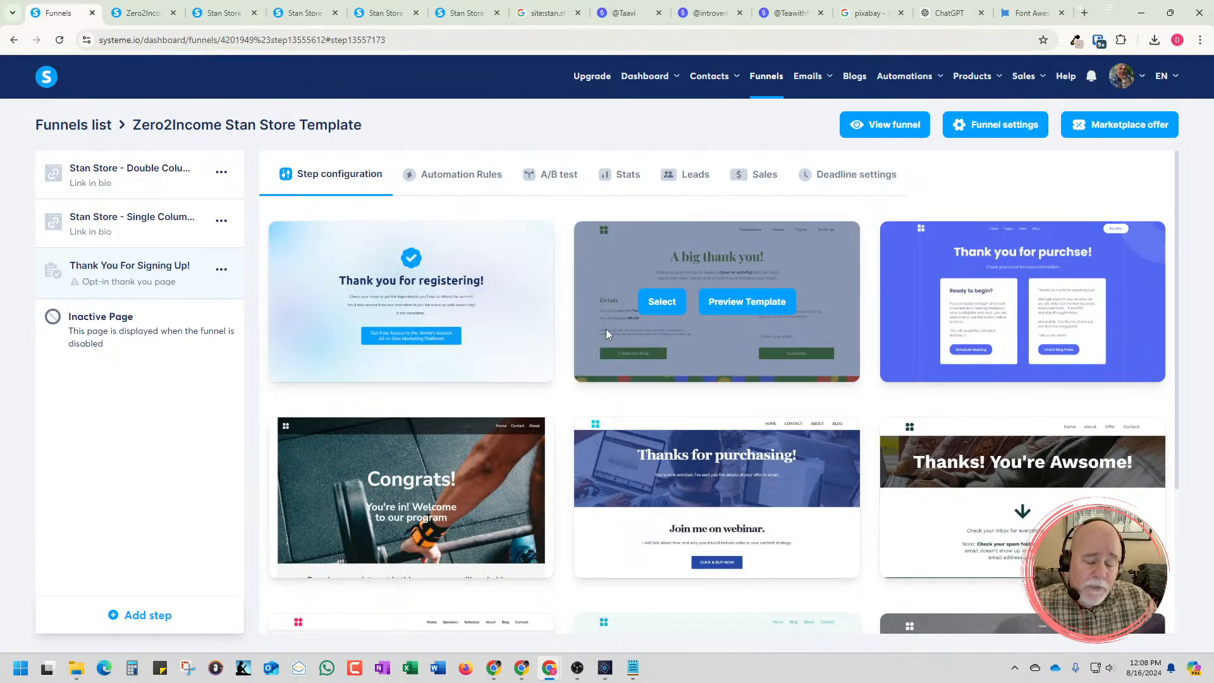
Browse the opt-in thank you page templates, showing more of them per page, to find a suitable layout
scroll(708, 427, "down", 3)
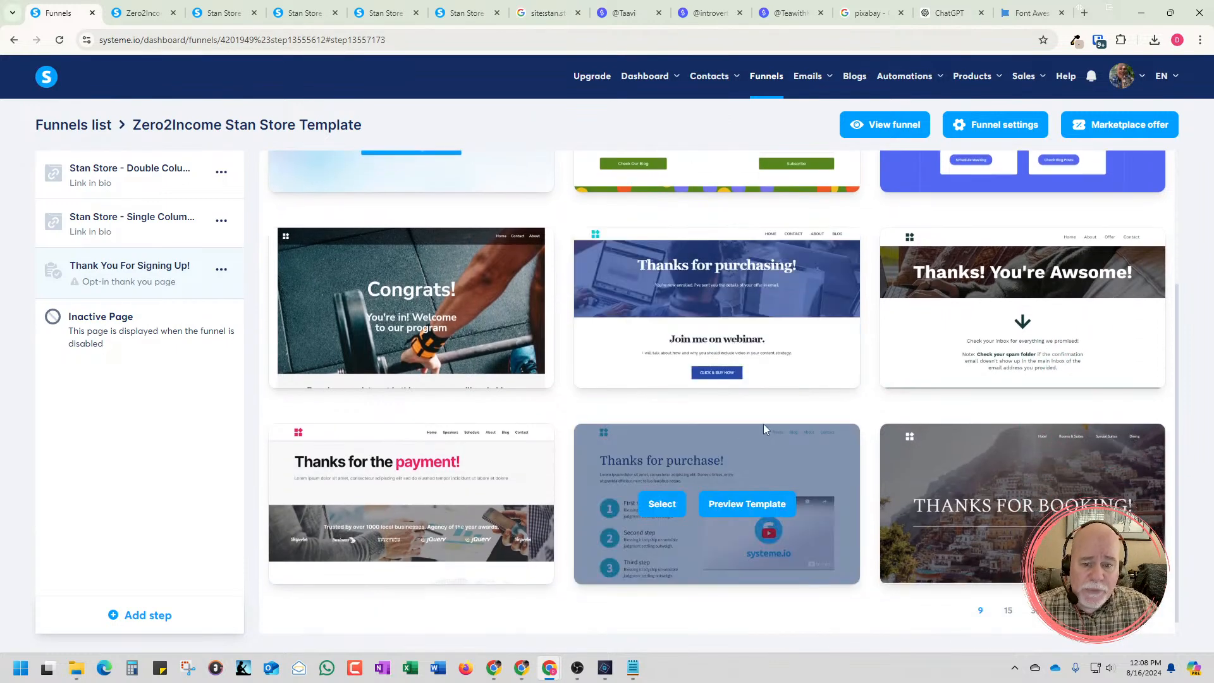
scroll(763, 424, "up", 1)
scroll(764, 426, "up", 2)
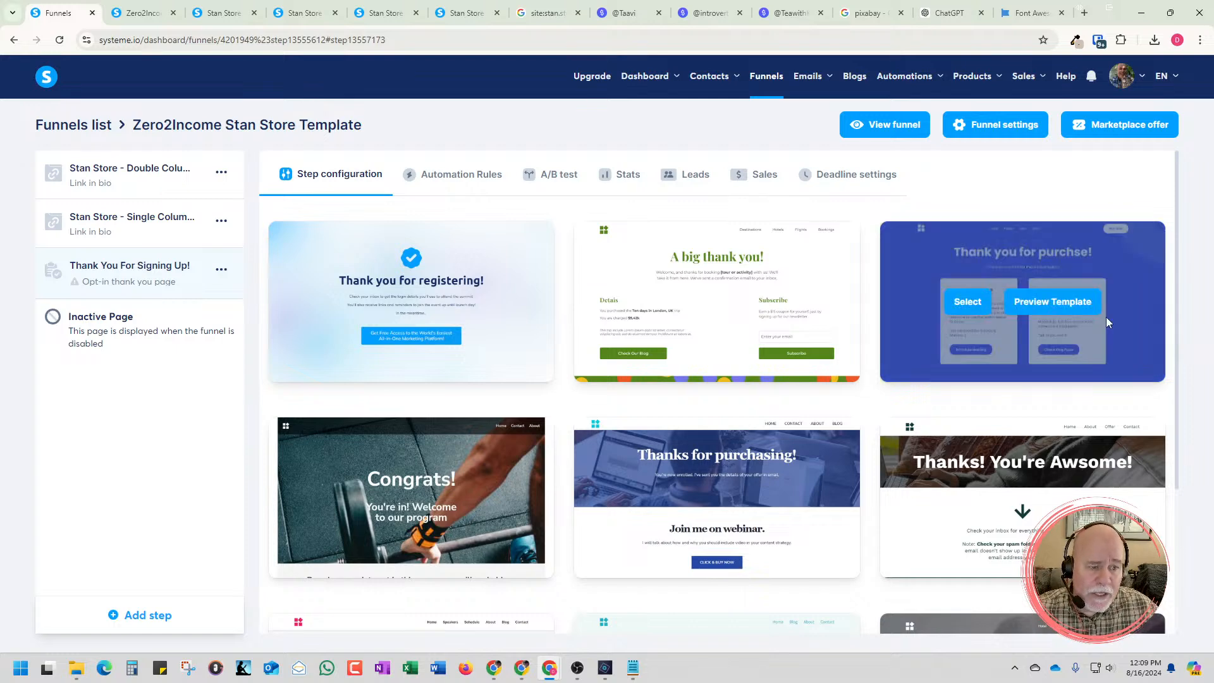
scroll(1166, 338, "down", 2)
scroll(1167, 338, "down", 1)
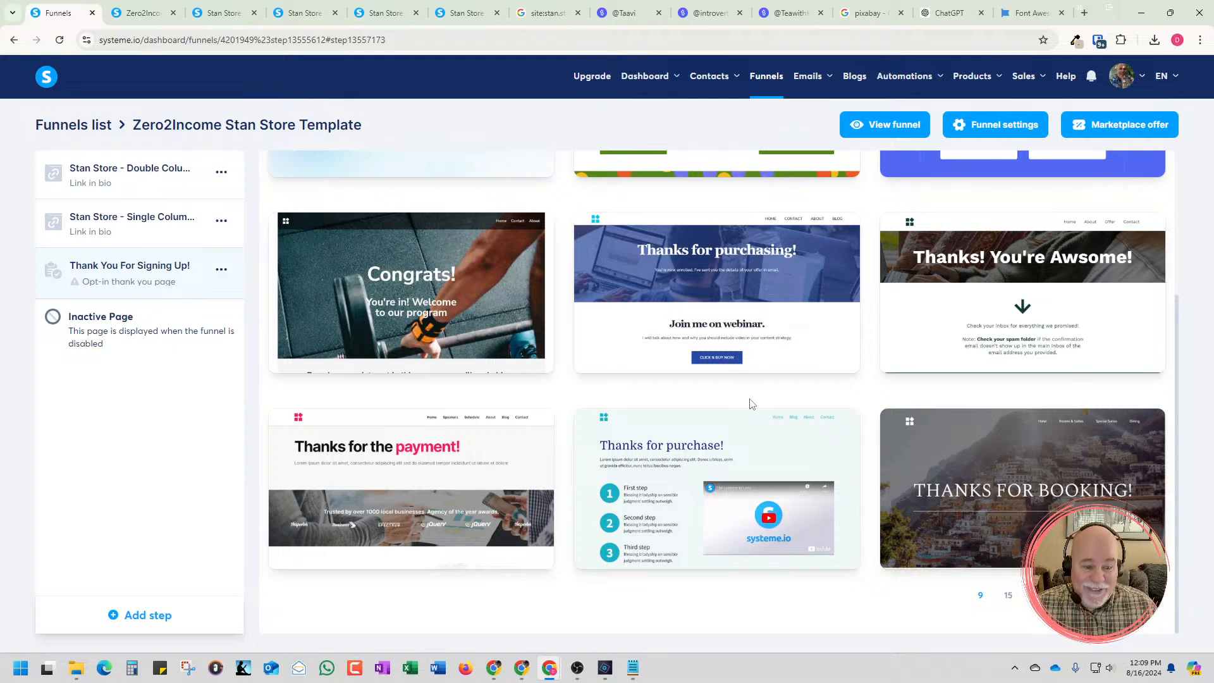
left_click(1035, 611)
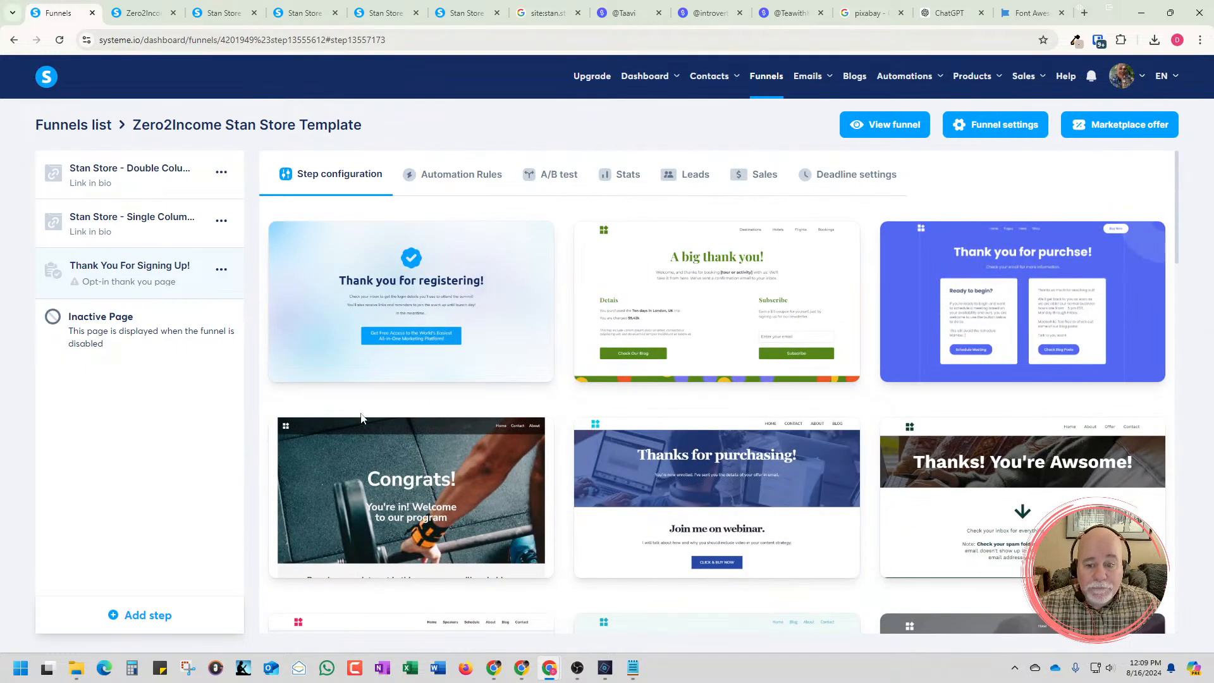
scroll(348, 409, "down", 1)
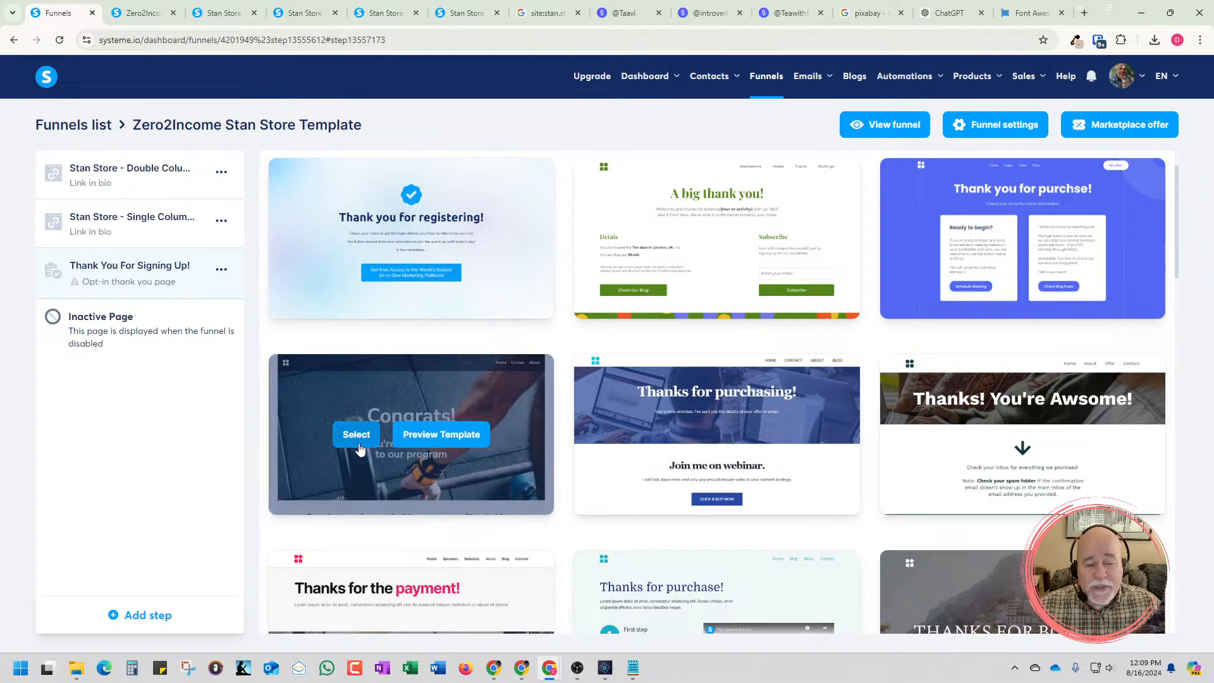
scroll(489, 429, "down", 1)
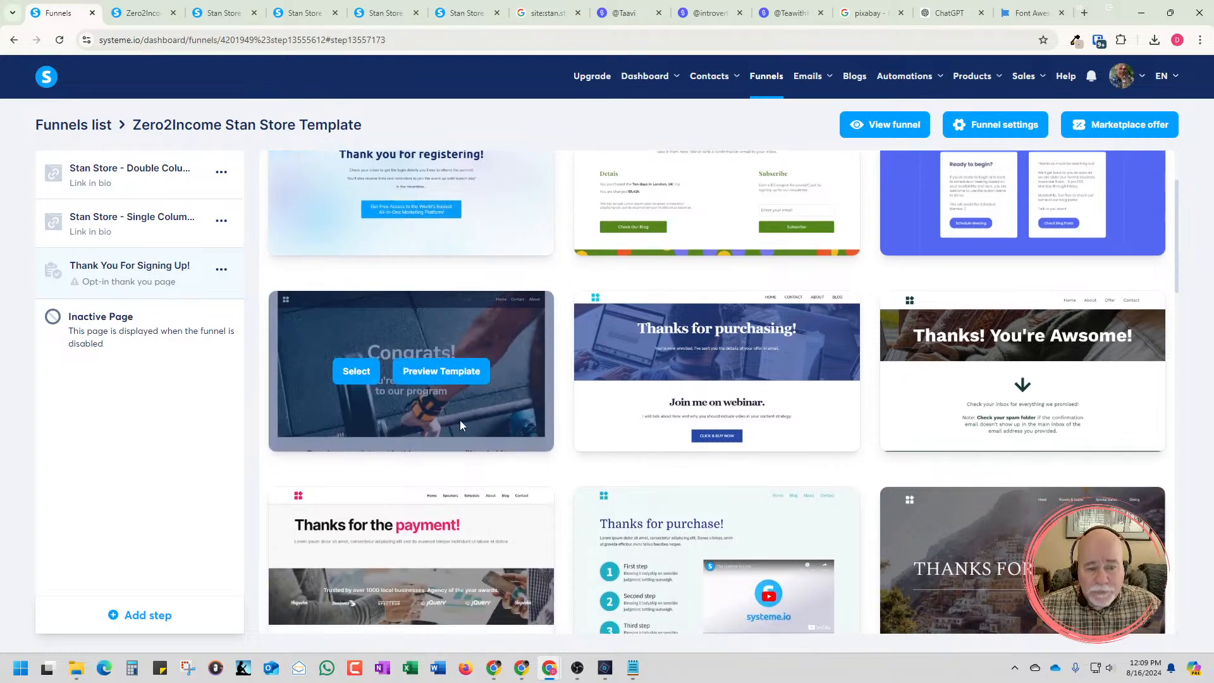
scroll(450, 414, "down", 1)
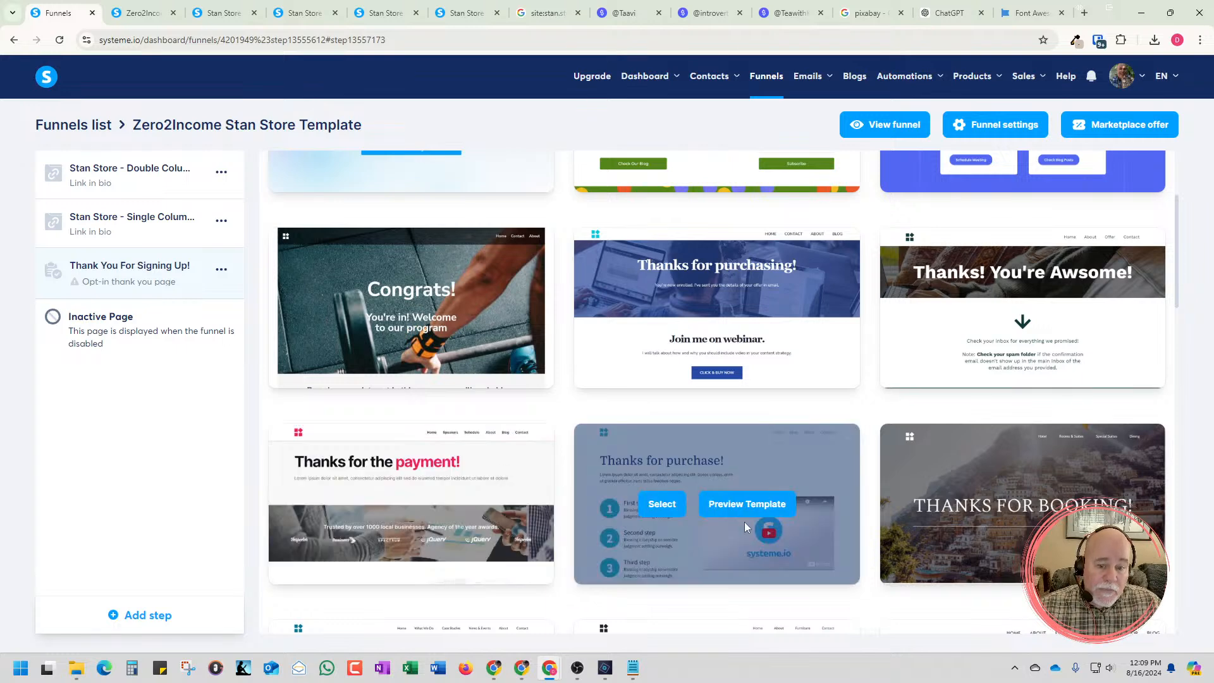
Preview the "Thanks for purchase!" template with the three numbered steps and video, and select it for the thank you page
mouse_move(633, 534)
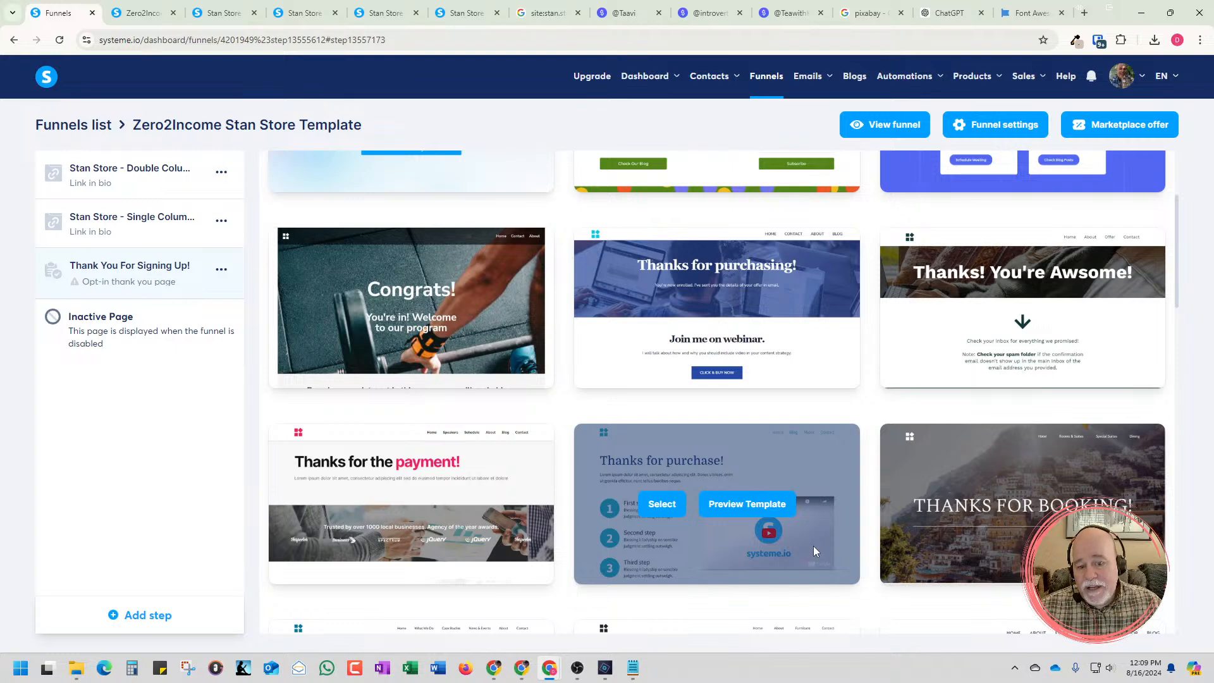
left_click(726, 507)
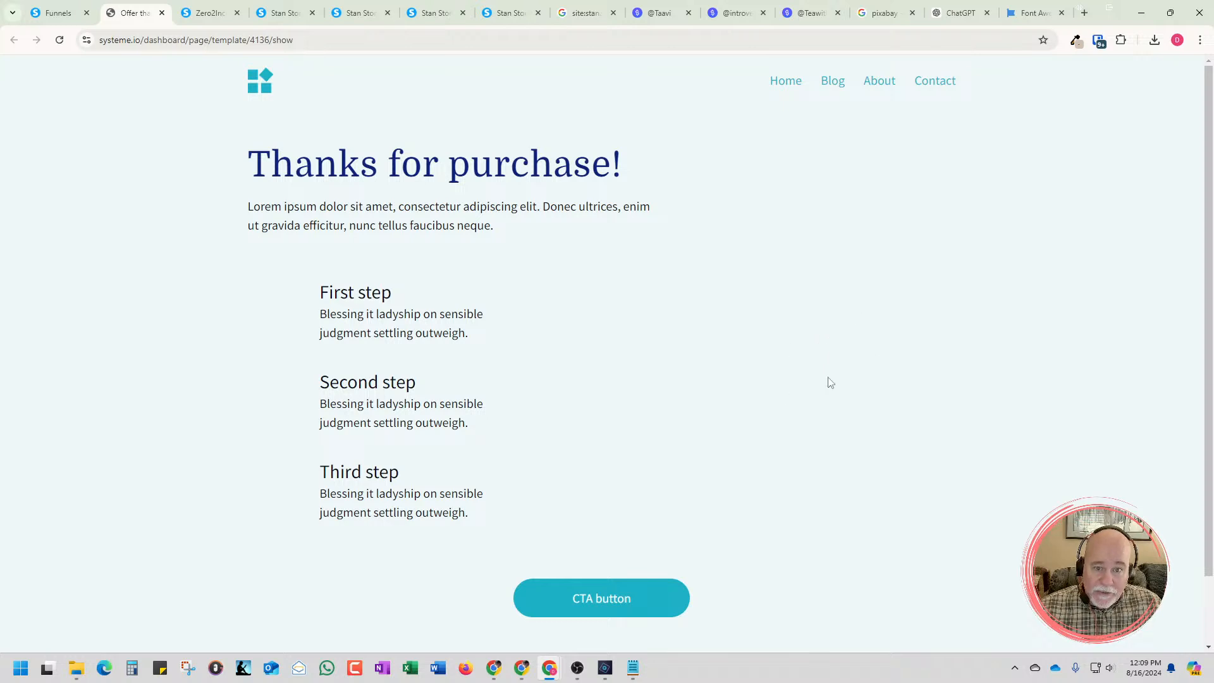
scroll(795, 402, "down", 2)
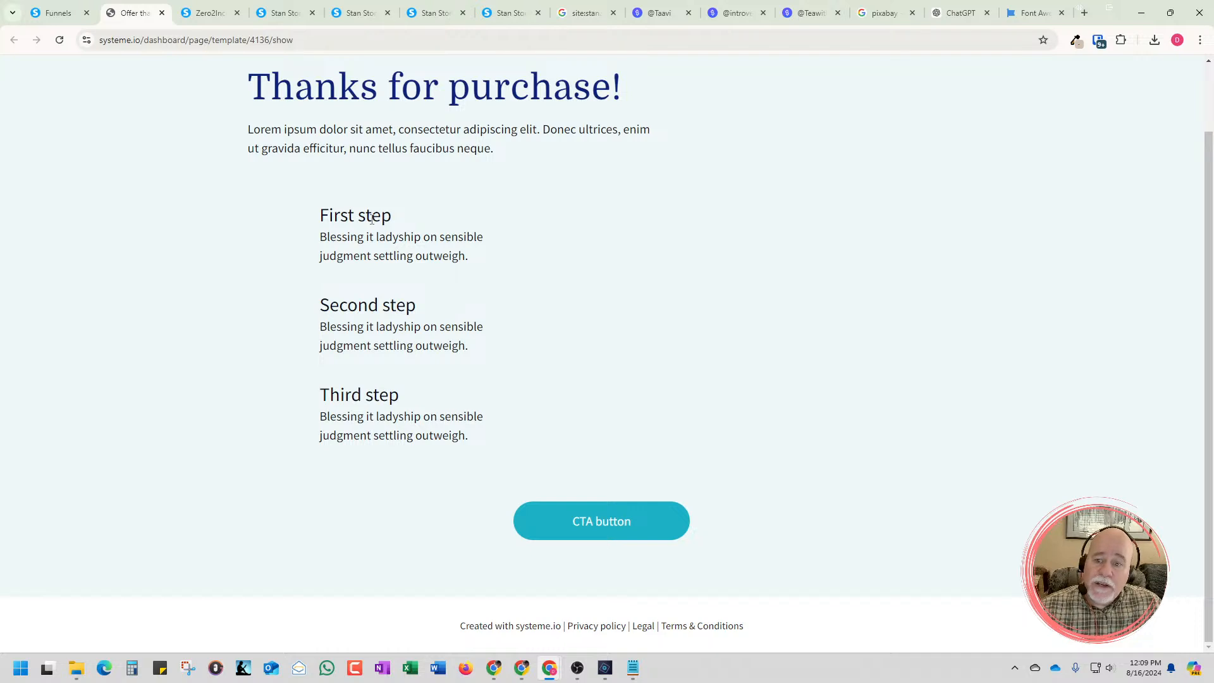
scroll(524, 420, "up", 1)
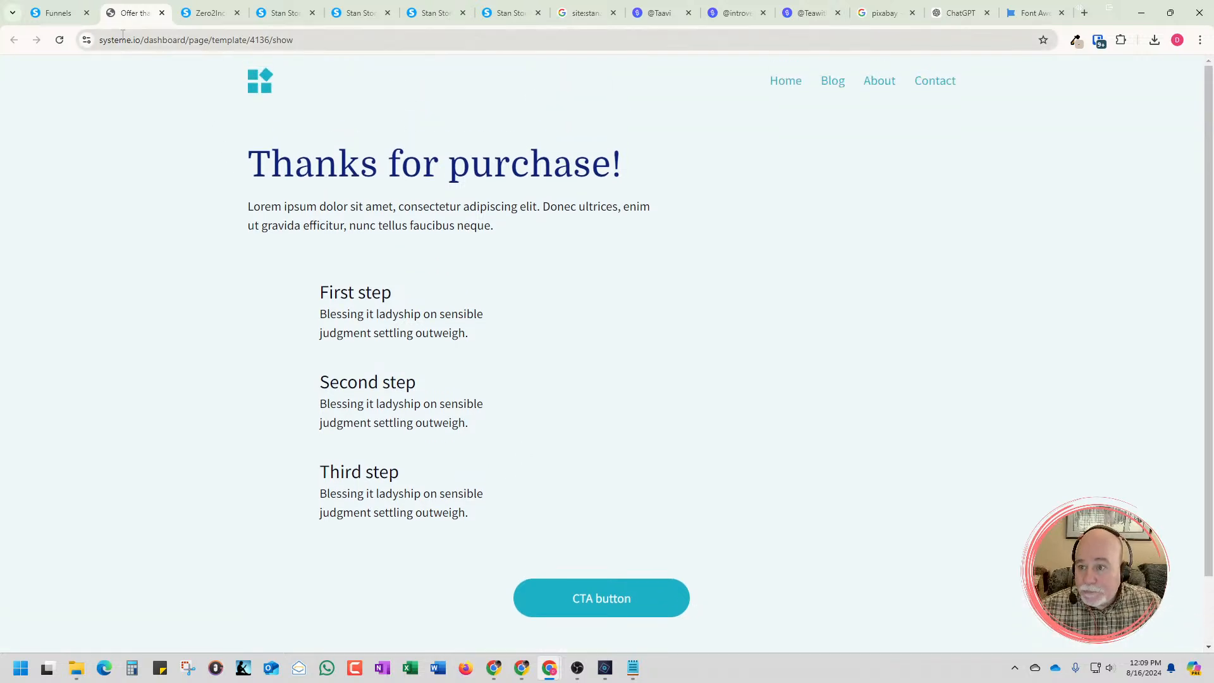
left_click(161, 14)
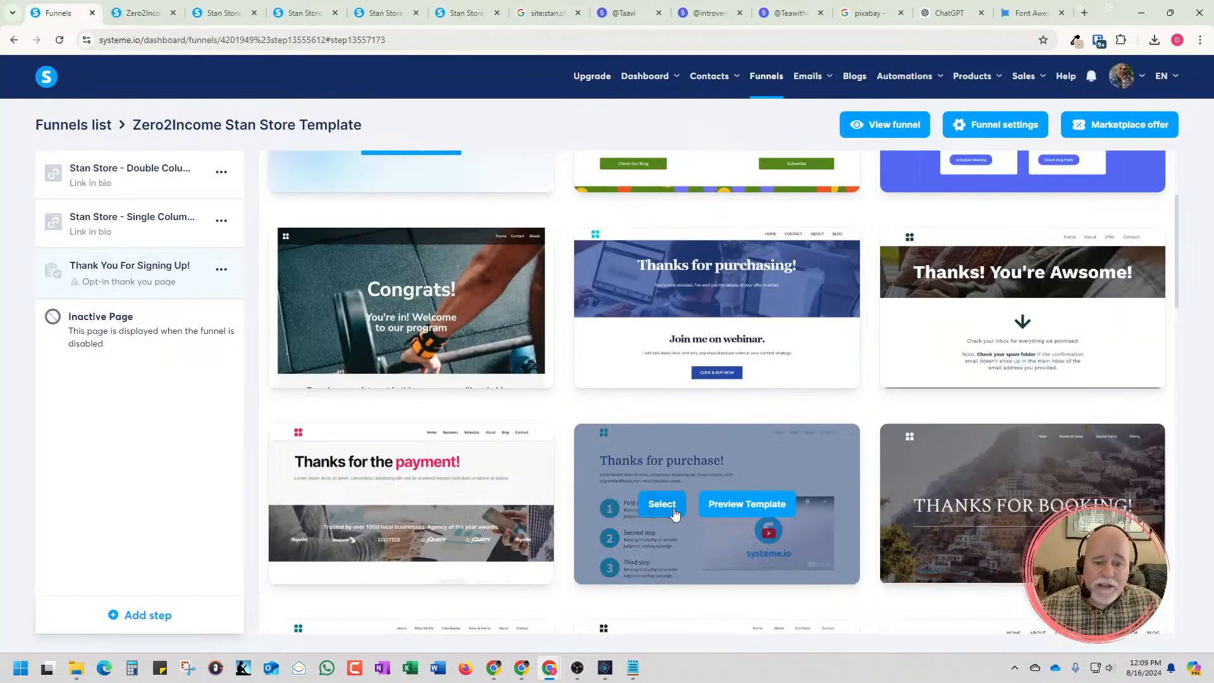
left_click(654, 502)
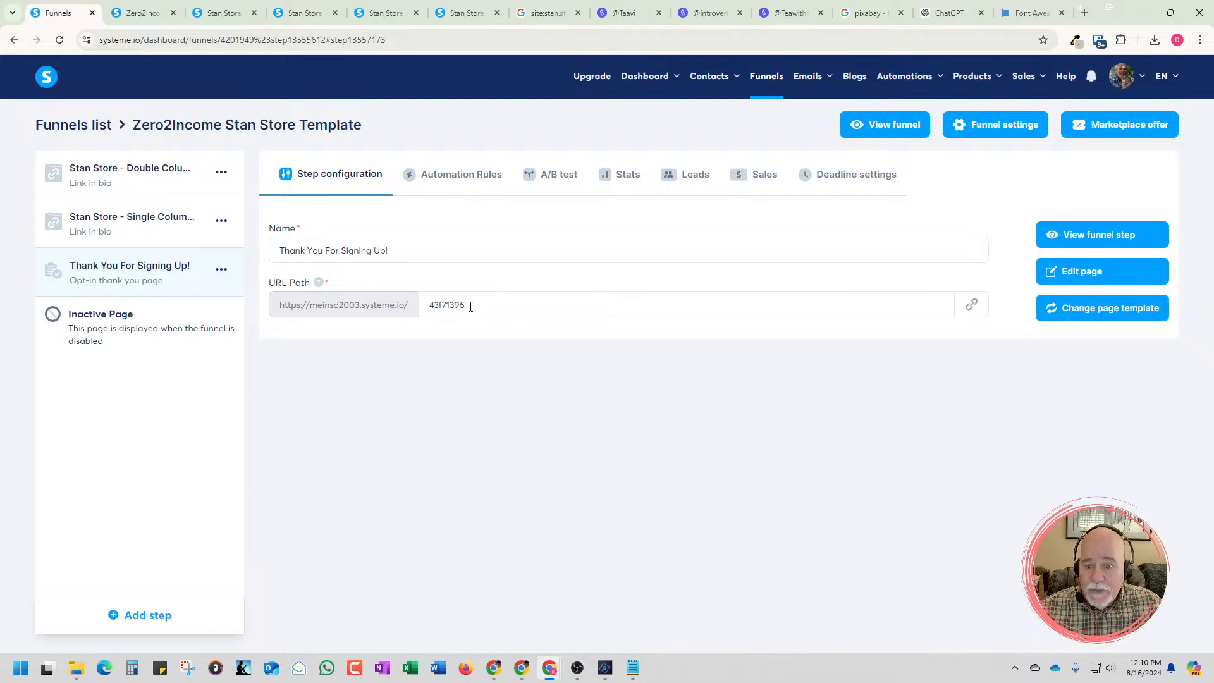
Try to set the thank you step's URL path to "Thank-You"
left_click_drag(471, 307, 427, 306)
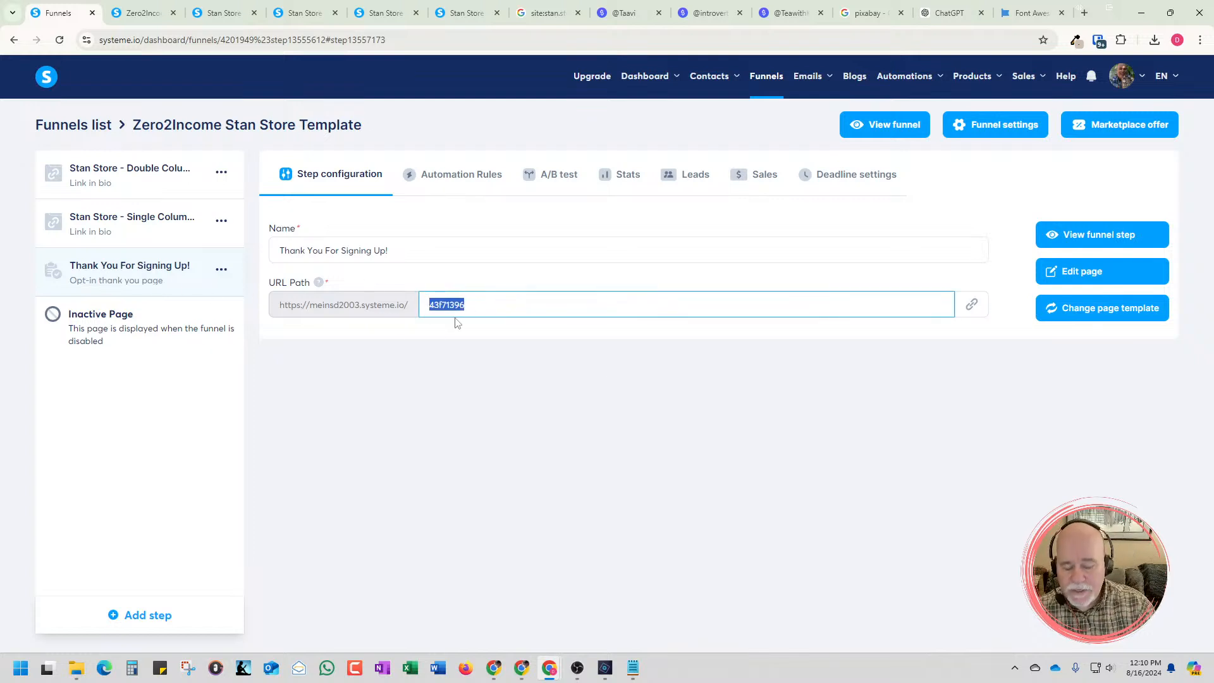
type("Thank ")
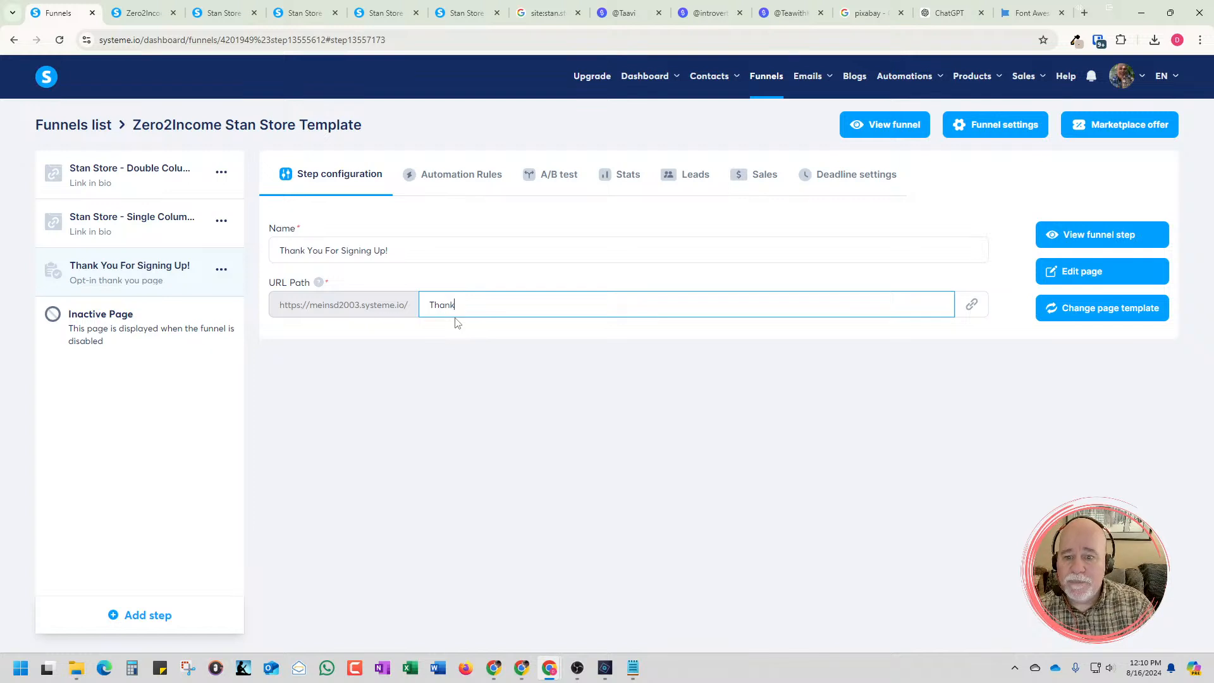
type("You")
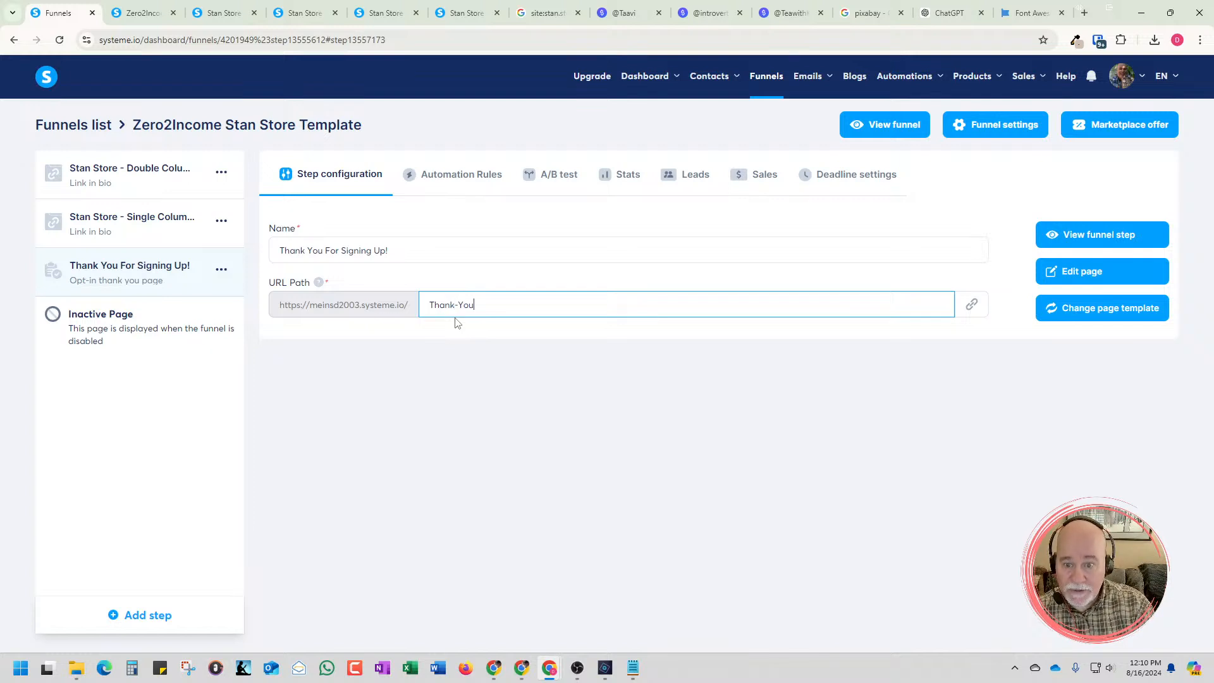
left_click(973, 307)
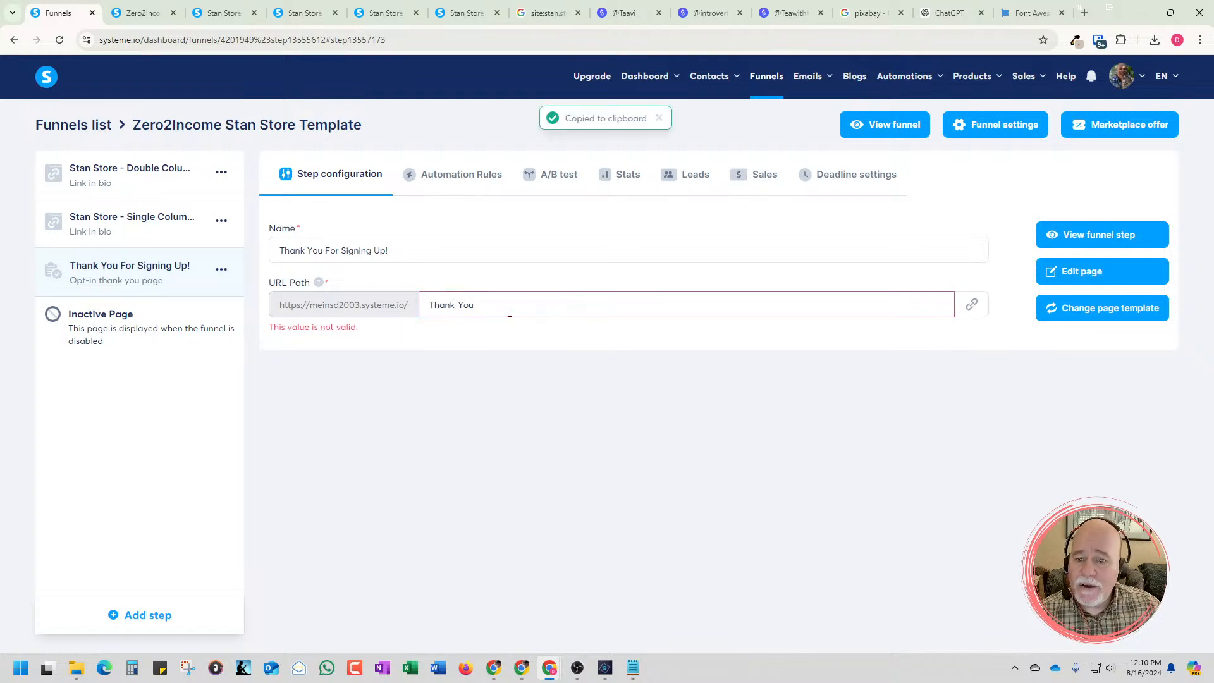
Set the thank you step's URL path to "thank-you" and open its page for editing
left_click_drag(509, 308, 358, 288)
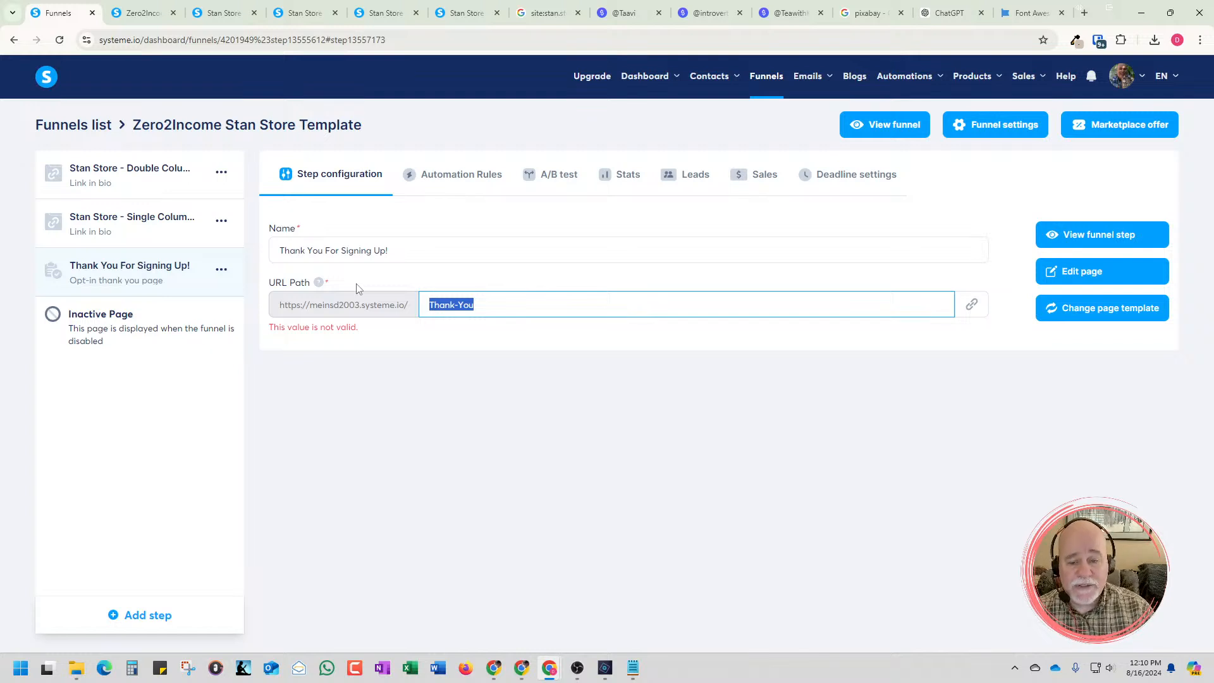
type("thank")
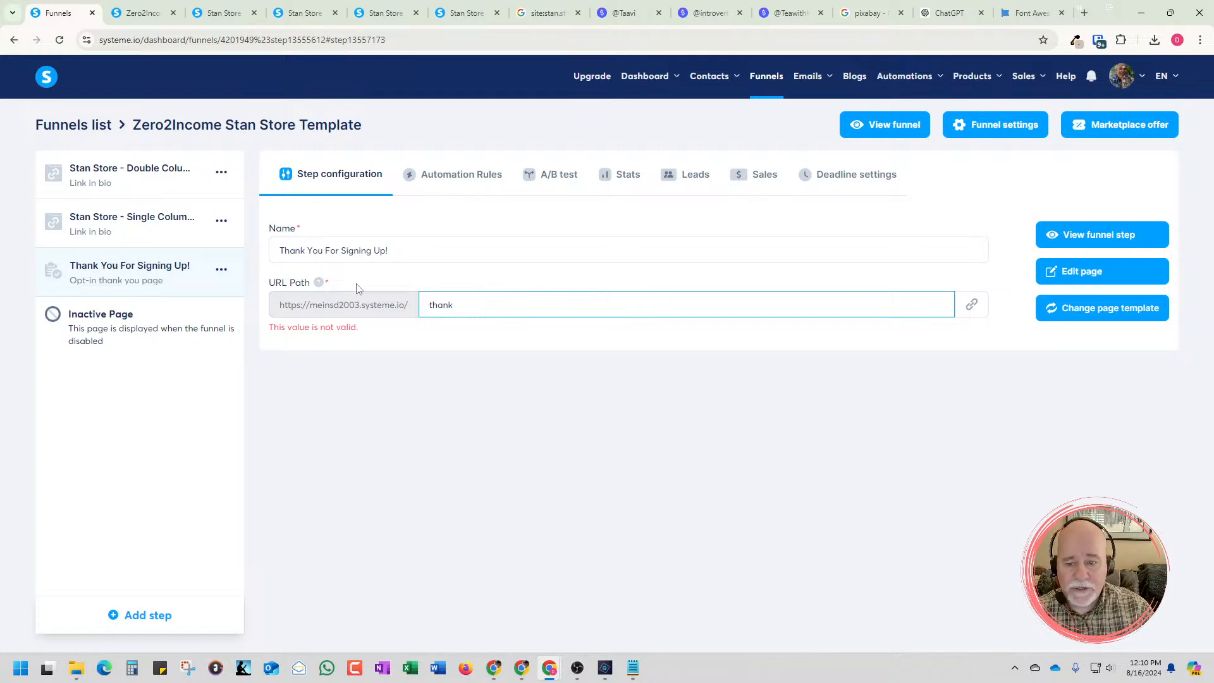
type("-you")
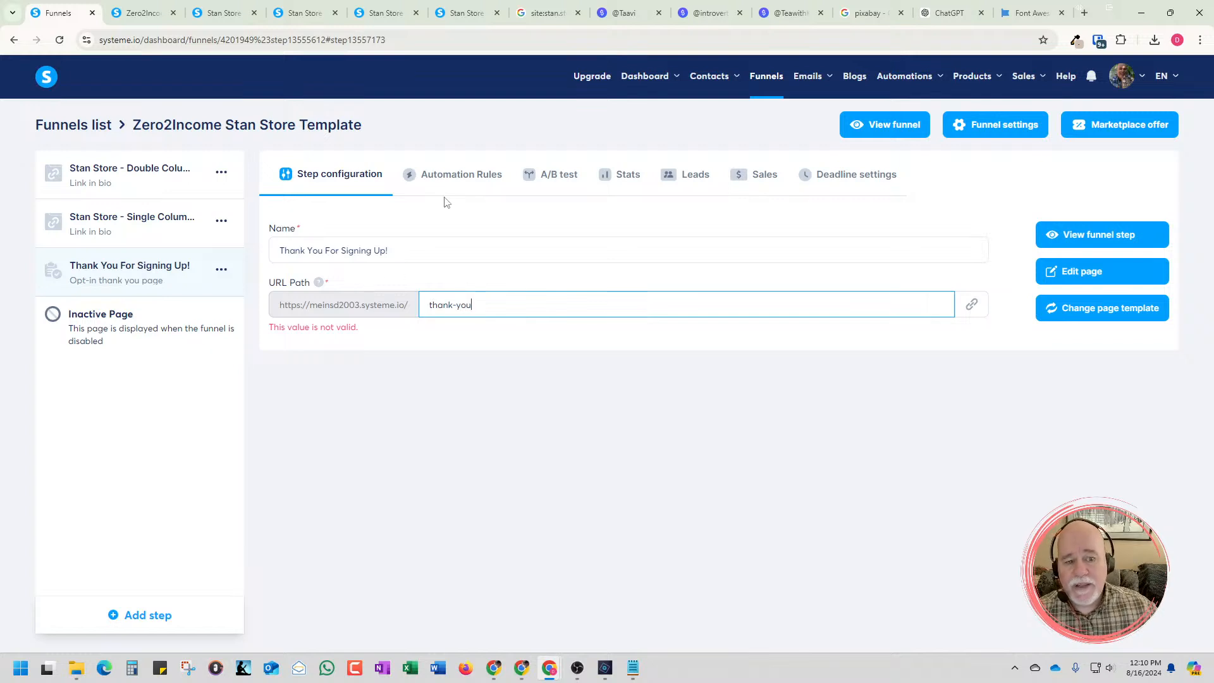
left_click(971, 305)
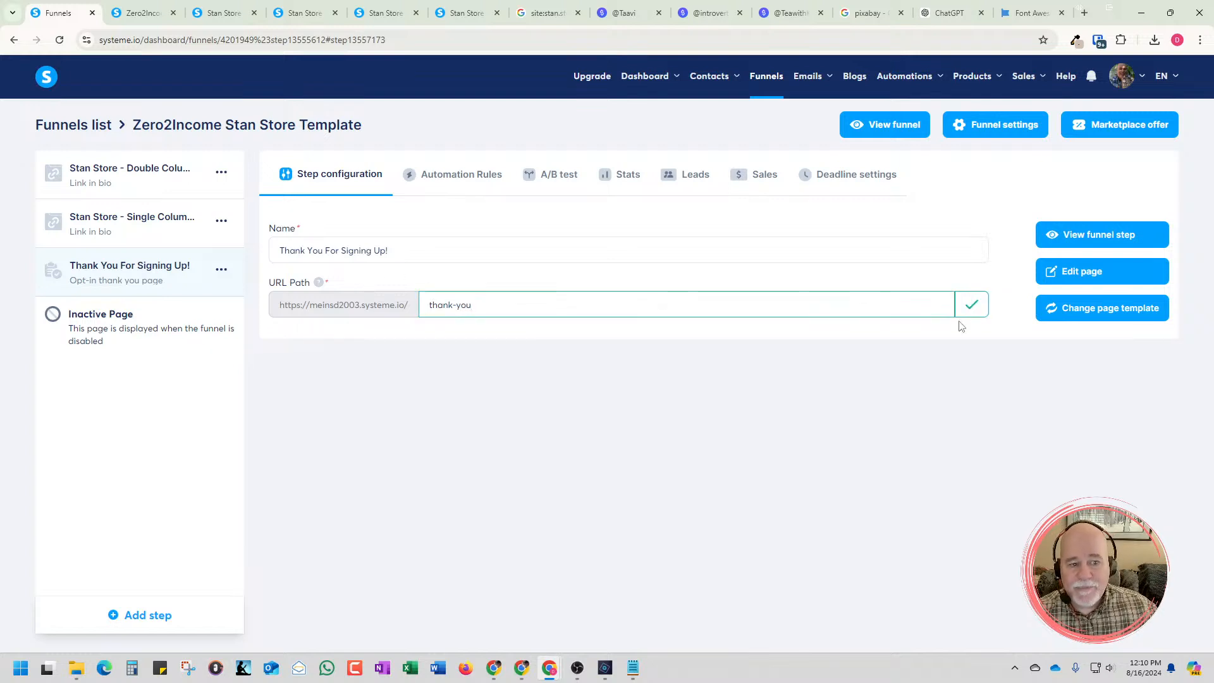
left_click(1076, 284)
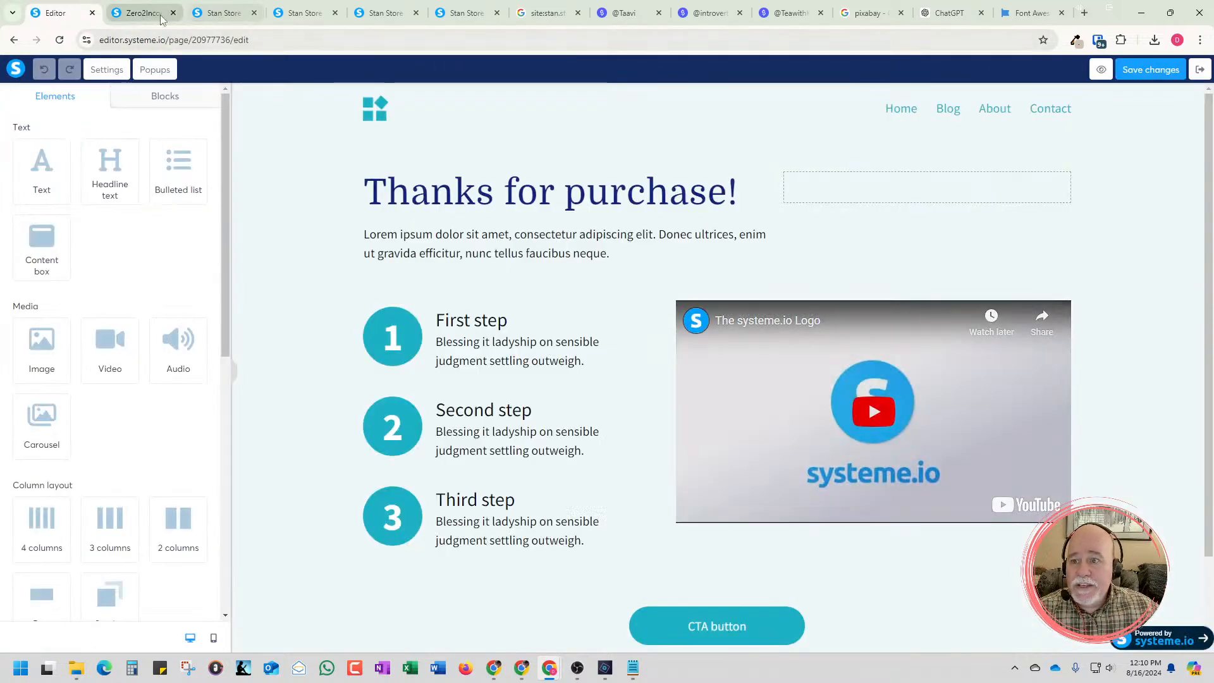
Sample the gray background color #9B9B9B from the single-column Stan Store preview page with the color picker
left_click(162, 18)
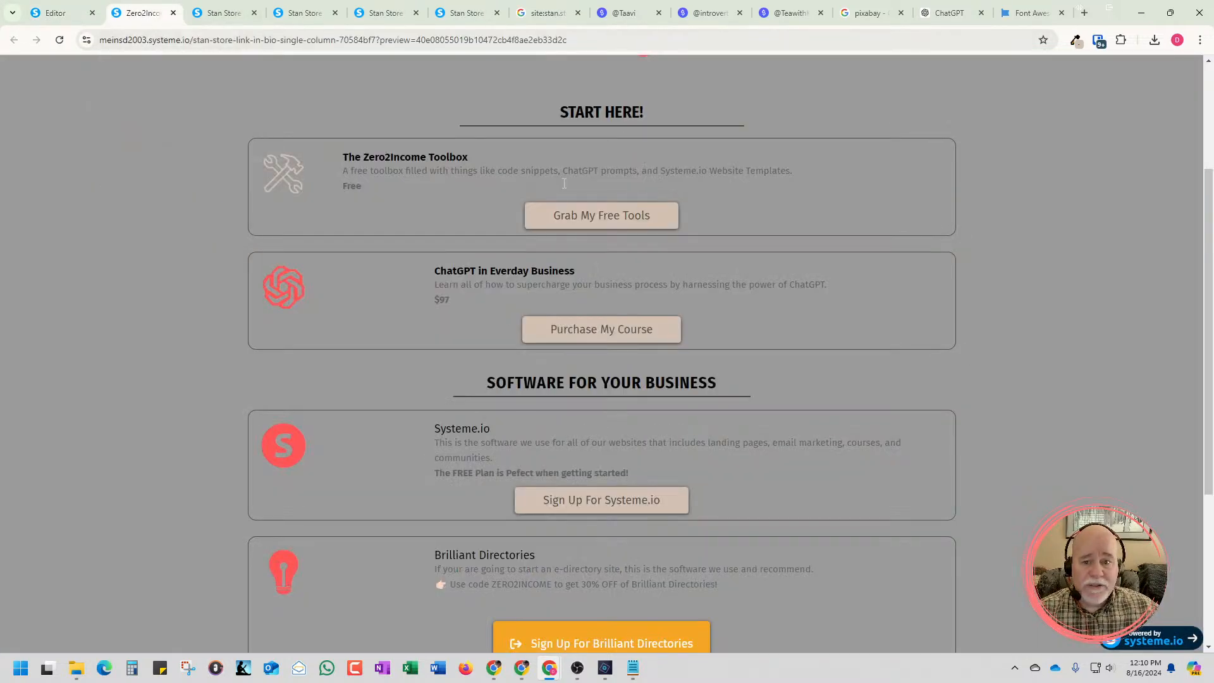
left_click(1076, 41)
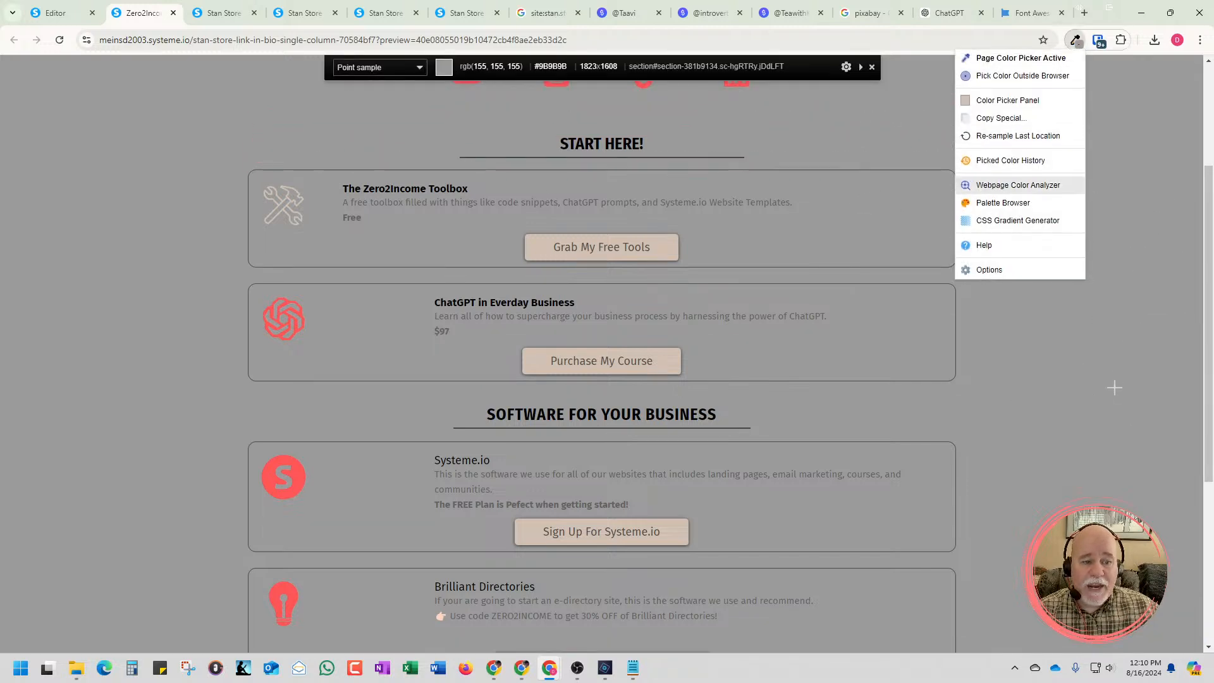
left_click(1120, 365)
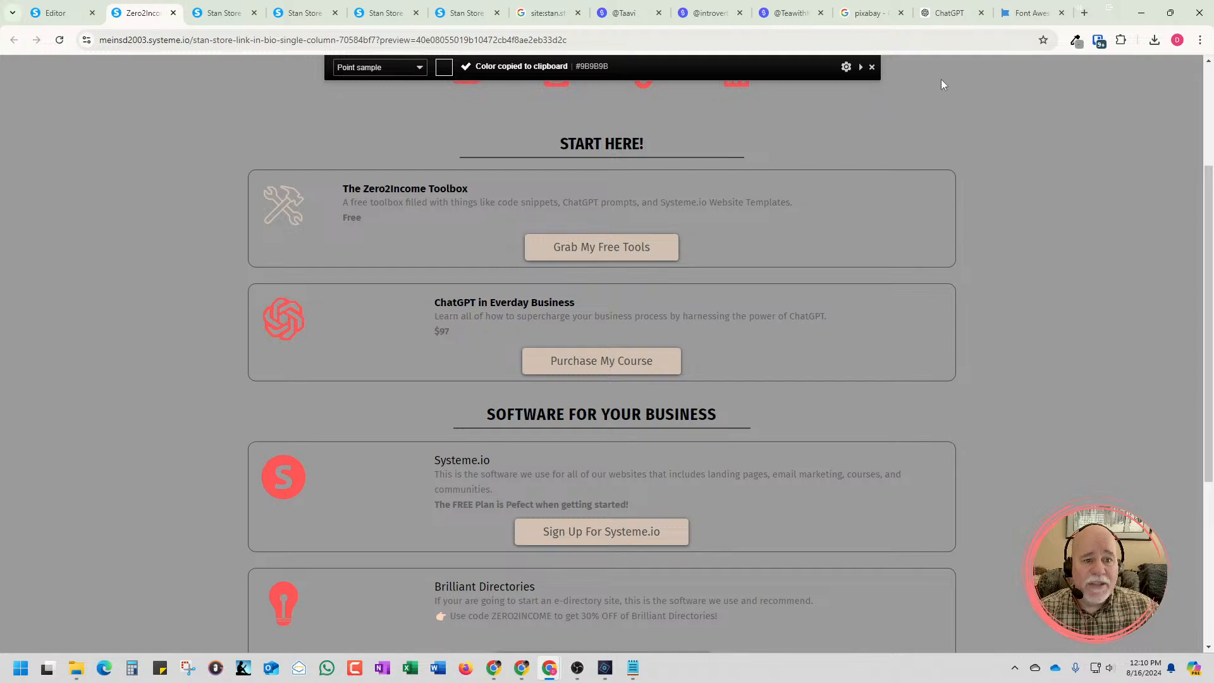
left_click(871, 70)
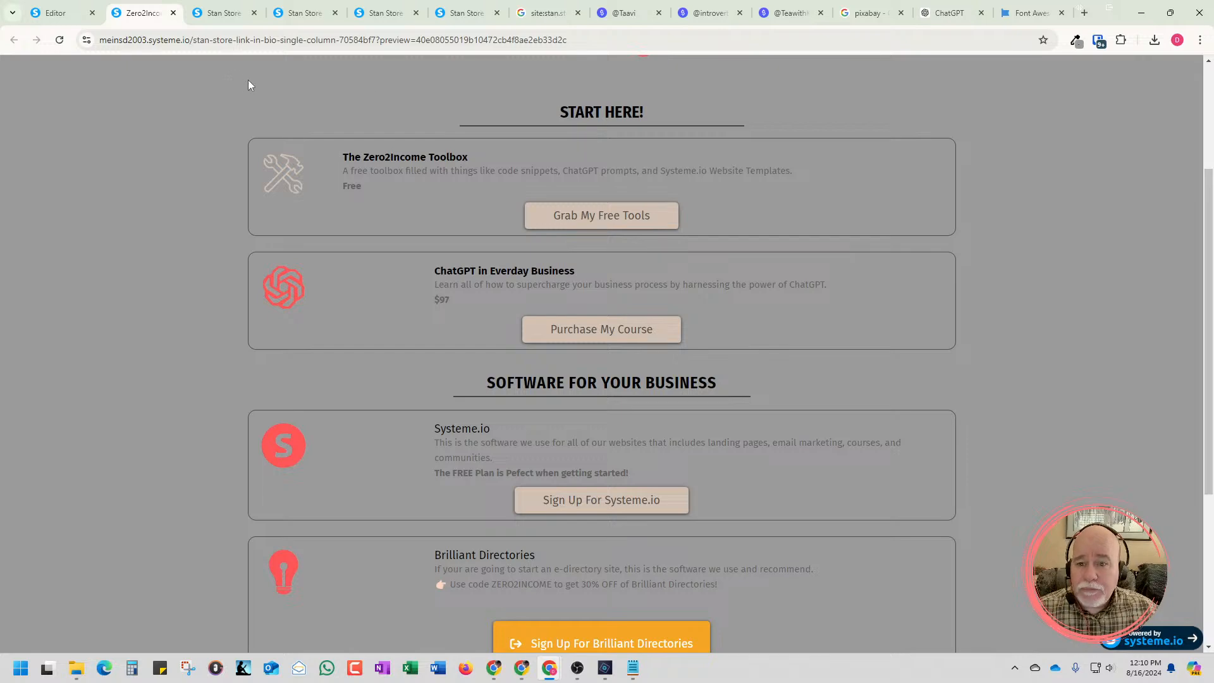
Delete the header section with the logo and navigation links from the thank you page
left_click(63, 12)
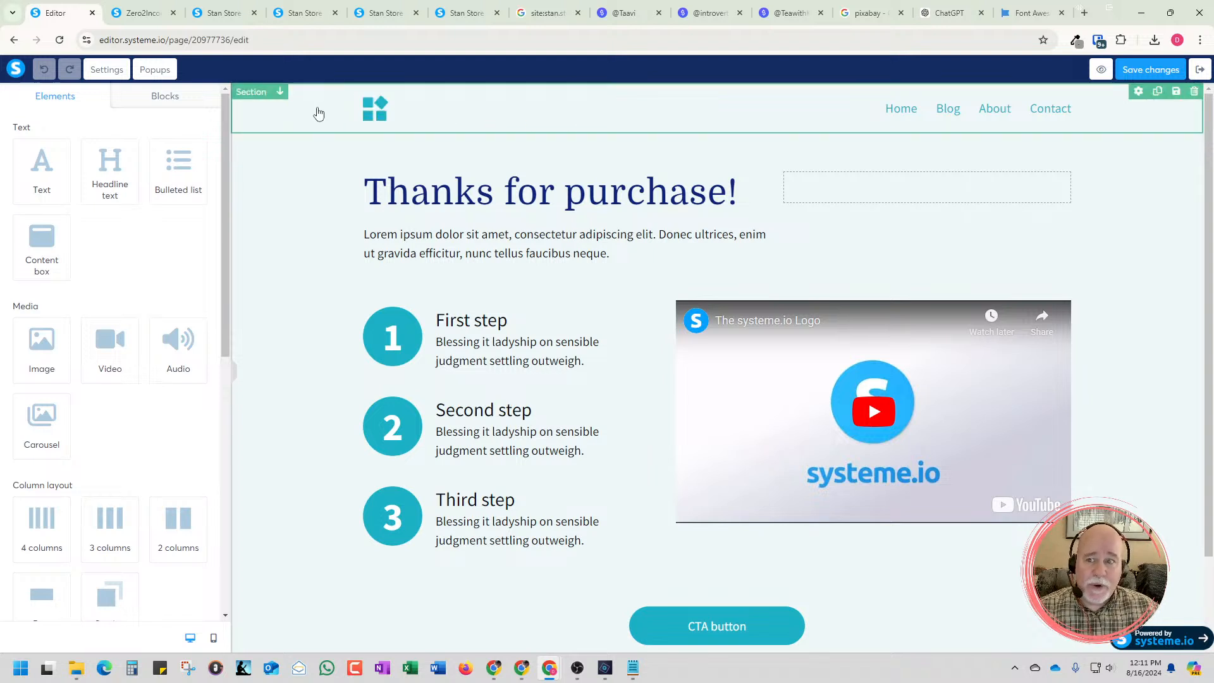
left_click(1193, 92)
left_click(661, 119)
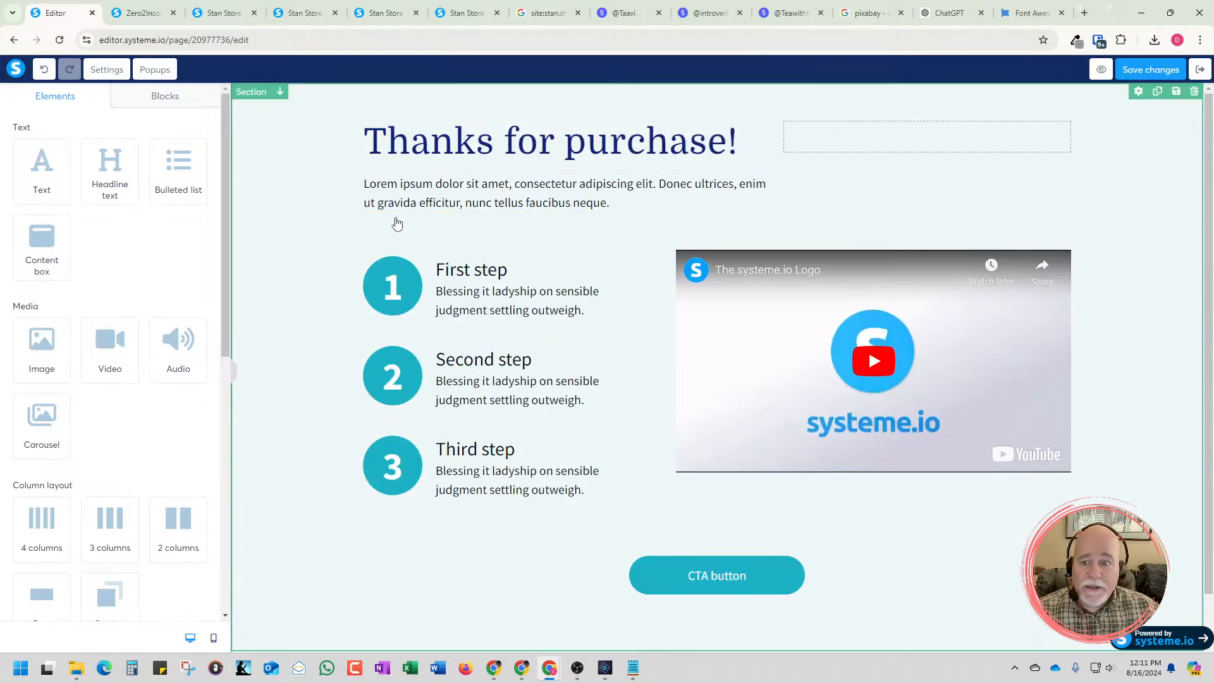
Set the background color of the remaining "Thanks for purchase!" section to #9B9B9B
left_click(266, 212)
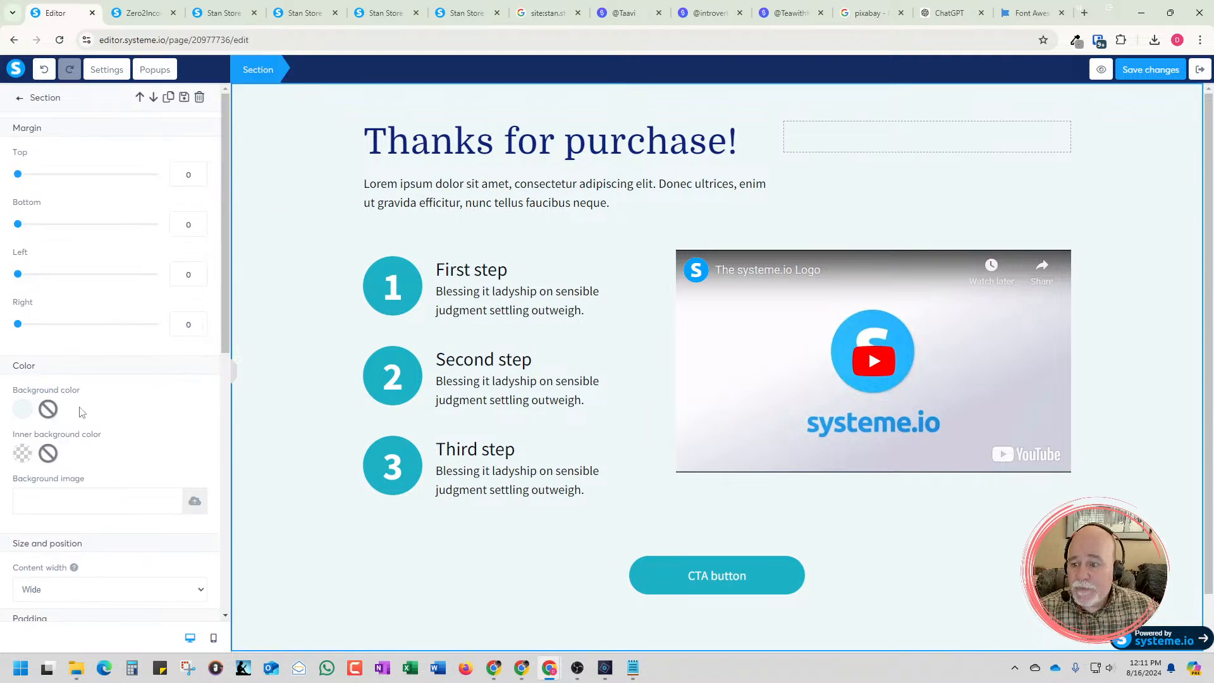
left_click(24, 409)
double_click(98, 421)
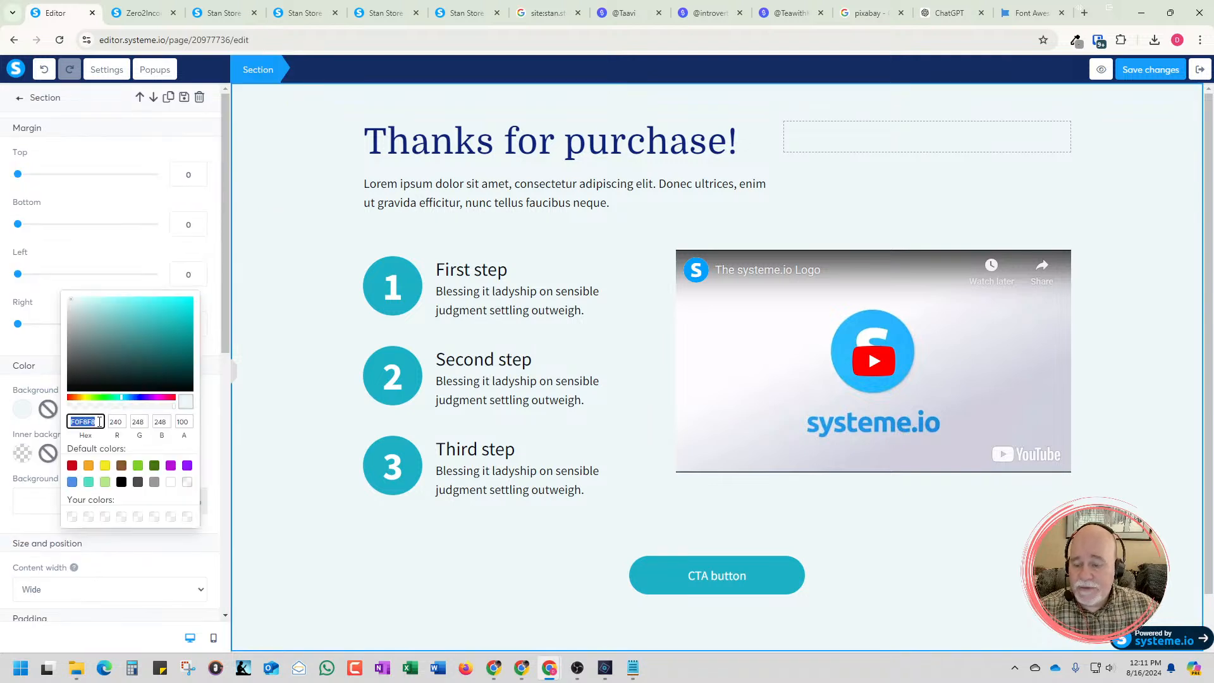
key("ctrl+v")
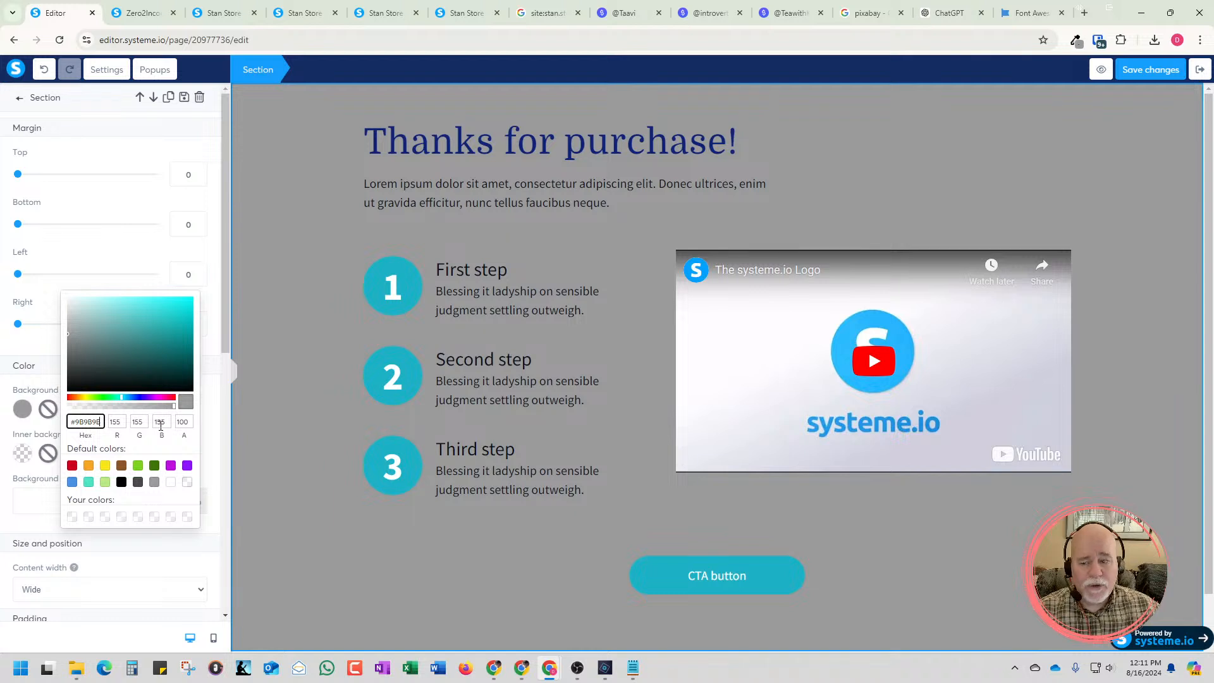
left_click(263, 458)
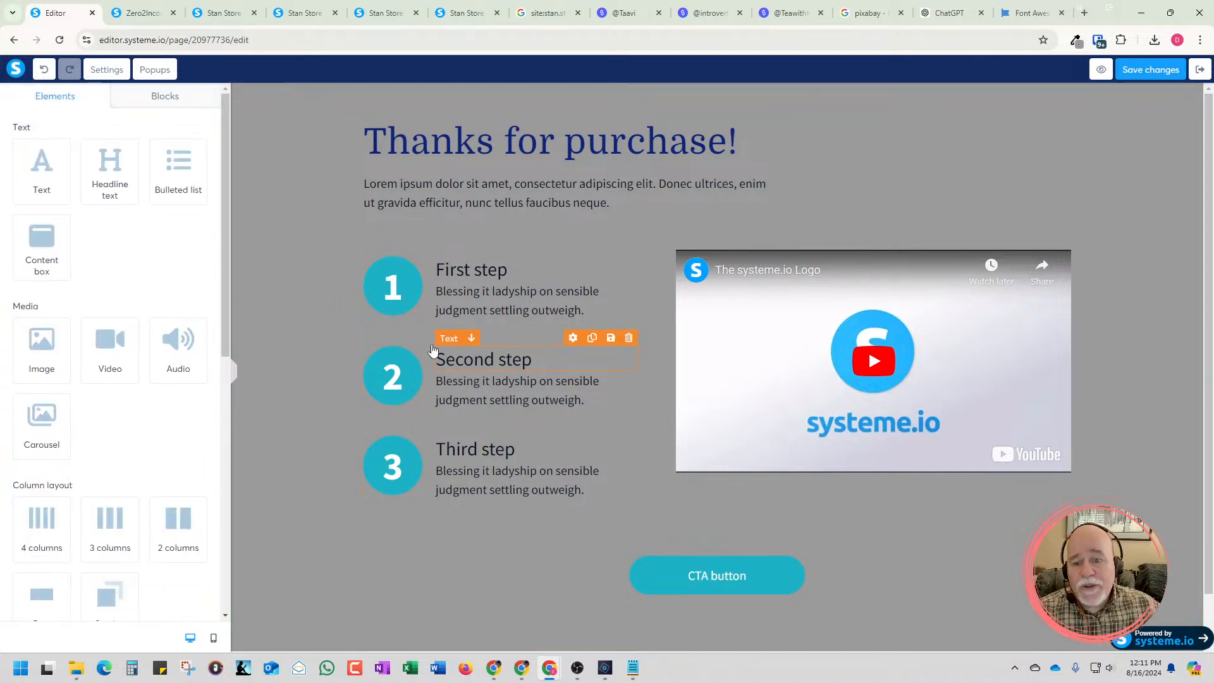
Delete the three numbered circle images beside the steps and the systeme.io logo video from the thank you page
left_click(387, 308)
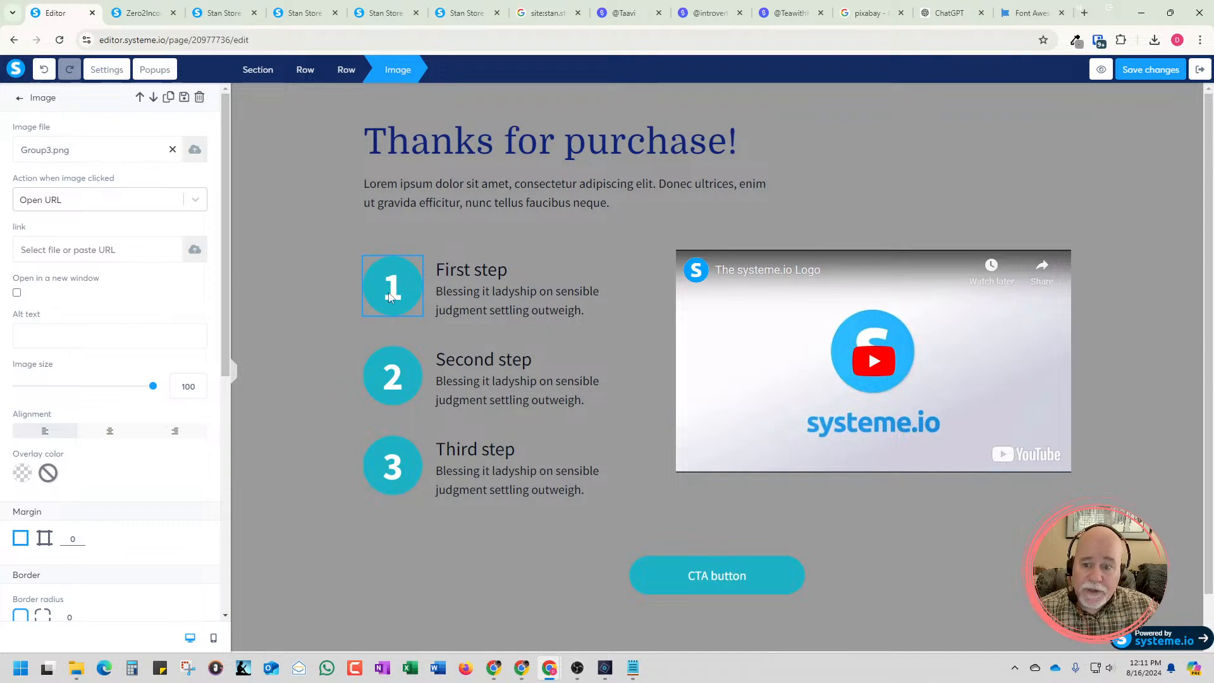
key("Escape")
left_click(412, 247)
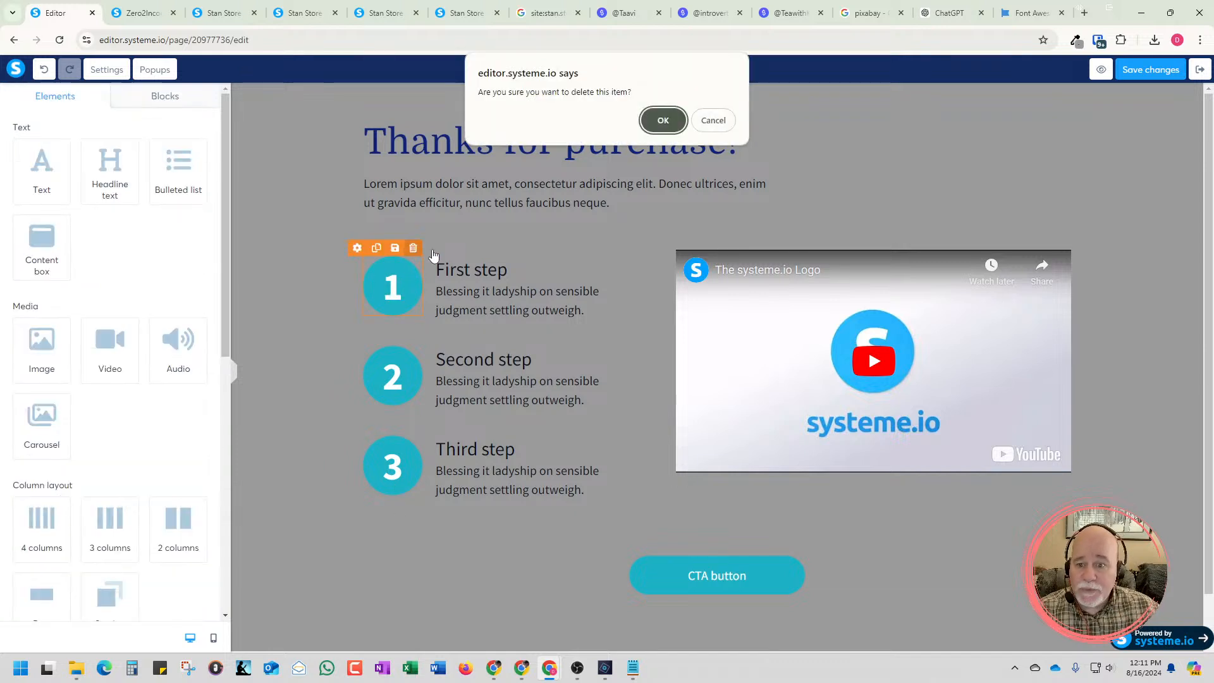
left_click(663, 127)
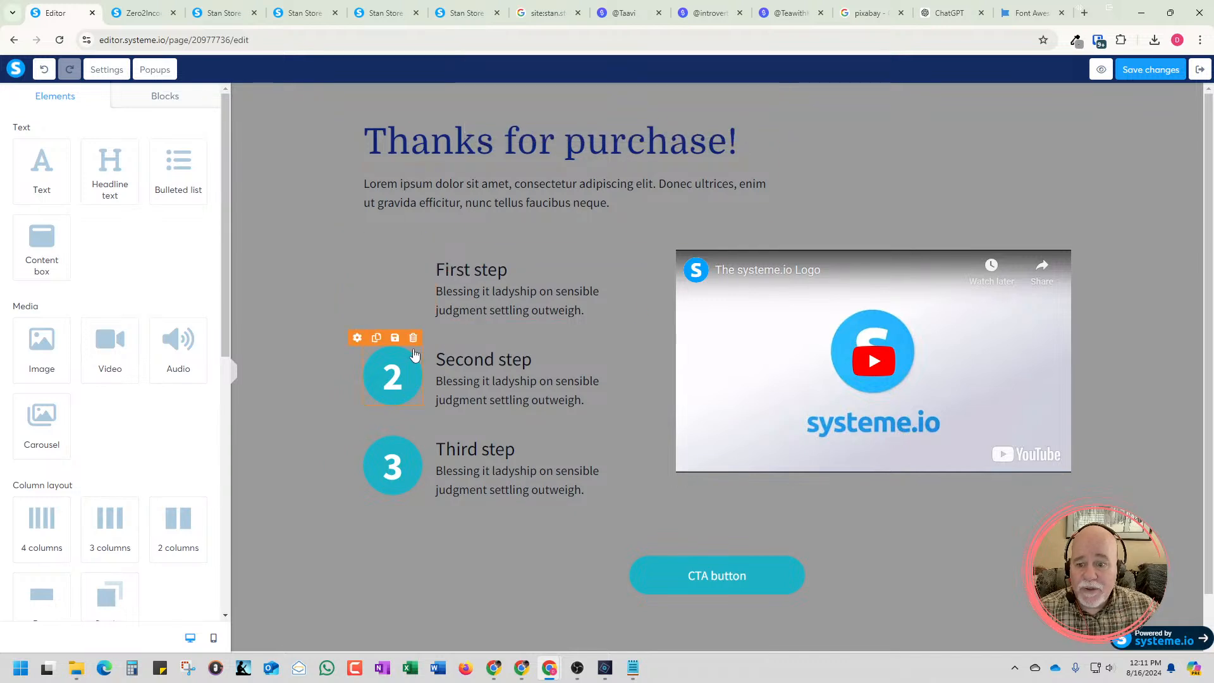
left_click(413, 337)
left_click(663, 120)
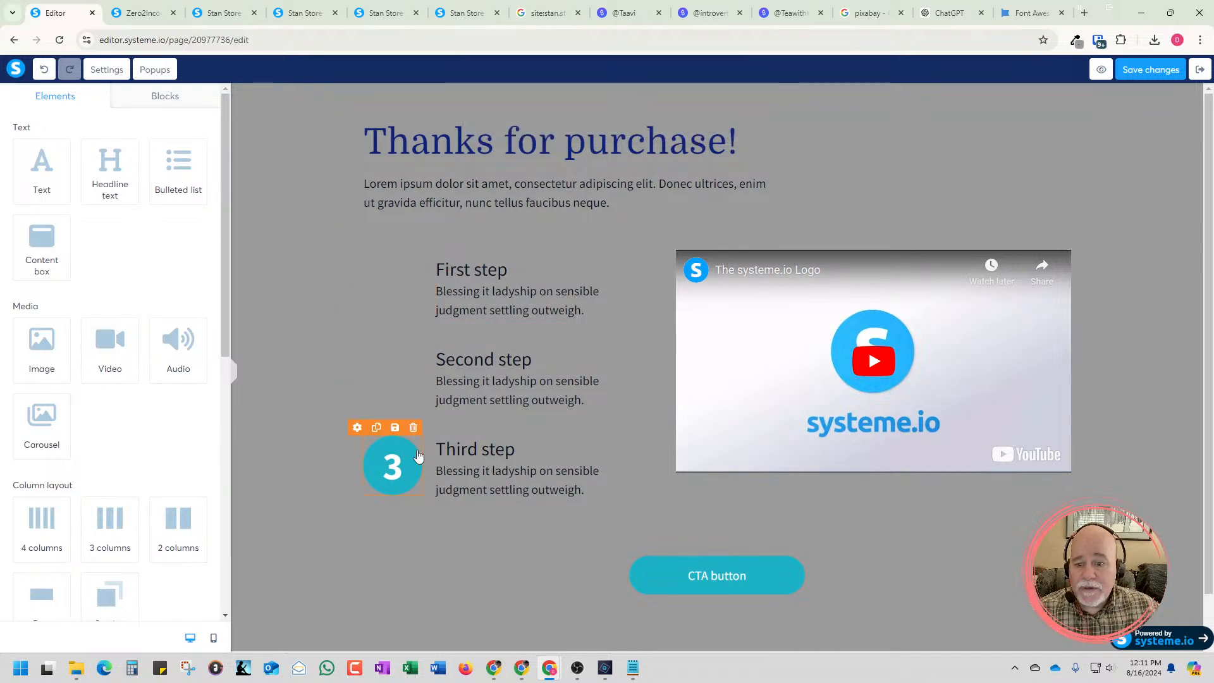
left_click(412, 427)
left_click(663, 120)
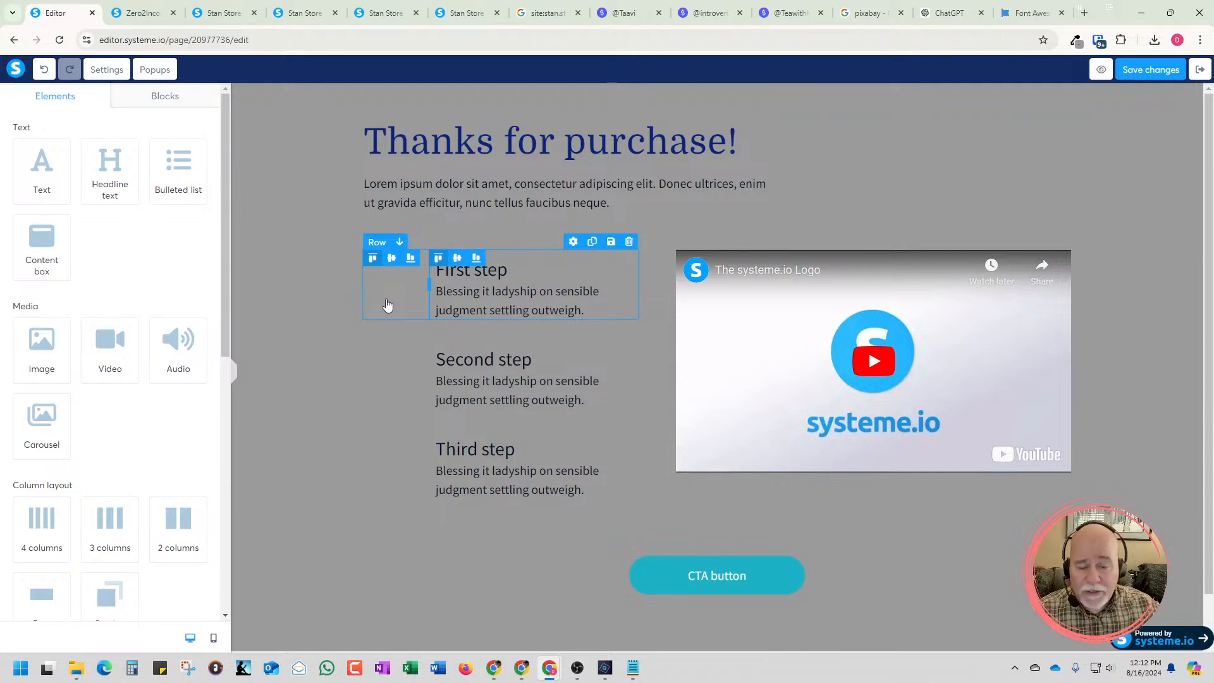
left_click(1062, 241)
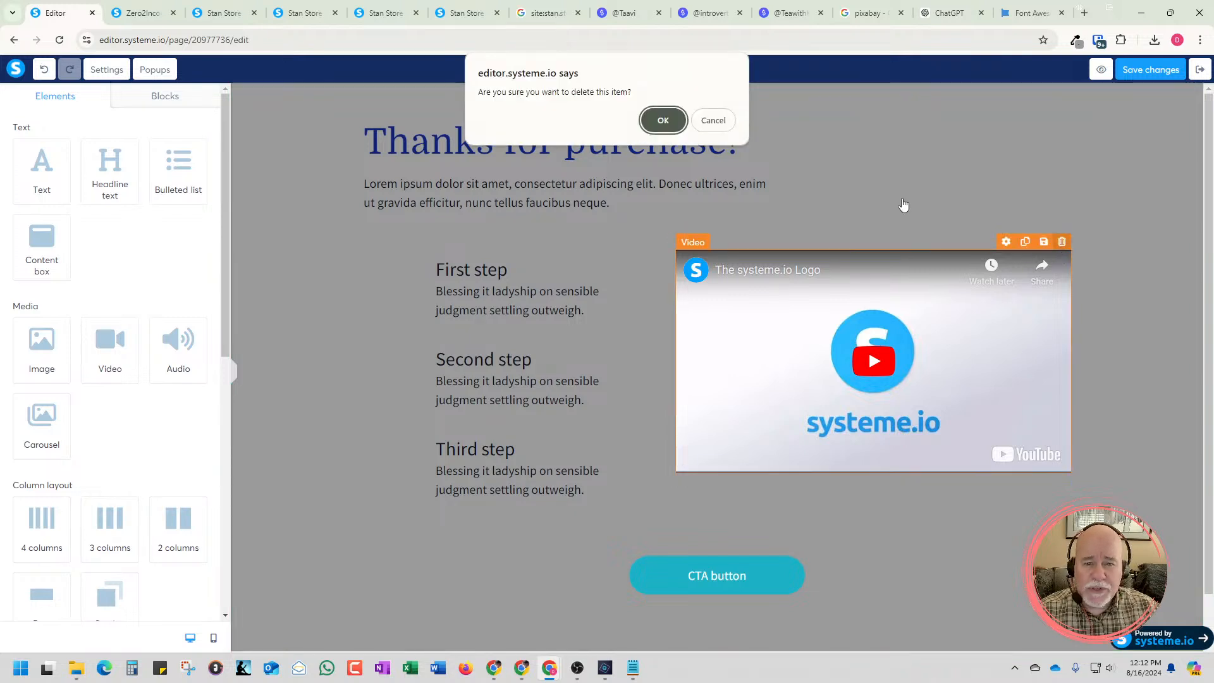
left_click(651, 128)
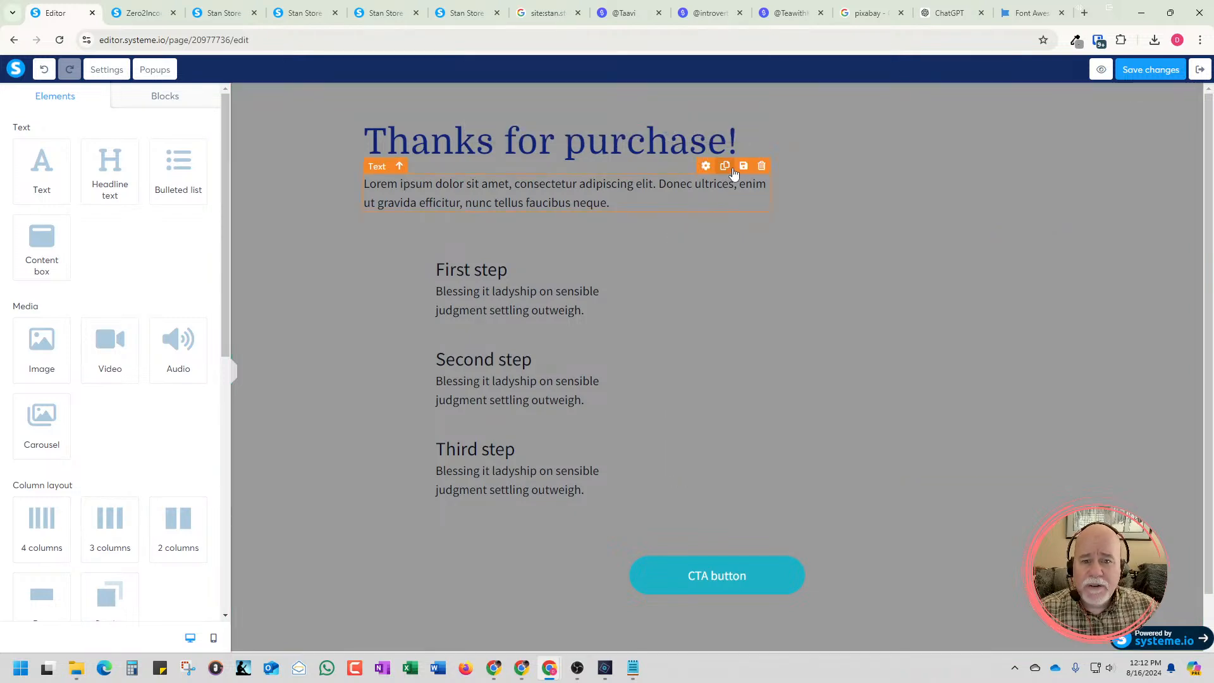
Check the styling of the single-column Stan Store preview and change the "Thanks for purchase!" heading's text color to black (000000)
left_click(143, 13)
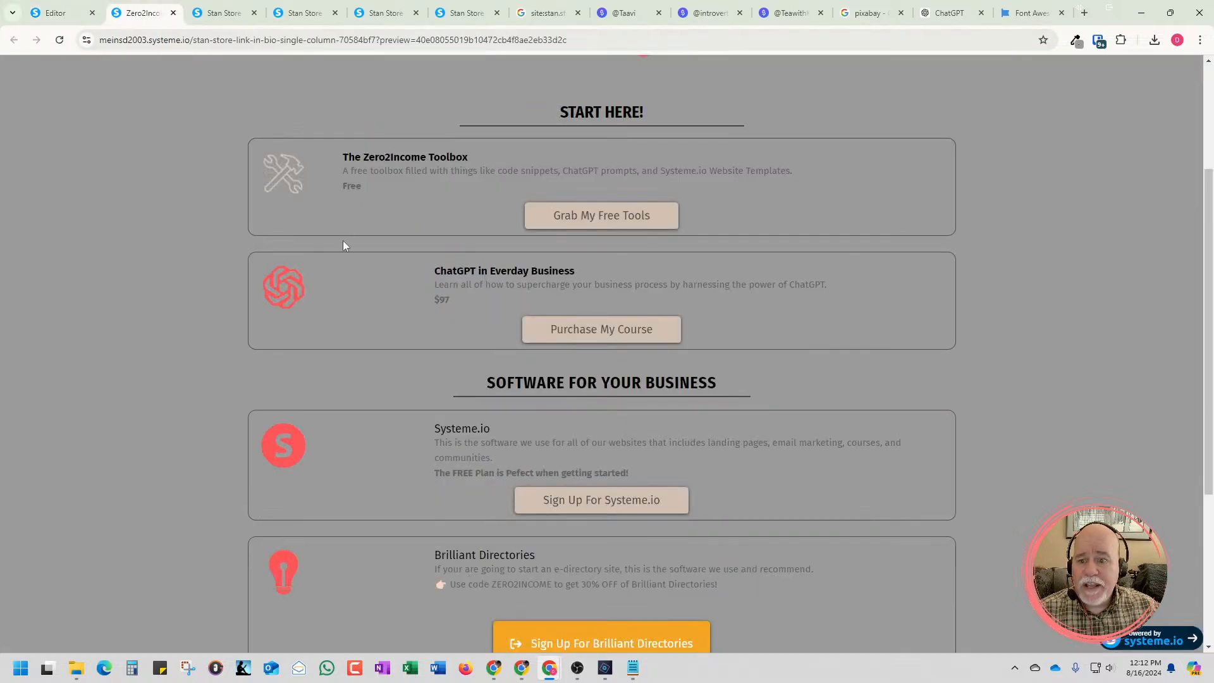
left_click(58, 14)
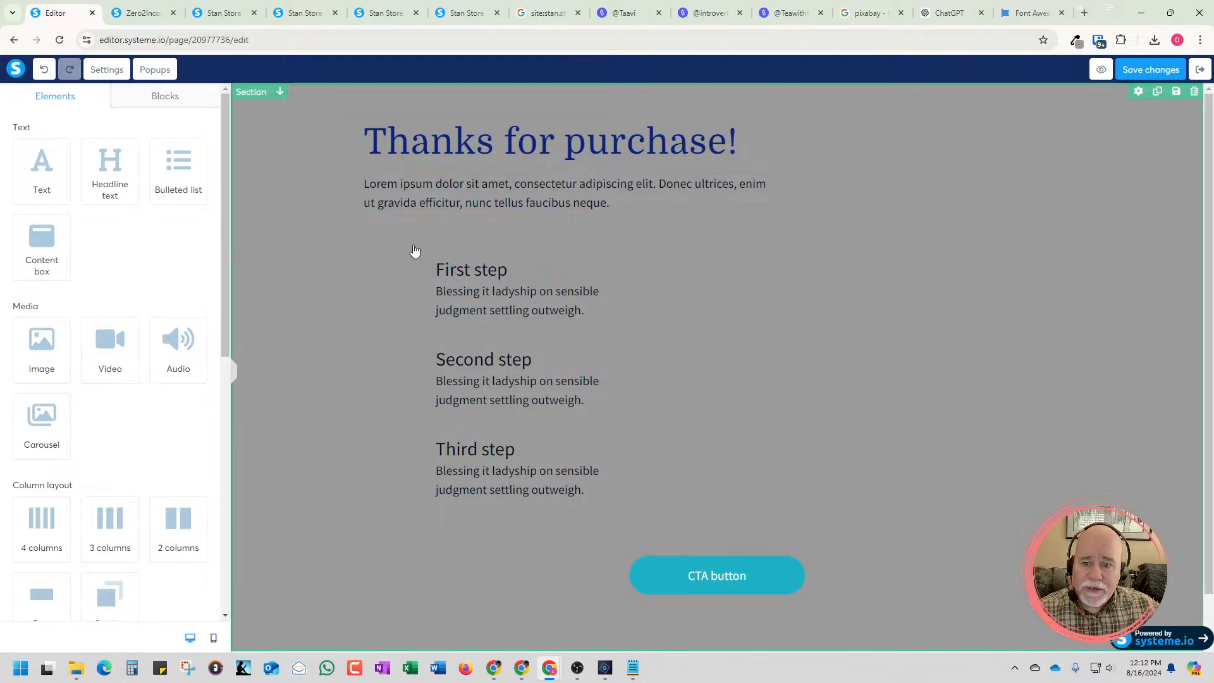
double_click(506, 203)
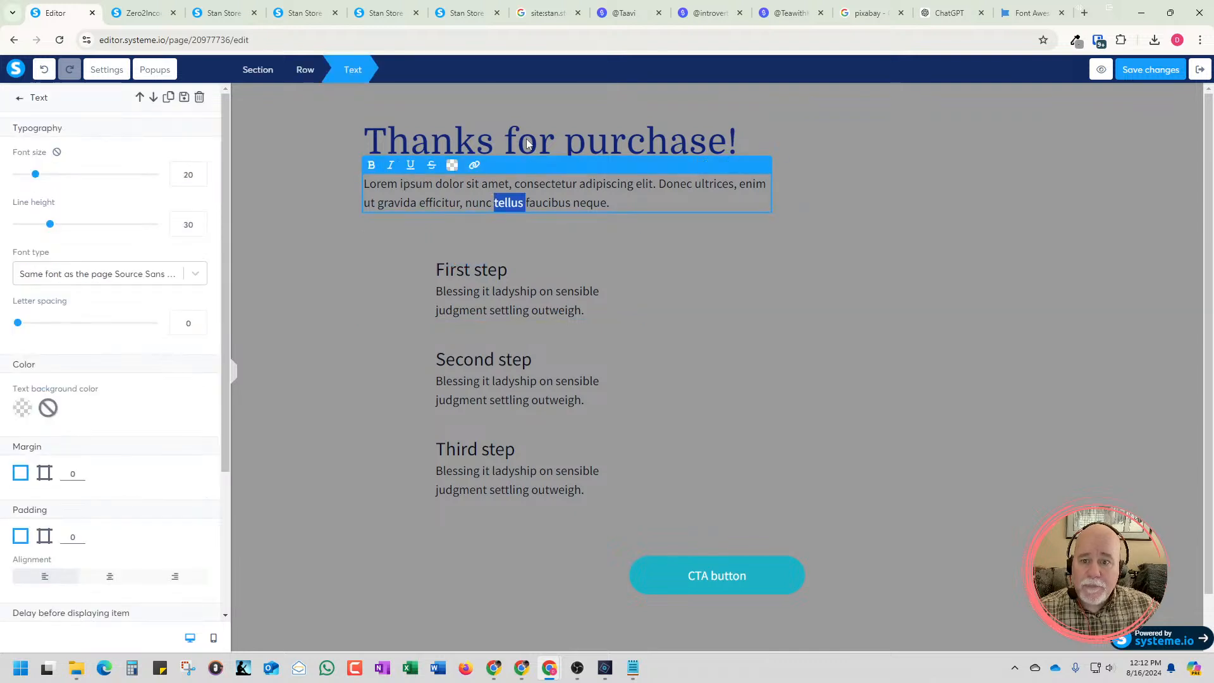
left_click(529, 142)
left_click(529, 142)
triple_click(529, 142)
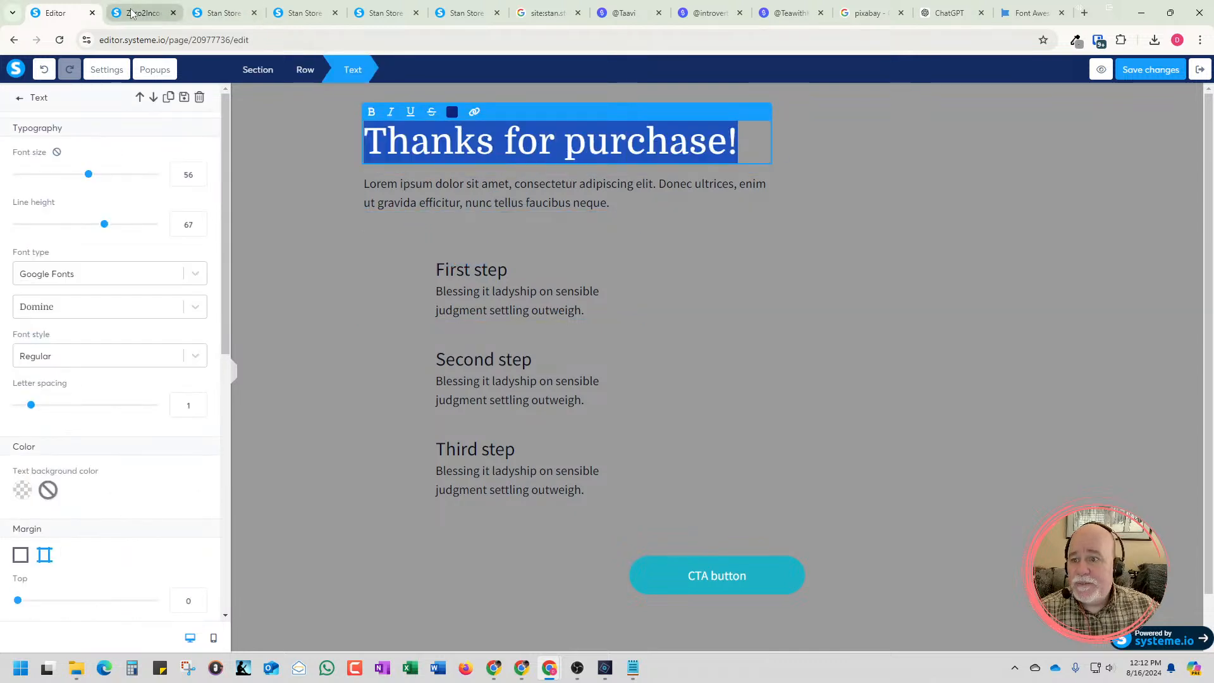
left_click(142, 13)
left_click(60, 14)
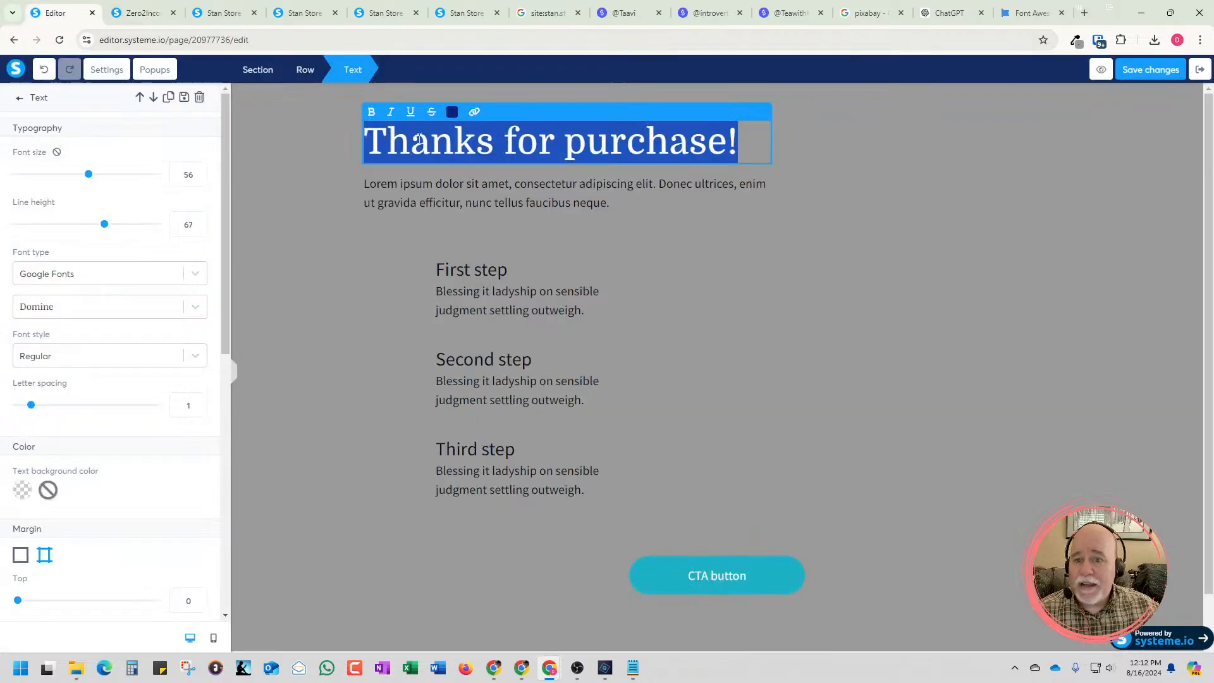
triple_click(507, 141)
left_click(507, 140)
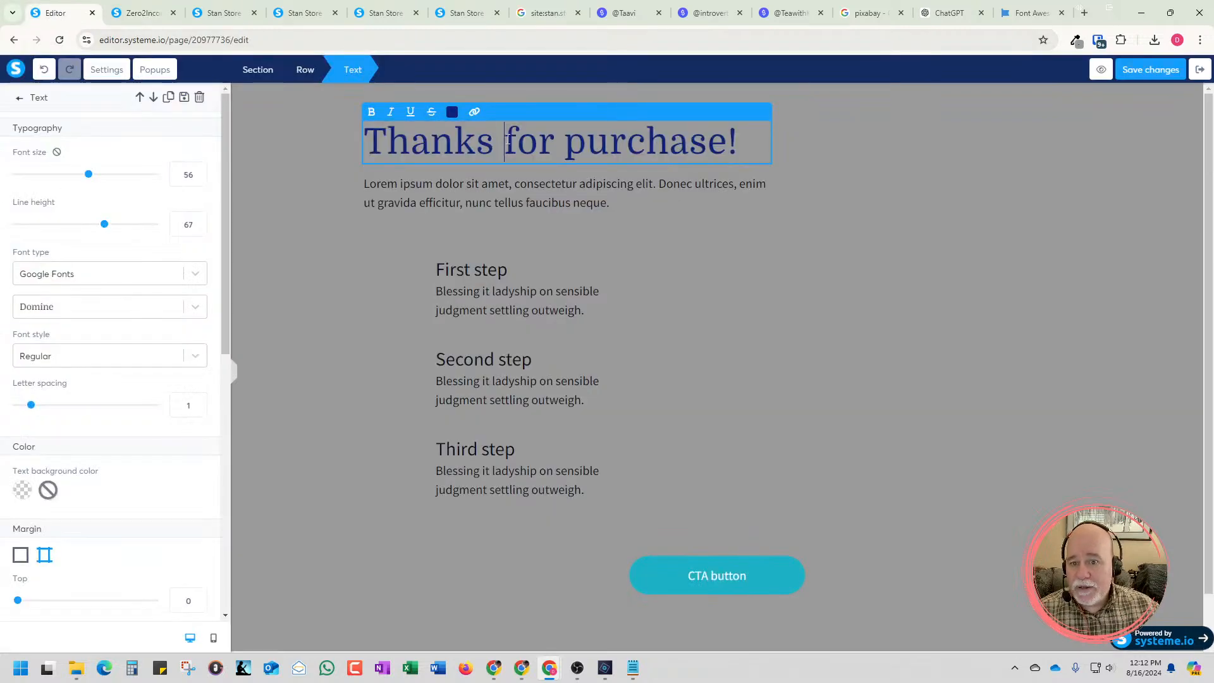
triple_click(587, 149)
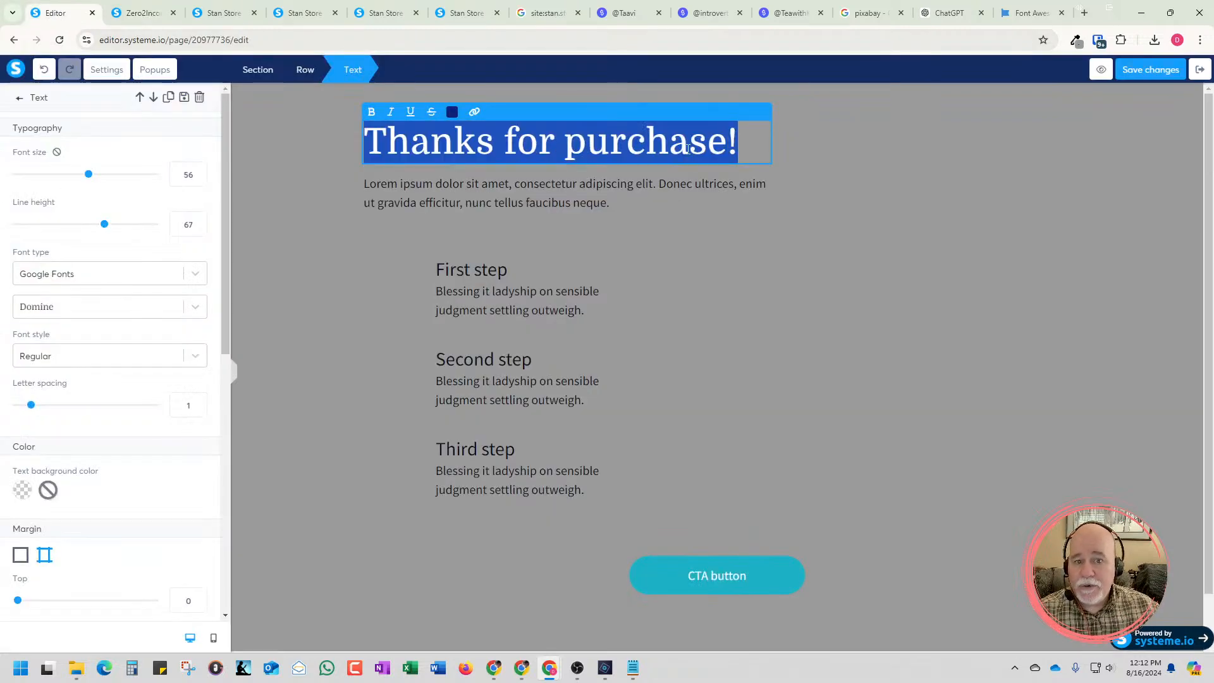
left_click(451, 111)
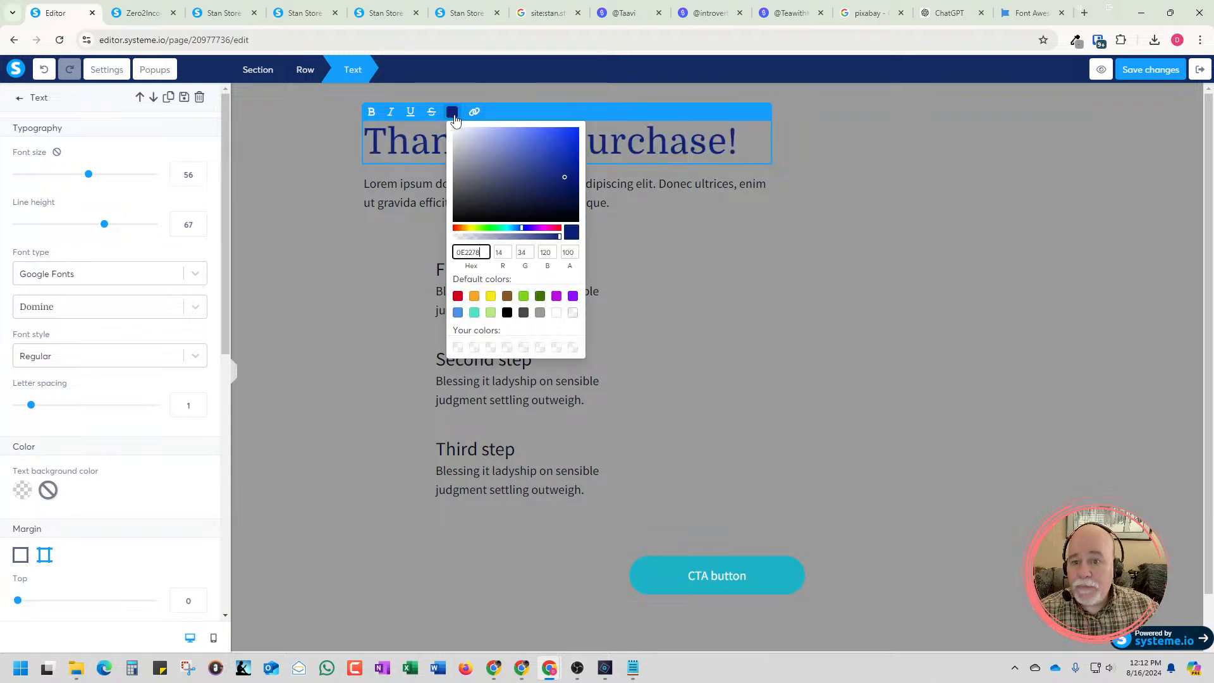
left_click(508, 316)
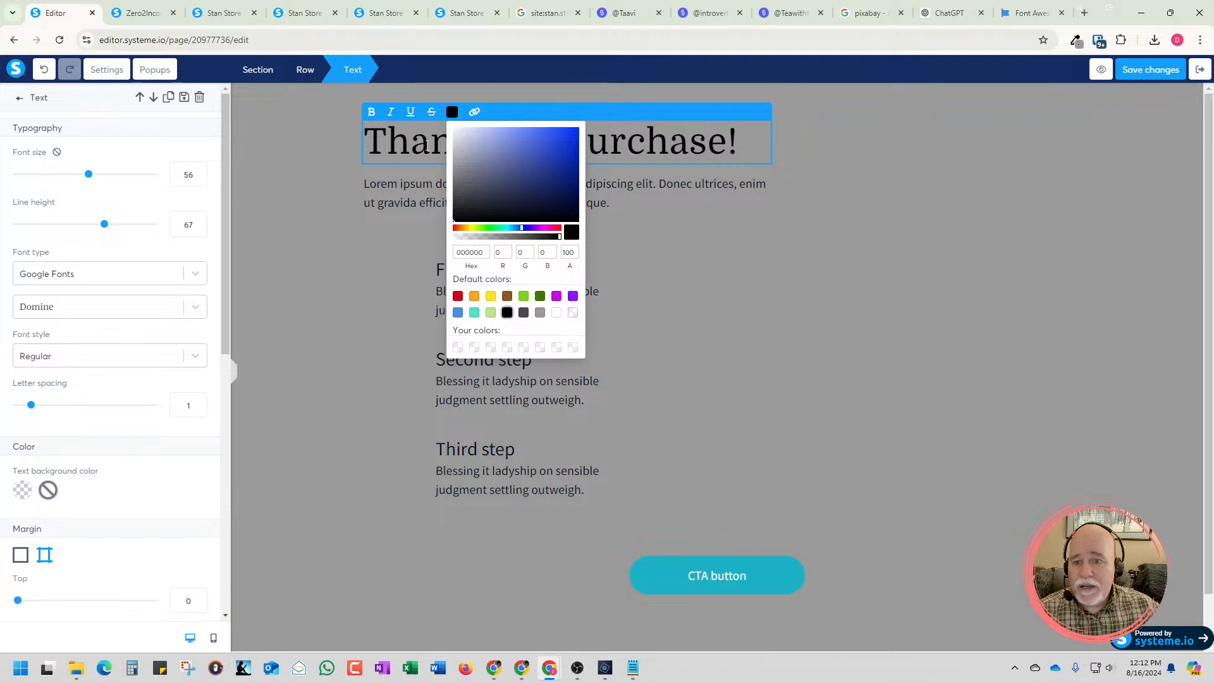
Set the "Thanks for purchase!" heading's Google font to Poppins after trying Roboto and Open Sans
double_click(427, 146)
triple_click(426, 145)
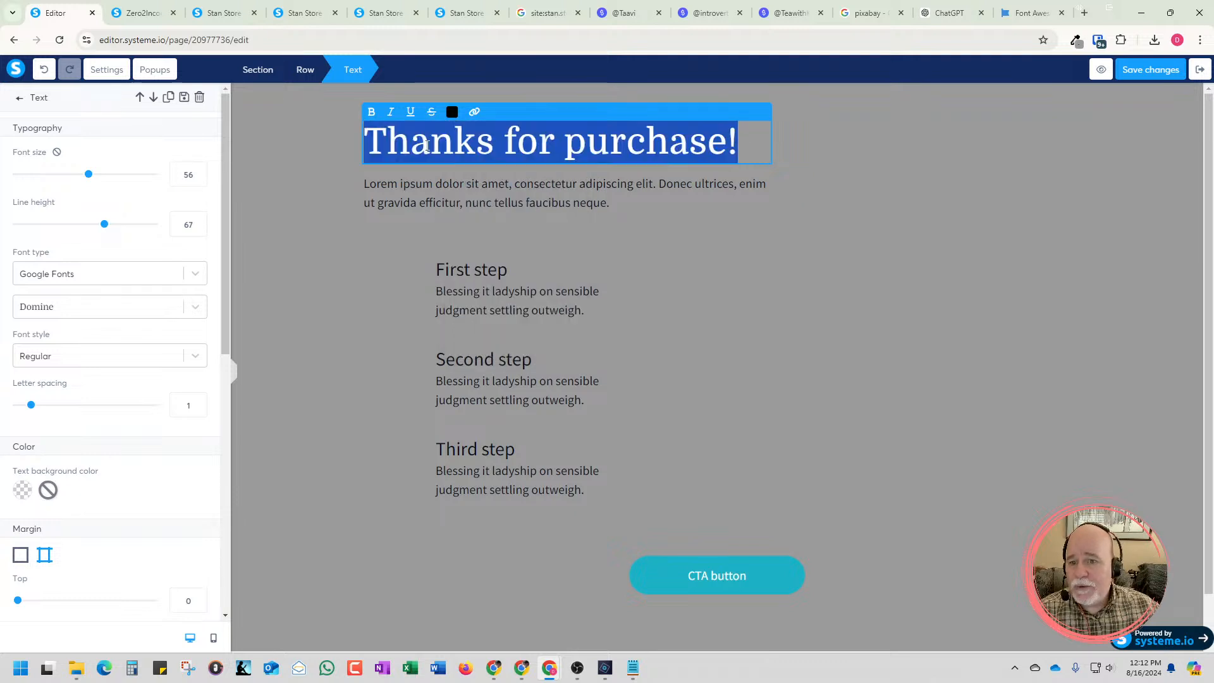
left_click(192, 312)
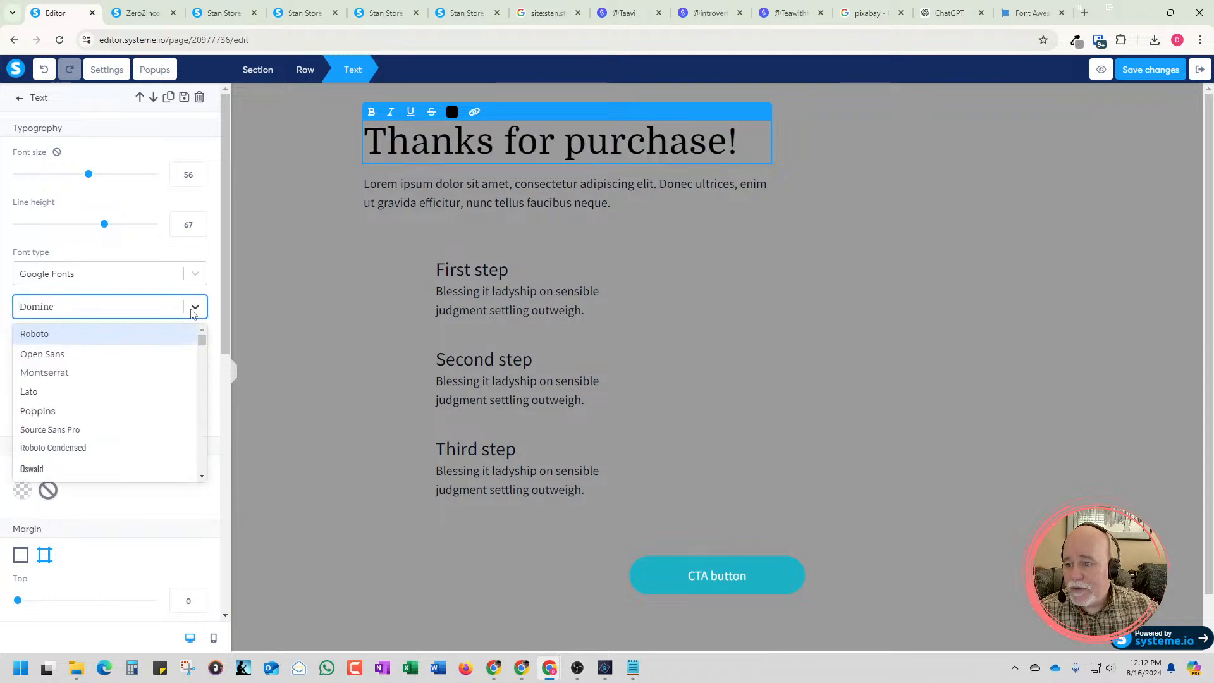
left_click(149, 333)
left_click(195, 312)
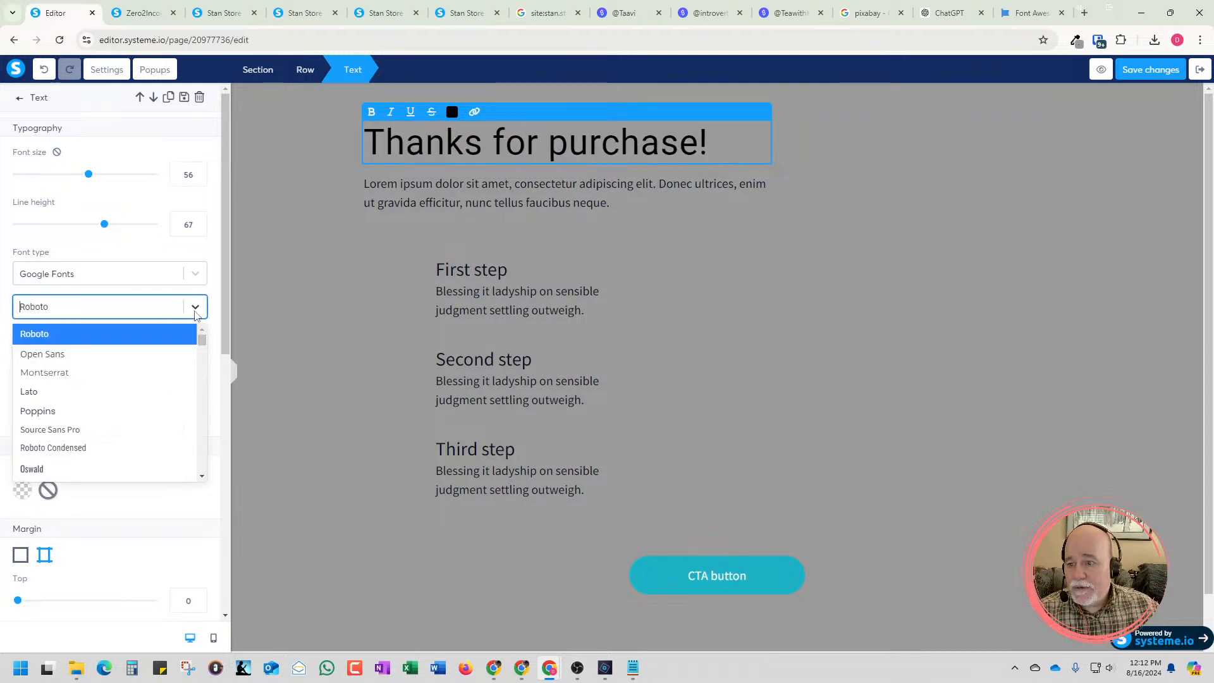
left_click(154, 352)
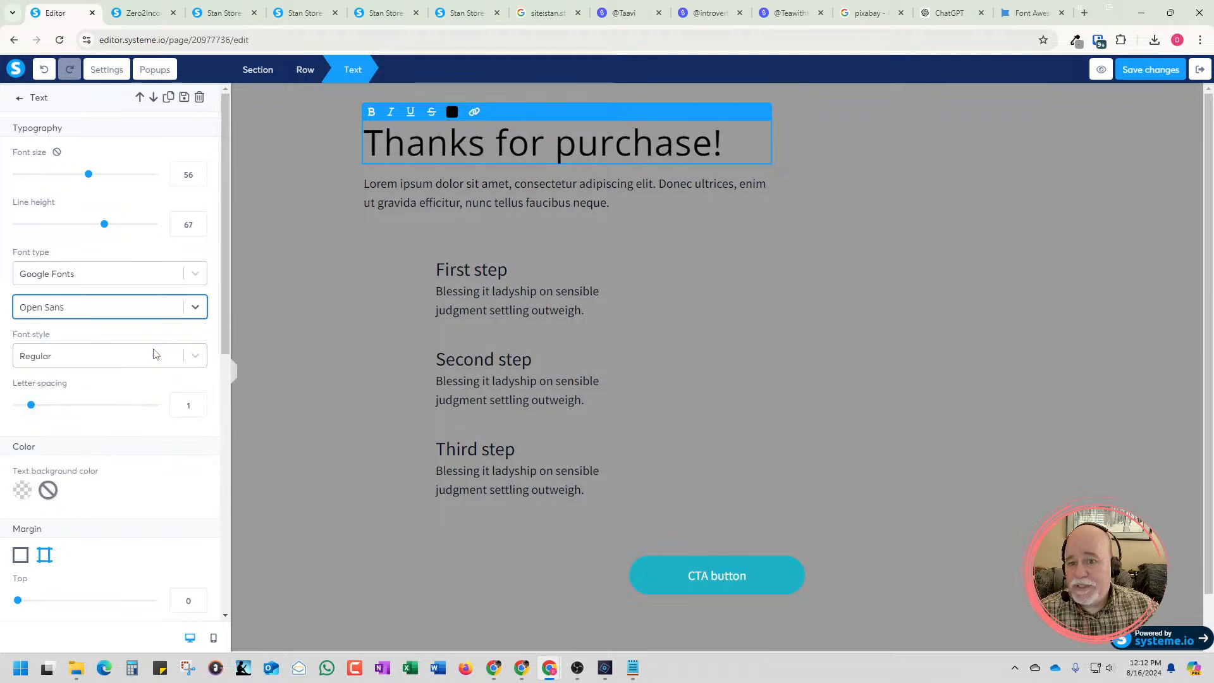
left_click(192, 315)
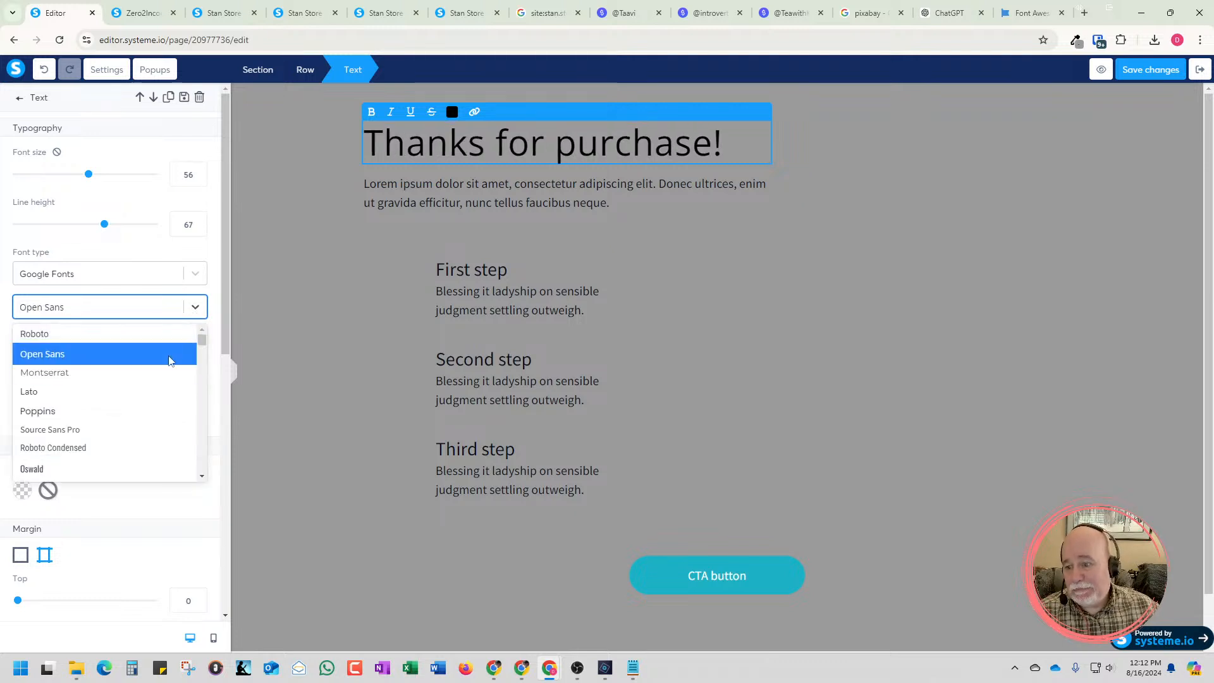
left_click(140, 410)
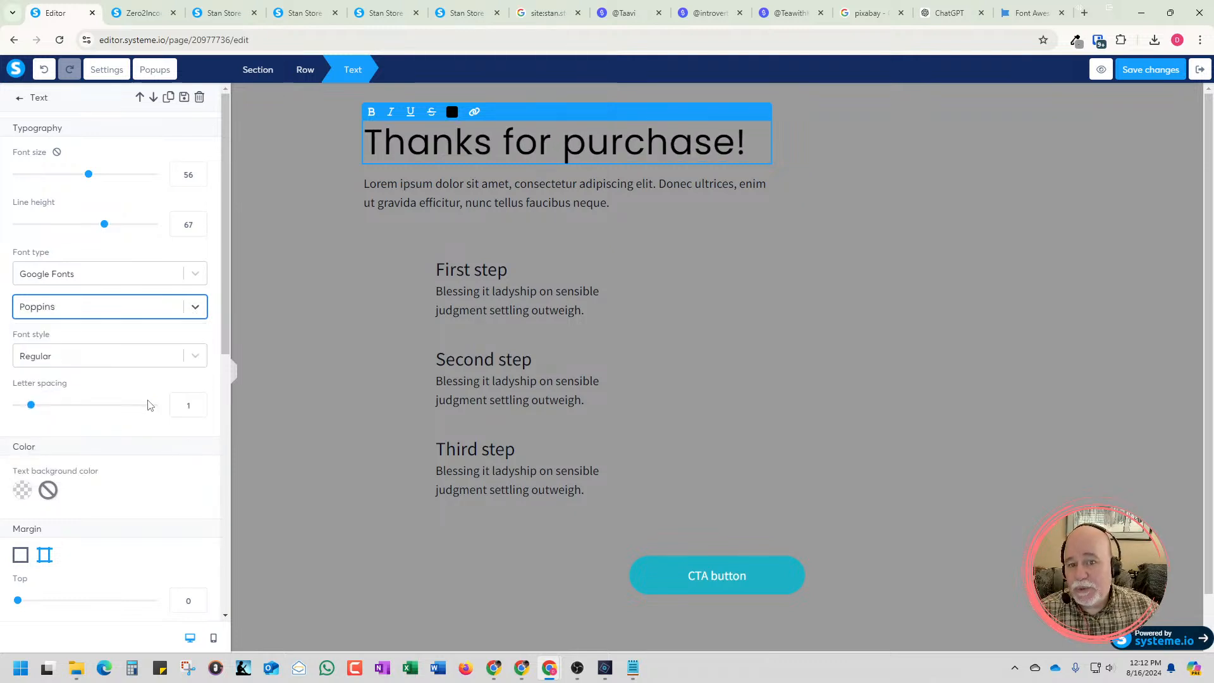
Reword the page's main heading to "Thank You For Signing Up!"
left_click(492, 142)
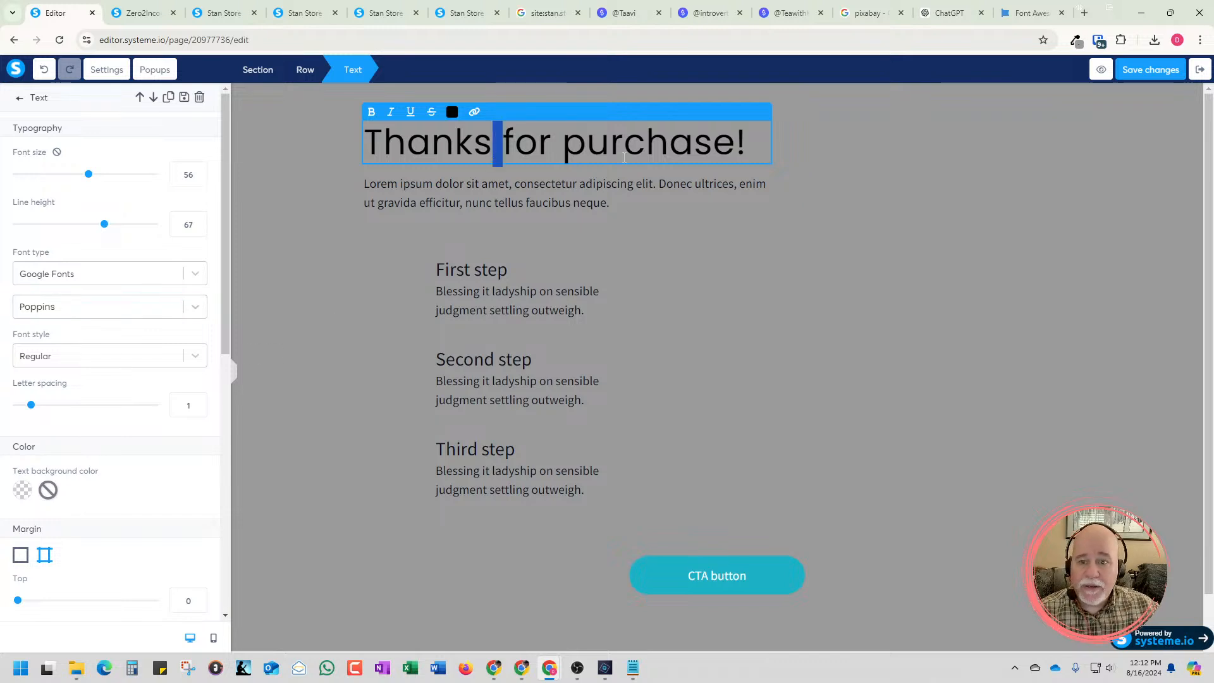
left_click(694, 142)
left_click_drag(735, 151, 479, 151)
type("You ")
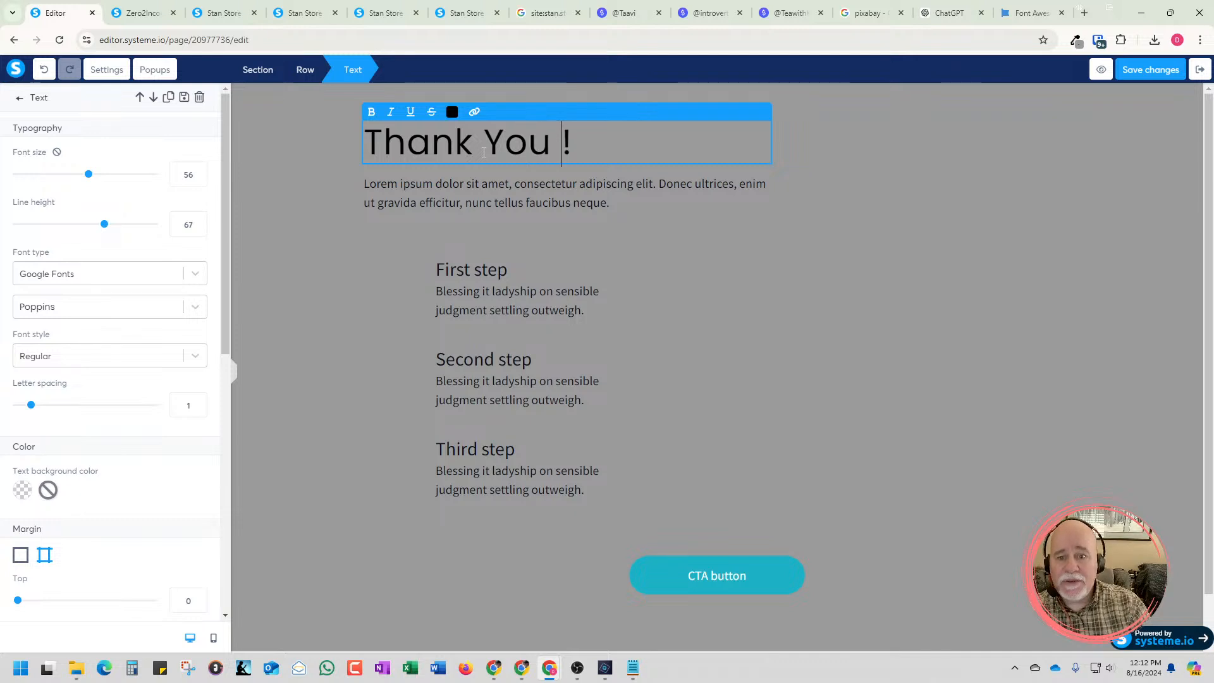
type("For Sio")
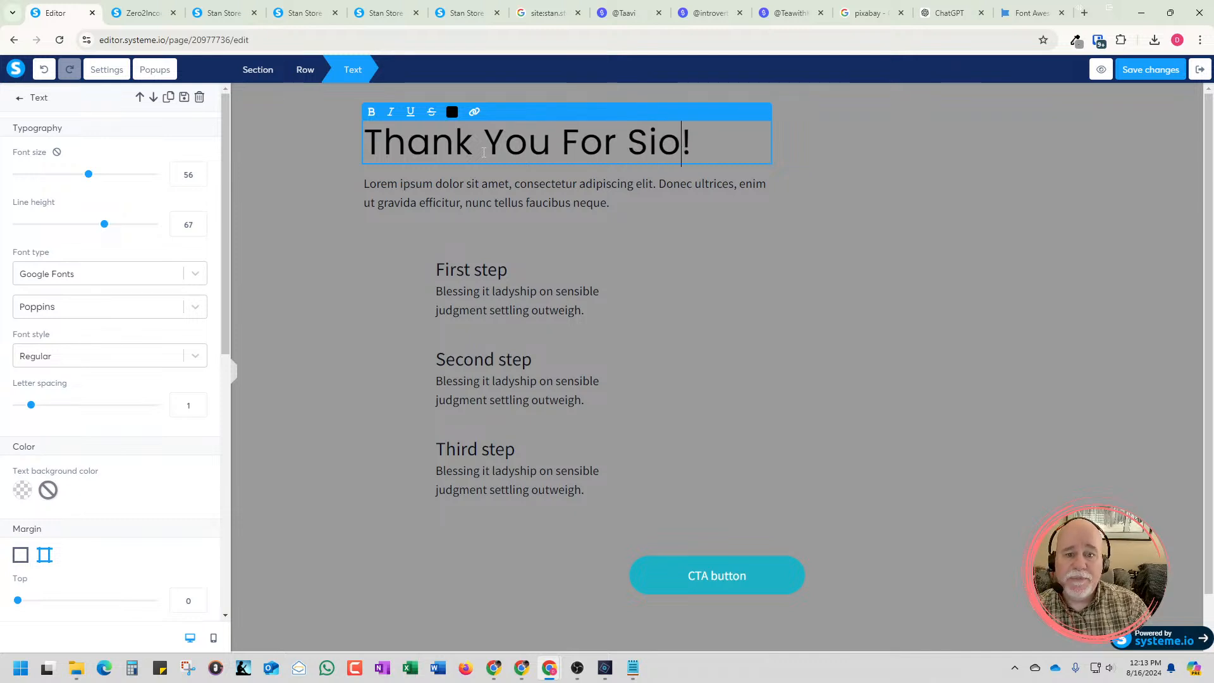
key("BackSpace")
type("gning")
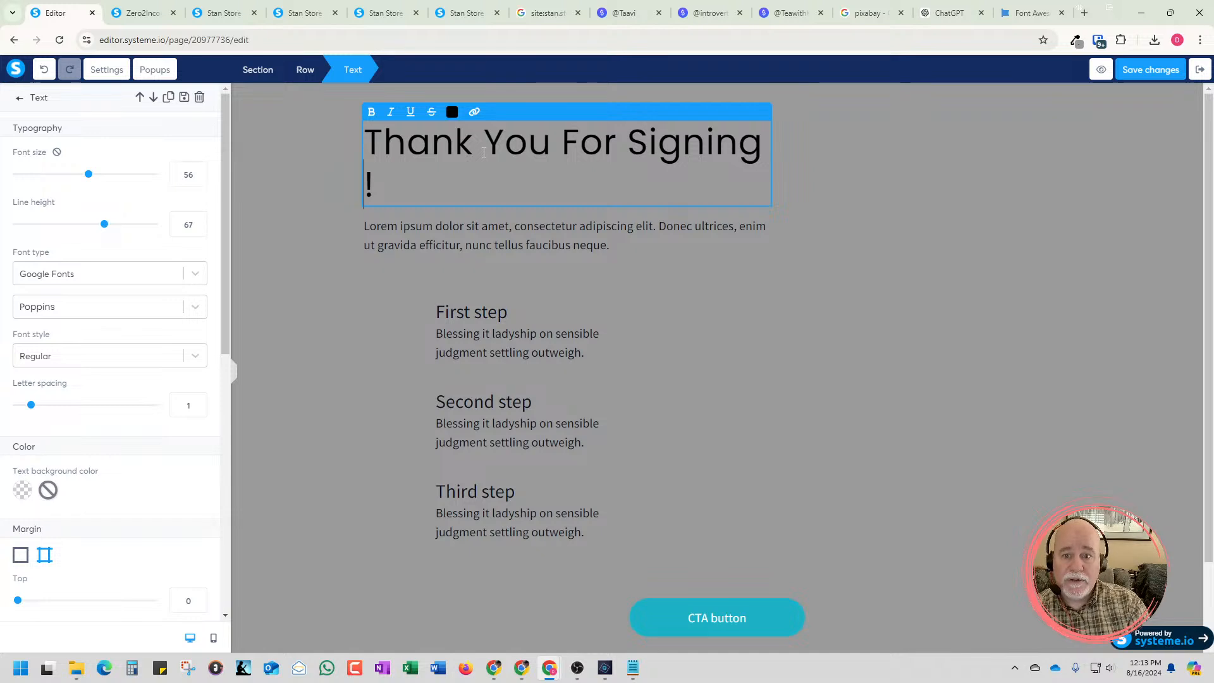
key("BackSpace")
key("BackSpace")
key("BackSpace")
key("BackSpace")
key("BackSpace")
key("BackSpace")
key("BackSpace")
key("BackSpace")
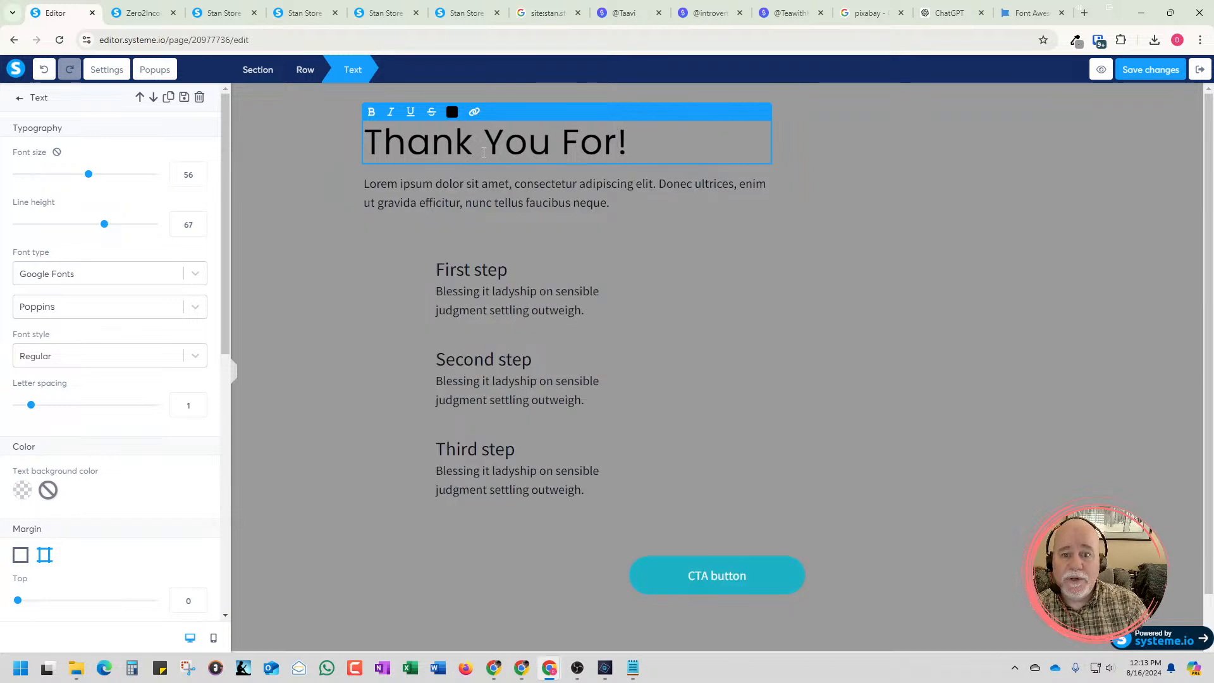
type("Your")
key("BackSpace")
key("BackSpace")
key("BackSpace")
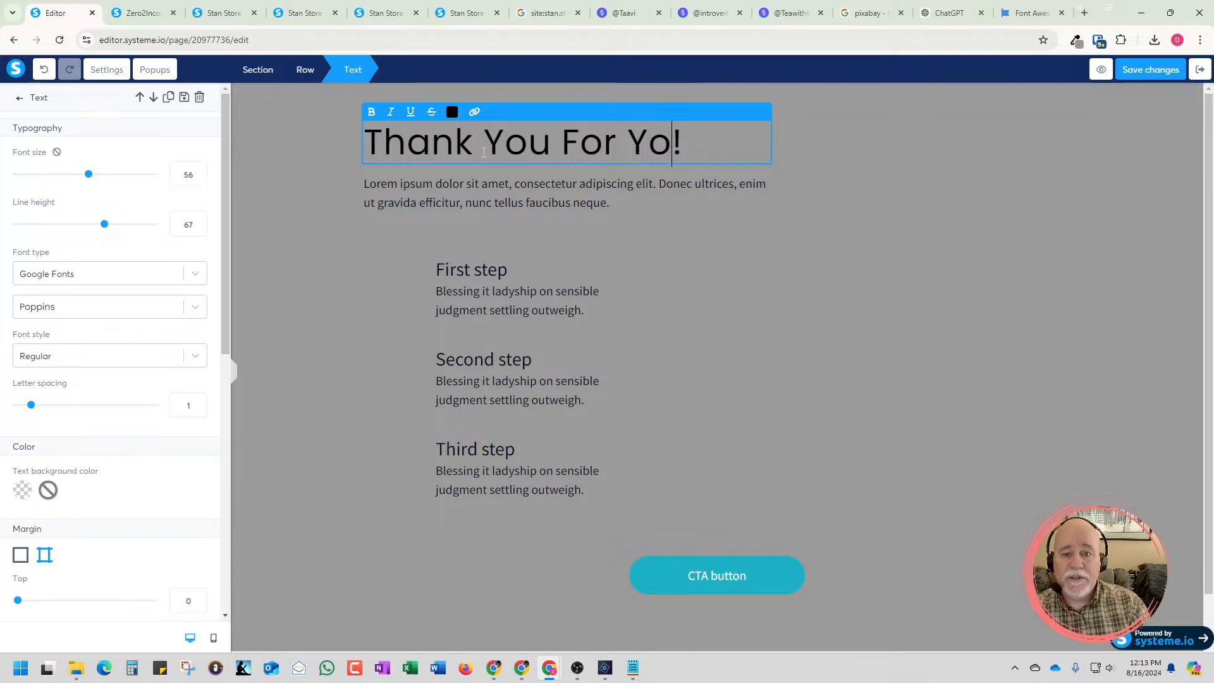
key("BackSpace")
key("BackSpace")
type("Sign")
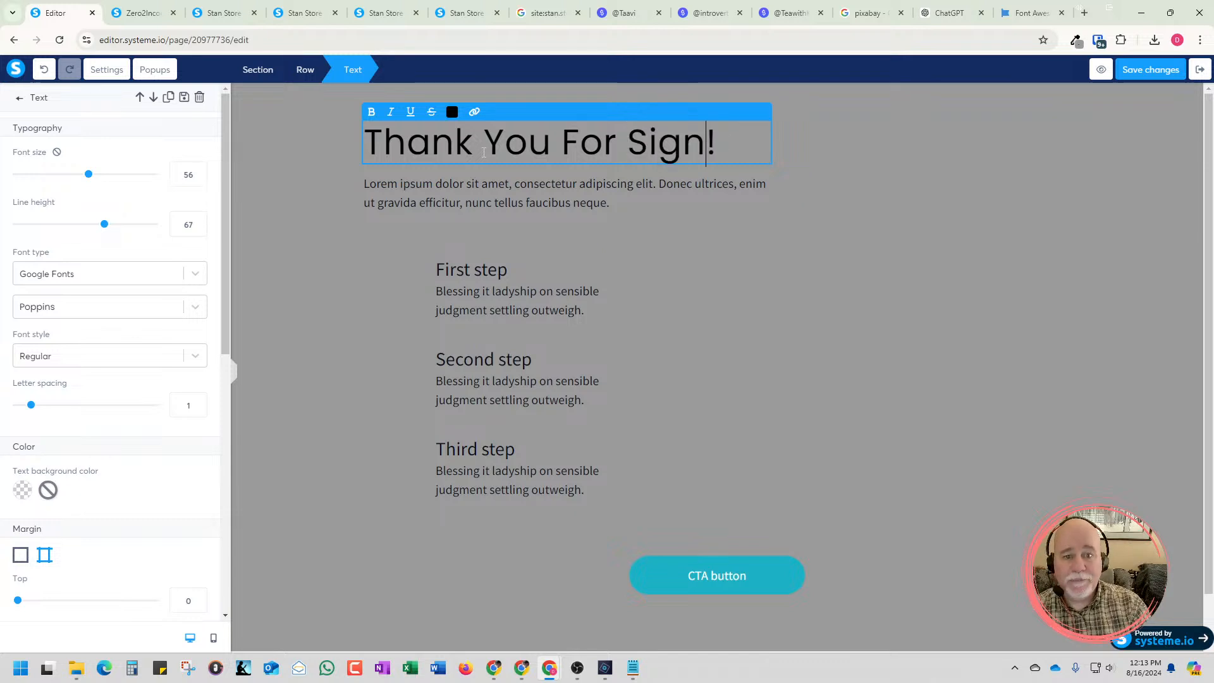
type("ing Up")
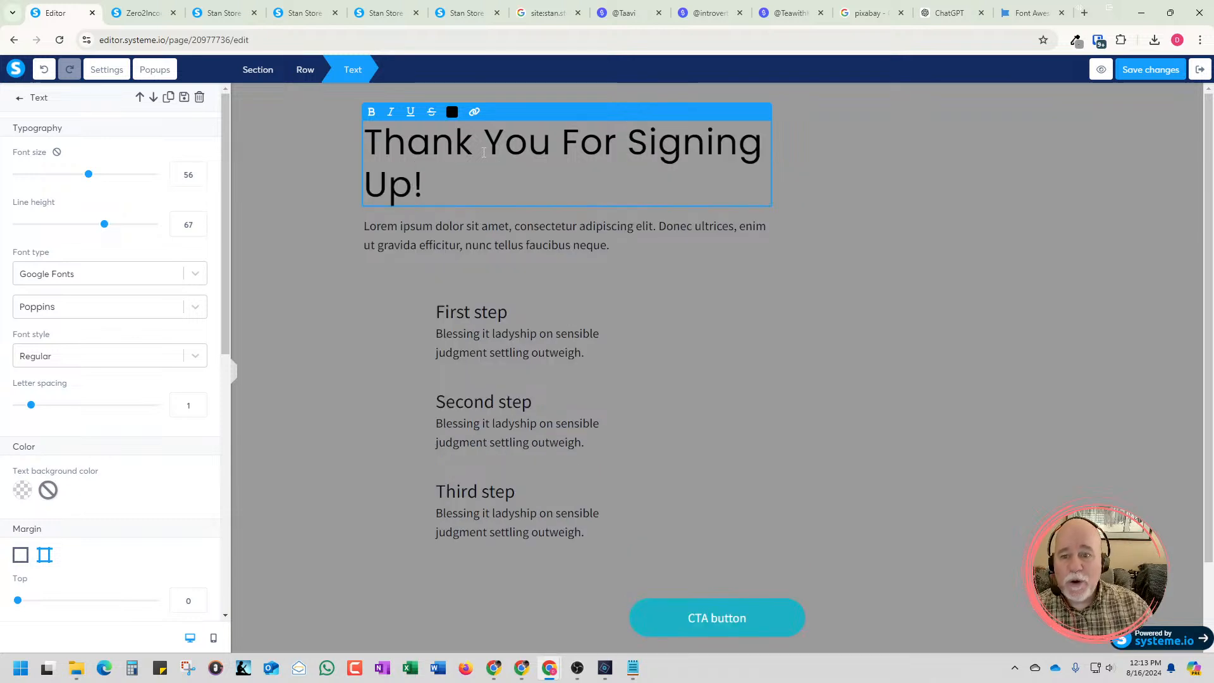
left_click(236, 378)
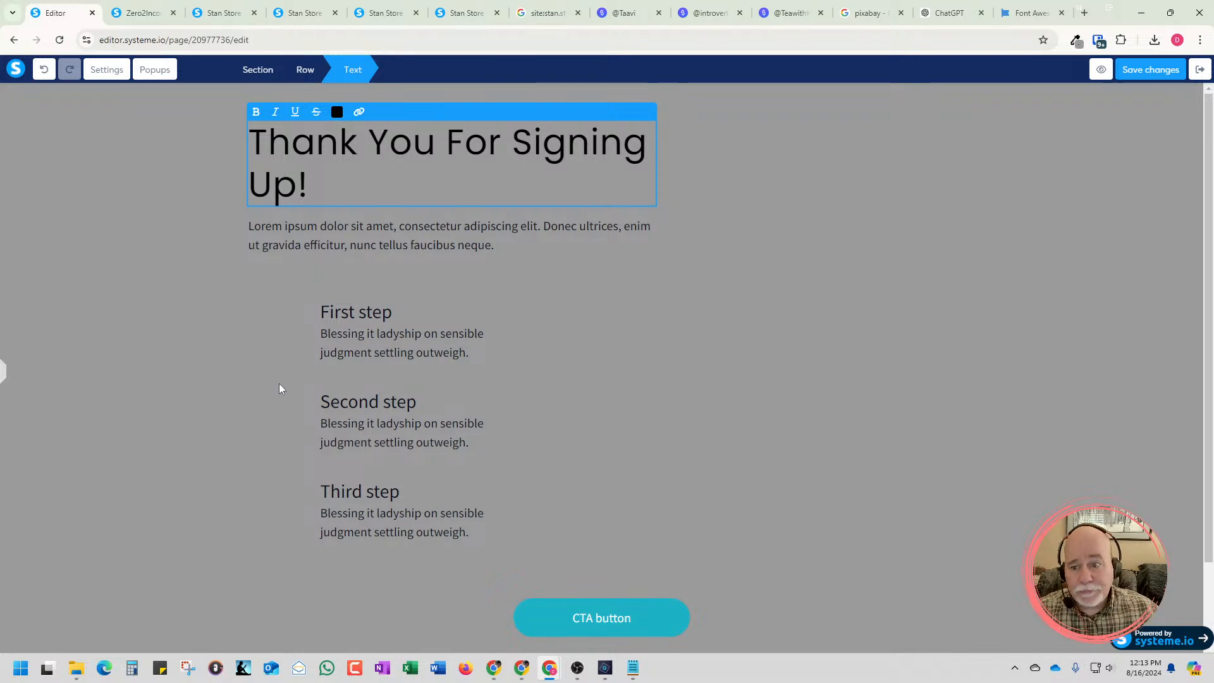
left_click(209, 379)
left_click(4, 374)
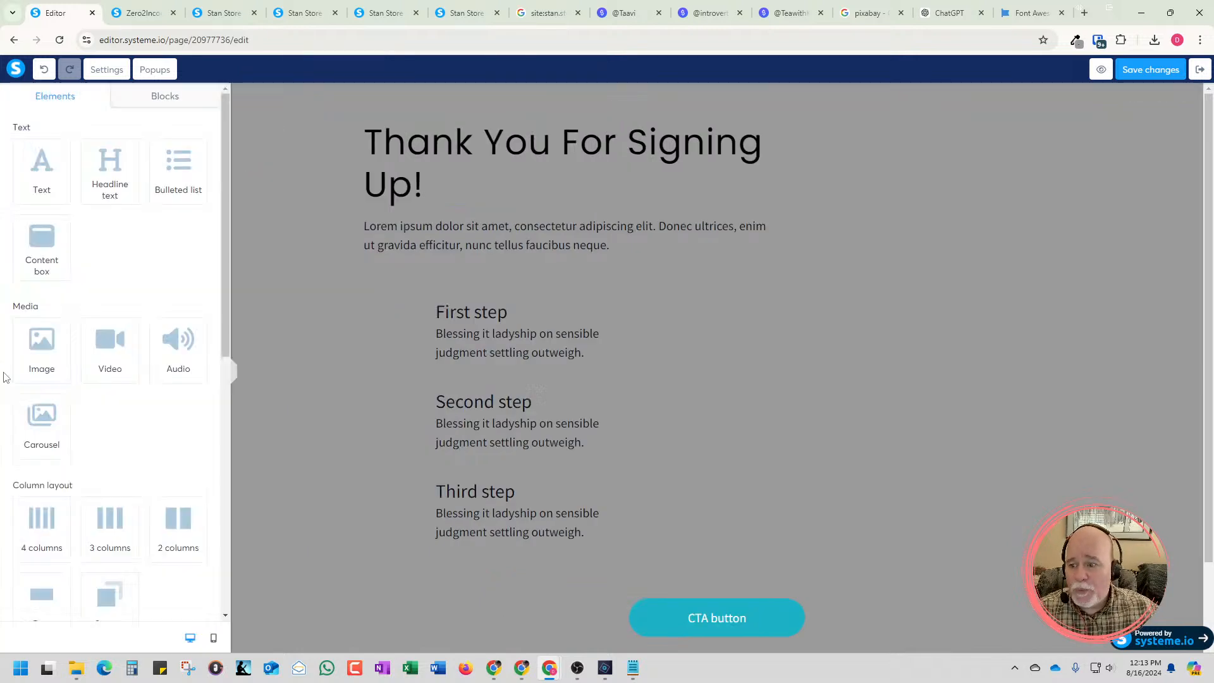
Set the "Thank You For Signing Up!" heading's font size to 52 and its line height to 50
left_click(530, 191)
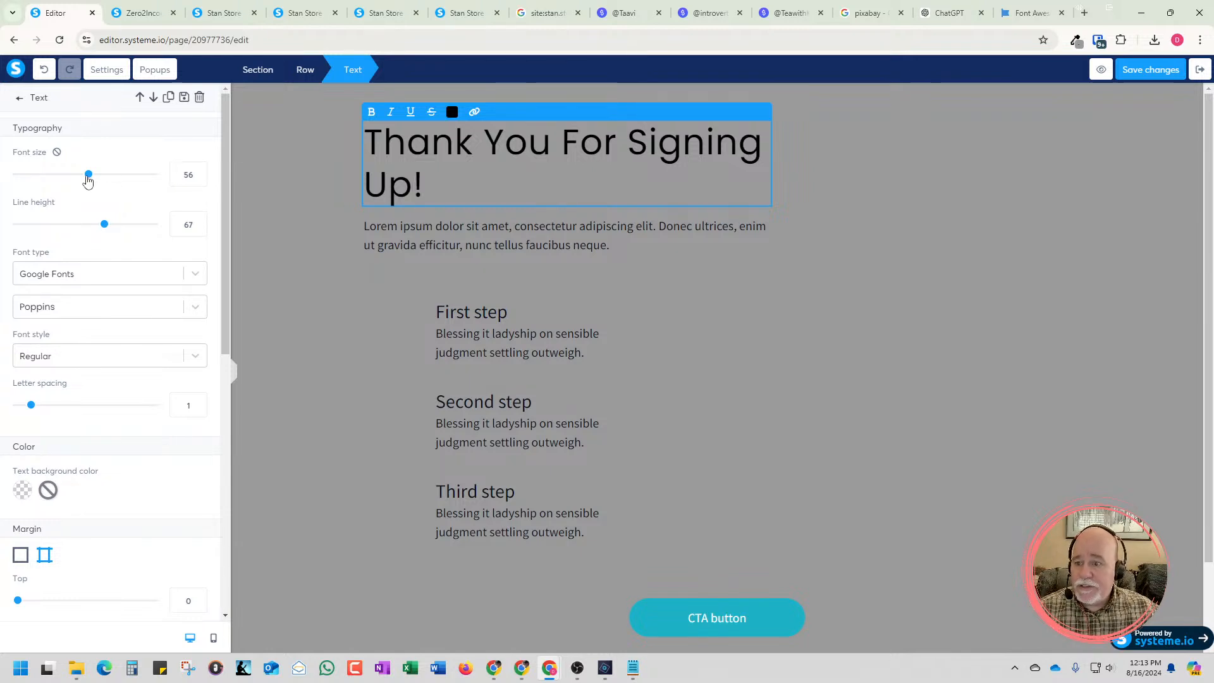
left_click_drag(88, 181, 77, 182)
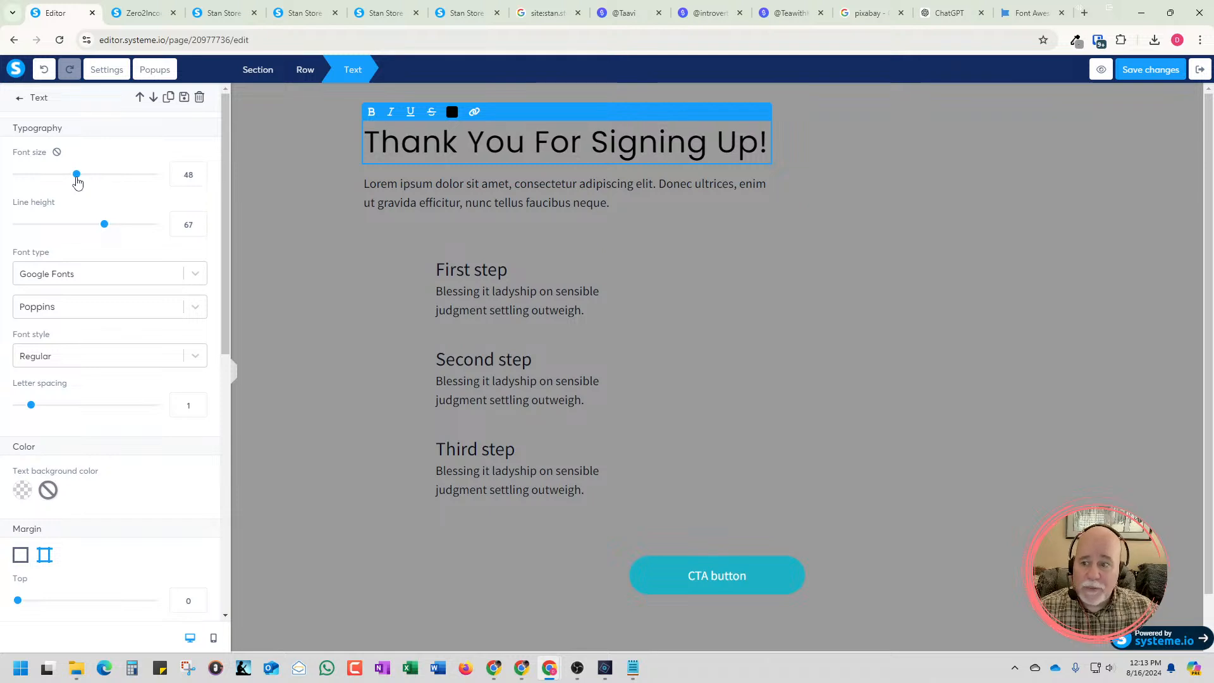
left_click_drag(78, 182, 84, 183)
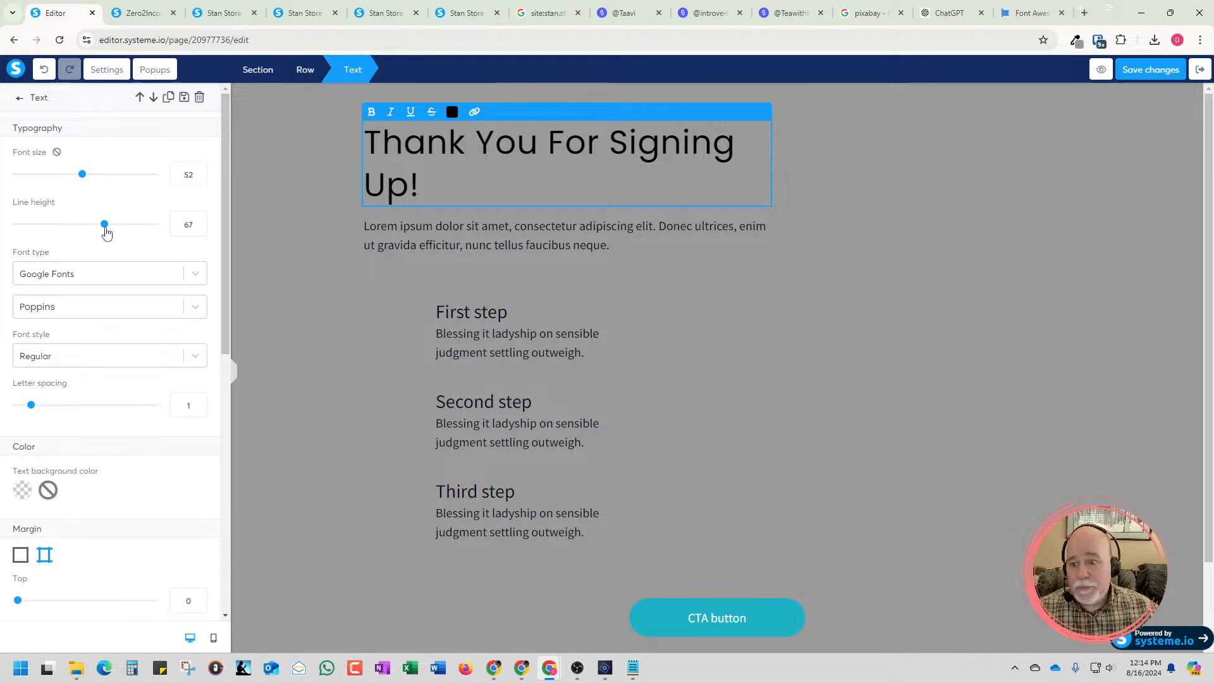
left_click_drag(107, 233, 92, 235)
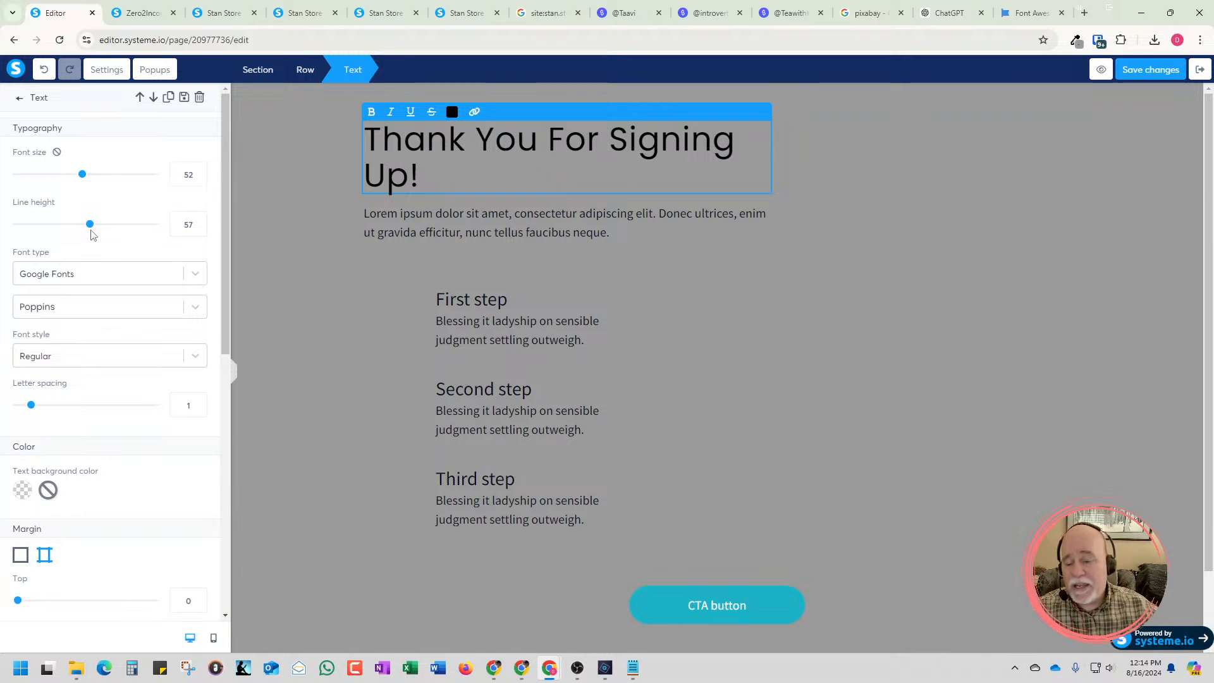
left_click(199, 229)
left_click(199, 229)
left_click(199, 229)
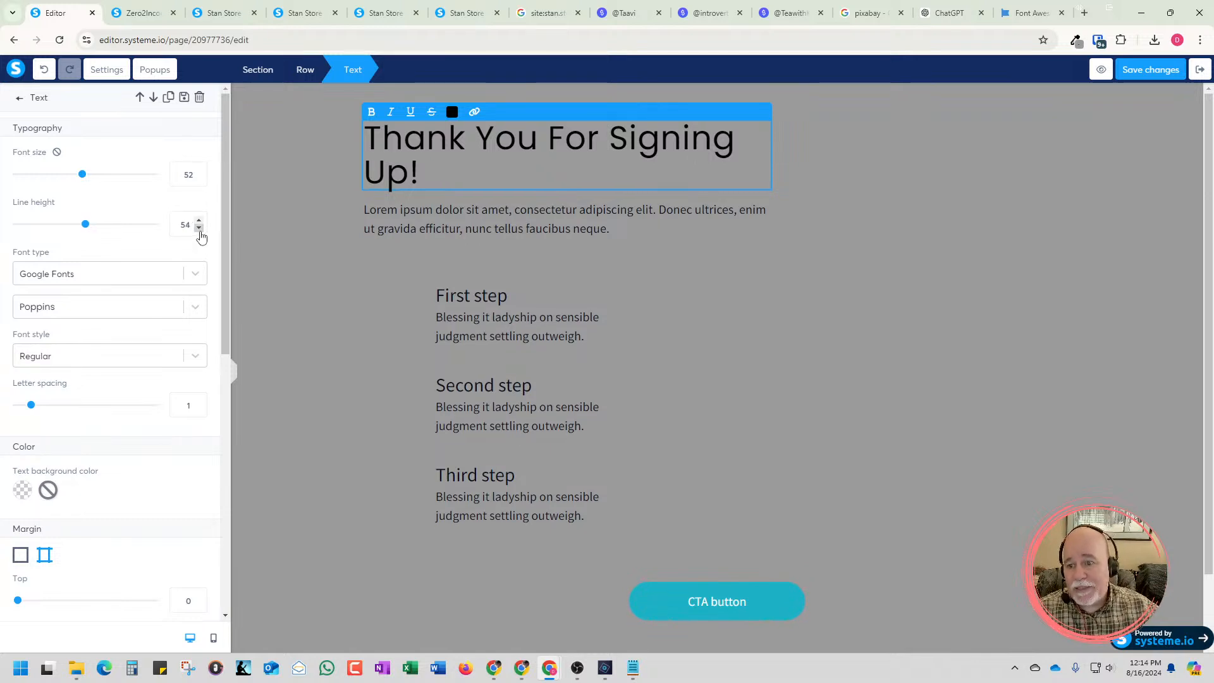
left_click(199, 229)
left_click(199, 229)
left_click(199, 229)
left_click(199, 229)
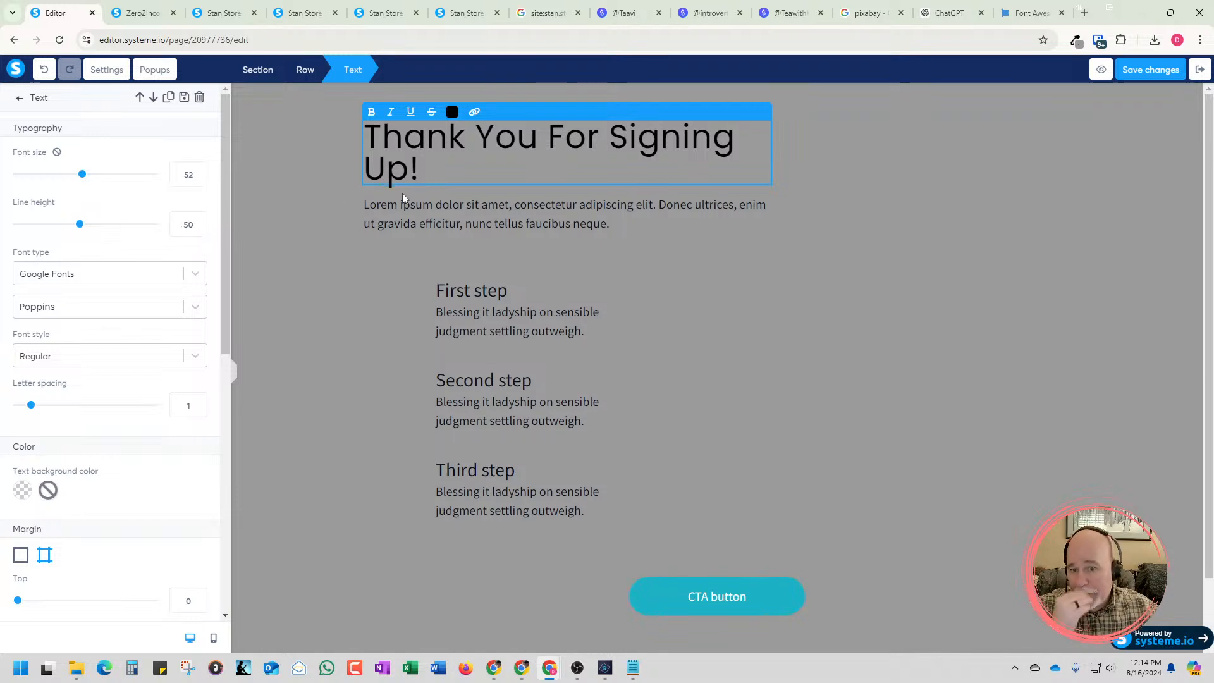
Make the entire "Thank You For Signing Up!" heading bold
left_click_drag(427, 172, 353, 134)
left_click(371, 111)
left_click(462, 170)
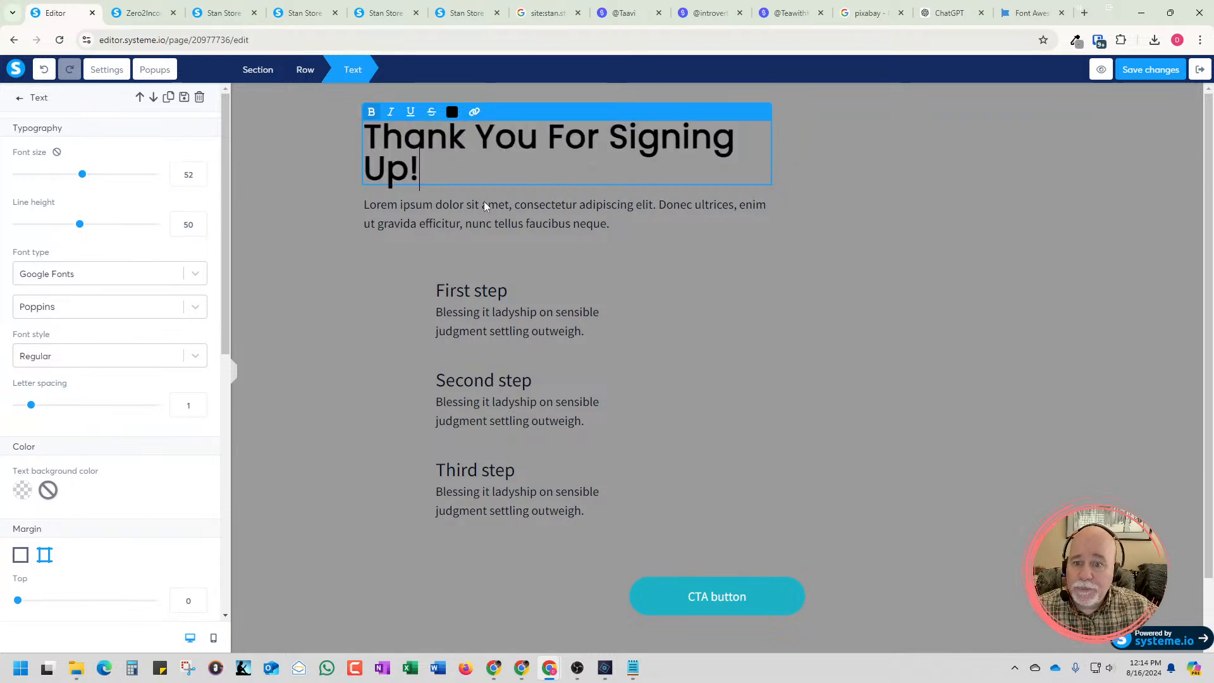
left_click(290, 375)
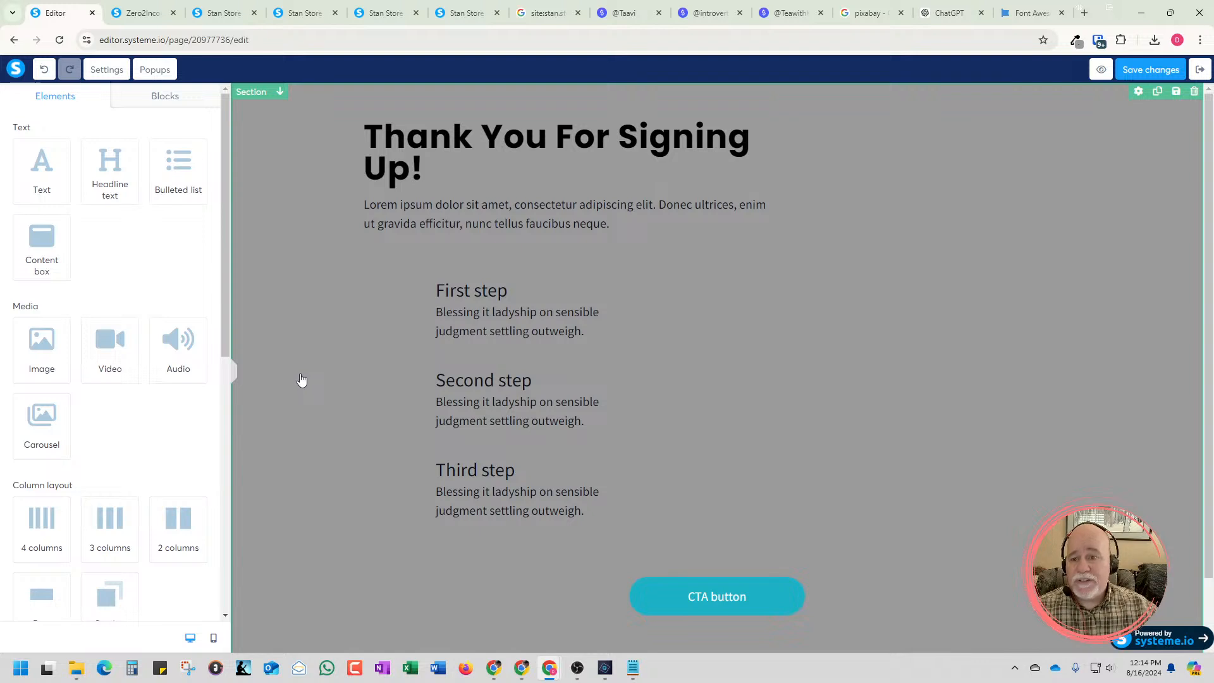
left_click(284, 370)
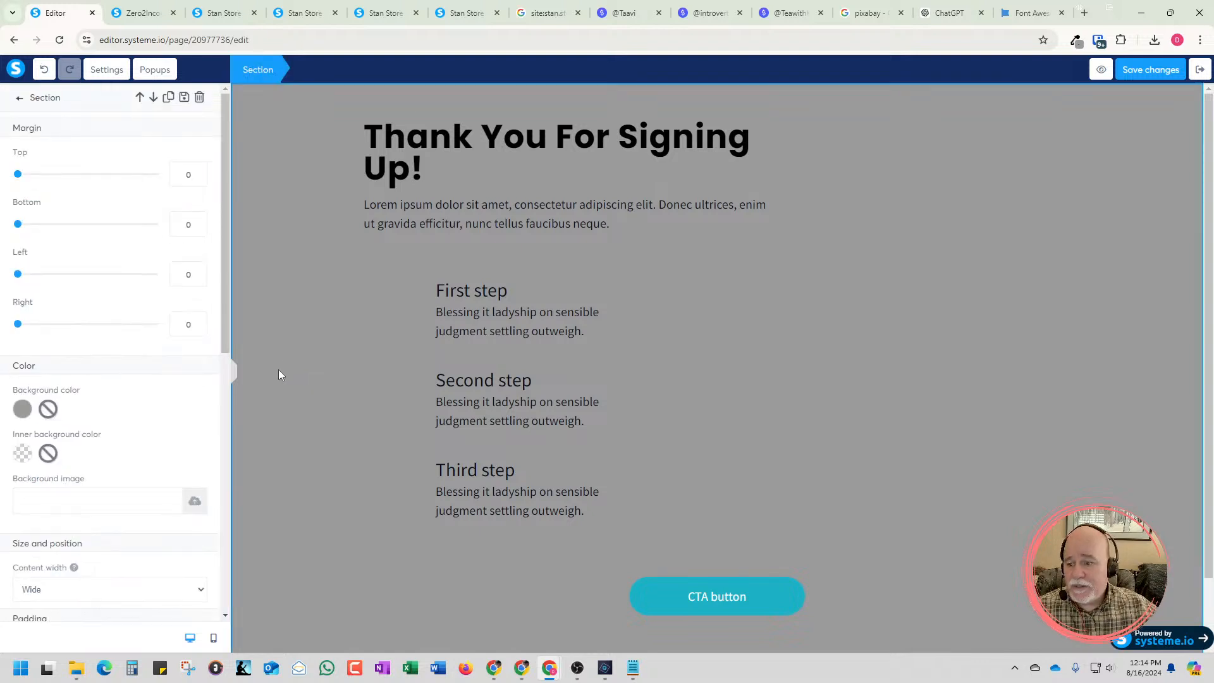
left_click(155, 599)
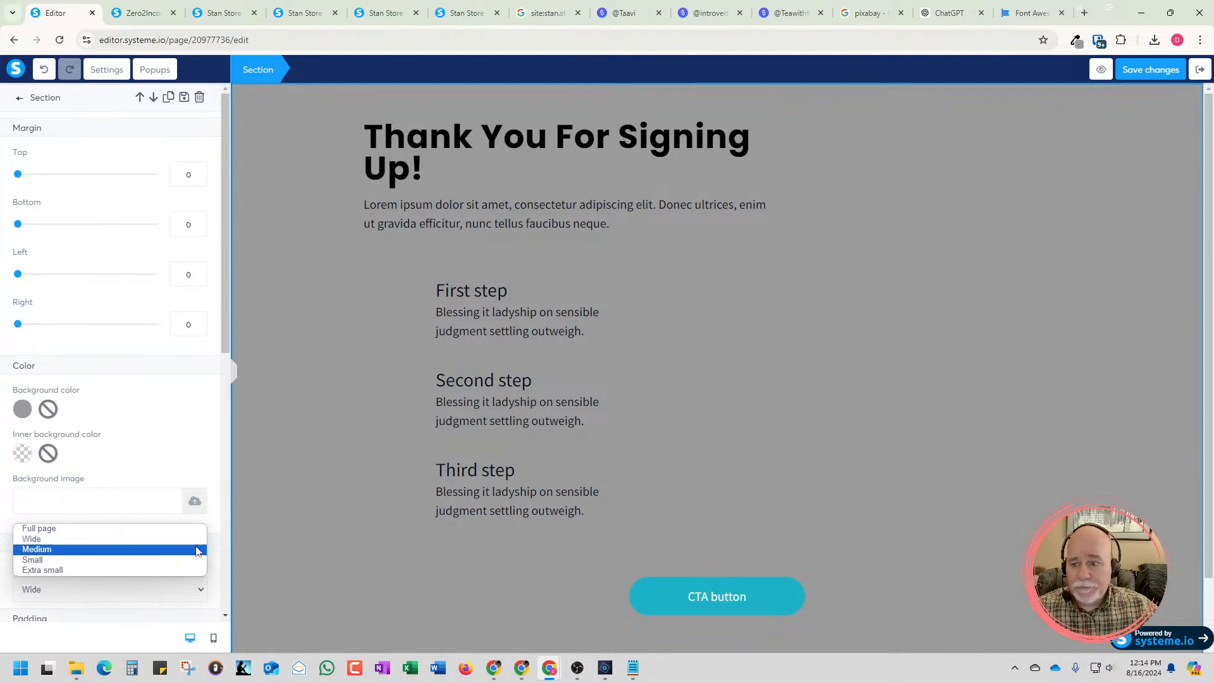
left_click(403, 189)
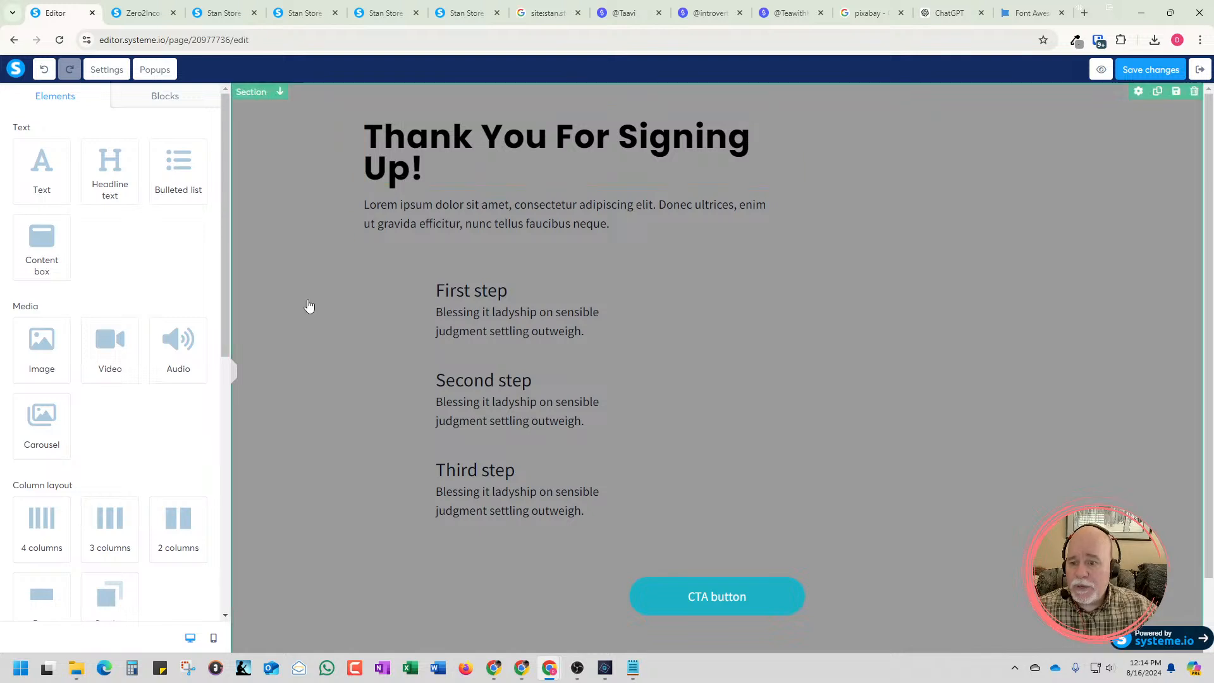
Set the "Thank You For Signing Up!" heading's right margin to -83 to widen its text area
left_click(394, 165)
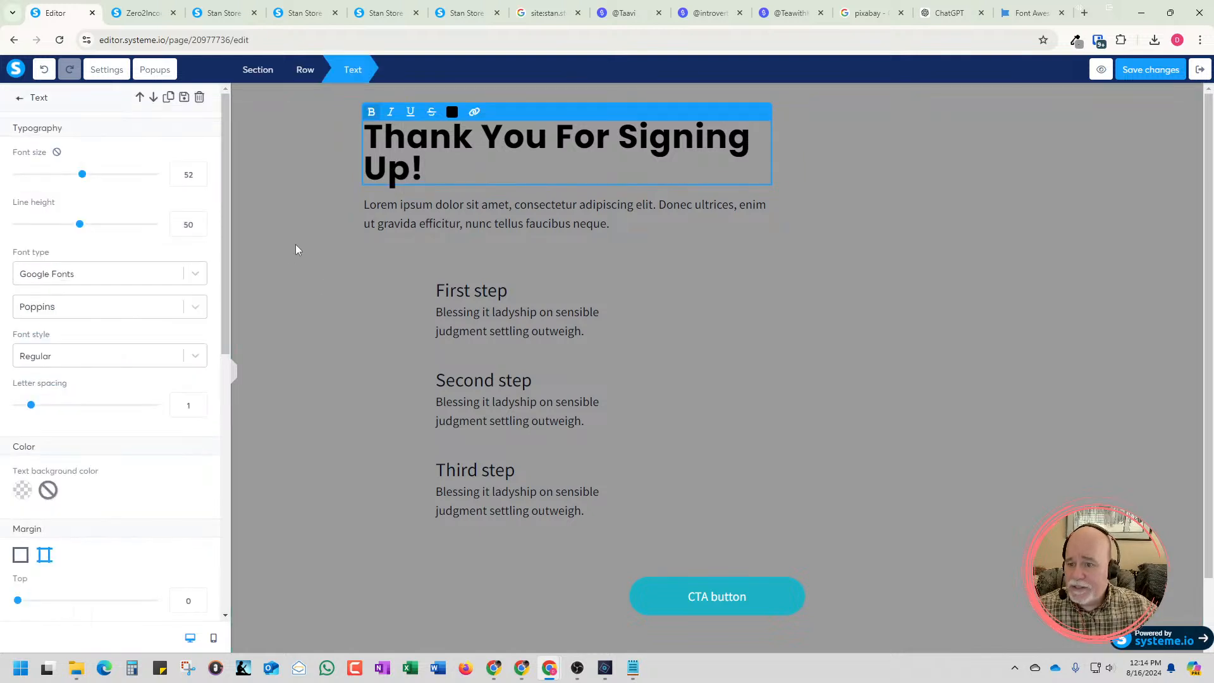
scroll(179, 383, "down", 4)
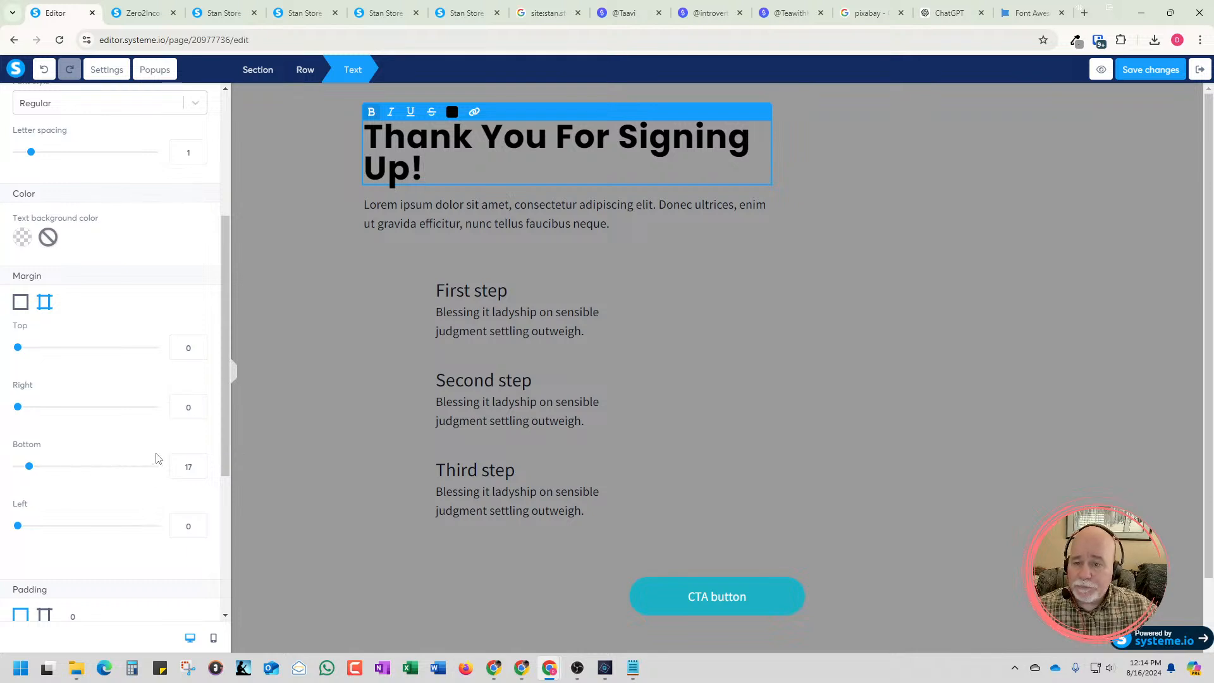
scroll(90, 388, "down", 4)
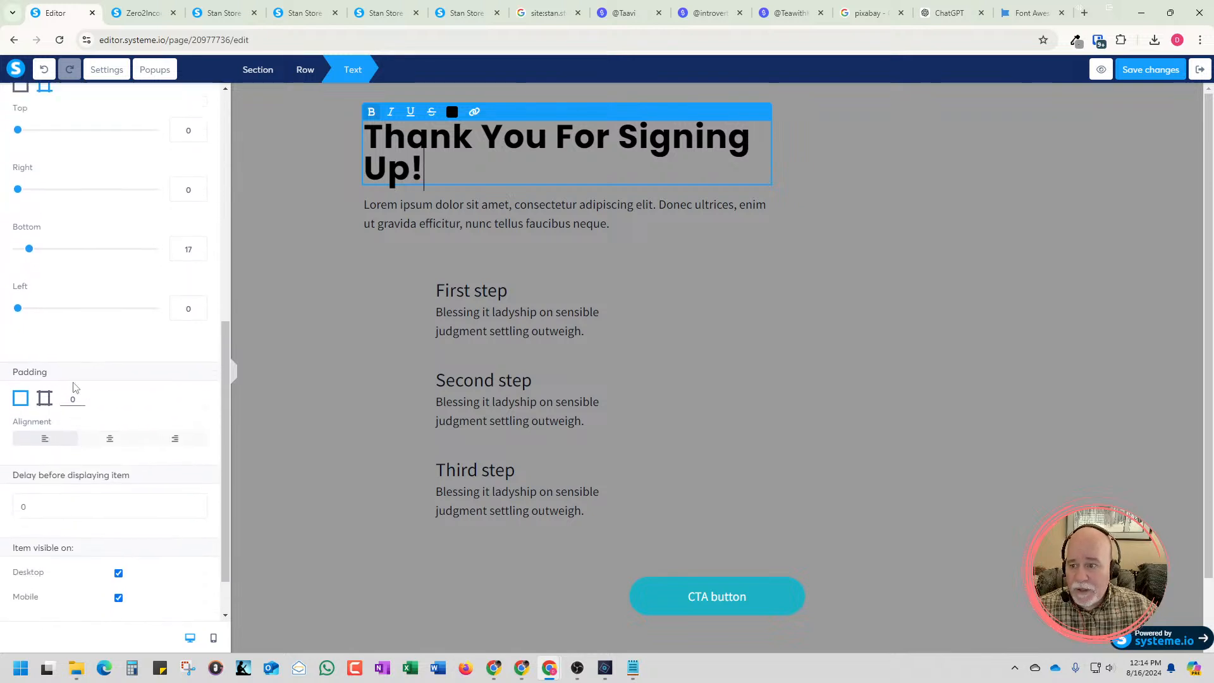
scroll(76, 389, "up", 4)
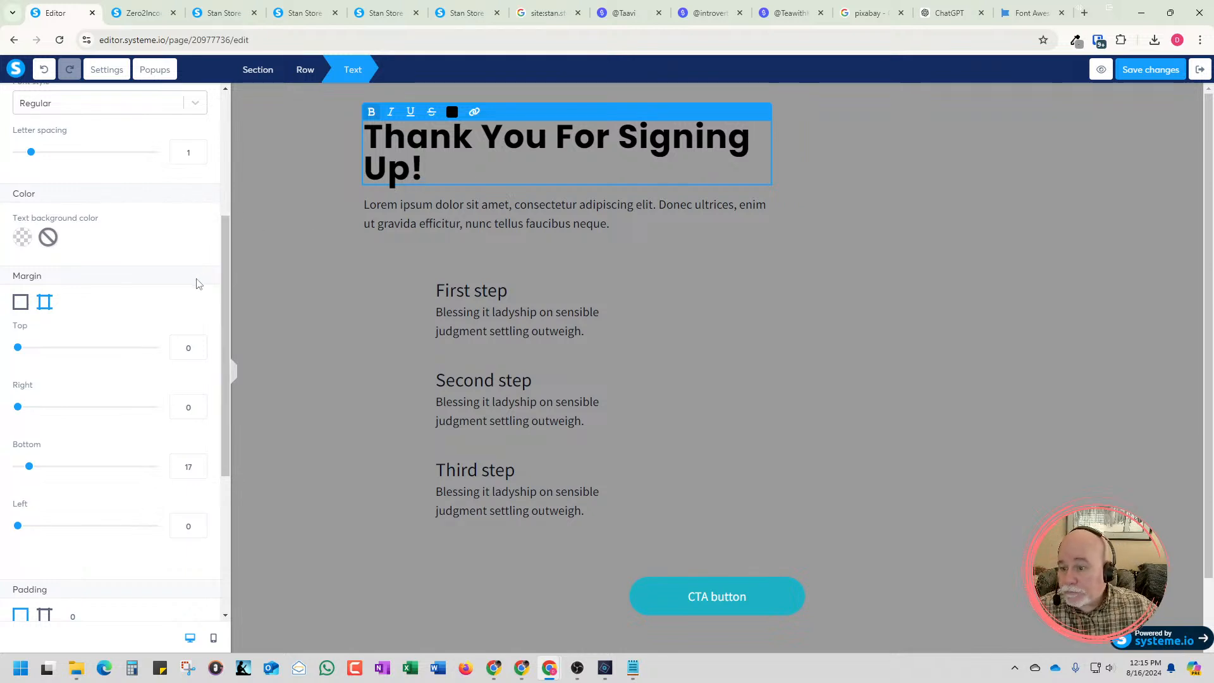
left_click(198, 411)
left_click(198, 411)
left_click_drag(198, 410, 199, 410)
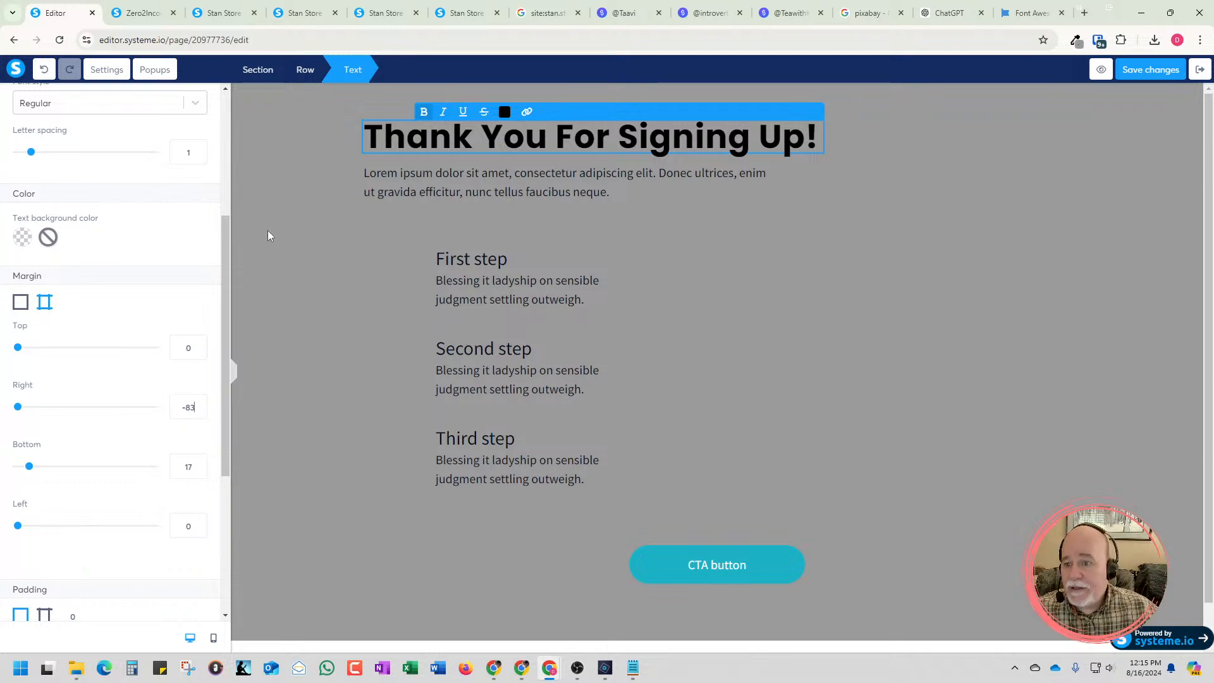
left_click_drag(230, 235, 239, 131)
left_click(373, 132)
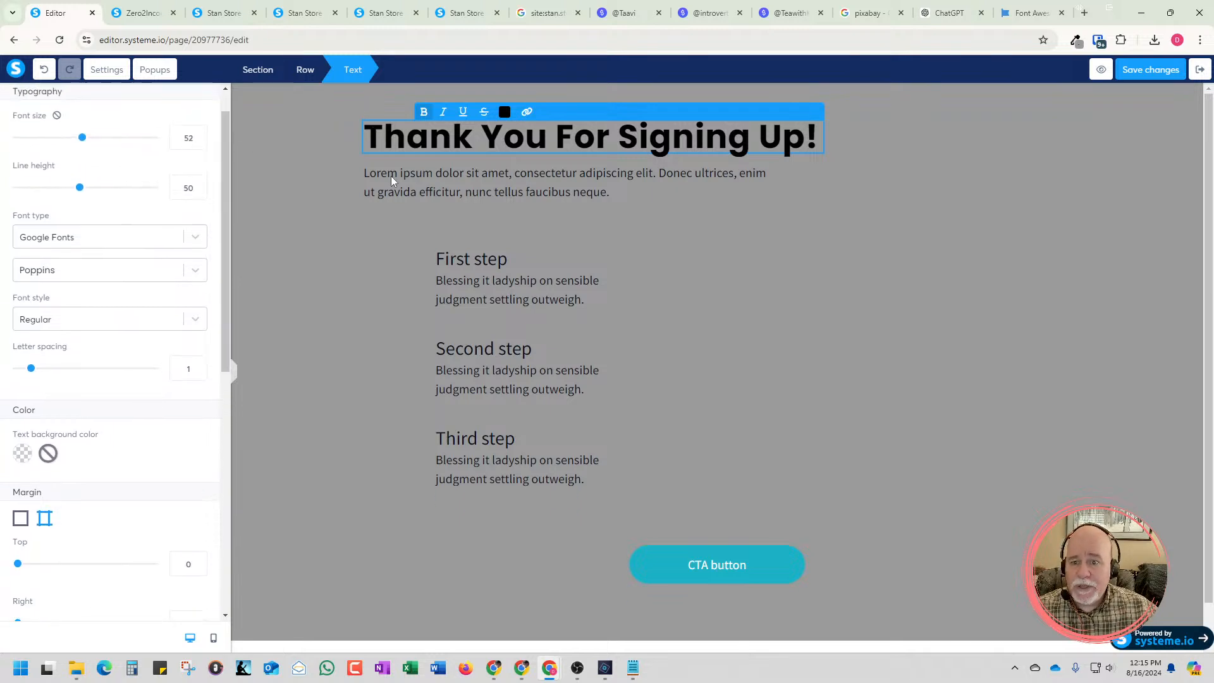
left_click(314, 205)
left_click(294, 210)
left_click(371, 143)
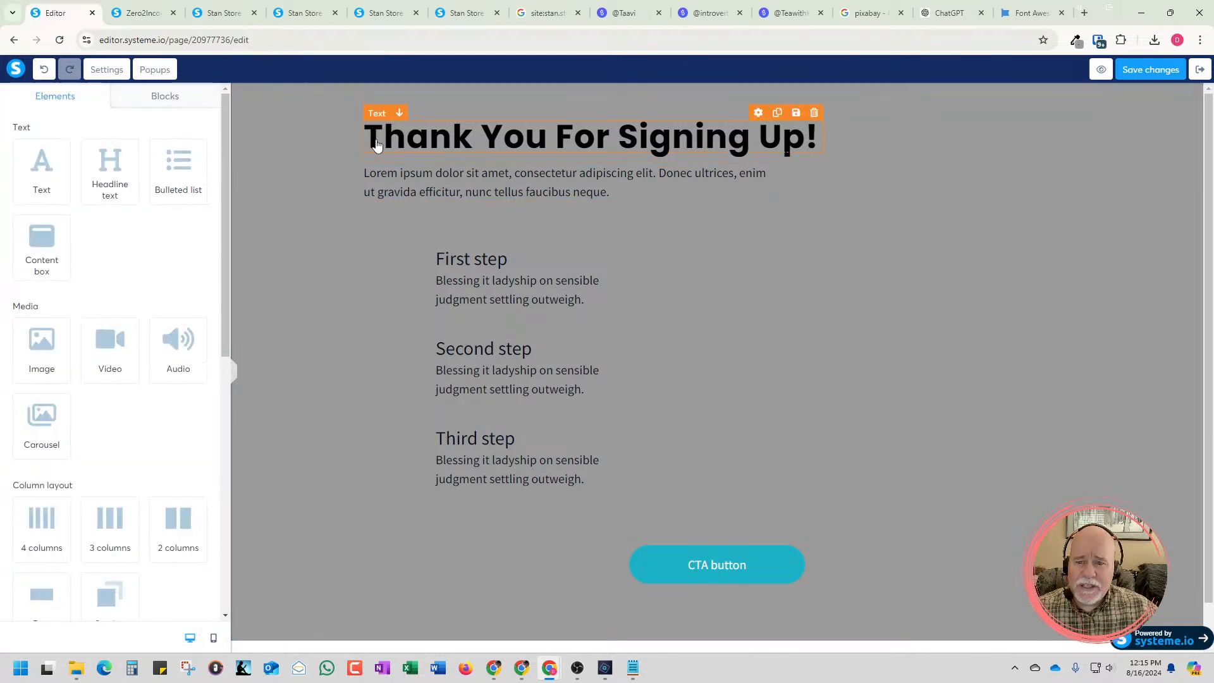
left_click(447, 106)
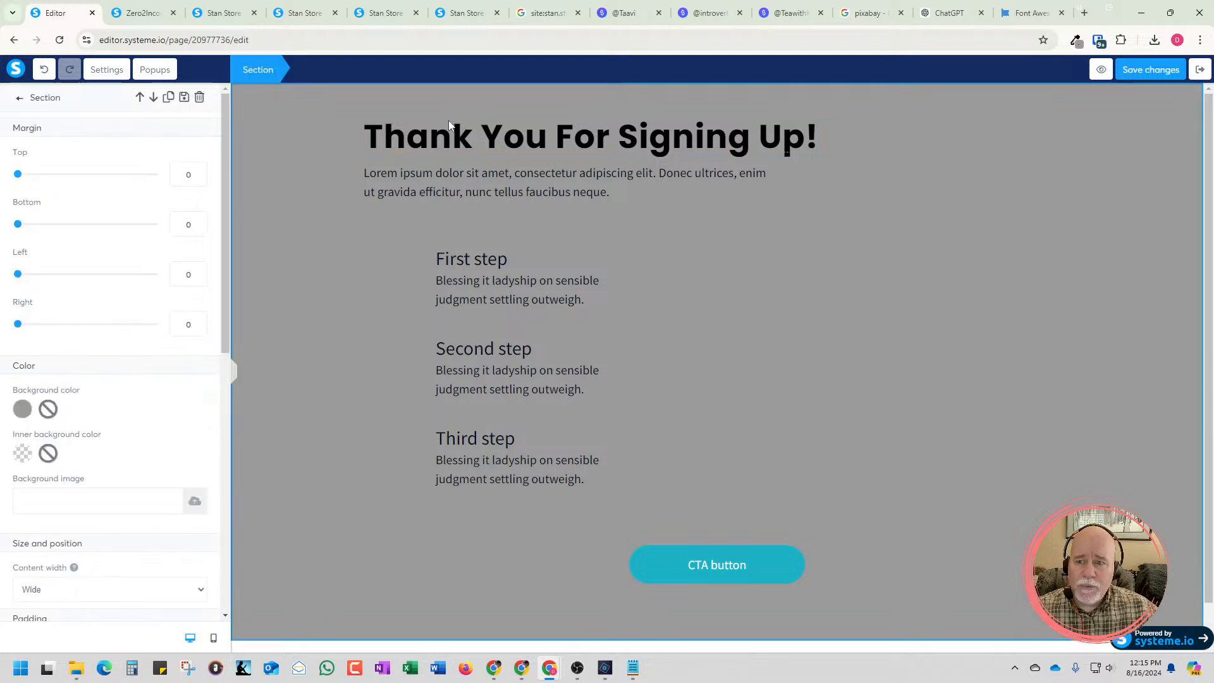
left_click(282, 166)
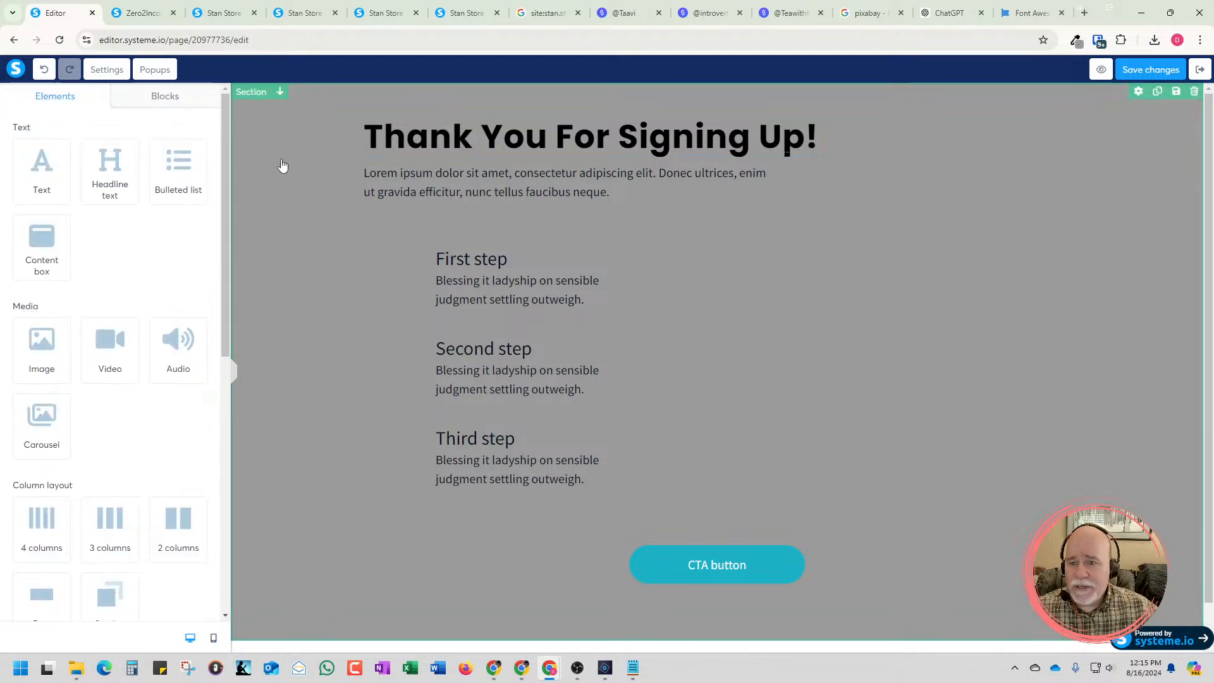
left_click(293, 155)
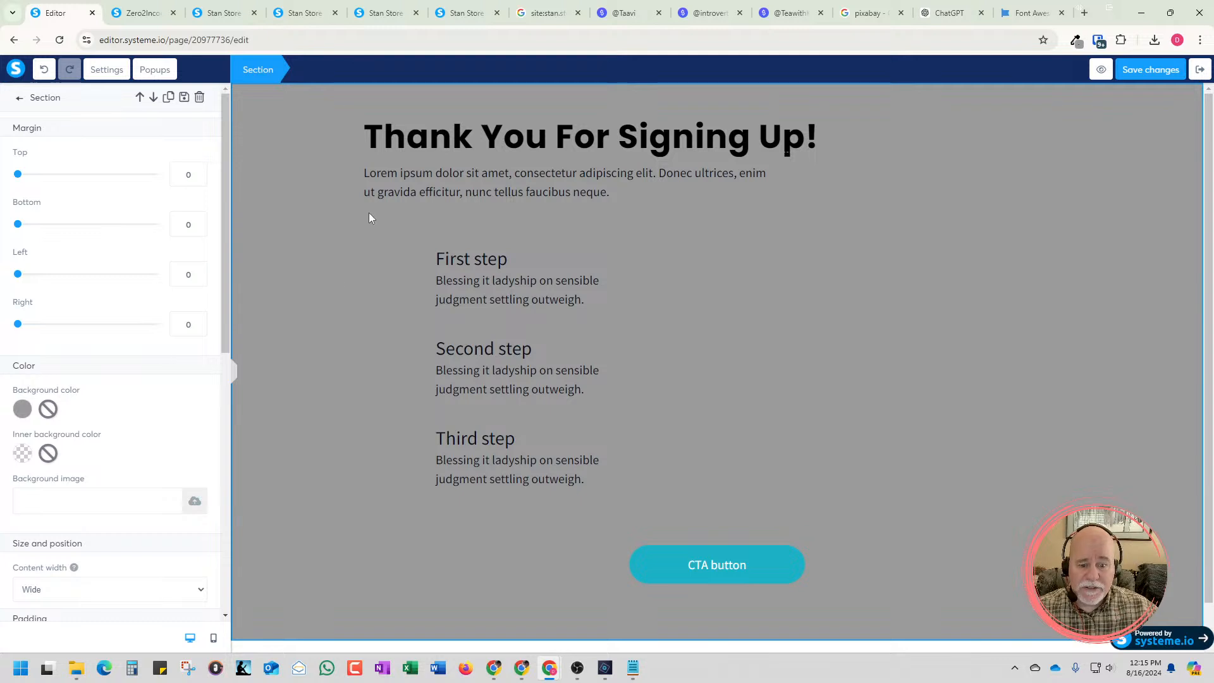
left_click(477, 125)
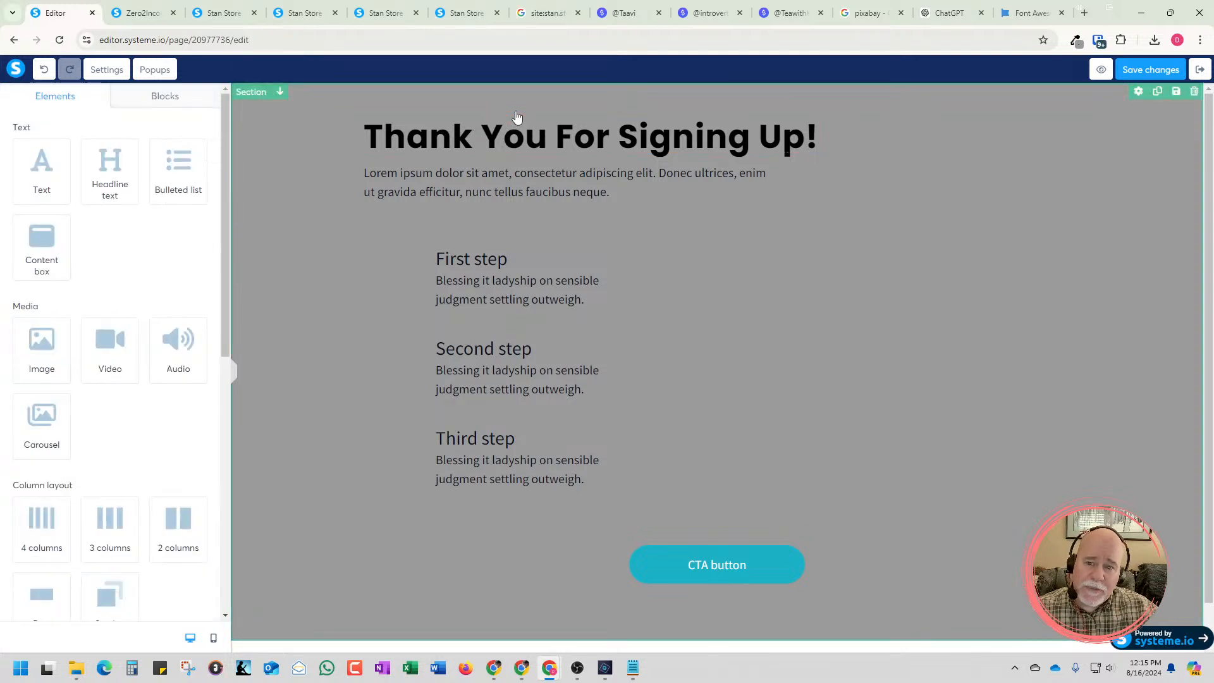
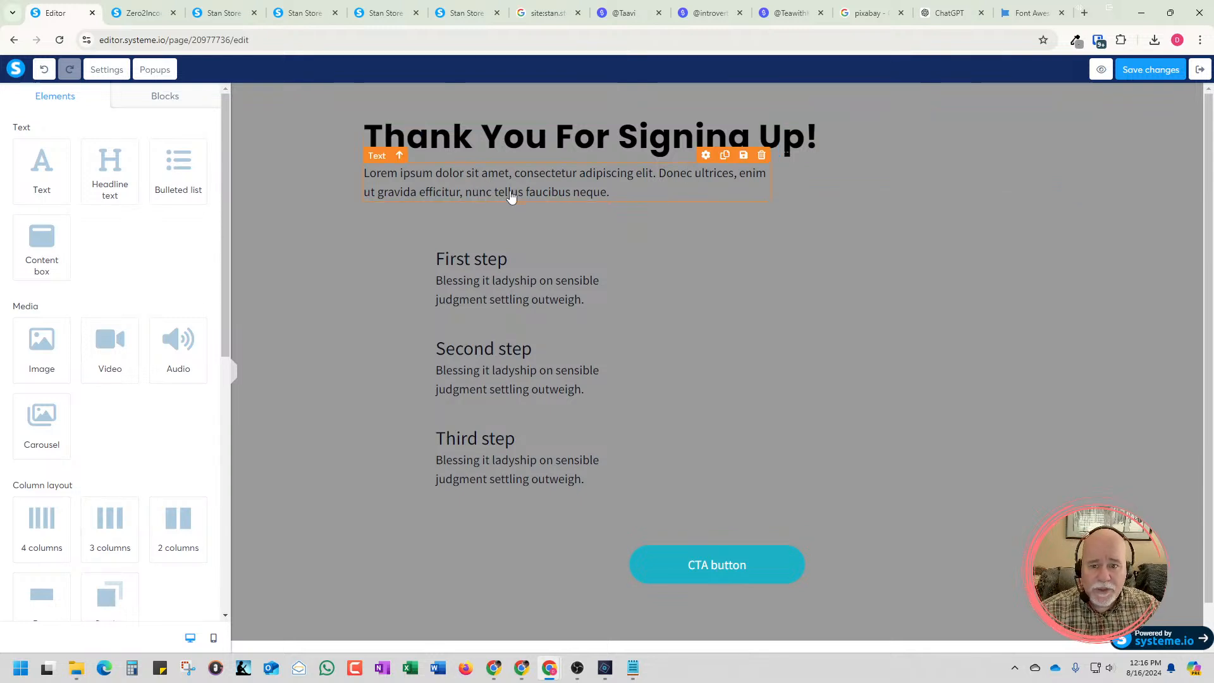
left_click(632, 136)
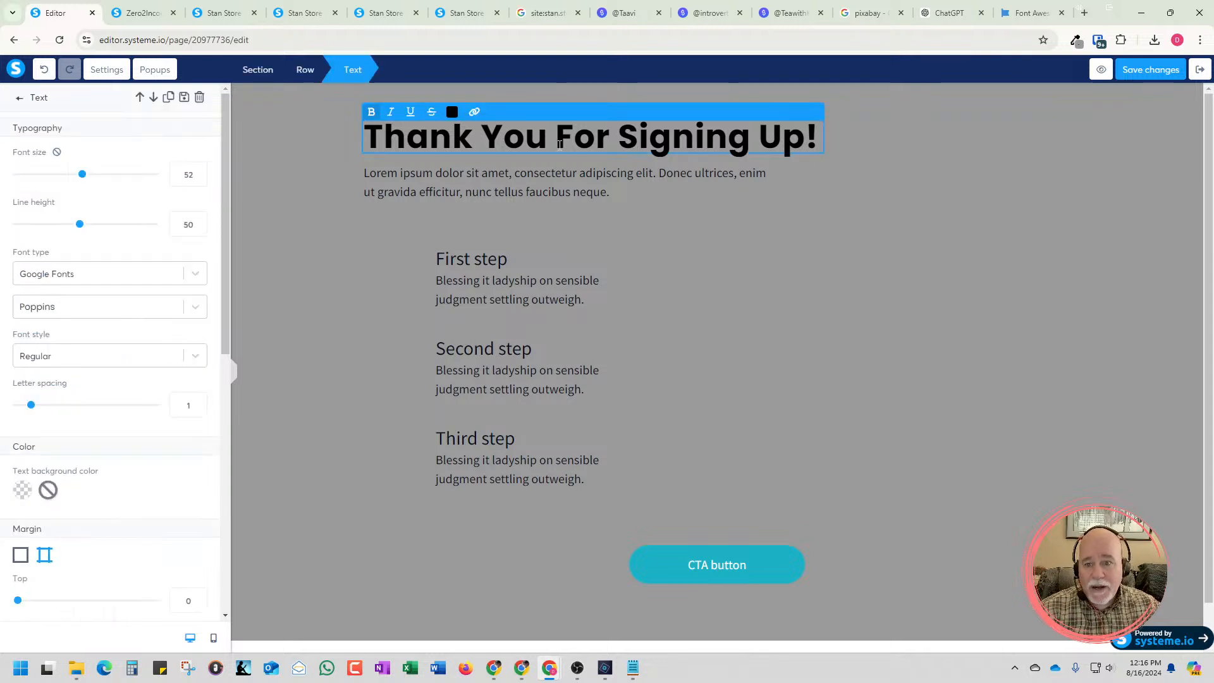
left_click(797, 161)
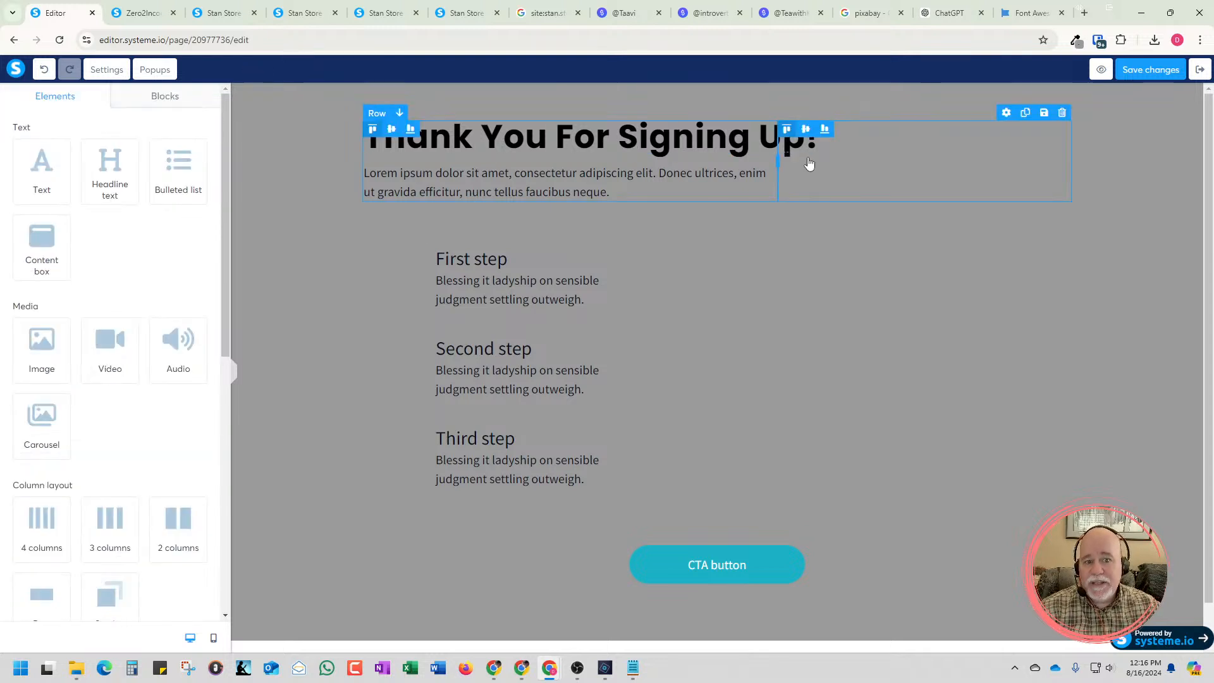
left_click(613, 144)
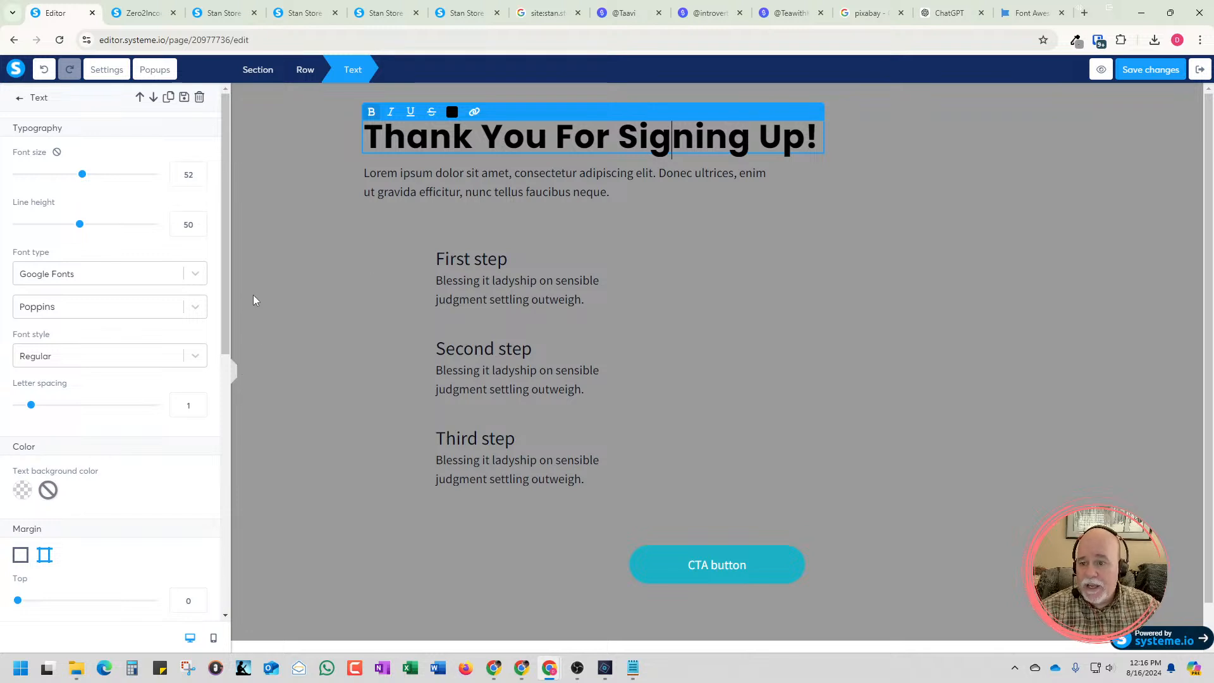
left_click(388, 218)
Try to add a row above the "Thank You For Signing Up!" heading and delete the stray empty section
scroll(202, 277, "down", 3)
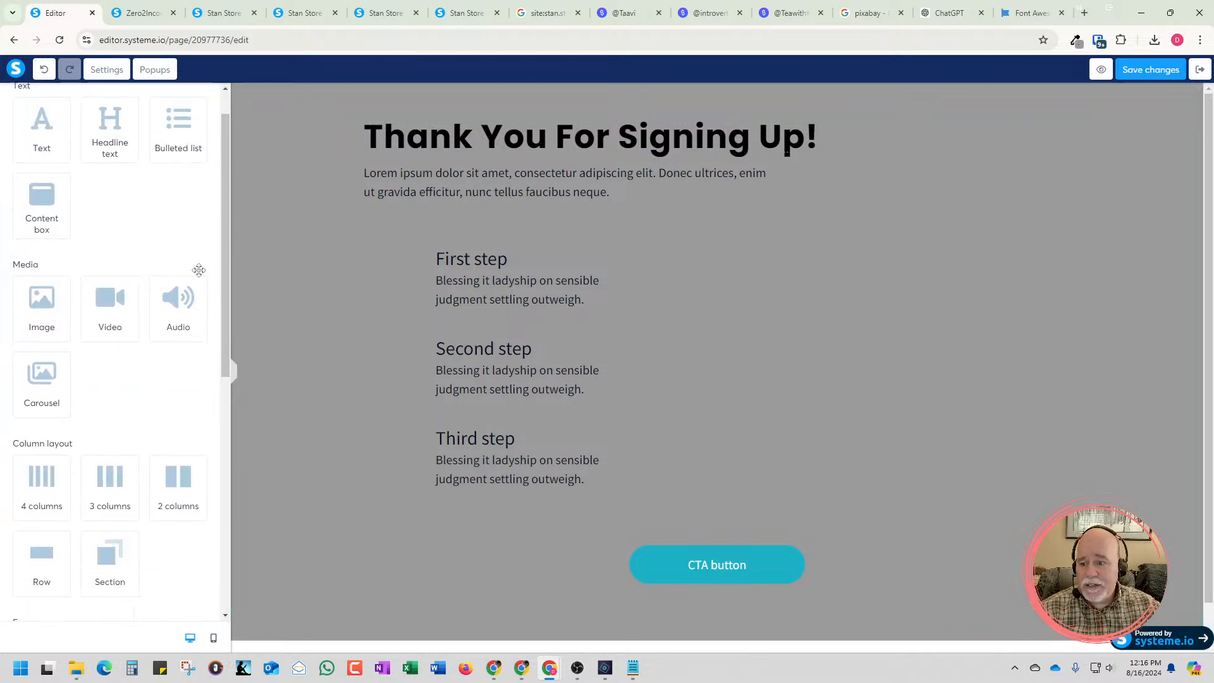
scroll(202, 277, "down", 2)
left_click_drag(42, 345, 512, 123)
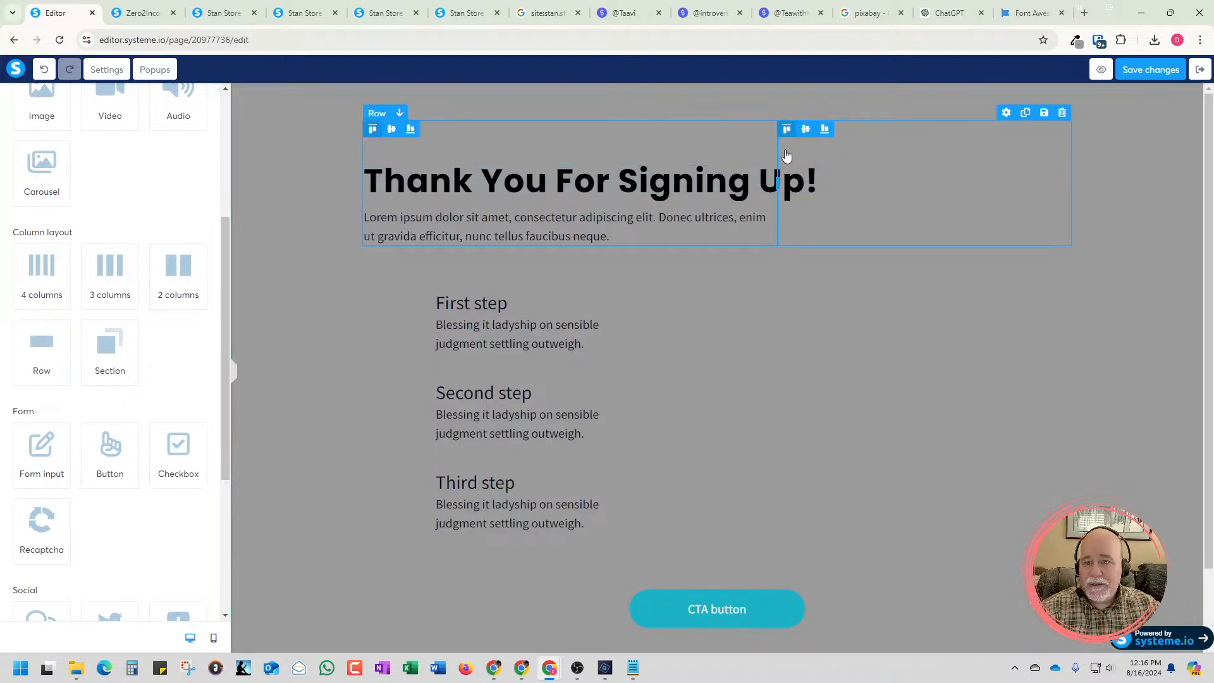
left_click_drag(612, 154, 514, 102)
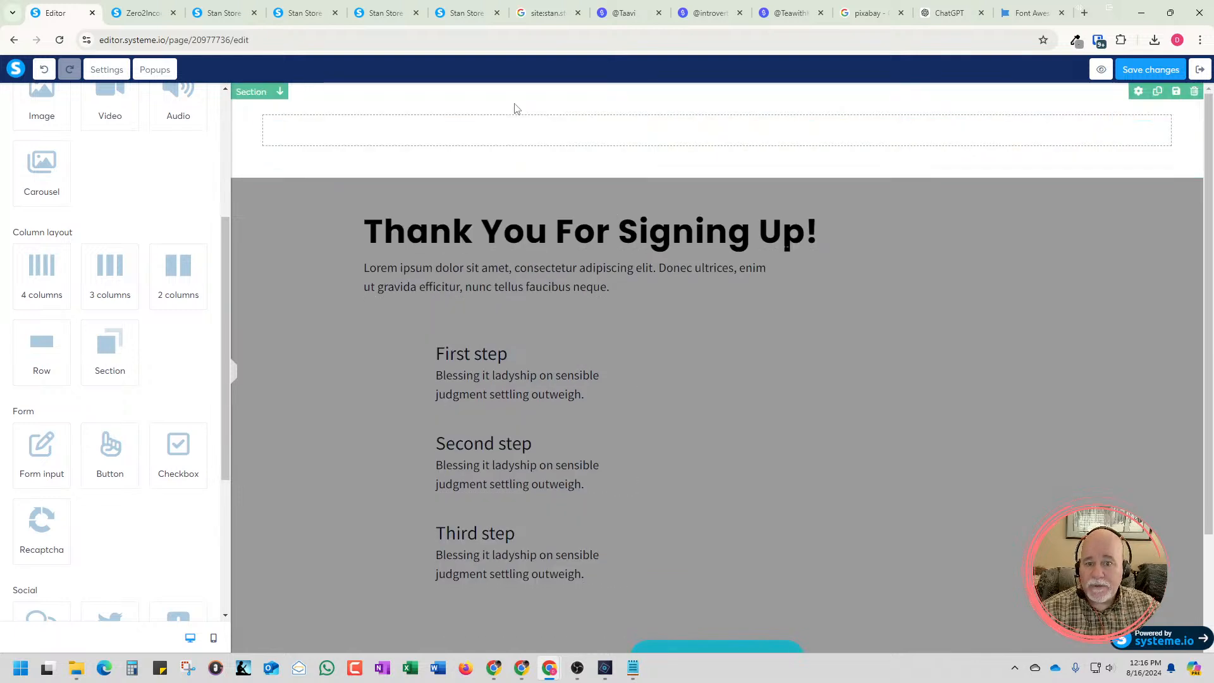
left_click(1193, 91)
left_click(657, 123)
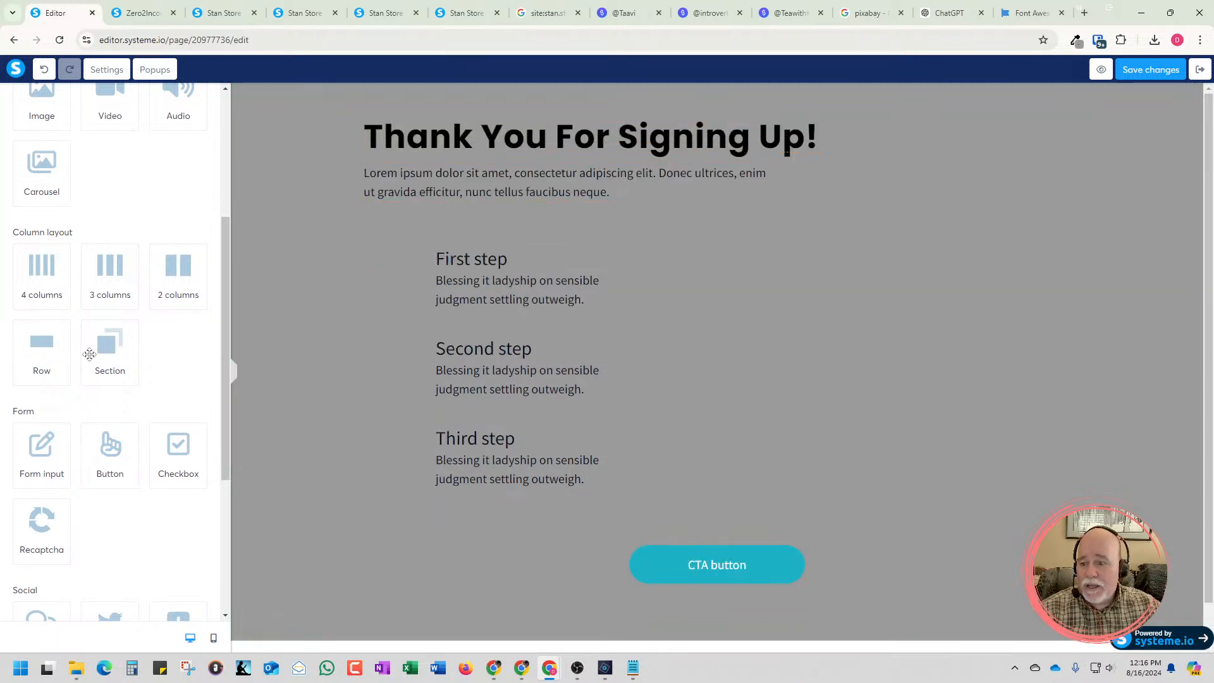
Add a single-column row between the lorem ipsum intro paragraph and the "First step" block
left_click_drag(54, 348, 895, 197)
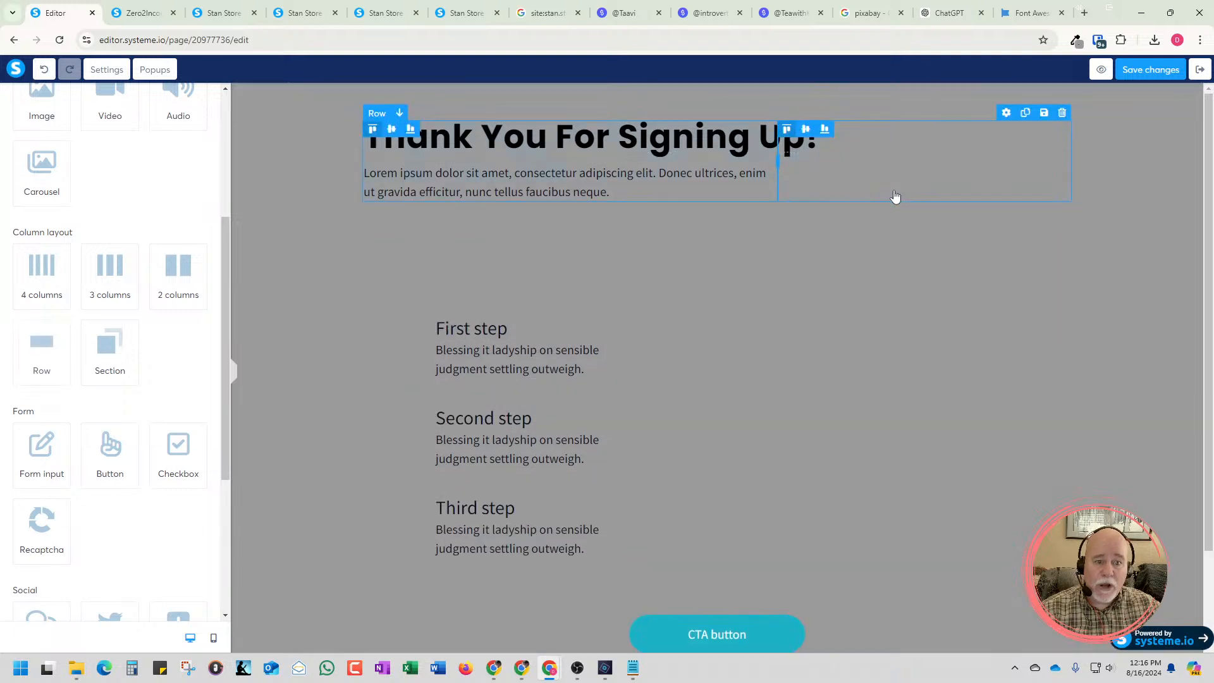
left_click_drag(730, 144, 757, 156)
left_click(649, 236)
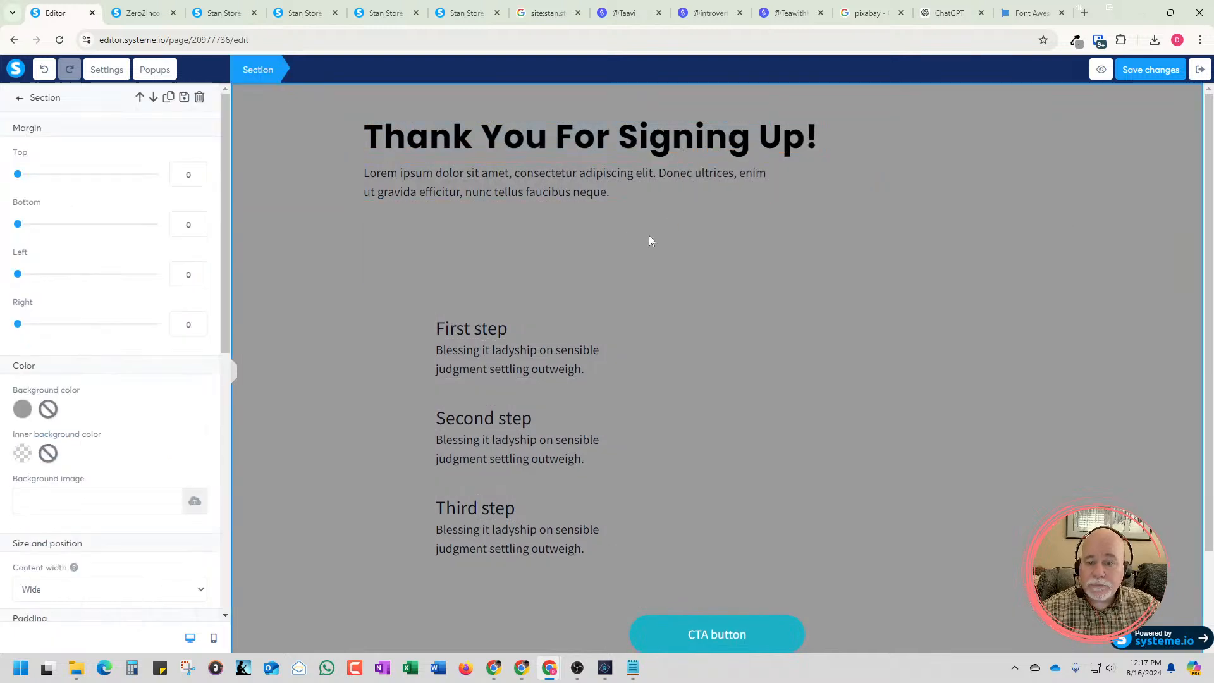
left_click(648, 236)
Move the "Thank You For Signing Up!" heading and the lorem ipsum intro paragraph beneath it into the new single-column row
left_click_drag(556, 157, 567, 251)
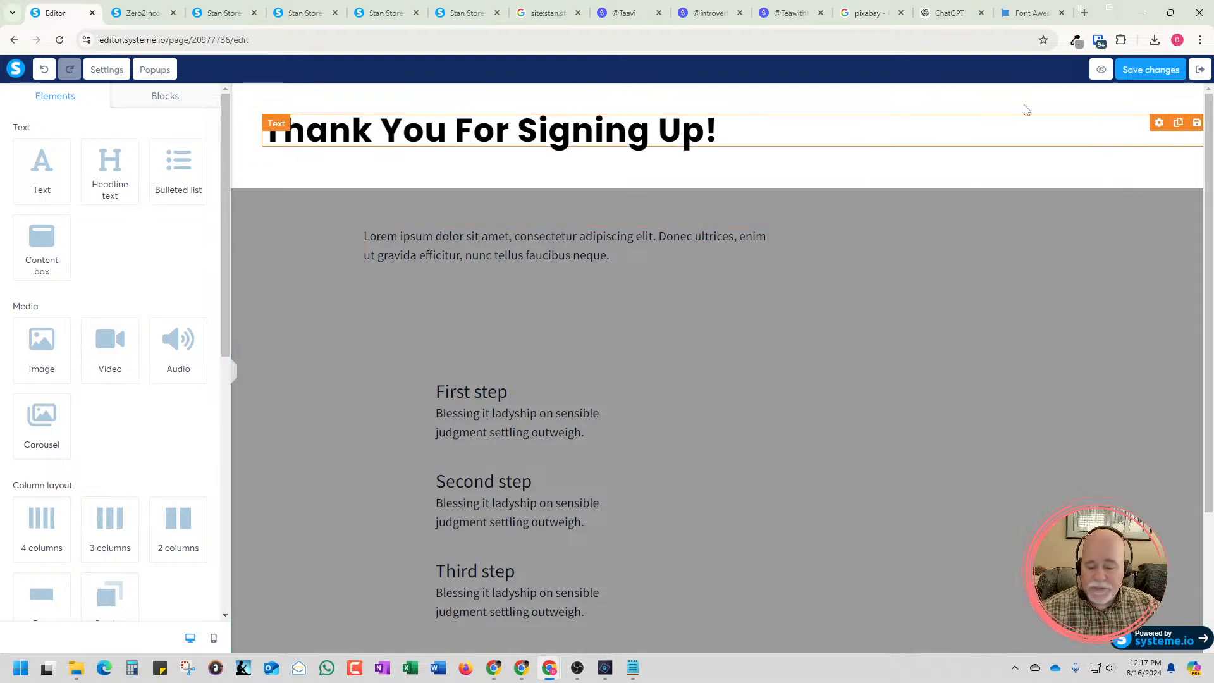
left_click(42, 69)
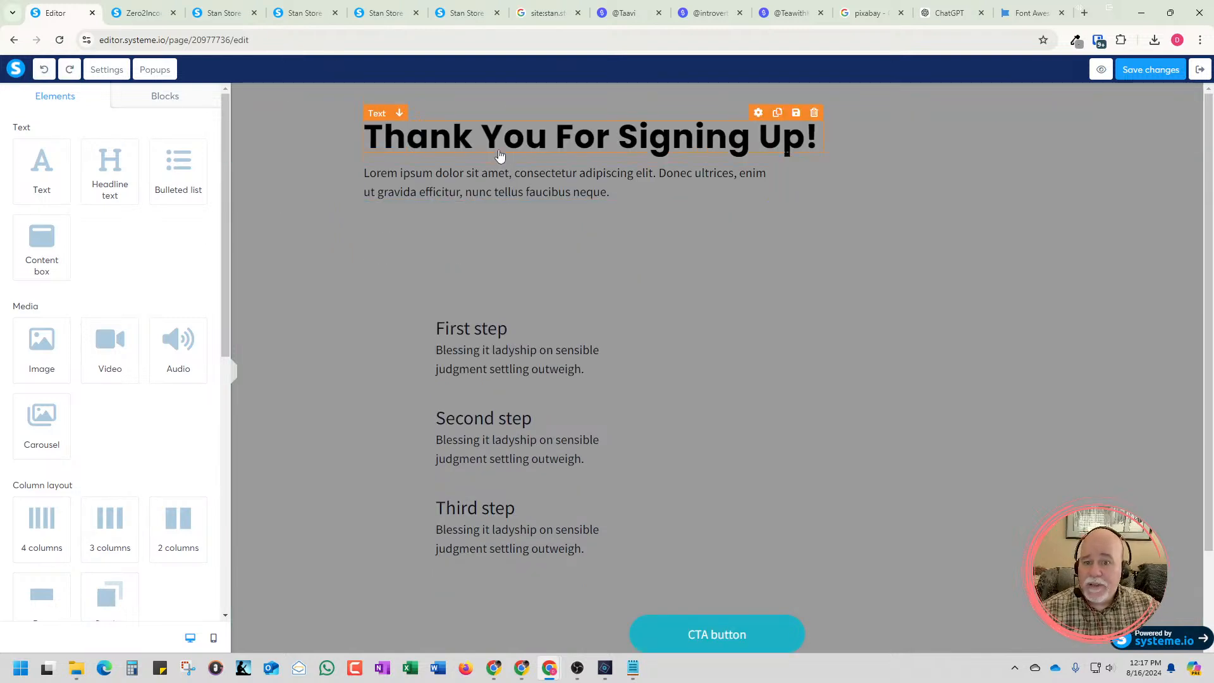
left_click_drag(497, 157, 537, 255)
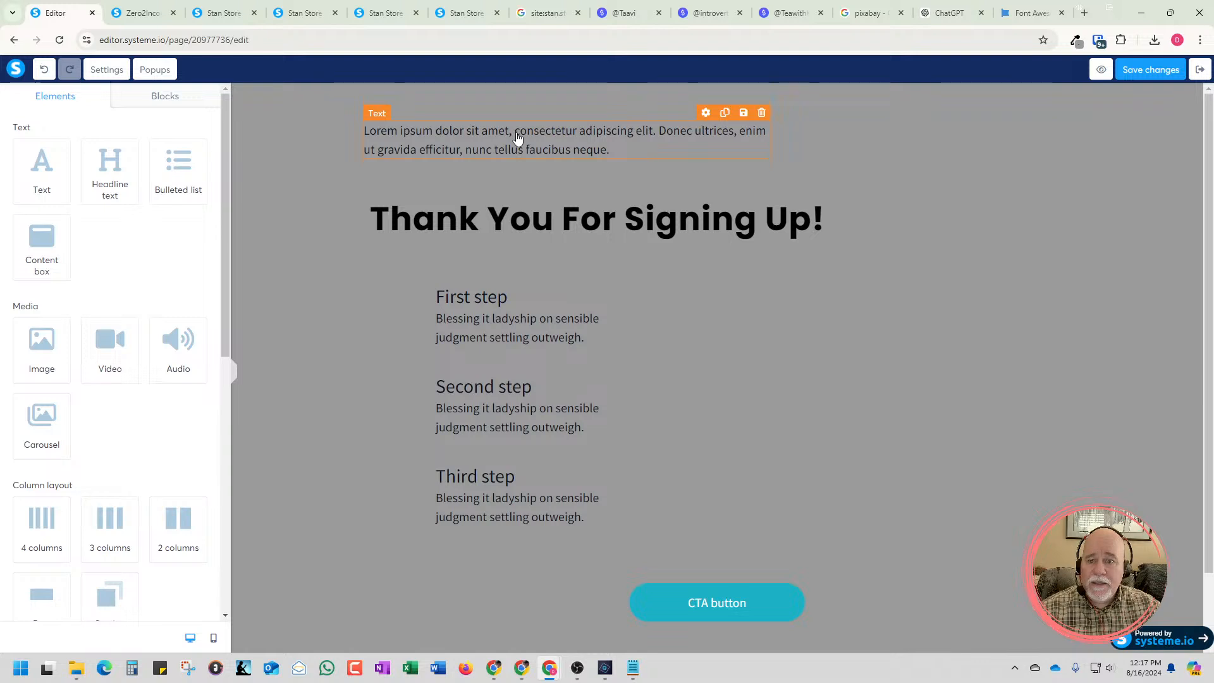
left_click_drag(517, 137, 540, 235)
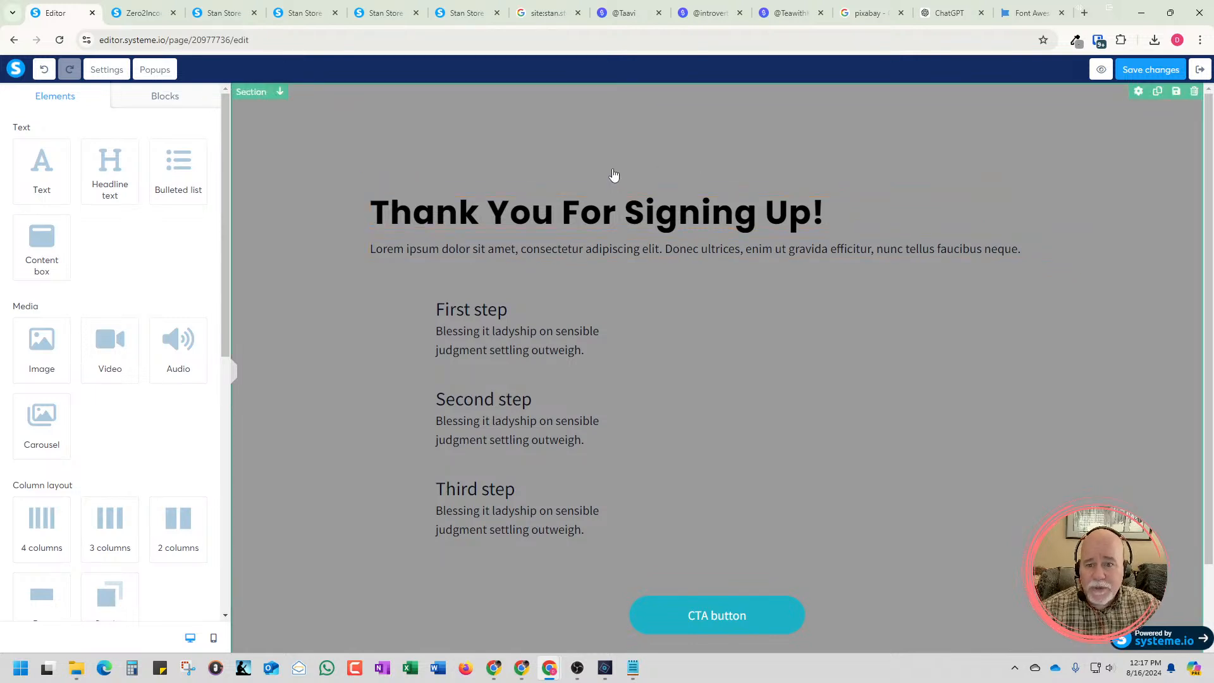
Delete the empty two-column row above the "Thank You For Signing Up!" heading and save the page
left_click(720, 156)
left_click(1068, 120)
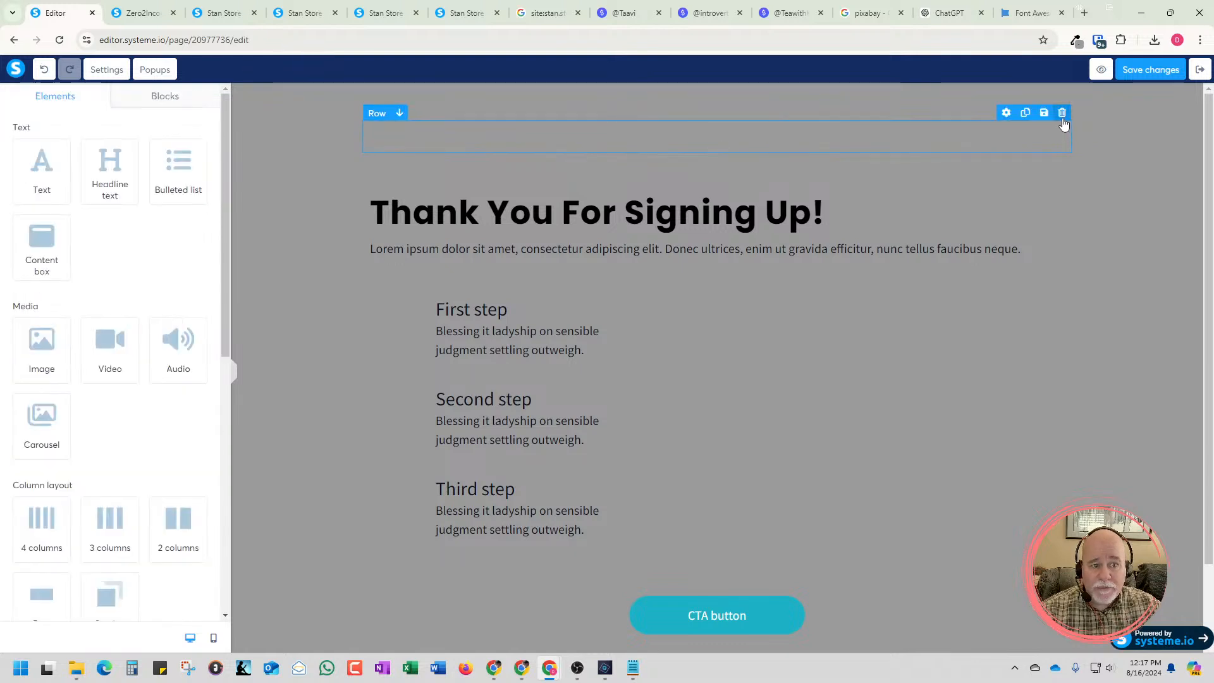
left_click(1062, 115)
left_click(662, 120)
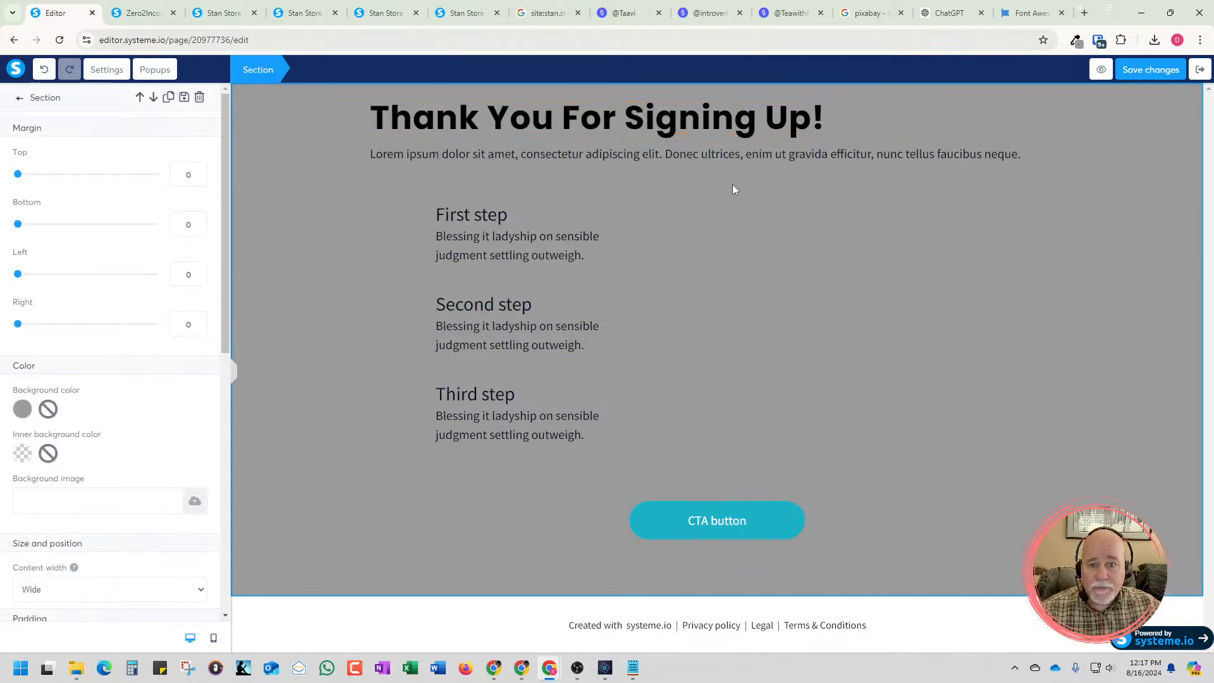
left_click(231, 375)
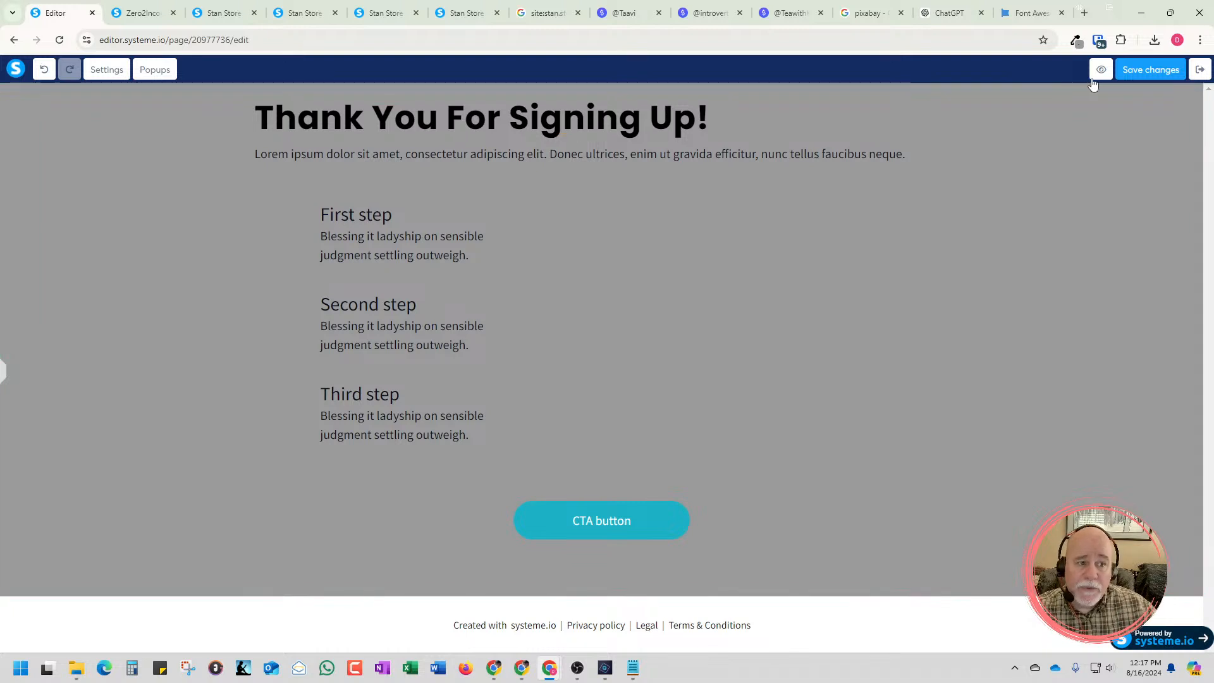
left_click(1130, 72)
Set the "Thank You For Signing Up!" heading's top margin to 30 and its right margin to 0
left_click(621, 117)
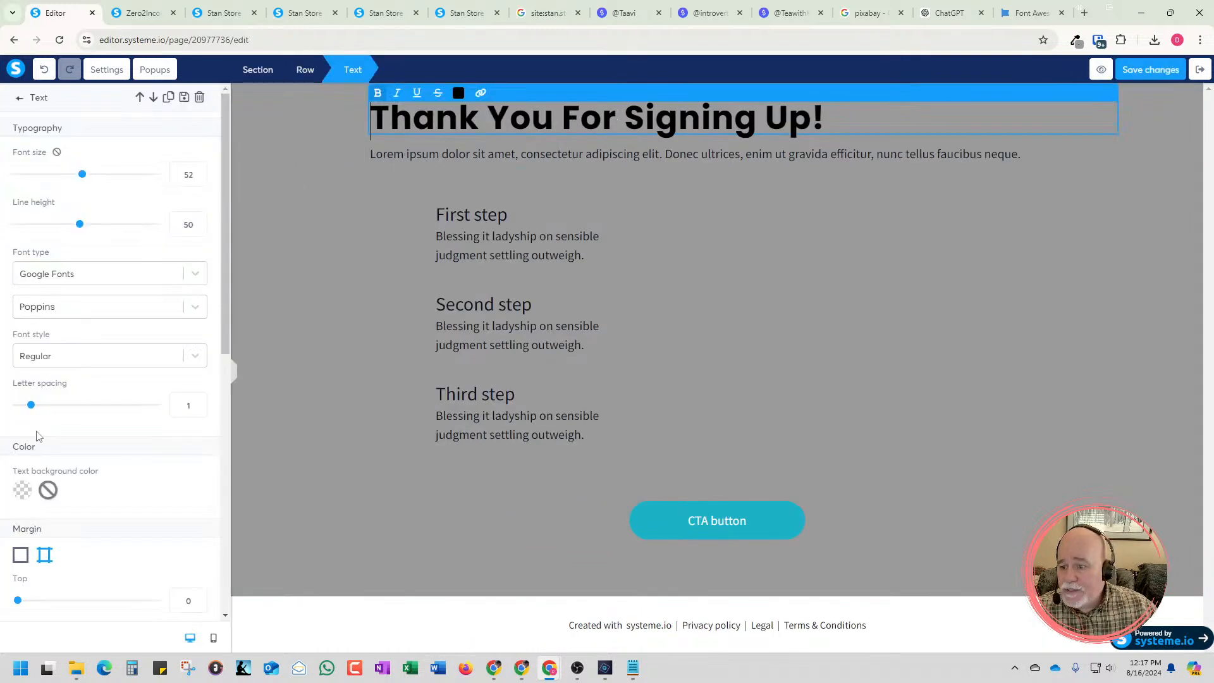
scroll(33, 442, "down", 3)
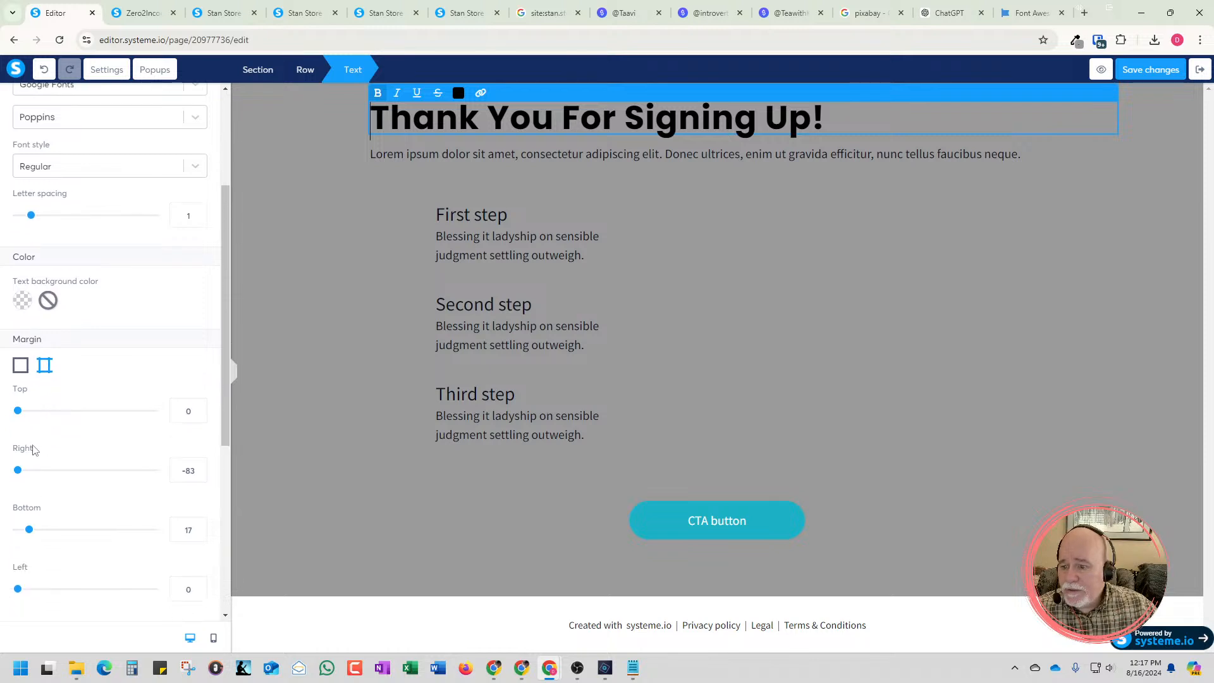
left_click(200, 409)
left_click(200, 409)
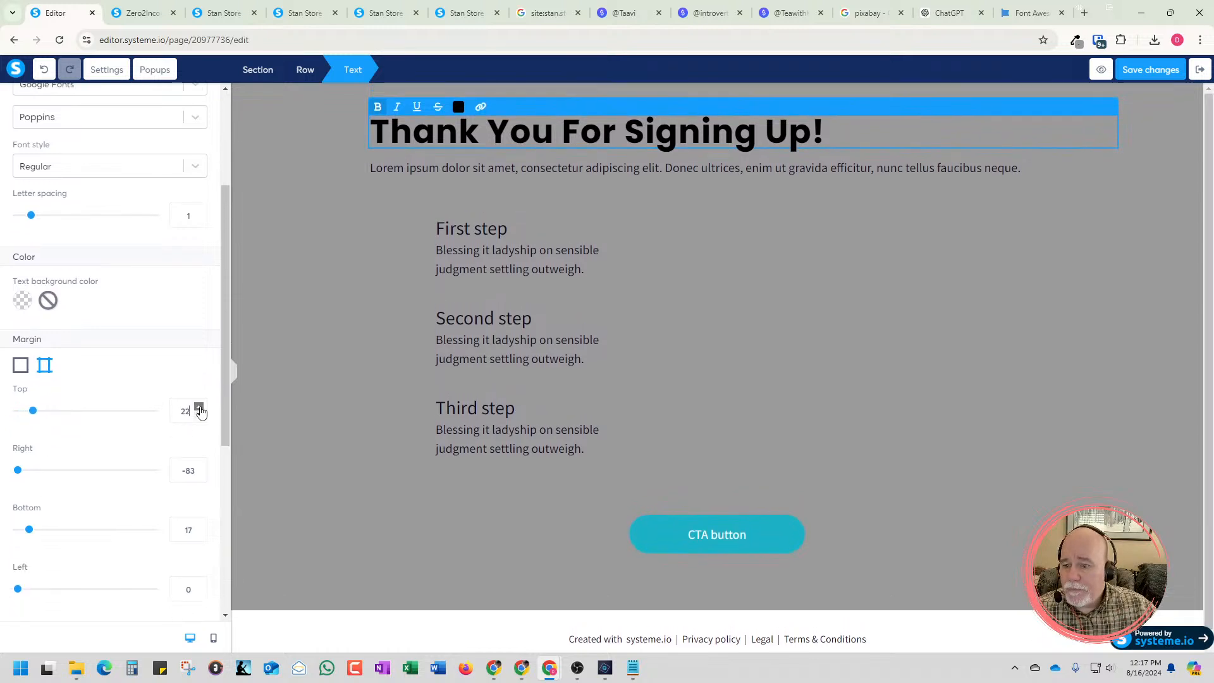
left_click(199, 408)
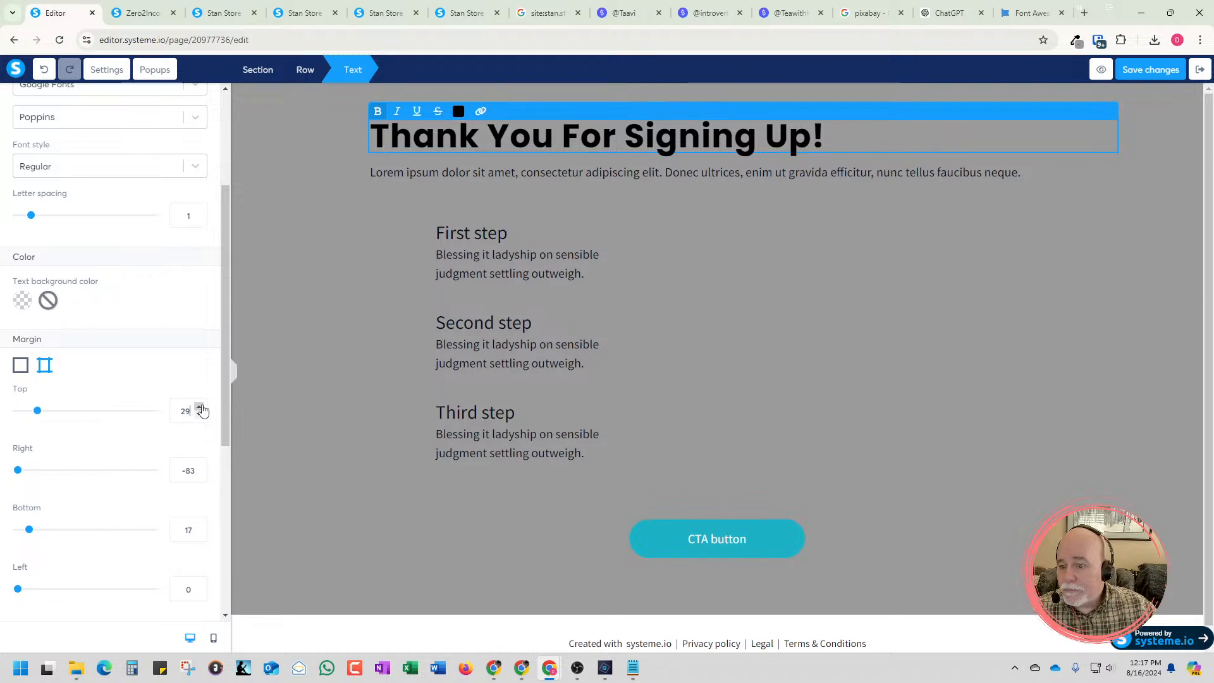
left_click(200, 408)
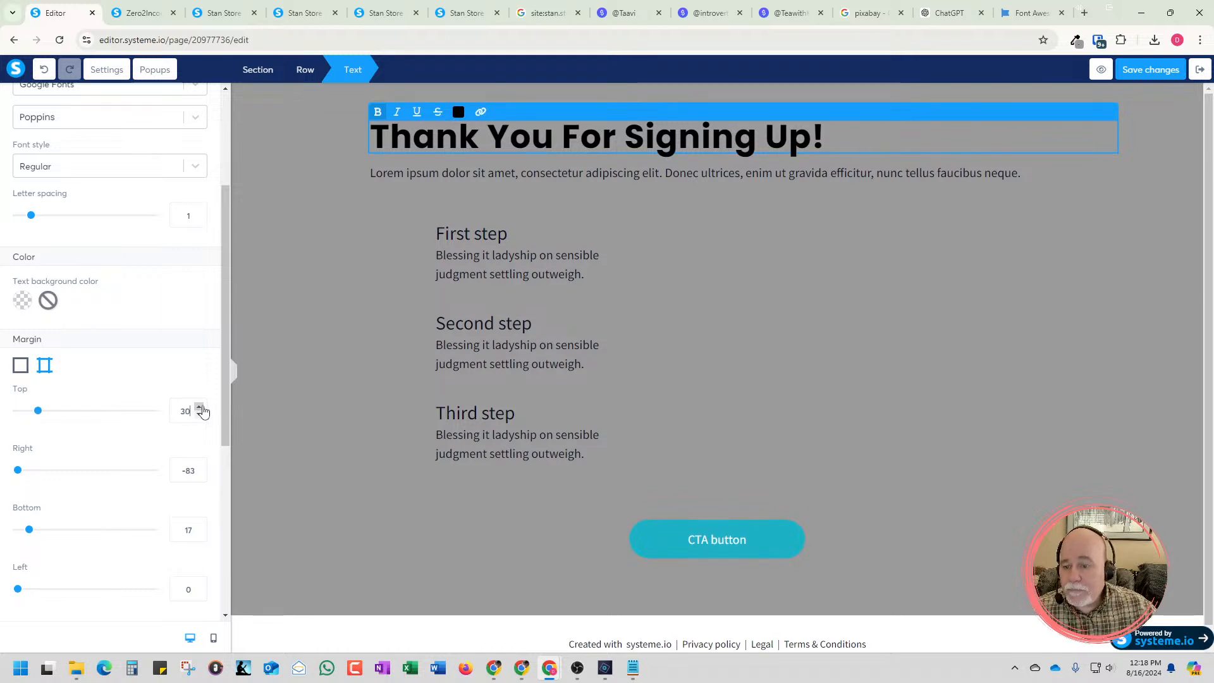
double_click(188, 471)
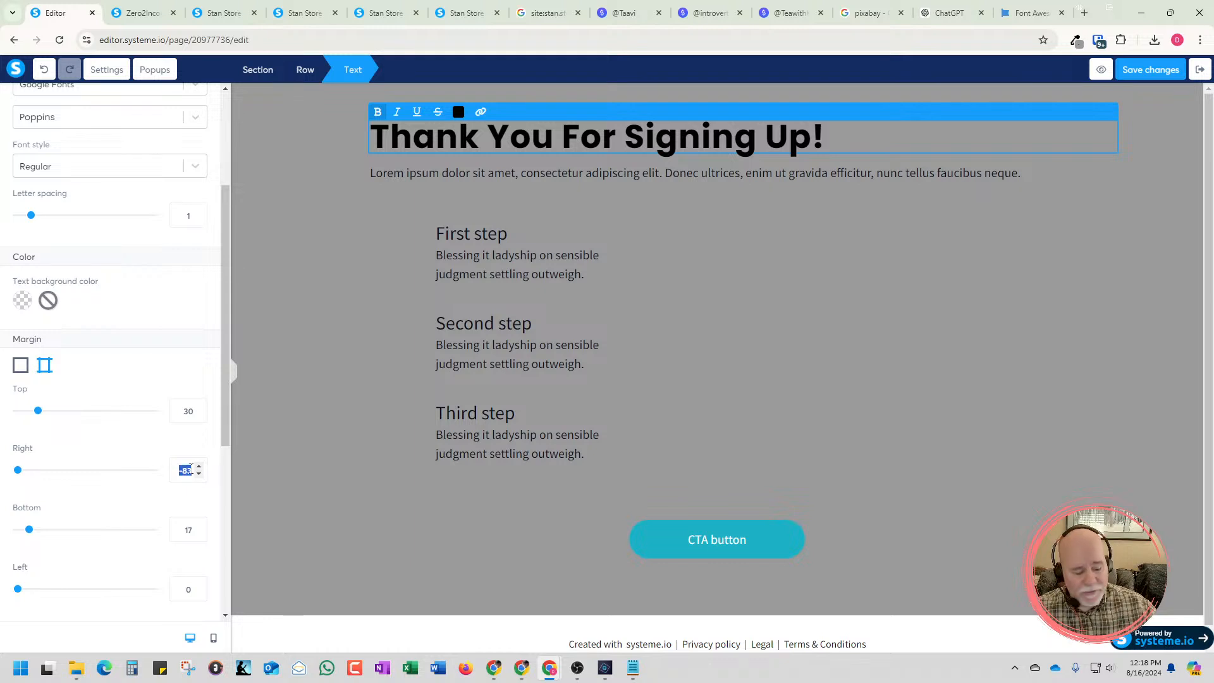
type("0")
left_click(247, 482)
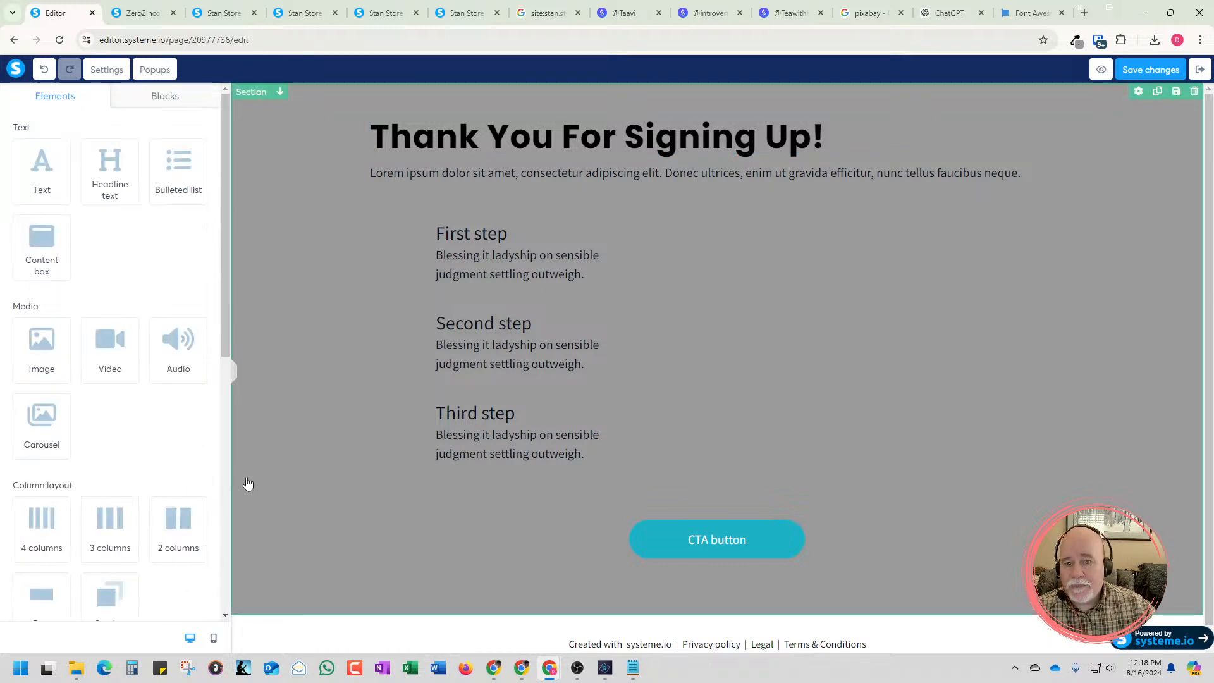
Increase the "Thank You For Signing Up!" heading's font size to 54
triple_click(671, 139)
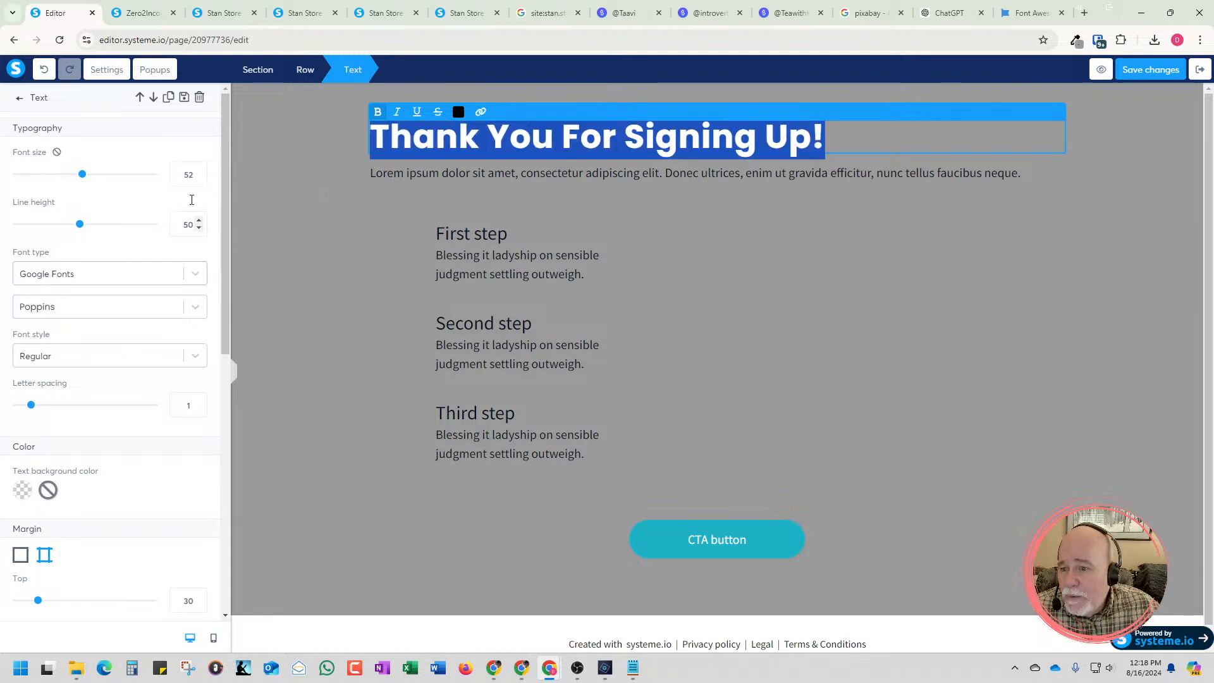
mouse_move(83, 175)
left_mouse_down()
mouse_move(122, 179)
mouse_move(85, 185)
left_mouse_up()
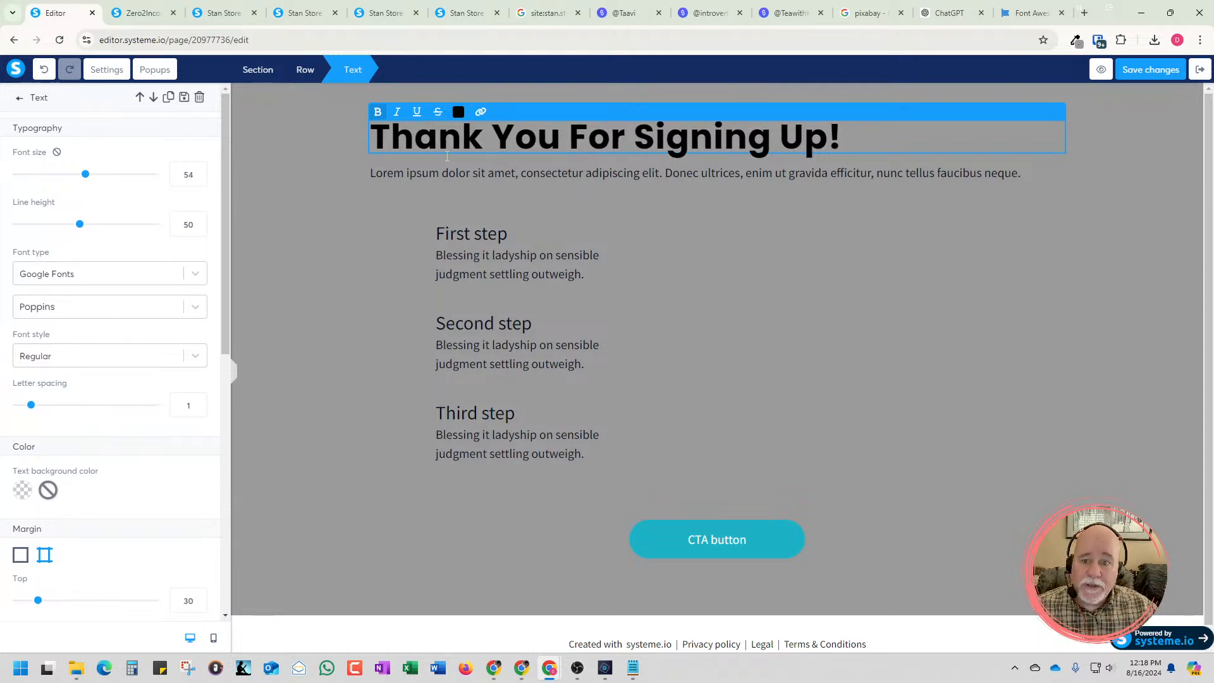
left_click(492, 255)
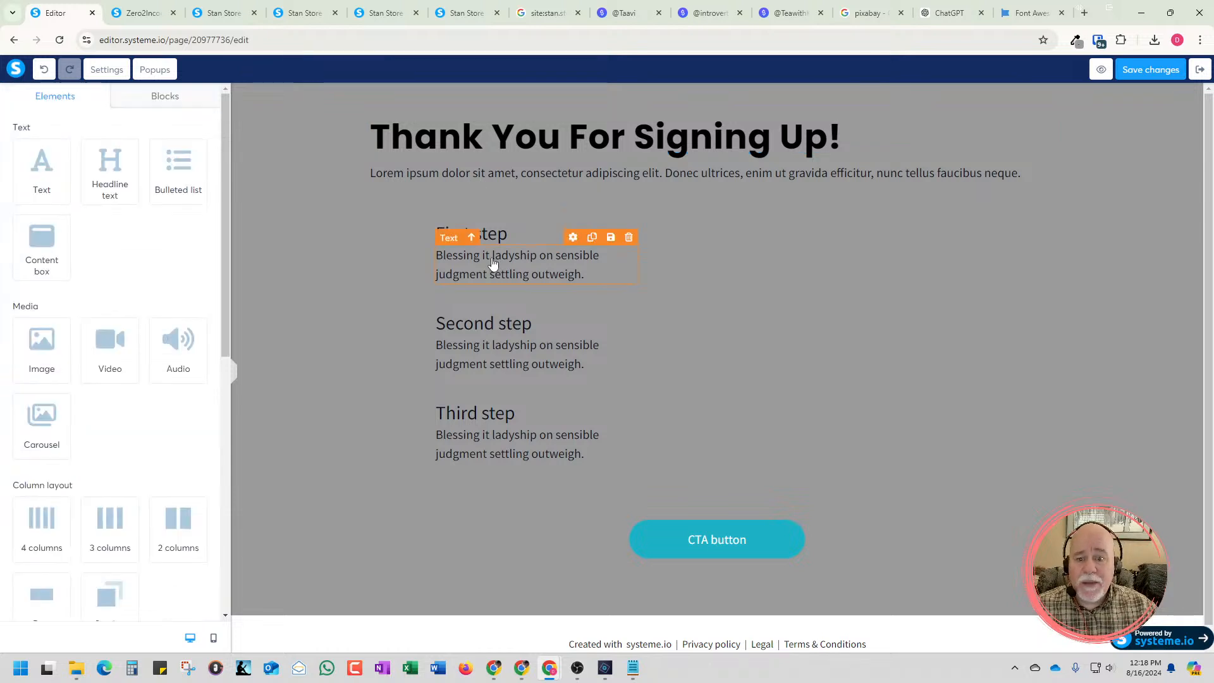
Sample and copy the beige colour #D1C1B2 from the "Grab My Free Tools" button on the Zero2Income preview page
left_click_drag(586, 275, 435, 255)
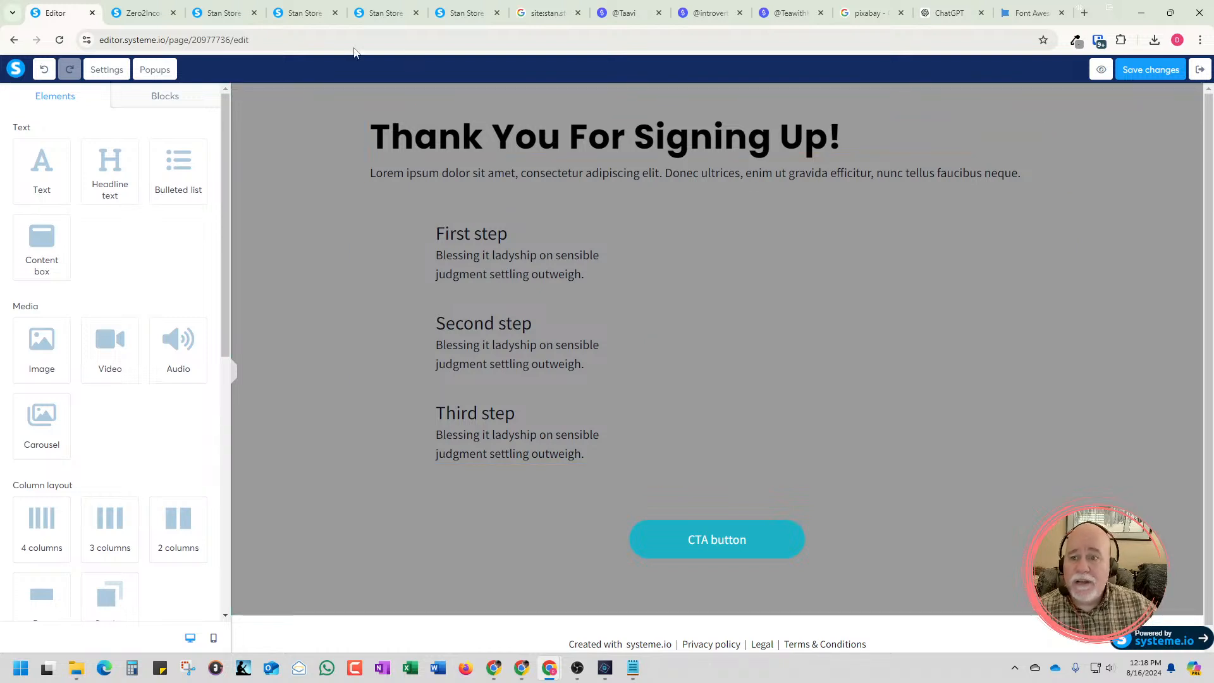
left_click(140, 12)
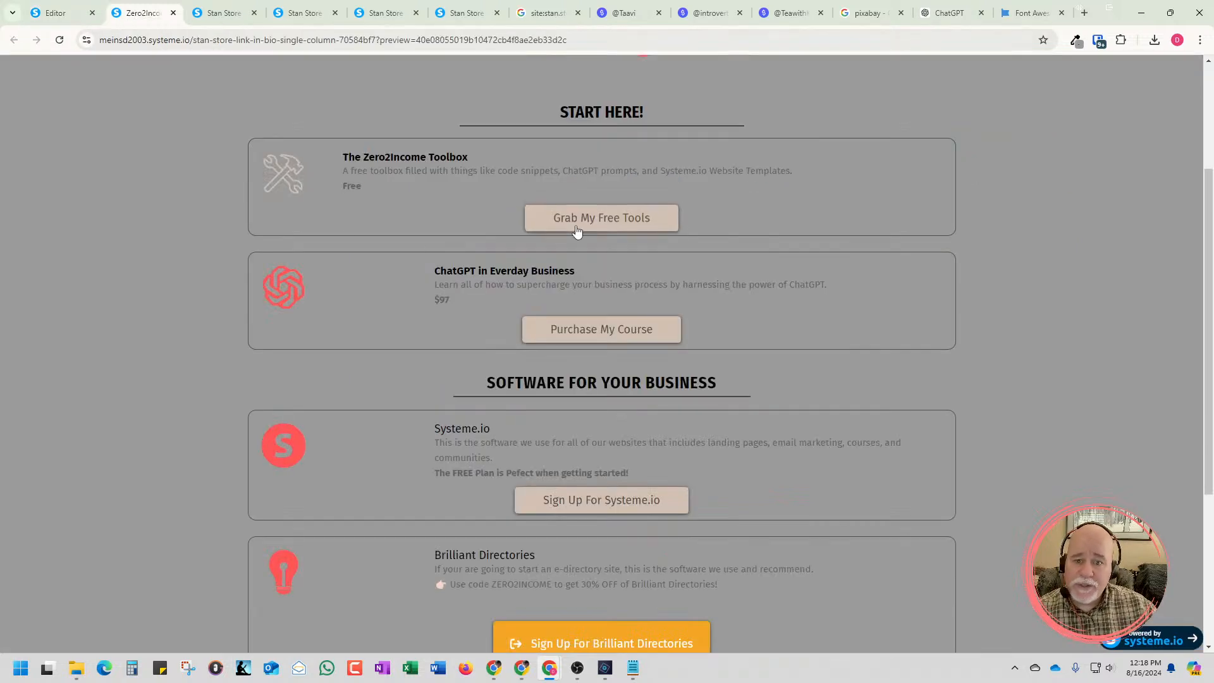
left_click(1075, 40)
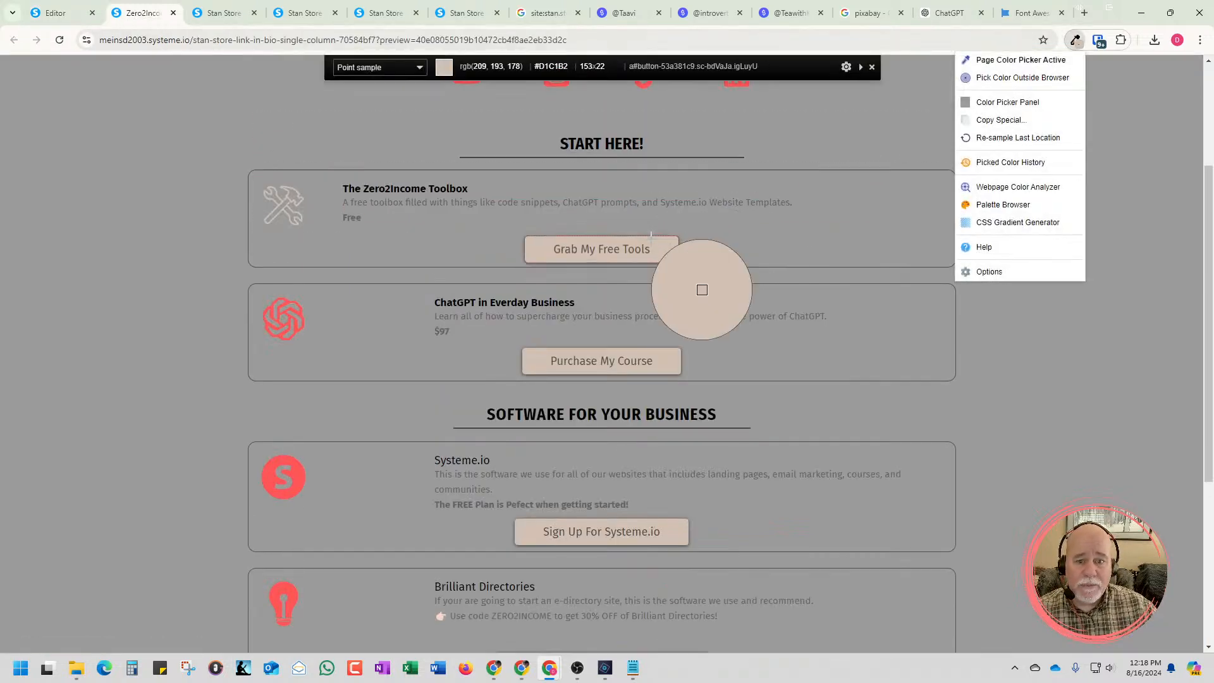
left_click(663, 256)
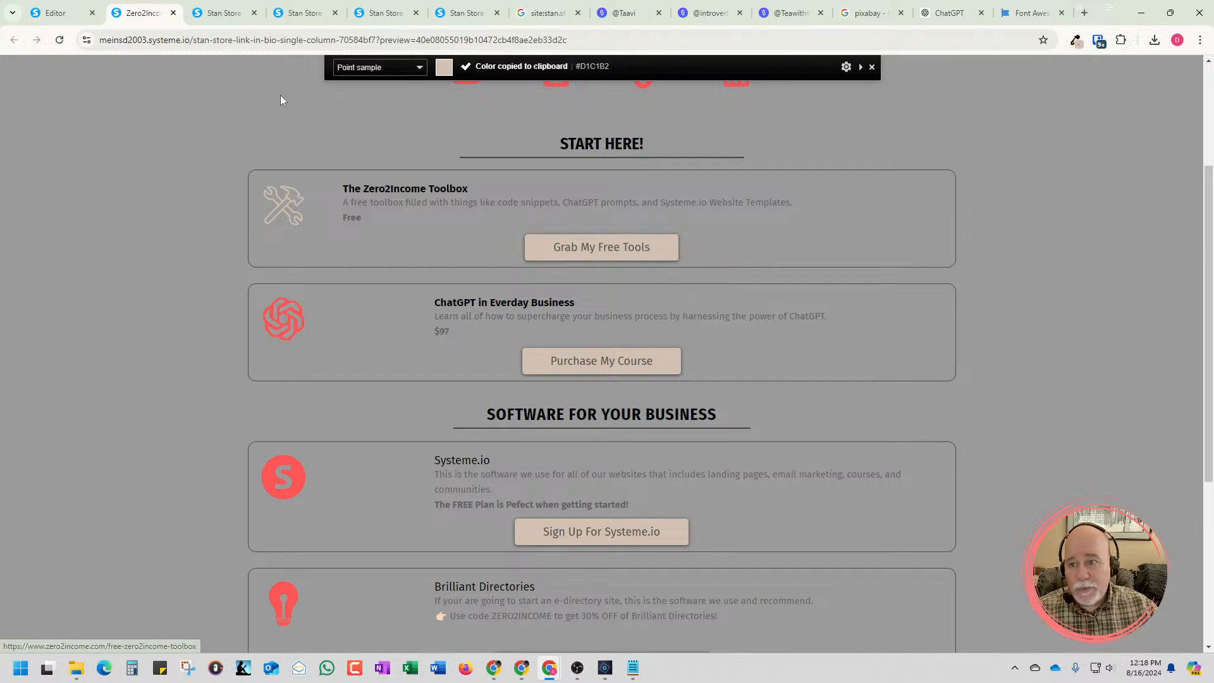
Back in the page editor, colour the "First step" title #D1C1B2 and make it bold
left_click(56, 12)
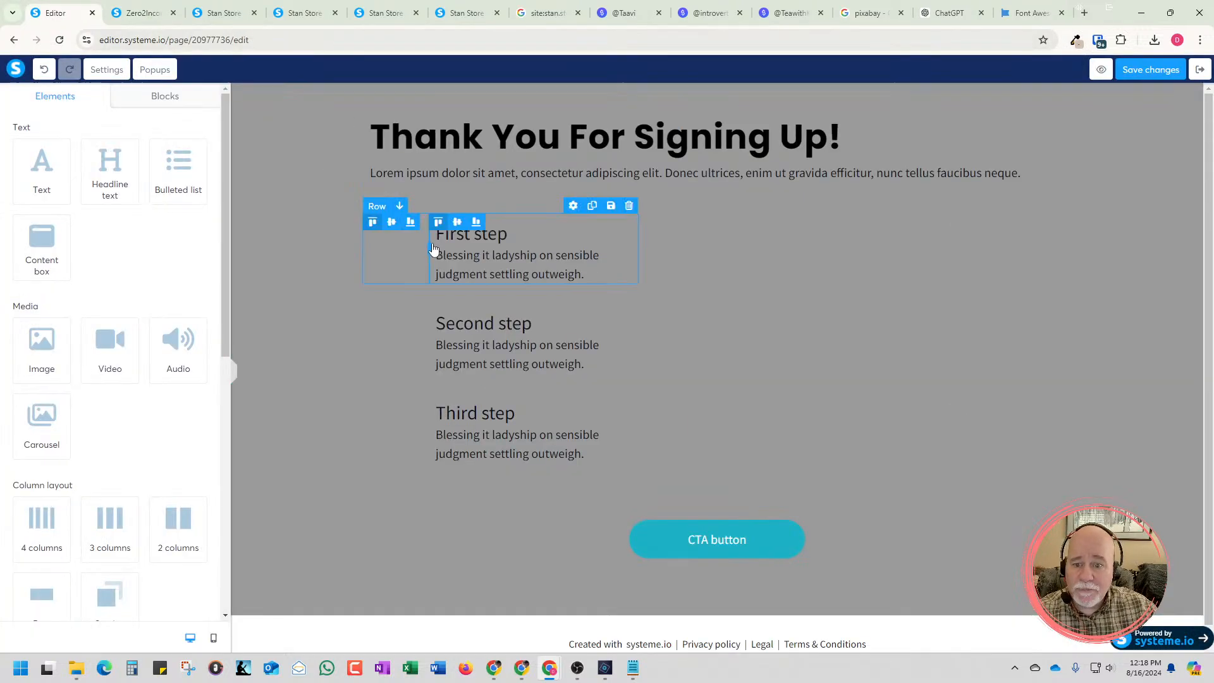
left_click_drag(466, 243, 509, 235)
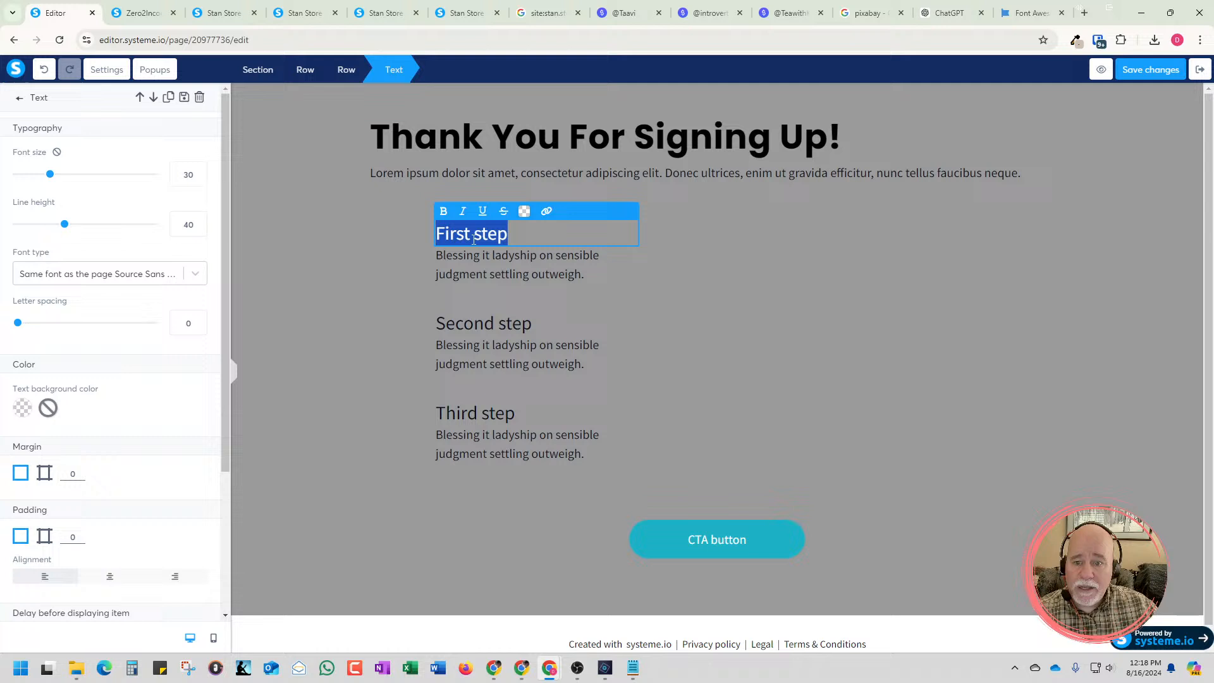
left_click(524, 211)
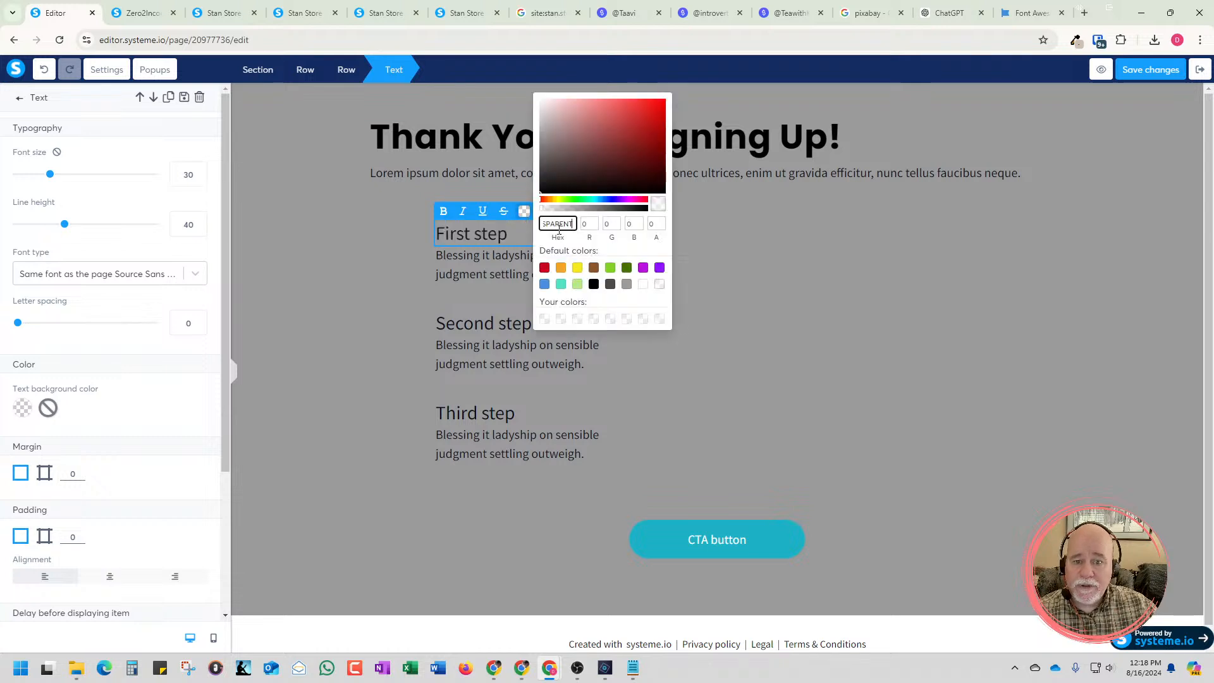
double_click(557, 224)
key("ctrl+v")
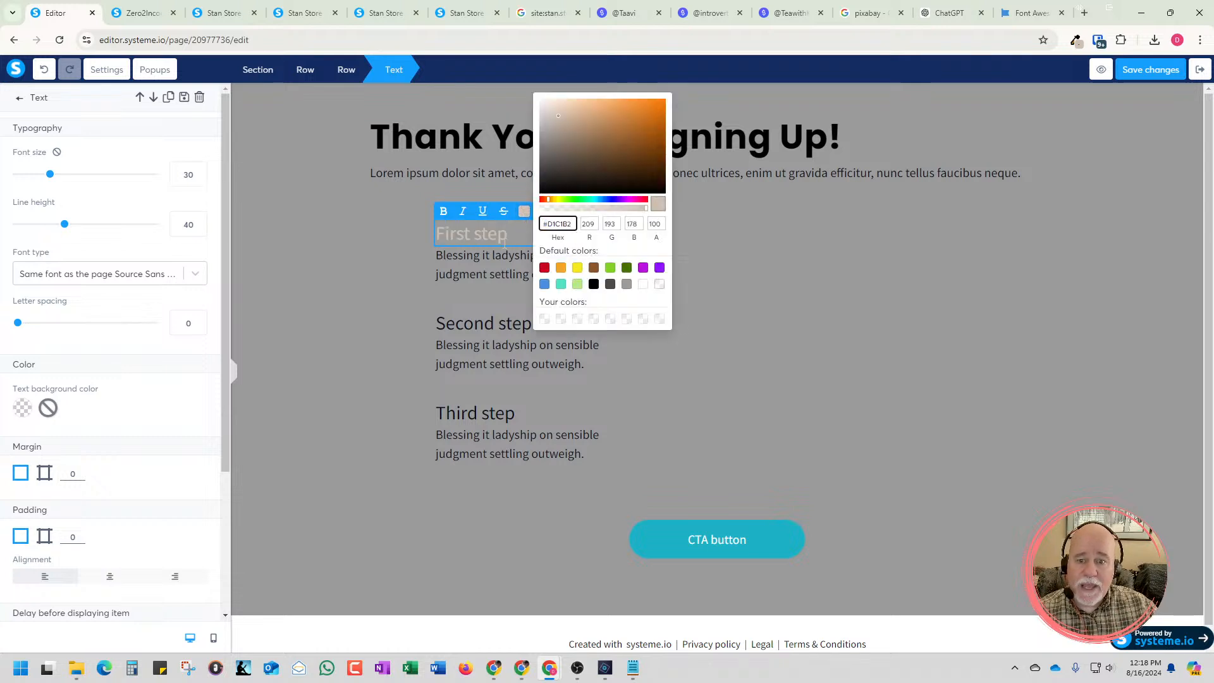
left_click(419, 240)
left_click(709, 262)
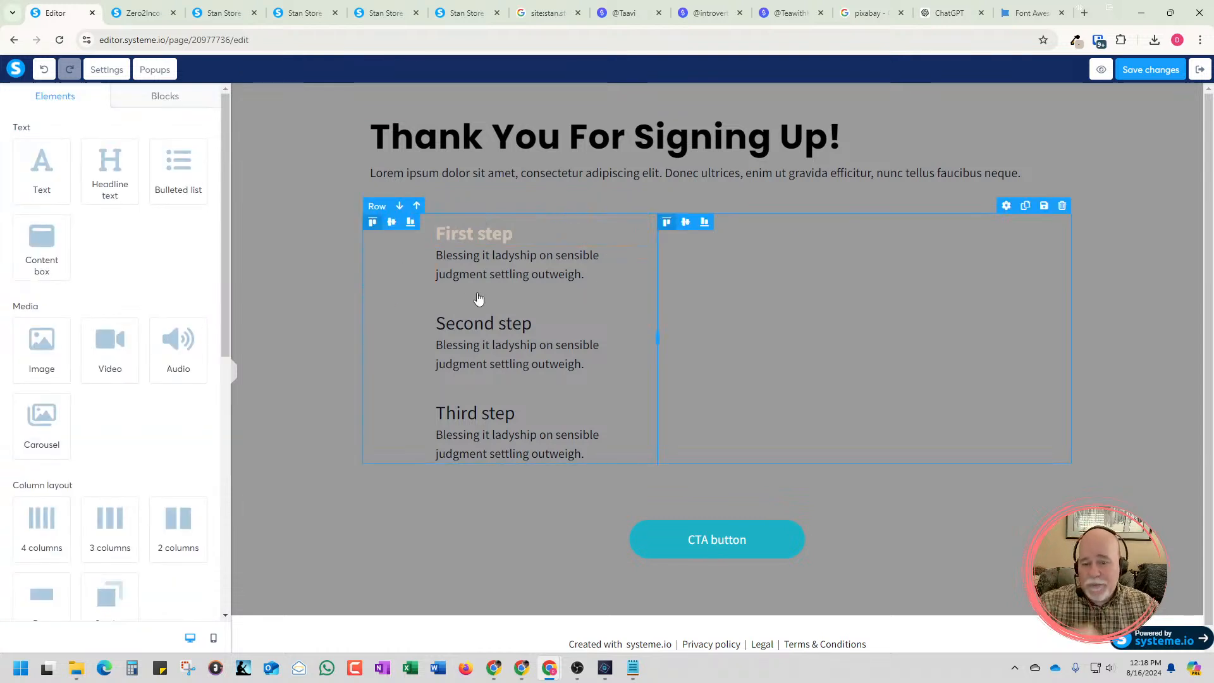
Replace the placeholder text under "First step" with "Go check your email. The new Toolbox will be delivered there."
left_click(509, 260)
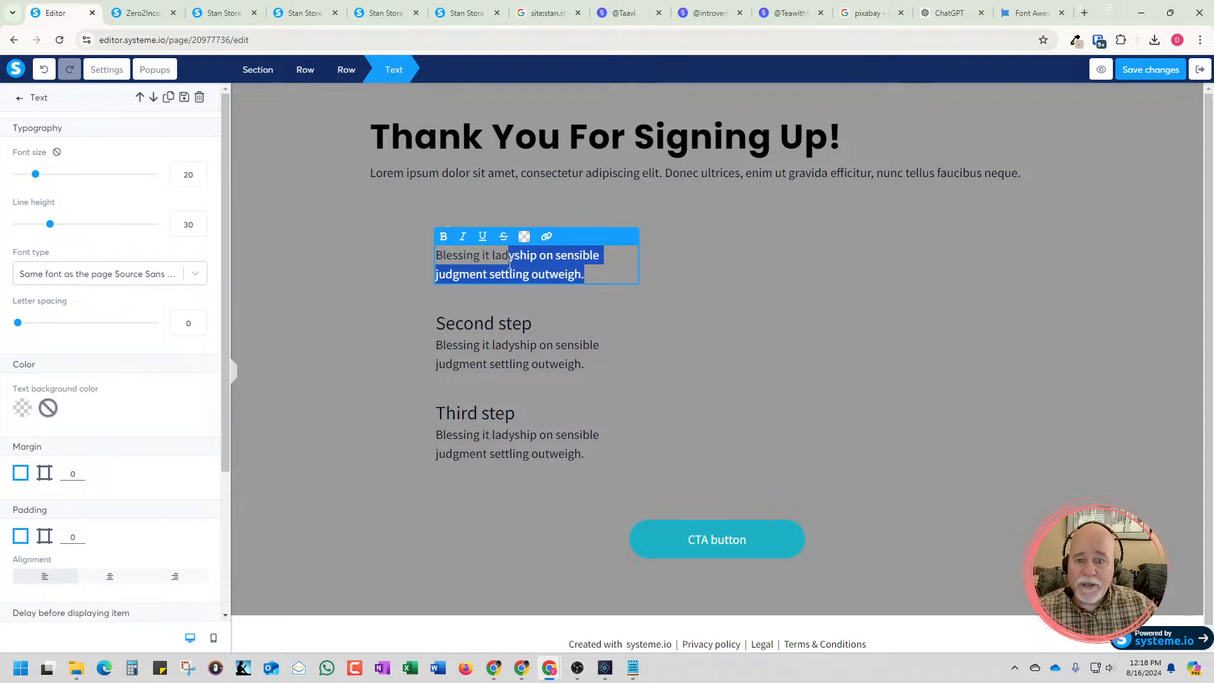
double_click(511, 259)
left_click_drag(598, 282, 429, 264)
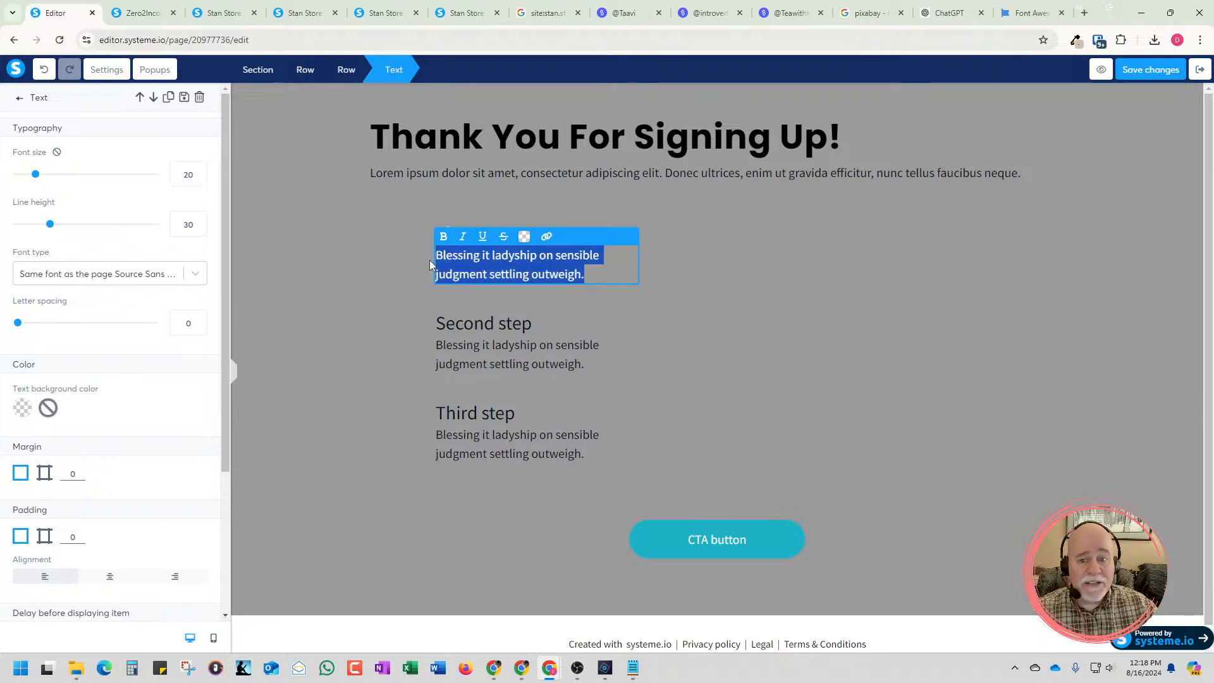
key("BackSpace")
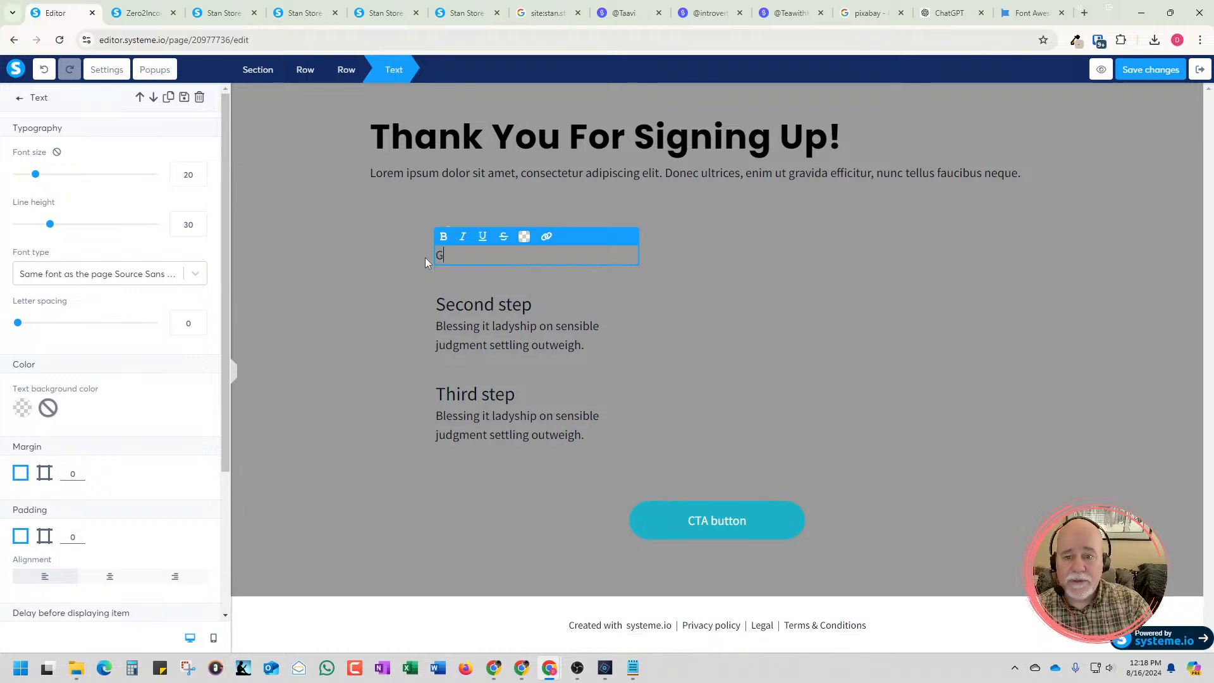
type("Go check ")
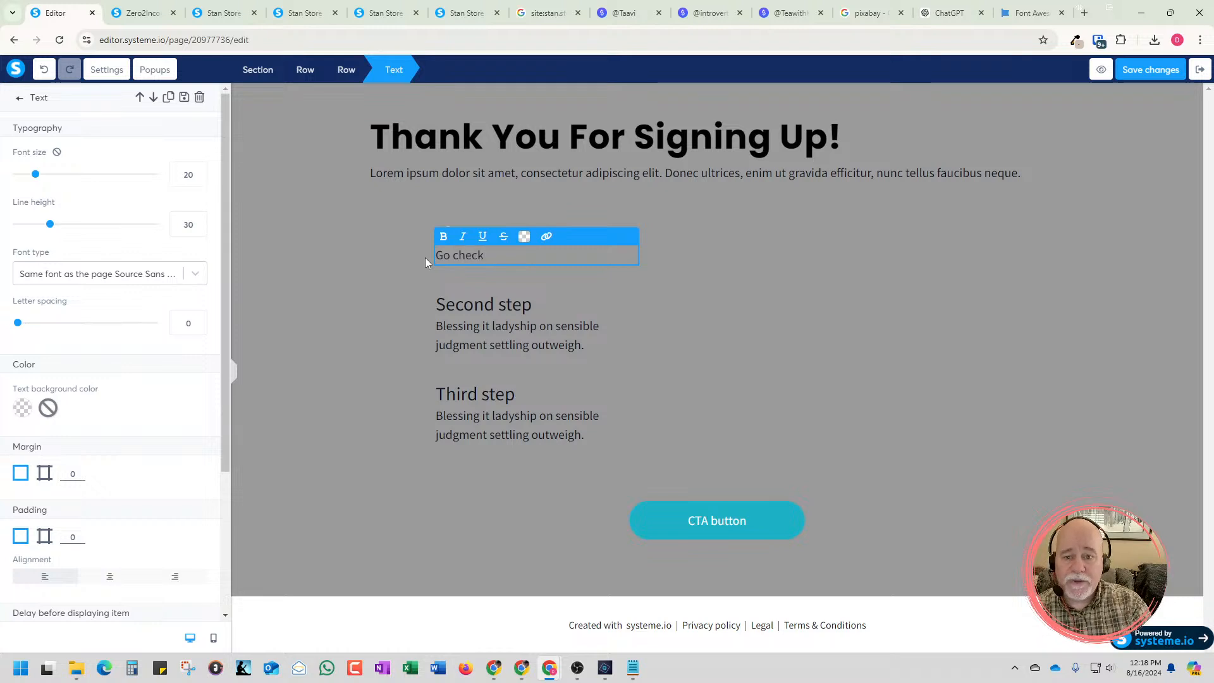
type("your ")
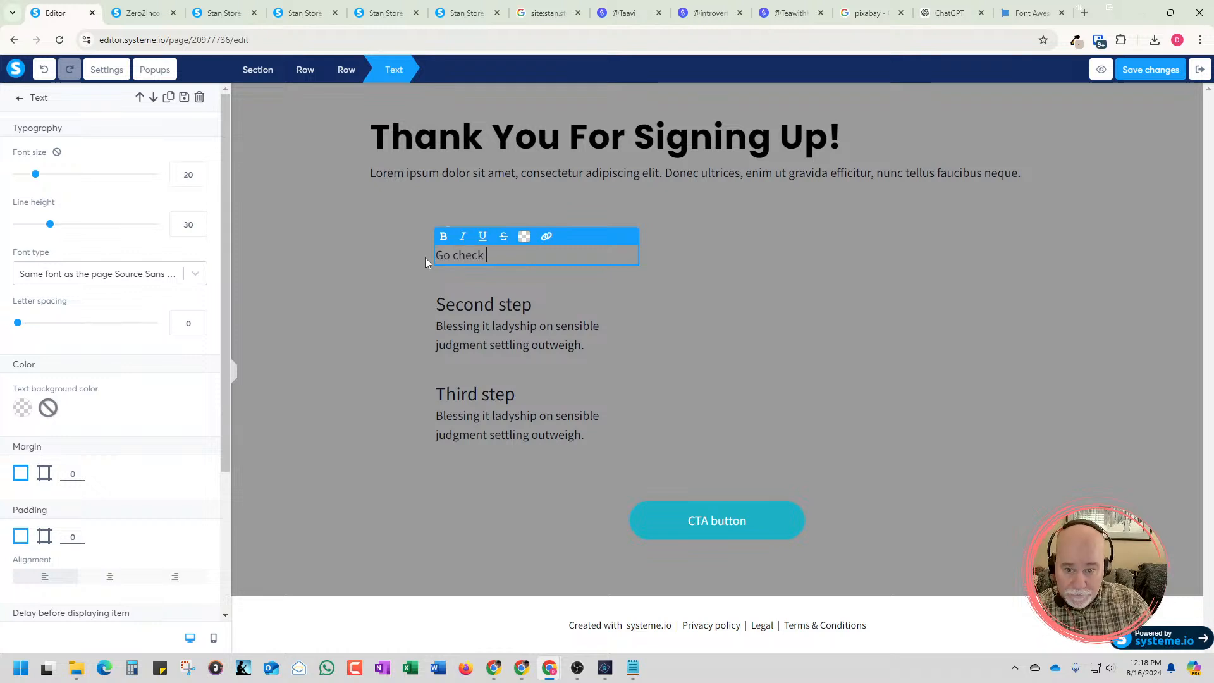
type("email.")
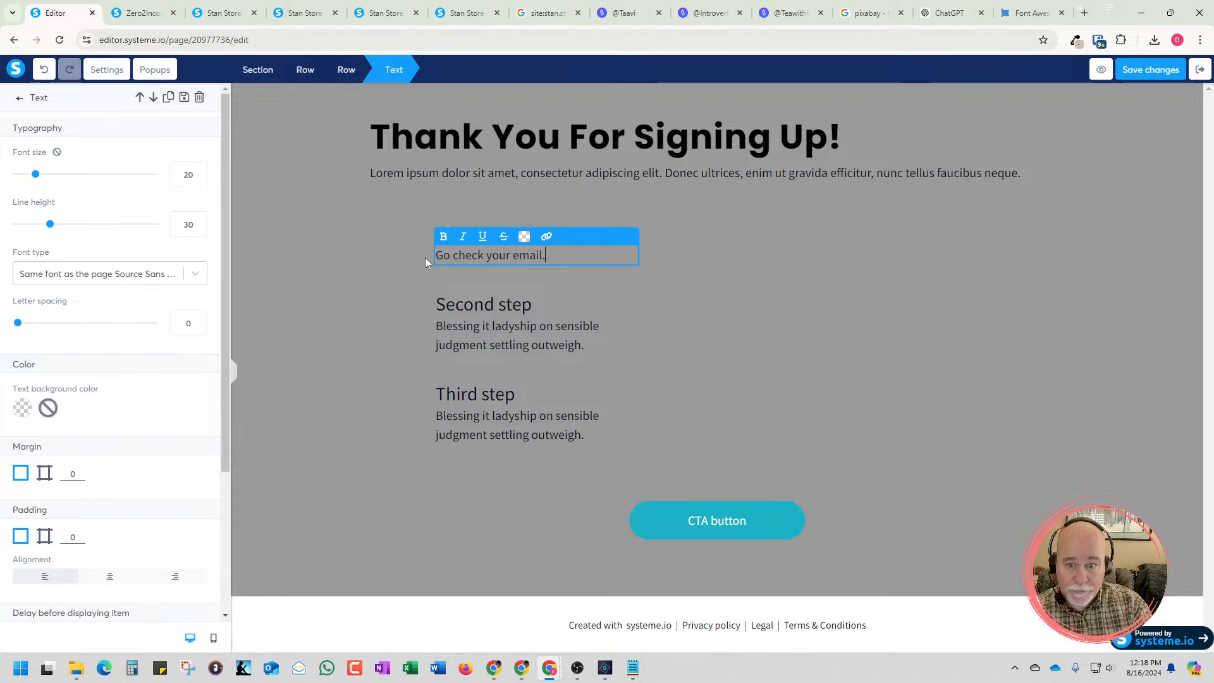
type(" The new ")
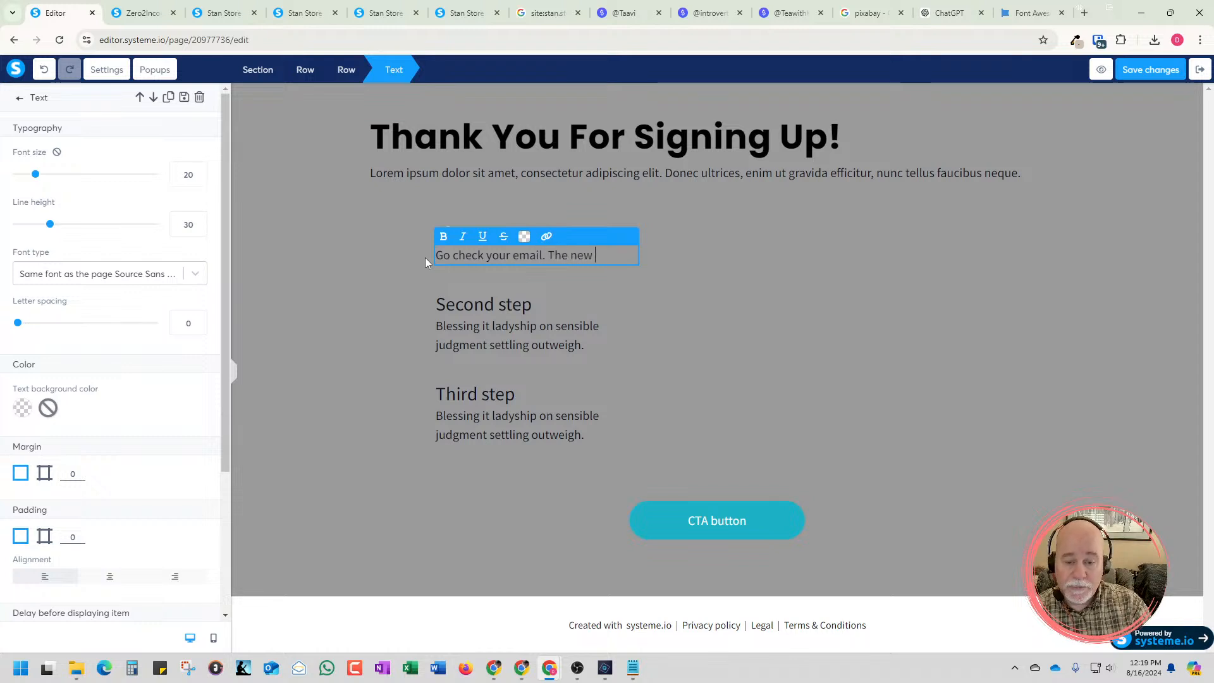
type("Toolbox")
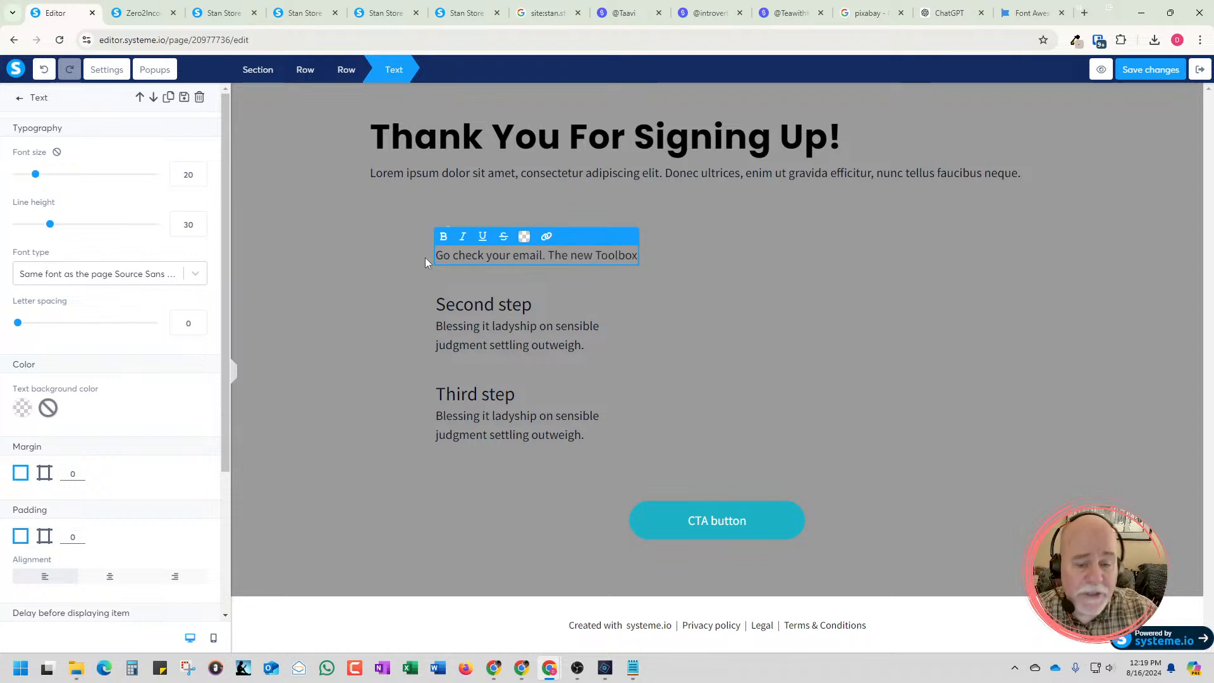
type(" will be ")
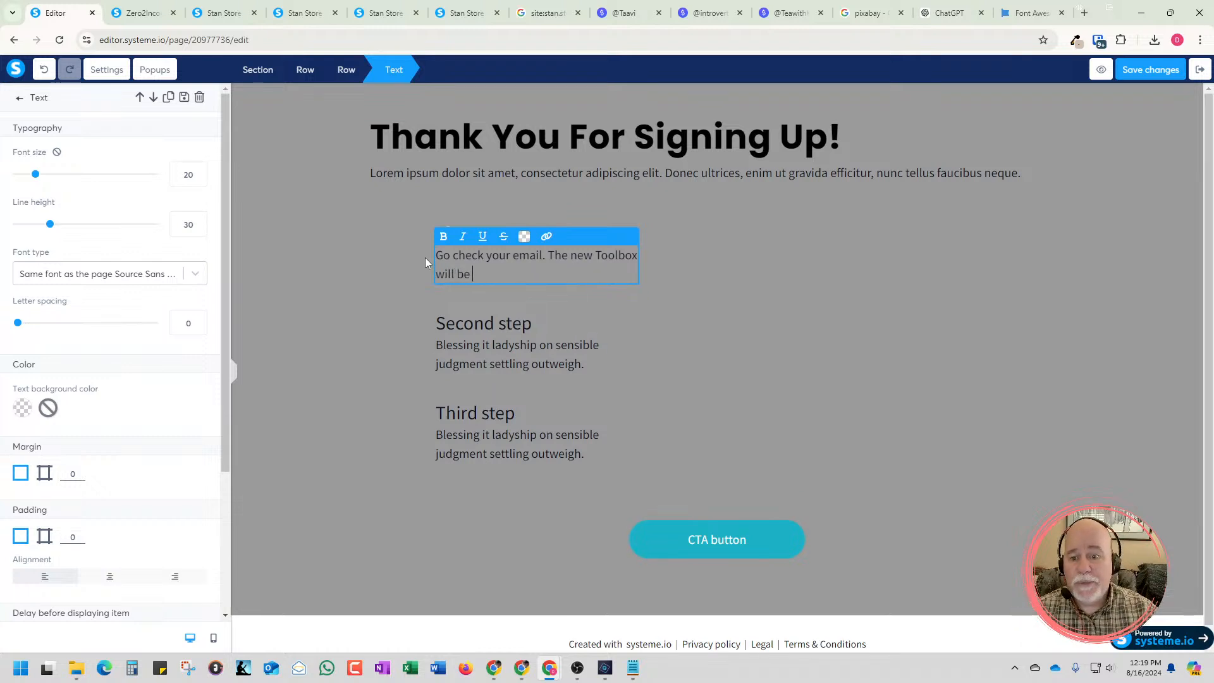
type("delivered there.")
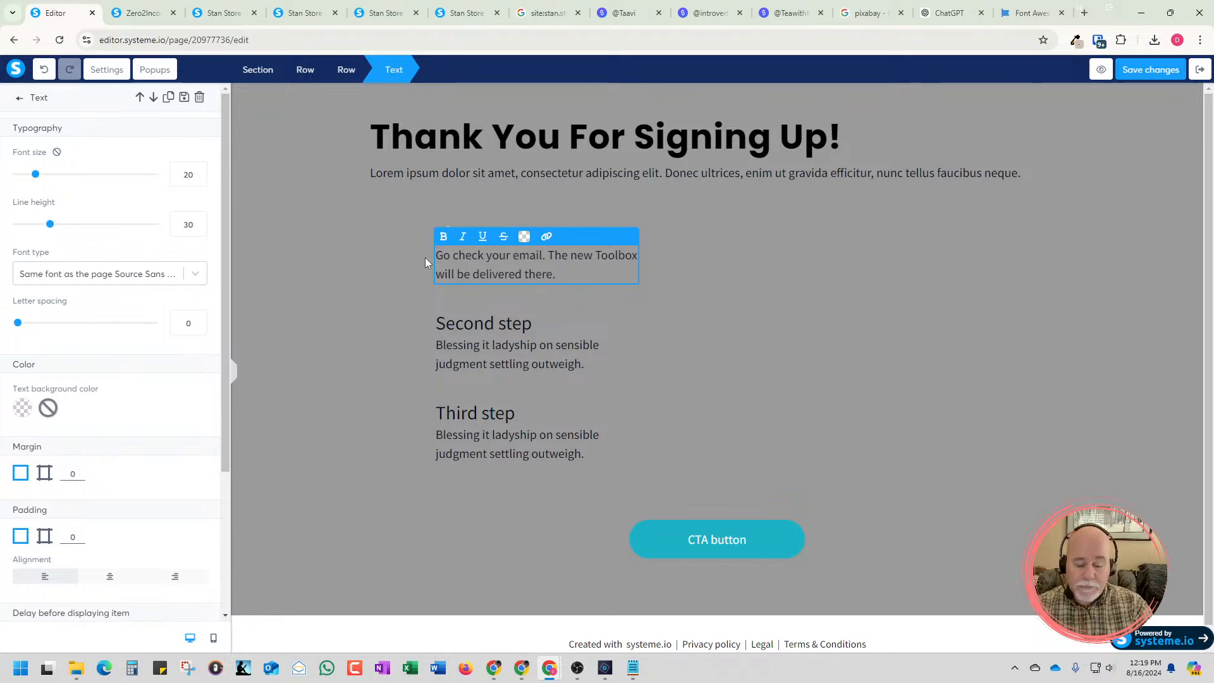
Continue the first step's description with "It's going to come from" followed by the sender's e-mail address, all in lowercase
type("It's ")
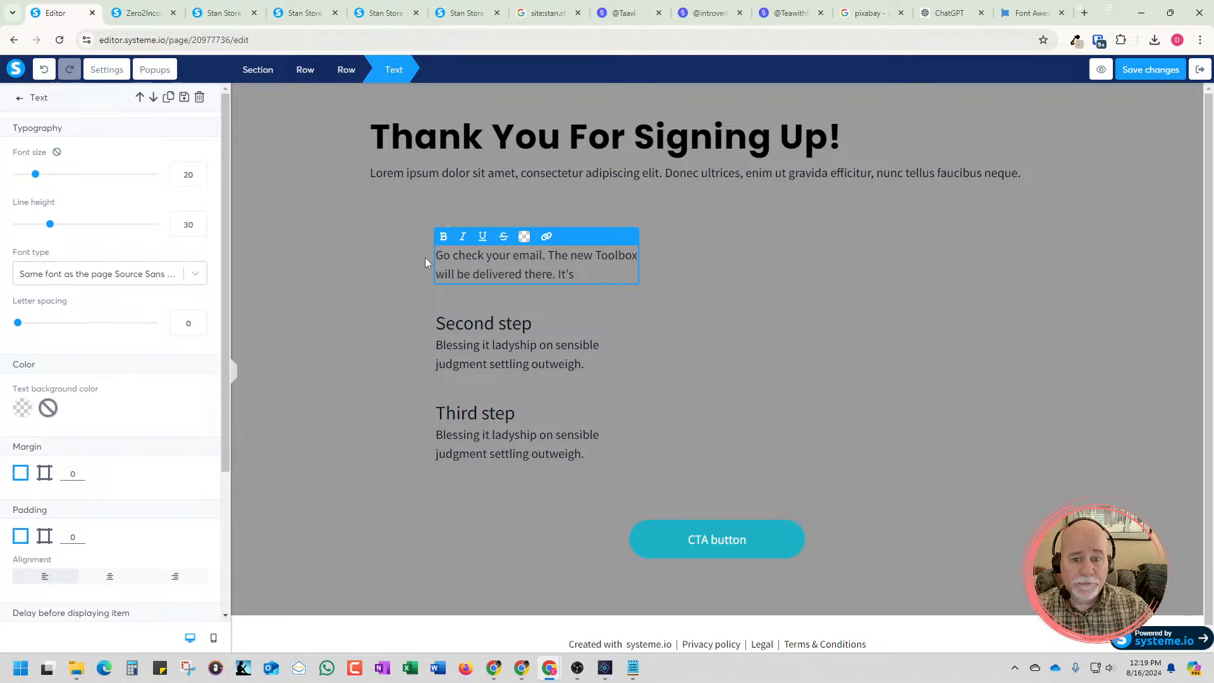
type("goin")
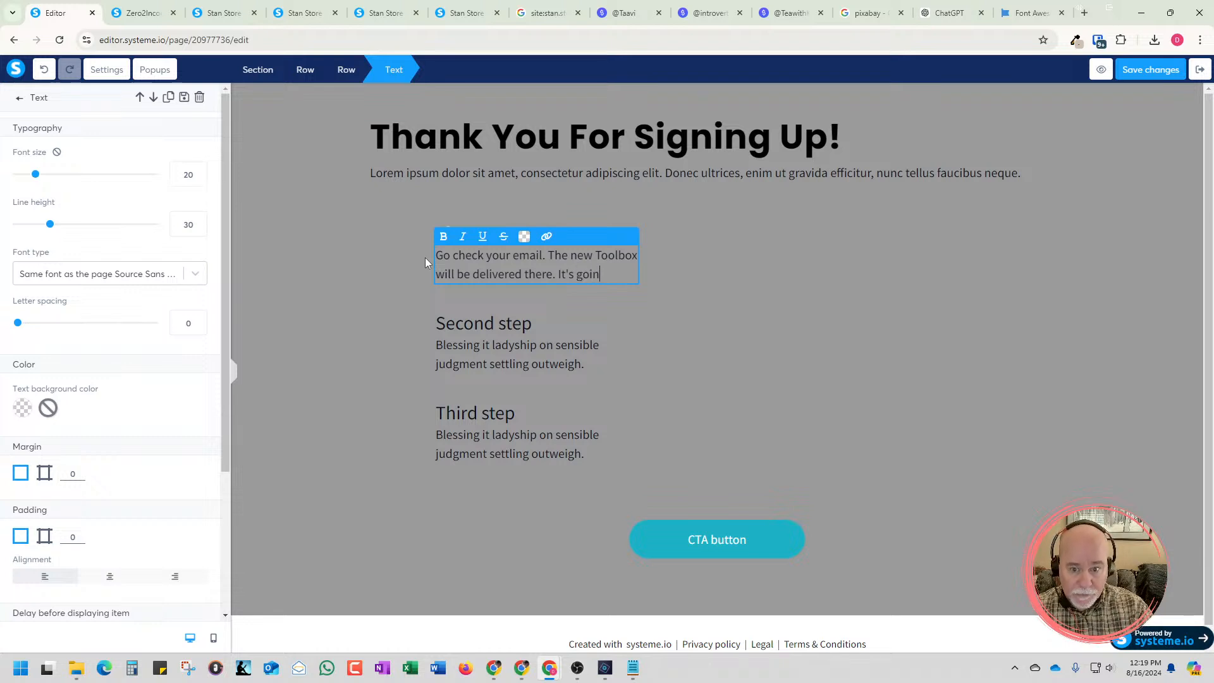
type("g to come from ")
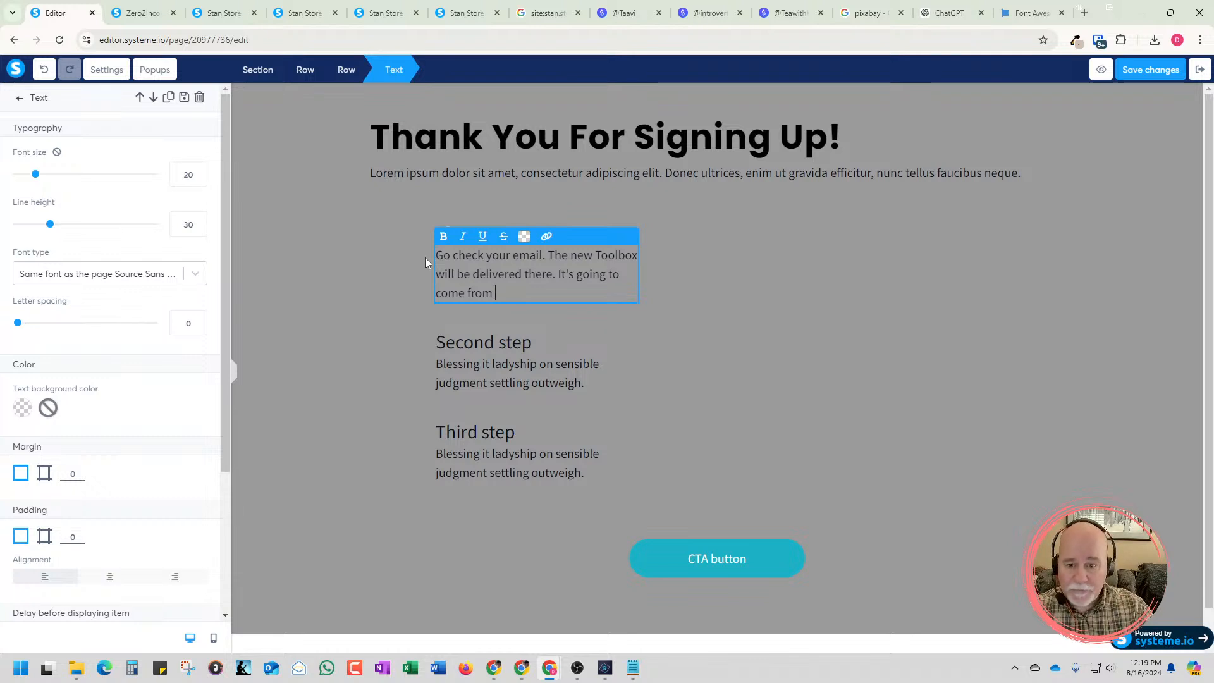
type("Help@")
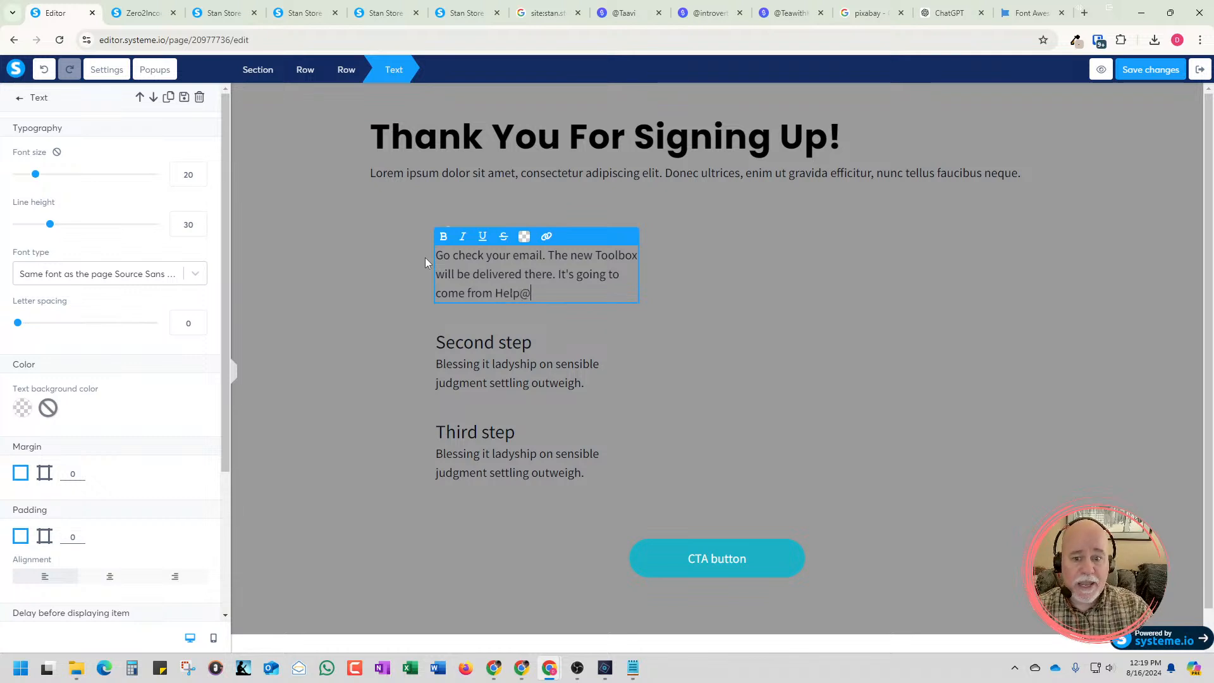
type("mydomain")
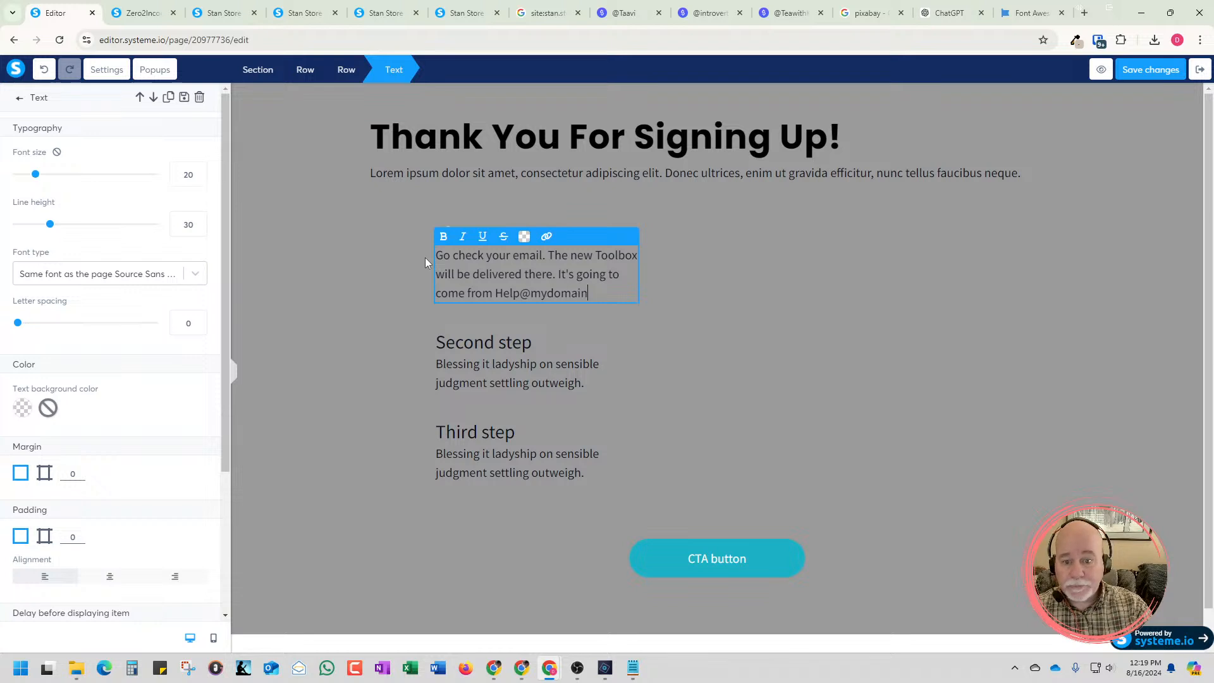
type(".com")
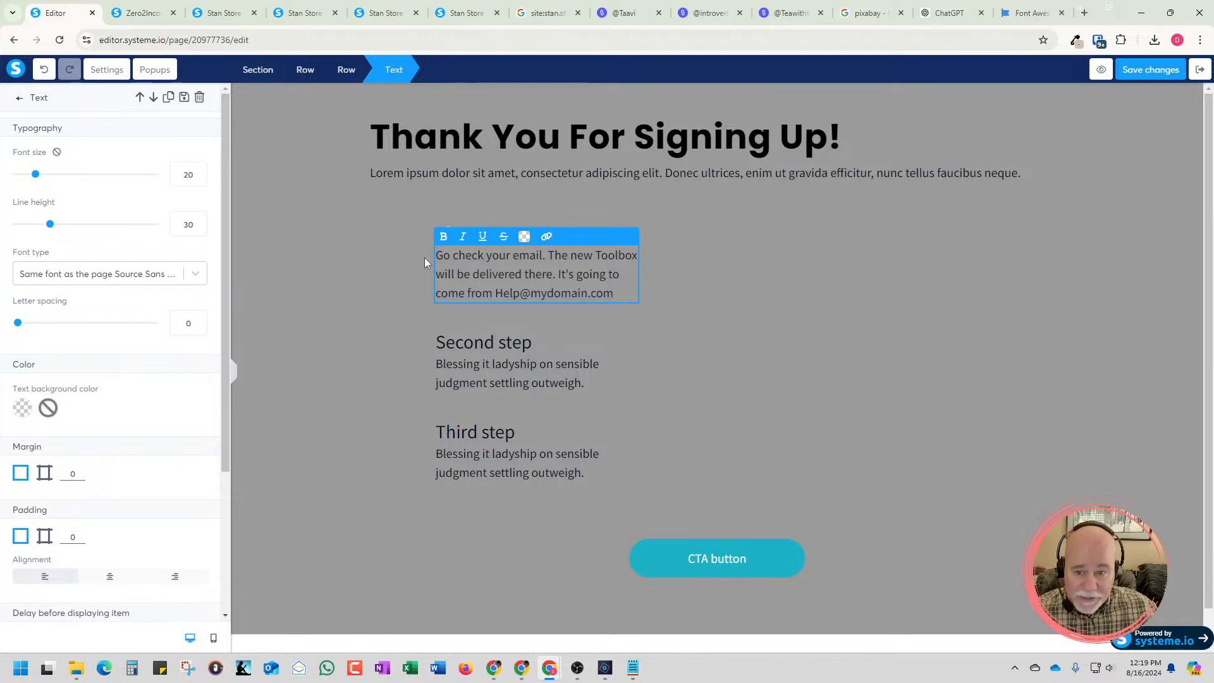
left_click(504, 294)
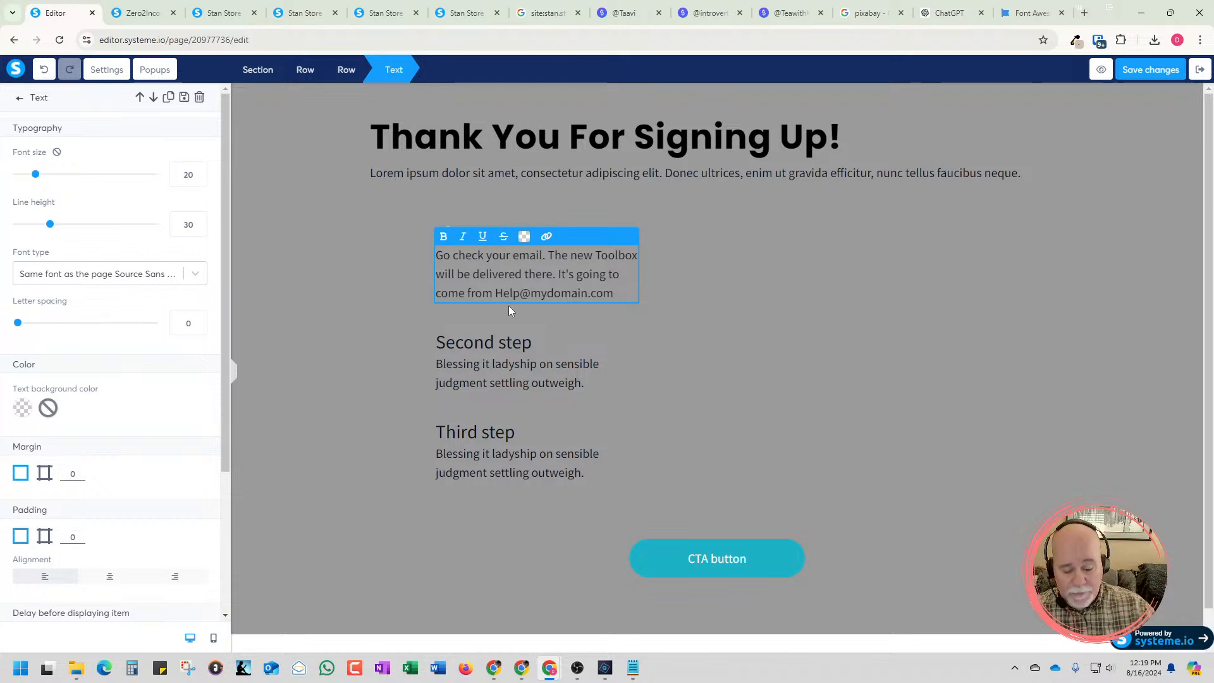
key("BackSpace")
type("h")
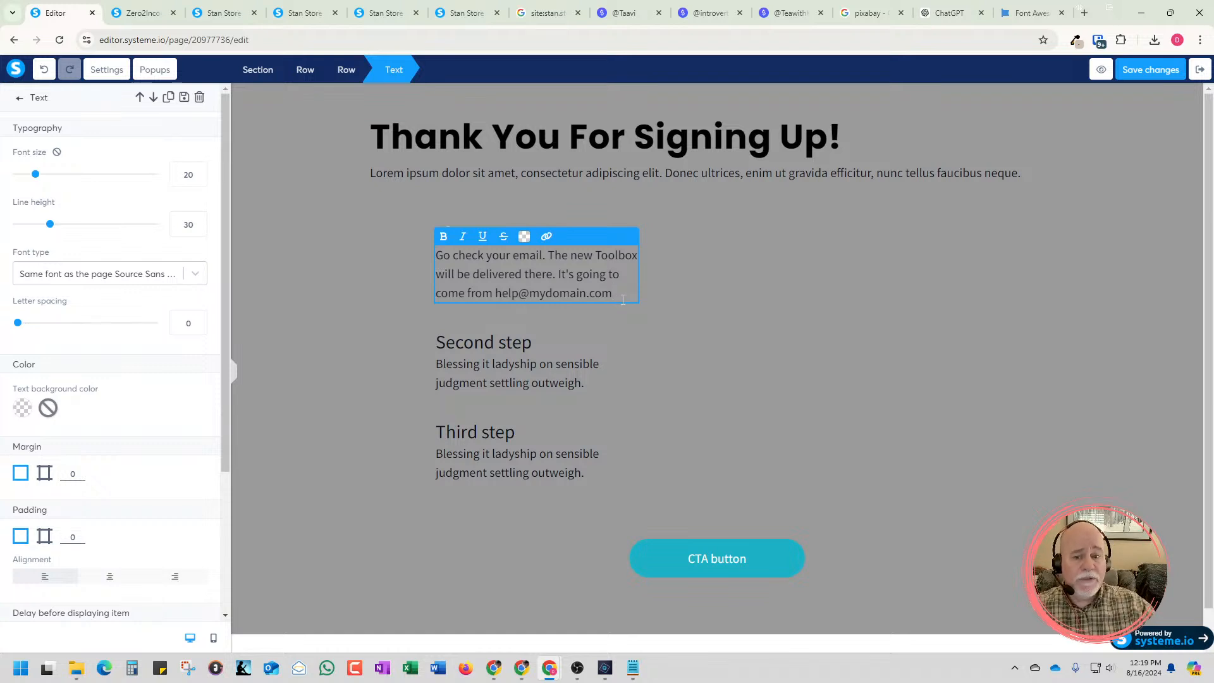
Finish the first step's description after the e-mail address with: with the subject "Your free toolbox!"
type("with te")
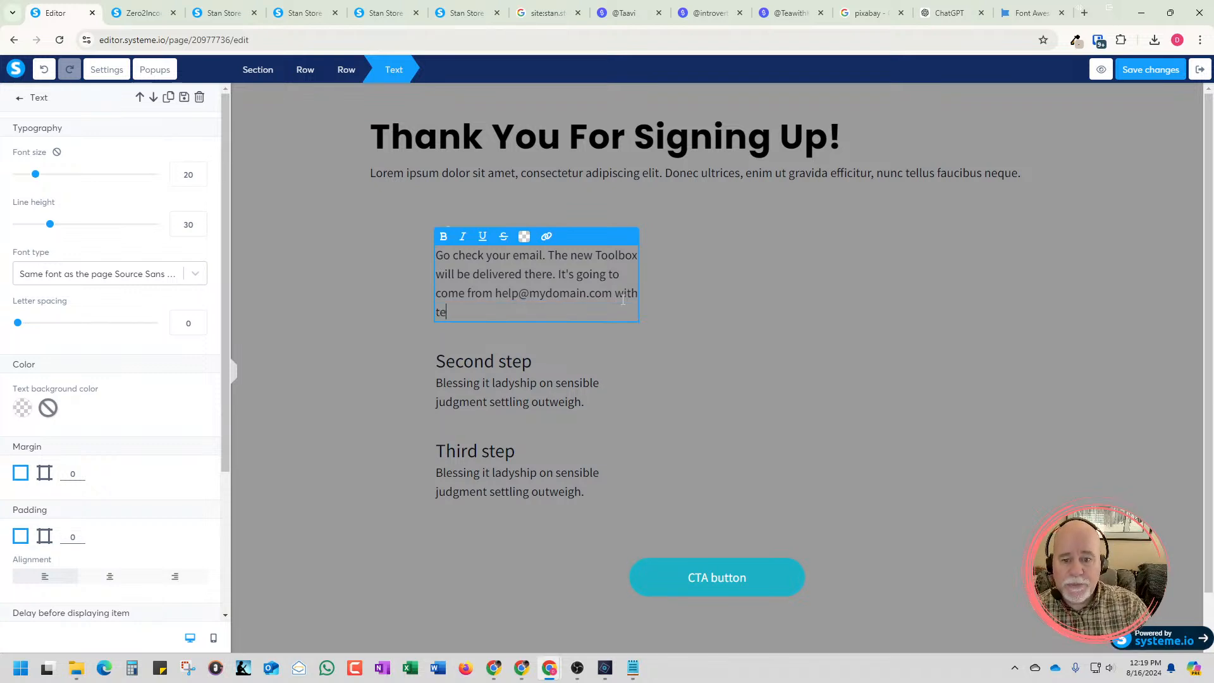
key("BackSpace")
type("he su")
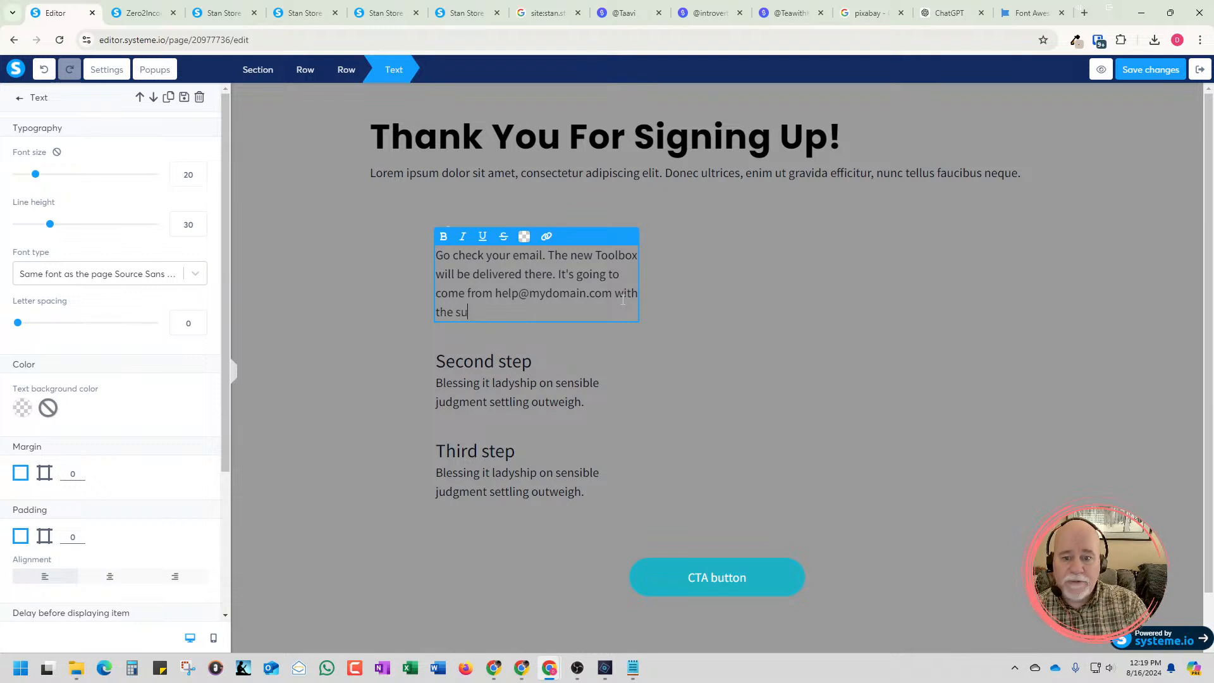
type("bject \"Your fee")
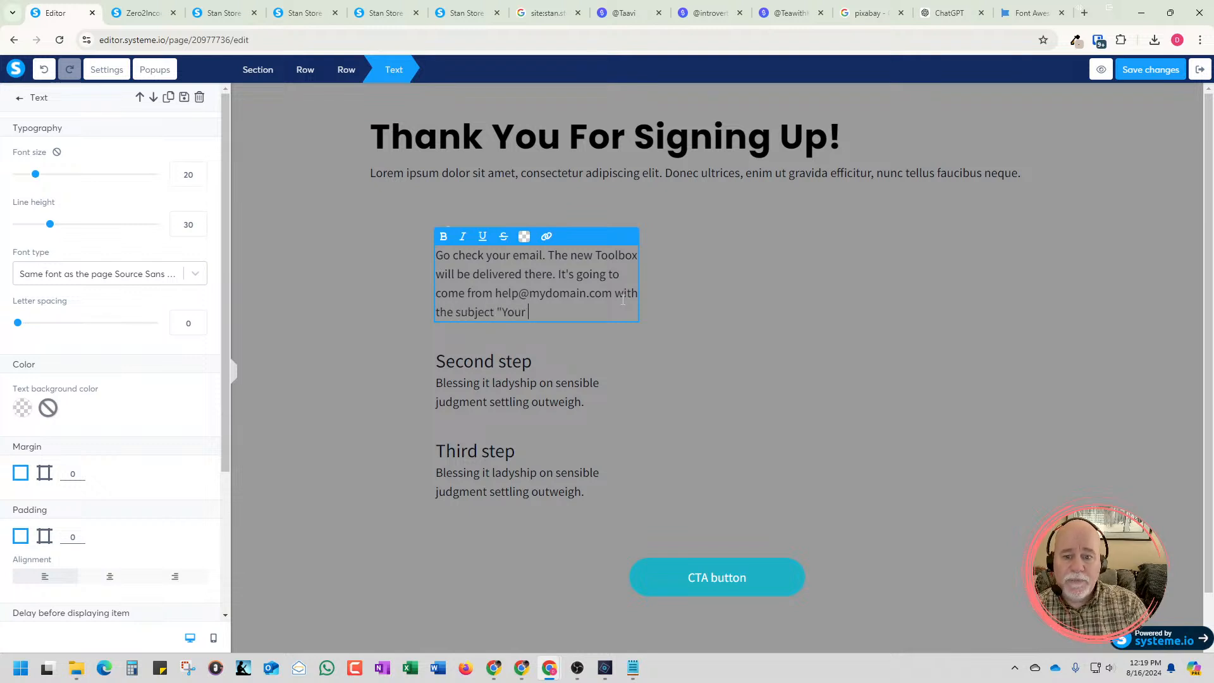
key("BackSpace")
key("BackSpace")
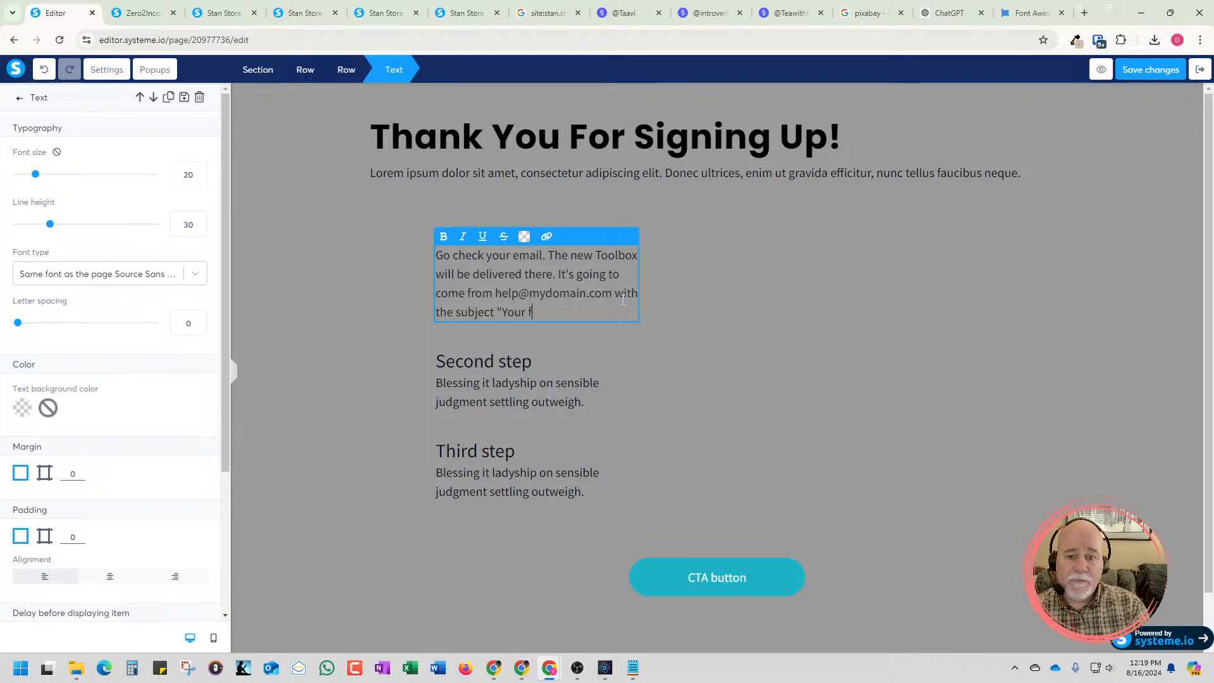
type("ree too")
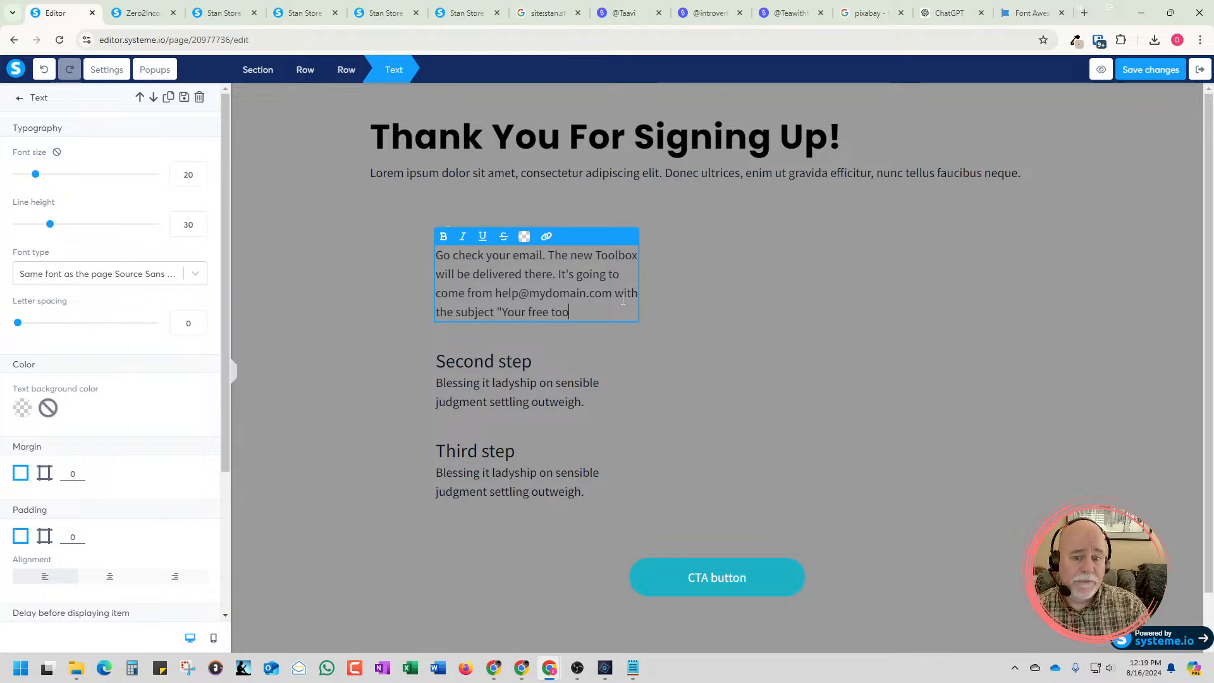
type("lbox!\".")
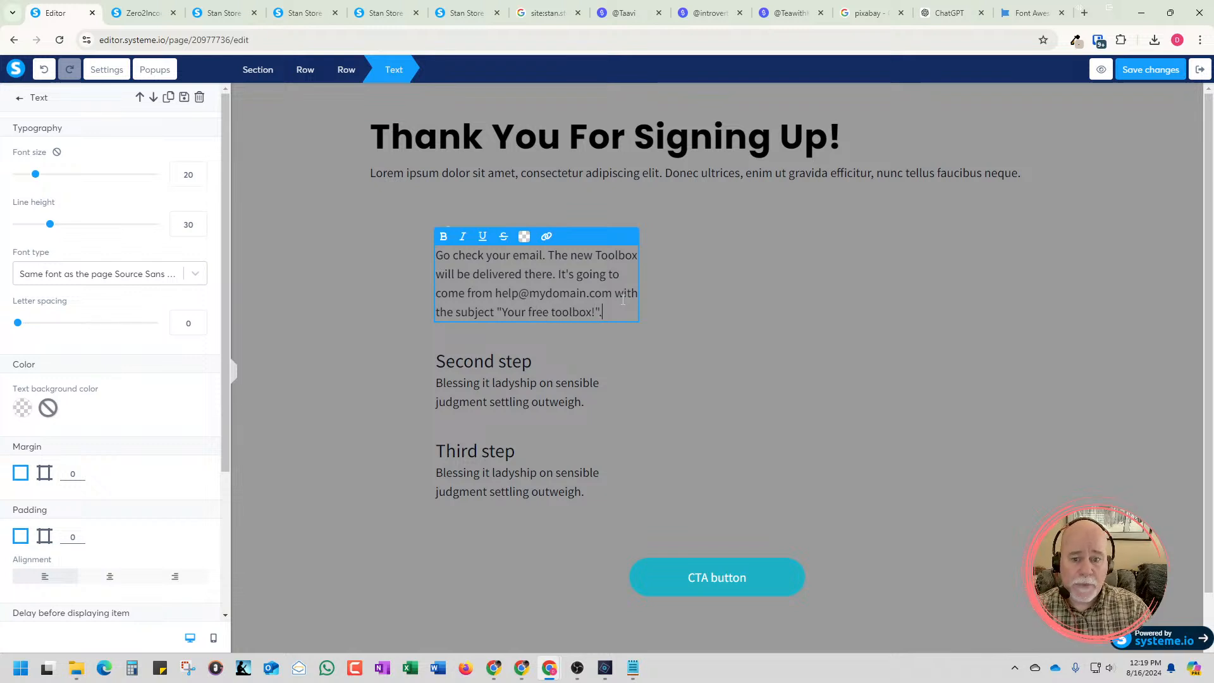
left_click(557, 325)
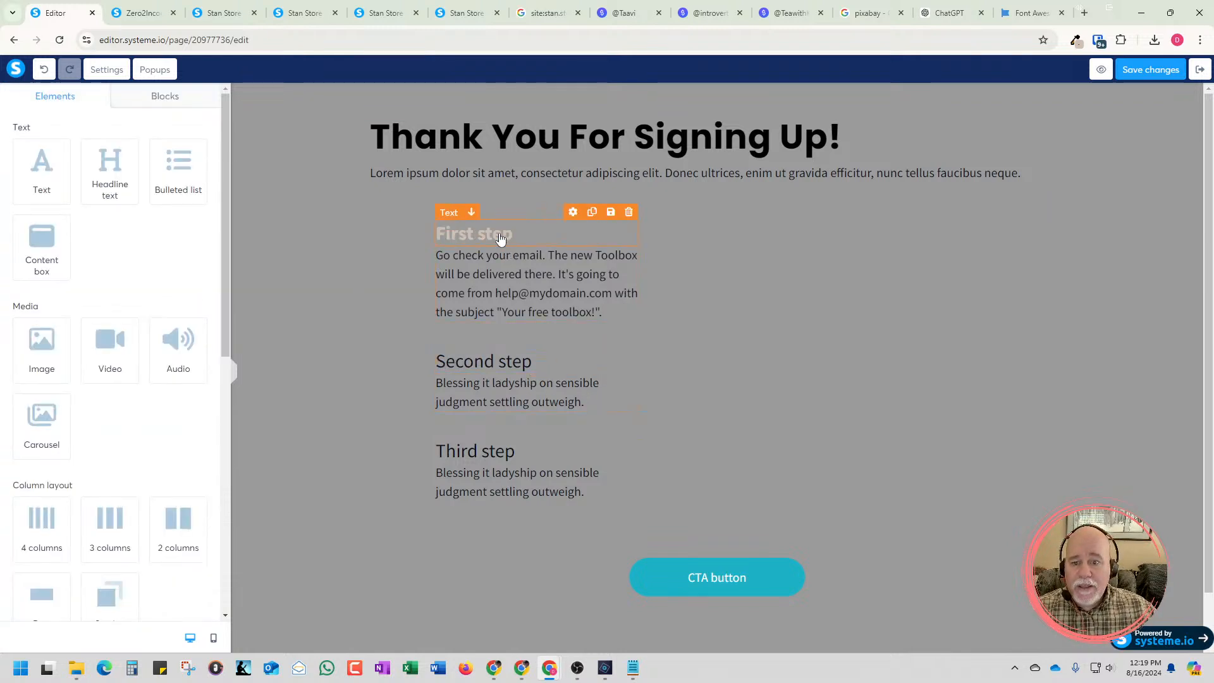
Replace the plain "Second step" title with a duplicate of the styled "First step" title, deleting the original
left_click(593, 215)
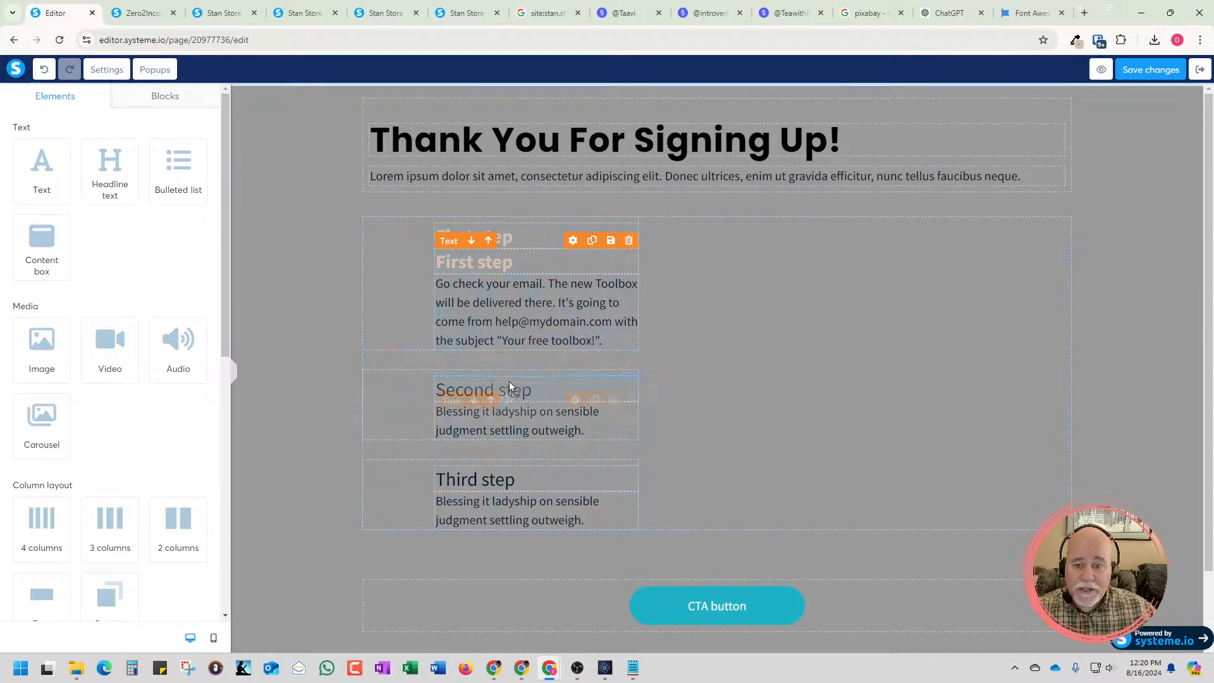
left_click_drag(512, 394, 512, 396)
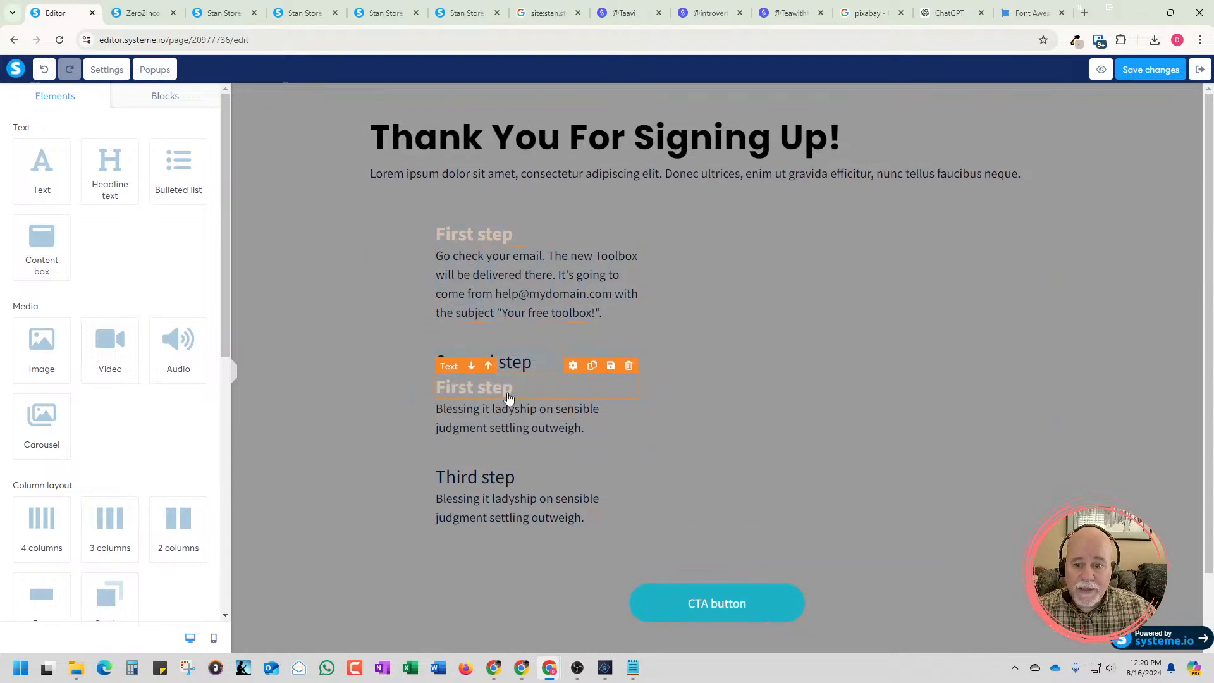
left_click(630, 341)
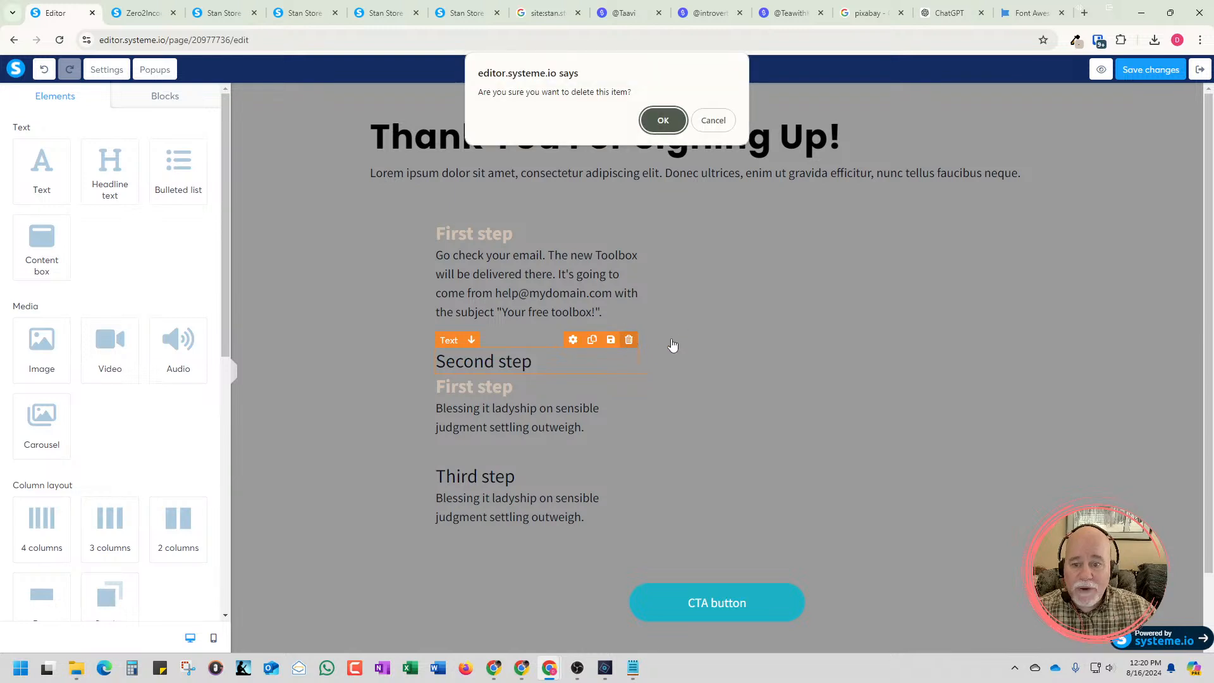
left_click(661, 120)
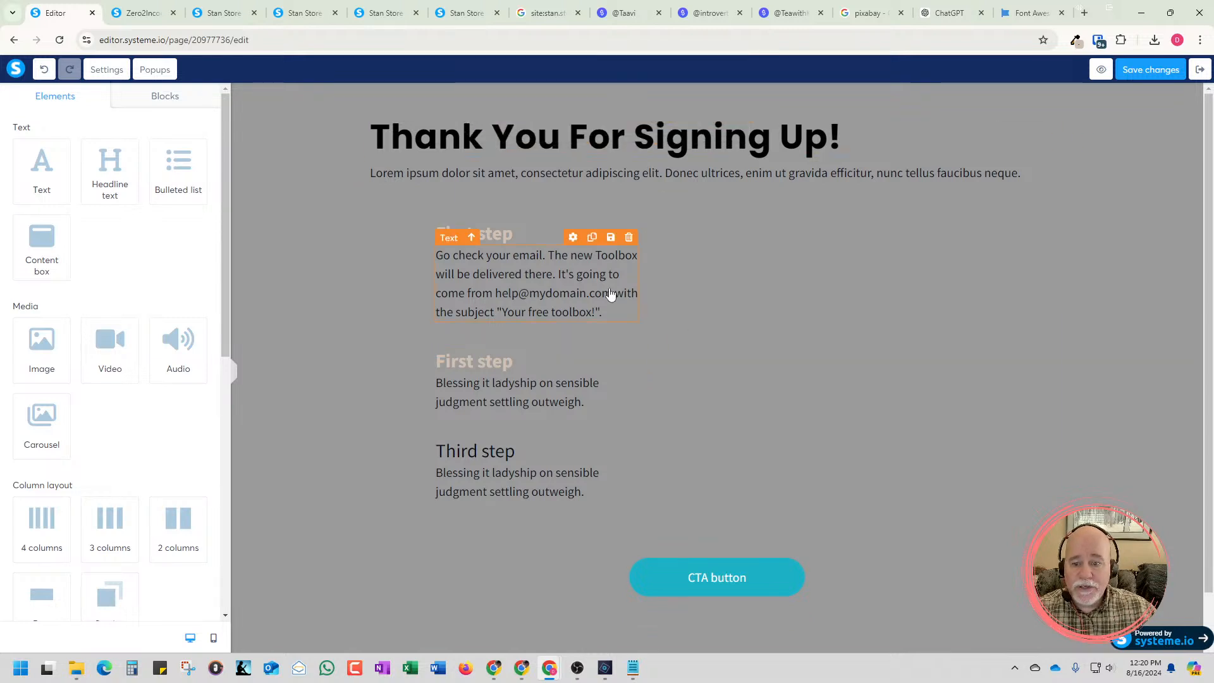
Change the duplicated title above the second description to "Second step"
left_click(502, 359)
left_click_drag(527, 362, 416, 364)
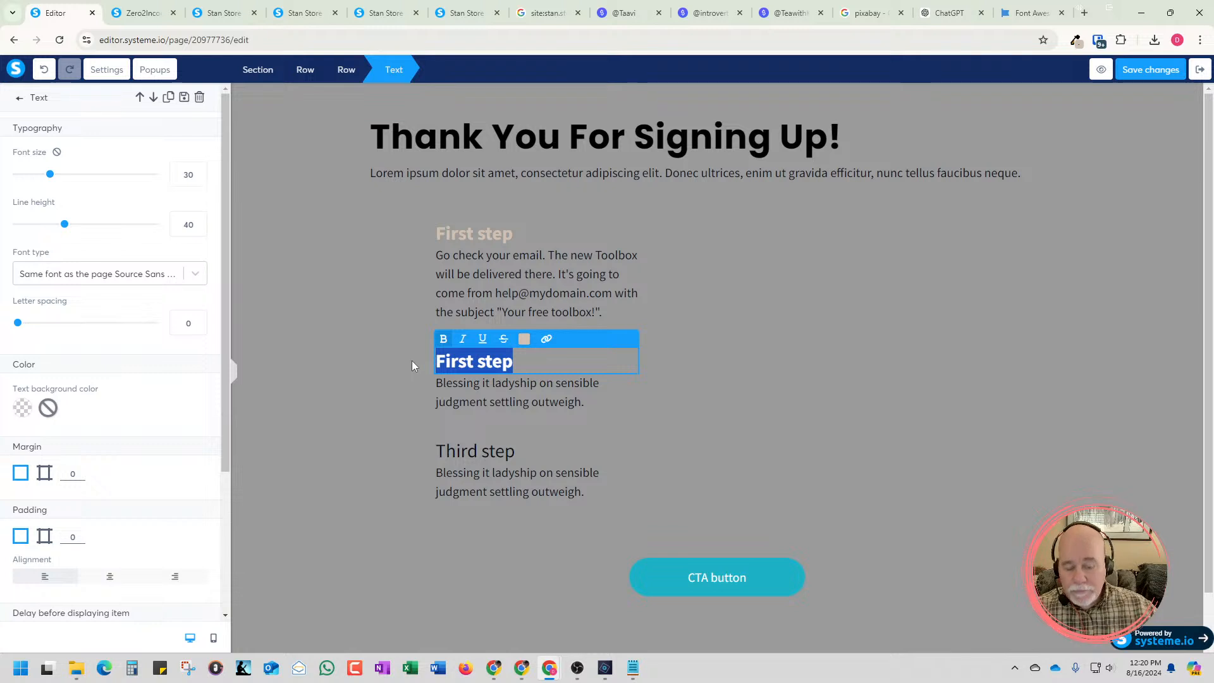
type("Second")
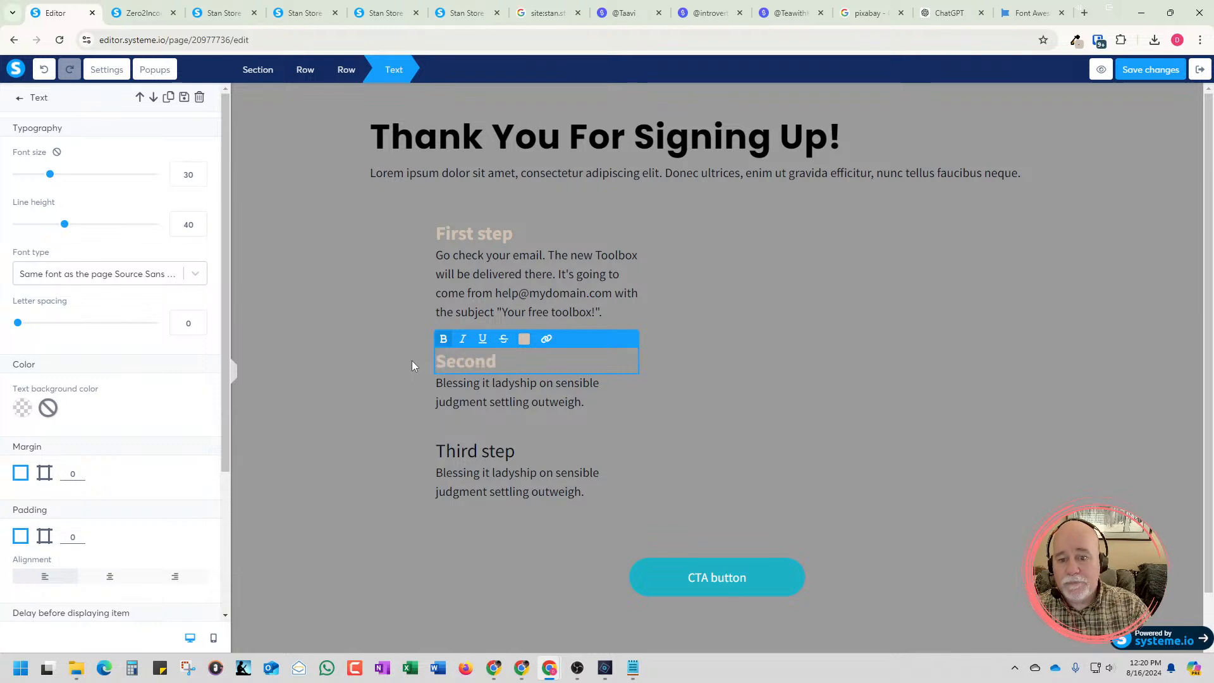
type(" st")
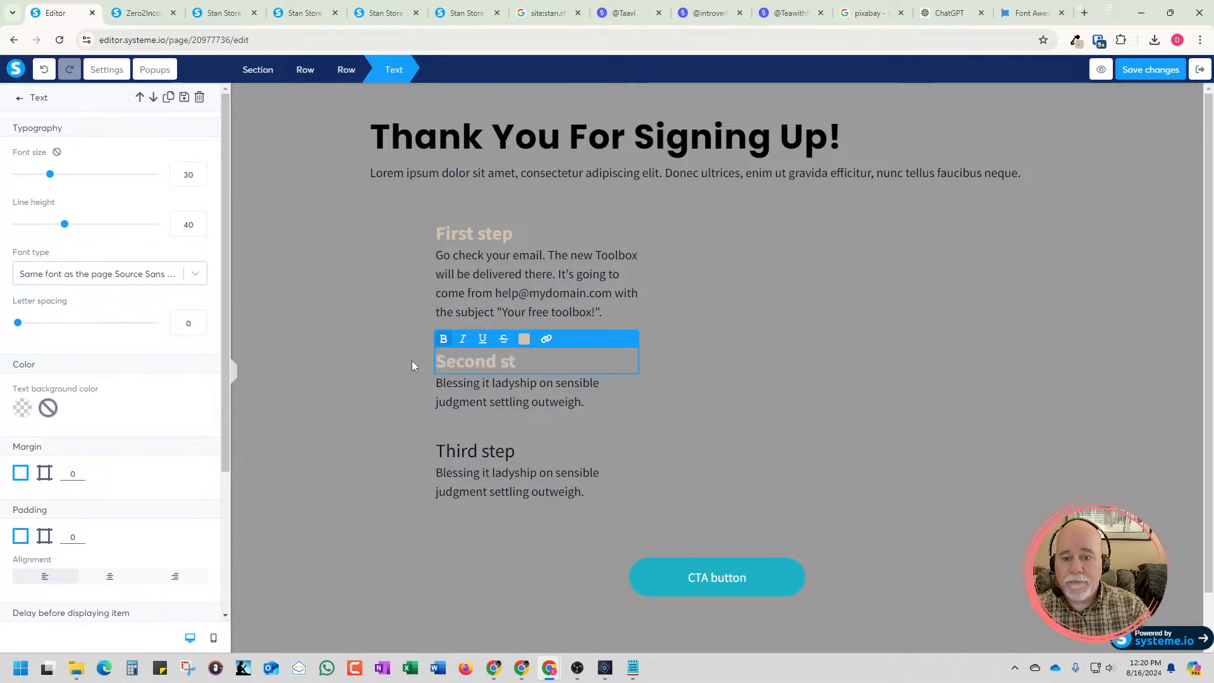
type("ep")
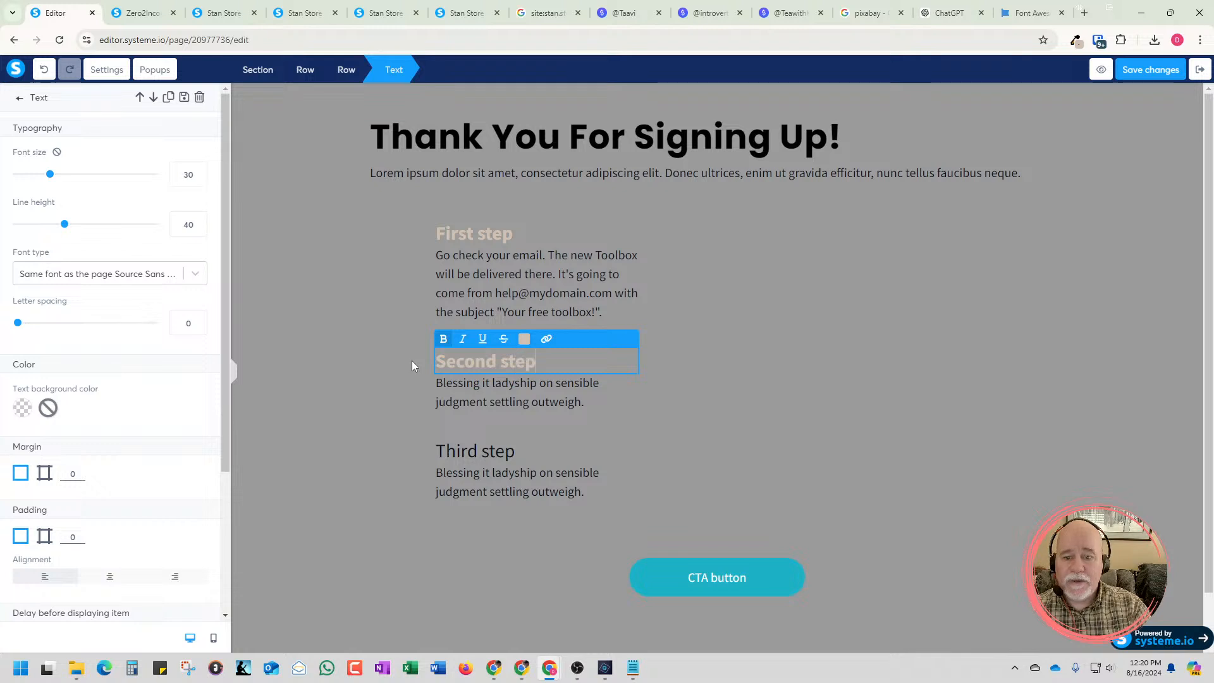
Replace the placeholder description under "Second step" with "If you don't see the email, please check your SPAM folder."
left_click(468, 390)
key("BackSpace")
type("If yo u")
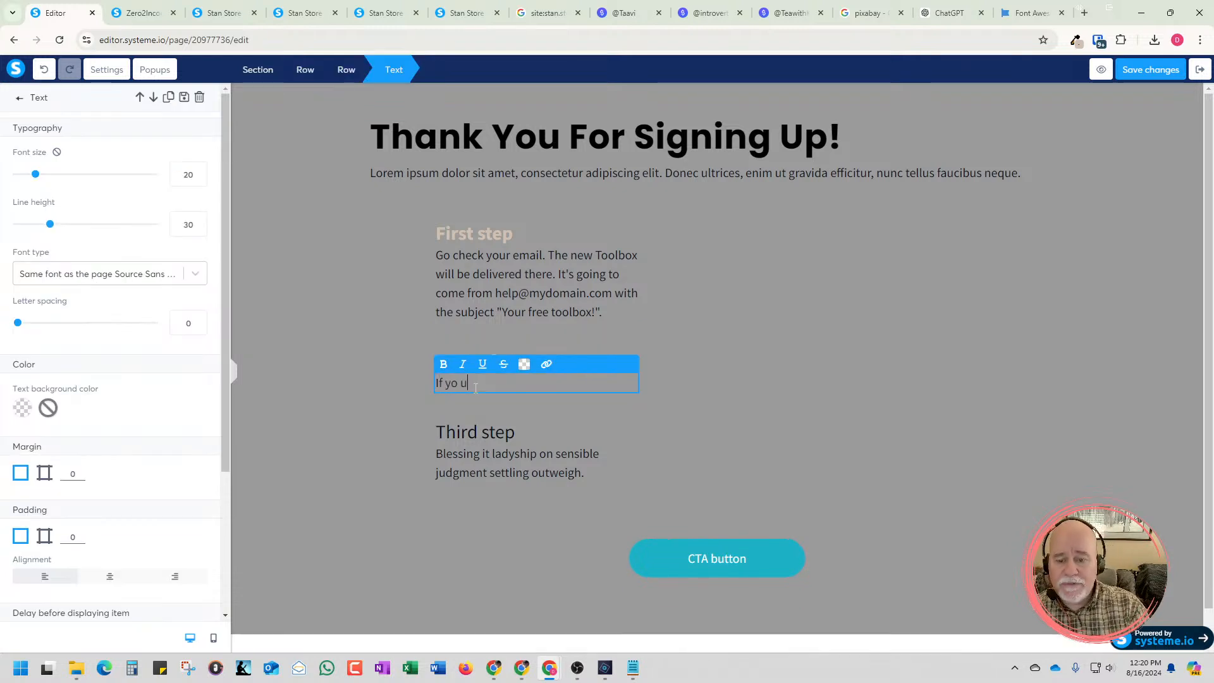
key("BackSpace")
key("BackSpace")
type("u don't ")
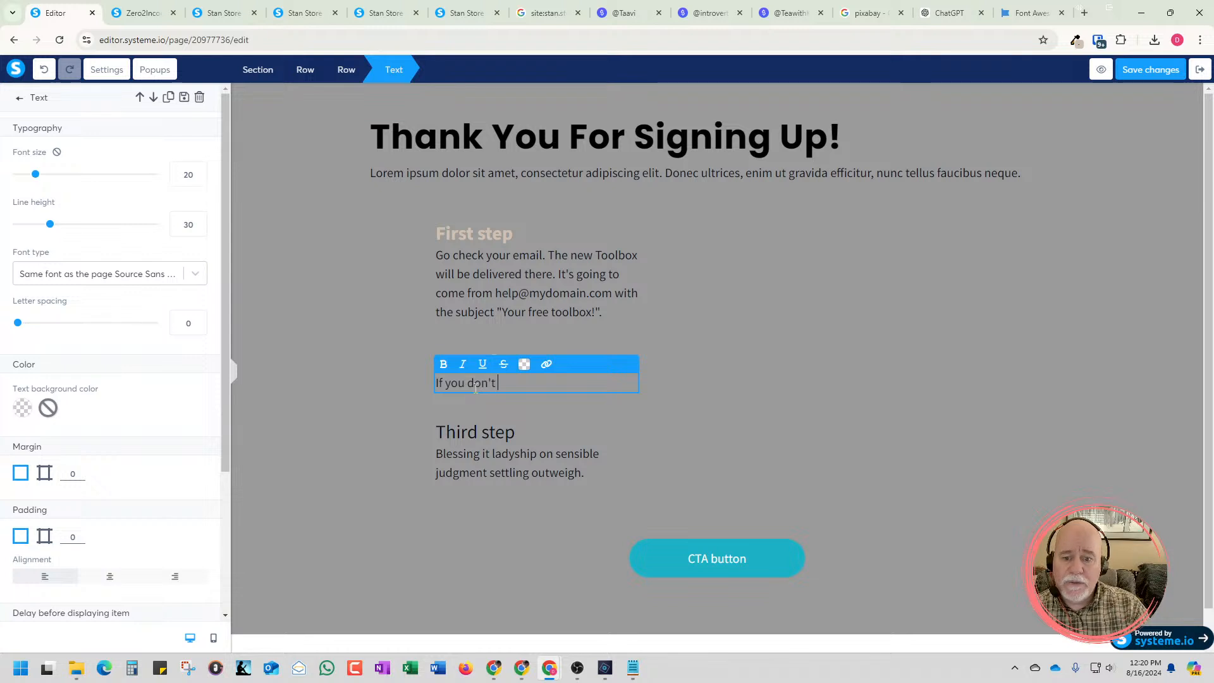
type("see the email")
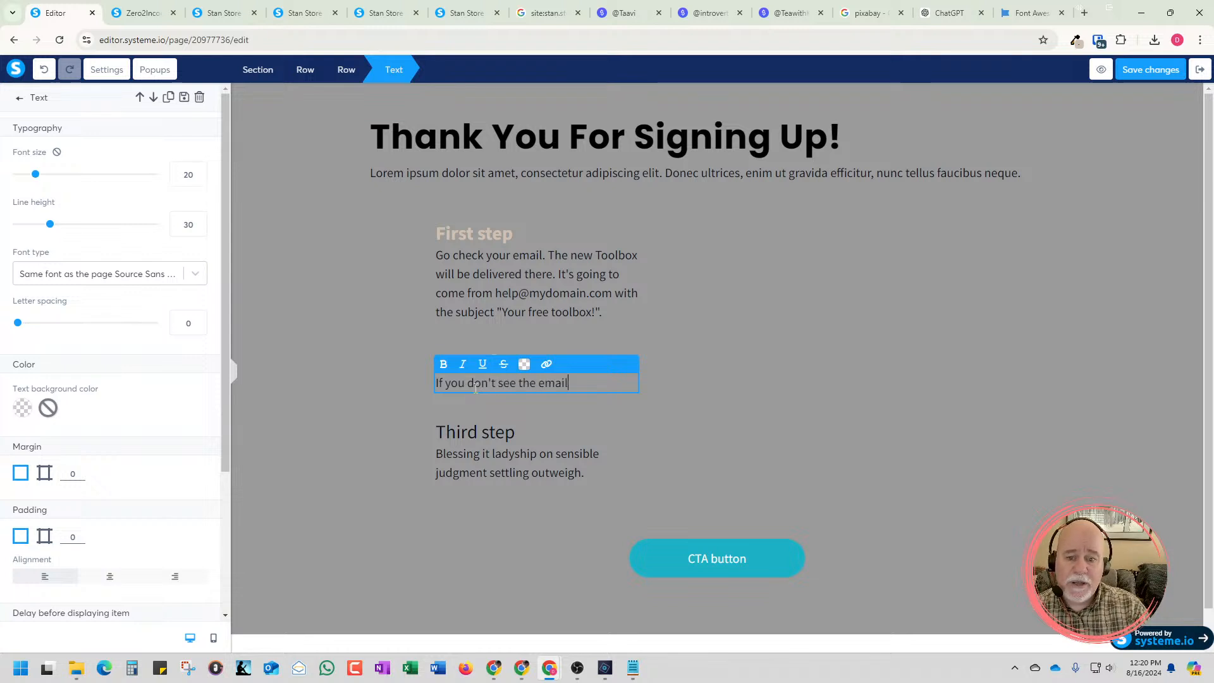
type(", pleas")
key("BackSpace")
key("BackSpace")
key("BackSpace")
type("ea")
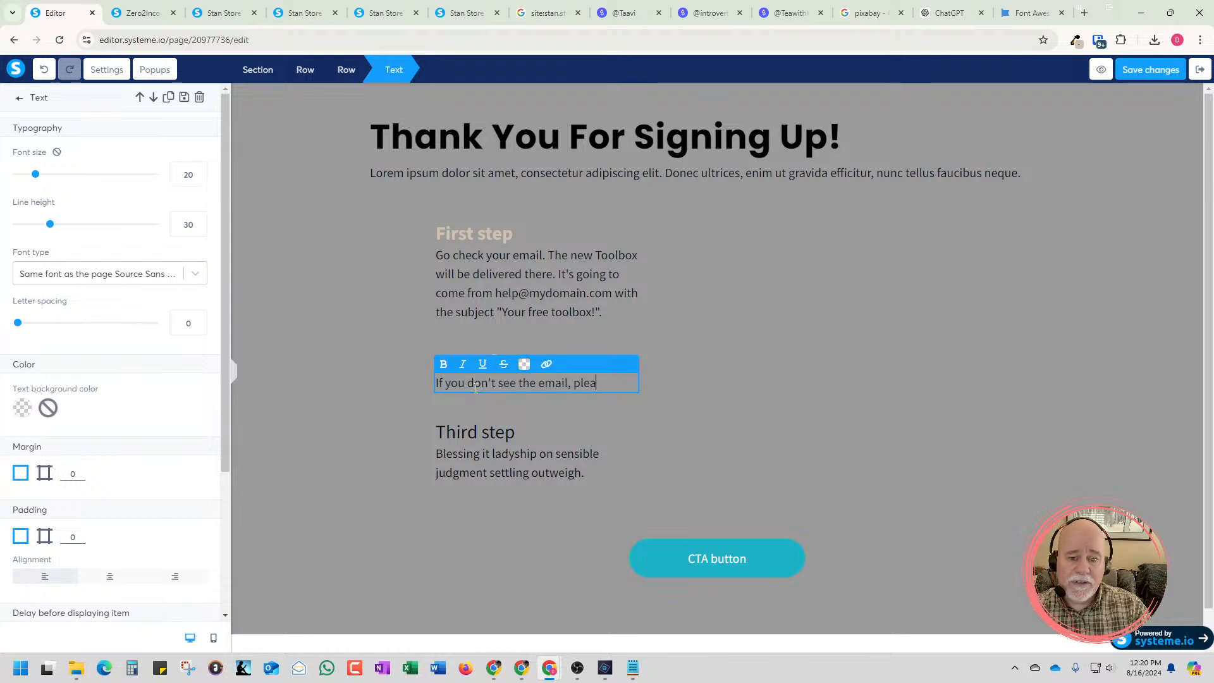
type("se check your spam")
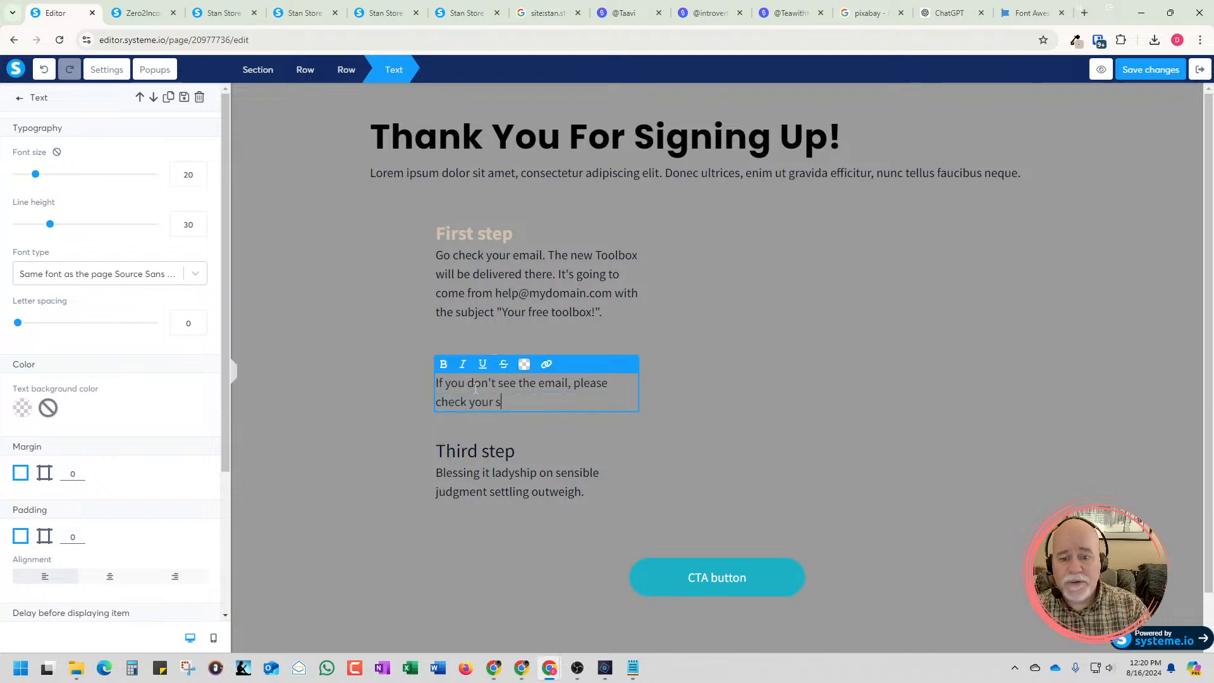
key("BackSpace")
key("BackSpace")
key("BackSpace")
key("BackSpace")
type("SP")
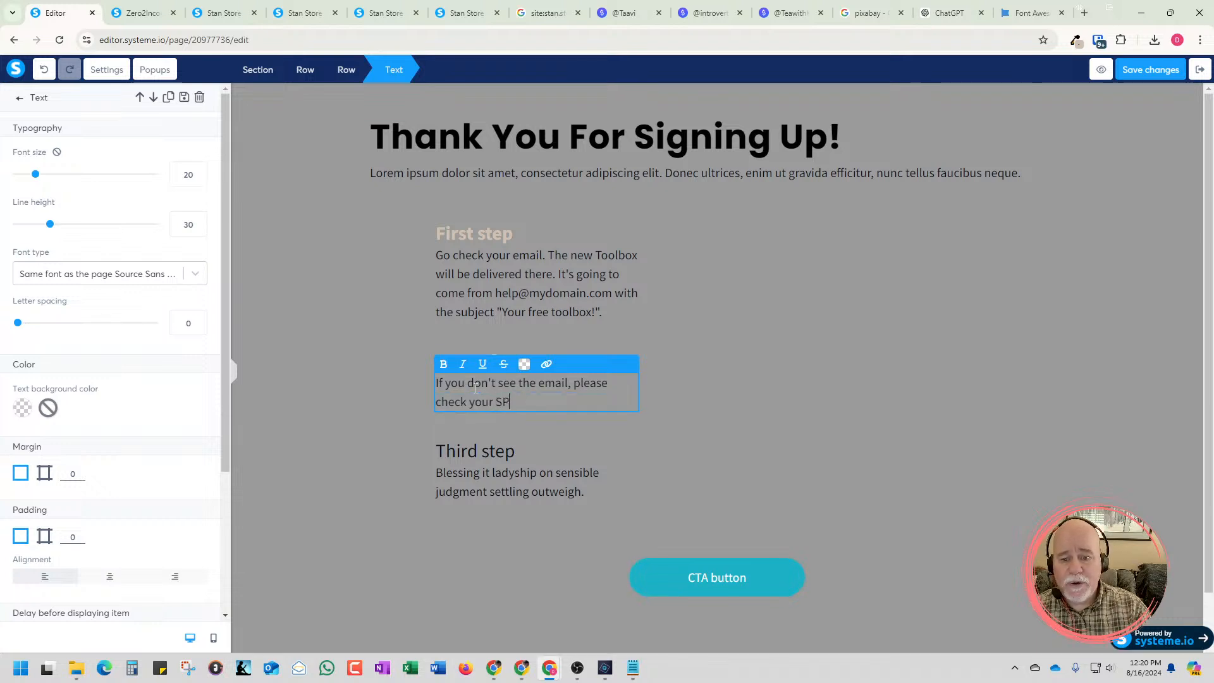
type("AM folder.")
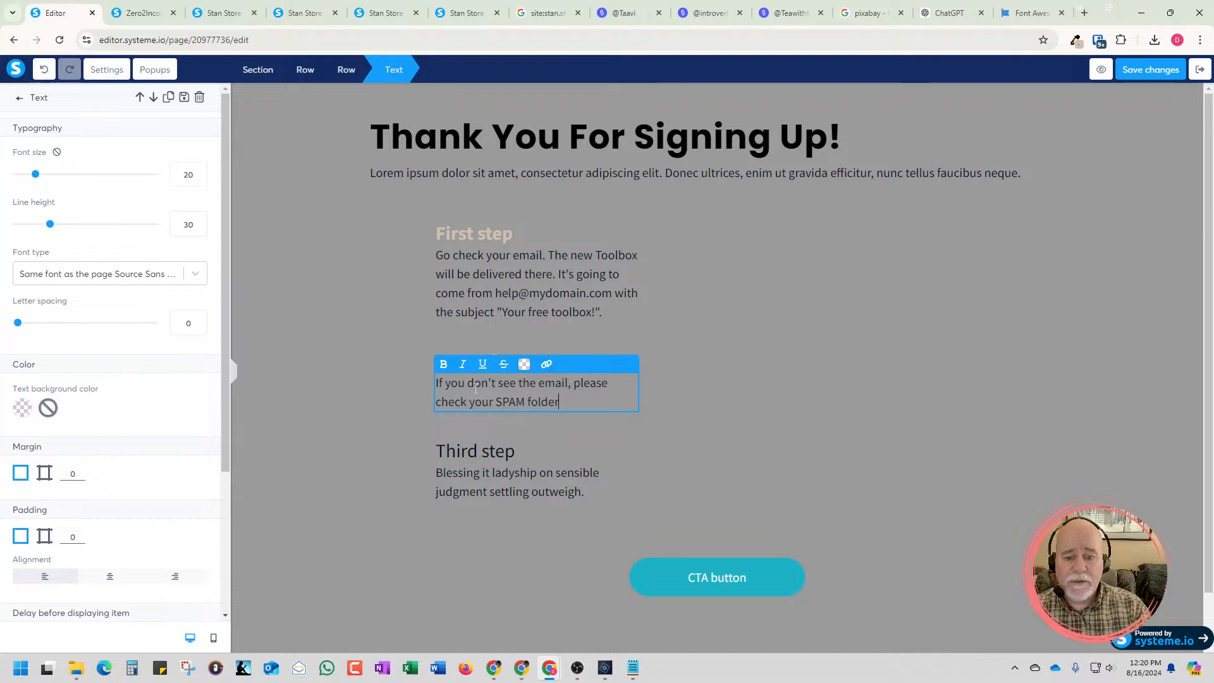
left_click(695, 377)
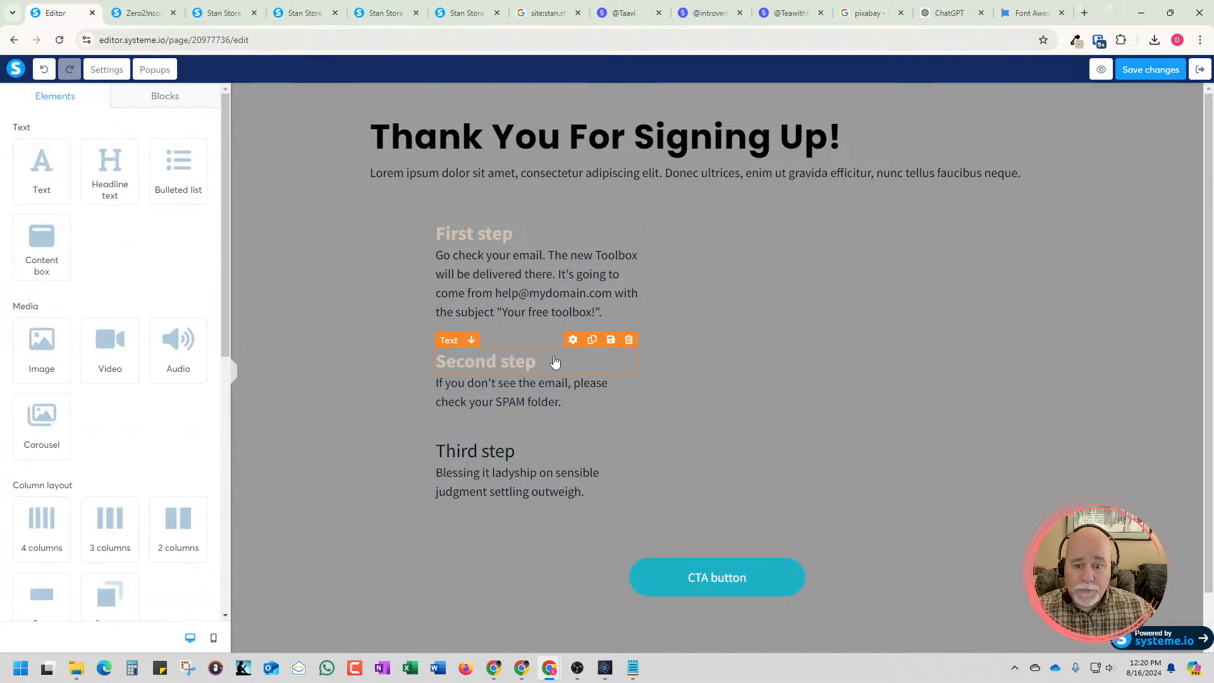
Replace the plain "Third step" title with a duplicate of the styled "Second step" title, deleting the original
left_click(592, 339)
left_click_drag(509, 375, 507, 490)
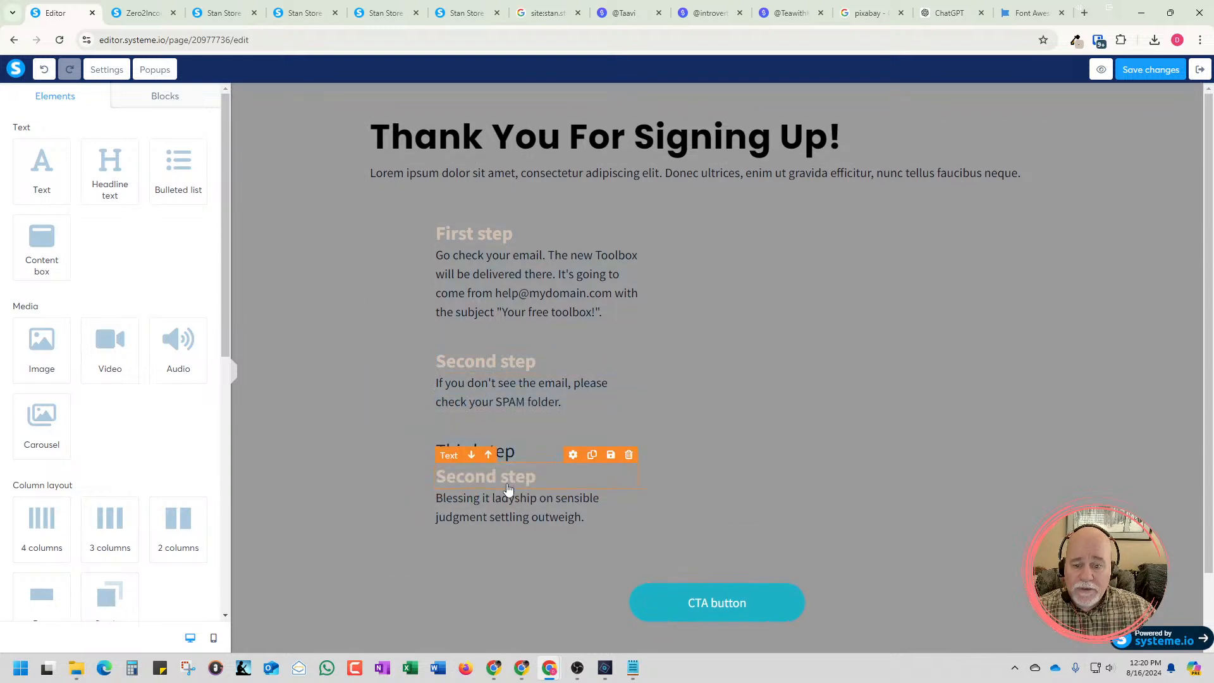
left_click(510, 451)
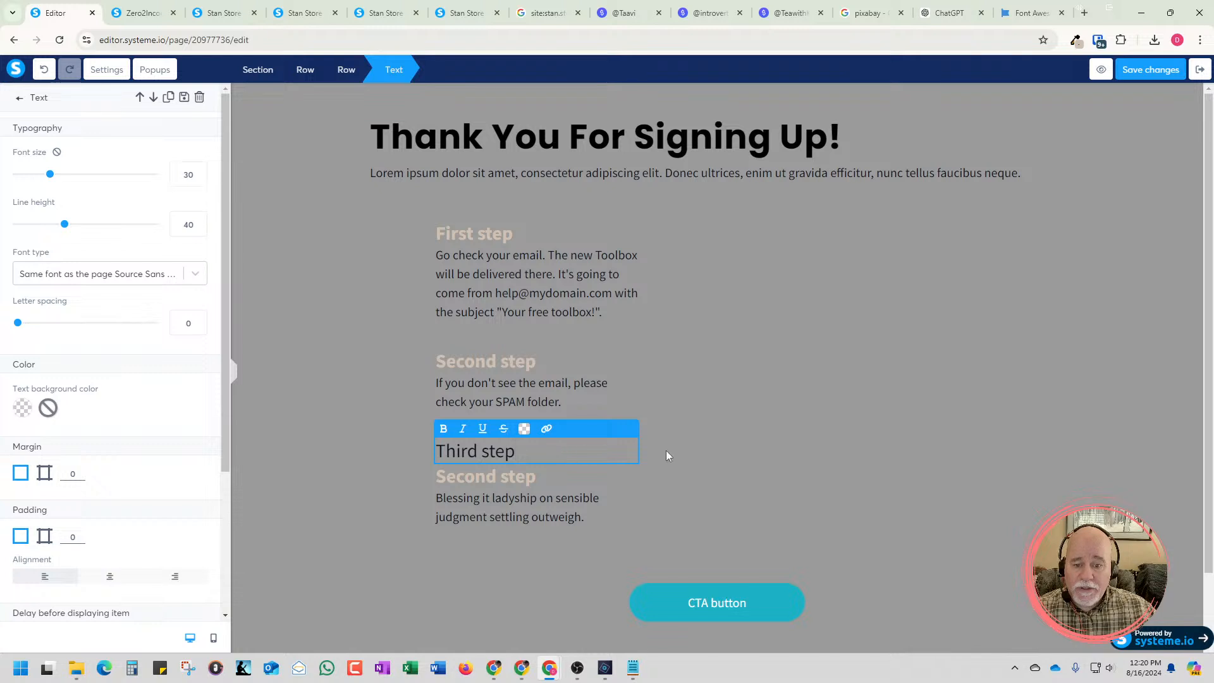
left_click(666, 455)
left_click(620, 445)
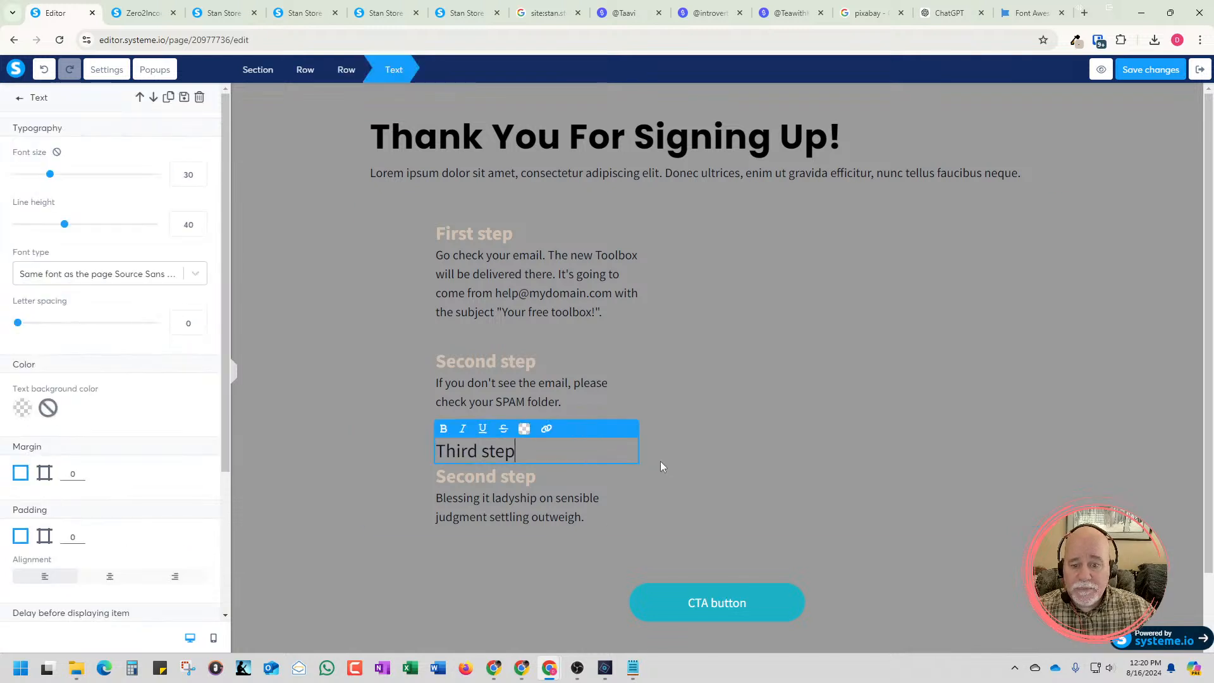
left_click(660, 466)
left_click(628, 429)
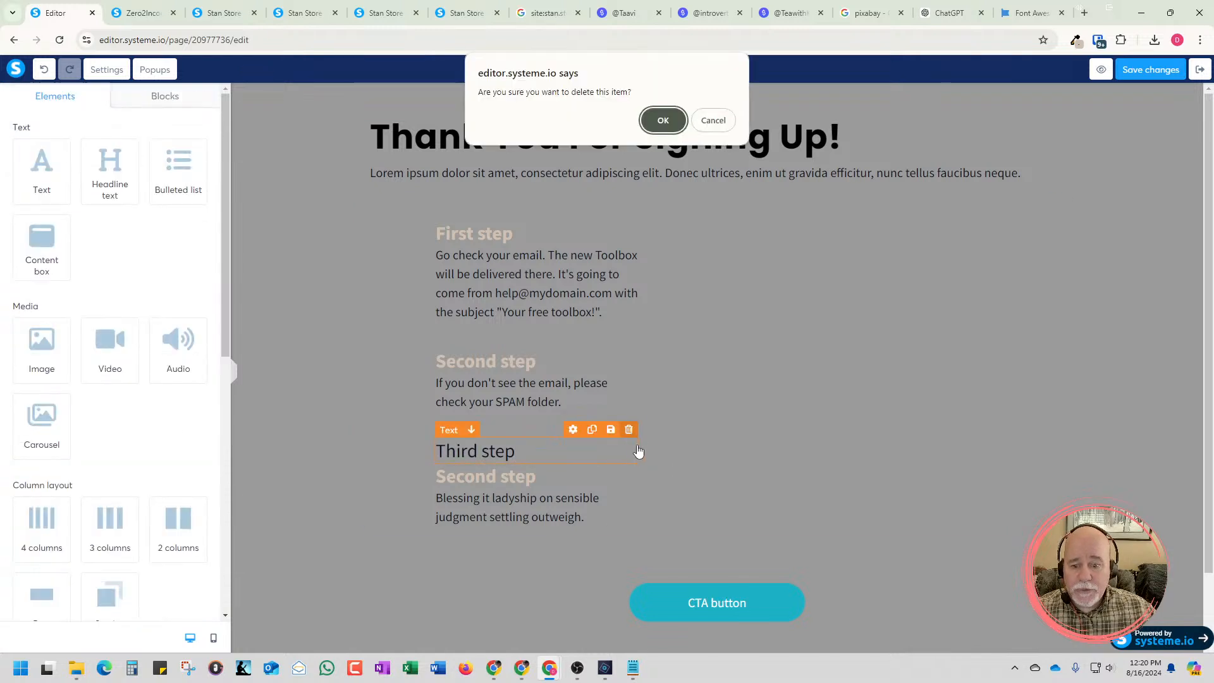
left_click(667, 127)
Change the duplicated title above the third description to "Third step"
triple_click(516, 454)
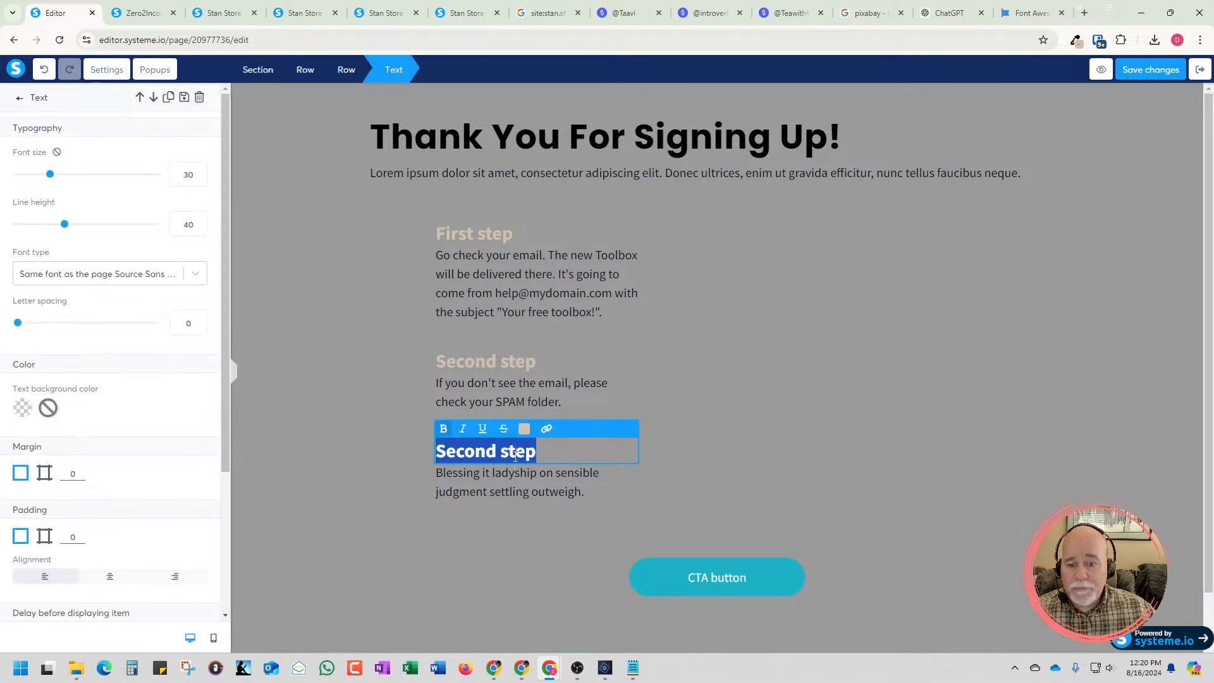
left_click(500, 453)
left_click_drag(539, 453, 430, 451)
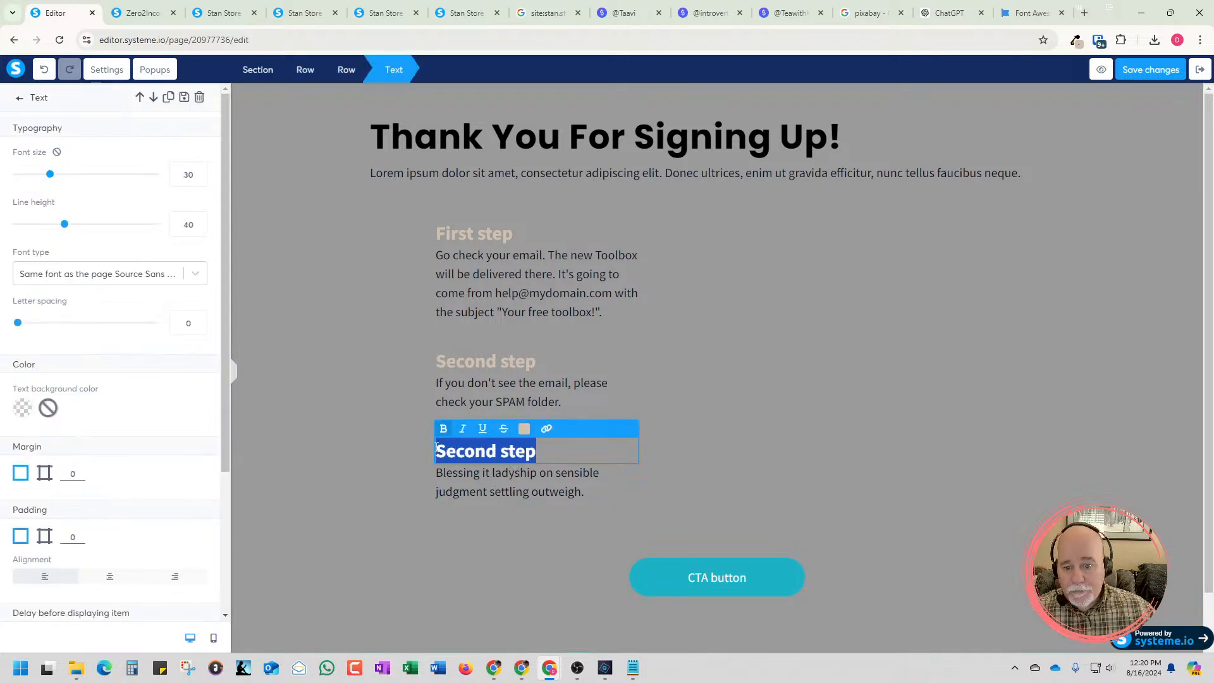
type("Third ")
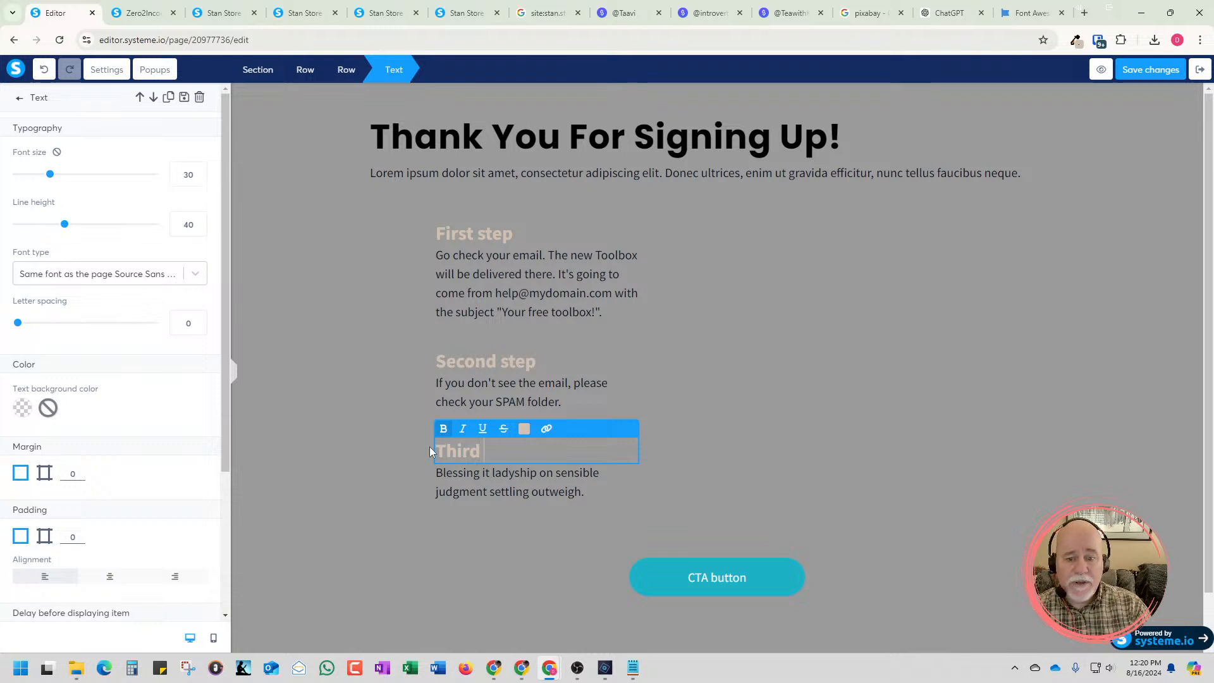
type("step")
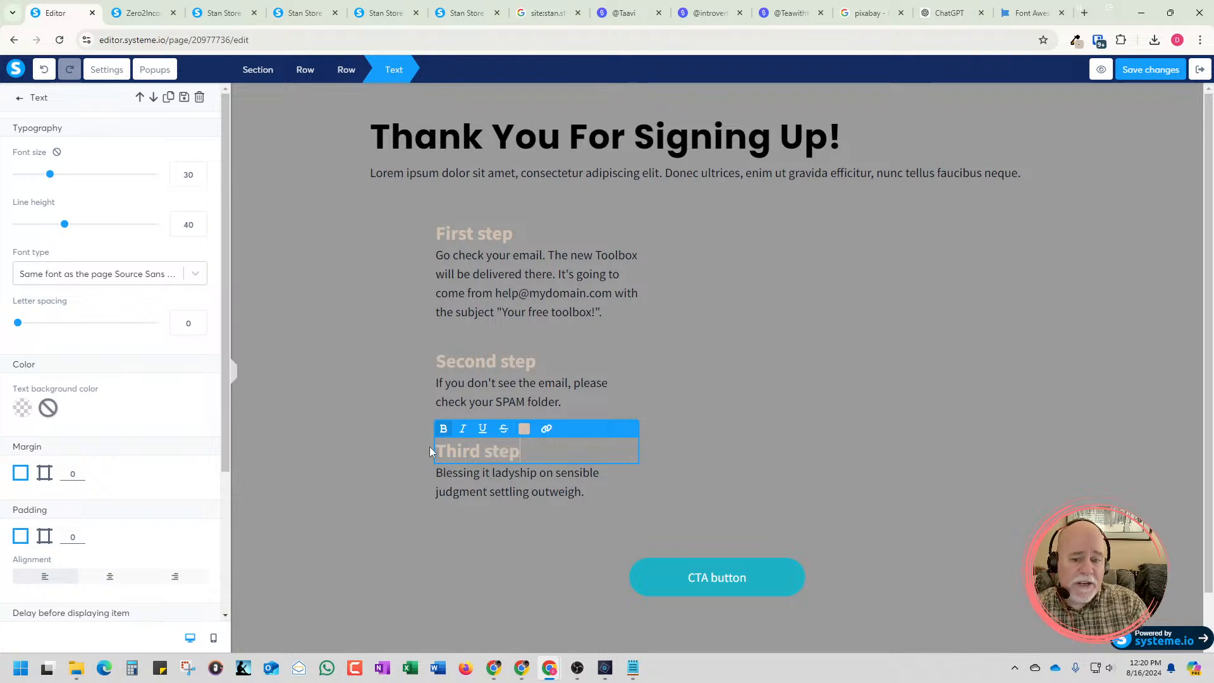
Replace the placeholder description under "Third step" with "Log In and start using your tool box!"
triple_click(472, 476)
key("BackSpace")
type("Log ")
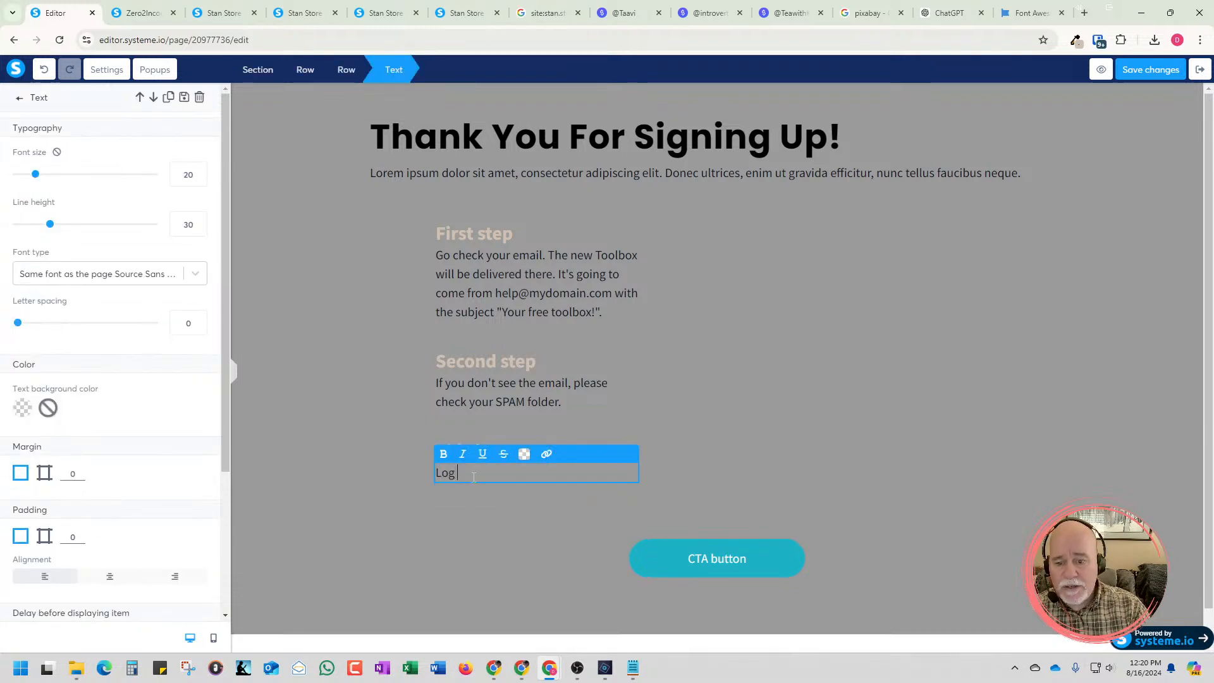
type("In and start ")
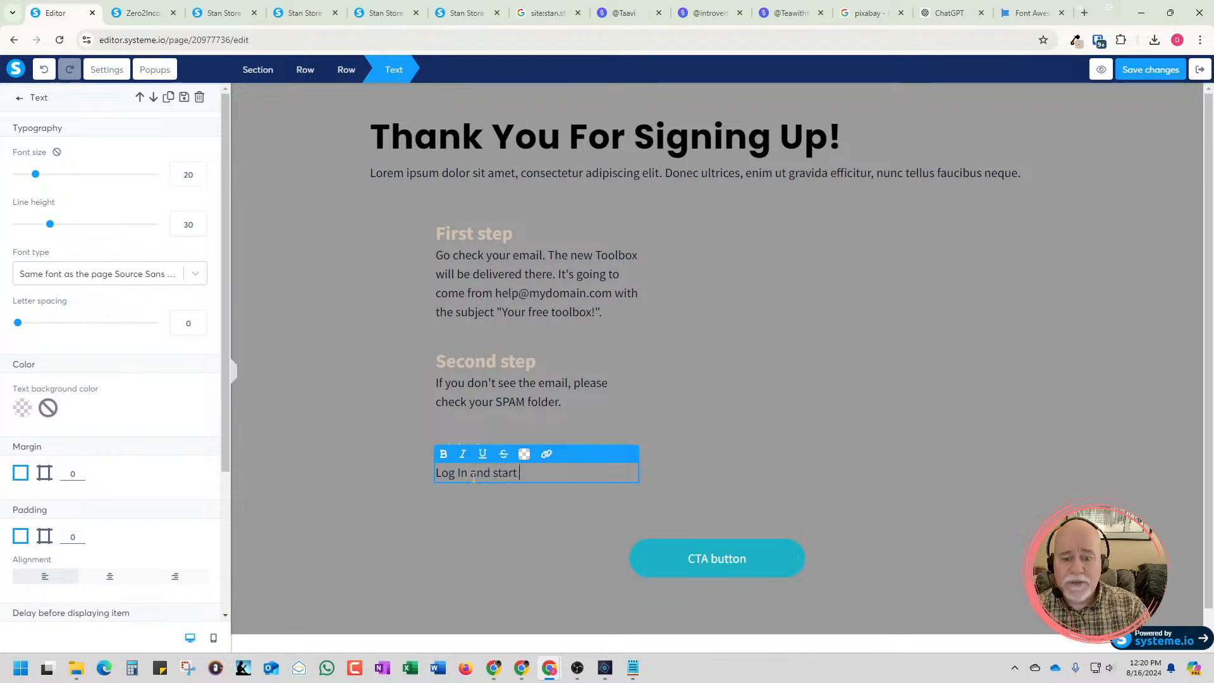
type("using you")
key("BackSpace")
key("BackSpace")
key("BackSpace")
type("using ")
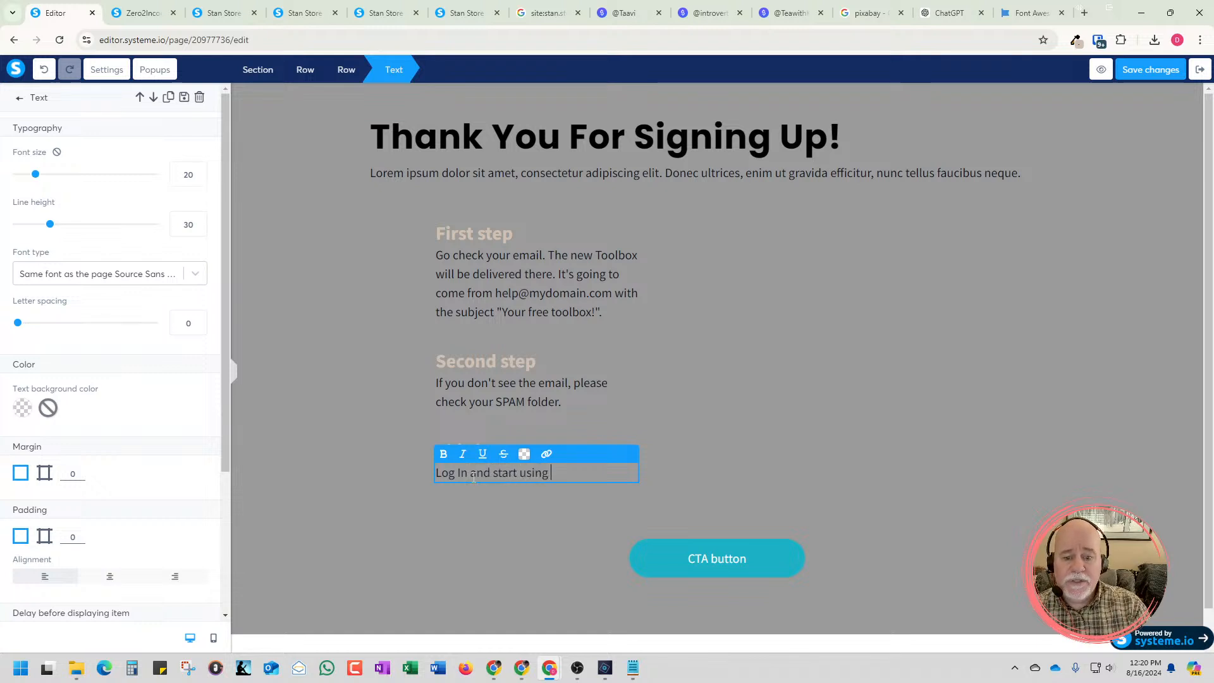
type("your tool")
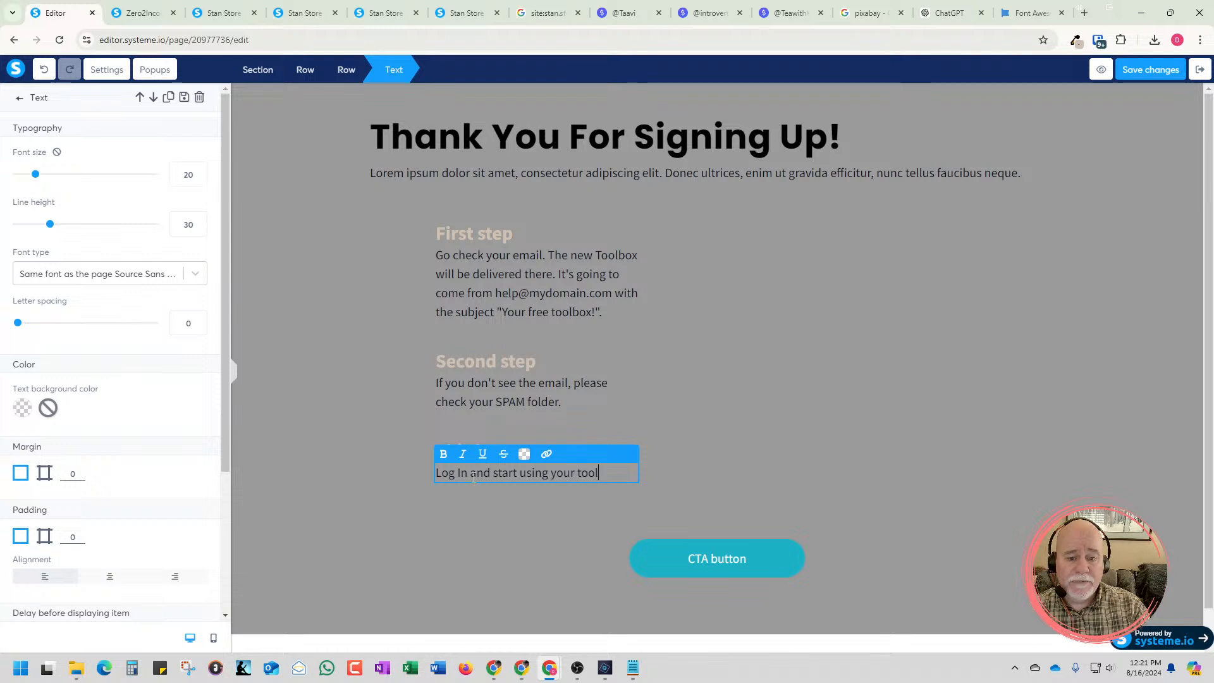
type(" box!")
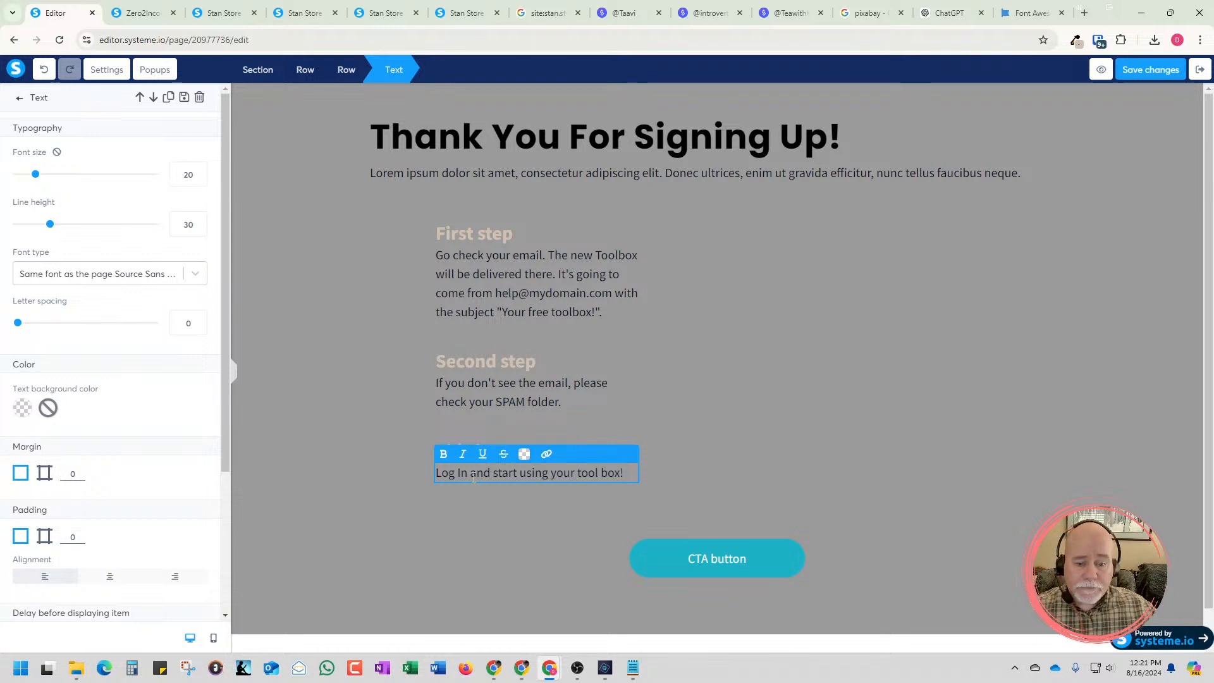
left_click(985, 379)
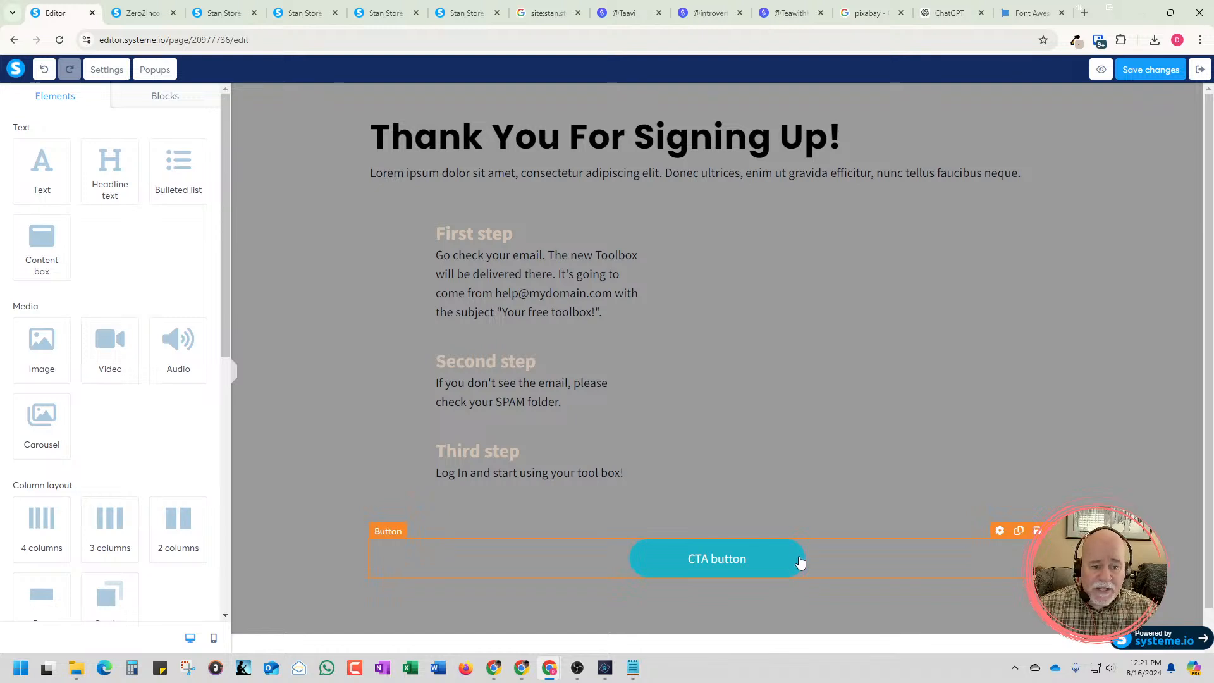
Delete the CTA button below the three steps
key("Delete")
key("Return")
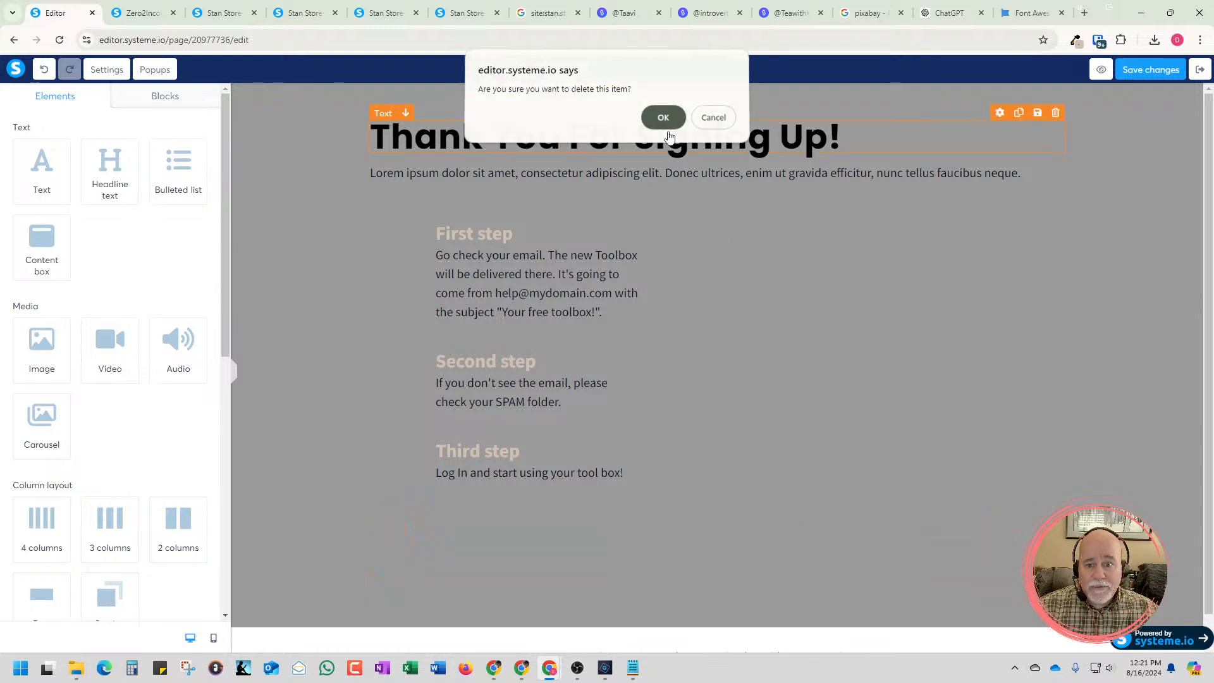
left_click(762, 302)
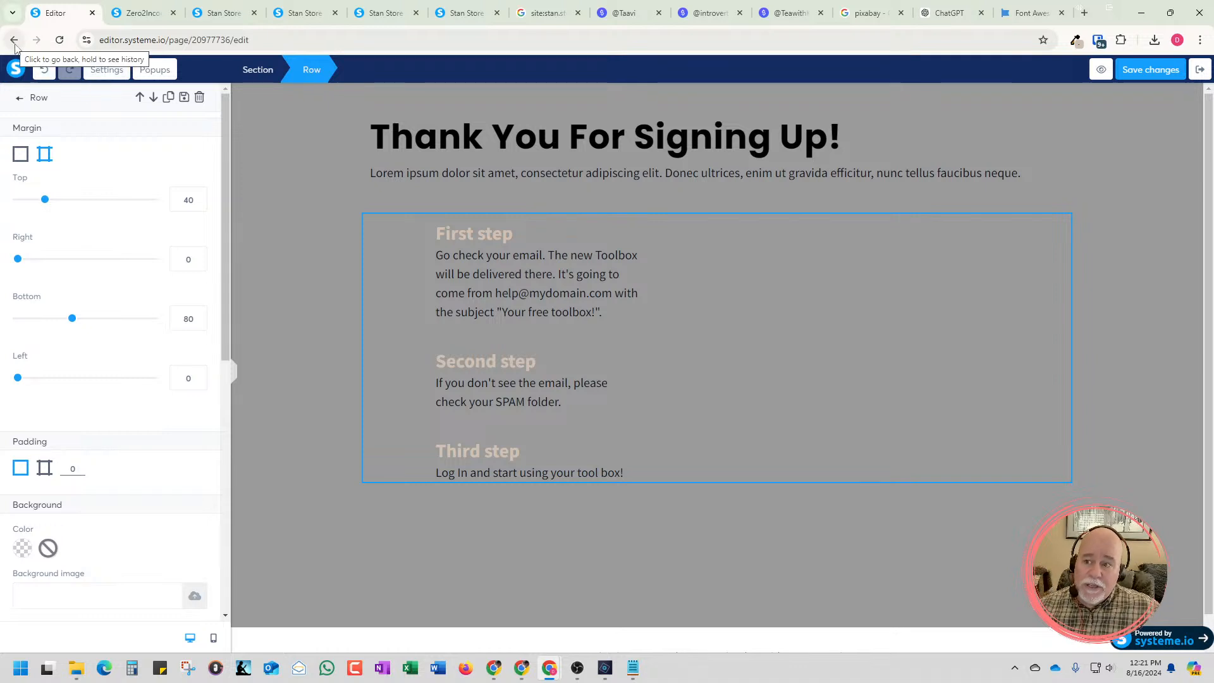
Return to the Zero2Income Stan Store Template funnel, reload it and open the Thank You For Signing Up! step's configuration
left_click(15, 43)
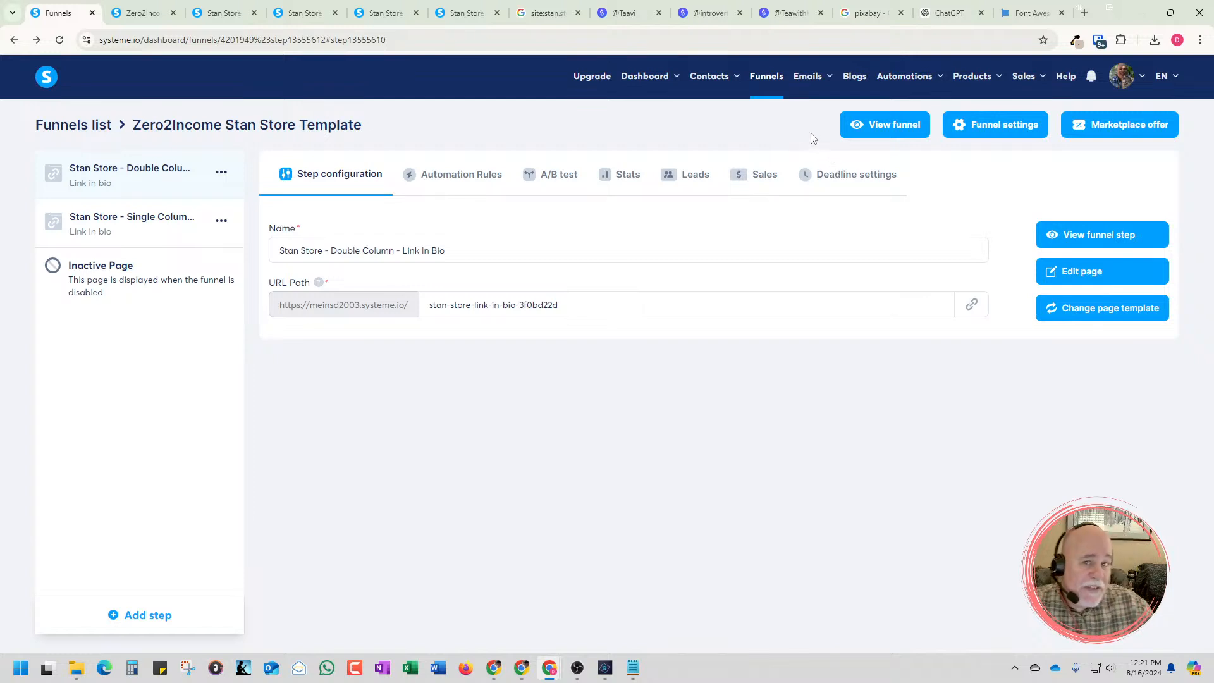
mouse_move(832, 100)
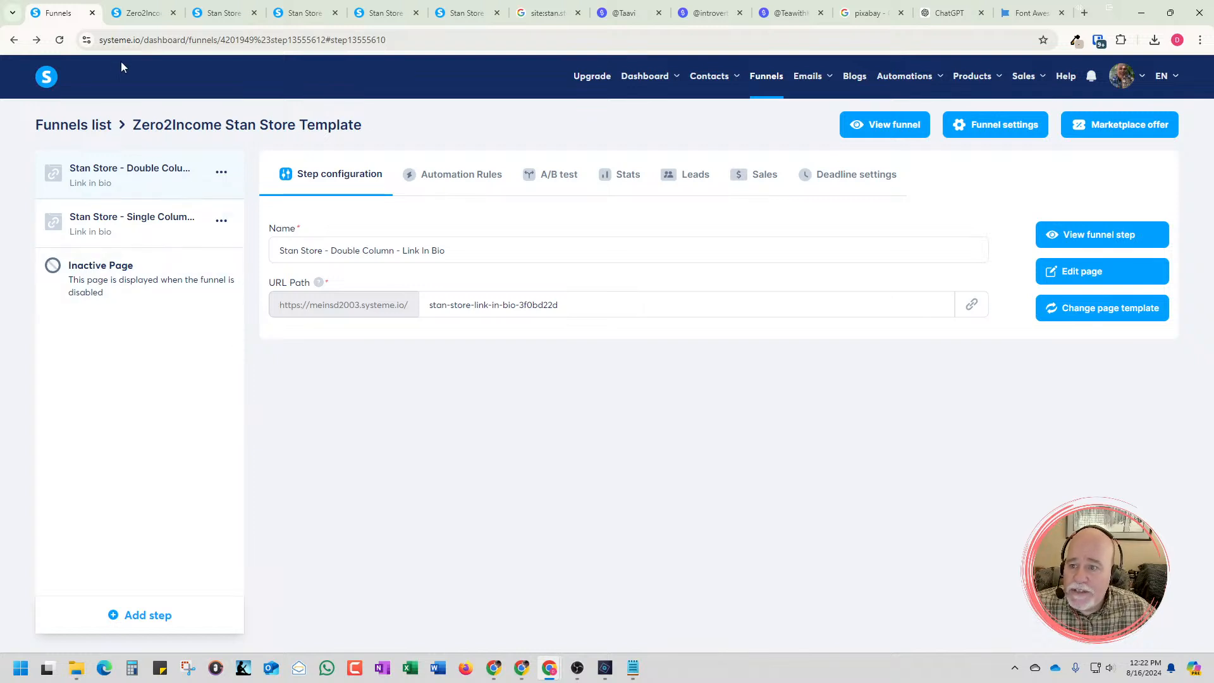
left_click(60, 40)
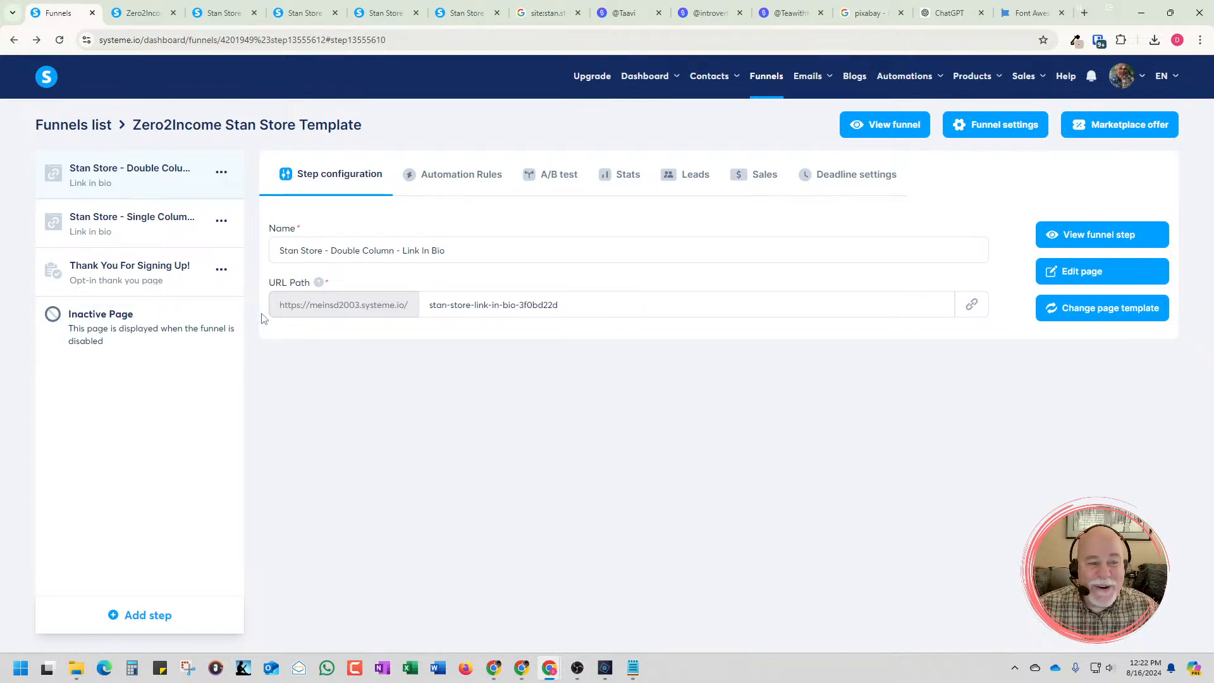
left_click(180, 278)
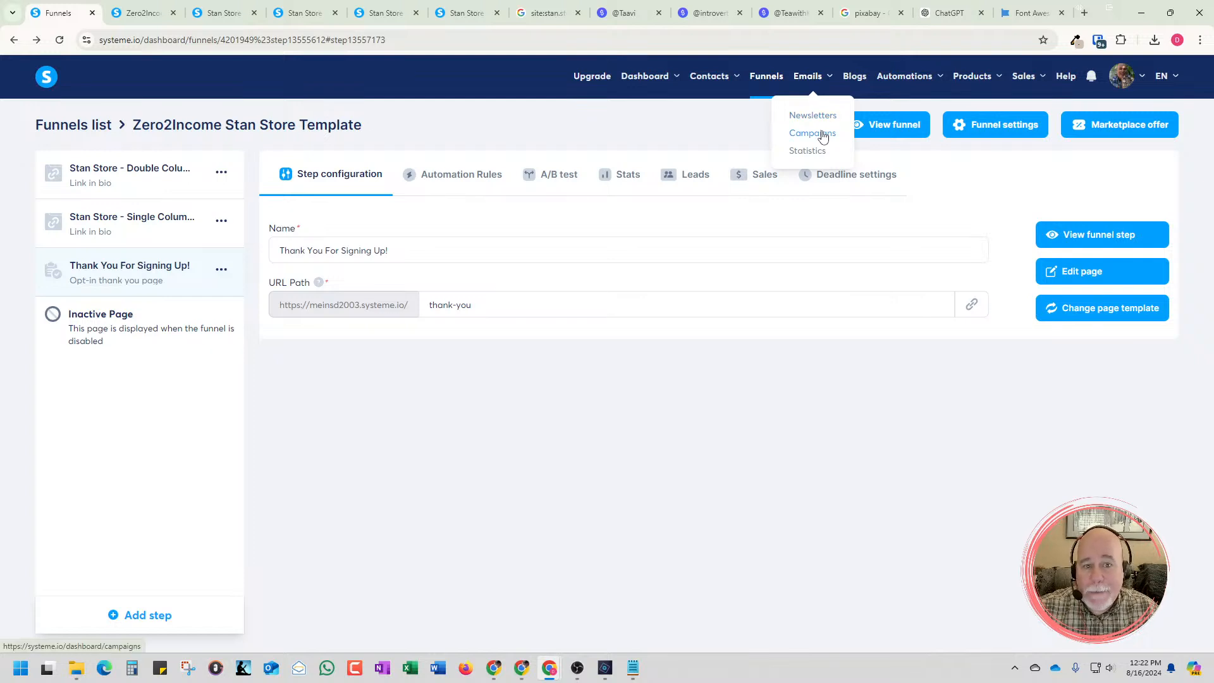
Open the [SMF] Basic Sale Confirmation Email campaign and review the content of its "Thank you so much for purchasing!" email
left_click(822, 138)
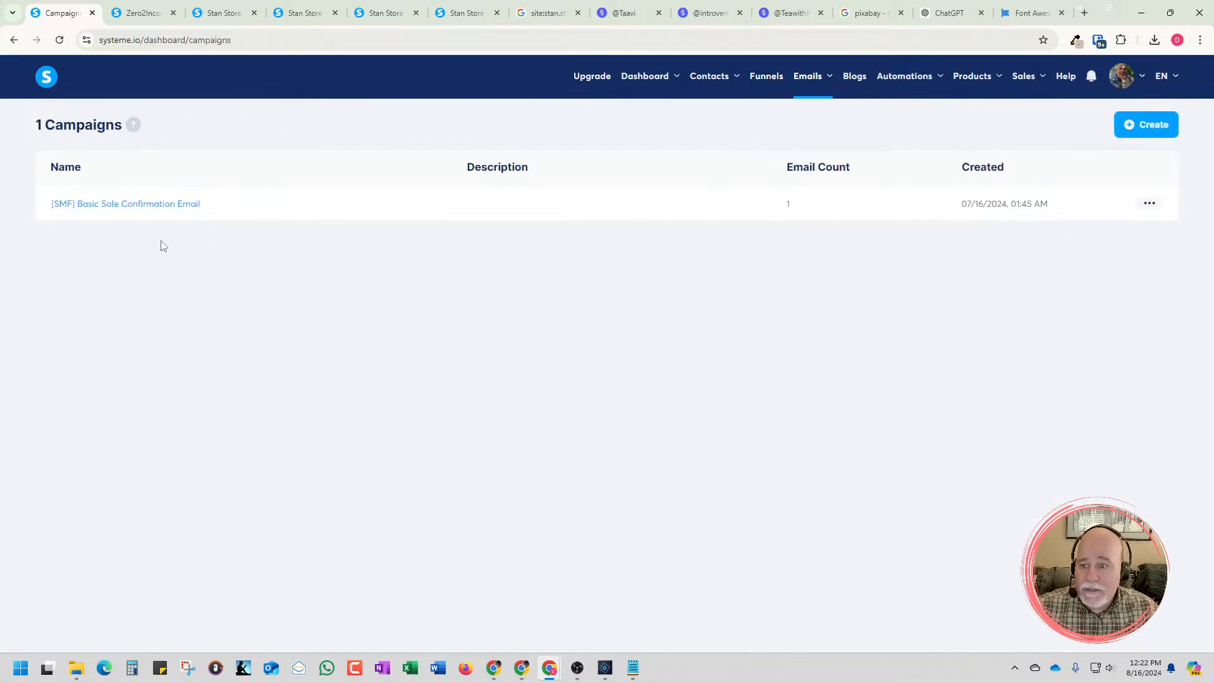
left_click(138, 212)
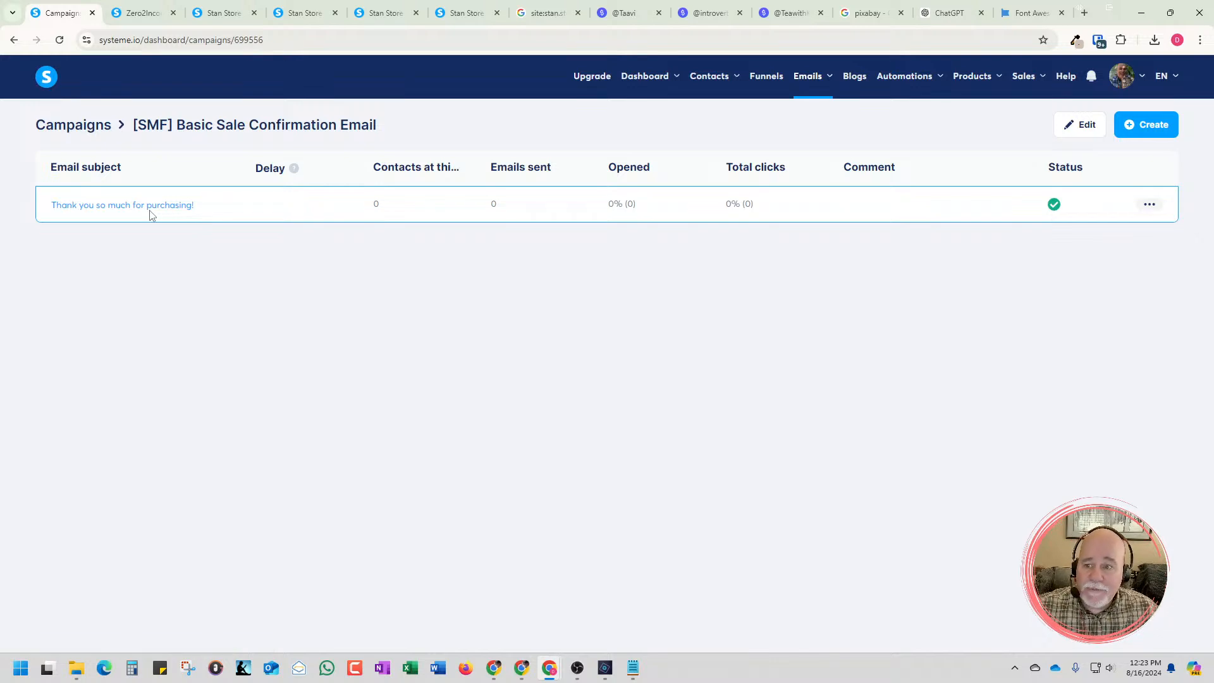
left_click(151, 209)
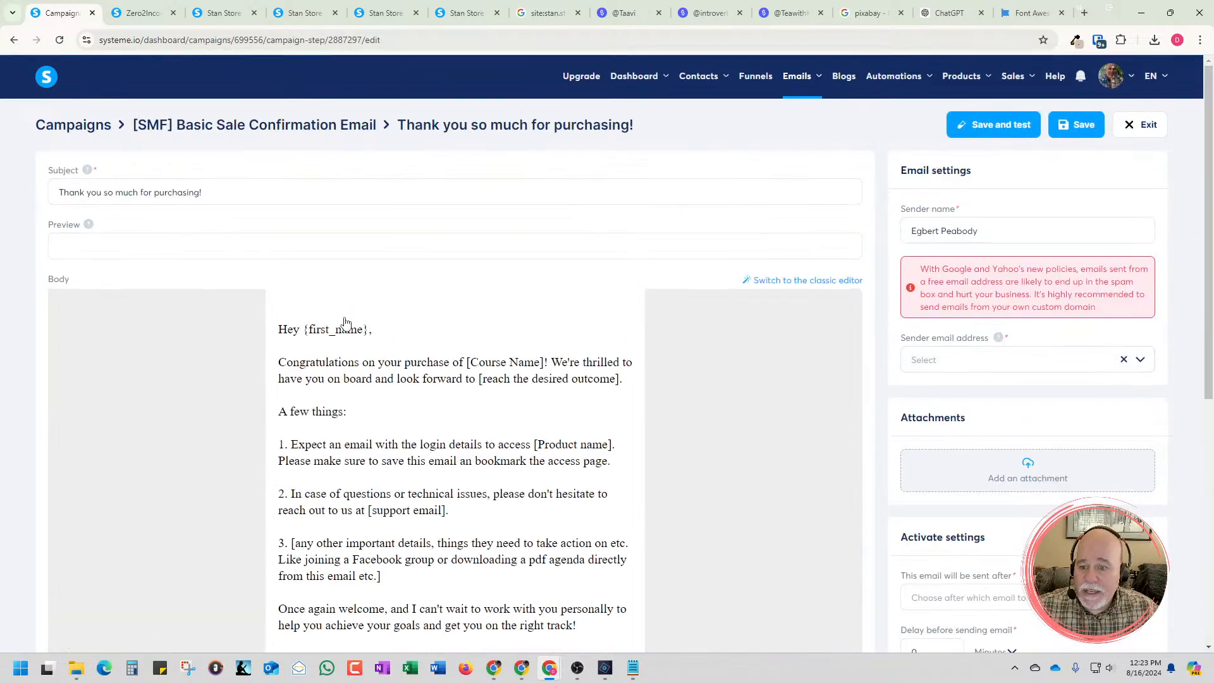
scroll(345, 323, "down", 1)
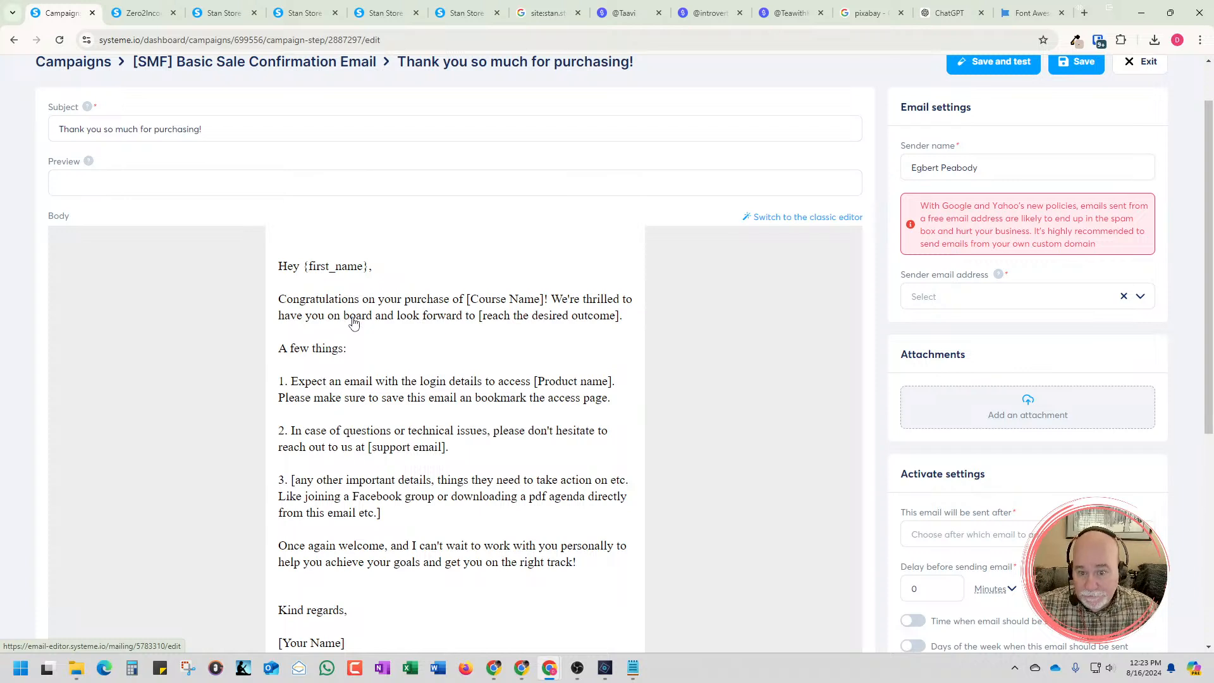
scroll(353, 323, "down", 2)
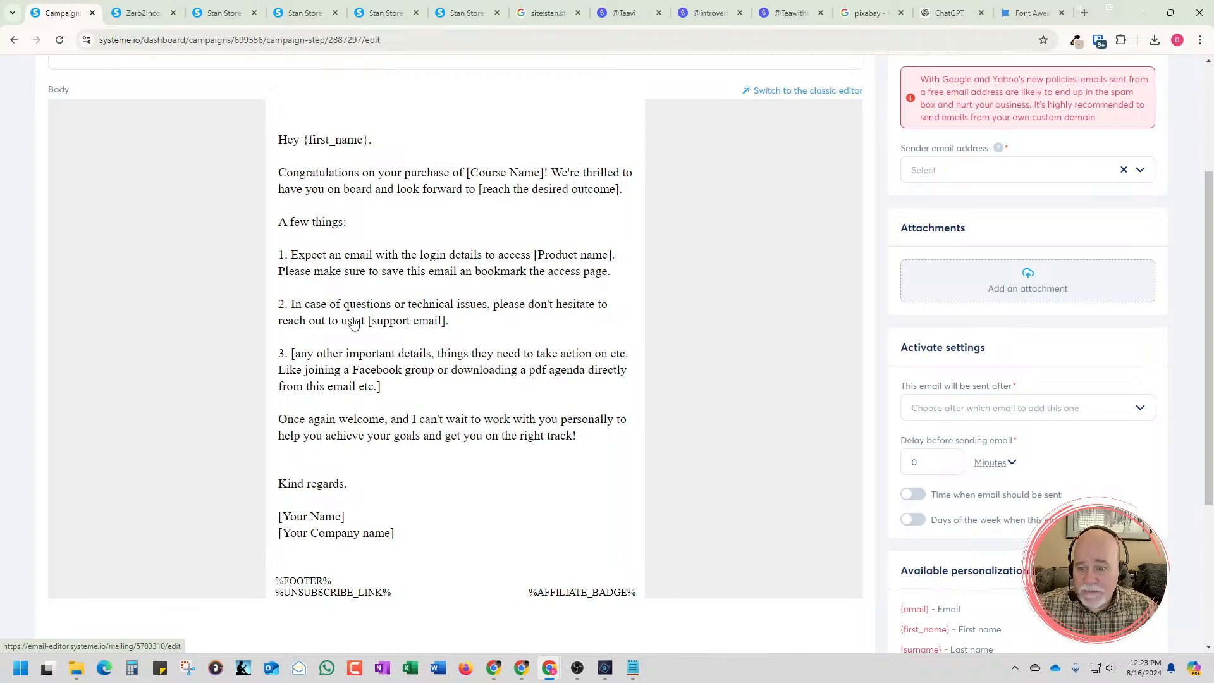
scroll(353, 323, "up", 2)
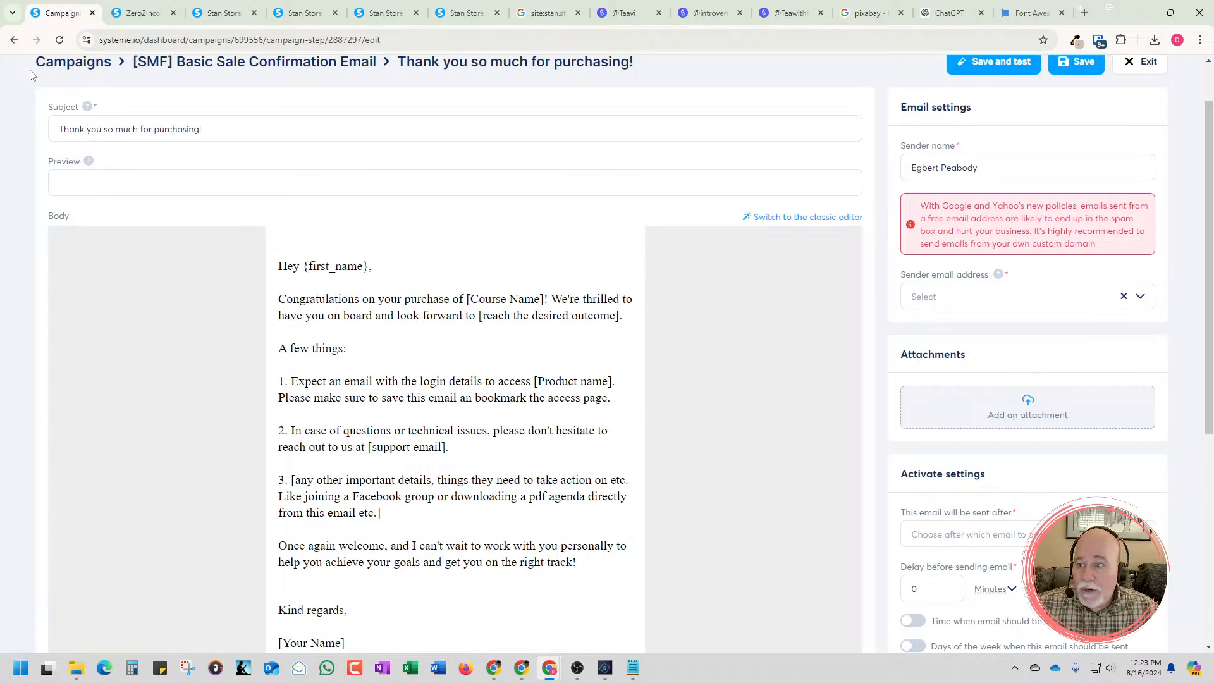
Exit the purchase thank-you email without saving and return to the list of email campaigns
left_click(14, 40)
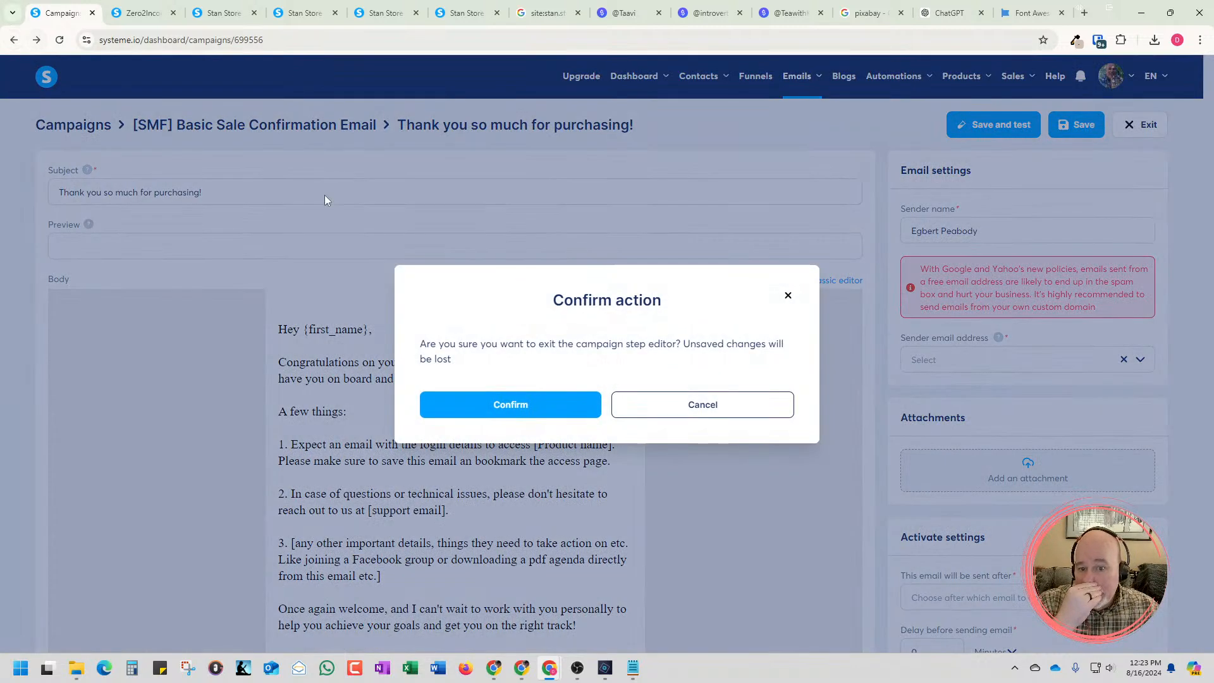
left_click(567, 405)
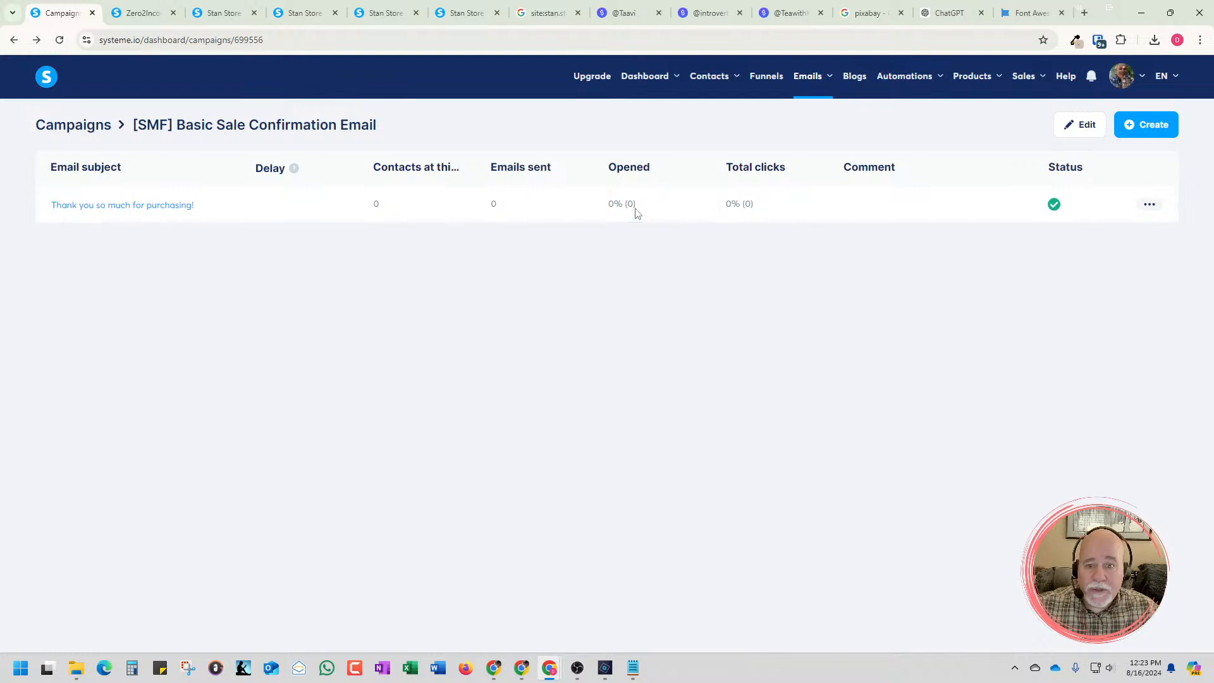
left_click(85, 129)
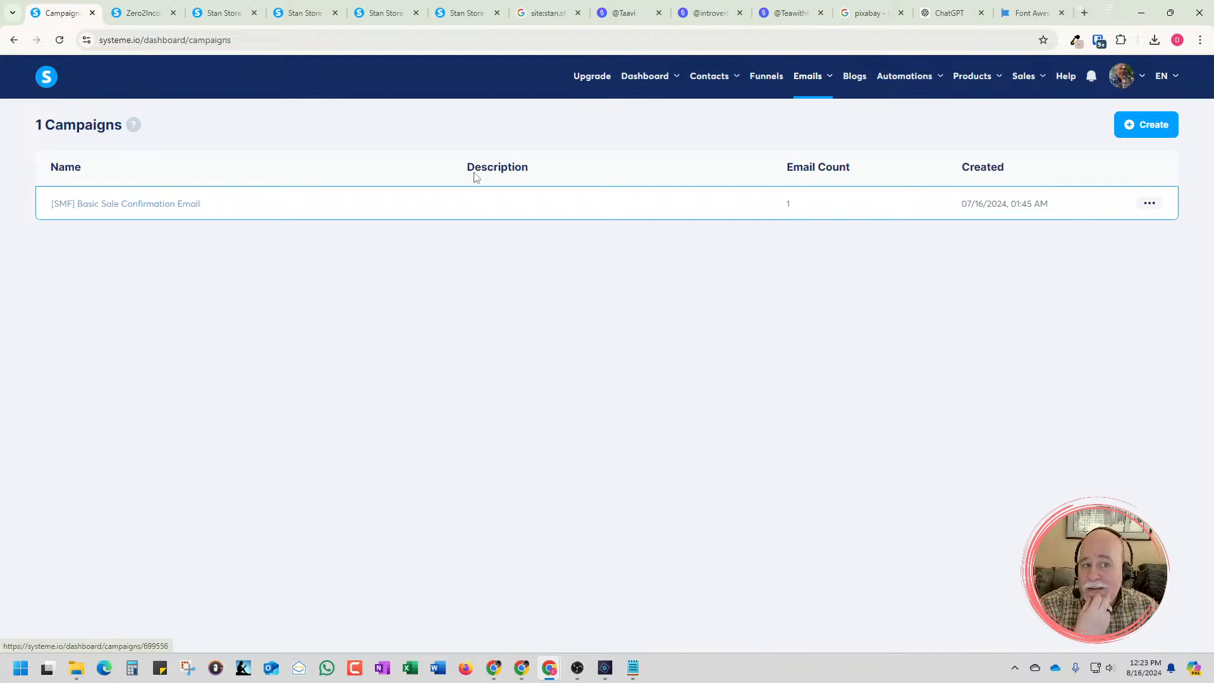
Open systeme.io/pricing in a new browser tab and compare the plans' limits on automation rules, workflows, tags and email campaigns
left_click(1084, 13)
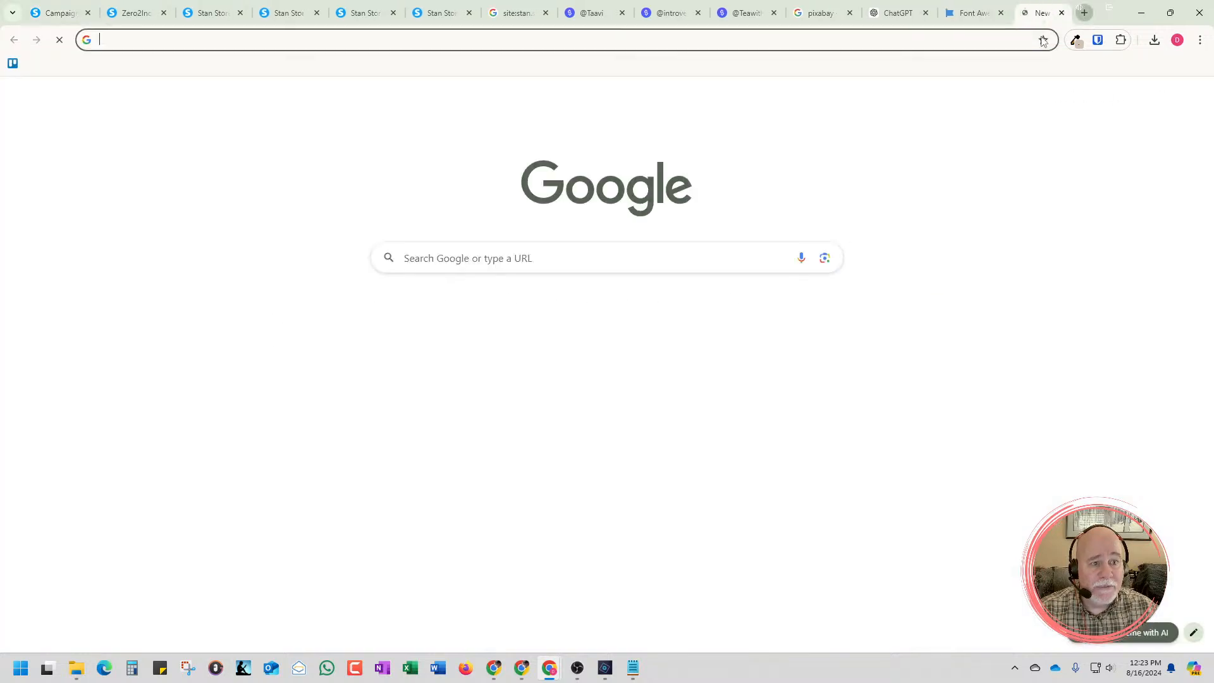
type("system")
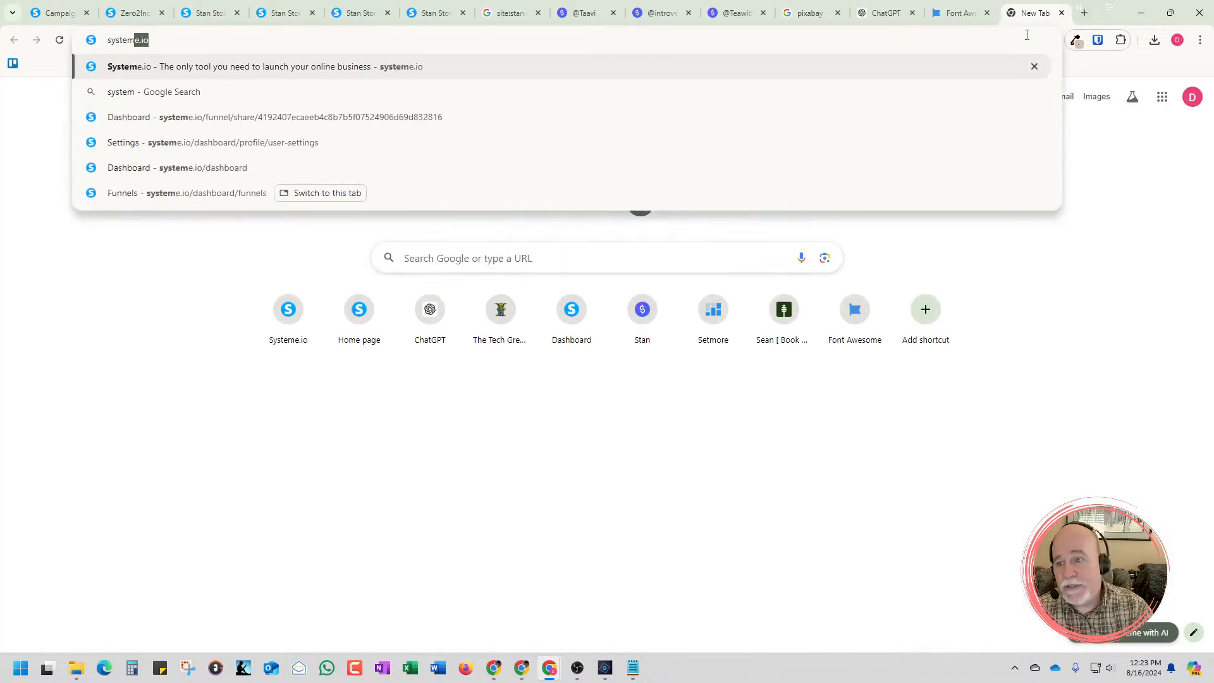
type("e.io/")
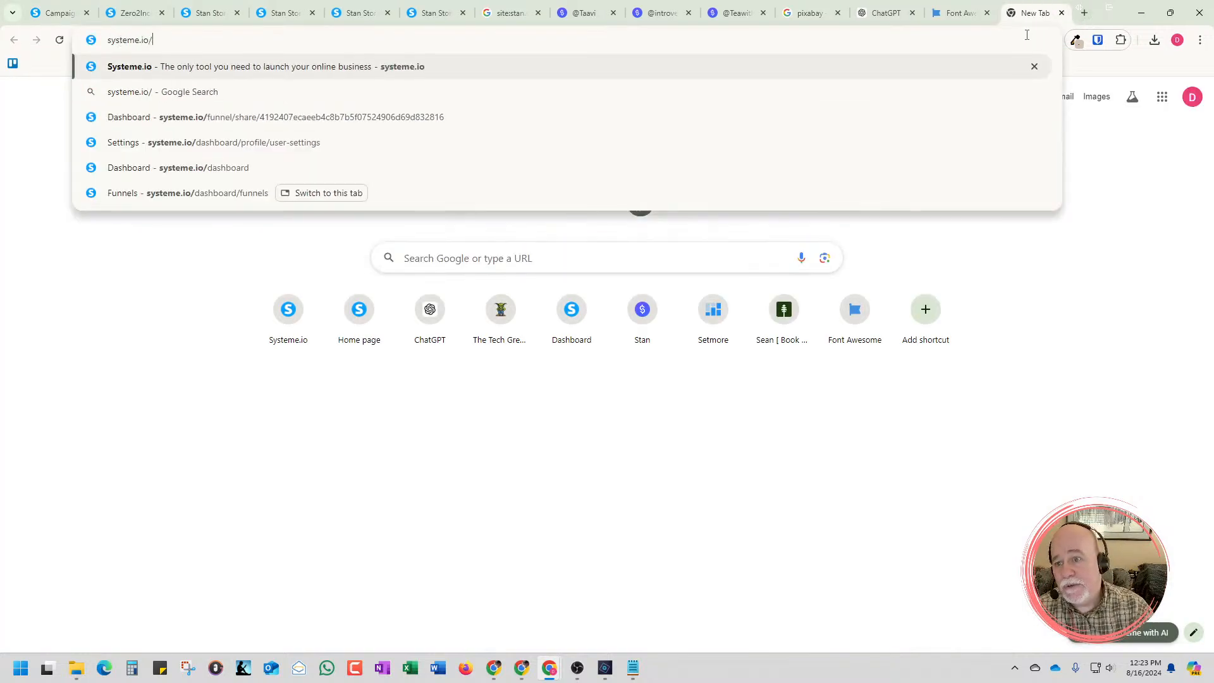
type("pricing")
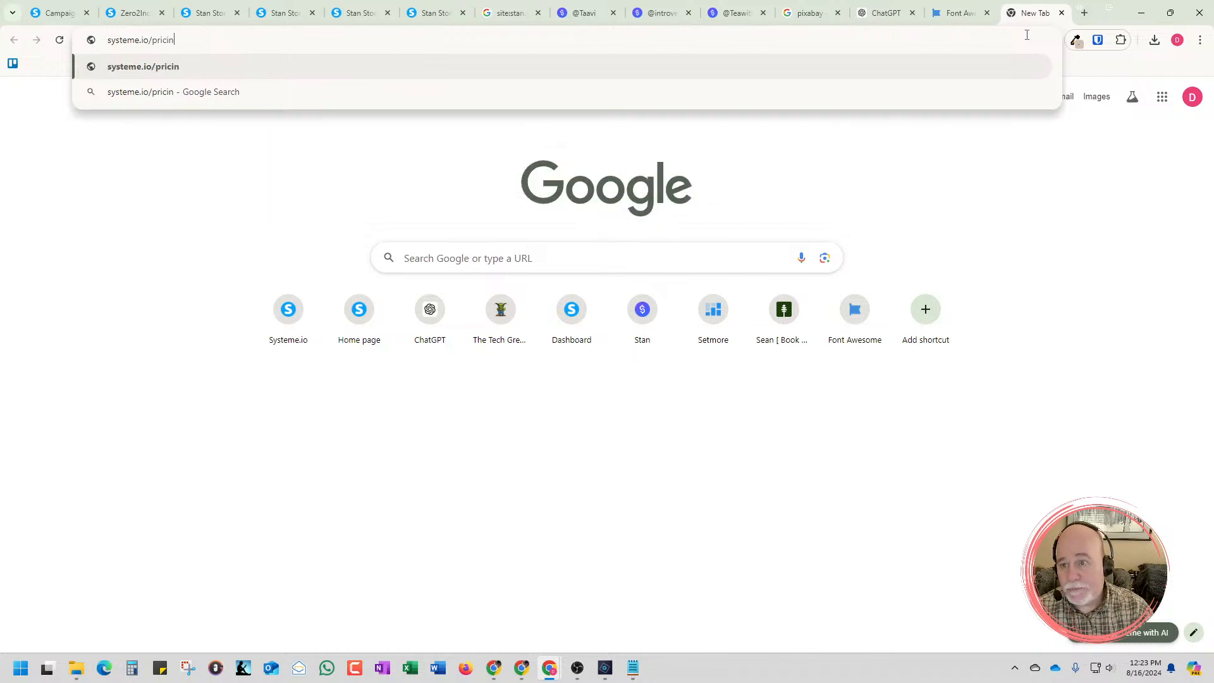
key("Return")
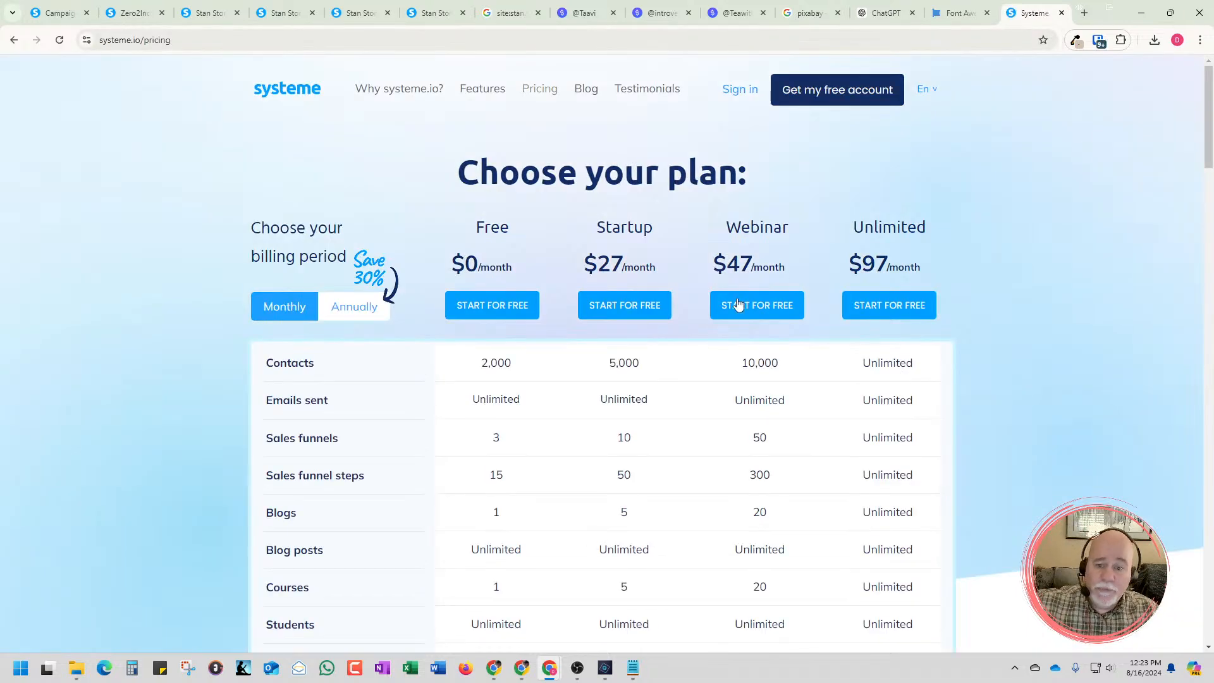
scroll(619, 394, "down", 1)
scroll(620, 395, "down", 3)
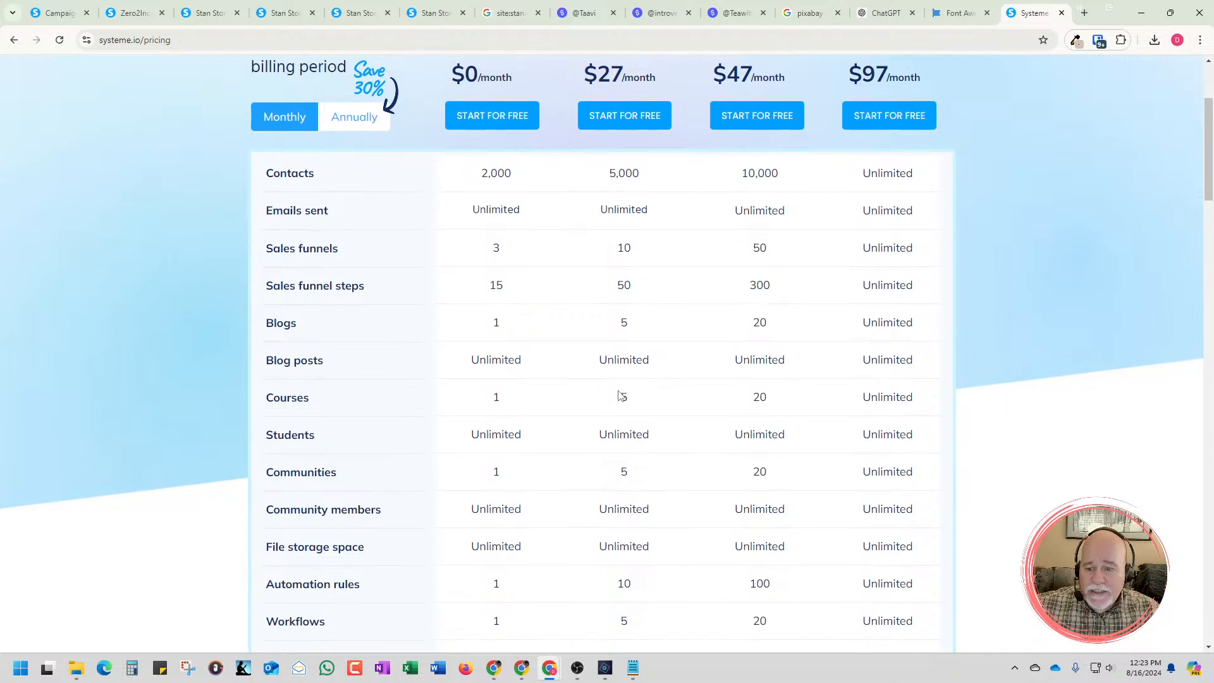
scroll(619, 395, "down", 2)
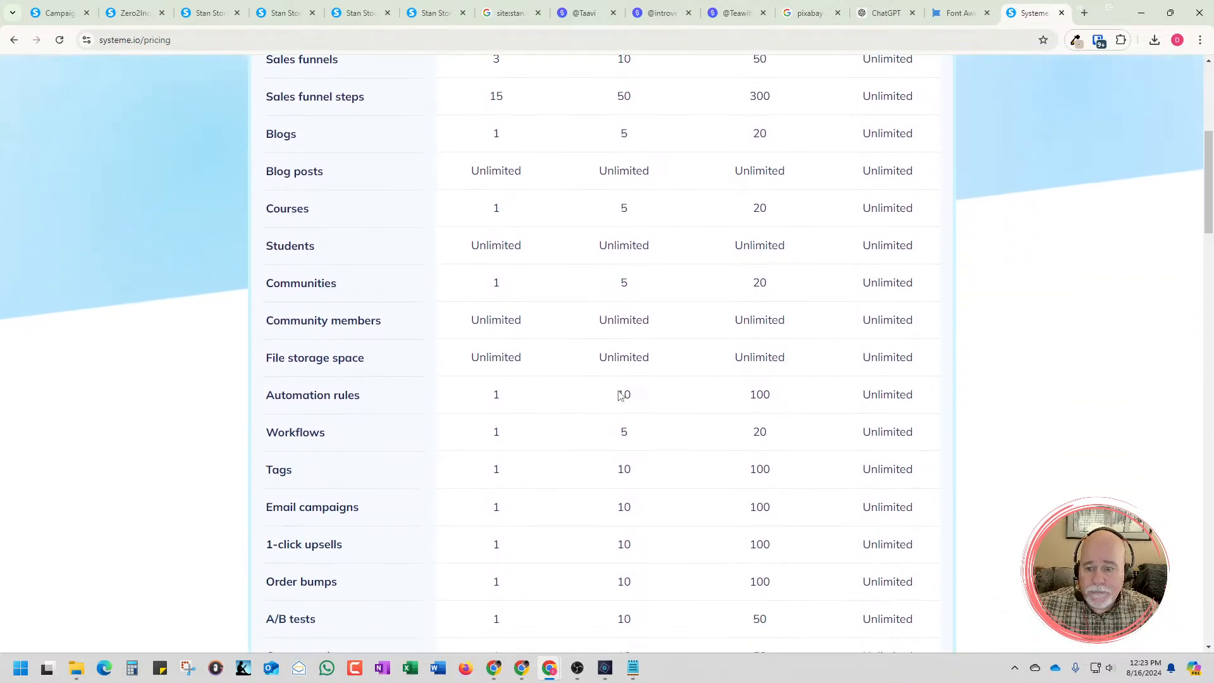
scroll(619, 392, "up", 1)
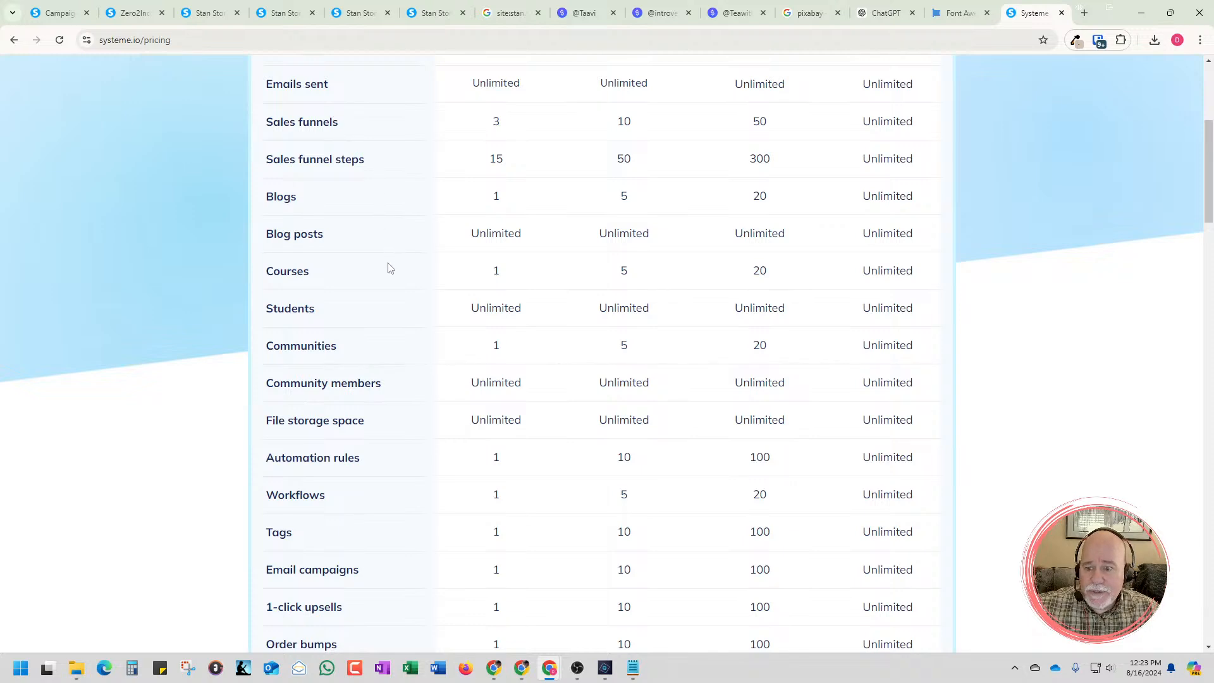
scroll(388, 330, "down", 1)
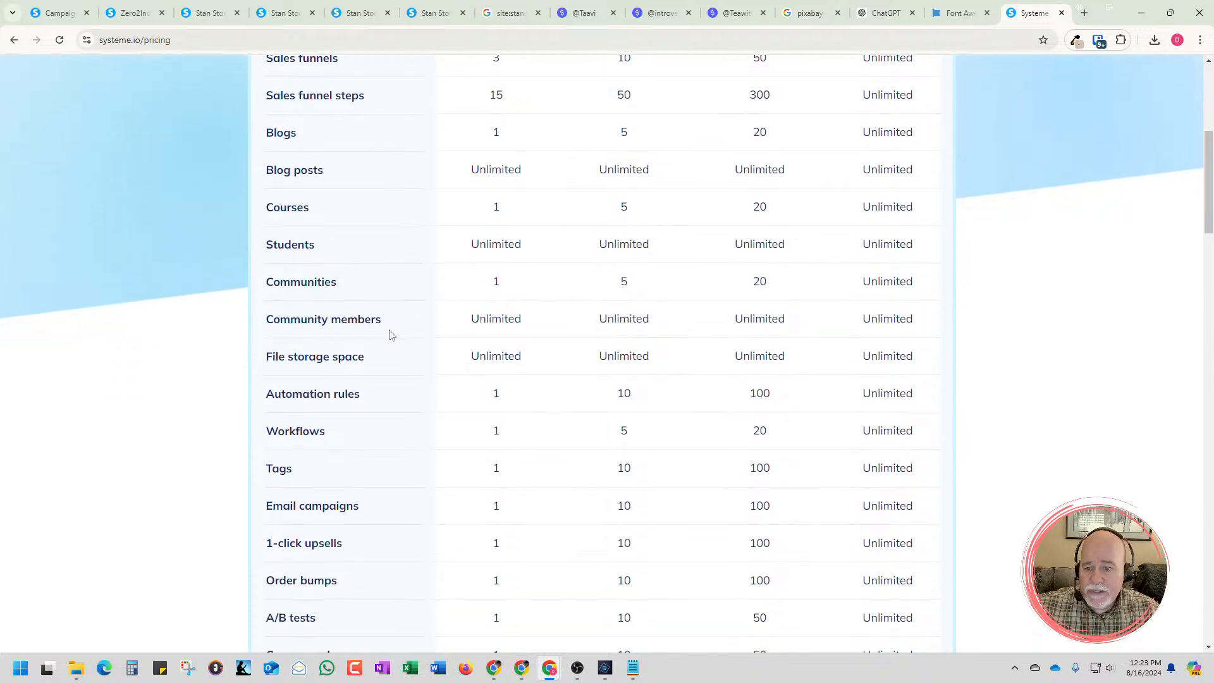
scroll(390, 332, "down", 1)
scroll(401, 340, "down", 2)
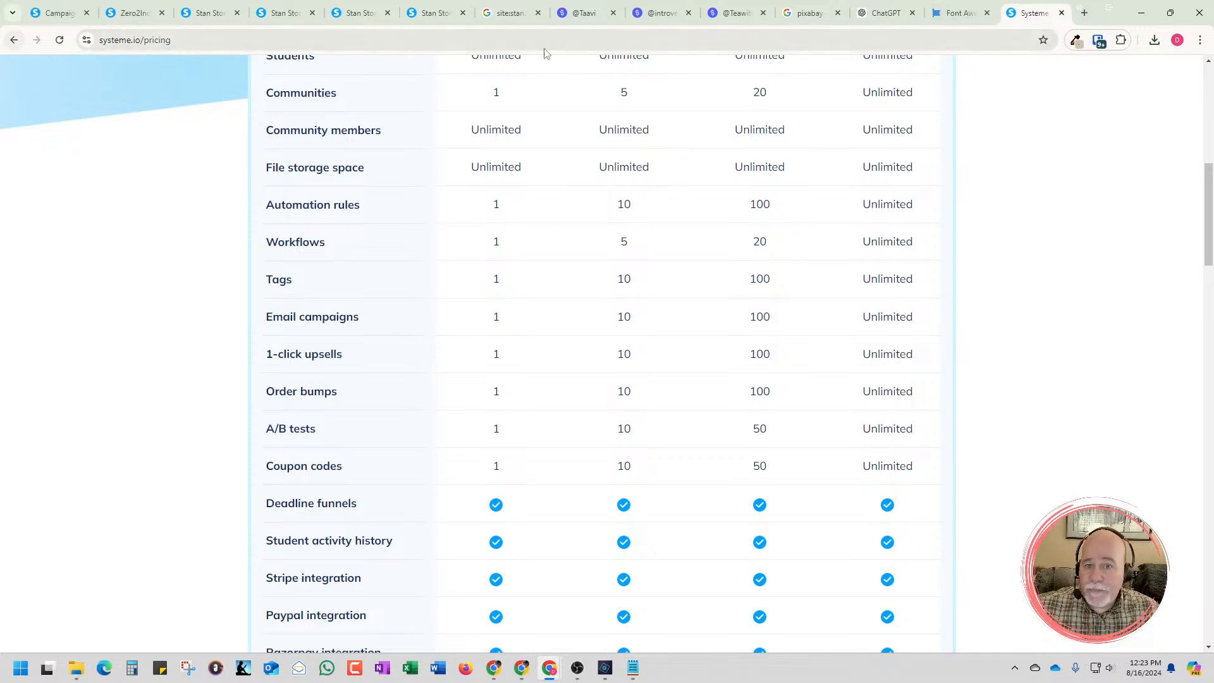
Return to the email campaigns and change the name of the [SMF] Basic Sale Confirmation Email campaign to "Free Toolbox Campaign" in its settings
left_click(69, 20)
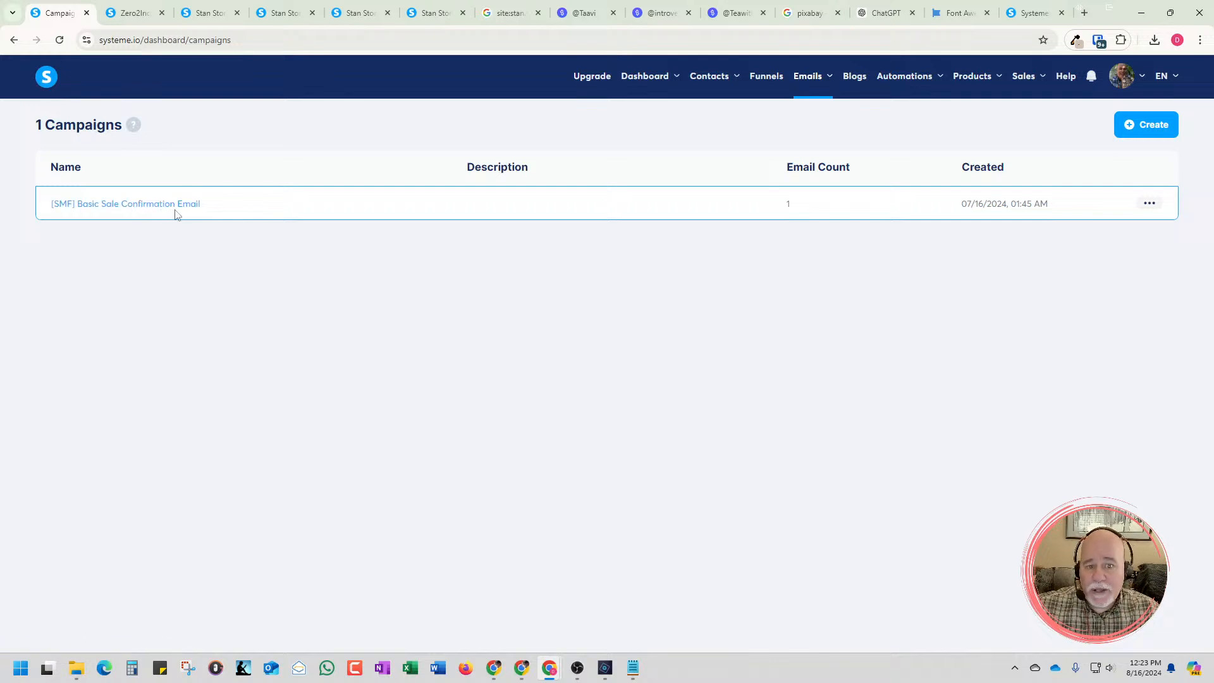
left_click(1151, 204)
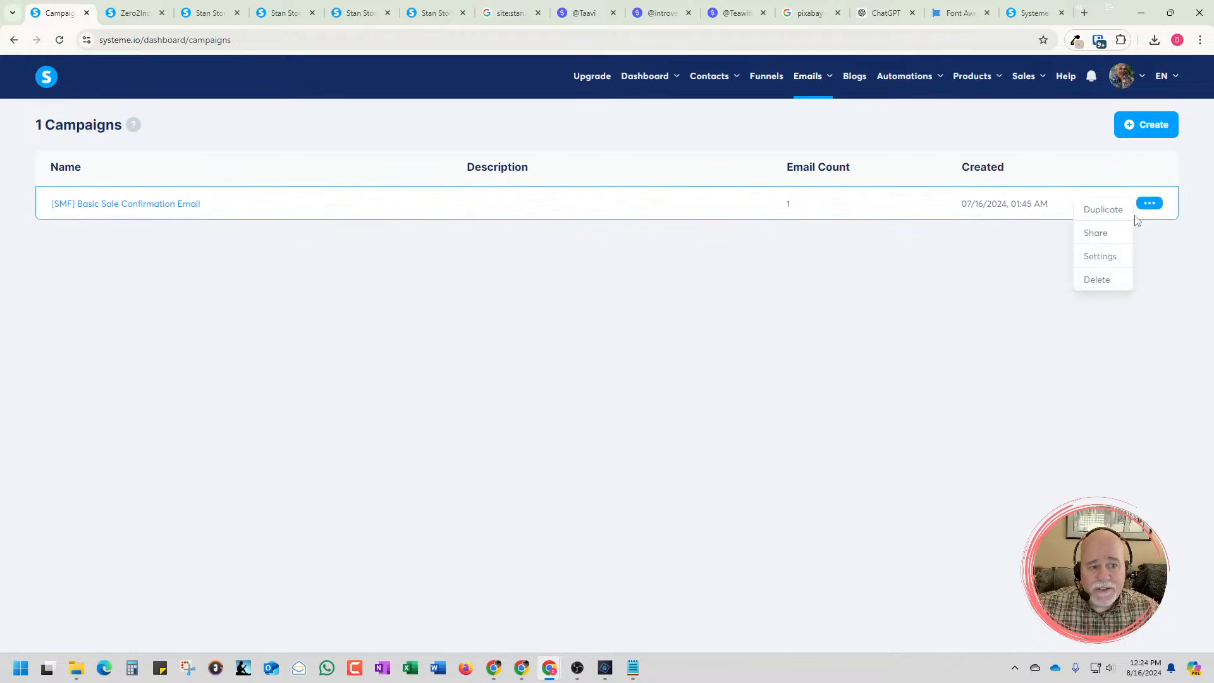
left_click(1100, 261)
left_click_drag(625, 307, 259, 291)
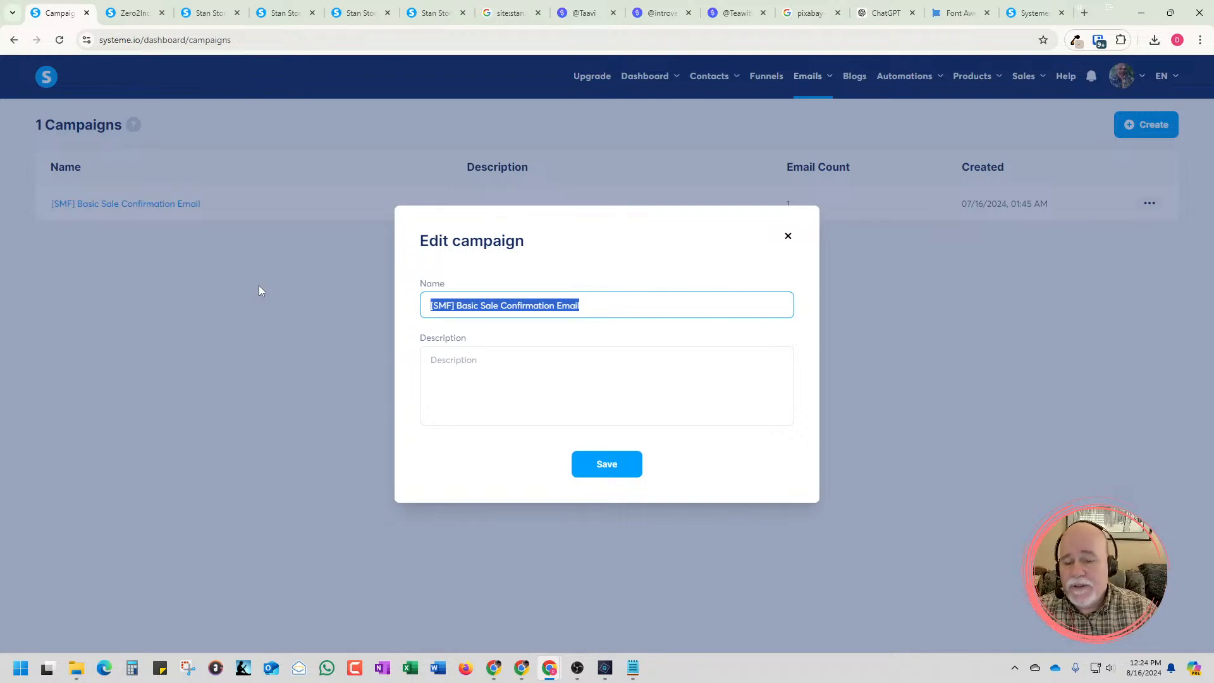
type("Free ")
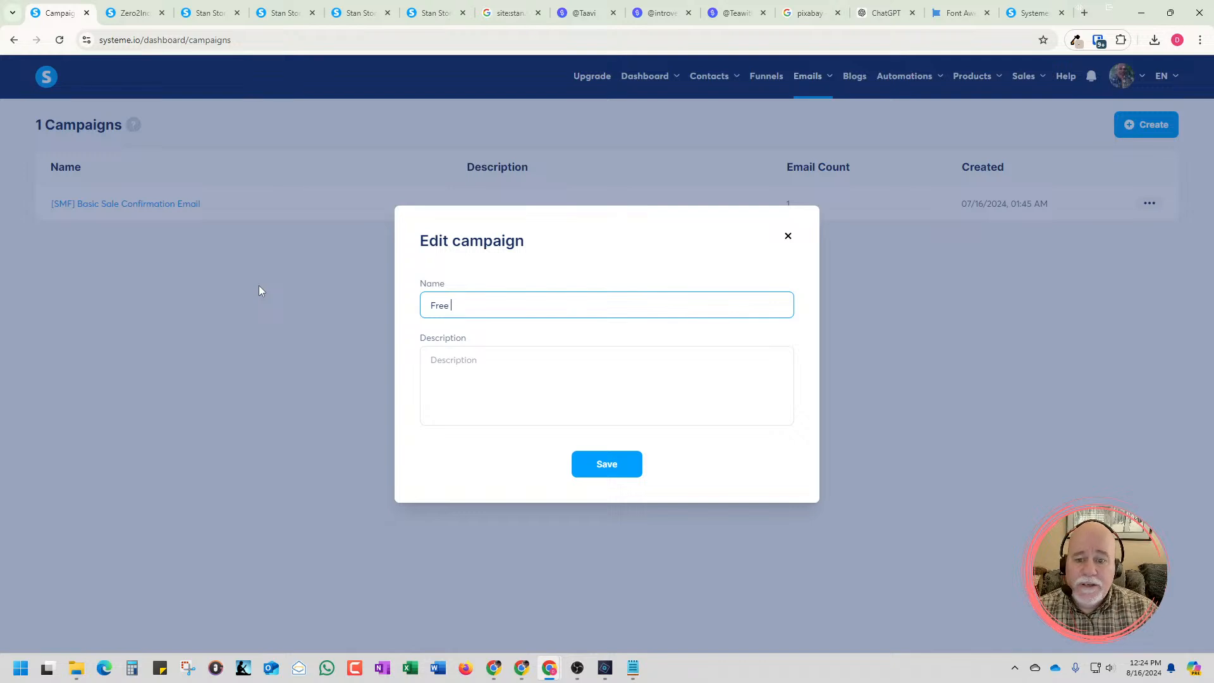
type("tooToolb")
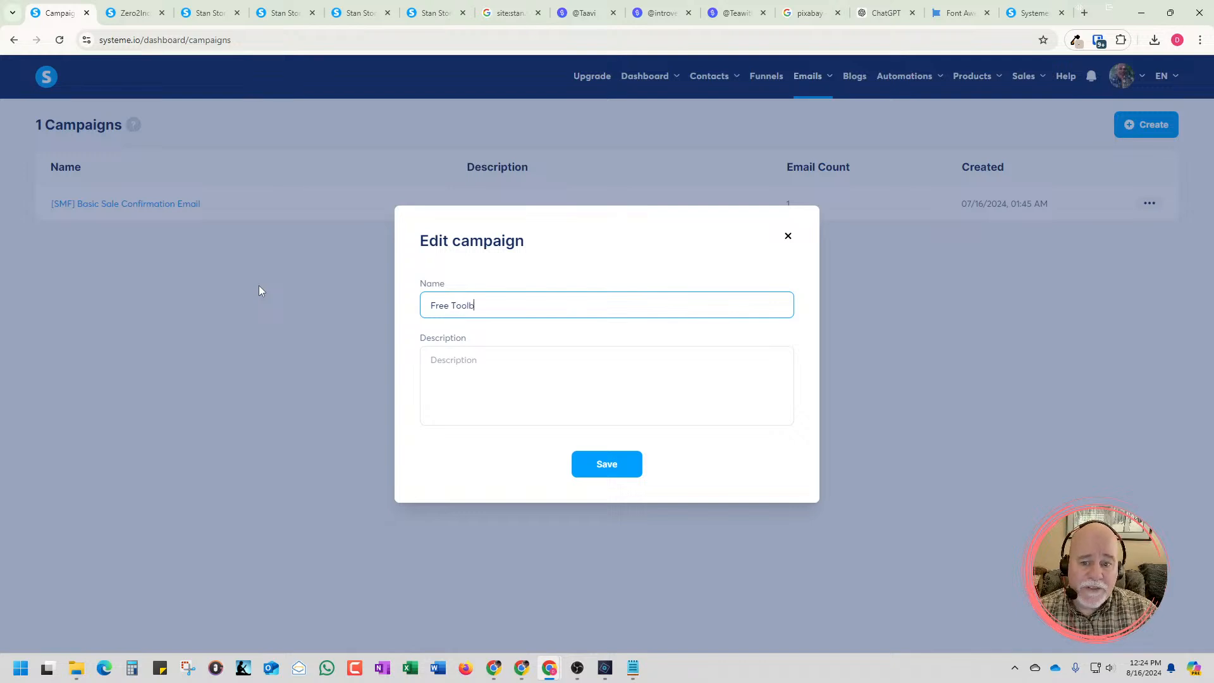
type("ox Campaign")
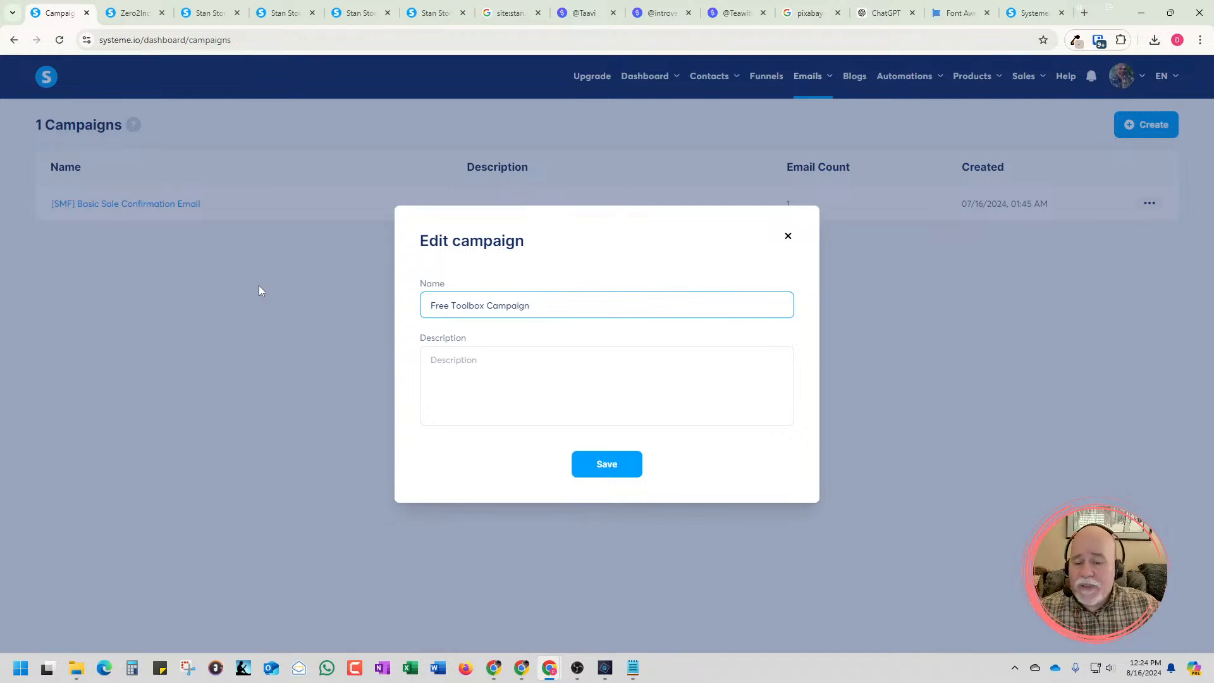
Describe the campaign as "This is going to be just one email that is sent when someone fills out the opt-in form for the free toolbox." and save
left_click(438, 362)
type("This ")
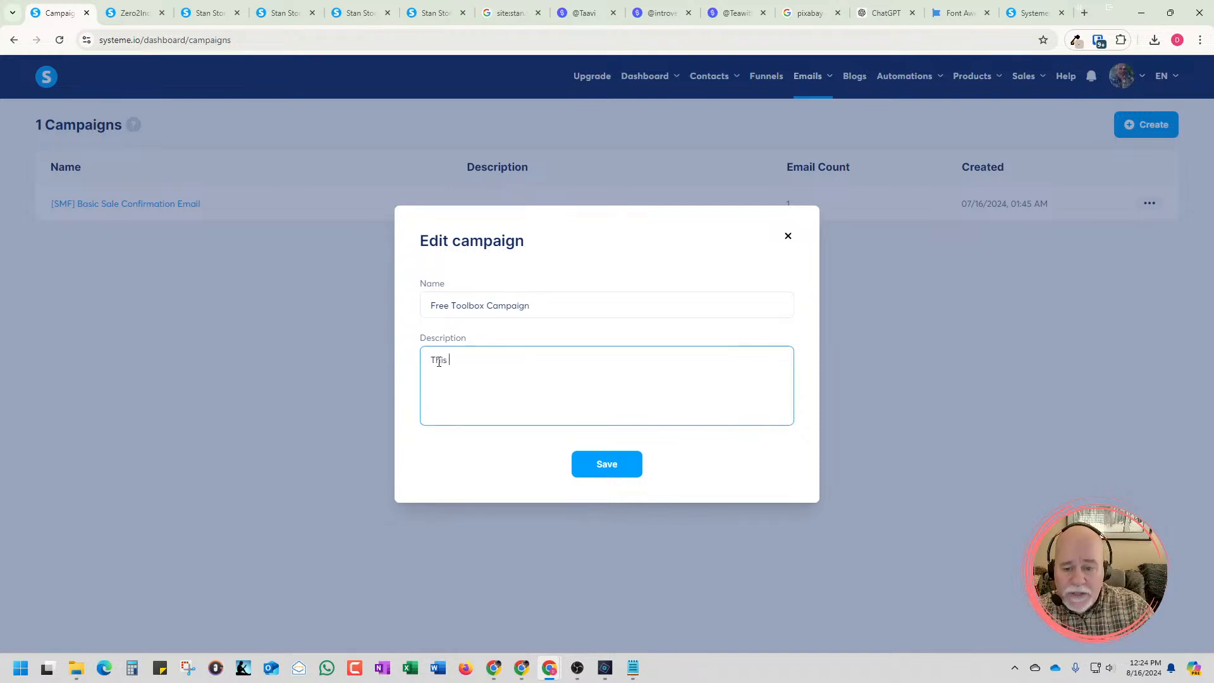
type("is the co")
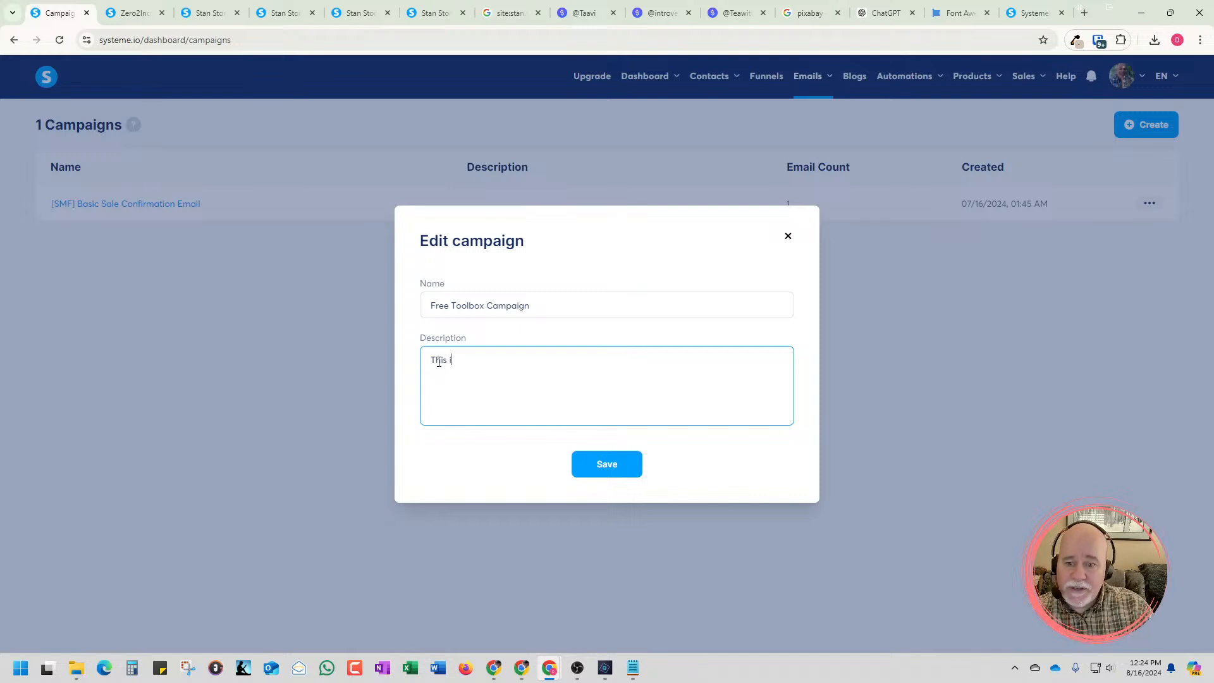
type("is going to be j")
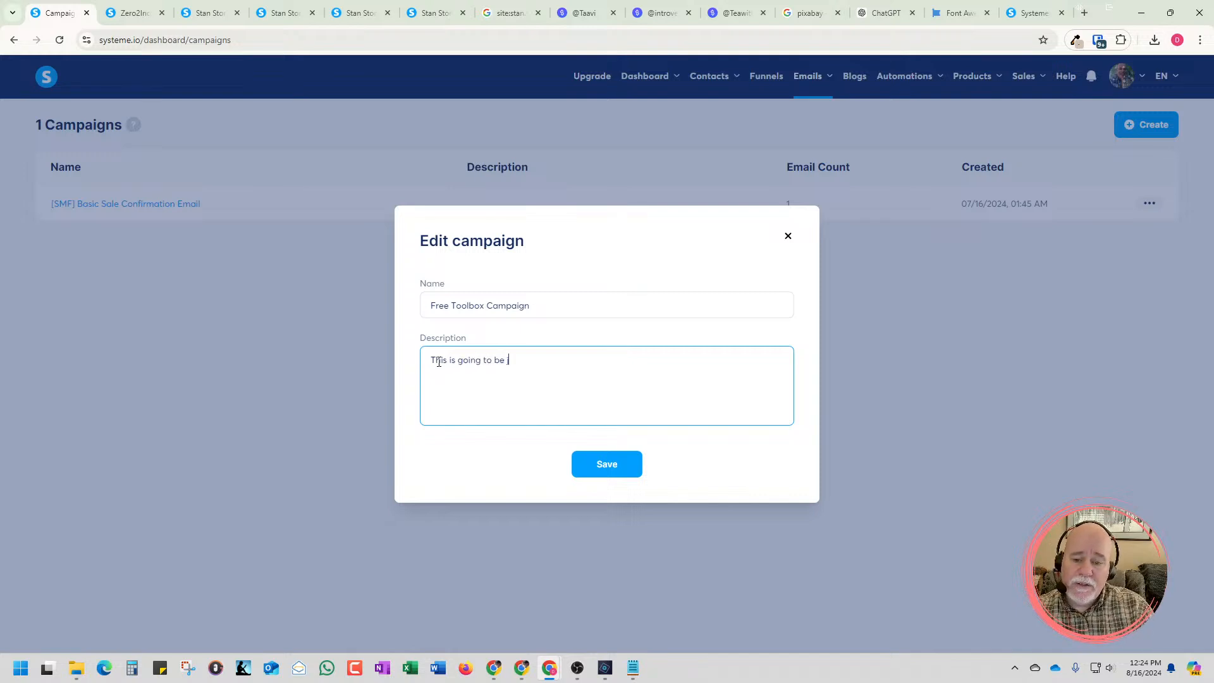
type("ust one email that is")
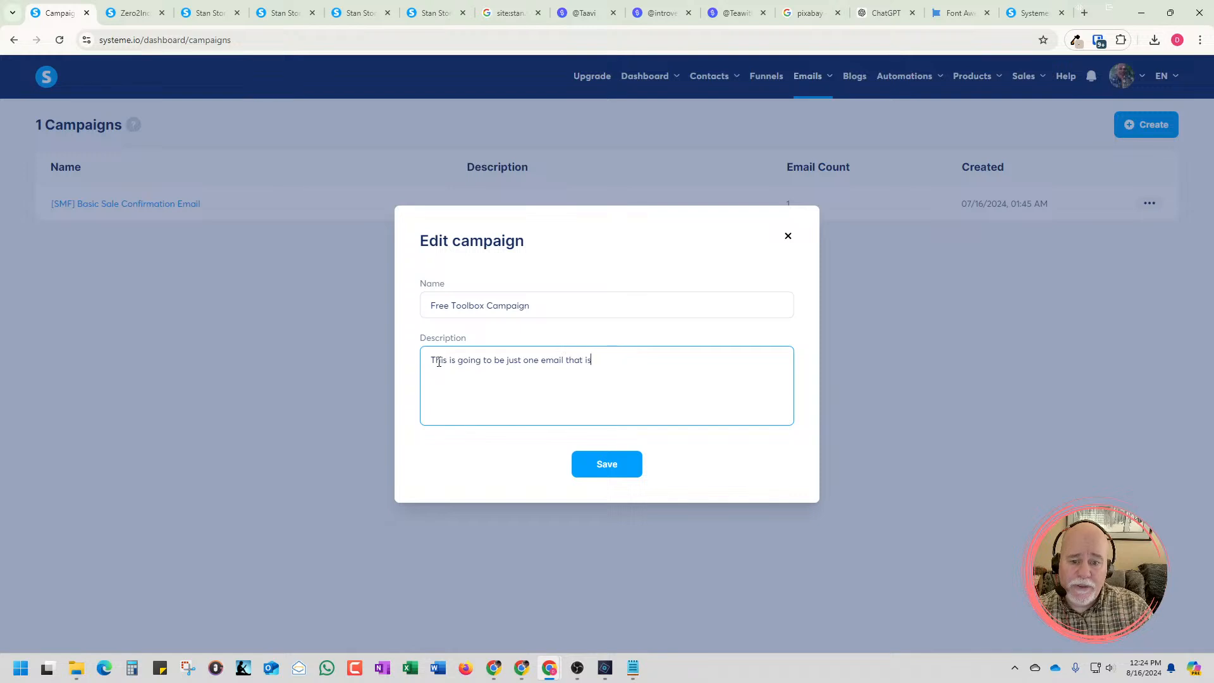
type(" sent when s")
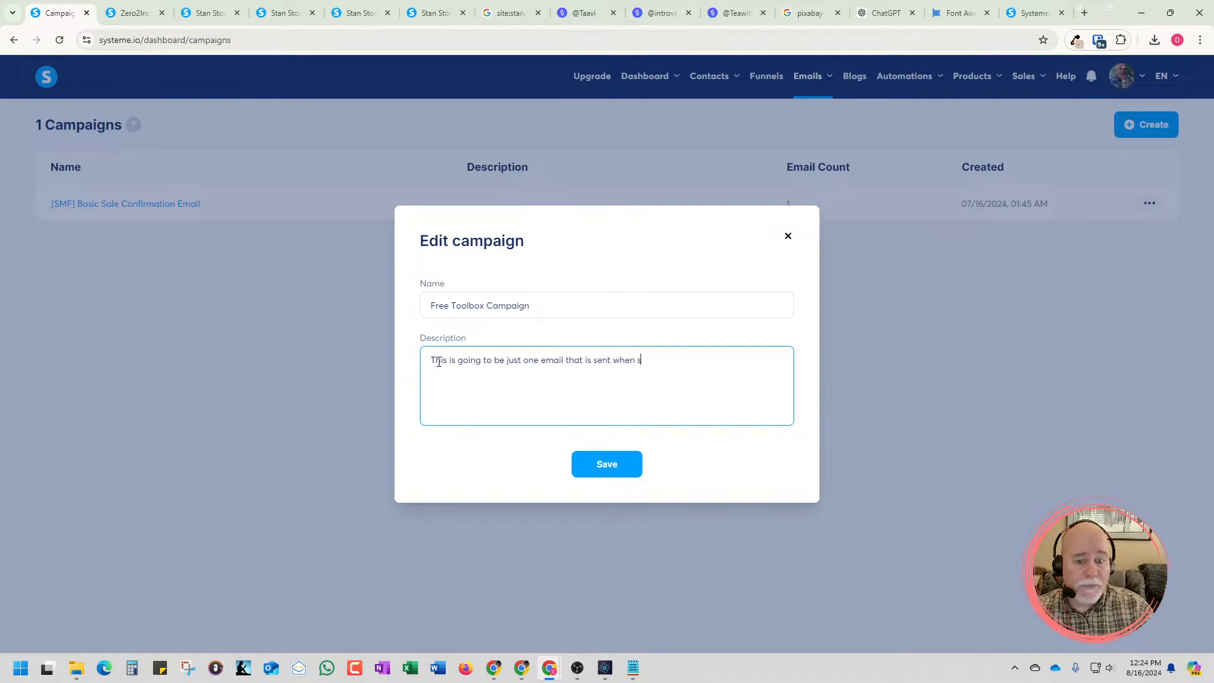
type("omeone fills out the")
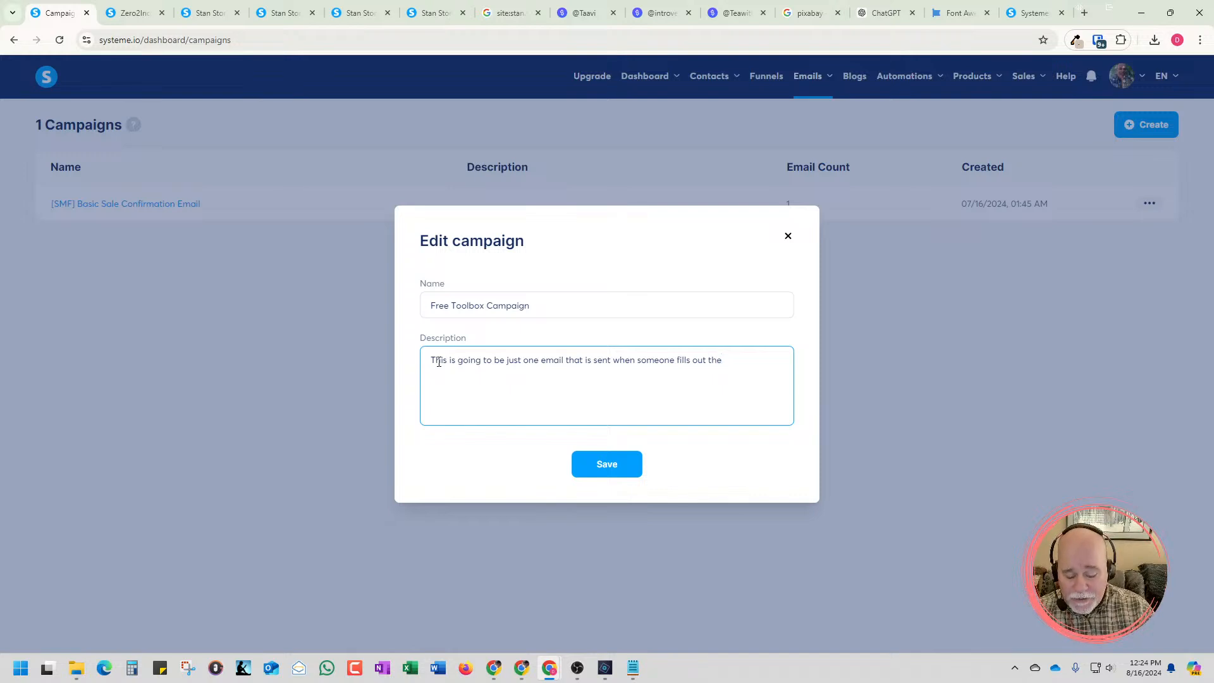
type("O")
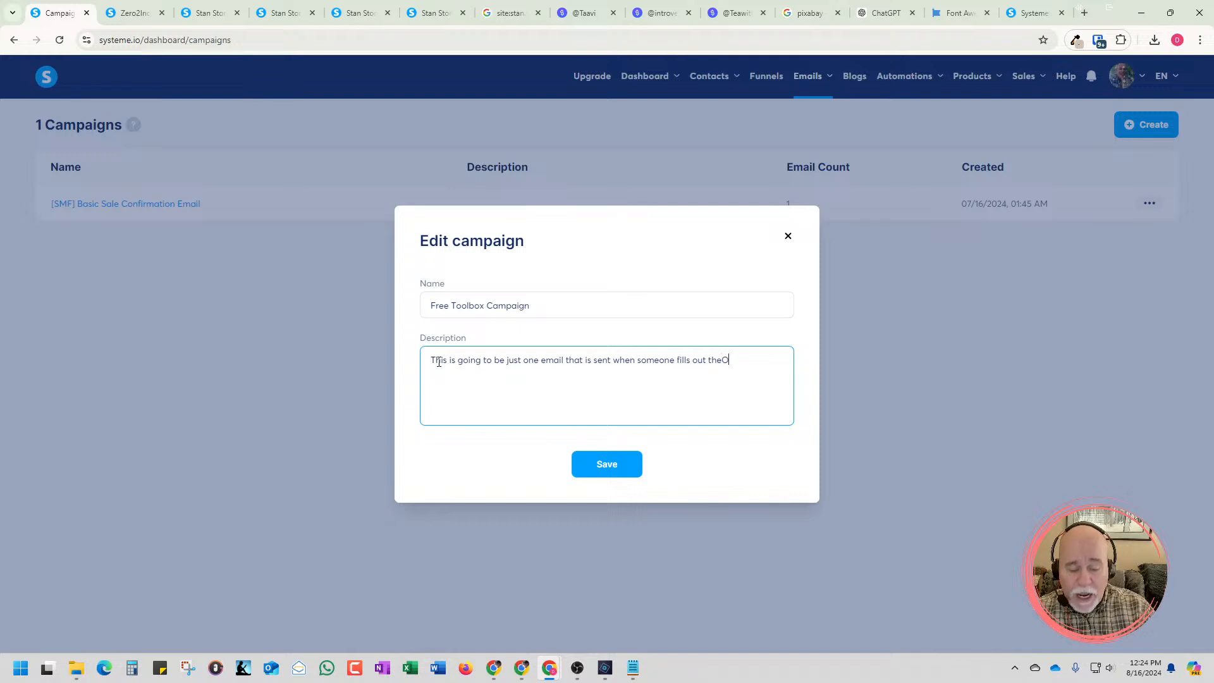
key("BackSpace")
type(" op")
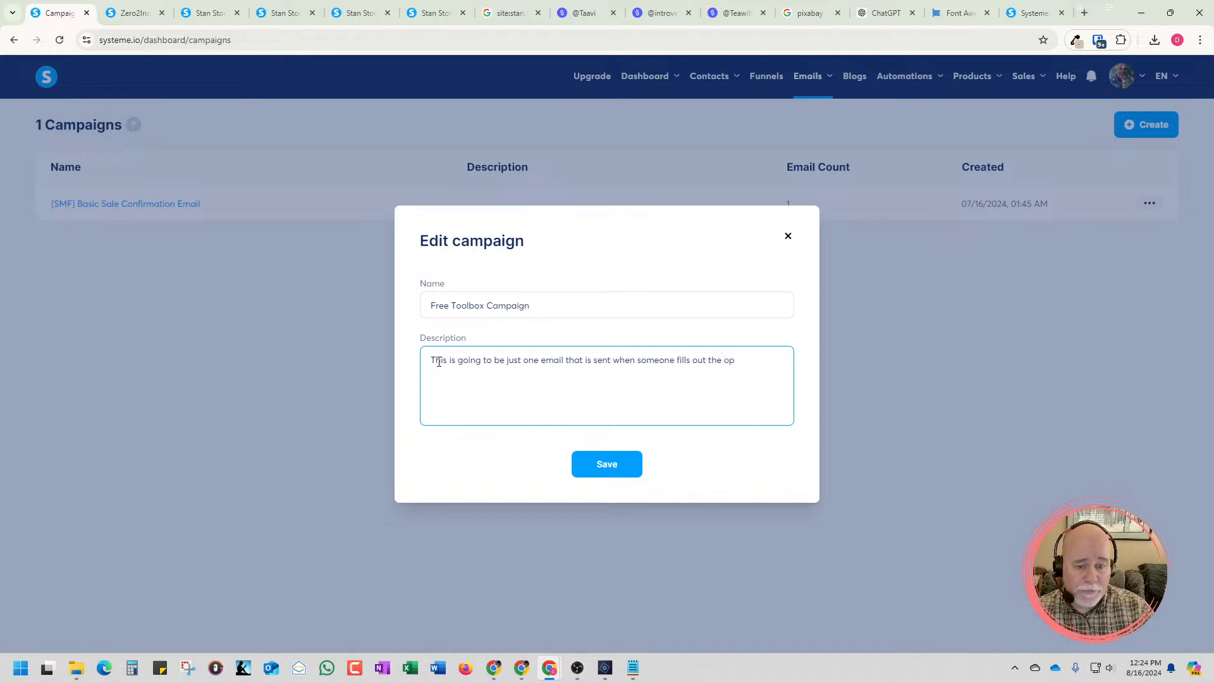
type("t-in form")
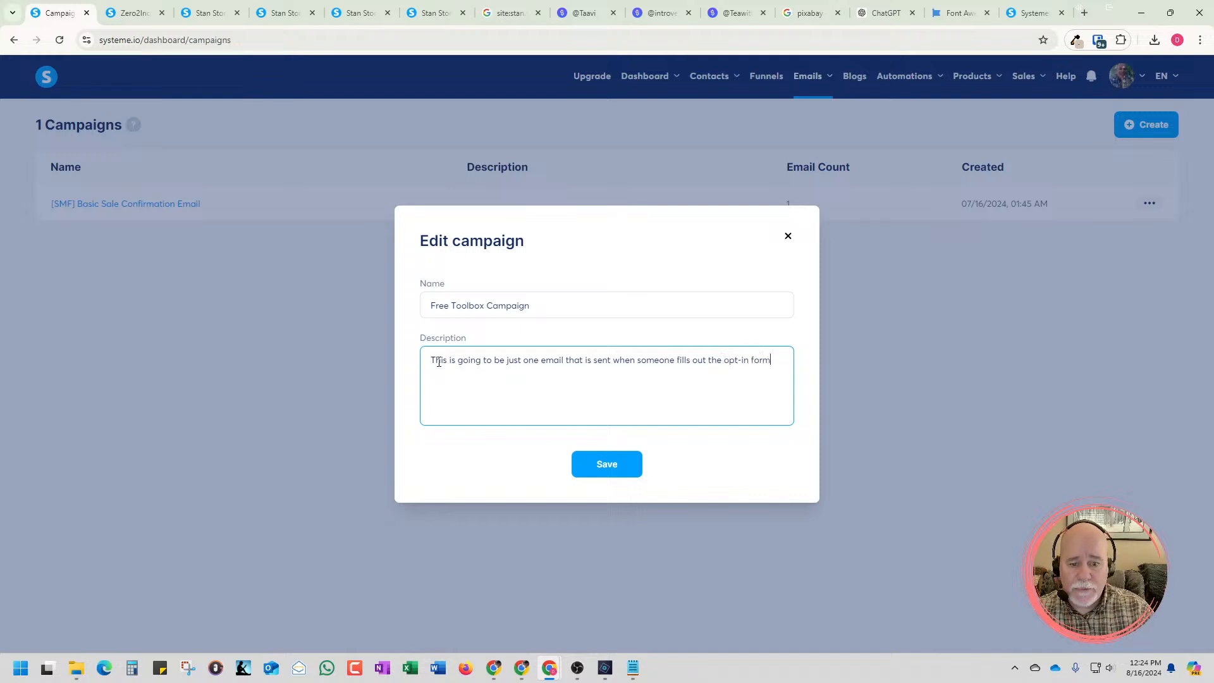
type(" for the fre")
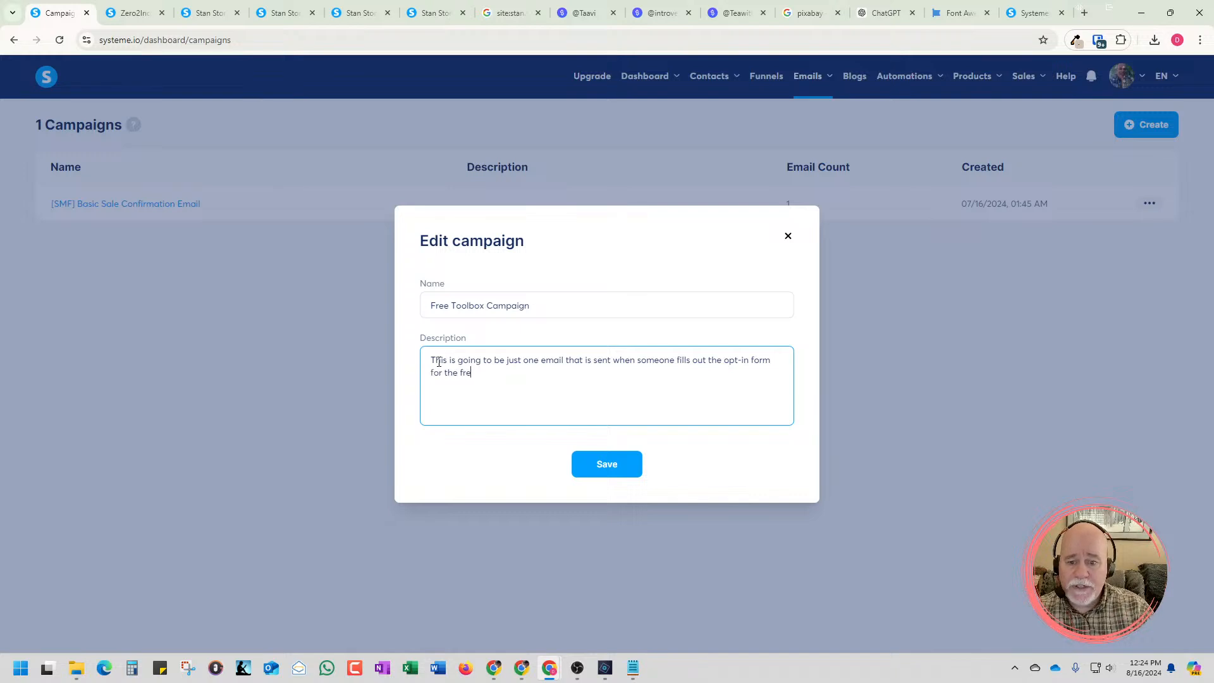
type("e toolb")
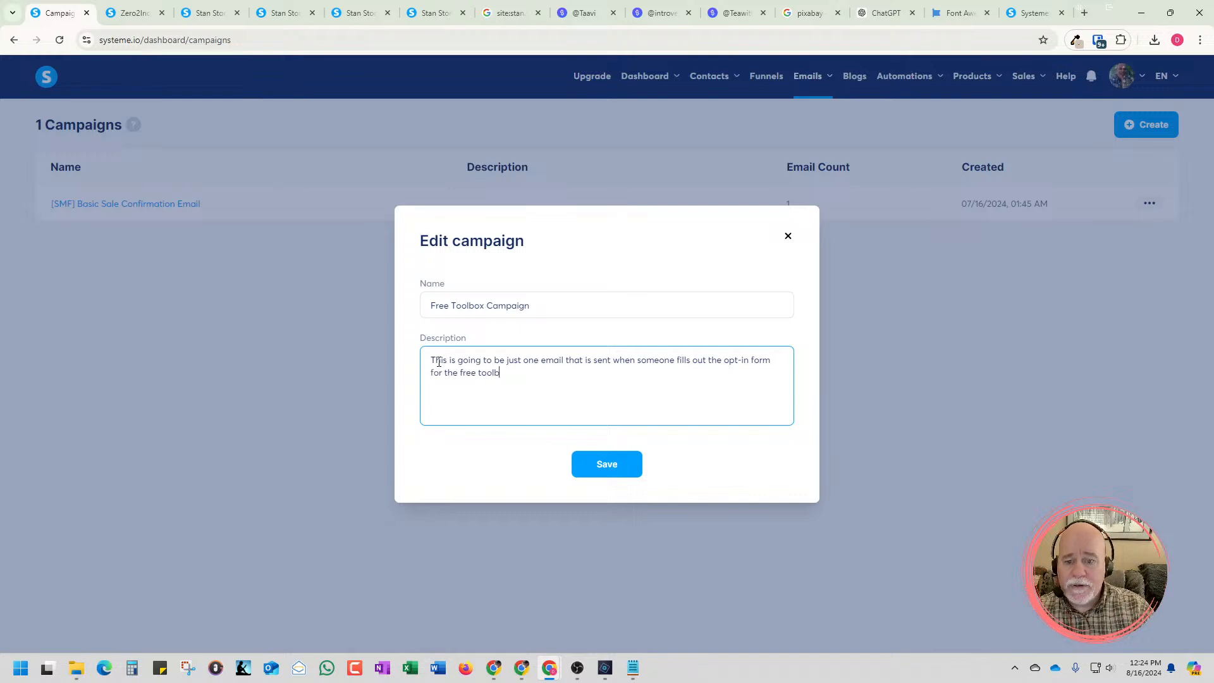
type("ox.")
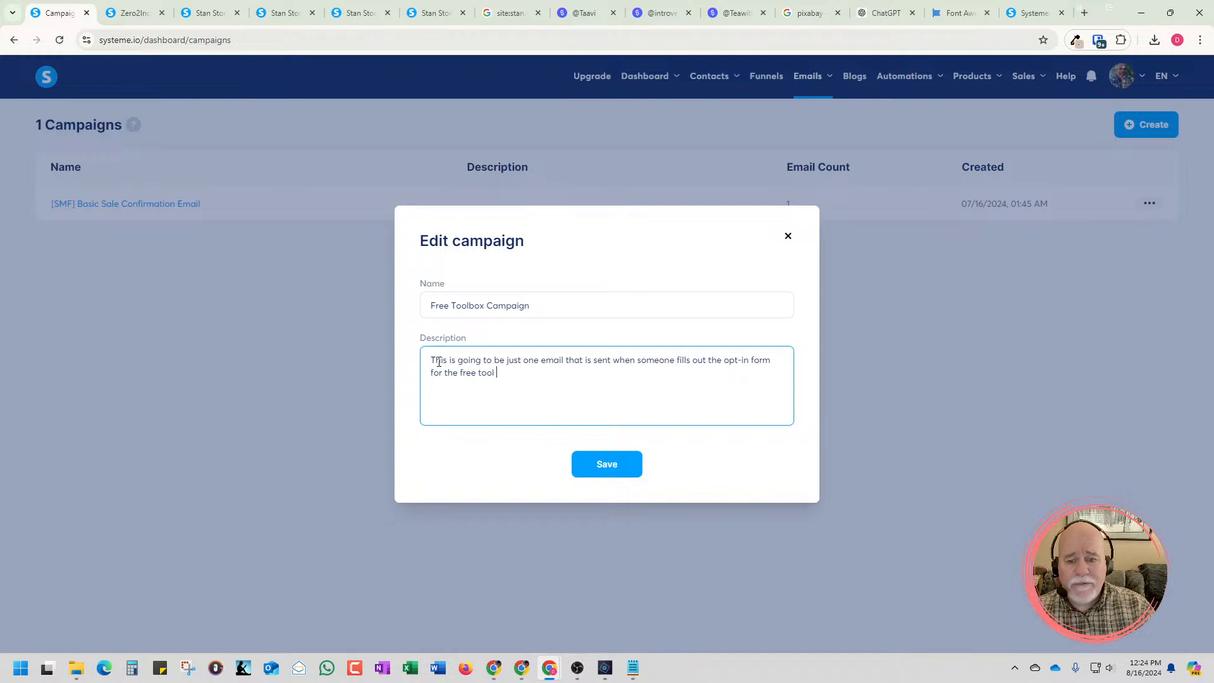
type("bo")
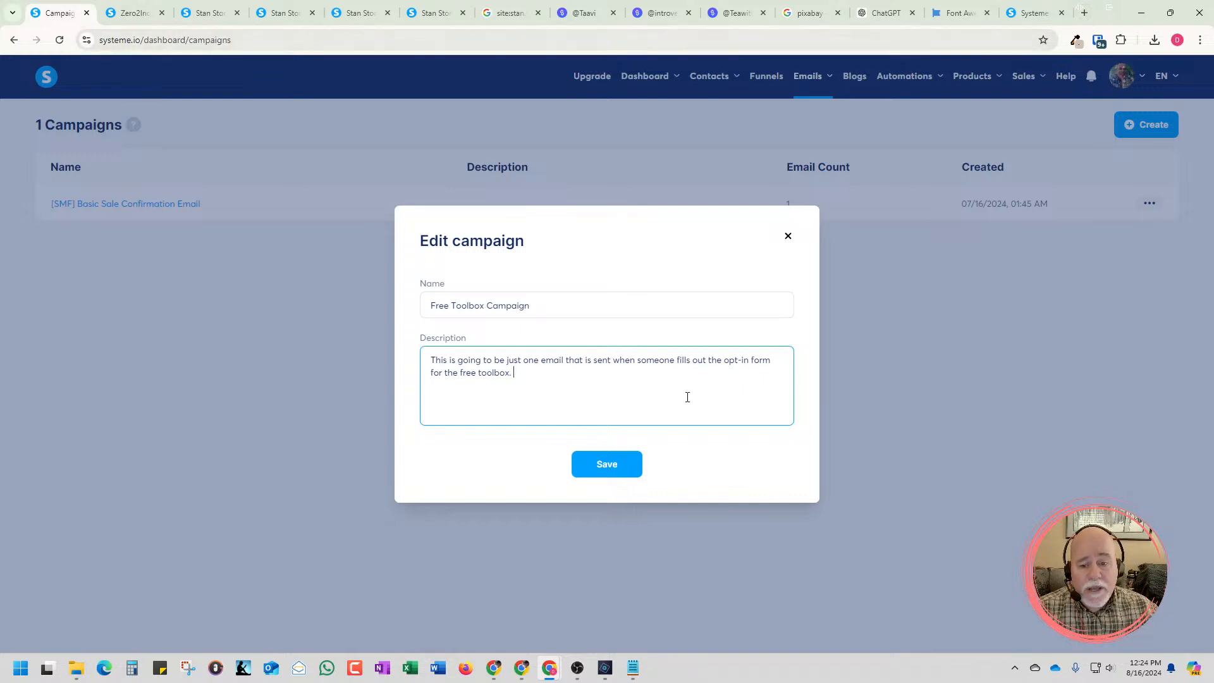
type("x.")
left_click(605, 464)
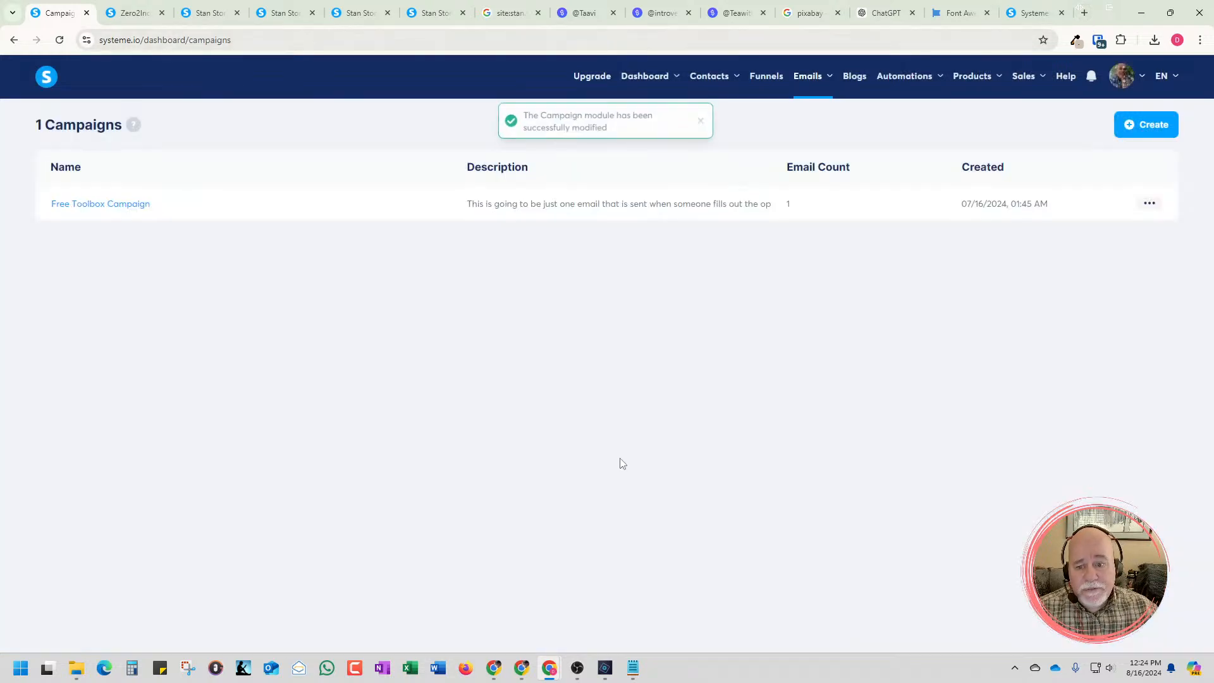
Open the Free Toolbox Campaign and deactivate its "Thank you so much for purchasing!" email
left_click(120, 211)
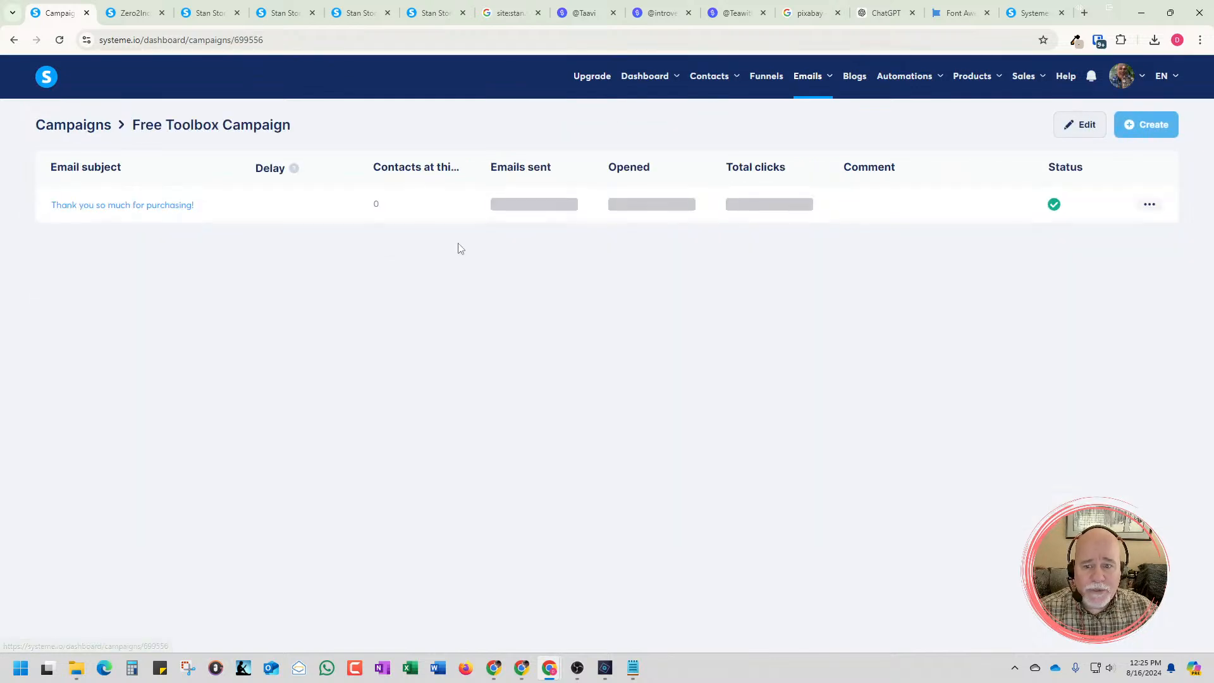
left_click(1146, 205)
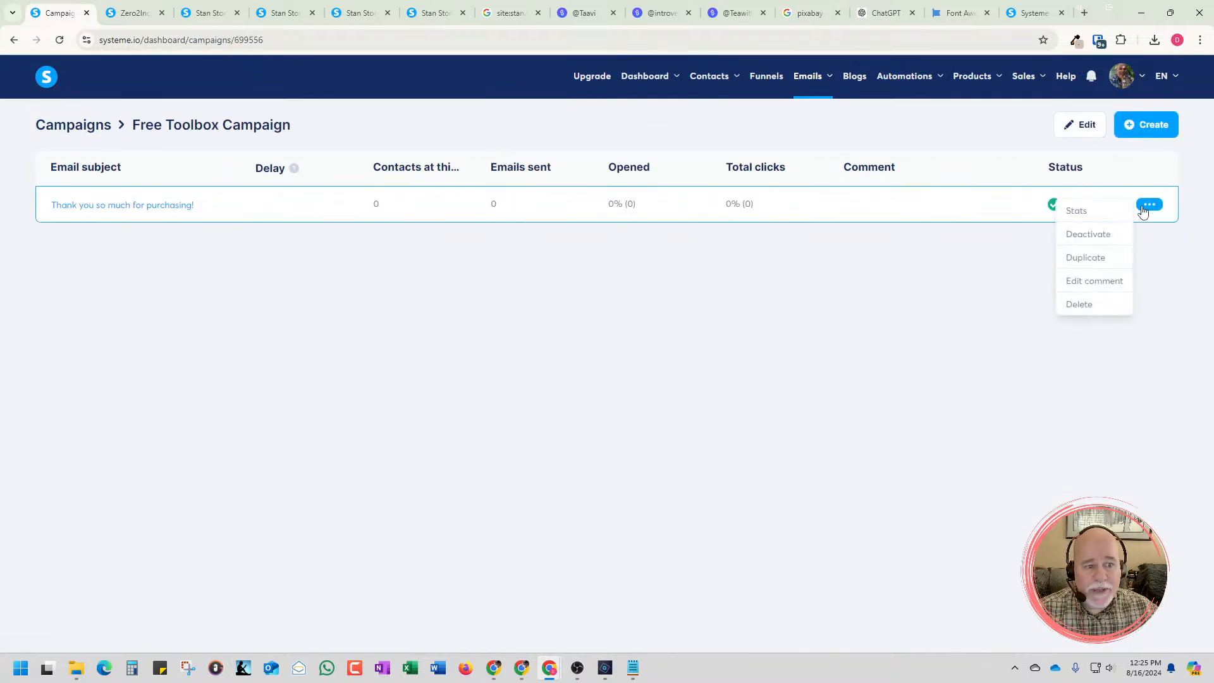
left_click(1083, 239)
left_click(552, 398)
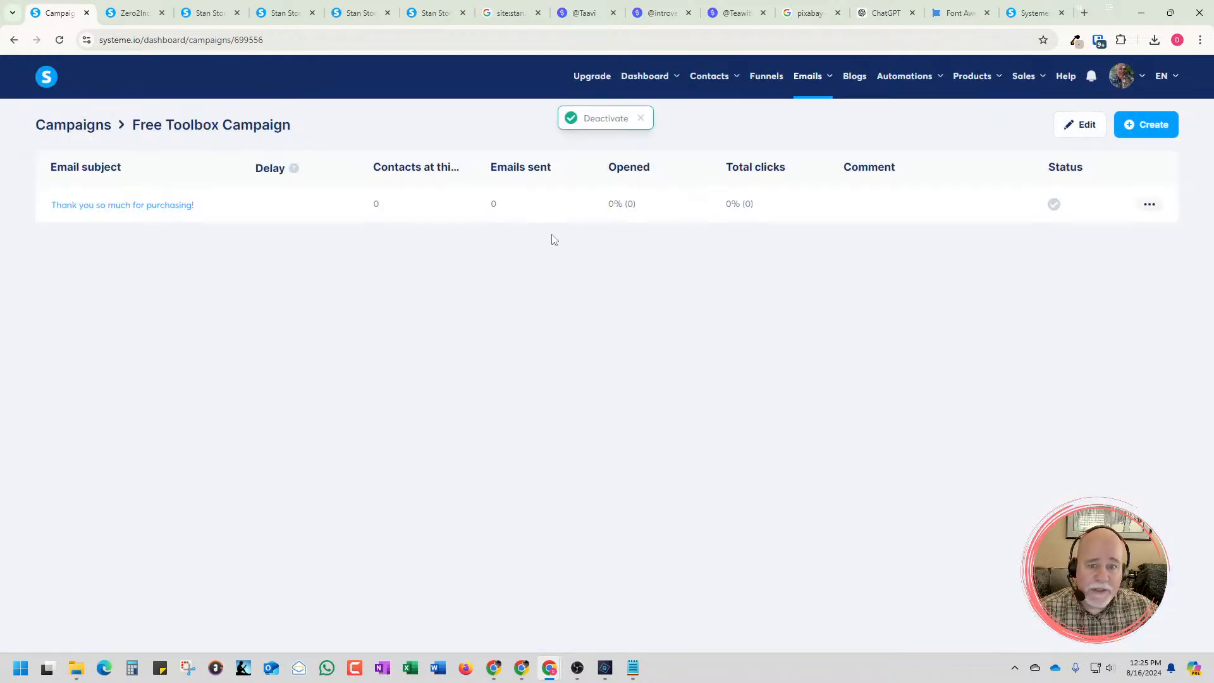
Start creating a new email step in the Free Toolbox Campaign and select the prefilled sender name
left_click(1149, 131)
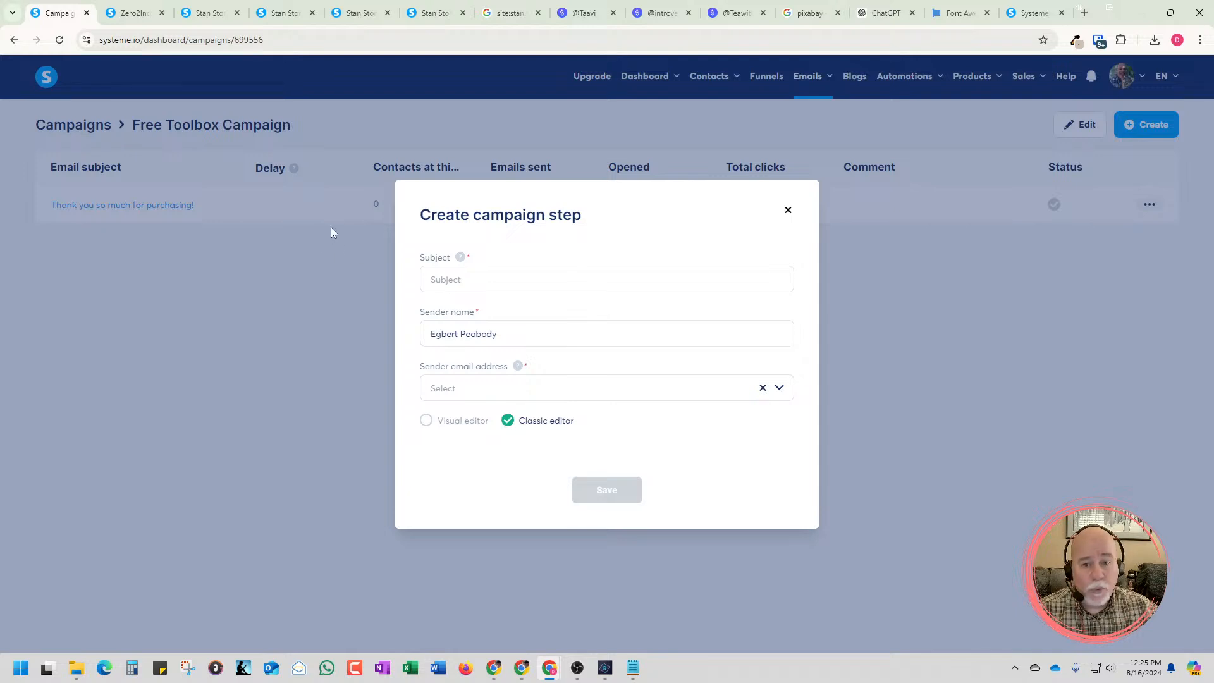
left_click(543, 287)
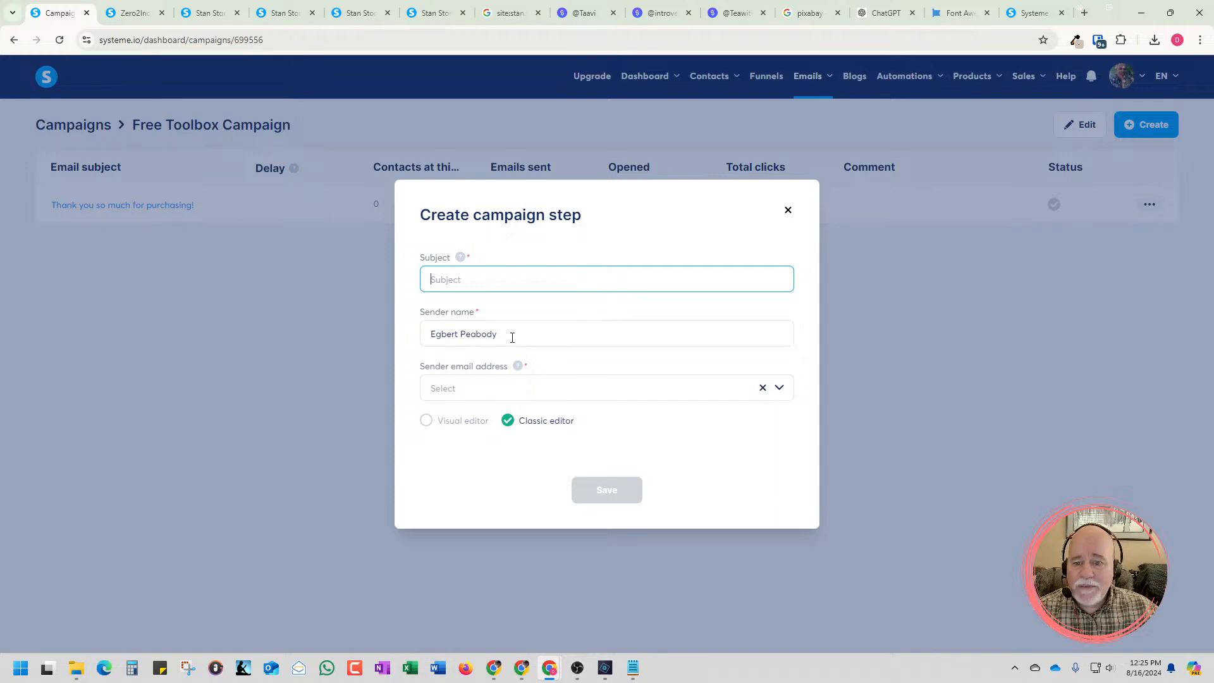
left_click_drag(512, 337, 423, 340)
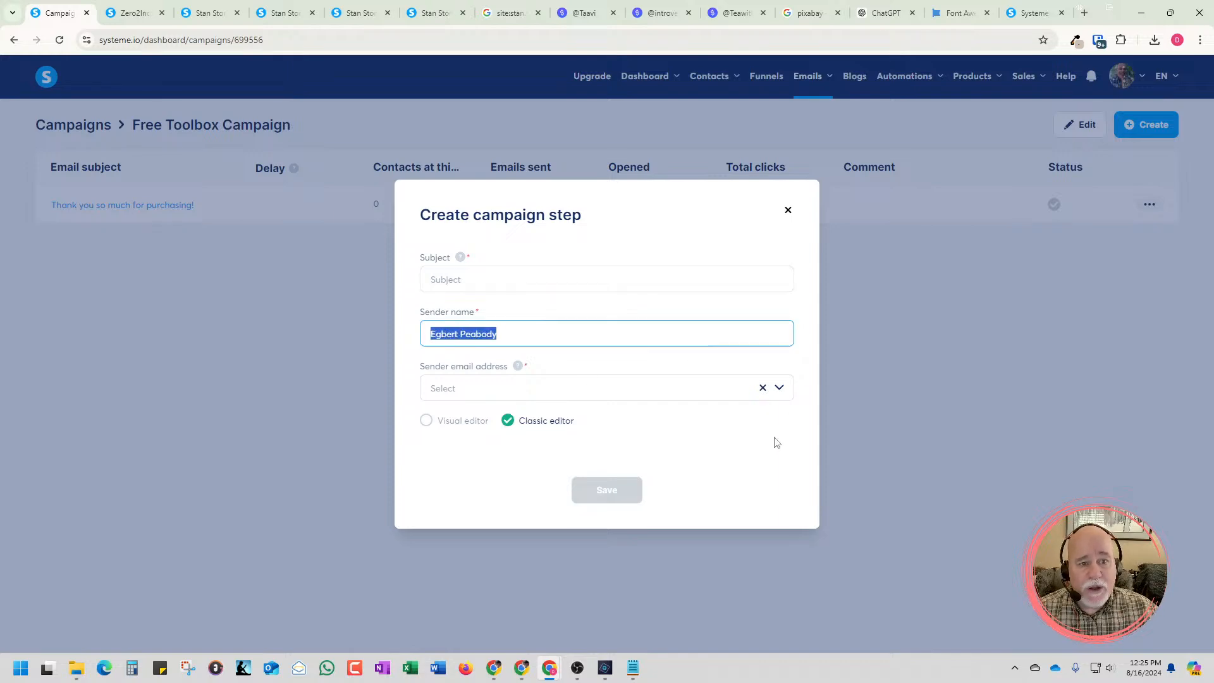
Switch to the open ChatGPT page and start a new, empty chat for drafting the campaign email
left_click(874, 22)
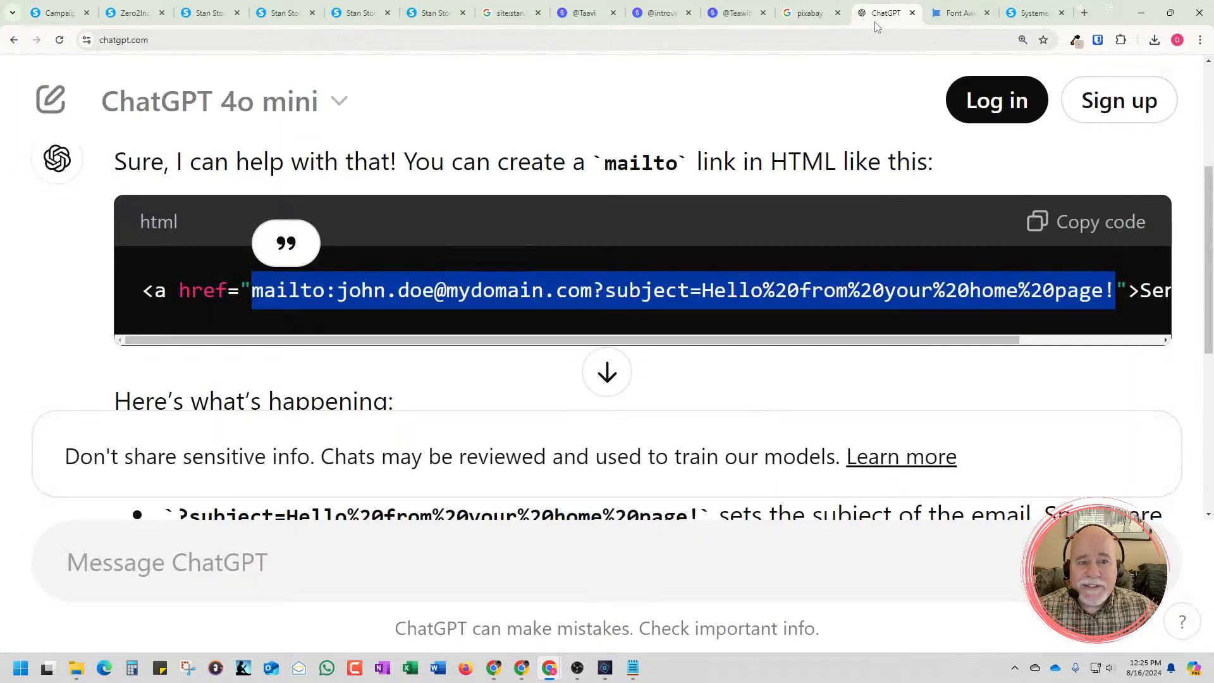
key("ctrl+minus")
key("ctrl+minus")
key("ctrl+minus")
key("ctrl+minus")
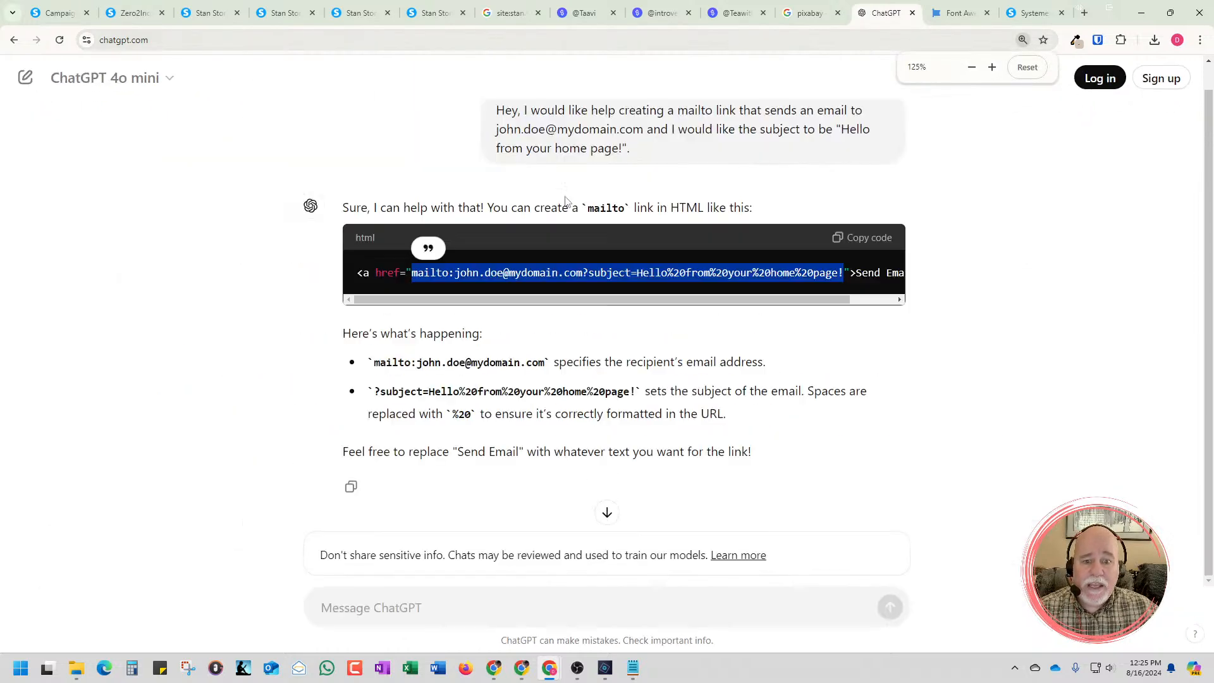
left_click(22, 75)
left_click(713, 405)
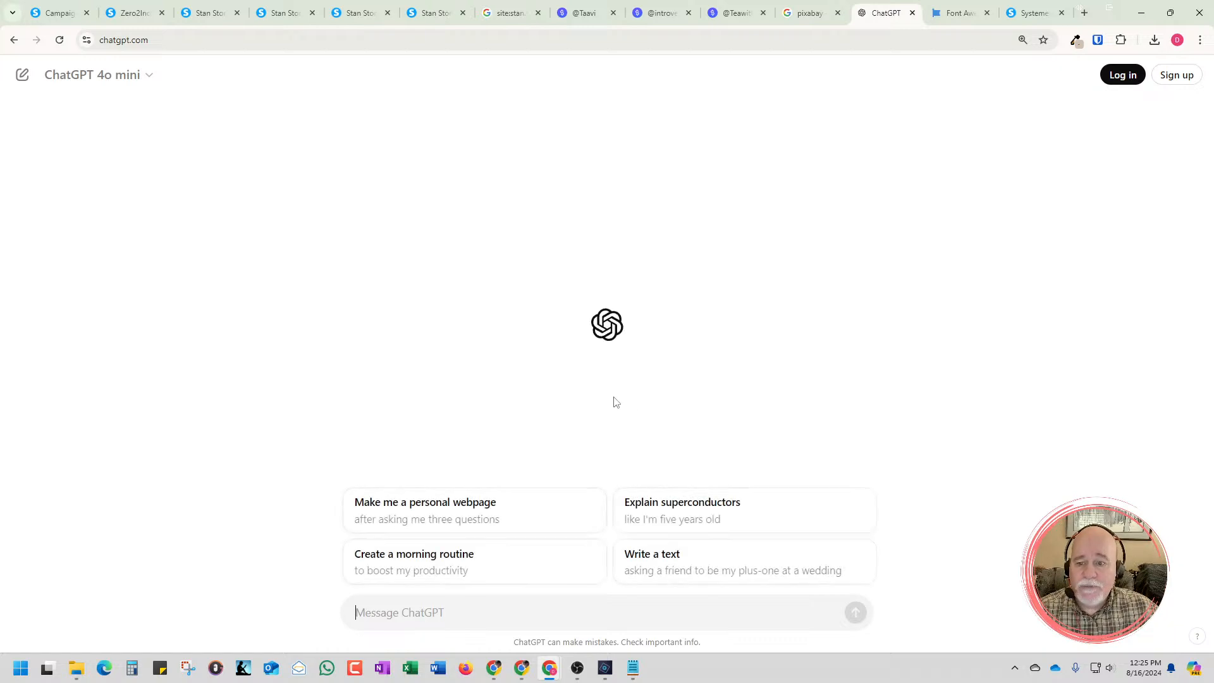
Begin the prompt with "I would you to draft an email with the subject line that is going to deliver"
type("I would likie")
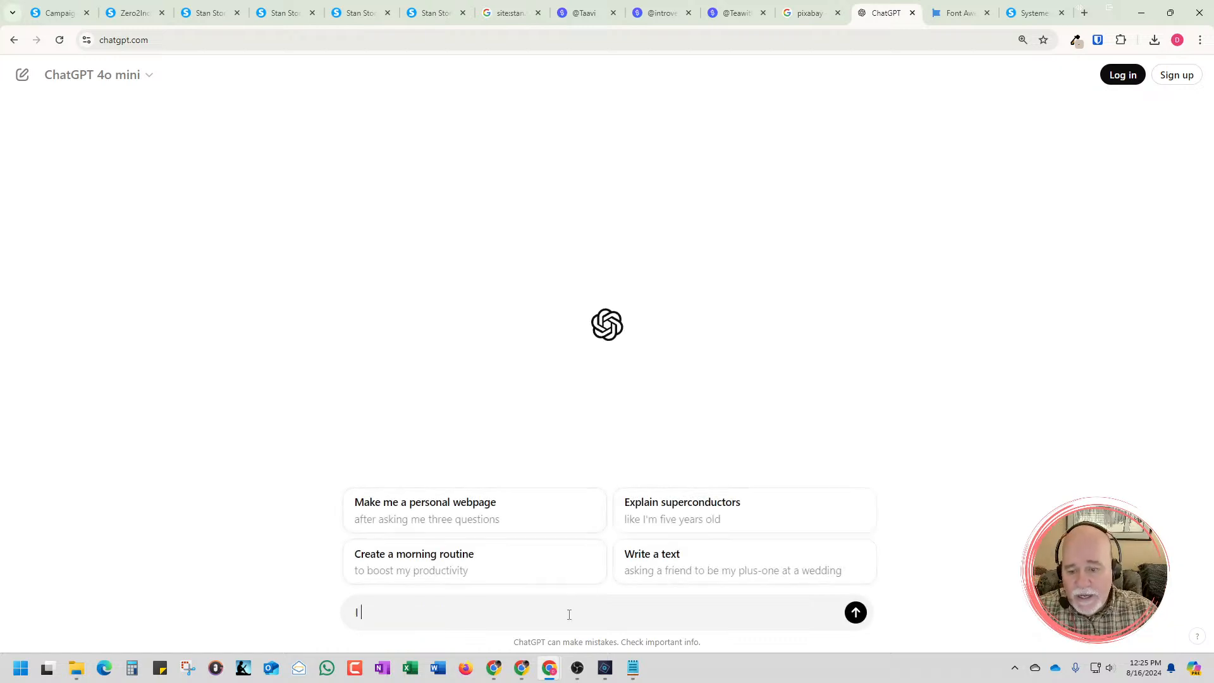
key("BackSpace")
key("BackSpace")
key("BackSpace")
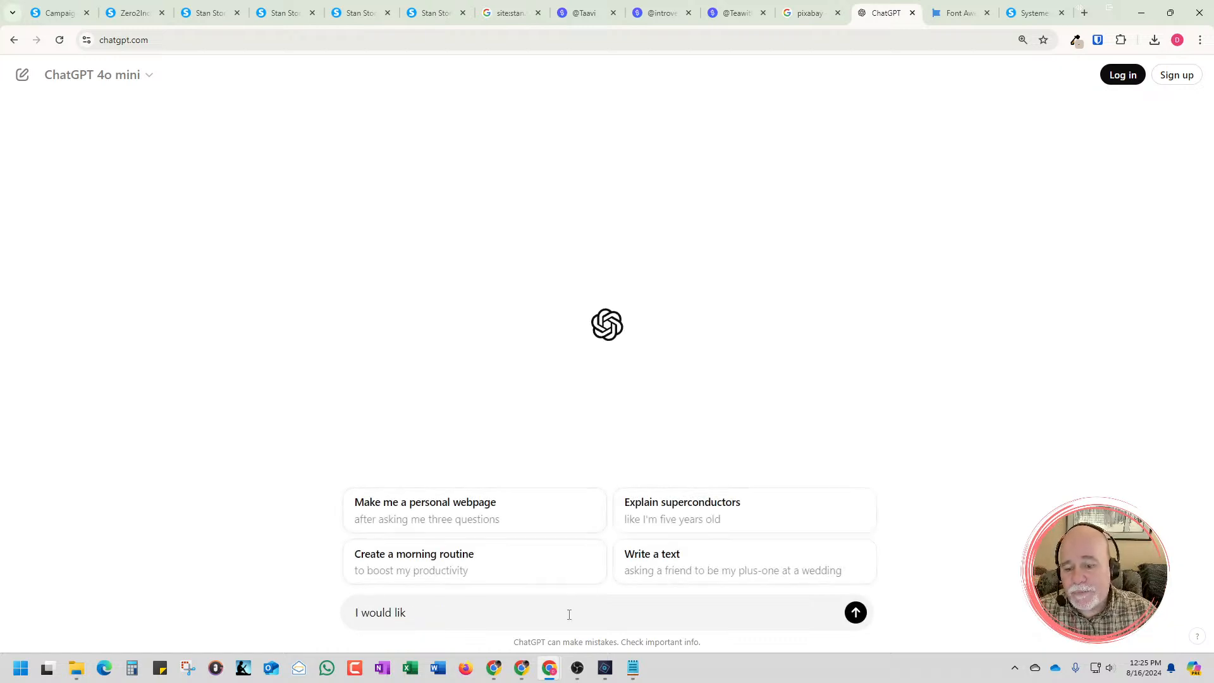
type("e help")
key("BackSpace")
key("BackSpace")
key("BackSpace")
key("BackSpace")
key("BackSpace")
key("BackSpace")
key("BackSpace")
key("BackSpace")
key("BackSpace")
key("BackSpace")
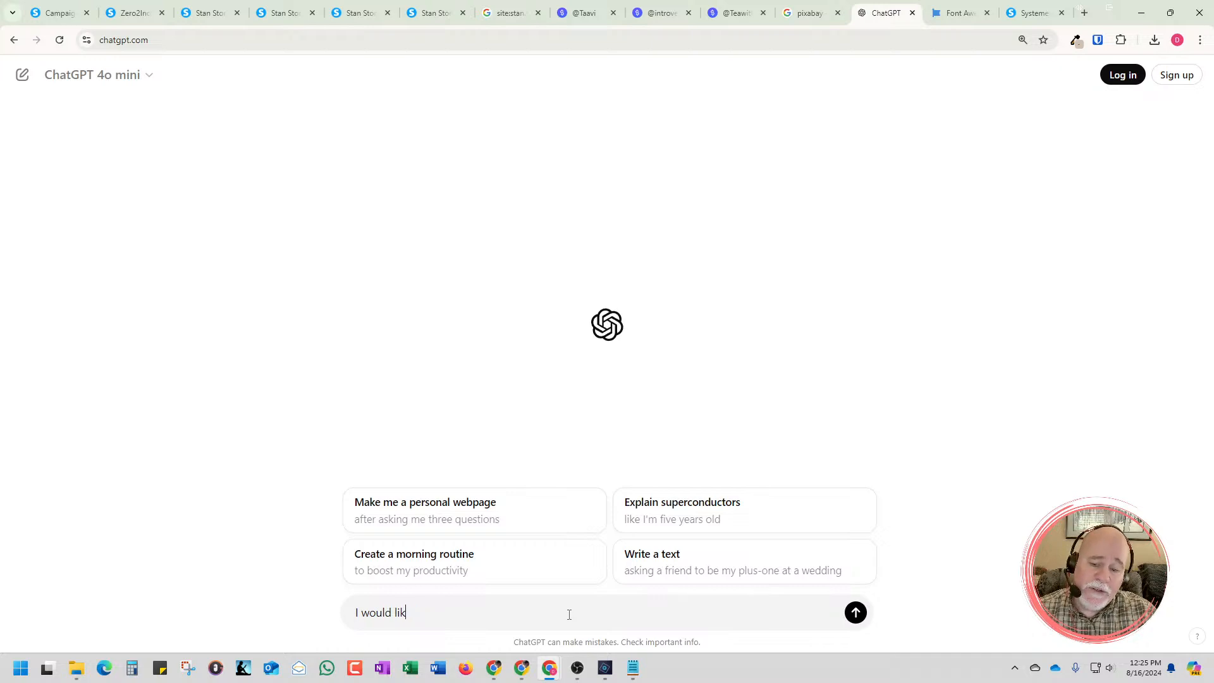
type("you to draft an em")
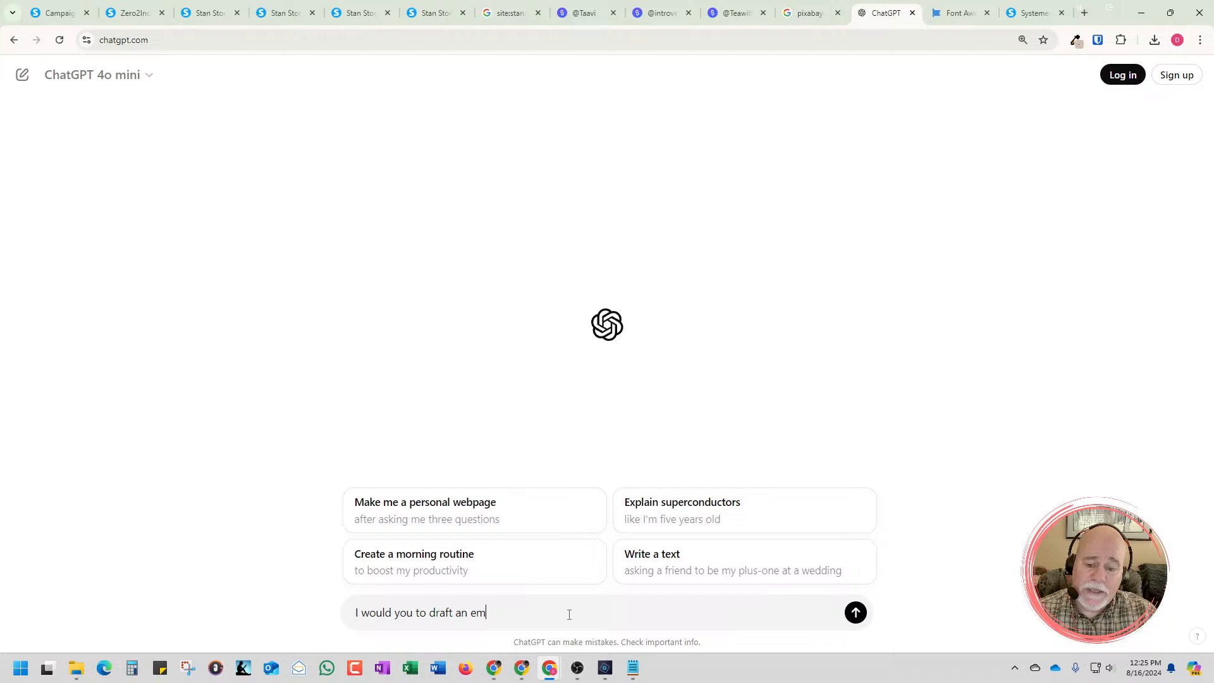
key("BackSpace")
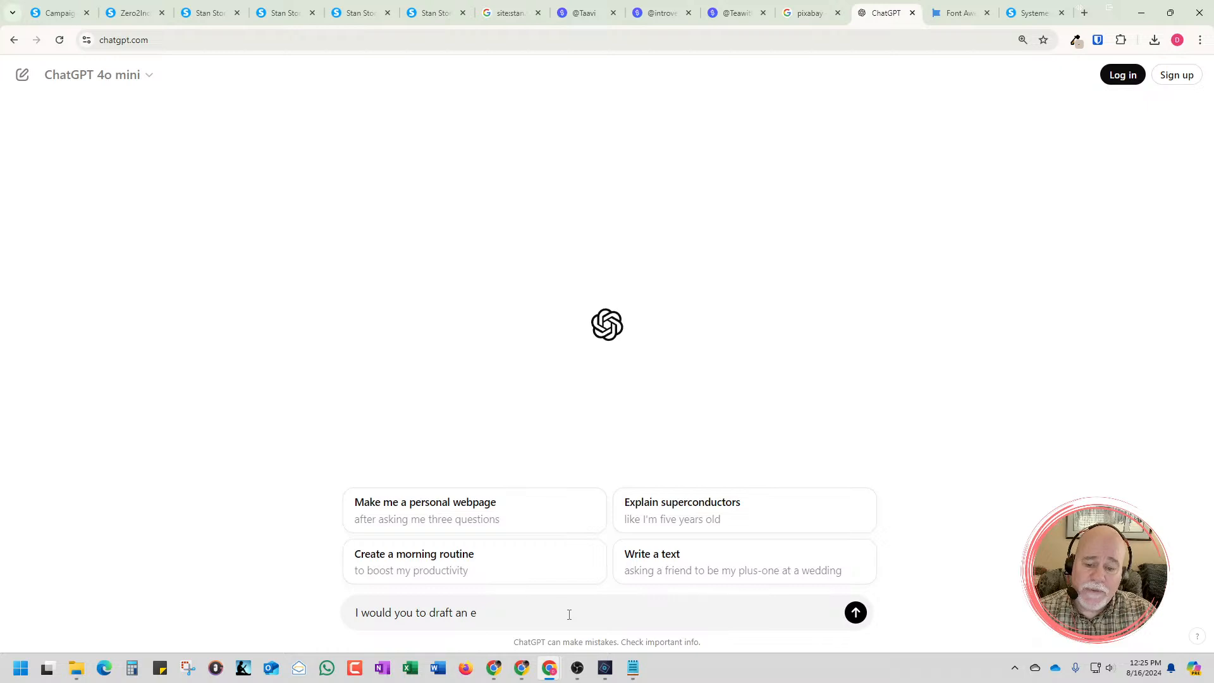
type("me")
key("BackSpace")
key("BackSpace")
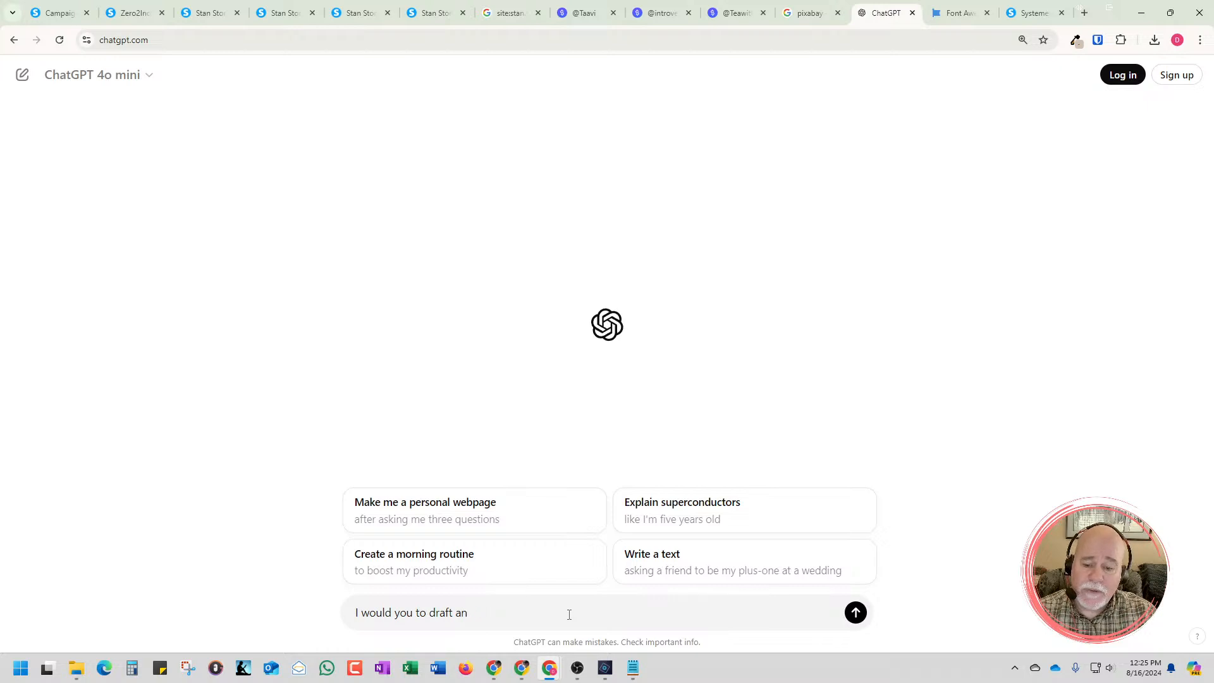
type("me")
key("BackSpace")
key("BackSpace")
type("email")
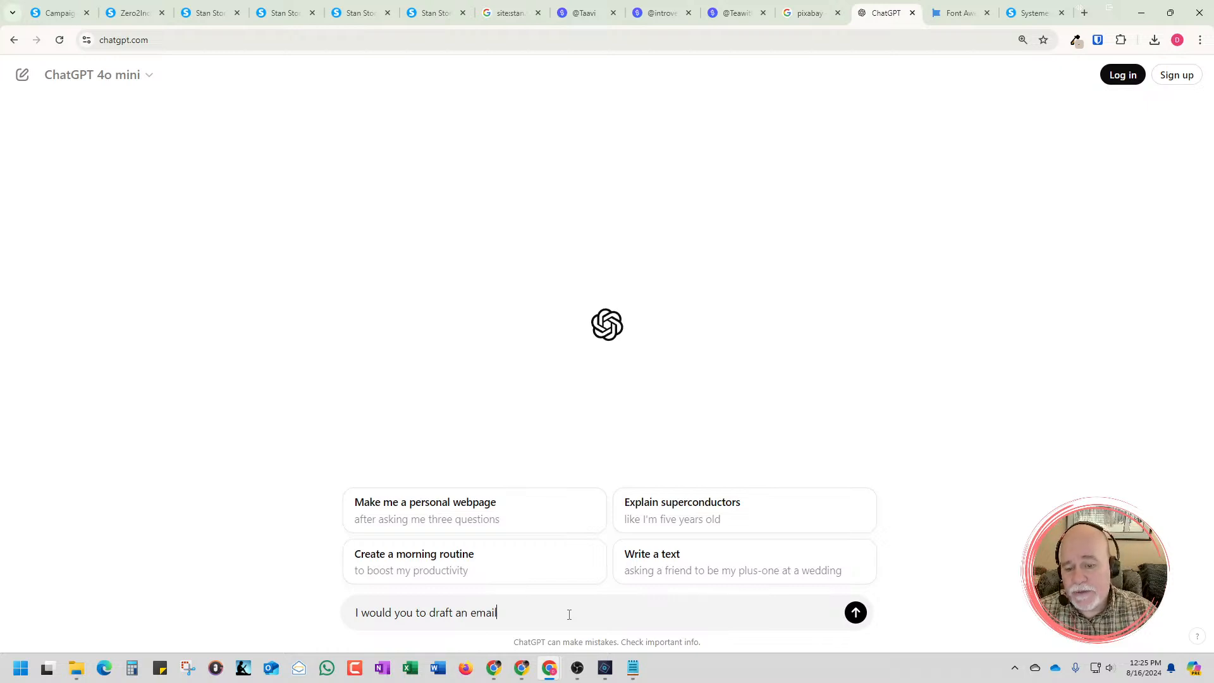
type(" with a sub")
key("BackSpace")
key("BackSpace")
key("BackSpace")
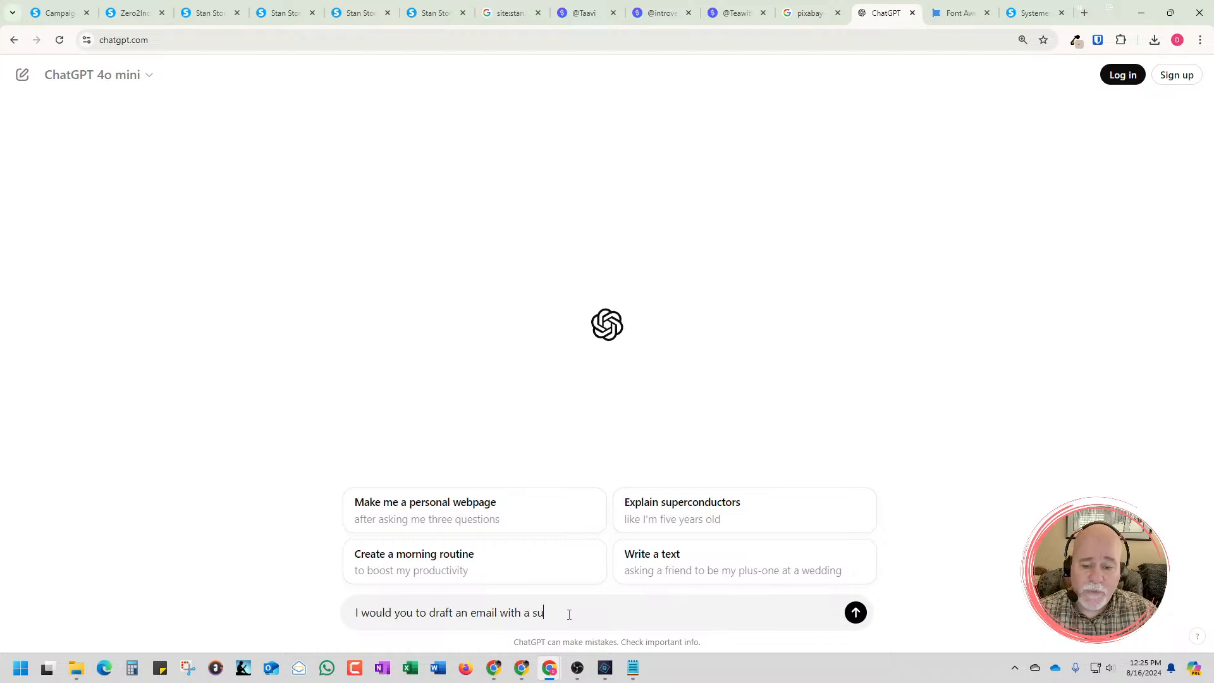
key("BackSpace")
key("BackSpace")
type("the ")
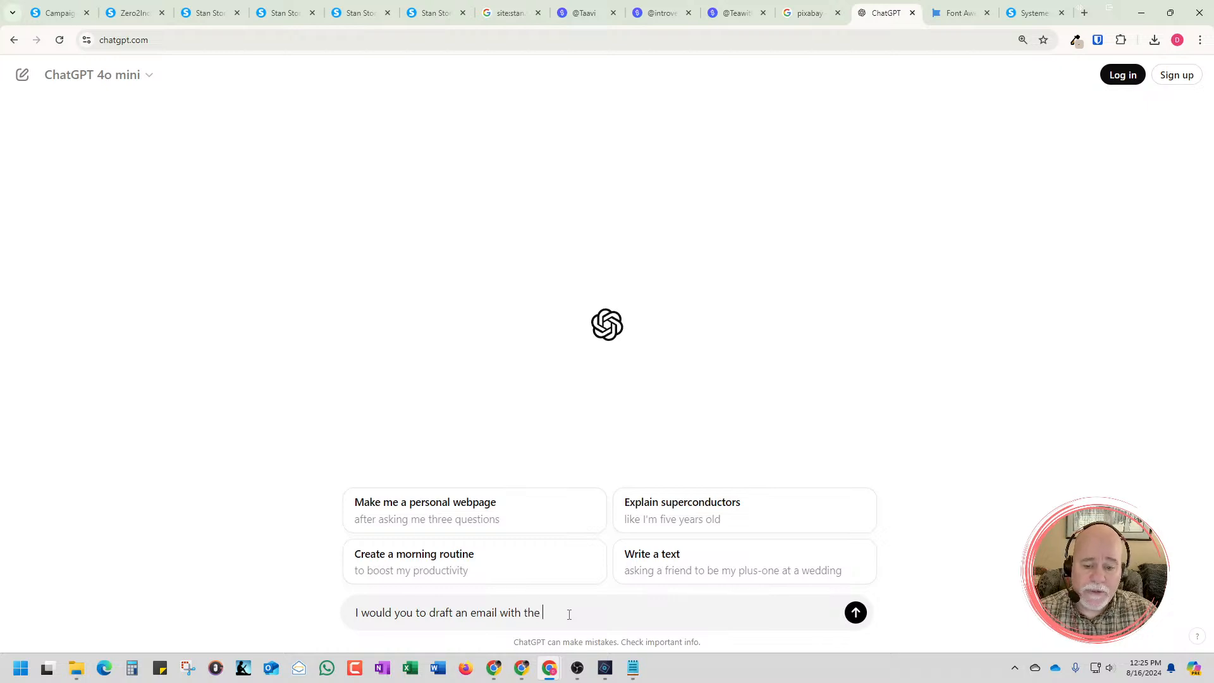
type("subject linke t")
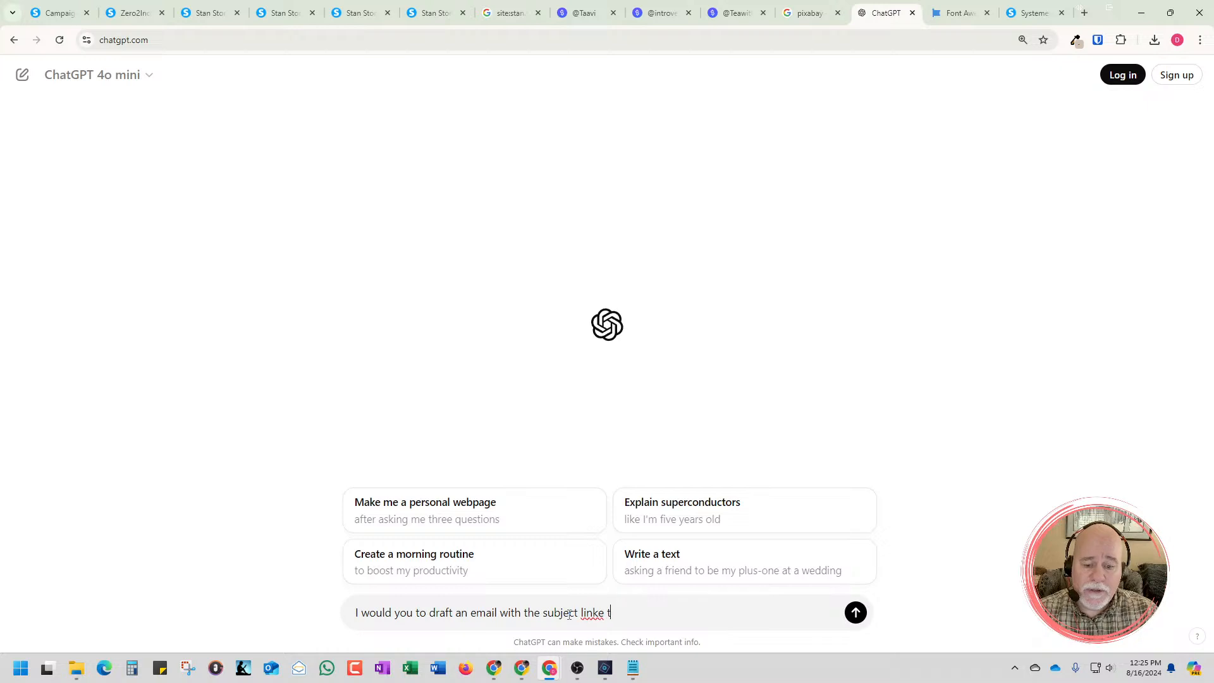
key("BackSpace")
key("BackSpace")
key("BackSpace")
key("BackSpace")
type("e that ")
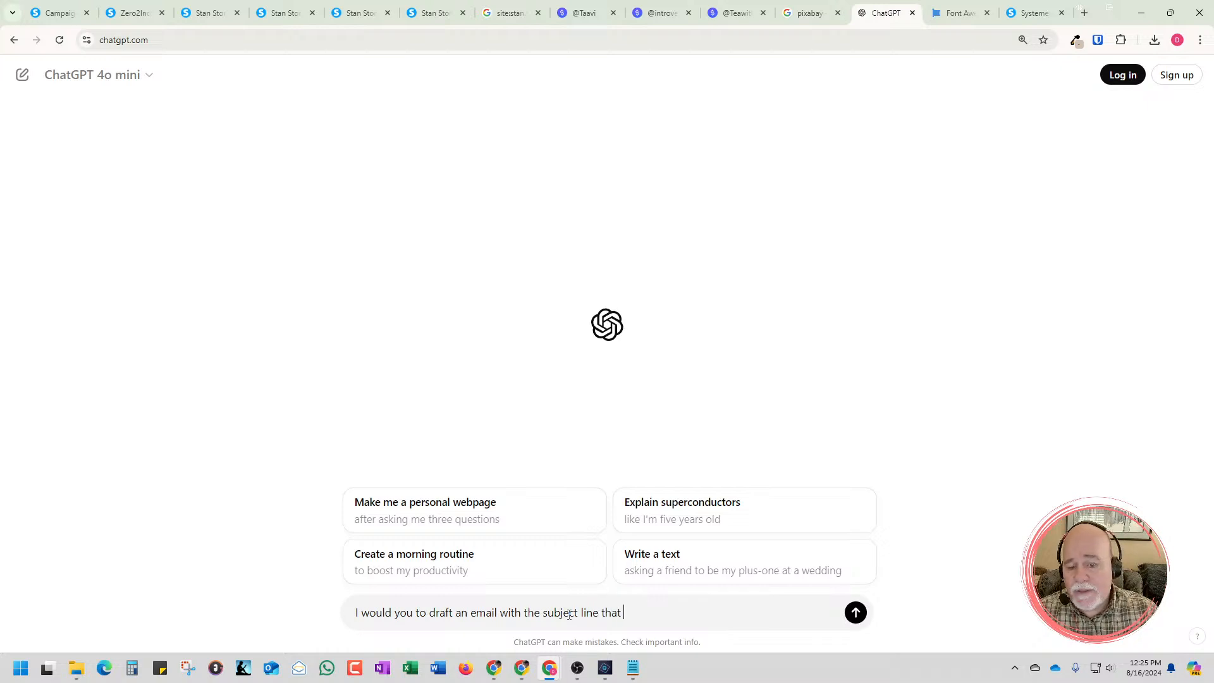
type("is going ")
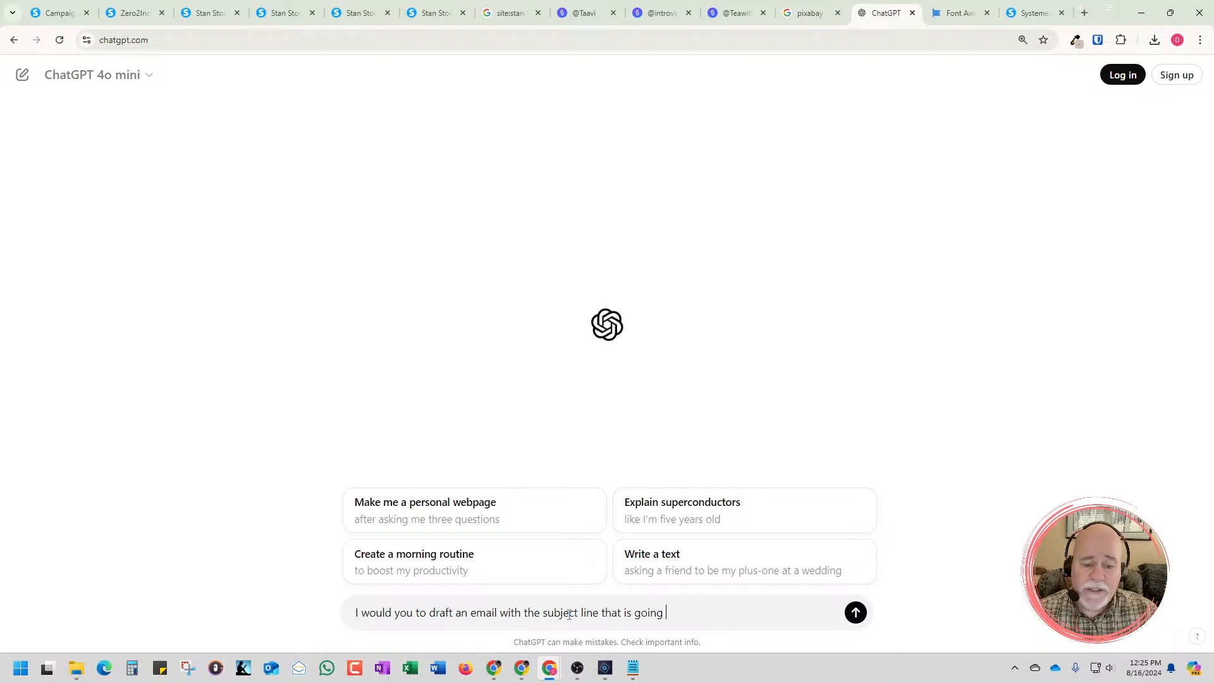
type("to d")
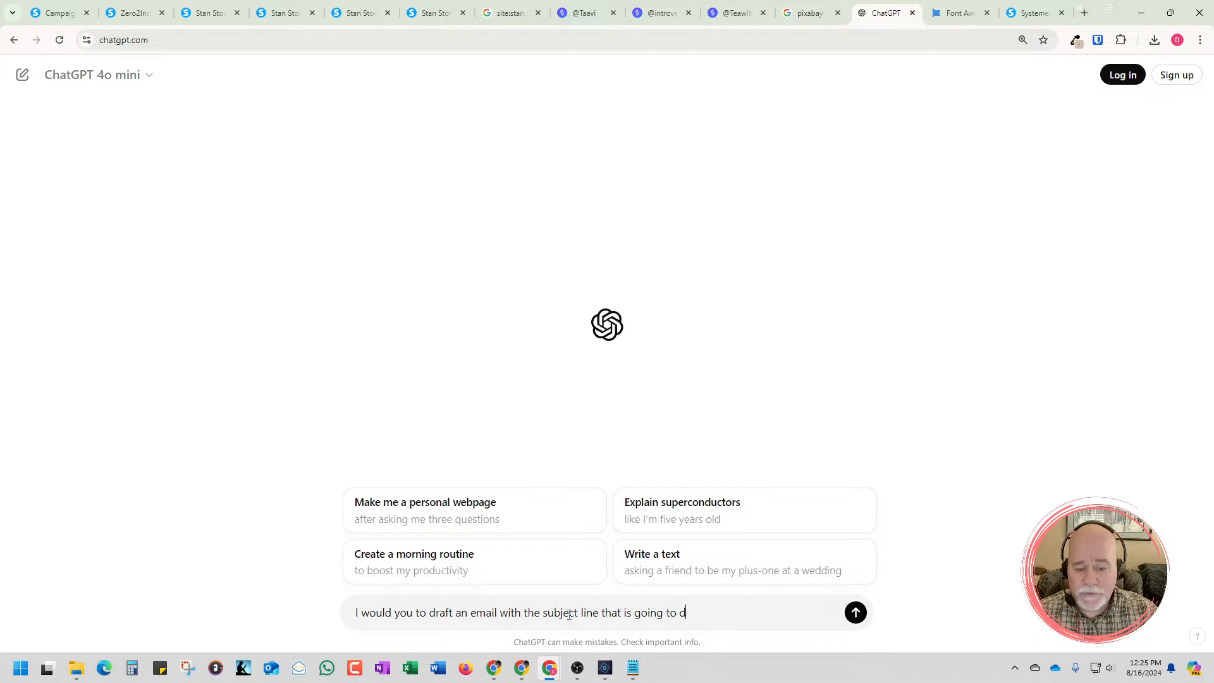
type("eliver")
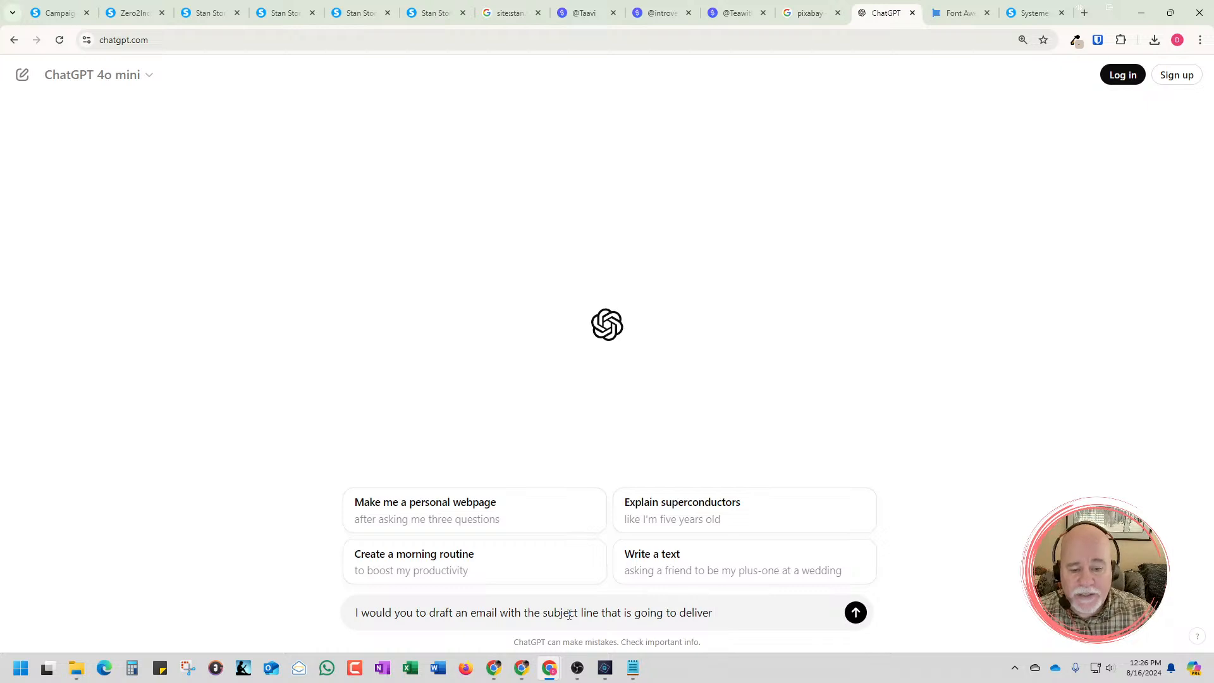
Continue the prompt with "a free toolbox (please check spelling) that the visitor just signed in or opted in for."
type("a free tol")
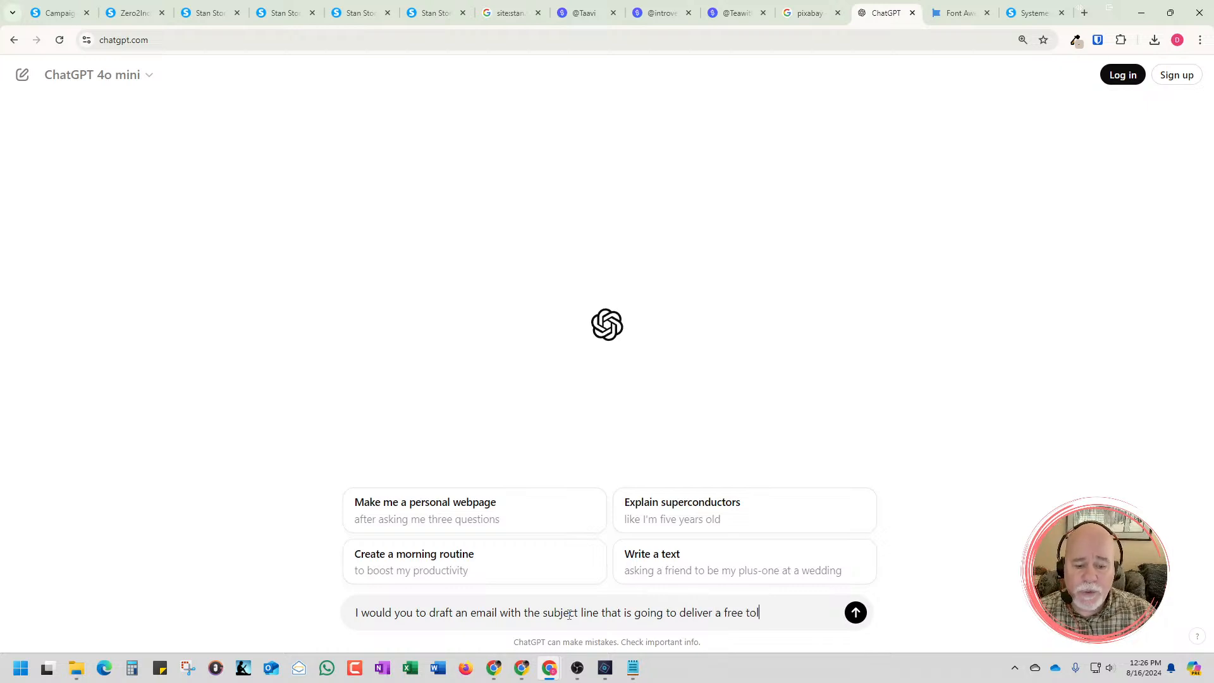
key("BackSpace")
type("olb")
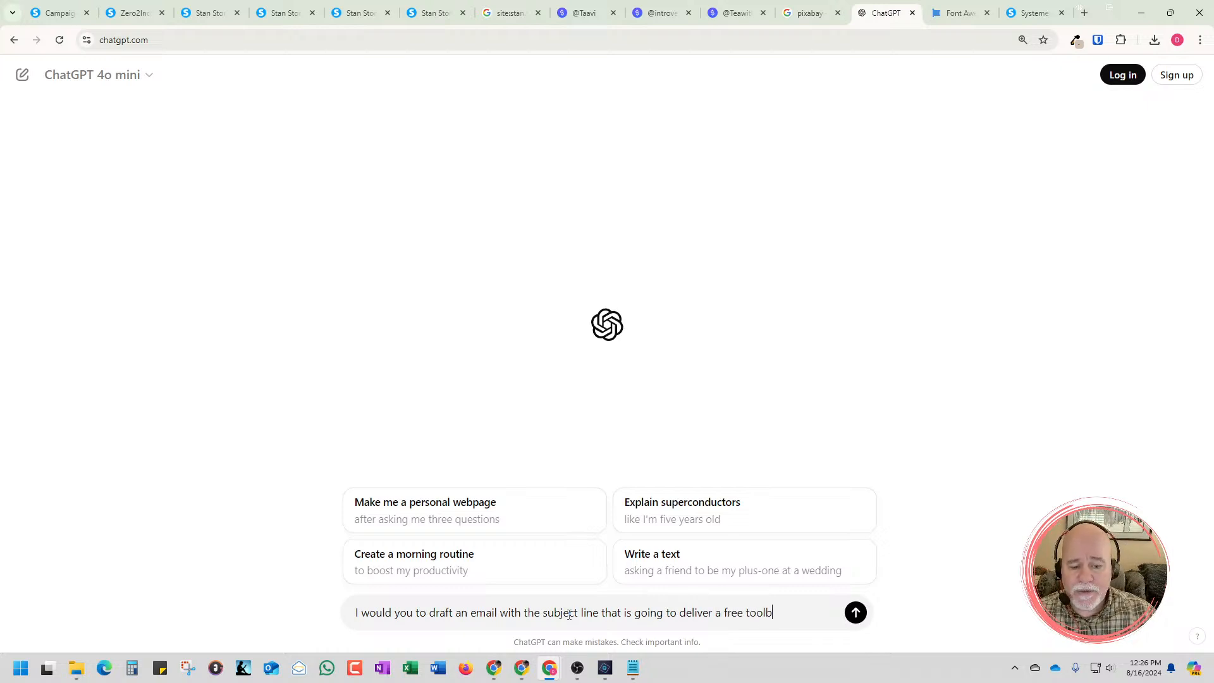
type("ox ")
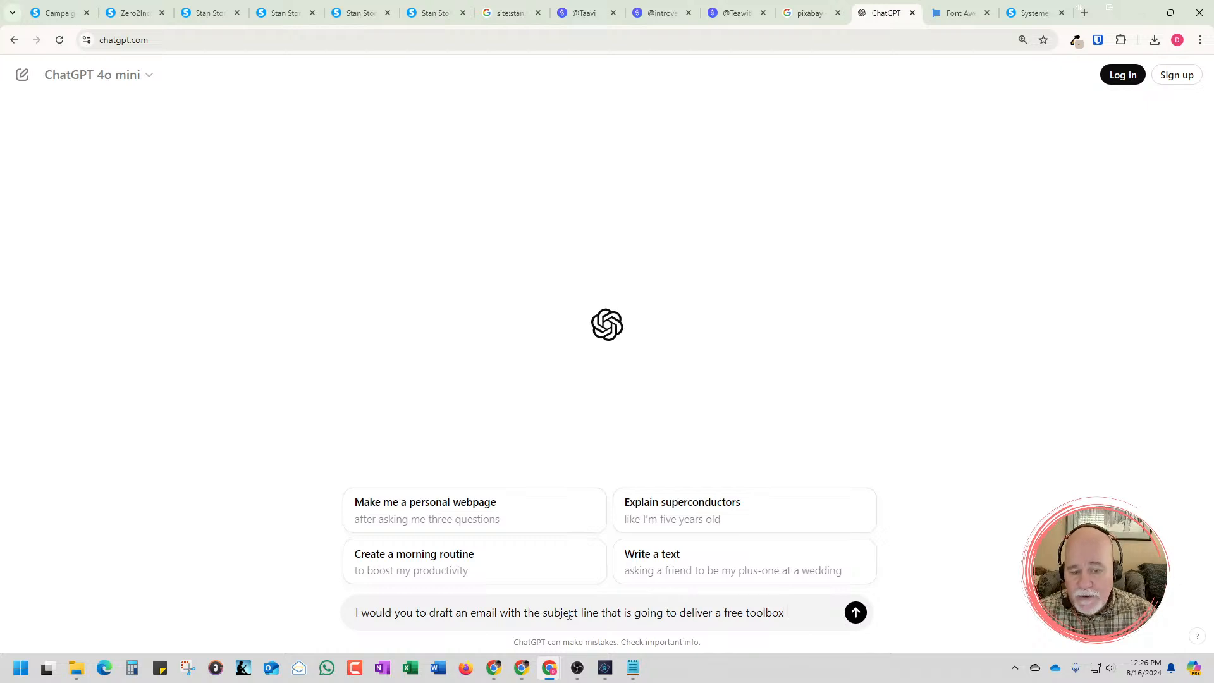
type("(please s")
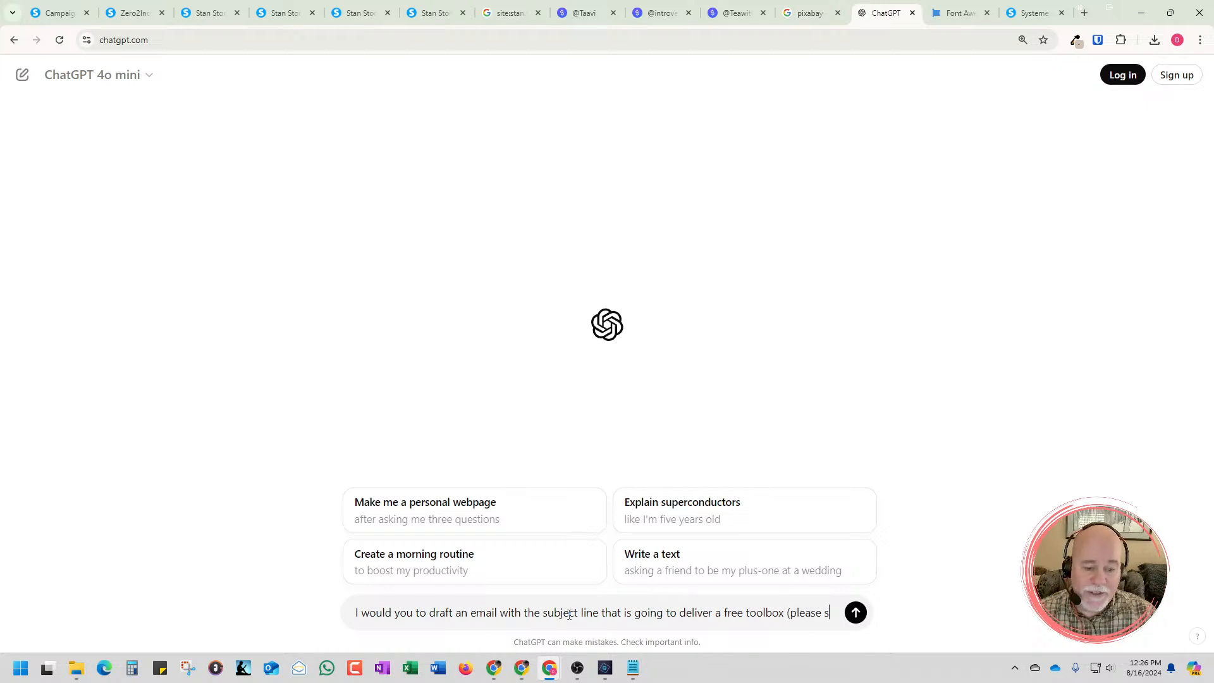
key("BackSpace")
type("check ")
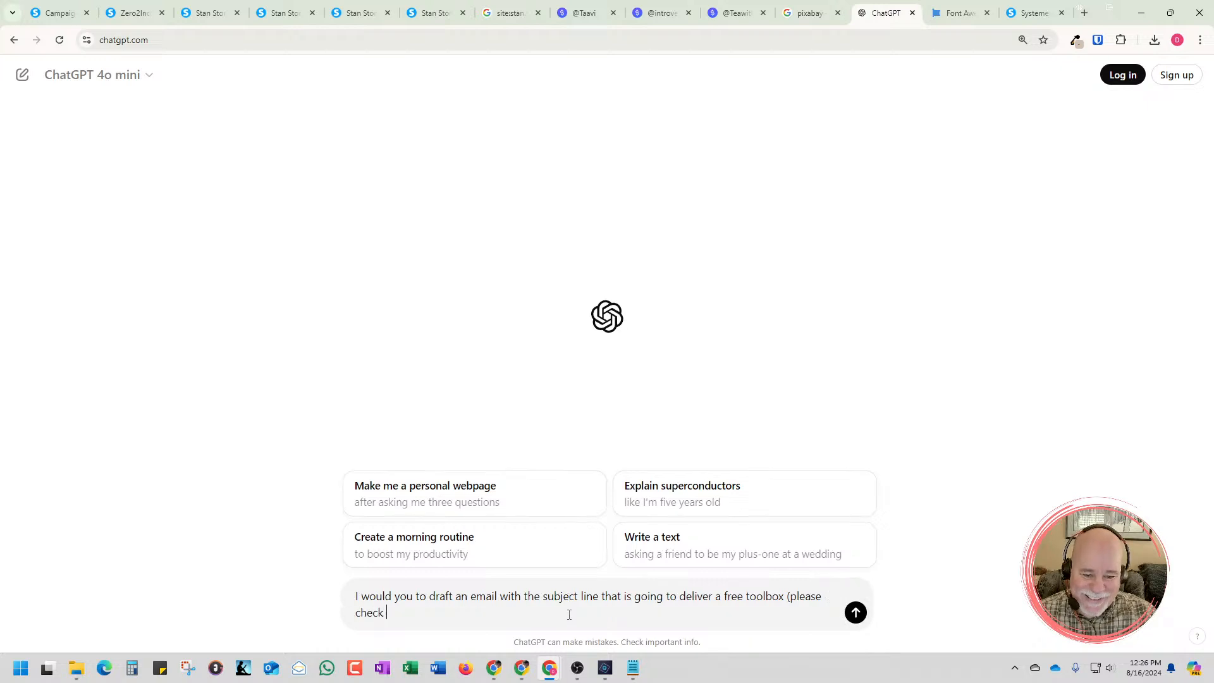
type("spelling)")
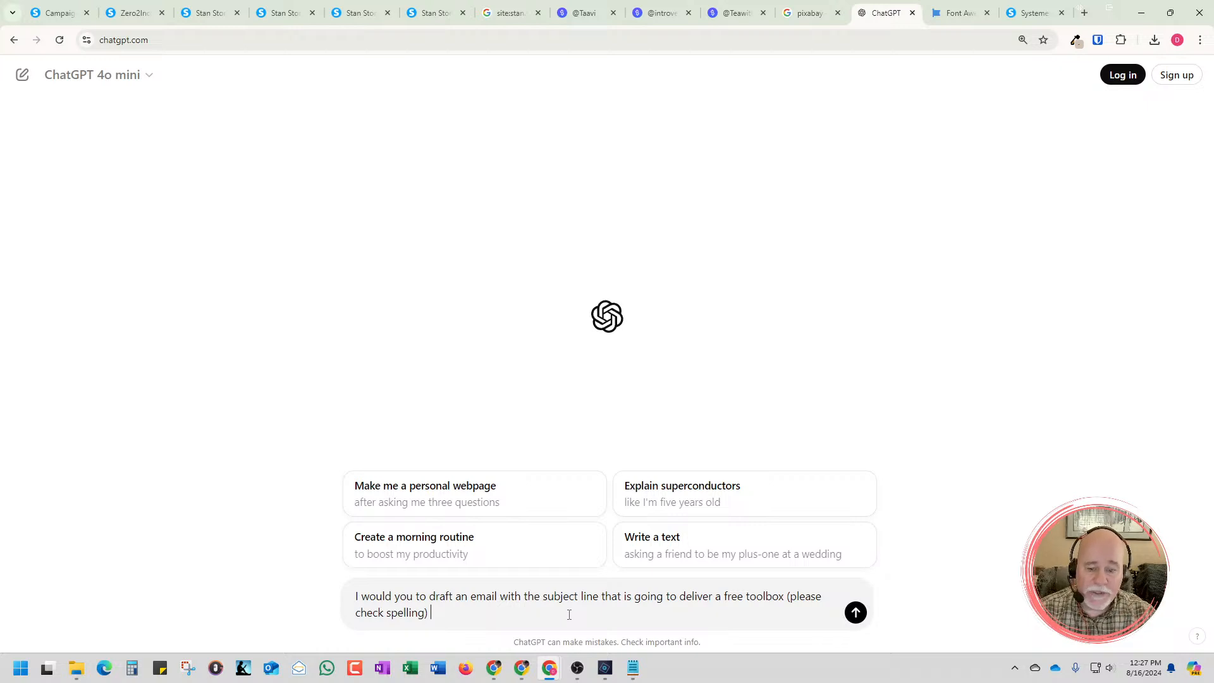
type(" that the vi")
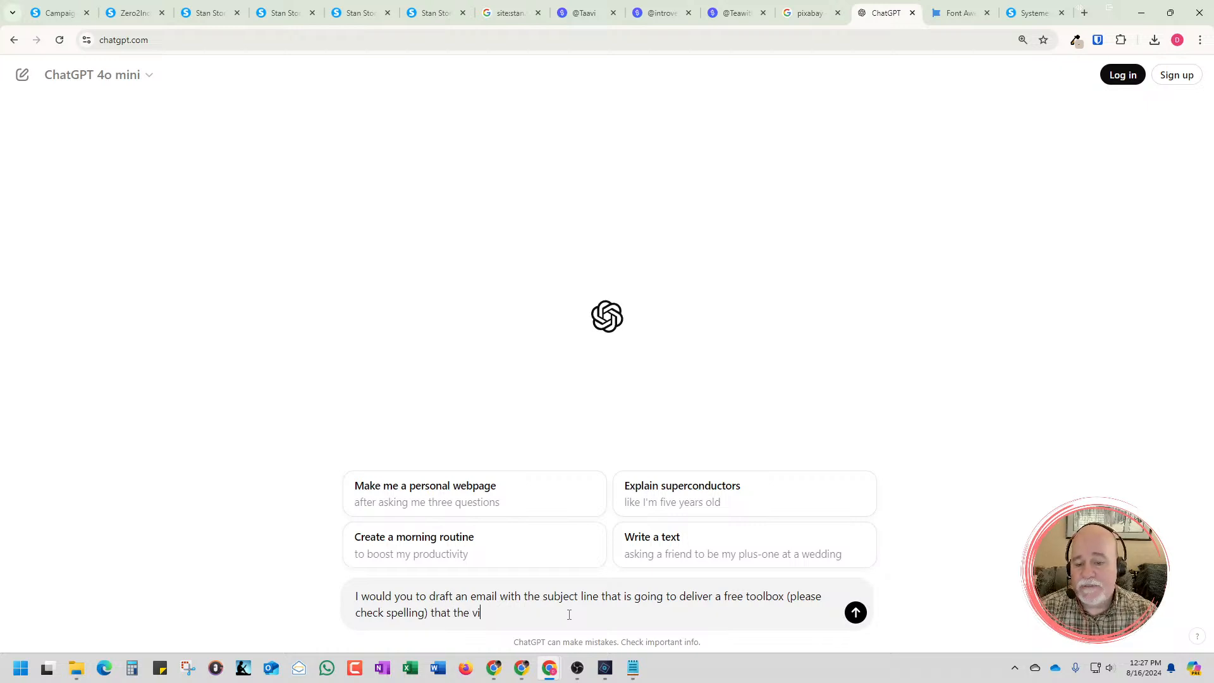
type("sitor just ")
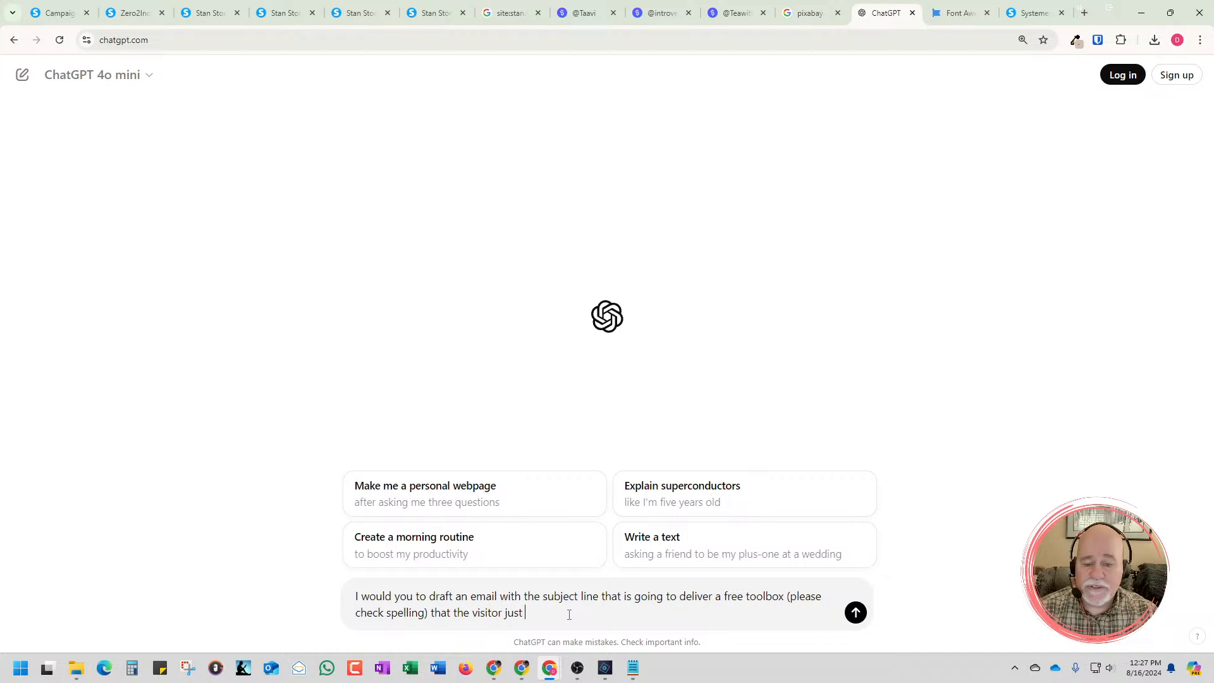
type("signed in or ")
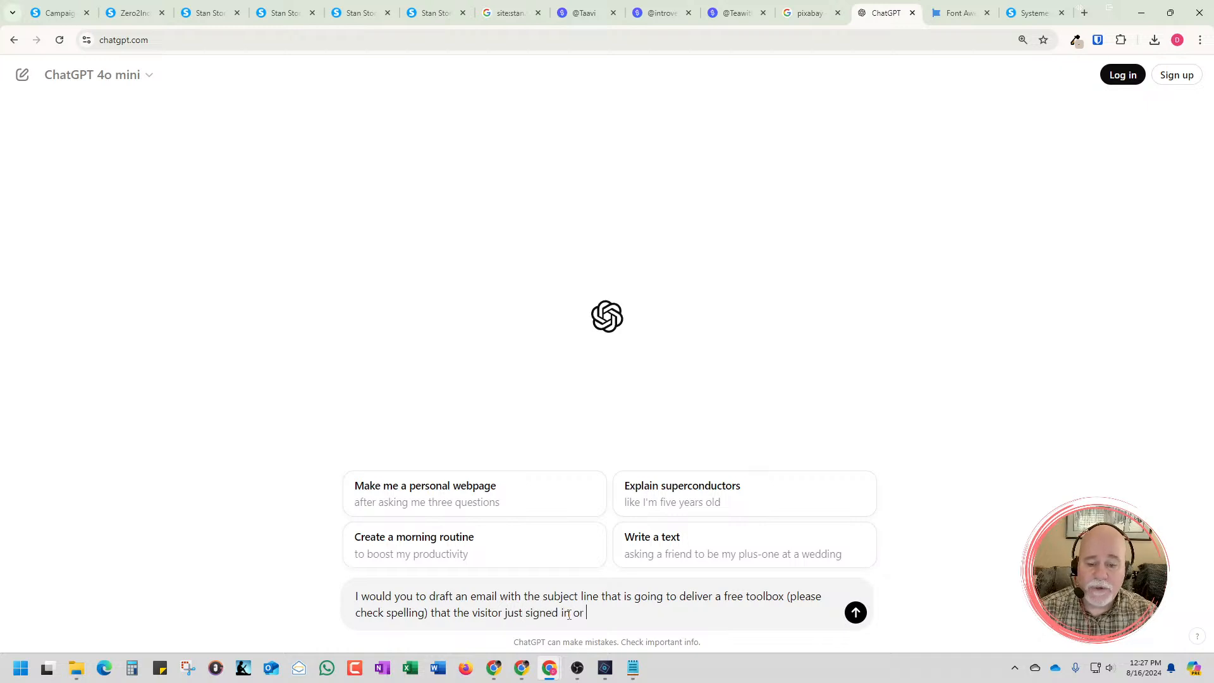
type("opted in for.")
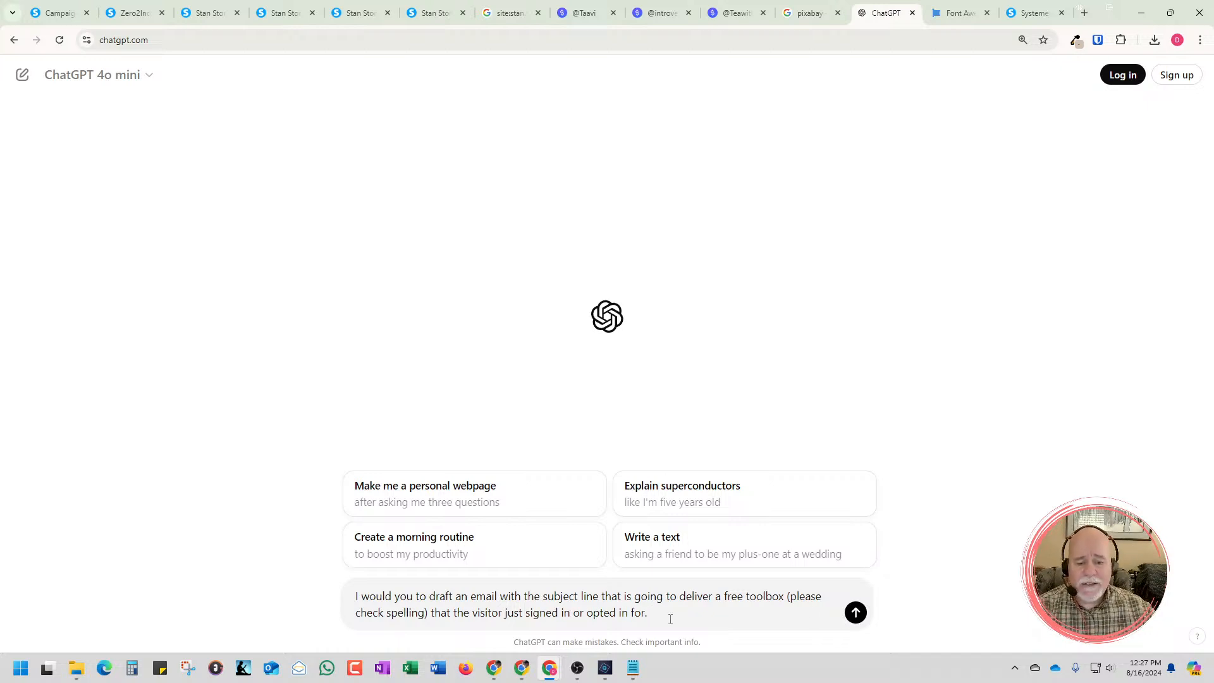
Insert the brand name "Zero2Income" before the word "toolbox" in the prompt
left_click(755, 603)
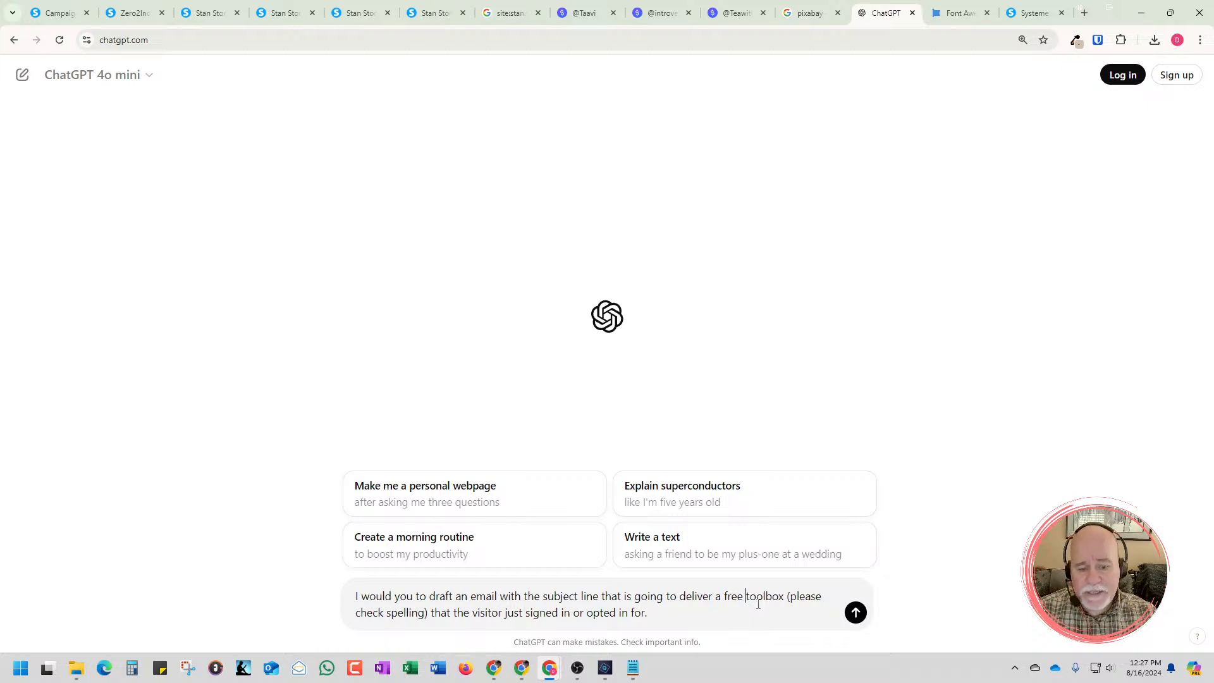
type("Zero")
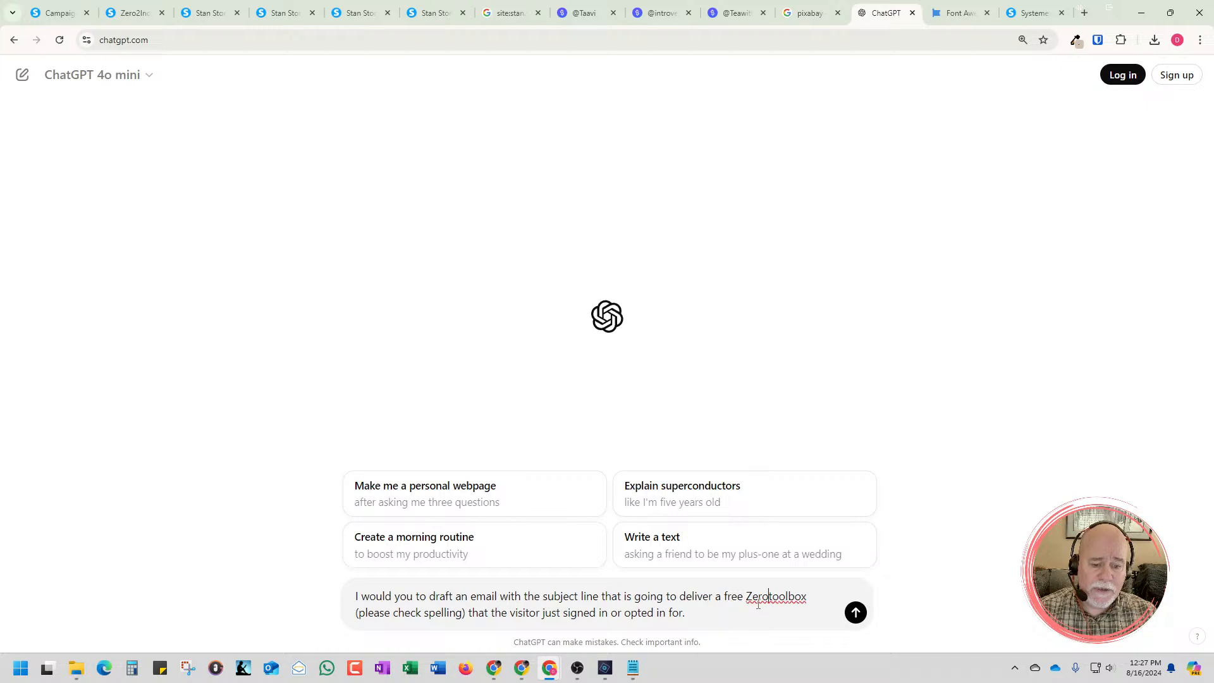
type("2 ")
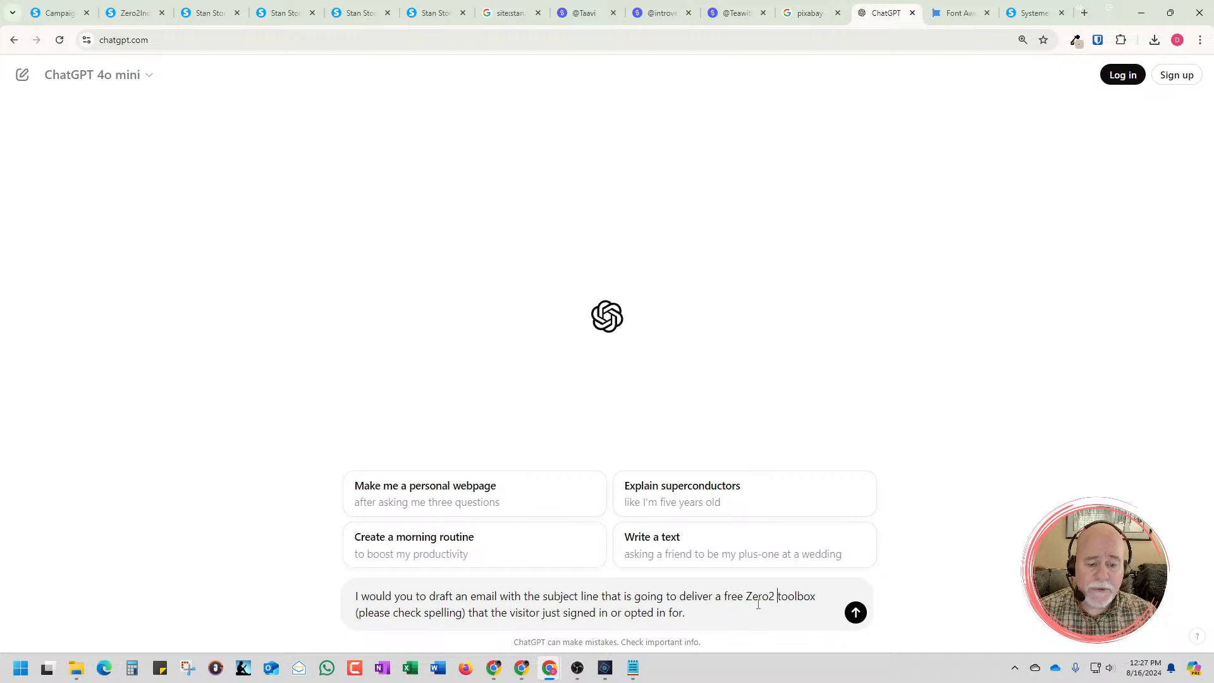
type("Income")
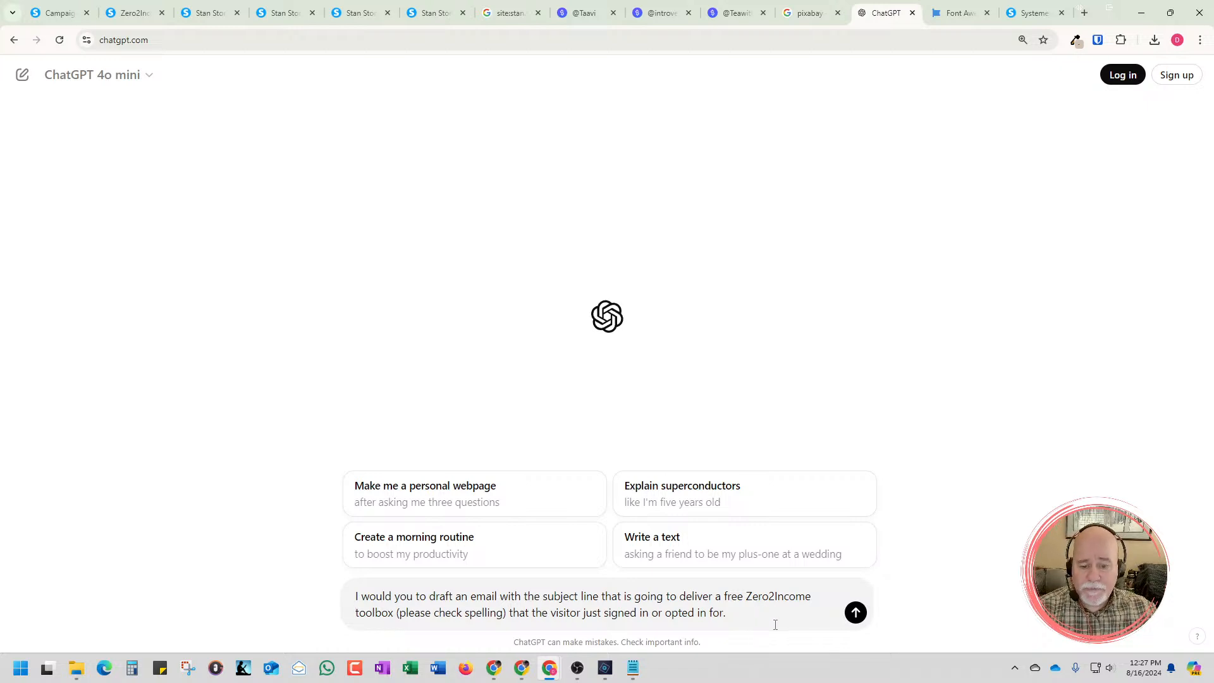
Add a separate paragraph to the end of the prompt, beginning with "This email is coming from"
left_click(738, 621)
key("shift+Return")
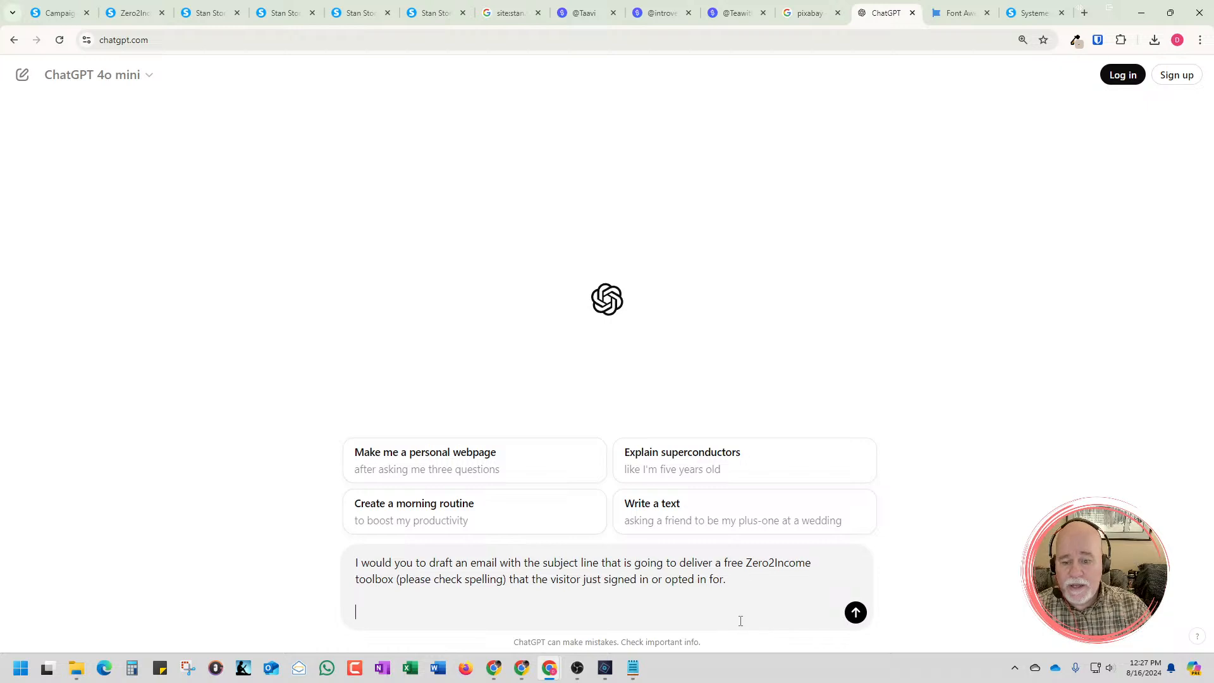
type("This e")
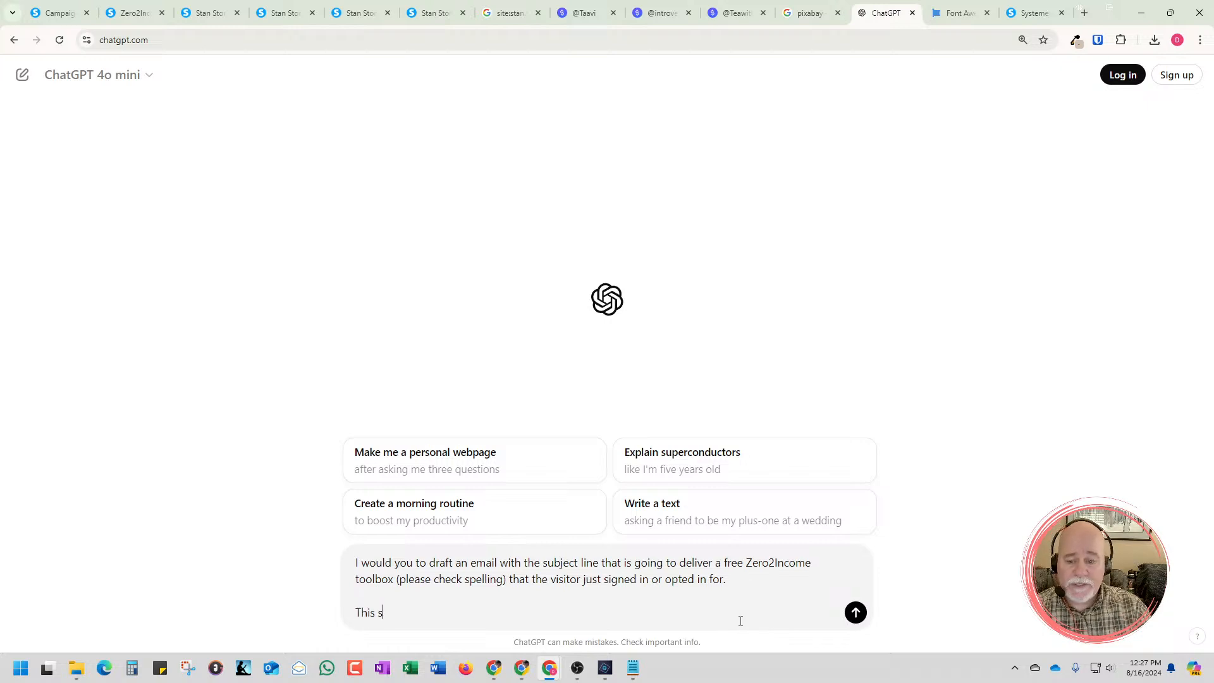
type("ma")
key("BackSpace")
key("BackSpace")
type("mail ")
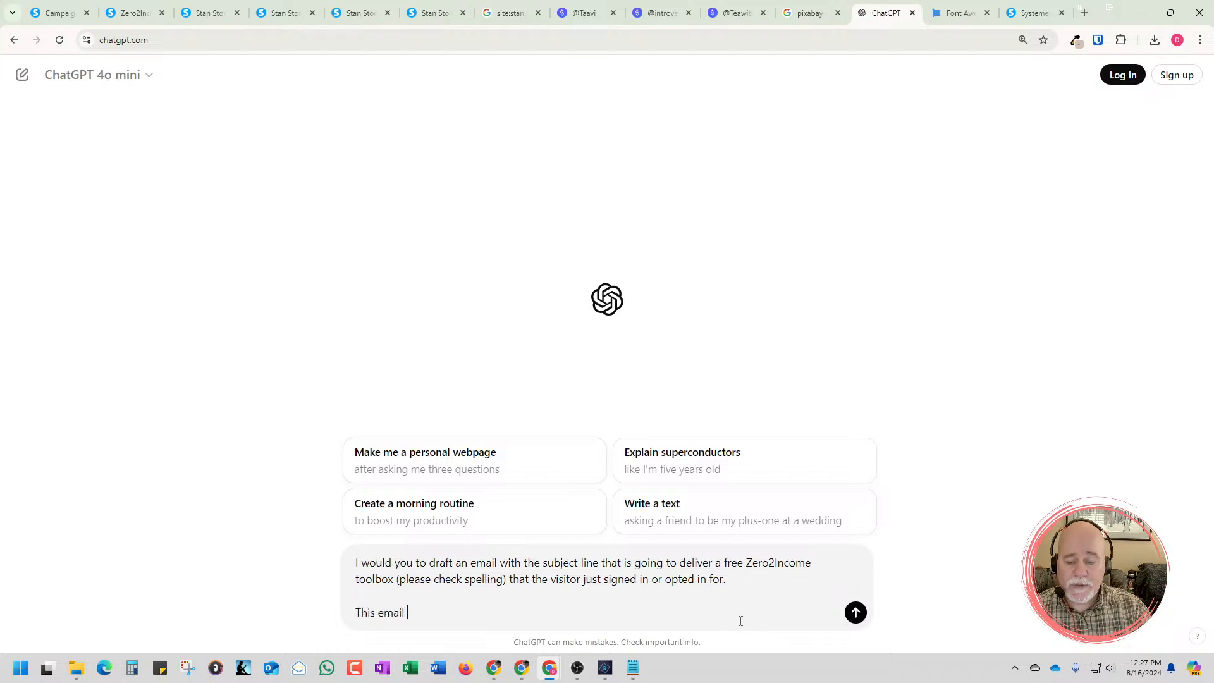
type("is coming from ")
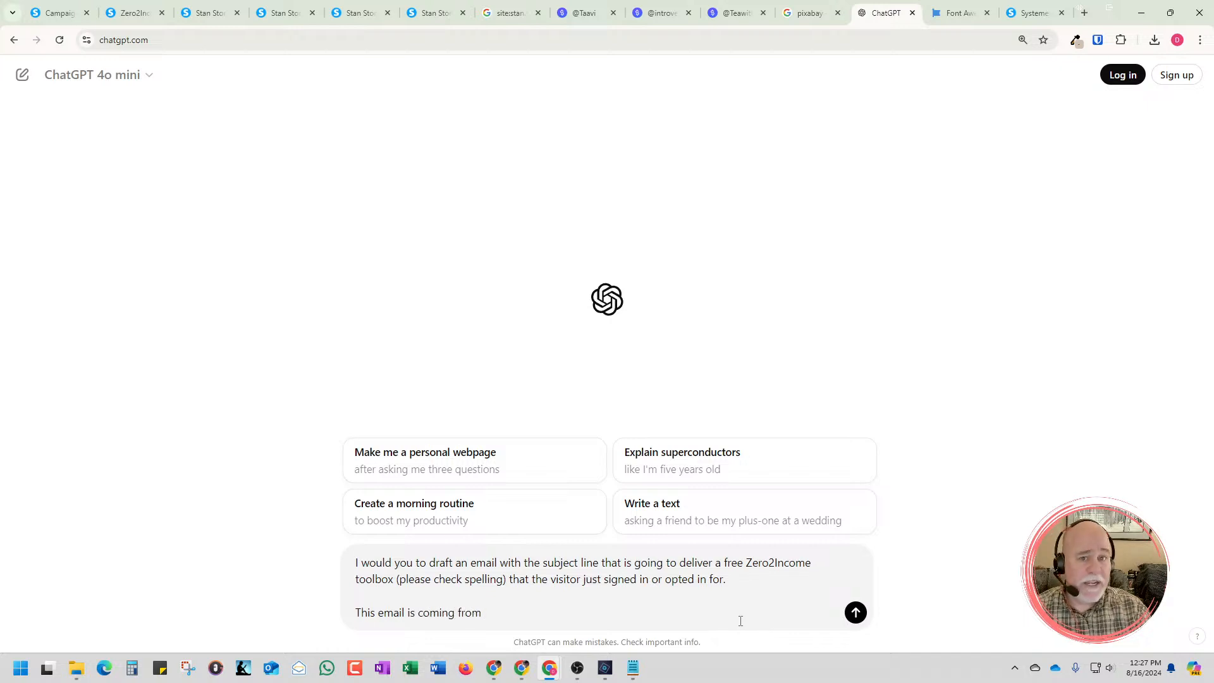
type("My Name")
Complete the prompt's "This email is coming from" line with the two senders' first names joined by an ampersand
key("BackSpace")
key("BackSpace")
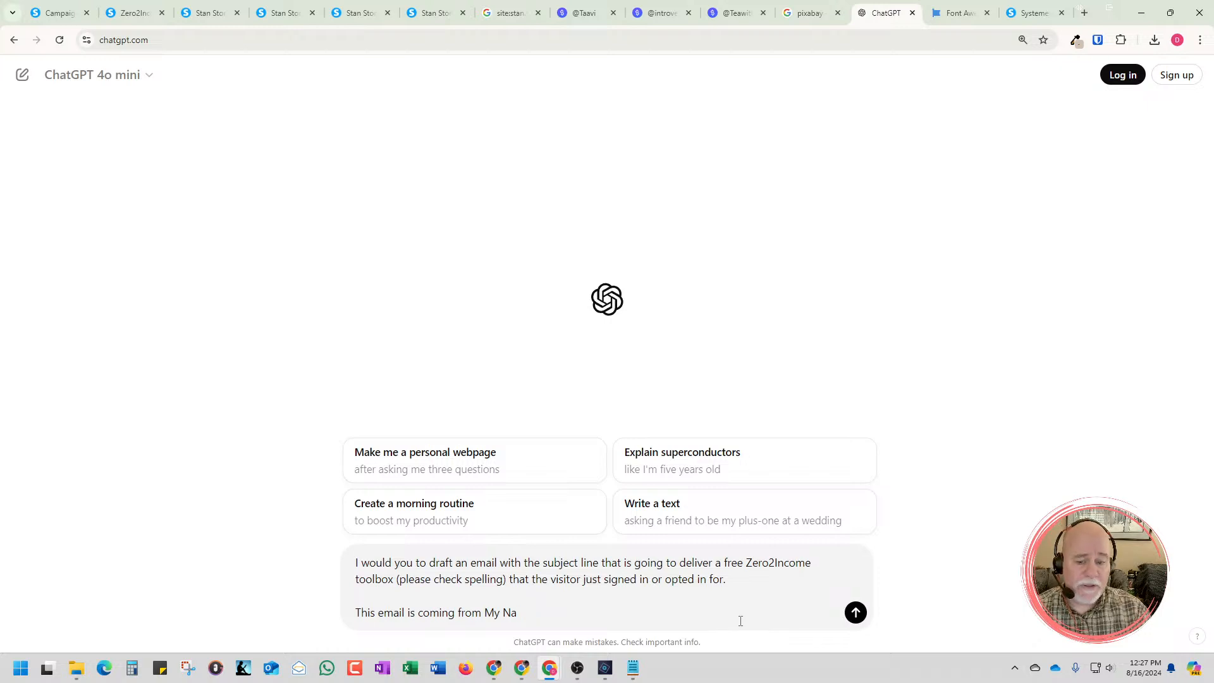
key("BackSpace")
key("BackSpace")
key("BackSpace")
key("BackSpace")
key("BackSpace")
type("Dana ")
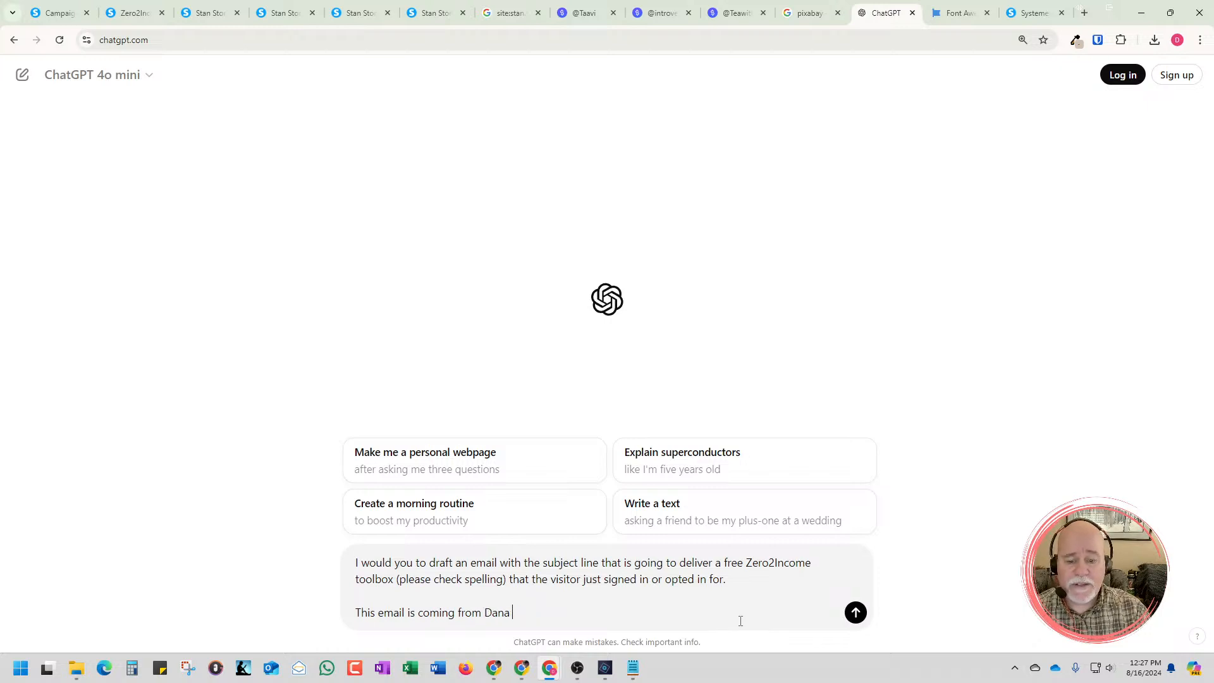
type("& S")
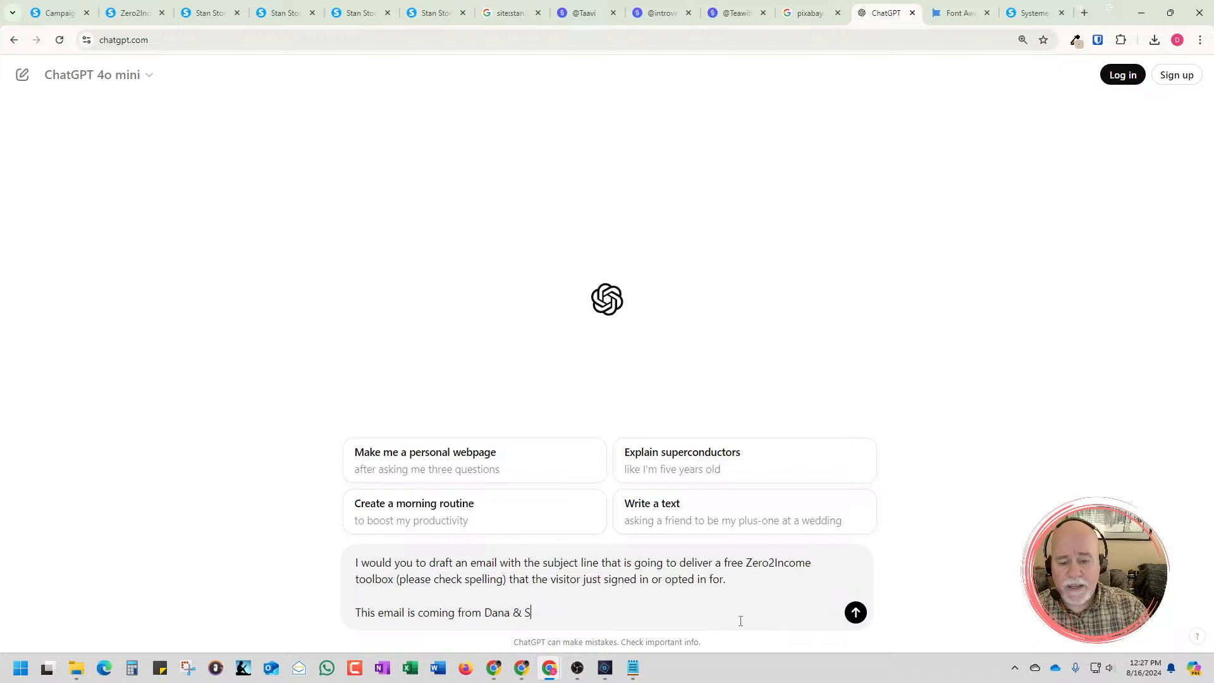
type("ean ")
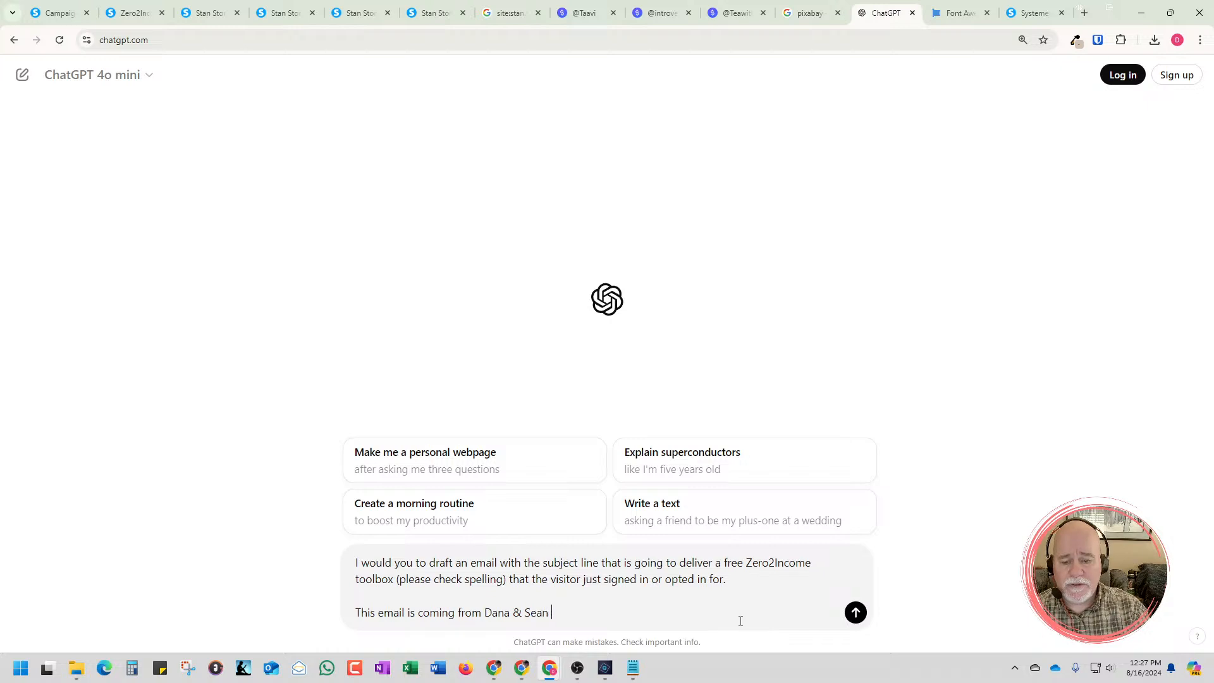
type("(Co-foun")
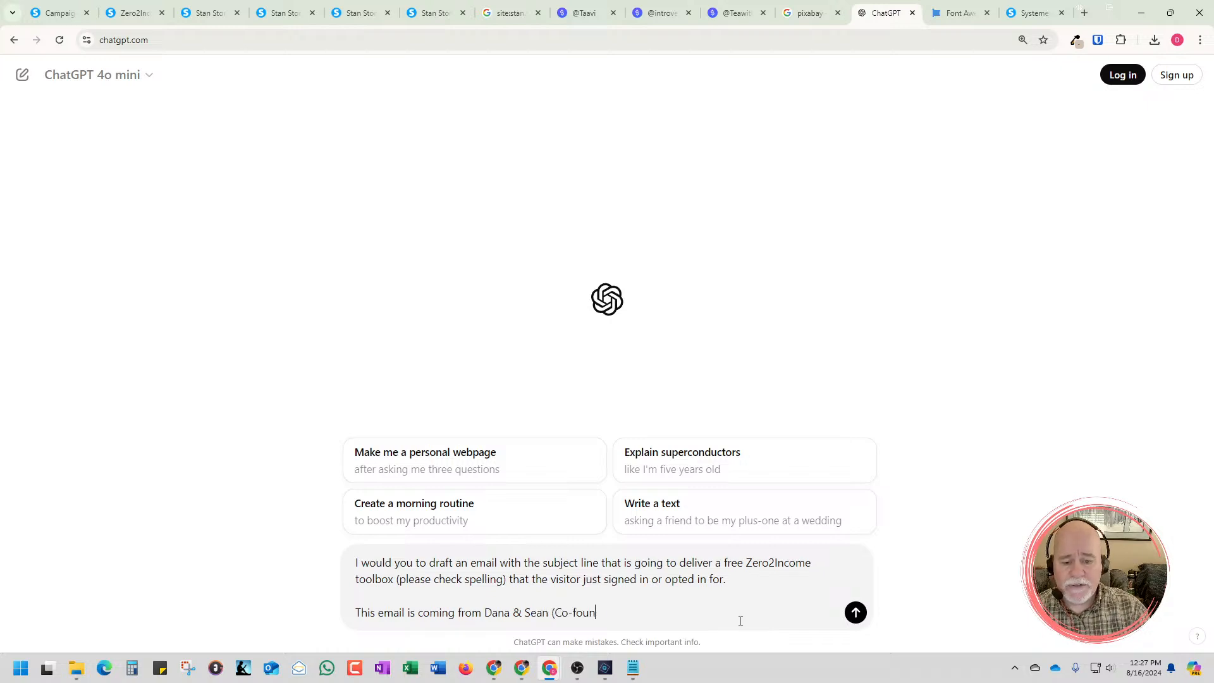
type("ders")
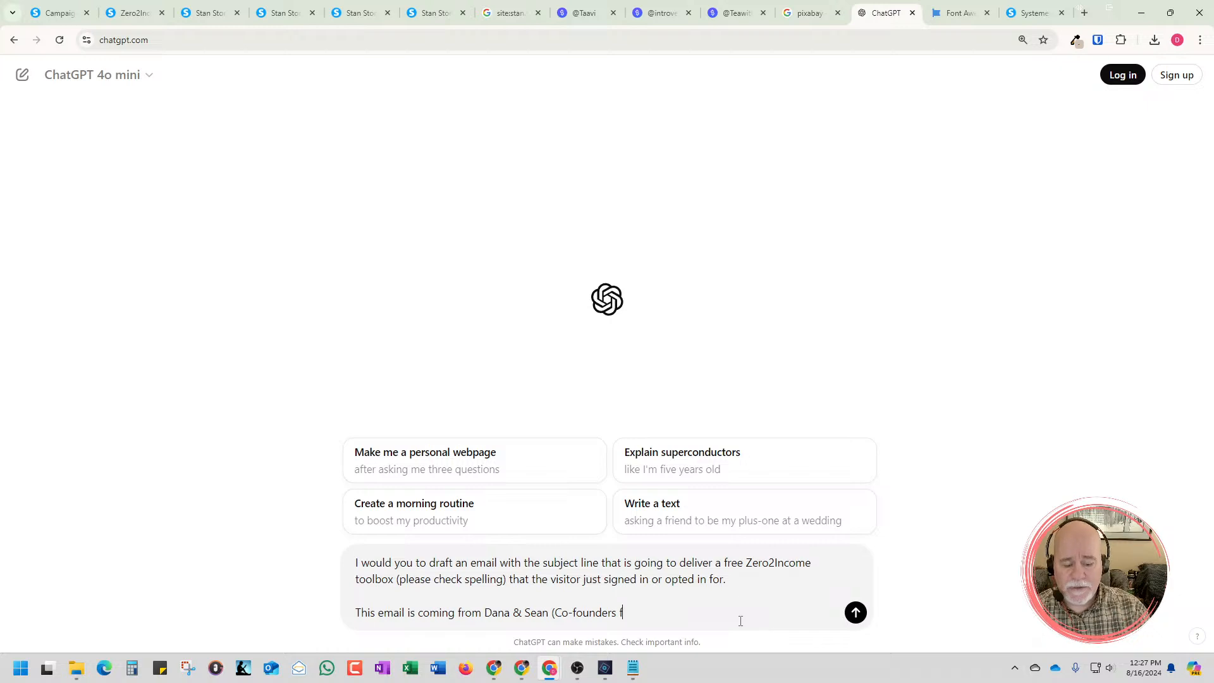
type(" of Zero2Inco")
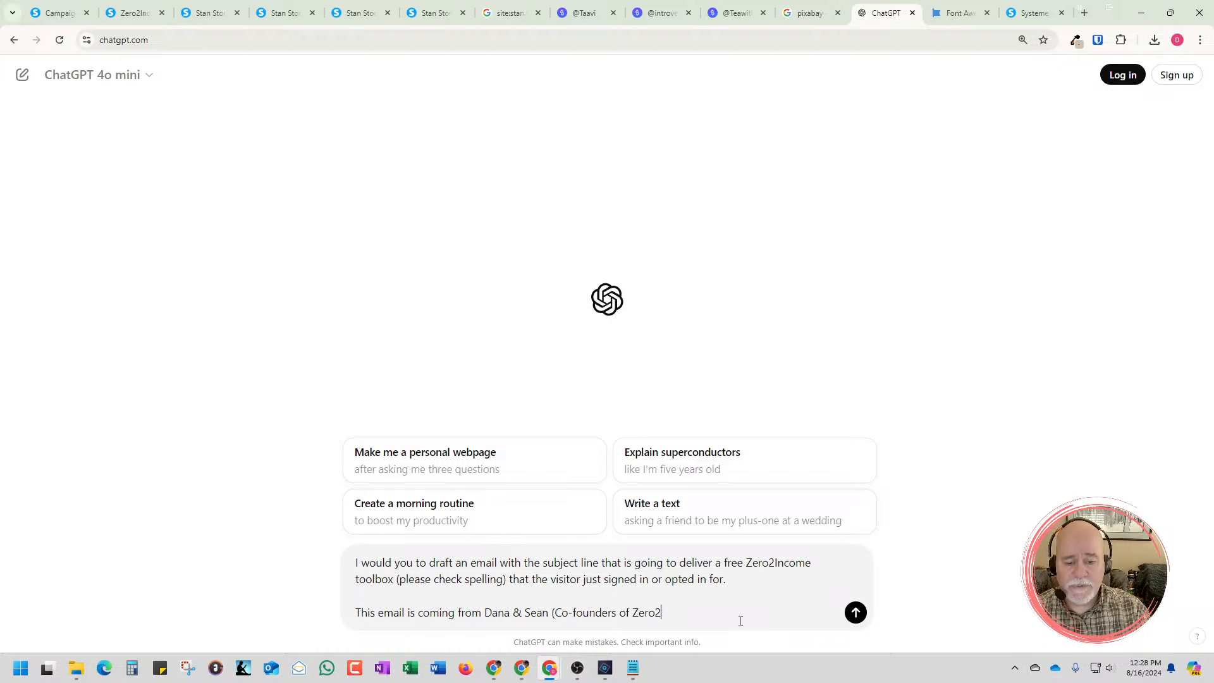
Describe the senders in the prompt by adding "(Co-founders of Zero2Income)." after their names
key("BackSpace")
key("BackSpace")
key("BackSpace")
key("BackSpace")
type("Income")
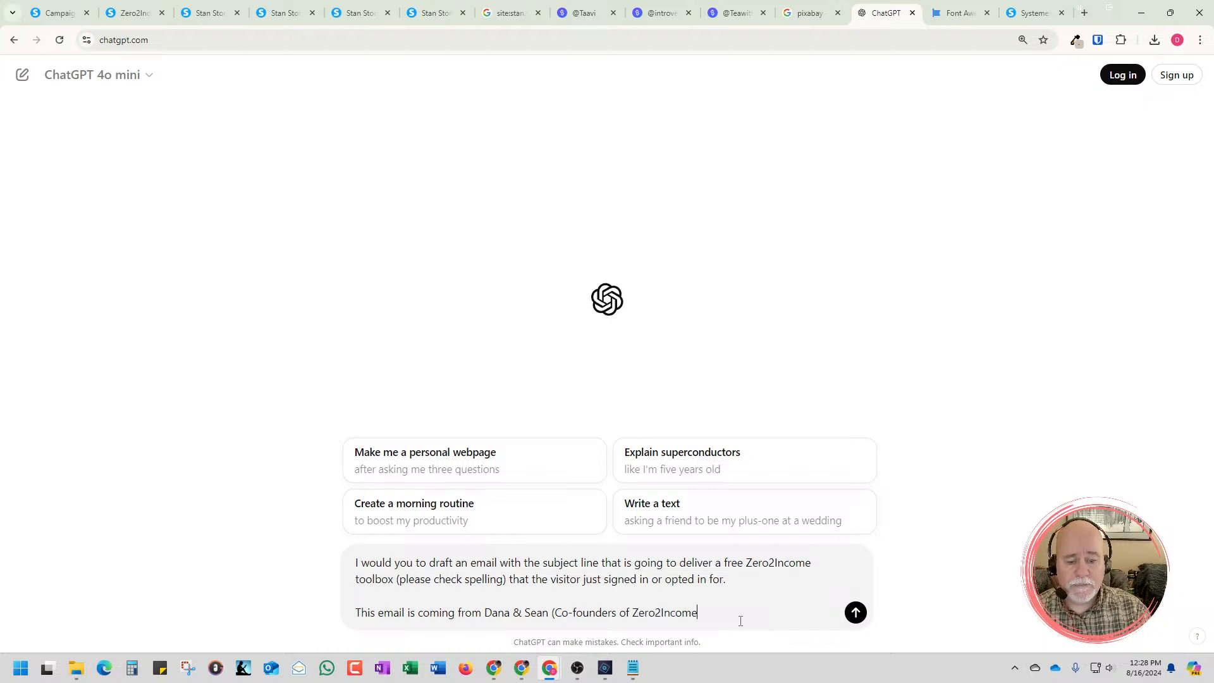
type(").")
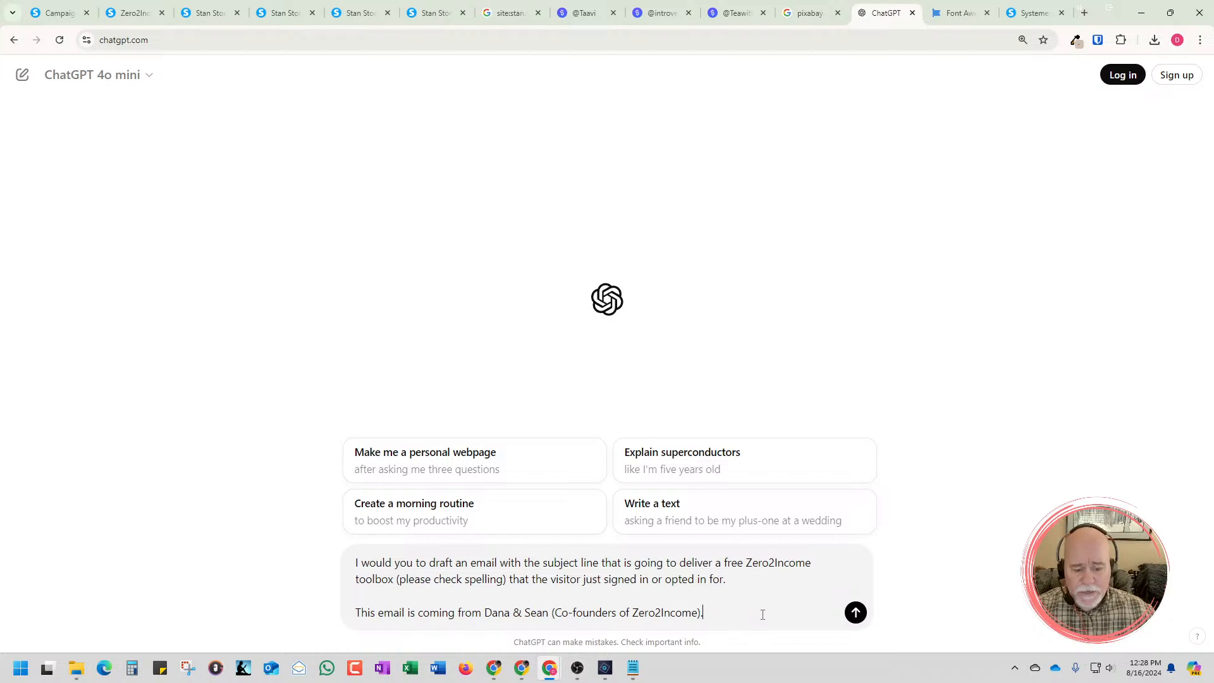
Add a separate paragraph reading "Please write this as if you are Tweekie from Buck Rogers." and submit the prompt
key("shift+Return")
key("shift+Return")
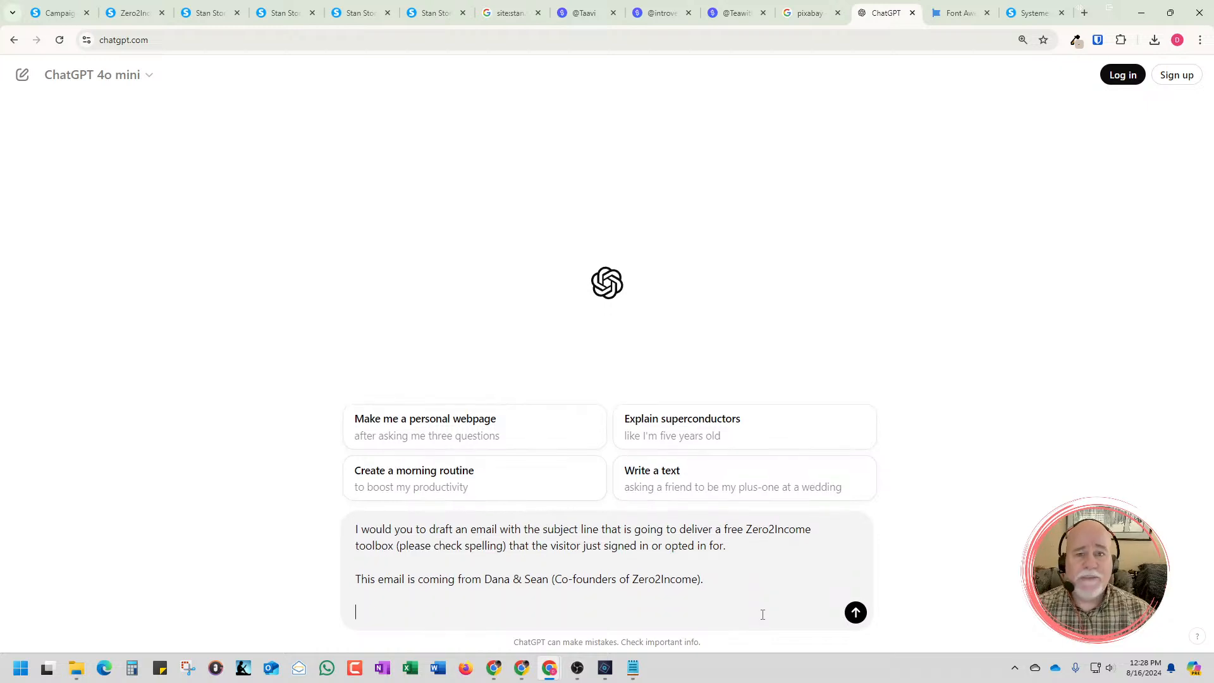
type("Please")
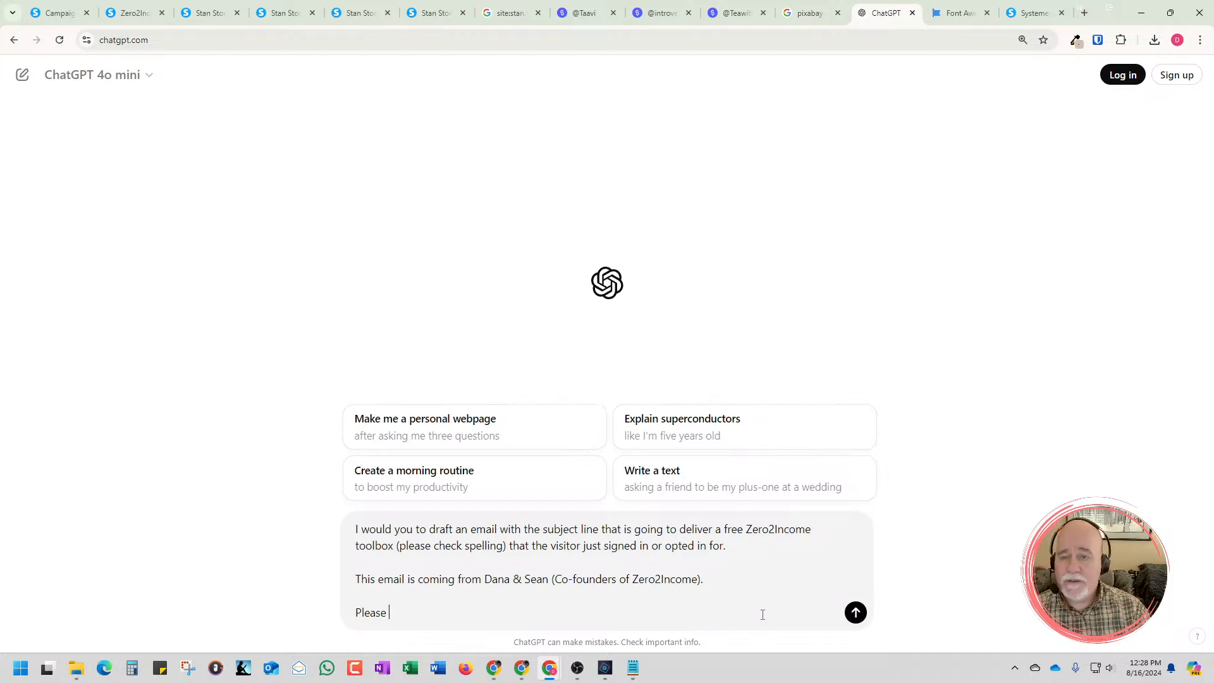
type(" write")
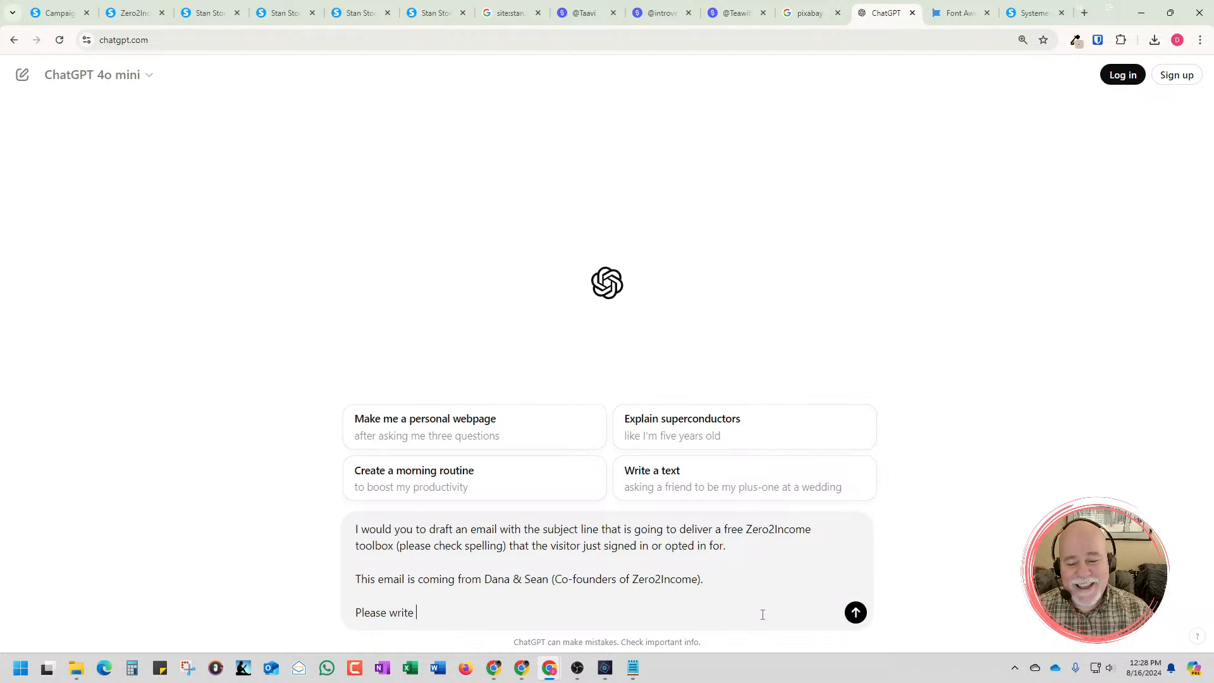
type(" this as if ")
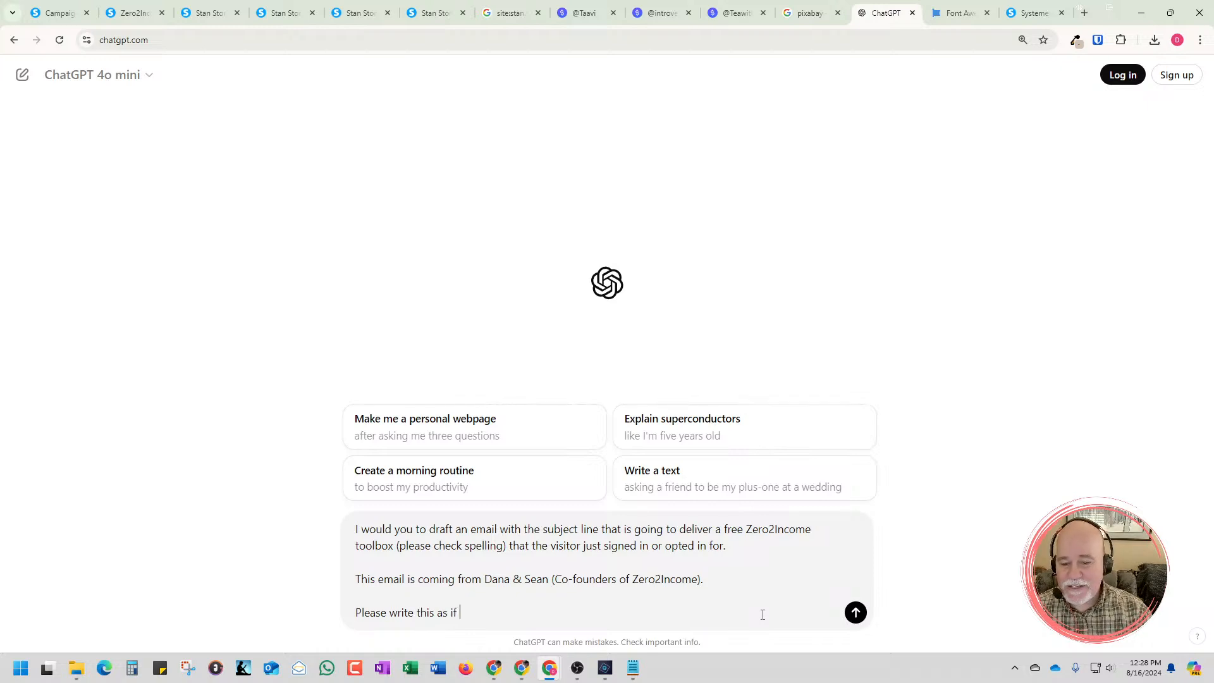
type("you are Tweek")
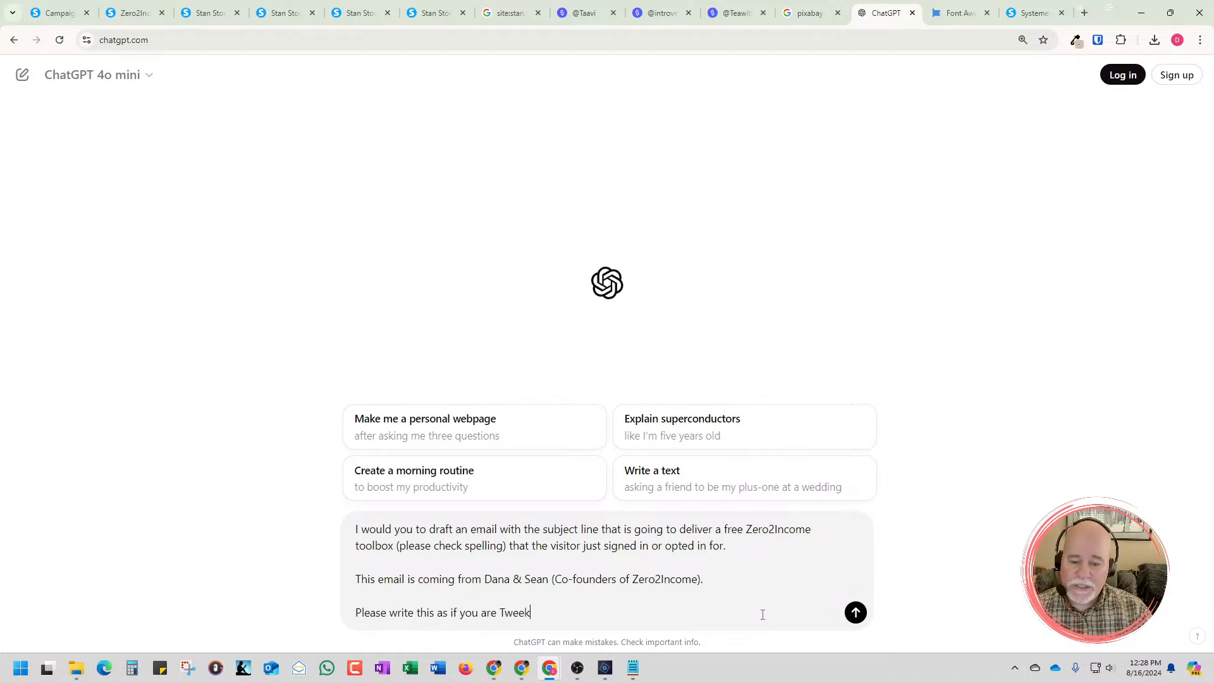
type("ie from St")
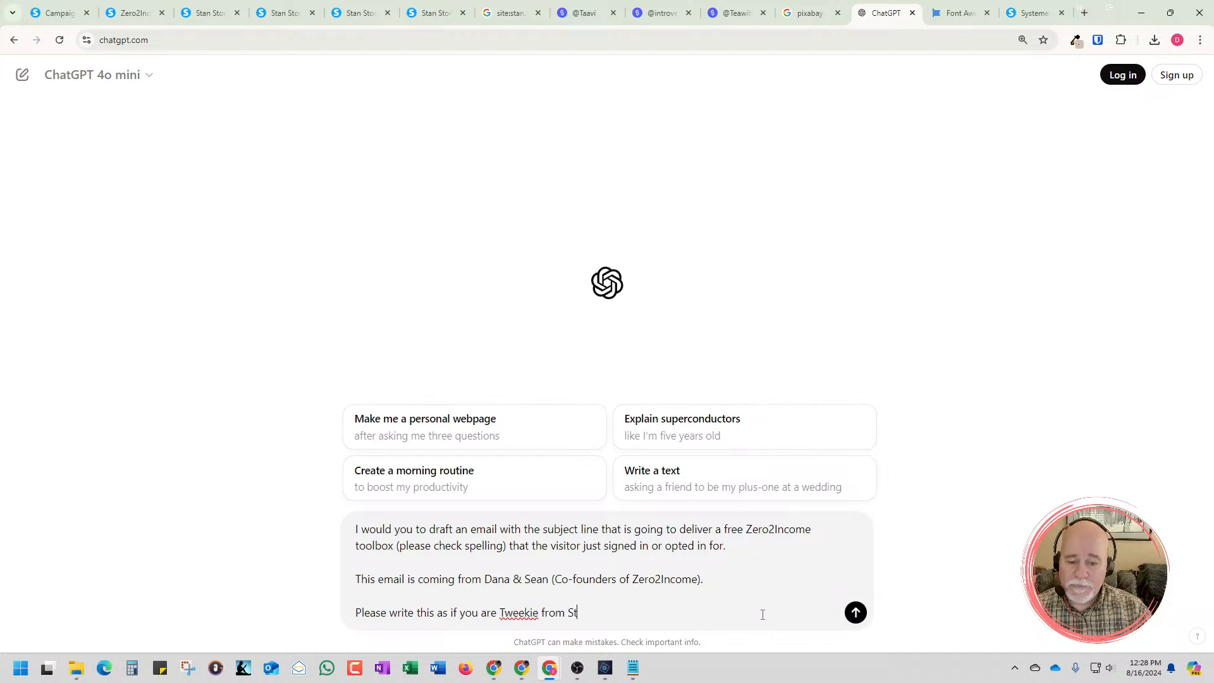
key("BackSpace")
key("BackSpace")
type("Buck G")
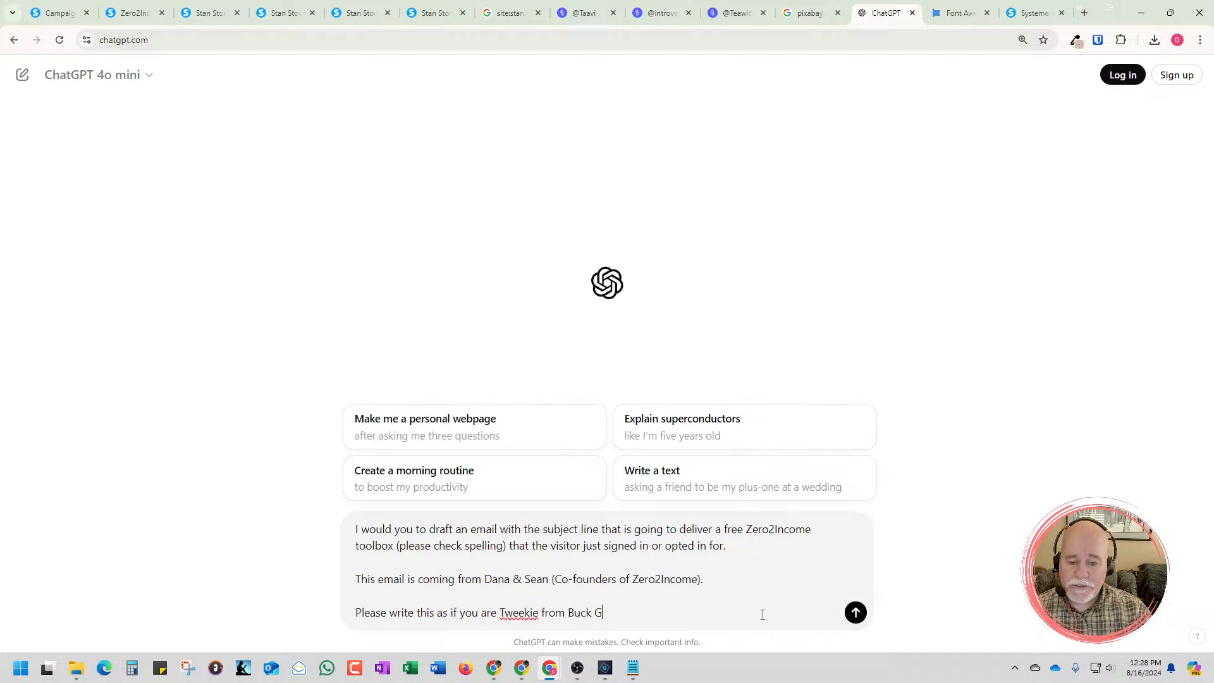
key("BackSpace")
type("gers.")
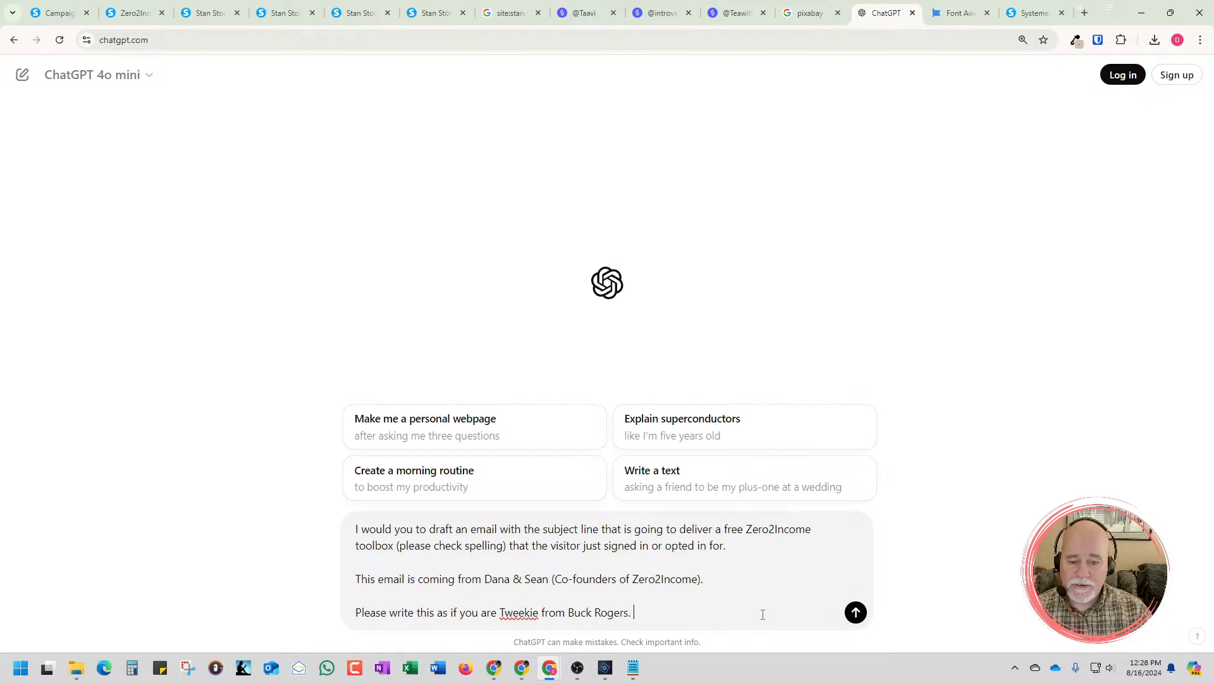
key("Return")
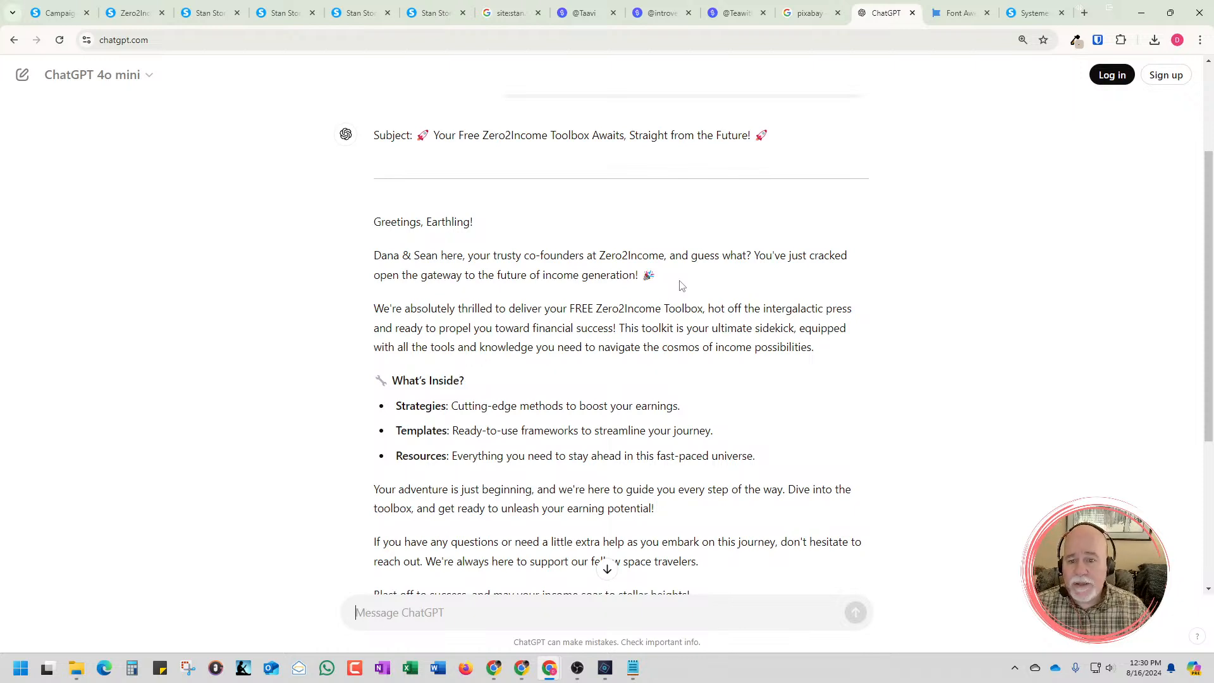
Review the drafted toolbox email from the subject line to the P.S. and copy the entire response
scroll(613, 287, "up", 1)
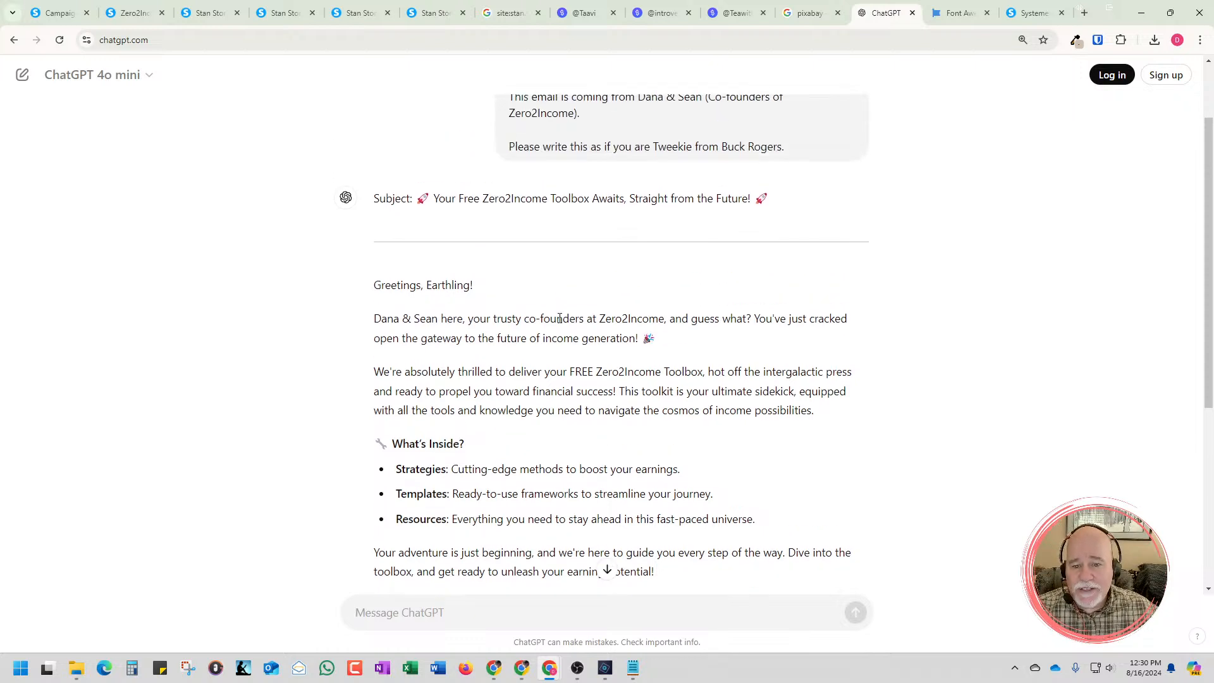
scroll(559, 329, "down", 2)
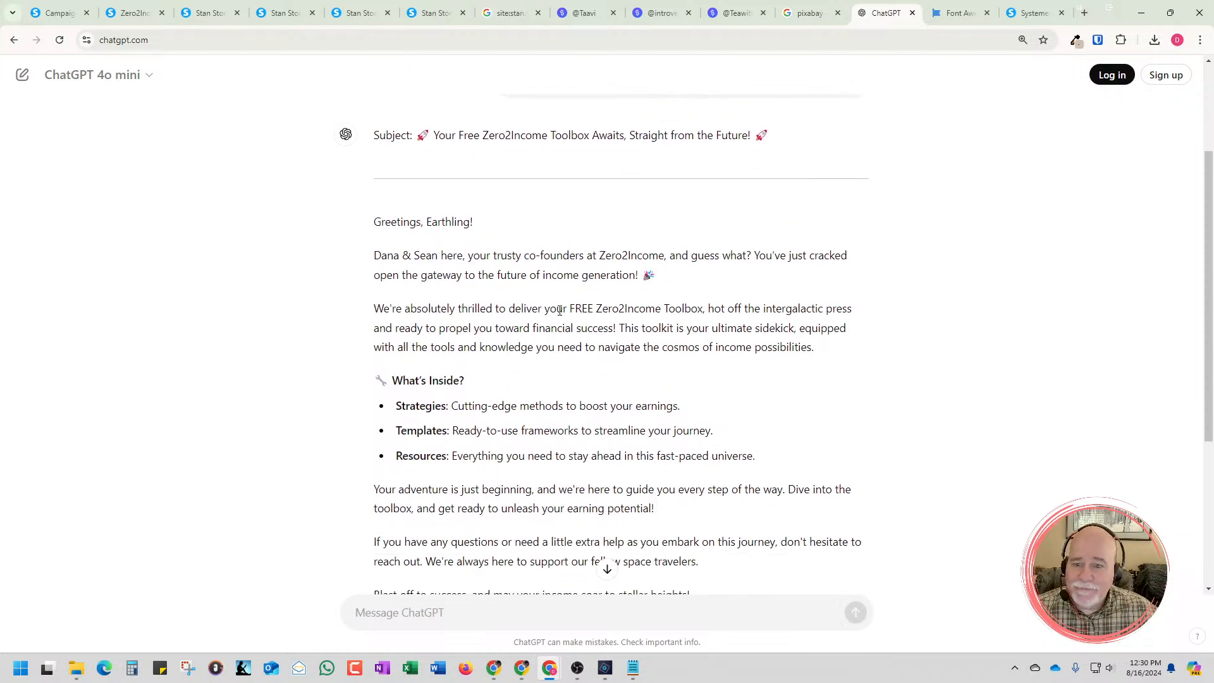
scroll(559, 313, "down", 3)
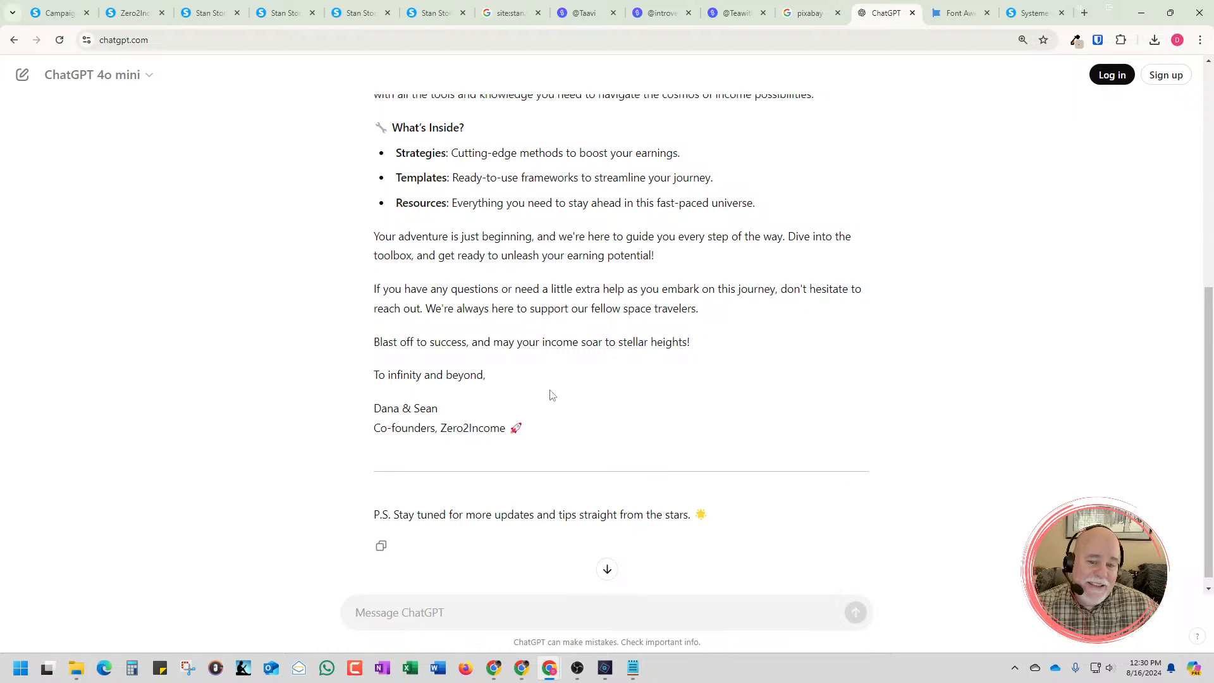
left_click_drag(530, 434, 382, 388)
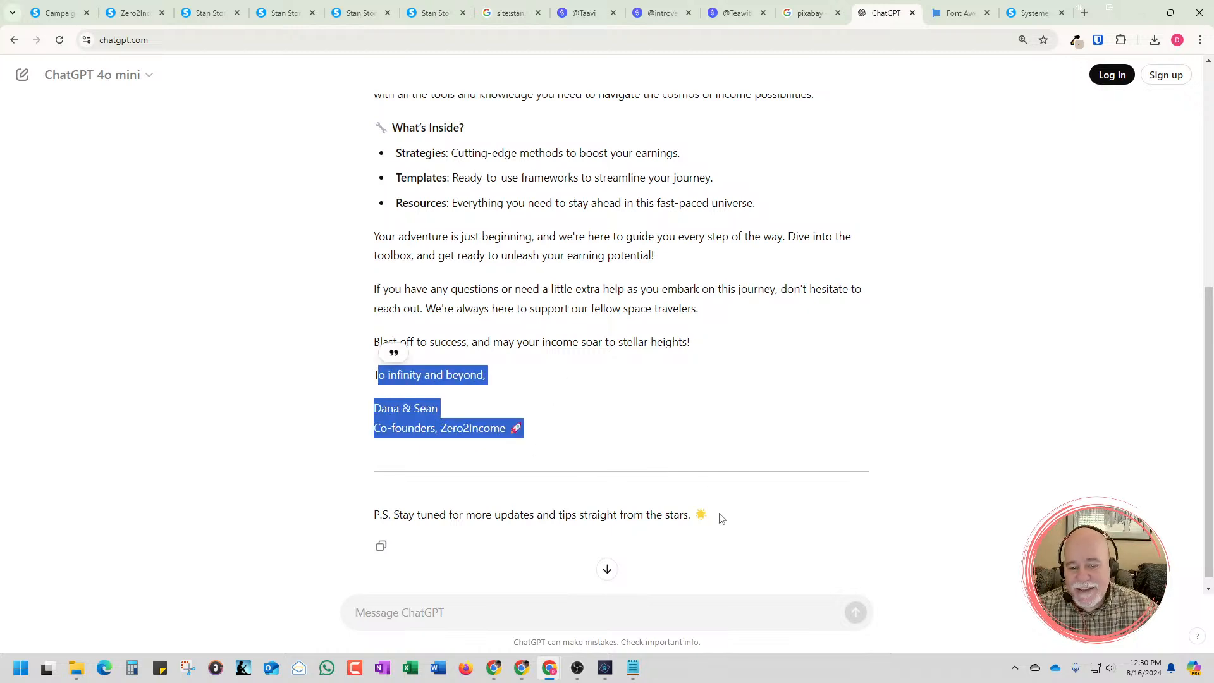
left_click_drag(719, 514, 378, 164)
scroll(380, 456, "up", 3)
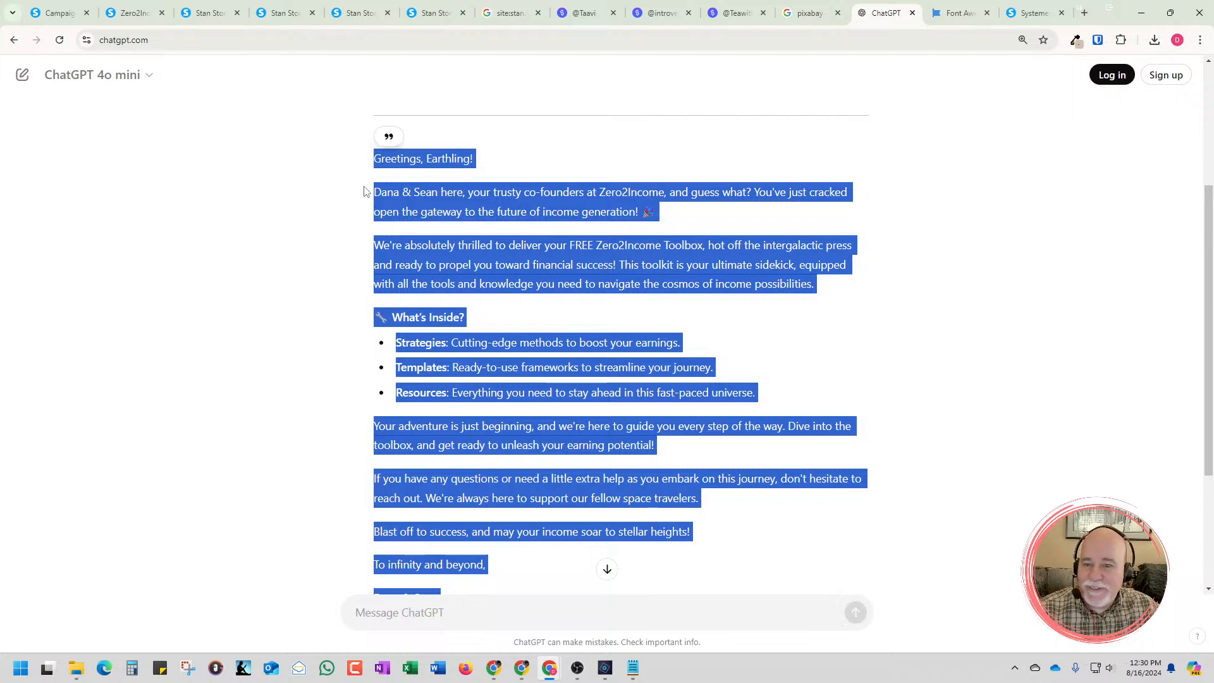
scroll(544, 304, "down", 3)
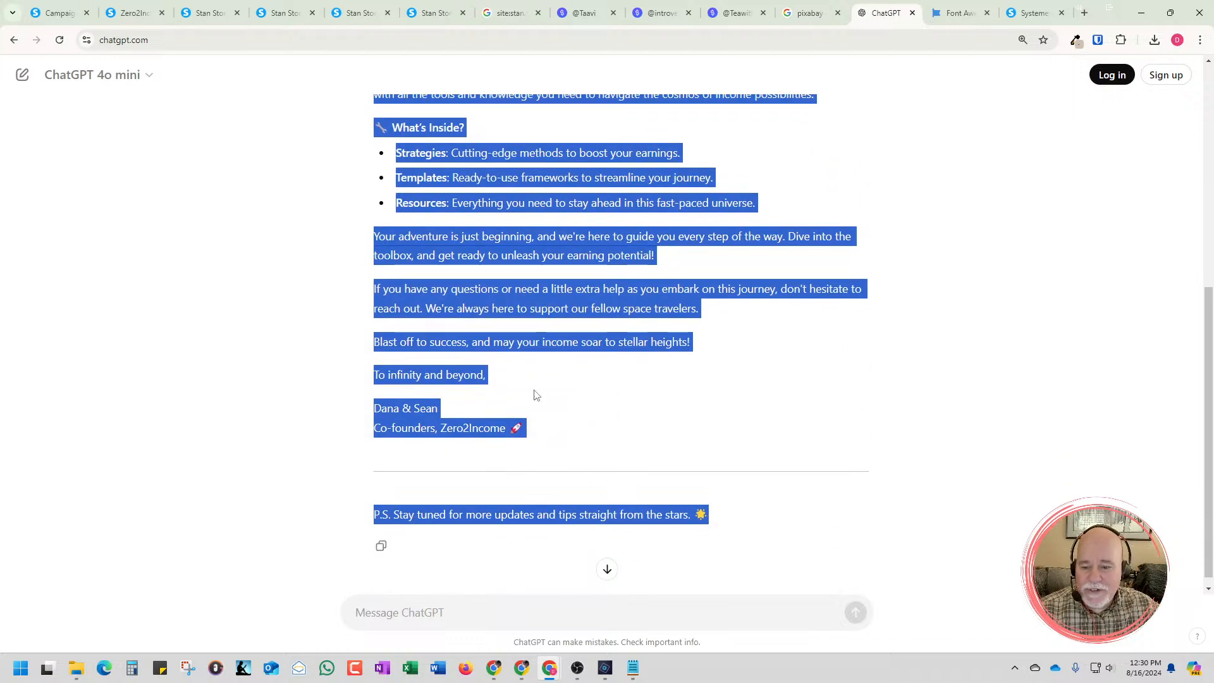
left_click(380, 544)
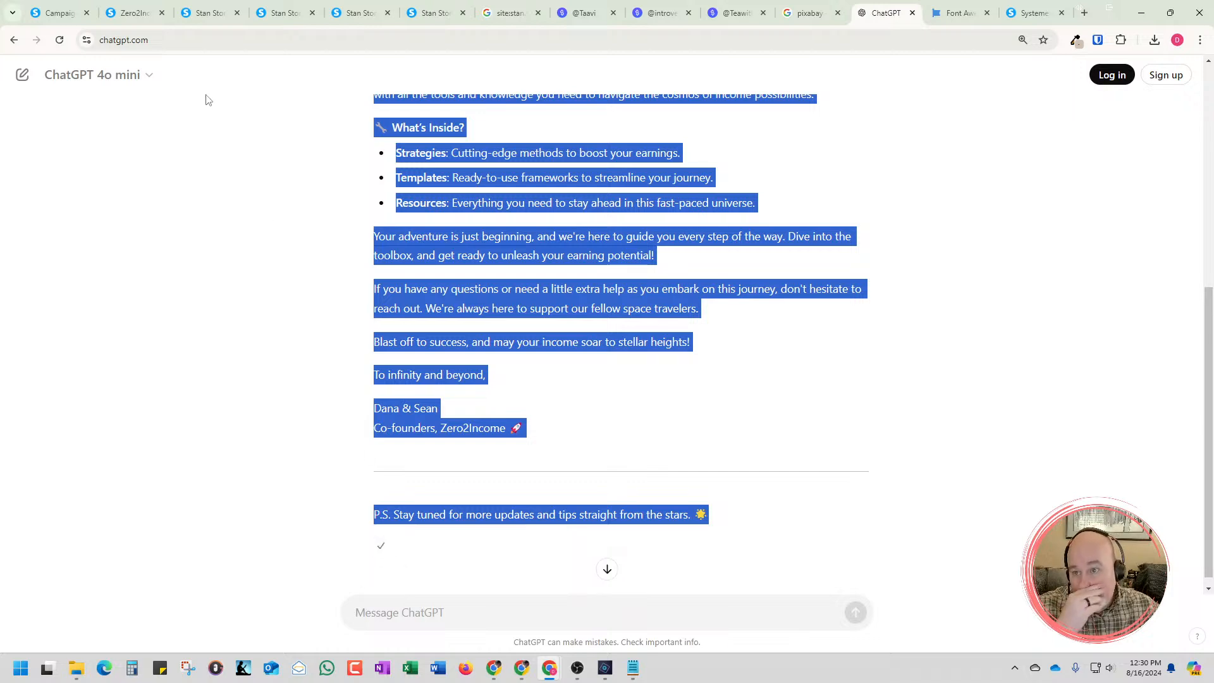
Look at the campaign step form in Systeme.io, and move the ChatGPT tab to the end of the open browser tabs
left_click(134, 12)
left_click(58, 14)
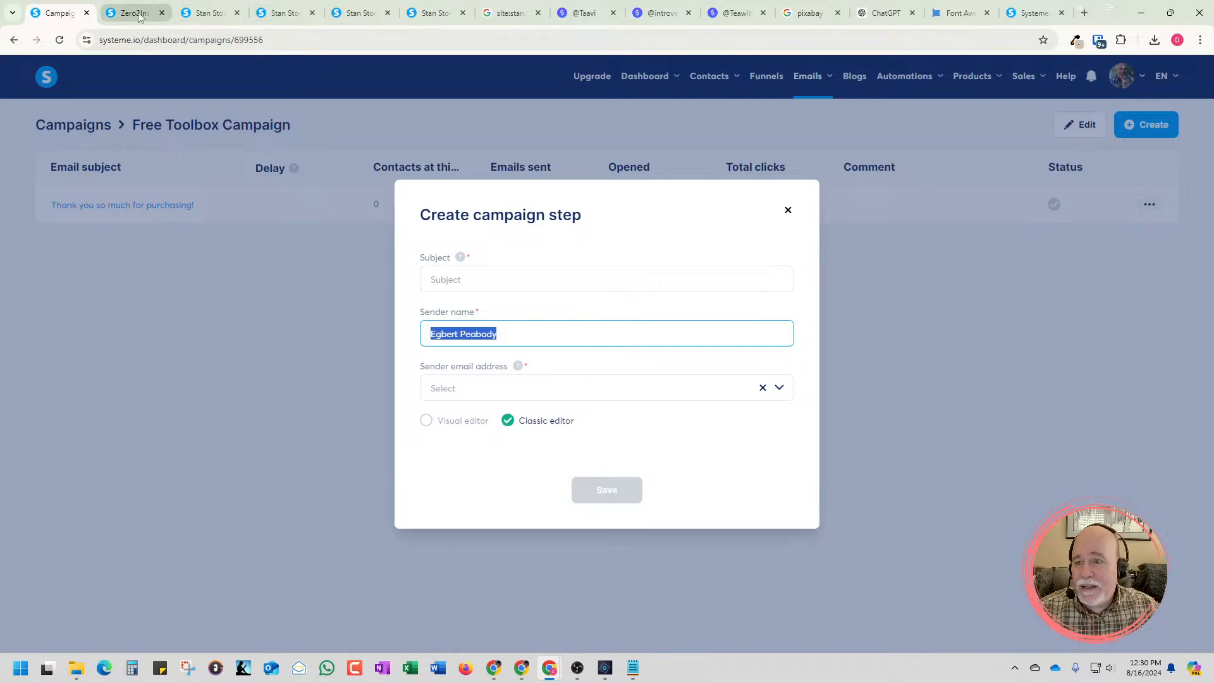
left_click_drag(892, 14, 1035, 14)
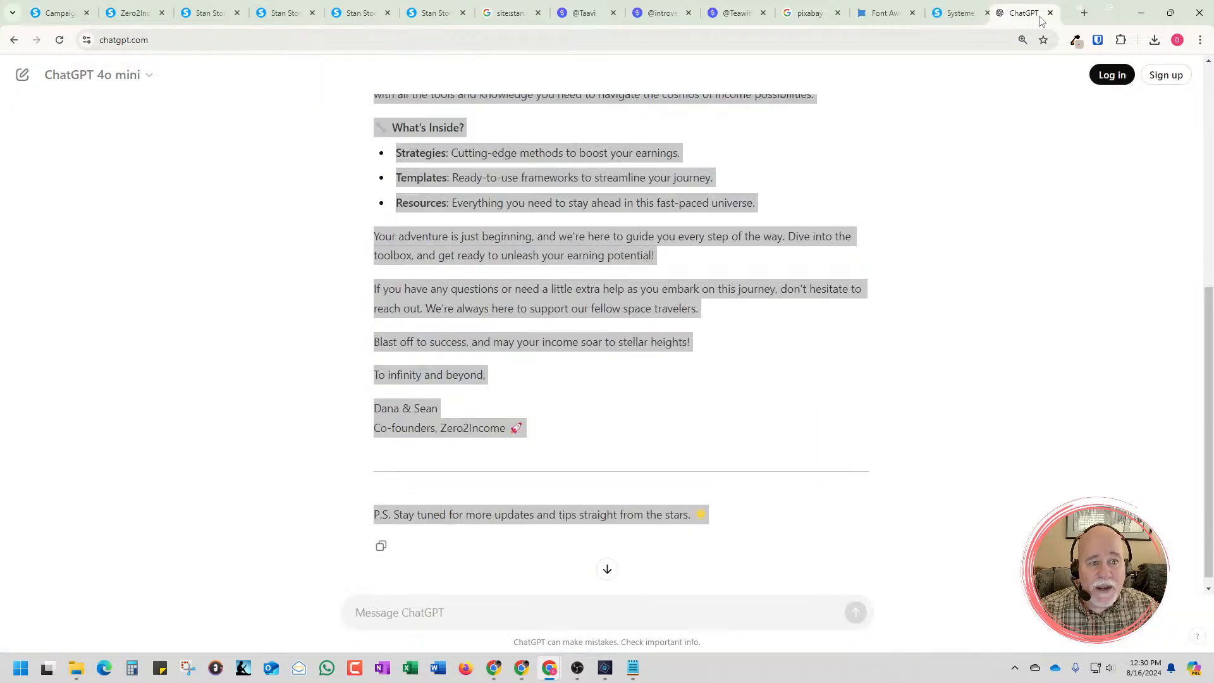
Close the Font Awesome, Systeme.io pricing, pixabay, three Stan profile and Google site-search tabs, keeping the Systeme.io work pages and ChatGPT open
left_click(913, 17)
left_click(907, 18)
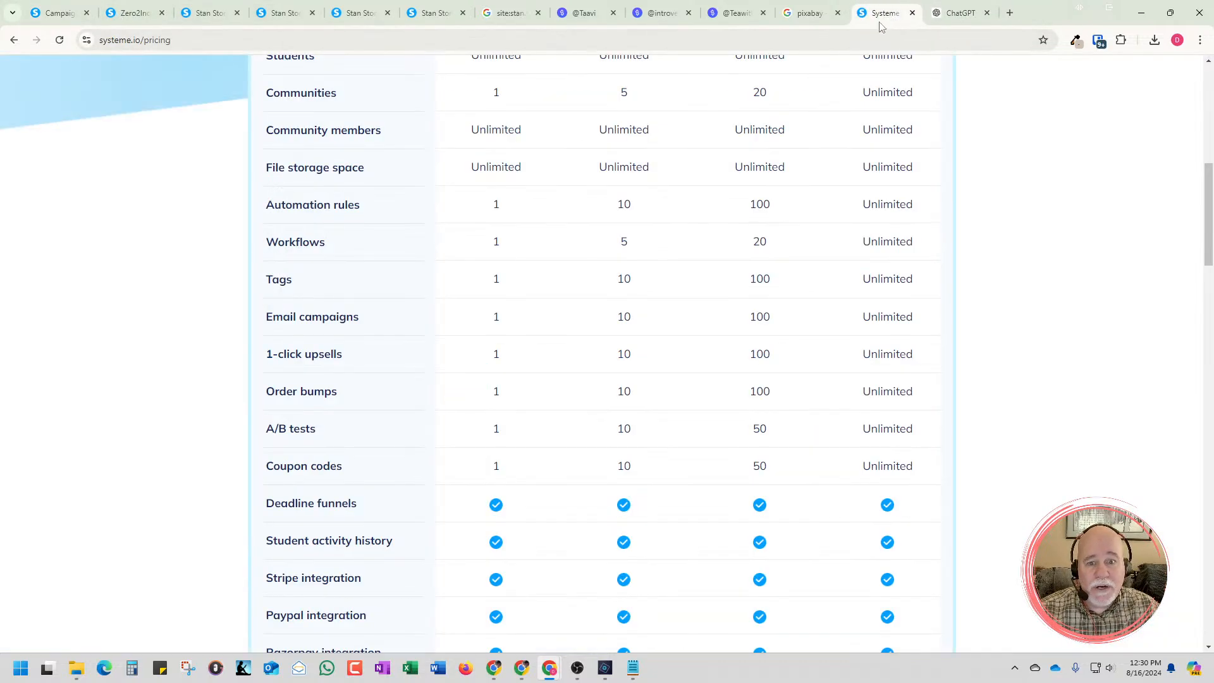
left_click(911, 13)
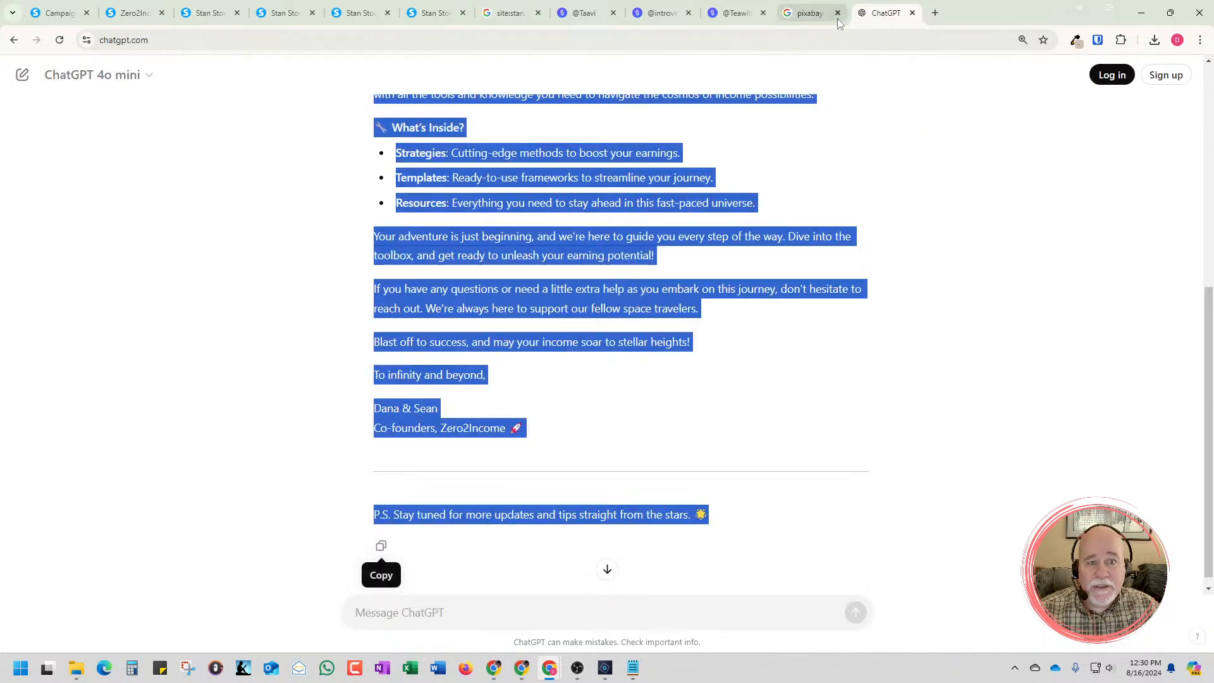
left_click(838, 13)
left_click(763, 12)
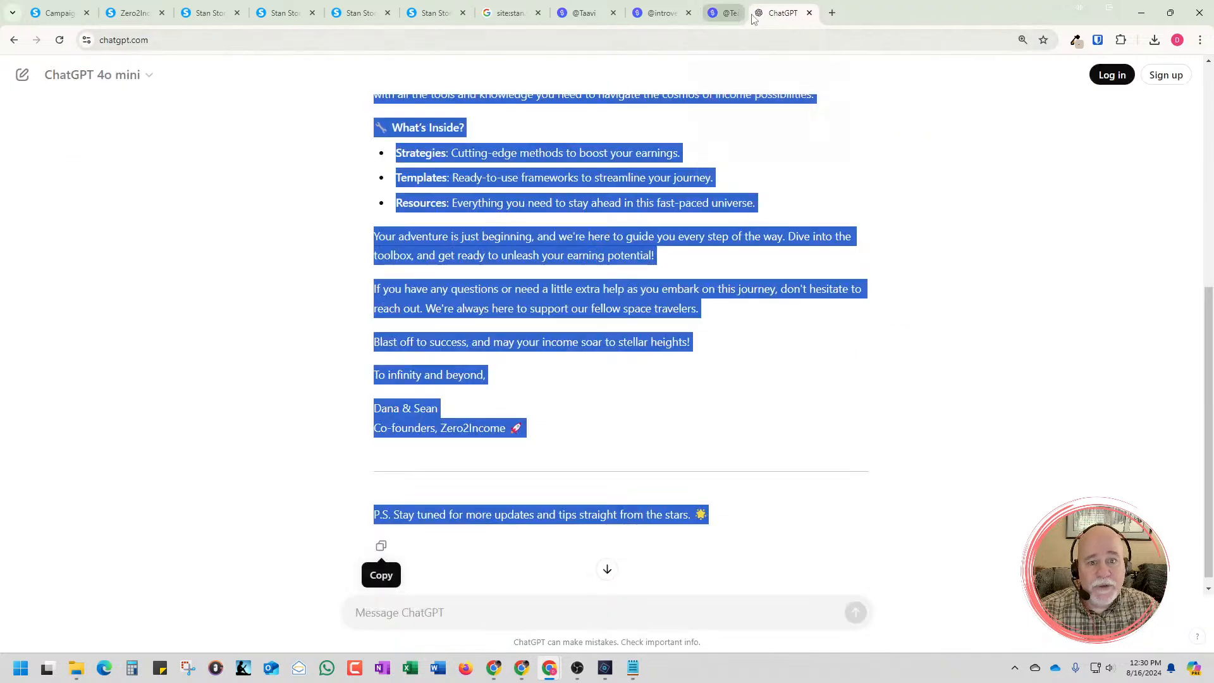
left_click(688, 13)
left_click(613, 12)
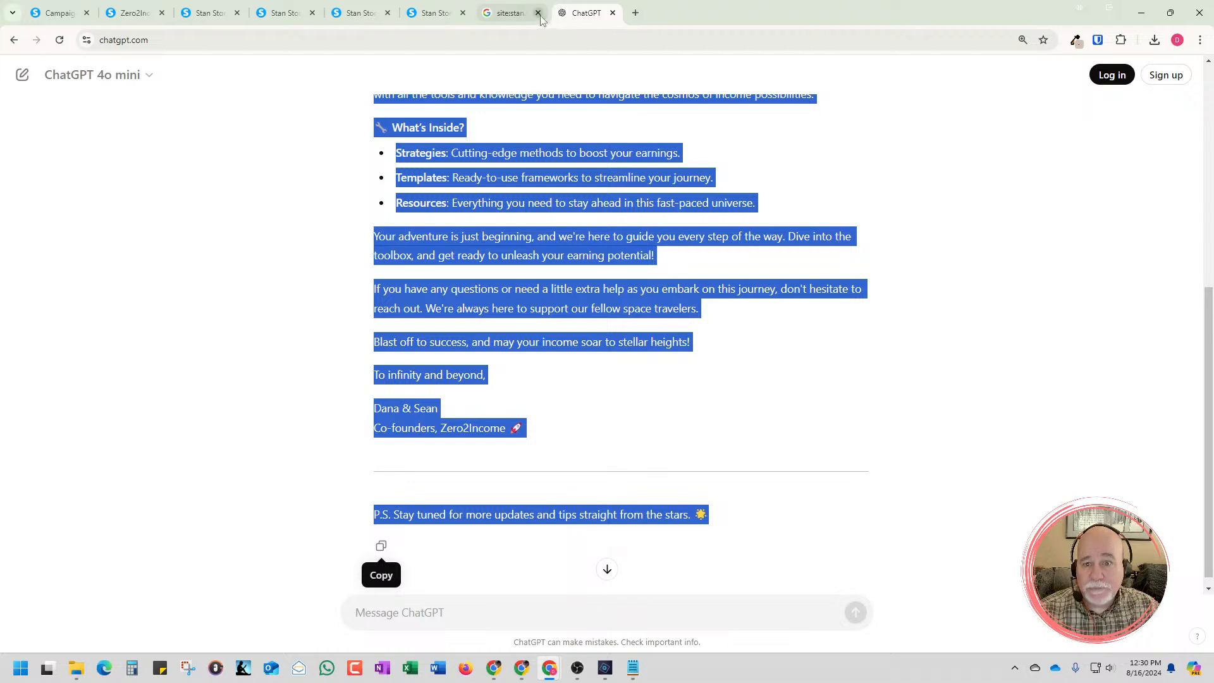
left_click(538, 12)
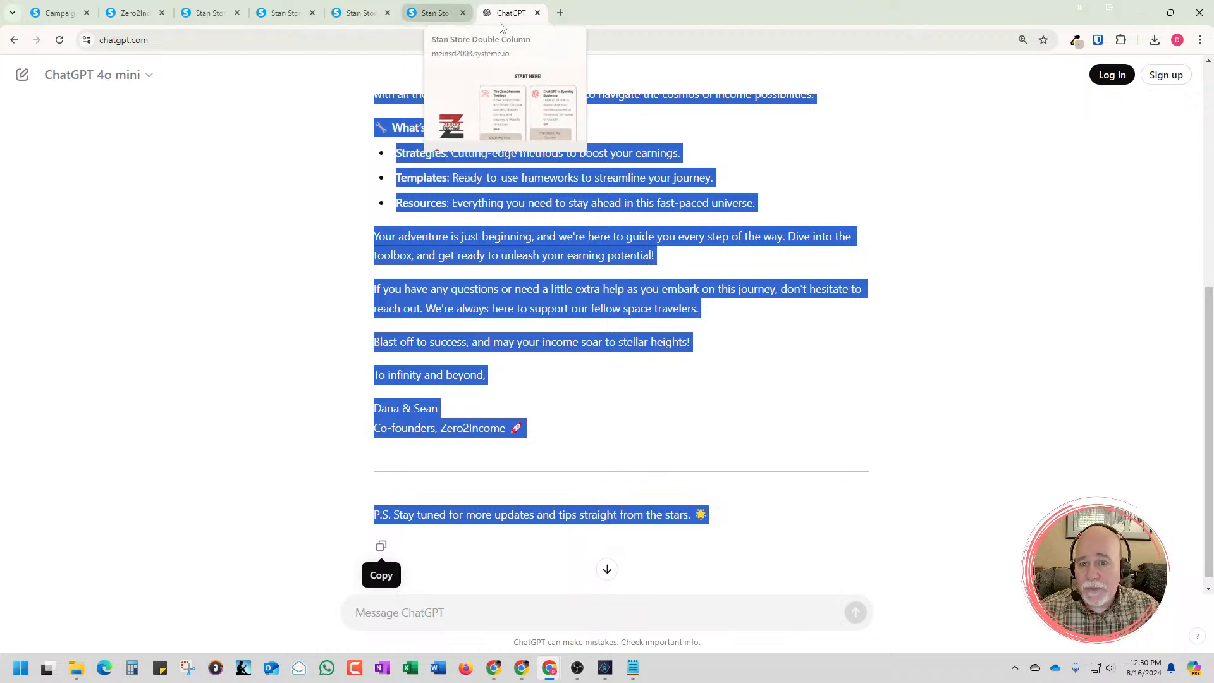
Close the developer tools on the Stan Store Double Column page and return to the ChatGPT email draft
left_click(452, 19)
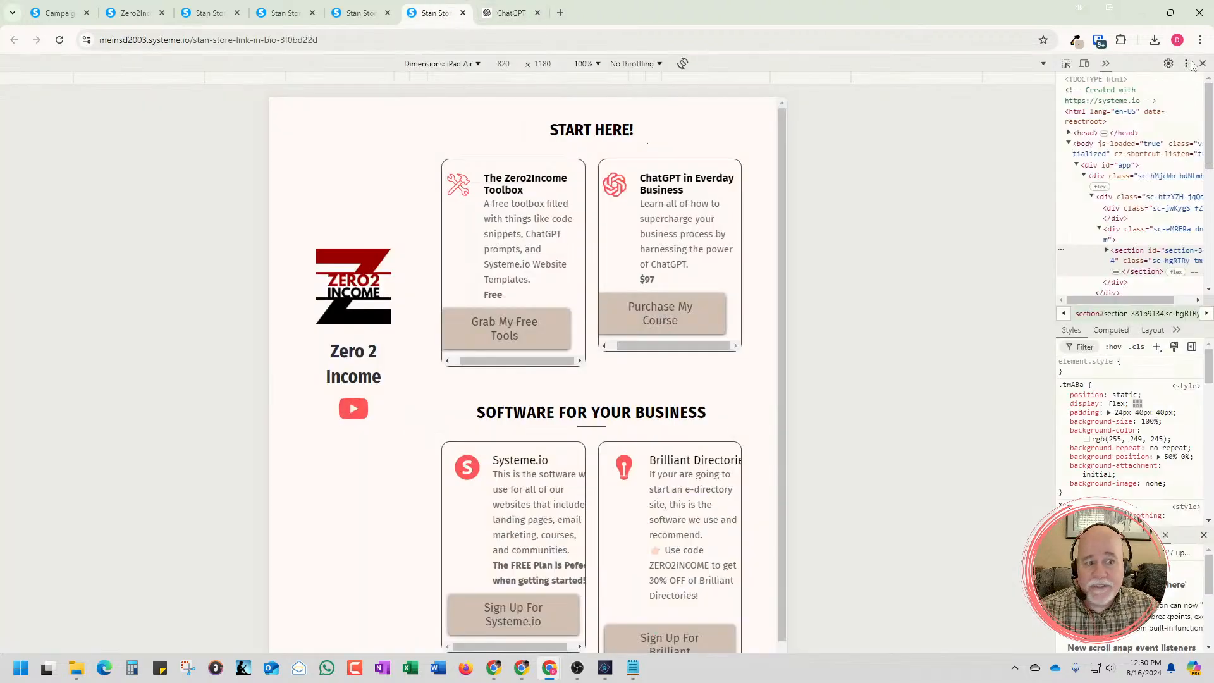
key("F12")
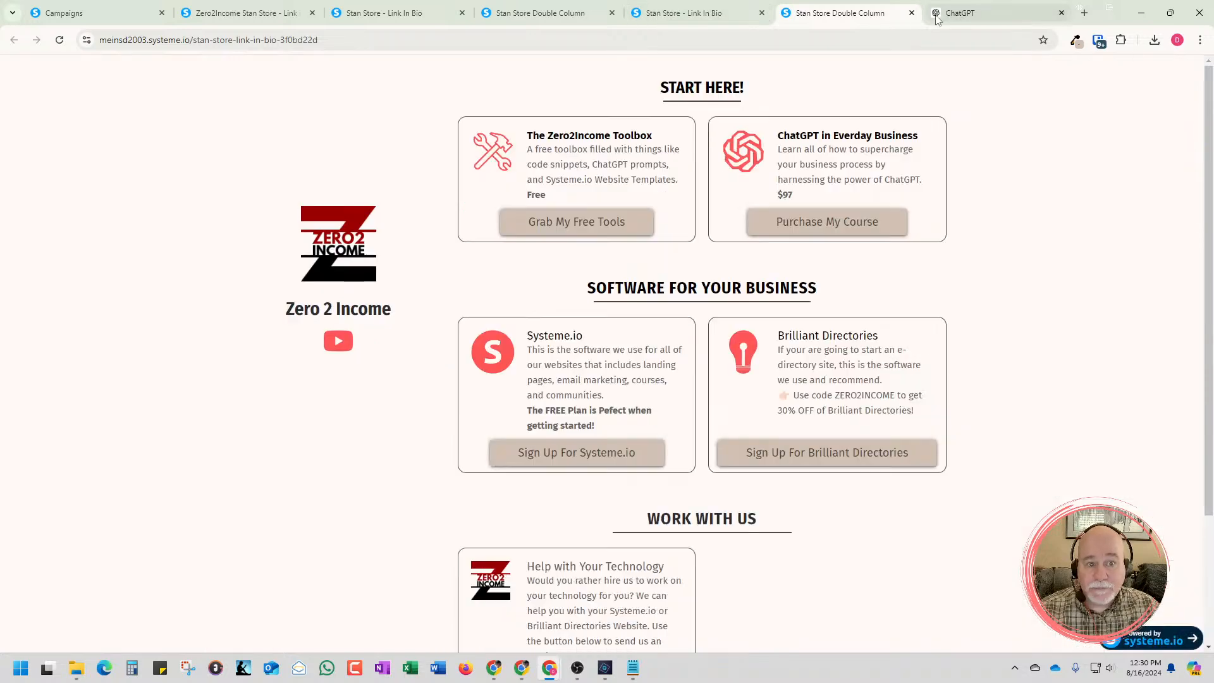
left_click(966, 14)
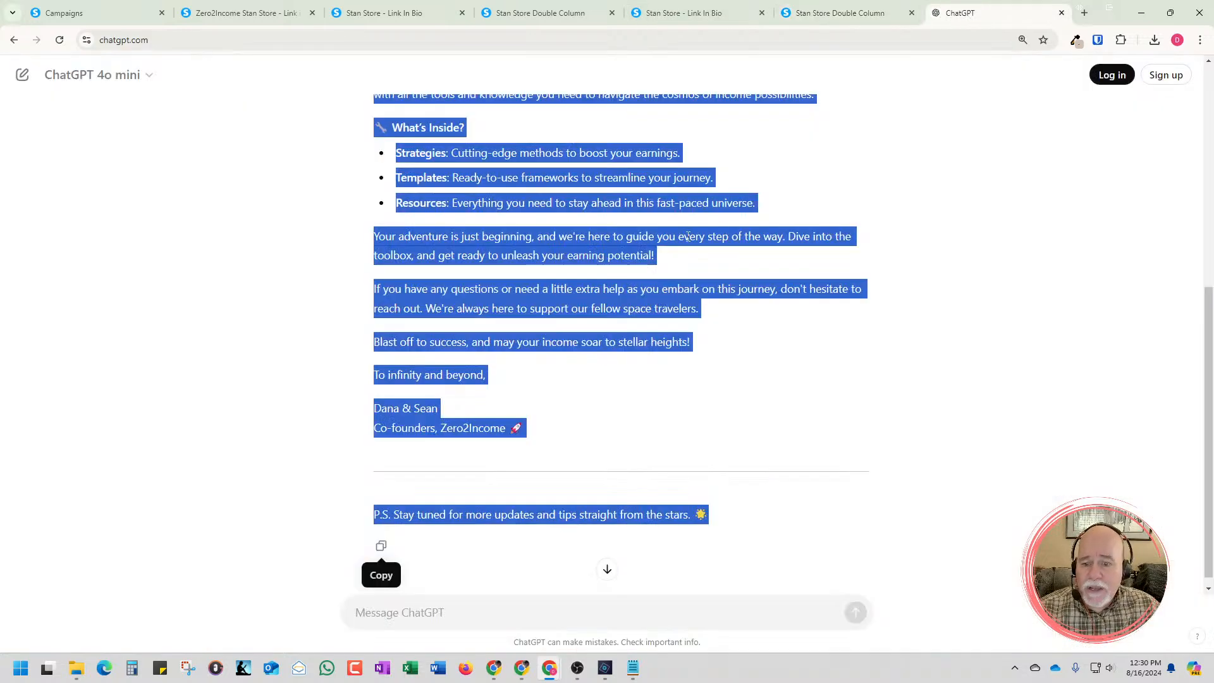
Copy the toolbox email's subject line from the ChatGPT draft
scroll(867, 216, "up", 4)
scroll(896, 231, "down", 2)
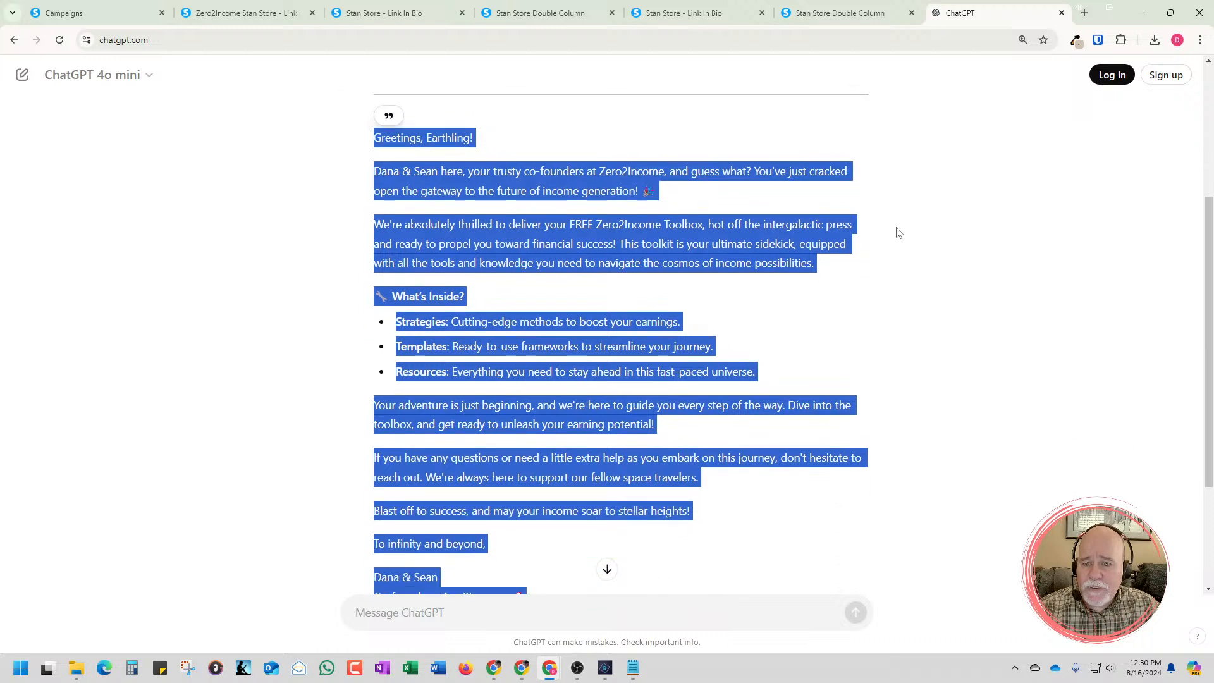
scroll(904, 230, "up", 3)
left_click(908, 235)
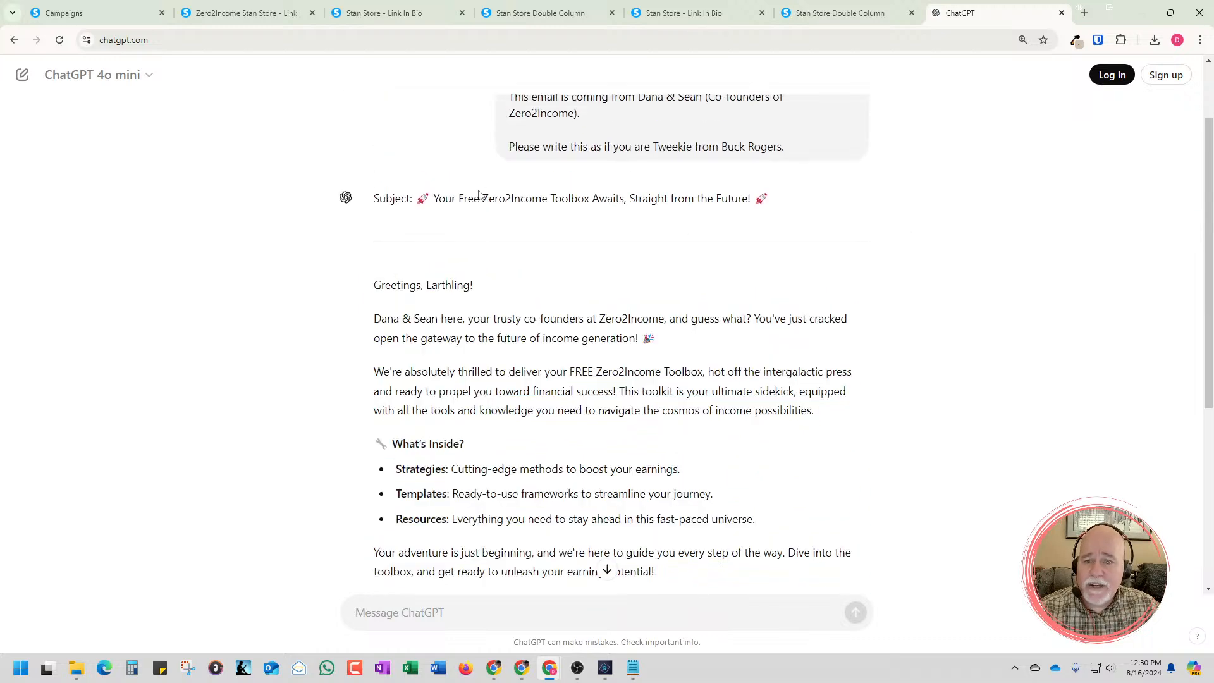
left_click_drag(765, 202, 373, 208)
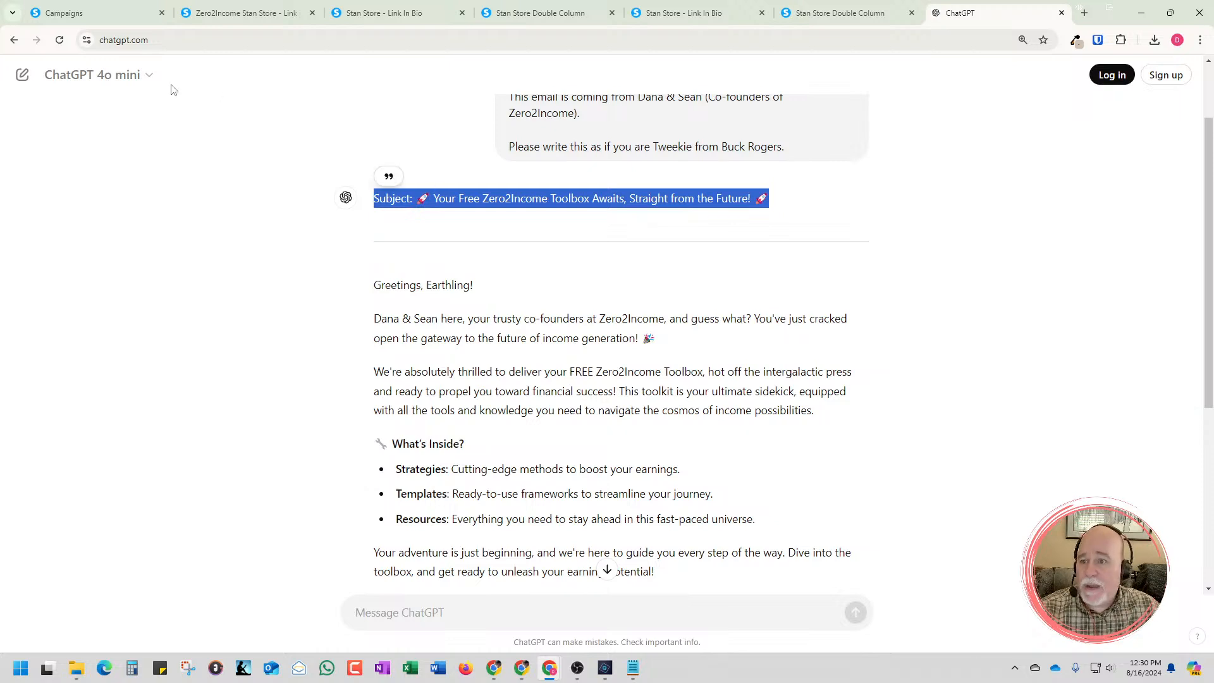
Paste the subject line into the new campaign step's Subject field and copy only the part following "Subject:"
left_click(113, 19)
left_click(499, 281)
key("ctrl+v")
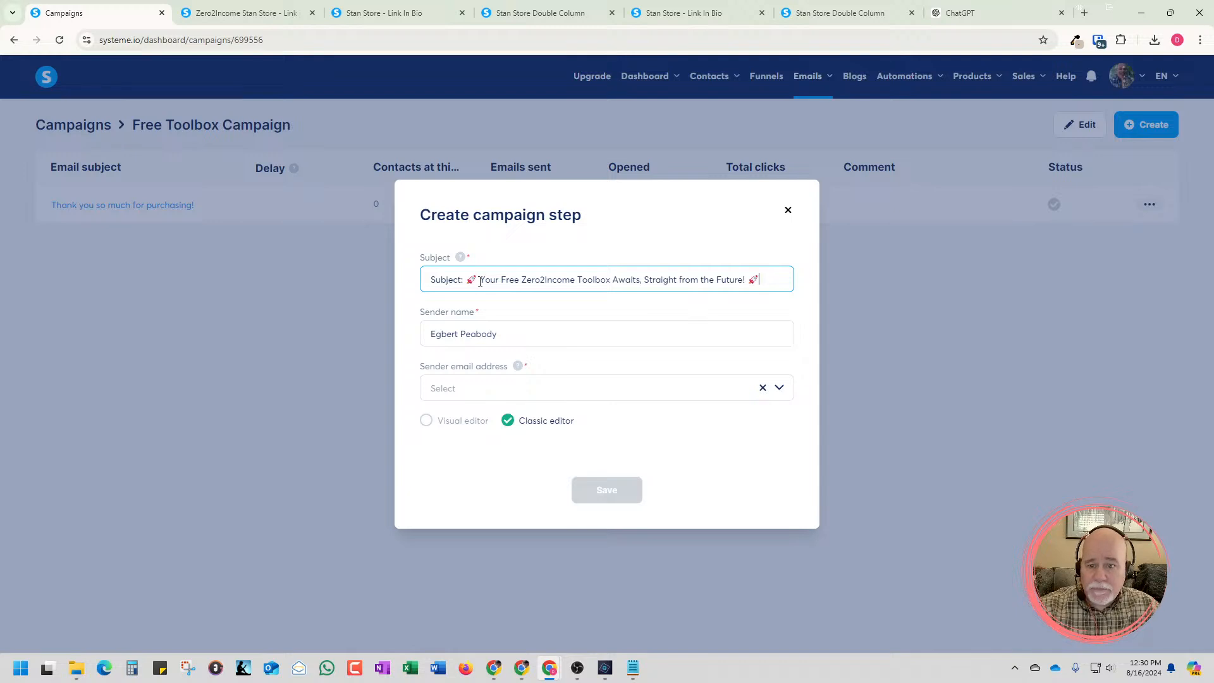
left_click_drag(467, 279, 761, 283)
key("ctrl+c")
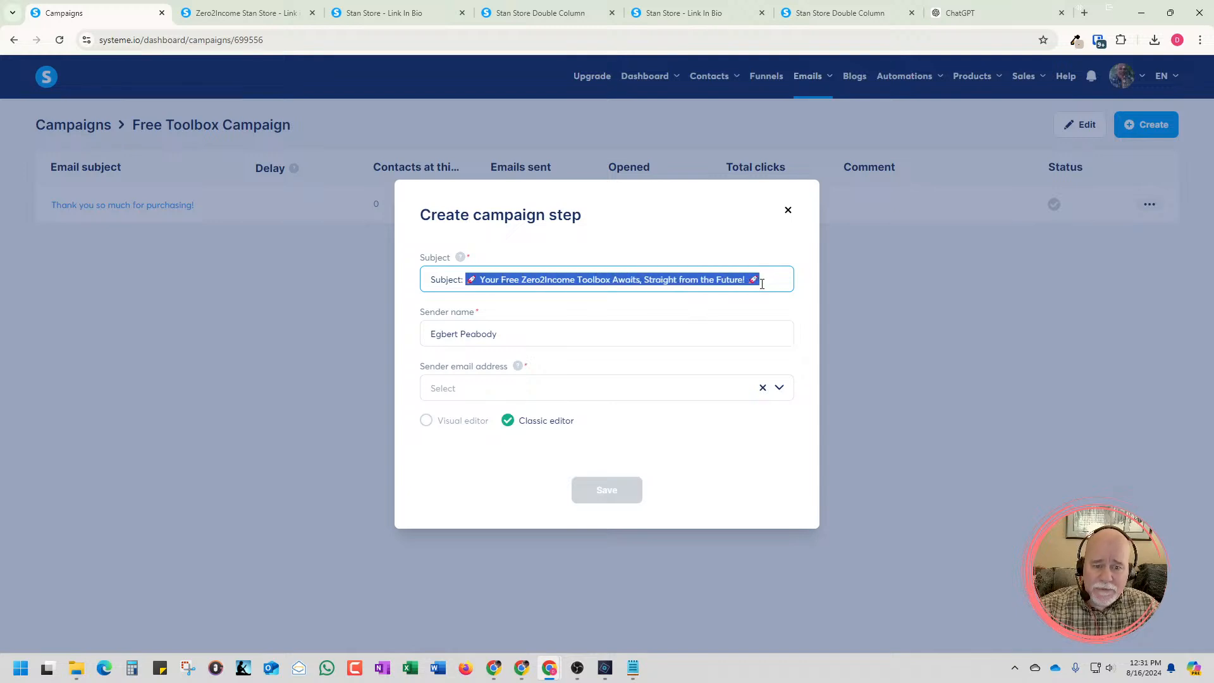
left_click(341, 258)
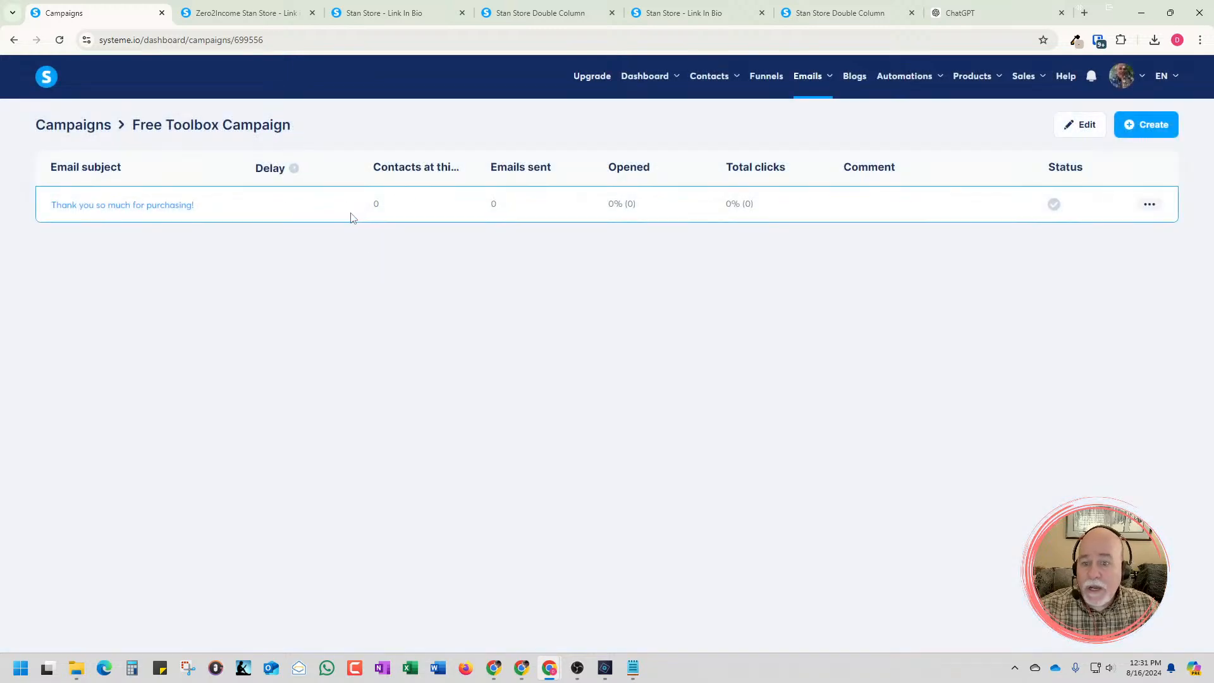
Look at the existing "Thank you so much for purchasing!" email and return to the Free Toolbox Campaign without changes
left_click(161, 205)
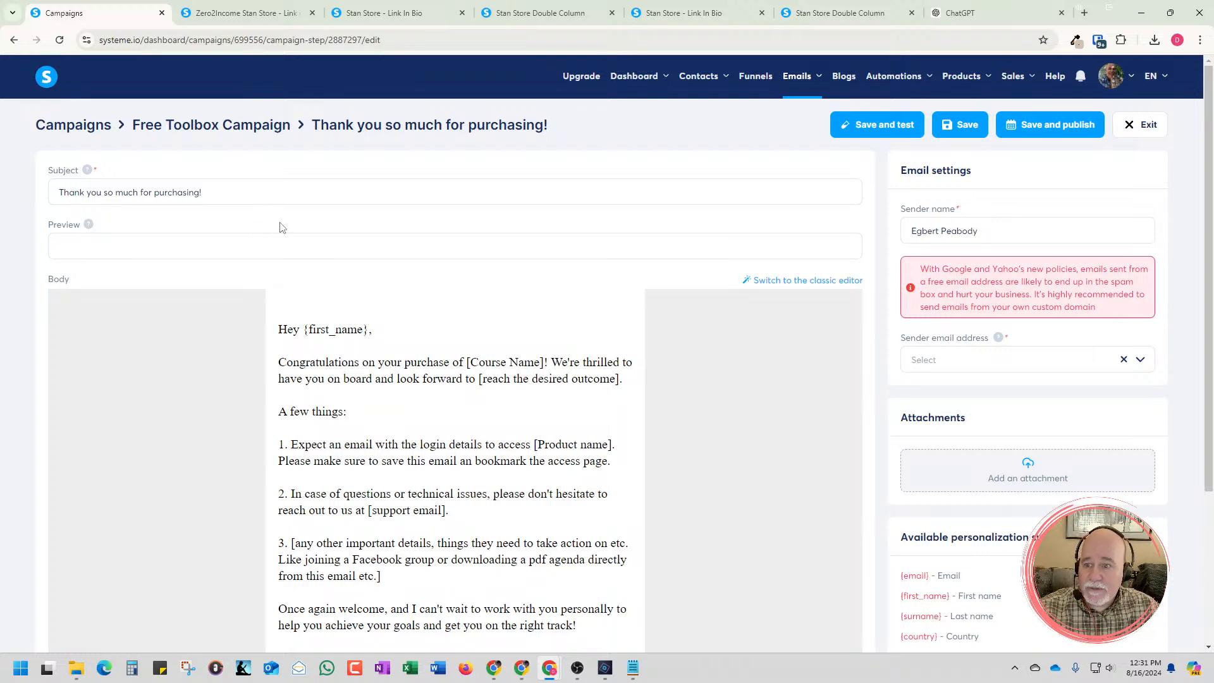
left_click(257, 126)
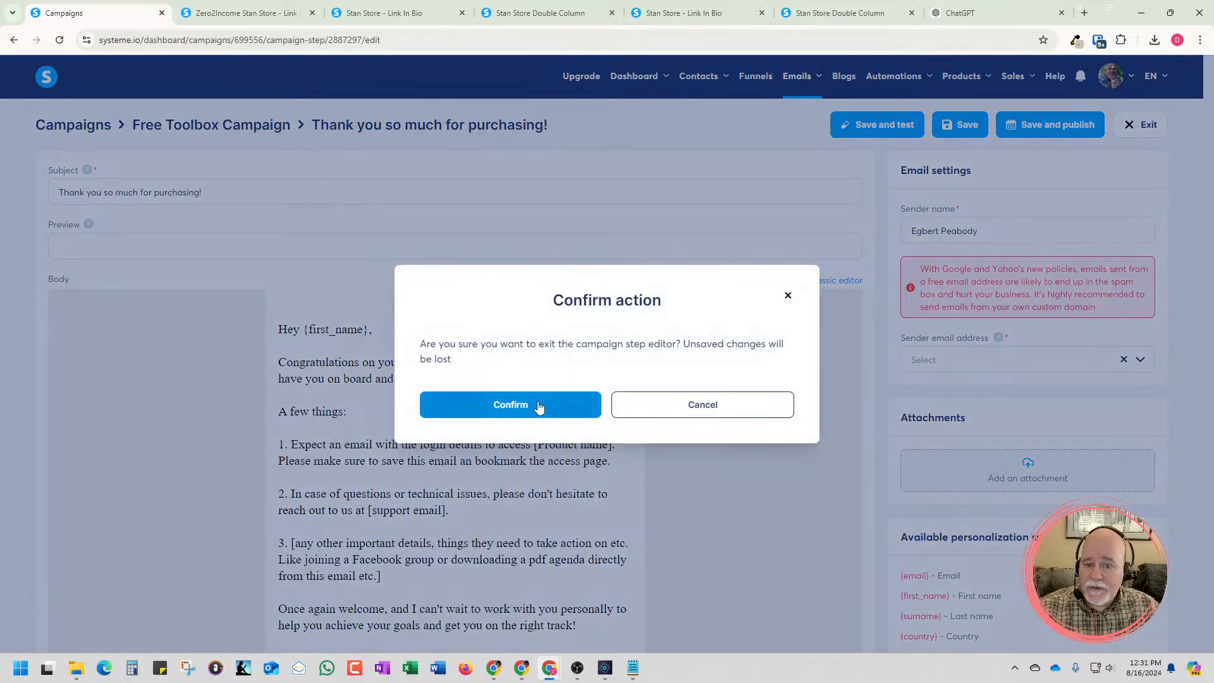
left_click(549, 407)
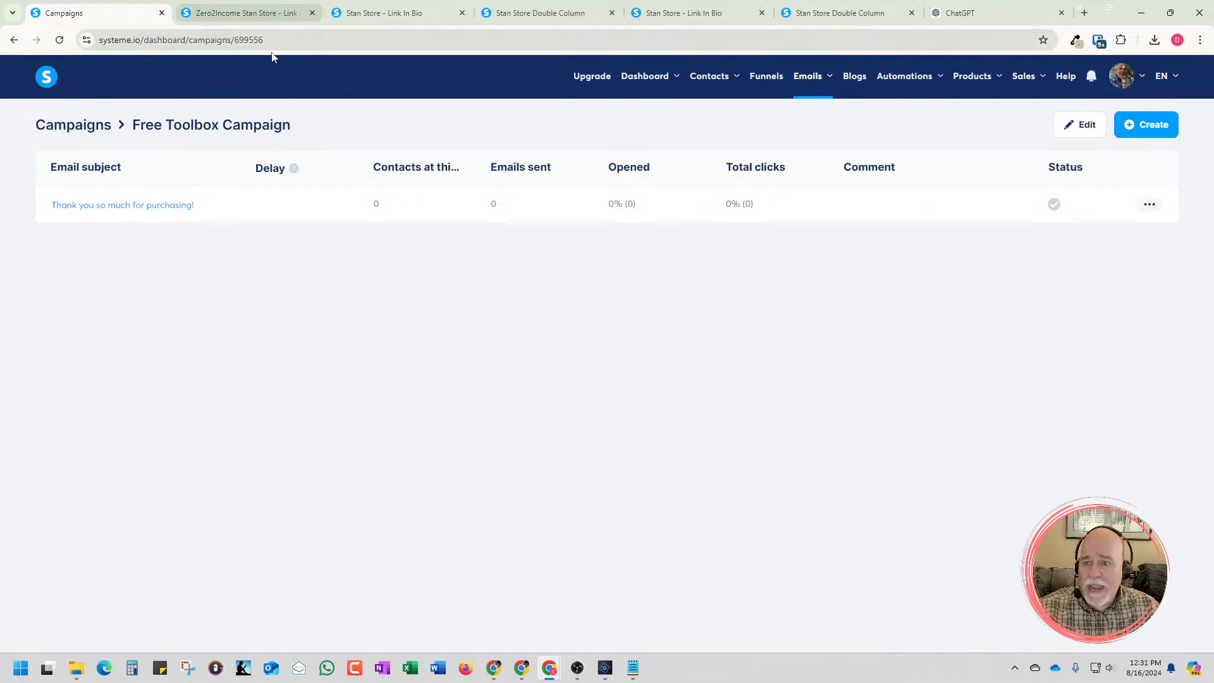
Duplicate the Campaigns browser tab and open the Zero2Income Stan Store Template funnel's "Thank You For Signing Up!" page for editing
right_click(72, 17)
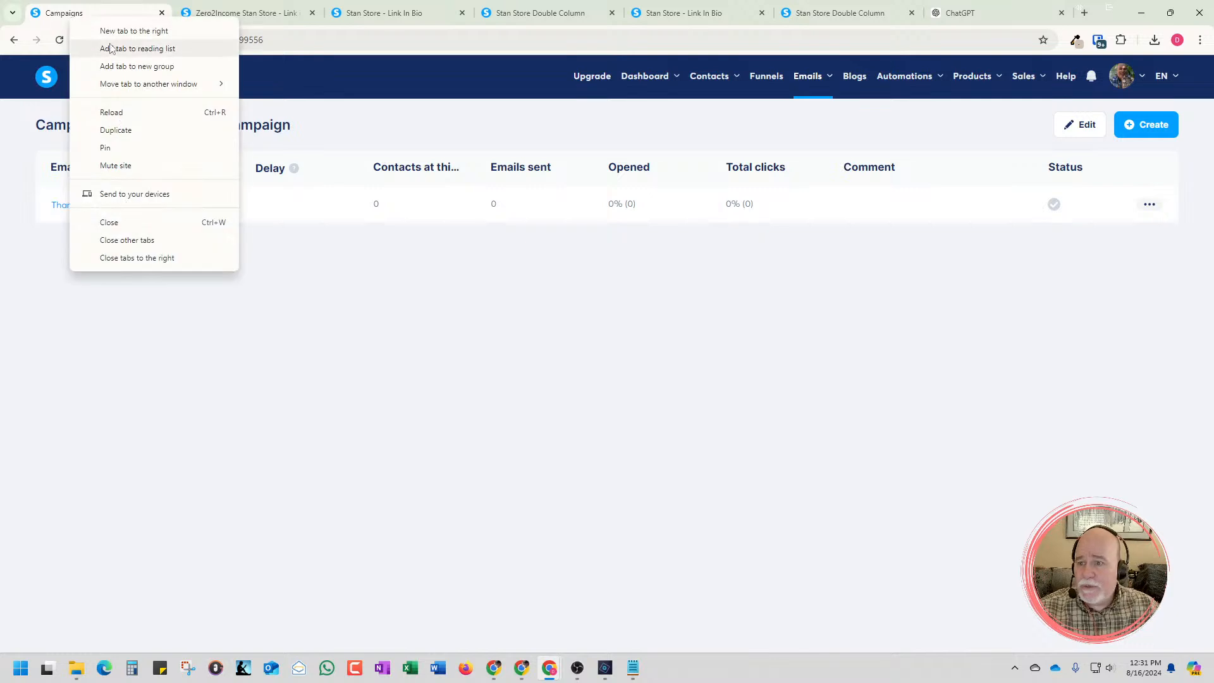
left_click(127, 130)
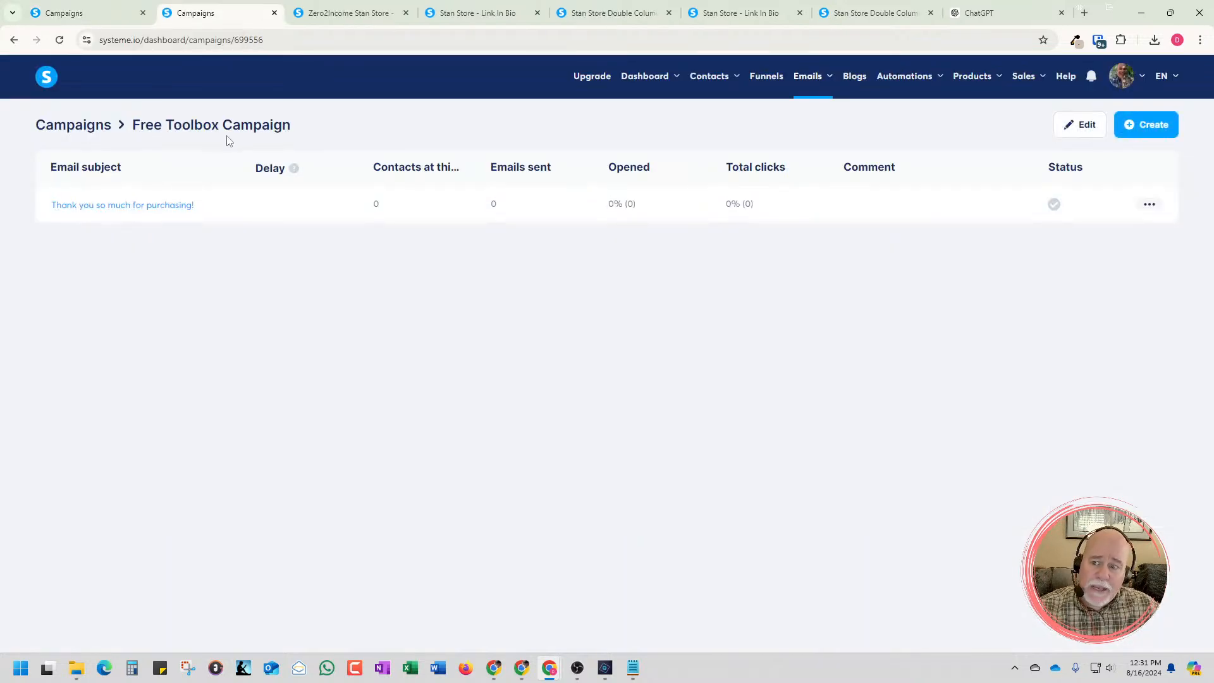
left_click(767, 89)
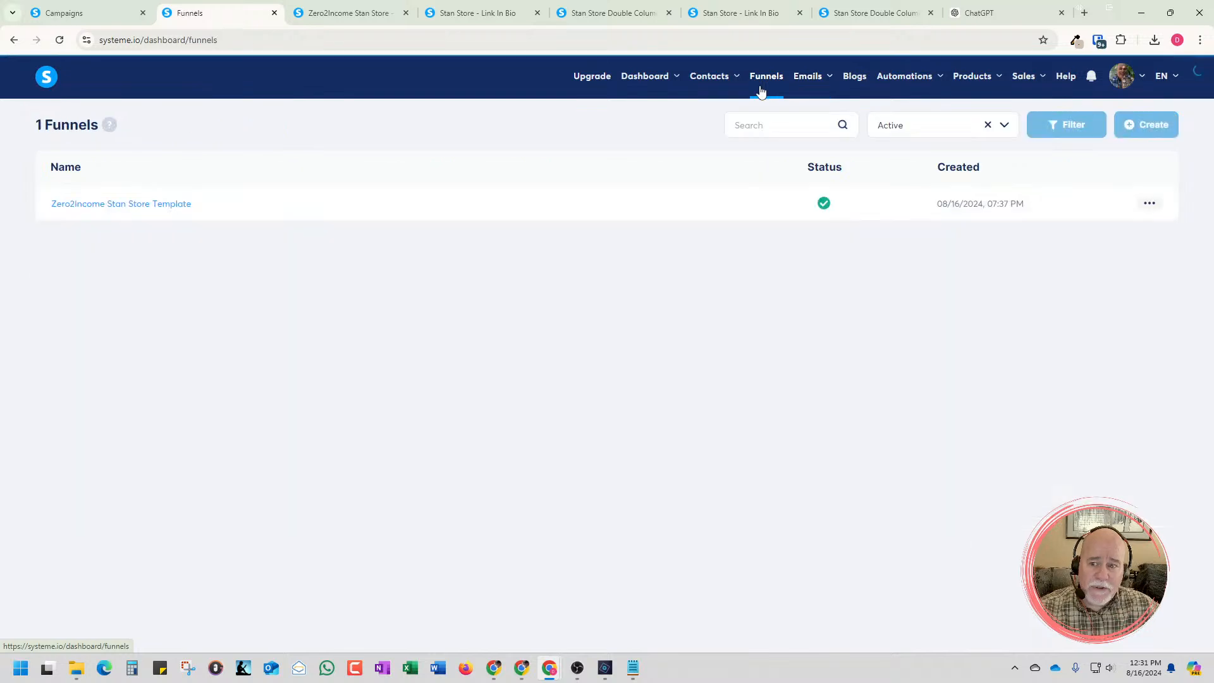
left_click(168, 204)
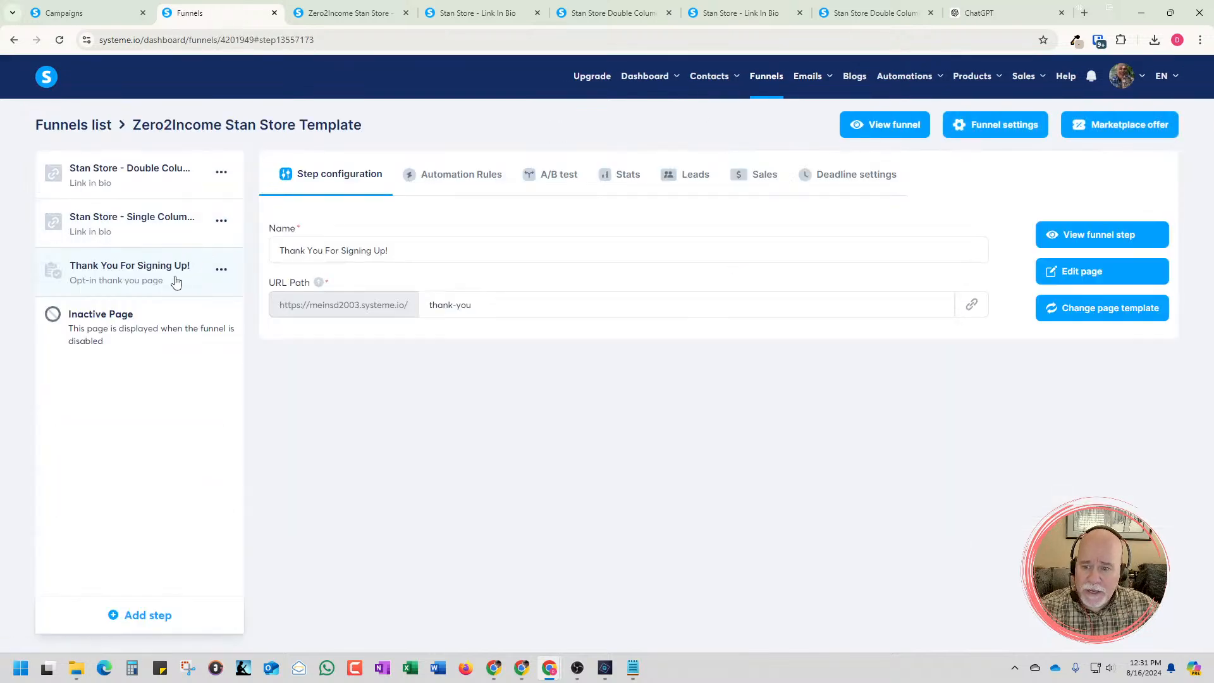
left_click(1073, 281)
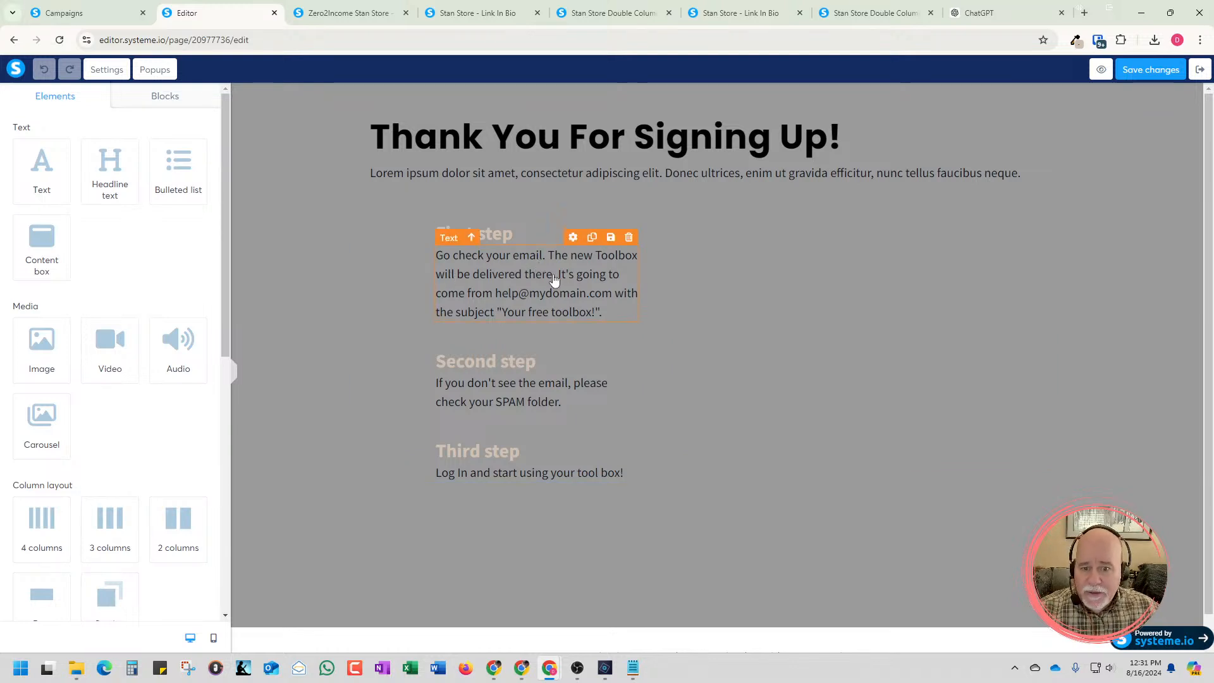
Replace the quoted email subject in the First step text with "🚀 Your Free Zero2Income Toolbox Awaits, Straight from the Future! 🚀"
left_click(548, 316)
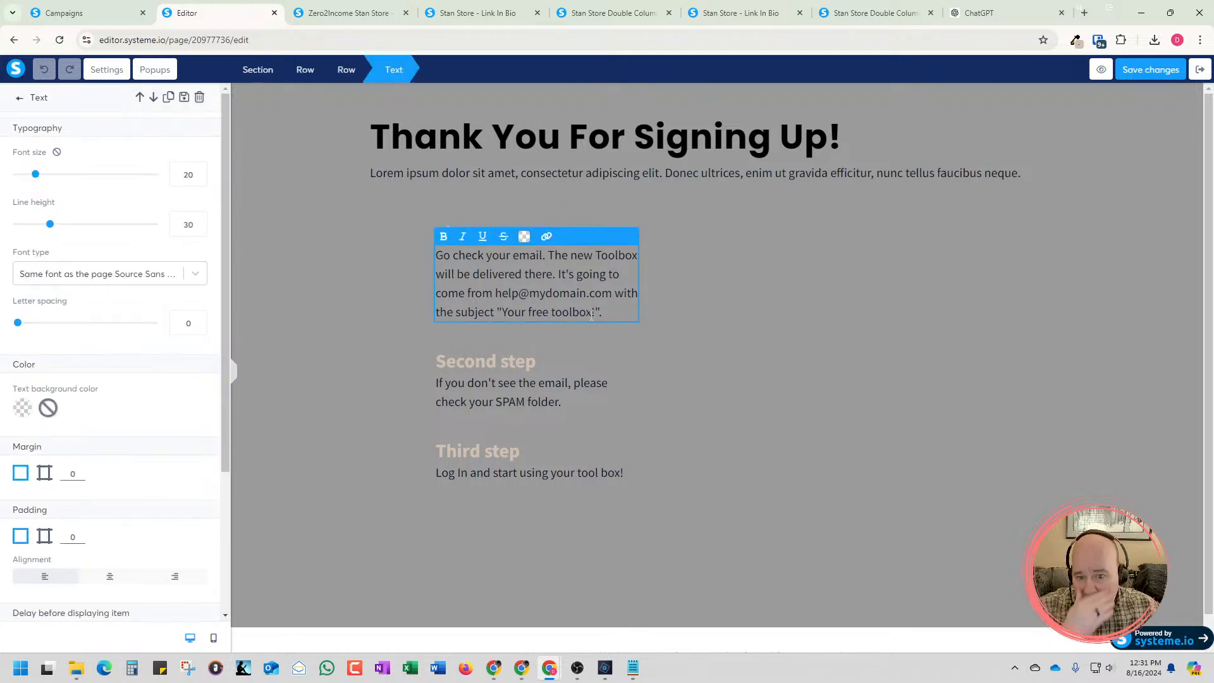
left_click_drag(595, 312, 504, 314)
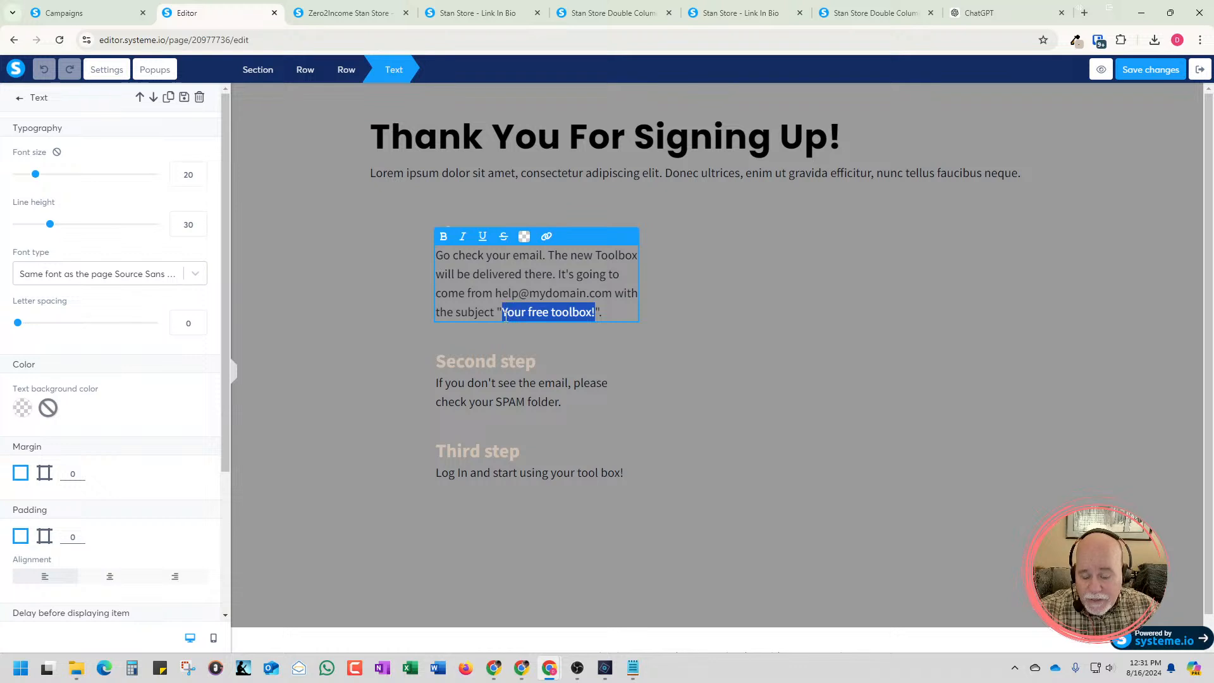
key("ctrl+v")
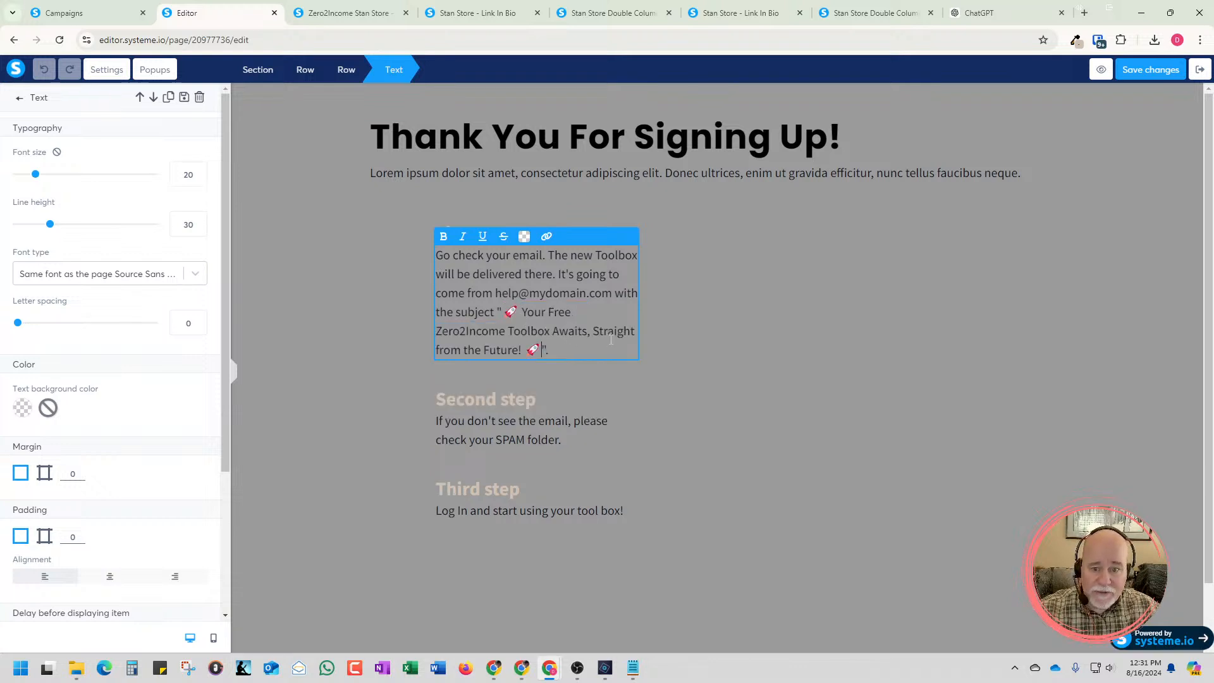
left_click(716, 321)
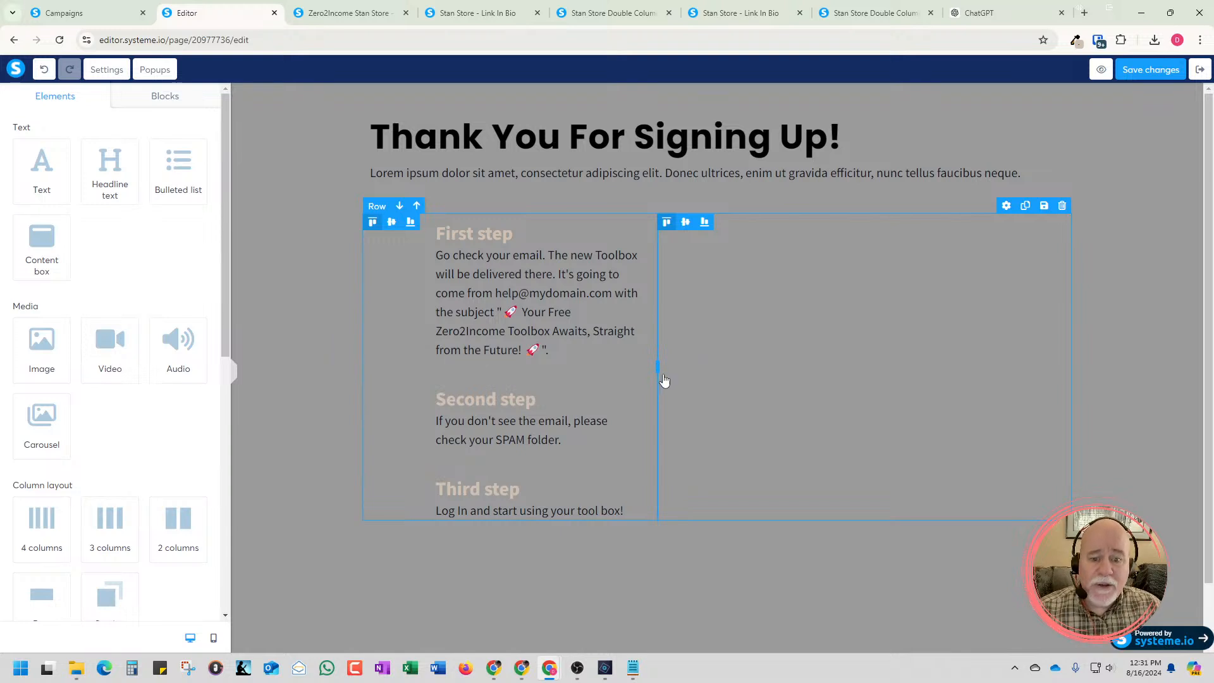
Widen the column holding the three steps and reduce the First step row's indent by narrowing its empty column
left_click_drag(658, 367, 809, 385)
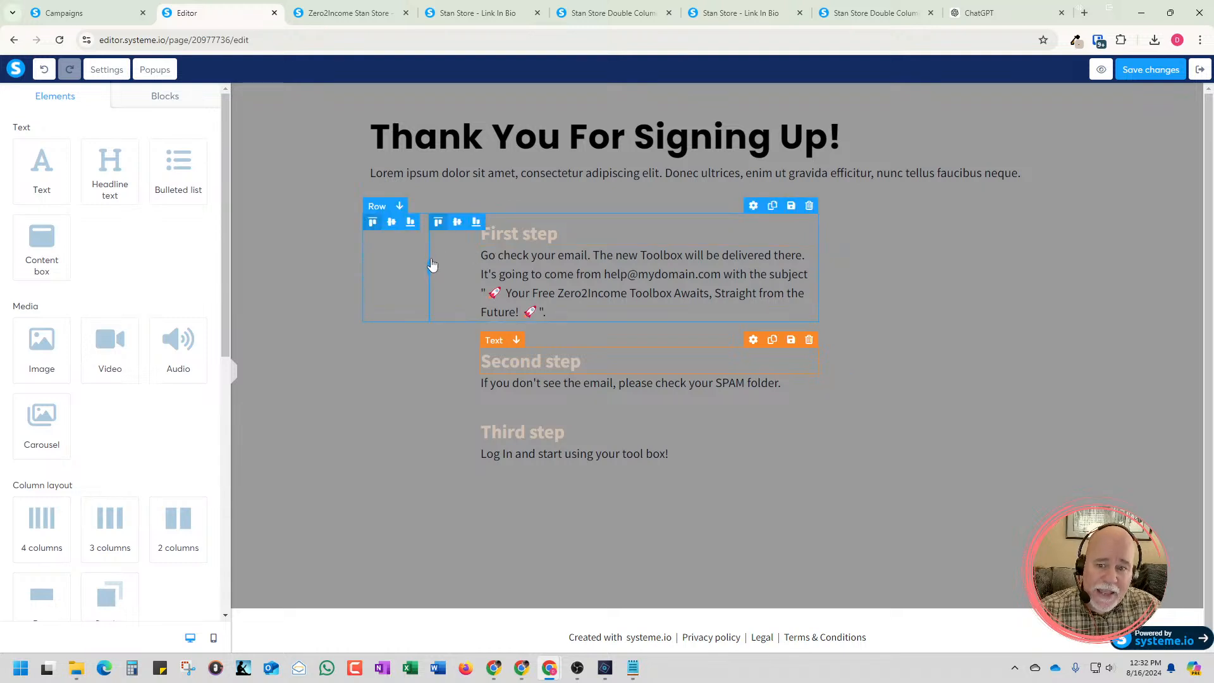
left_click_drag(430, 263, 385, 270)
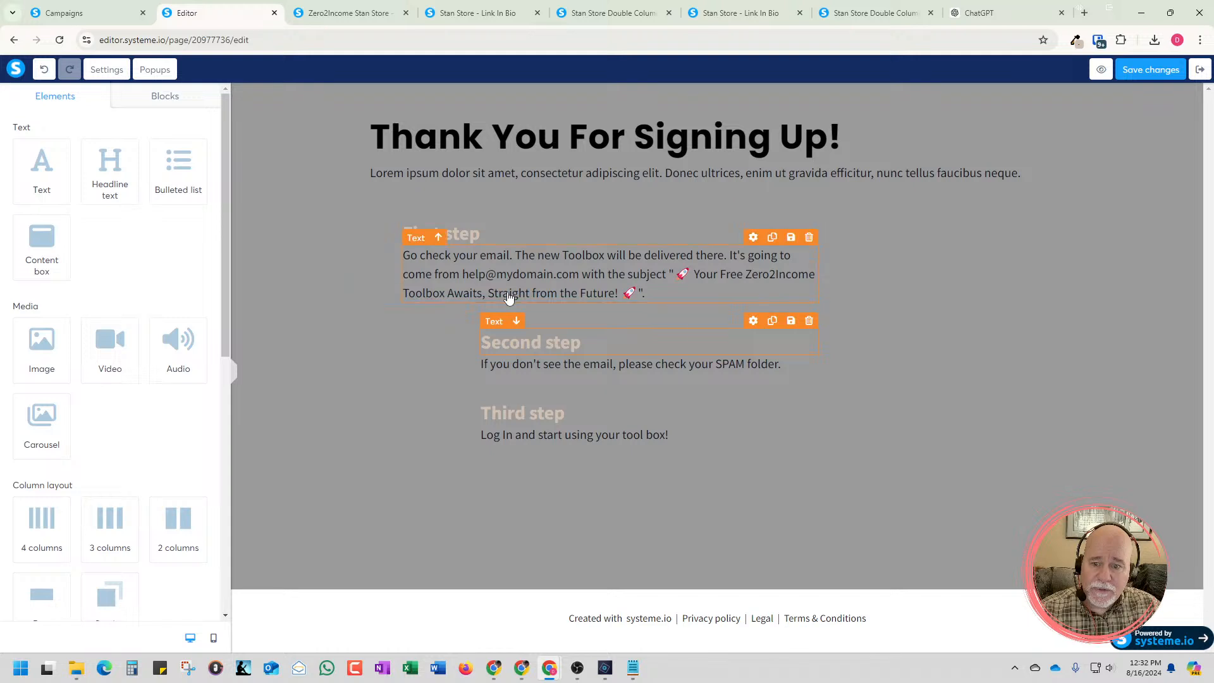
left_click(443, 260)
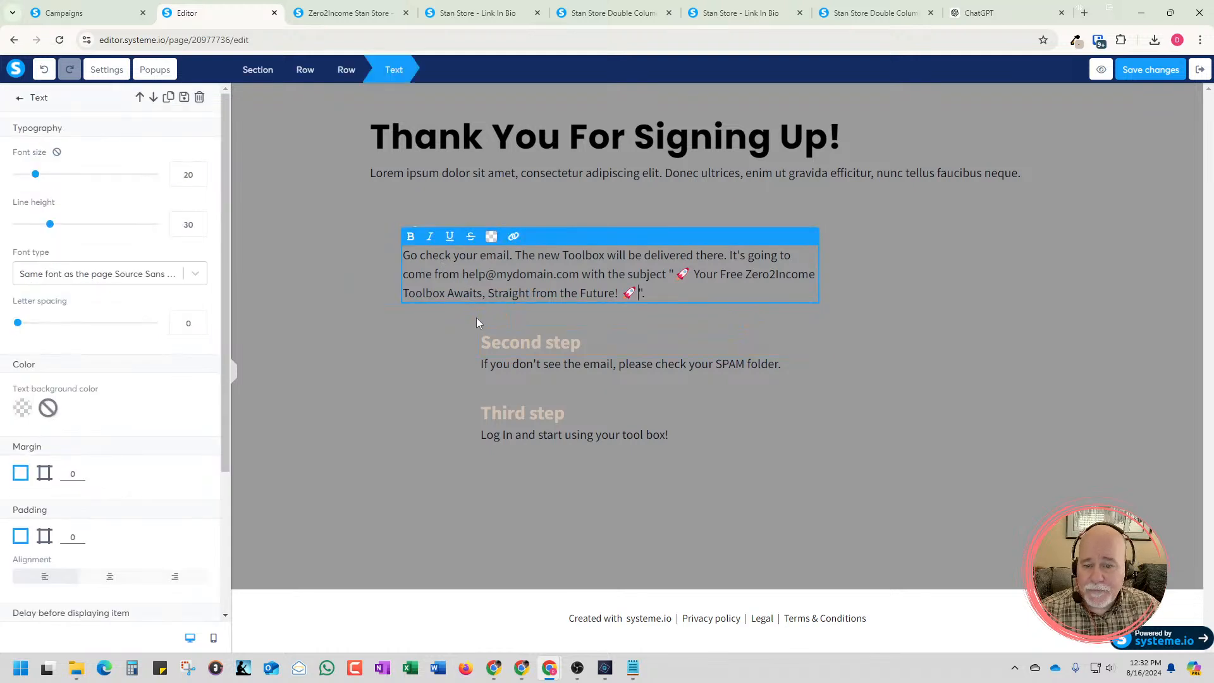
left_click(463, 336)
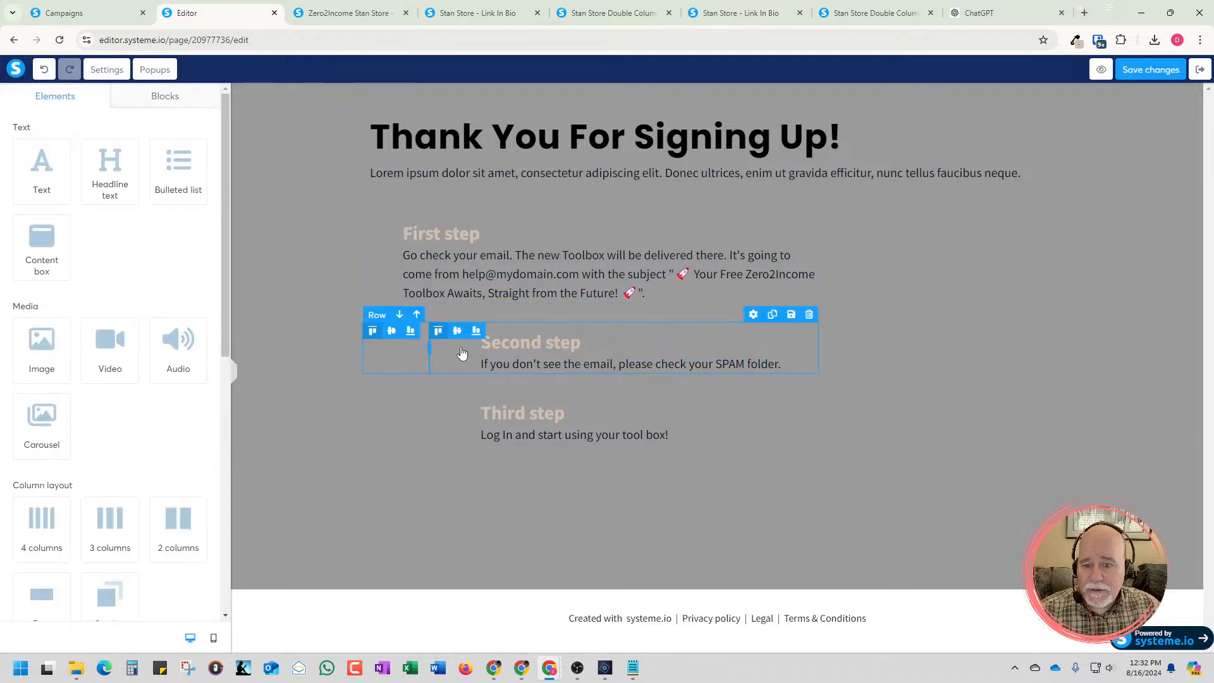
Narrow the empty columns in the Second step and Third step rows to align their text with the First step
left_click_drag(428, 348, 387, 351)
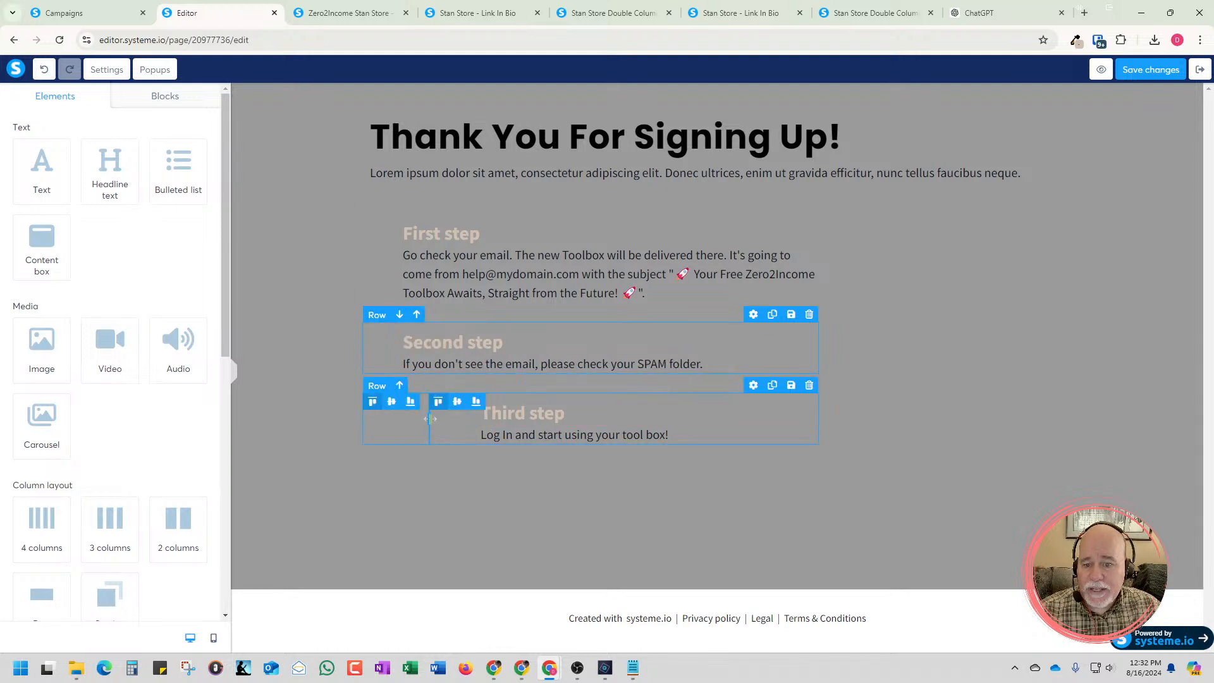
left_click_drag(428, 423, 397, 424)
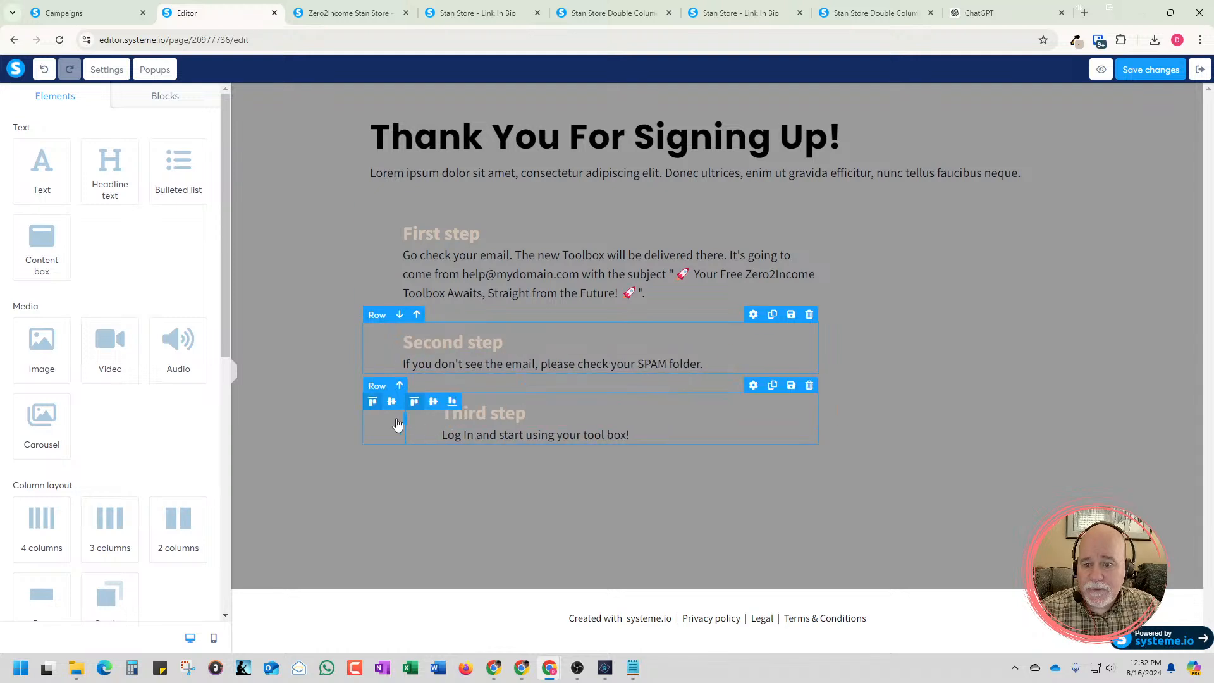
left_click(397, 468)
left_click(438, 422)
left_click_drag(409, 425, 388, 428)
left_click(437, 476)
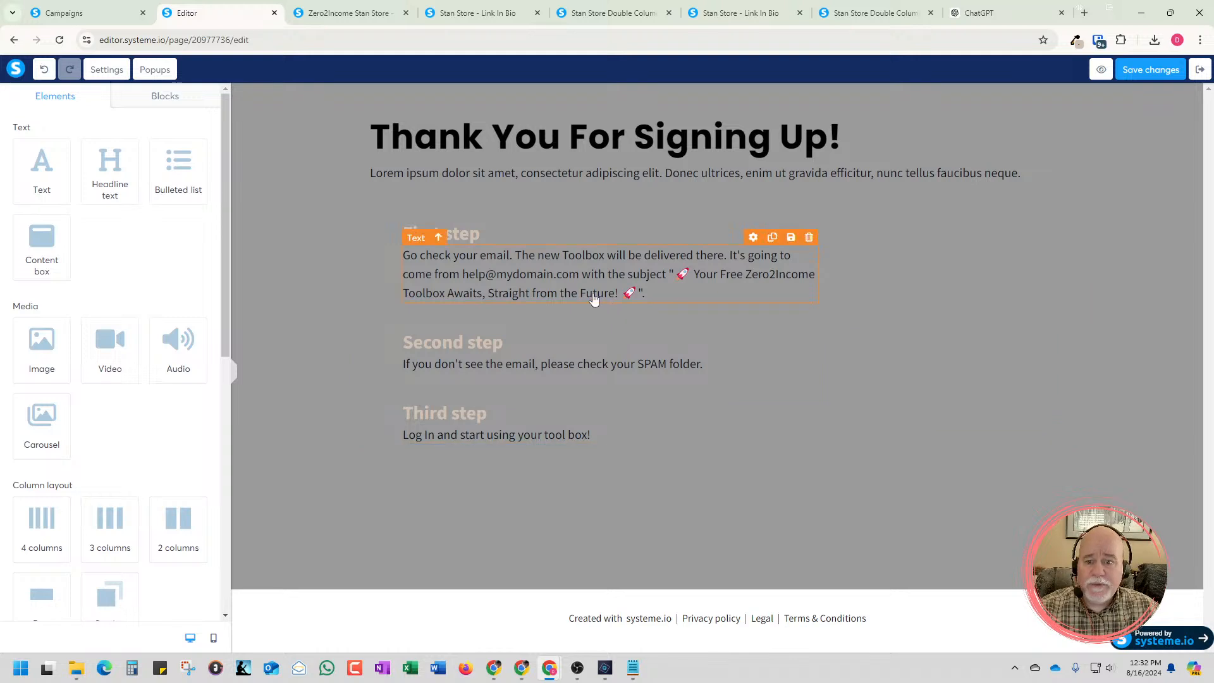
Bold the quoted subject in the First step text, add a colon after "subject" and separate the two with a blank line
left_click(673, 276)
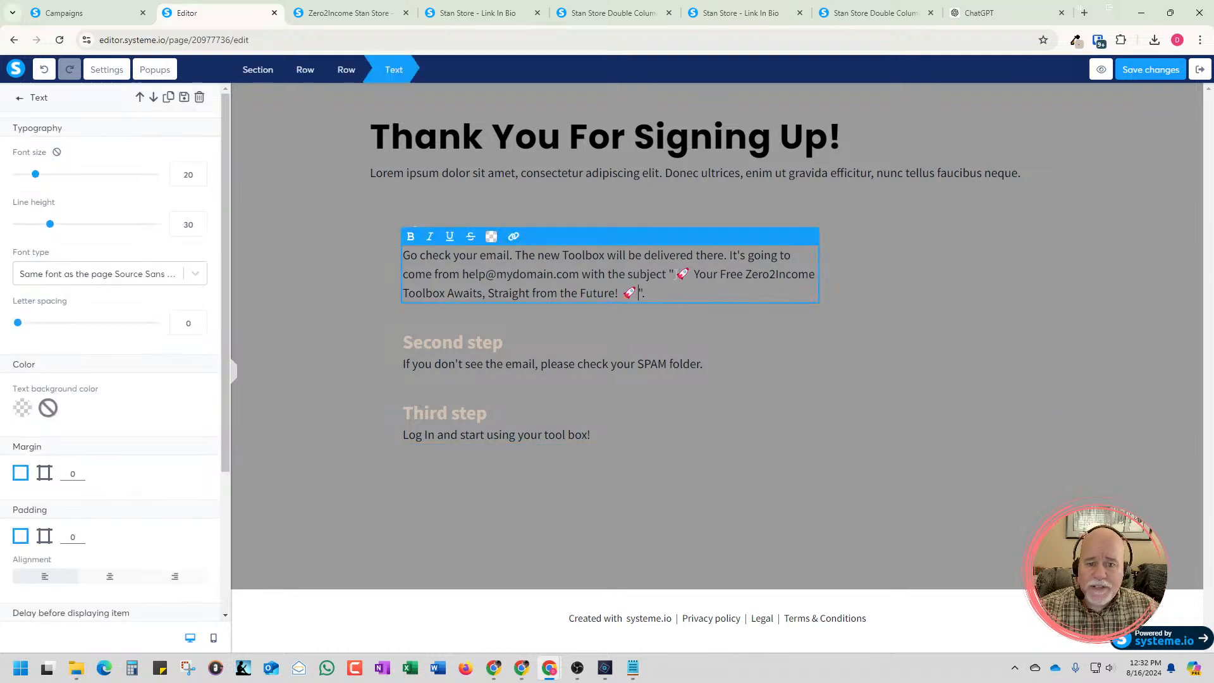
left_click_drag(668, 275, 813, 292)
key("ctrl+c")
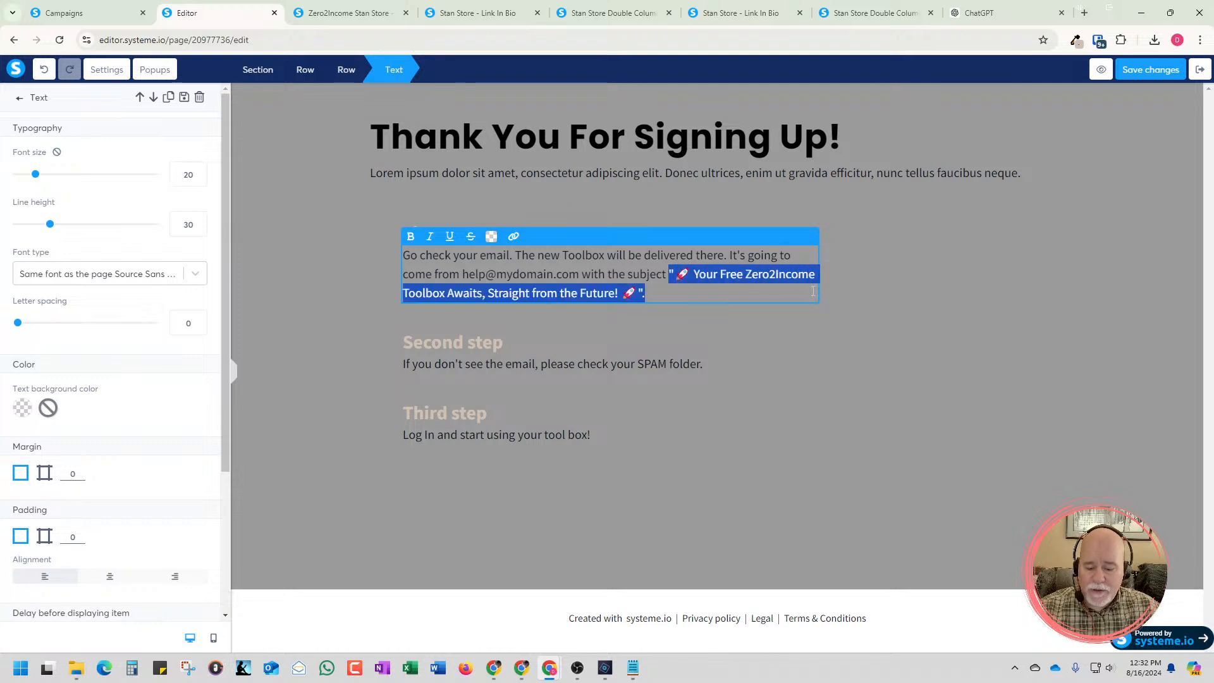
key("ctrl+b")
left_click(665, 276)
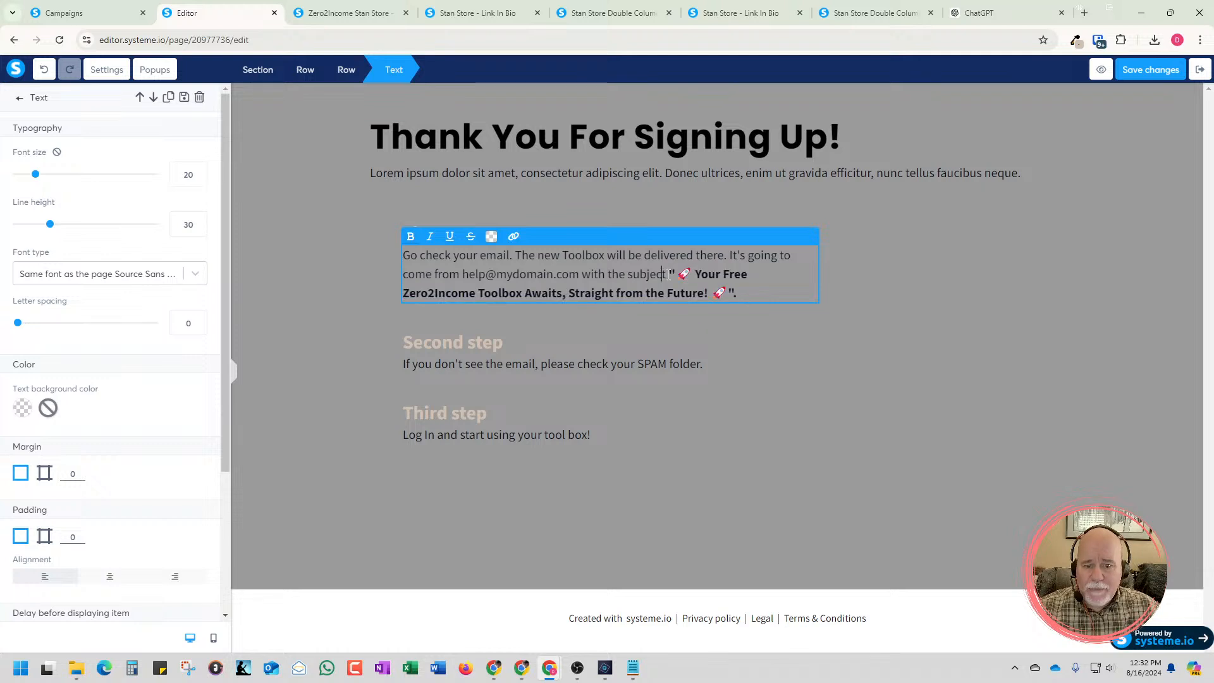
type(":")
key("Return")
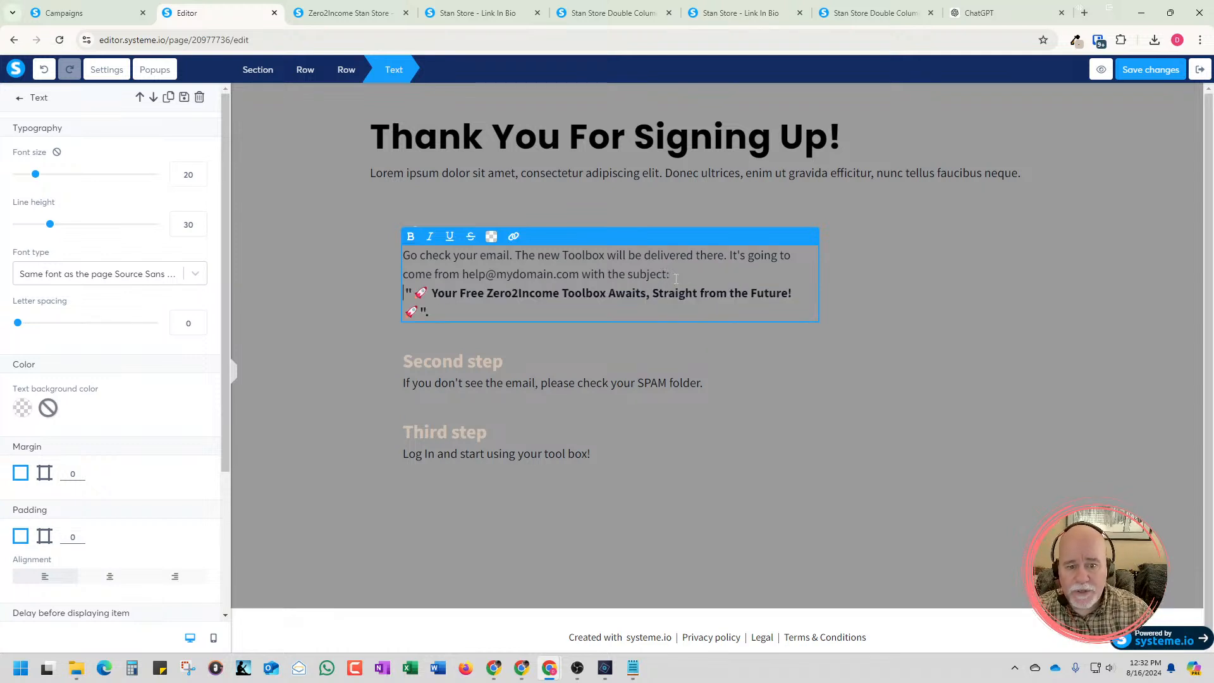
key("Return")
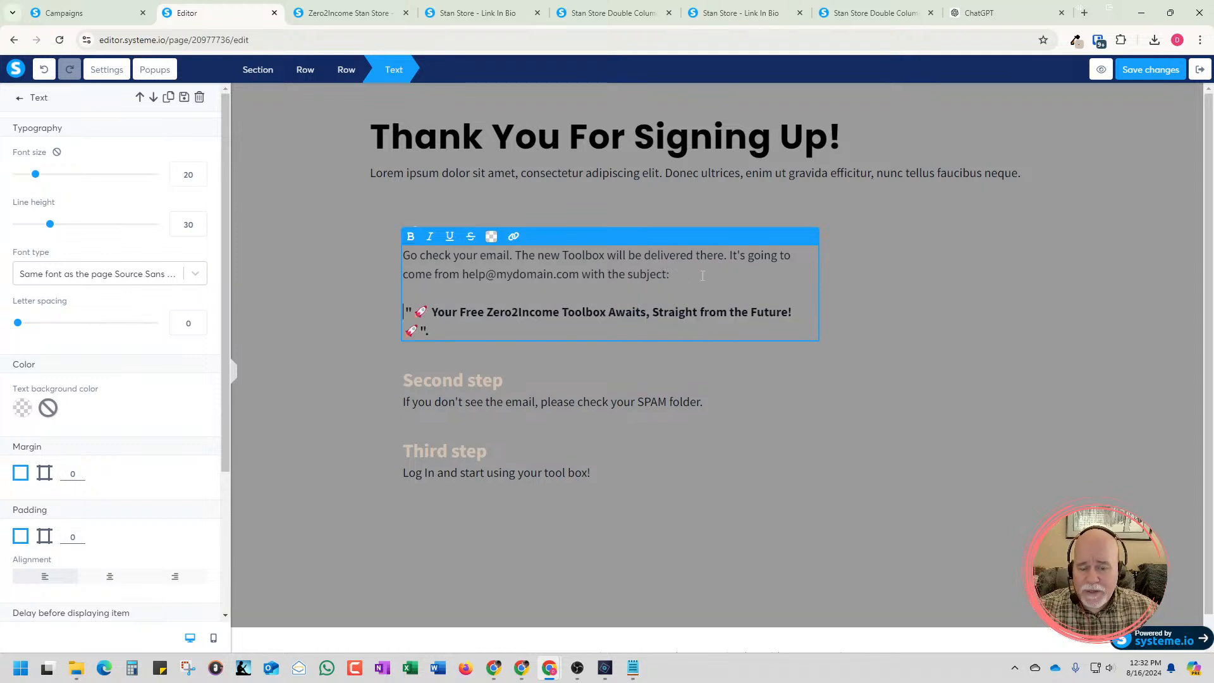
Widen the column holding the three steps further so the bold subject fits on one line
left_click(818, 287)
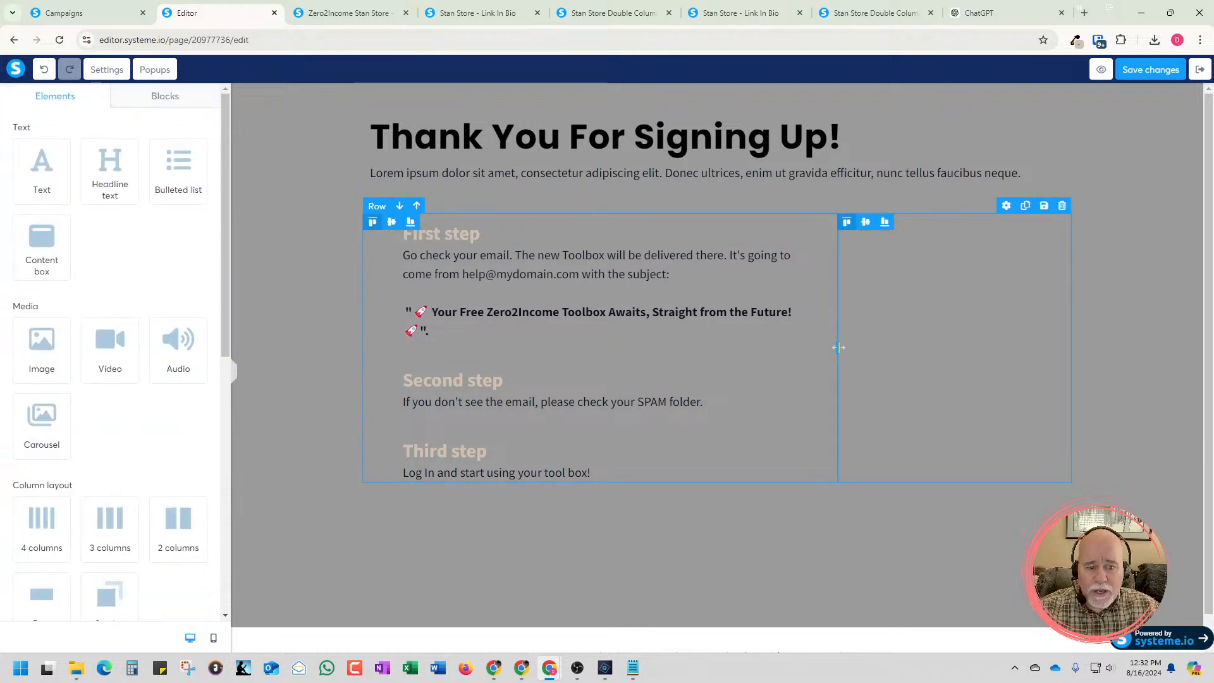
left_click_drag(838, 347, 902, 355)
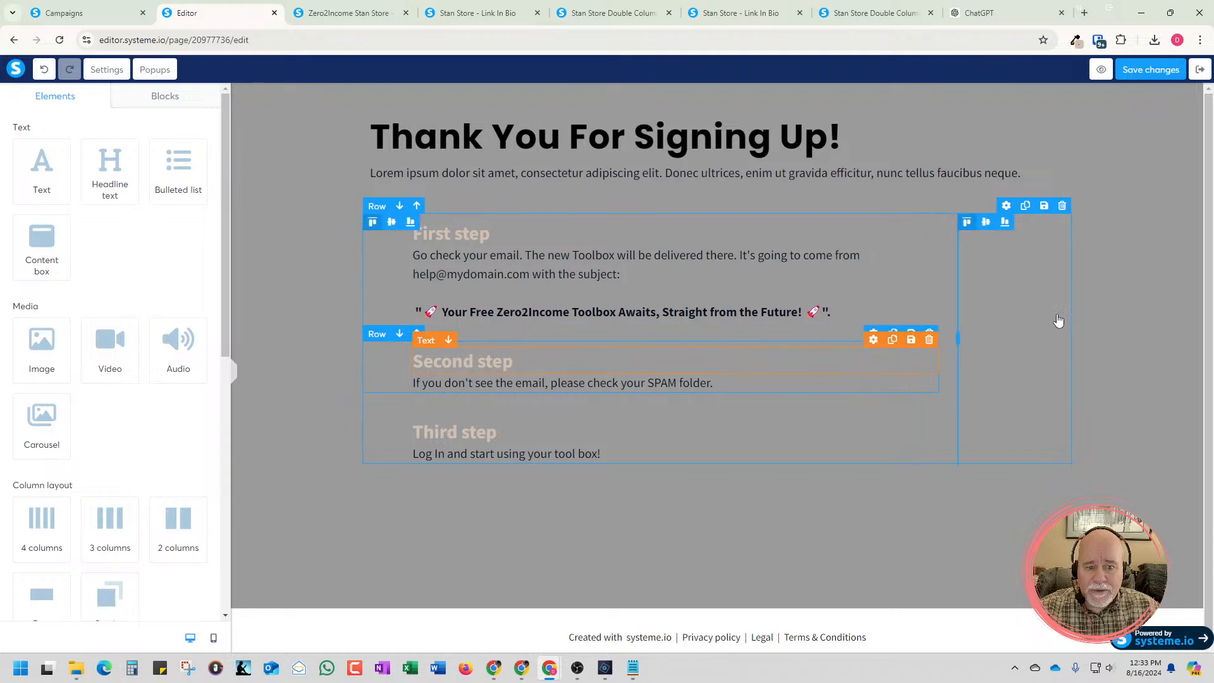
left_click(1048, 257)
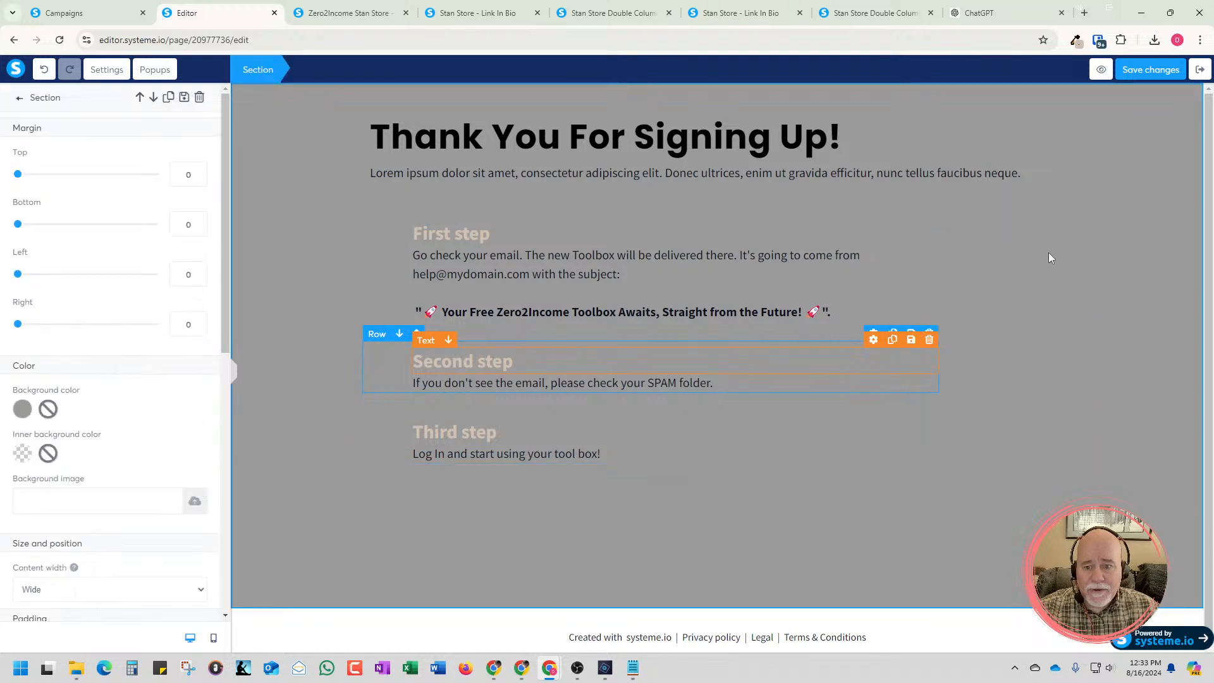
Remove the quotation marks around the bold email subject in the First step text
left_click(833, 313)
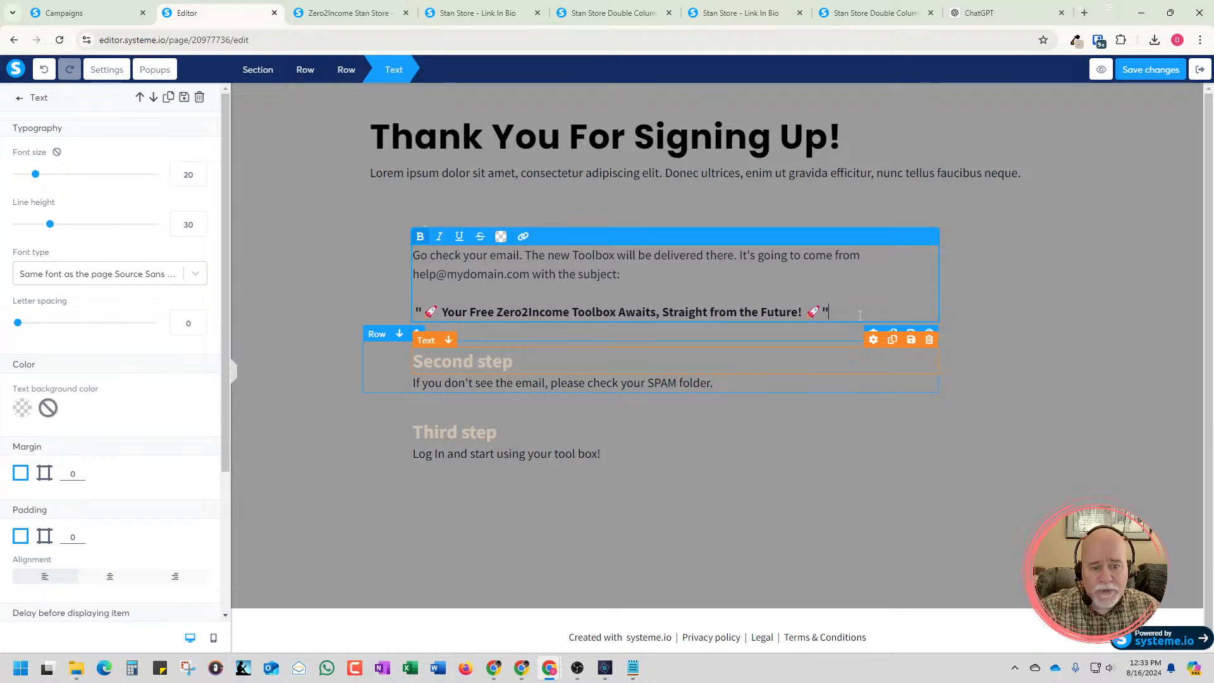
key("BackSpace")
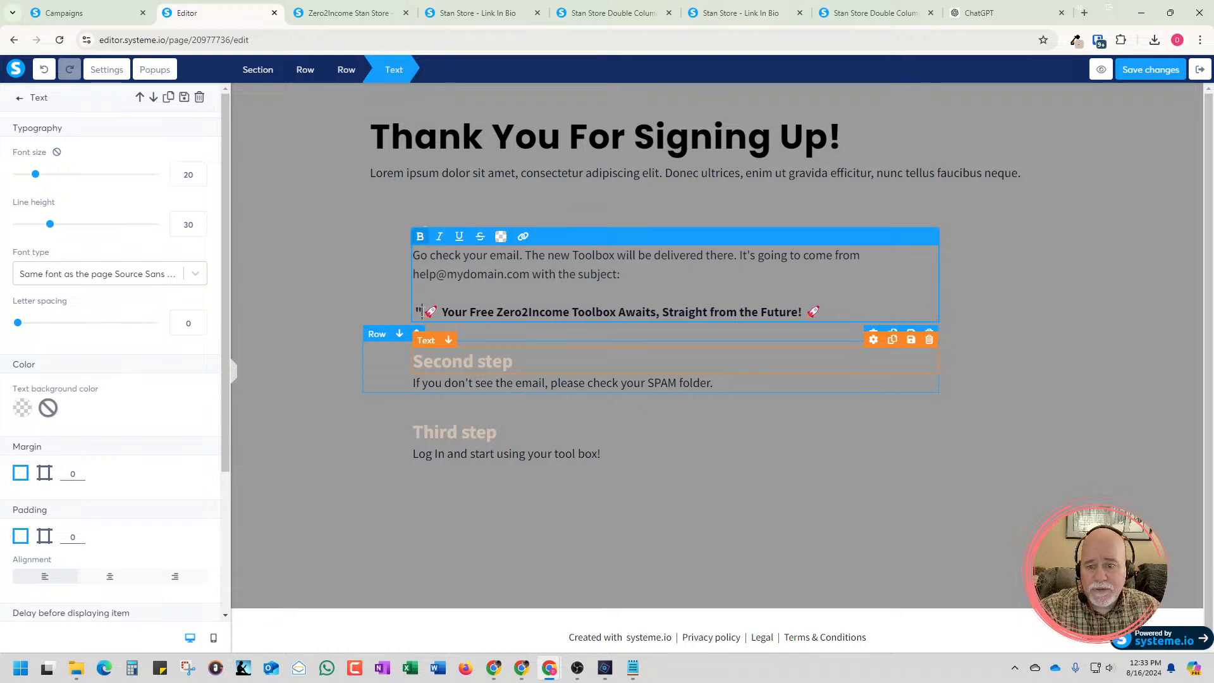
key("BackSpace")
left_click(1074, 347)
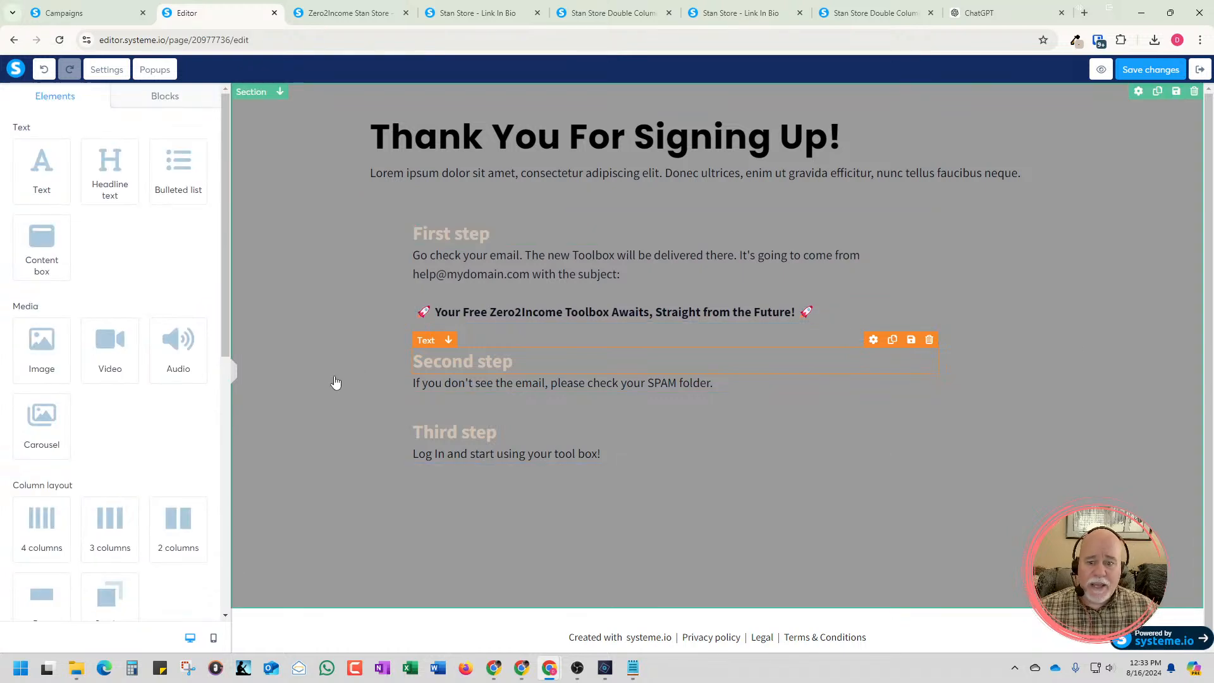
left_click(355, 404)
left_click(360, 410)
left_click(510, 341)
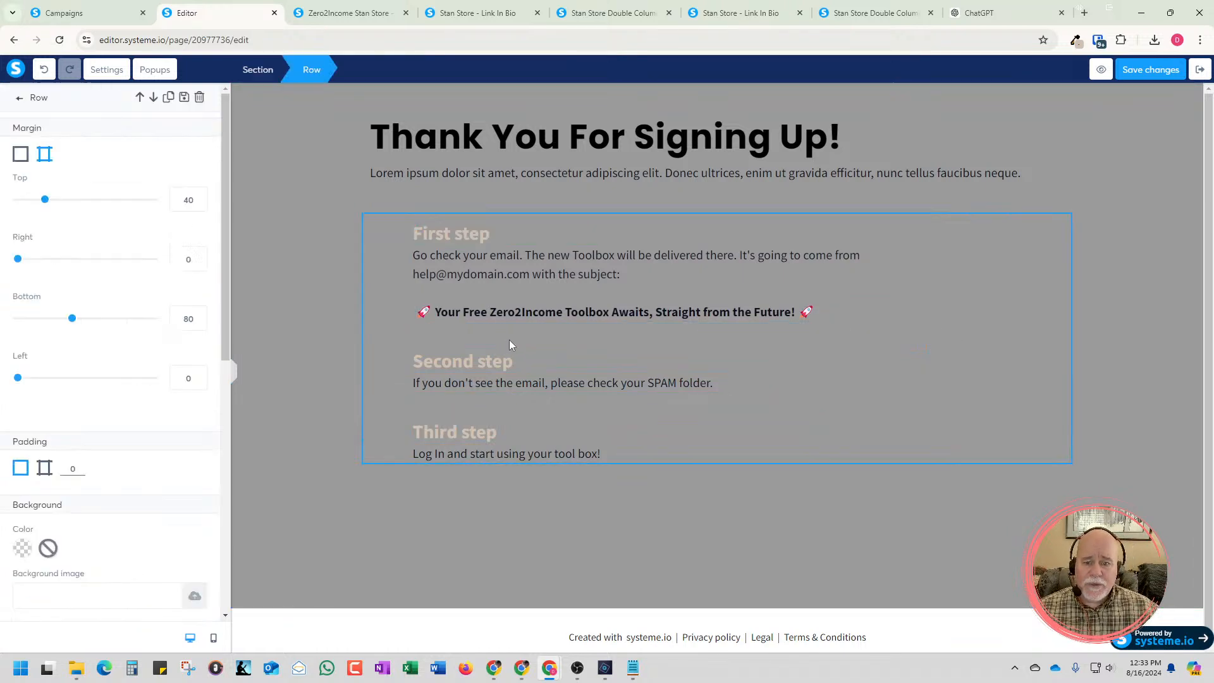
left_click(328, 400)
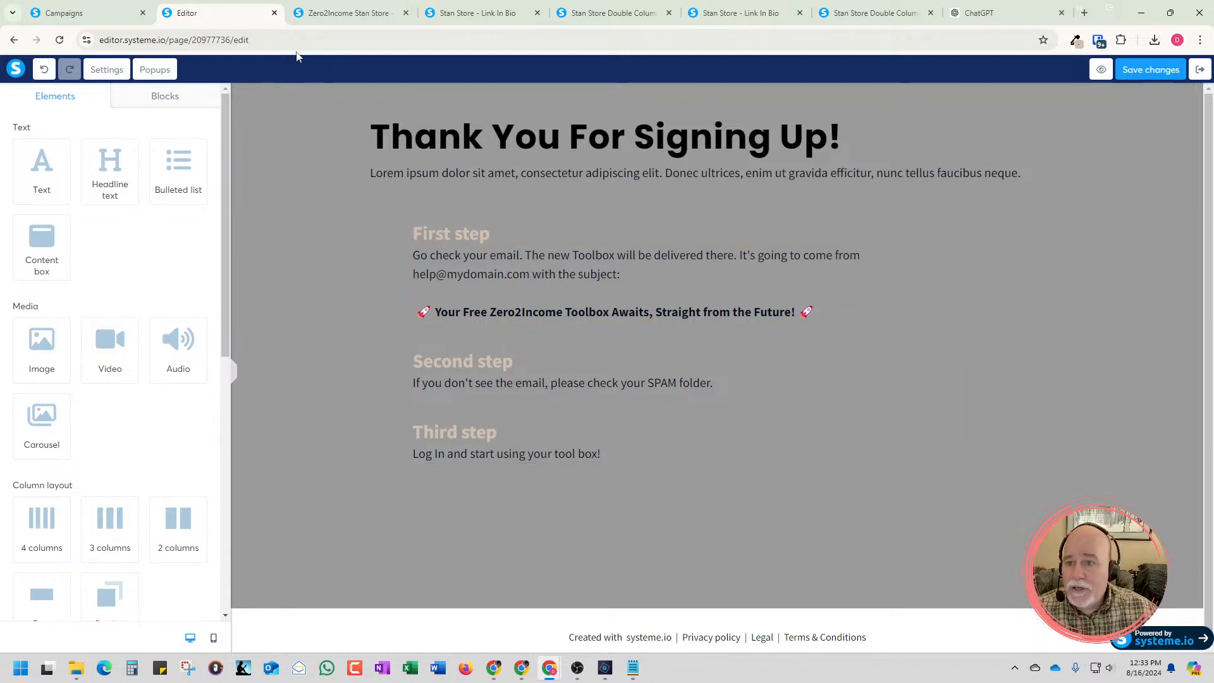
Switch to the Free Toolbox Campaign, look over its existing "Thank you so much for purchasing!" email and exit it
left_click(114, 15)
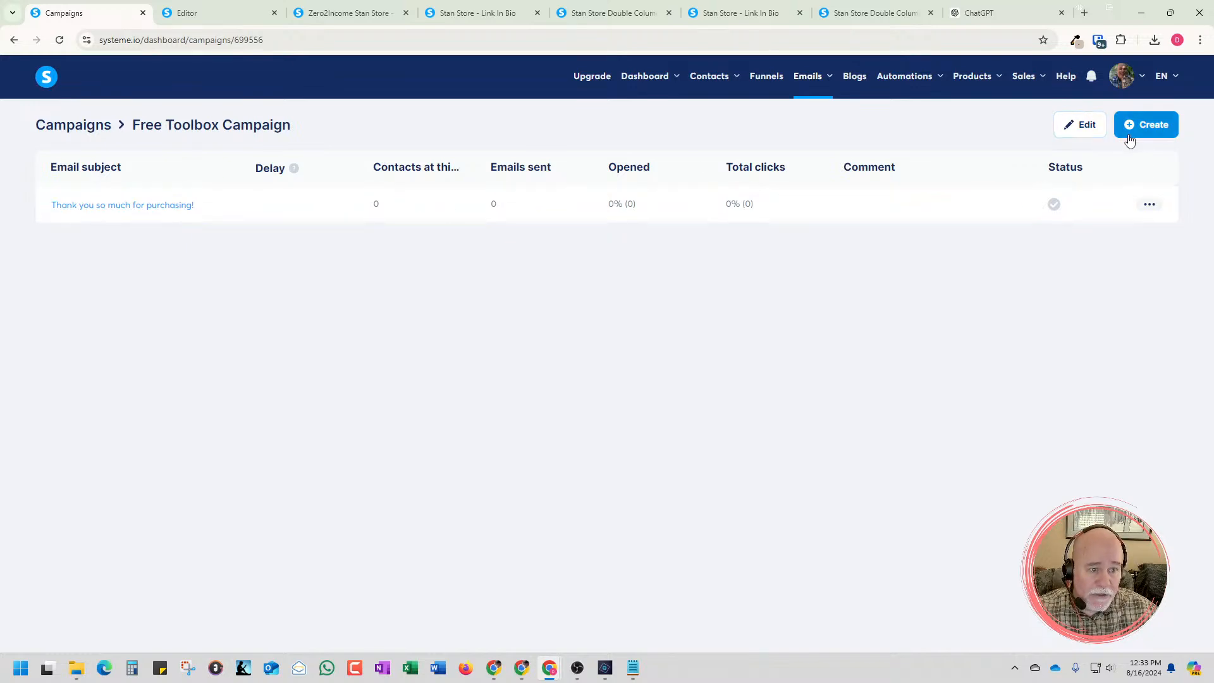
left_click(189, 208)
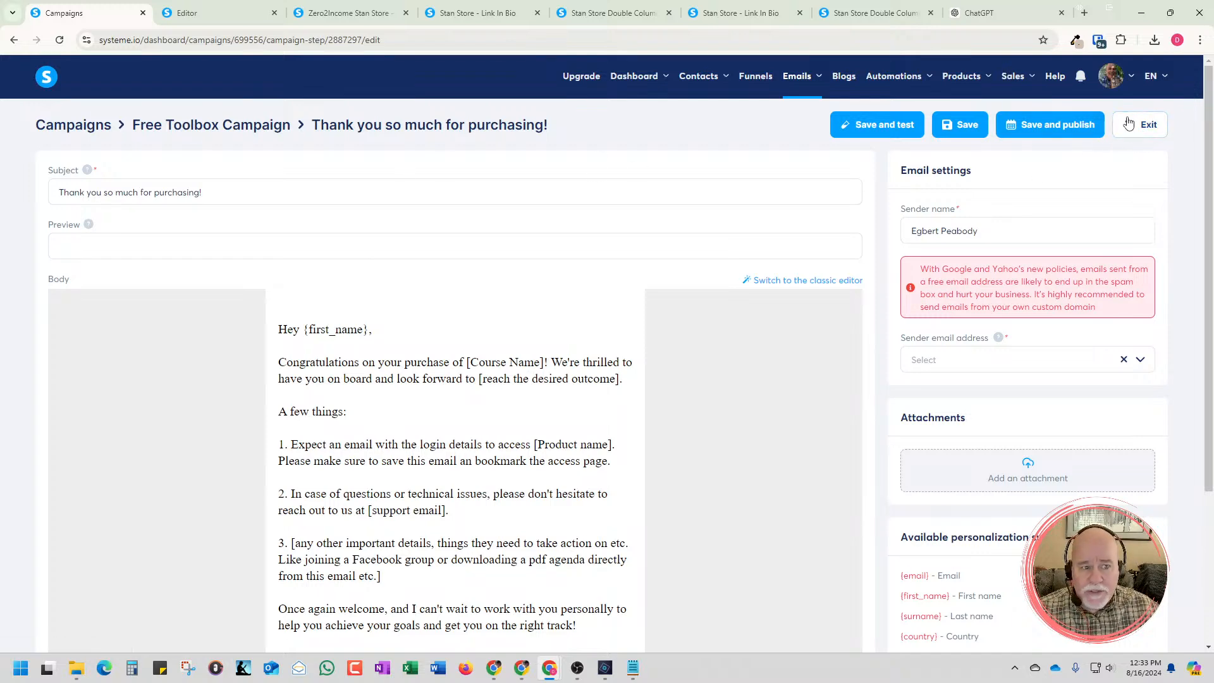
left_click(1146, 125)
left_click(543, 403)
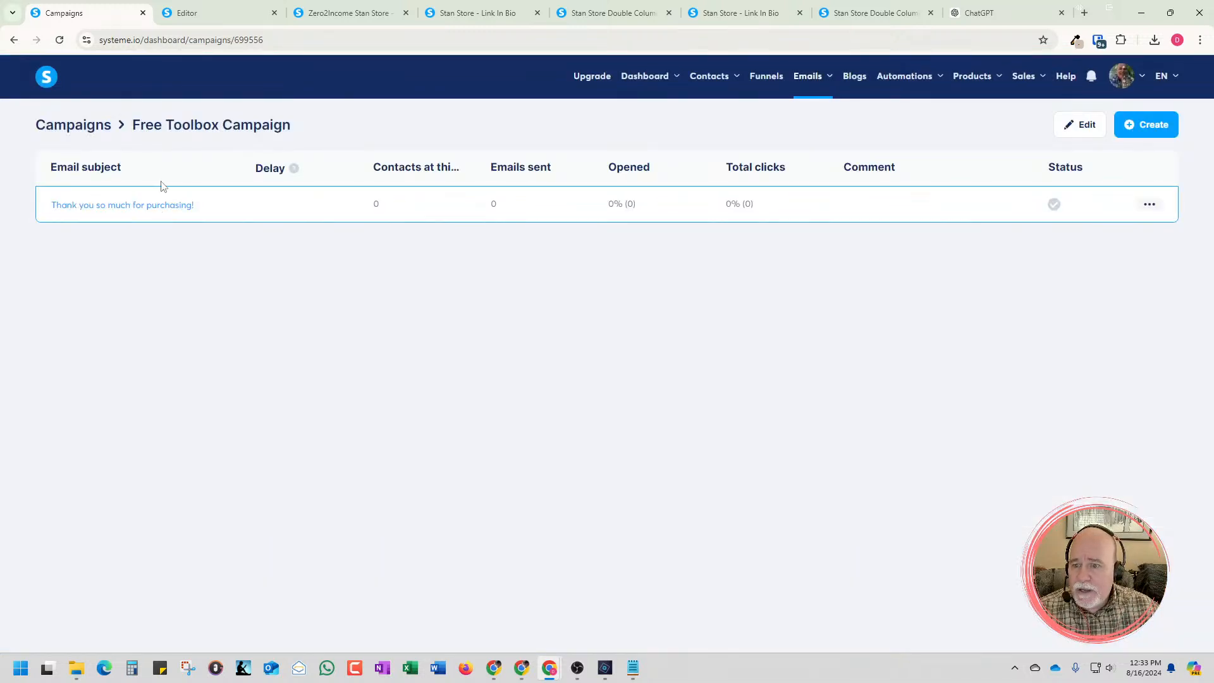
Start a new campaign email with the subject "🚀 Your Free Zero2Income Toolbox Awaits, Straight from the Future! 🚀"
left_click(1139, 135)
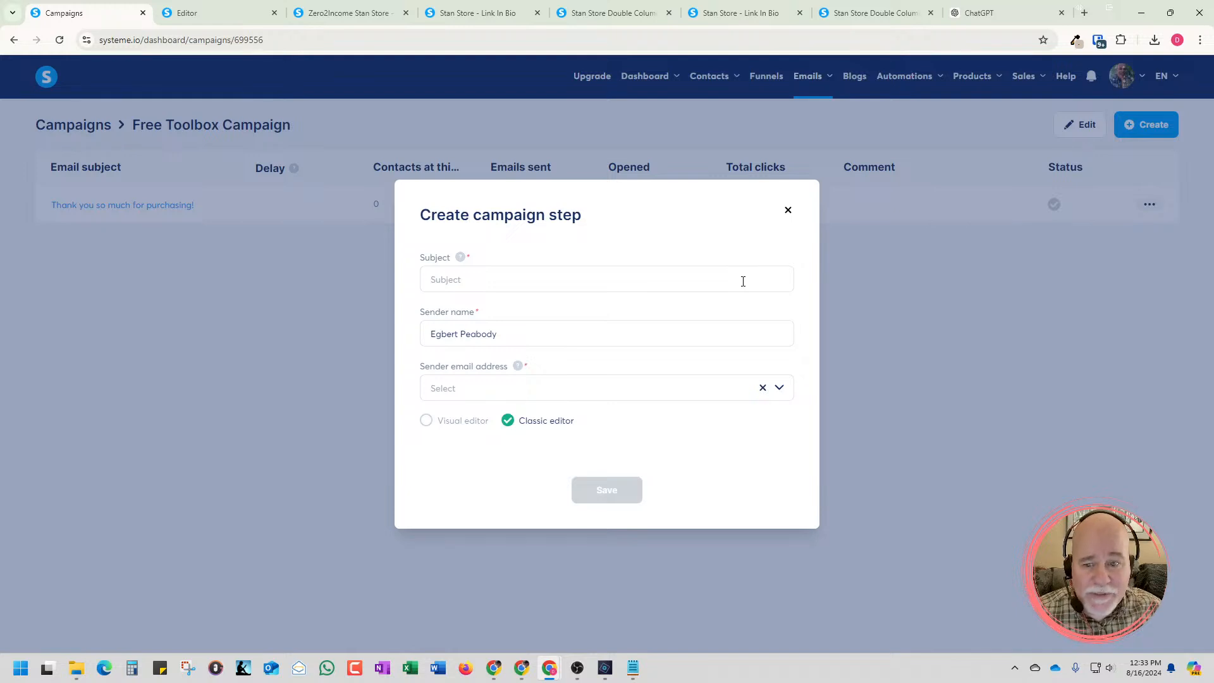
left_click(743, 282)
key("ctrl+v")
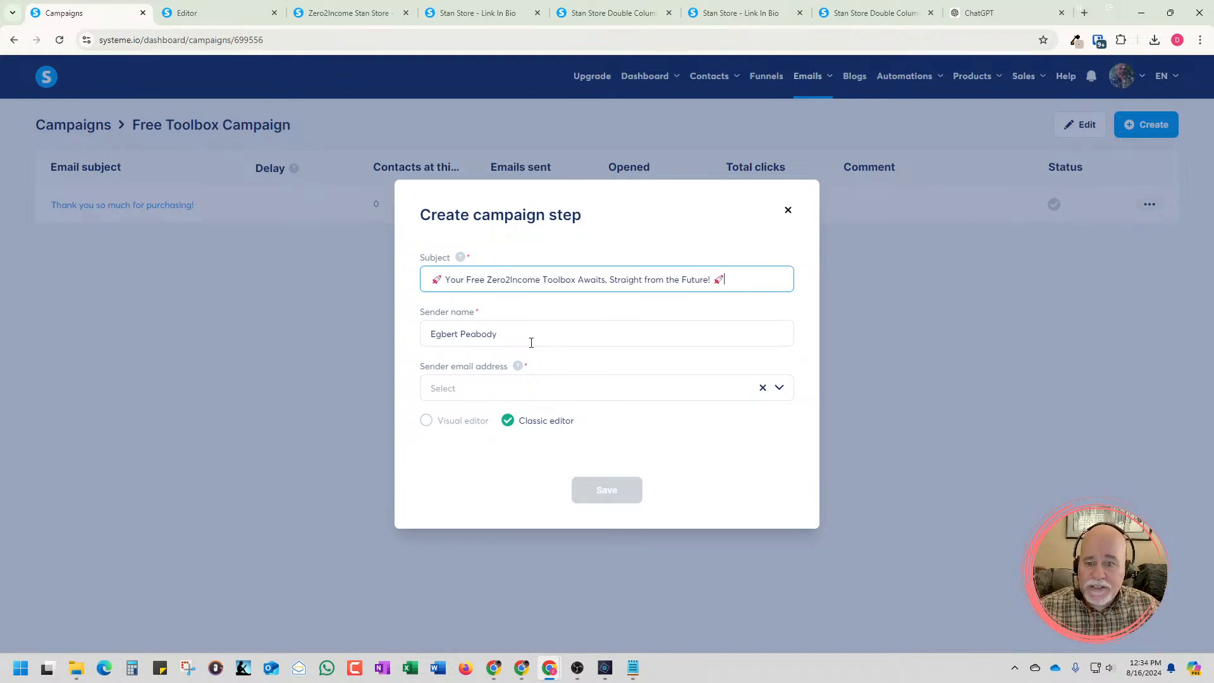
Copy the campaign email's sender name and paste it over the placeholder email address in the thank-you page's First step text
left_click_drag(529, 342, 405, 338)
key("ctrl+c")
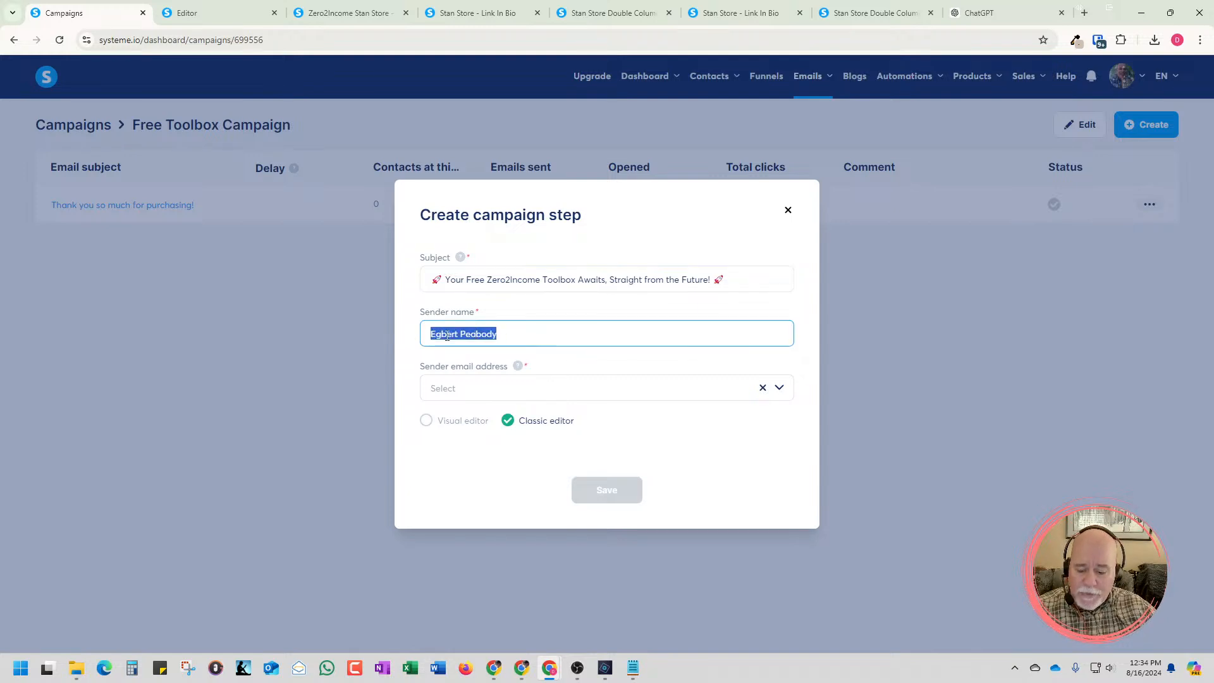
left_click(237, 14)
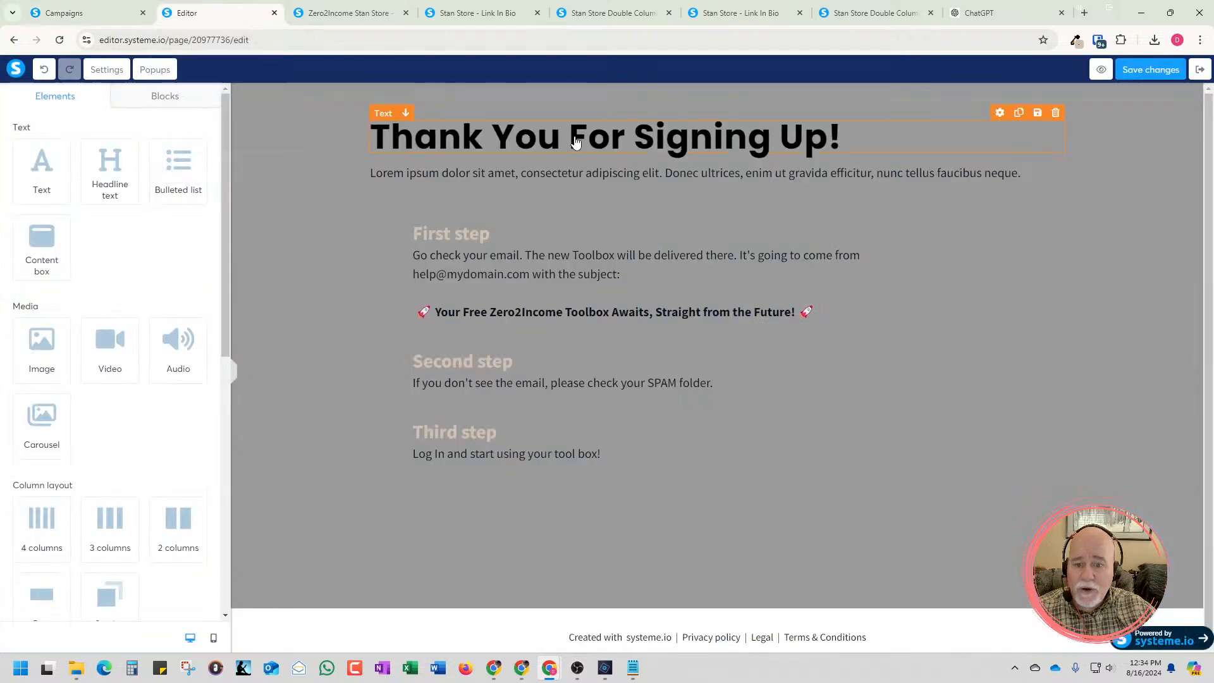
left_click(533, 276)
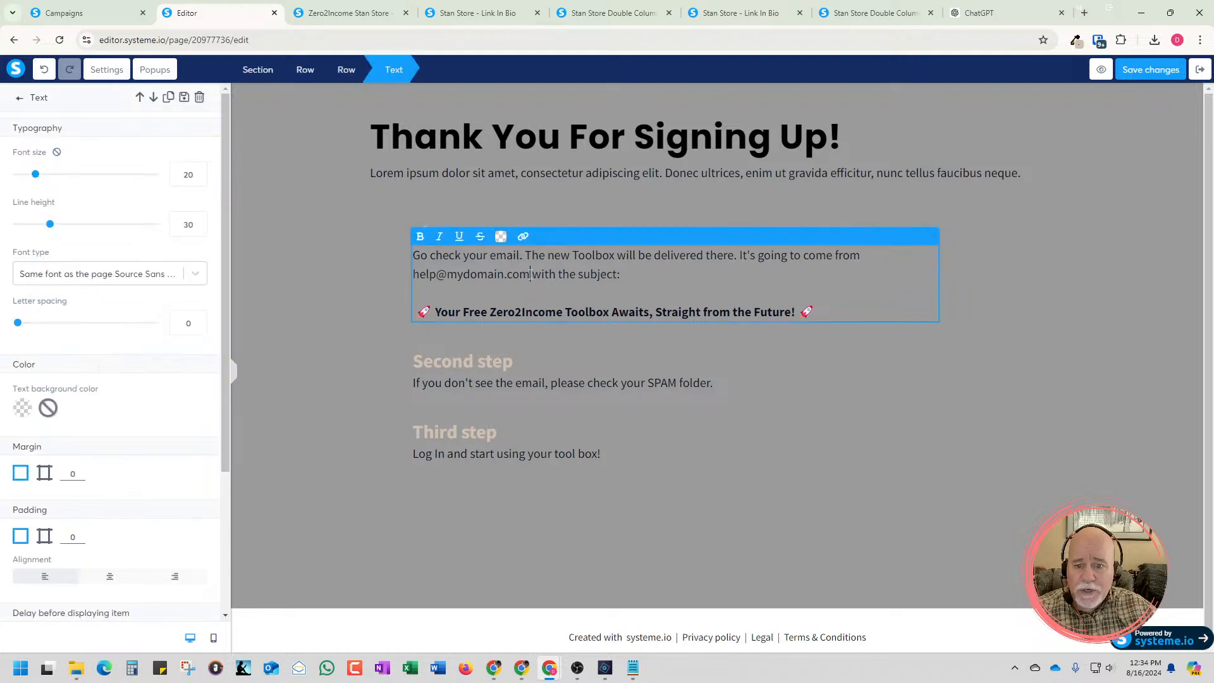
left_click_drag(531, 274, 414, 274)
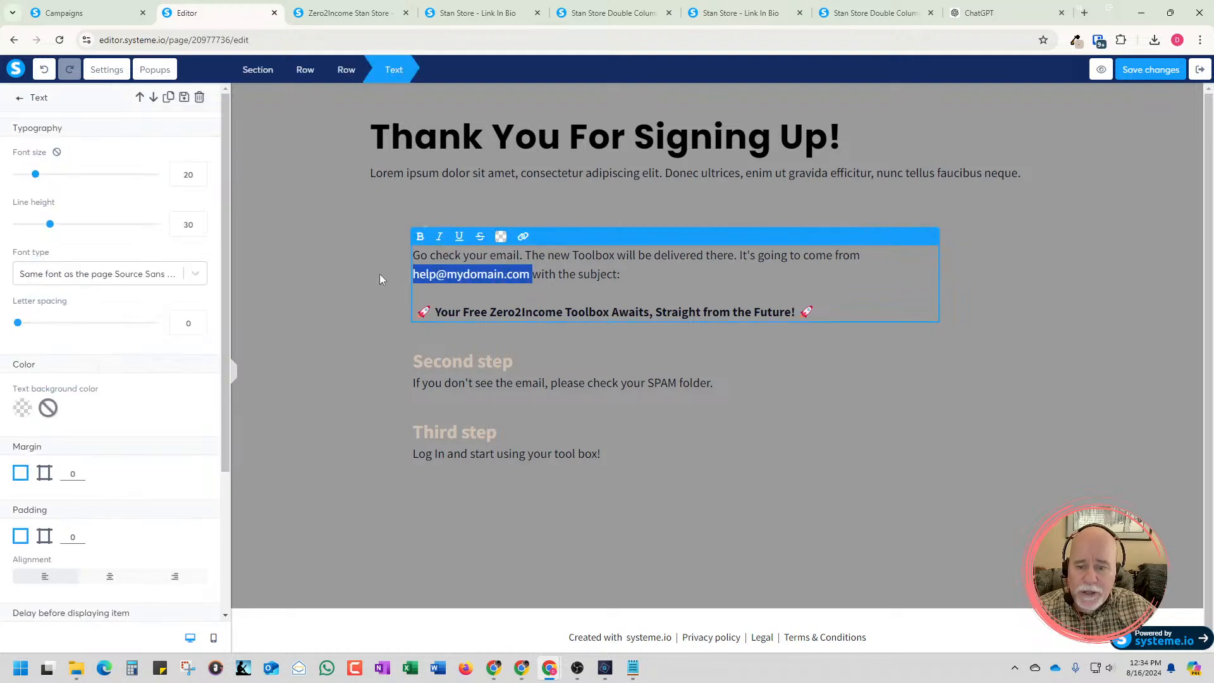
key("ctrl+v")
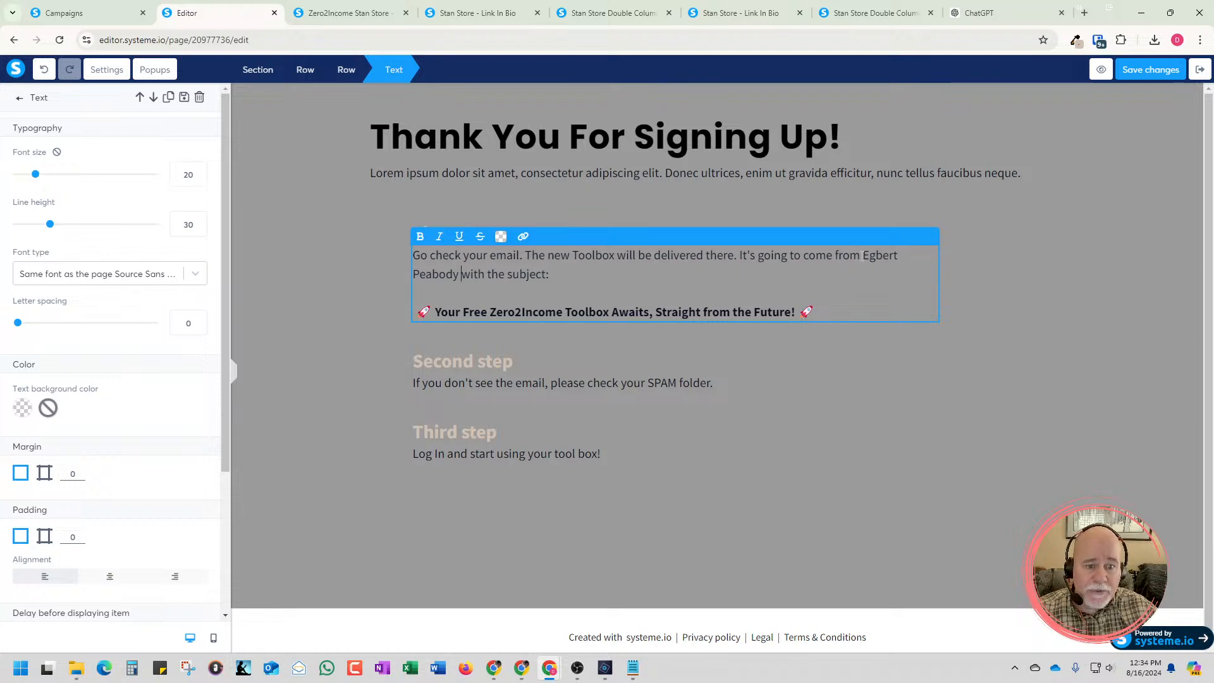
Bold the sender's name in the First step text and save the thank-you page
left_click_drag(862, 255, 900, 268)
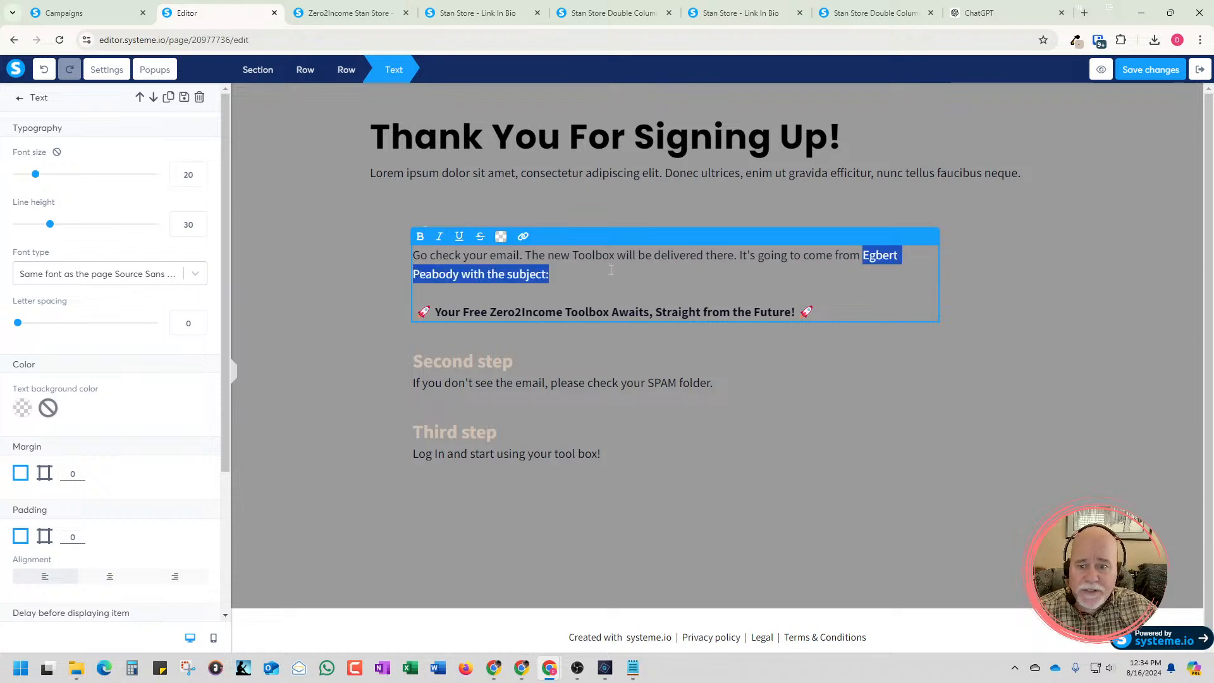
left_click_drag(611, 270, 459, 283)
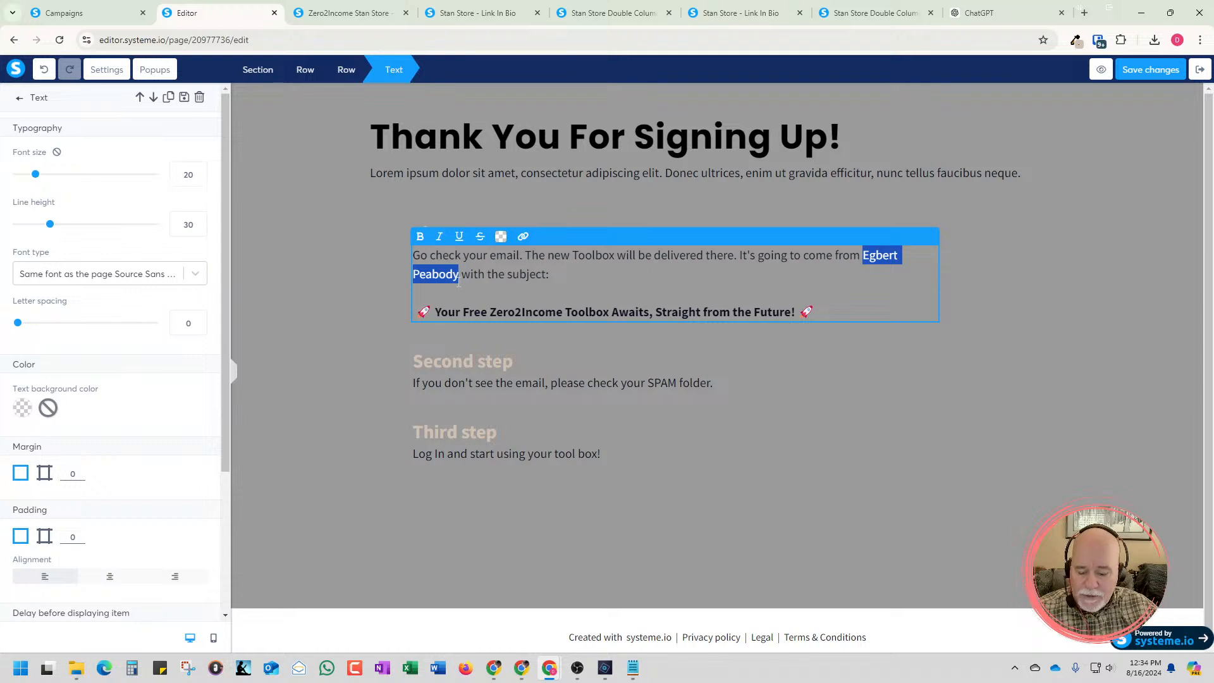
key("ctrl+b")
left_click(471, 276)
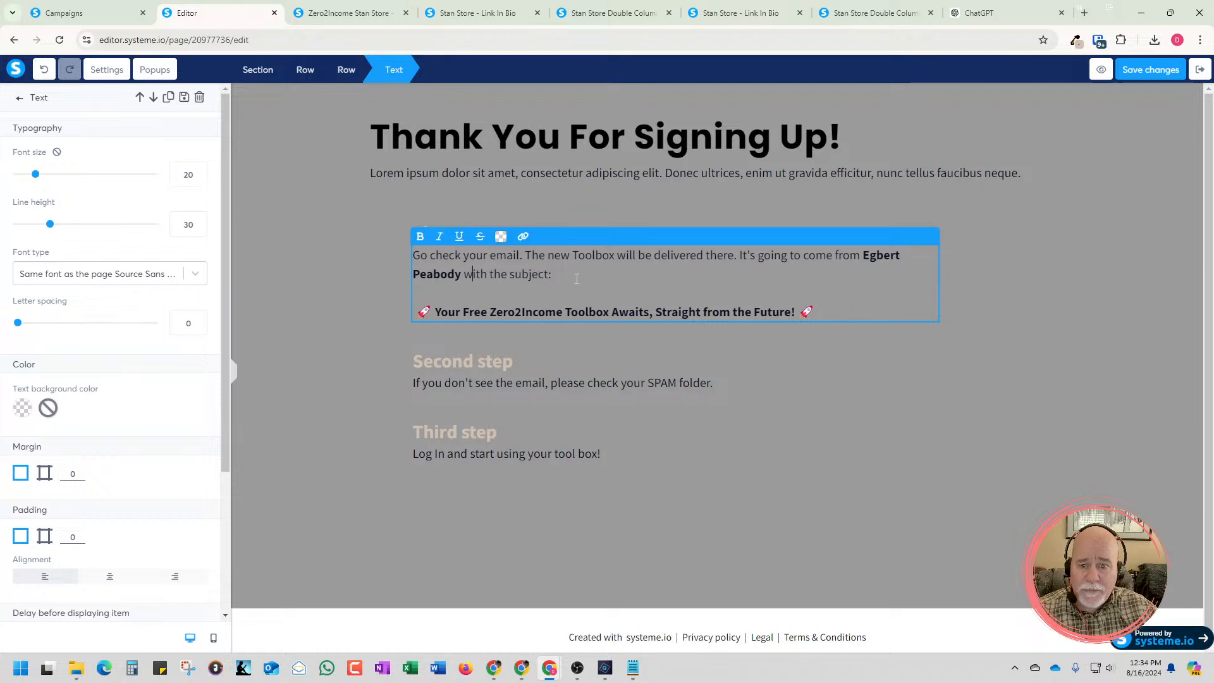
left_click(1144, 70)
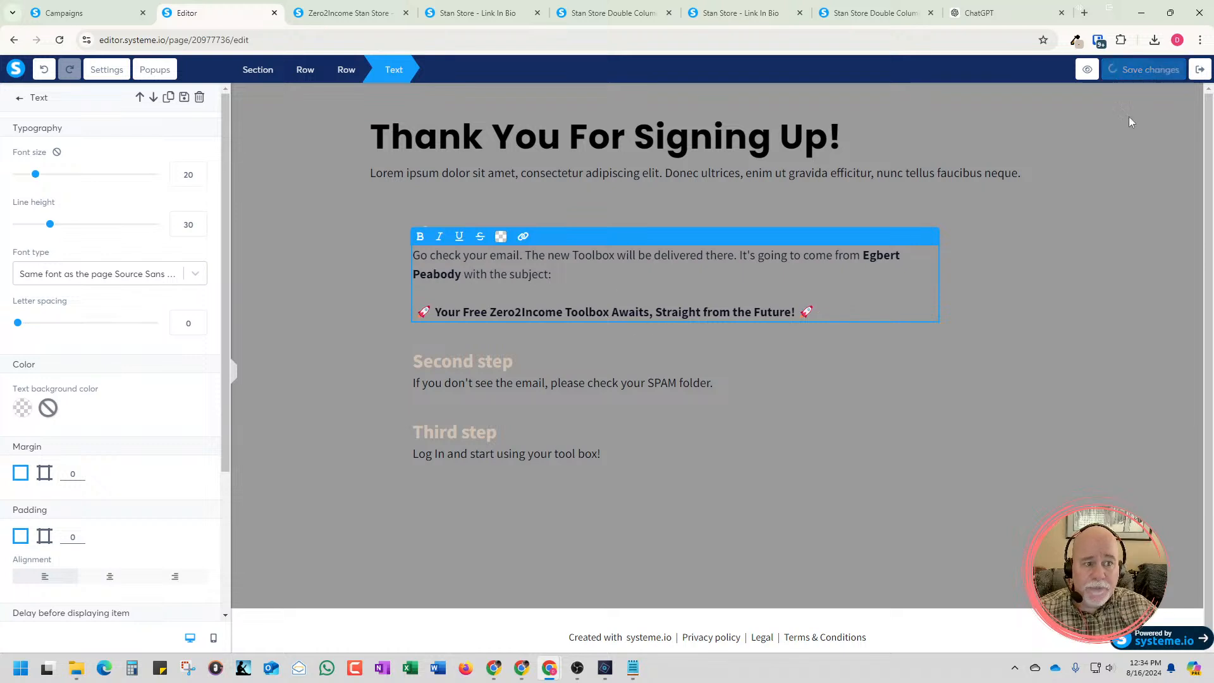
Return to the new campaign email and check which sender email addresses are available
left_click(108, 19)
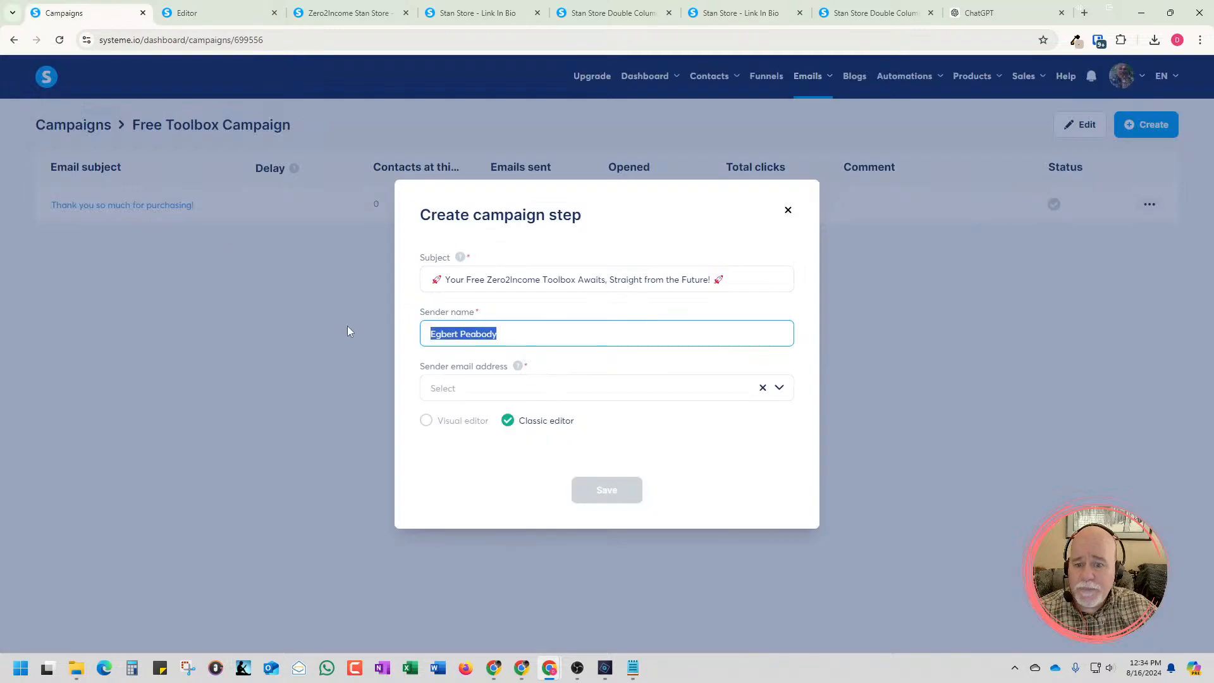
left_click(503, 397)
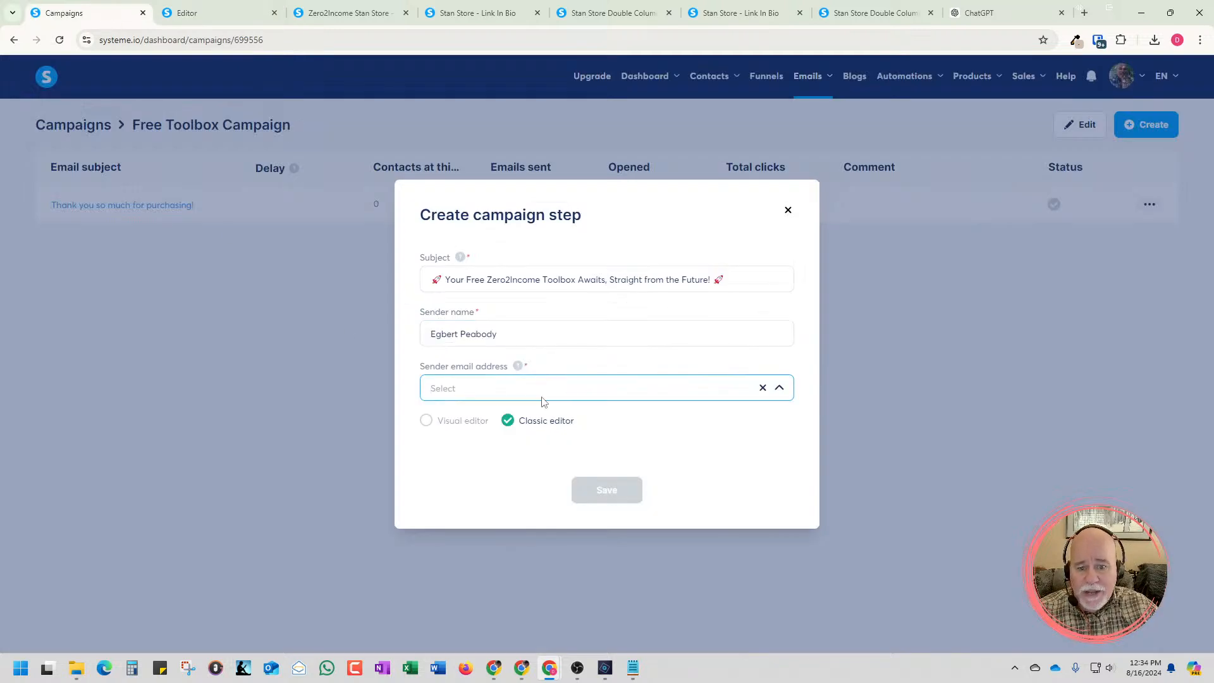
left_click(778, 391)
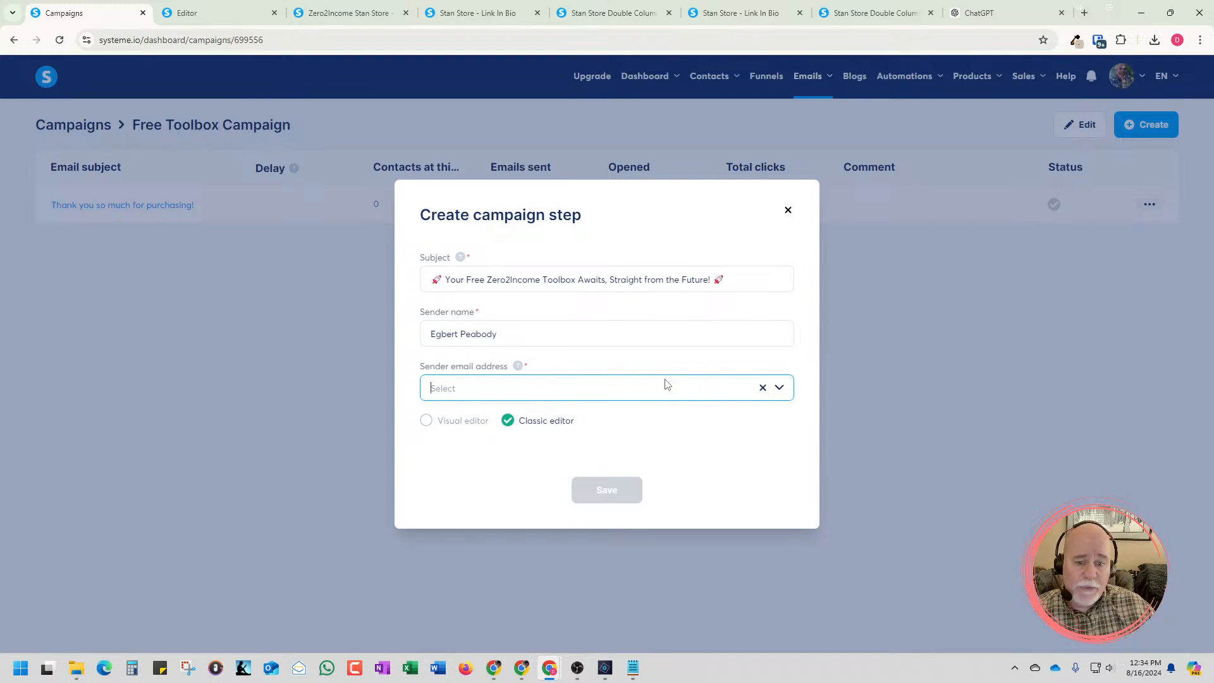
left_click(655, 397)
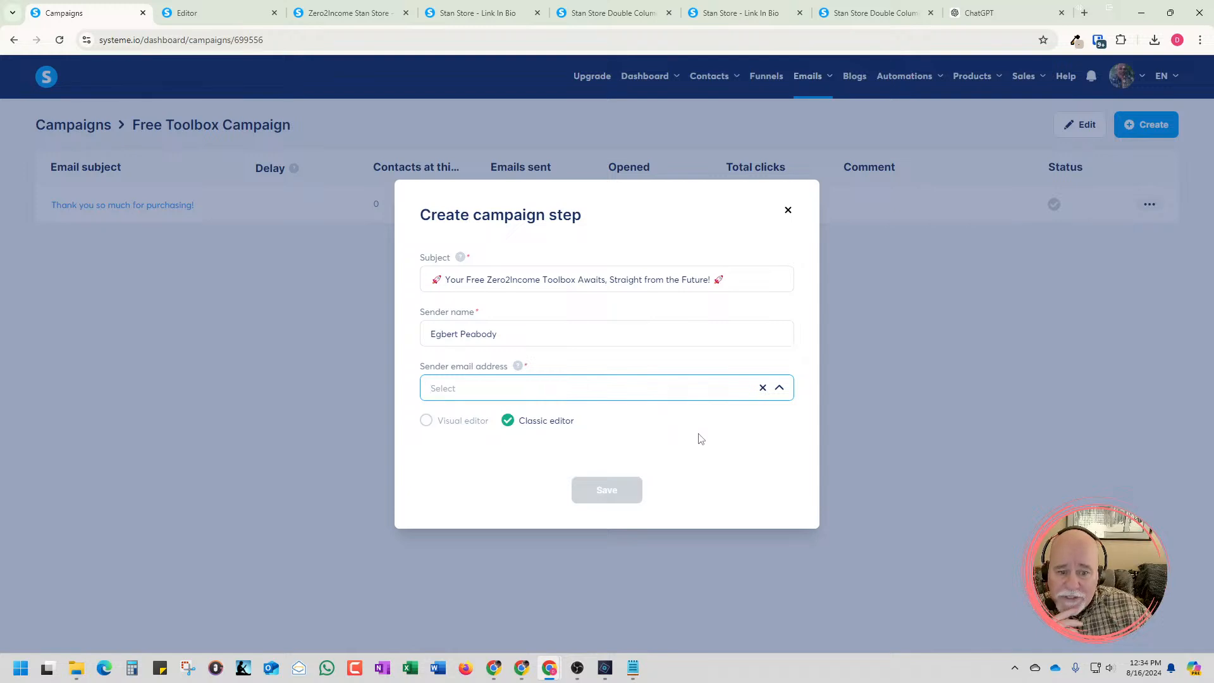
left_click(678, 395)
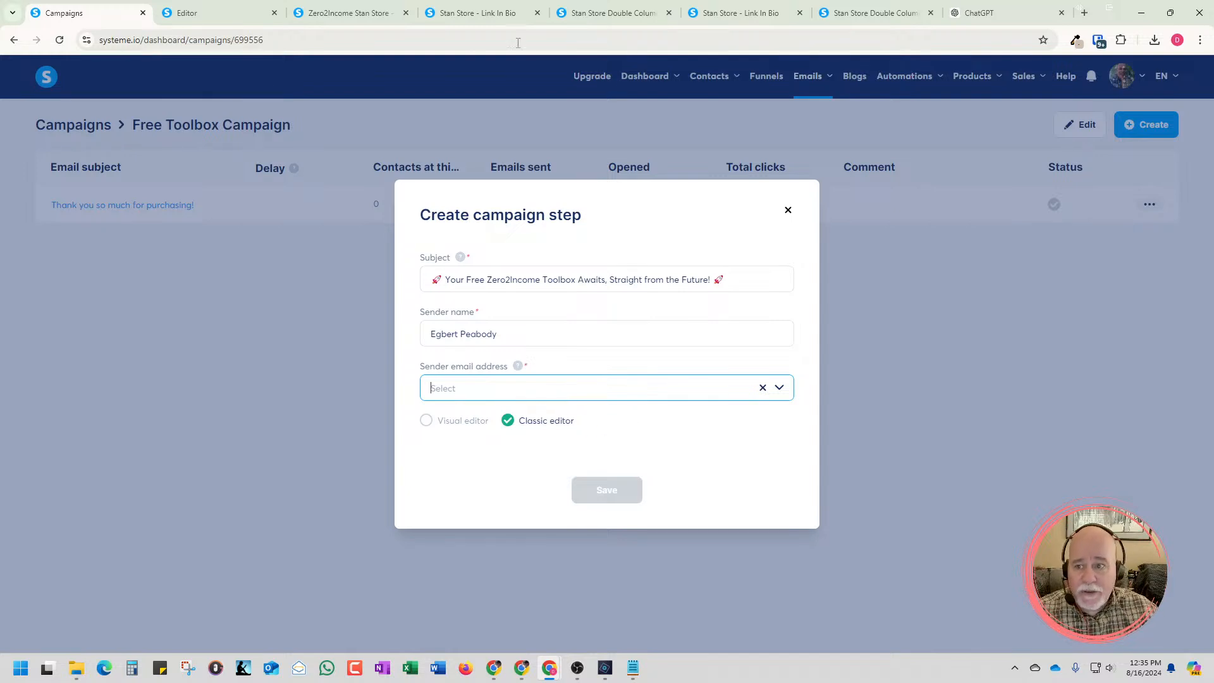
Duplicate the thank-you page's editor tab, save the page in the copy and exit to its funnel
left_click(239, 19)
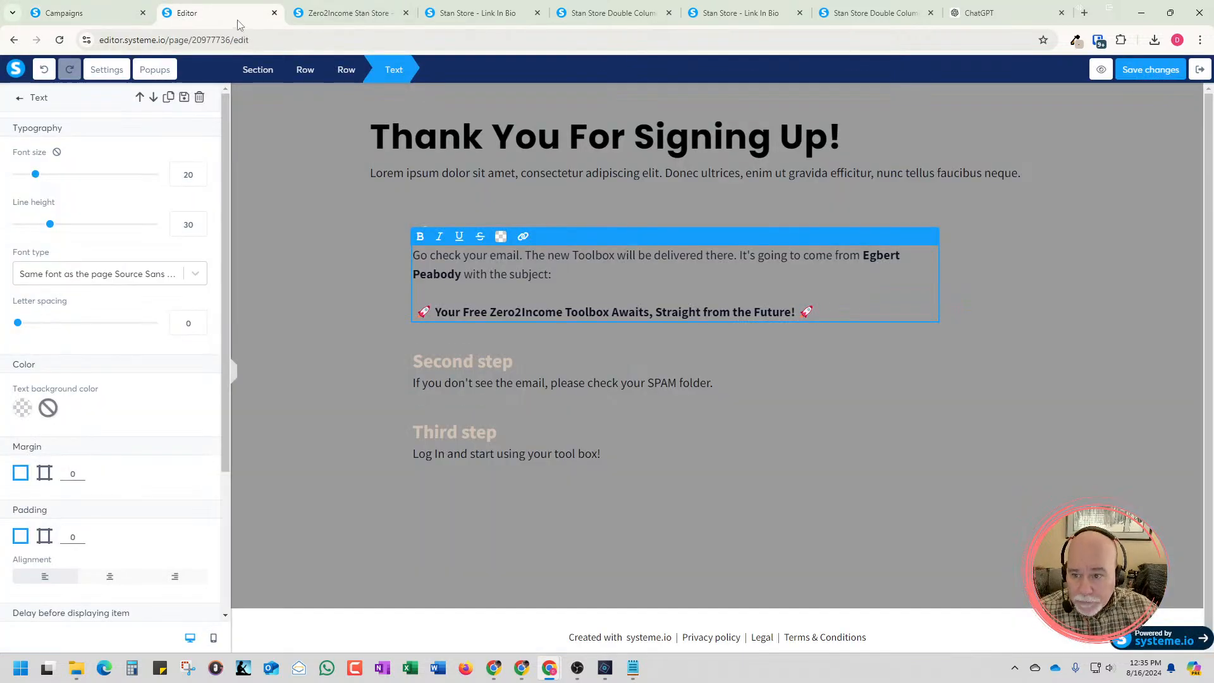
right_click(239, 24)
left_click(299, 131)
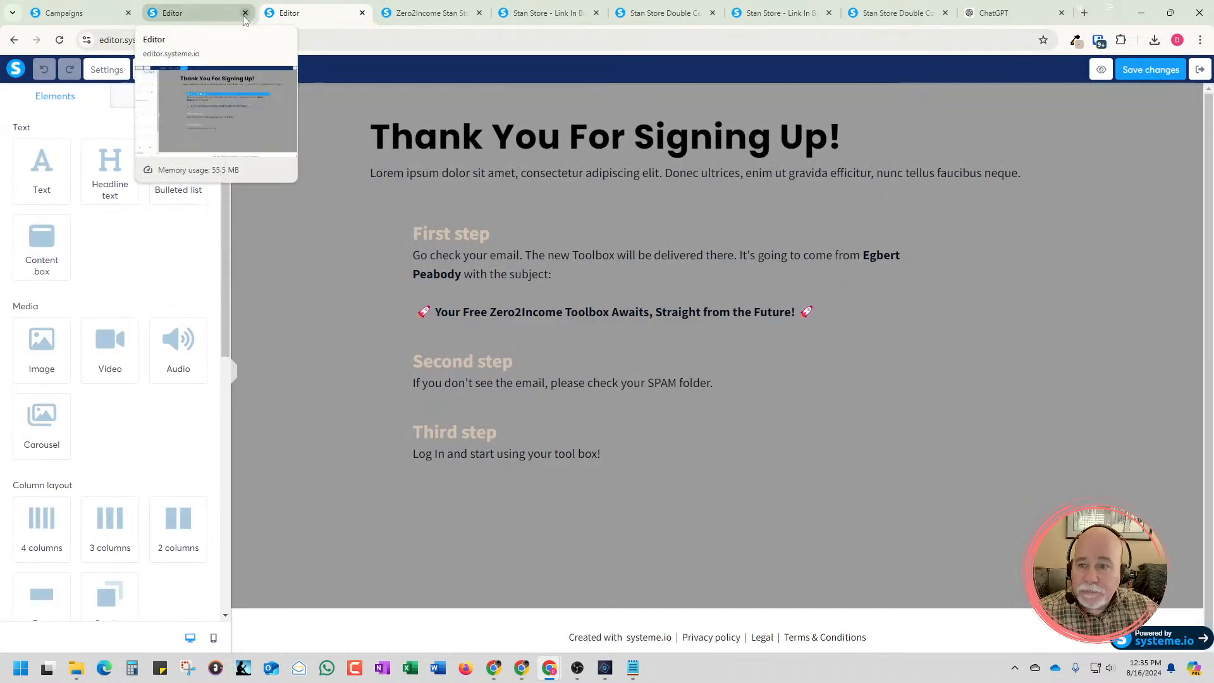
left_click(1170, 71)
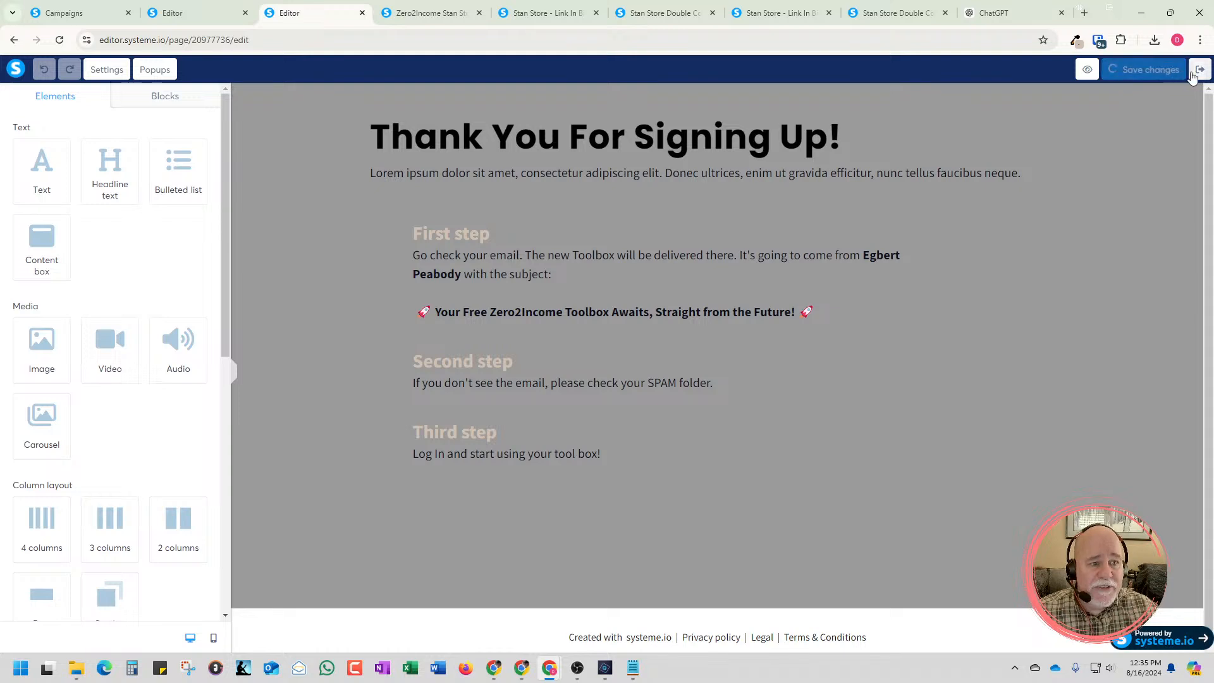
left_click(1192, 72)
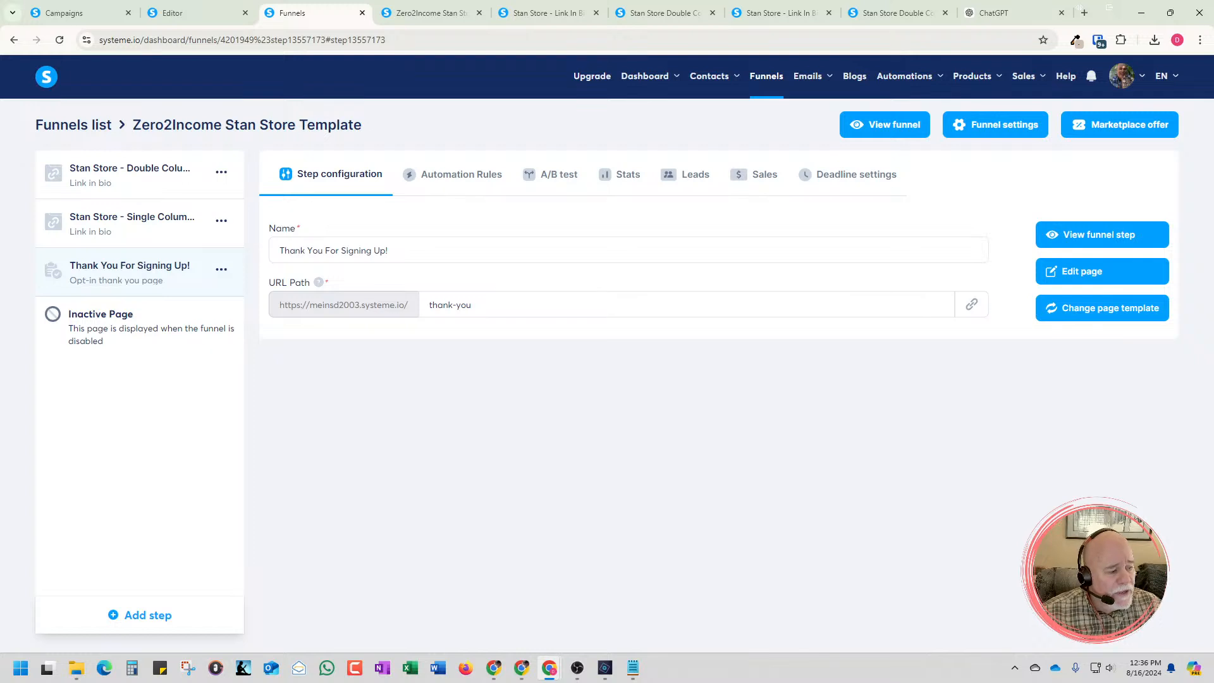
Open the account's email settings and examine the domains and verified email addresses
key("alt+Tab")
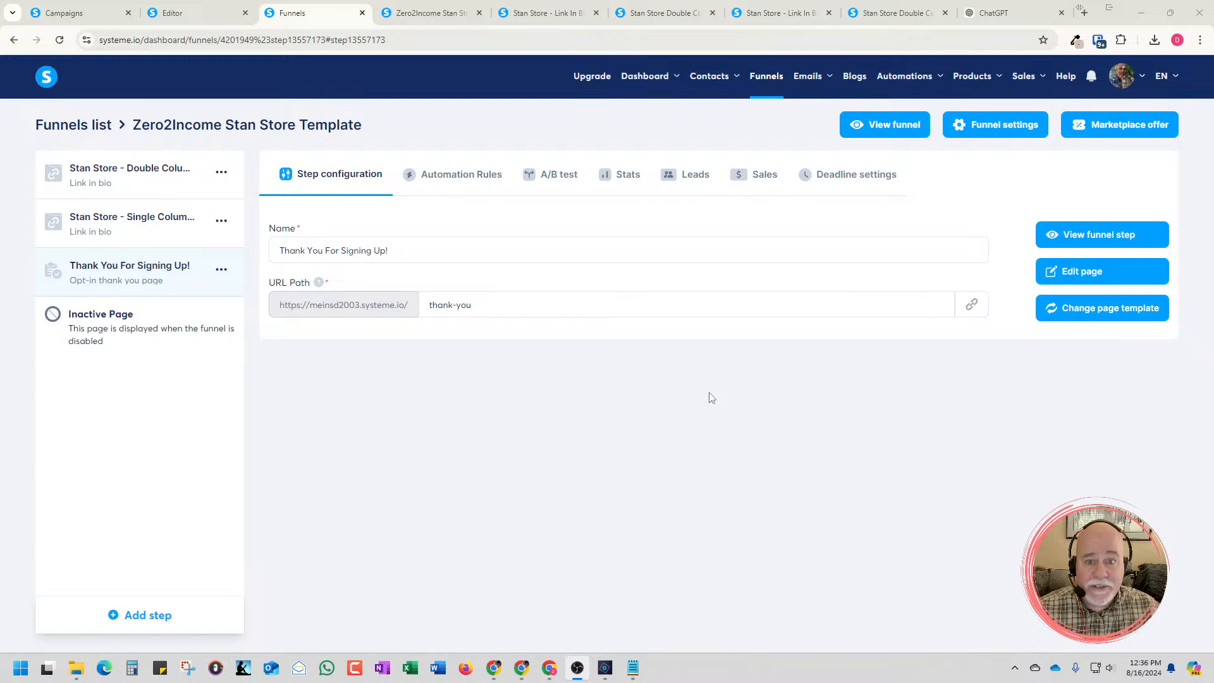
mouse_move(1152, 88)
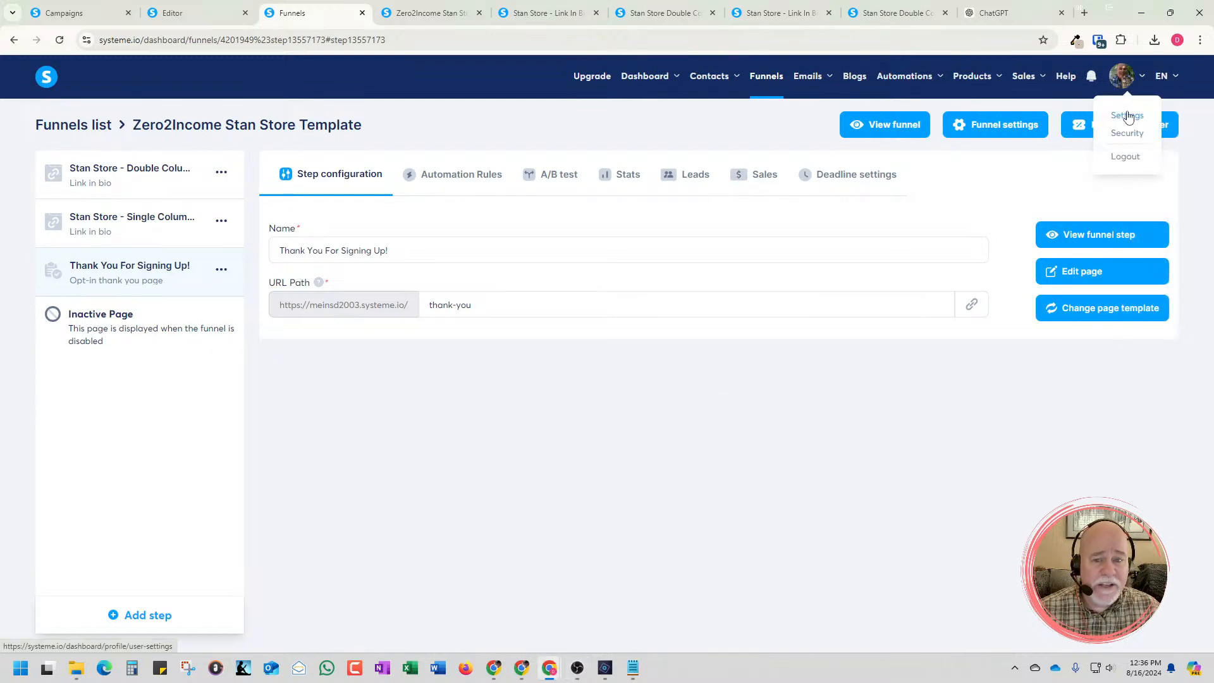
left_click(1129, 117)
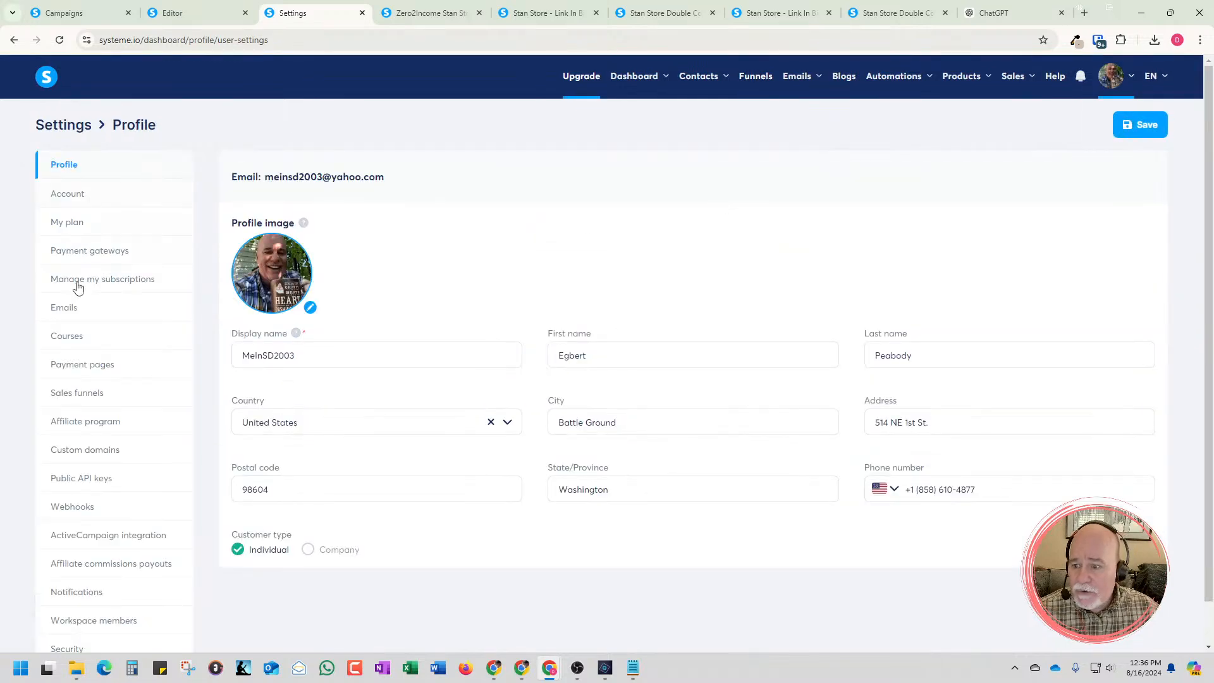
left_click(64, 309)
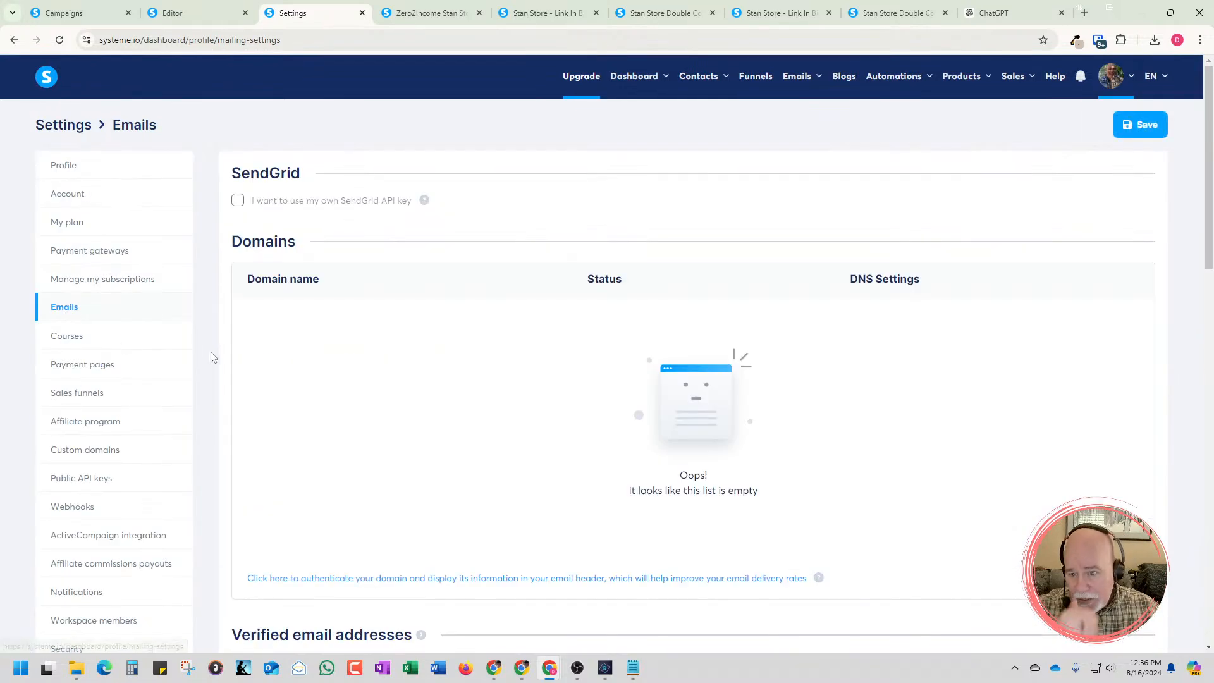
scroll(334, 397, "down", 2)
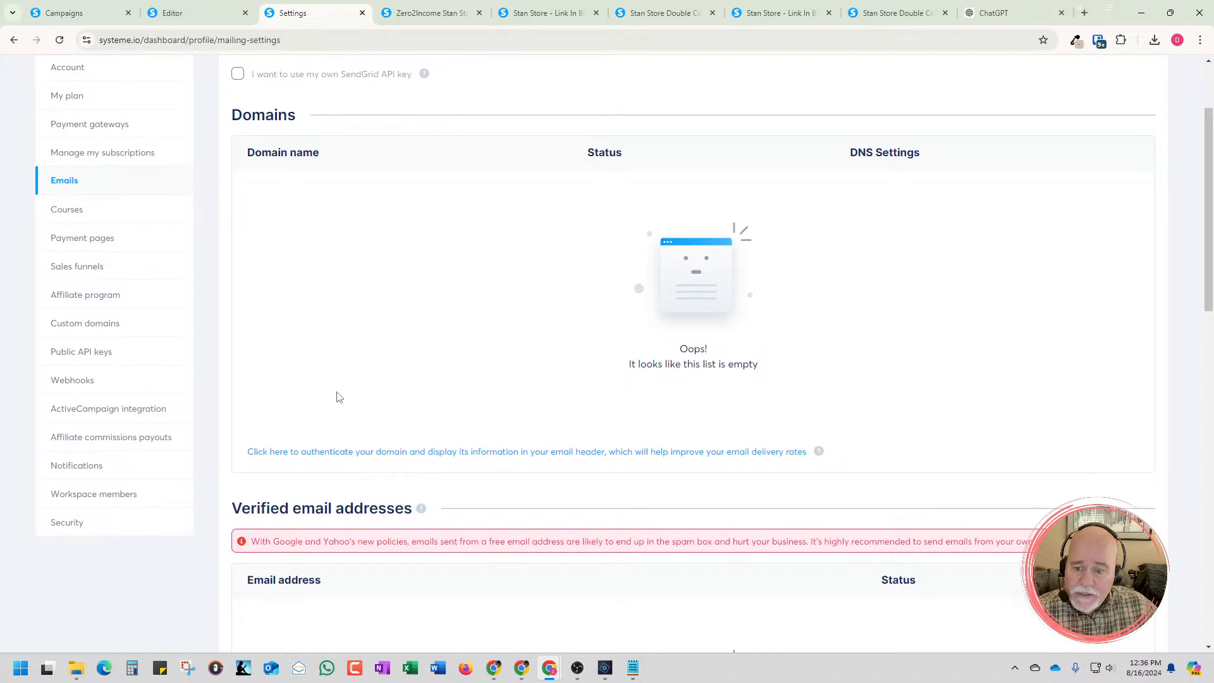
scroll(468, 499, "down", 2)
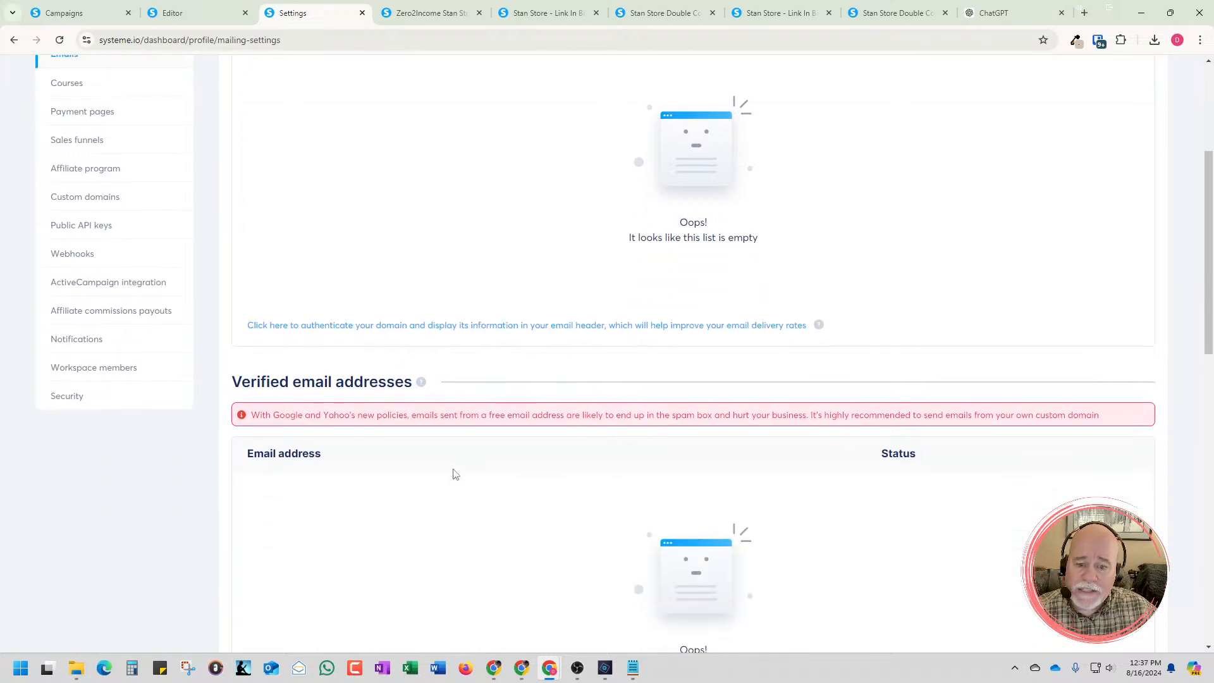
scroll(453, 474, "down", 1)
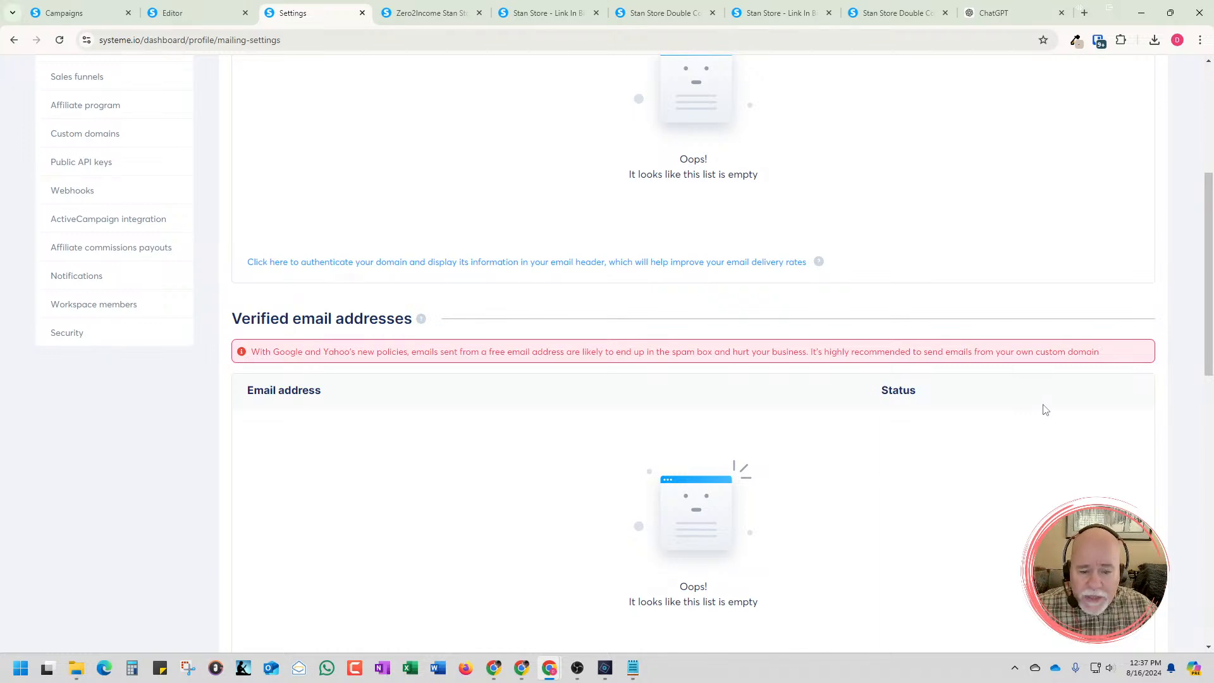
scroll(980, 420, "down", 2)
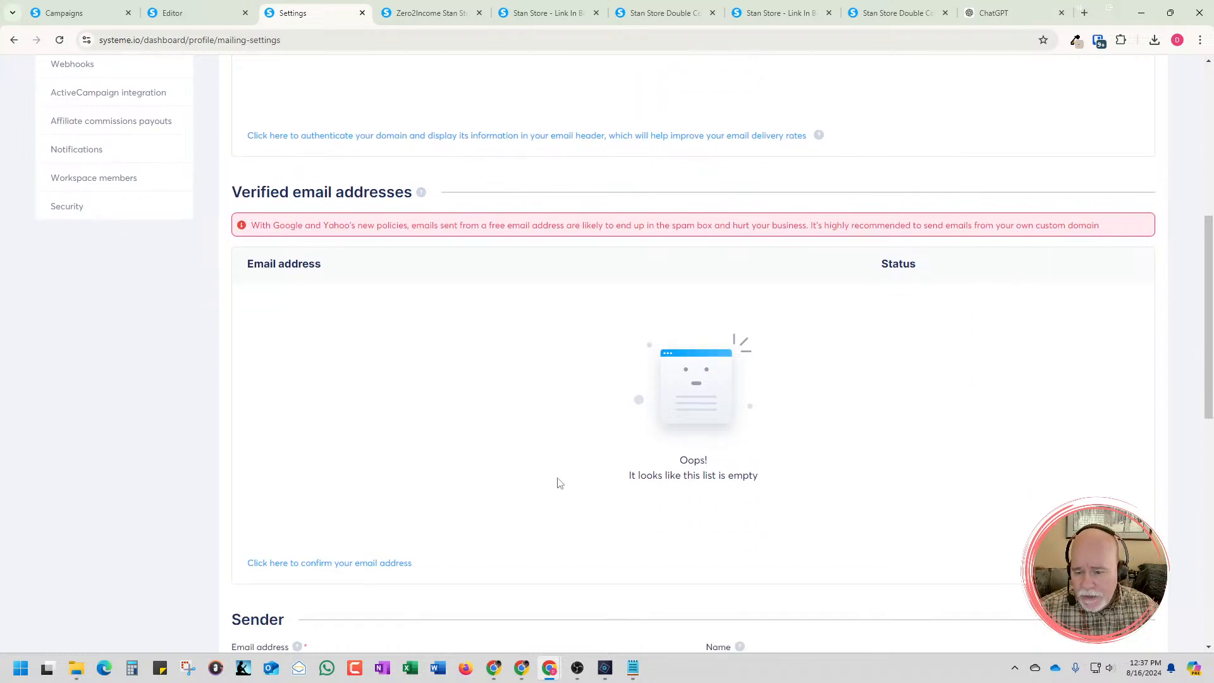
Open the form for adding a new sender email and dismiss it without entering an address
left_click(377, 563)
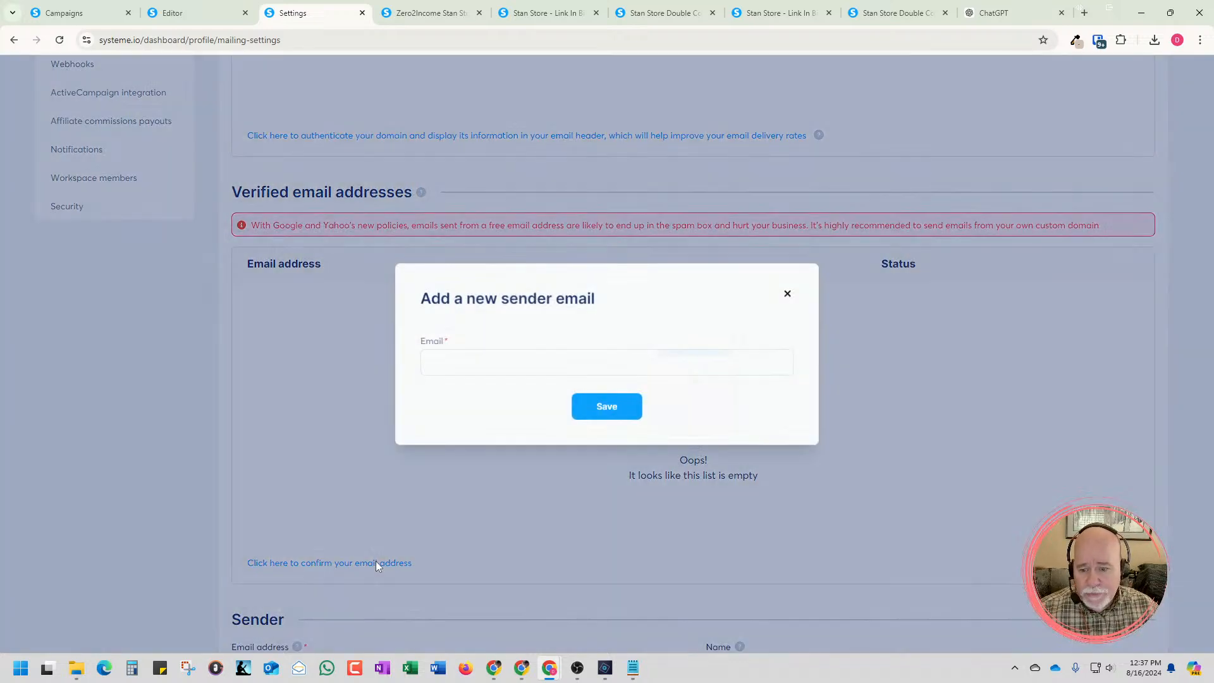
left_click(531, 367)
left_click(893, 368)
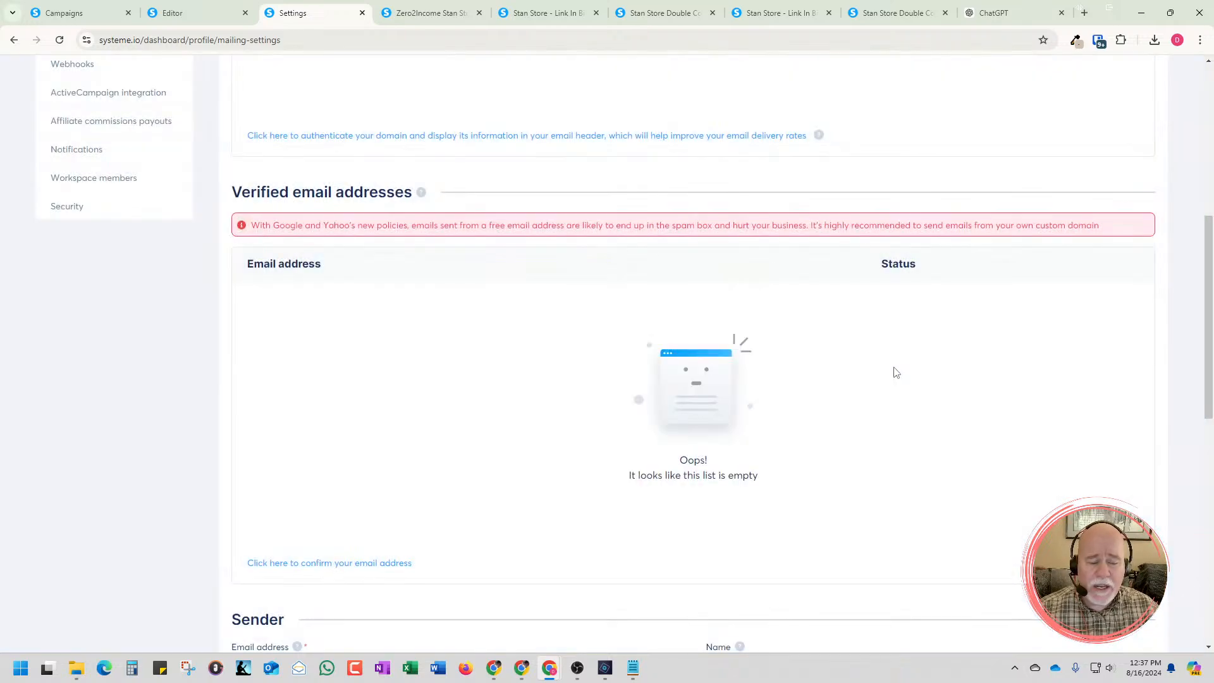
Close the account settings page and switch to Zoho Mail, filling the main screen with its inbox window
left_click(361, 13)
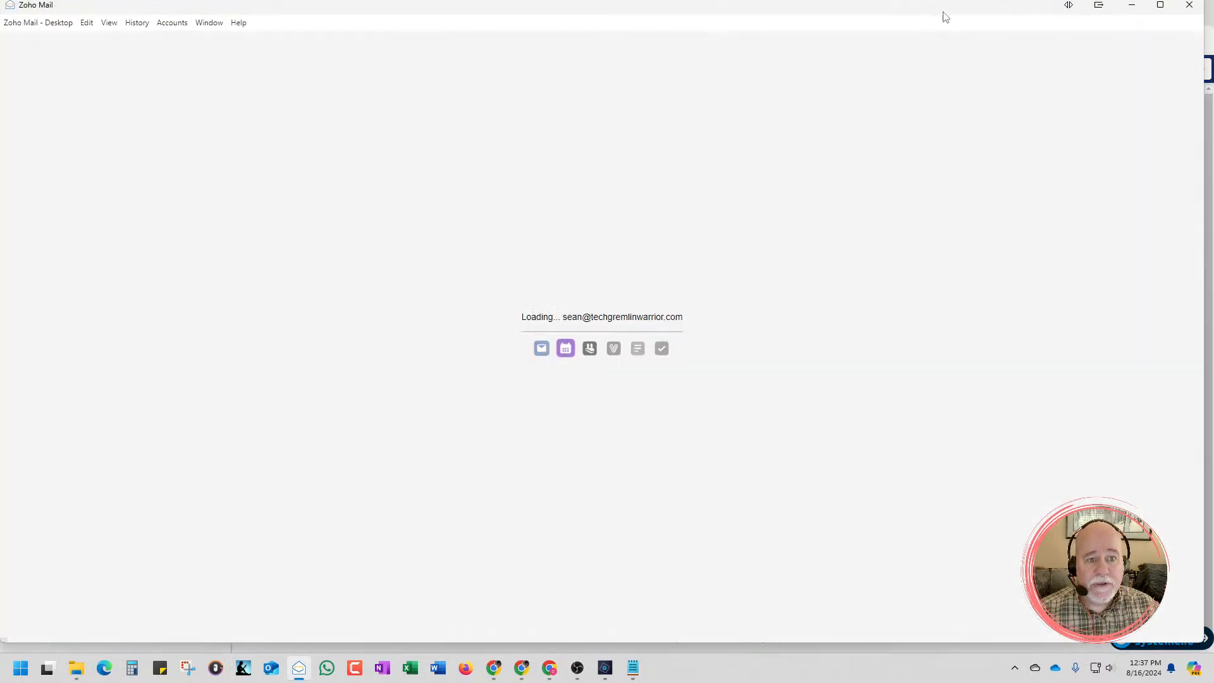
left_click_drag(944, 13, 1213, 14)
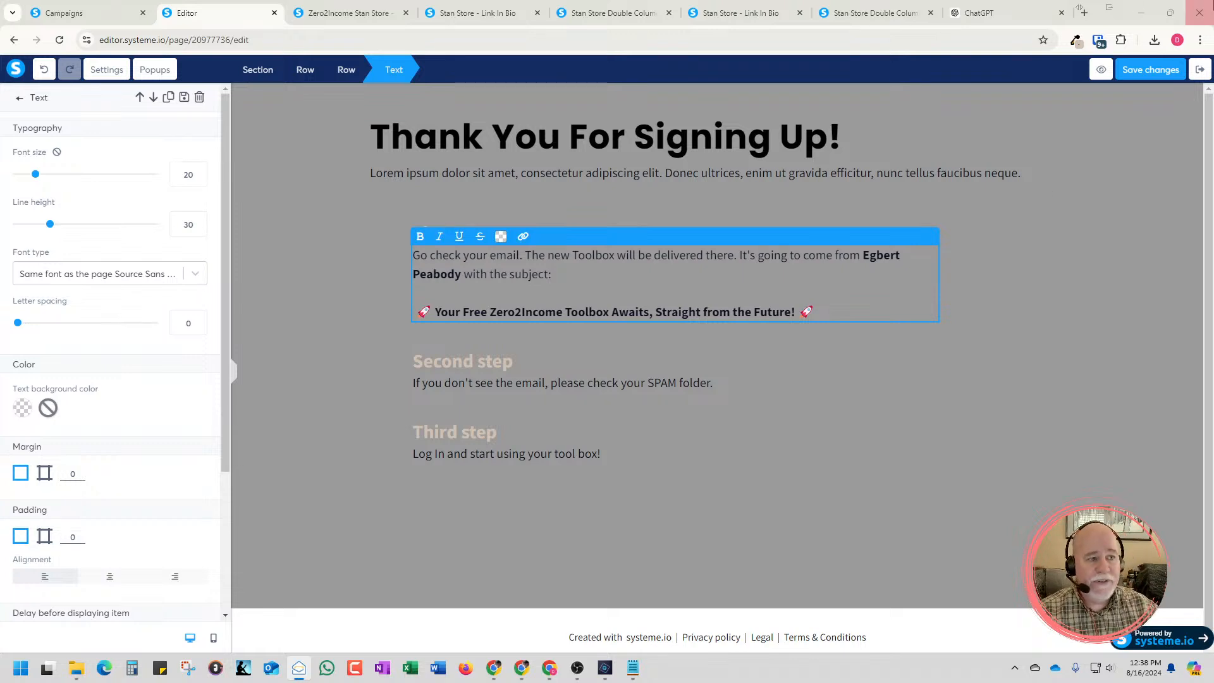
left_click_drag(689, 682, 623, 1)
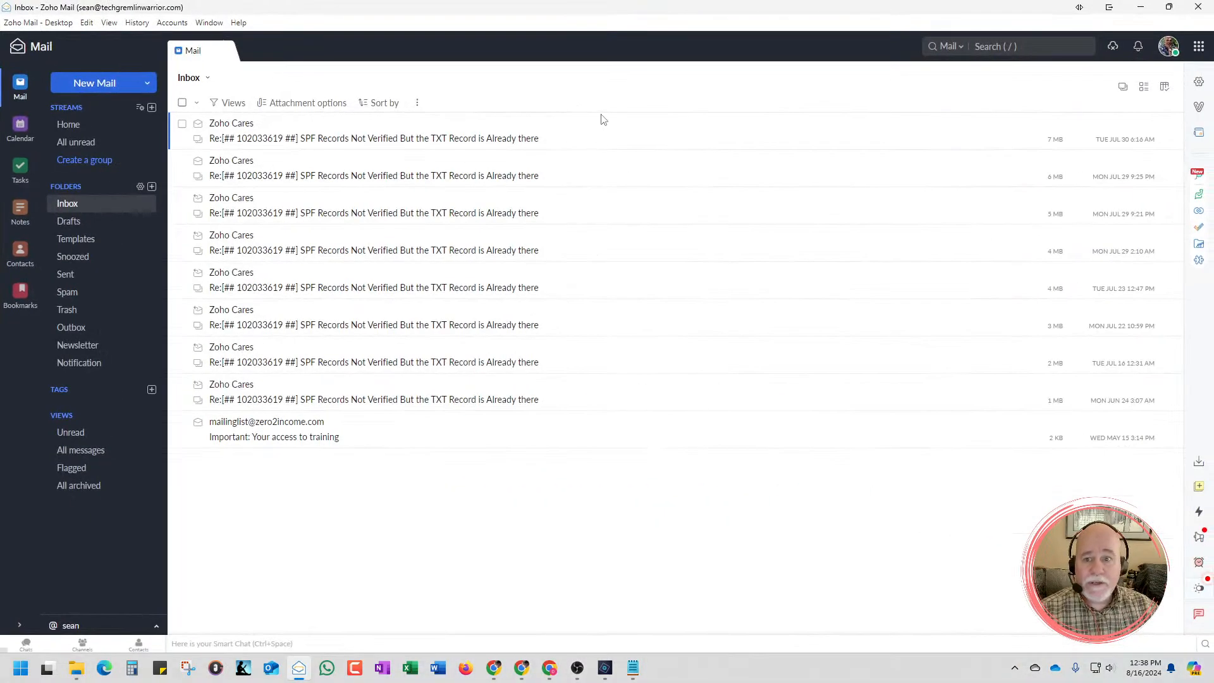
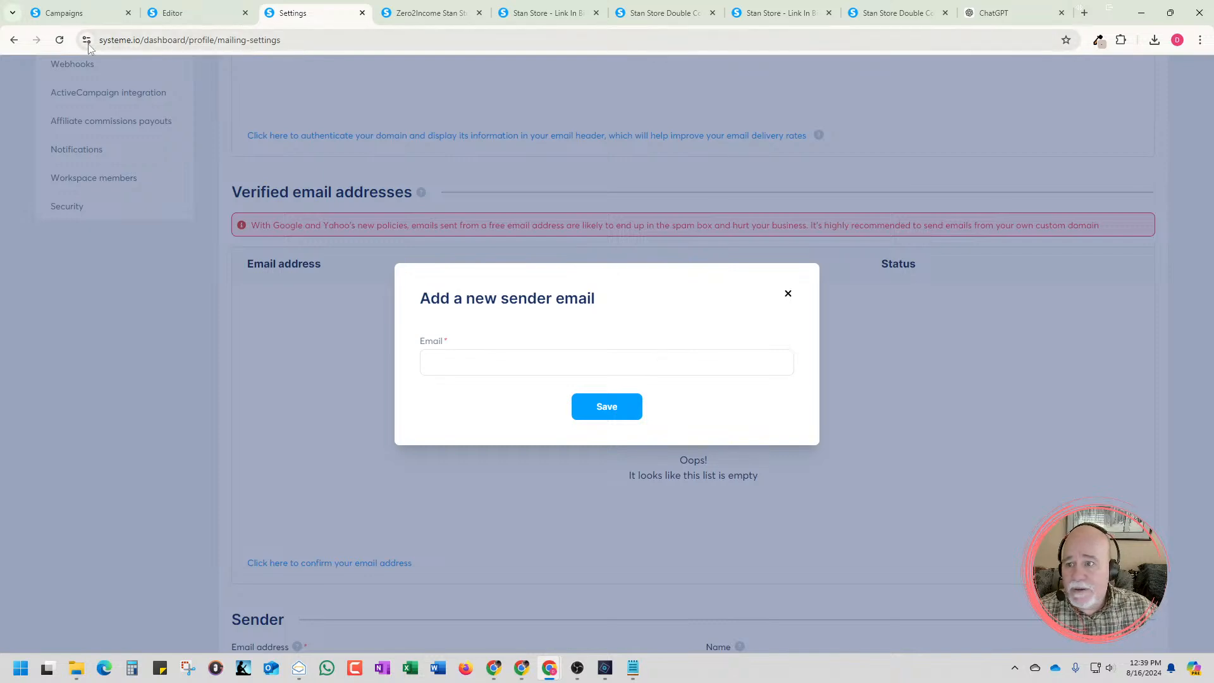
Reload the email settings page and open the form for adding a new sender email
left_click(60, 40)
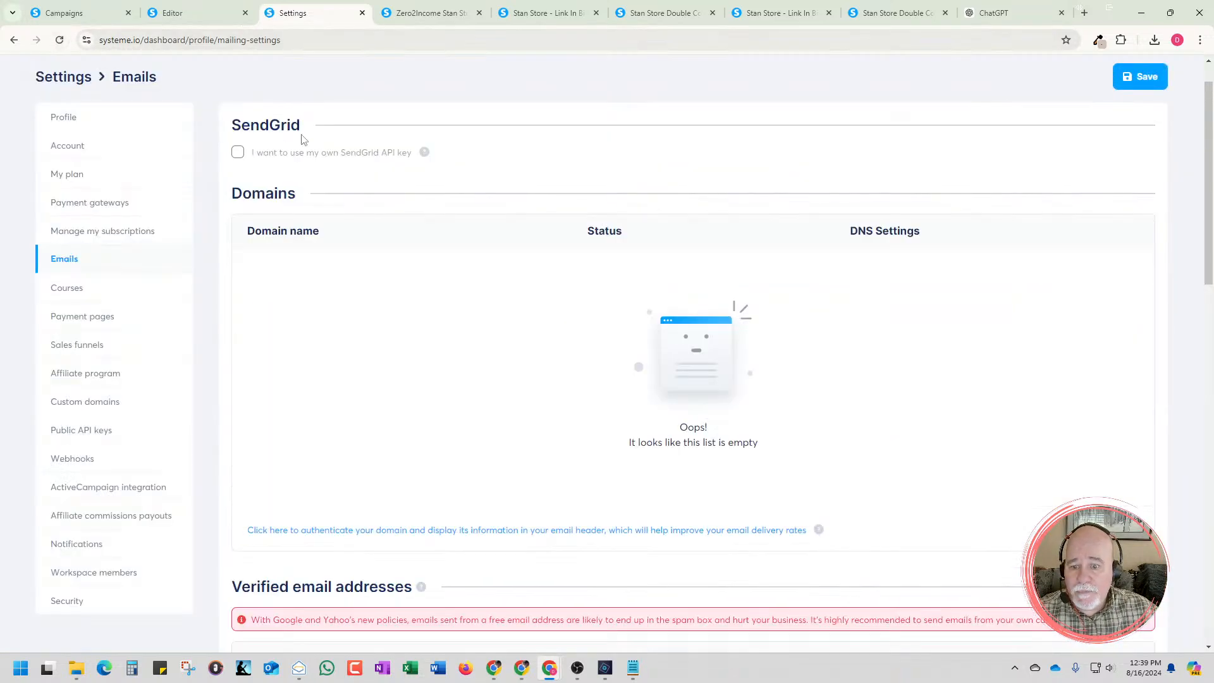
scroll(493, 290, "down", 3)
scroll(506, 303, "down", 6)
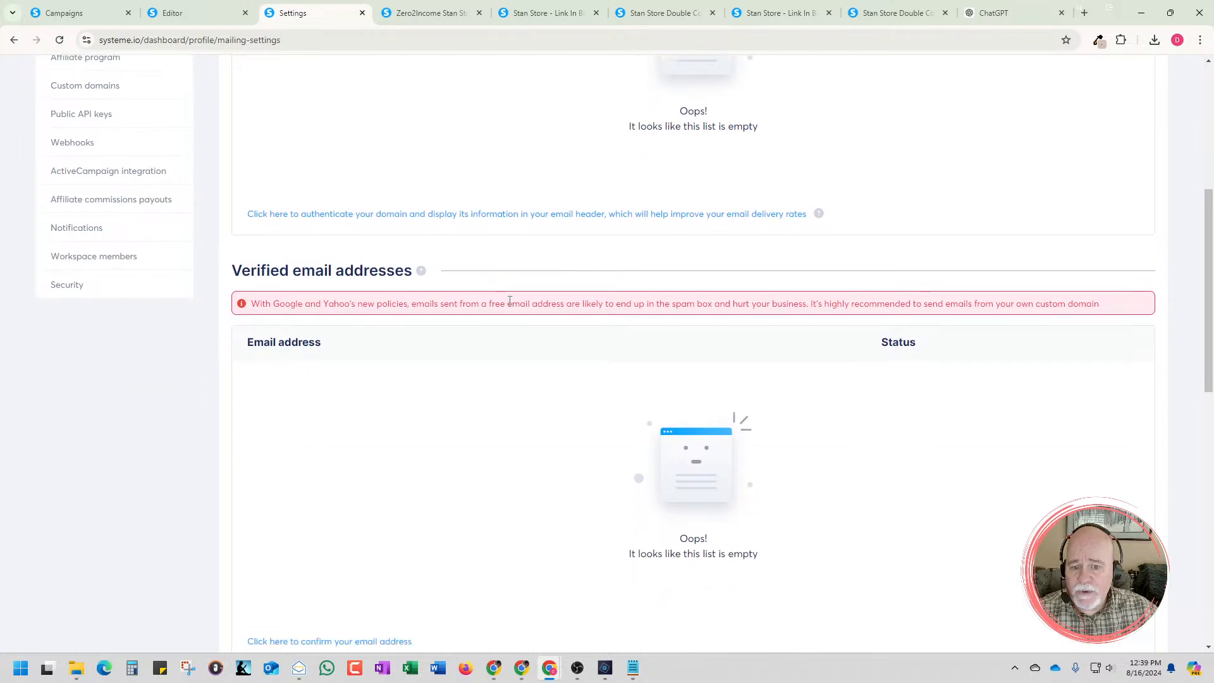
left_click(369, 388)
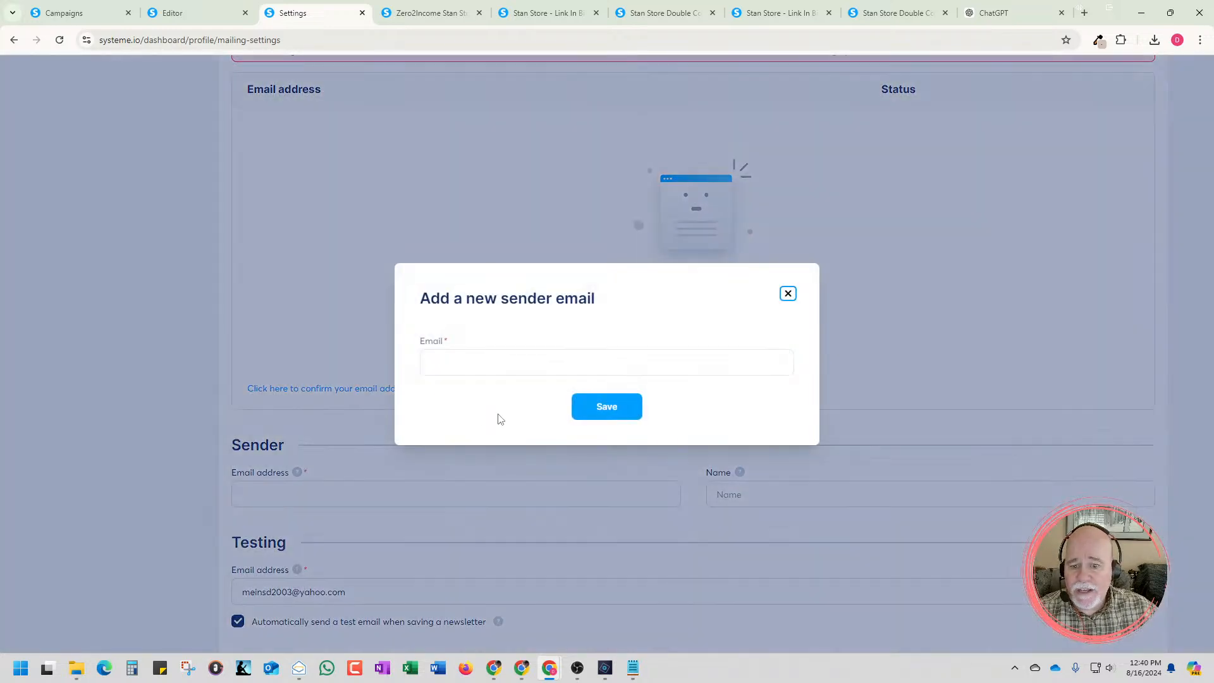
Enter the custom-domain mailbox address as the new sender email and save it
left_click(552, 361)
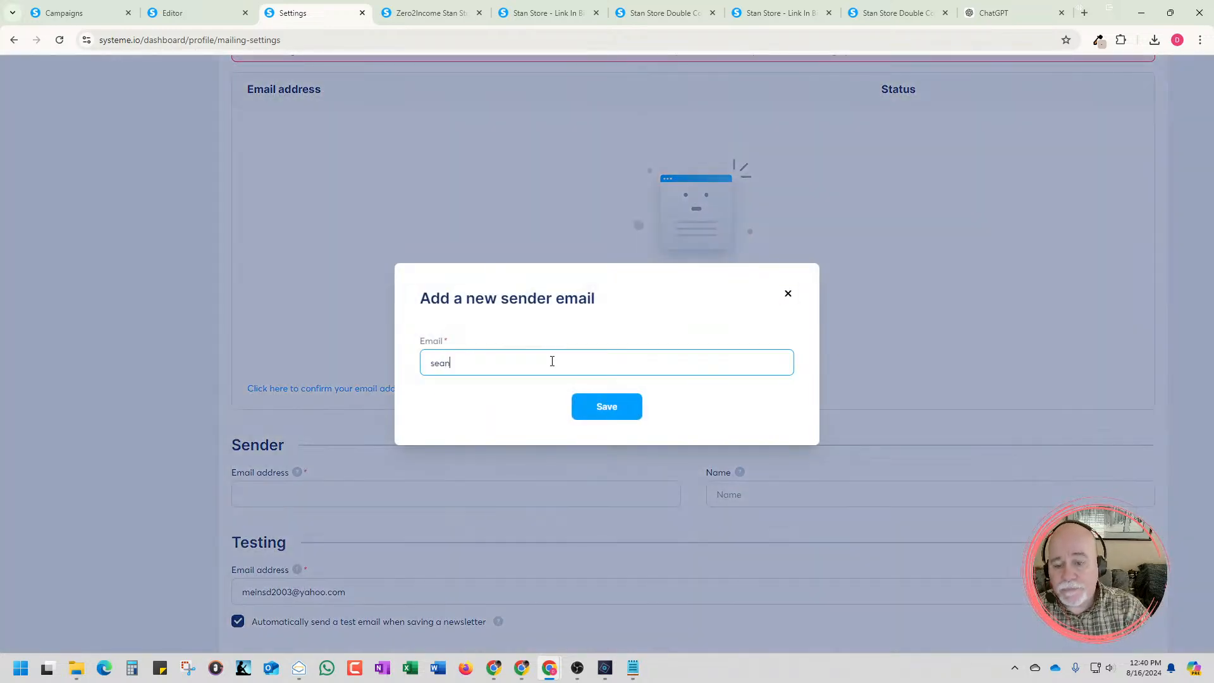
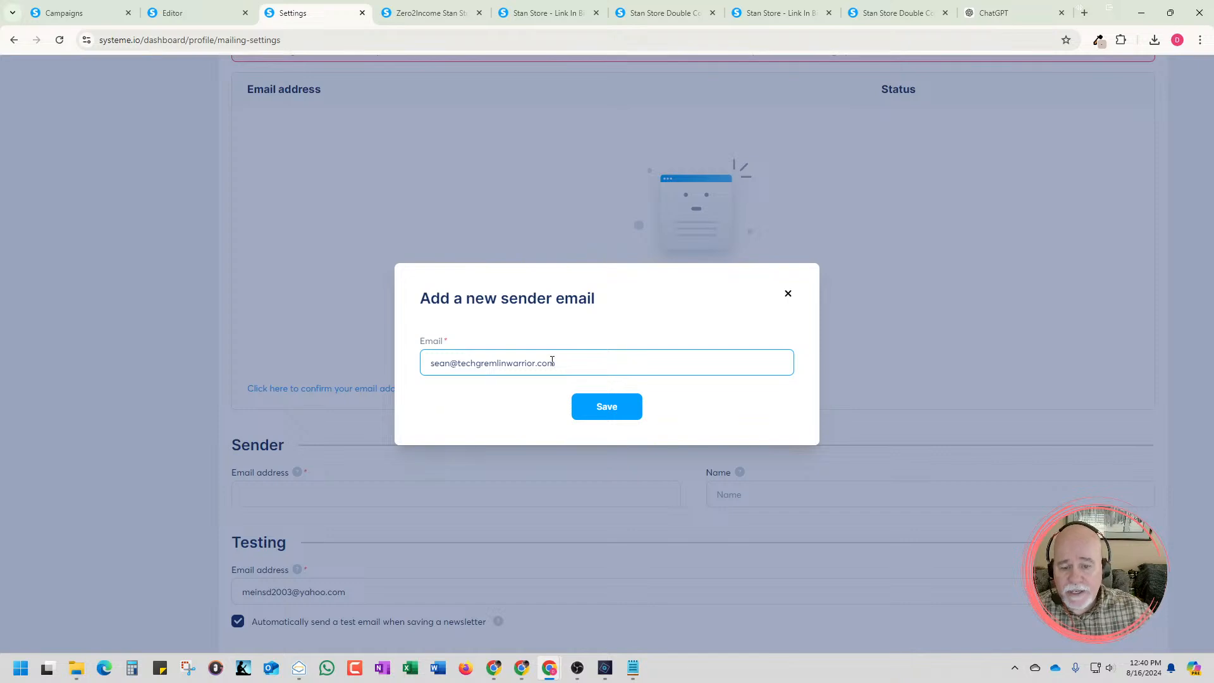
left_click(608, 416)
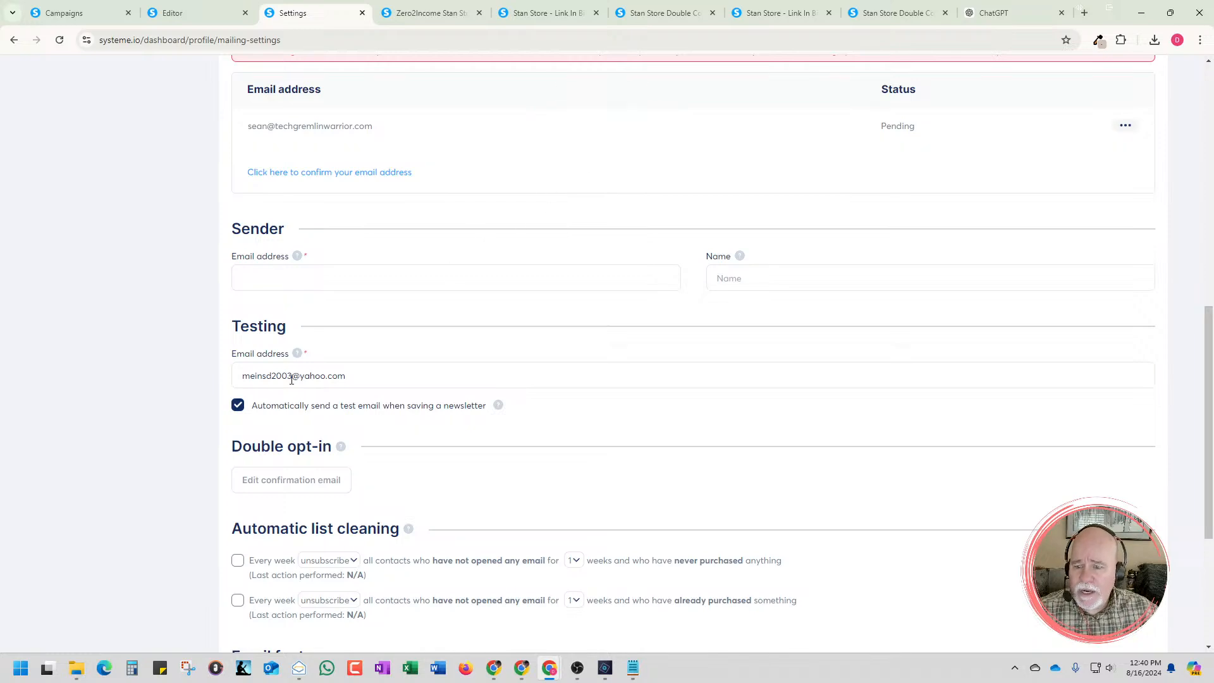
Return to the unfinished campaign step, check its sender email choices, then select the whole subject text and dismiss the form
scroll(369, 346, "up", 5)
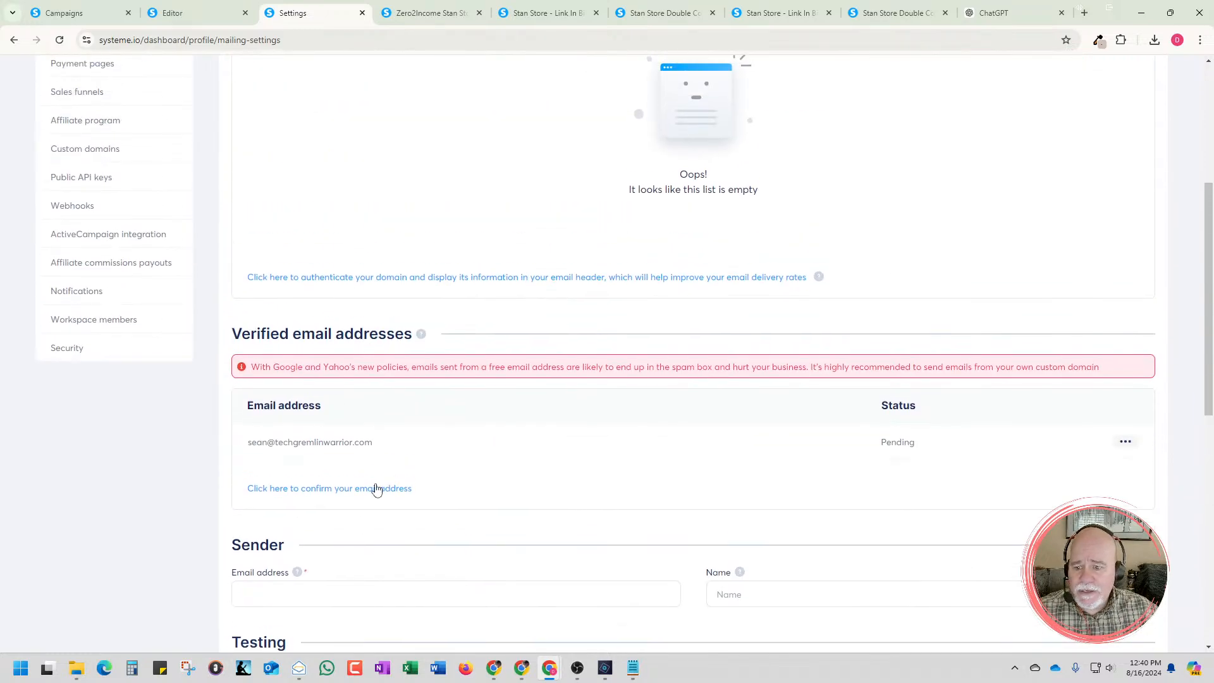
left_click(82, 13)
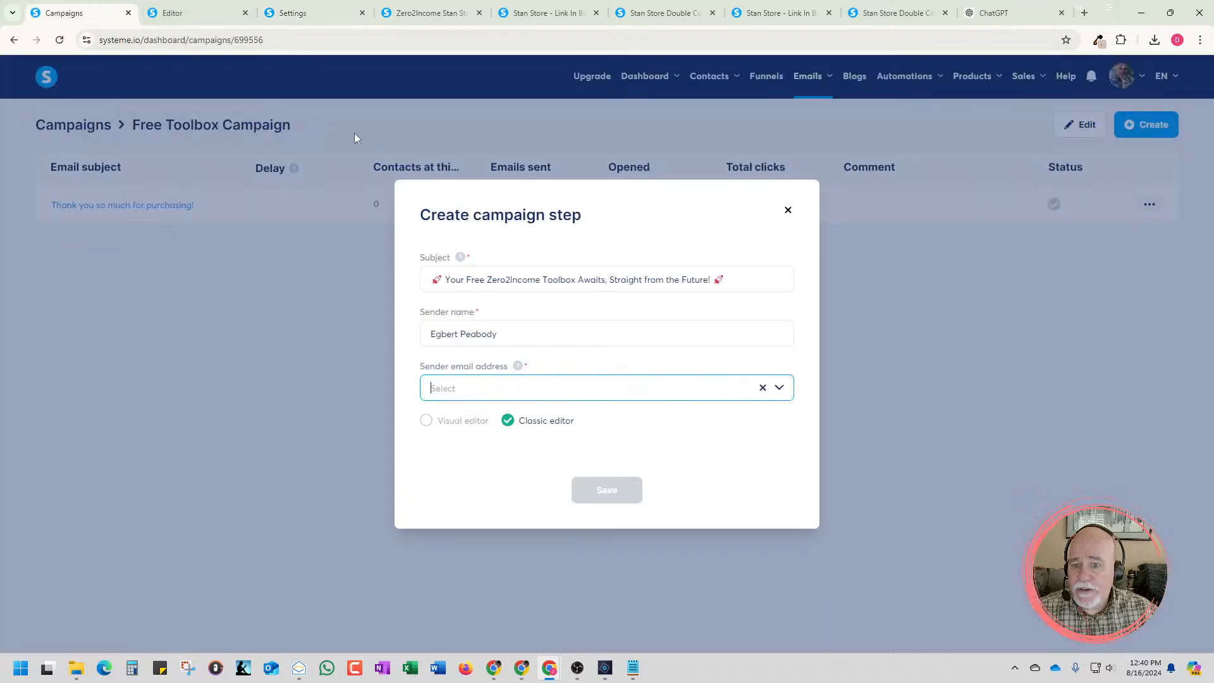
left_click(680, 389)
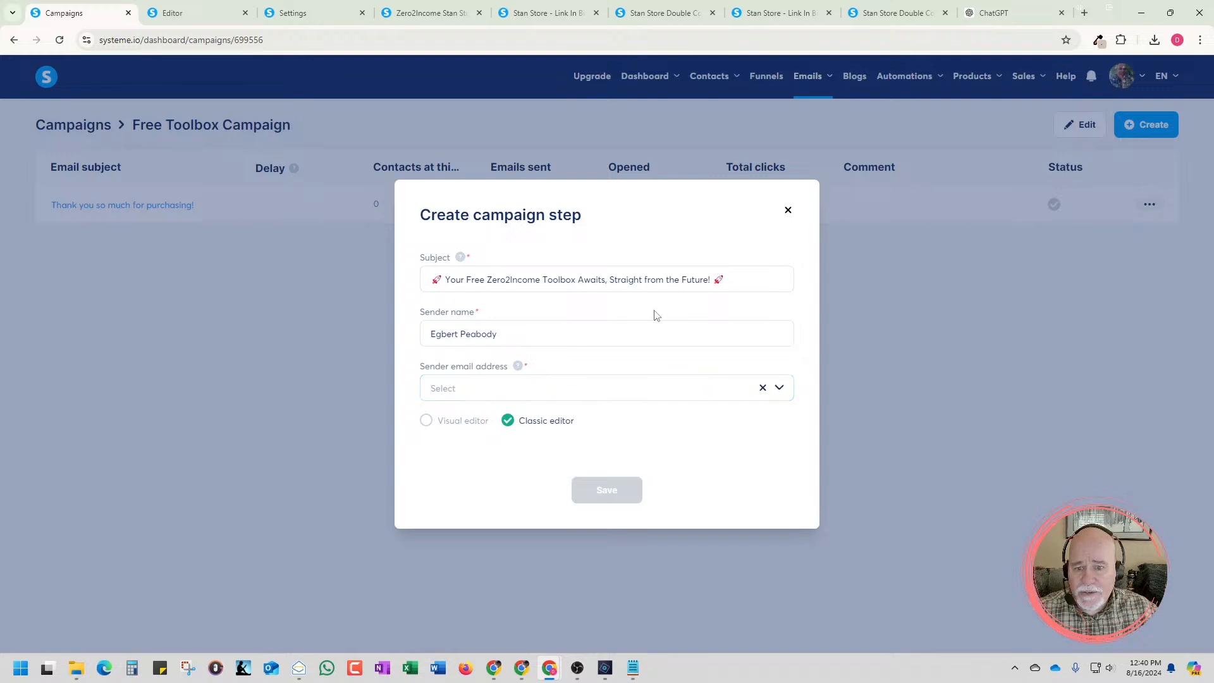
left_click_drag(721, 280, 371, 282)
key("ctrl+c")
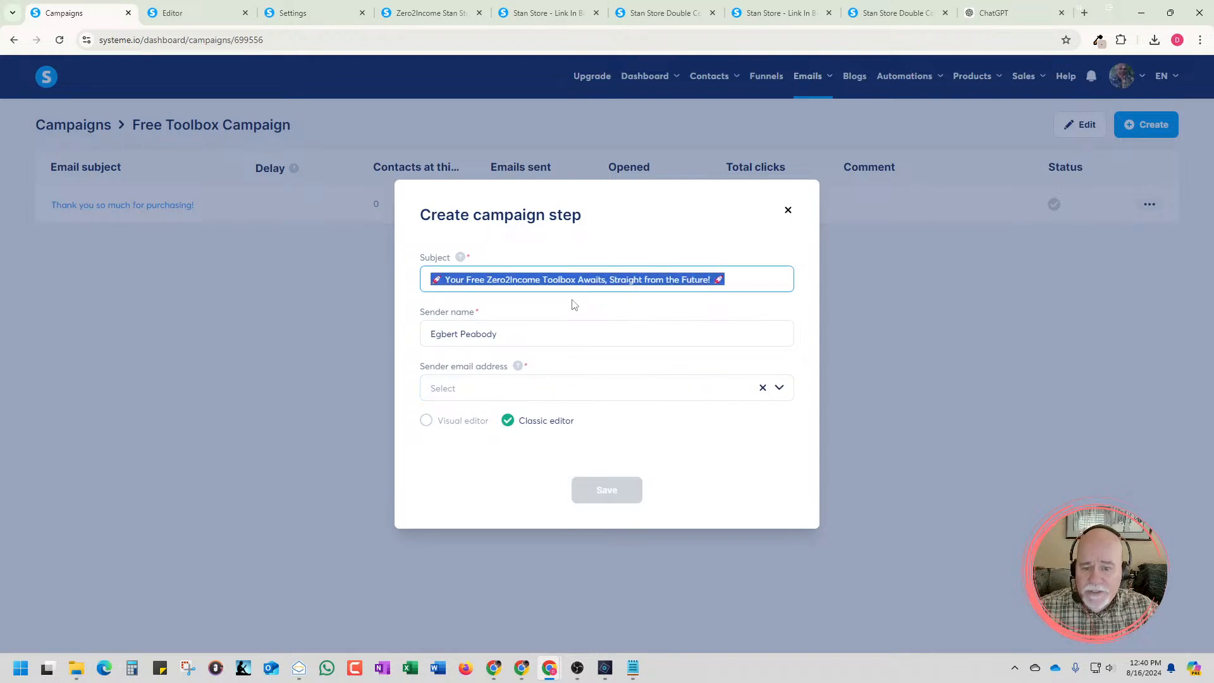
left_click(788, 211)
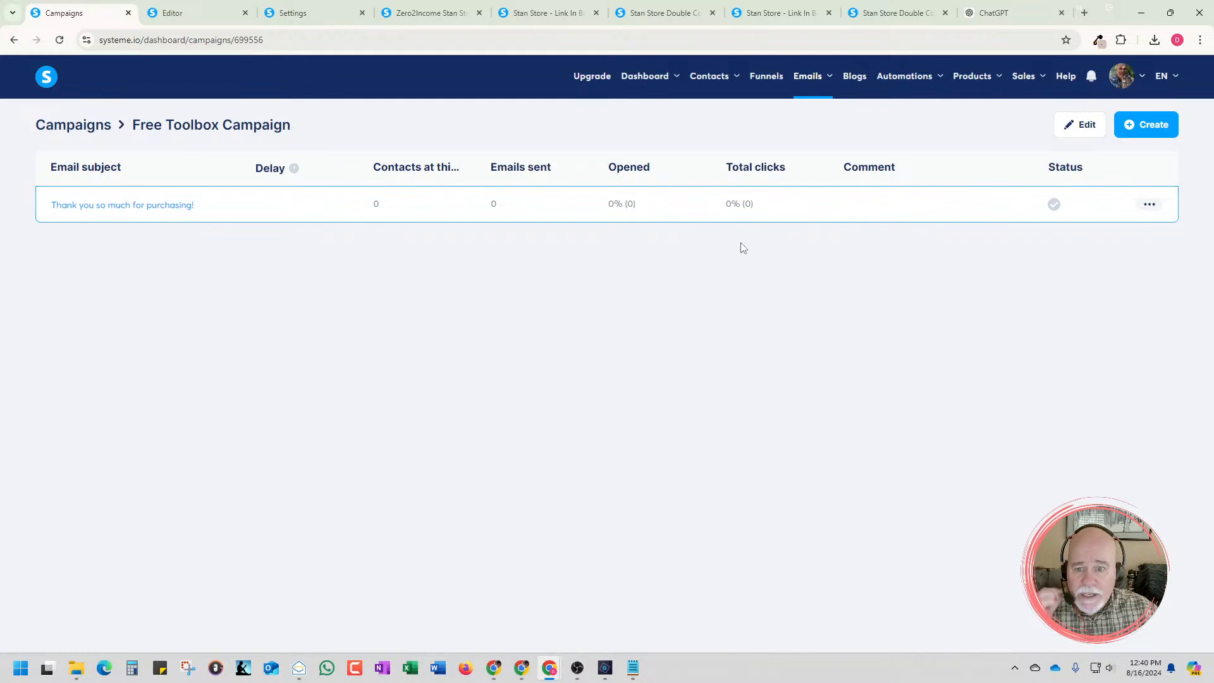
Check the sender email choices in a new campaign step, both before and after reloading the campaign page
left_click(1147, 125)
left_click(628, 394)
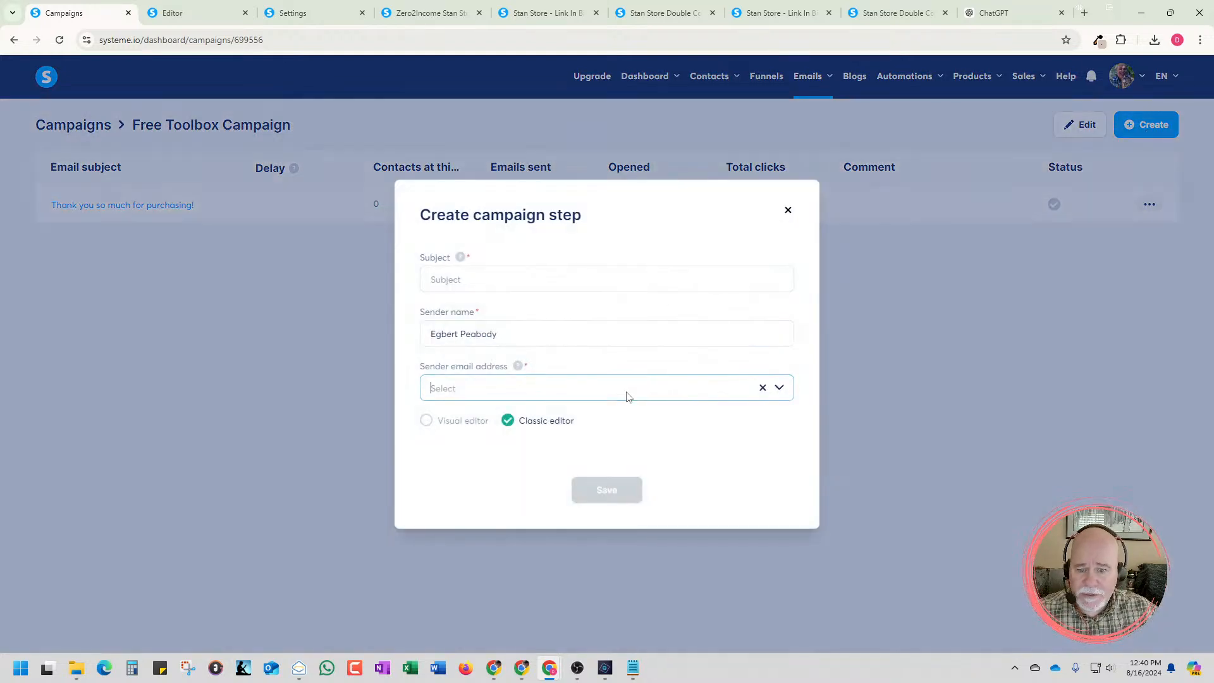
left_click(862, 392)
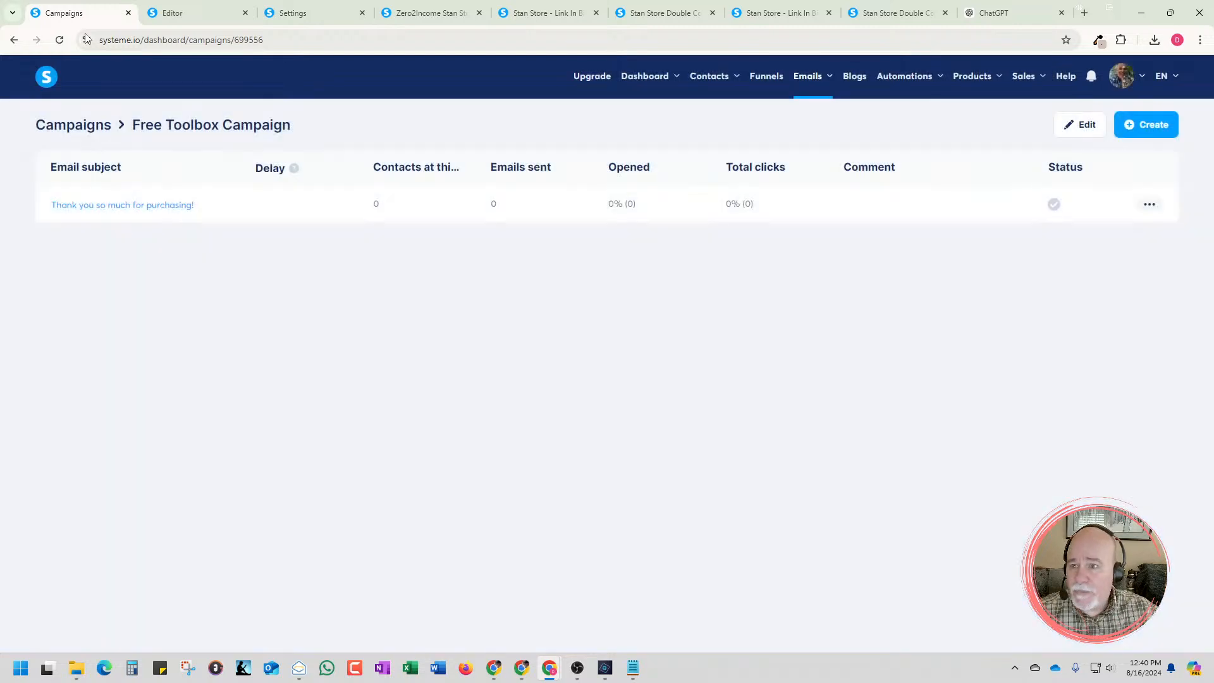
left_click(63, 41)
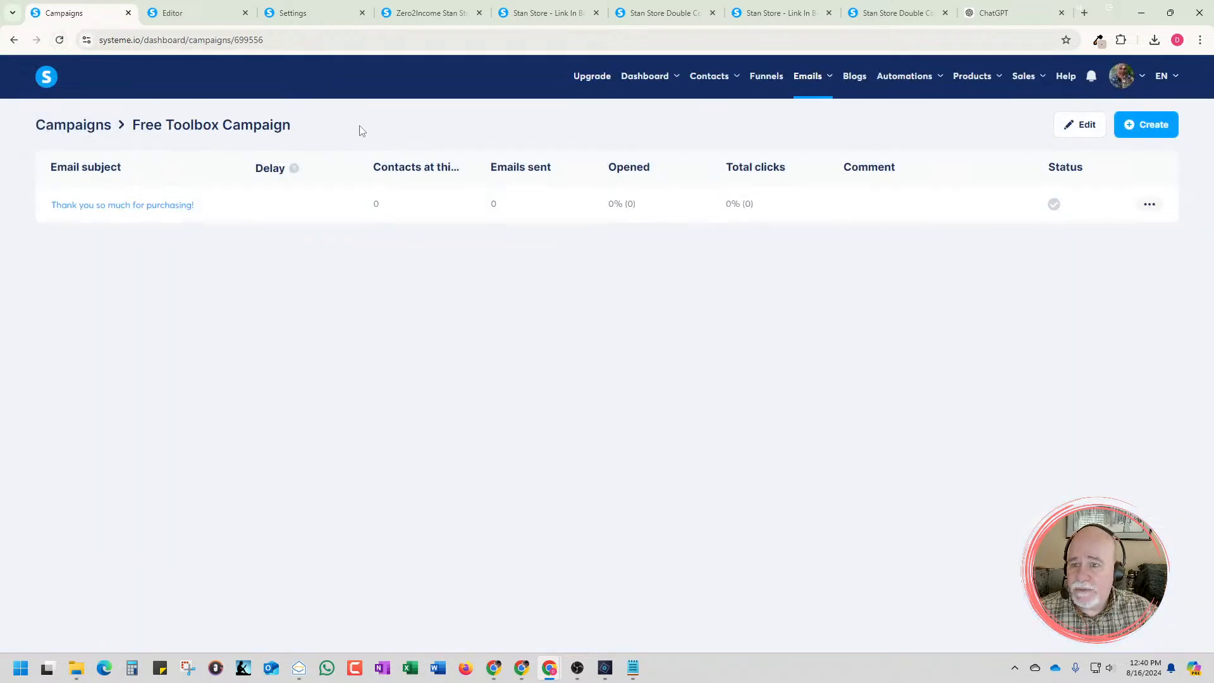
left_click(1133, 131)
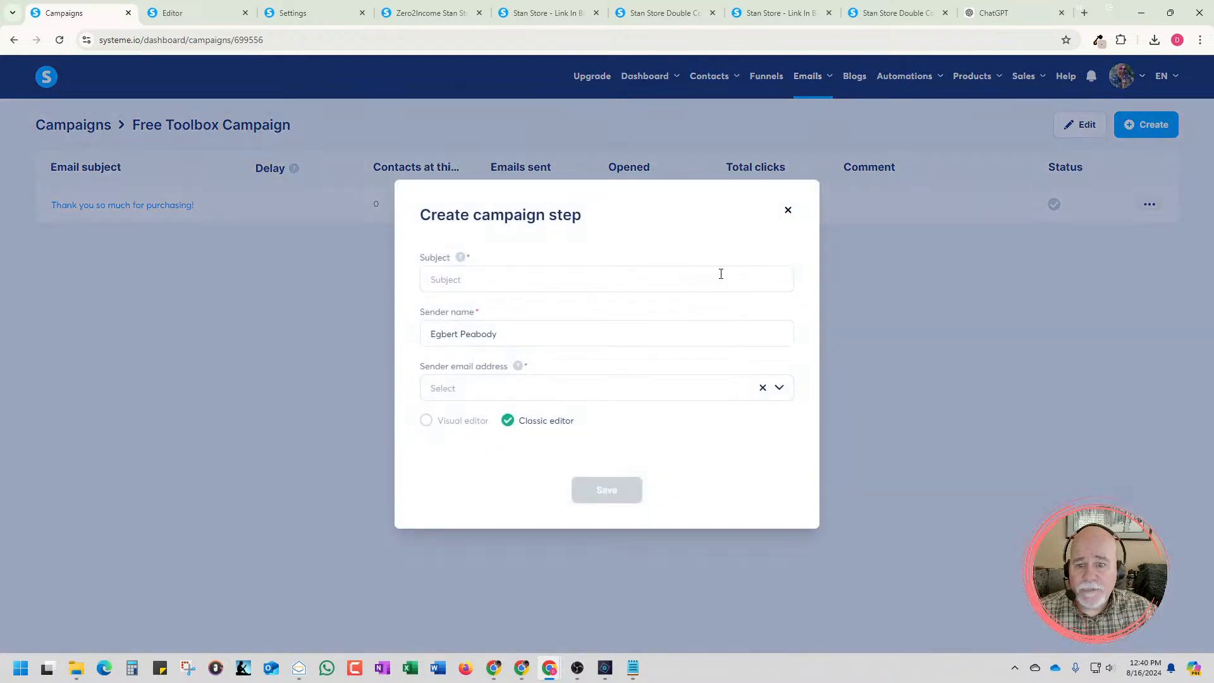
left_click(741, 400)
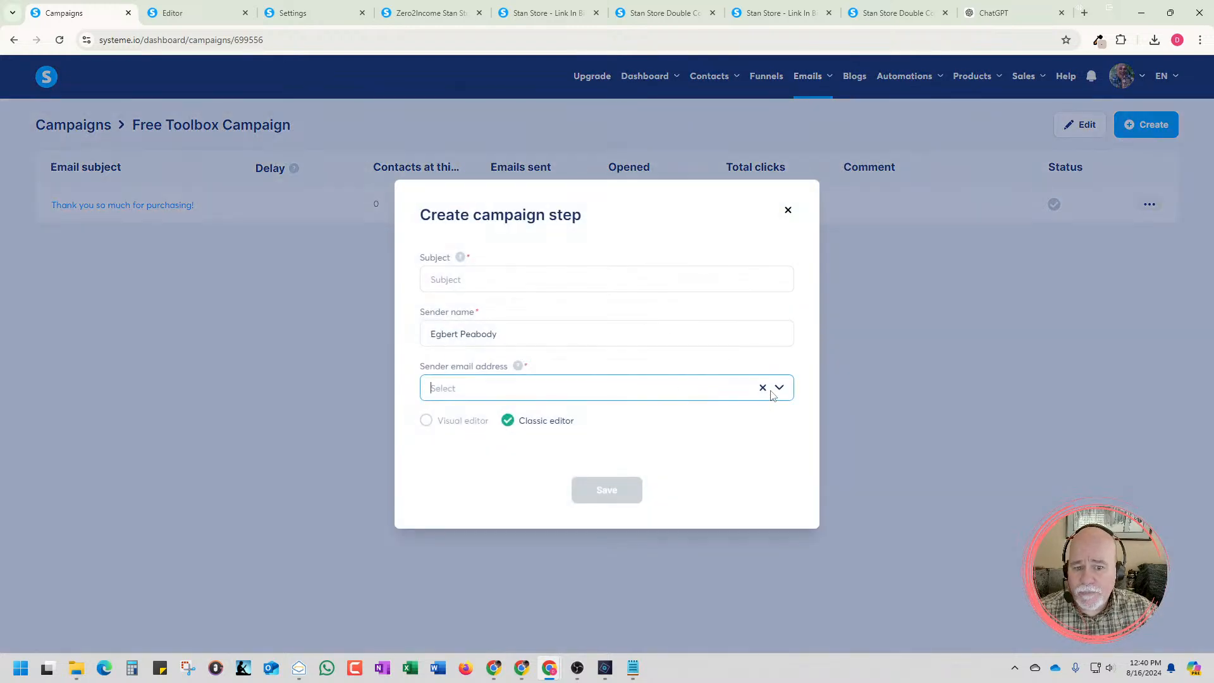
Use the sender email address help to open the verified email addresses settings and check the new address's status
left_click(517, 367)
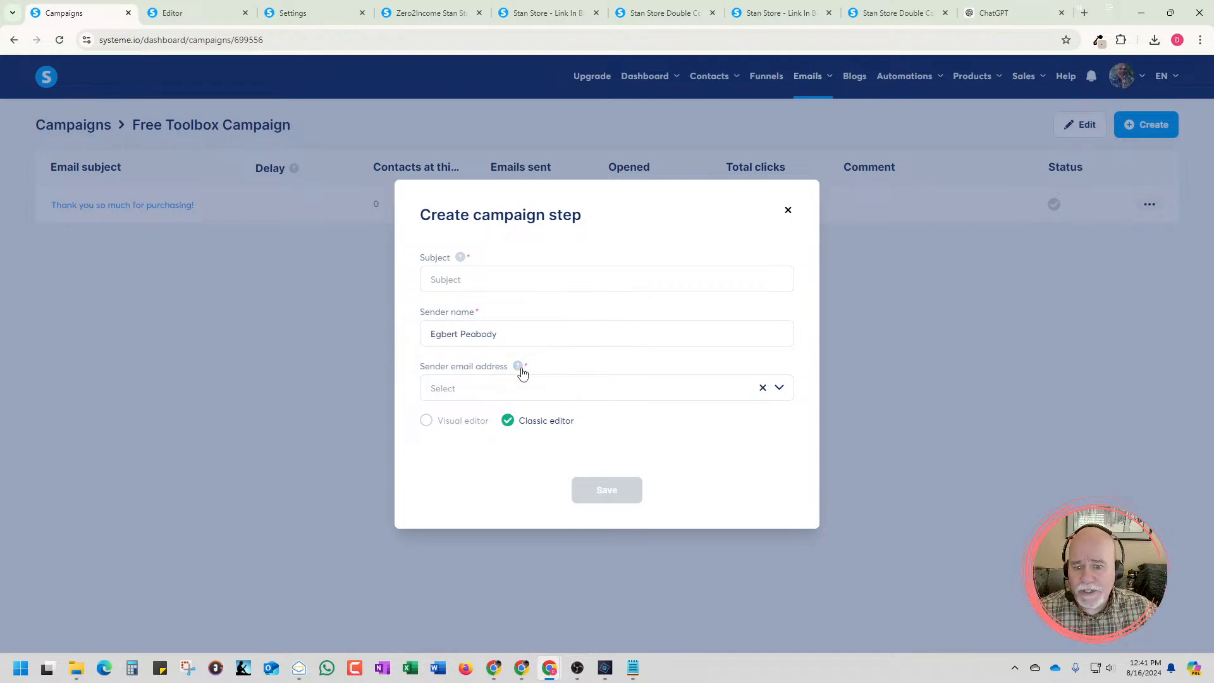
mouse_move(521, 371)
left_click(500, 338)
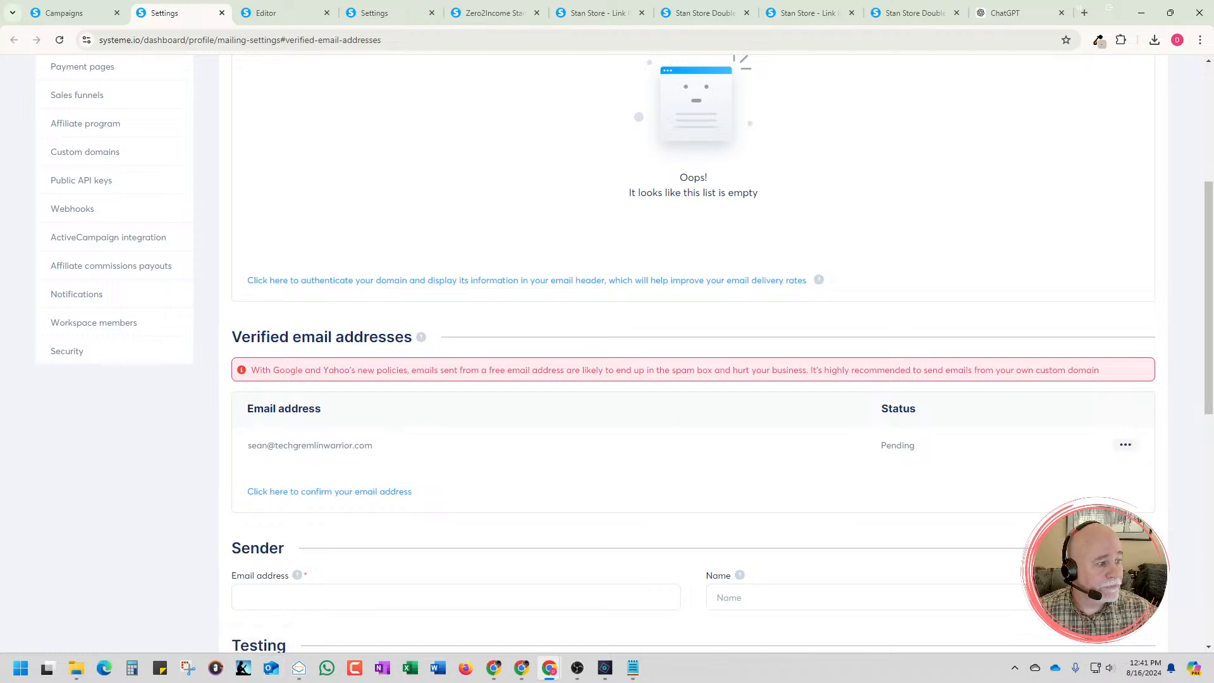
Switch to Zoho Mail, open the sender confirmation message from systeme.io and confirm the sender address through its link
left_click(299, 667)
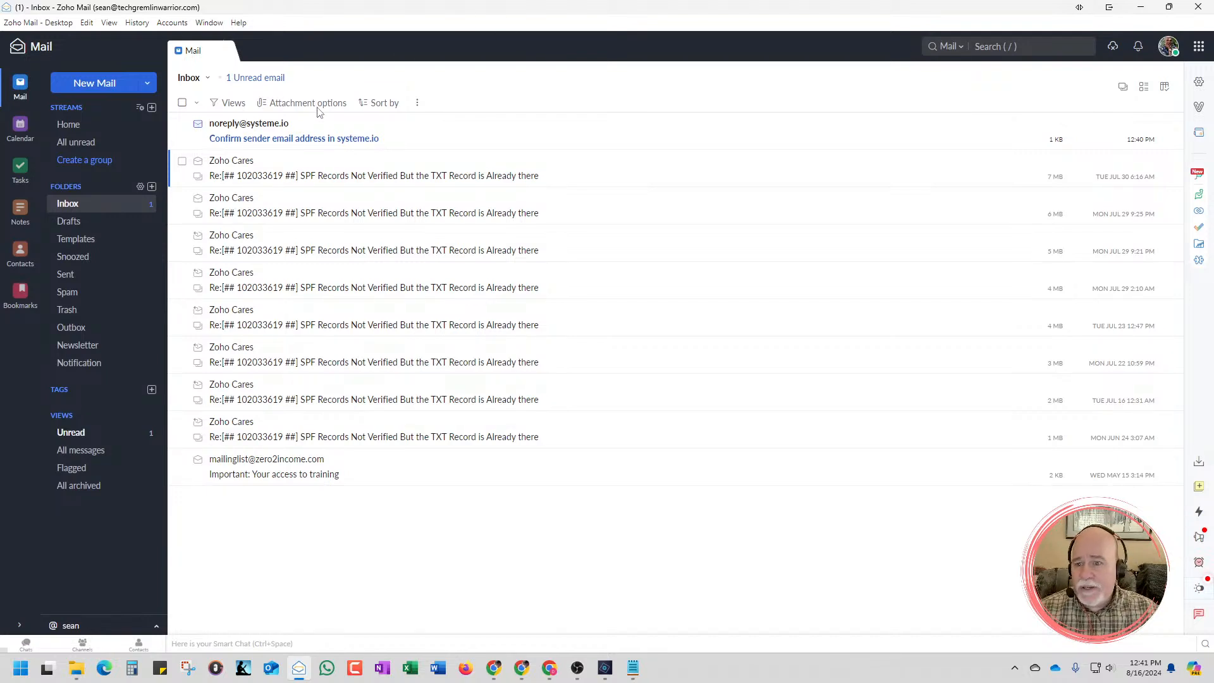
left_click(294, 142)
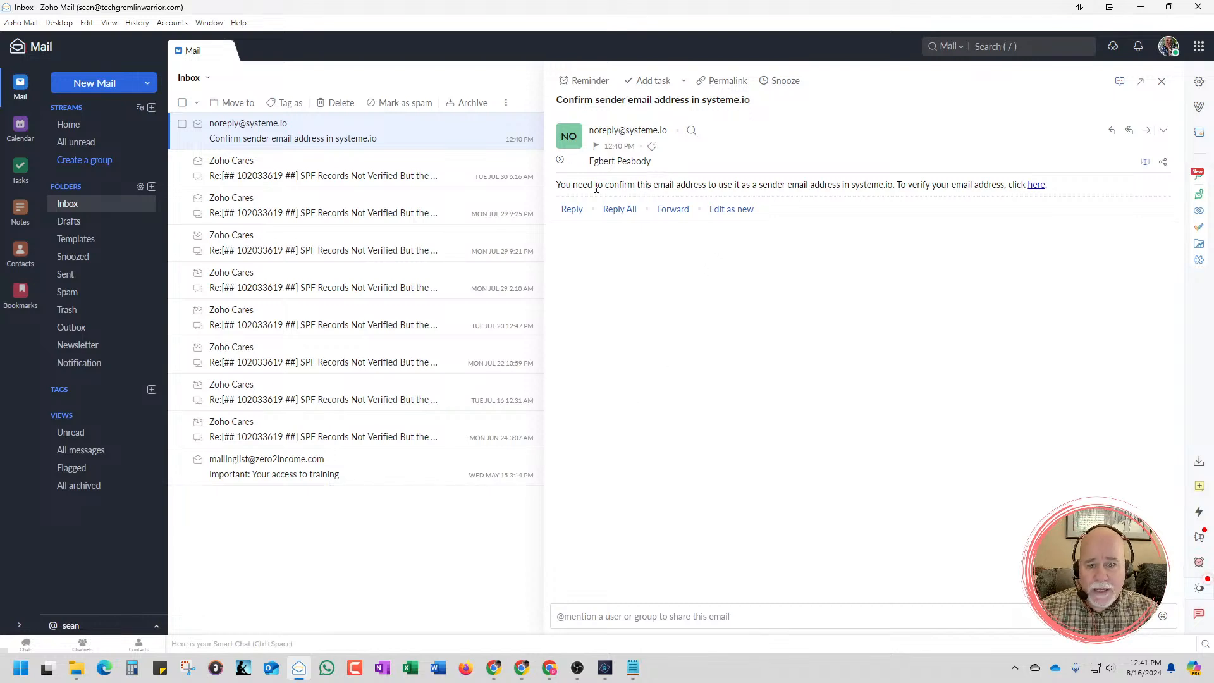
left_click(1035, 184)
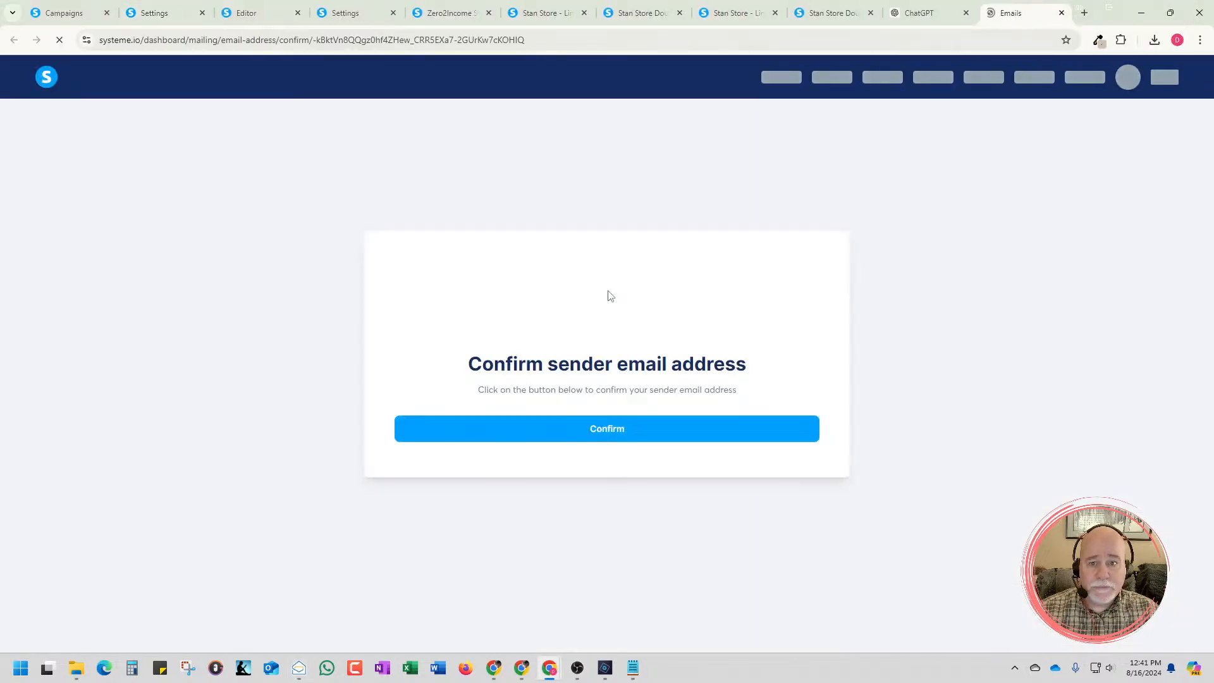
left_click(575, 424)
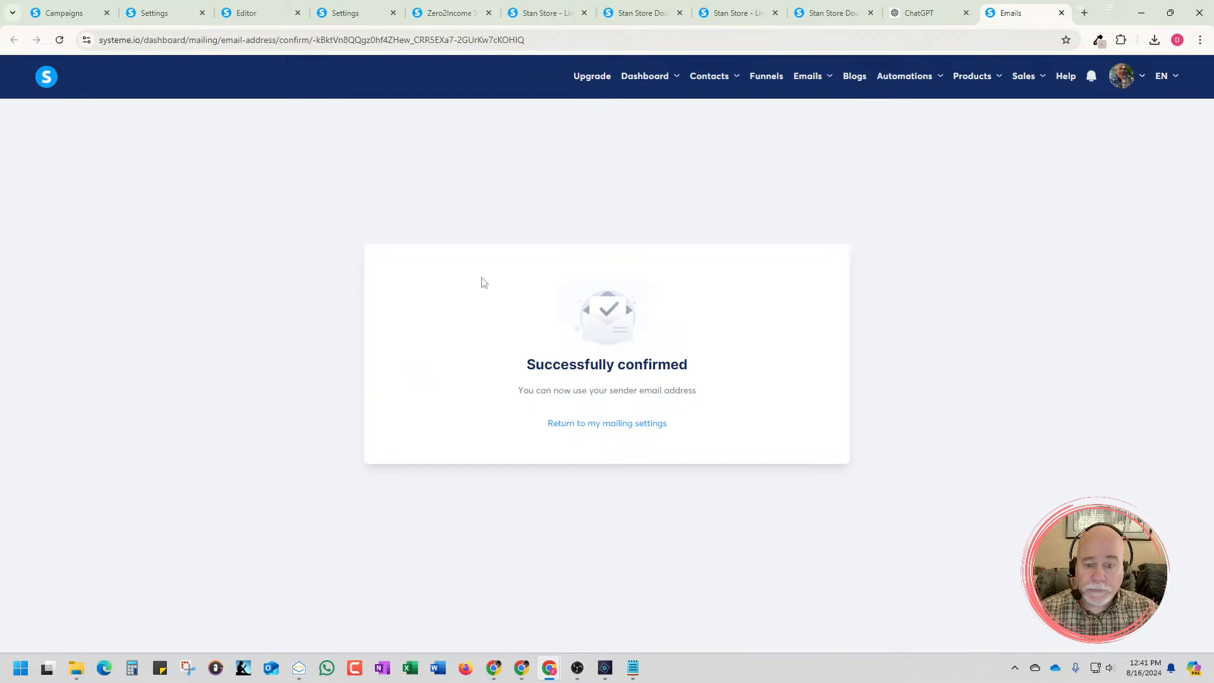
Return to the open campaign step form, recheck its sender email choices and dismiss the form
left_click(64, 19)
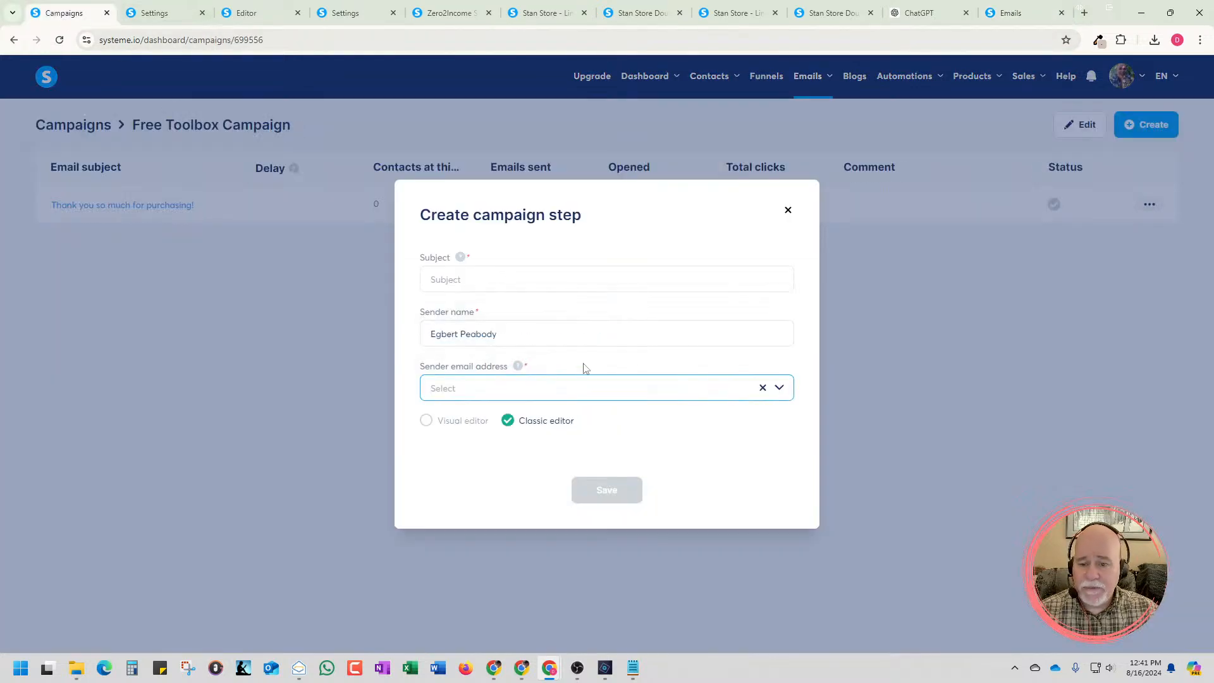
left_click(780, 391)
left_click(780, 391)
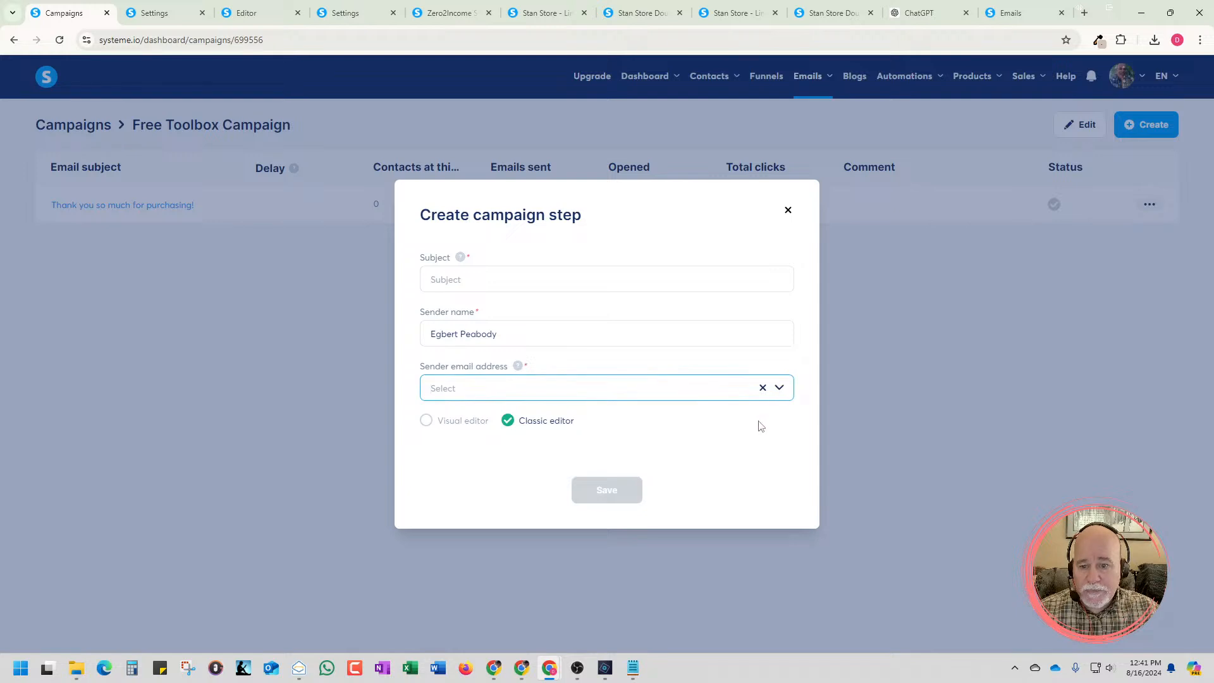
left_click(762, 423)
left_click(788, 211)
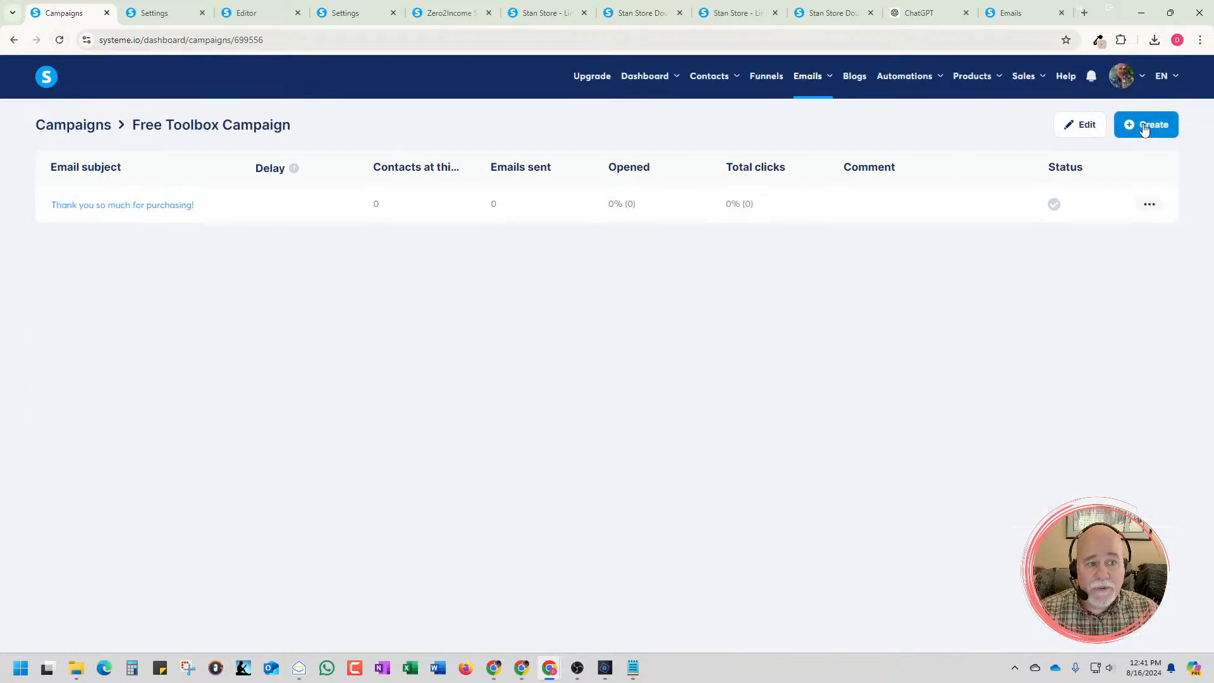
Start a new campaign step, recheck its sender email choices and enter the subject "🚀 Your Free Zero2Income Toolbox Awaits, Straight from the Future! 🚀"
left_click(1132, 125)
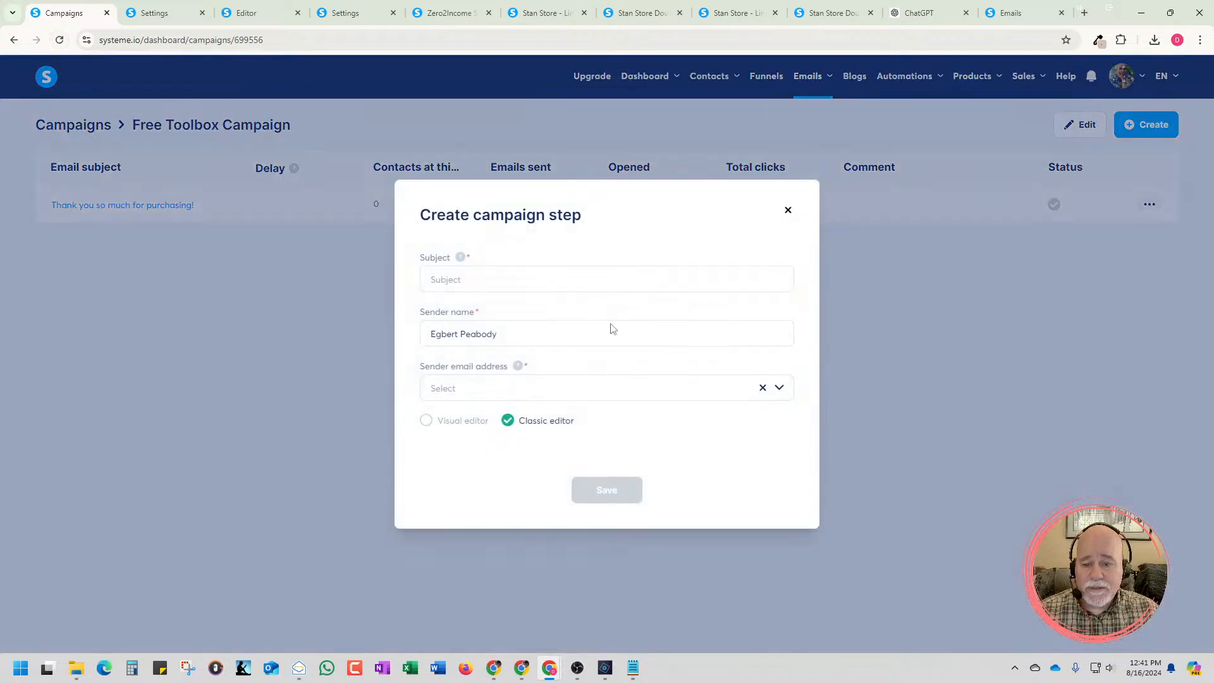
left_click(577, 395)
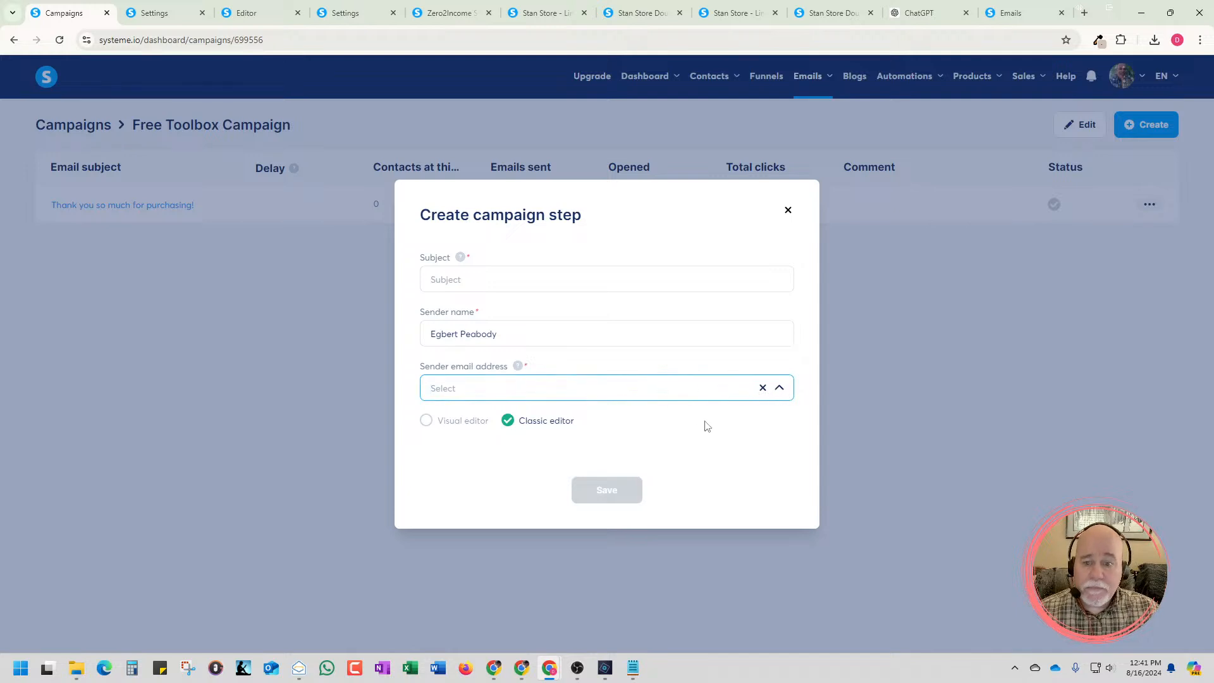
left_click(486, 281)
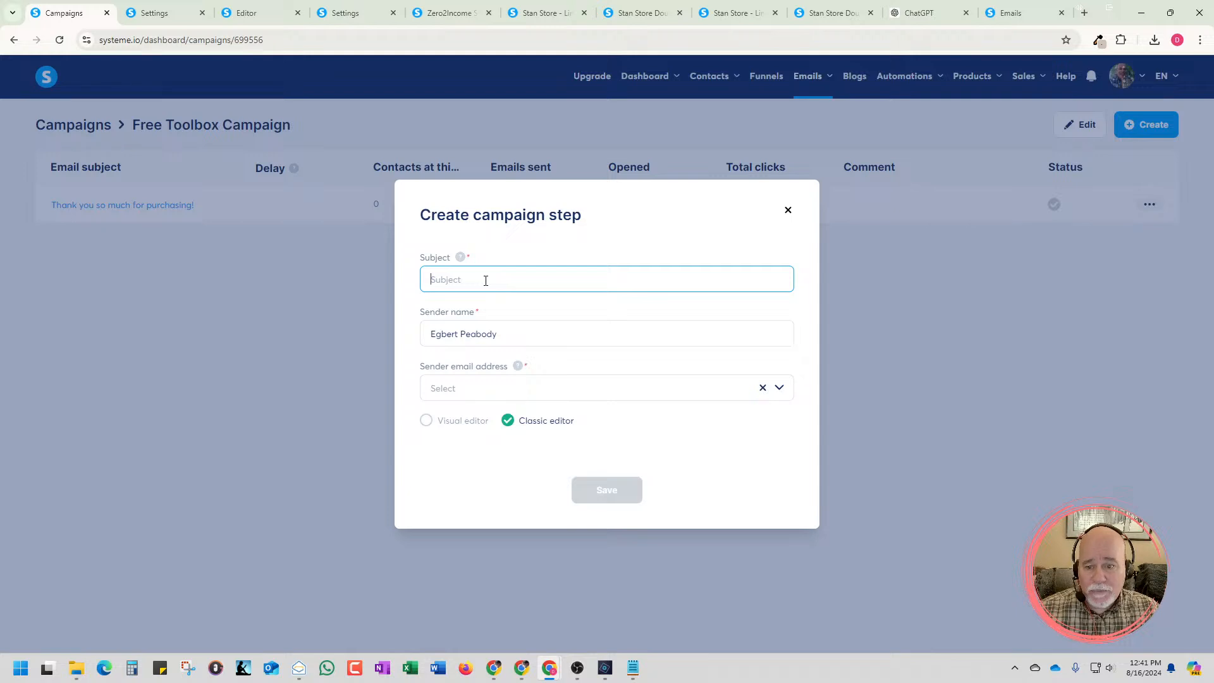
key("ctrl+v")
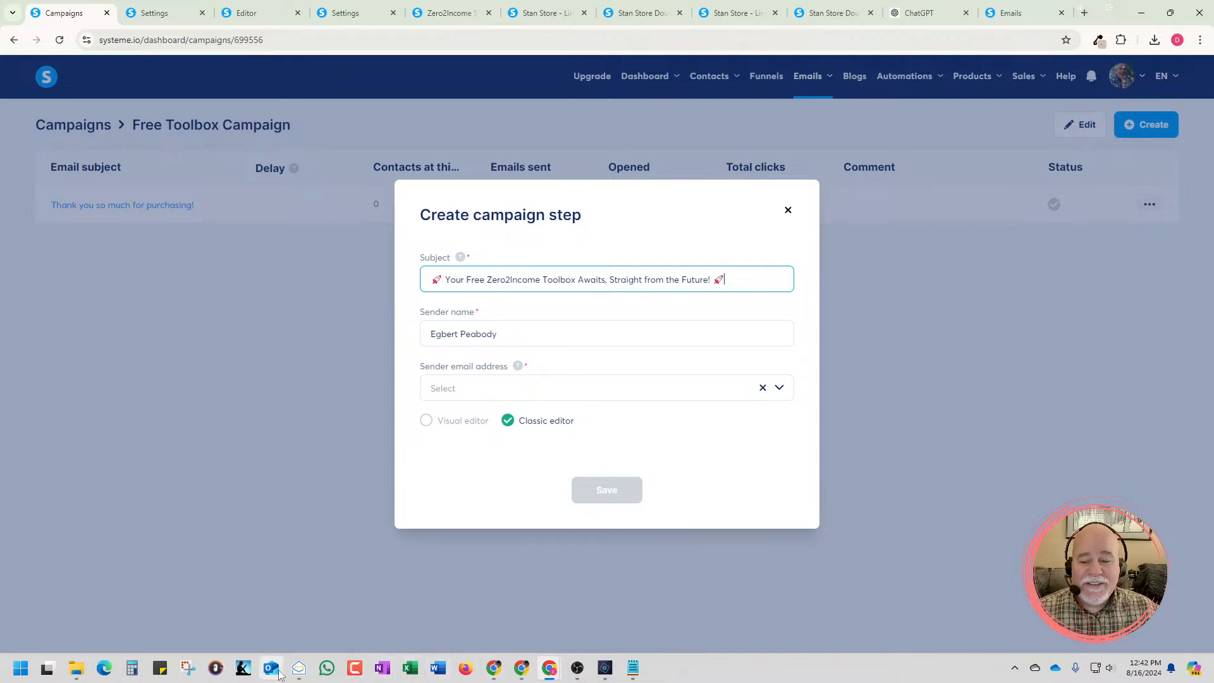
Switch to Zoho Mail, follow the link in the systeme.io confirmation message again and confirm the sender email address
left_click(299, 669)
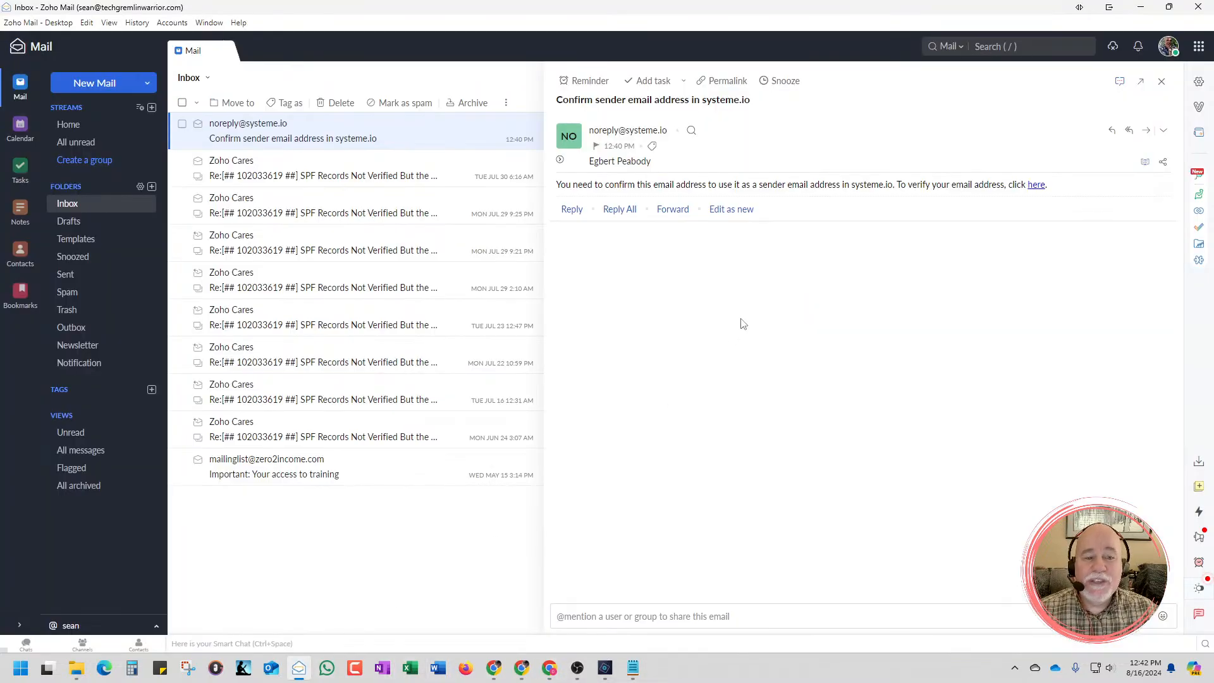
left_click(1036, 186)
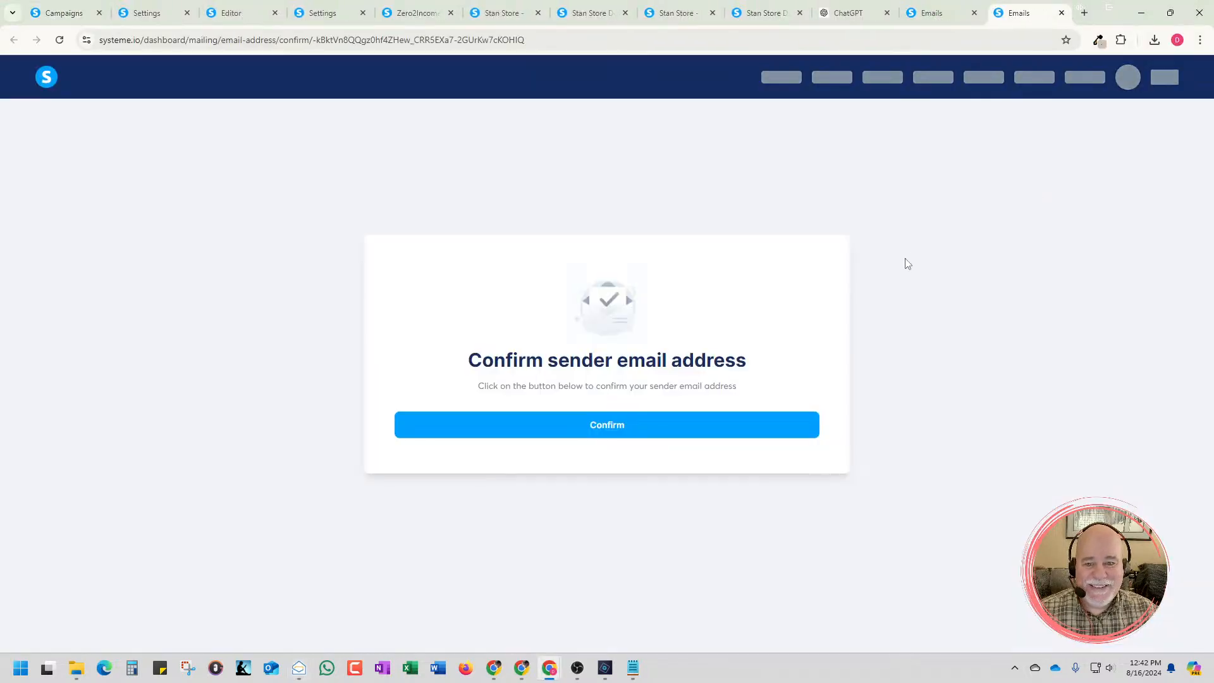
left_click(642, 435)
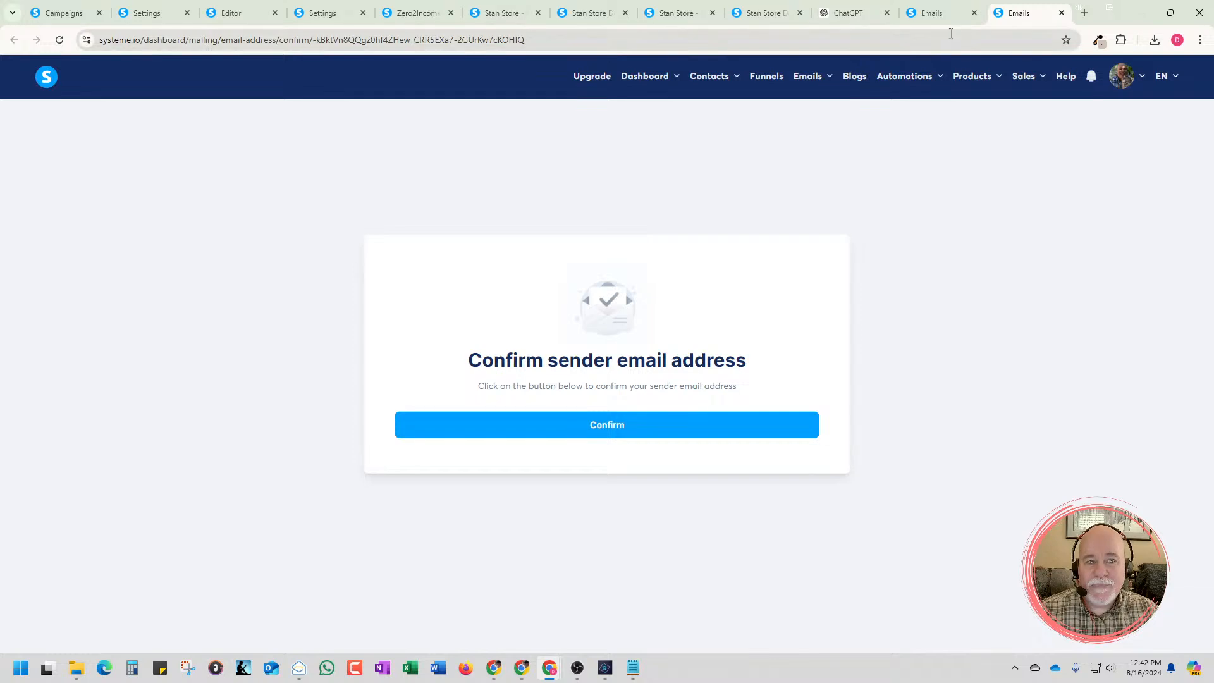
Go from the earlier sender confirmation page to the mailing settings and check the sender address's verification status
left_click(951, 12)
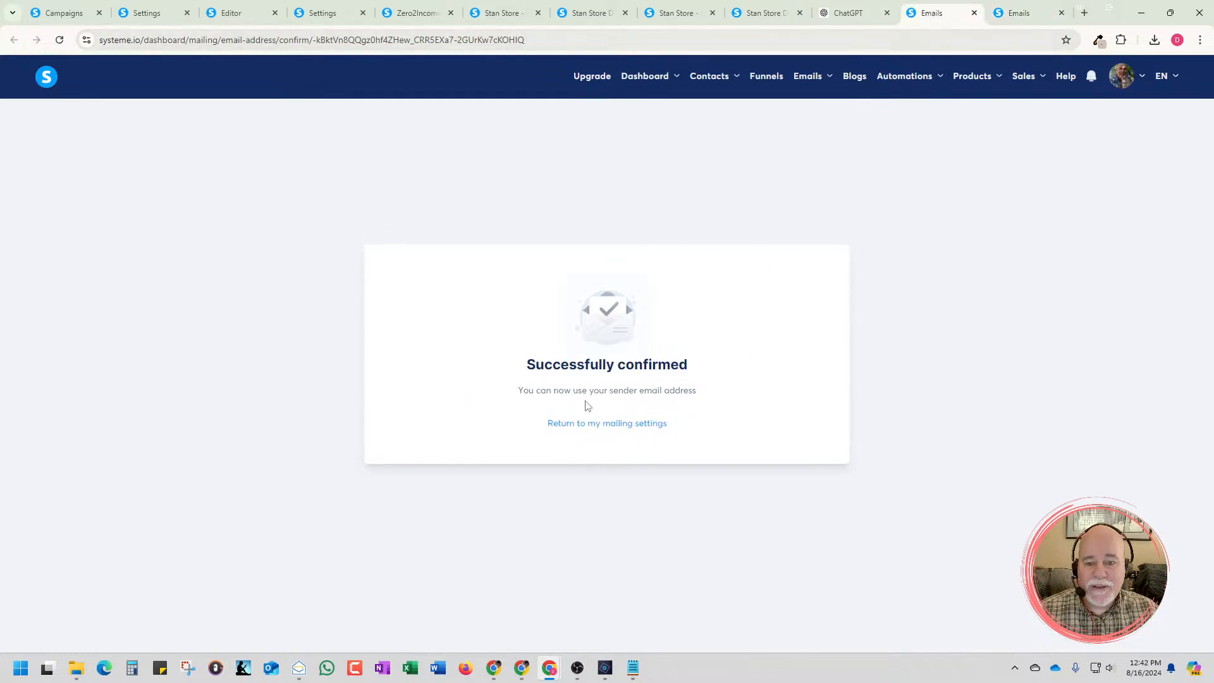
left_click(593, 427)
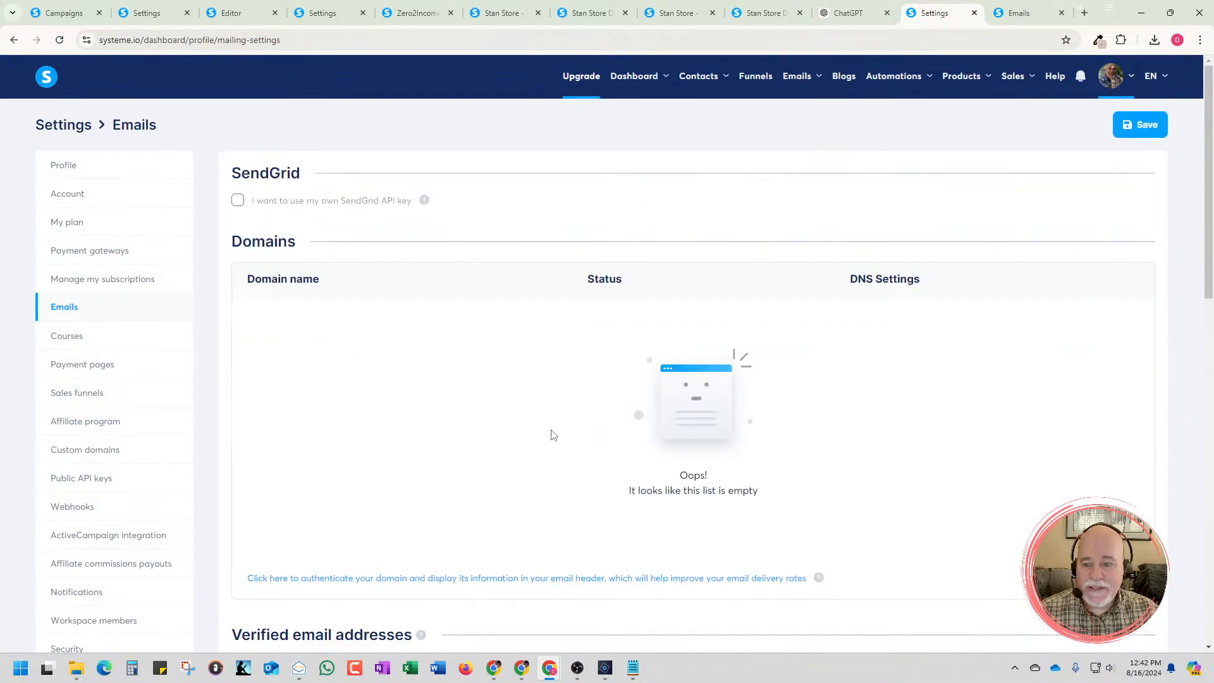
scroll(553, 434, "down", 5)
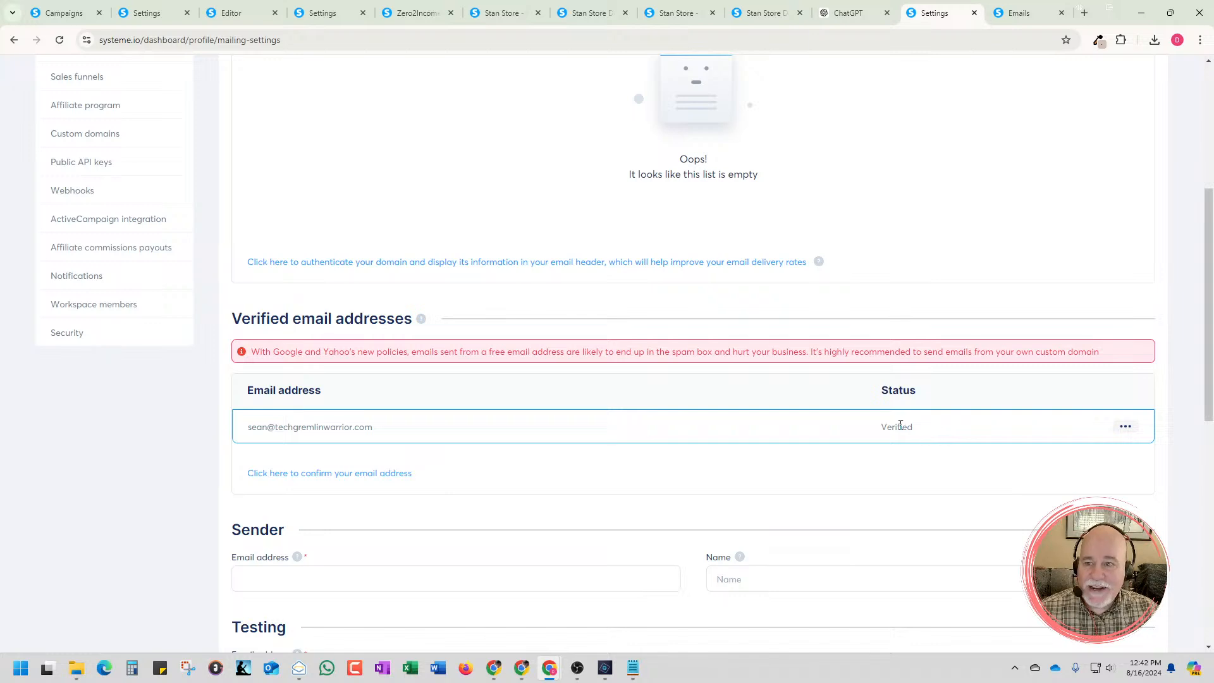
Return to the unfinished campaign step form, look through its sender email choices again and dismiss it
left_click(66, 14)
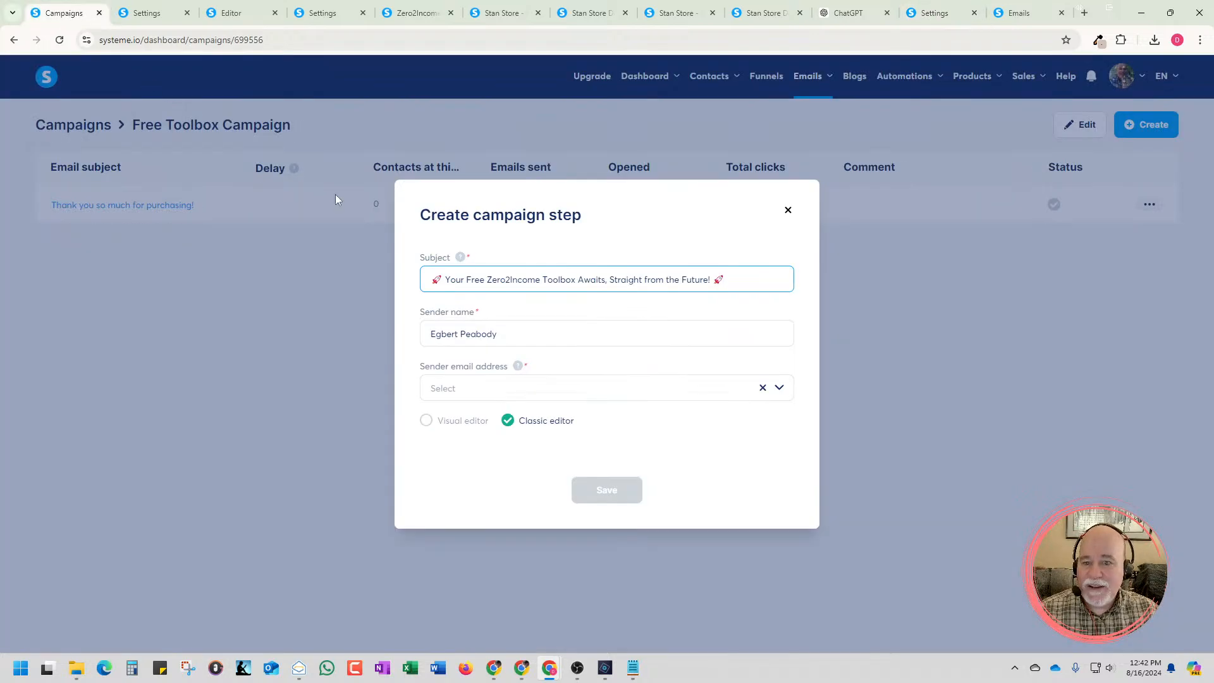
left_click(580, 384)
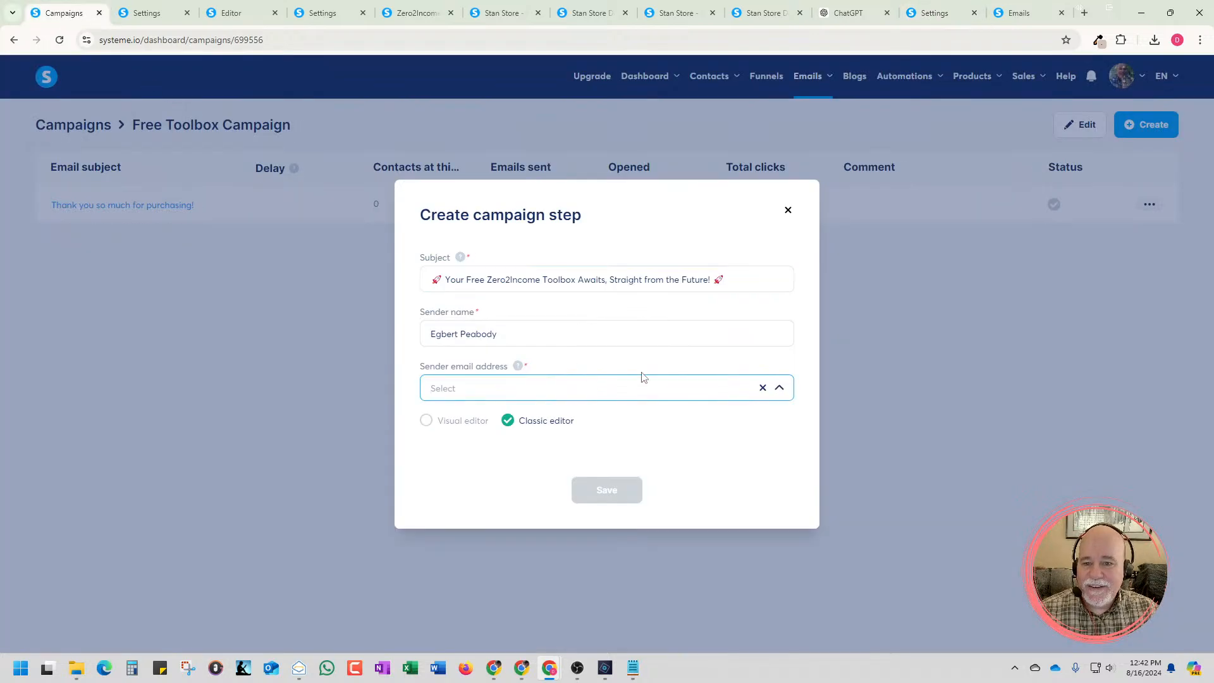
left_click(901, 285)
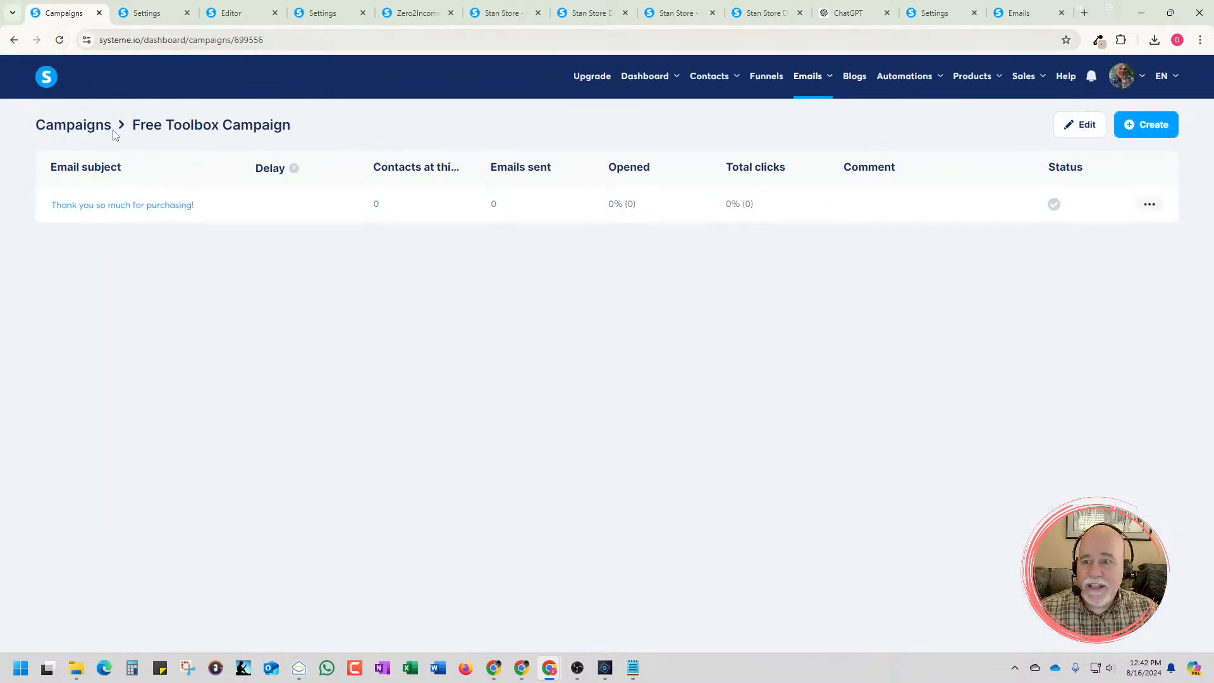
Reopen the Free Toolbox Campaign from the campaigns list, inspect its "Thank you so much for purchasing!" email and exit without changes
left_click(76, 129)
mouse_move(807, 80)
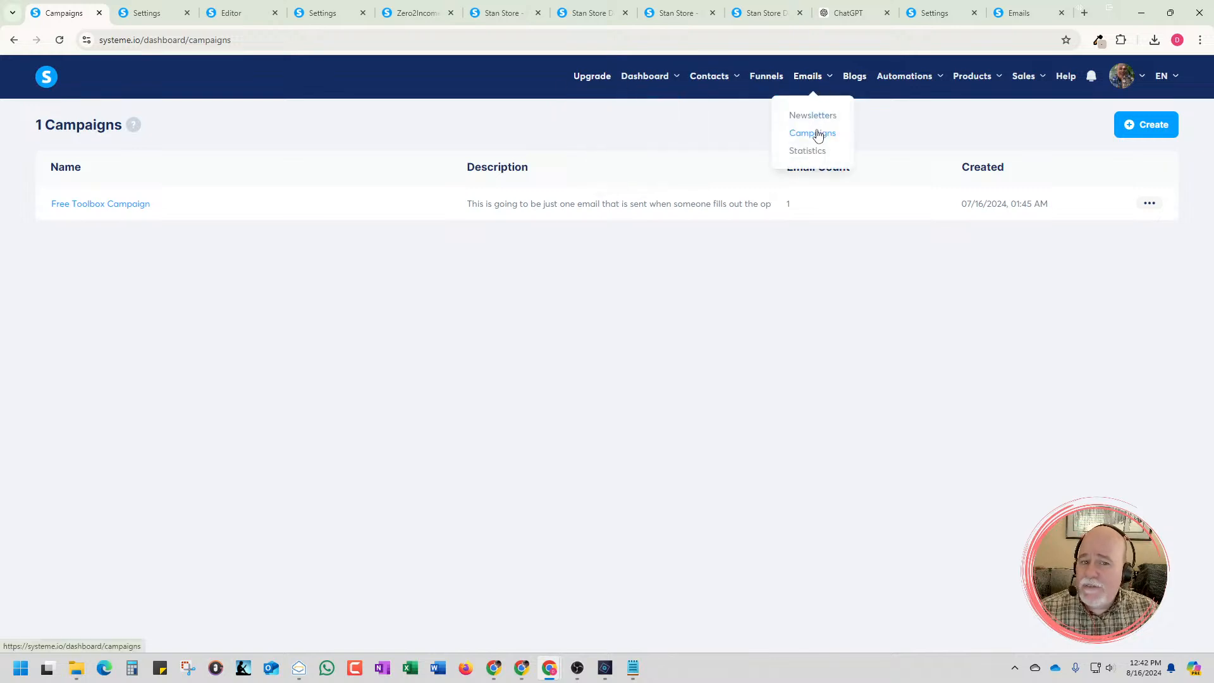
left_click(816, 135)
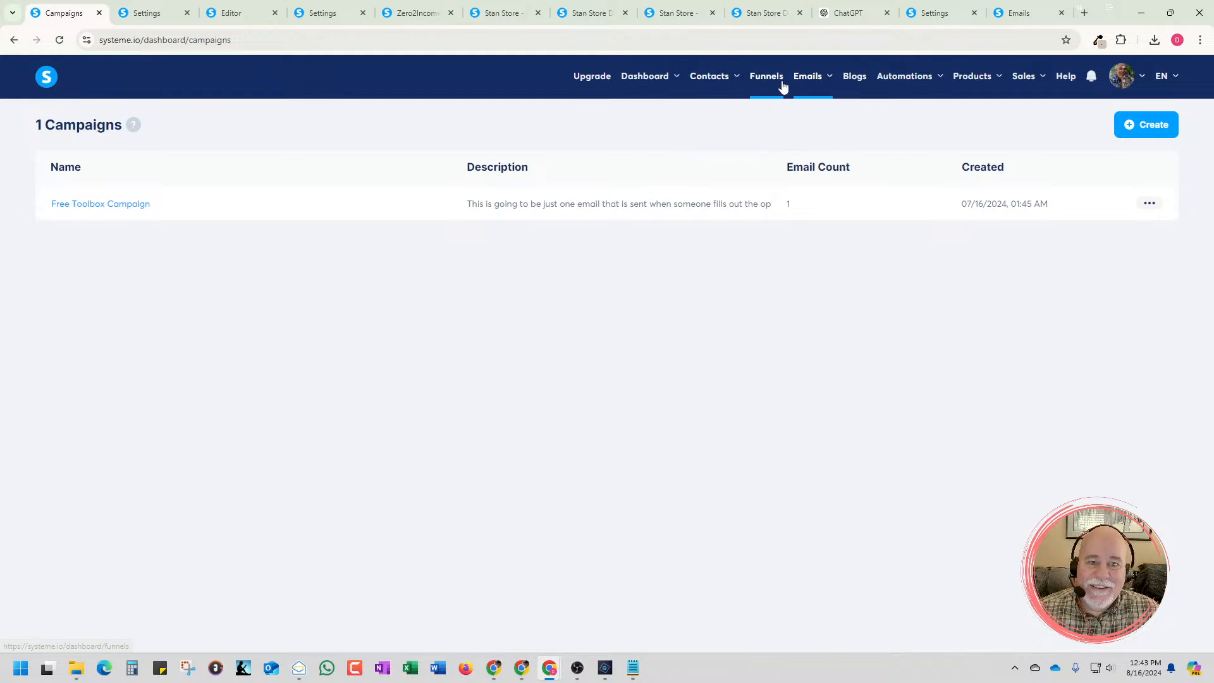
mouse_move(809, 85)
left_click(807, 134)
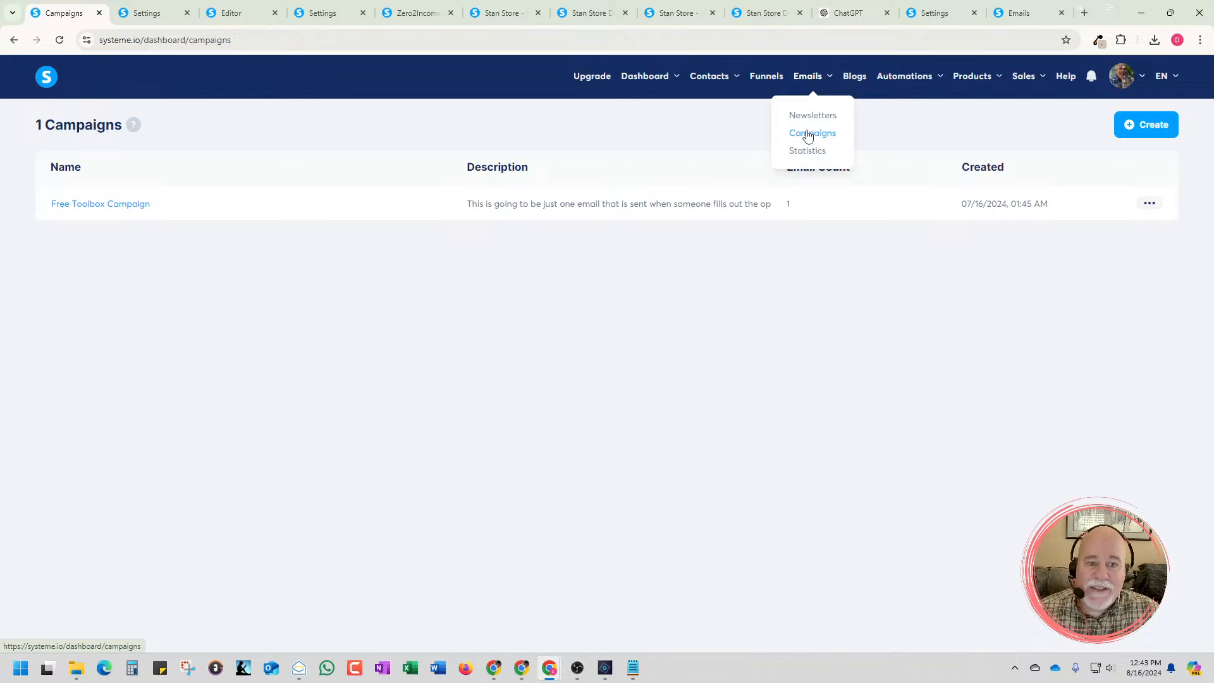
left_click(137, 205)
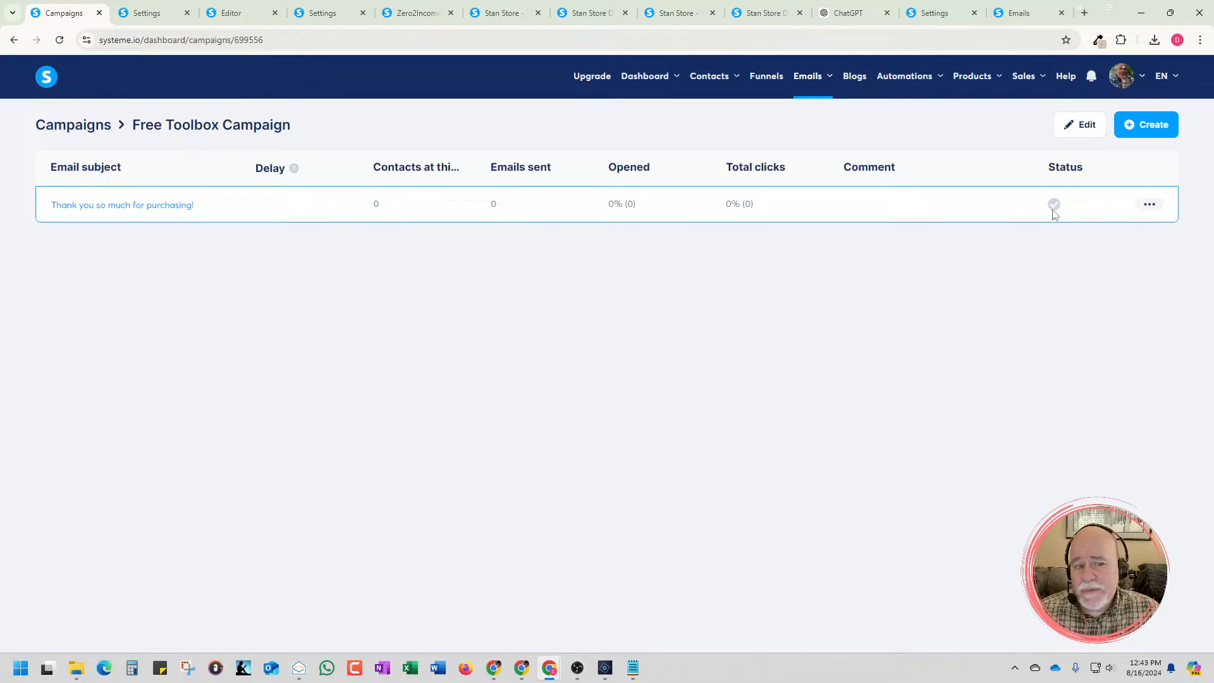
left_click(175, 213)
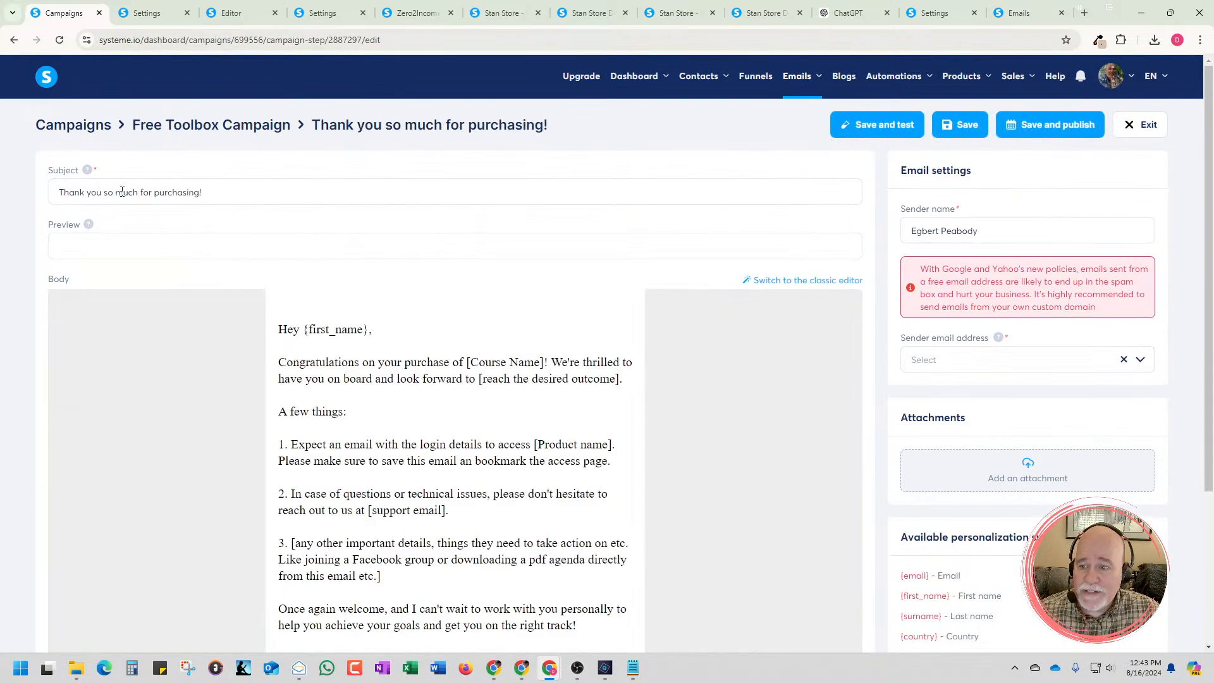
left_click(70, 129)
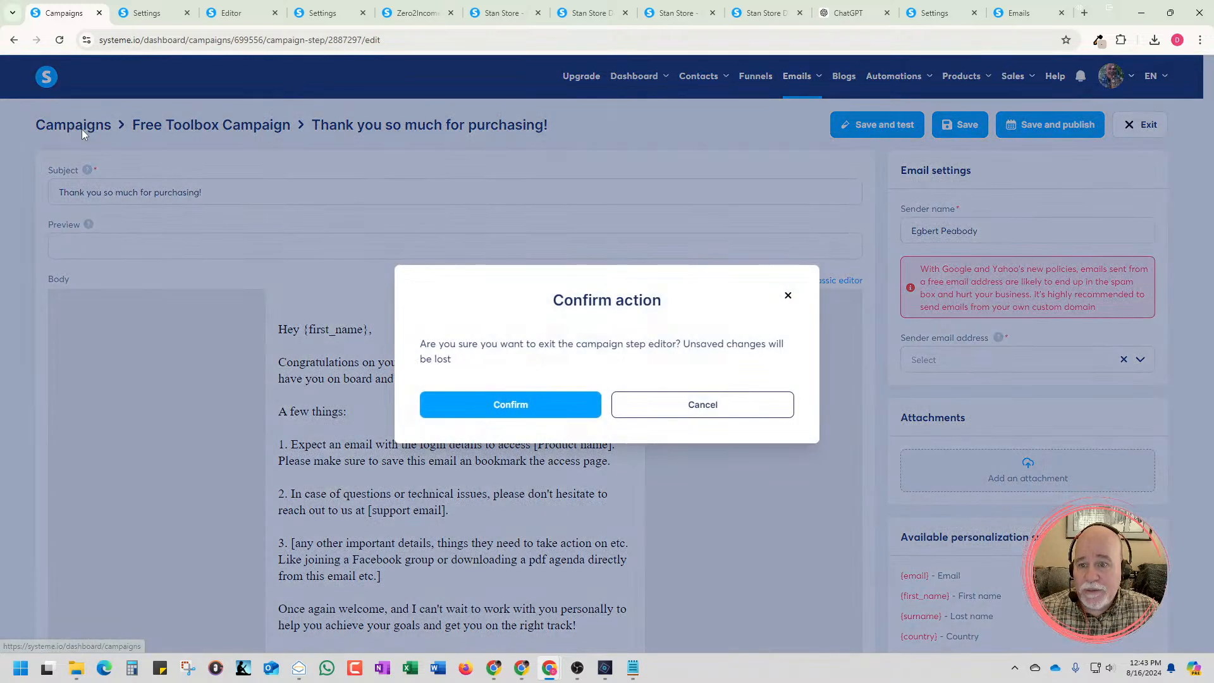
left_click(593, 403)
Start a visual editor step in the Free Toolbox Campaign with the subject "🚀 Your Free Zero2Income Toolbox Awaits, Straight from the Future! 🚀"
left_click(1152, 131)
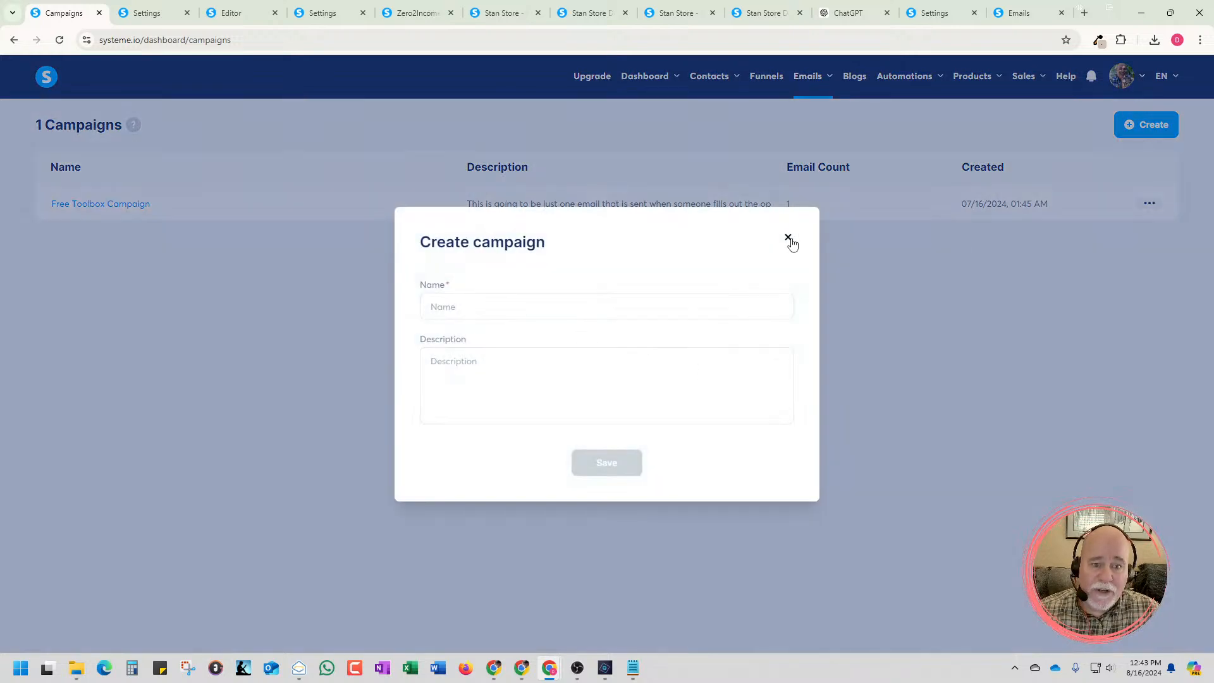
left_click(788, 237)
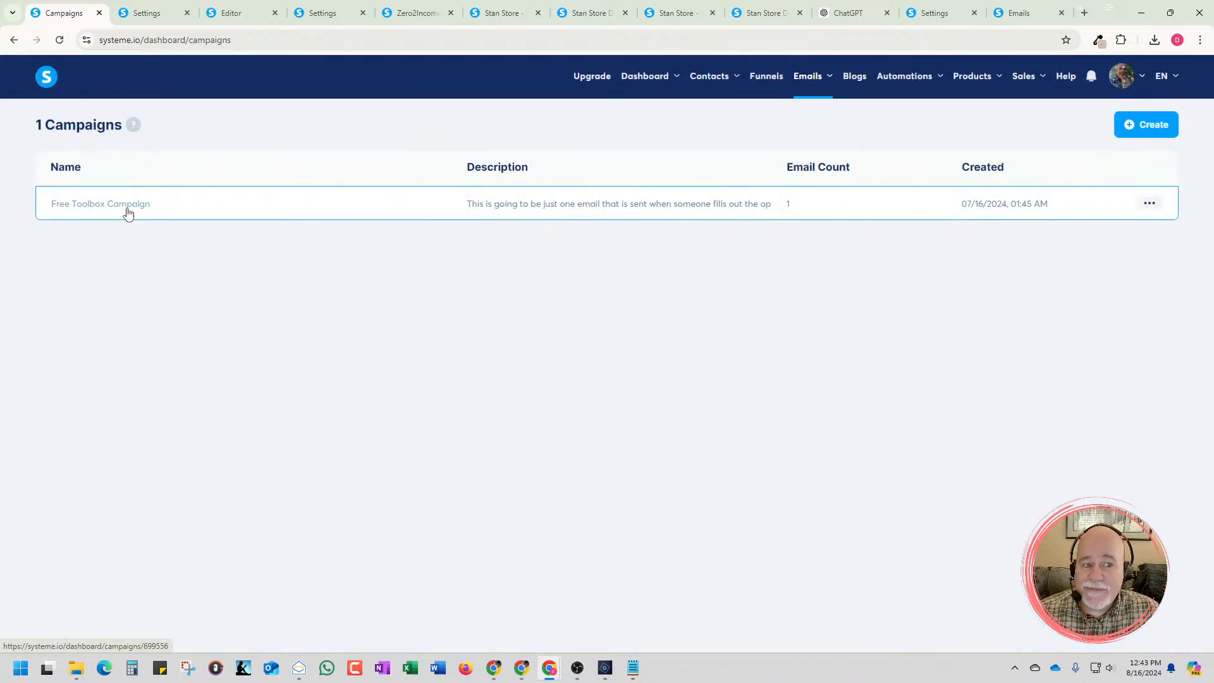
left_click(128, 213)
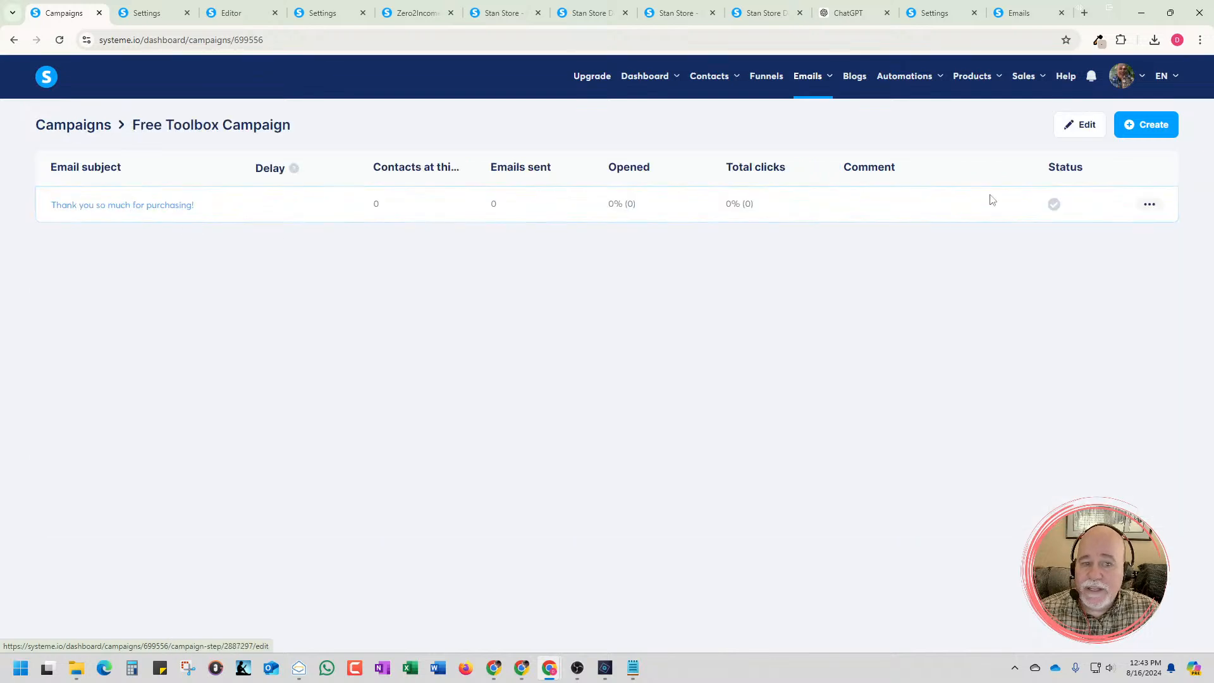
left_click(1163, 130)
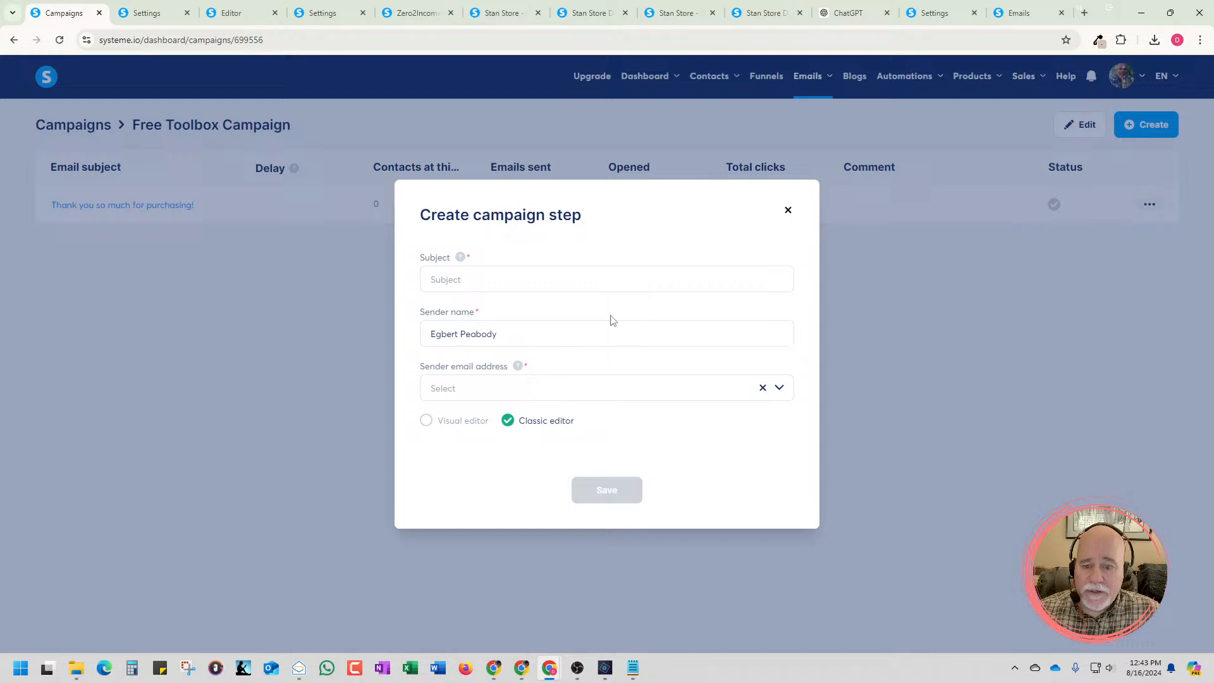
left_click(603, 396)
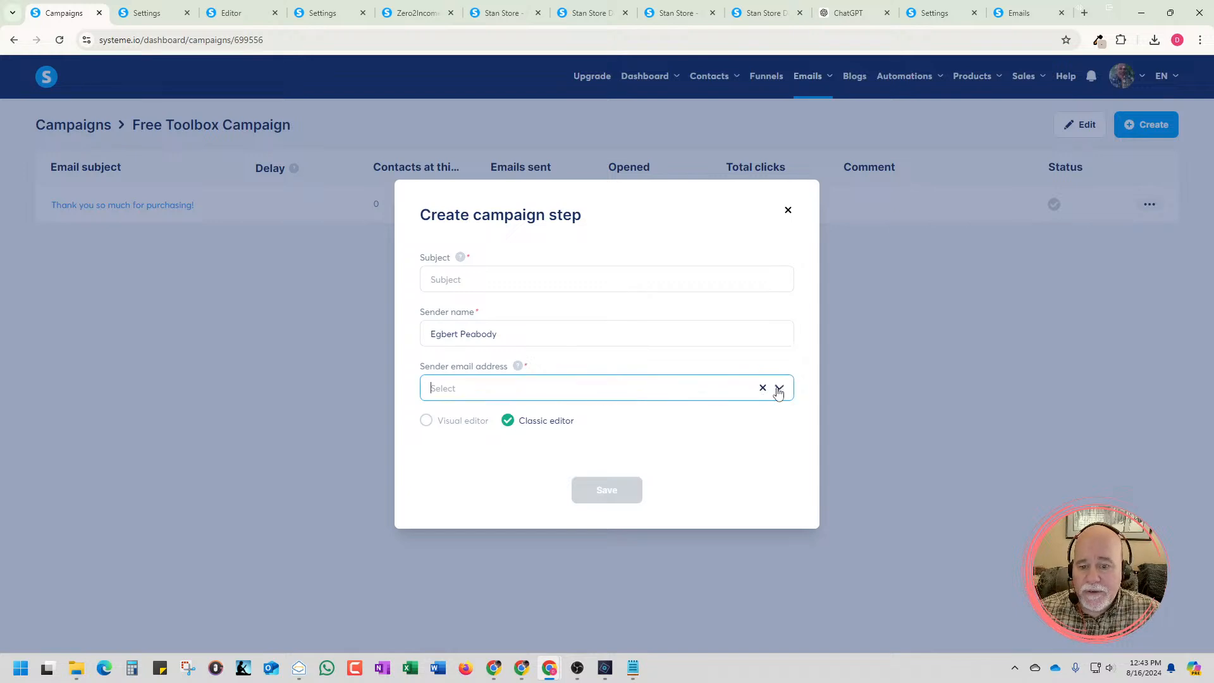
left_click(429, 421)
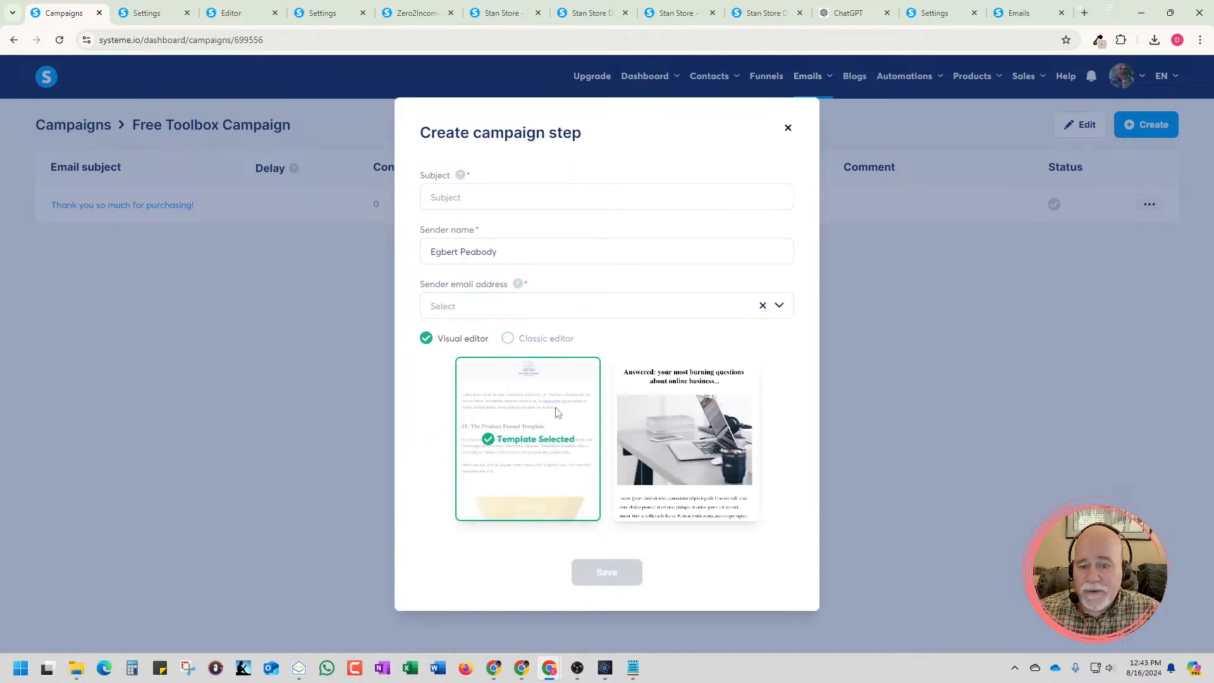
mouse_move(631, 460)
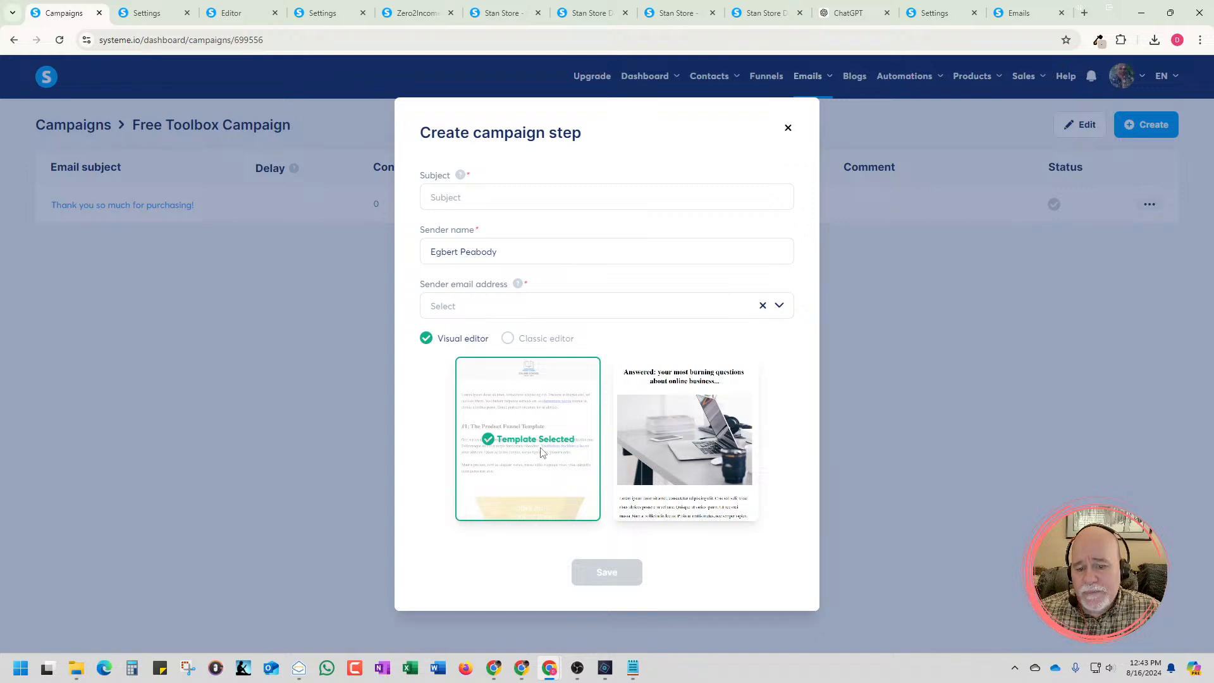
left_click(506, 198)
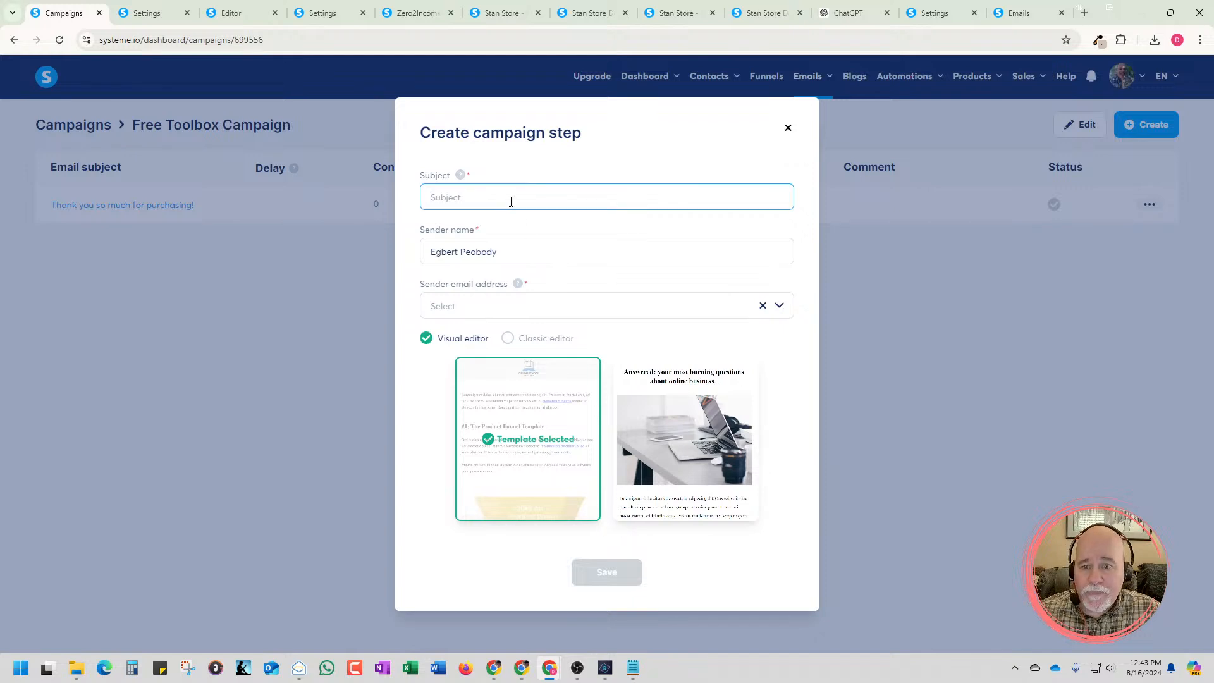
type("🚀 Your Free Zero2Income Toolbox Awaits, Straight from the Future! 🚀")
Try to enter the custom-domain sender email address manually in the new campaign step, and dismiss the form
left_click(519, 306)
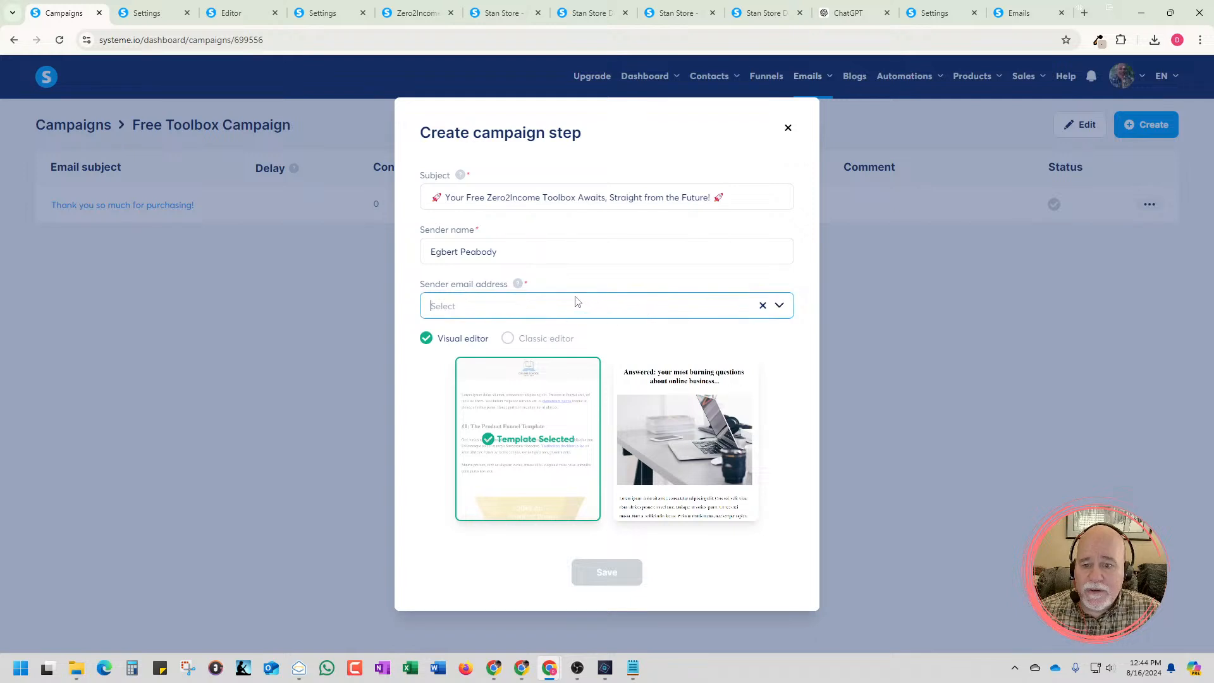
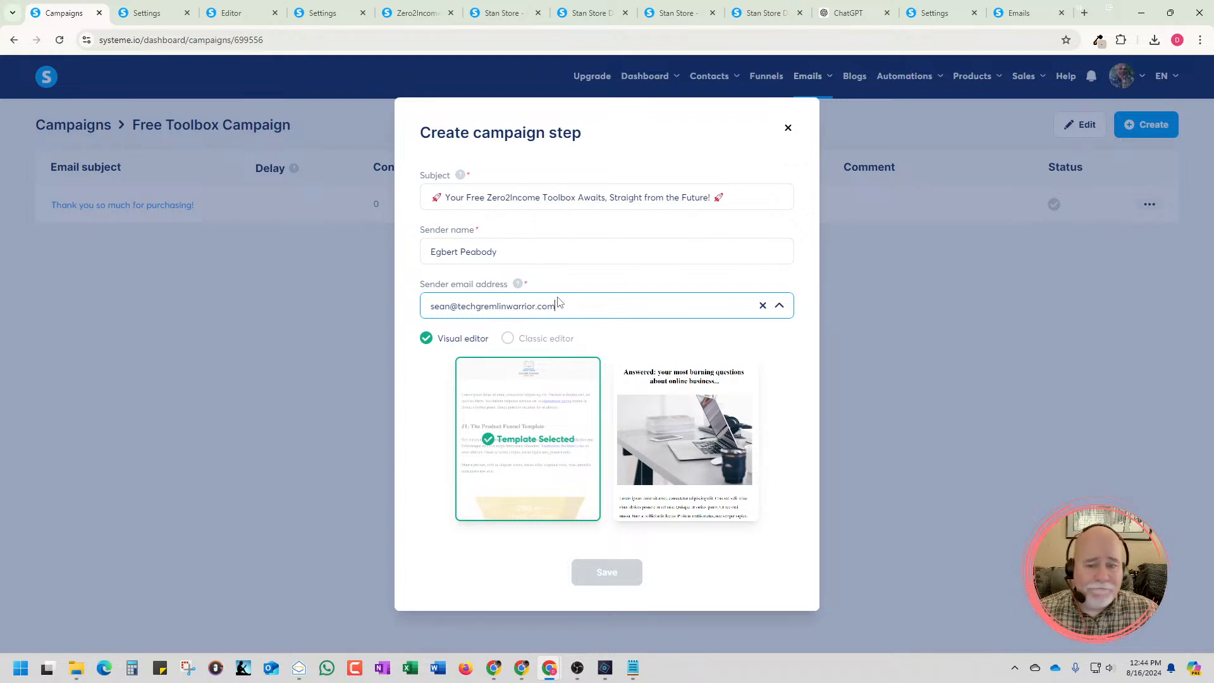
left_click(762, 394)
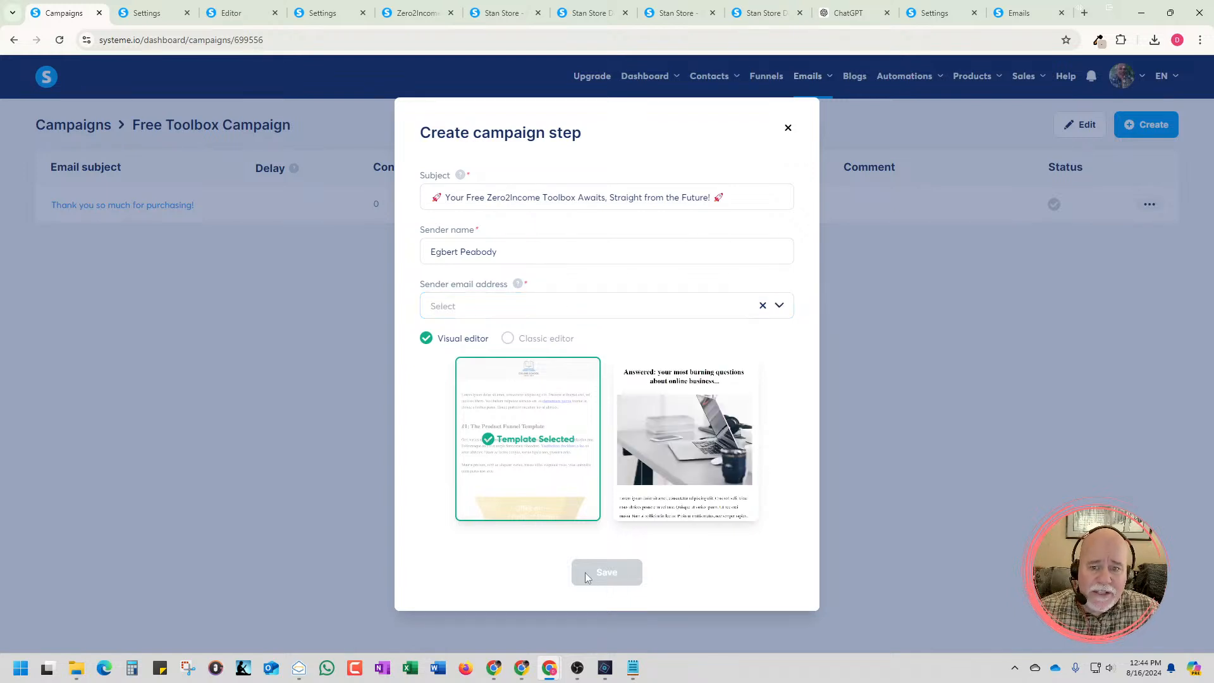
left_click(788, 128)
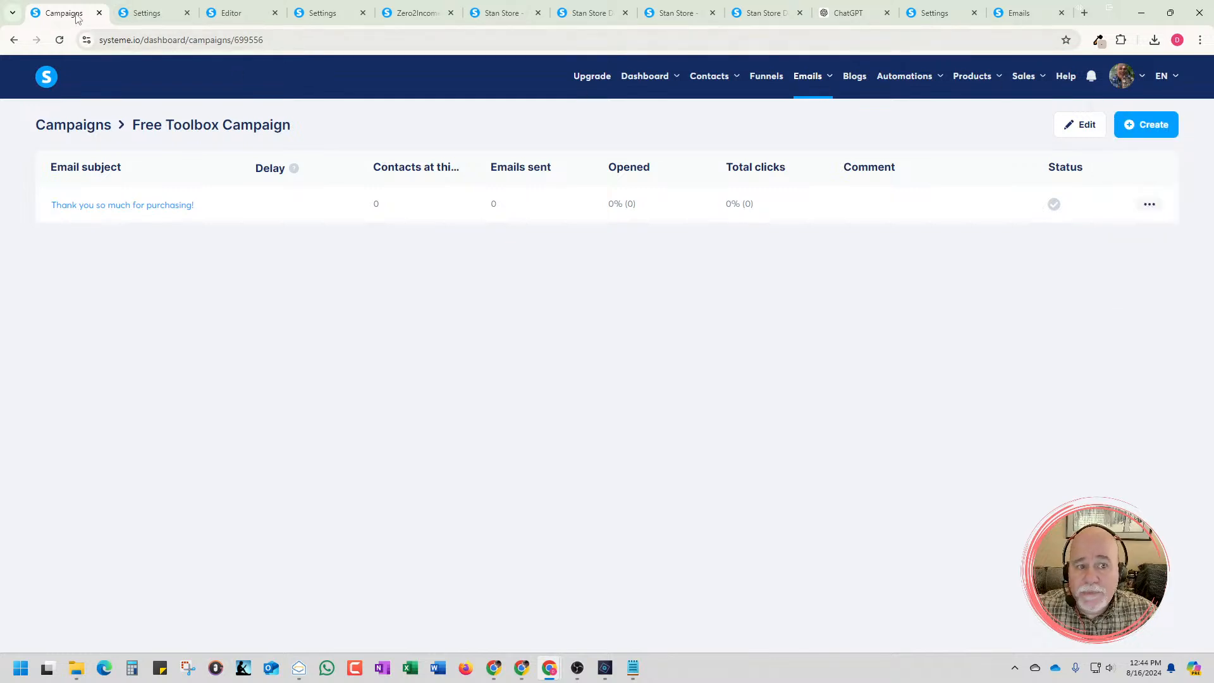
Return to the account's email settings, refresh the page and copy the custom-domain address from the verified email addresses
left_click(750, 19)
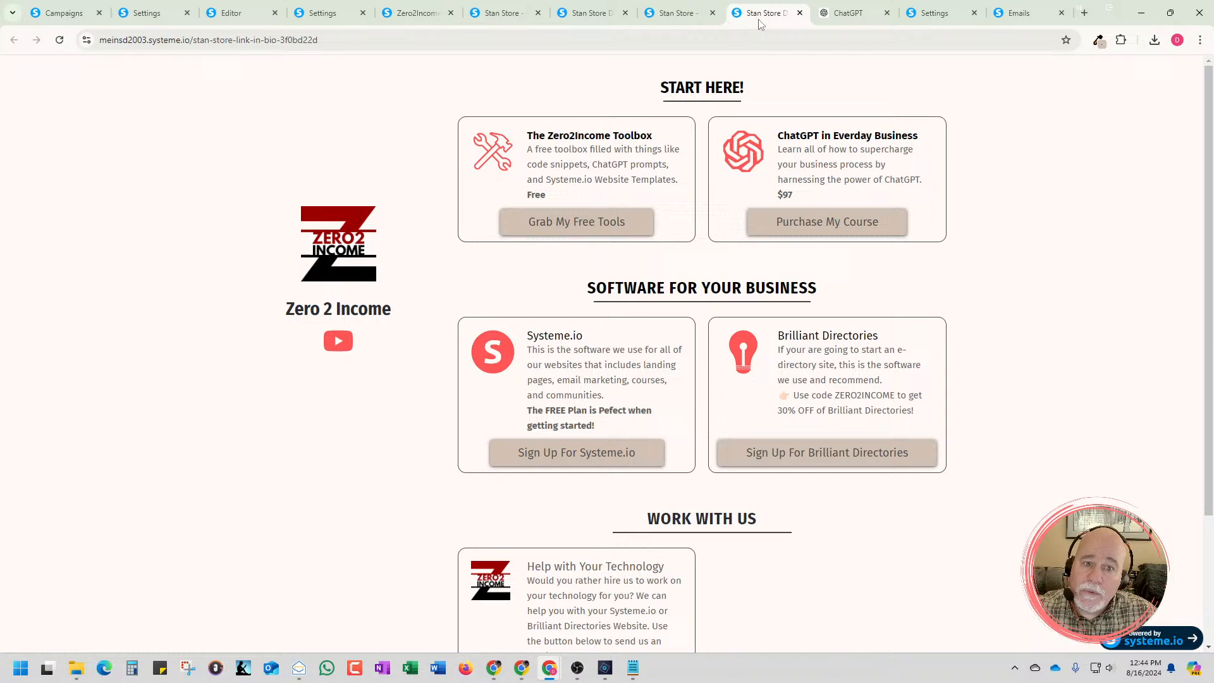
left_click(145, 14)
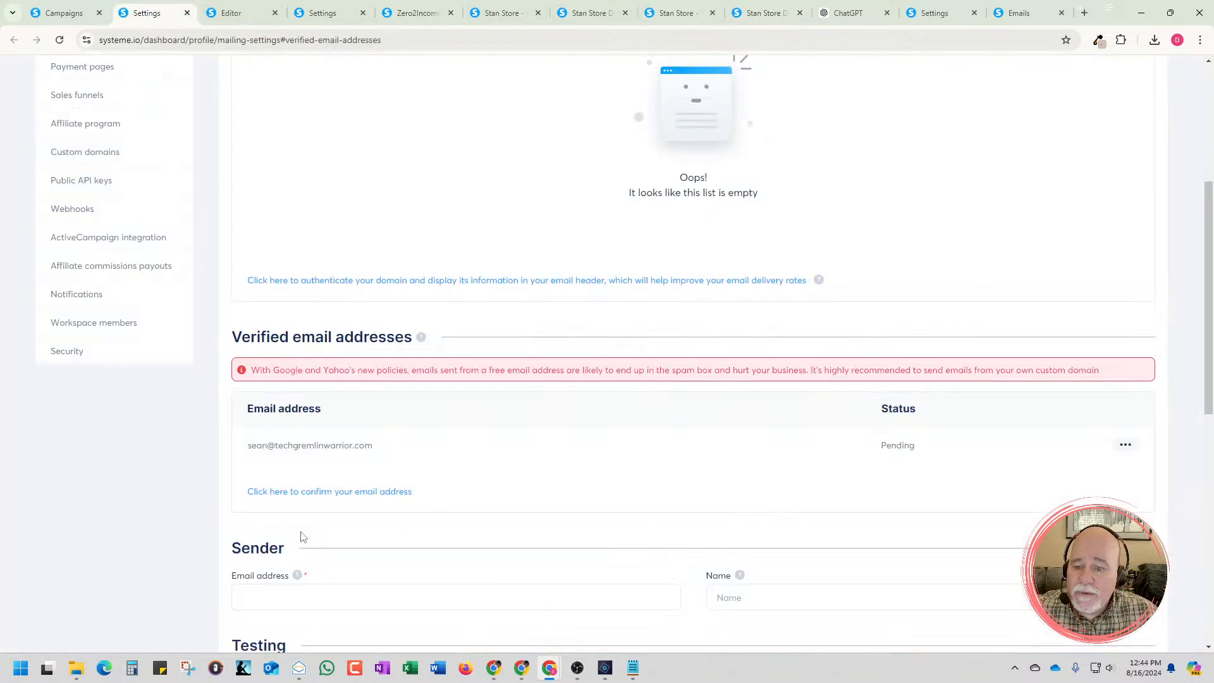
left_click(60, 40)
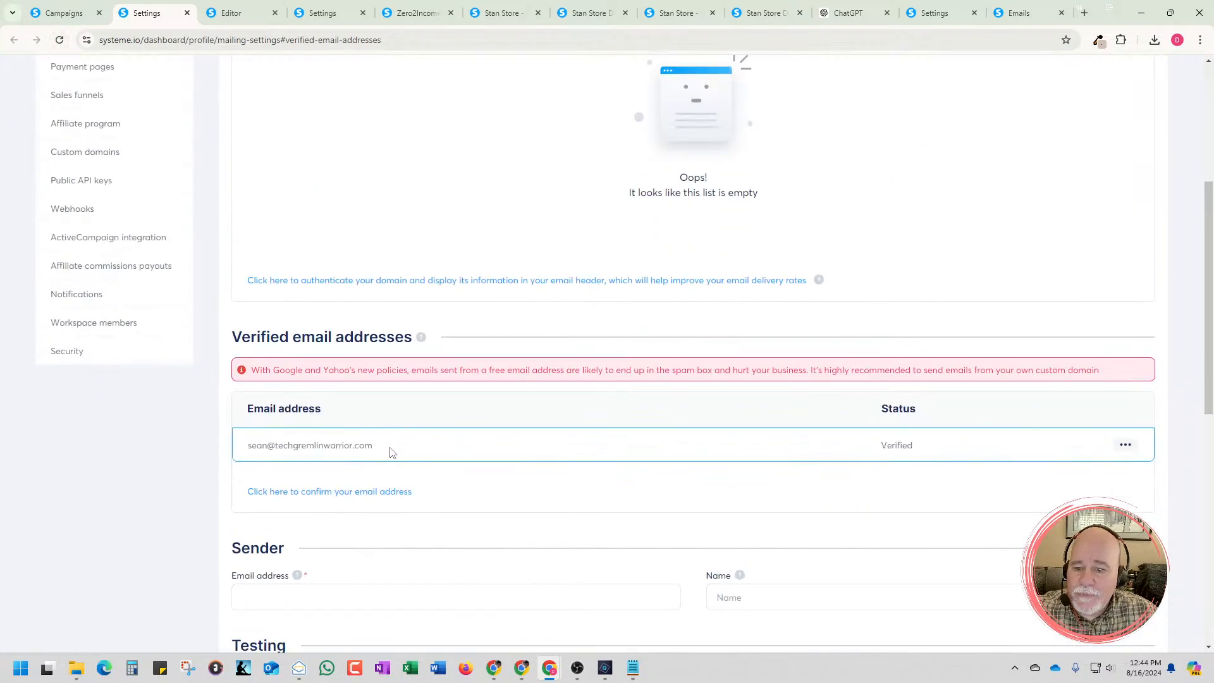
left_click_drag(390, 451, 239, 450)
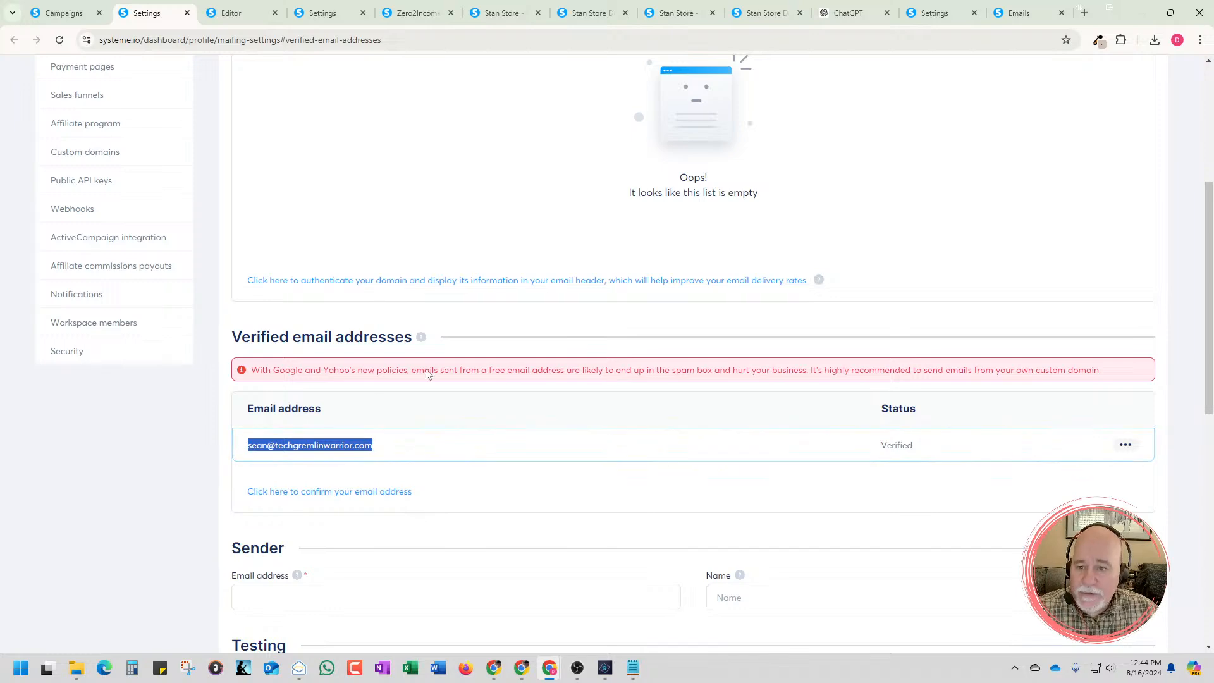
Reopen the Free Toolbox Campaign, start a new campaign step and check its sender email choices
scroll(604, 303, "up", 5)
mouse_move(803, 86)
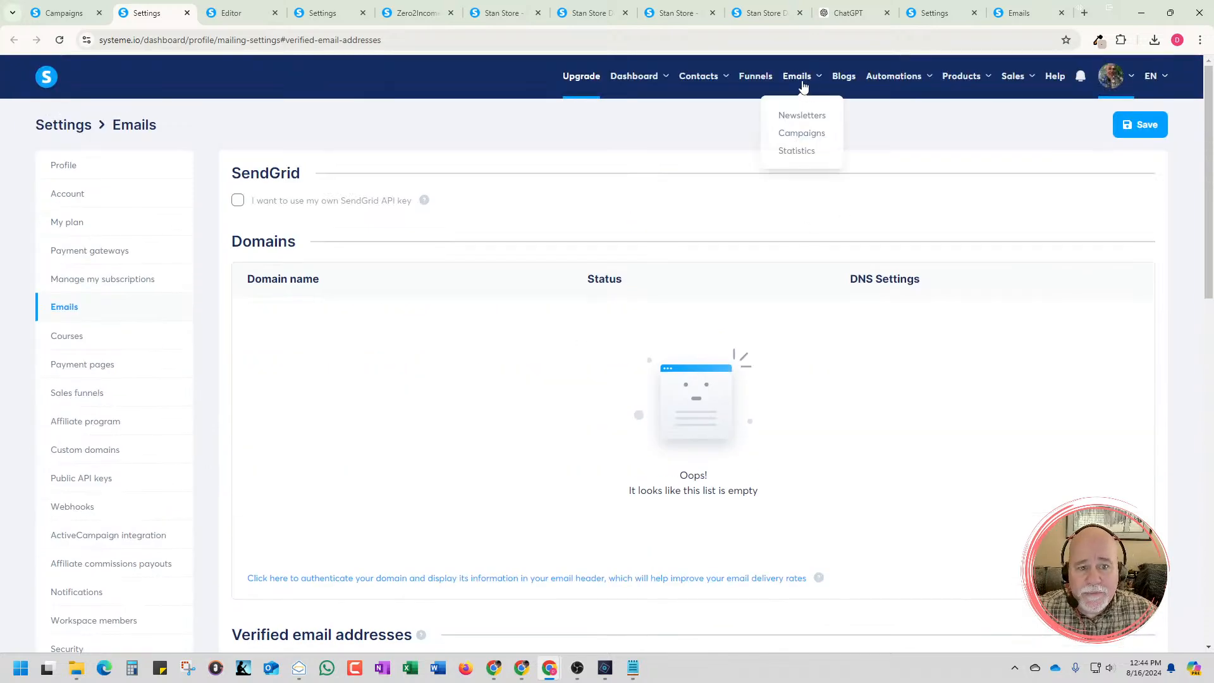
left_click(804, 133)
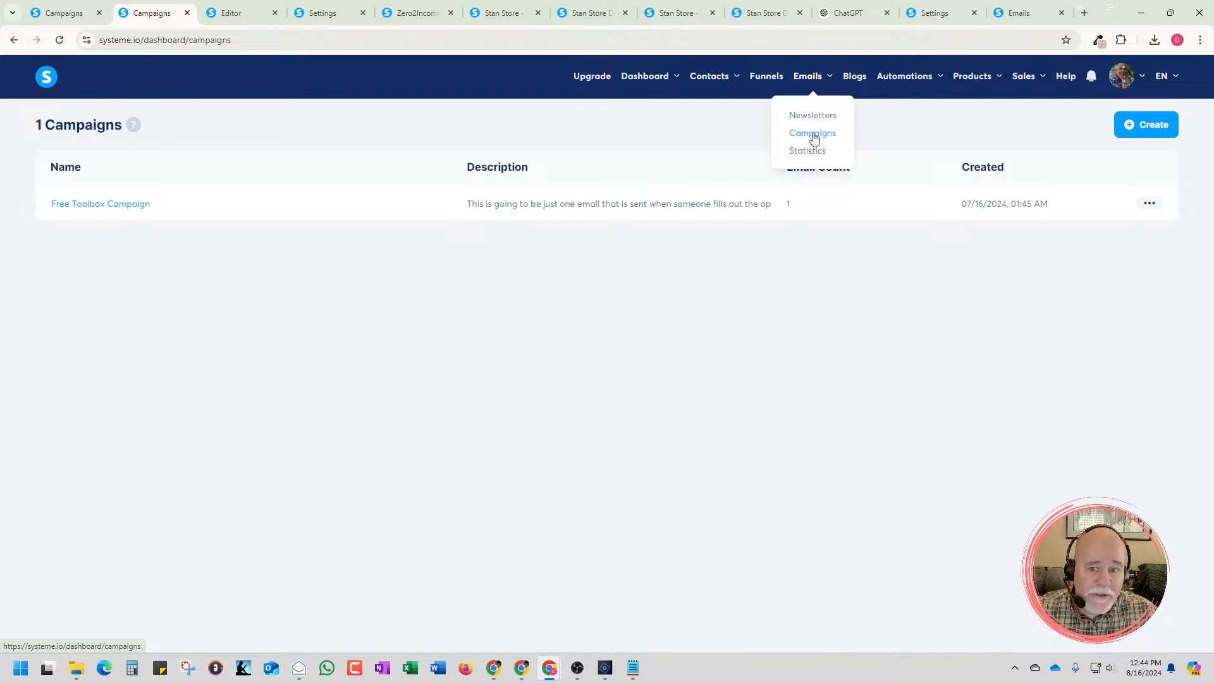
left_click(121, 205)
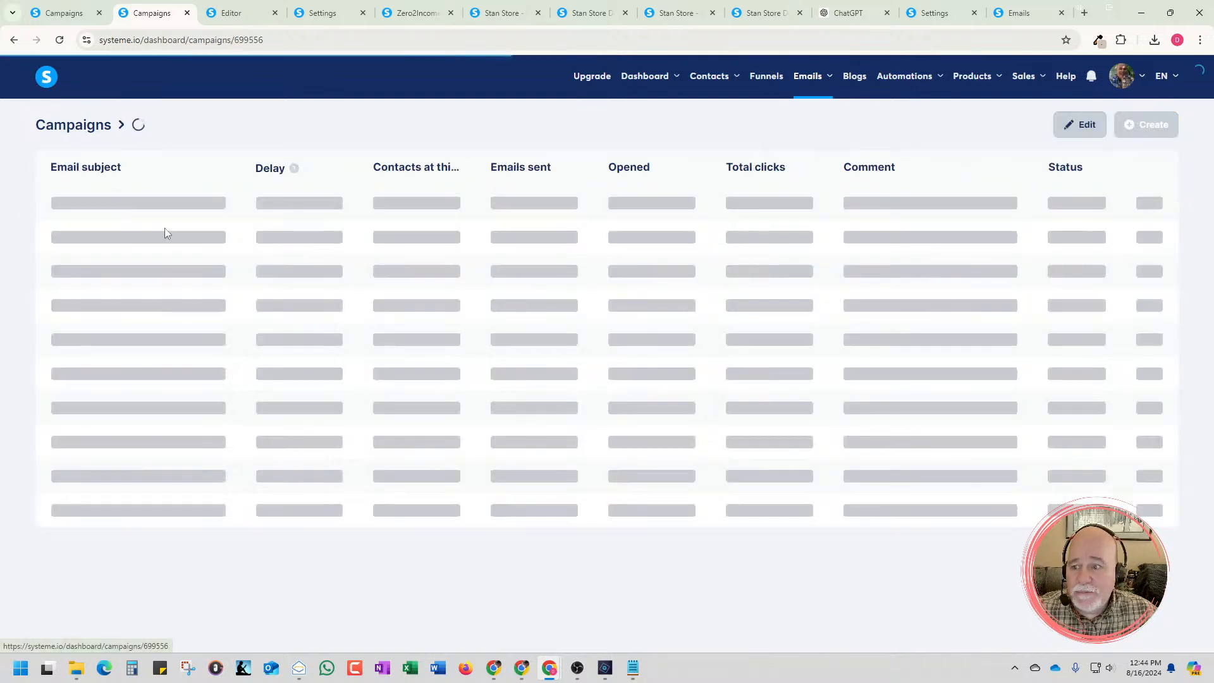
left_click(1163, 126)
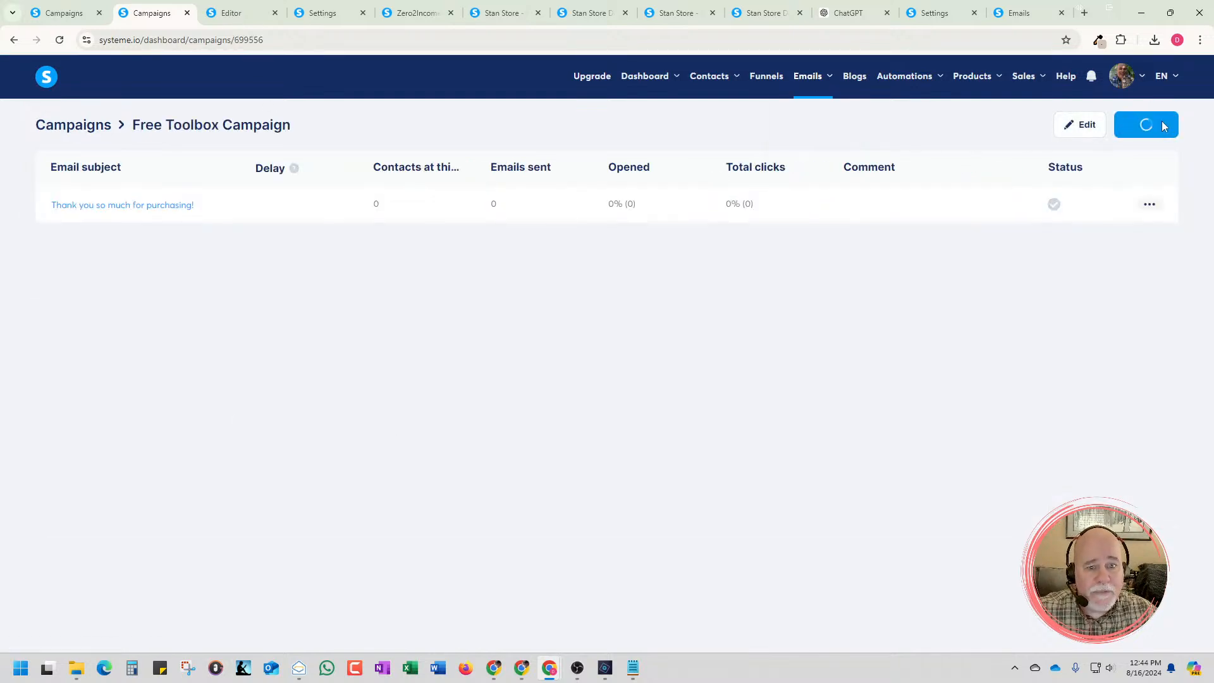
left_click(707, 397)
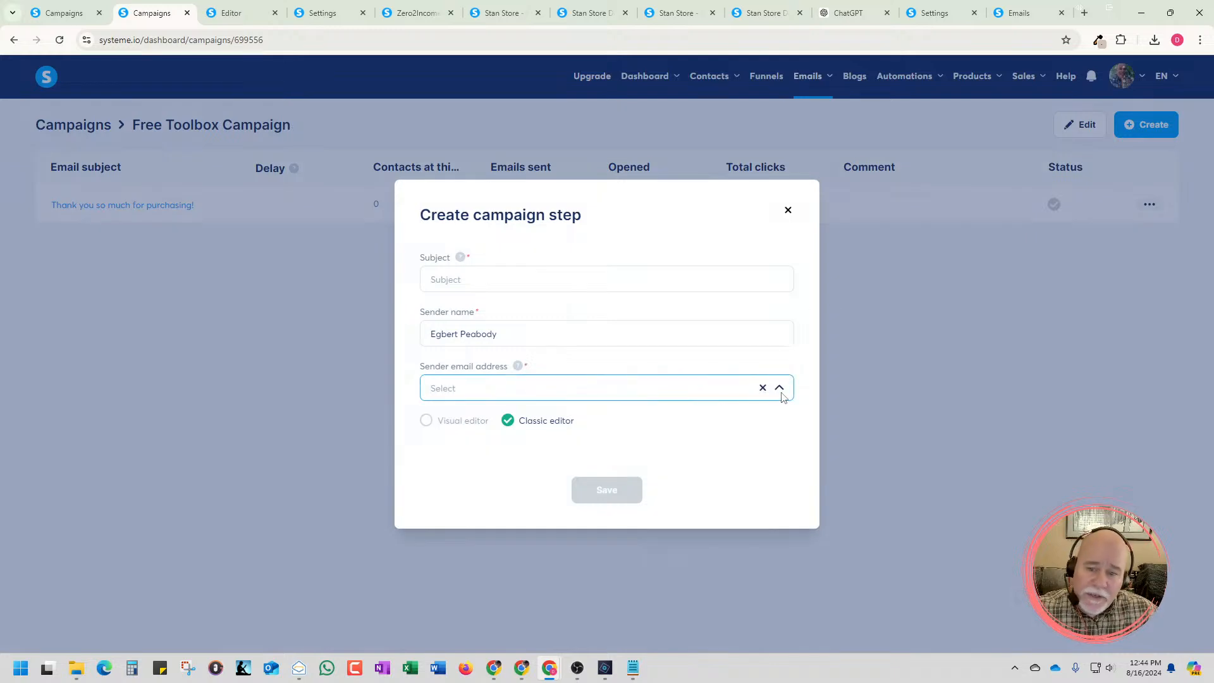
left_click(553, 285)
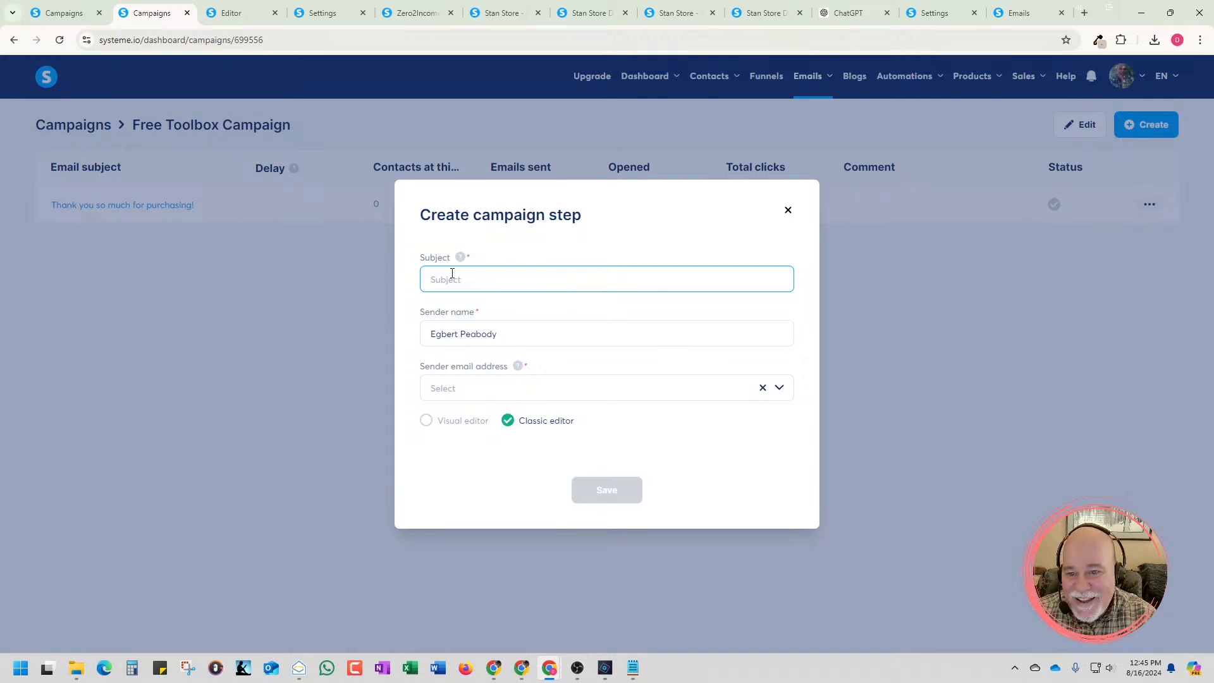
key("ctrl+v")
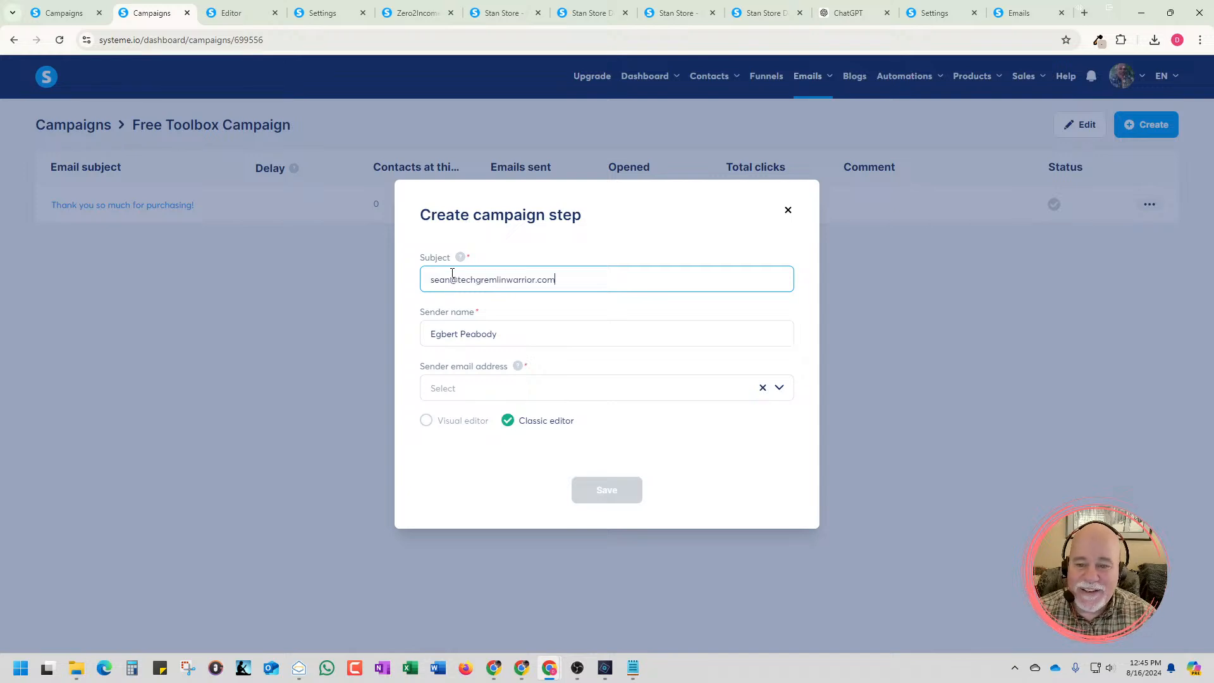
key("BackSpace")
key("BackSpace")
key("BackSpace")
key("BackSpace")
key("BackSpace")
key("BackSpace")
key("BackSpace")
key("BackSpace")
key("BackSpace")
key("BackSpace")
key("BackSpace")
key("BackSpace")
key("BackSpace")
key("BackSpace")
key("BackSpace")
key("BackSpace")
key("BackSpace")
key("BackSpace")
key("BackSpace")
key("BackSpace")
key("BackSpace")
key("BackSpace")
key("BackSpace")
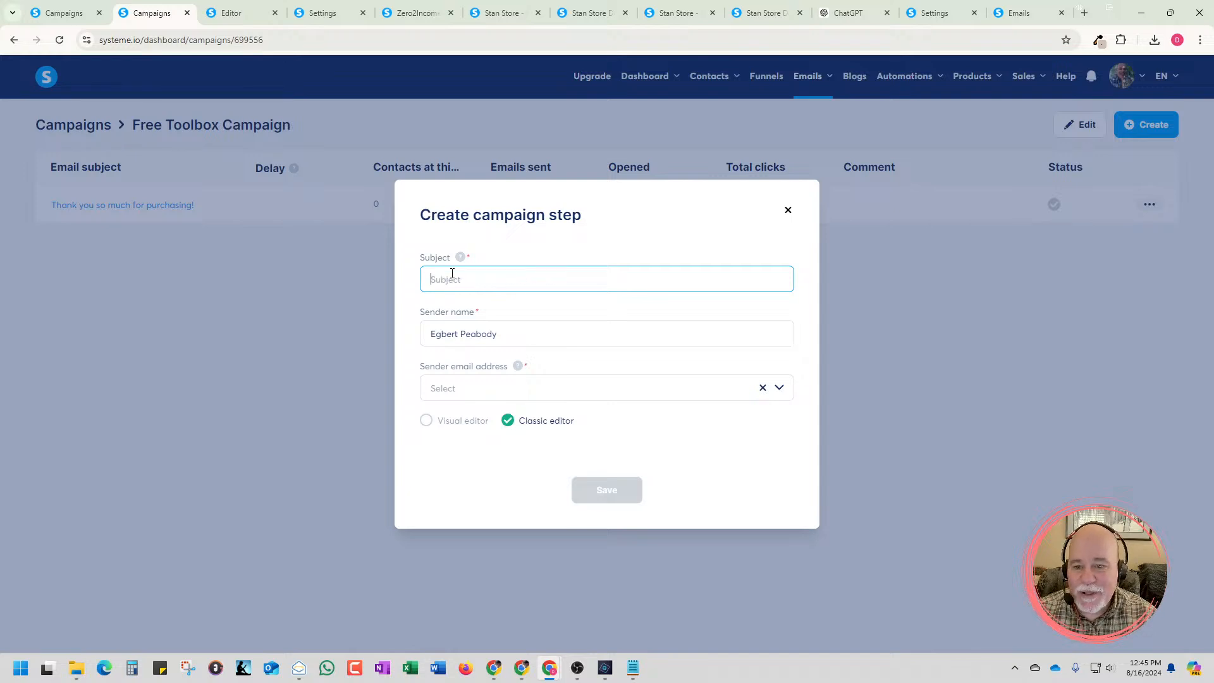
Replace the sender name with the sender's first name, recheck the sender email choices and dismiss the campaign step form
key("Tab")
type("Sean")
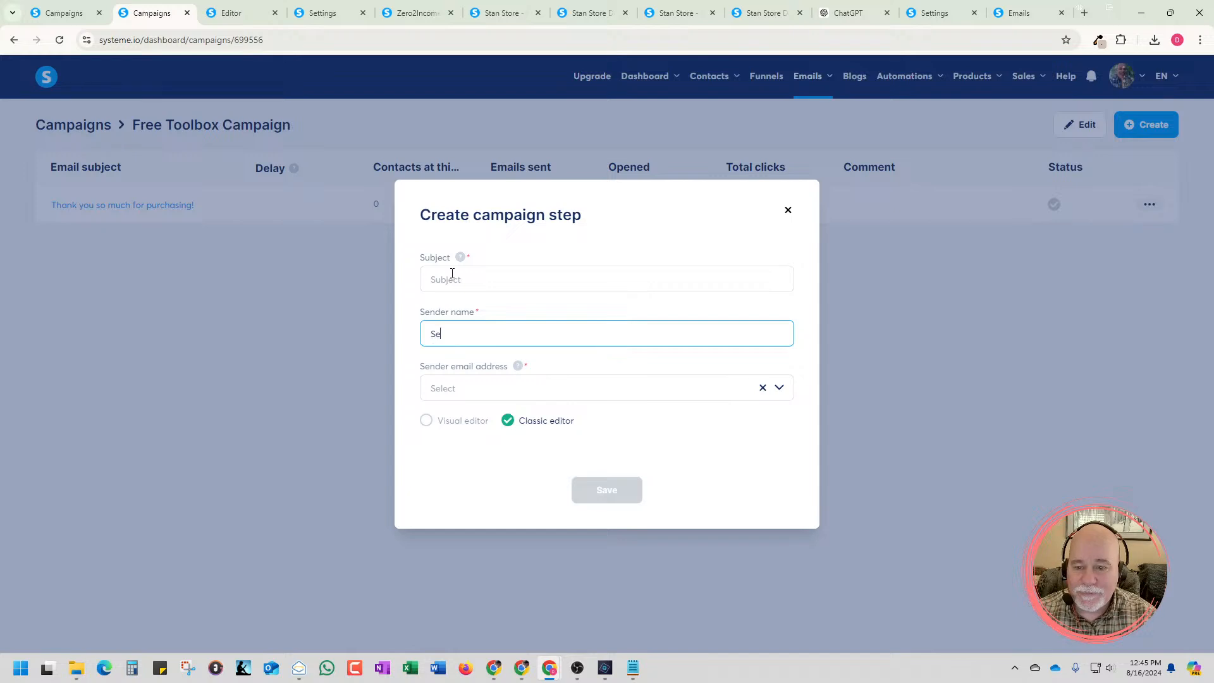
key("Tab")
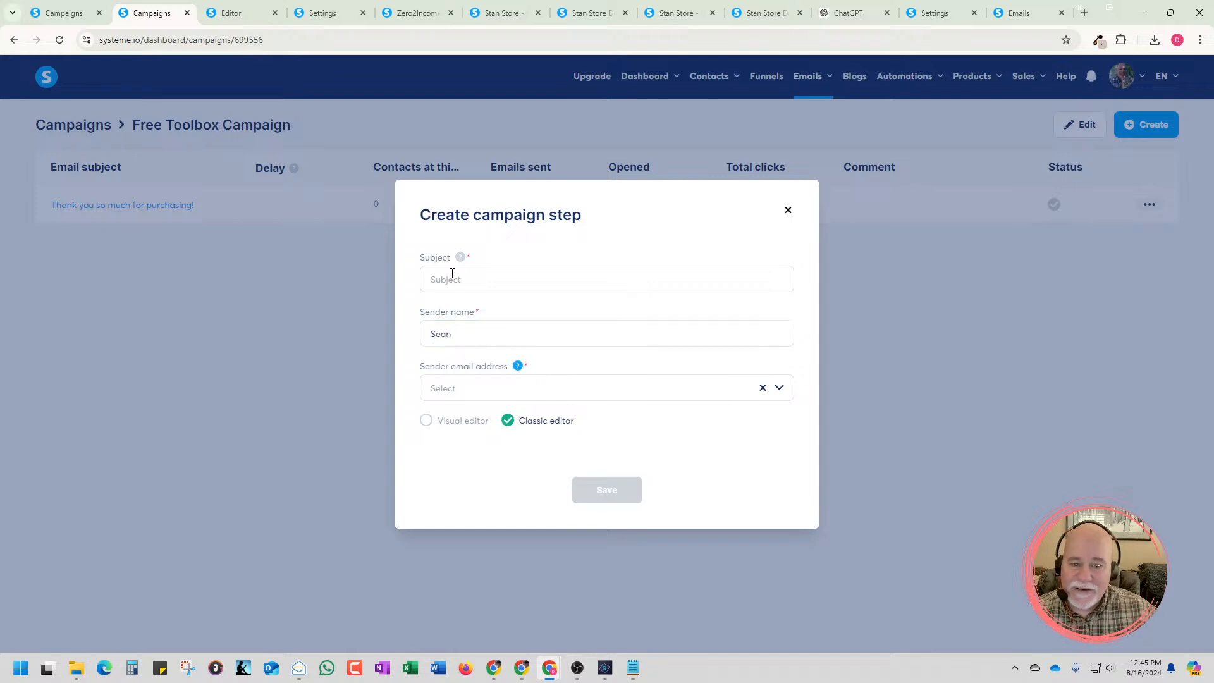
left_click(781, 390)
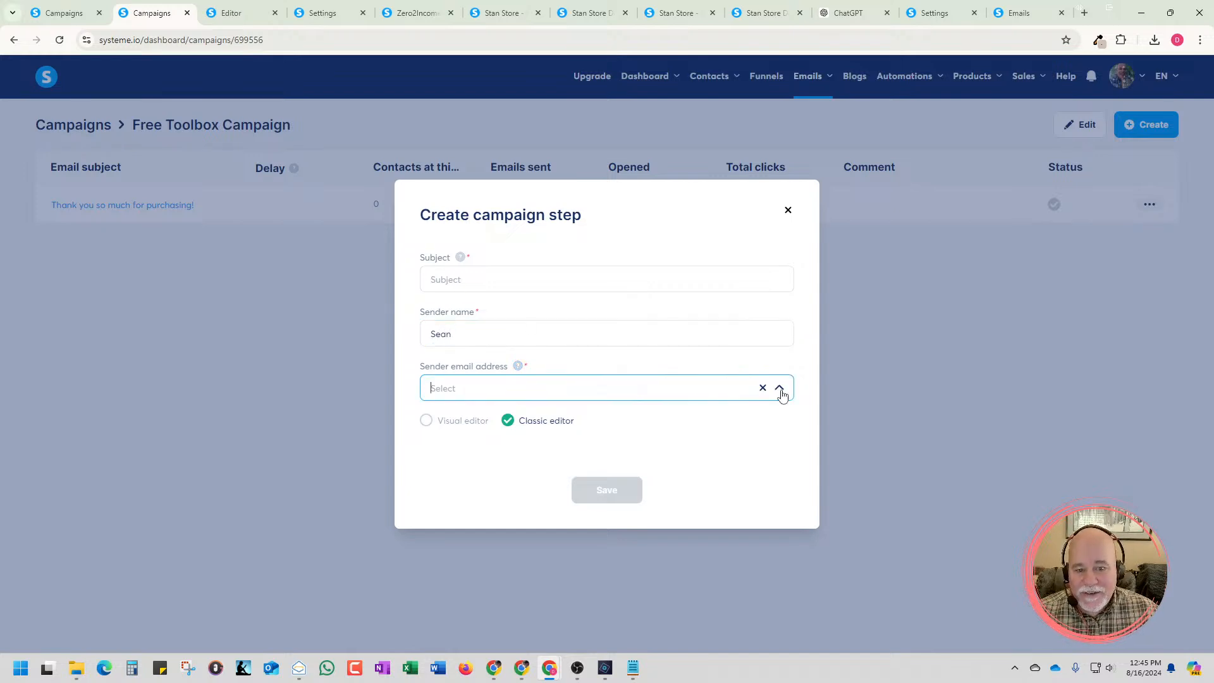
left_click(780, 391)
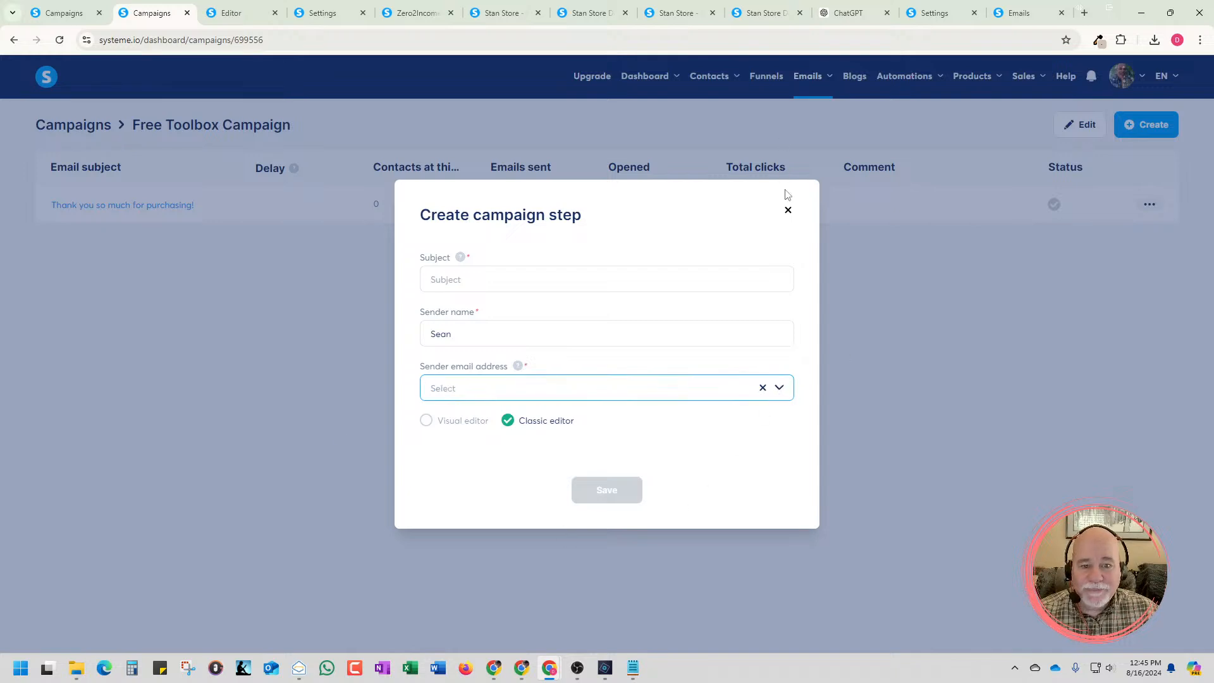
left_click(788, 209)
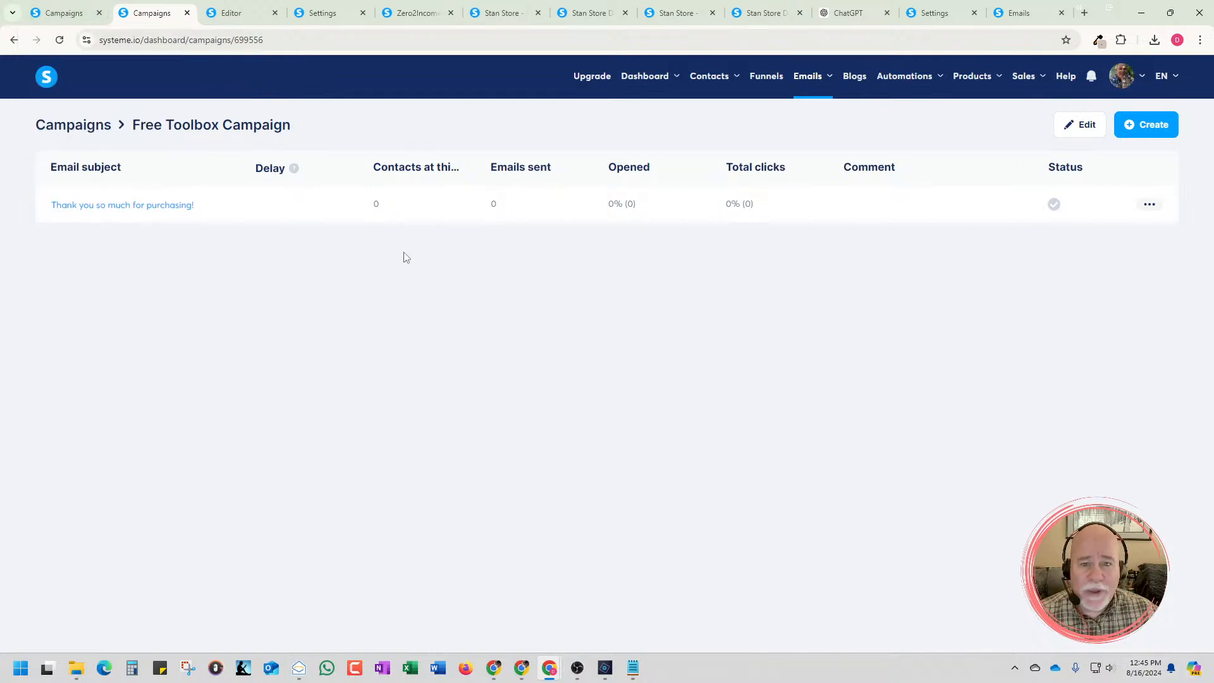
Open the email section of the account settings and go to its domain authentication area
left_click(63, 13)
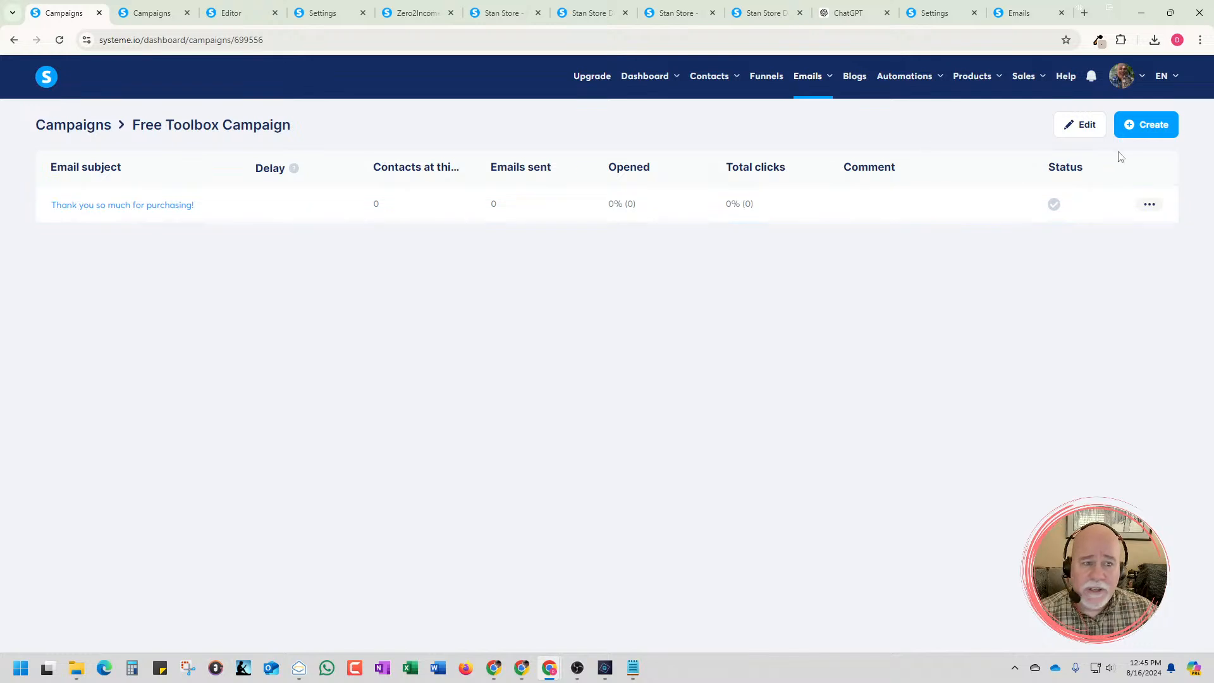
left_click(1144, 83)
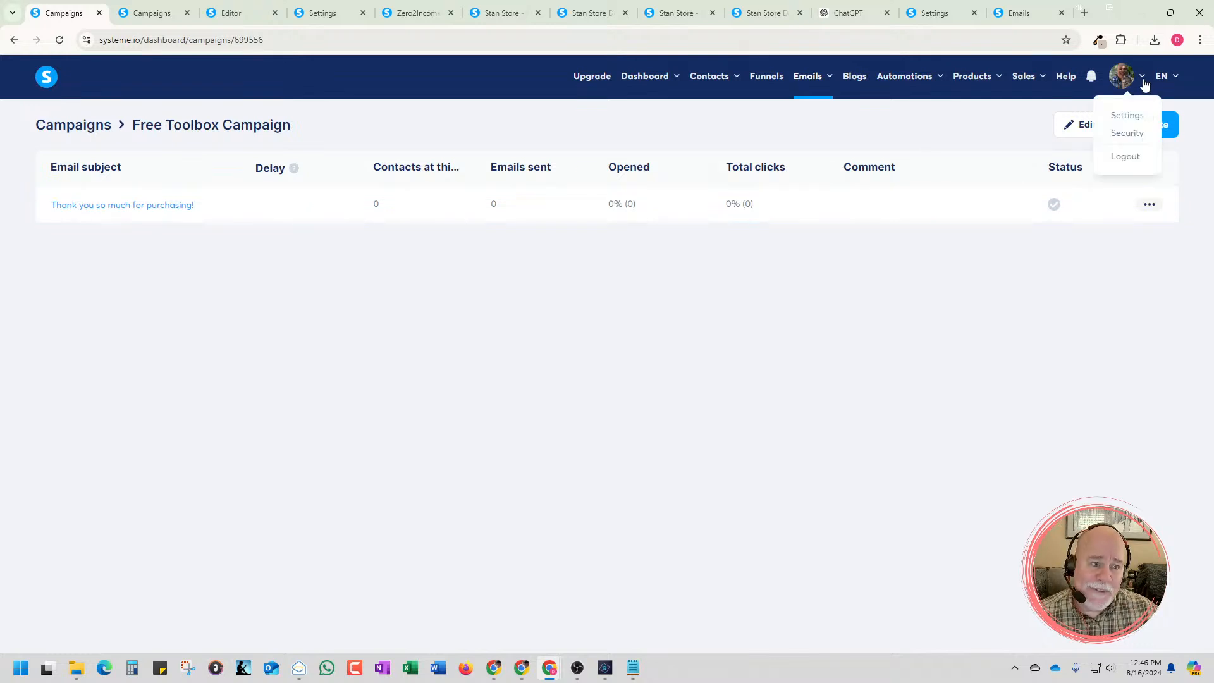
left_click(1127, 115)
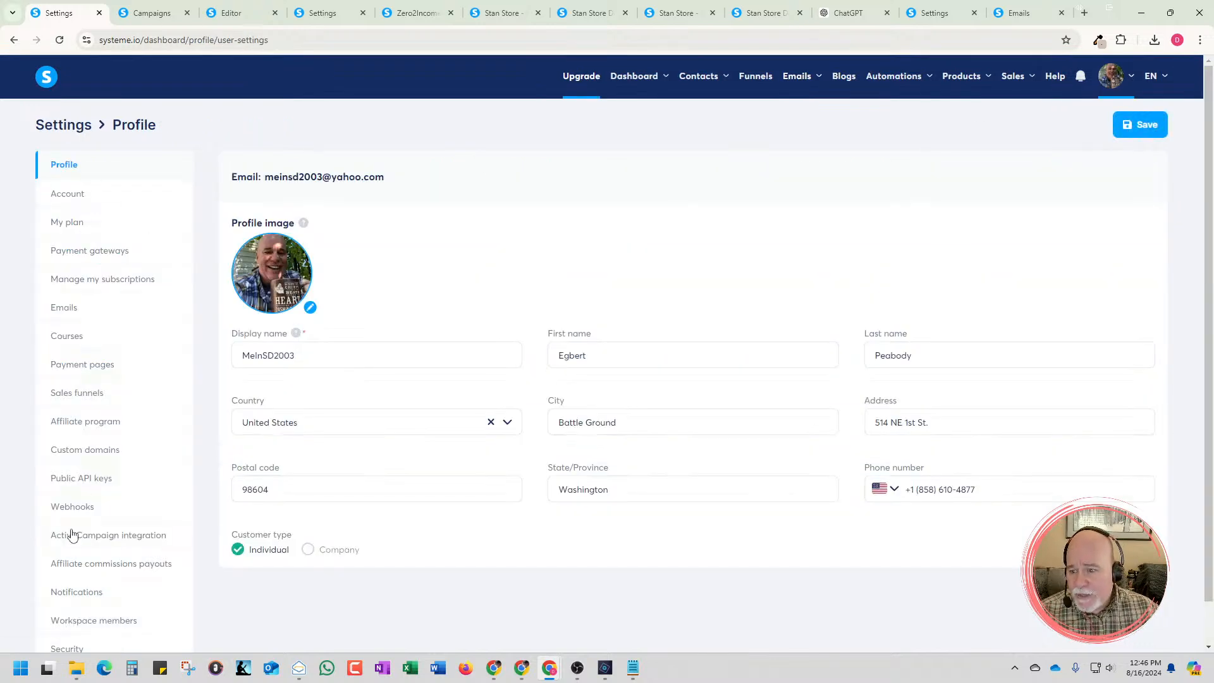
left_click(66, 309)
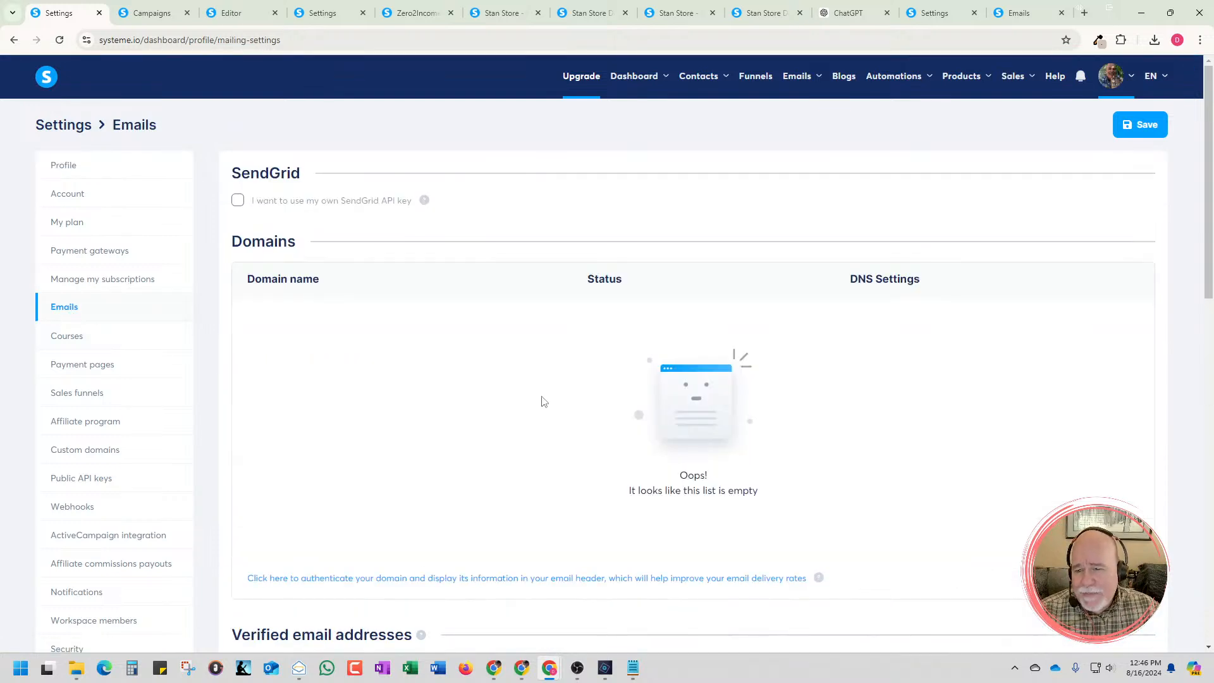
scroll(484, 359, "down", 2)
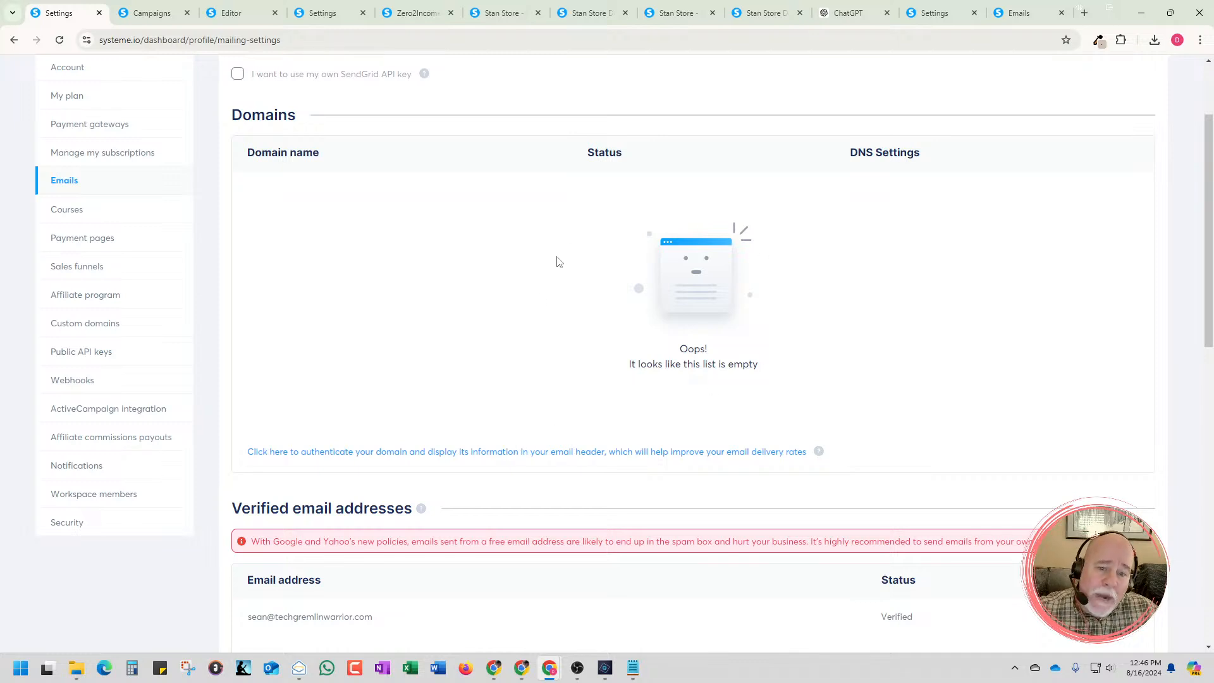
Set up domain authentication for techgremlinwarriror.com and save it
left_click(782, 454)
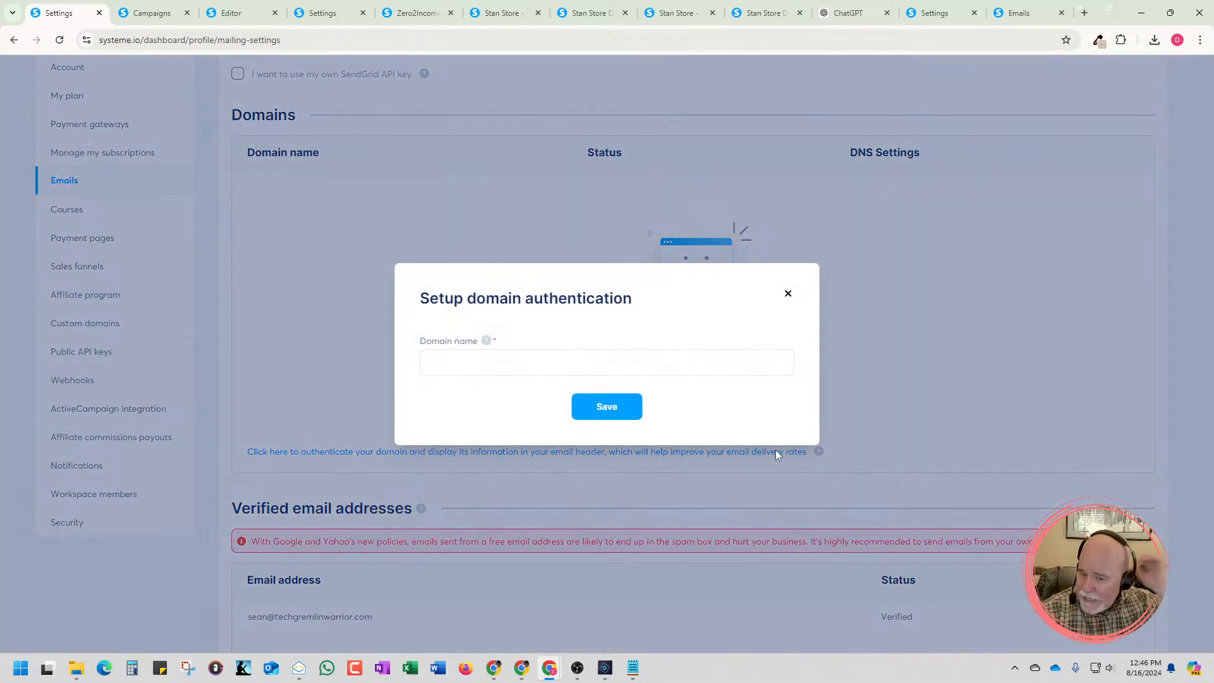
left_click(720, 371)
type("techgrem")
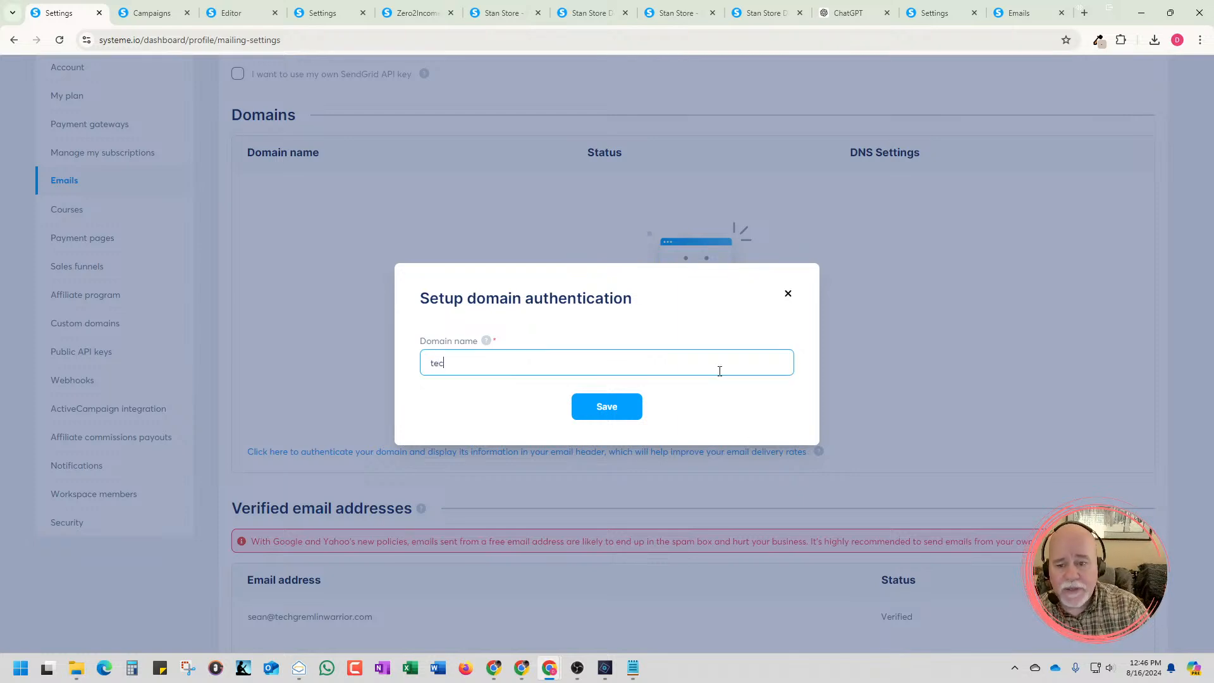
key("BackSpace")
key("BackSpace")
type("em")
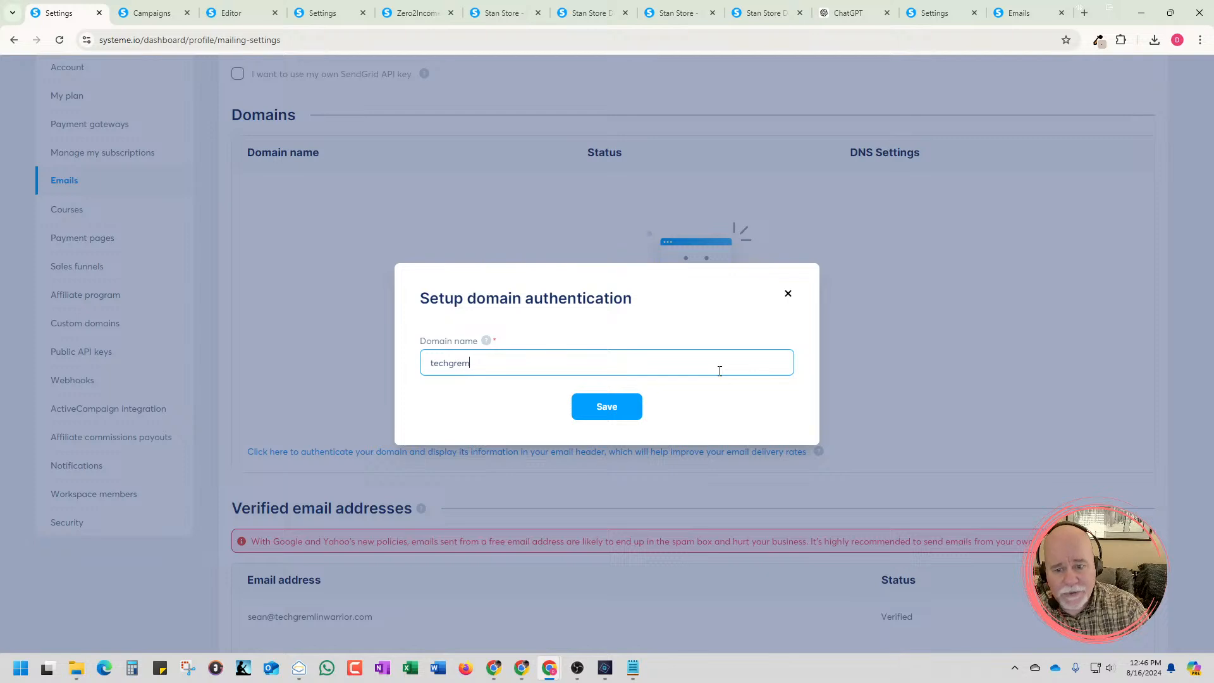
type("linwa")
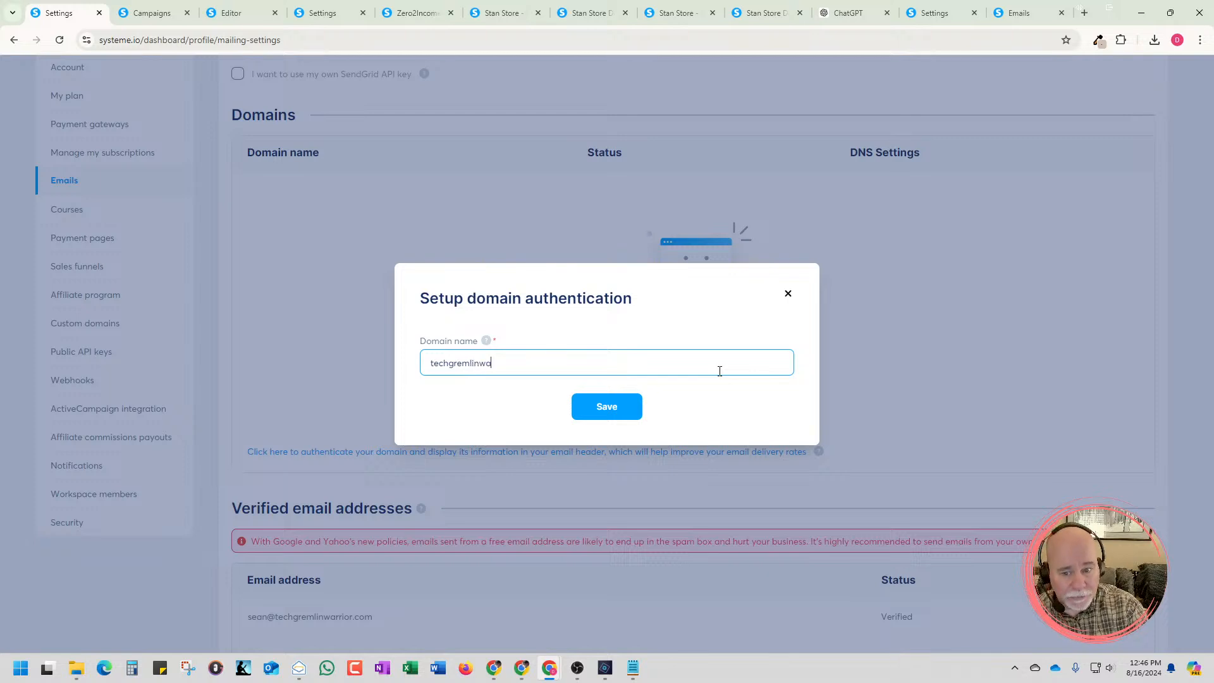
type("rriror.com")
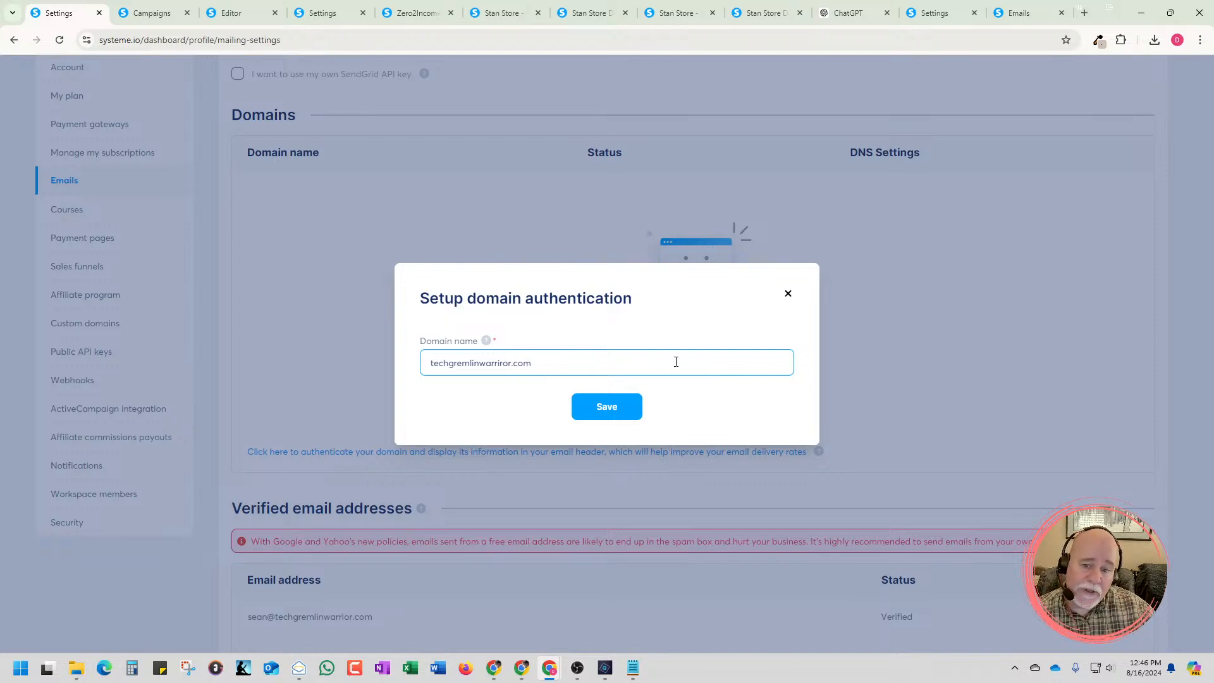
left_click(608, 416)
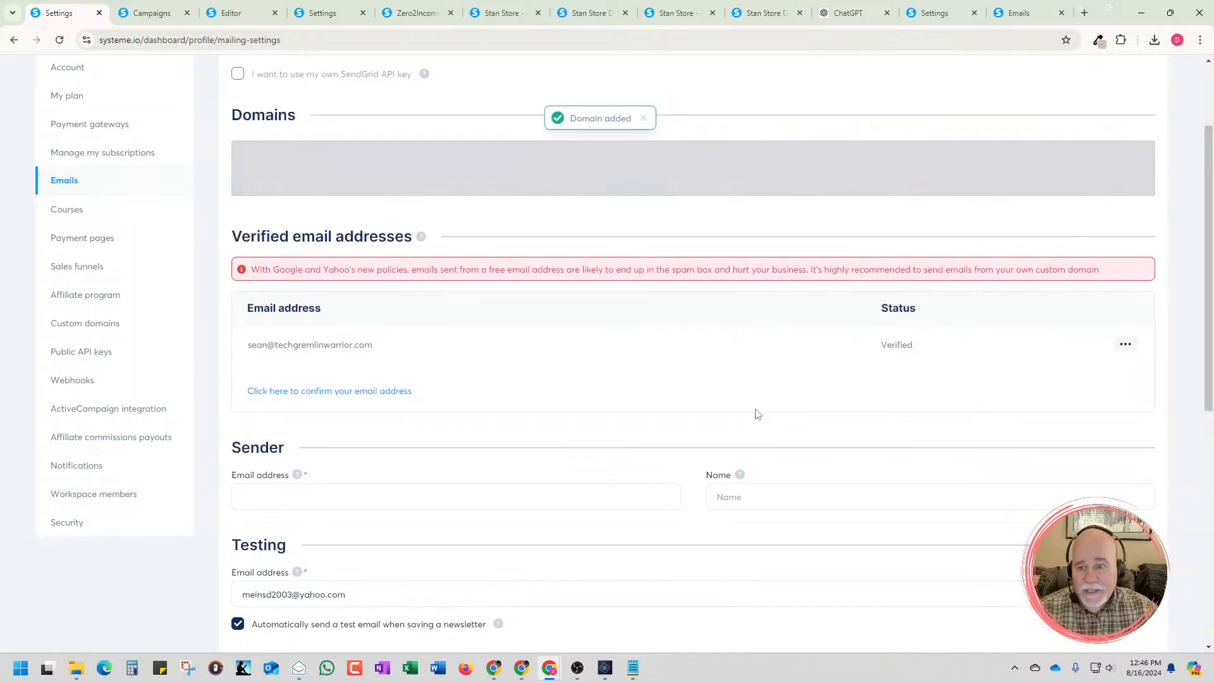
Refresh the email settings, inspect the DNS authentication records of the added domain and review the verified email addresses
scroll(631, 135, "up", 2)
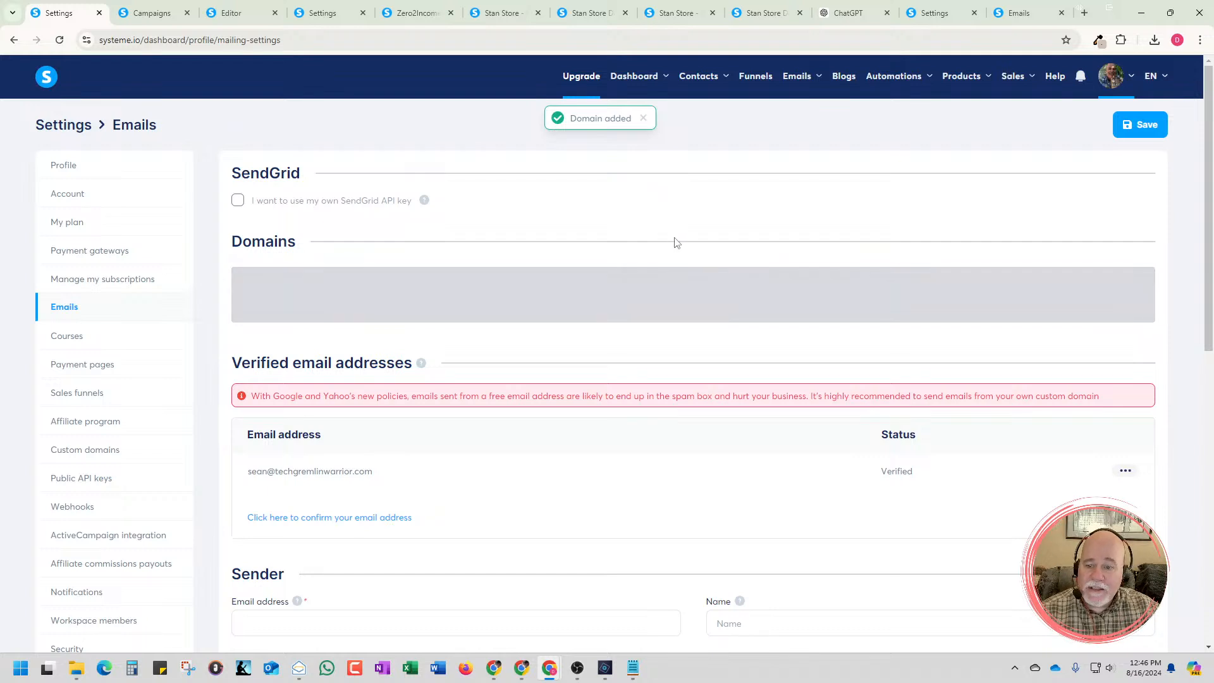
scroll(675, 243, "down", 2)
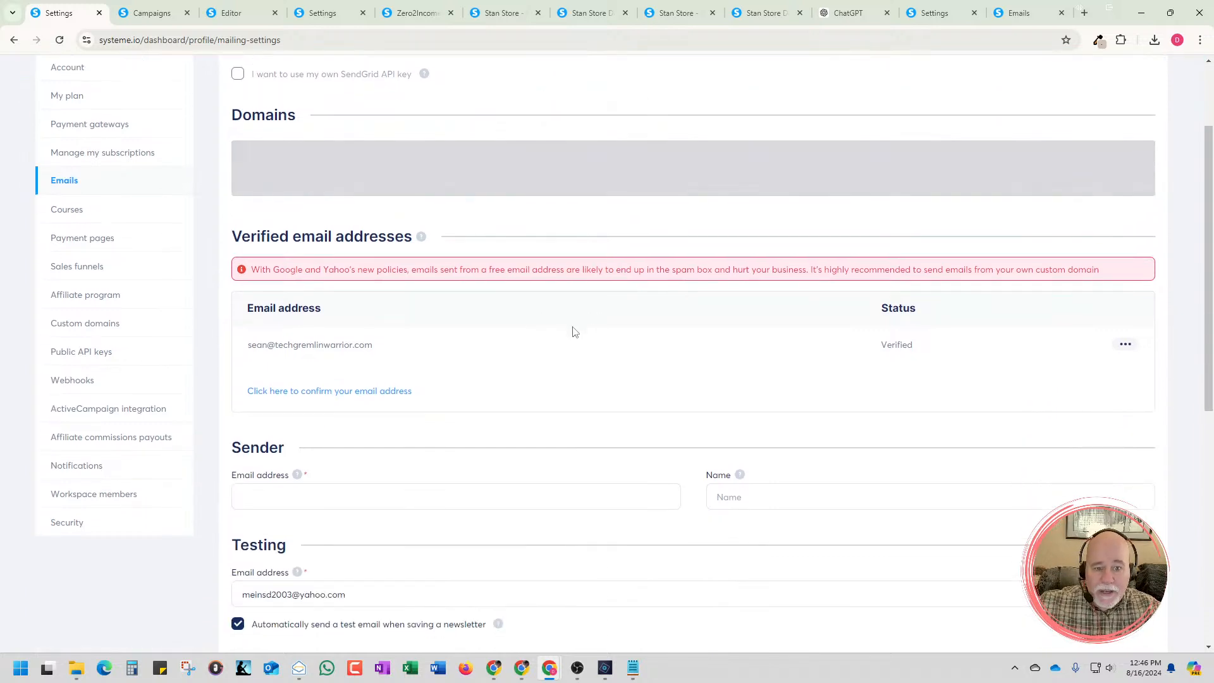
scroll(573, 326, "up", 2)
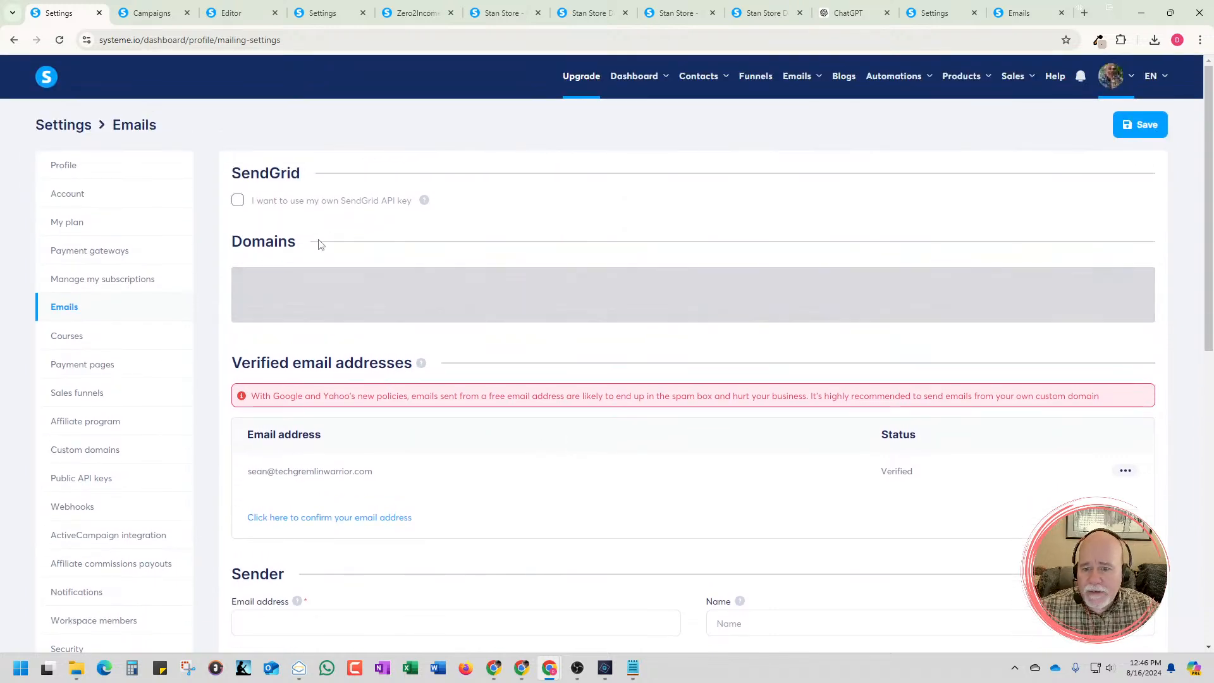
left_click(60, 41)
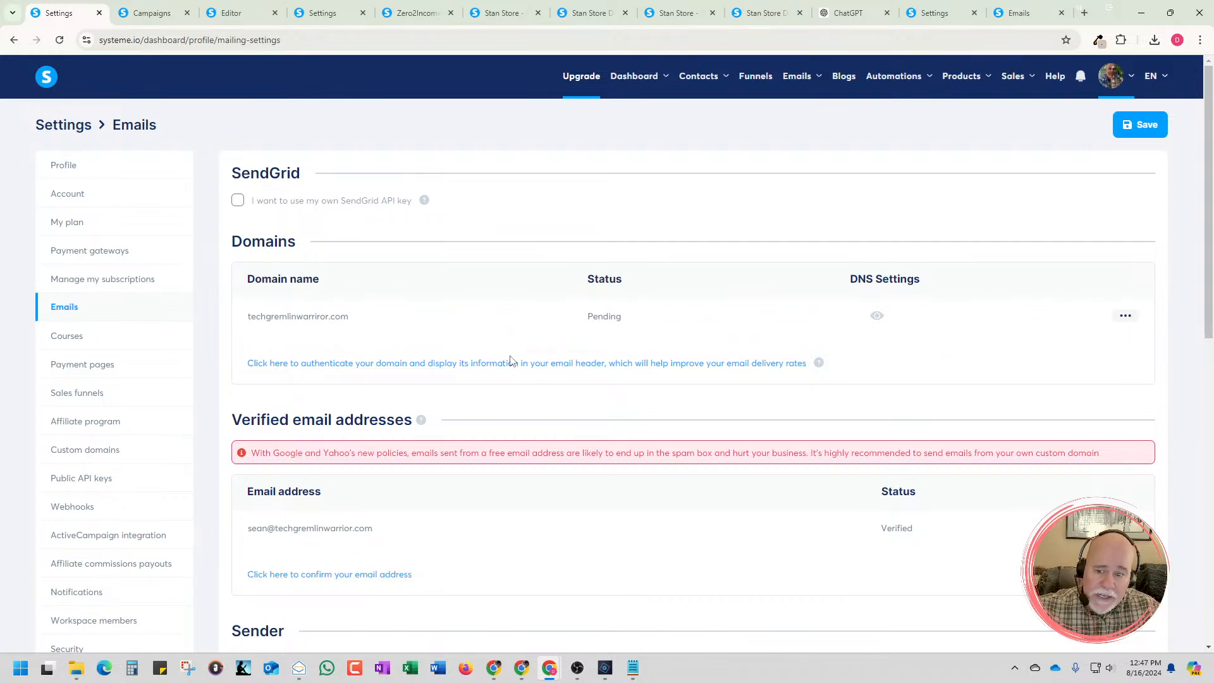
left_click(877, 316)
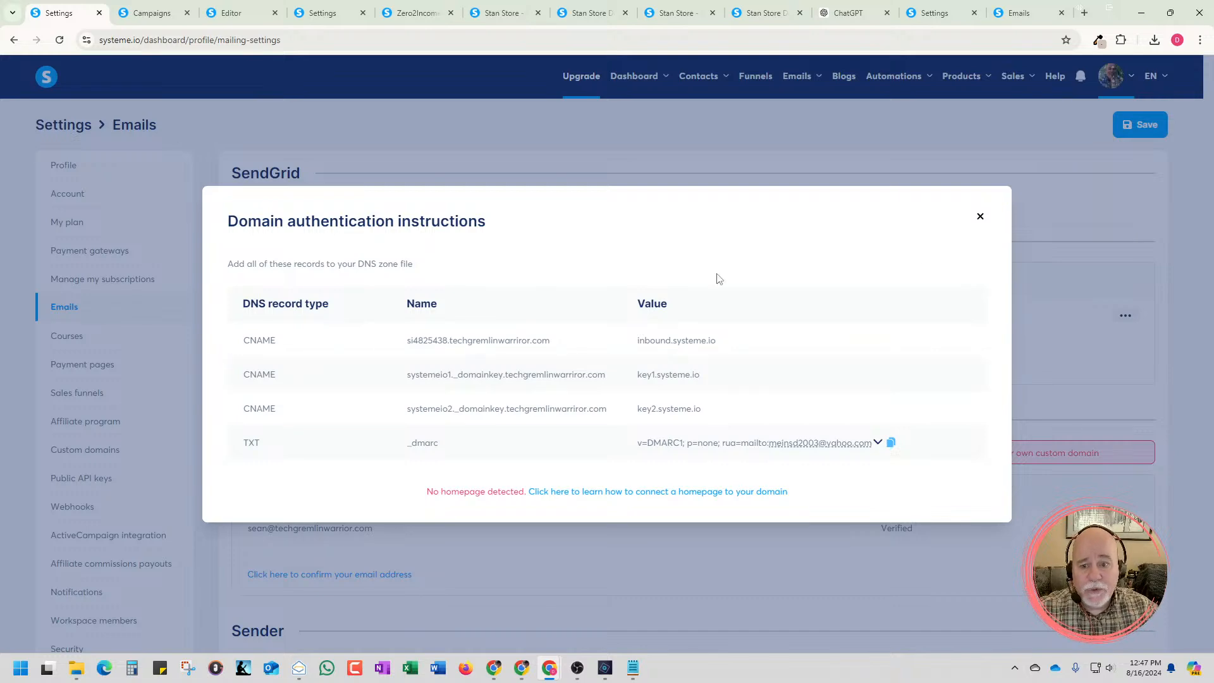
left_click(981, 217)
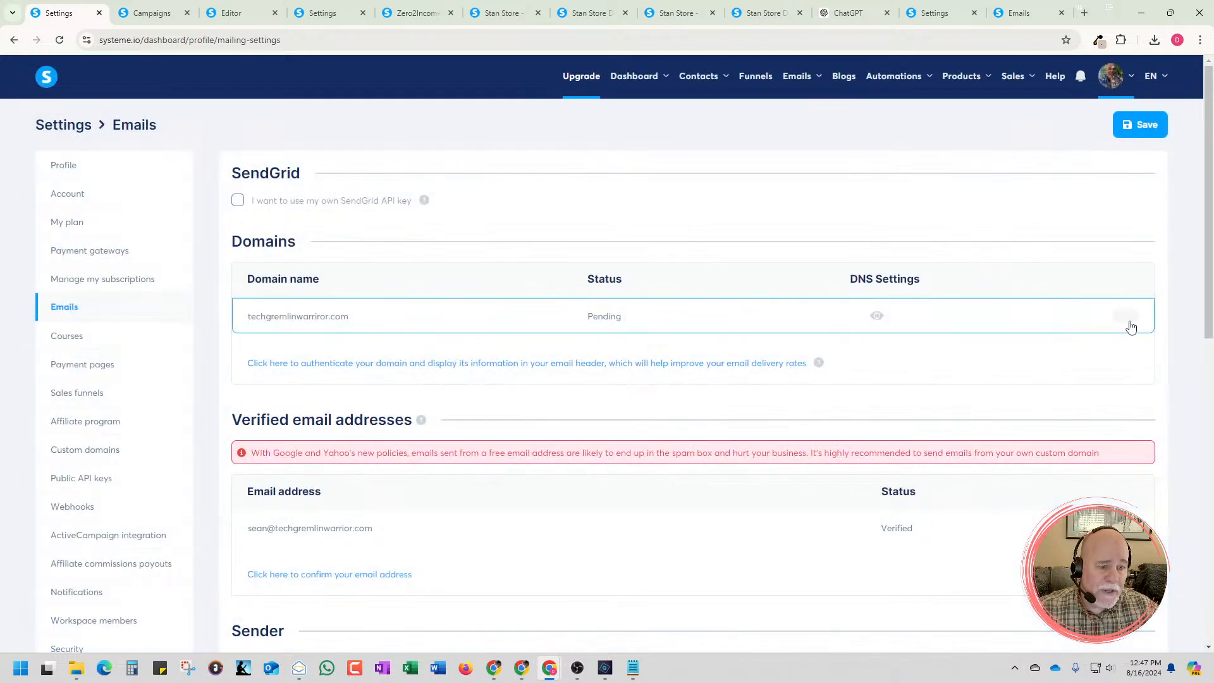
scroll(745, 423, "down", 4)
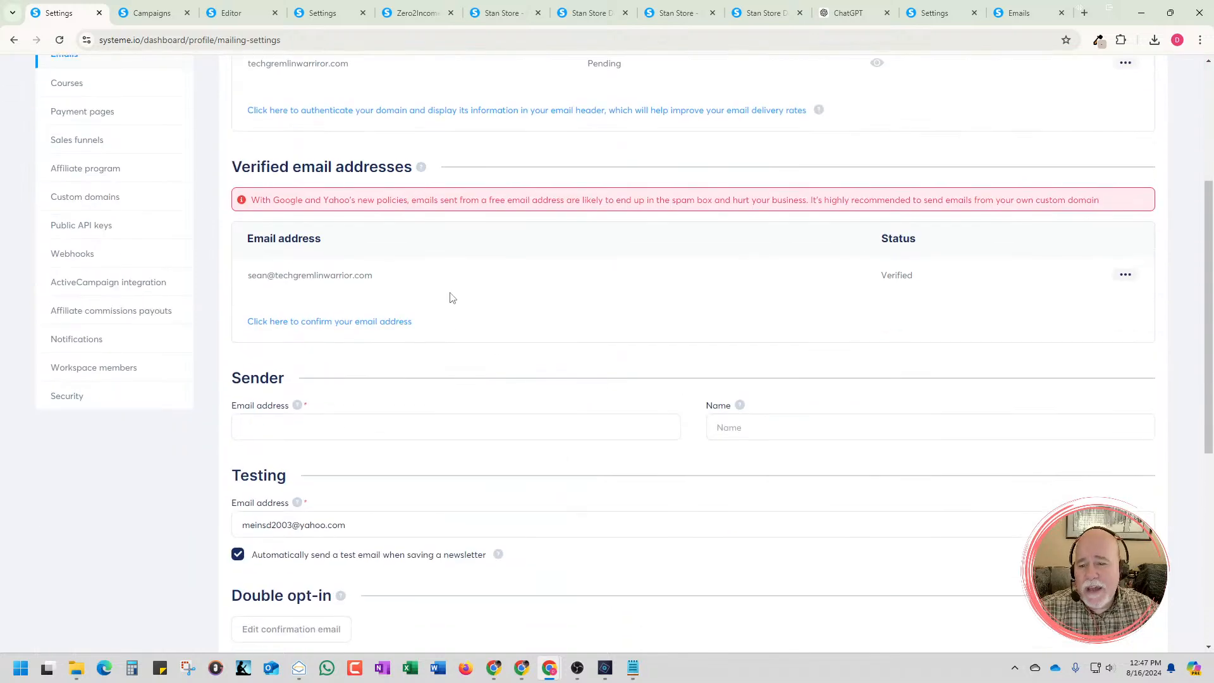
Enter the verified custom-domain email address as the account's sender email address
scroll(451, 299, "down", 1)
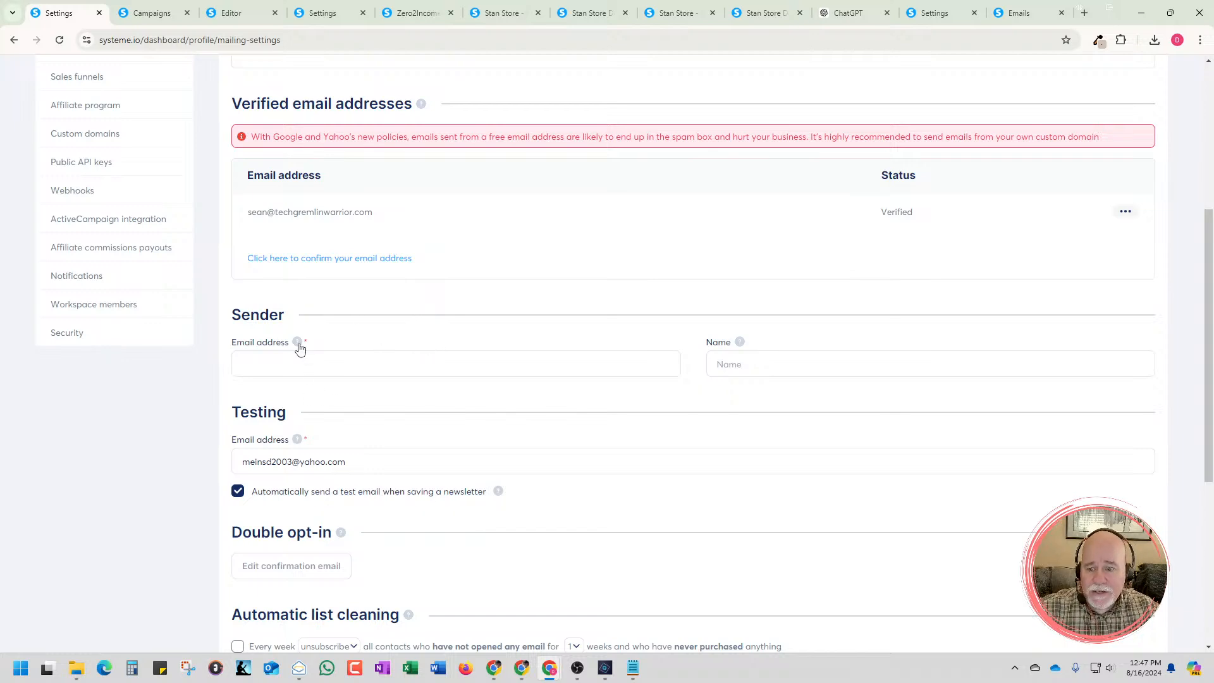
mouse_move(299, 347)
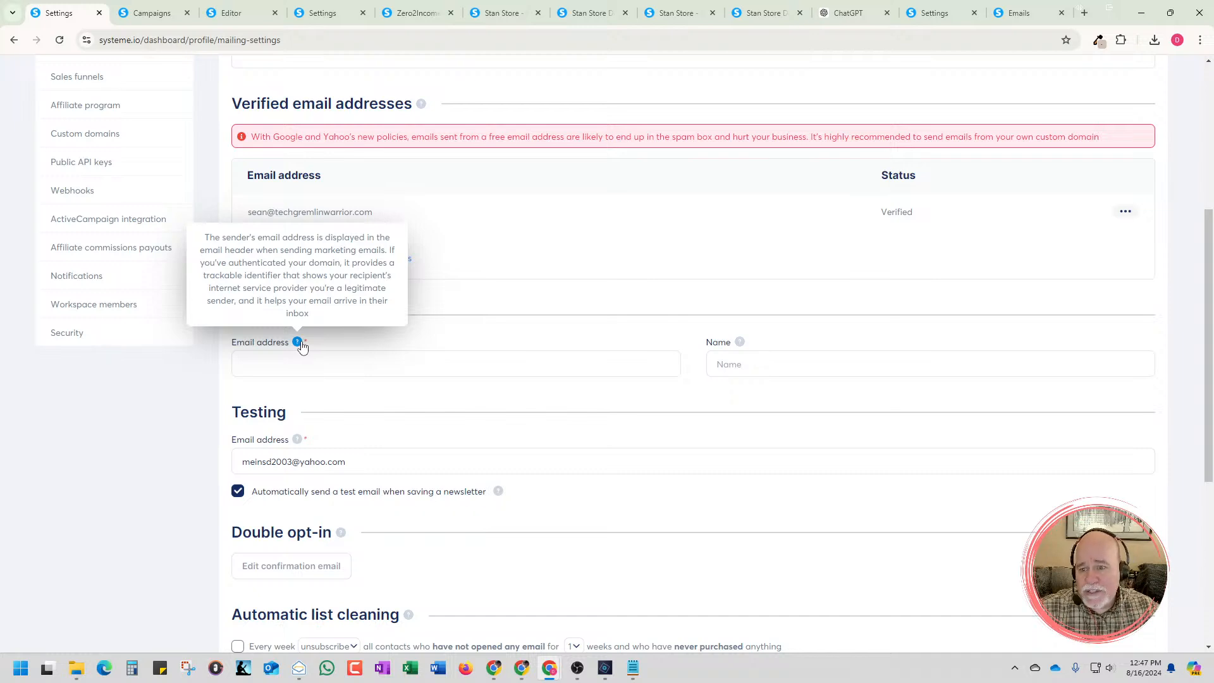
left_click(335, 362)
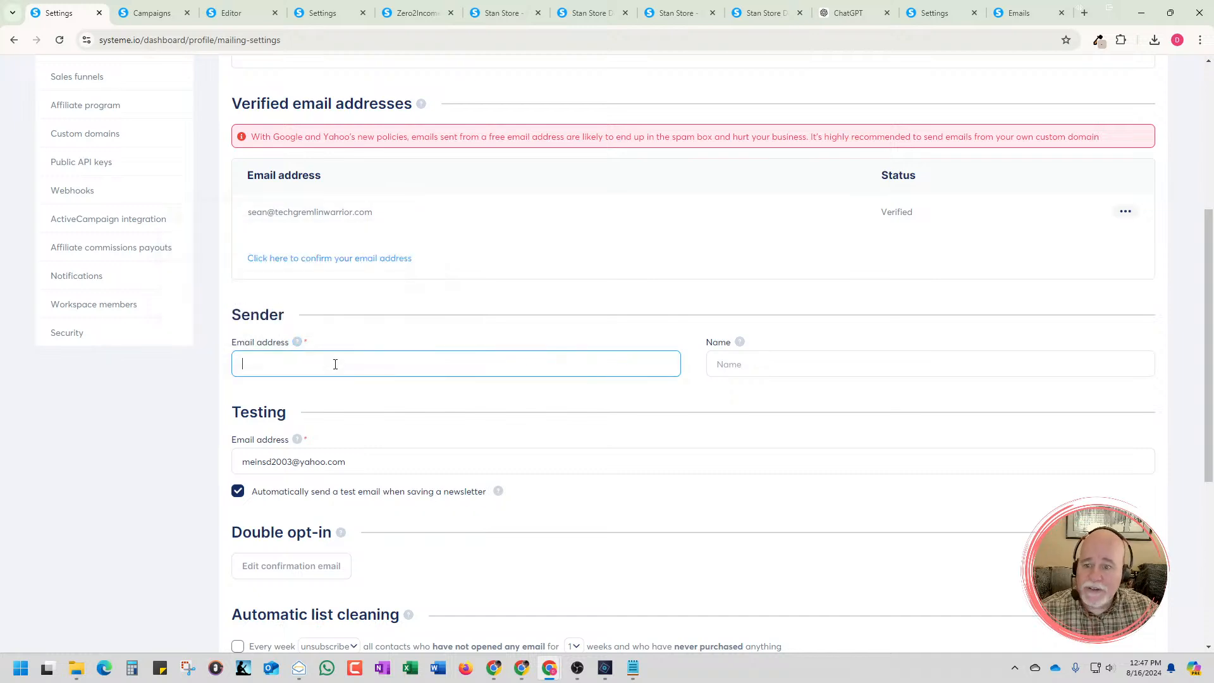
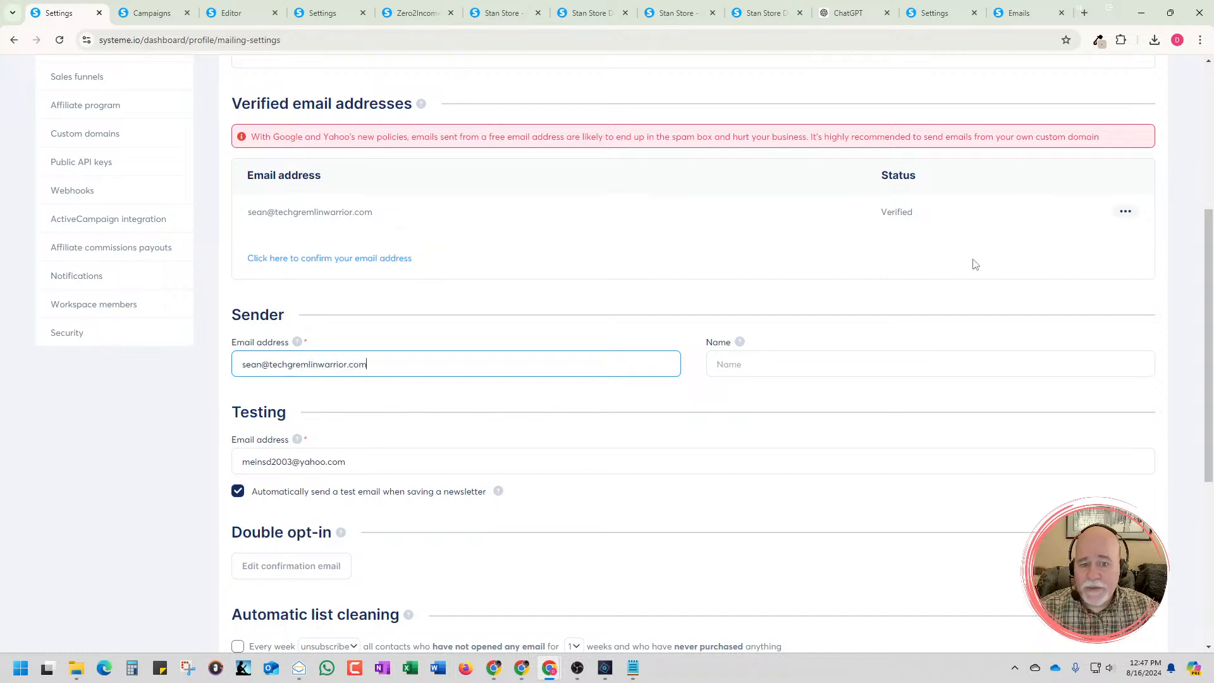
Enter the sender's full name beside the sender email address and try to save the email settings
left_click(901, 357)
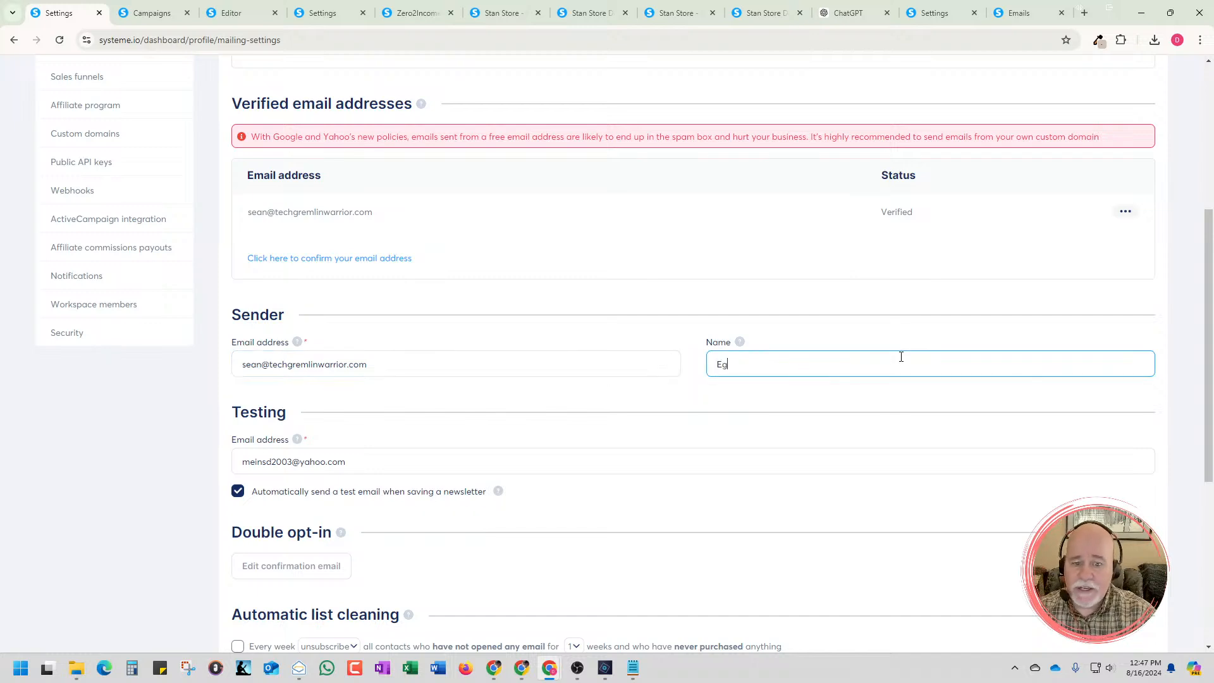
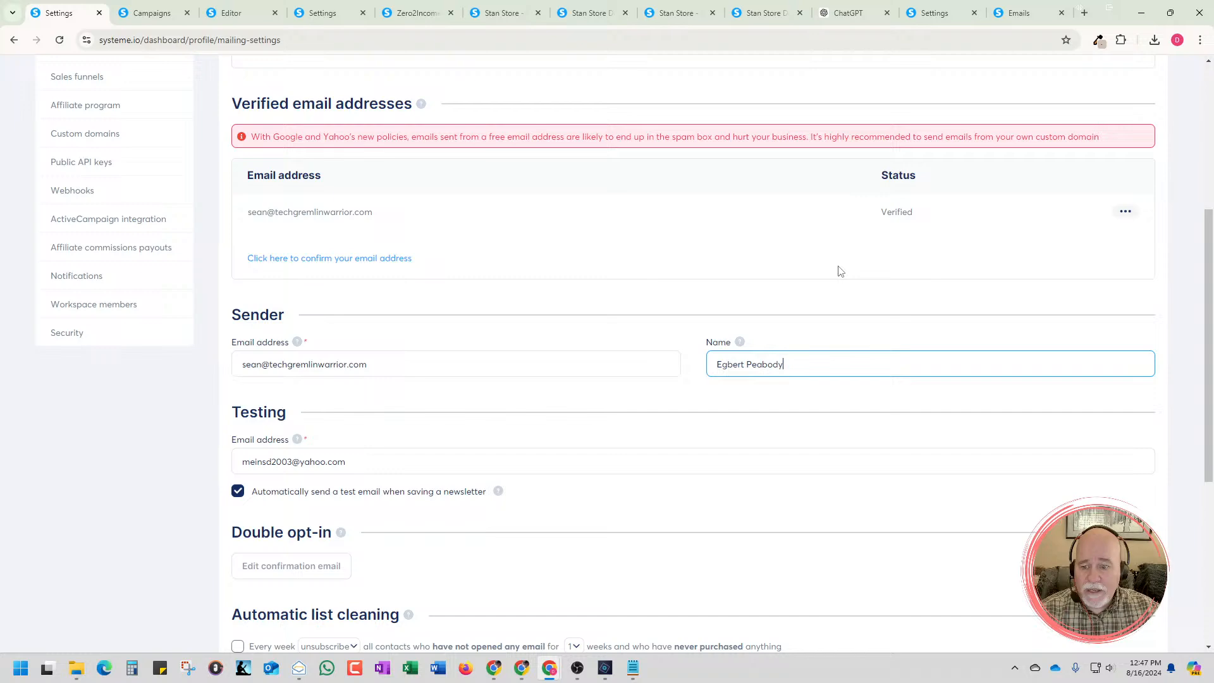
scroll(840, 271, "down", 5)
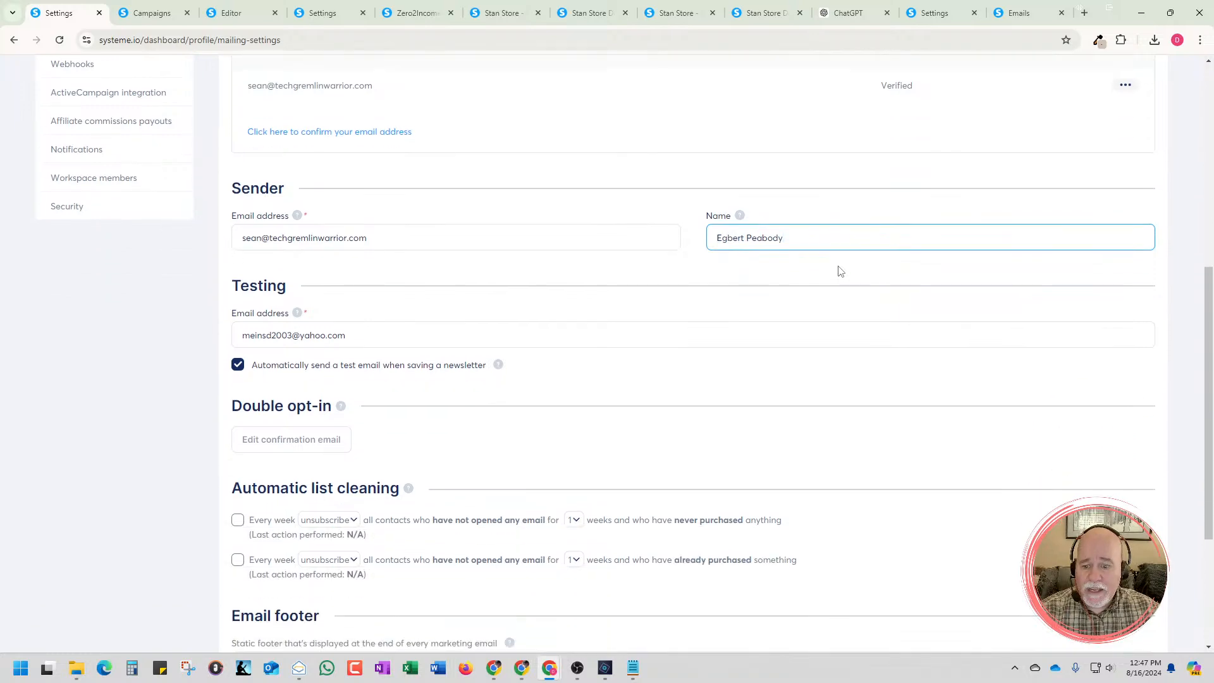
scroll(840, 271, "up", 10)
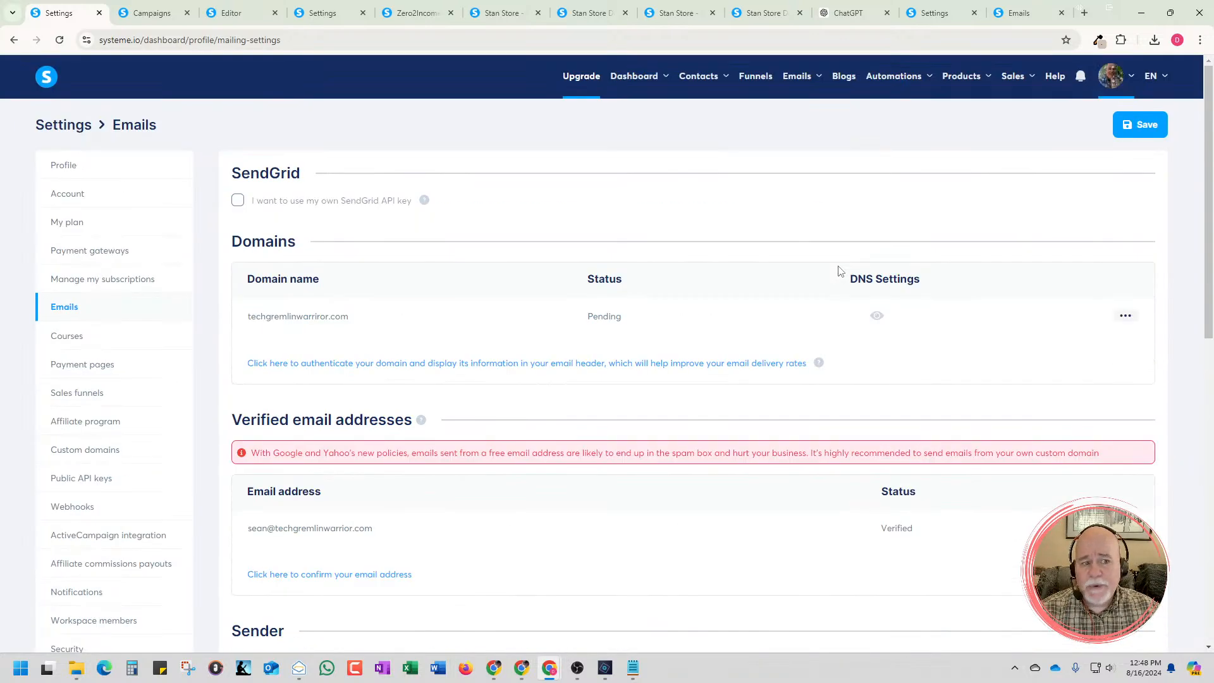
left_click(1149, 126)
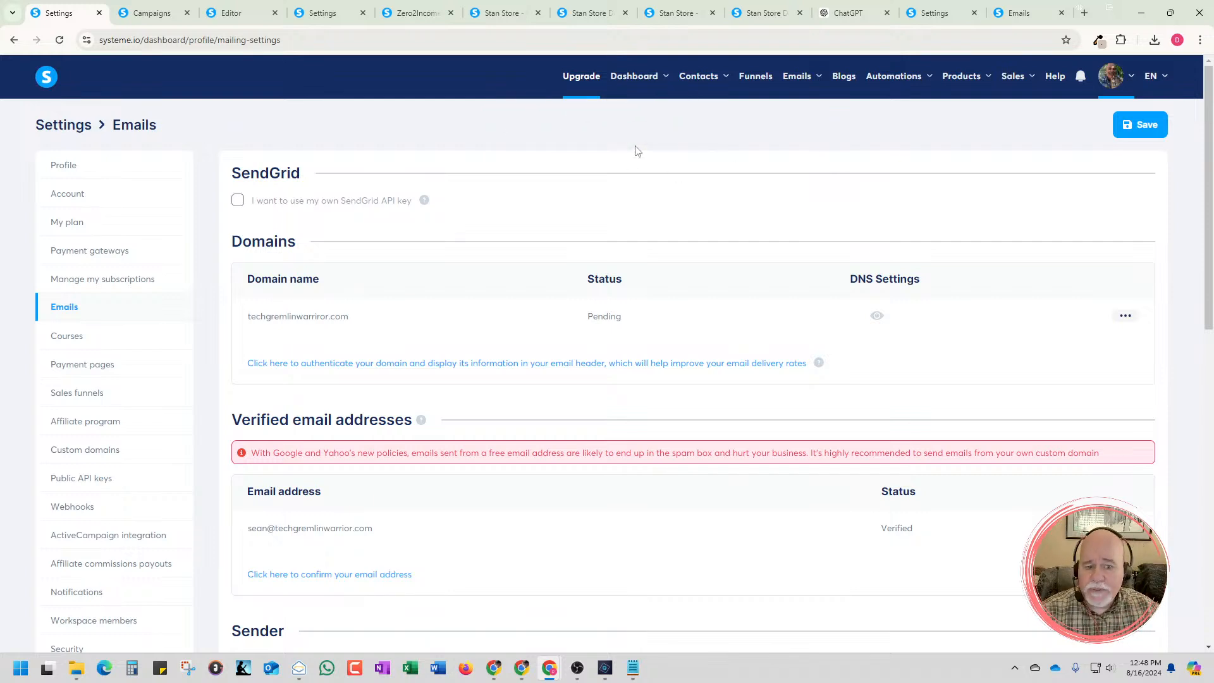
Review the domain, verified address and sender sections, and clear the sender email address
scroll(838, 190, "down", 3)
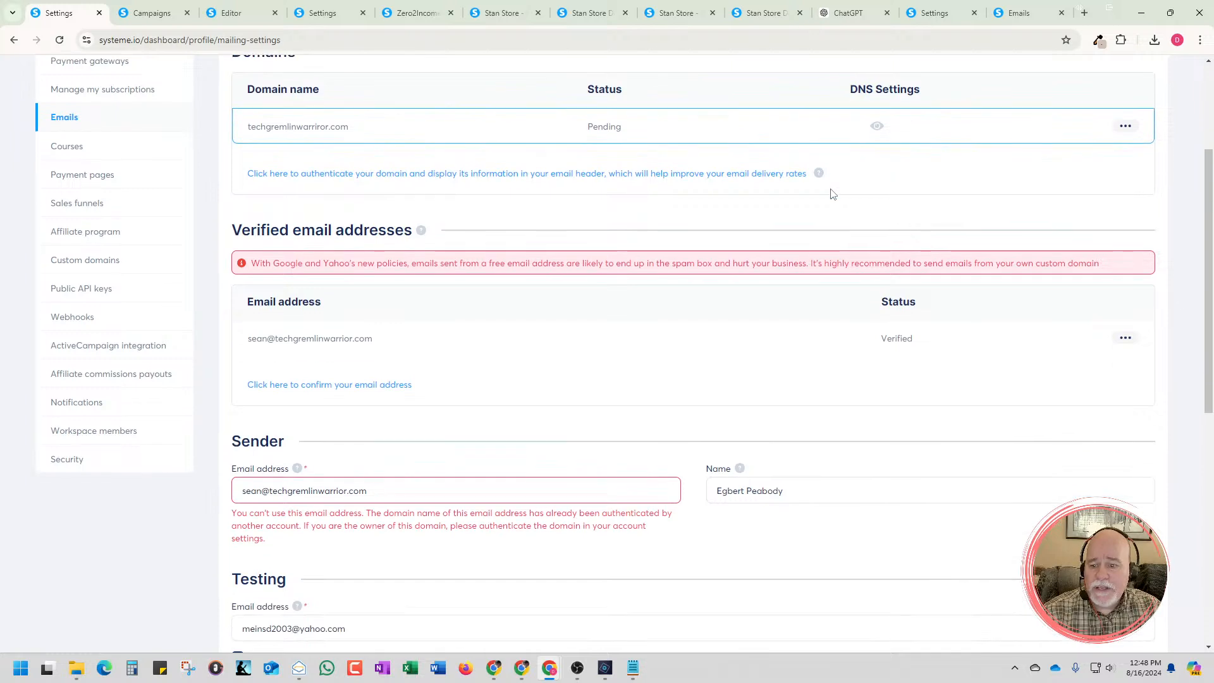
scroll(832, 194, "down", 2)
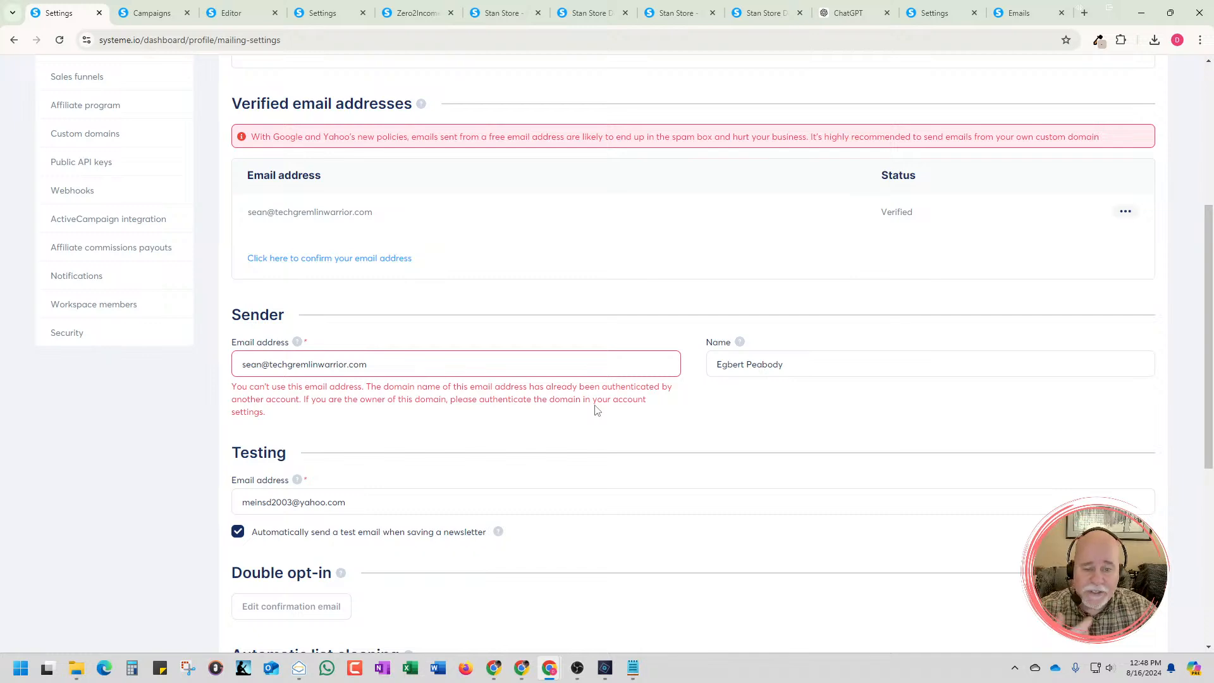
left_click_drag(433, 363, 227, 345)
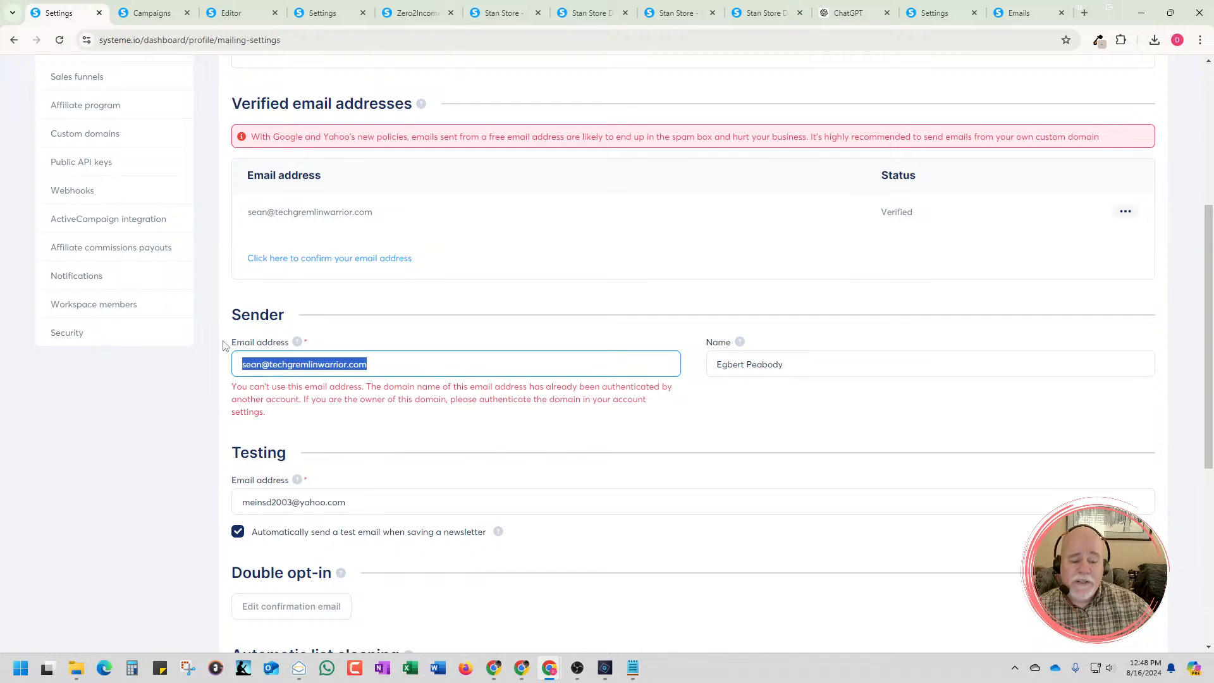
key("BackSpace")
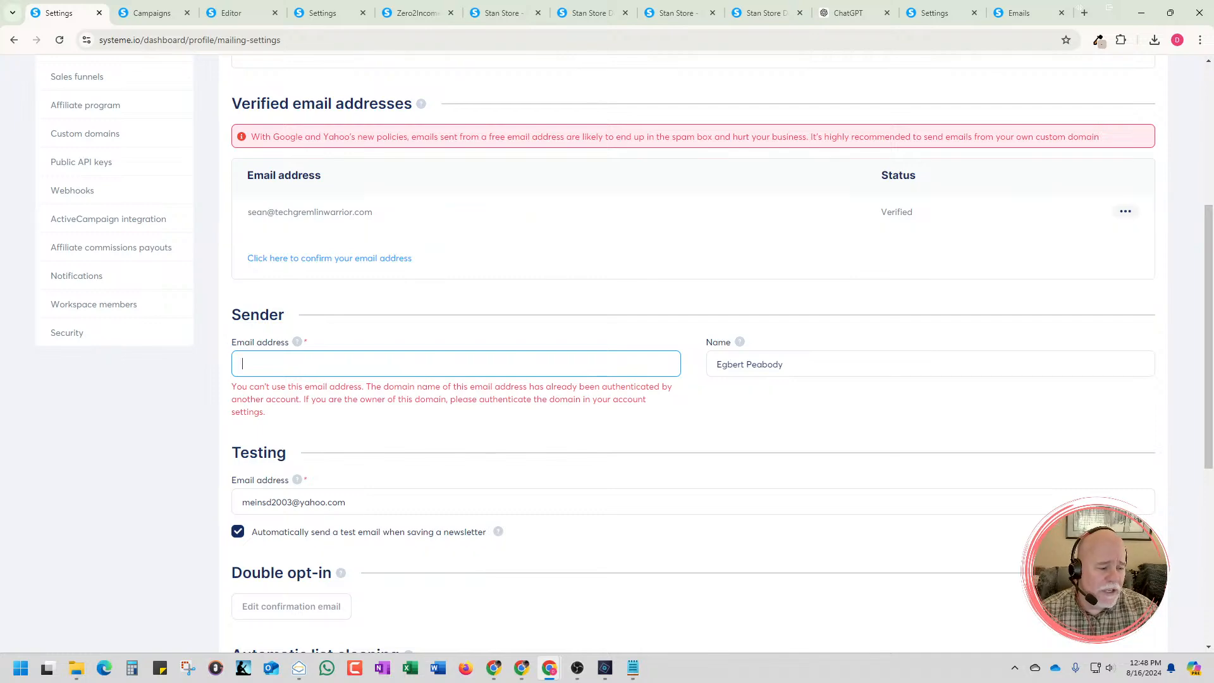
Switch to Zoho Mail and move its account sign-in window away from the email settings page
key("alt+Tab")
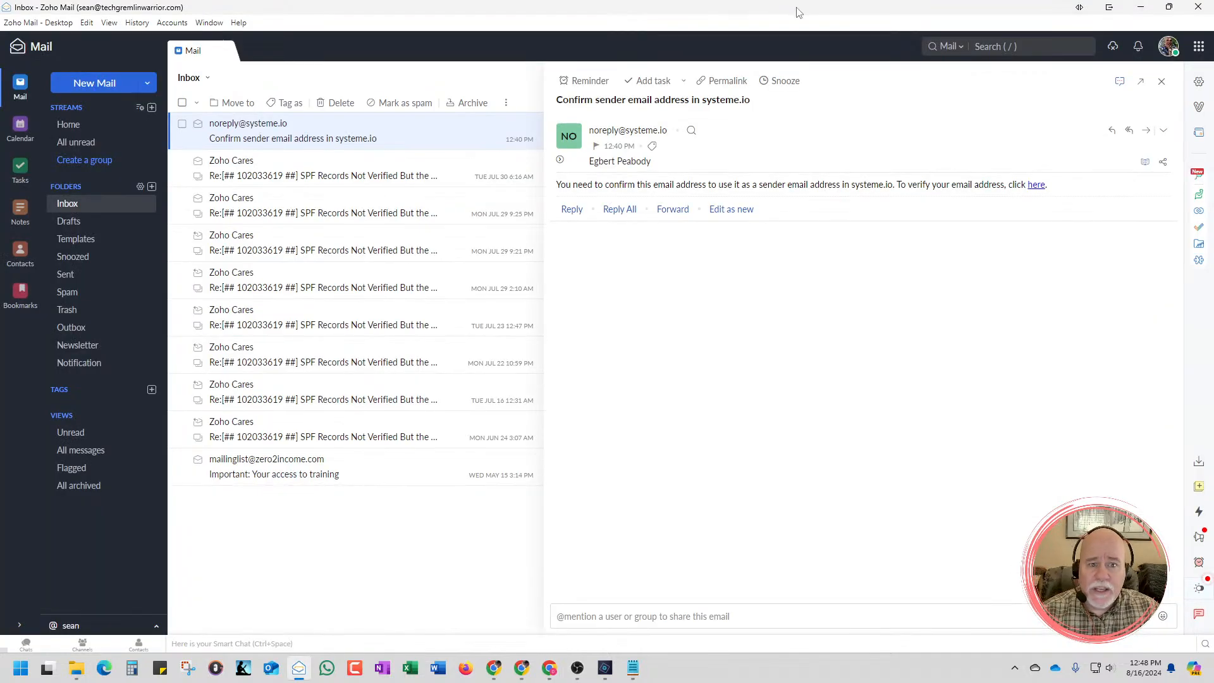
key("alt+Tab")
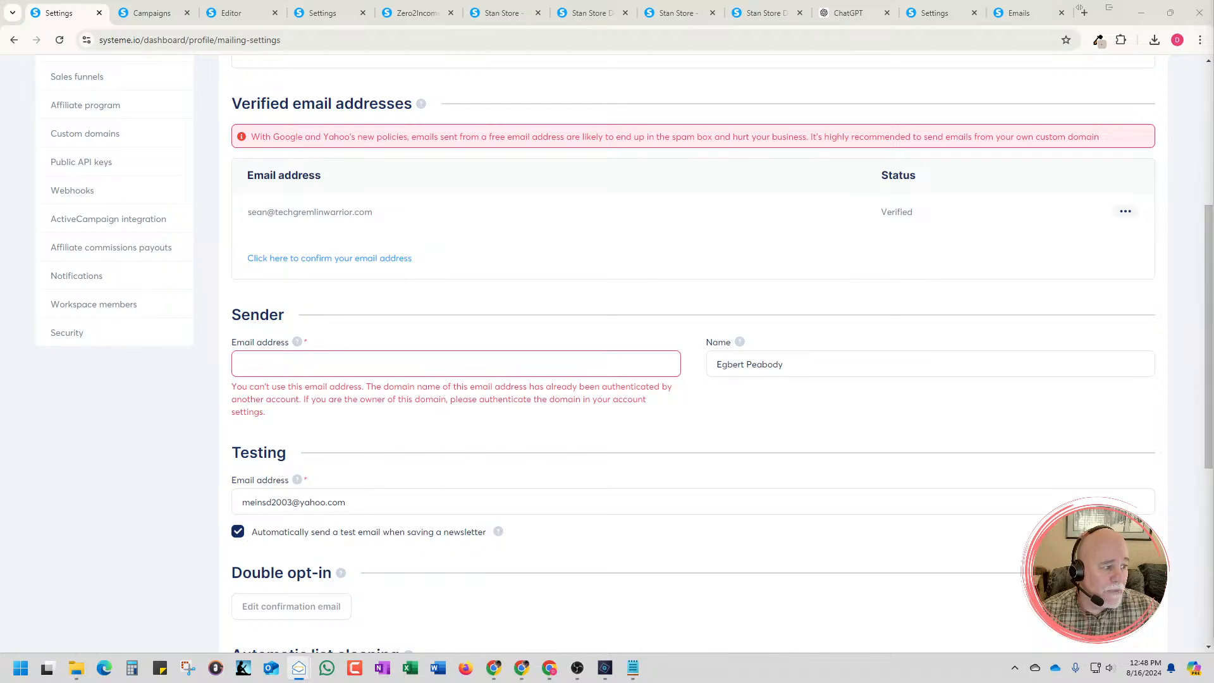
left_click_drag(575, 82, 405, 2)
double_click(528, 16)
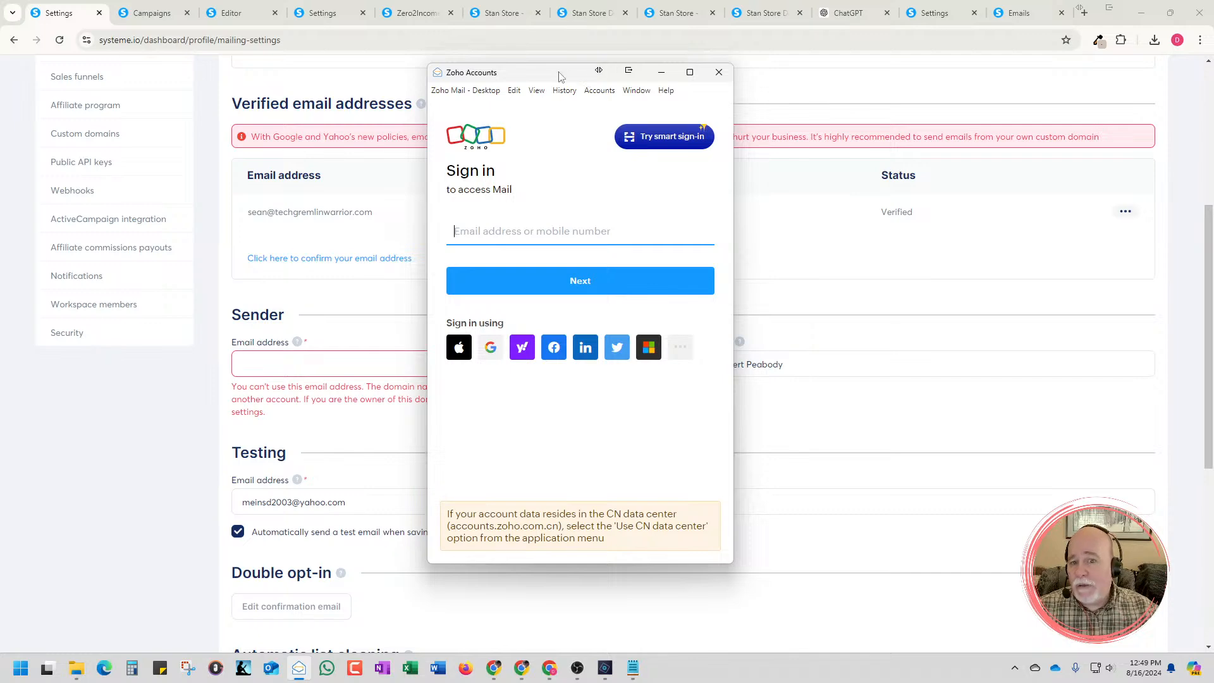
left_click_drag(559, 72, 1213, 160)
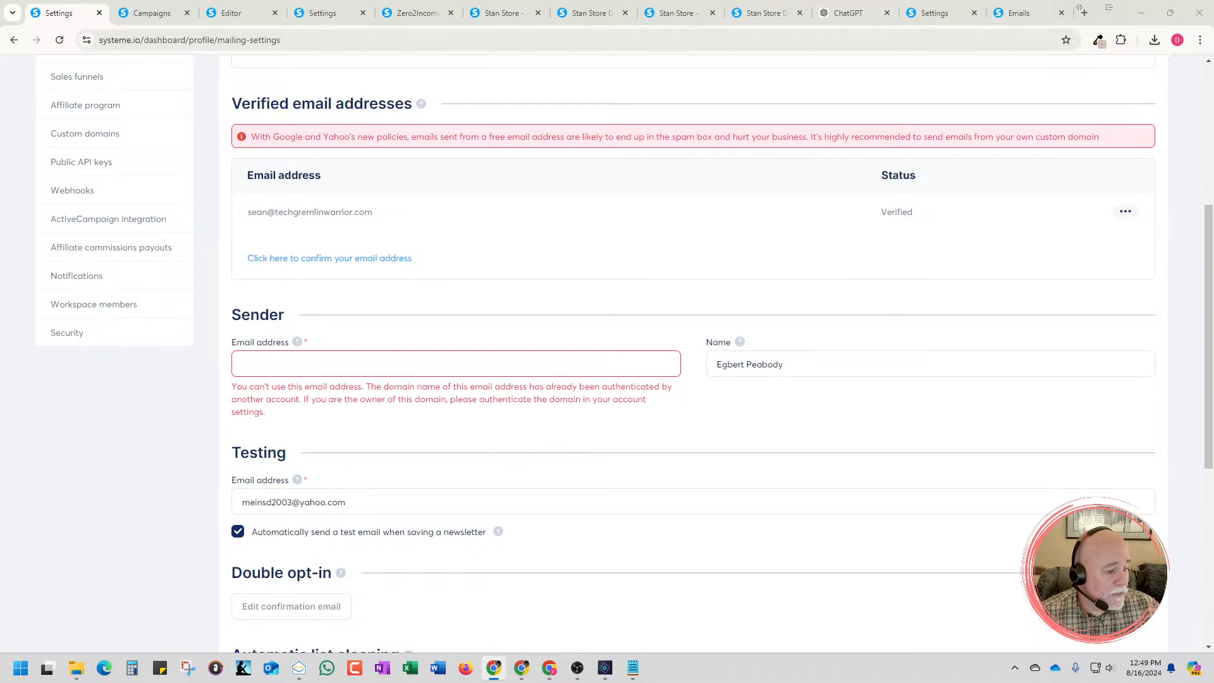
left_click(299, 669)
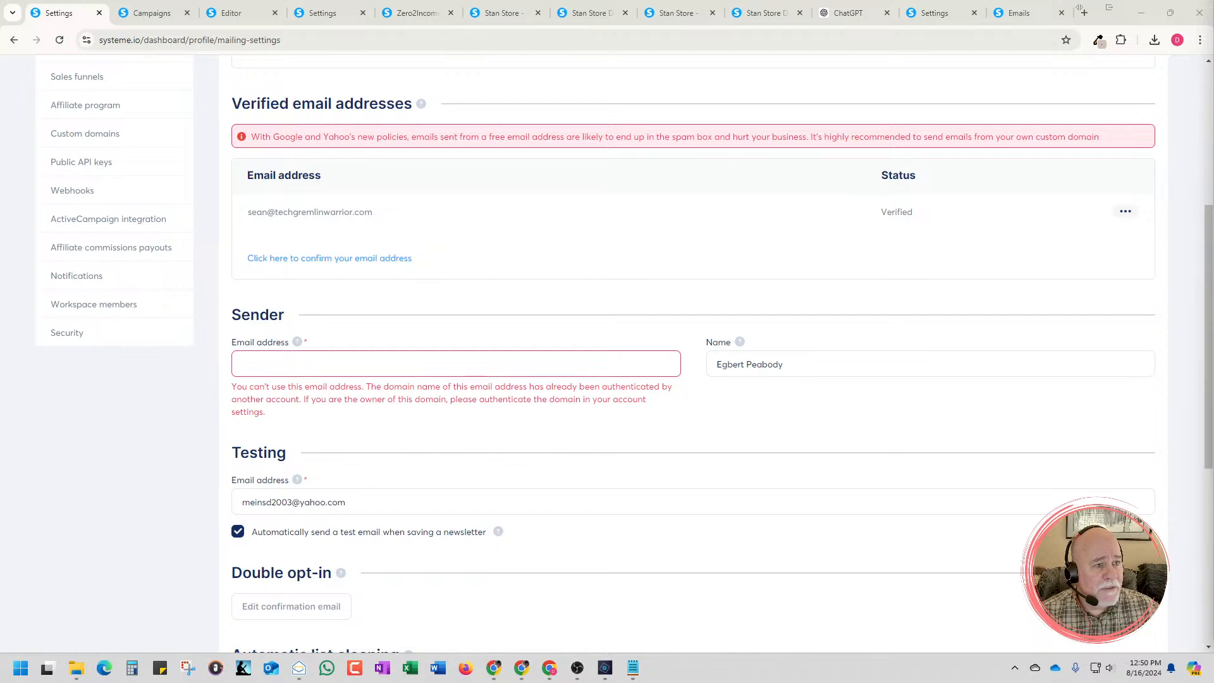
Enter a sender email address on the themembershipanswerman.com domain and try to save the email settings
left_click(518, 361)
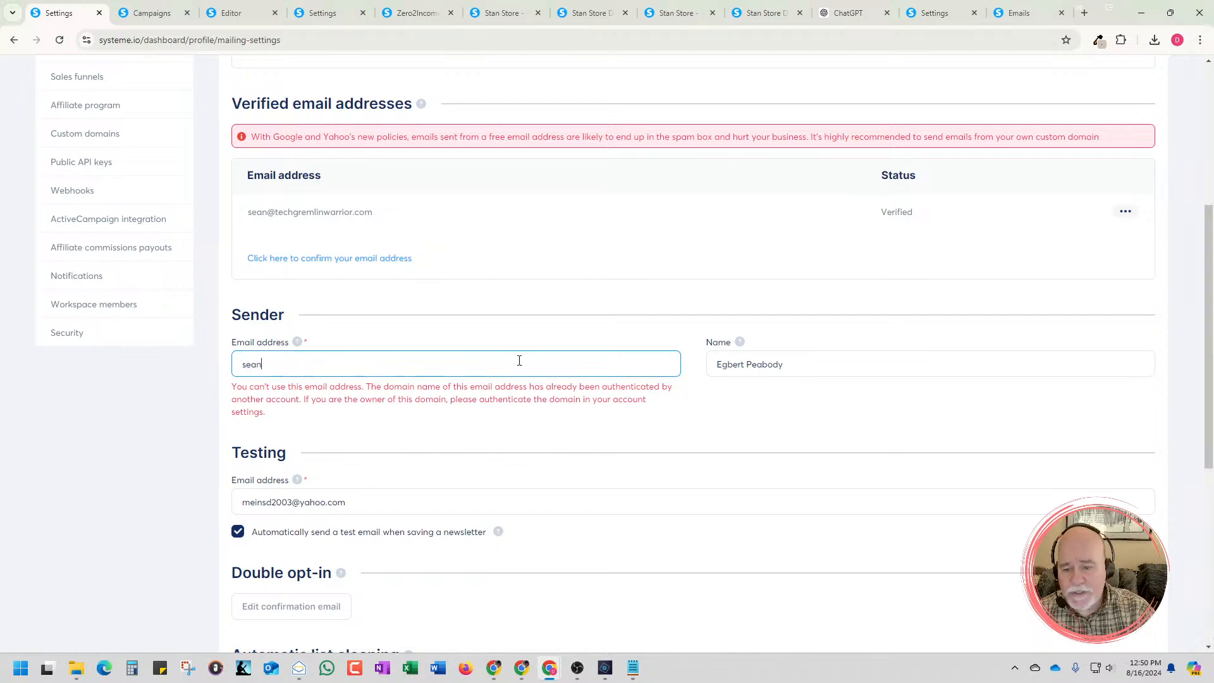
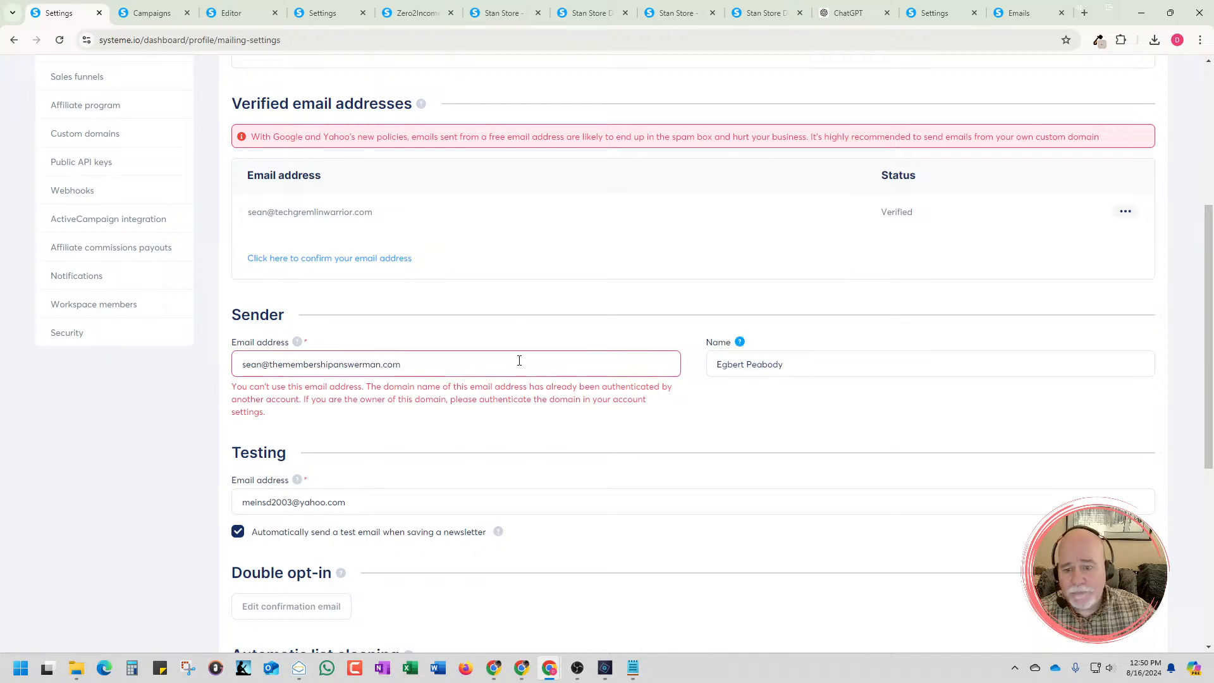
scroll(684, 400, "down", 2)
scroll(684, 401, "up", 7)
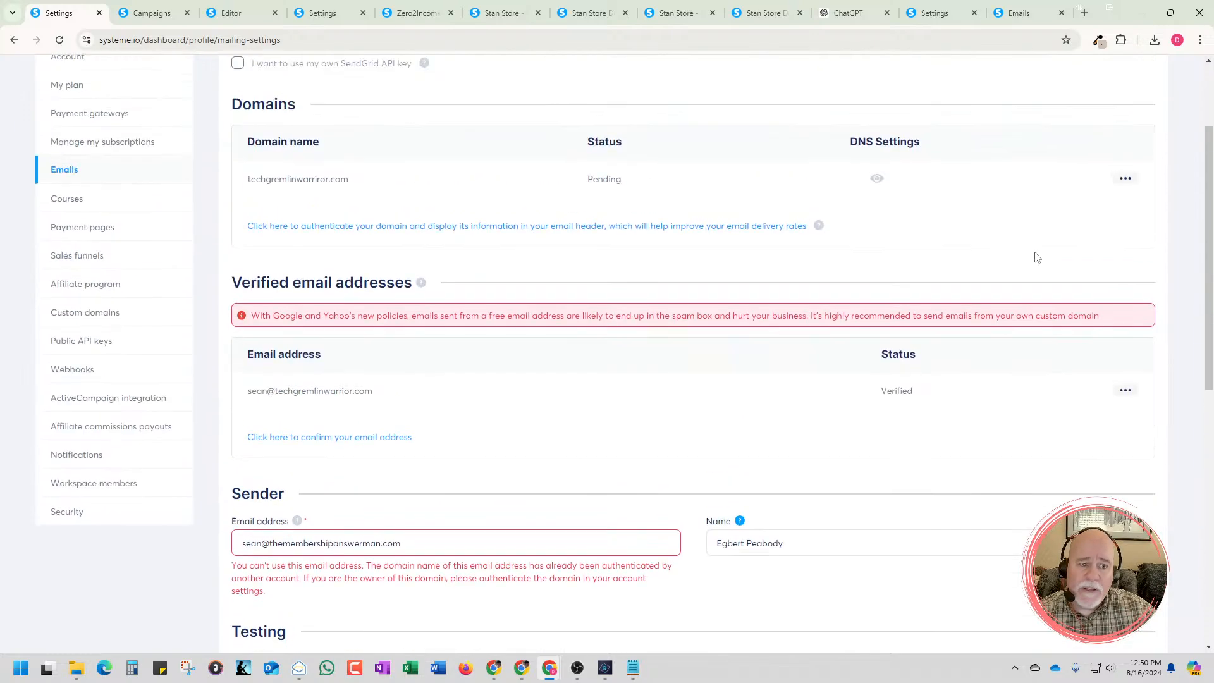
left_click(1140, 124)
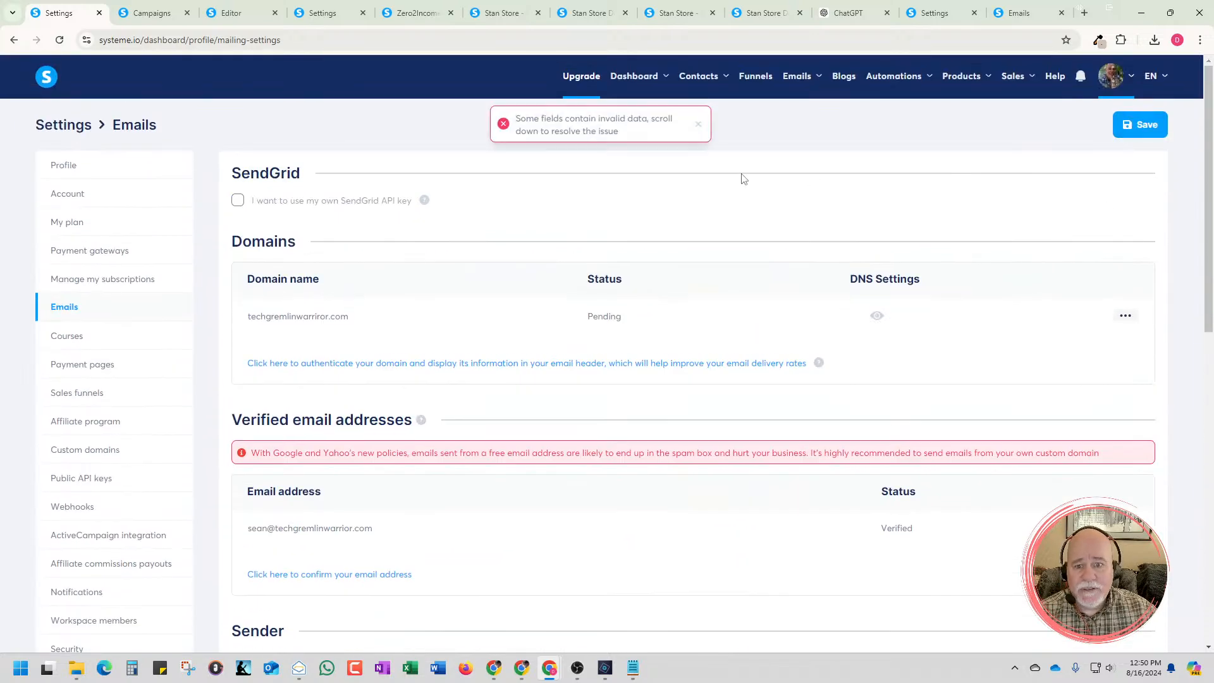
Check the sender section and remove the themembershipanswerman.com address from it
scroll(743, 179, "down", 6)
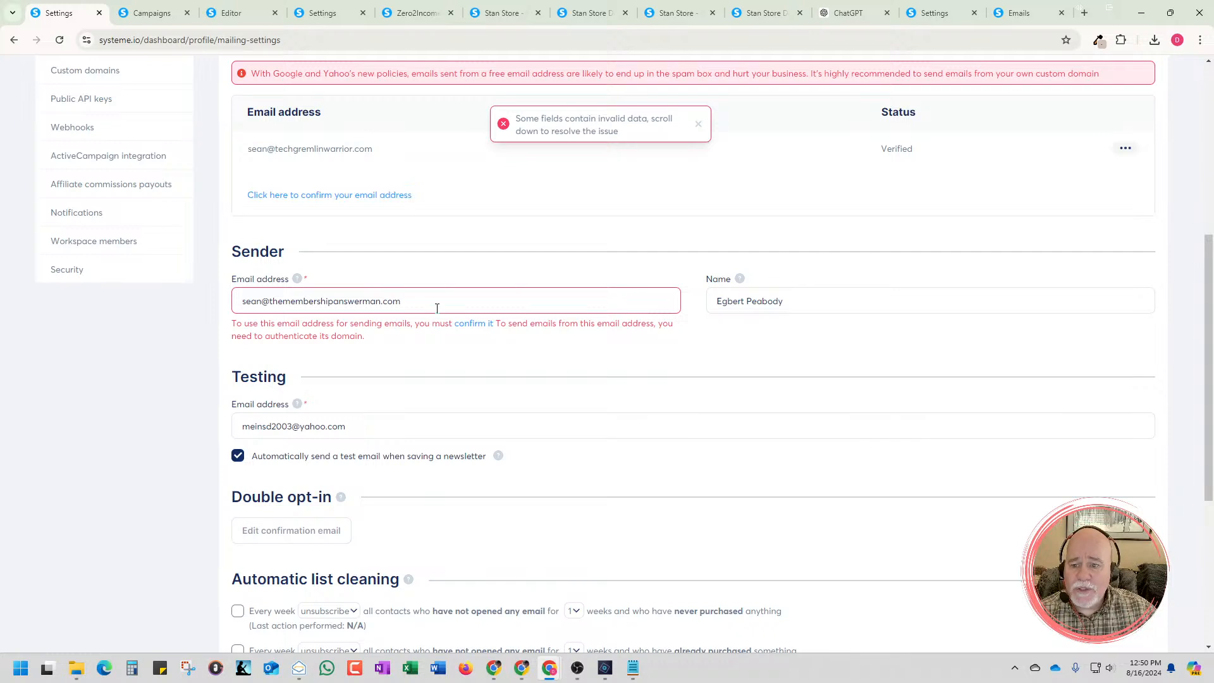
left_click_drag(439, 304, 214, 306)
key("BackSpace")
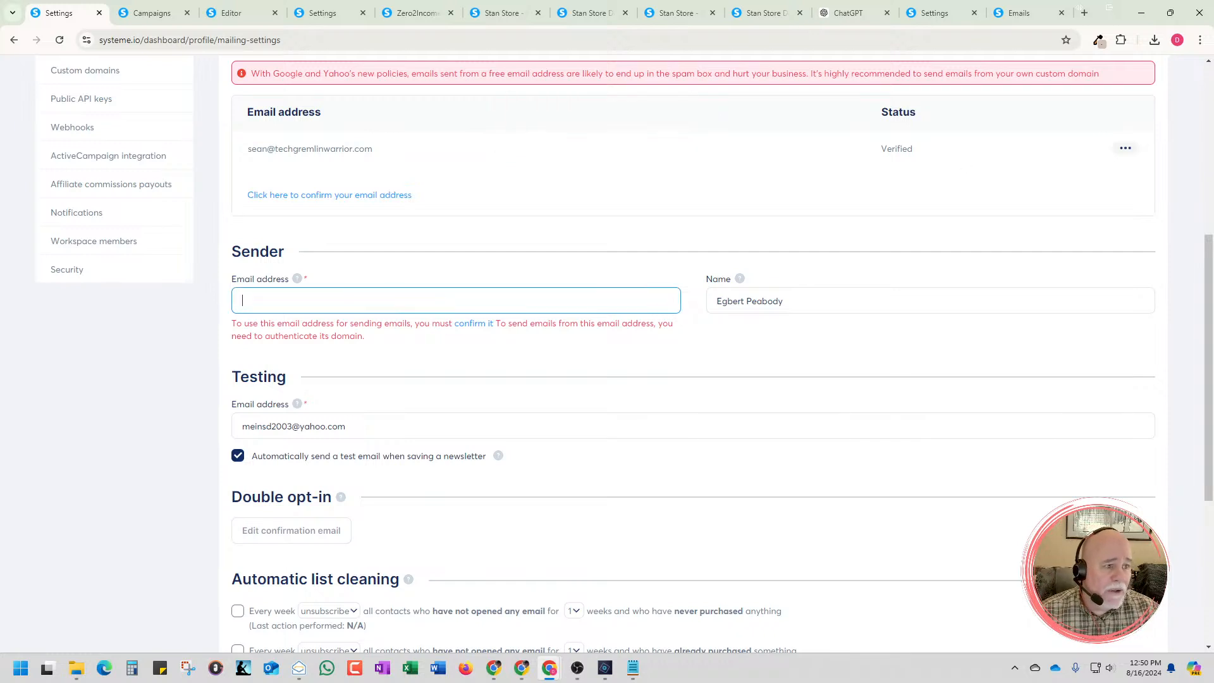
key("alt+Tab")
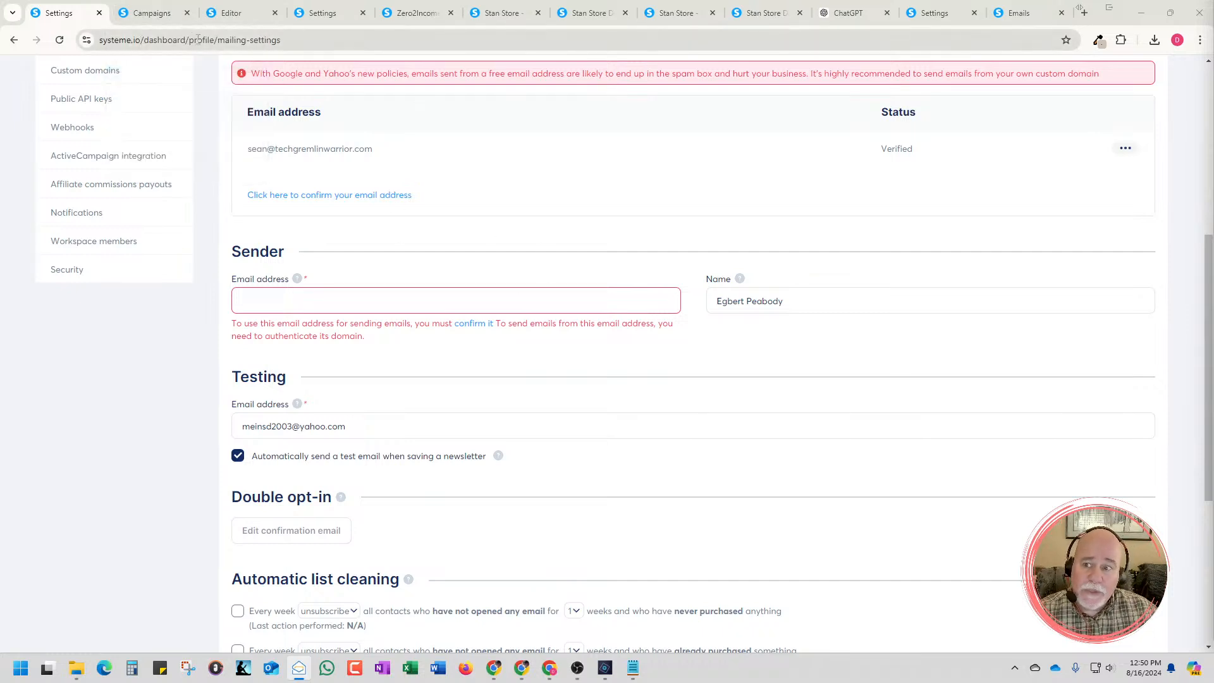
Review the thank-you page's email delivery instructions and the sender settings, and return to the Free Toolbox Campaign
left_click(149, 19)
left_click(239, 14)
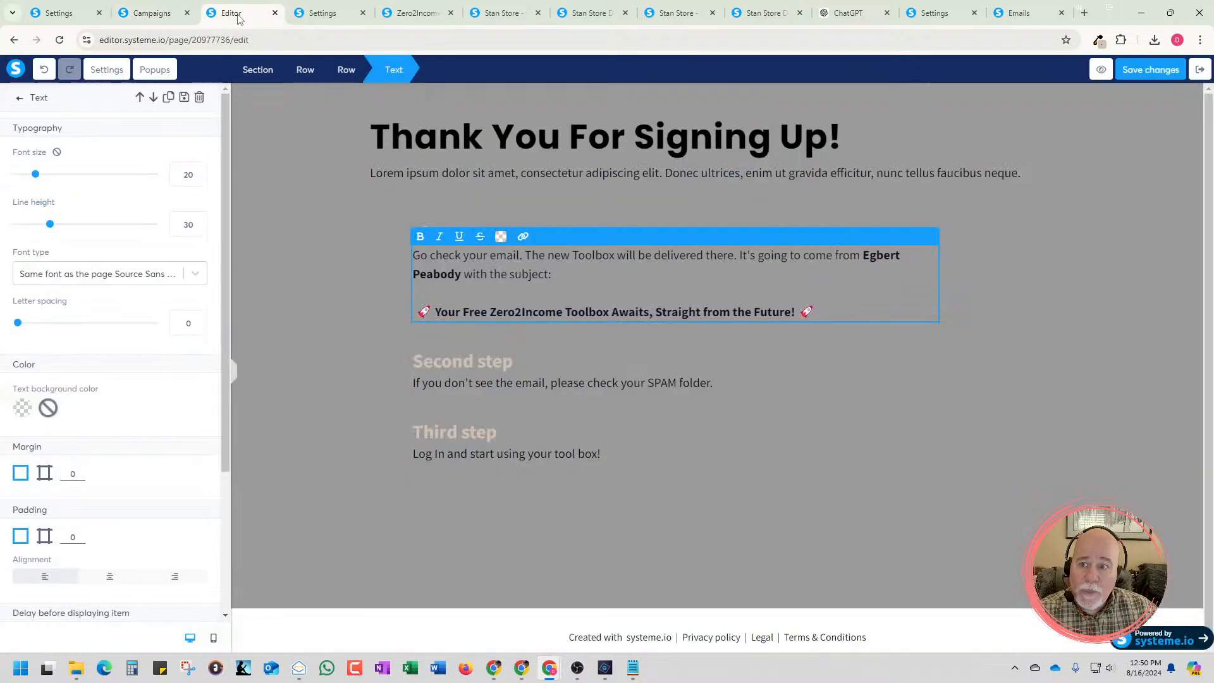
left_click(1091, 299)
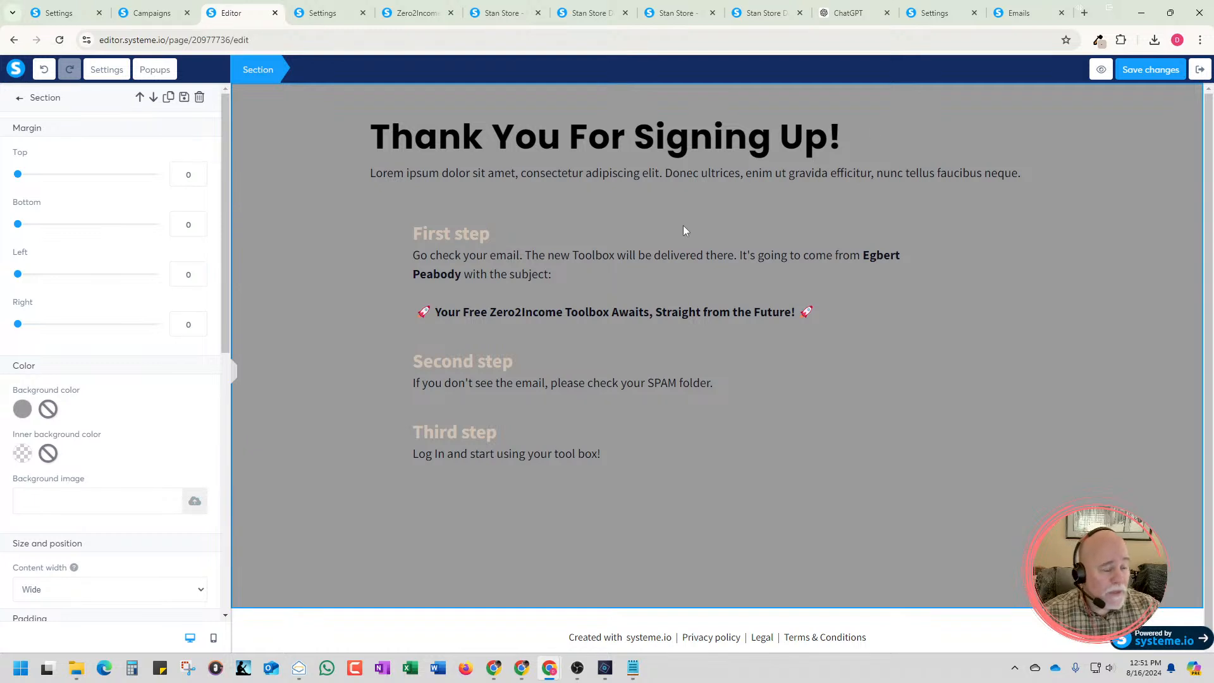
left_click(139, 21)
left_click(74, 19)
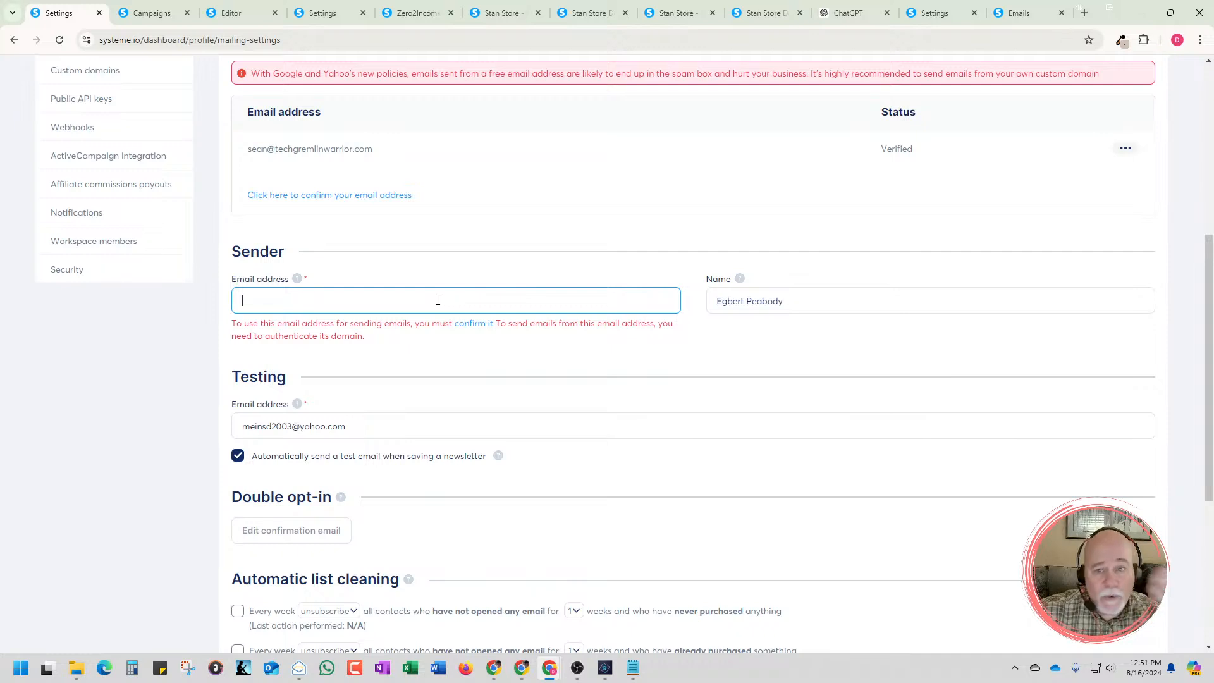
left_click(168, 19)
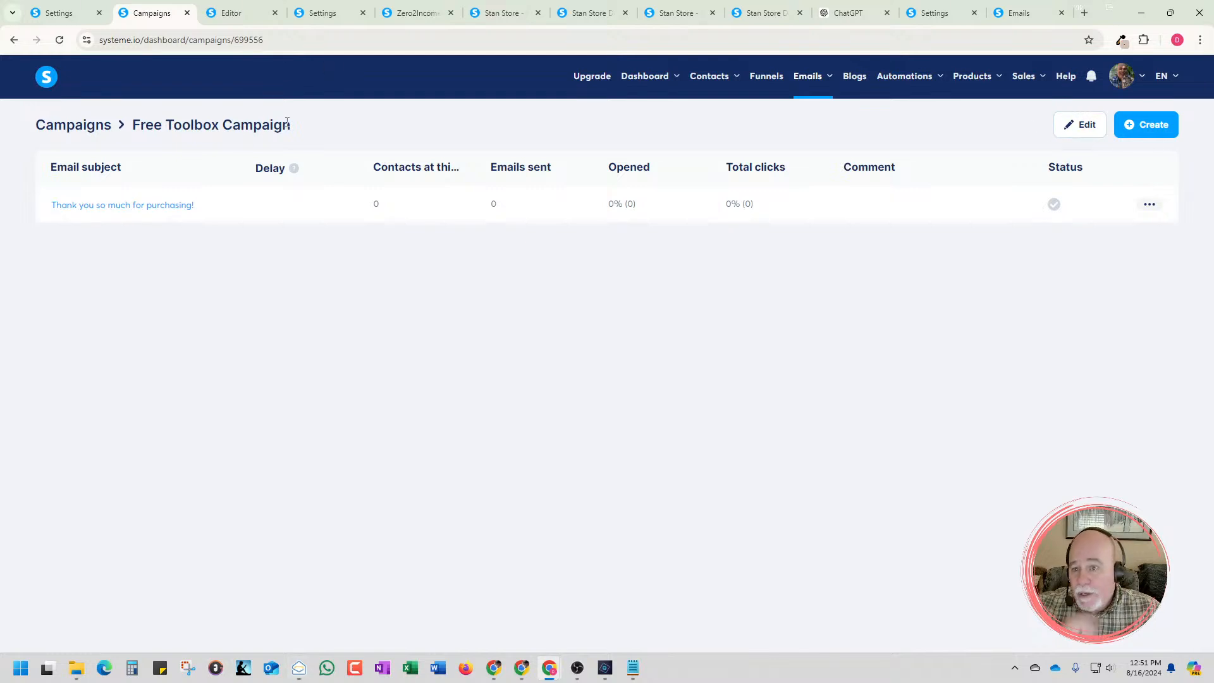
Open the campaign's "Thank you so much for purchasing!" email and copy the generated subject line from ChatGPT
mouse_move(807, 89)
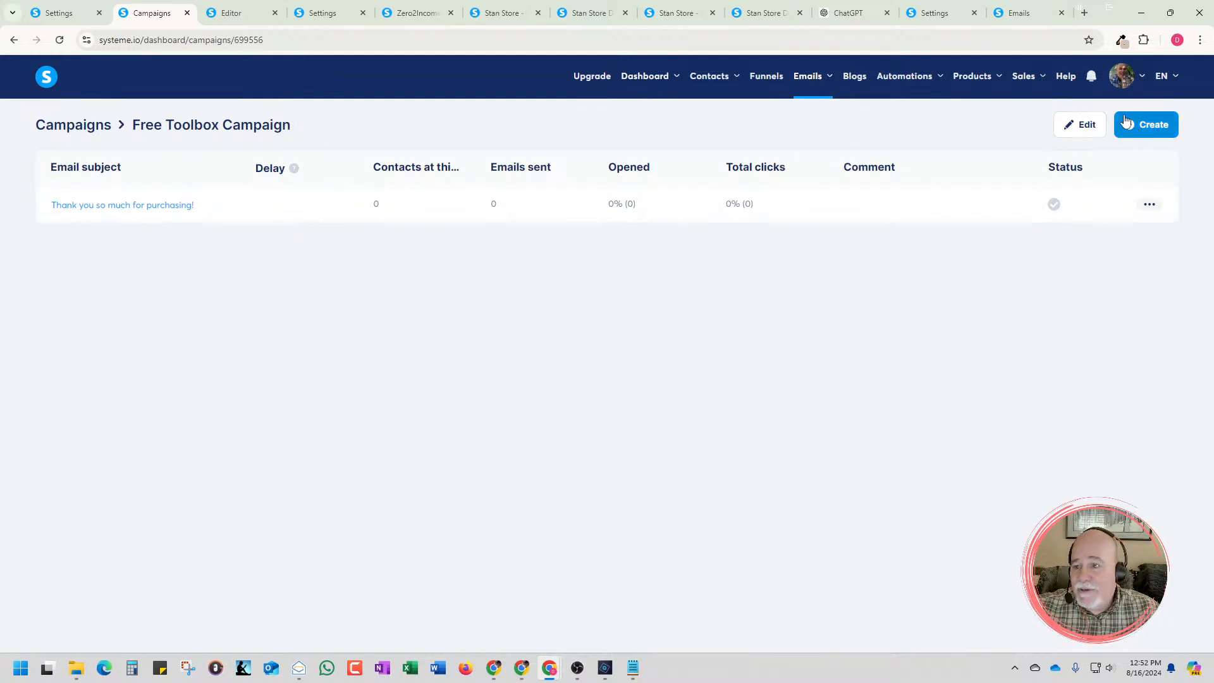
left_click(174, 211)
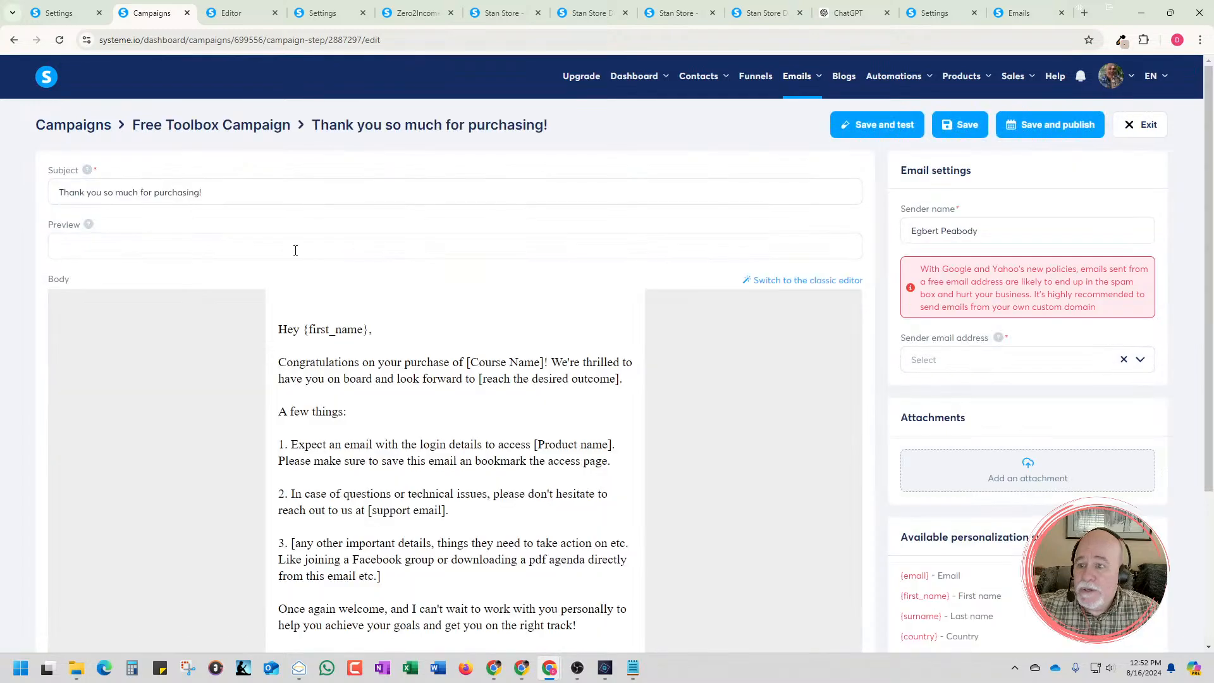
left_click_drag(235, 193, 2, 158)
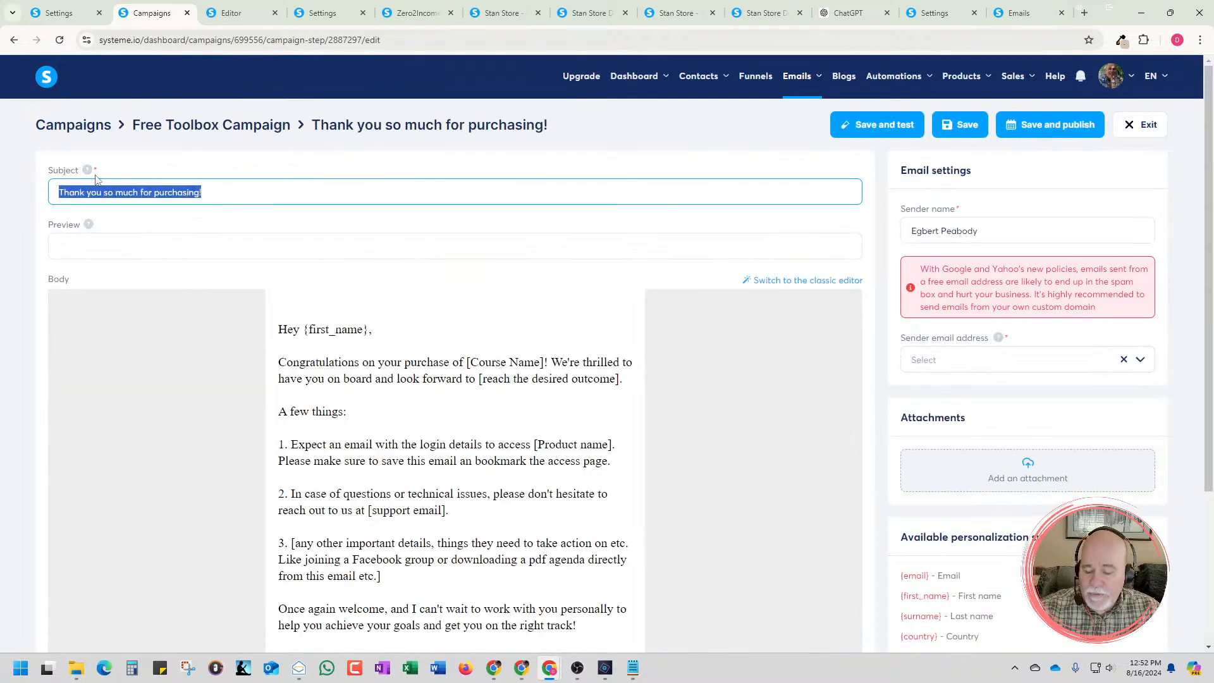
left_click(863, 19)
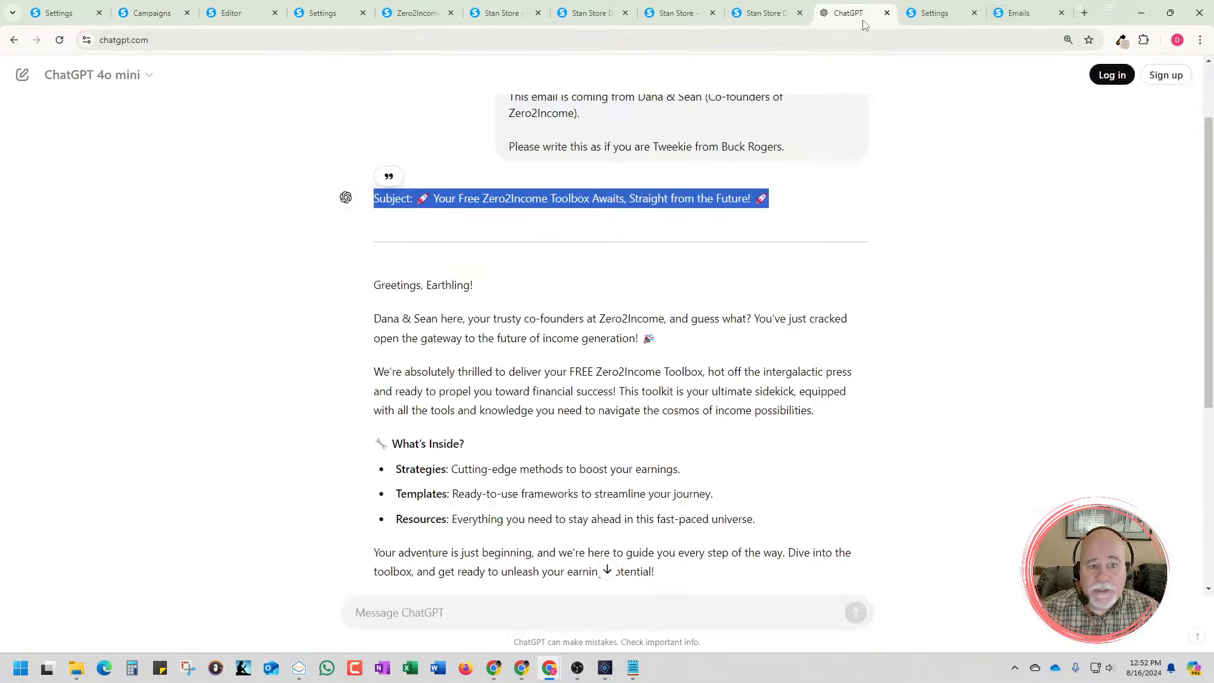
left_click_drag(770, 200, 335, 203)
key("ctrl+c")
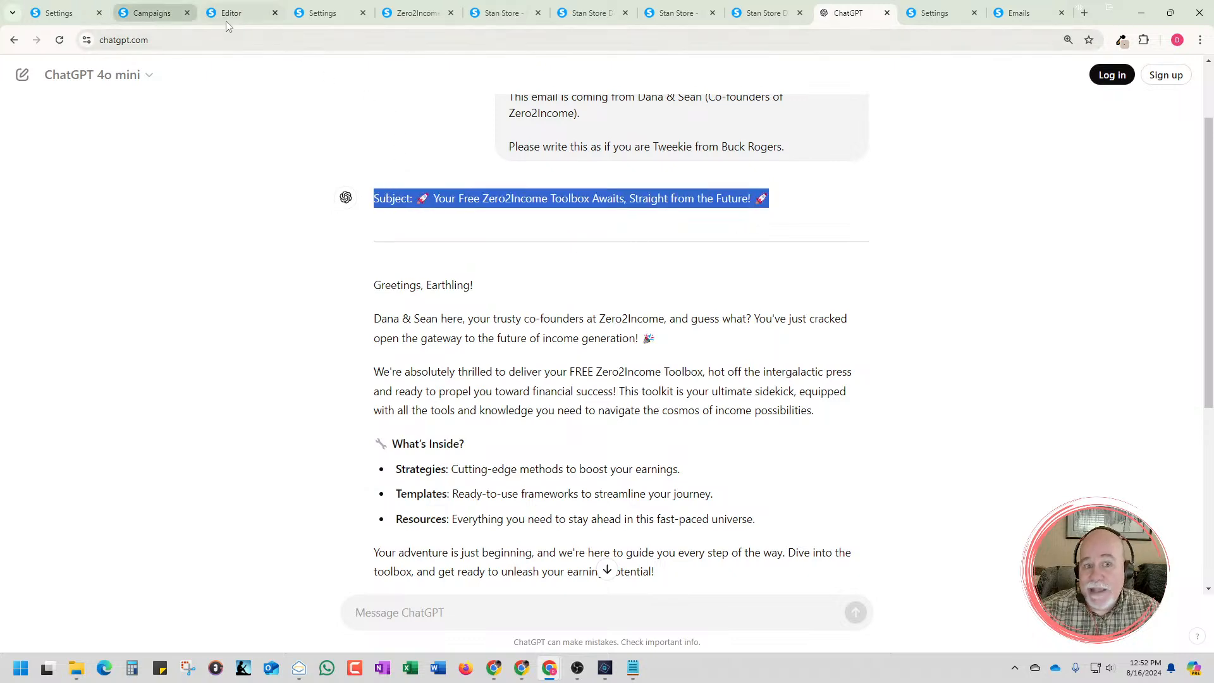
Replace the campaign email's subject with "Subject: 🚀 Your Free Zero2Income Toolbox Awaits, Straight from the Future! 🚀"
mouse_move(234, 20)
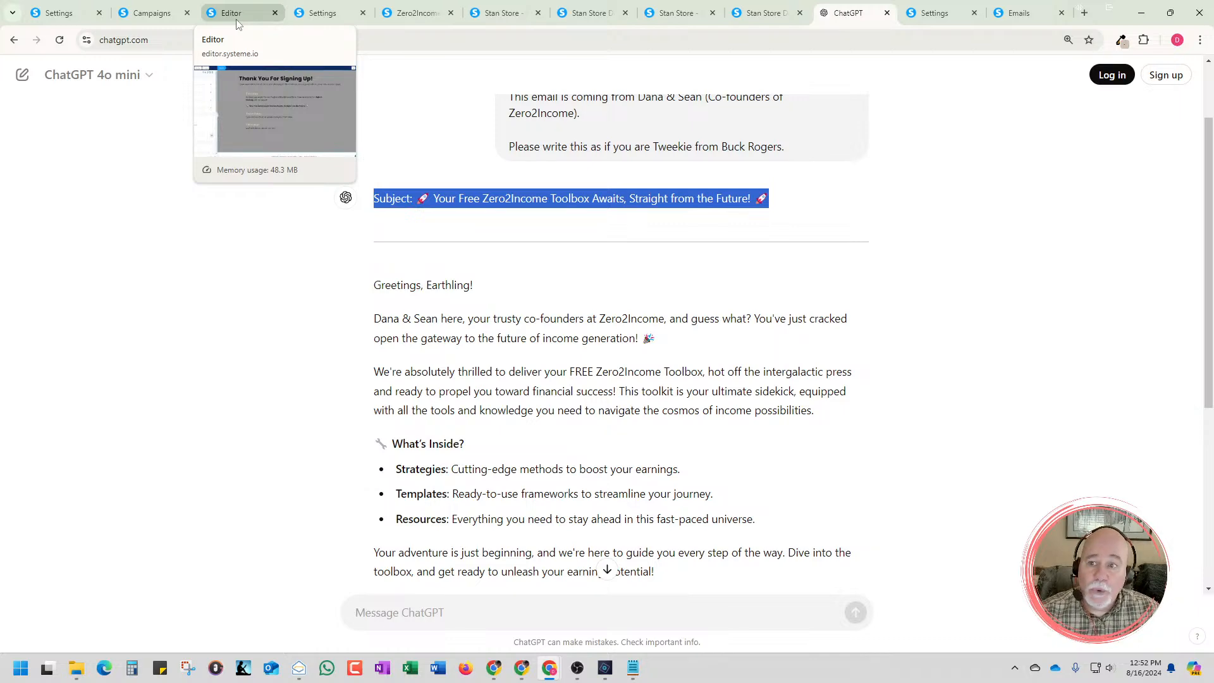
left_click(182, 22)
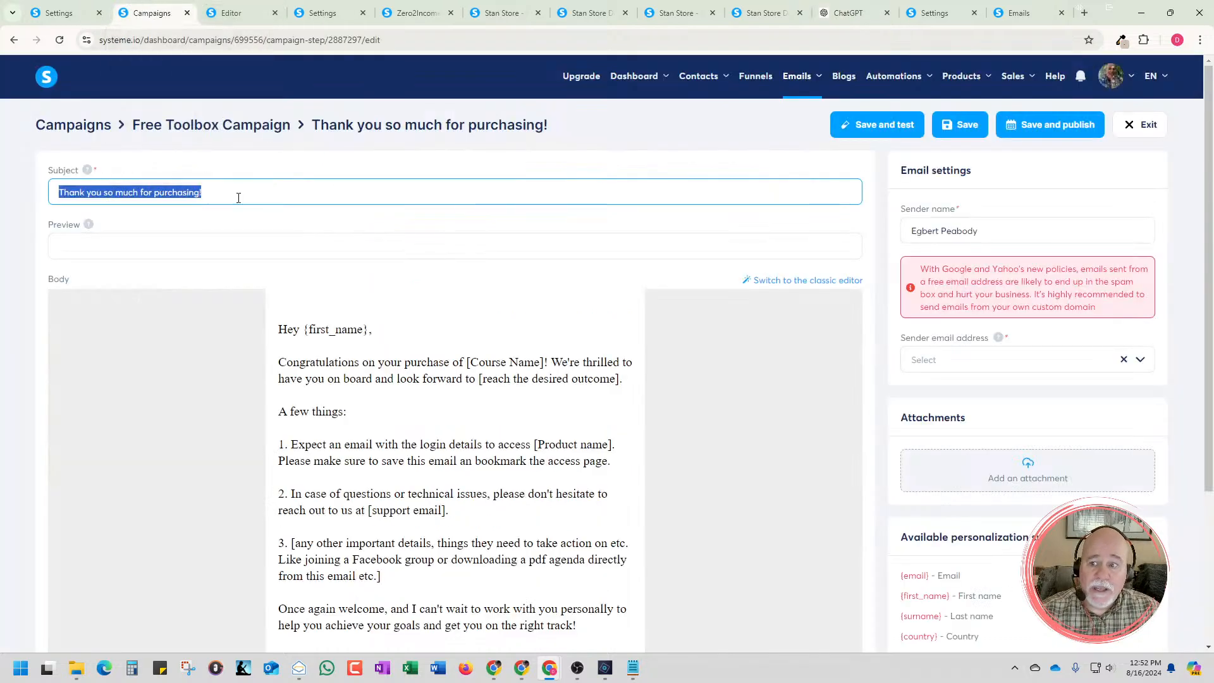
double_click(178, 186)
left_click(186, 189)
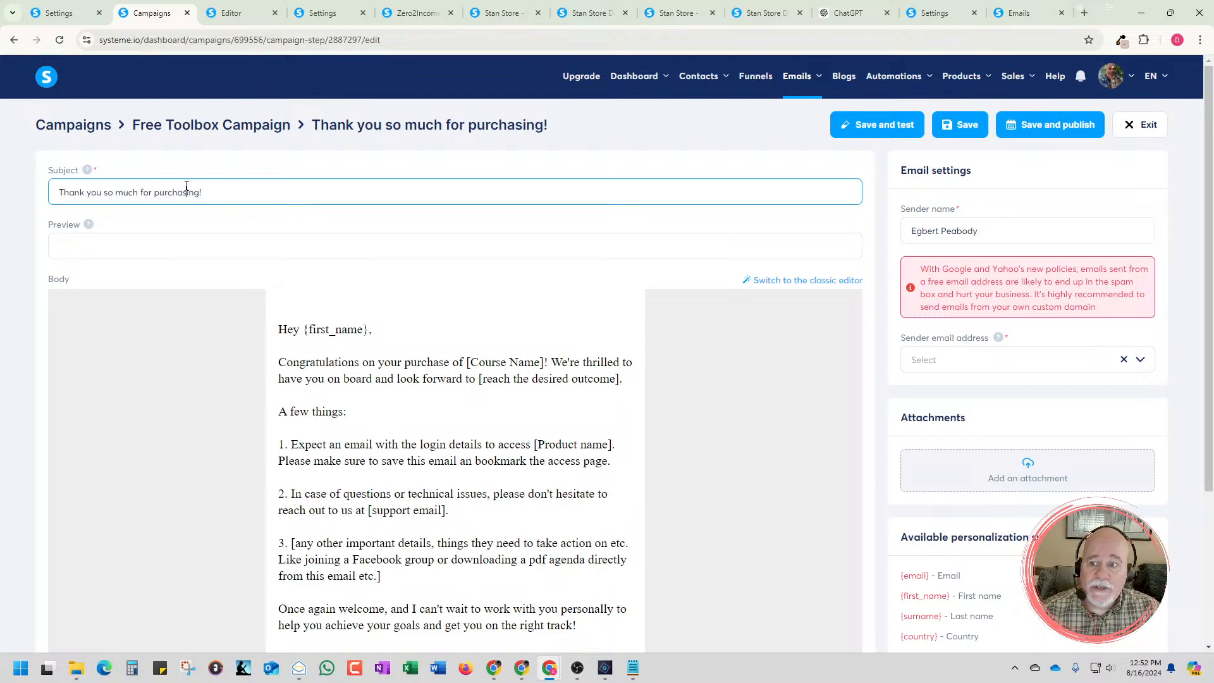
left_click_drag(203, 192, 37, 192)
key("ctrl+v")
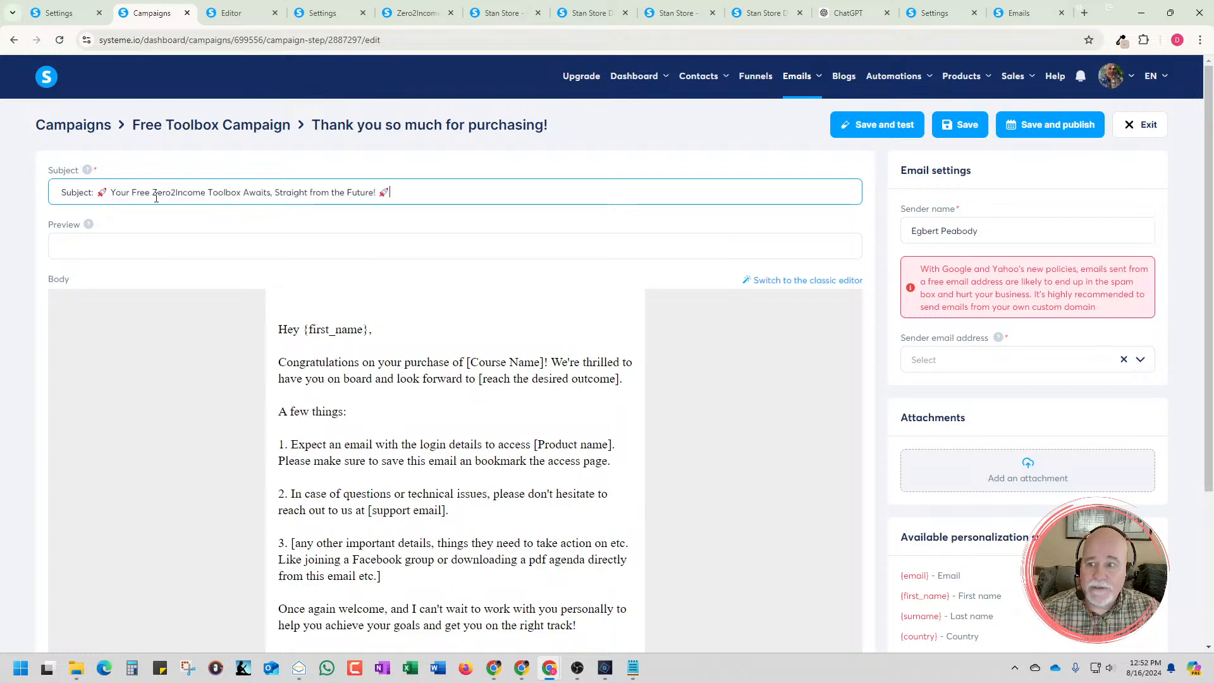
Try to save the email, and check the sender email address options and the body template
left_click(956, 128)
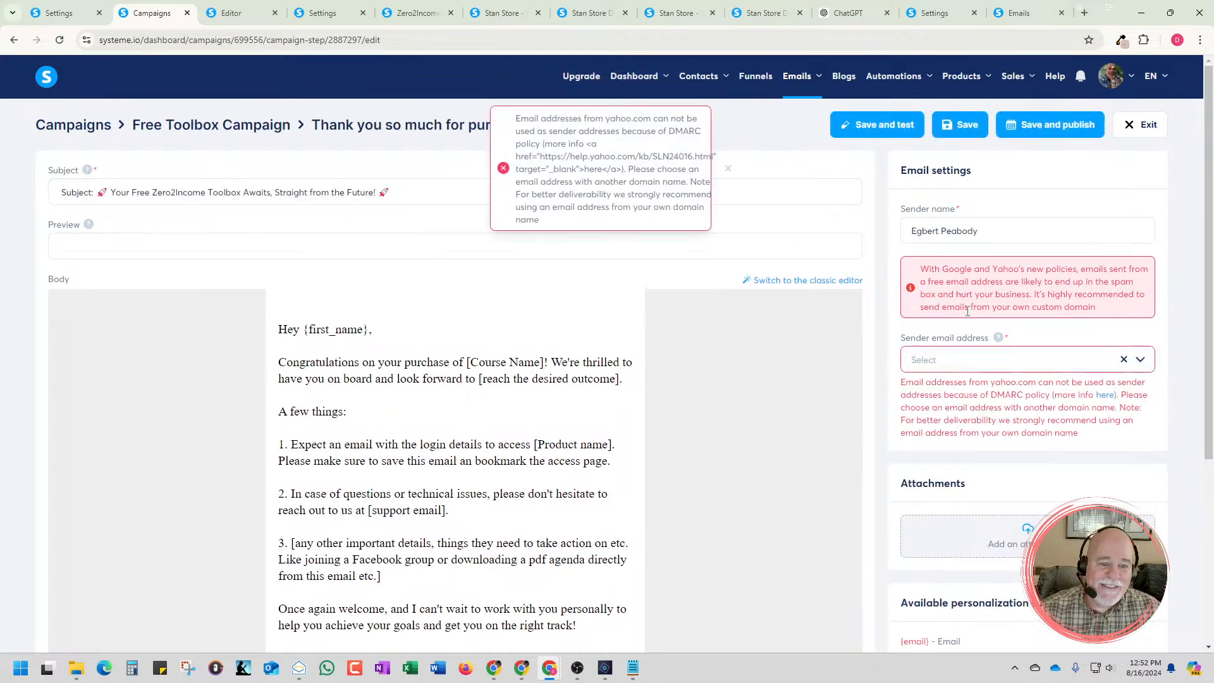
left_click(1138, 362)
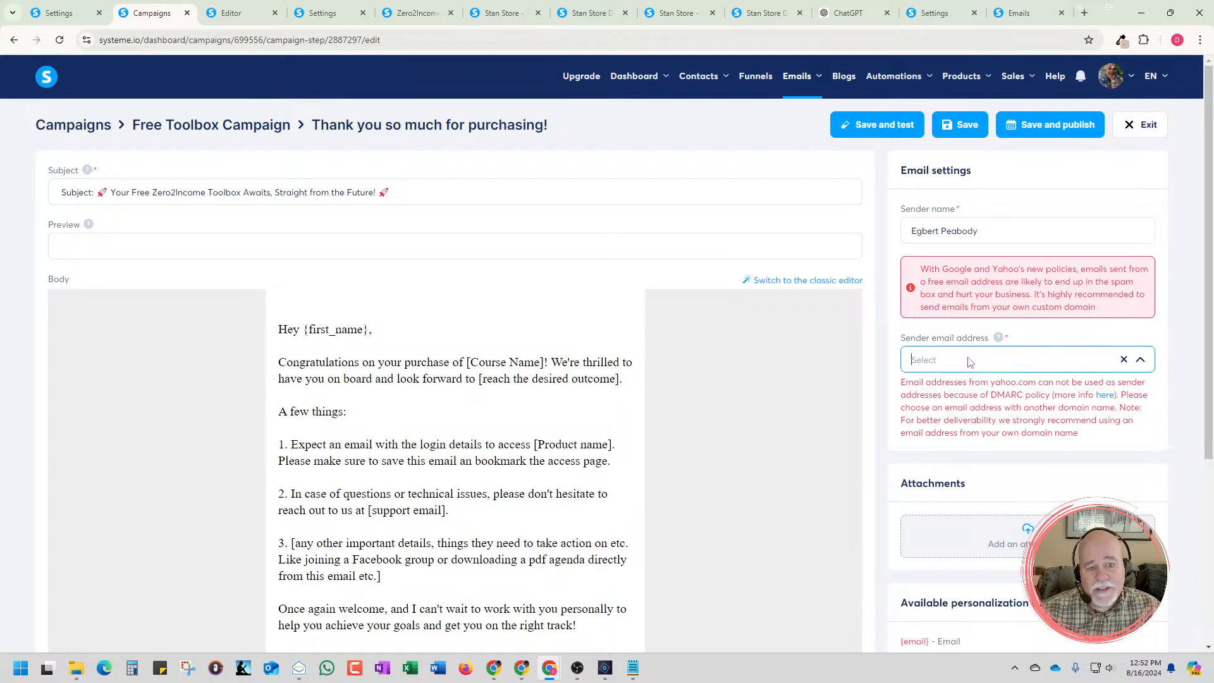
scroll(934, 357, "down", 4)
scroll(929, 357, "up", 4)
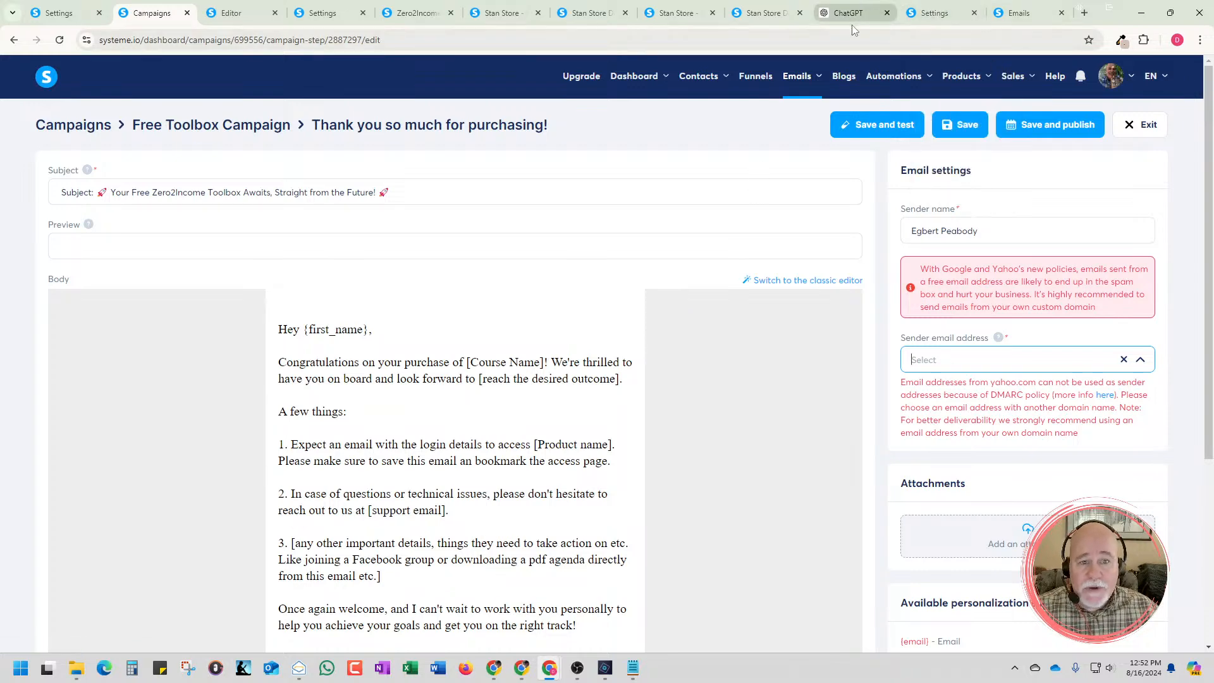
scroll(732, 355, "down", 5)
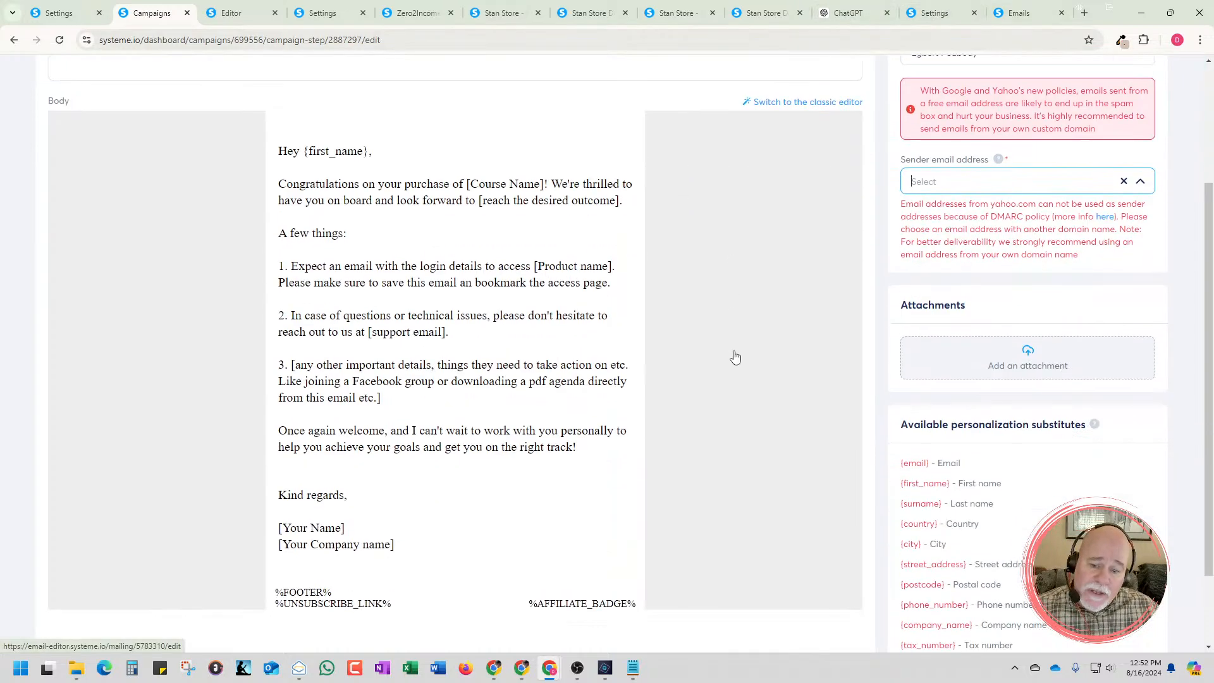
scroll(732, 354, "up", 5)
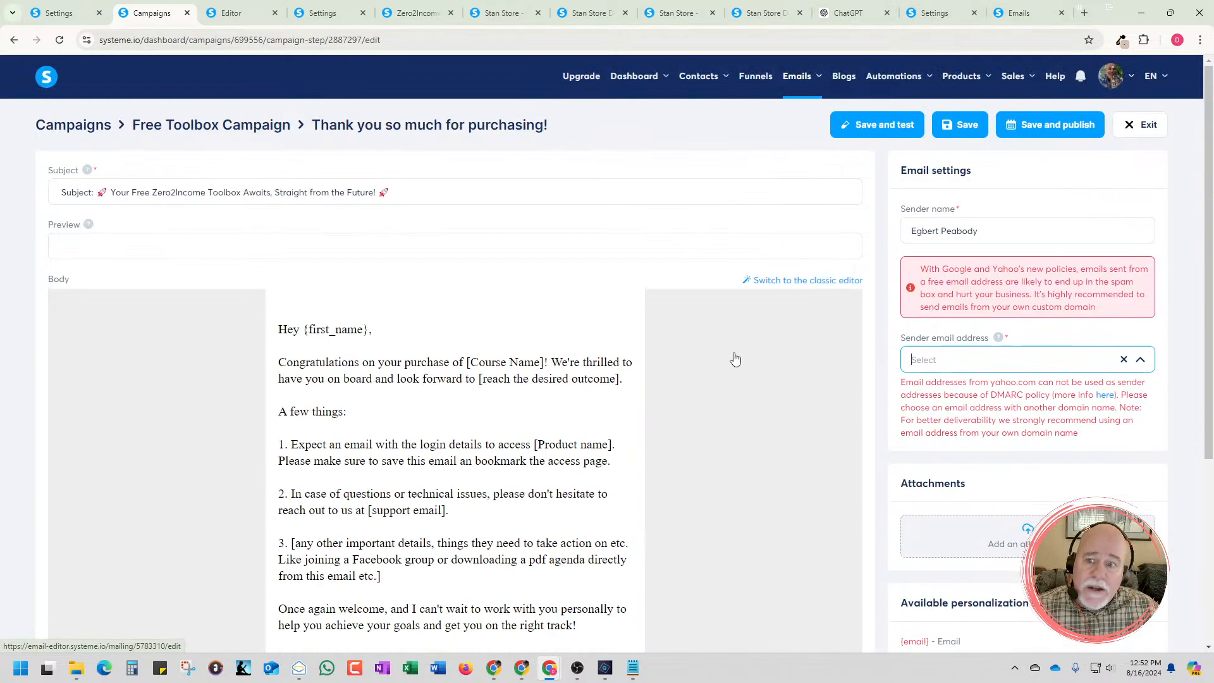
Switch to ChatGPT, review the email draft, and ask "How about the bah deep bah deep bah deep that tweekie does?"
left_click(850, 13)
left_click(402, 289)
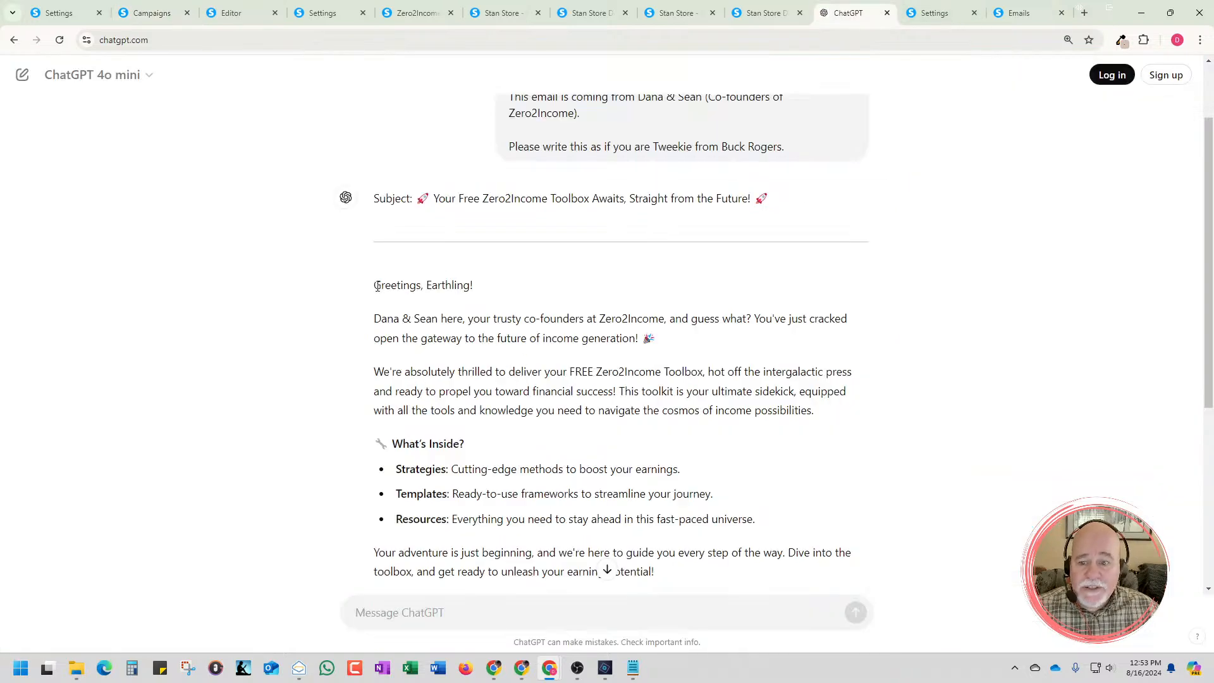
left_click_drag(375, 285, 488, 302)
scroll(487, 306, "down", 1)
left_click(501, 304)
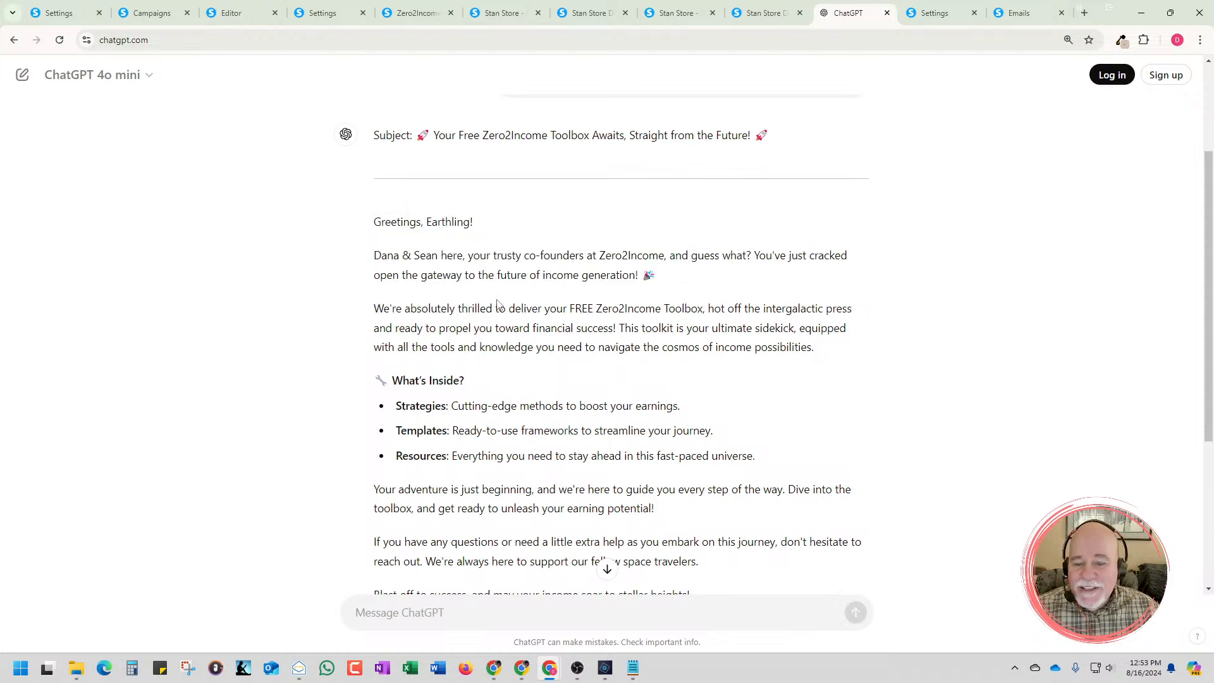
scroll(498, 304, "down", 4)
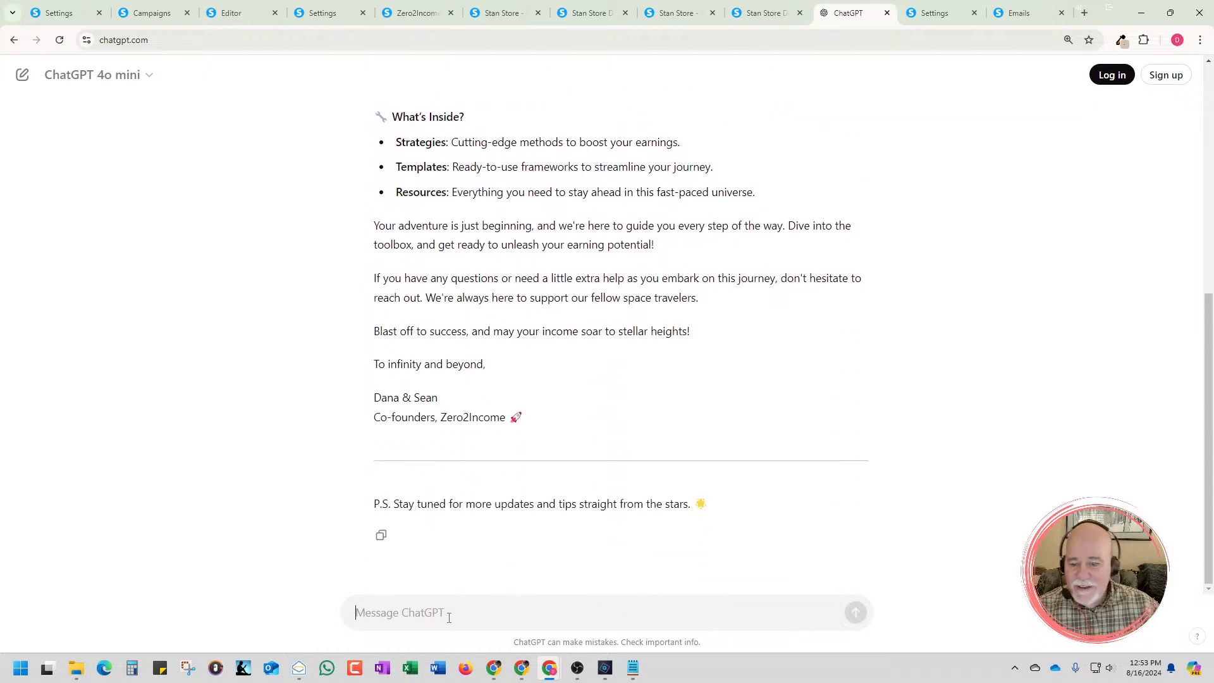
type("How about the be")
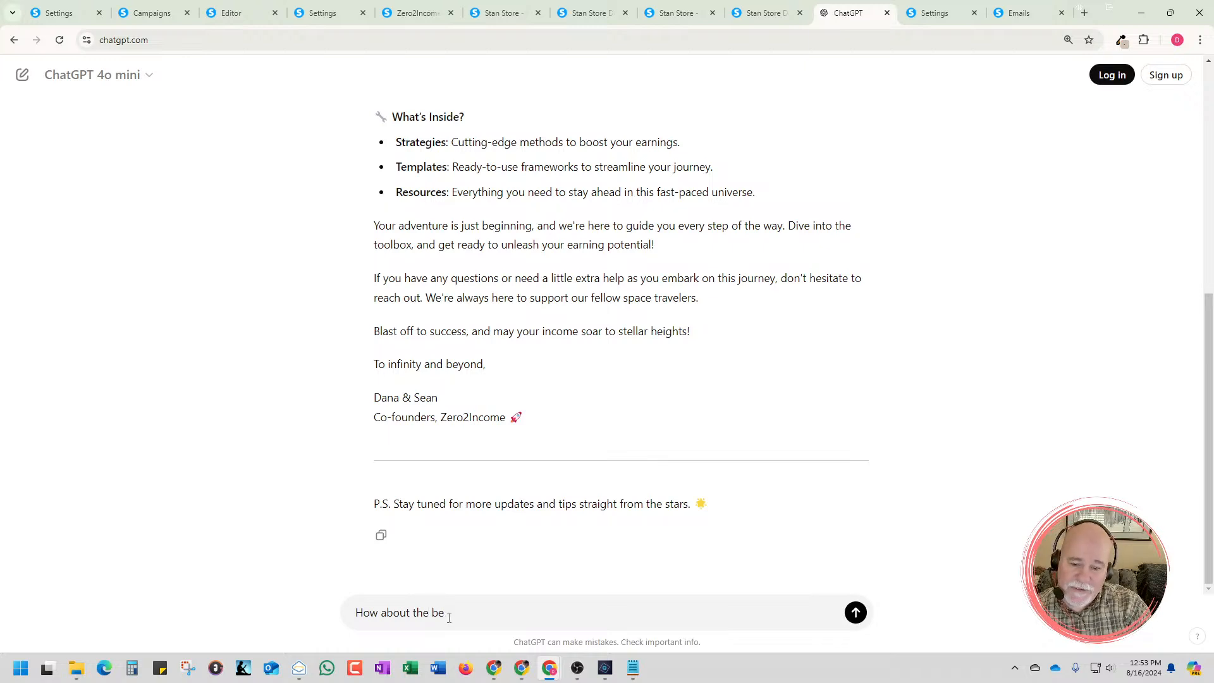
key("BackSpace")
type("a")
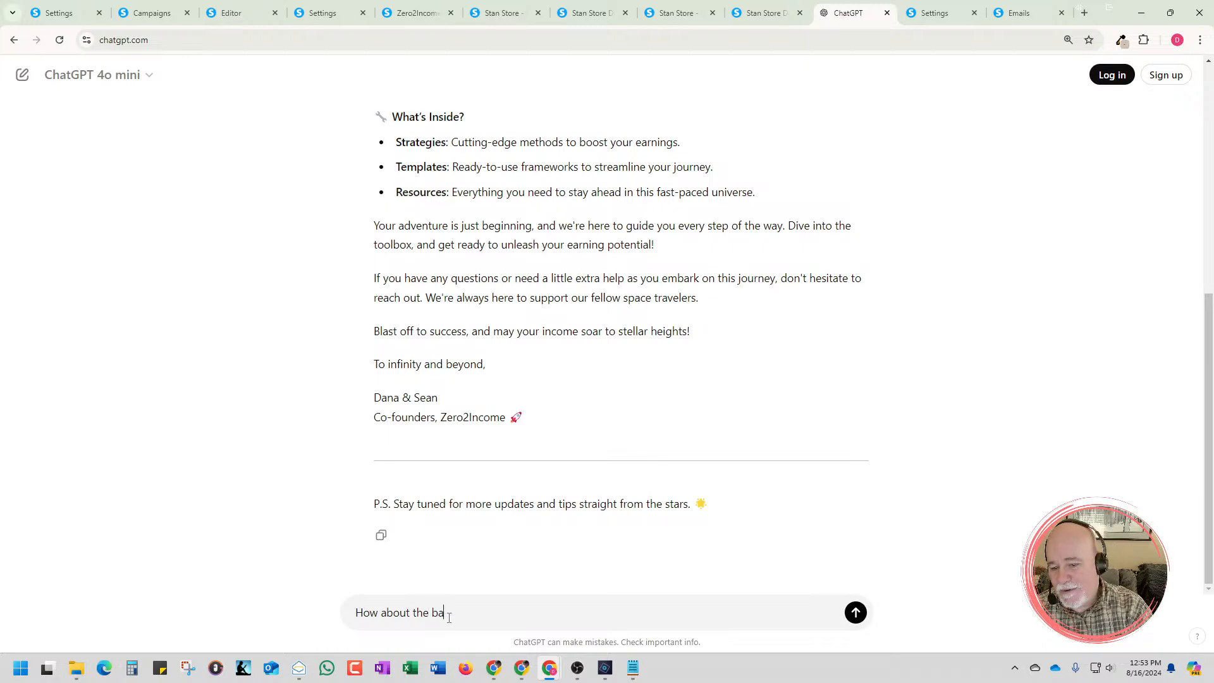
type("nd deep bad")
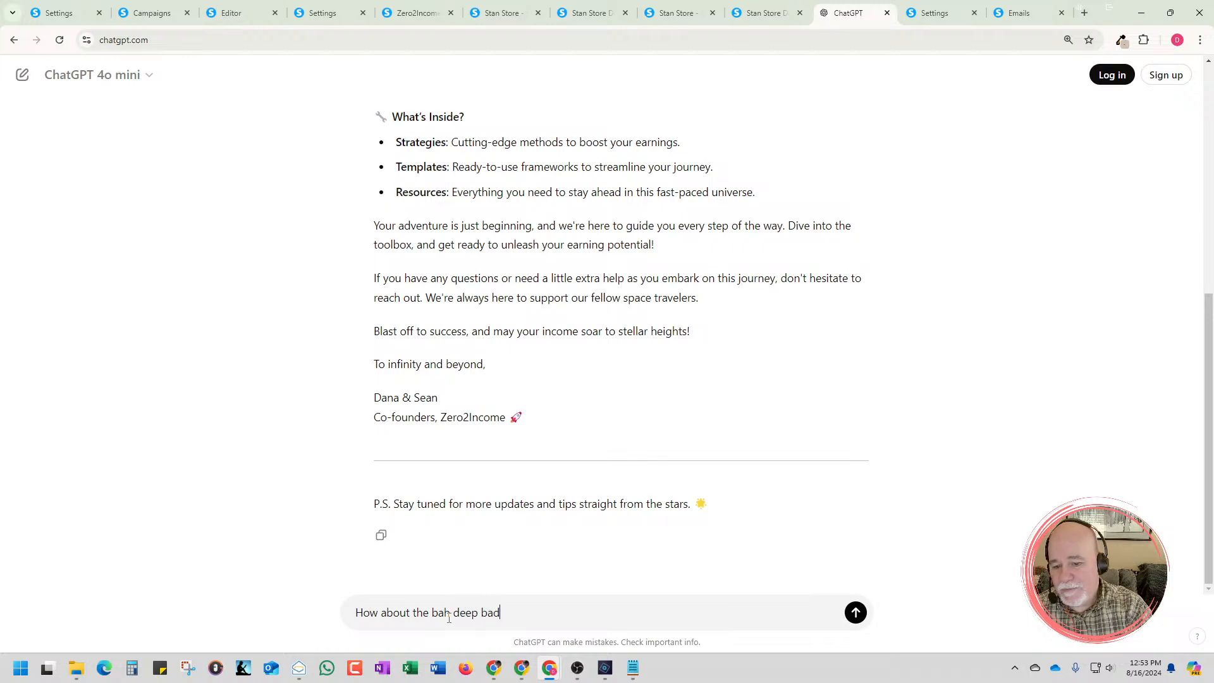
key("BackSpace")
key("BackSpace")
type("h deep ")
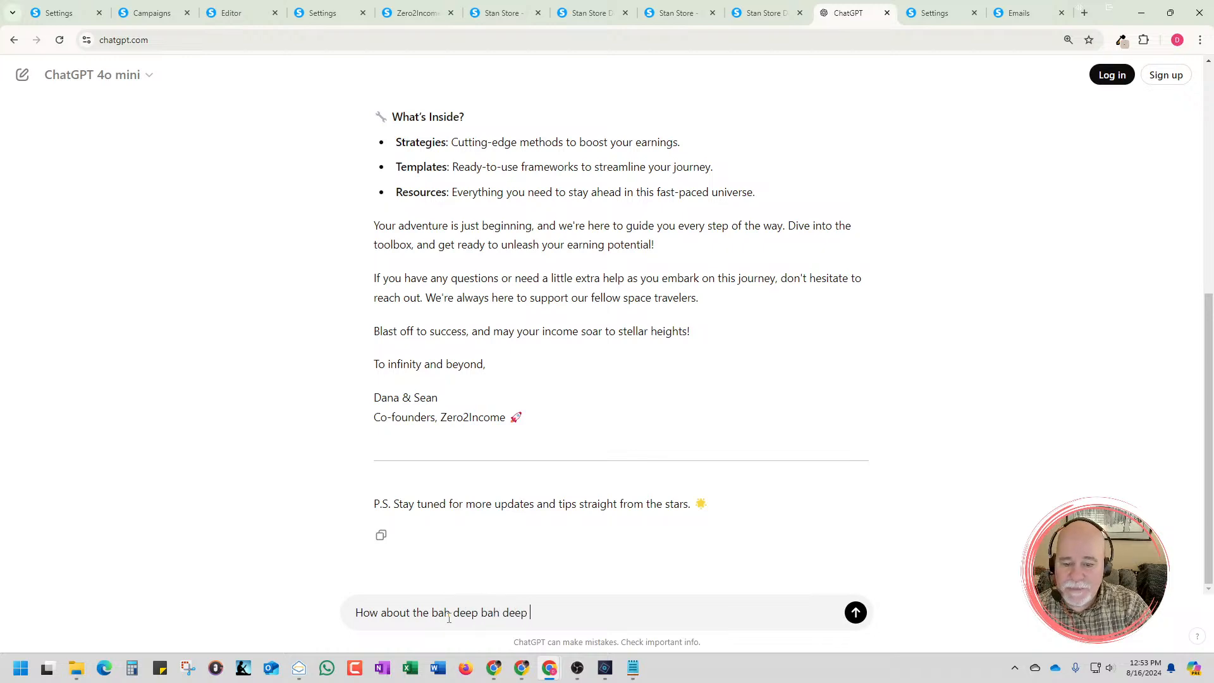
type("bah deep t")
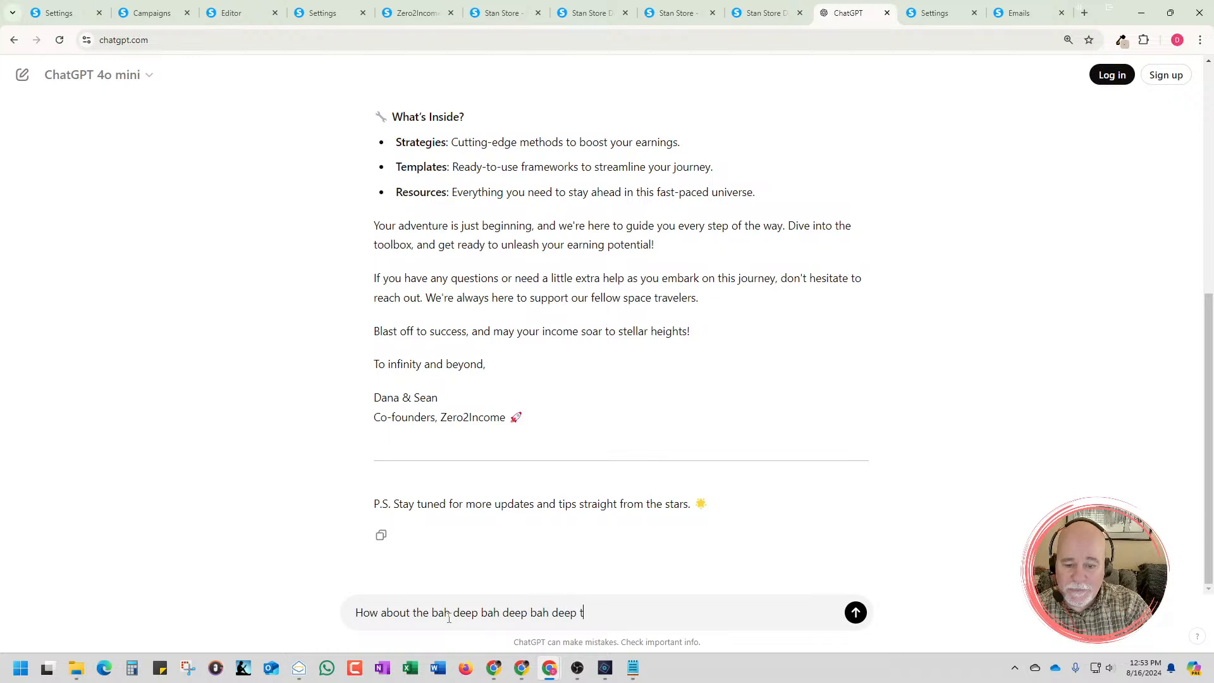
type("hat wtweekie does?")
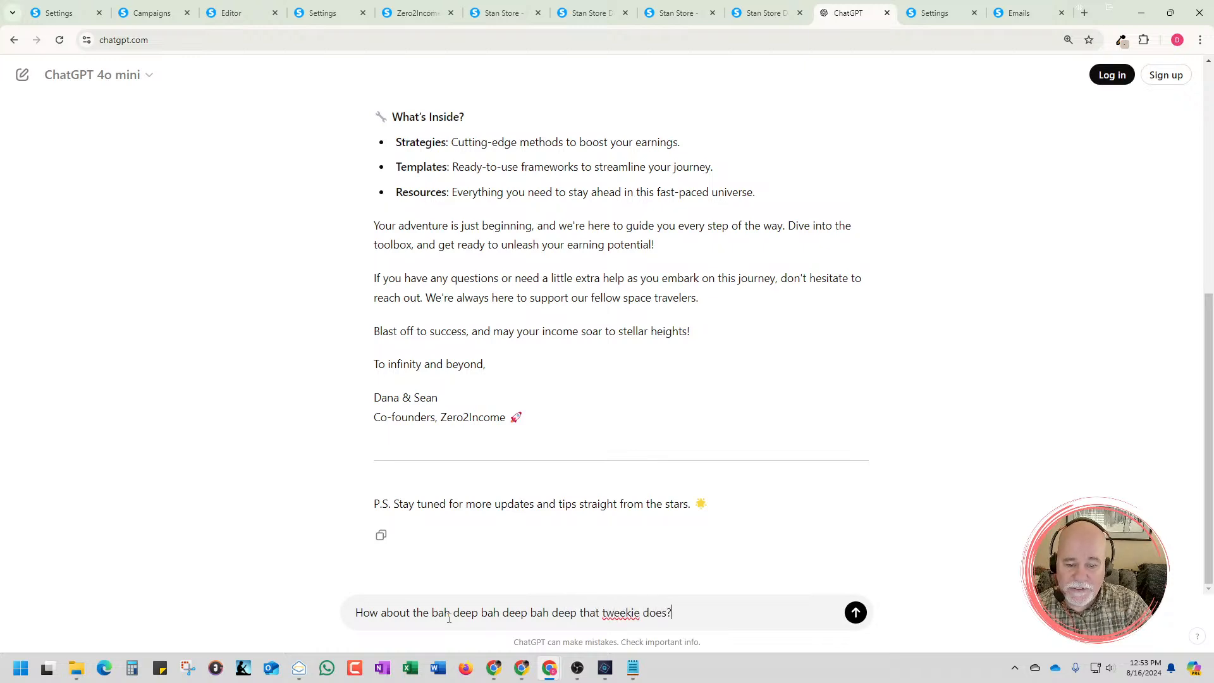
key("Return")
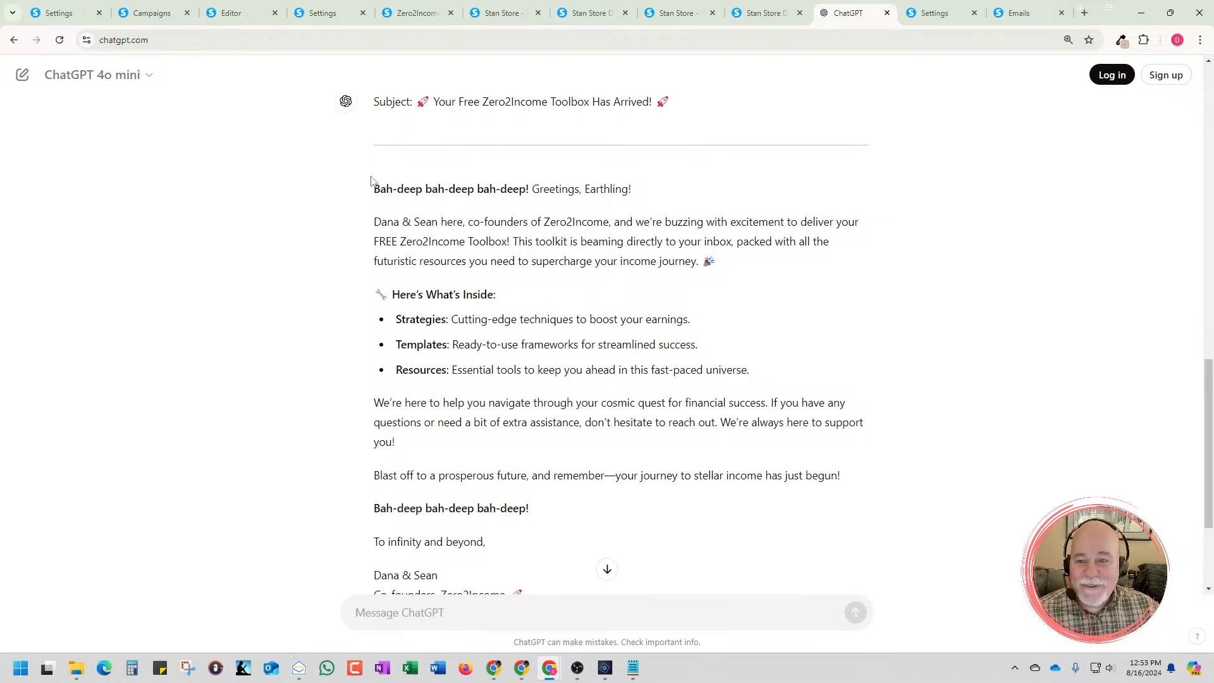
Copy the rewritten ChatGPT email from "Bah-deep bah-deep bah-deep!" through the P.S. line and return to the campaign email
left_click_drag(376, 187, 823, 500)
scroll(635, 222, "down", 1)
scroll(645, 228, "down", 1)
scroll(651, 243, "down", 1)
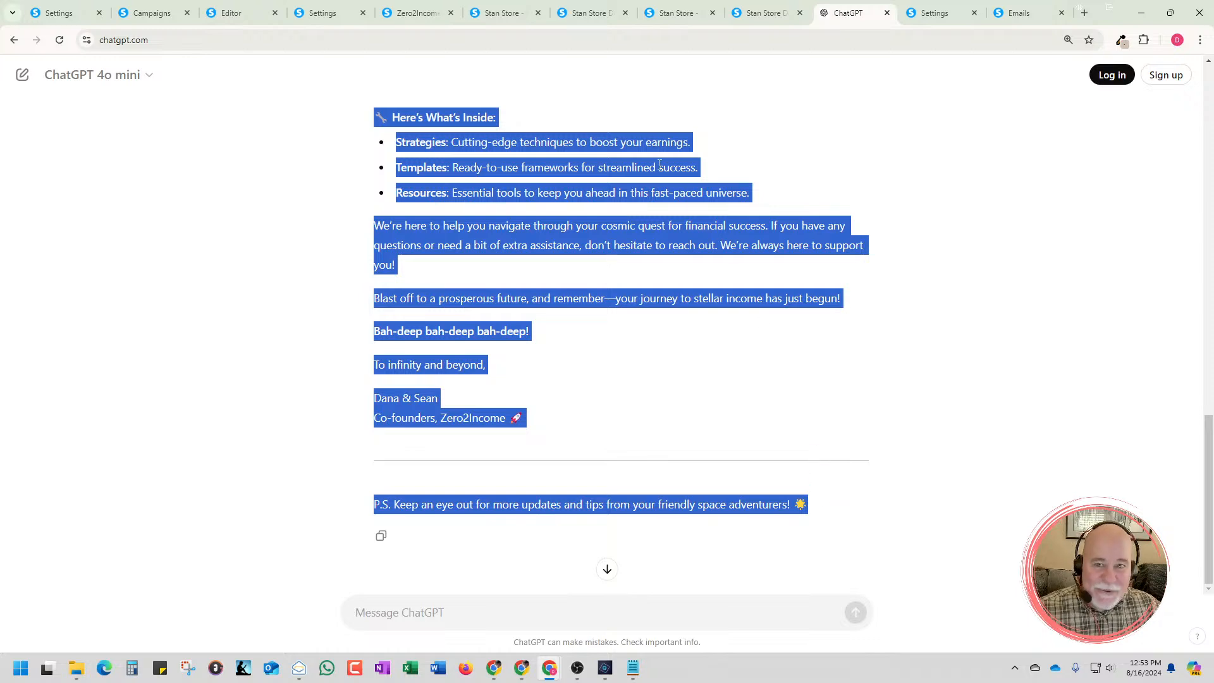
left_click(165, 15)
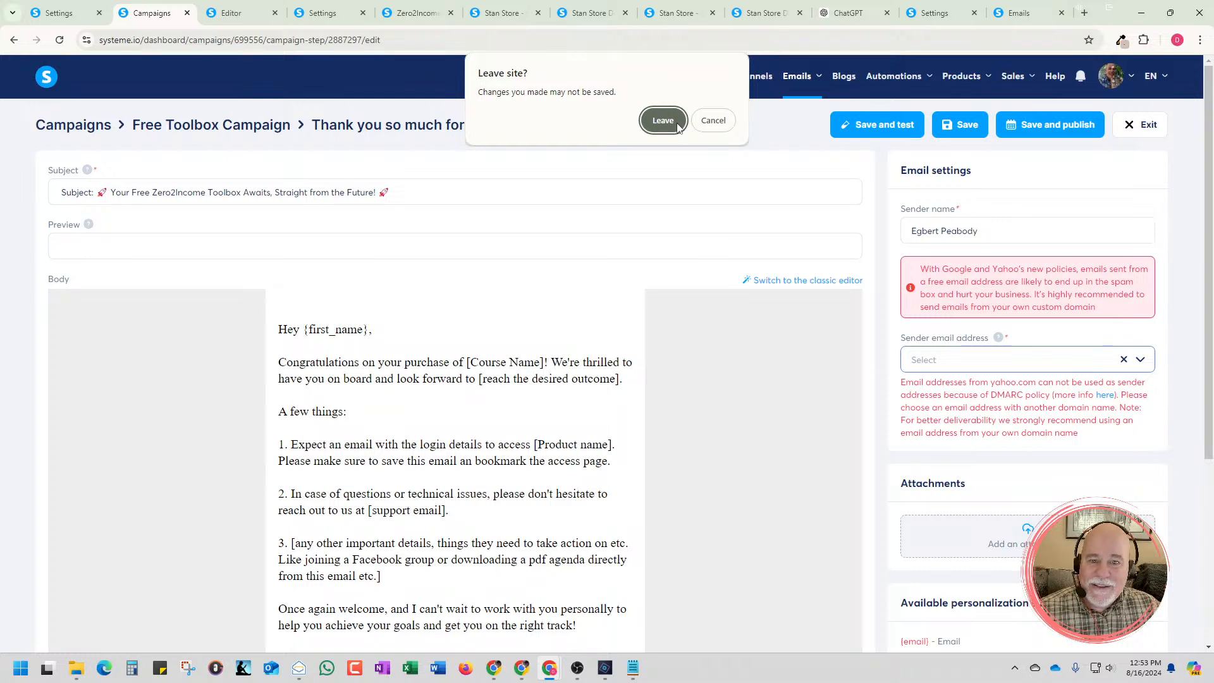
Stay on the campaign email's page and try again to save the email
left_click(701, 120)
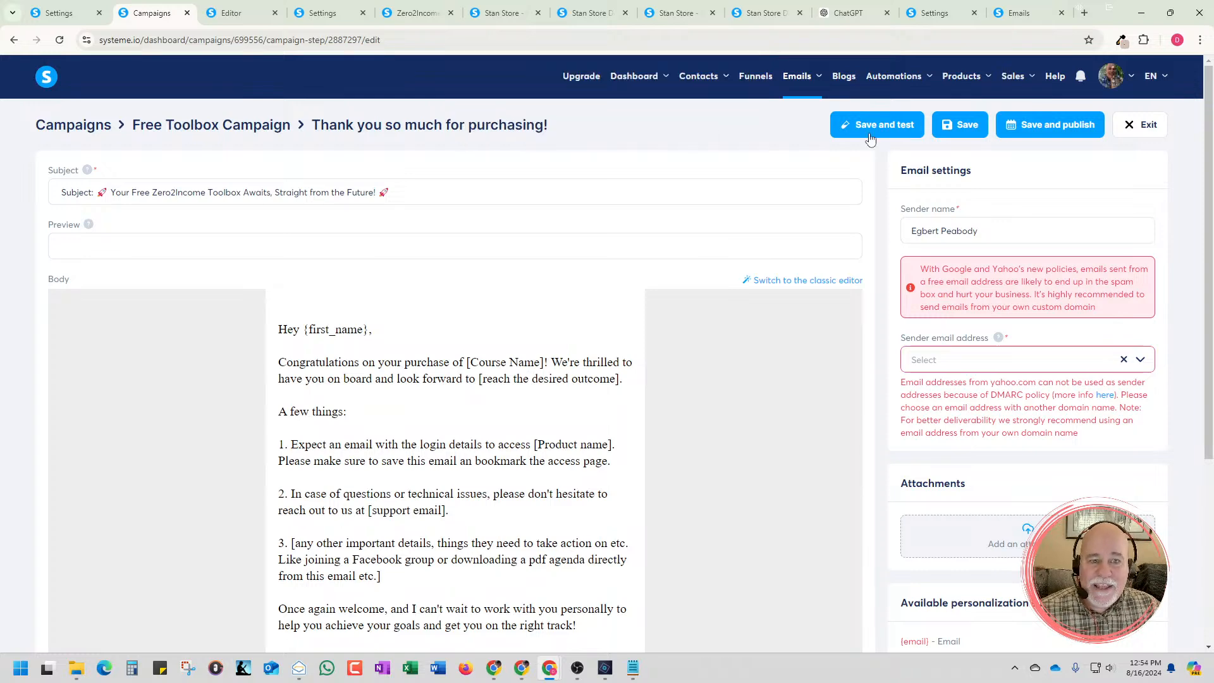
left_click(966, 124)
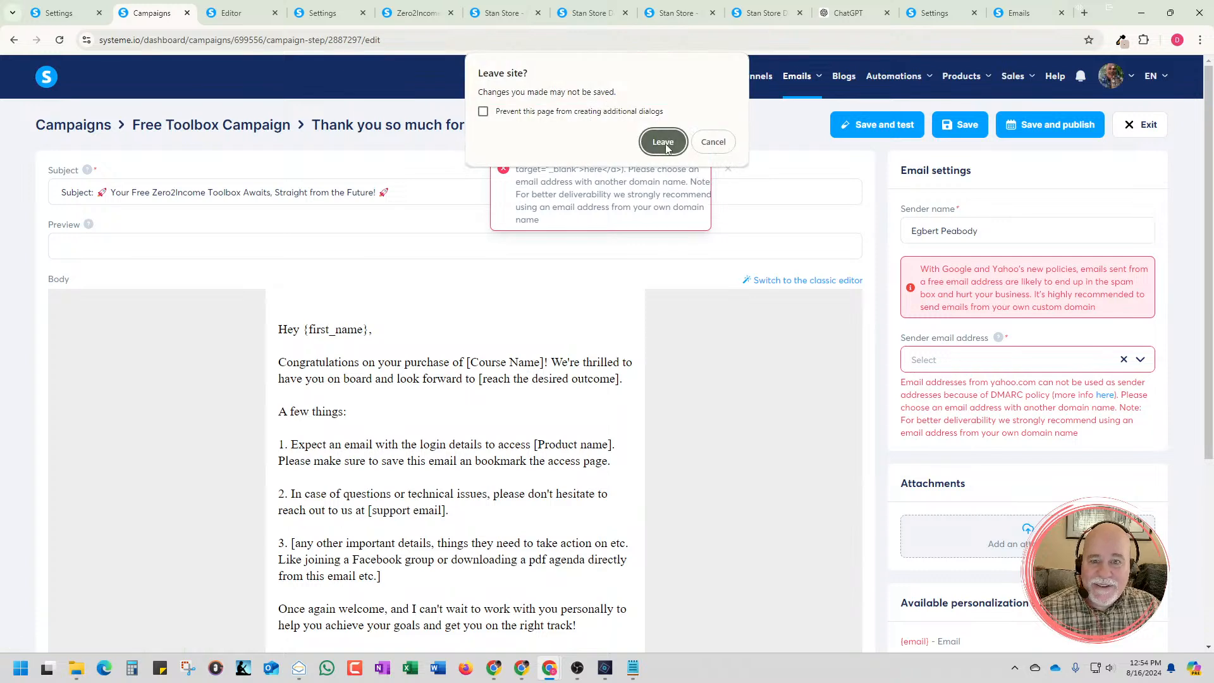
left_click(710, 143)
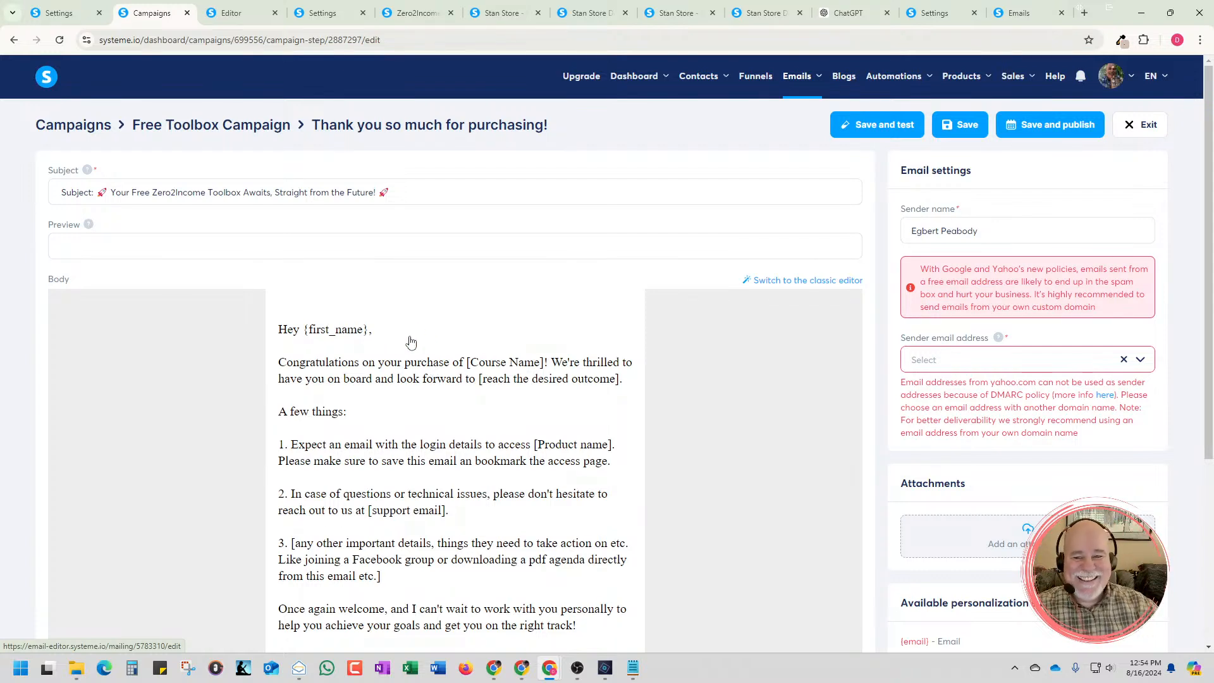
Open the email body in the visual editor and delete the "Kind regards" sign-off with its name and company placeholders
scroll(411, 344, "down", 2)
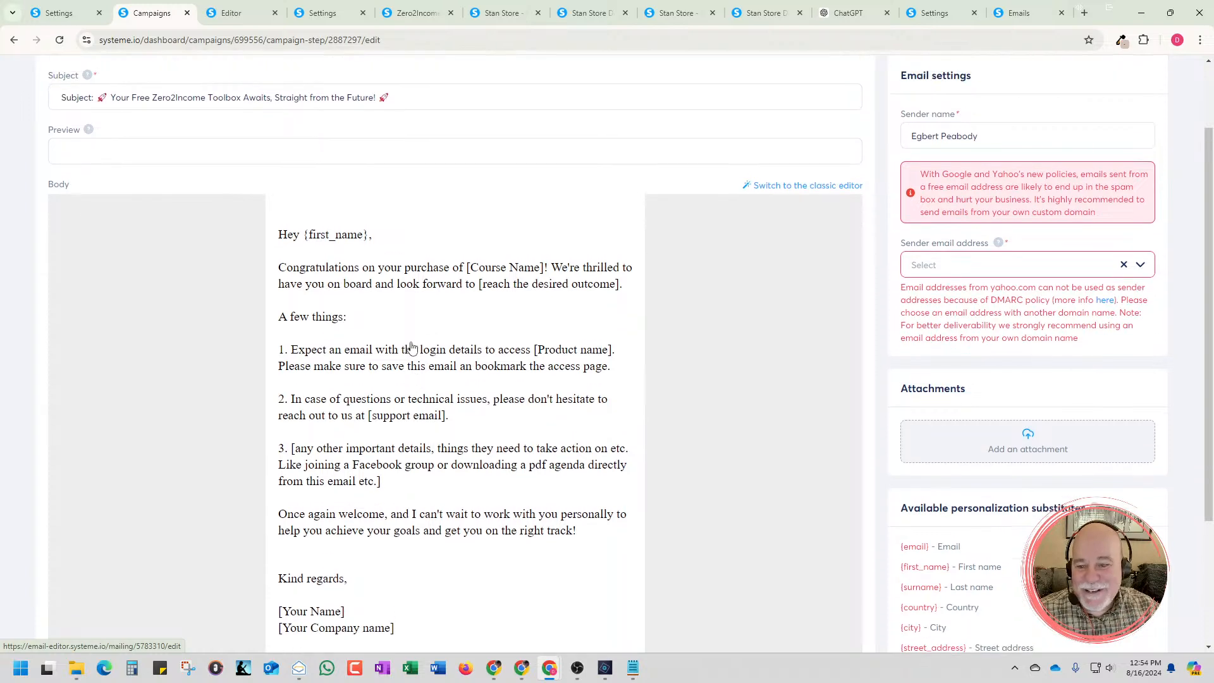
scroll(414, 344, "up", 2)
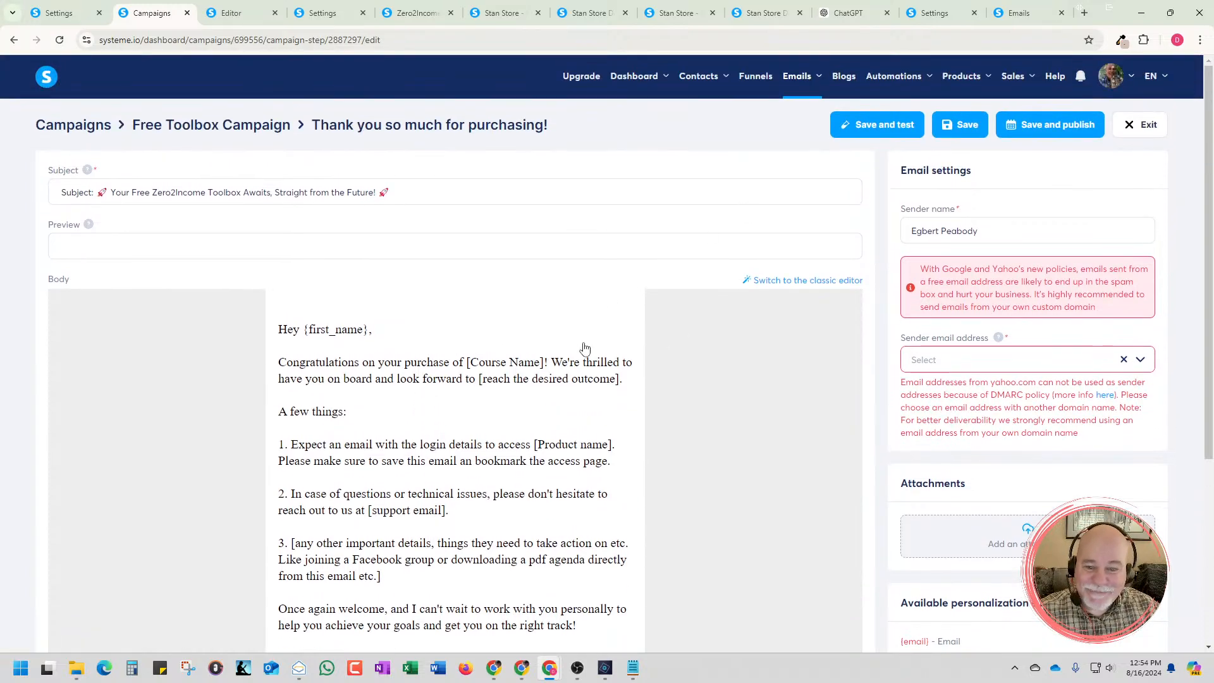
left_click(660, 140)
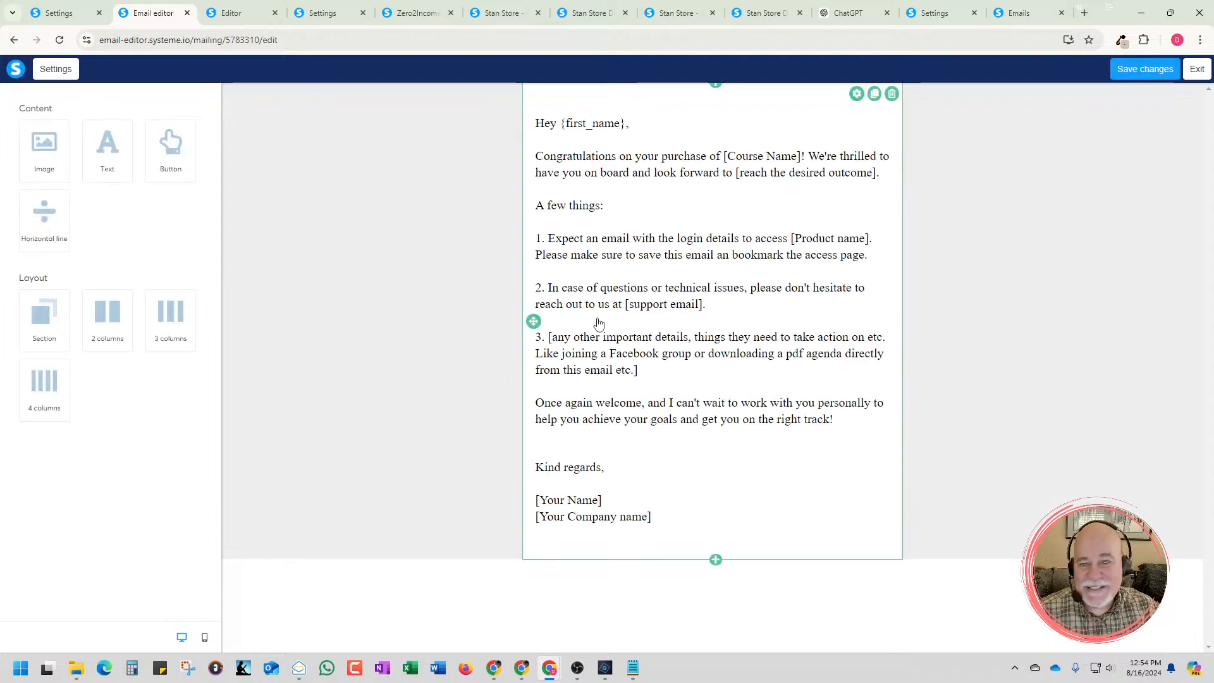
left_click(666, 510)
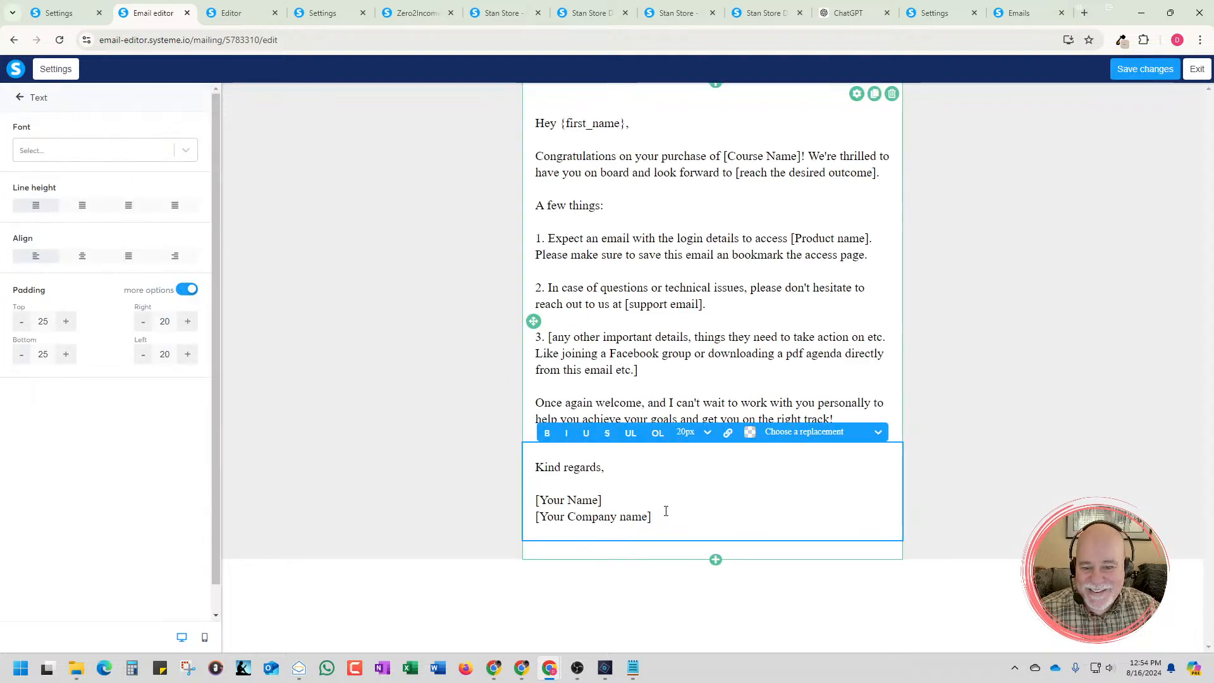
left_click_drag(674, 519, 544, 467)
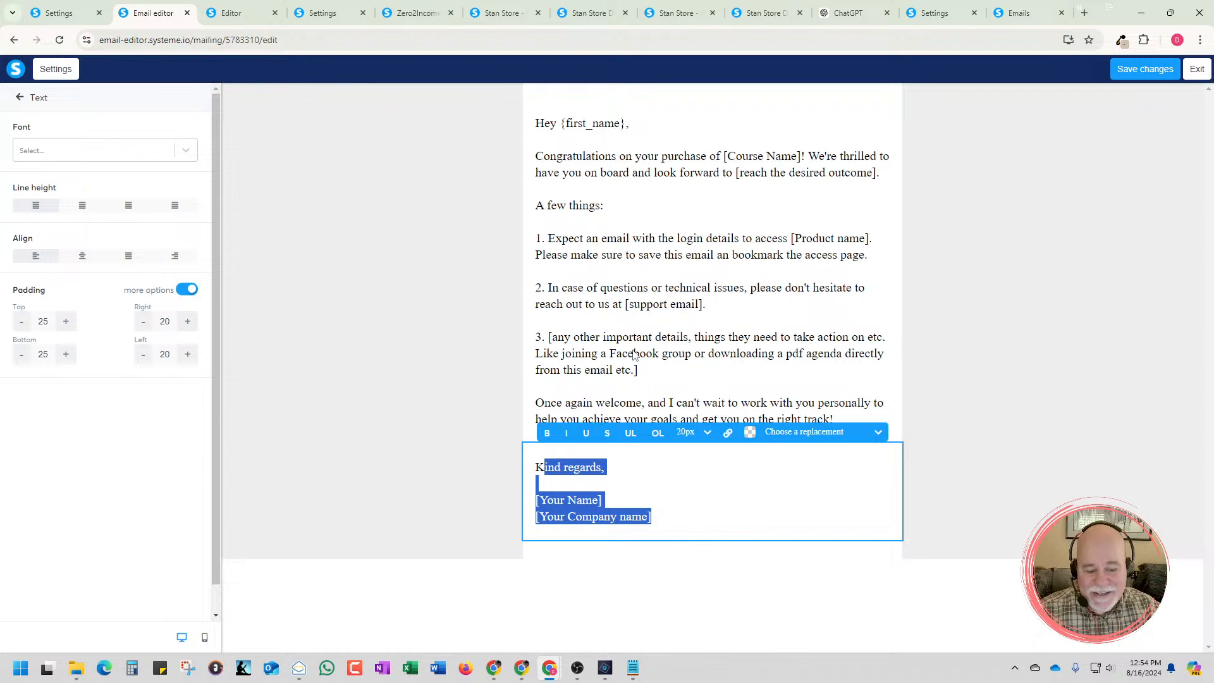
key("BackSpace")
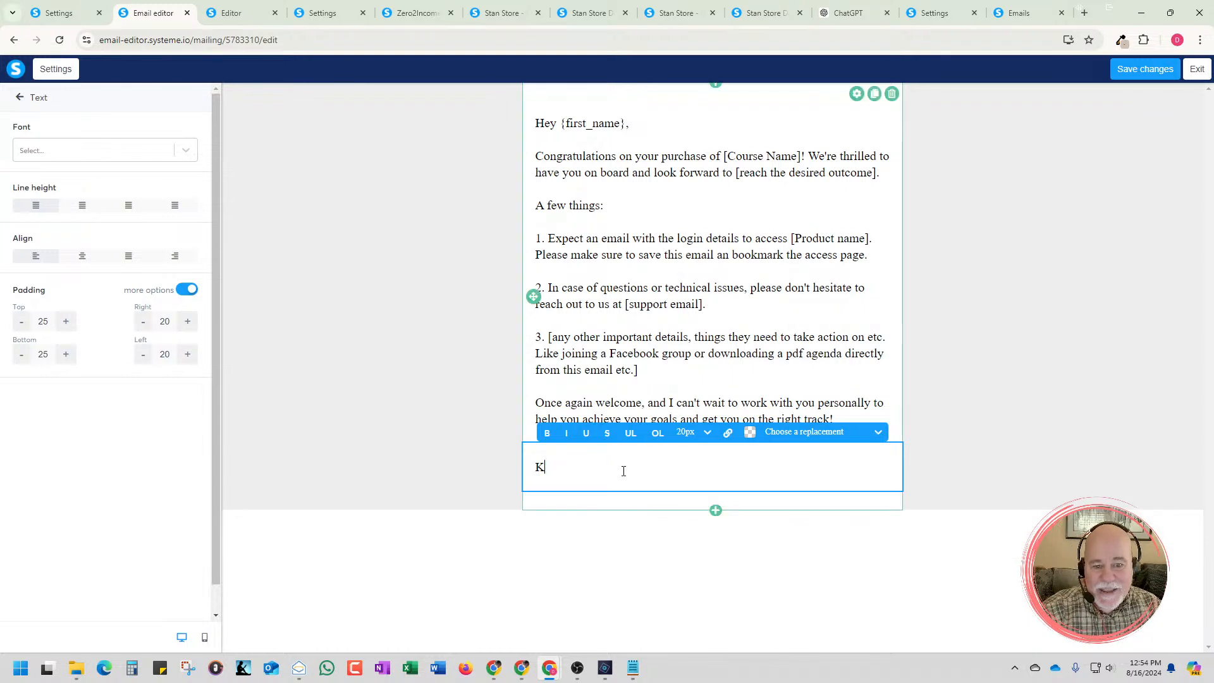
left_click_drag(562, 479, 505, 468)
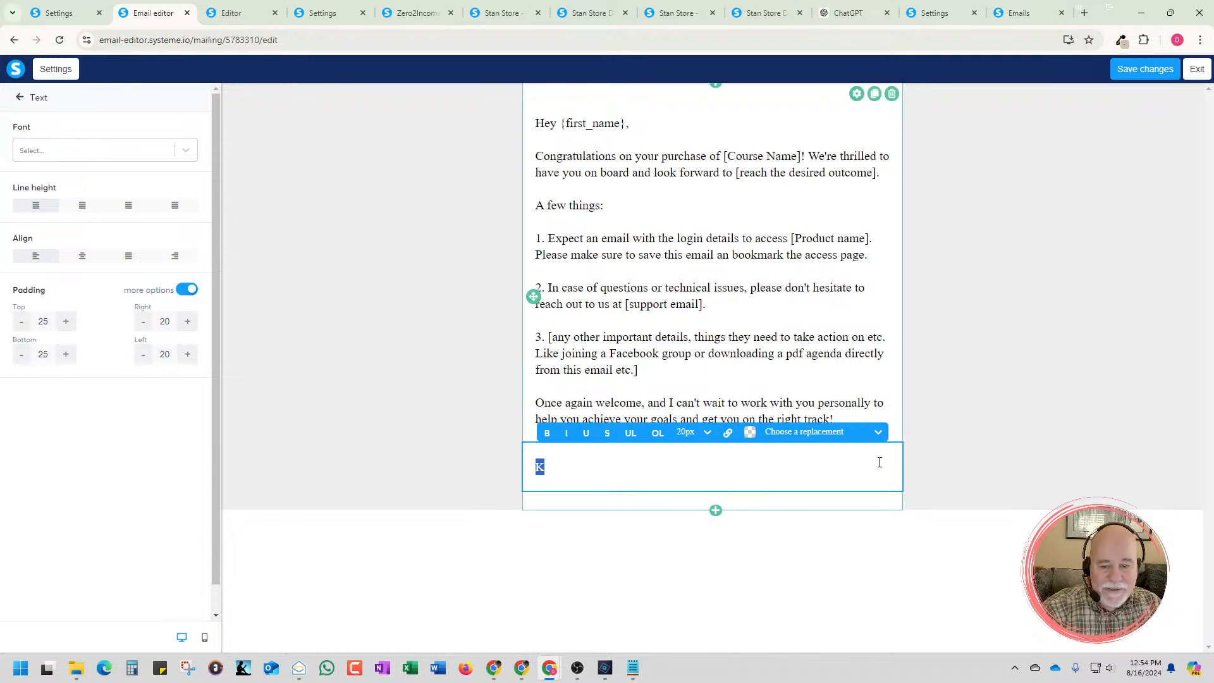
left_click(947, 435)
left_click(569, 474)
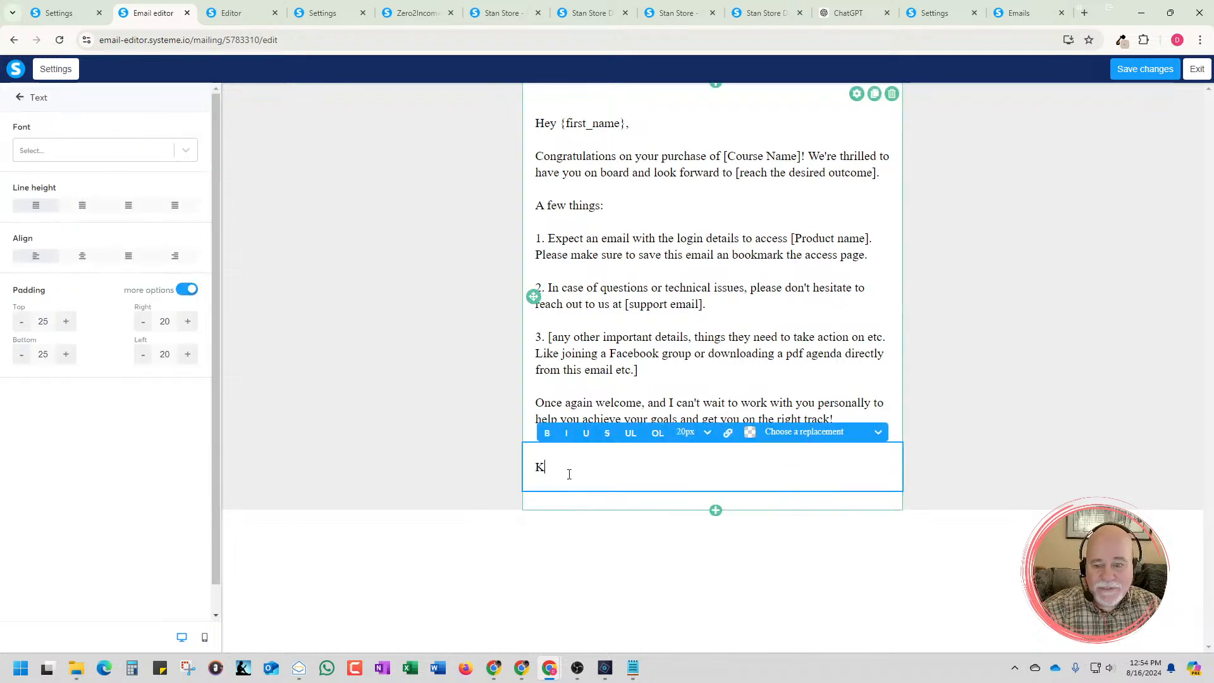
key("BackSpace")
left_click(959, 351)
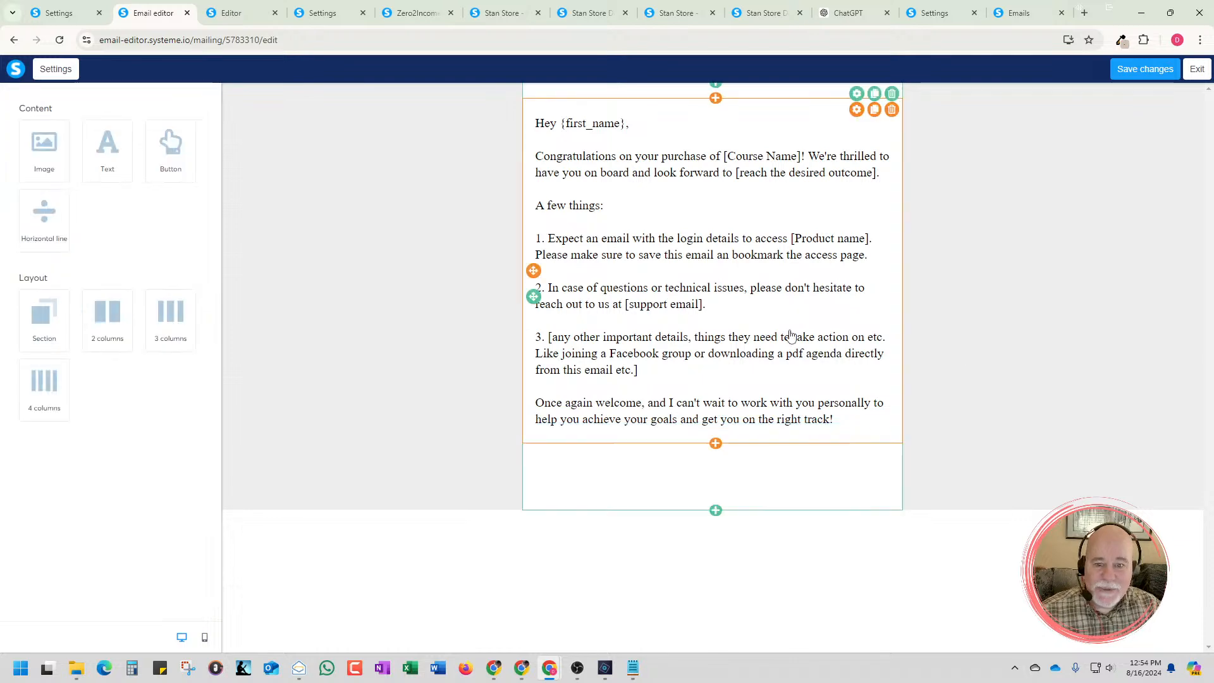
Replace the main template text with the copied ChatGPT email and save the changes
left_click(787, 339)
left_click_drag(838, 438, 458, 144)
key("BackSpace")
key("ctrl+v")
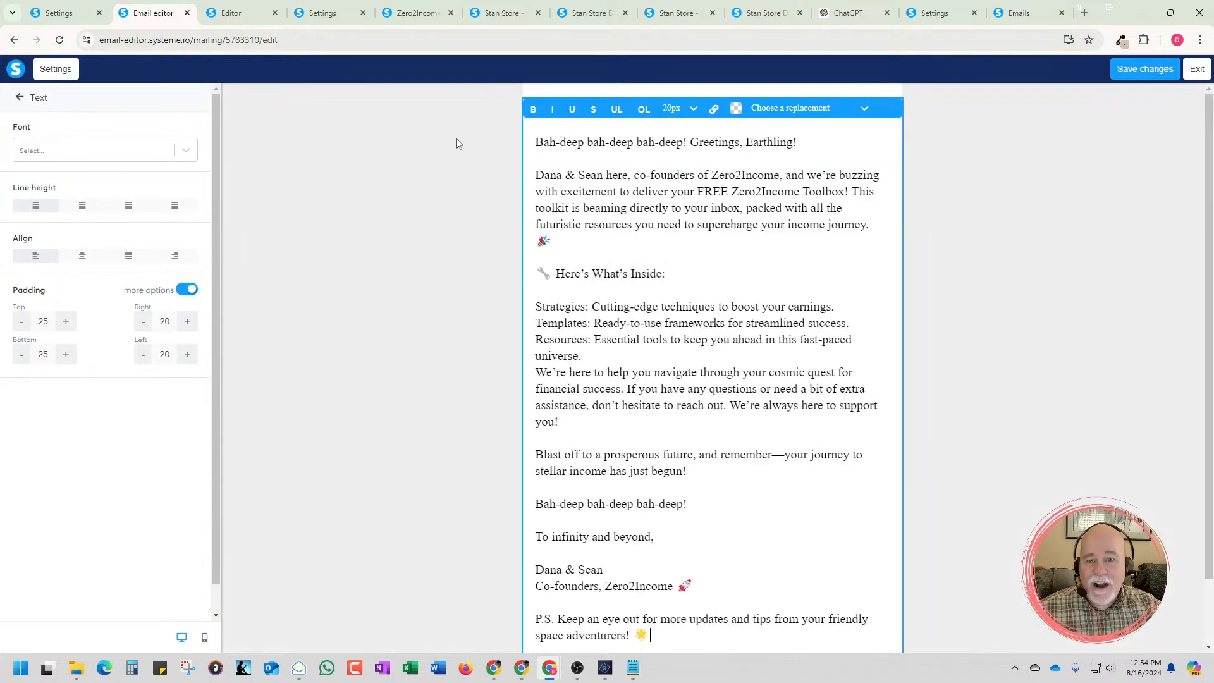
left_click(942, 249)
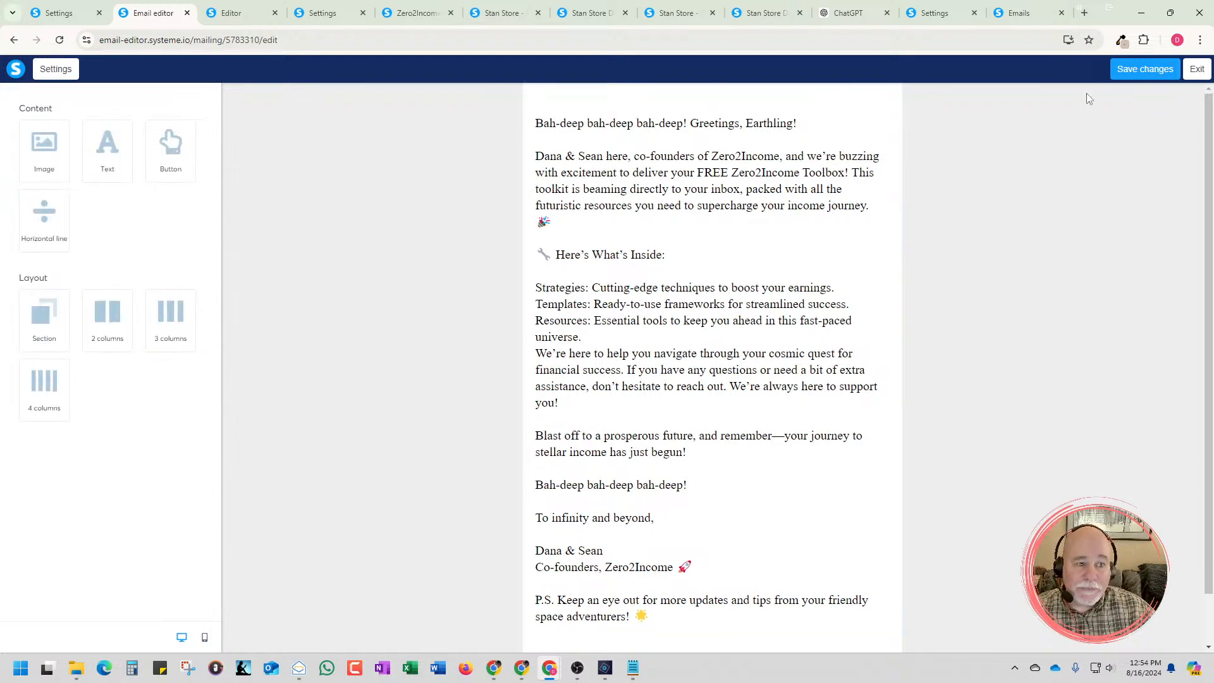
left_click(1143, 69)
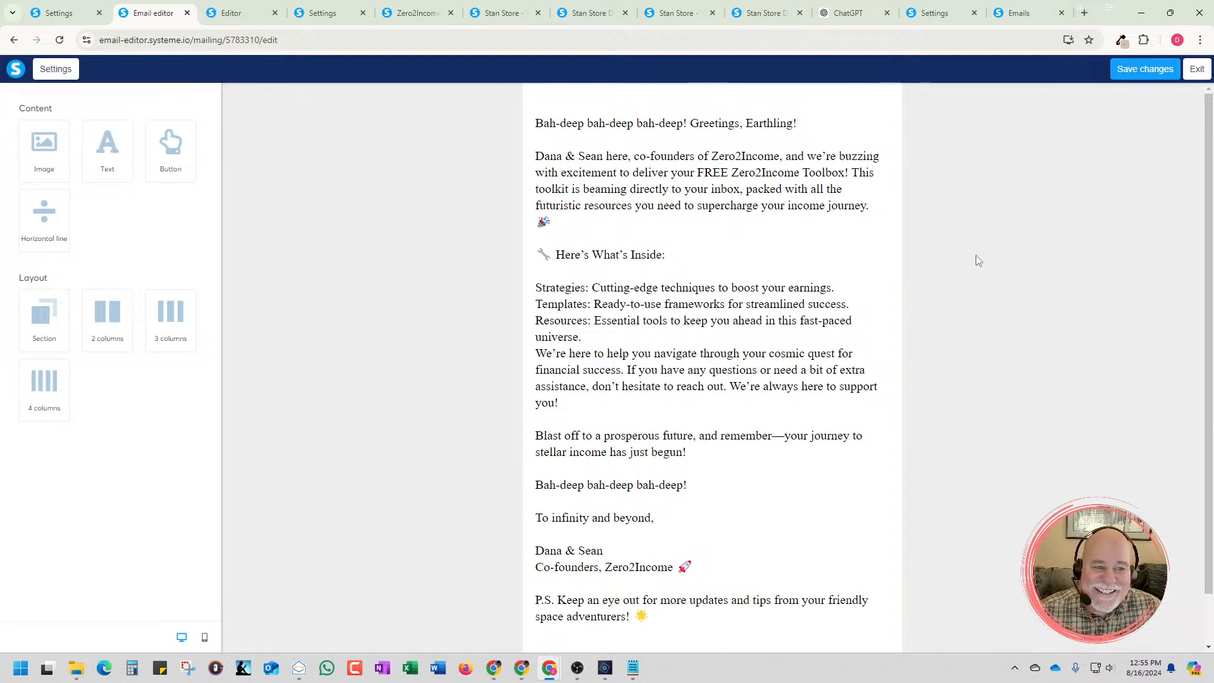
scroll(921, 261, "down", 1)
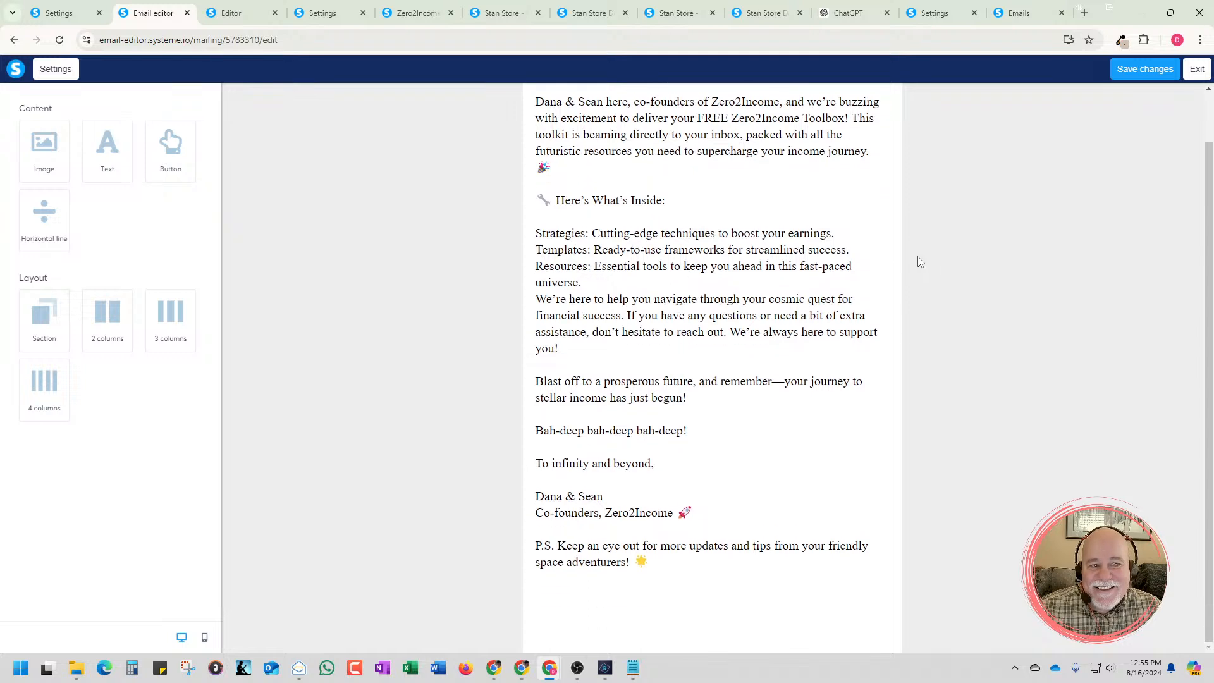
scroll(920, 261, "up", 1)
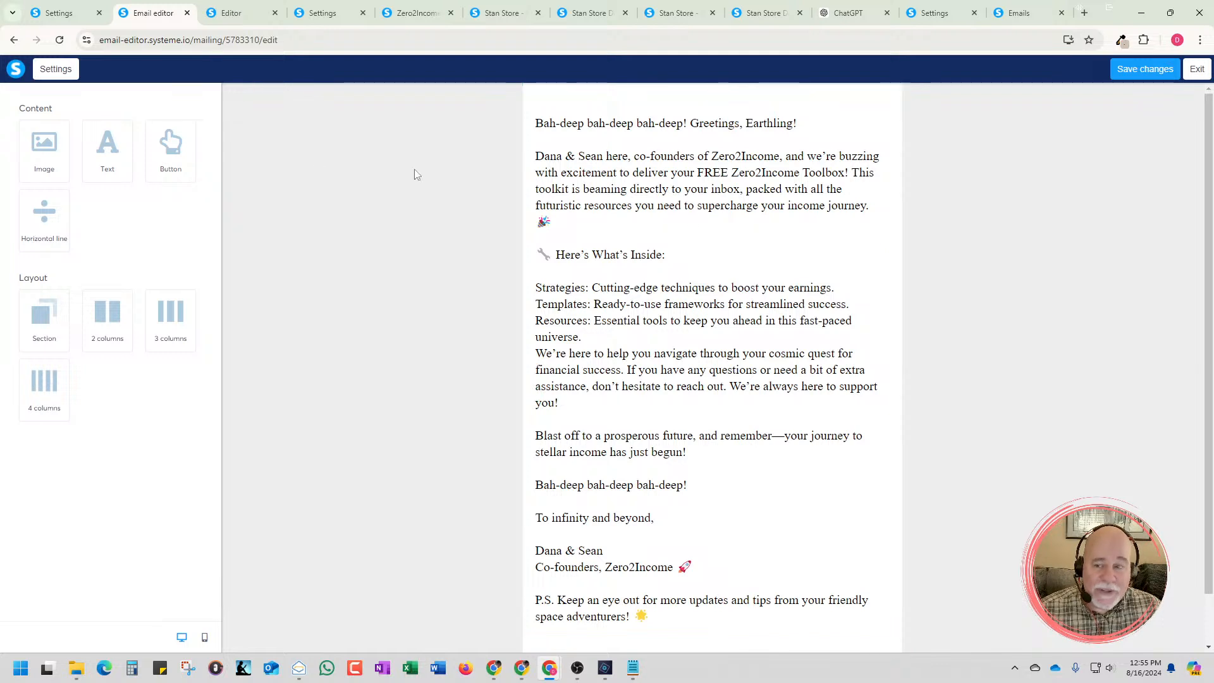
Replace "Earthling" in the greeting line with the First name placeholder so it reads "Greetings, {first_name}!"
left_click(691, 189)
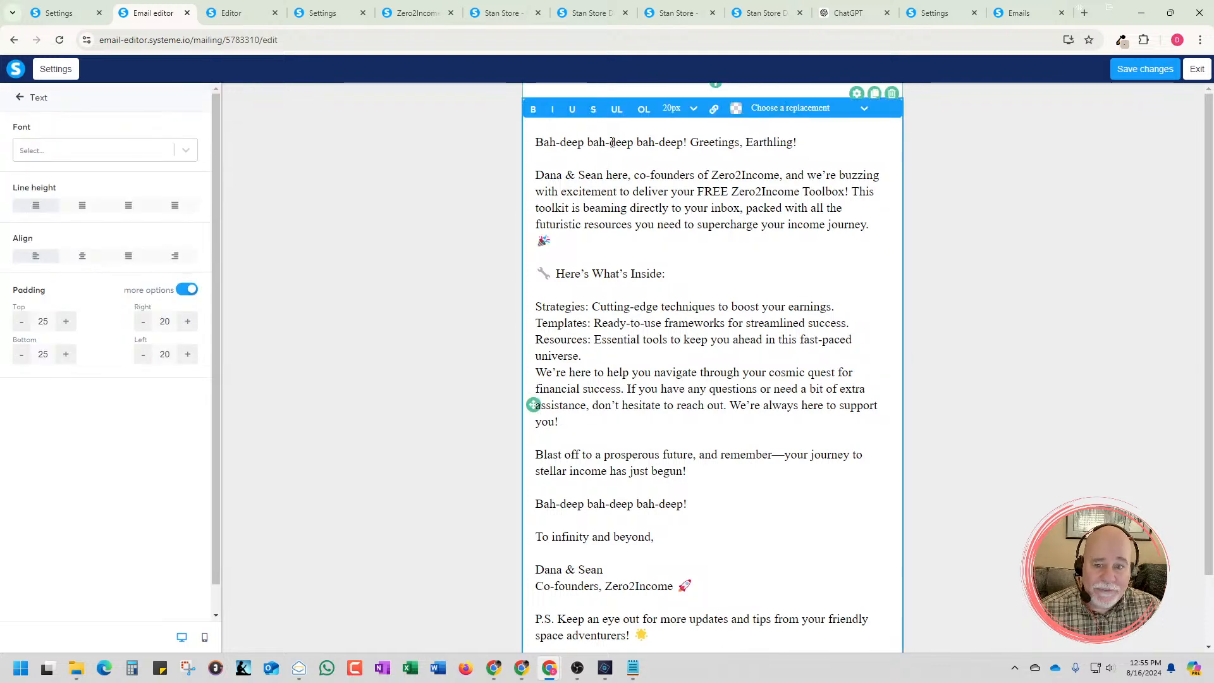
left_click(748, 142)
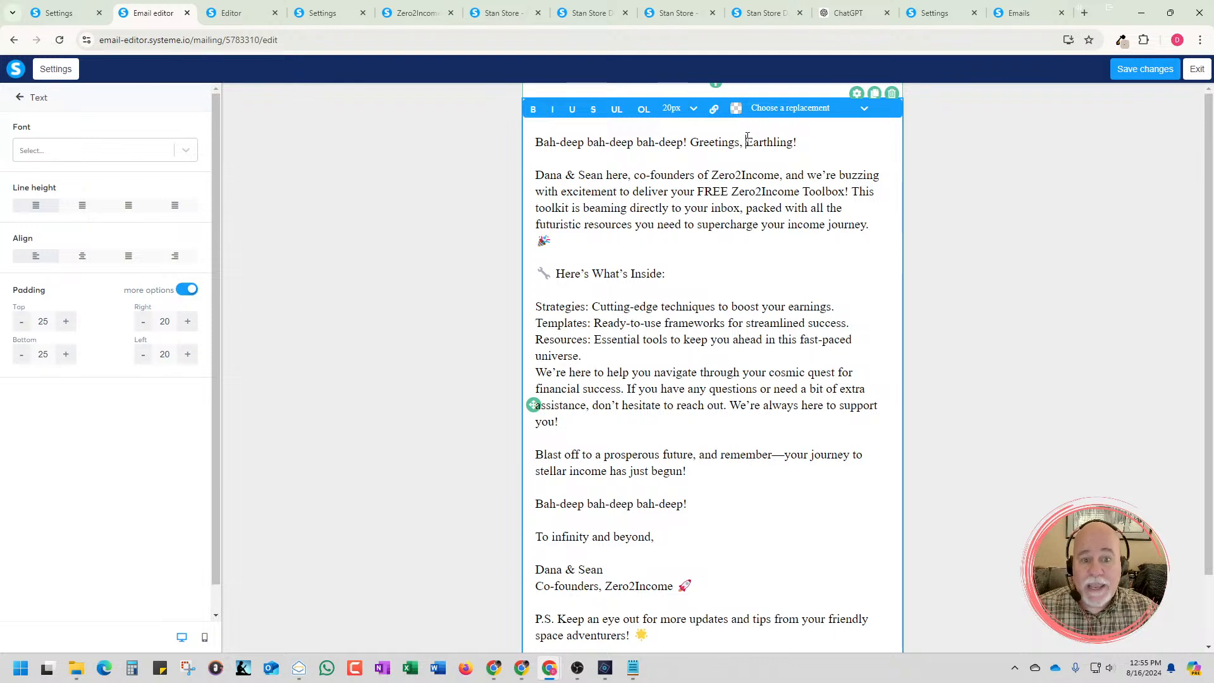
left_click(785, 111)
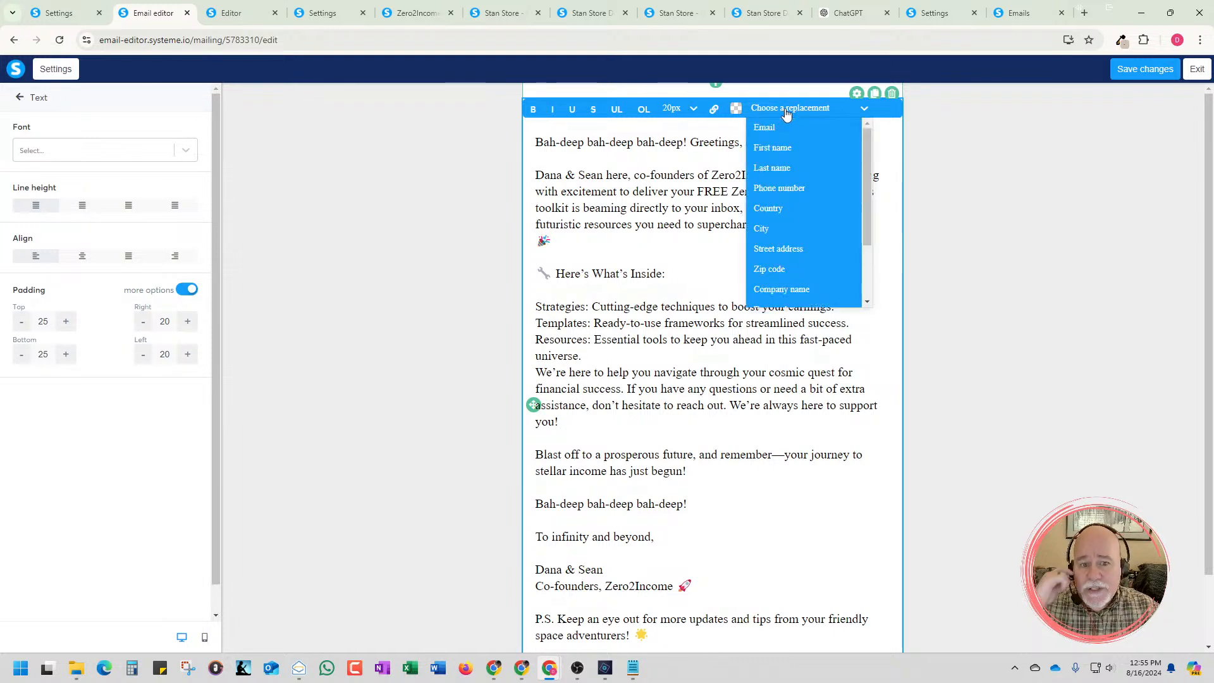
left_click(791, 147)
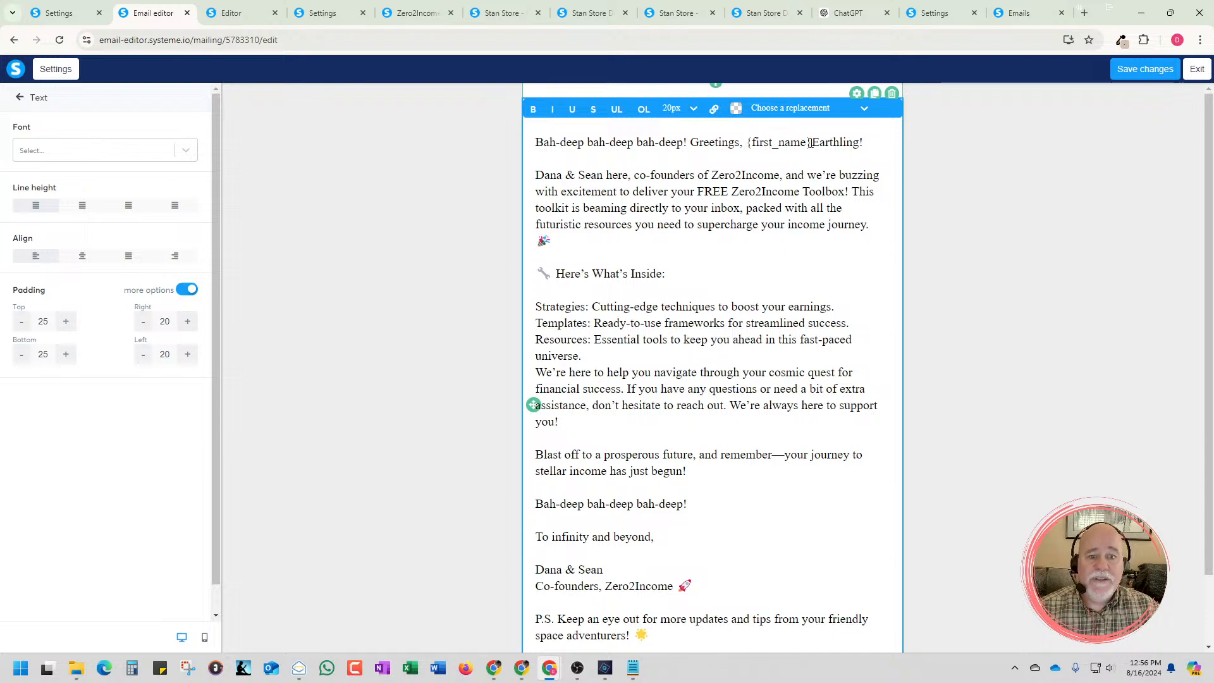
left_click(859, 142)
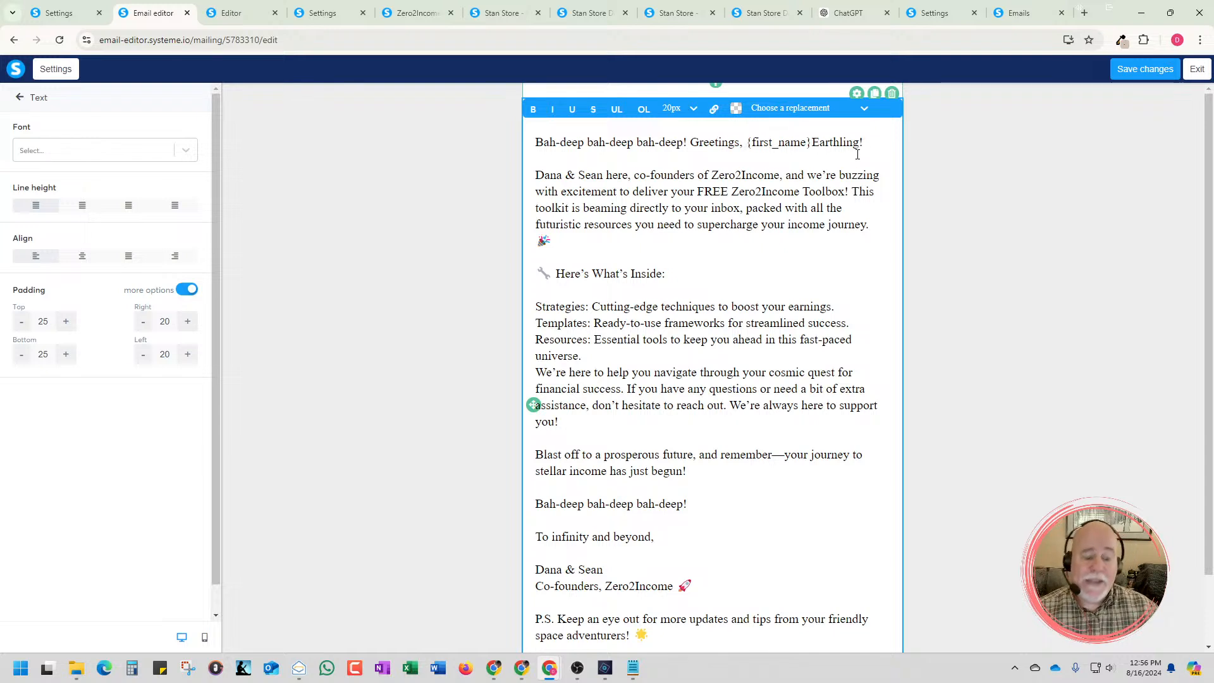
key("BackSpace")
key("BackSpace")
key("BackSpace")
key("BackSpace")
key("BackSpace")
key("BackSpace")
key("BackSpace")
key("BackSpace")
key("BackSpace")
key("BackSpace")
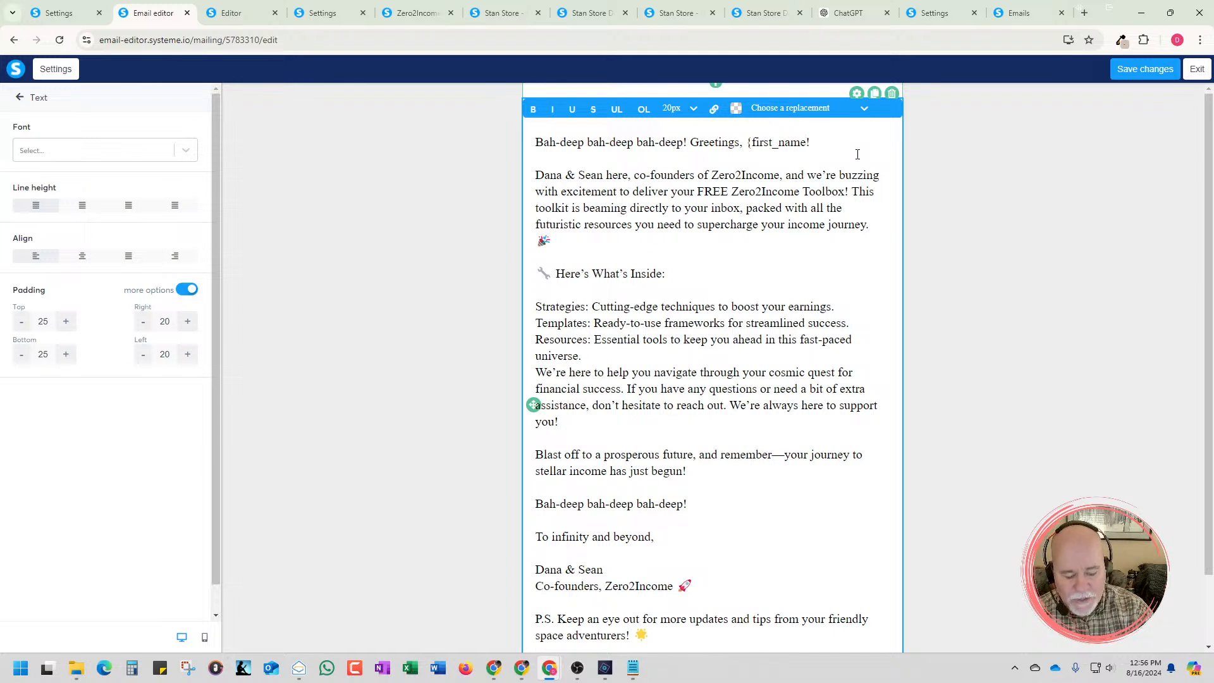
type("}")
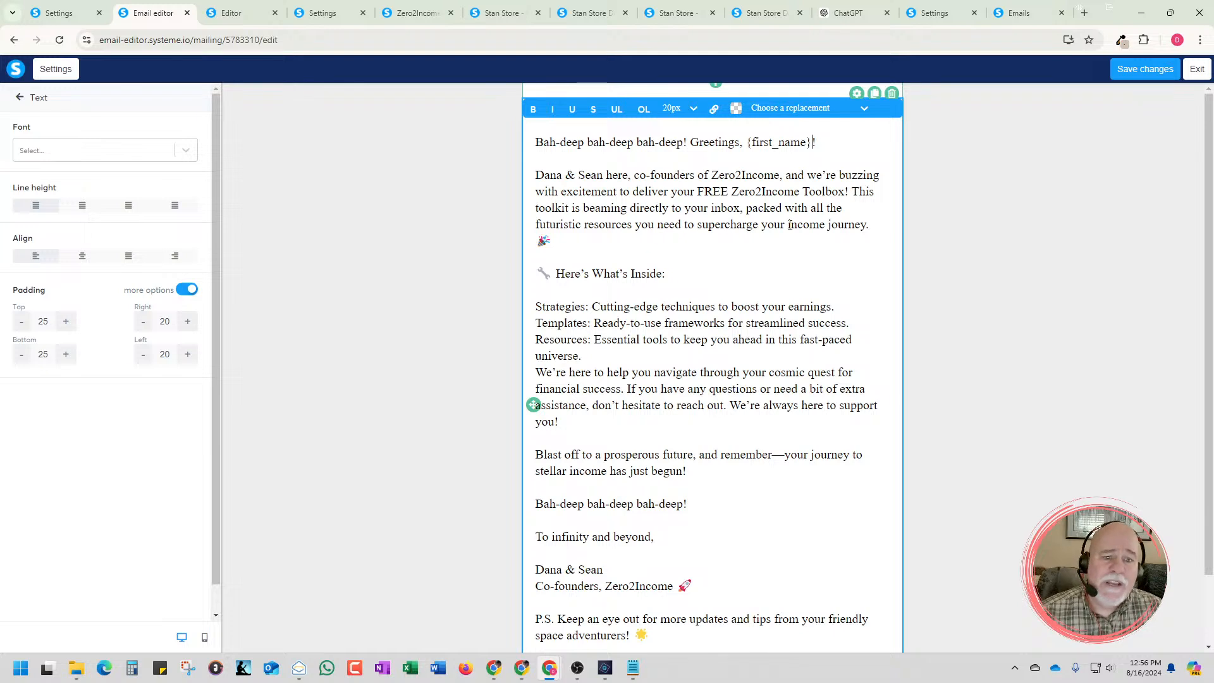
Change "income journey" to "online business" in the opening paragraph and delete the party emoji after it
left_click_drag(785, 226, 864, 229)
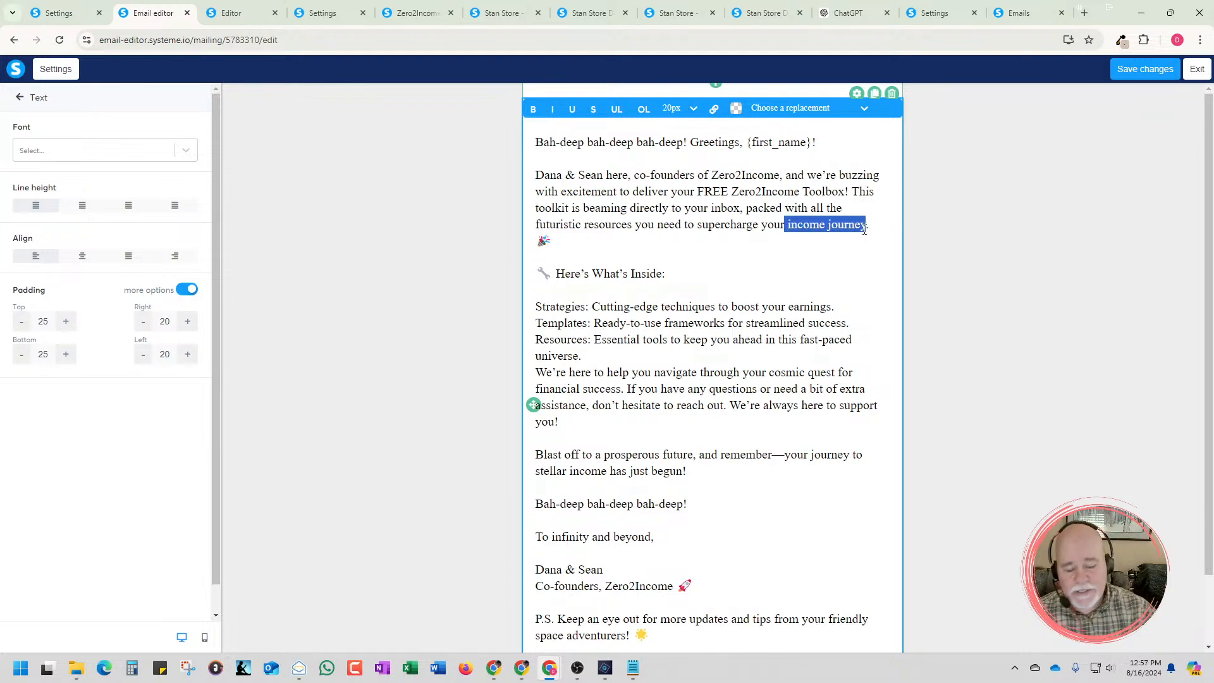
key("BackSpace")
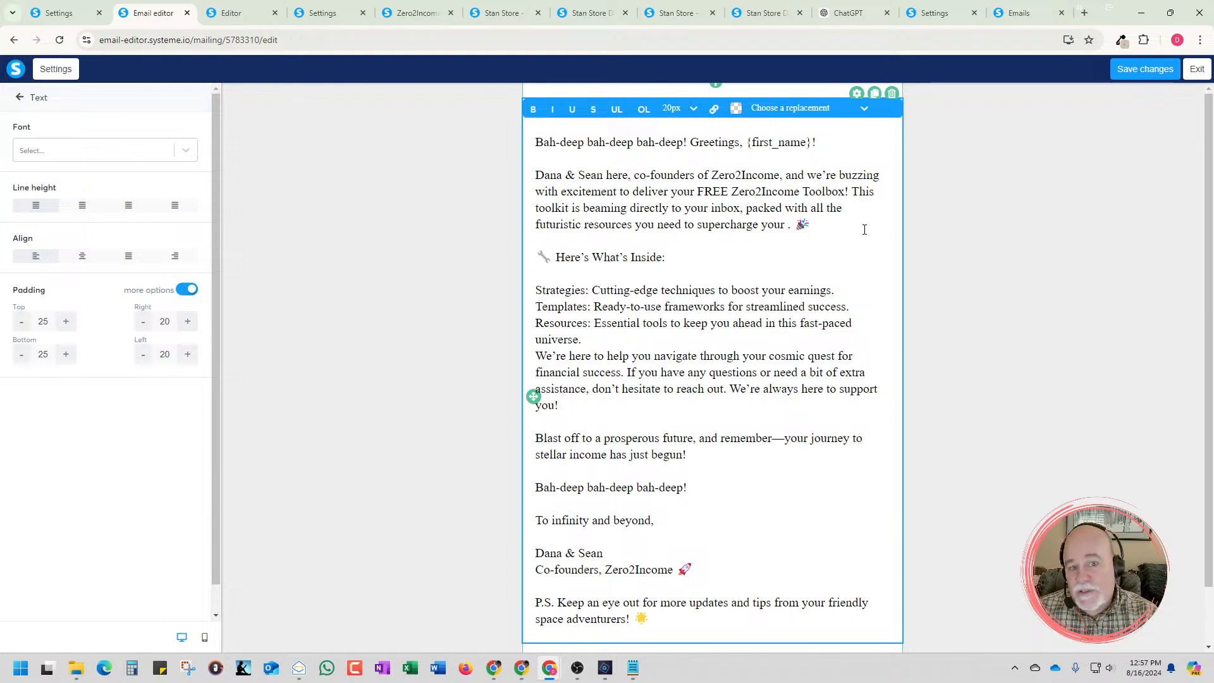
type("o")
type("nline Bu")
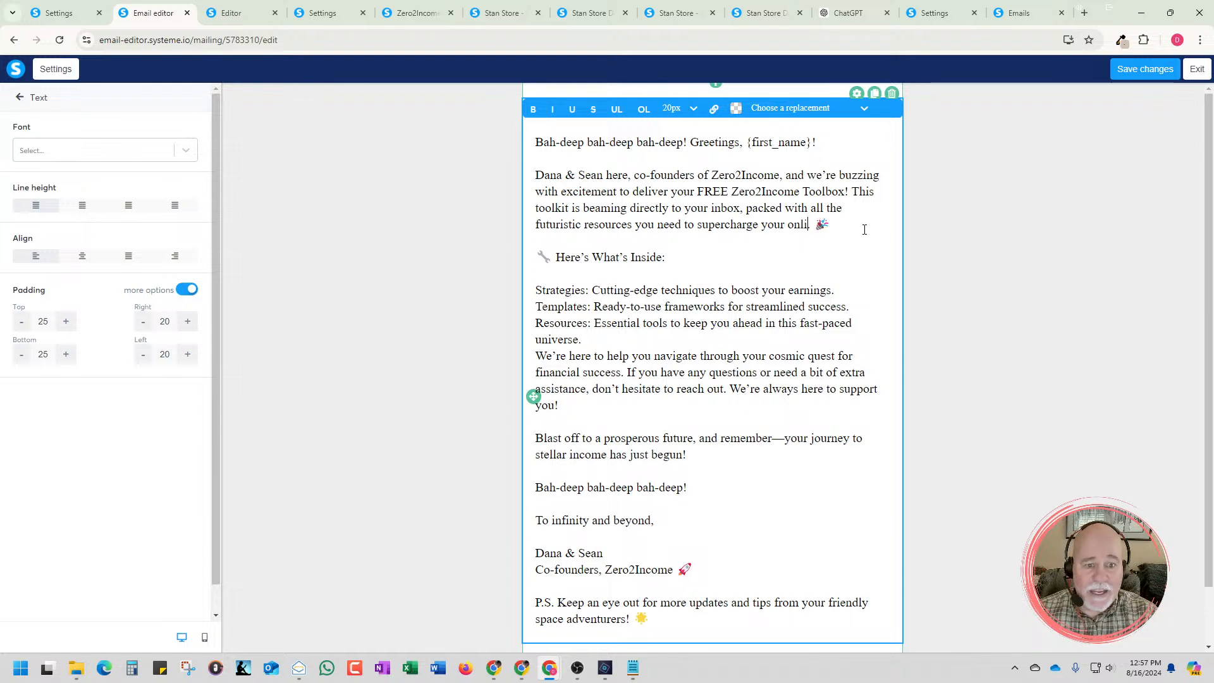
key("BackSpace")
key("BackSpace")
type("bsu")
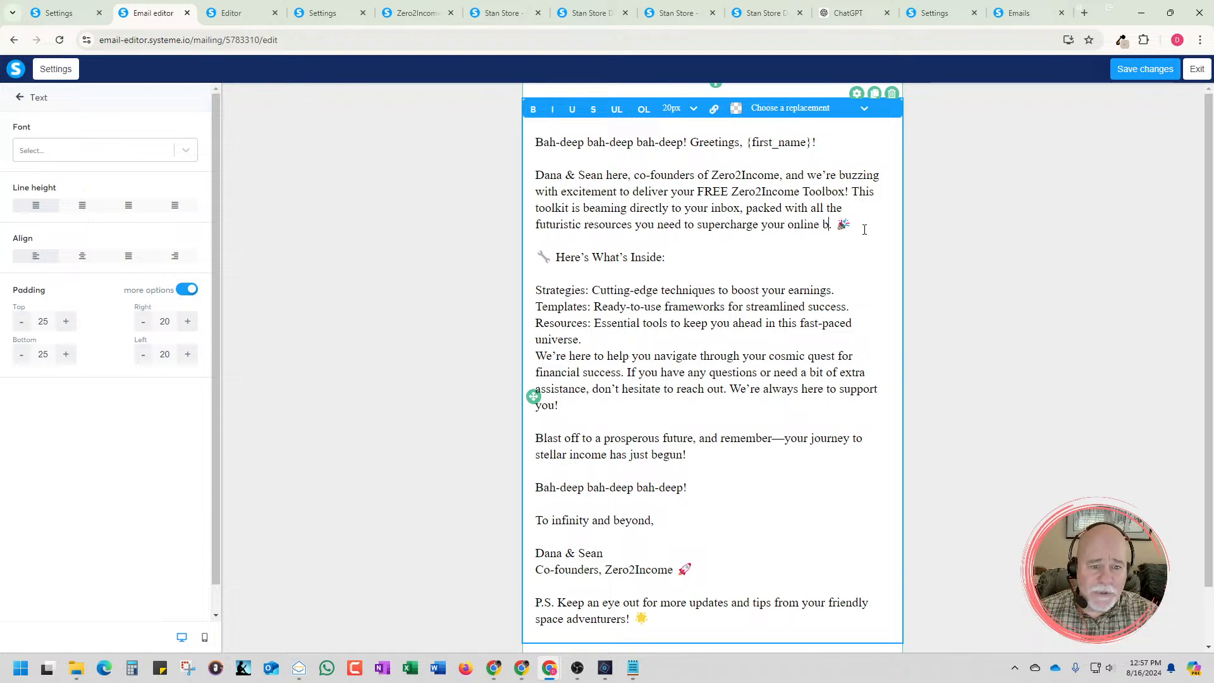
key("BackSpace")
key("BackSpace")
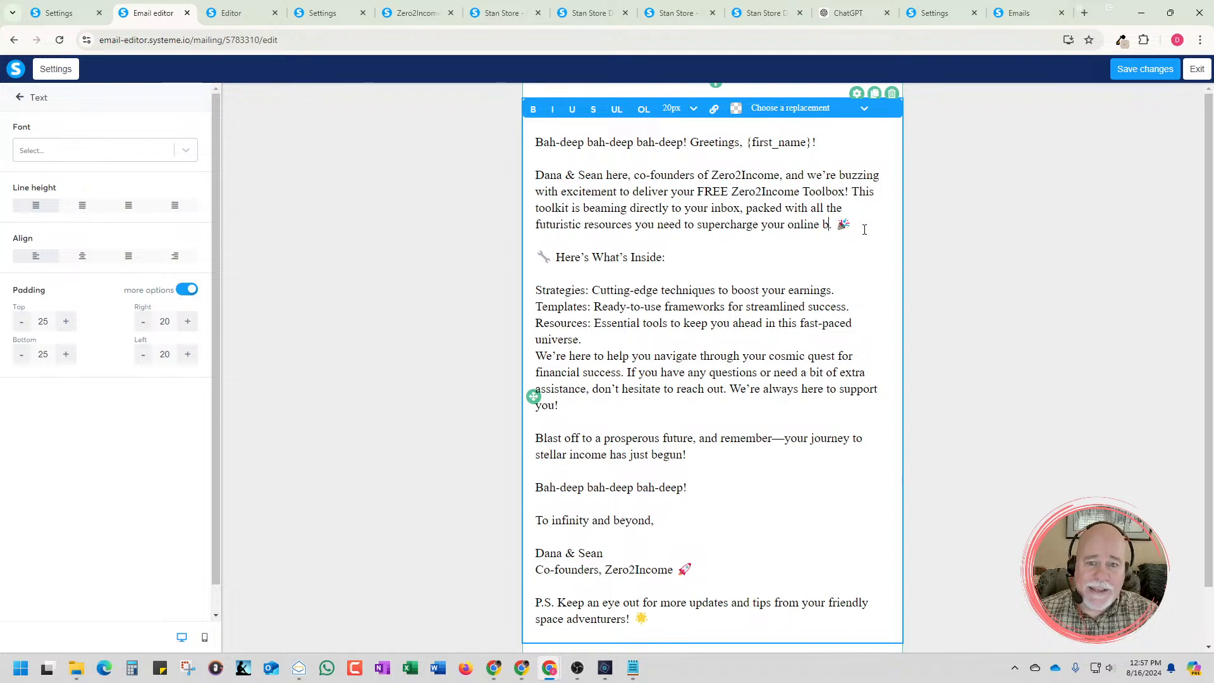
type("usiness")
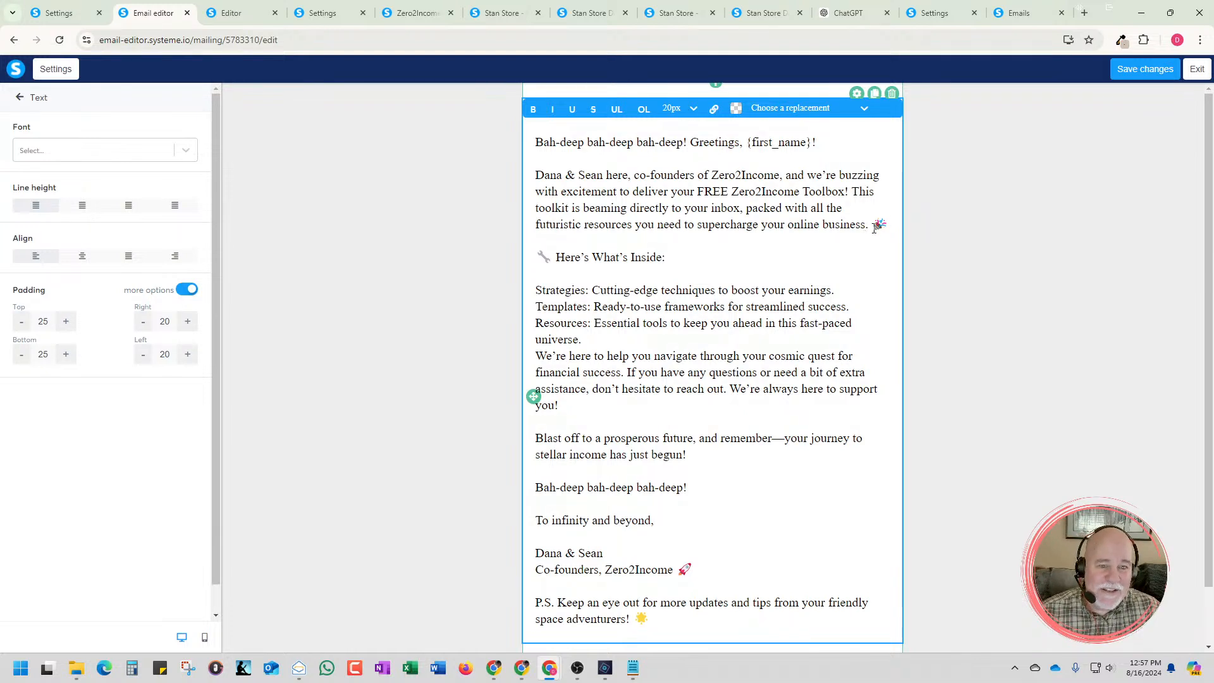
left_click_drag(890, 225, 882, 227)
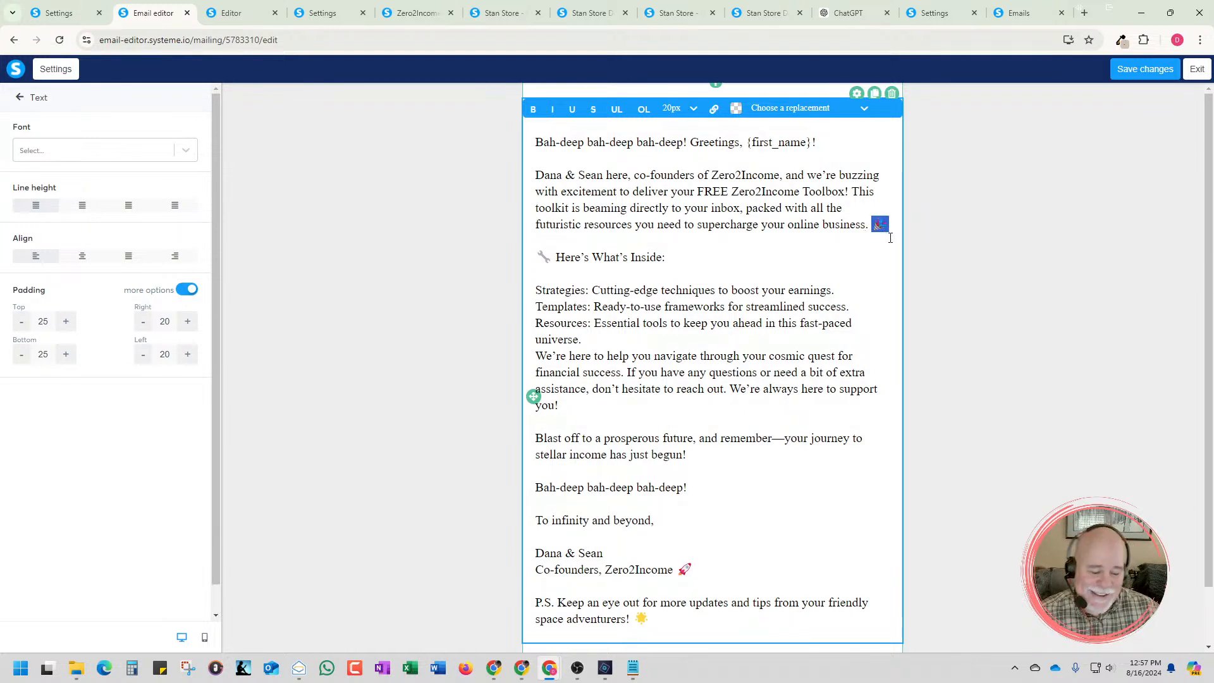
key("BackSpace")
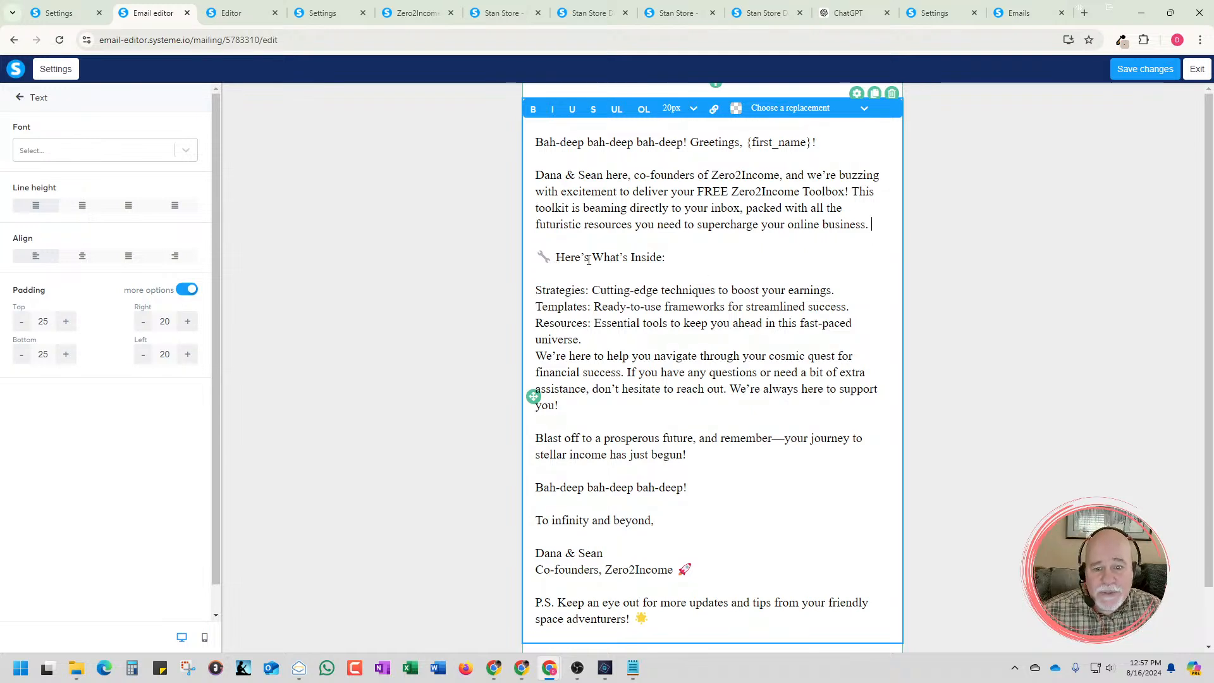
Make the "Here's What's Inside:" heading bold and set its font size to 24px
left_click_drag(665, 257, 556, 262)
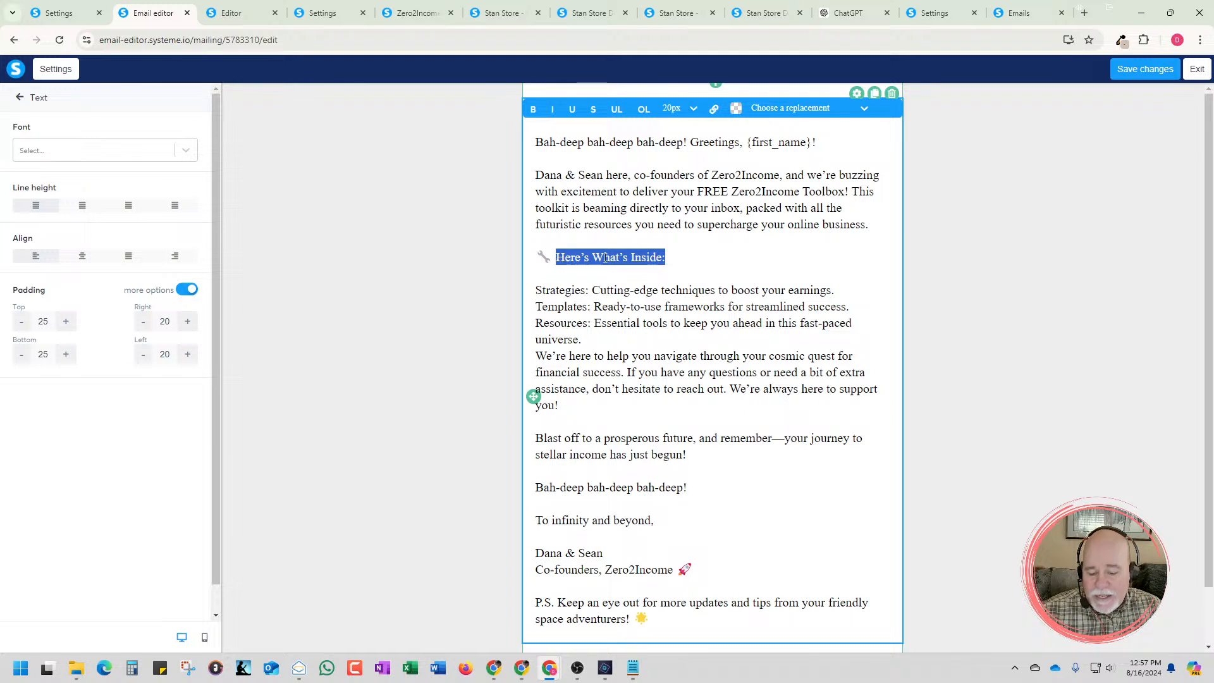
key("ctrl+b")
left_click(751, 262)
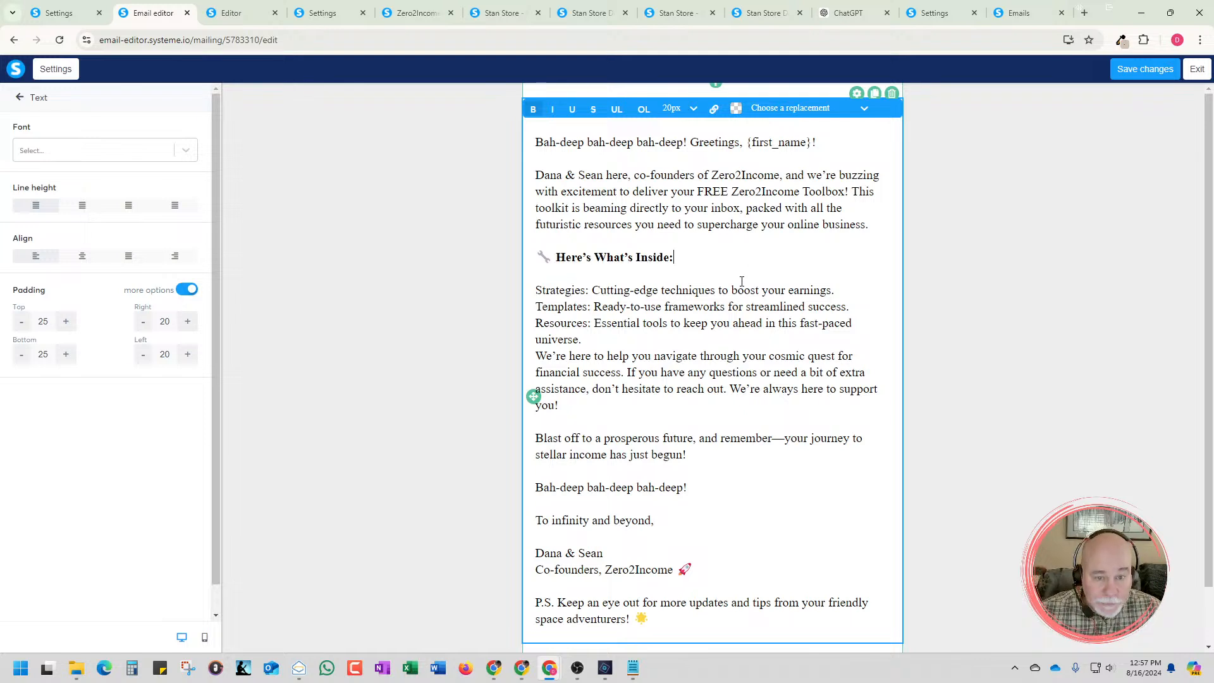
left_click_drag(685, 261, 558, 265)
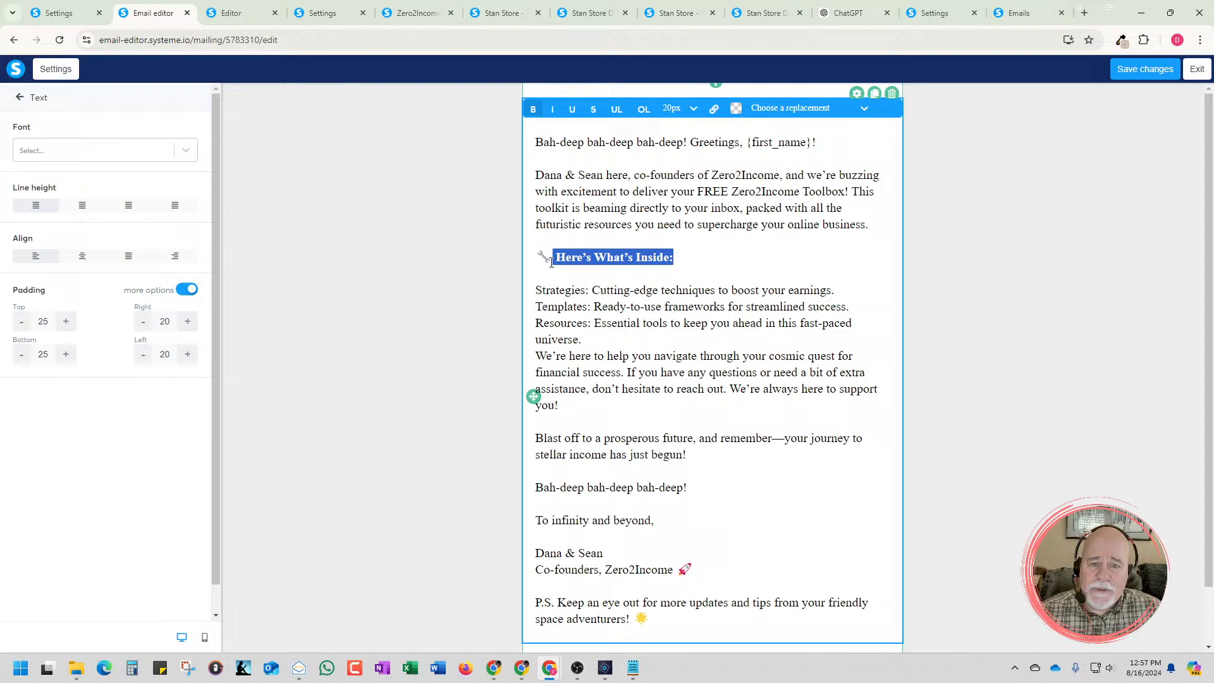
left_click(693, 108)
scroll(683, 272, "down", 3)
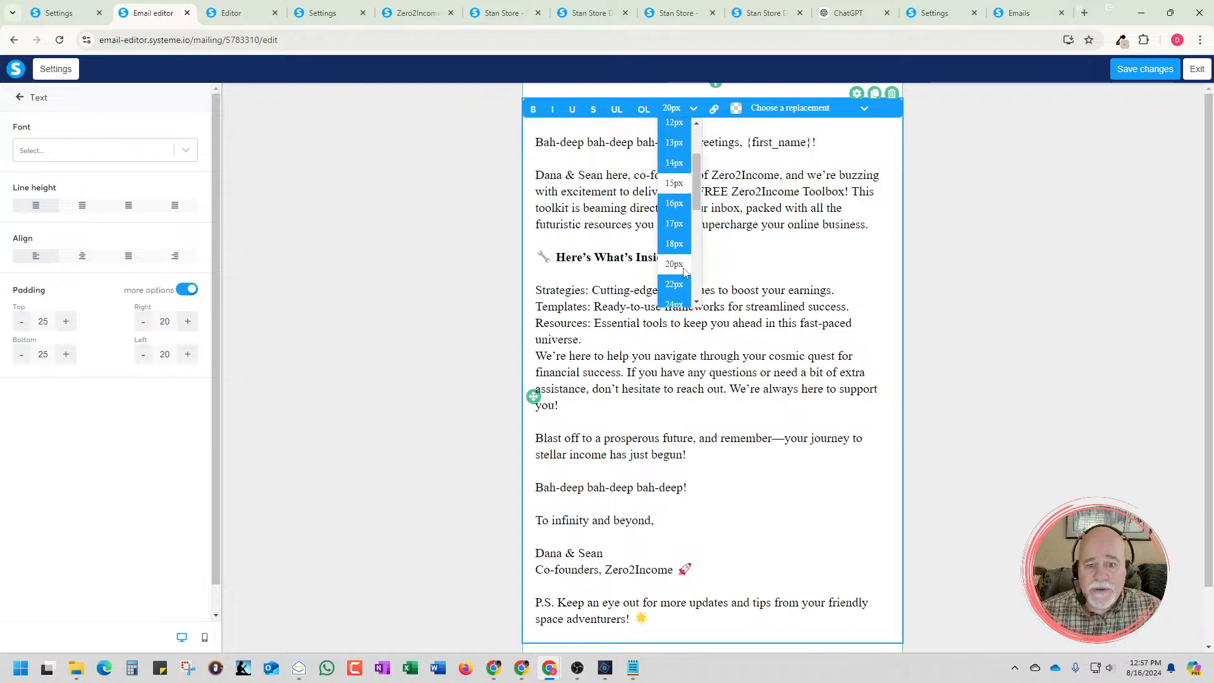
left_click(680, 270)
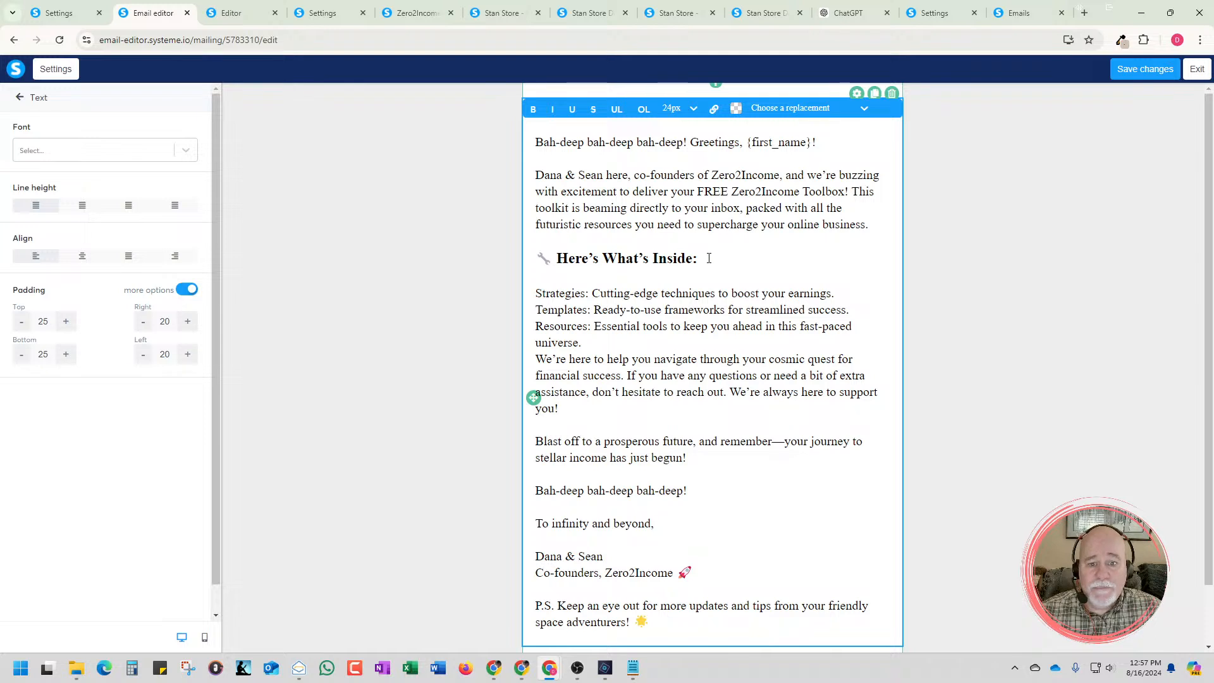
left_click(708, 257)
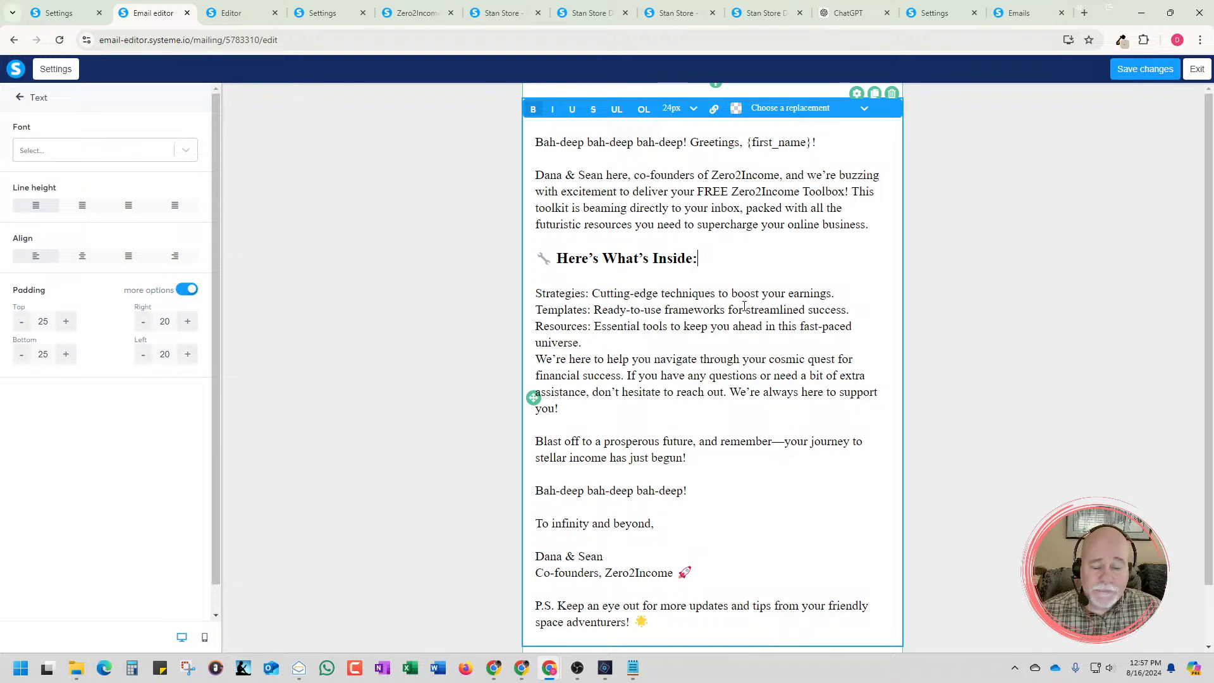
Check the list formatting in the ChatGPT original, and make the email's Strategies line a bullet with "Strategies:" in bold
scroll(744, 306, "down", 1)
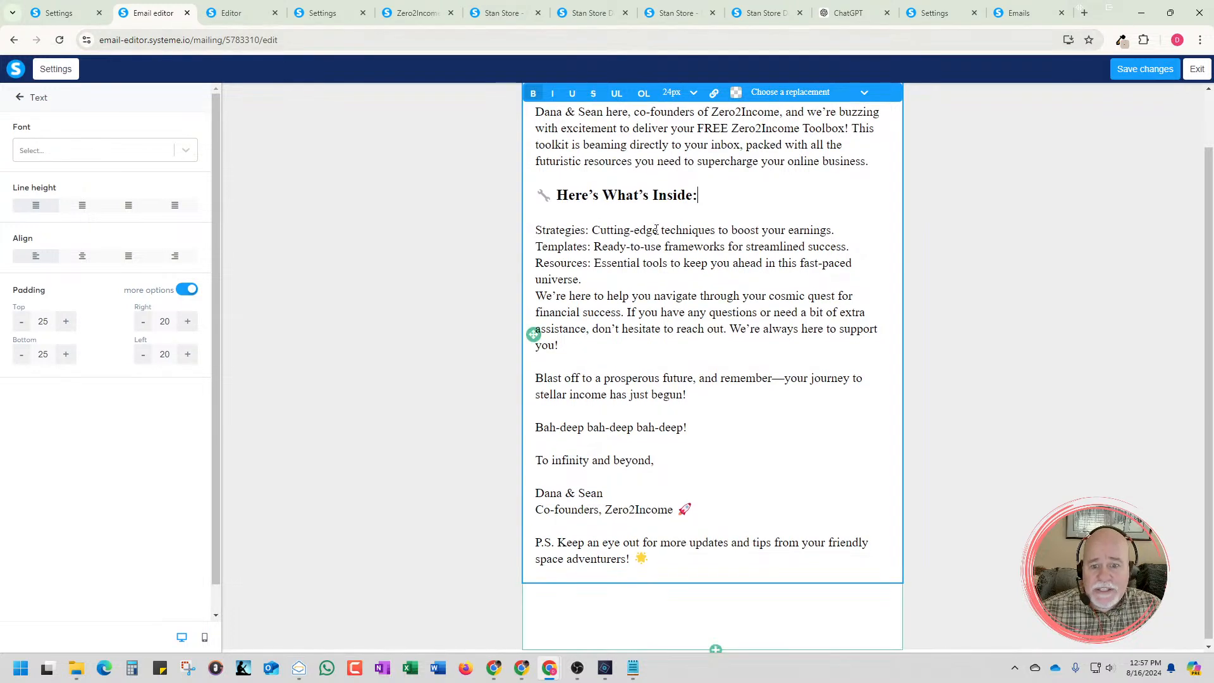
left_click(536, 247)
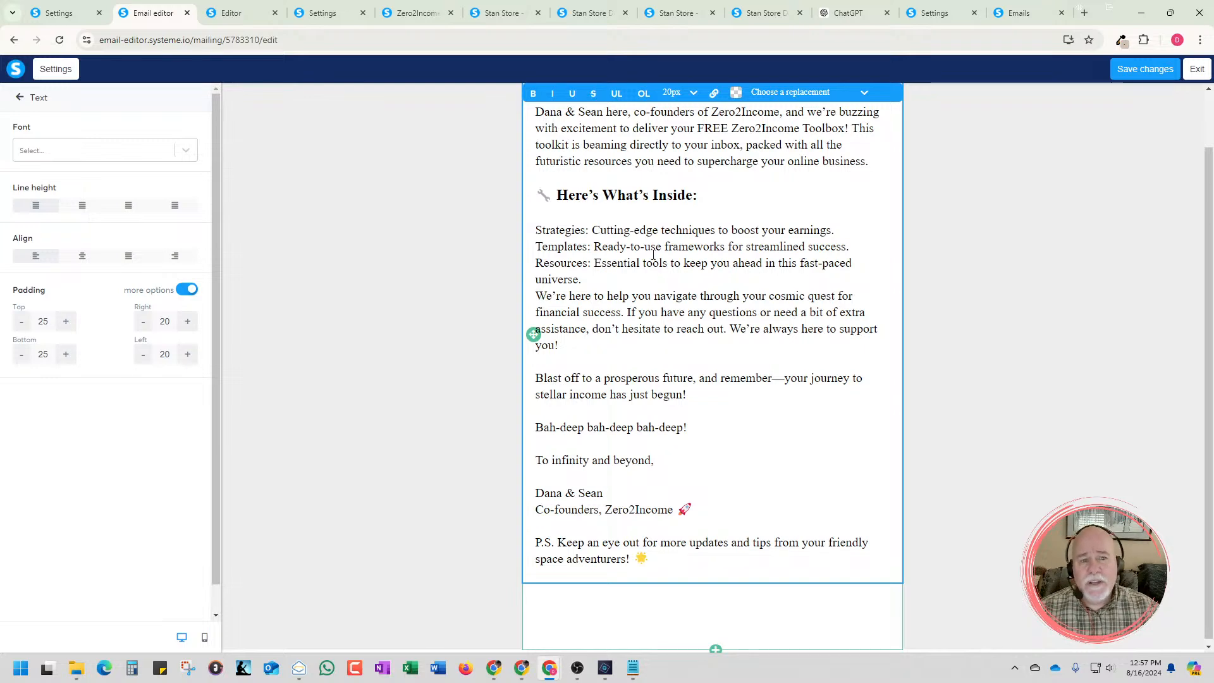
left_click(836, 15)
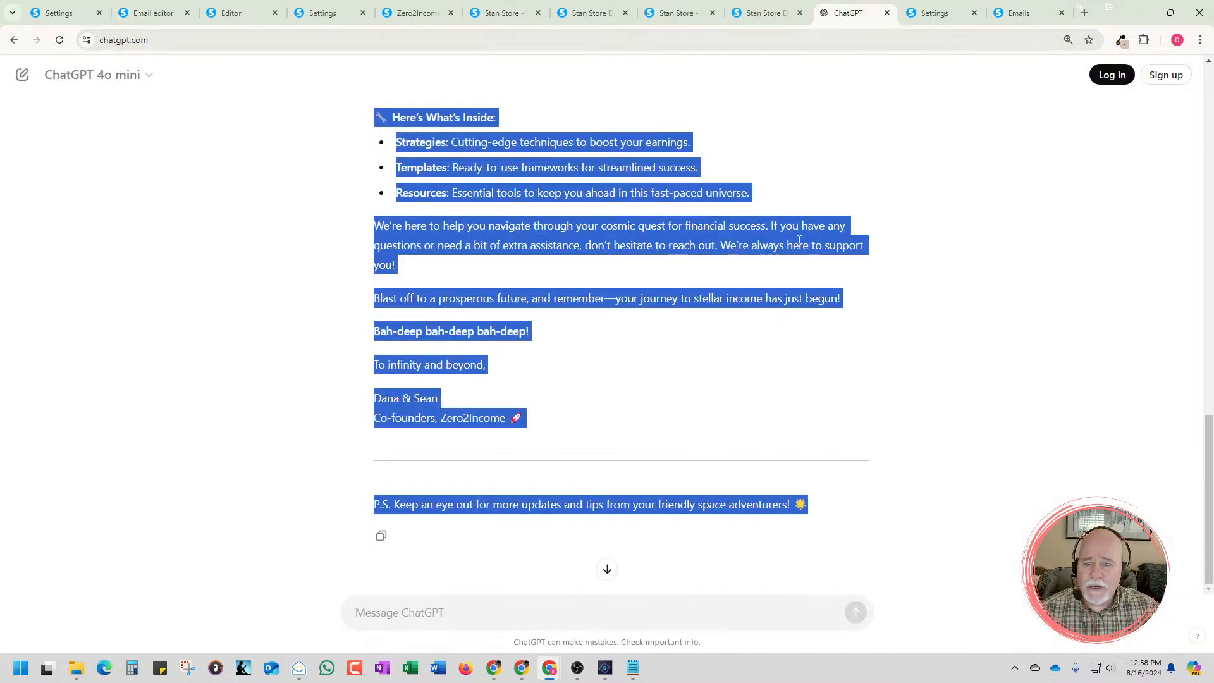
left_click(451, 148)
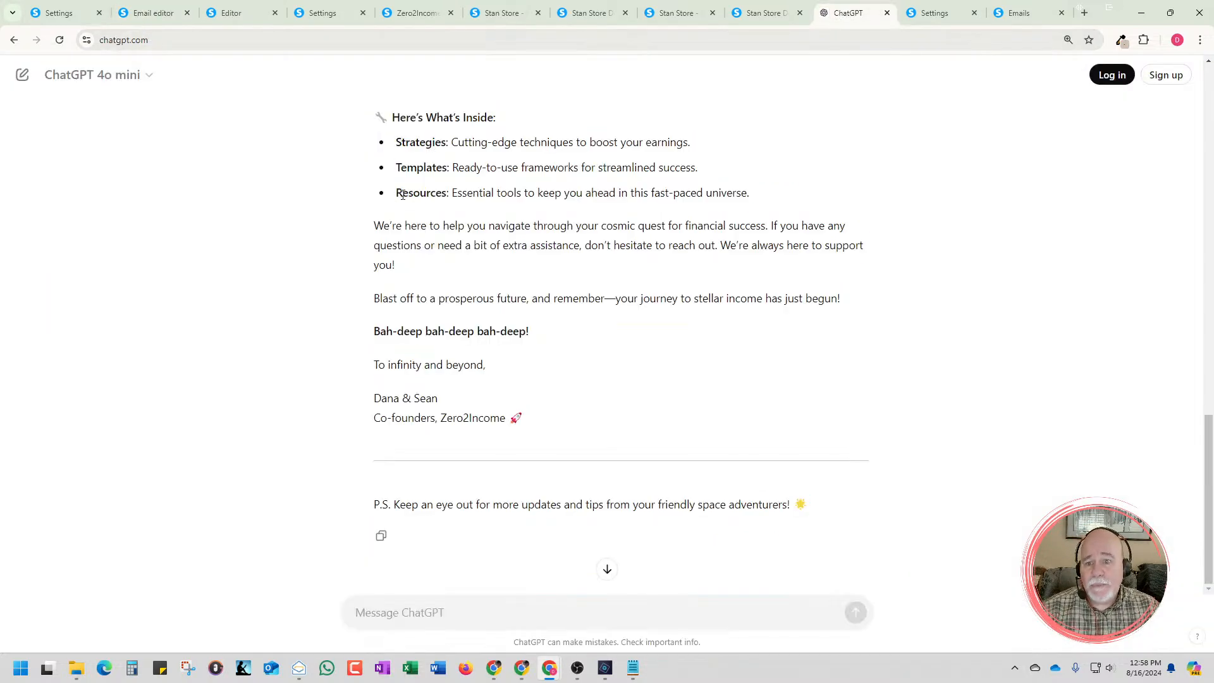
left_click_drag(505, 127, 394, 121)
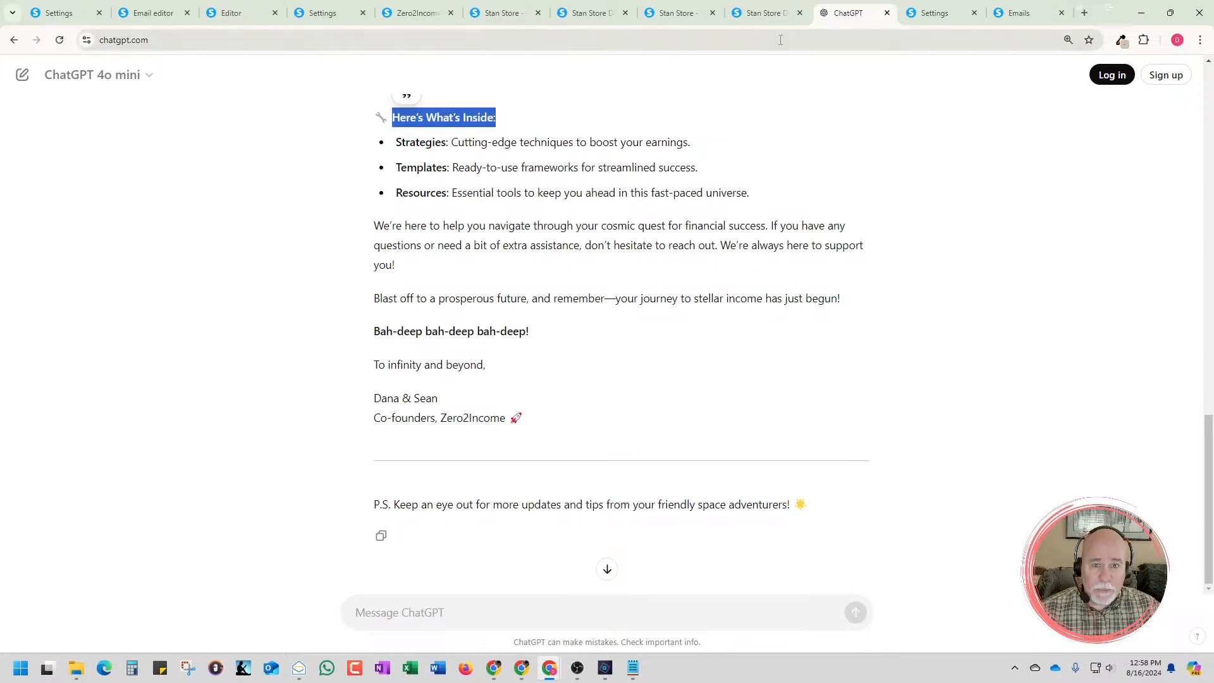
left_click(149, 13)
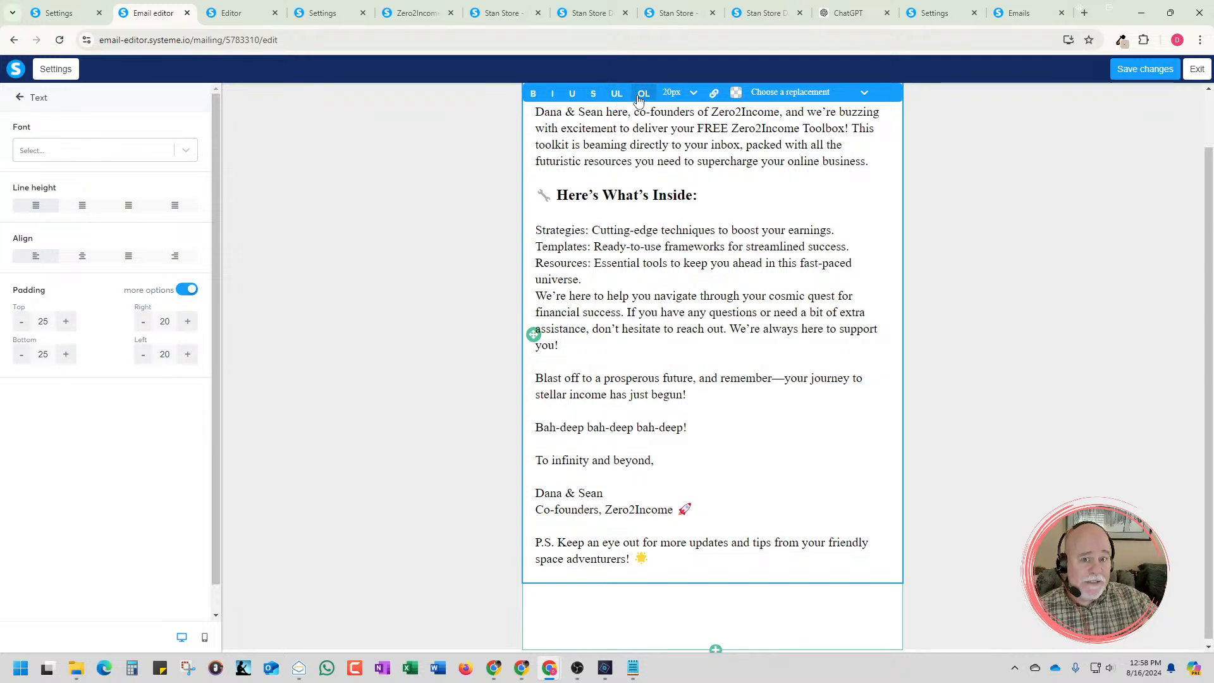
left_click(616, 94)
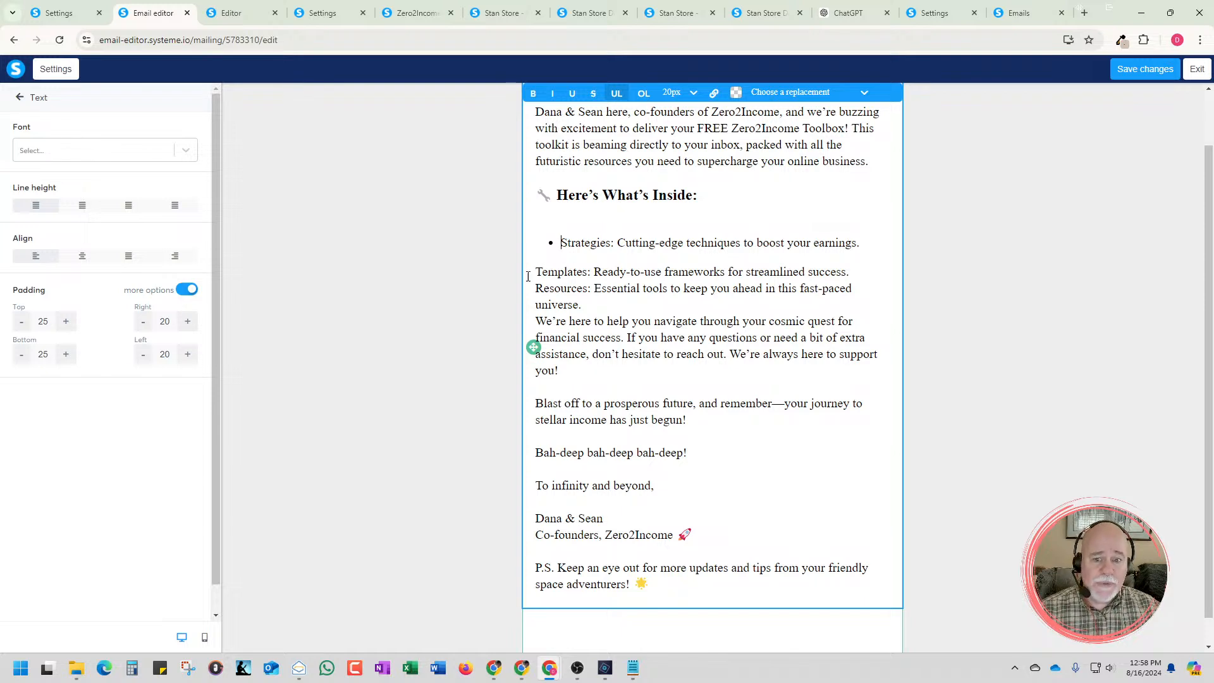
left_click_drag(615, 245, 560, 246)
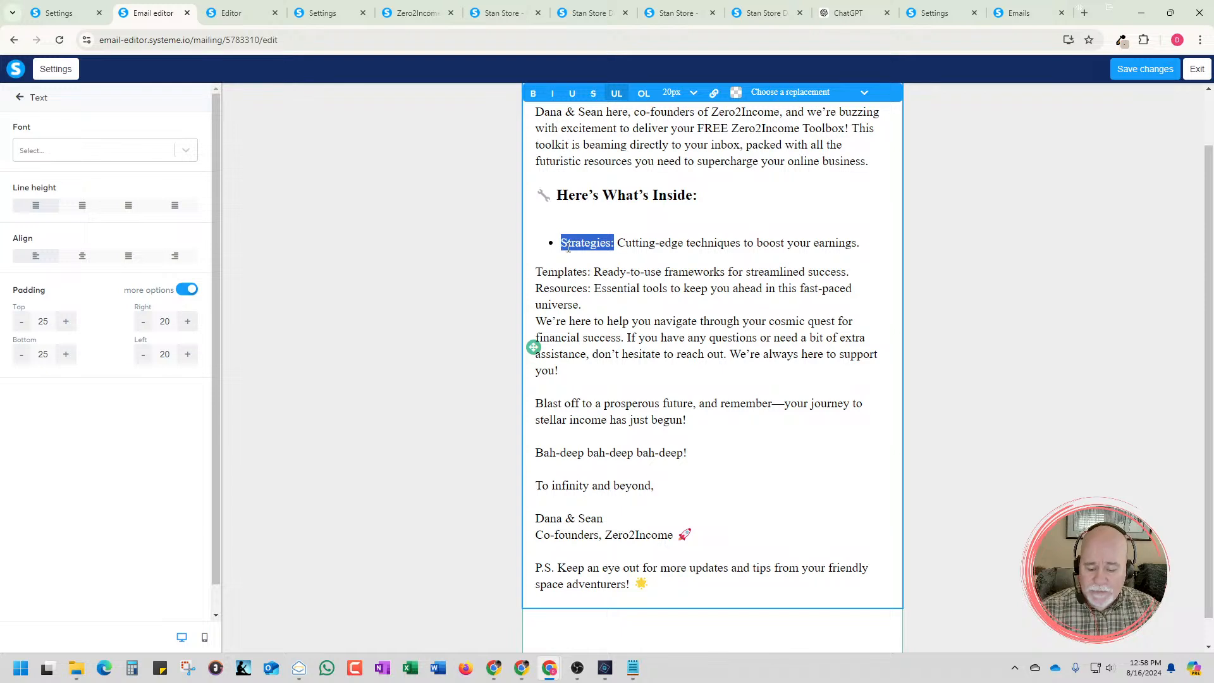
key("ctrl+b")
Pull the Templates line into the bulleted list as the second bullet and make "Templates:" bold
left_click(869, 243)
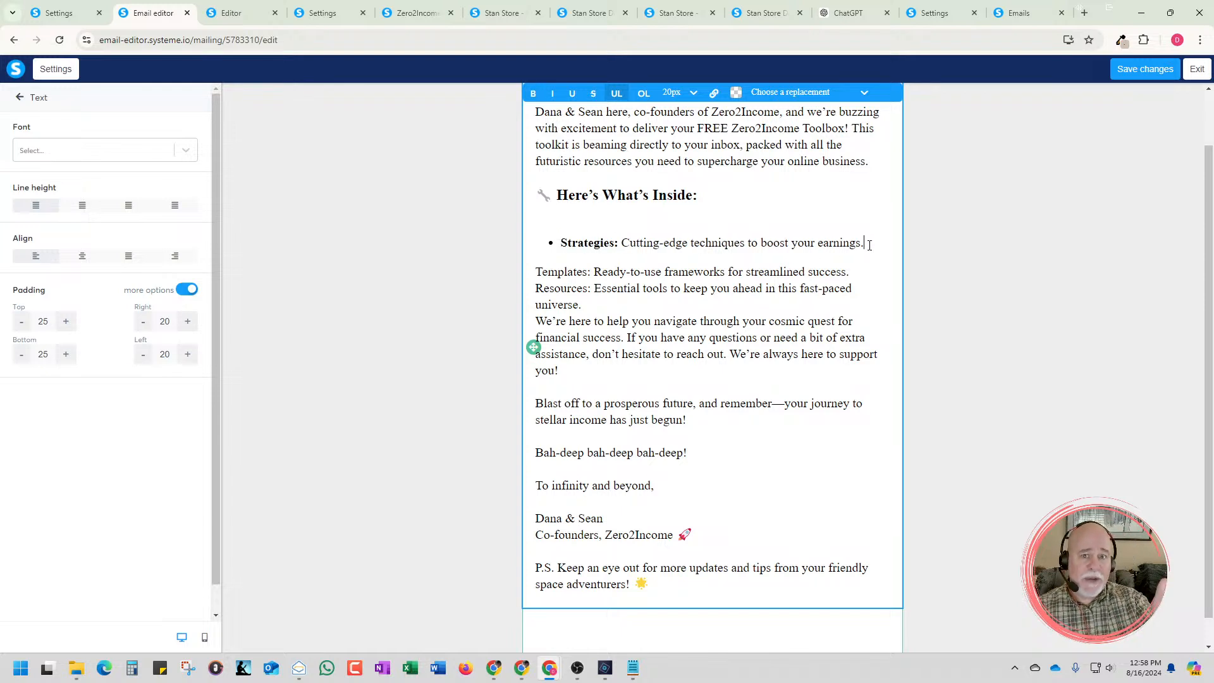
key("Return")
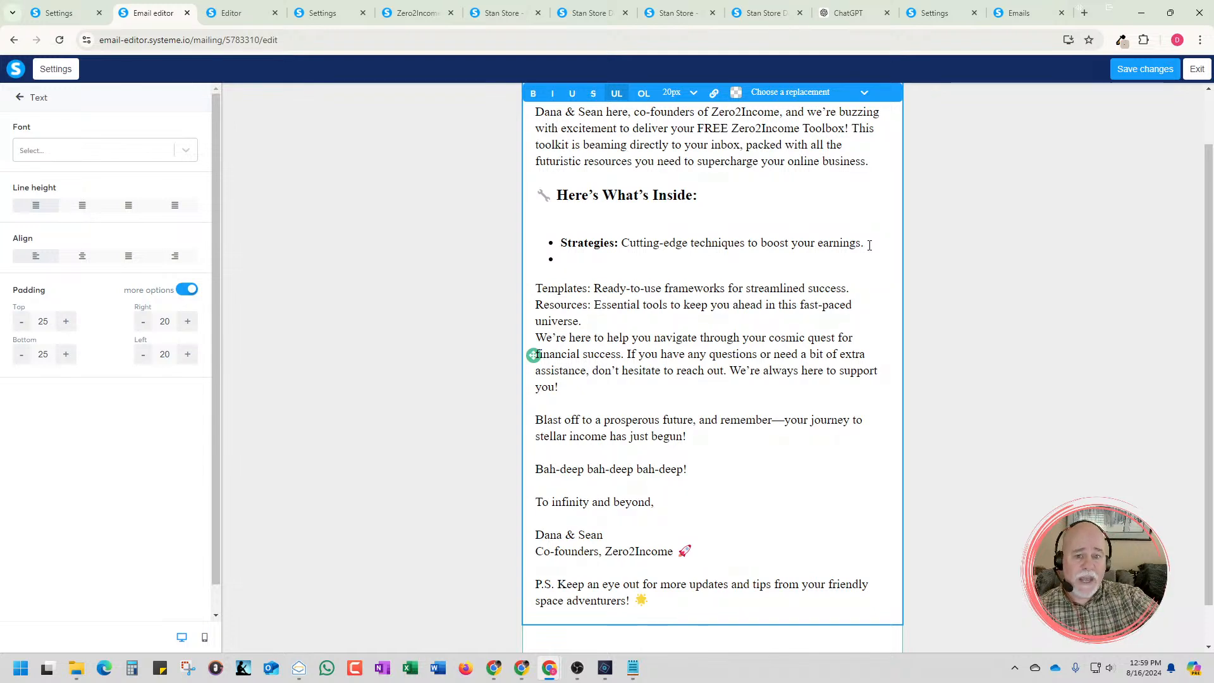
key("Delete")
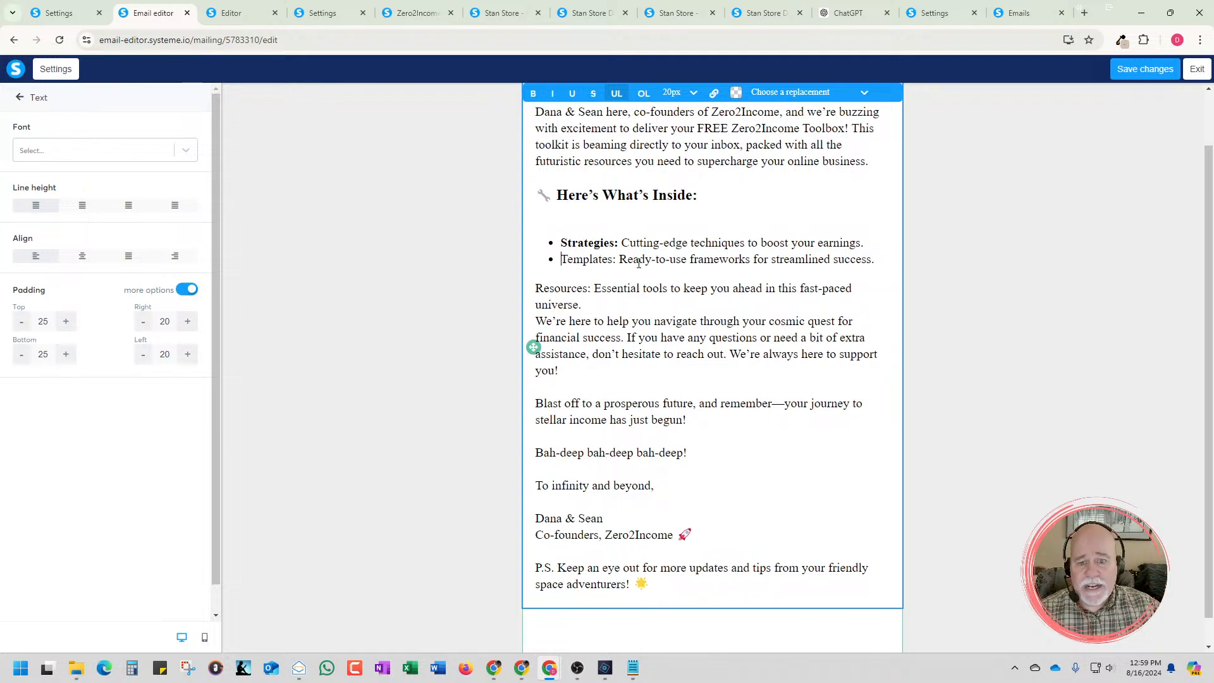
left_click_drag(622, 260, 563, 261)
key("ctrl+b")
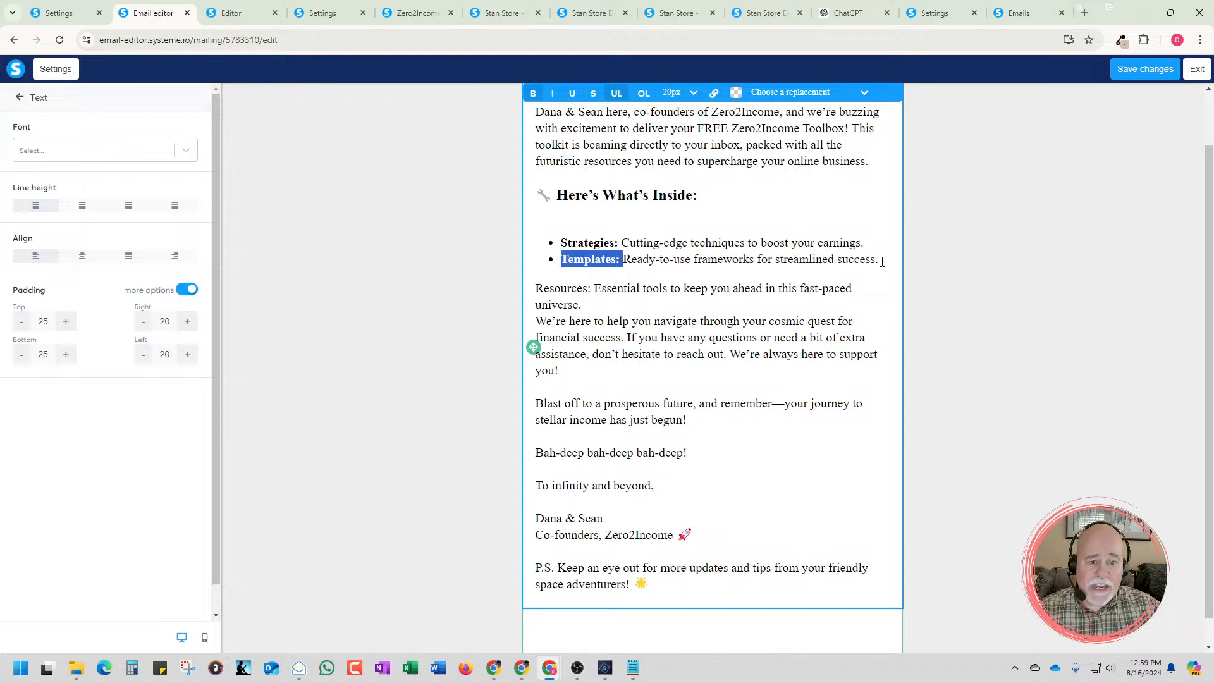
Pull the Resources line into the bulleted list as the third bullet and make "Resources:" bold
left_click(882, 261)
key("Return")
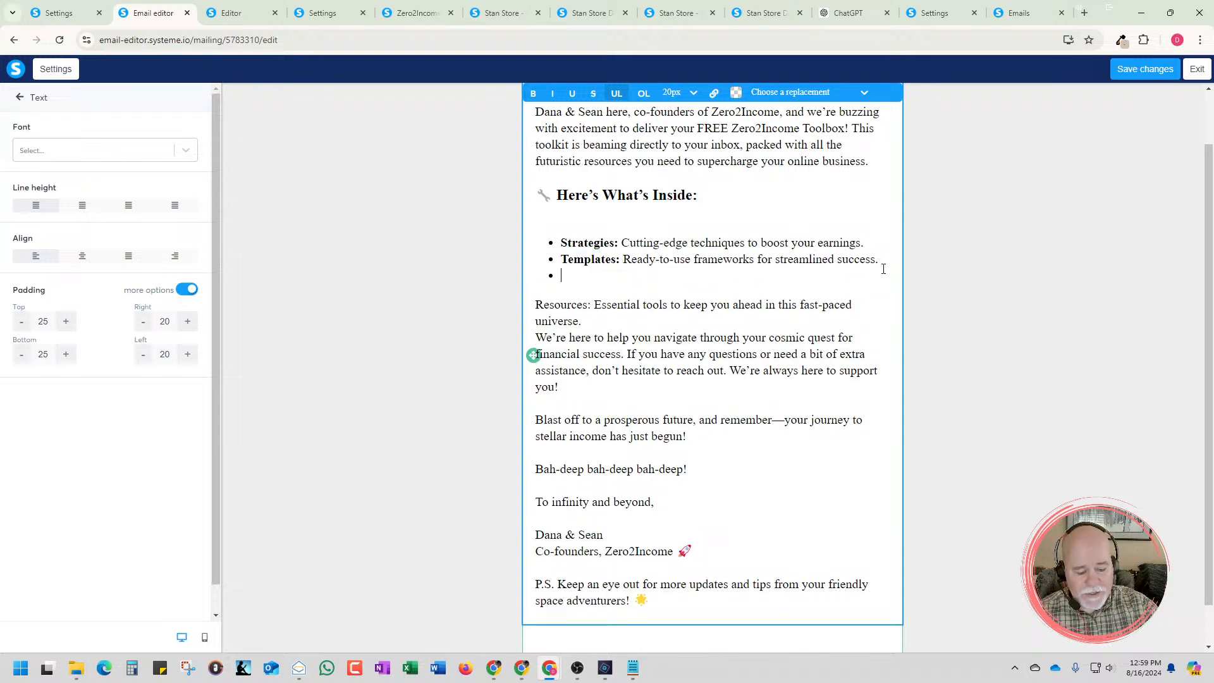
key("Delete")
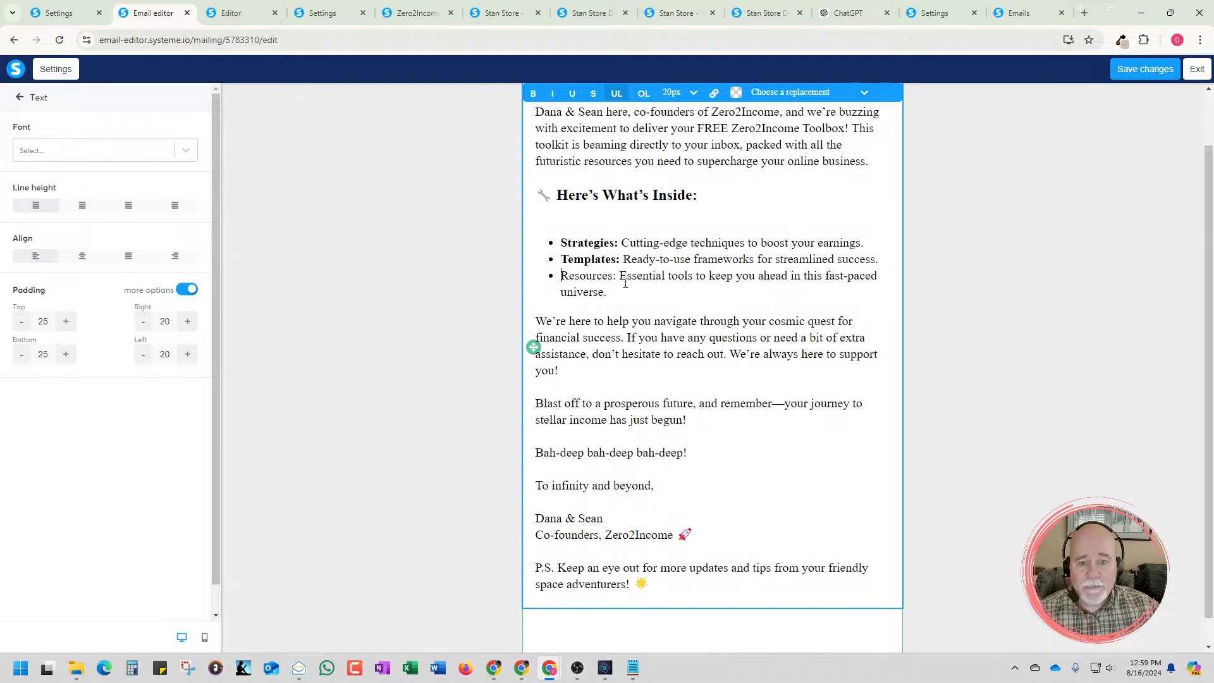
left_click_drag(617, 277, 561, 277)
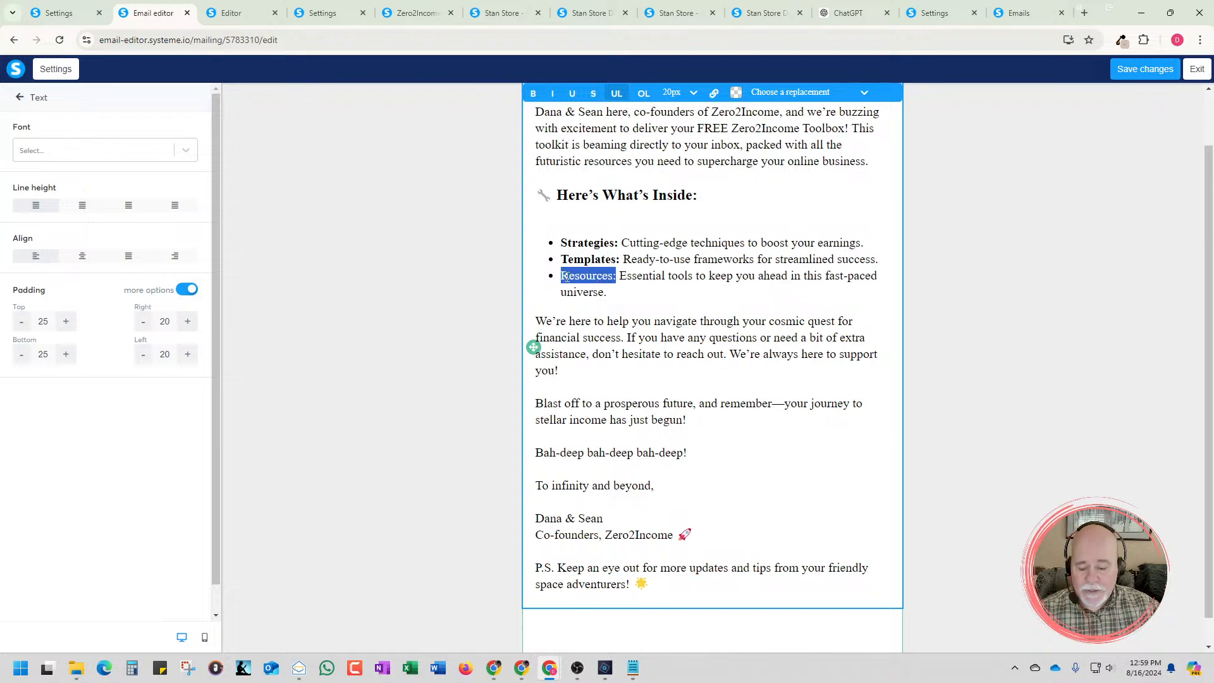